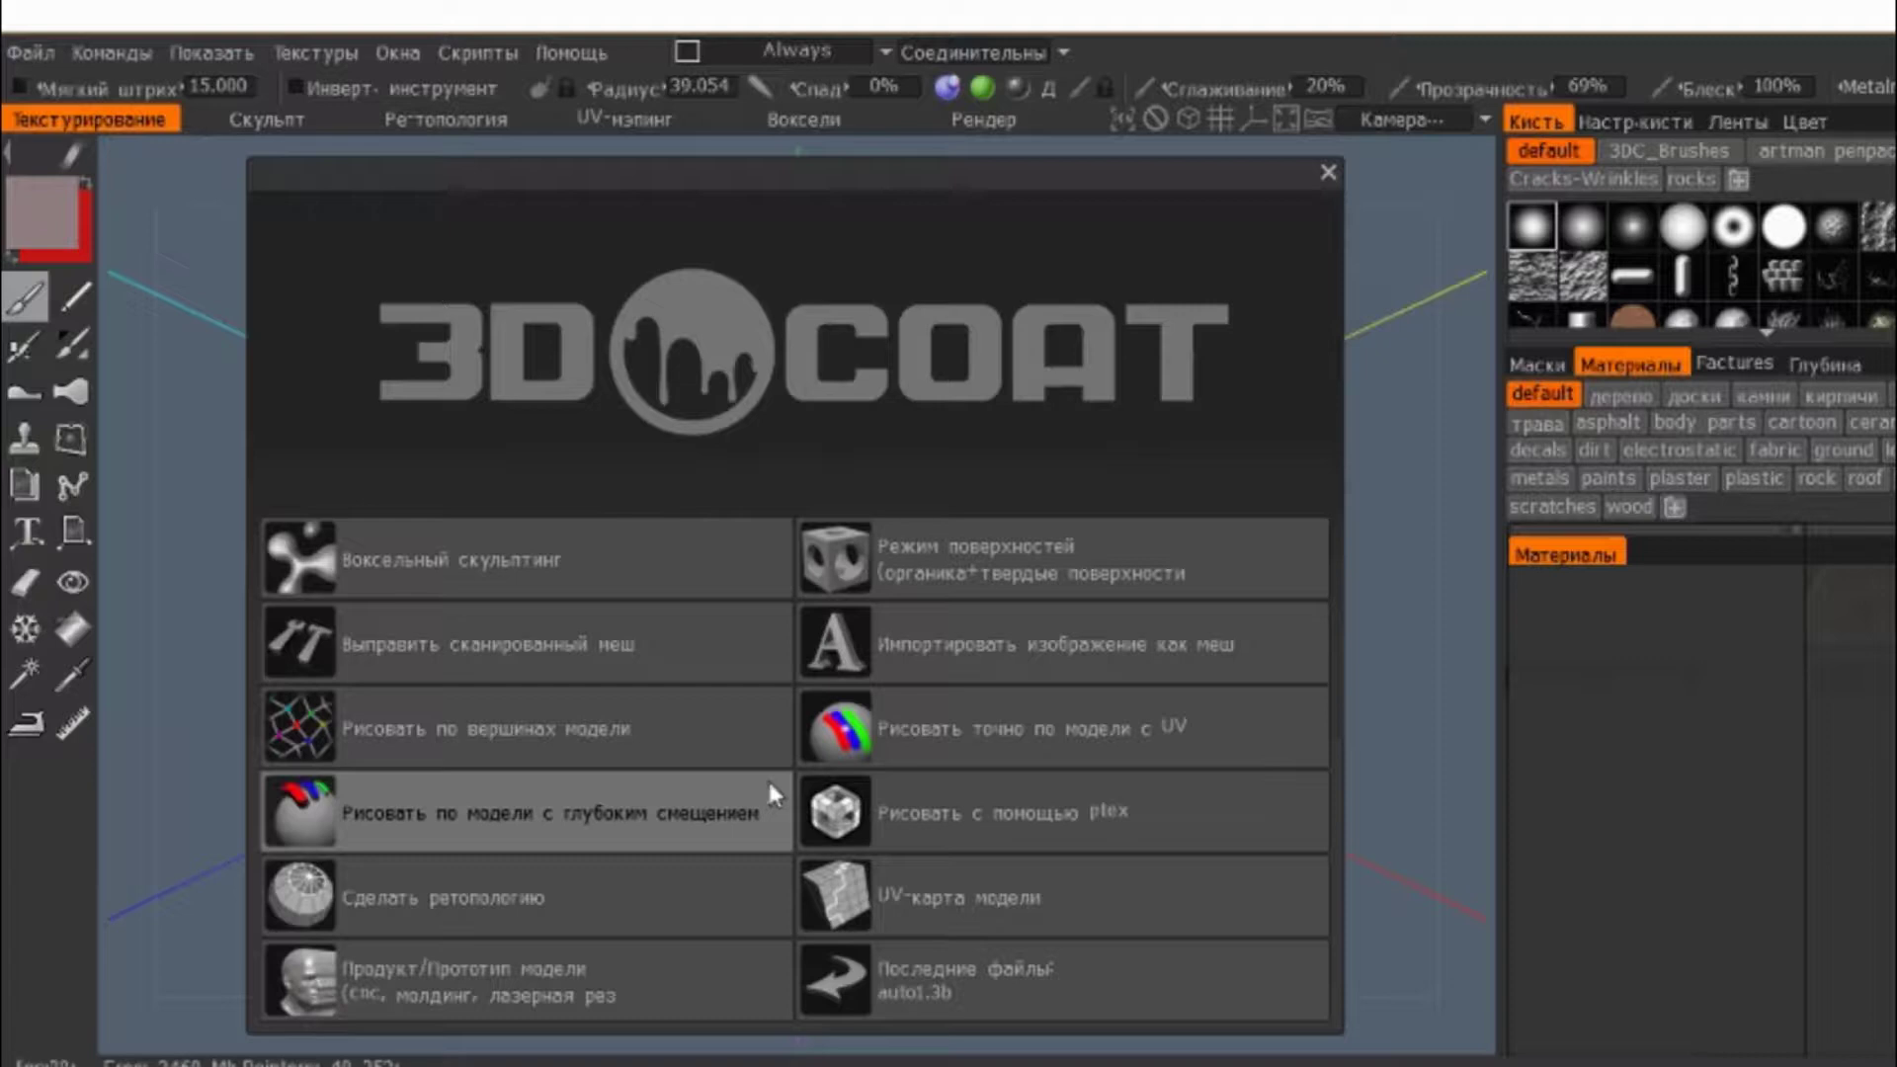
- Start a Voxel Sculpting scene with a cube primitive in front view, then show the Tavria images folder
click(557, 580)
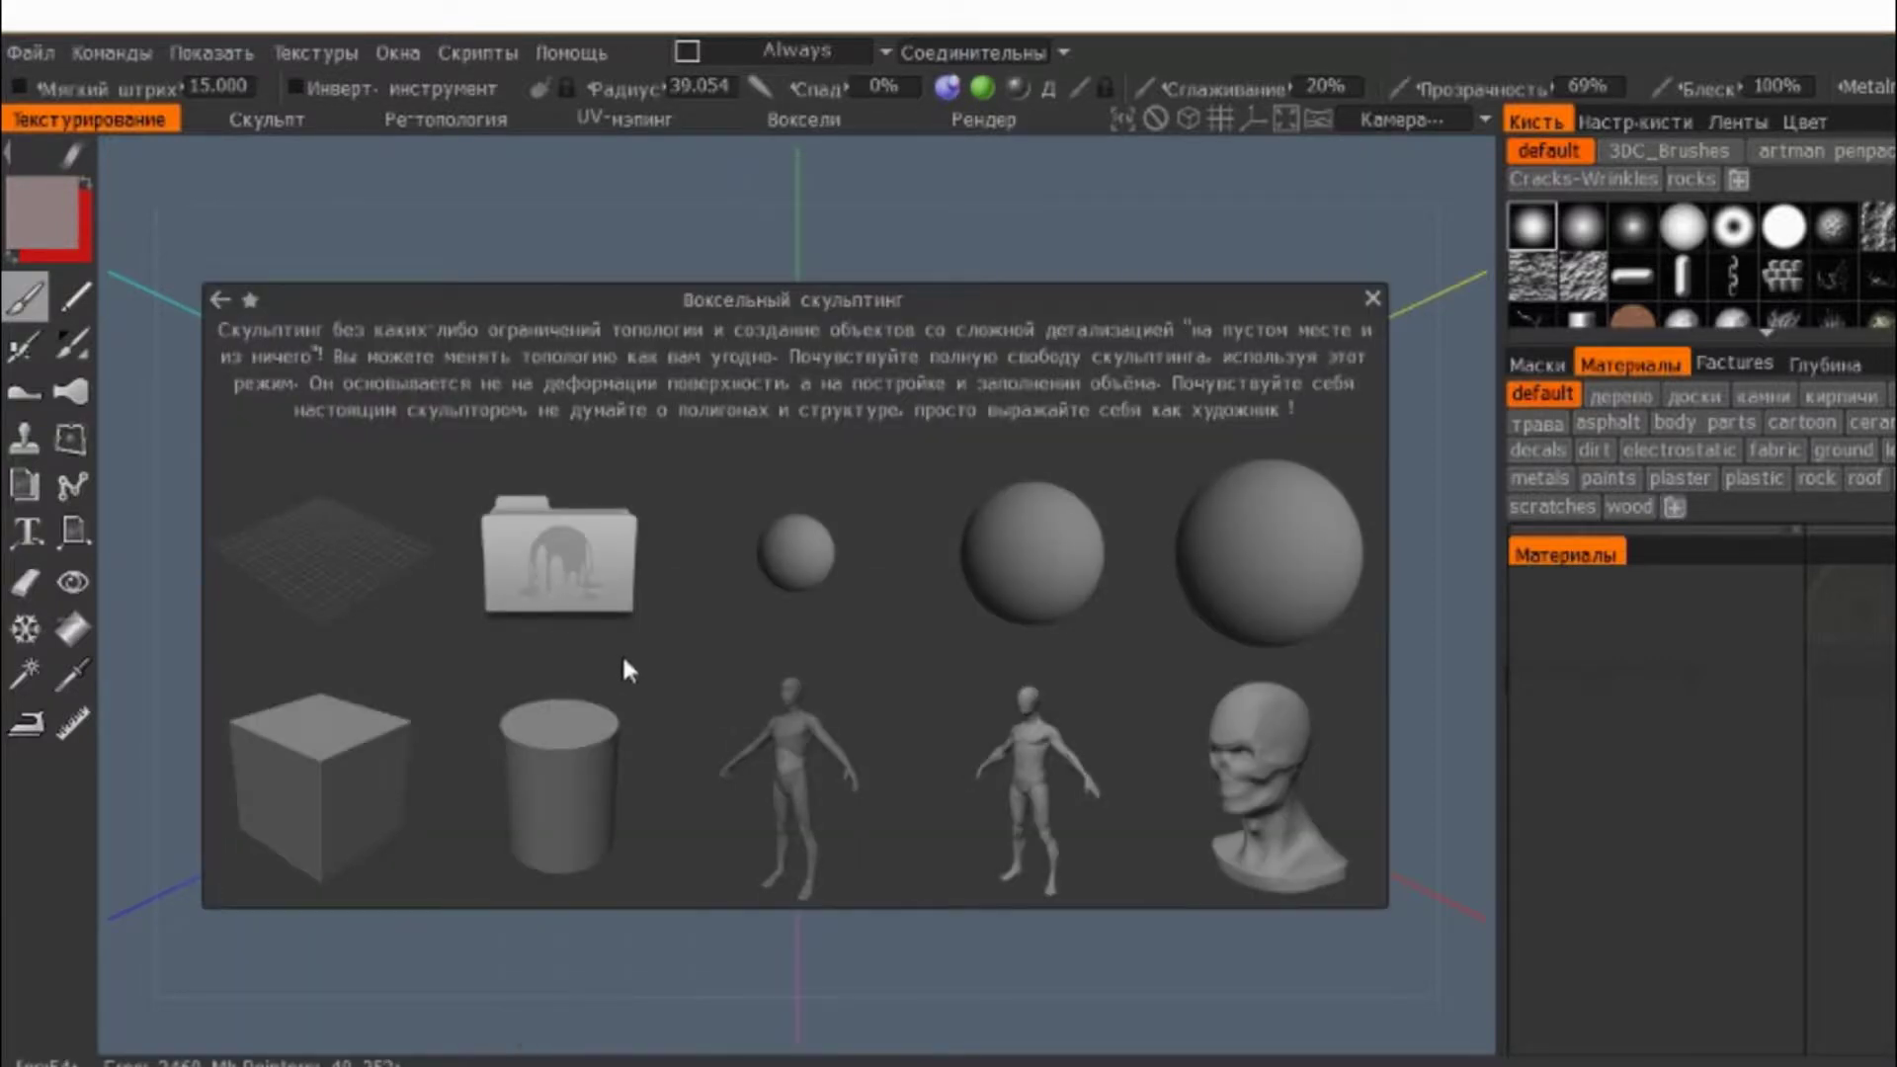
click(341, 766)
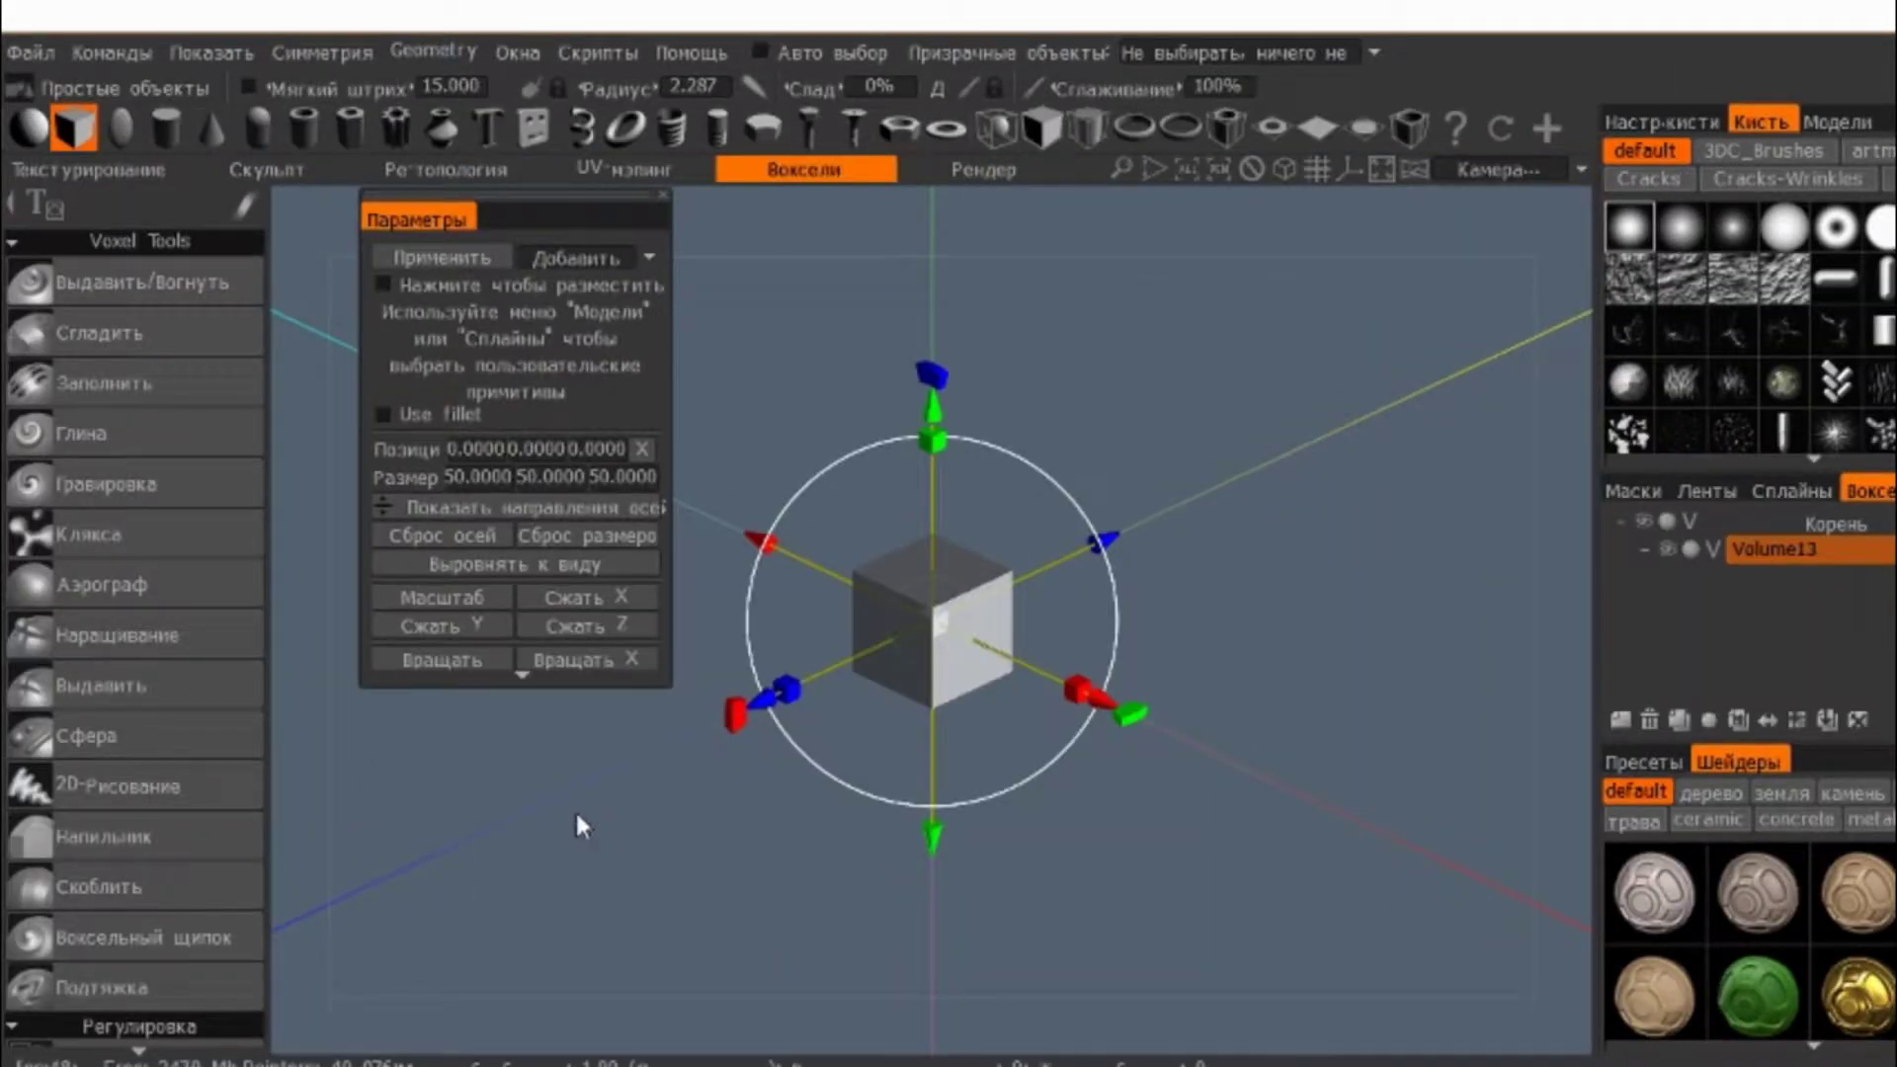
shift+drag(550, 869, 839, 832)
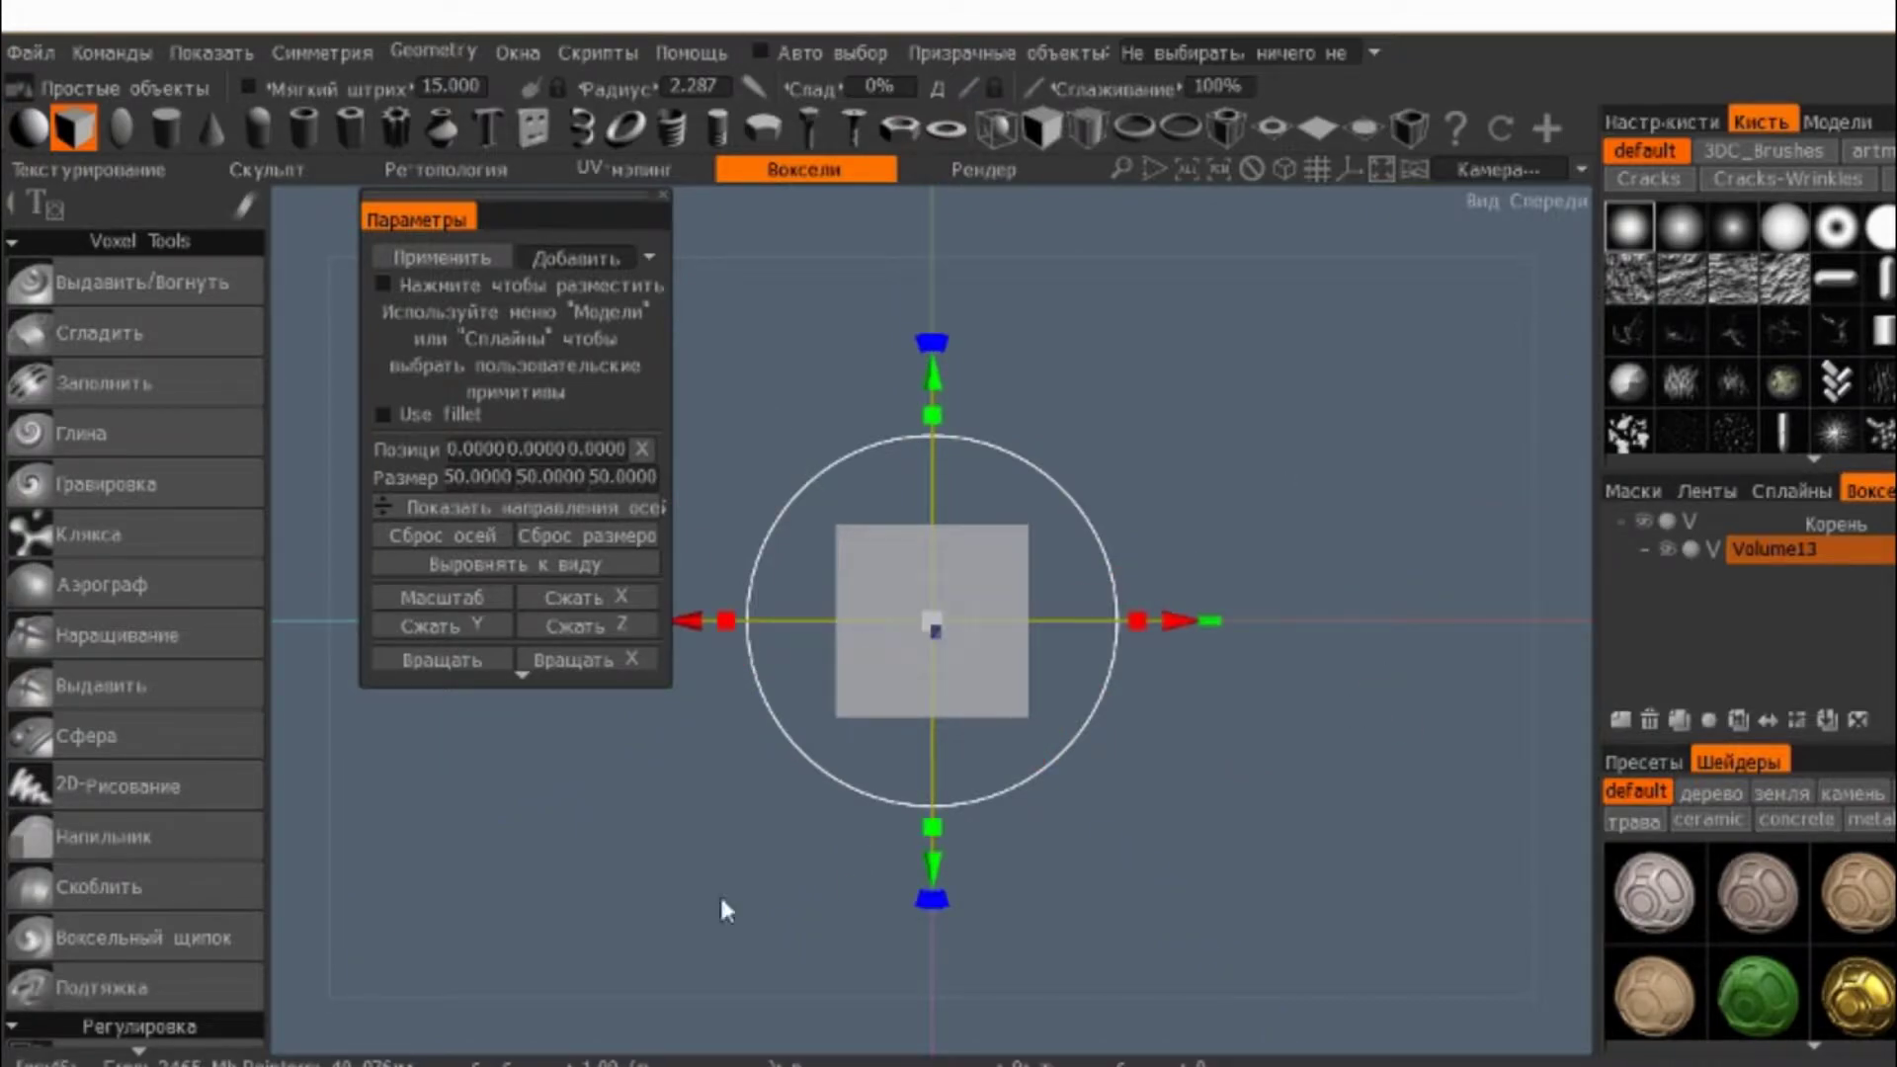
click(398, 888)
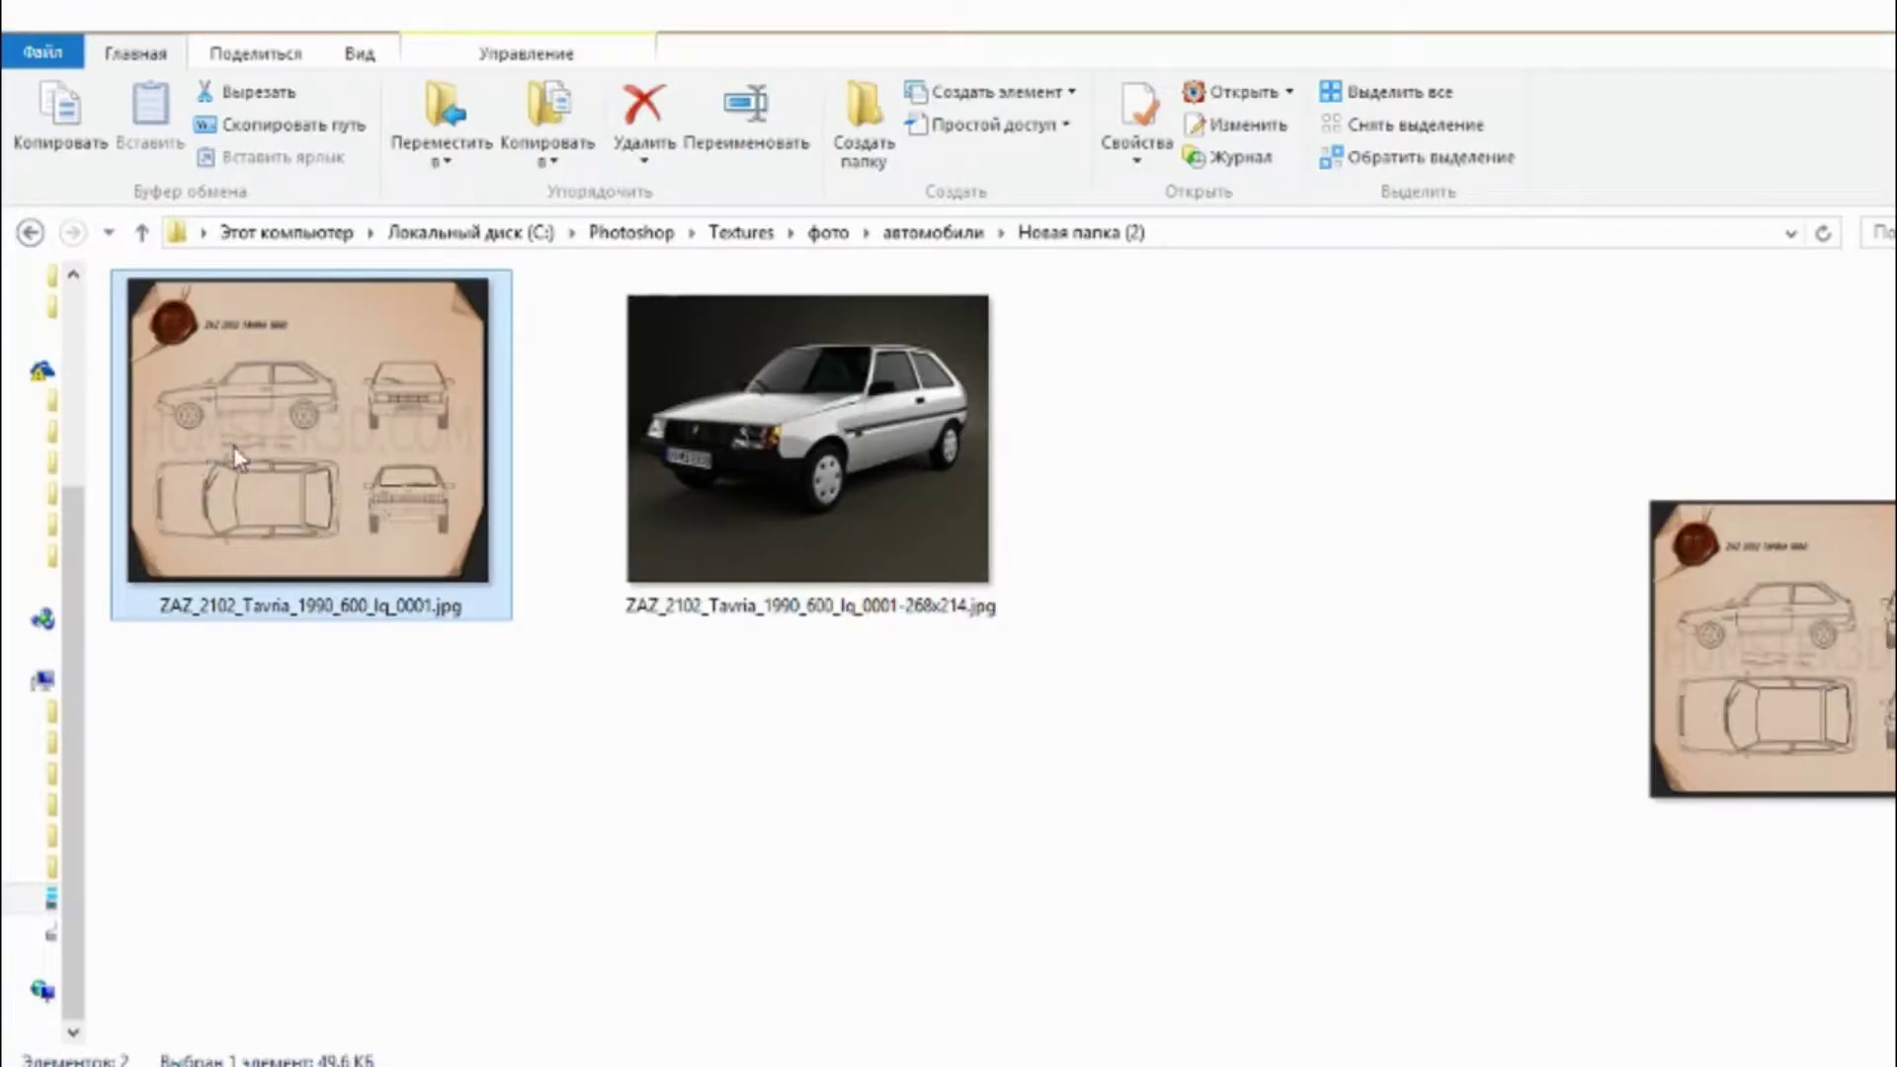
- Add the Tavria blueprint JPG as a reference image in front view and again in right view
mouse_move(308, 433)
drag(237, 459, 870, 1032)
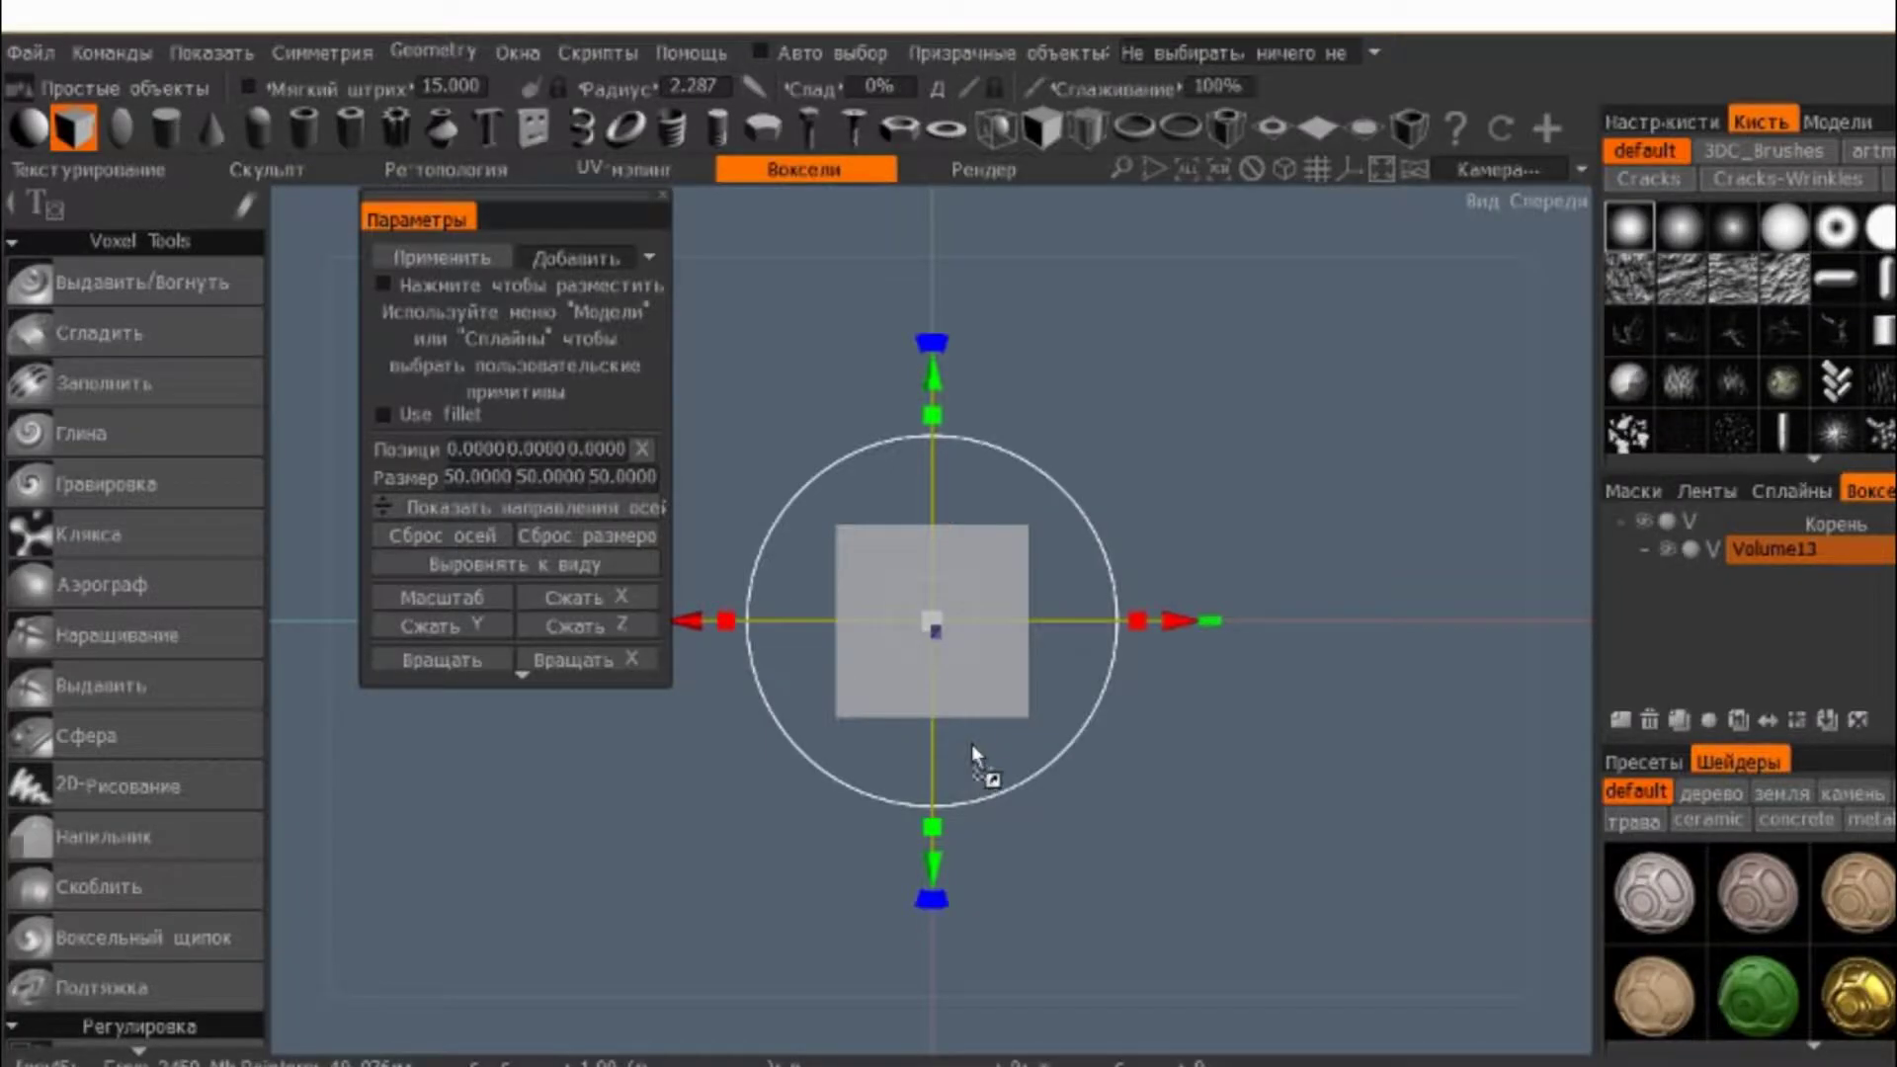
drag(933, 754, 970, 744)
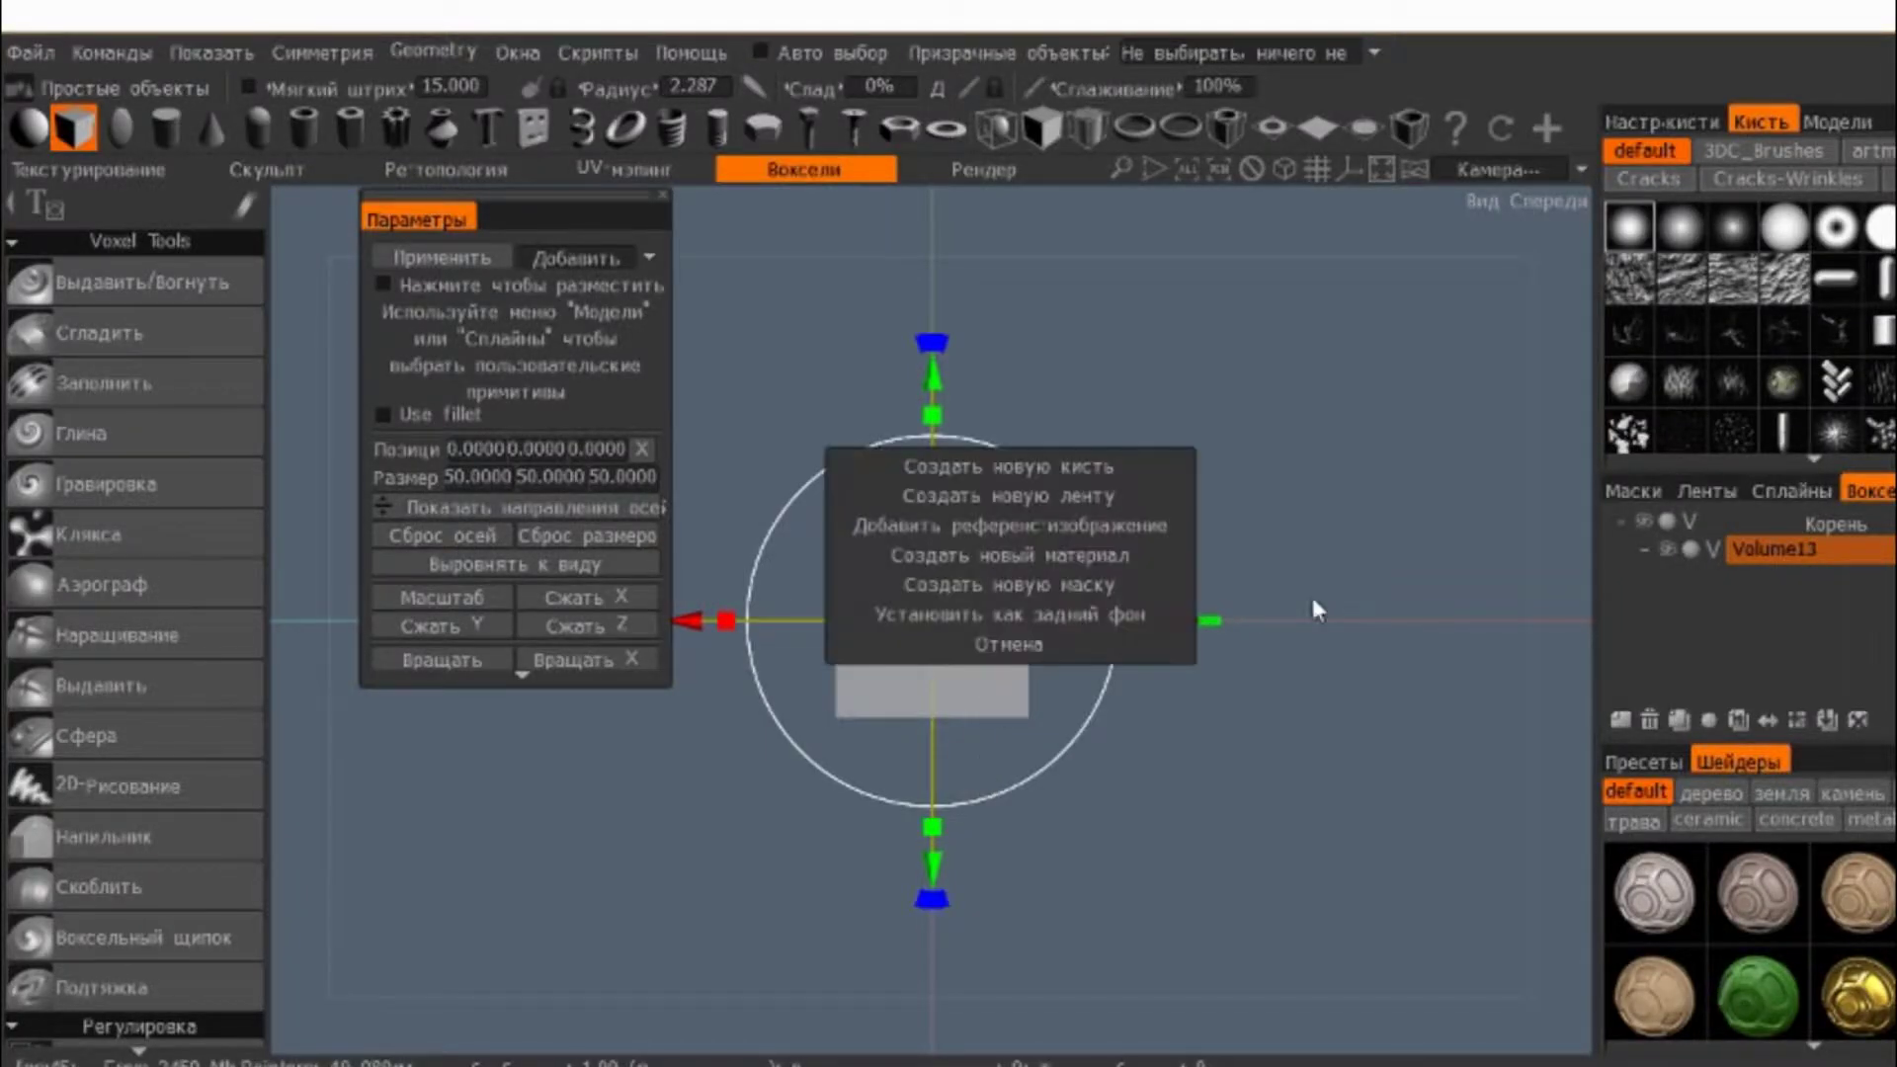
click(1045, 522)
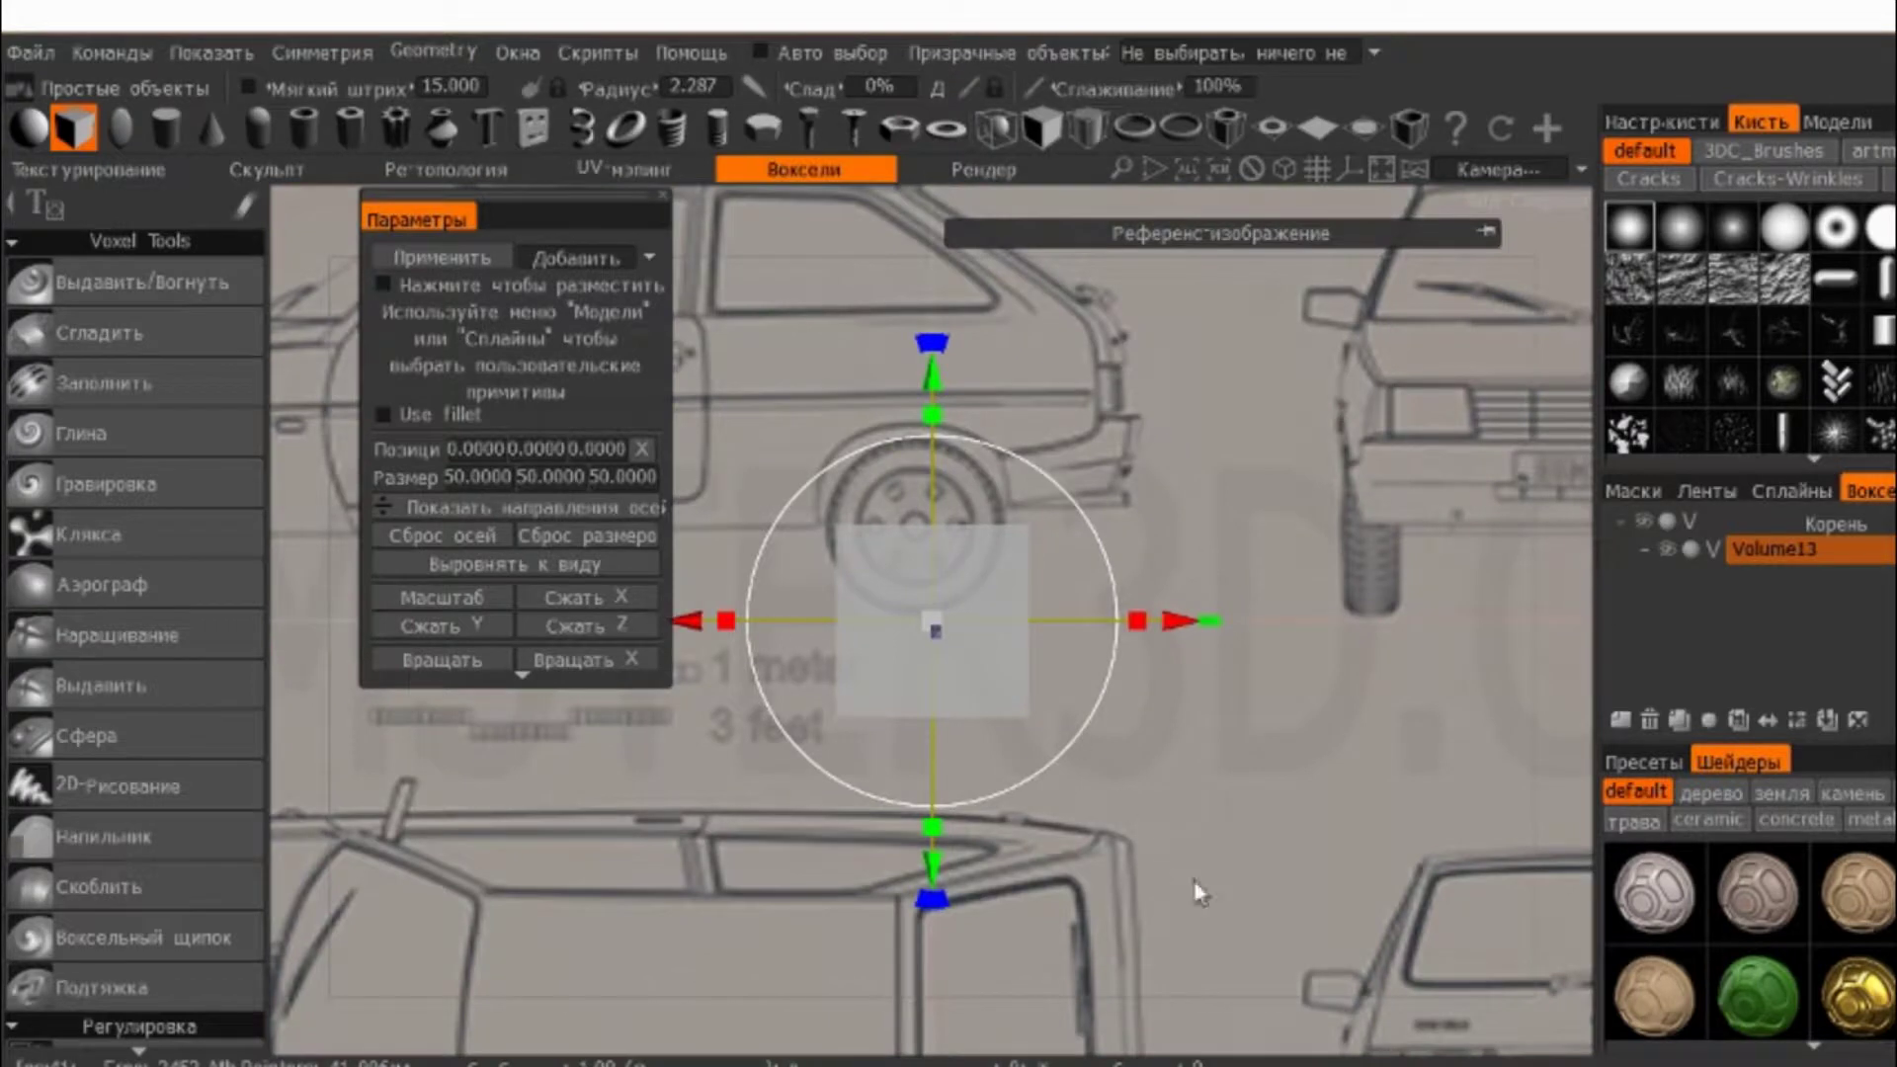
scroll(1229, 839, down, 3)
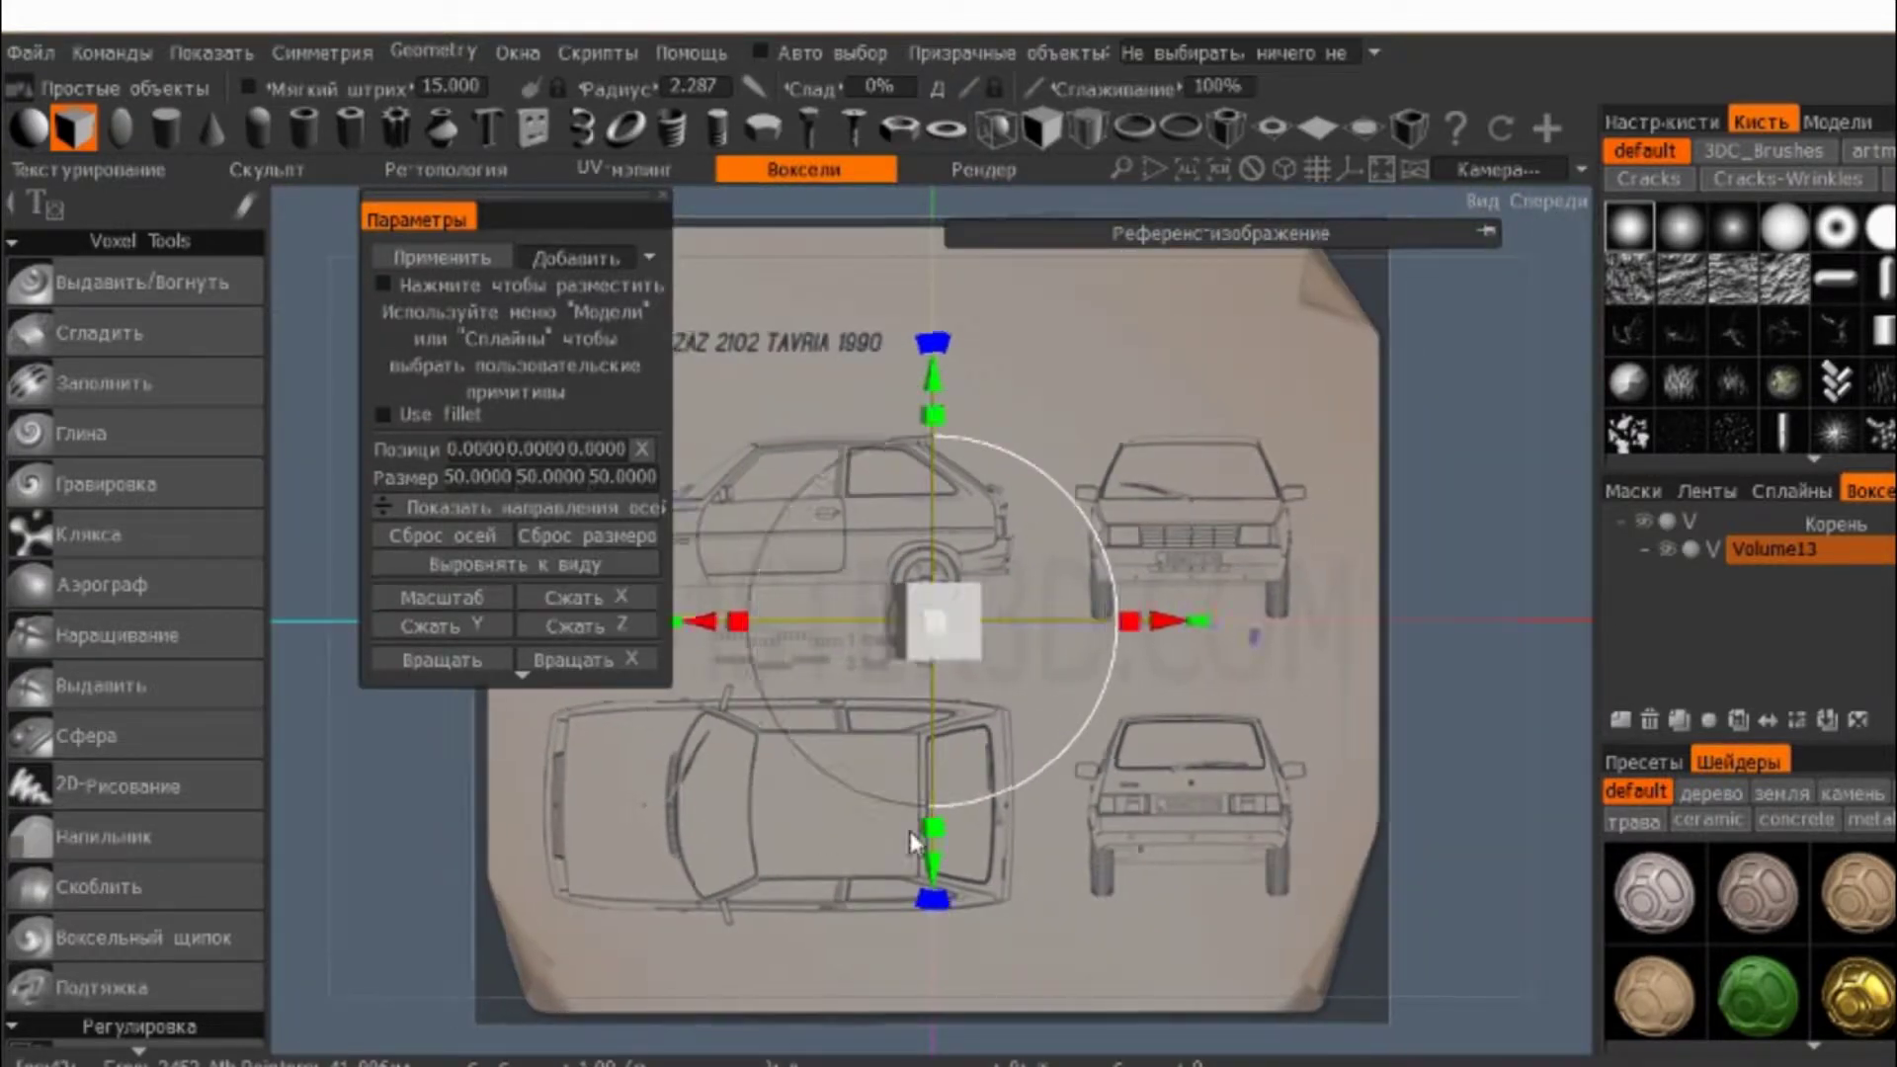
key(KP_3)
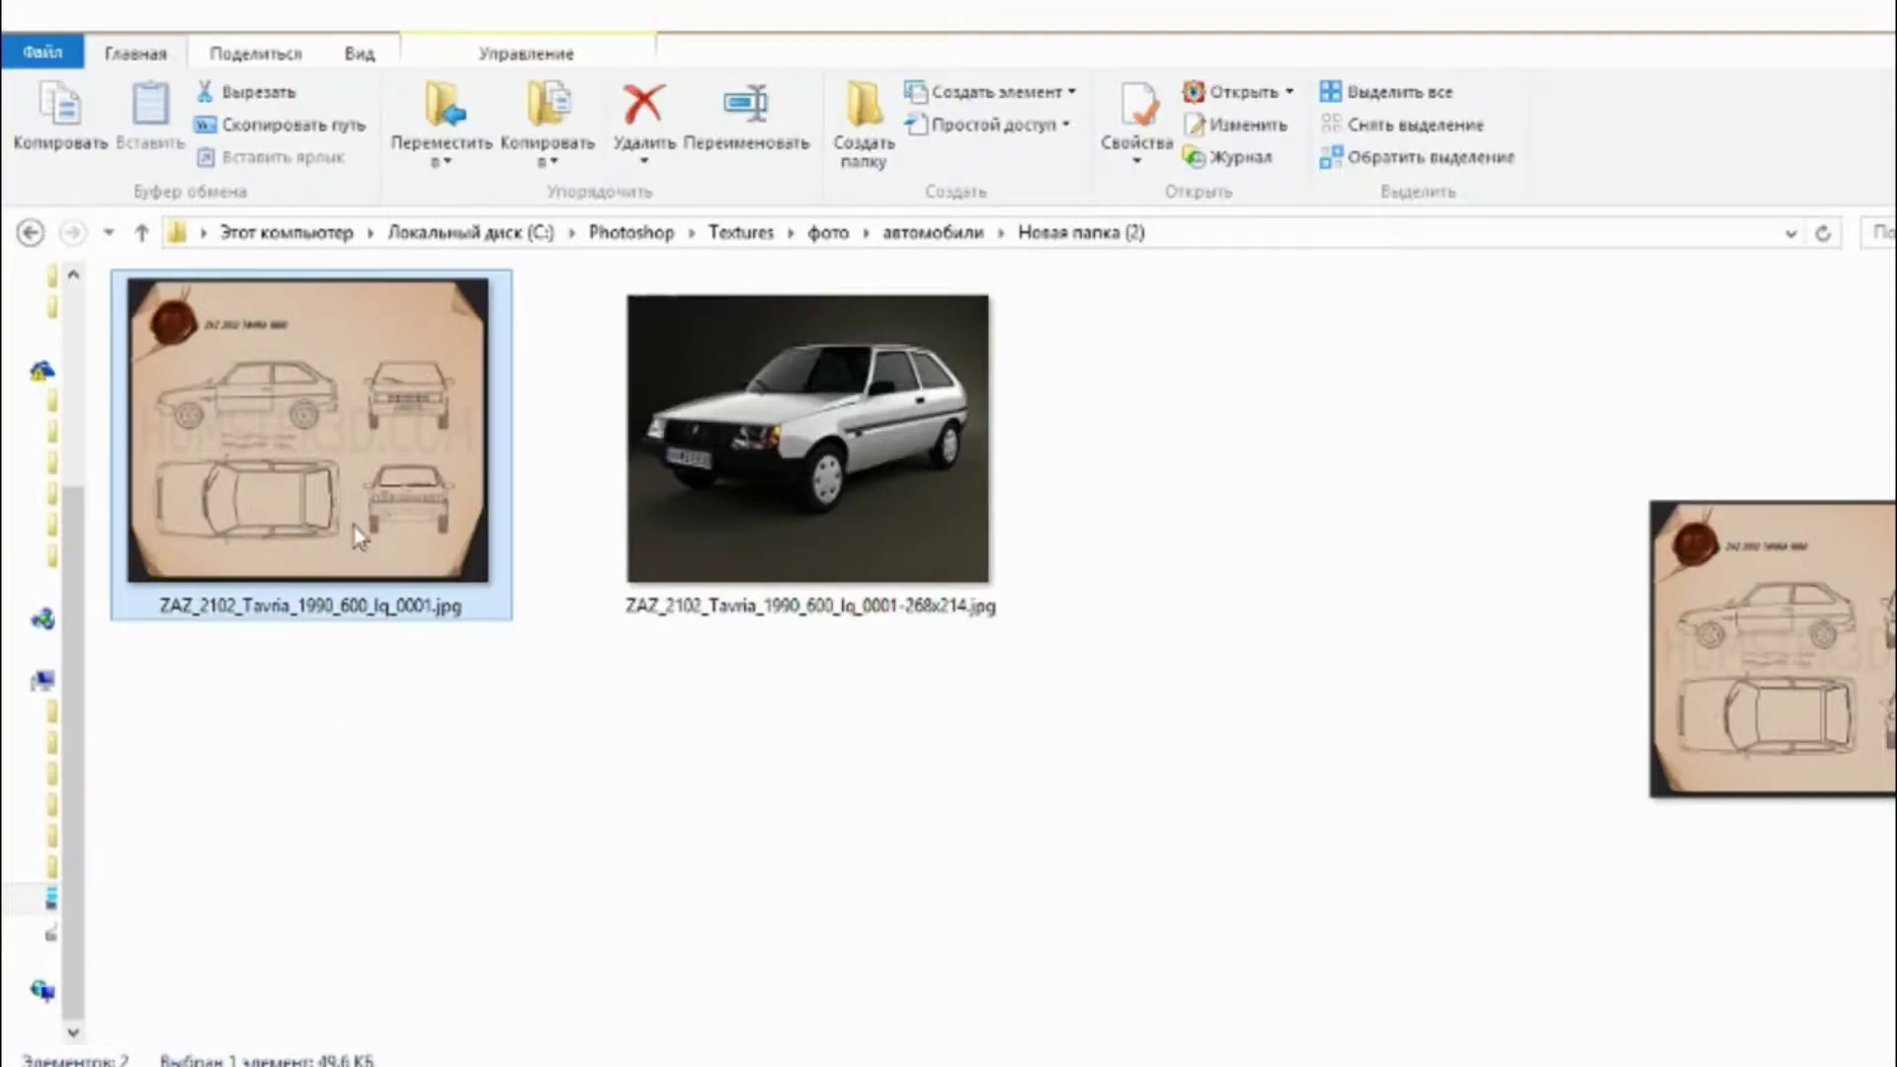
drag(357, 533, 917, 699)
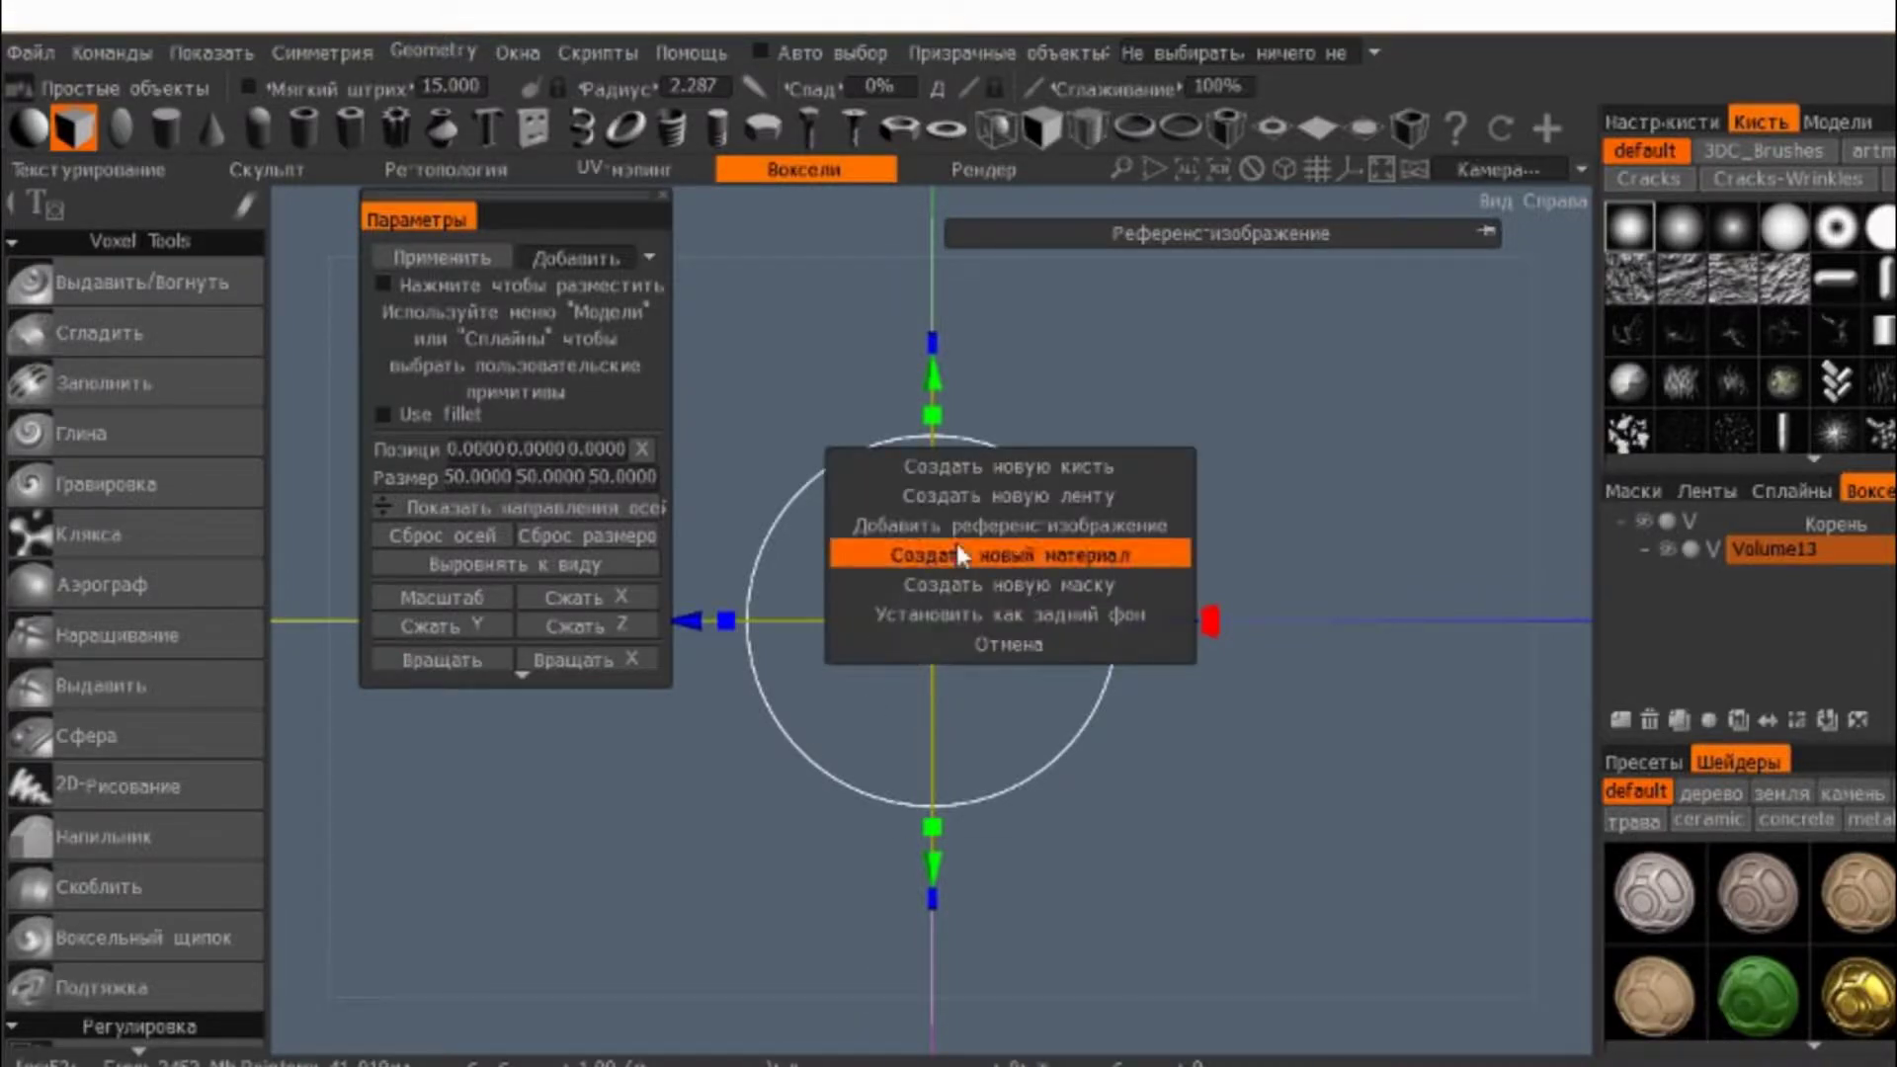
click(980, 523)
- Bring the blueprint over from the Explorer folder once more and add it as another reference image
key(alt+Tab)
drag(475, 464, 736, 731)
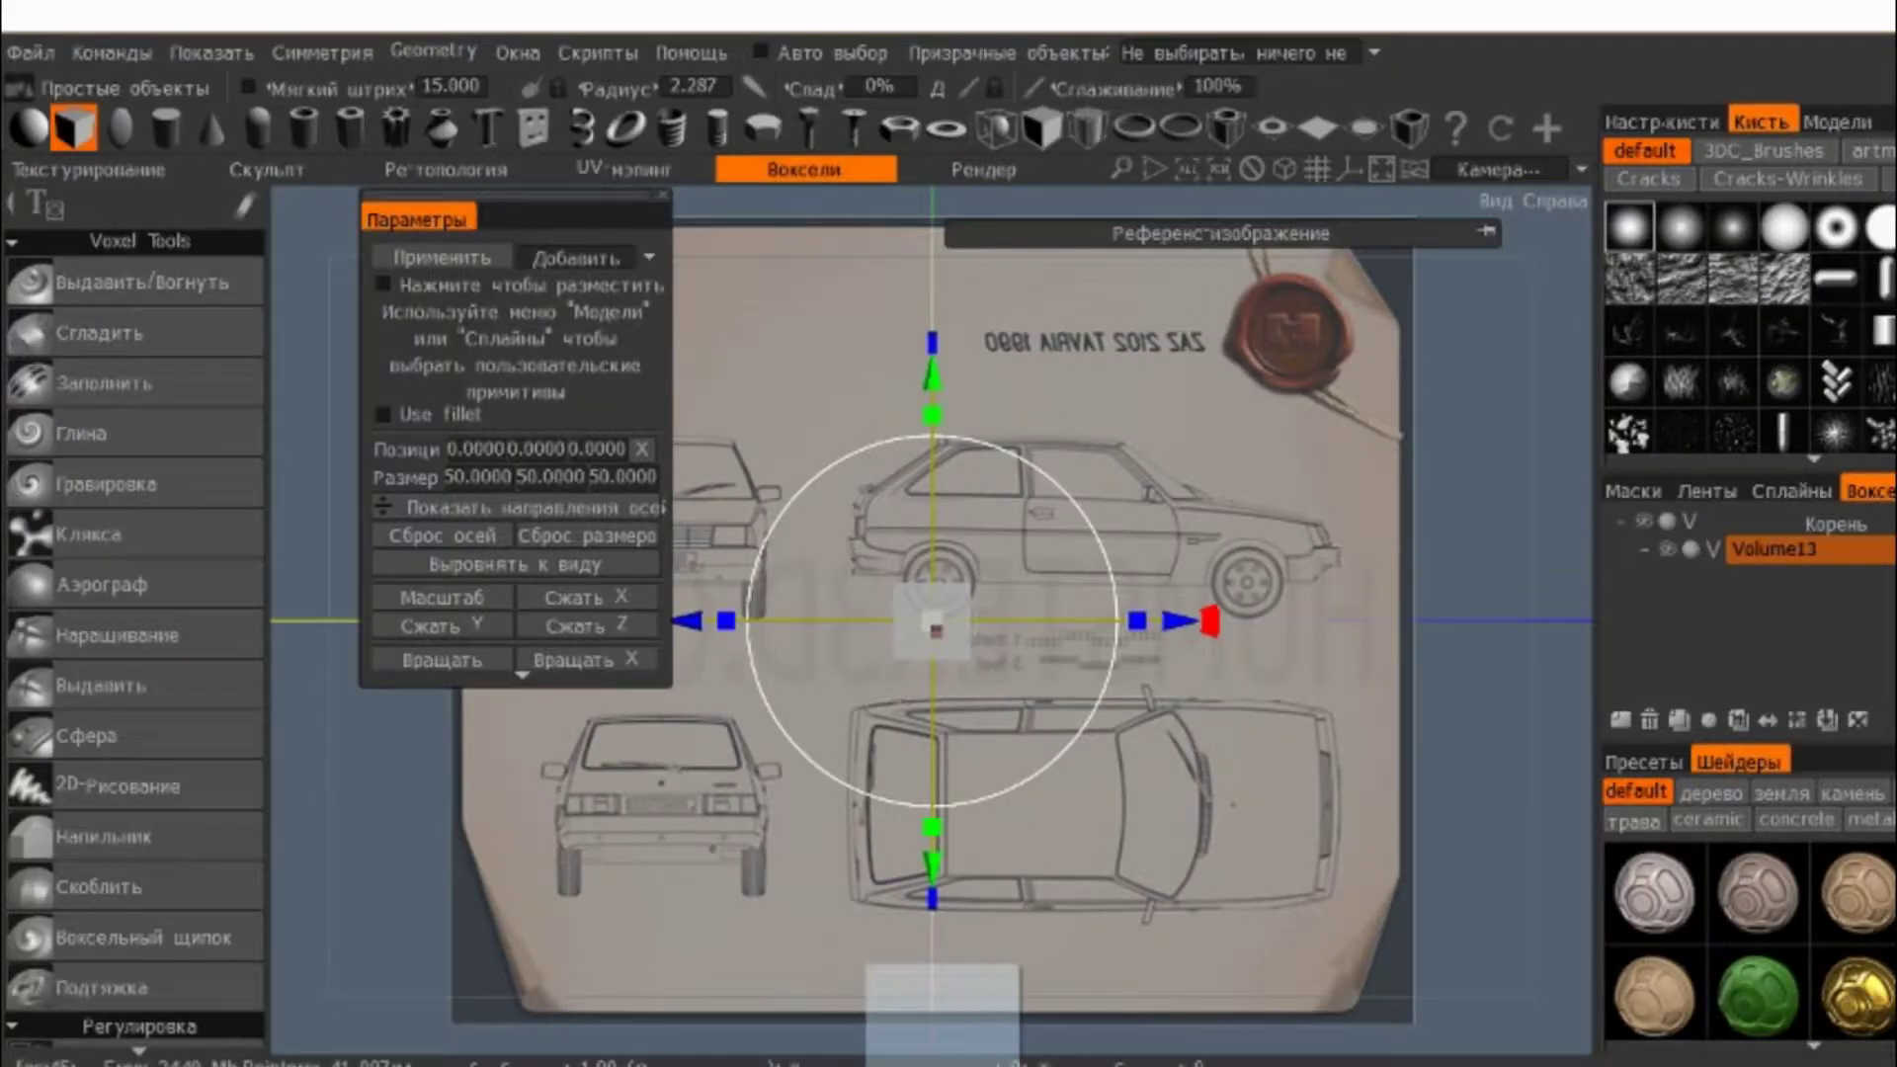
mouse_move(948, 988)
mouse_down()
mouse_move(99, 988)
mouse_move(469, 1055)
mouse_move(834, 783)
mouse_up()
key(alt+Tab)
key(alt+Tab)
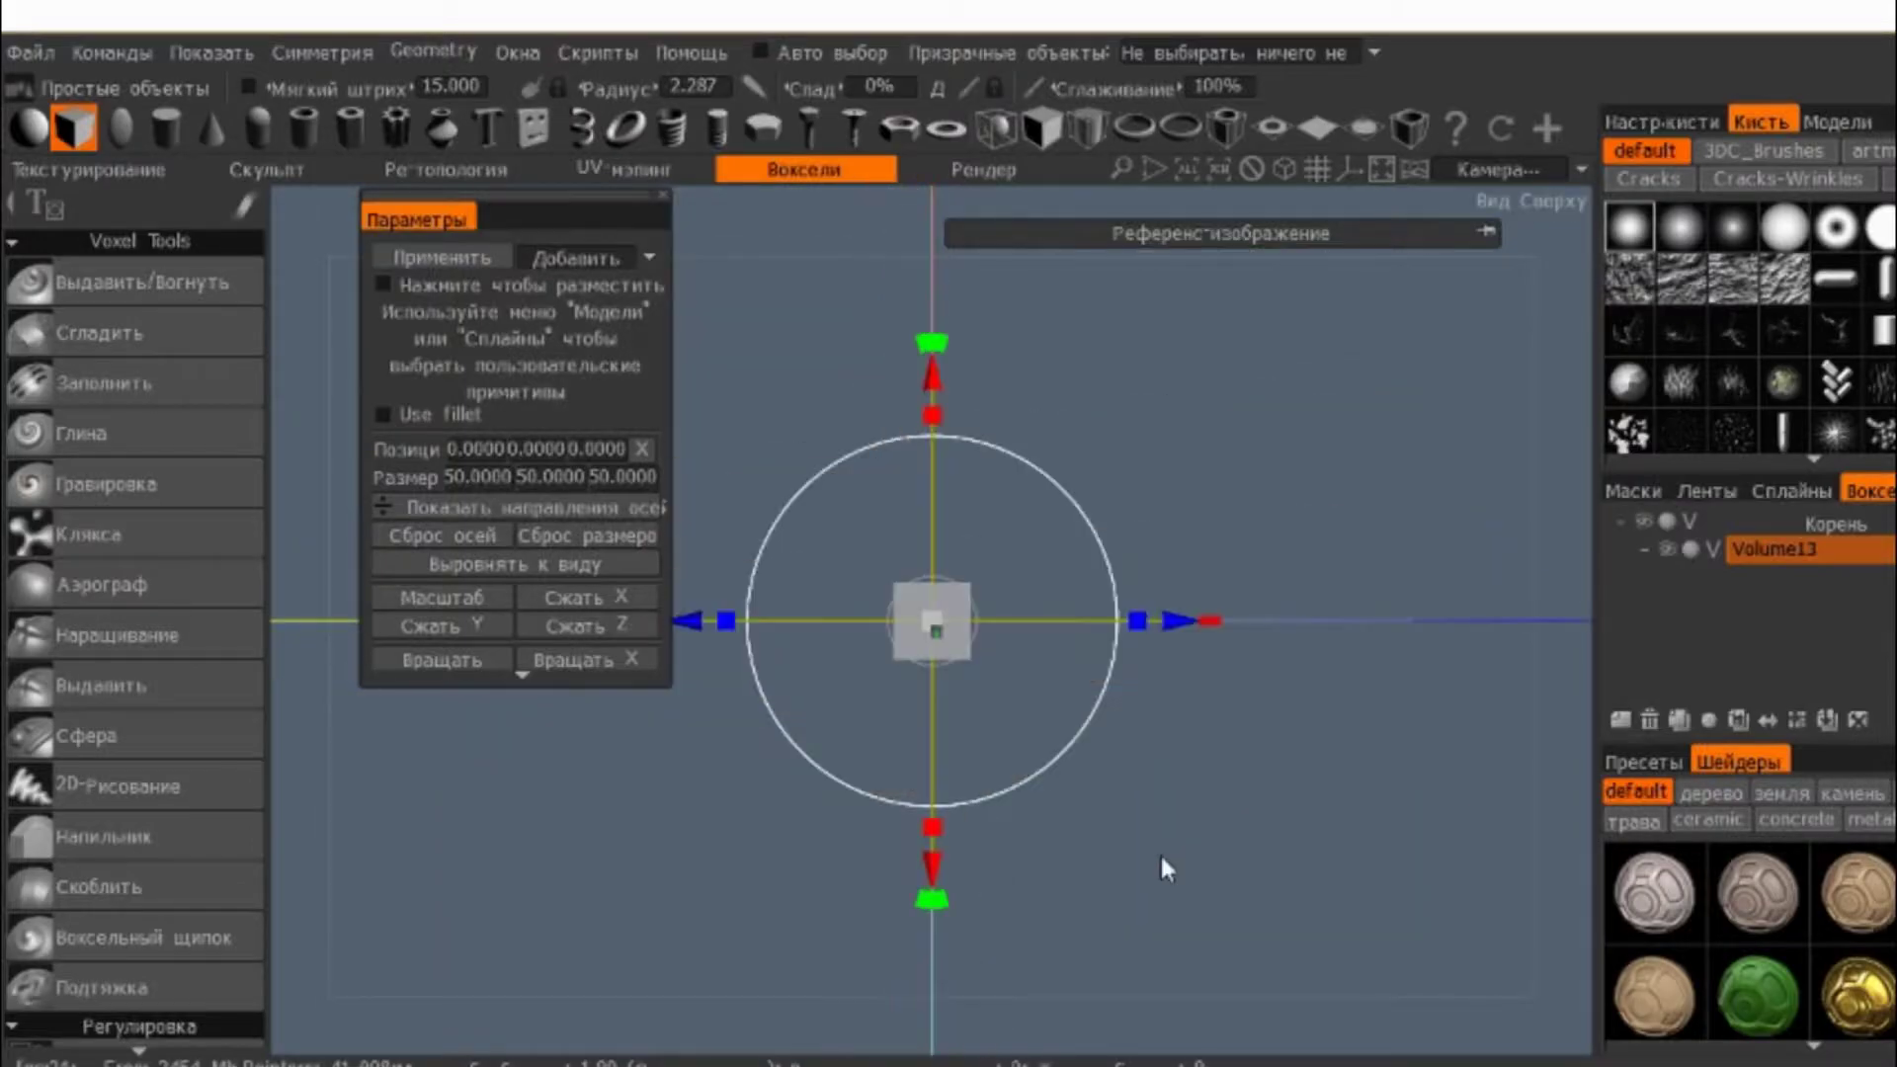
key(alt+Tab)
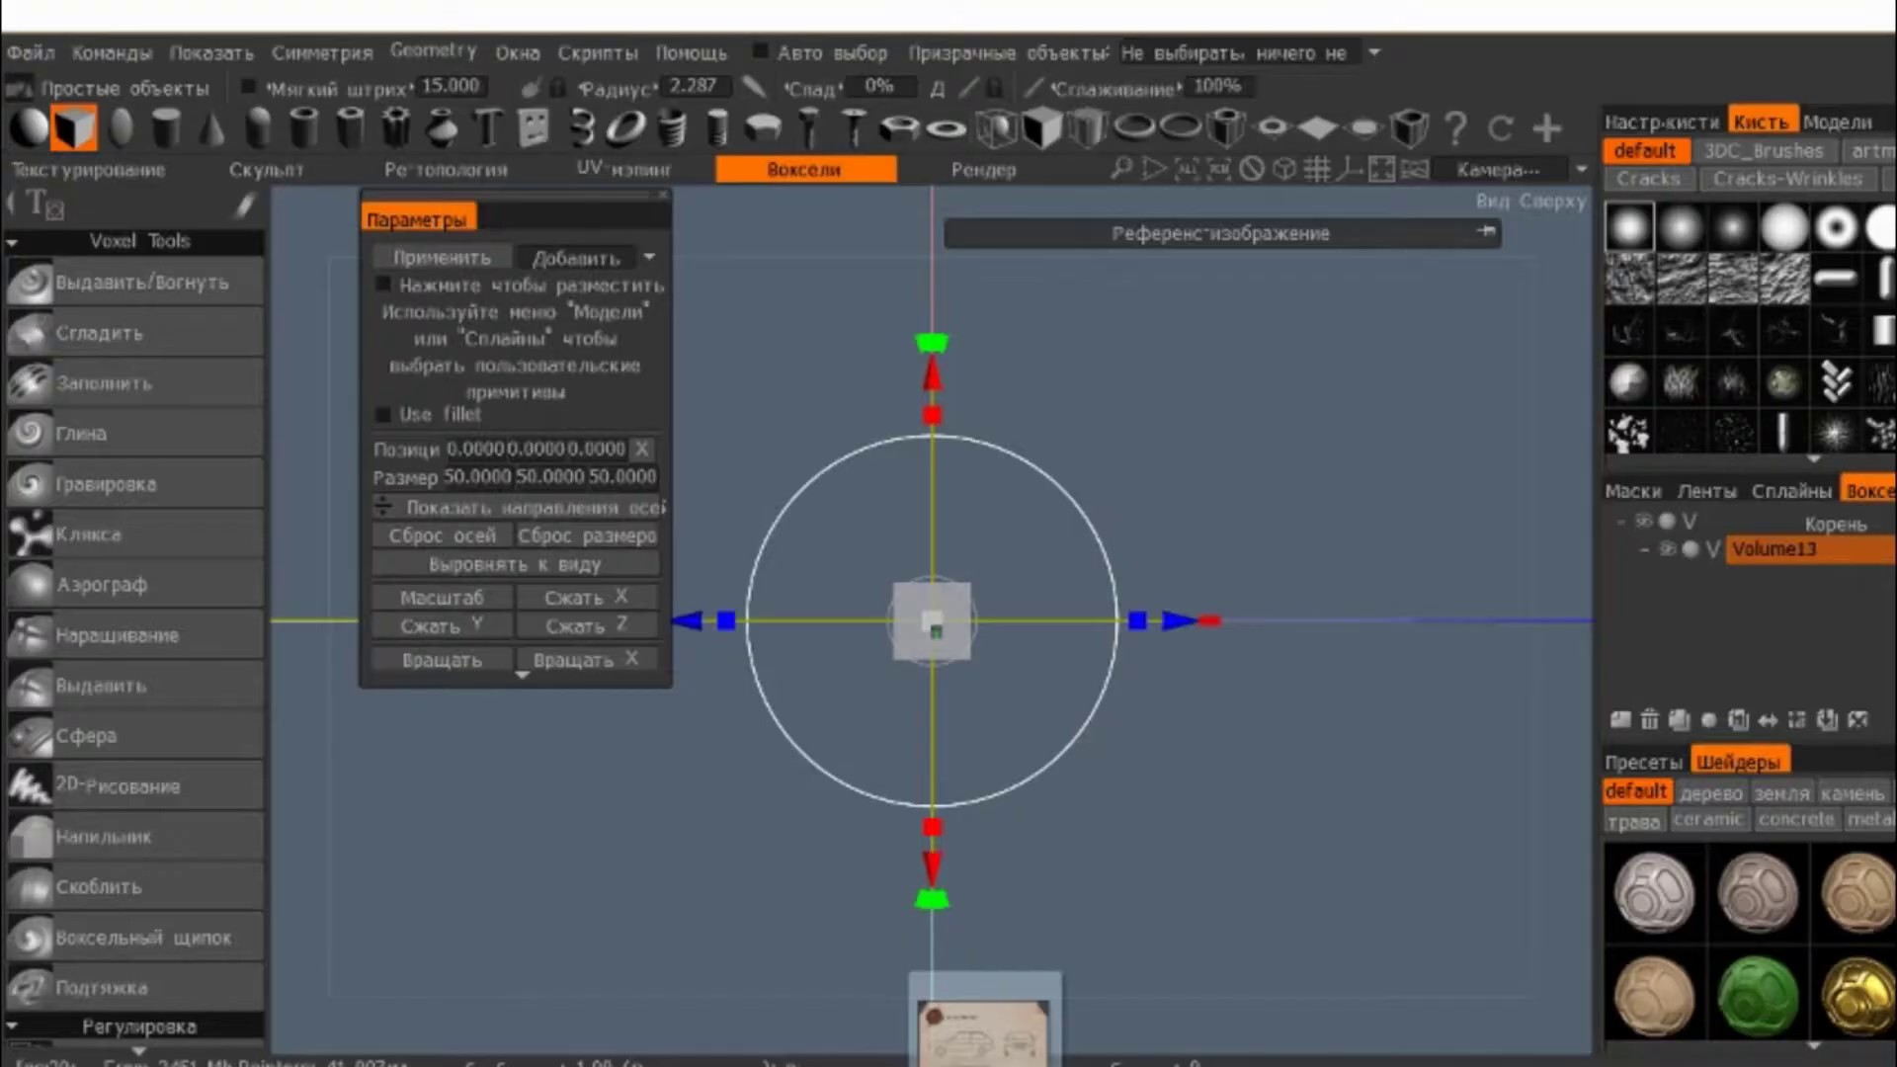
drag(415, 481, 931, 666)
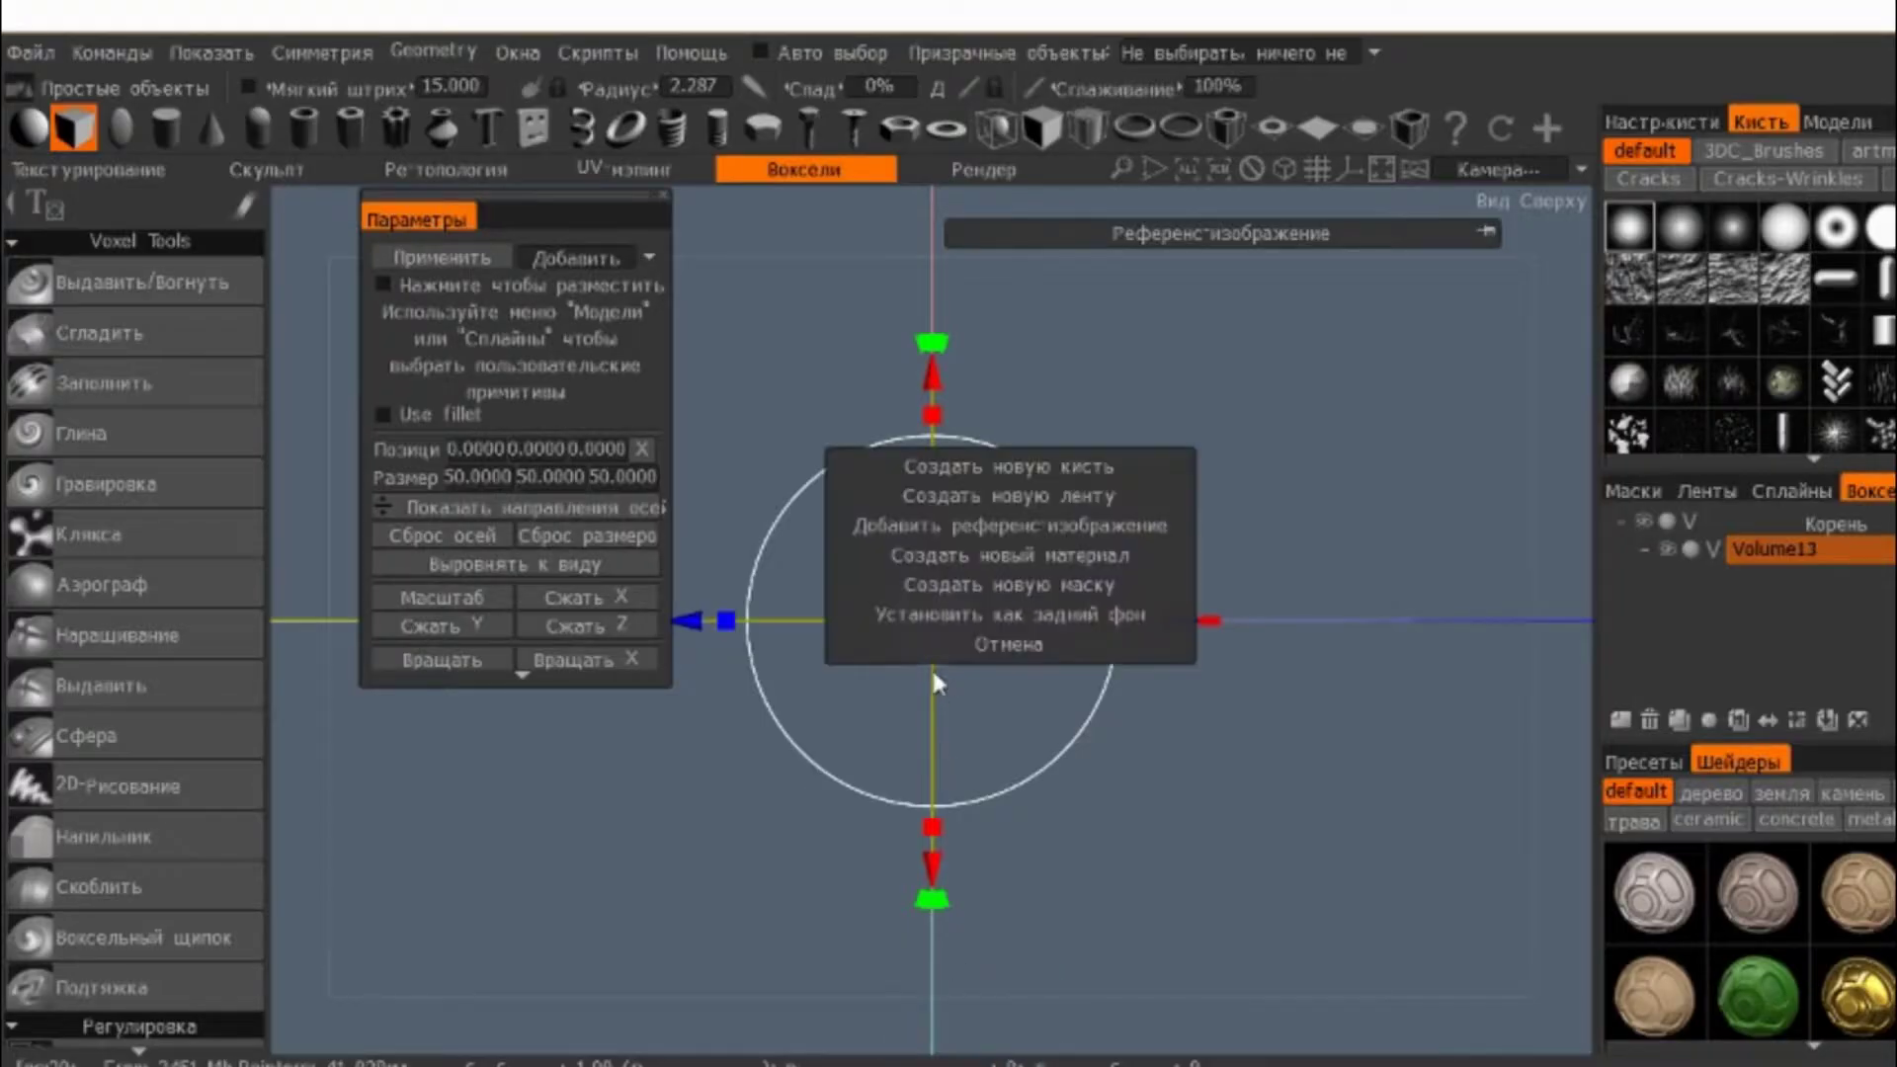
click(1028, 526)
- Orbit and zoom from the right-side view to the front view to inspect the blueprint
drag(1321, 731, 1228, 545)
middle_drag(1228, 545, 1201, 387)
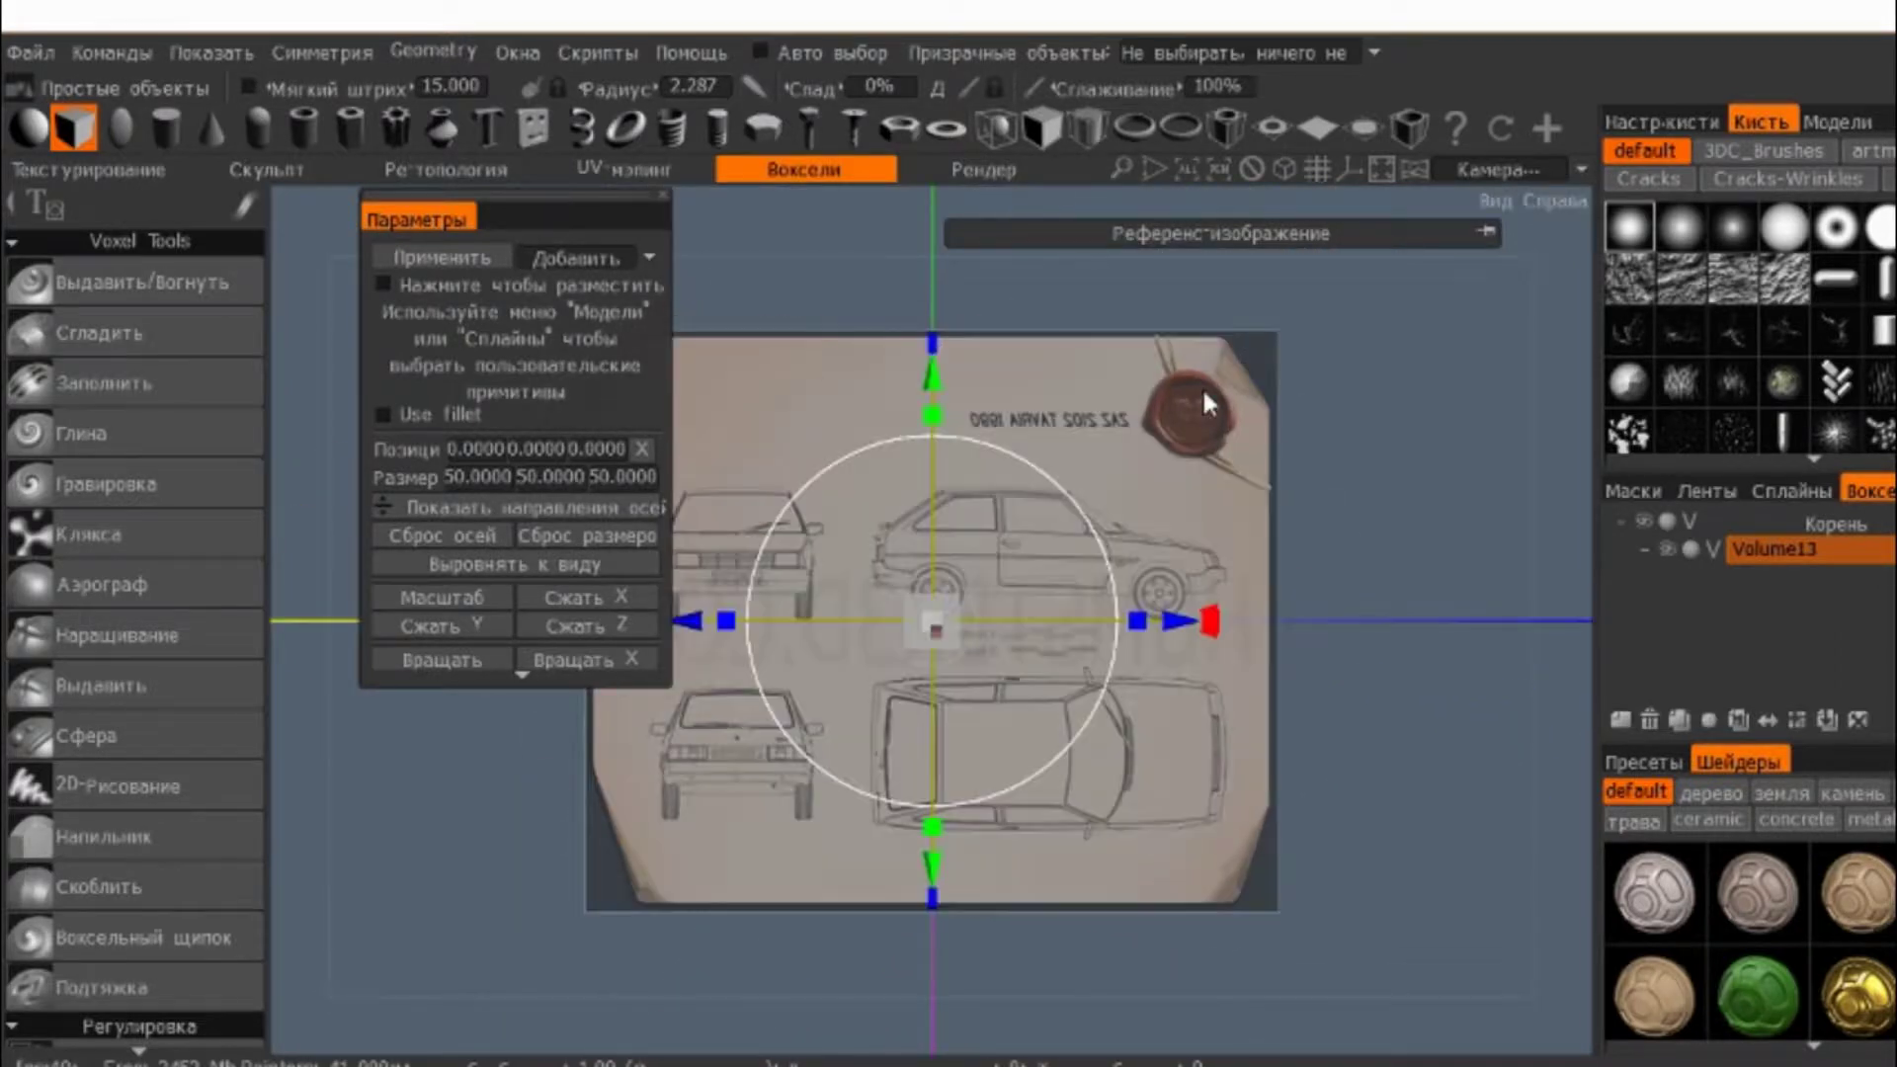
middle_drag(1365, 440, 1367, 464)
right_drag(1367, 464, 1427, 788)
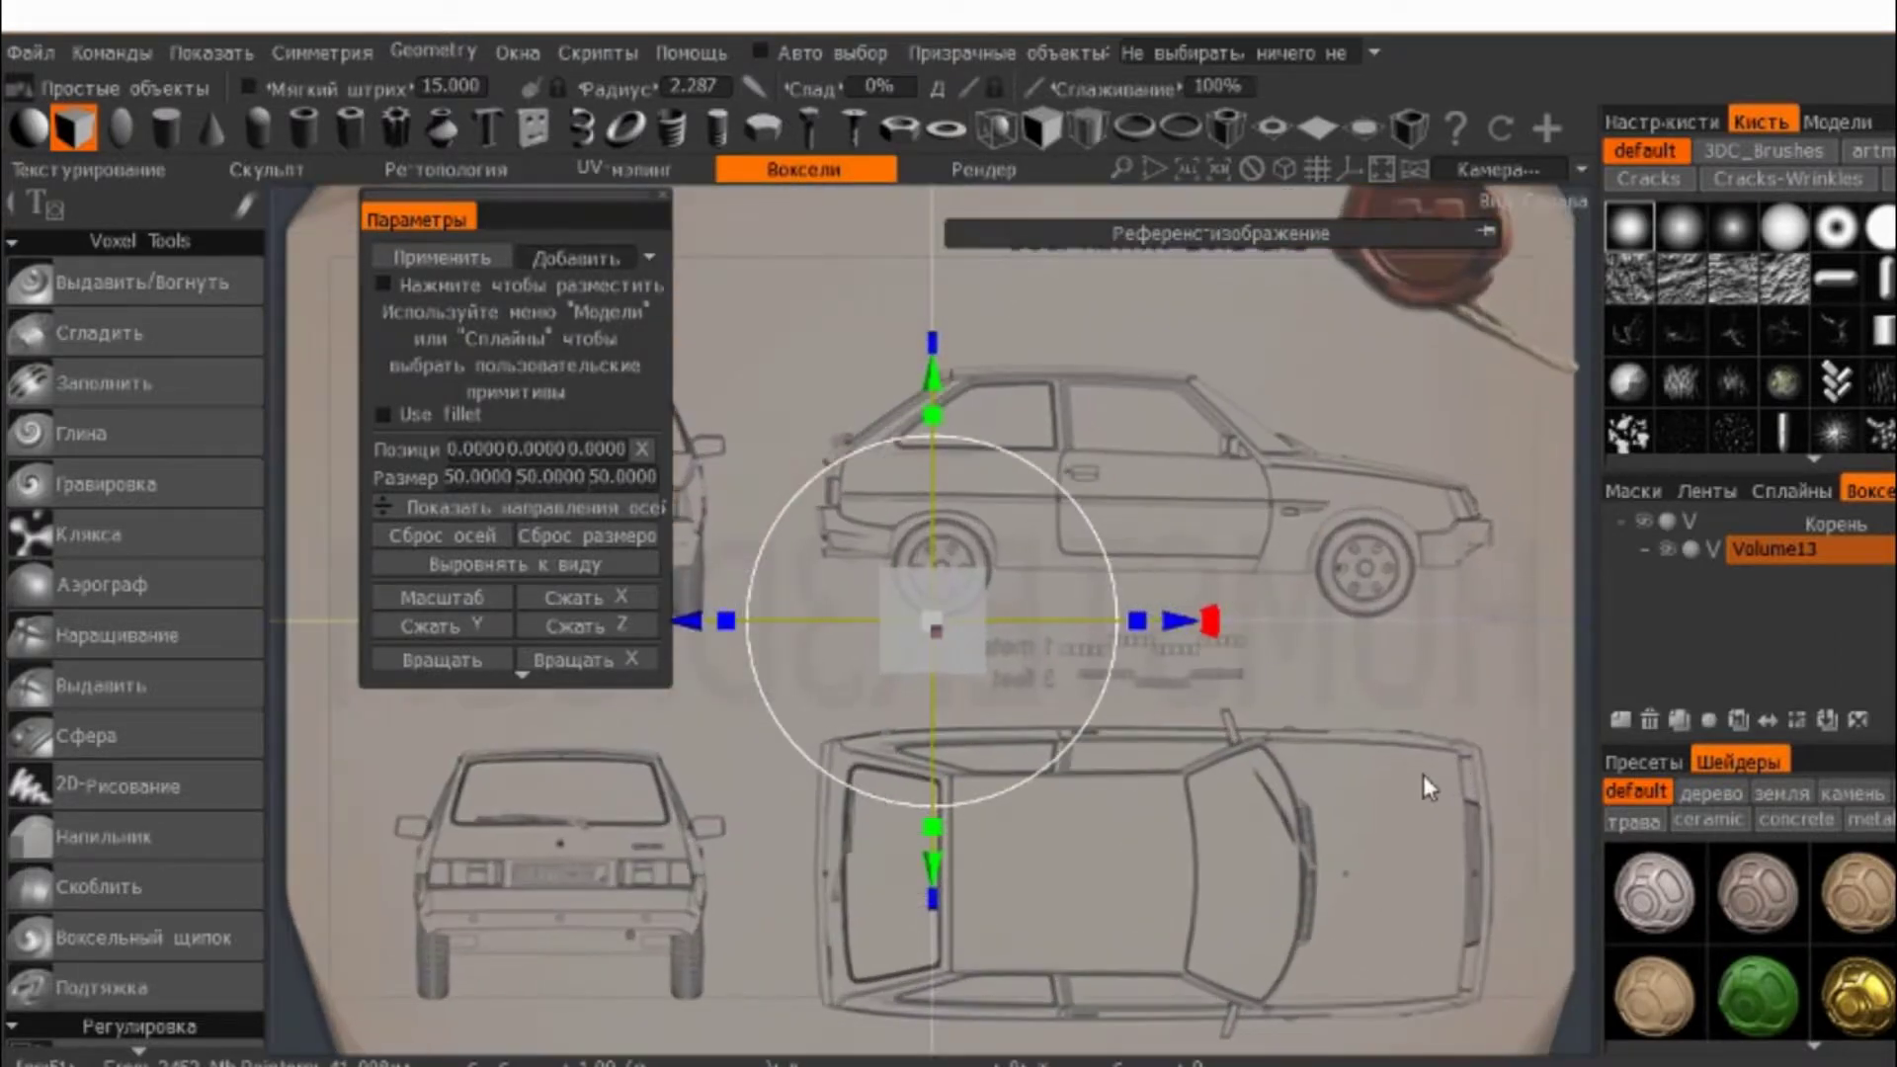
mouse_move(1255, 805)
middle_down()
mouse_move(846, 757)
mouse_move(910, 761)
middle_up()
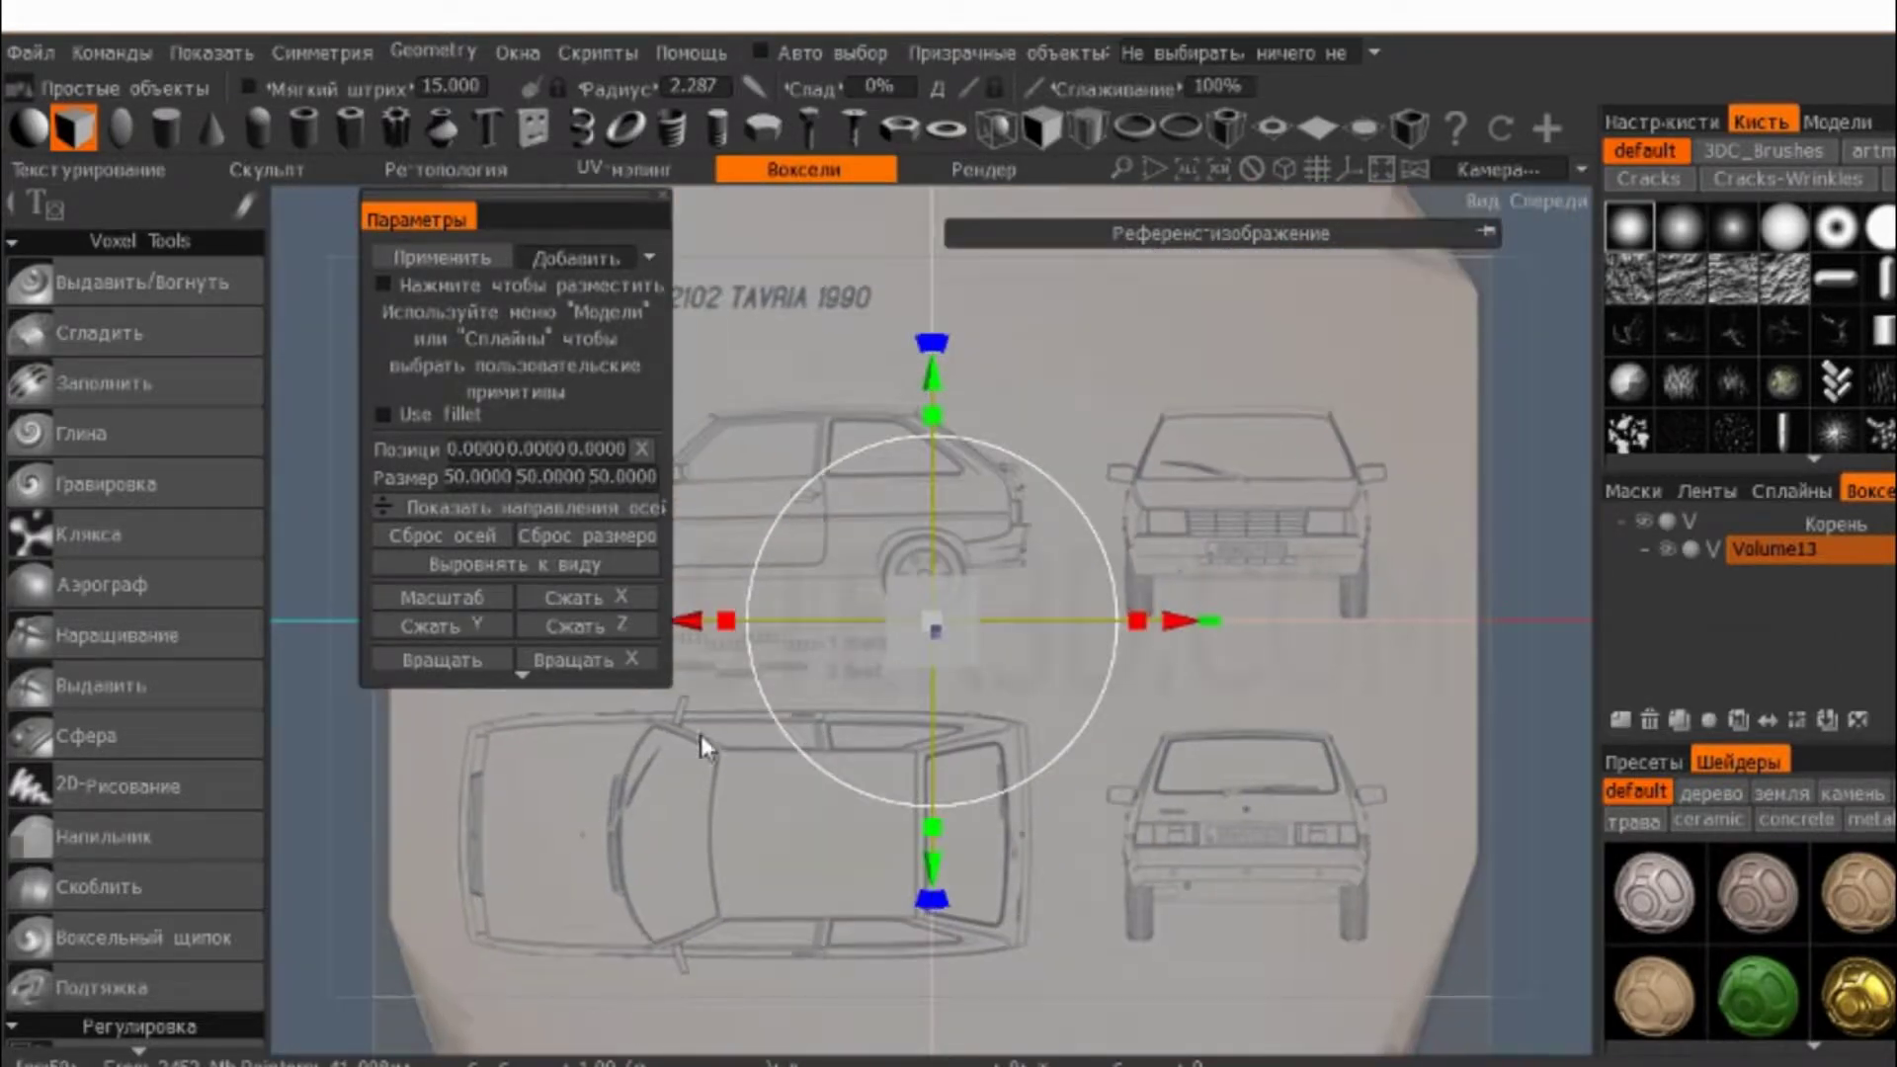
right_drag(702, 733, 999, 921)
- Move the box to position -93.16, 78.45 and stretch it to 337.44 × 116.764
drag(1058, 785, 170, 784)
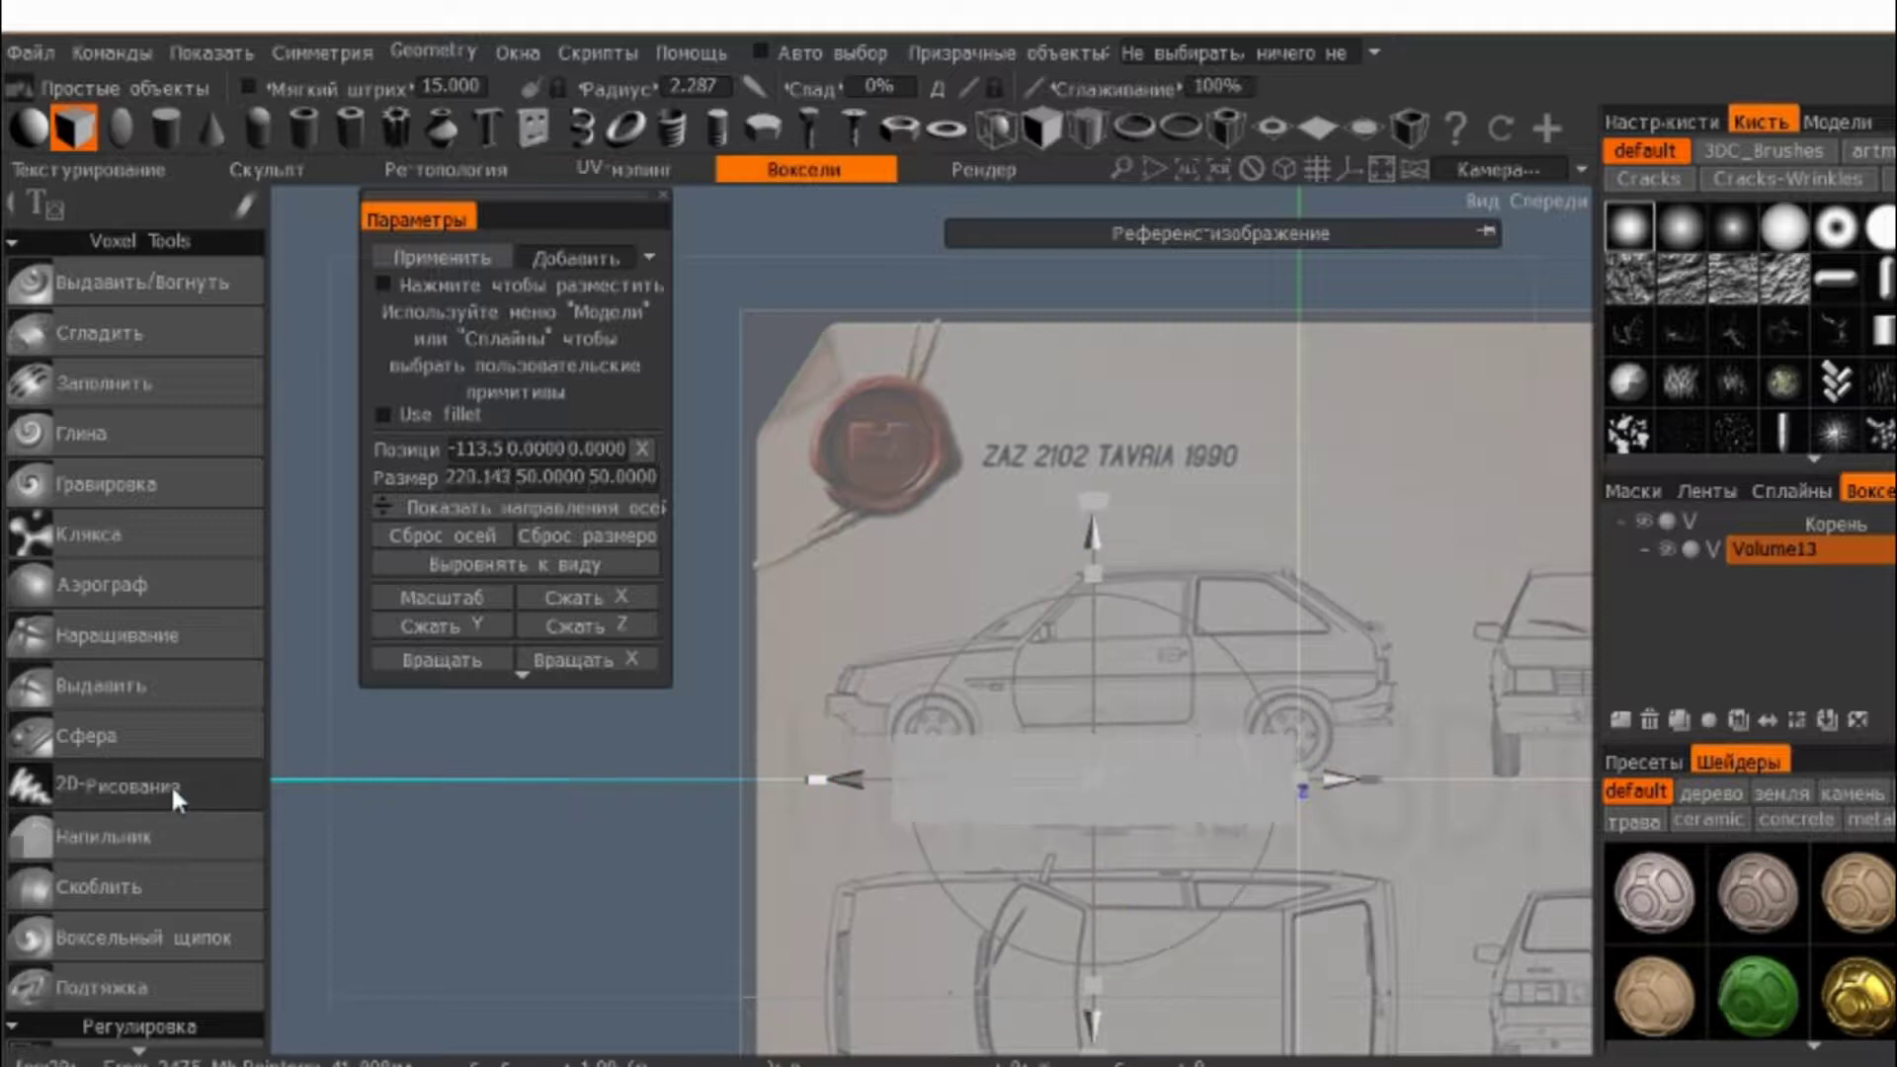
mouse_move(783, 793)
mouse_down()
mouse_move(824, 796)
mouse_move(810, 787)
mouse_up()
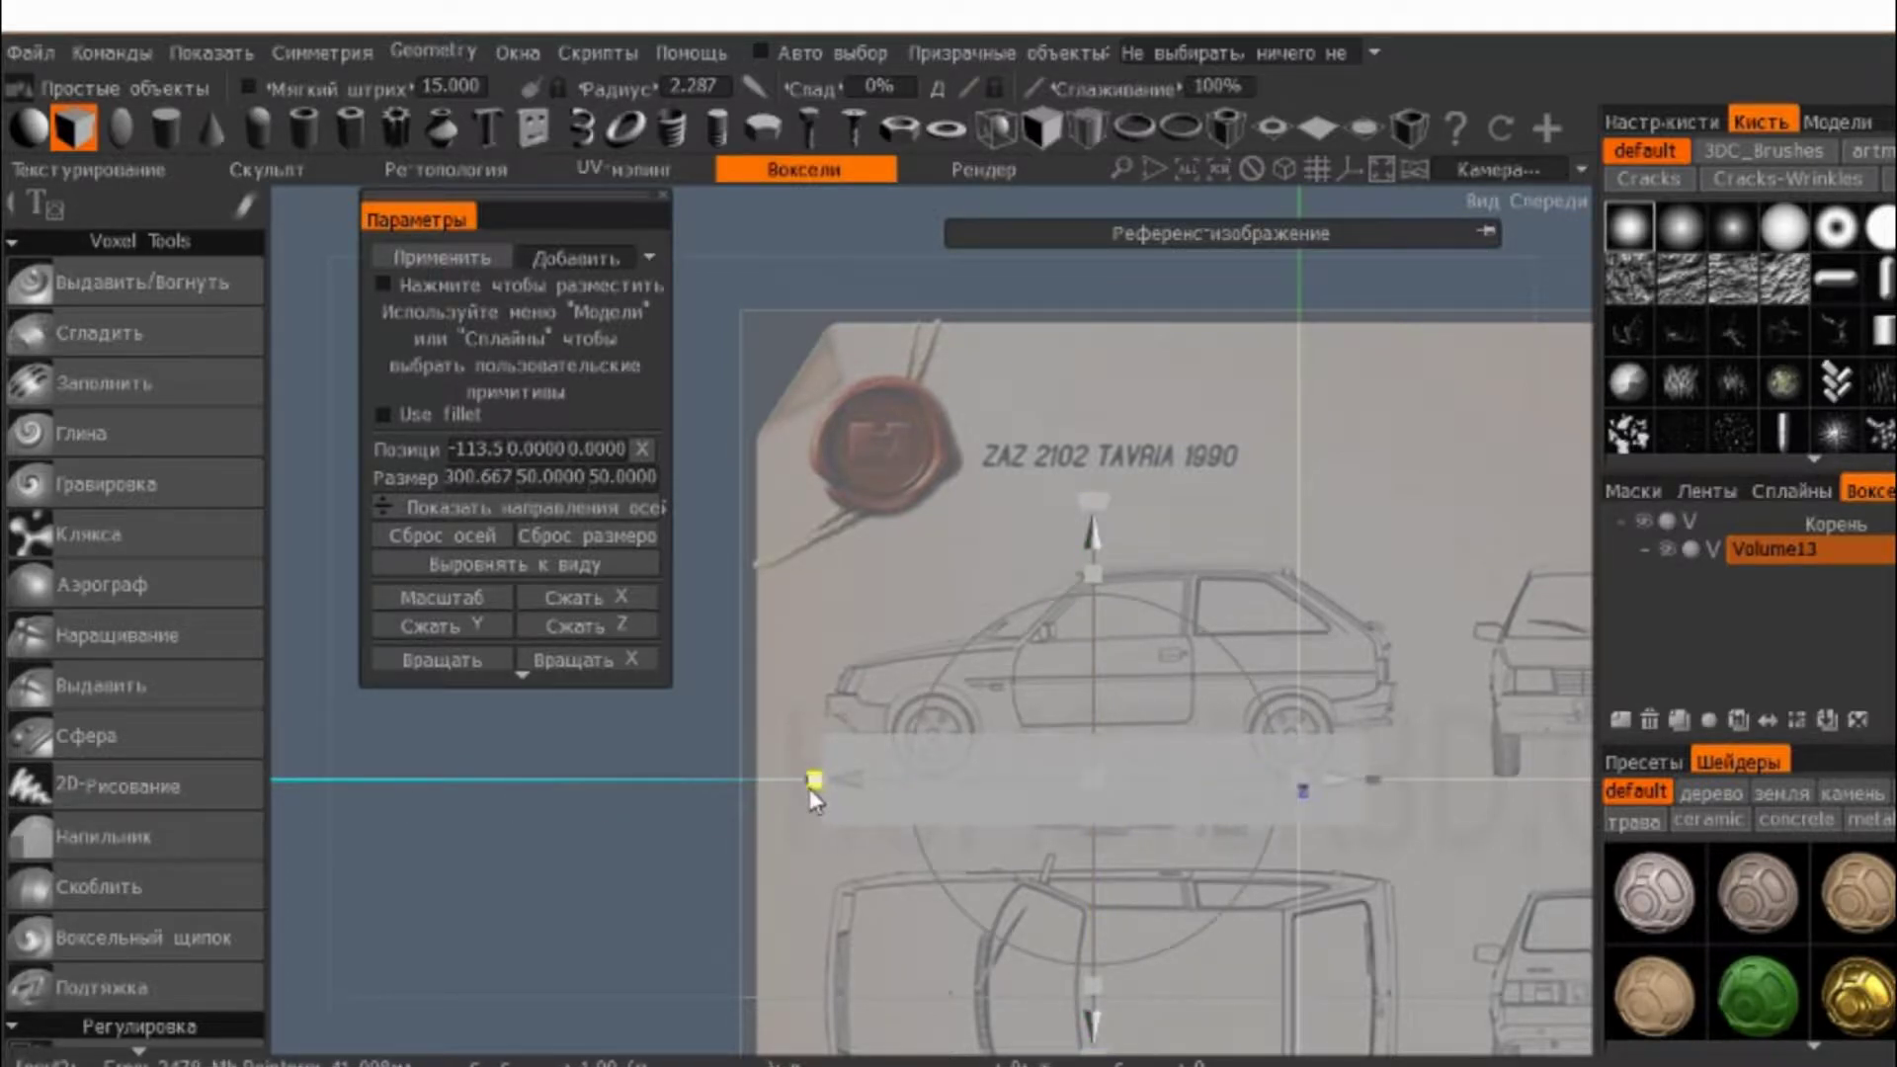
drag(1100, 549, 1075, 193)
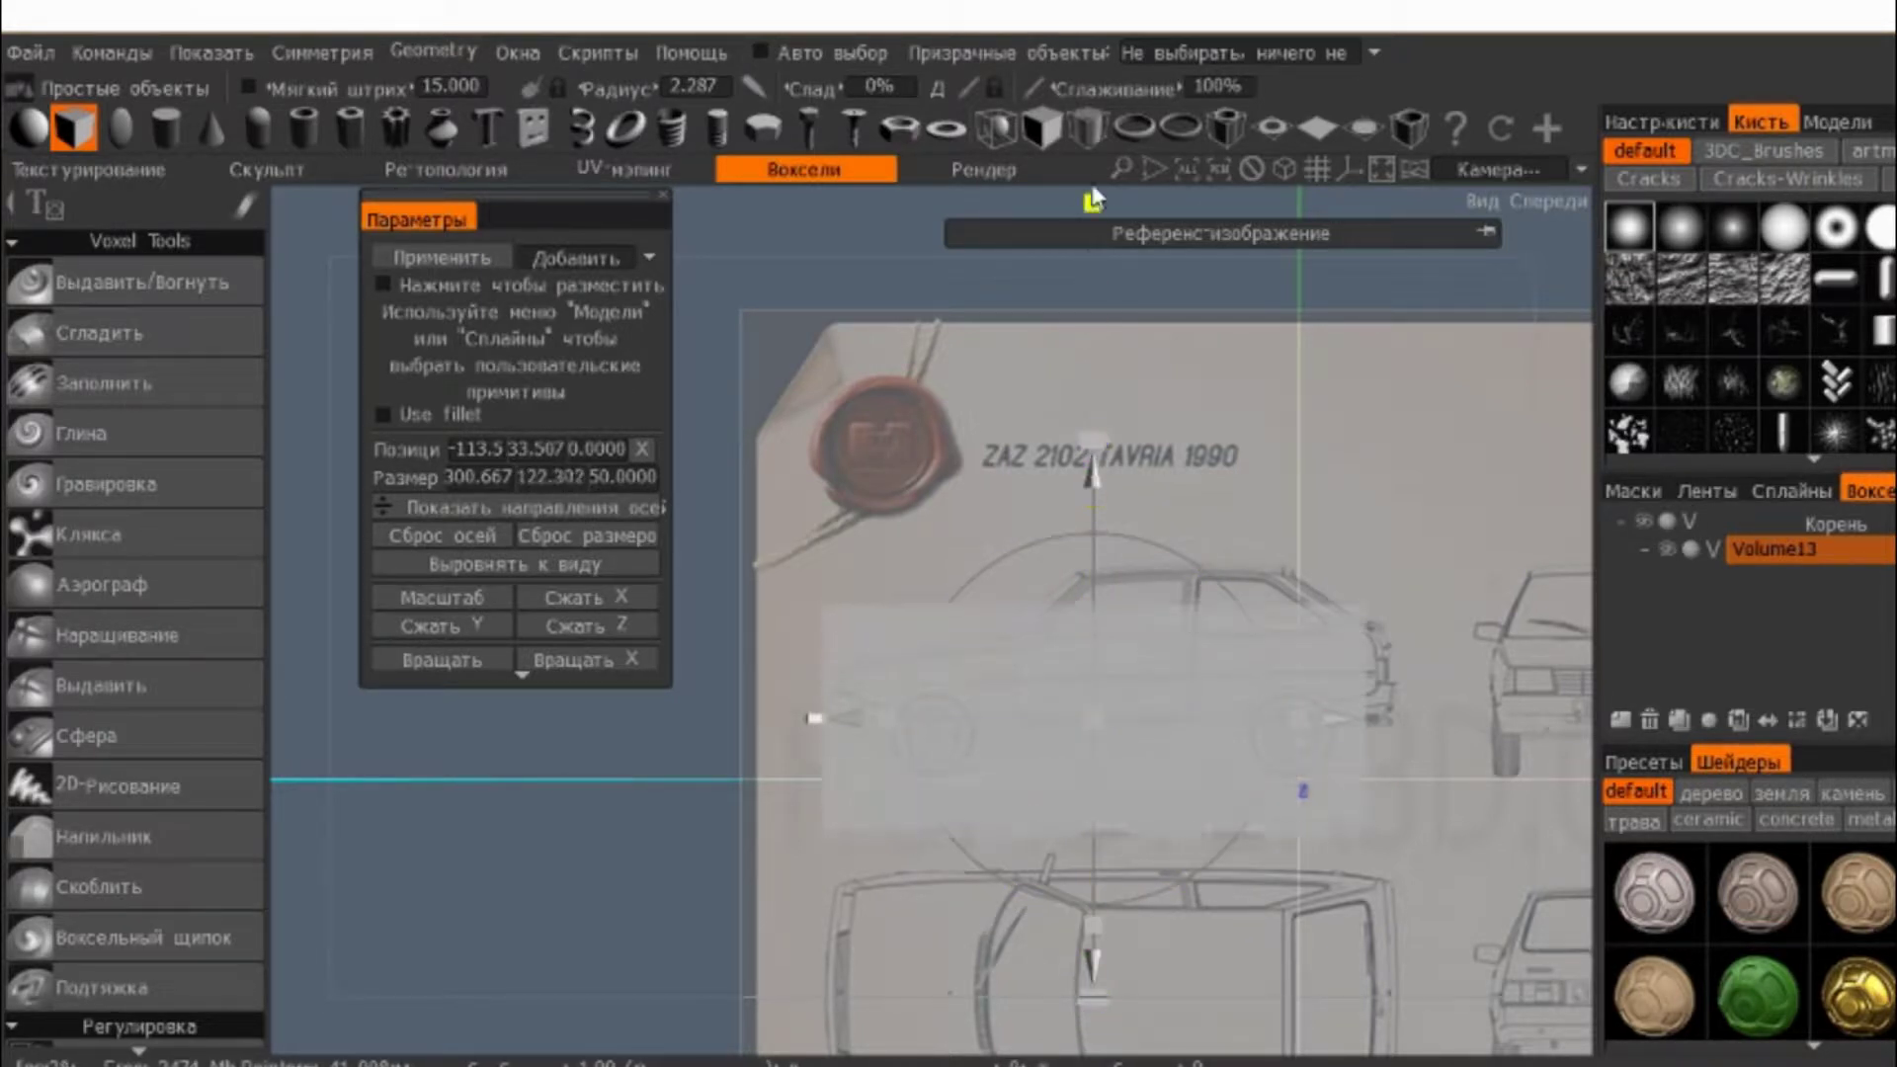
drag(1095, 486, 1091, 380)
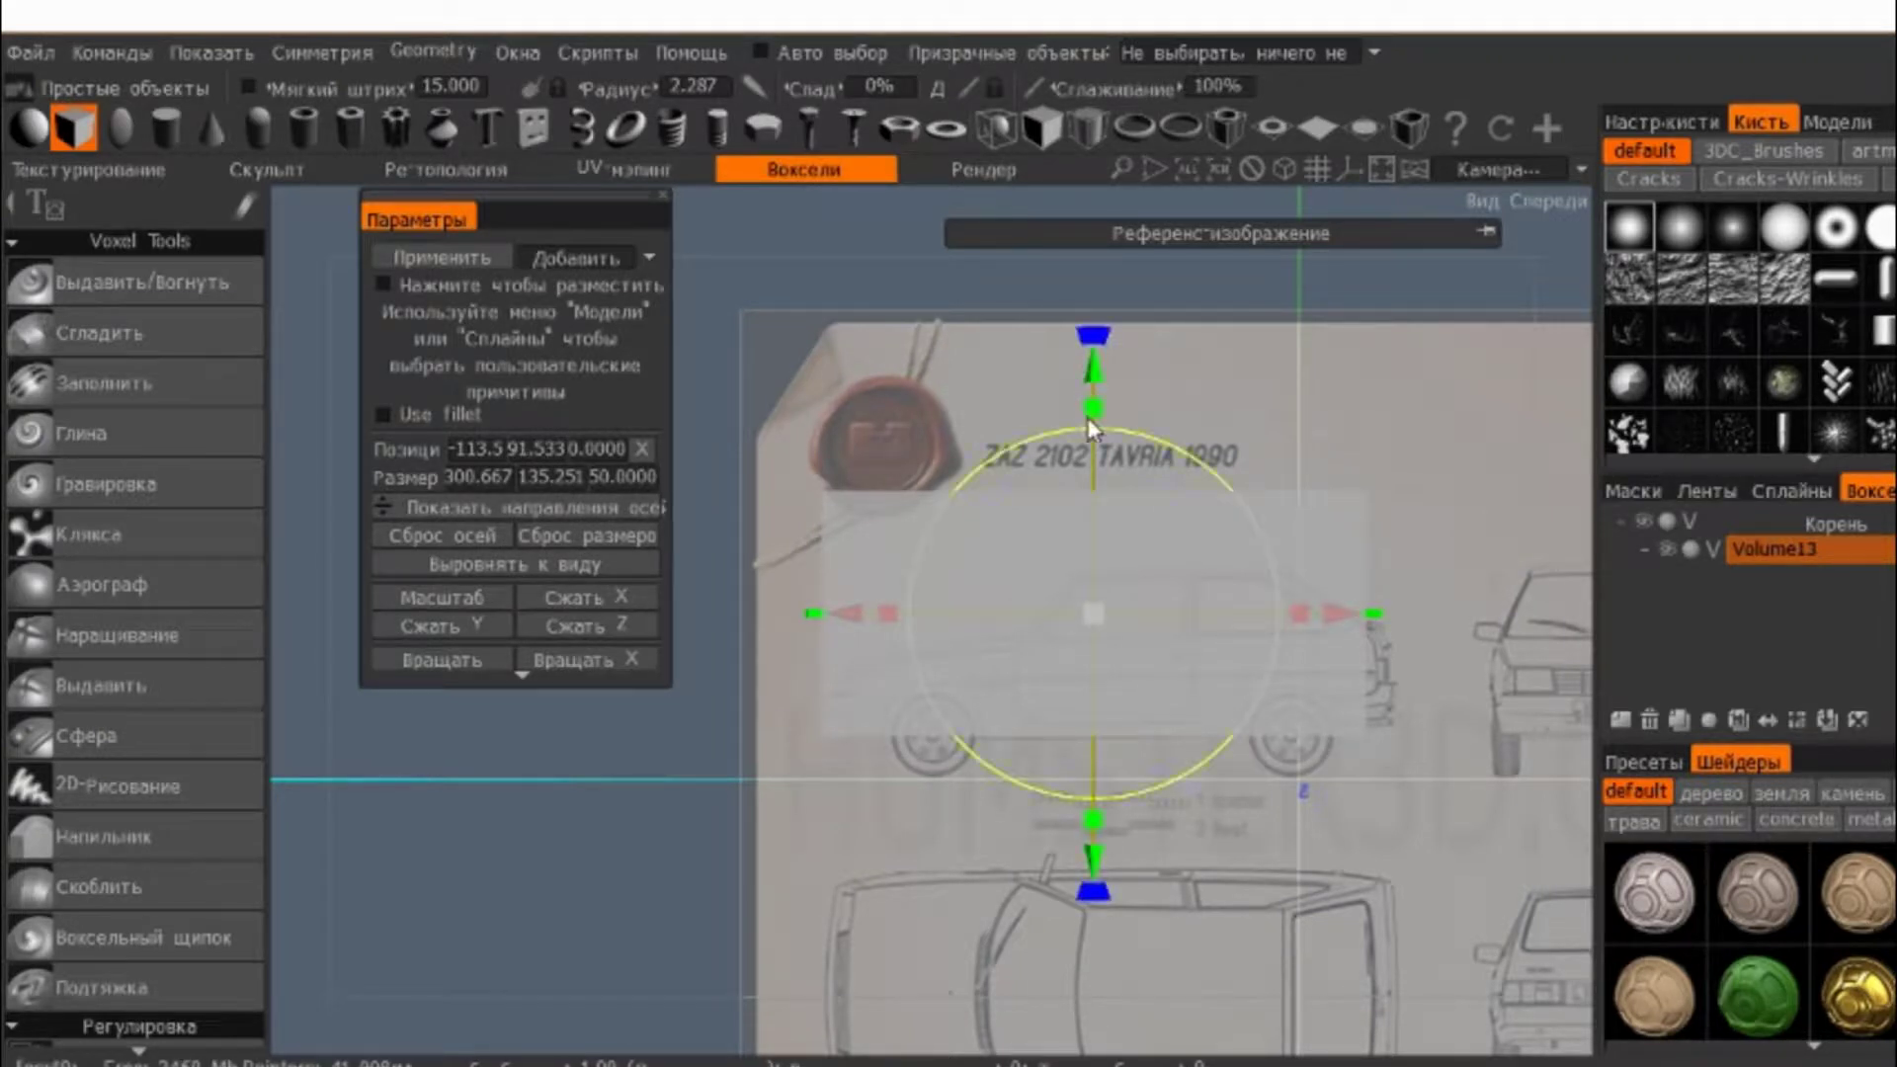
mouse_move(1095, 395)
mouse_down()
mouse_move(1095, 472)
mouse_move(1102, 393)
mouse_up()
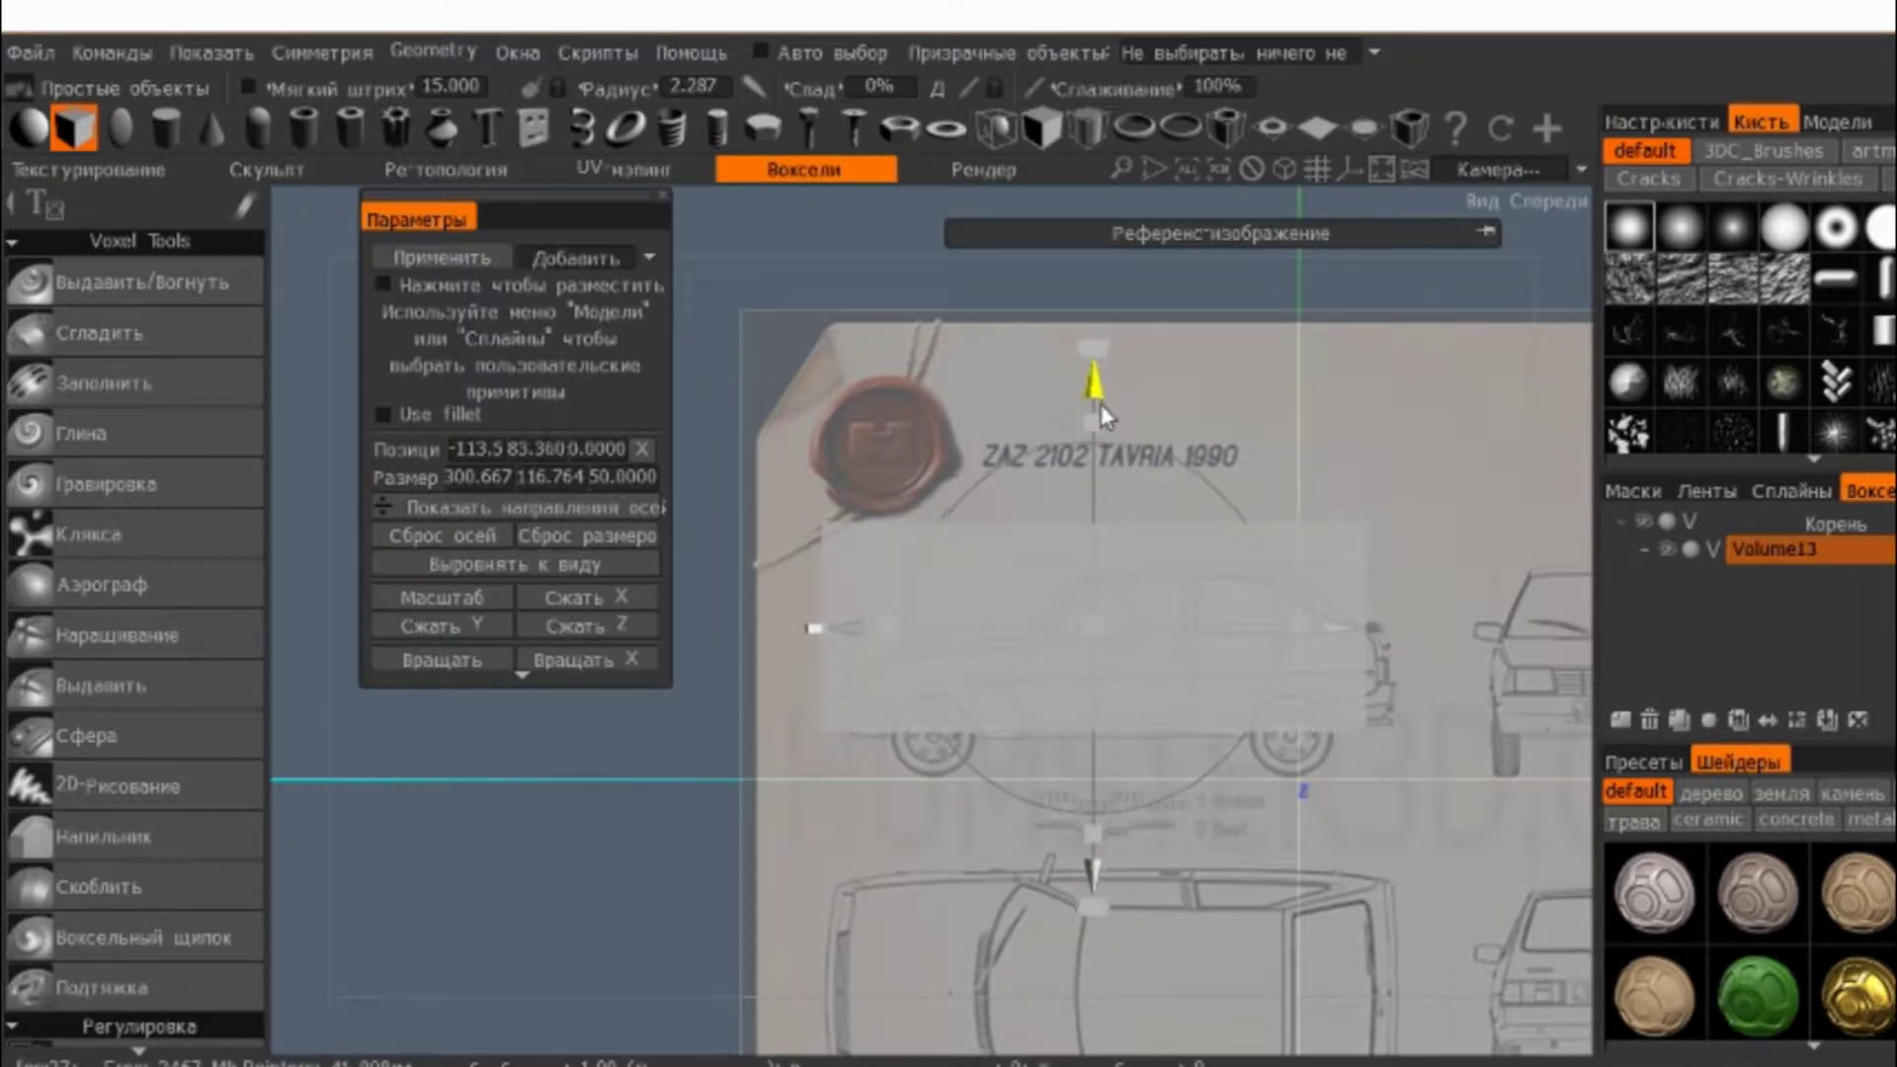
drag(1100, 389, 1100, 405)
drag(1301, 638, 1365, 645)
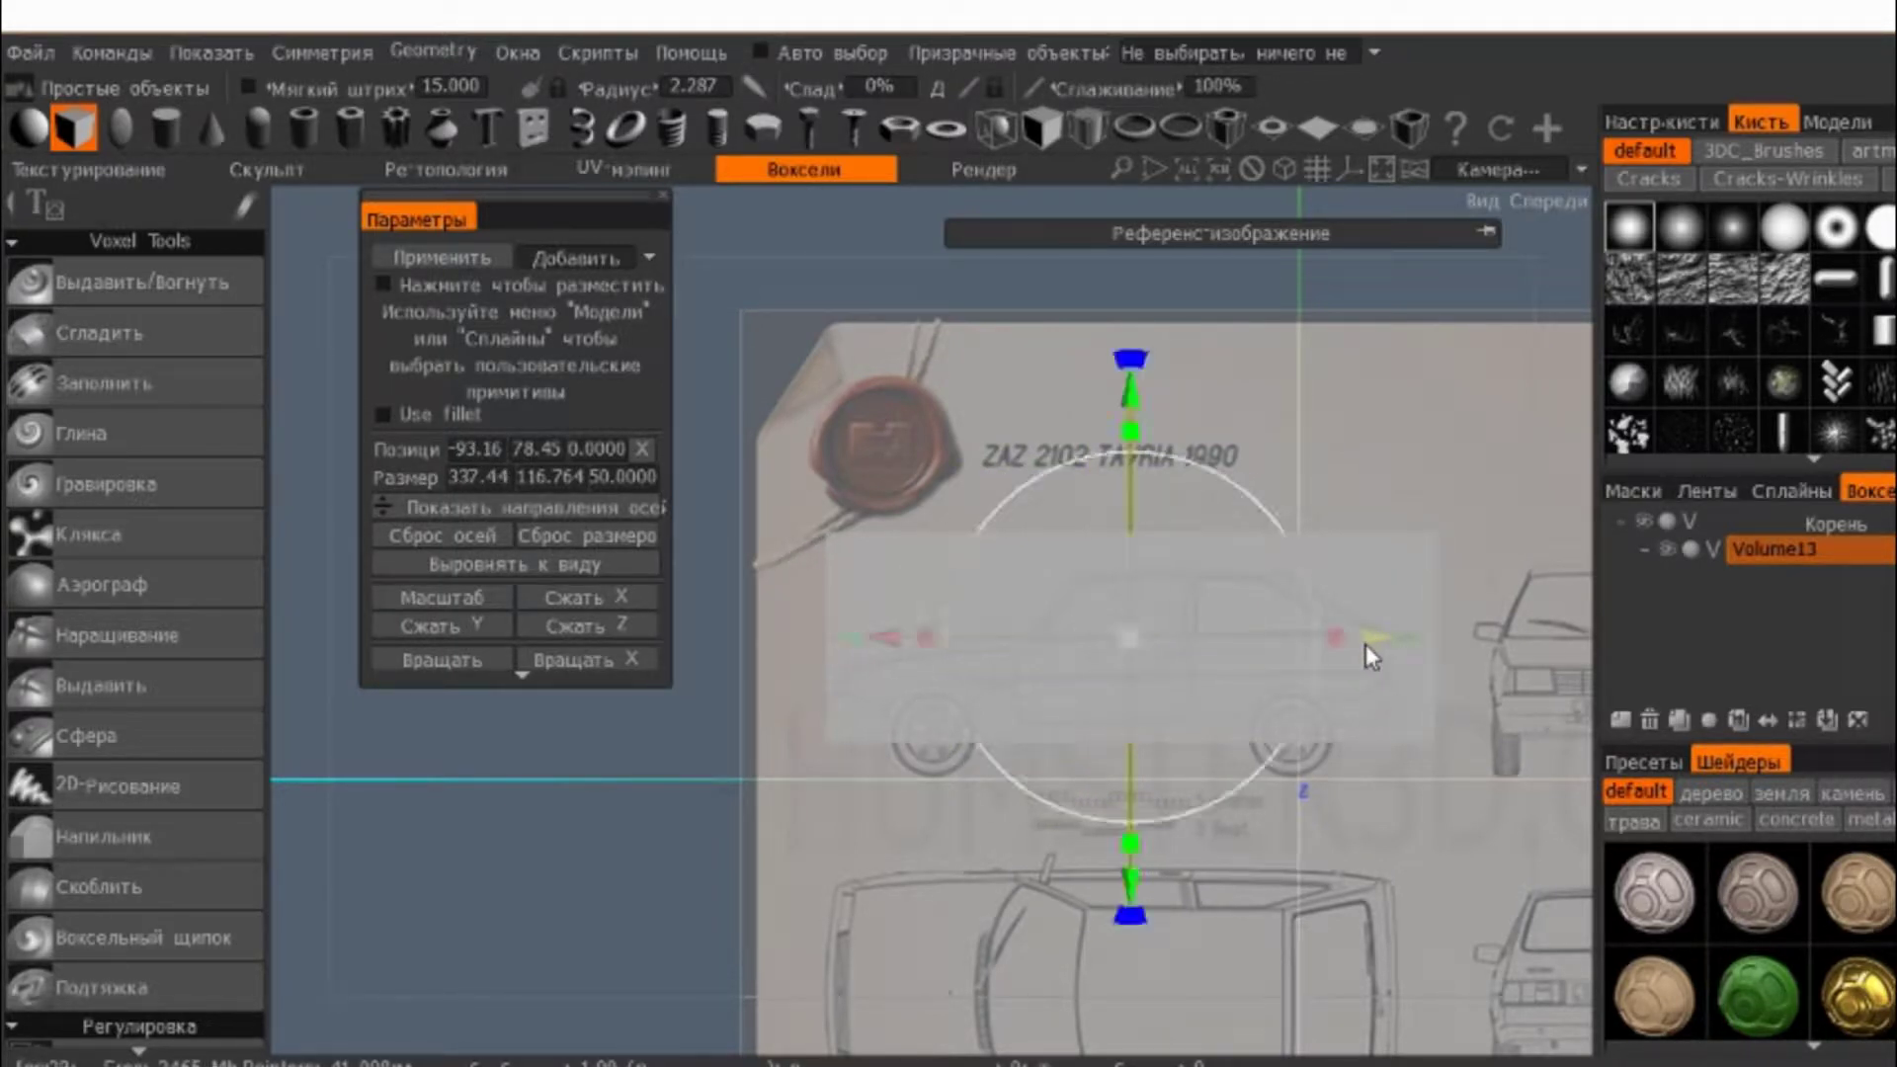
- Orbit the view to an angled perspective of the stretched box
scroll(1419, 545, up, 3)
scroll(1418, 546, down, 2)
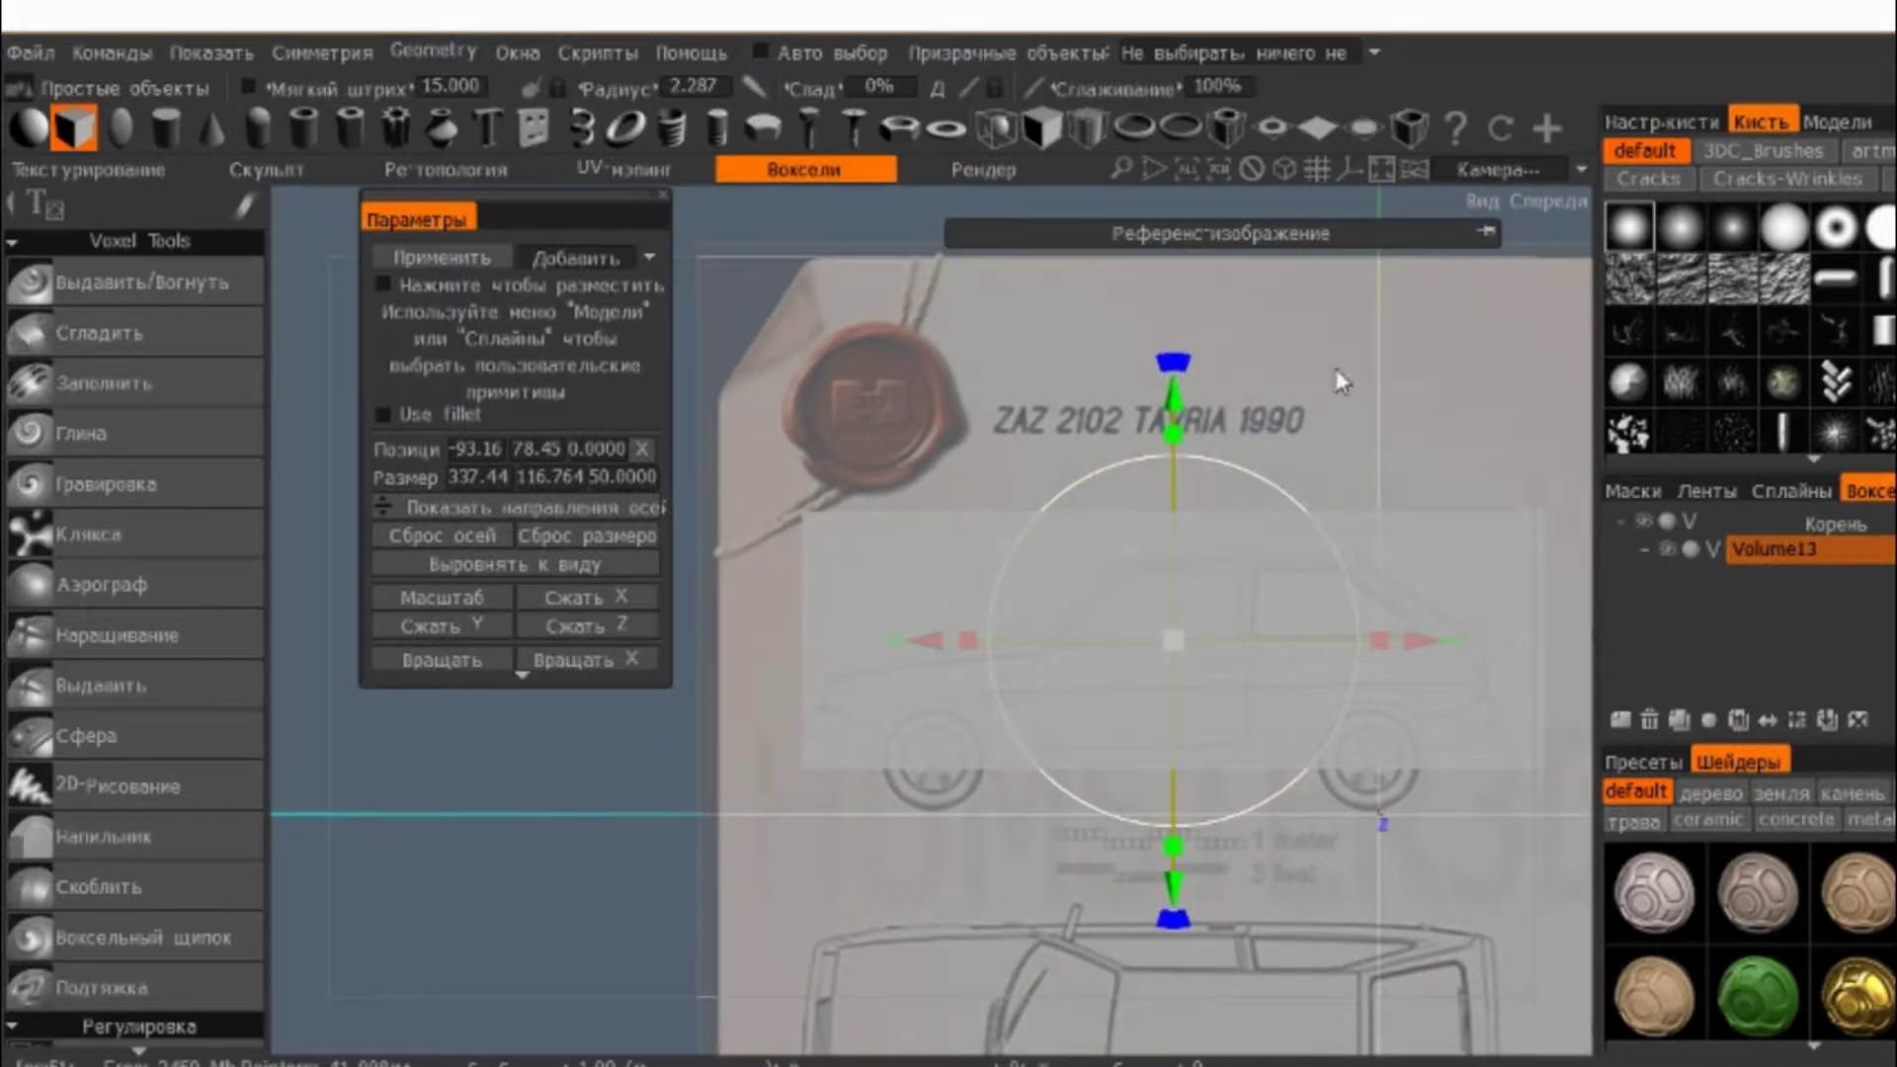
drag(1341, 381, 1332, 754)
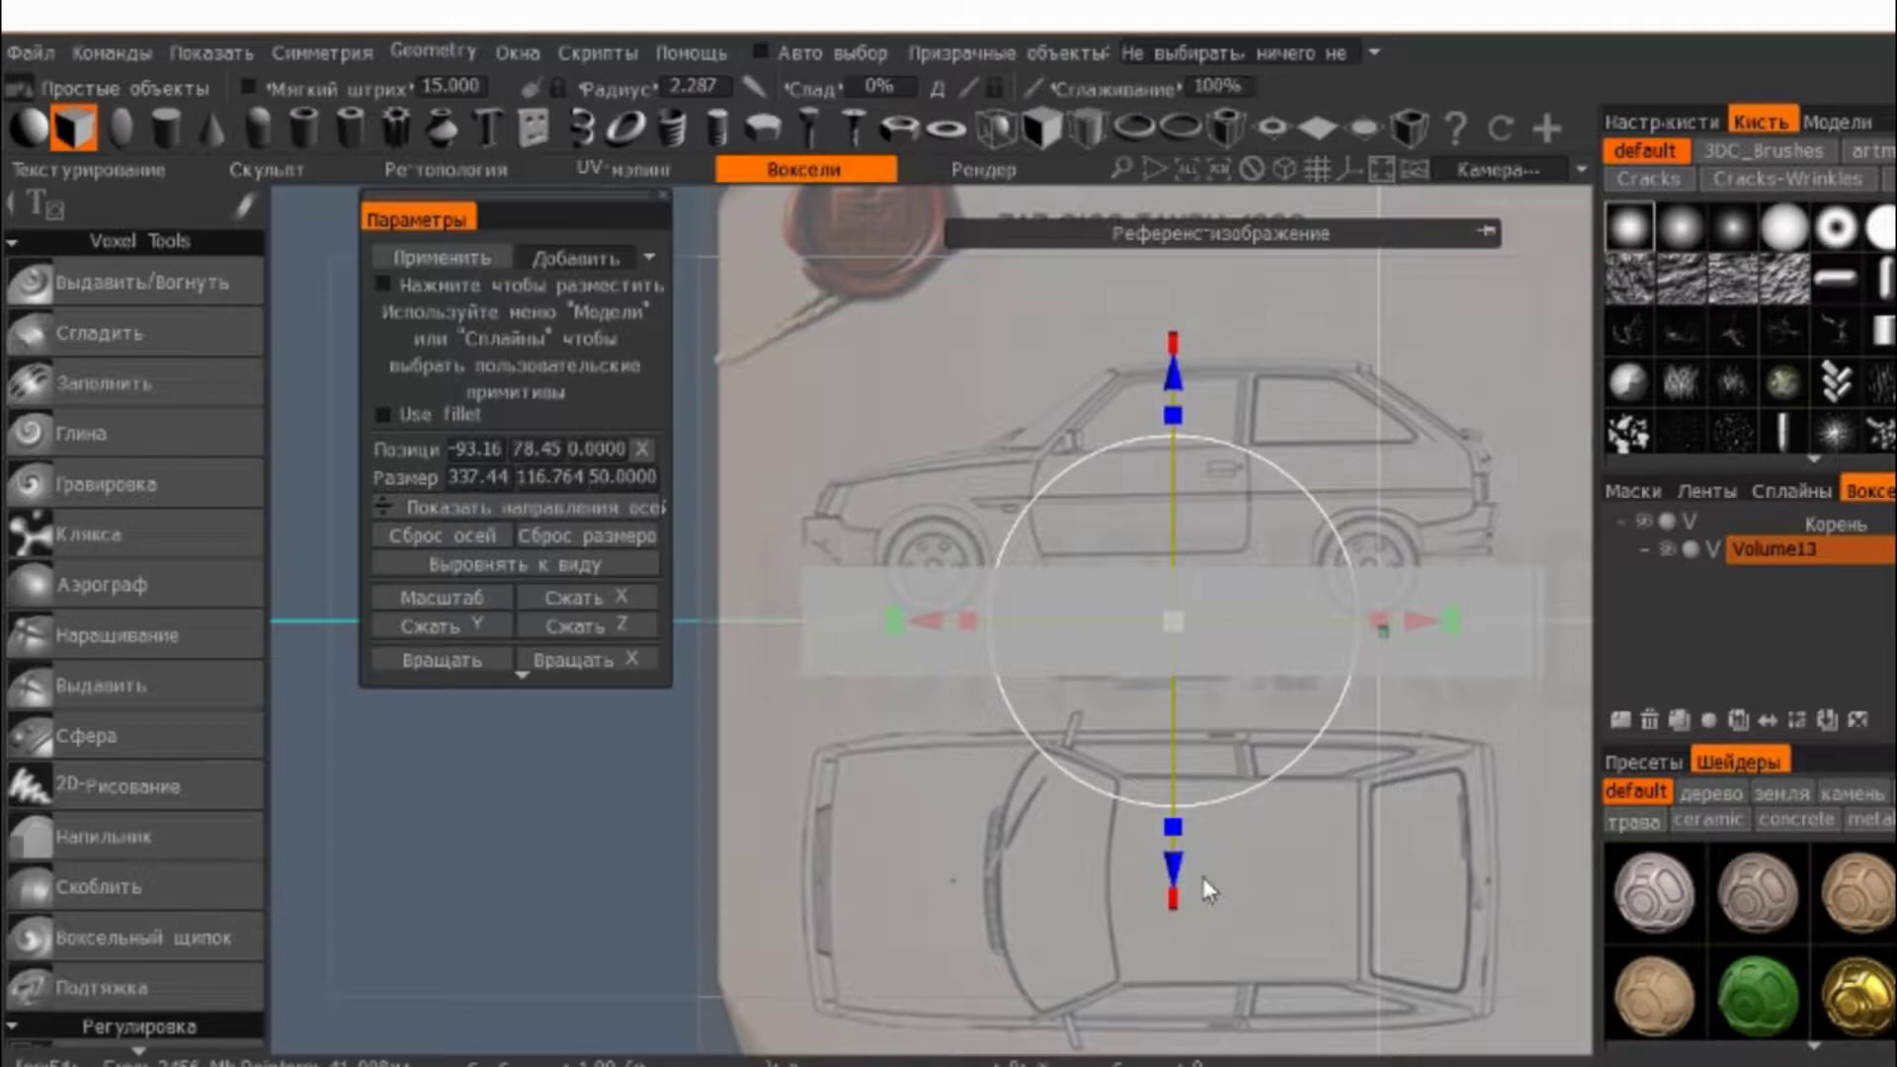
middle_drag(1202, 876, 1448, 638)
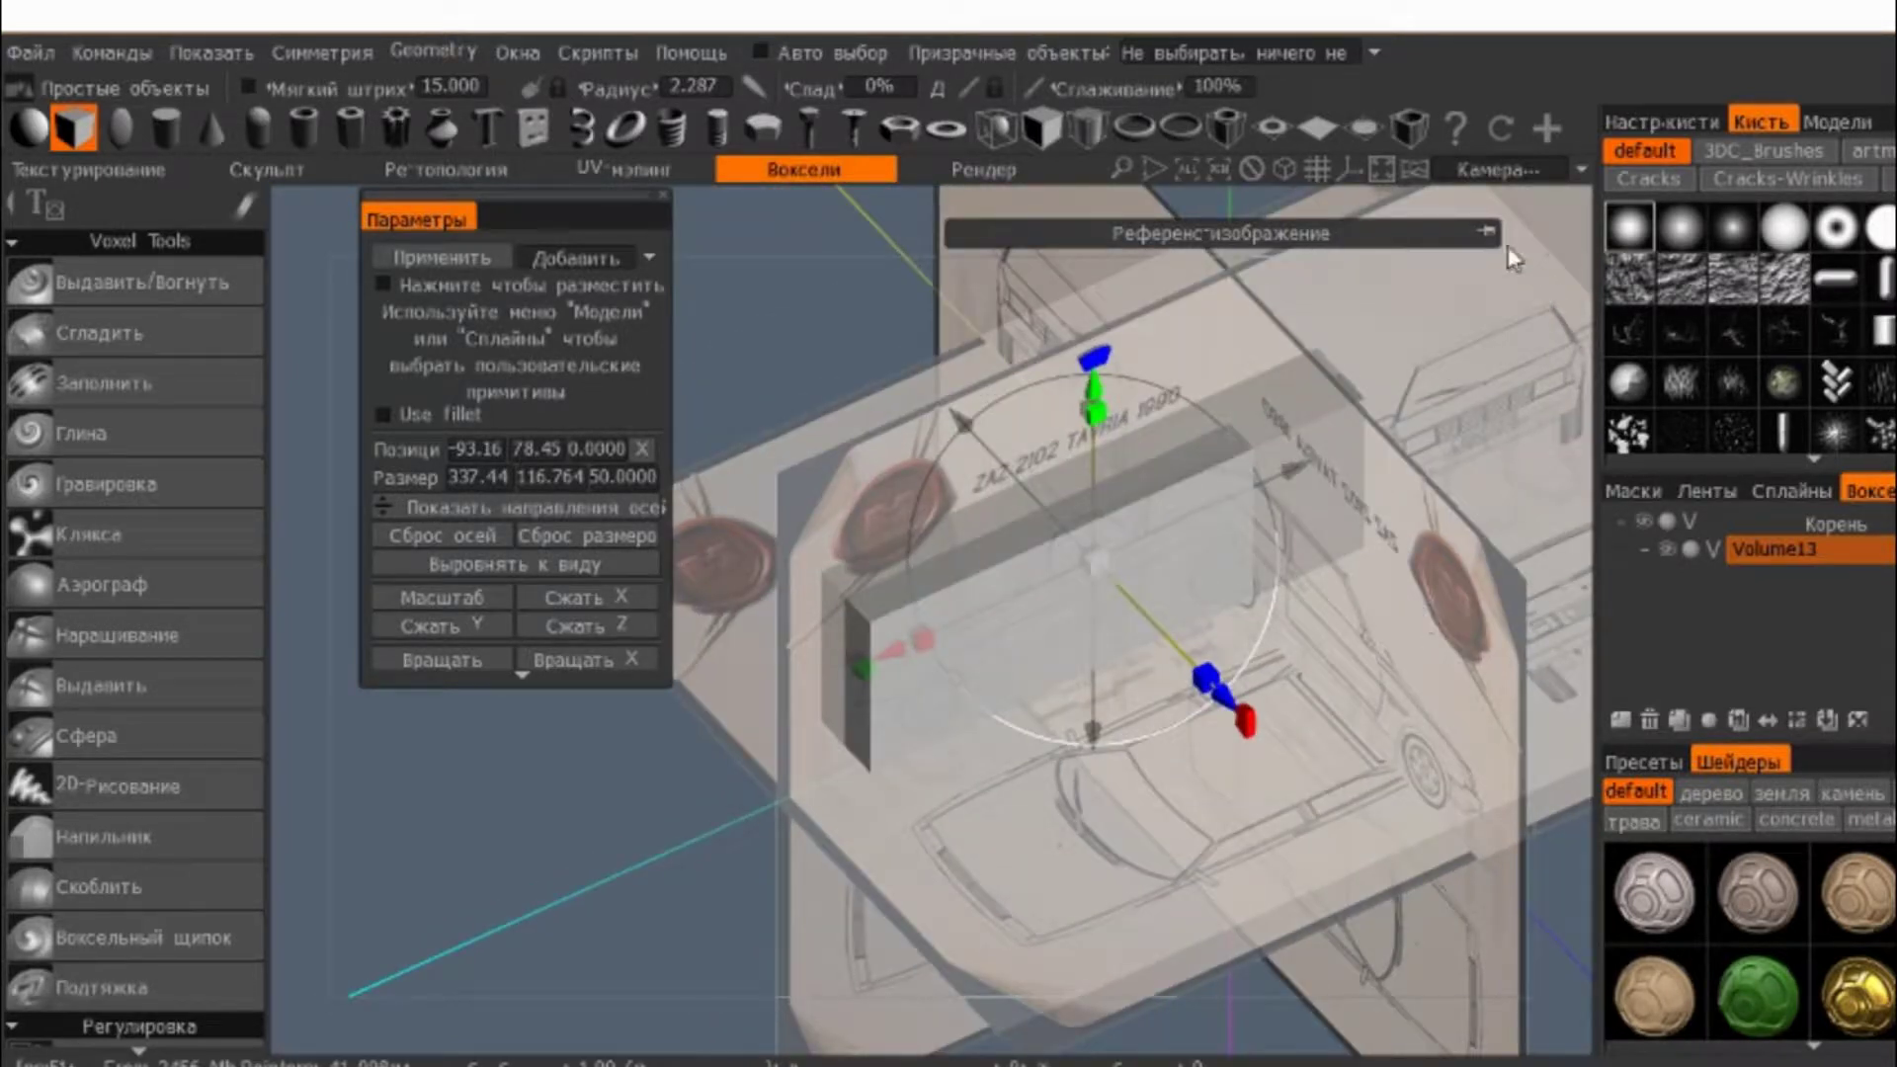
- Open the reference-image settings and orbit from top view to the right side, framing the blueprint
click(1486, 231)
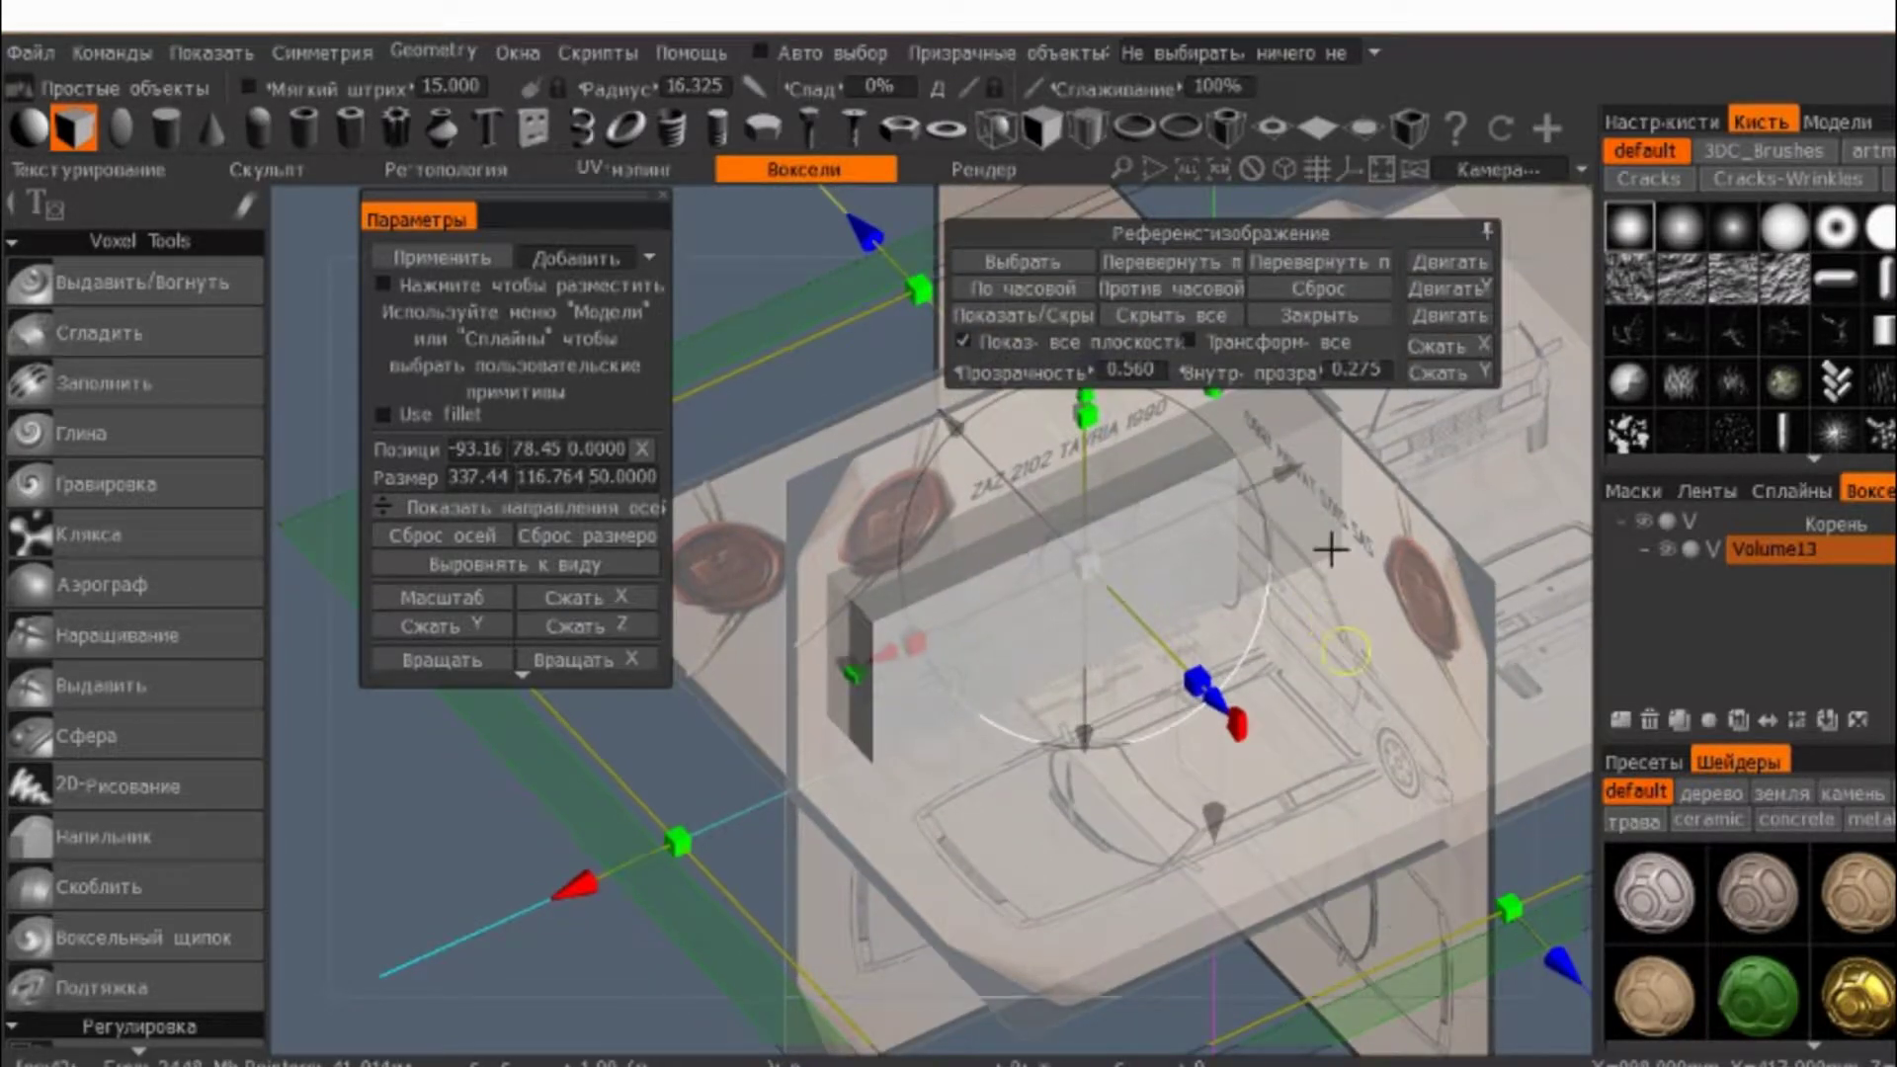
mouse_move(1330, 549)
middle_down()
mouse_move(1376, 669)
mouse_move(1291, 781)
middle_up()
mouse_move(1337, 598)
middle_down()
mouse_move(1440, 728)
mouse_move(1283, 698)
middle_up()
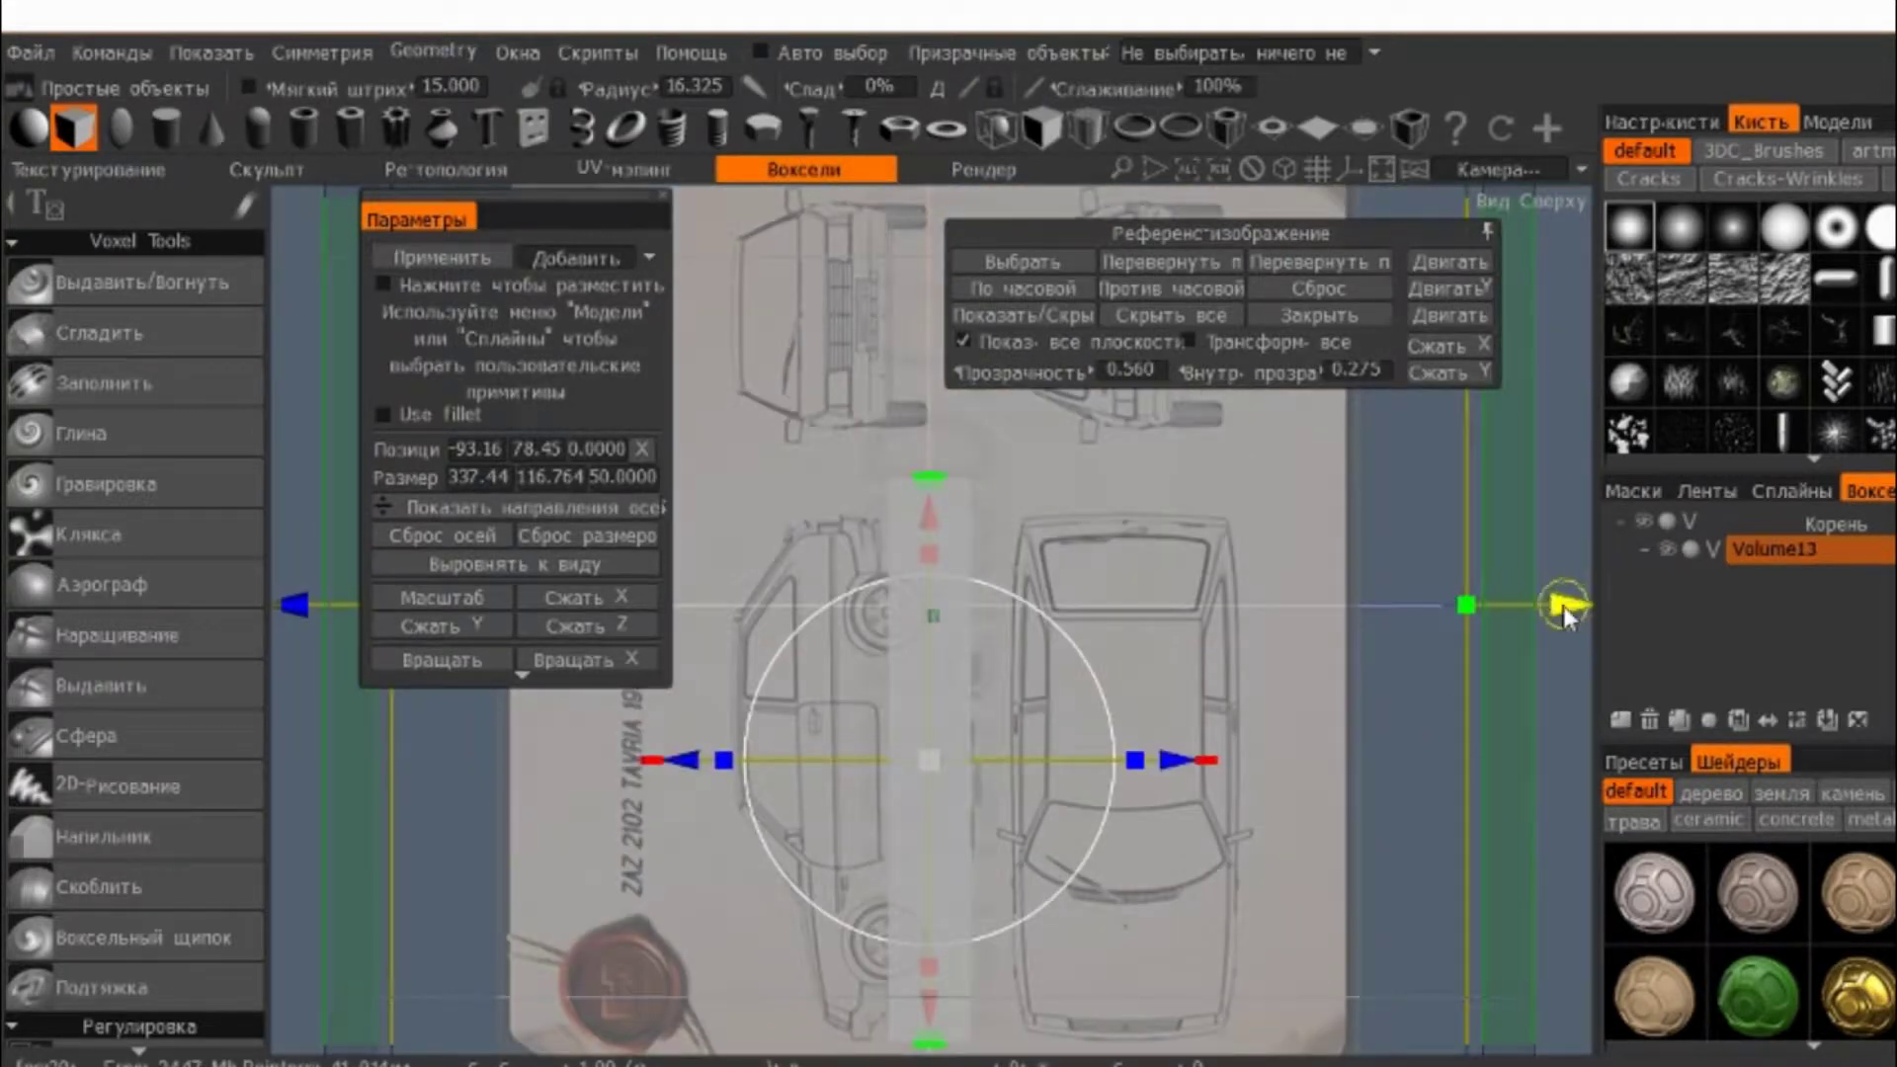
mouse_move(1562, 606)
middle_down()
mouse_move(1432, 597)
mouse_move(1509, 598)
mouse_move(1452, 615)
mouse_move(1504, 534)
mouse_move(1470, 593)
mouse_move(1298, 612)
middle_up()
scroll(1315, 543, down, 1)
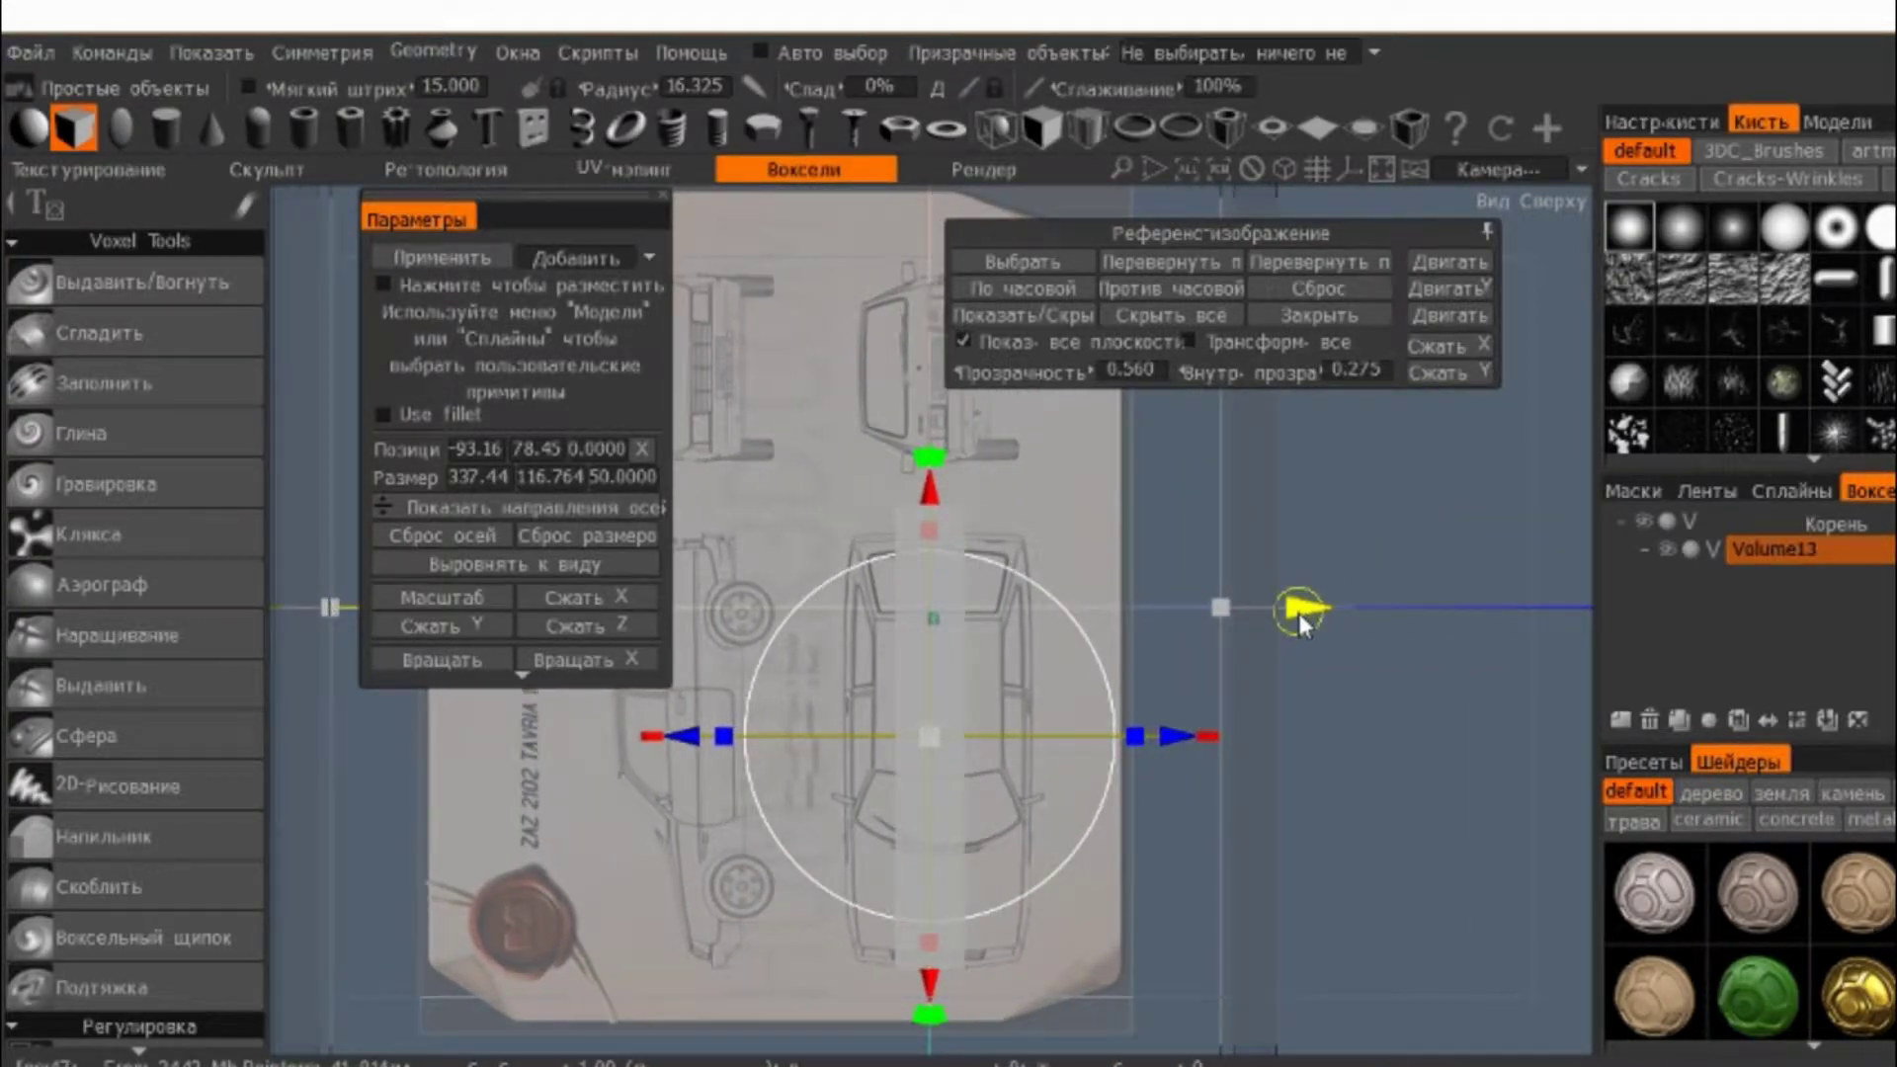
drag(1298, 612, 1292, 614)
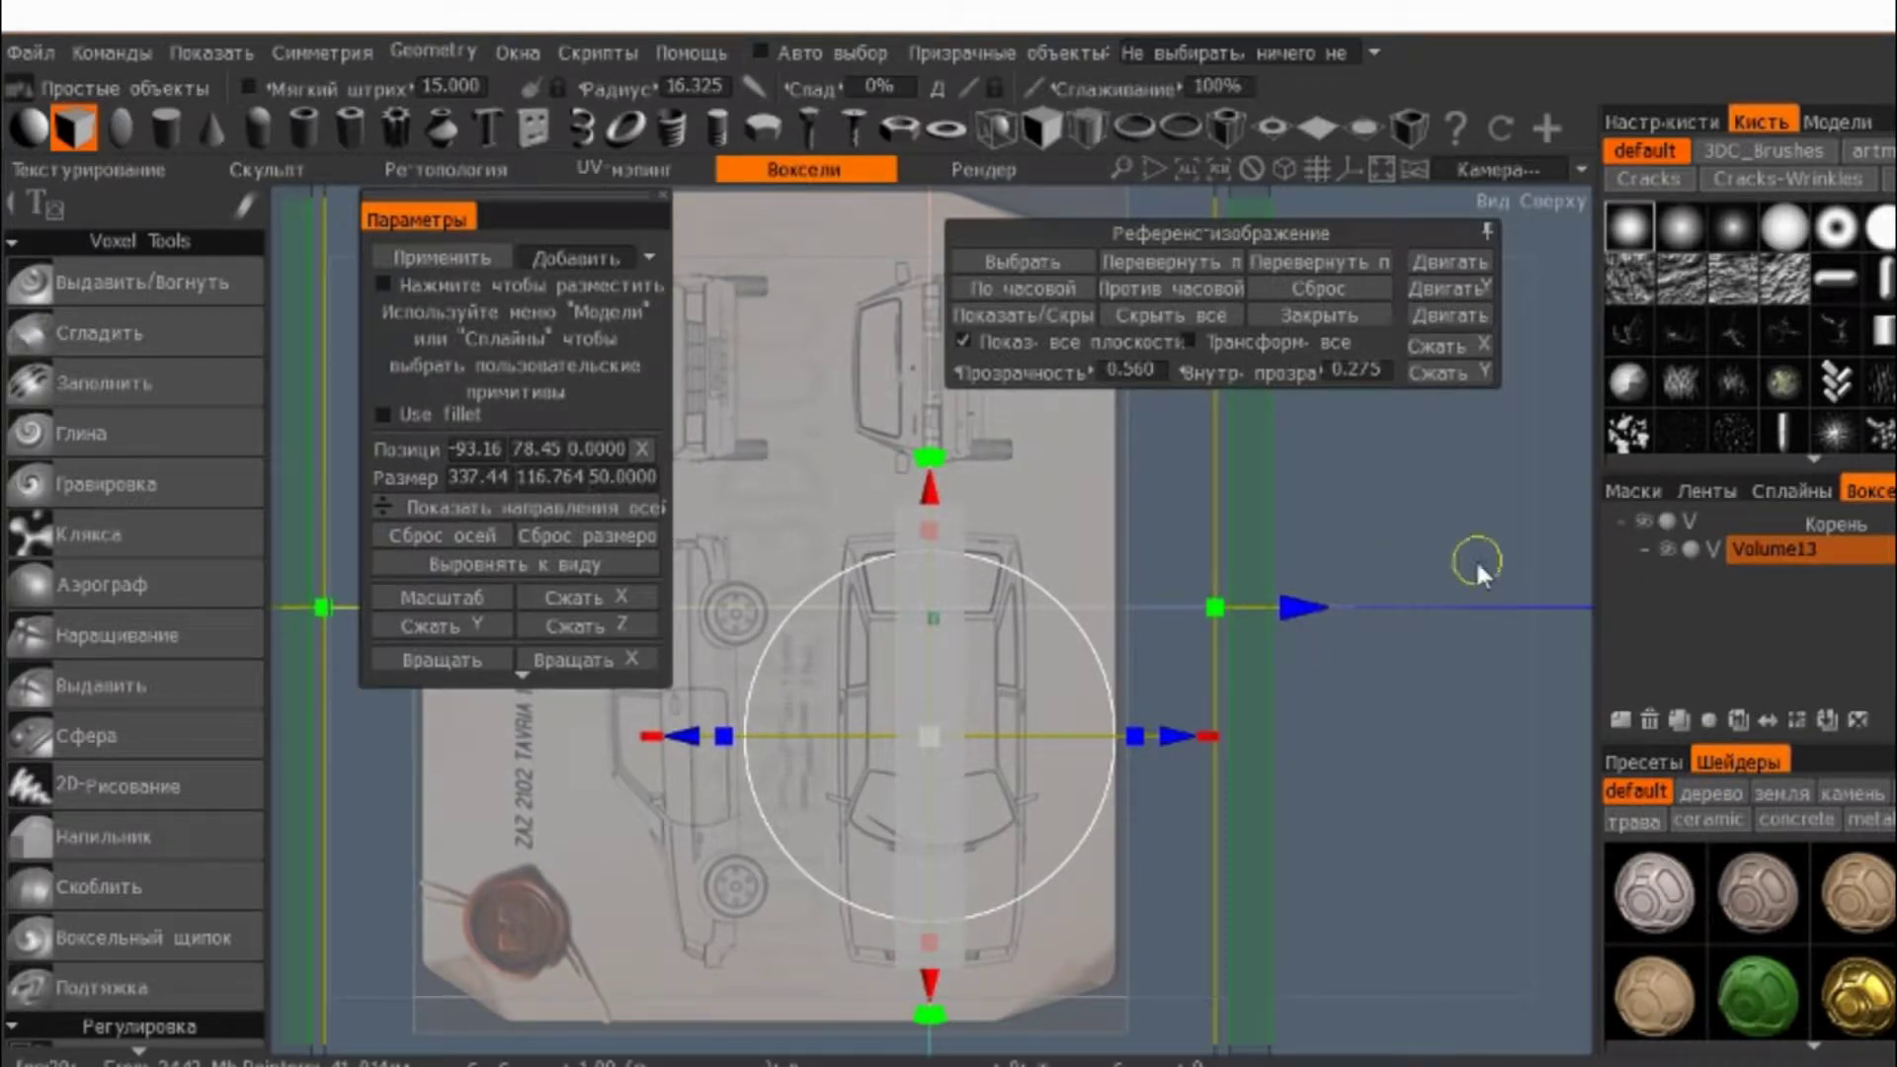
mouse_move(1492, 787)
right_down()
mouse_move(1466, 861)
mouse_move(1466, 843)
right_up()
mouse_move(1468, 858)
mouse_down()
mouse_move(1291, 580)
mouse_move(1087, 530)
mouse_move(1439, 529)
mouse_up()
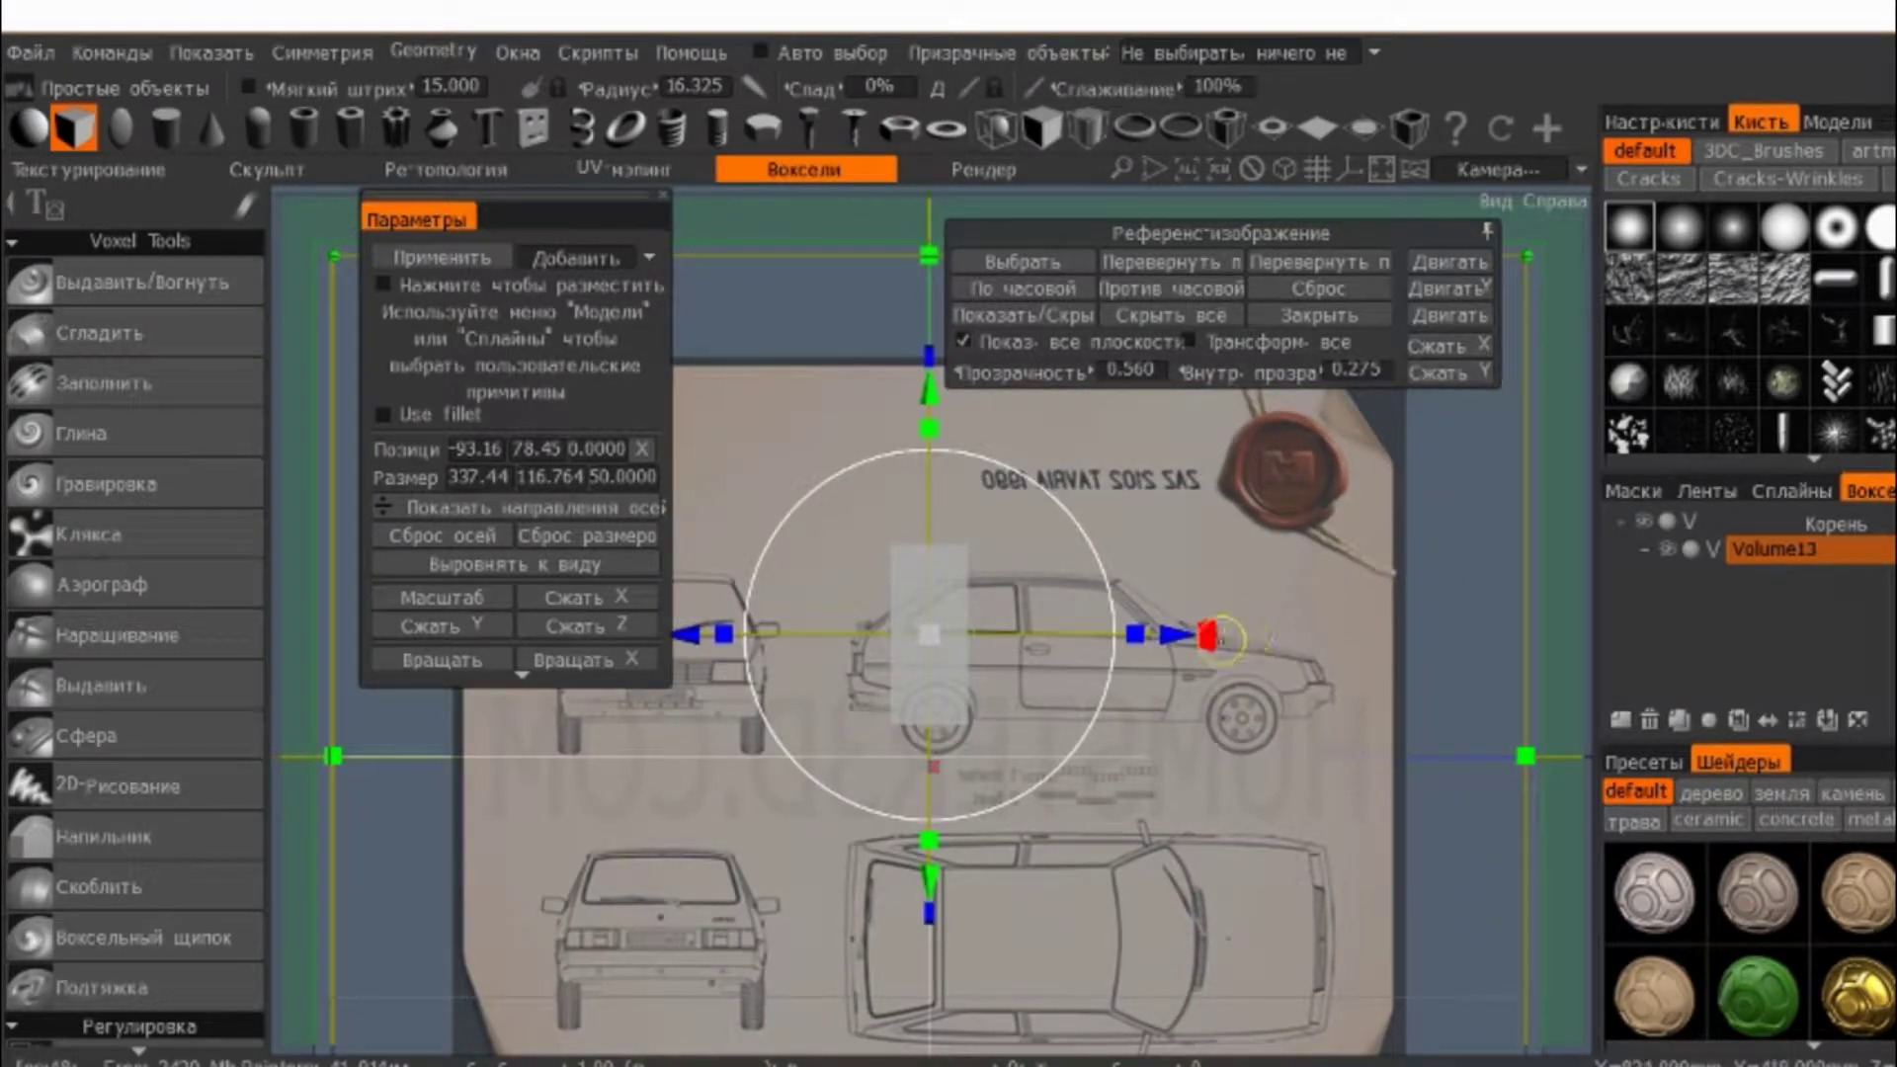
right_drag(1490, 700, 1467, 672)
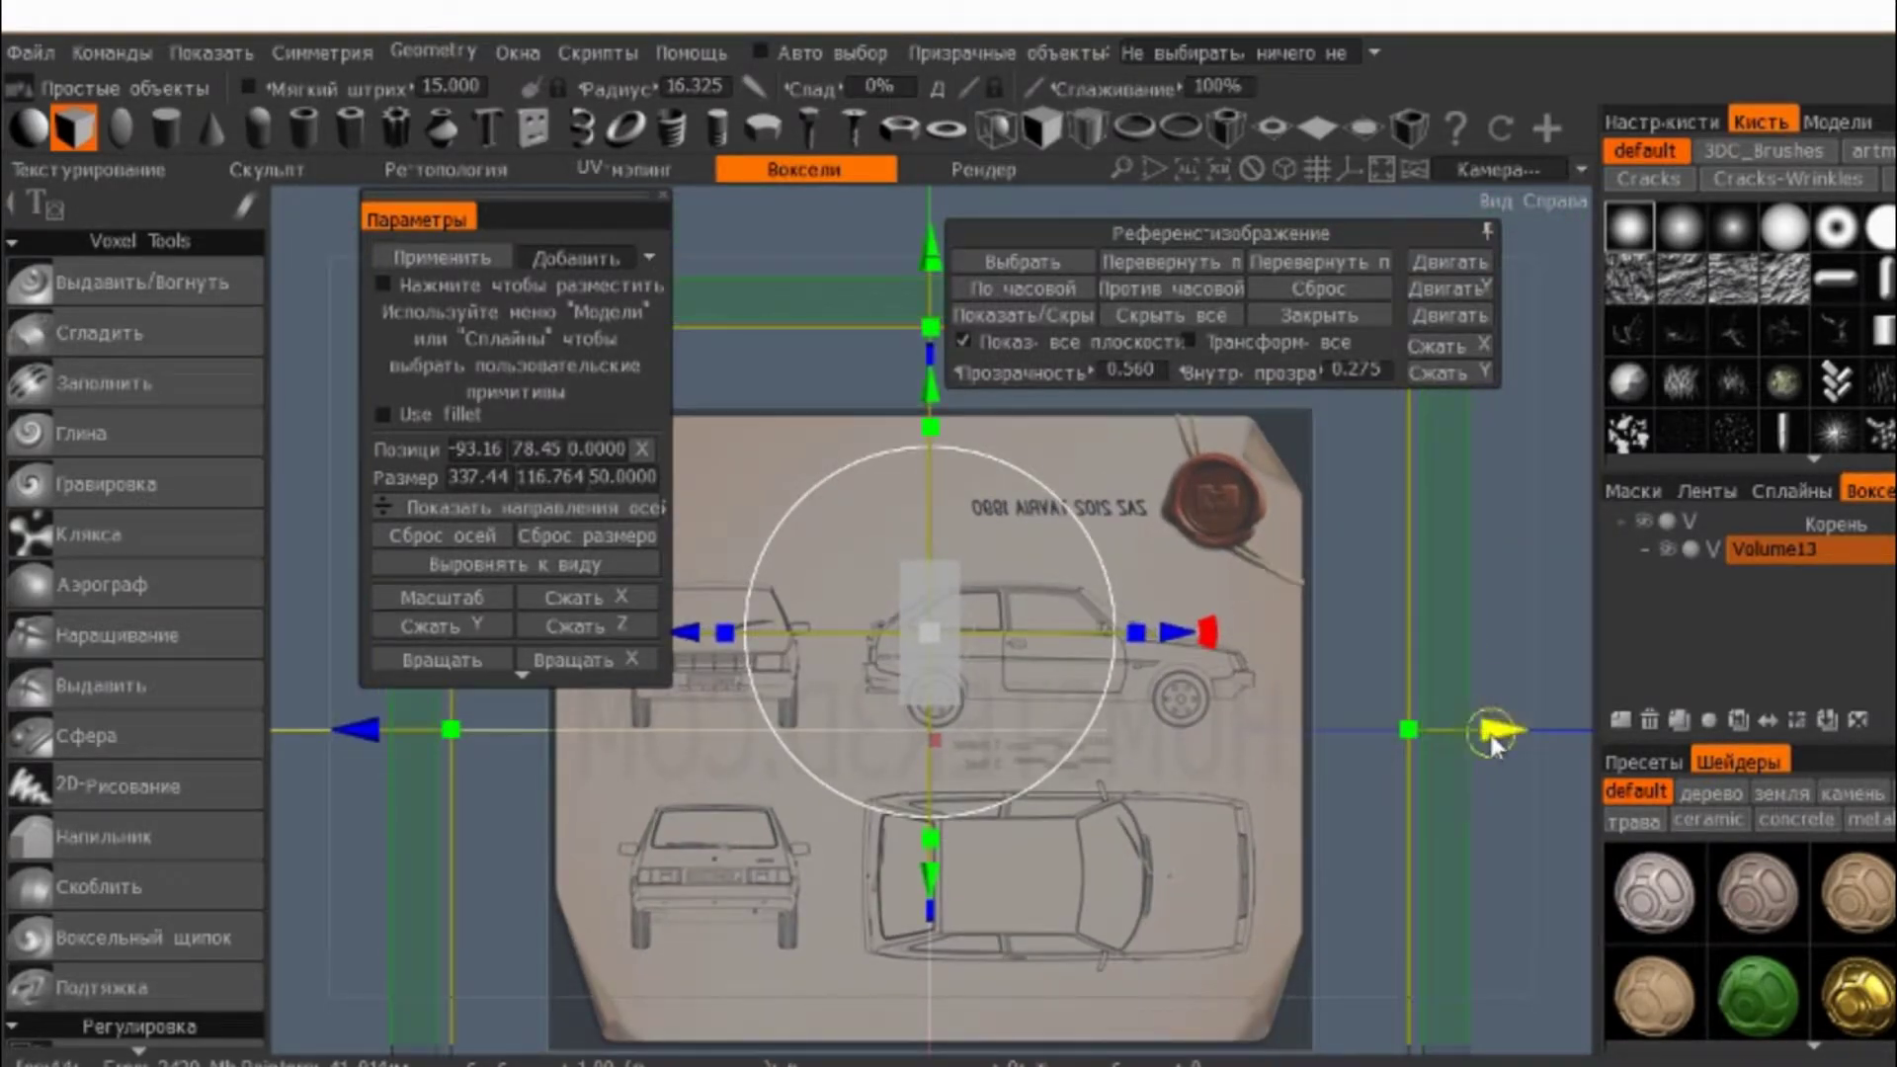
mouse_move(1492, 739)
mouse_down()
mouse_move(1723, 731)
mouse_move(1705, 742)
mouse_up()
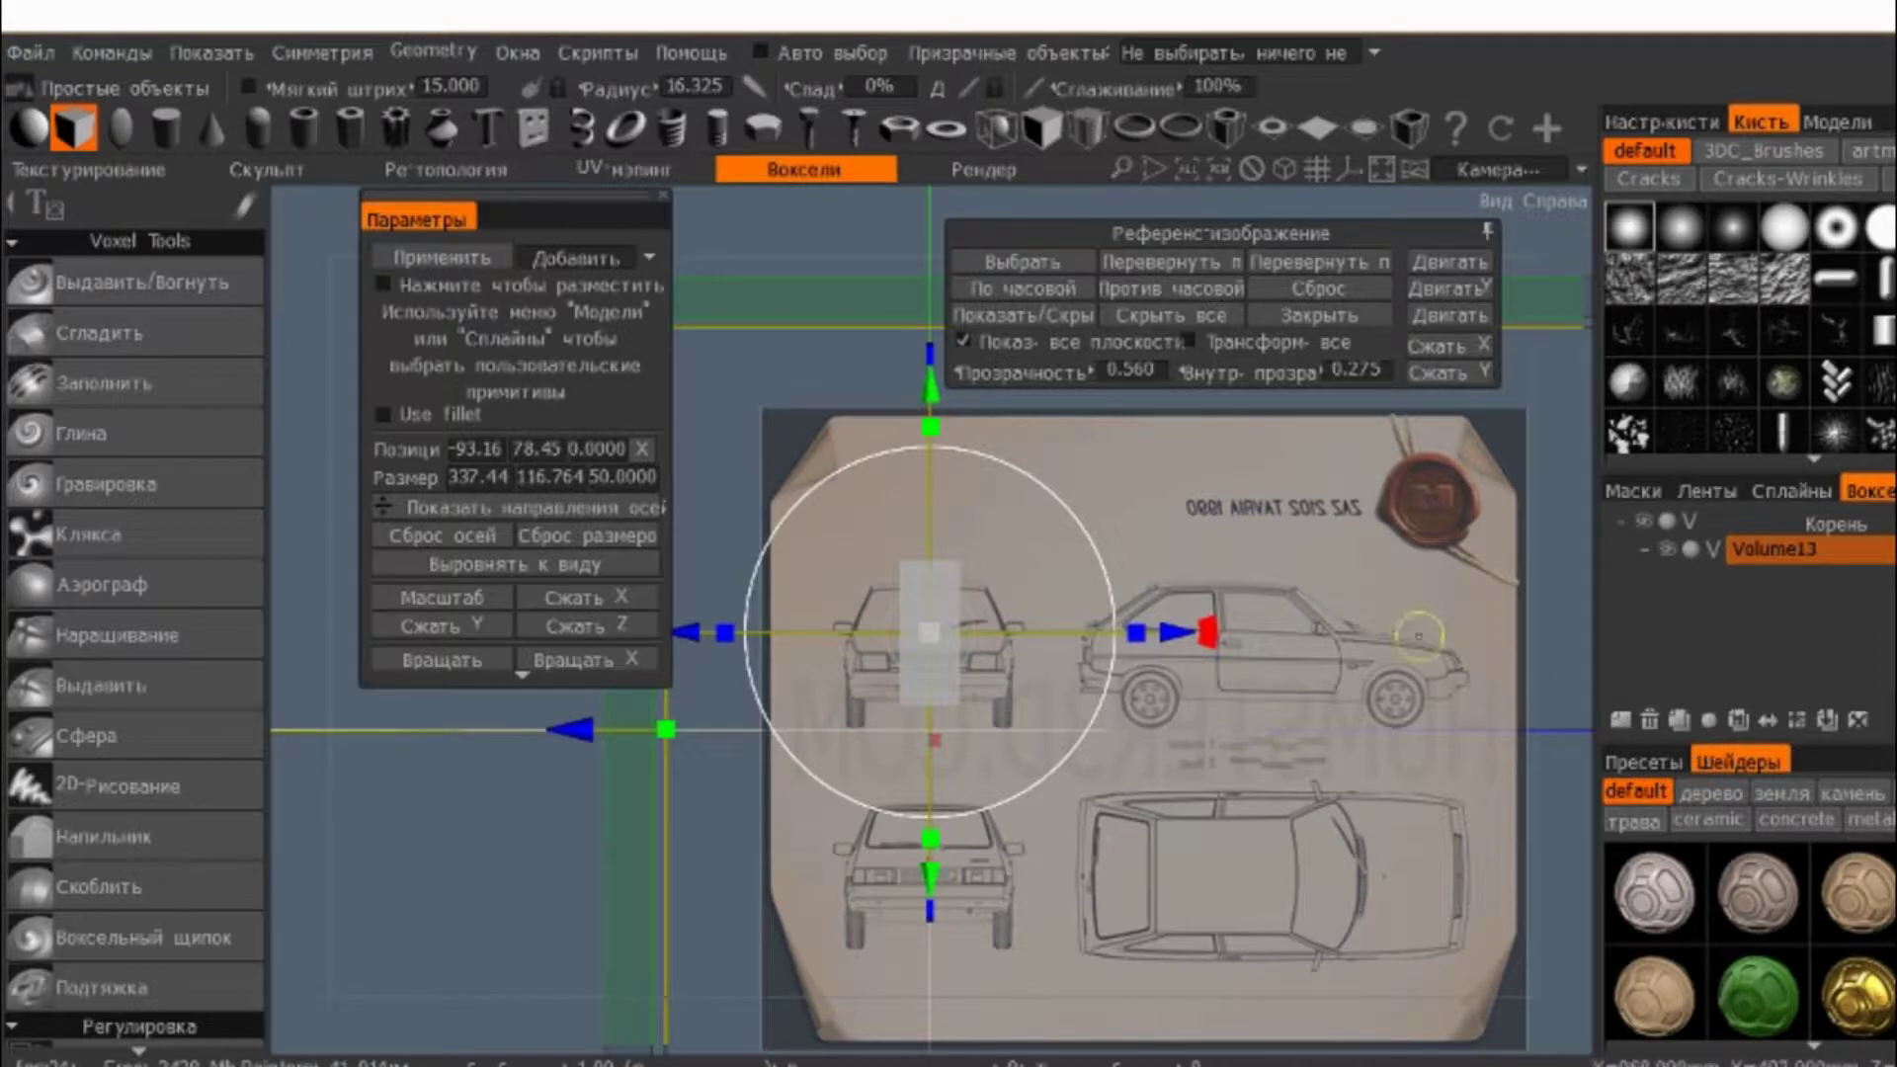
- Collapse the reference settings and deepen the box along Z to 138.848
click(1482, 229)
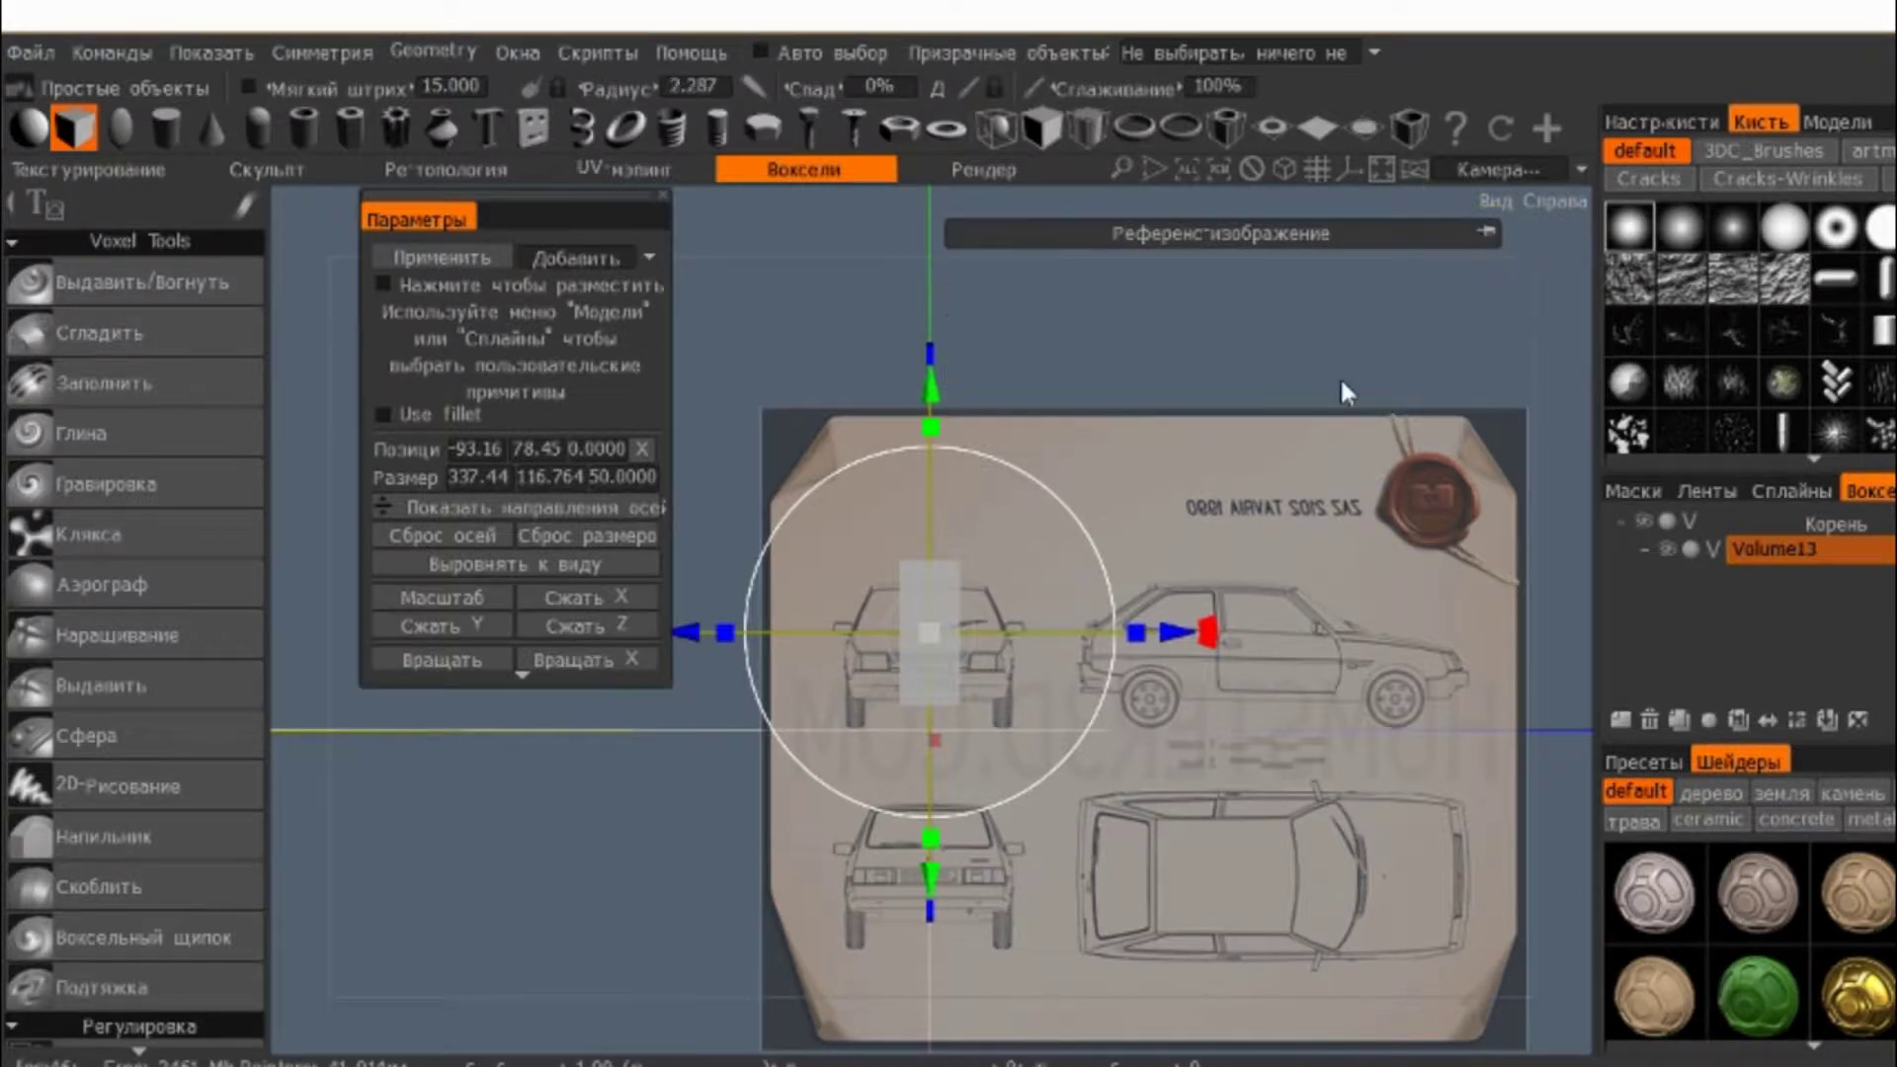
drag(1298, 324, 1169, 582)
mouse_move(1169, 582)
middle_down()
mouse_move(963, 736)
mouse_move(1037, 571)
mouse_move(1028, 537)
mouse_move(1164, 525)
mouse_move(1198, 601)
mouse_move(1122, 731)
middle_up()
drag(1126, 743, 1488, 757)
middle_drag(1286, 866, 1243, 429)
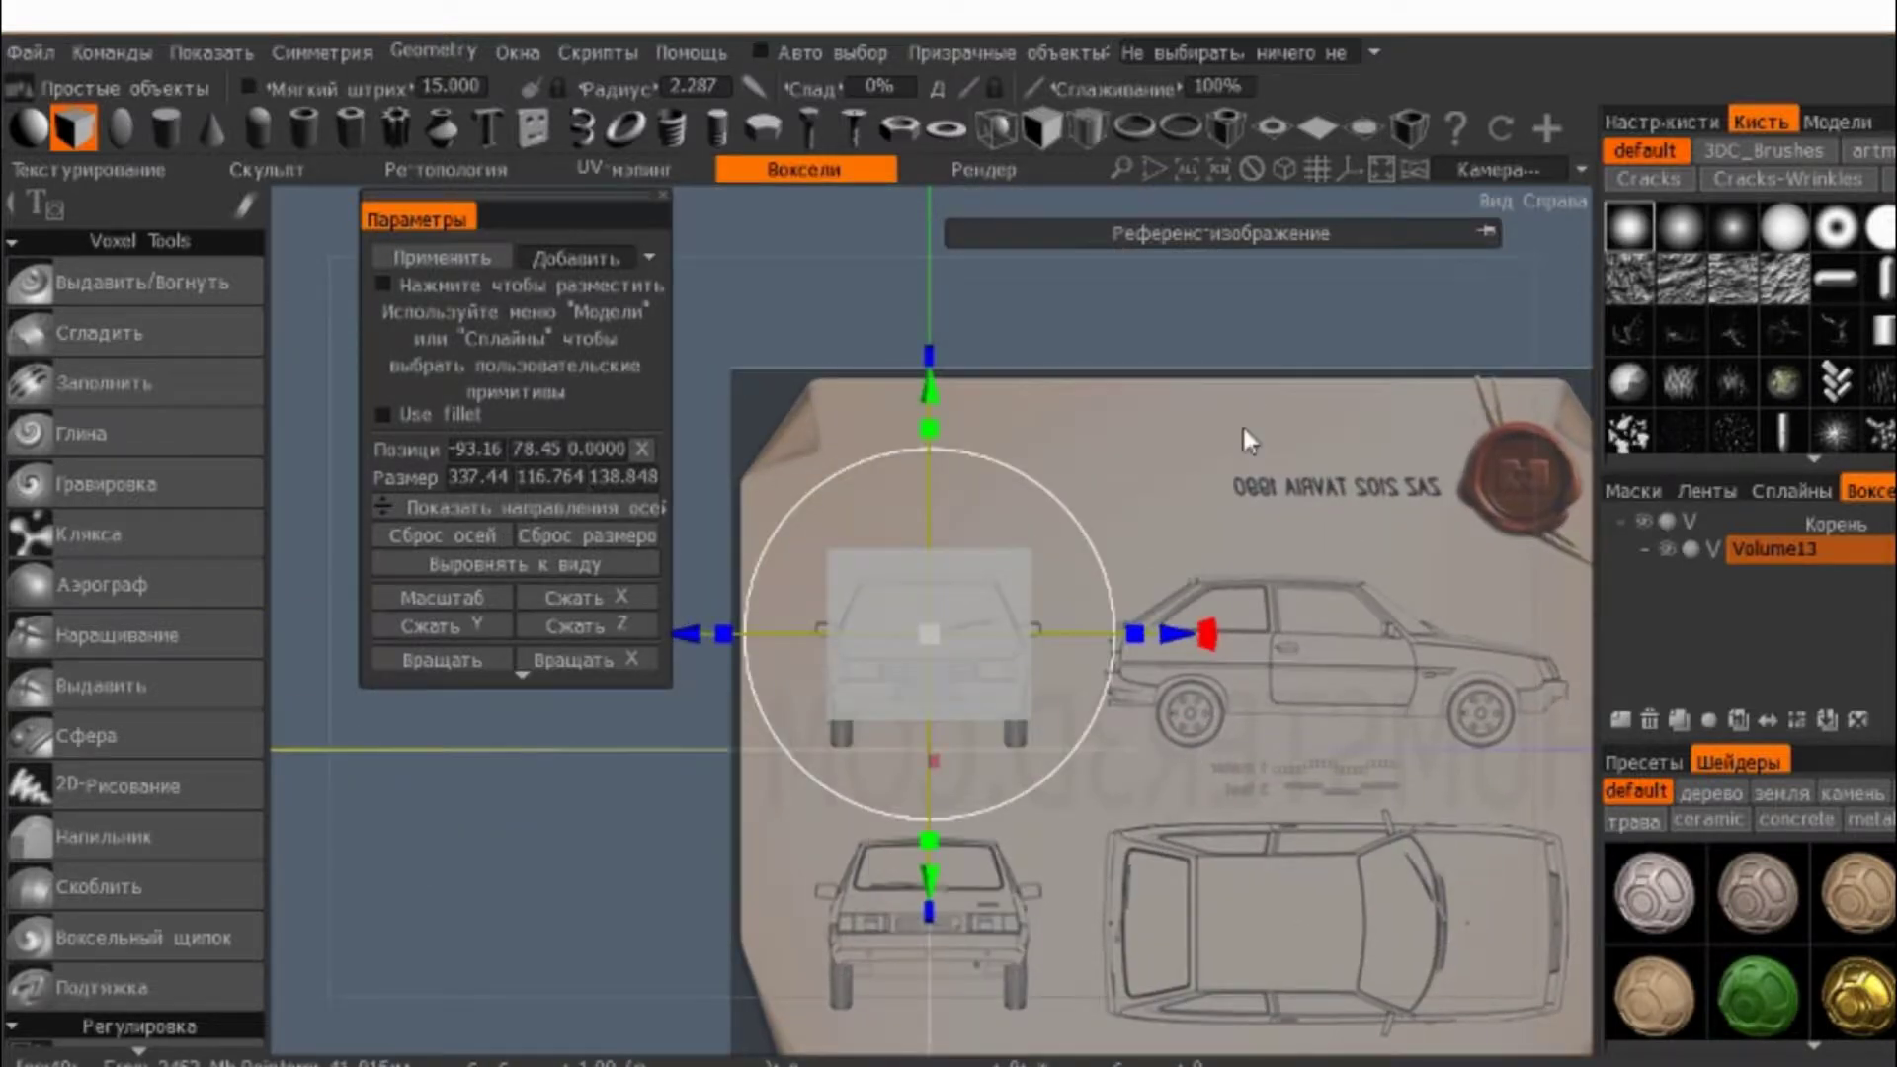
scroll(1342, 680, up, 2)
scroll(1320, 634, down, 1)
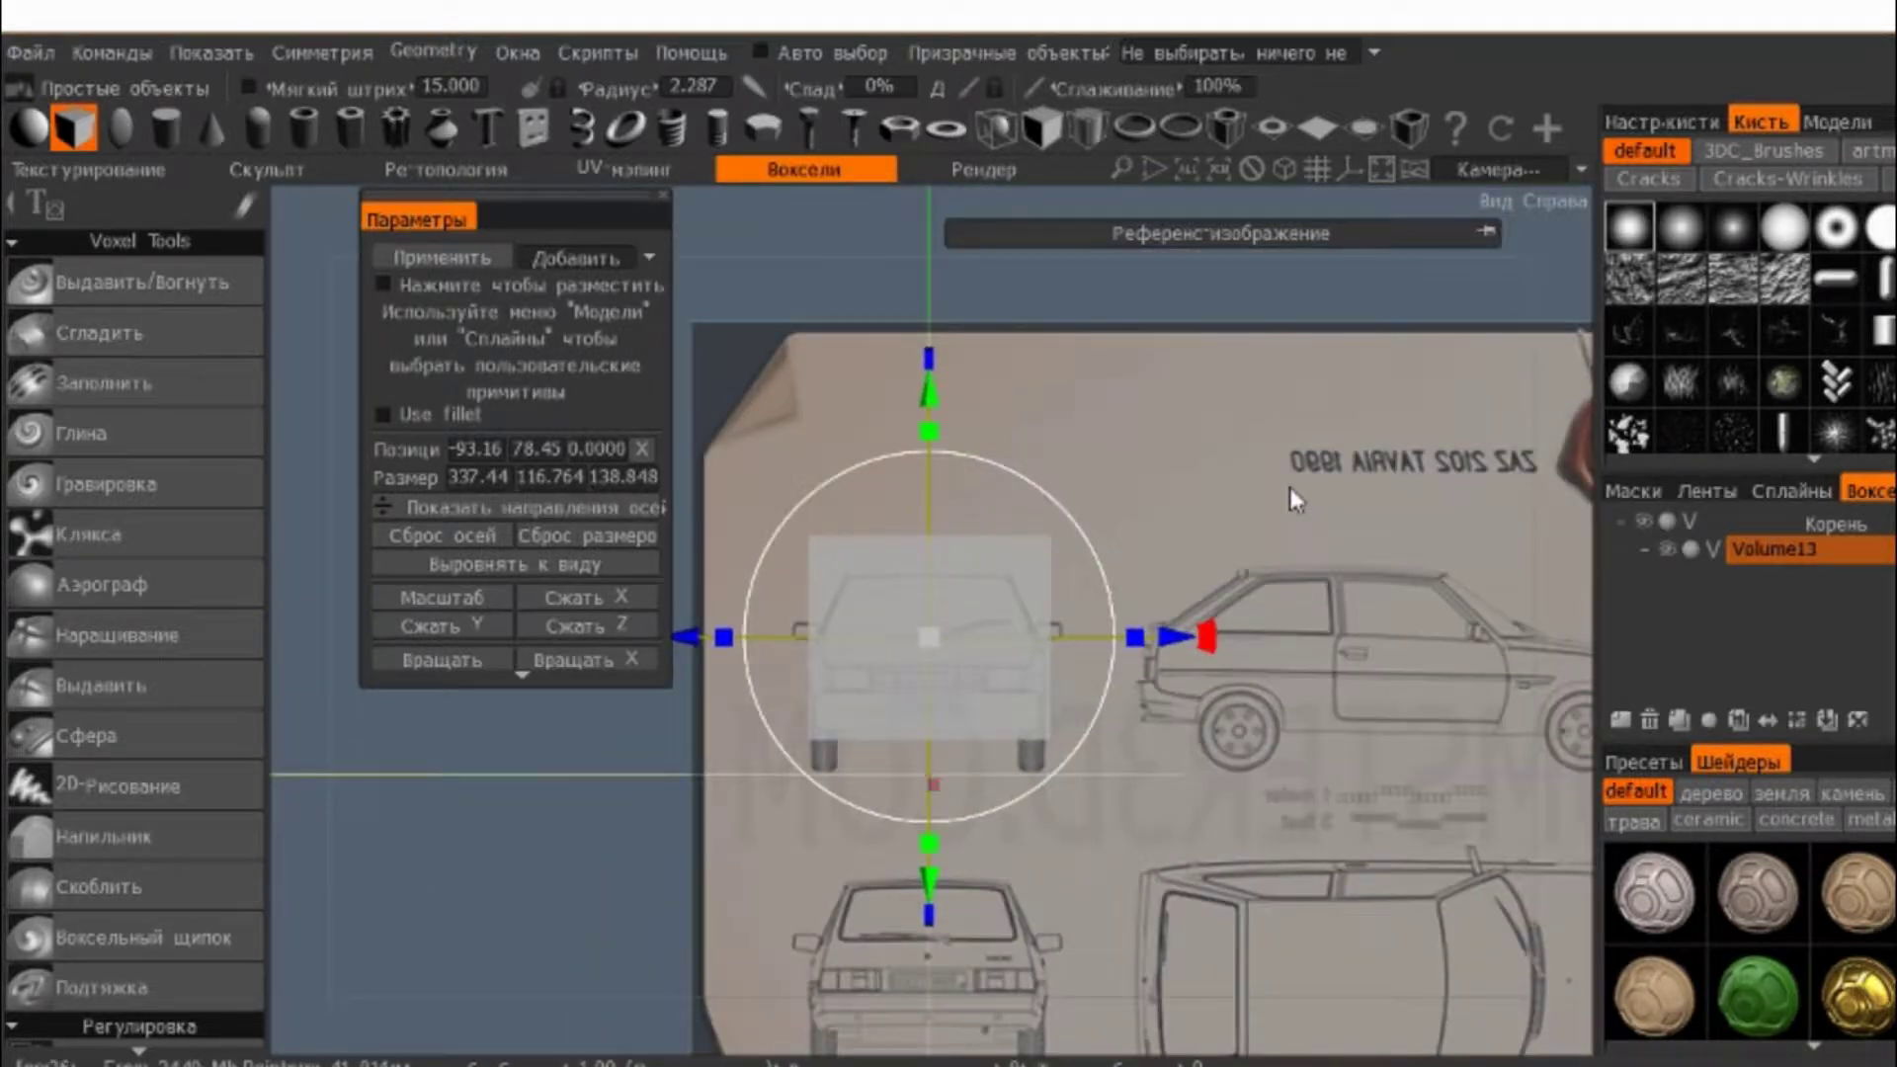
mouse_move(1289, 488)
middle_down()
mouse_move(1307, 601)
mouse_move(857, 449)
mouse_move(1333, 422)
middle_up()
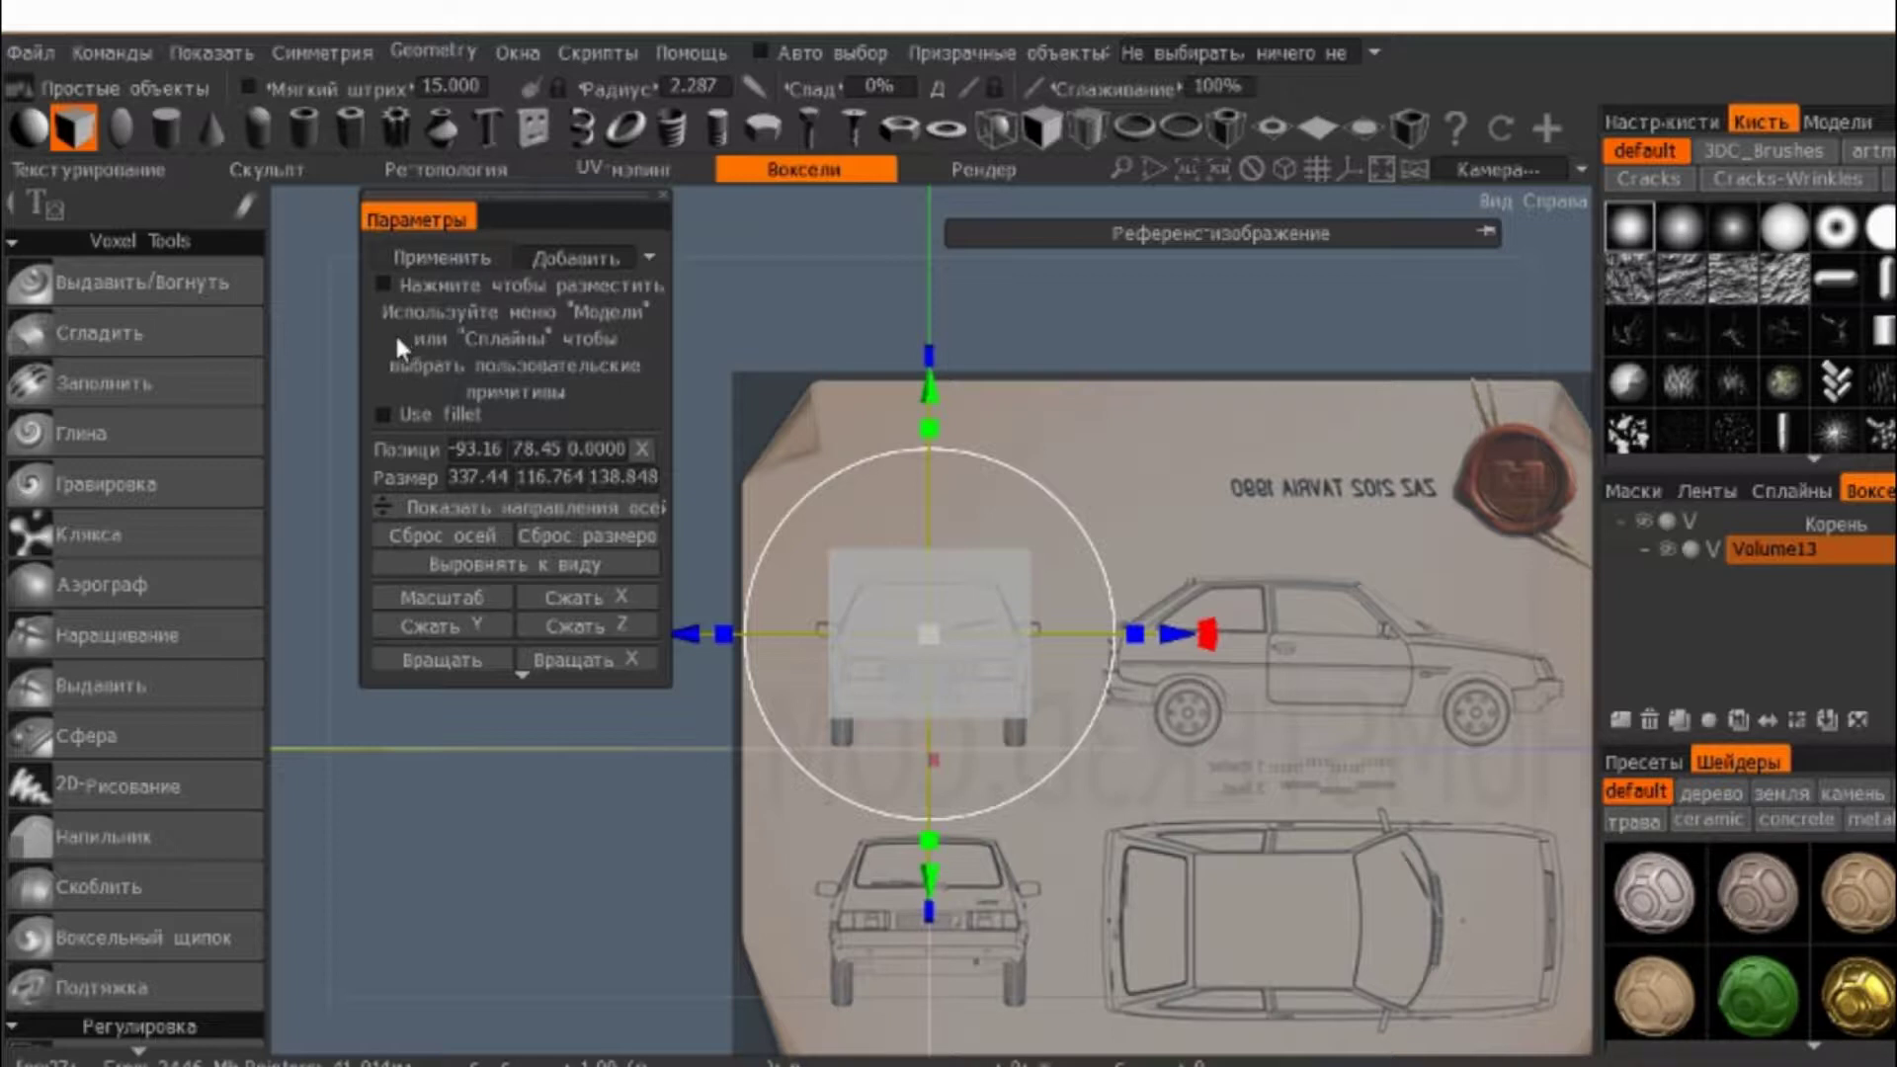
- Apply the box as a solid voxel volume
key(Return)
scroll(134, 417, down, 3)
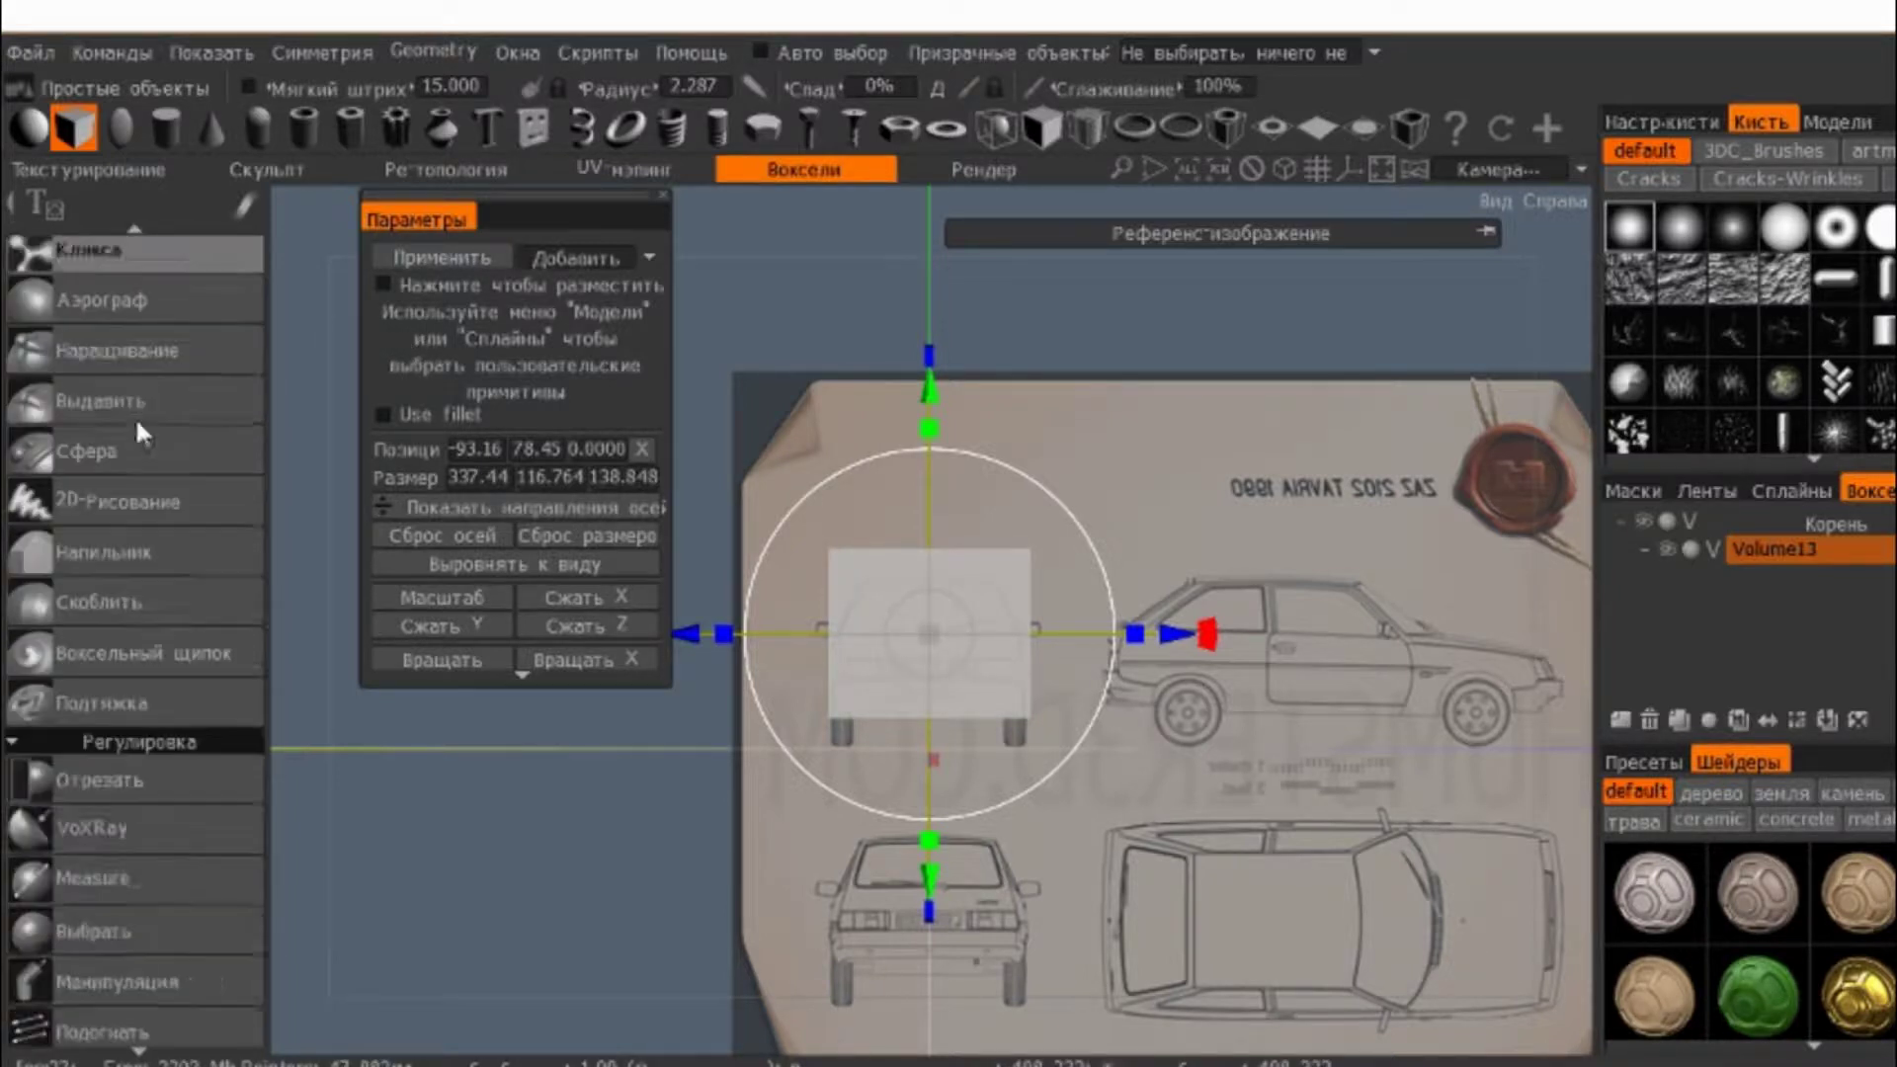
scroll(127, 448, down, 5)
scroll(128, 490, up, 5)
- Pick the Cut Off tool and frame the voxel block against the blueprint
click(153, 590)
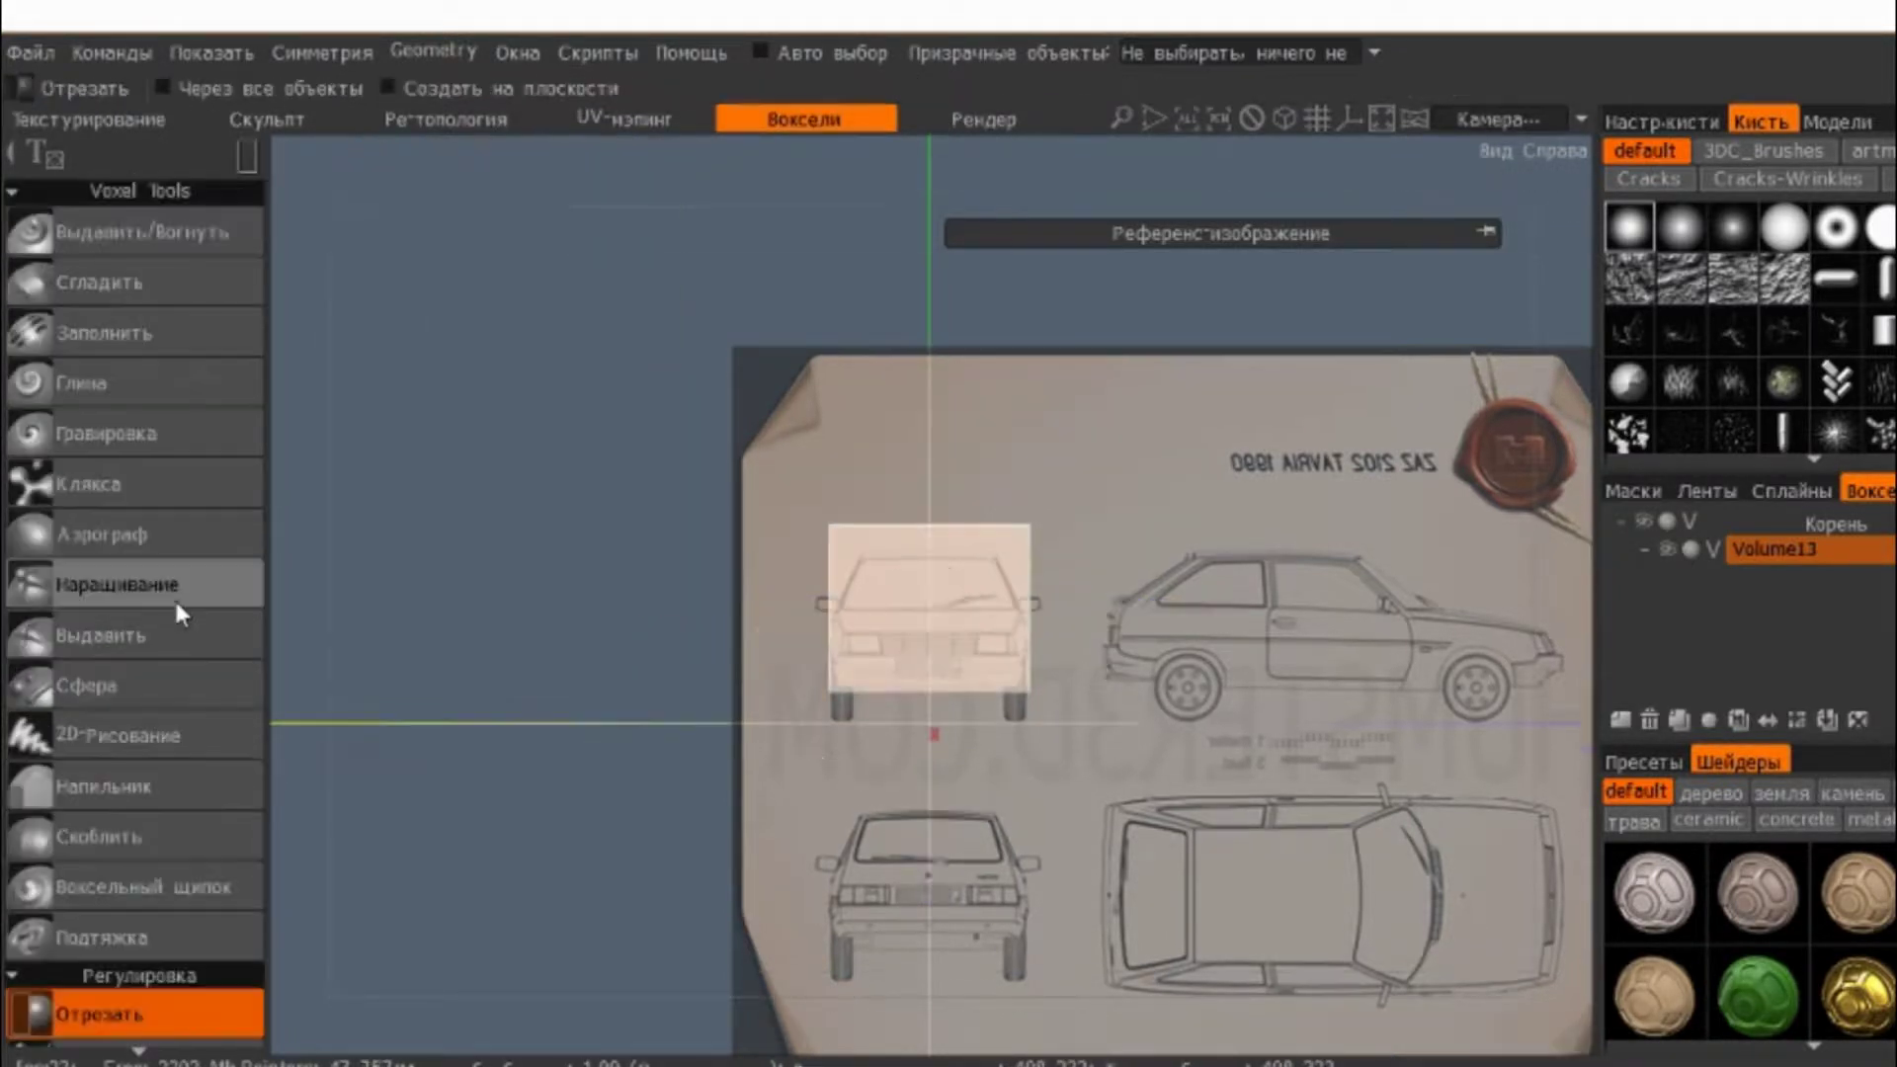
scroll(170, 603, down, 5)
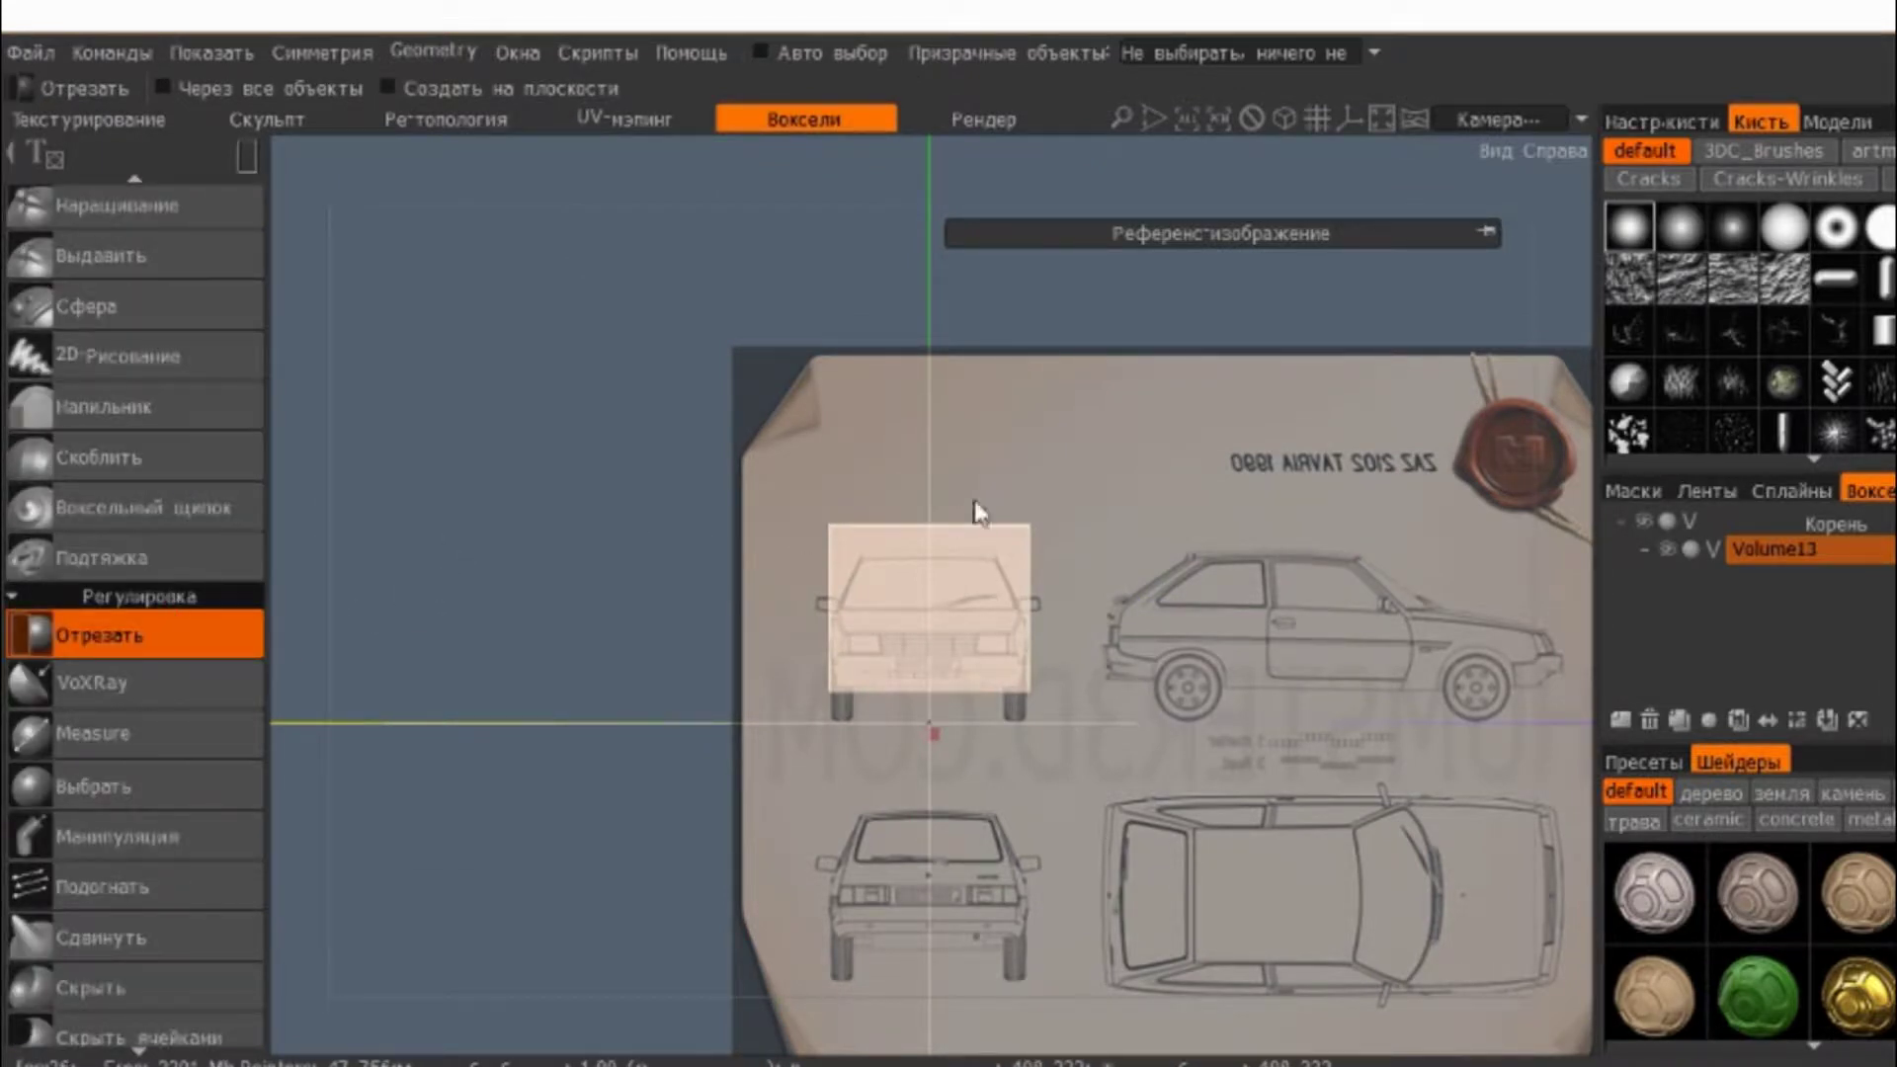
alt+drag(978, 517, 1054, 500)
scroll(982, 508, up, 5)
middle_drag(833, 576, 1134, 521)
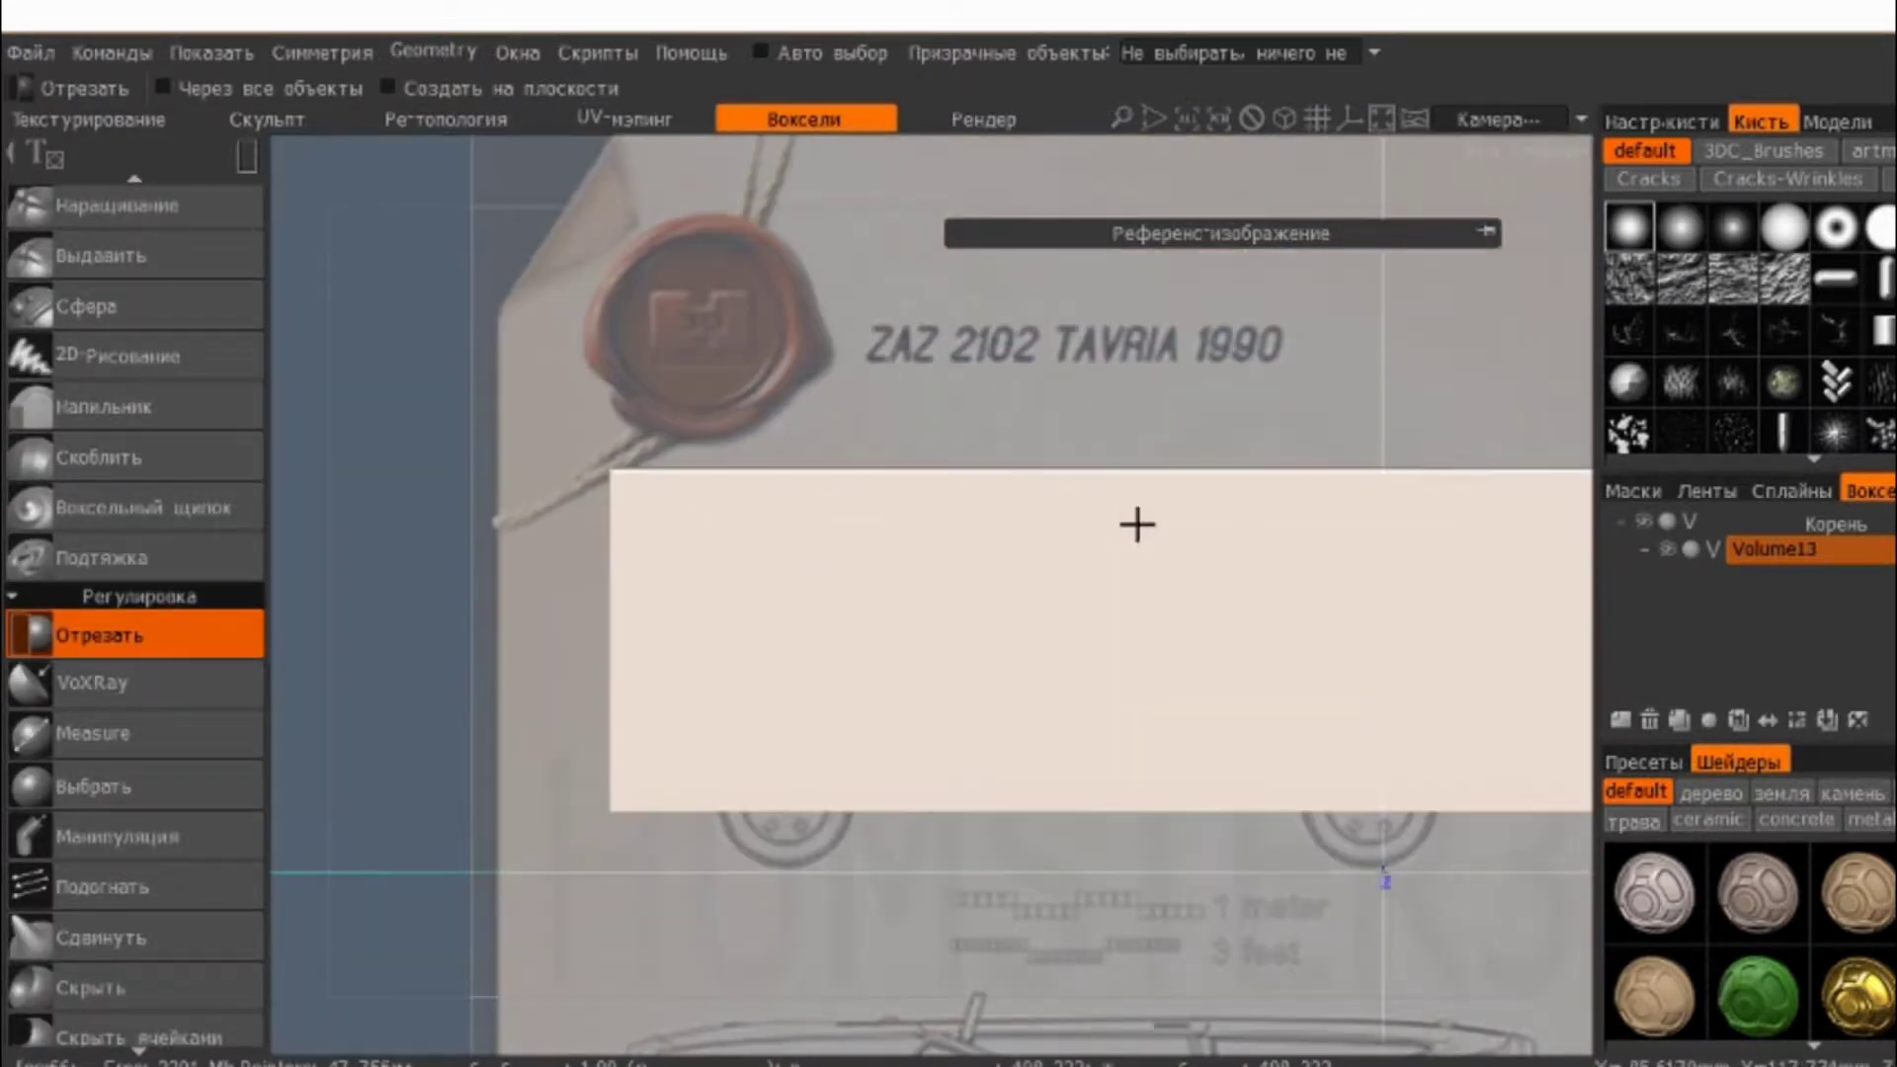
scroll(902, 444, down, 2)
scroll(1384, 647, down, 2)
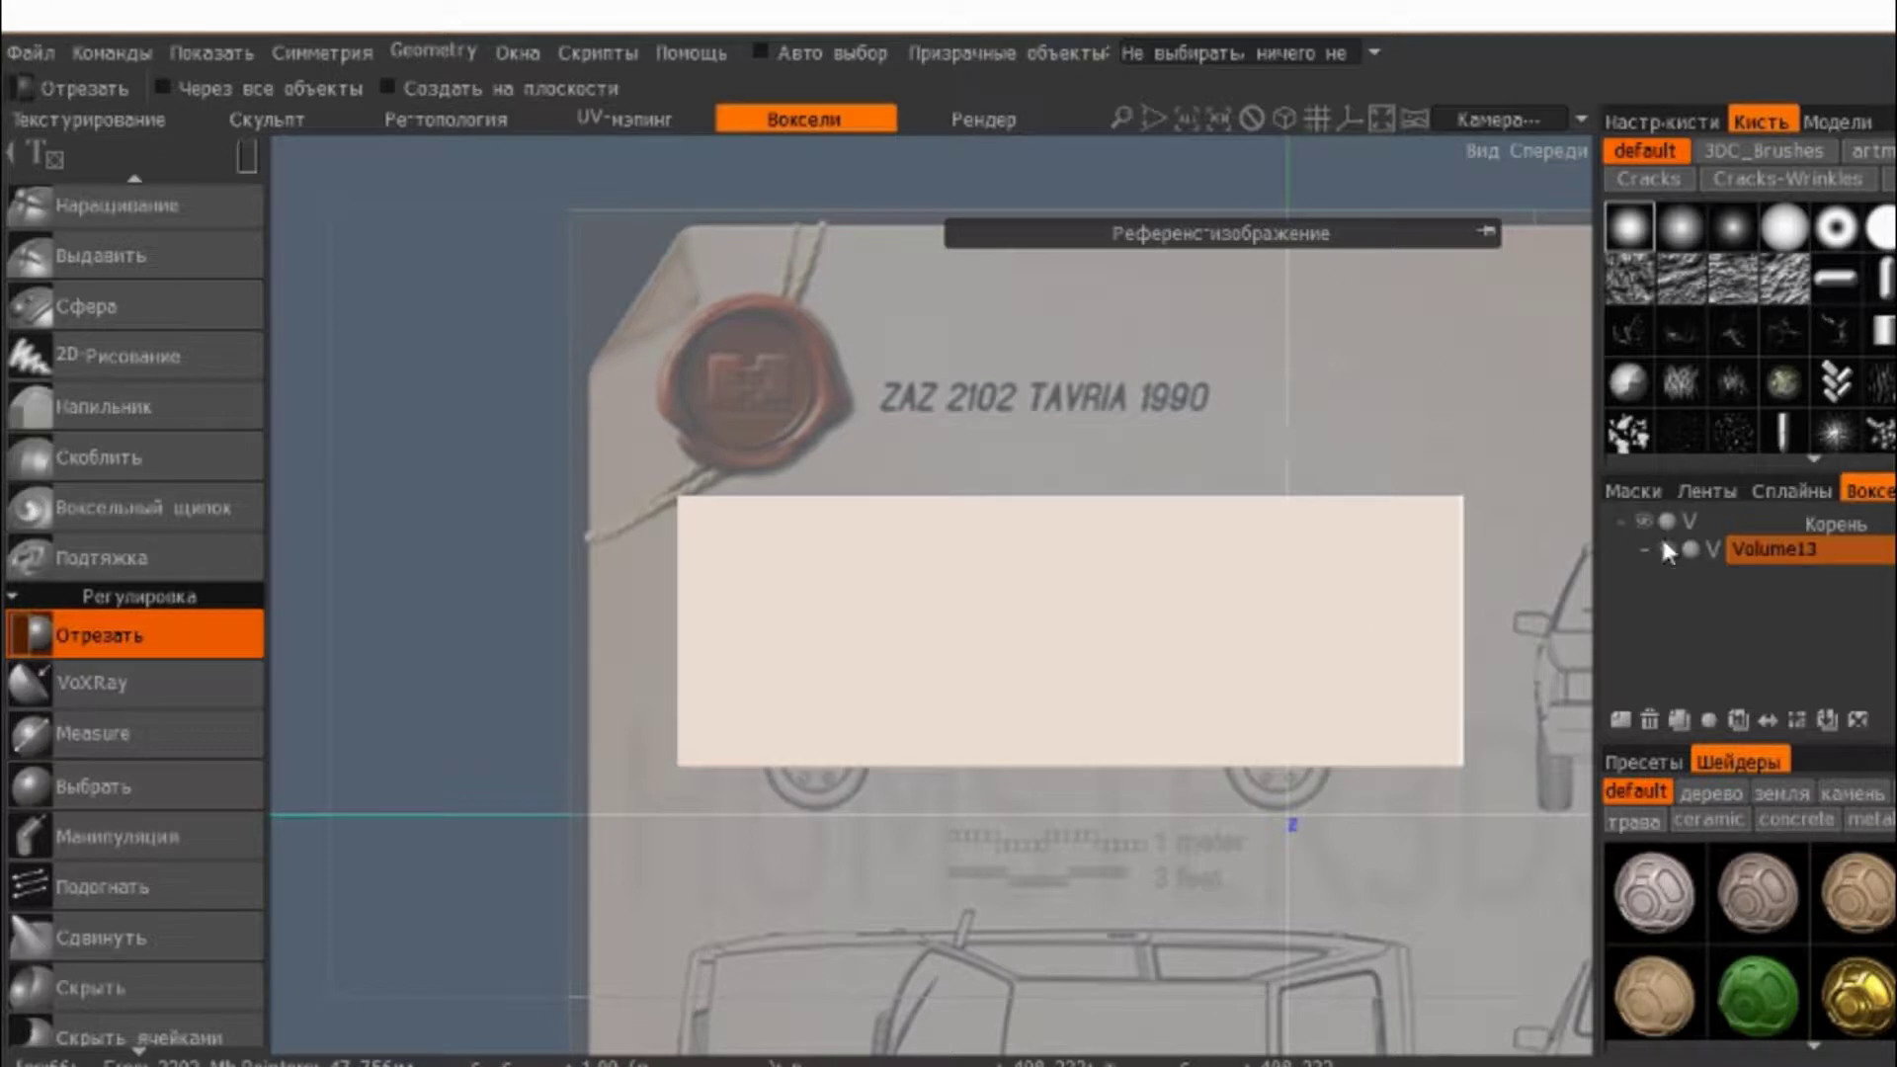
- Set the reference image to inner transparency 0.460 and transparency 0.795
click(1484, 231)
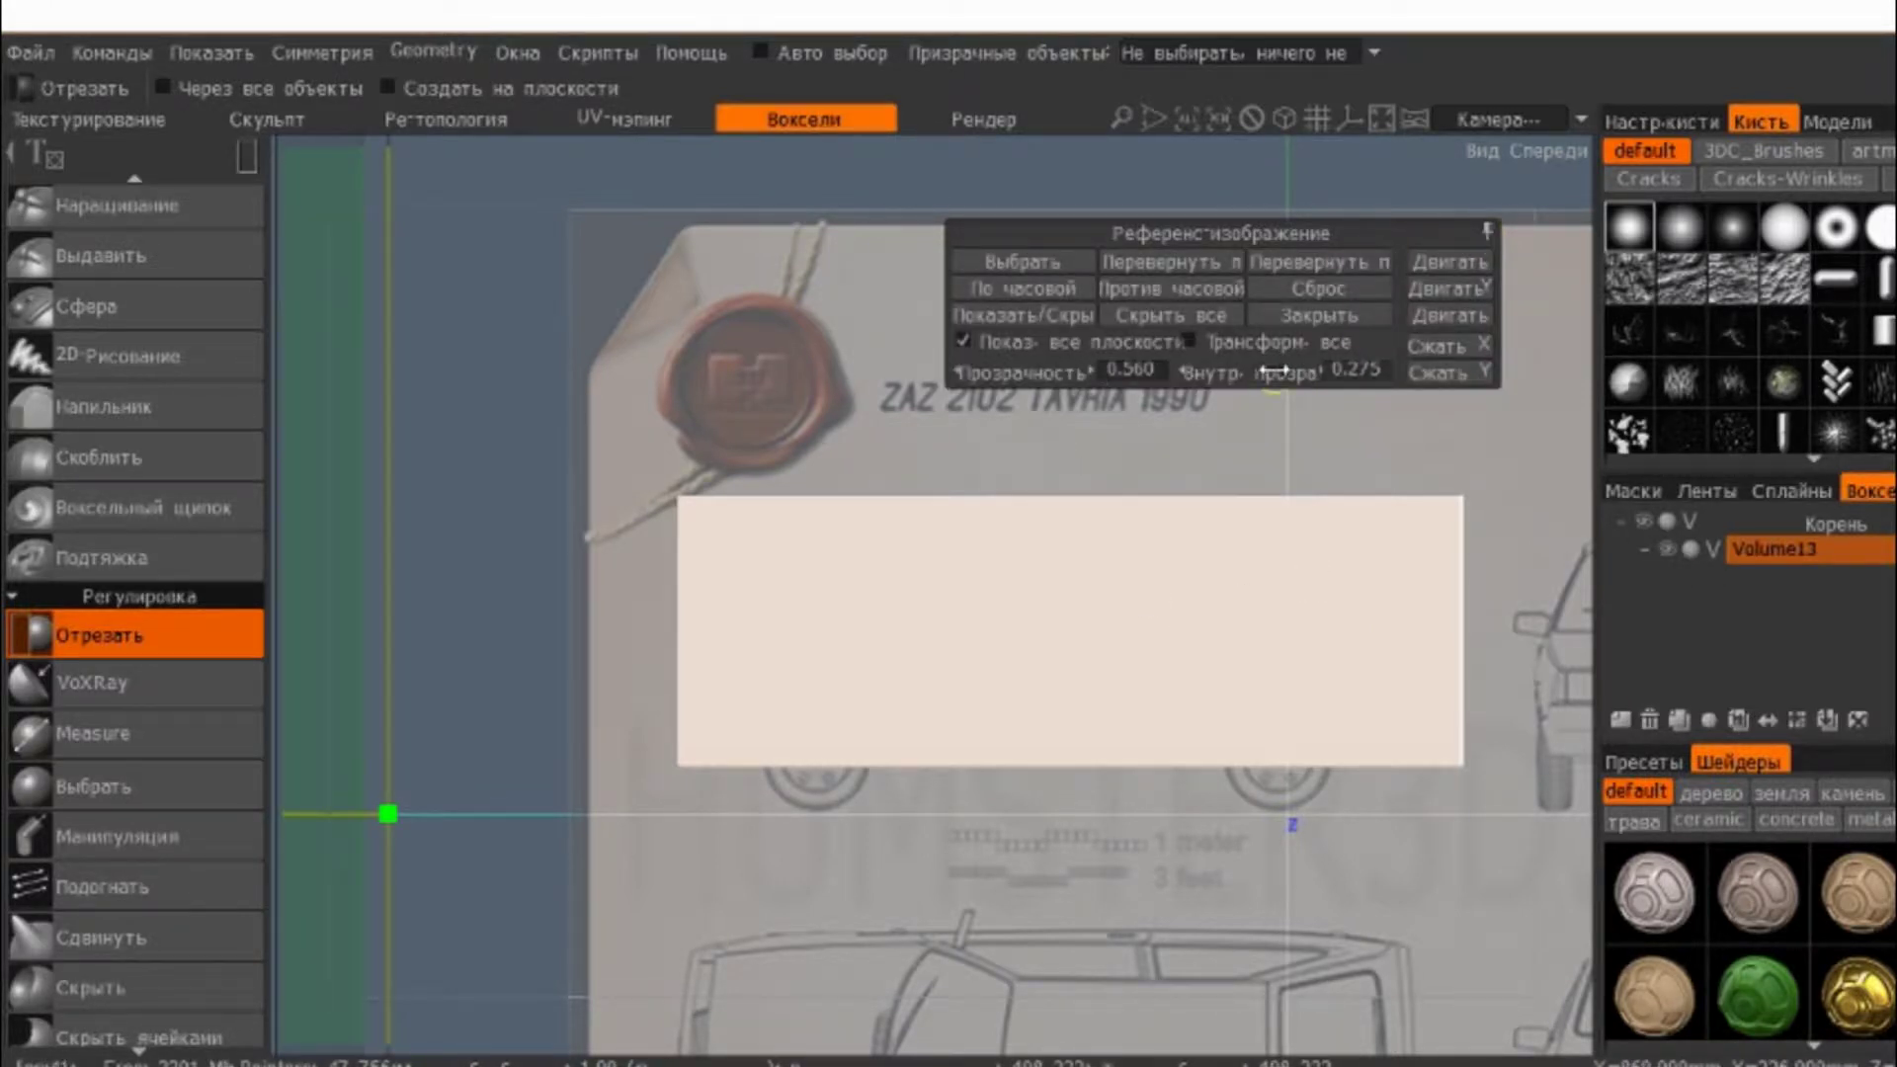
drag(1275, 371, 1284, 373)
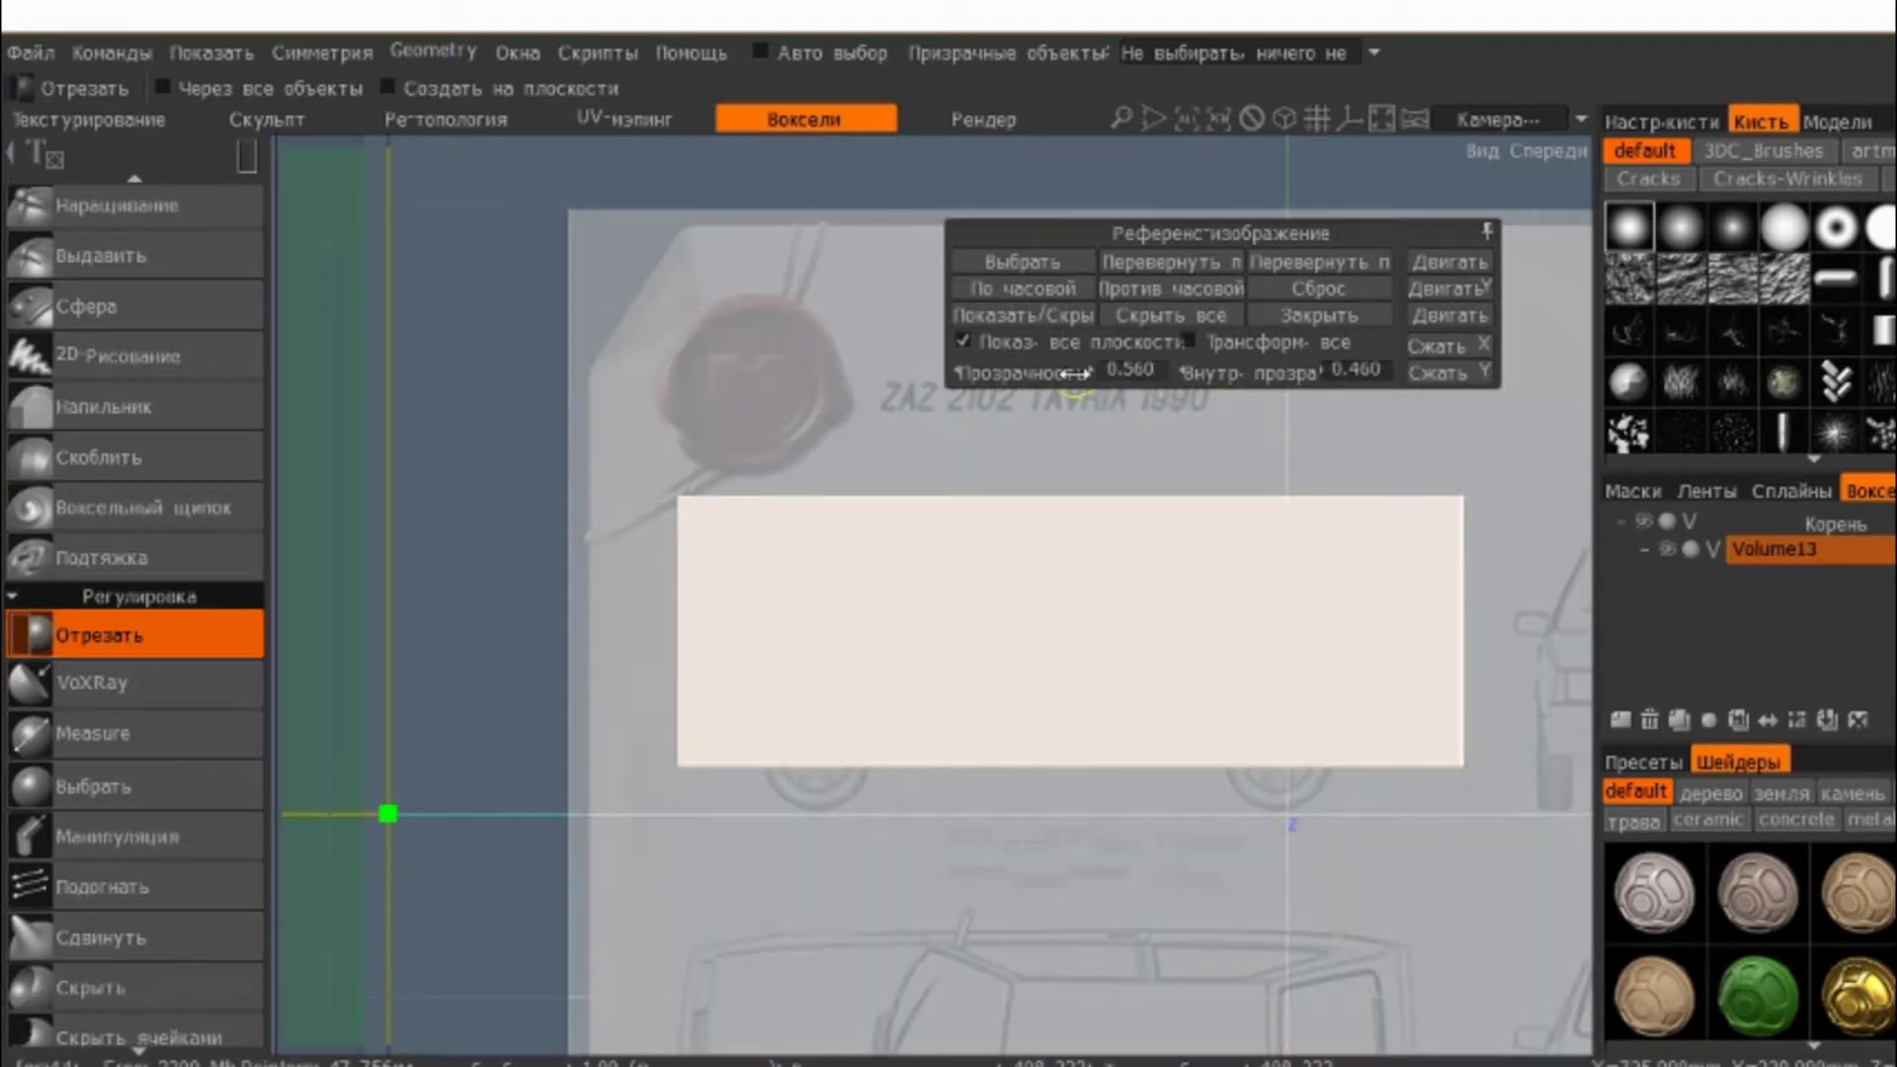
mouse_move(1075, 373)
mouse_down()
mouse_move(927, 376)
mouse_move(1139, 375)
mouse_up()
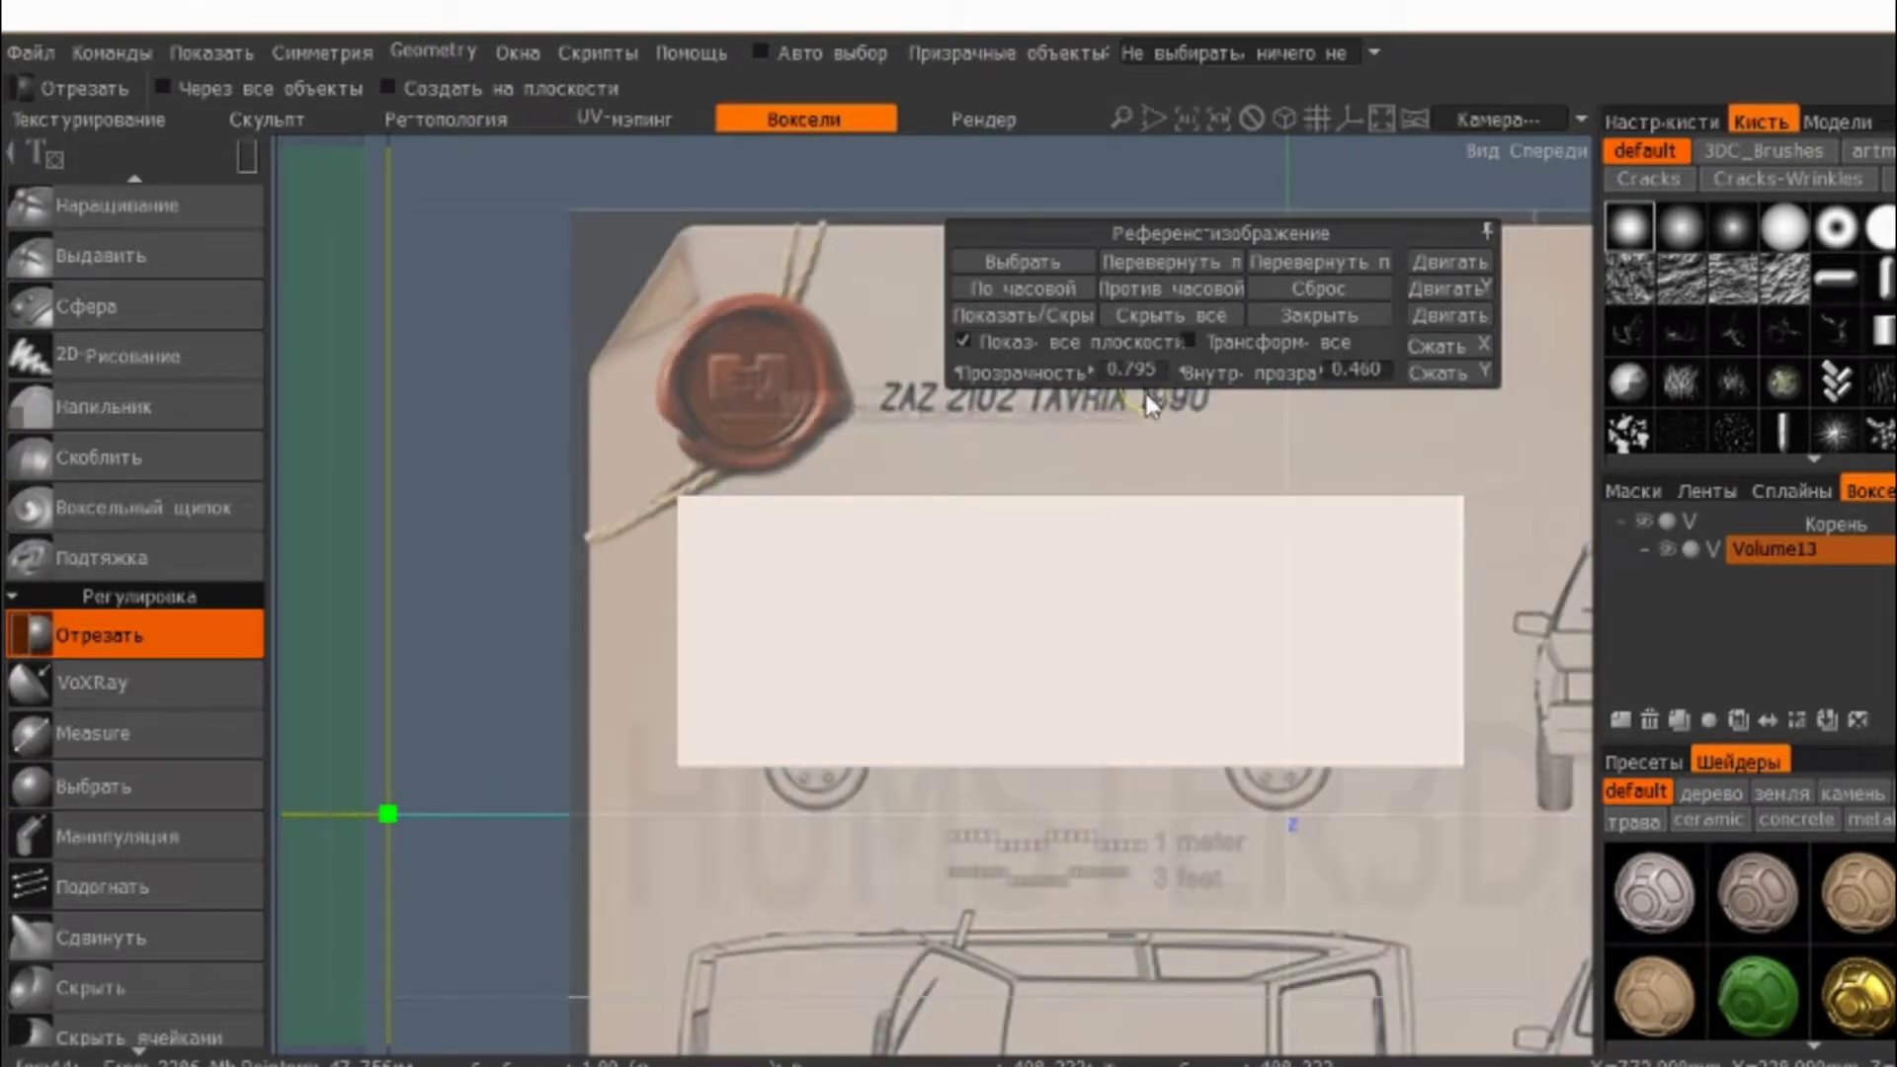
click(1487, 232)
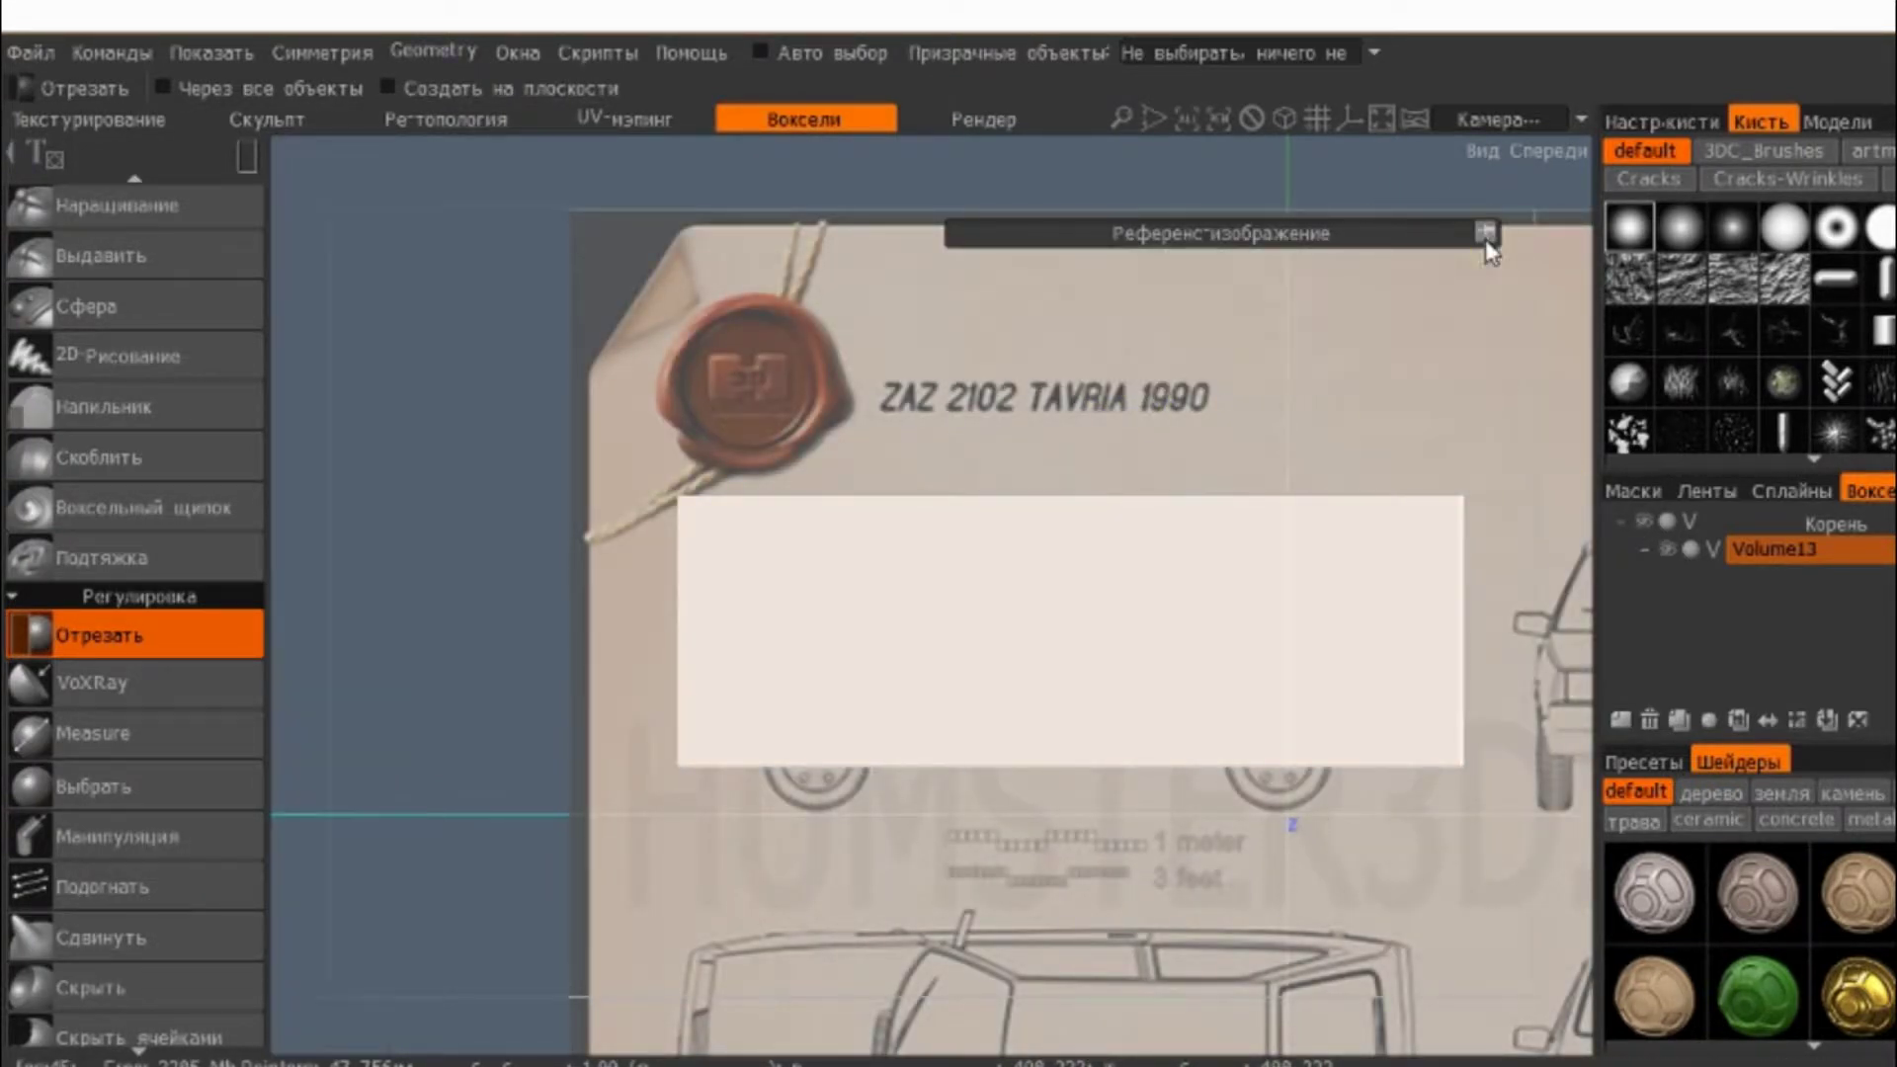
- Ghost Volume13 in the Voxel Tree and set Ghost objects to 'Select and act'
drag(1136, 474, 1130, 435)
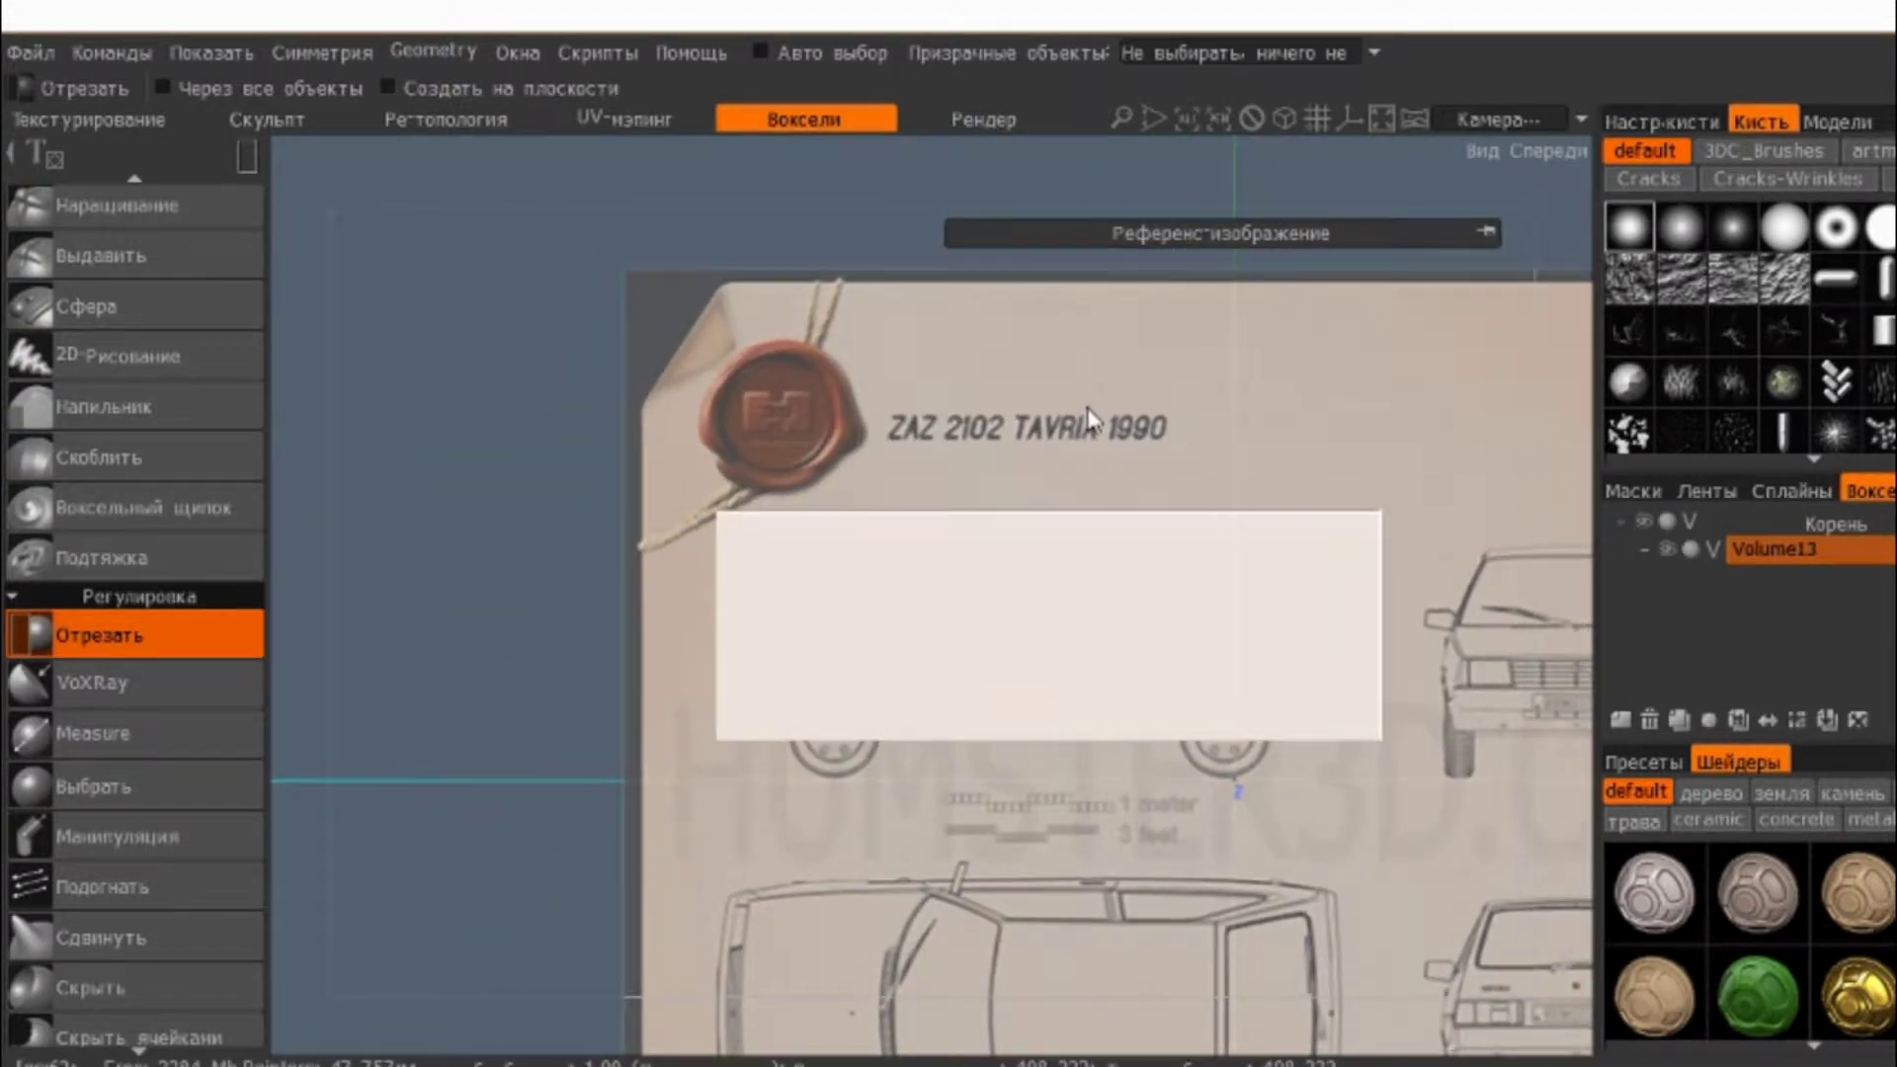
click(1685, 551)
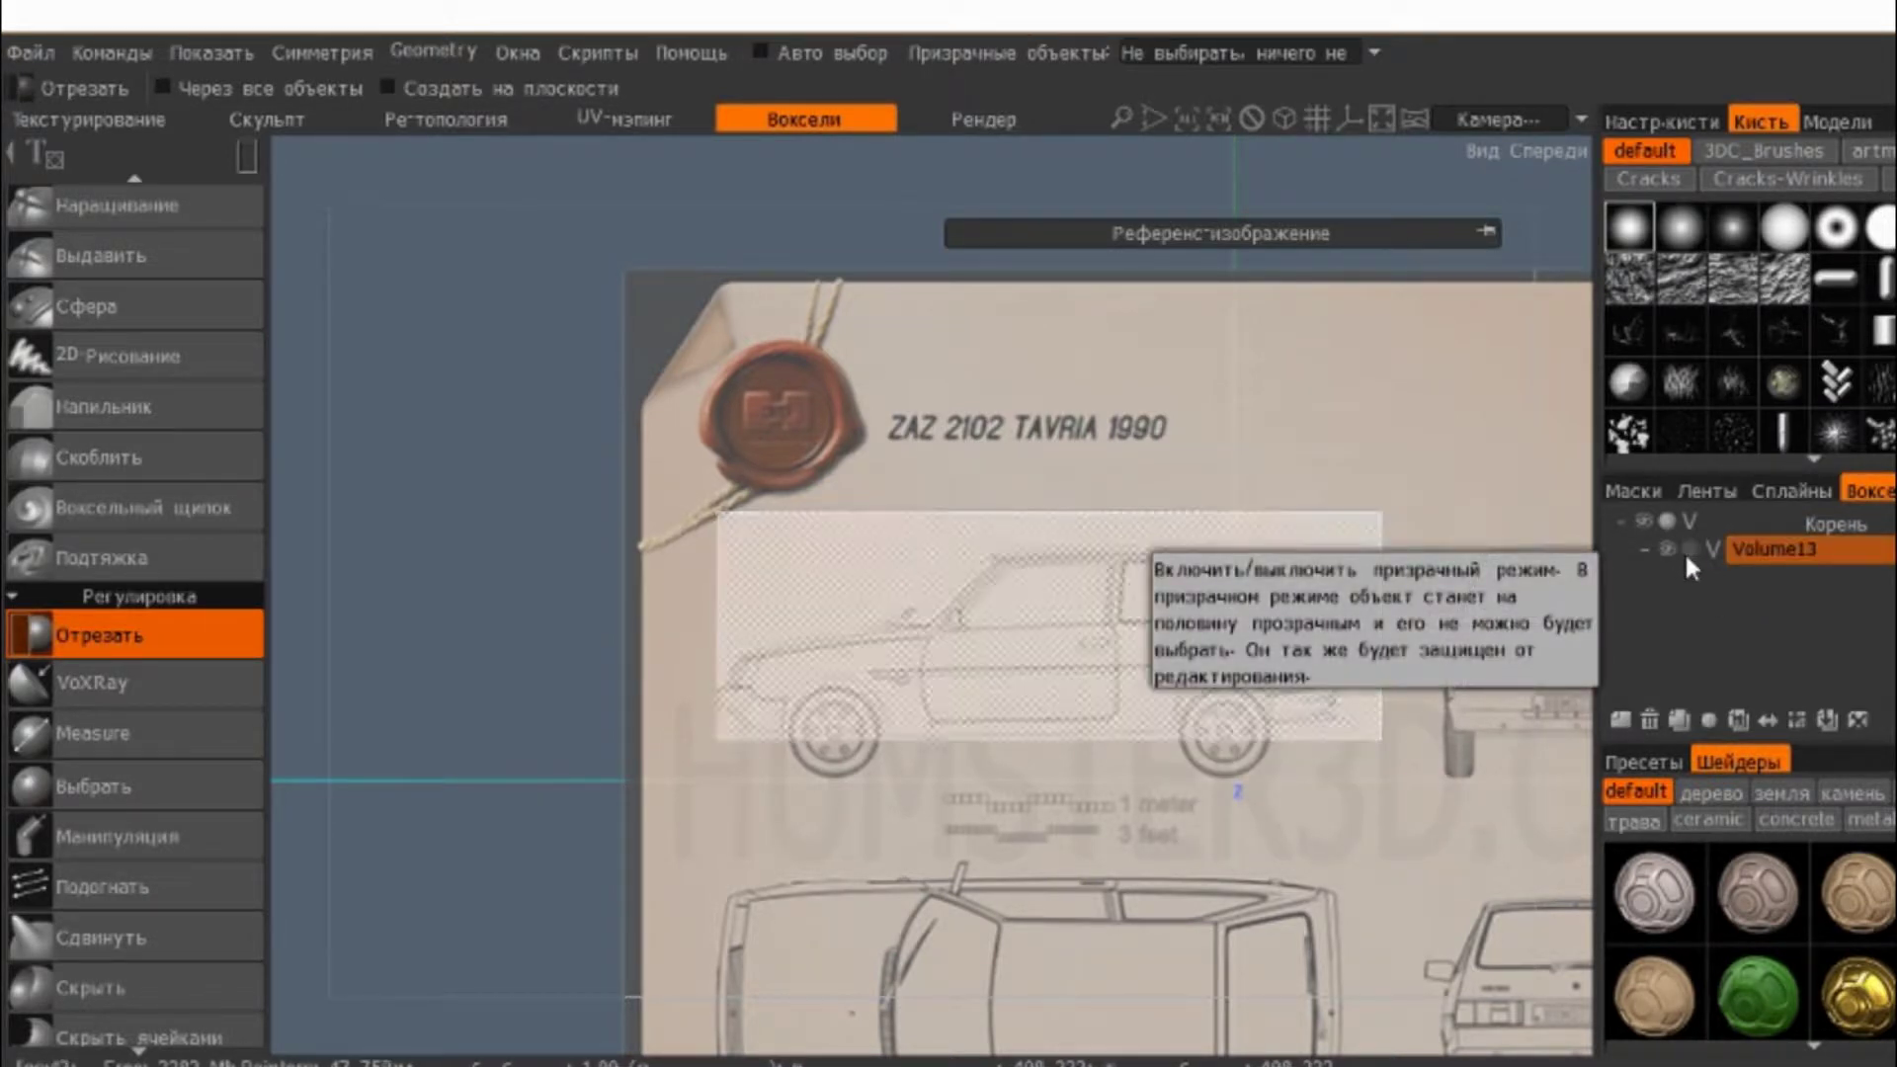
scroll(1225, 537, up, 3)
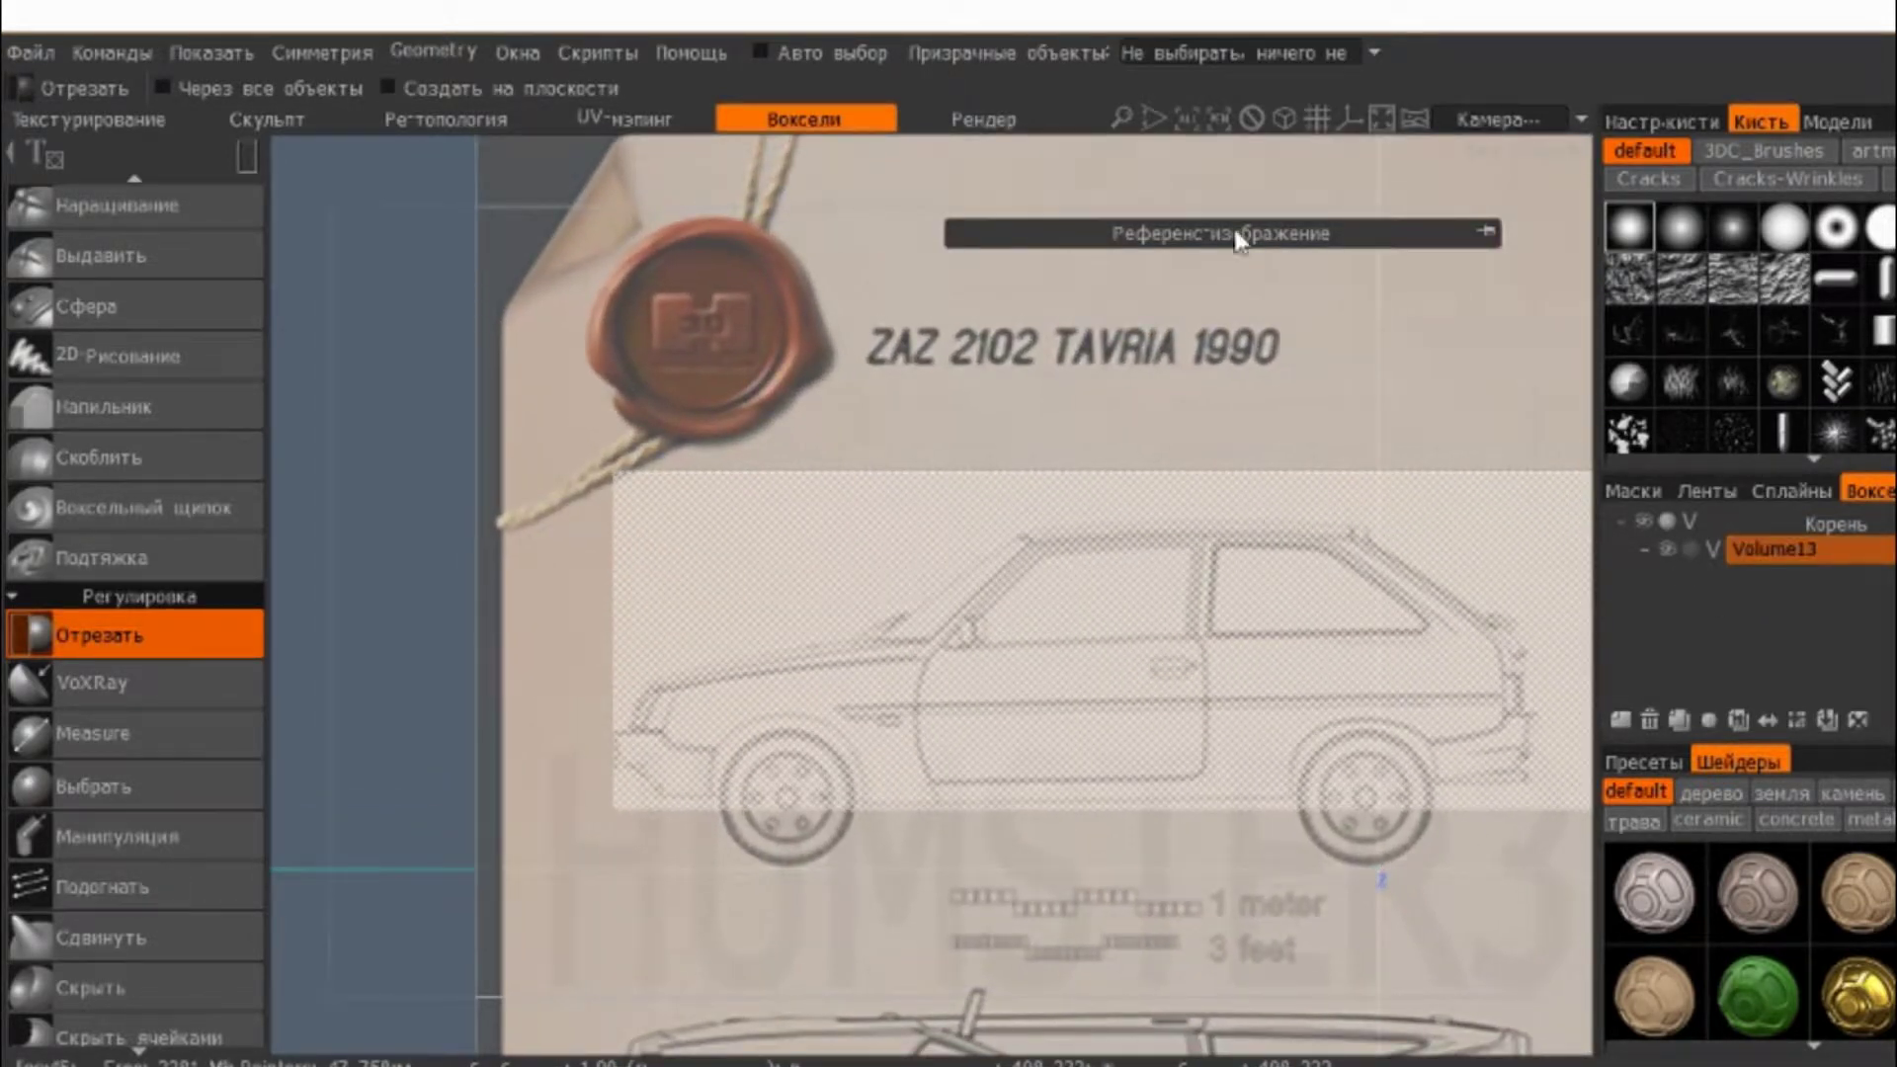
click(1235, 55)
click(1207, 181)
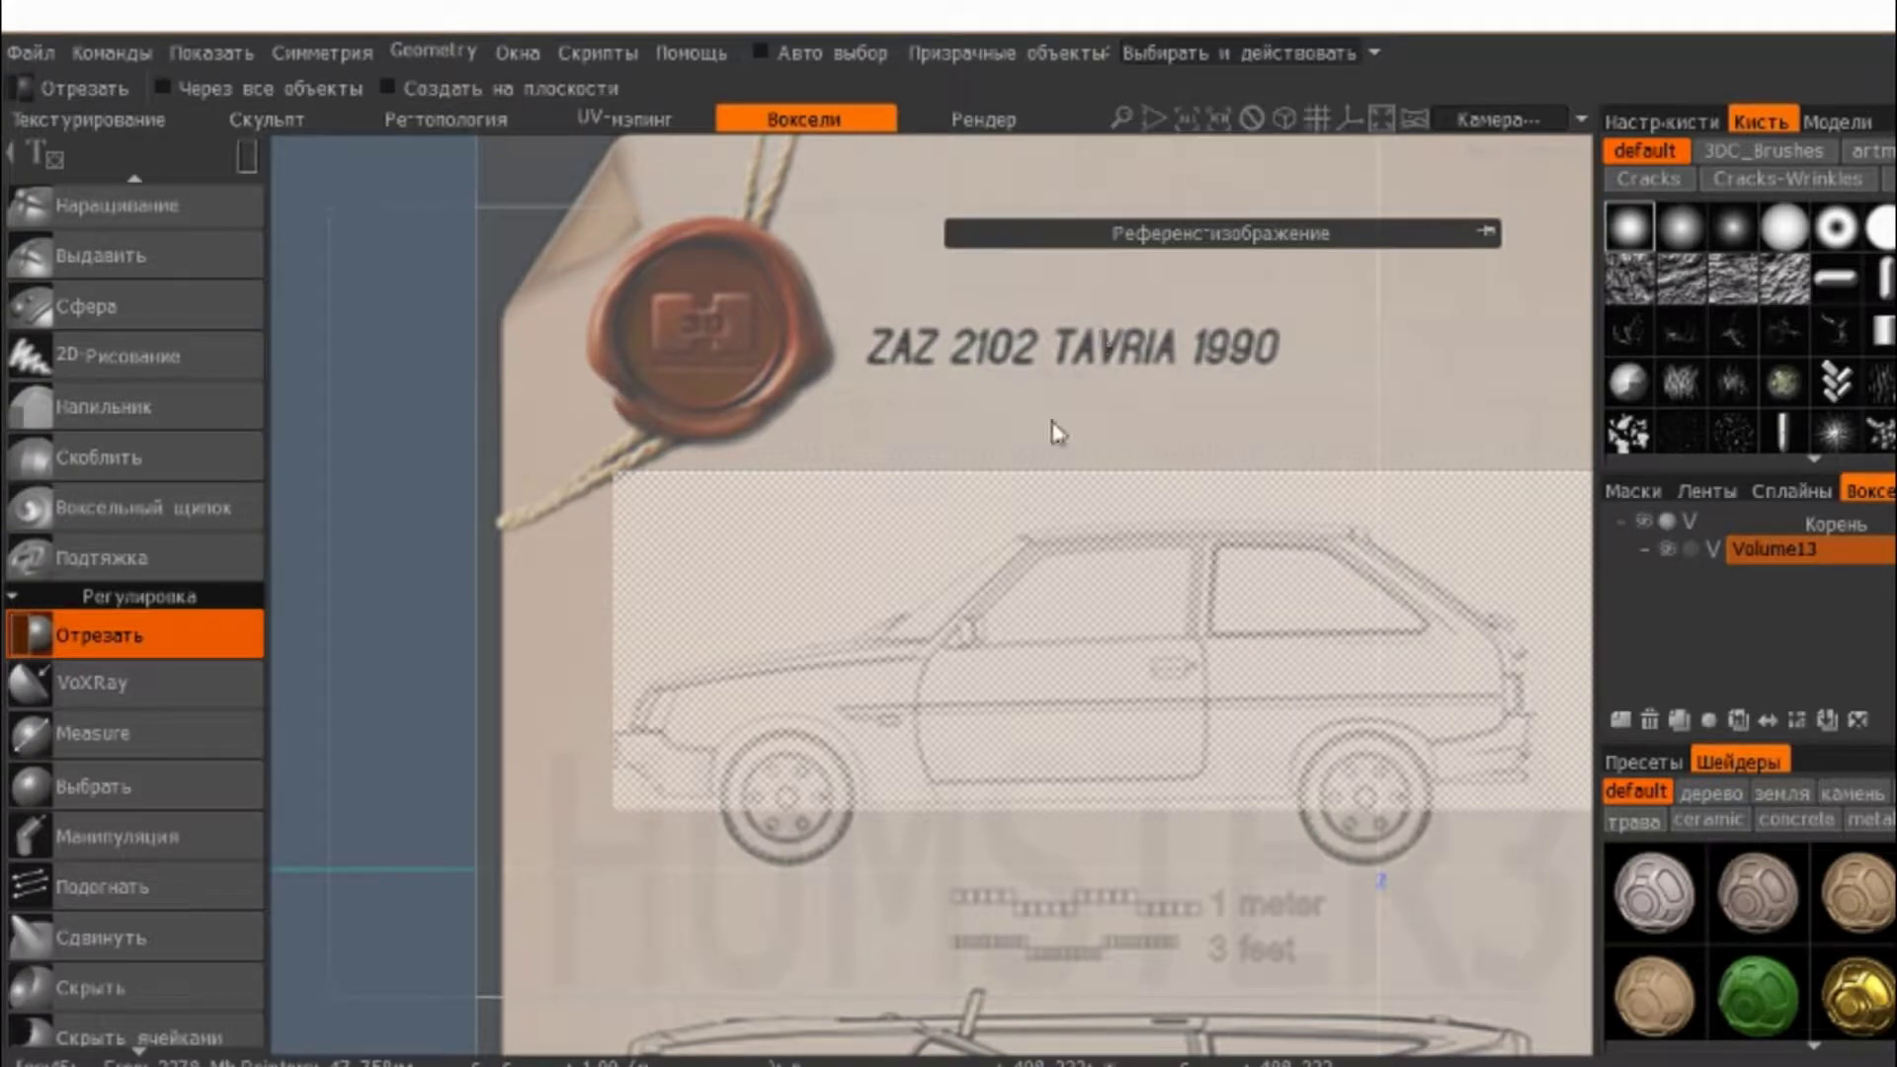
scroll(983, 445, down, 2)
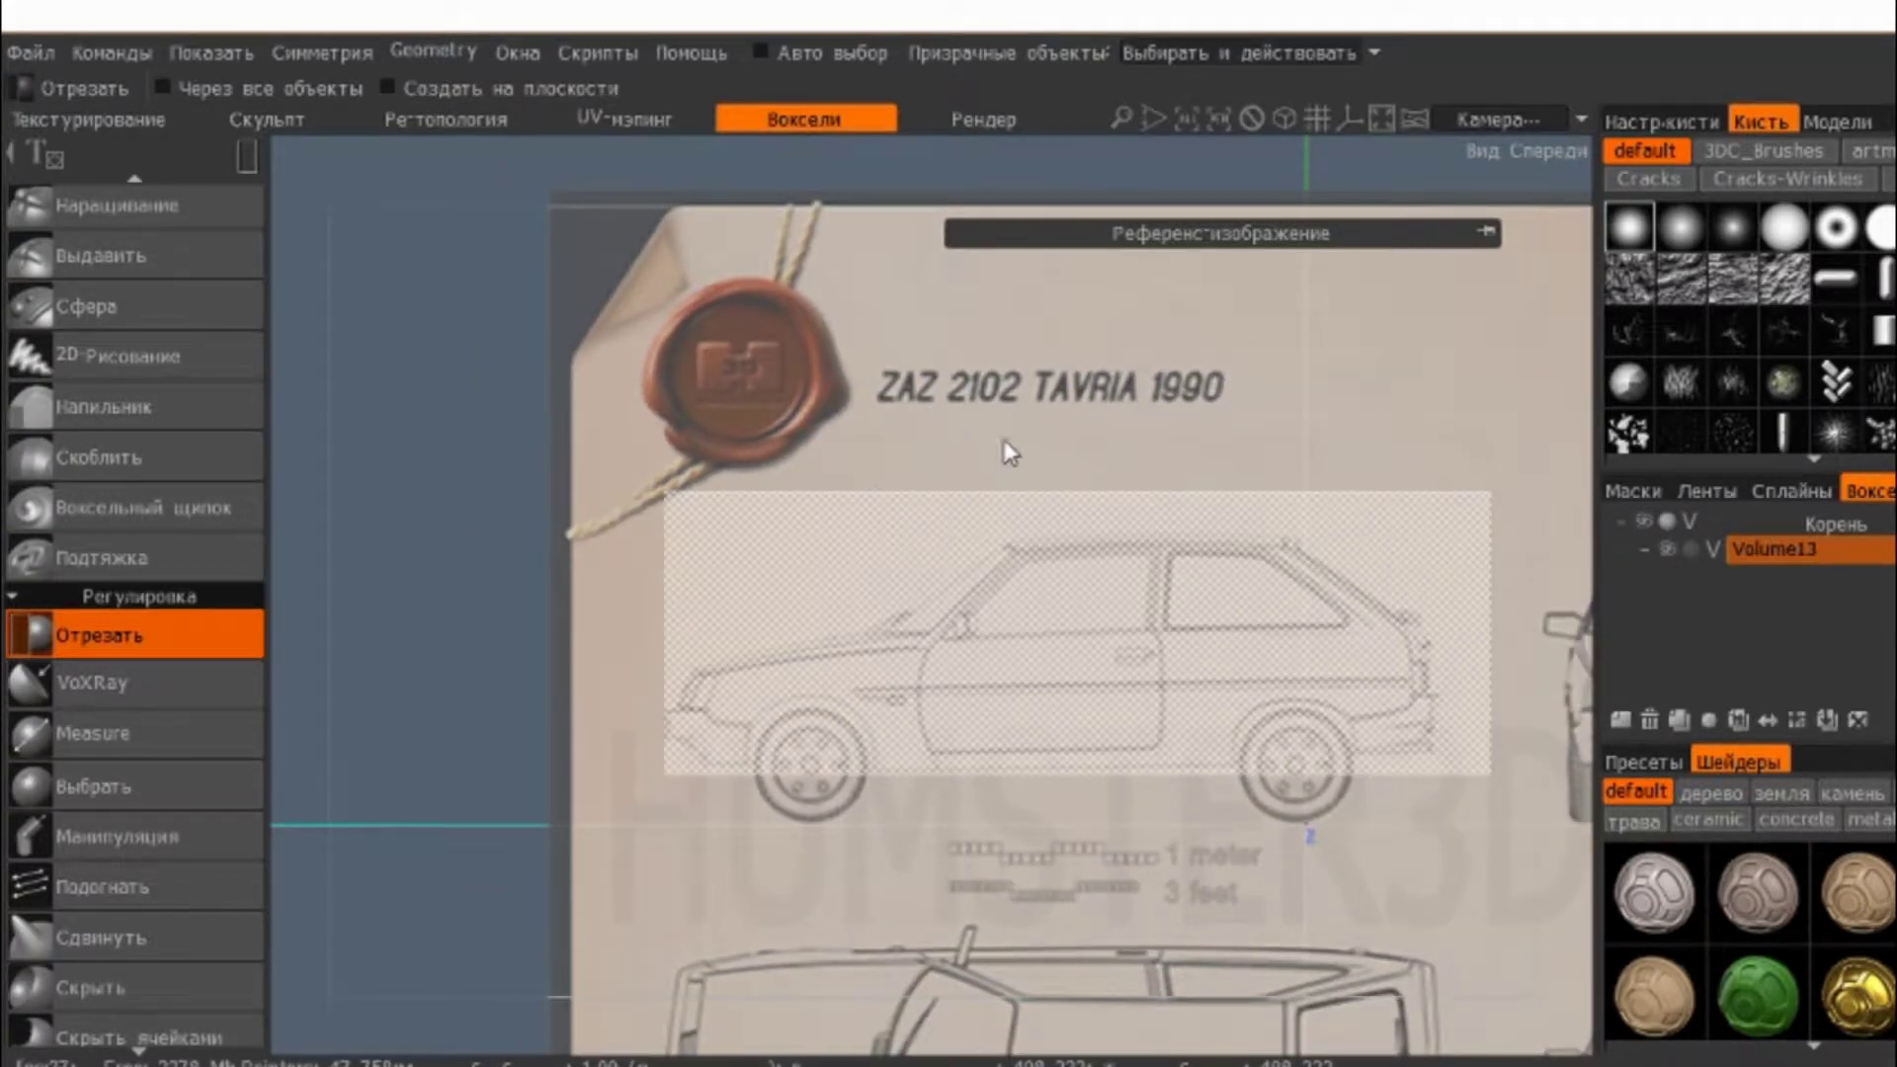
scroll(1008, 494, up, 2)
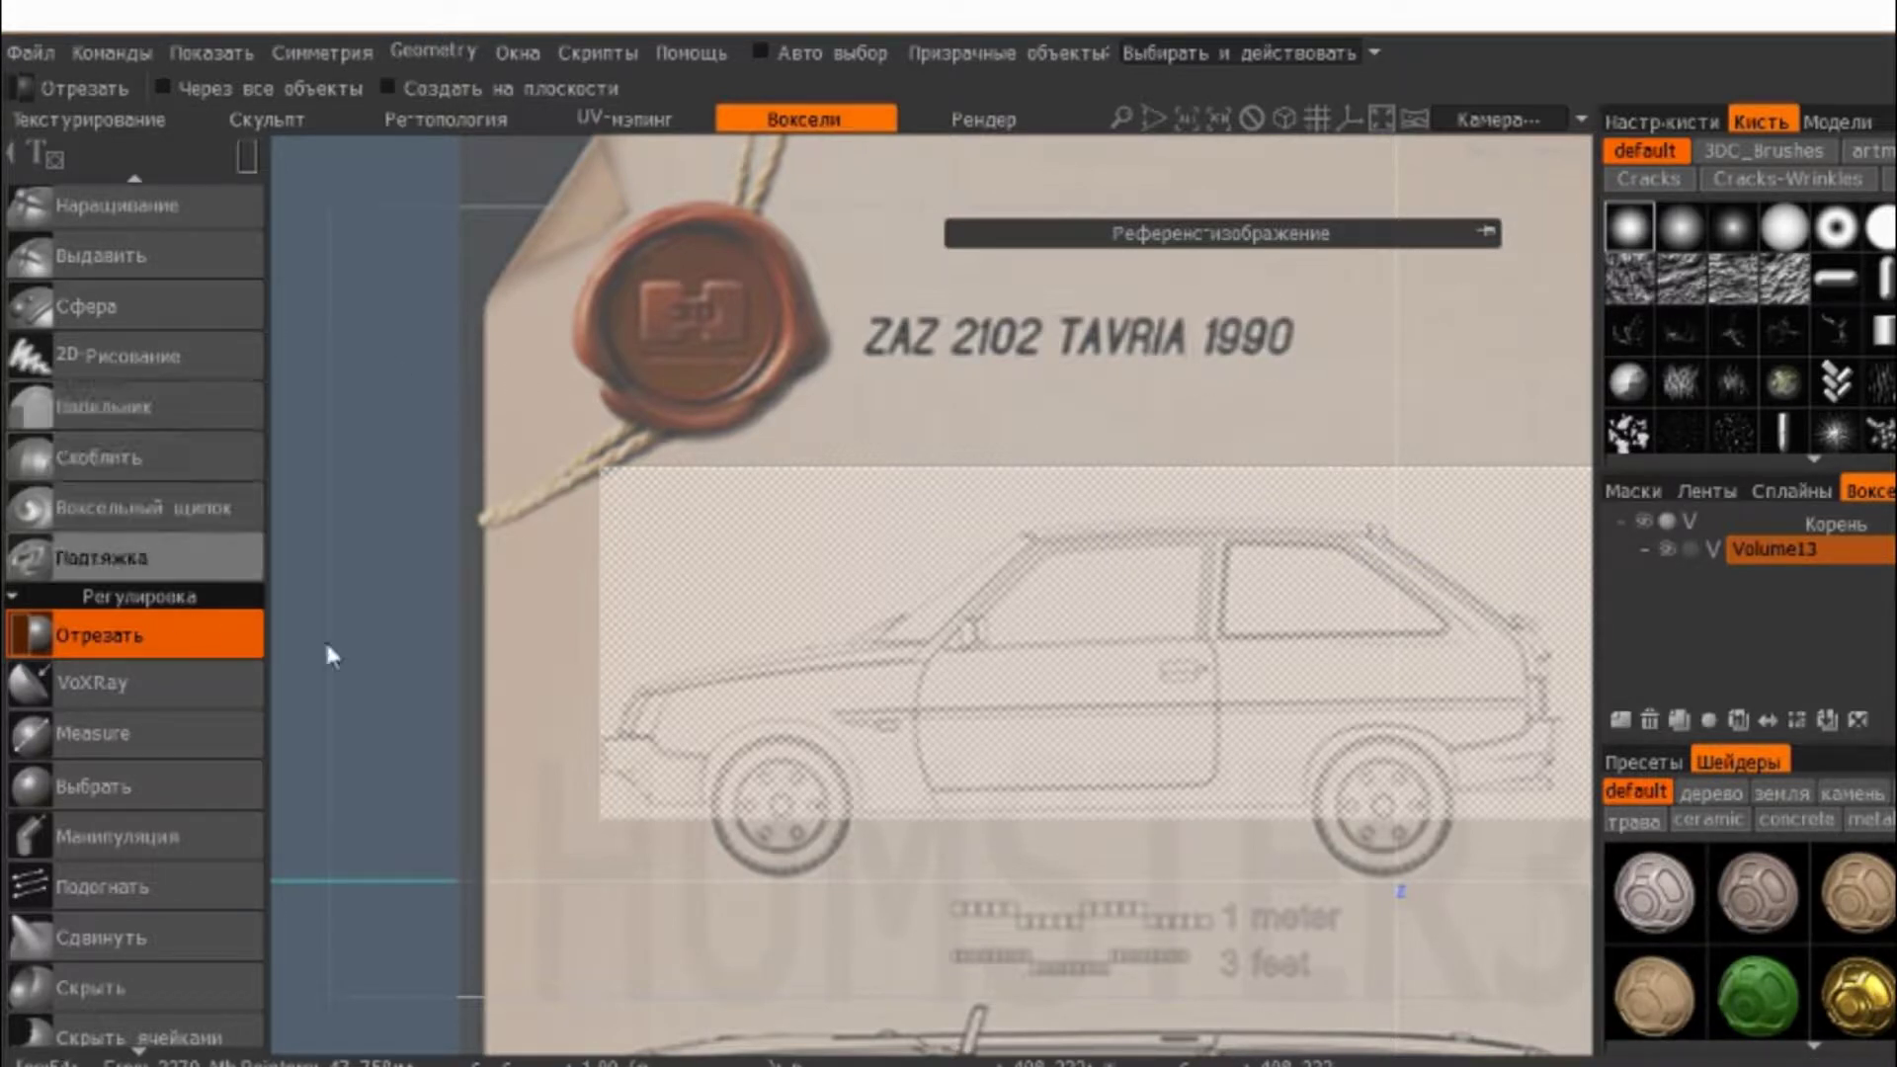
- Cut rectangles off the block above the hood, at its rear end and along the top
click(246, 150)
drag(508, 398, 858, 639)
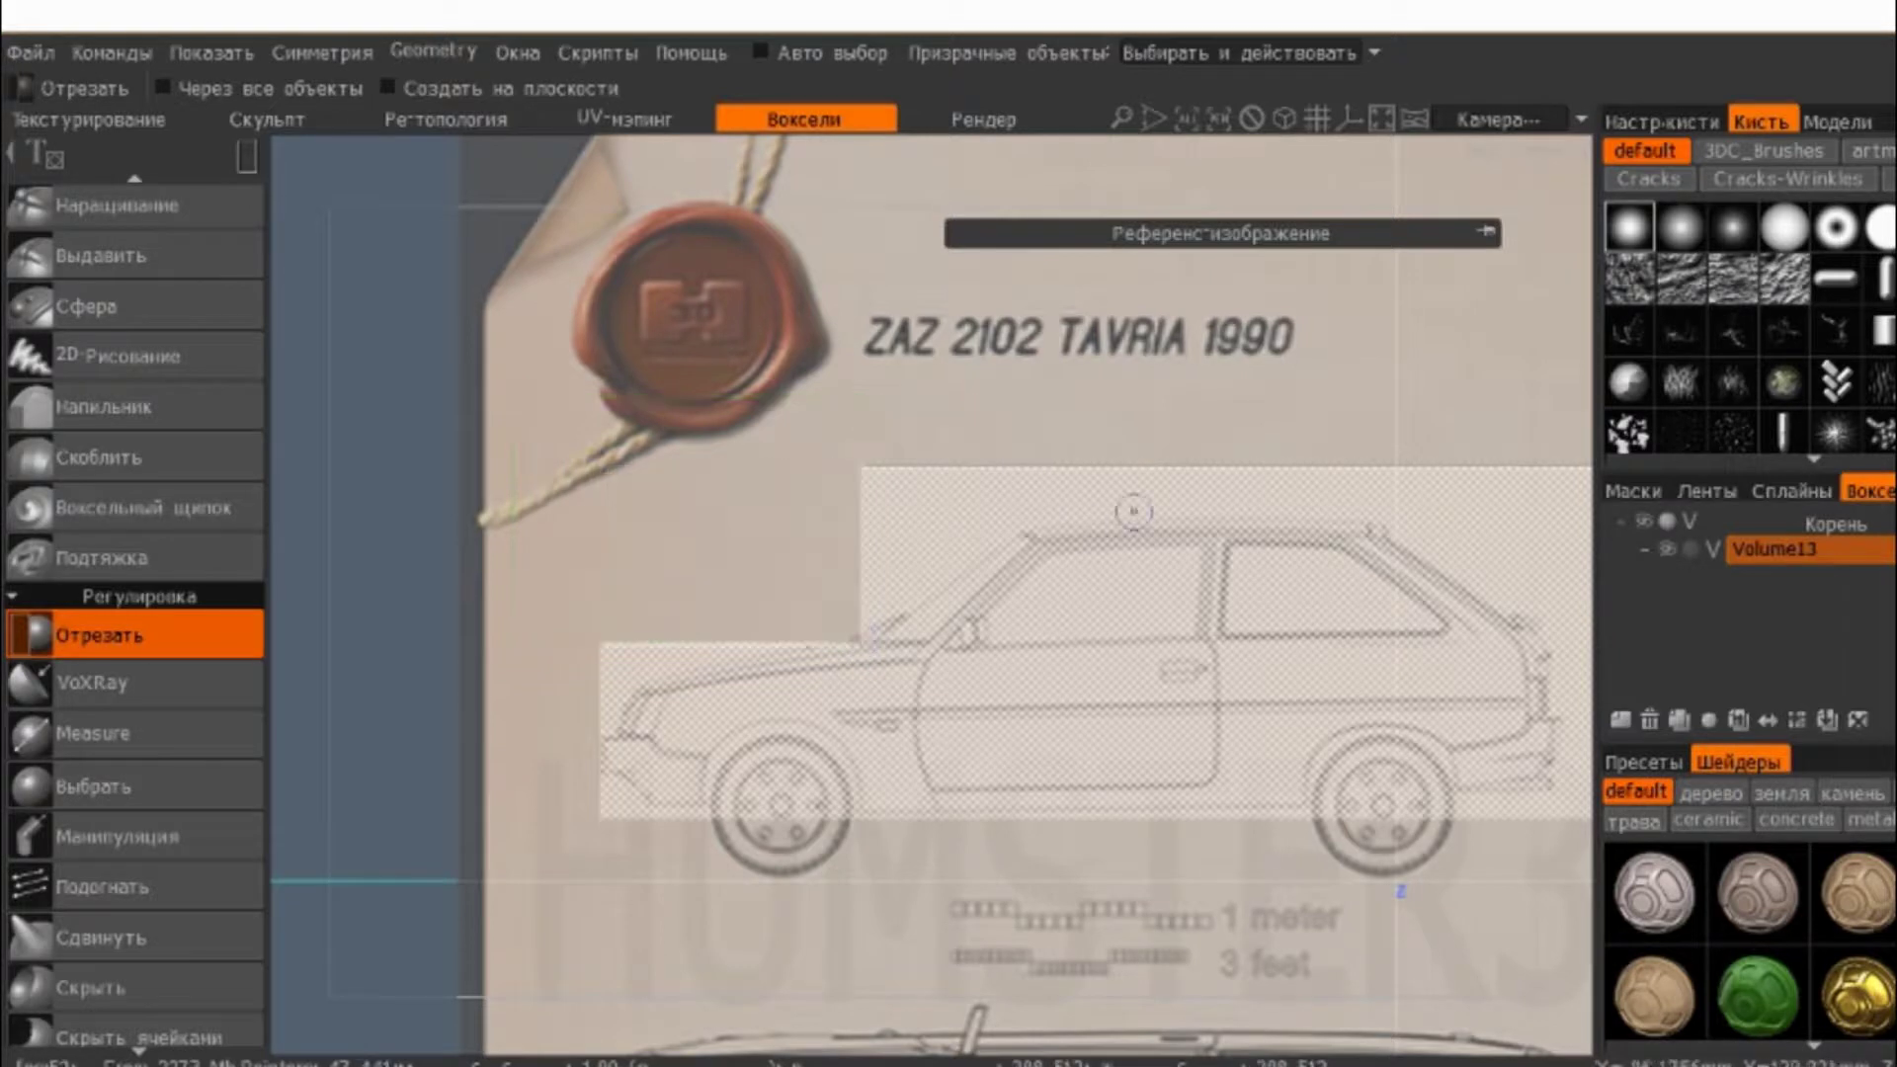
middle_drag(1130, 507, 774, 533)
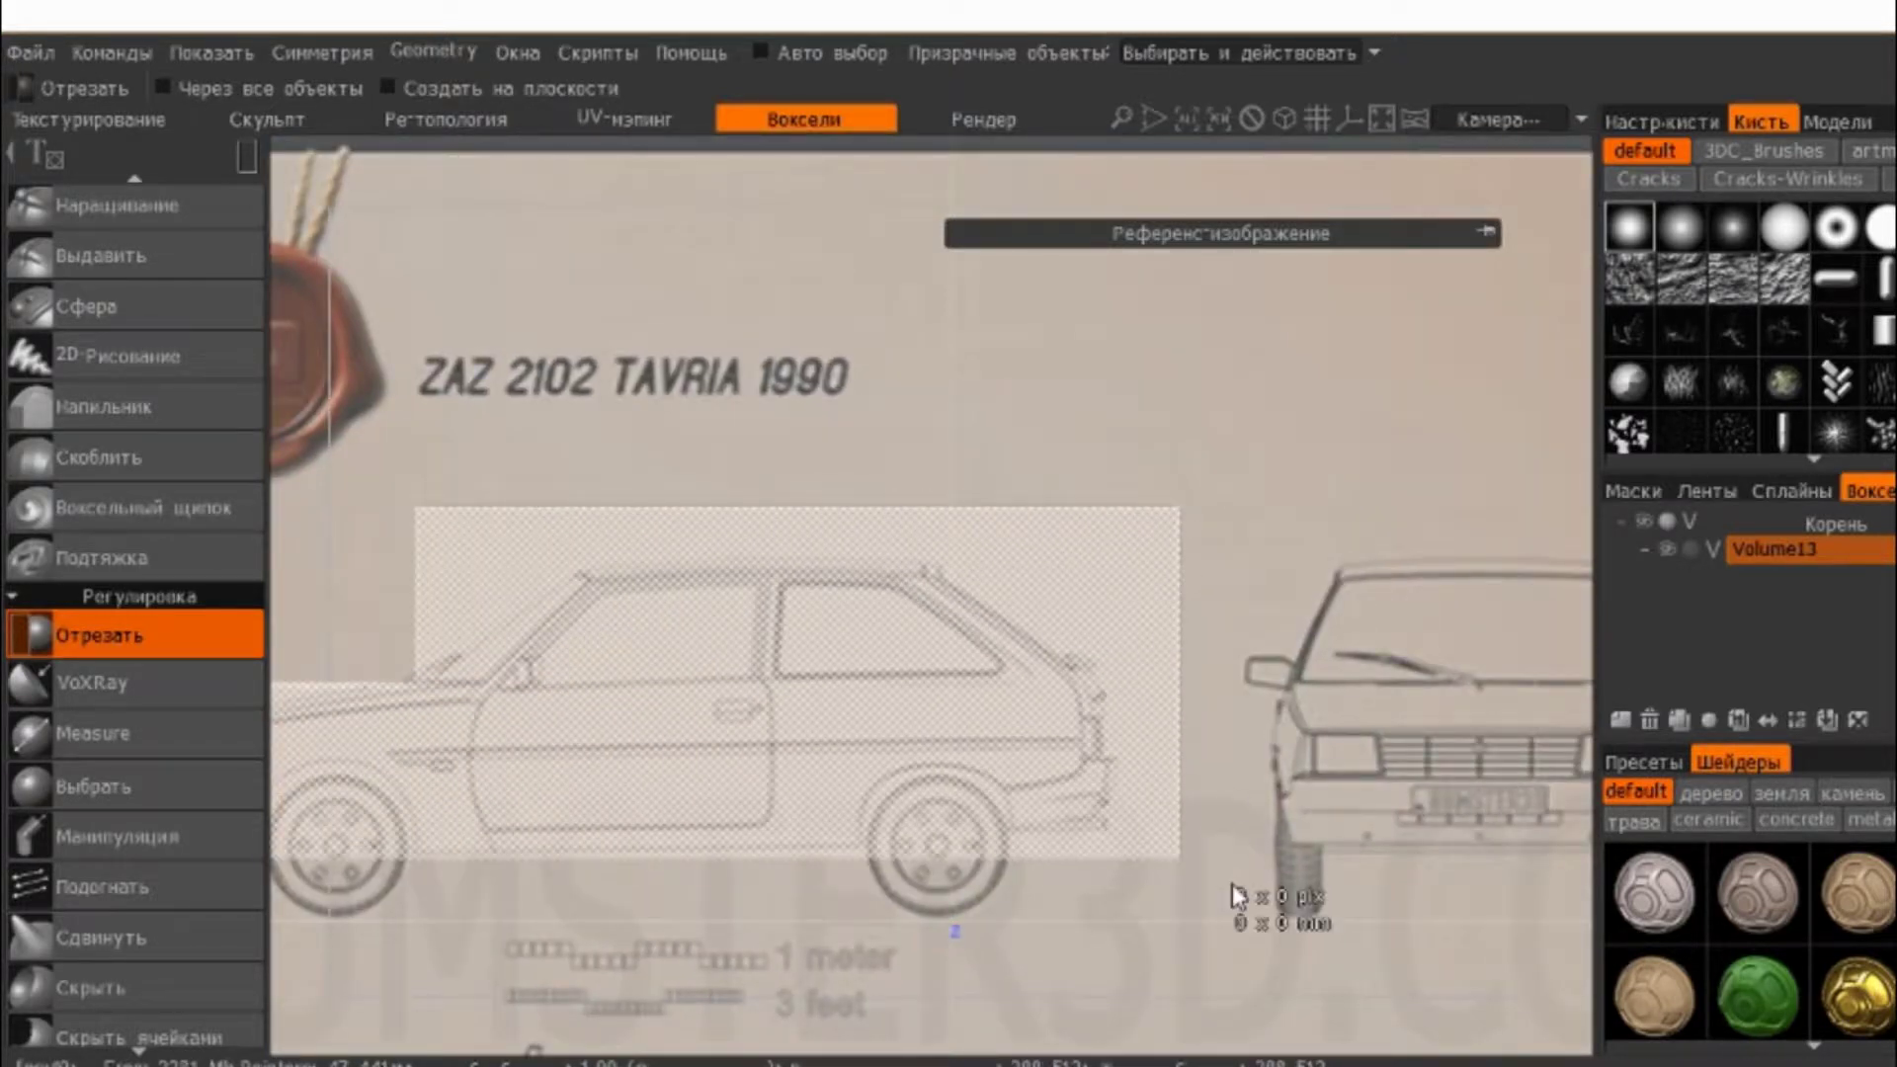
drag(1229, 884, 1118, 428)
middle_drag(1017, 542, 1028, 454)
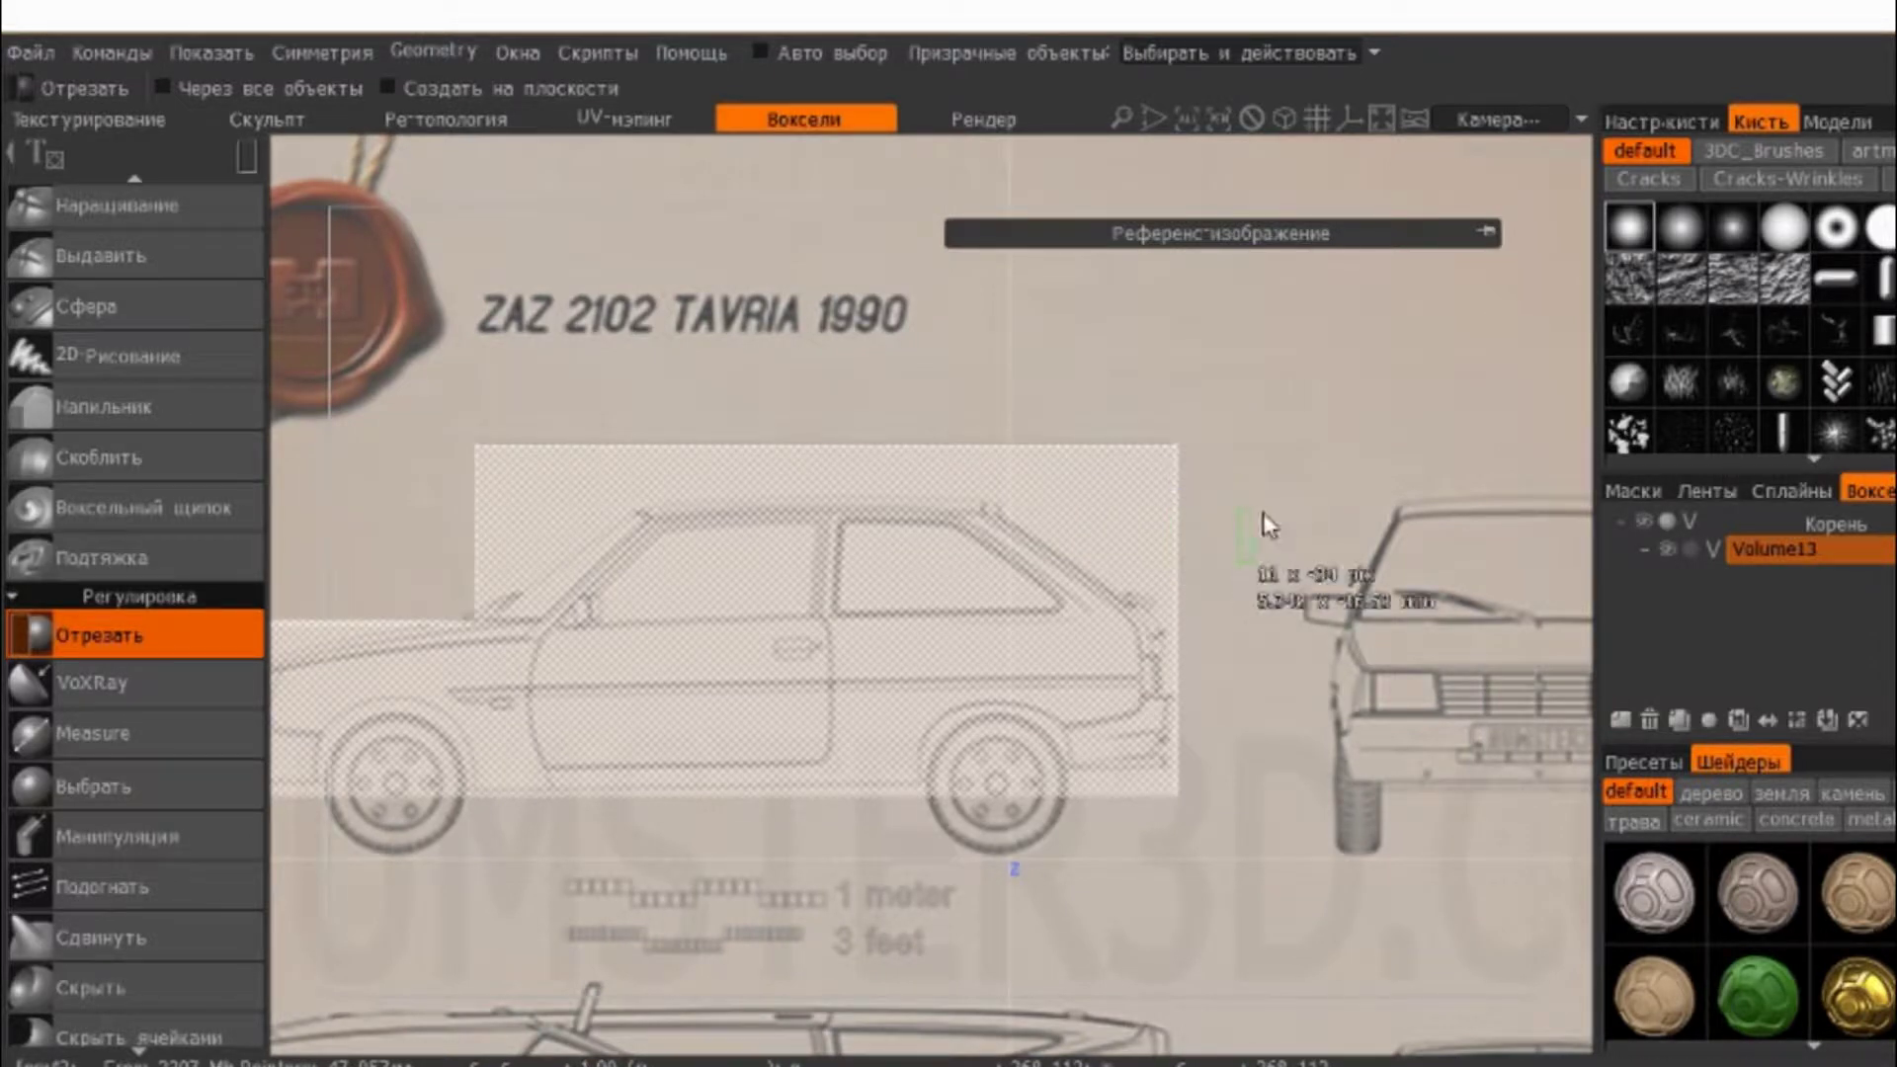
drag(1262, 494, 1061, 457)
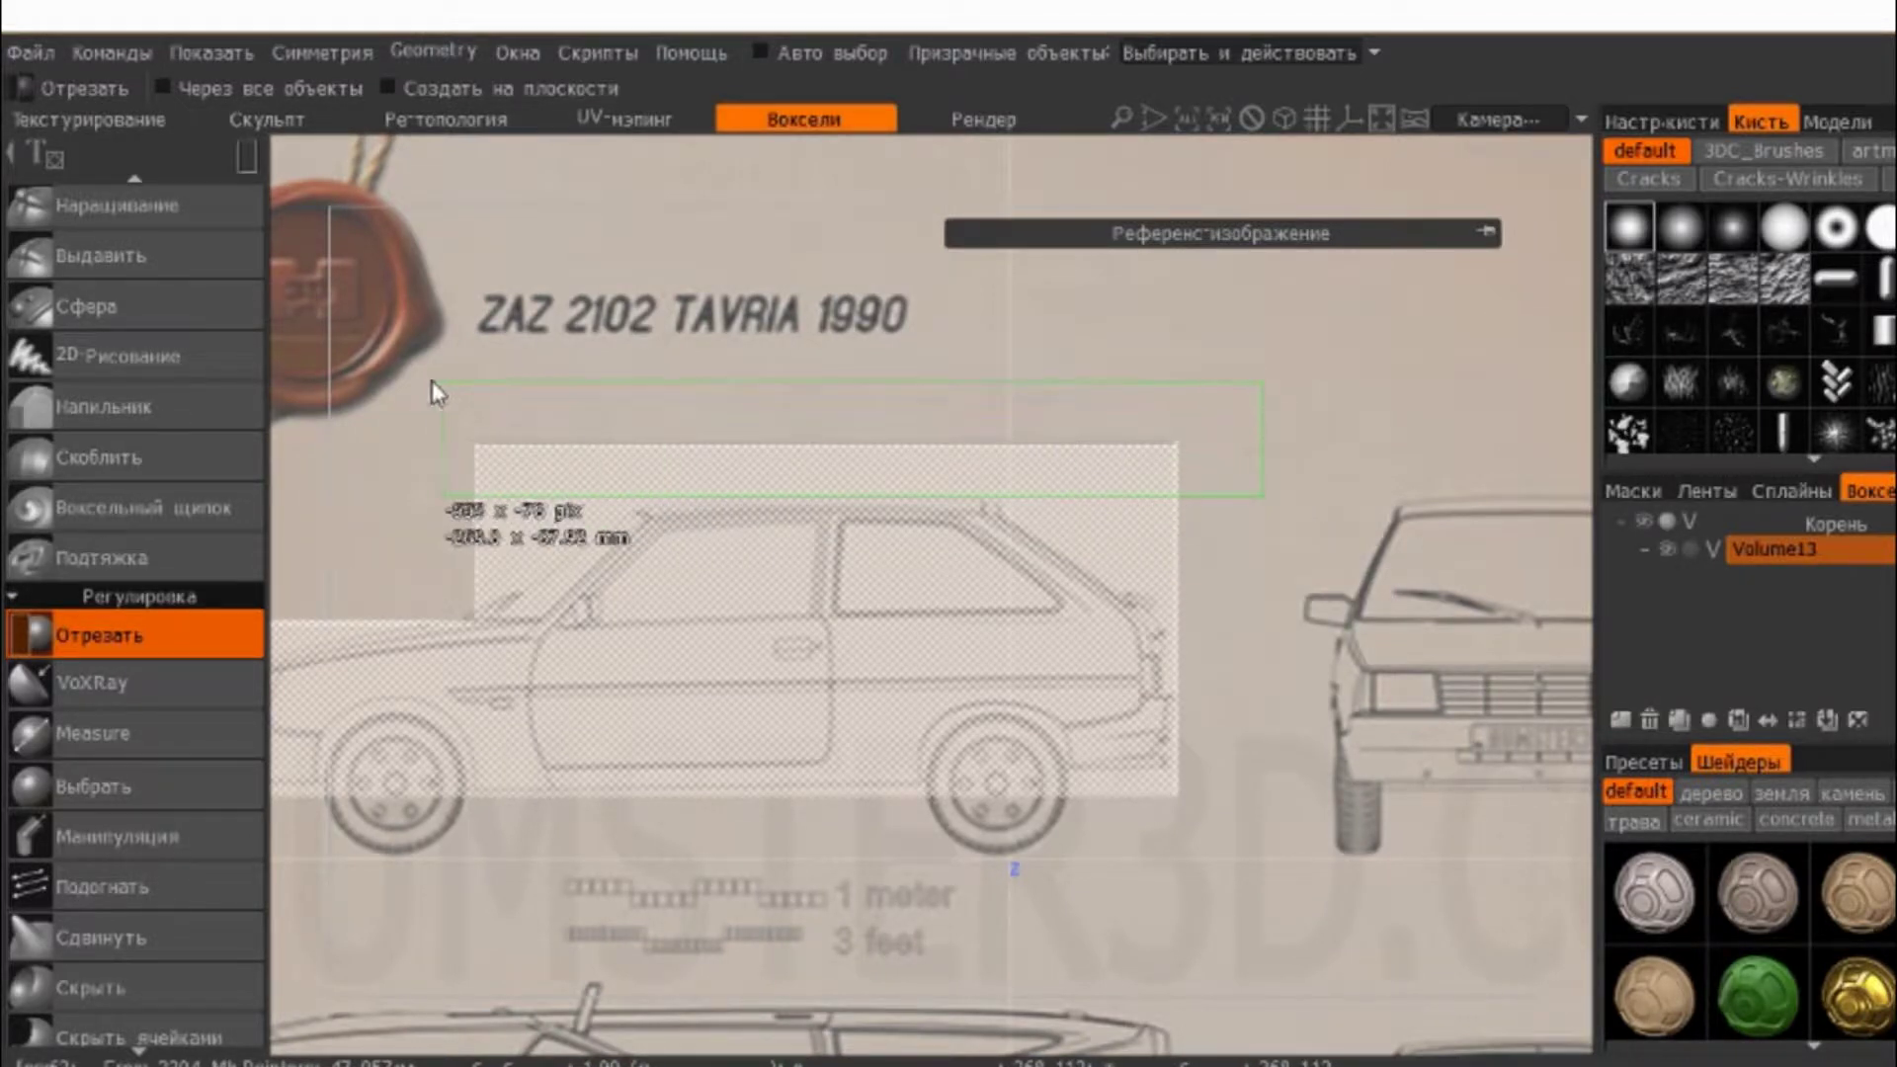
drag(654, 394, 425, 380)
middle_drag(553, 440, 882, 445)
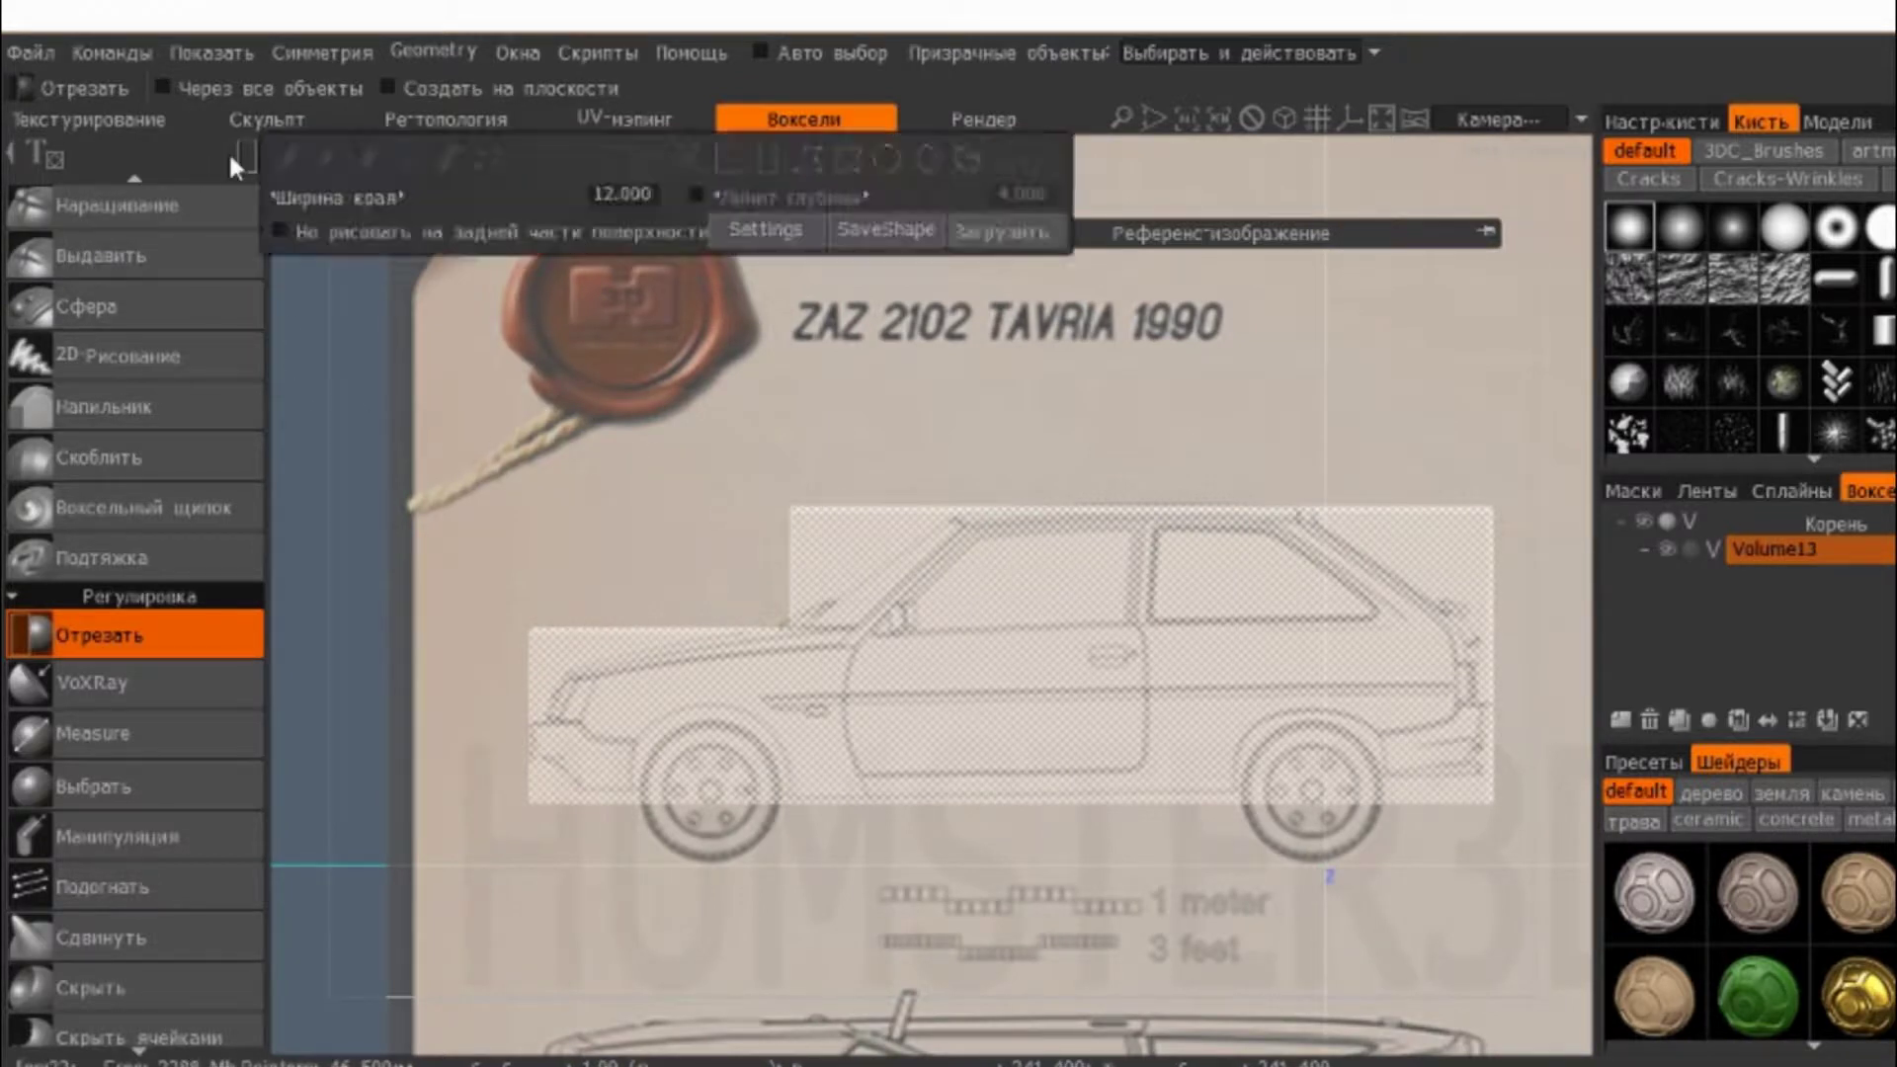
- Cut away the voxels above the hood with a polygon lasso up to the windshield base
click(808, 160)
scroll(834, 605, up, 2)
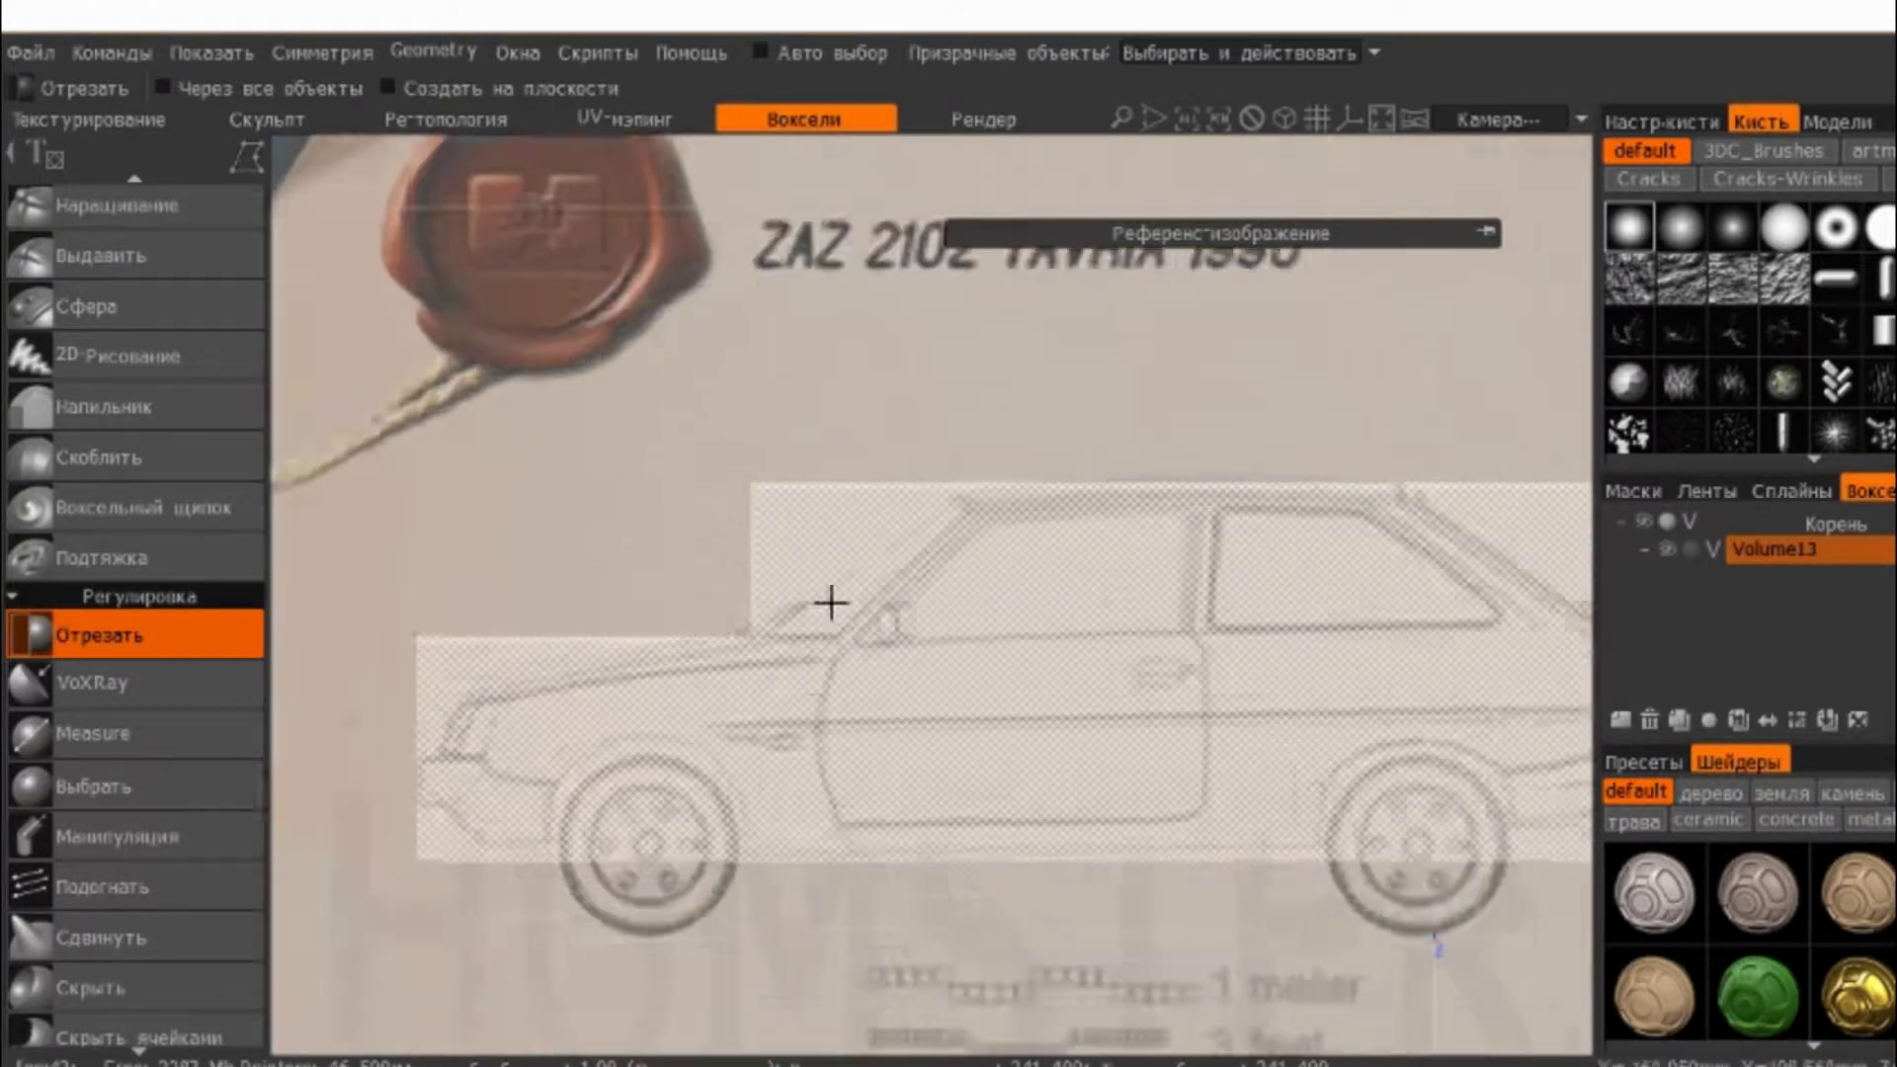
scroll(767, 622, up, 3)
scroll(882, 707, up, 2)
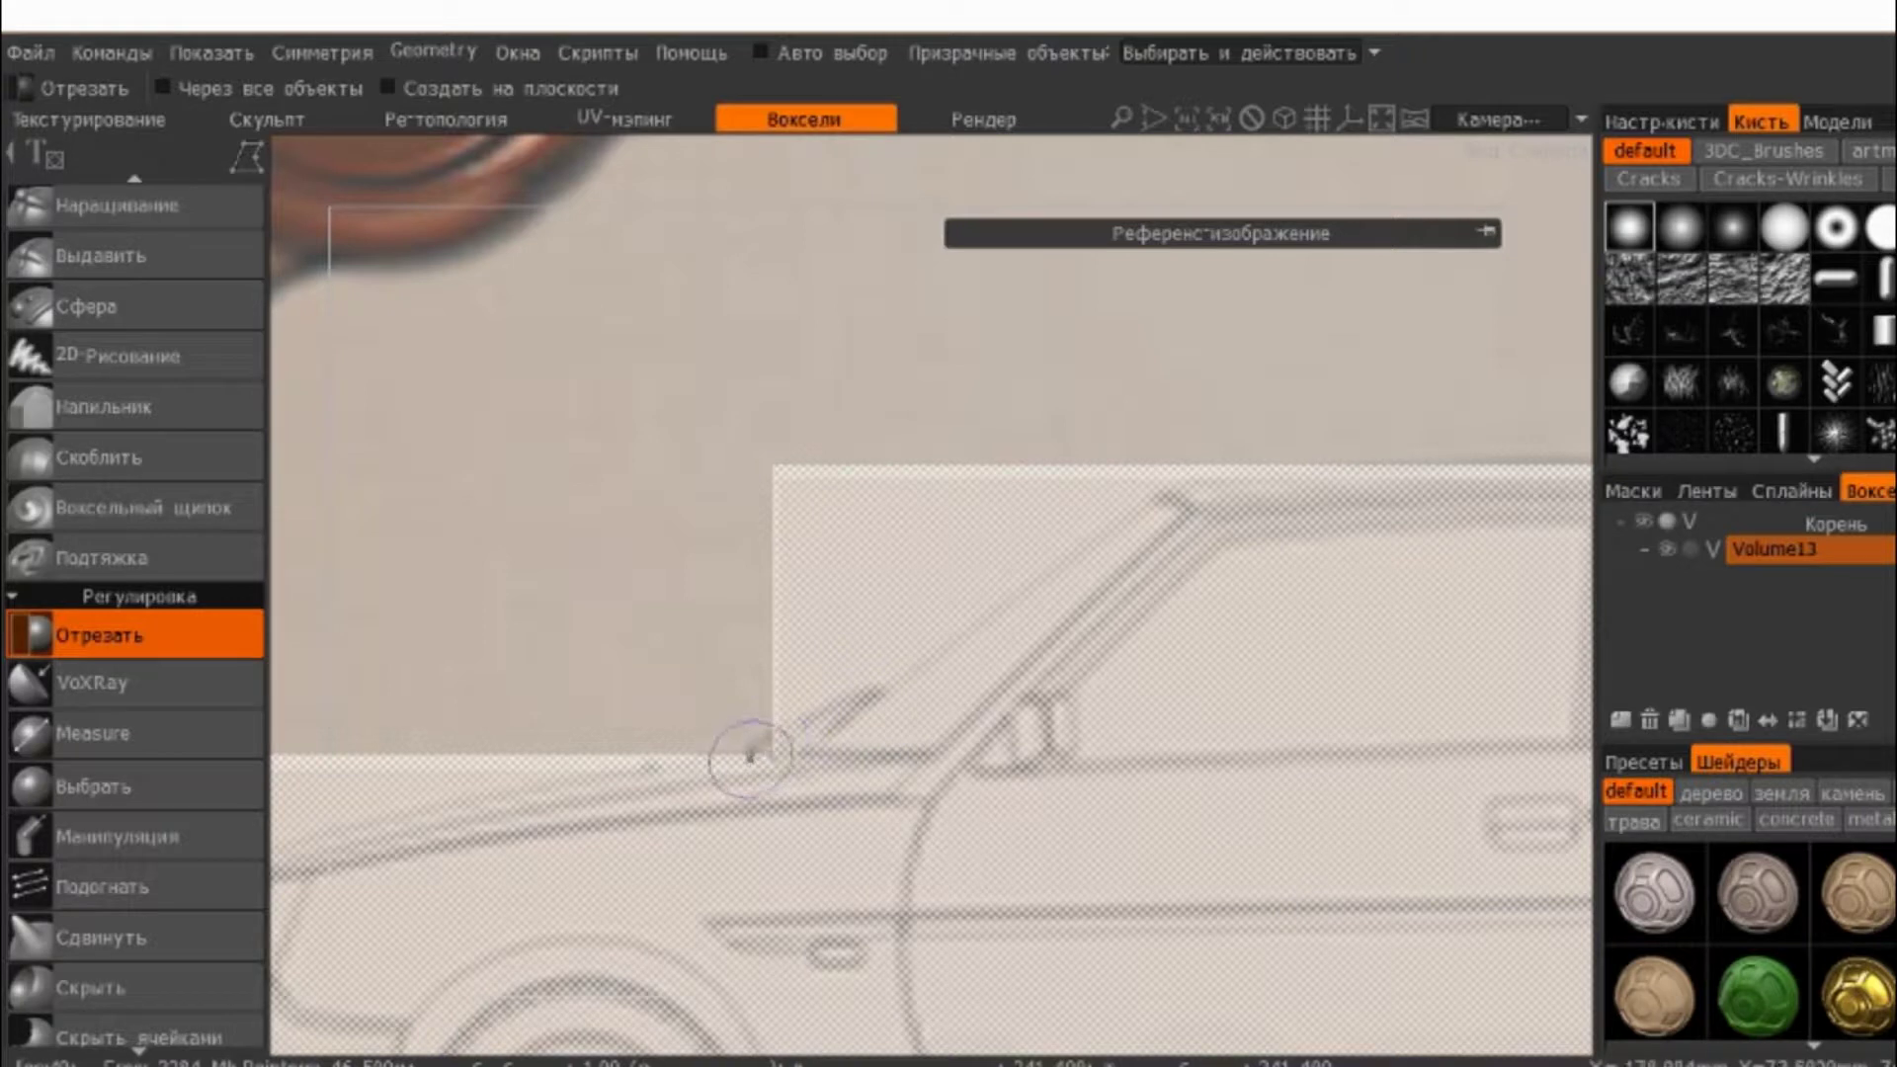
middle_drag(638, 780, 681, 722)
click(549, 816)
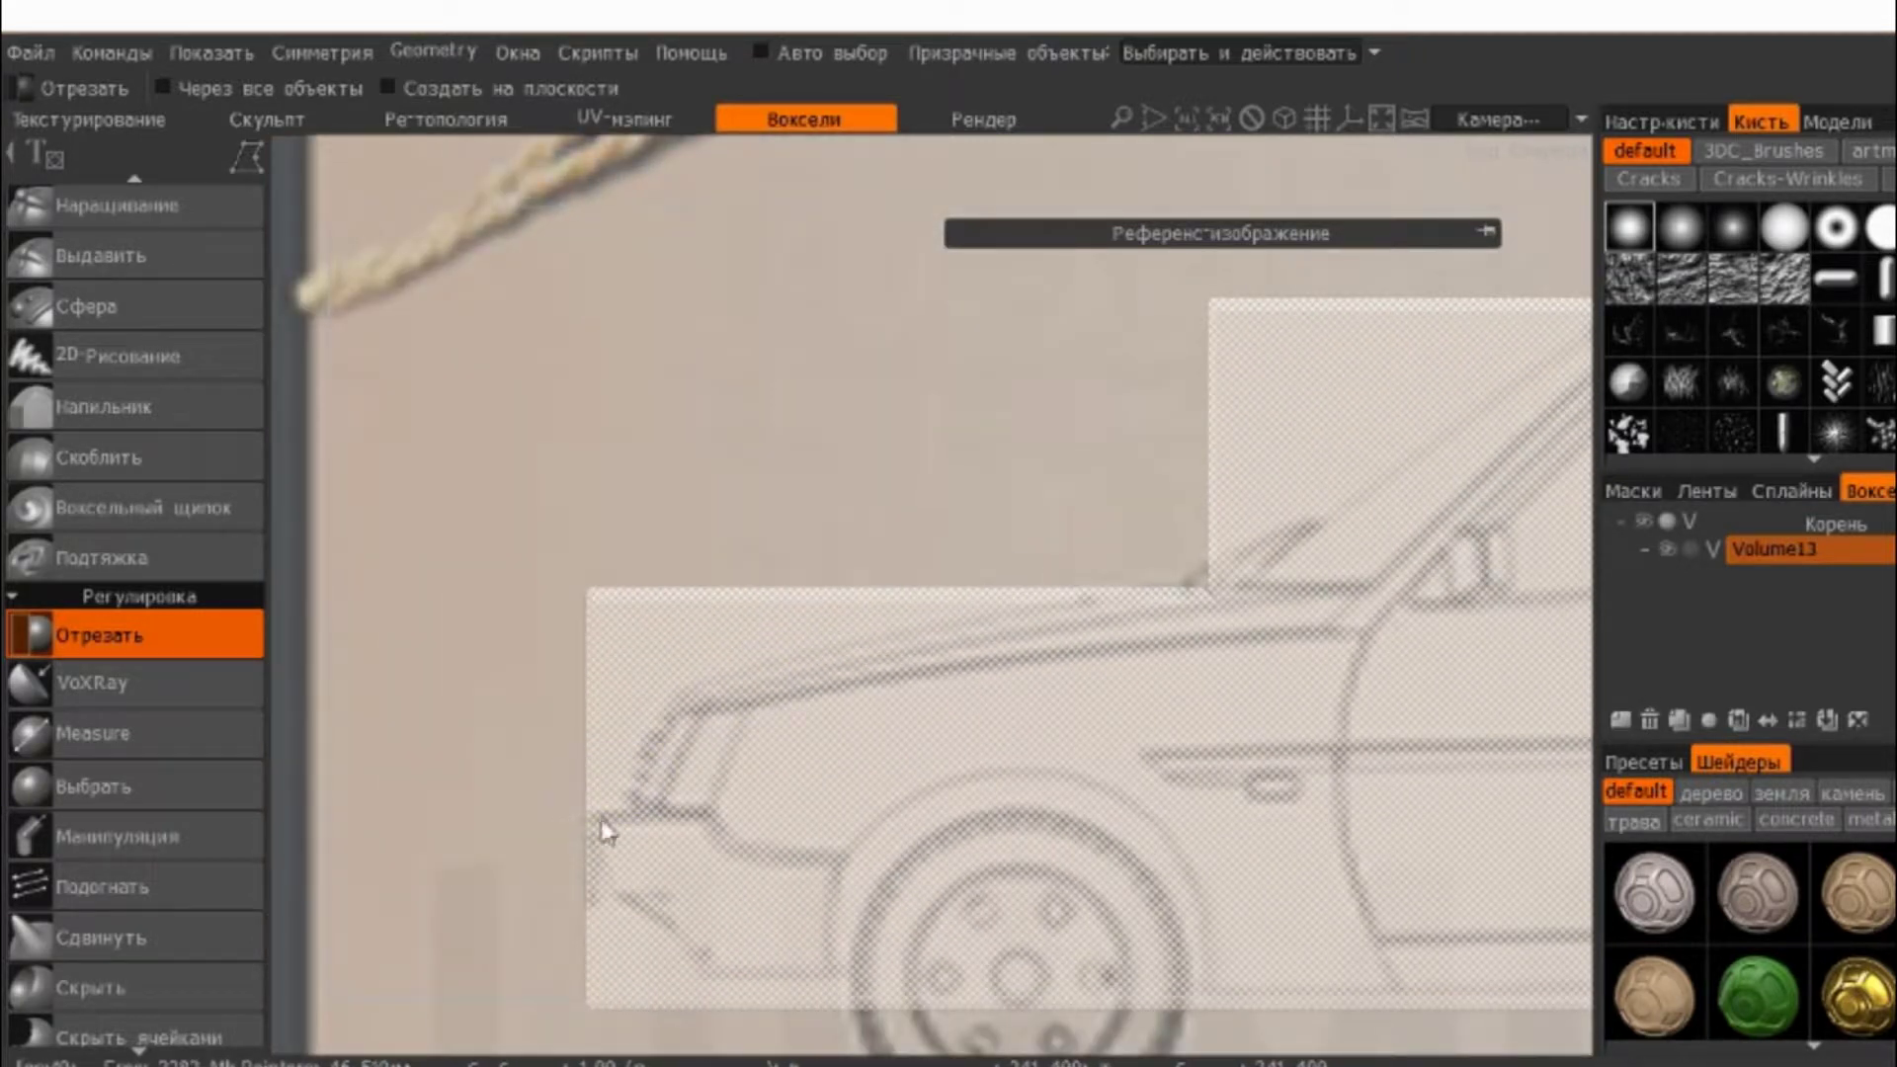
click(628, 810)
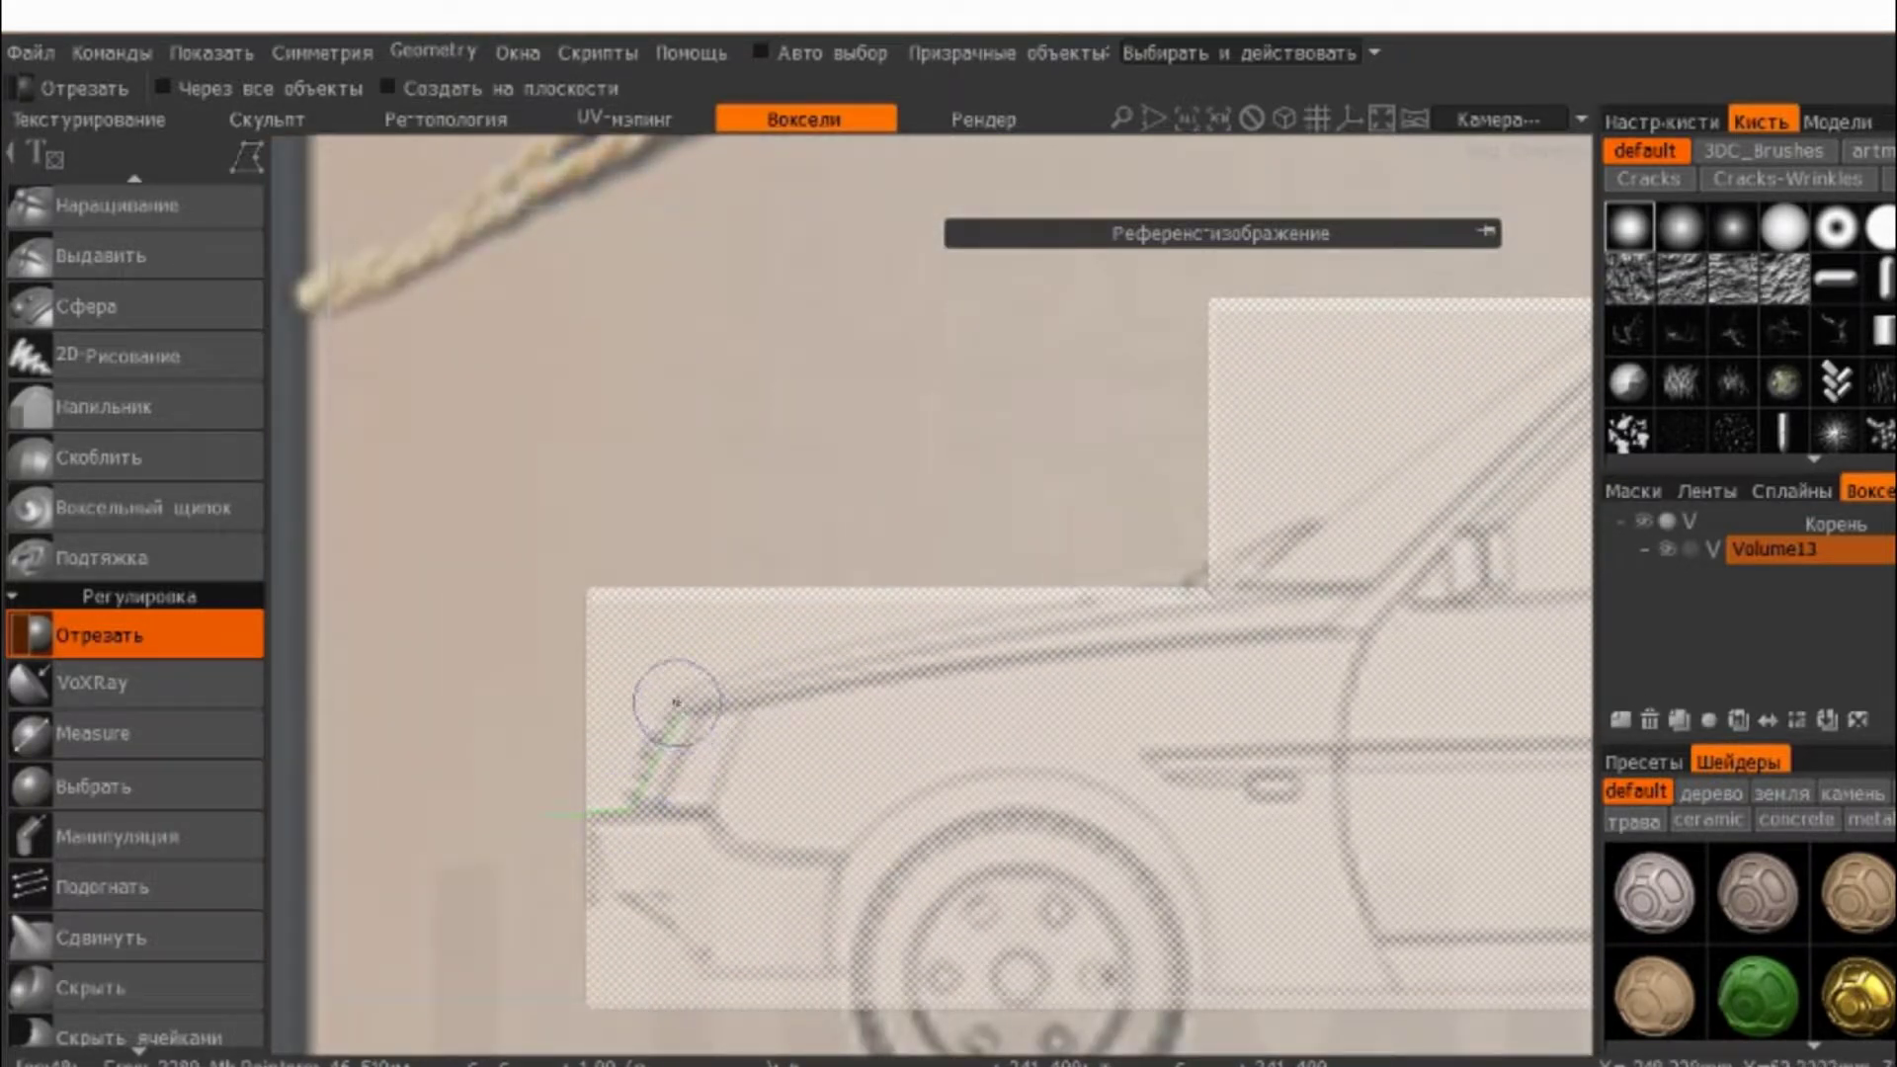
click(678, 697)
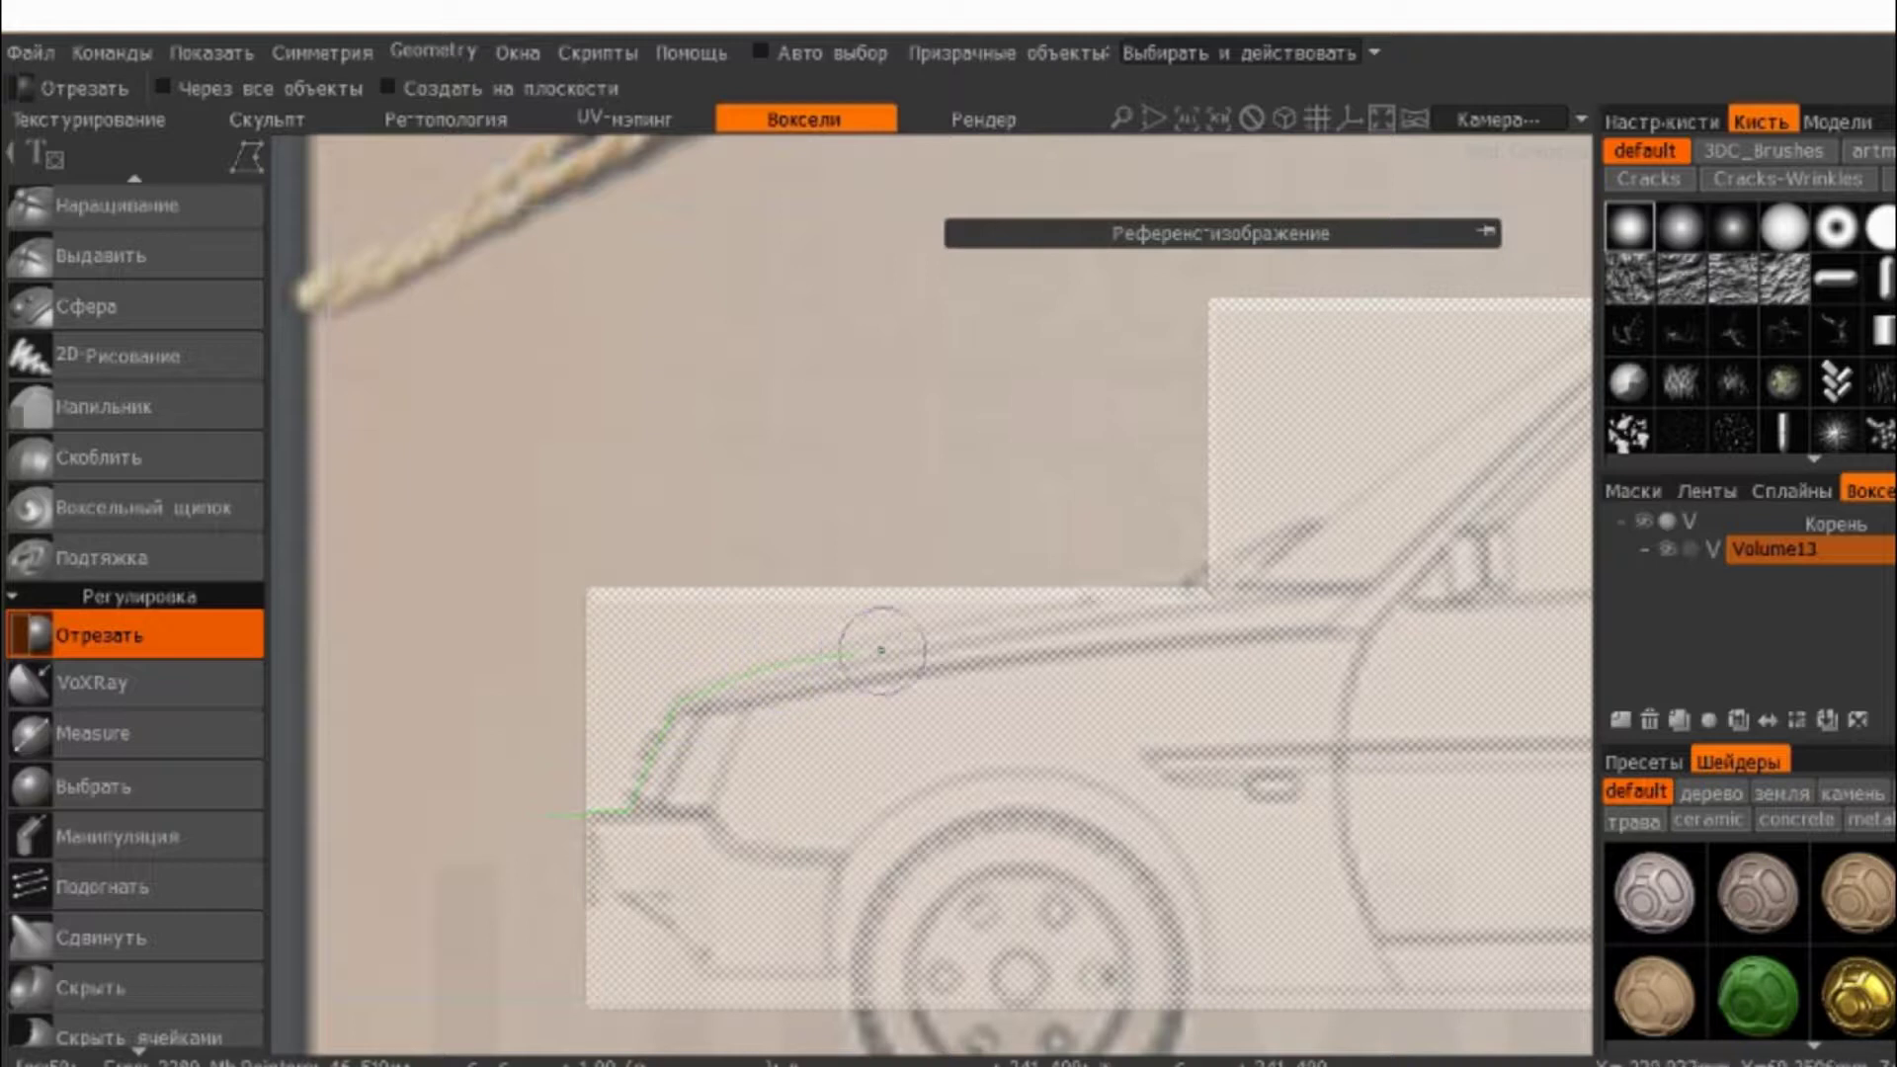
click(918, 621)
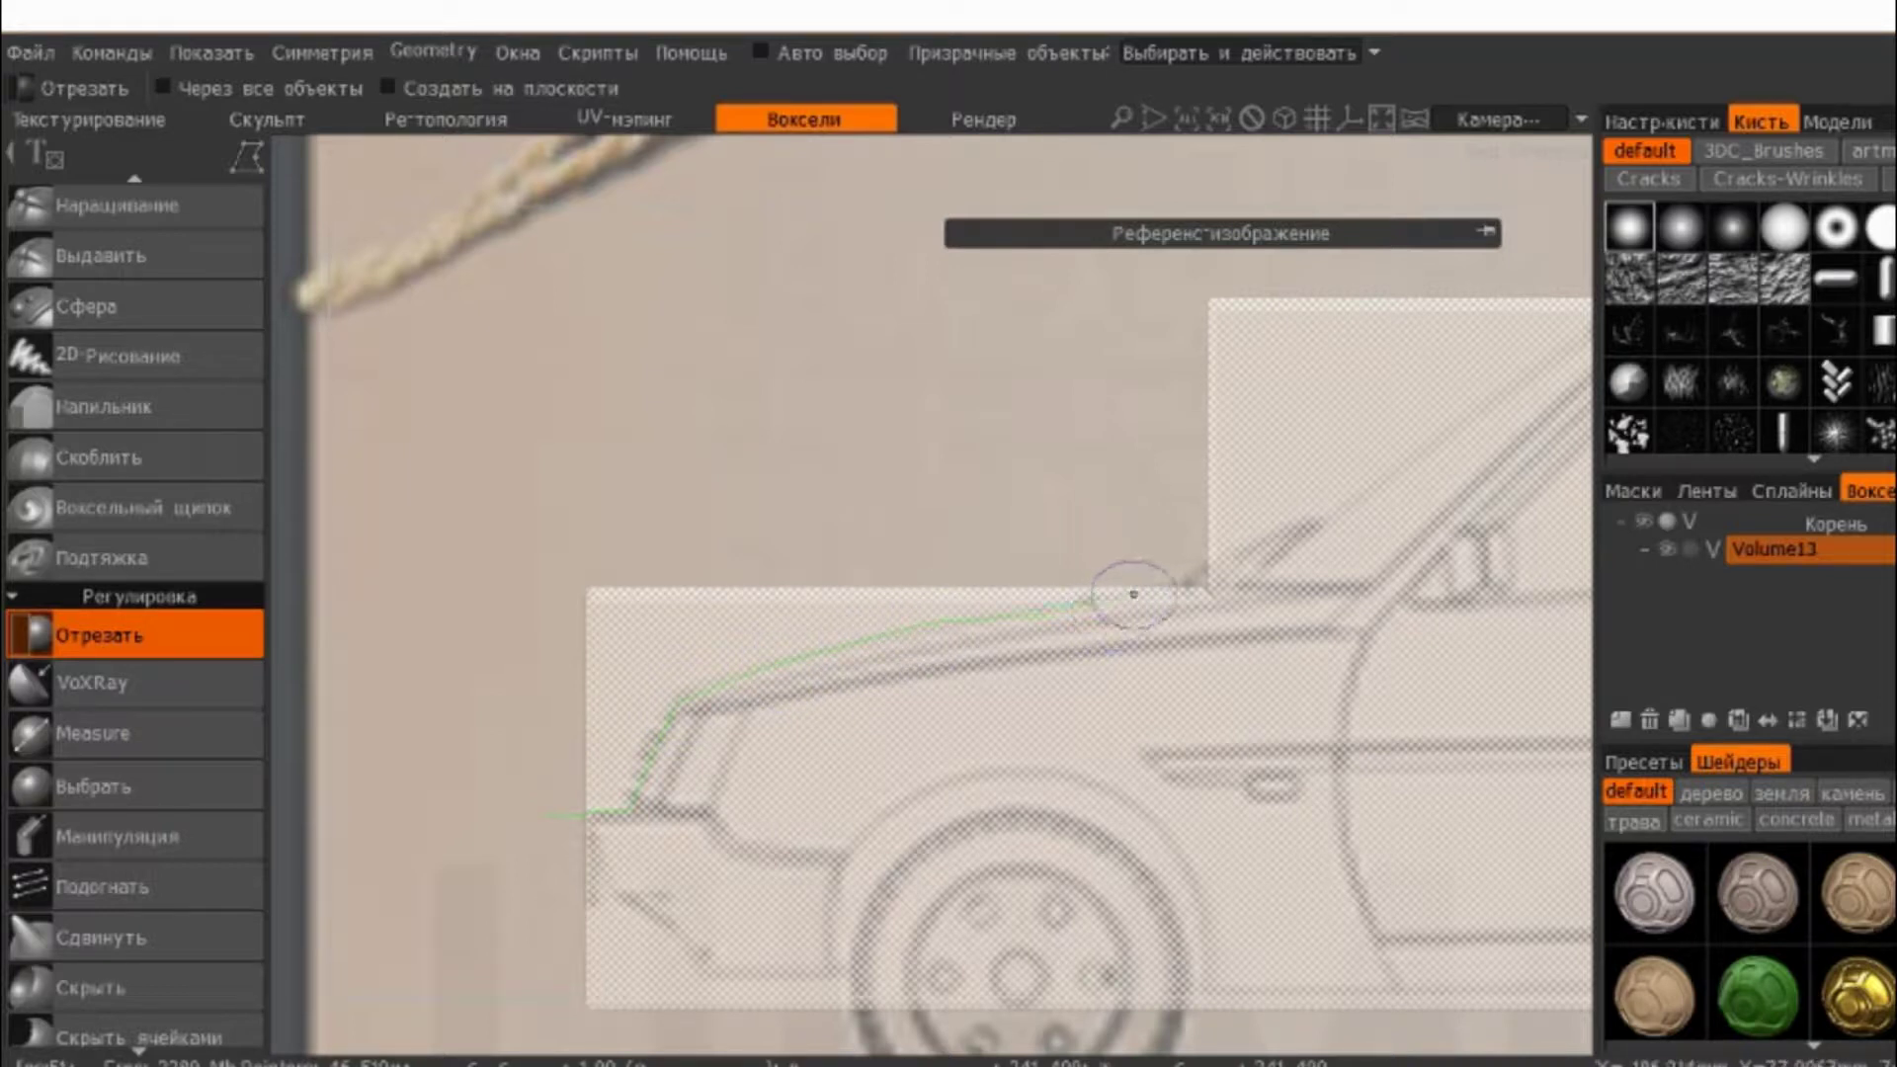
click(1195, 589)
click(1146, 464)
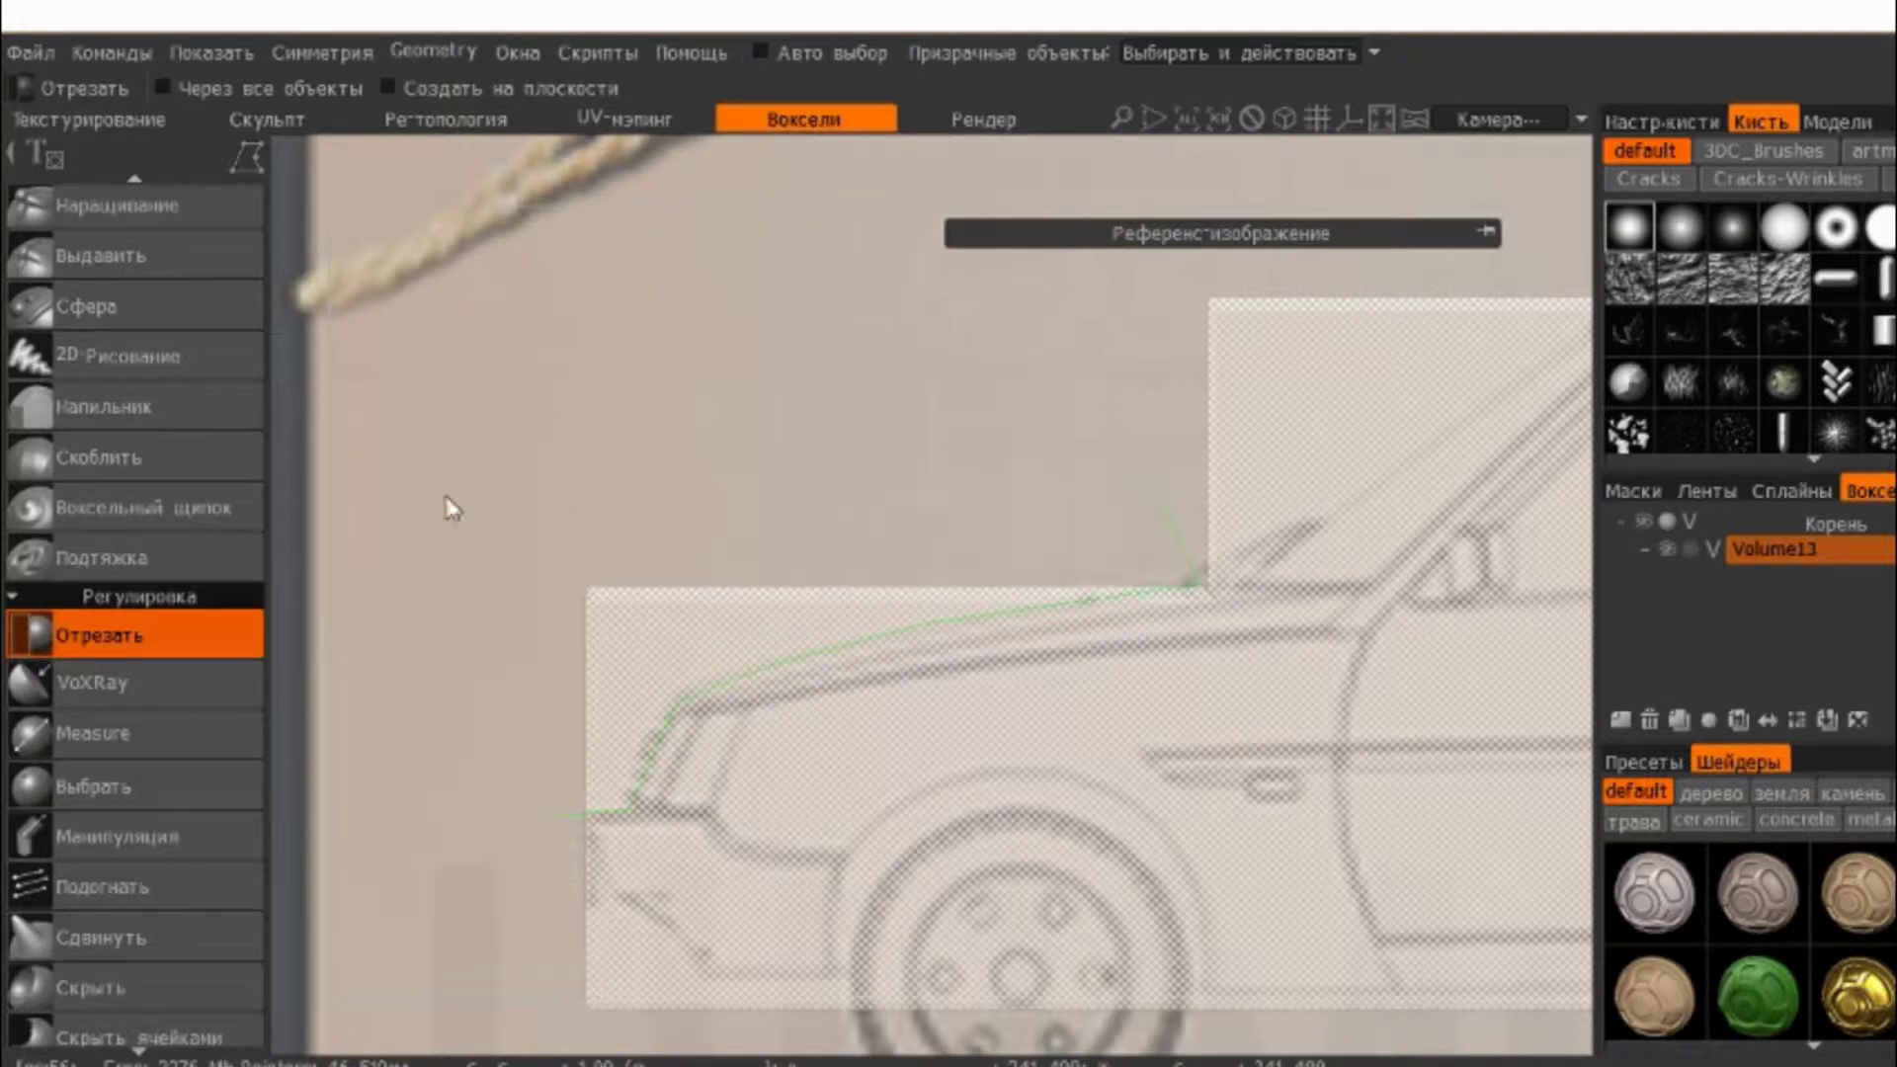
click(552, 818)
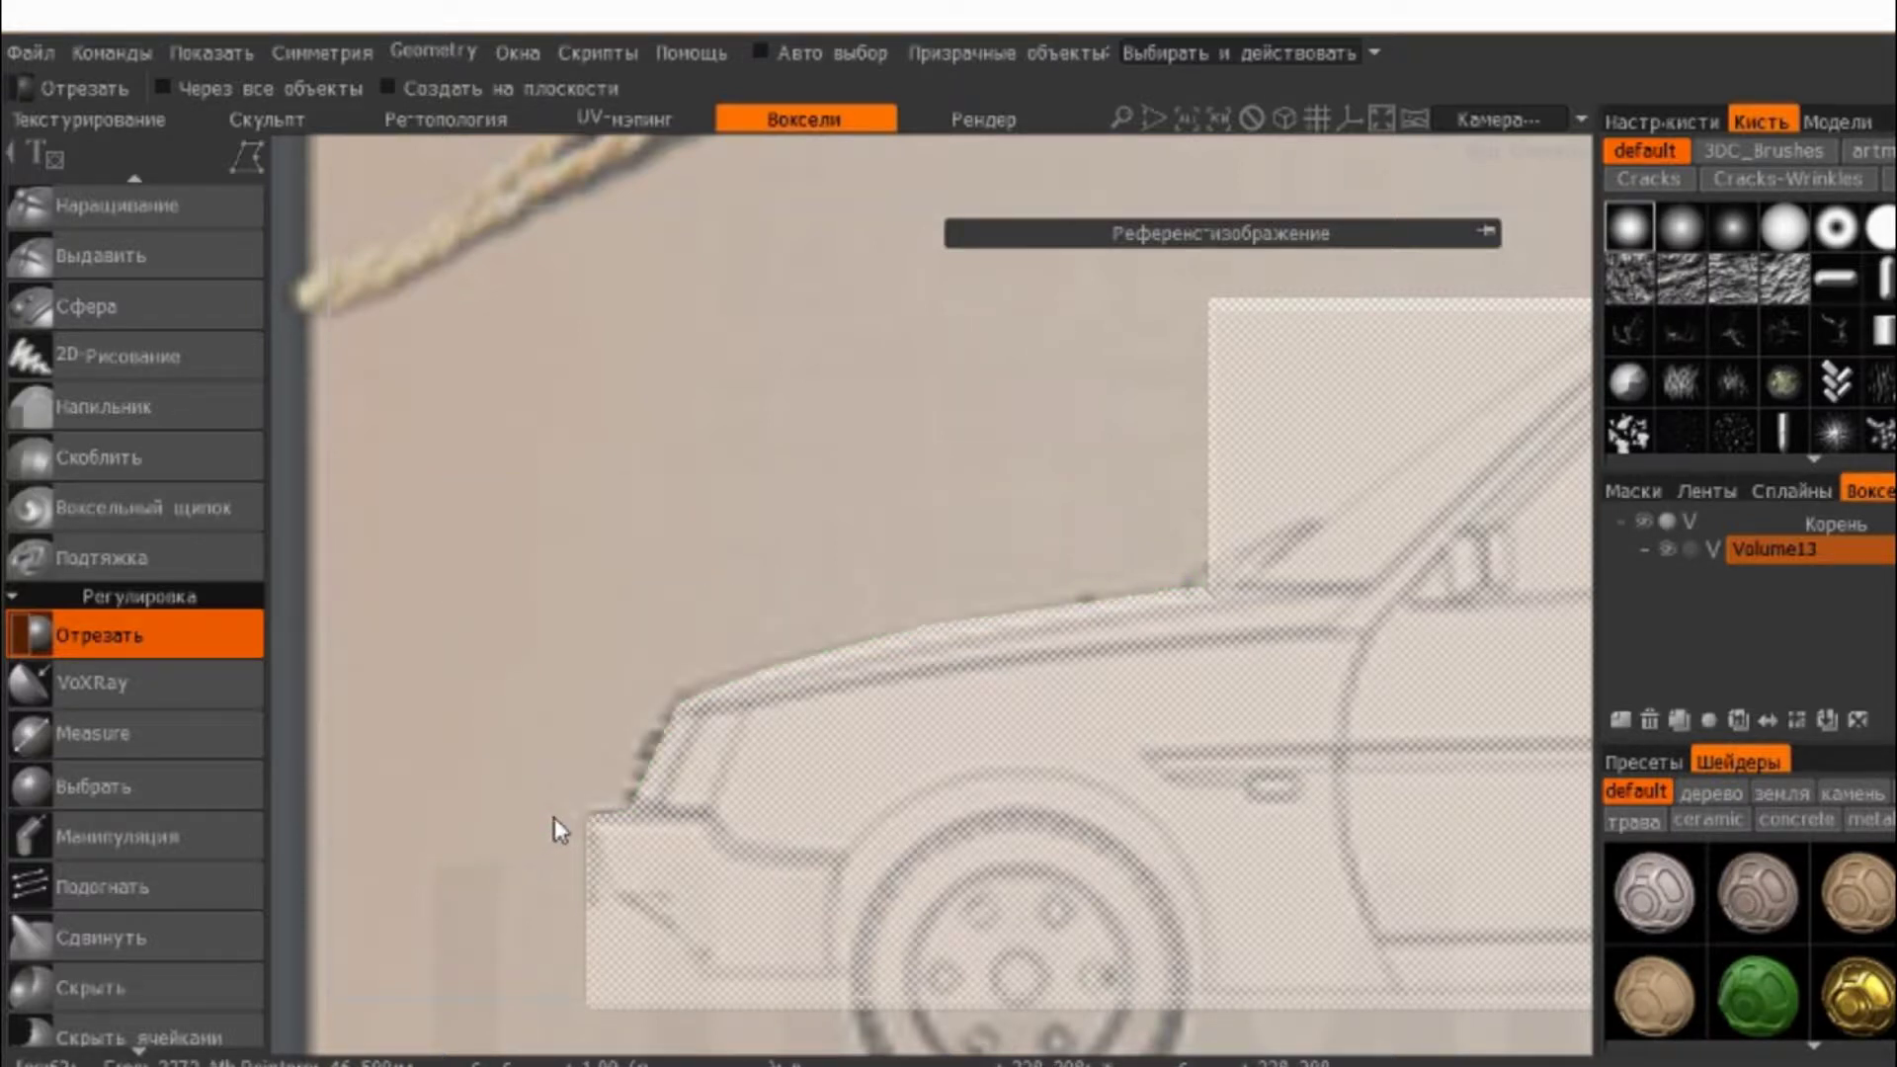
- Outline a polygon lasso around the front bumper and the area below the front end
scroll(685, 779, up, 2)
scroll(665, 847, up, 1)
scroll(804, 616, up, 2)
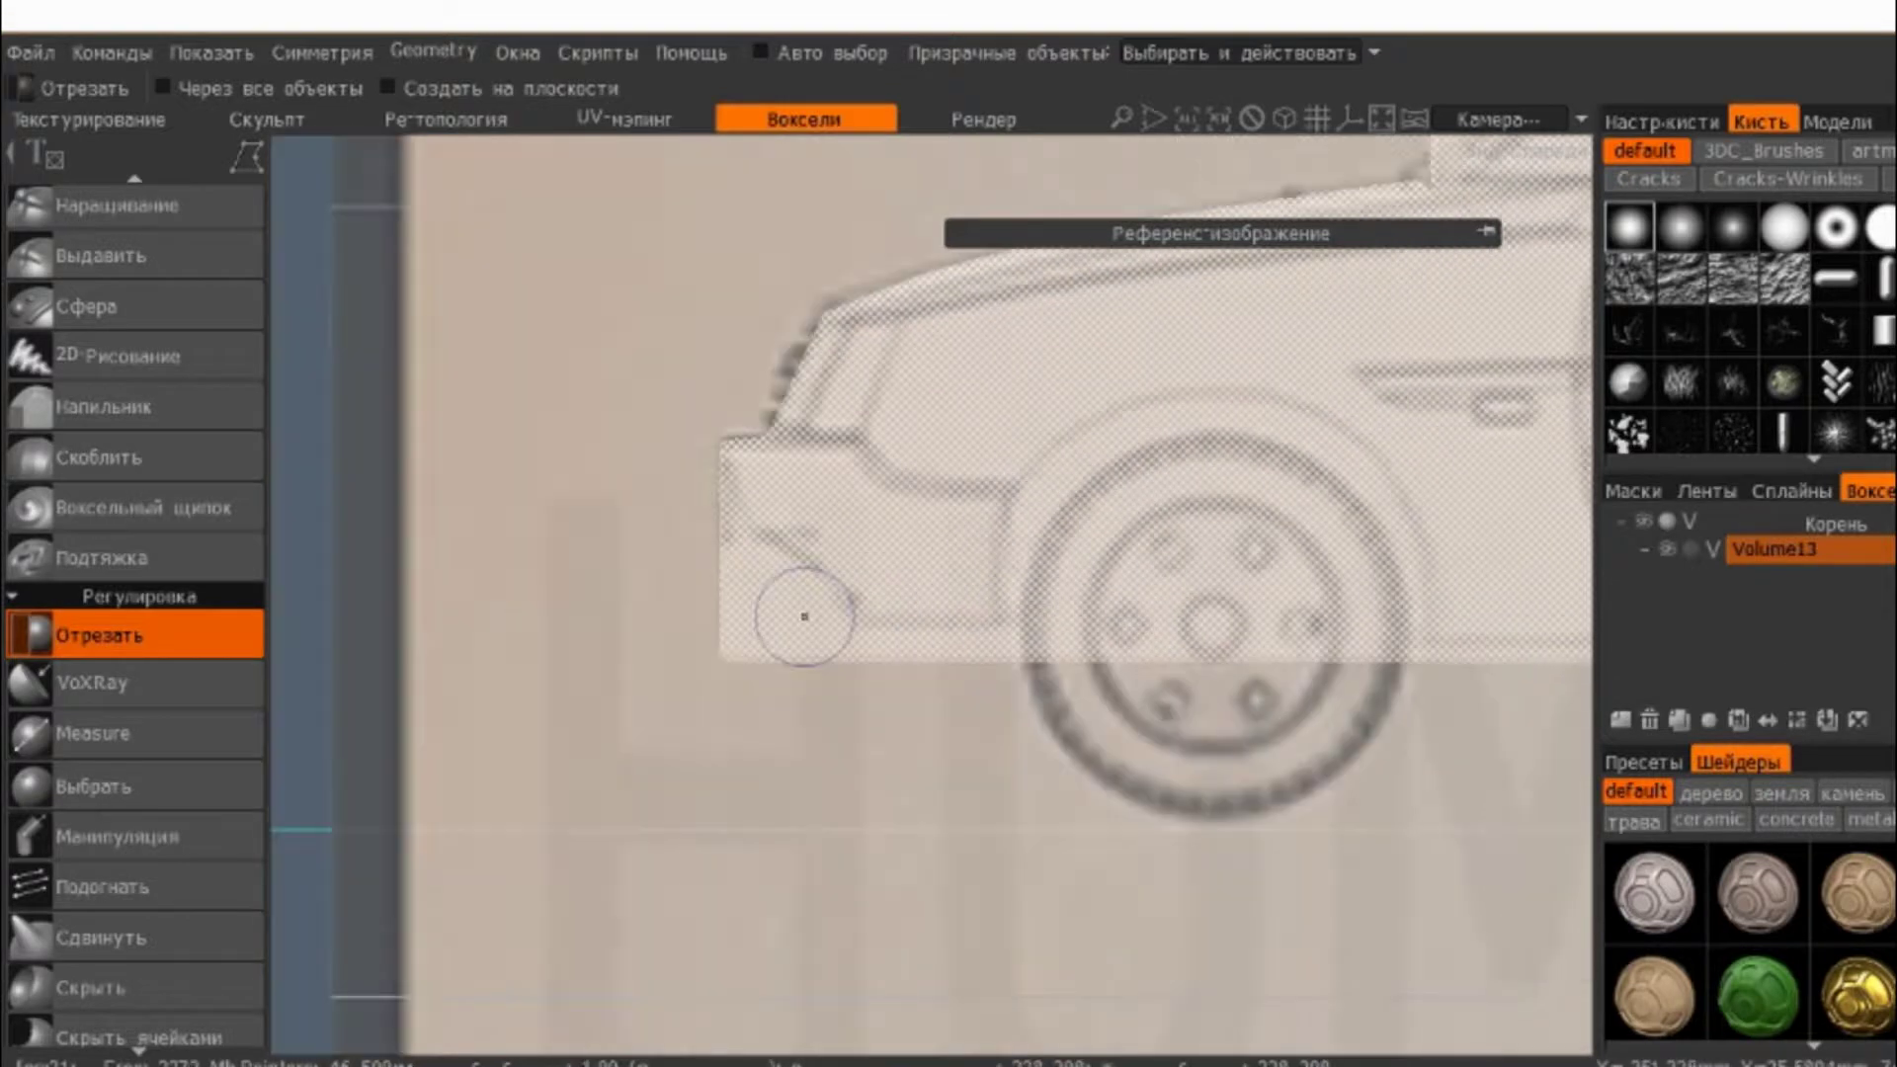
click(719, 442)
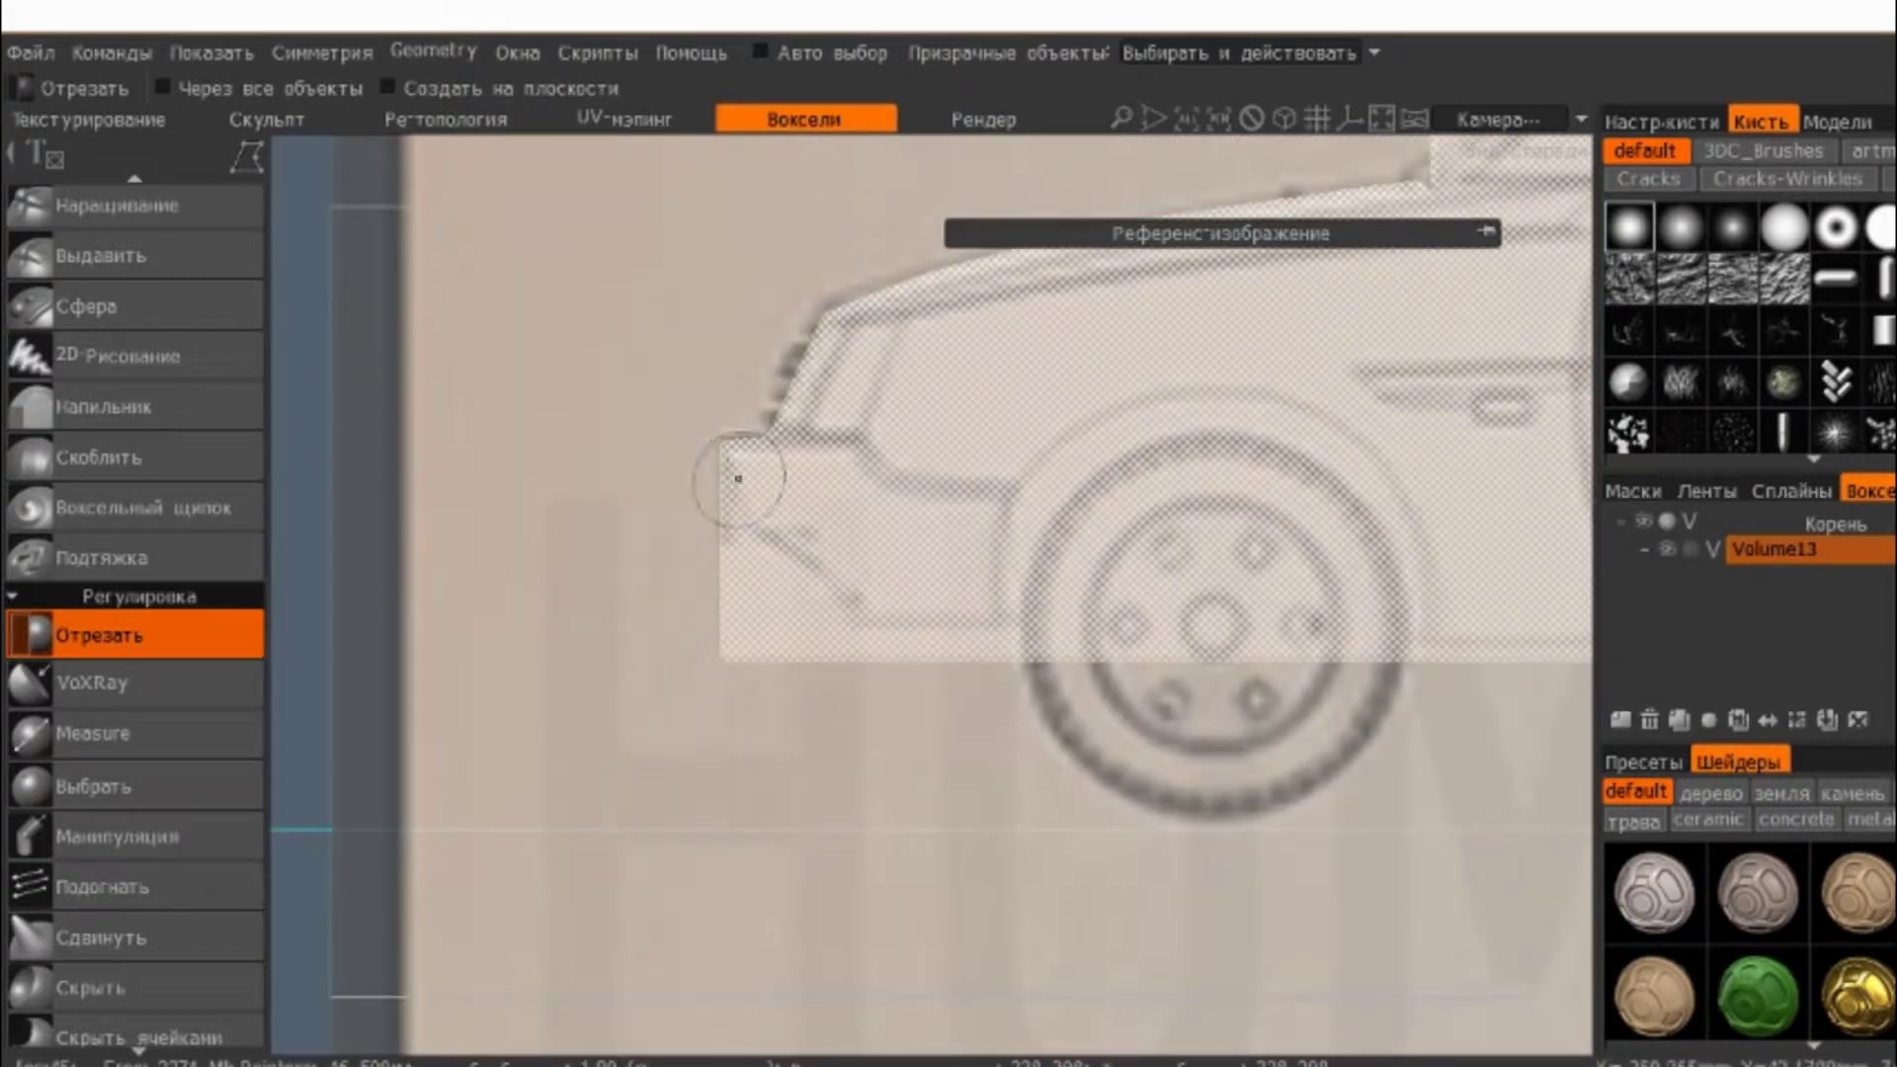
click(746, 532)
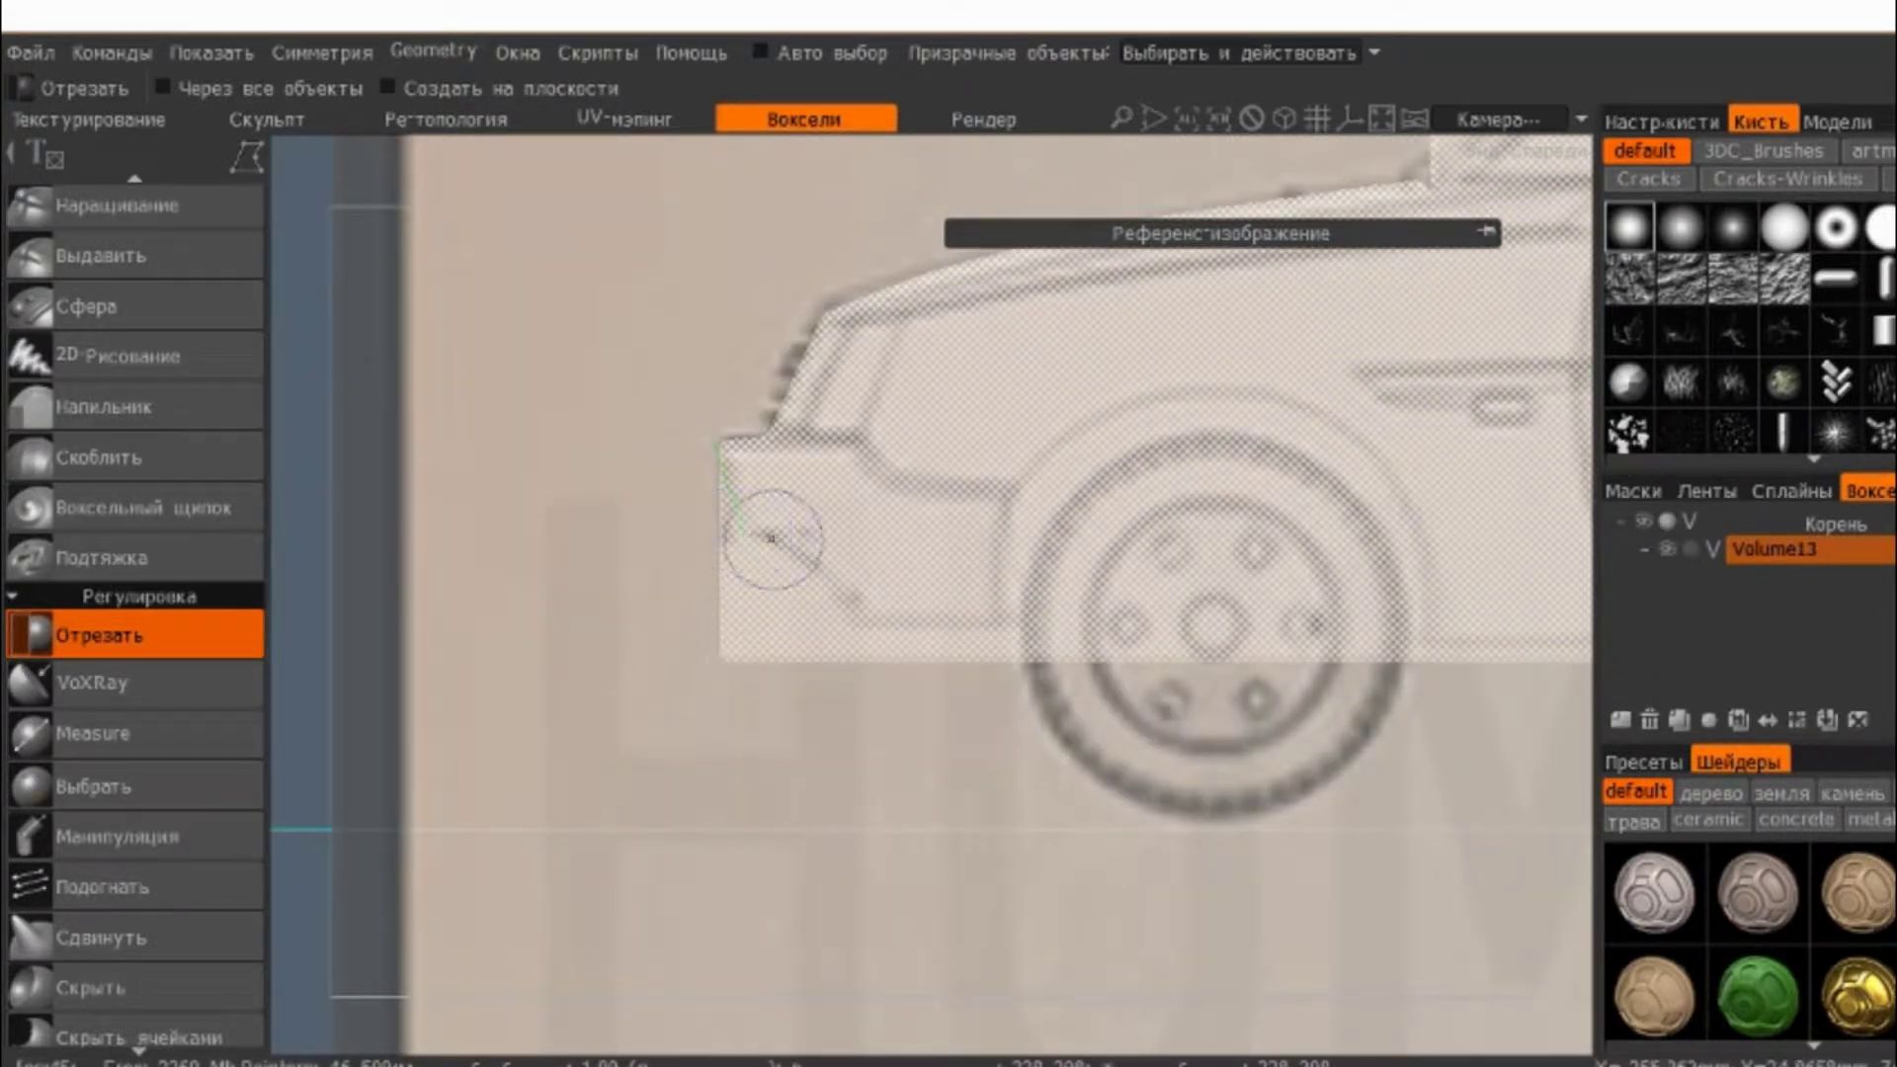
click(850, 596)
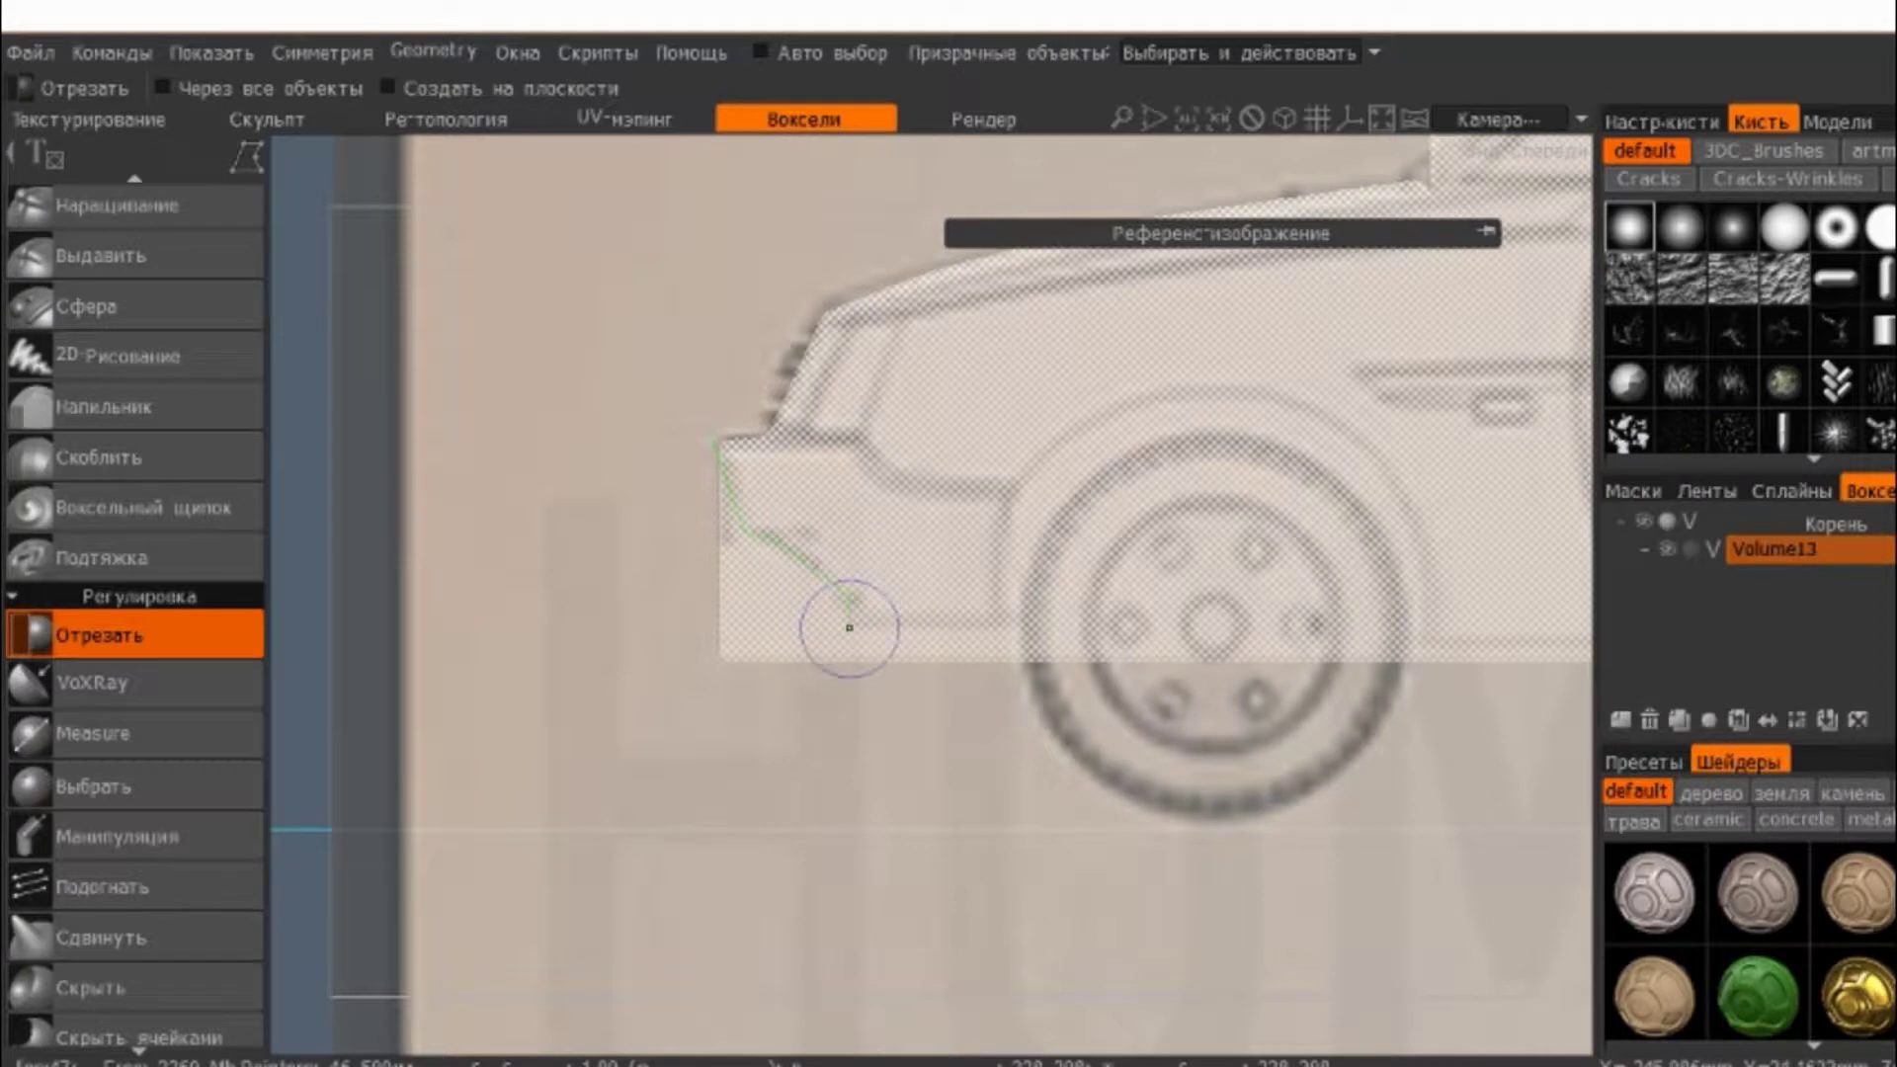
click(1026, 622)
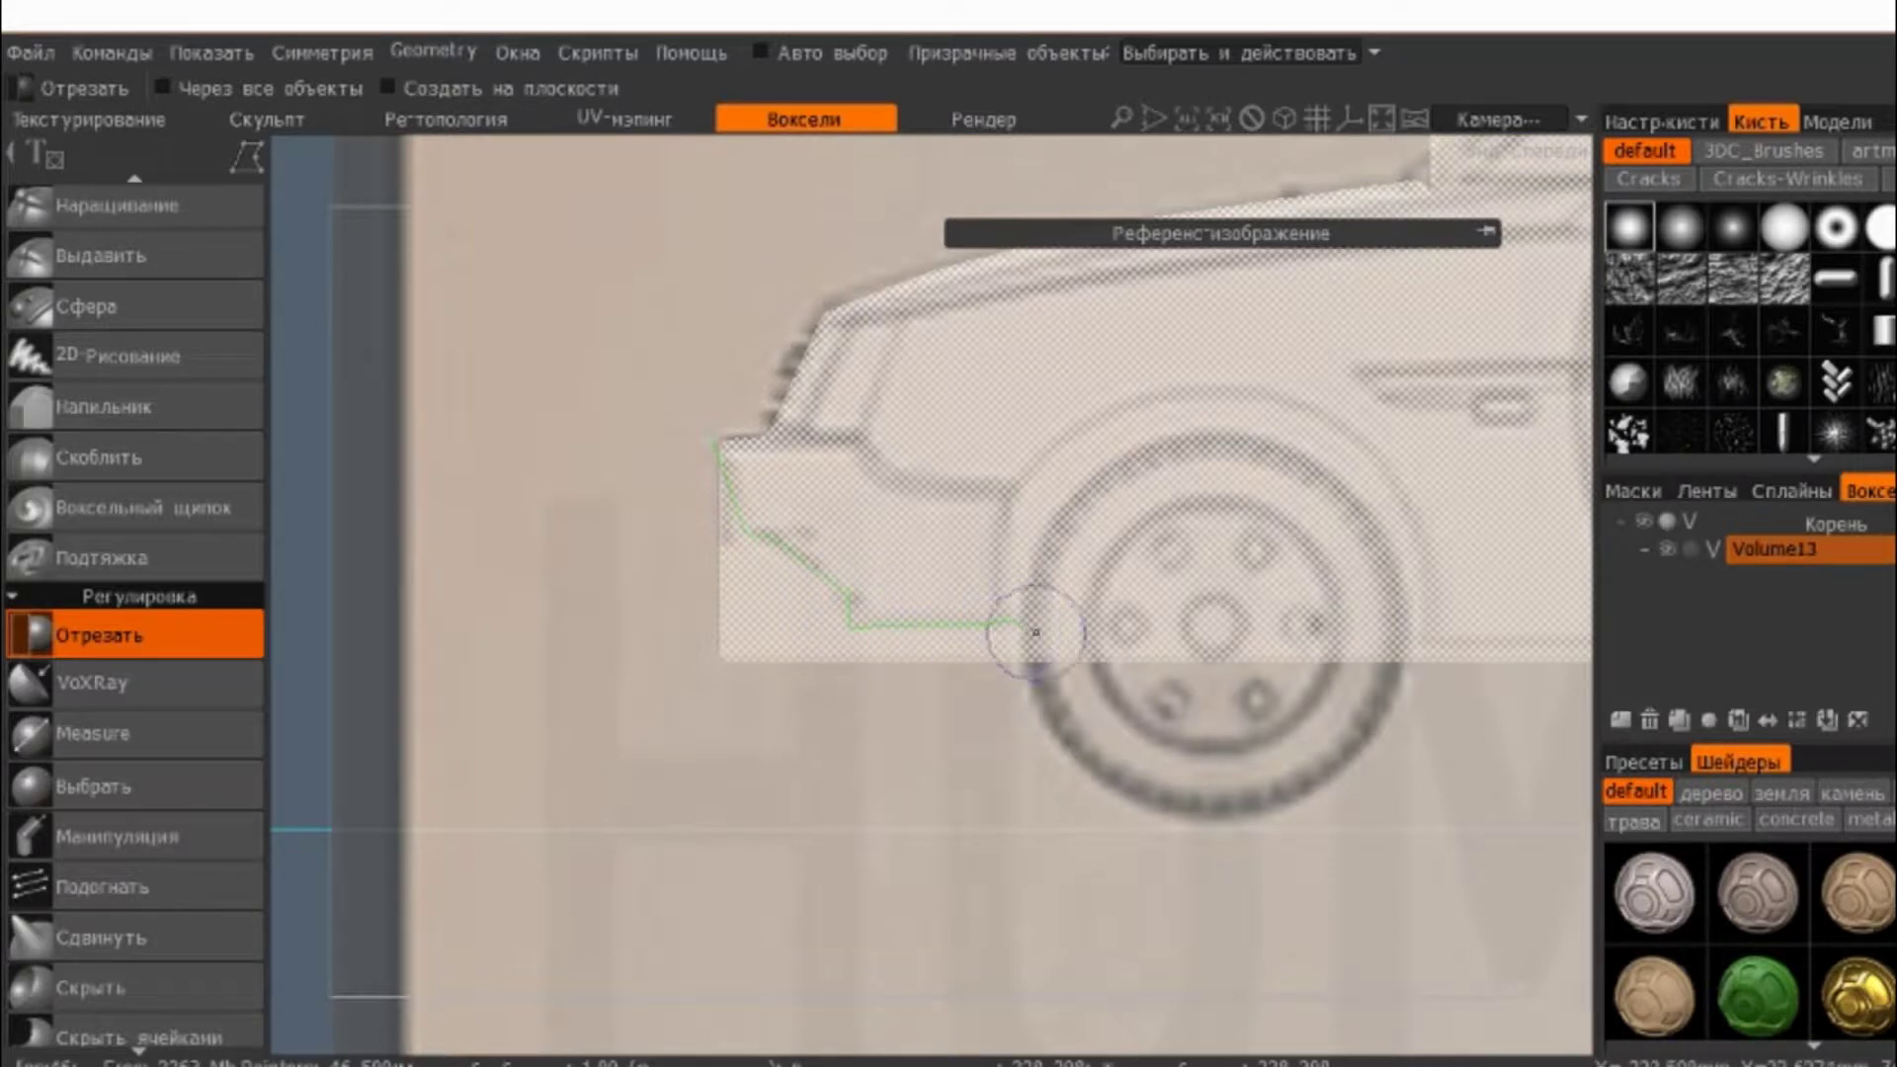
click(1021, 696)
click(550, 722)
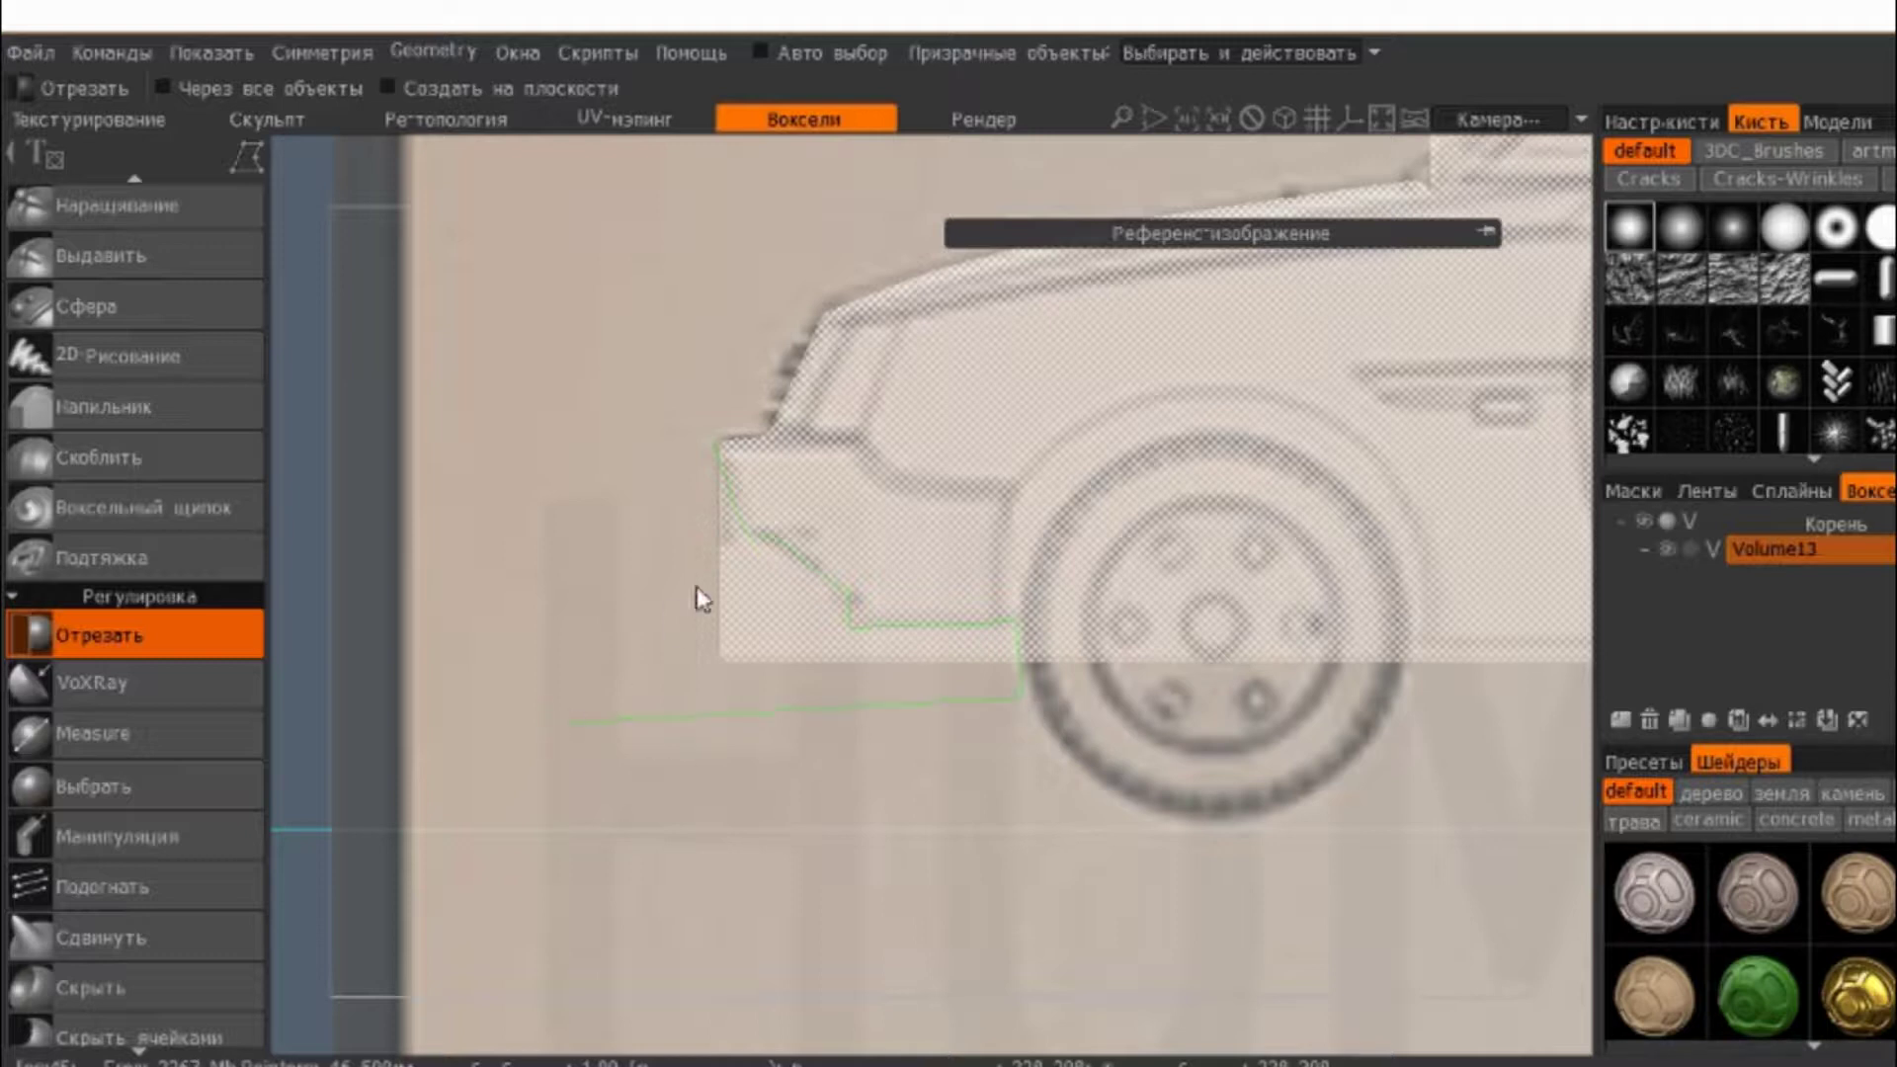
- Close the front lasso to trim below the bumper, then frame the car's rear
click(707, 437)
scroll(711, 490, down, 3)
scroll(741, 550, down, 3)
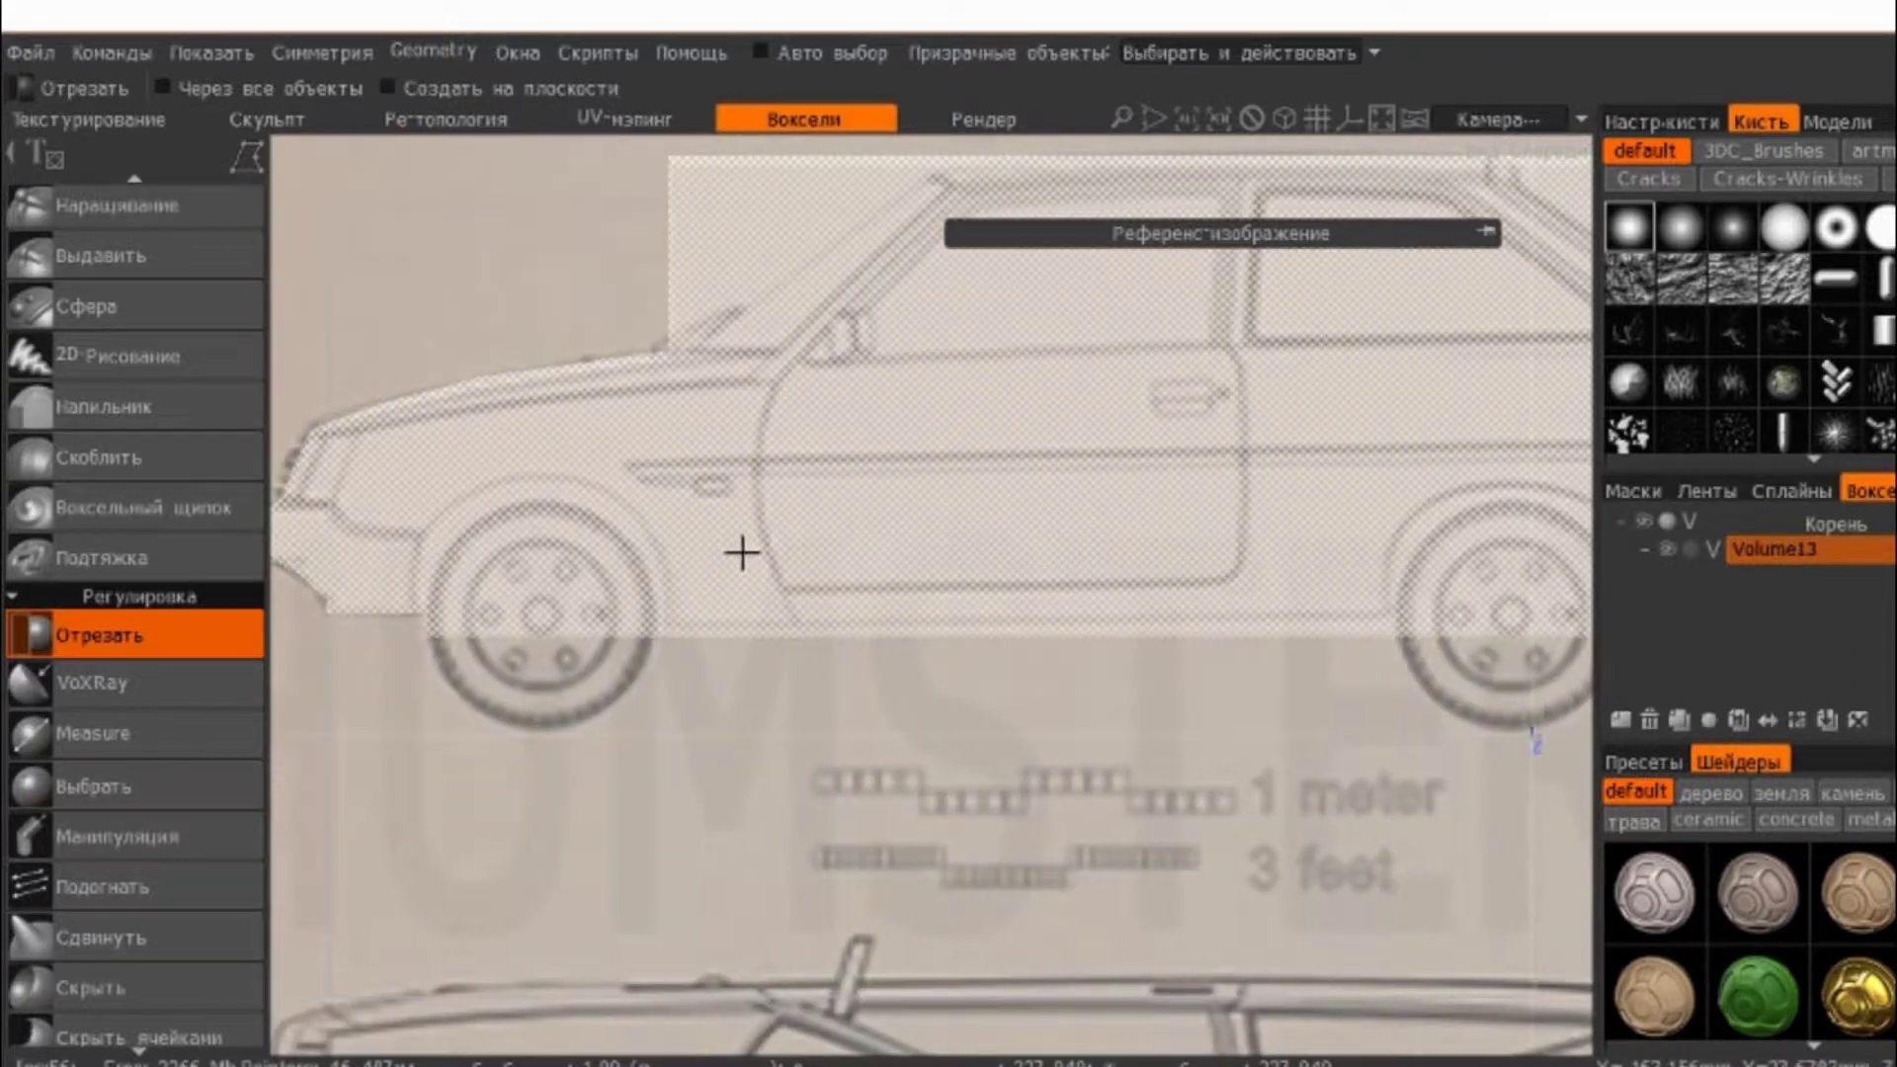
middle_drag(635, 554, 900, 736)
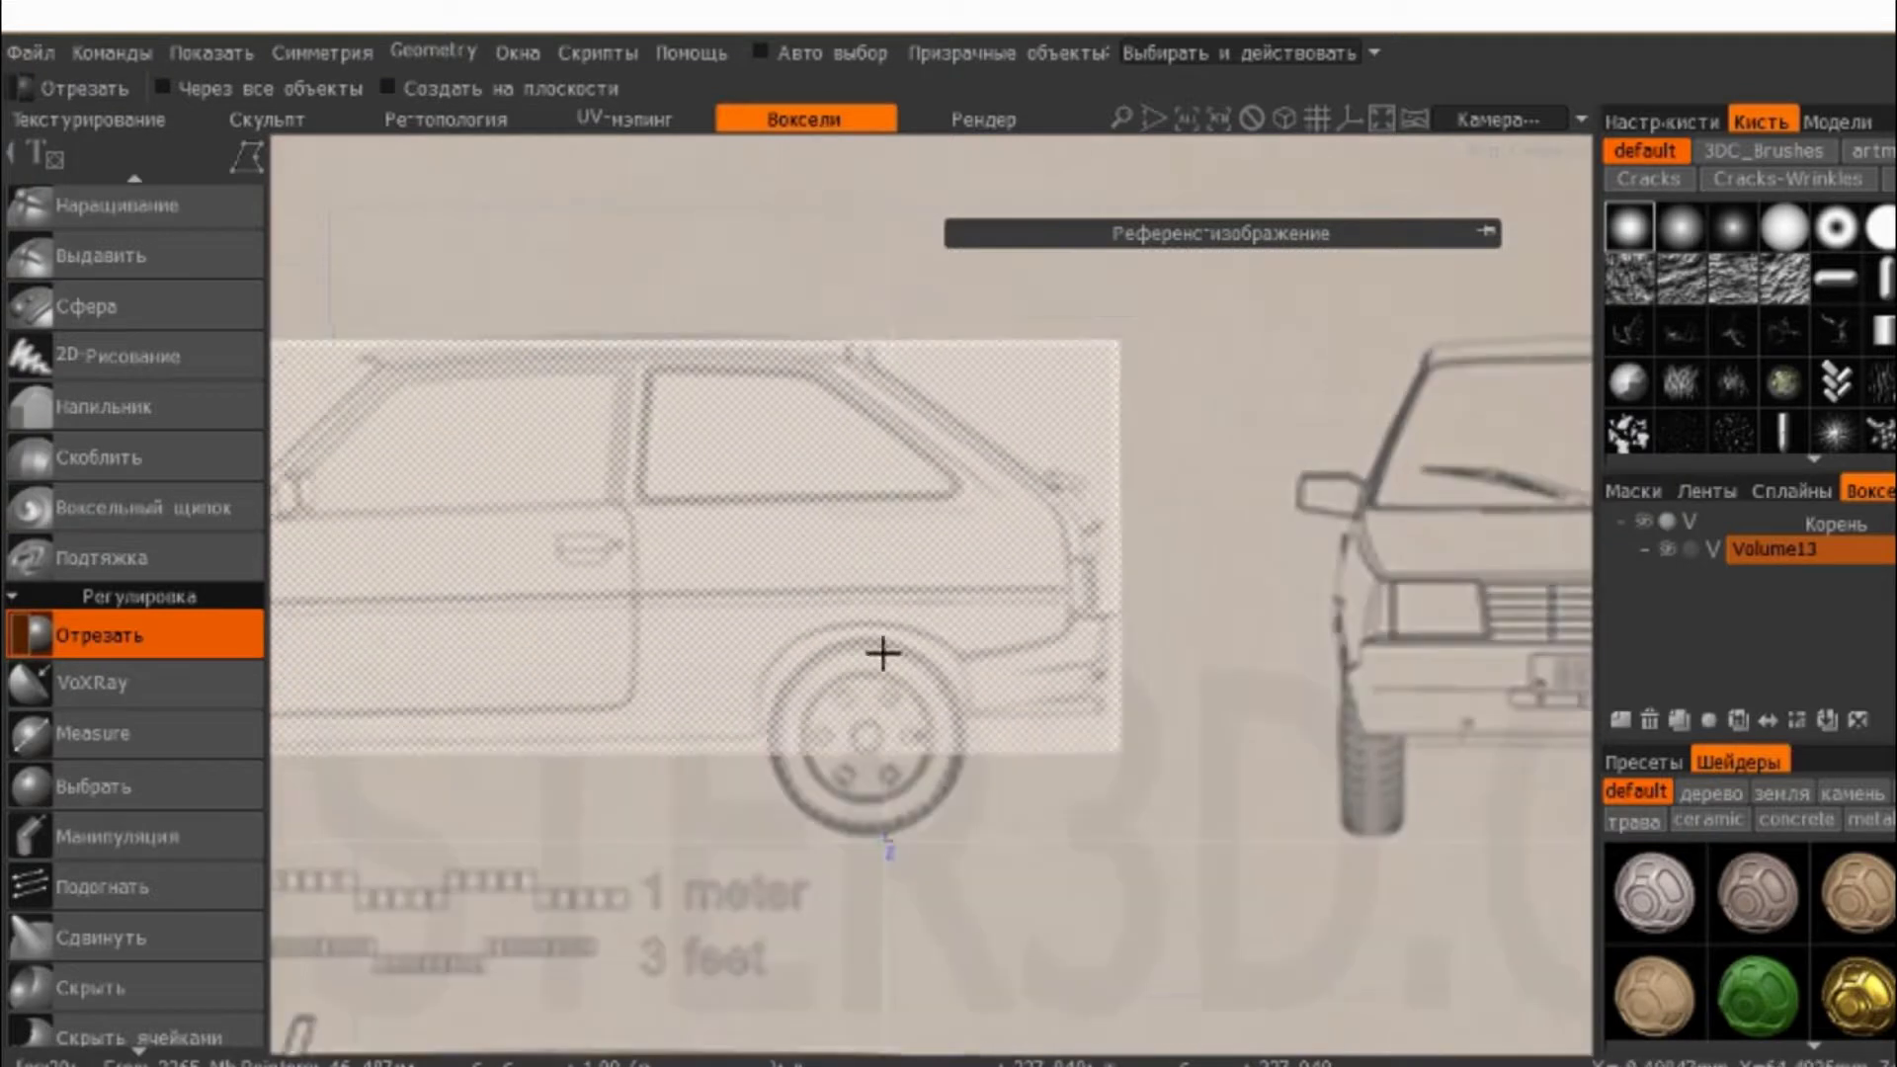
scroll(900, 736, up, 2)
middle_drag(1347, 953, 1323, 805)
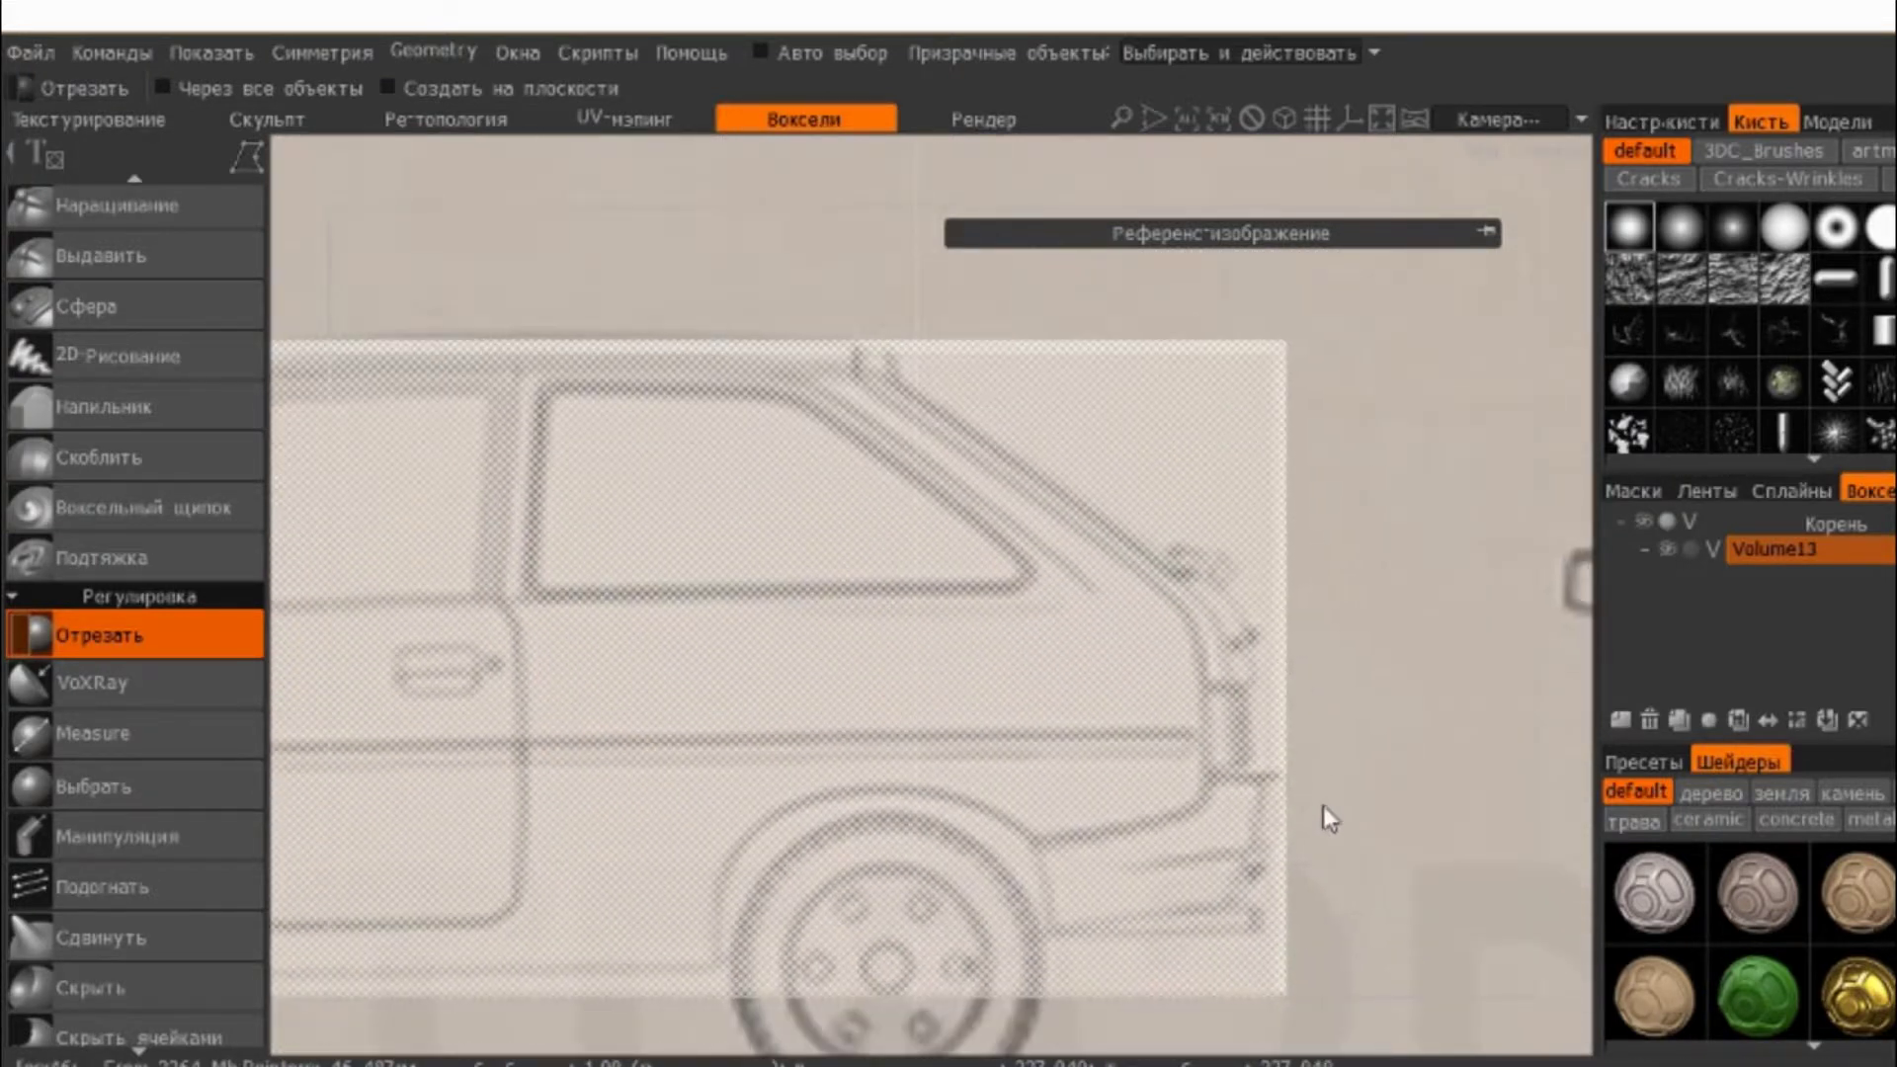
- Lasso-cut the rear along the bumper, tailgate and roof to match the hatchback outline
click(1037, 938)
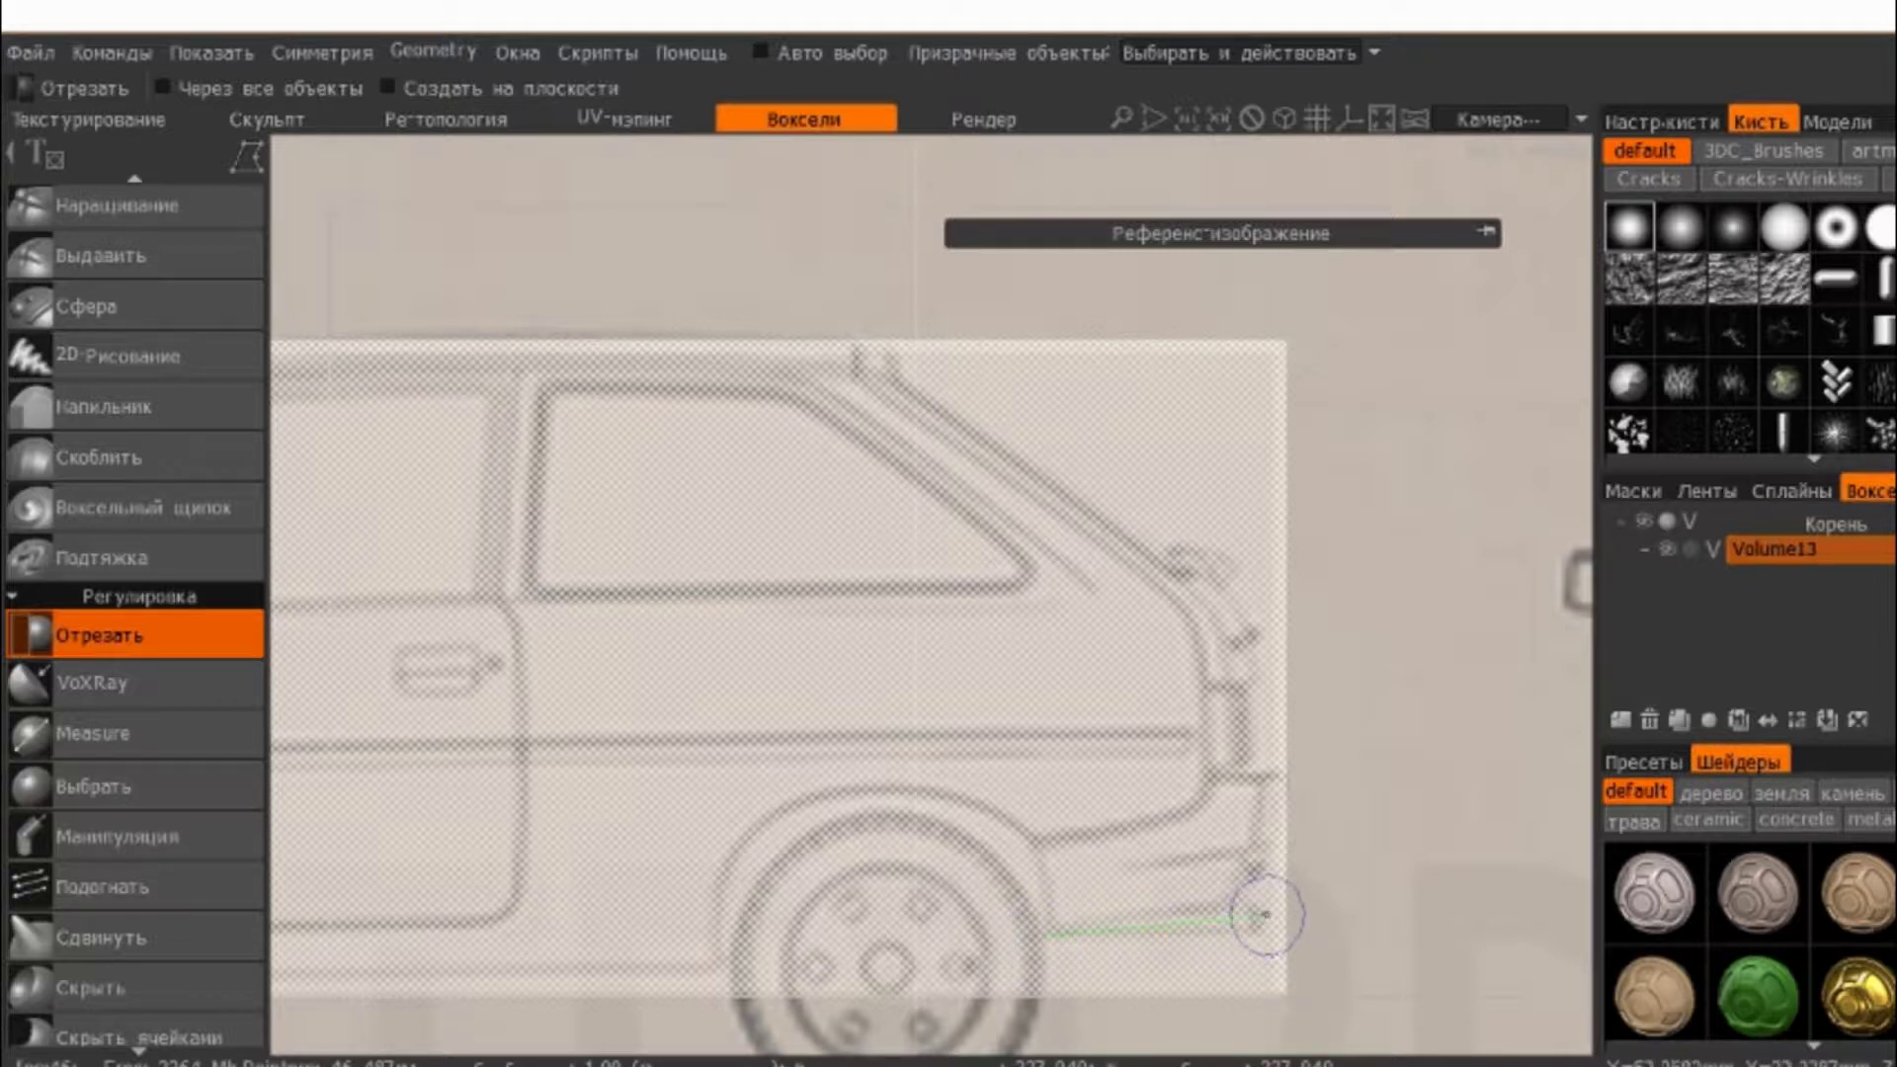
click(1240, 900)
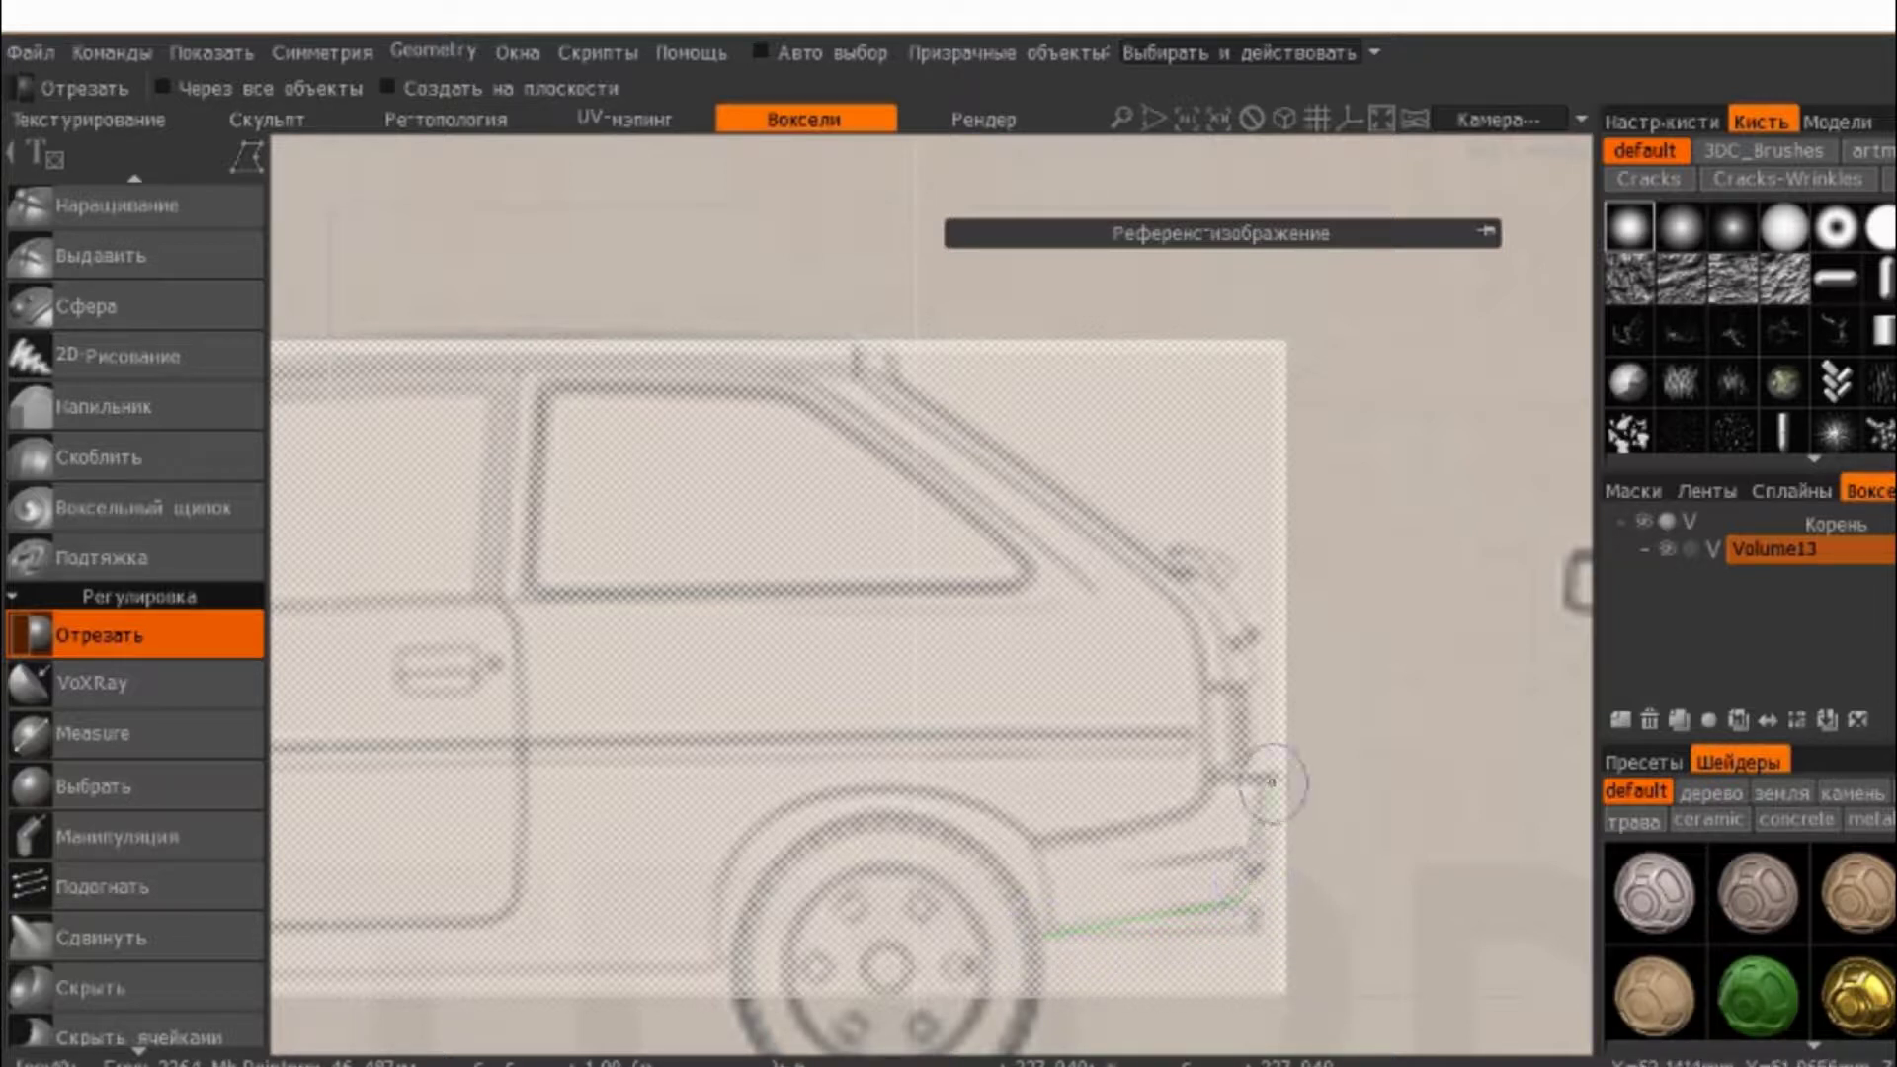
click(1272, 777)
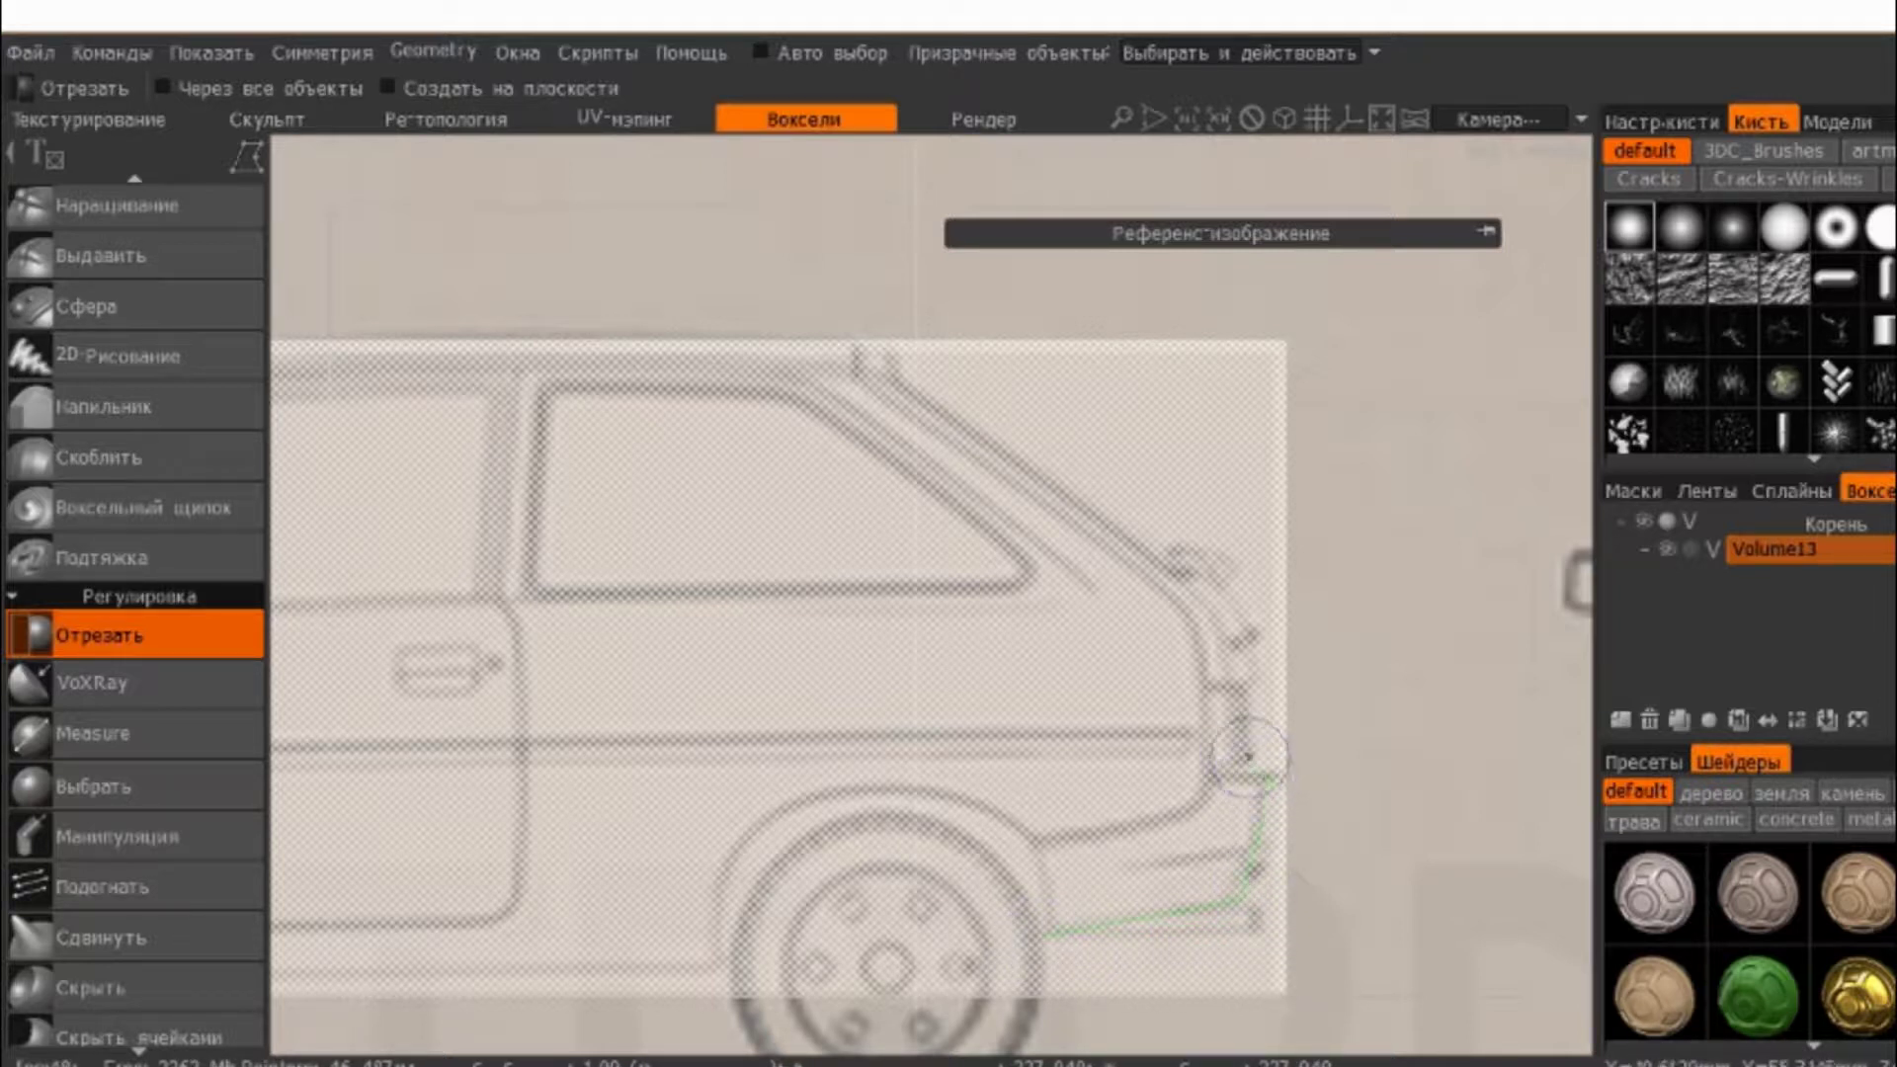
click(1251, 634)
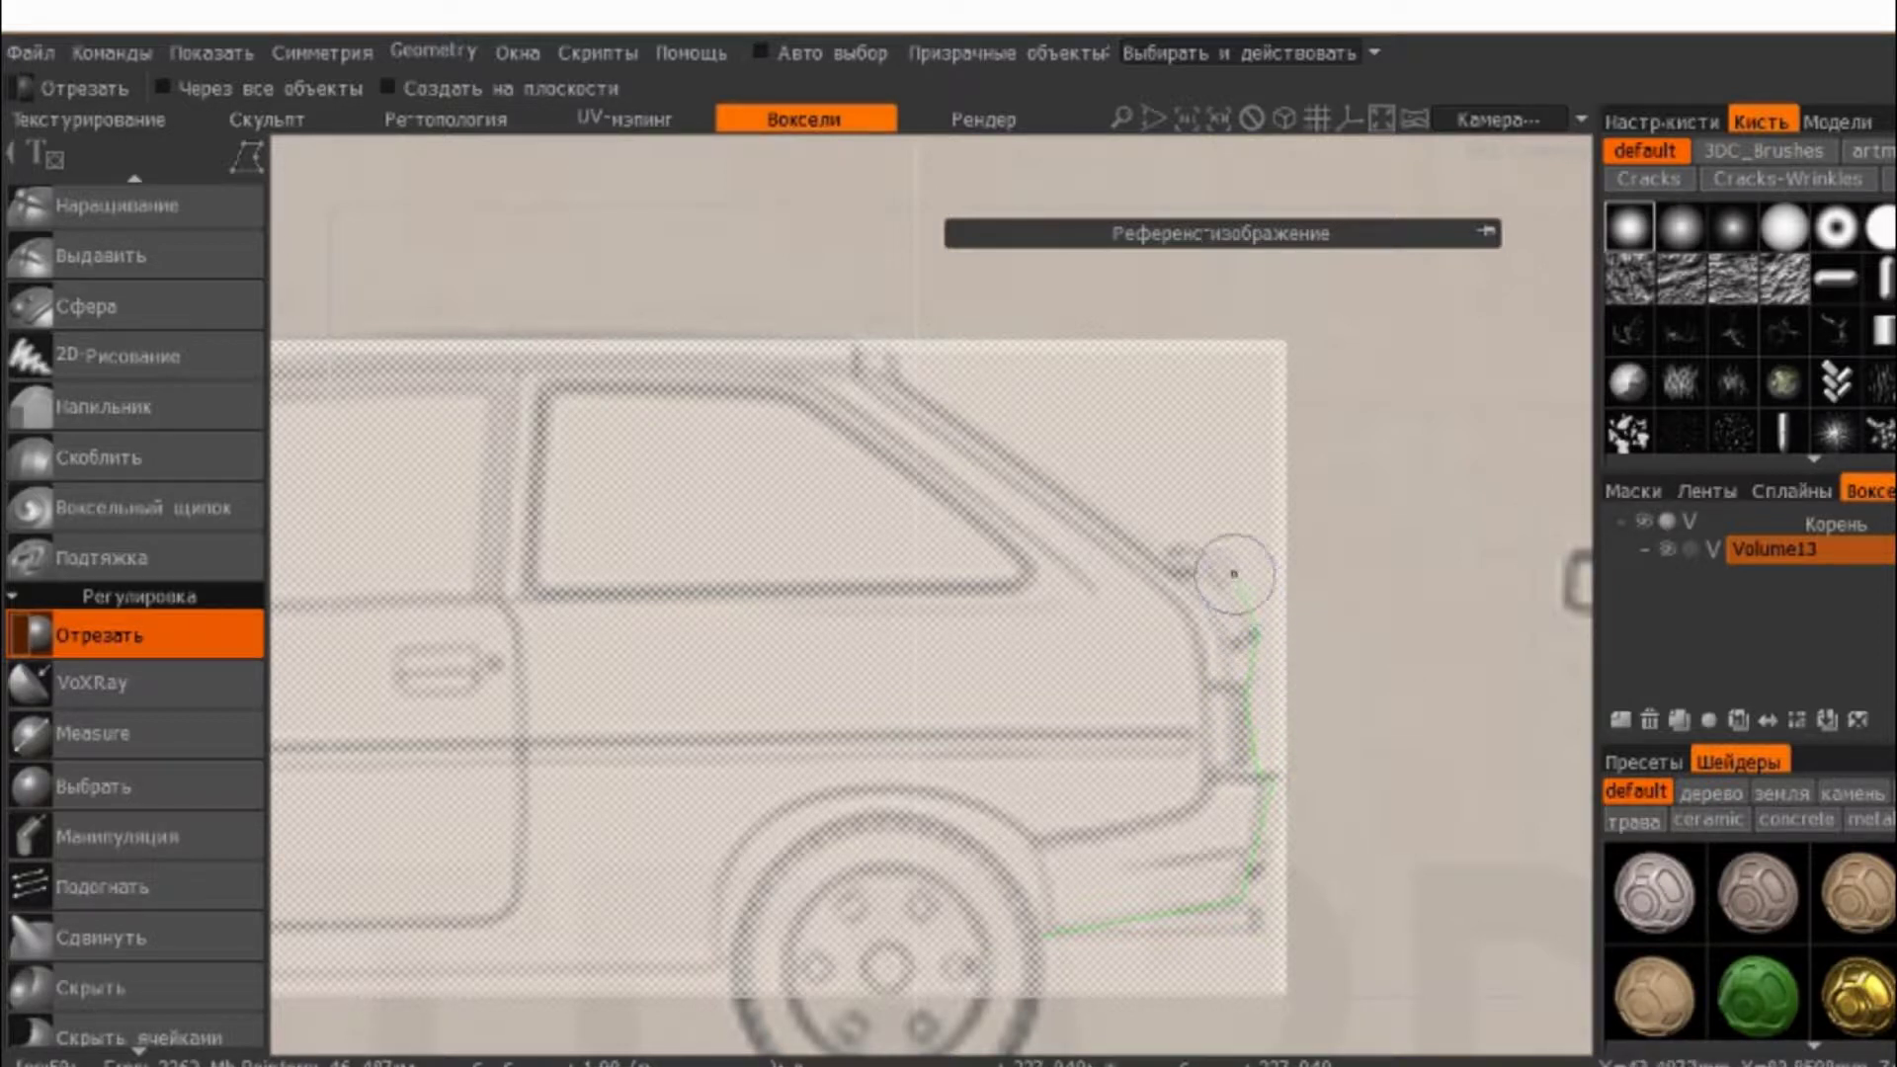
click(1200, 554)
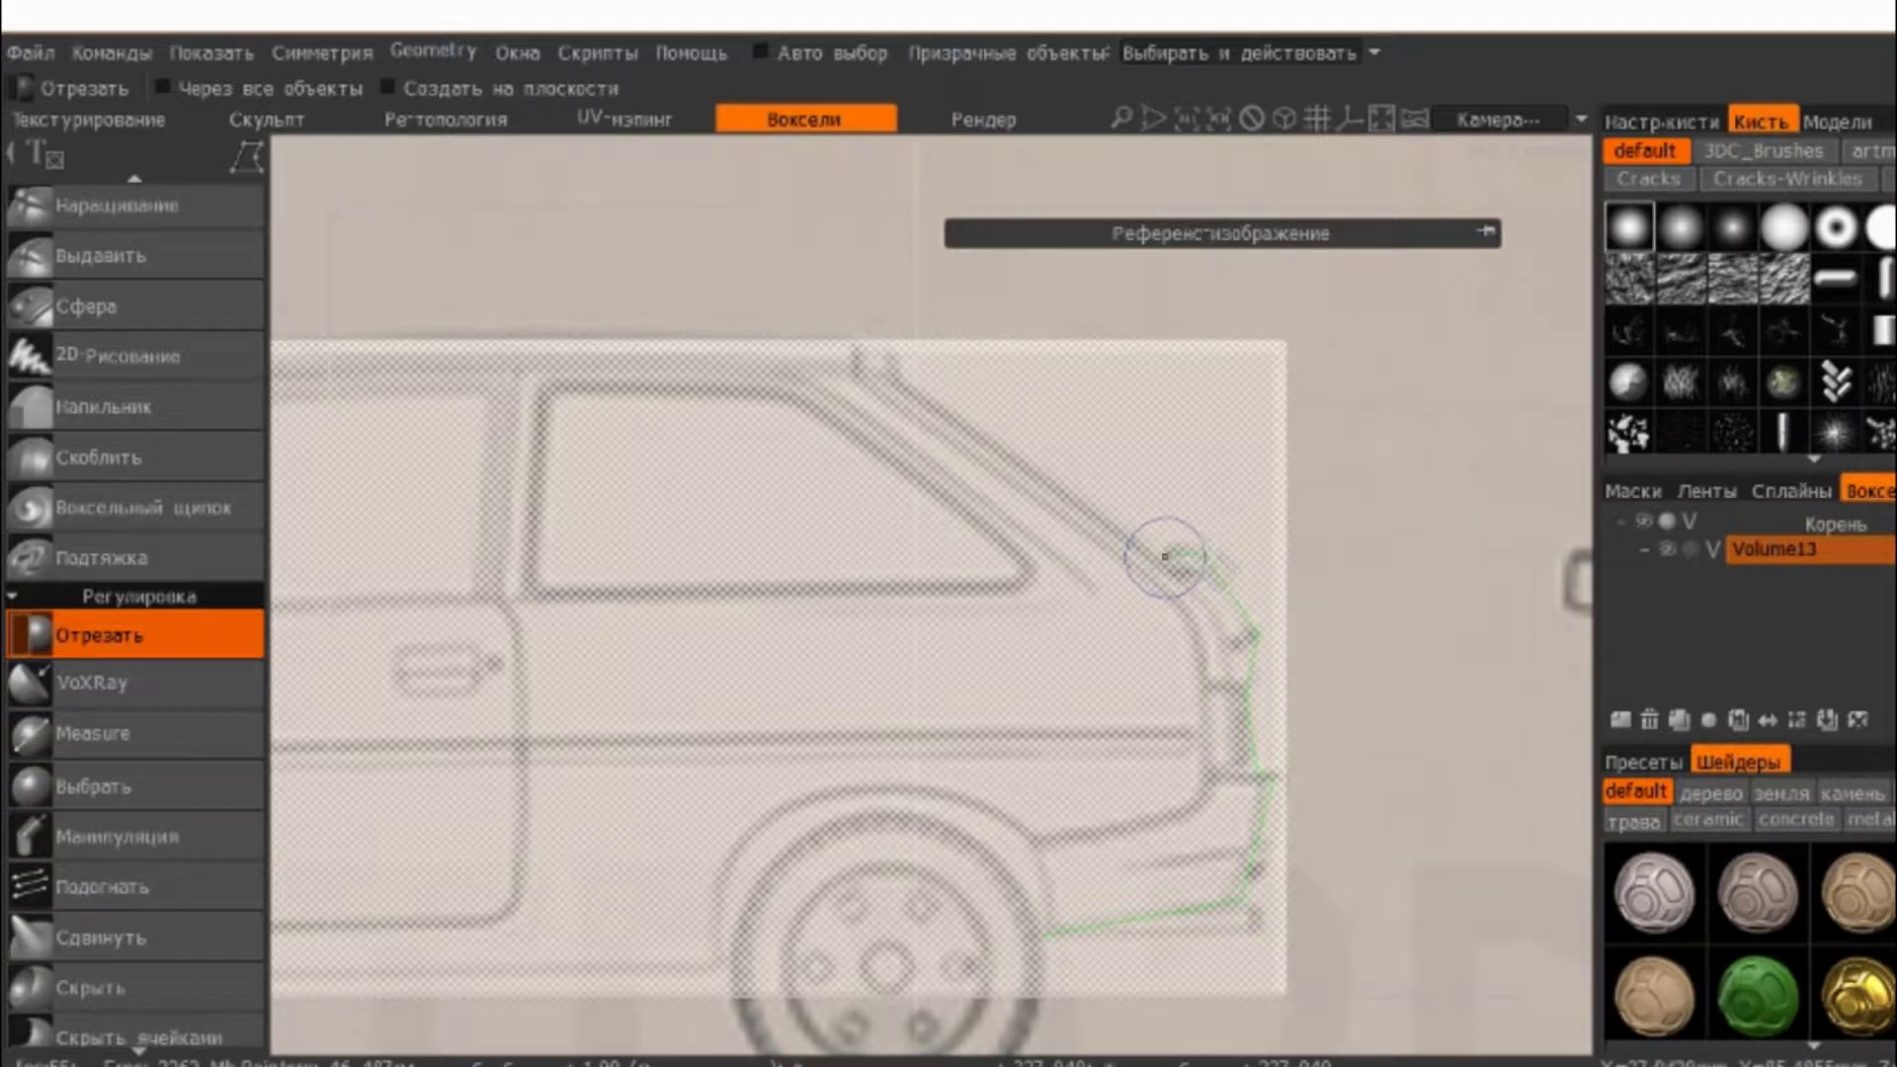
click(788, 321)
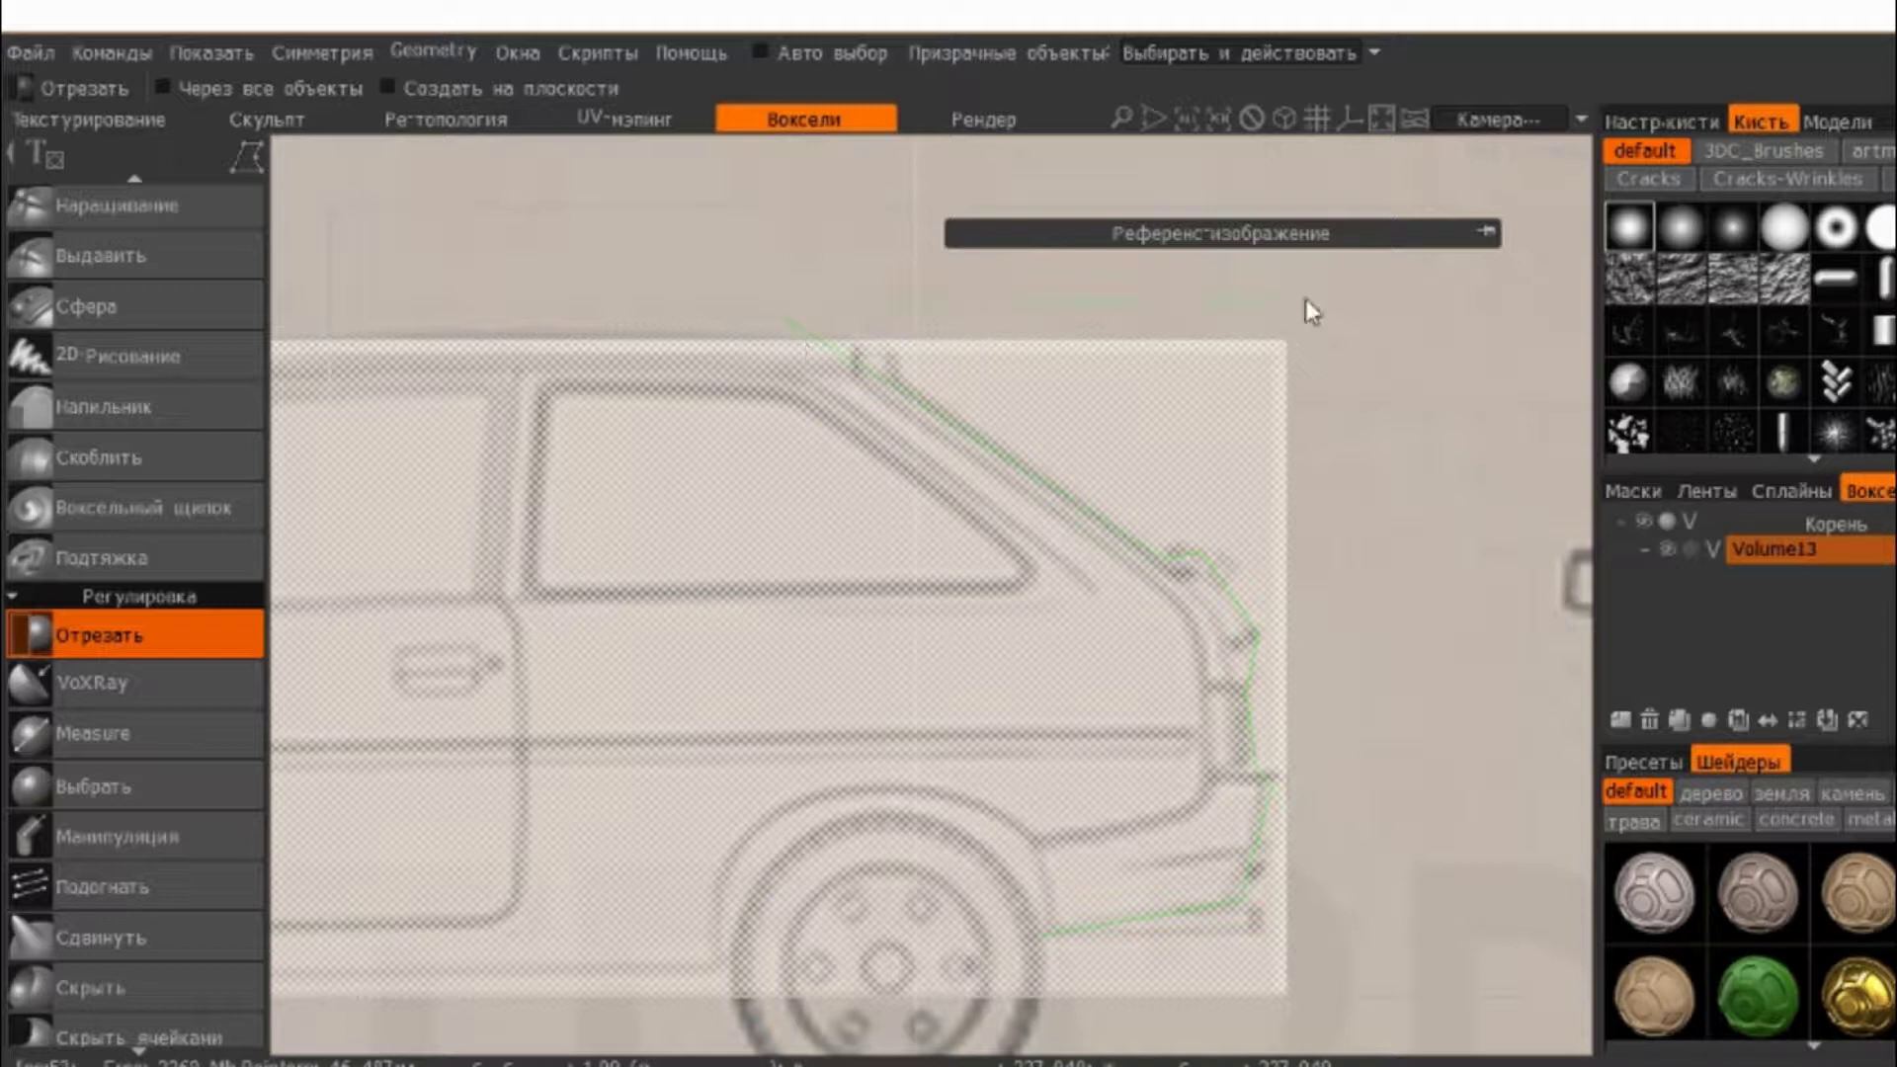
click(1342, 924)
scroll(1327, 796, down, 1)
scroll(1284, 672, down, 1)
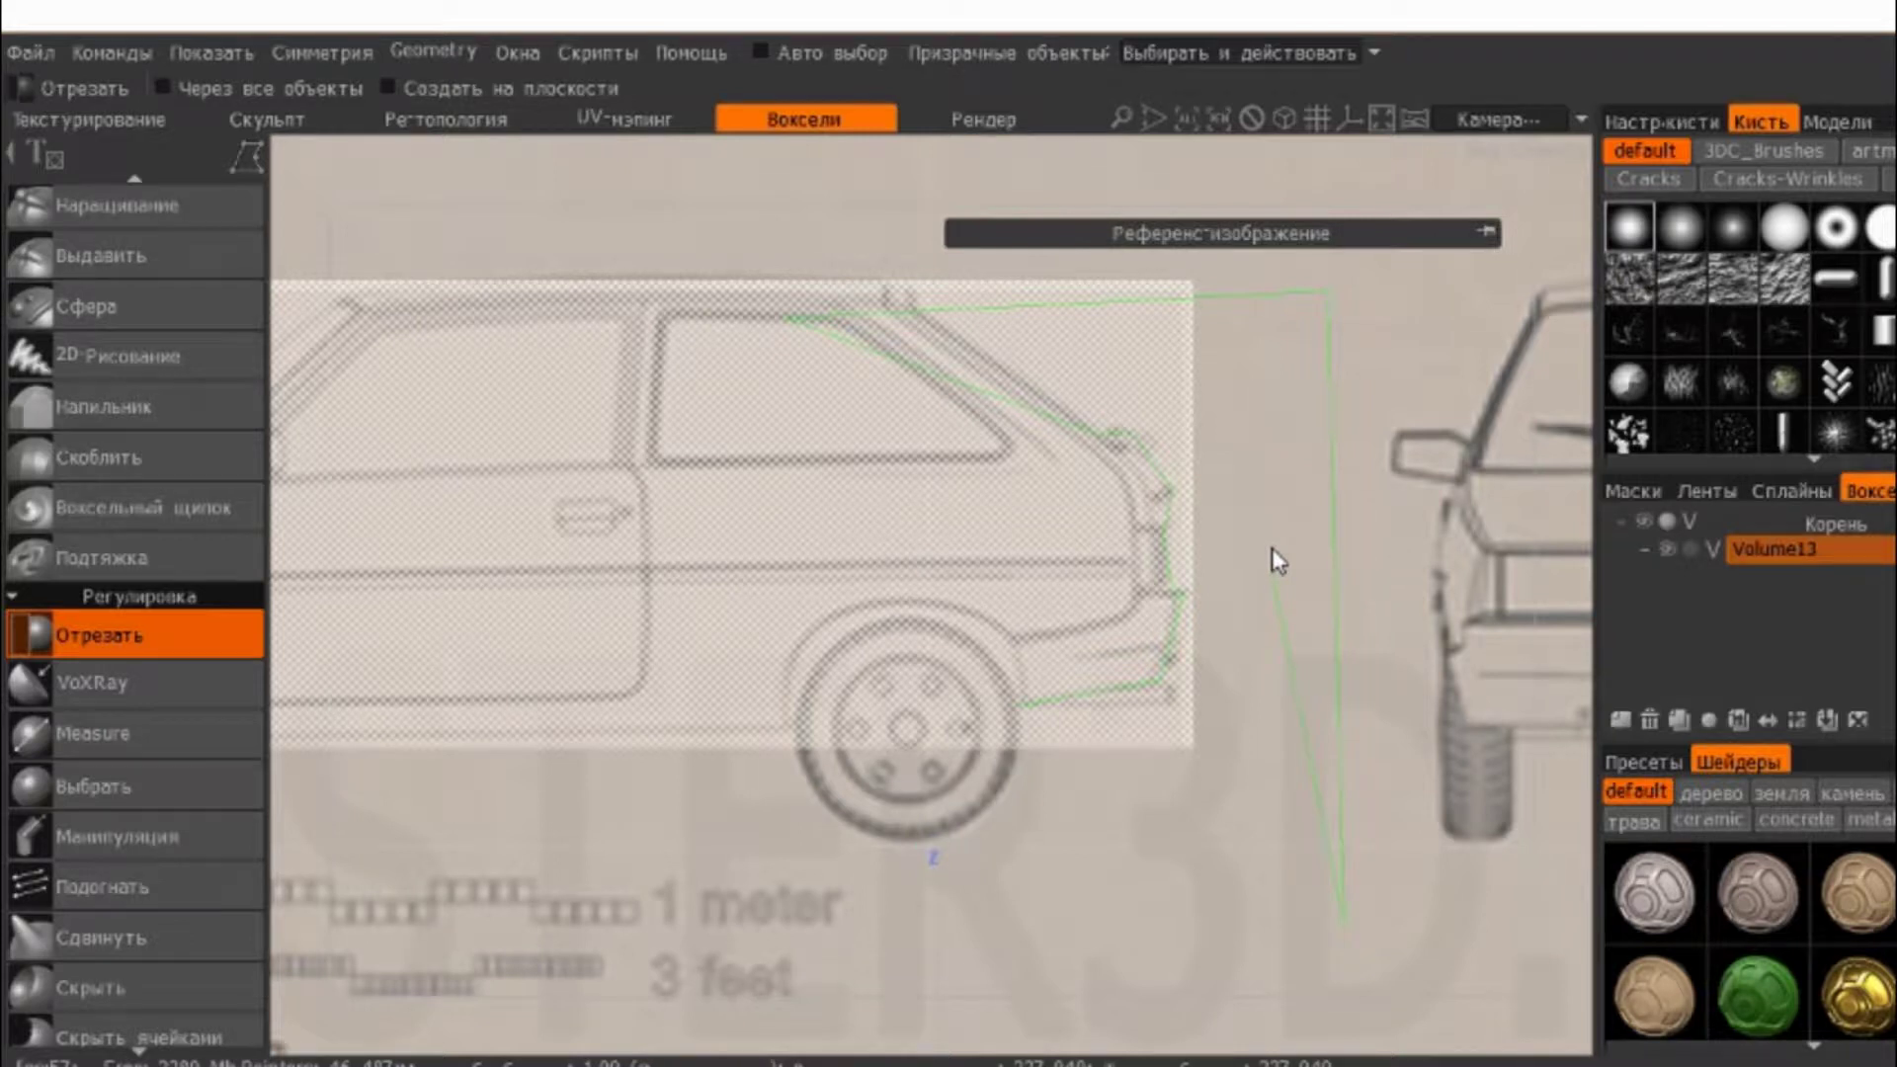
middle_drag(1273, 554, 1278, 633)
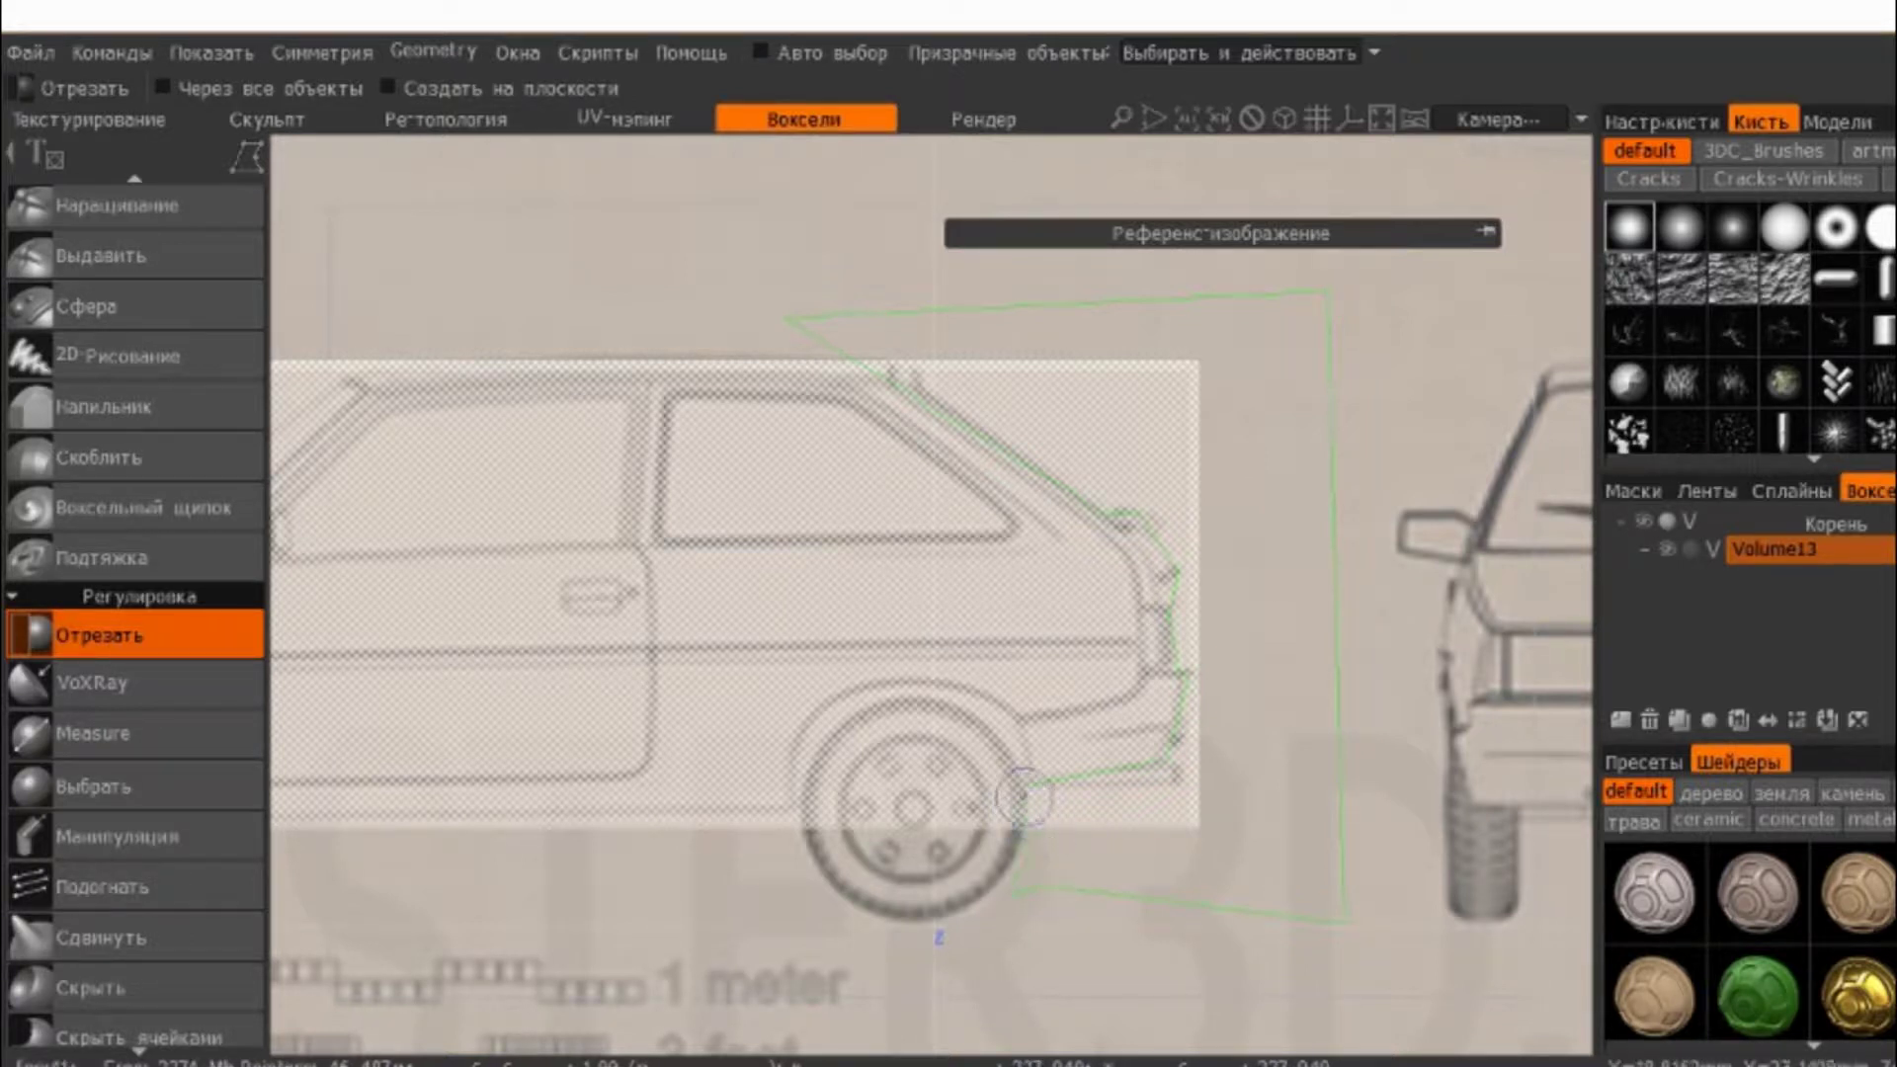
click(1027, 791)
mouse_move(1117, 917)
middle_down()
mouse_move(1242, 638)
mouse_move(1355, 973)
middle_up()
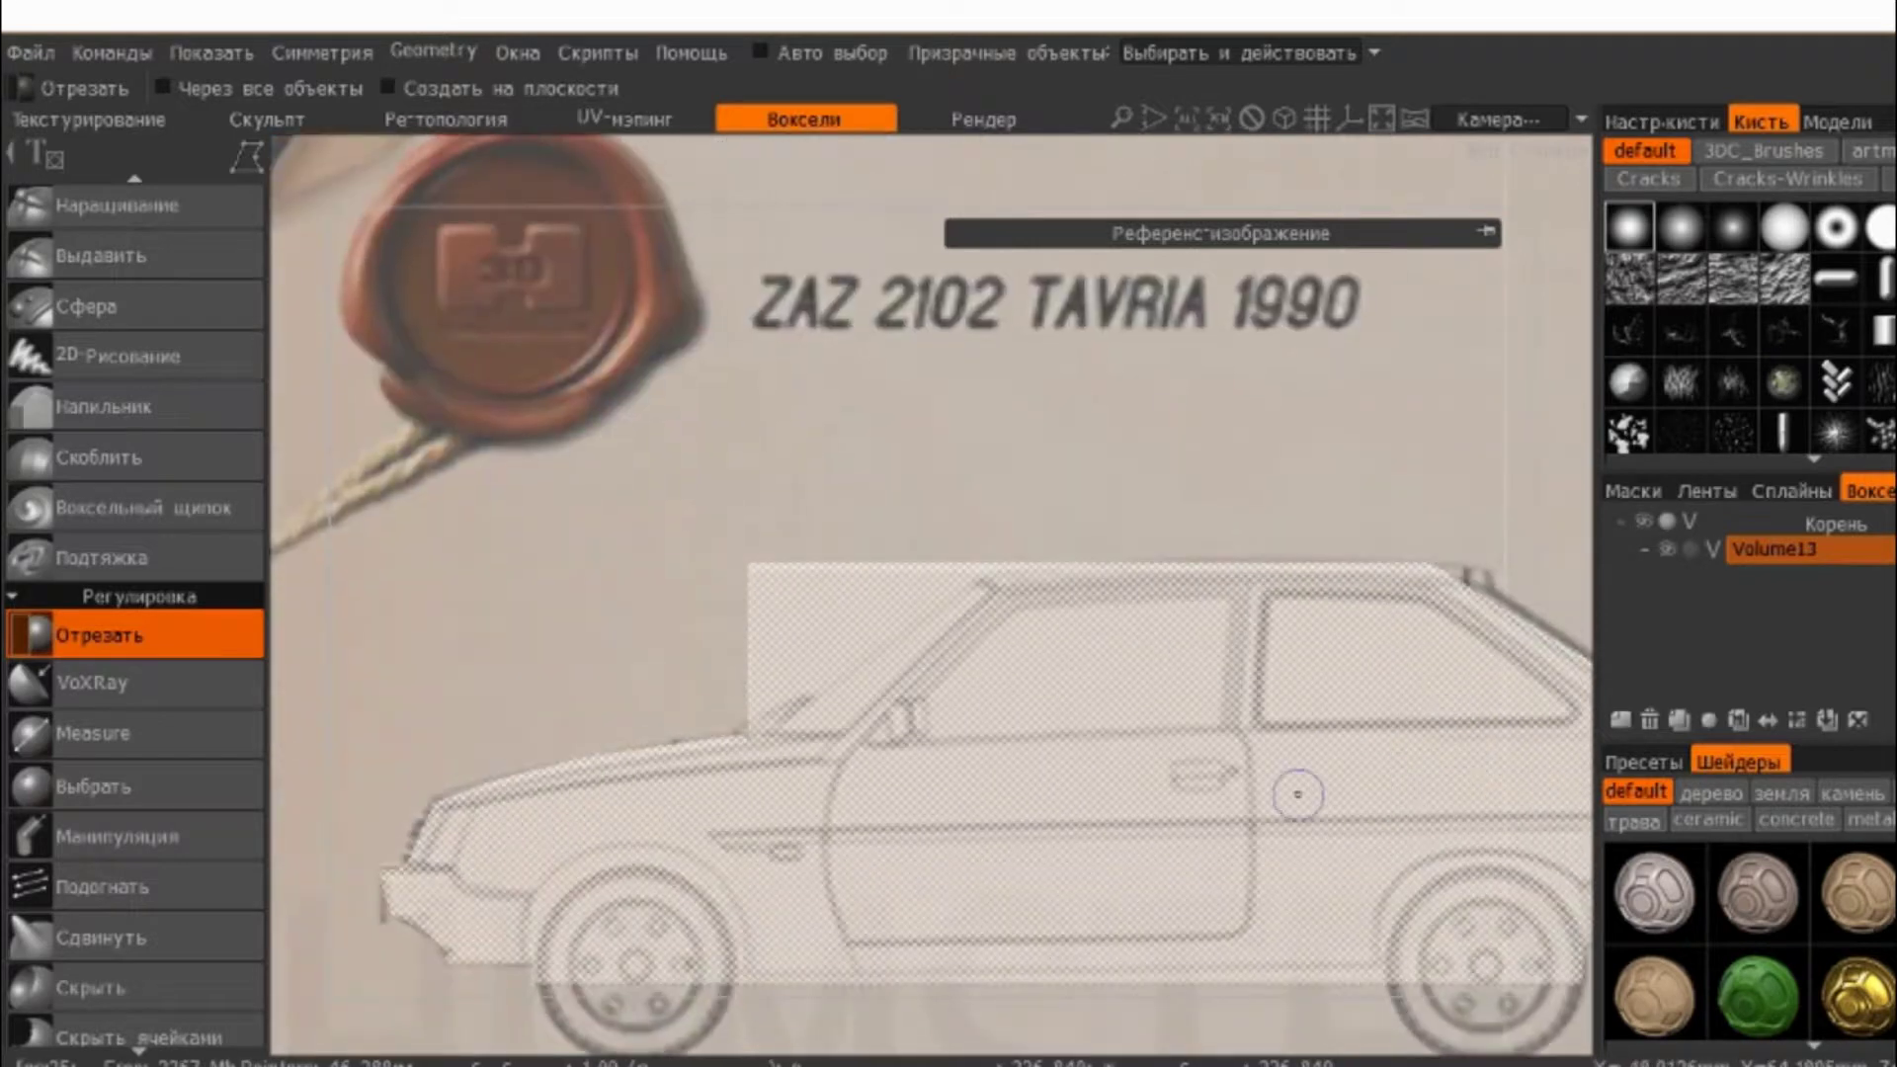
- Cut away the voxel block above the windshield and roof with an outline from the hood's rear to the roof corner
scroll(1368, 690, up, 2)
middle_drag(1367, 691, 965, 686)
scroll(882, 721, up, 2)
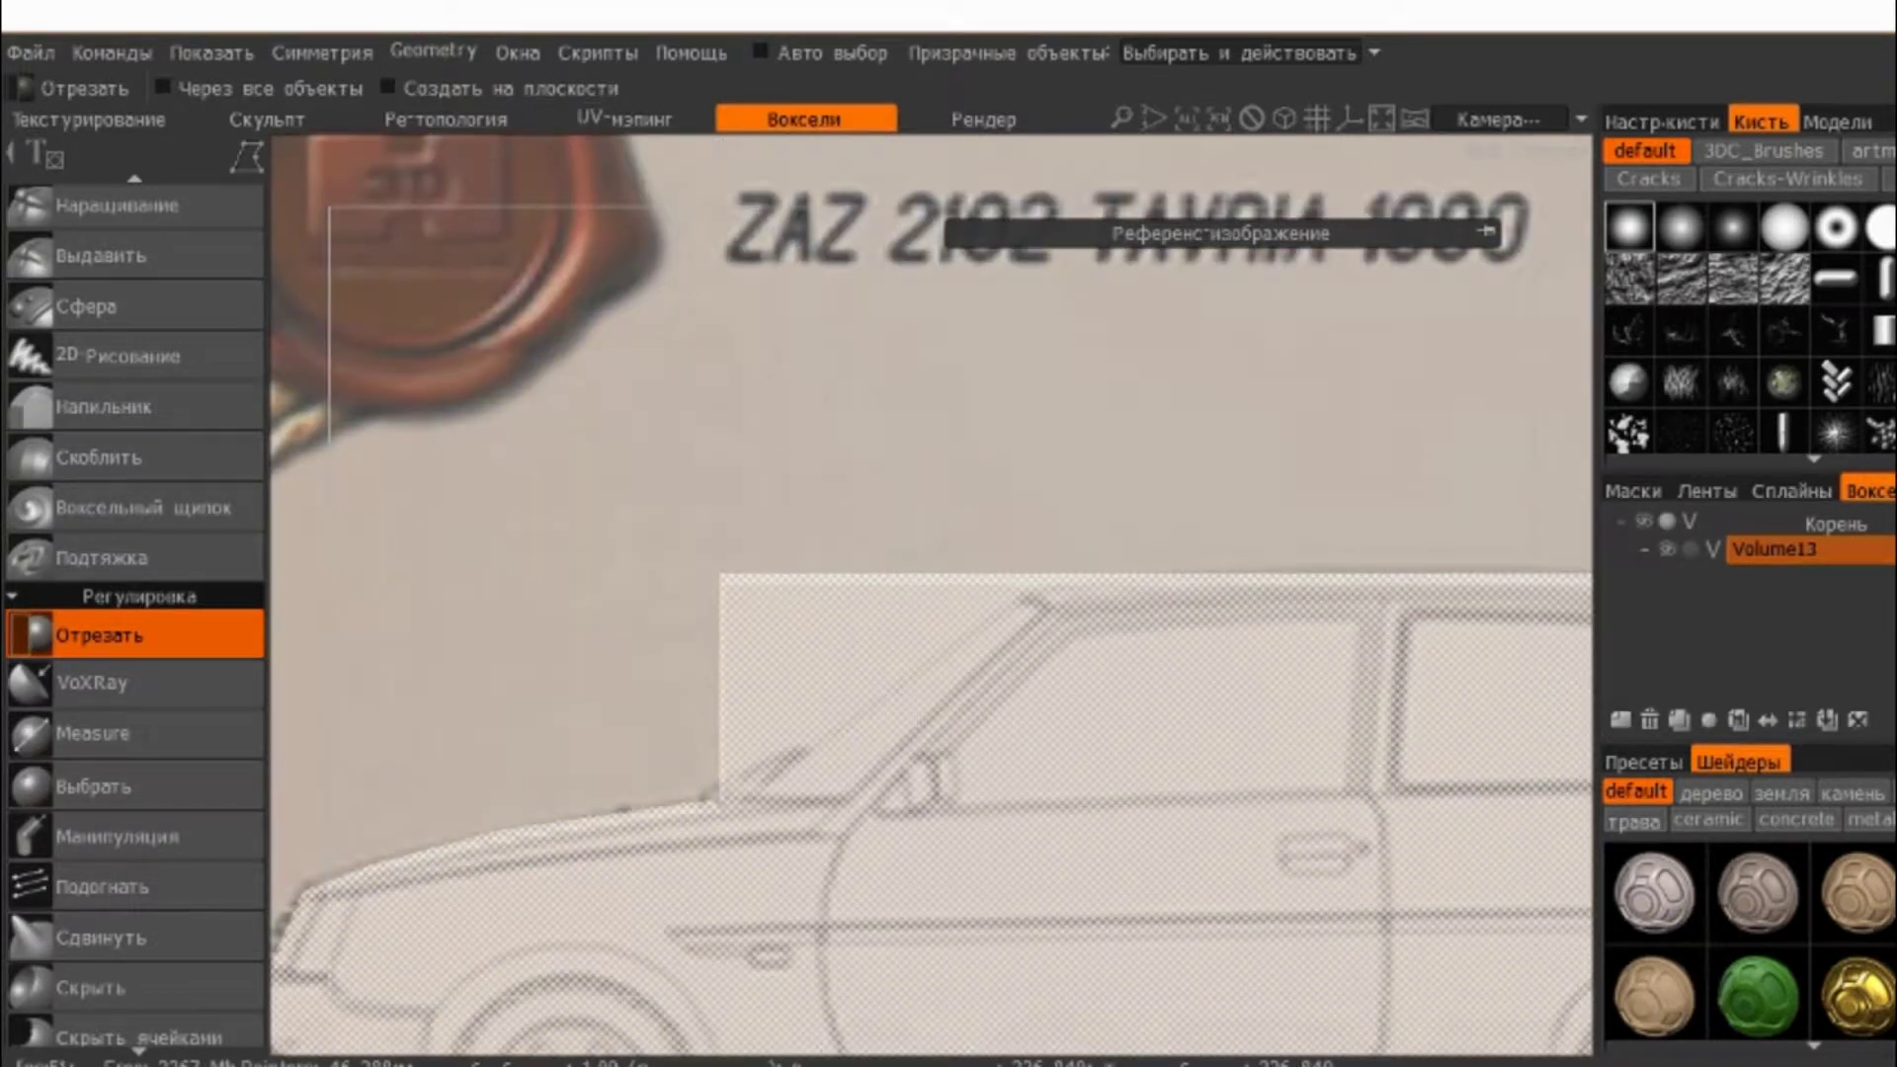
click(718, 795)
click(1023, 603)
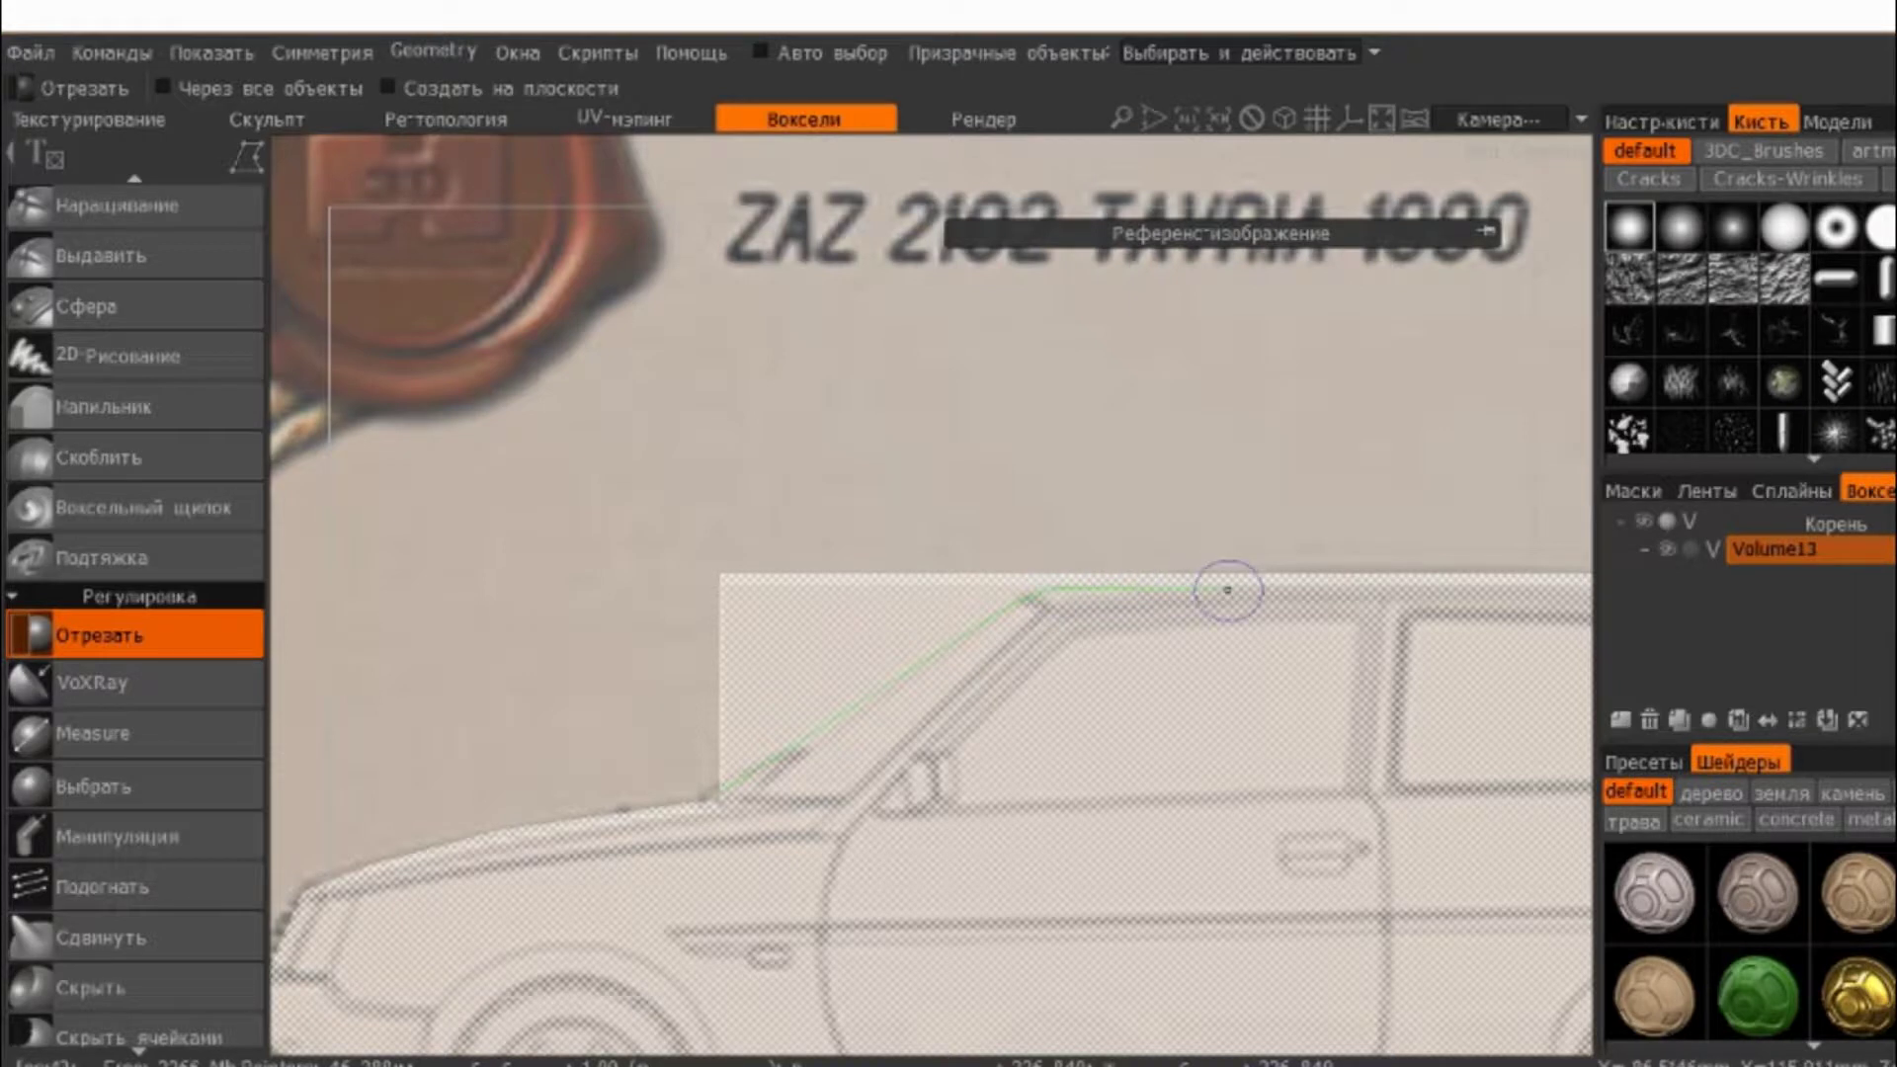
mouse_move(1445, 600)
middle_down()
mouse_move(981, 605)
mouse_move(1031, 563)
mouse_move(1357, 597)
middle_up()
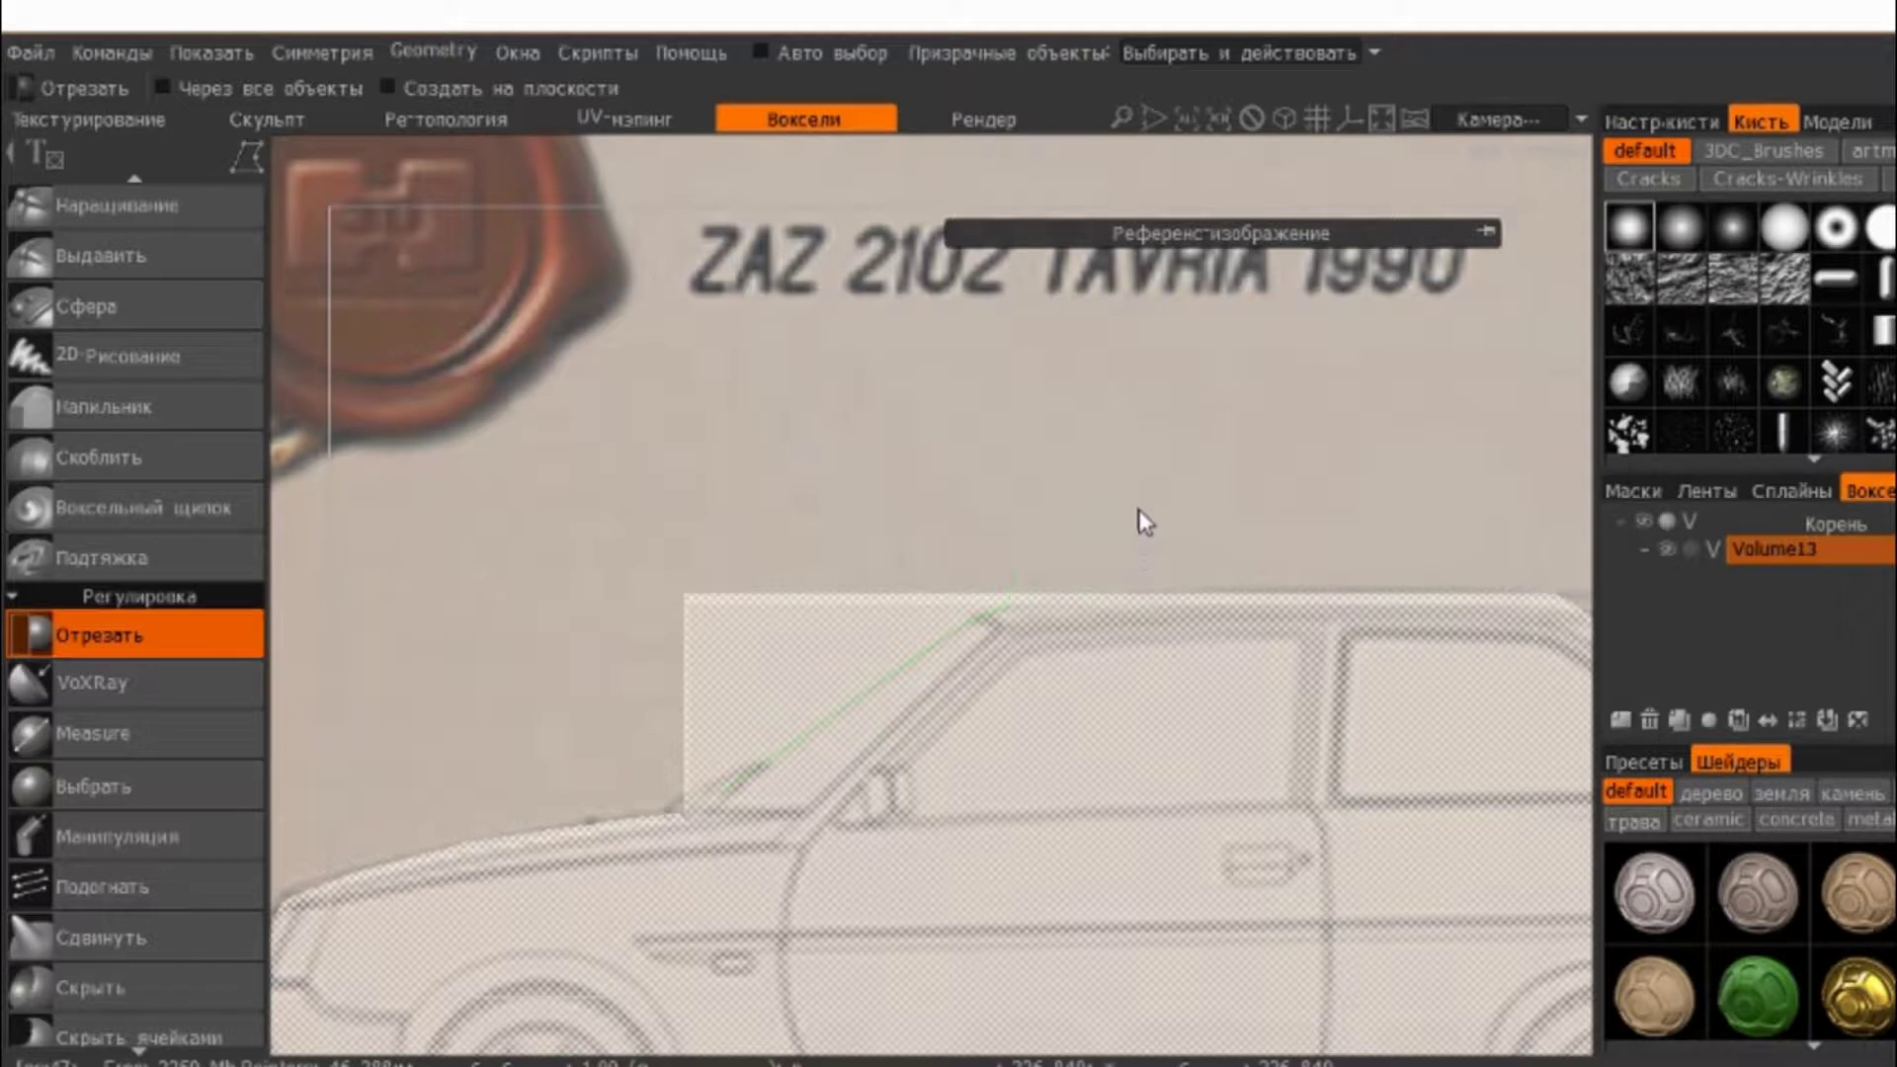
scroll(1136, 520, down, 1)
click(1508, 595)
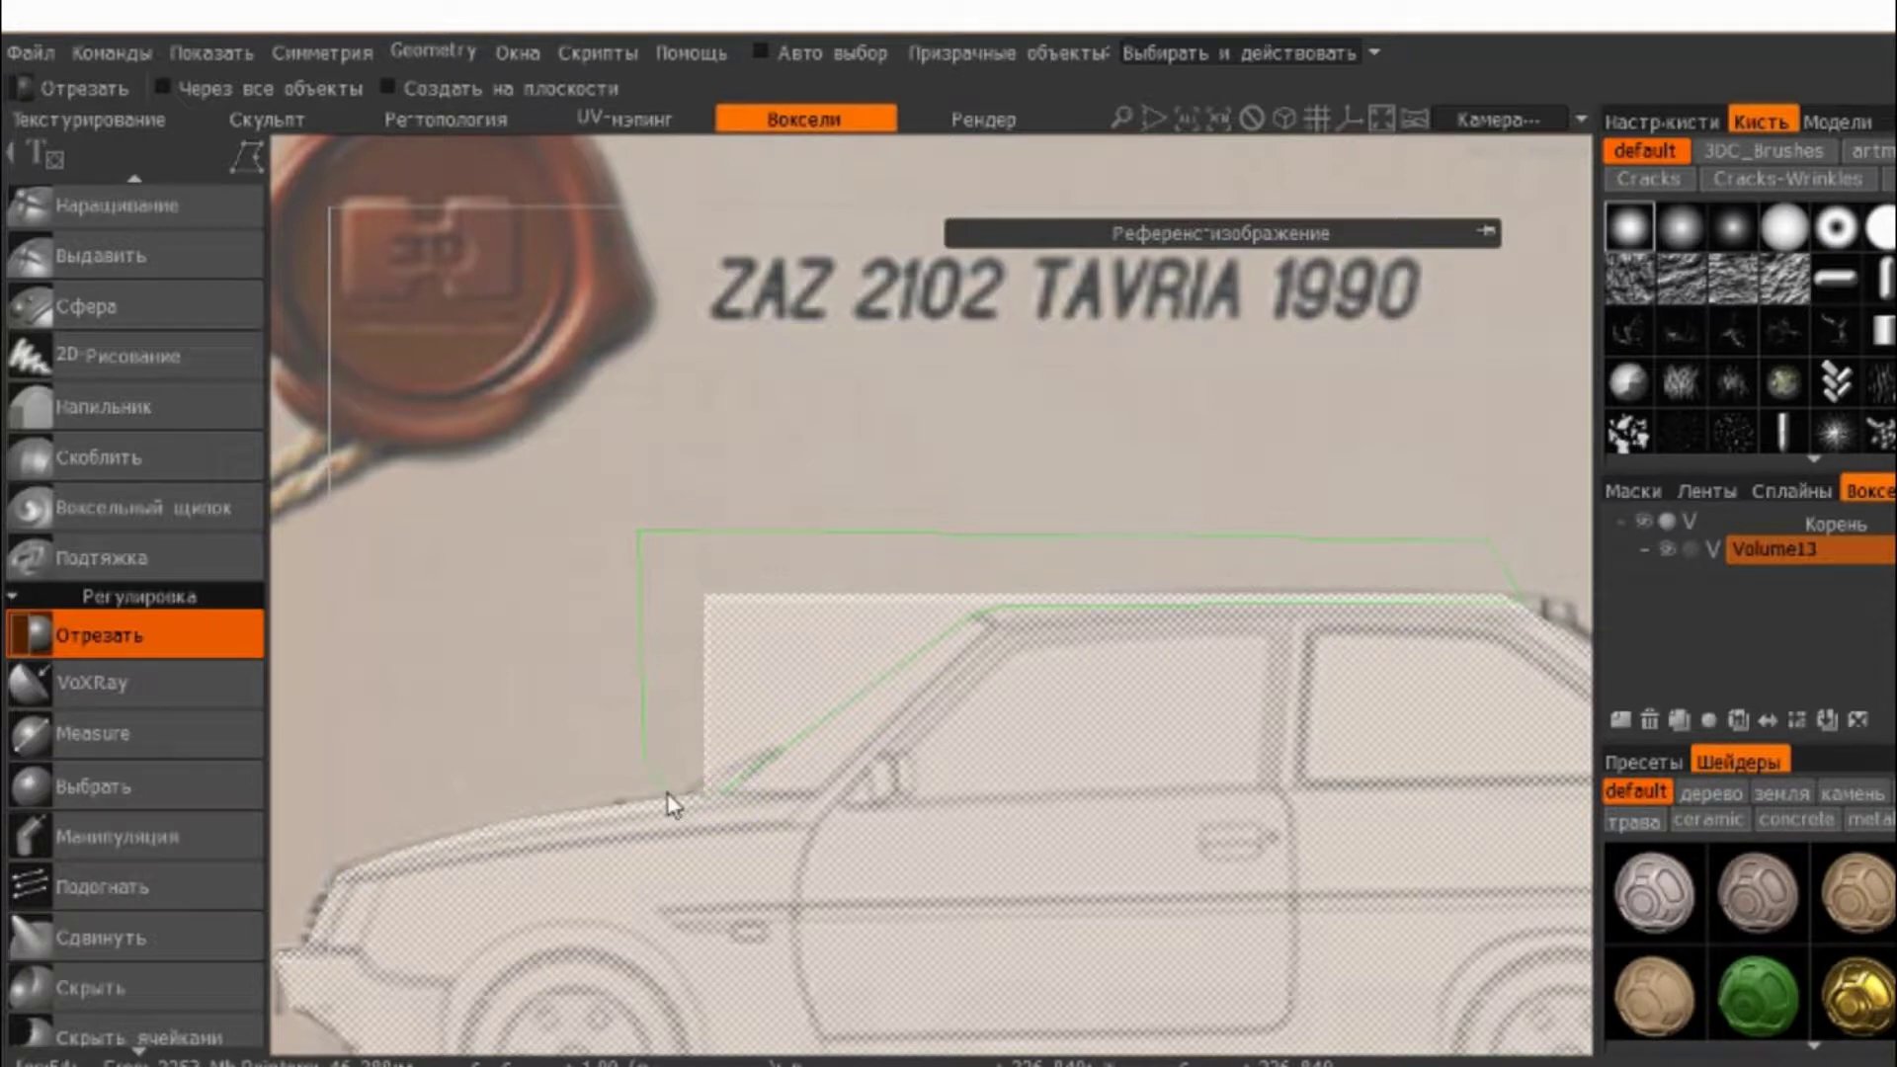
double_click(715, 792)
- Cut off the voxel volume below the sill line from the rear sill to the front wheel
middle_drag(951, 726, 606, 724)
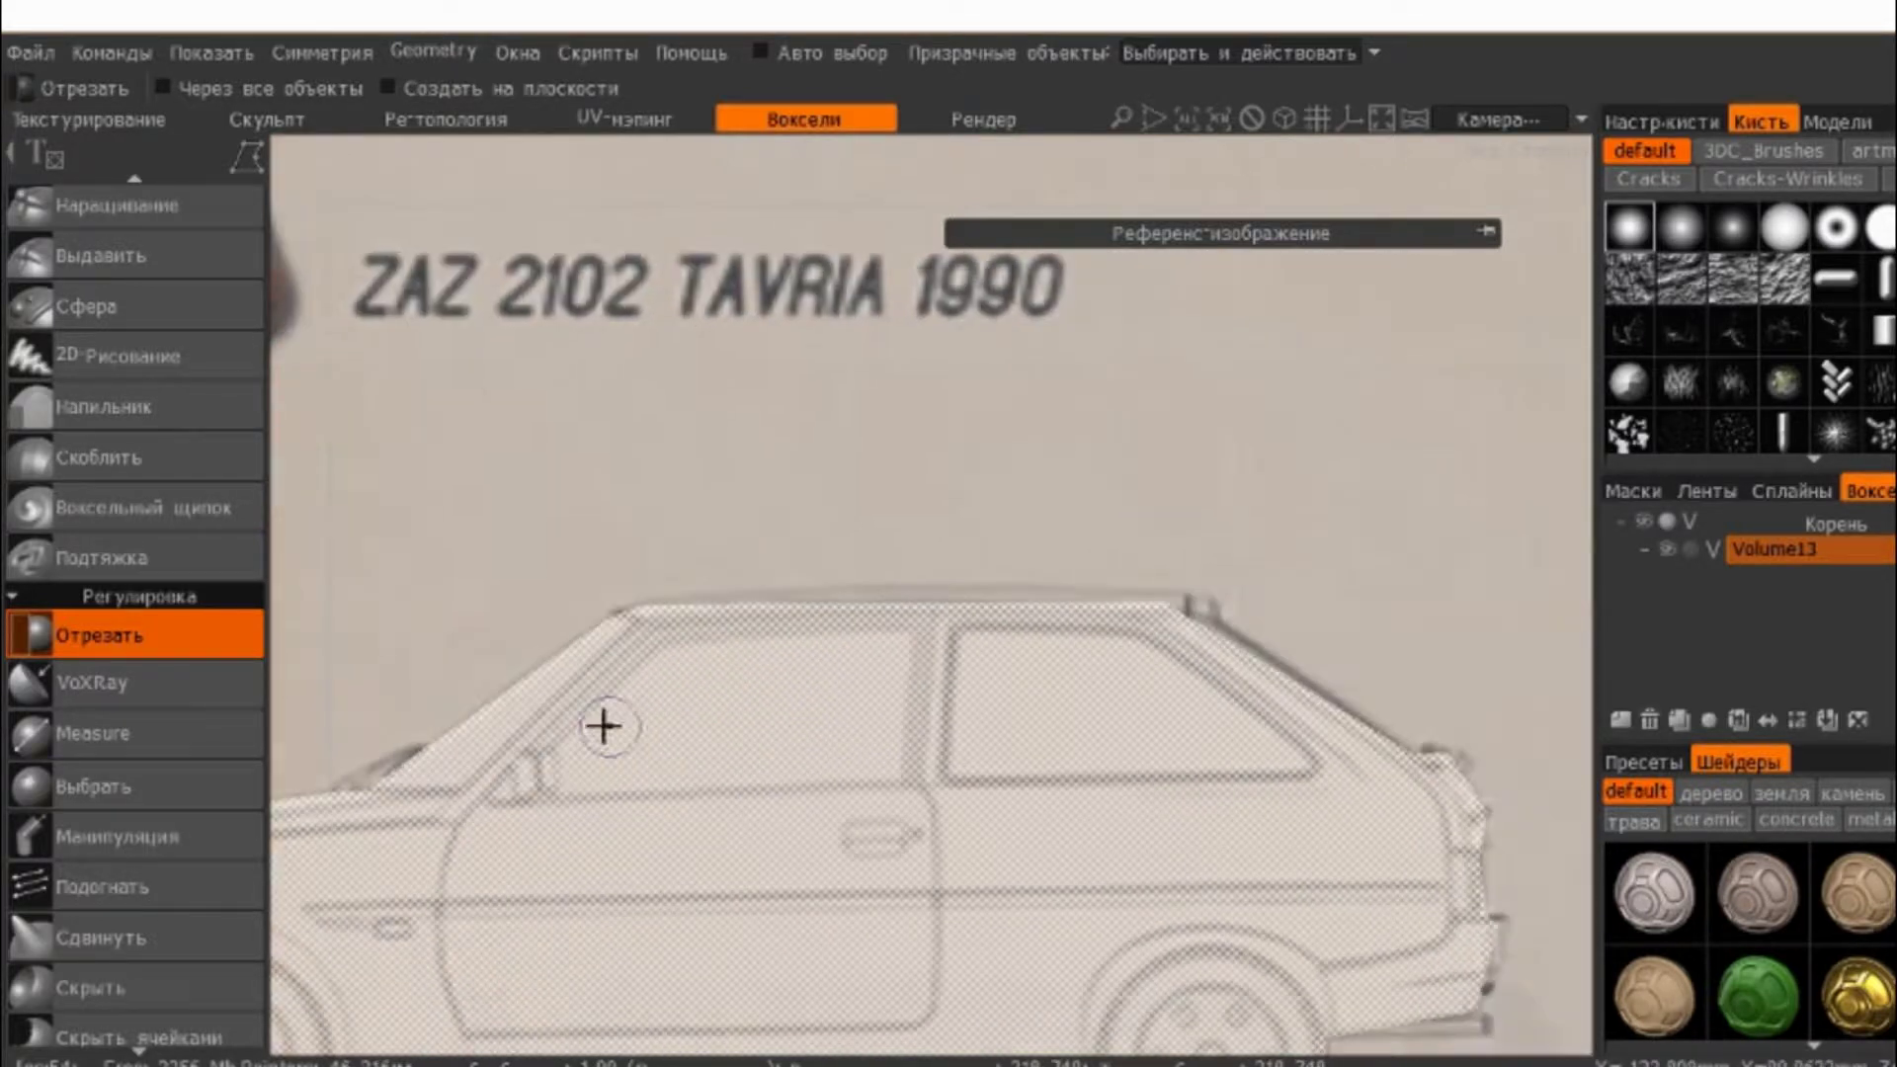
middle_drag(965, 863, 953, 508)
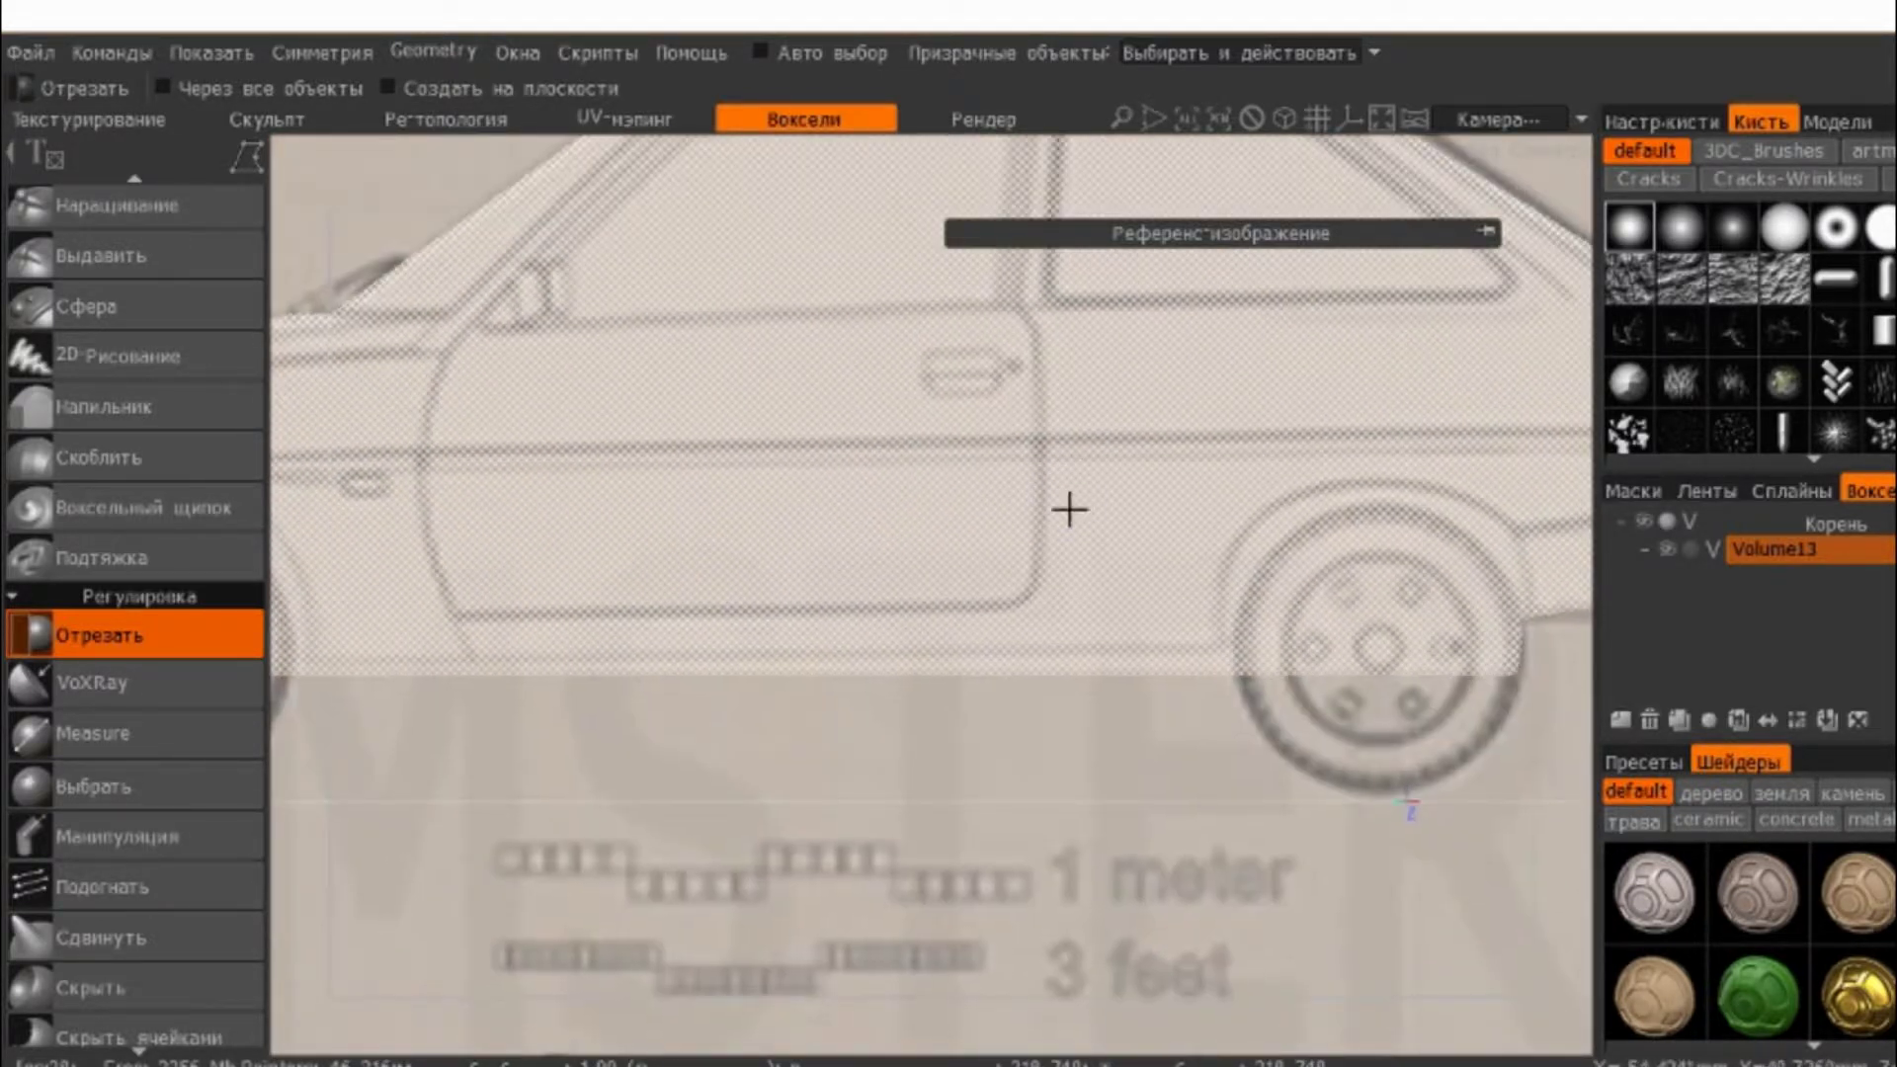
scroll(1087, 692, down, 3)
scroll(1313, 712, up, 1)
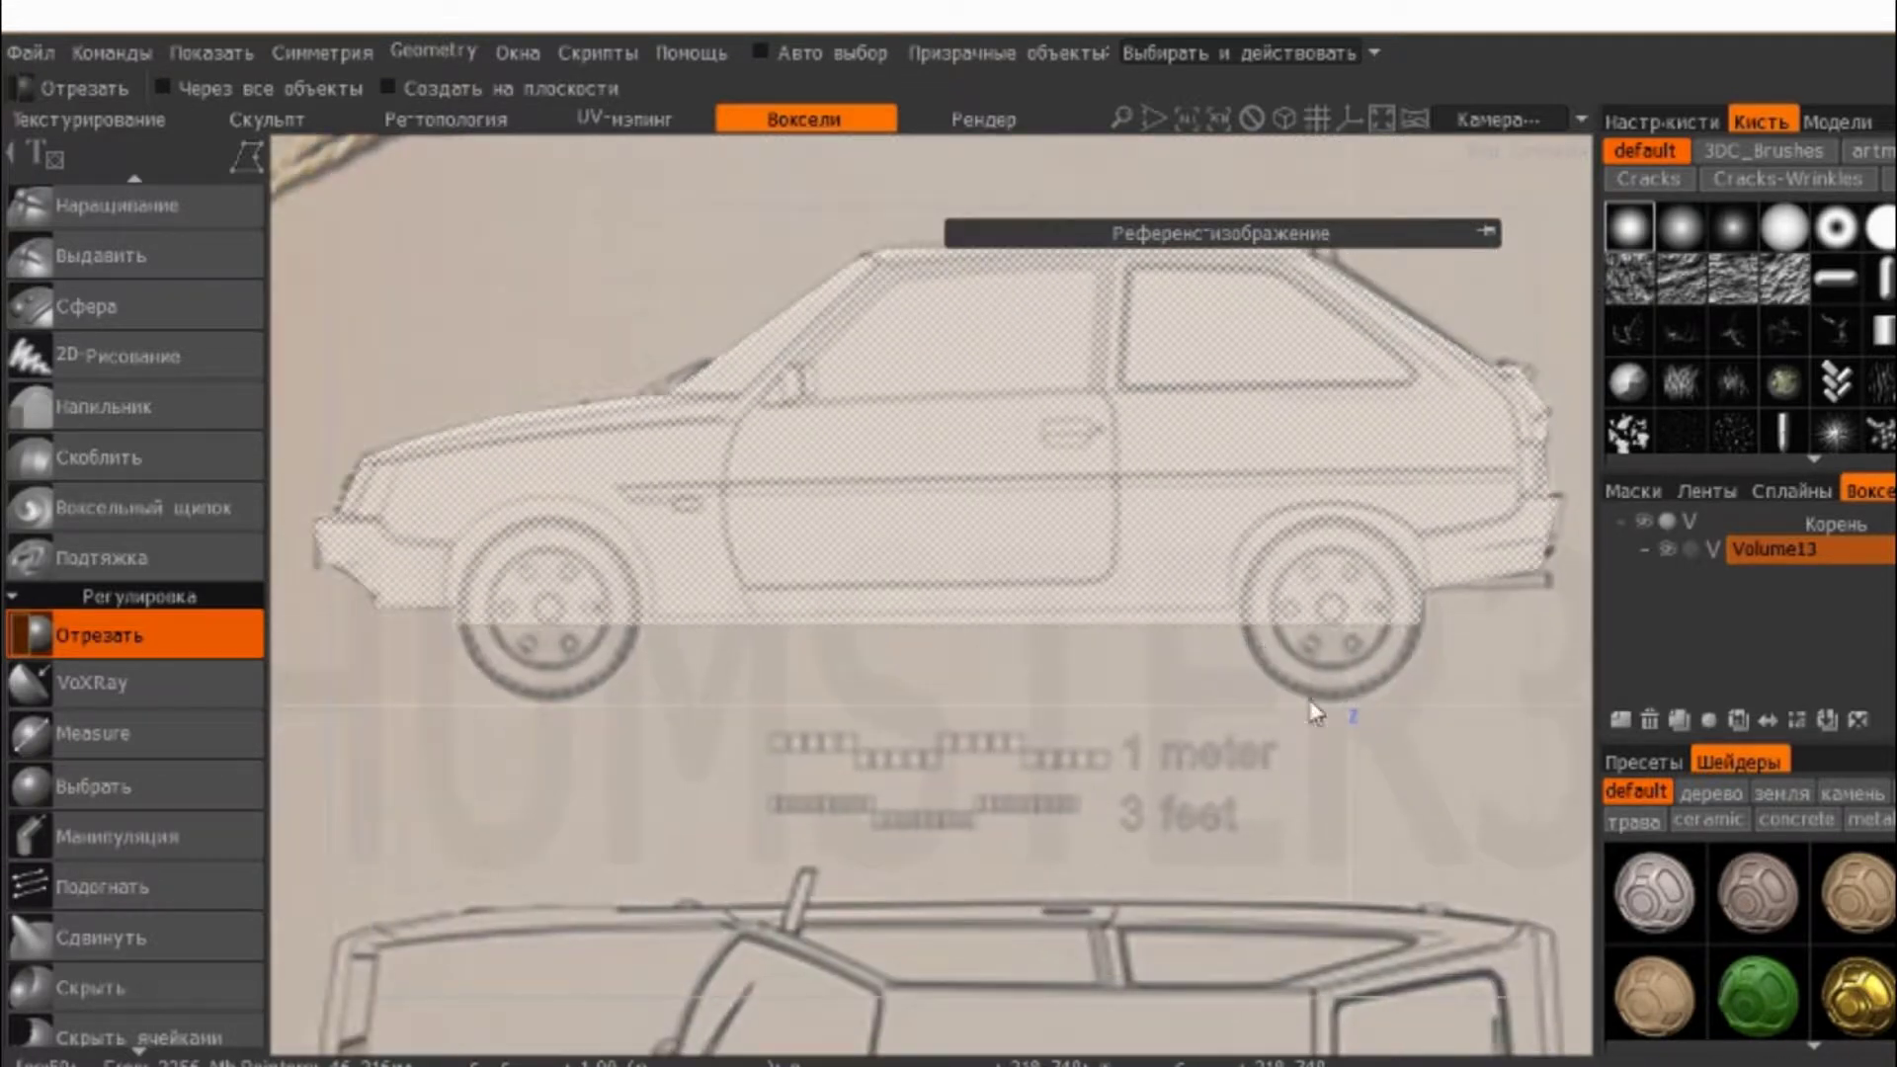
click(1426, 590)
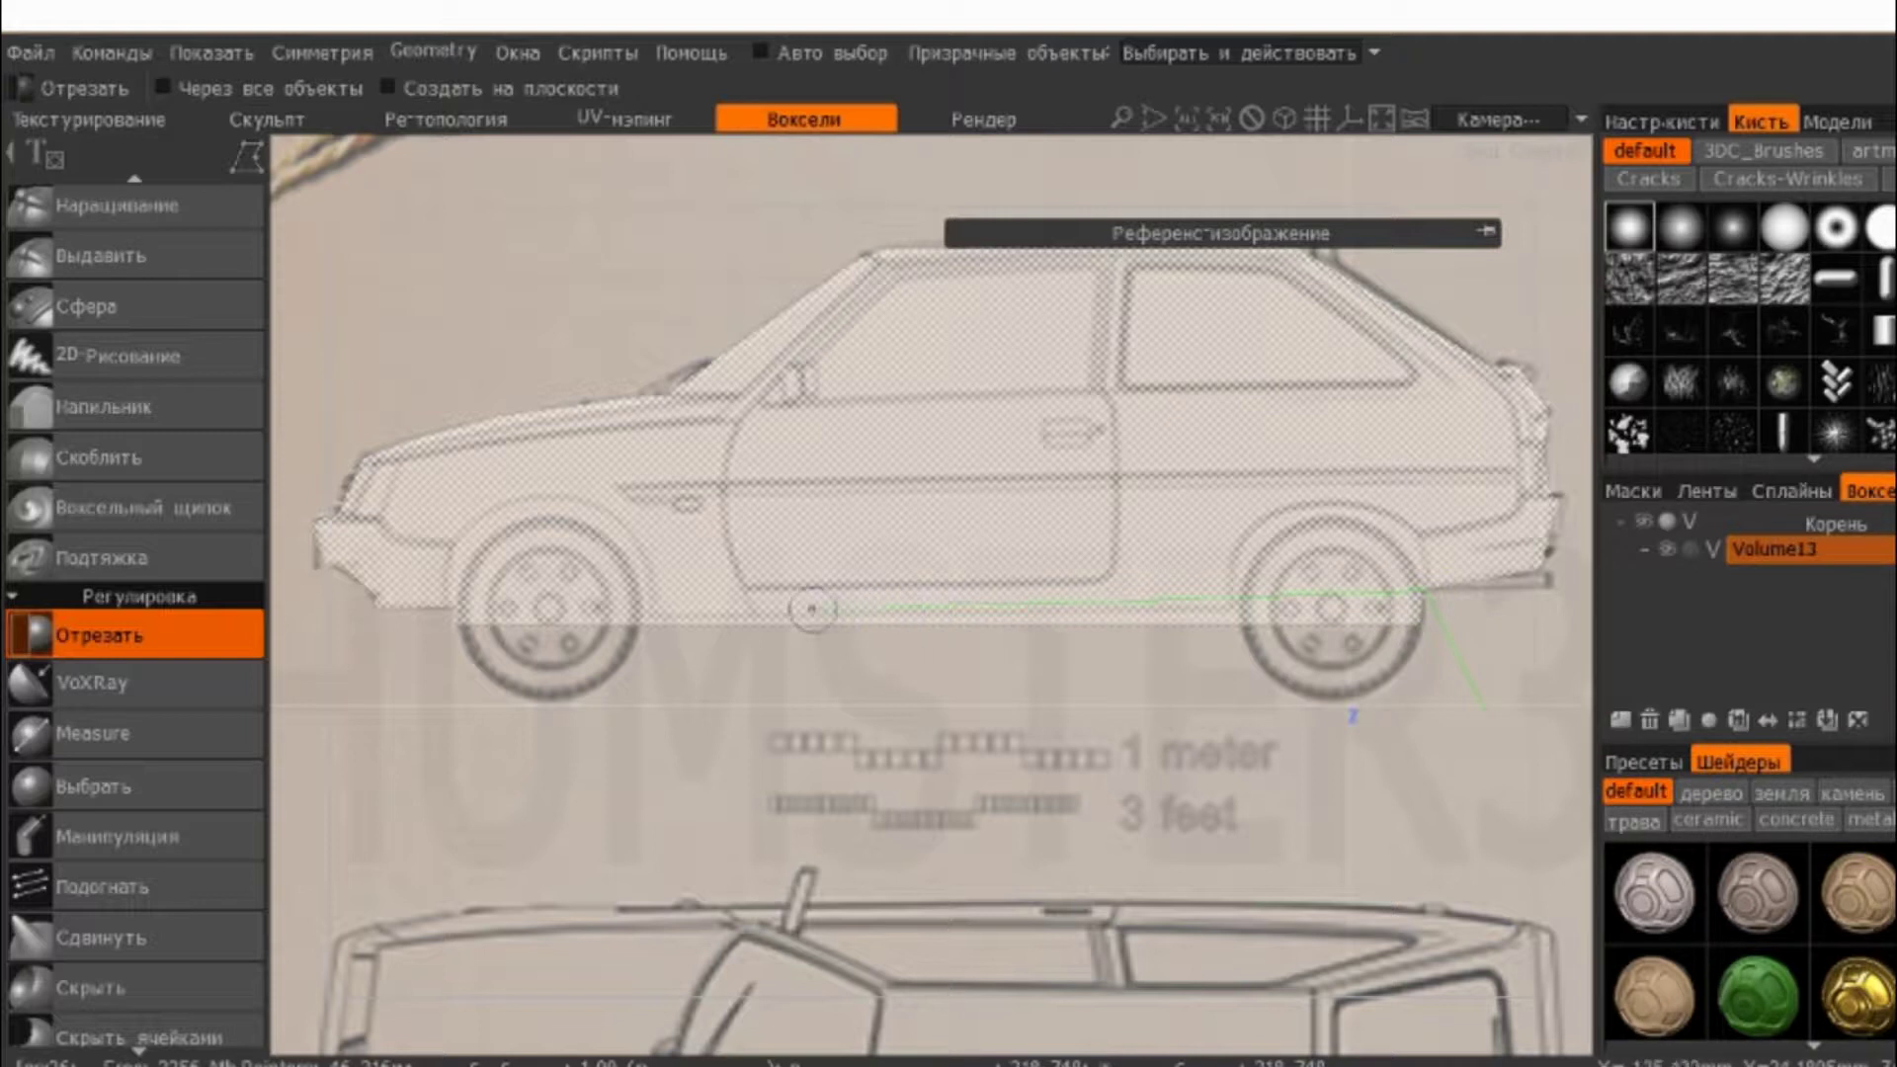
click(652, 617)
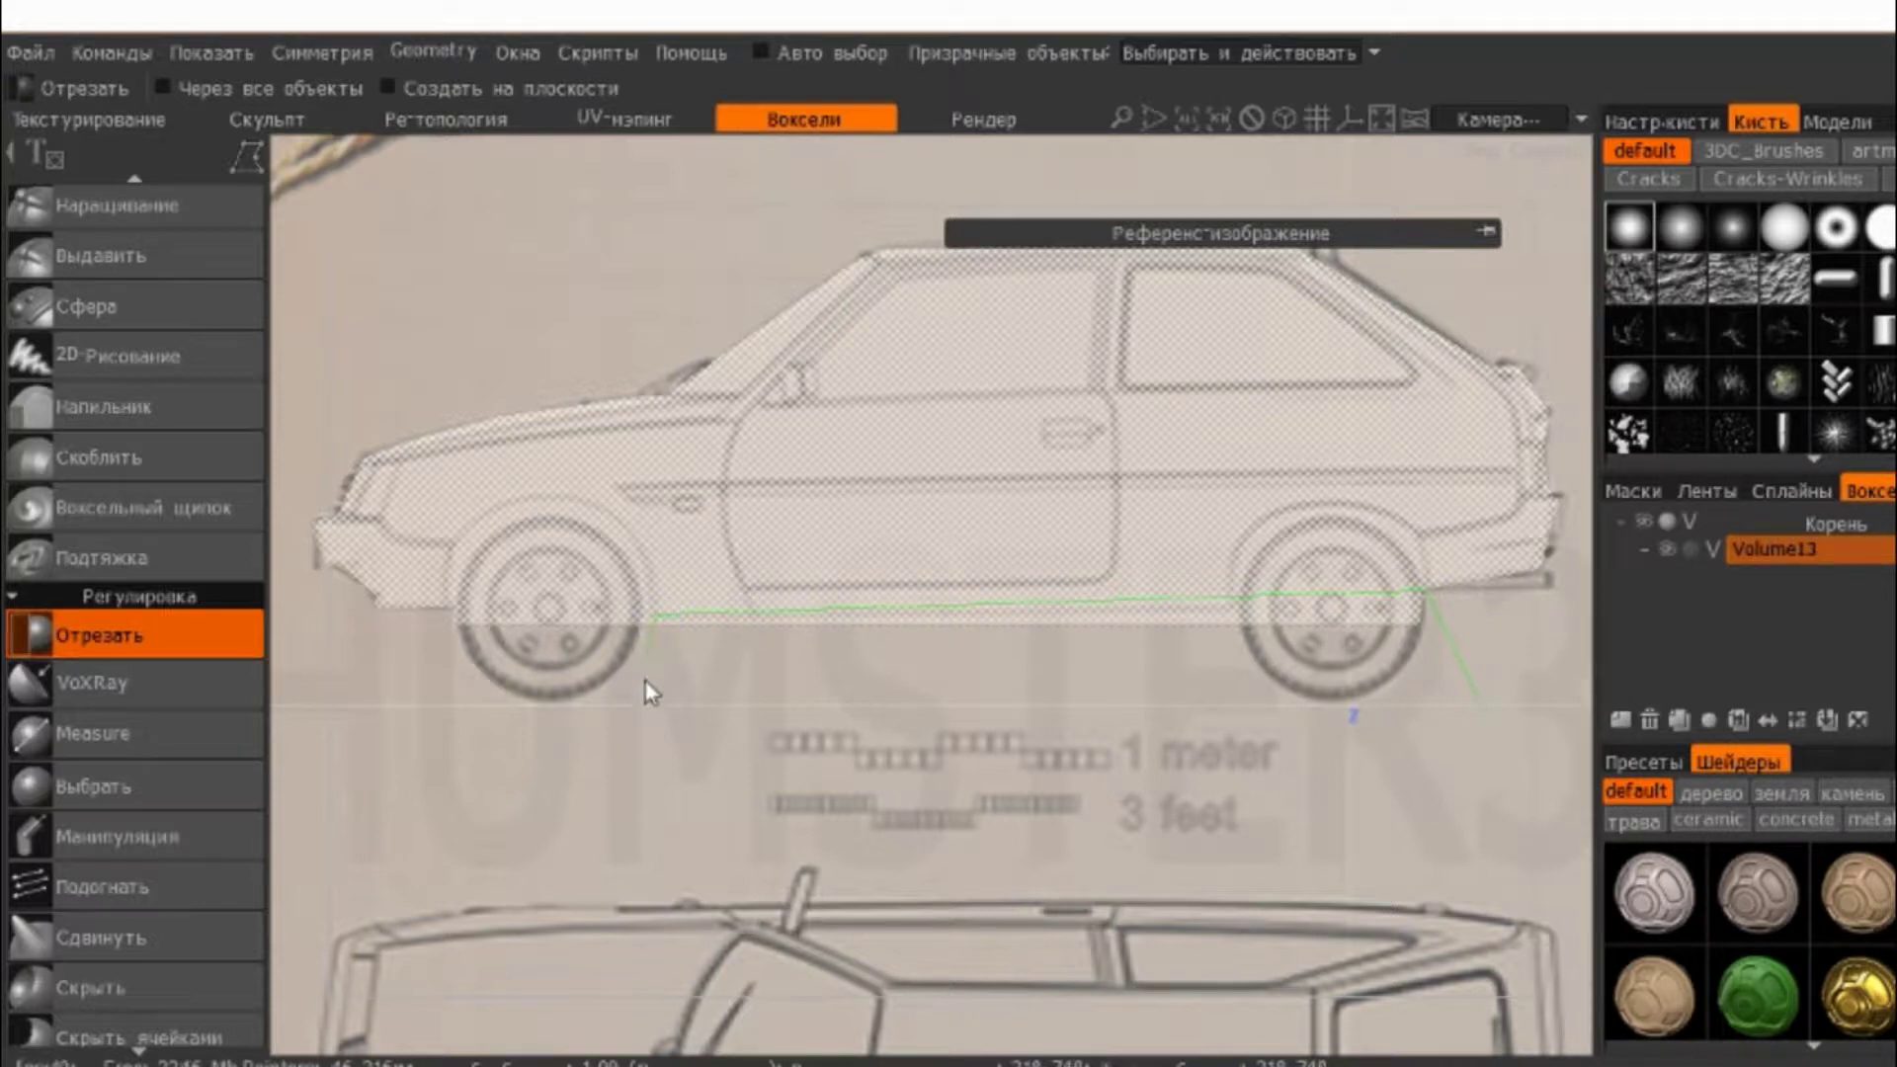
click(1485, 713)
- Start a second cut line from behind the front wheel to its edge
middle_drag(580, 648, 891, 672)
scroll(891, 672, up, 3)
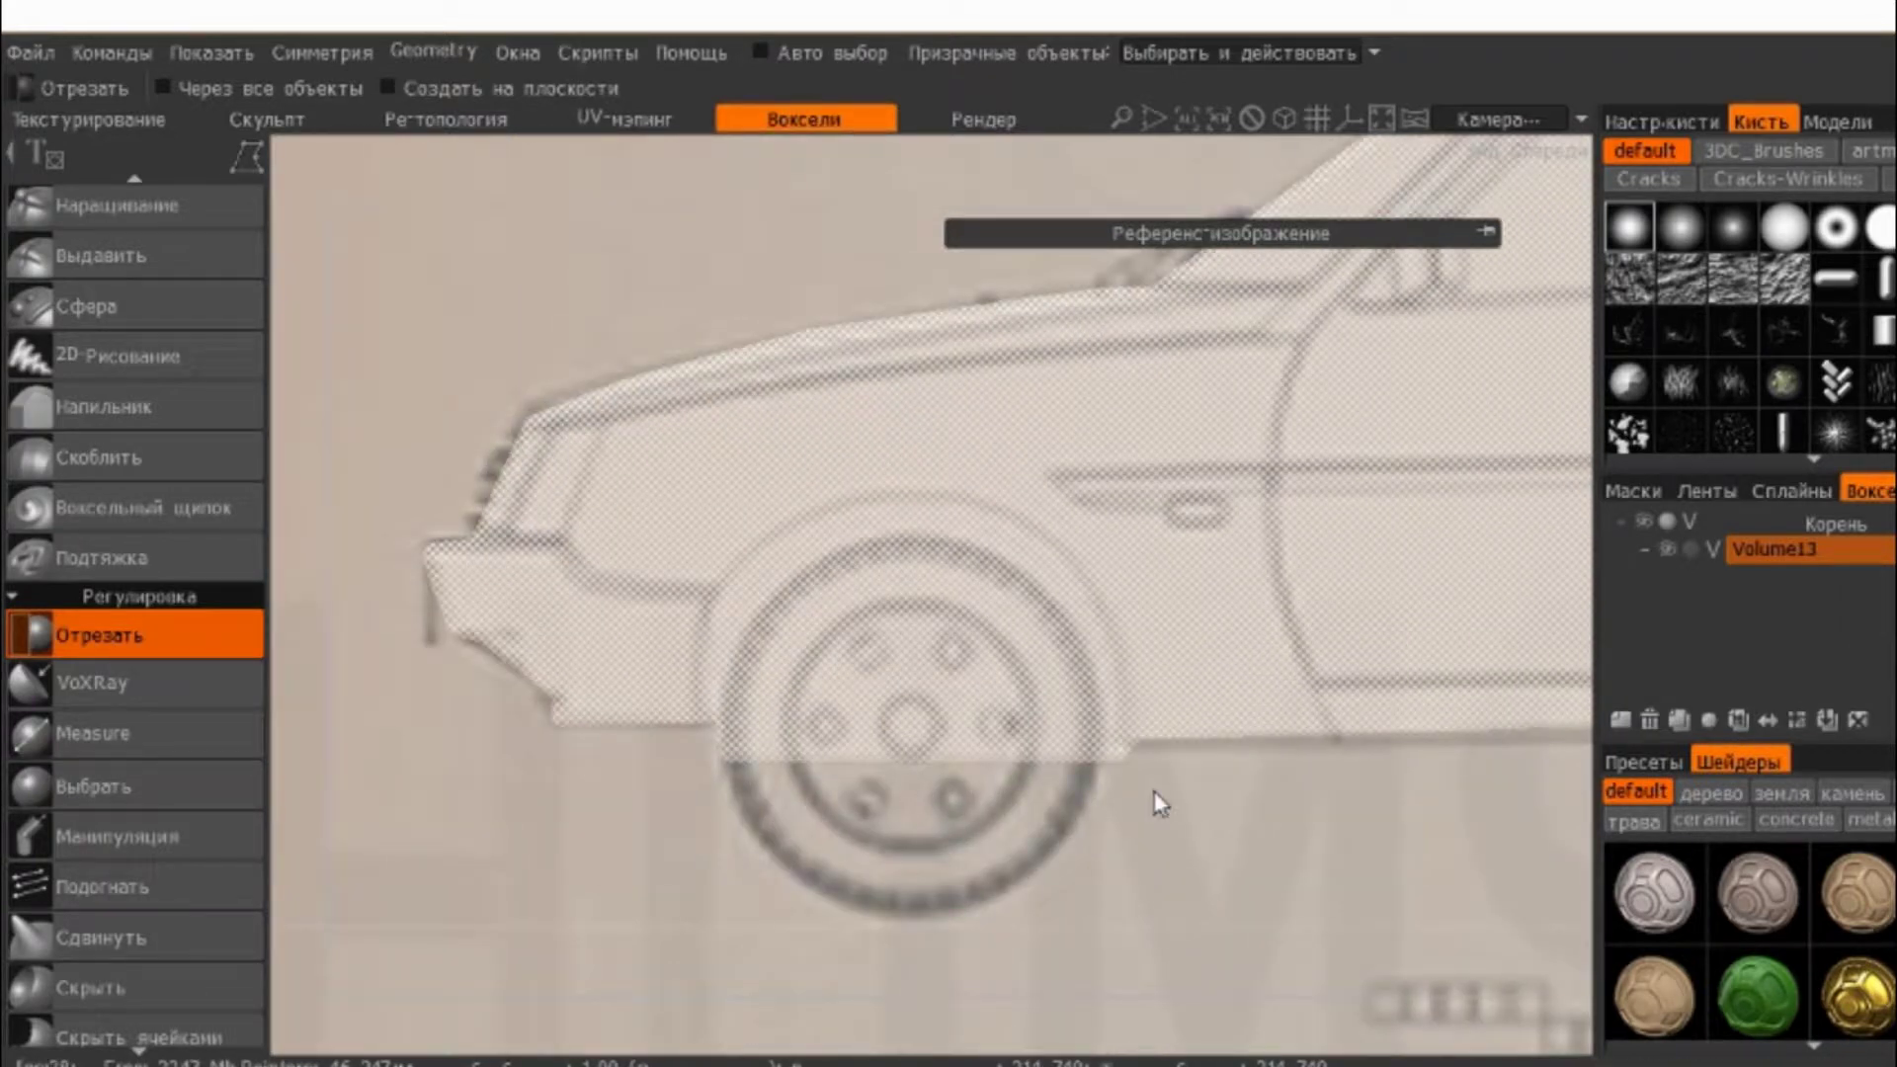
click(1134, 743)
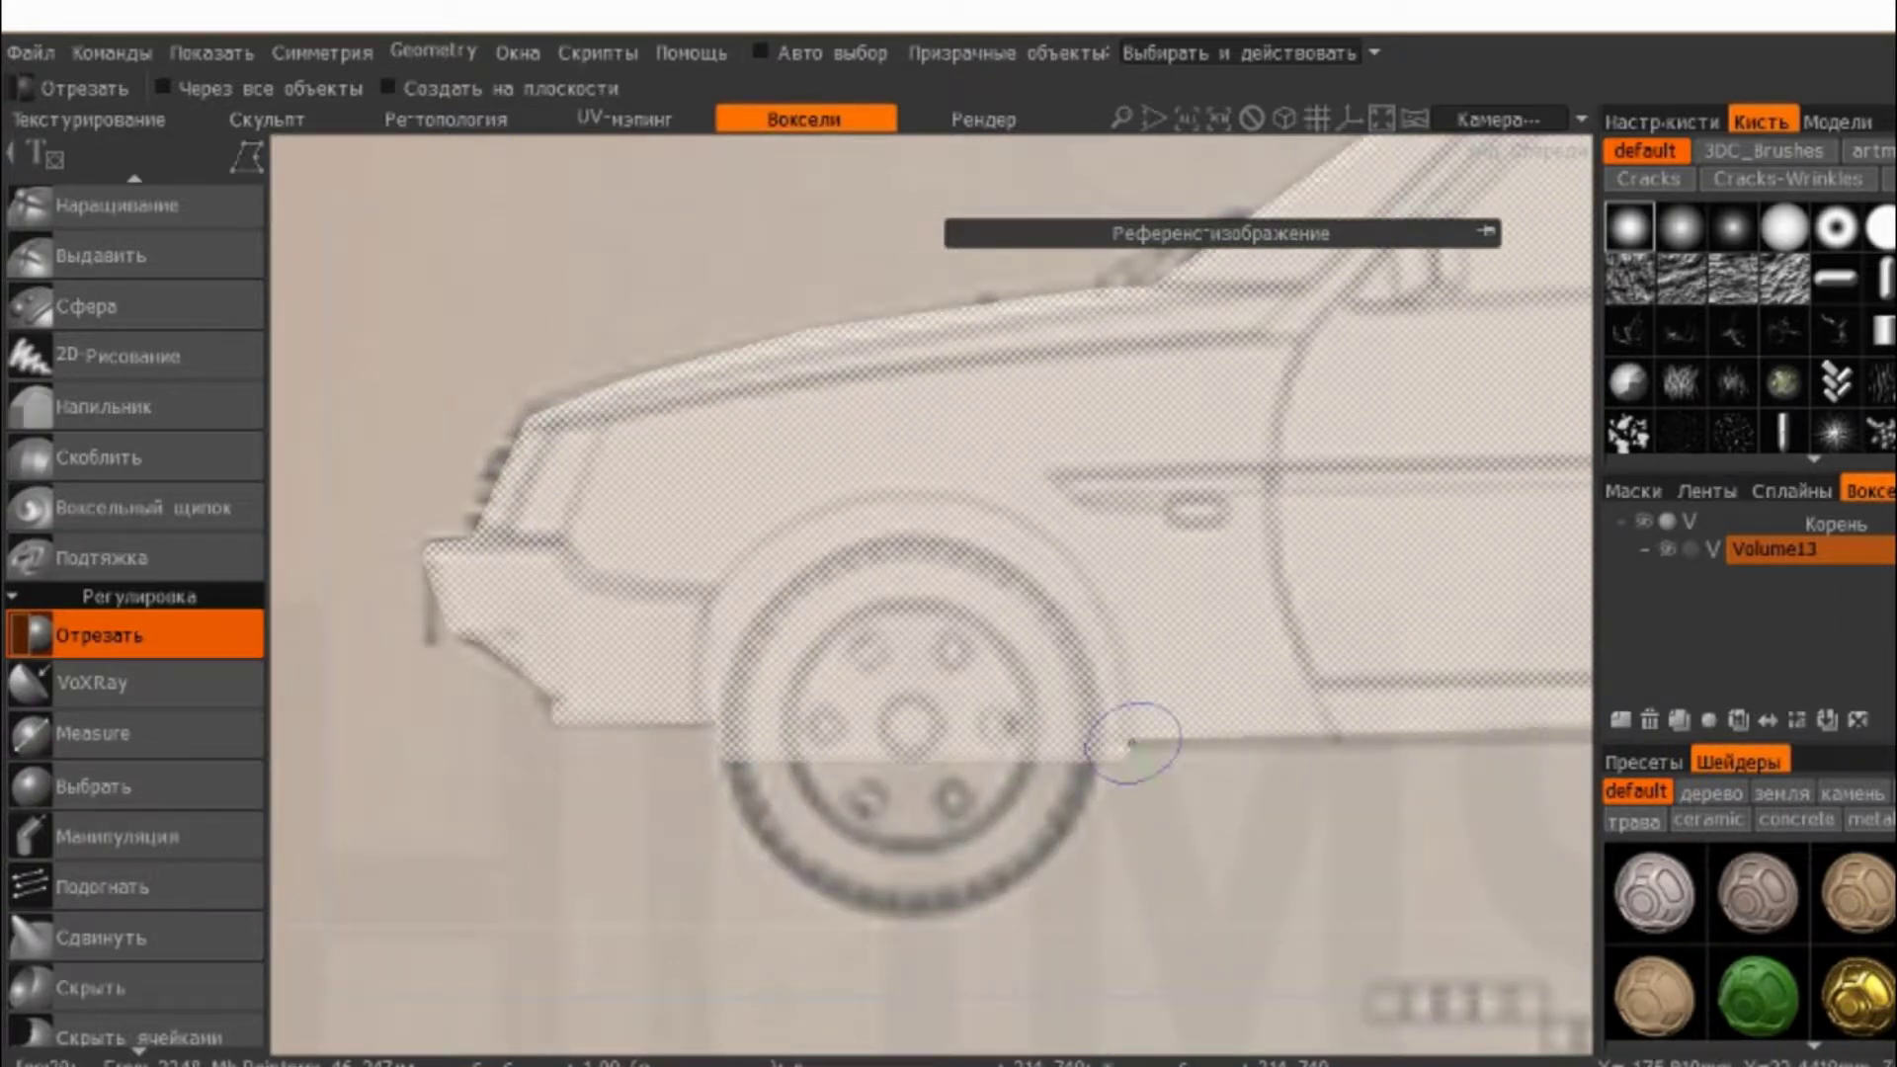
click(698, 729)
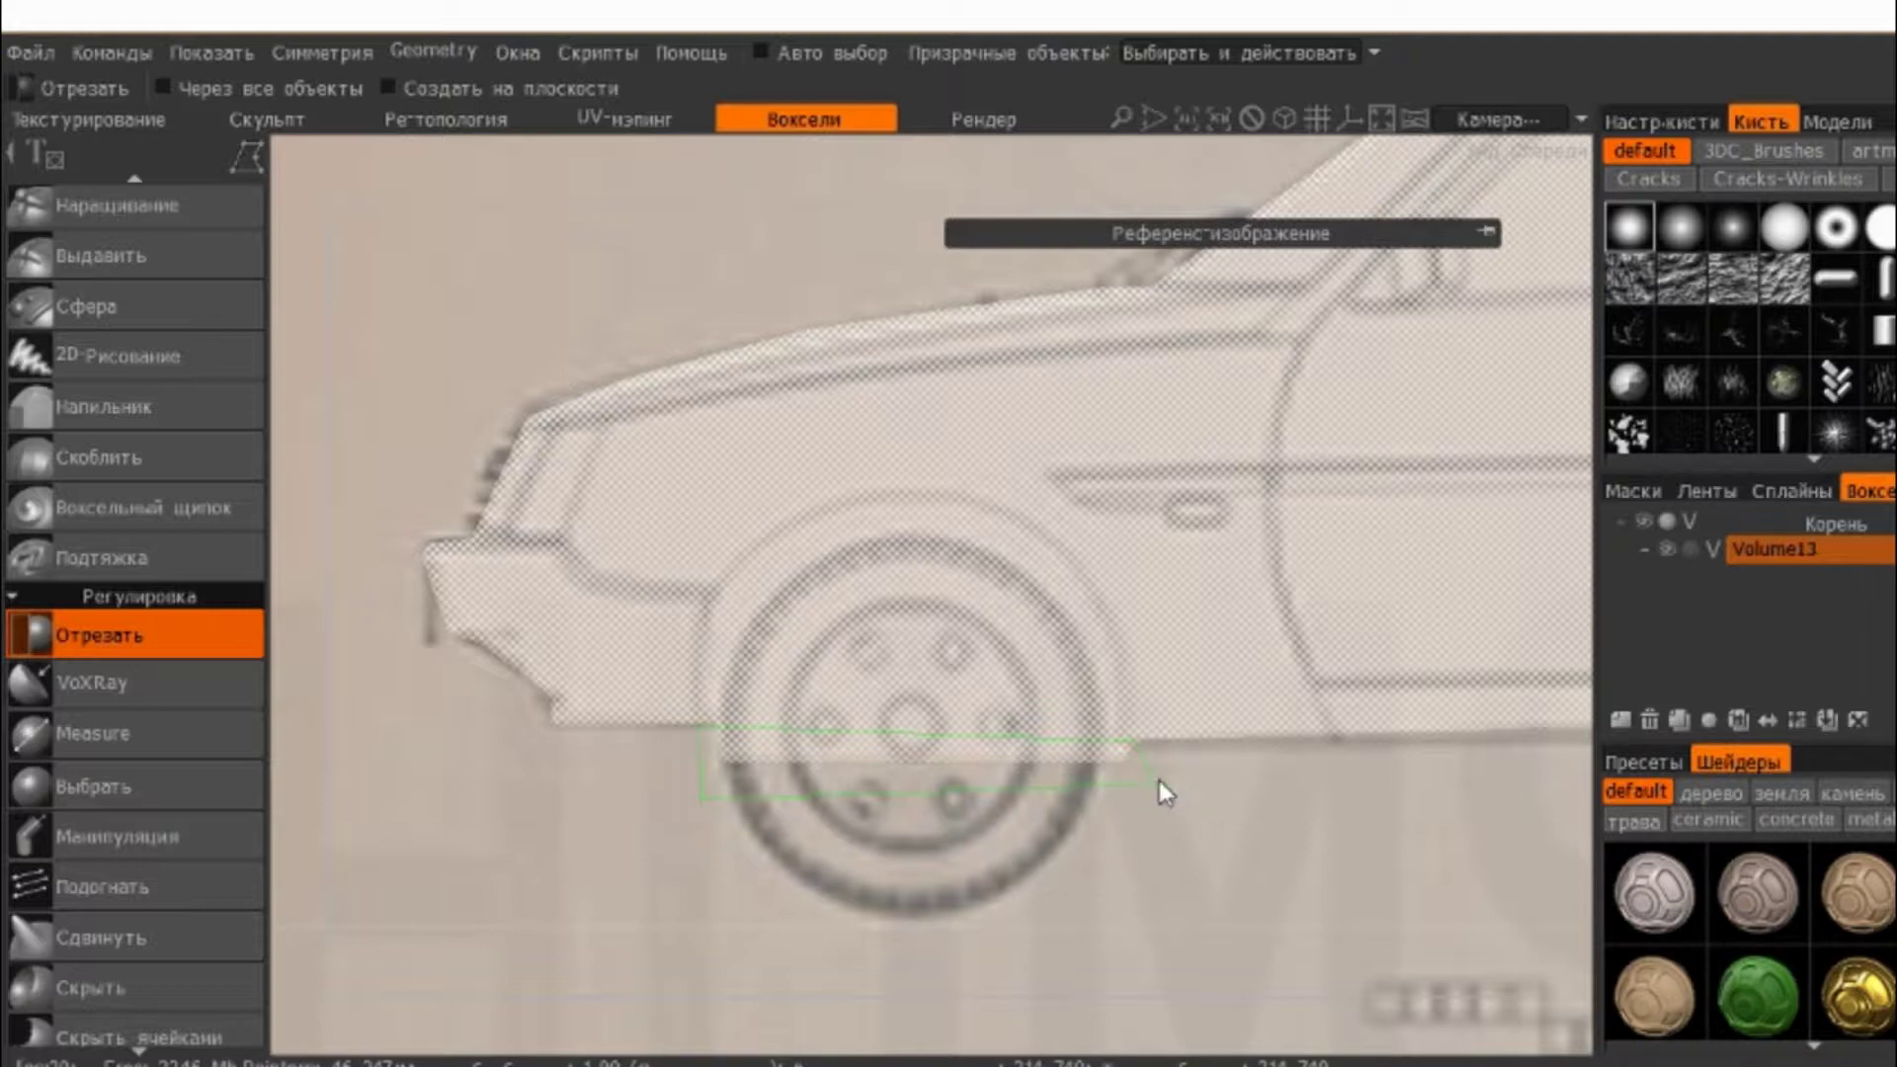
scroll(1154, 791, down, 2)
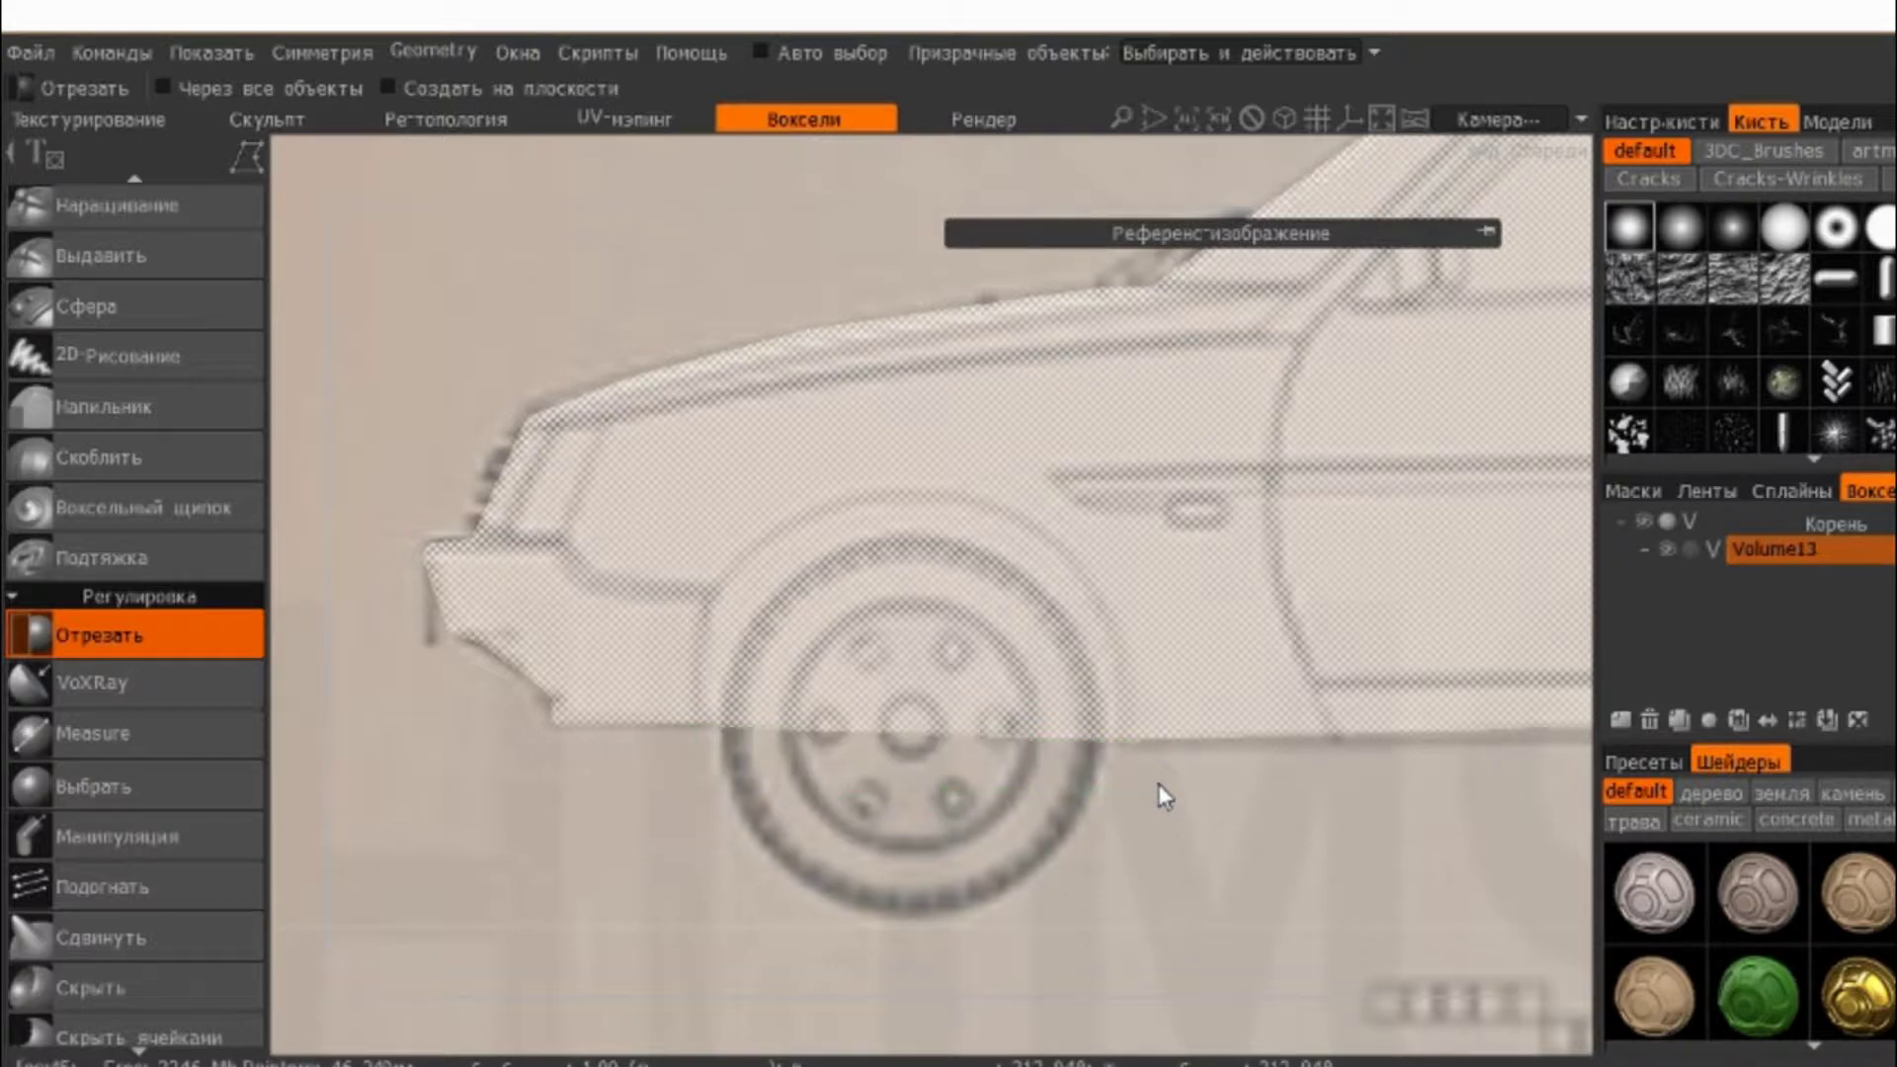
scroll(1158, 784, down, 2)
scroll(834, 762, down, 2)
scroll(833, 762, down, 1)
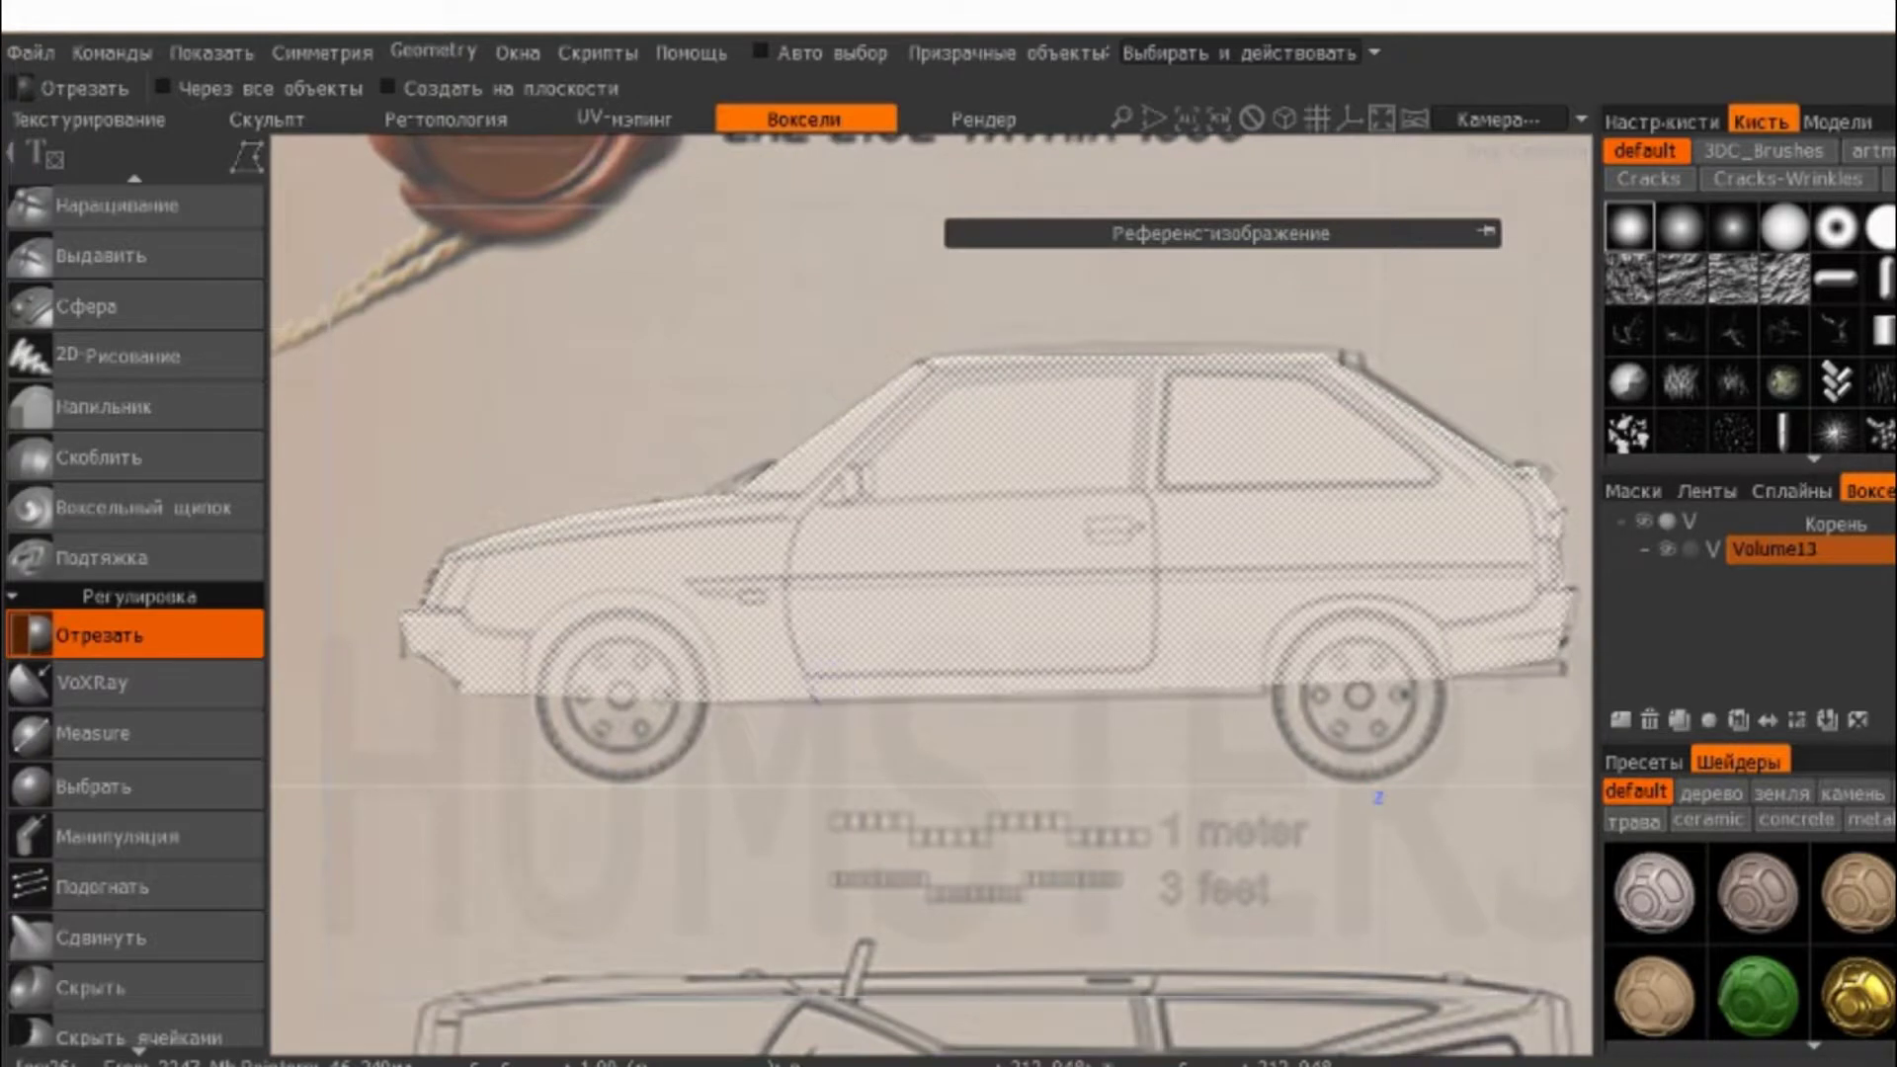
scroll(911, 637, up, 1)
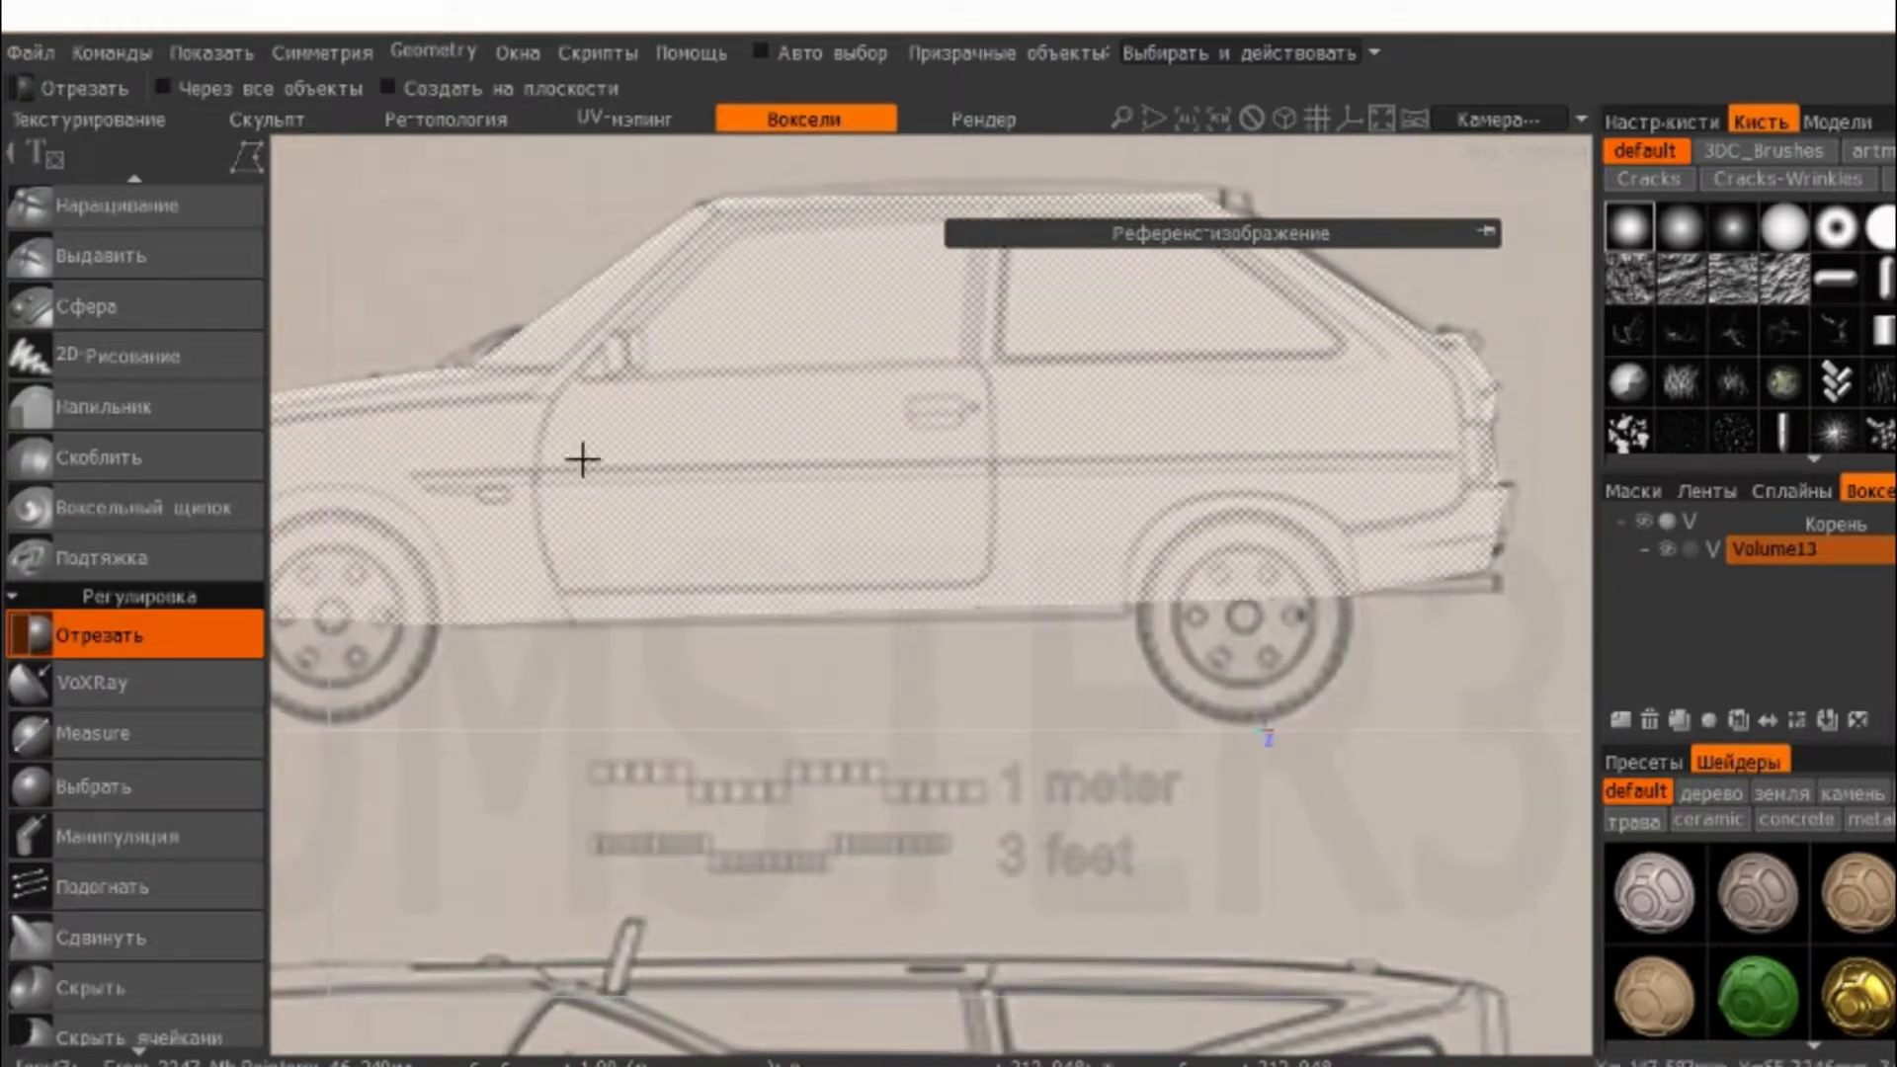
- Lasso-cut the excess voxel volume off the car's front corner in top view
mouse_move(580, 453)
mouse_down()
mouse_move(656, 719)
mouse_move(774, 583)
mouse_up()
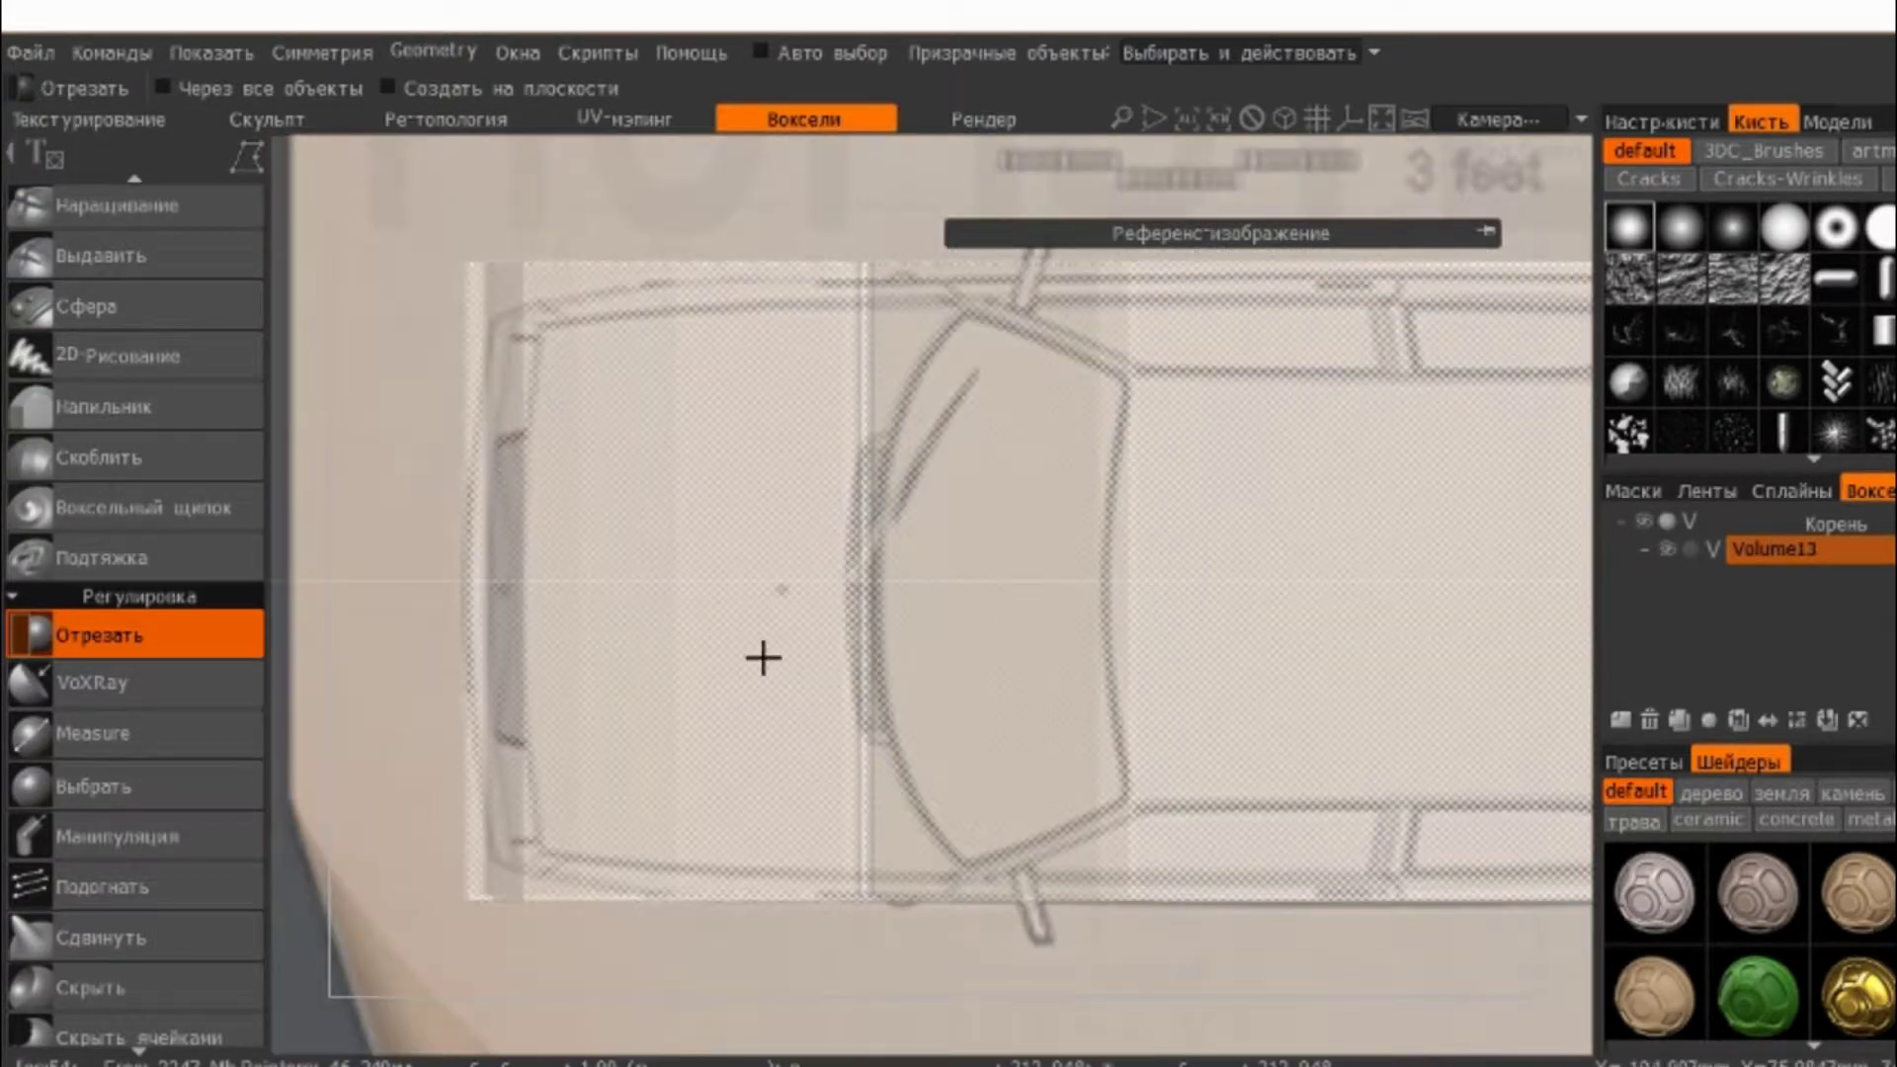
right_drag(762, 657, 1057, 805)
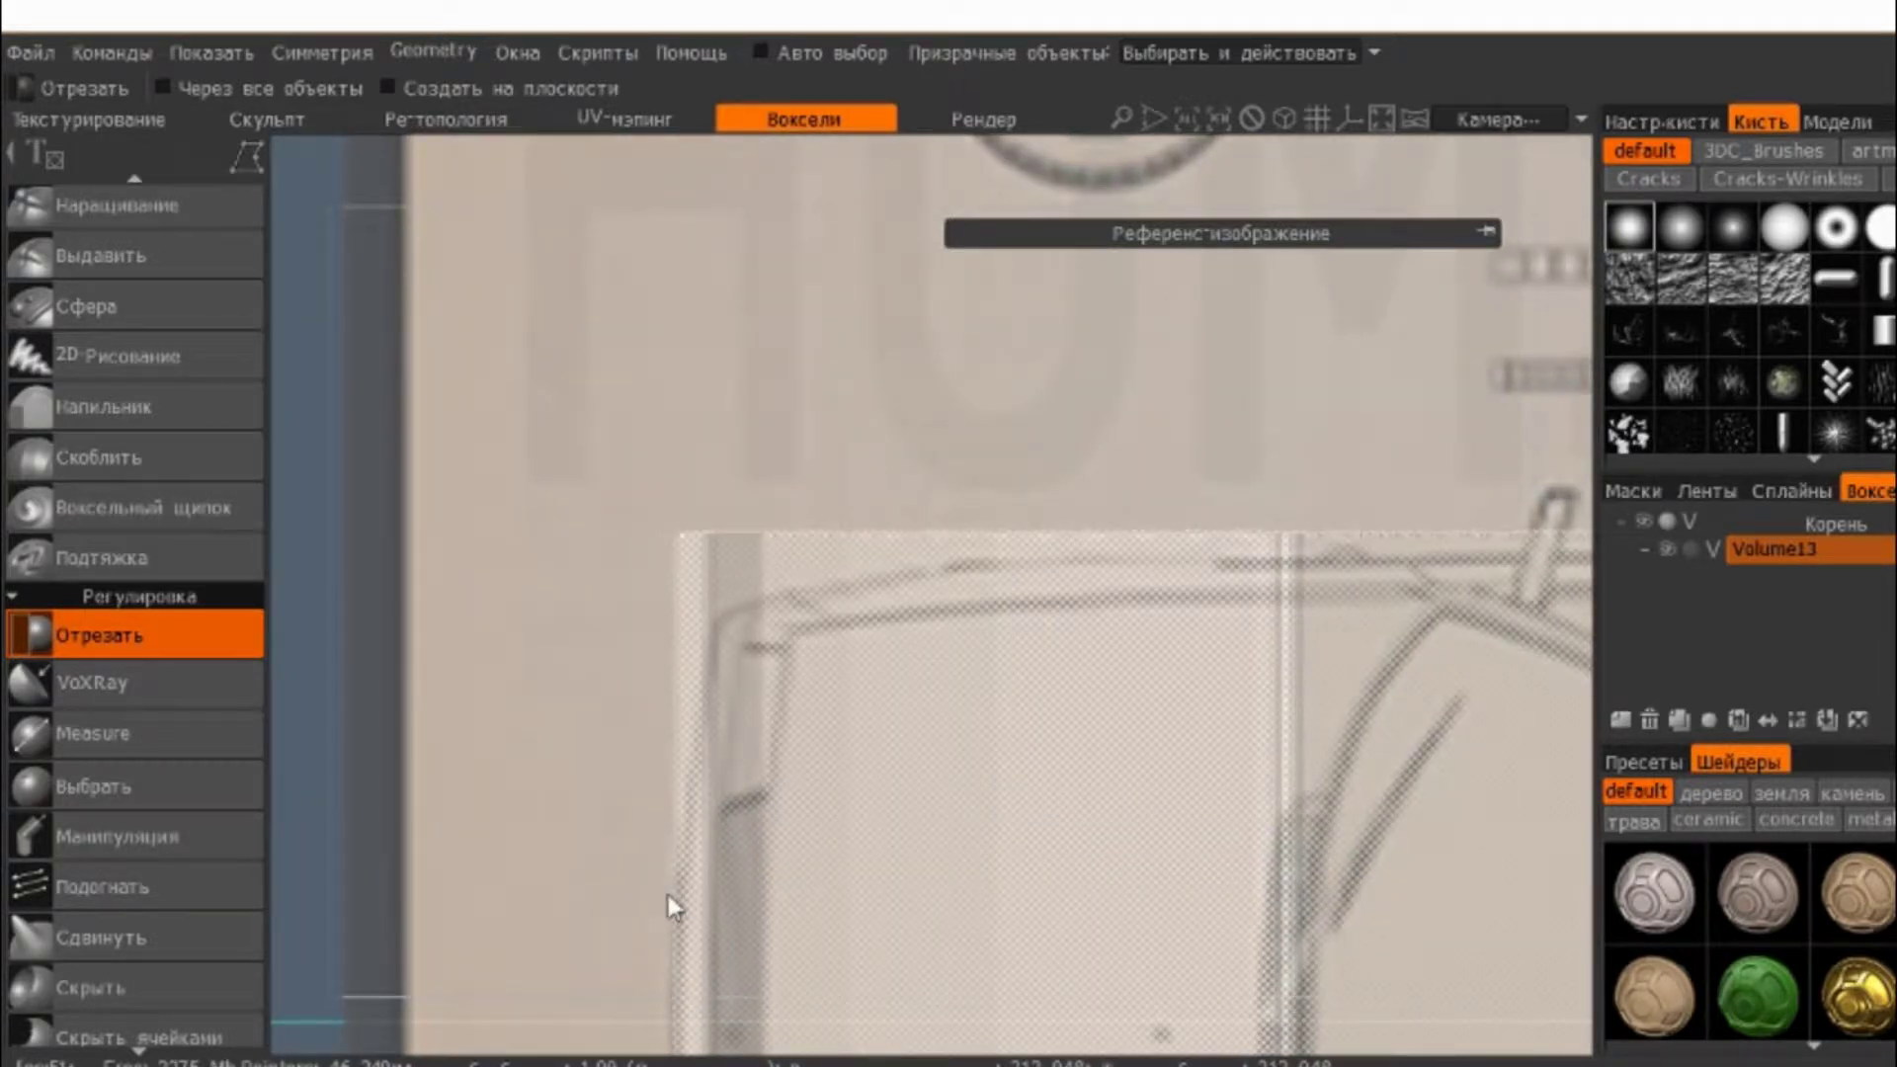
mouse_move(668, 893)
mouse_down()
mouse_move(793, 597)
mouse_move(1355, 533)
mouse_move(1394, 560)
mouse_move(1419, 468)
mouse_up()
drag(651, 896, 668, 892)
middle_drag(564, 711, 743, 457)
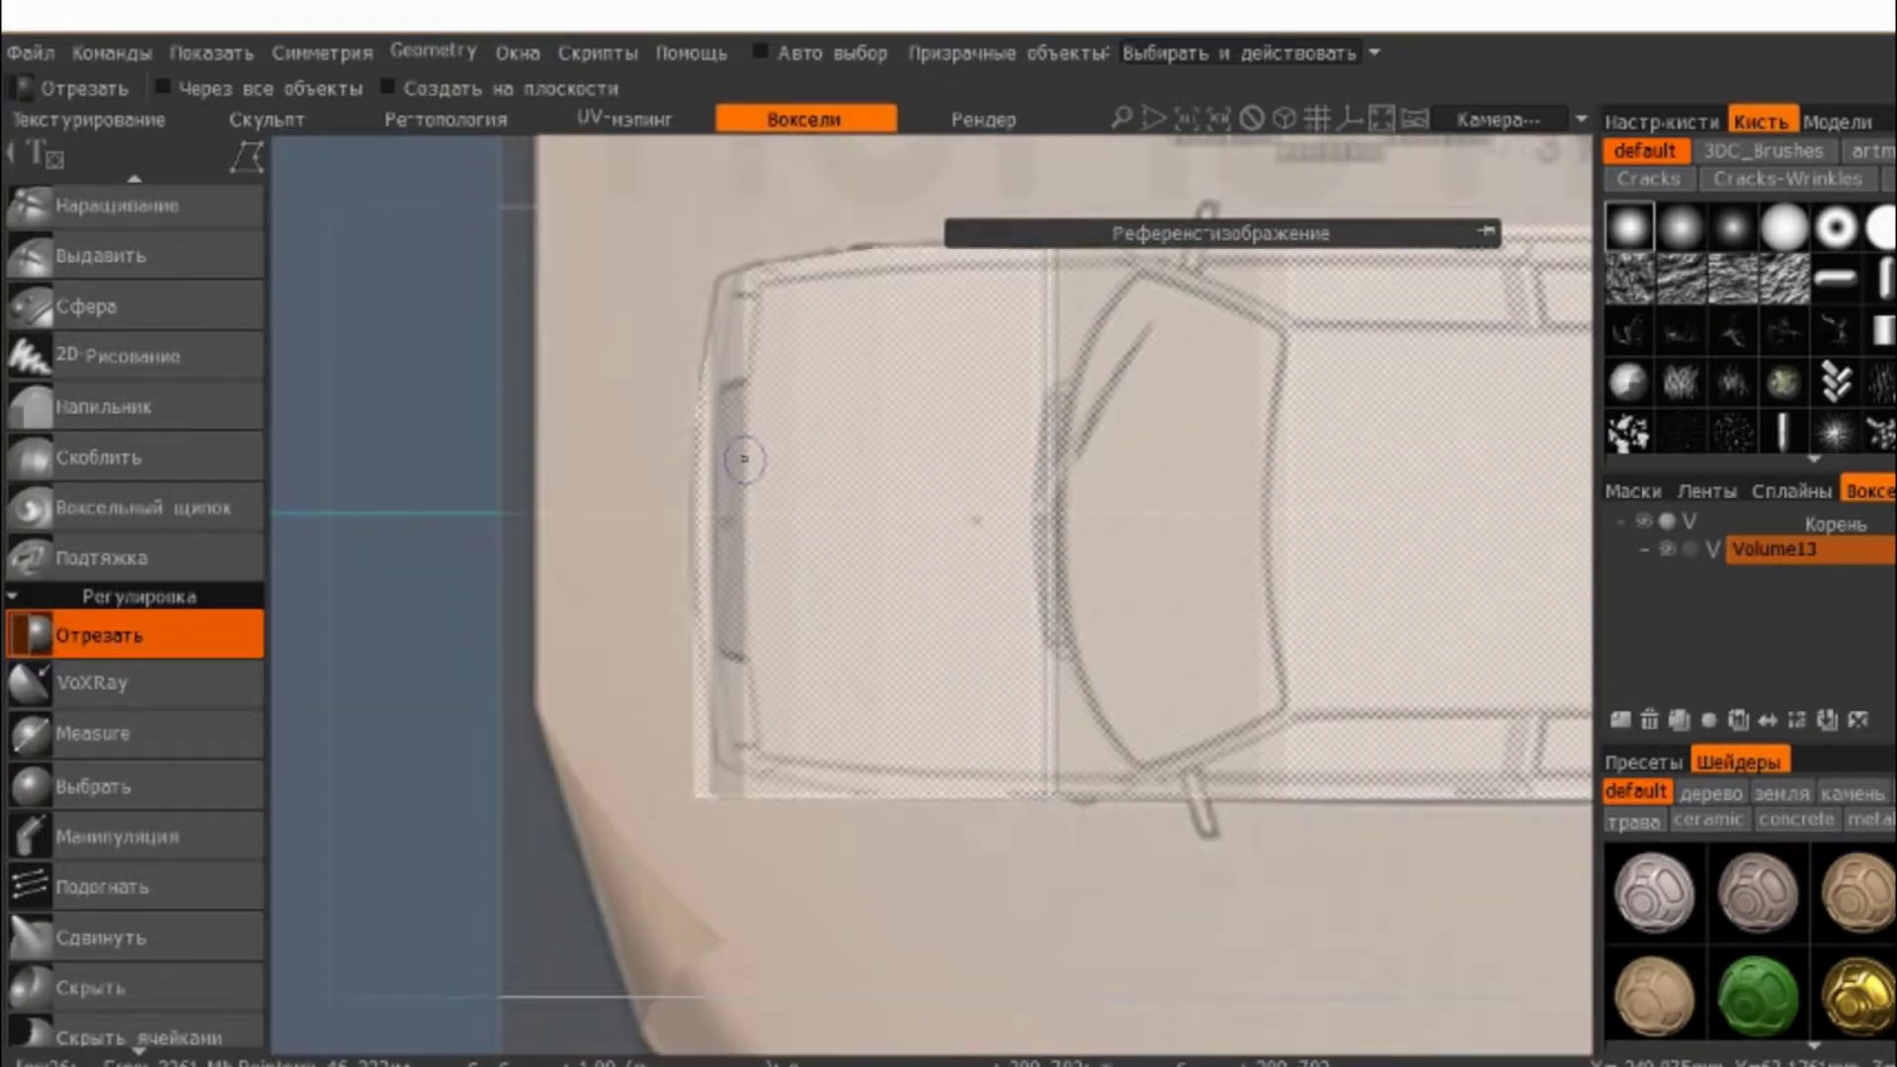
- Enable Z-axis mirror symmetry centred from the bounding box at -104.5141, 69.183456, 0
key(s)
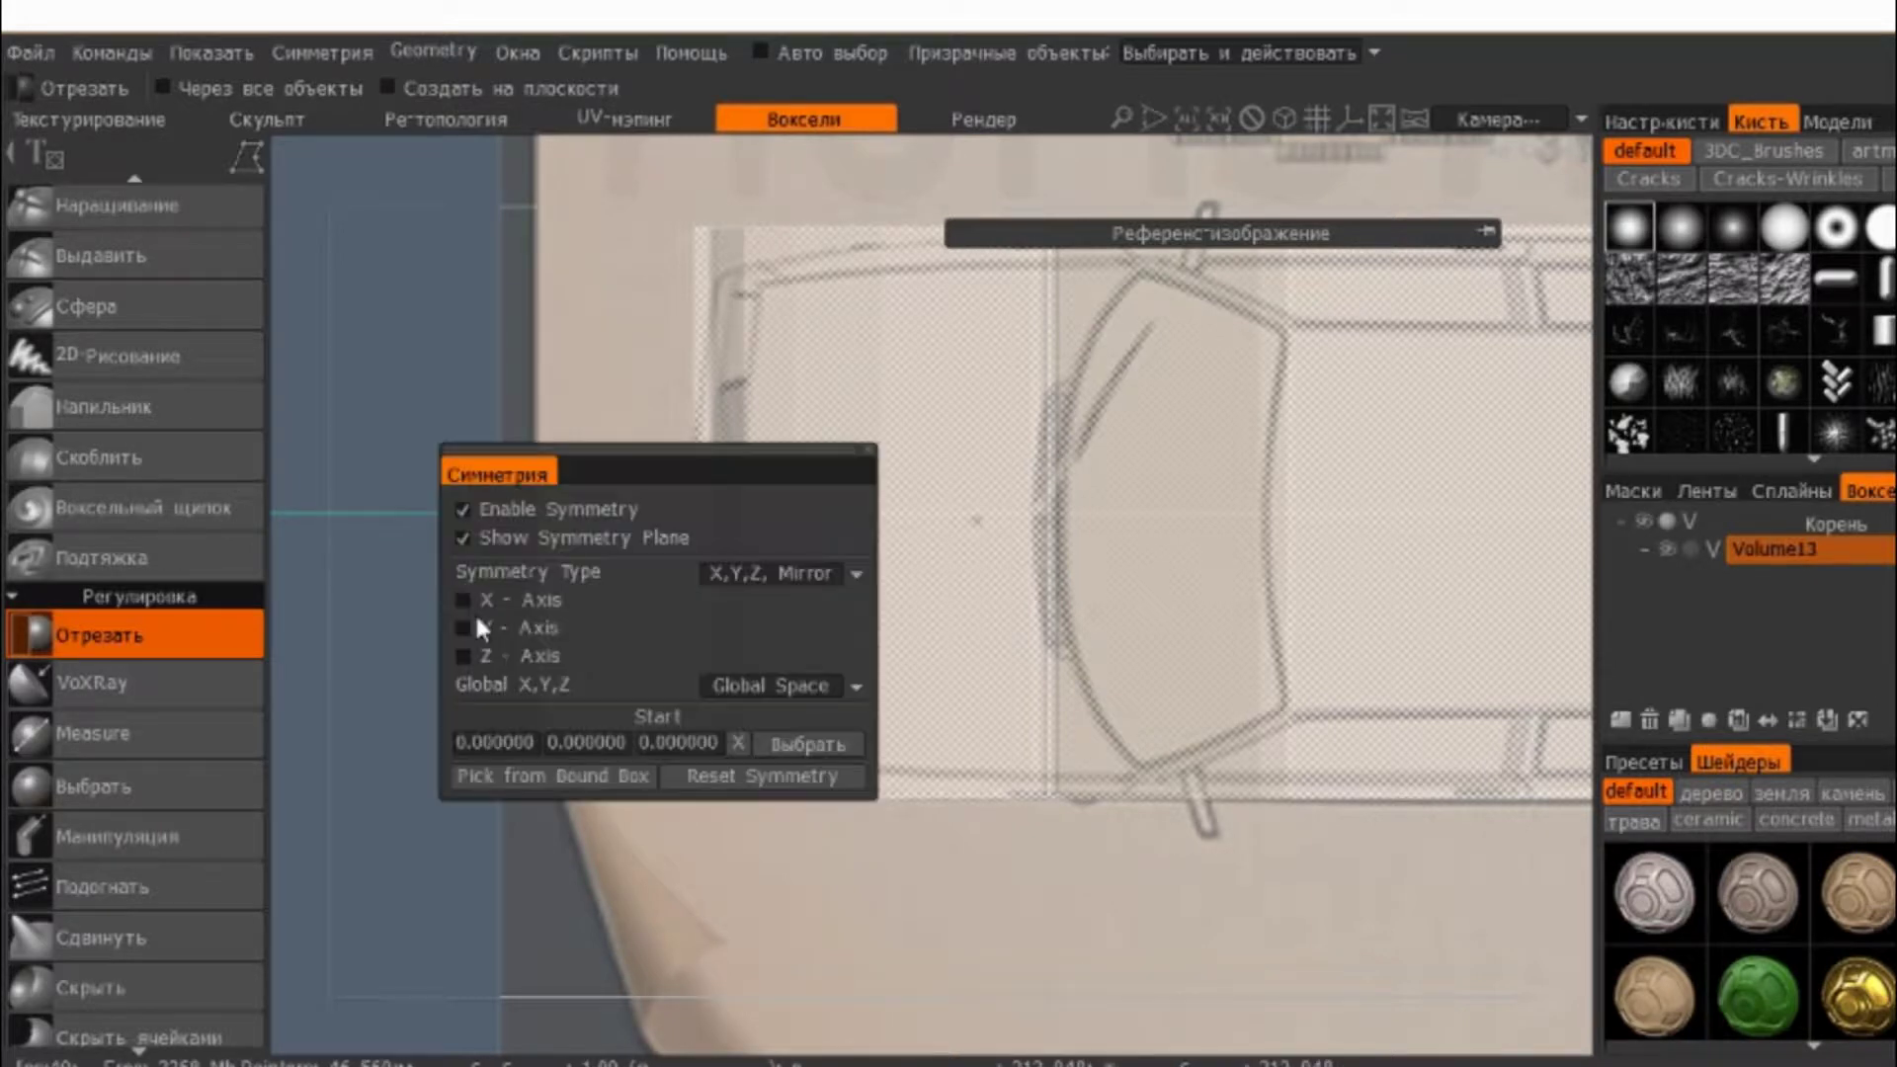
click(567, 773)
mouse_move(1071, 644)
middle_down()
mouse_move(1271, 488)
mouse_move(1092, 500)
mouse_move(1003, 640)
middle_up()
key(s)
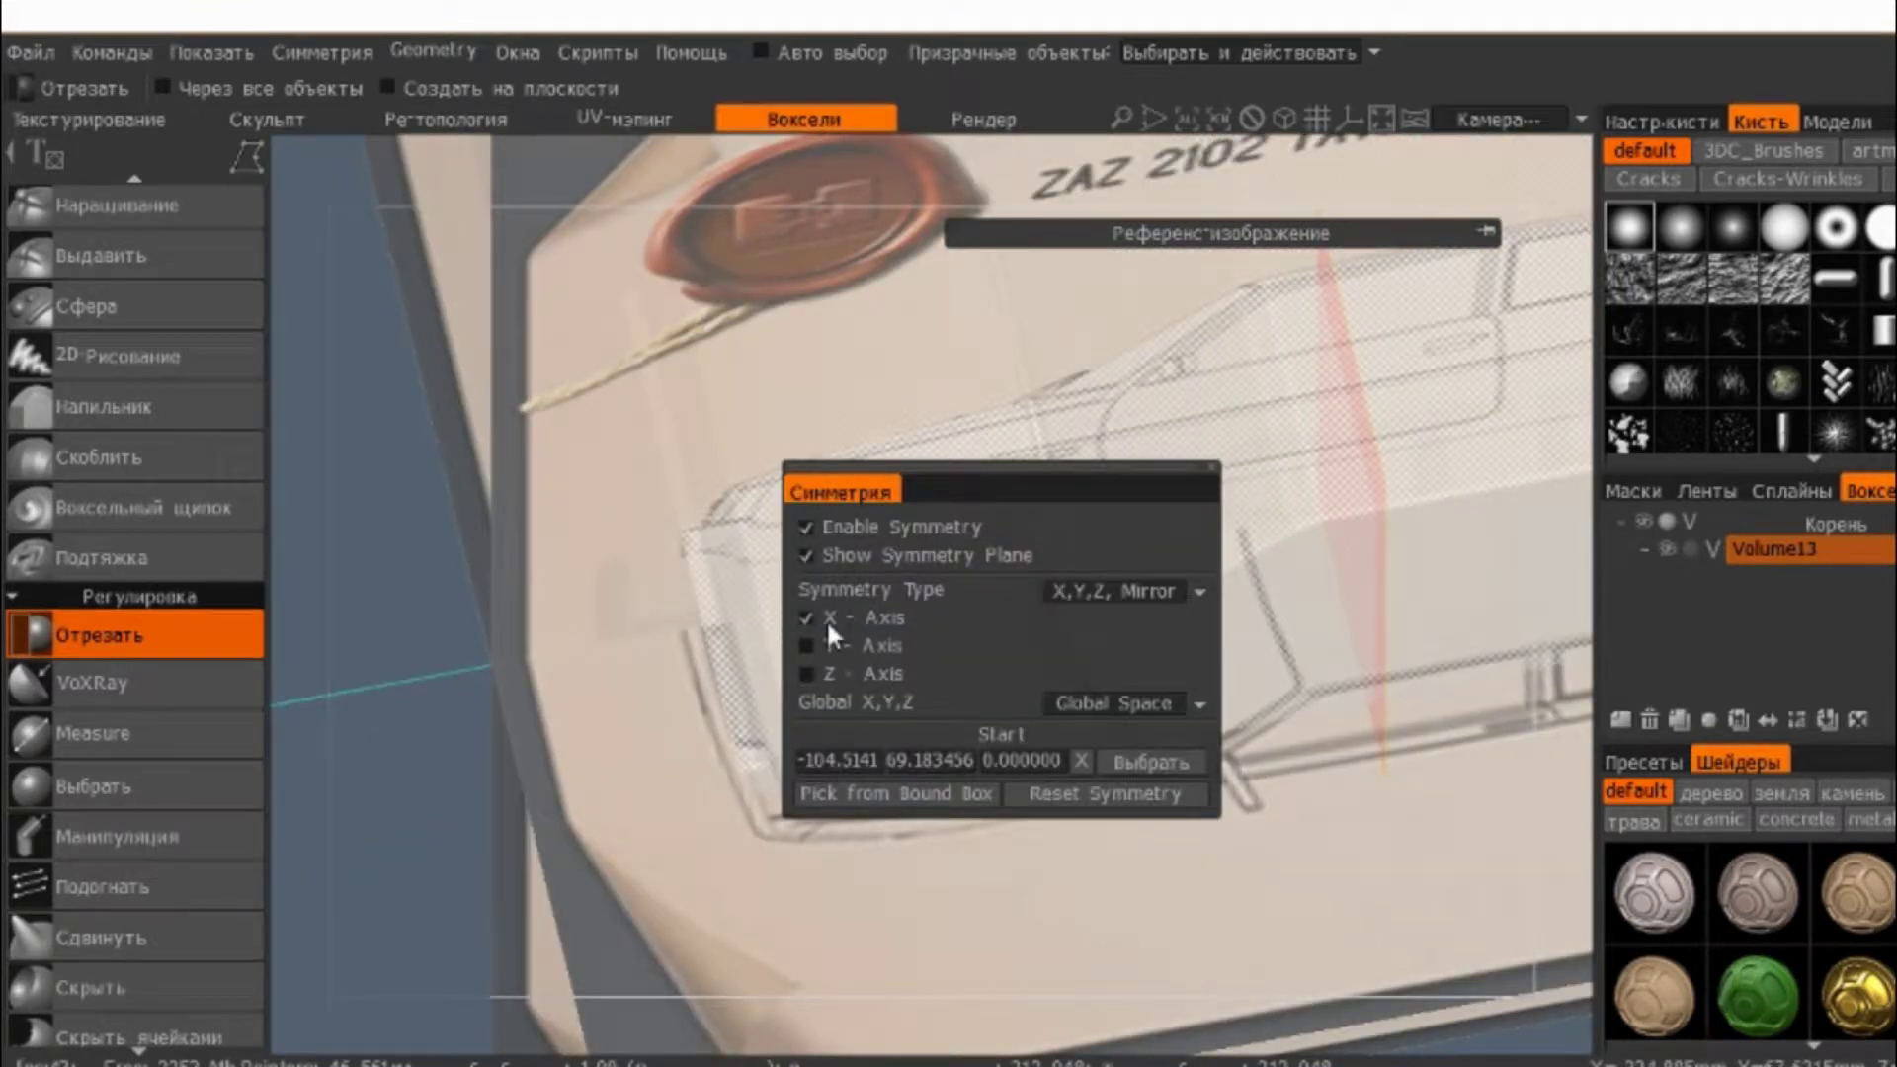
click(805, 672)
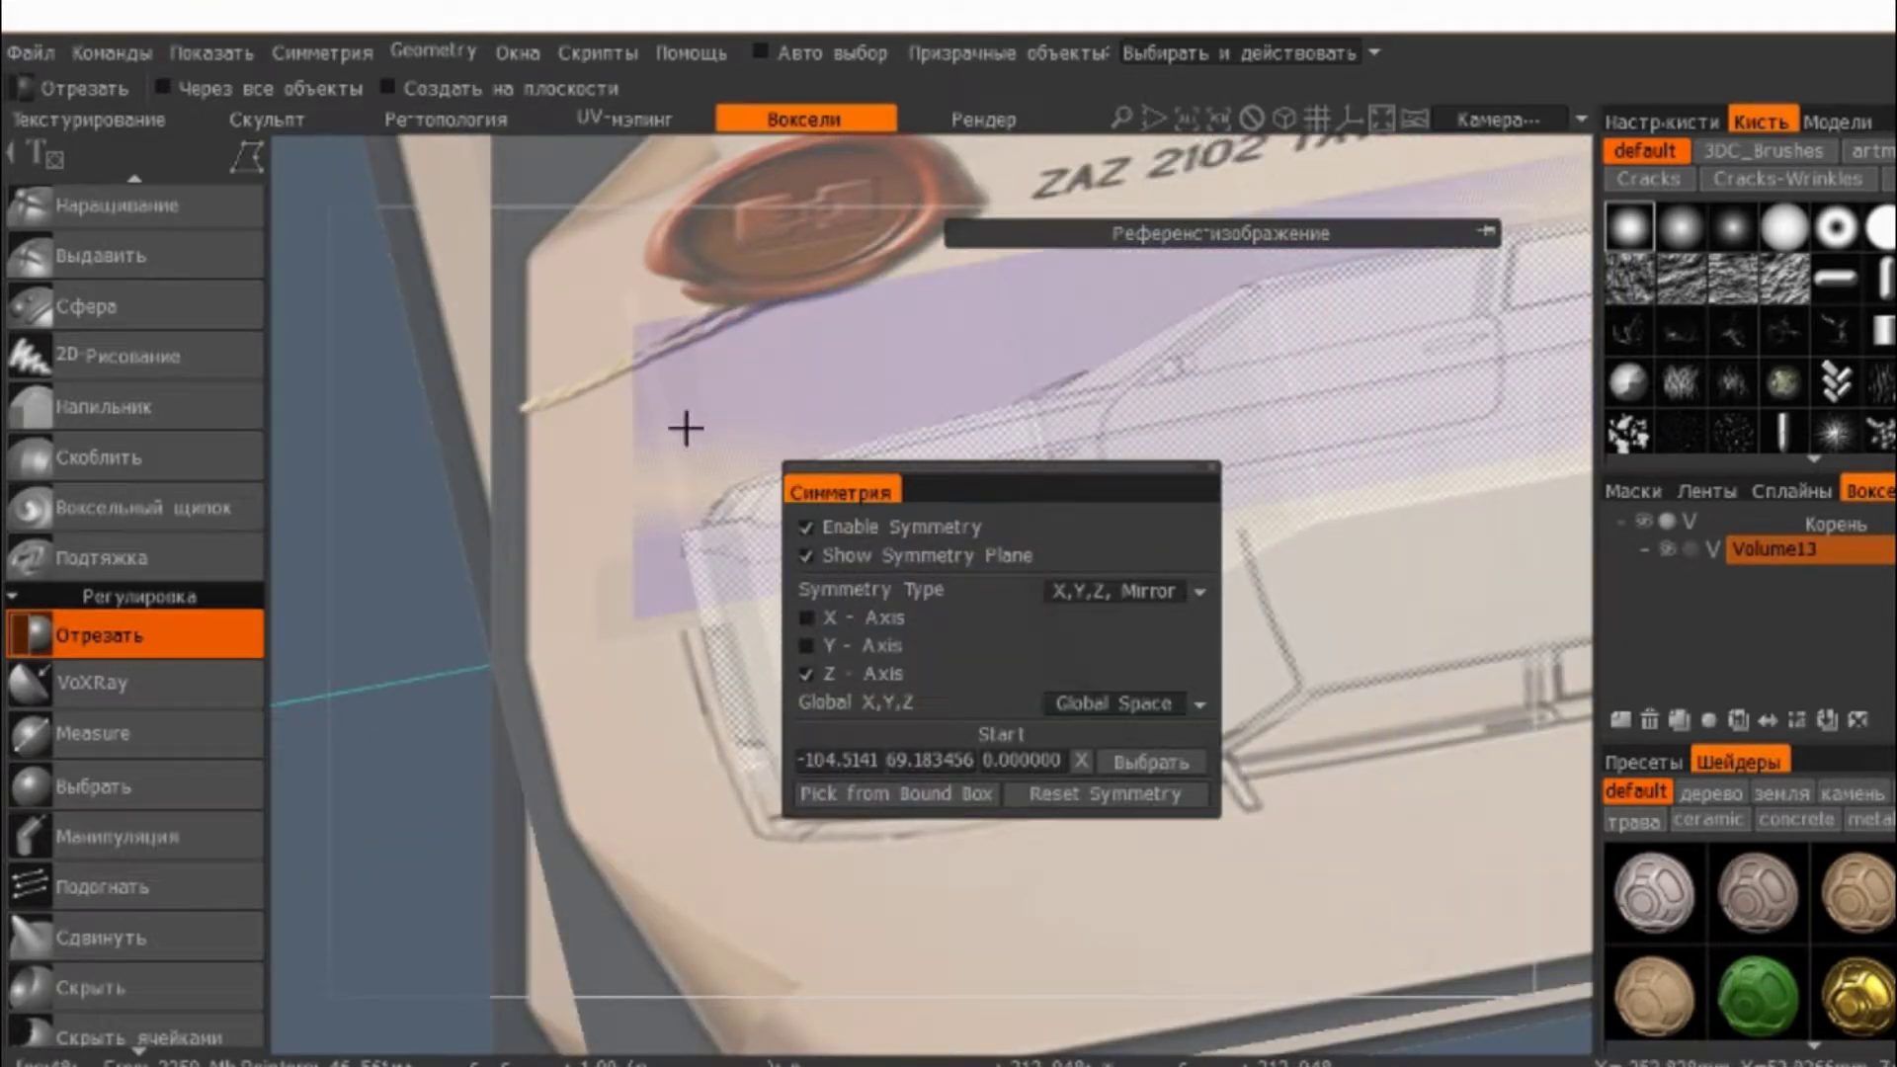
middle_drag(685, 427, 418, 654)
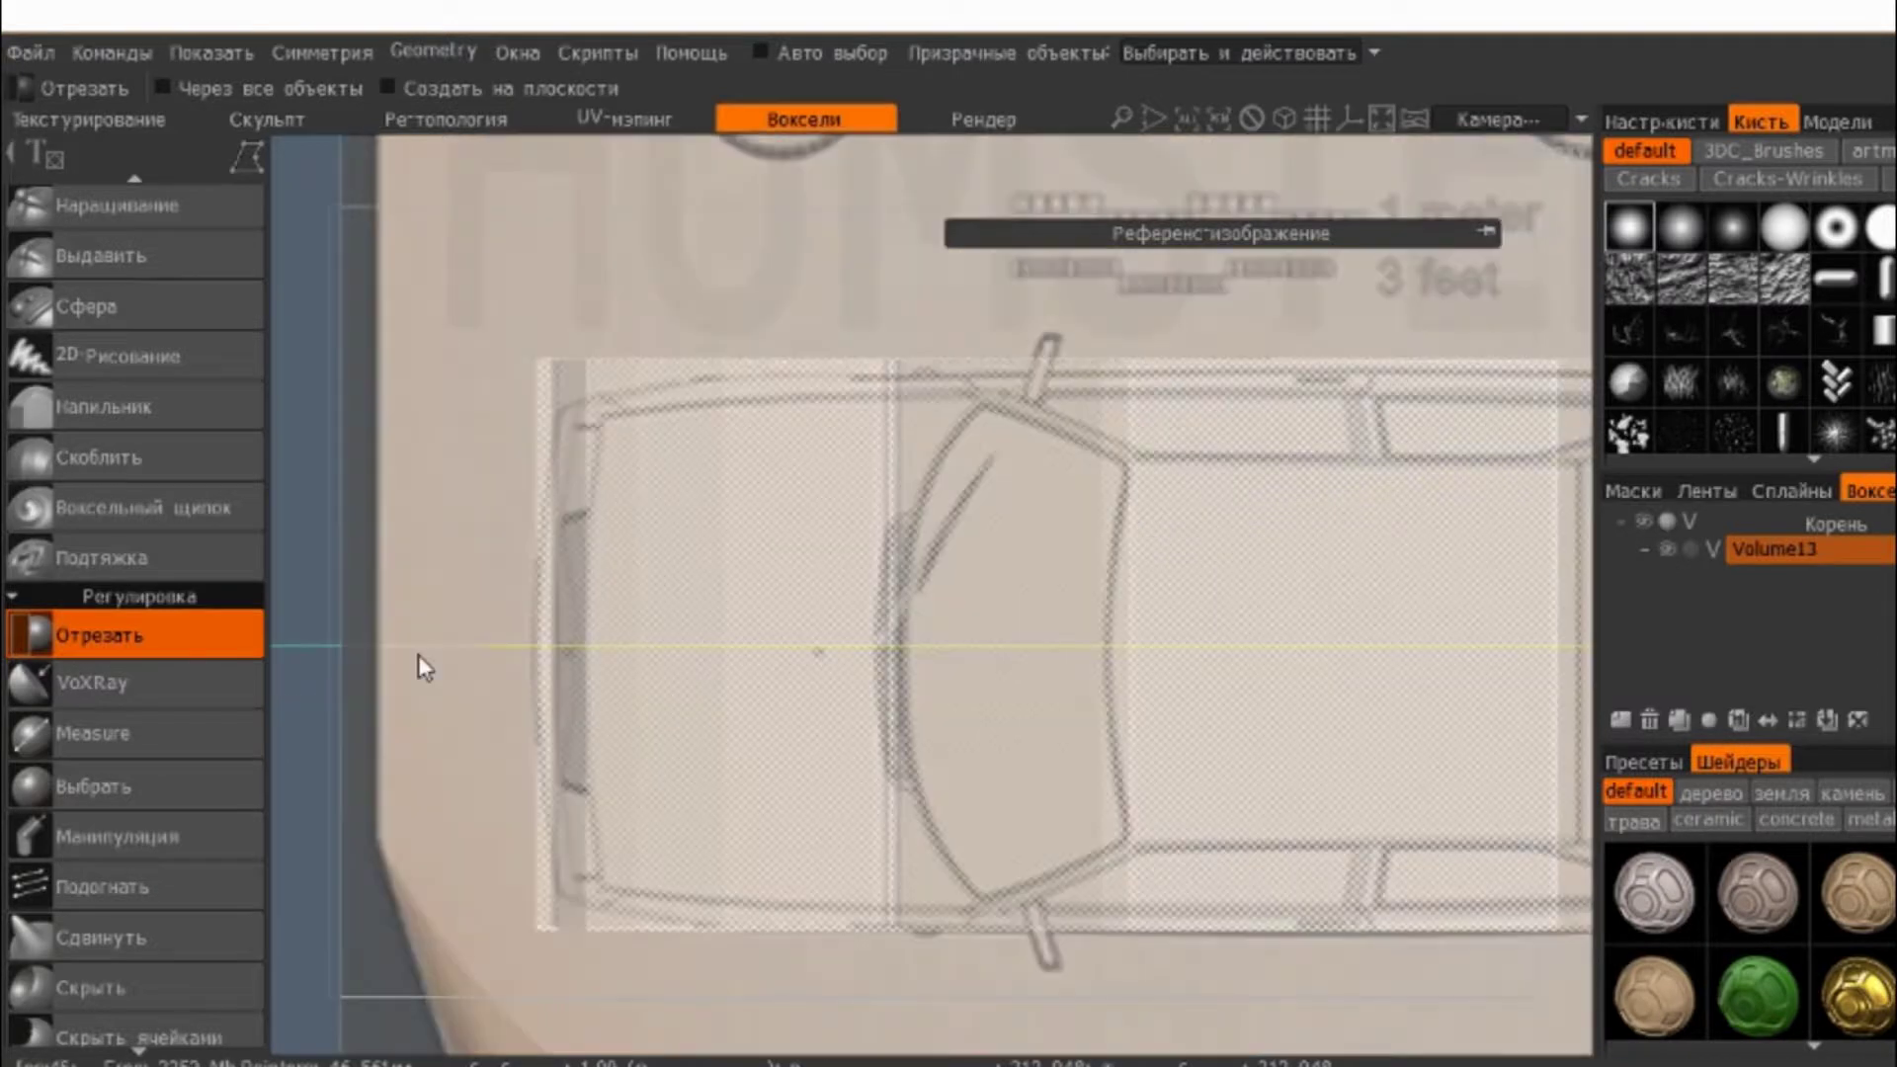
mouse_move(626, 732)
middle_down()
mouse_move(891, 454)
mouse_move(785, 820)
middle_up()
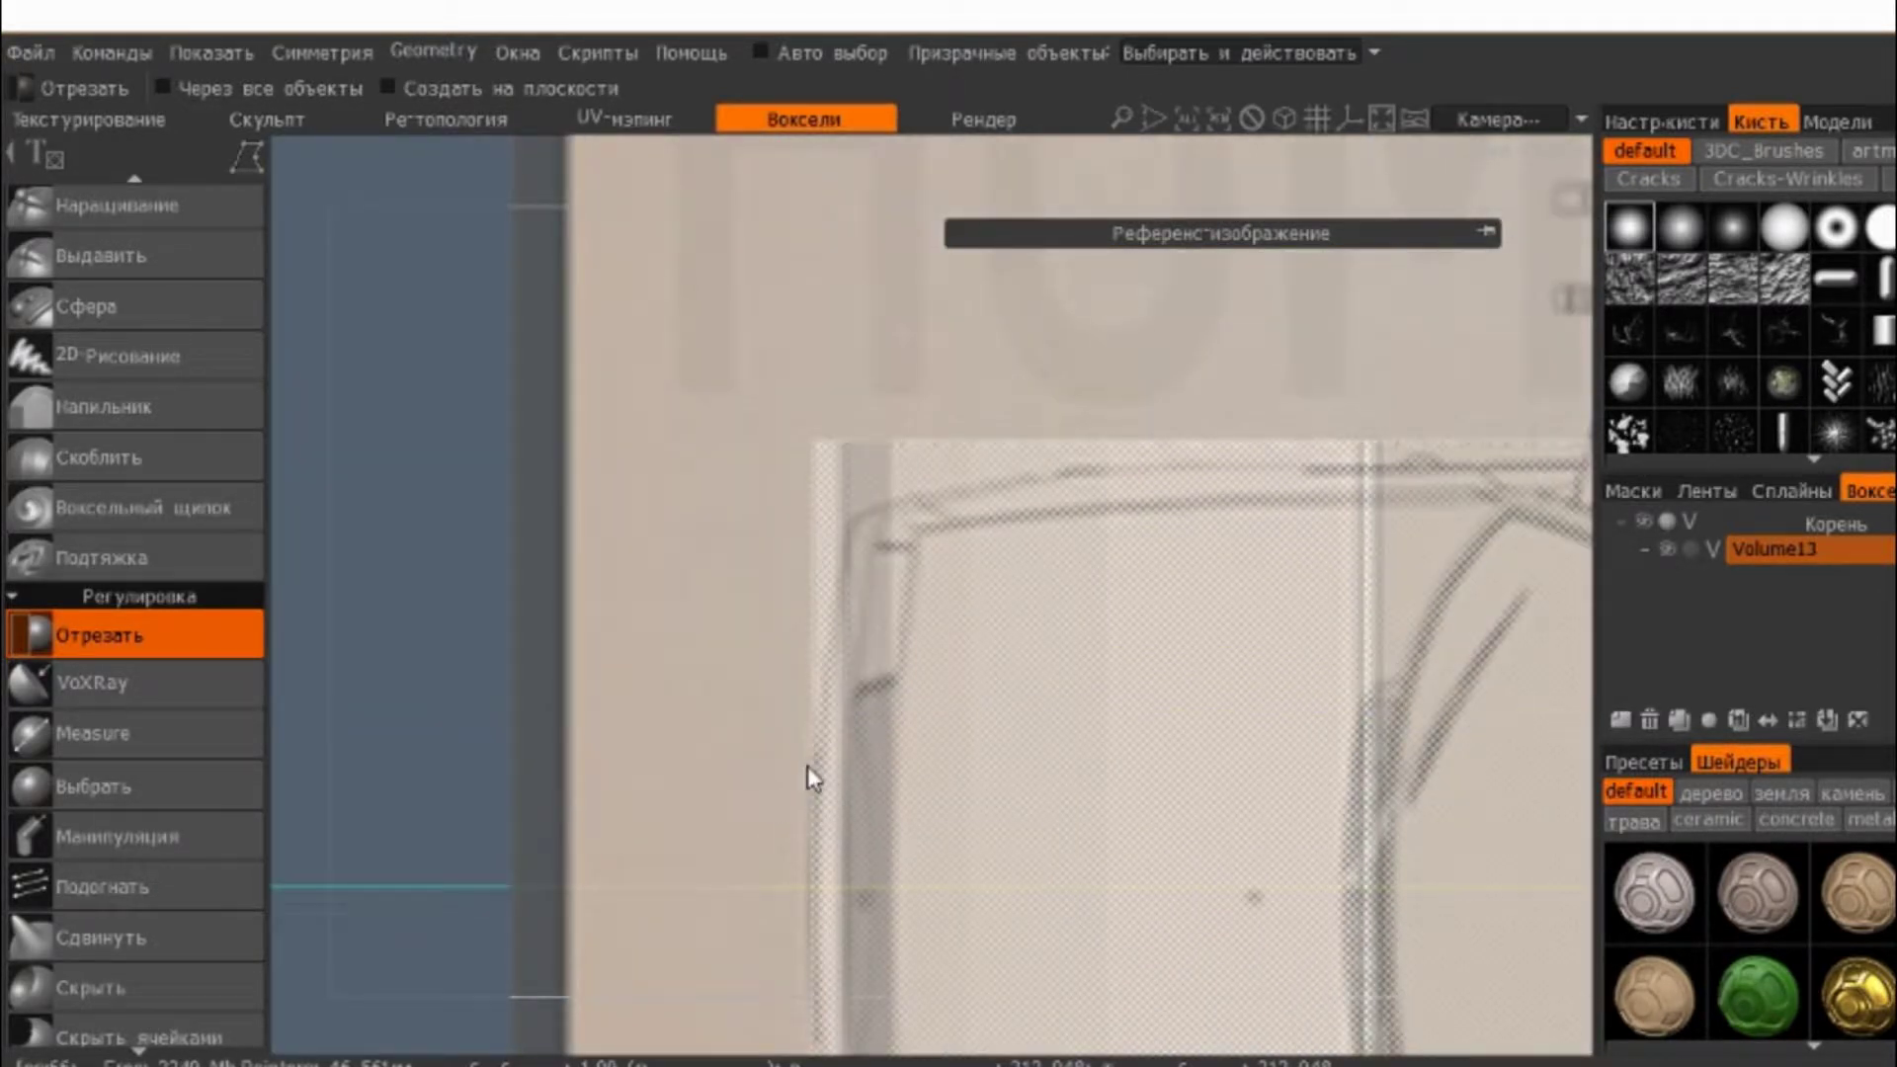
- Trace a cut line along the body's front corner and top edge in top view
click(808, 766)
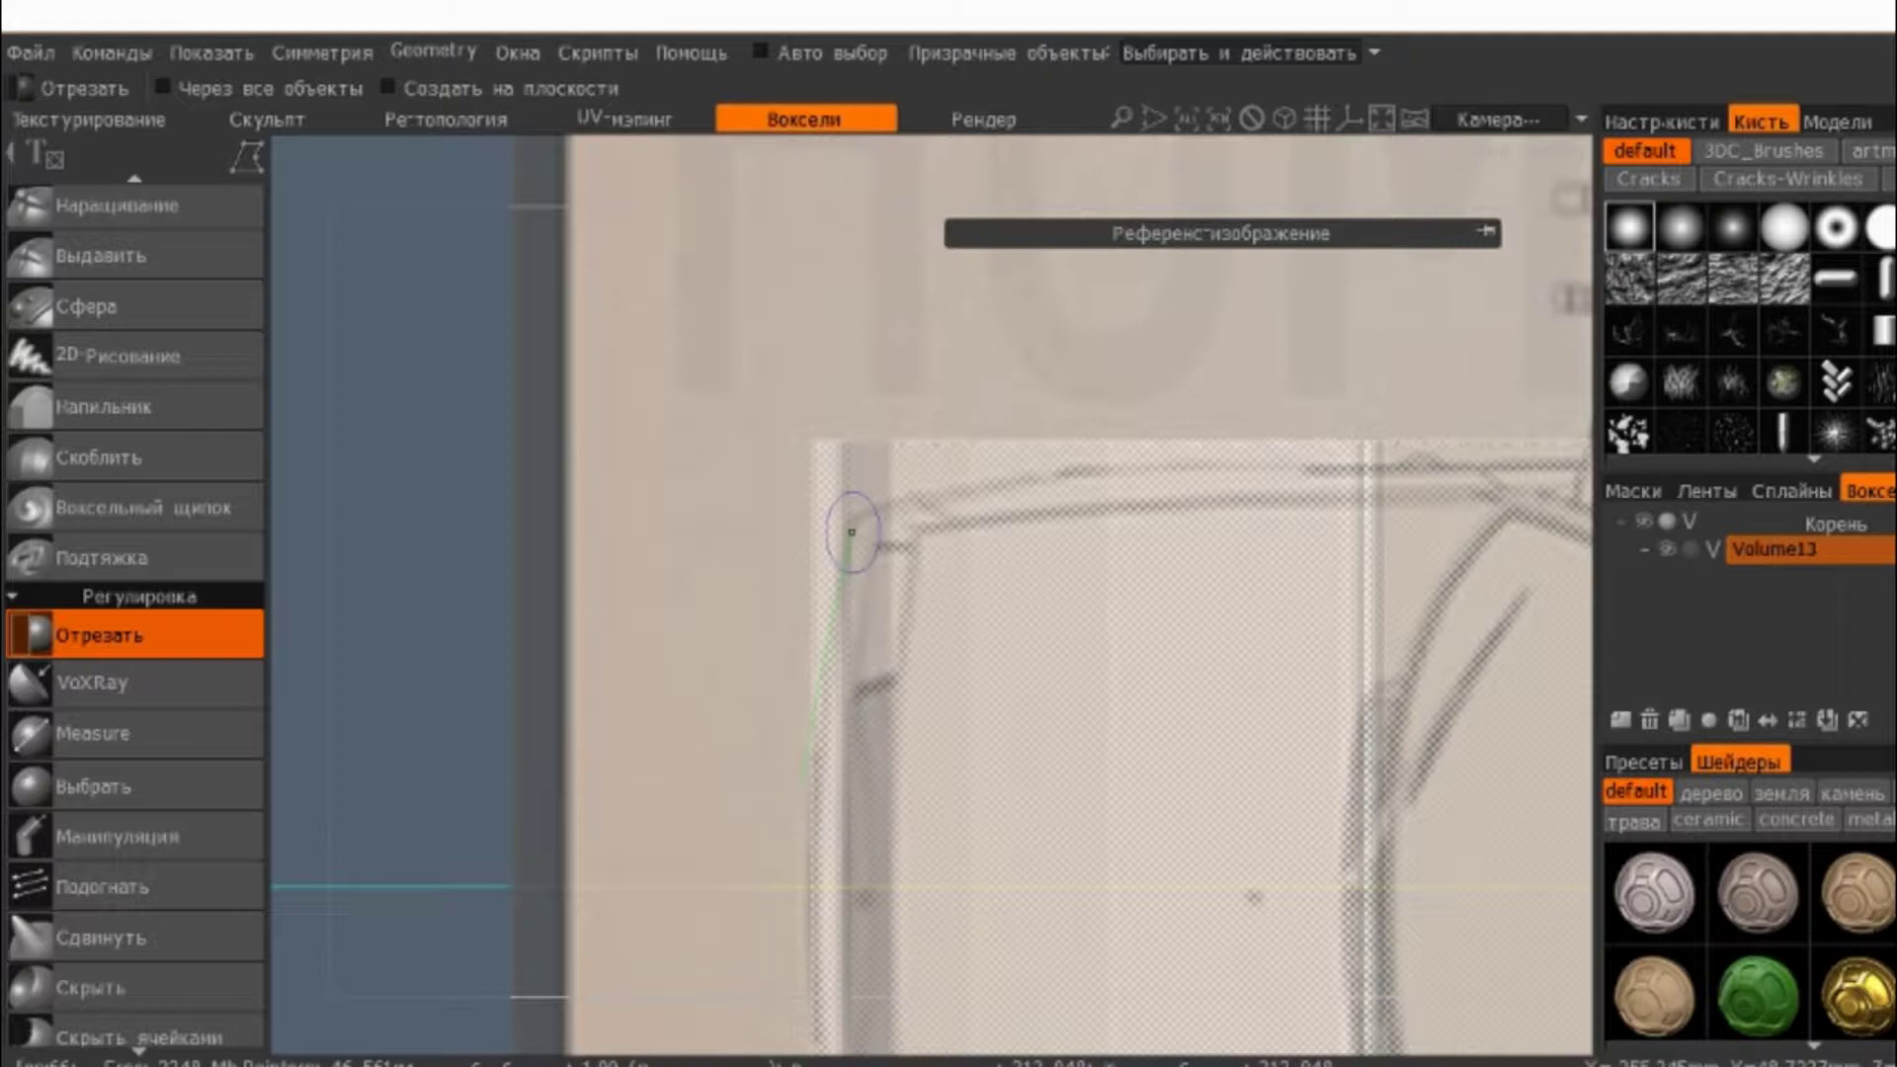
click(852, 531)
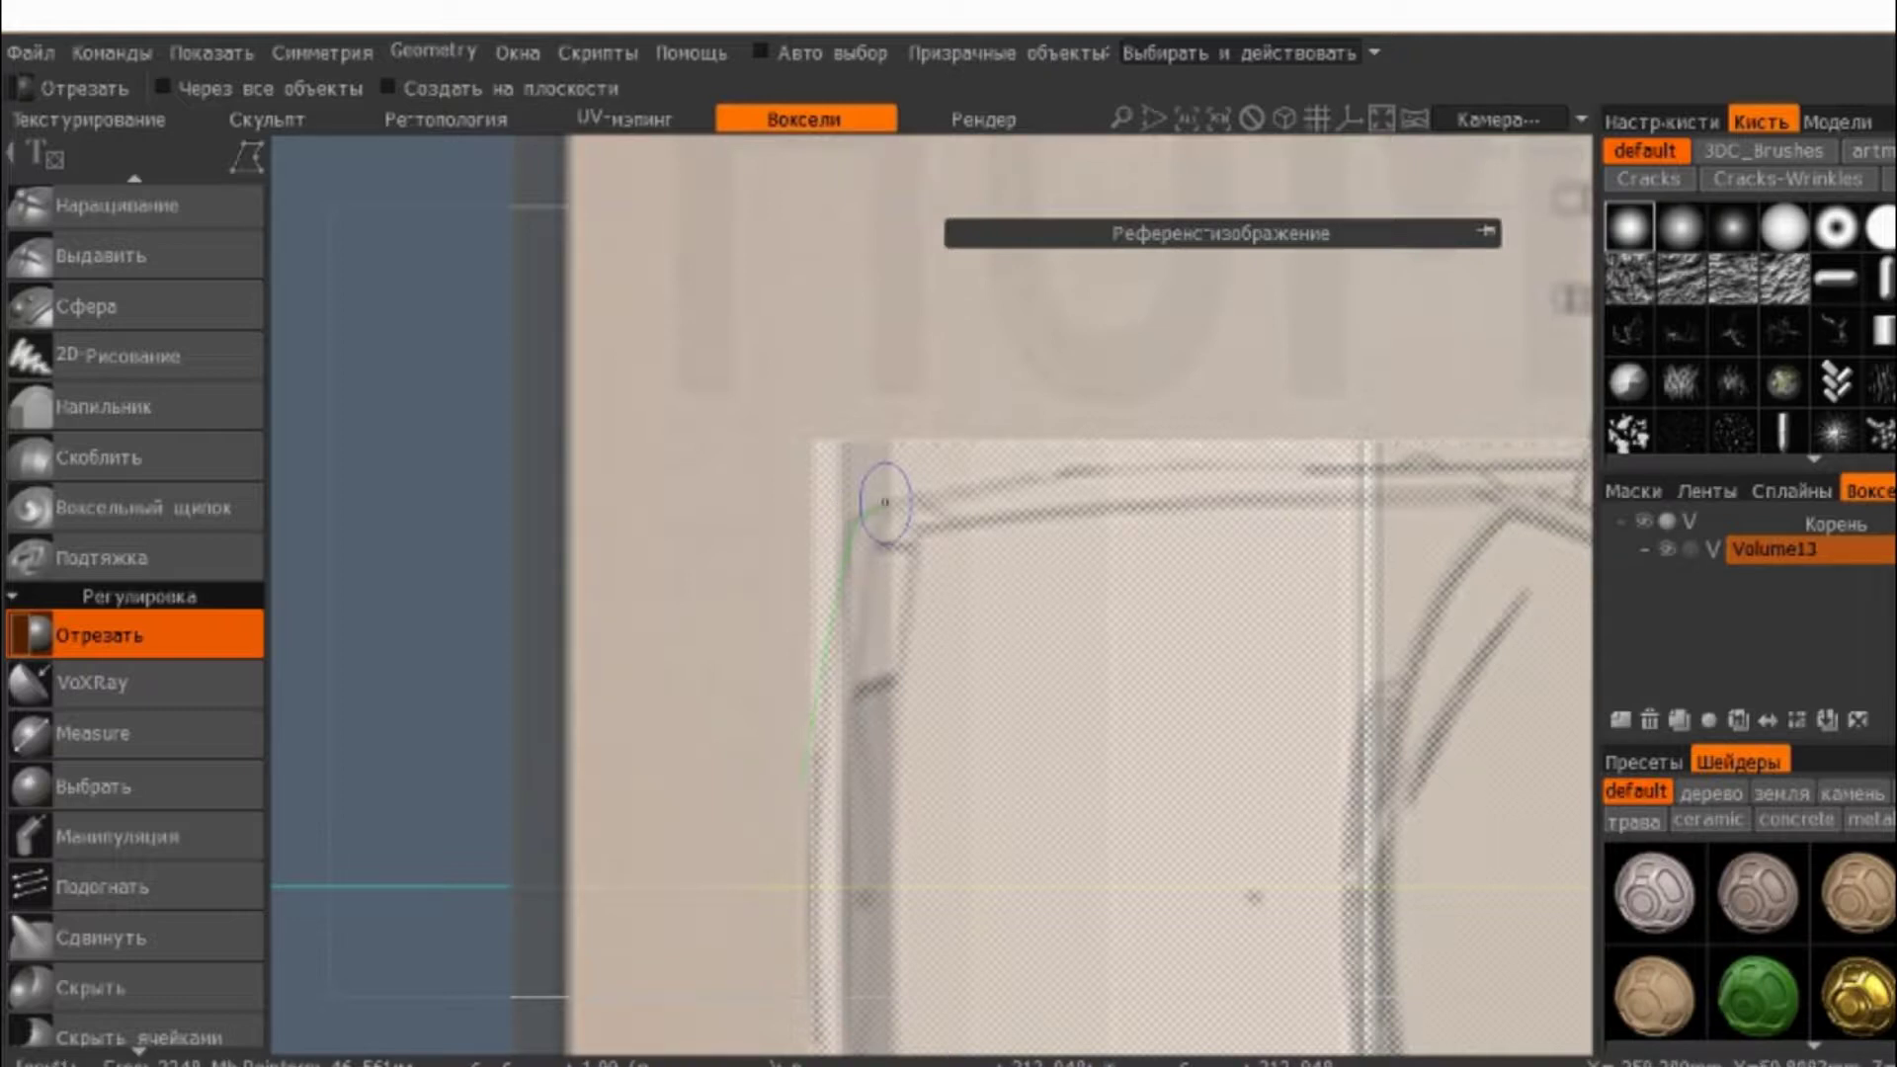
click(884, 502)
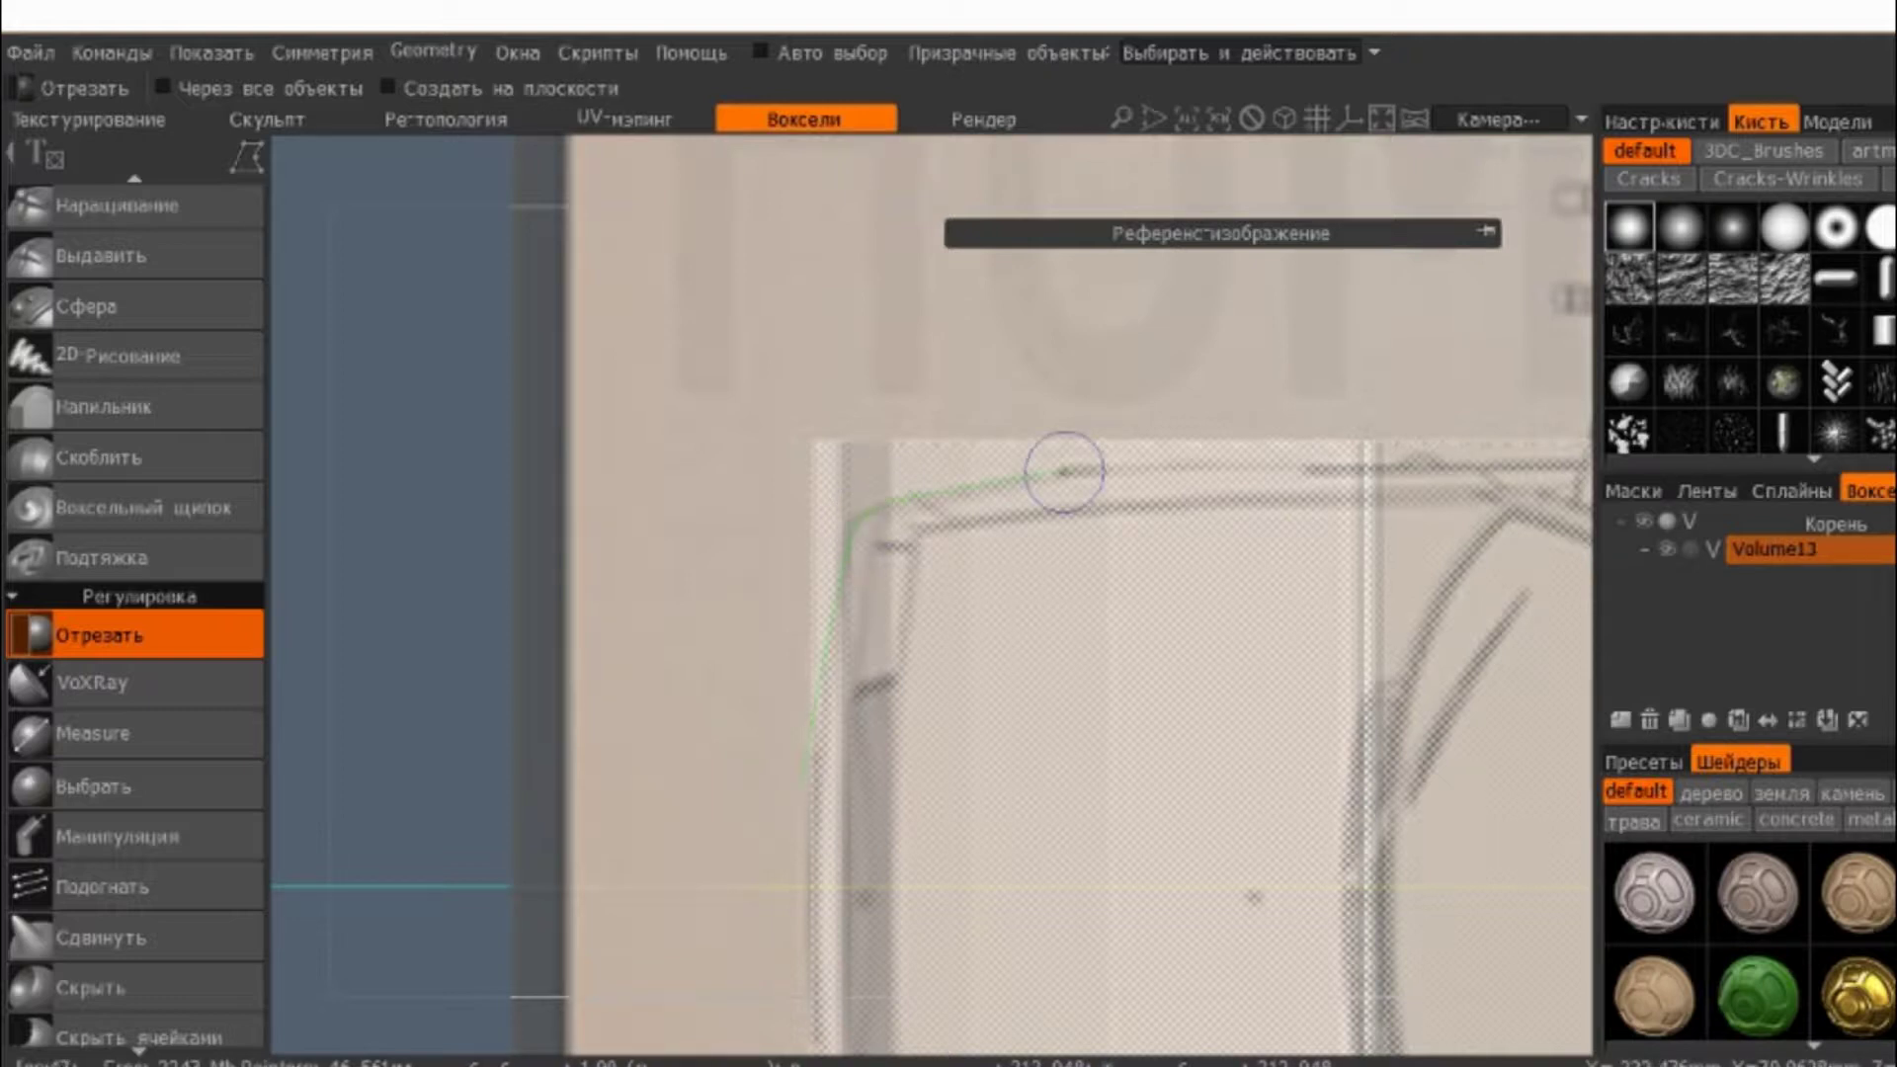
click(1063, 471)
click(1366, 464)
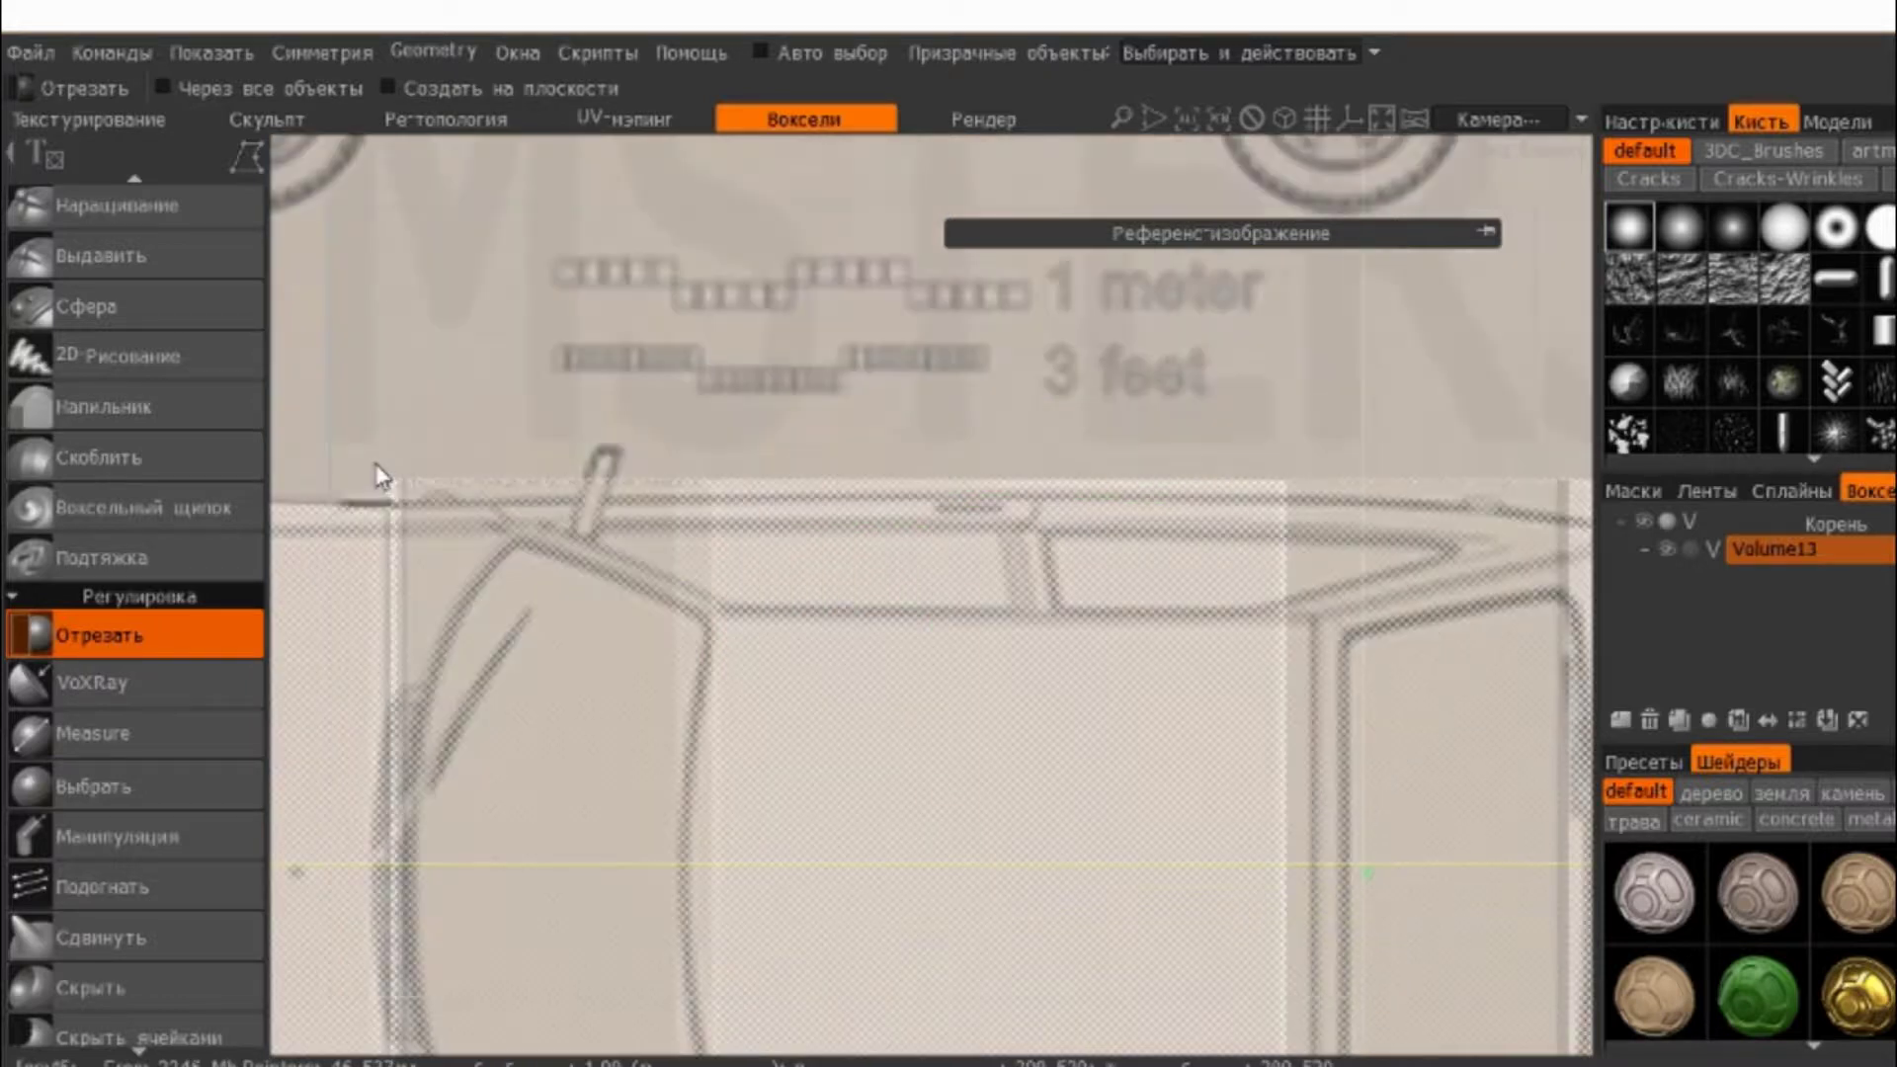
- Trim the body's upper edge with a closed cut outline across its full length
click(387, 484)
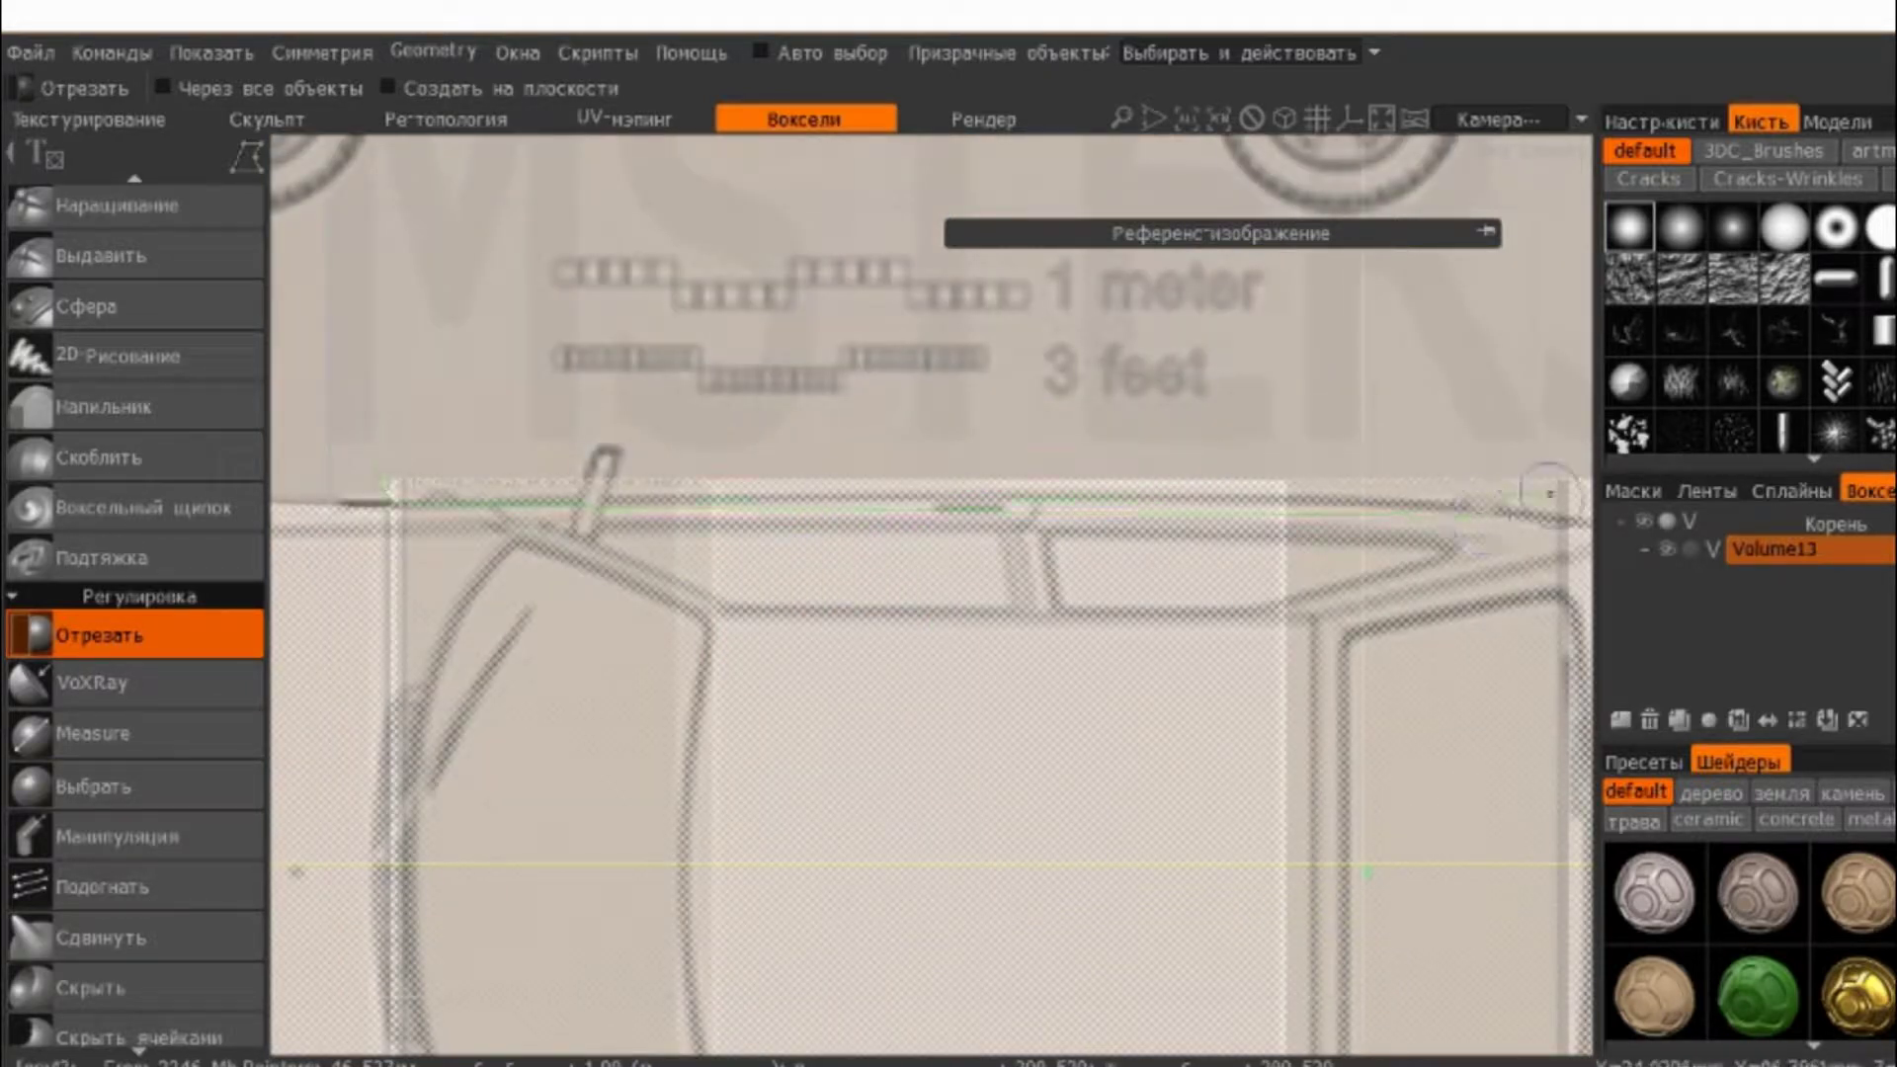
click(1521, 495)
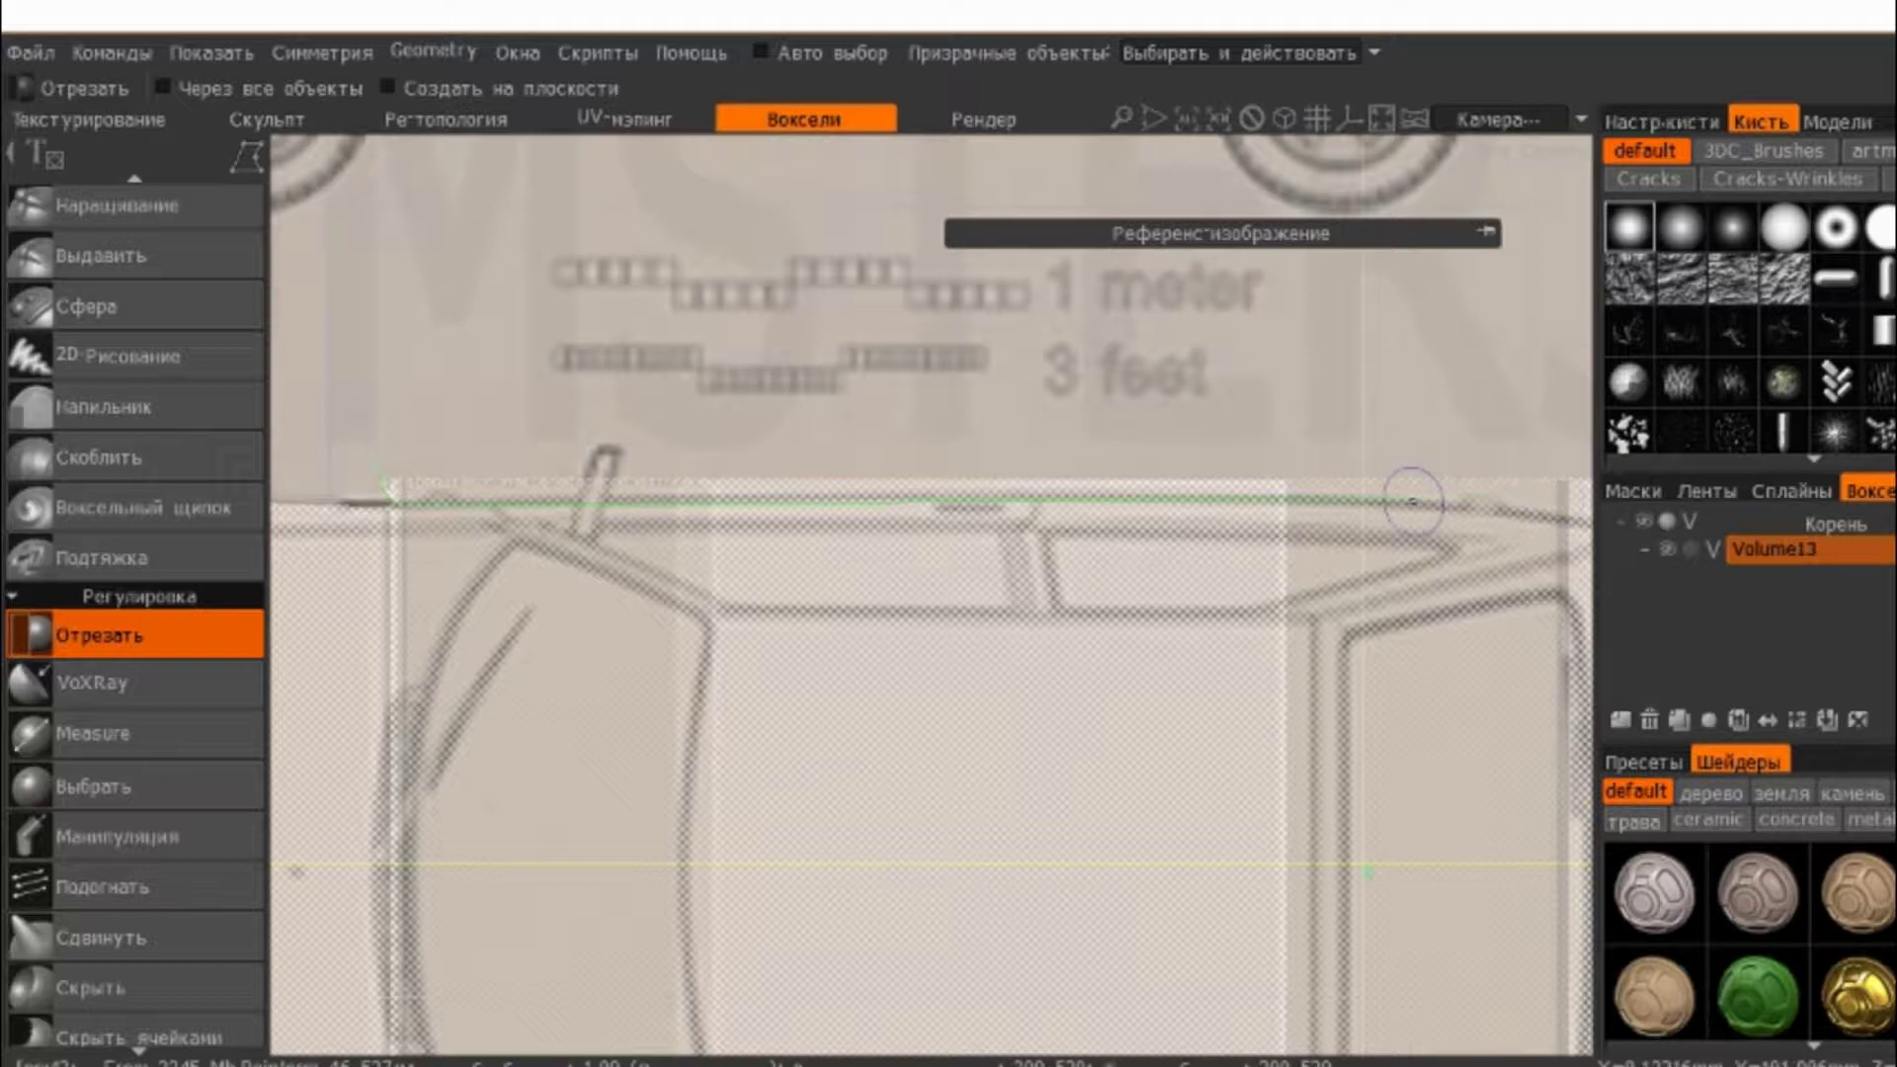
click(1413, 501)
click(1411, 405)
click(375, 438)
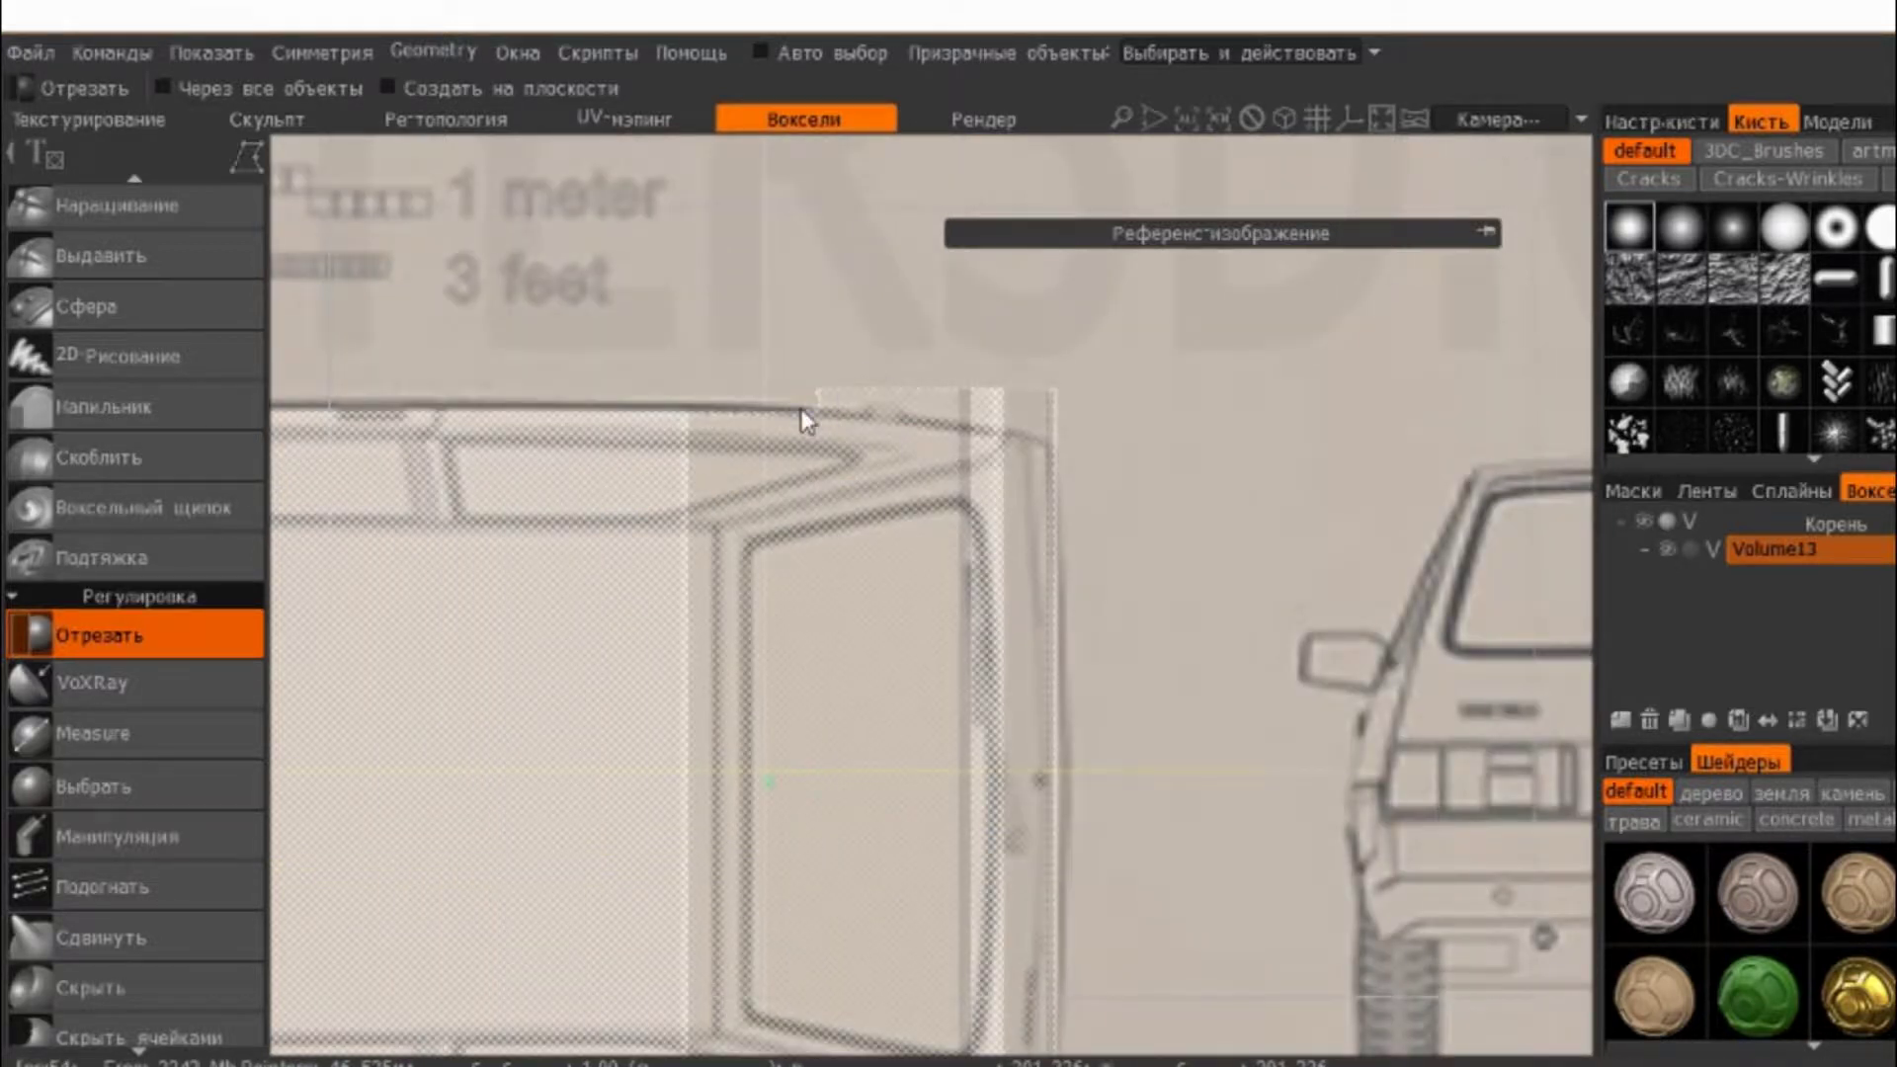
- Trim the rear roof edge with a closed cut, then view the car from the side
click(808, 410)
click(1069, 449)
click(736, 345)
click(809, 411)
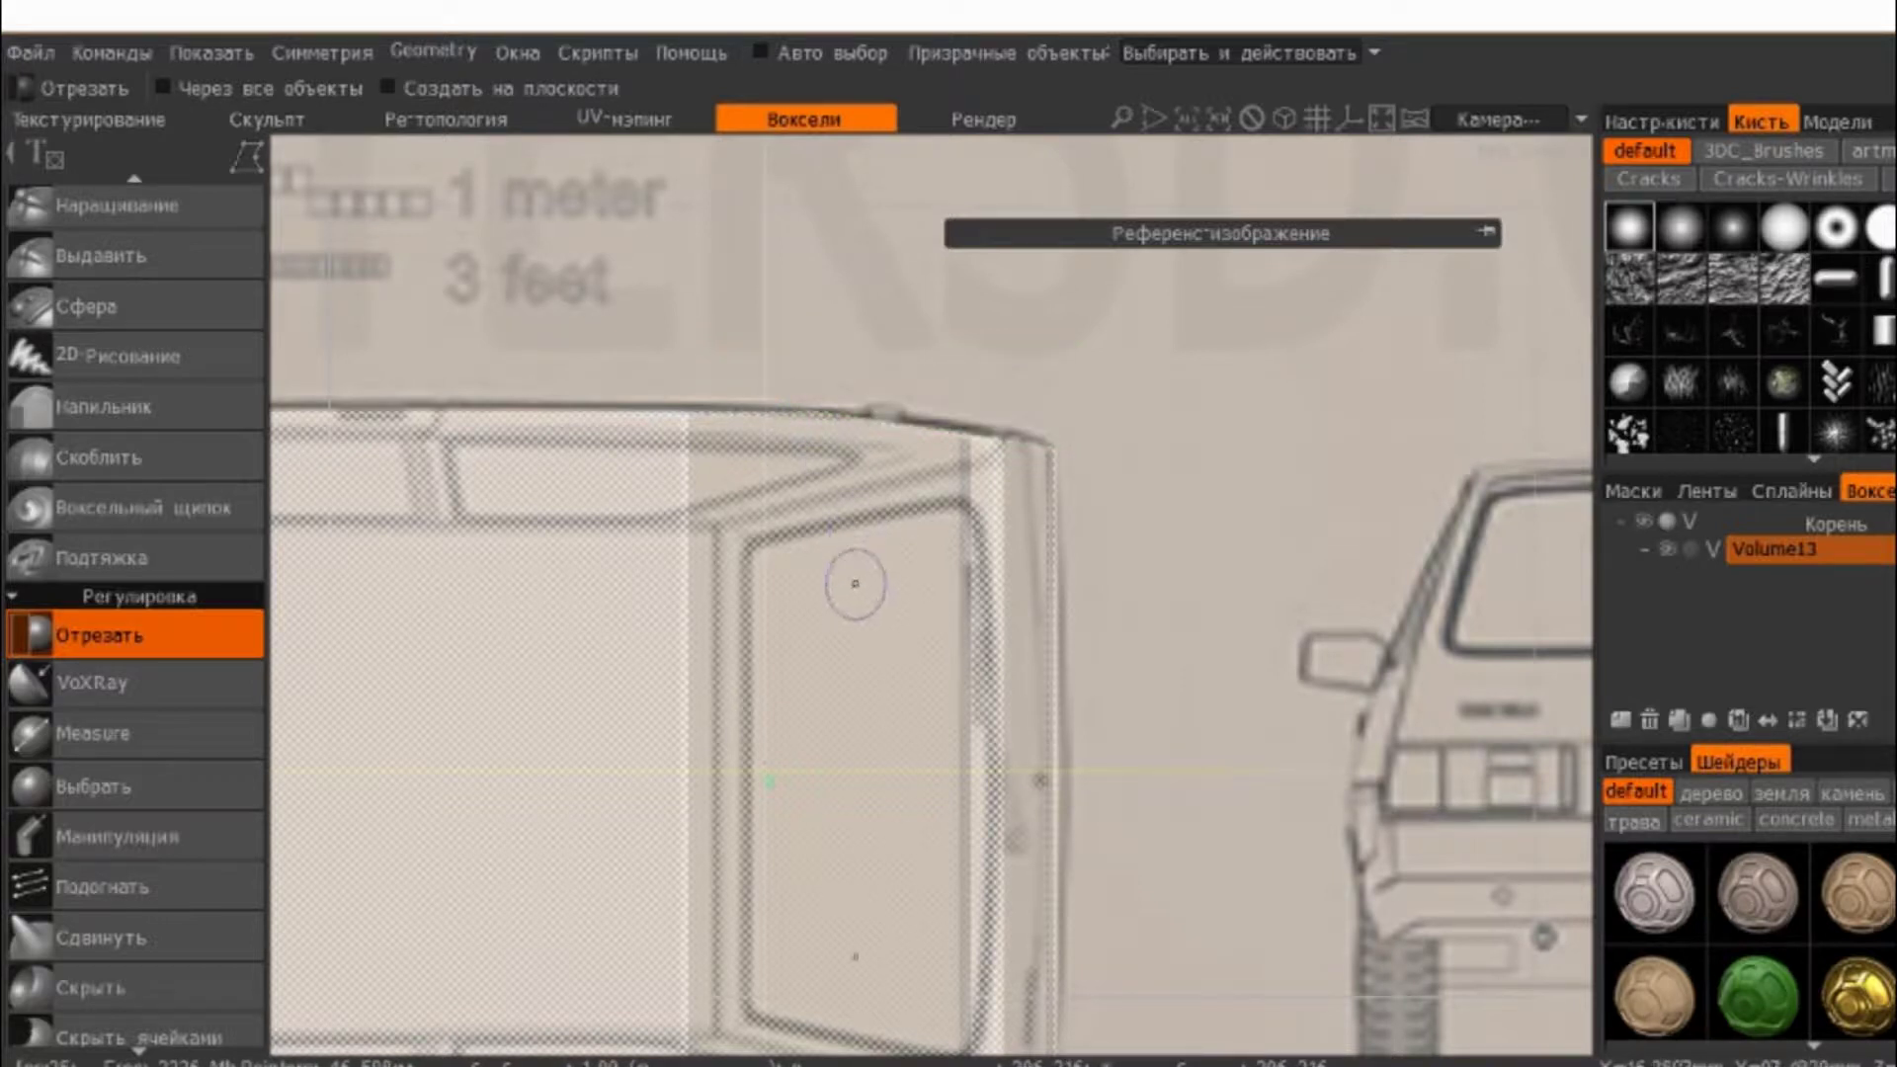
right_drag(1135, 750, 908, 326)
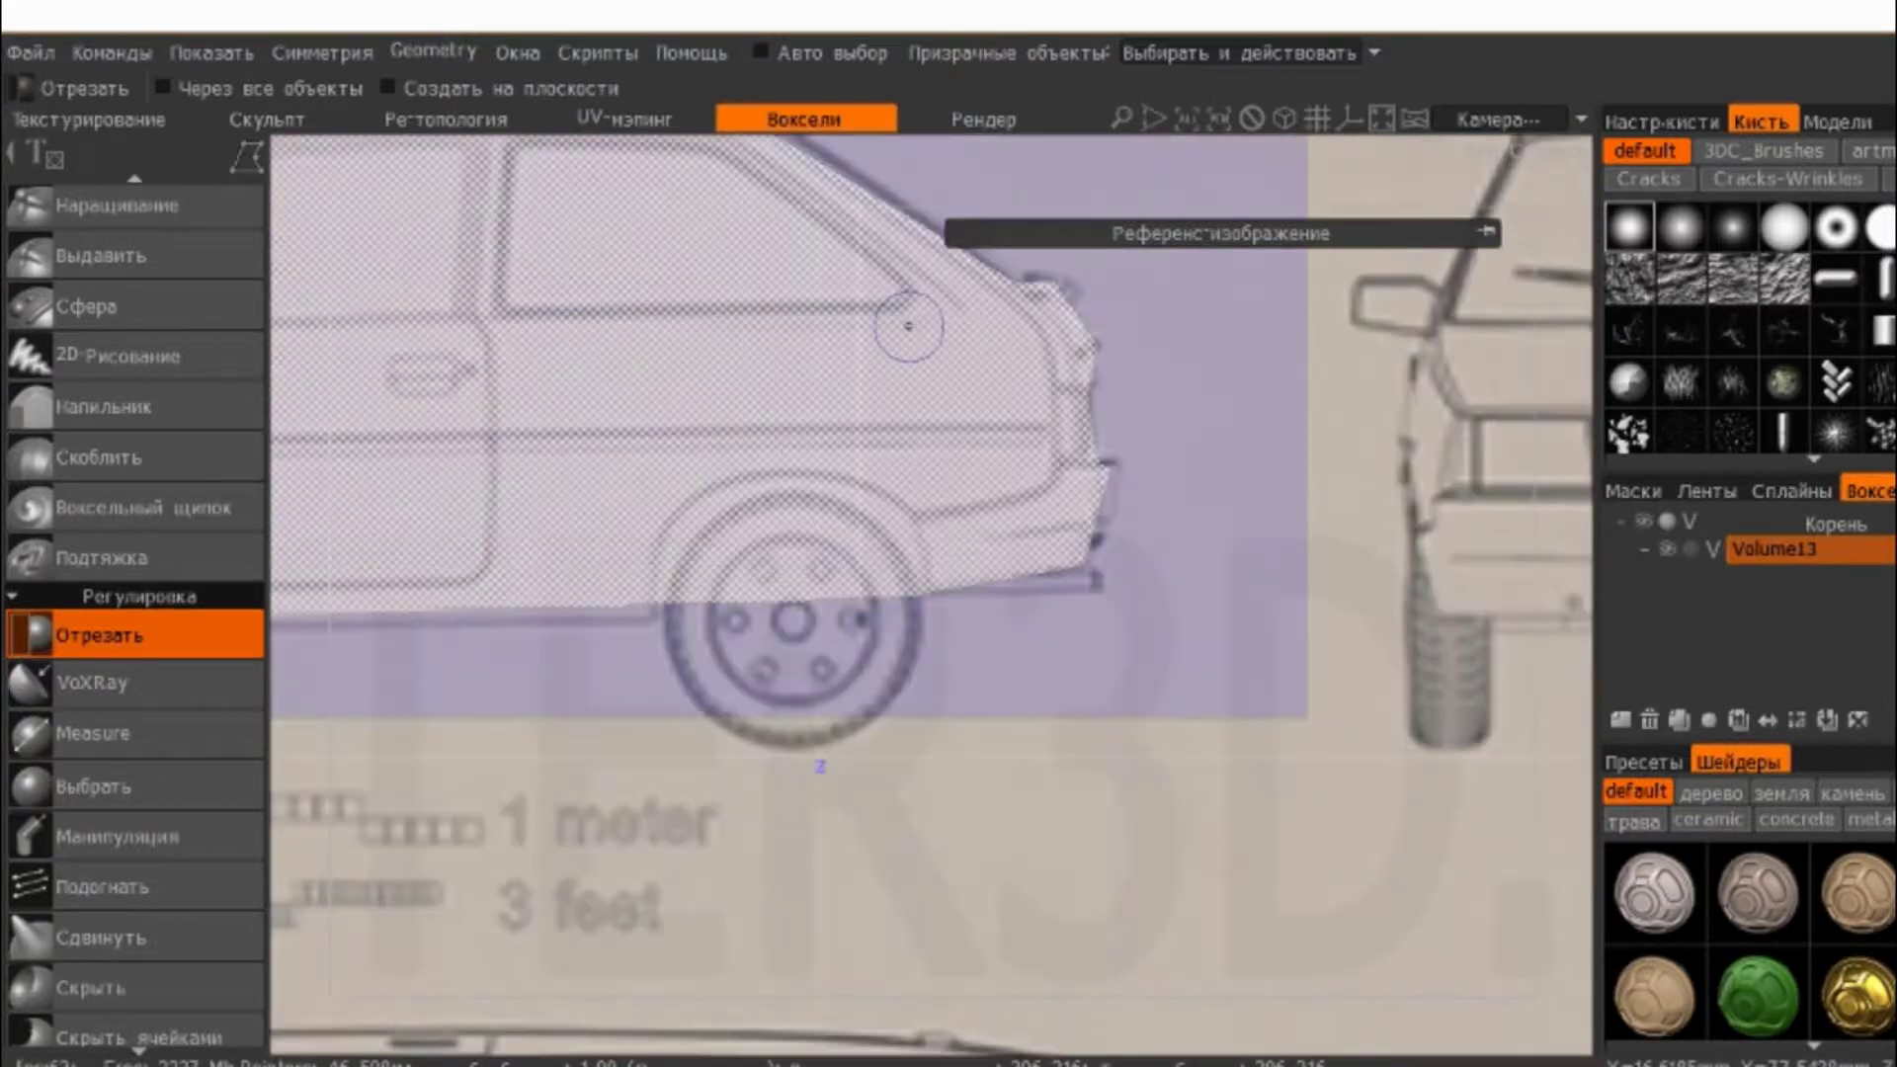
- Cut along the windshield pillar slope in front view, then orbit to an angled view
scroll(908, 326, down, 3)
scroll(1151, 627, up, 2)
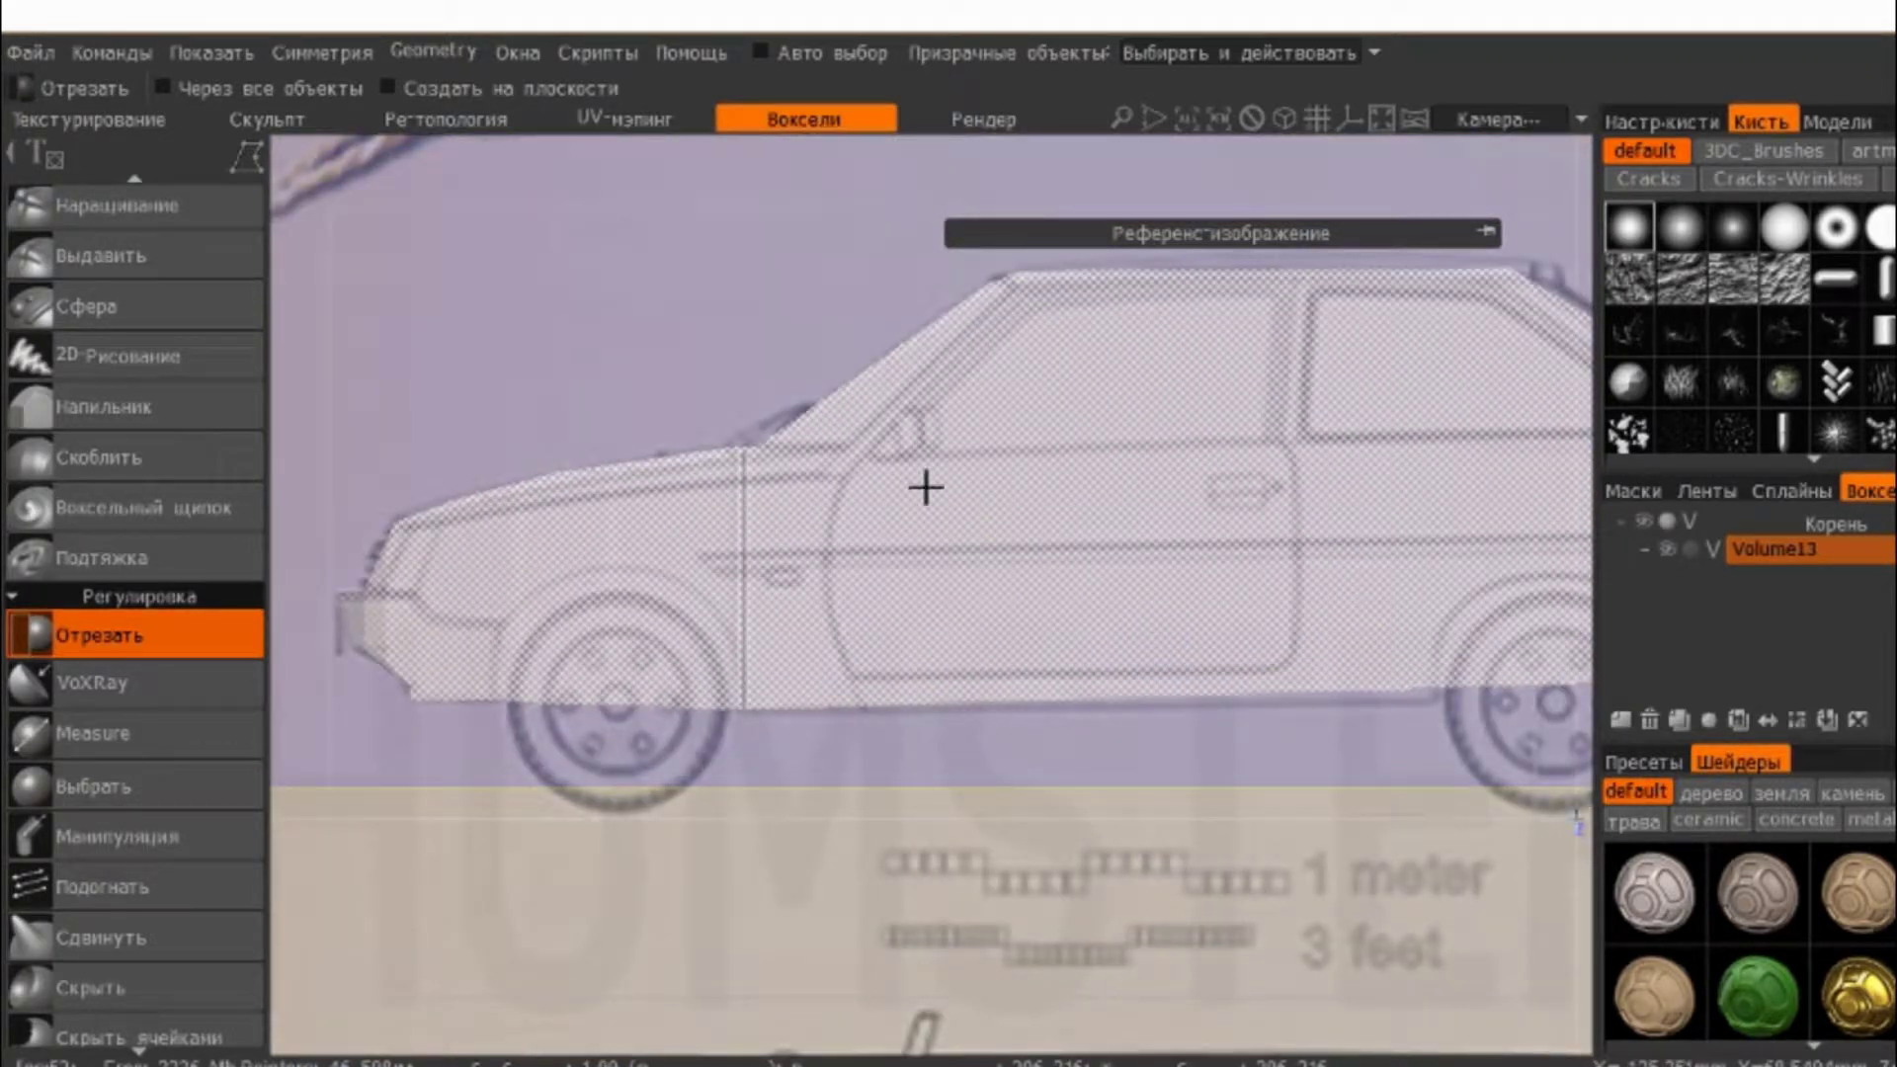
right_drag(926, 487, 1123, 500)
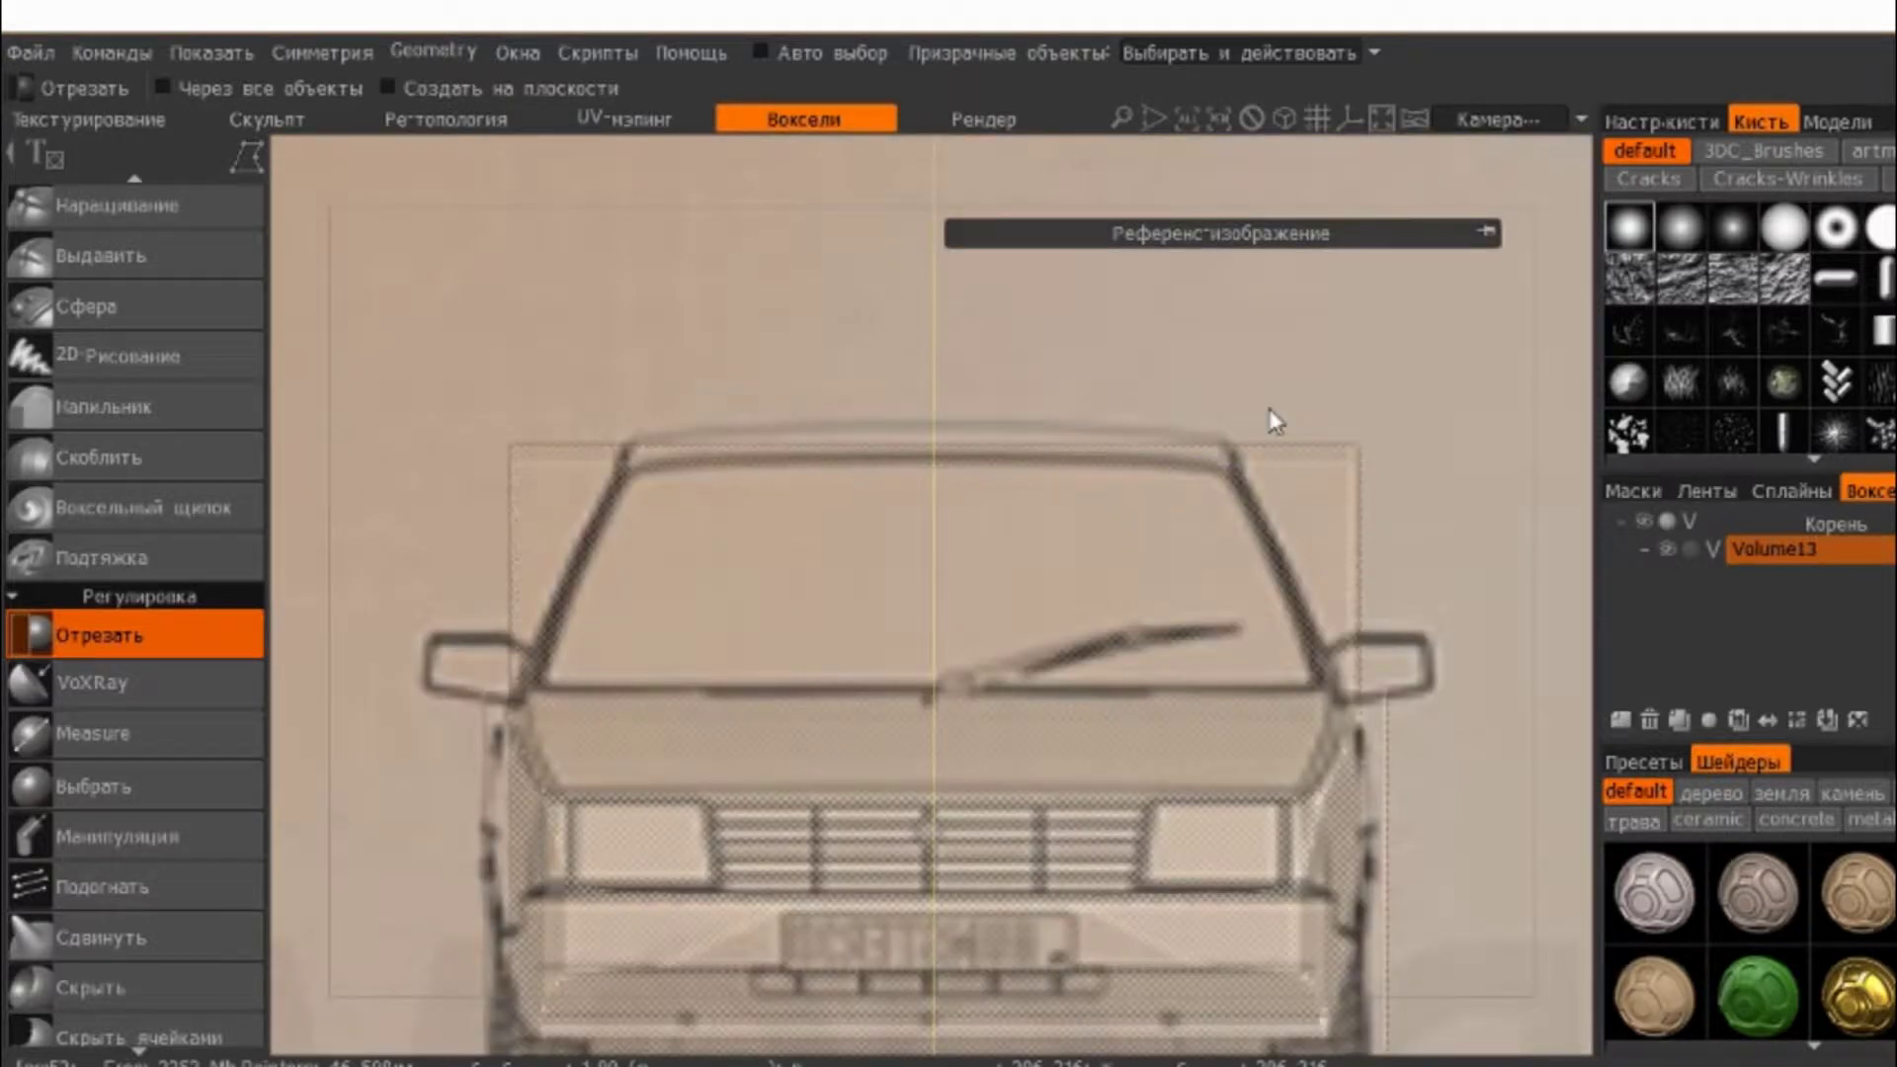
click(1233, 449)
click(1393, 447)
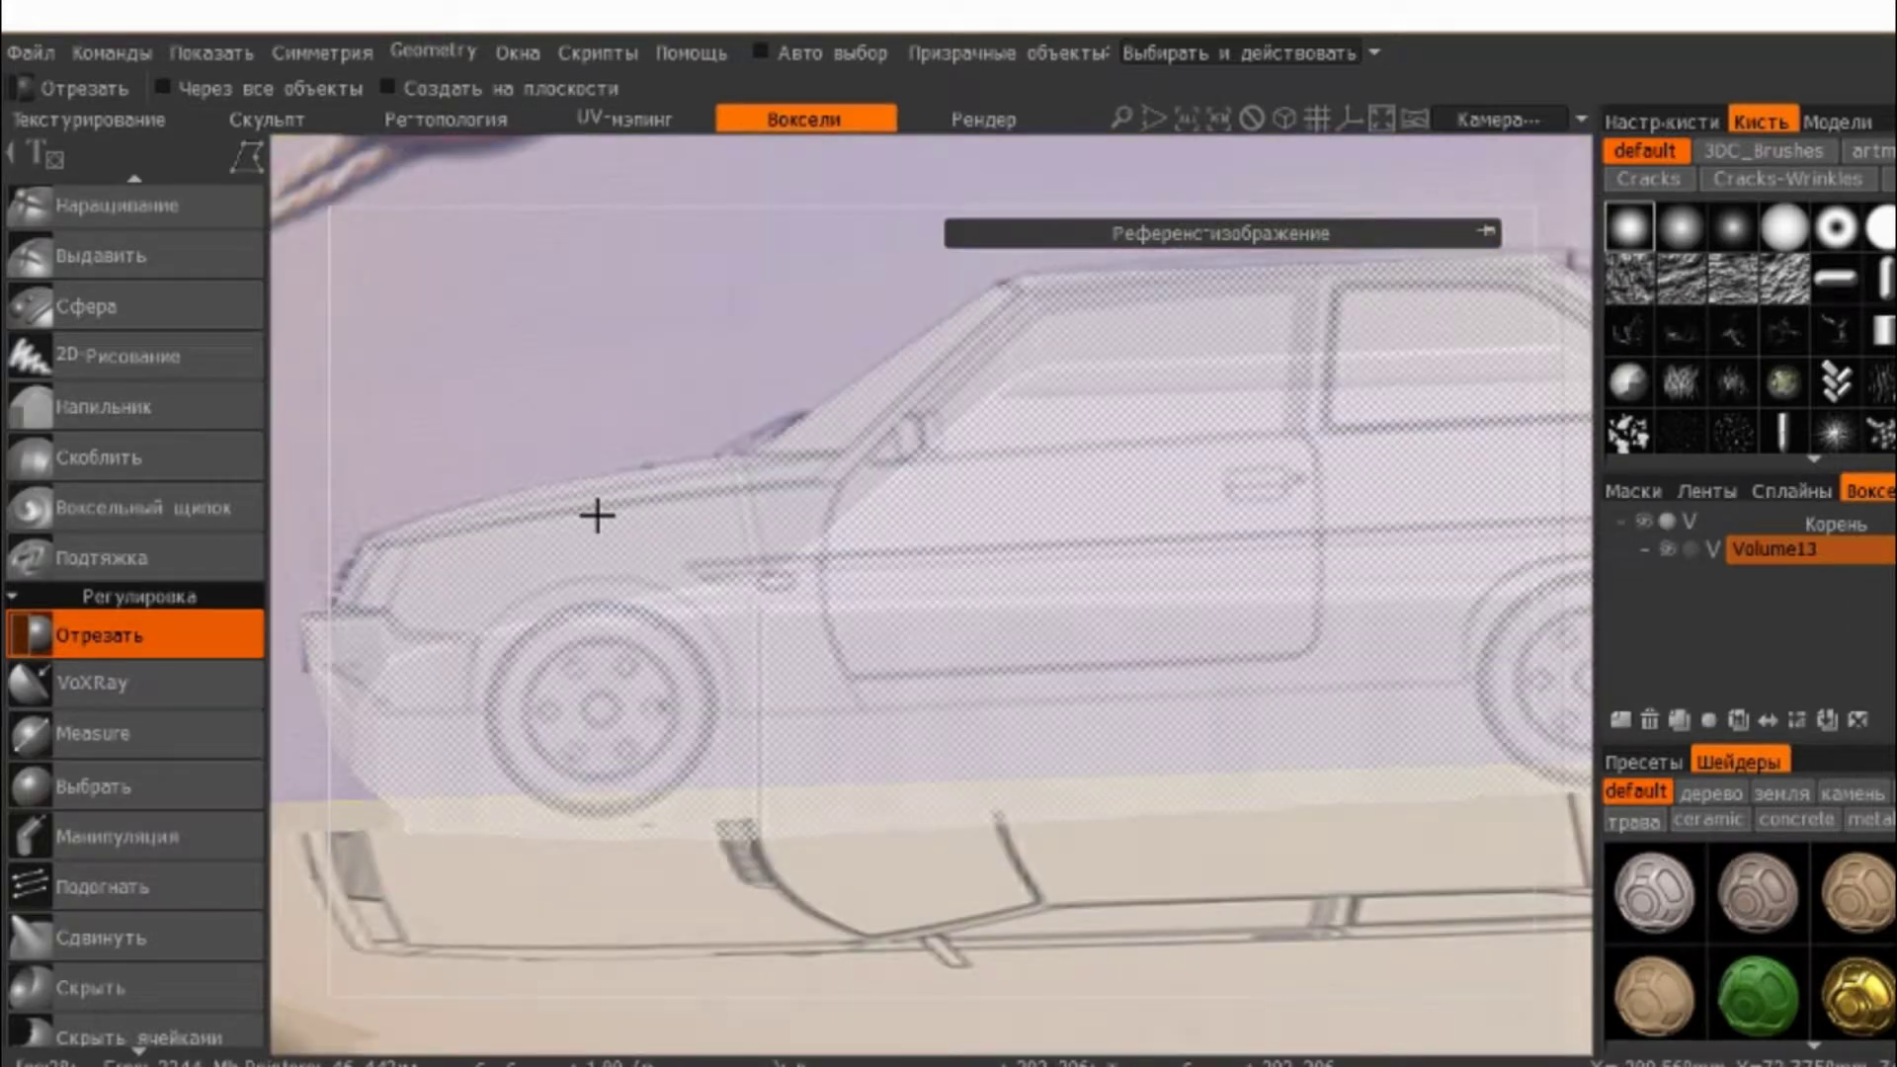
mouse_move(596, 514)
middle_down()
mouse_move(1037, 504)
mouse_move(1070, 594)
middle_up()
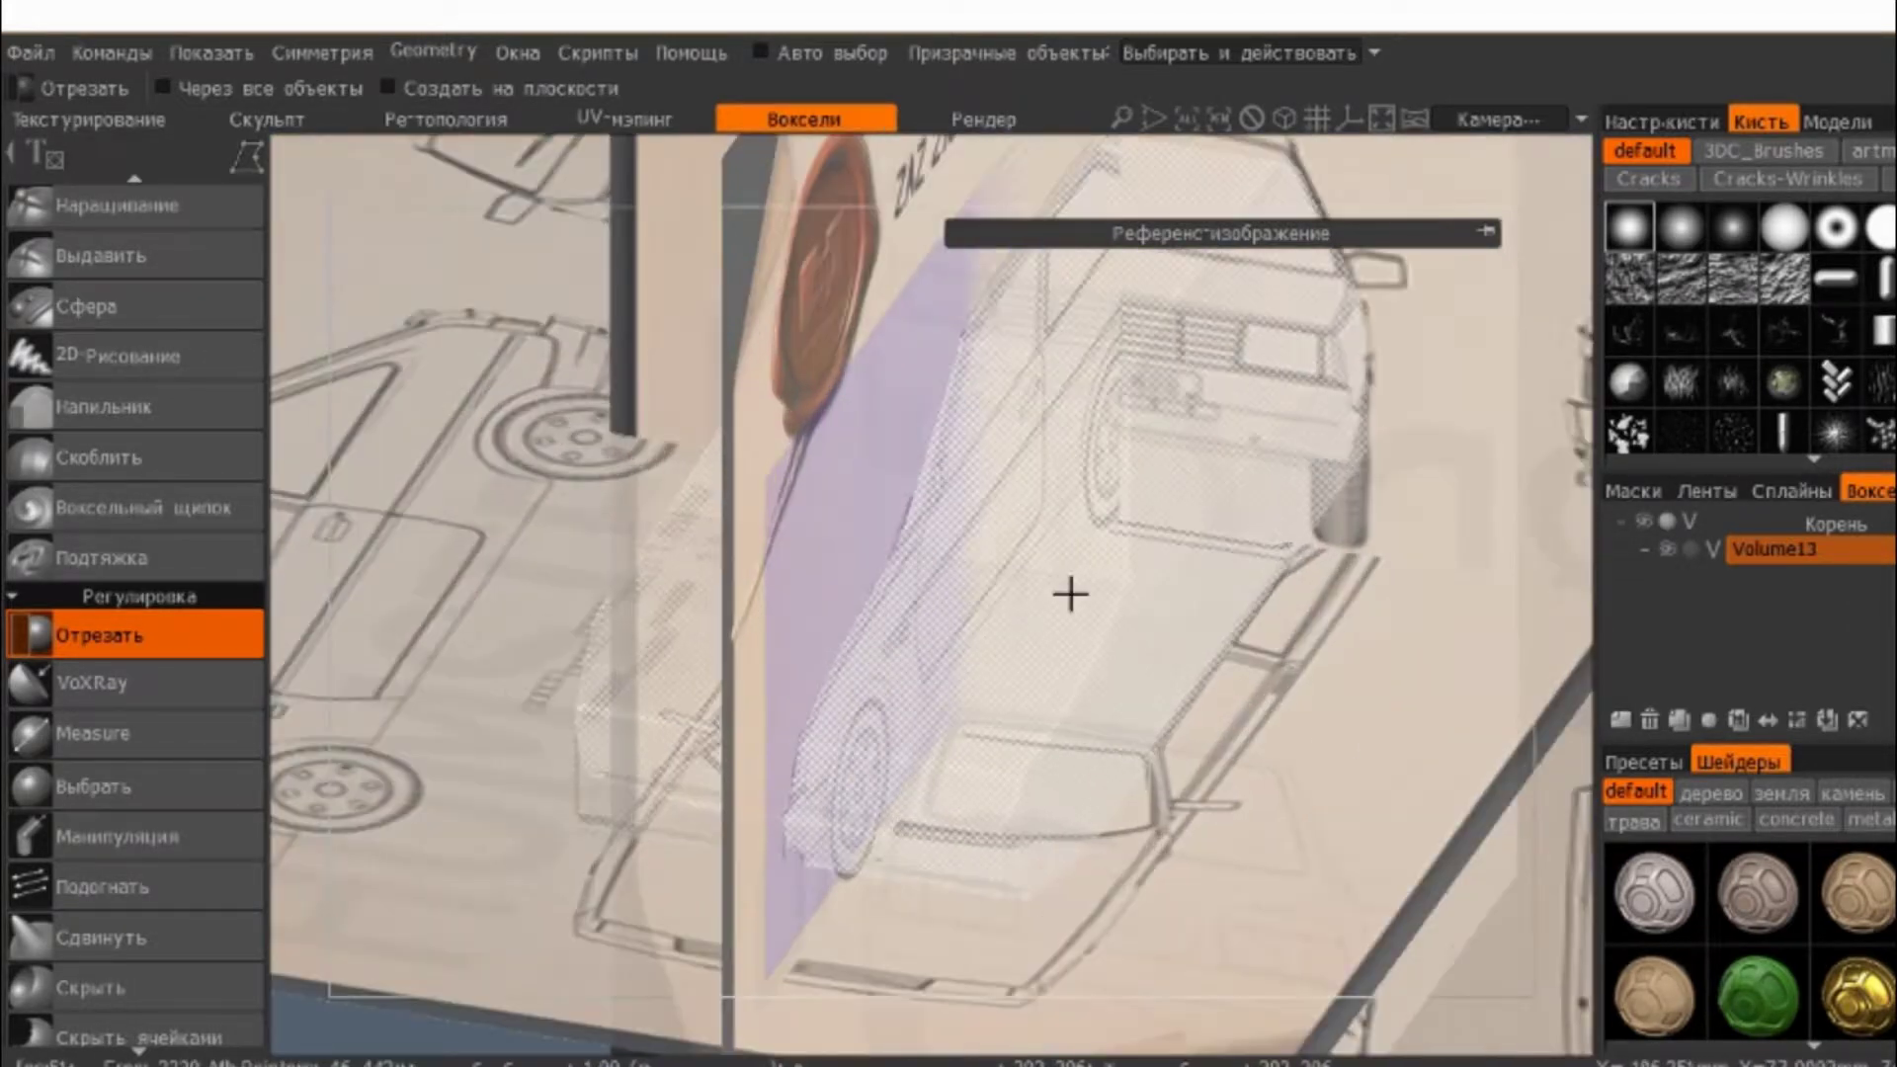
- Align to the orthographic front view with the Tavria reference images shown behind the body
click(1690, 550)
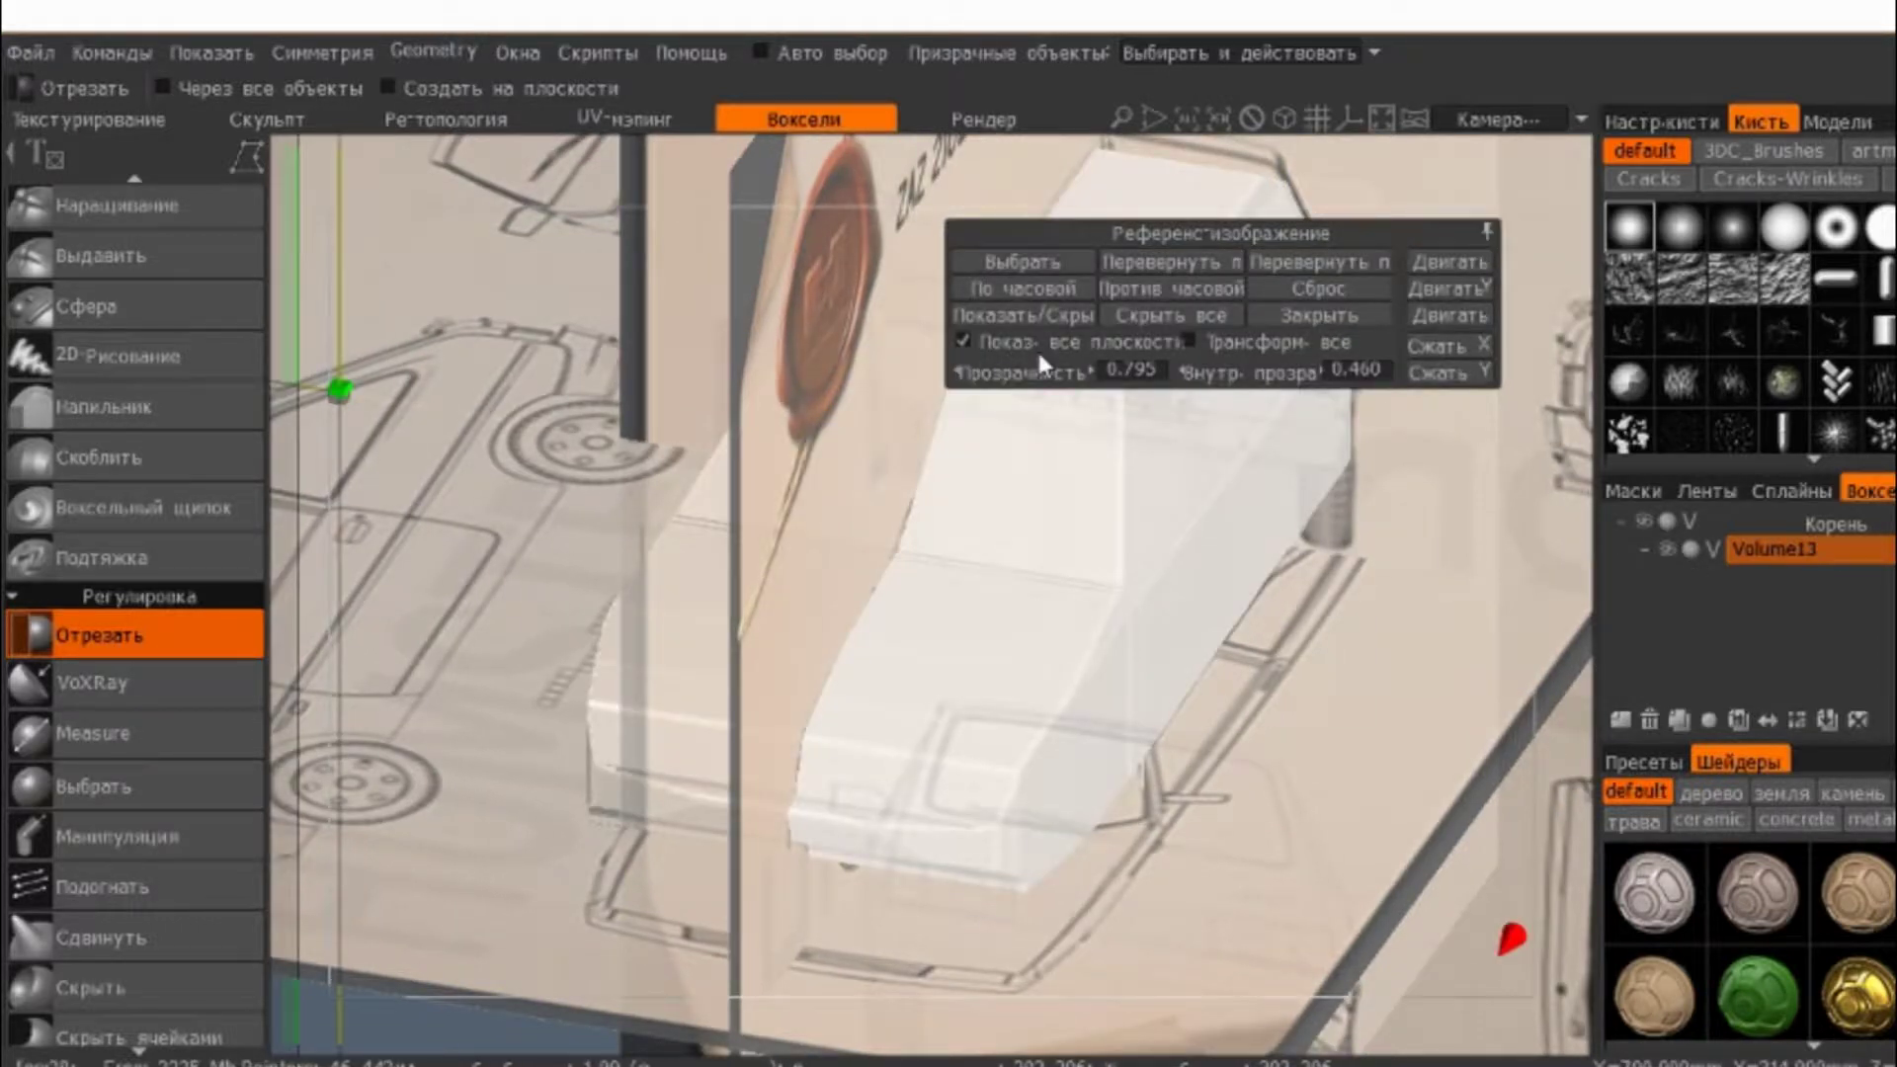
click(1155, 318)
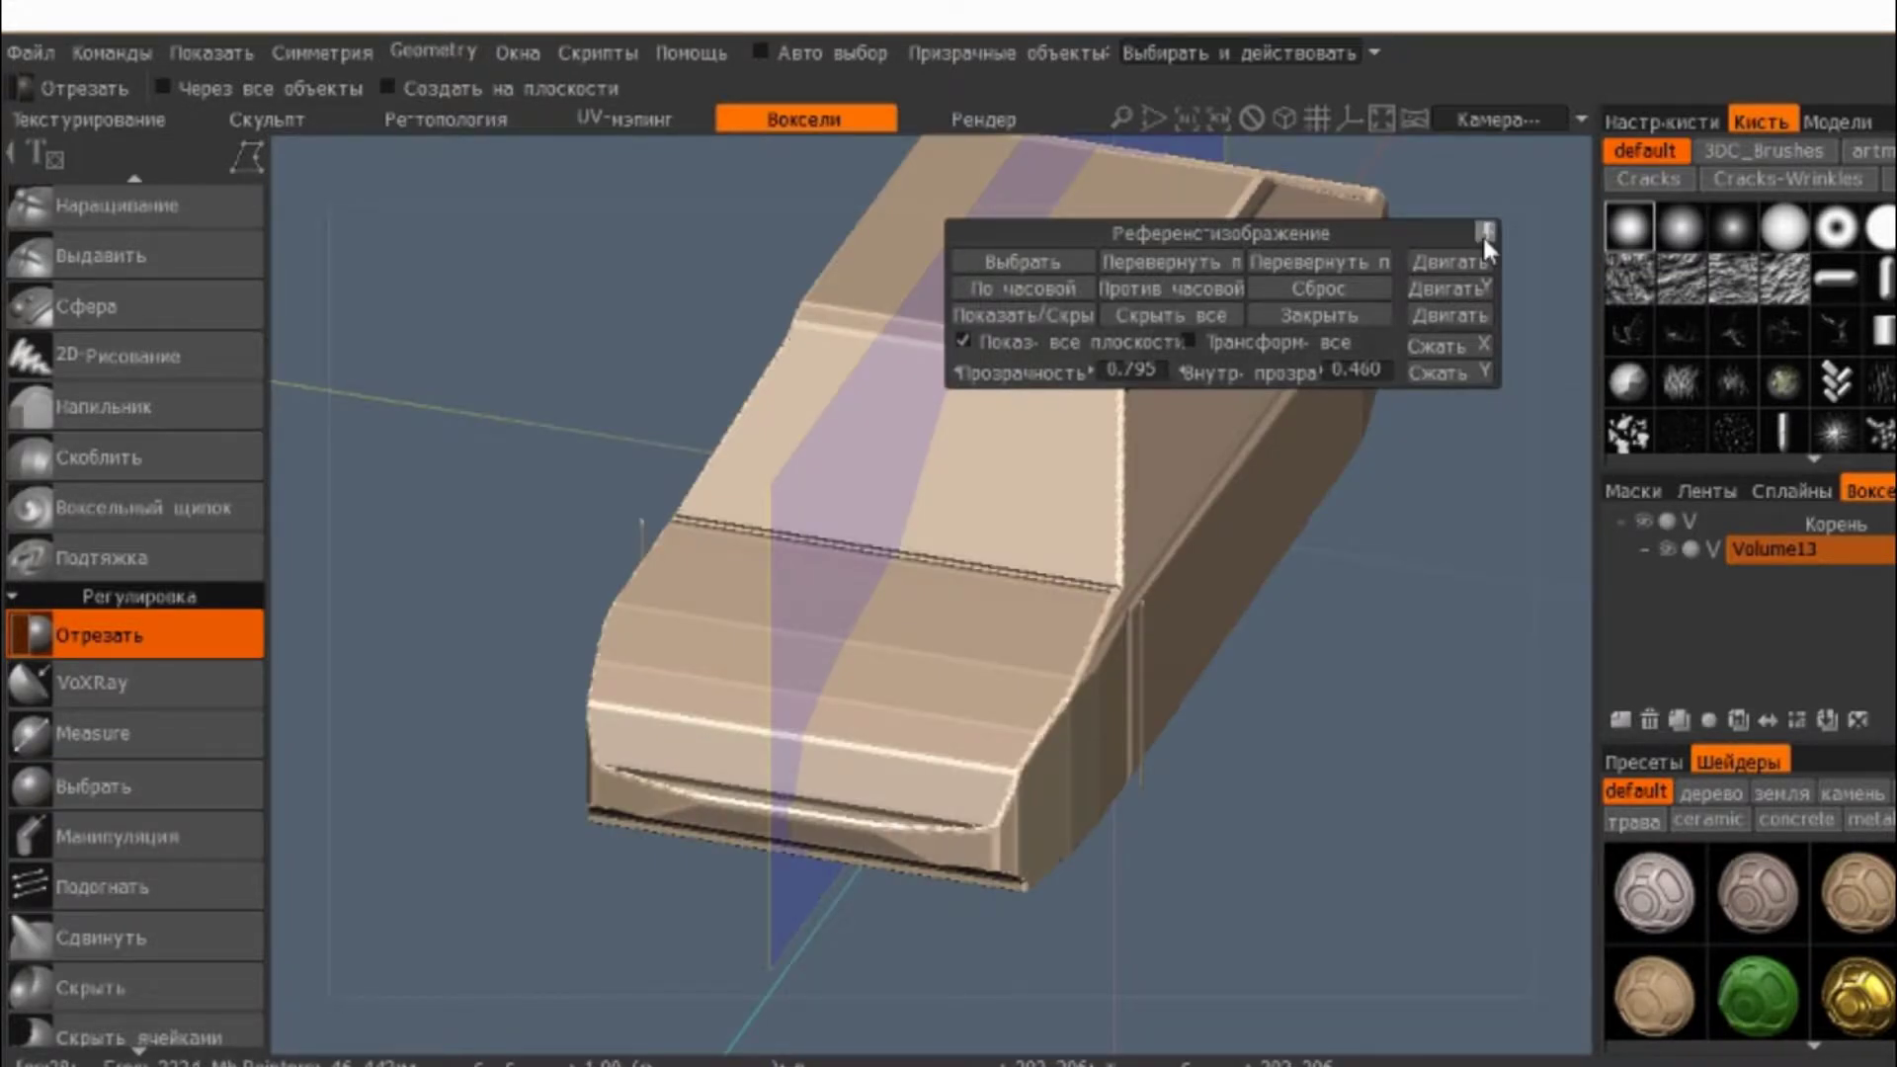
drag(1432, 592, 1136, 543)
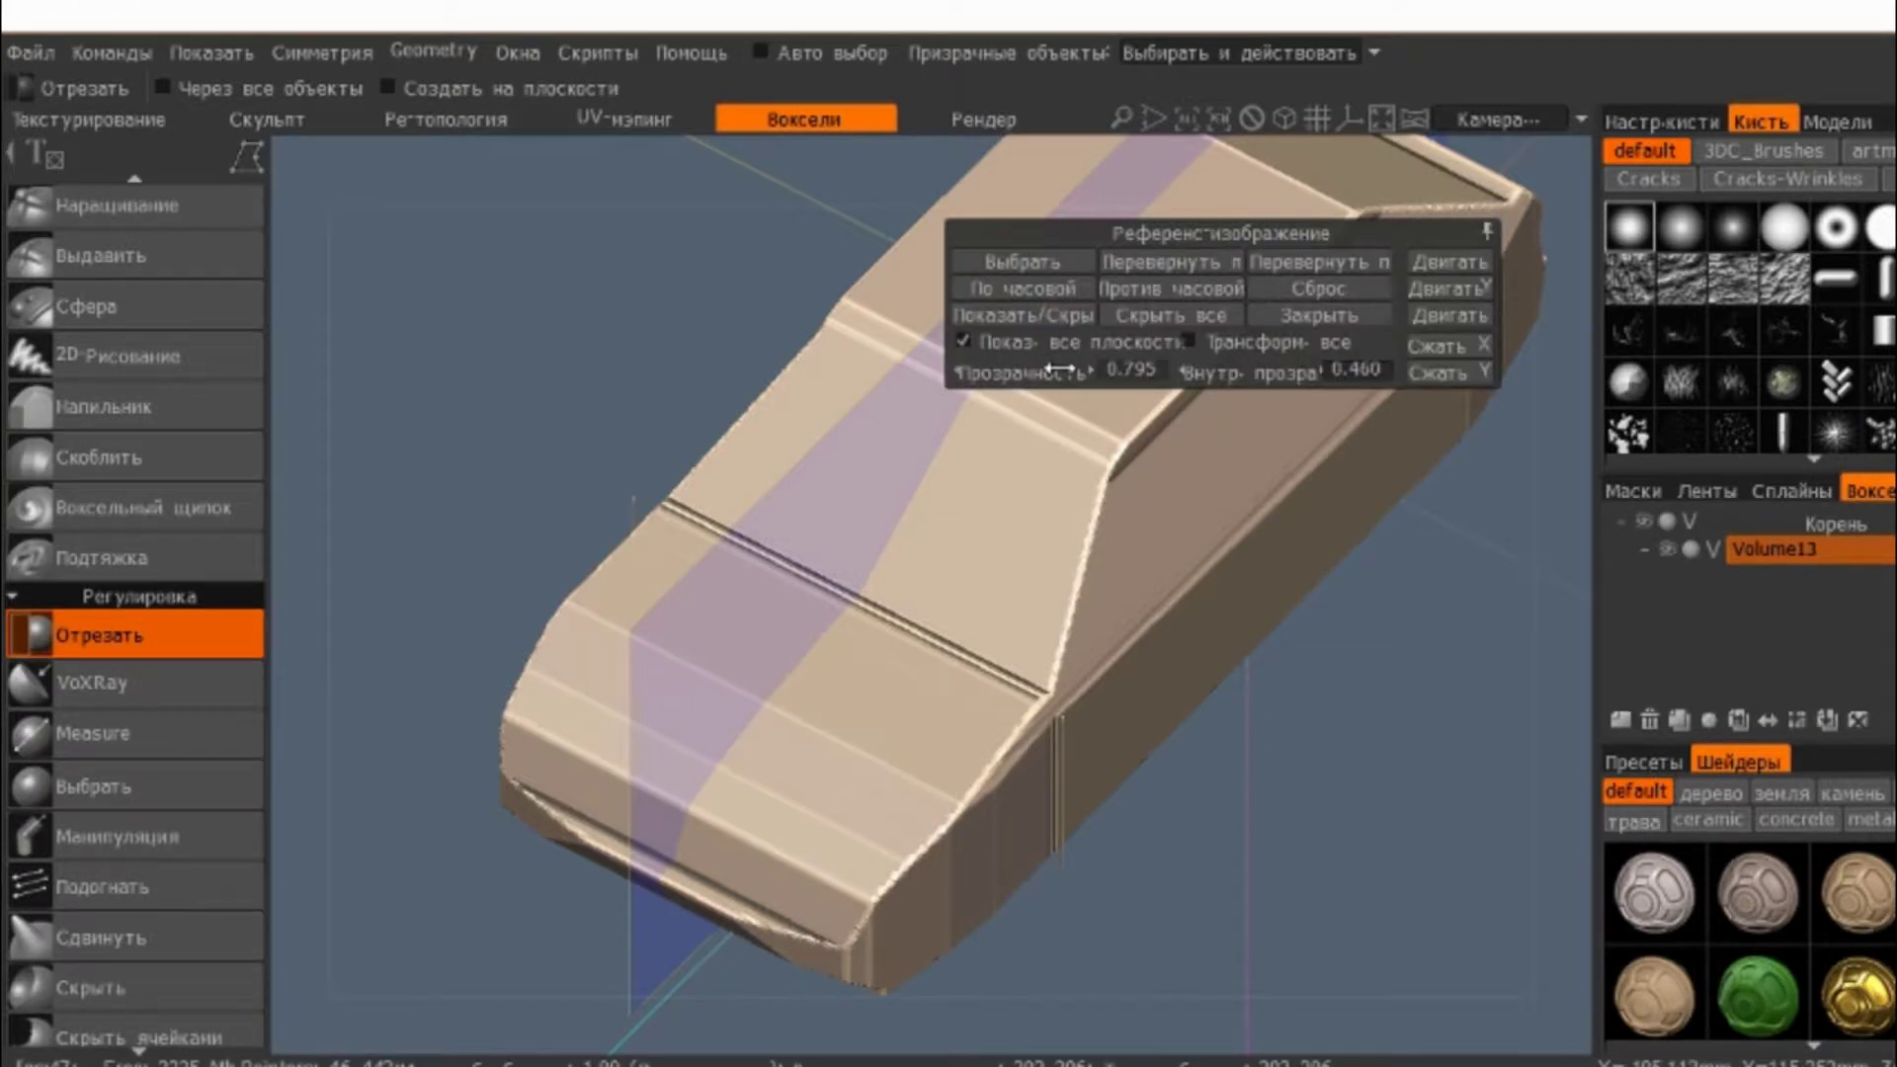
click(1485, 232)
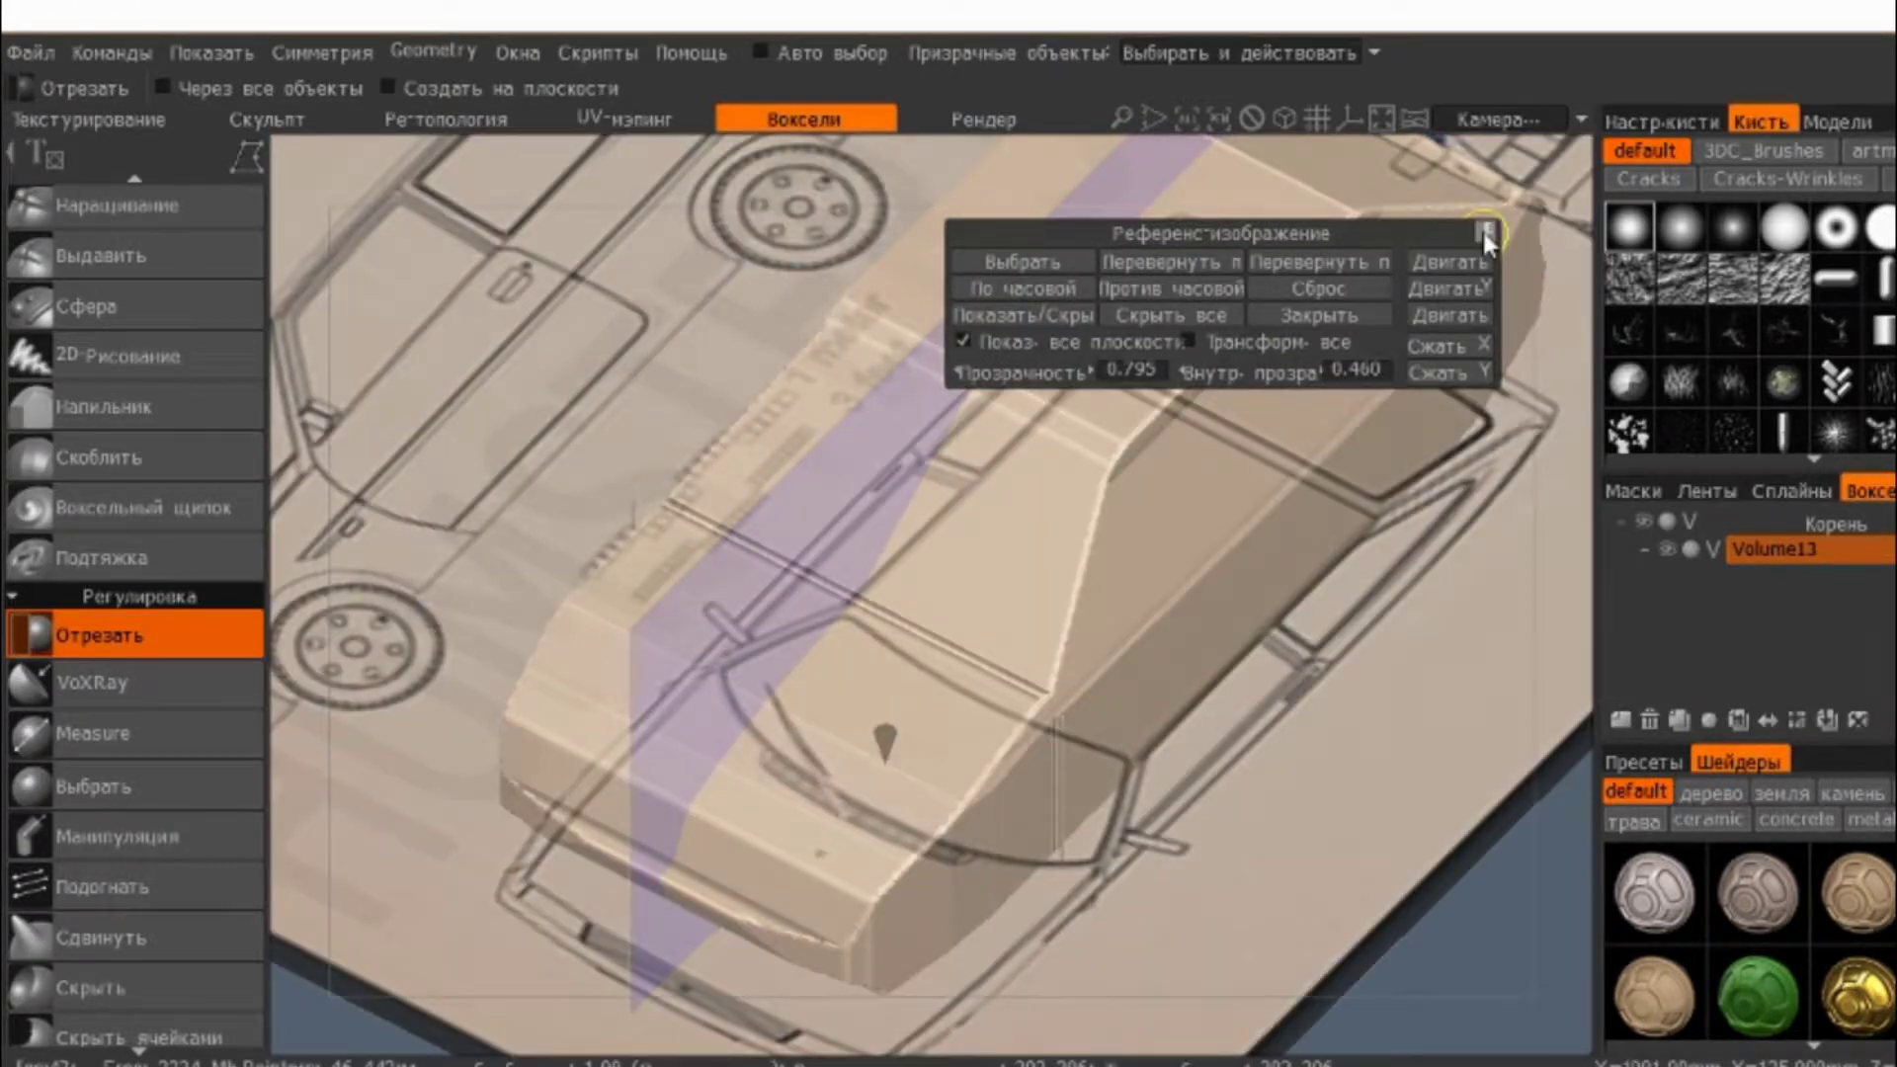
key(KP_1)
click(1485, 232)
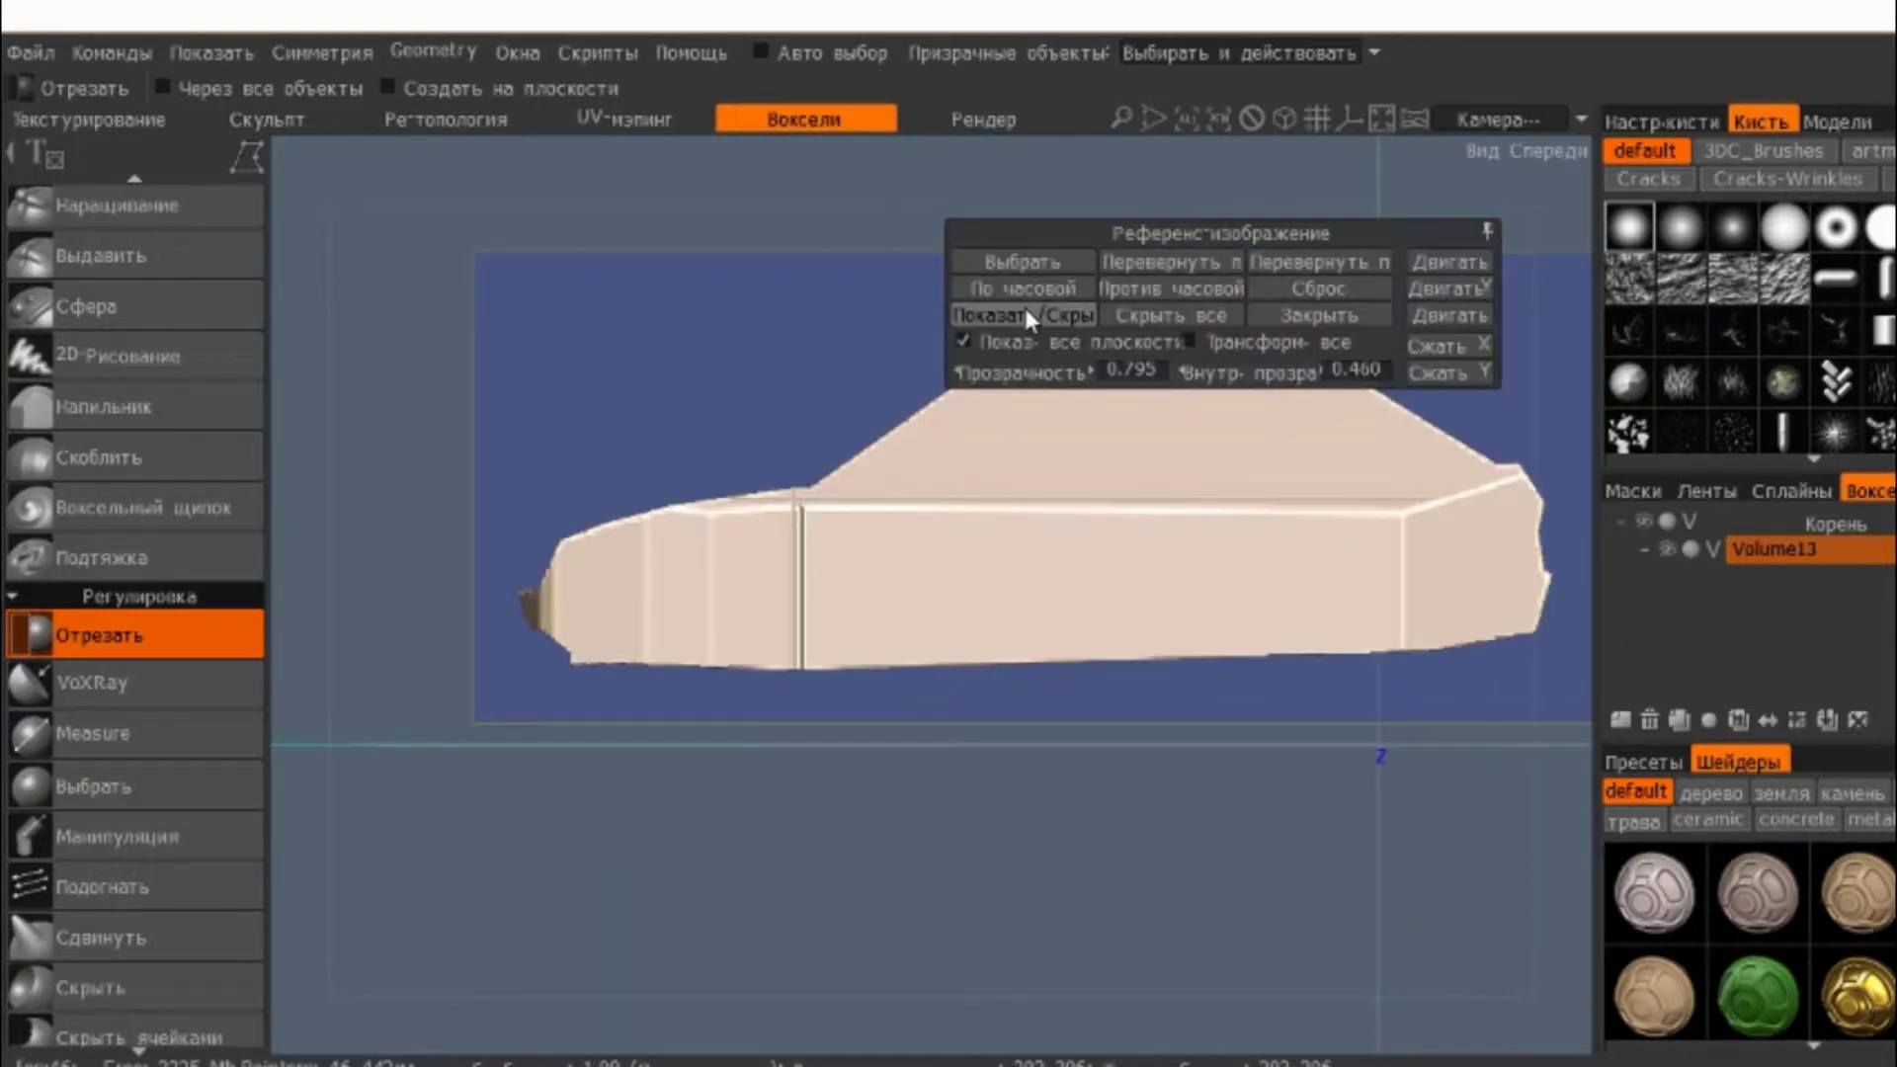
click(1023, 314)
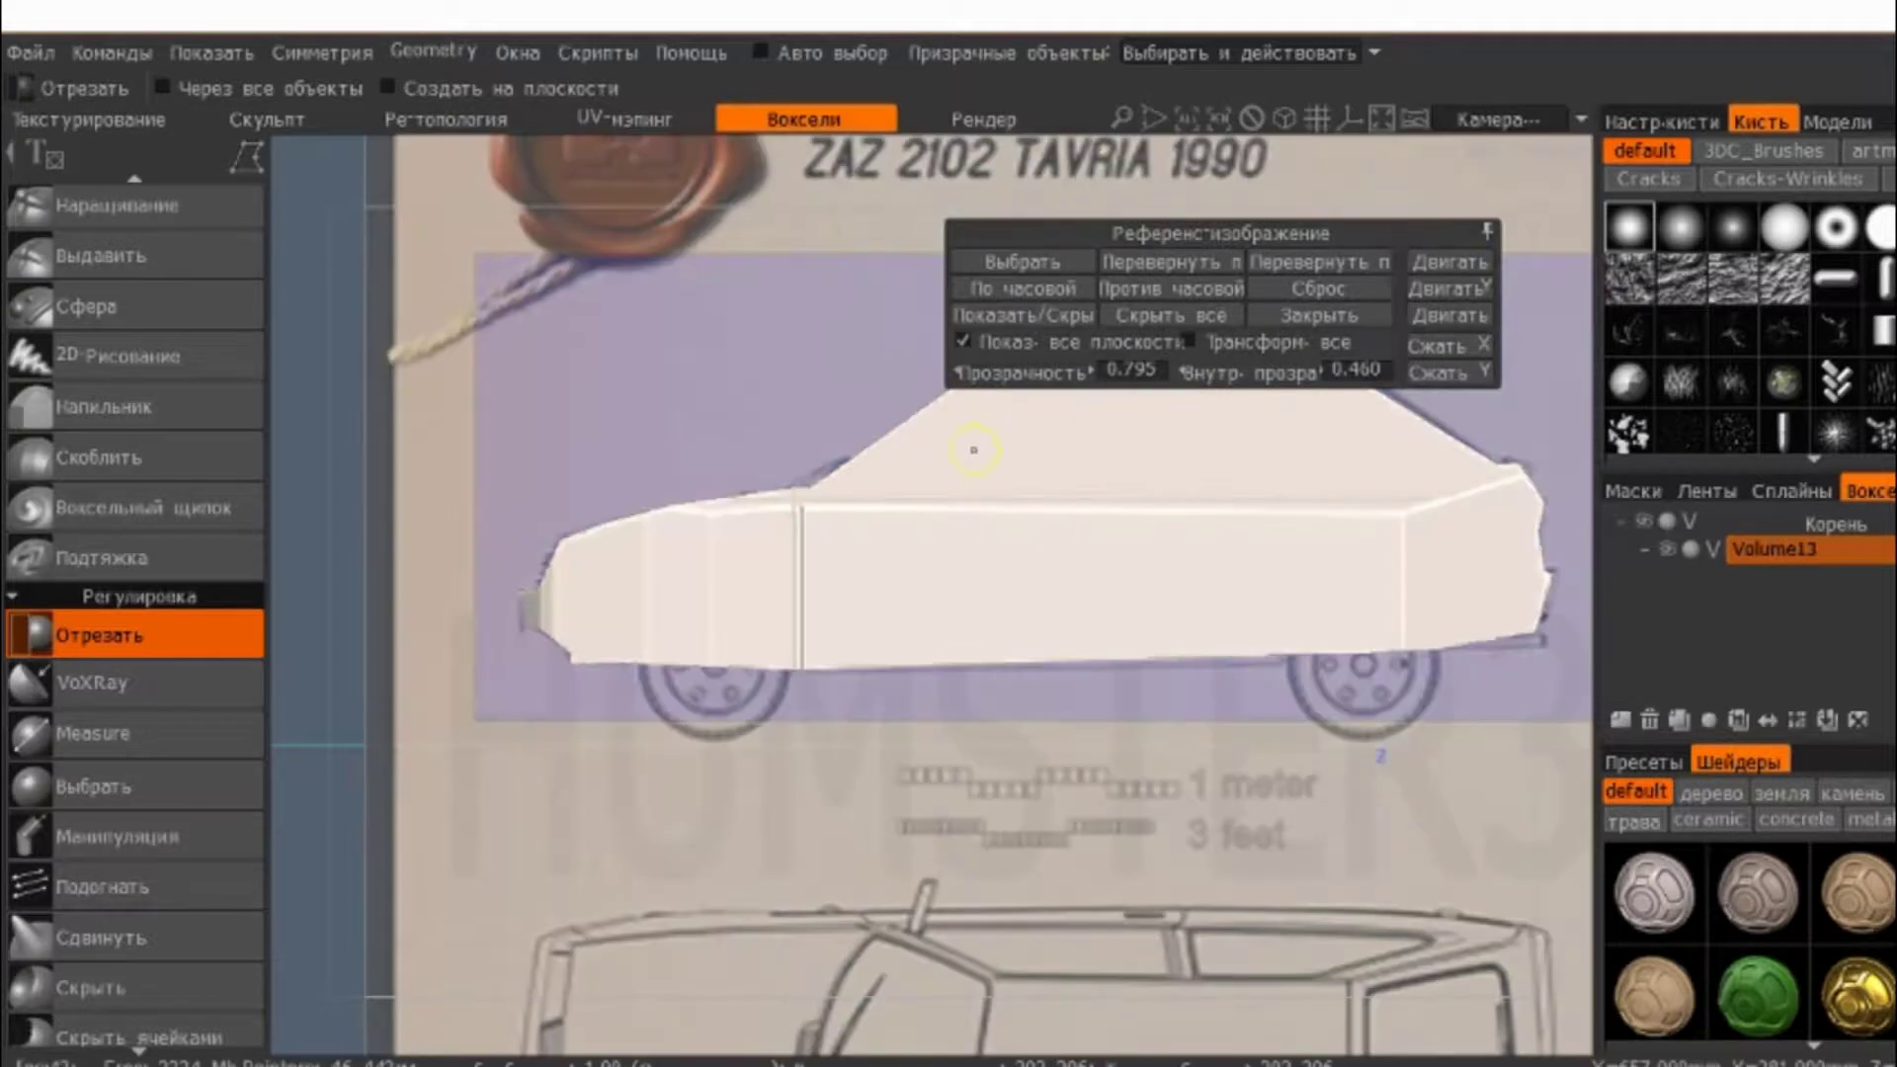
- Cut a circular wheel arch around the rear wheel hub and orbit to check it
click(1487, 231)
mouse_move(245, 158)
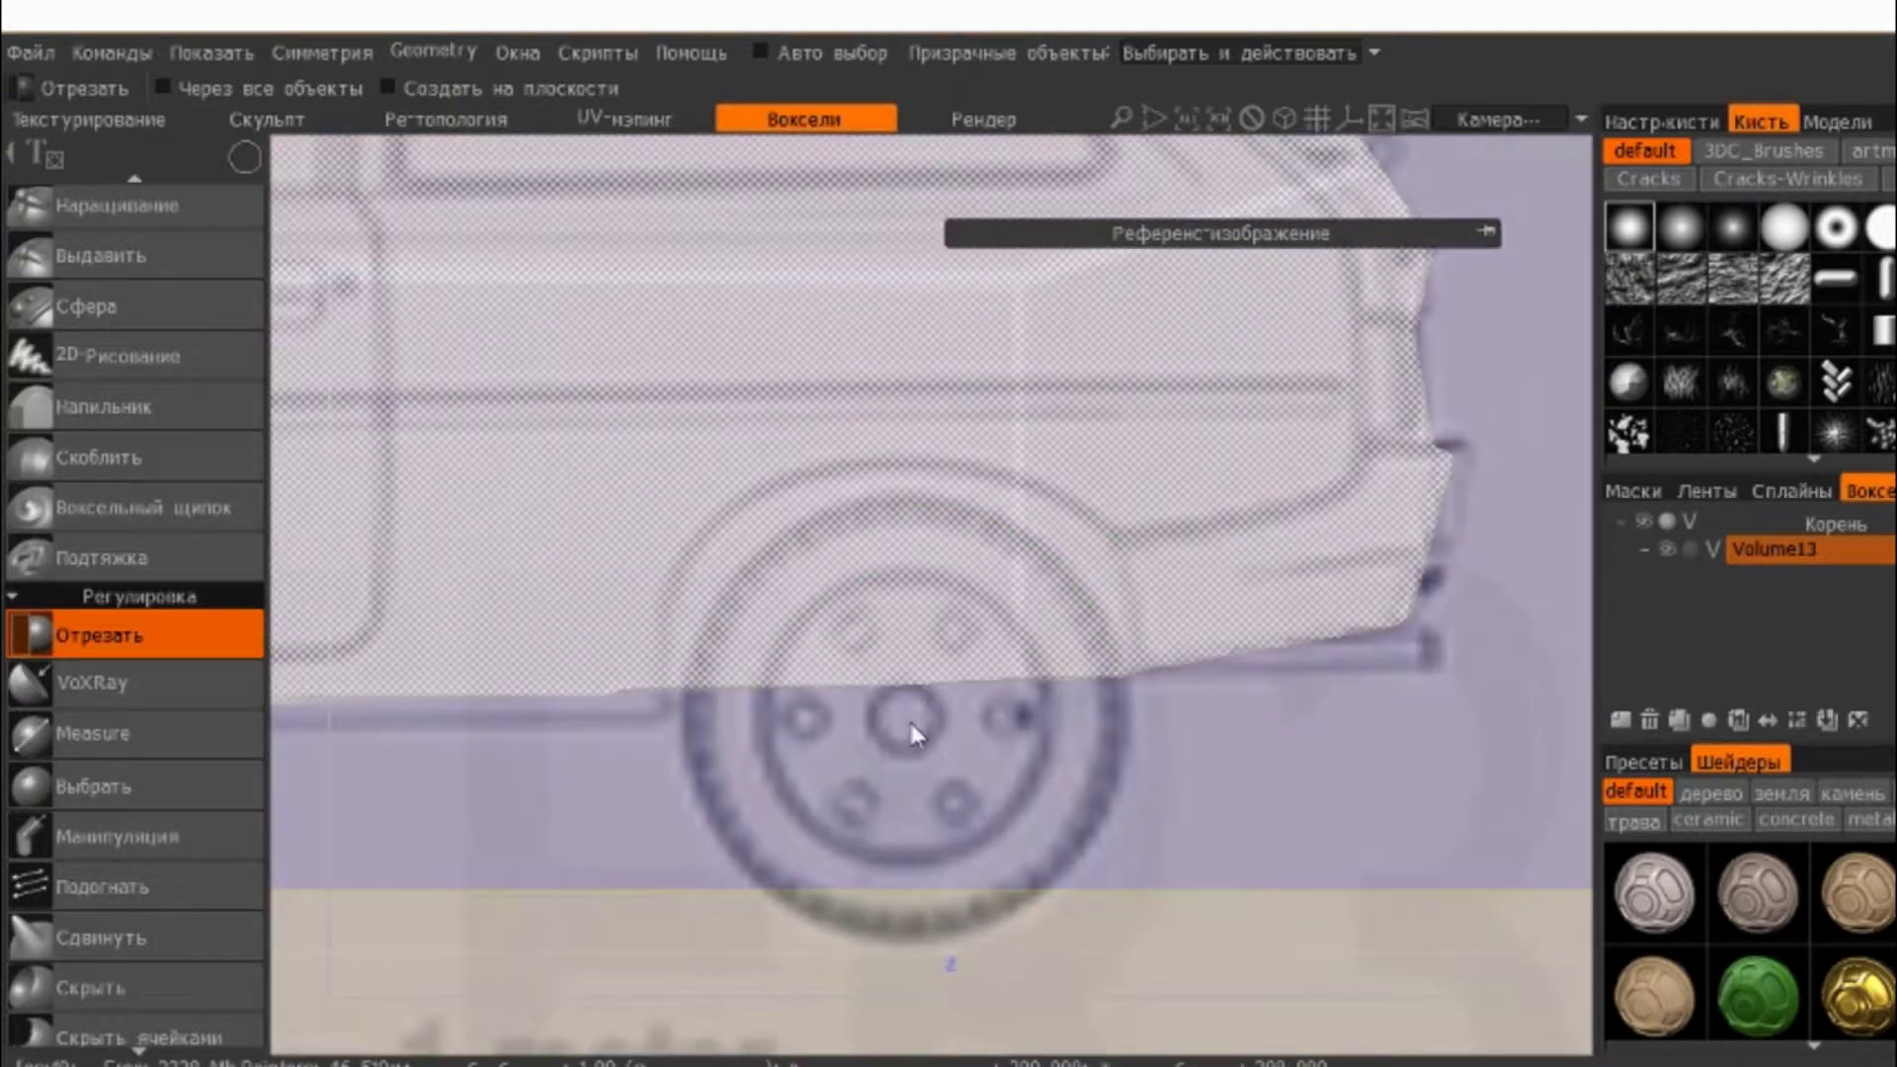
drag(910, 731, 1134, 956)
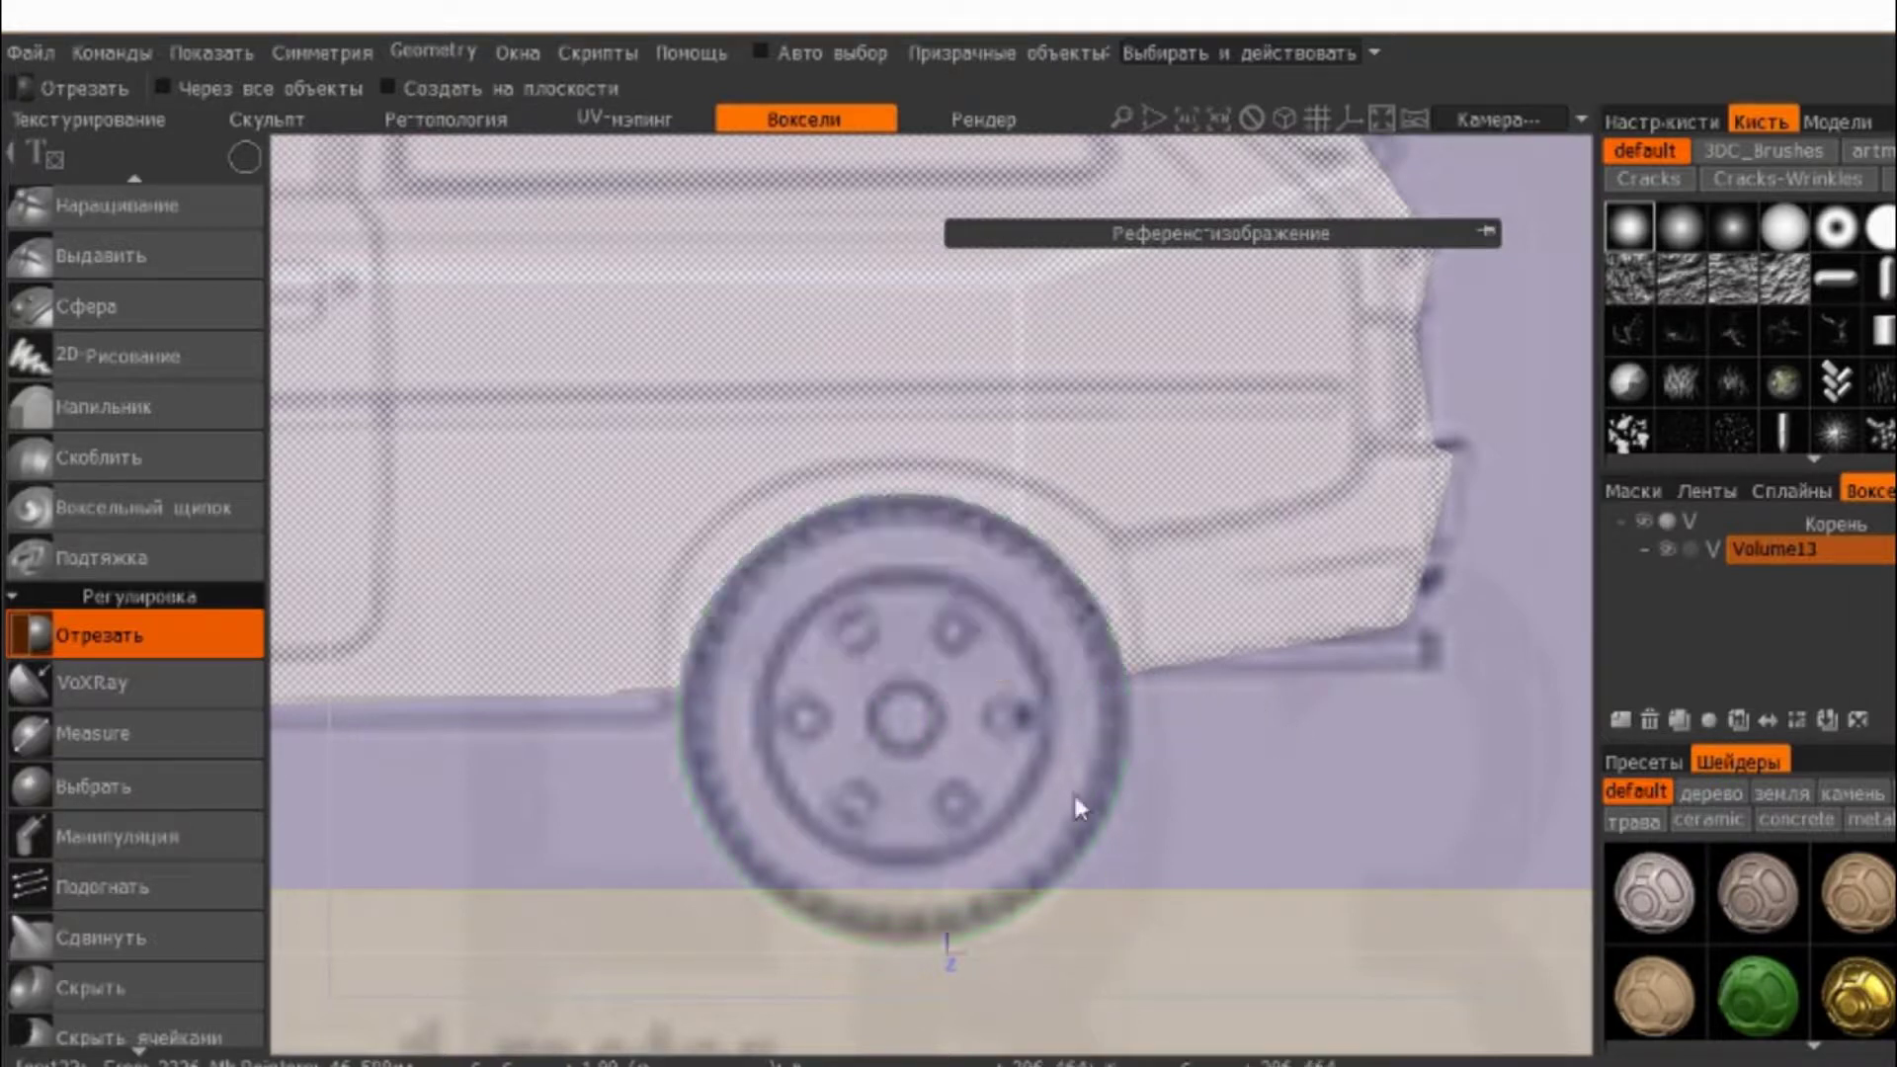
scroll(1073, 790, down, 8)
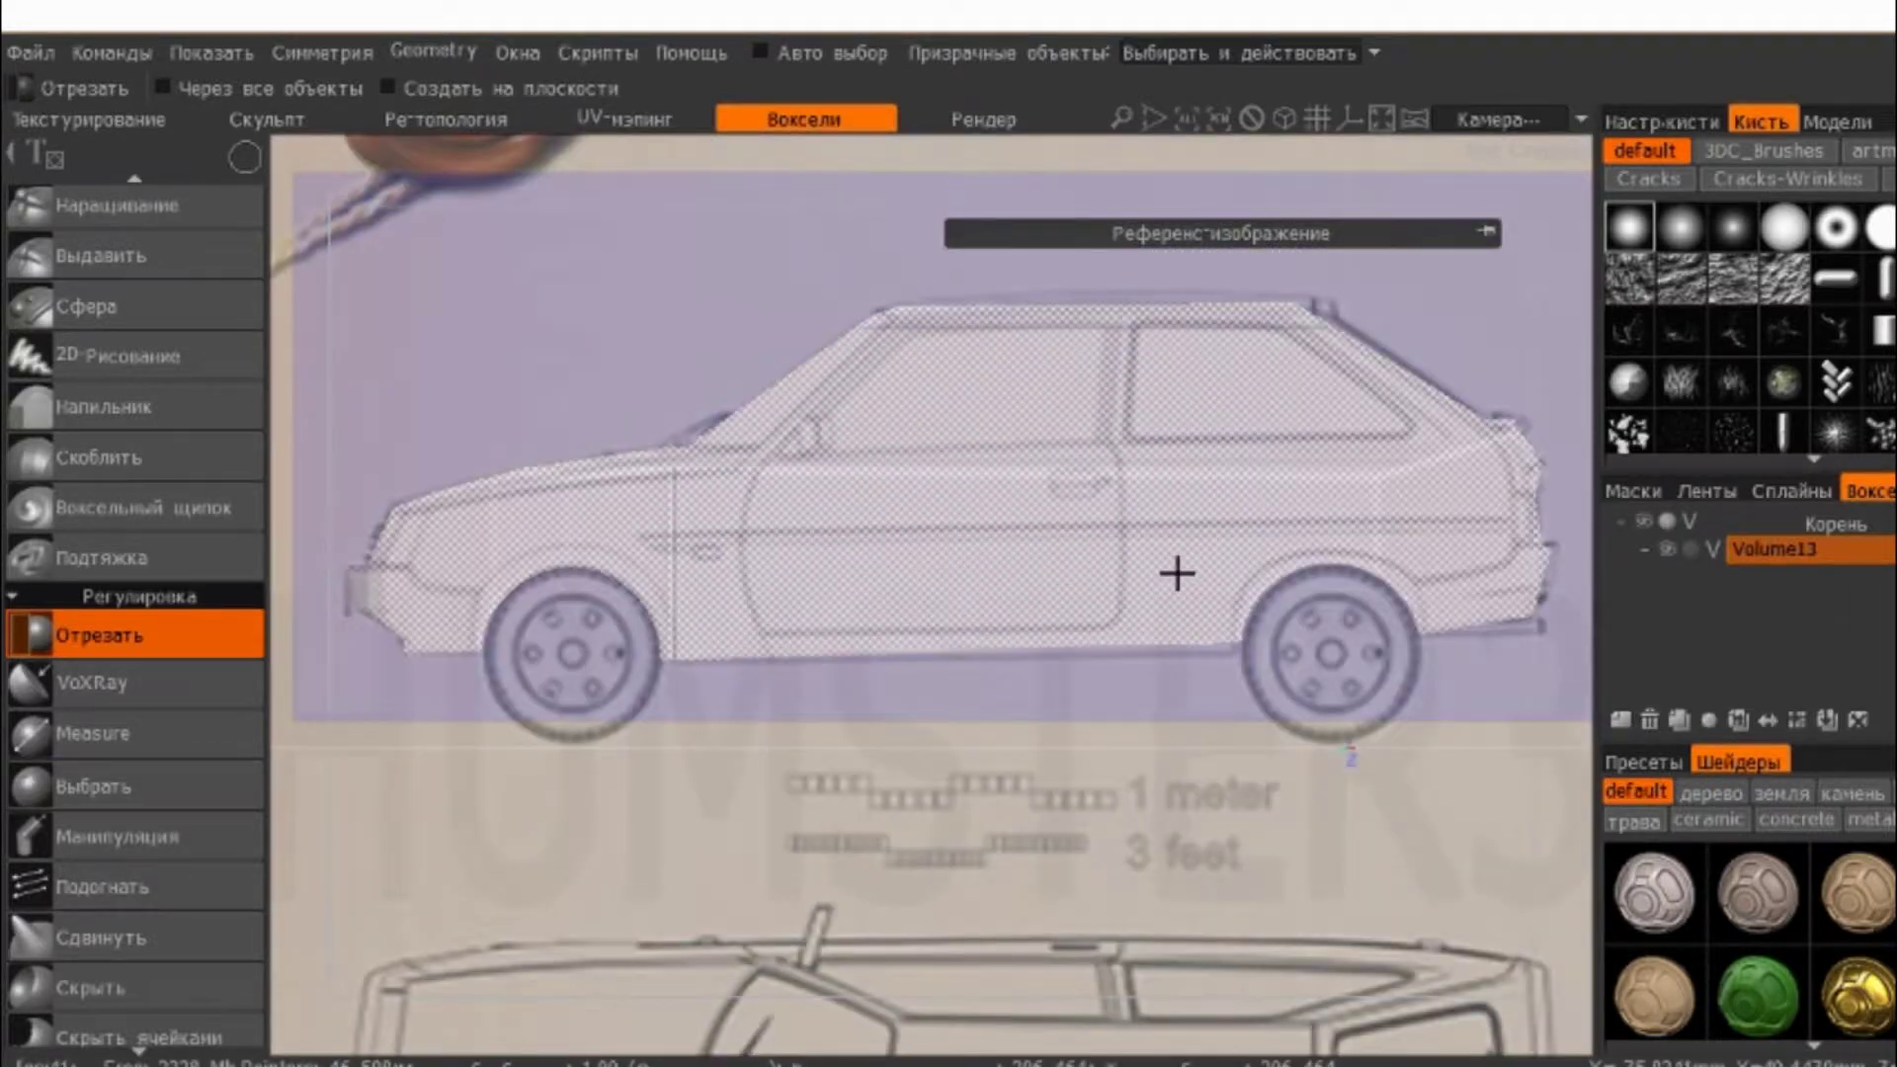
mouse_move(1177, 573)
middle_down()
mouse_move(643, 741)
mouse_move(289, 677)
middle_up()
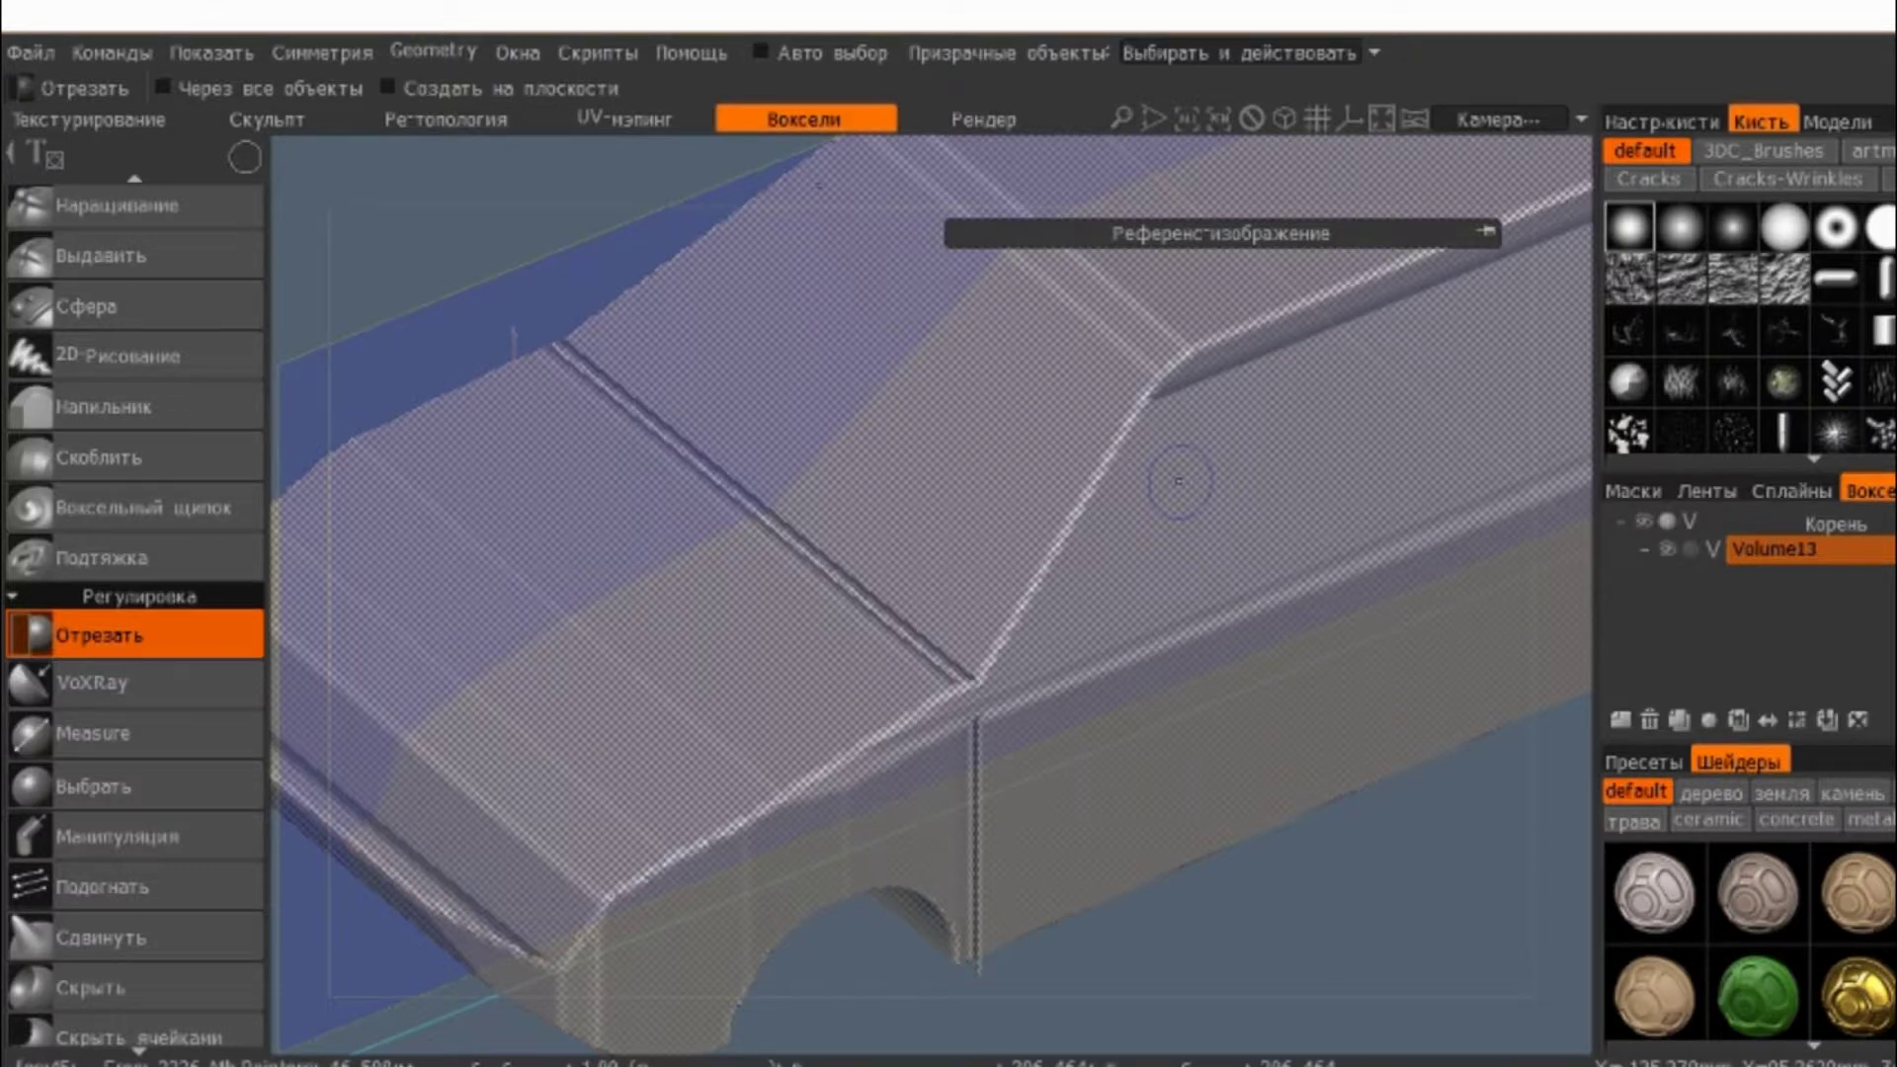
middle_drag(1178, 481, 1547, 574)
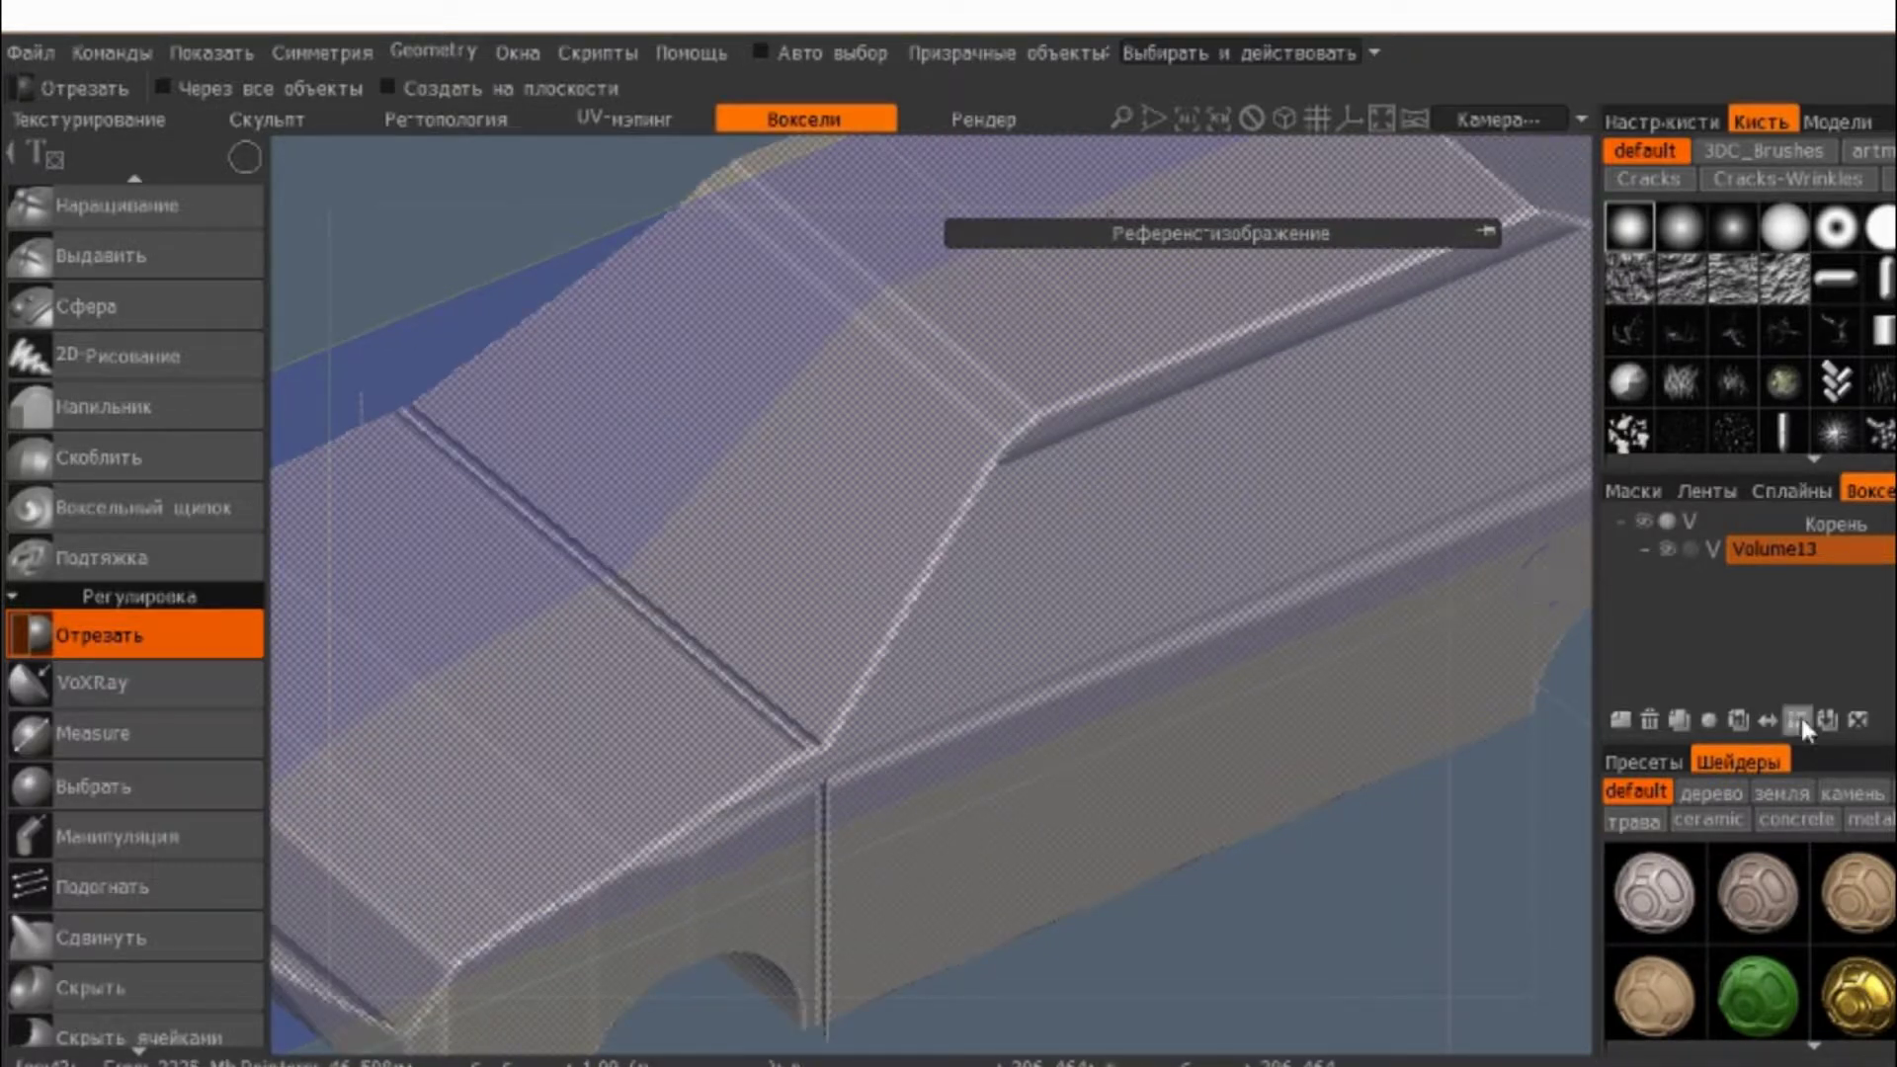
right_click(1816, 561)
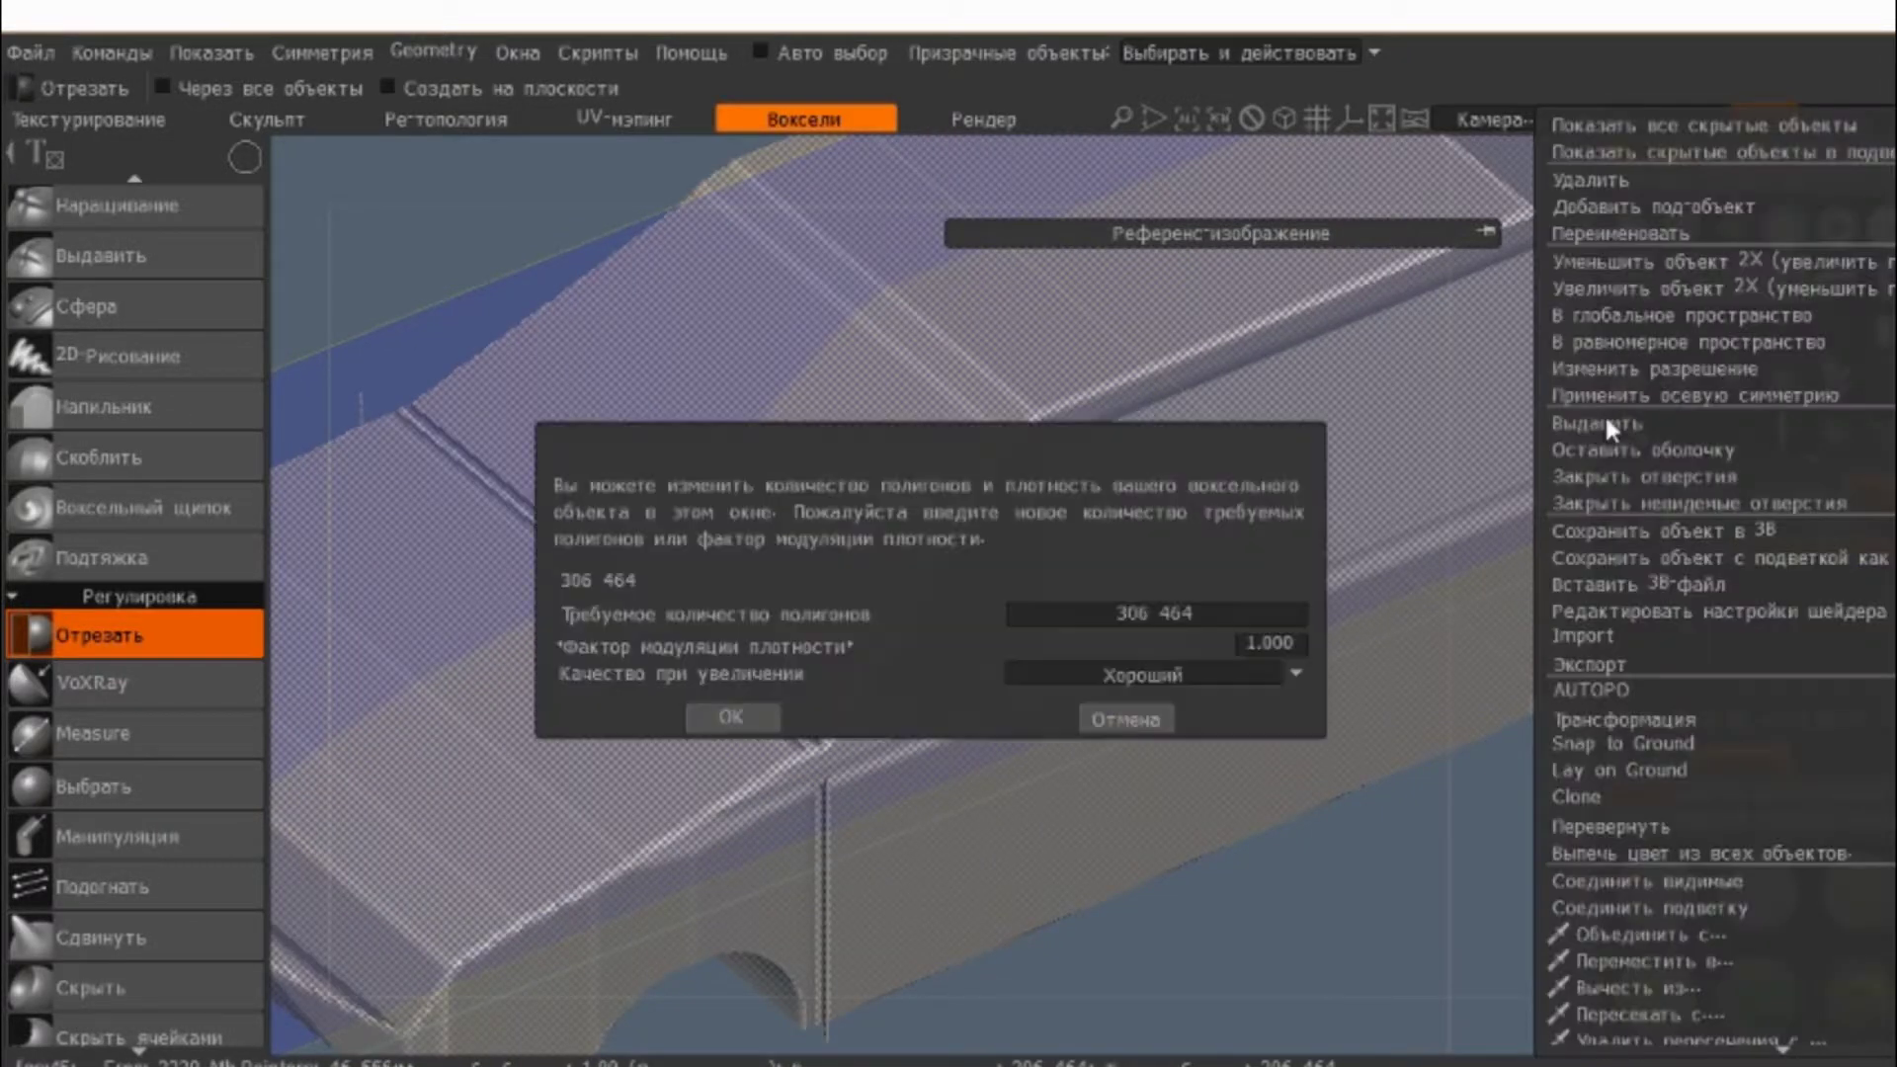
drag(1130, 631, 1165, 633)
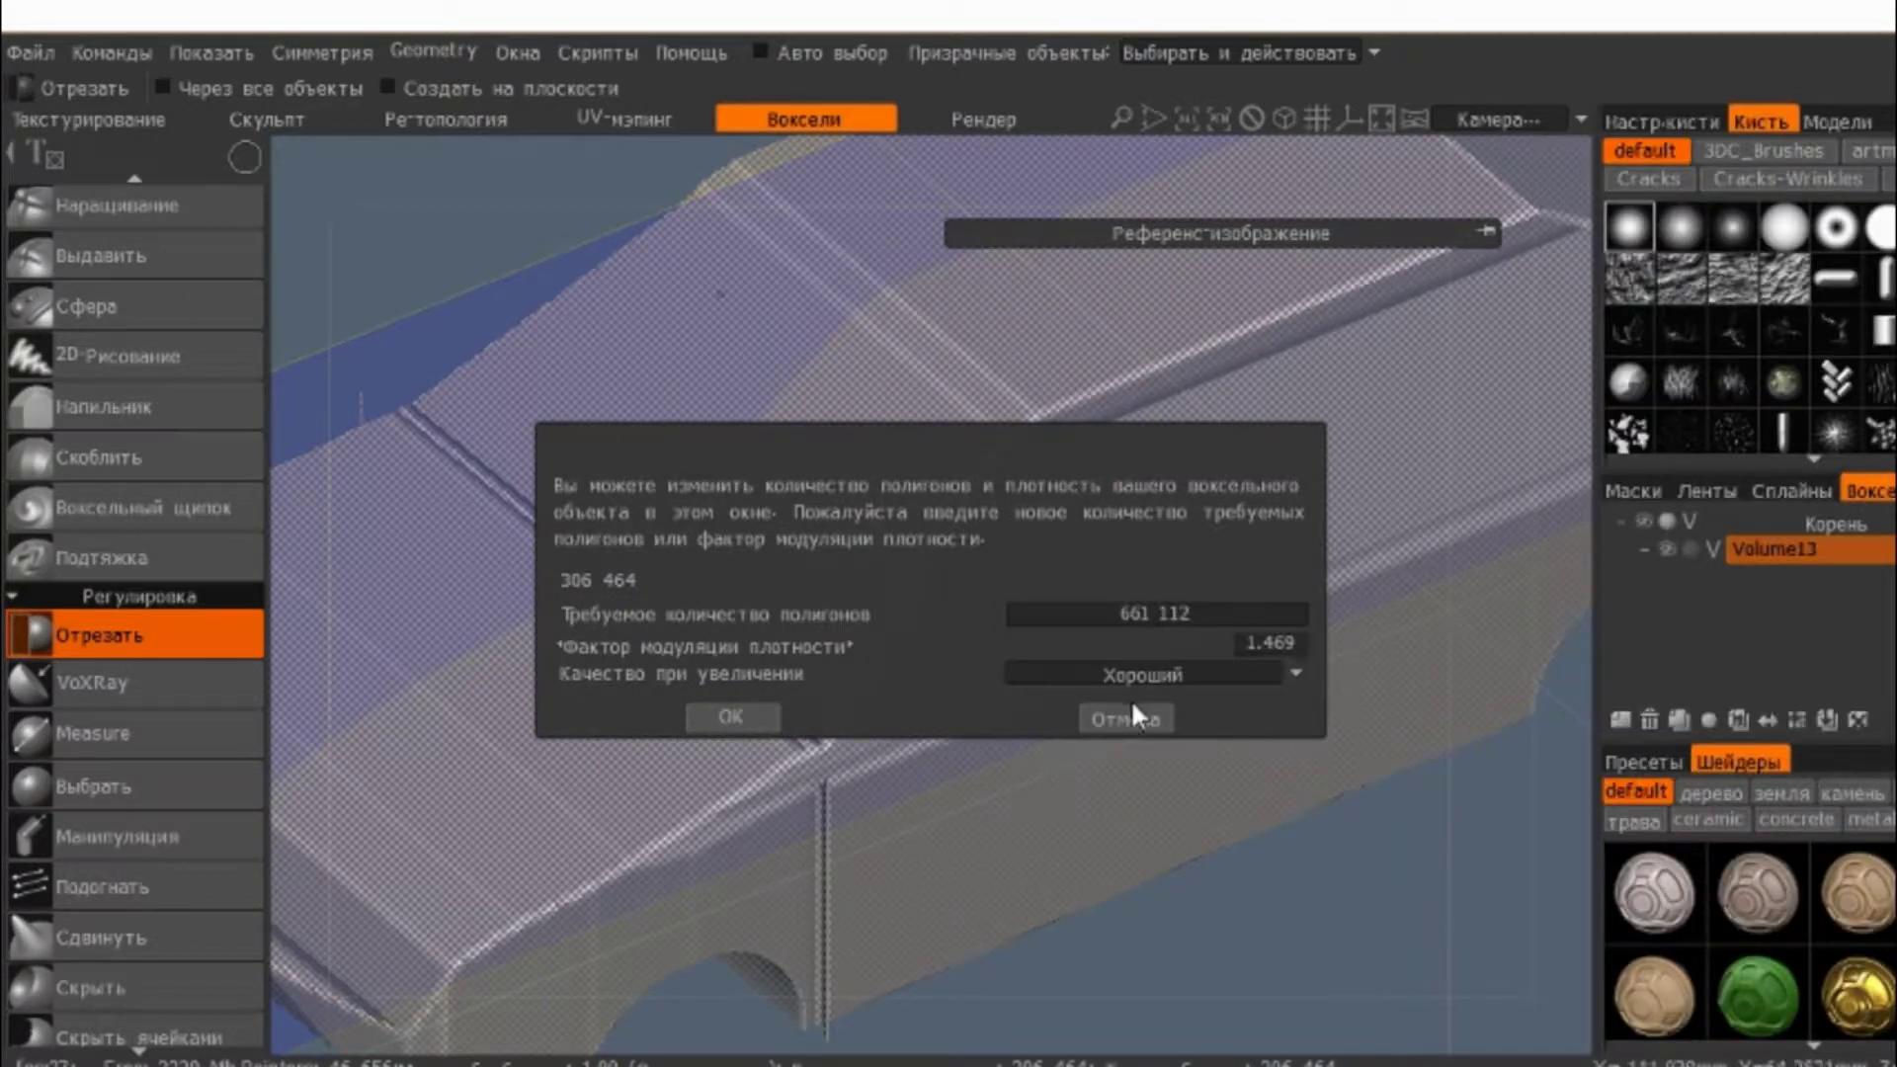
click(1125, 718)
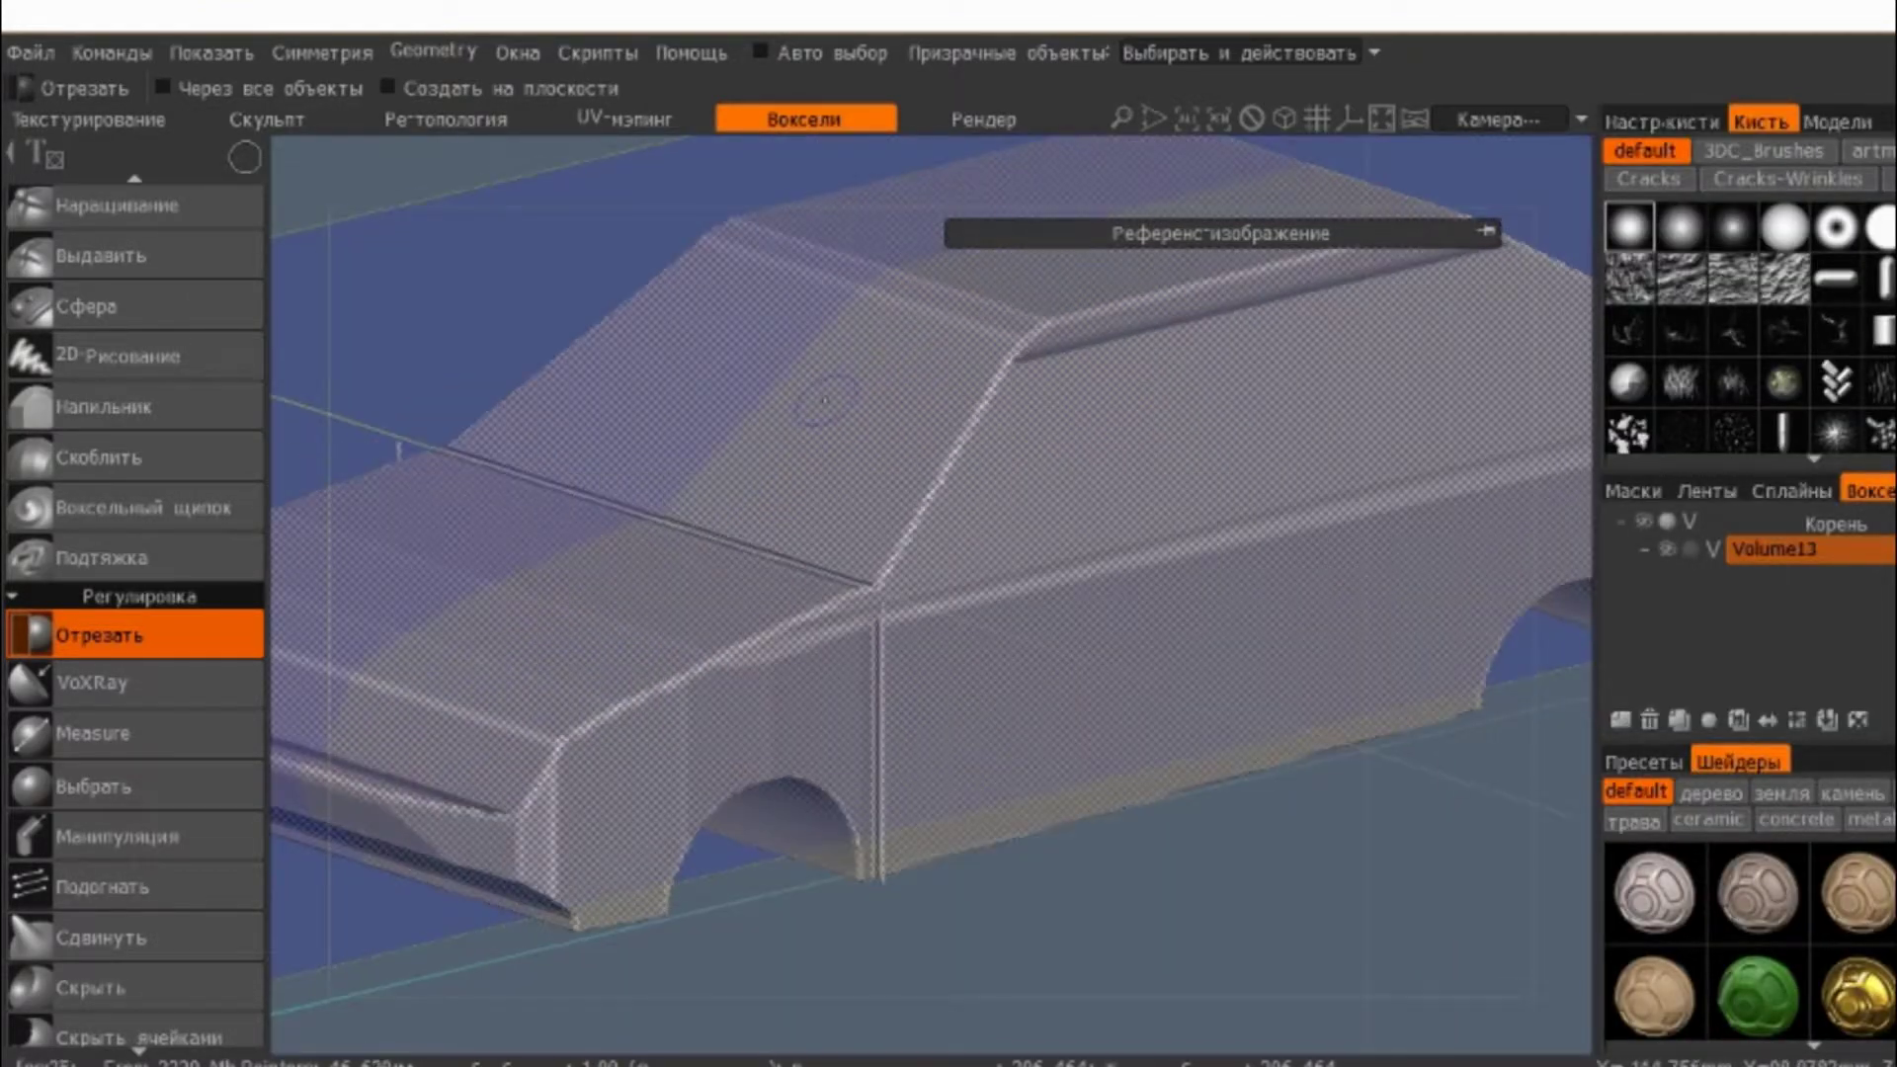
click(433, 50)
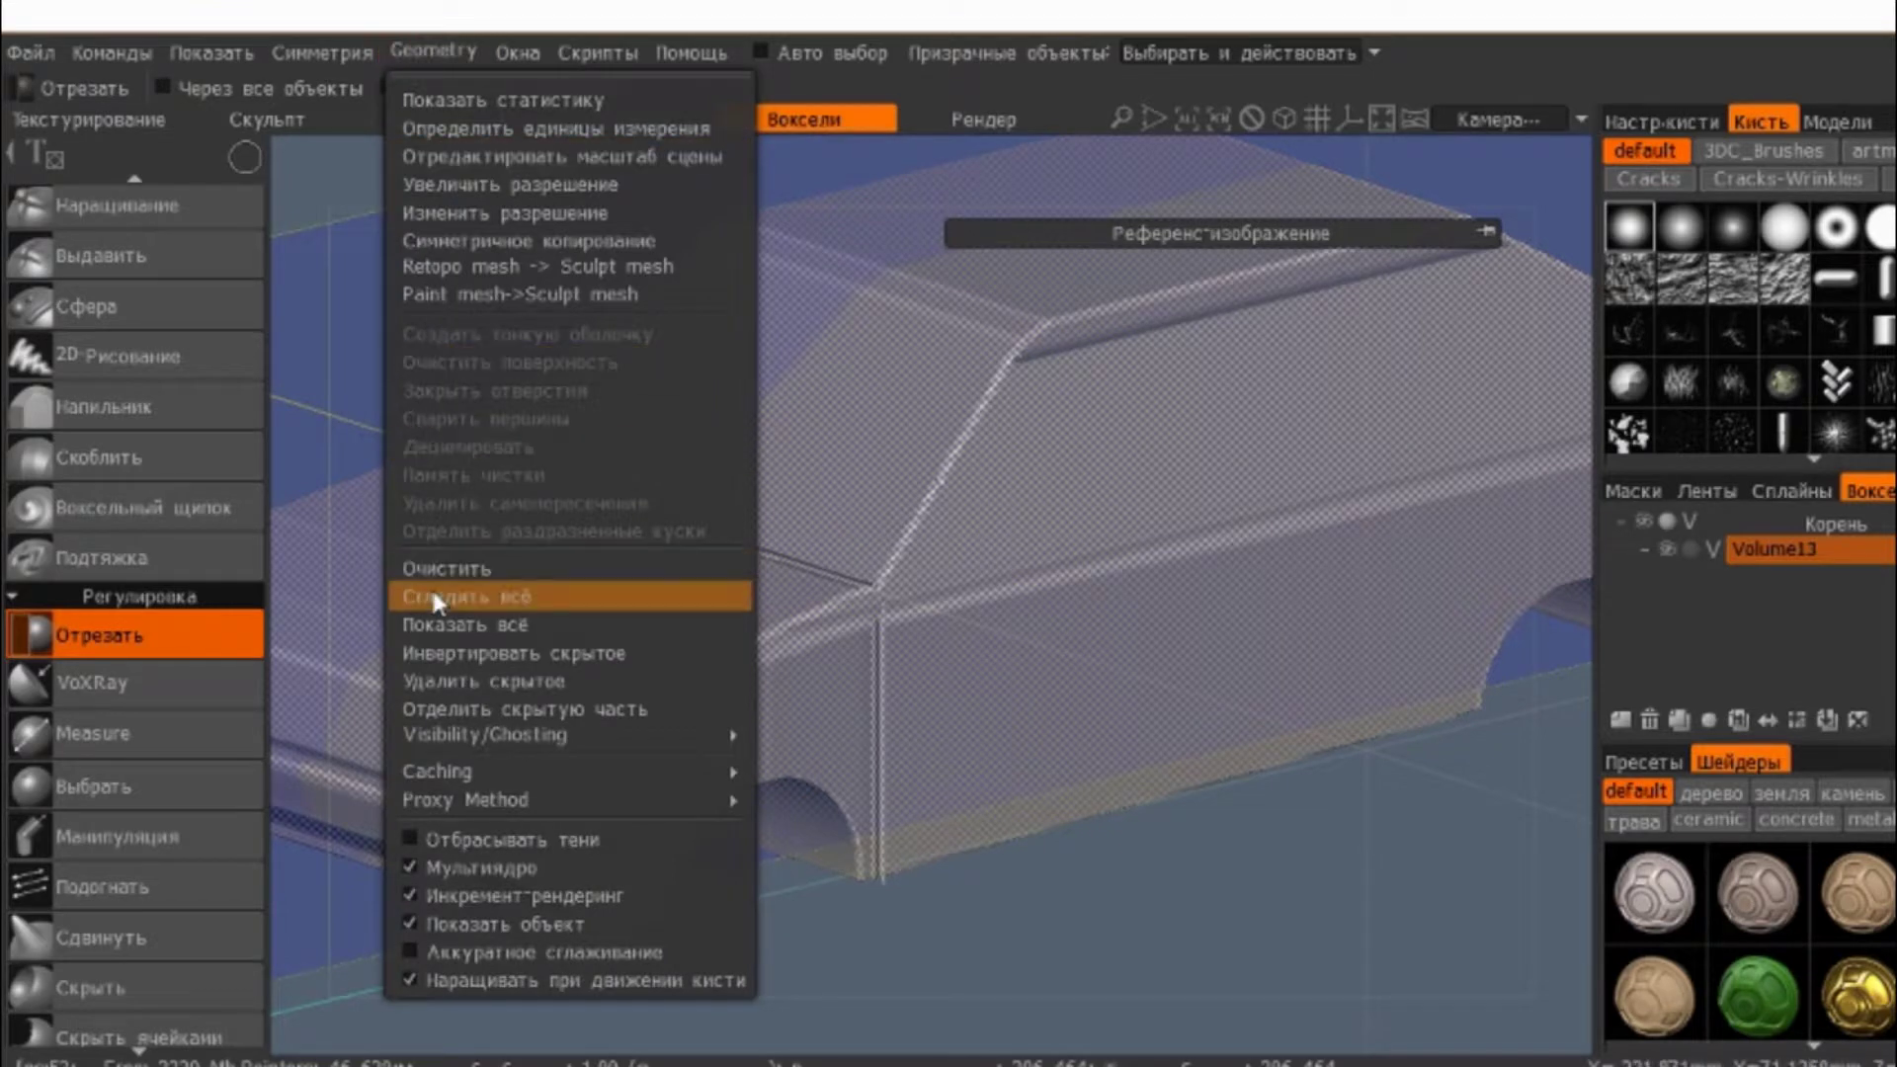
click(1103, 612)
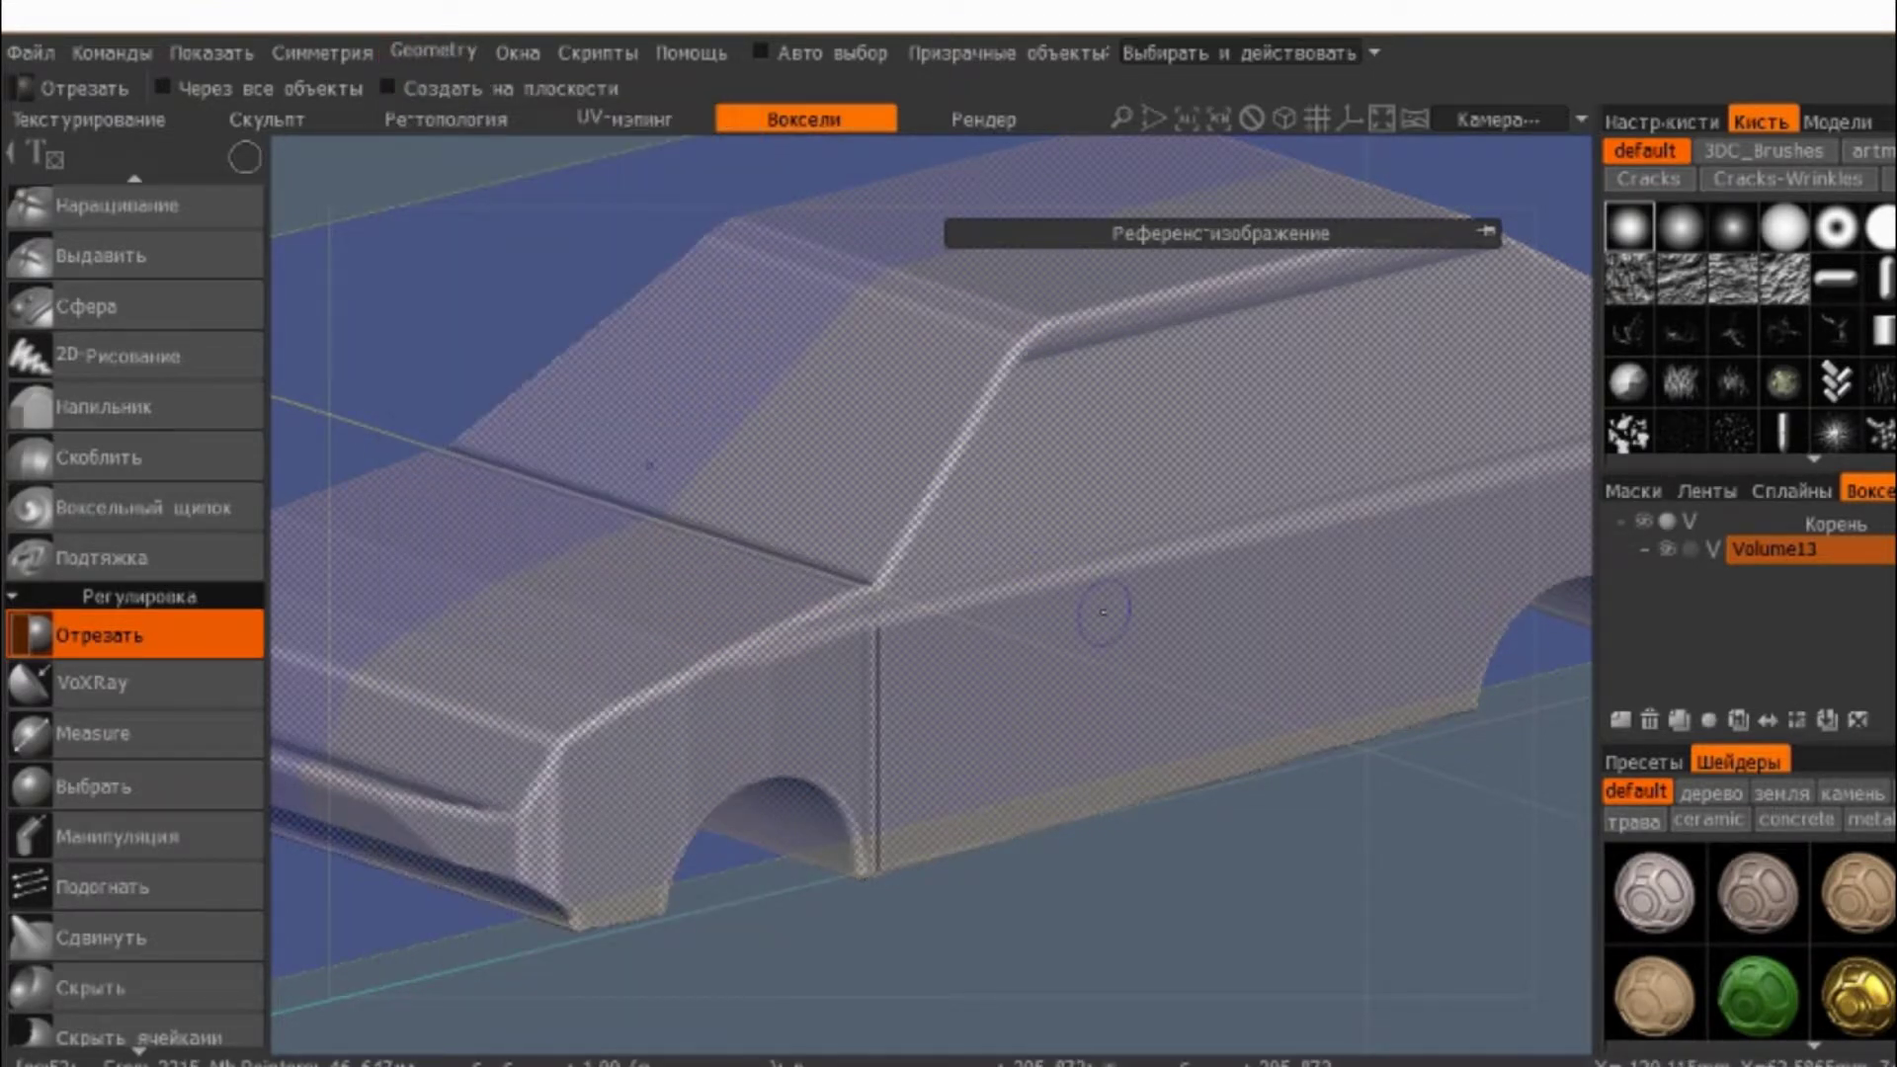
right_drag(1102, 612, 847, 780)
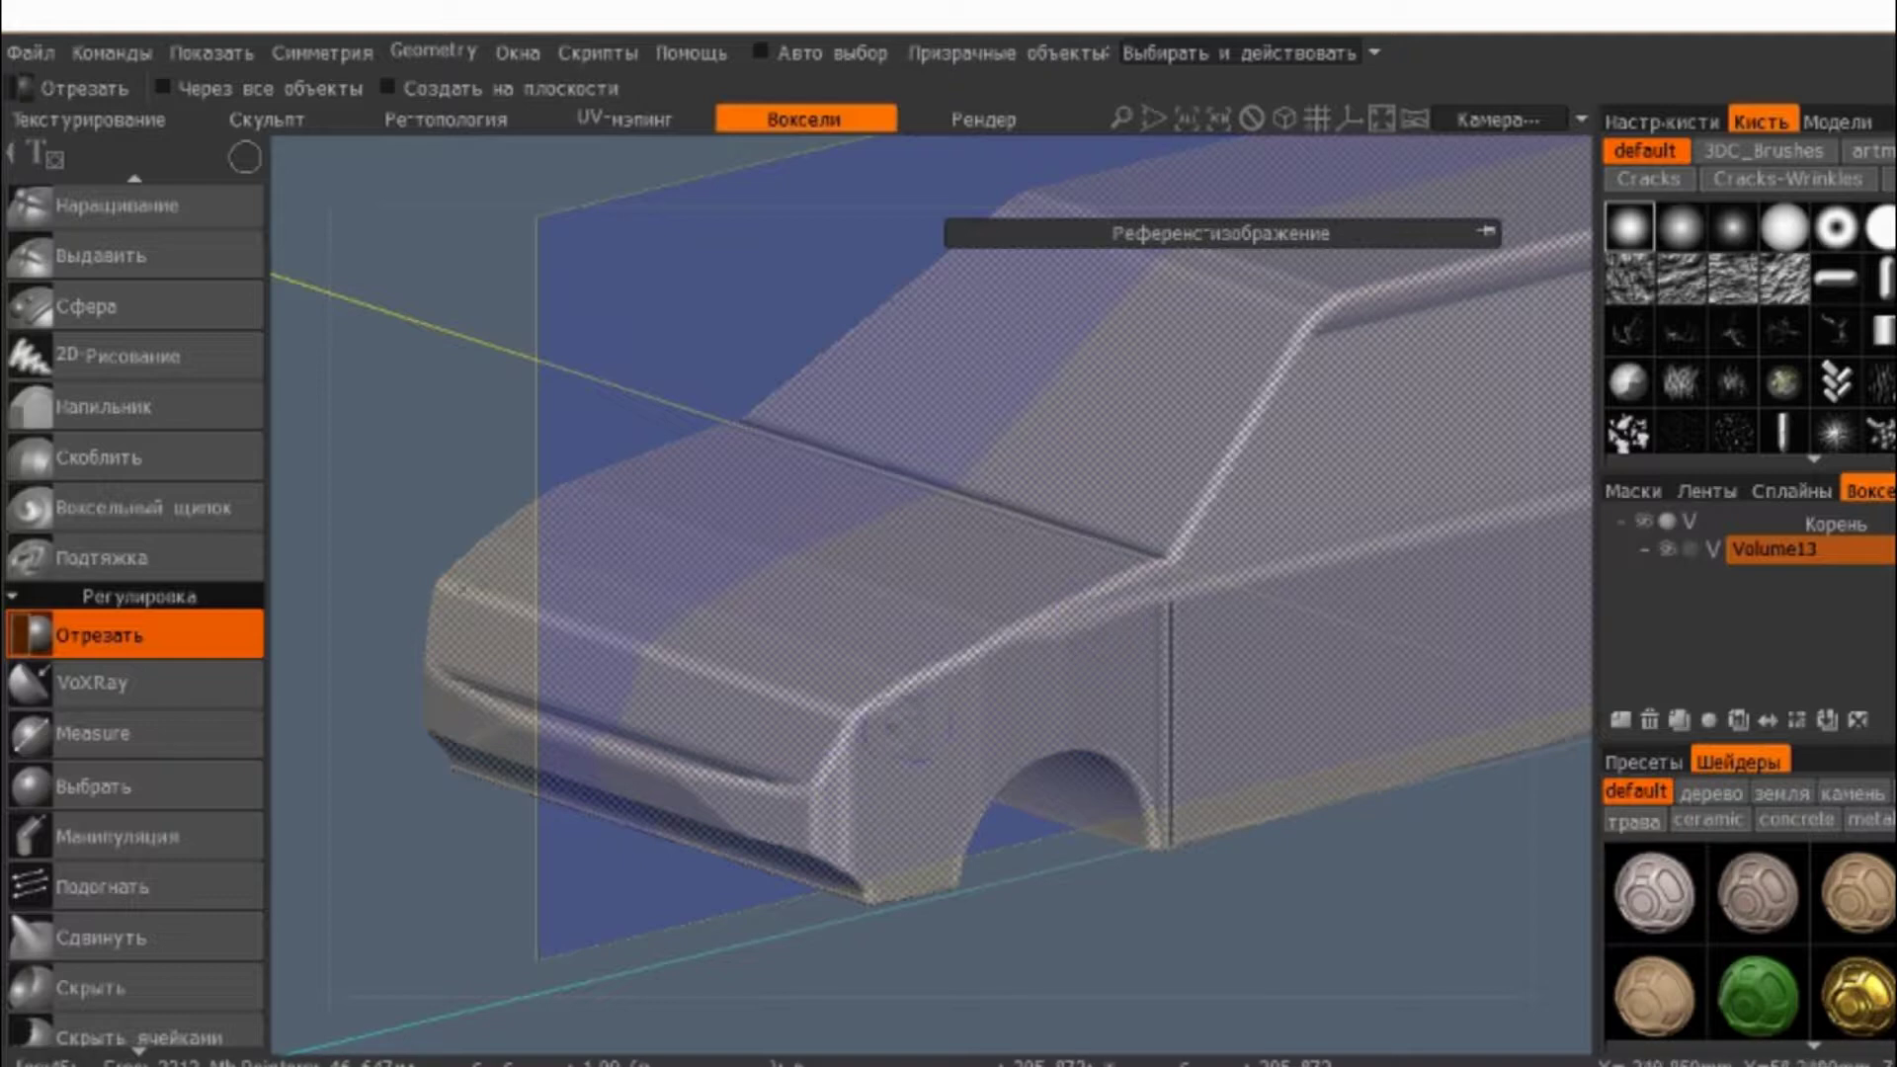
- Set the smoothing brush radius to 13.569 and smooth the whole voxel car body
scroll(139, 336, up, 5)
click(133, 276)
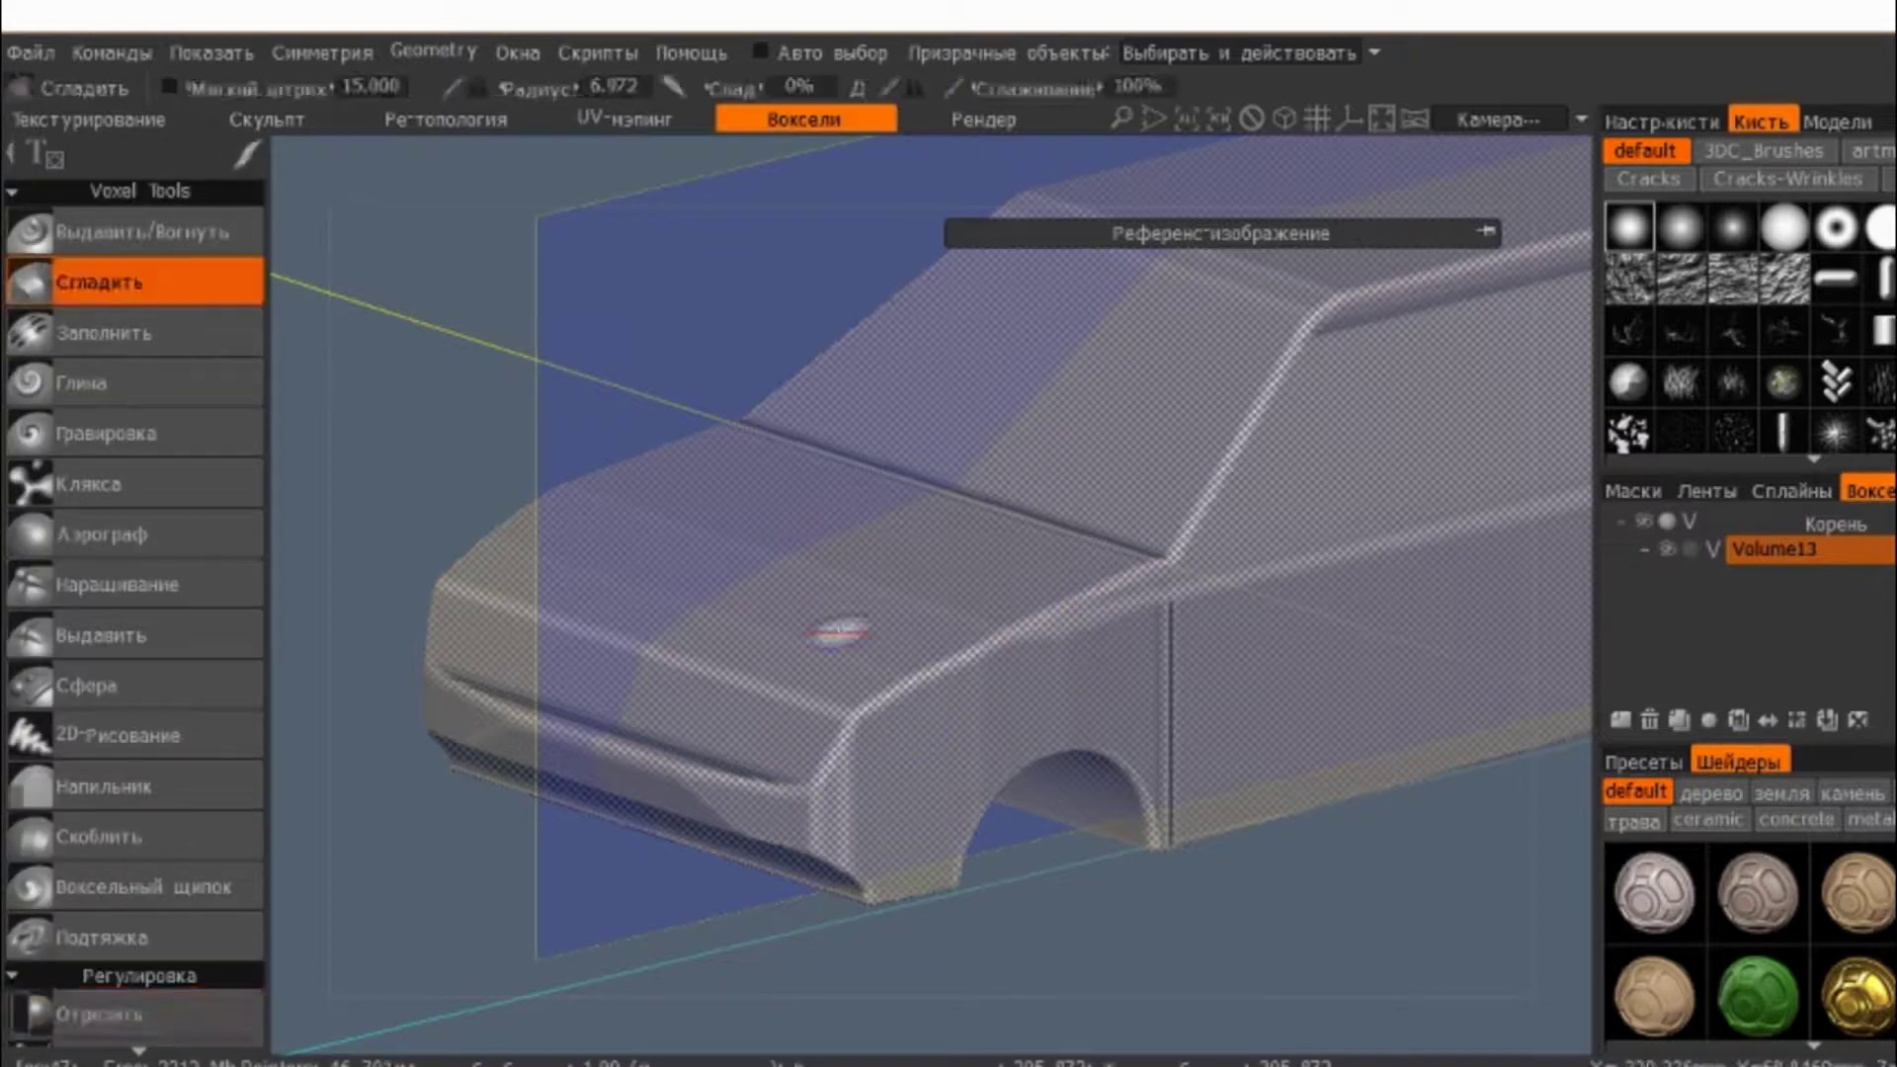
right_drag(837, 633, 881, 635)
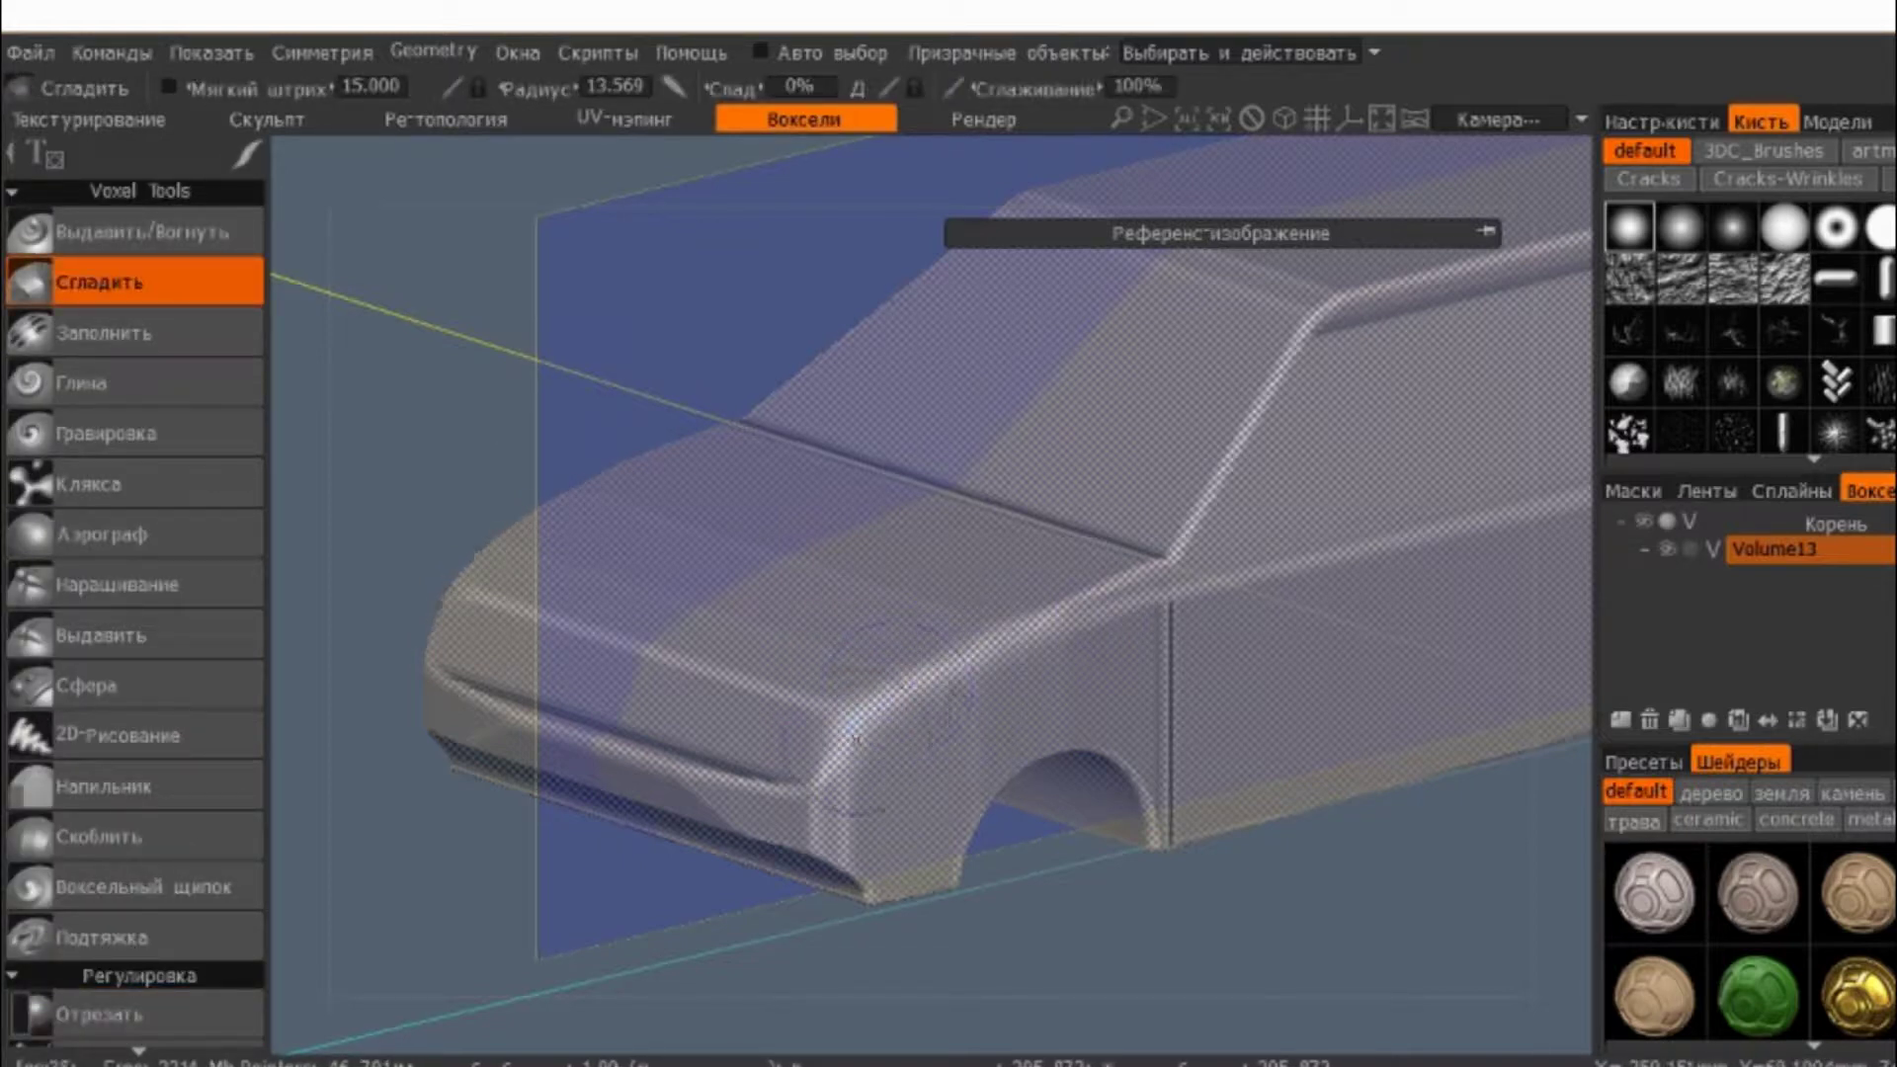
click(430, 50)
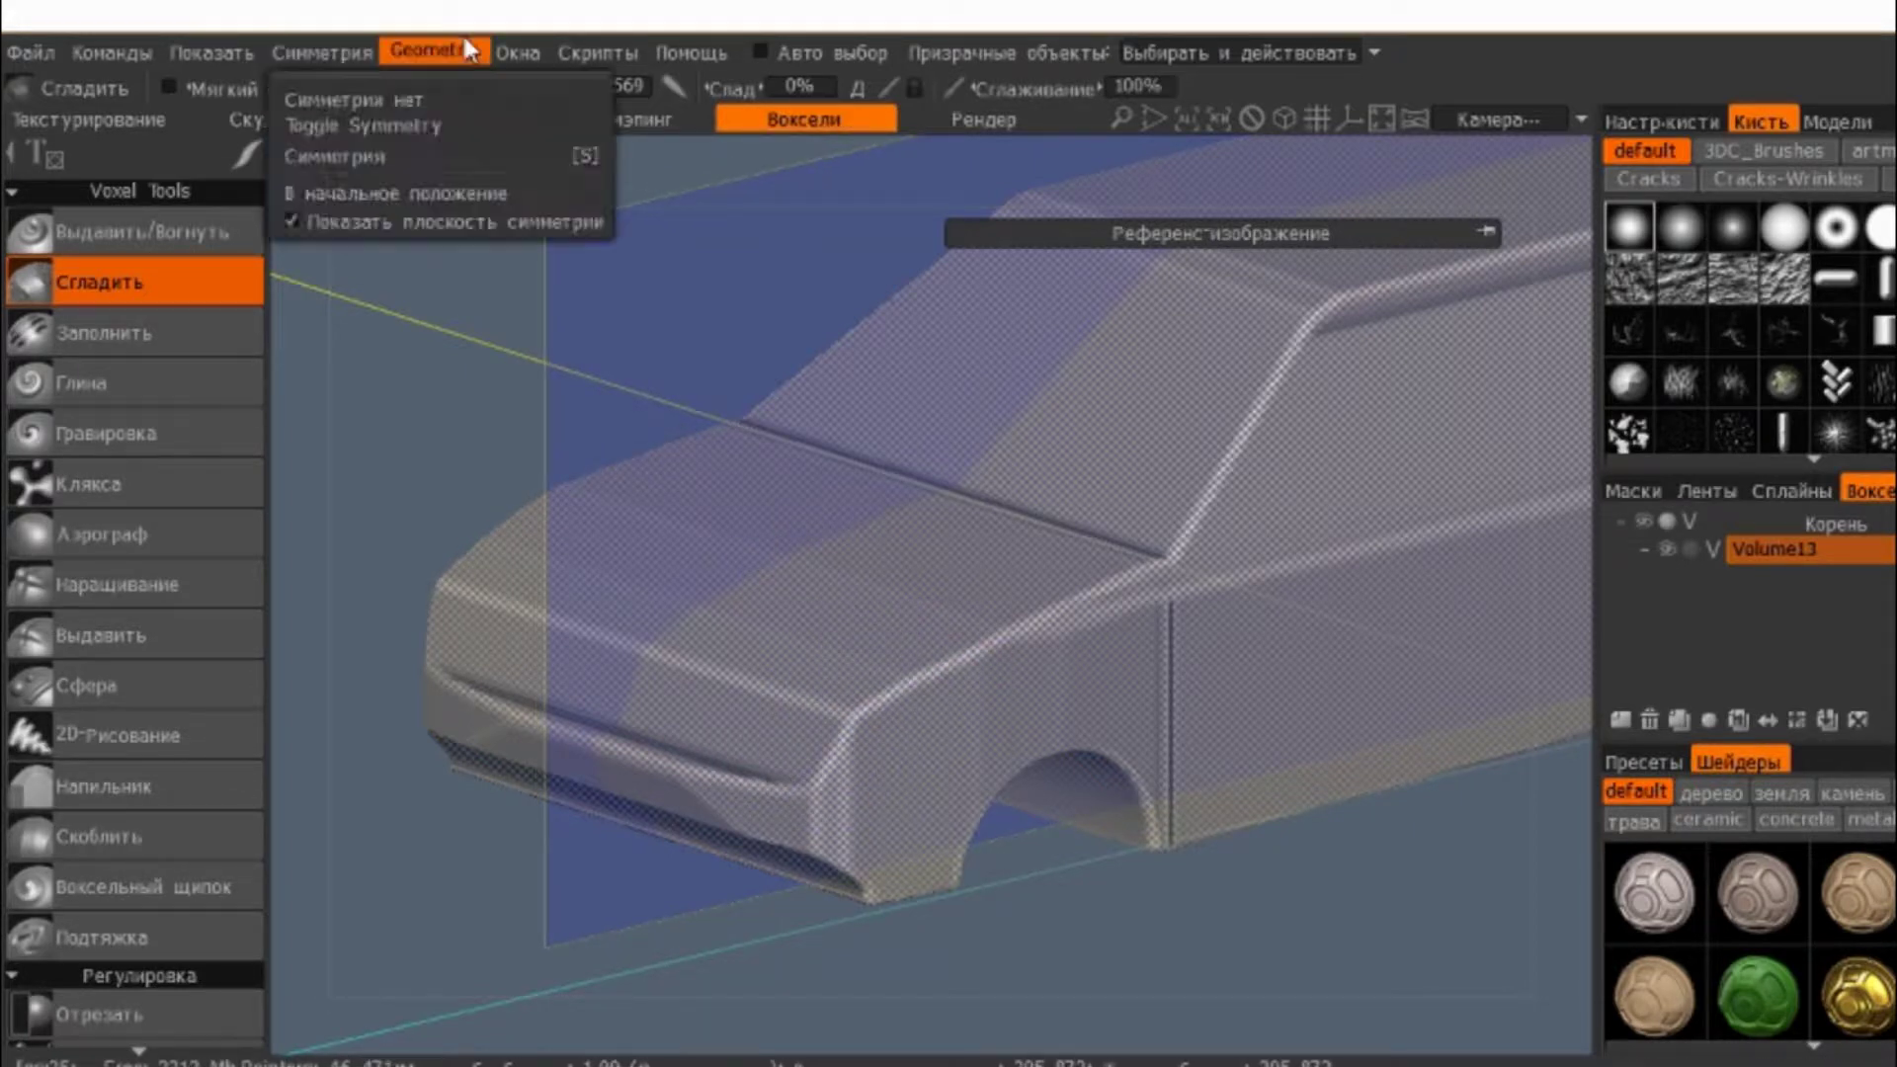
mouse_move(459, 595)
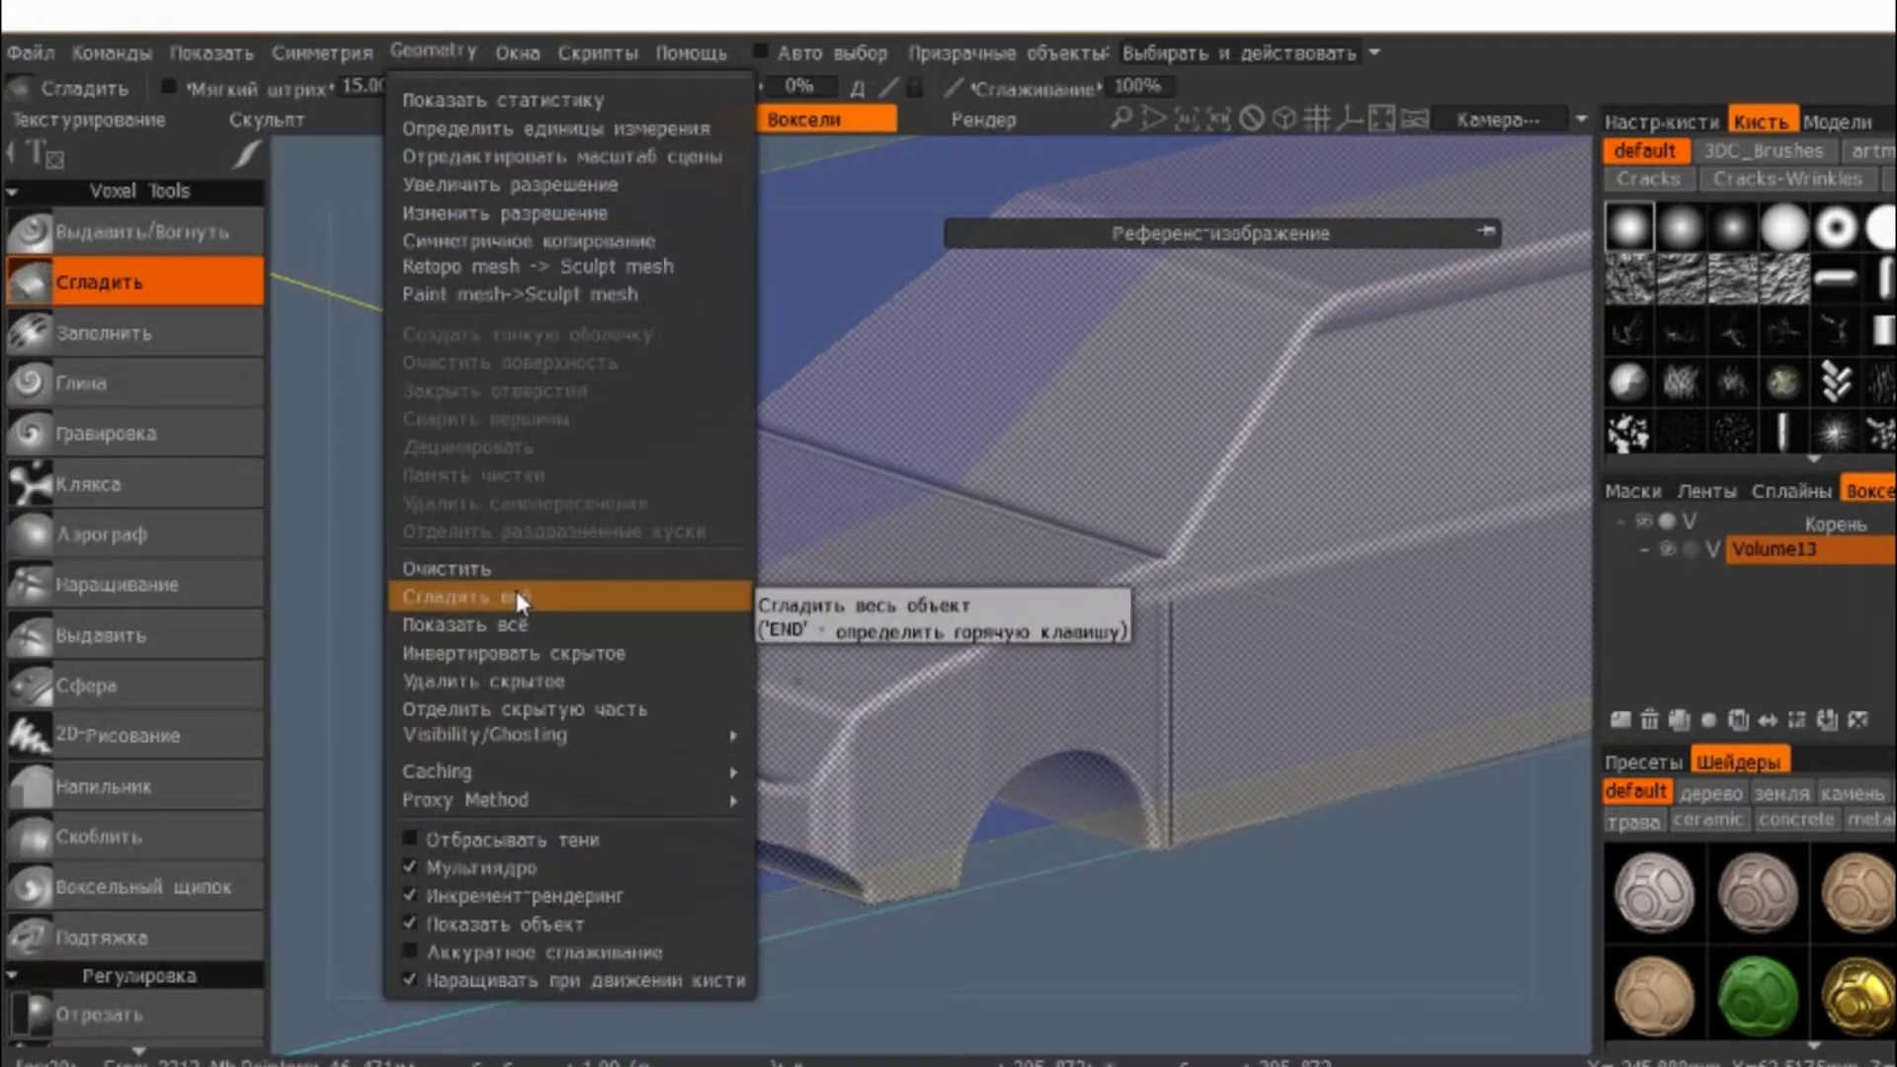
click(515, 590)
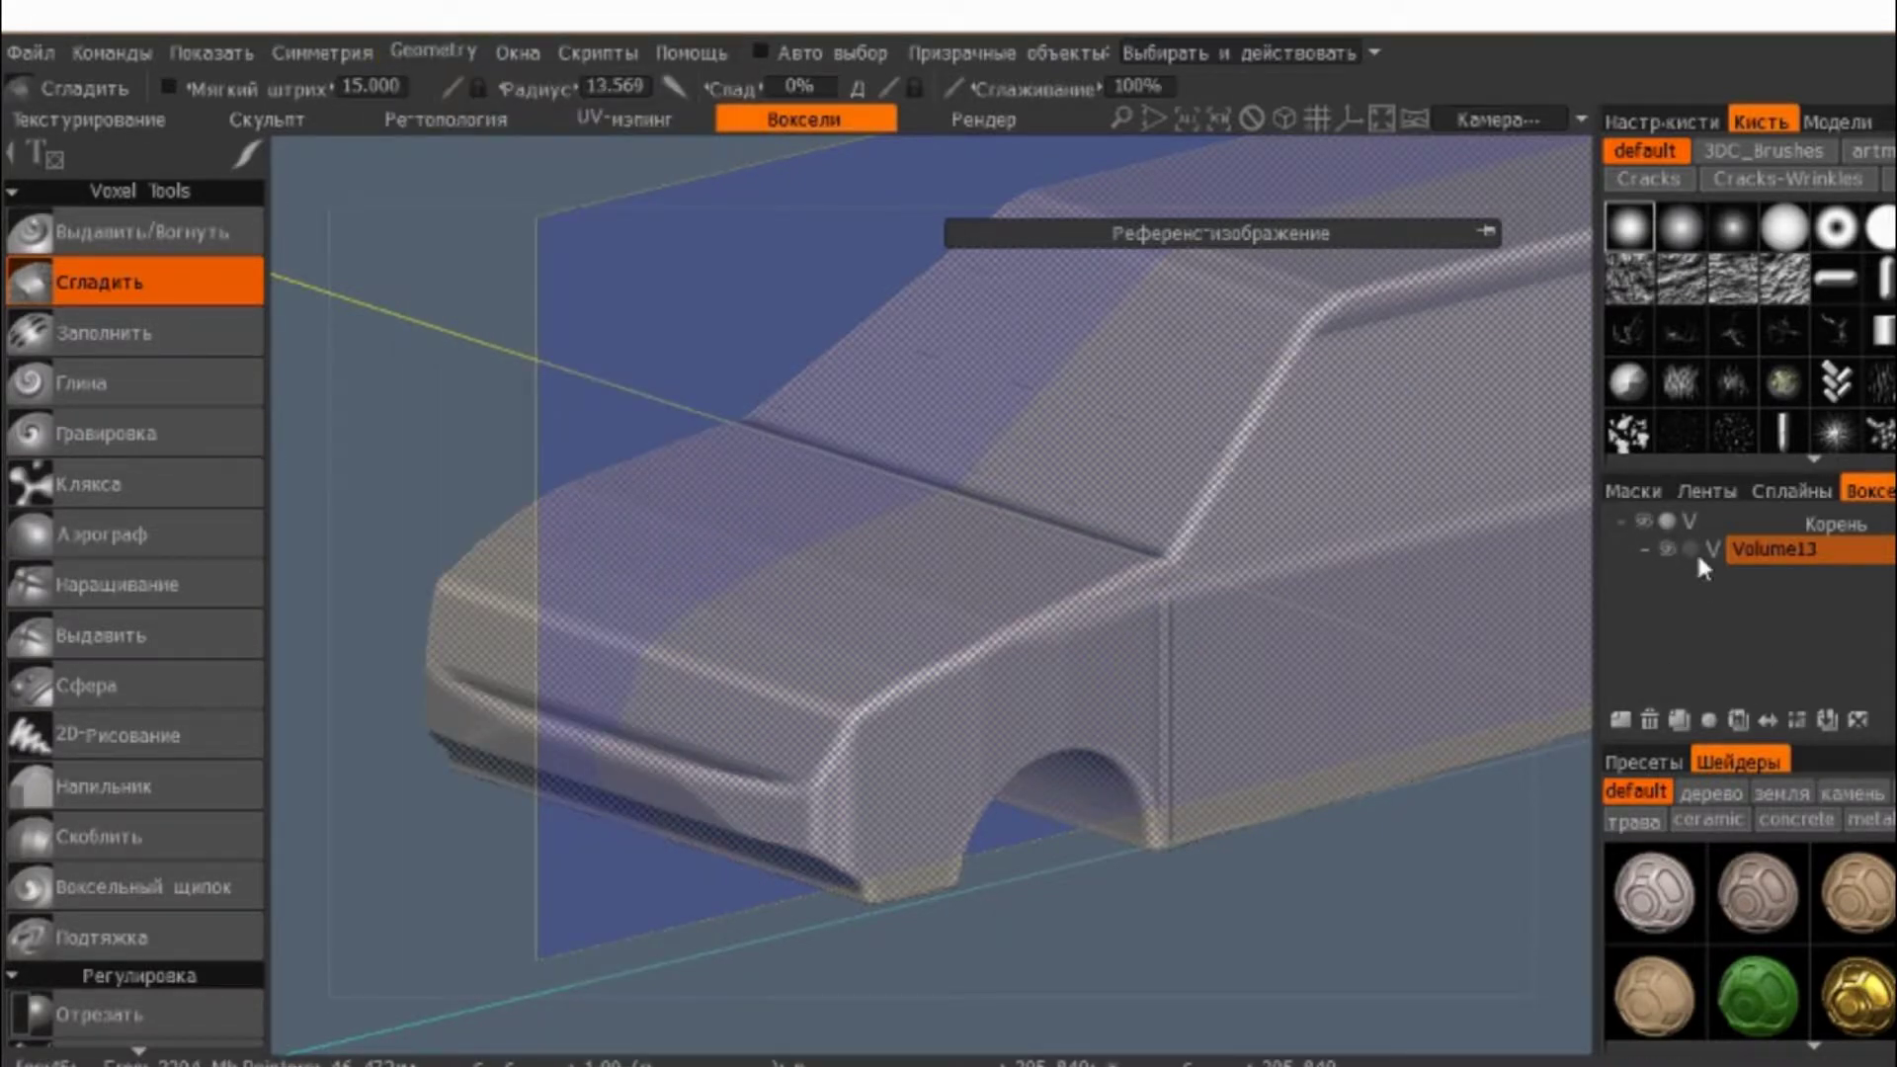
- Show the body solid and lower Volume13's voxel density factor to about 0.7
click(1696, 554)
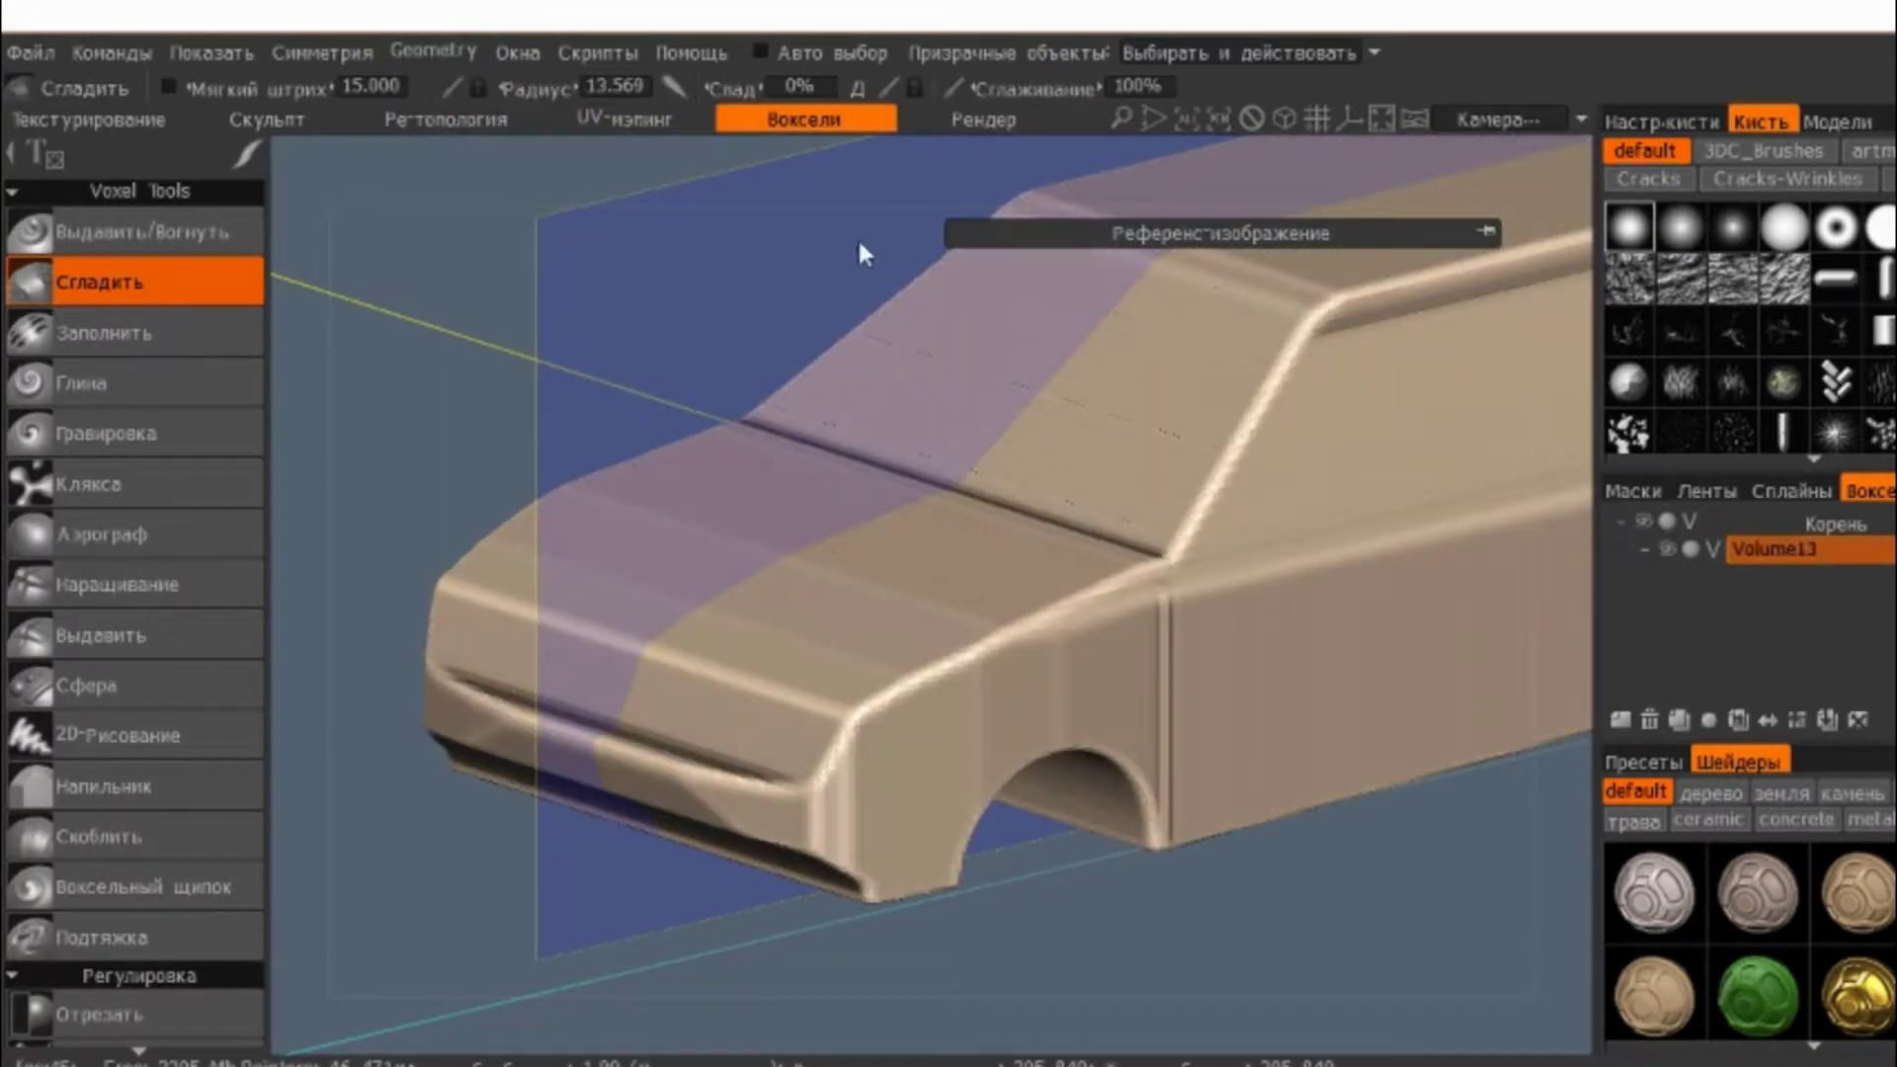
right_click(1822, 548)
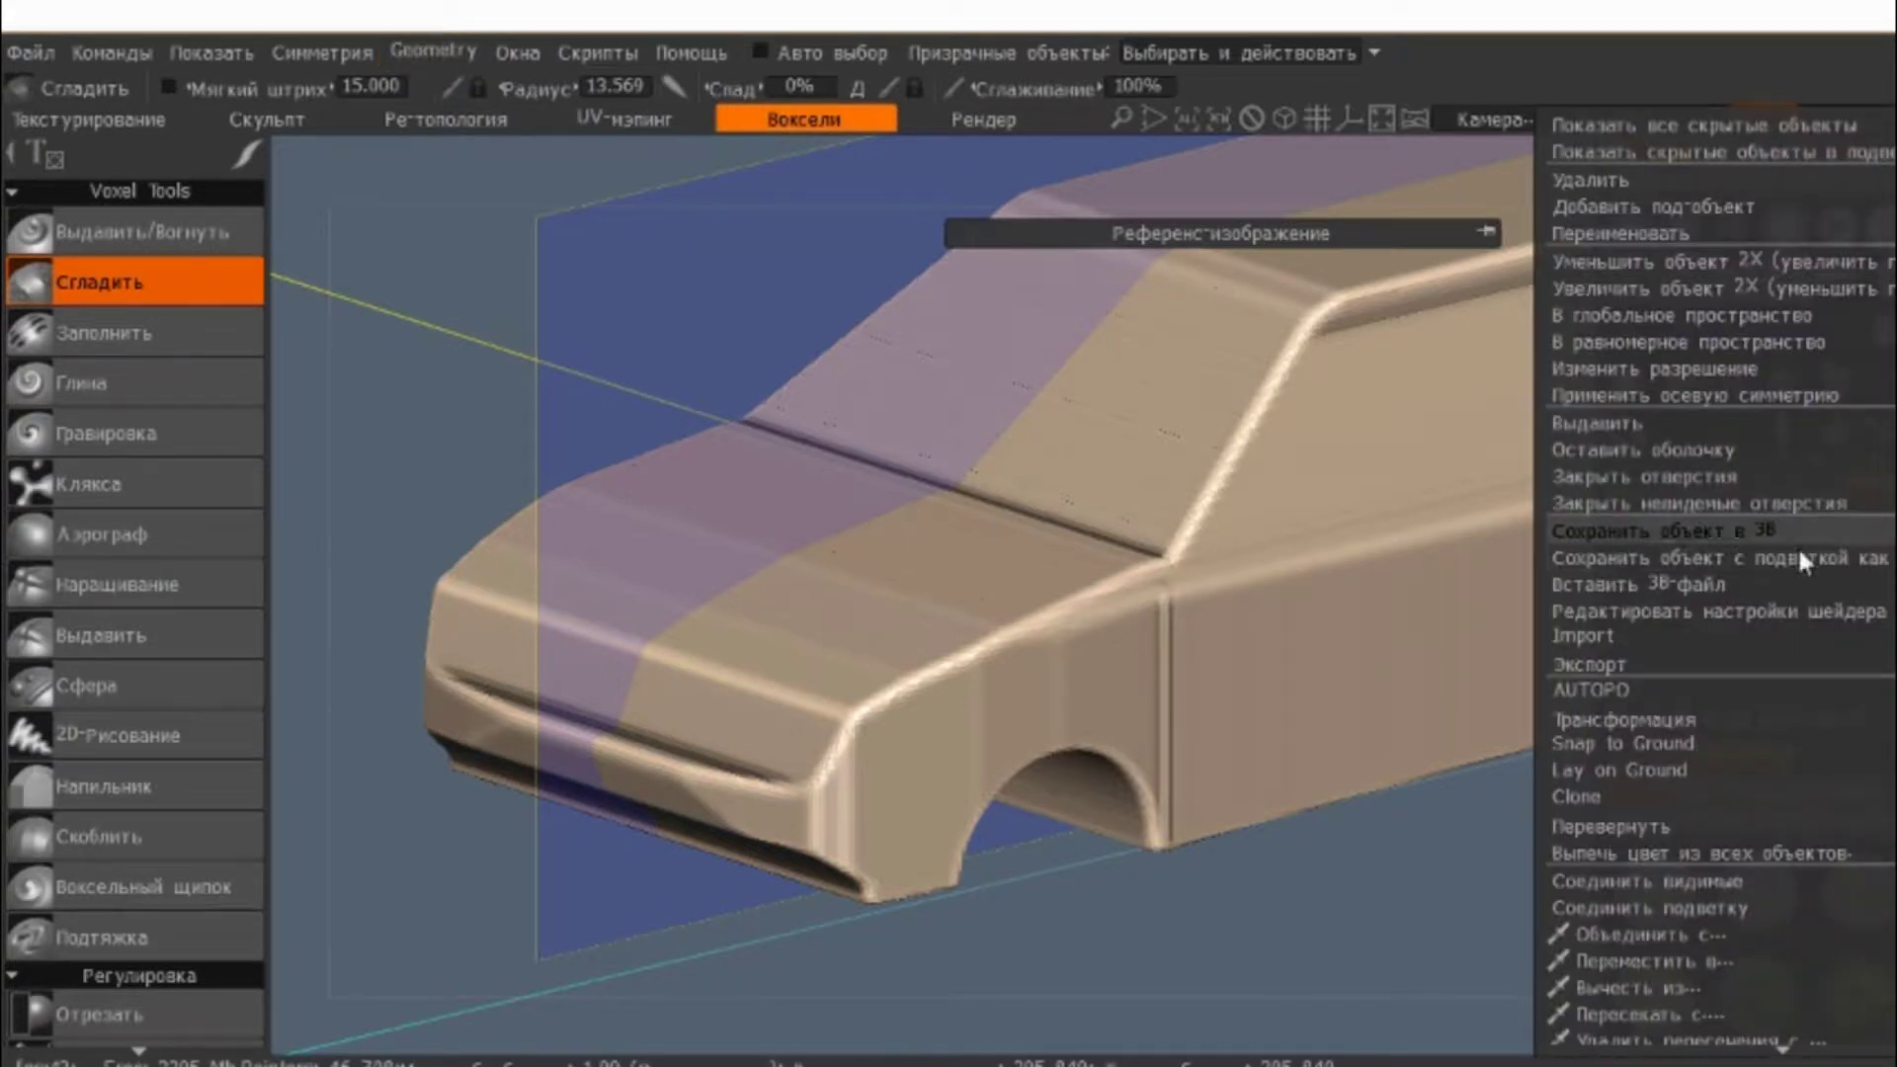
click(1644, 370)
drag(1076, 632, 888, 670)
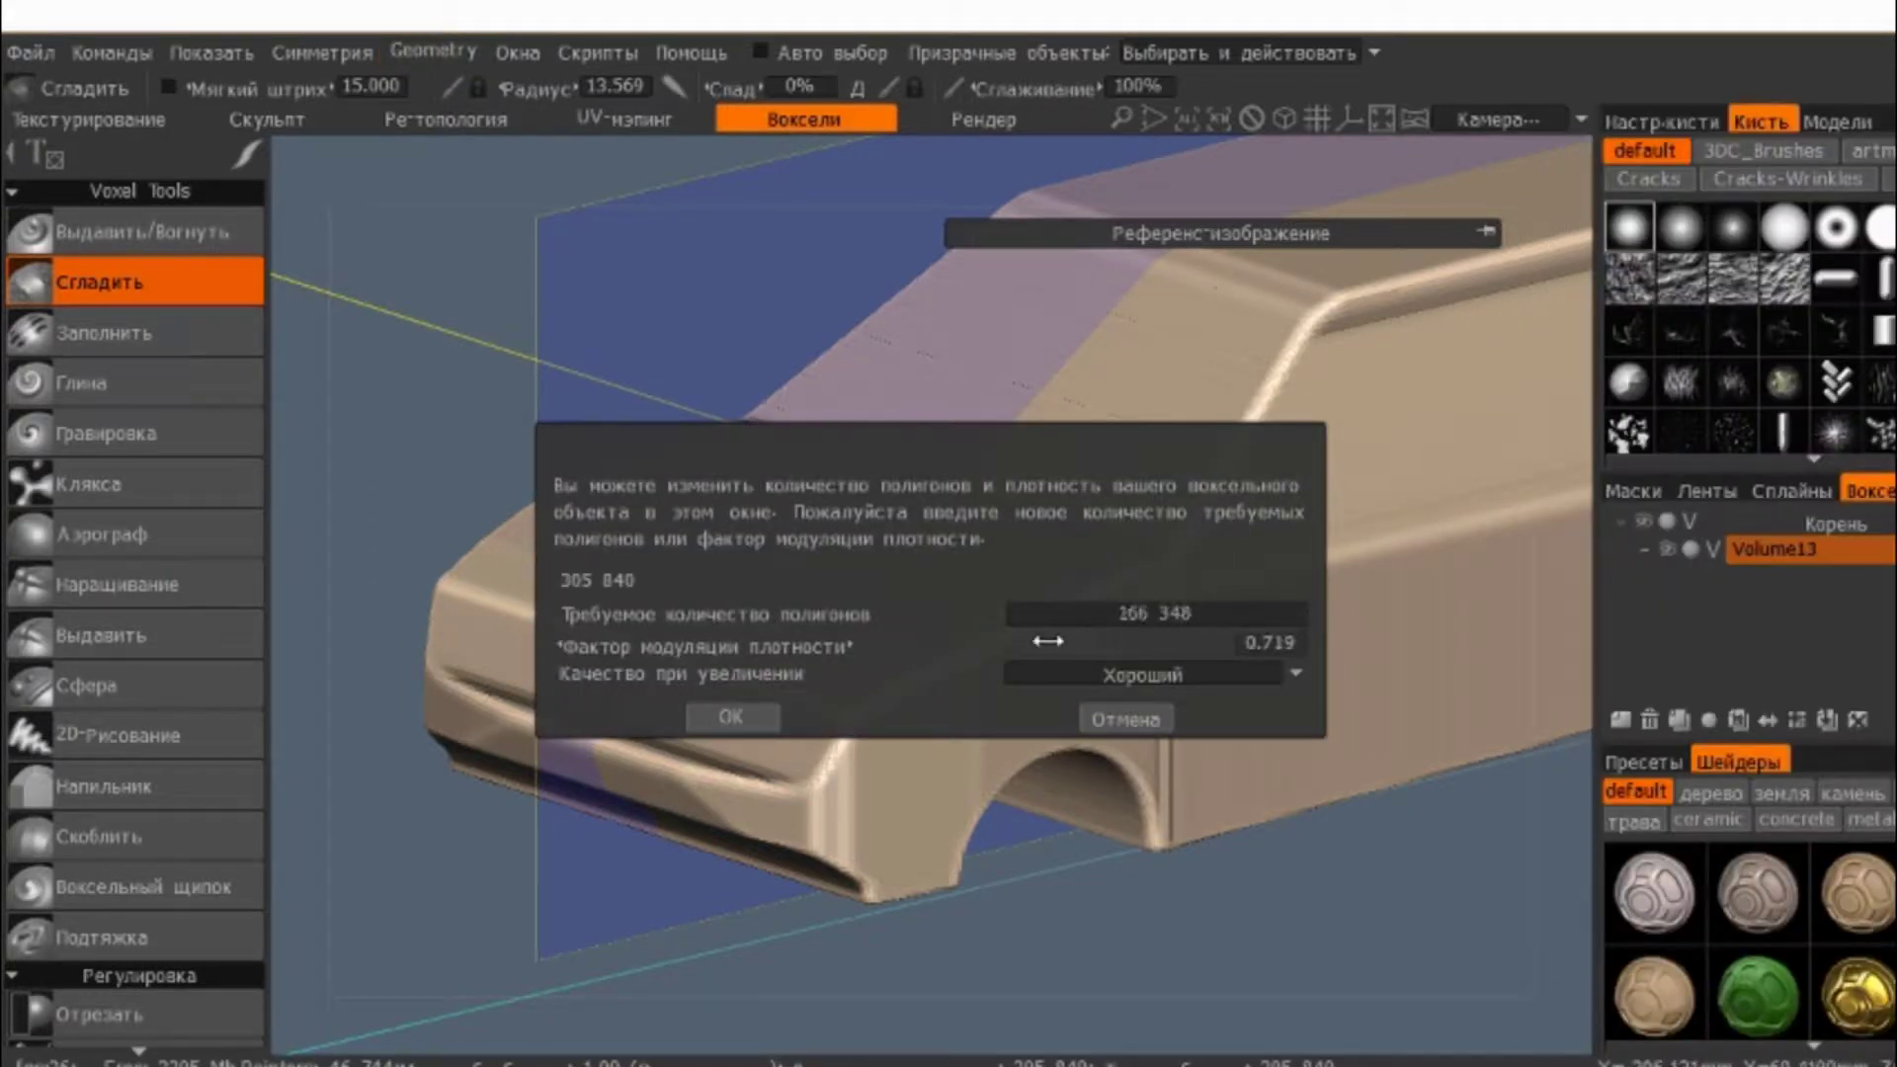
click(743, 716)
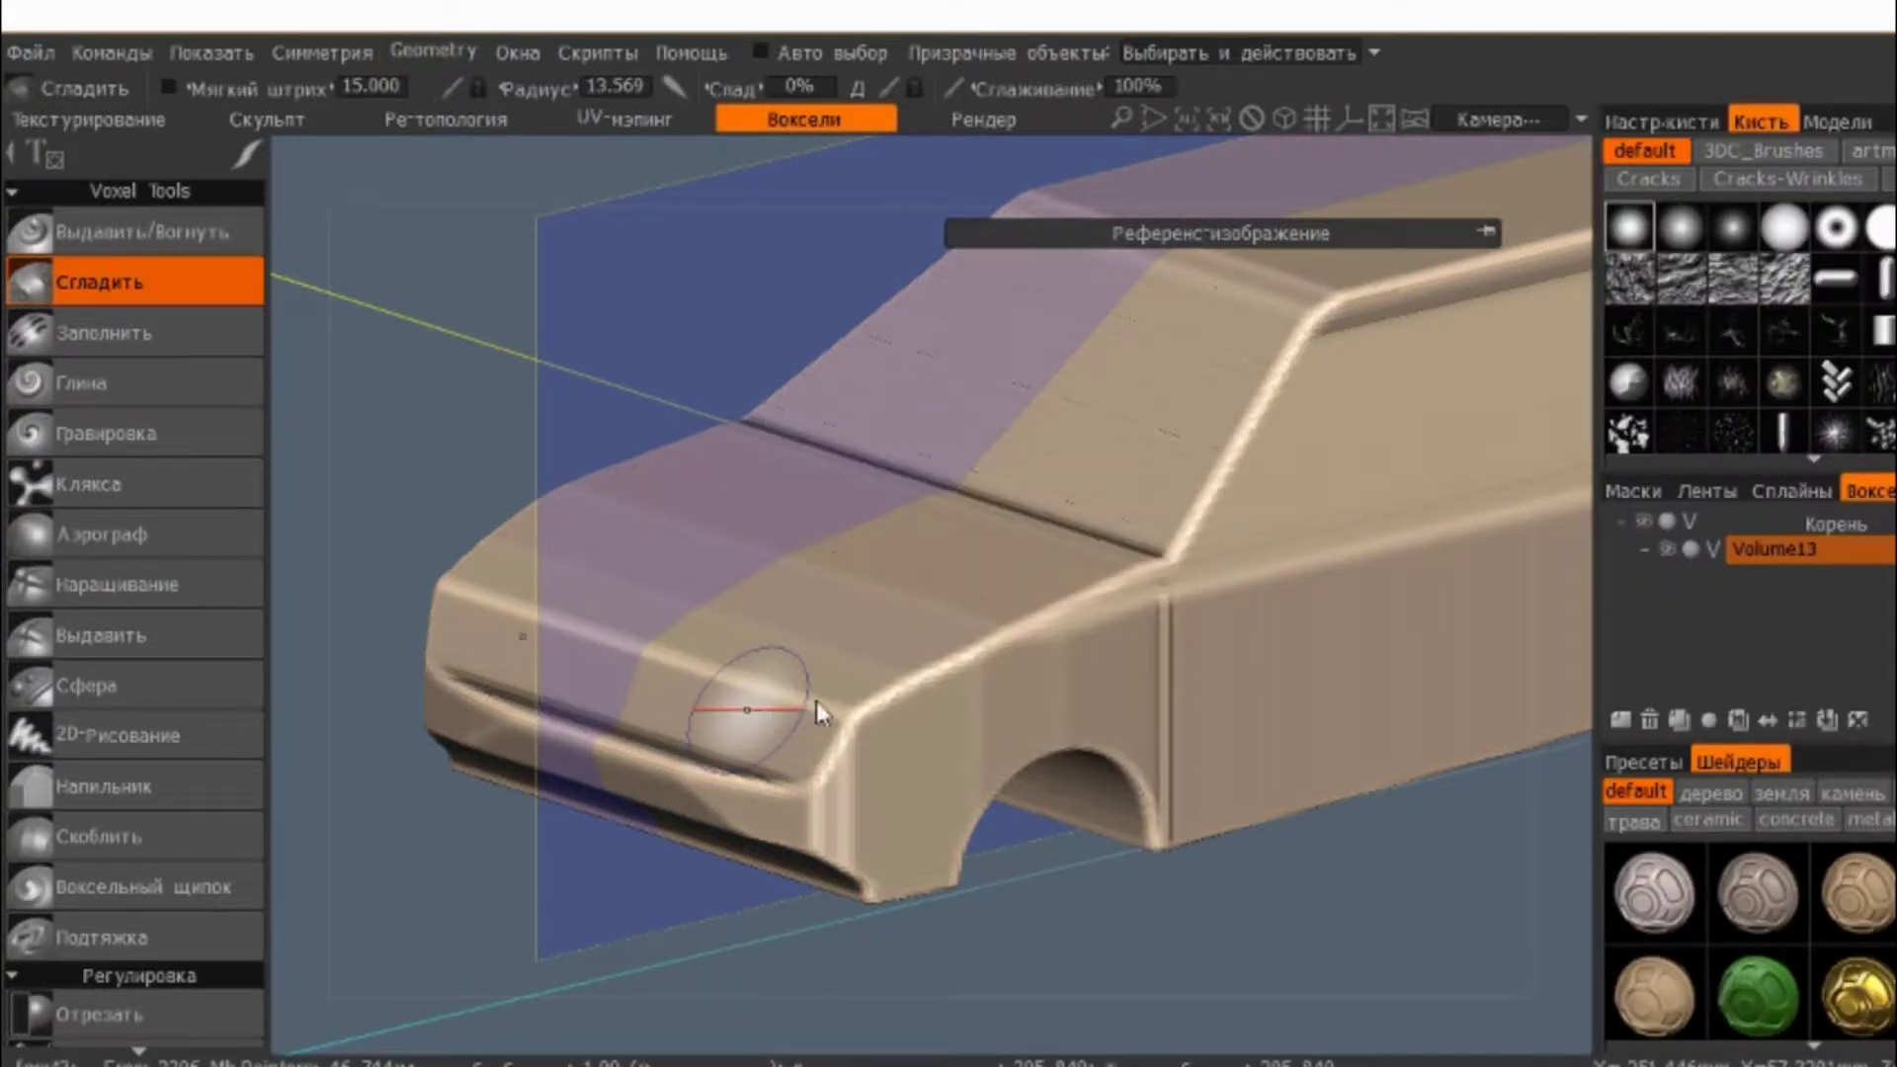
- Smooth the whole voxel car body two more times
click(405, 47)
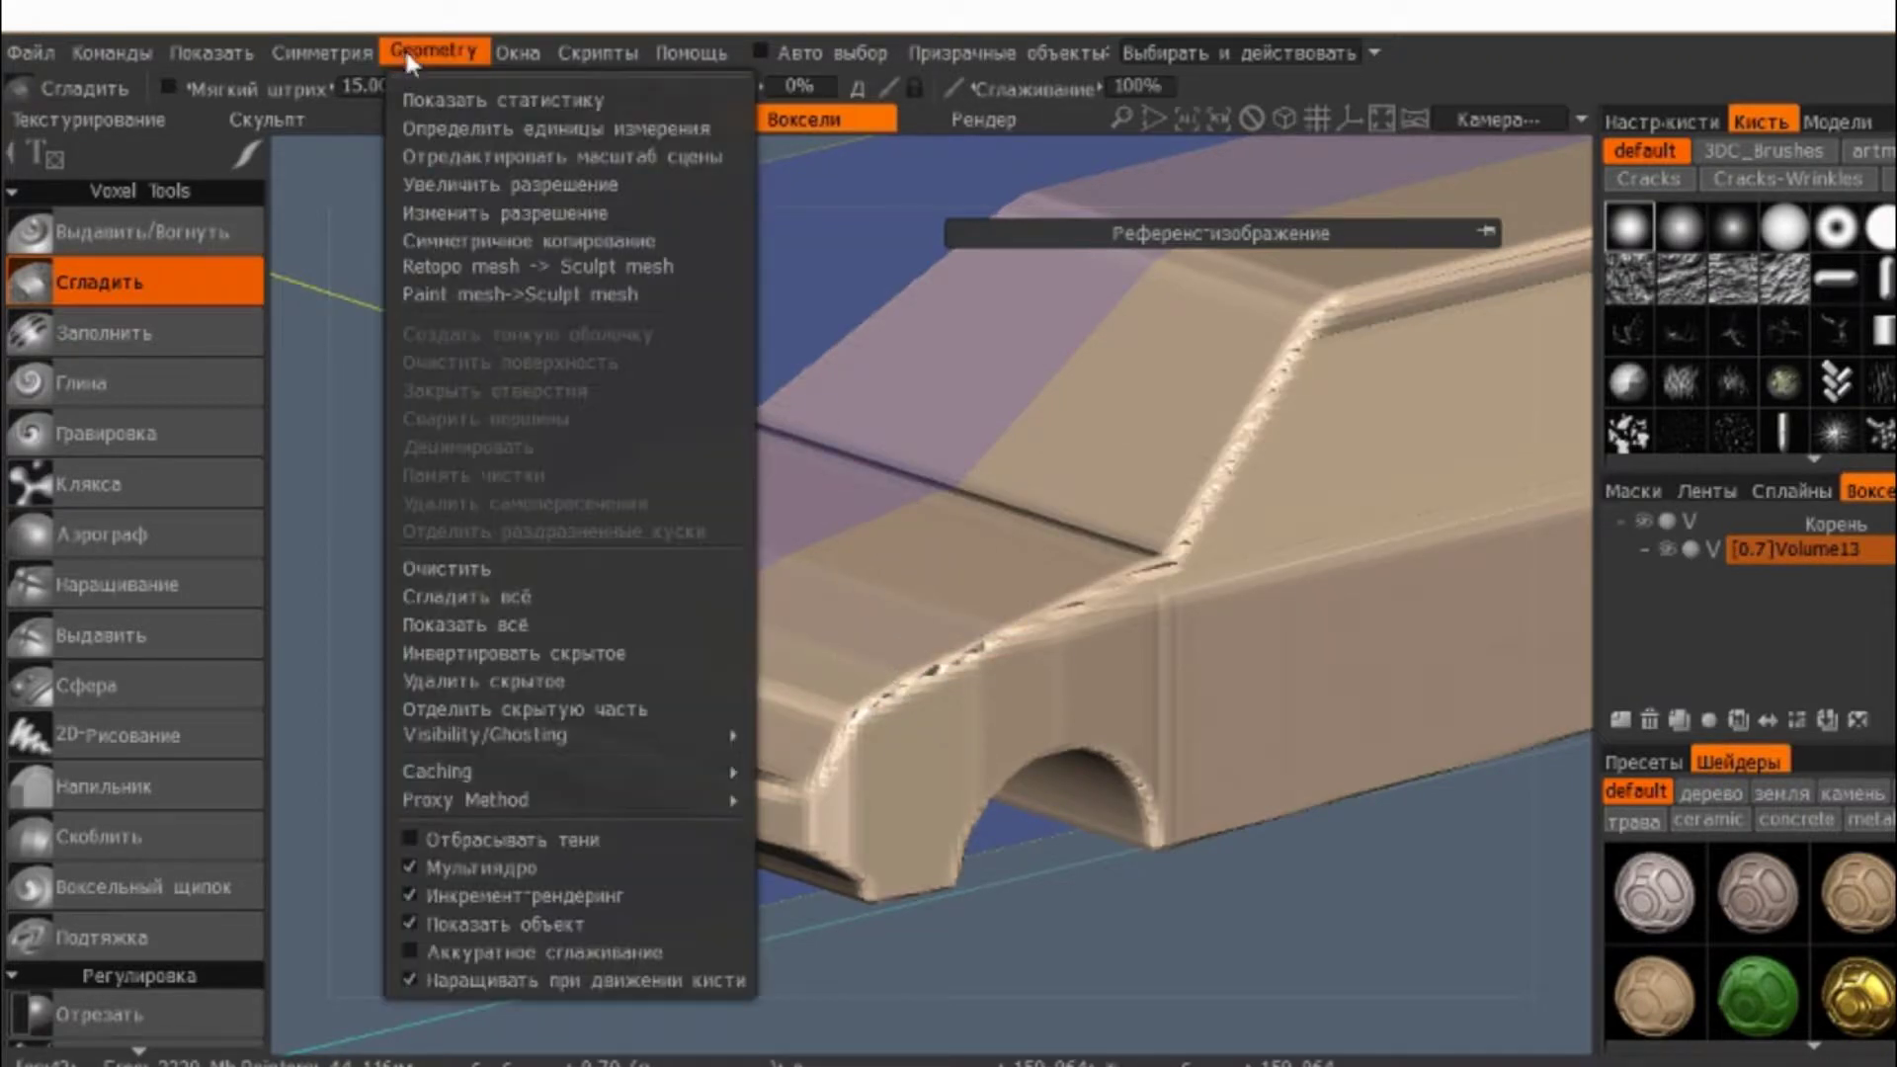
click(490, 595)
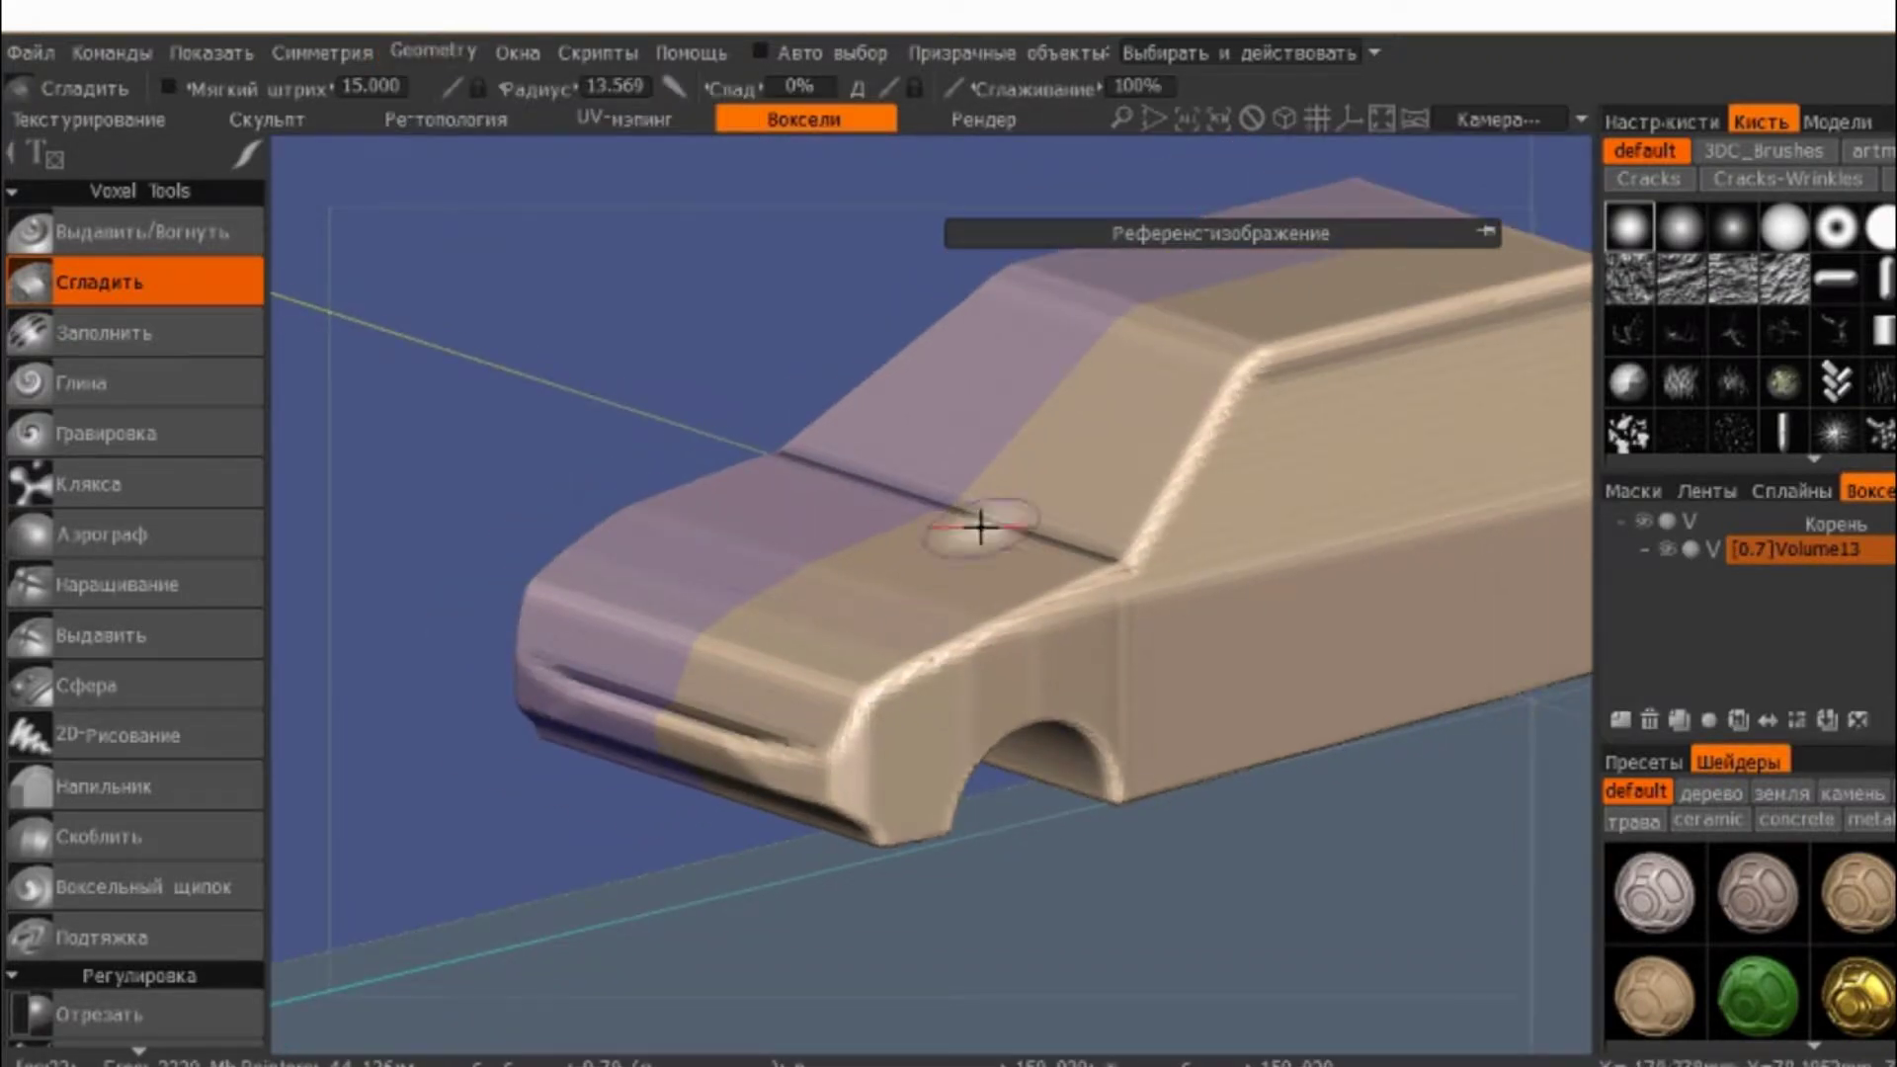
click(458, 50)
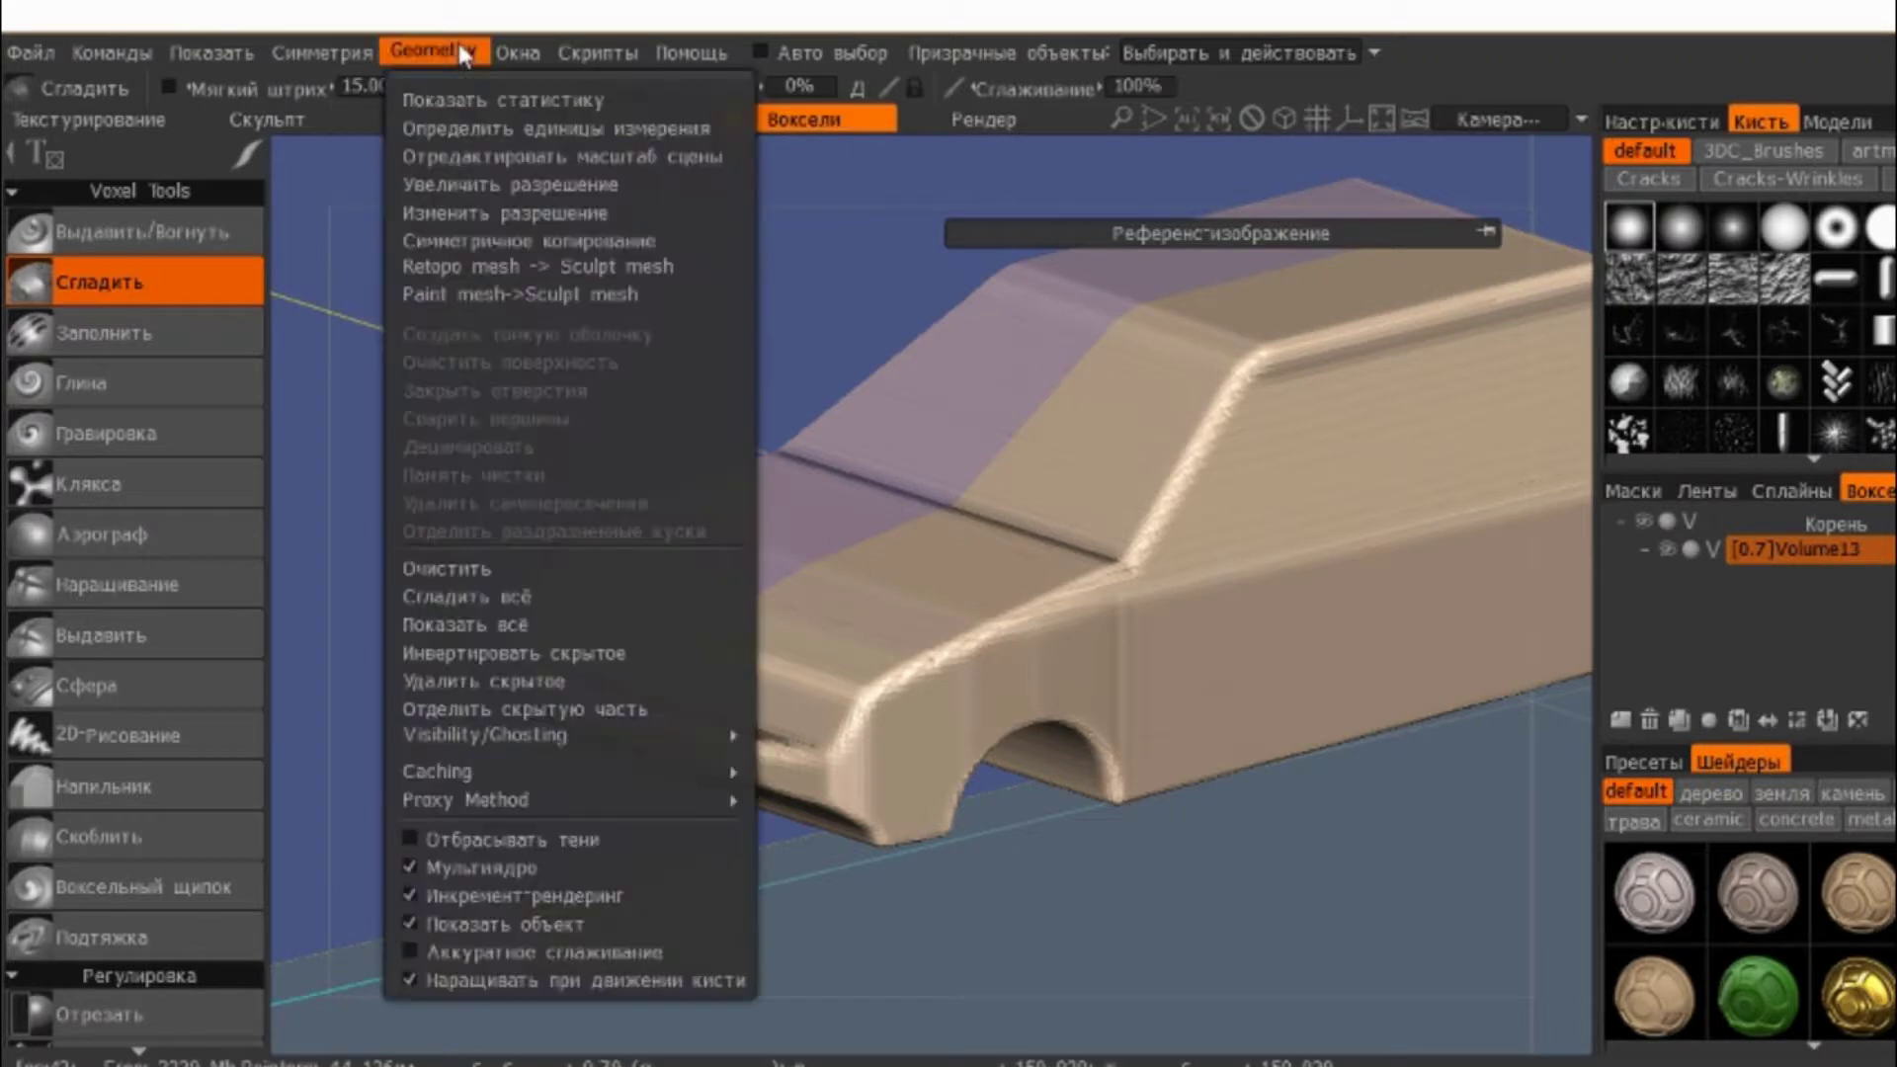
click(484, 593)
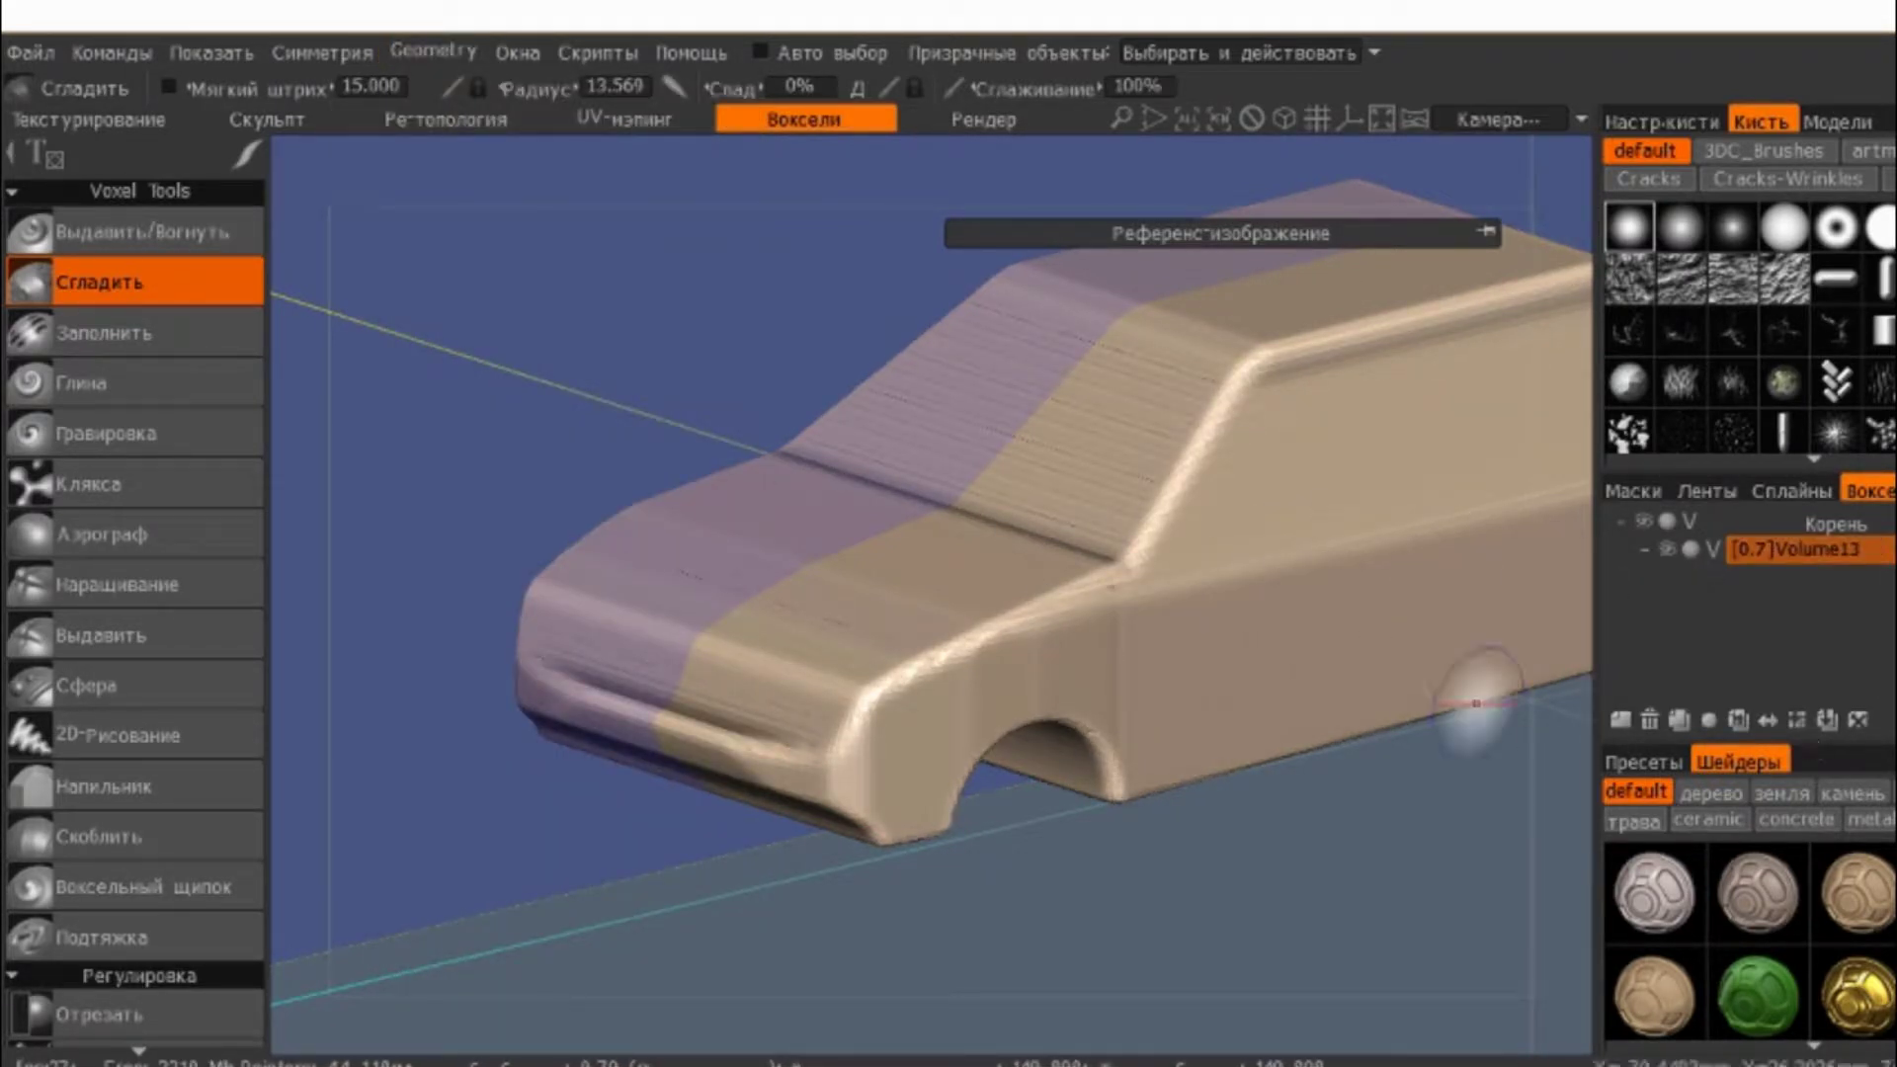
click(435, 52)
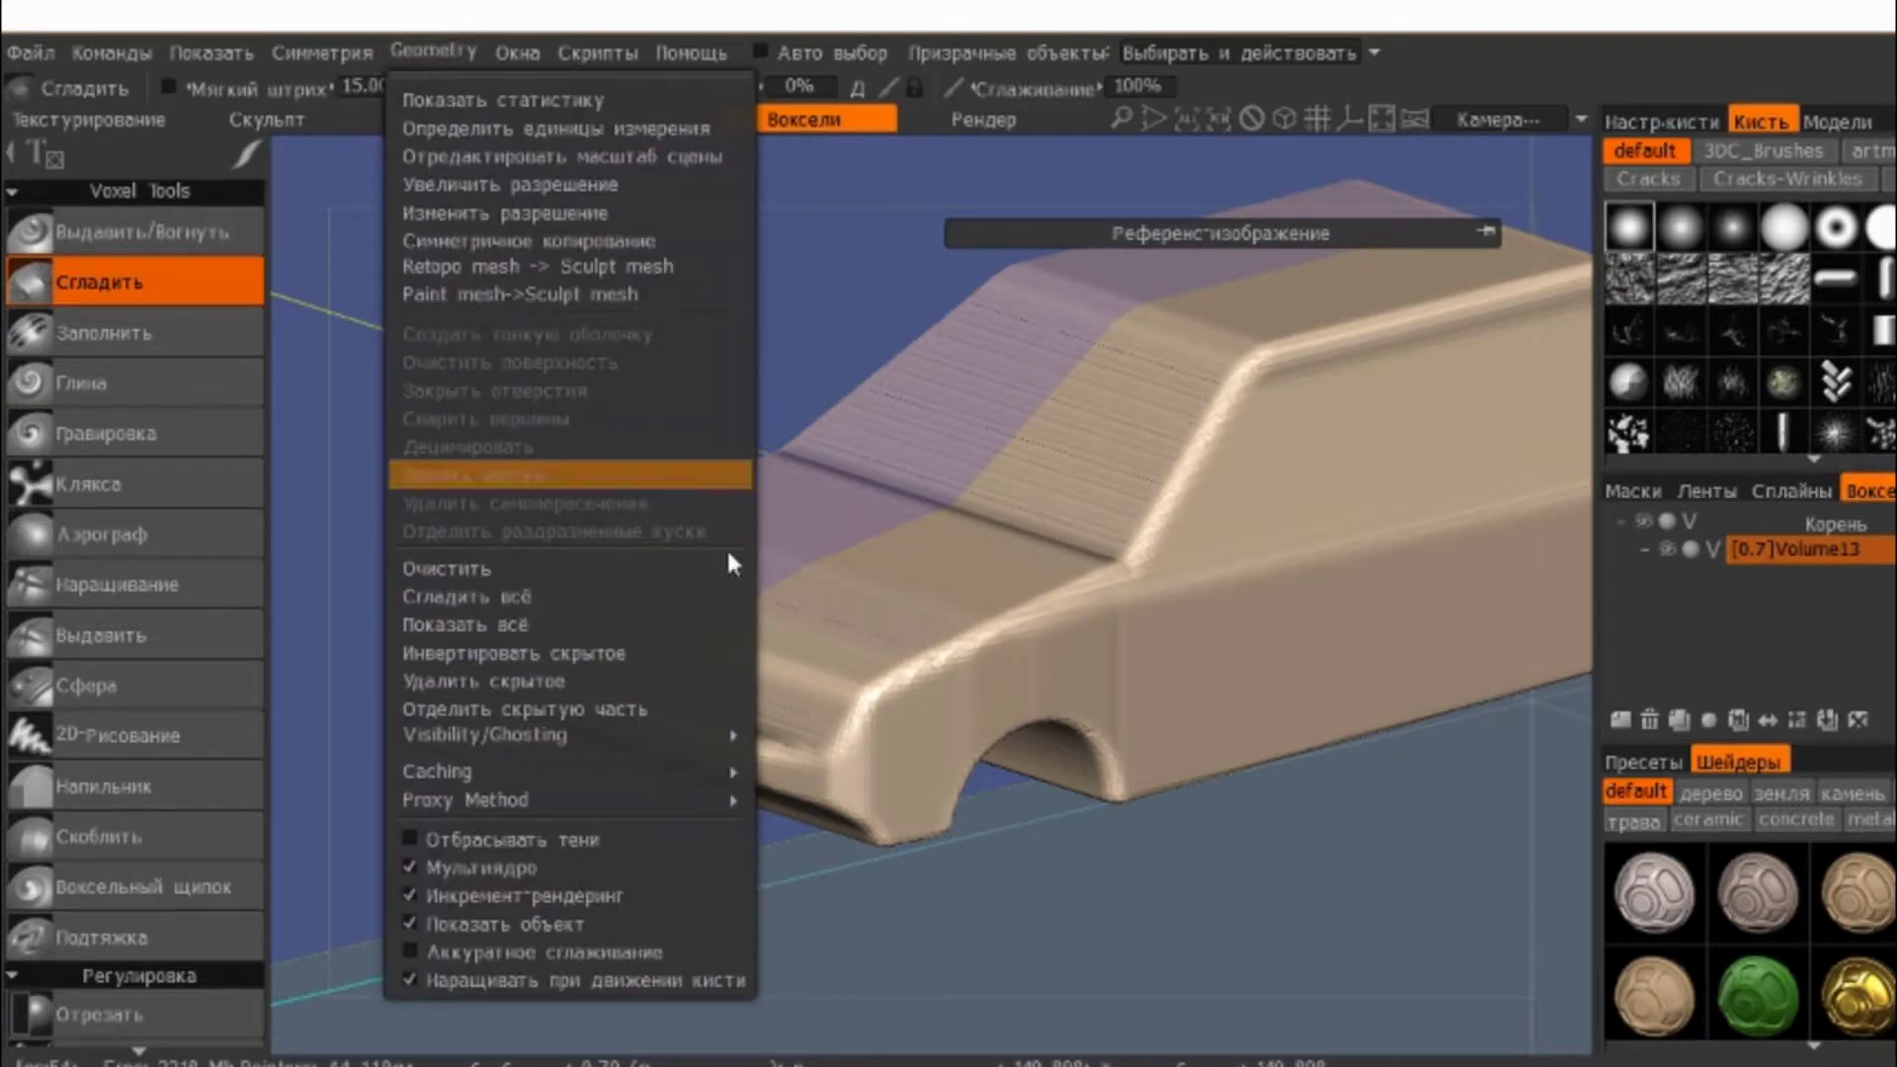
click(859, 637)
- Orbit around the front and roof, then settle on a flat orthographic side view
mouse_move(954, 610)
alt+mouse_down()
mouse_move(910, 575)
mouse_move(931, 707)
mouse_move(1006, 435)
mouse_move(809, 561)
alt+mouse_up()
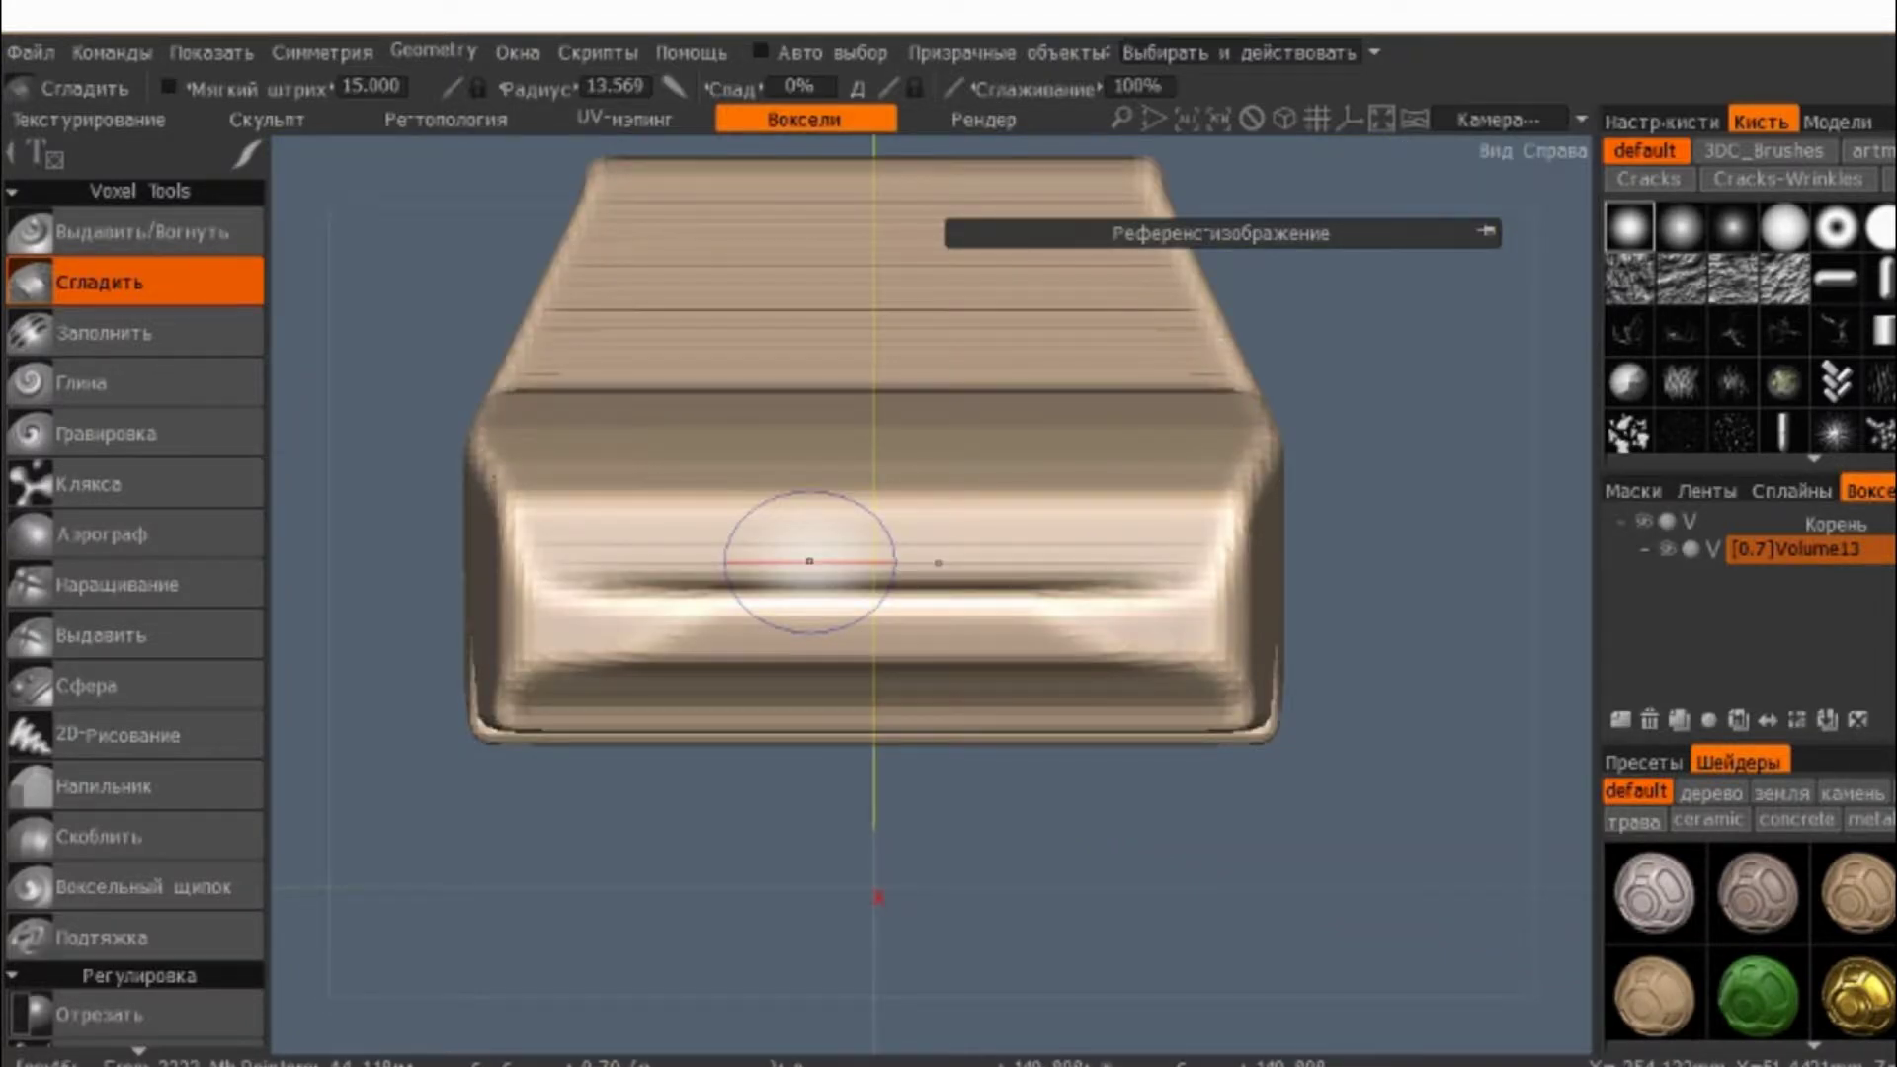
mouse_move(810, 561)
alt+mouse_down()
mouse_move(1054, 511)
mouse_move(871, 676)
alt+mouse_up()
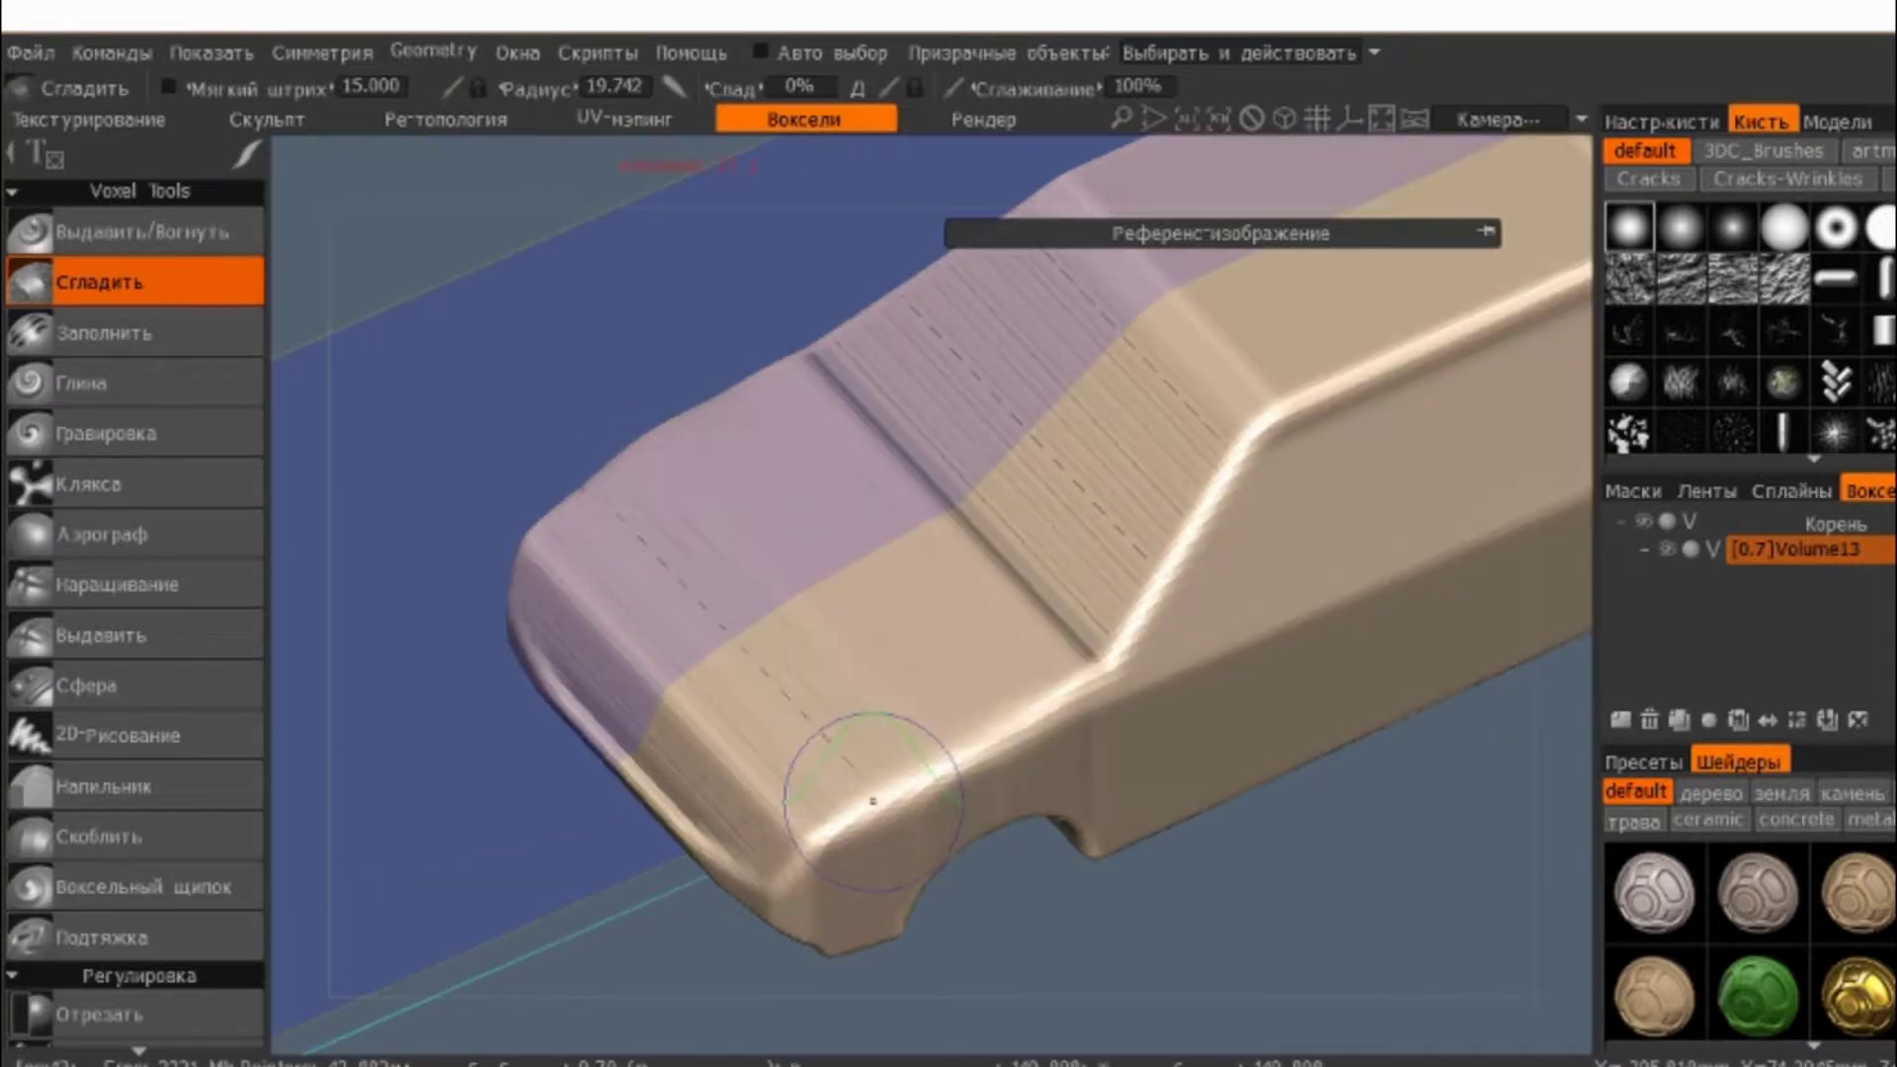
key(KP_1)
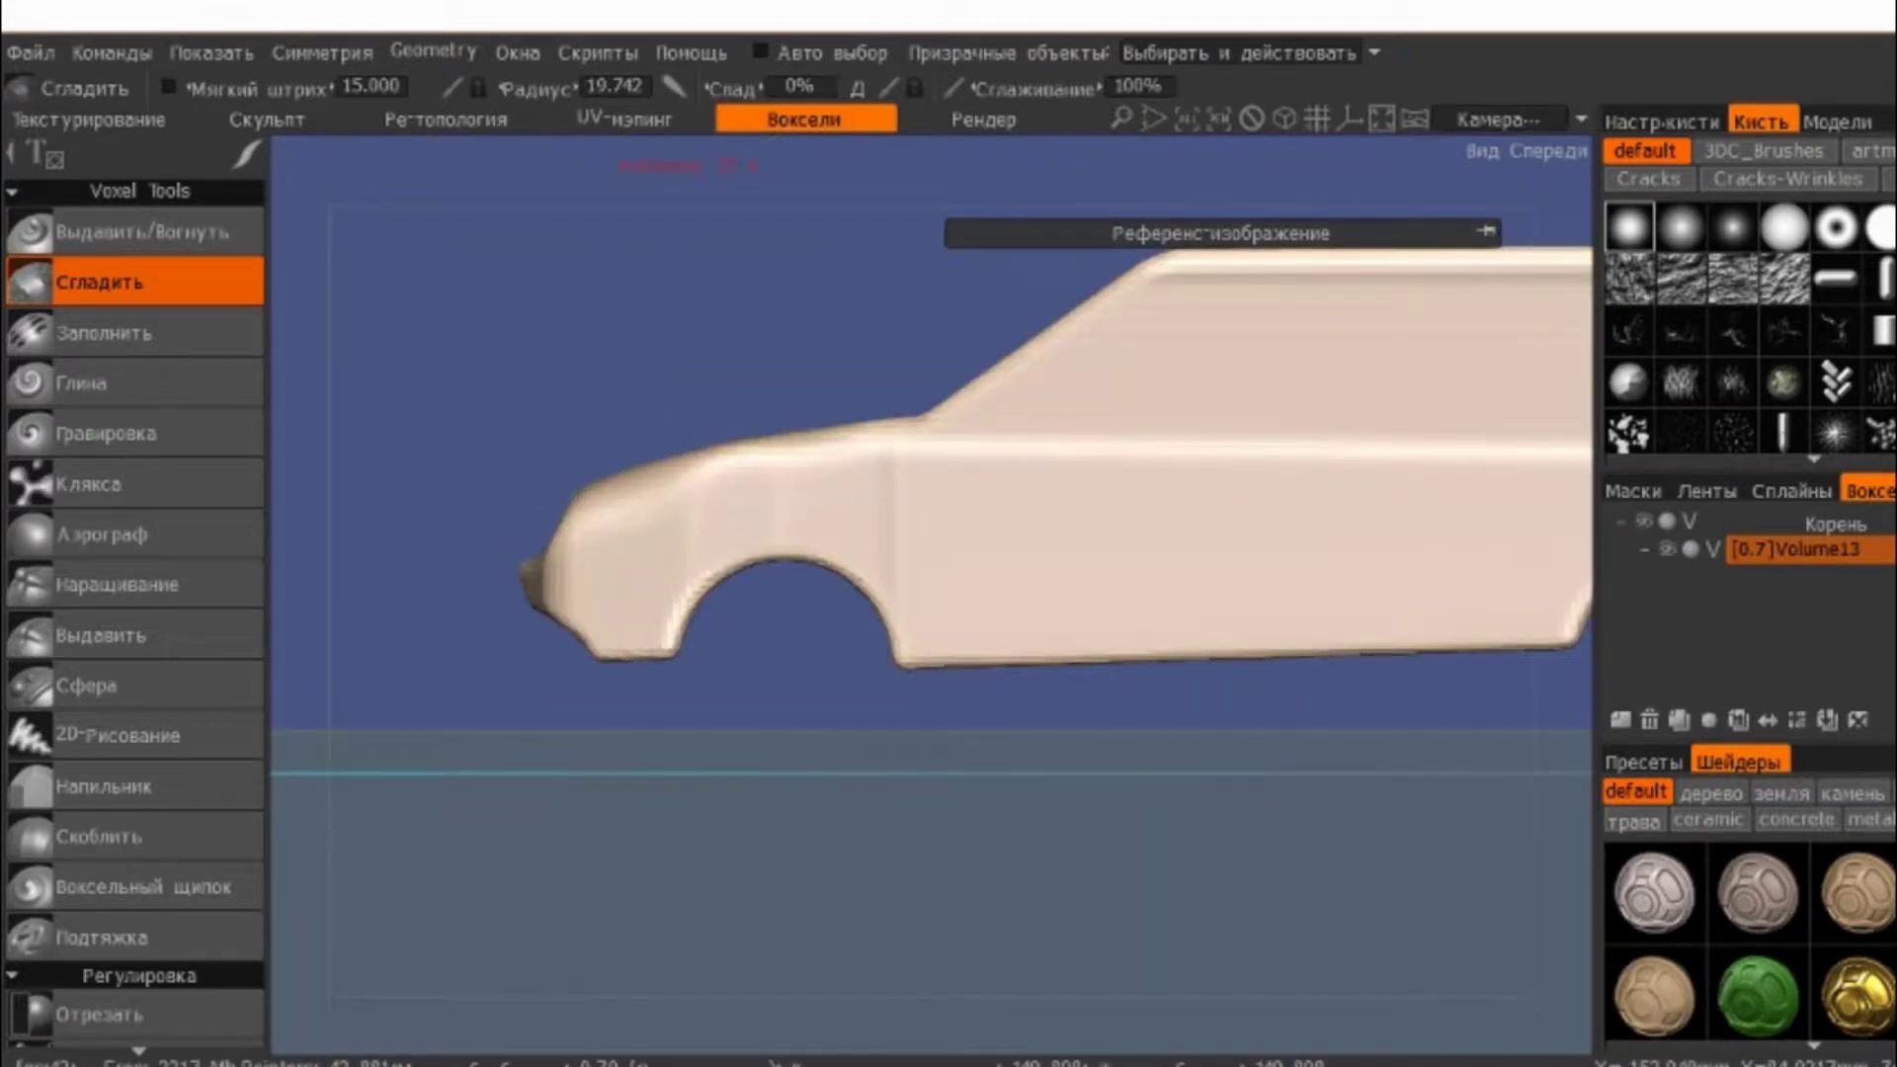
click(460, 48)
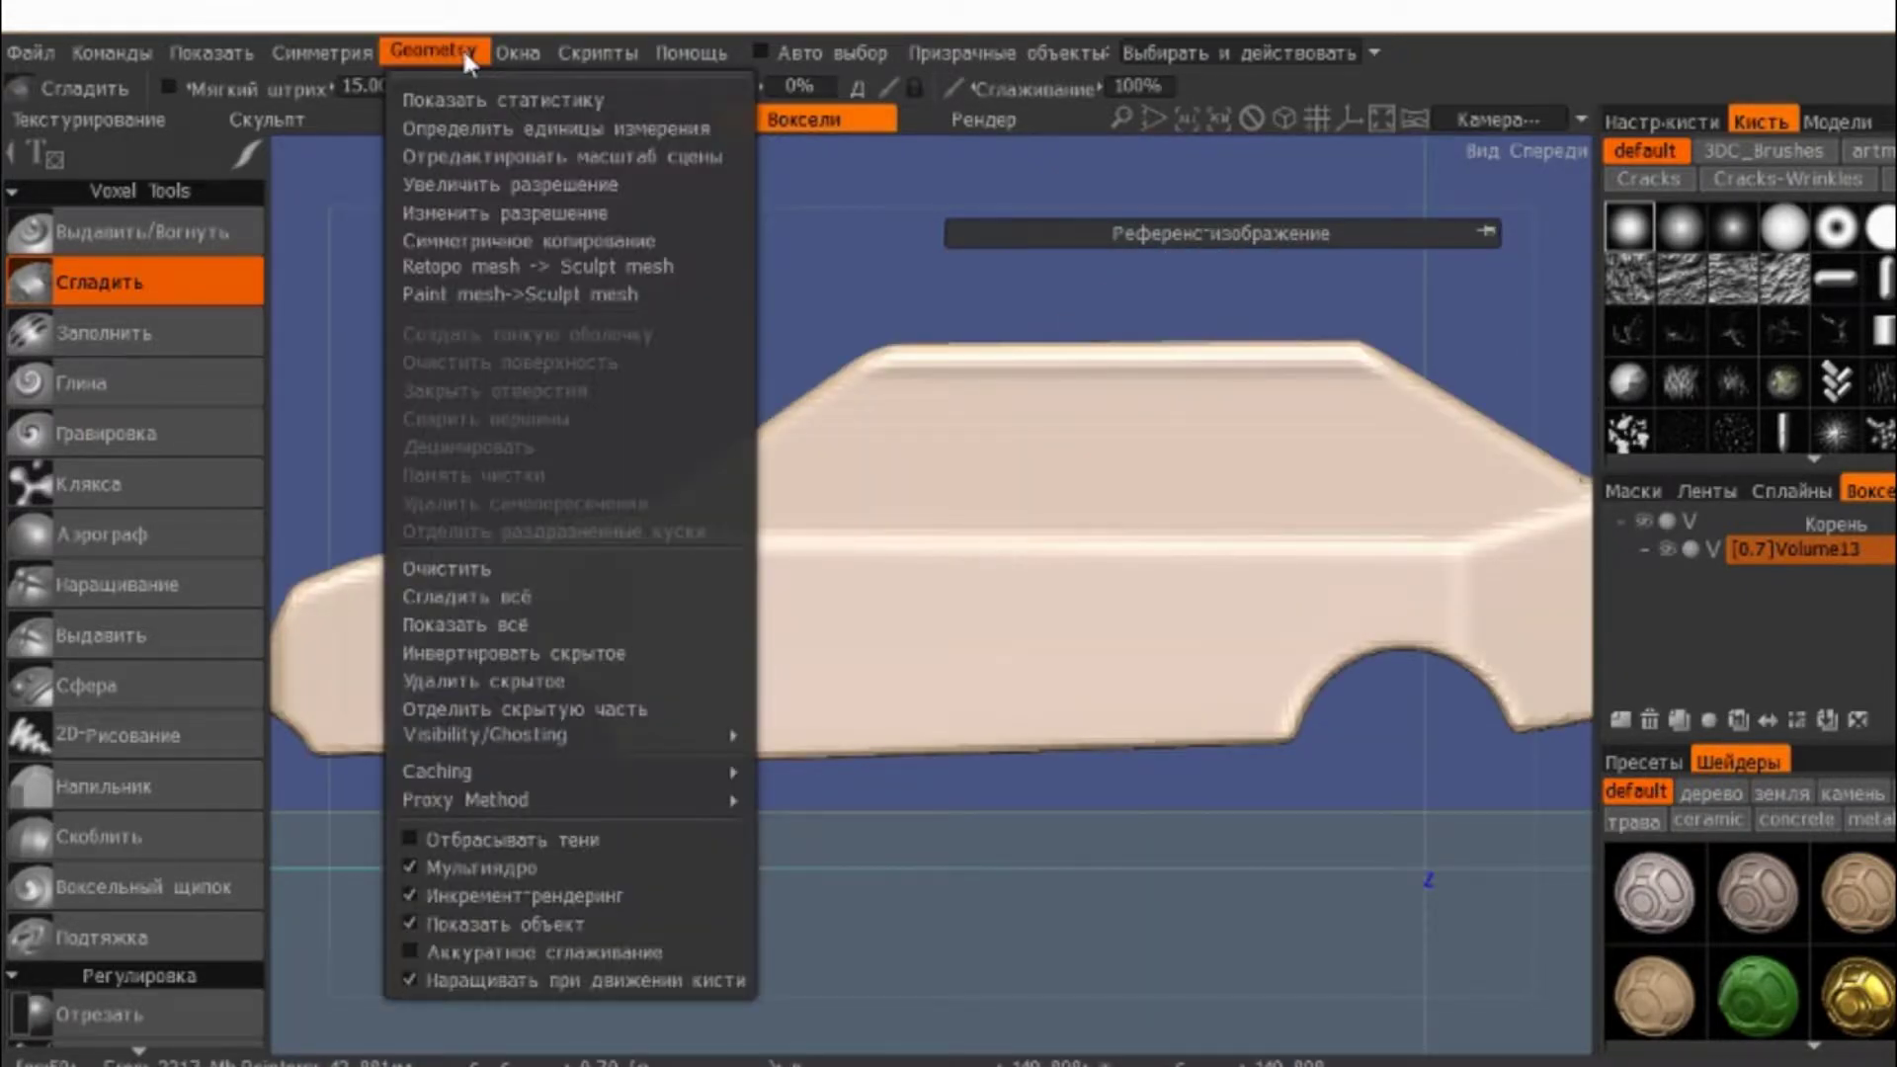
click(521, 531)
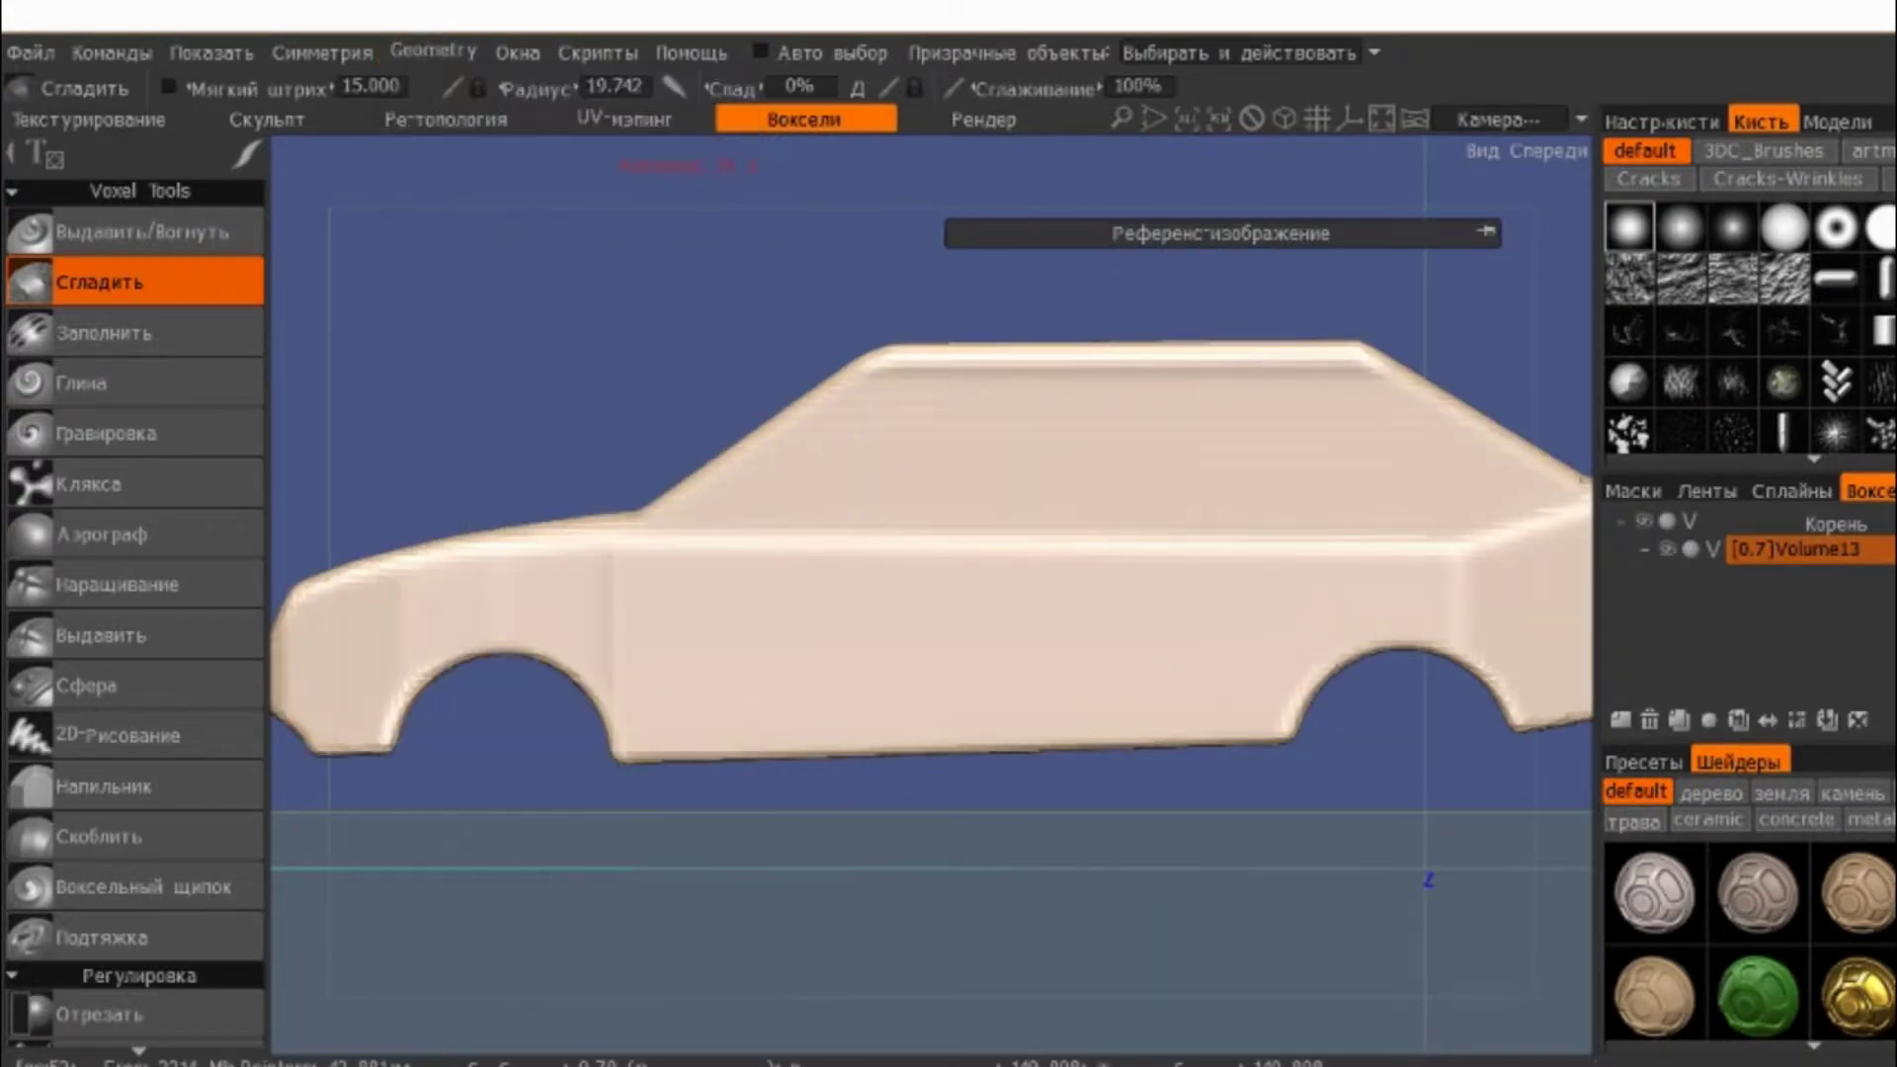
- Increase Volume13's voxel density factor to 2.481 (about 936 299 polygons)
right_click(1790, 549)
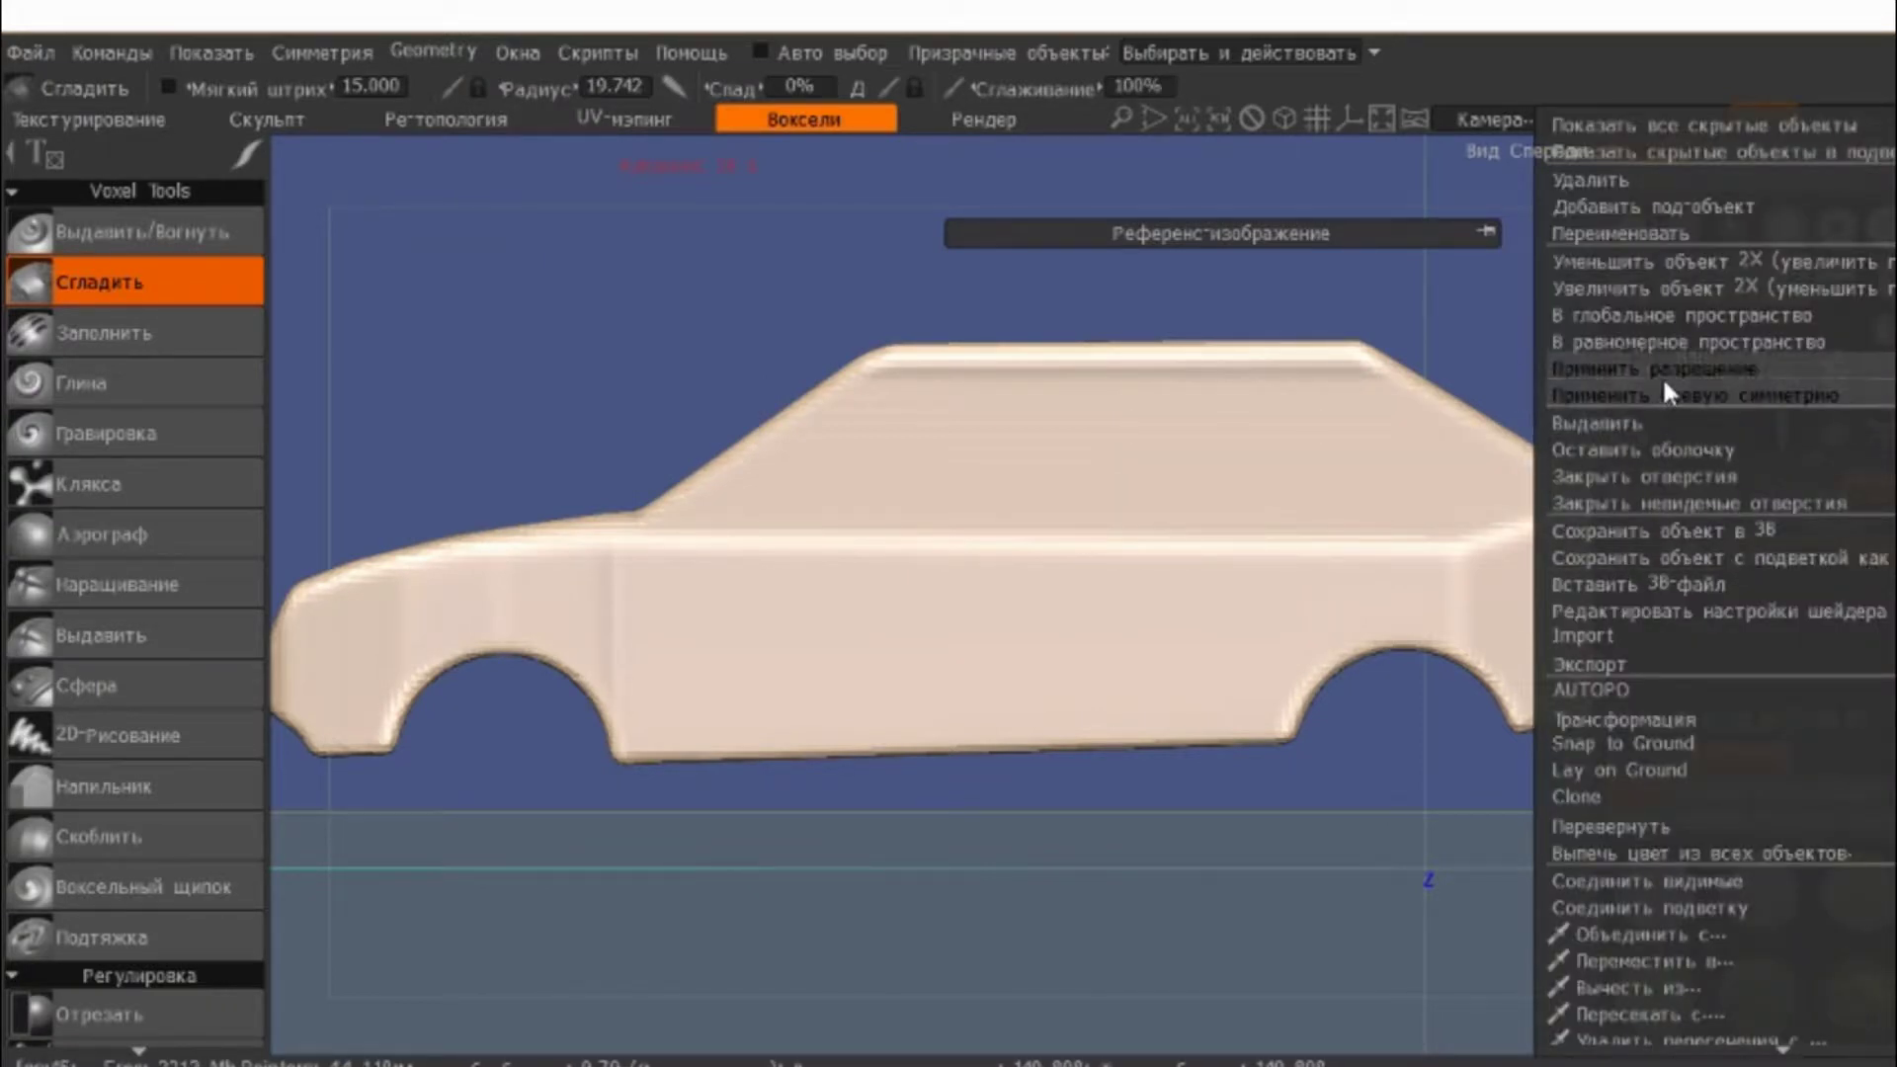
click(1663, 375)
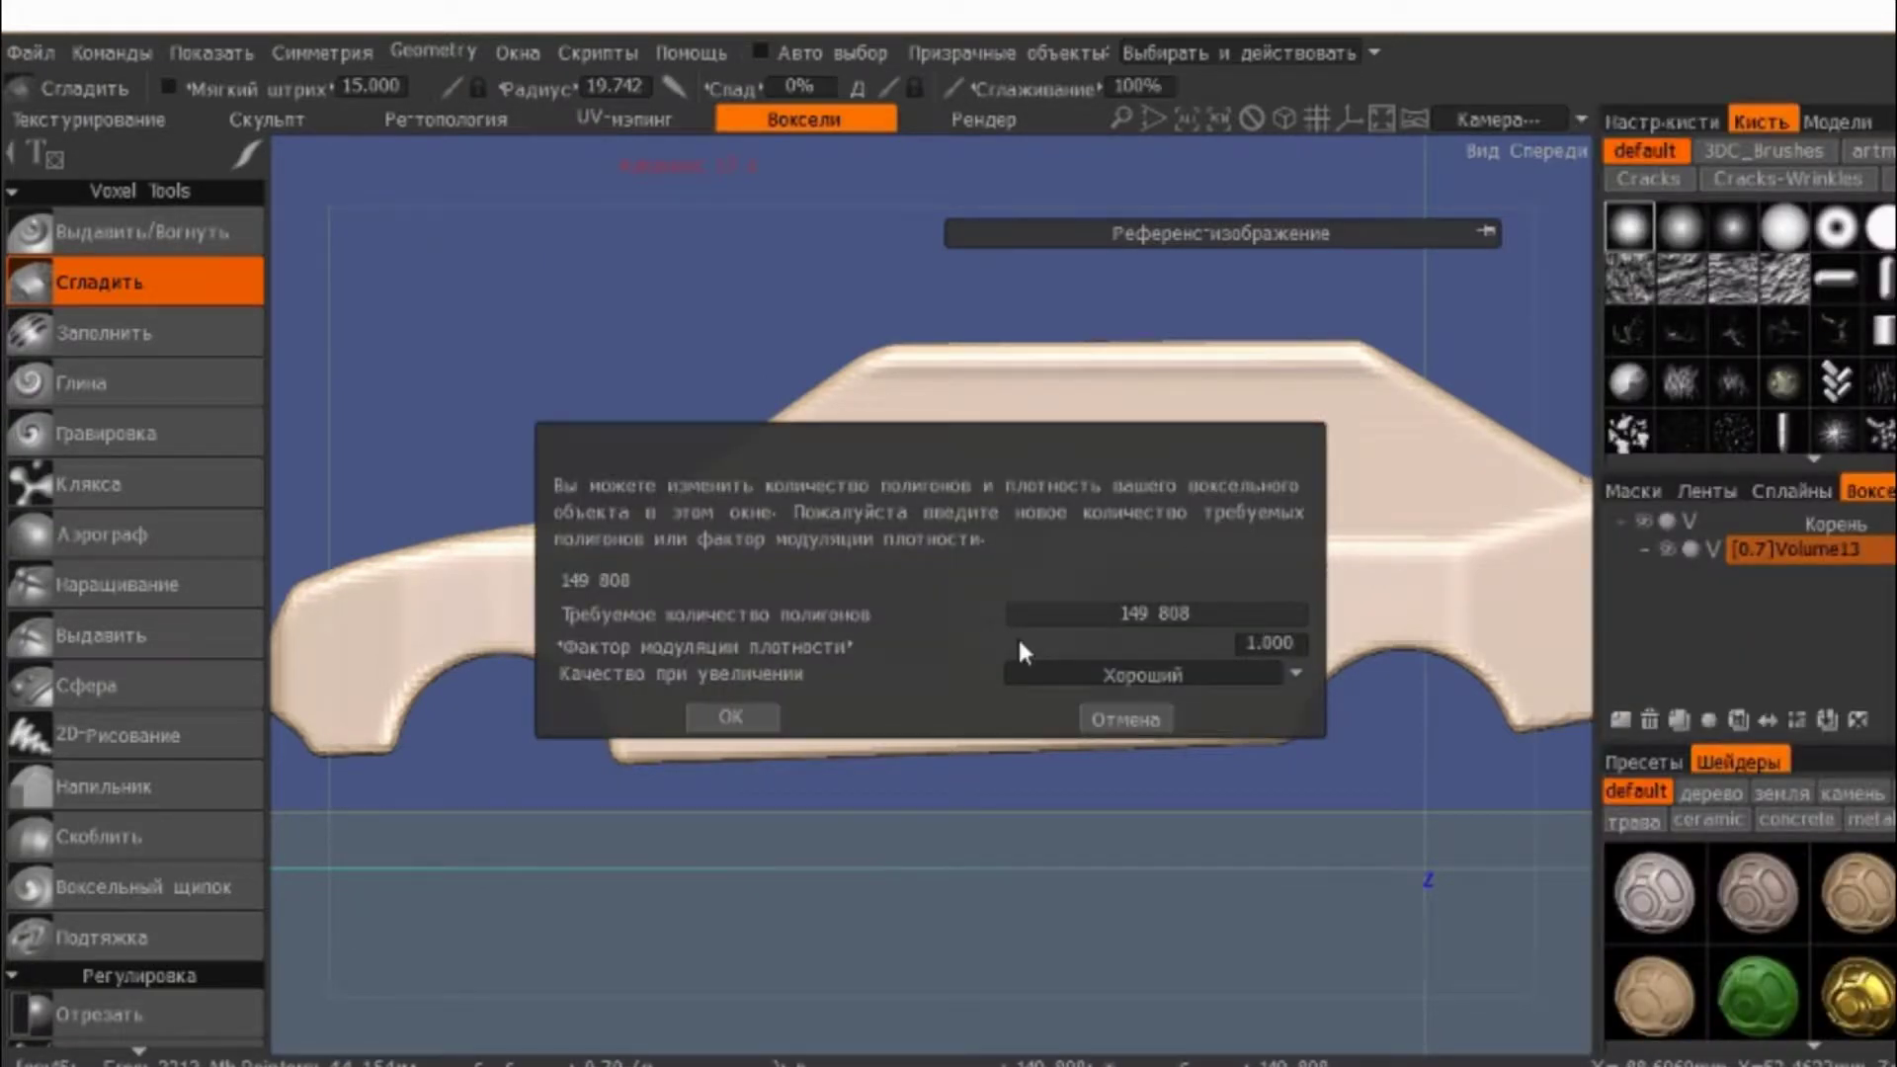
drag(1019, 643, 1135, 655)
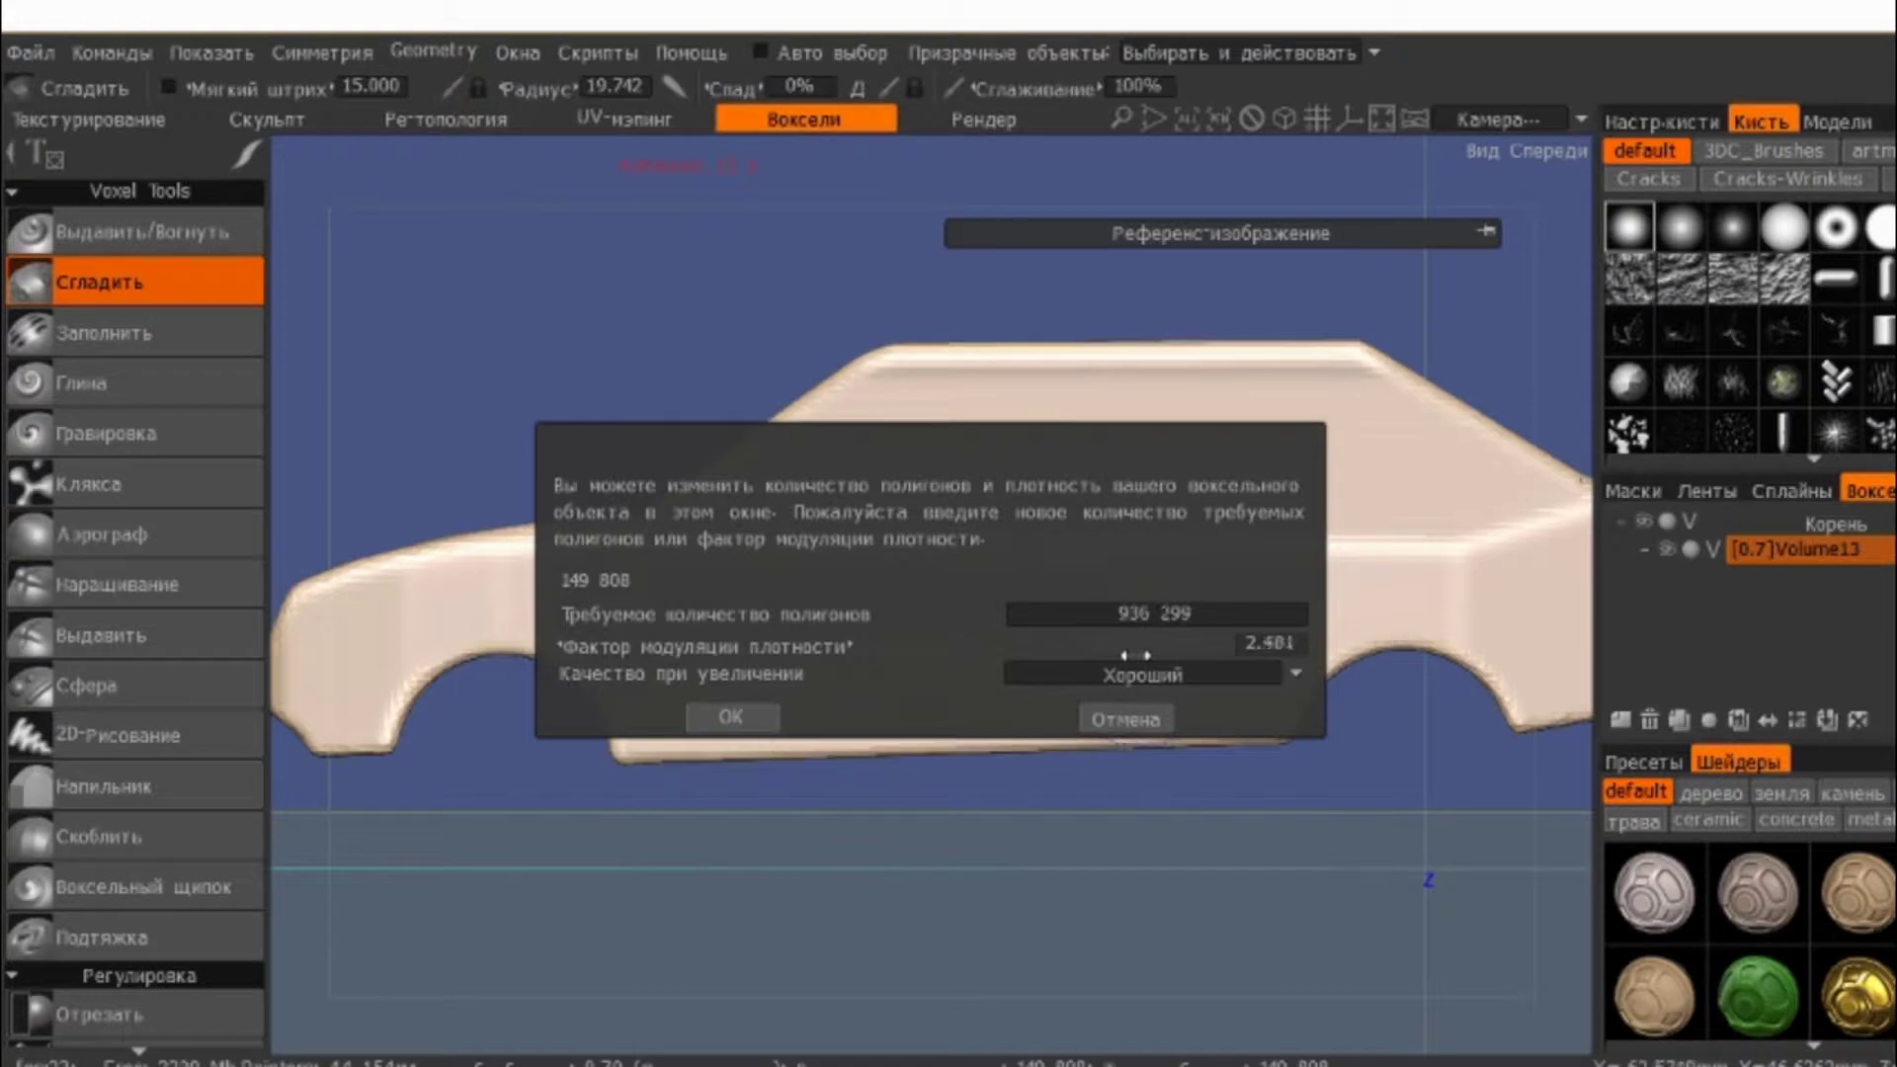
click(730, 716)
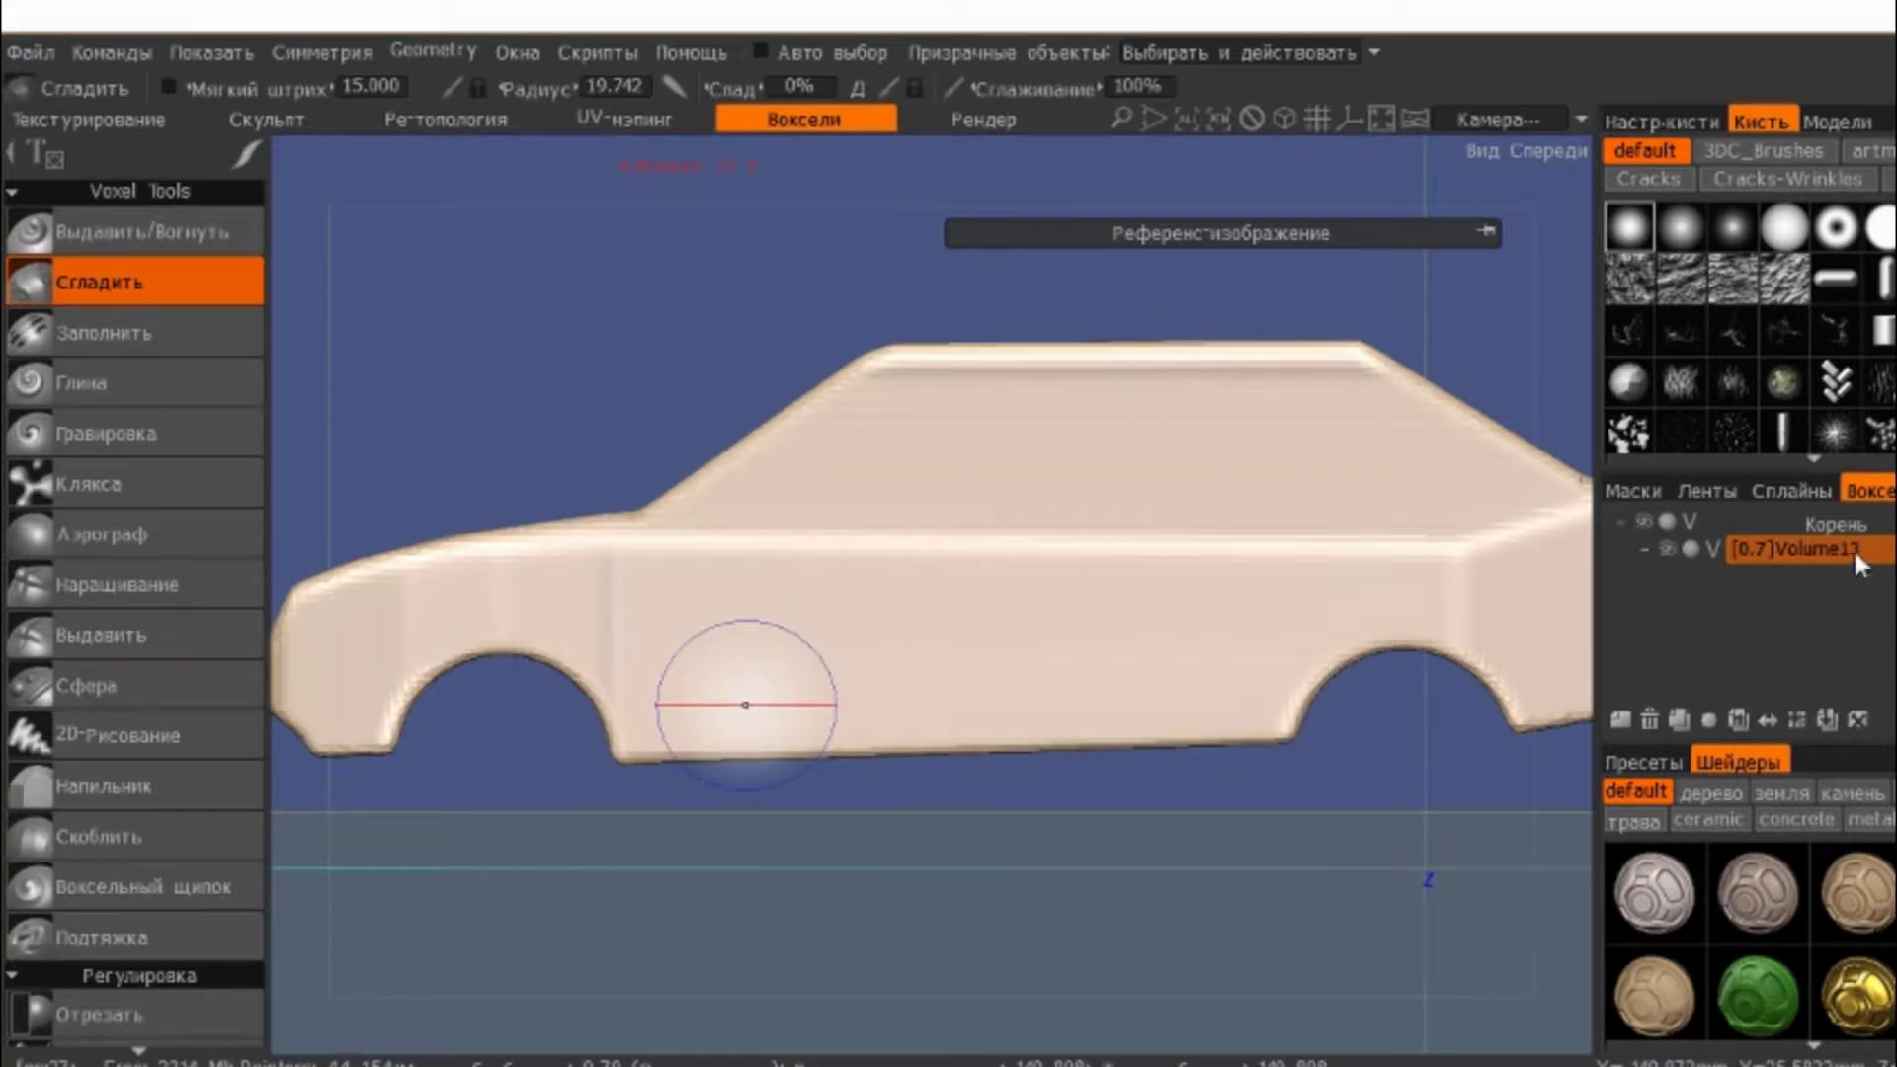
right_click(1799, 547)
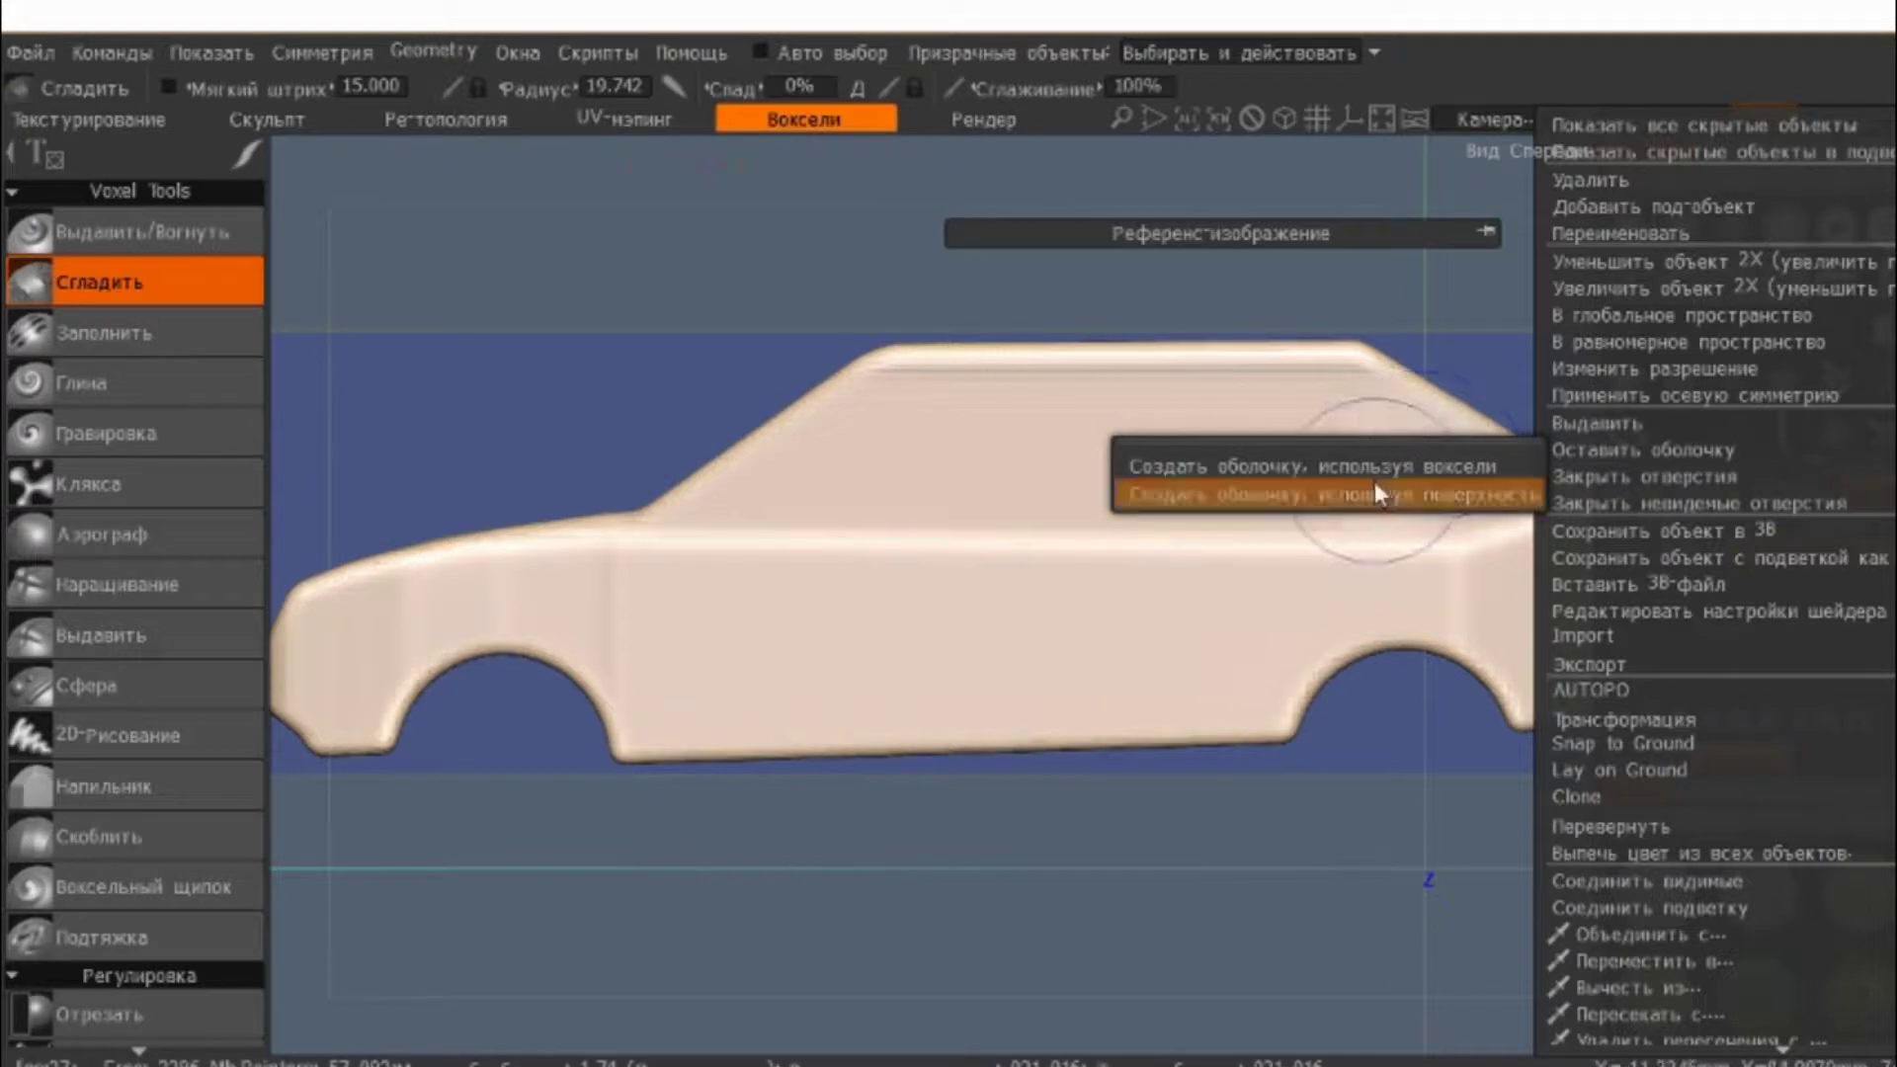
- Hollow the Volume13 car body into a shell with thickness 2.000
click(1363, 465)
drag(1116, 609, 1072, 611)
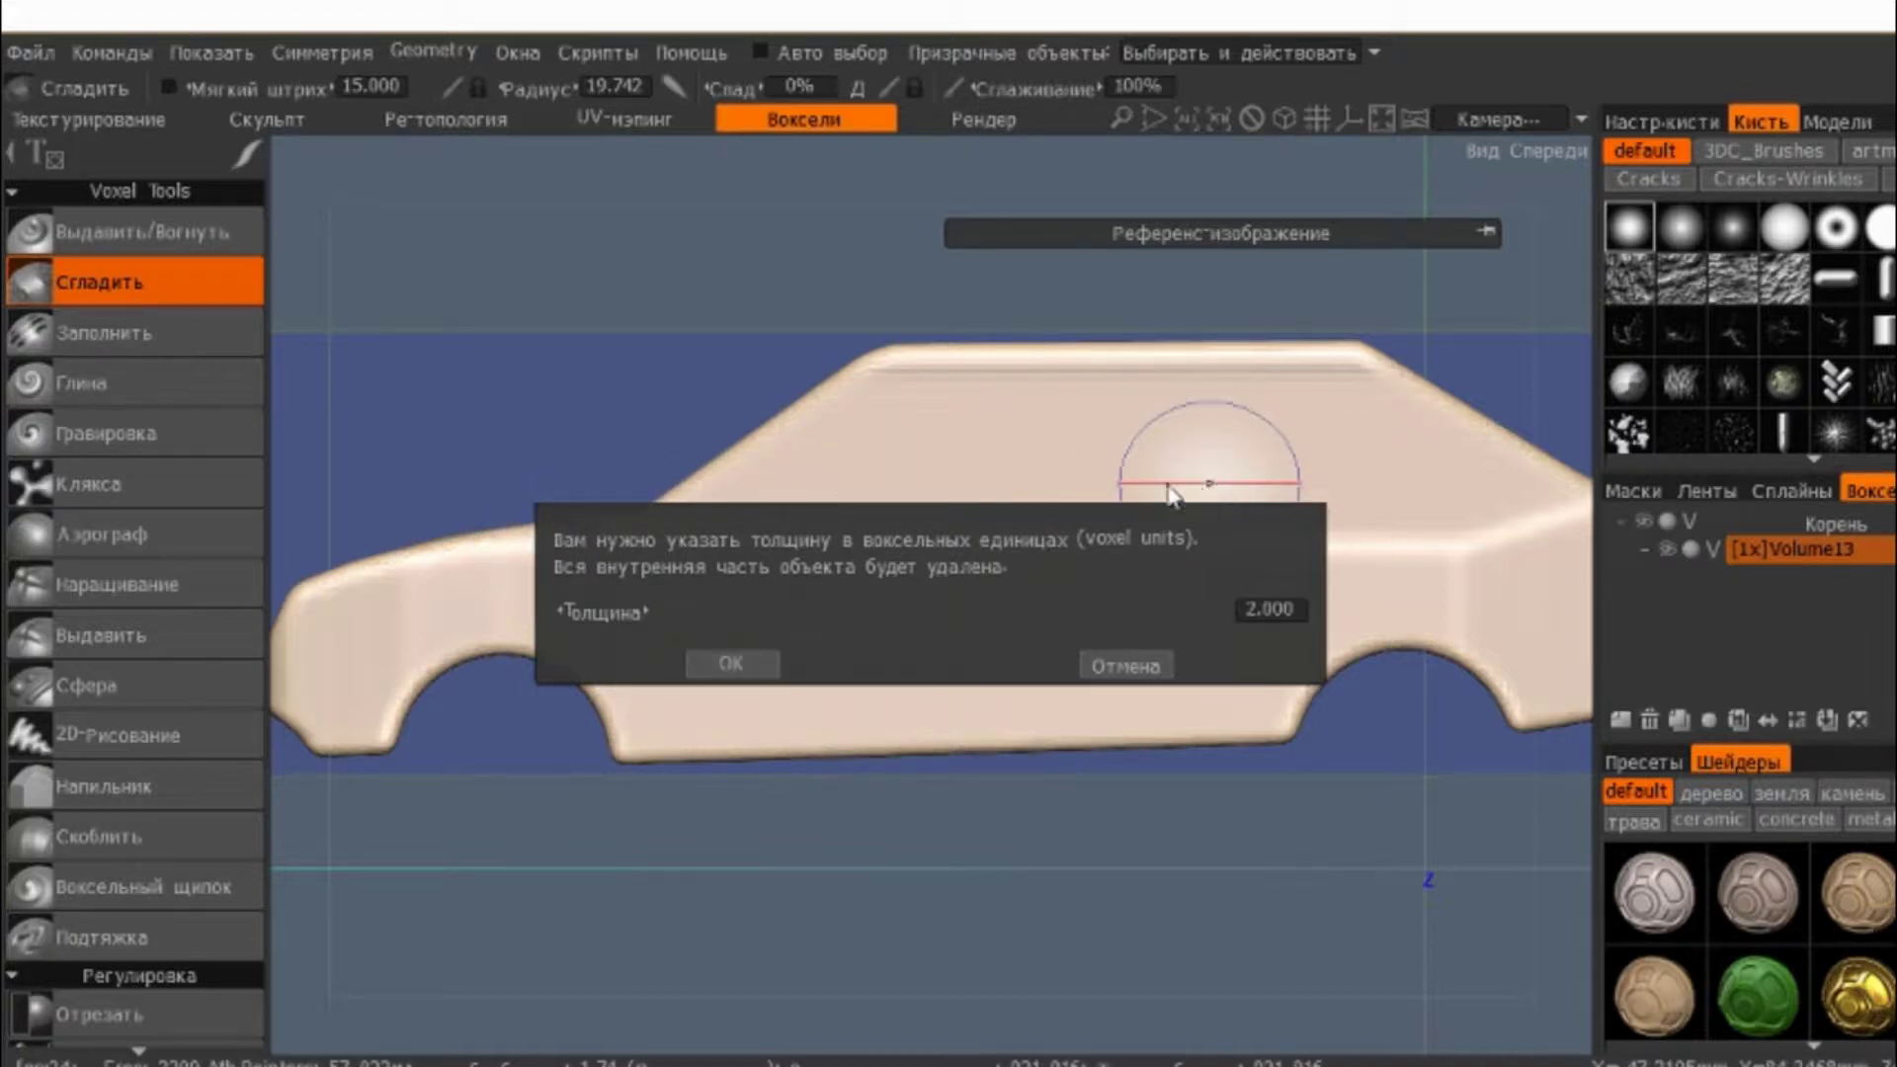
click(729, 668)
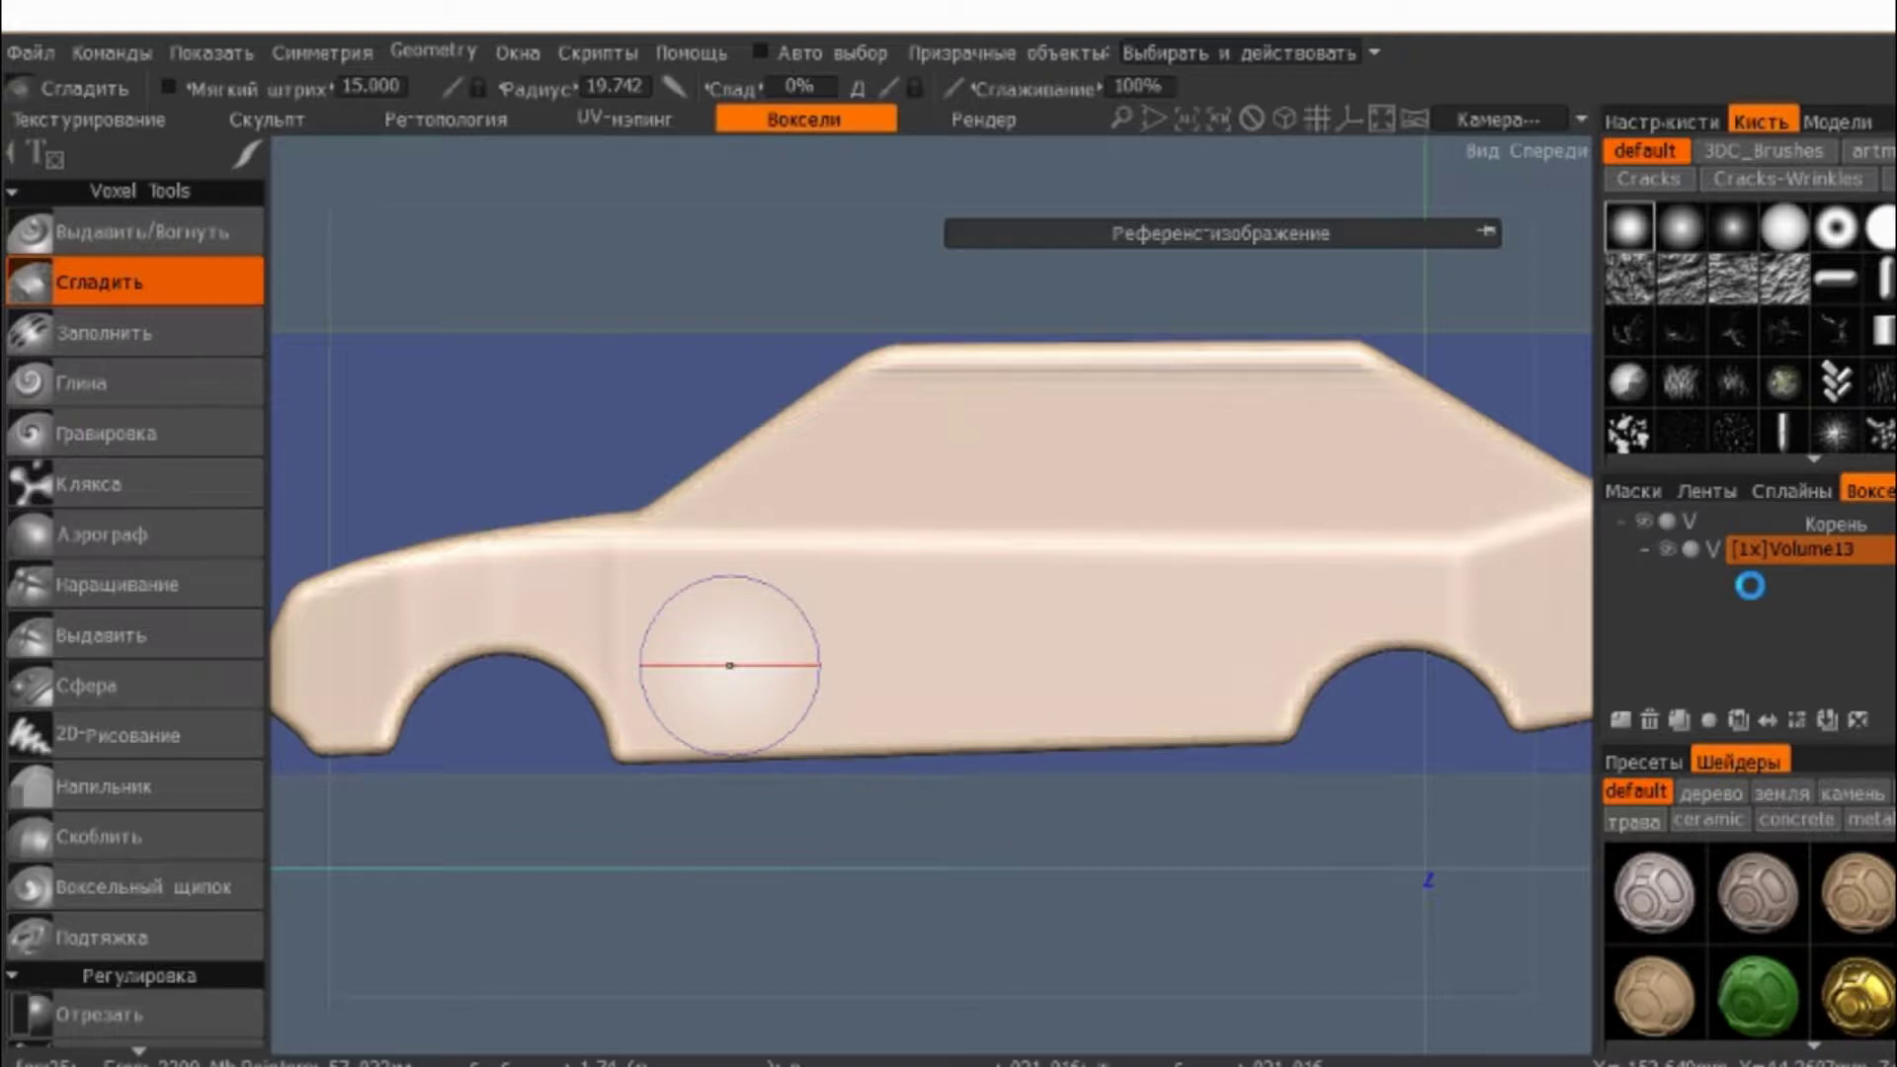
- Orbit closer to the car body and select the Разделить (split) voxel tool
scroll(1152, 635, up, 3)
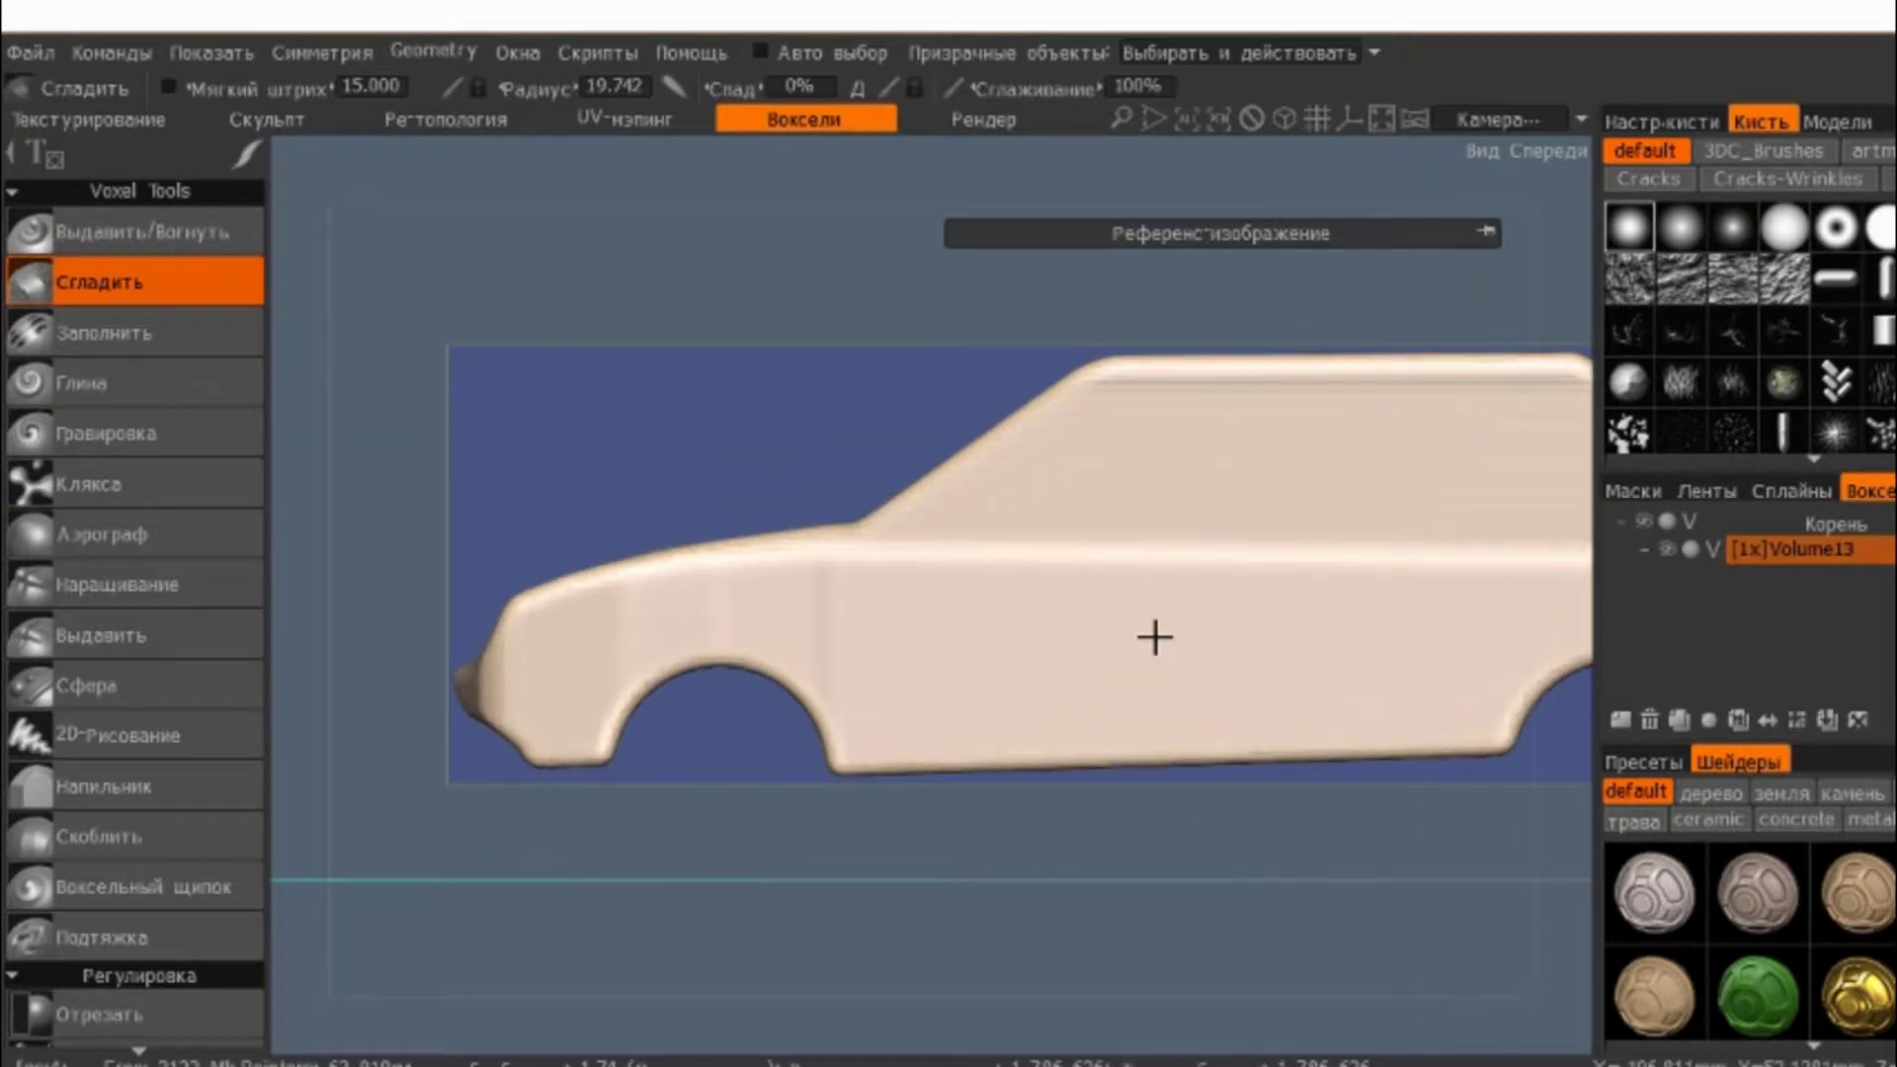
mouse_move(1151, 635)
middle_down()
mouse_move(1350, 720)
mouse_move(1241, 651)
middle_up()
right_click(1818, 549)
scroll(164, 476, down, 1)
scroll(146, 612, down, 6)
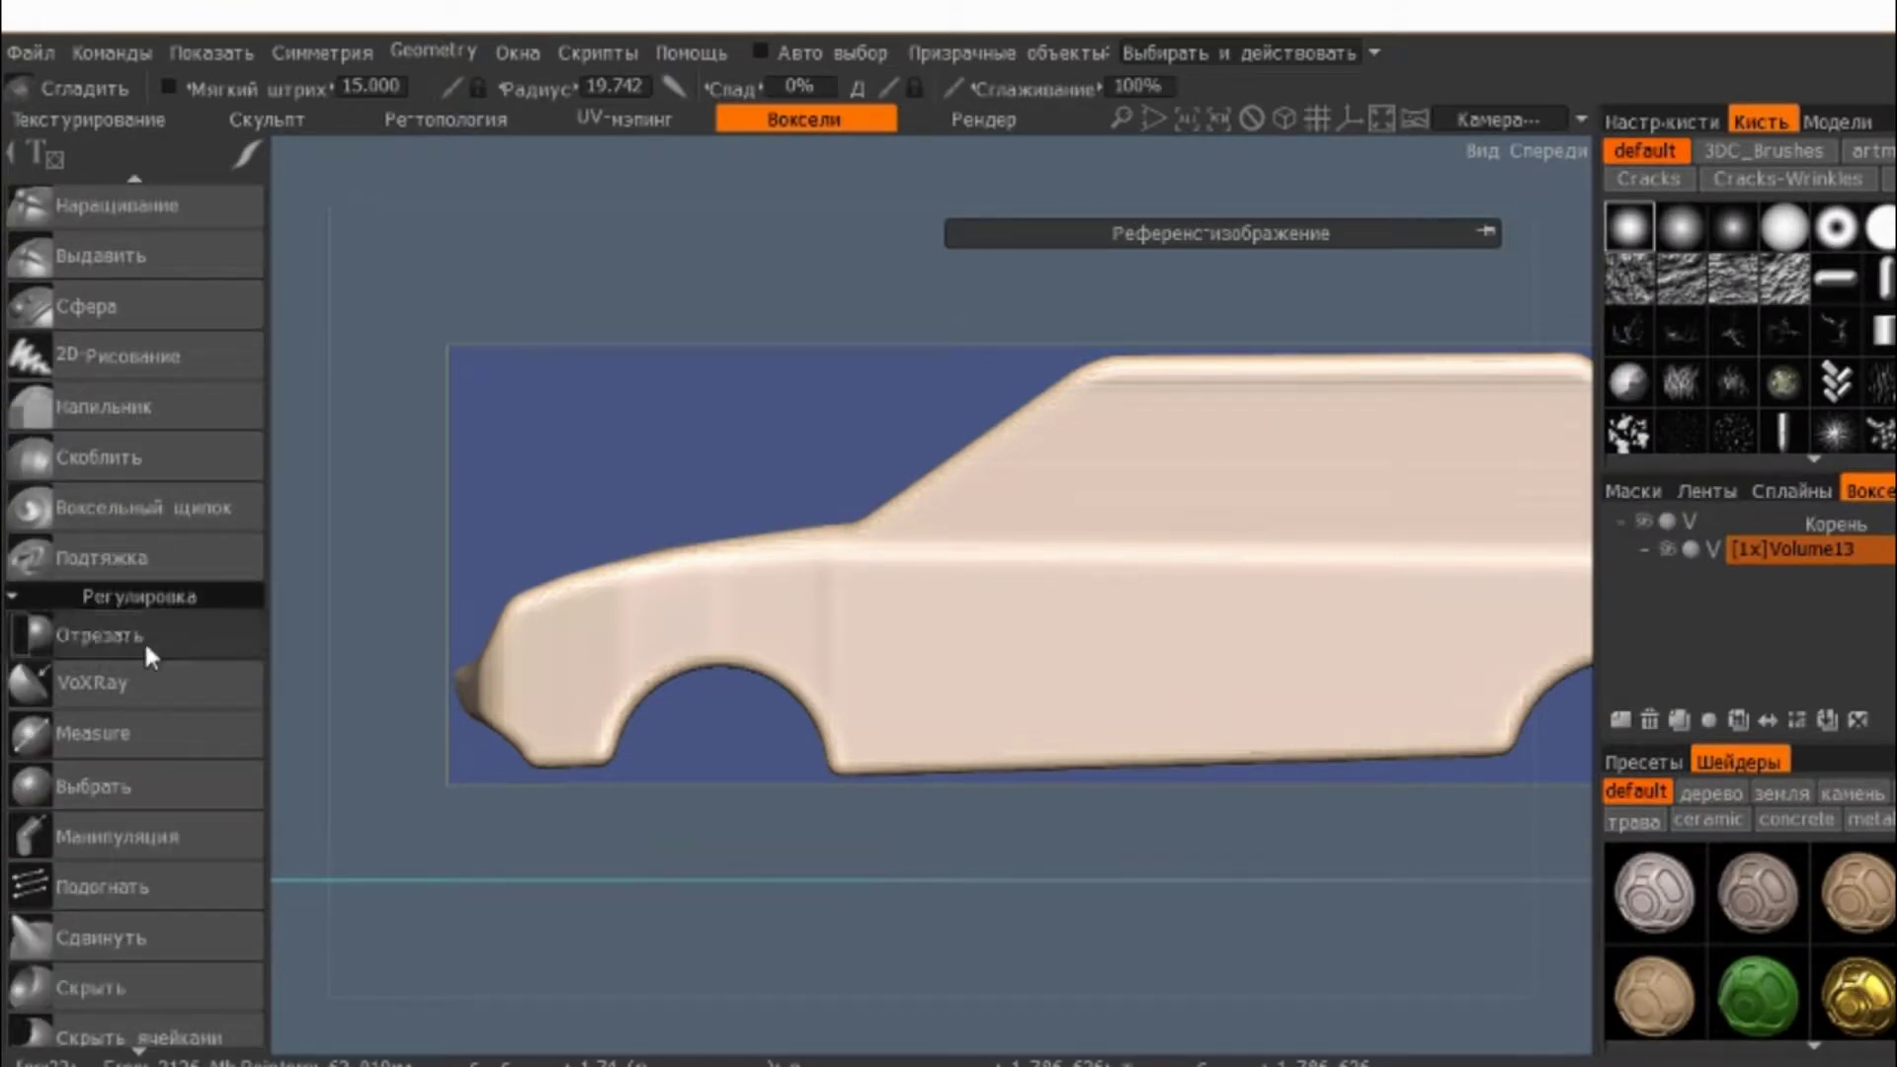
click(145, 638)
scroll(170, 796, down, 5)
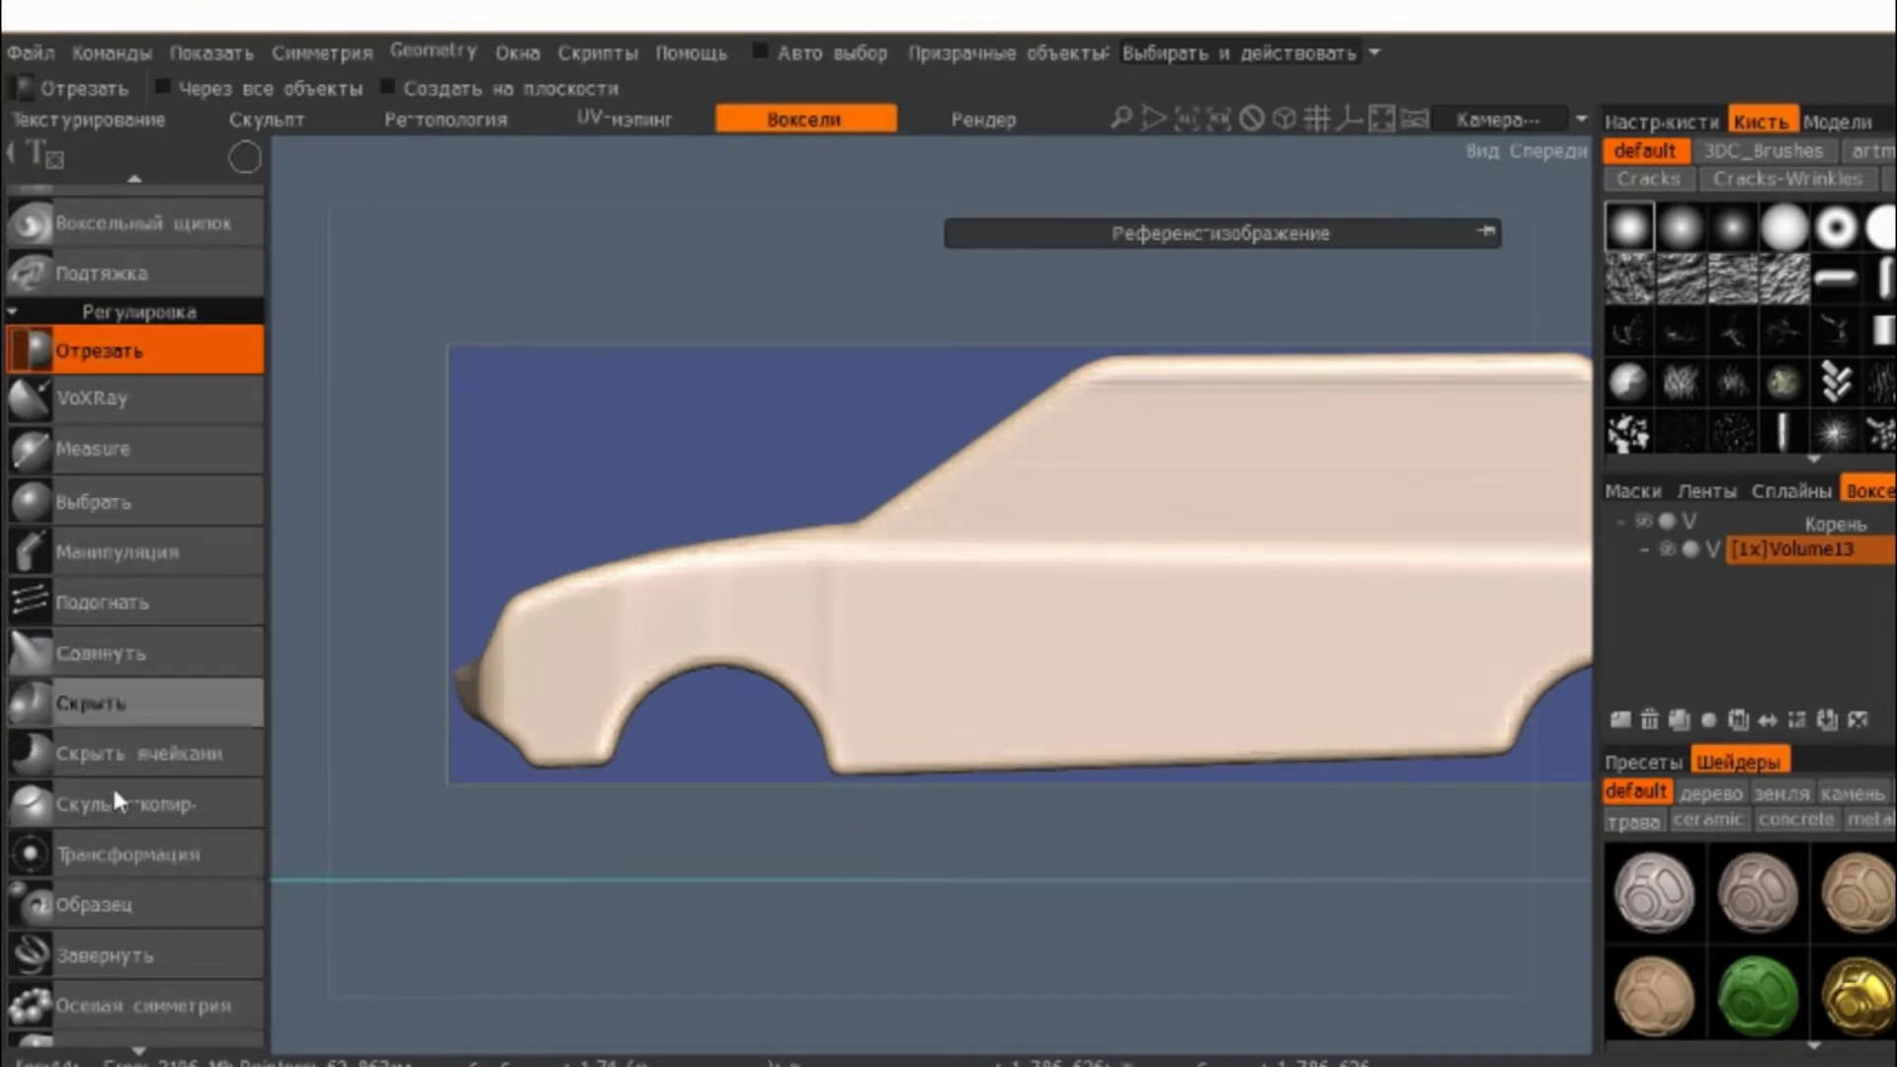
scroll(115, 889, down, 2)
scroll(111, 900, down, 5)
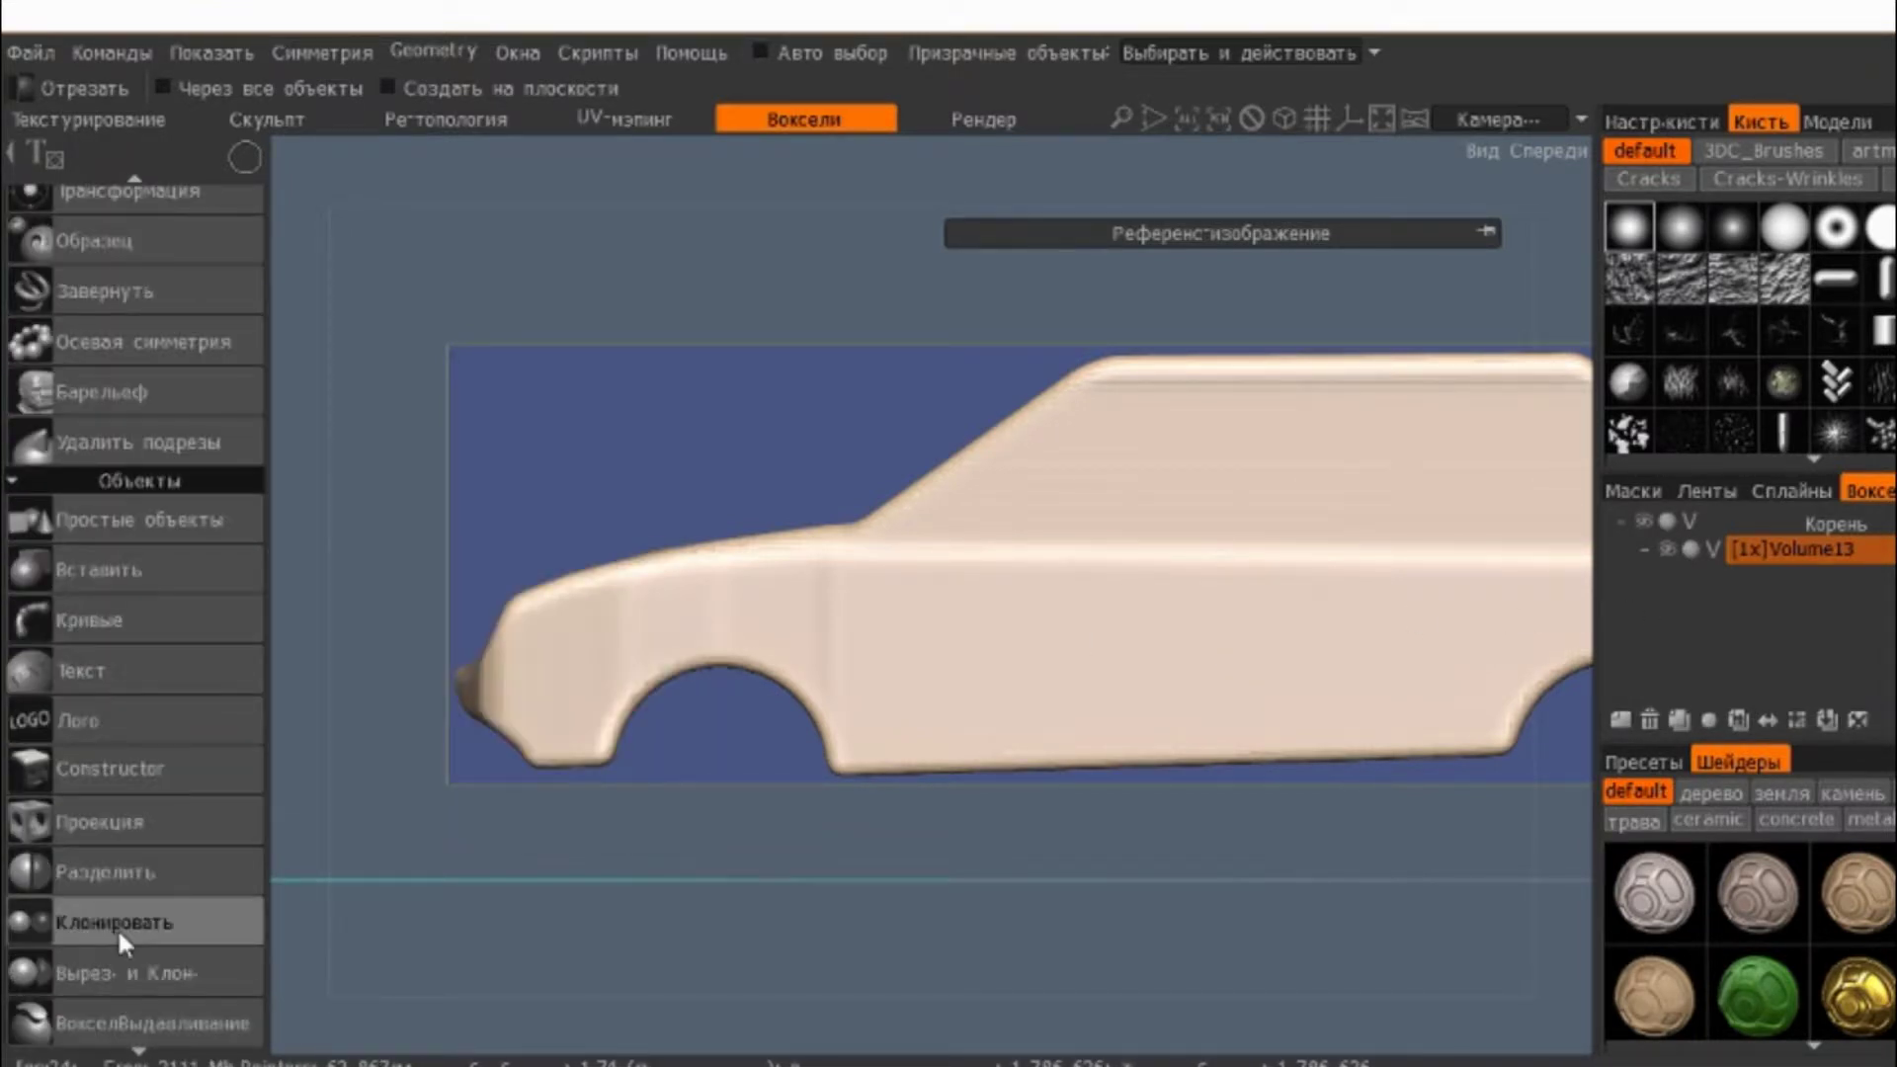
click(126, 873)
scroll(710, 946, up, 2)
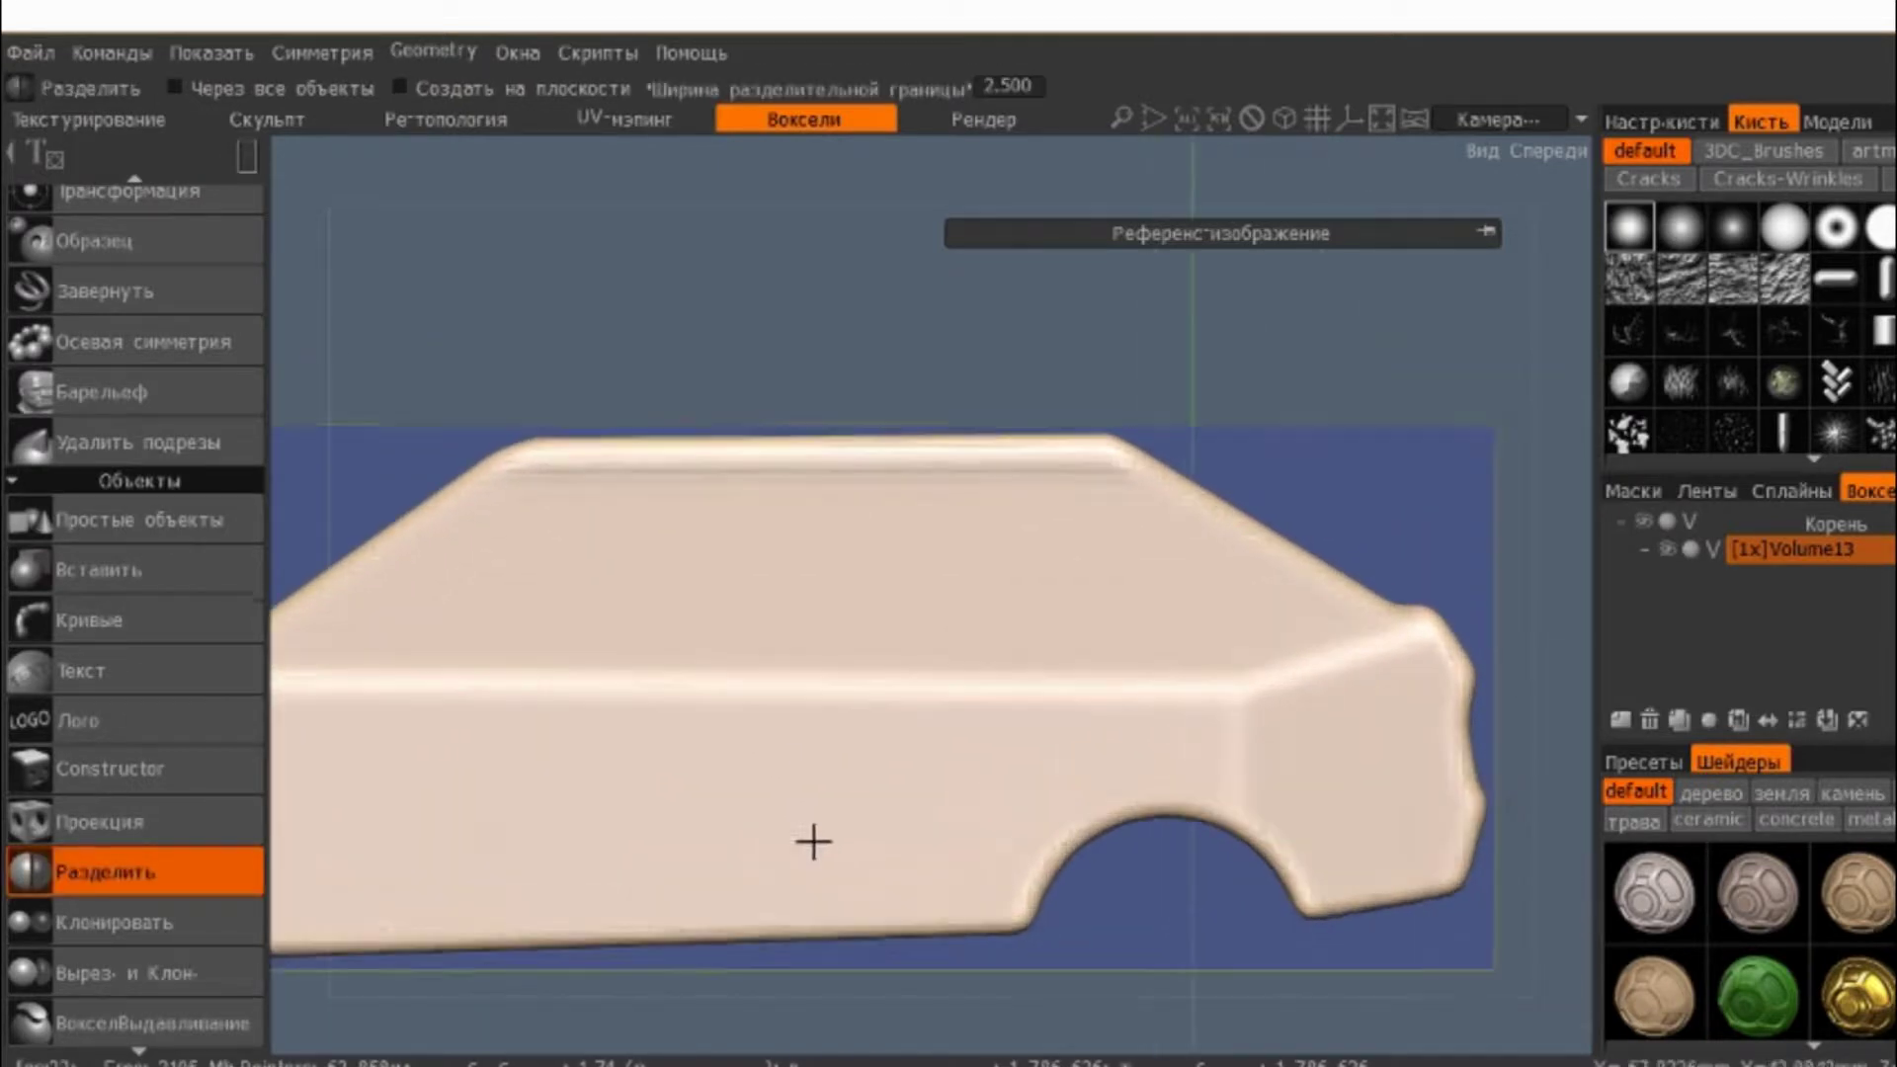
- Show the reference car picture over the model and pan to the door area
click(1480, 230)
click(978, 314)
middle_drag(1031, 401, 1232, 614)
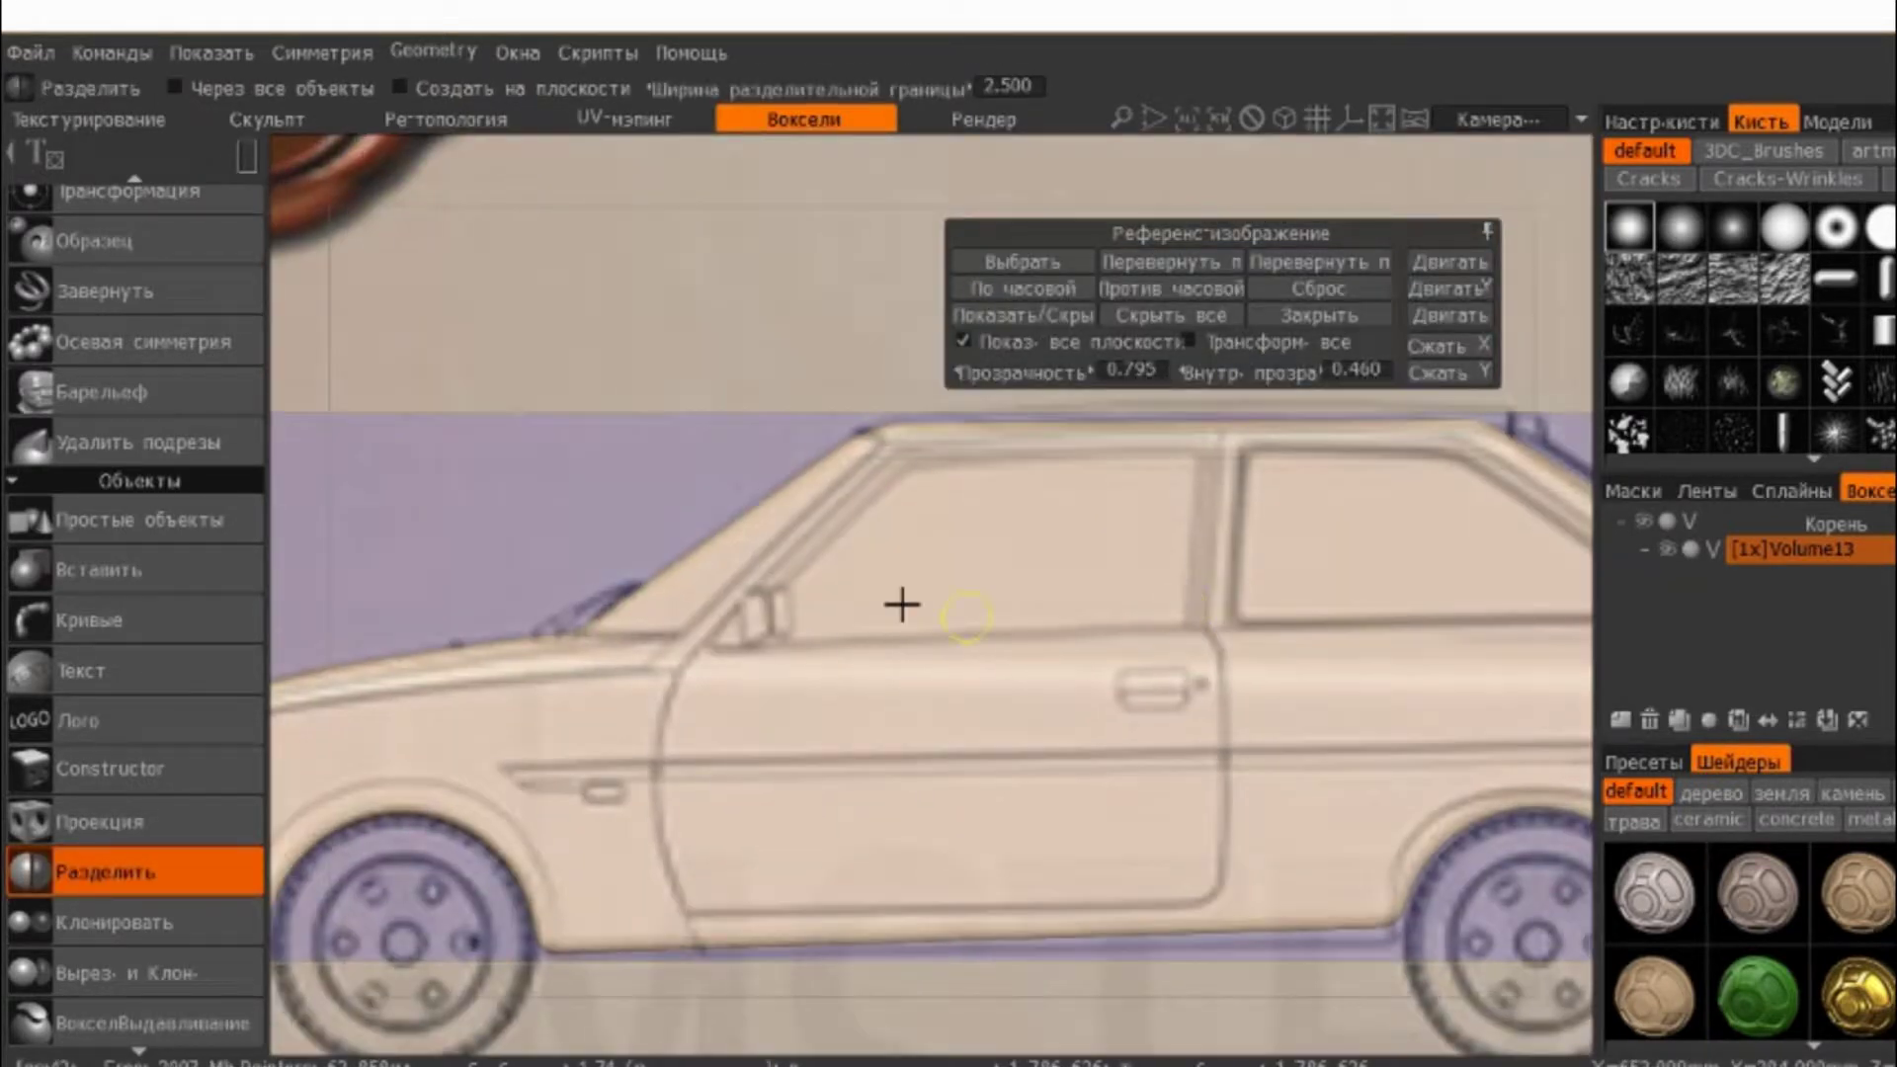
scroll(901, 605, up, 1)
click(1486, 231)
scroll(1045, 708, up, 1)
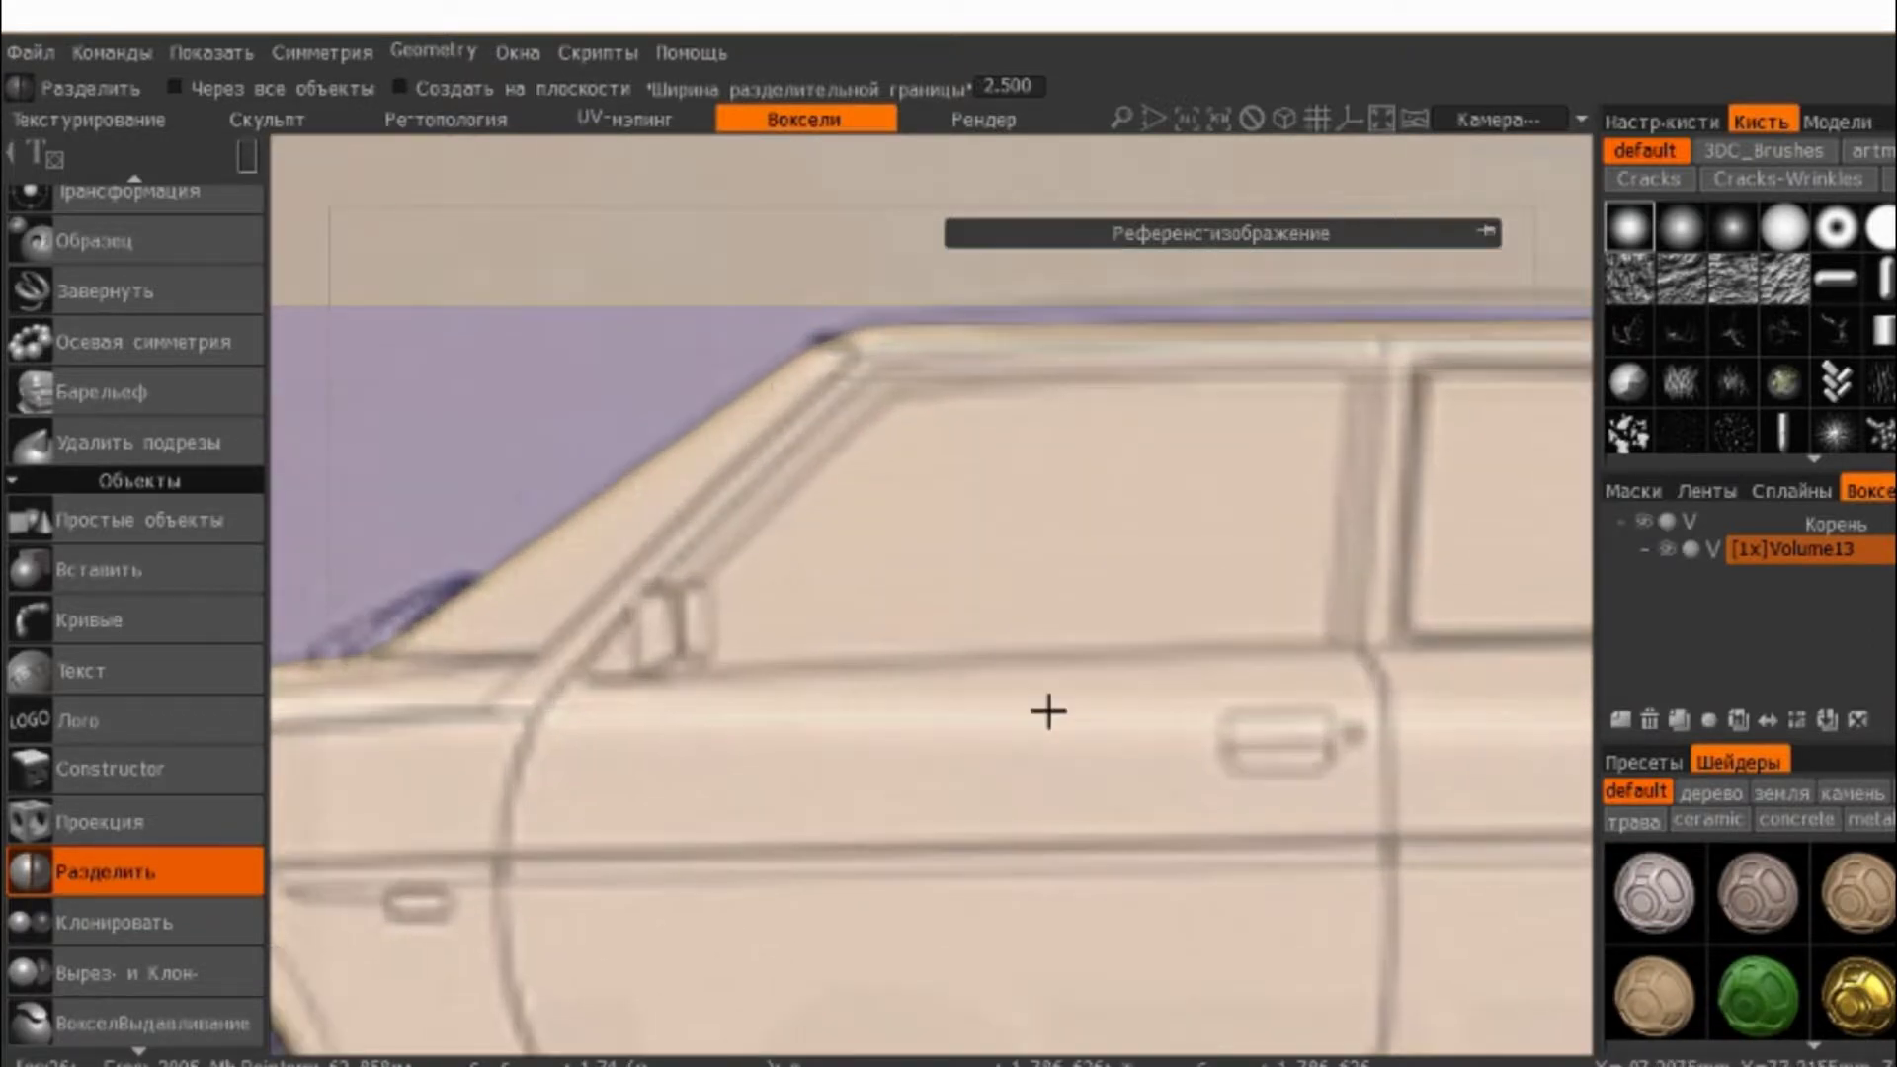
scroll(679, 682, up, 2)
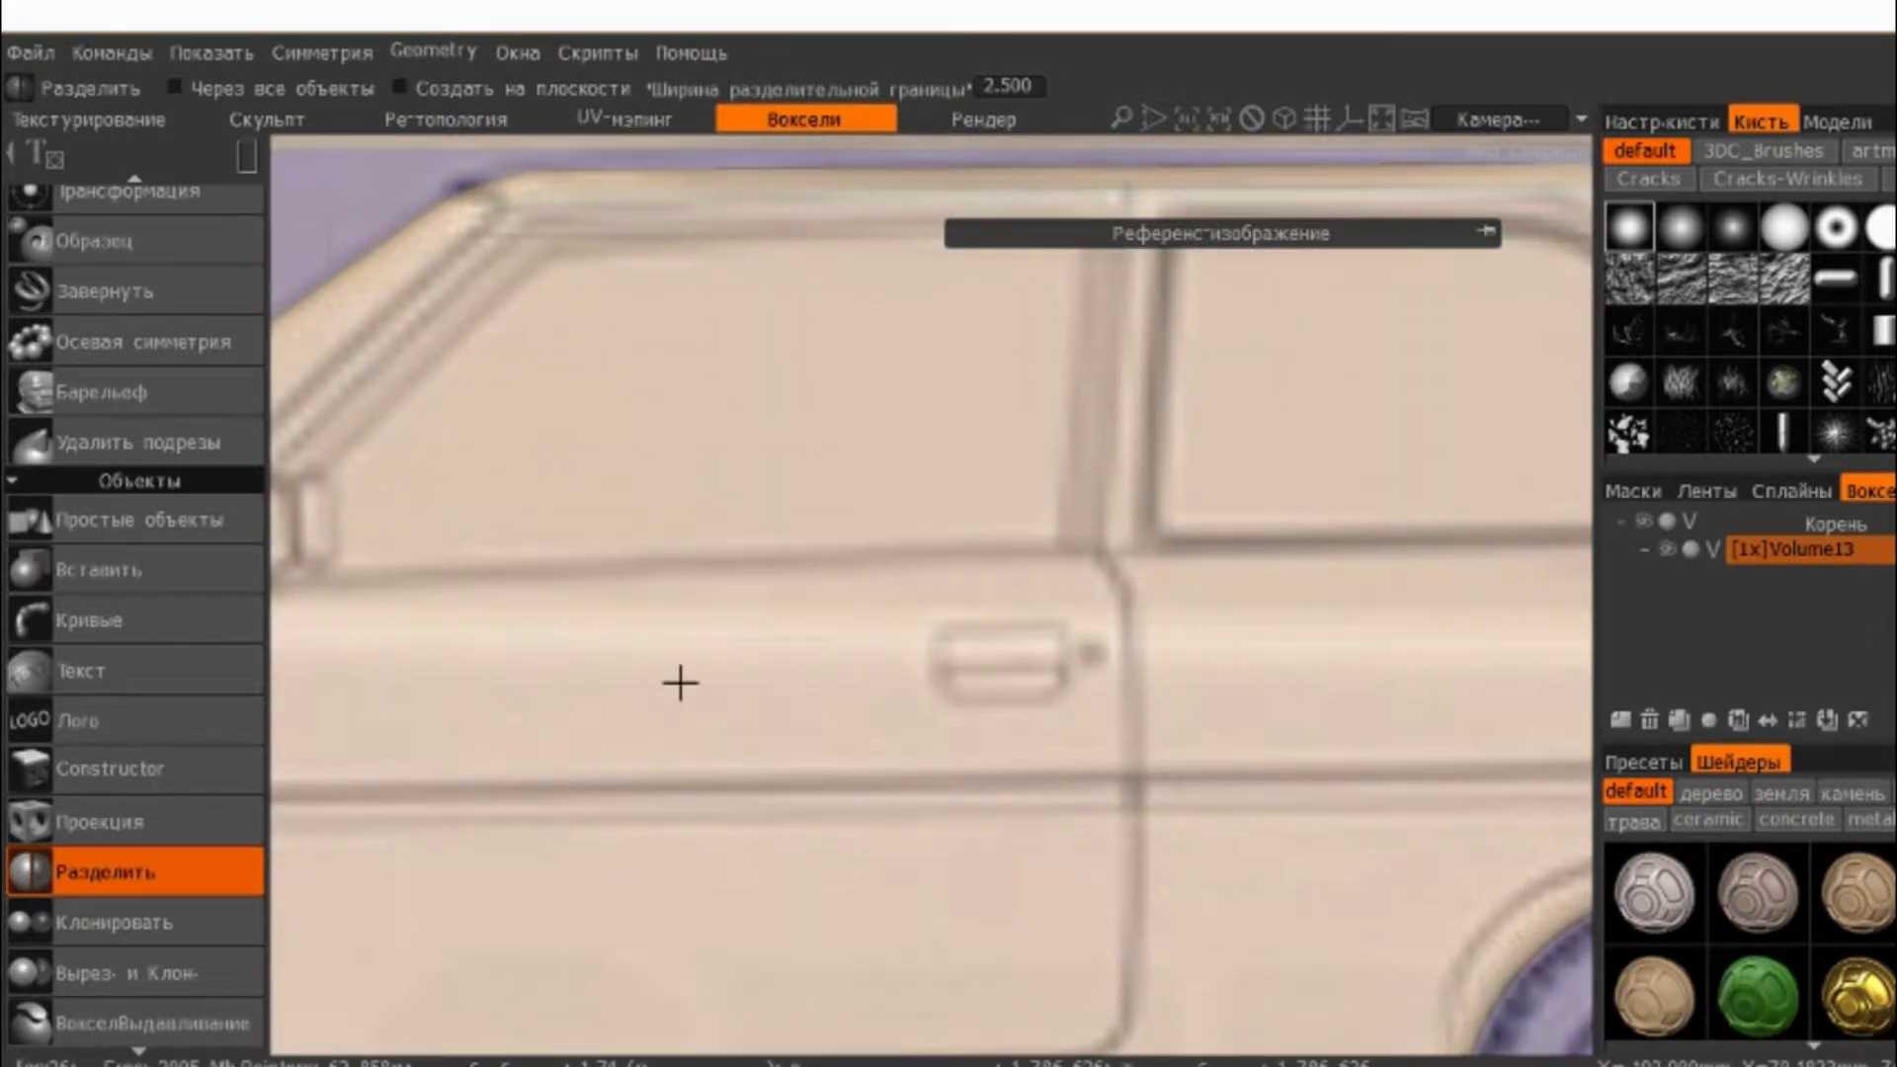
middle_drag(679, 682, 1343, 652)
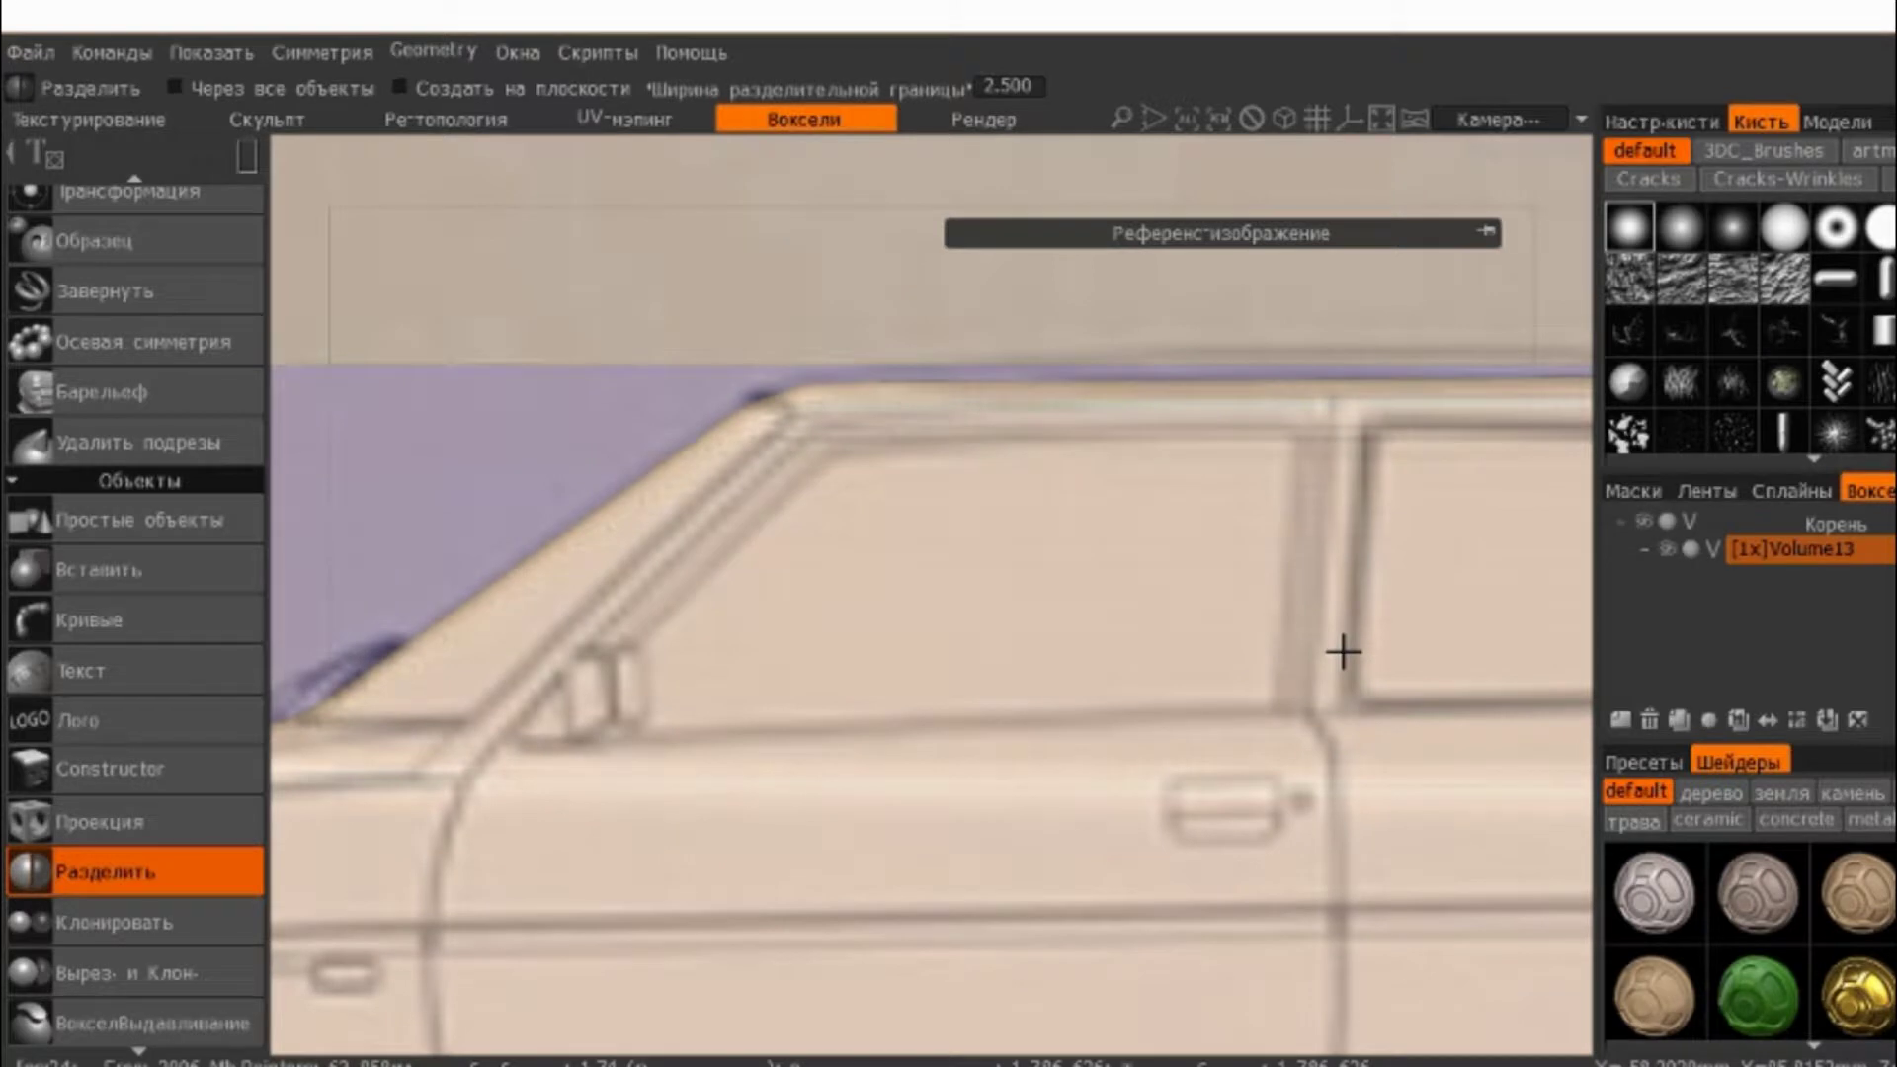
scroll(1343, 652, down, 1)
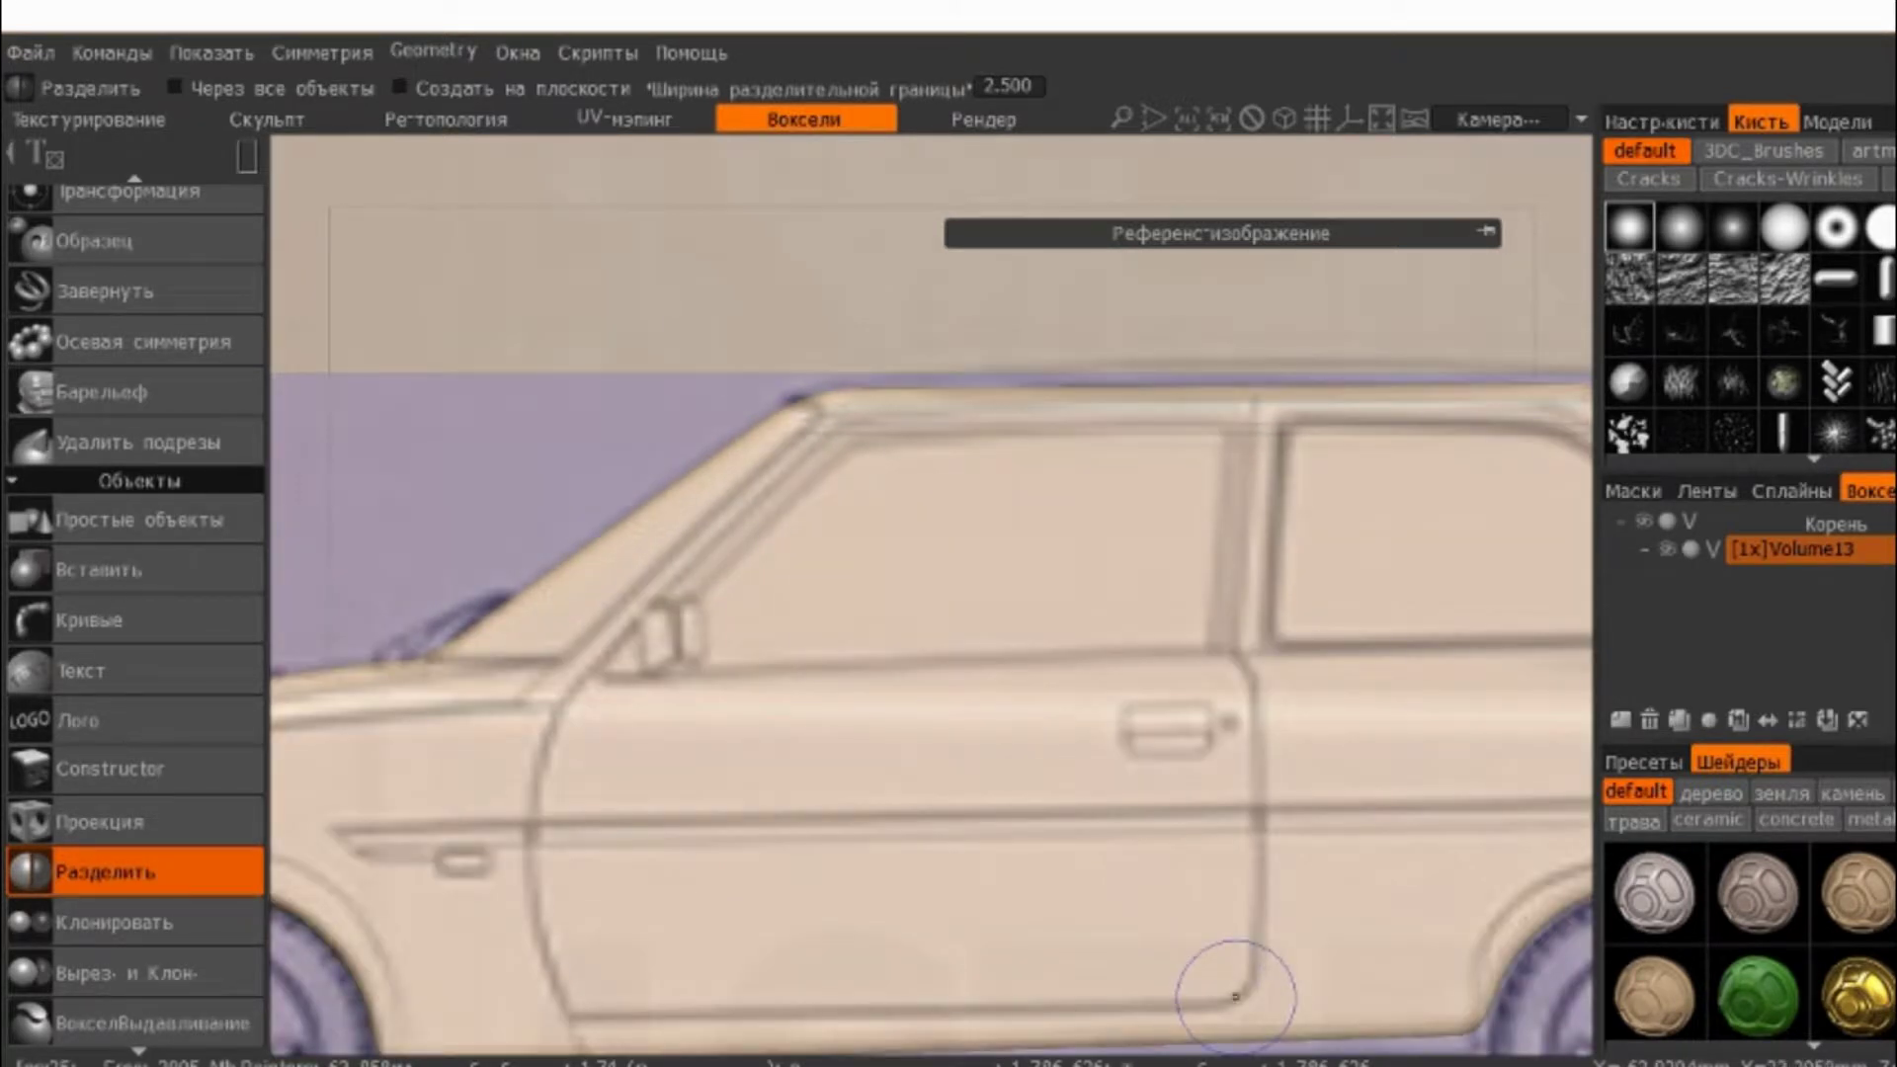
- Set the split to polyline mode and trace the door's rear edge down to its bottom
click(249, 160)
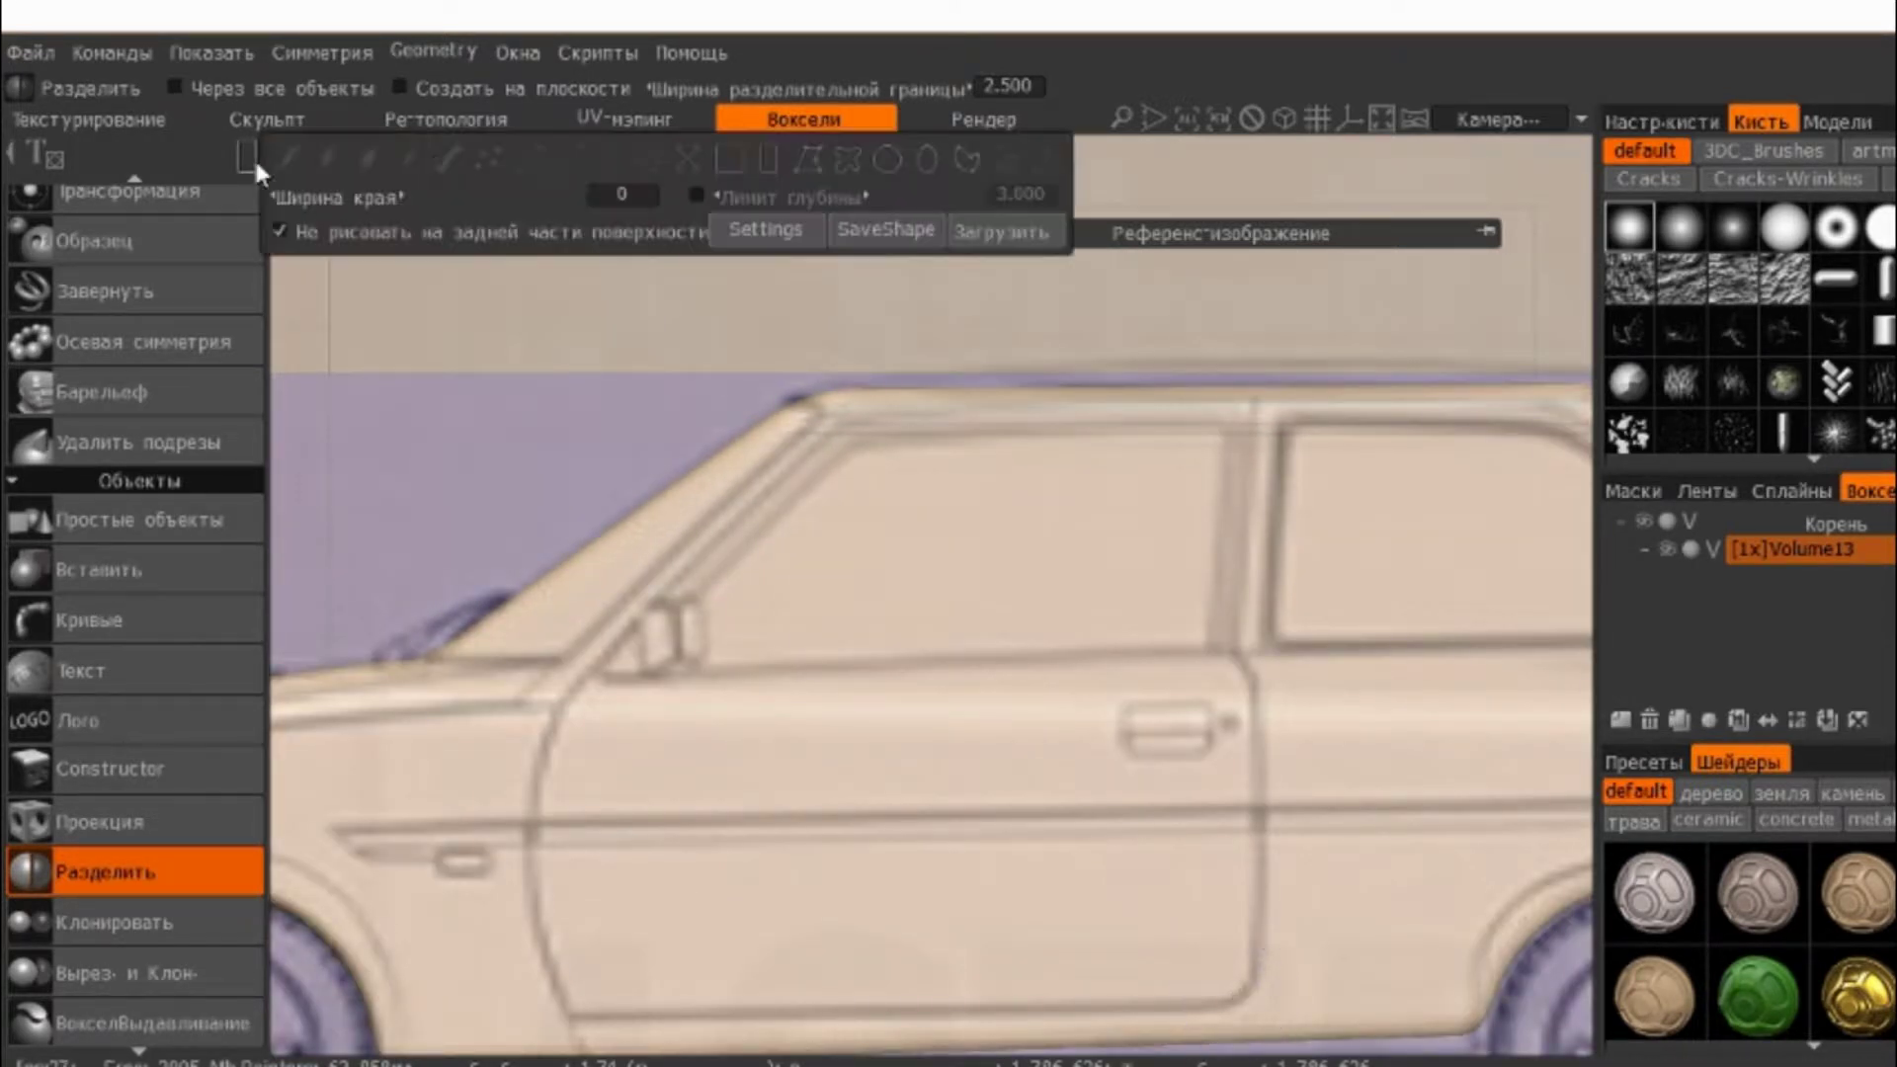
click(770, 160)
click(1235, 435)
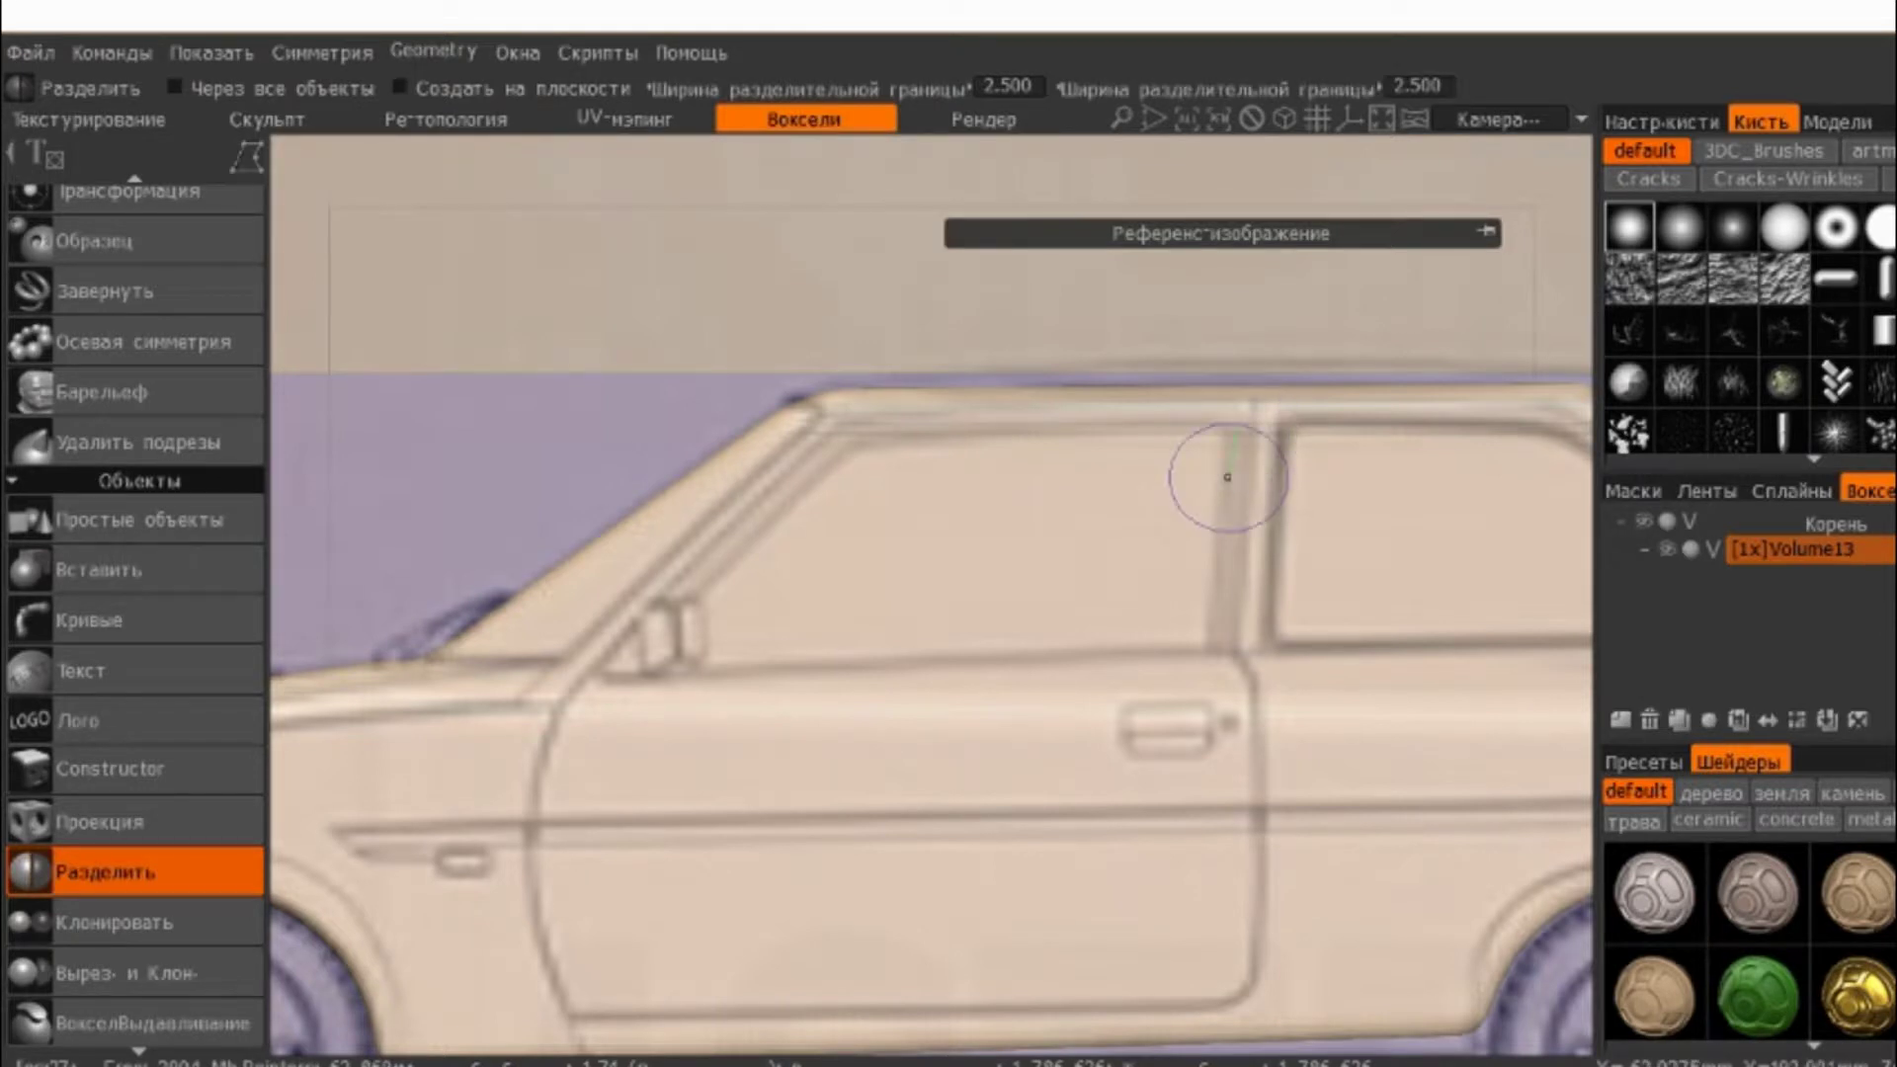
click(1225, 640)
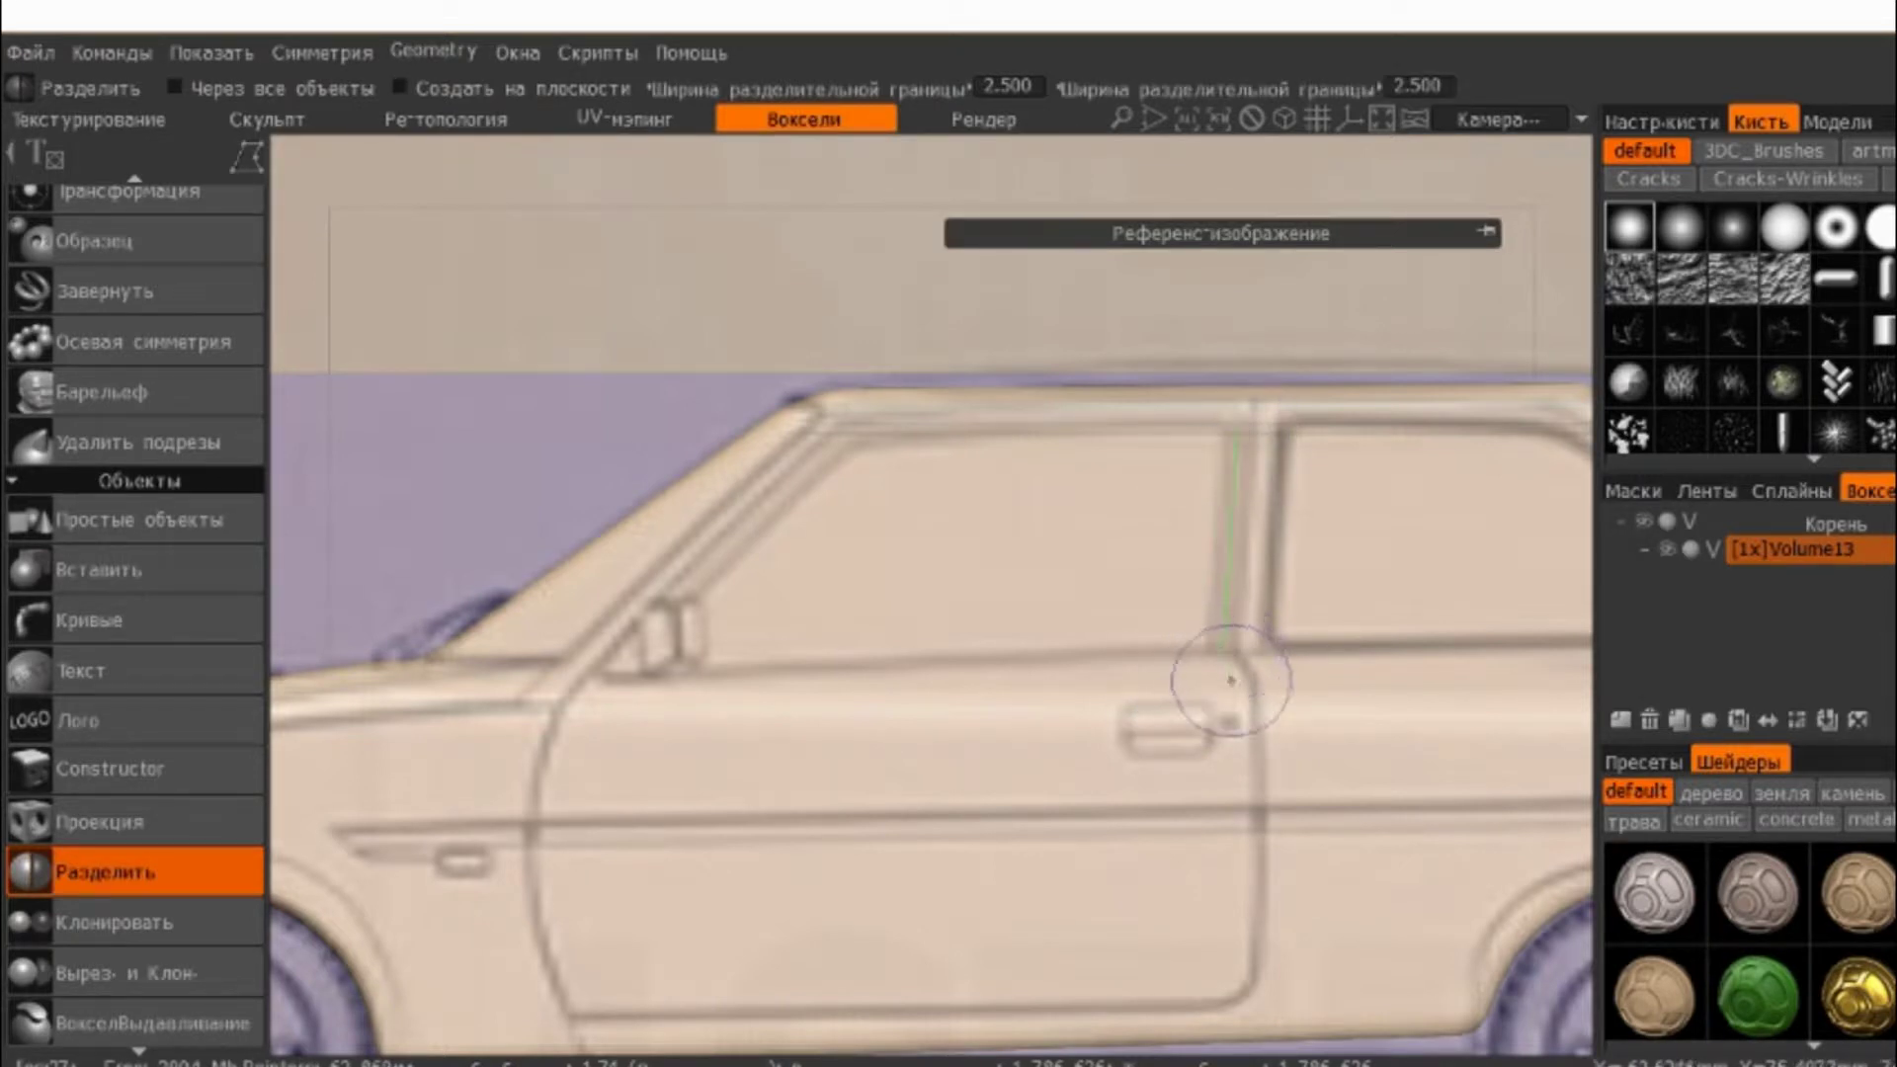
click(1255, 685)
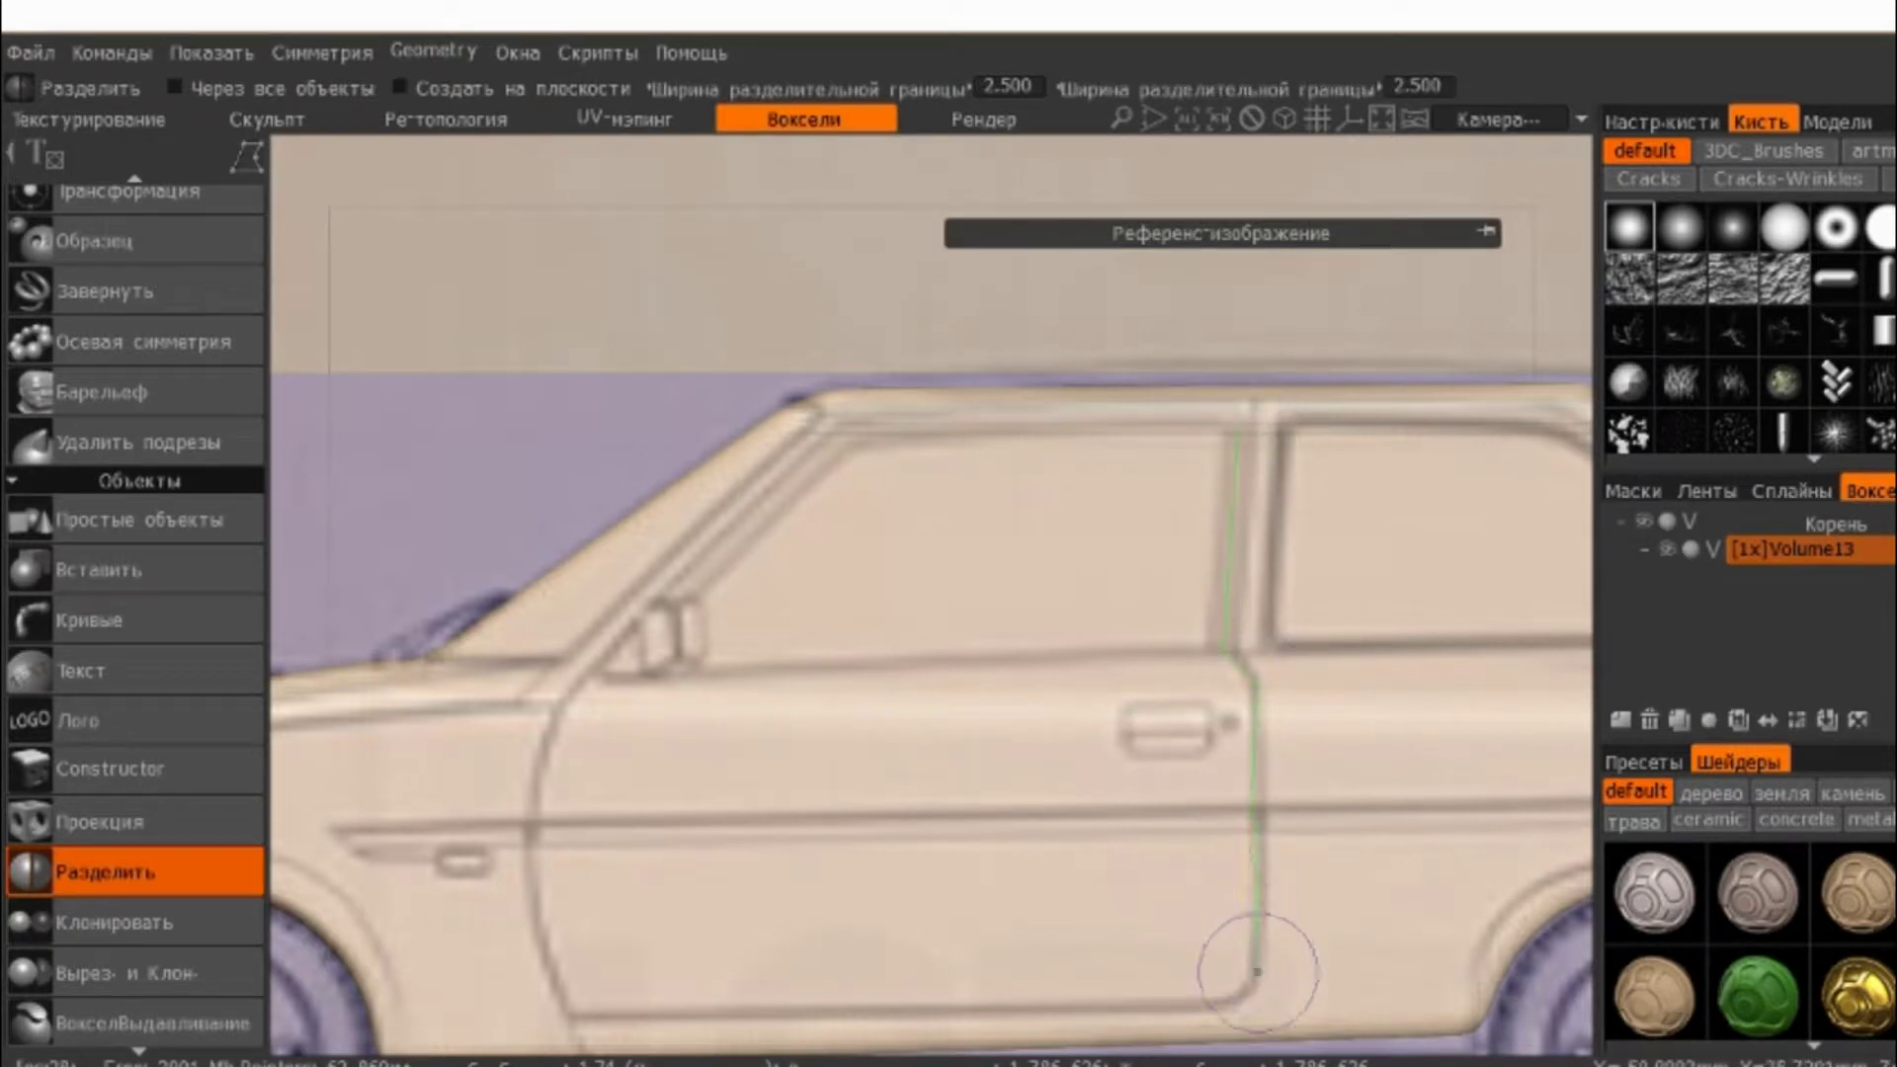
click(1253, 979)
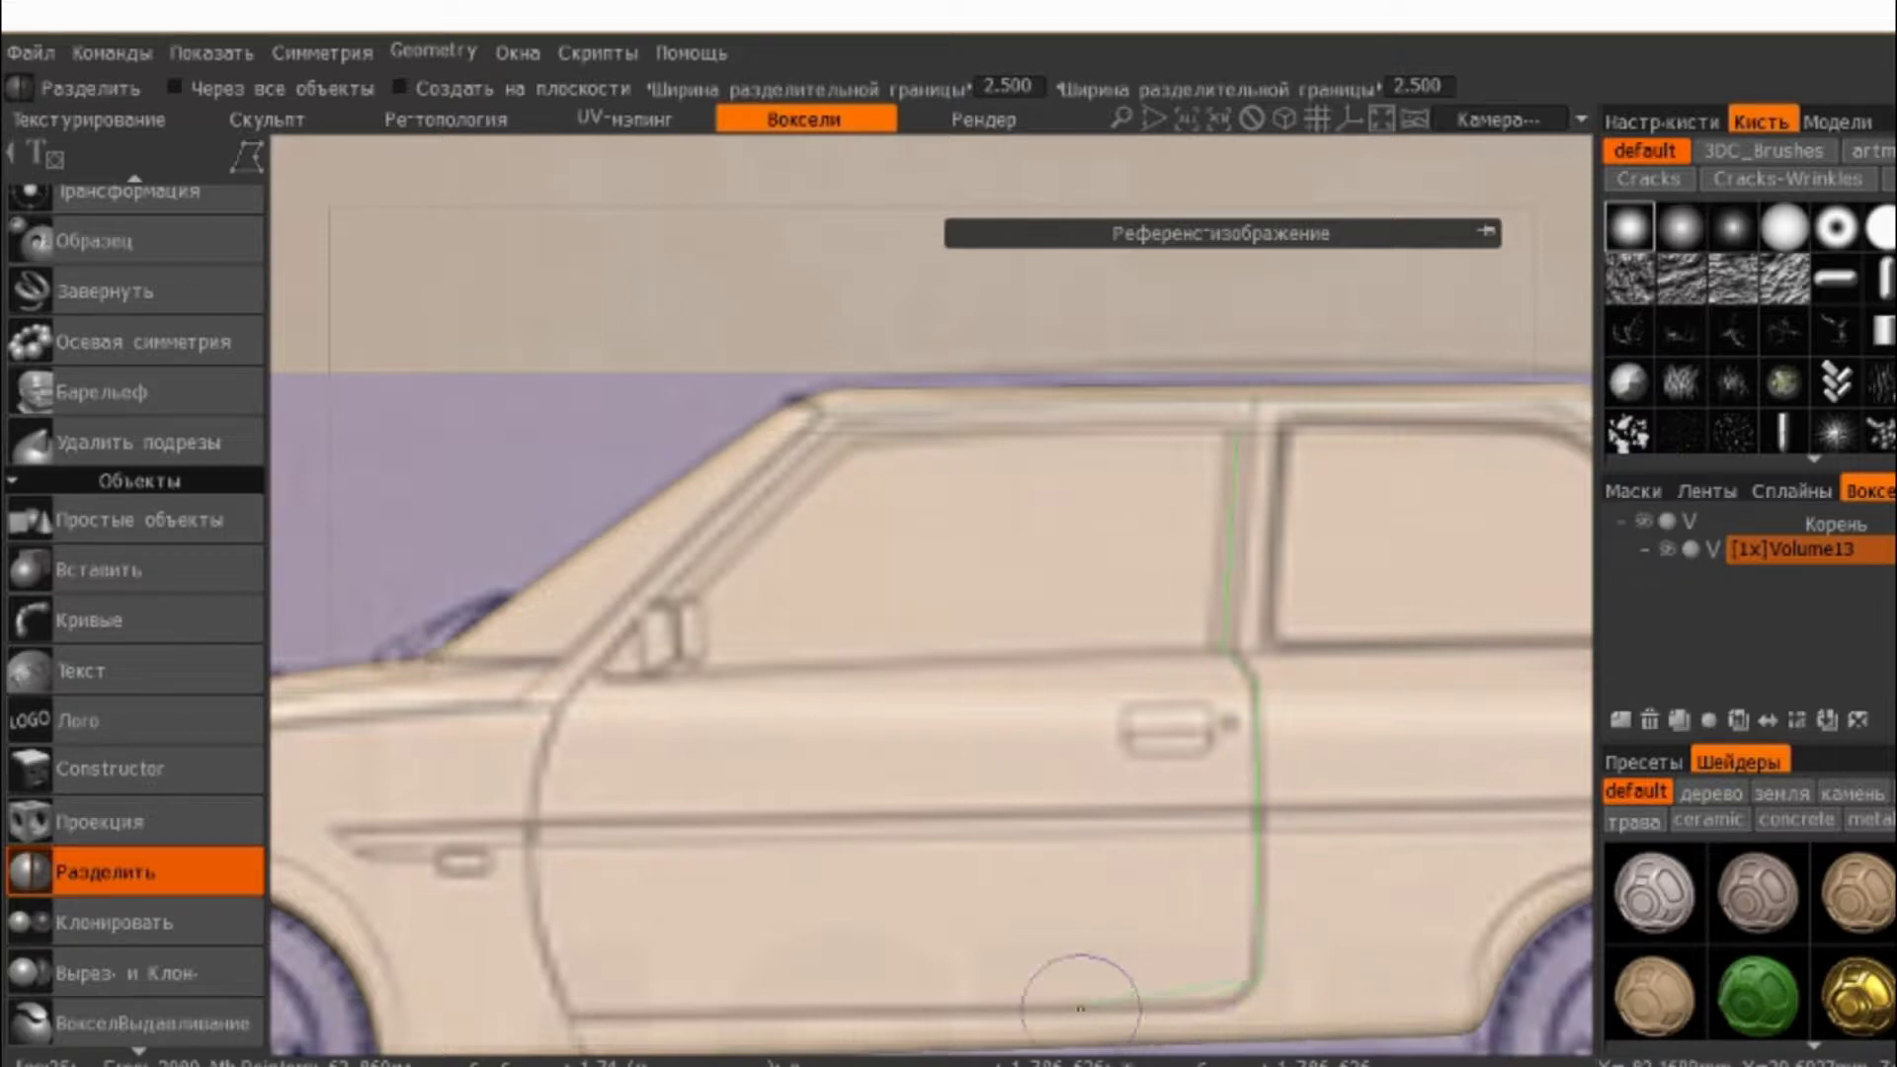
middle_drag(1164, 856, 1113, 728)
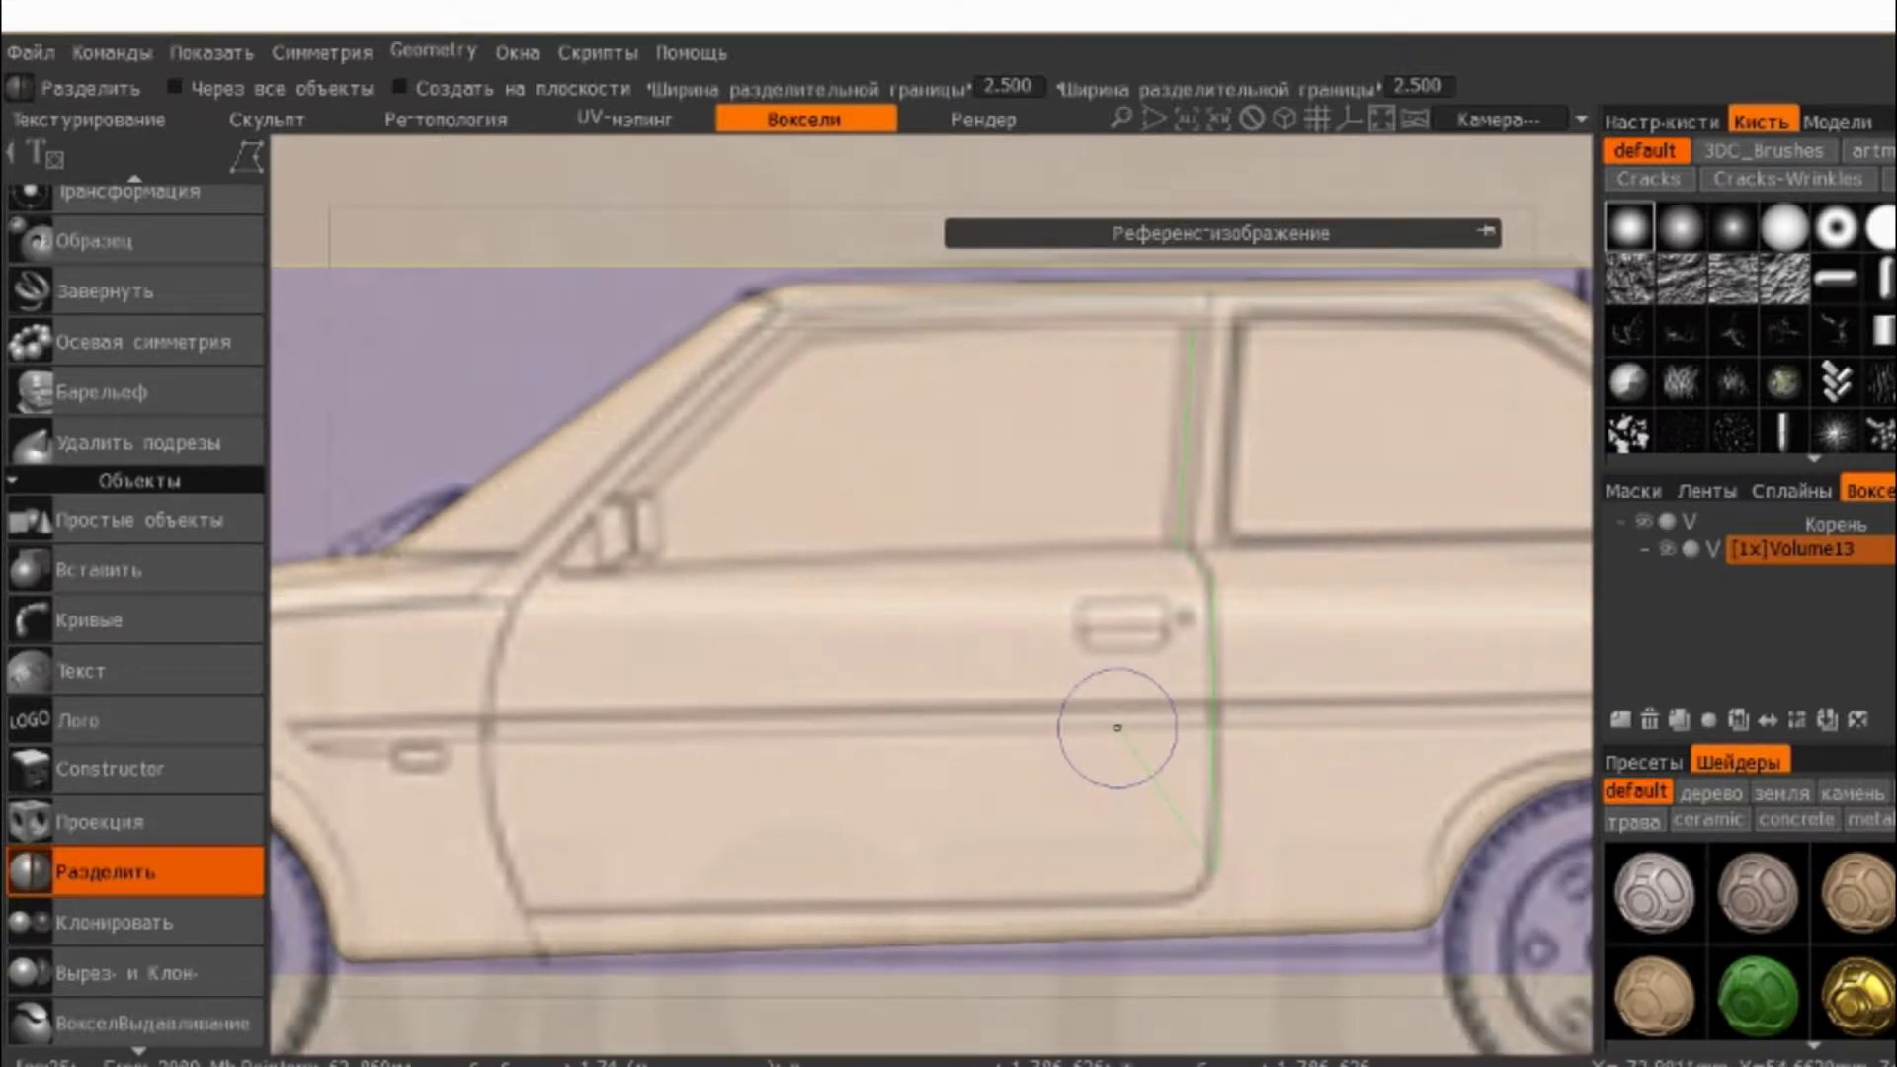
- Trace the door's bottom, front edge and window top, closing the contour to split it off
click(1191, 903)
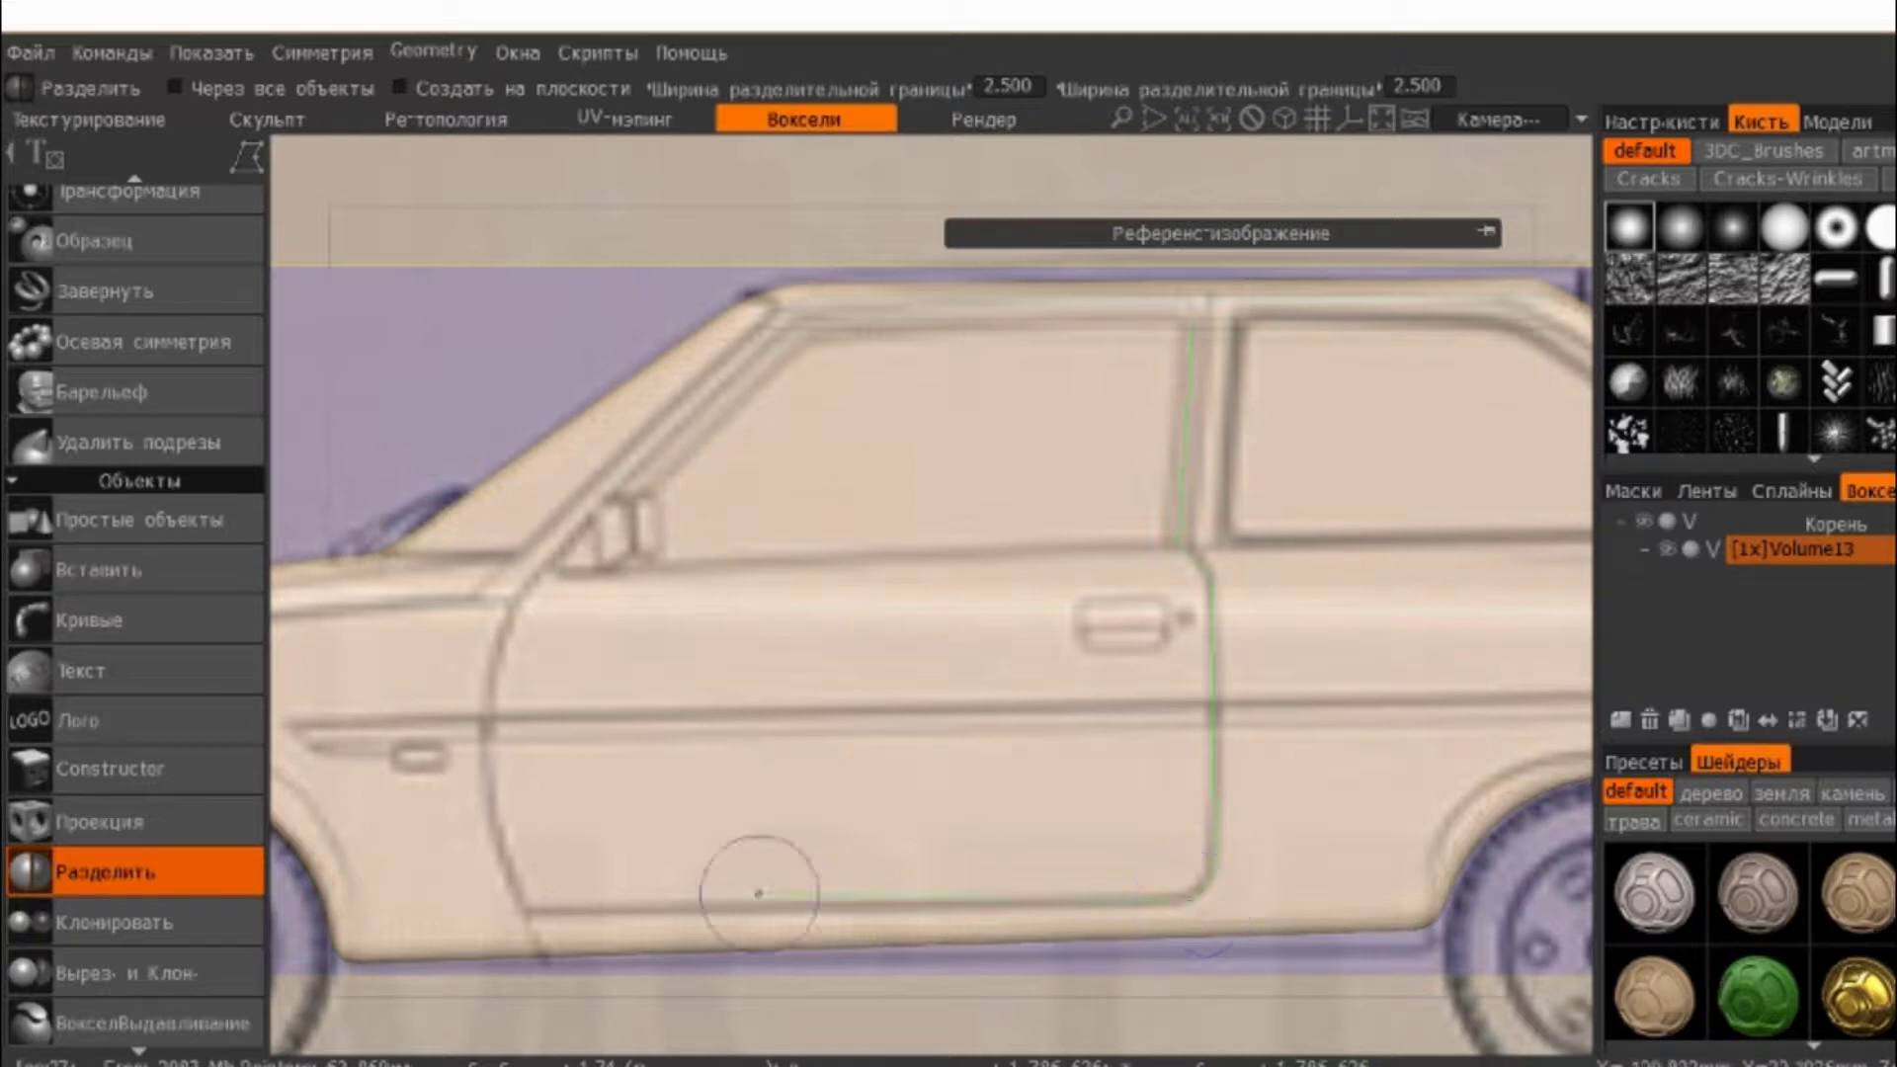
click(532, 907)
click(508, 825)
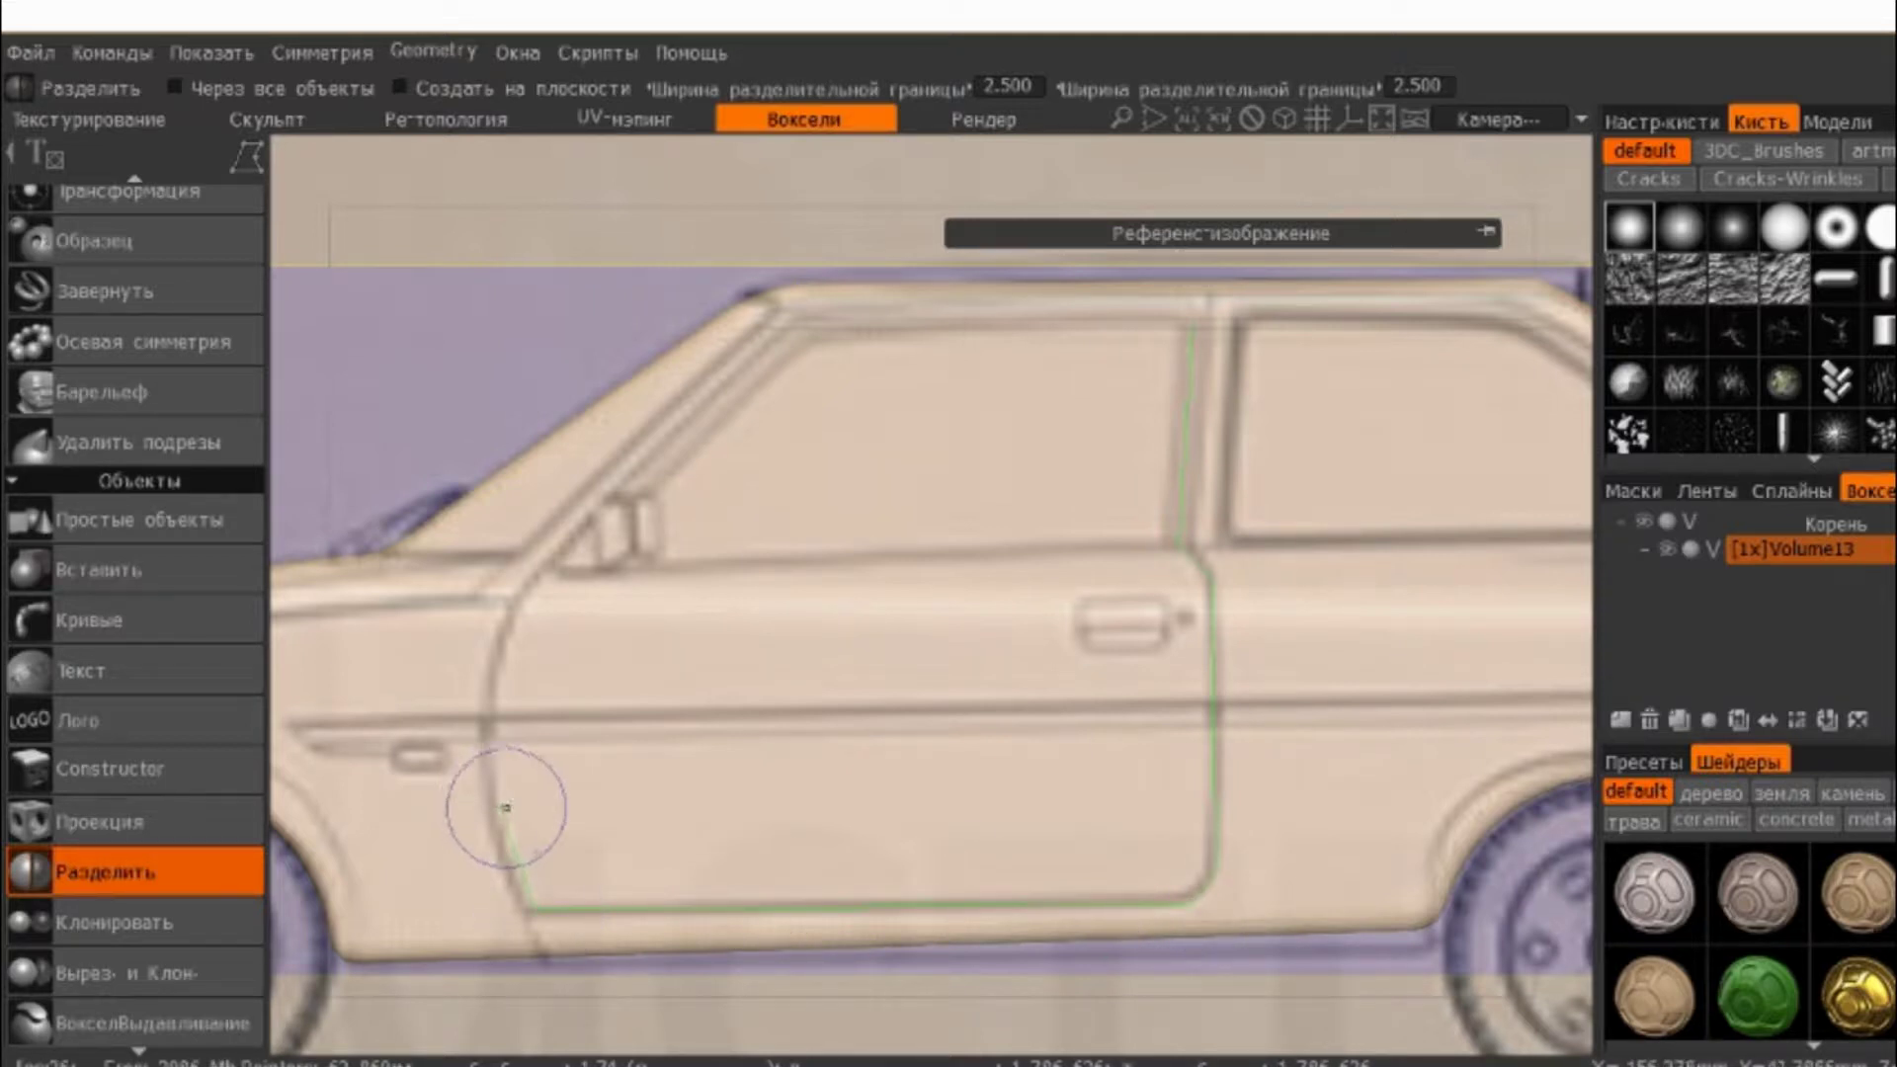
click(500, 698)
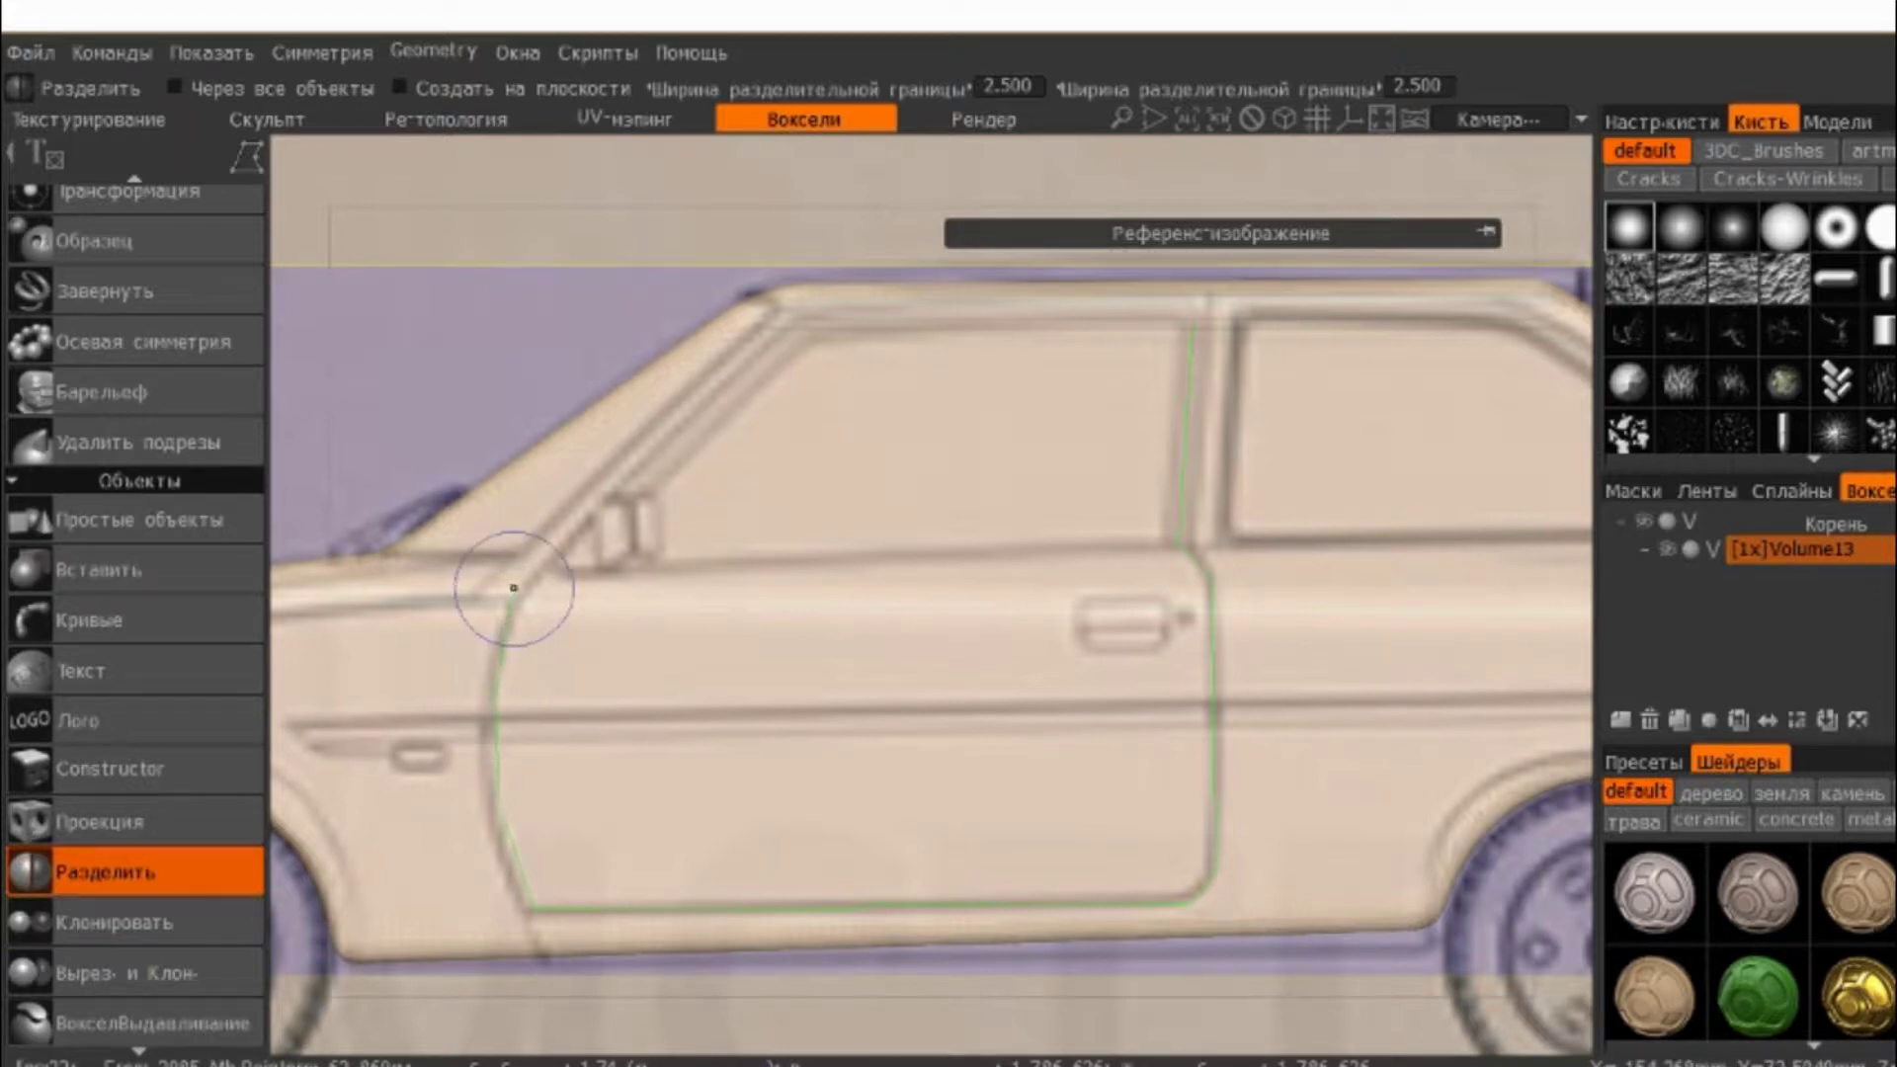
click(579, 542)
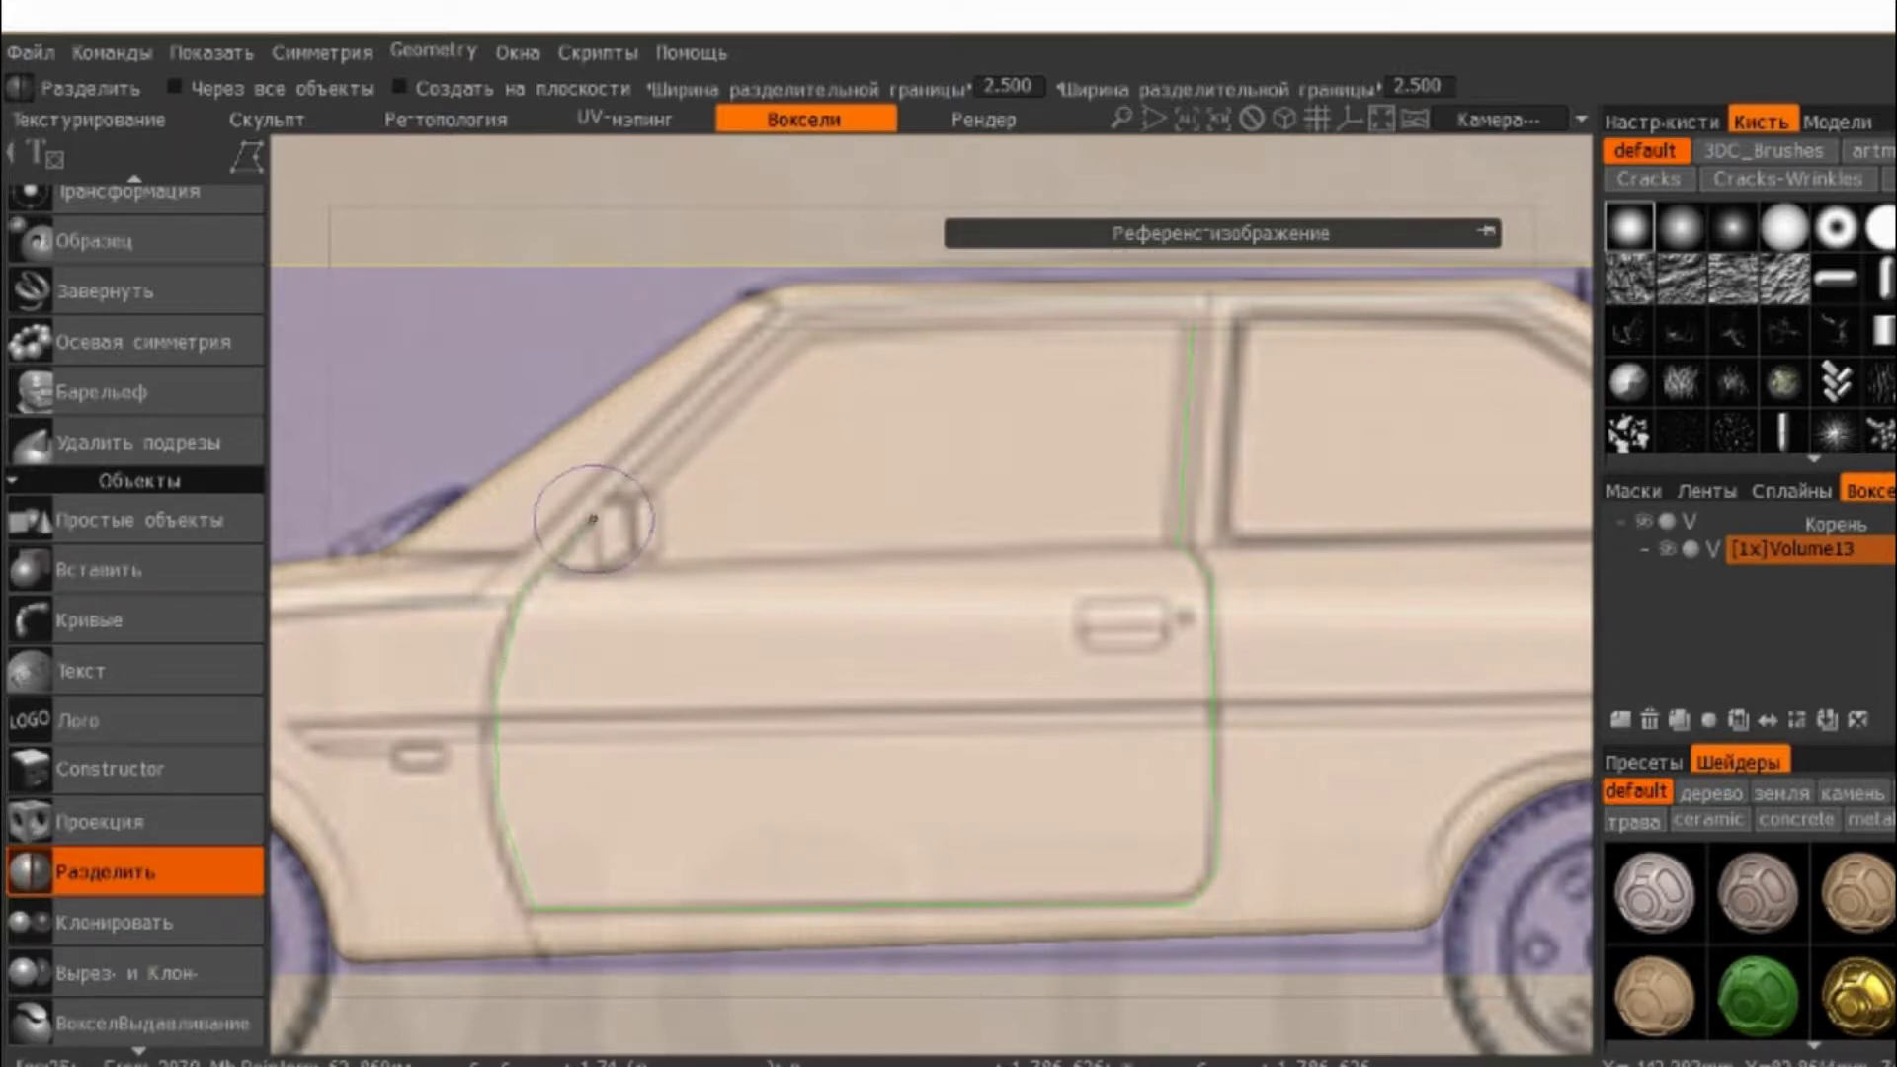
click(782, 327)
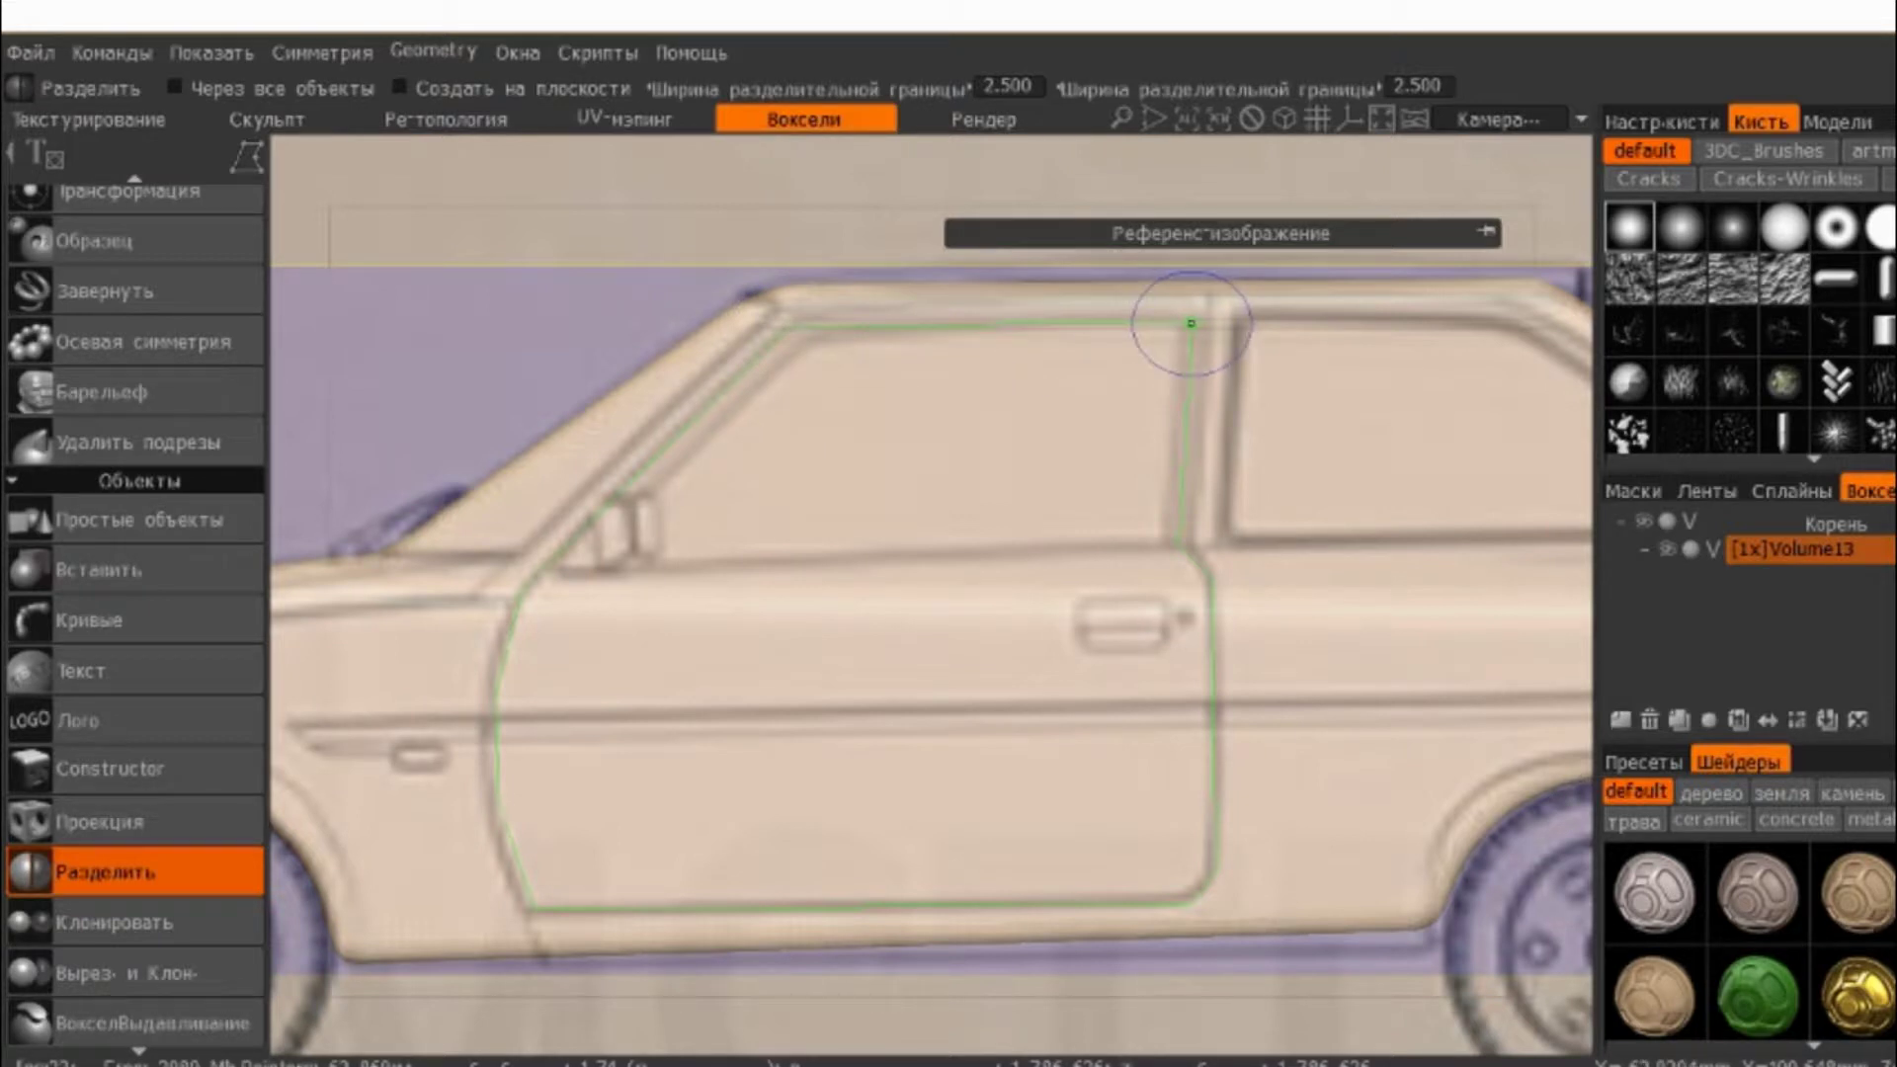
click(1191, 323)
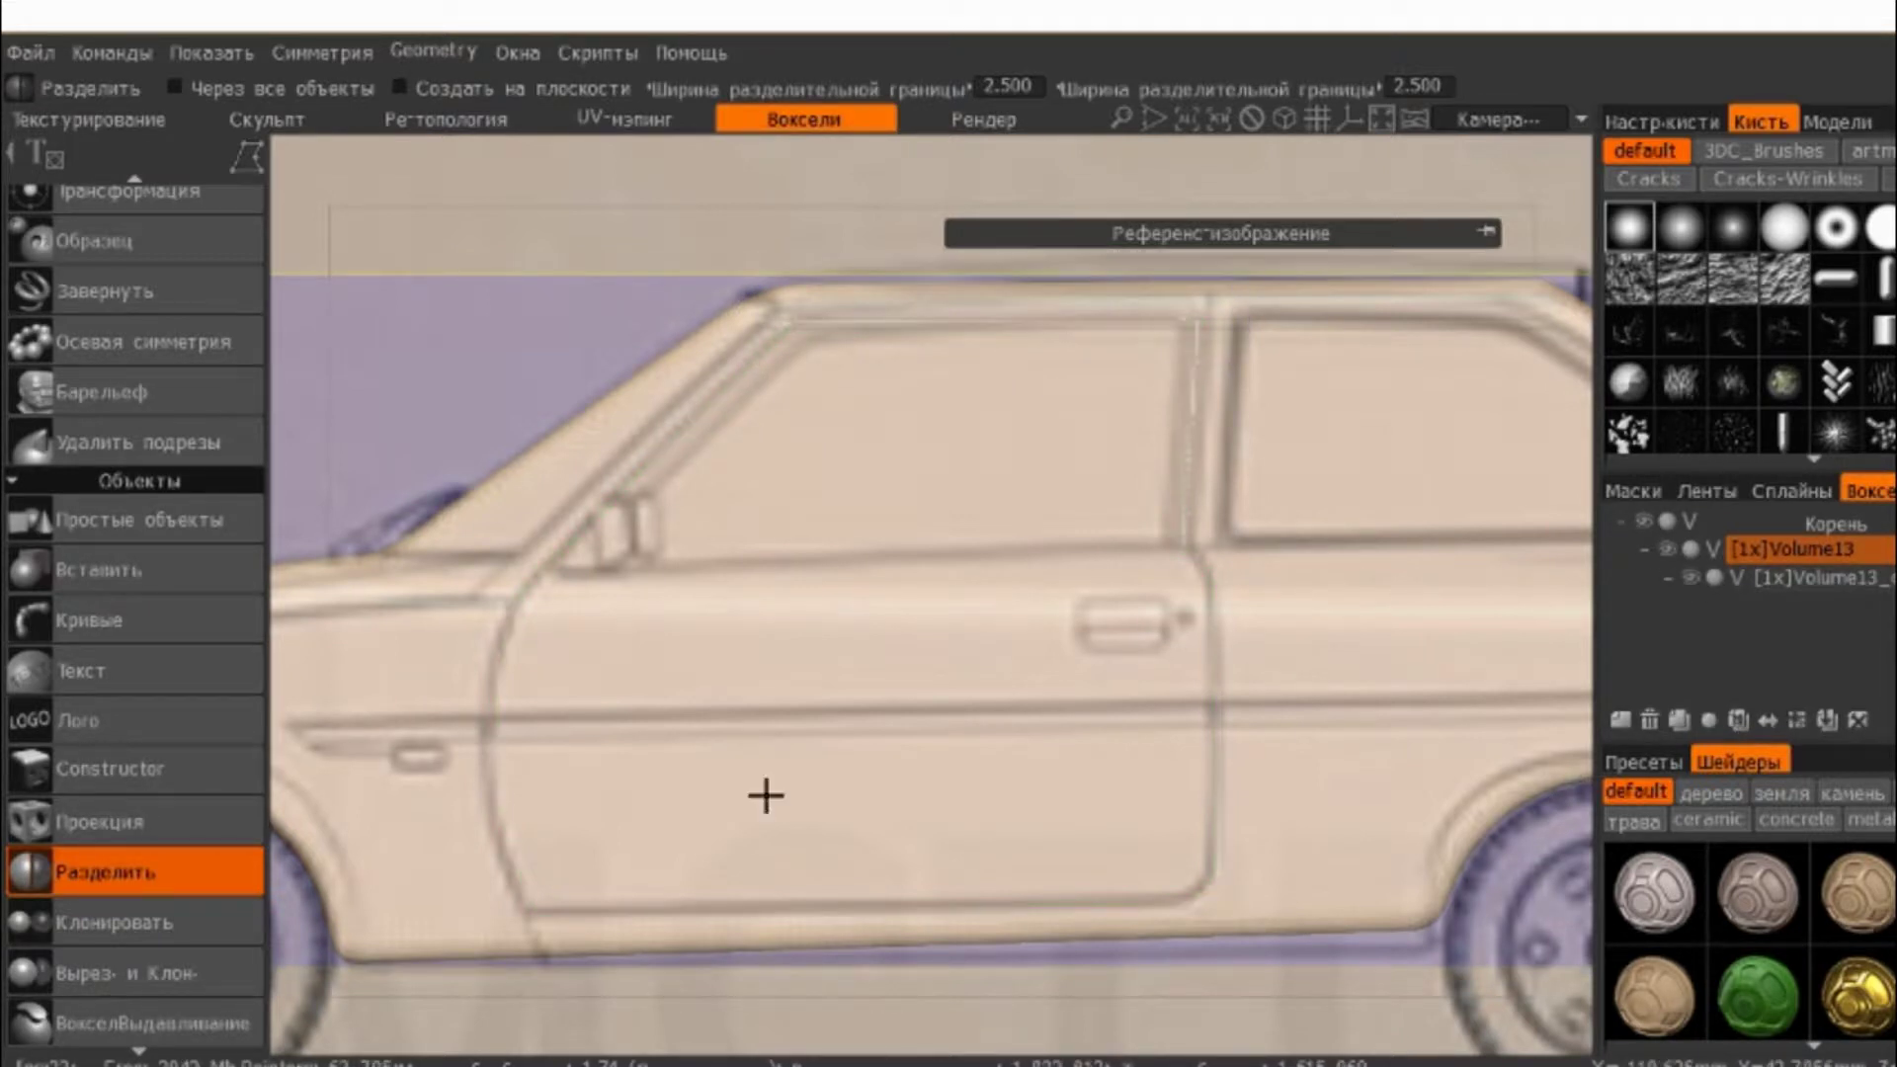
- Hide the split-off door volume and orbit around the car
scroll(741, 716, down, 1)
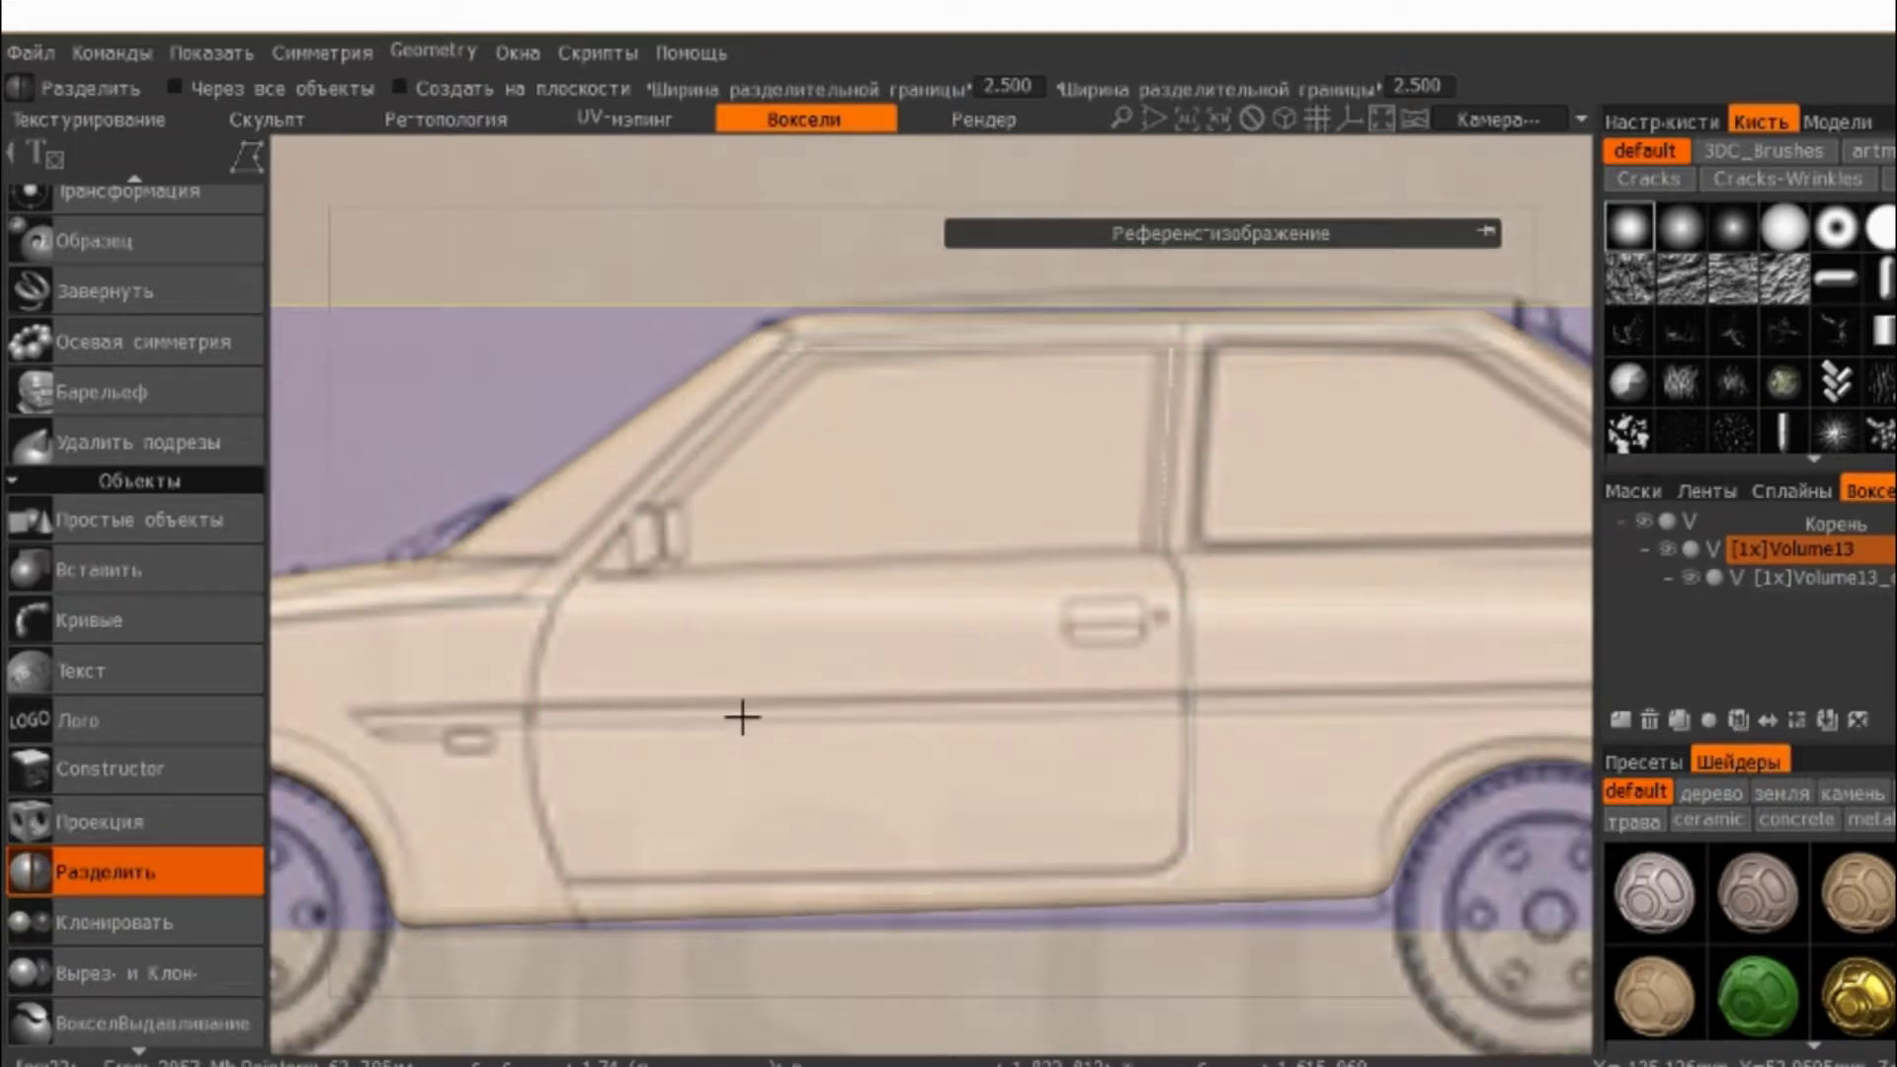
click(1691, 579)
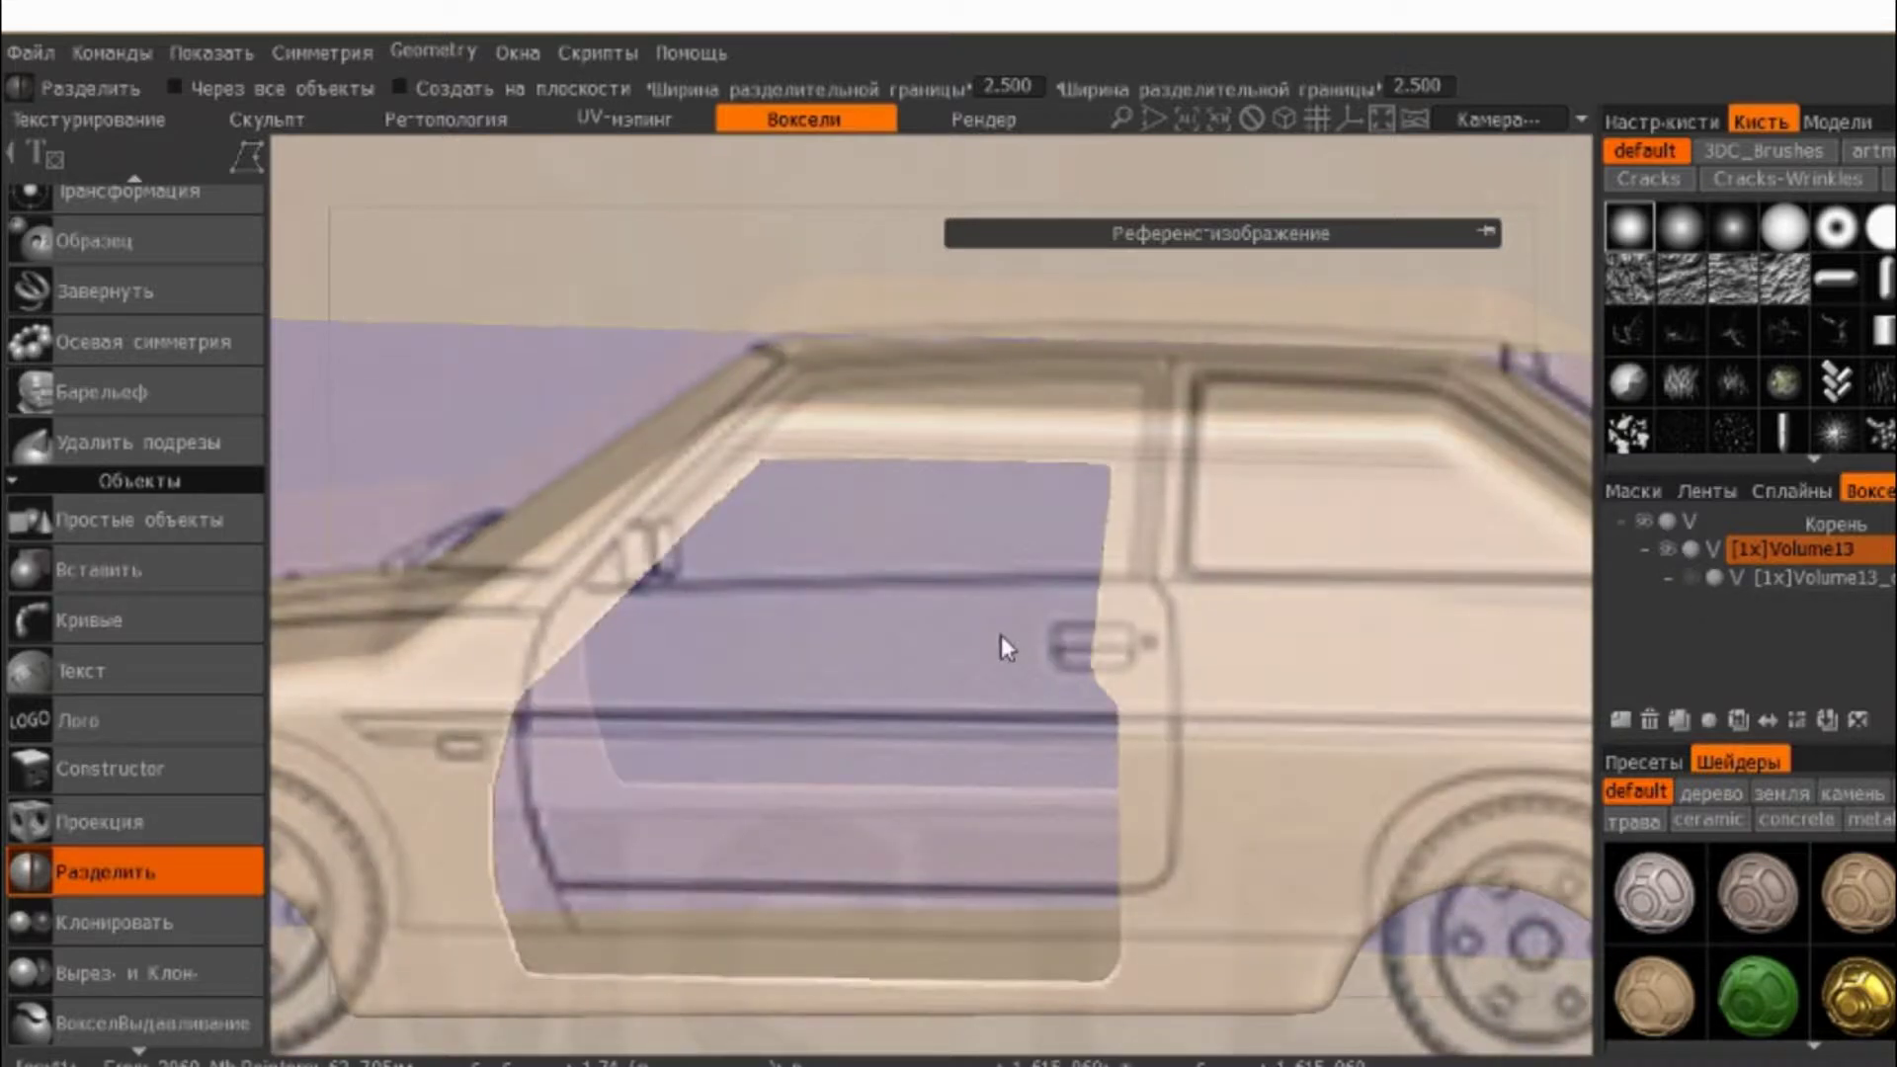
mouse_move(1000, 636)
middle_down()
mouse_move(903, 603)
mouse_move(954, 574)
middle_up()
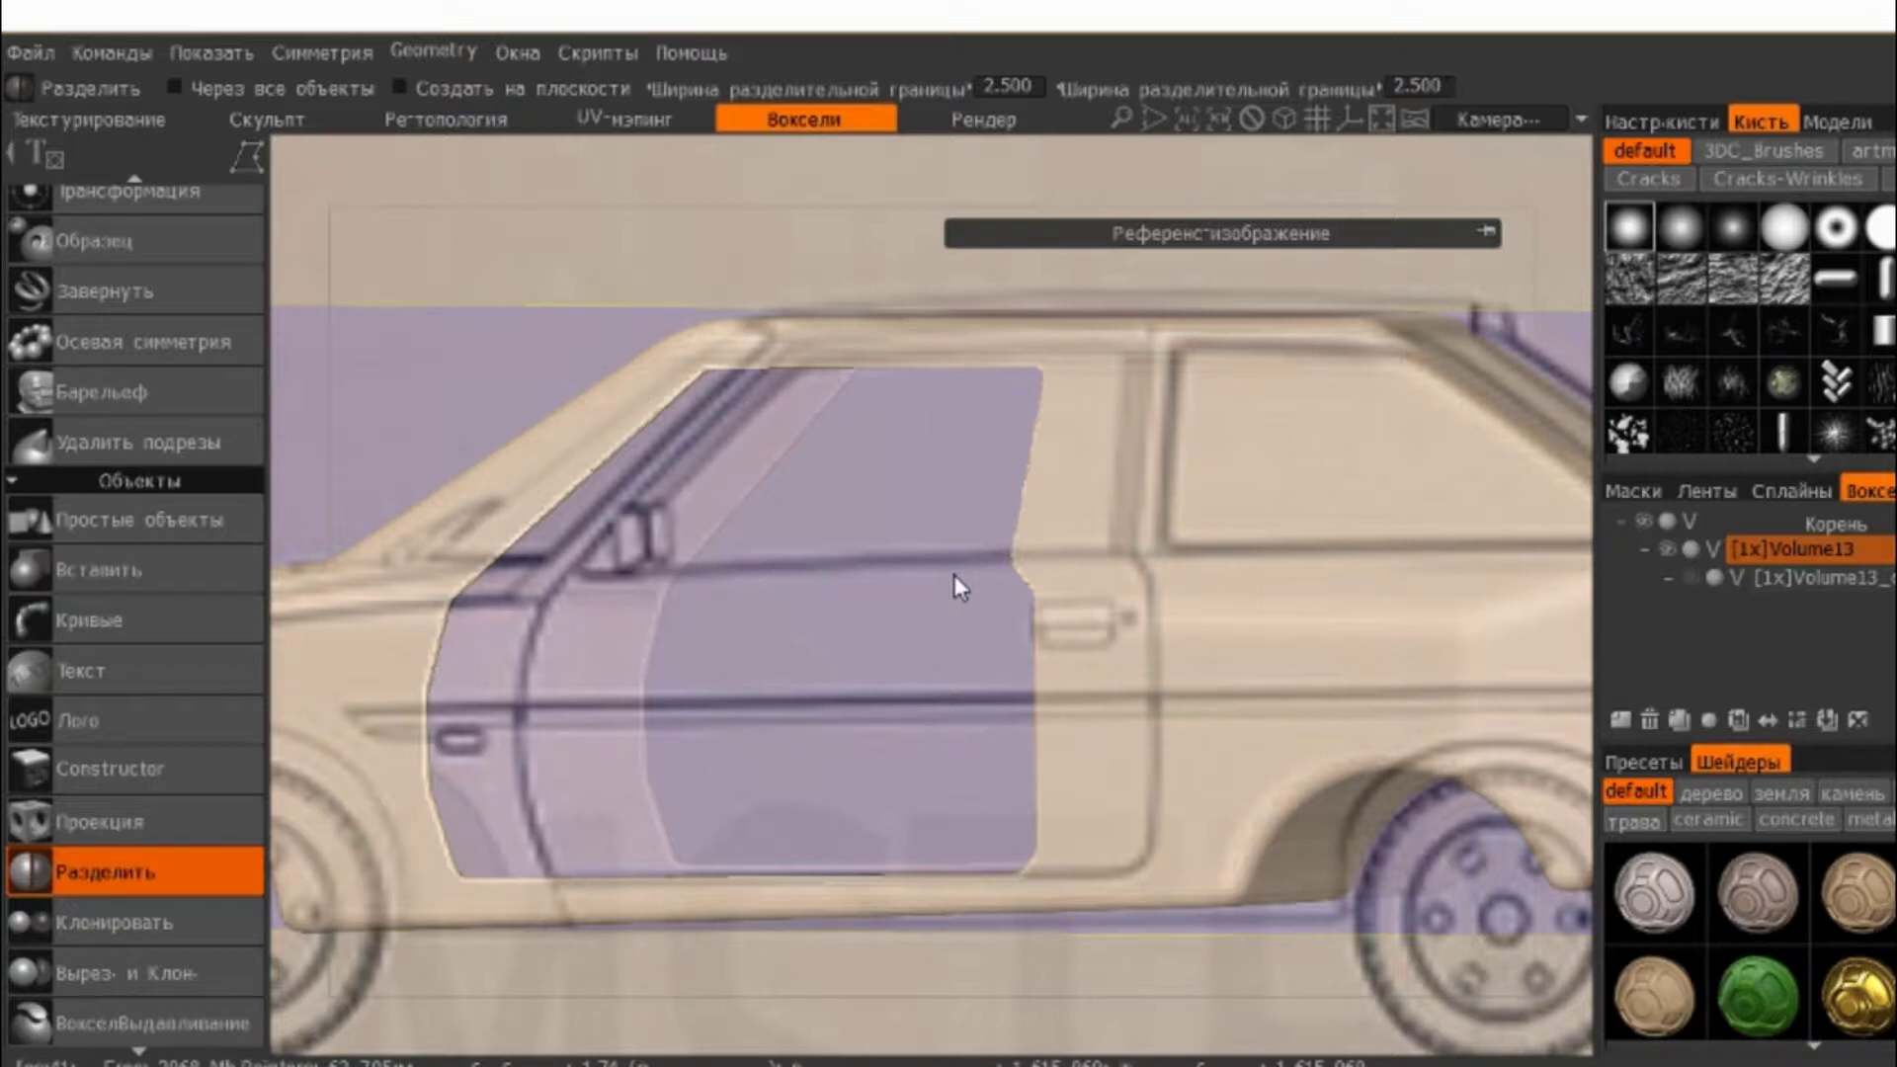
middle_drag(954, 576, 1493, 253)
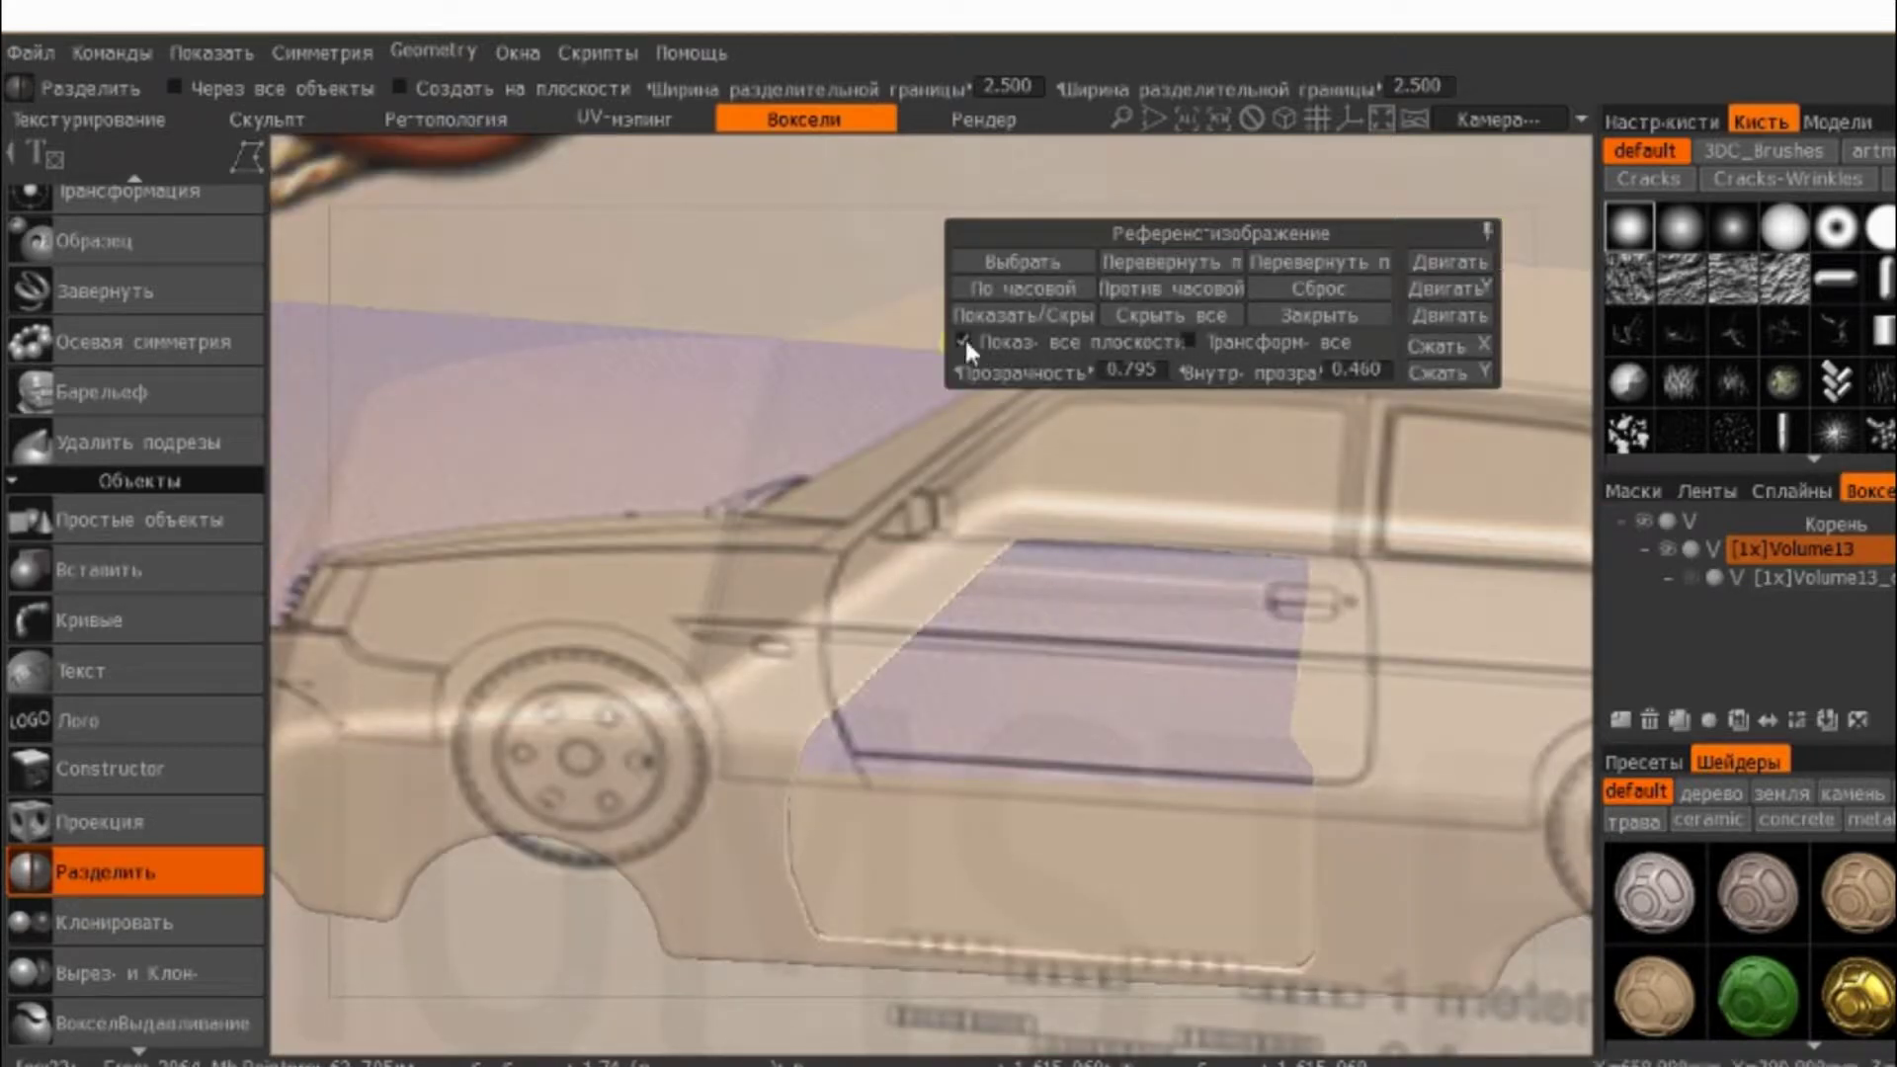
- Hide the reference images and inspect the doorway from inside and the right view
click(1064, 315)
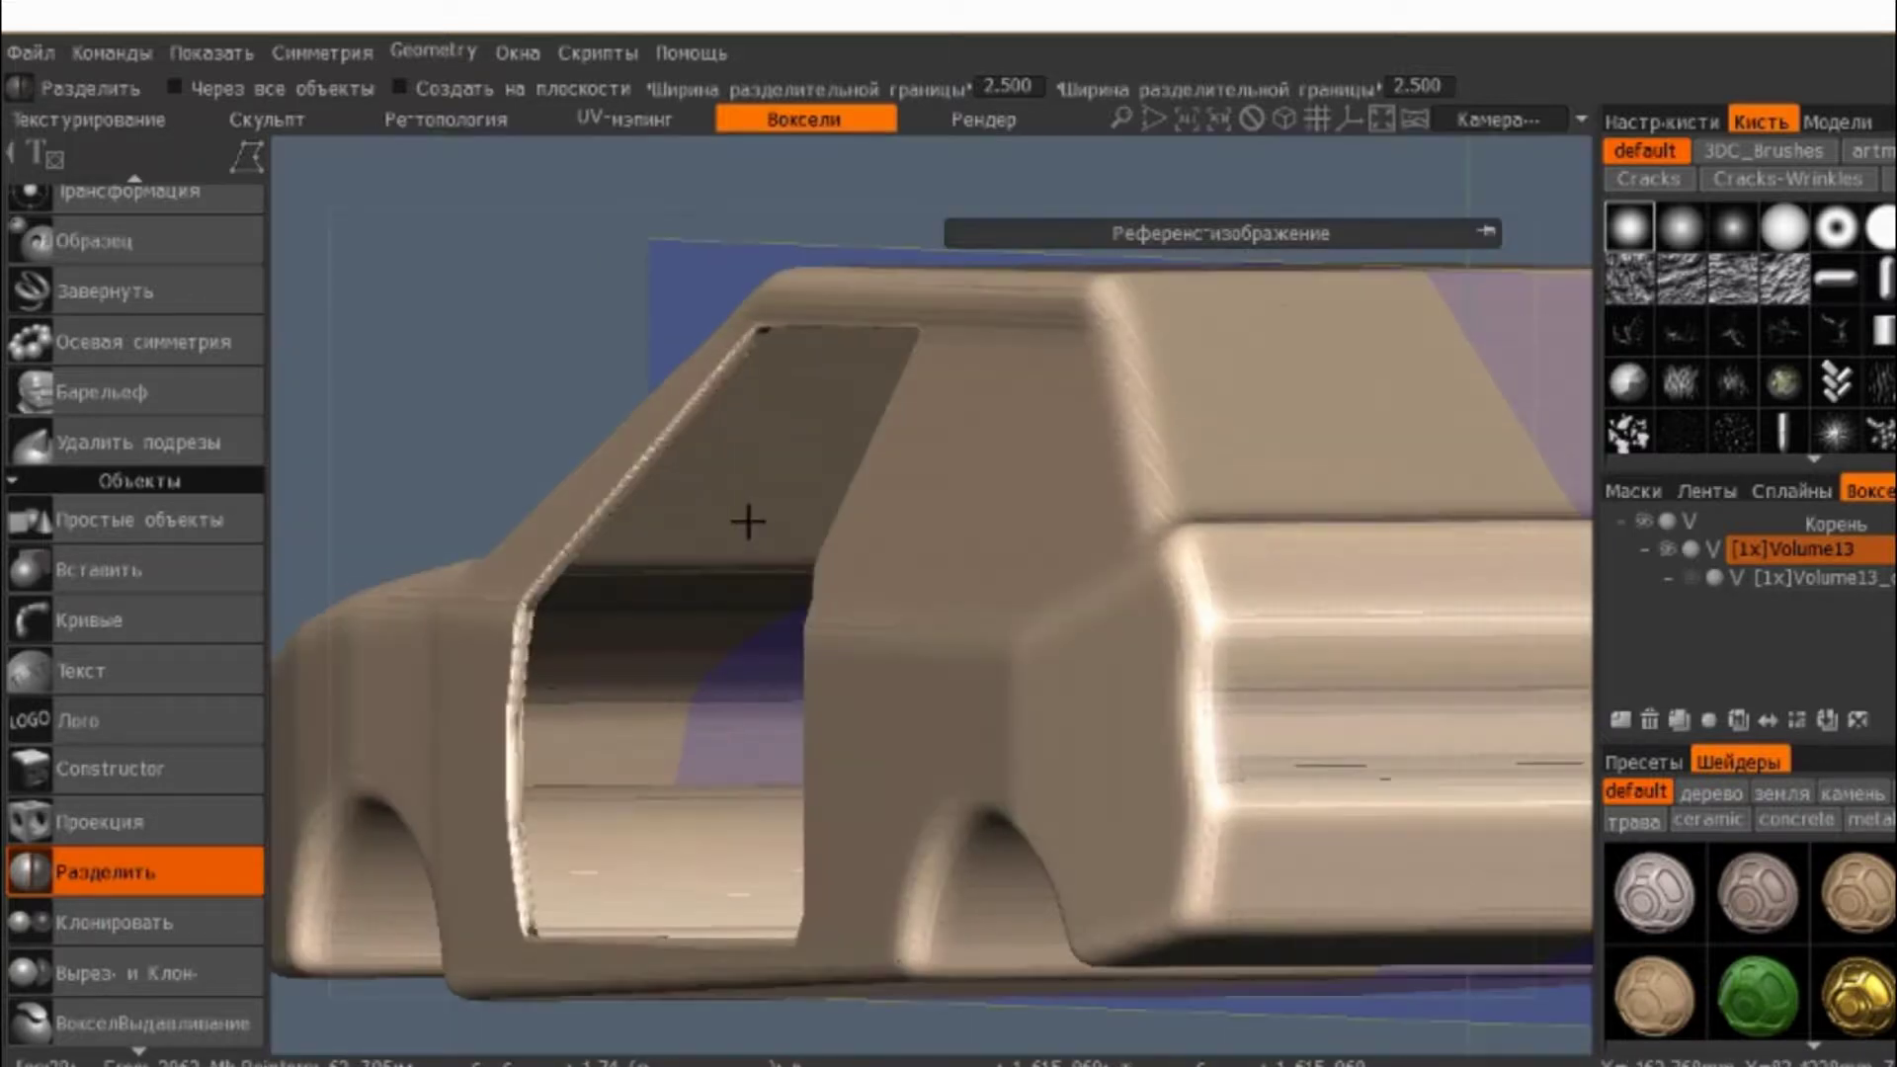
scroll(748, 521, up, 3)
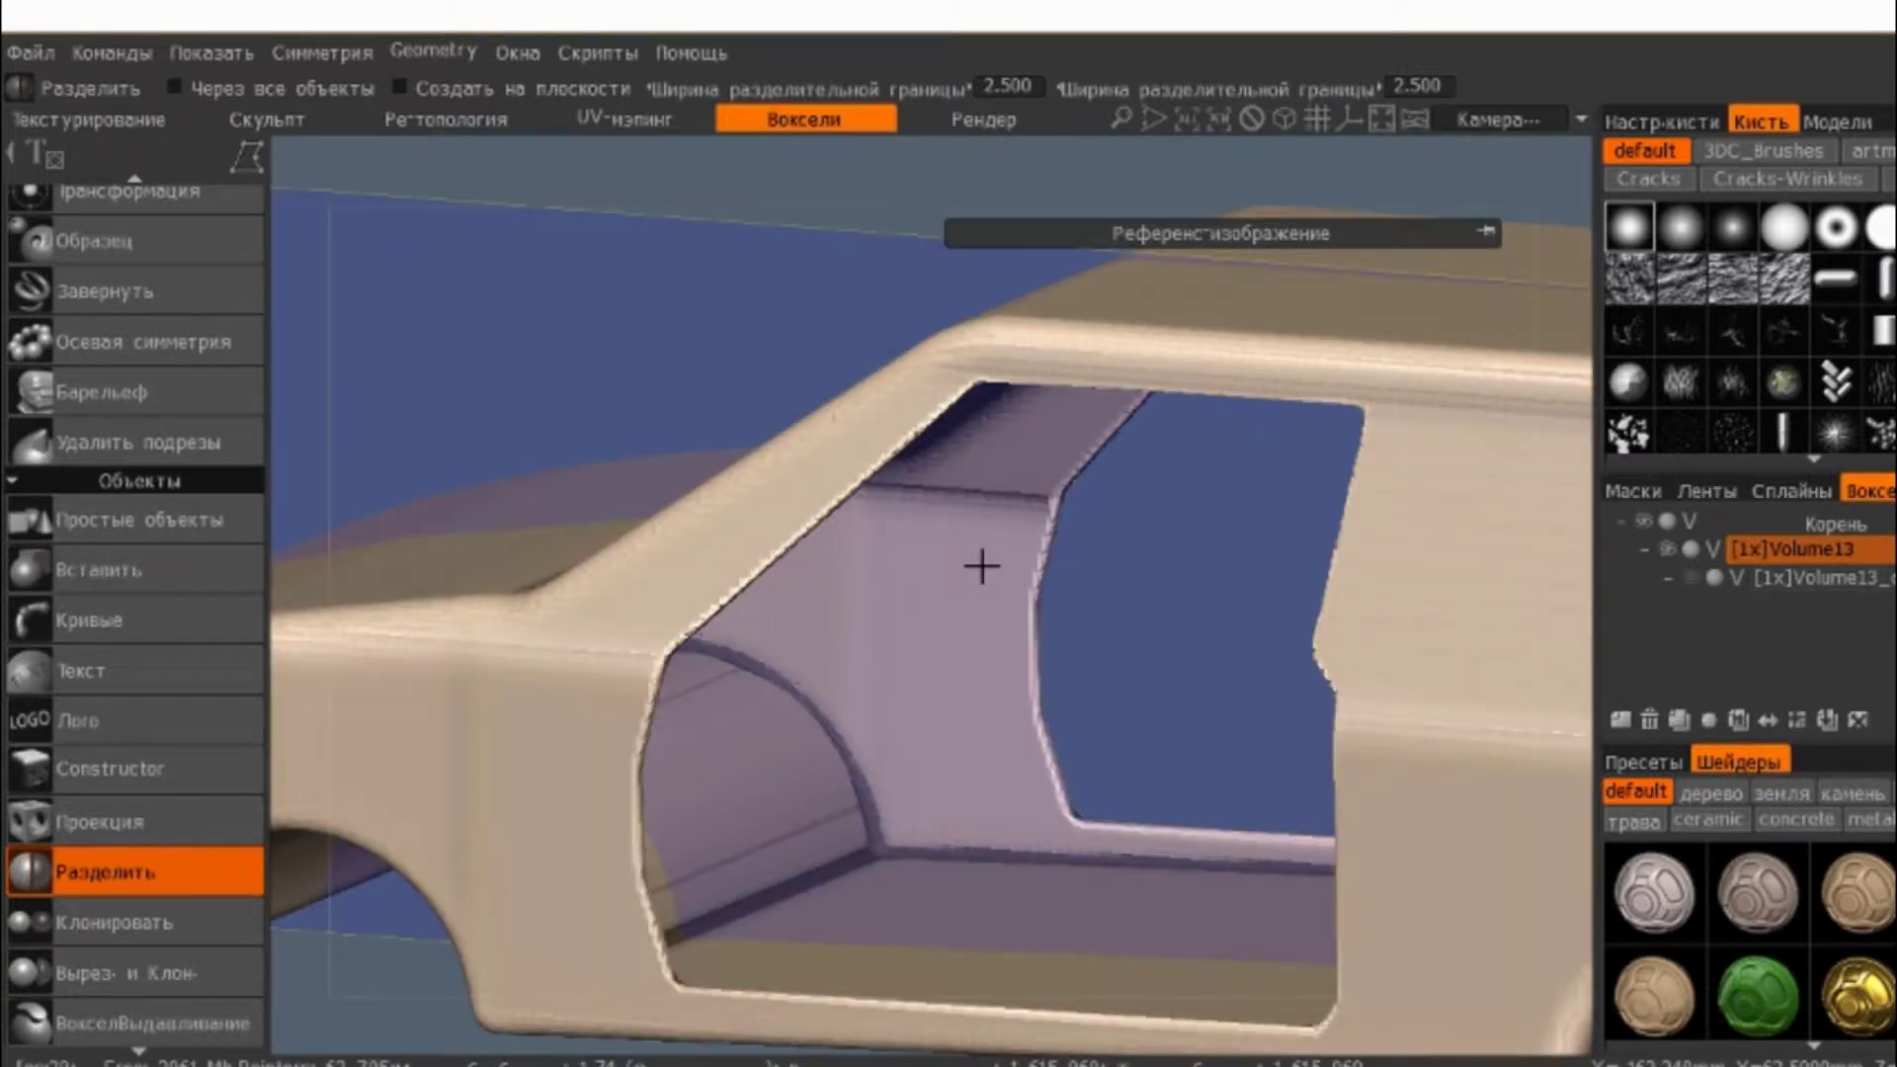
scroll(981, 566, up, 3)
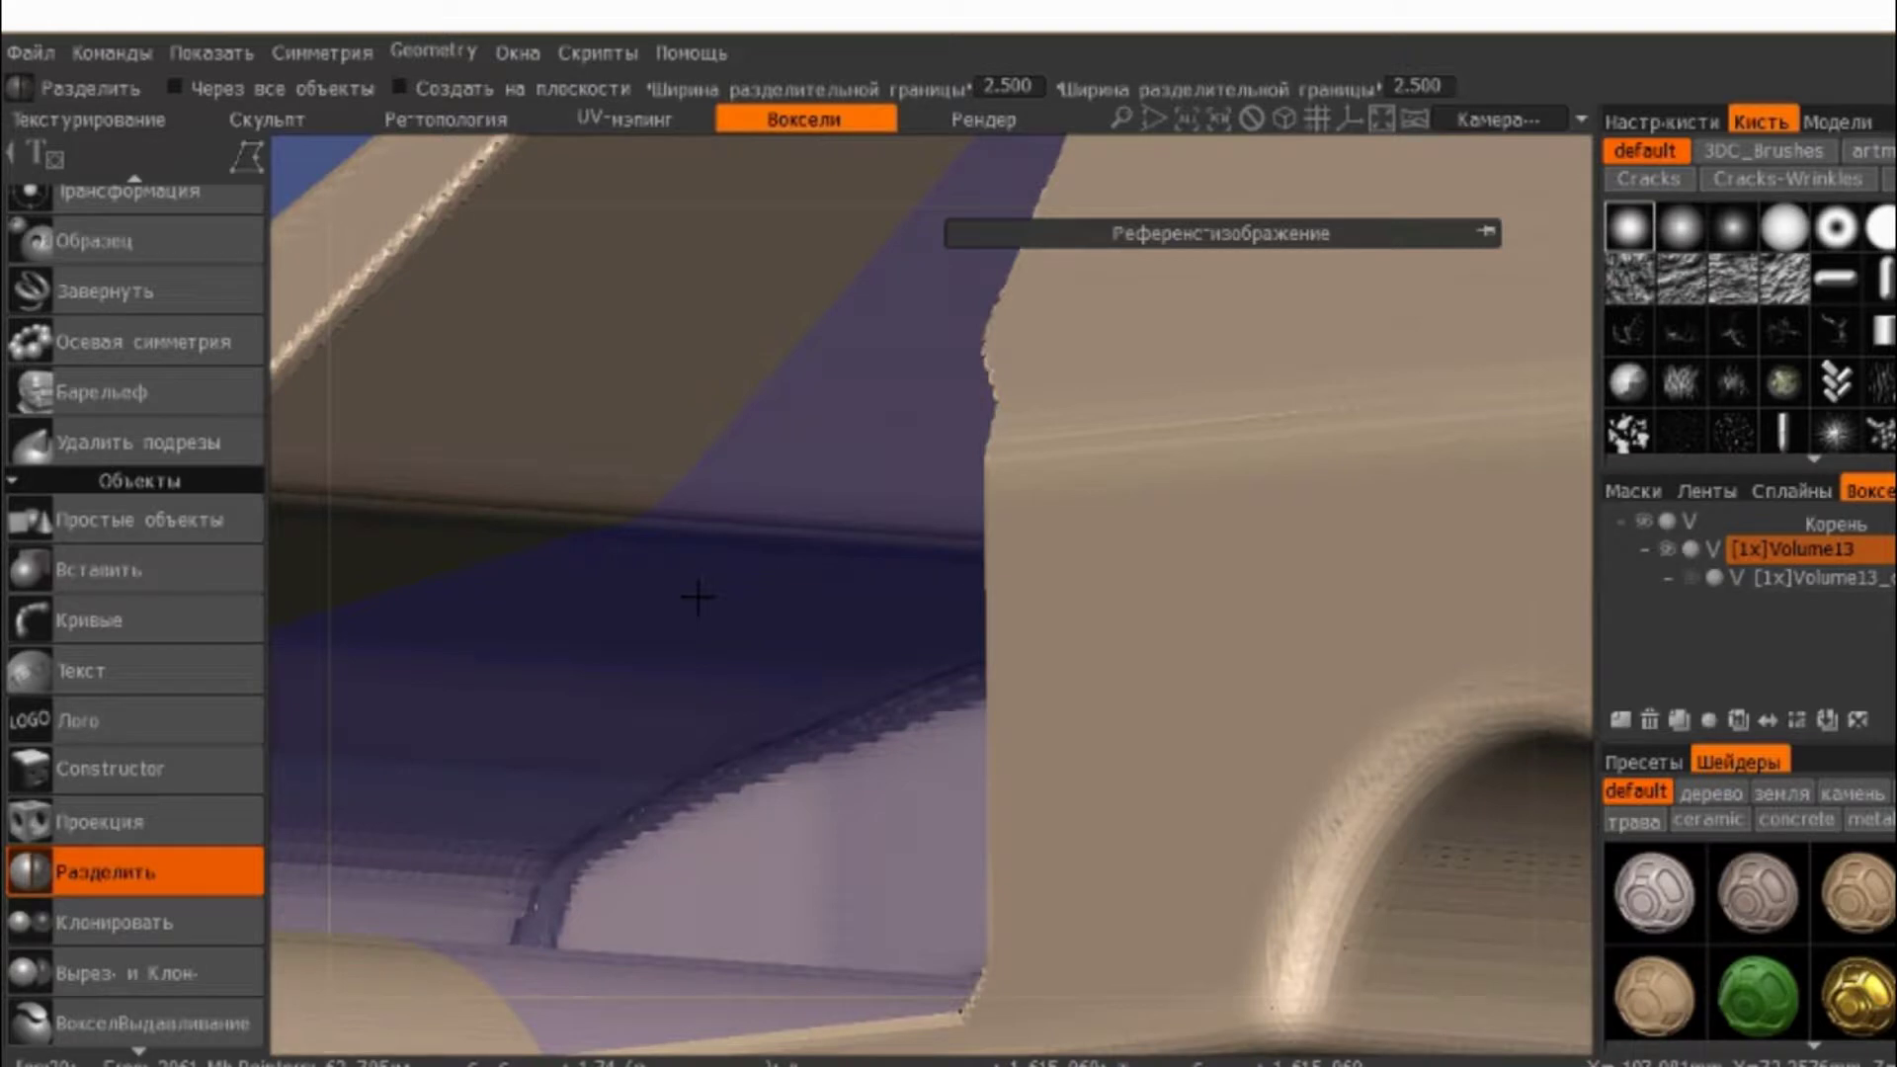
scroll(968, 566, down, 5)
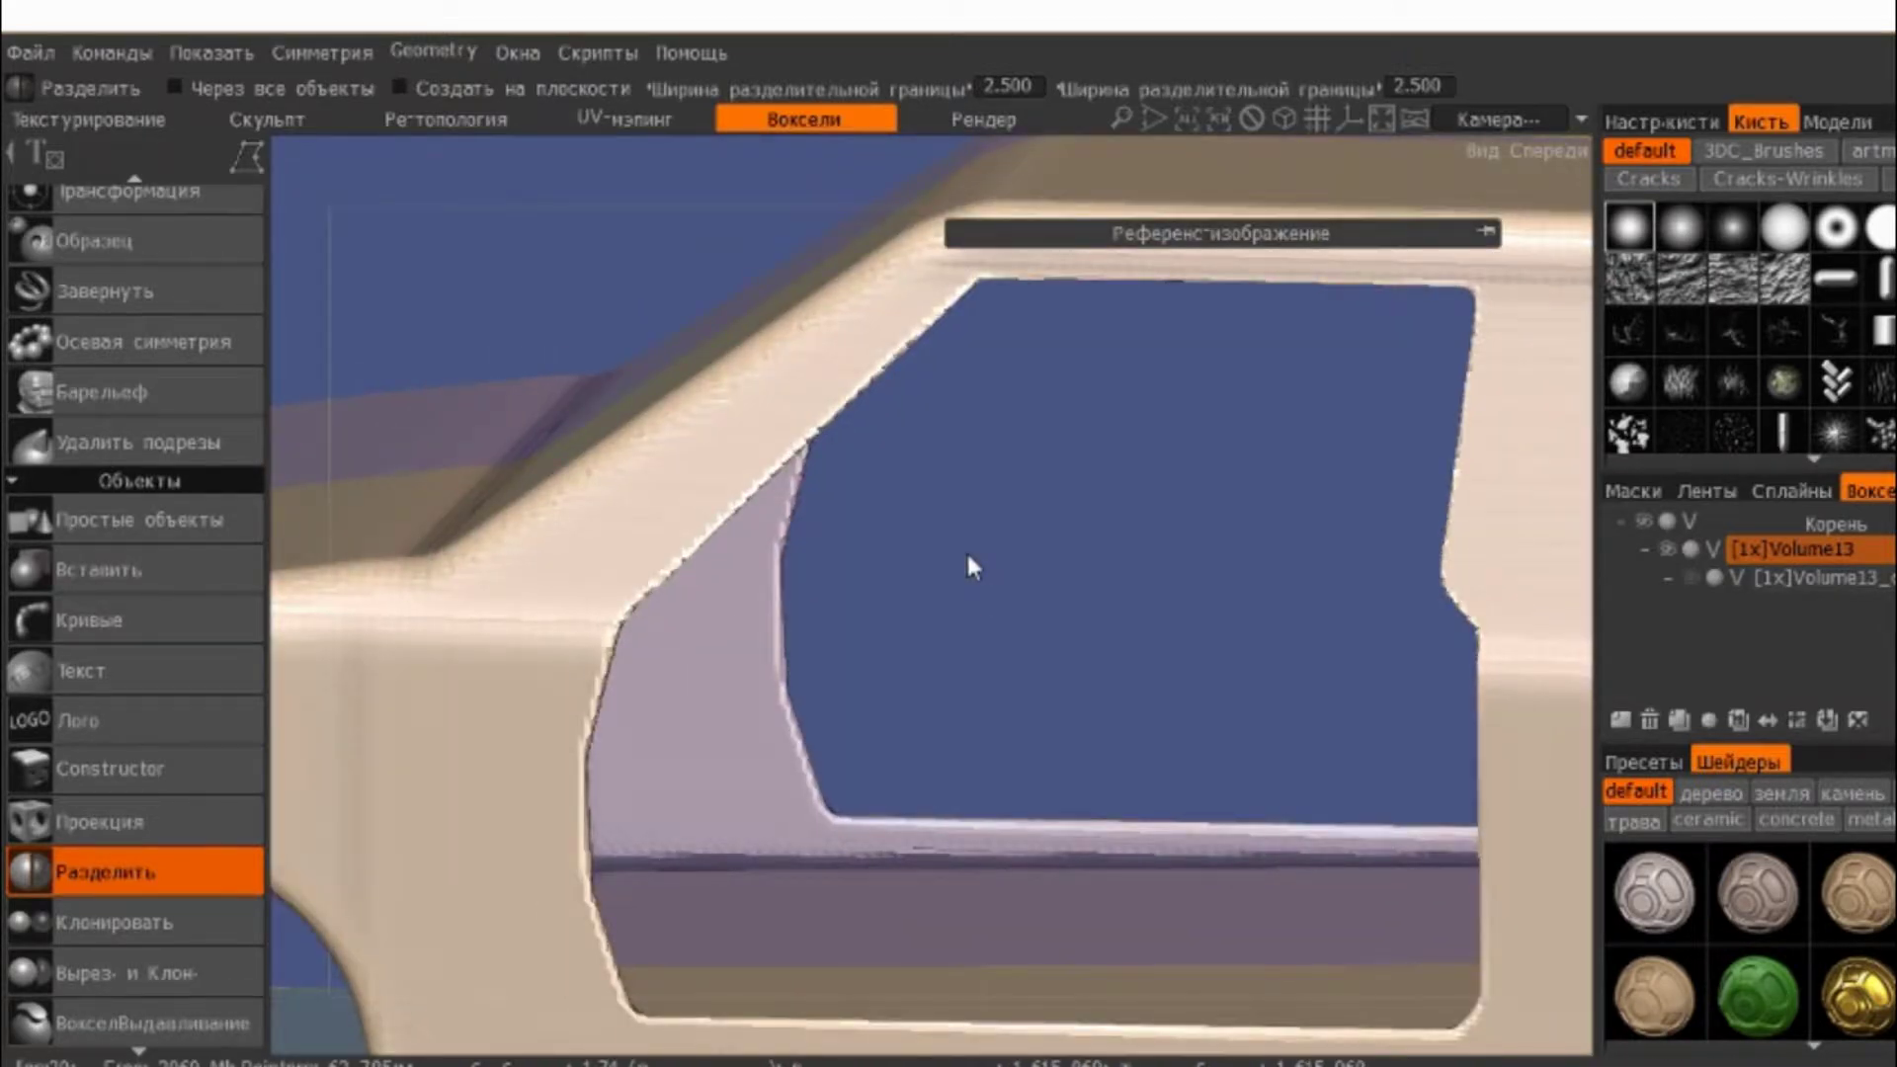
middle_drag(964, 550, 837, 617)
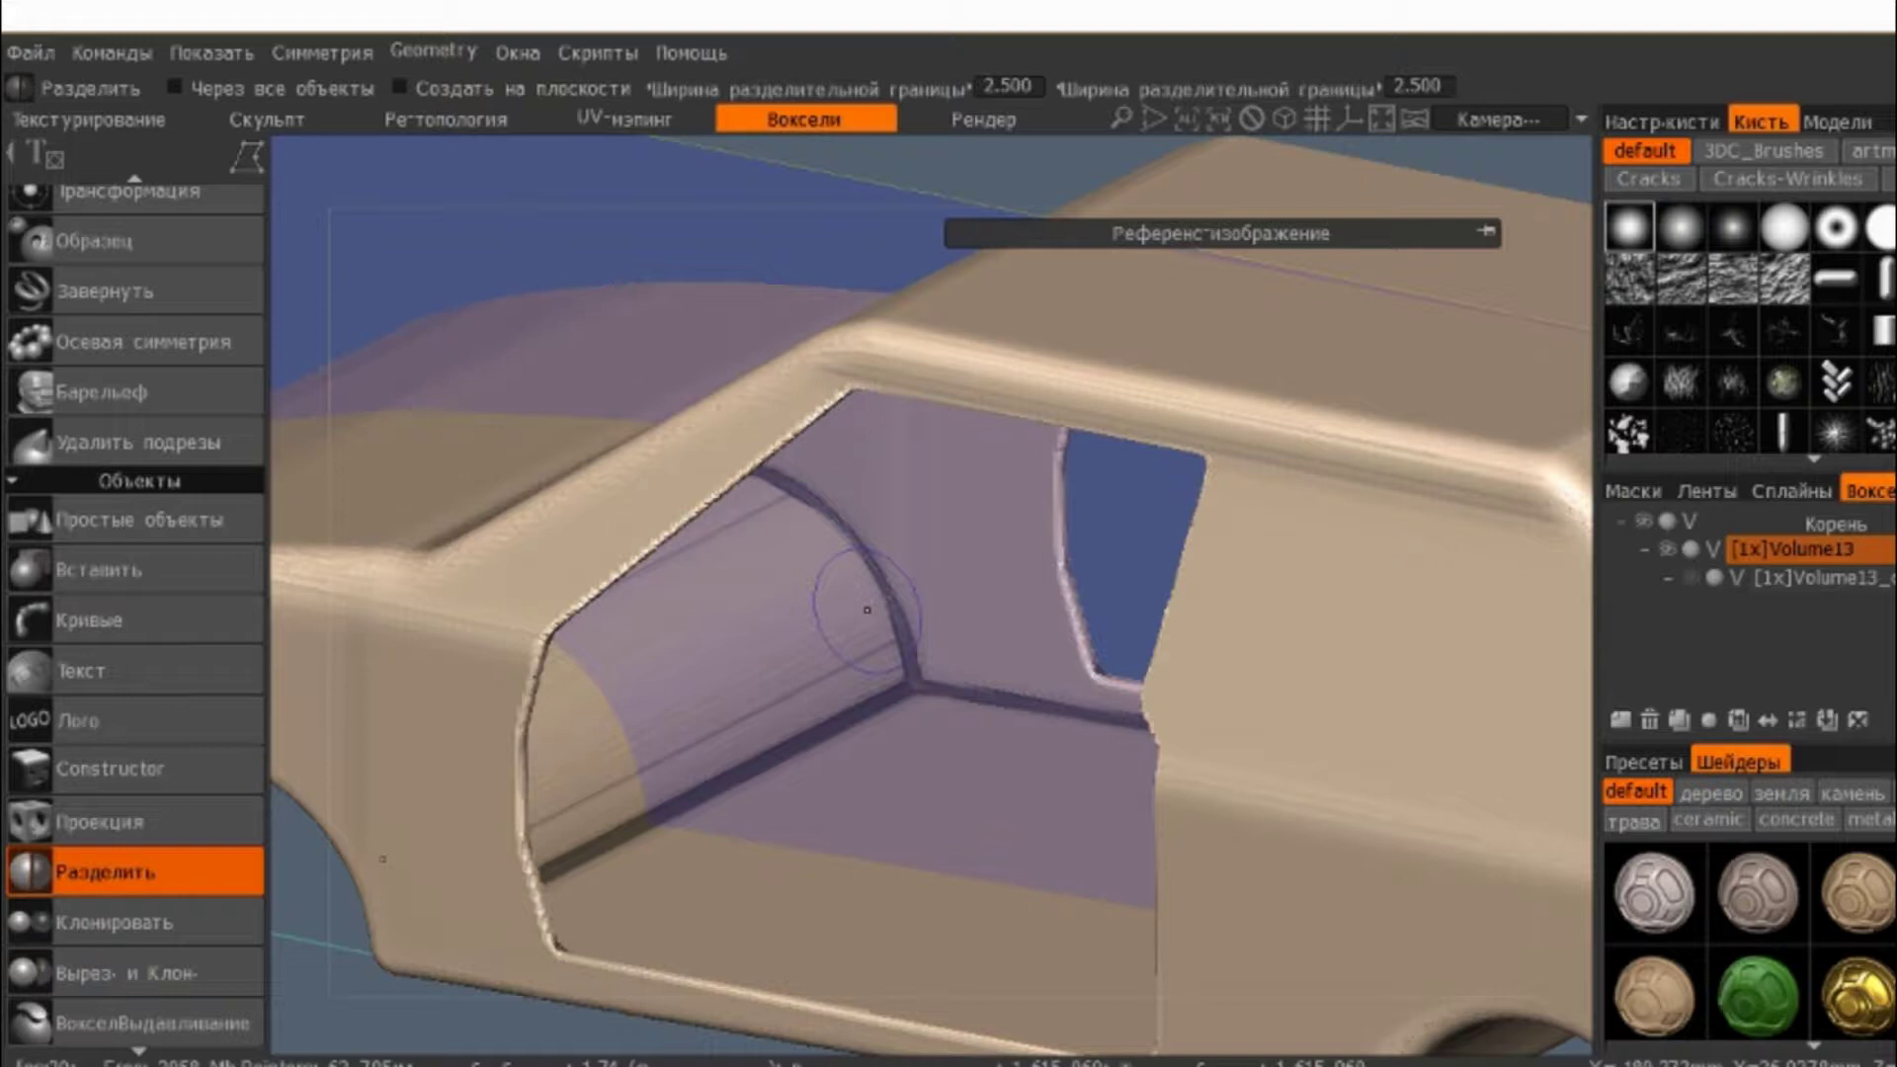
shift+middle_drag(867, 609, 1684, 573)
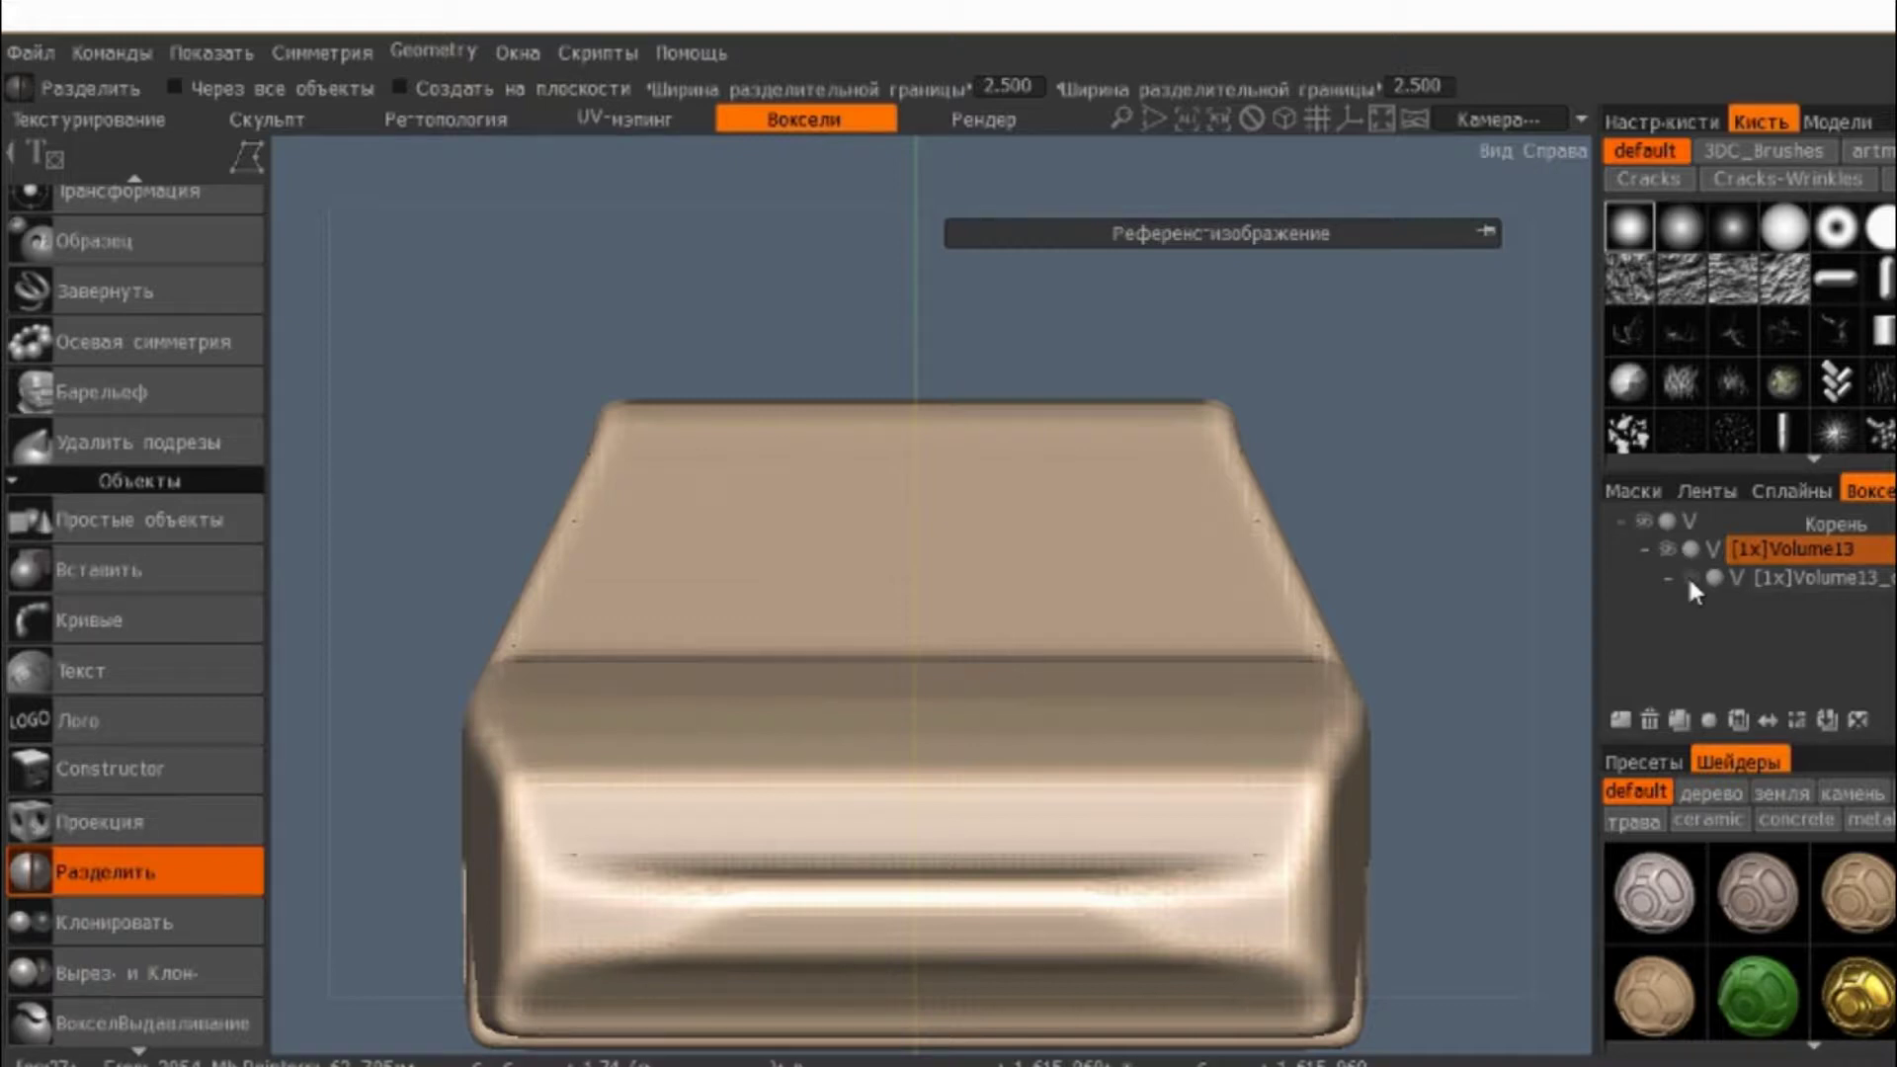
middle_drag(936, 220, 1160, 403)
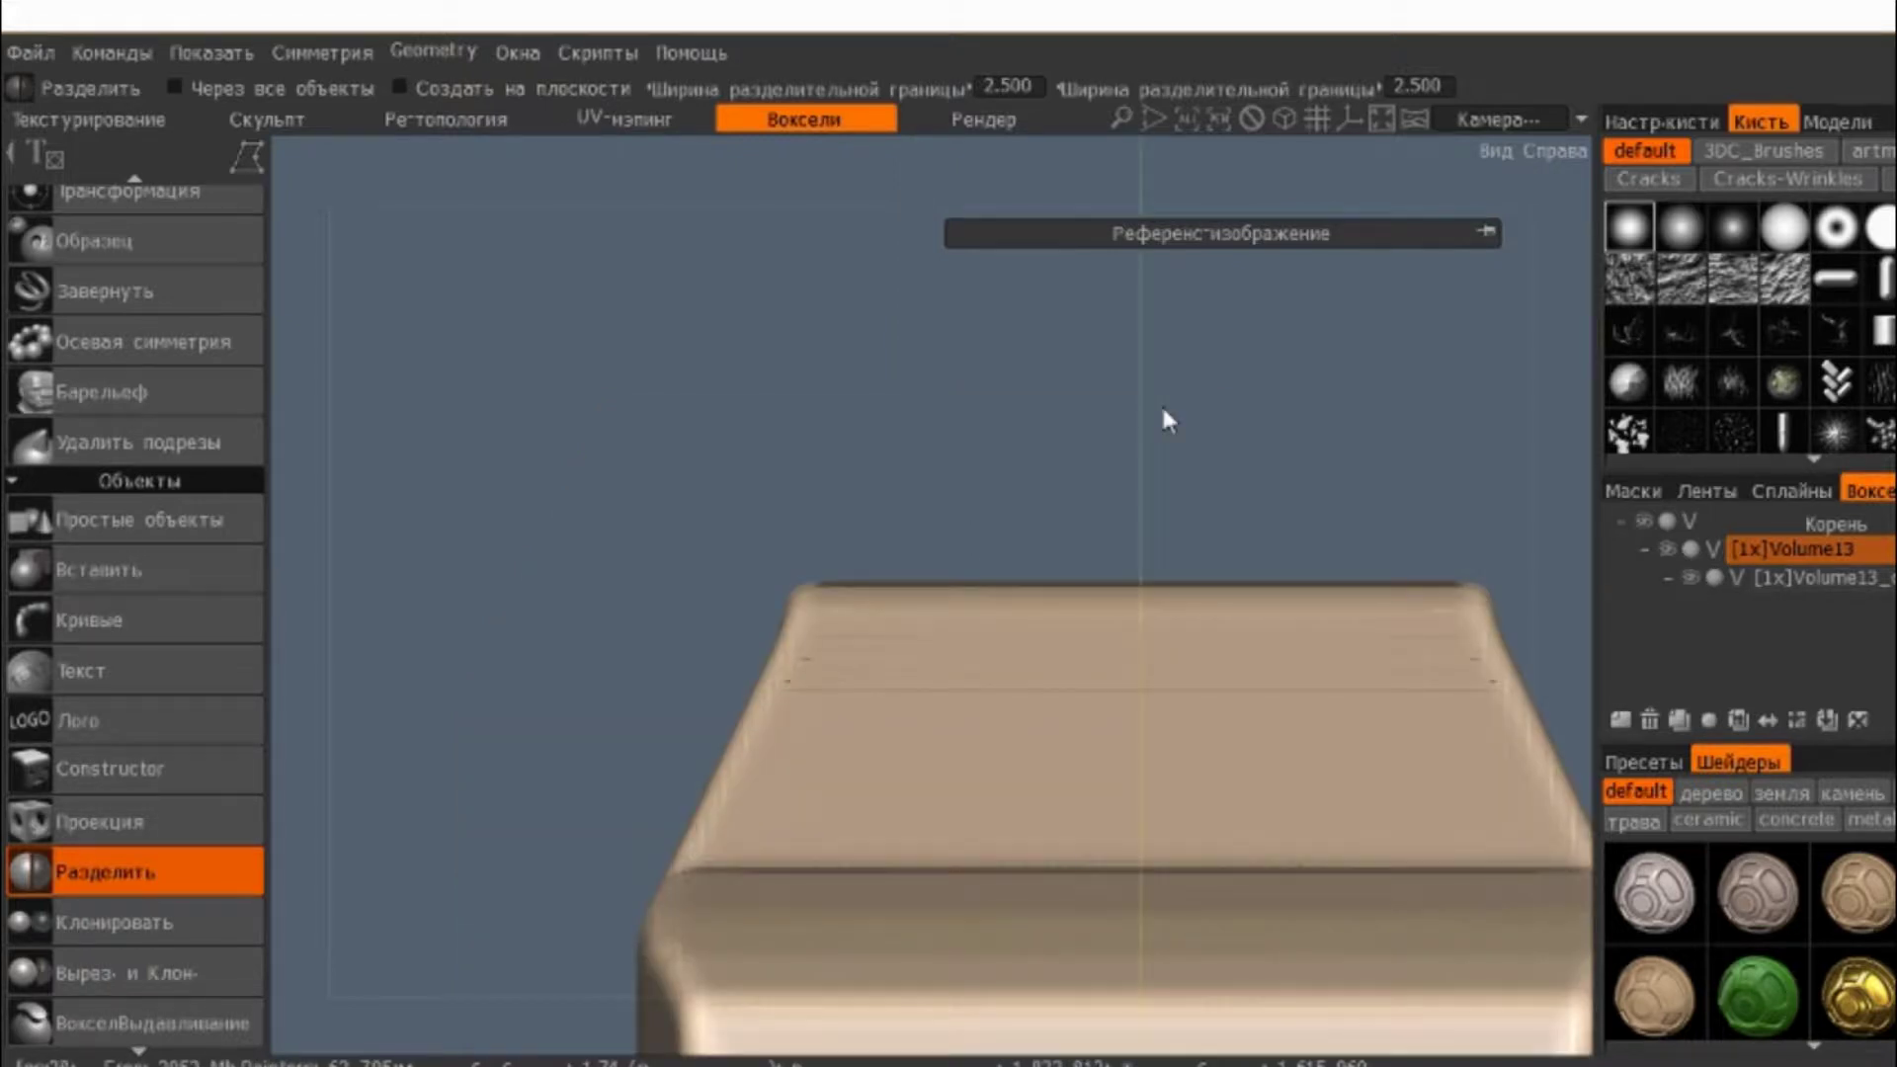
- Select the Выдавить (extrude) voxel tool
click(1482, 234)
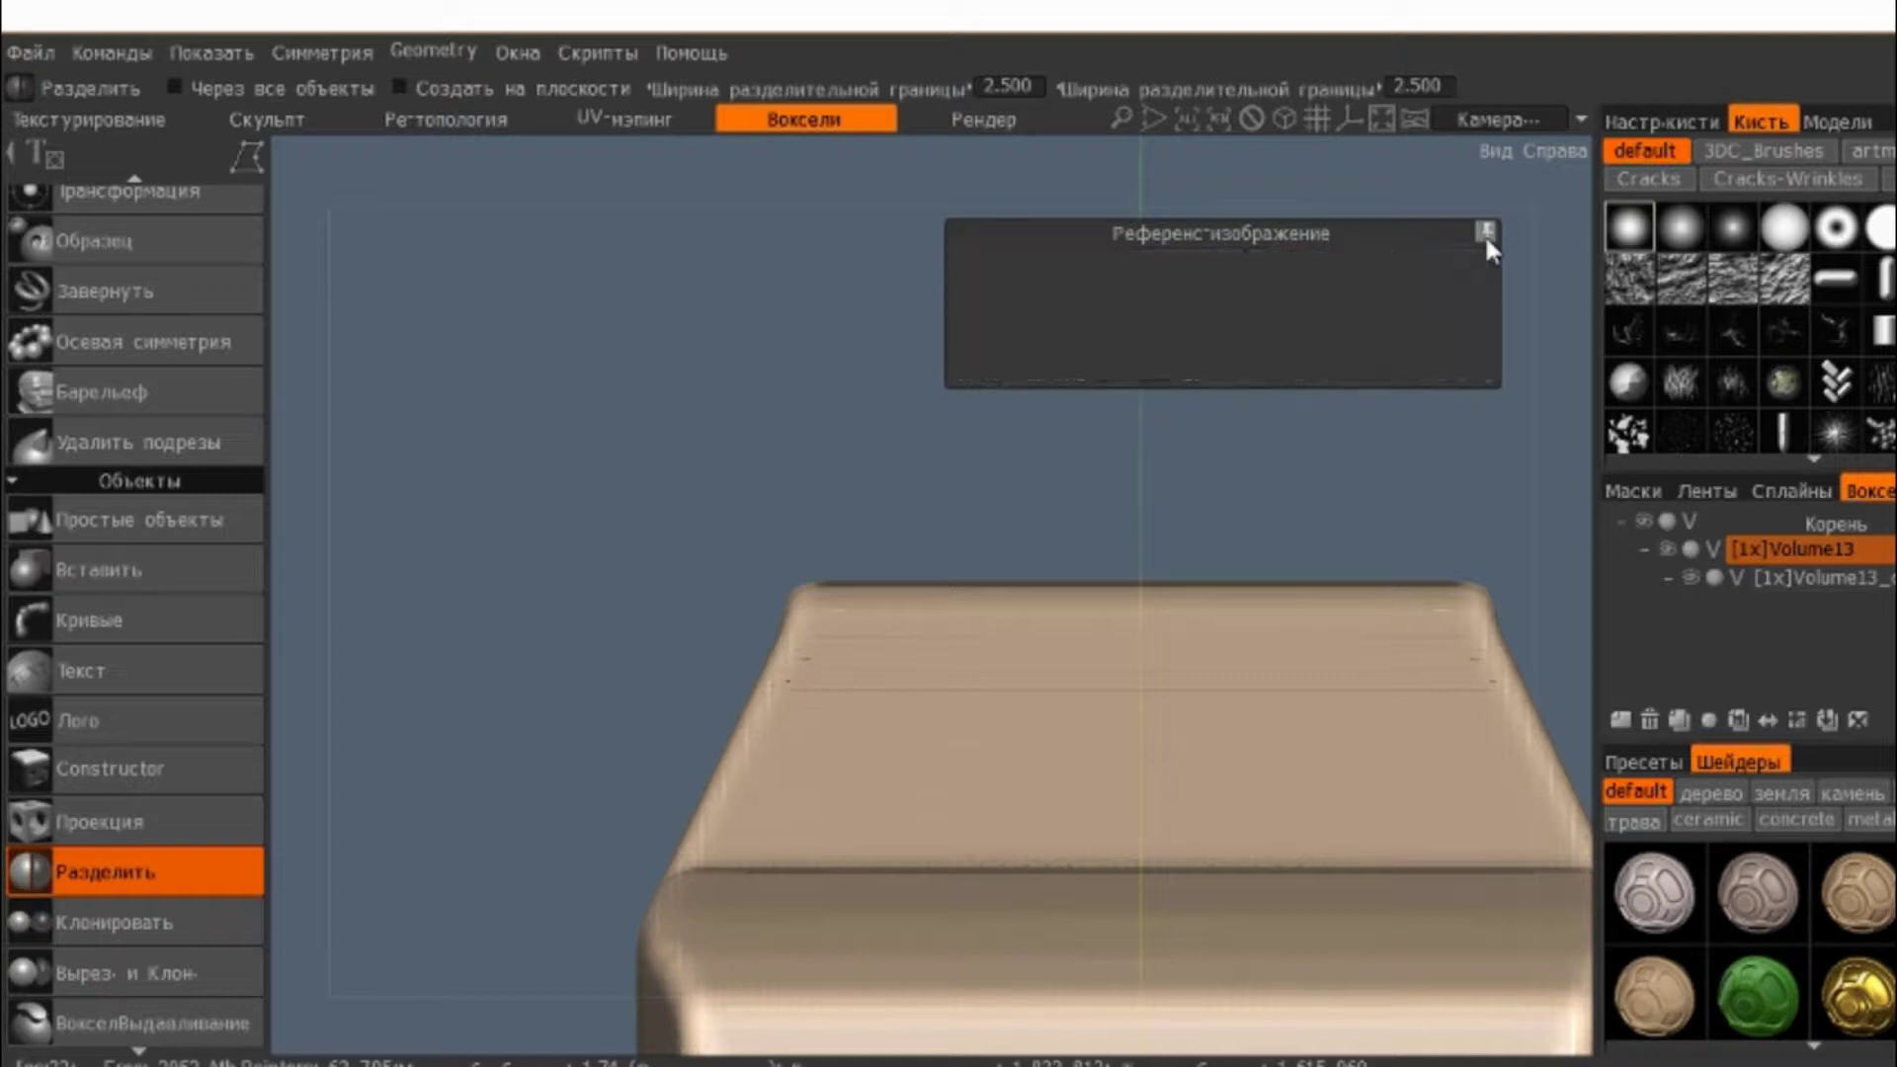
click(1483, 233)
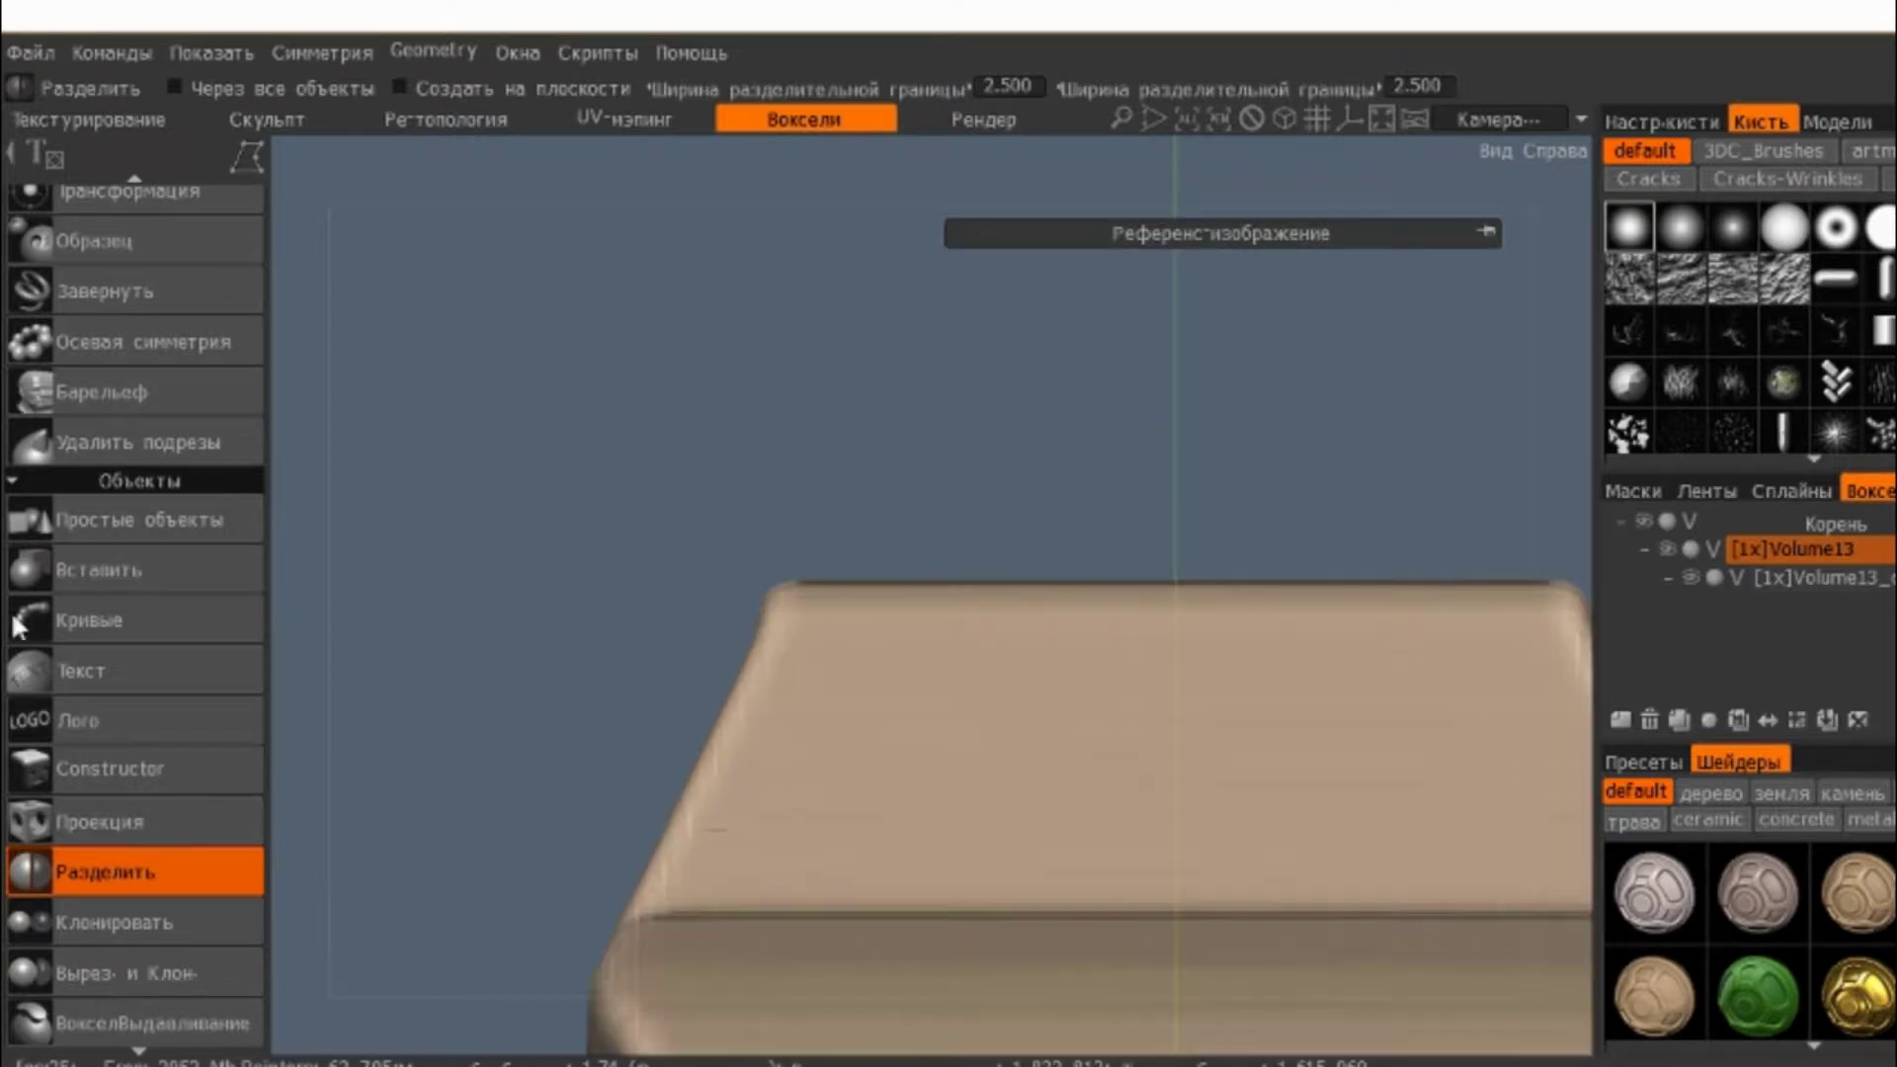
scroll(16, 630, up, 5)
scroll(110, 611, up, 5)
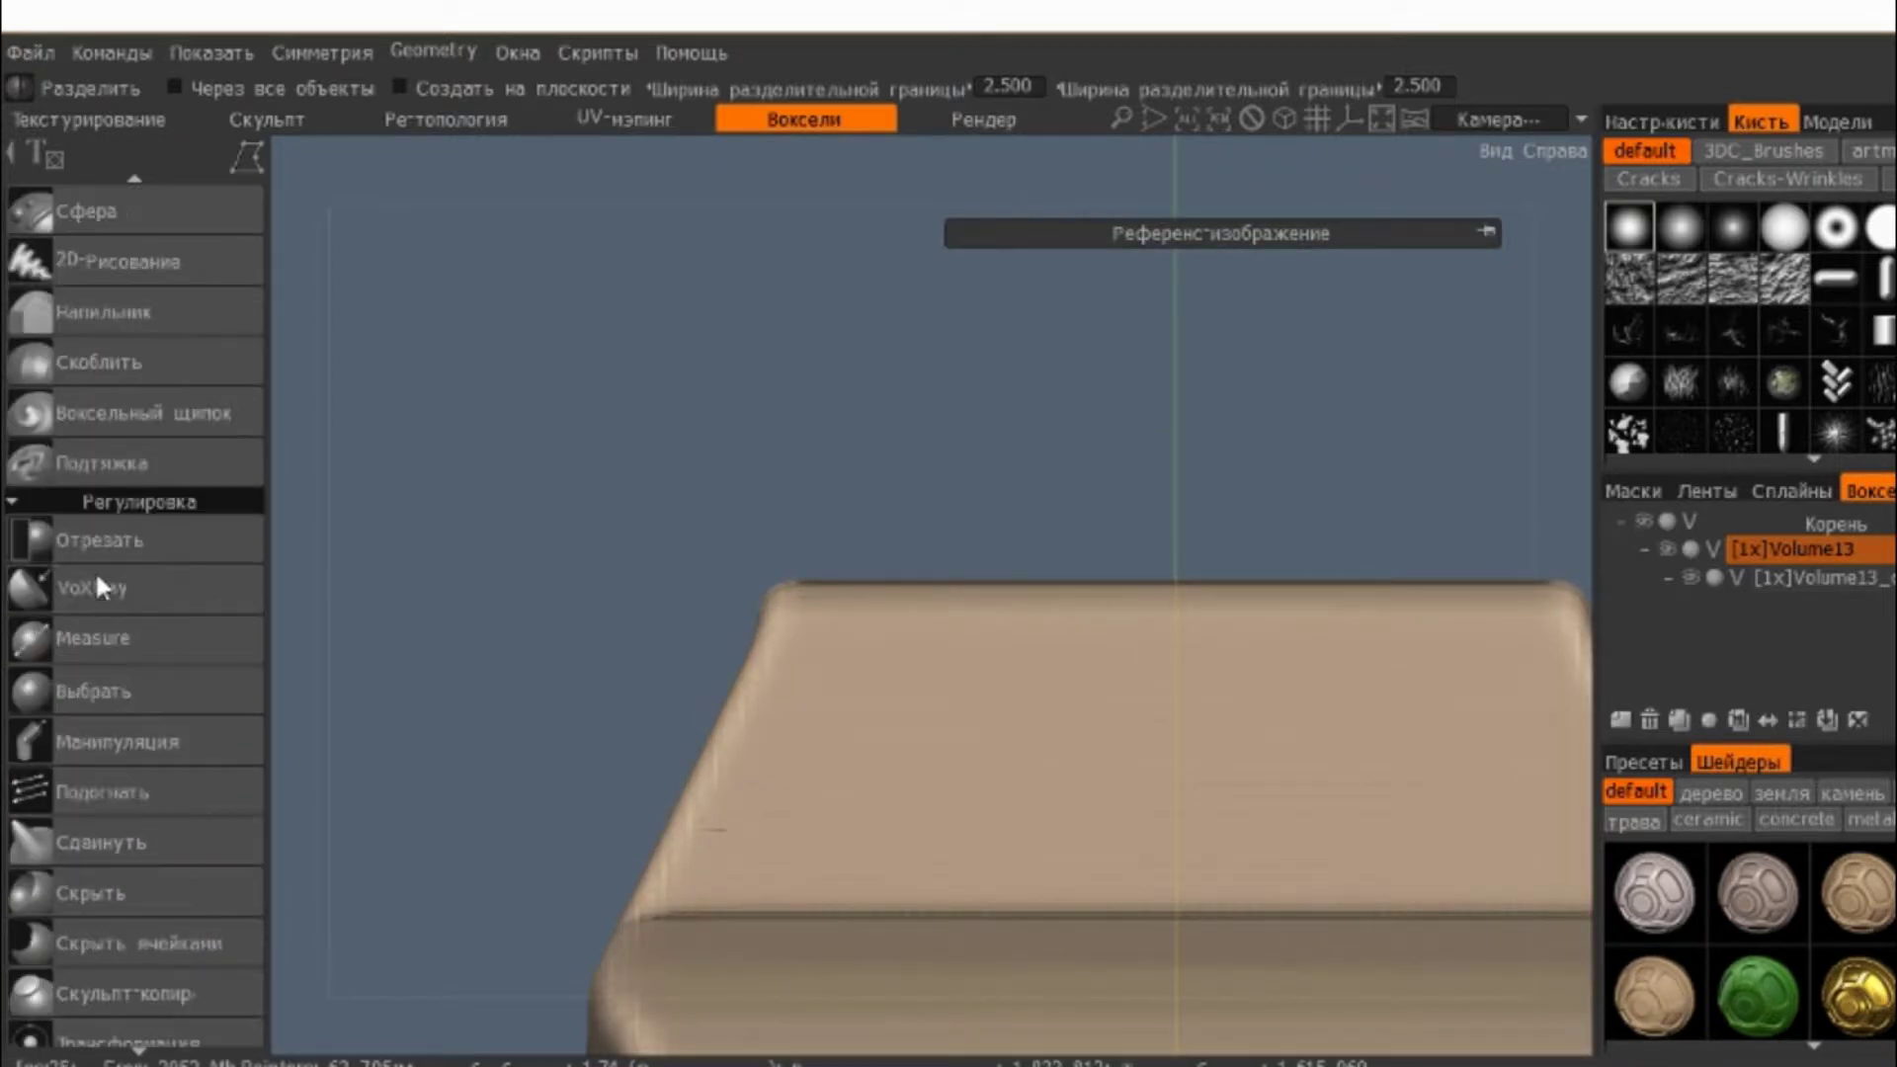
scroll(95, 571, up, 5)
click(130, 636)
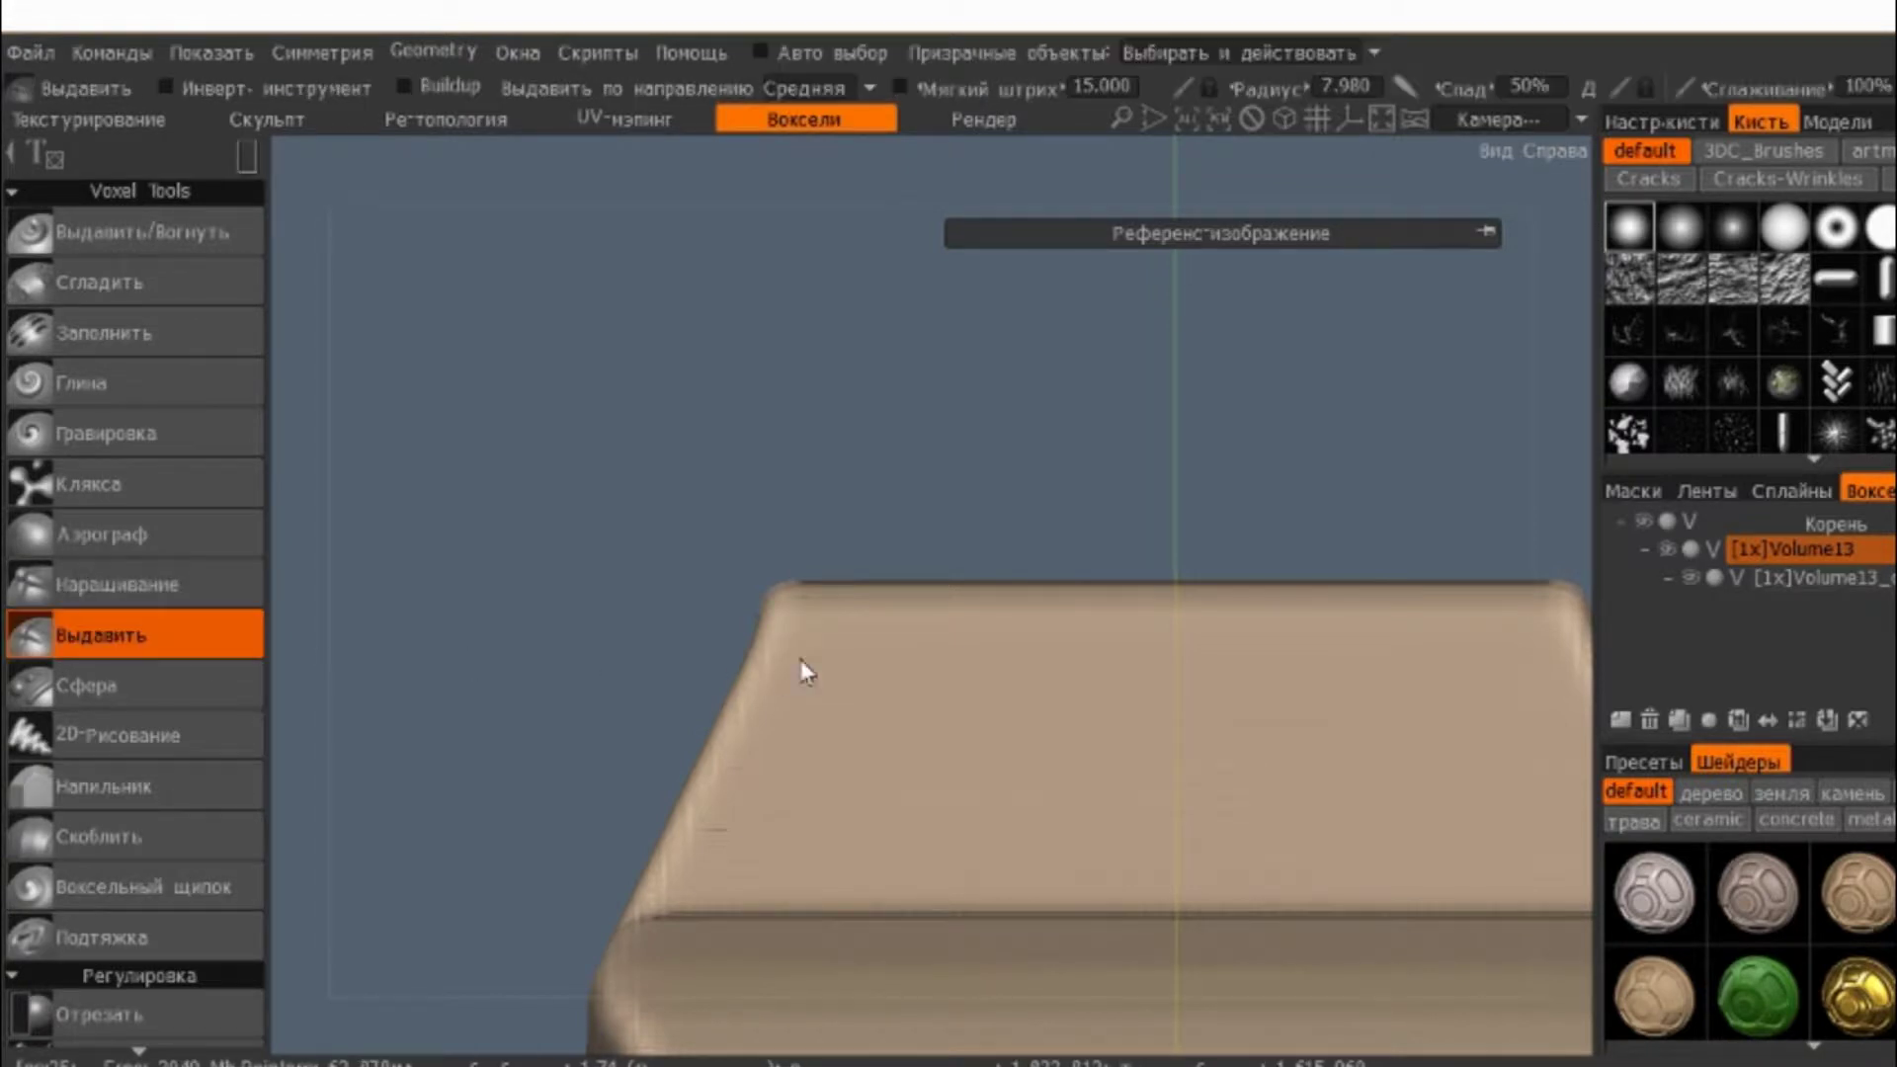
middle_drag(805, 664, 671, 610)
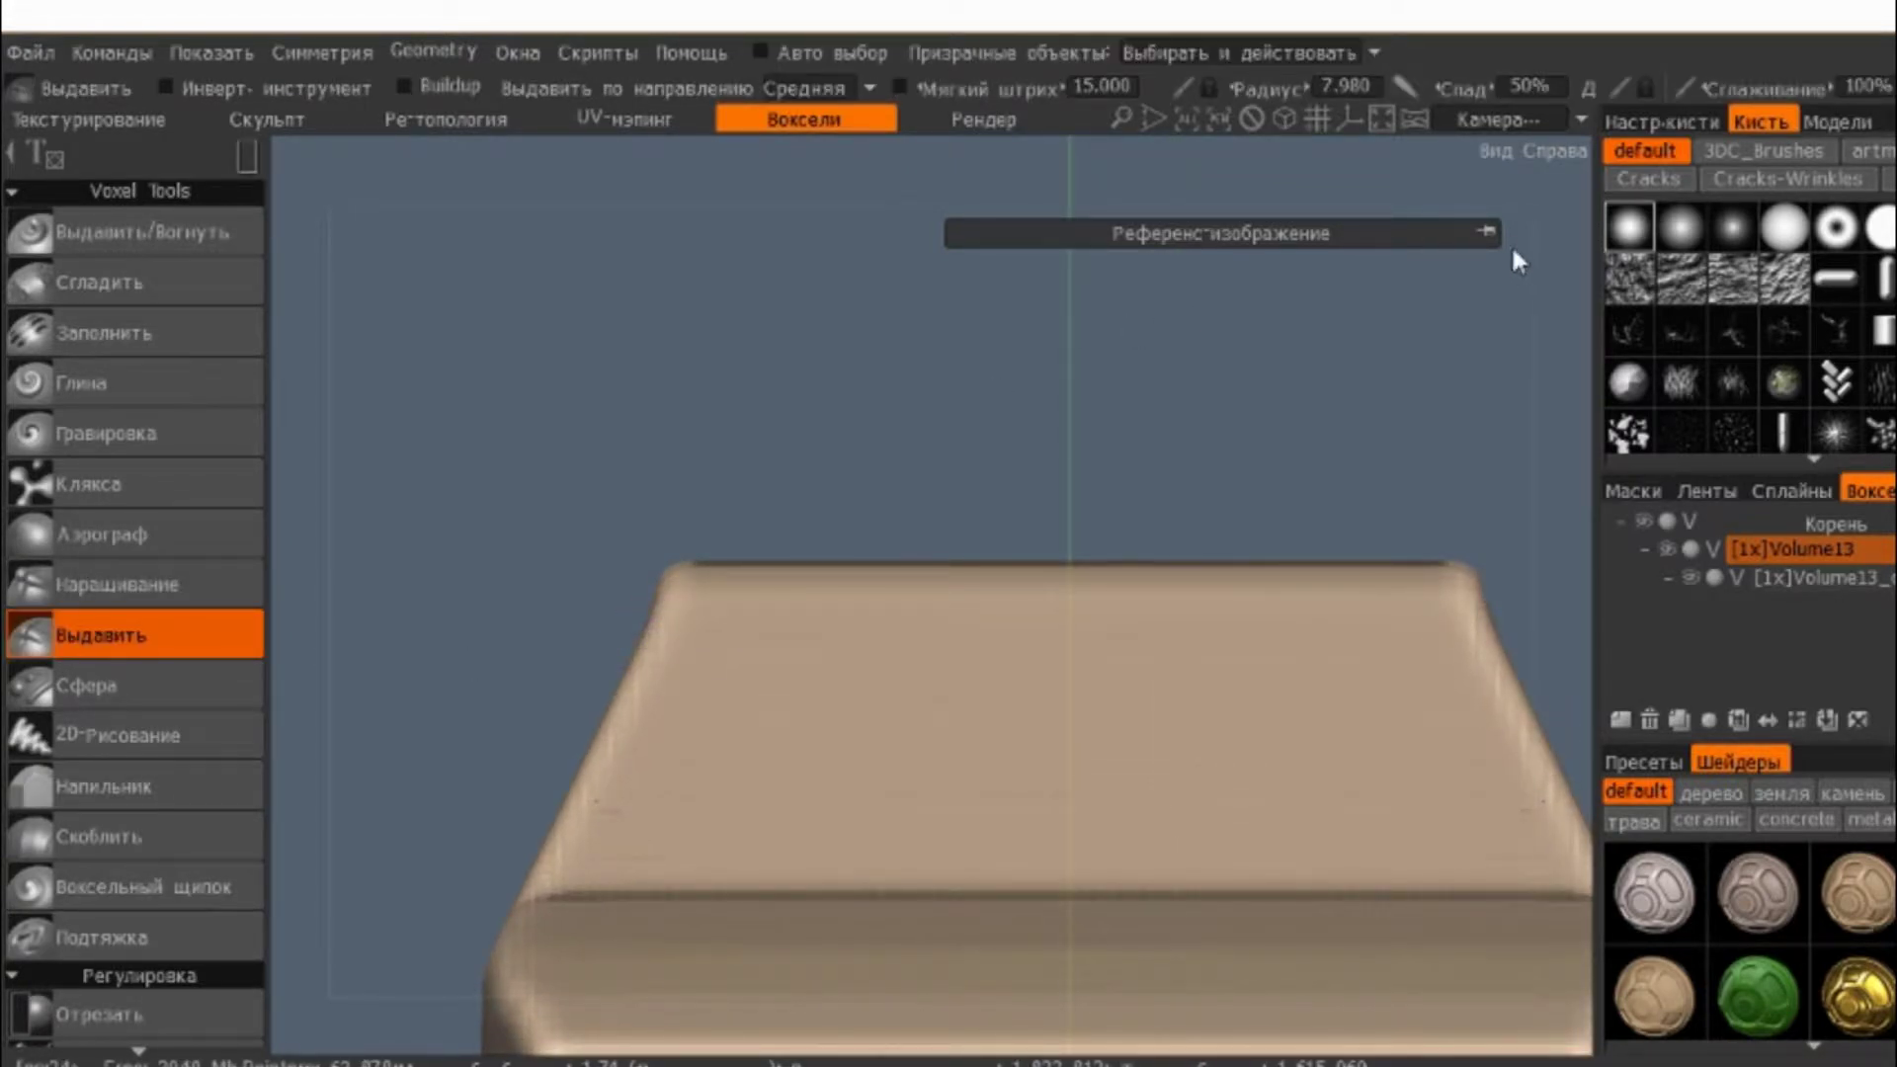
- Show the front reference sketch again and bring up the symmetry options
click(1486, 231)
click(1018, 315)
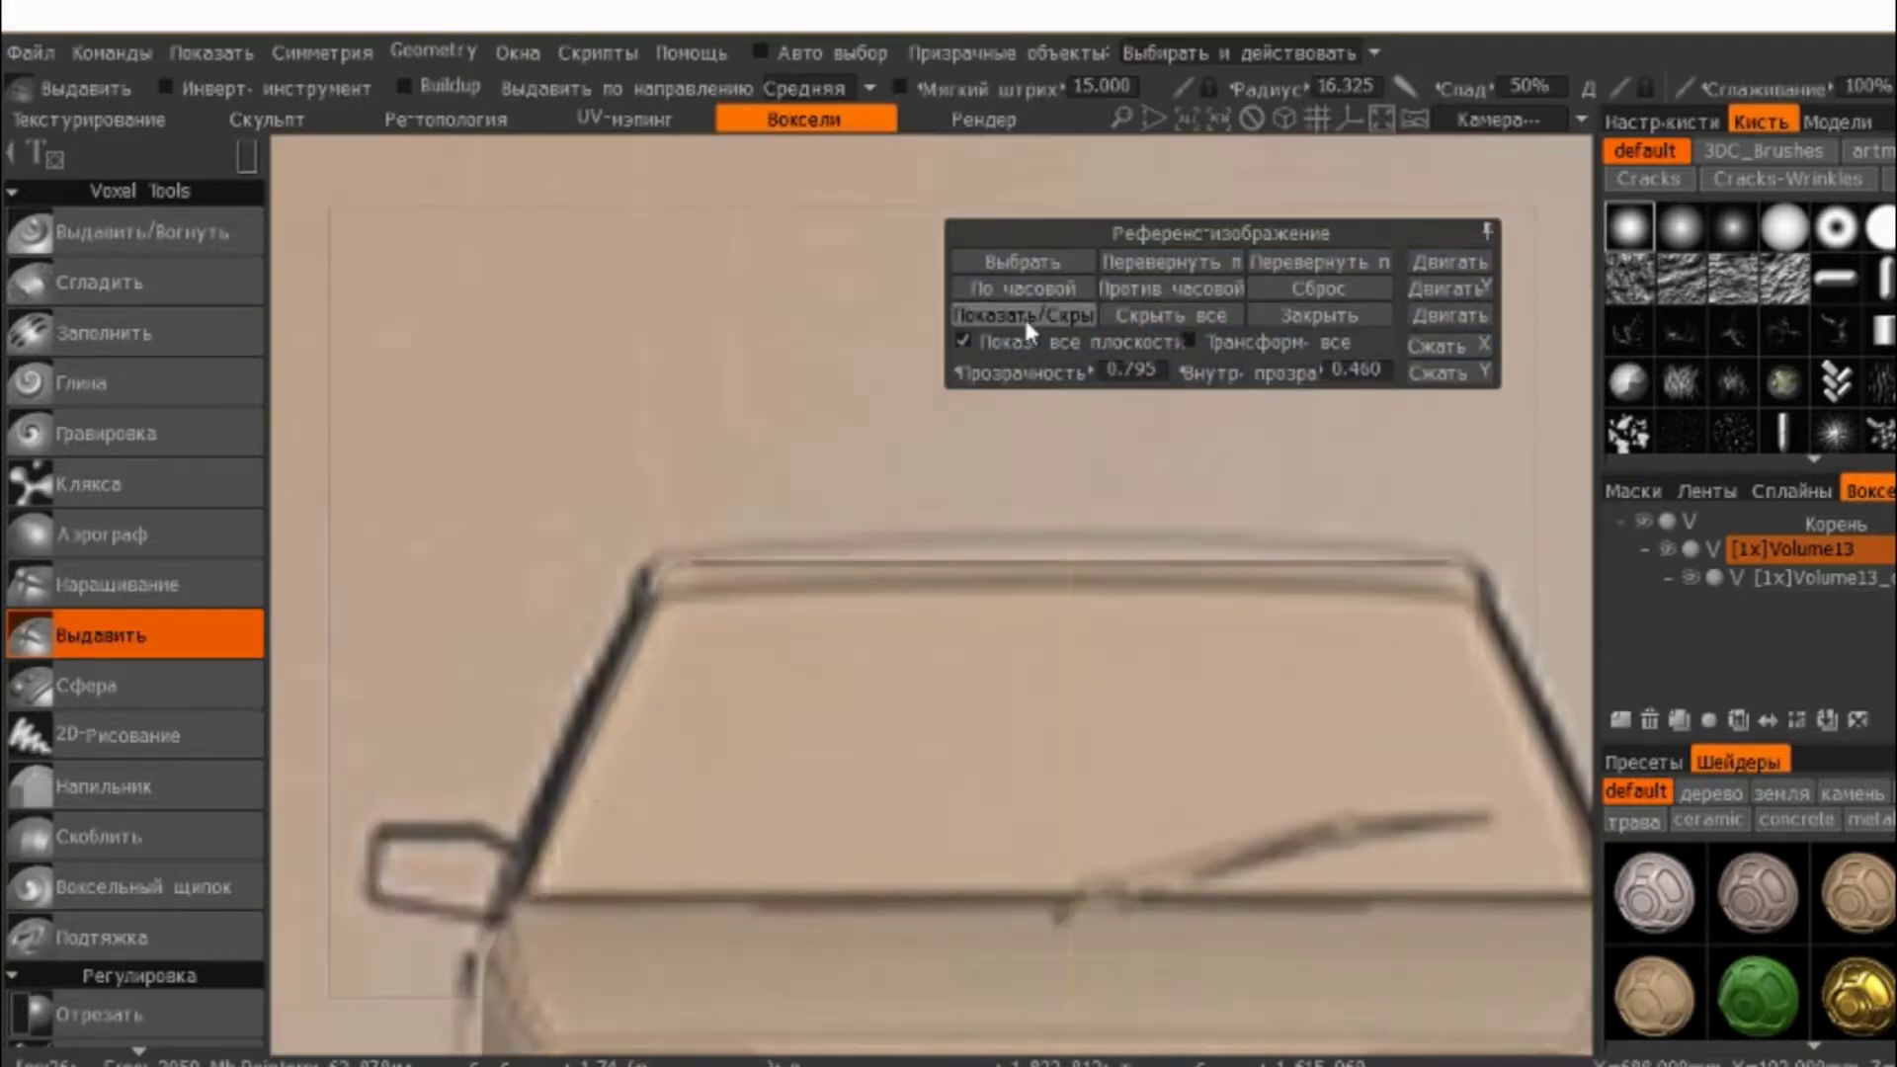
click(1486, 231)
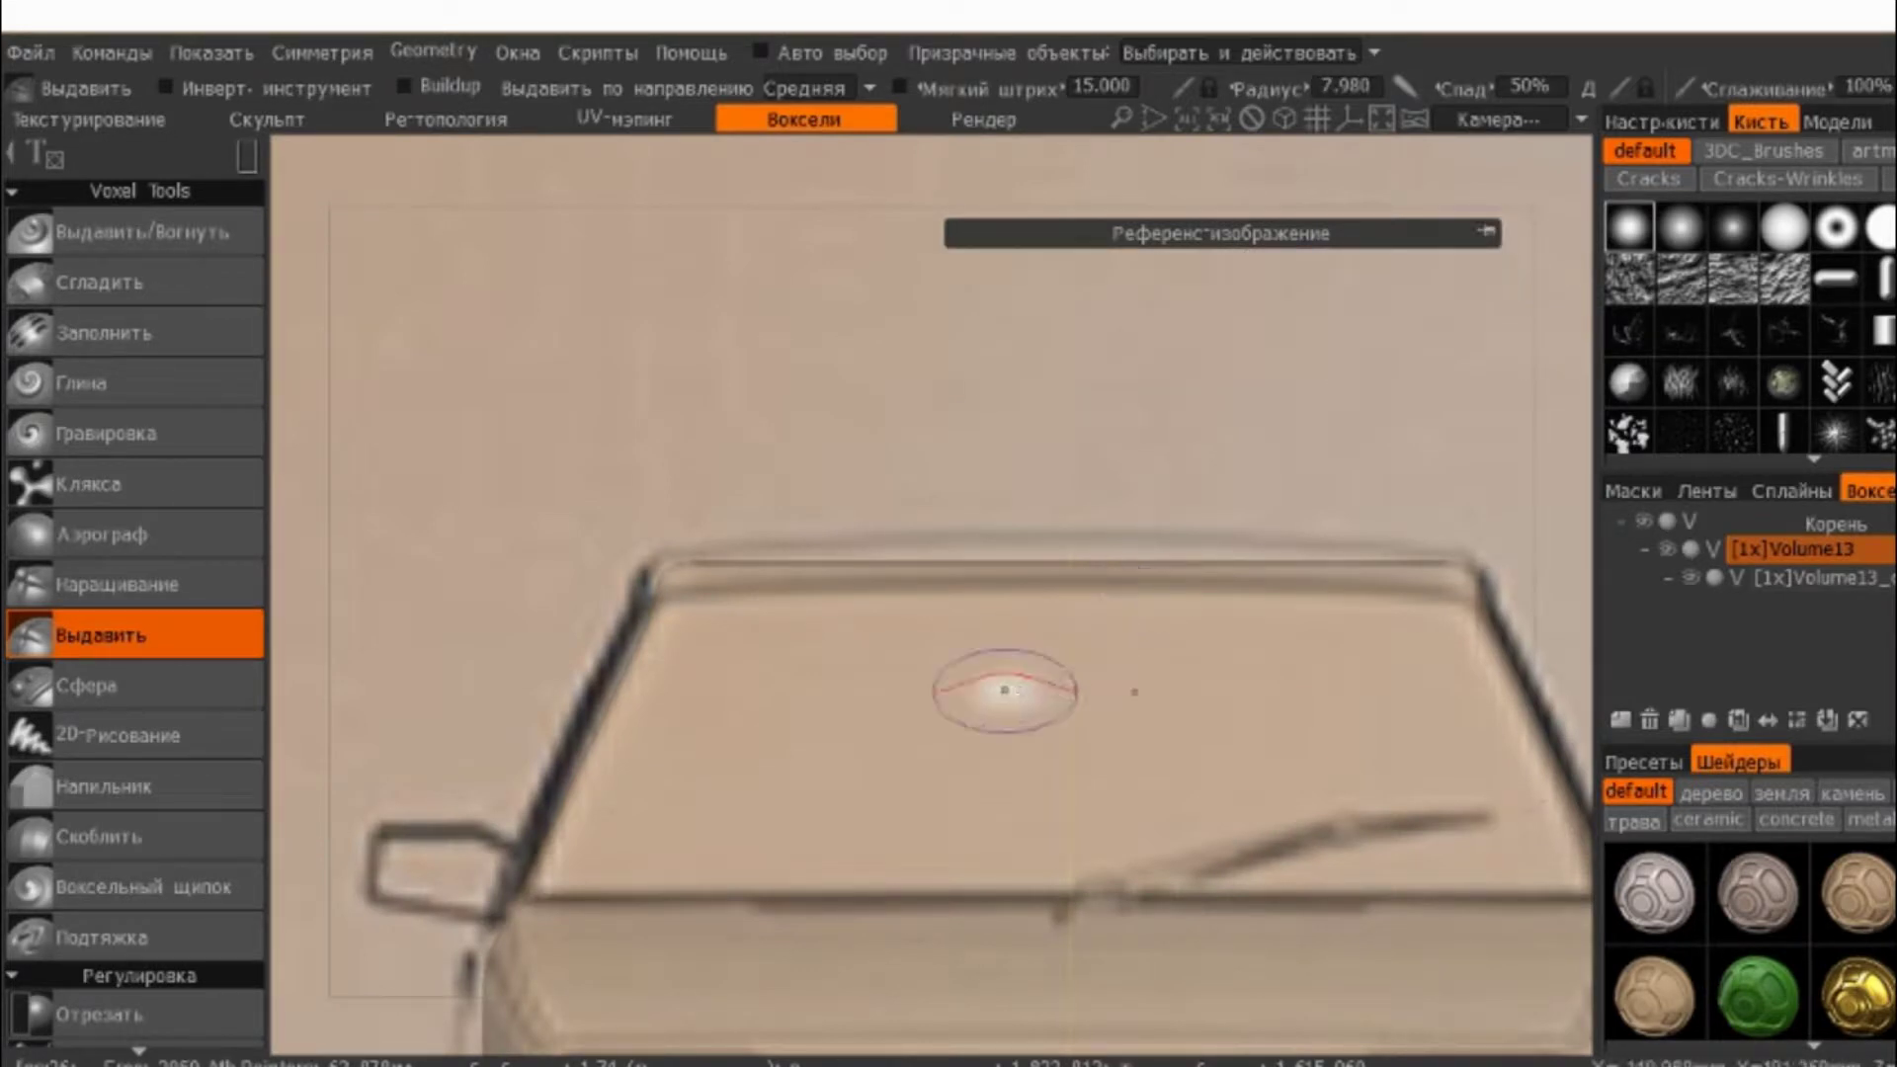
key(s)
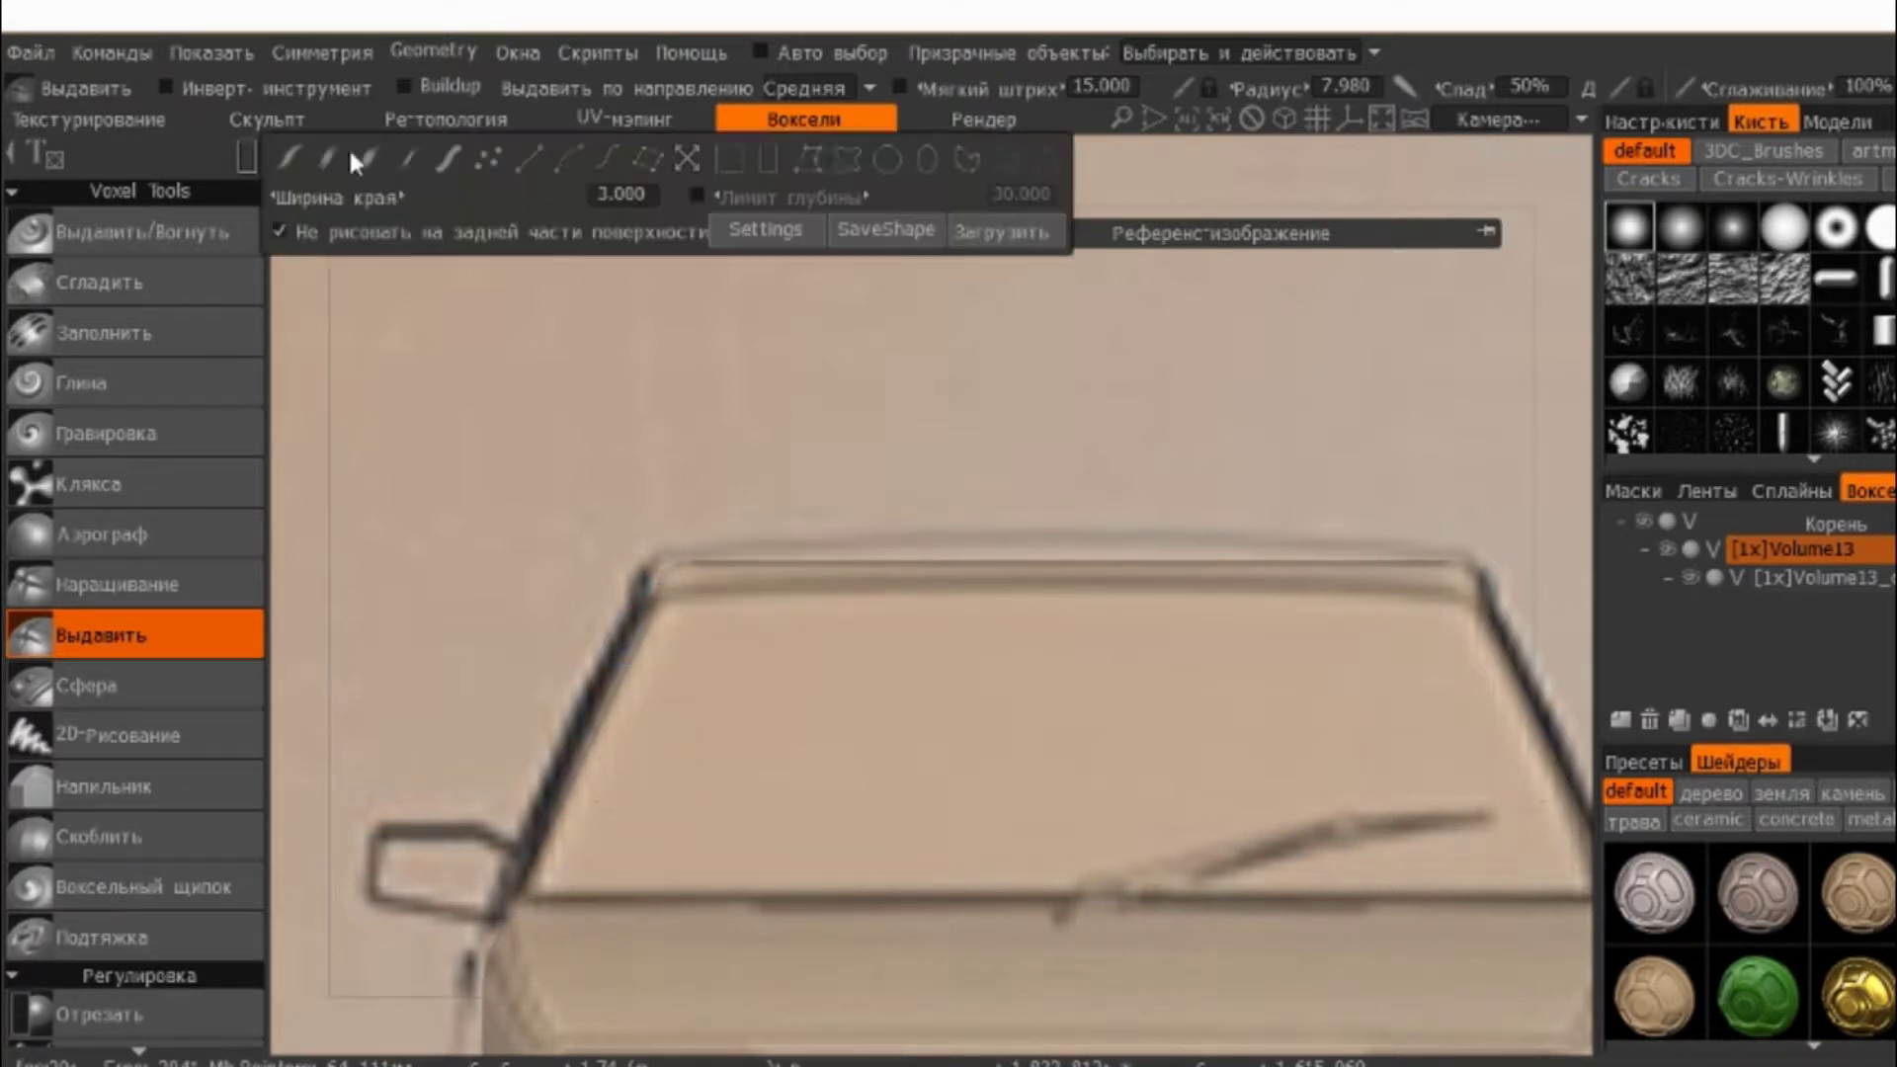
- Extrude the windshield as a polygon outlined at its four corners
click(808, 156)
right_drag(739, 591, 668, 618)
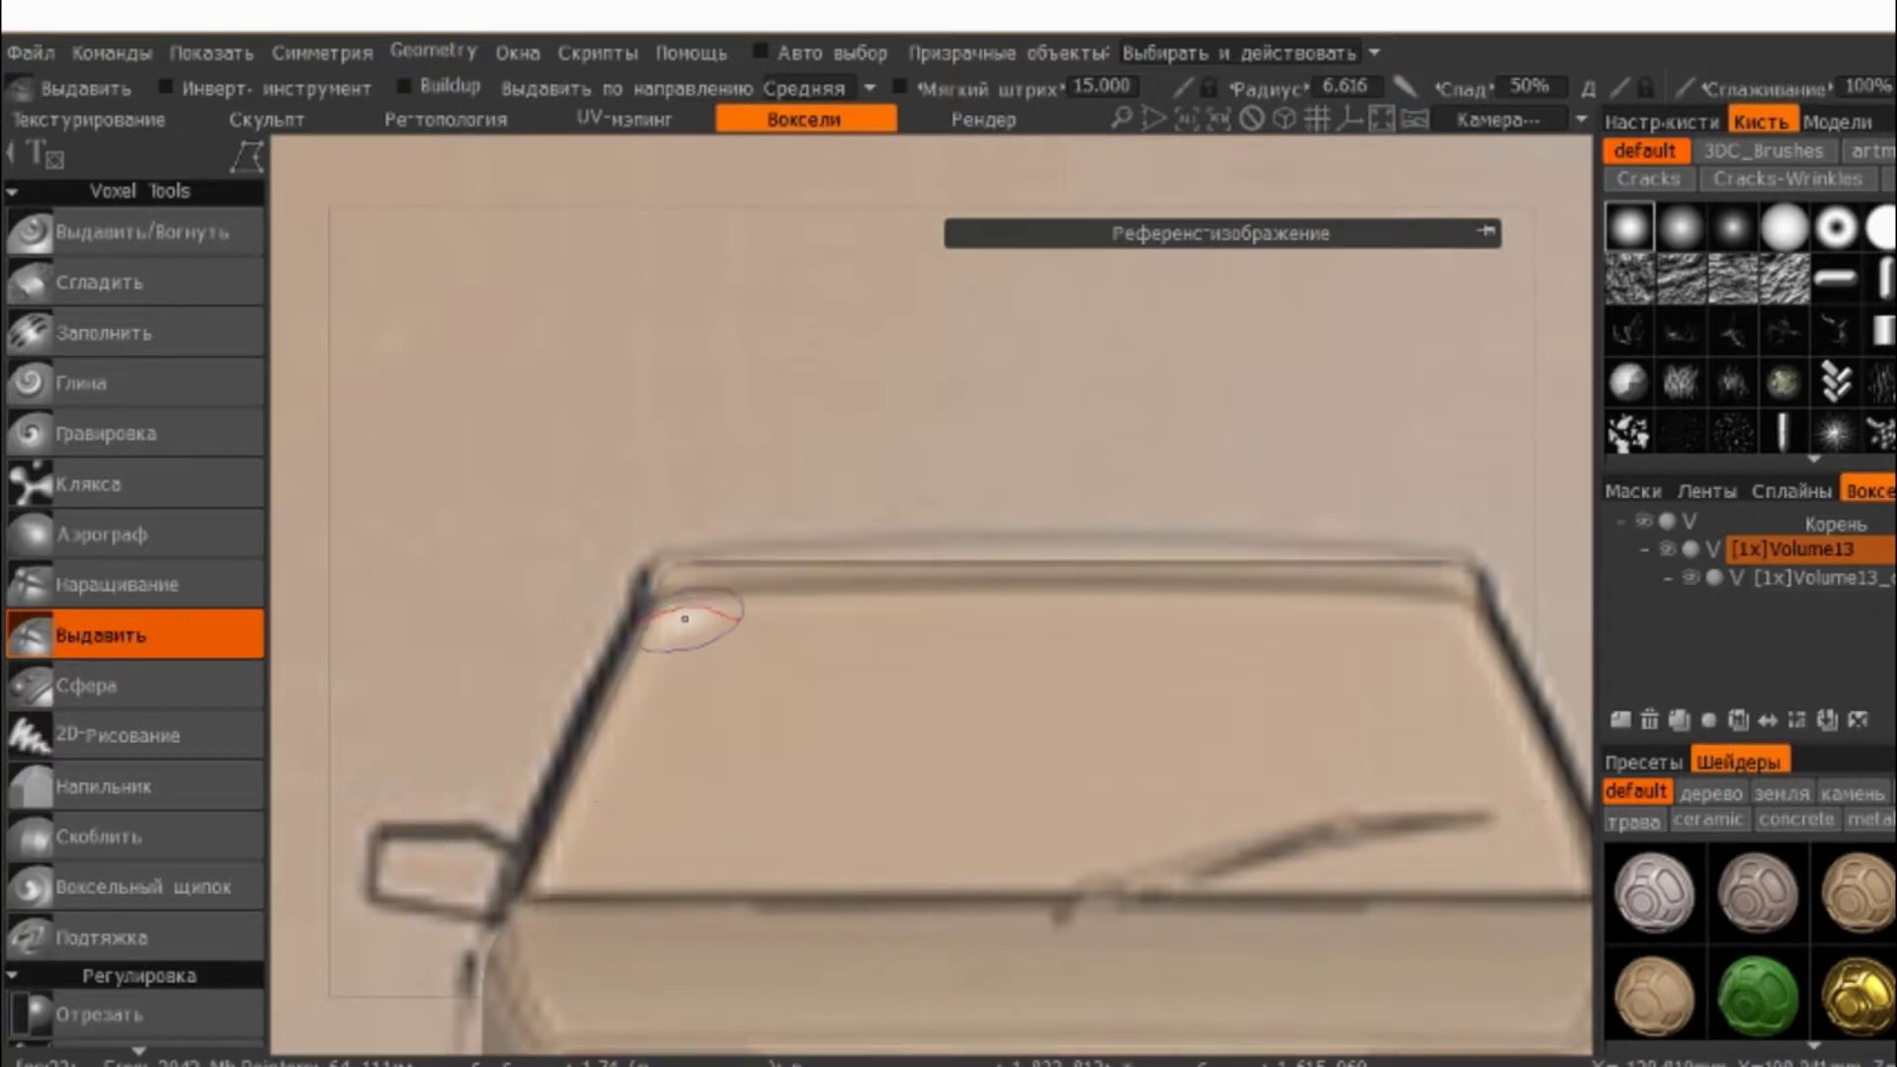
click(681, 608)
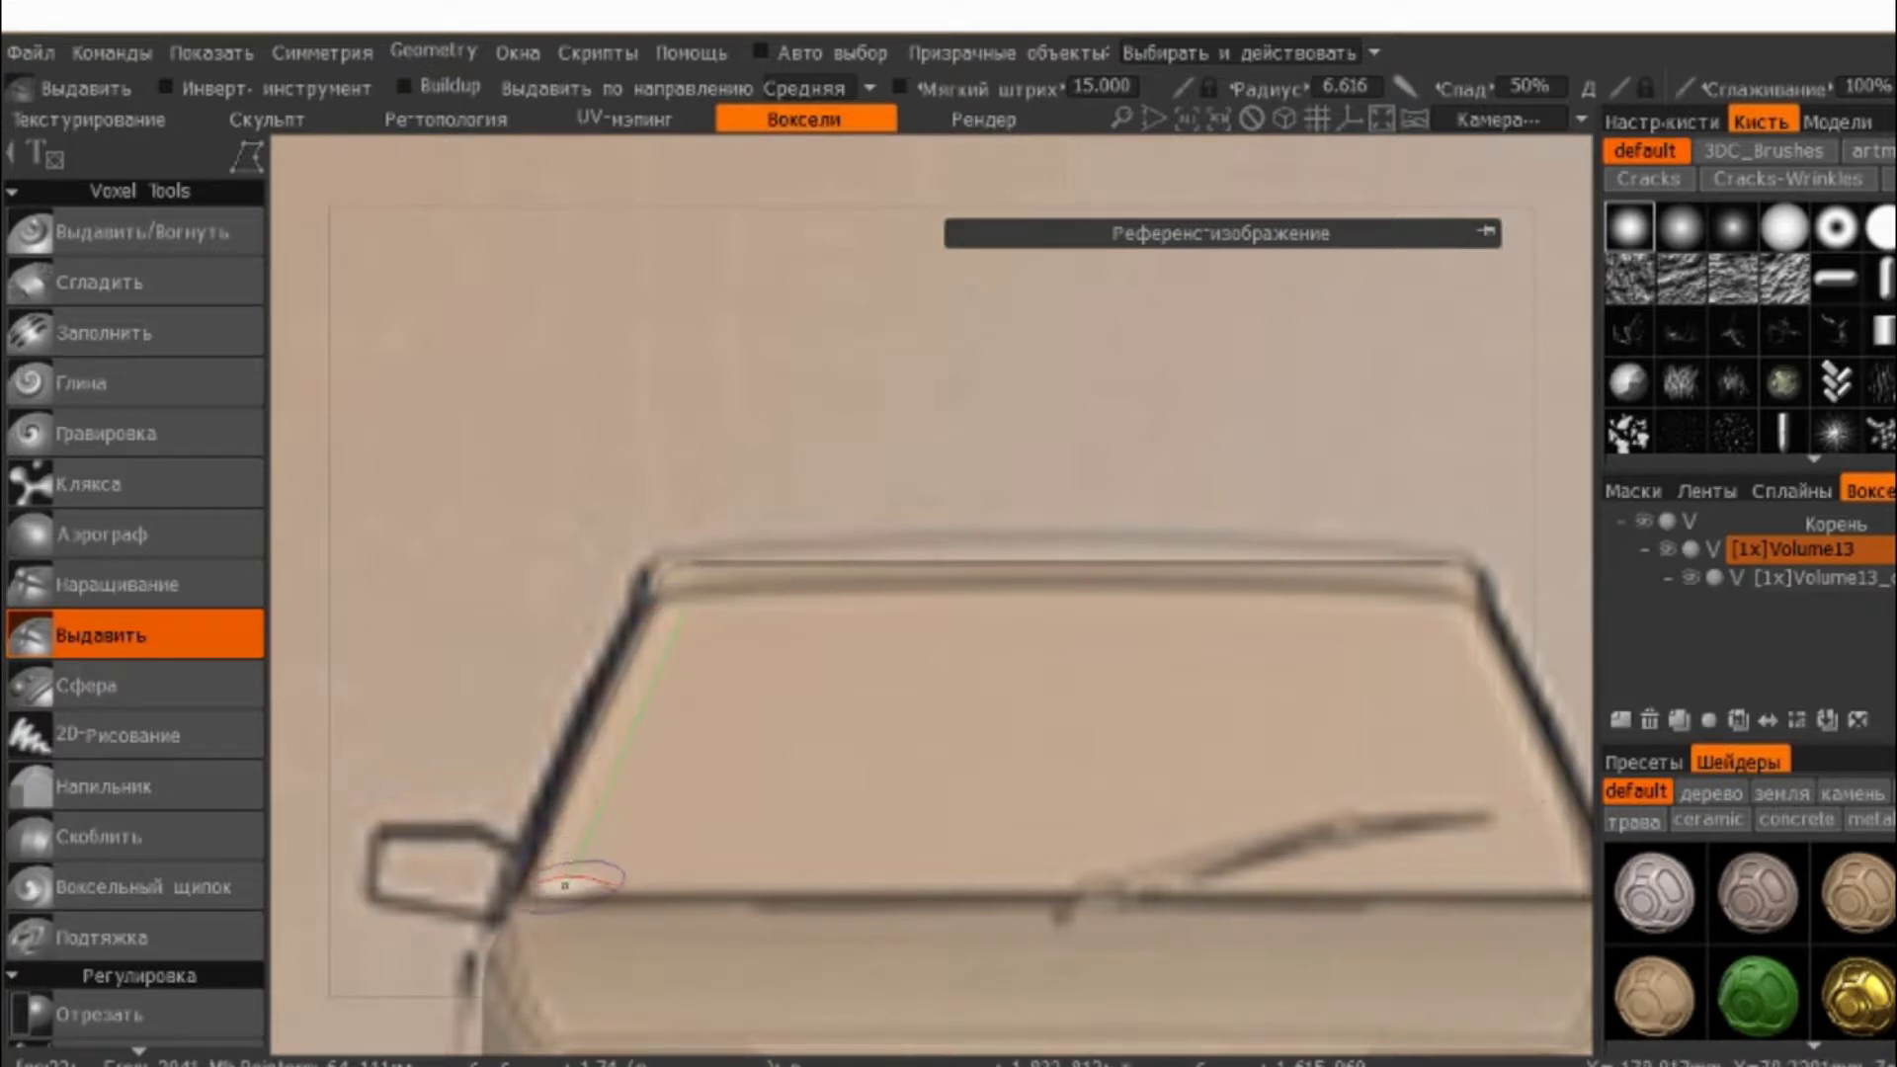
click(541, 899)
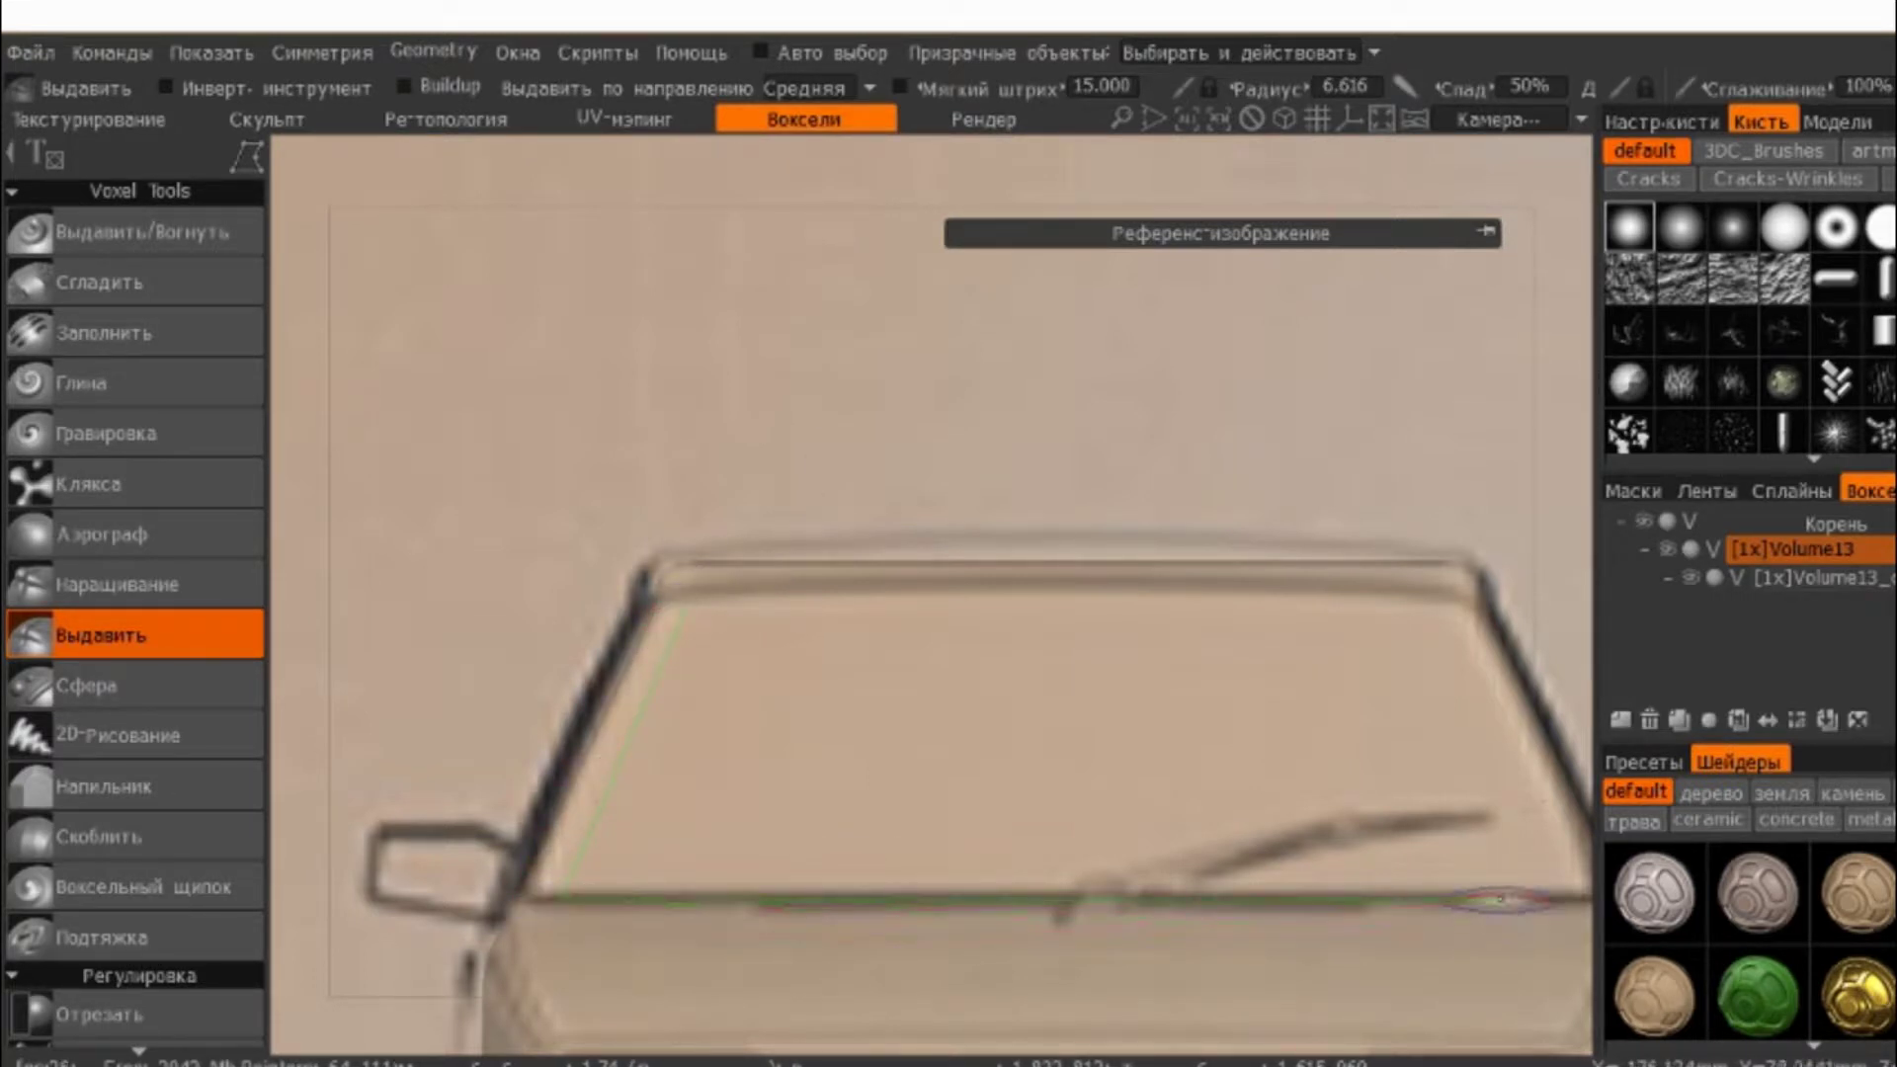
middle_drag(1546, 889, 1443, 880)
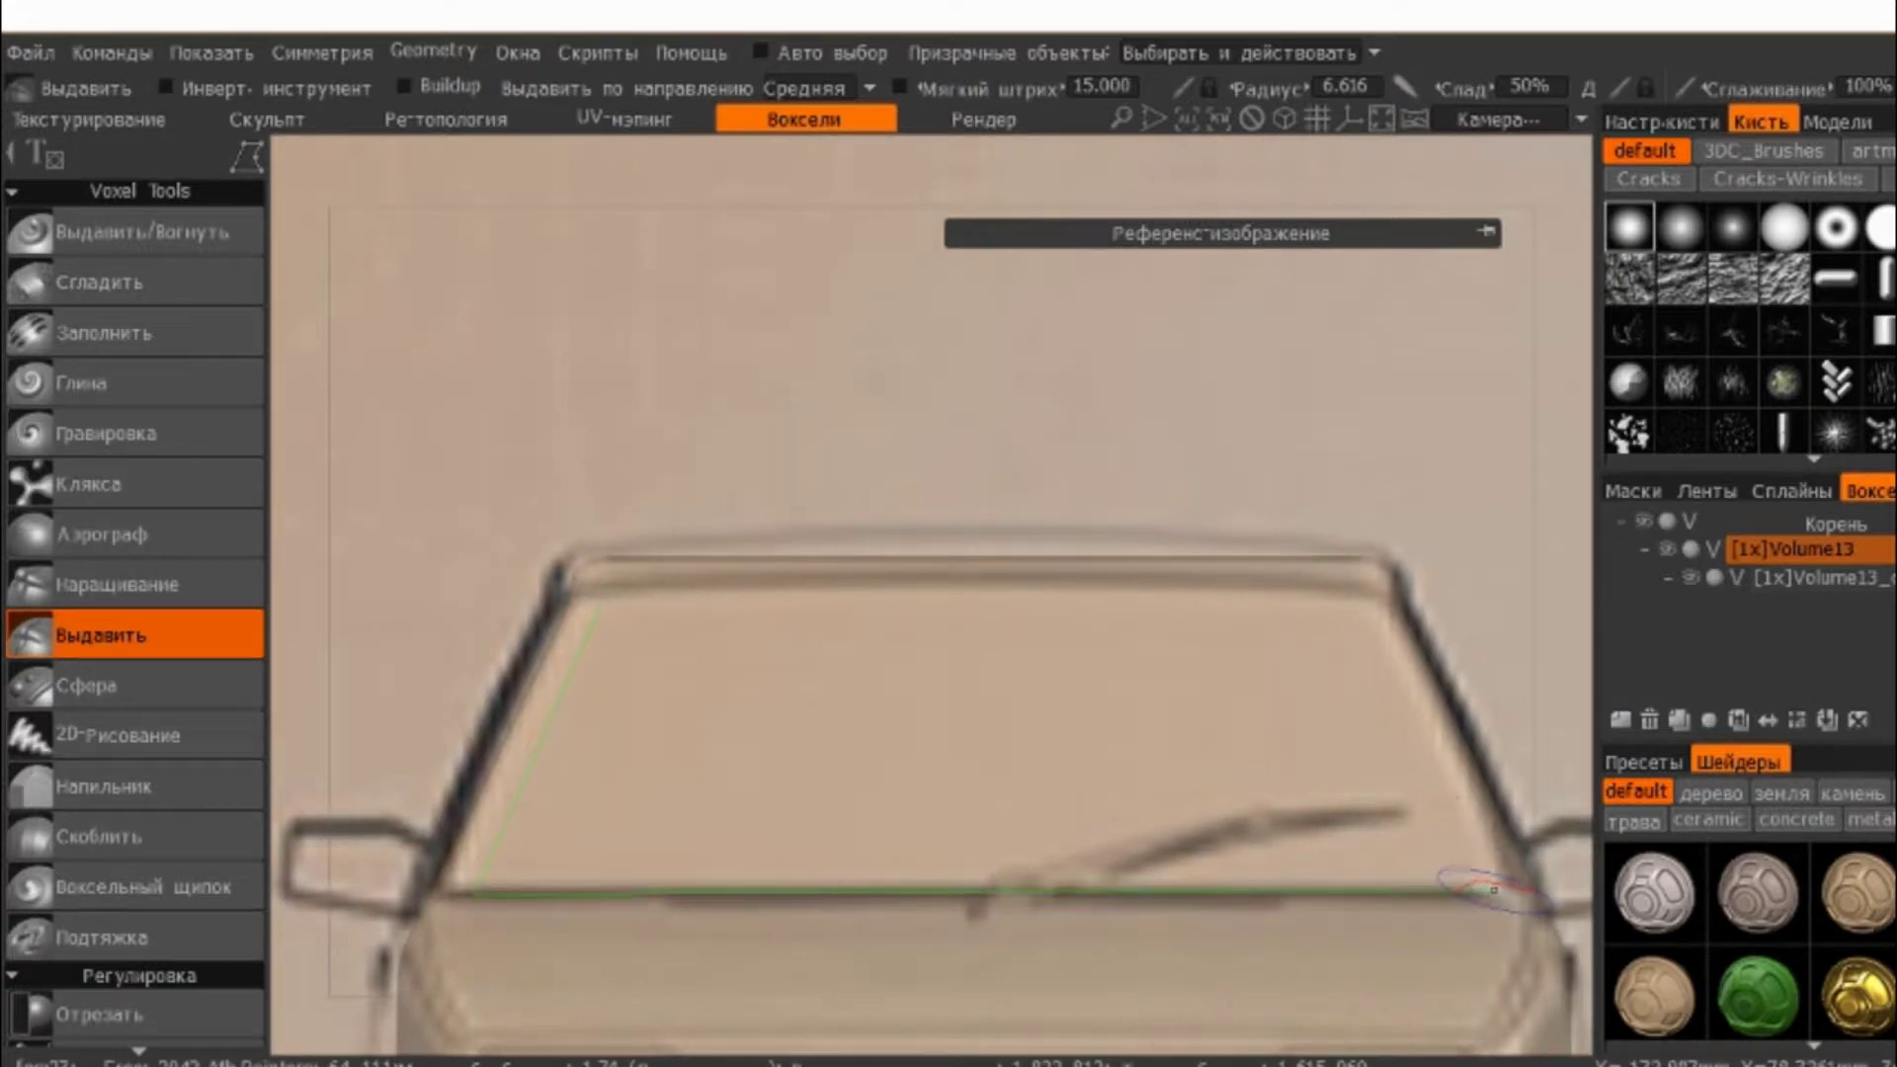
click(1491, 888)
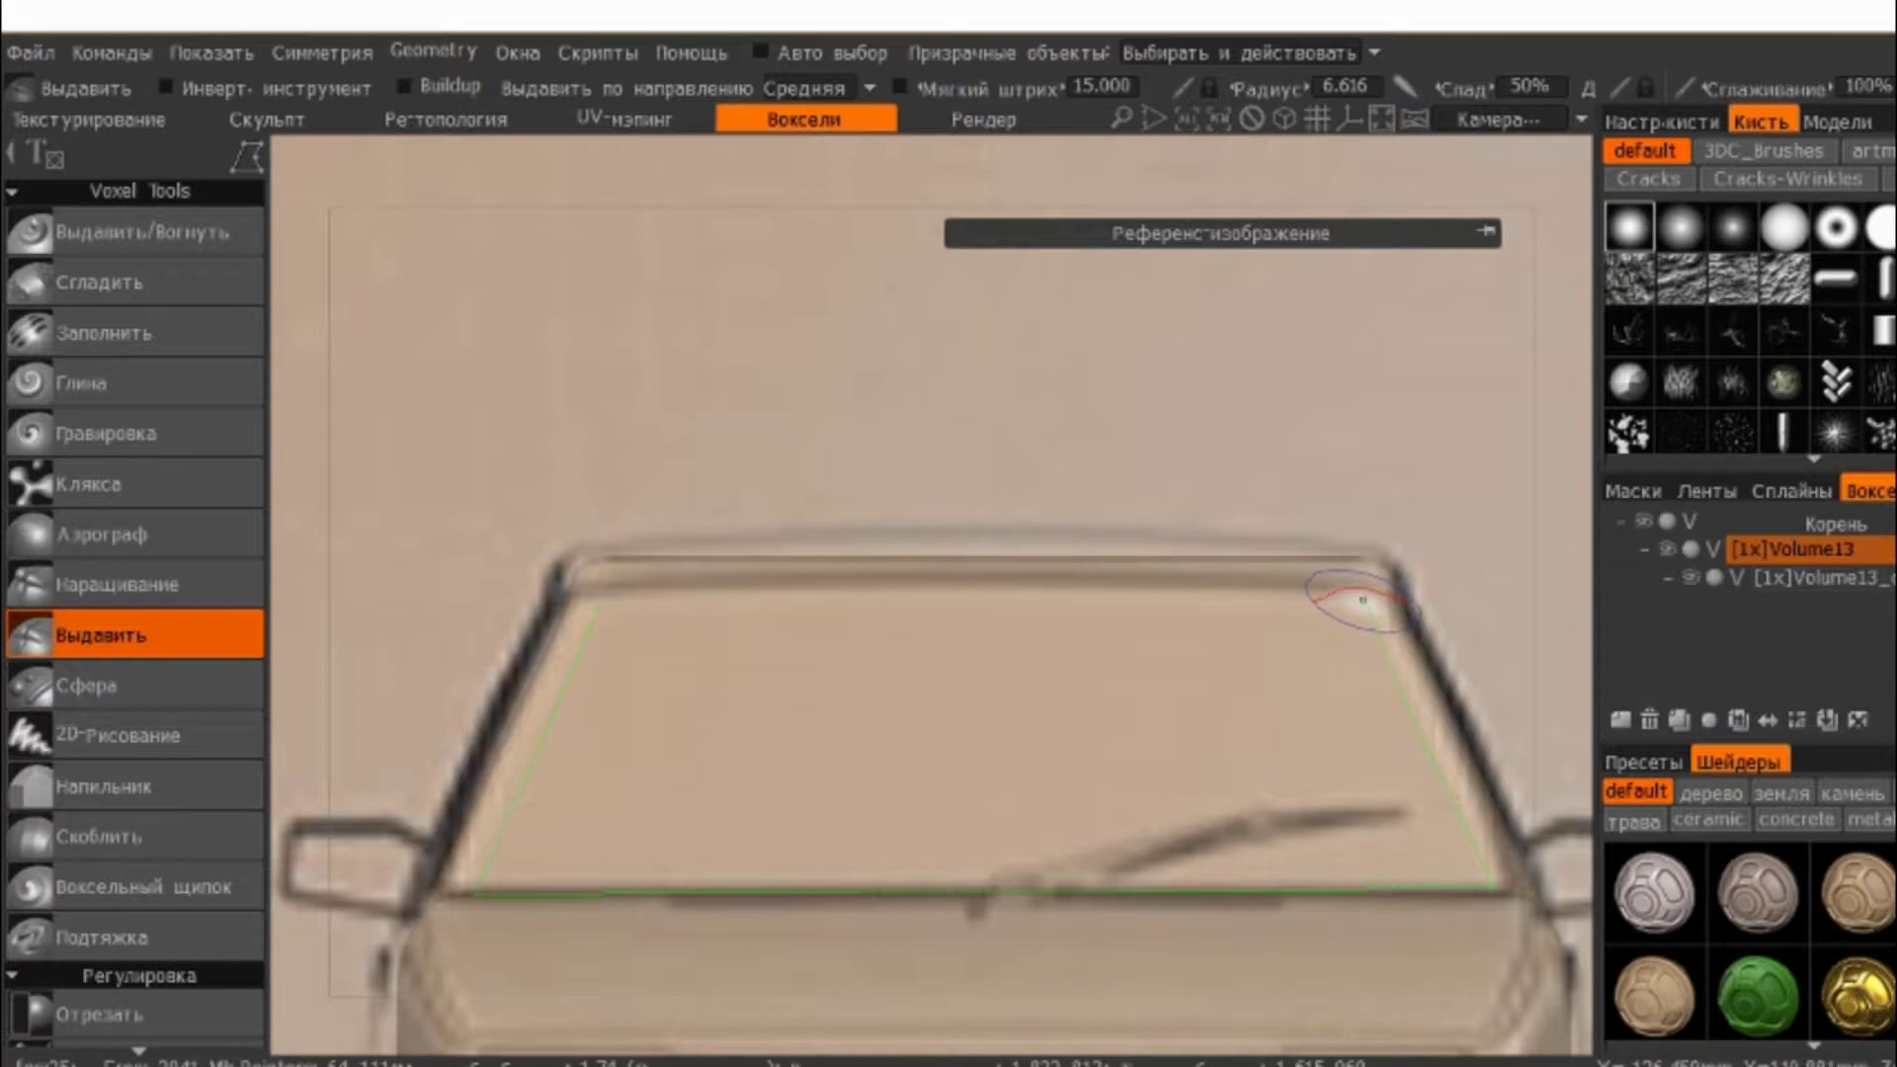
click(1361, 599)
click(602, 604)
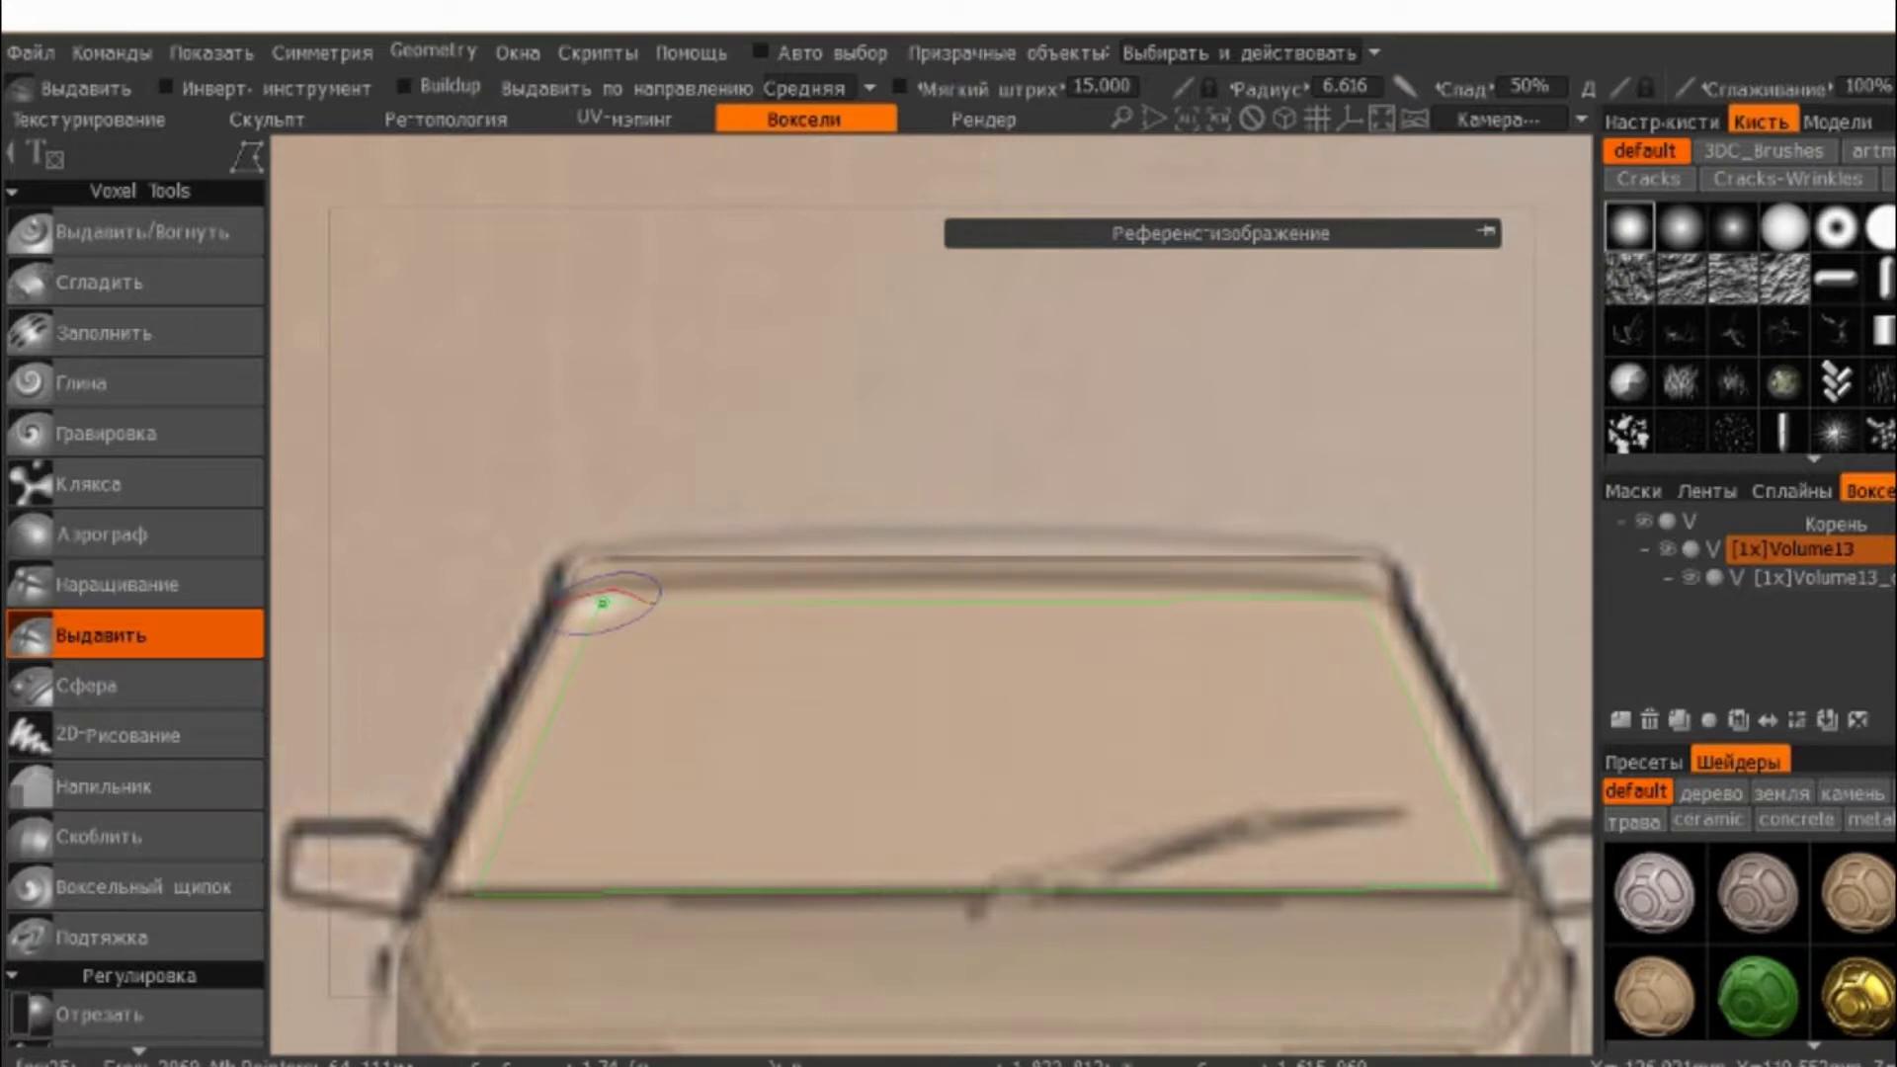
click(602, 603)
- Orbit and pan around the car to inspect the extruded windshield panel
scroll(1030, 707, down, 2)
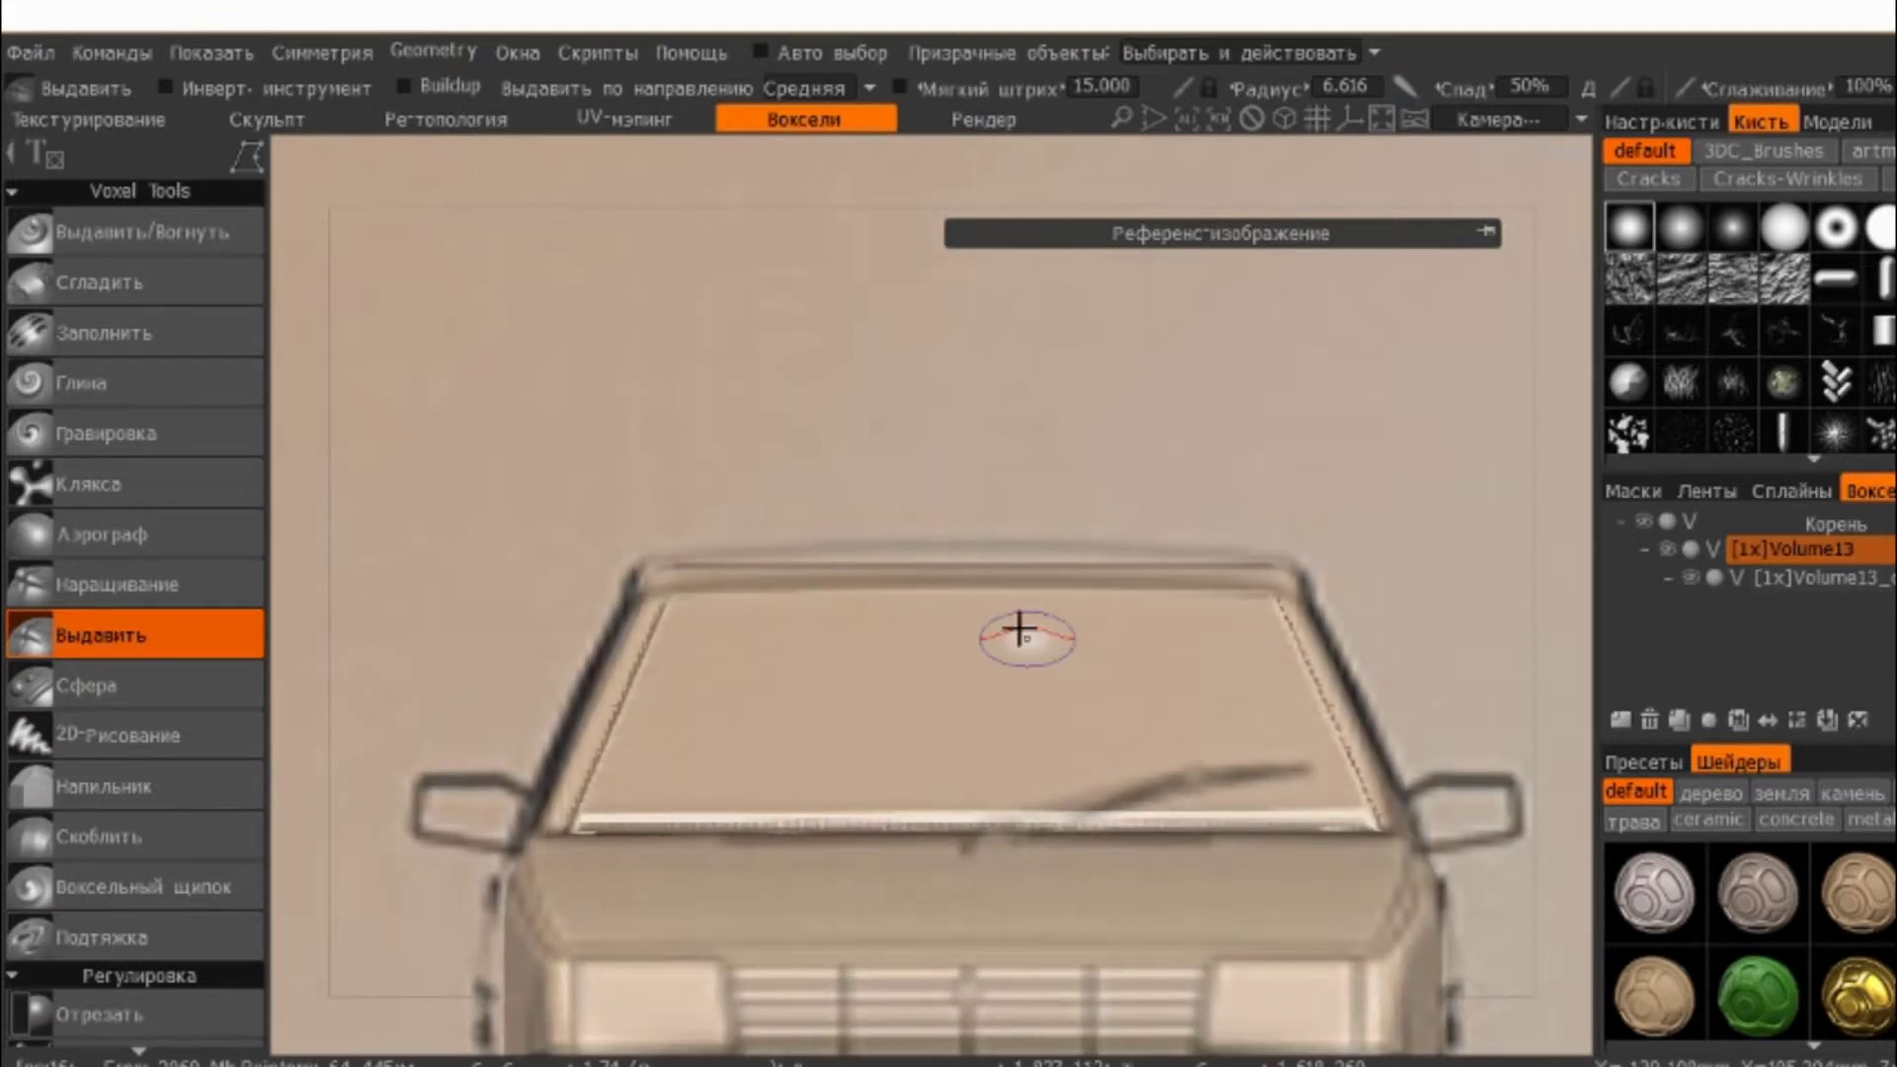
mouse_move(774, 529)
middle_down()
mouse_move(942, 672)
mouse_move(365, 696)
mouse_move(811, 624)
middle_up()
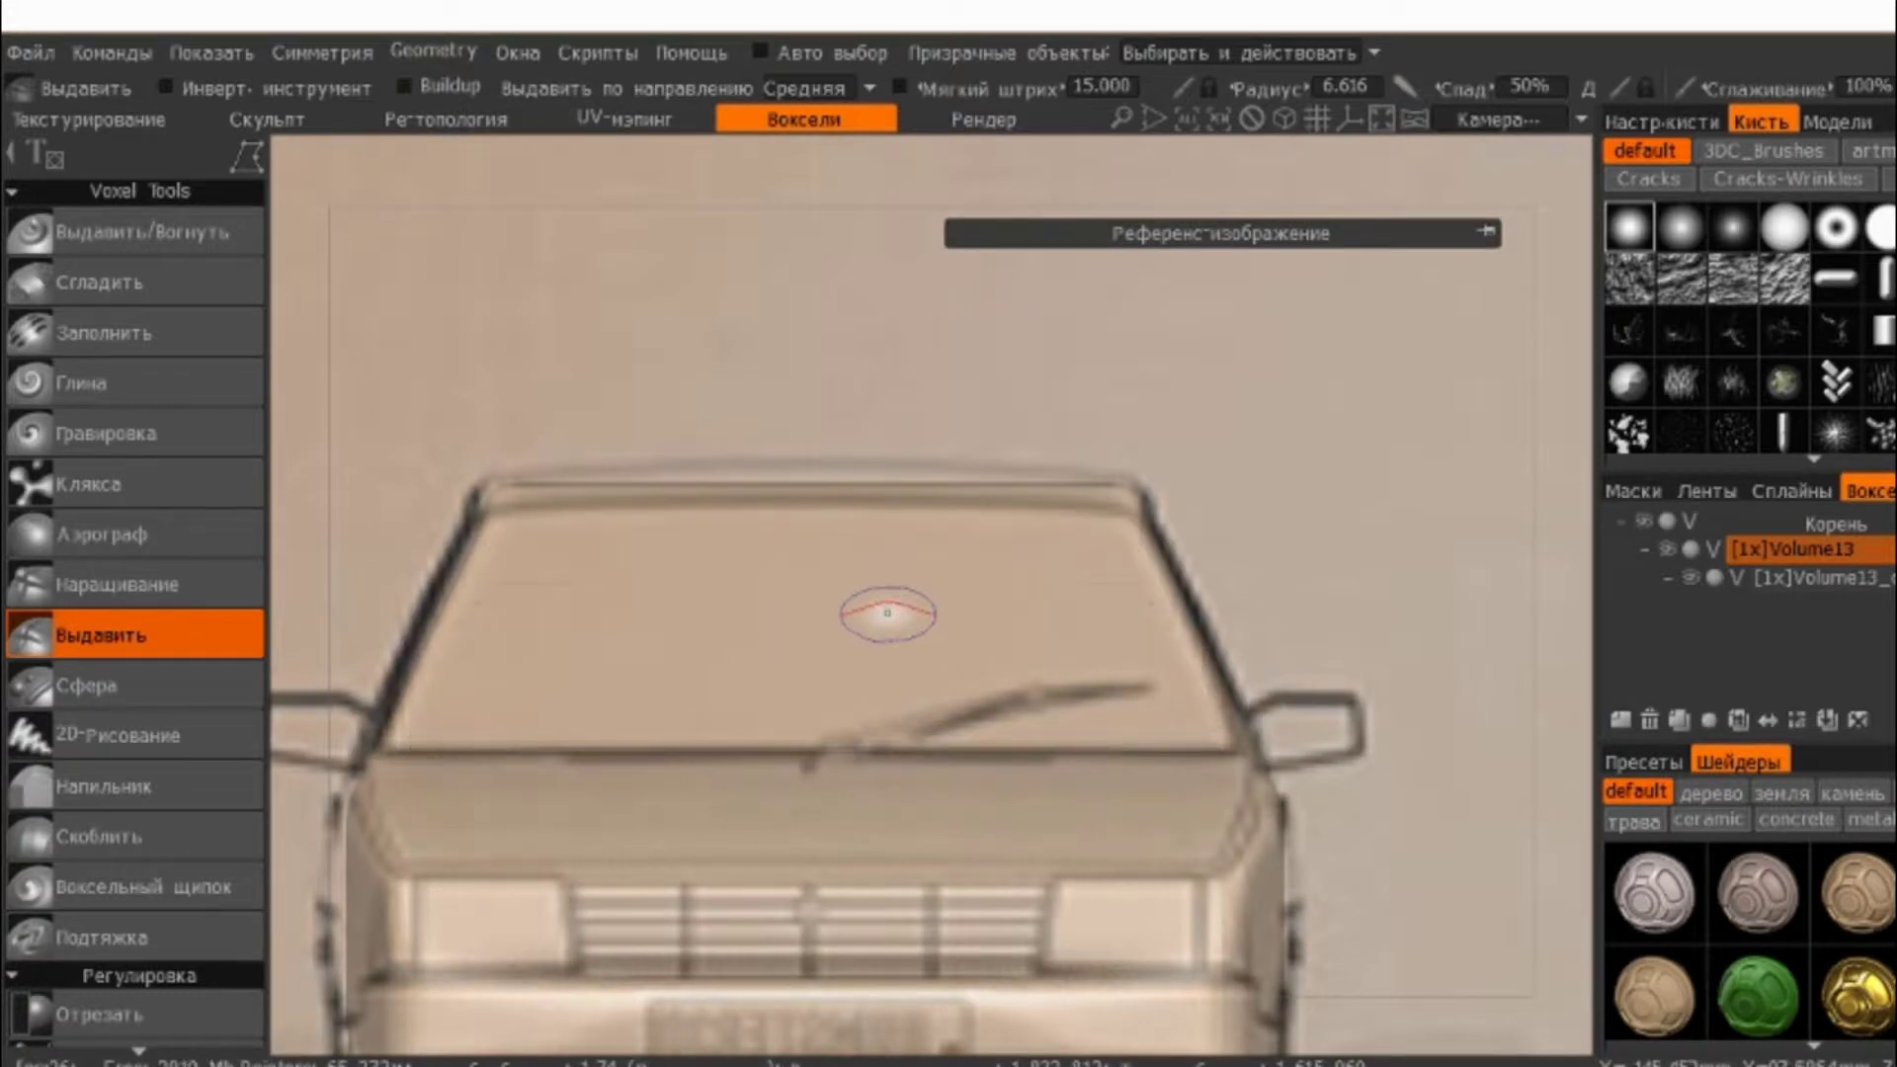
scroll(899, 592, up, 2)
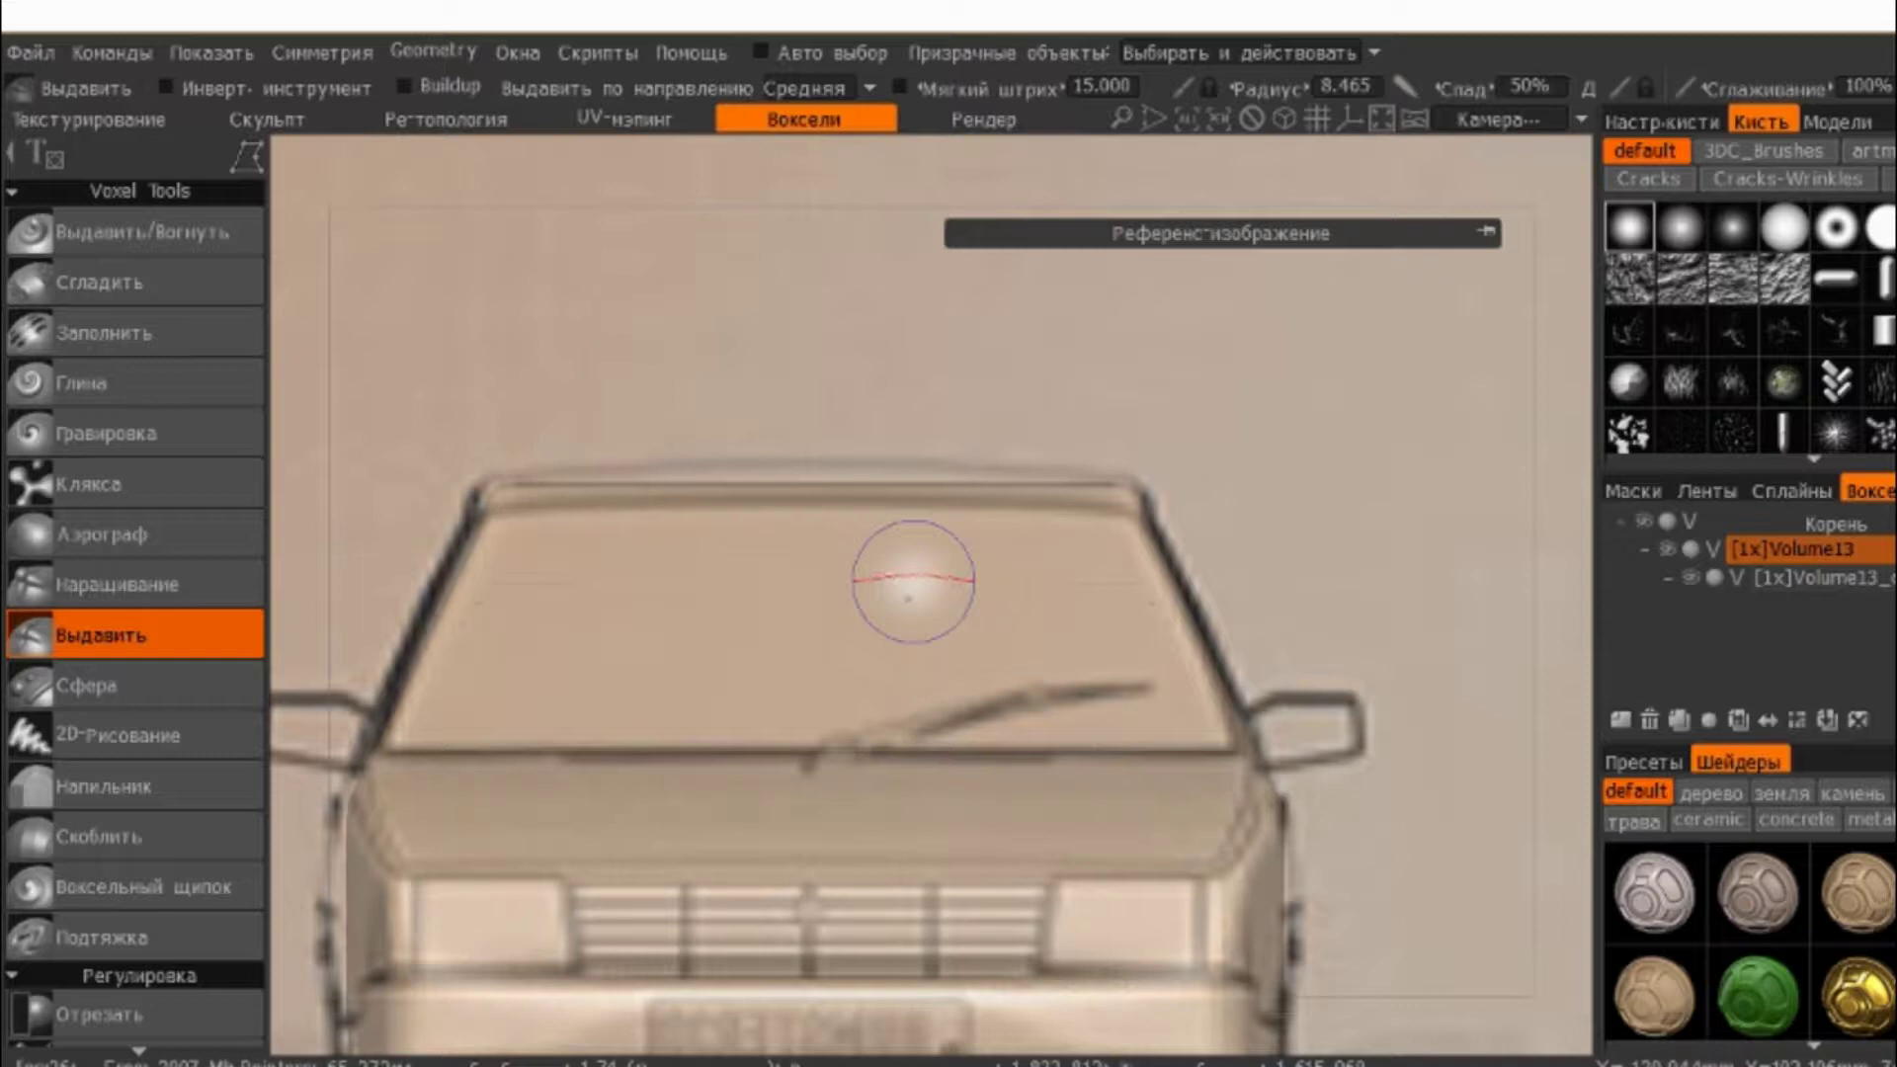
middle_drag(909, 593, 1087, 622)
scroll(67, 727, down, 5)
- Trace a split outline around the windshield to separate it into a new volume
scroll(67, 727, down, 4)
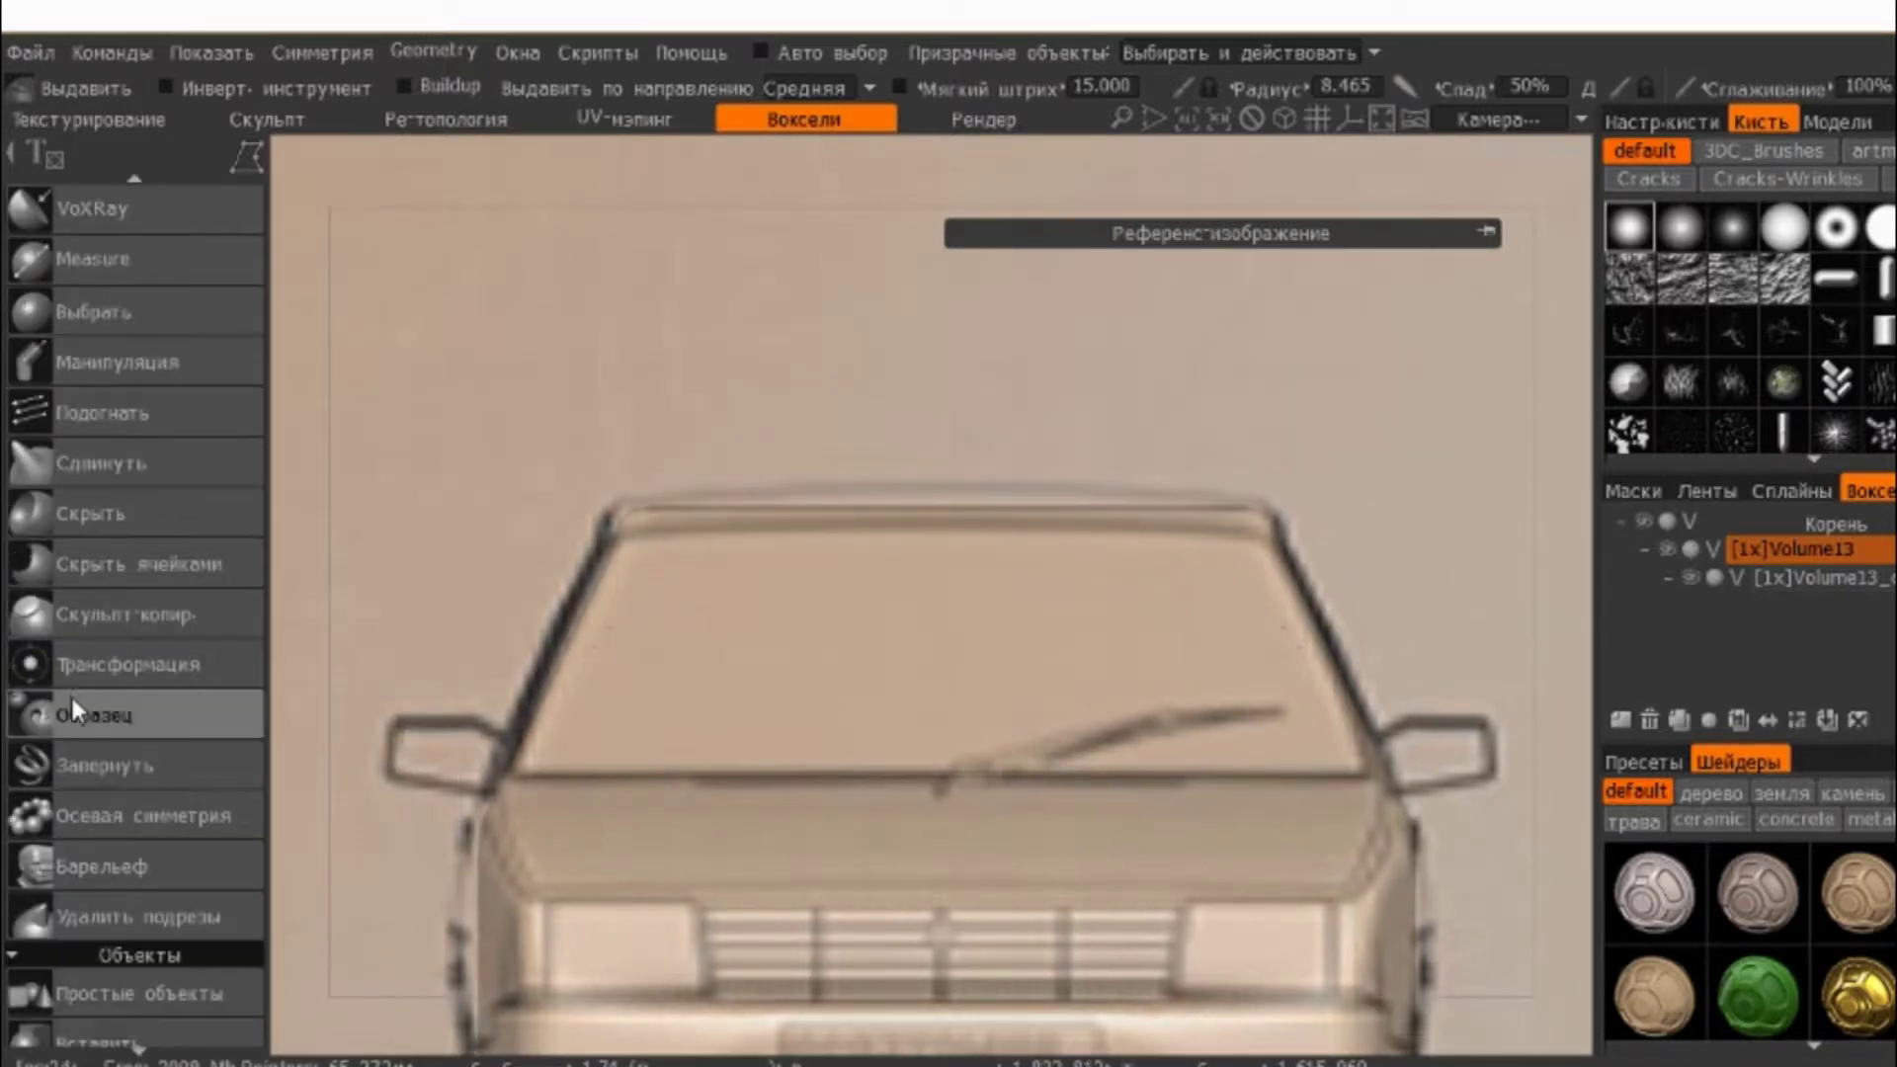
scroll(70, 644, down, 8)
scroll(73, 603, down, 7)
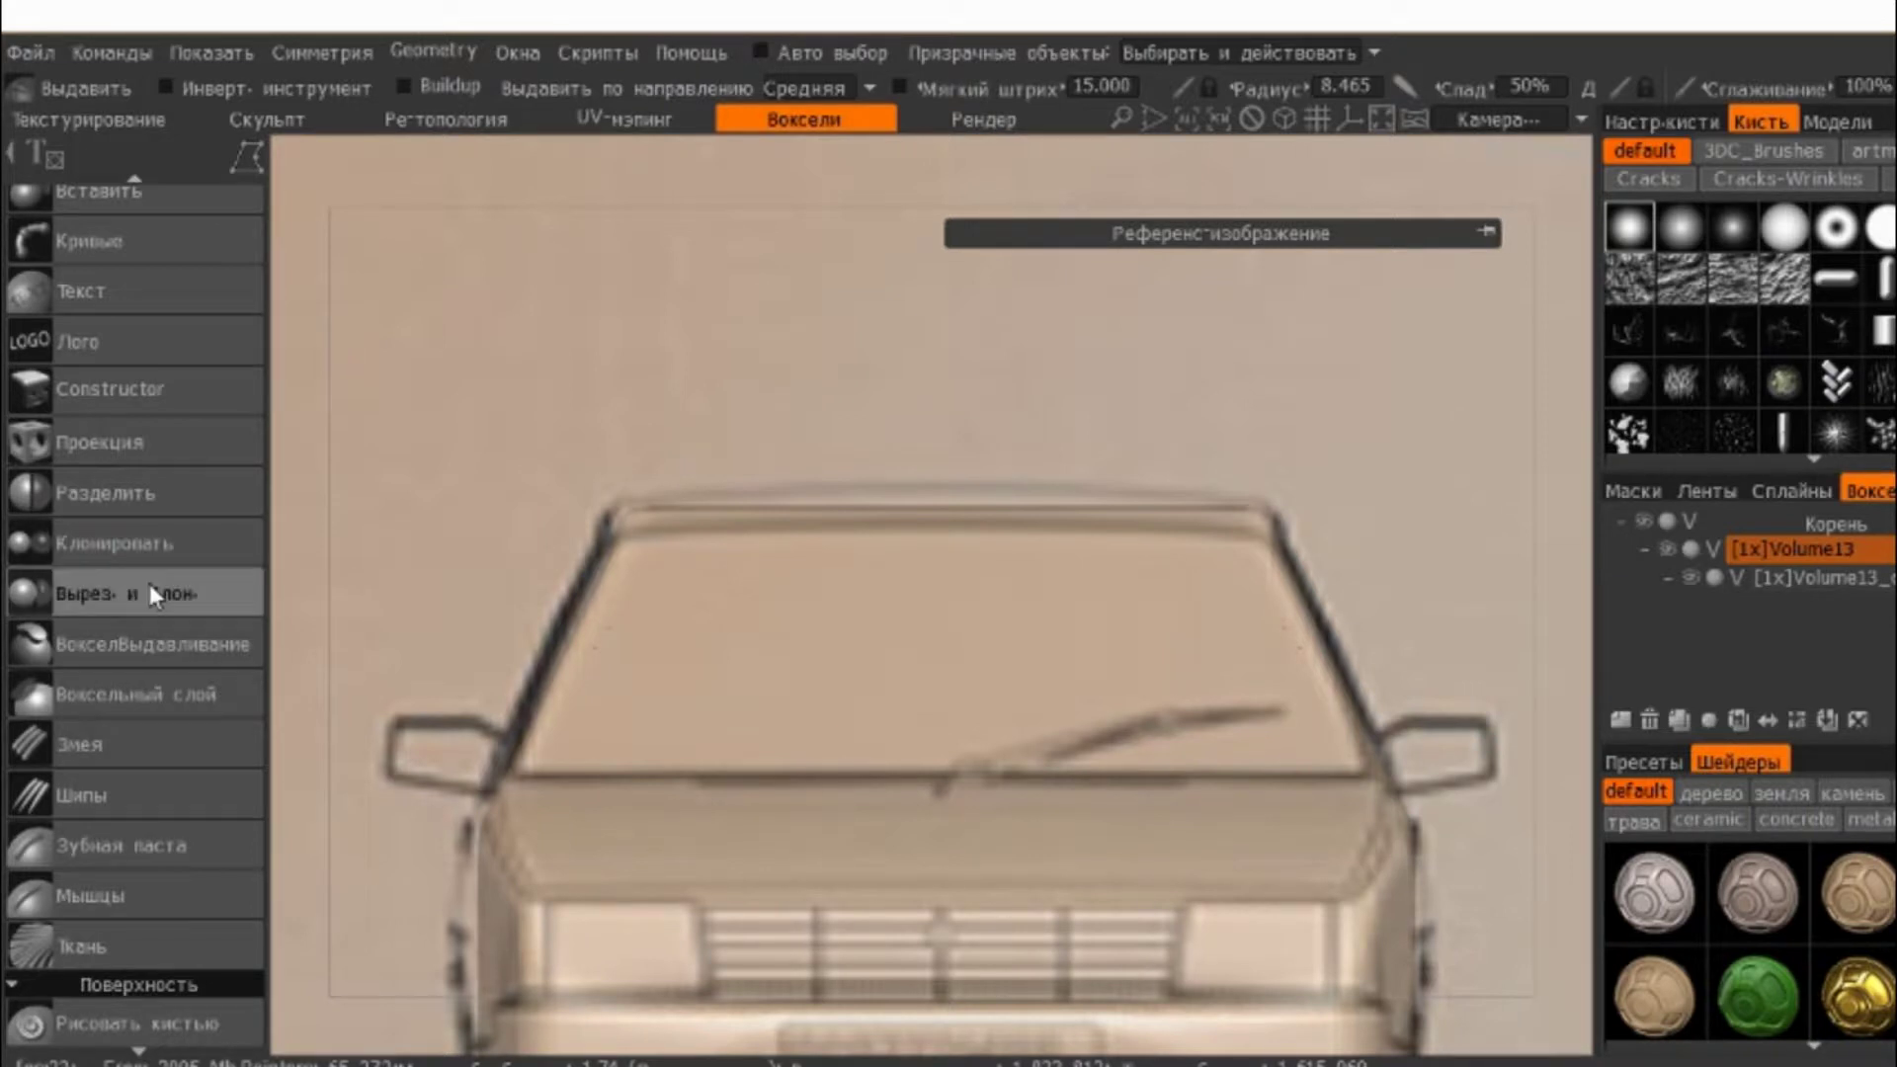
click(140, 497)
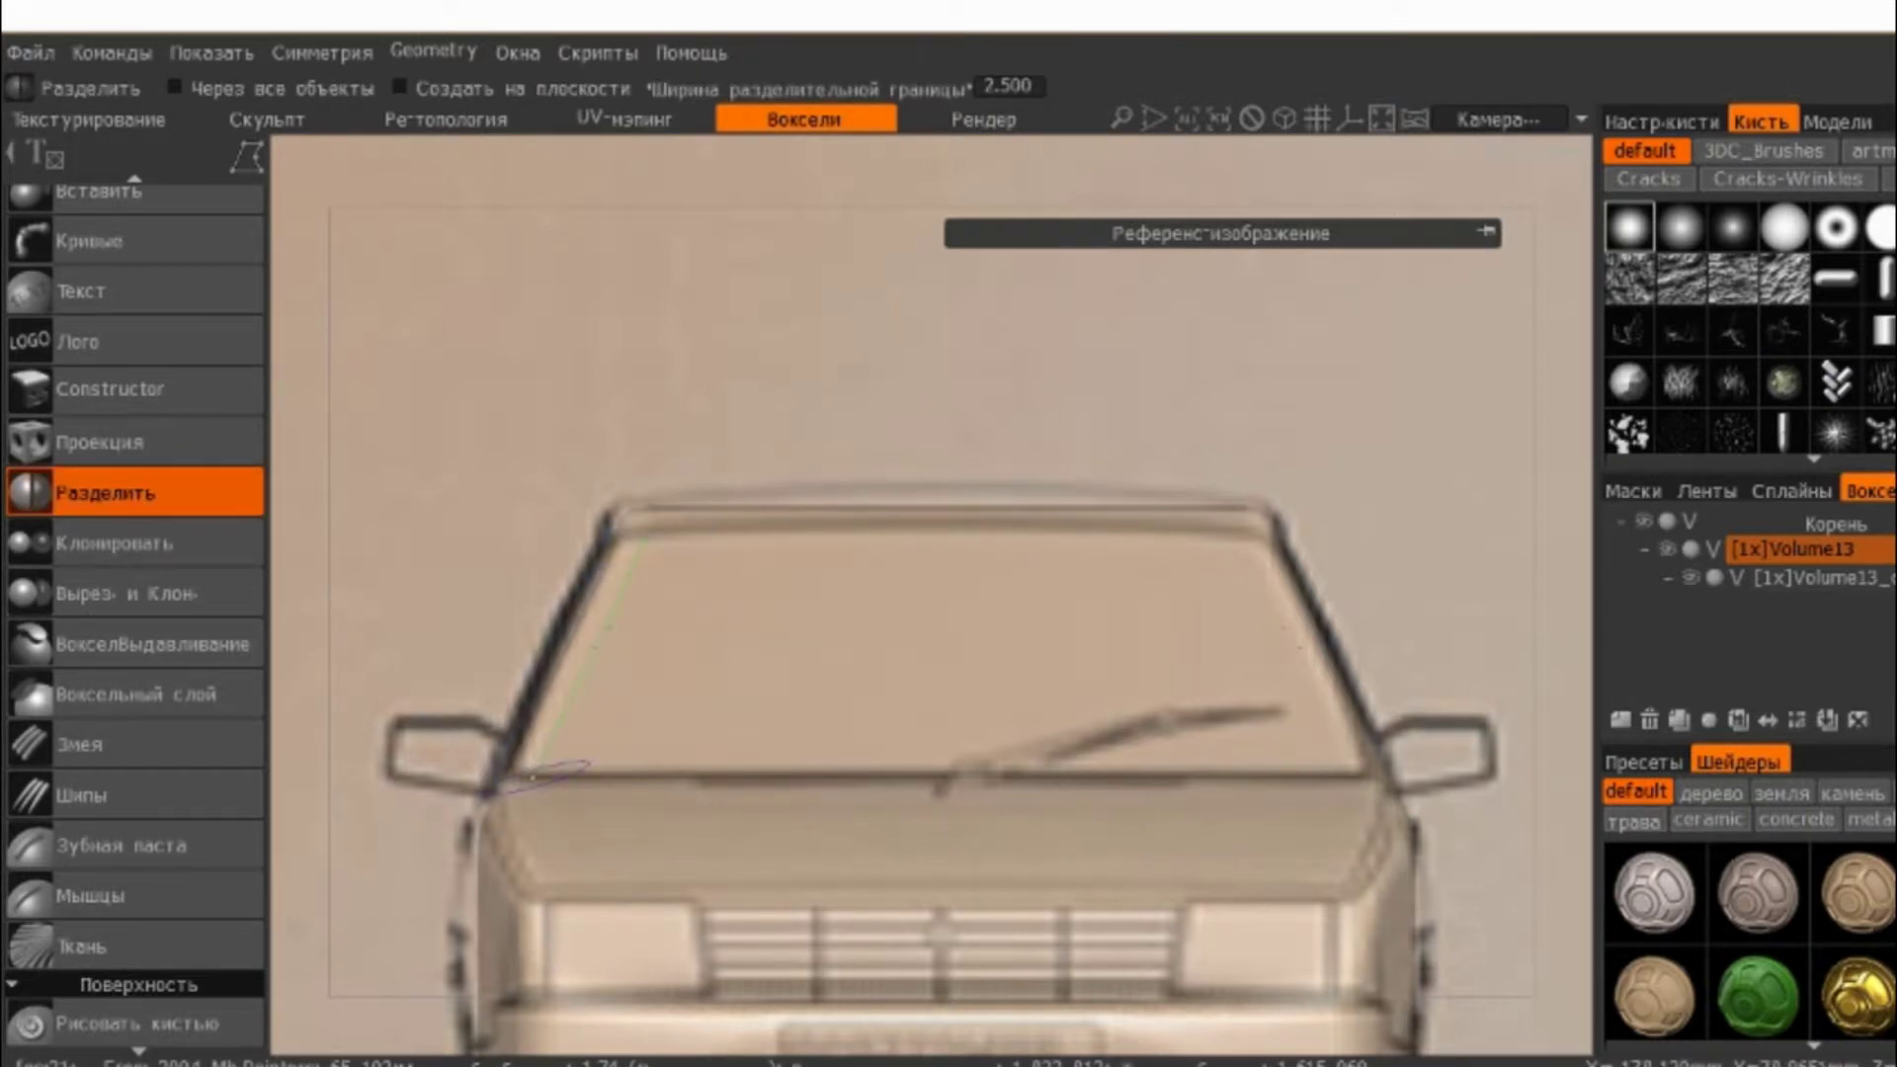
click(529, 777)
click(1351, 767)
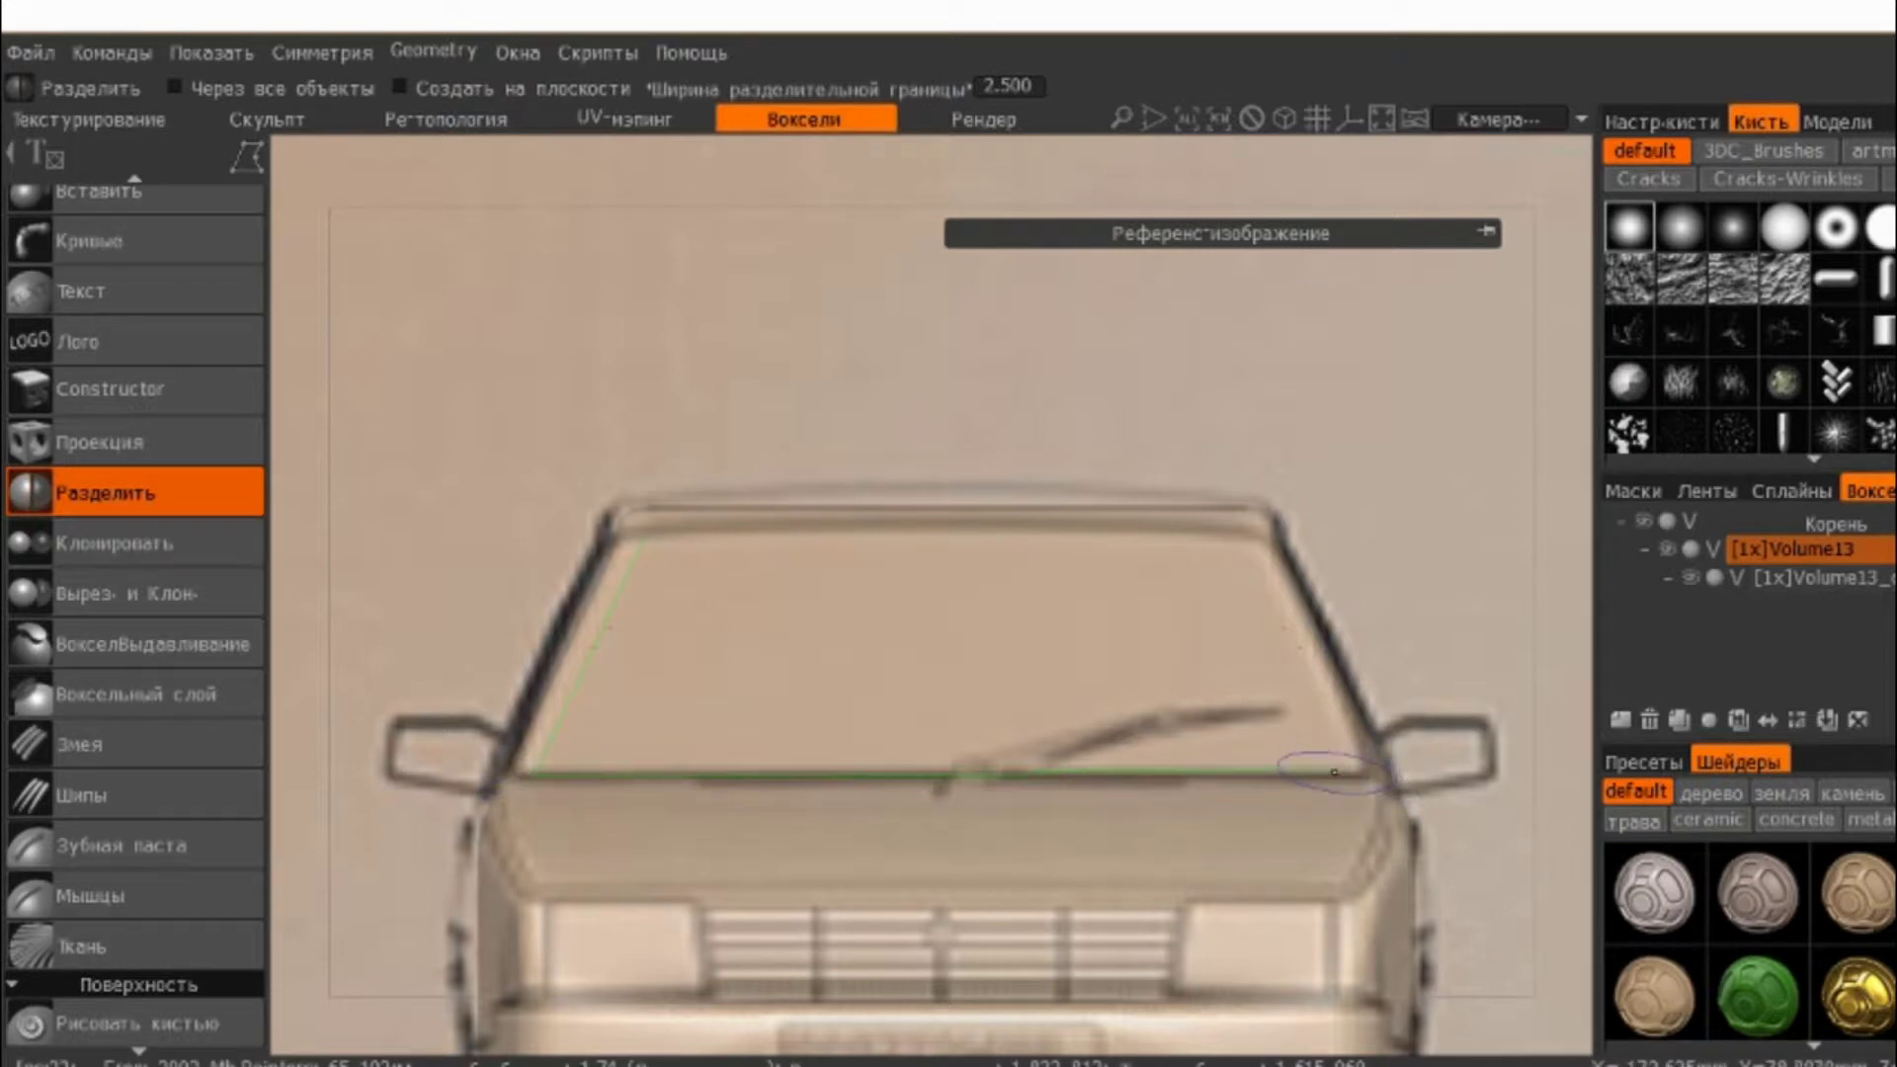
click(1240, 548)
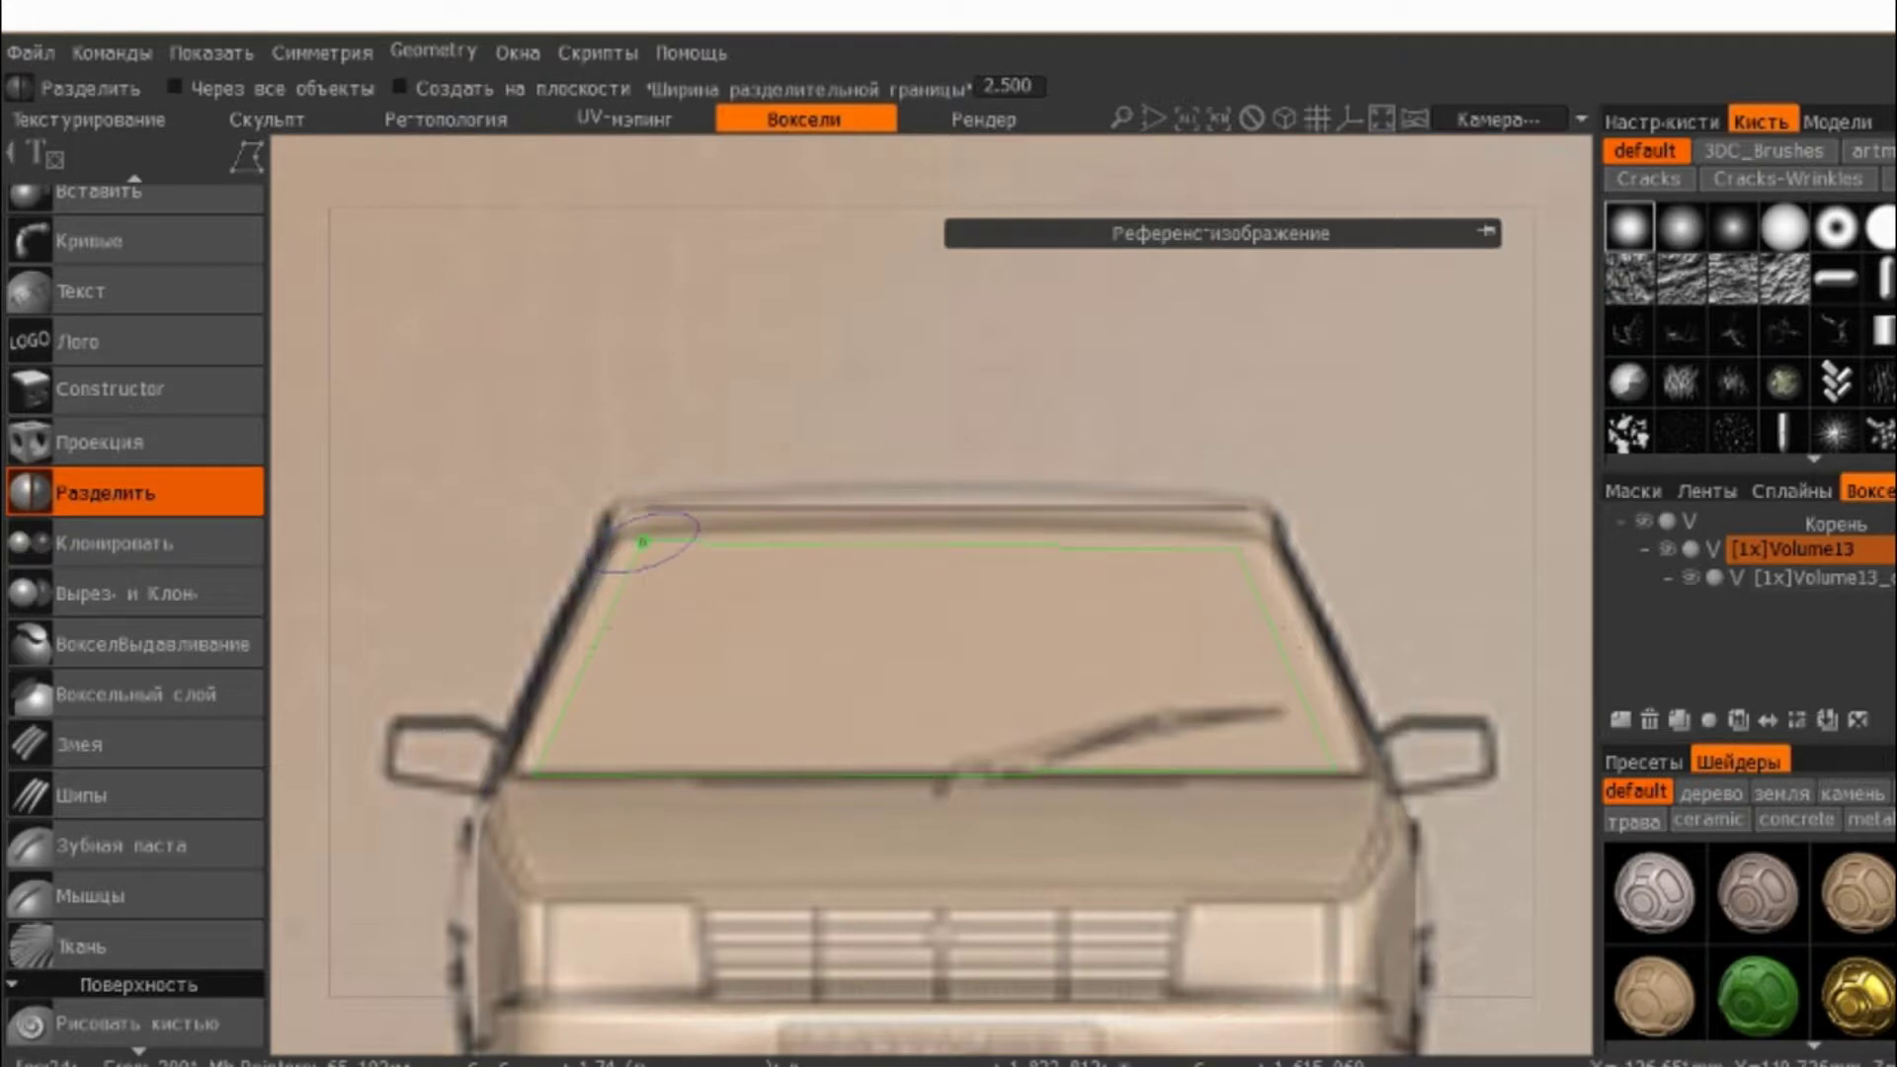
click(642, 542)
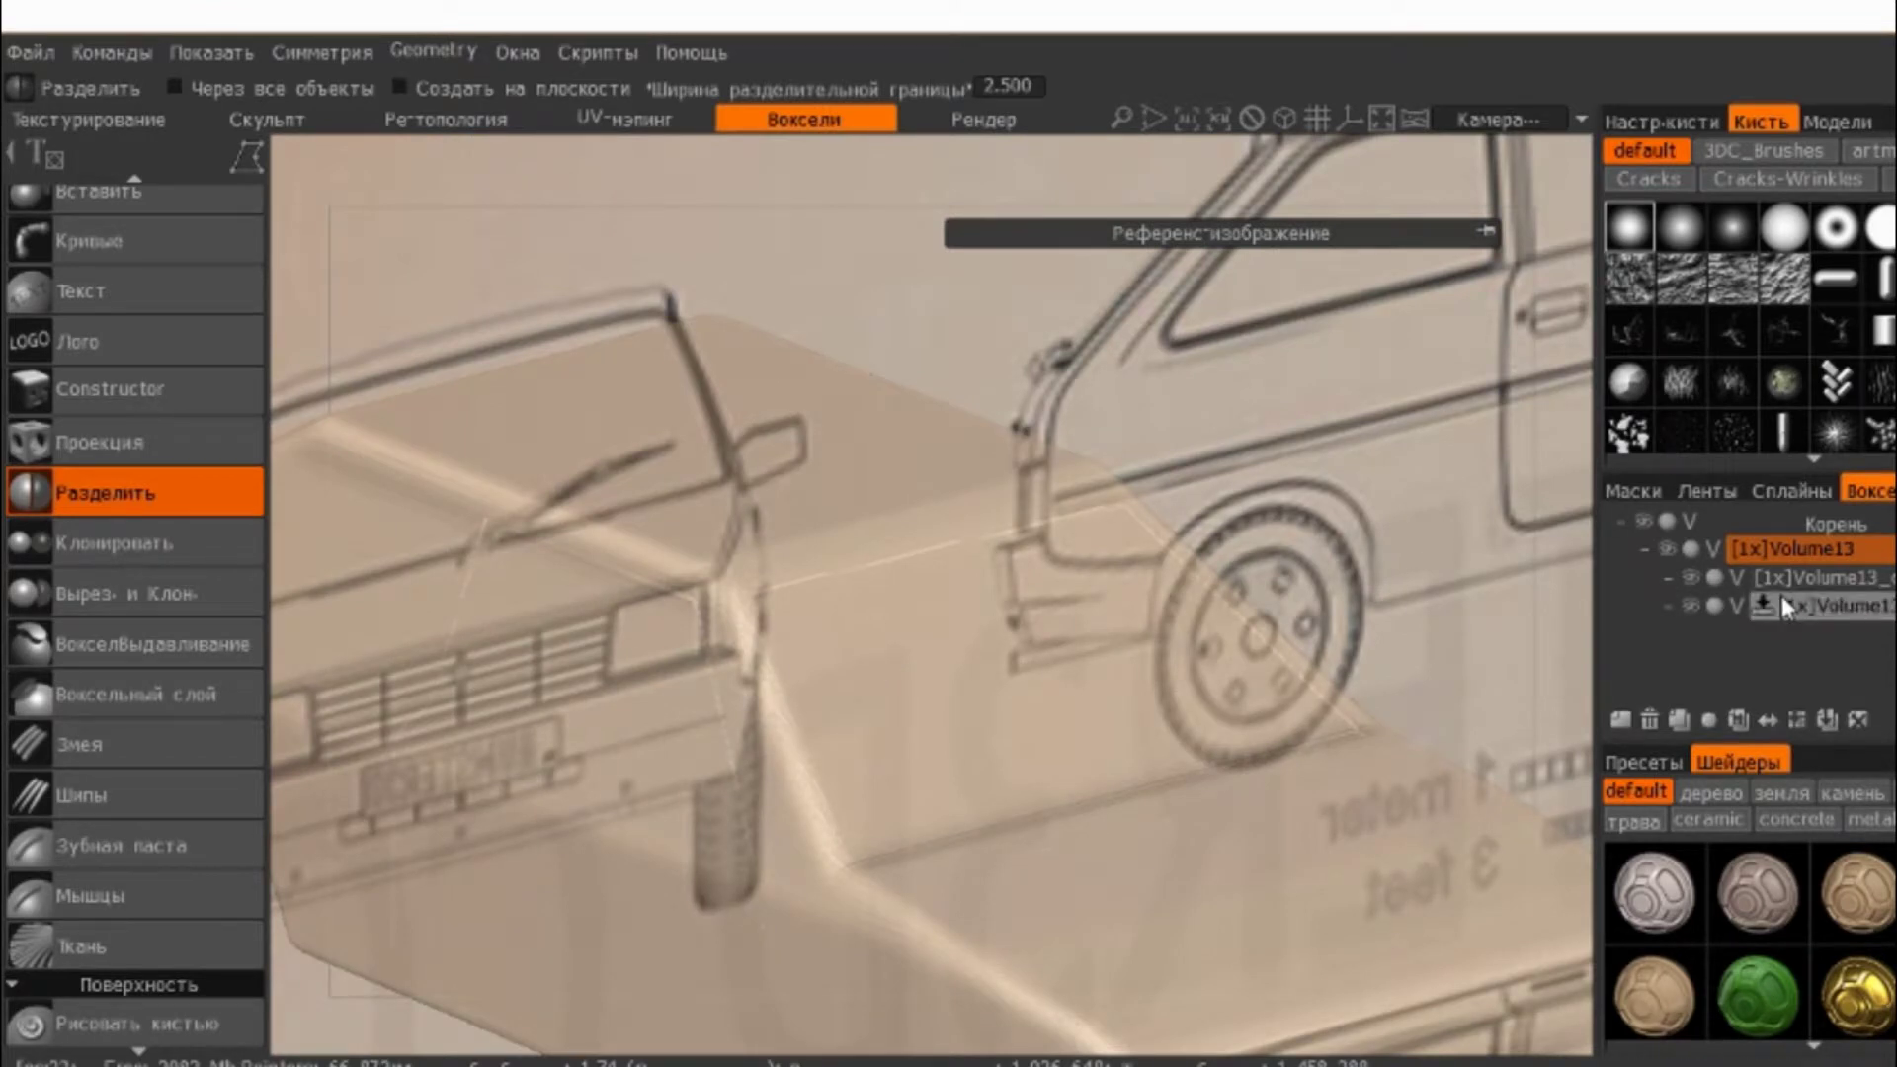
- Hide the windshield volume to check the cut, then select and show it again
click(1690, 605)
mouse_move(318, 571)
middle_down()
mouse_move(347, 469)
mouse_move(1058, 478)
mouse_move(829, 512)
mouse_move(981, 533)
middle_up()
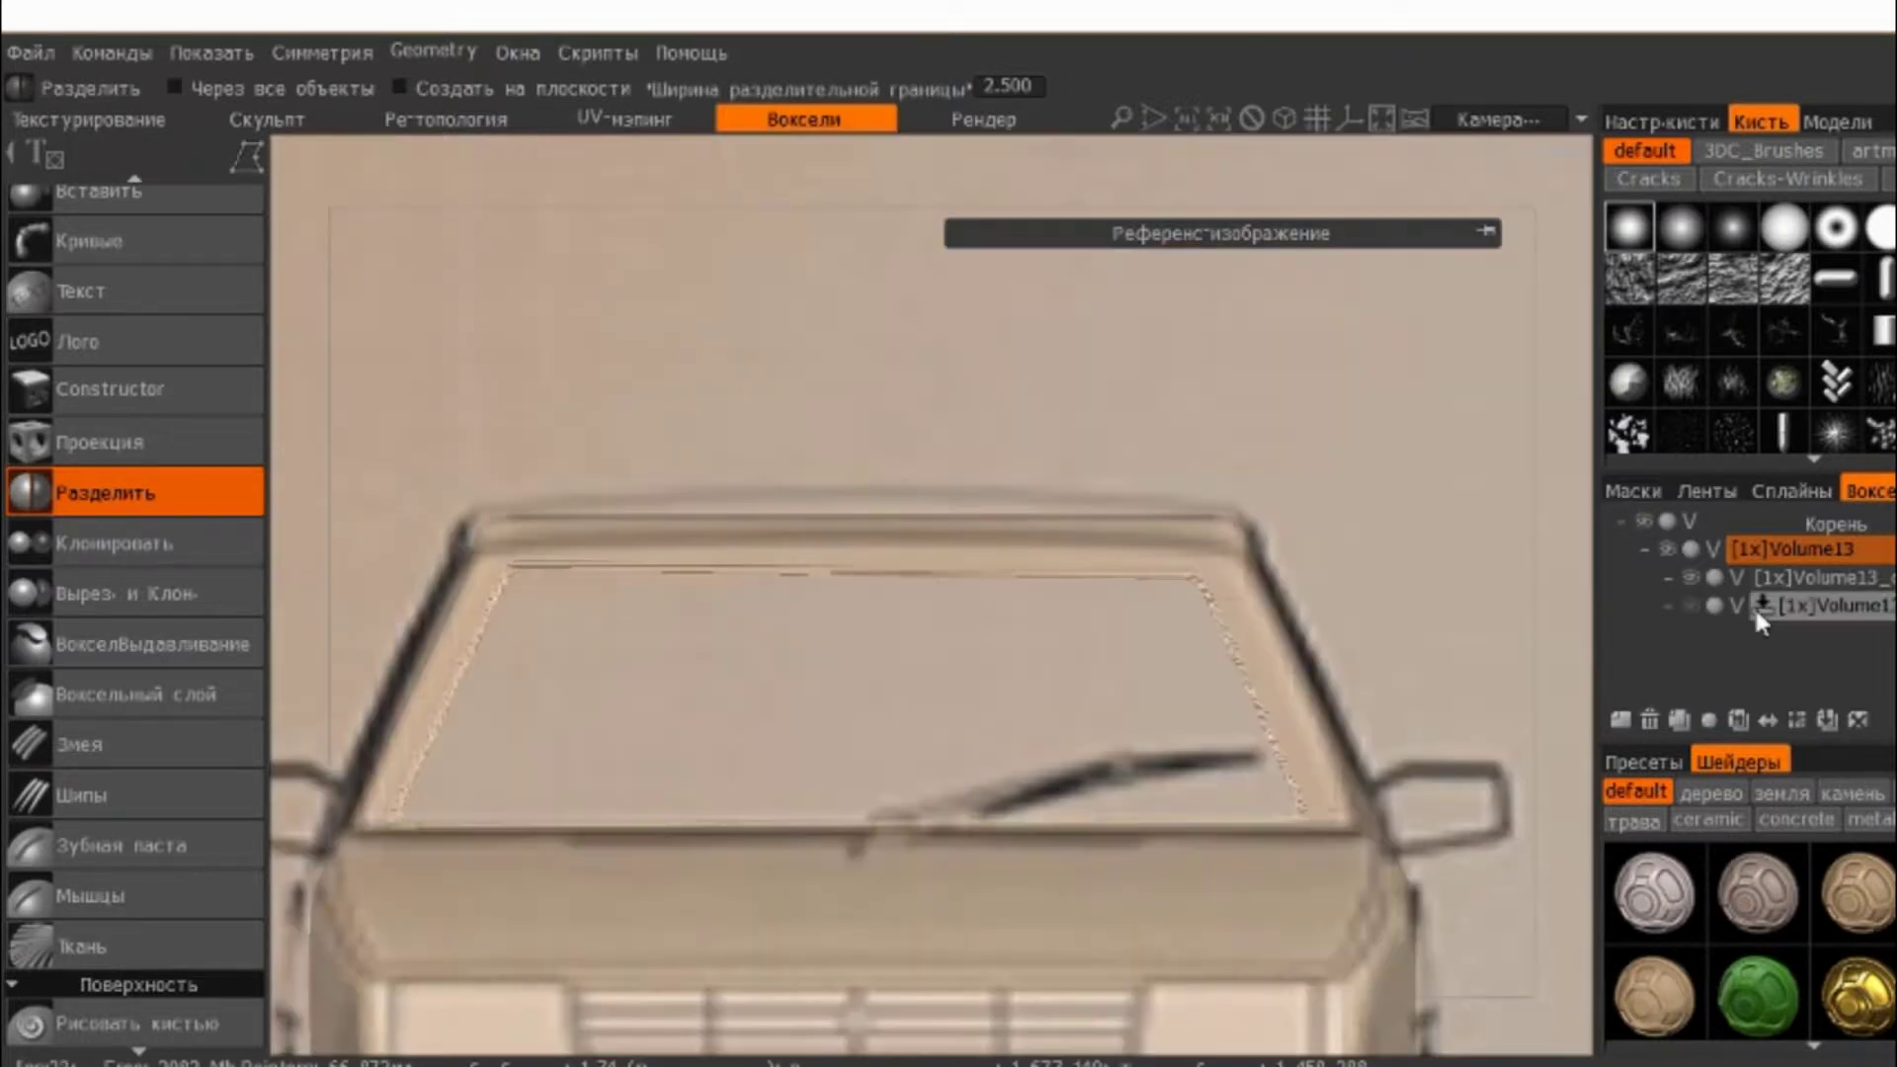
click(1857, 610)
click(1690, 605)
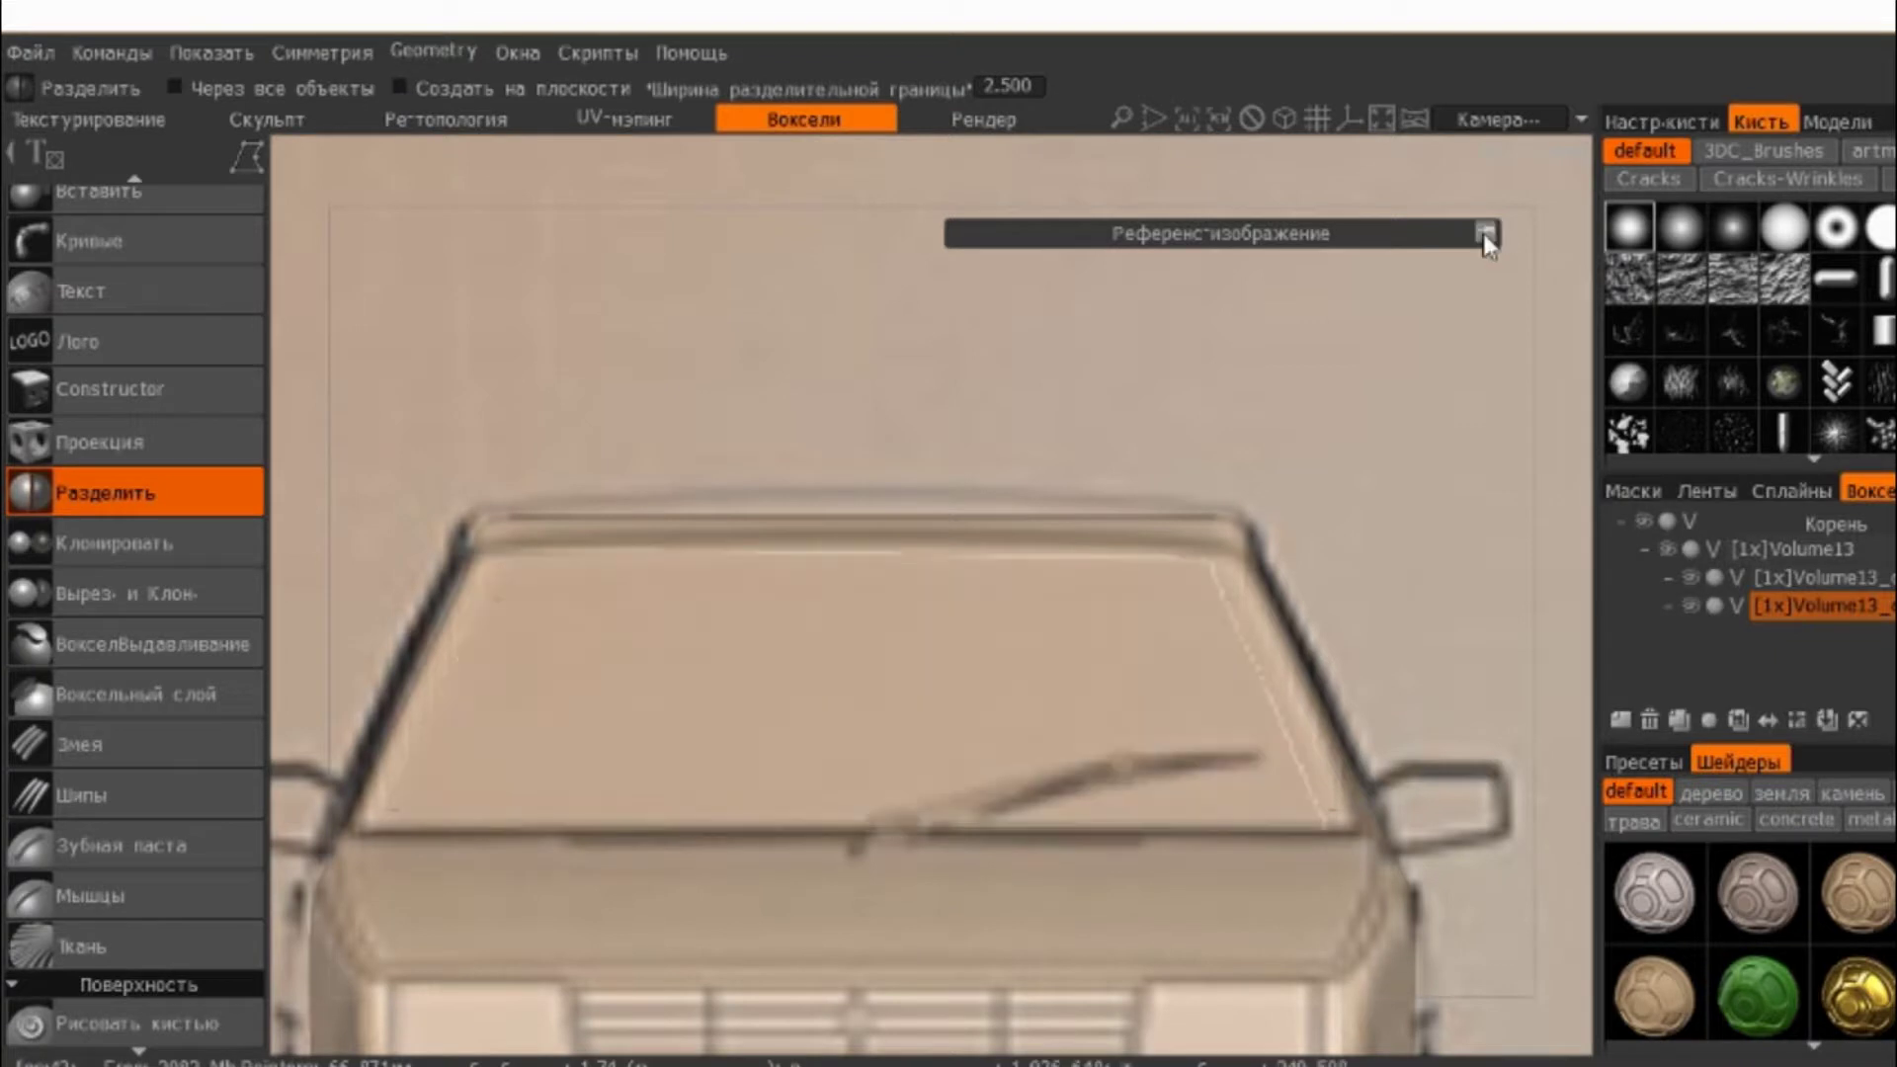
- Hide the car reference image and orbit out to view the whole split body
click(1023, 316)
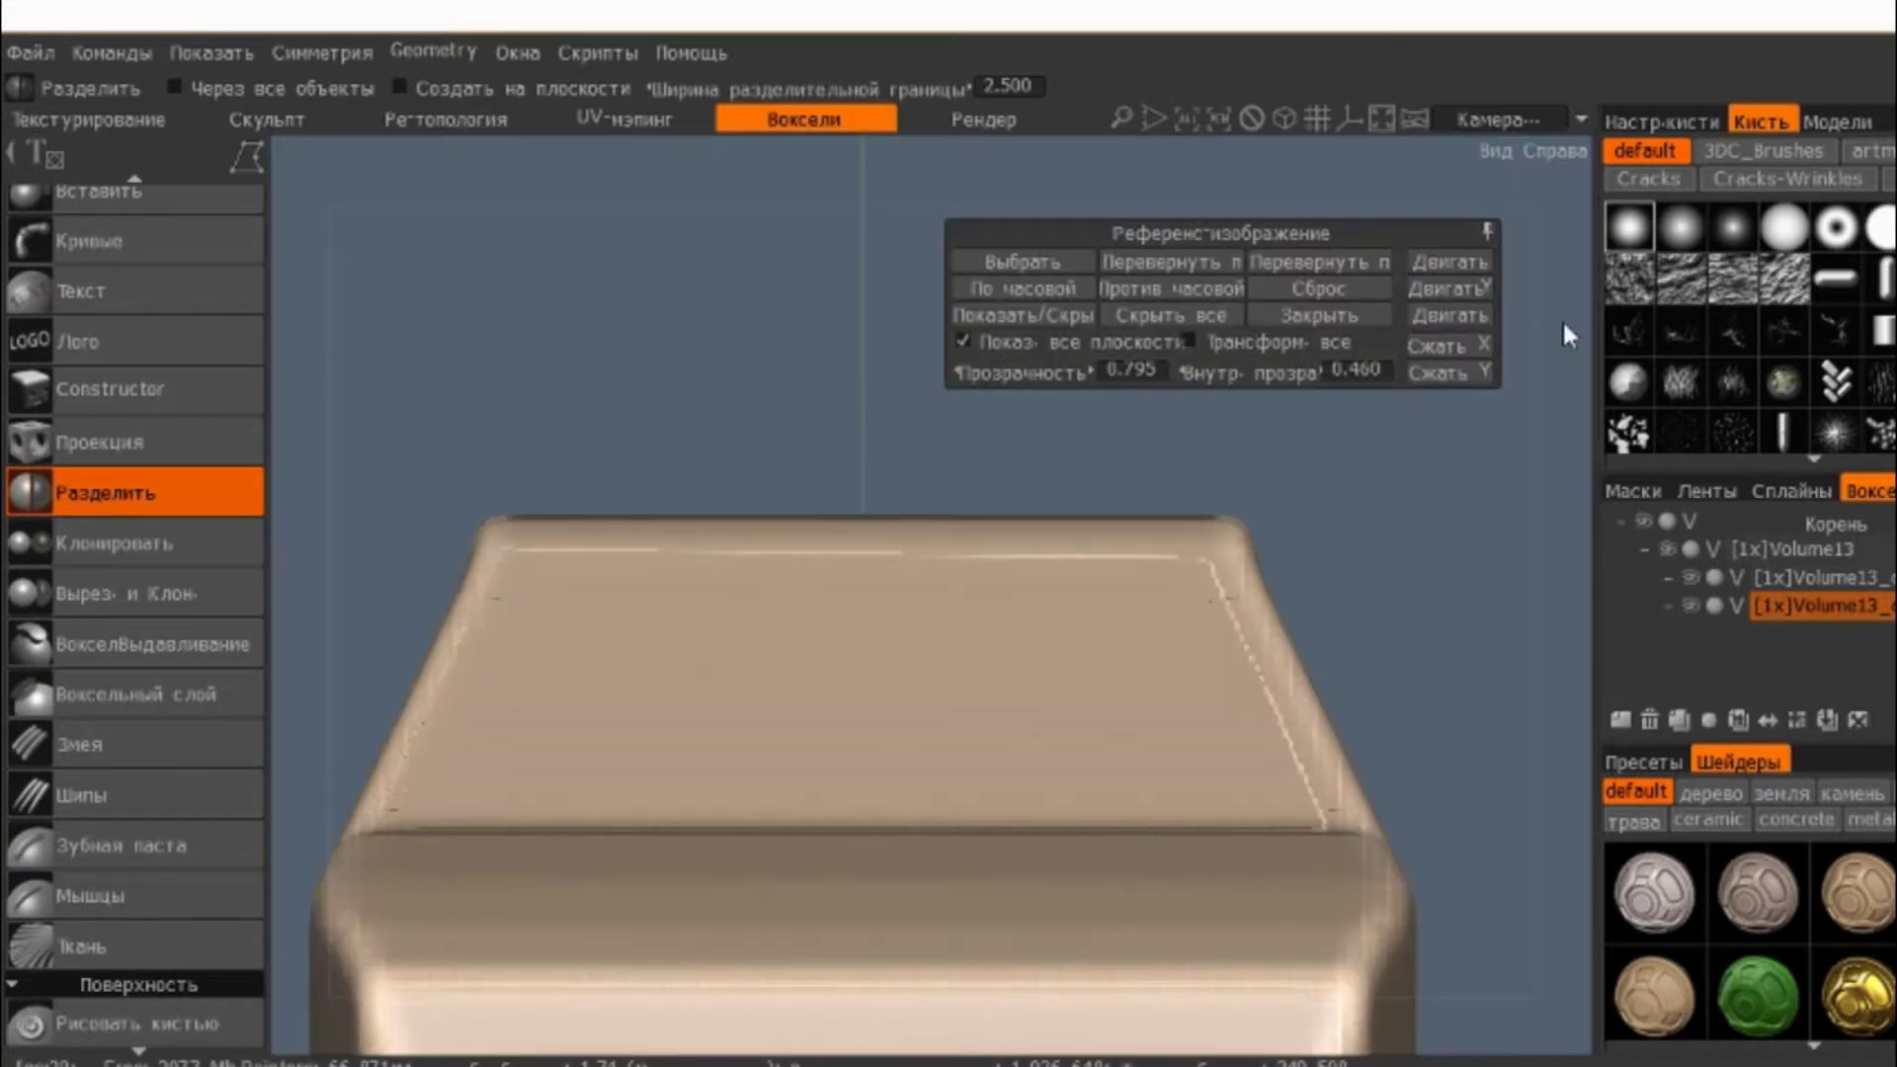
mouse_move(1309, 371)
mouse_down()
mouse_move(796, 478)
mouse_move(940, 458)
mouse_move(991, 478)
mouse_move(873, 486)
mouse_up()
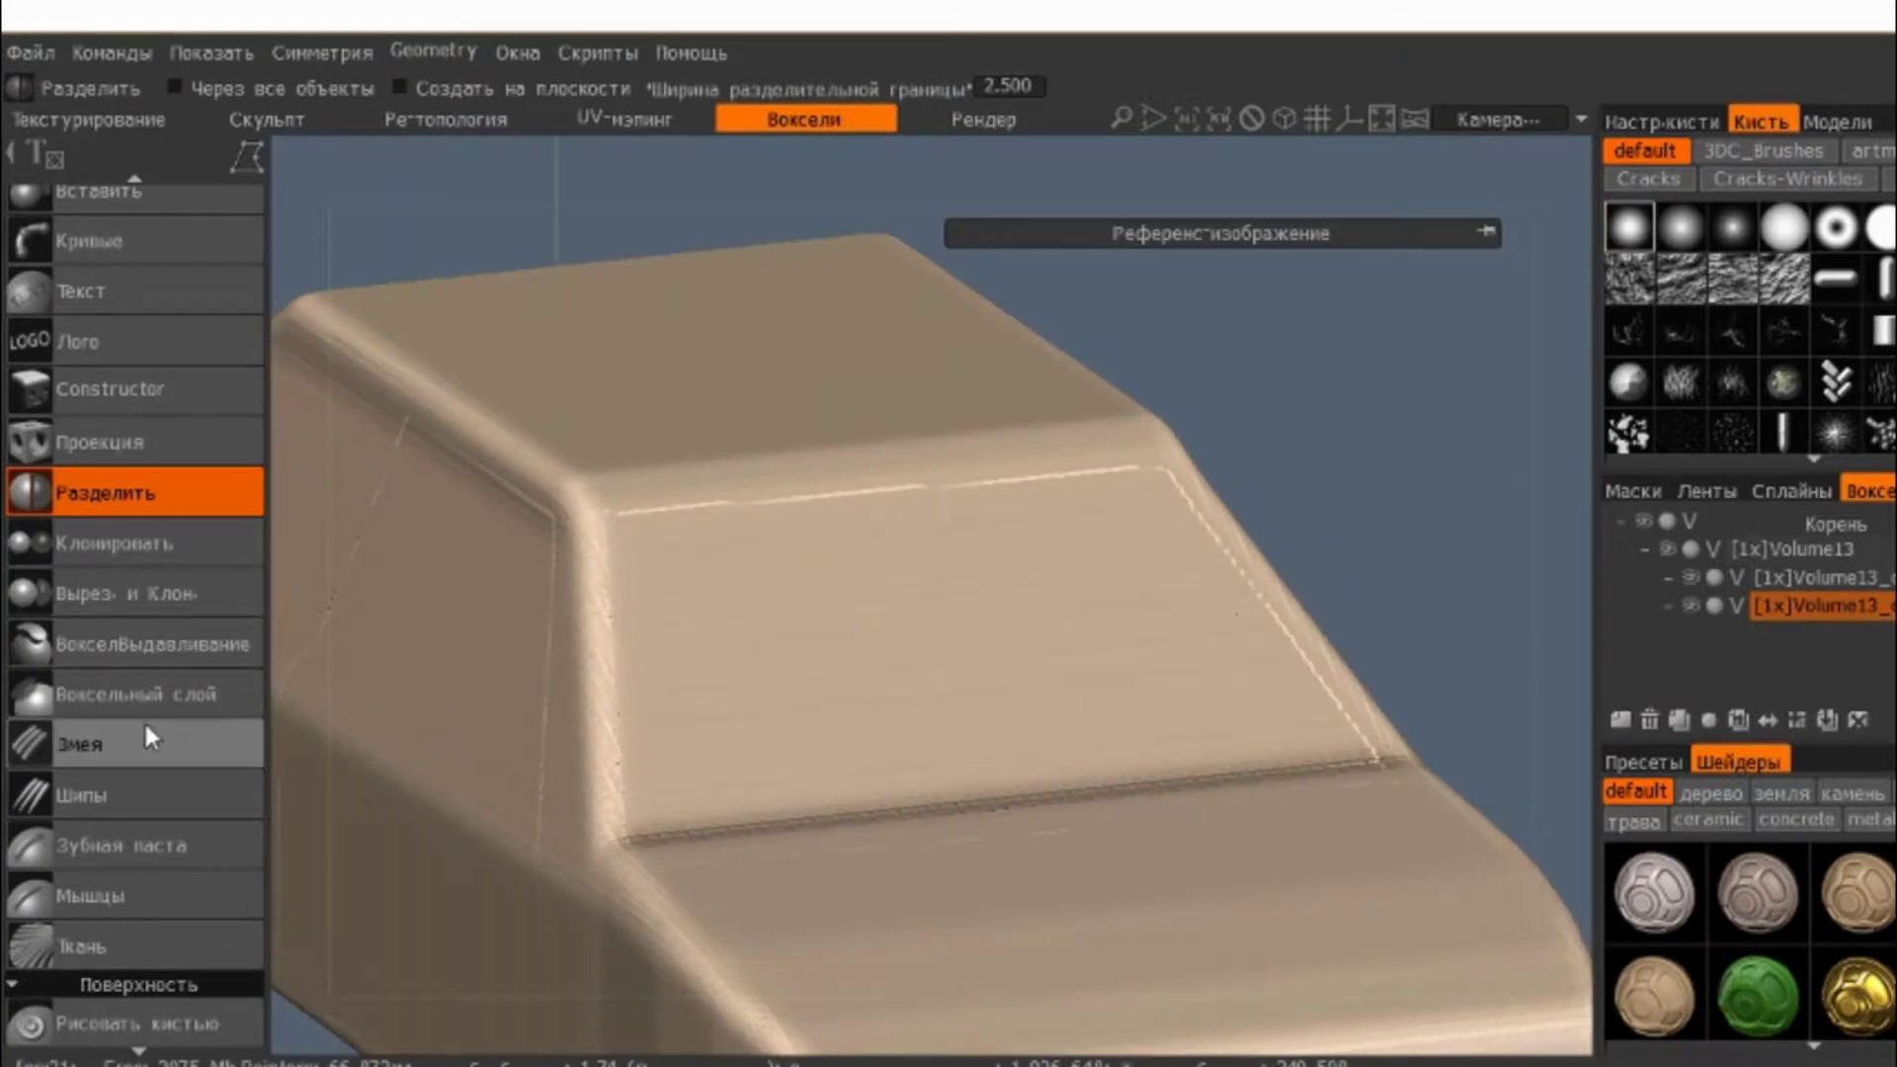
scroll(144, 719, up, 5)
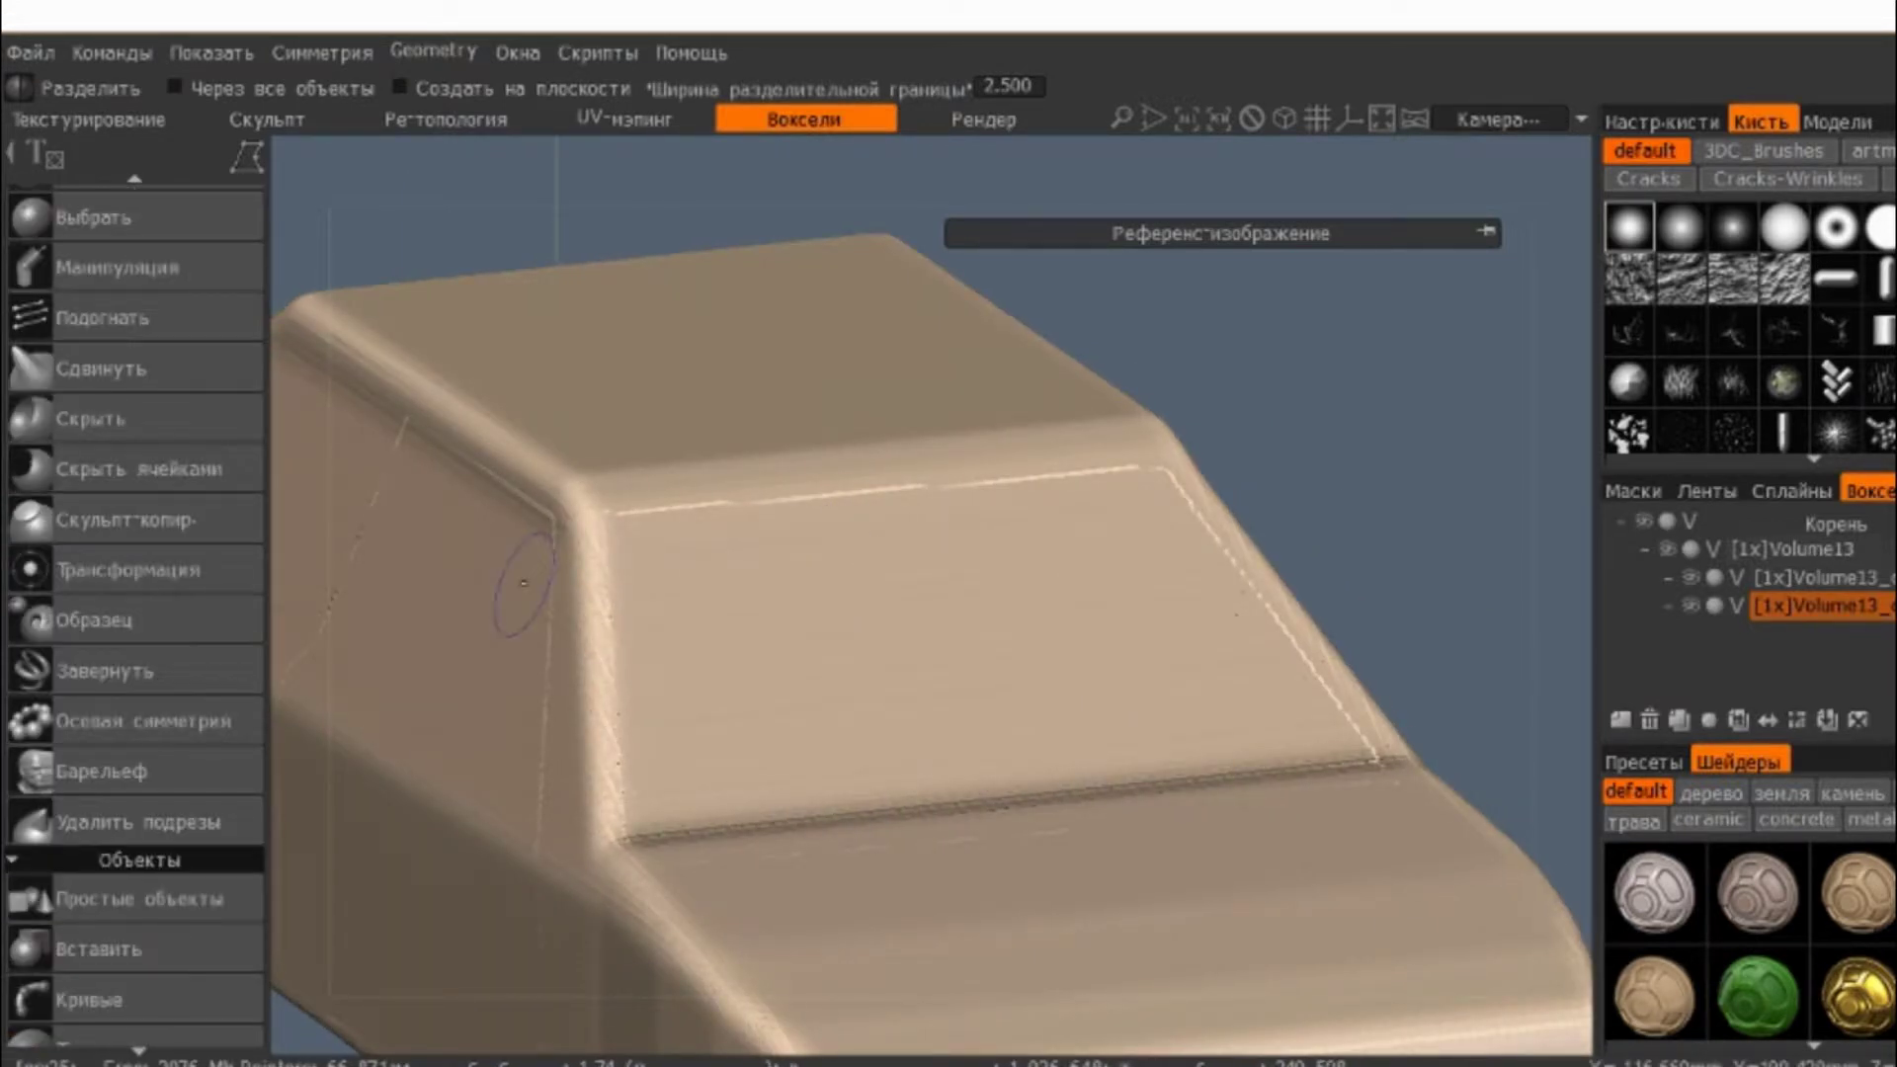
scroll(143, 470, down, 2)
scroll(142, 471, up, 5)
scroll(143, 470, up, 2)
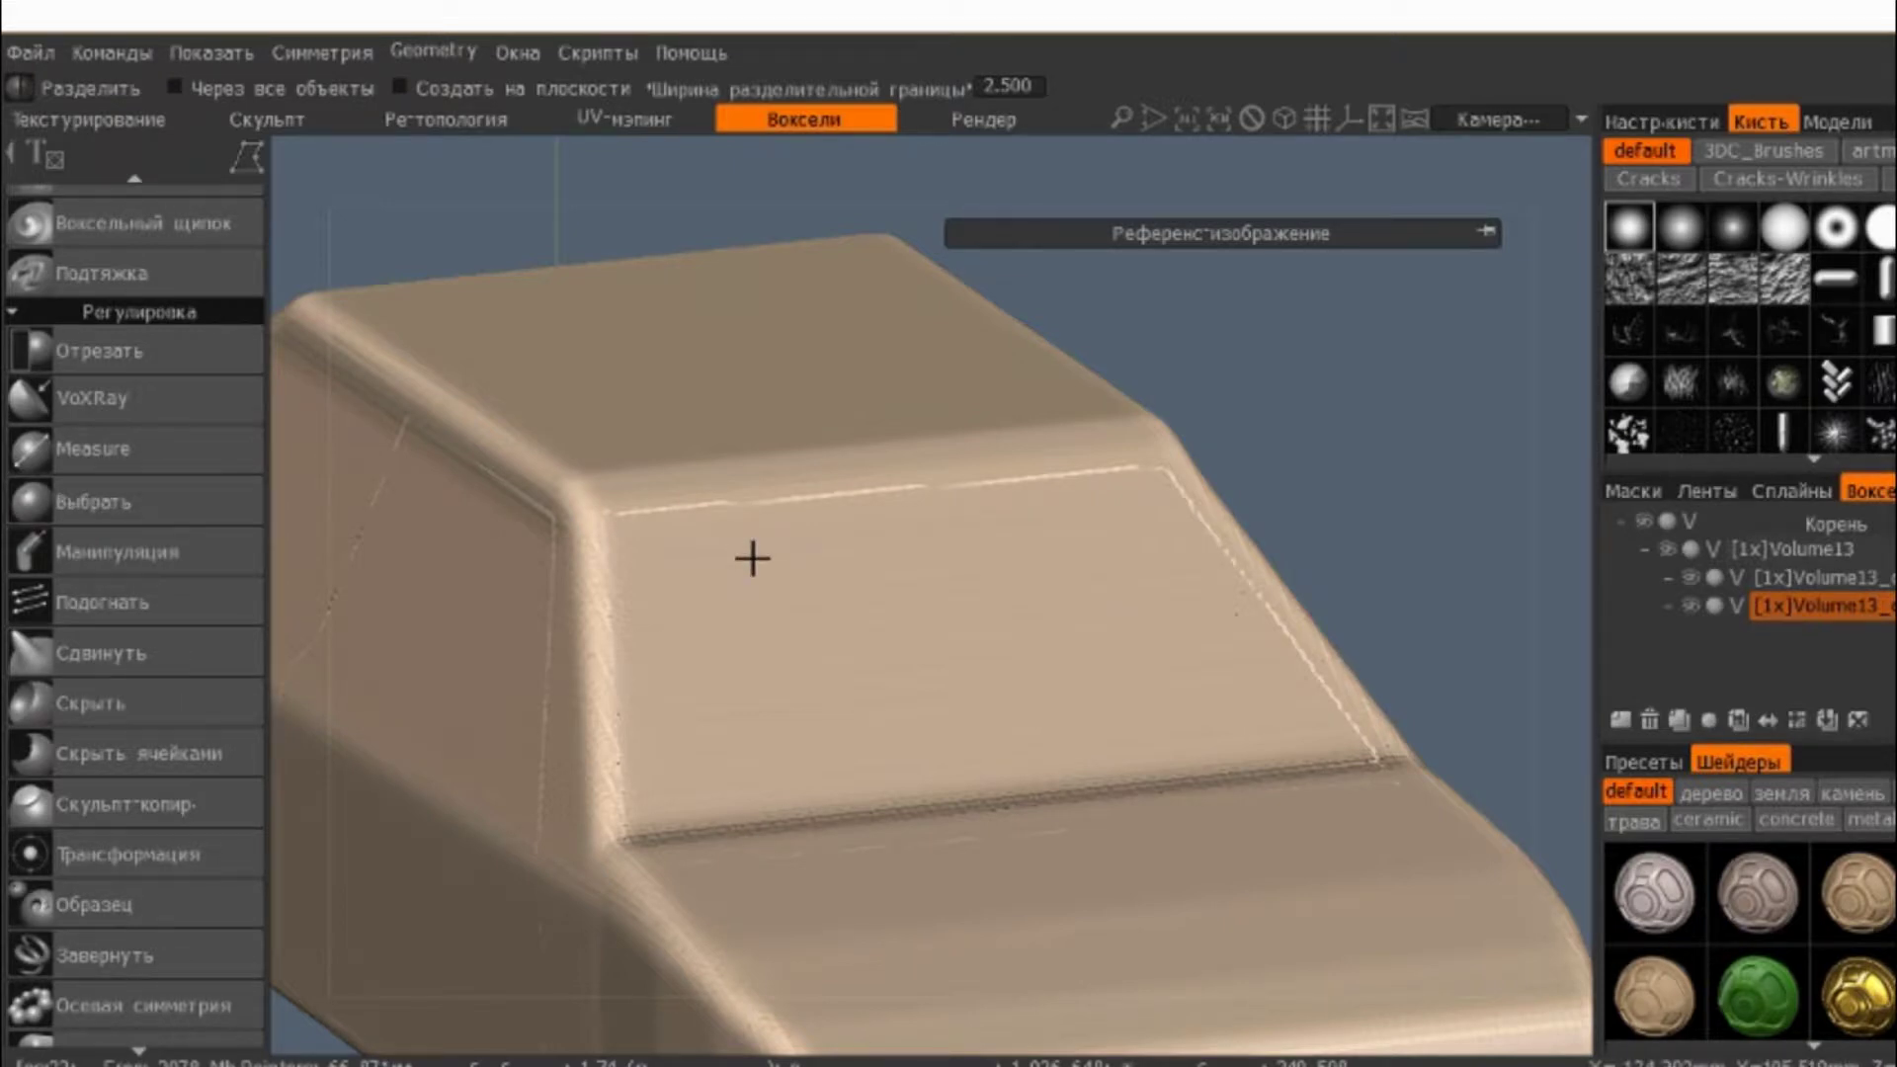
middle_drag(751, 559, 801, 476)
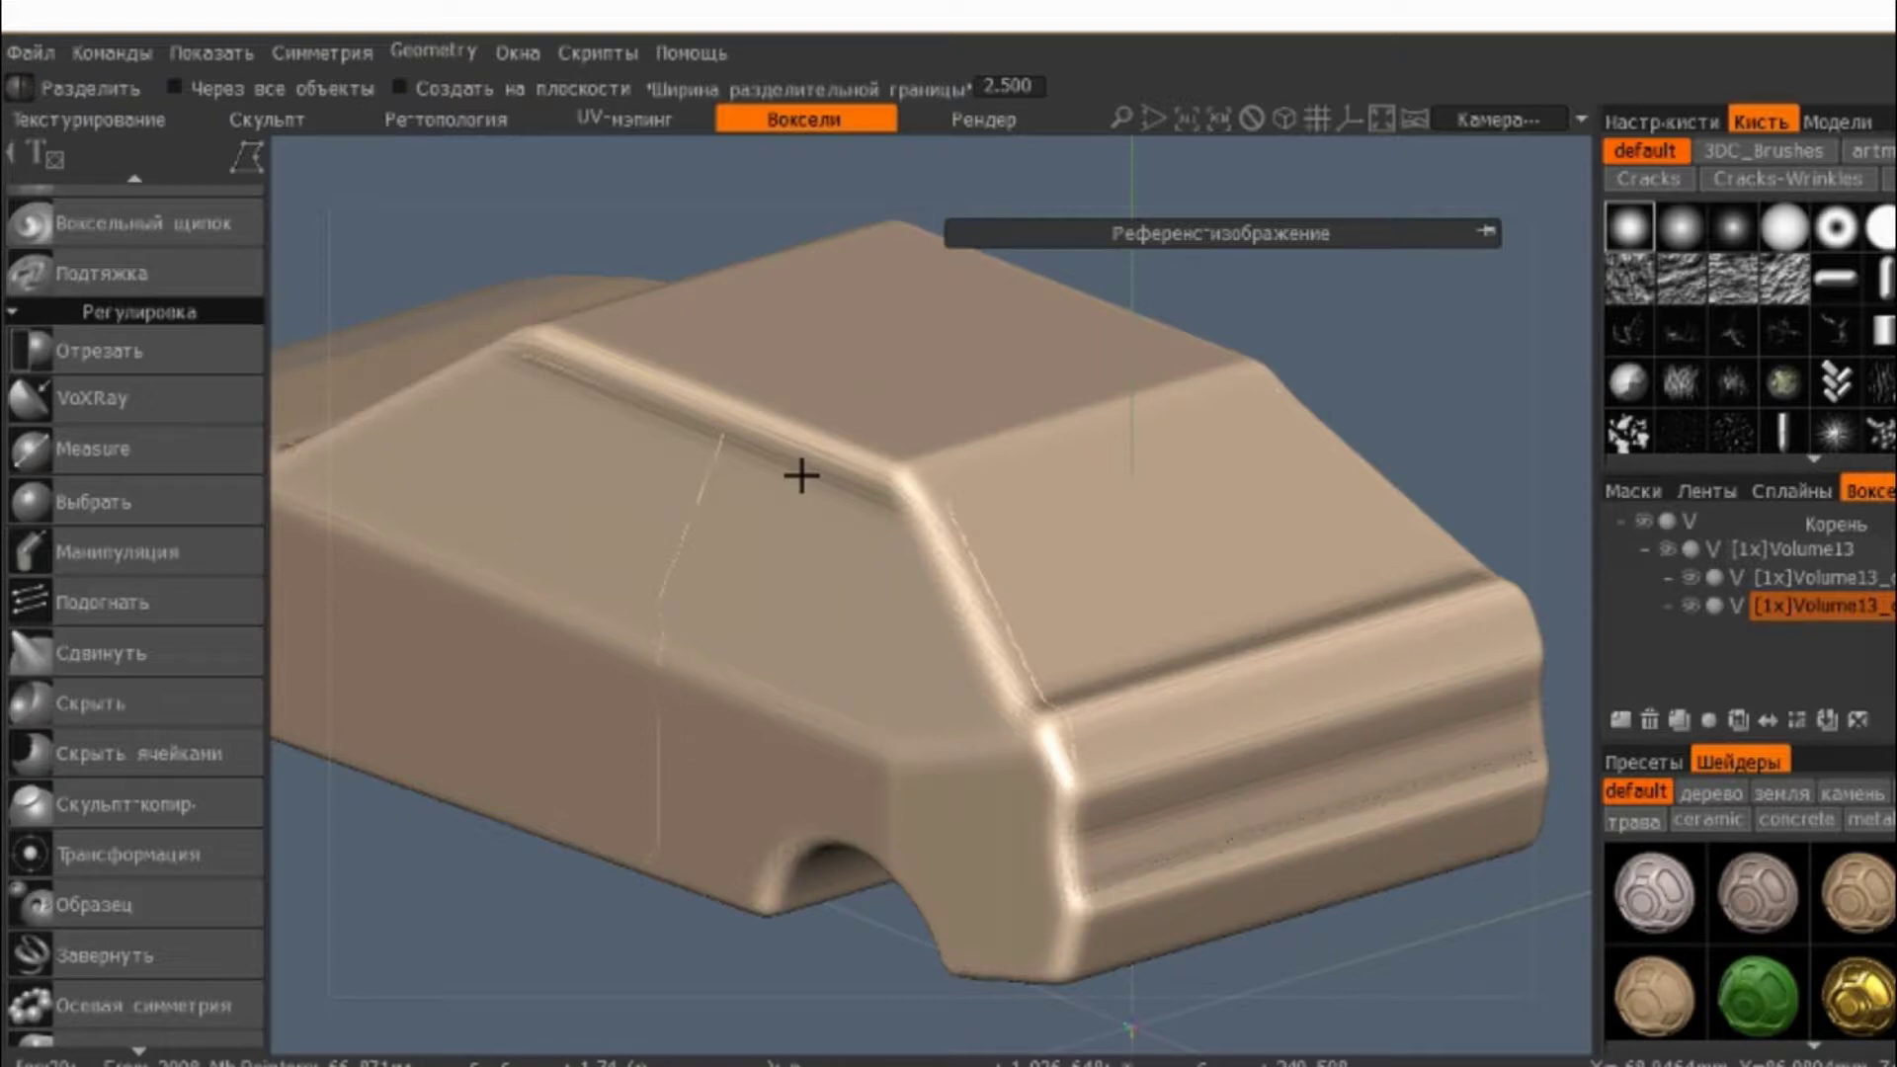
- Switch to the side view and activate the Простые объекты (primitives) tool
key(KP_1)
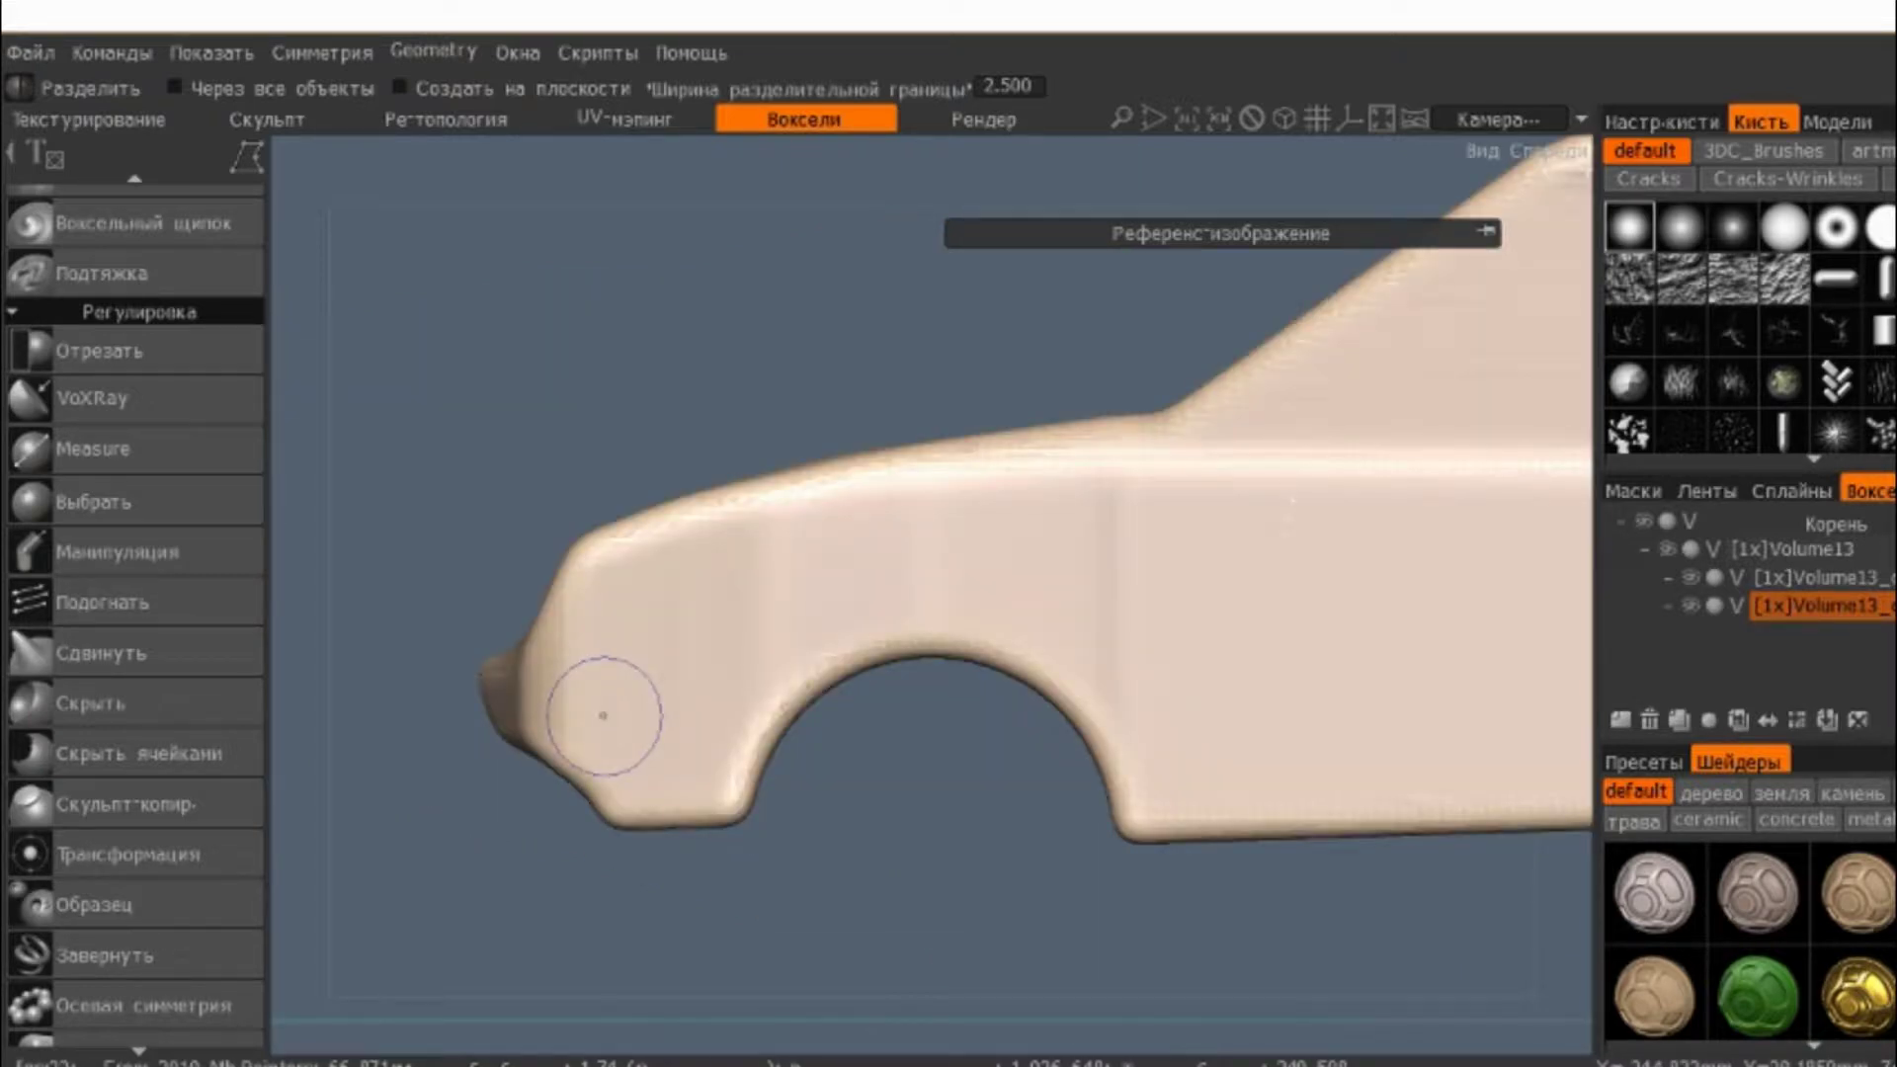
scroll(91, 607, up, 5)
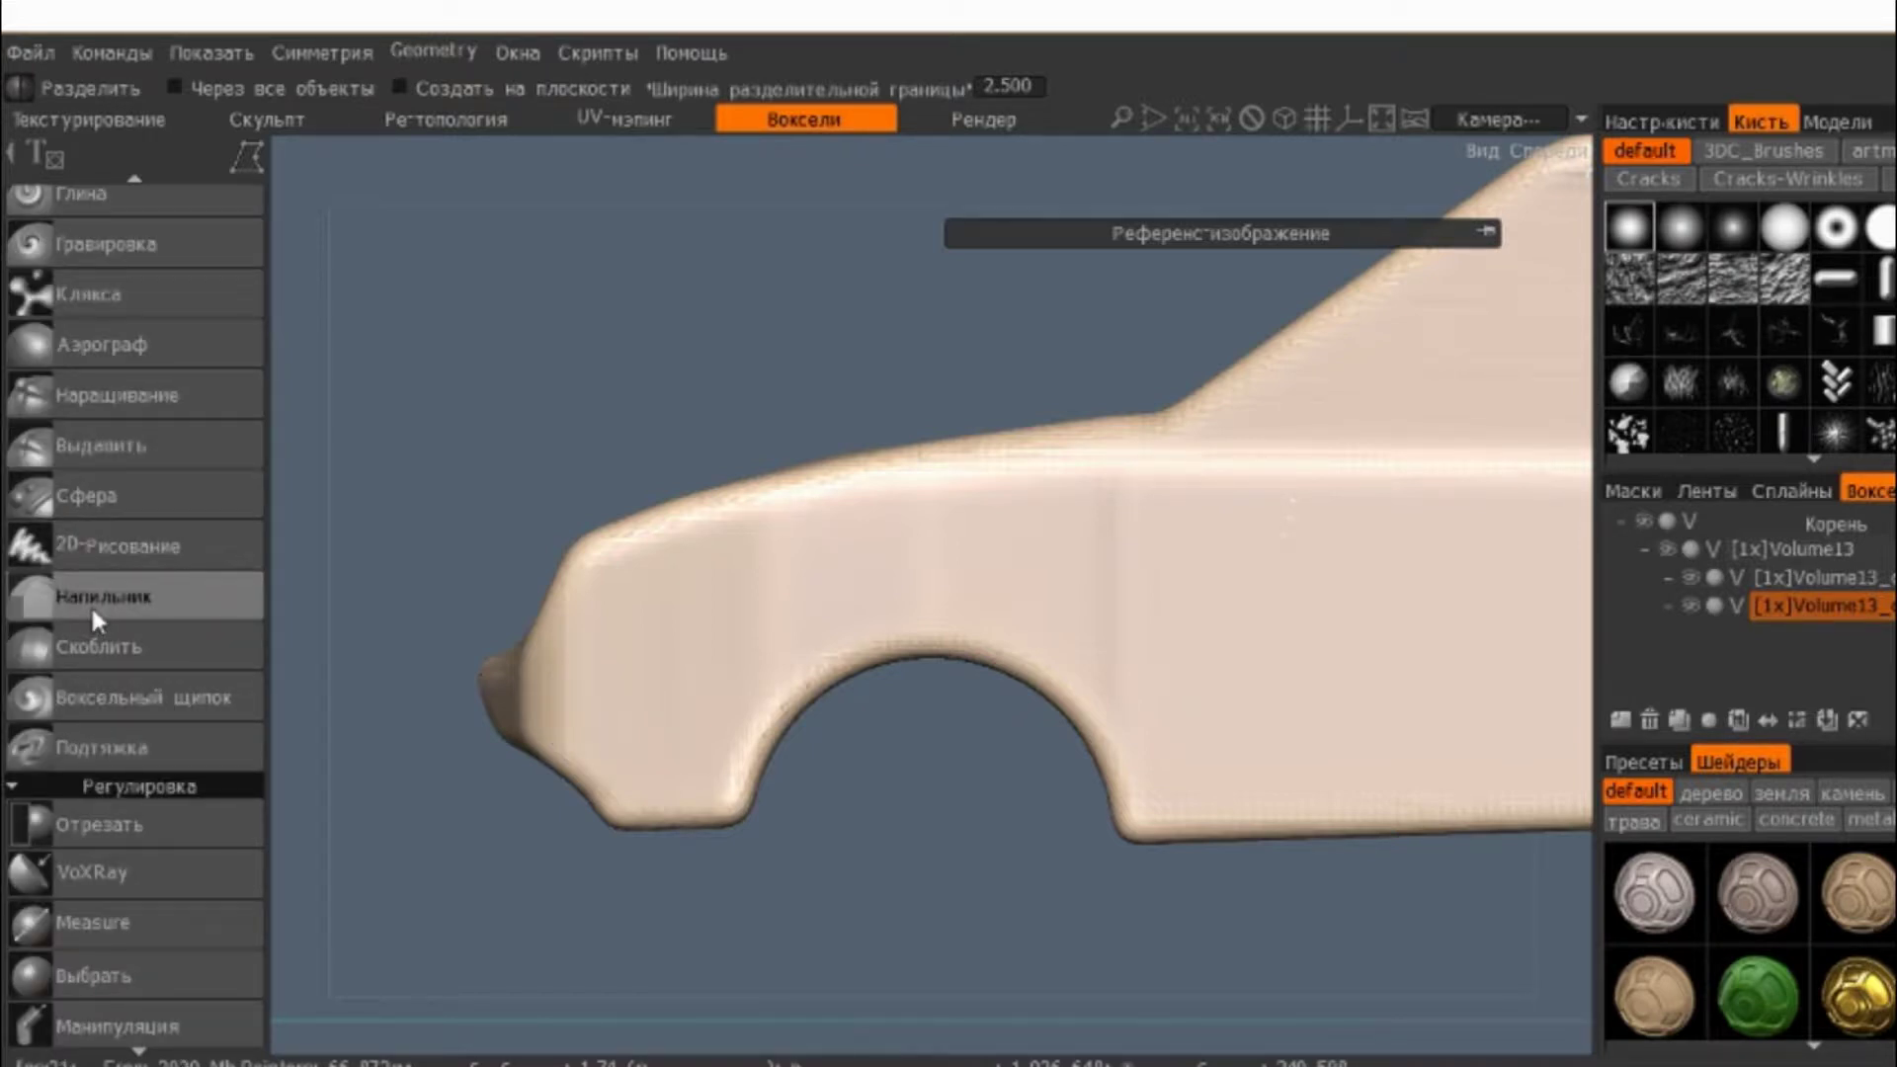
scroll(91, 603, down, 8)
click(247, 894)
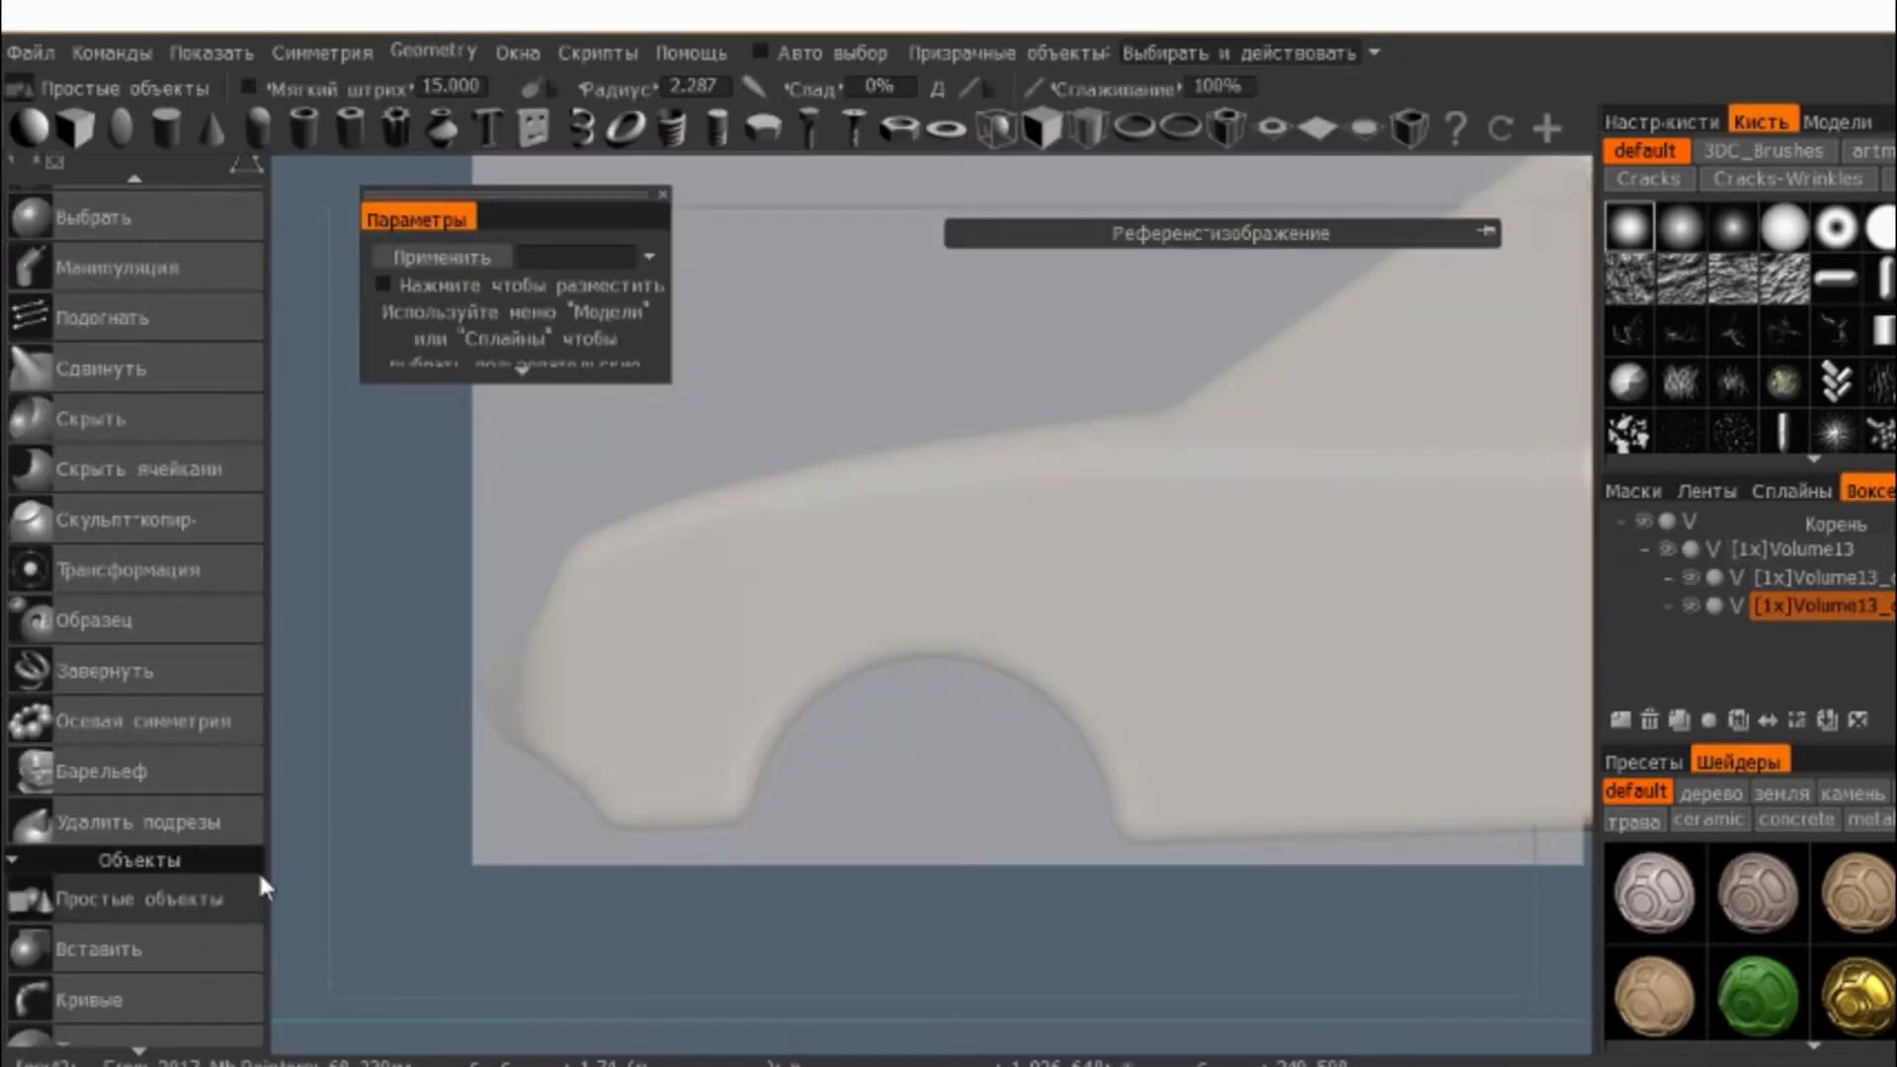
- Place a cylinder at the front wheel arch, turn it horizontal and shorten it to 7.915
click(163, 129)
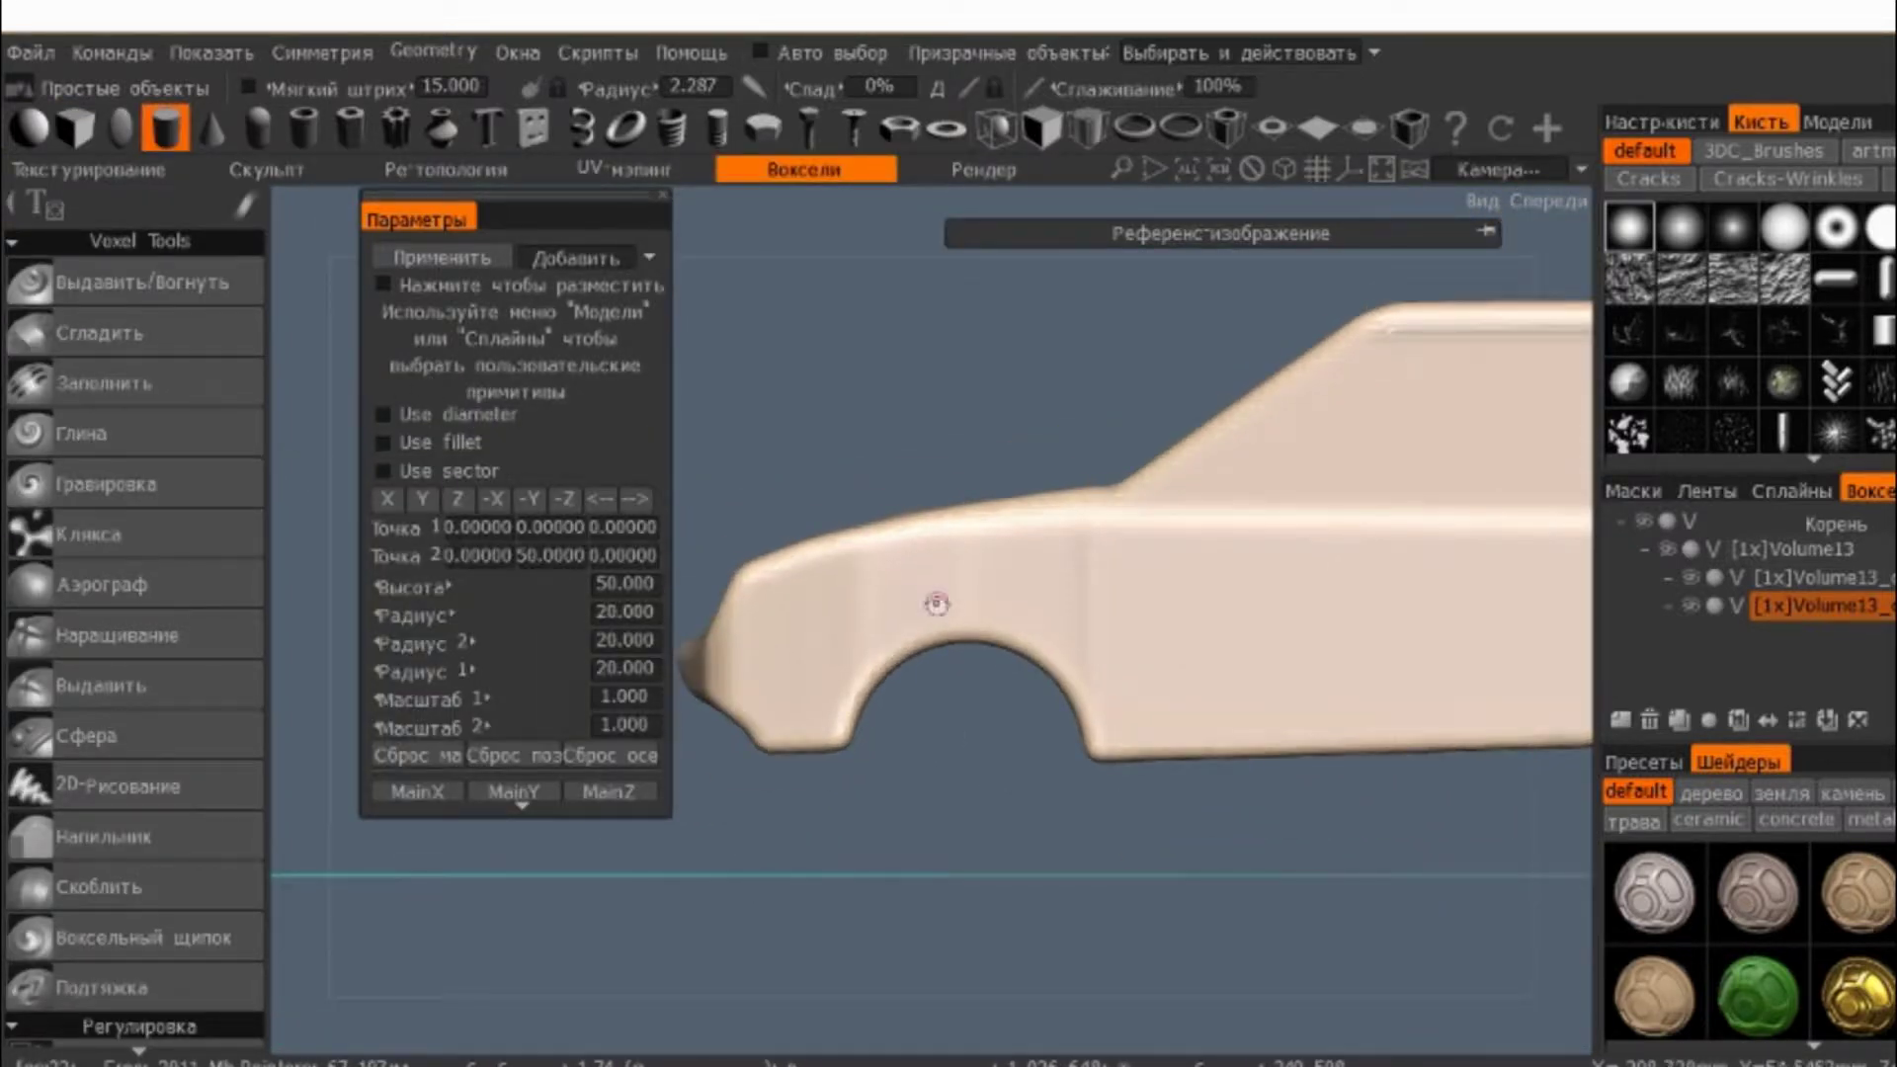
click(1025, 624)
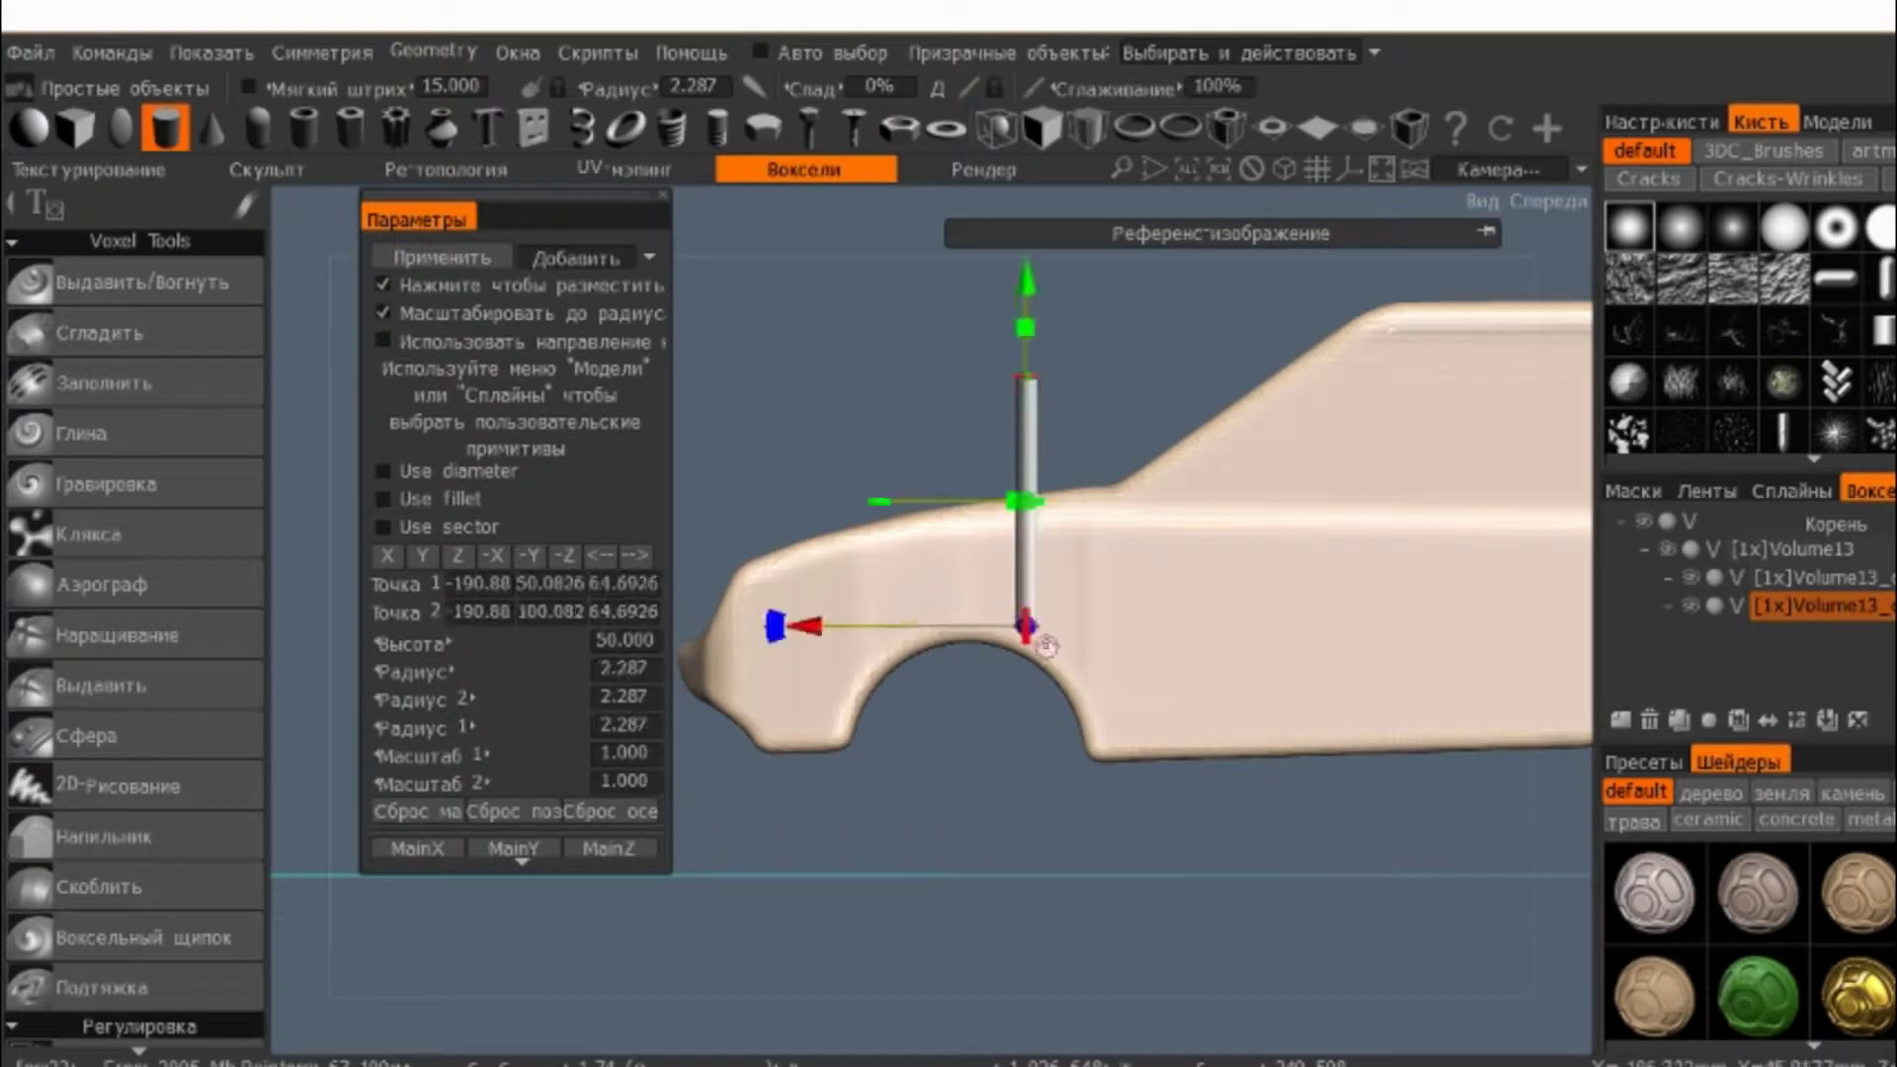
drag(886, 460, 1374, 389)
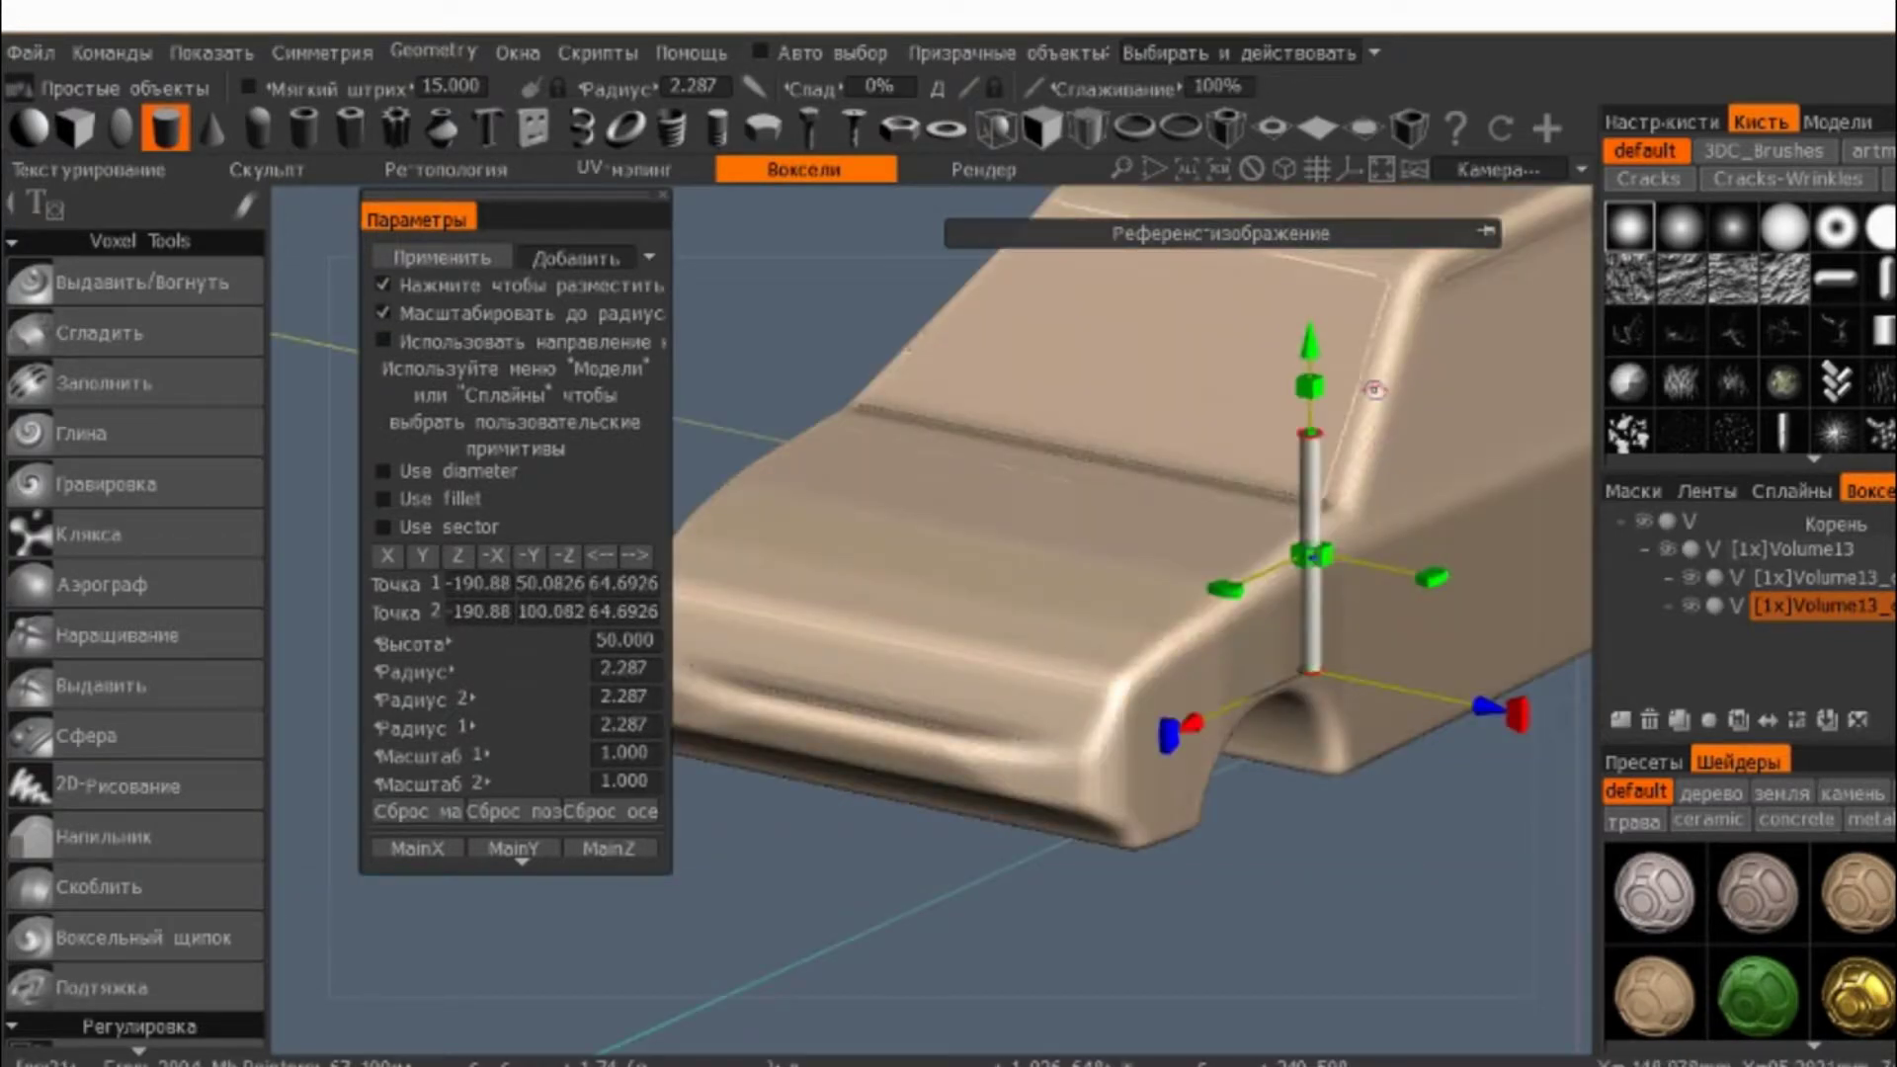
mouse_move(1522, 721)
mouse_down()
mouse_move(1061, 737)
mouse_move(1181, 840)
mouse_up()
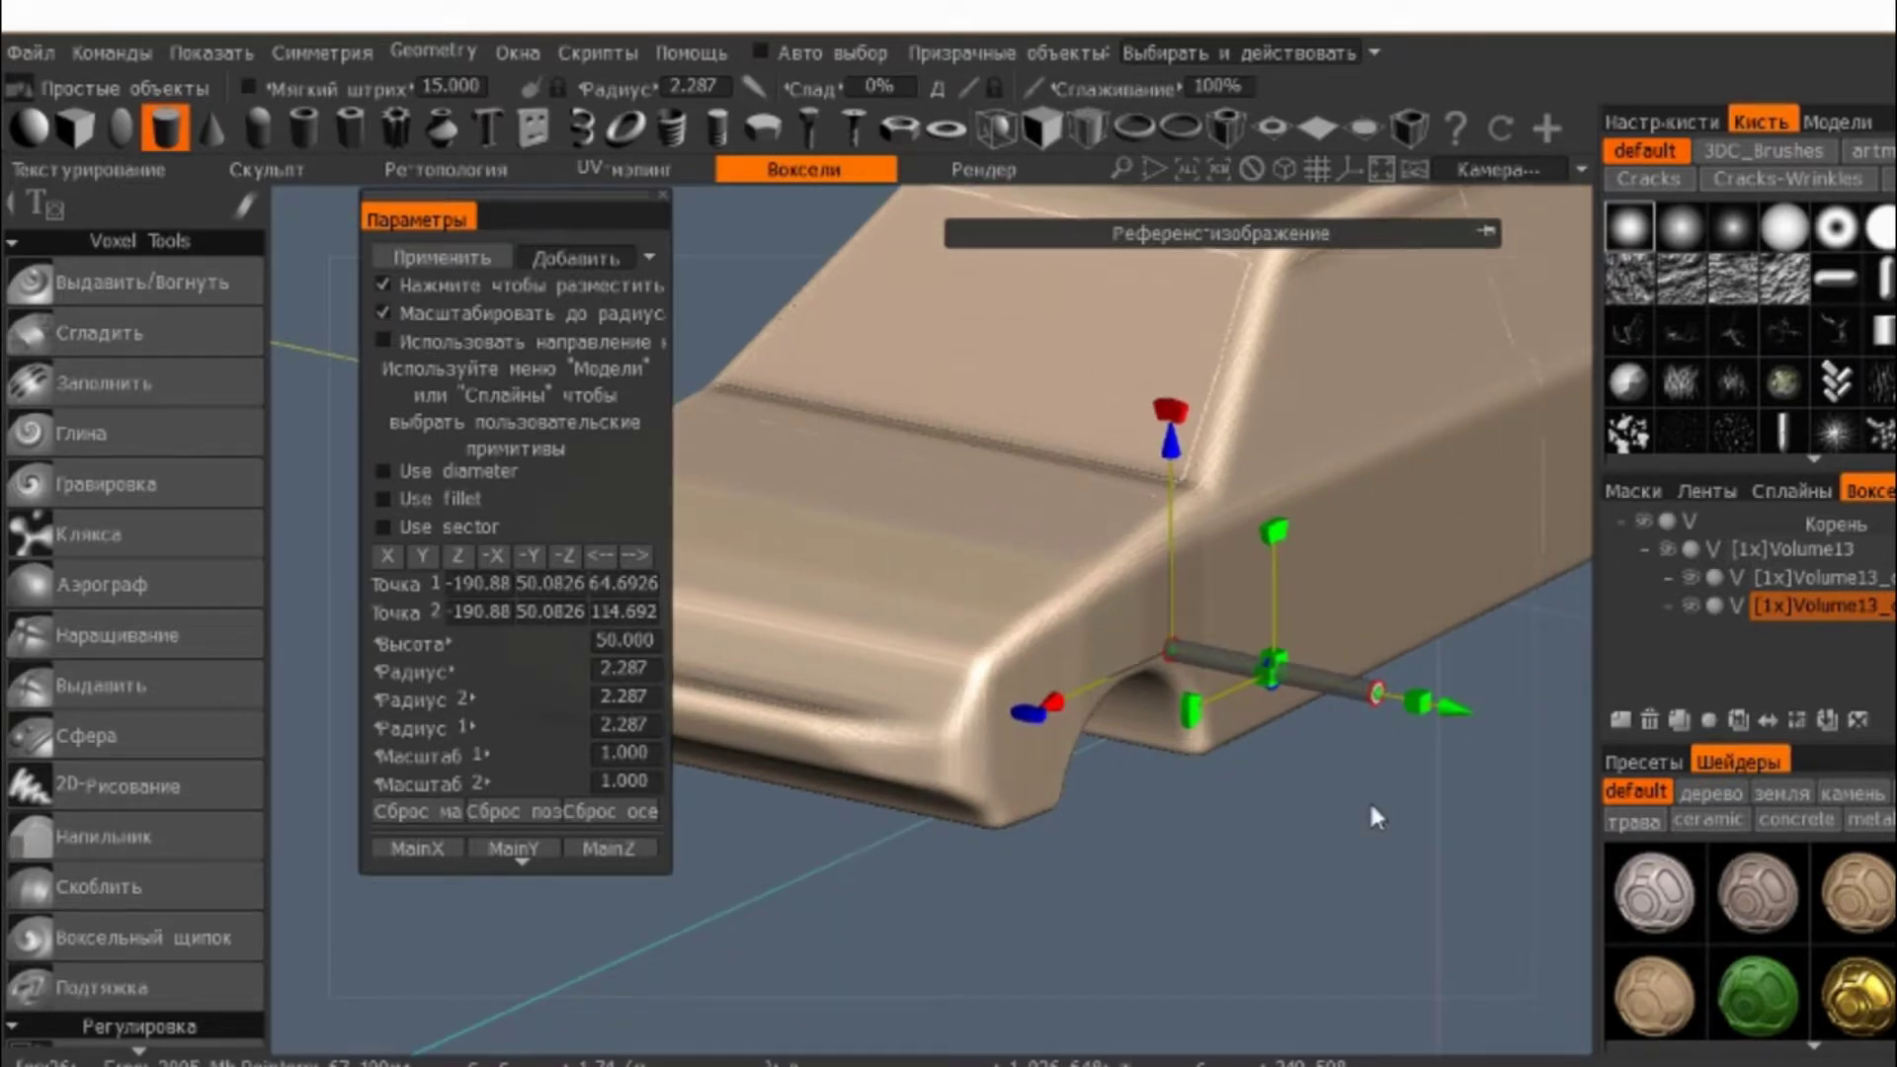
mouse_move(1368, 798)
mouse_down()
mouse_move(1081, 634)
mouse_move(1330, 815)
mouse_move(1359, 1016)
mouse_move(1385, 754)
mouse_up()
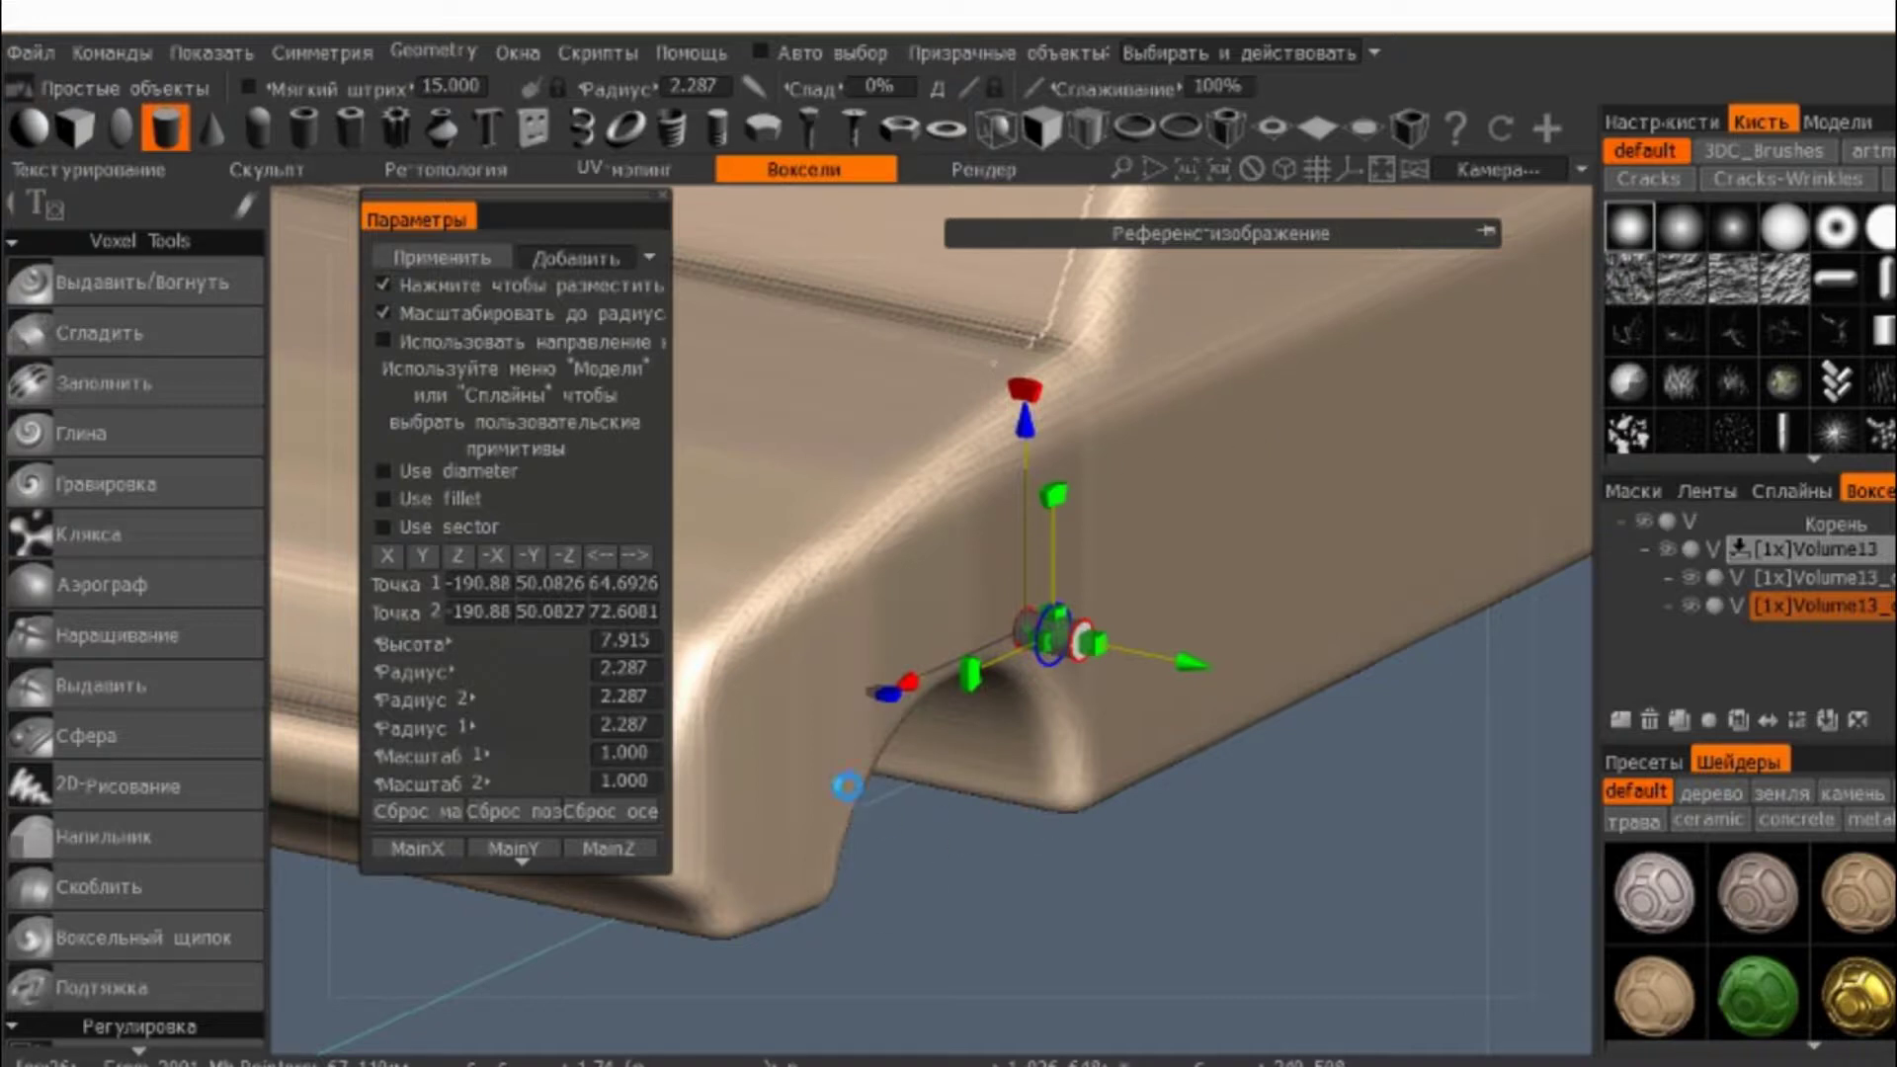
click(781, 948)
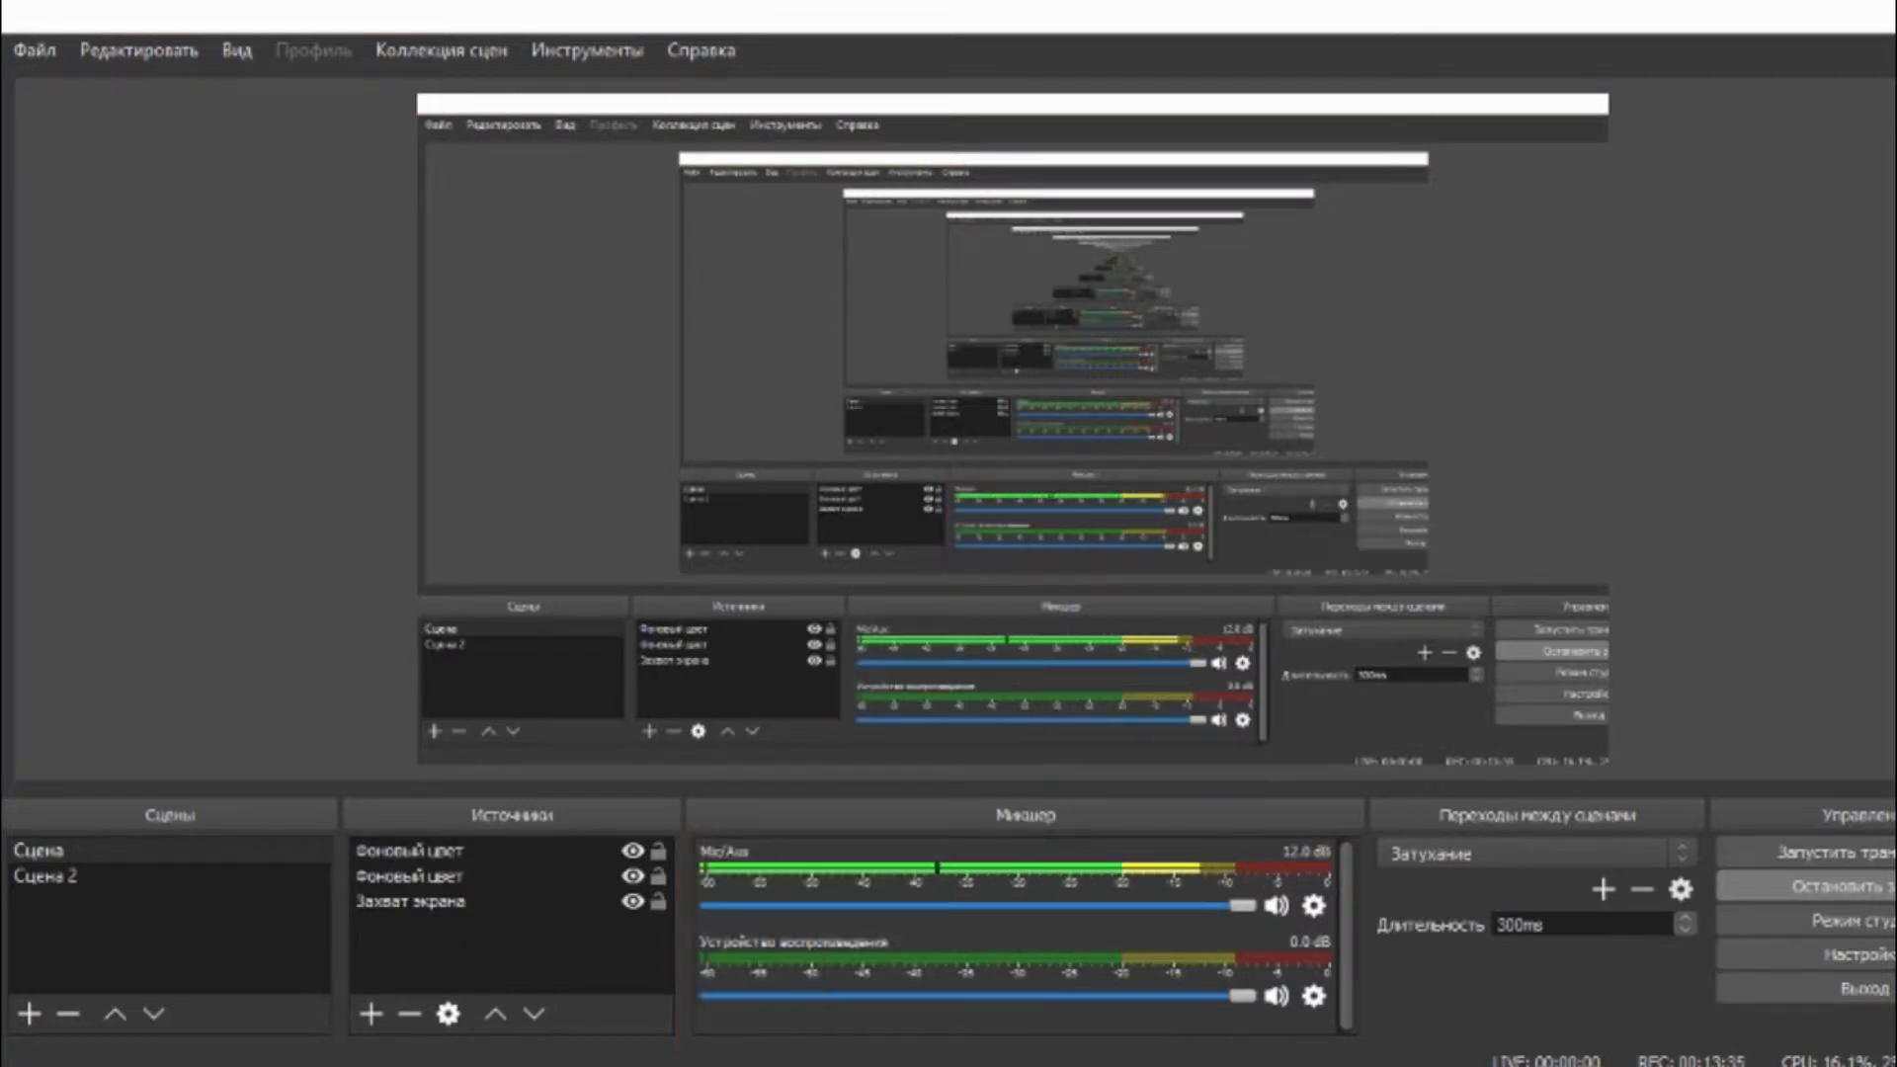
key(alt+Tab)
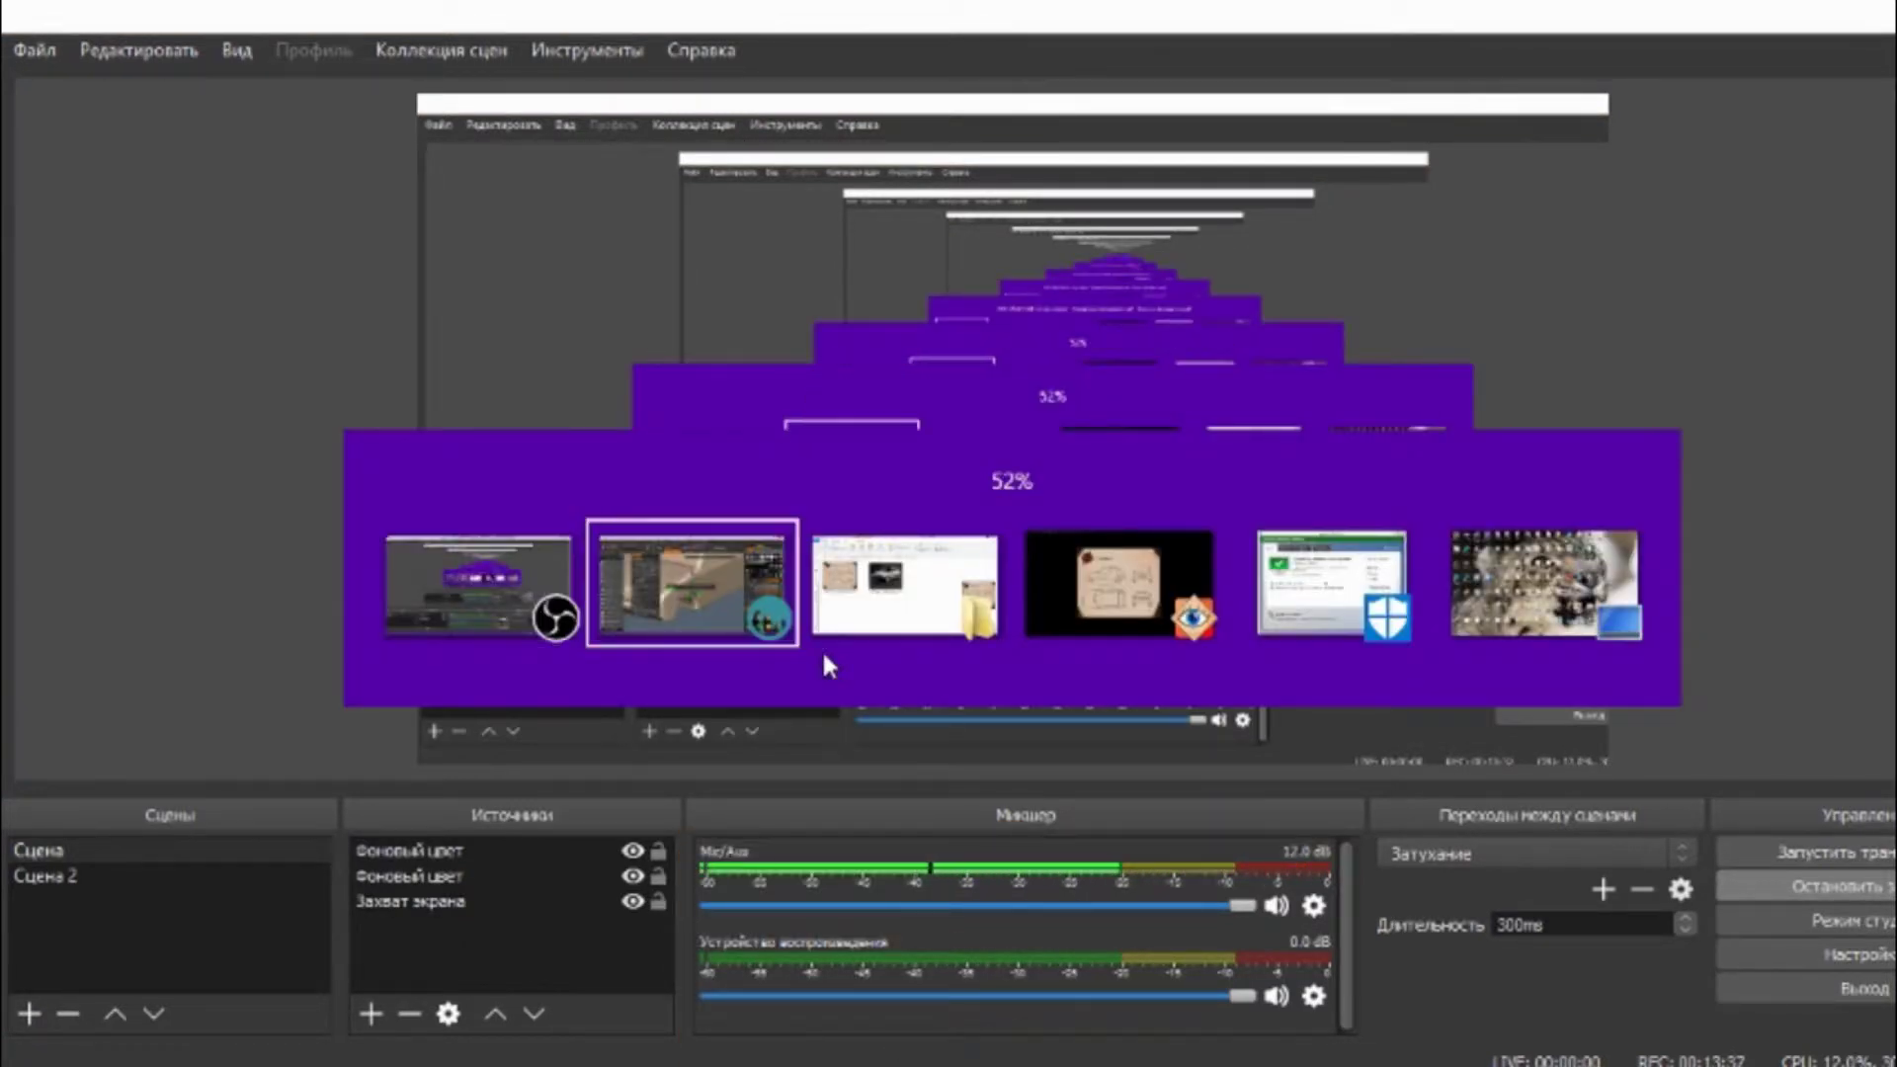
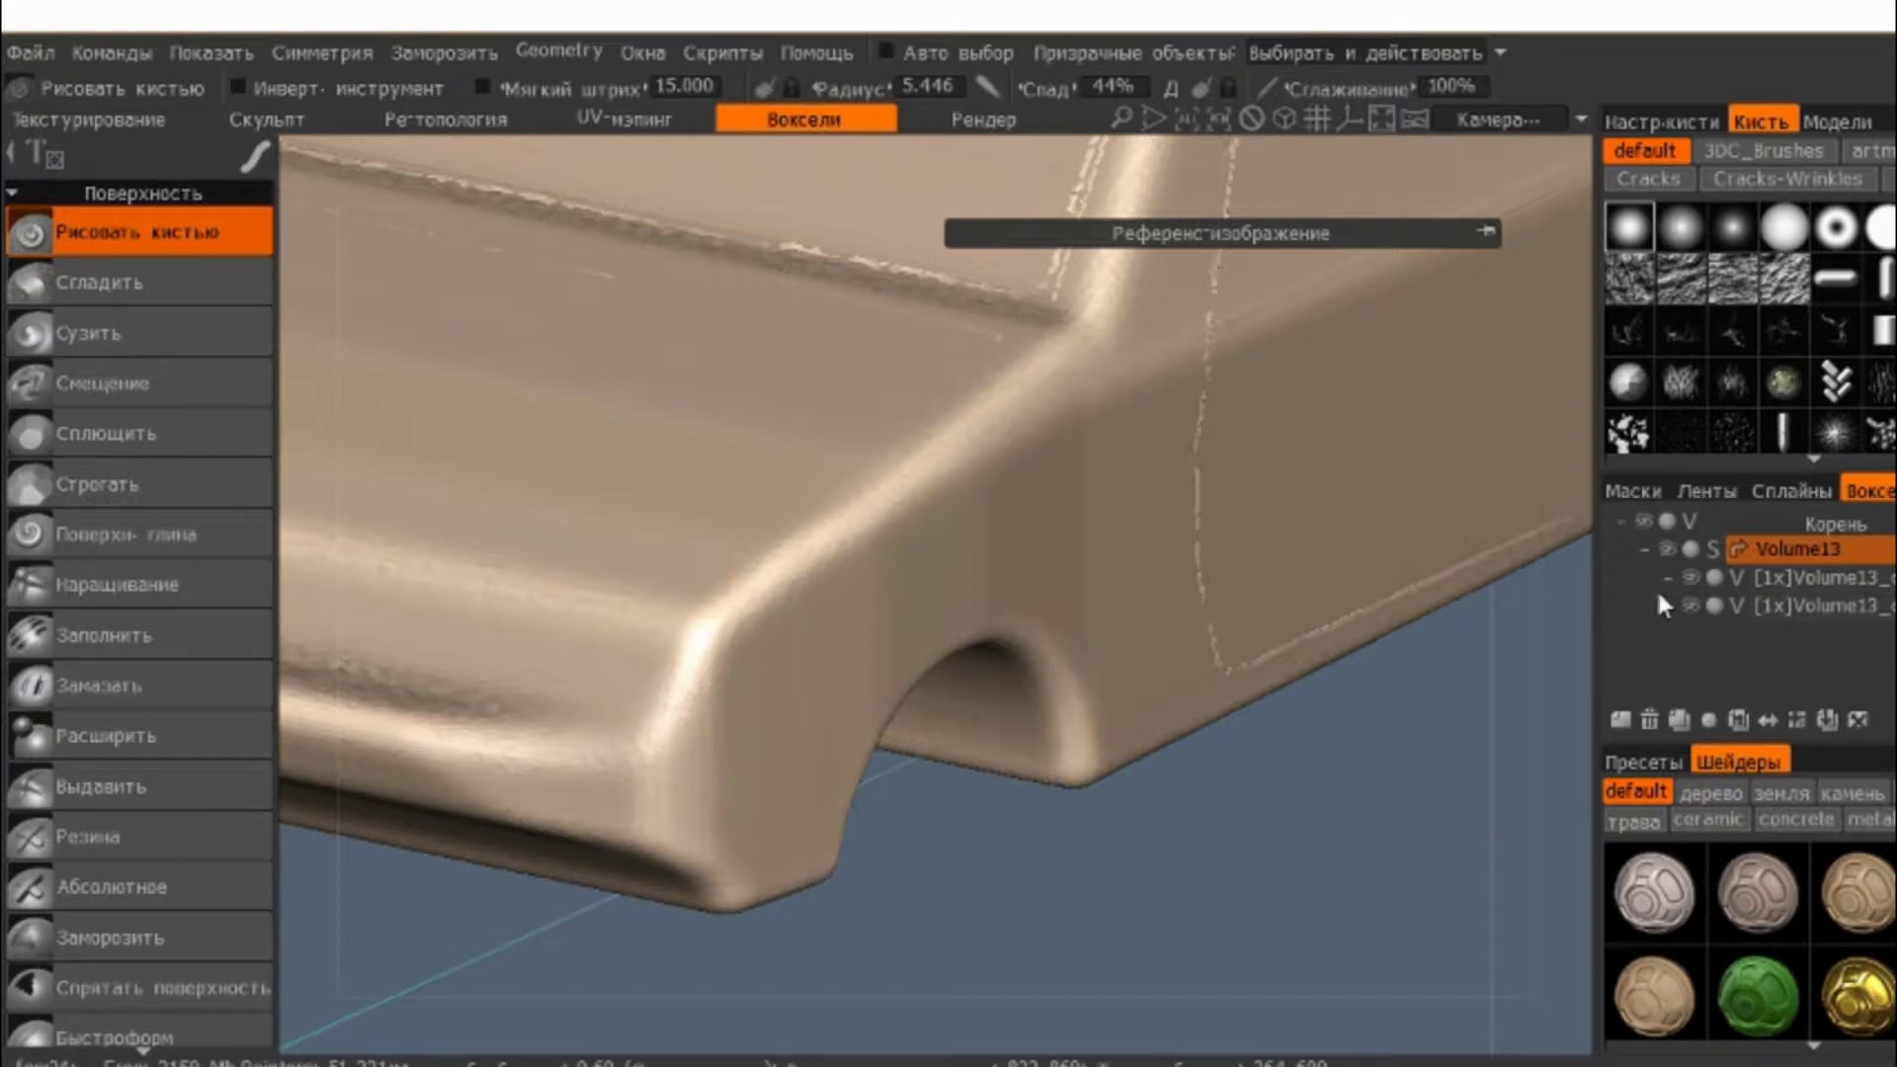
- From the front view, select Volume13 and add a new empty voxel layer, Volume19
key(KP_1)
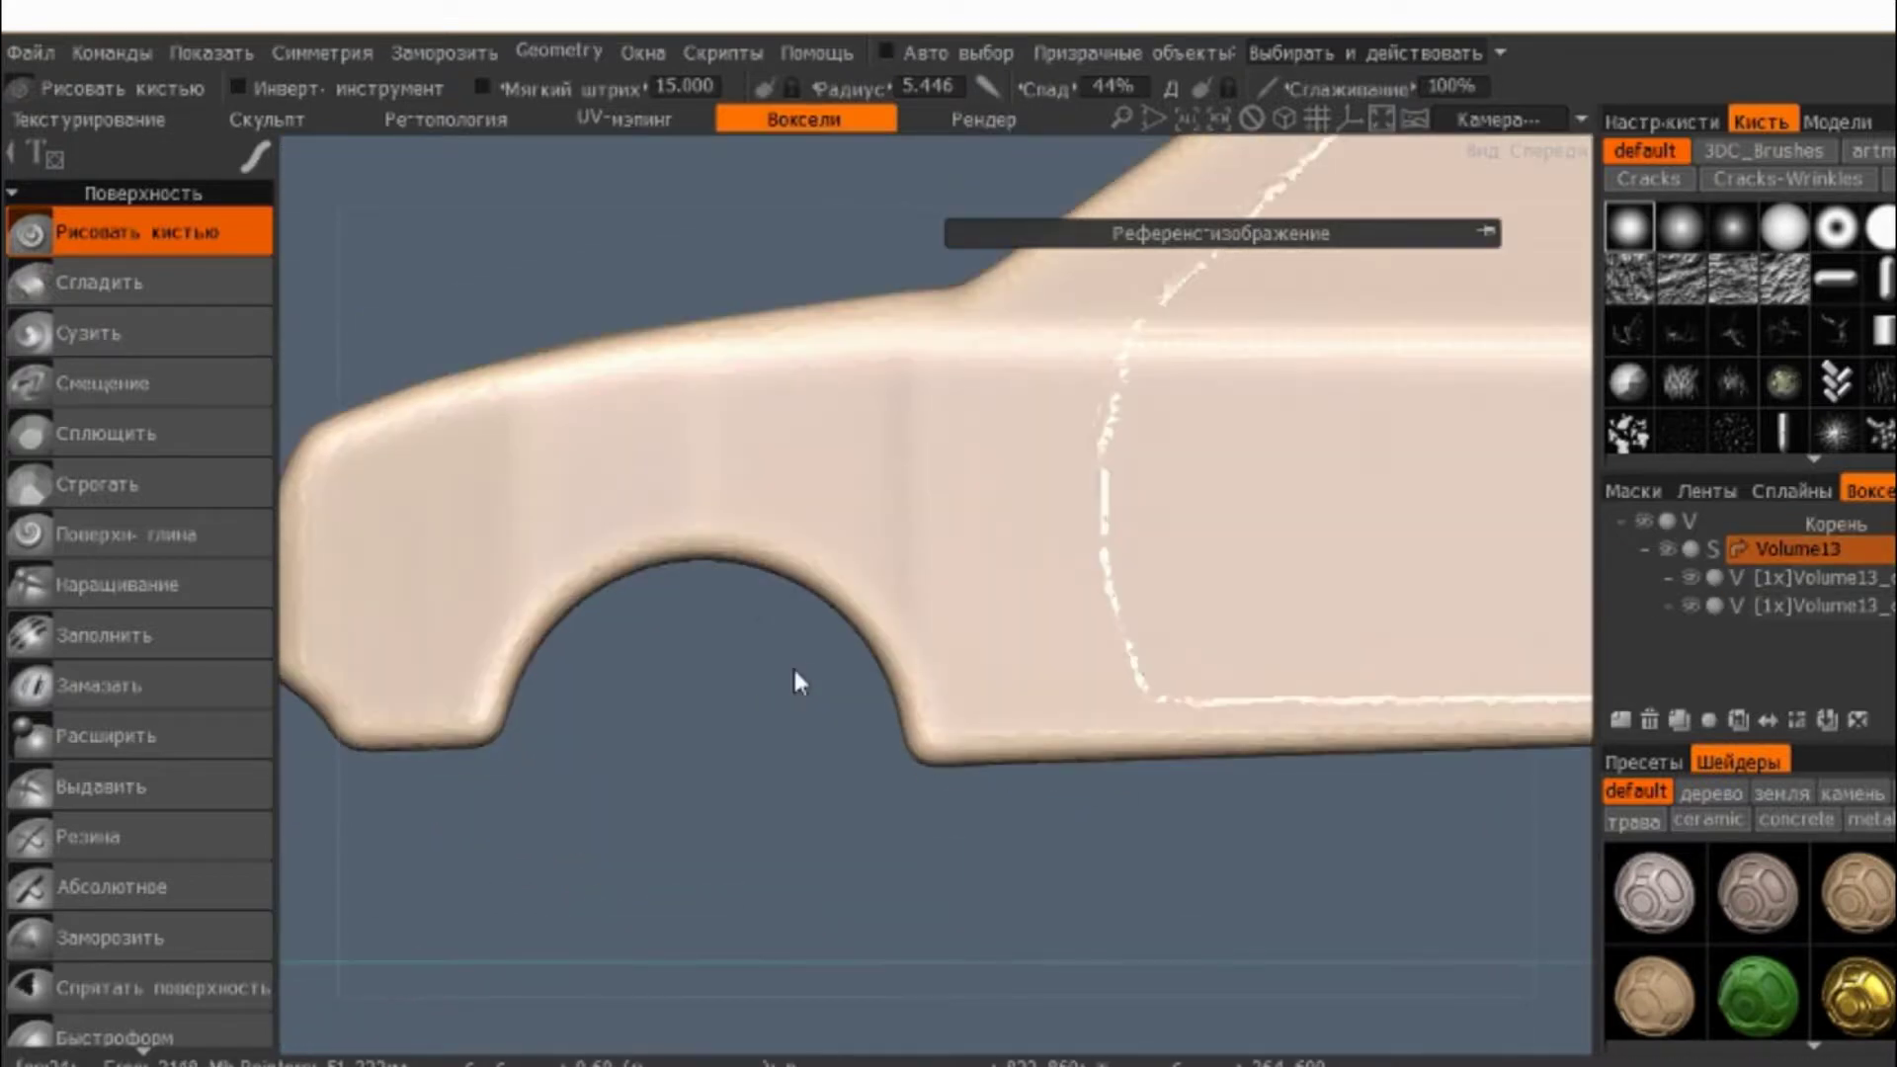
drag(794, 671, 942, 763)
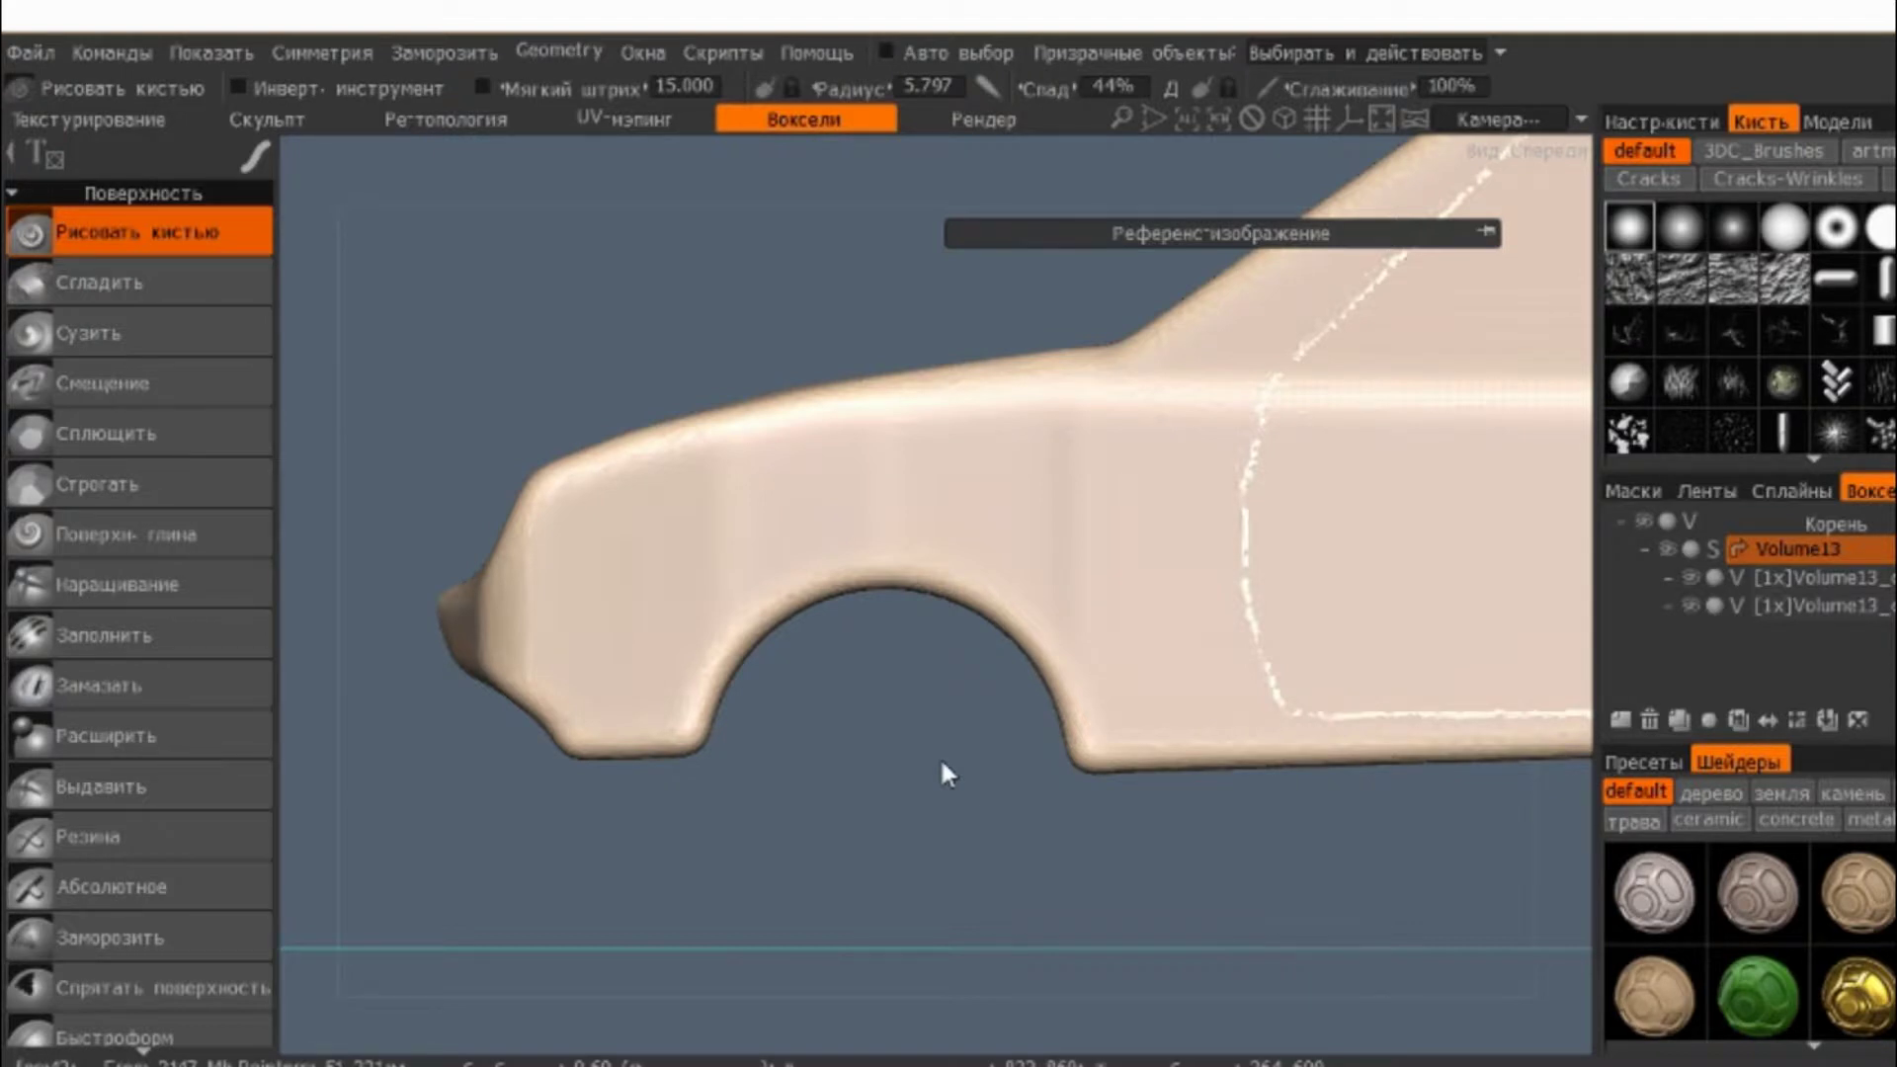
scroll(186, 701, down, 10)
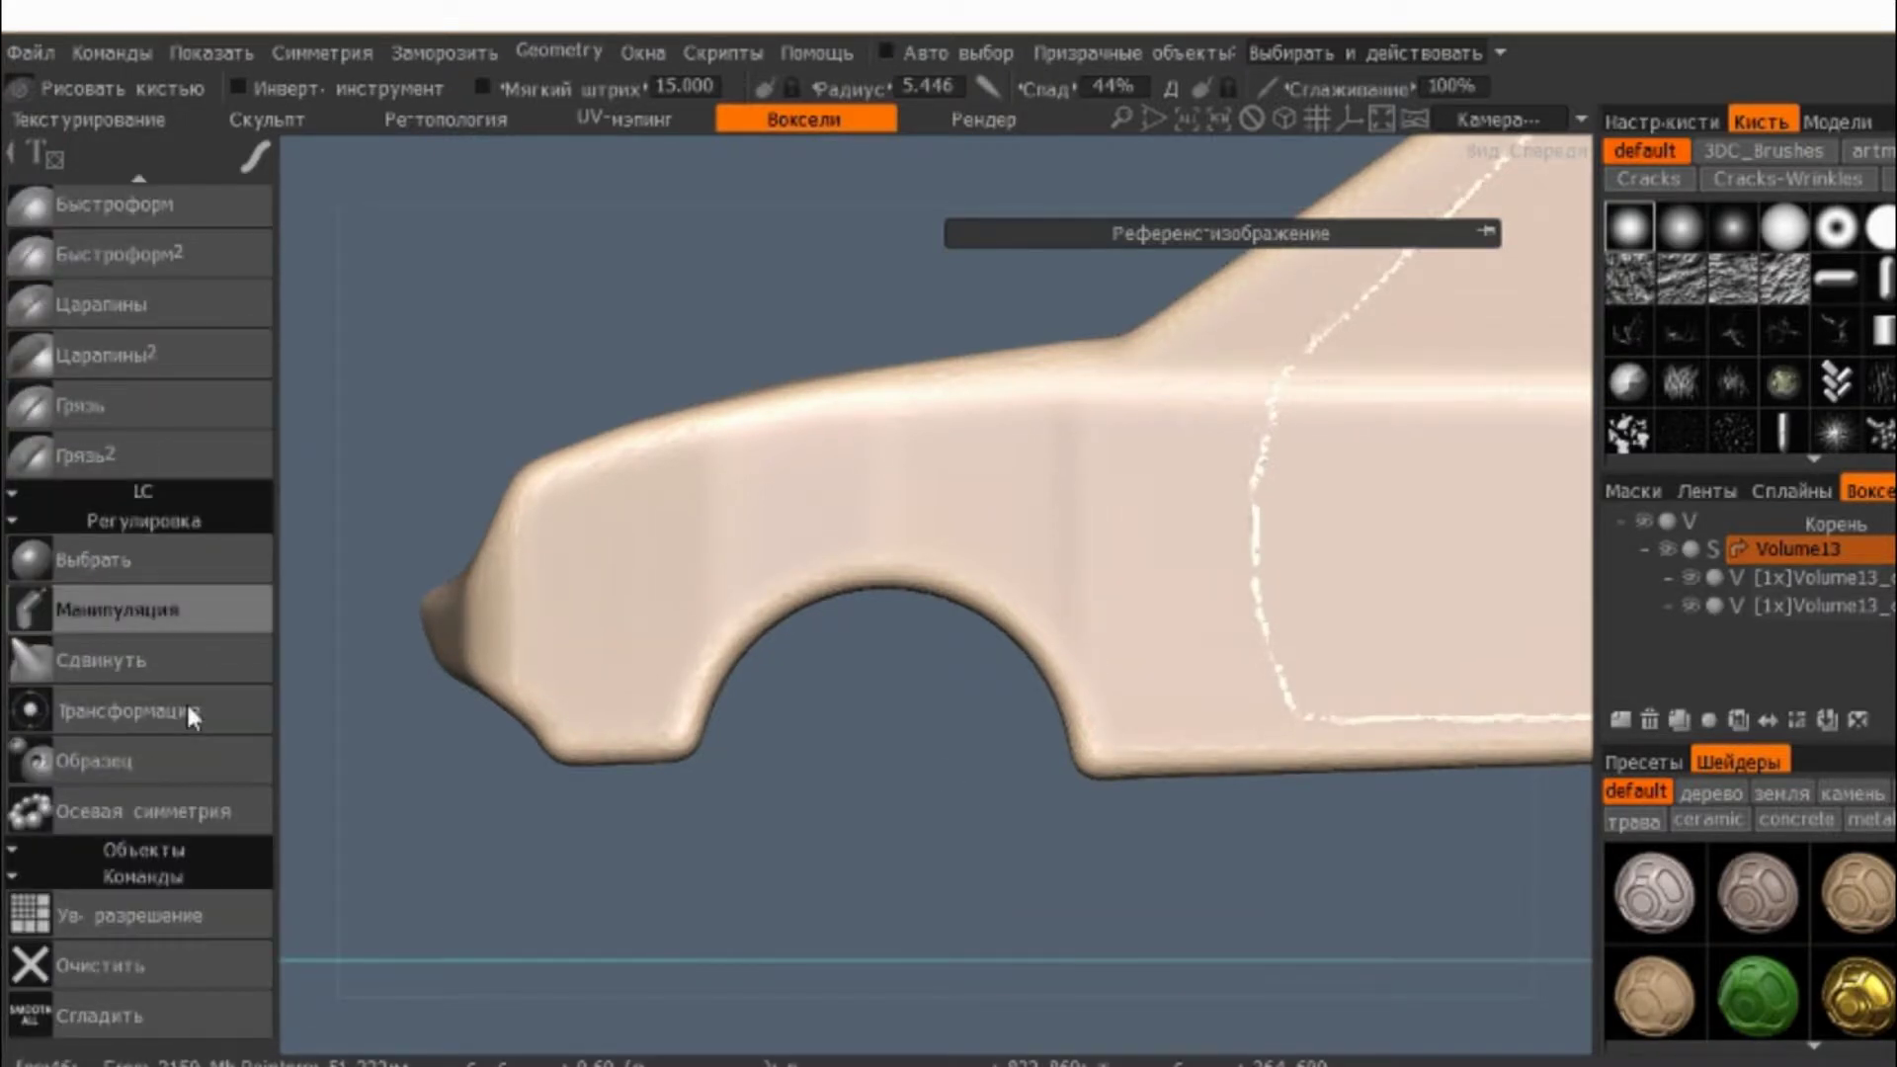
click(1865, 603)
click(1867, 582)
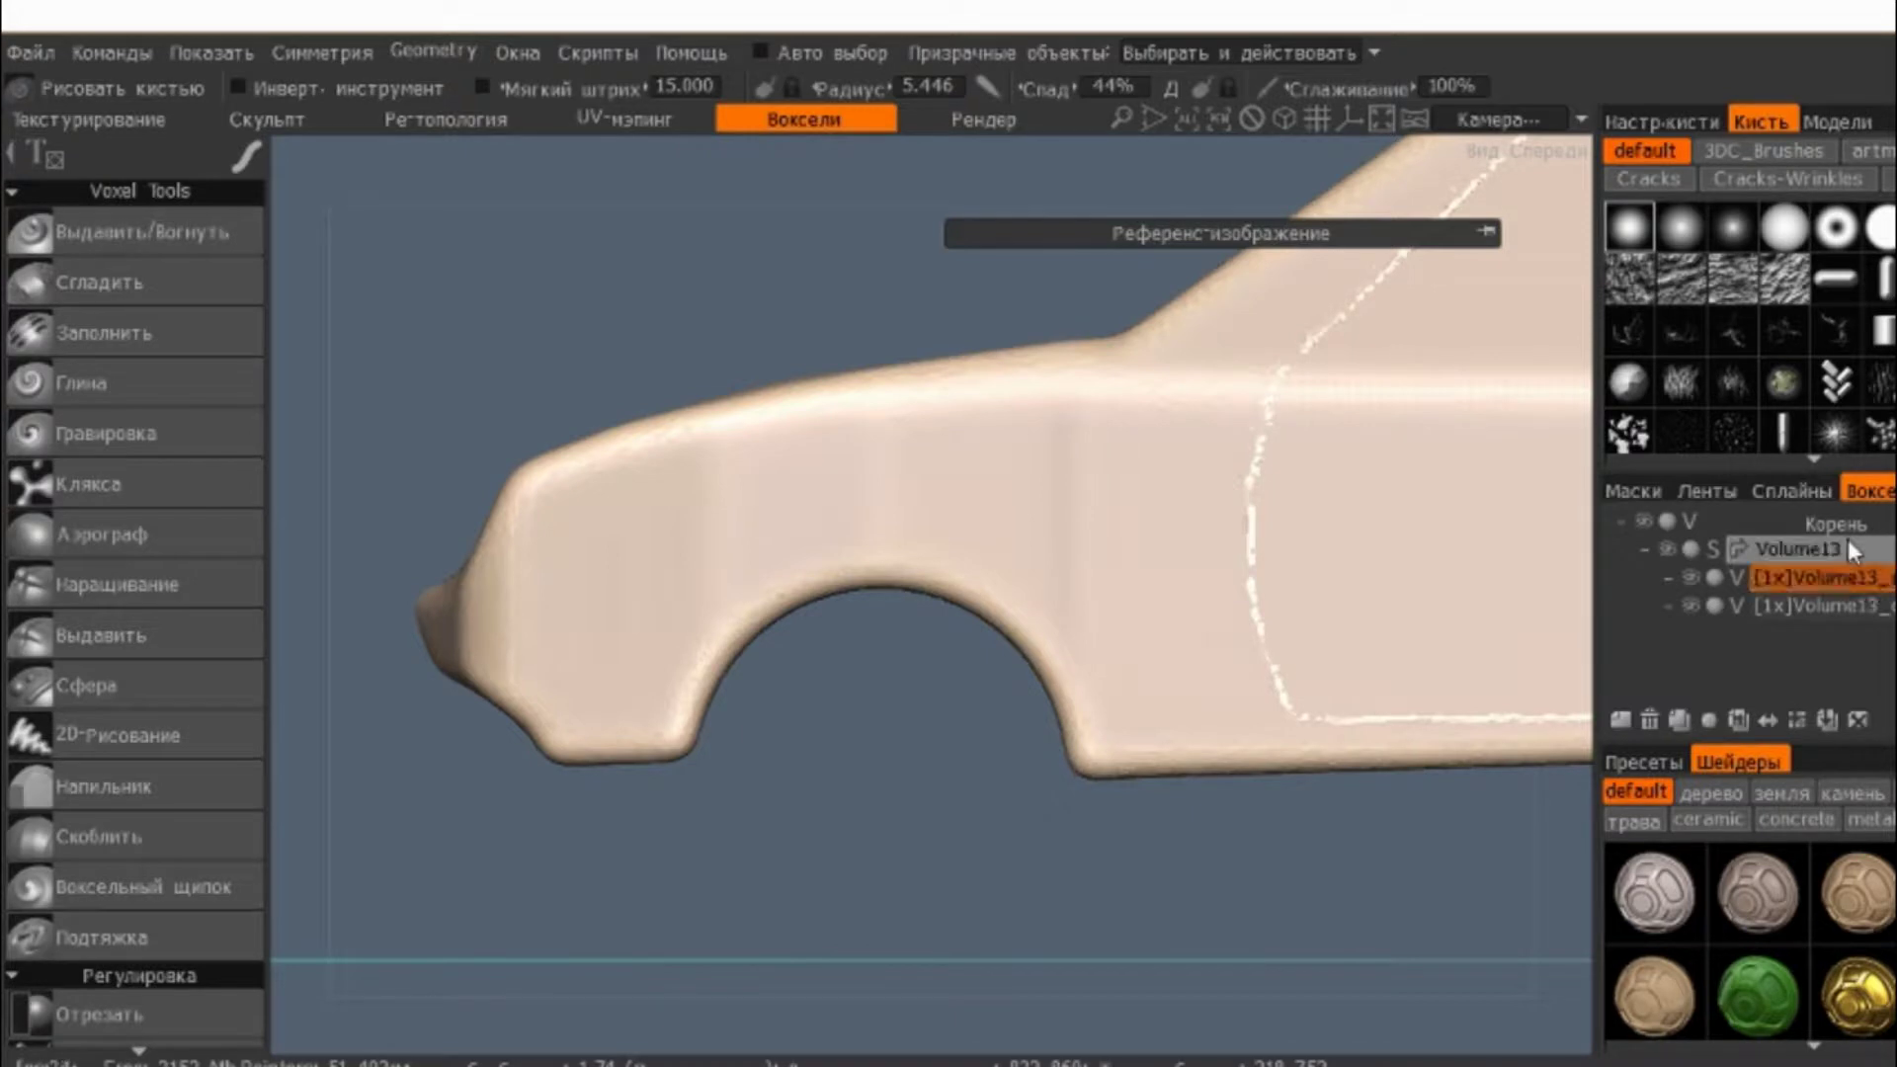
click(1848, 550)
click(1620, 719)
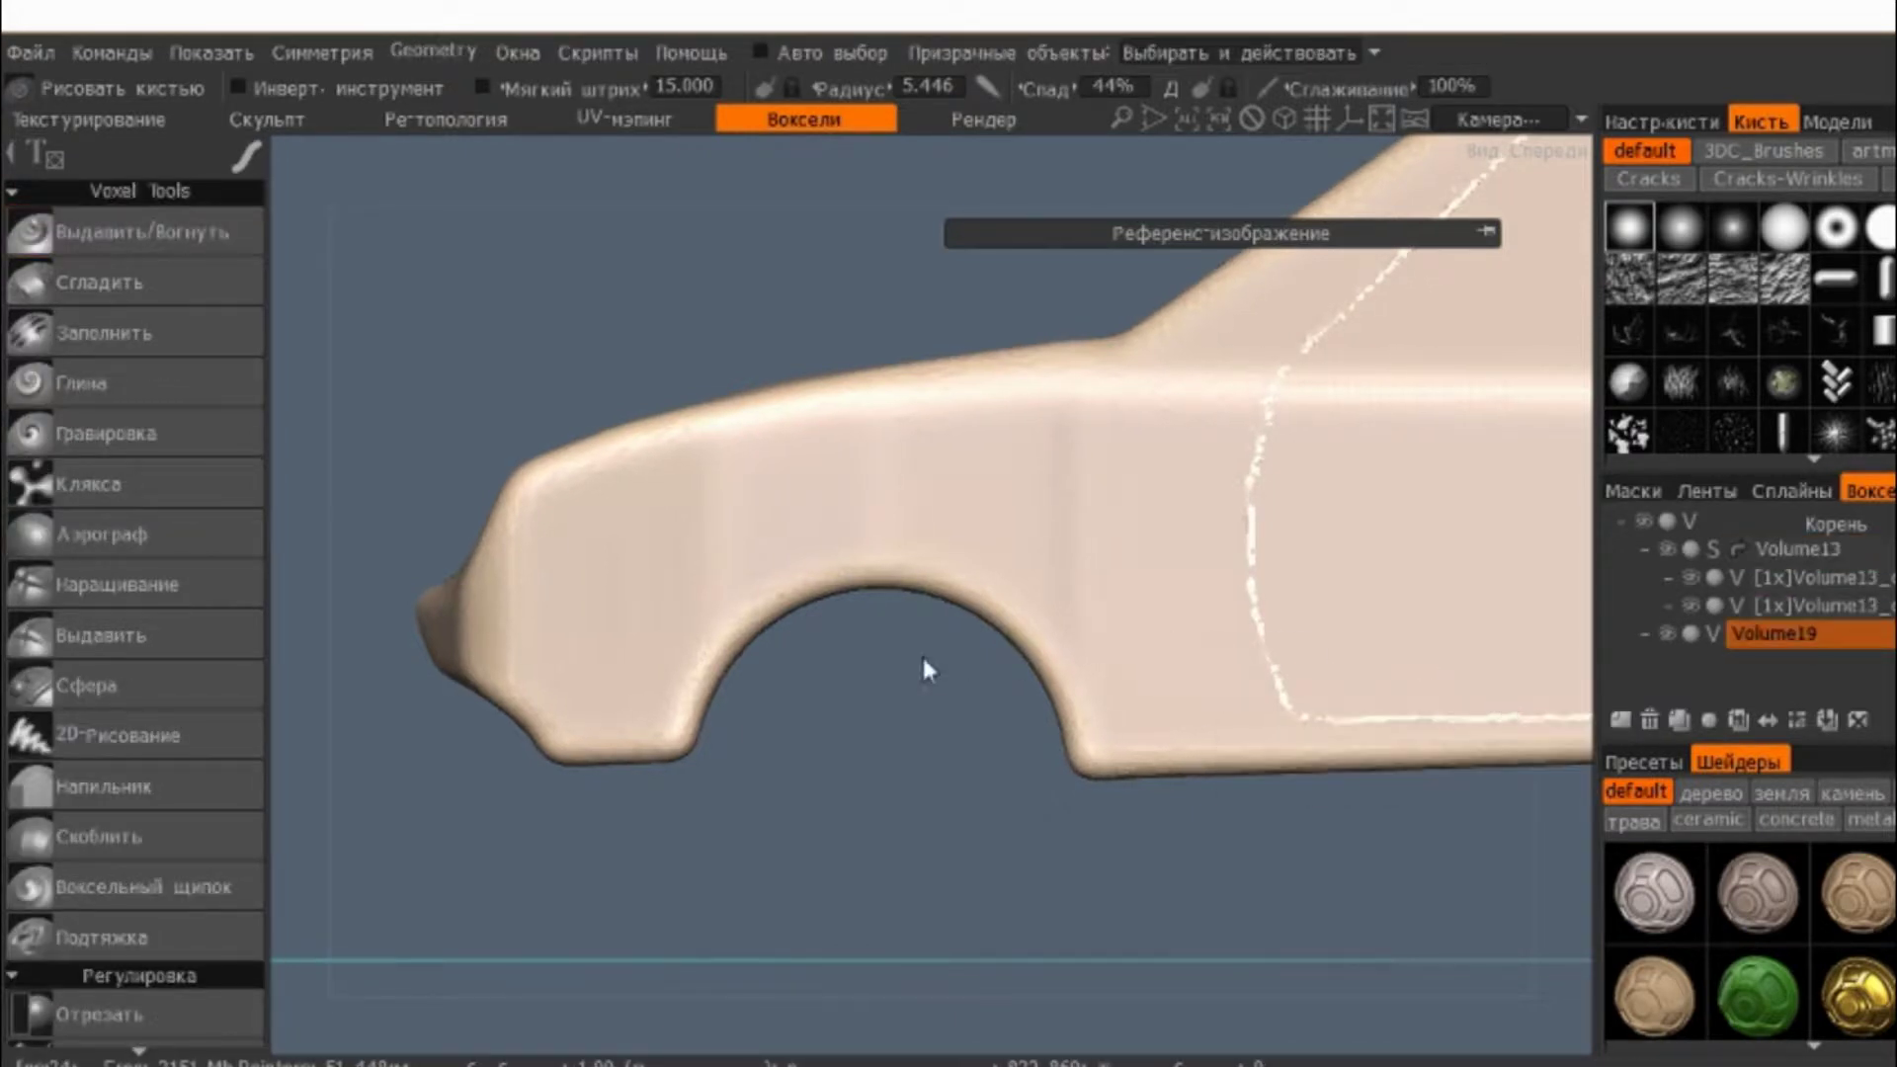
- Scroll the voxel tool list down to the Objects section
scroll(109, 636, down, 2)
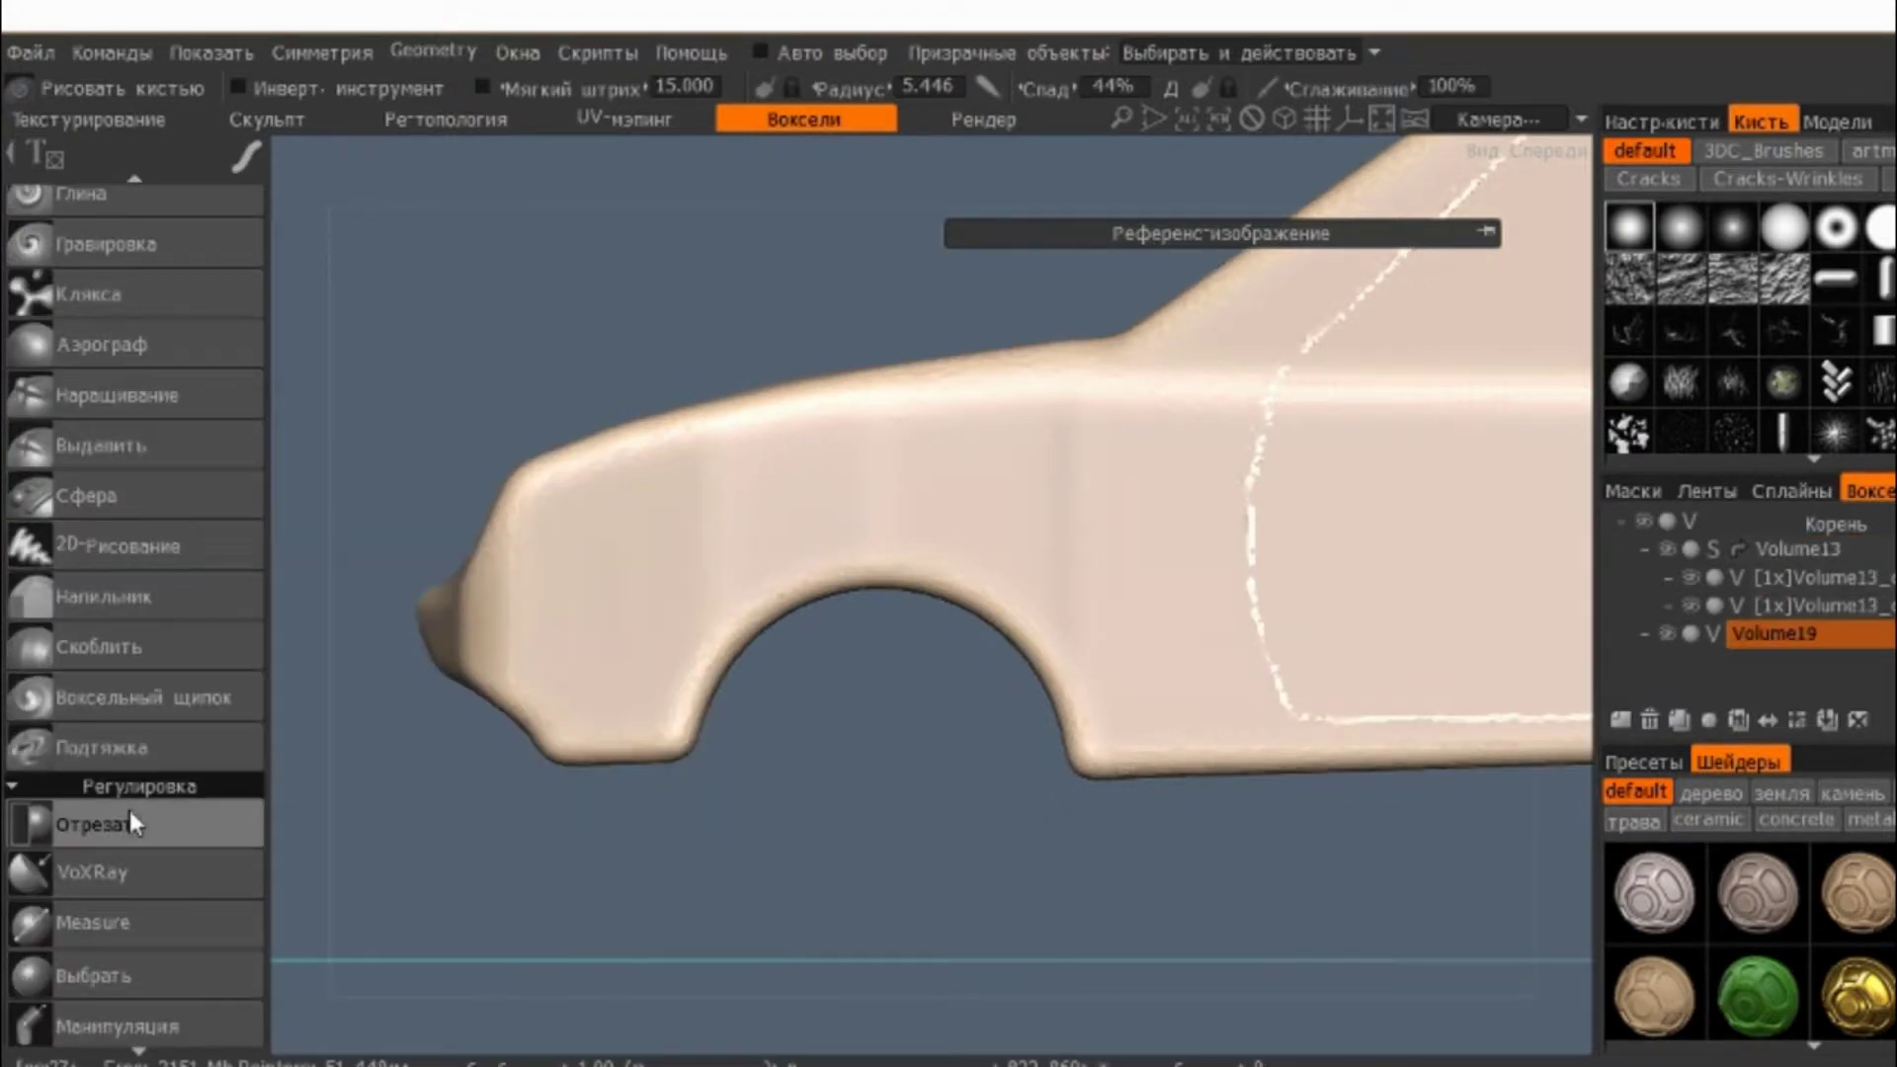
scroll(128, 808, down, 3)
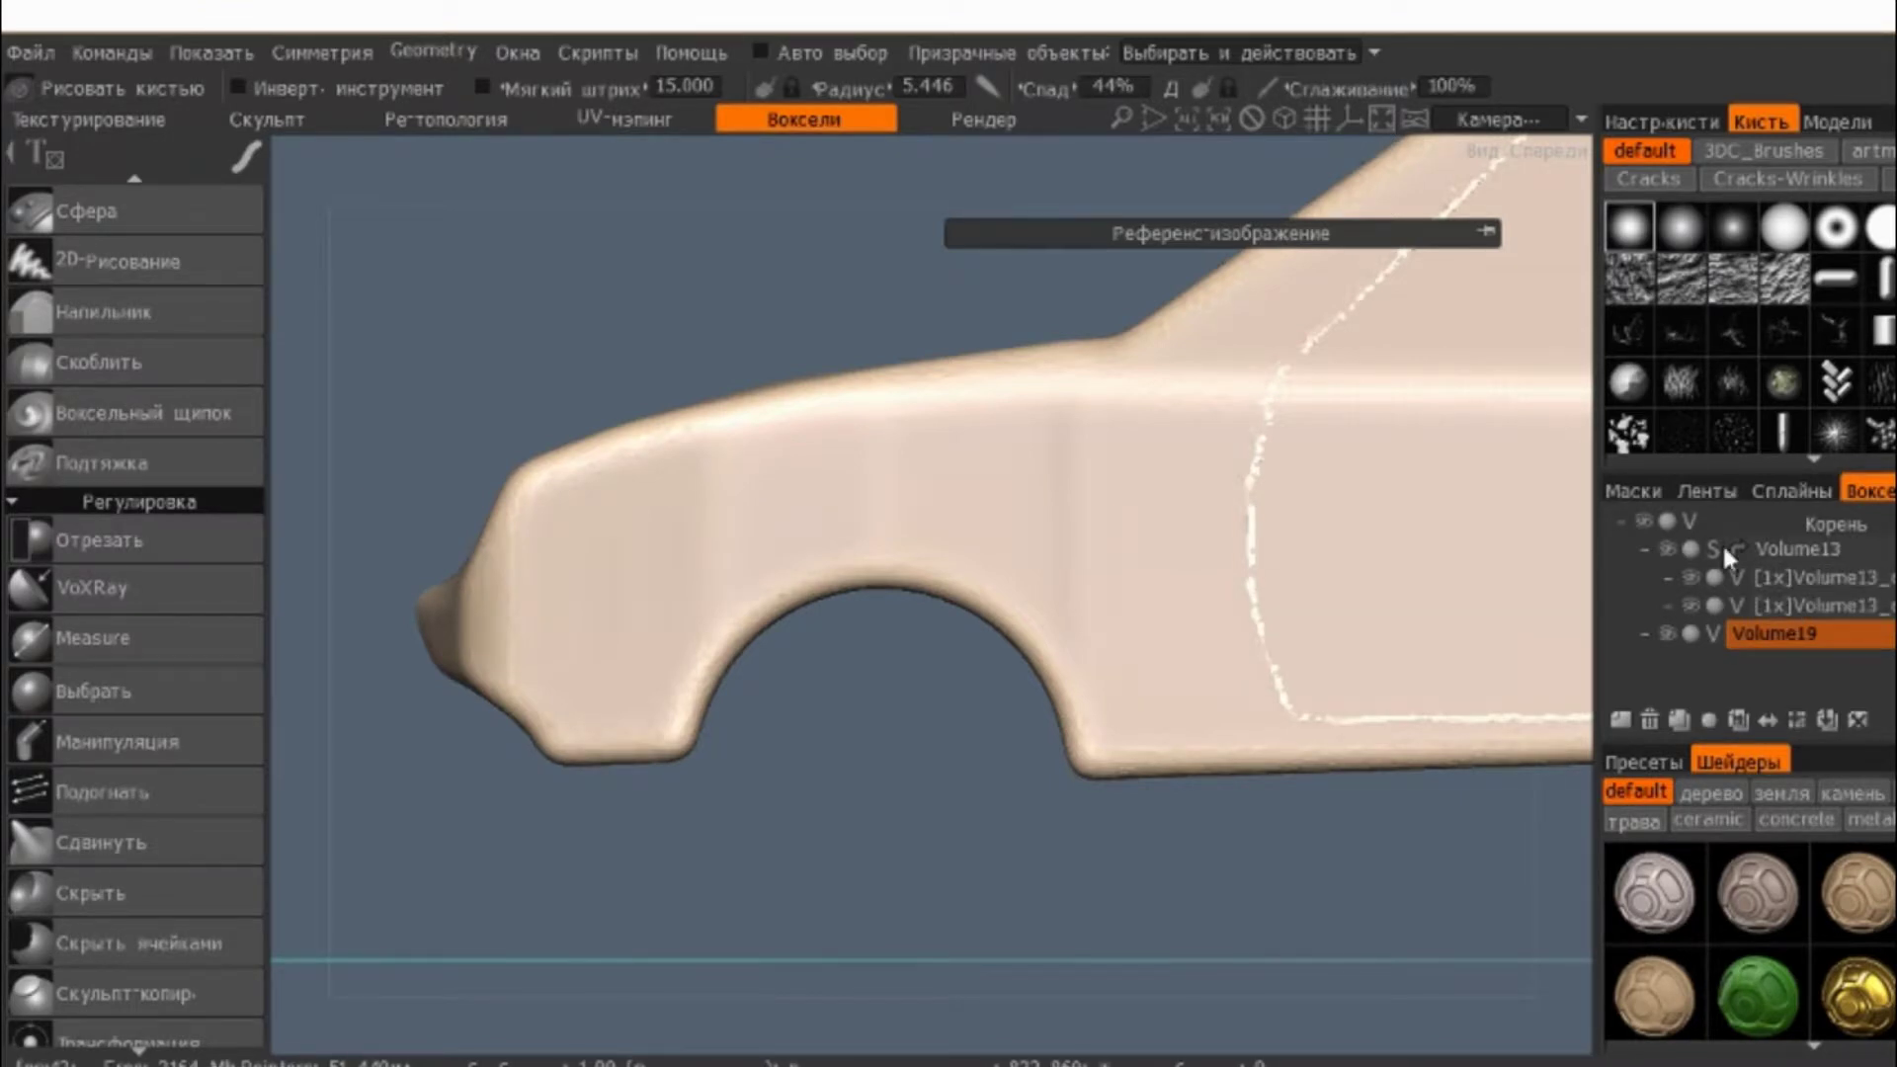
scroll(111, 673, down, 3)
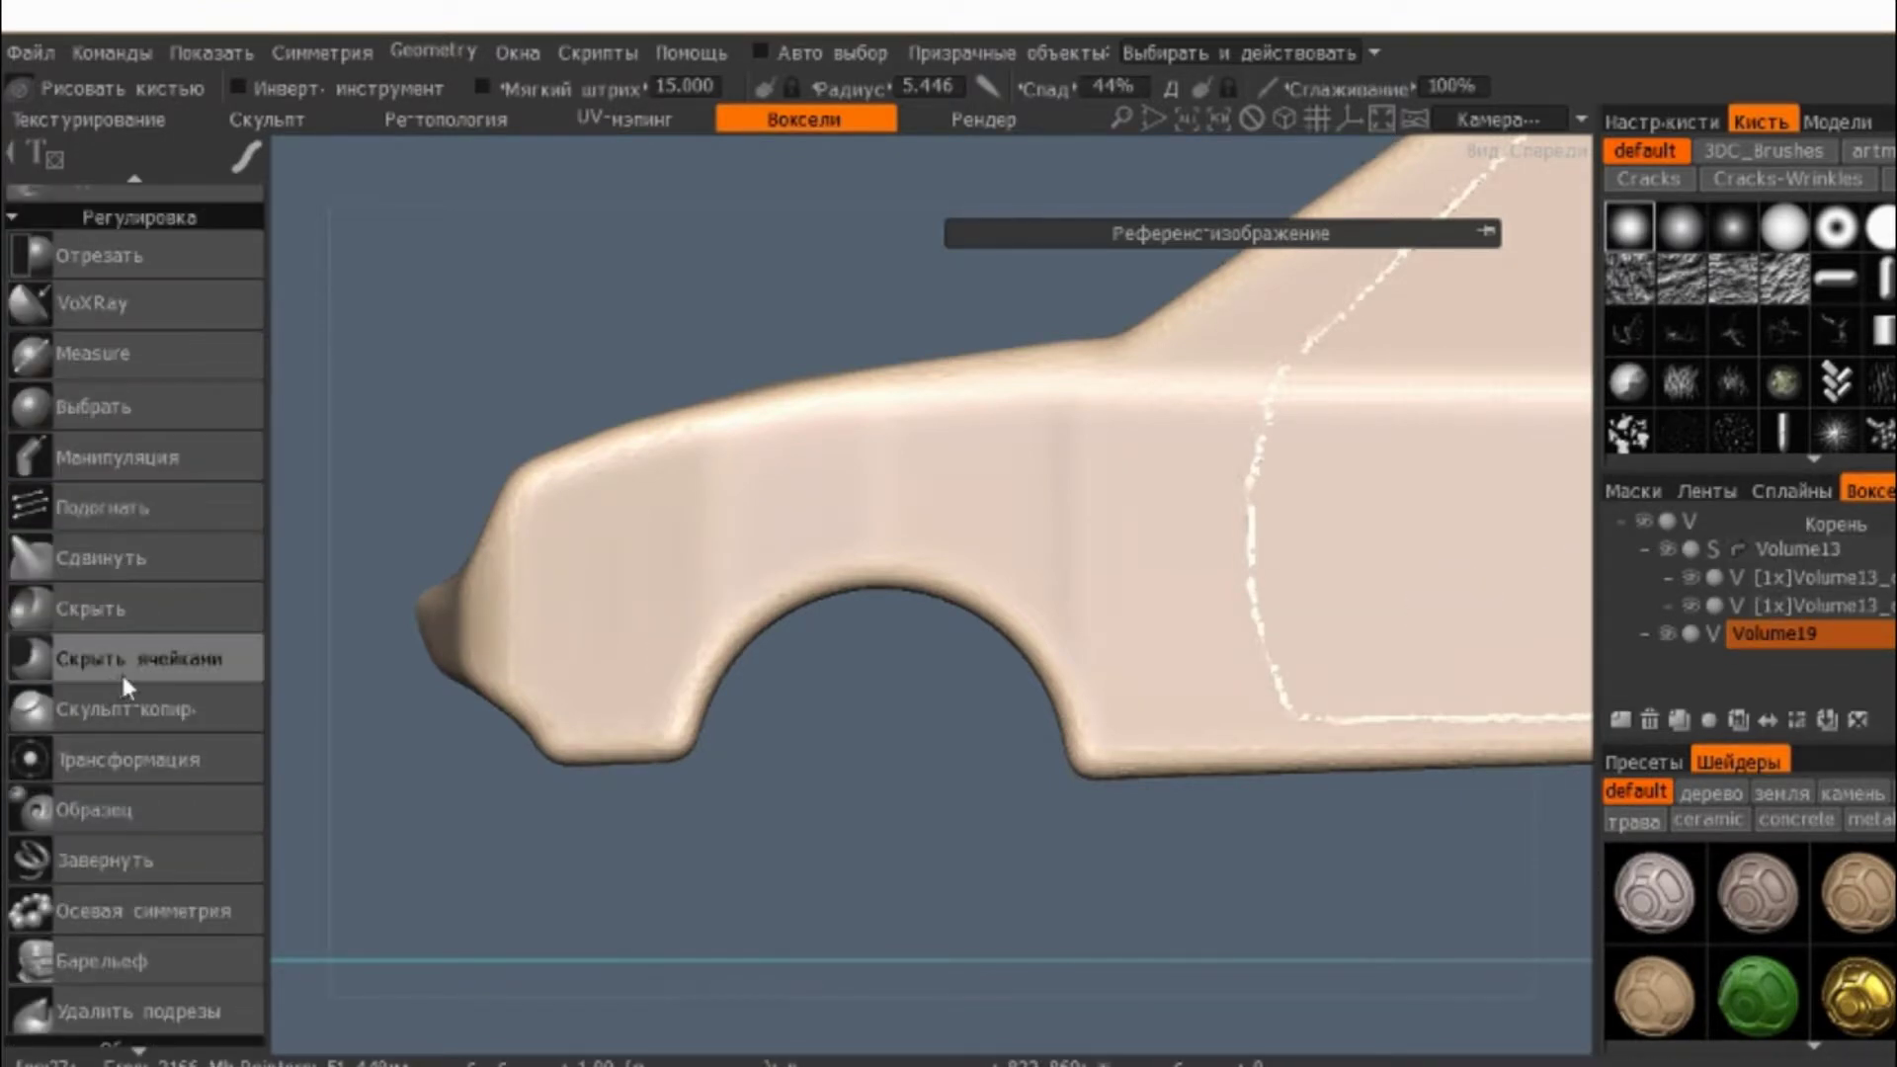
scroll(148, 642, up, 5)
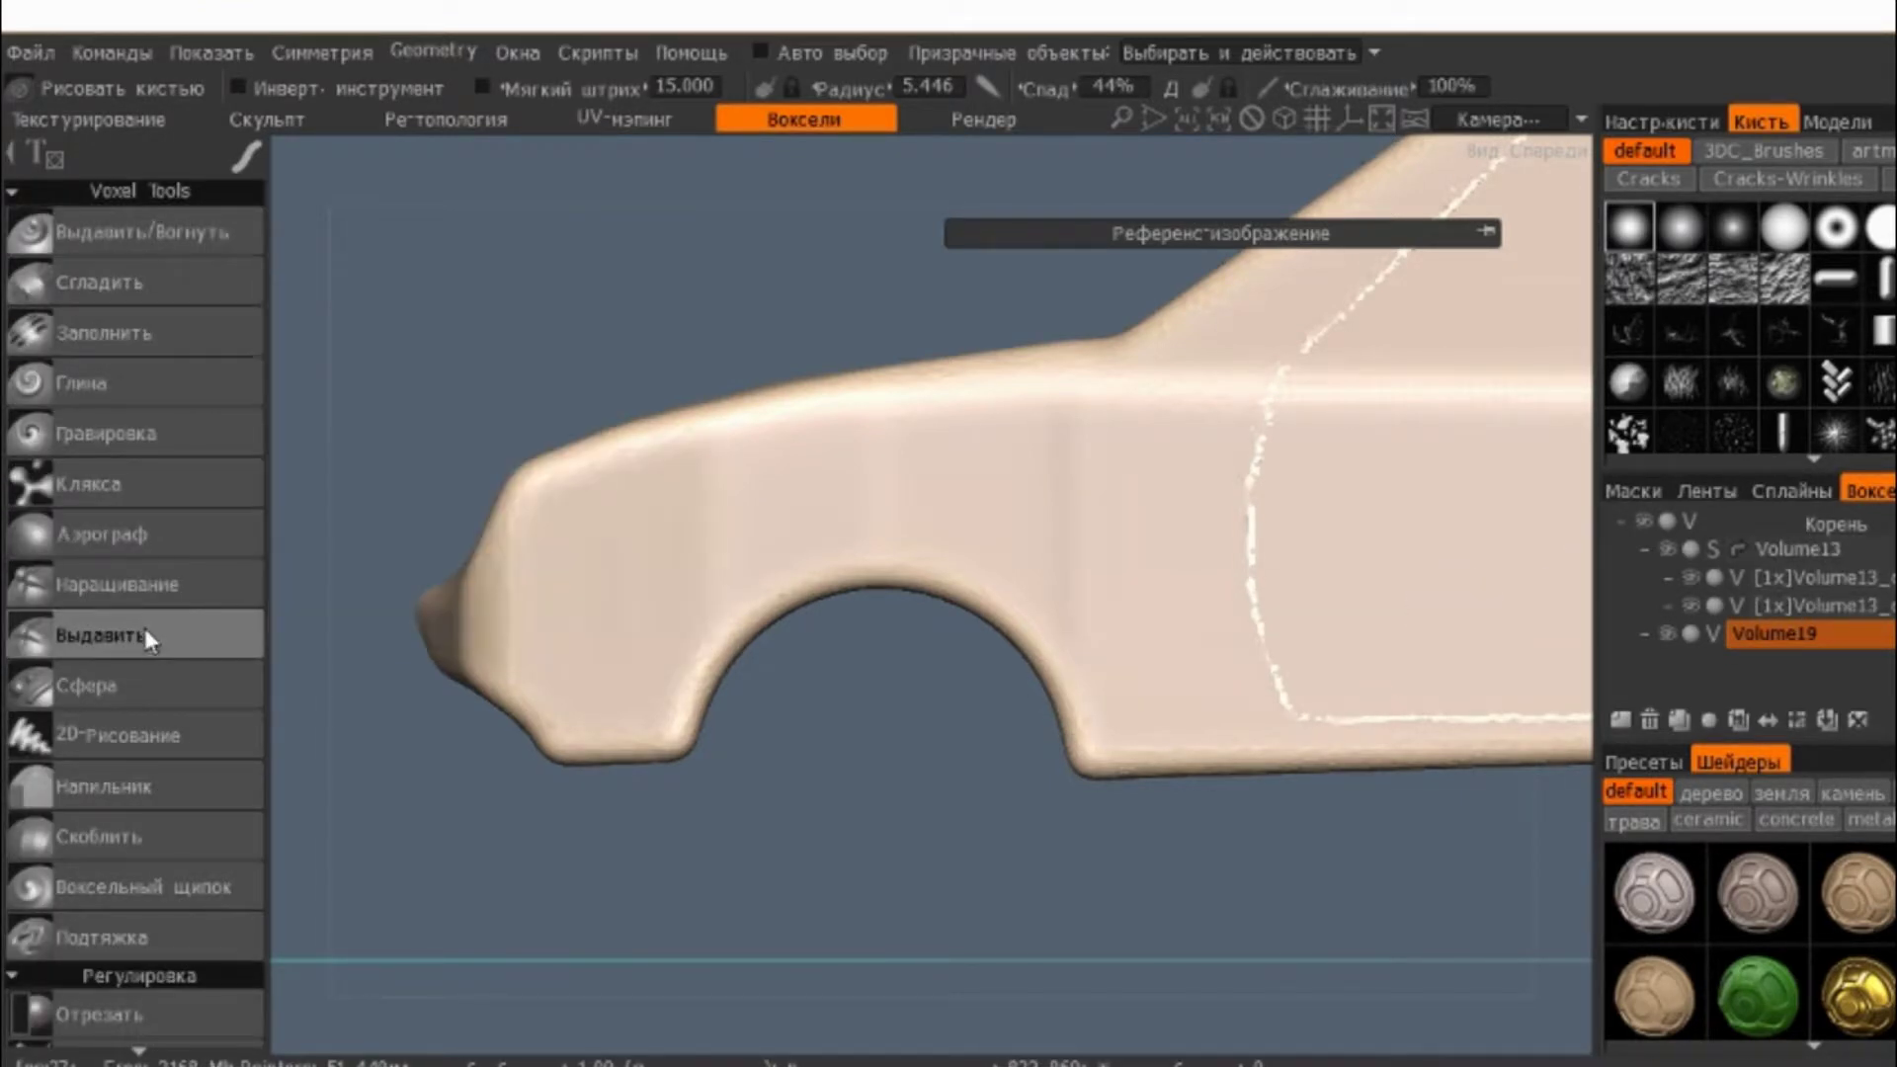
scroll(144, 642, down, 3)
scroll(139, 672, down, 5)
scroll(138, 643, down, 3)
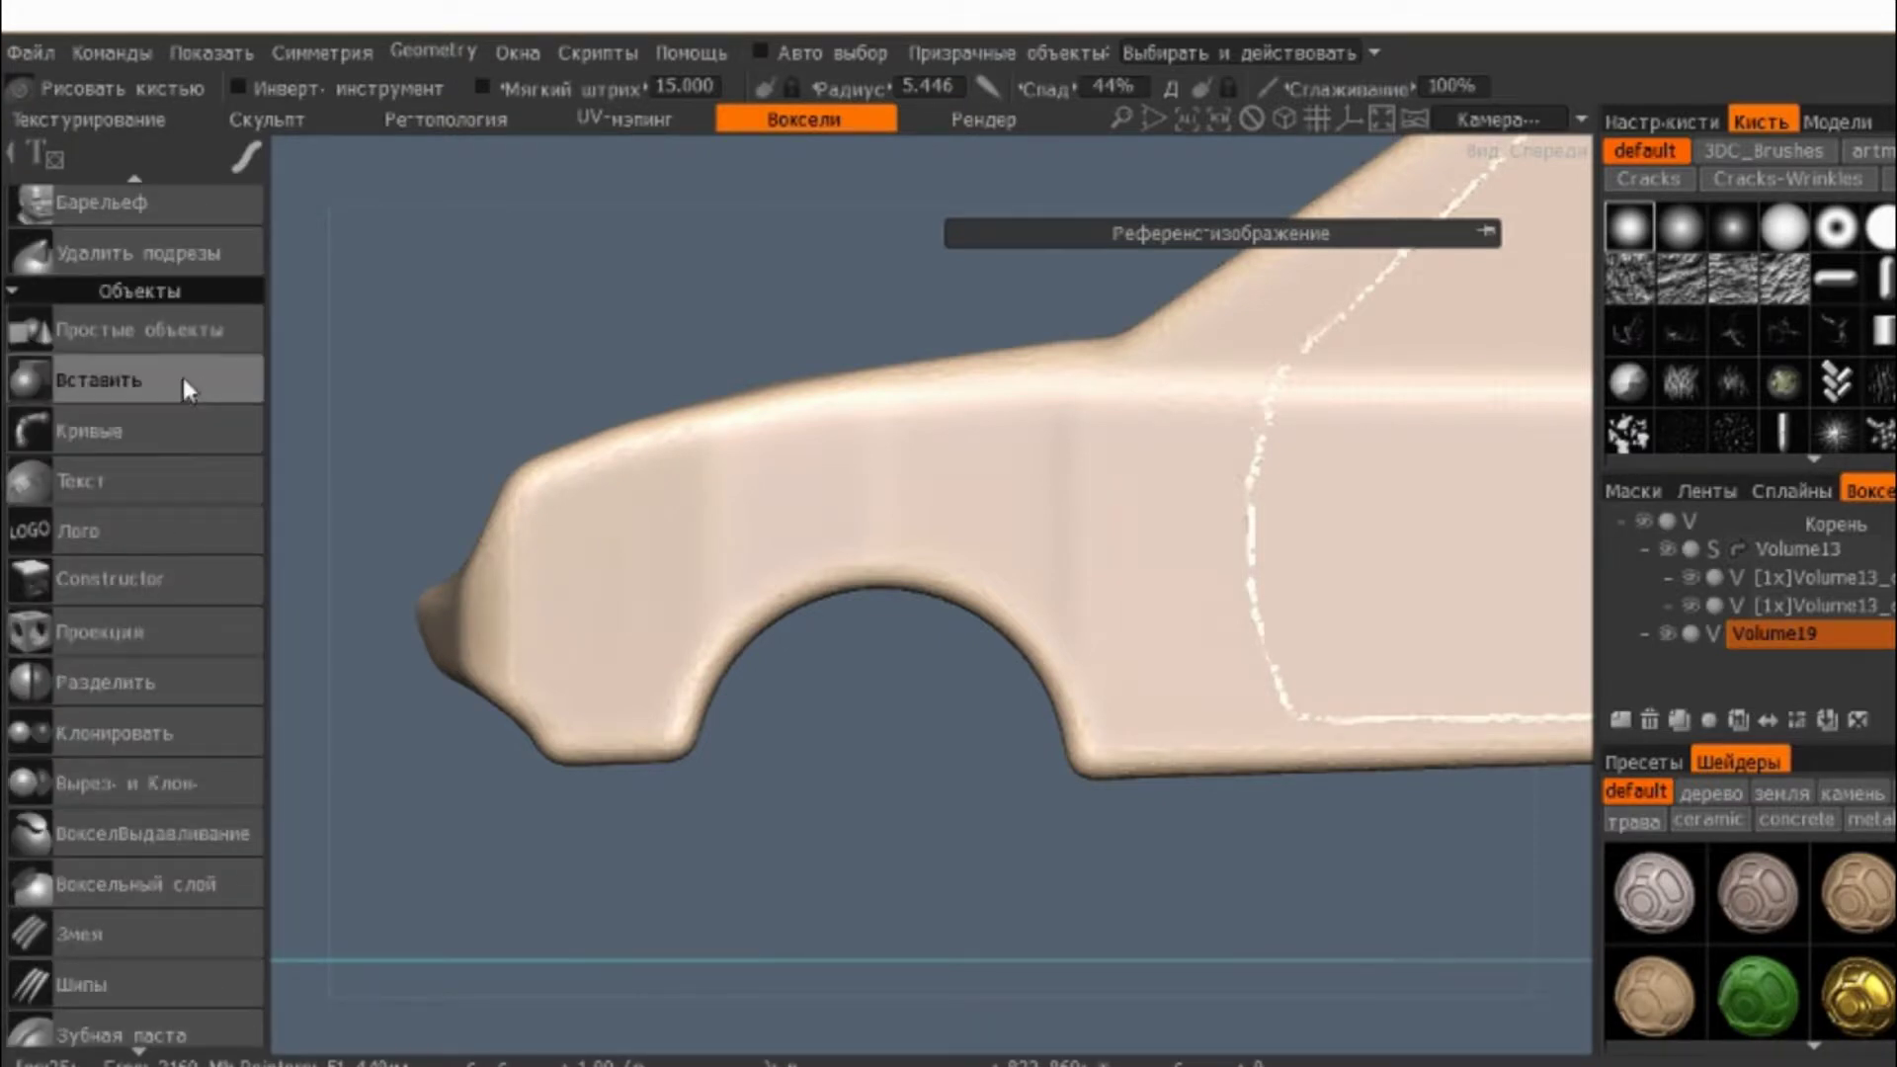
- Place a cylinder primitive over the front wheel arch and enlarge its radius
click(188, 328)
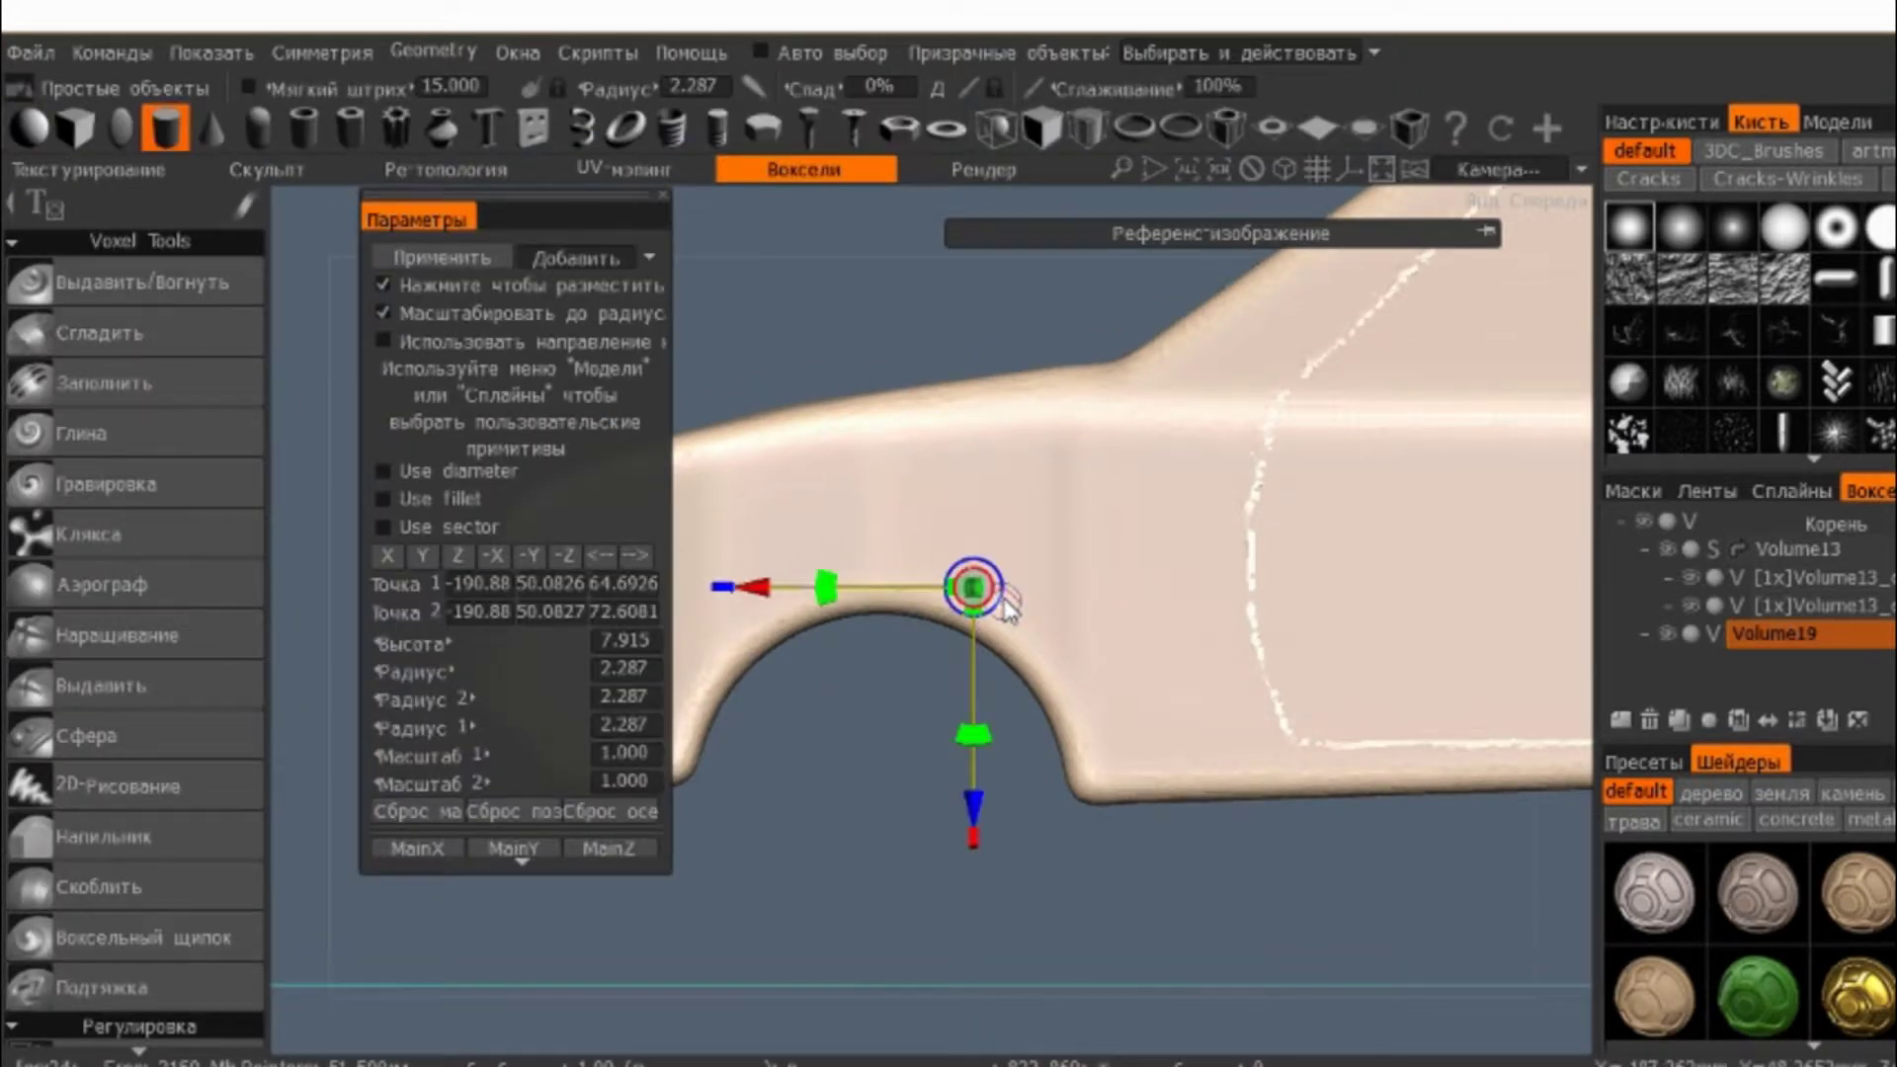
middle_drag(1235, 751, 1458, 664)
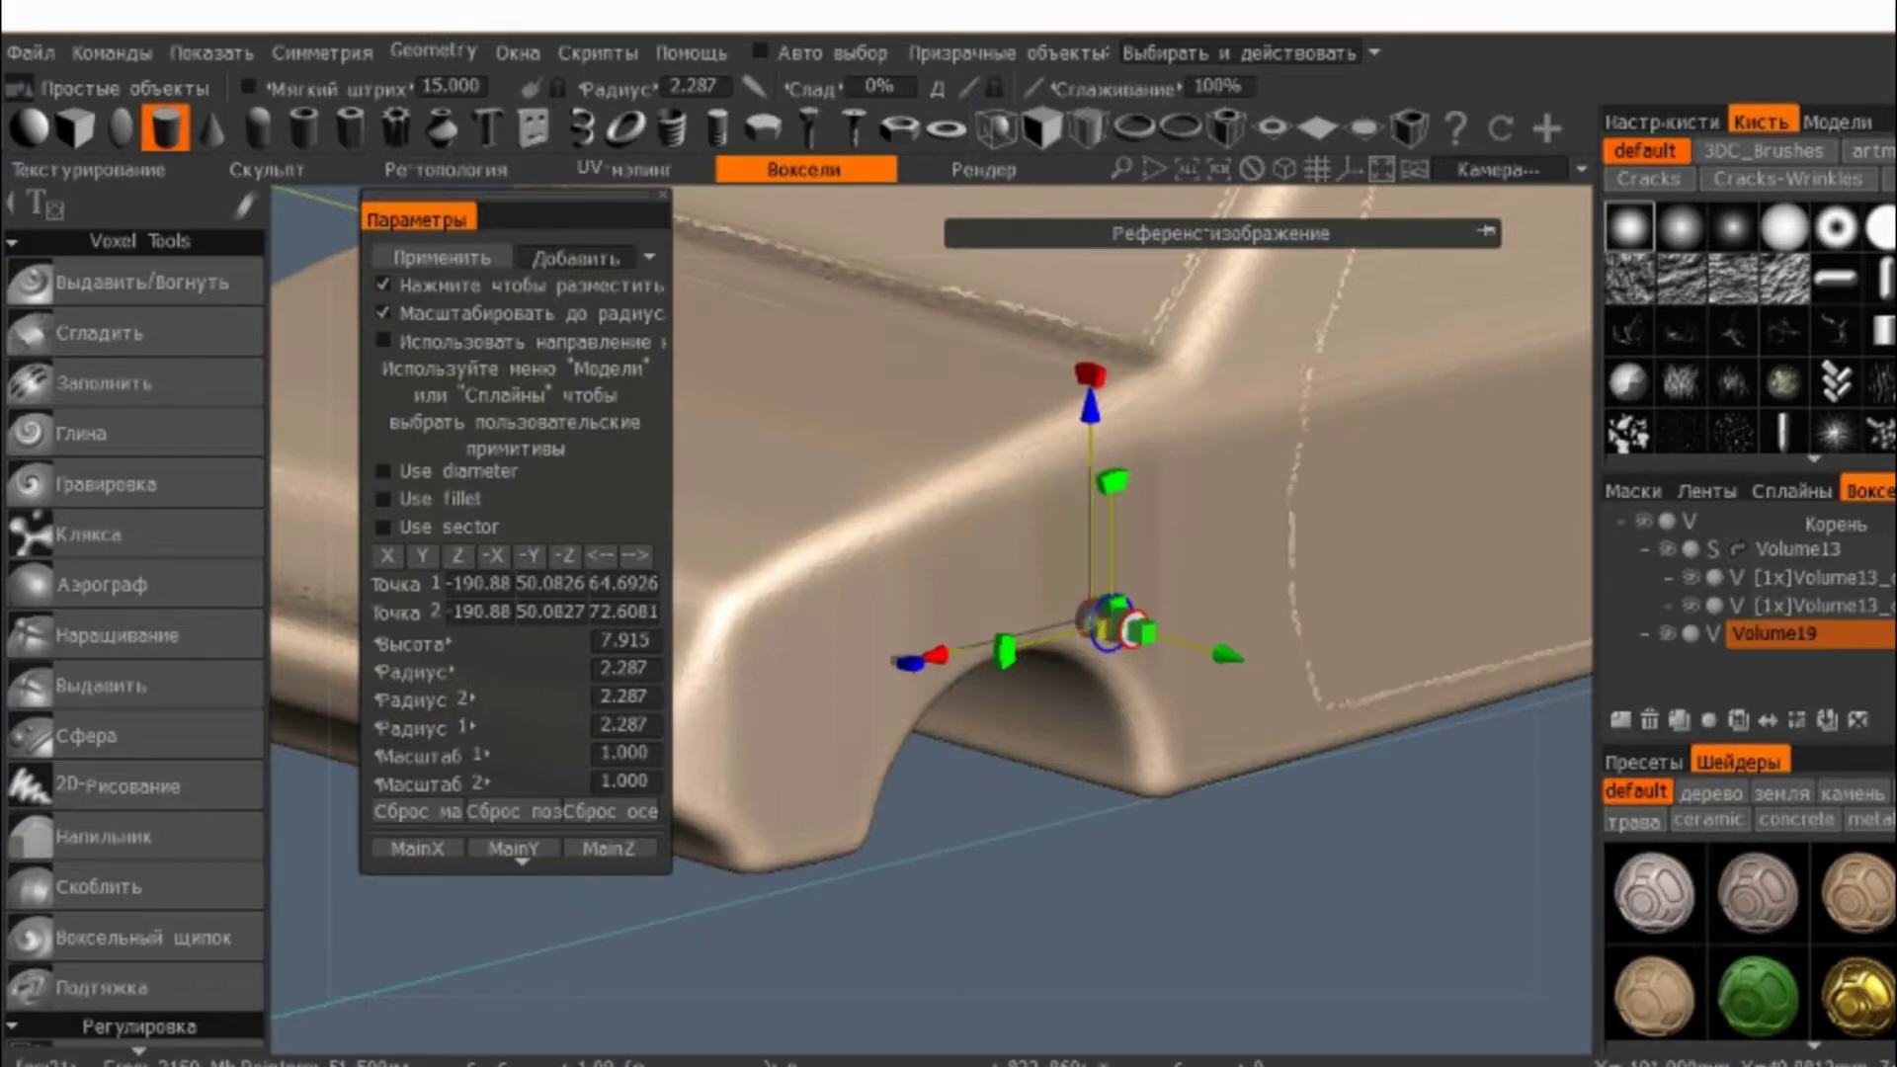
drag(1108, 624, 1185, 652)
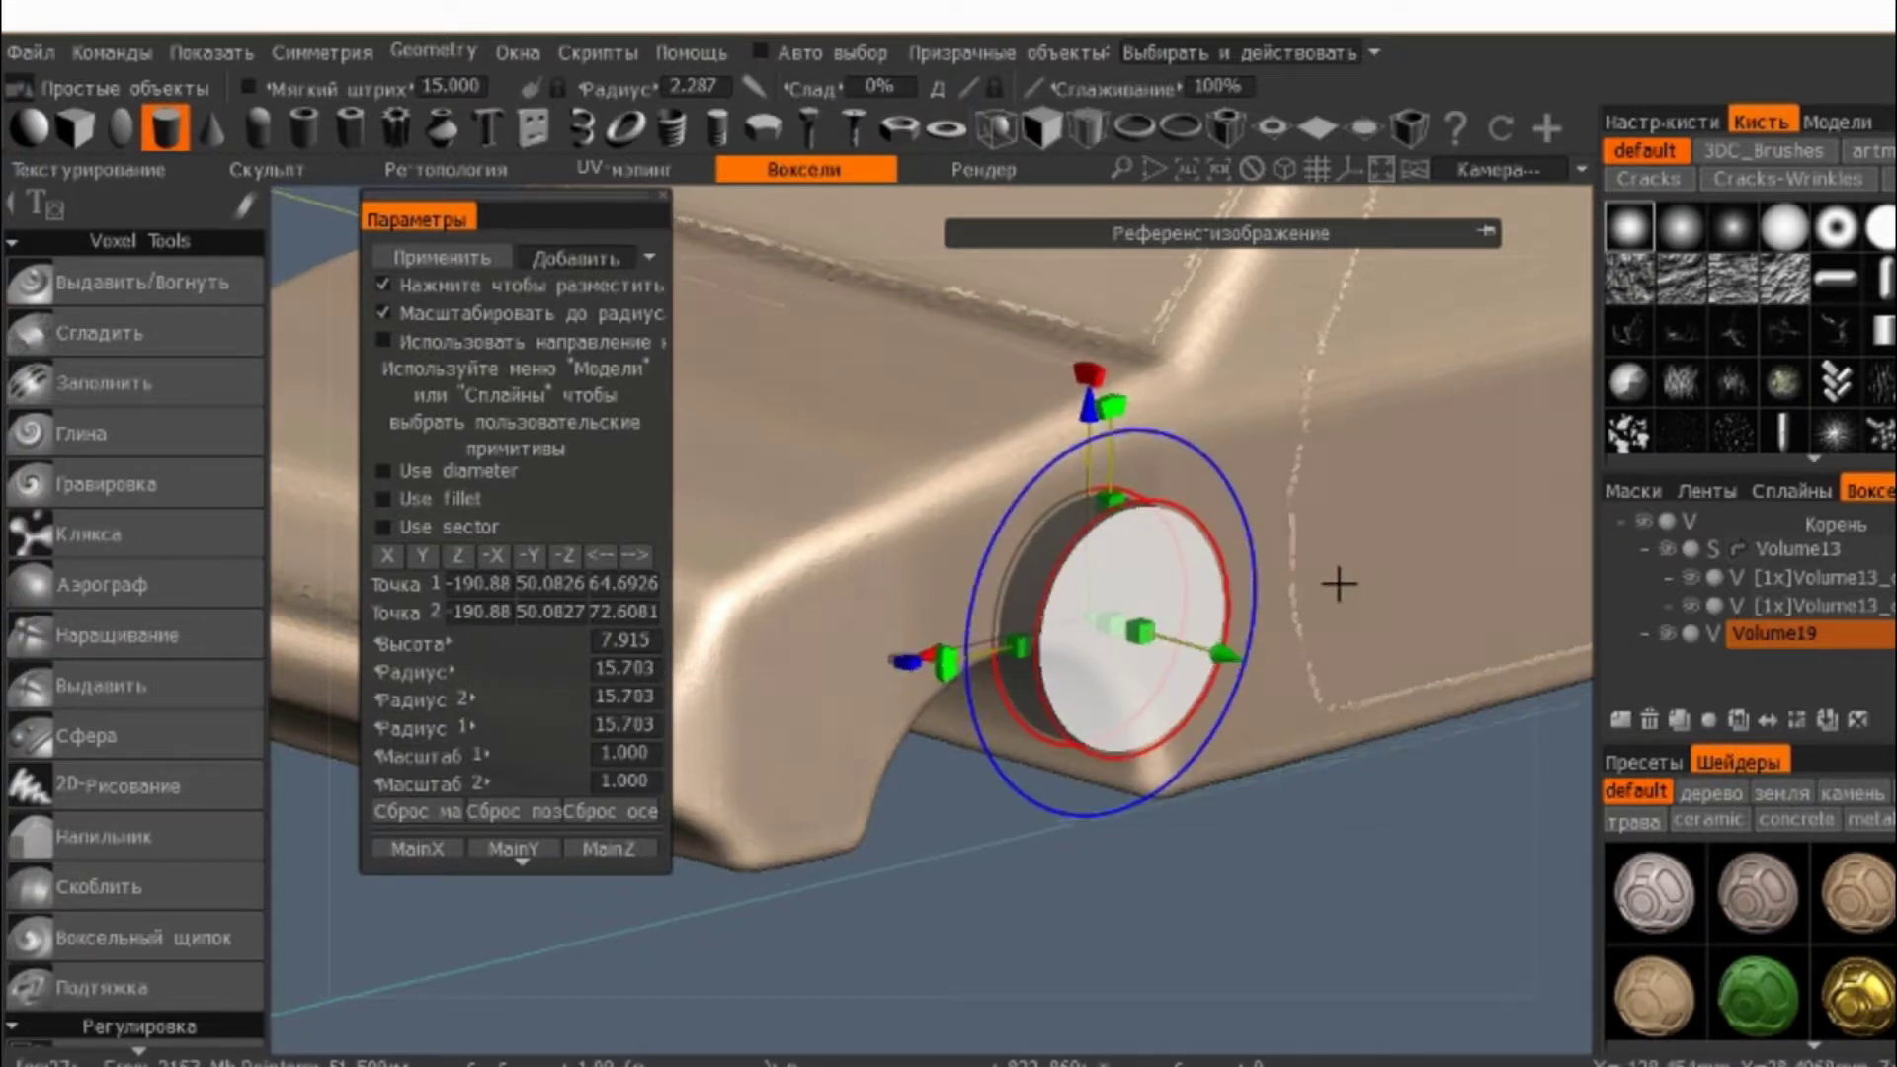
middle_drag(1338, 580, 1230, 549)
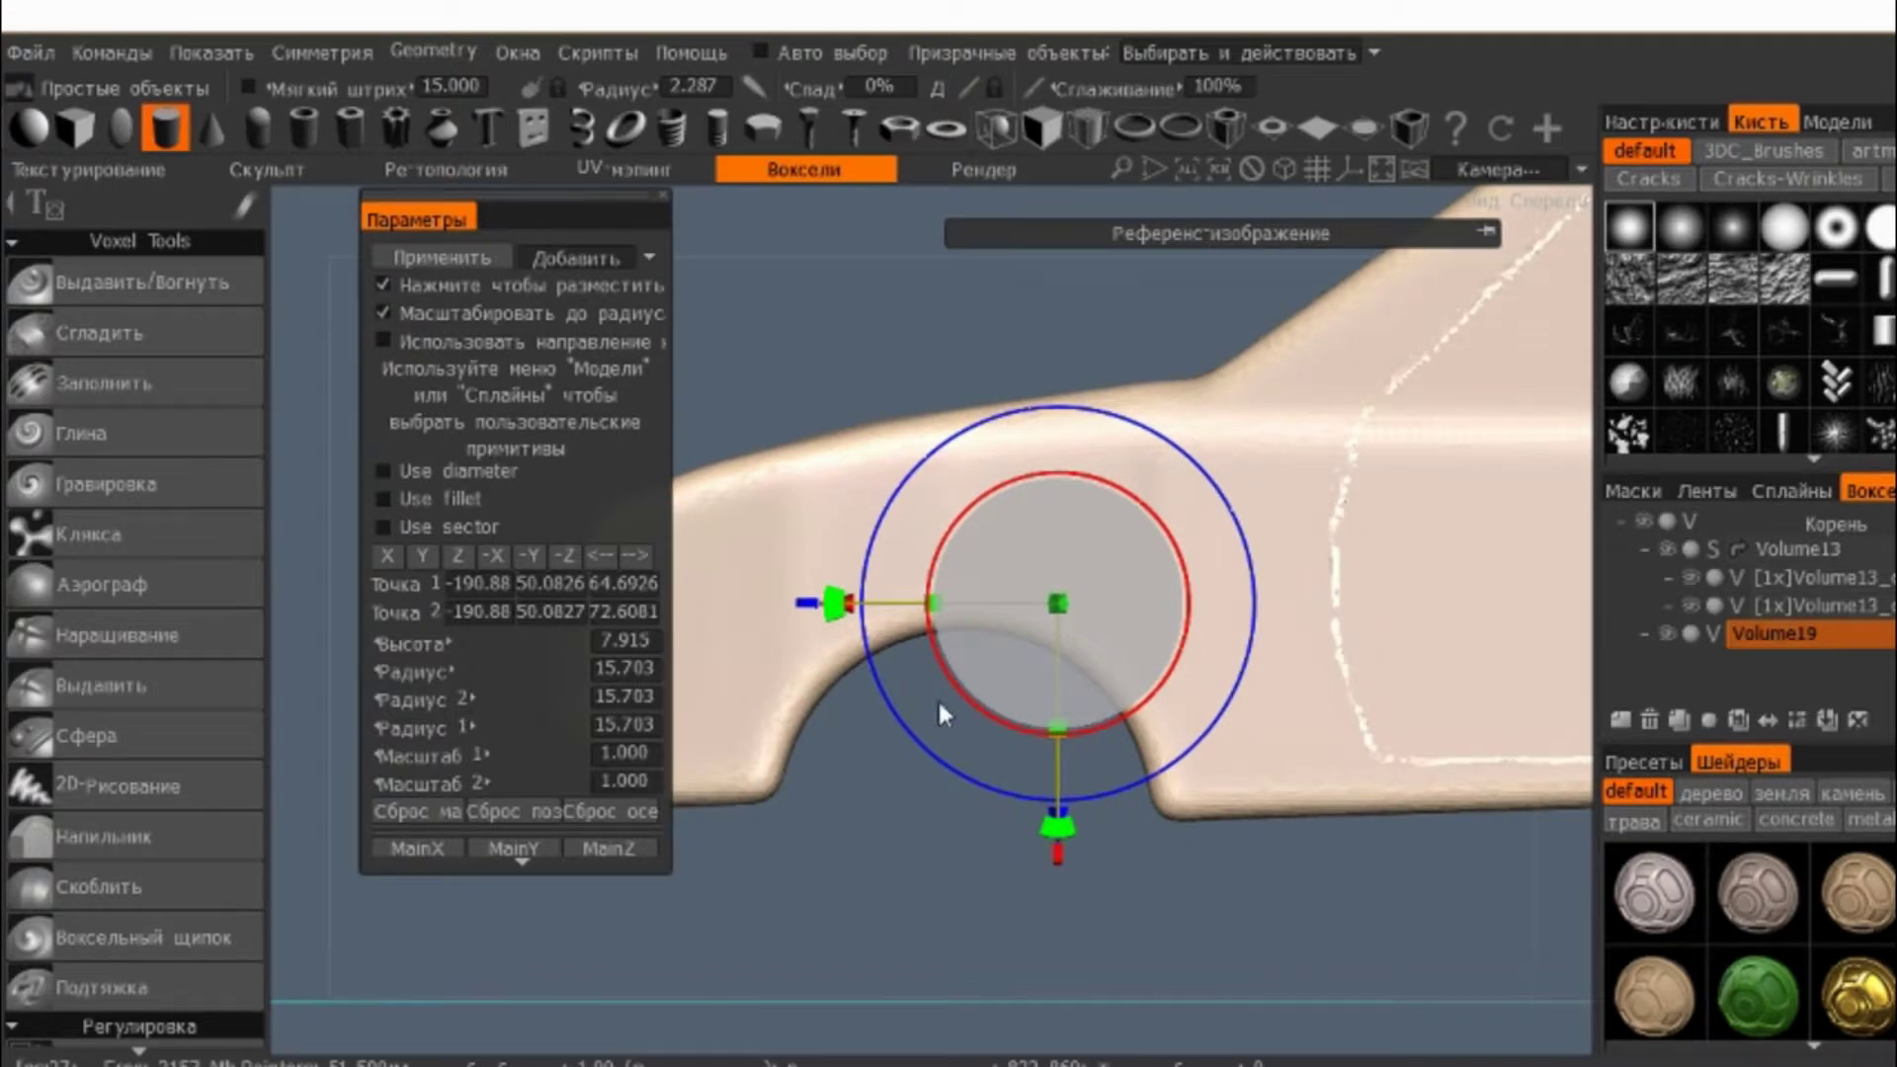
scroll(935, 715, up, 3)
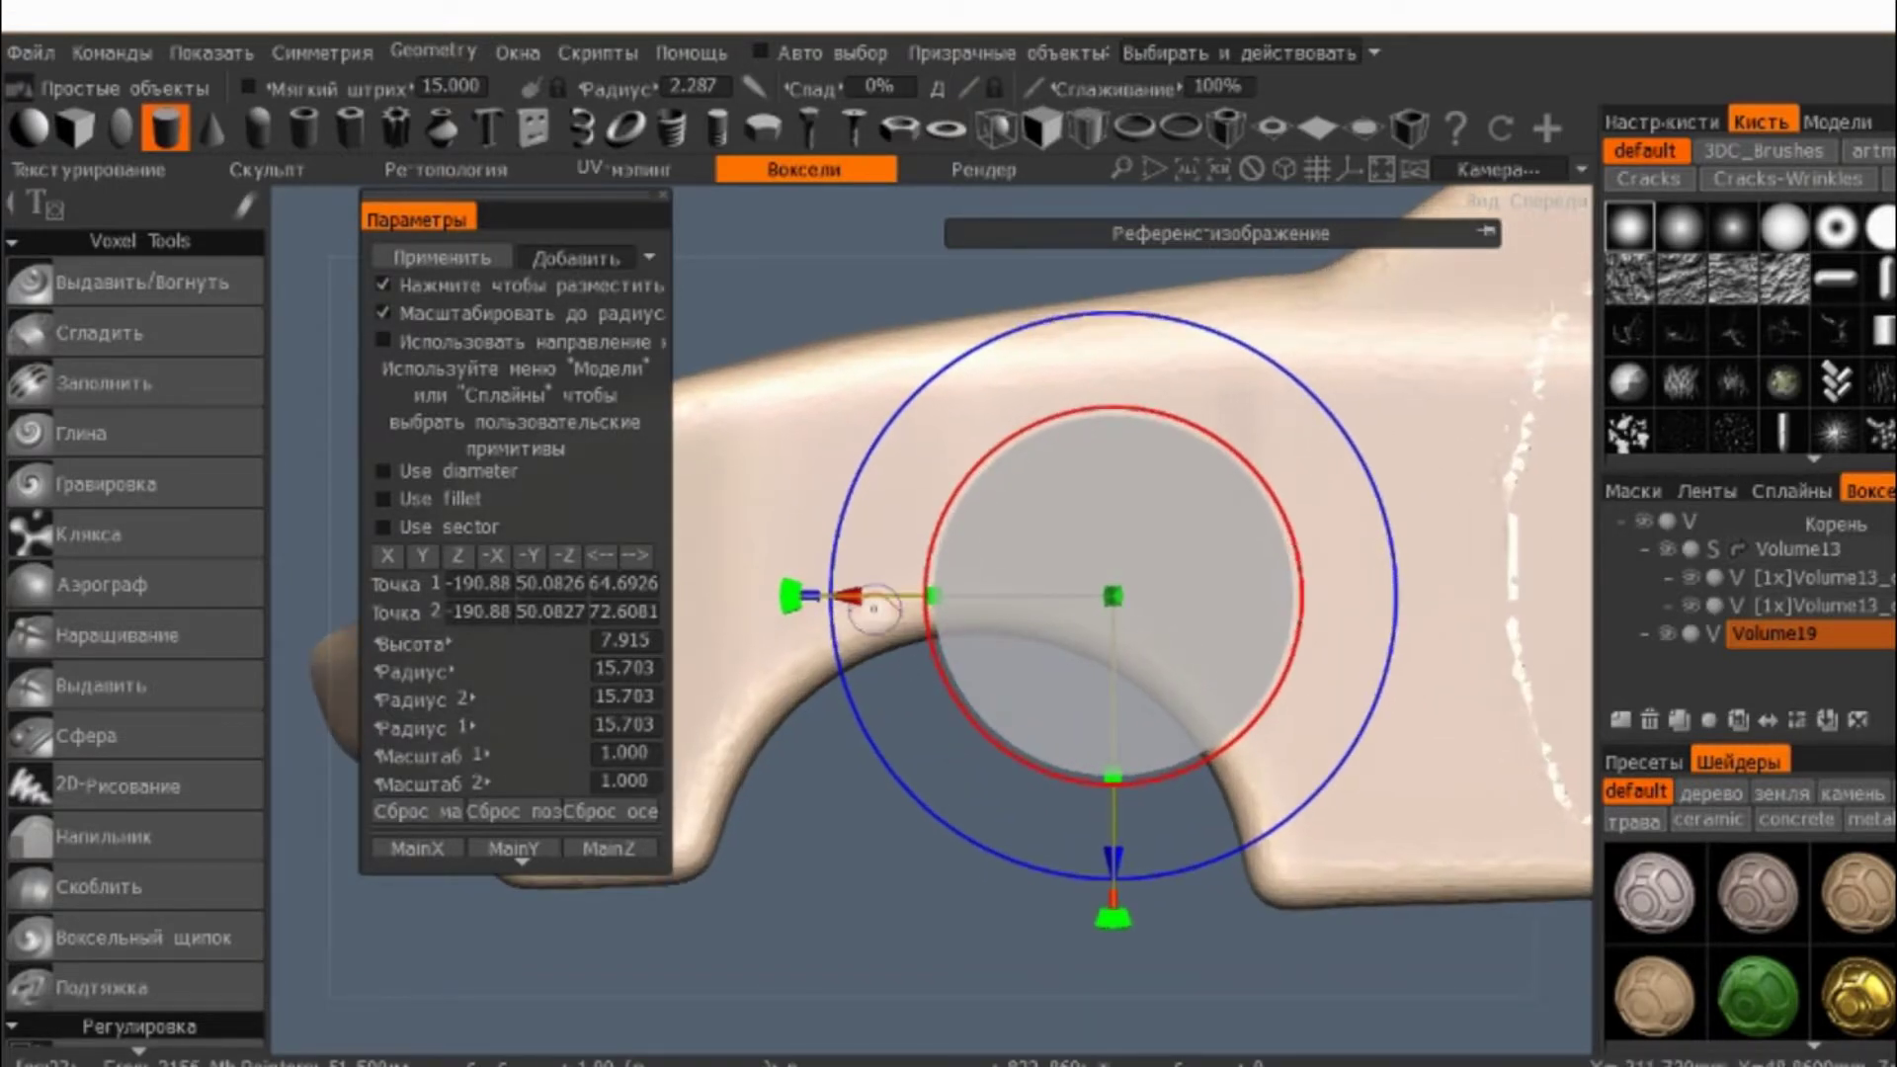
- Lower the cylinder into the wheel arch and widen it to radius 22.910
drag(857, 600, 724, 598)
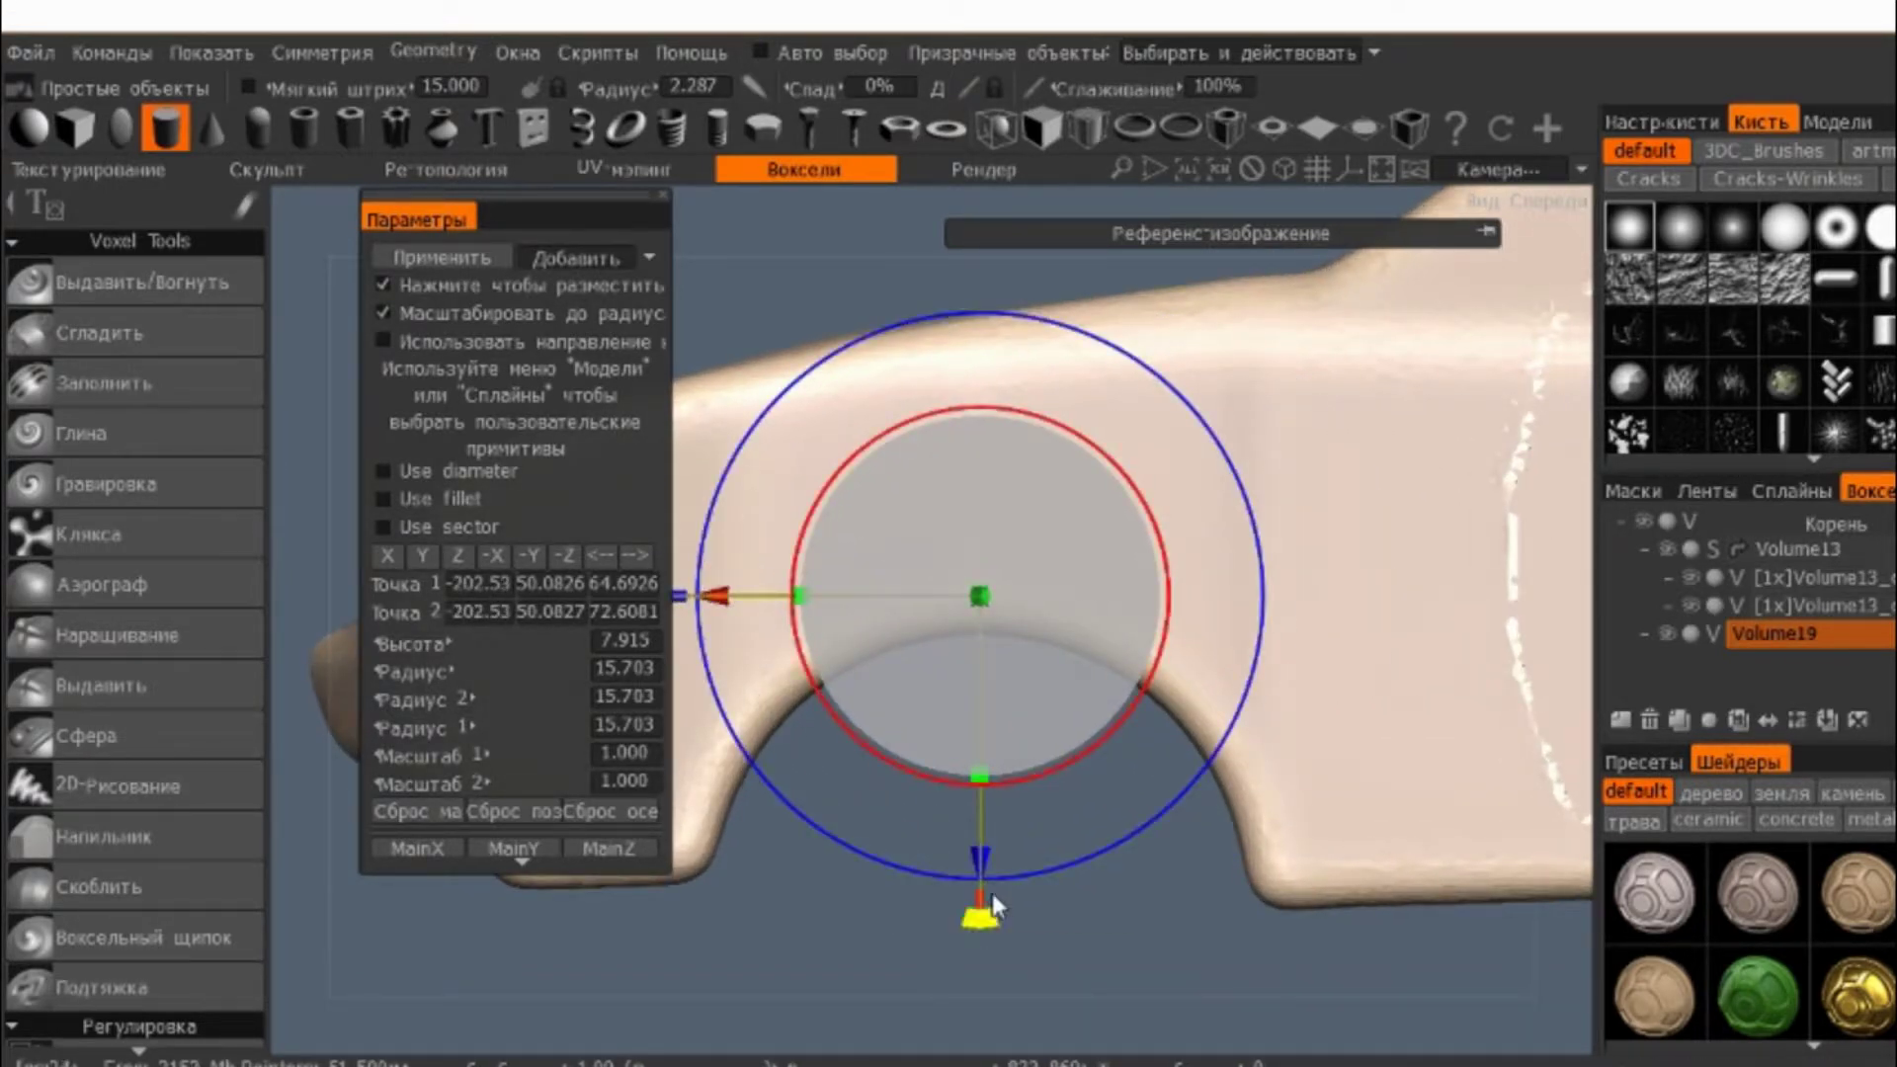
drag(983, 867, 968, 1008)
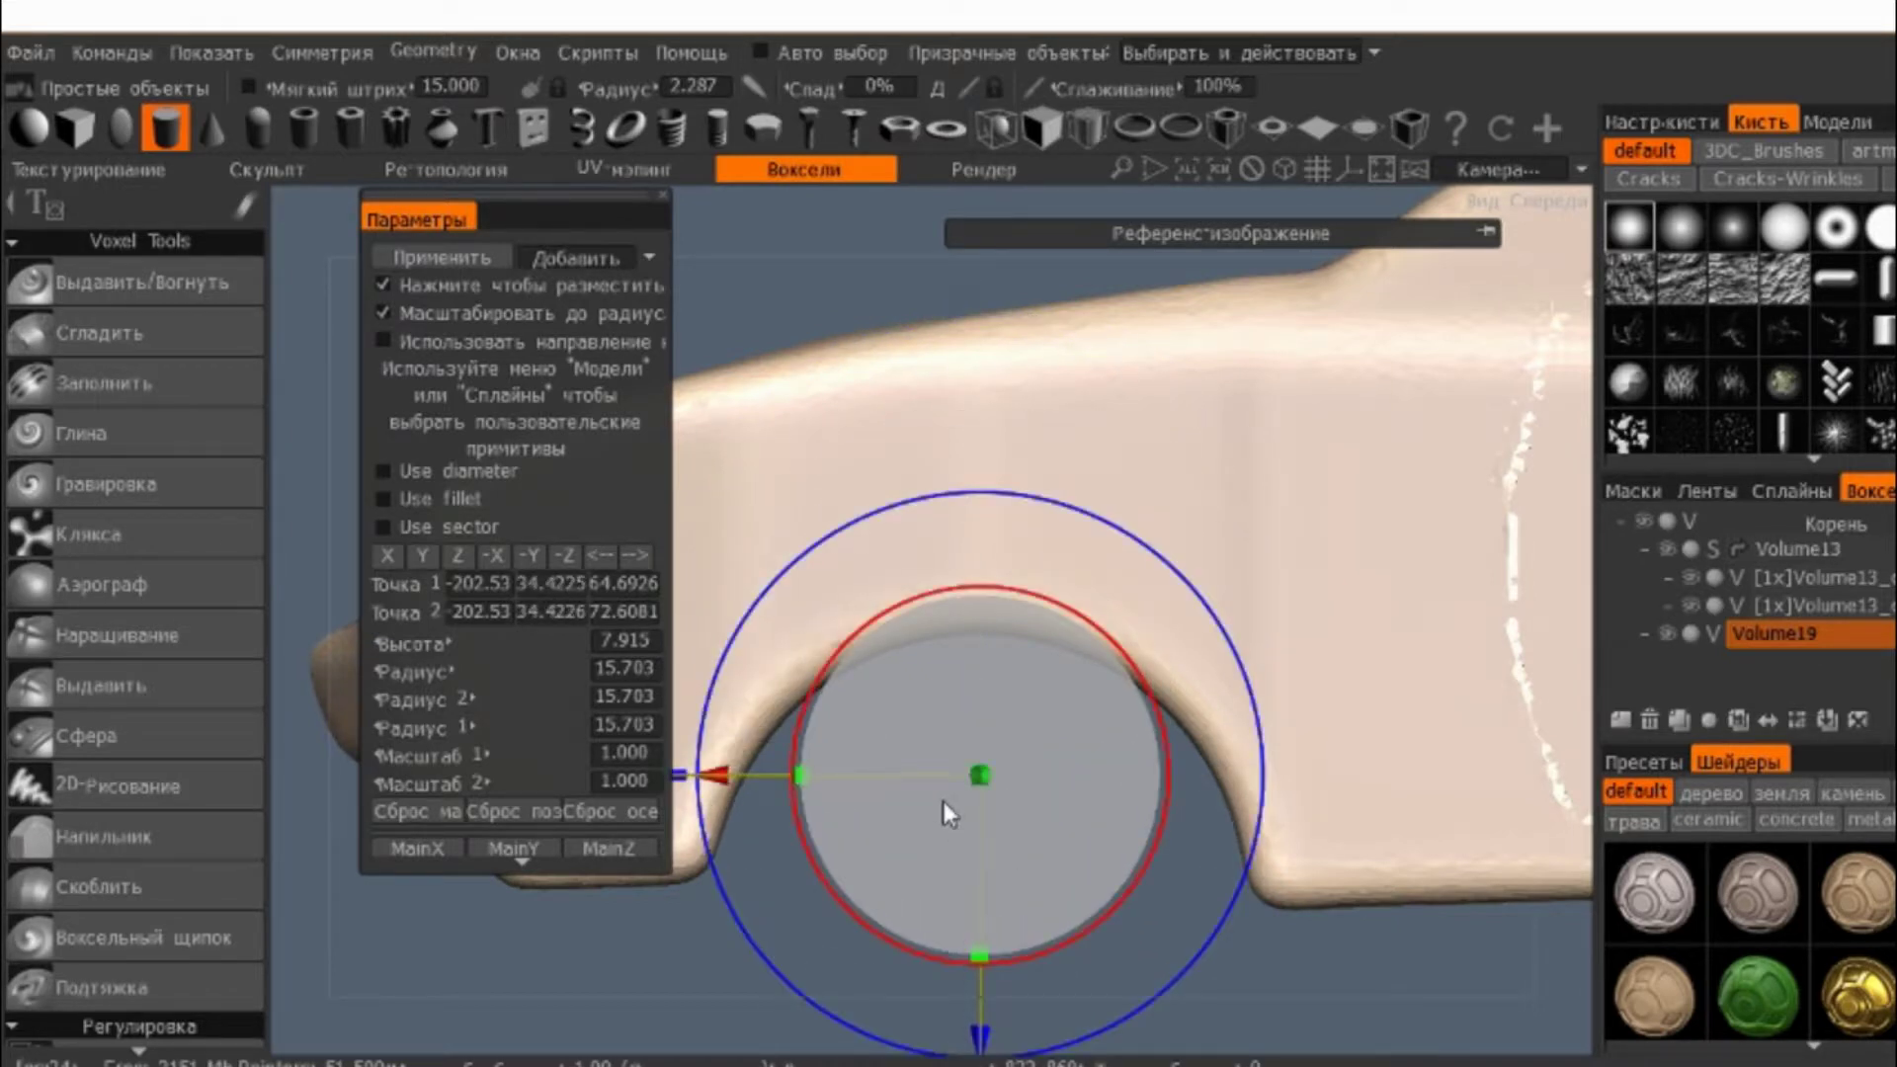
scroll(944, 802, down, 1)
drag(982, 944, 993, 1063)
drag(1152, 708, 1252, 654)
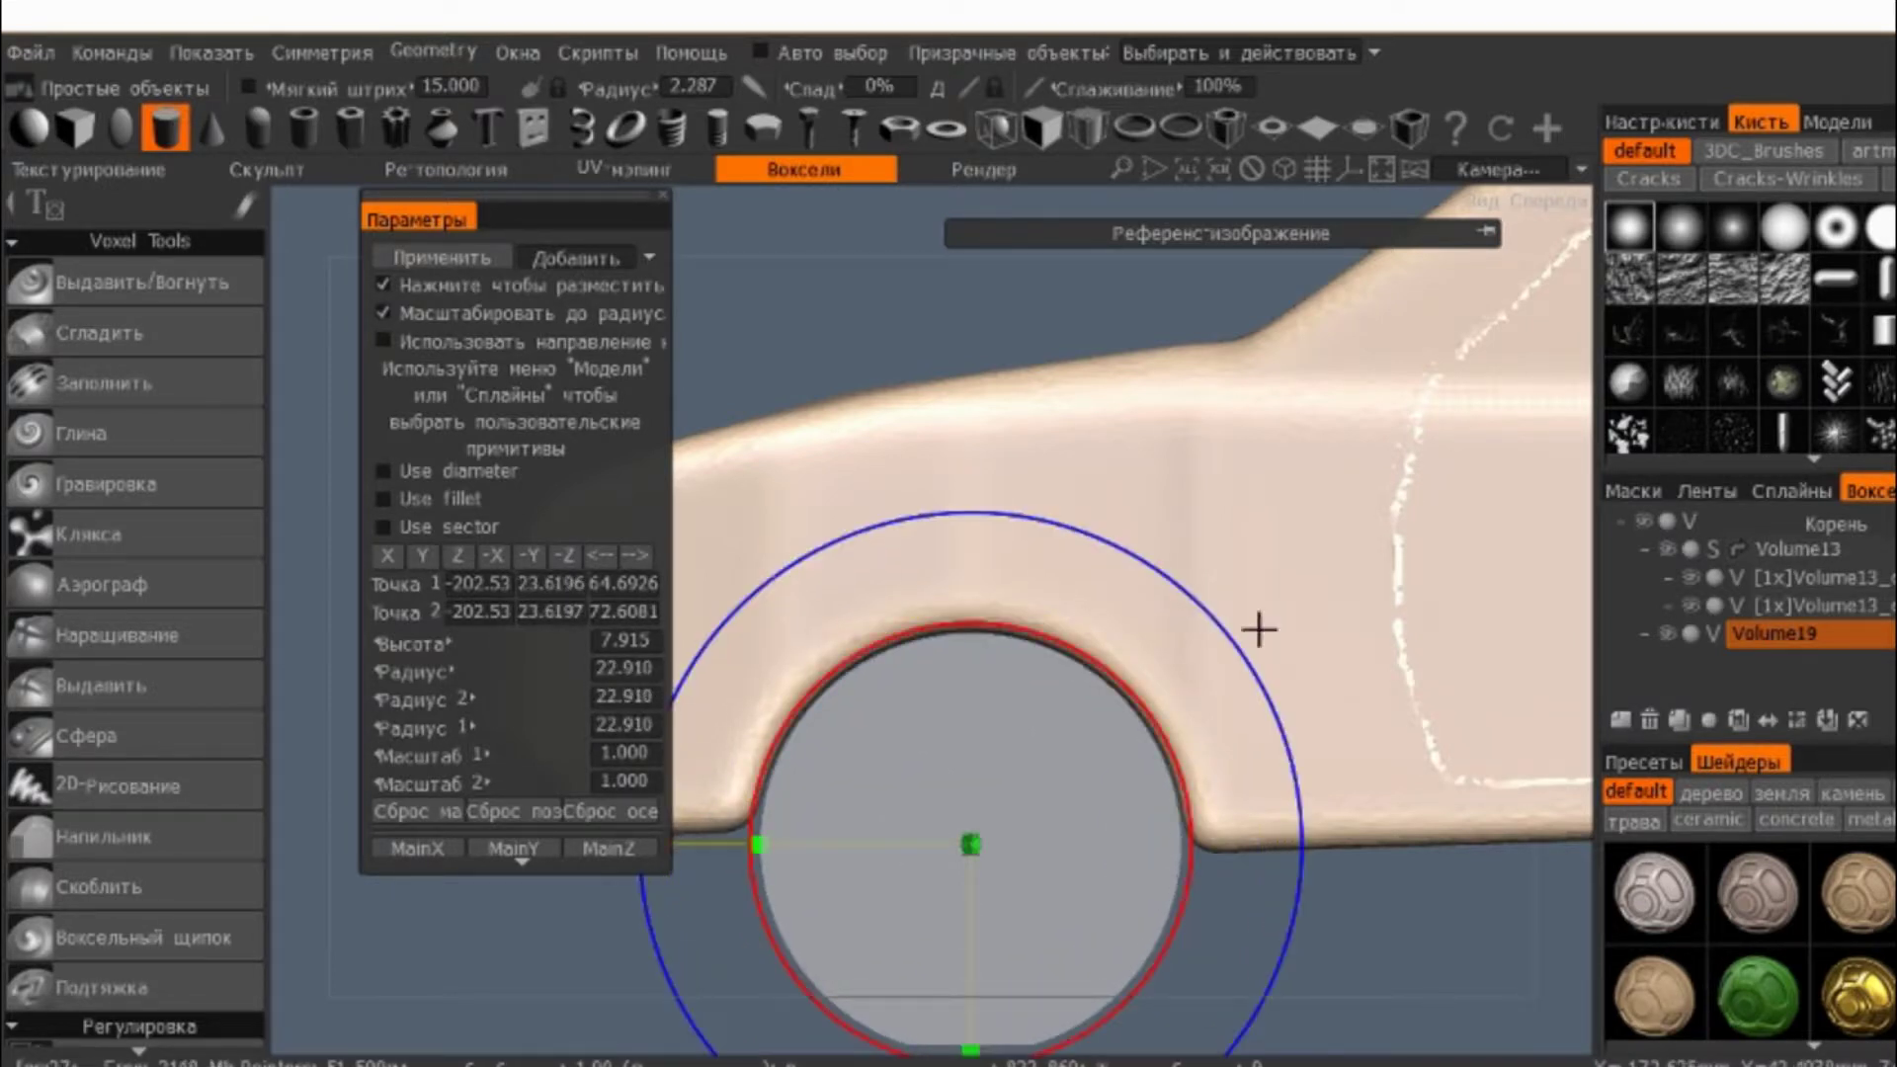
middle_drag(1095, 620, 1228, 450)
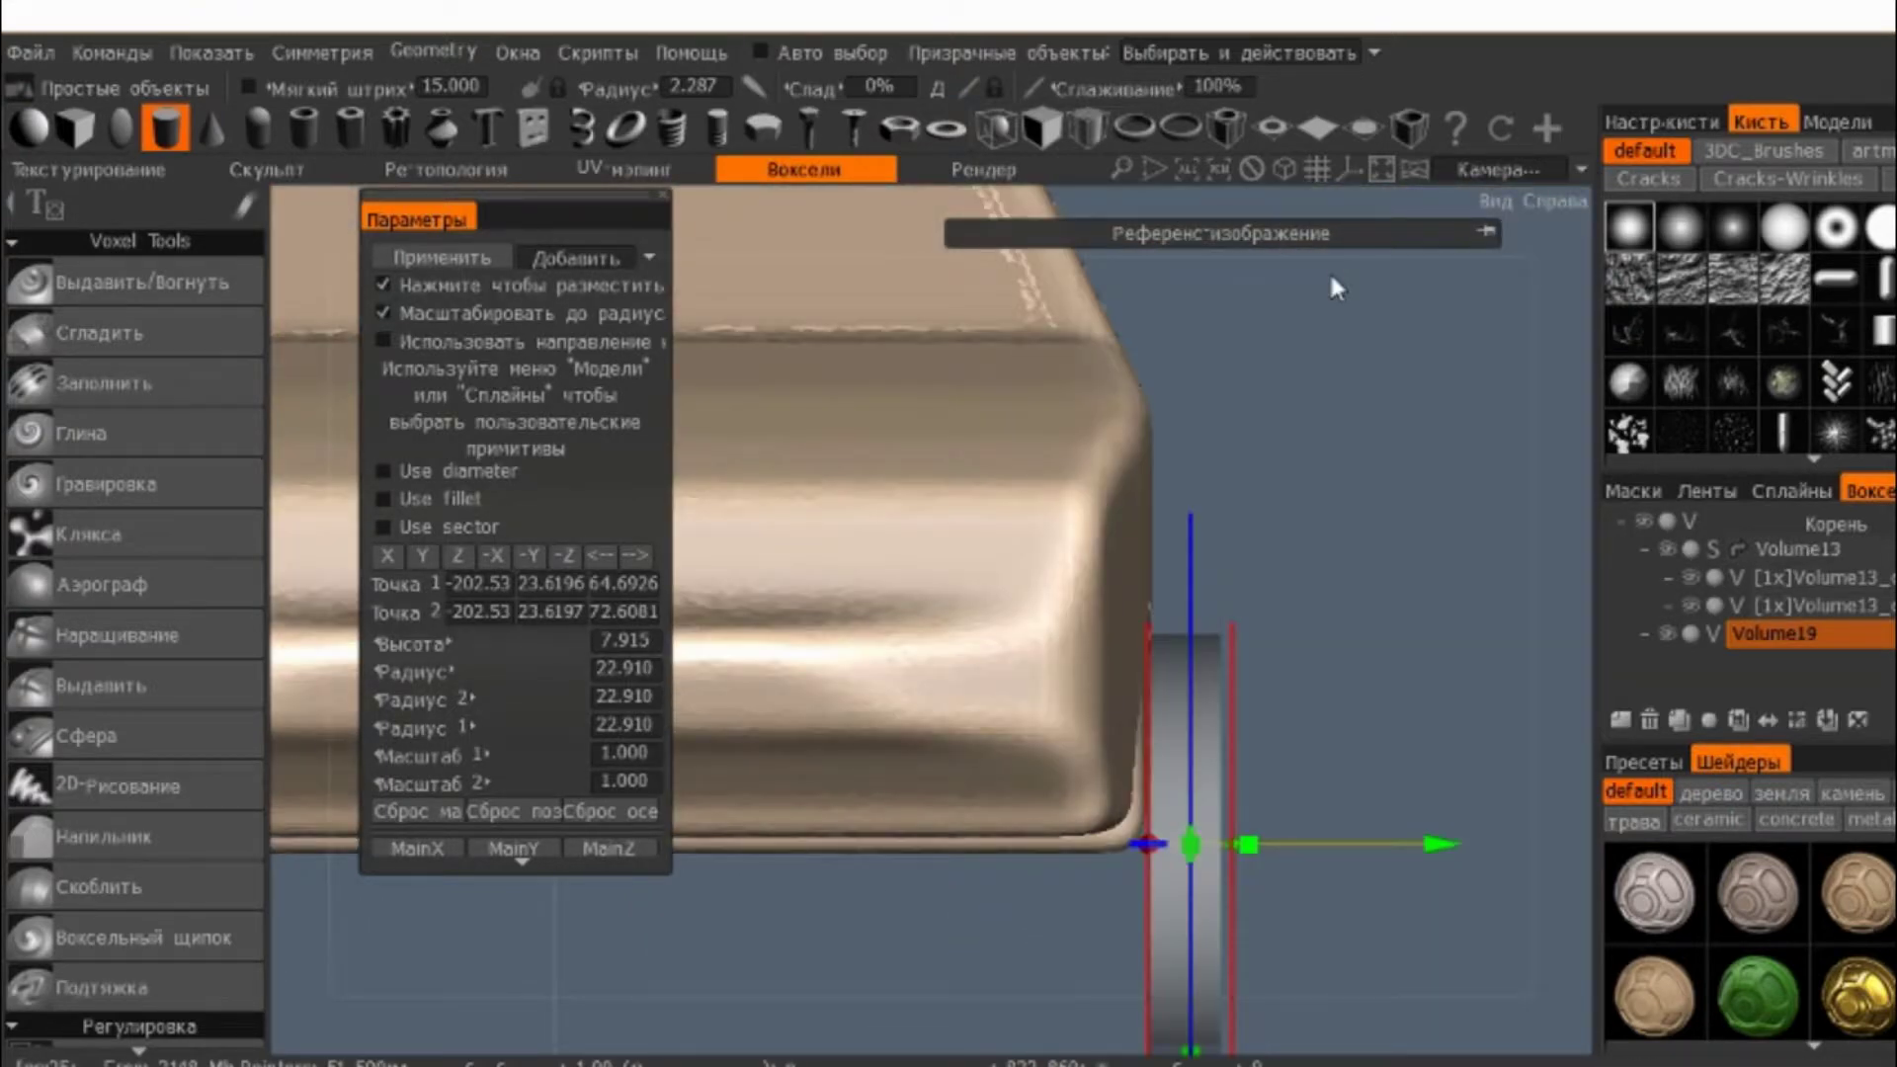
- Show the car reference image and make the wheel cylinder 15.004 thick
click(1482, 234)
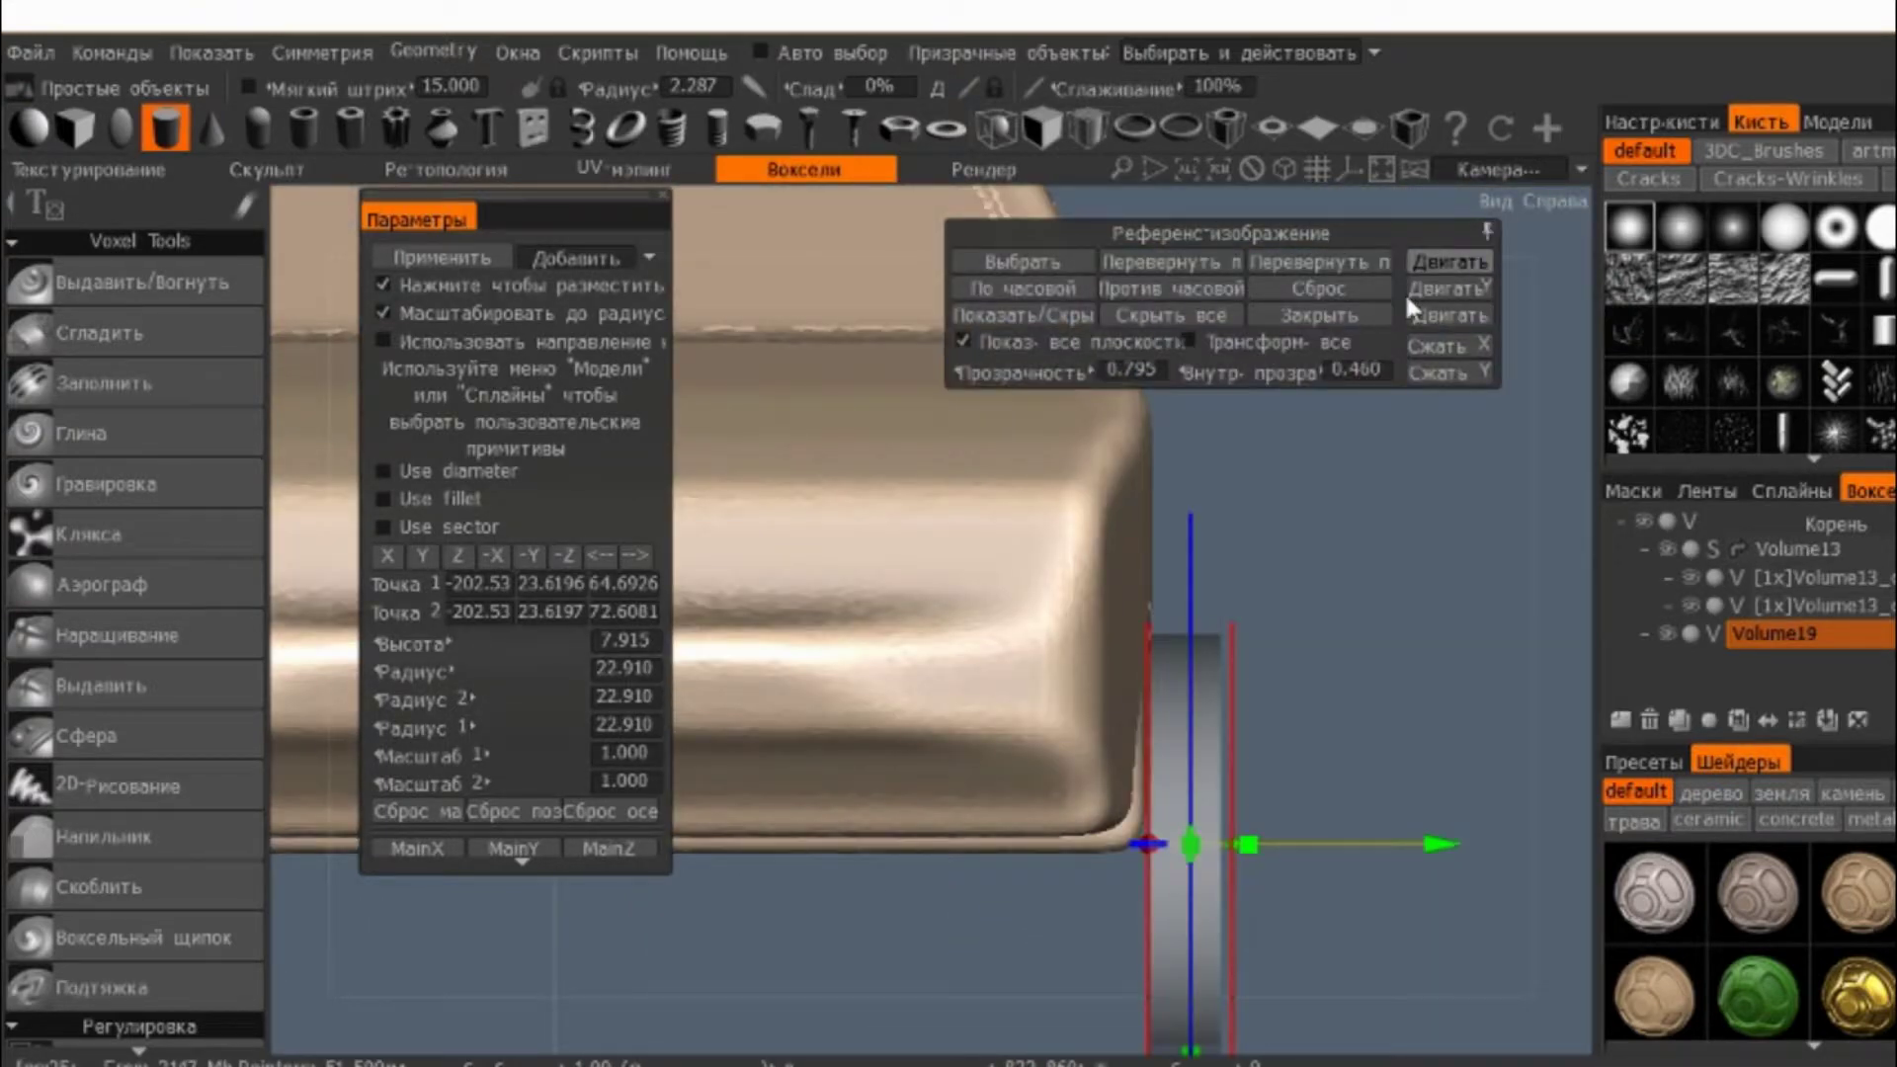
click(1049, 318)
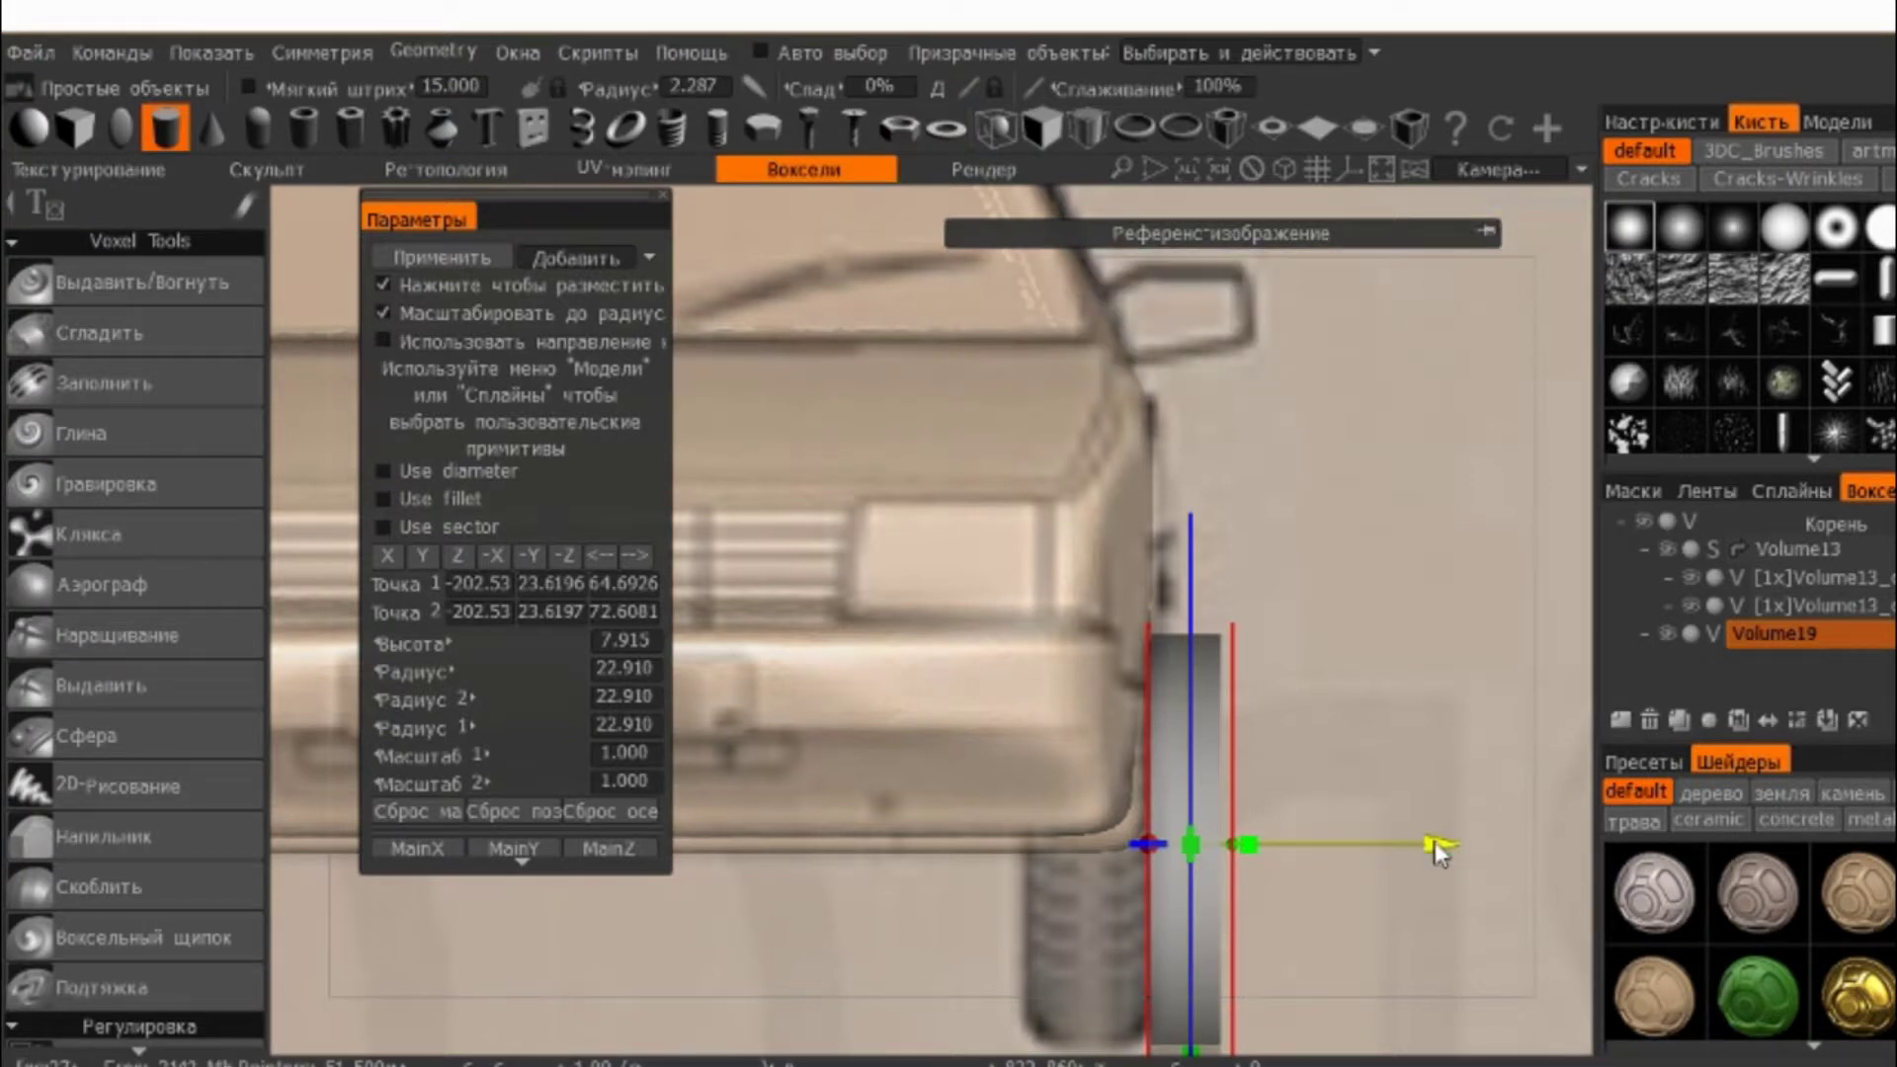
drag(1438, 849, 1312, 855)
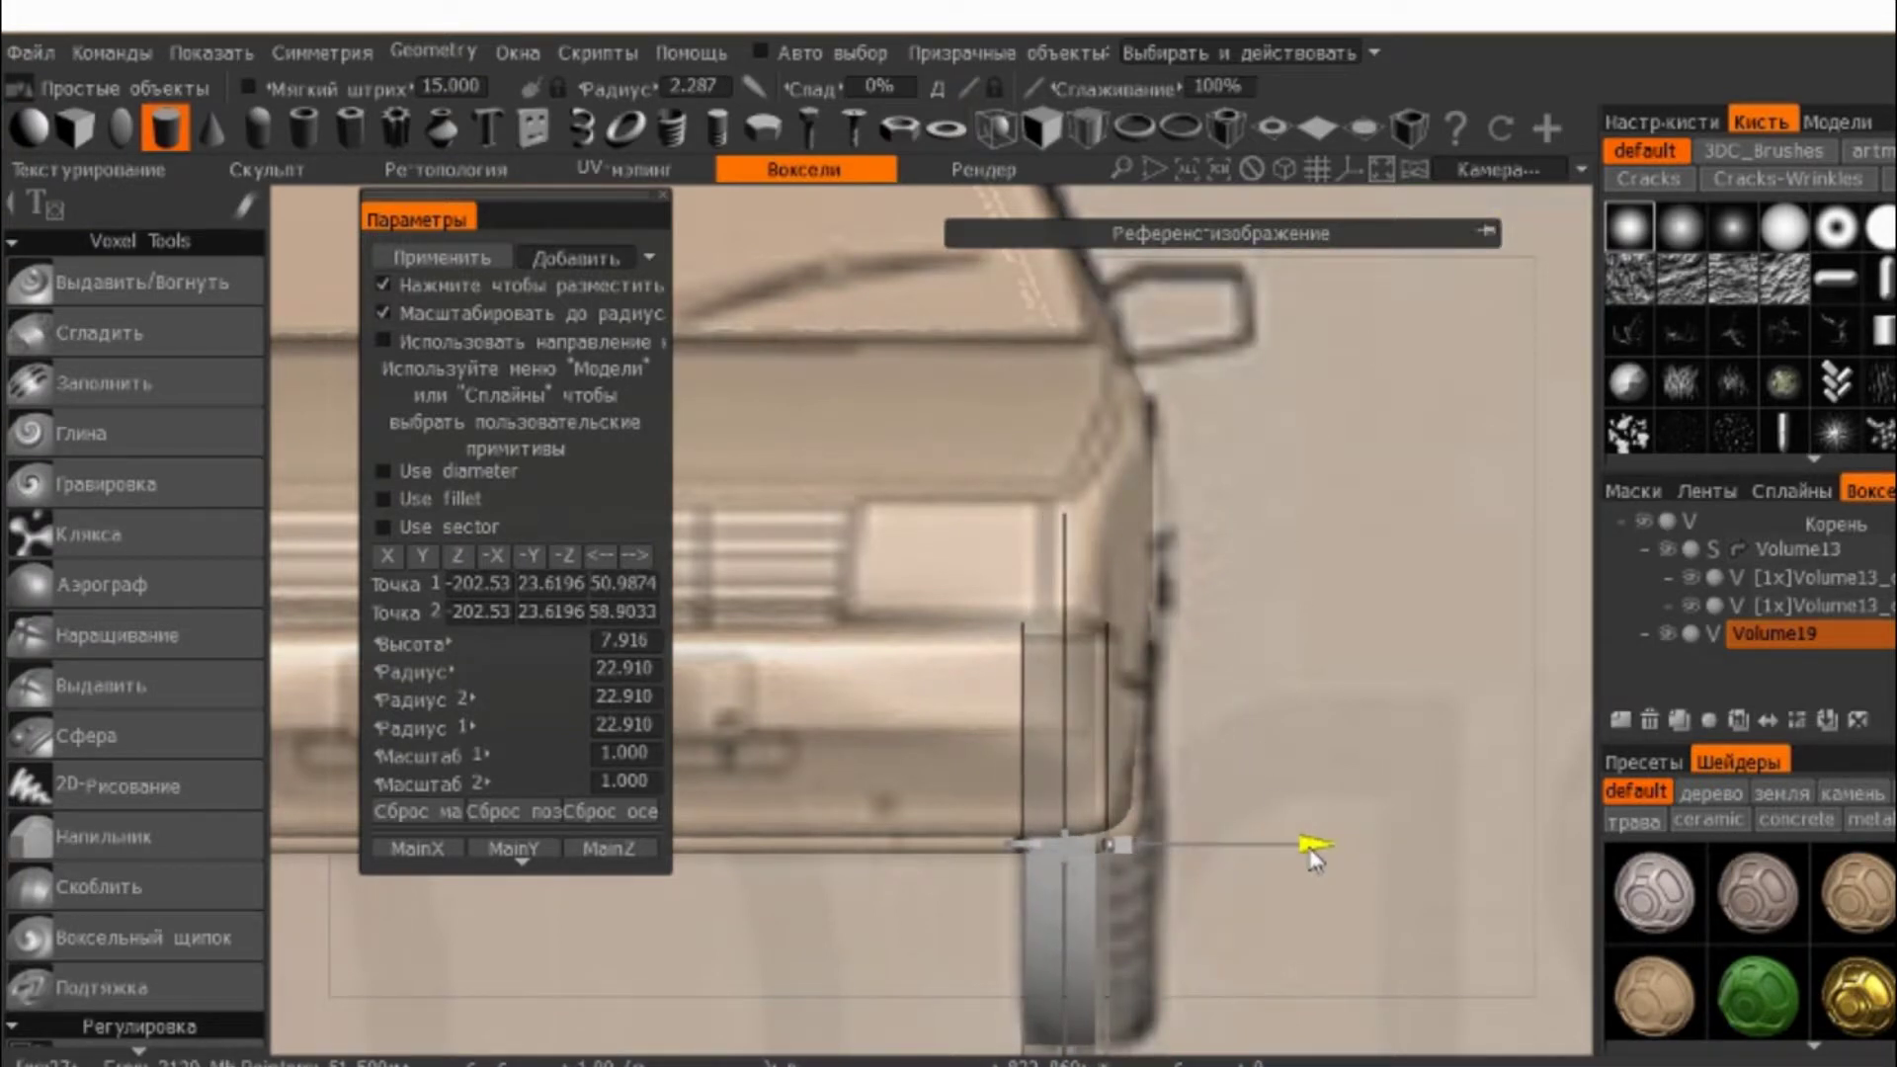
drag(1124, 844, 1221, 856)
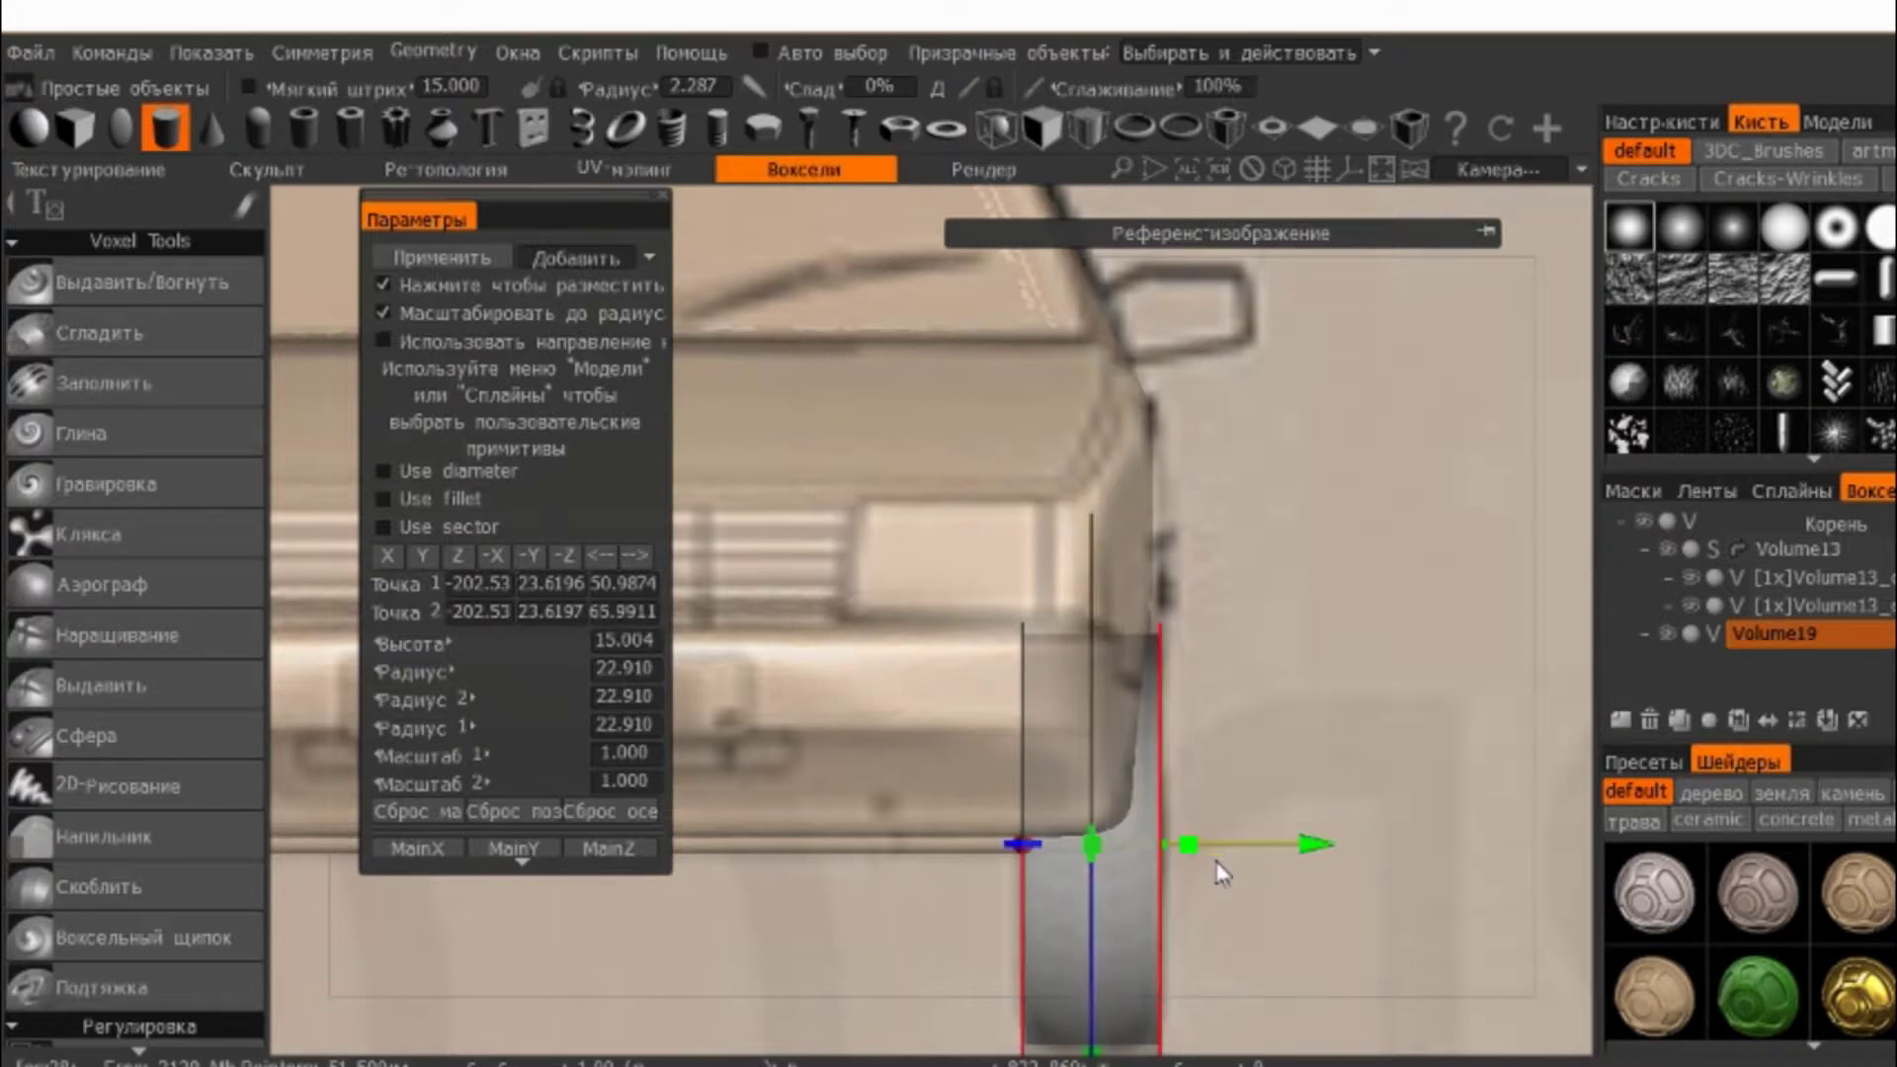
- Enable fillet on the cylinder and raise the fillet radius to 3.434
click(397, 504)
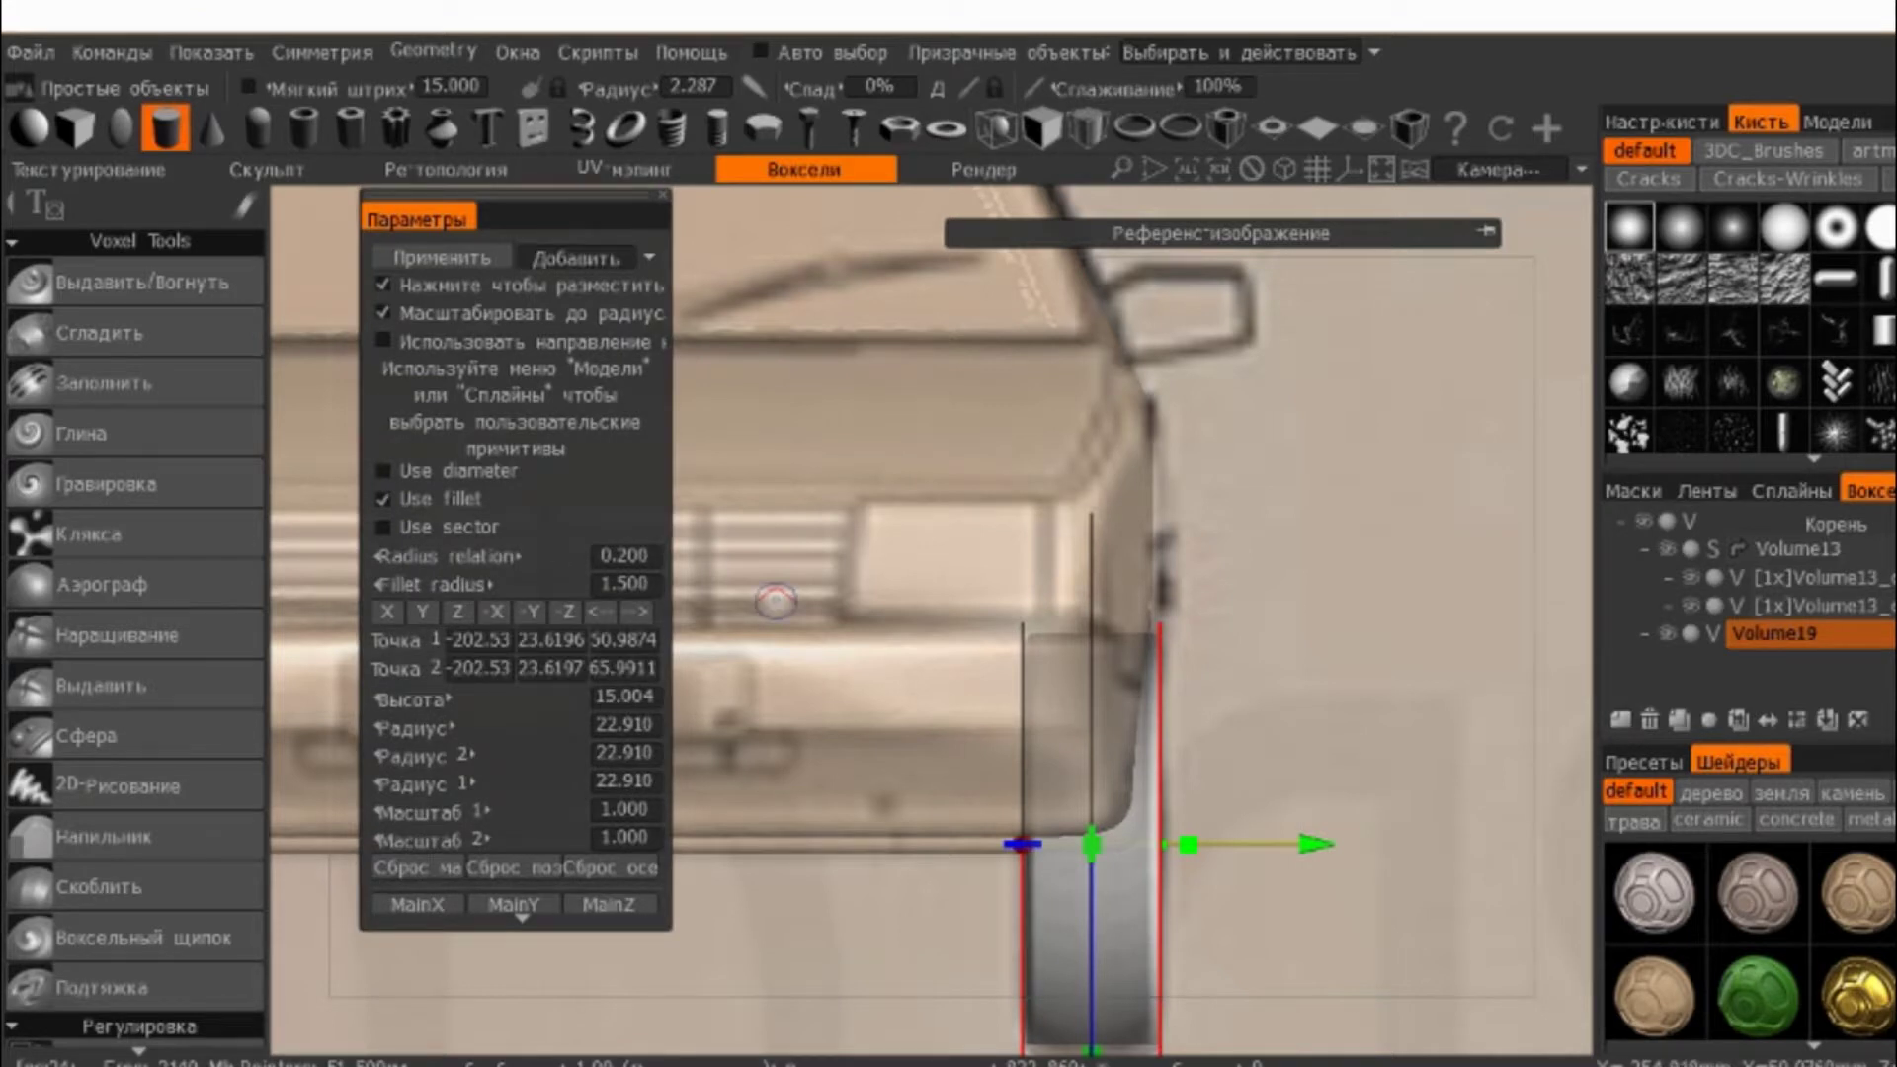
drag(474, 555, 618, 549)
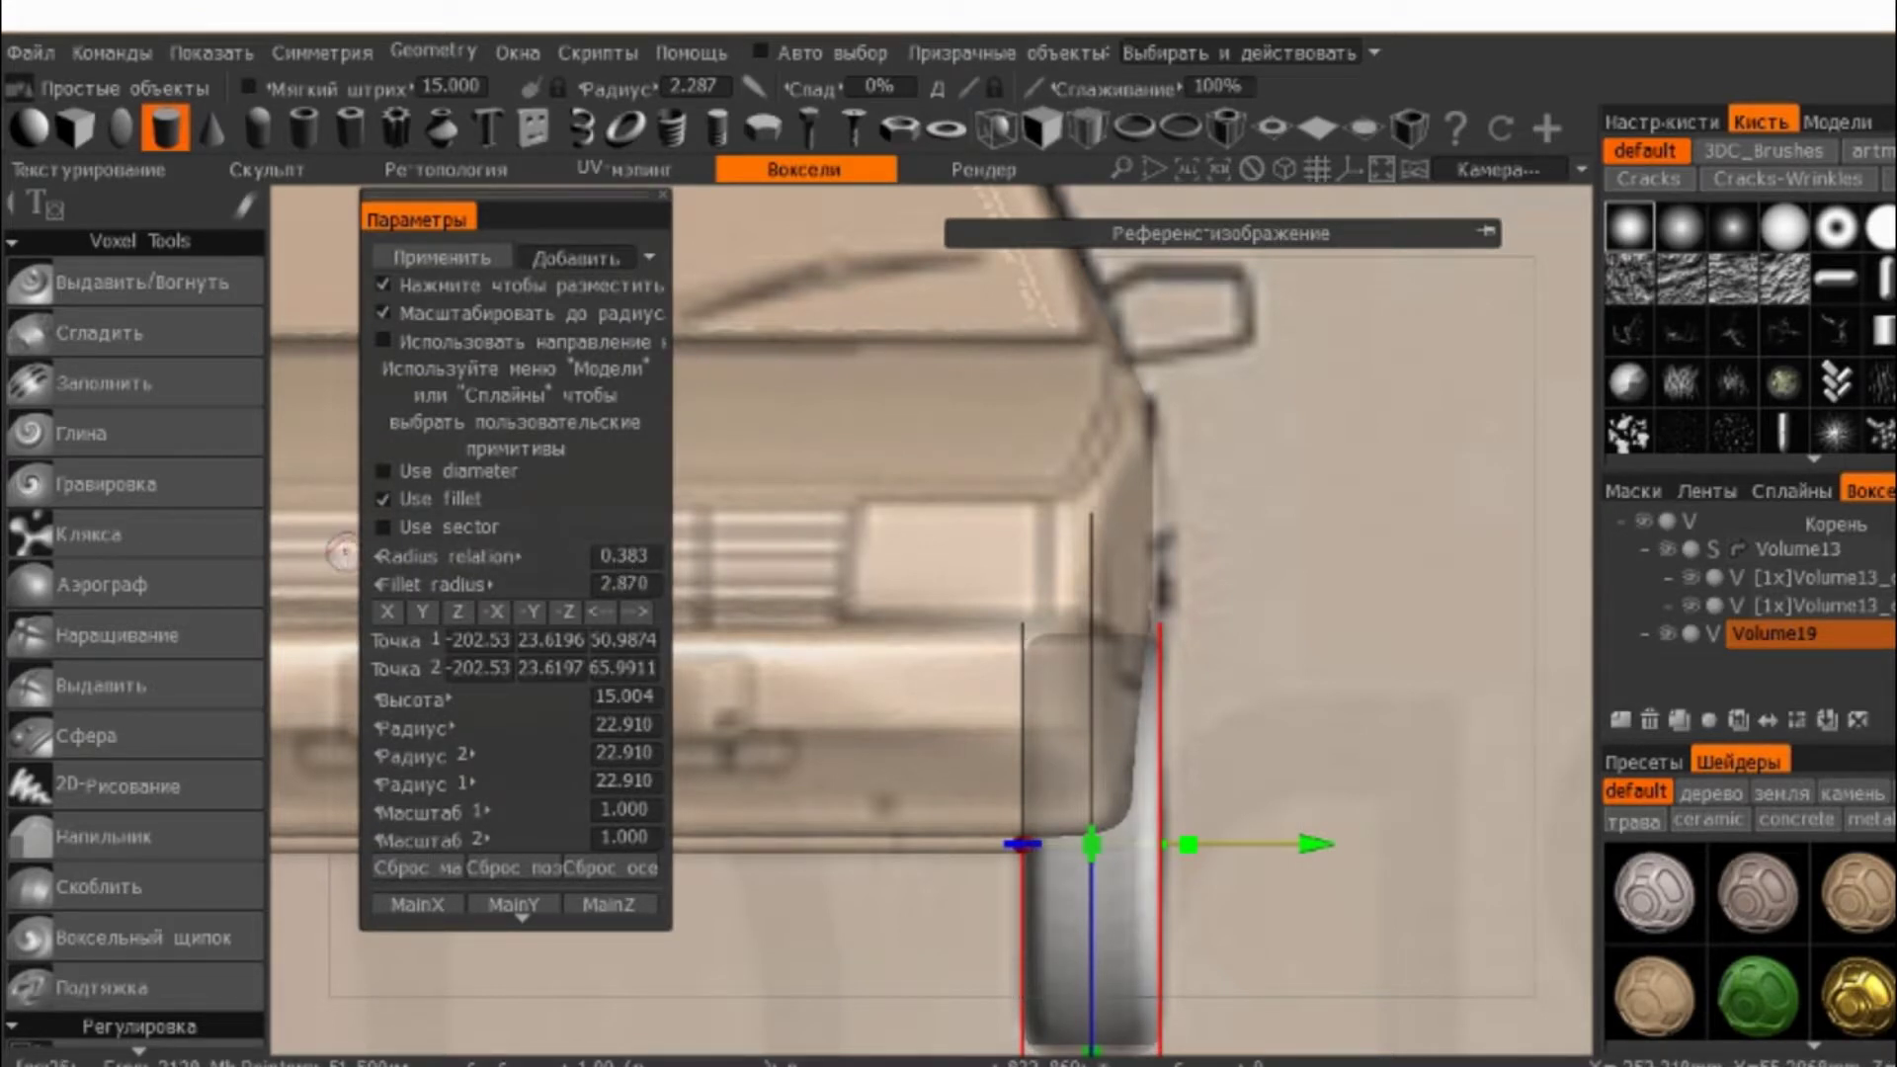
drag(456, 584, 472, 584)
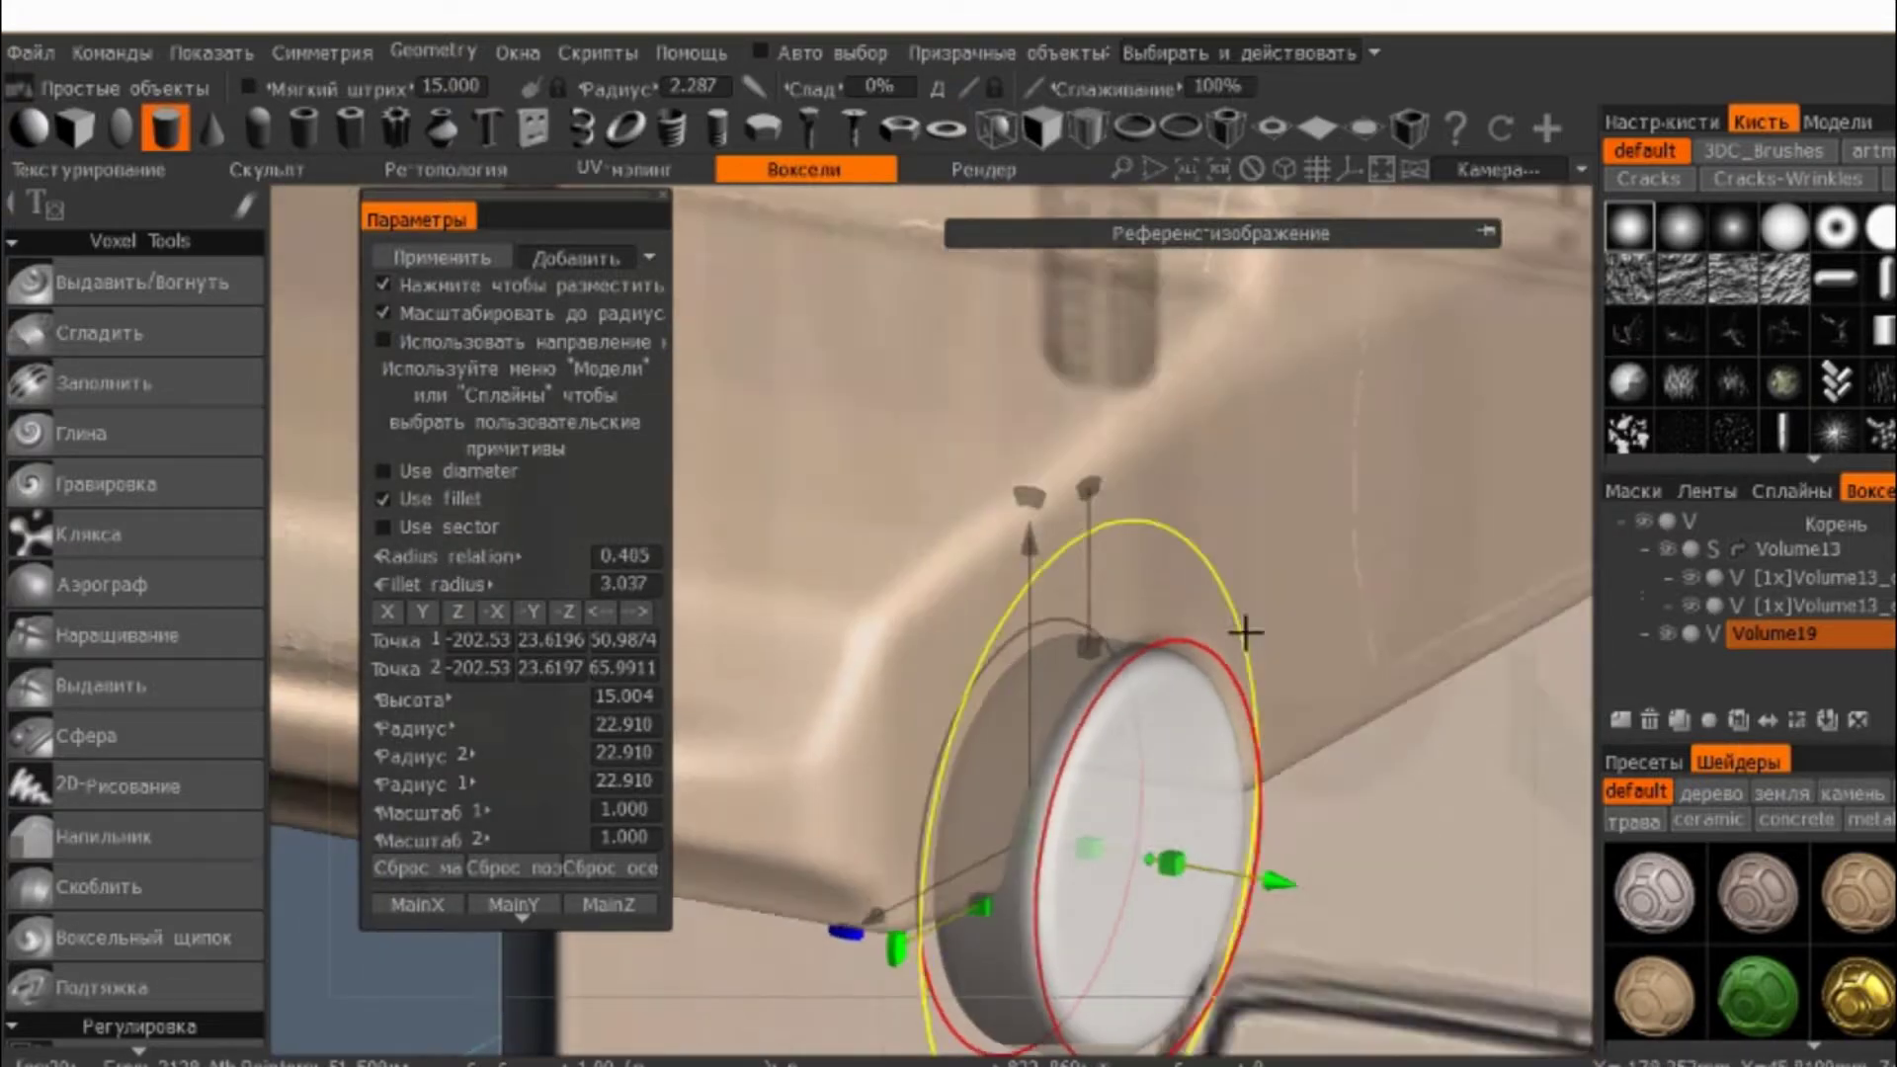
middle_drag(1003, 456, 1360, 589)
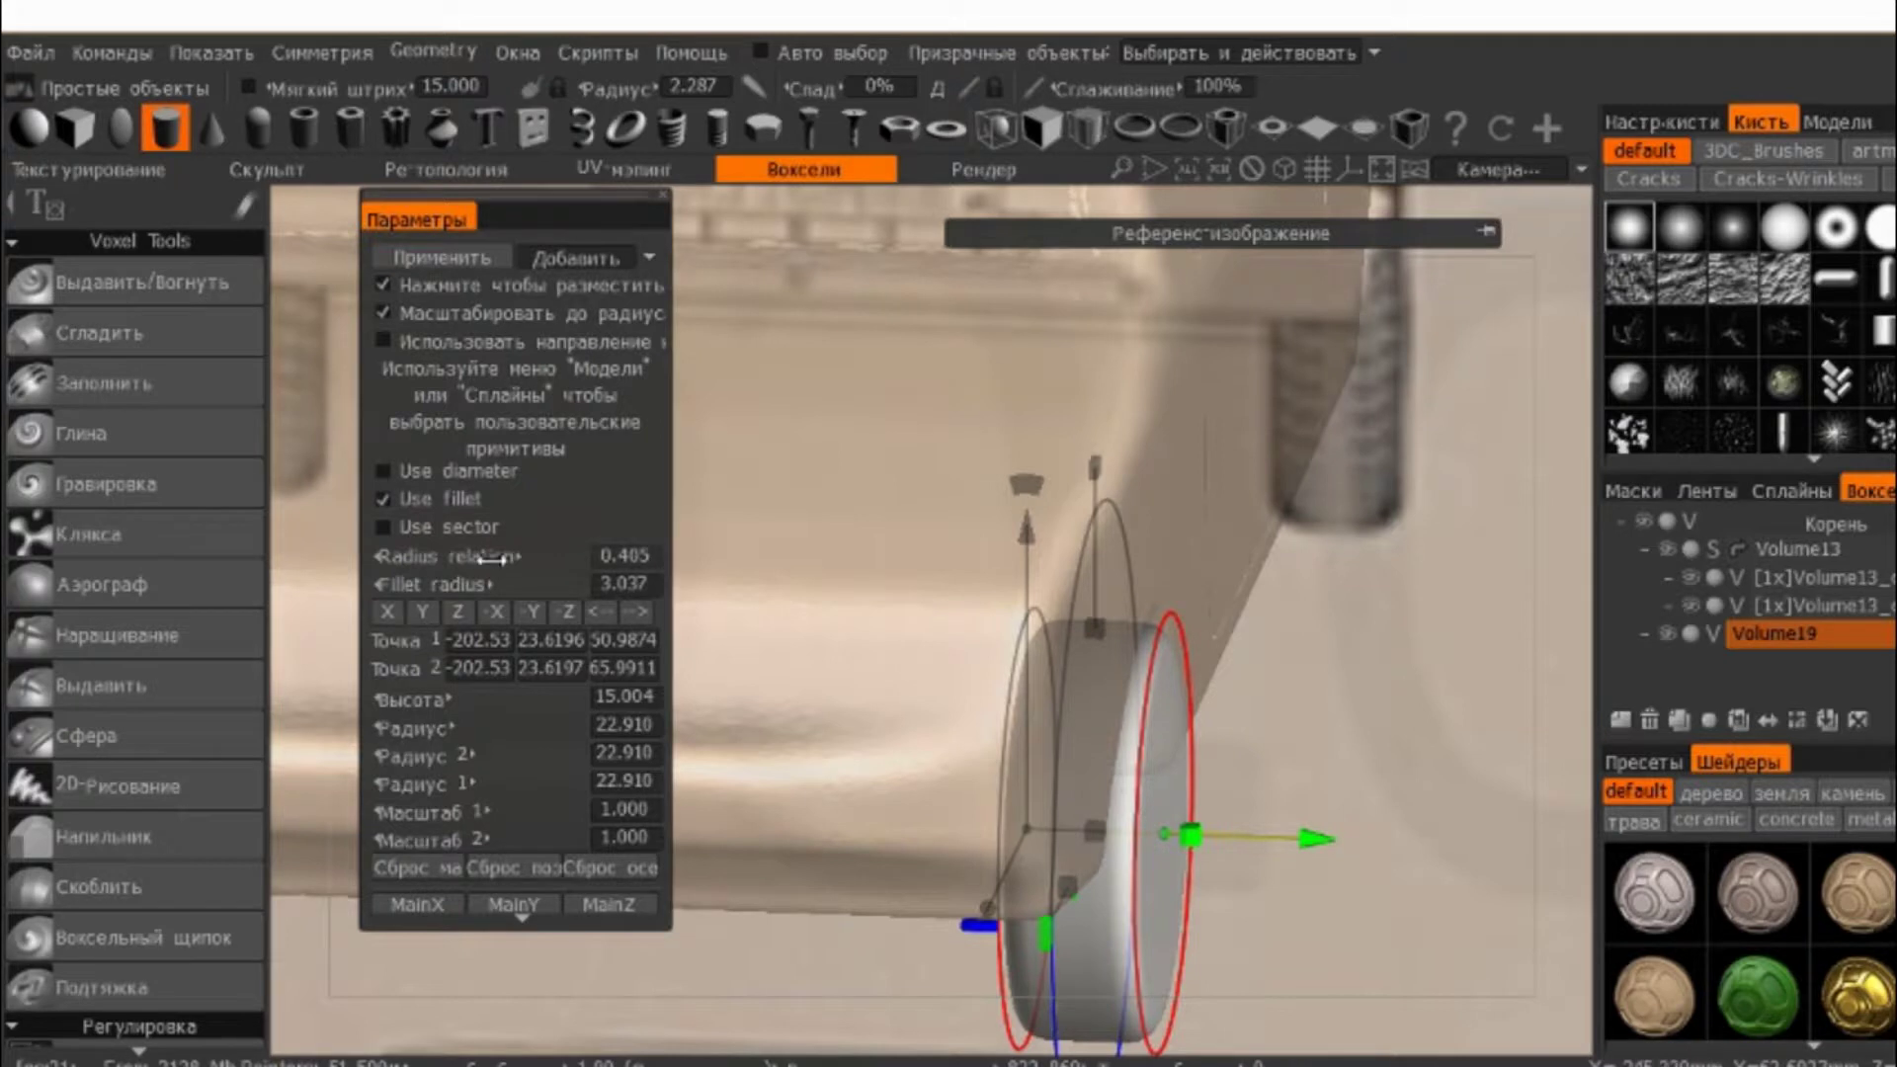
drag(494, 557, 531, 557)
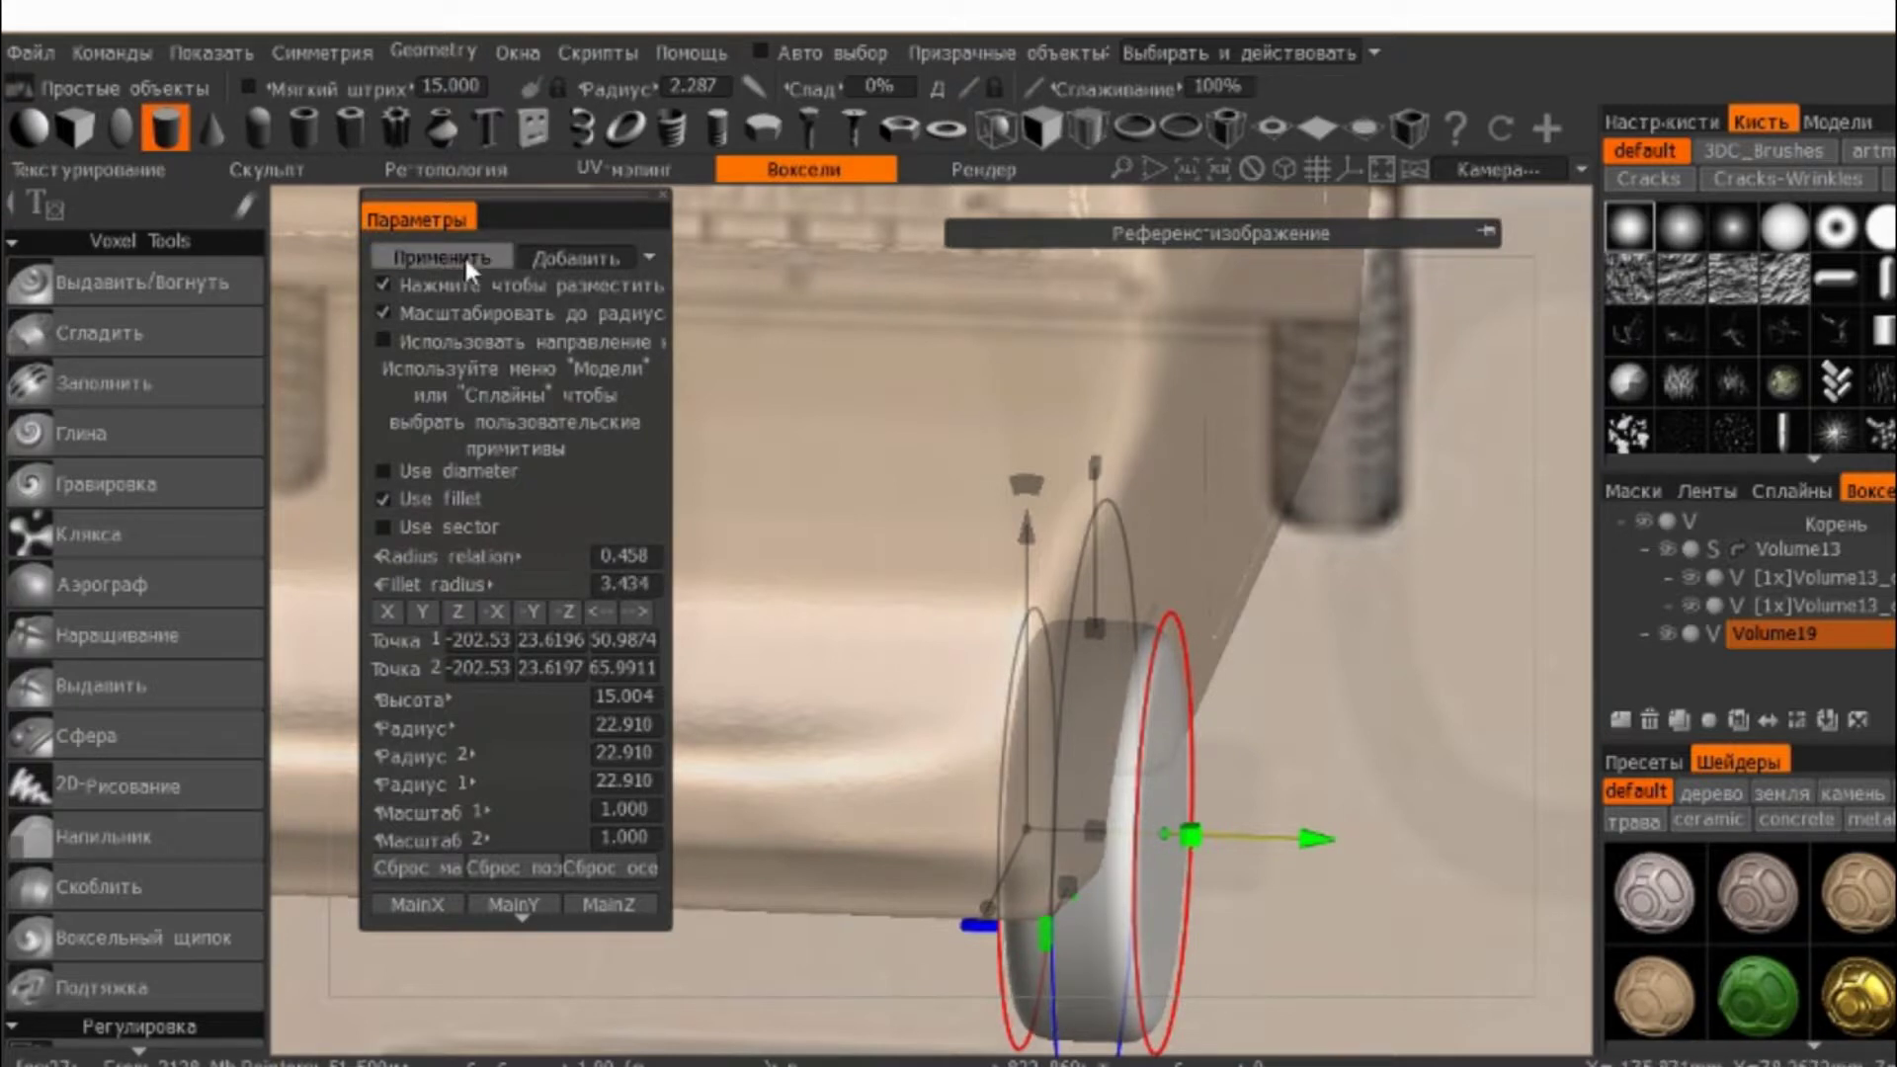
- Apply the filleted cylinder into Volume19 as the wheel
click(425, 257)
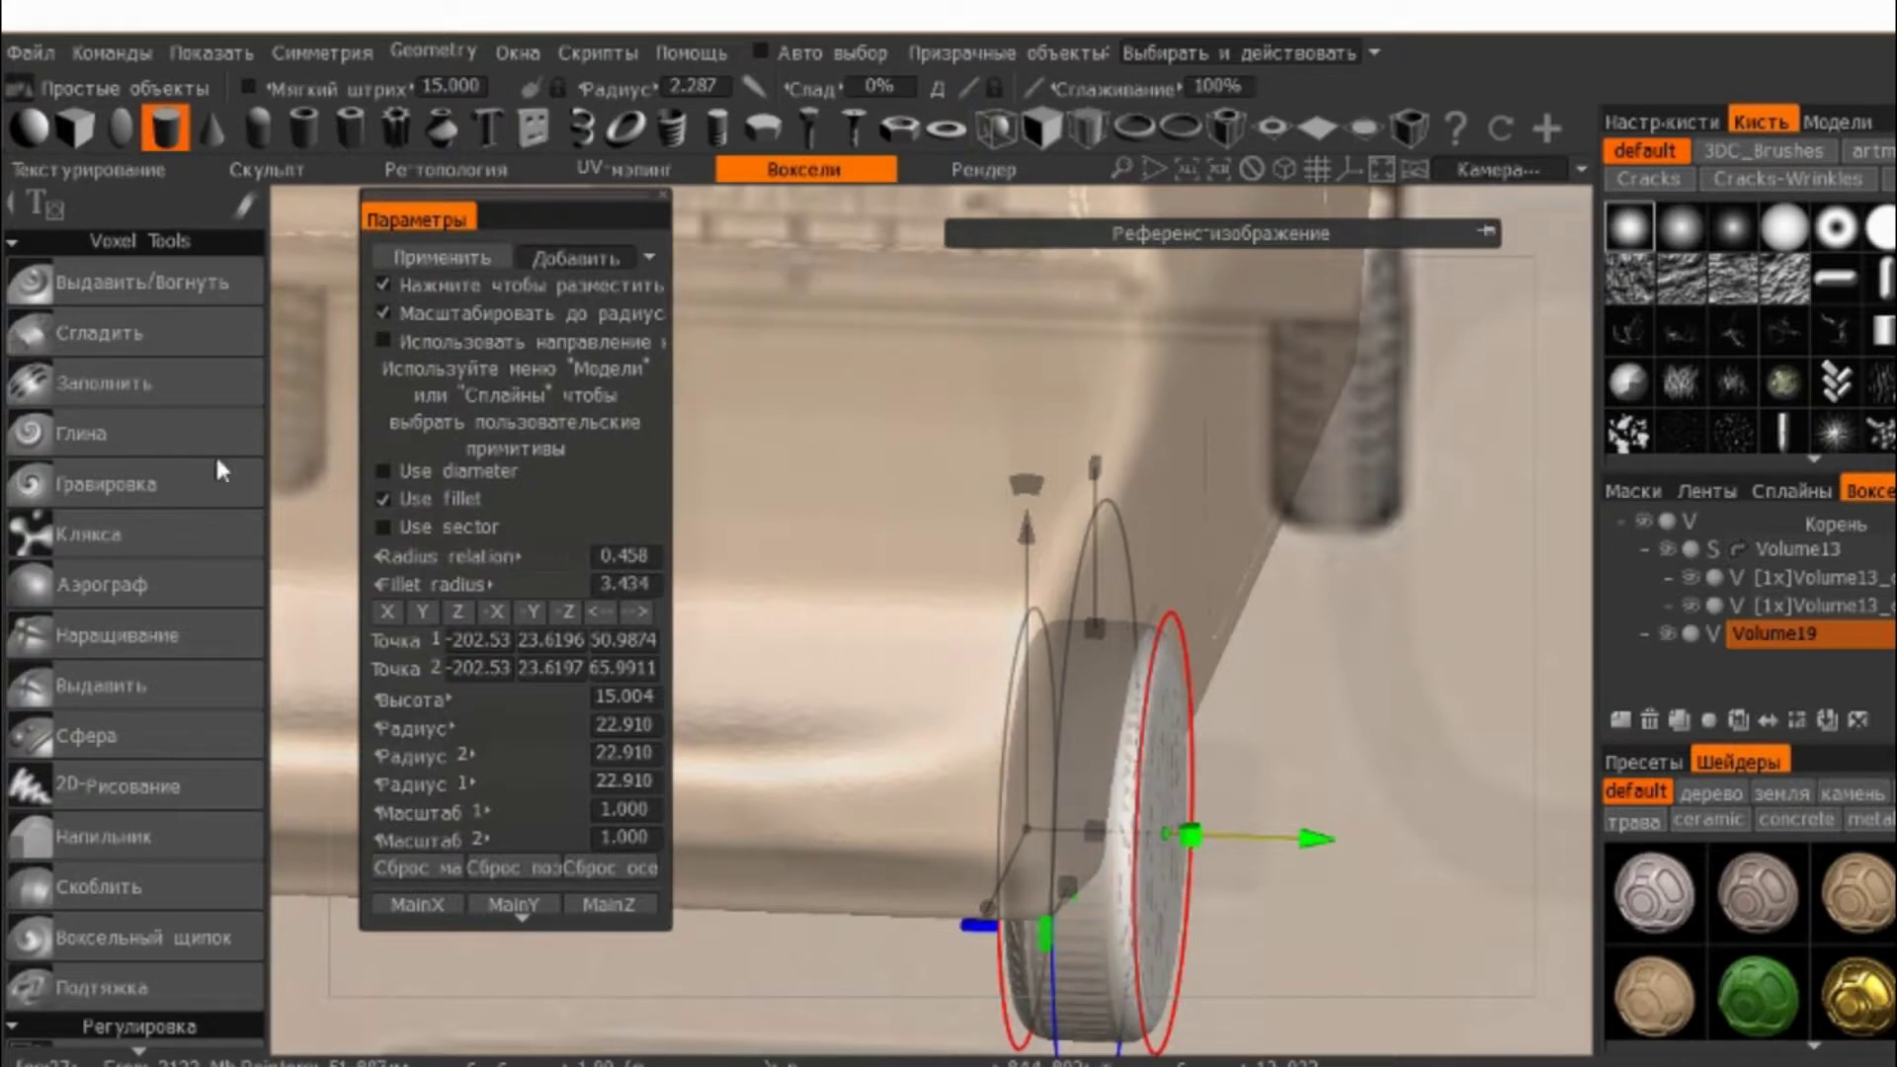
scroll(982, 508, up, 3)
scroll(783, 267, up, 2)
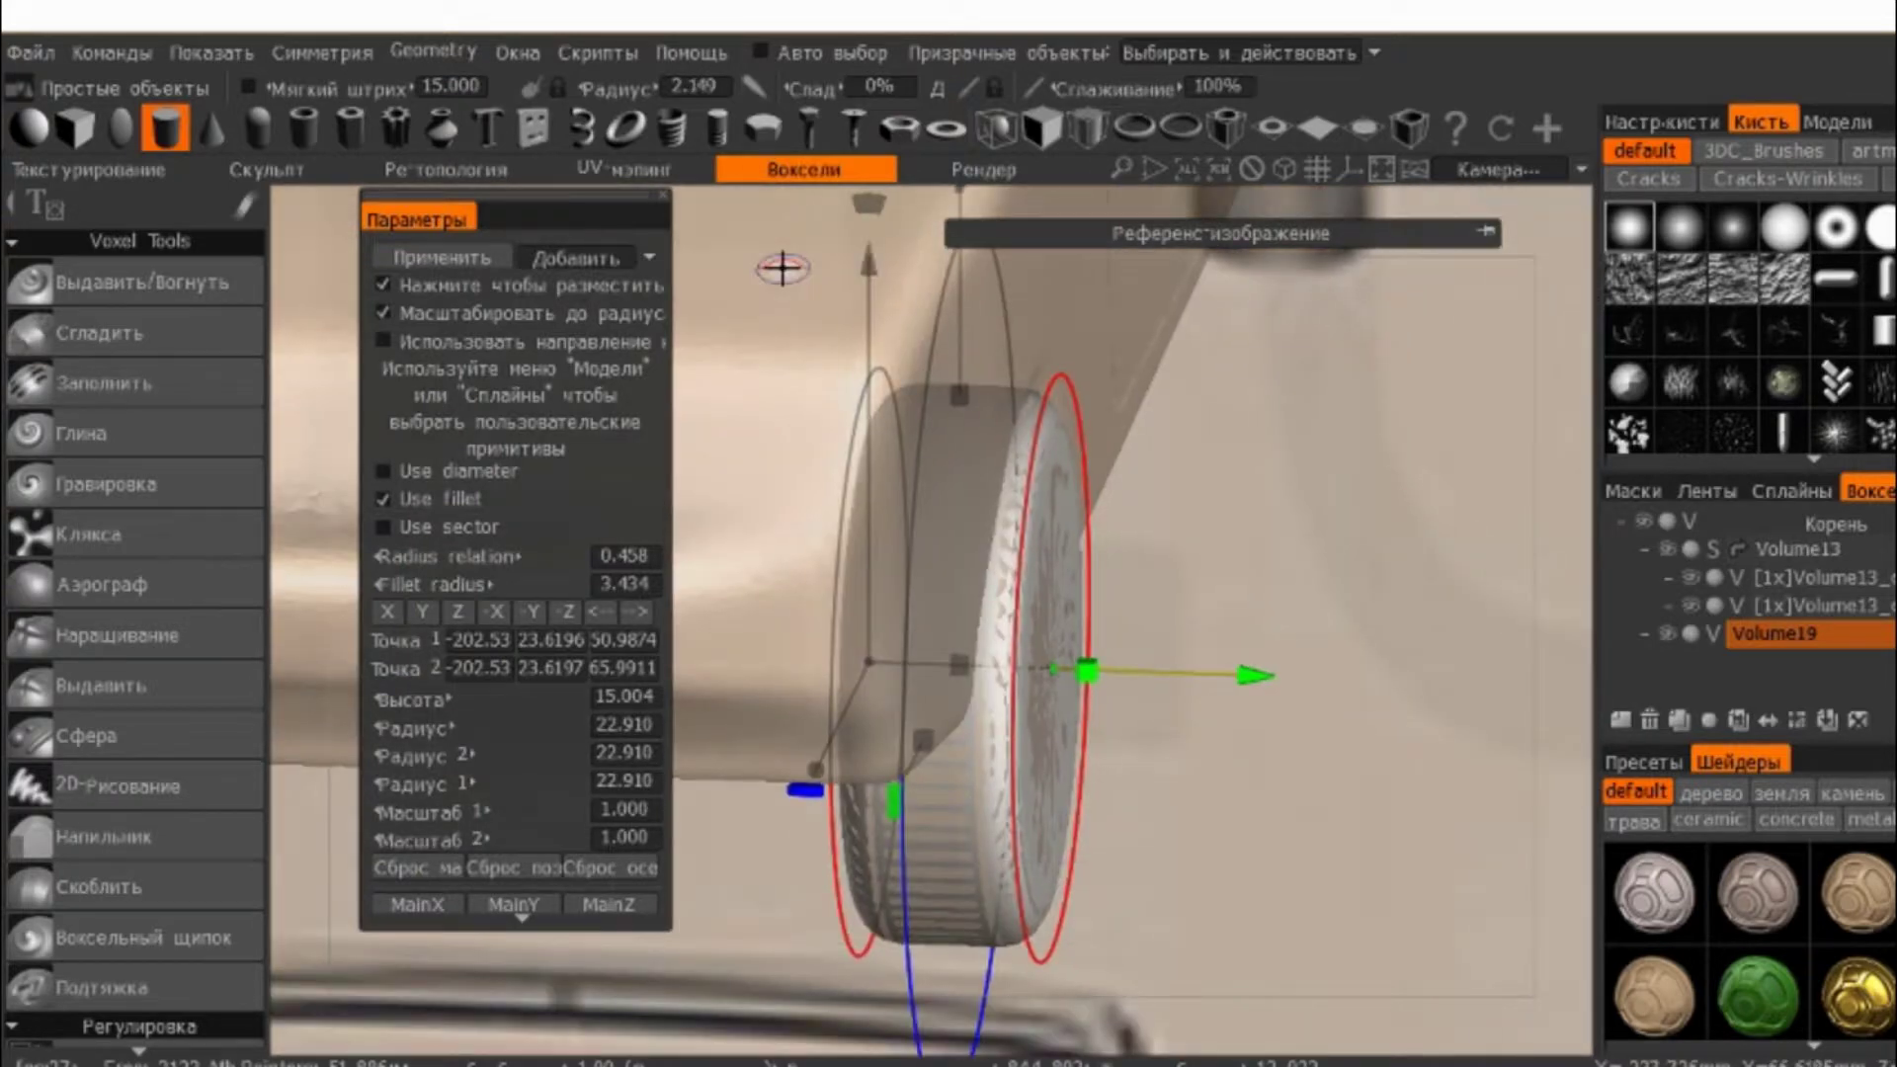
middle_drag(782, 268, 638, 229)
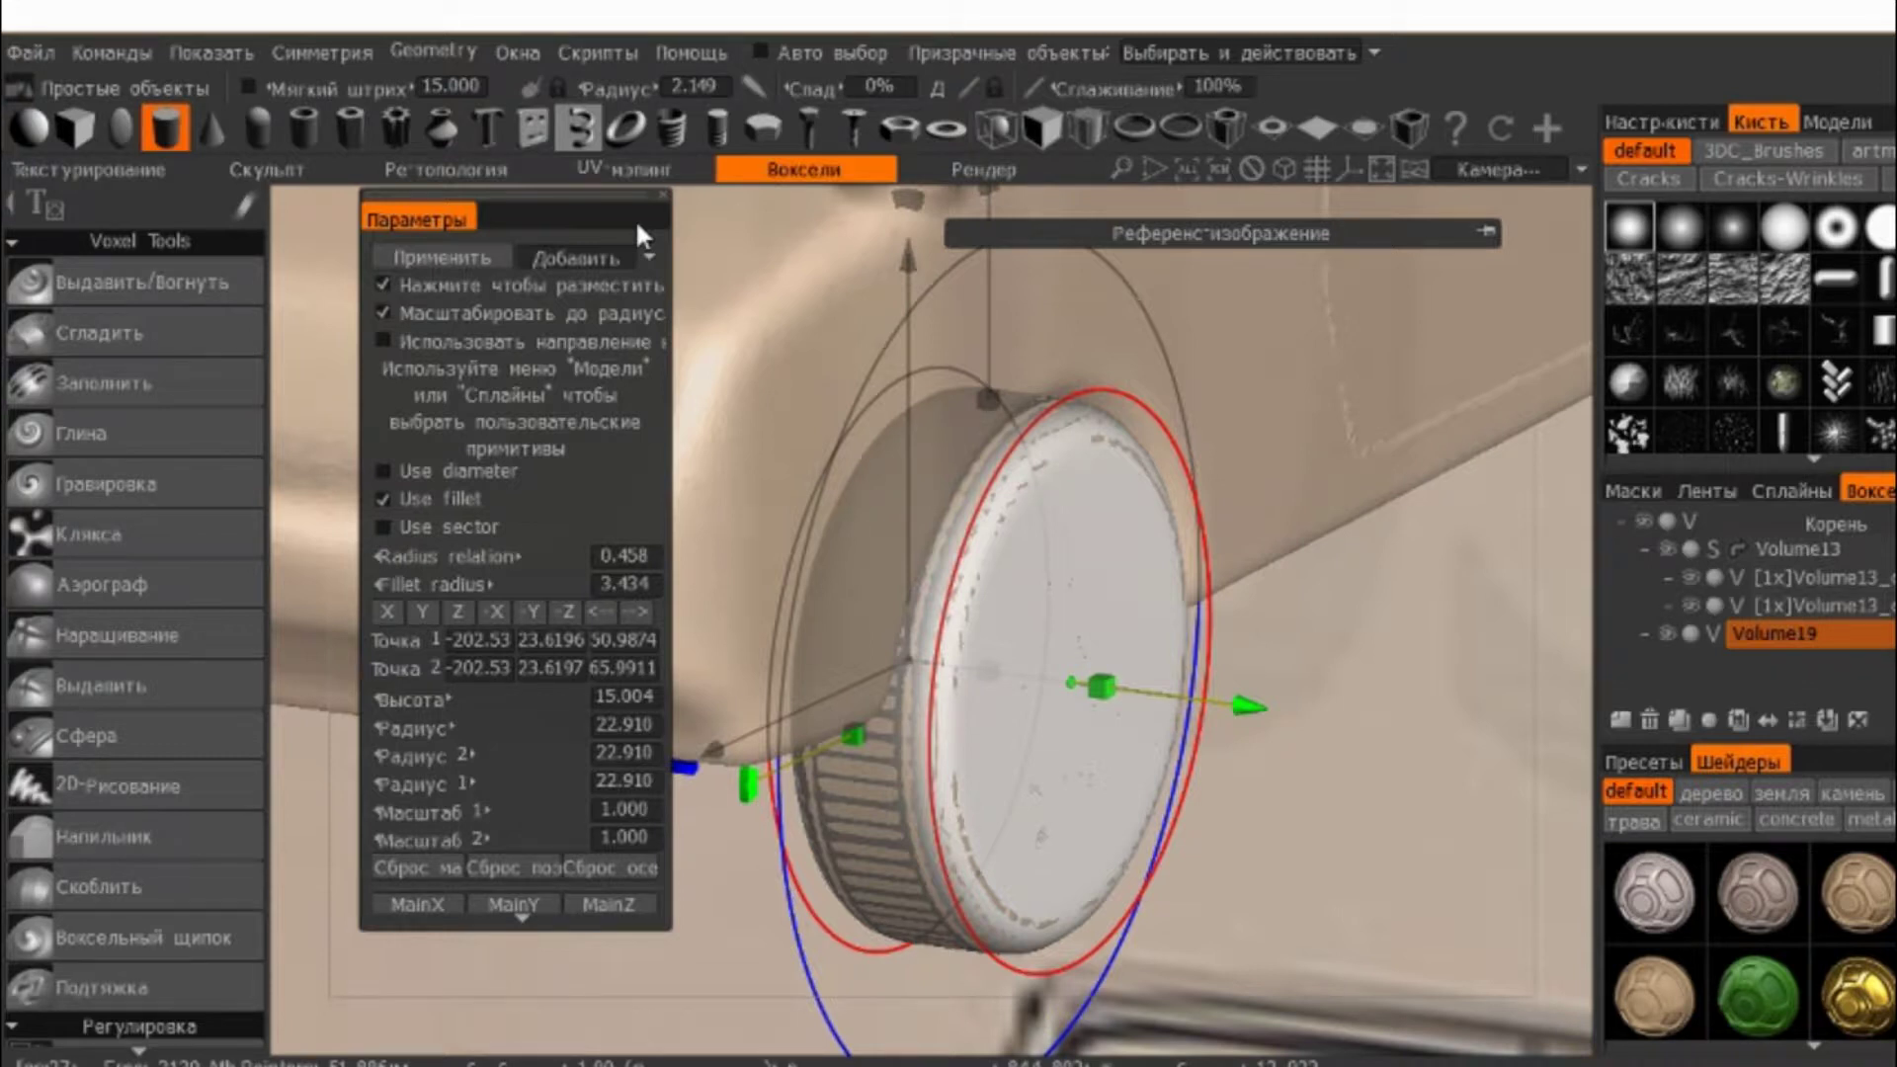
- Orbit around the wheel to position the radius-15.437 cylinder on its face
middle_drag(889, 395, 1083, 511)
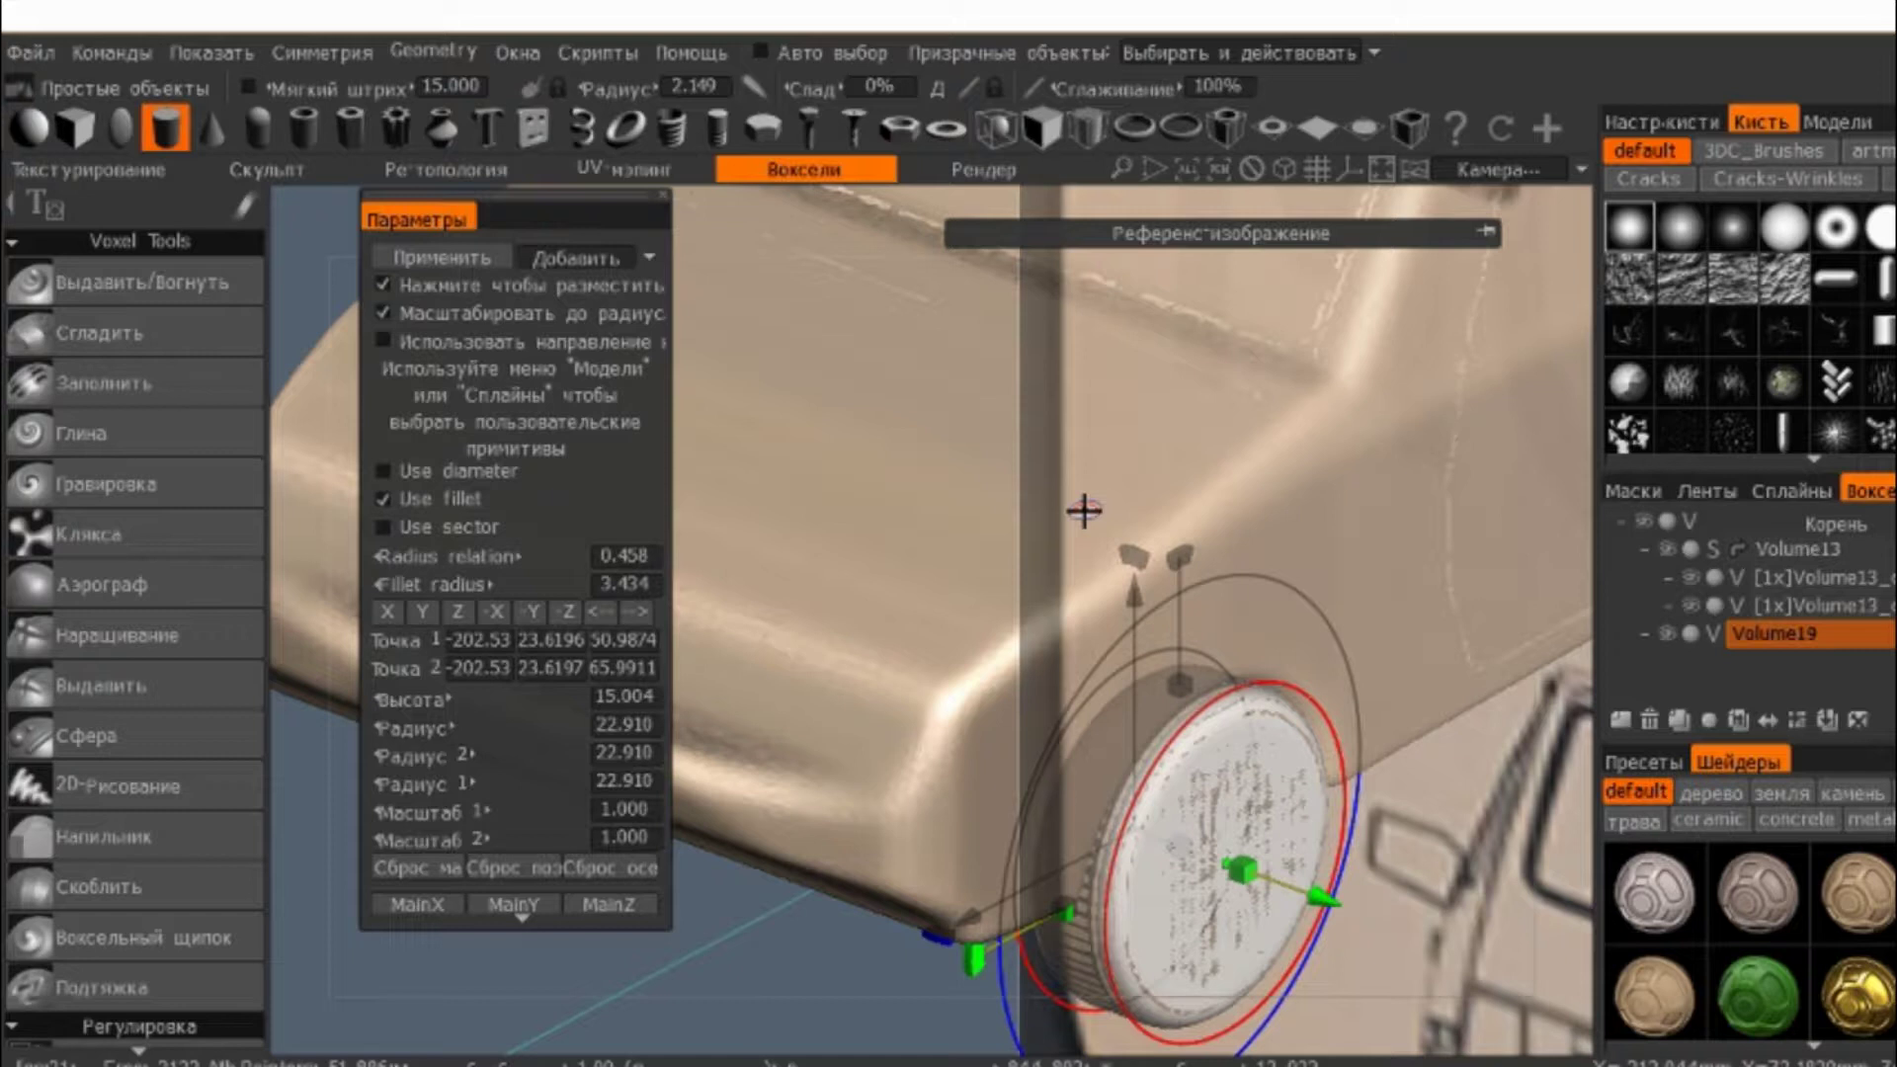
shift+middle_drag(1083, 511, 969, 469)
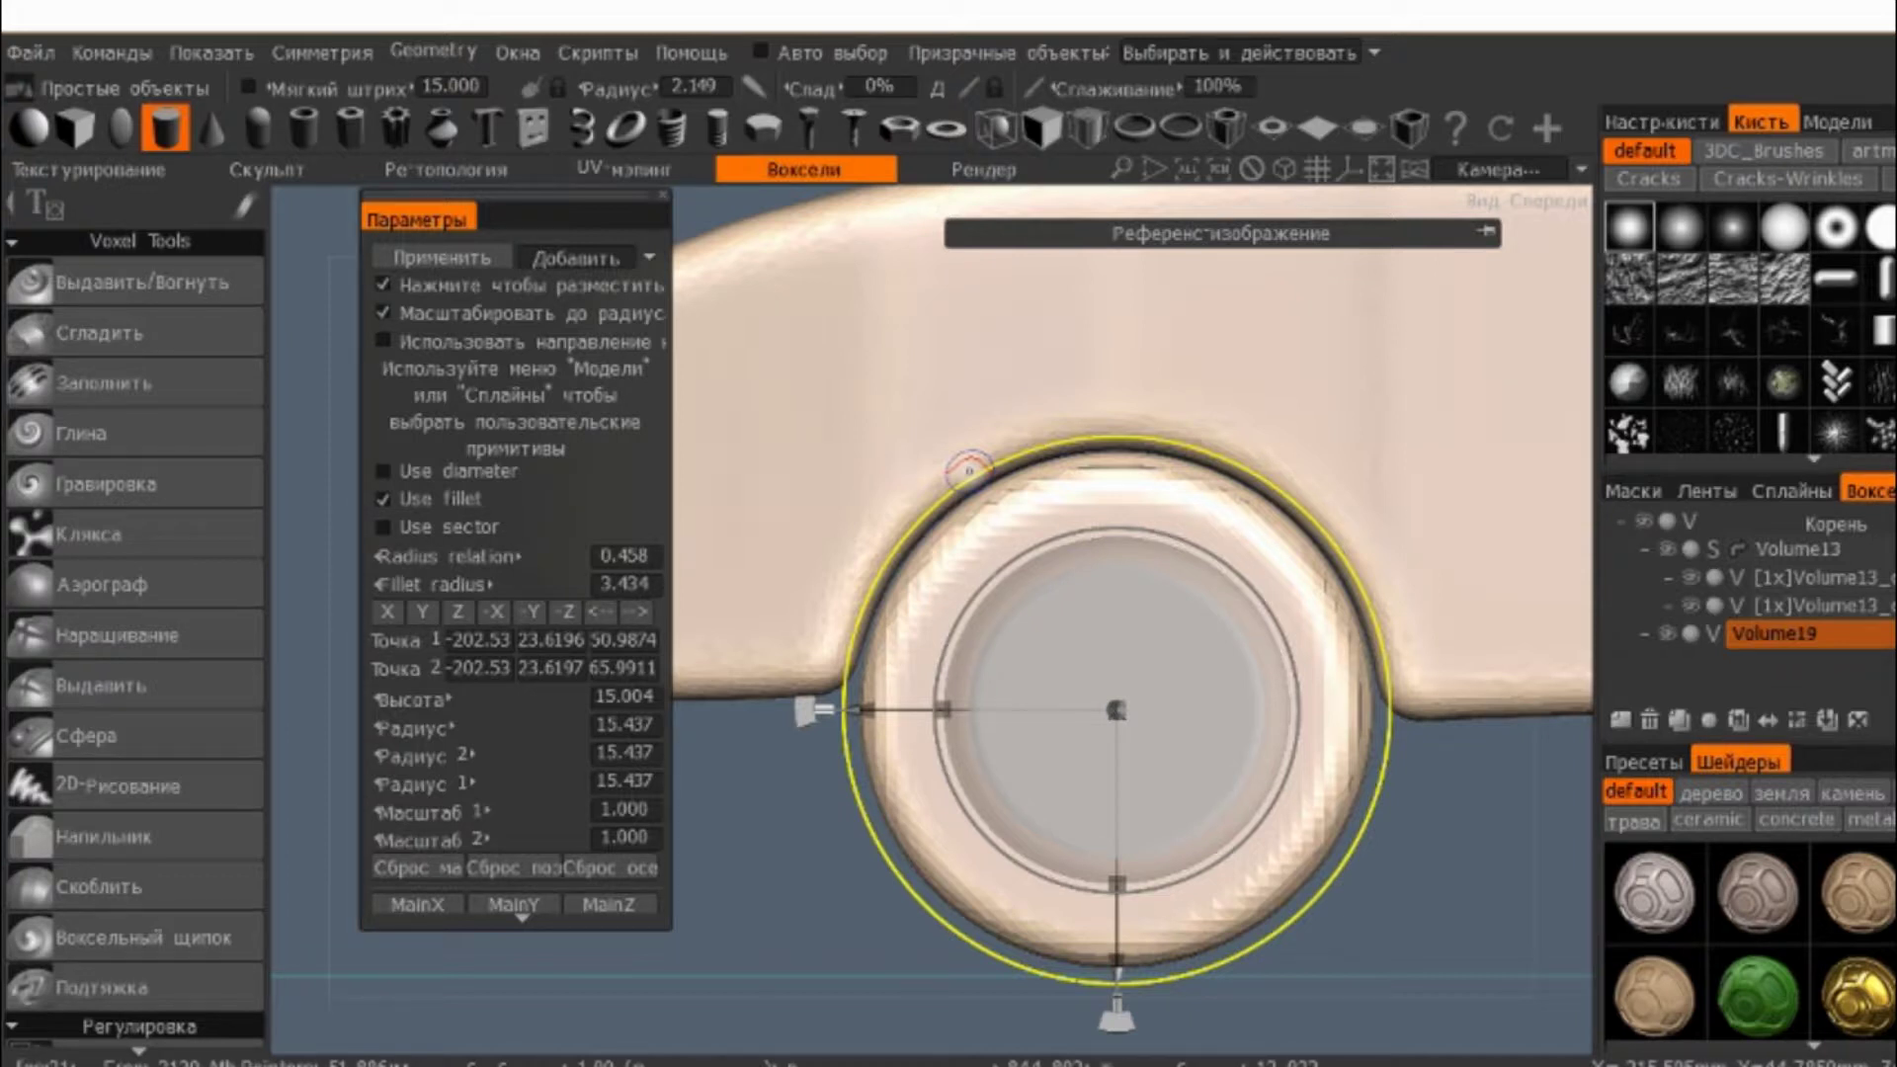
middle_drag(969, 470, 1511, 828)
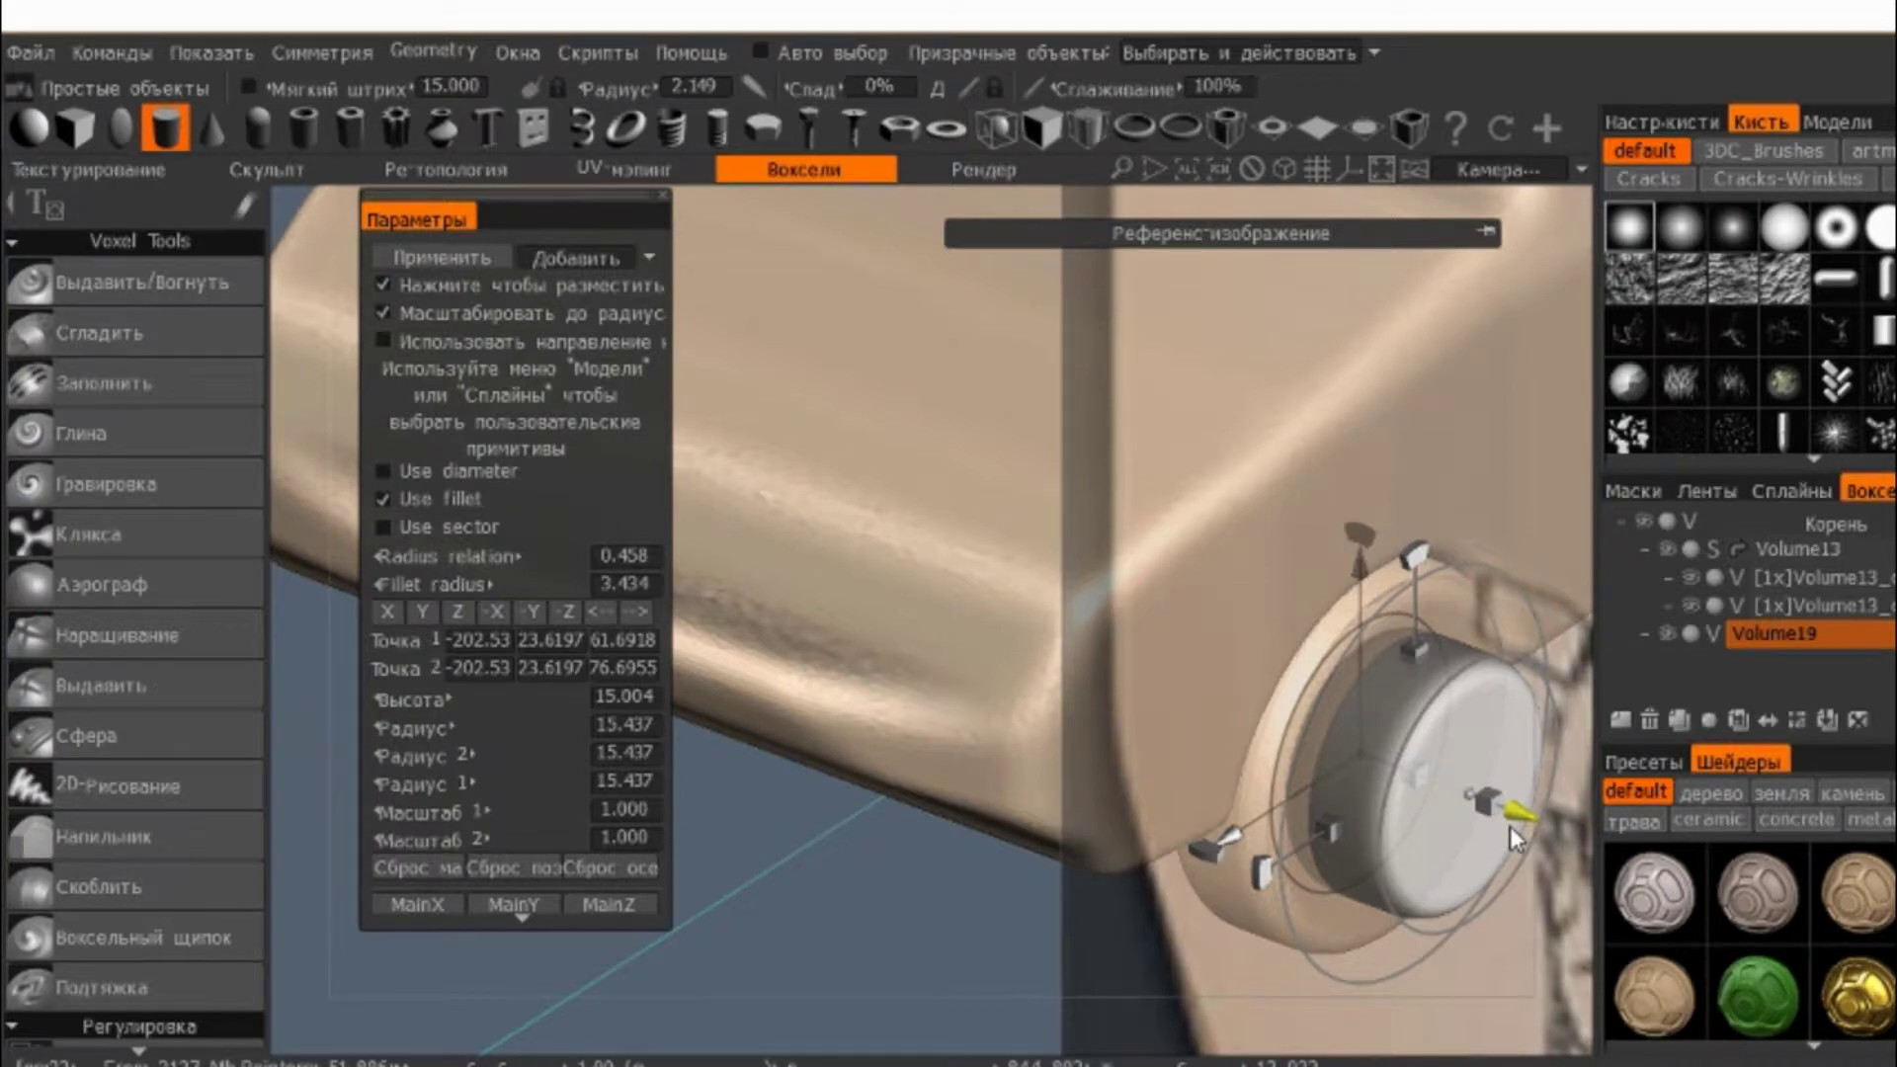
shift+middle_drag(1509, 825, 1556, 696)
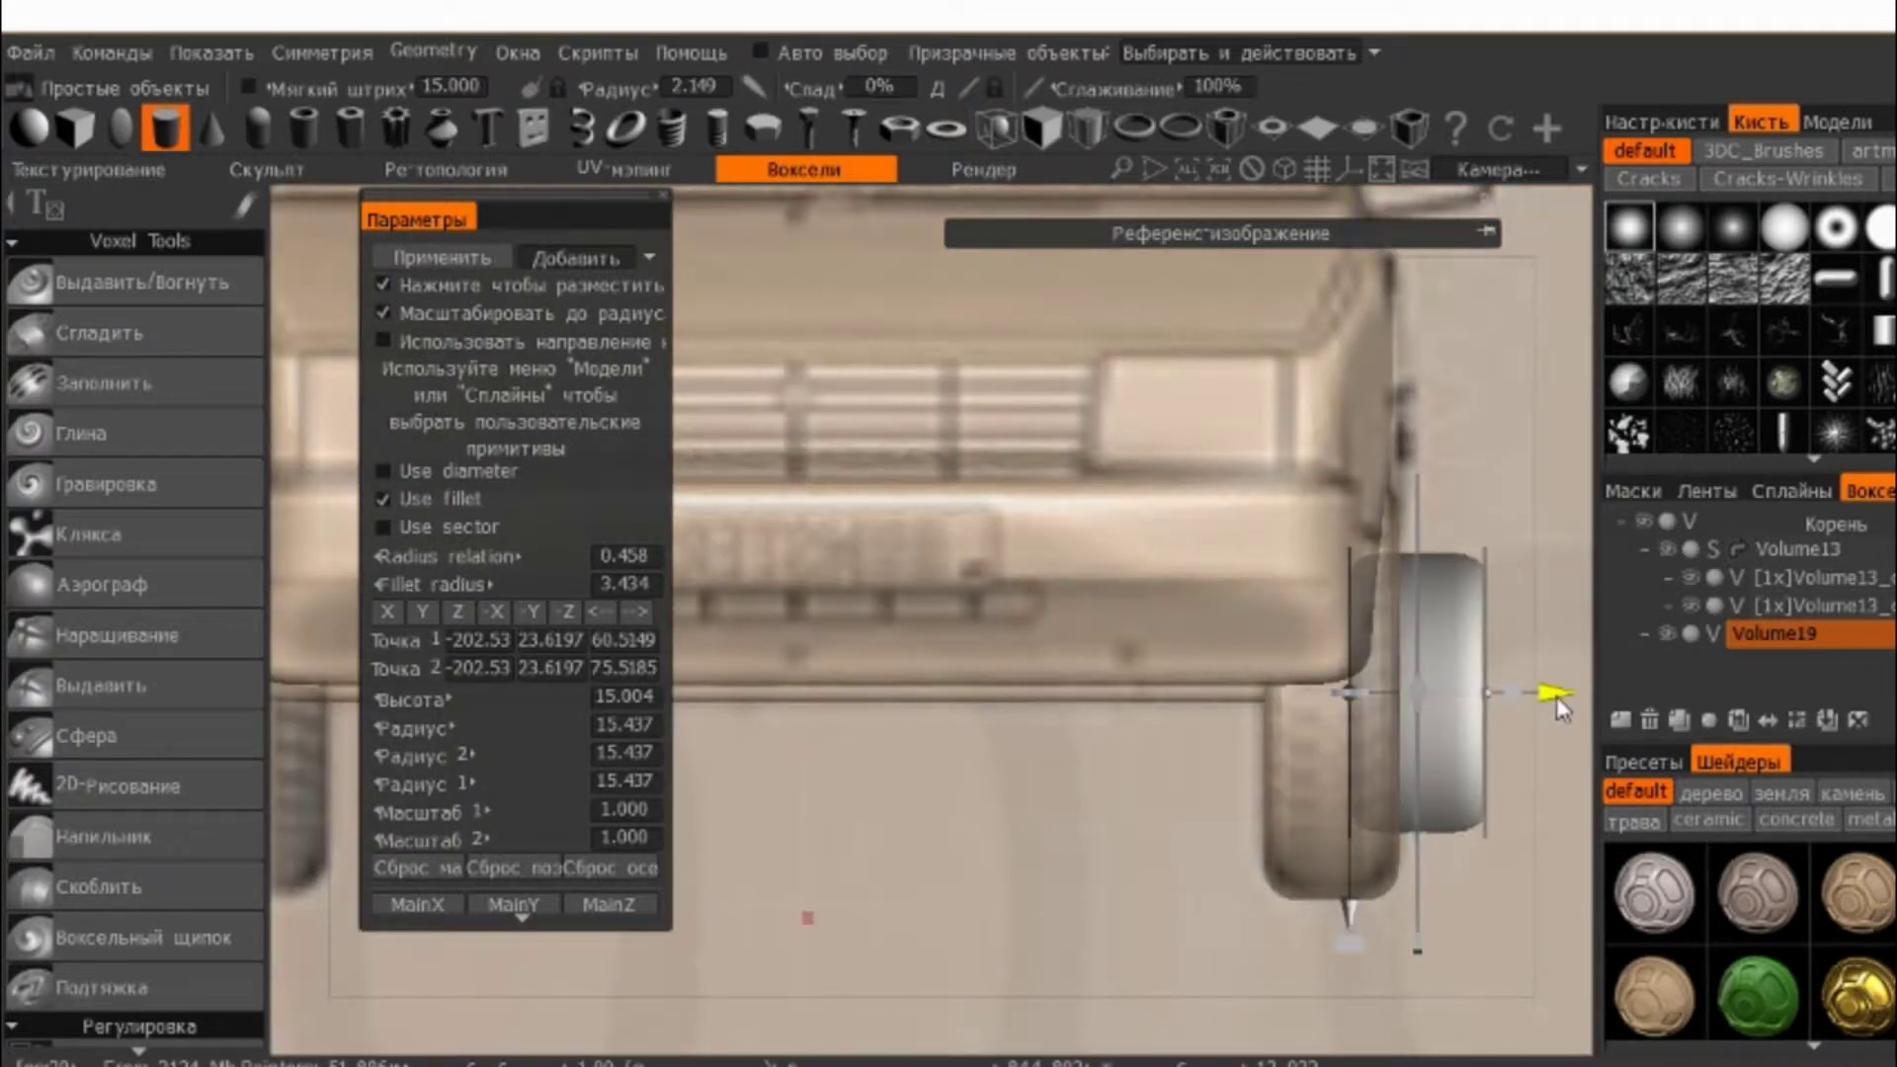
middle_drag(1099, 434, 796, 474)
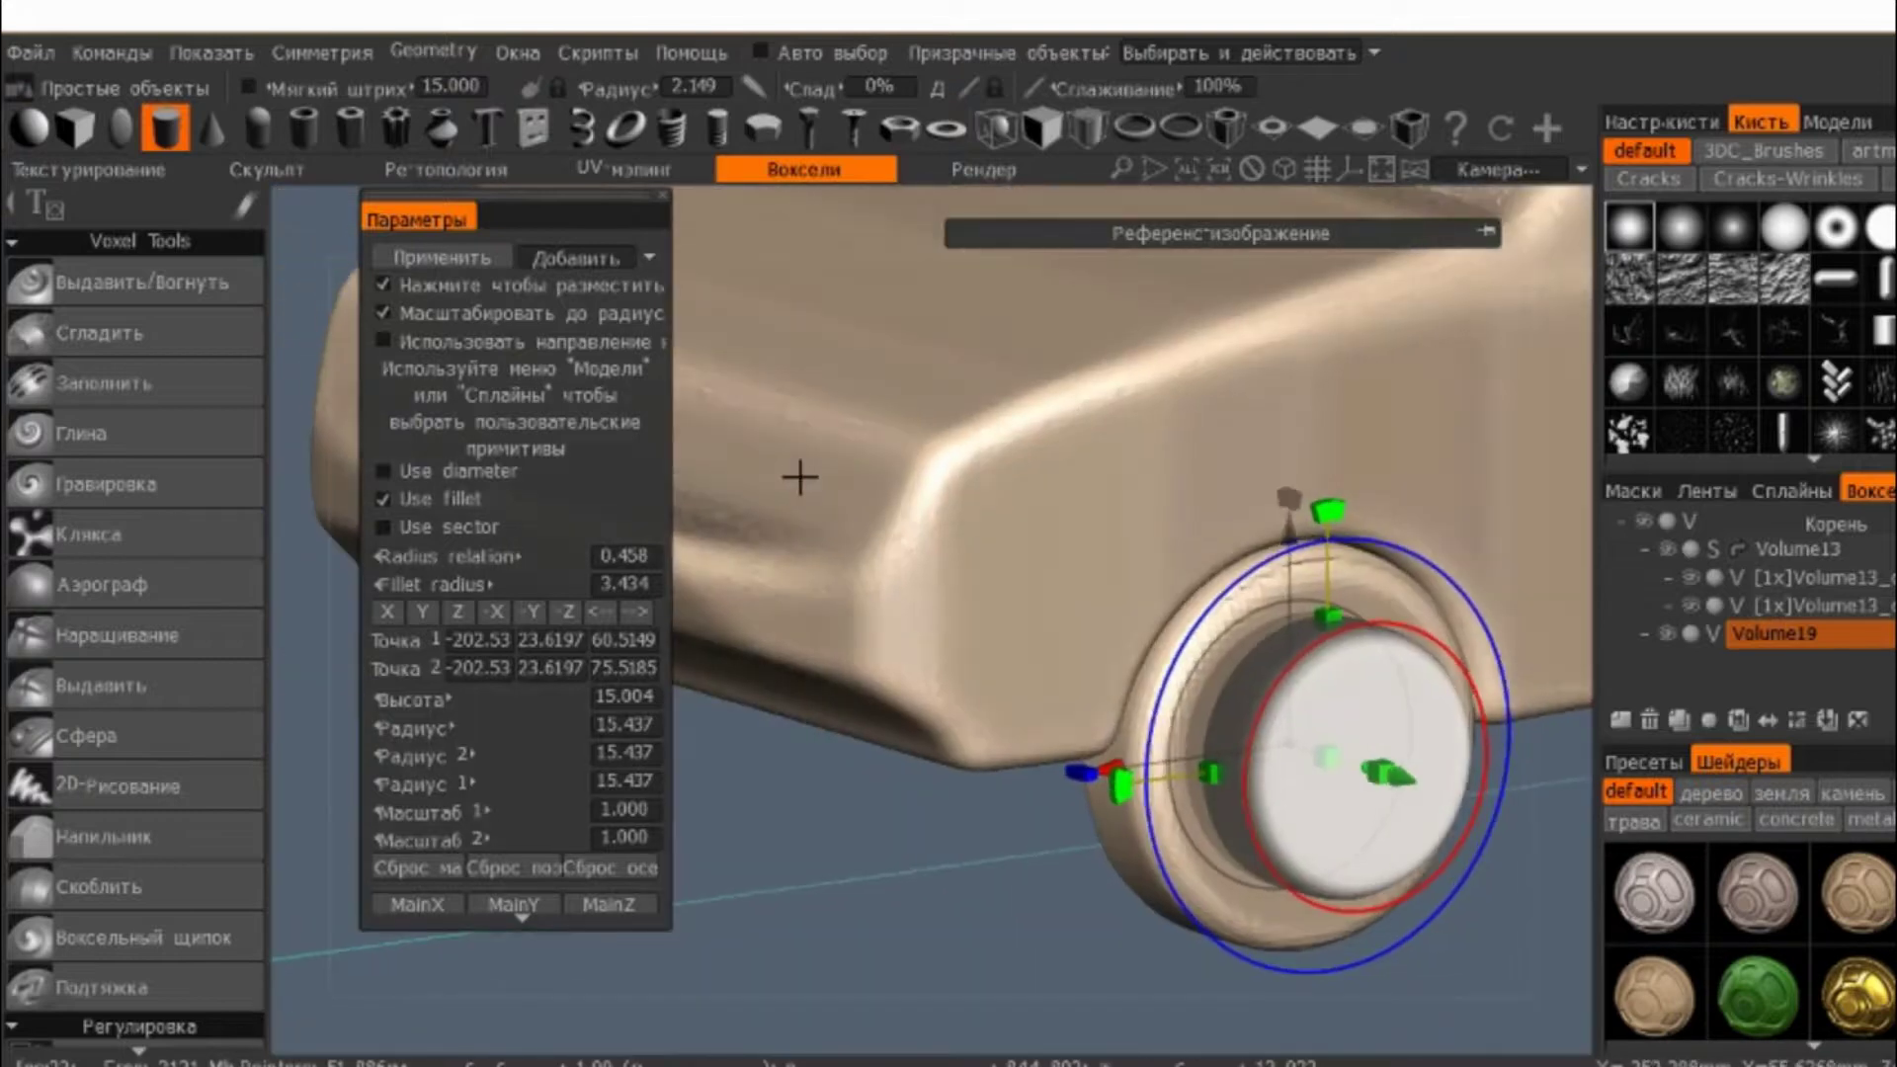
mouse_move(889, 576)
middle_down()
mouse_move(969, 516)
mouse_move(845, 486)
mouse_move(1004, 503)
middle_up()
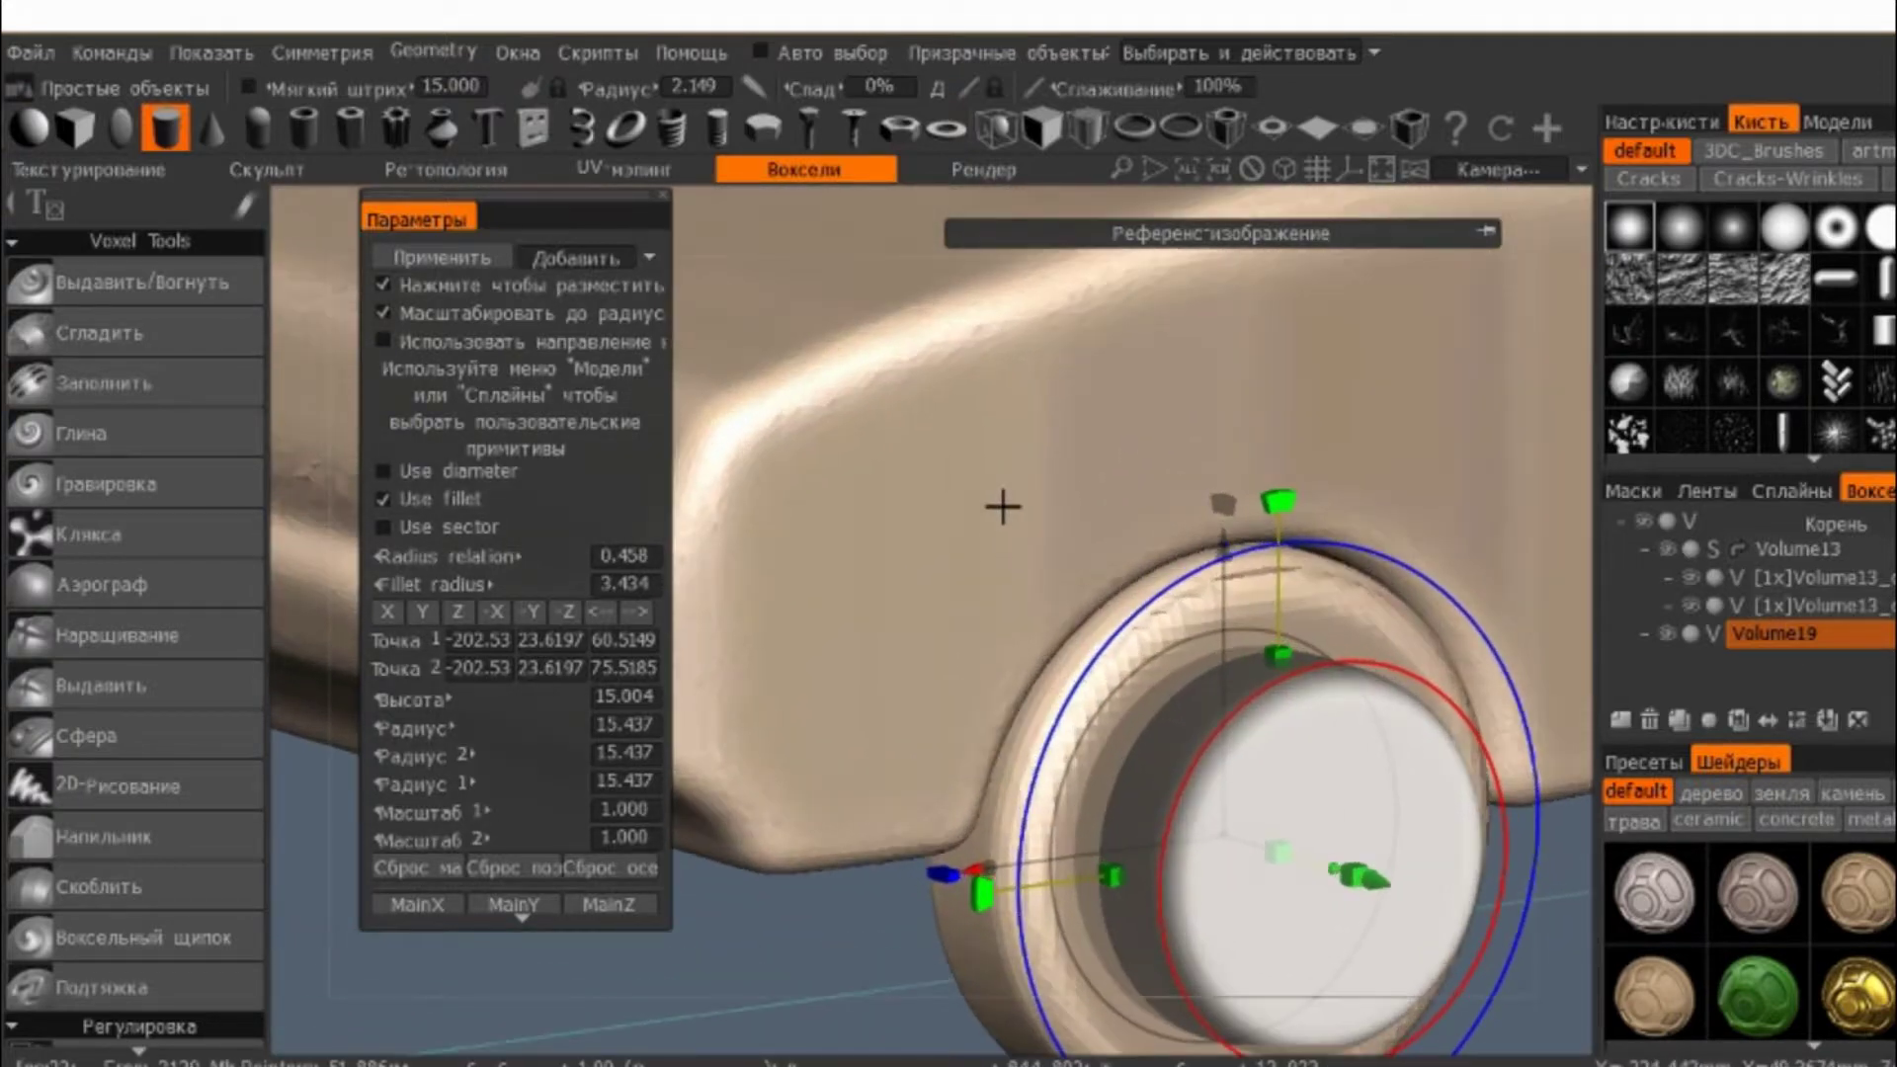
scroll(1064, 383, up, 2)
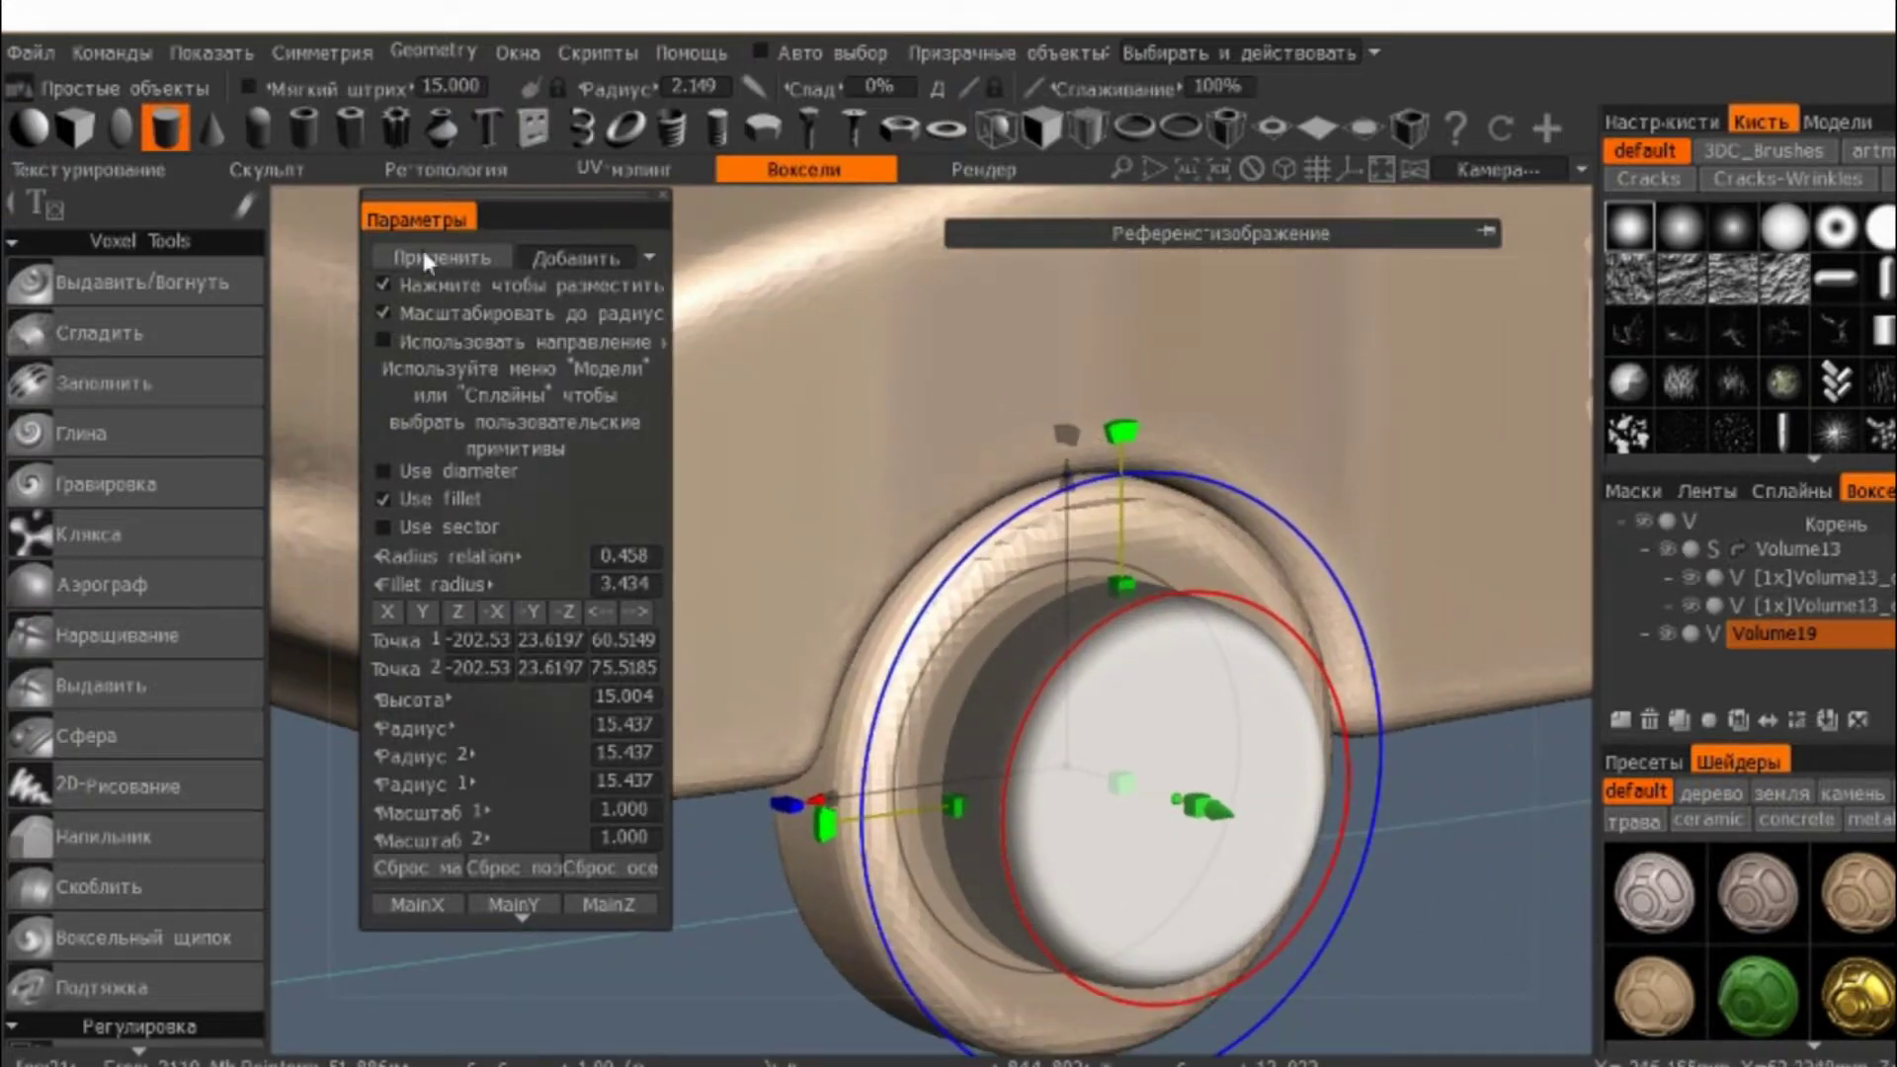
- Switch the primitive to Subtract (Вычесть) and cut the small cylinder into the wheel hub
click(572, 257)
click(584, 317)
click(425, 257)
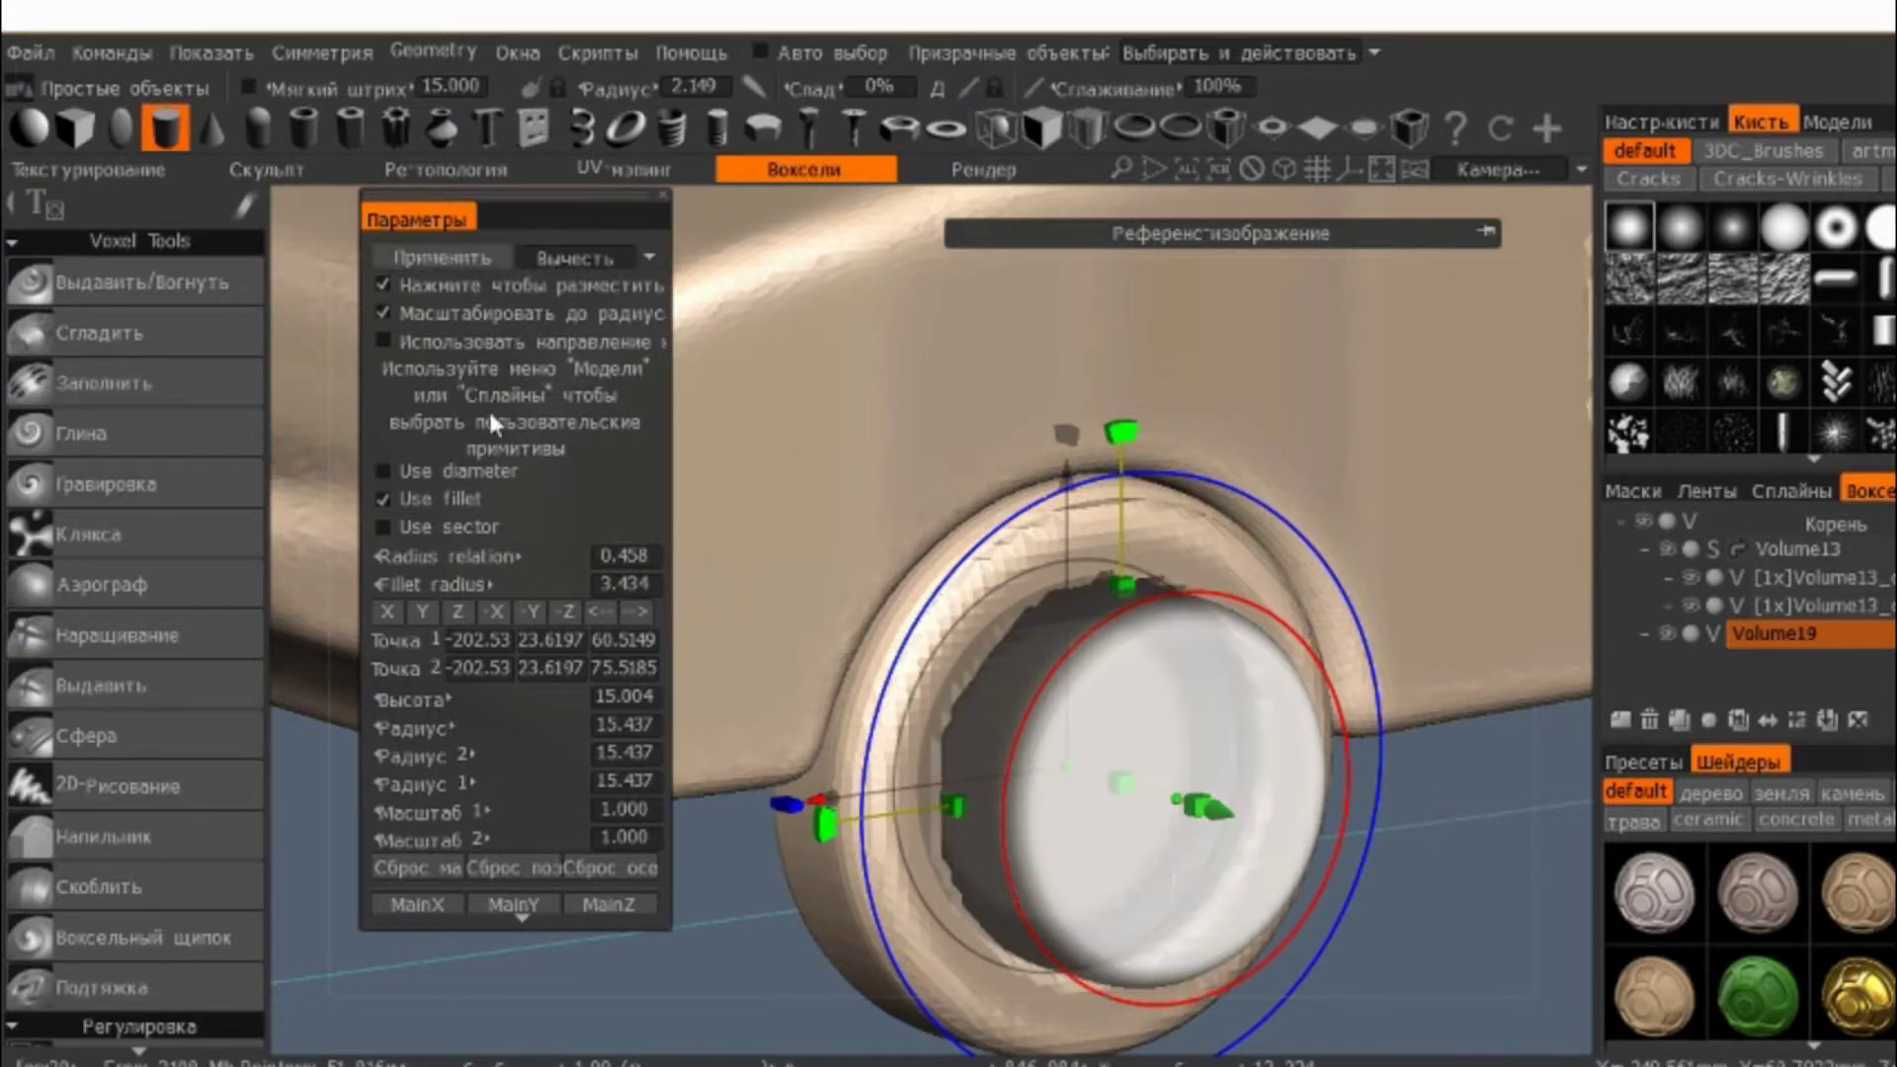
click(220, 277)
key(KP_1)
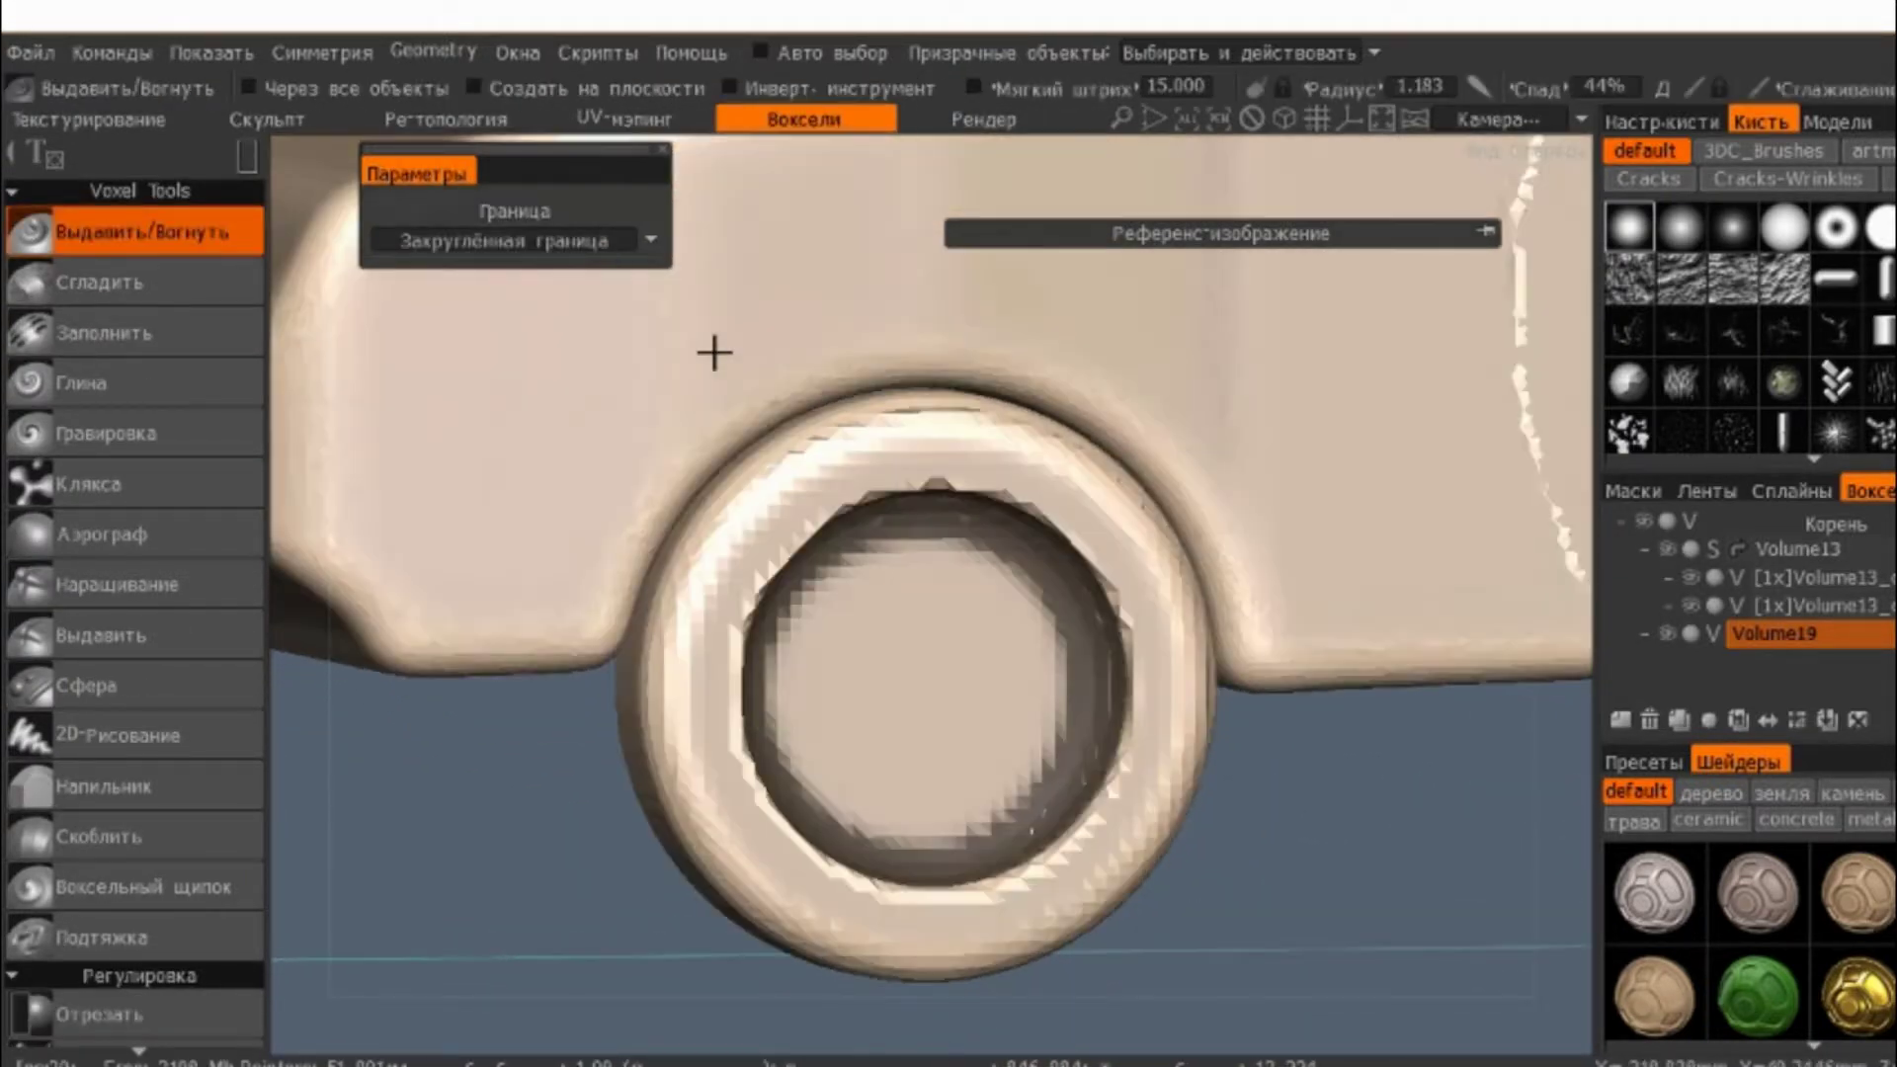
scroll(701, 350, up, 5)
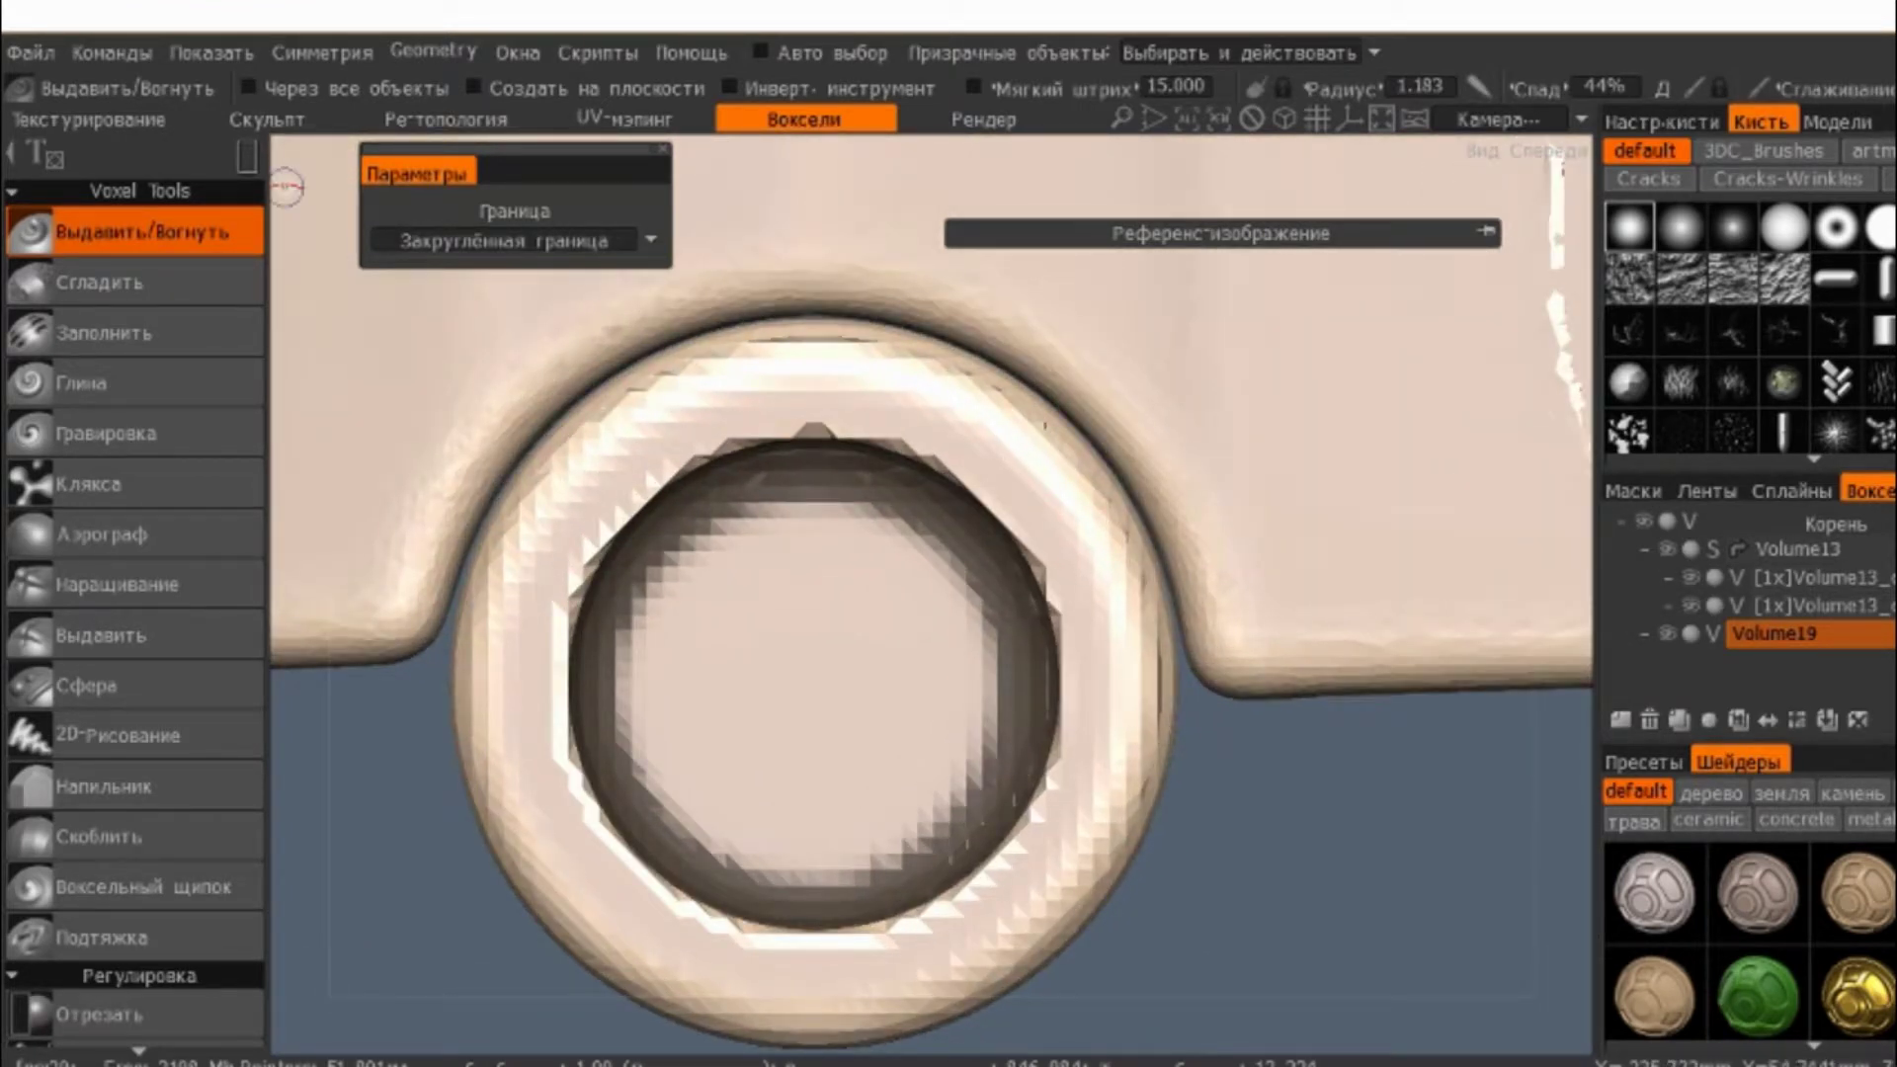
- Run Show All (Показать всё) from the Geometry menu on the wheel
click(433, 49)
click(610, 613)
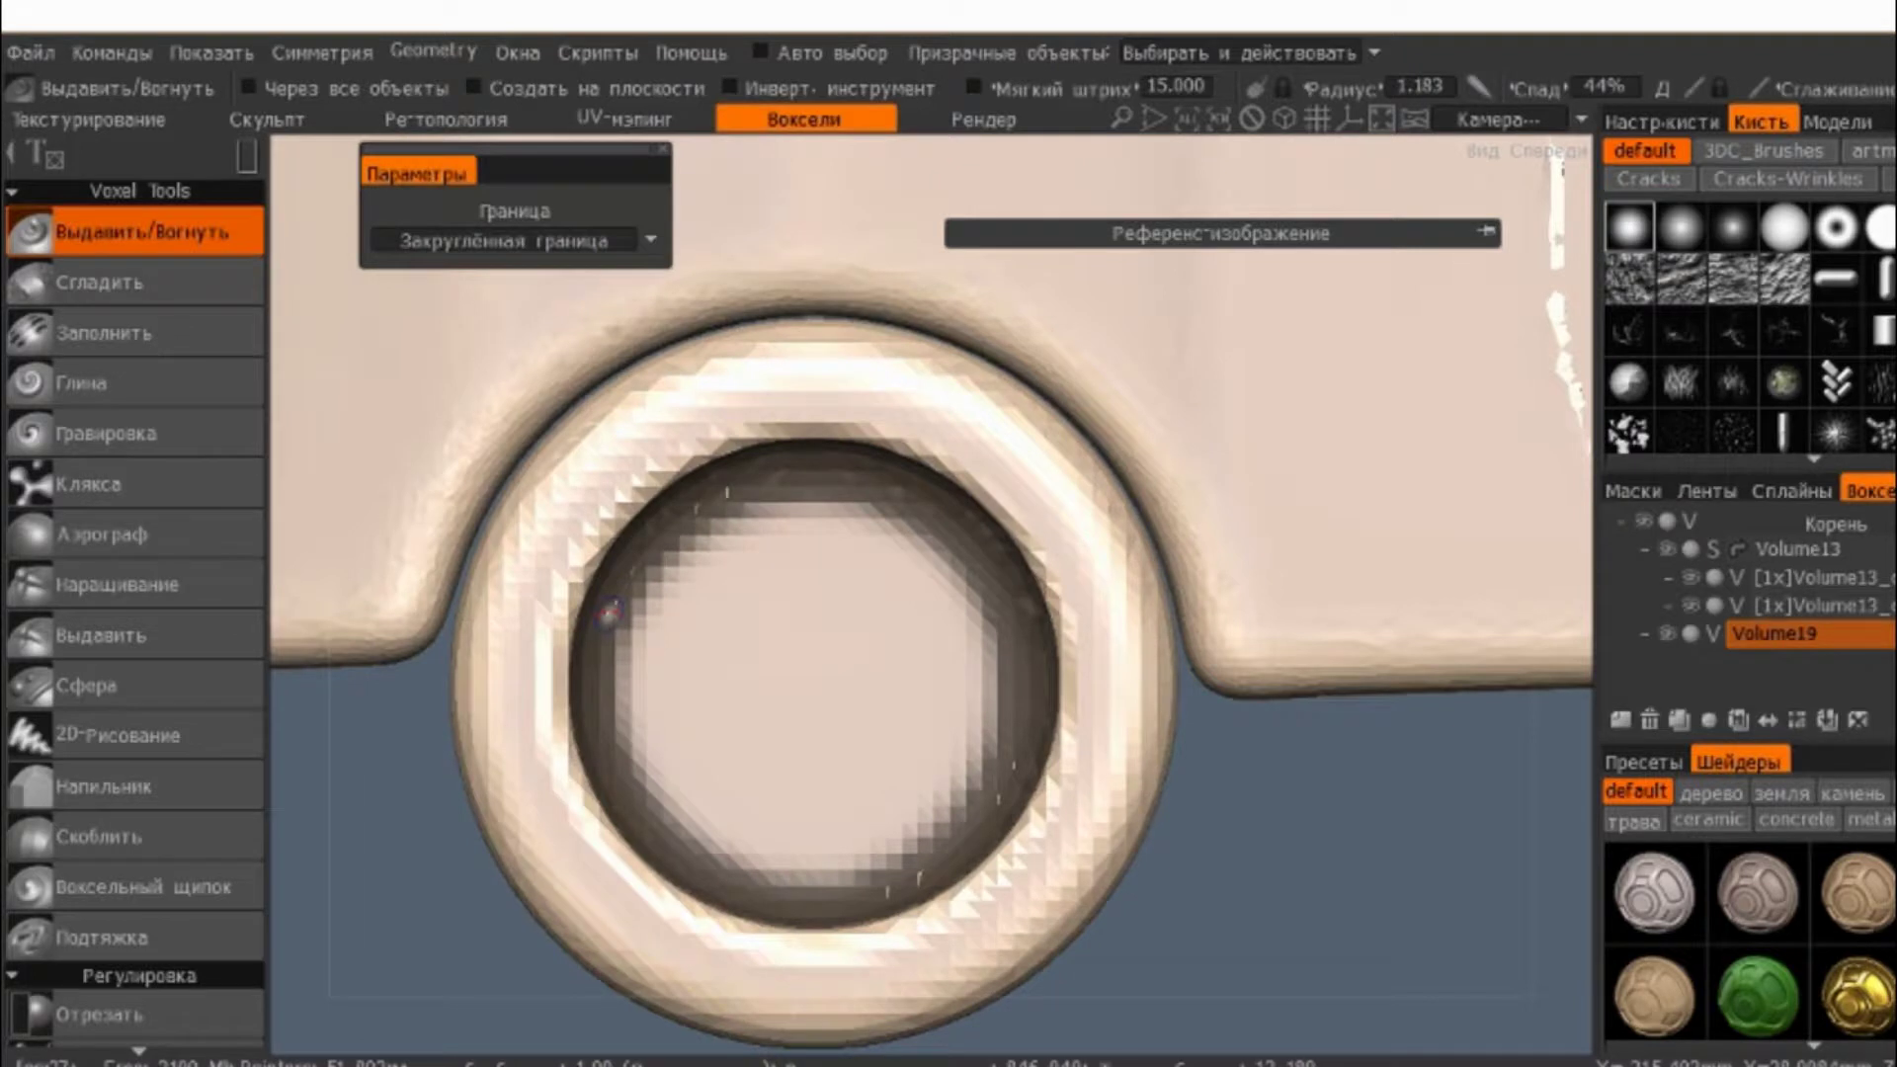
scroll(934, 645, down, 1)
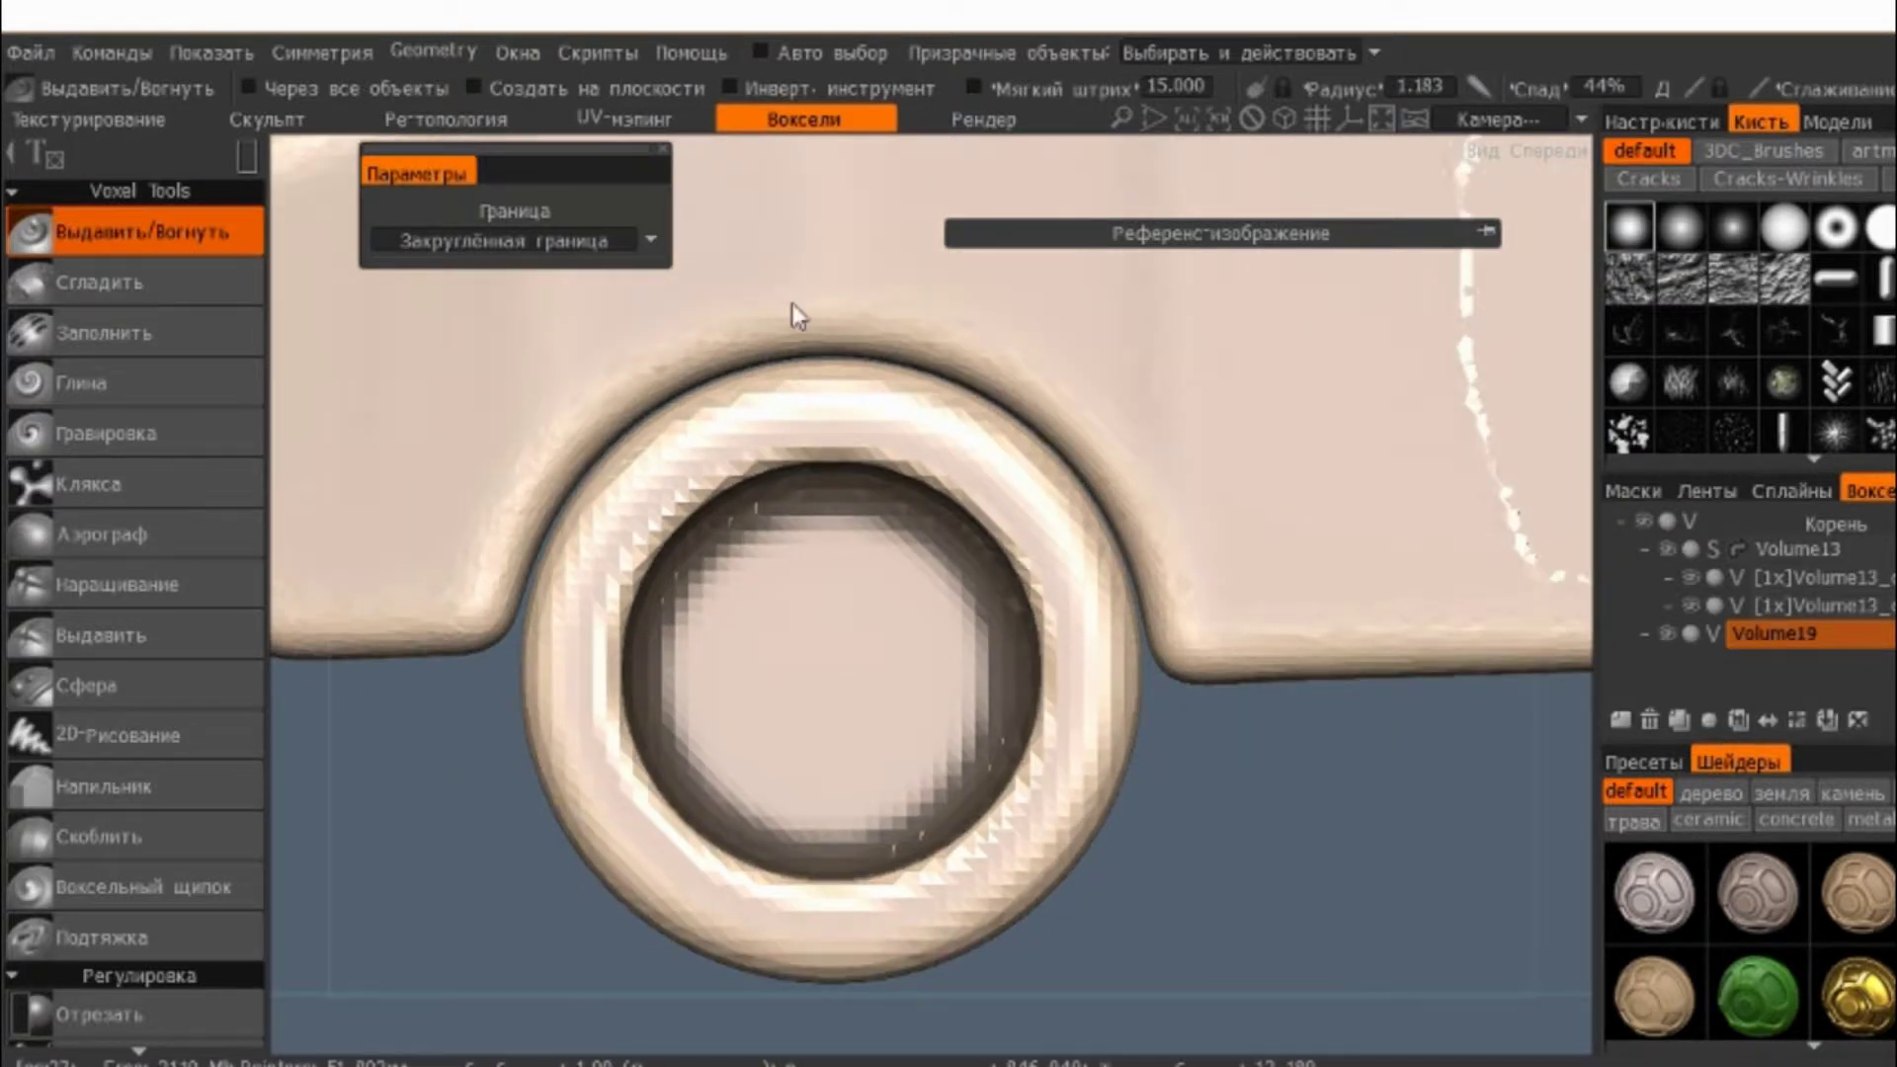
click(433, 50)
- Reveal all hidden geometry via Geometry > Show All
click(494, 623)
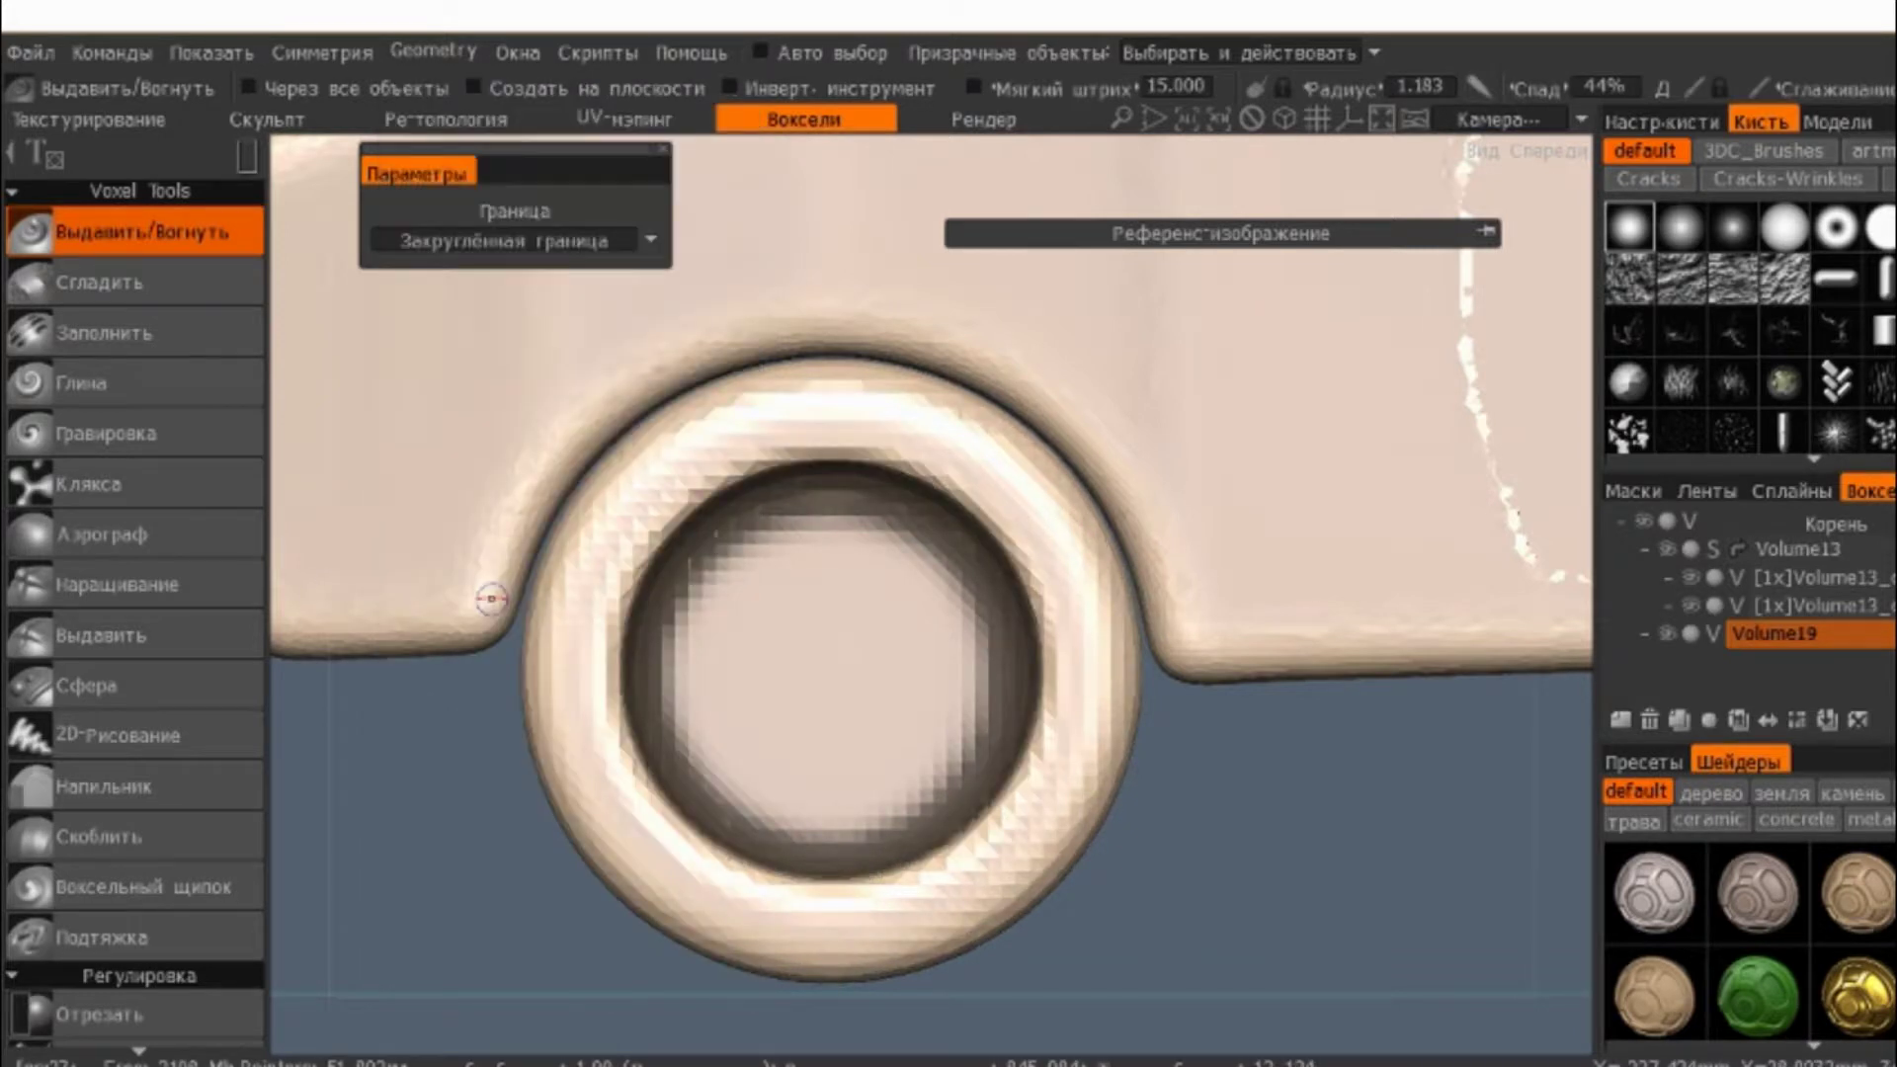
click(434, 50)
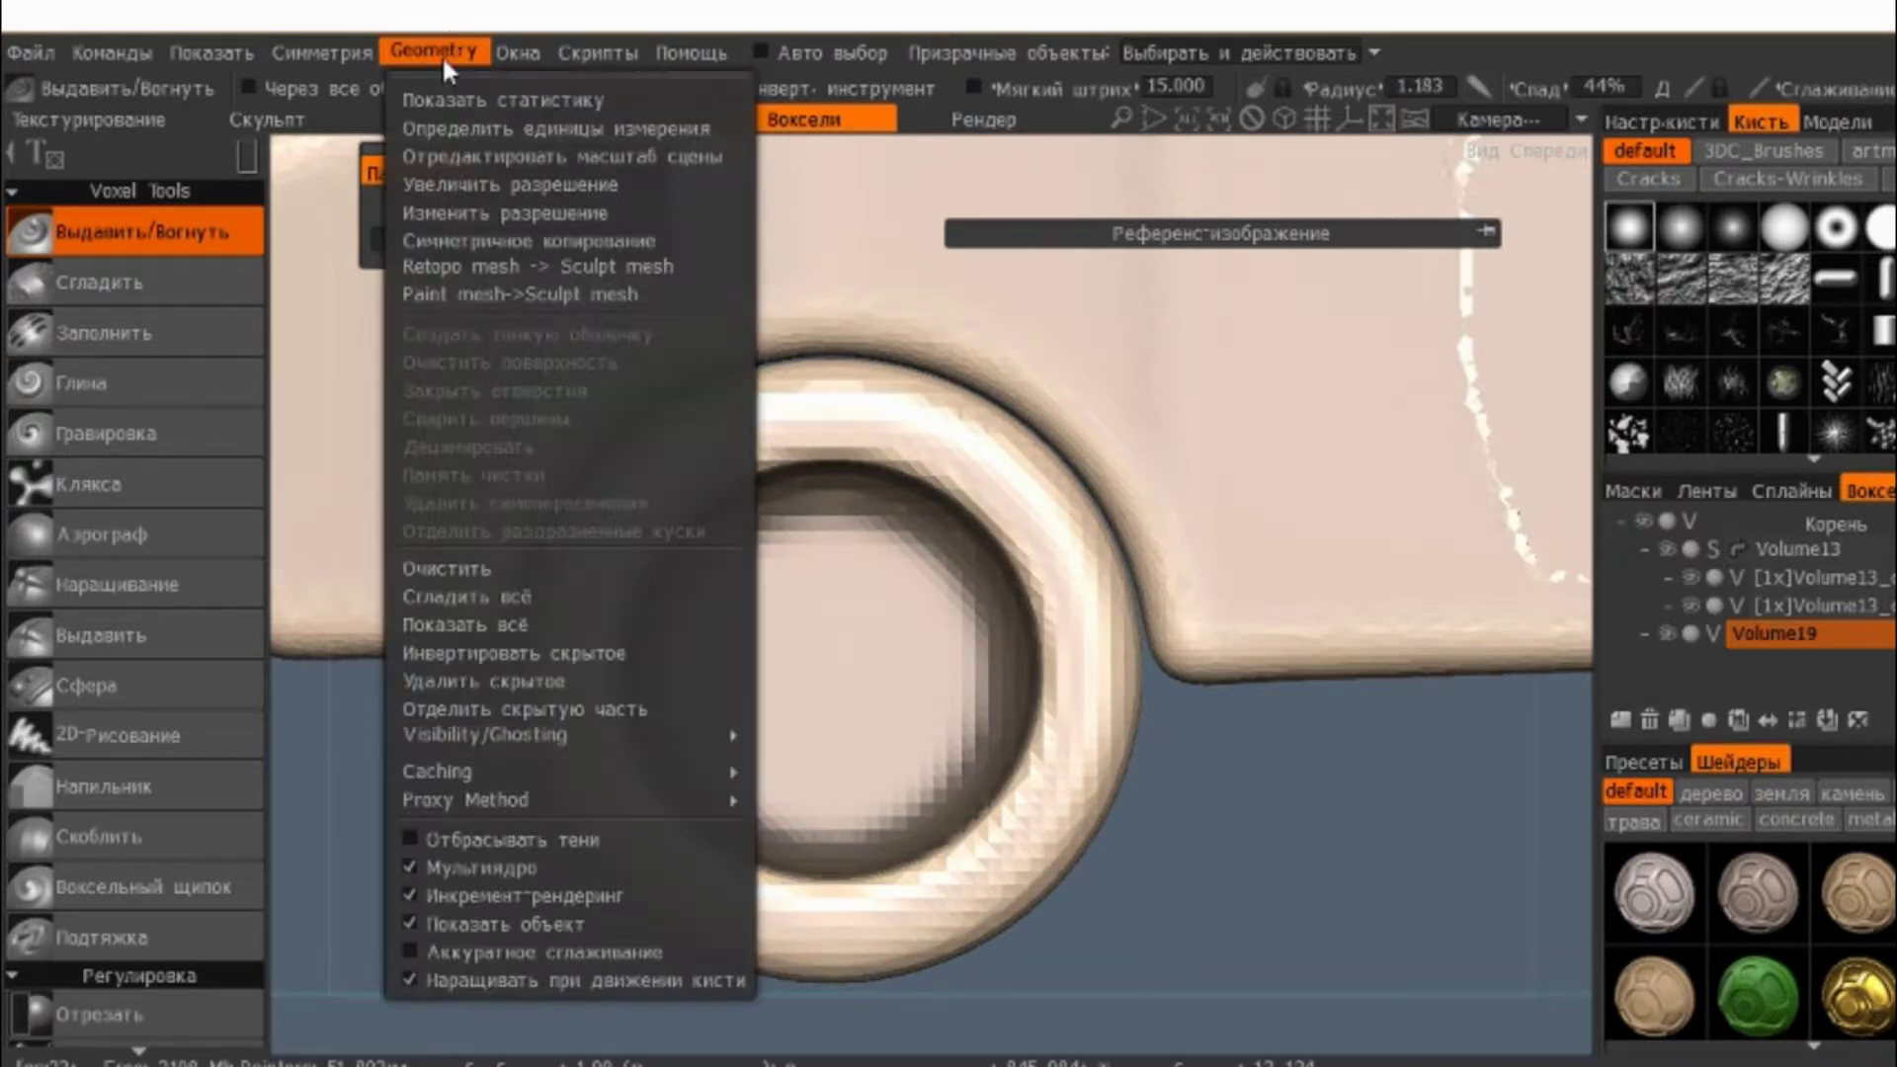
click(472, 620)
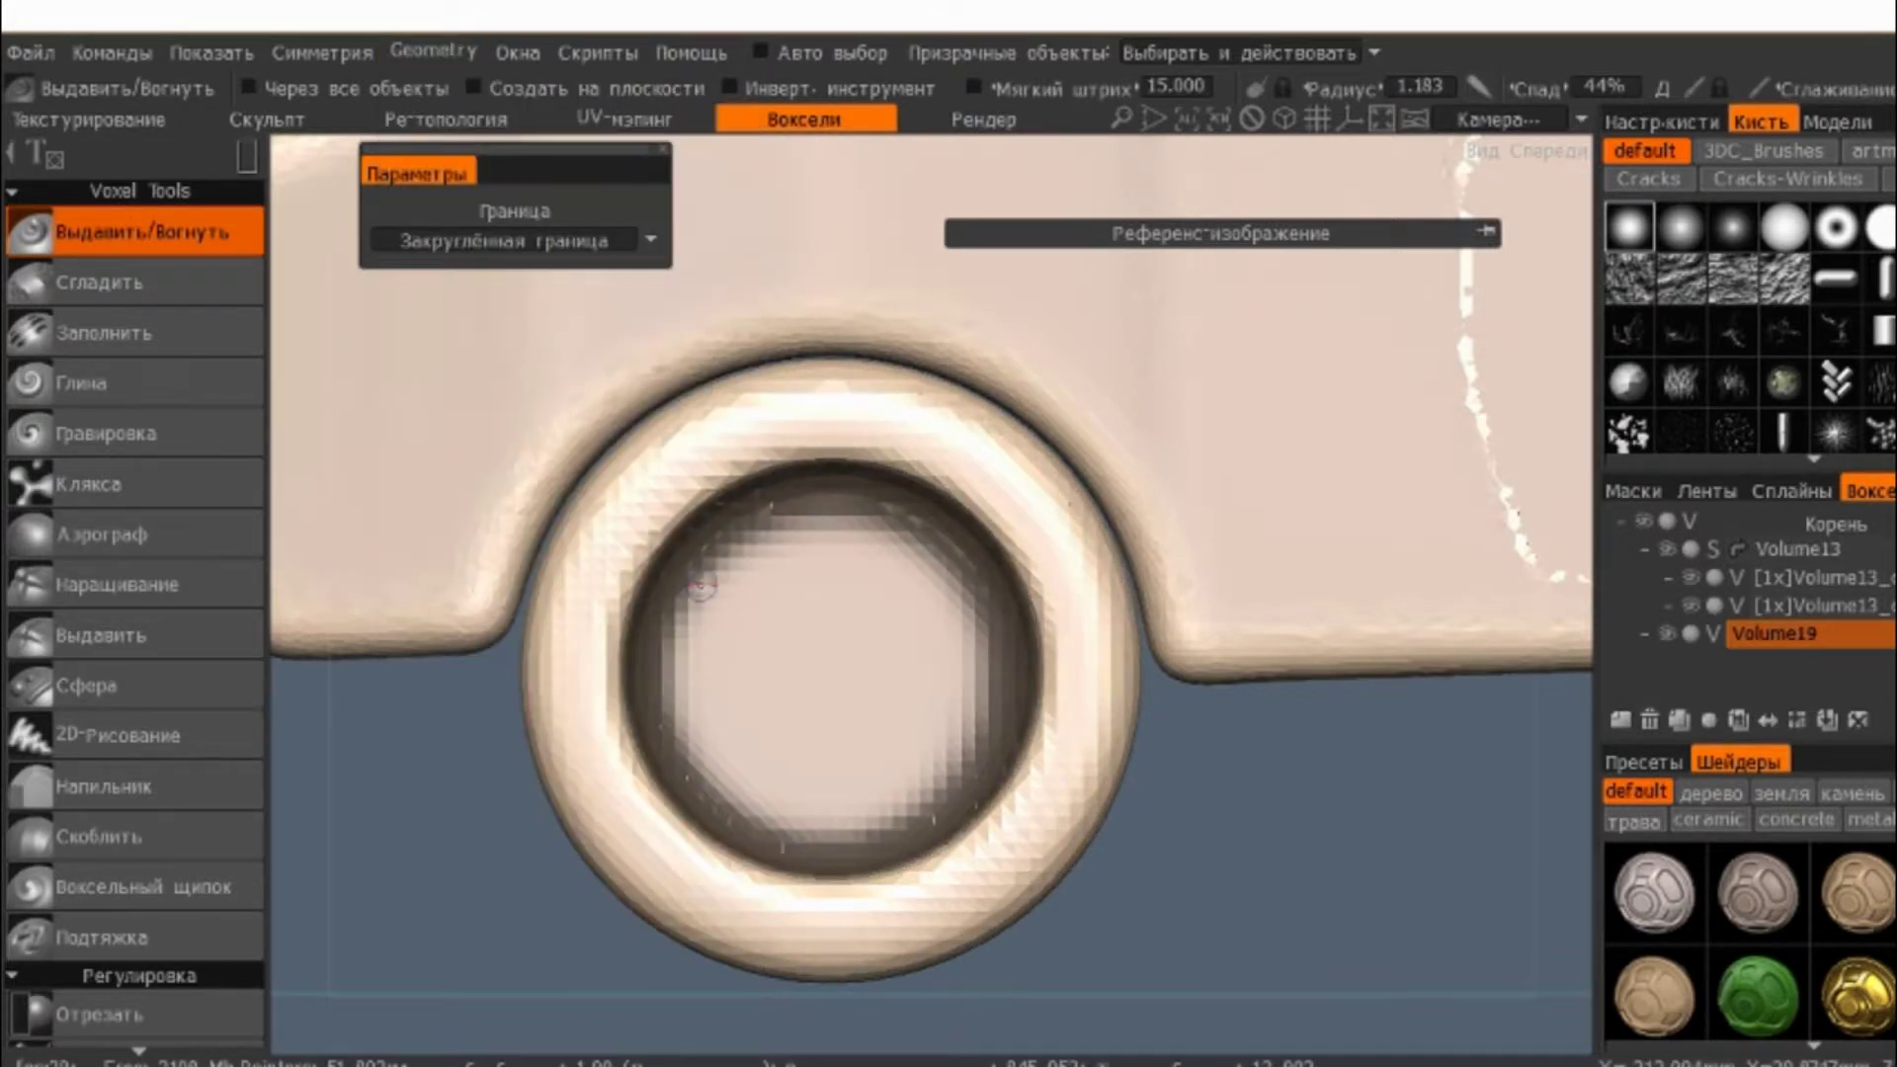
- Smooth all of Volume19 at level 3.3 in surface mode, then return it to voxels
click(1714, 633)
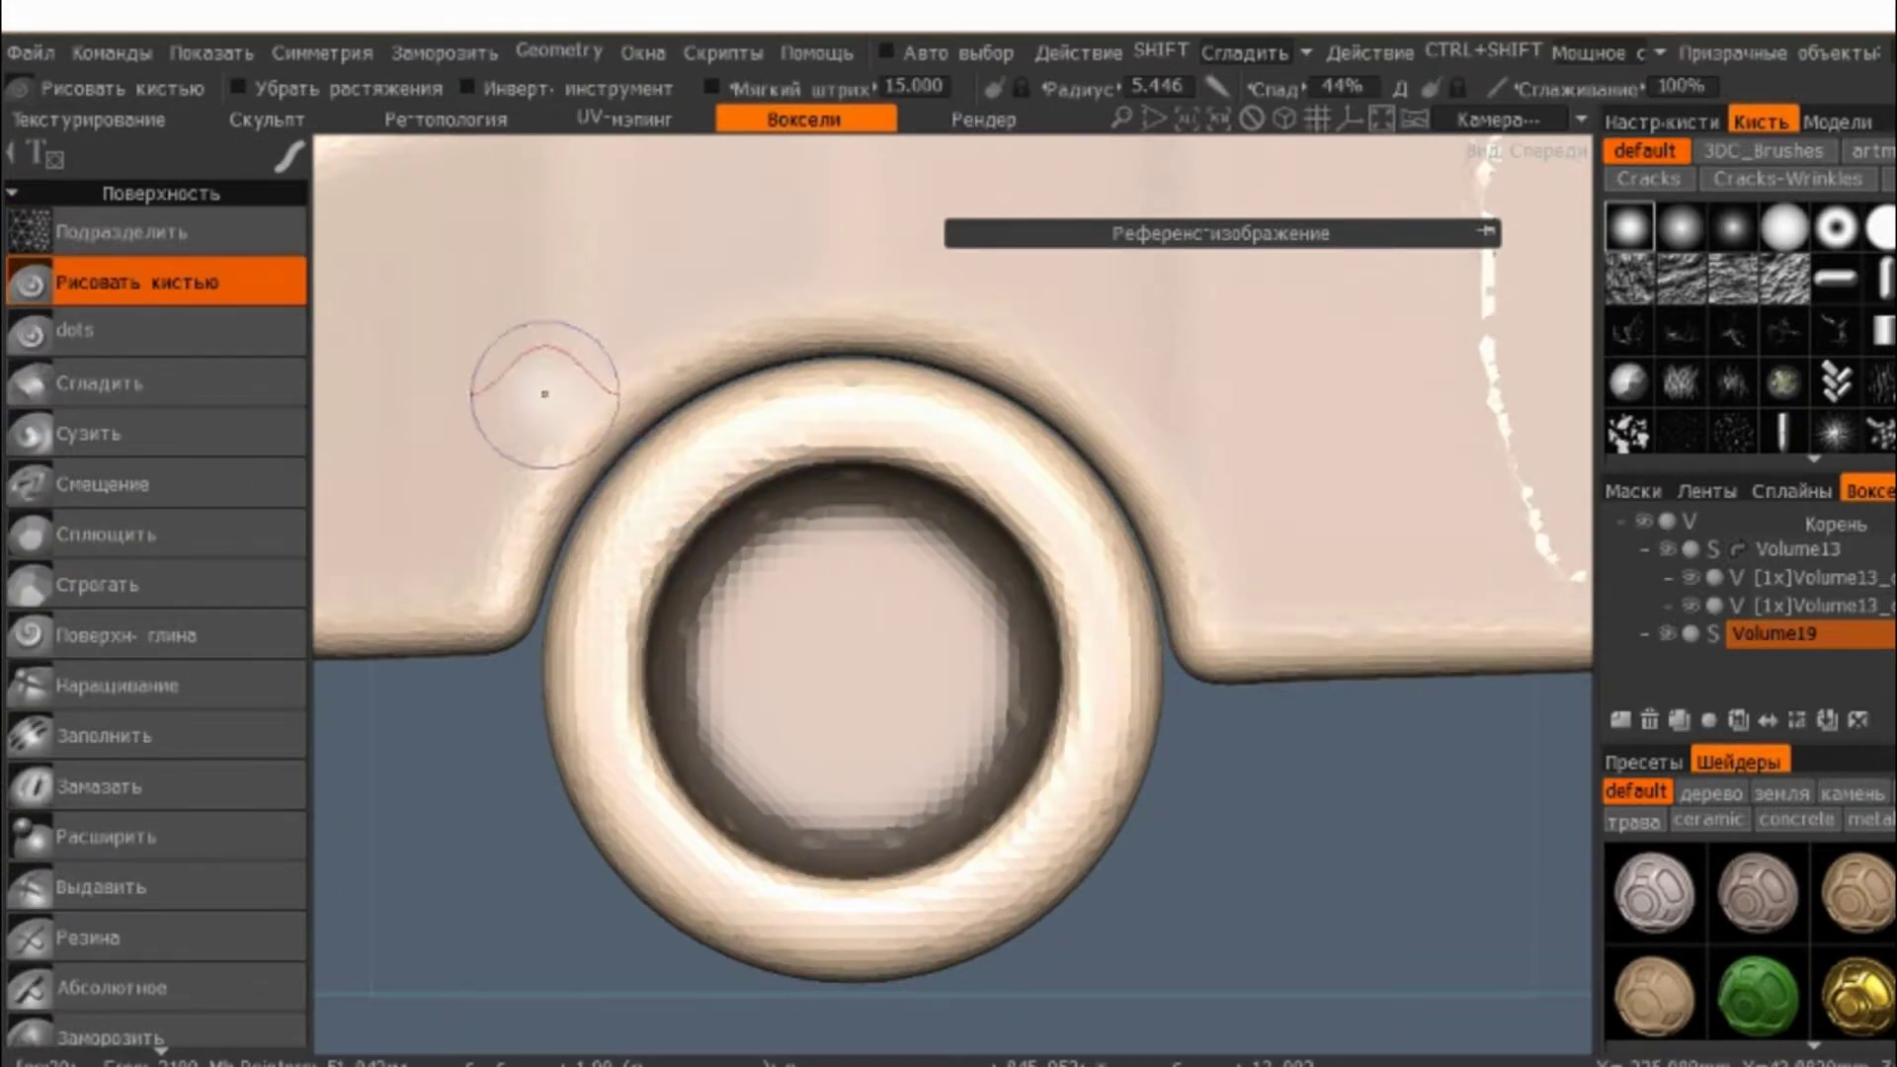
click(559, 51)
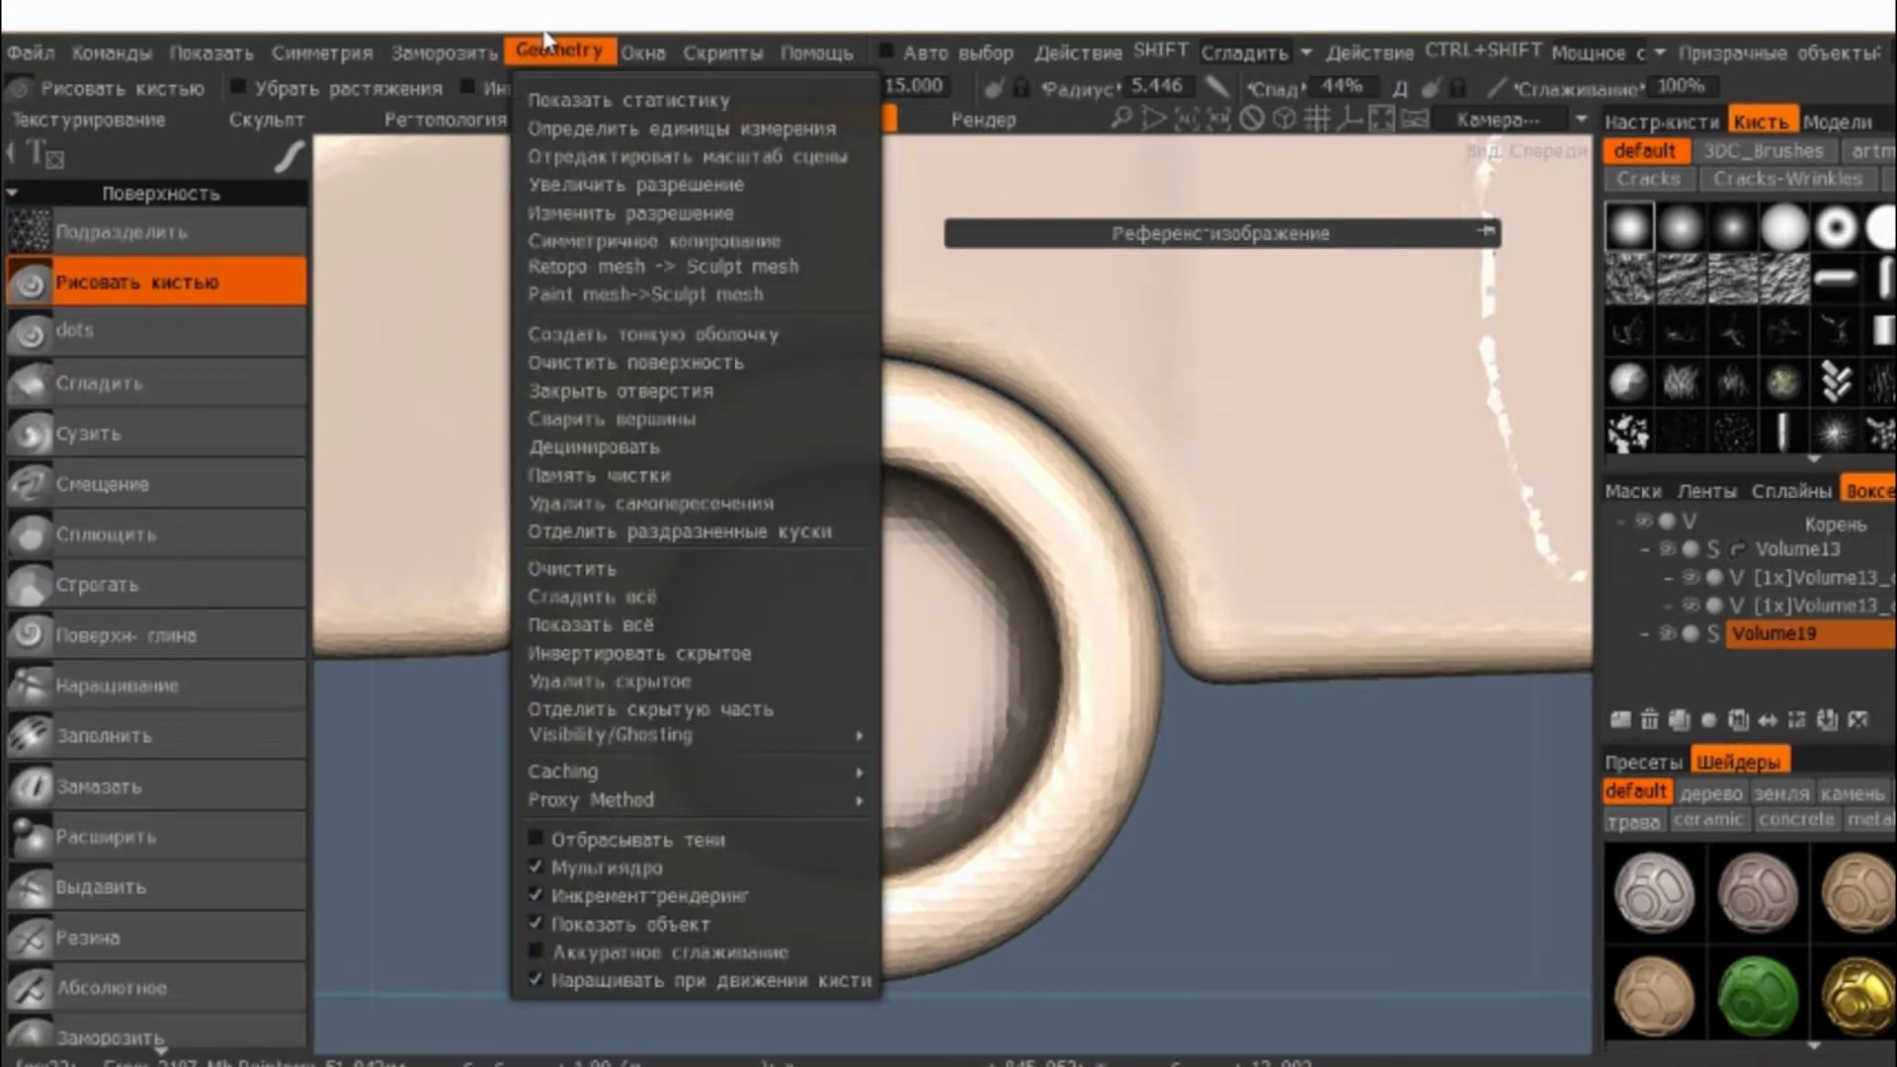
click(603, 590)
drag(1180, 599, 1228, 604)
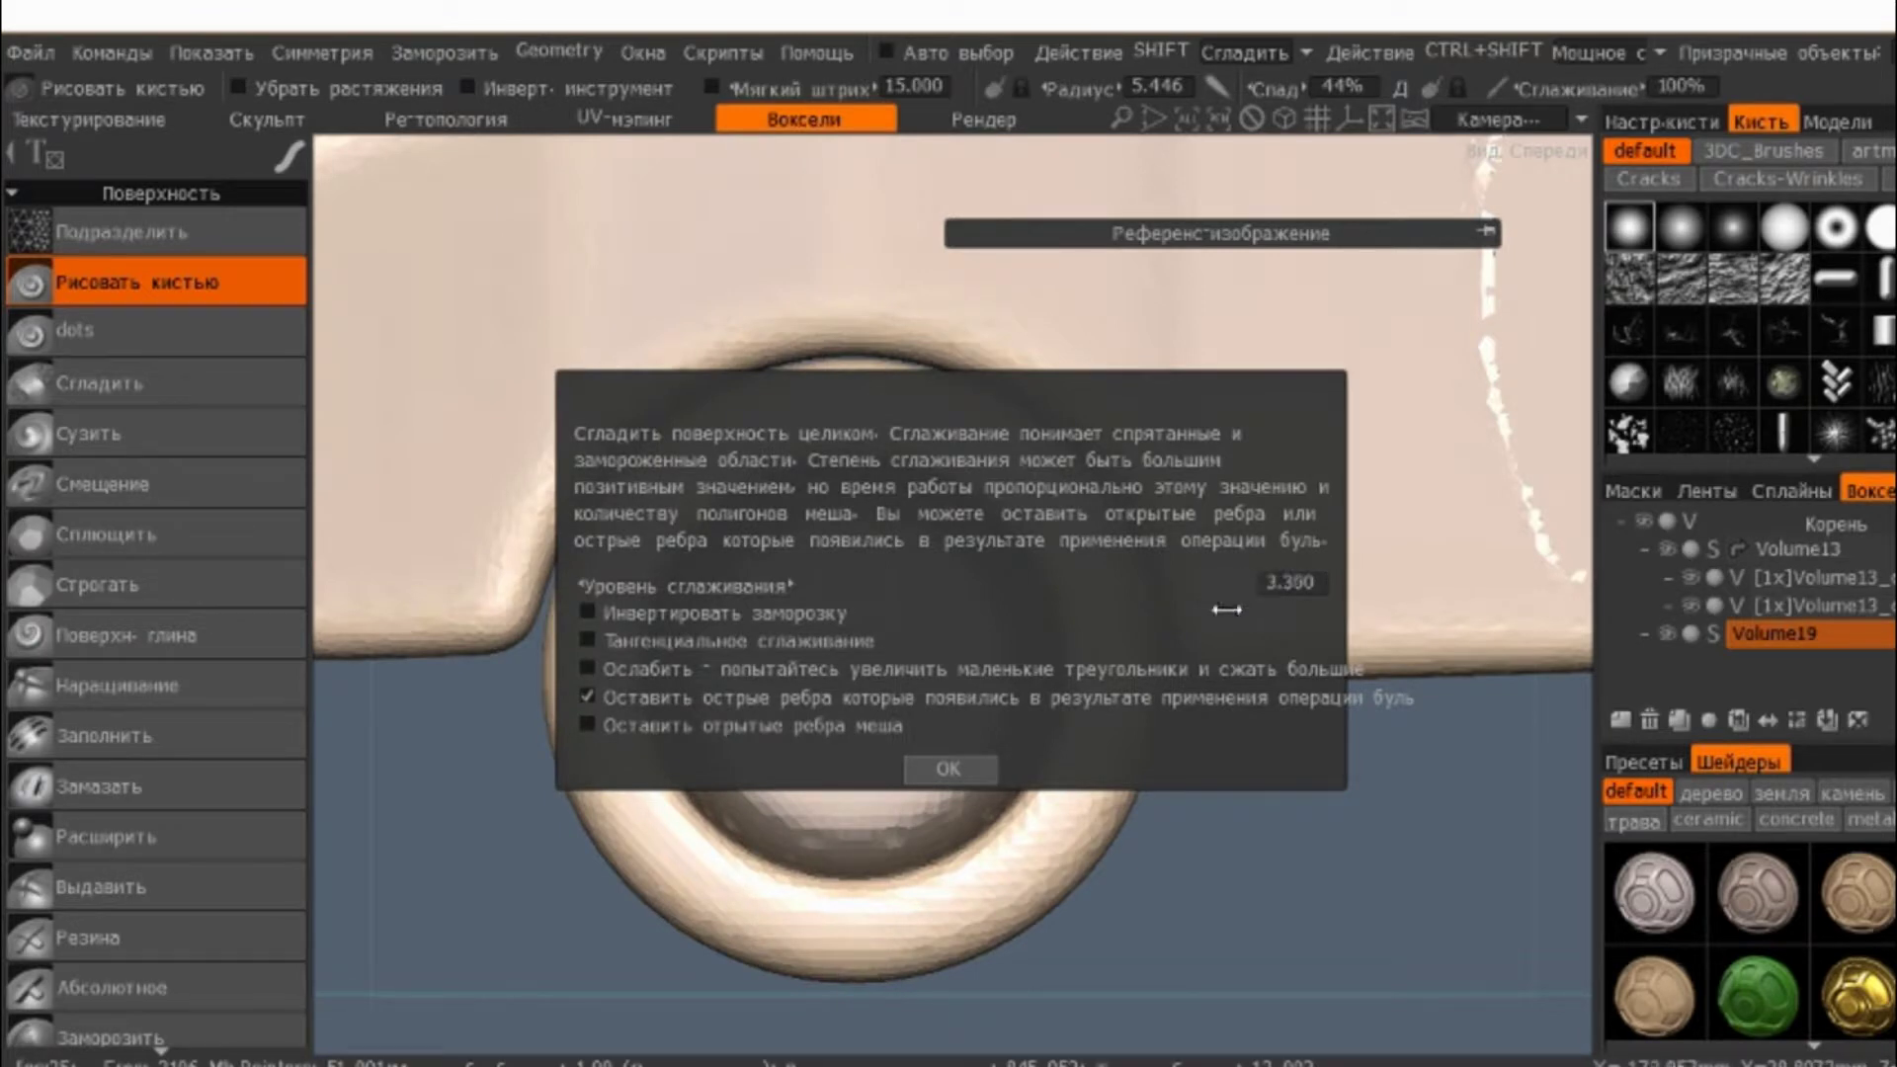
click(946, 769)
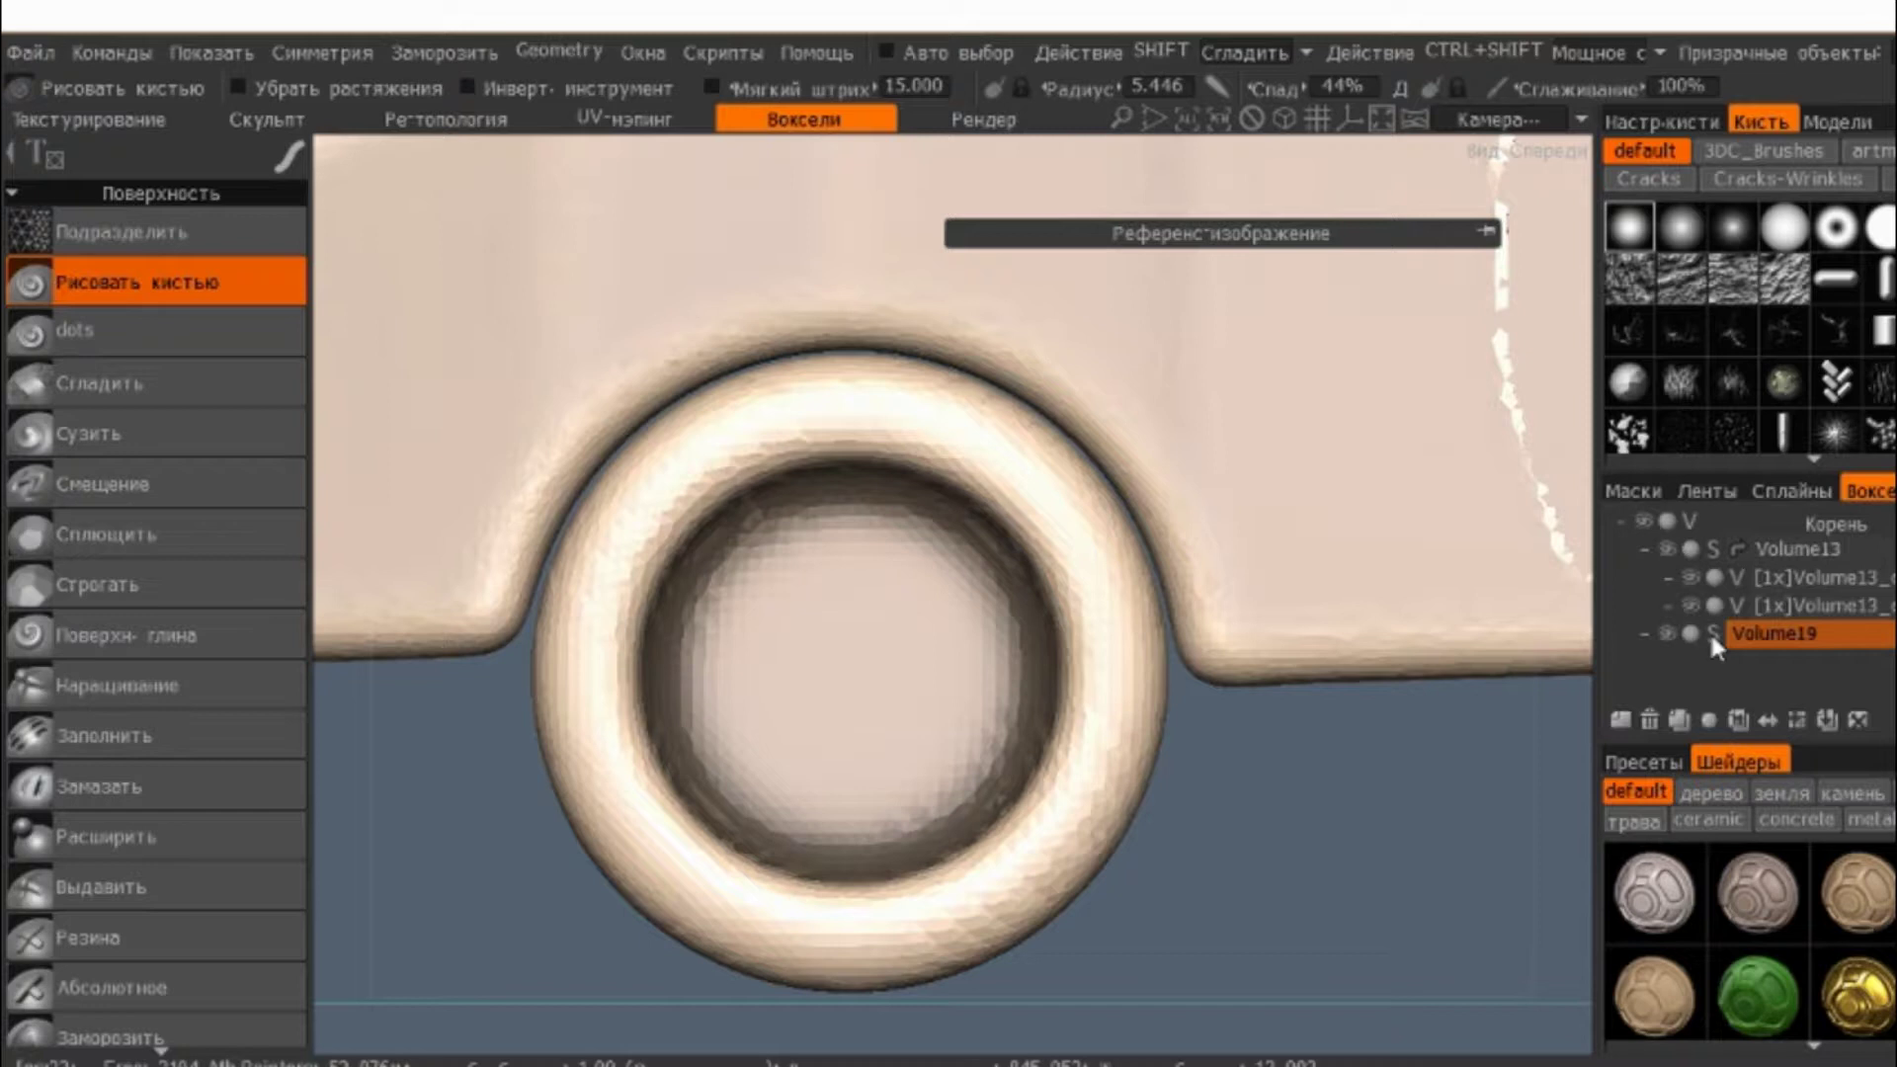
click(1711, 633)
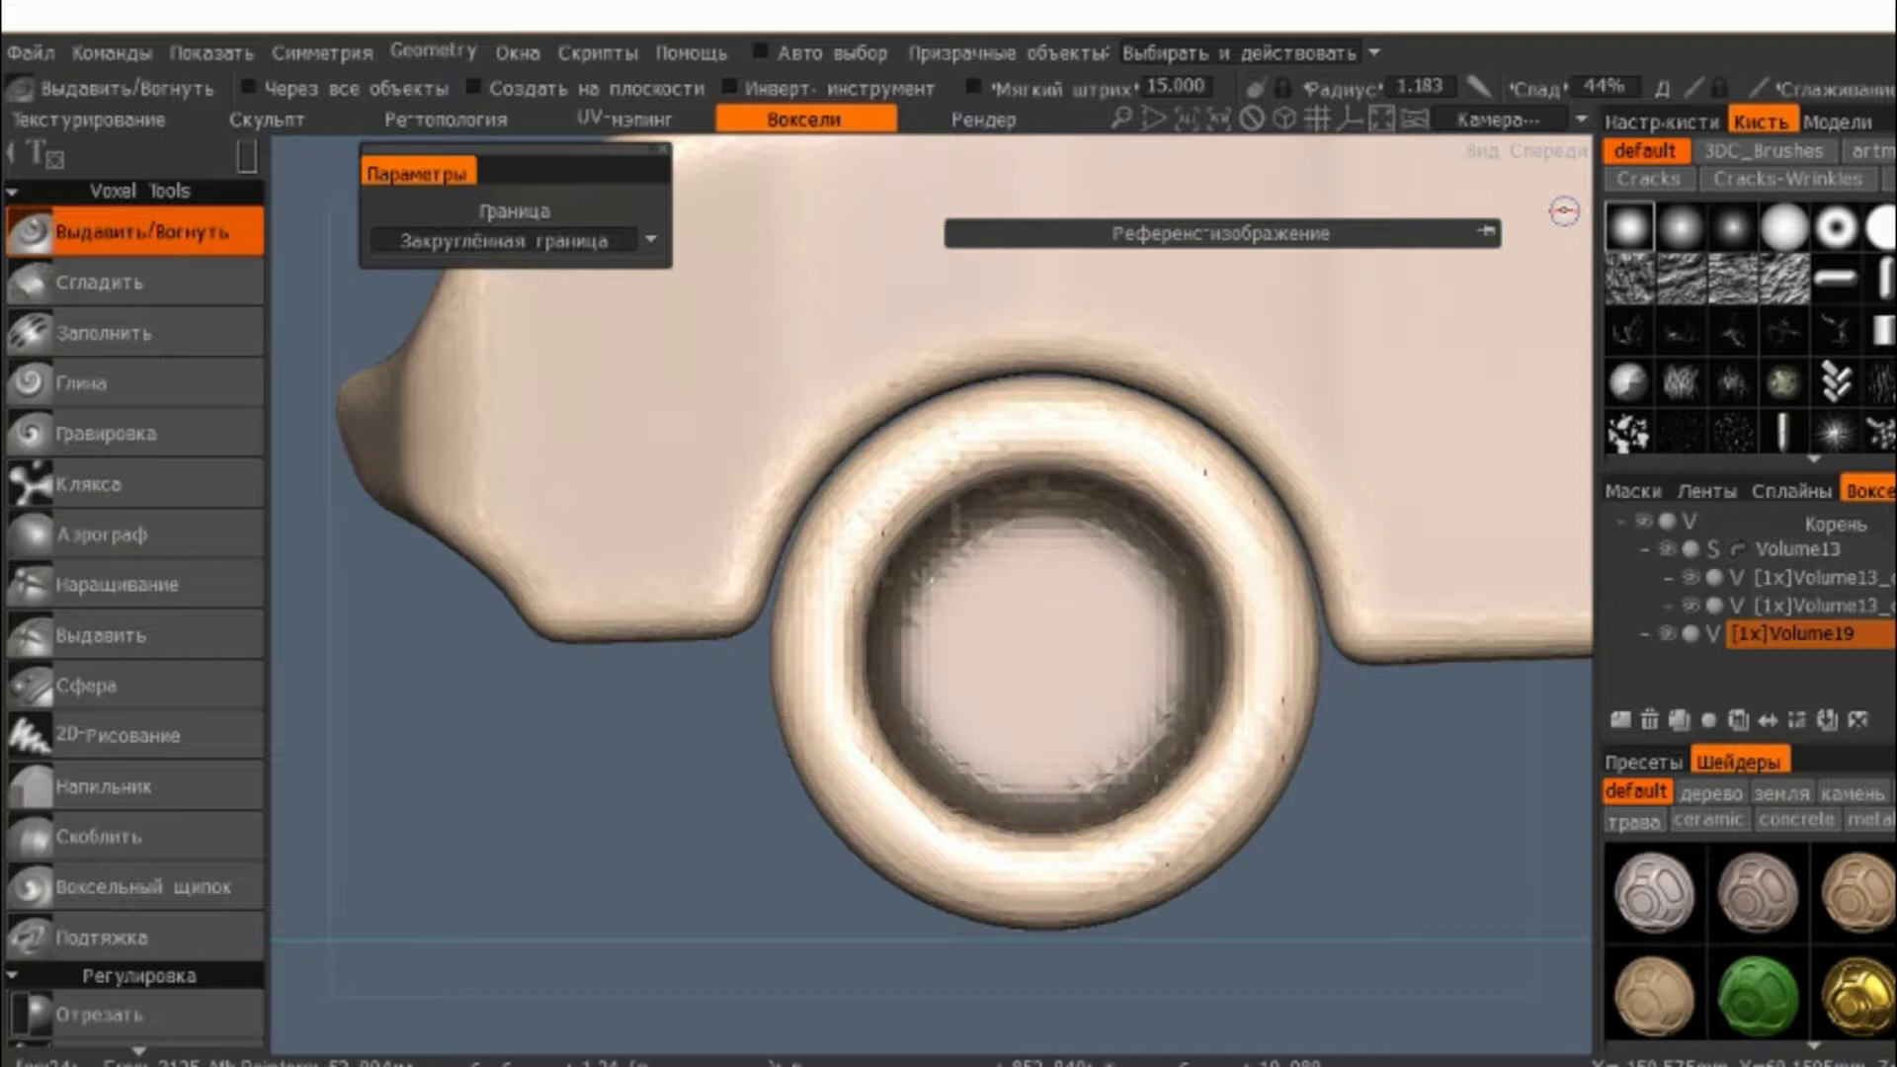
- Shrink the cylinder to radius 2.498 and stretch it to height 57.036 through the hub
scroll(111, 608, down, 3)
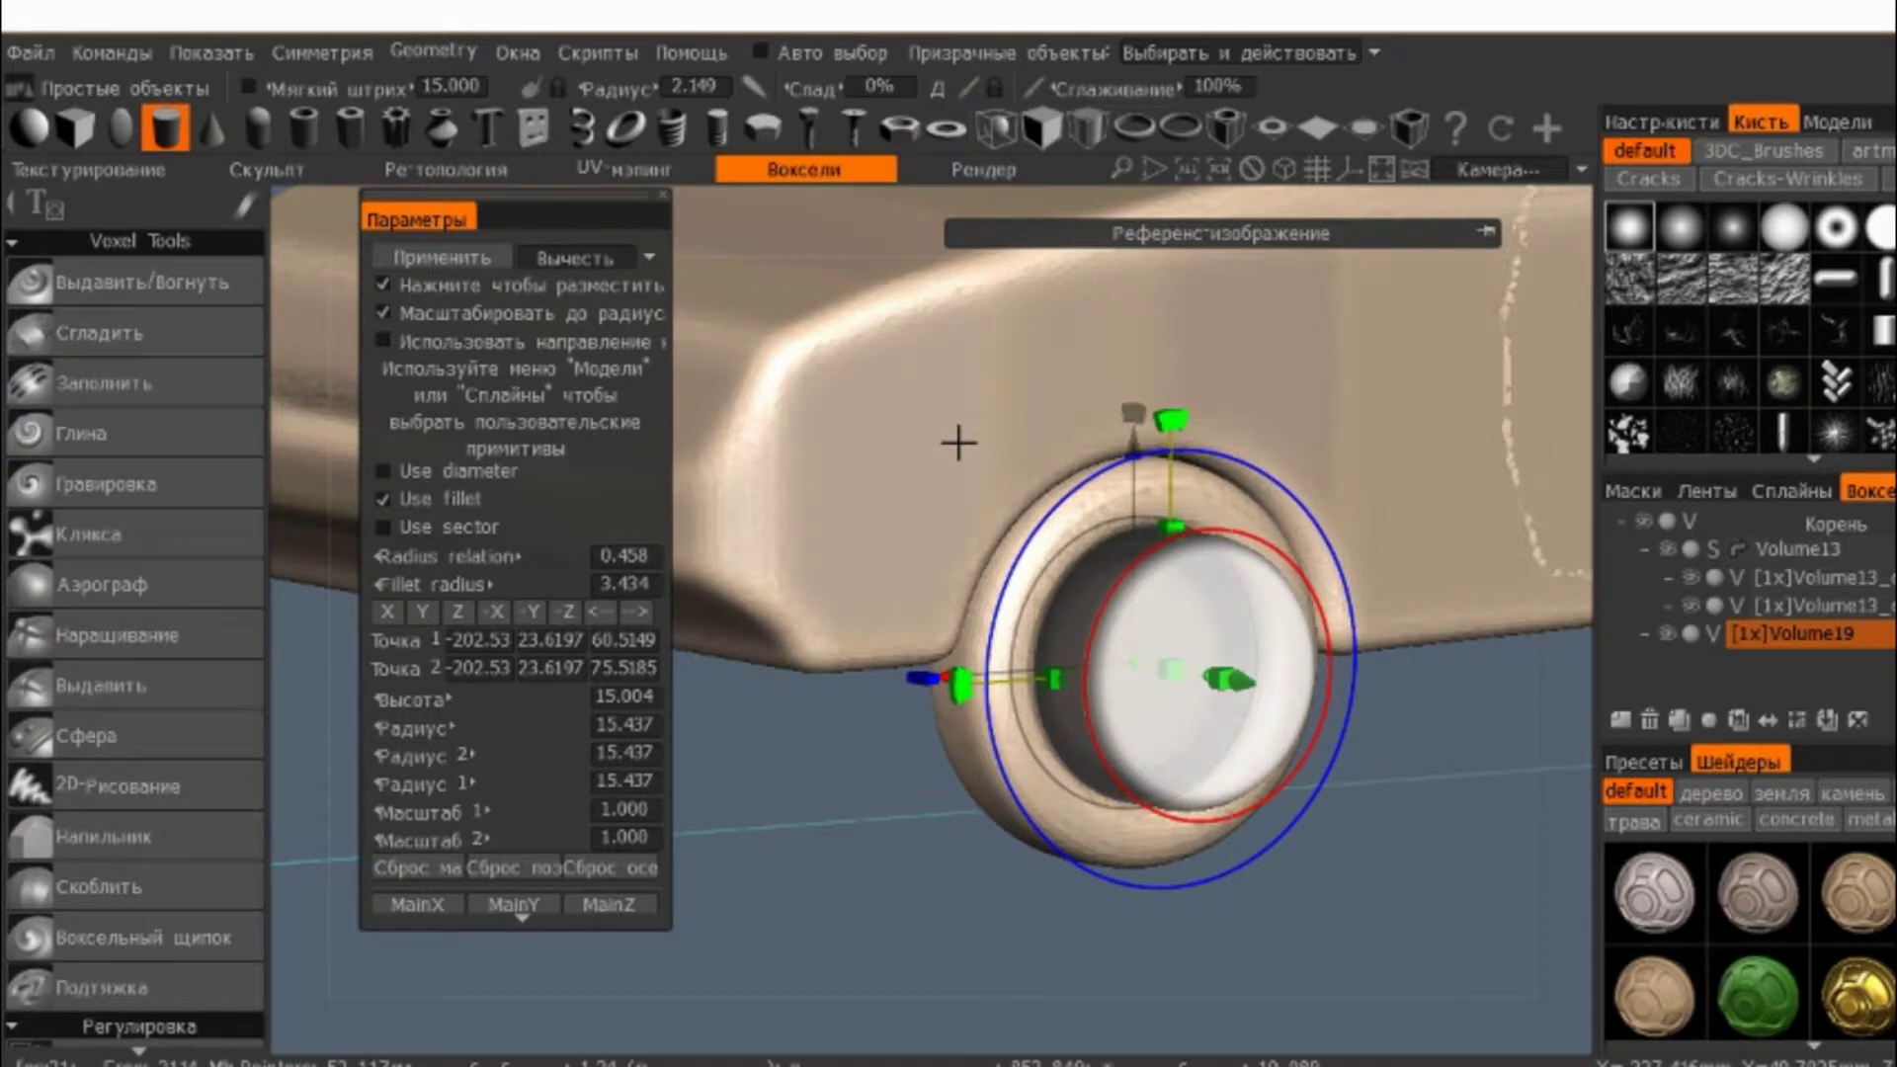
drag(1027, 513, 1082, 568)
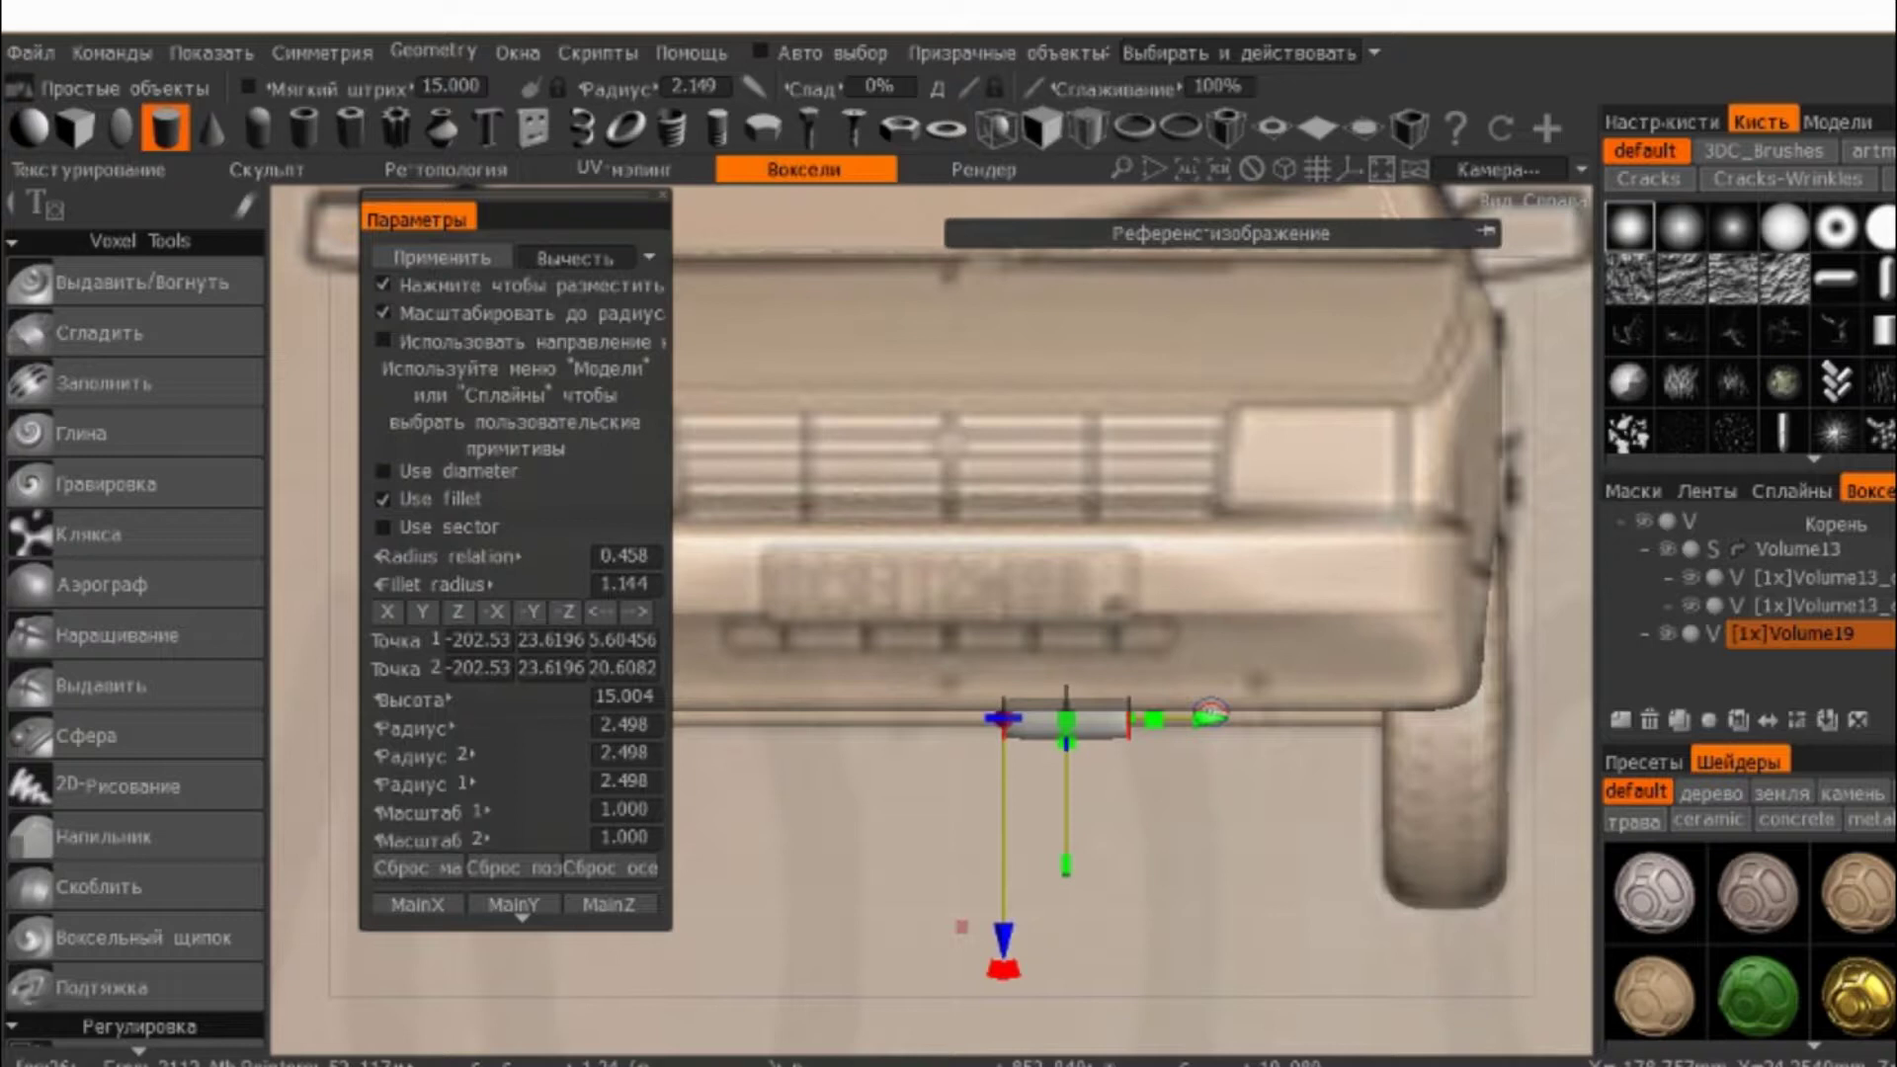
drag(1207, 715, 1556, 724)
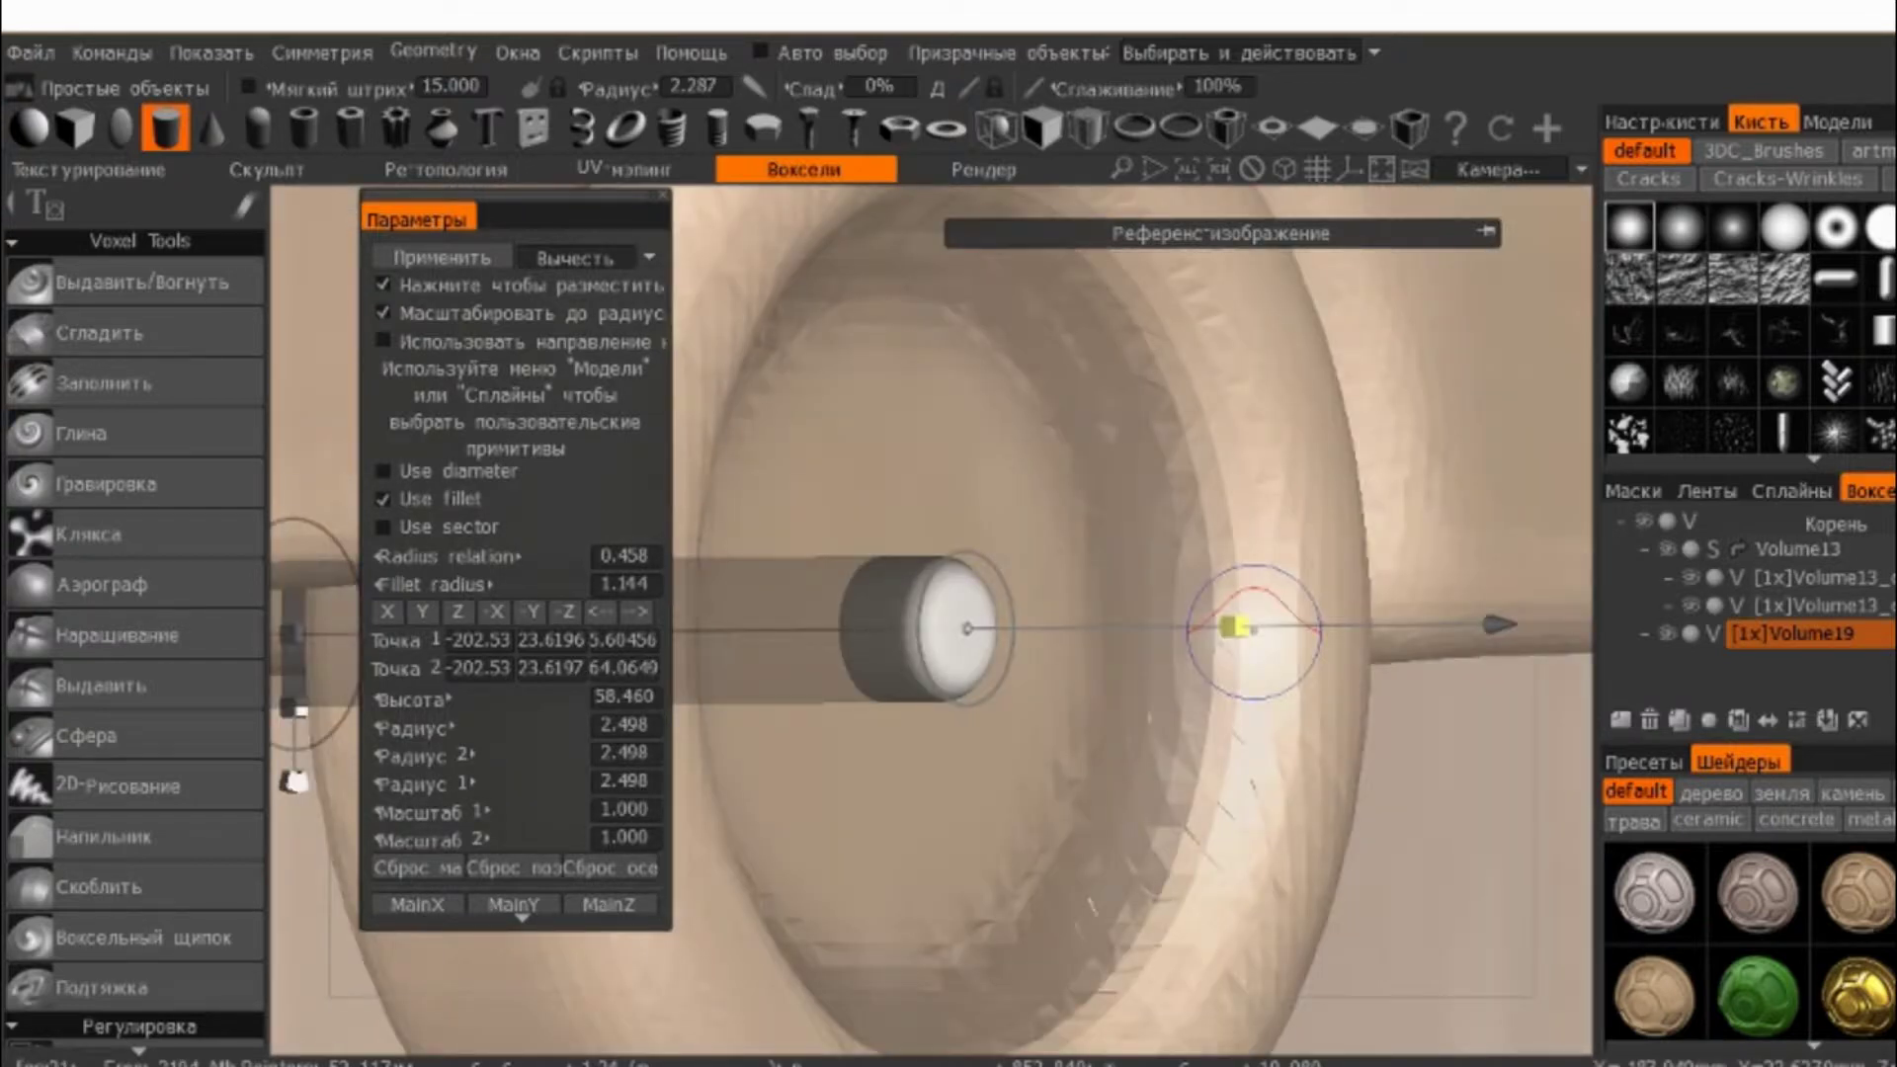
drag(1232, 628, 1193, 627)
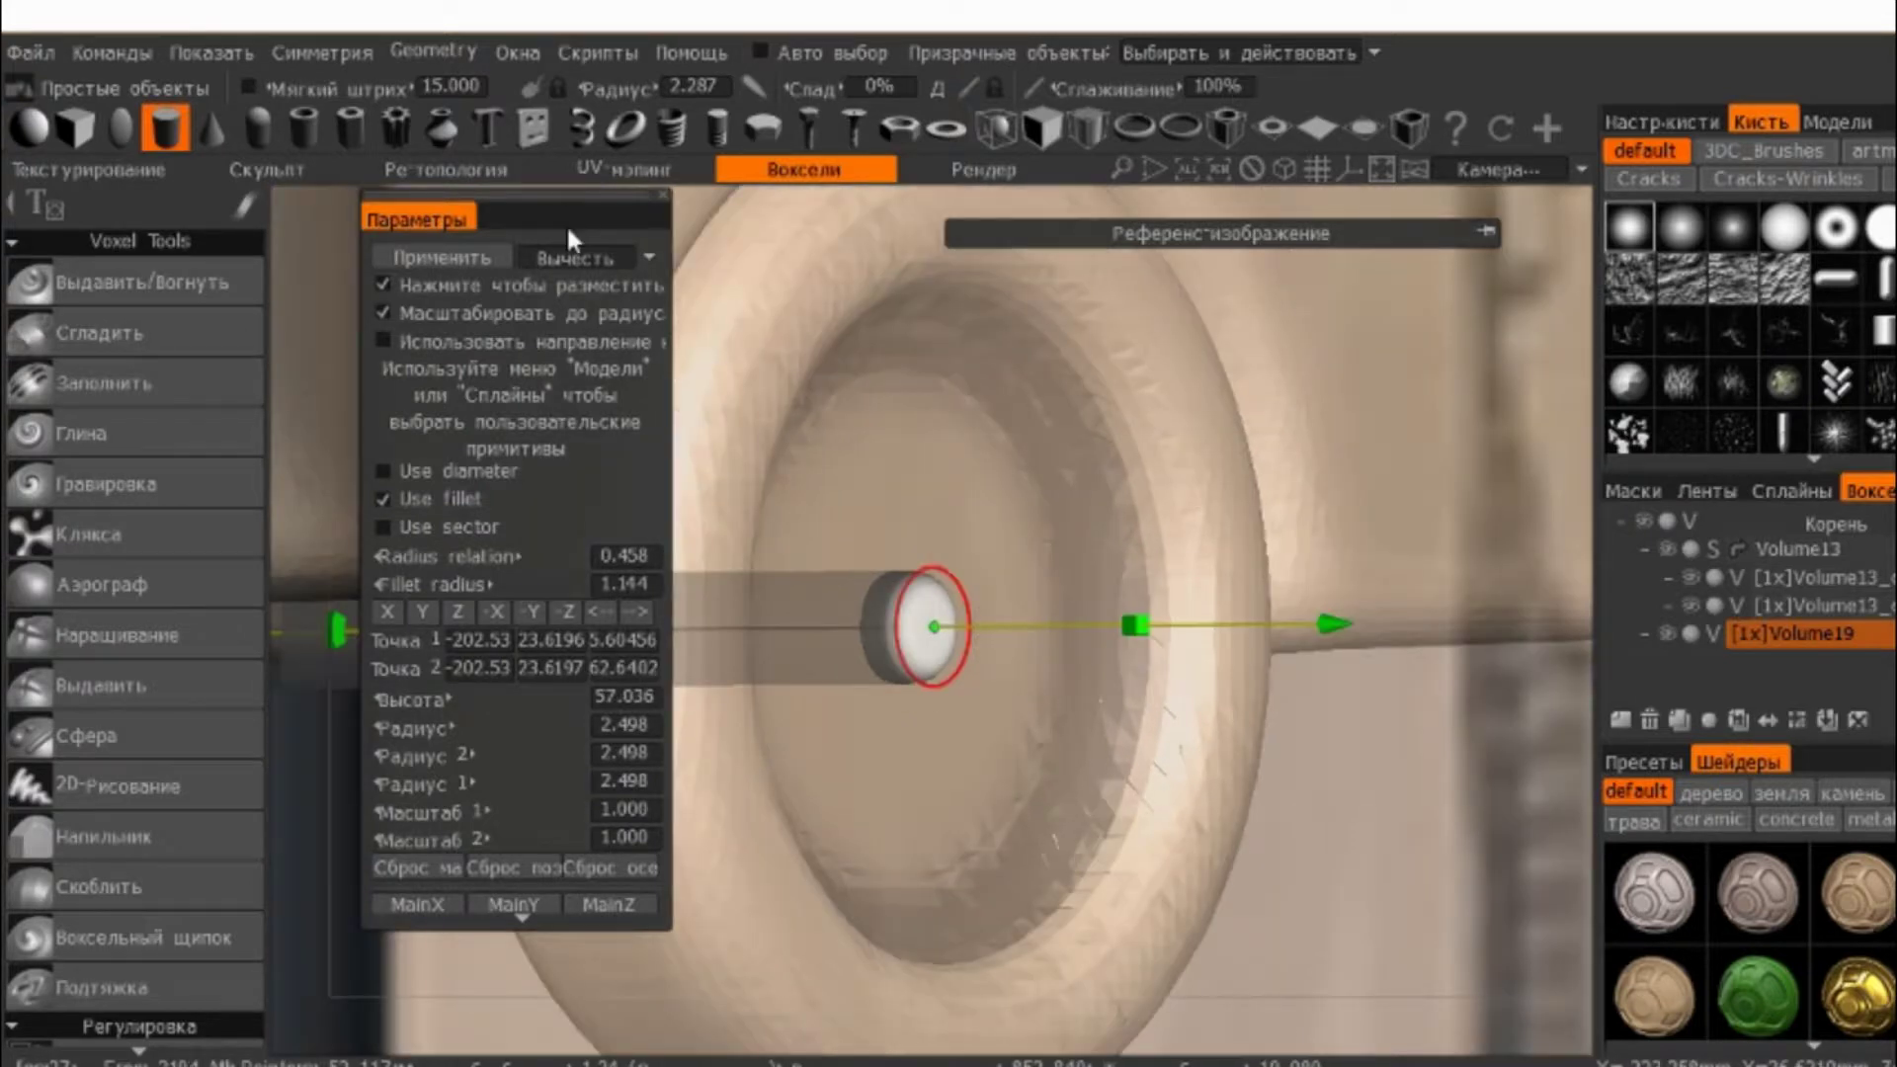
scroll(1048, 297, down, 3)
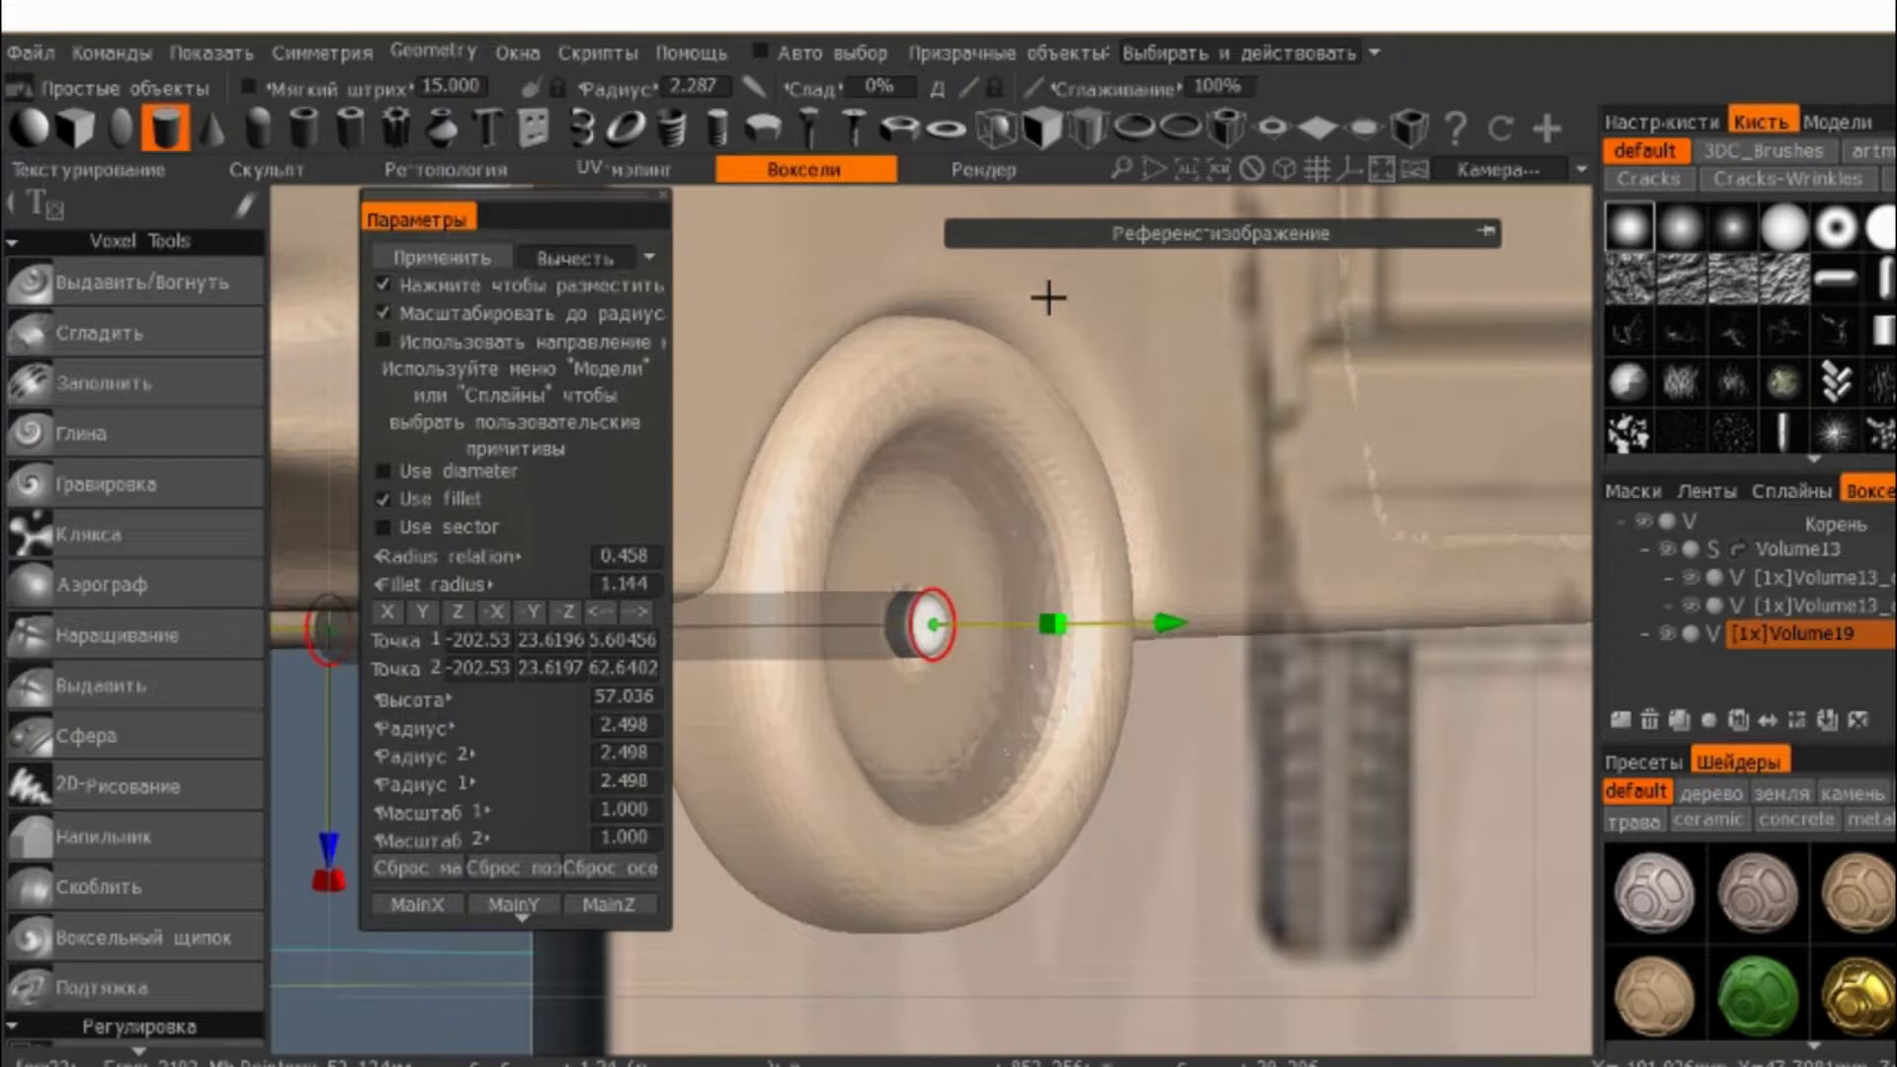
key(KP_1)
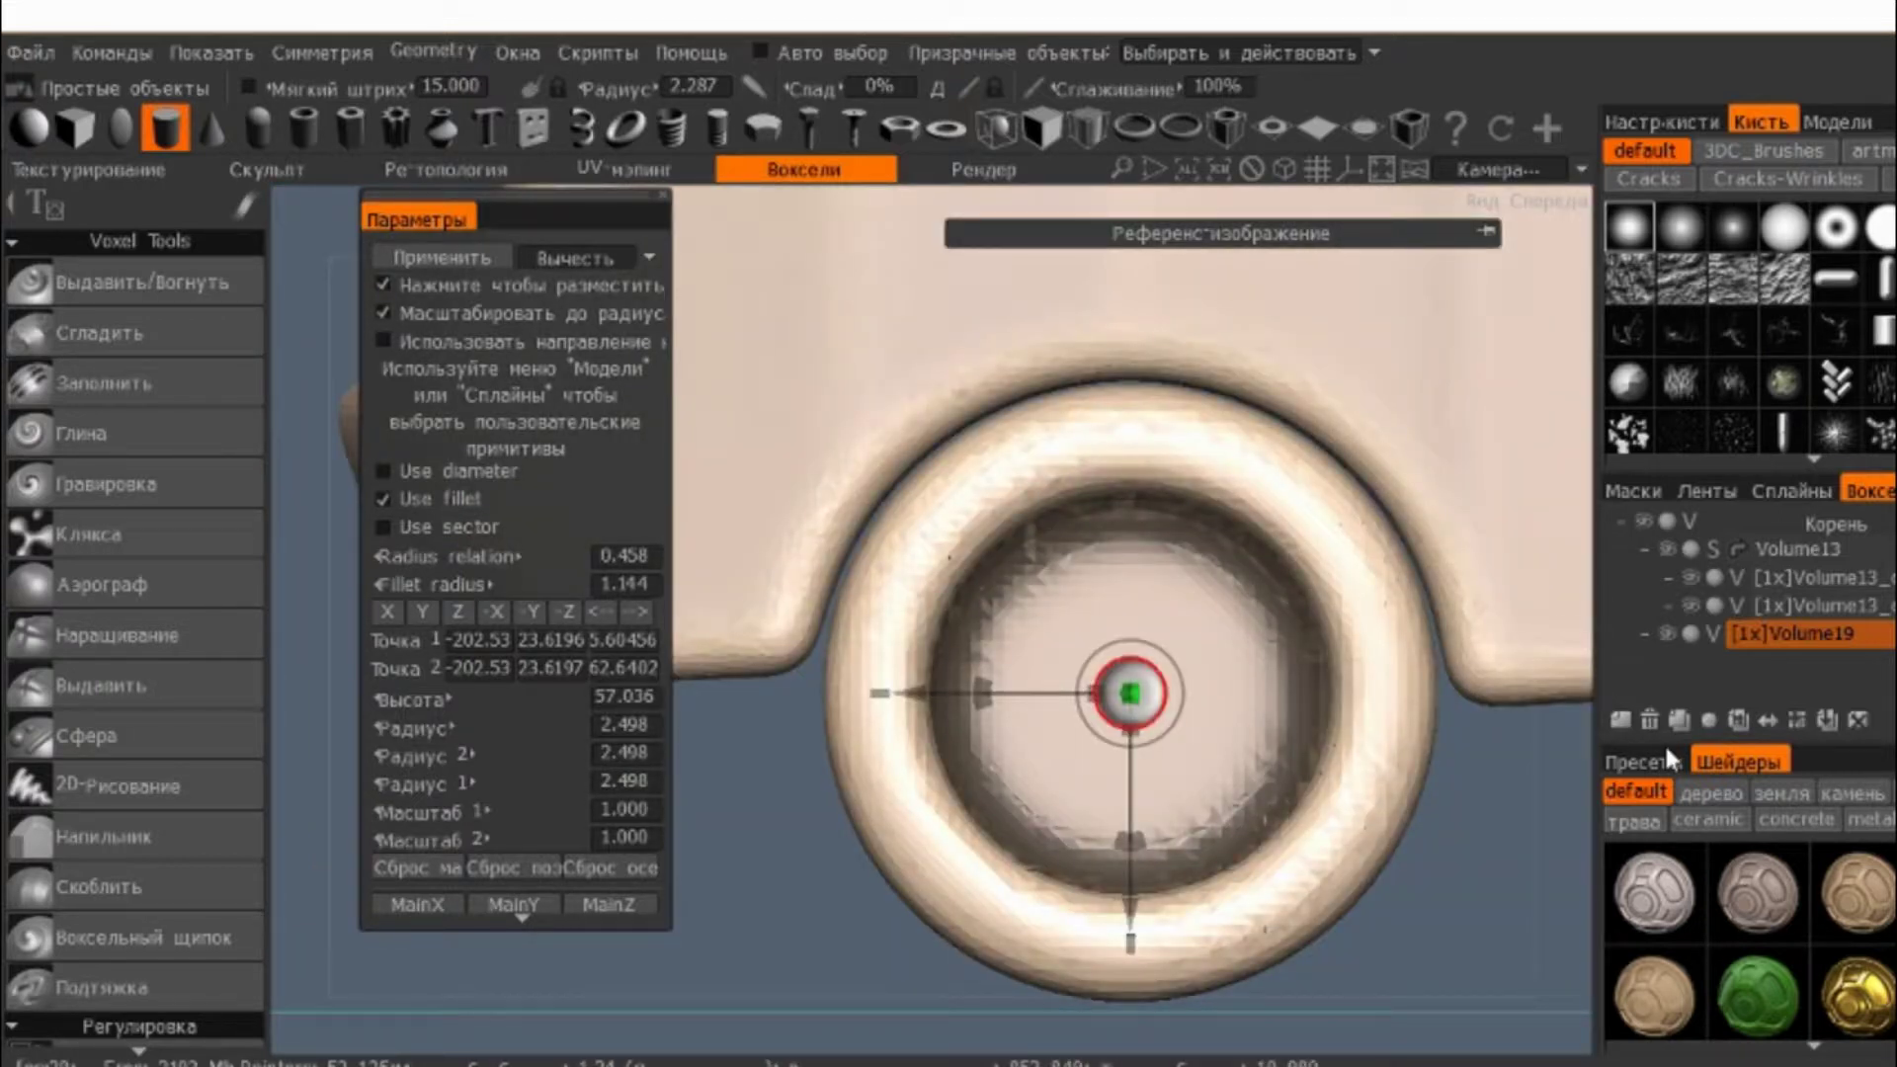
- Commit the thin cylinder as layer Volume25 and switch the primitive mode to Add
click(1829, 713)
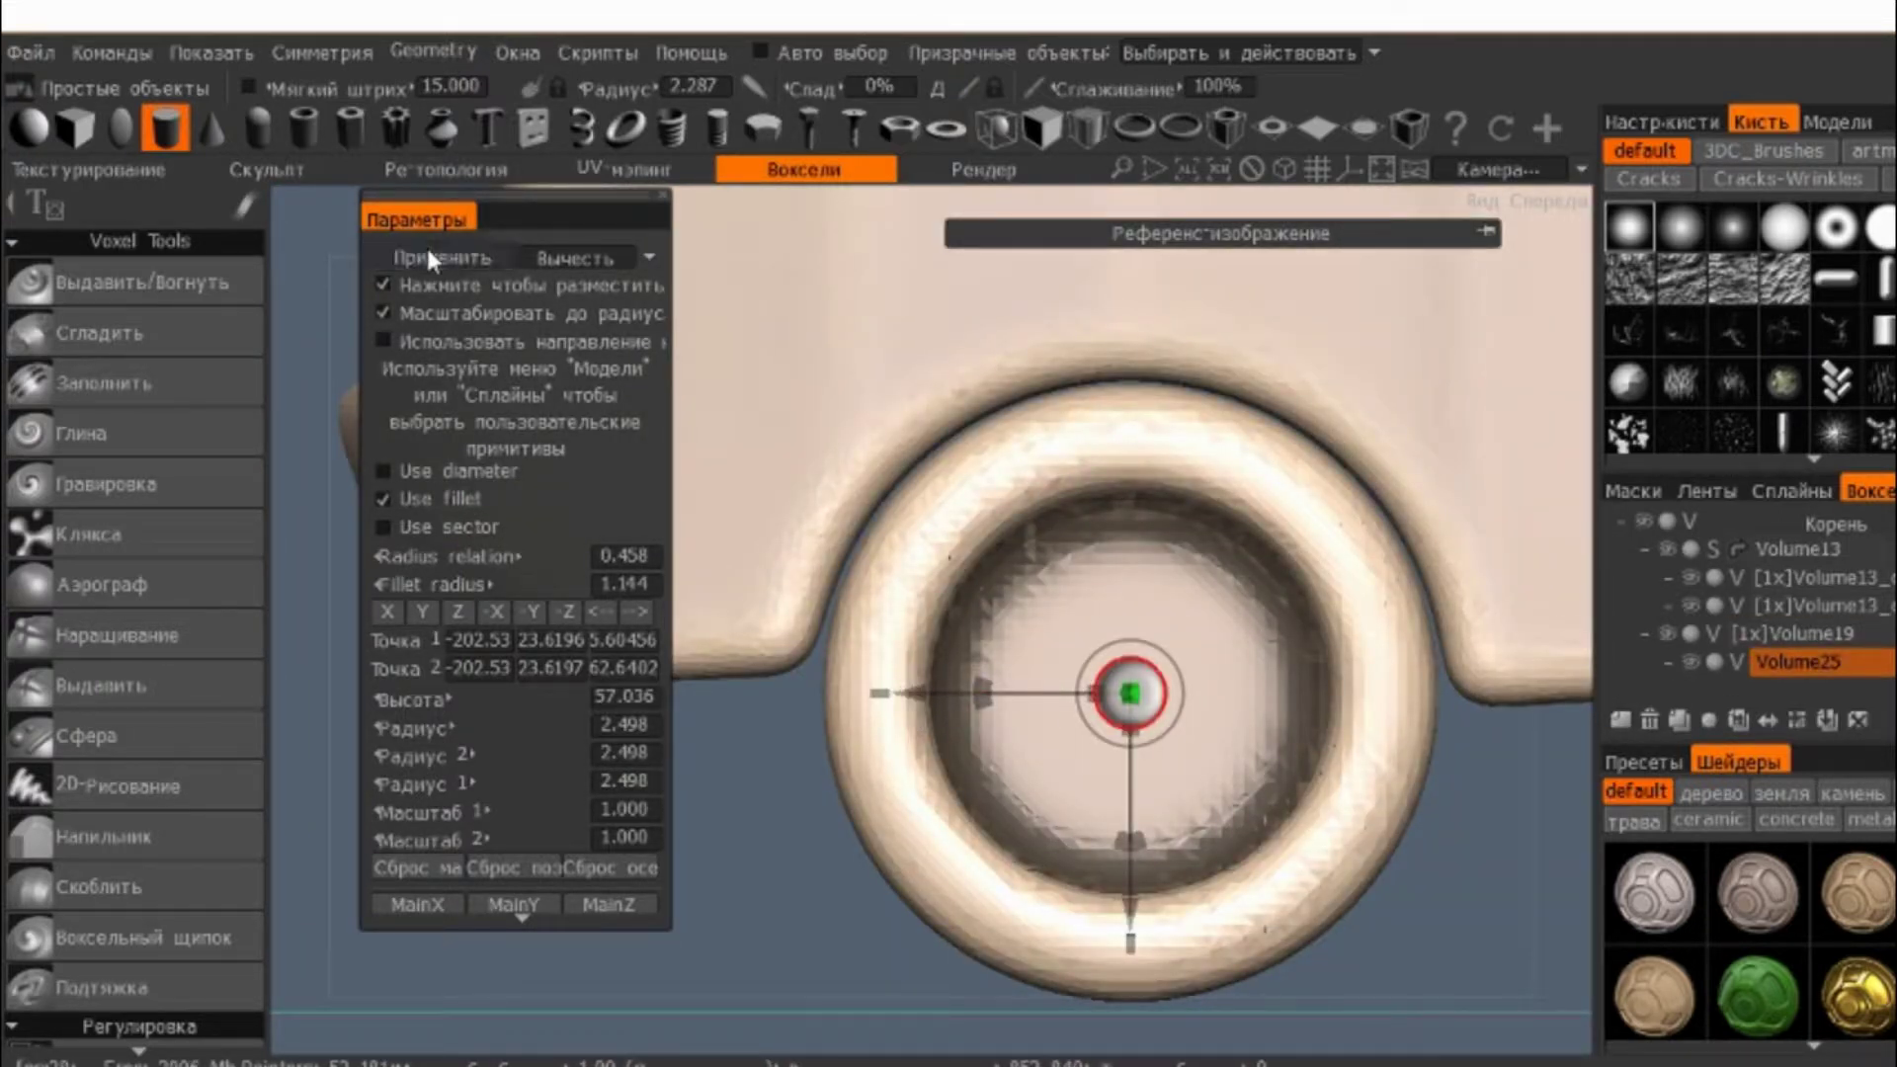
click(565, 255)
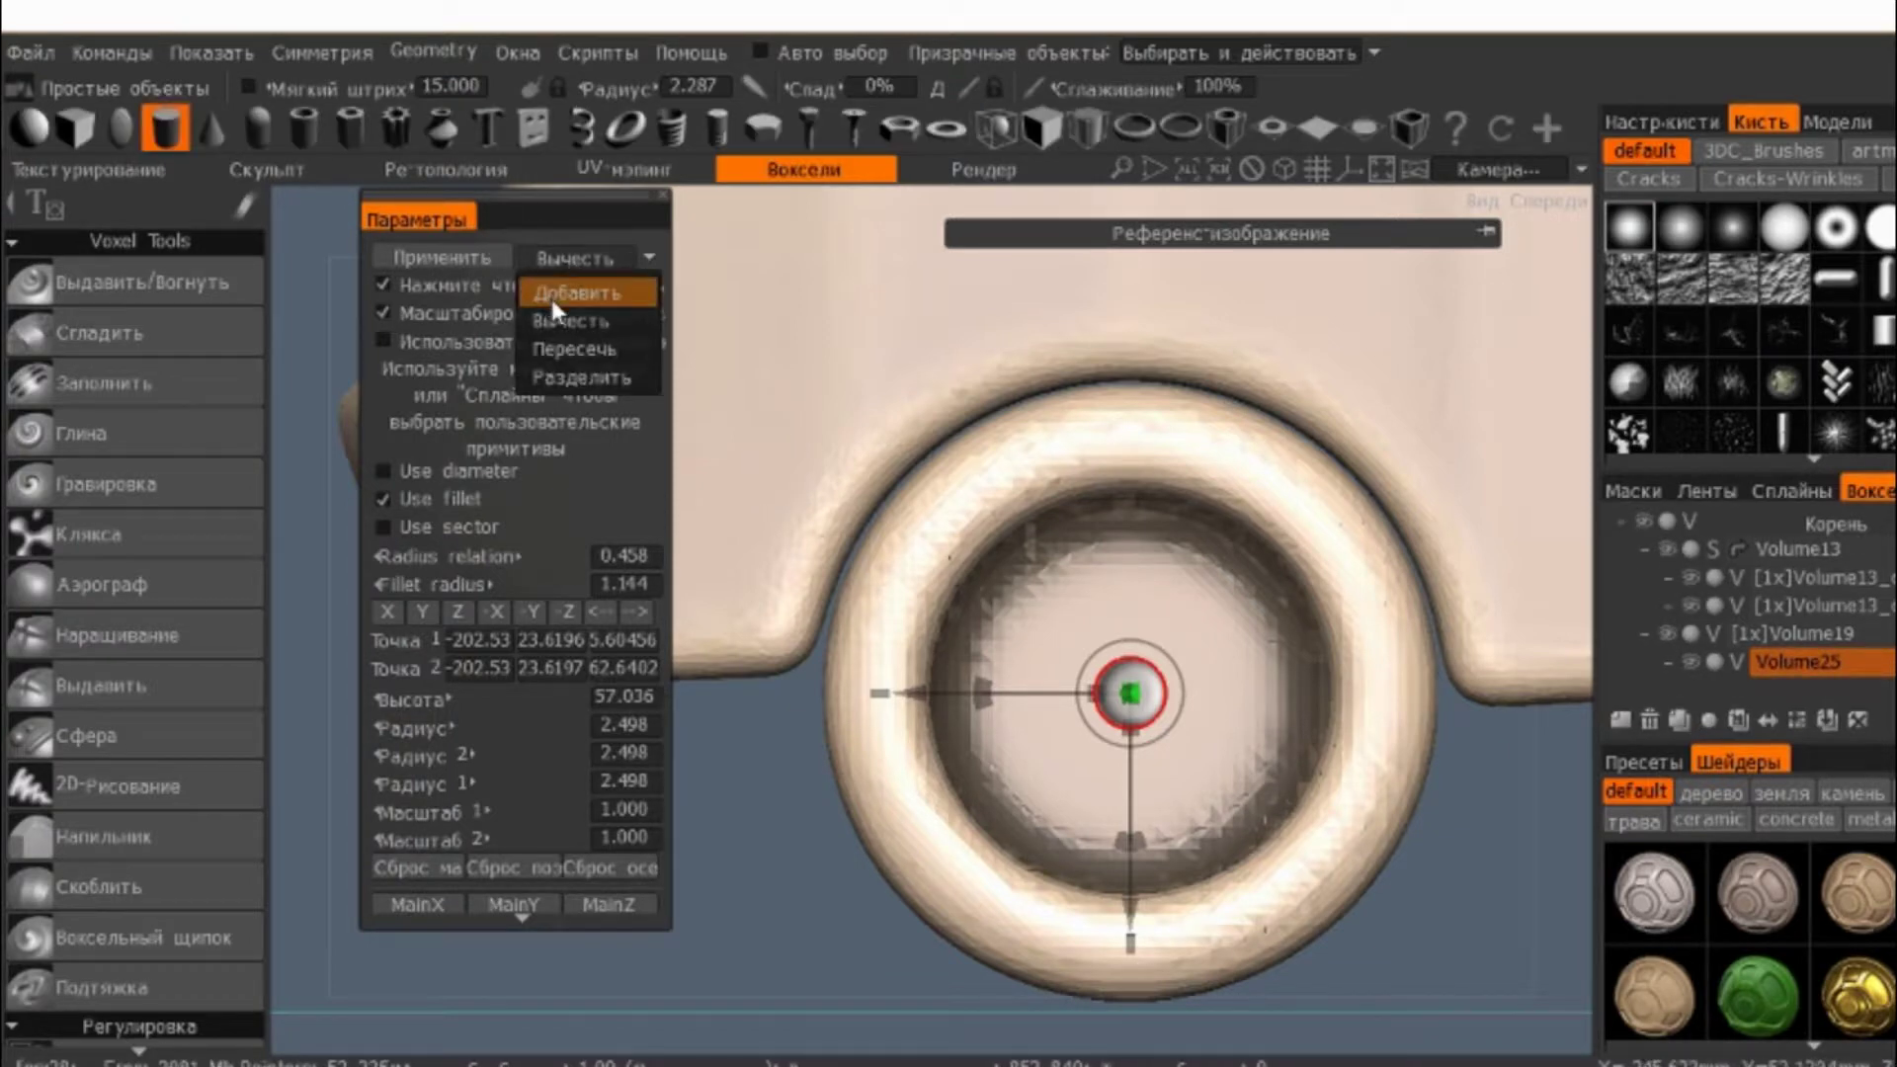
click(579, 289)
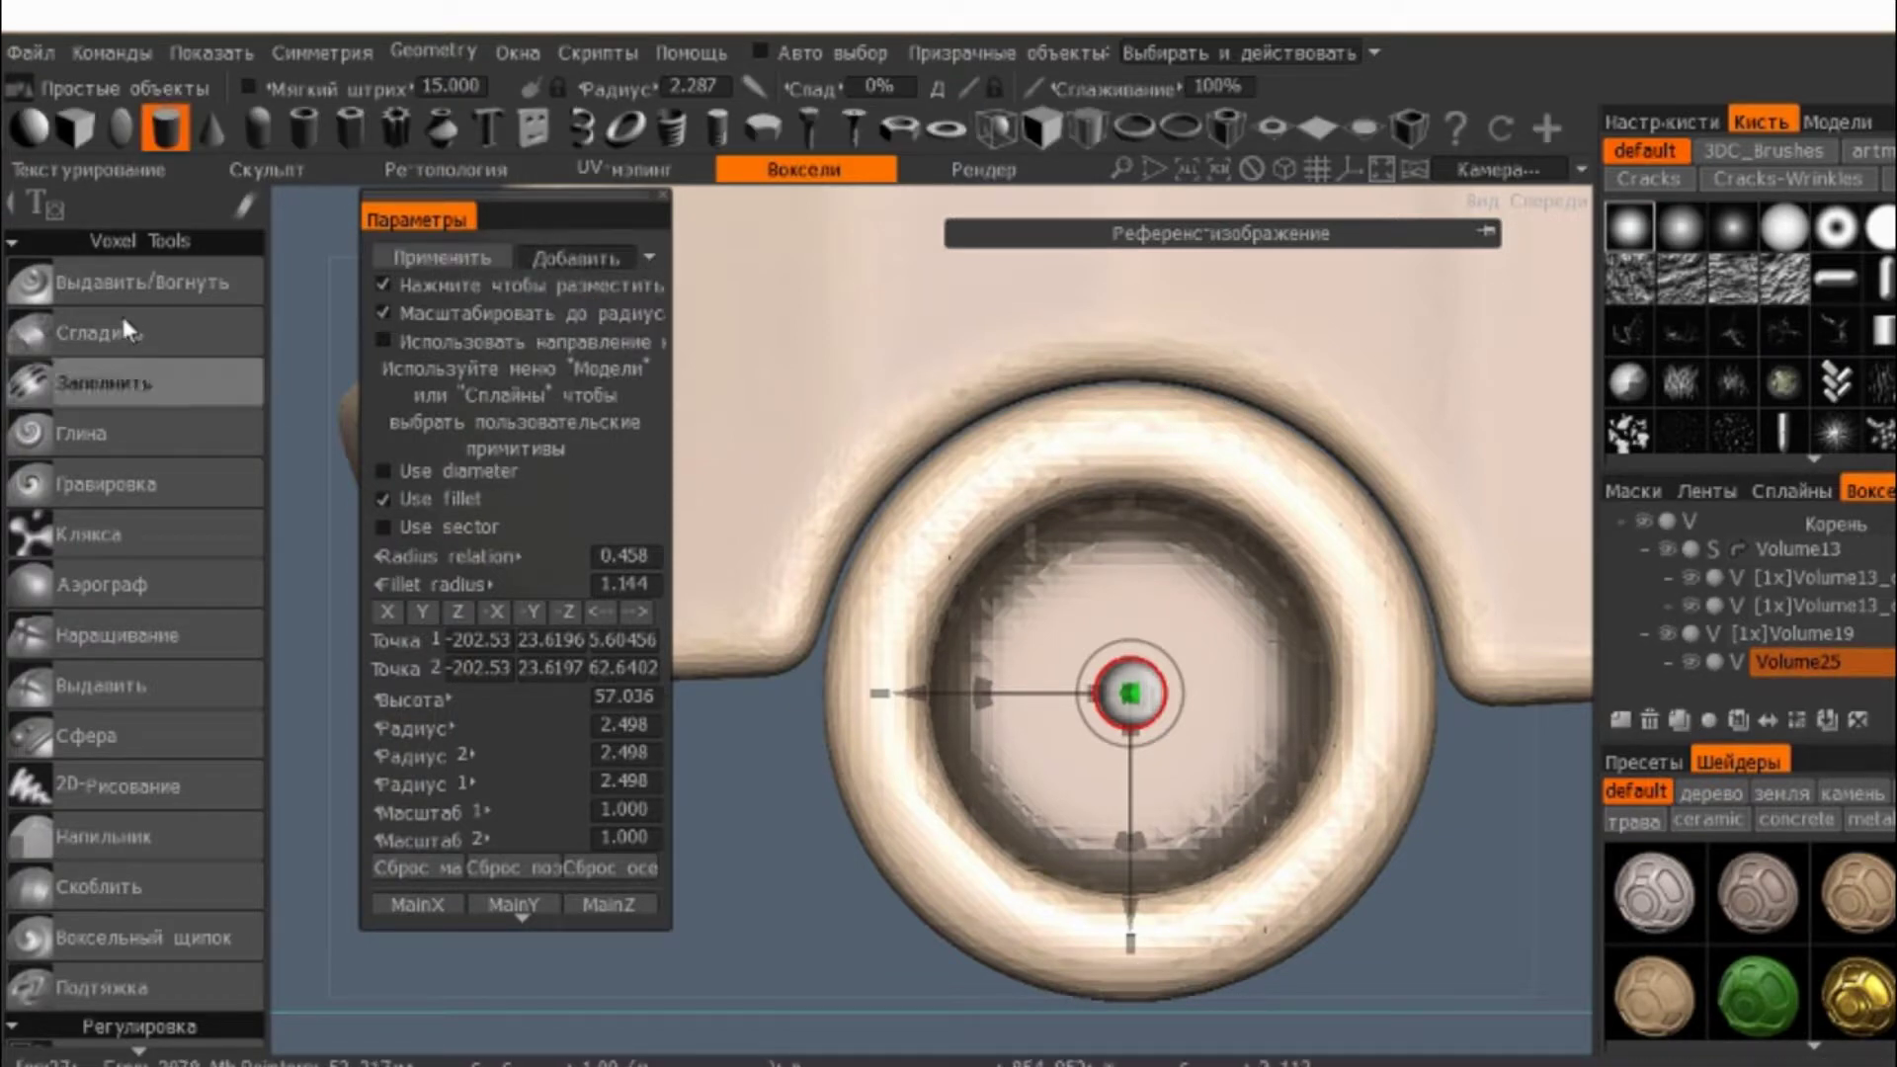
click(117, 282)
middle_drag(692, 425, 886, 427)
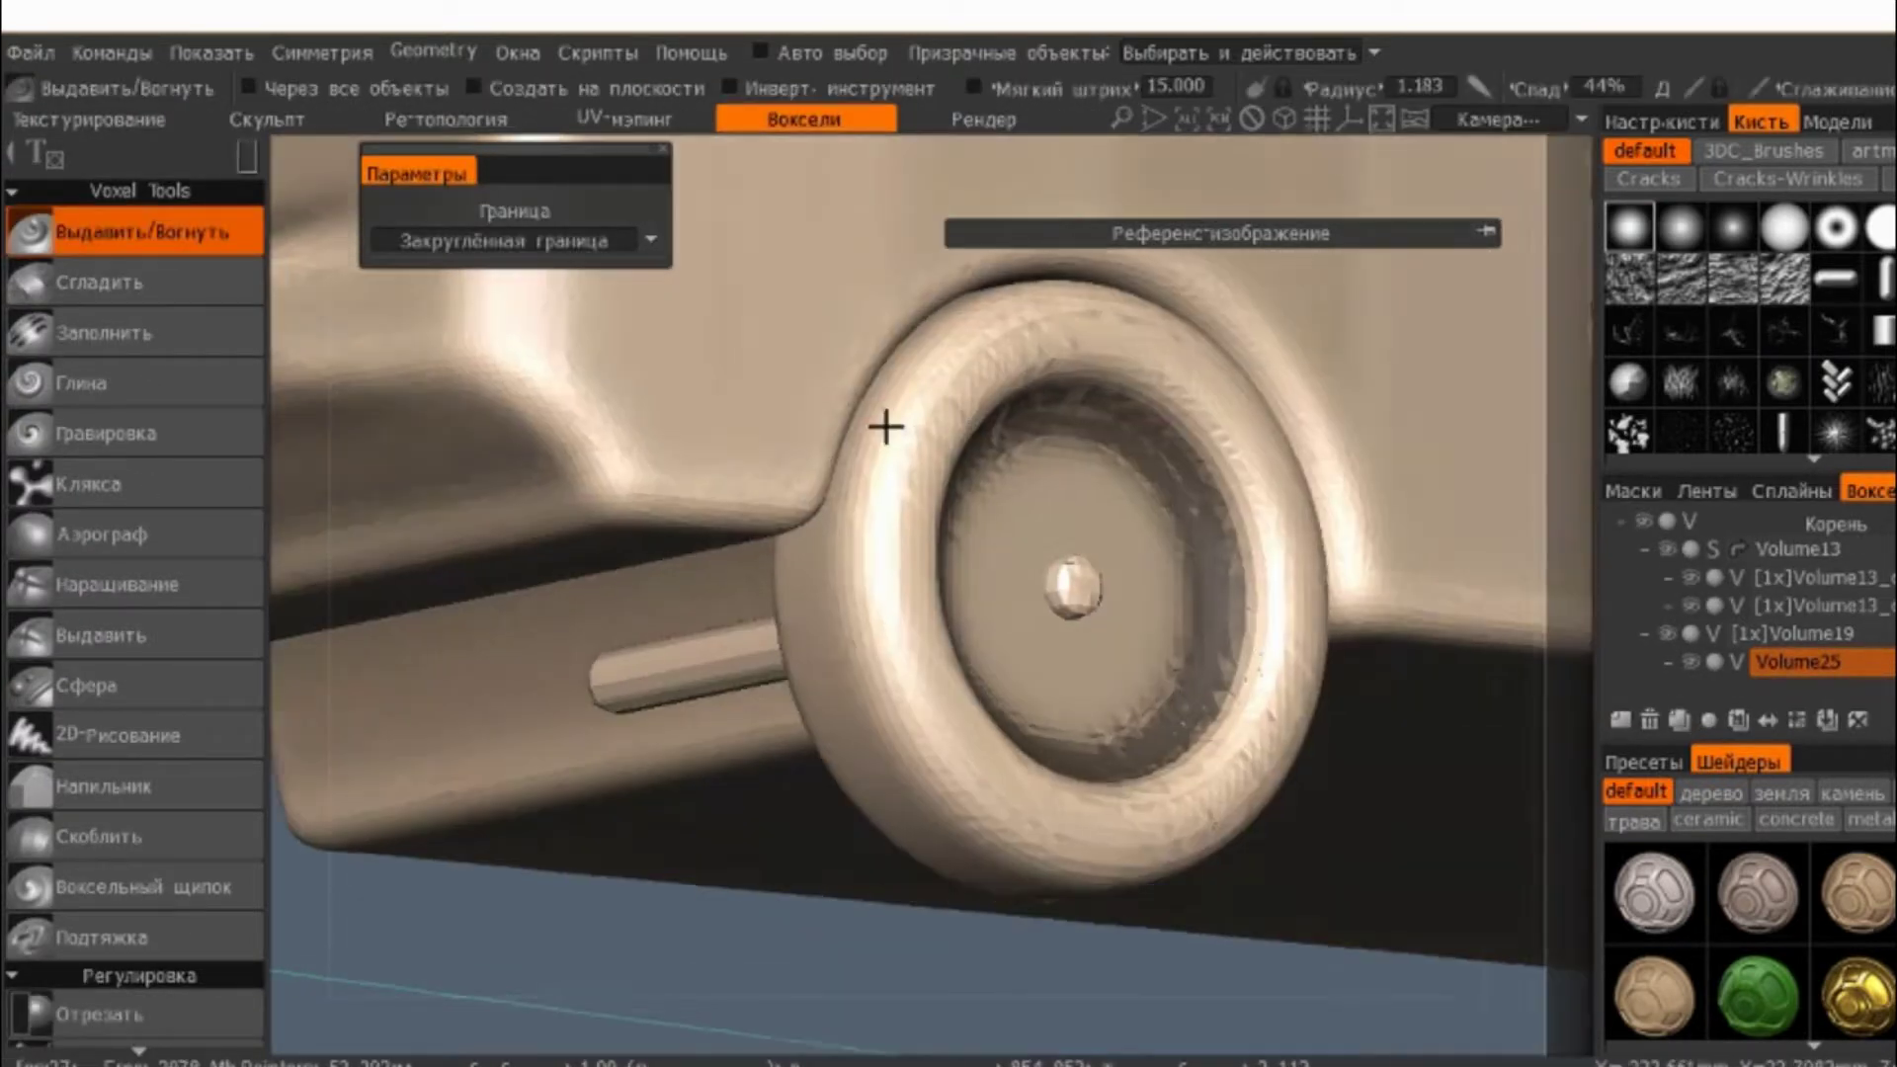
right_drag(886, 426, 950, 877)
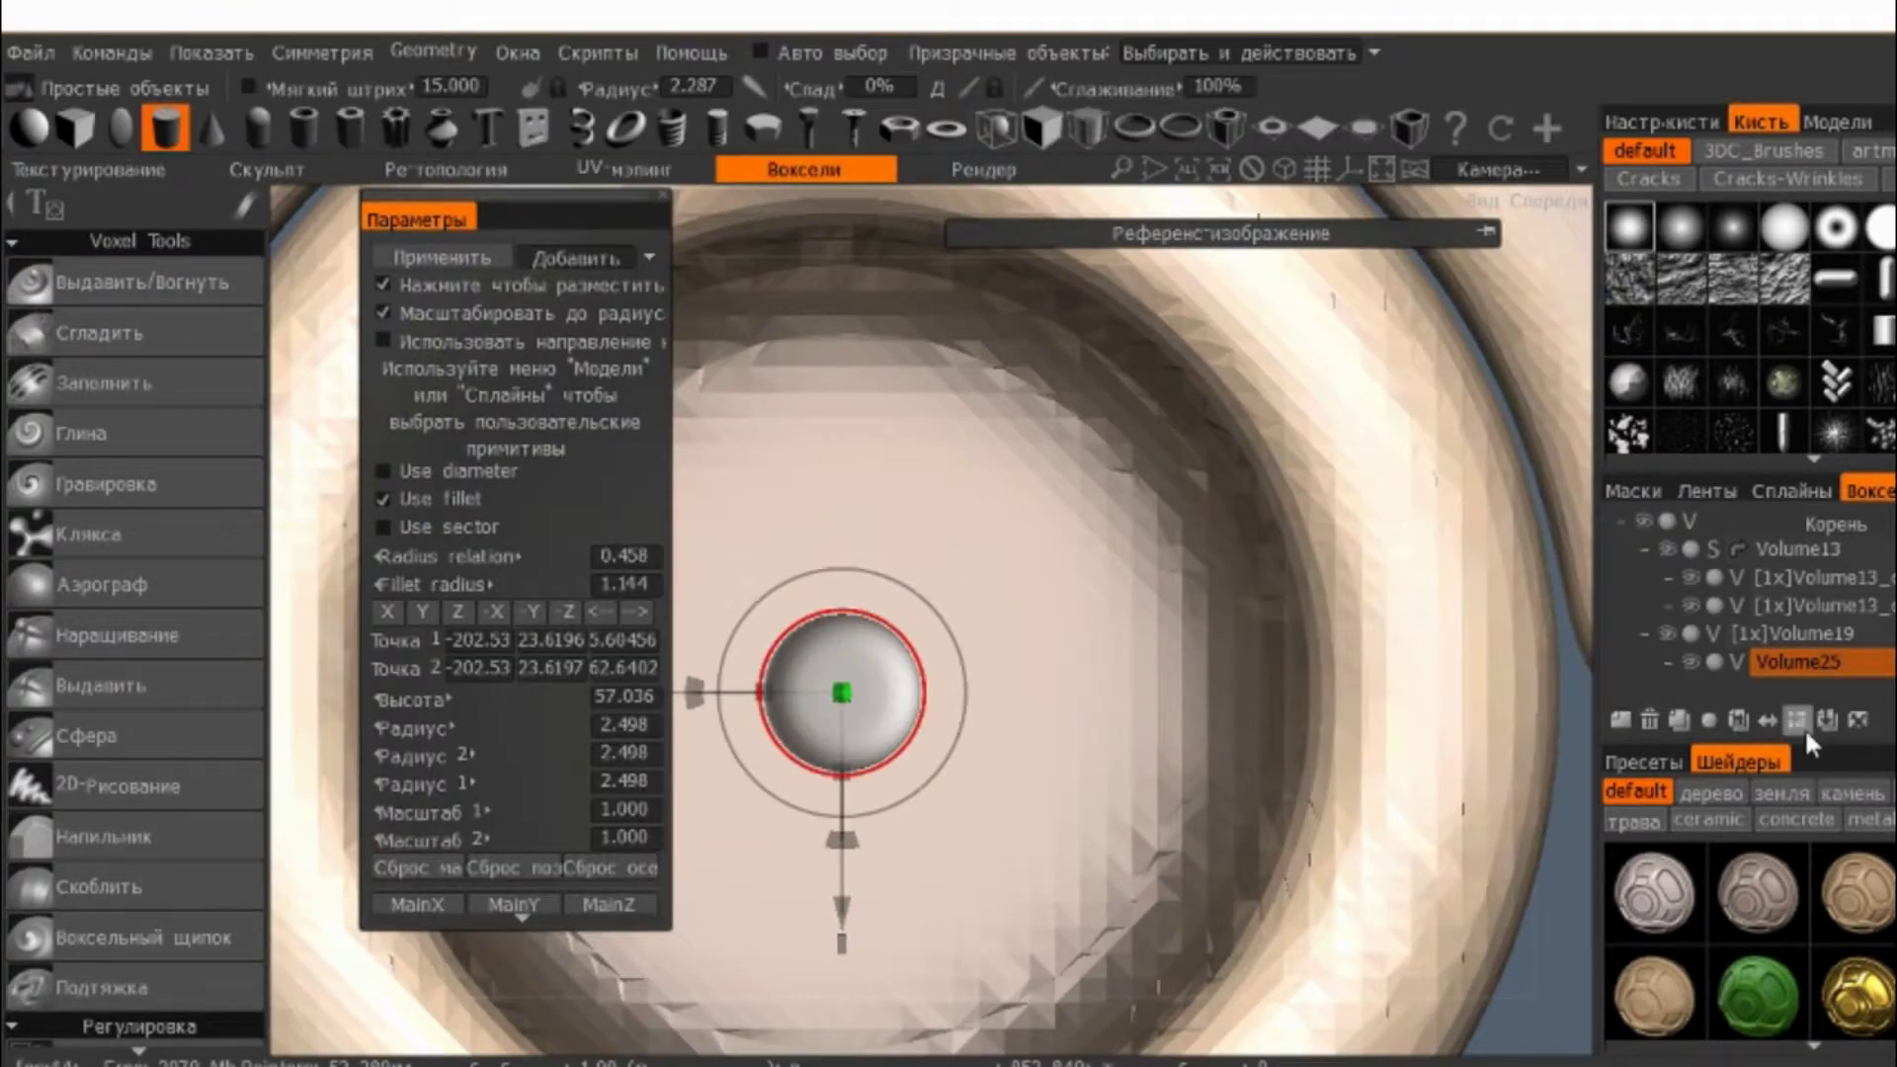
- Instance Volume25 into [2x]Volume25, turn off click placement, and return to front view
click(1798, 720)
click(383, 285)
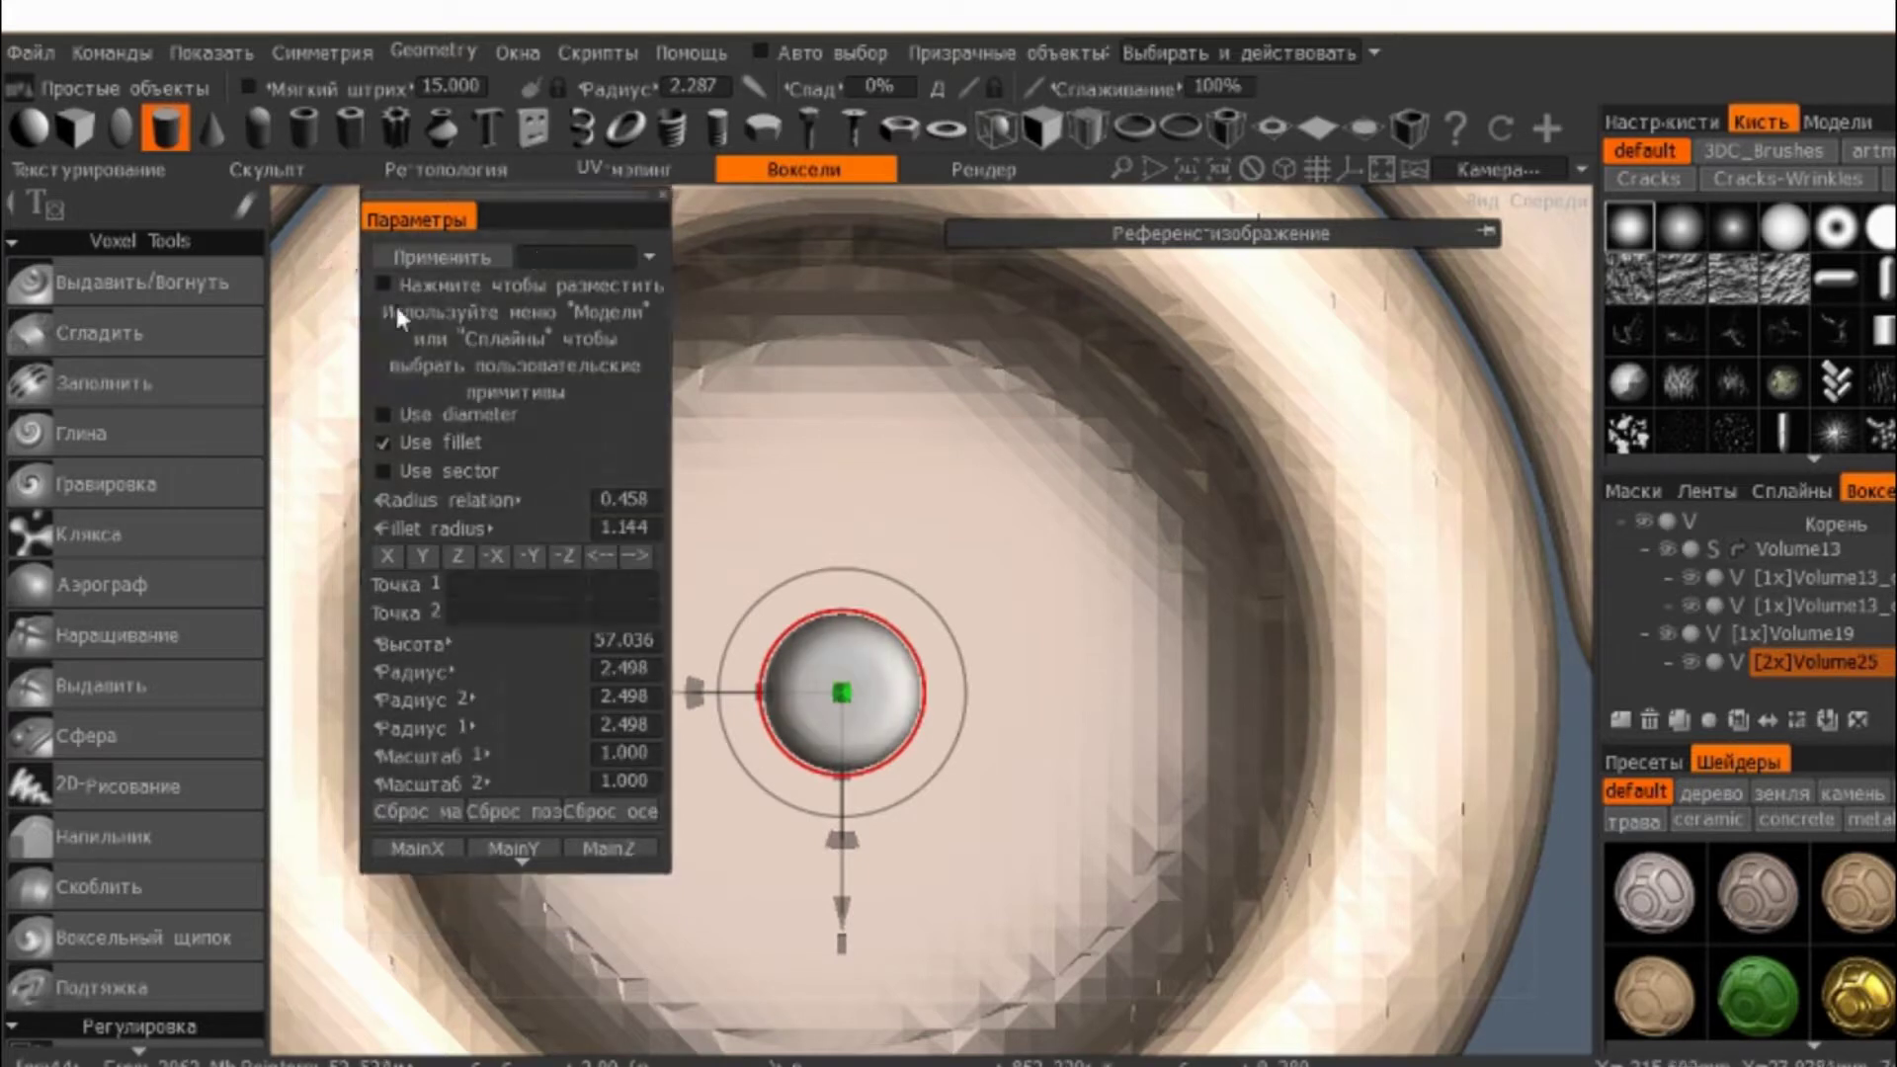
click(176, 297)
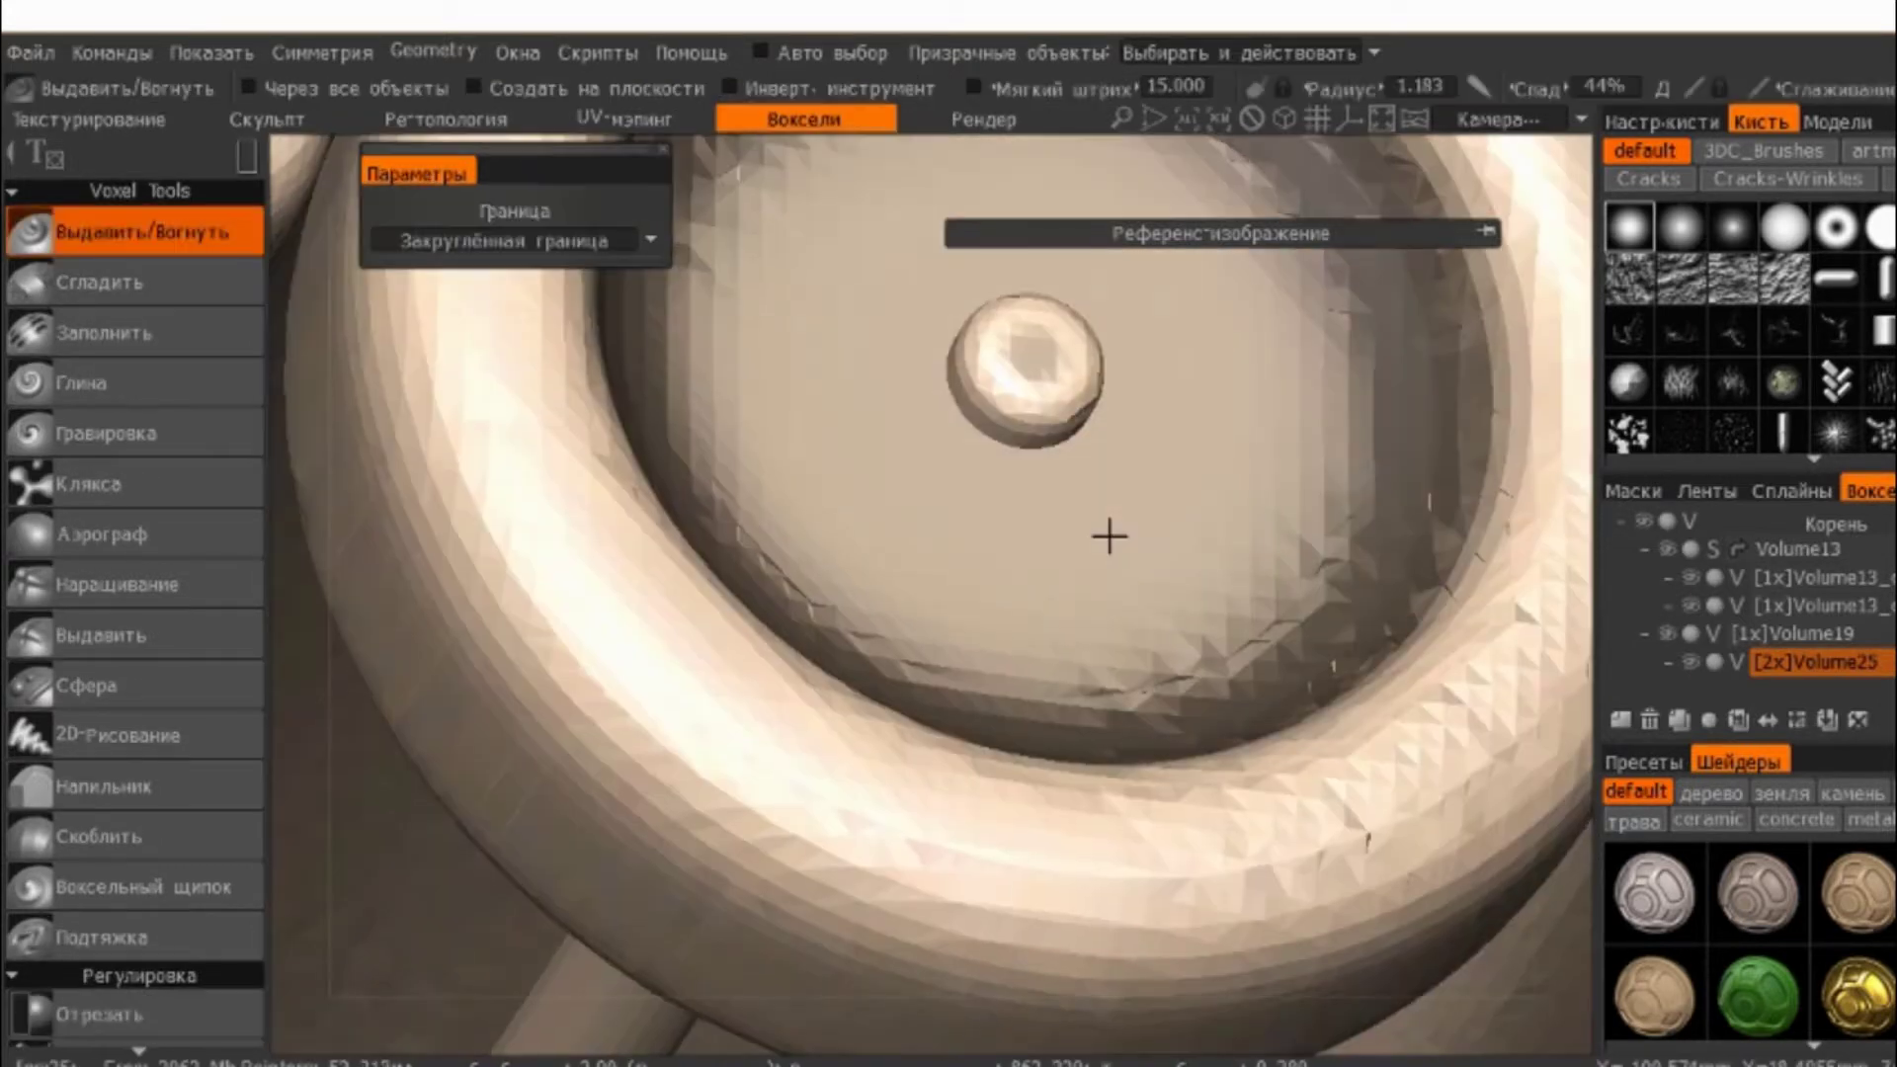
middle_drag(1108, 537, 981, 605)
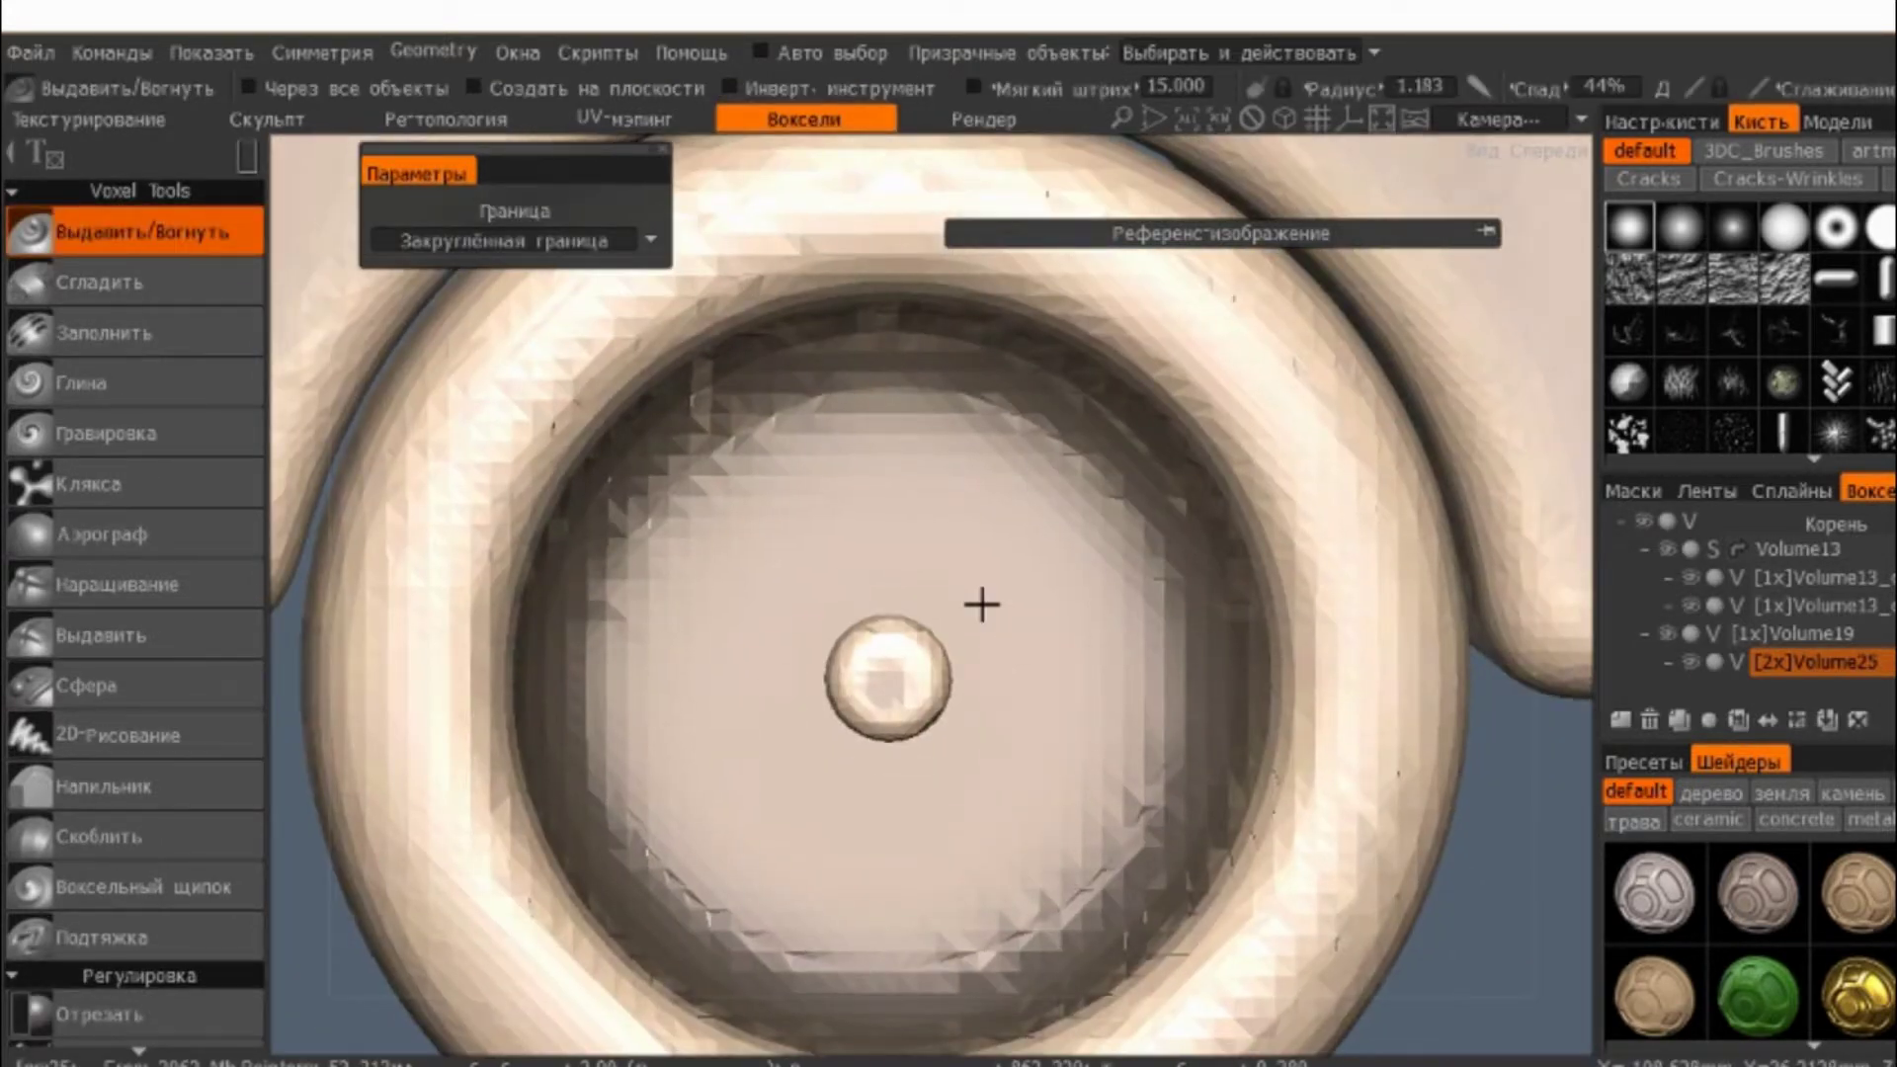
scroll(981, 604, down, 2)
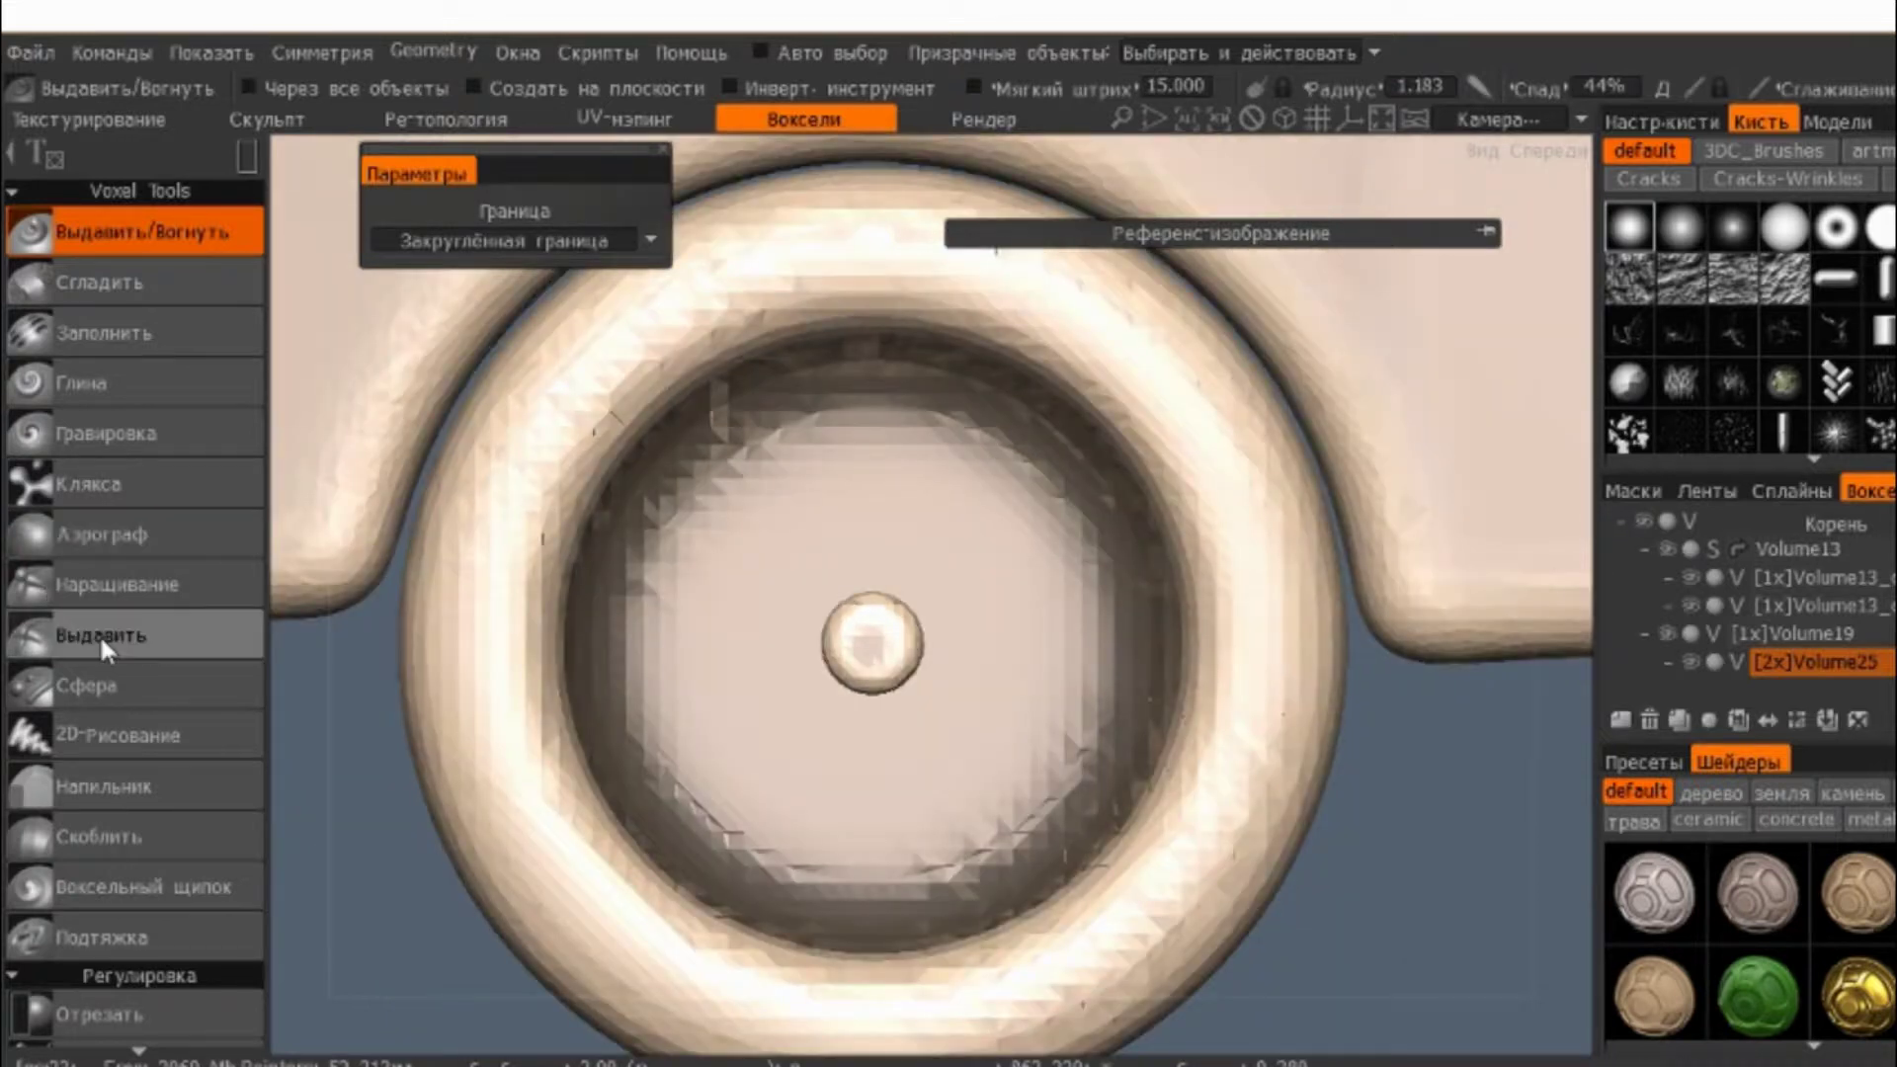
scroll(98, 634, down, 3)
scroll(166, 678, down, 4)
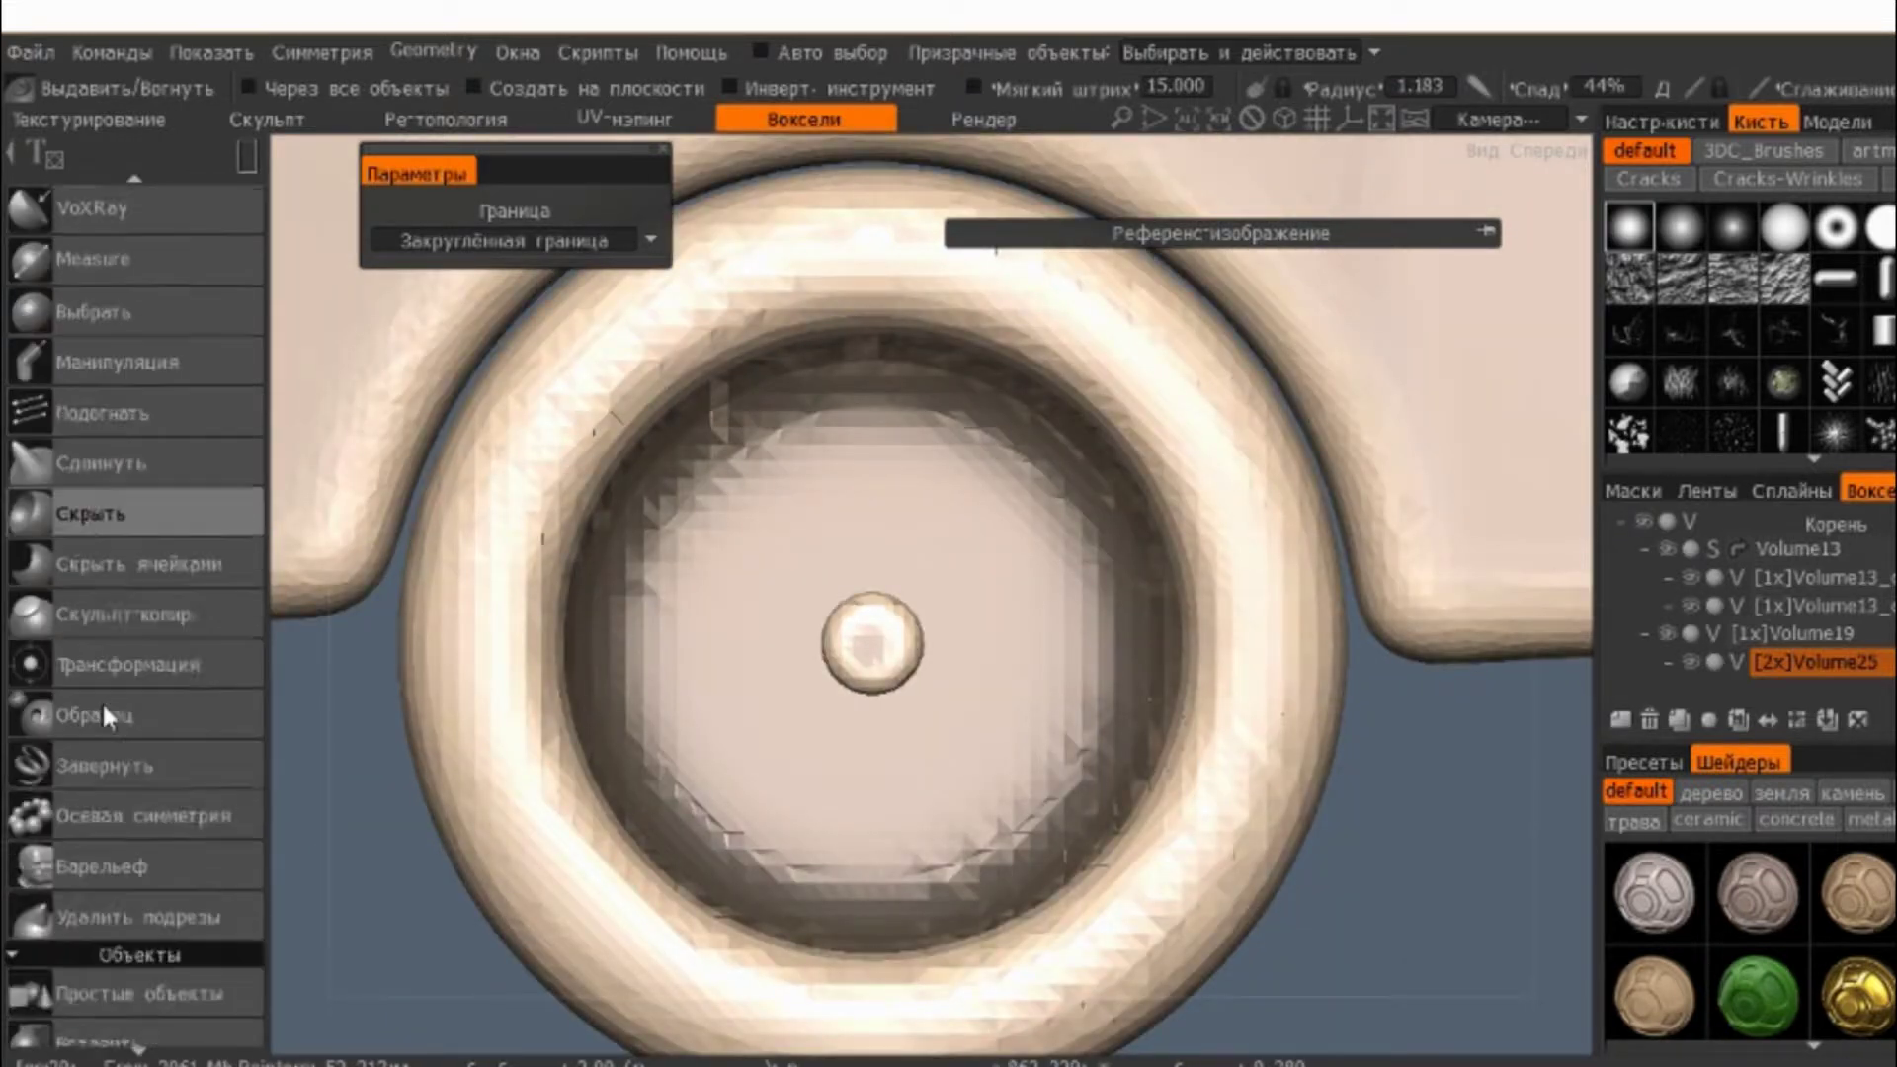
scroll(102, 701, up, 3)
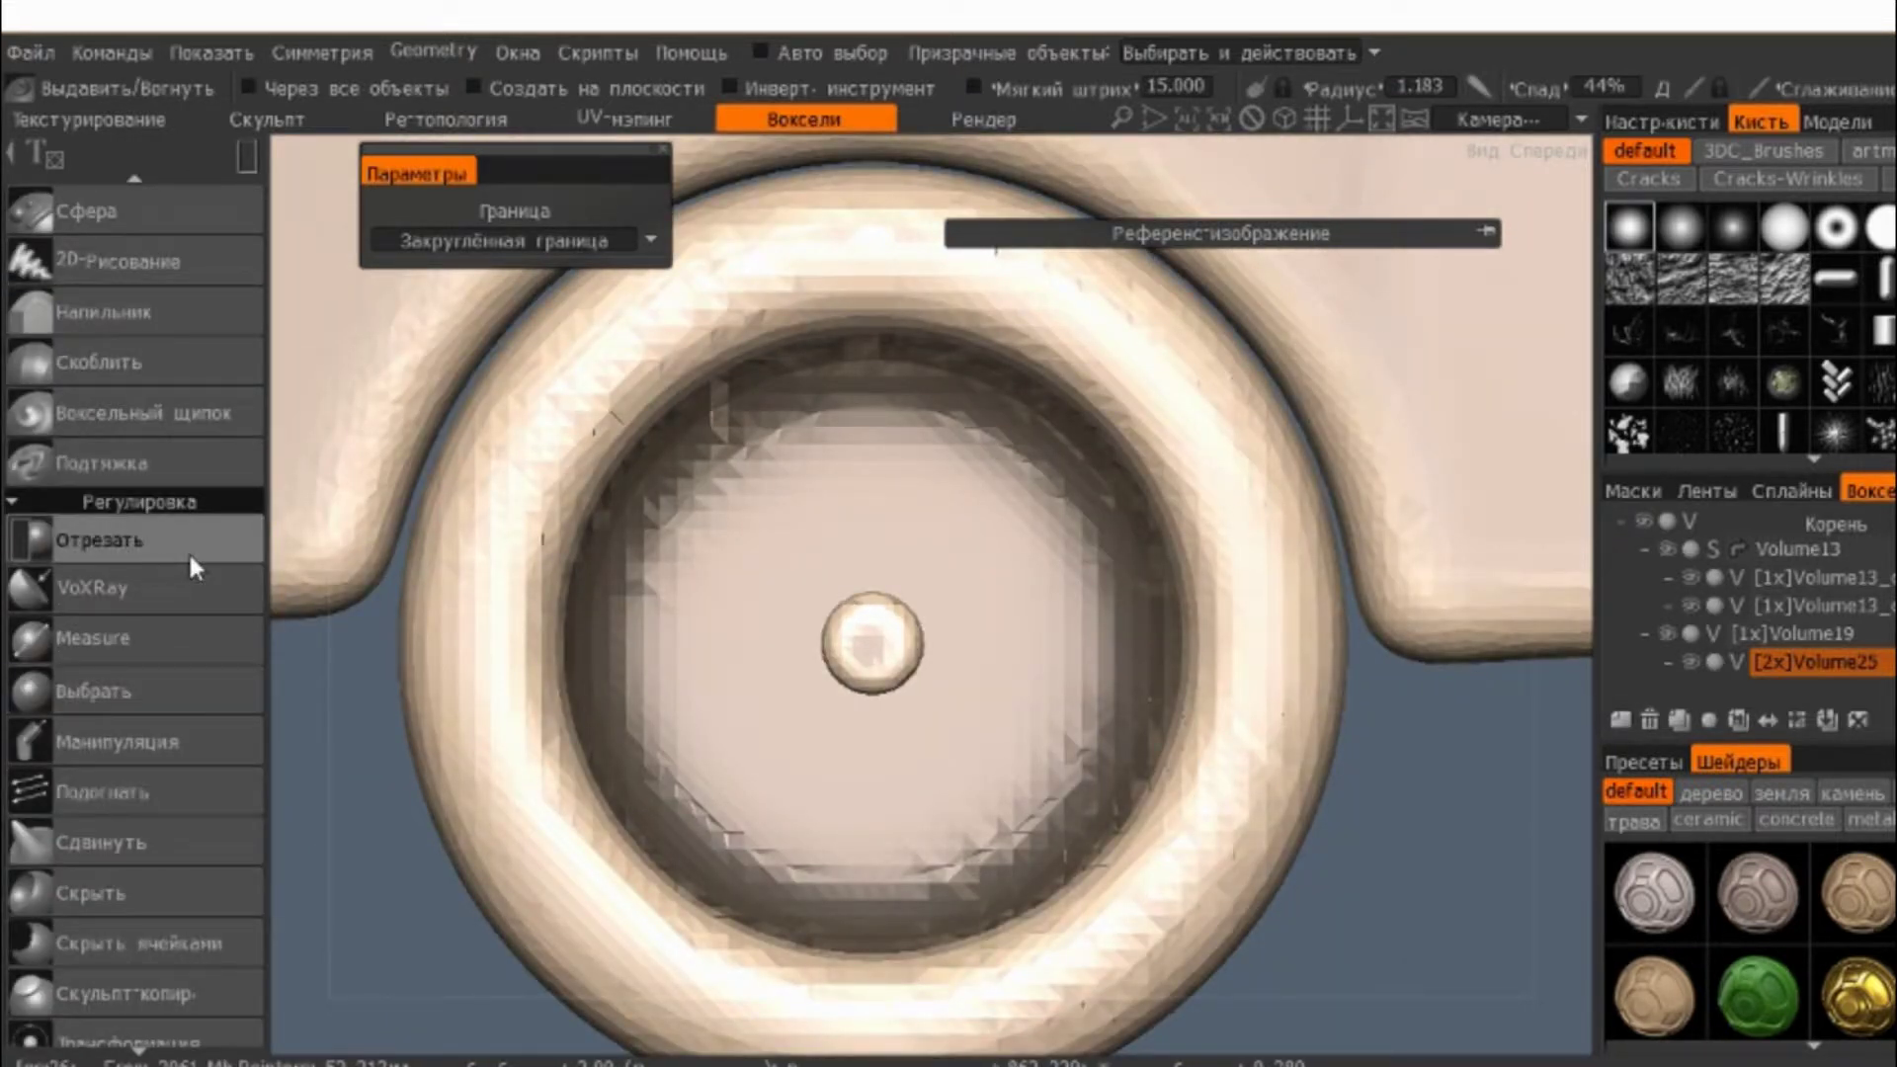
scroll(187, 550, down, 5)
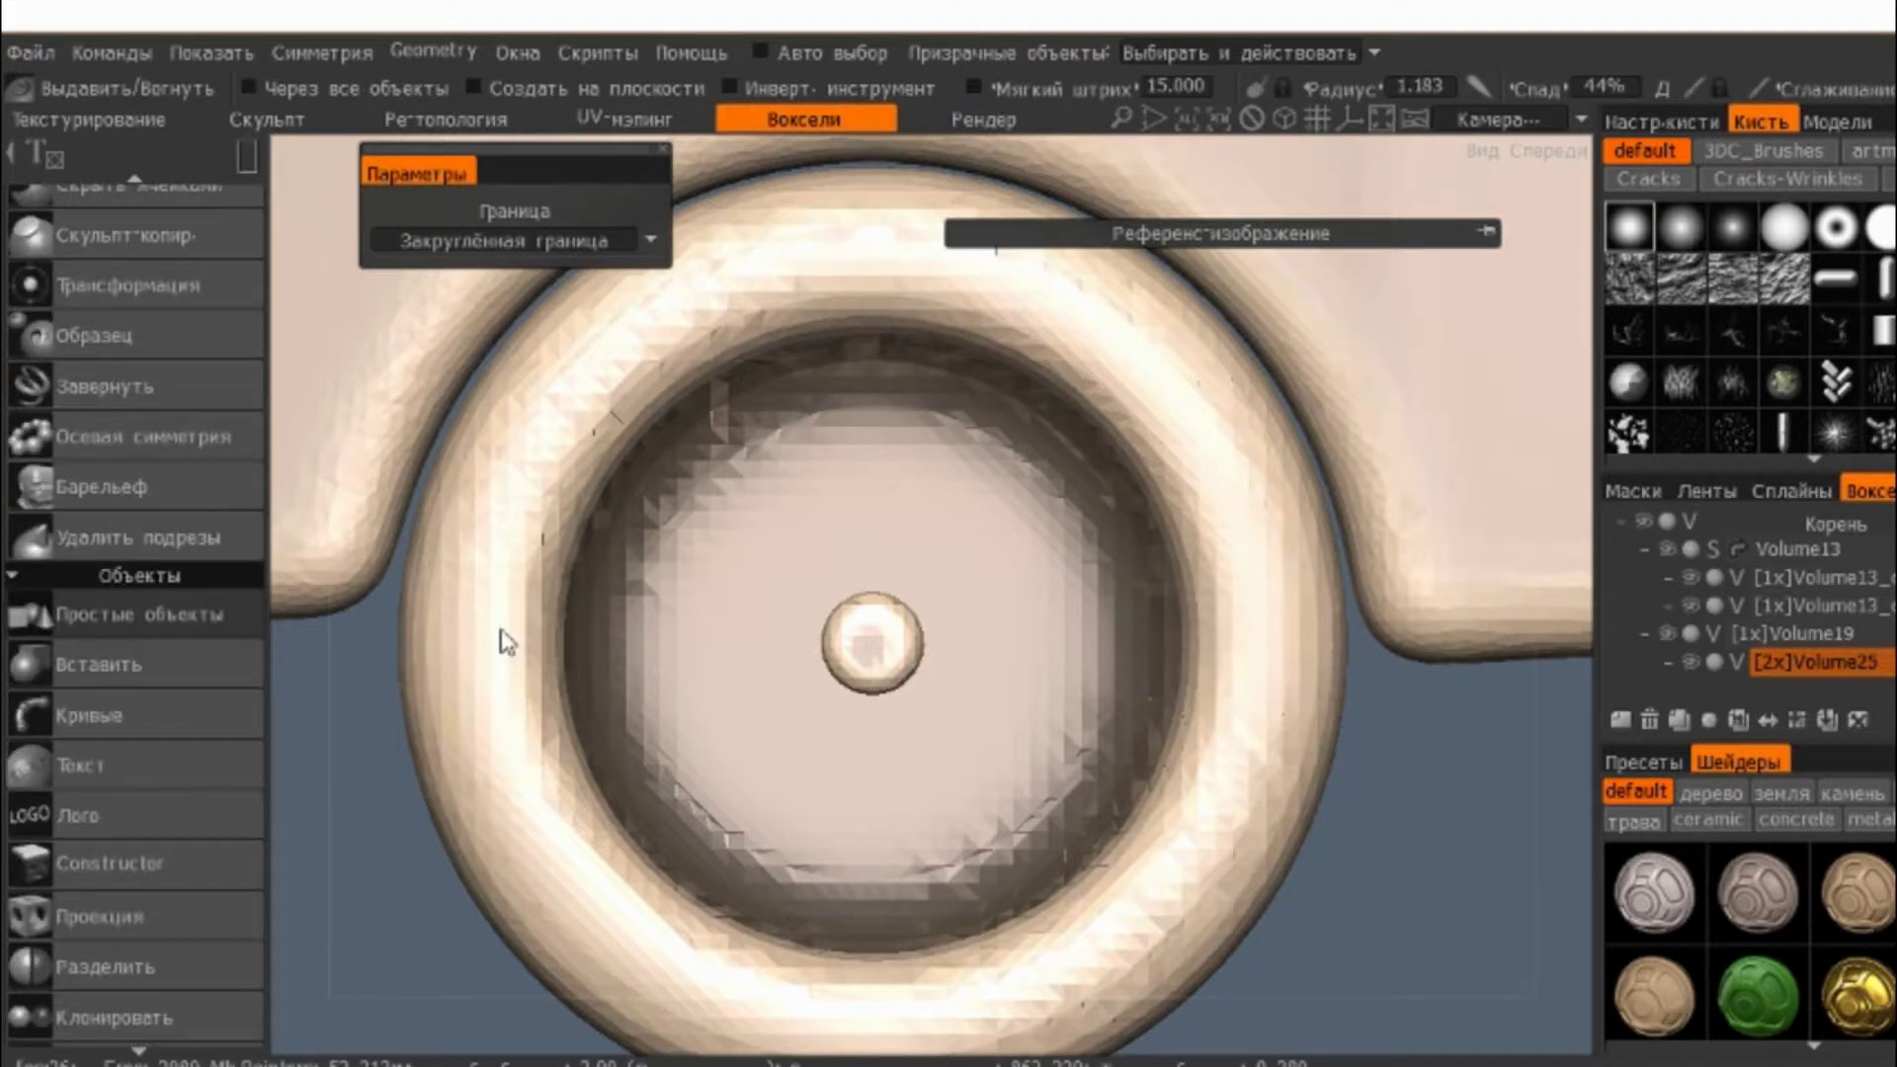
- Pick the hexagonal nut from Simple objects with click-to-place enabled
click(138, 613)
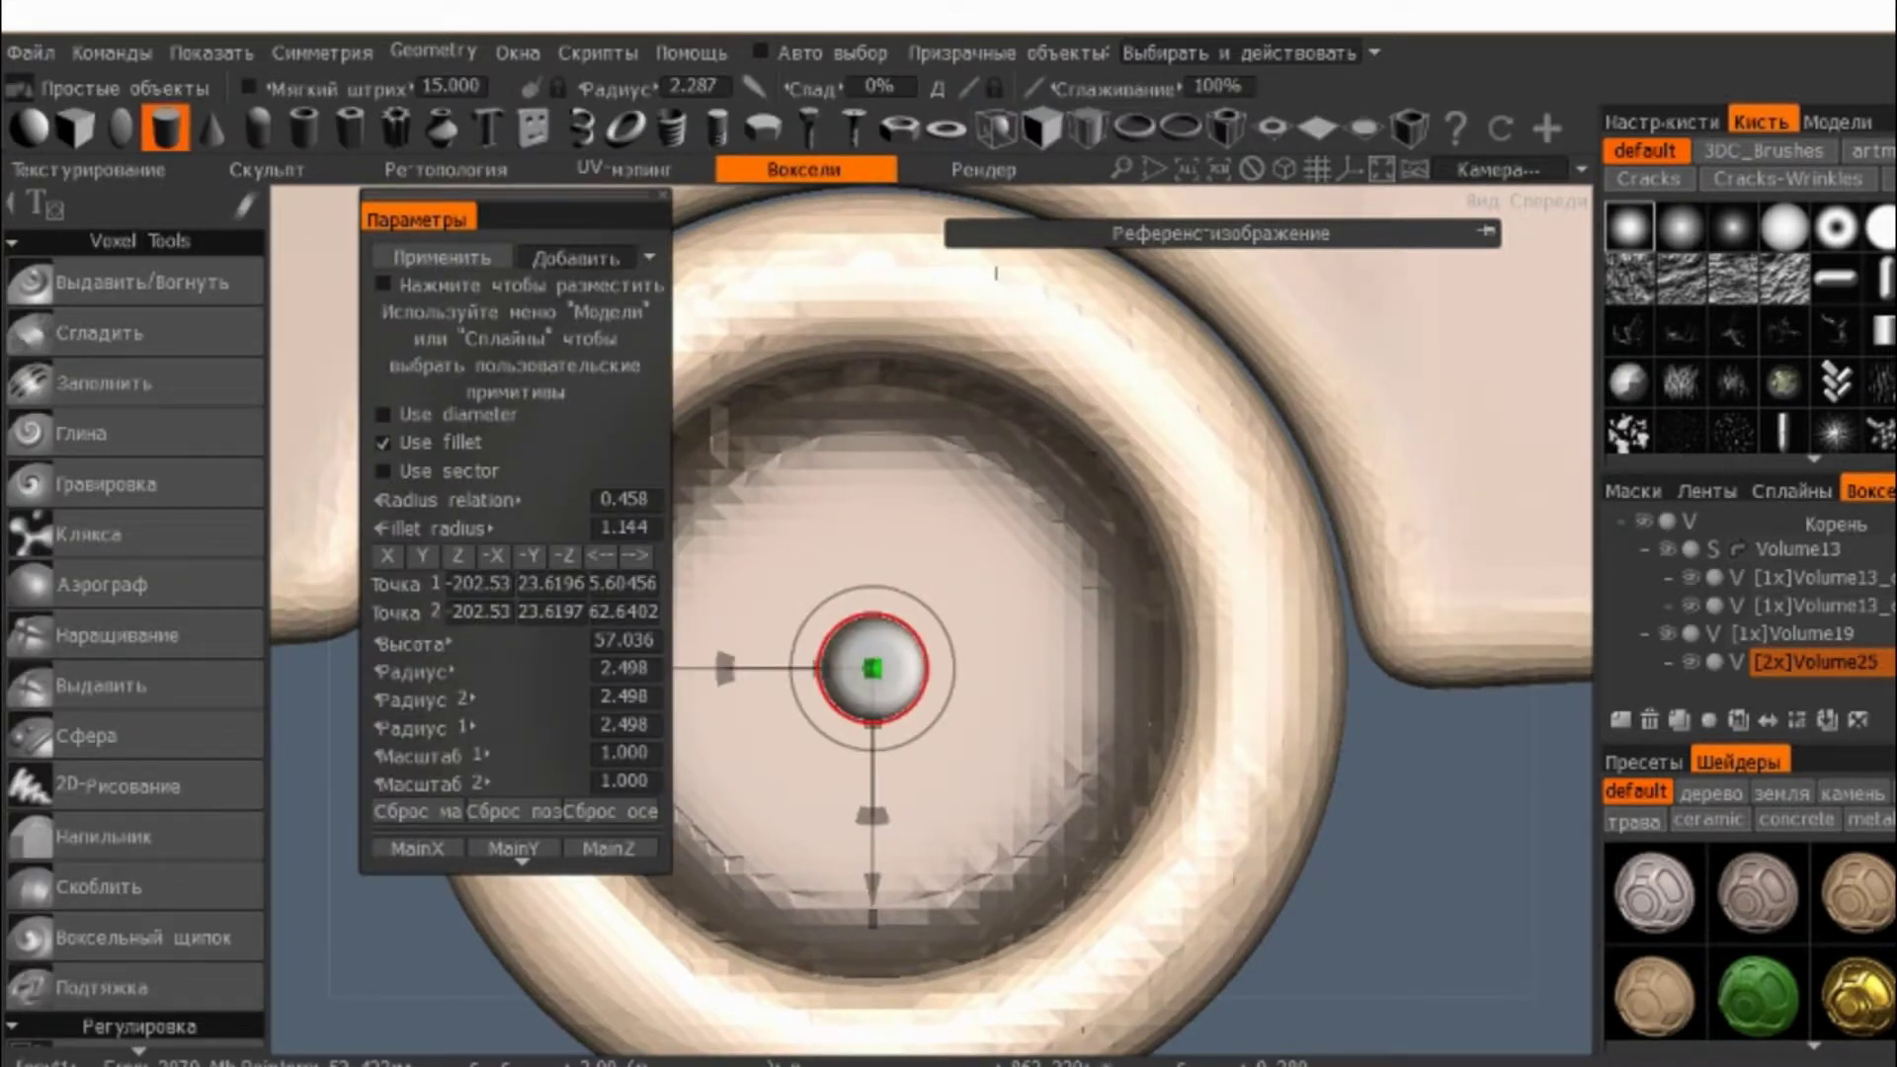
click(761, 128)
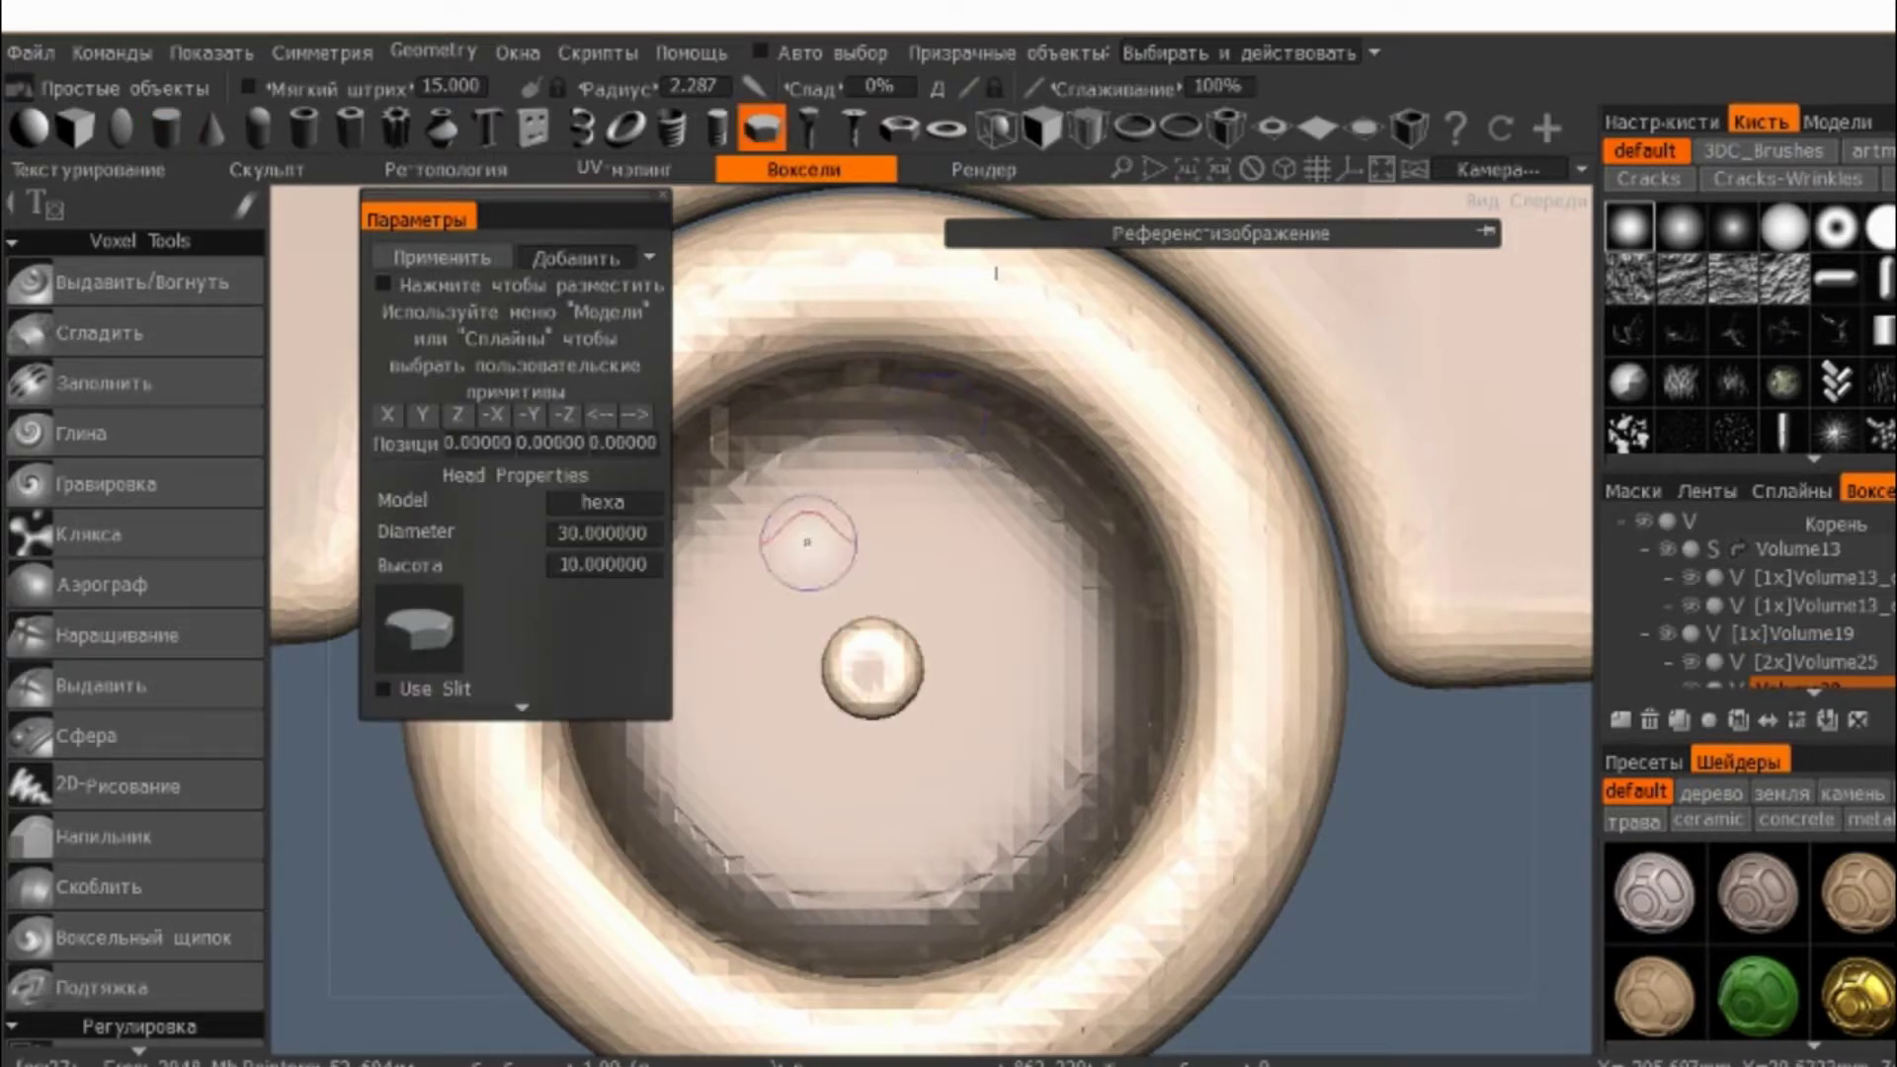
middle_drag(834, 491, 902, 515)
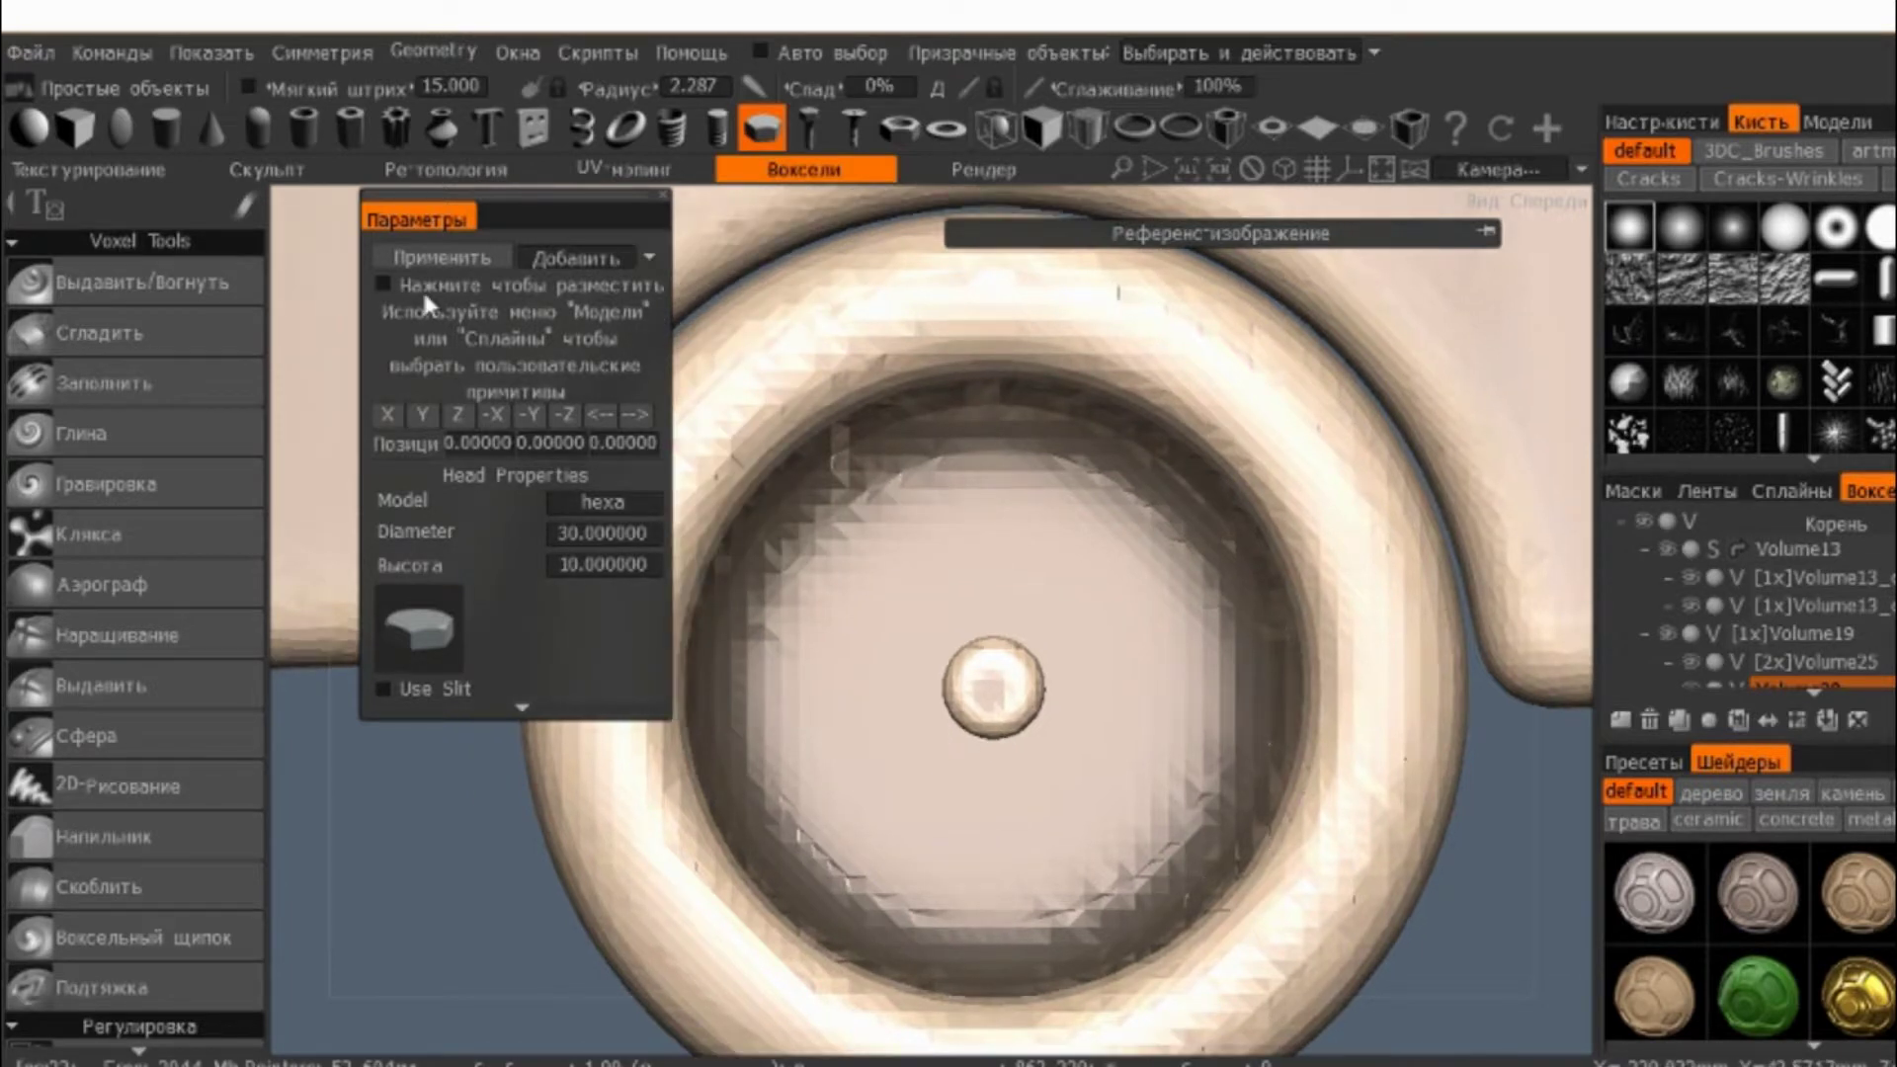
click(423, 288)
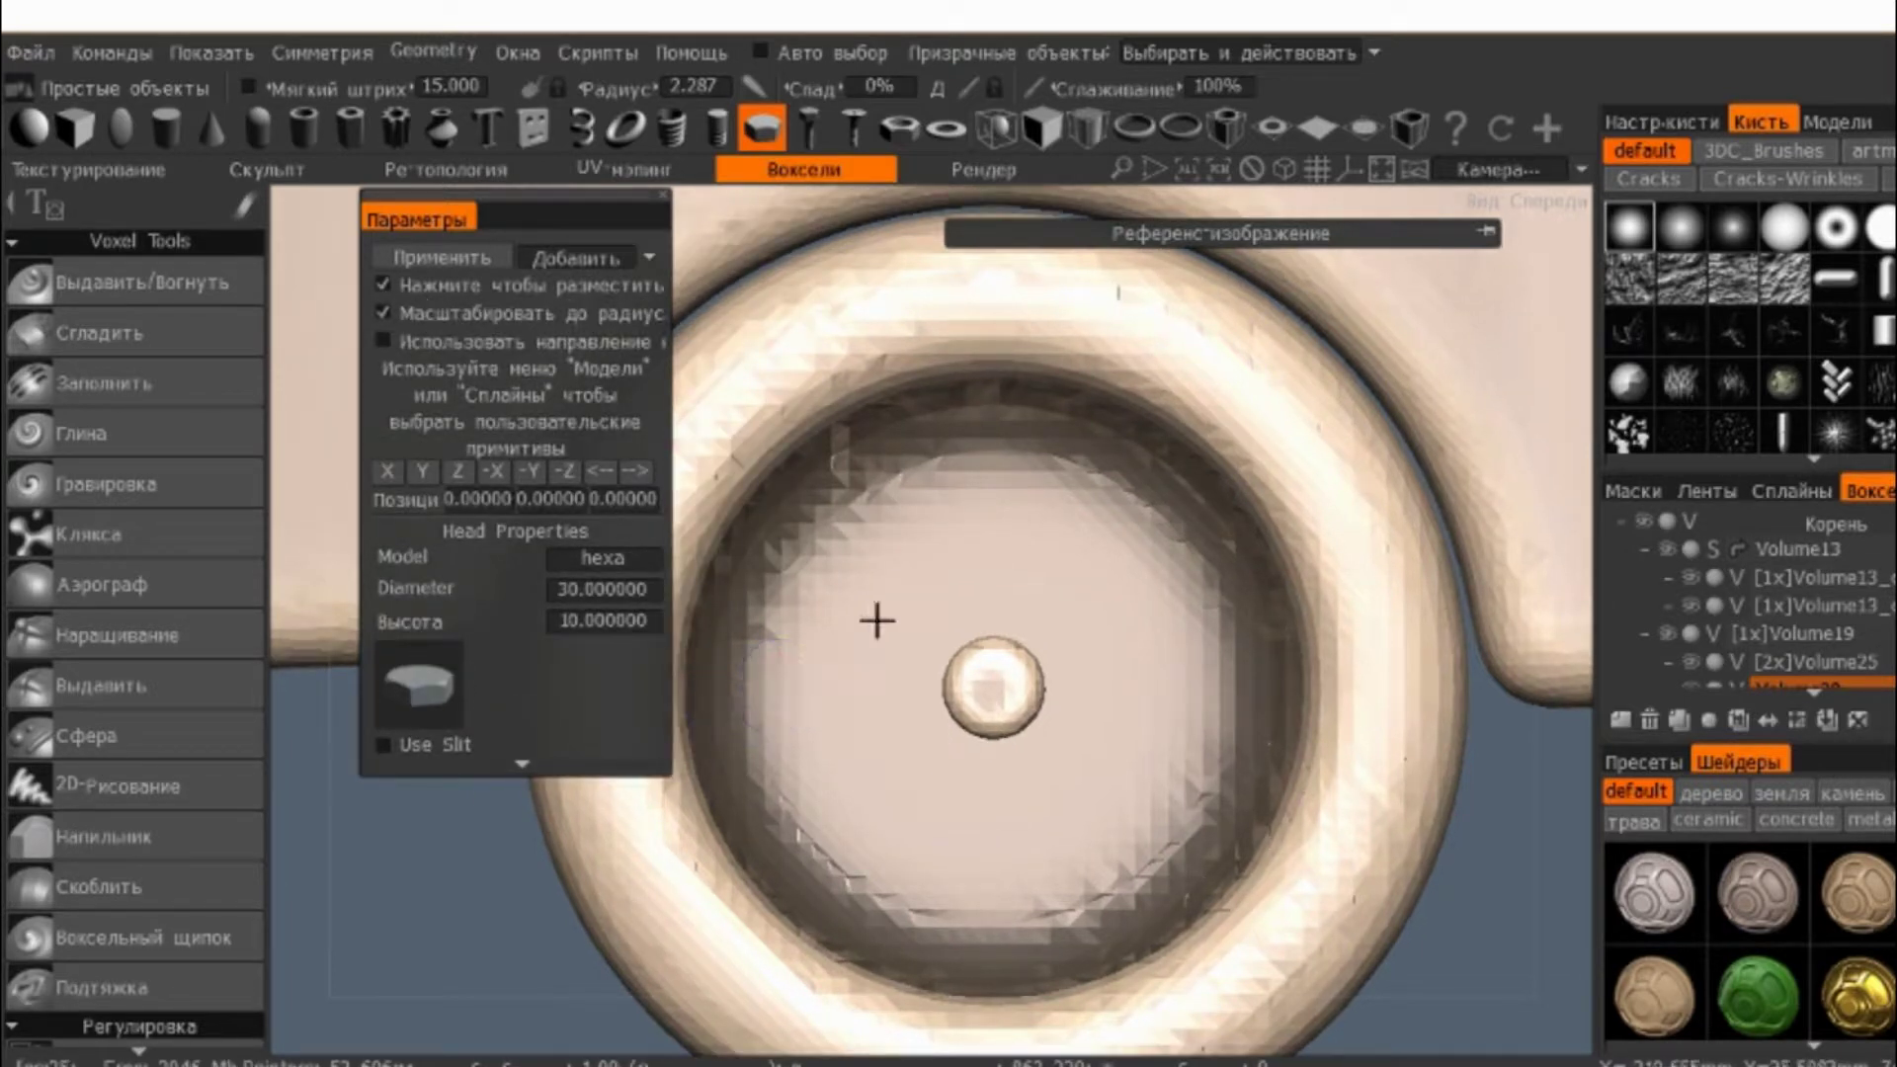
- Set the hexagonal nut's diameter to 5
scroll(889, 608, down, 2)
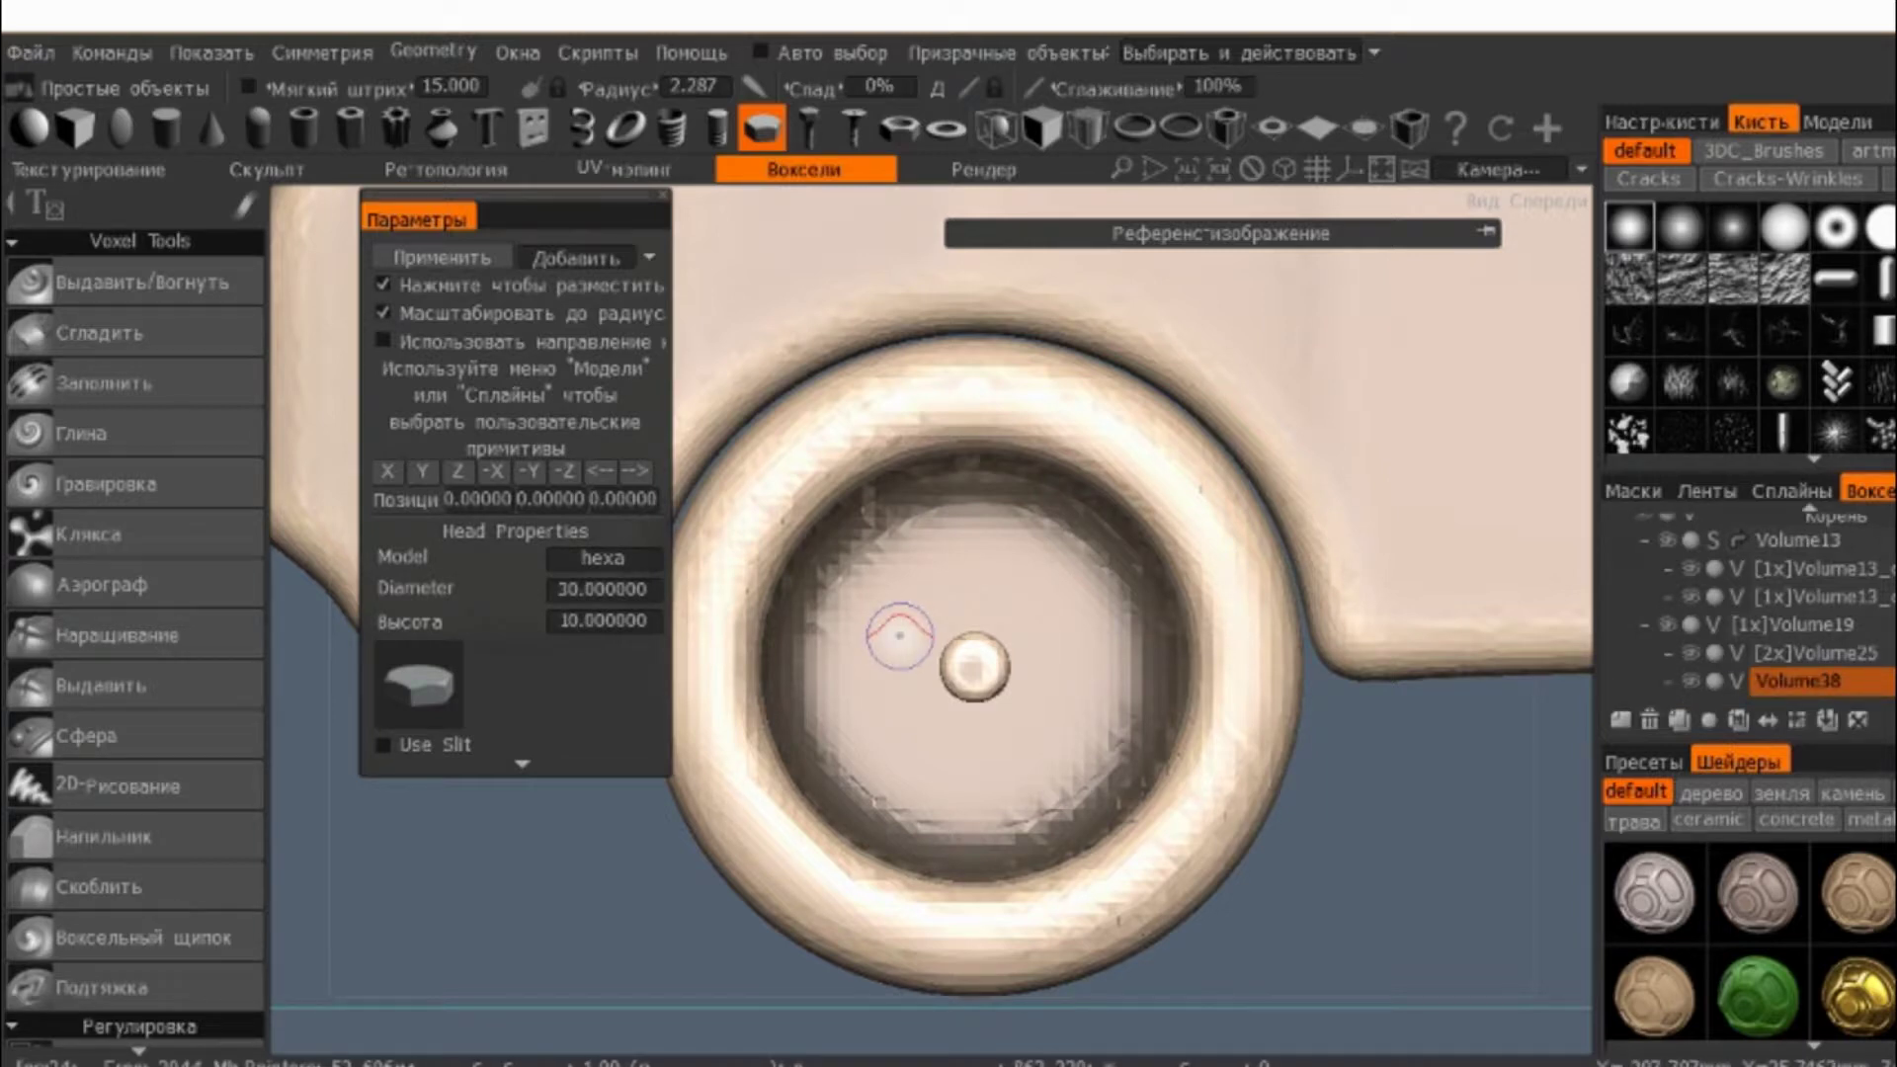
mouse_move(898, 635)
middle_down()
mouse_move(893, 698)
mouse_move(1089, 729)
mouse_move(539, 494)
middle_up()
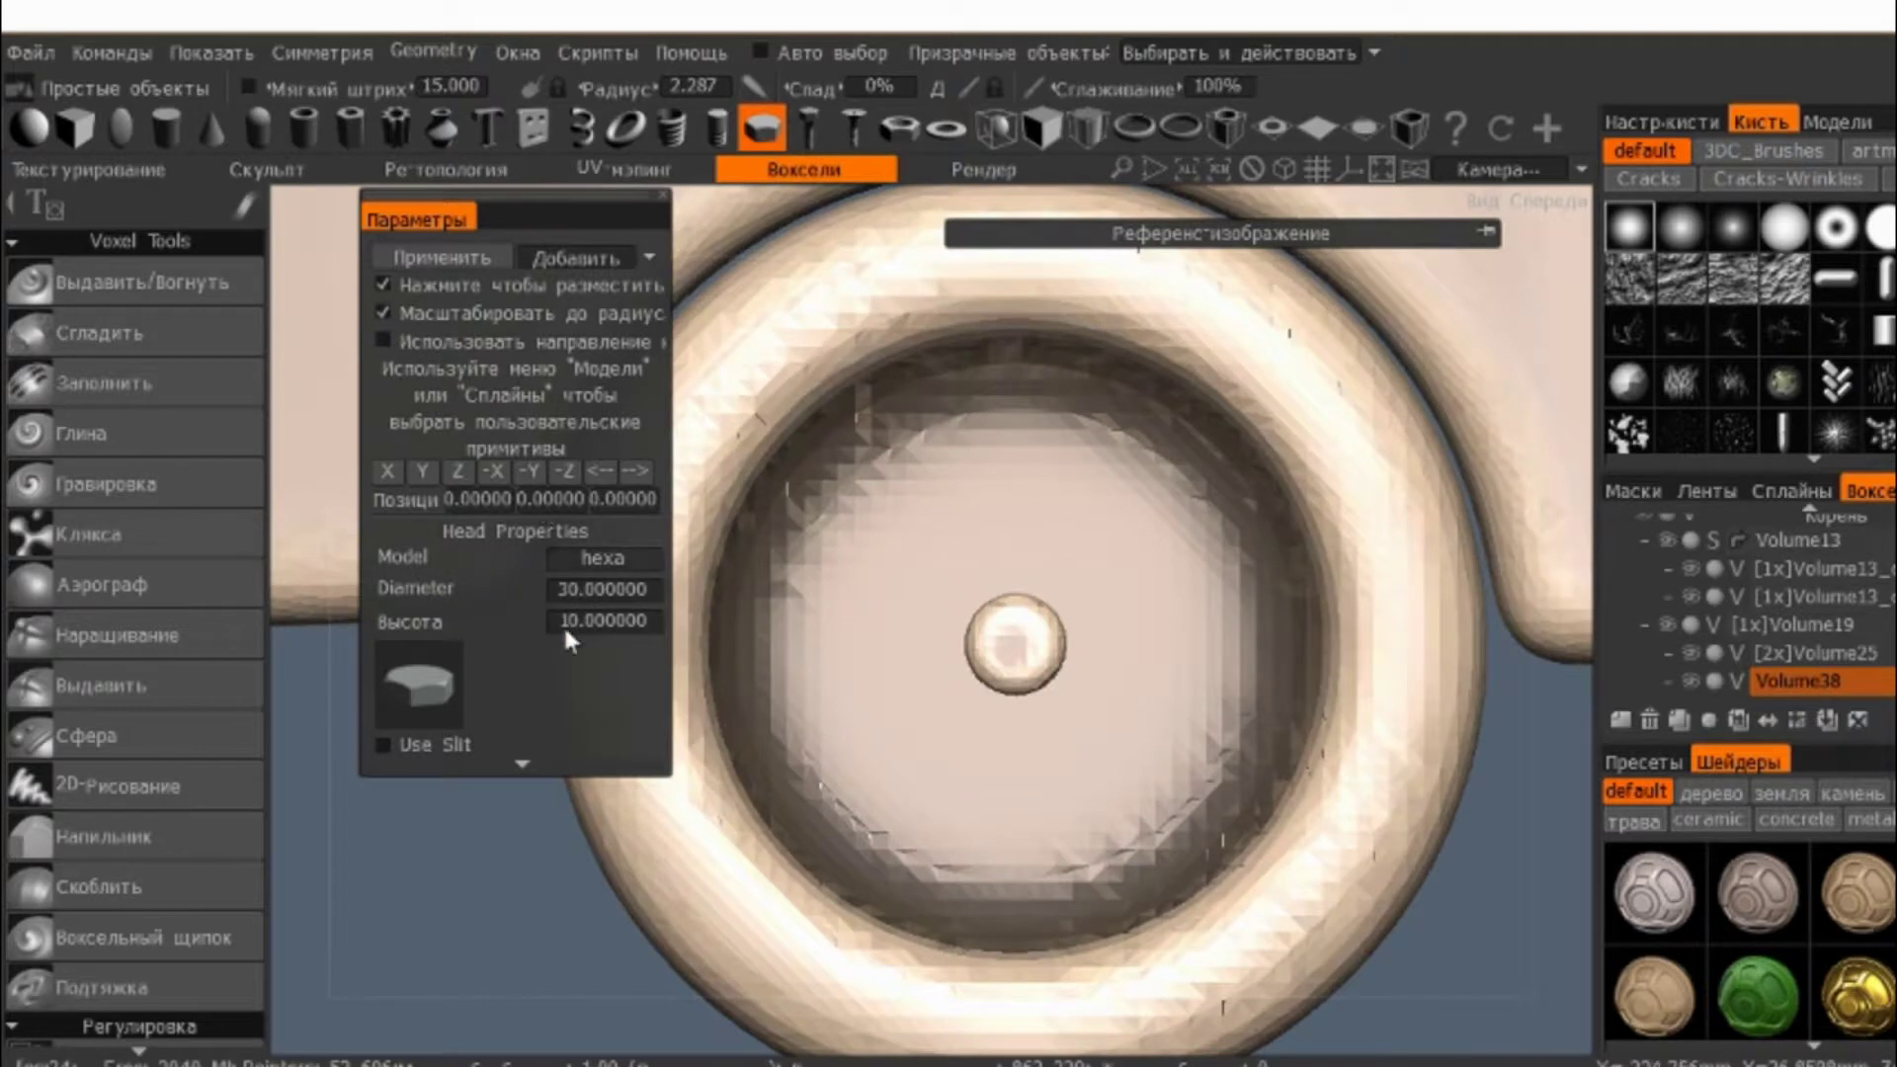
click(593, 589)
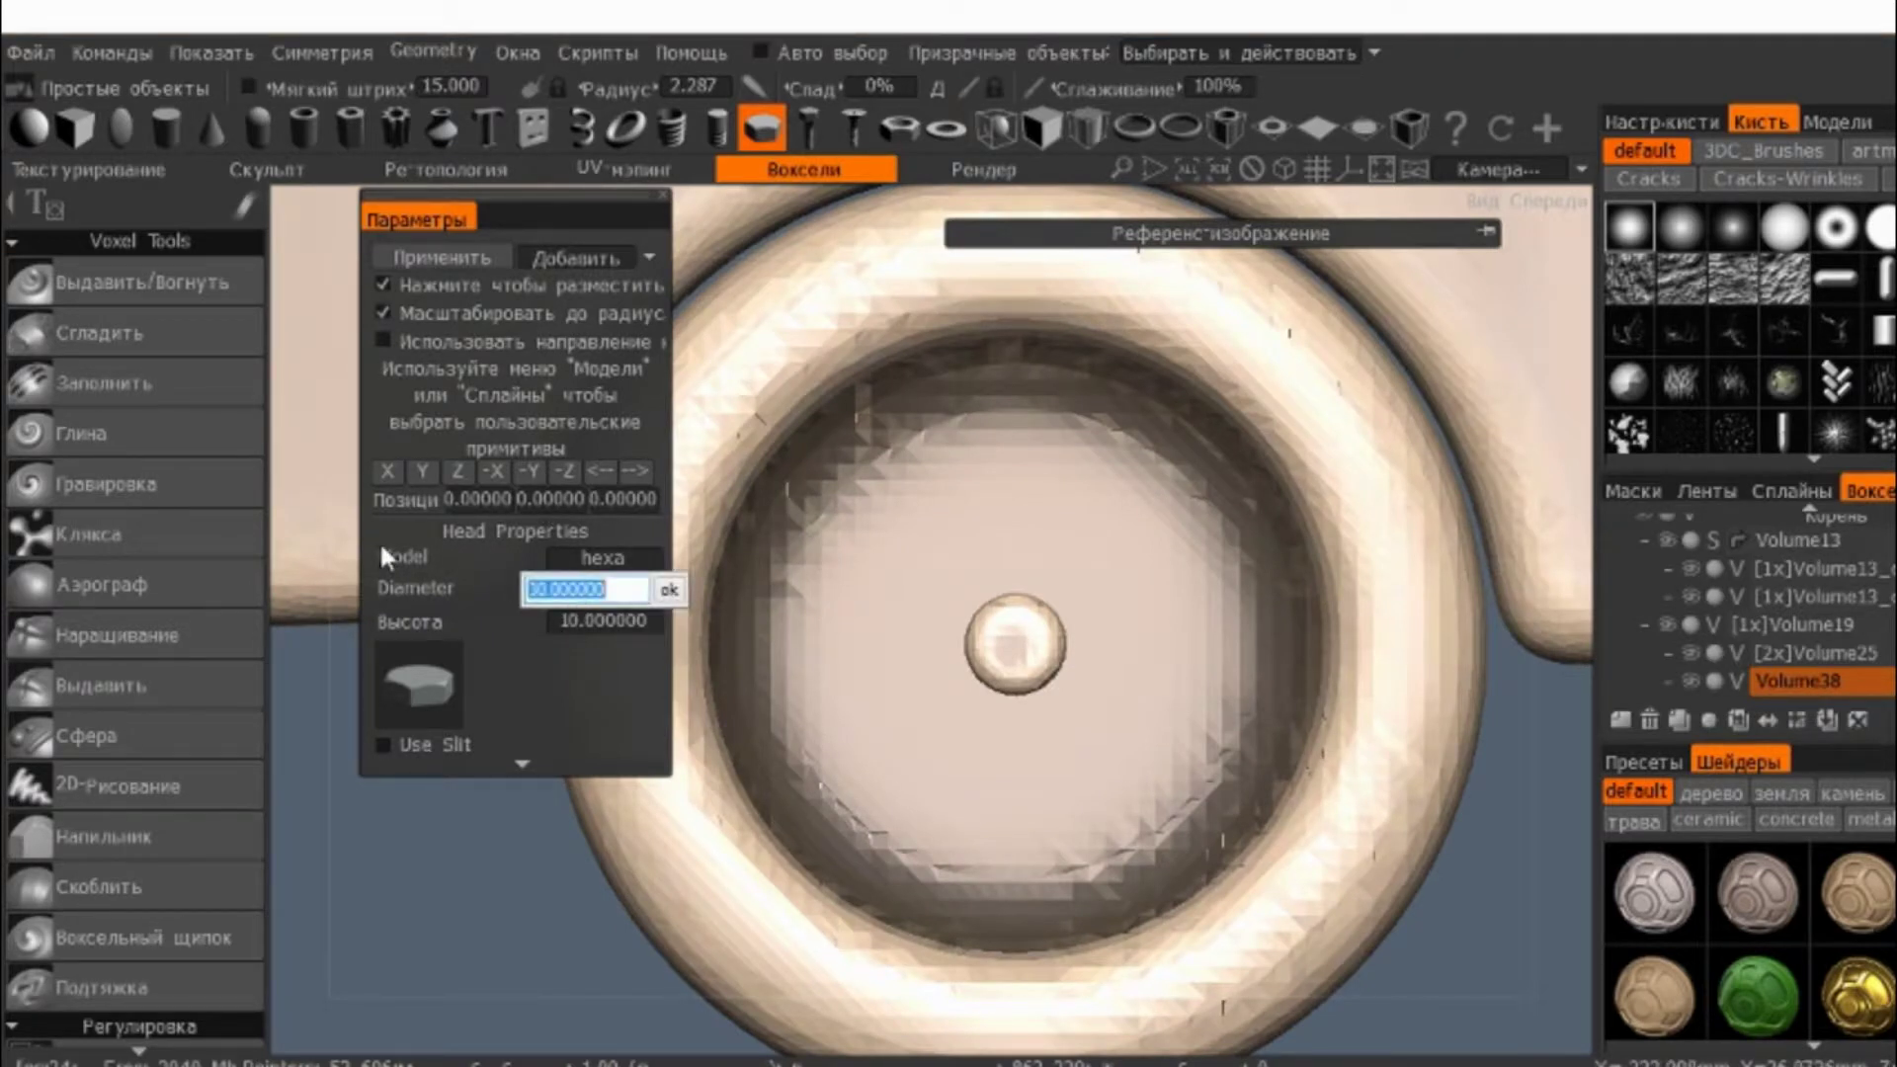
text(5)
key(Return)
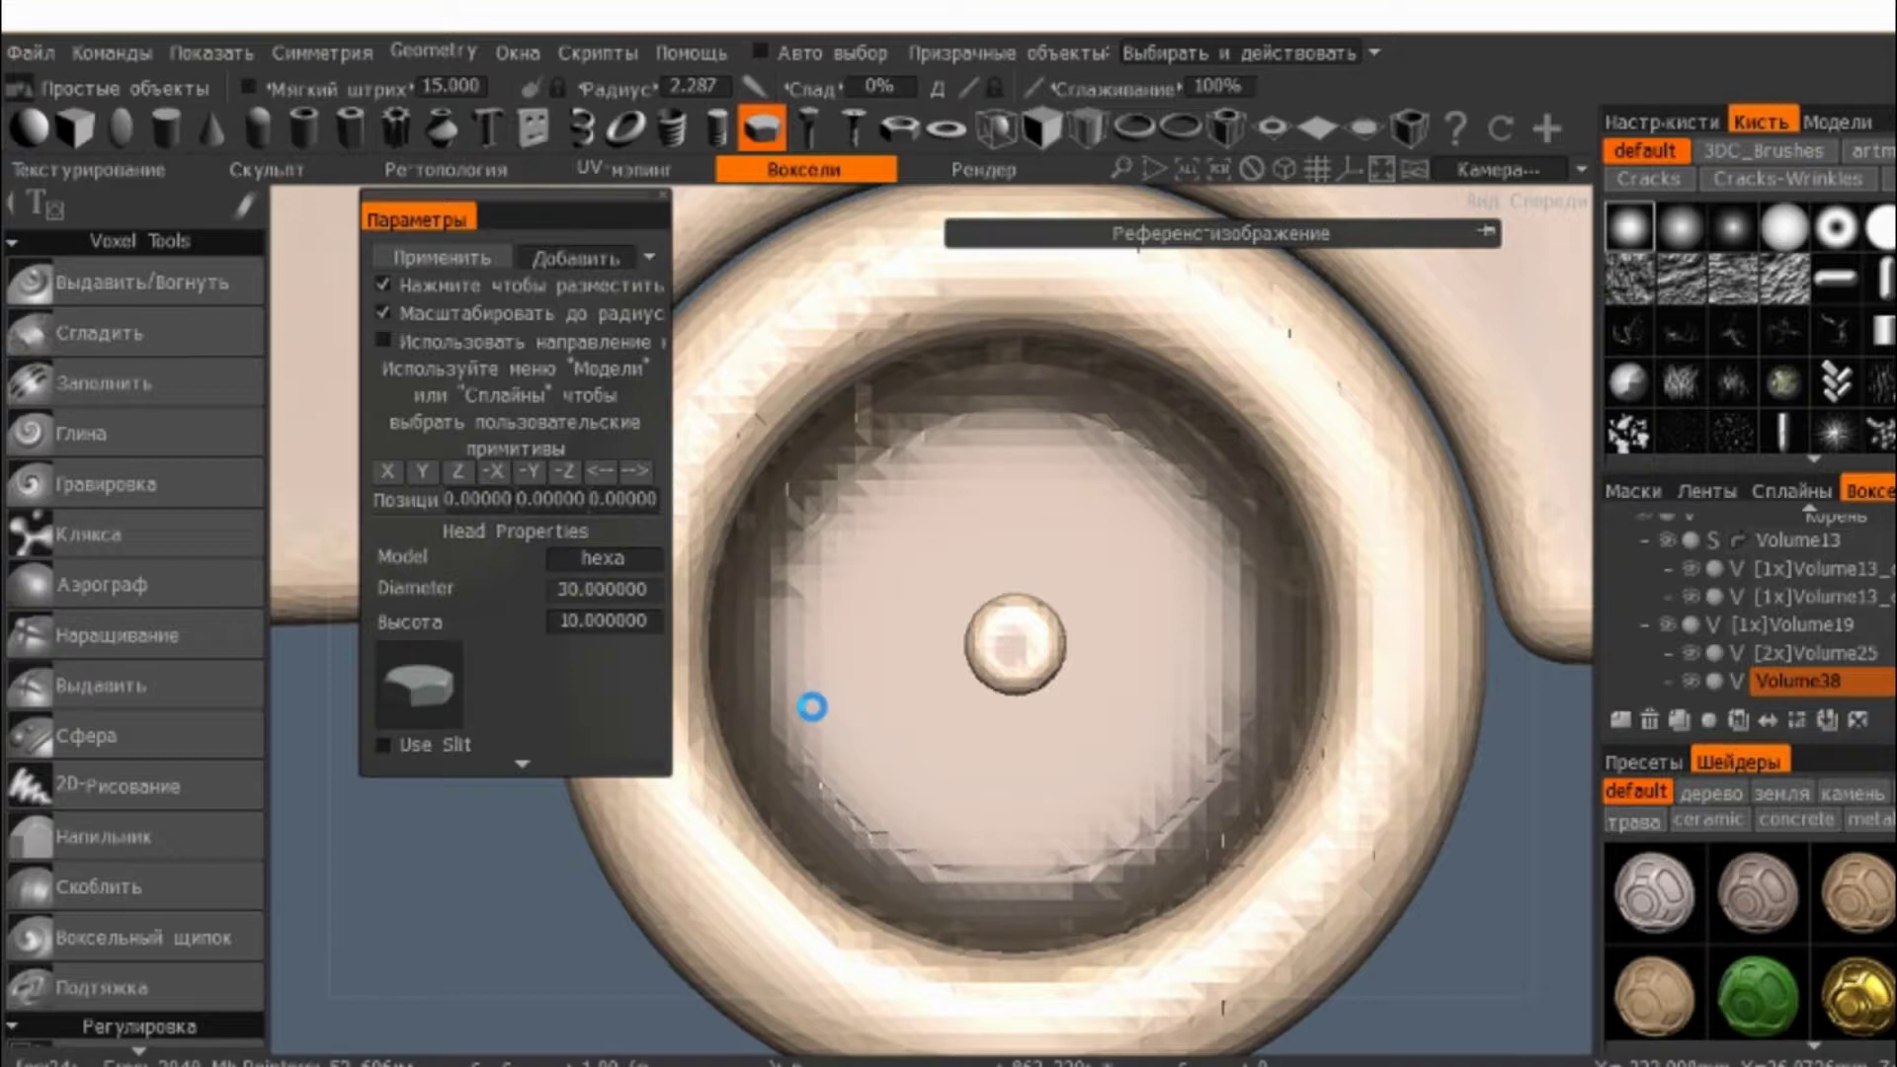
right_drag(812, 706, 805, 691)
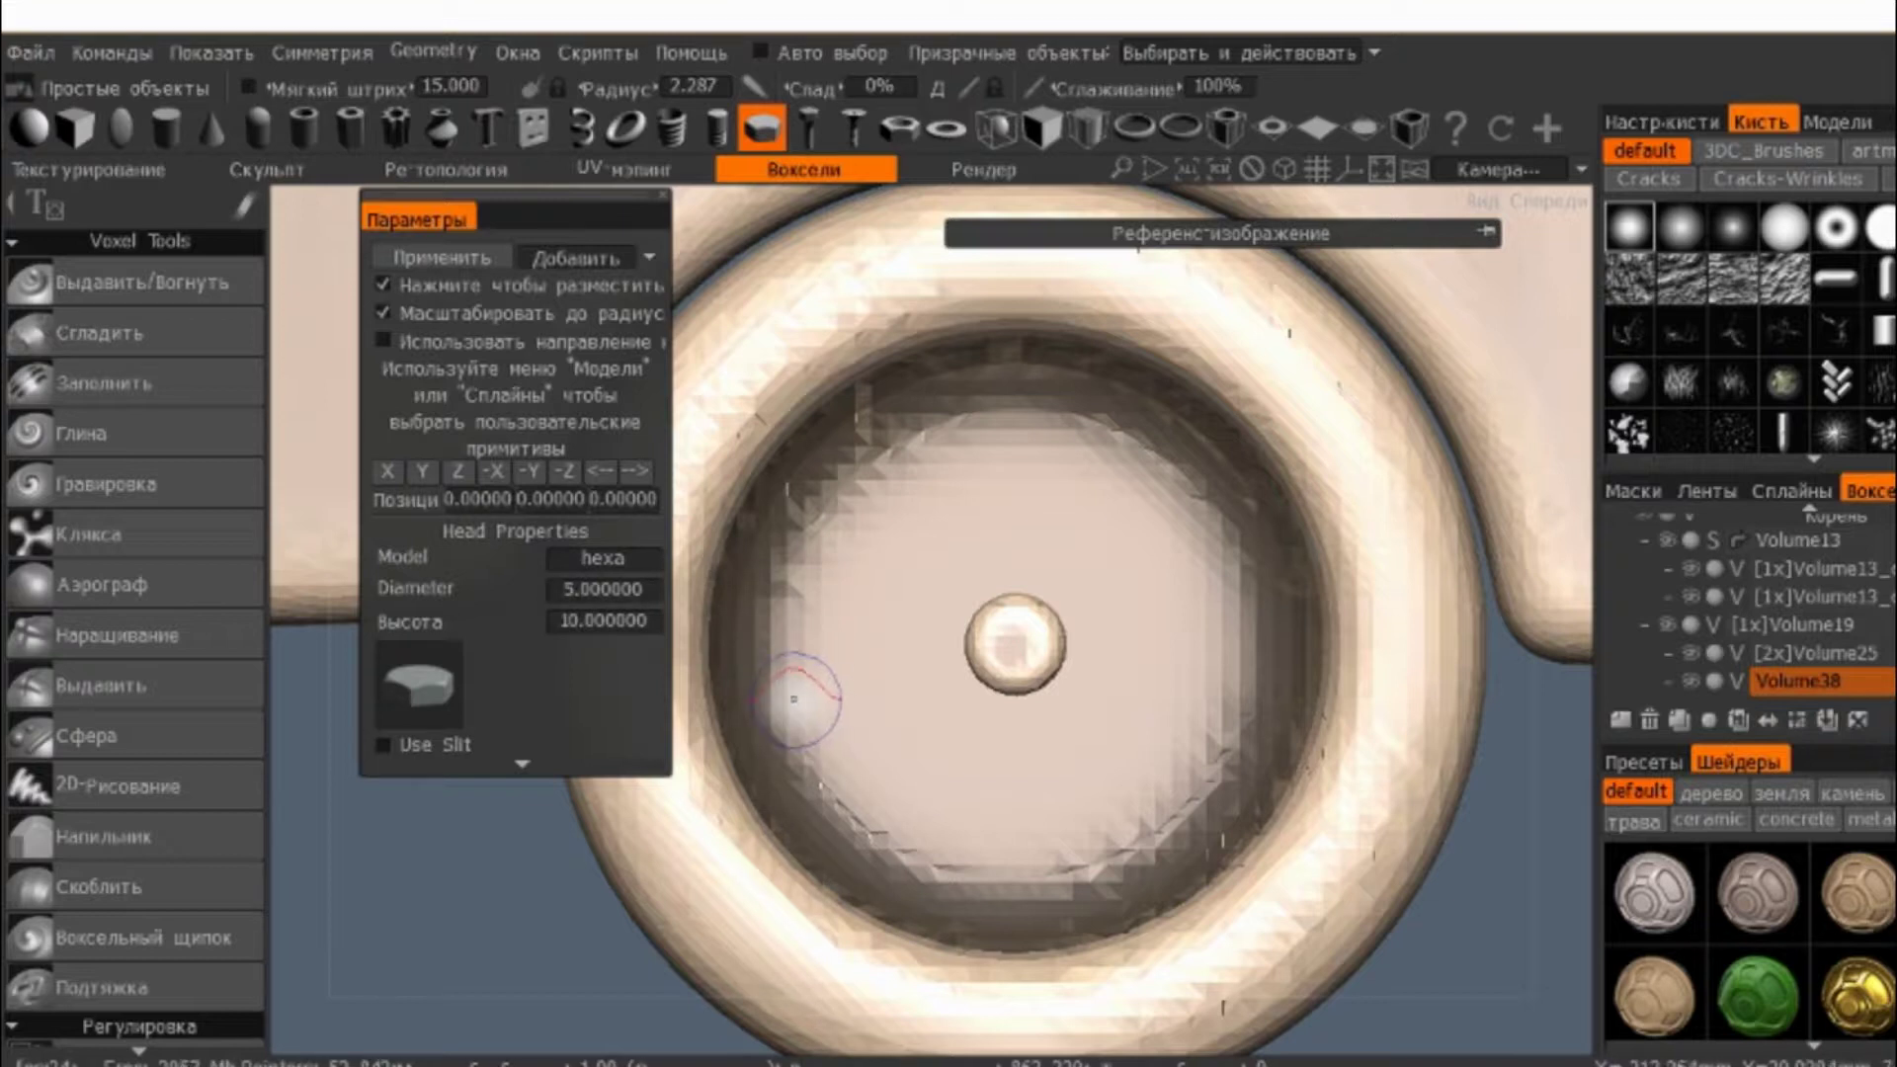
- Set the hexagonal nut's height to 10
click(604, 620)
text(10)
key(Return)
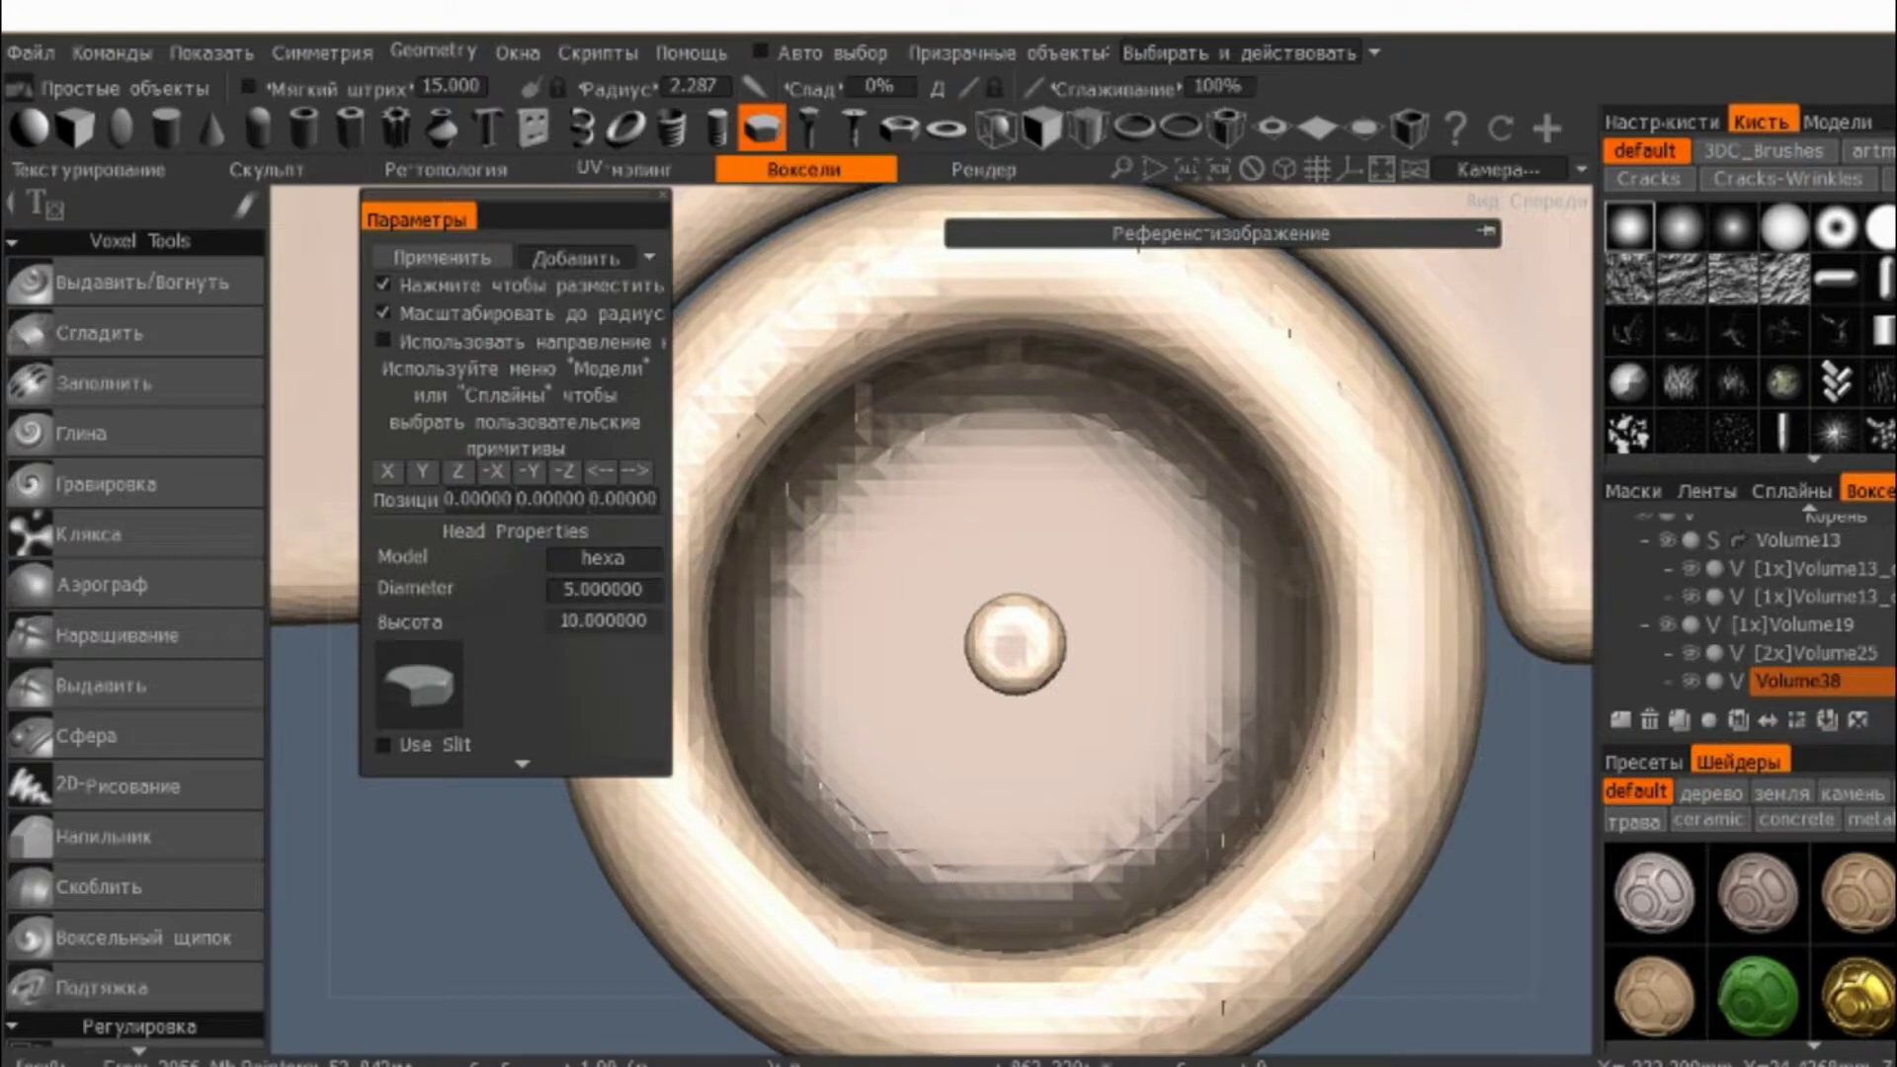
scroll(847, 263, down, 3)
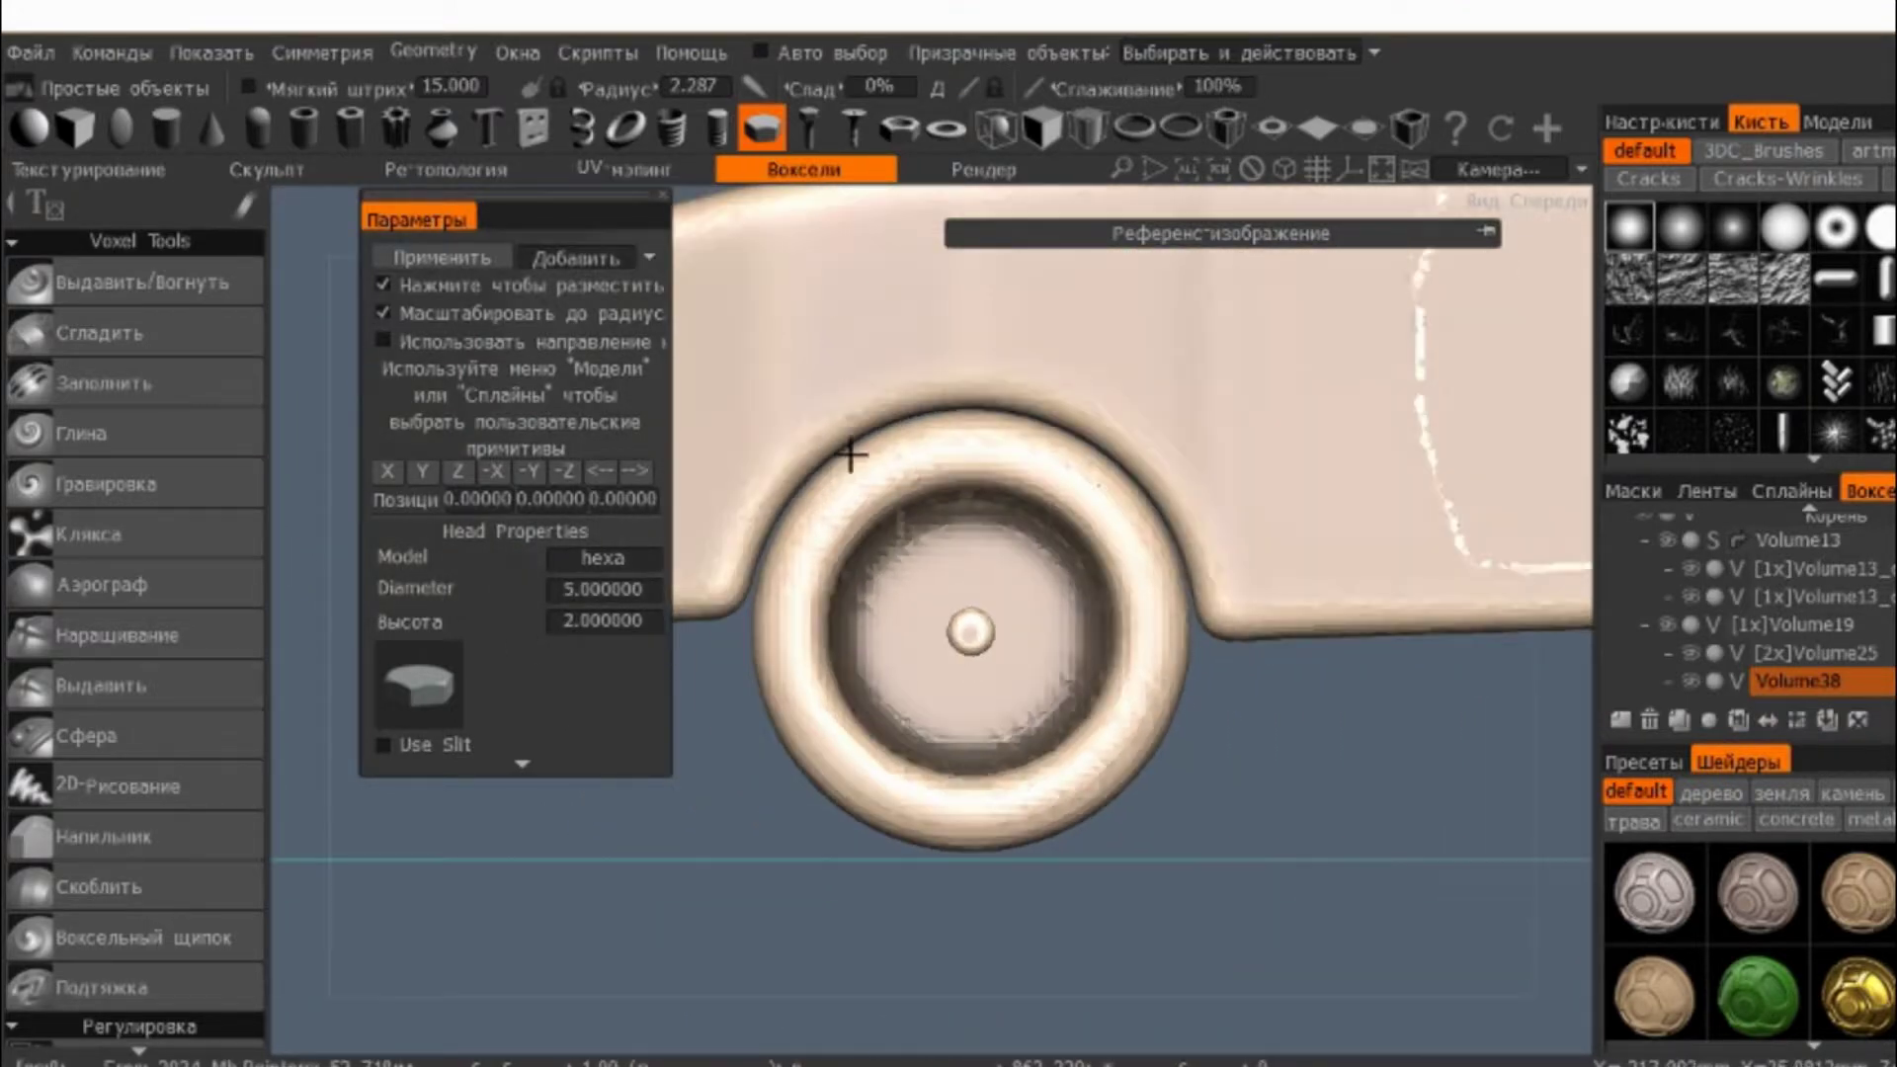
scroll(849, 454, up, 4)
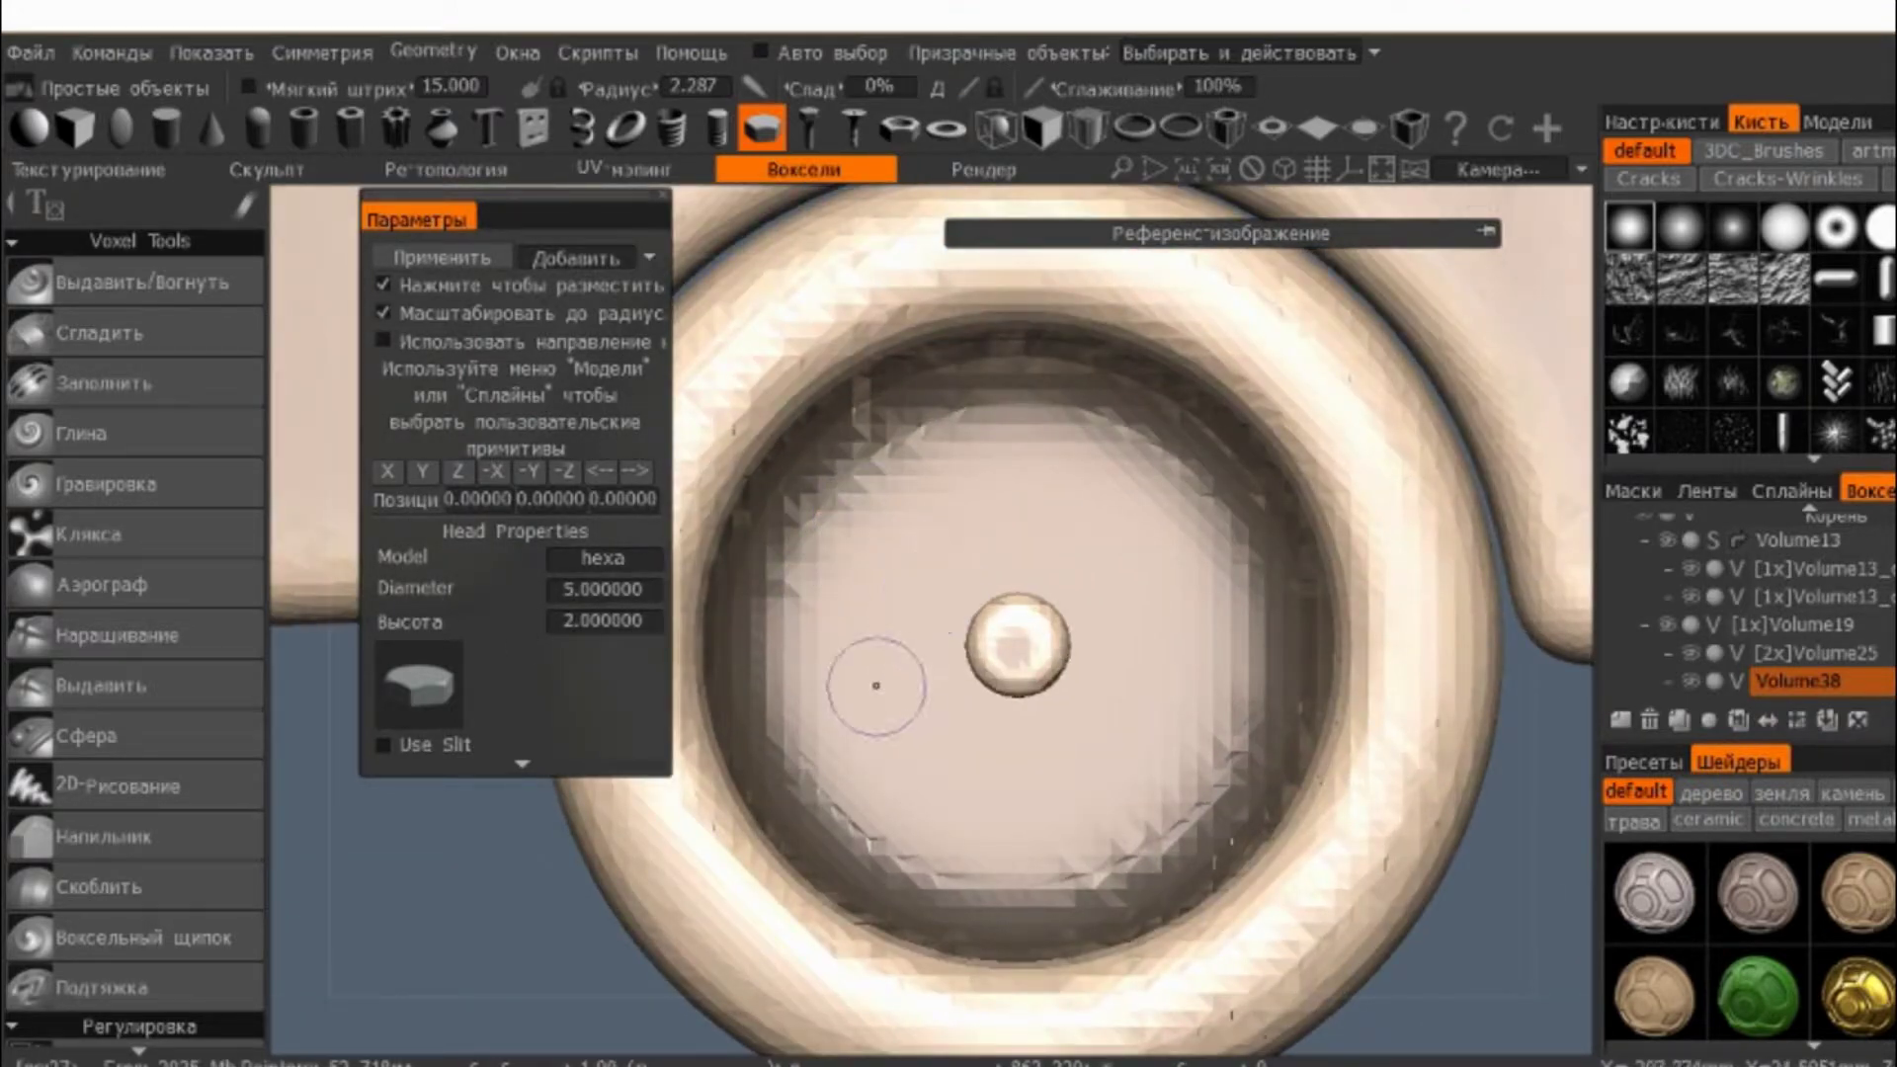
scroll(867, 474, down, 2)
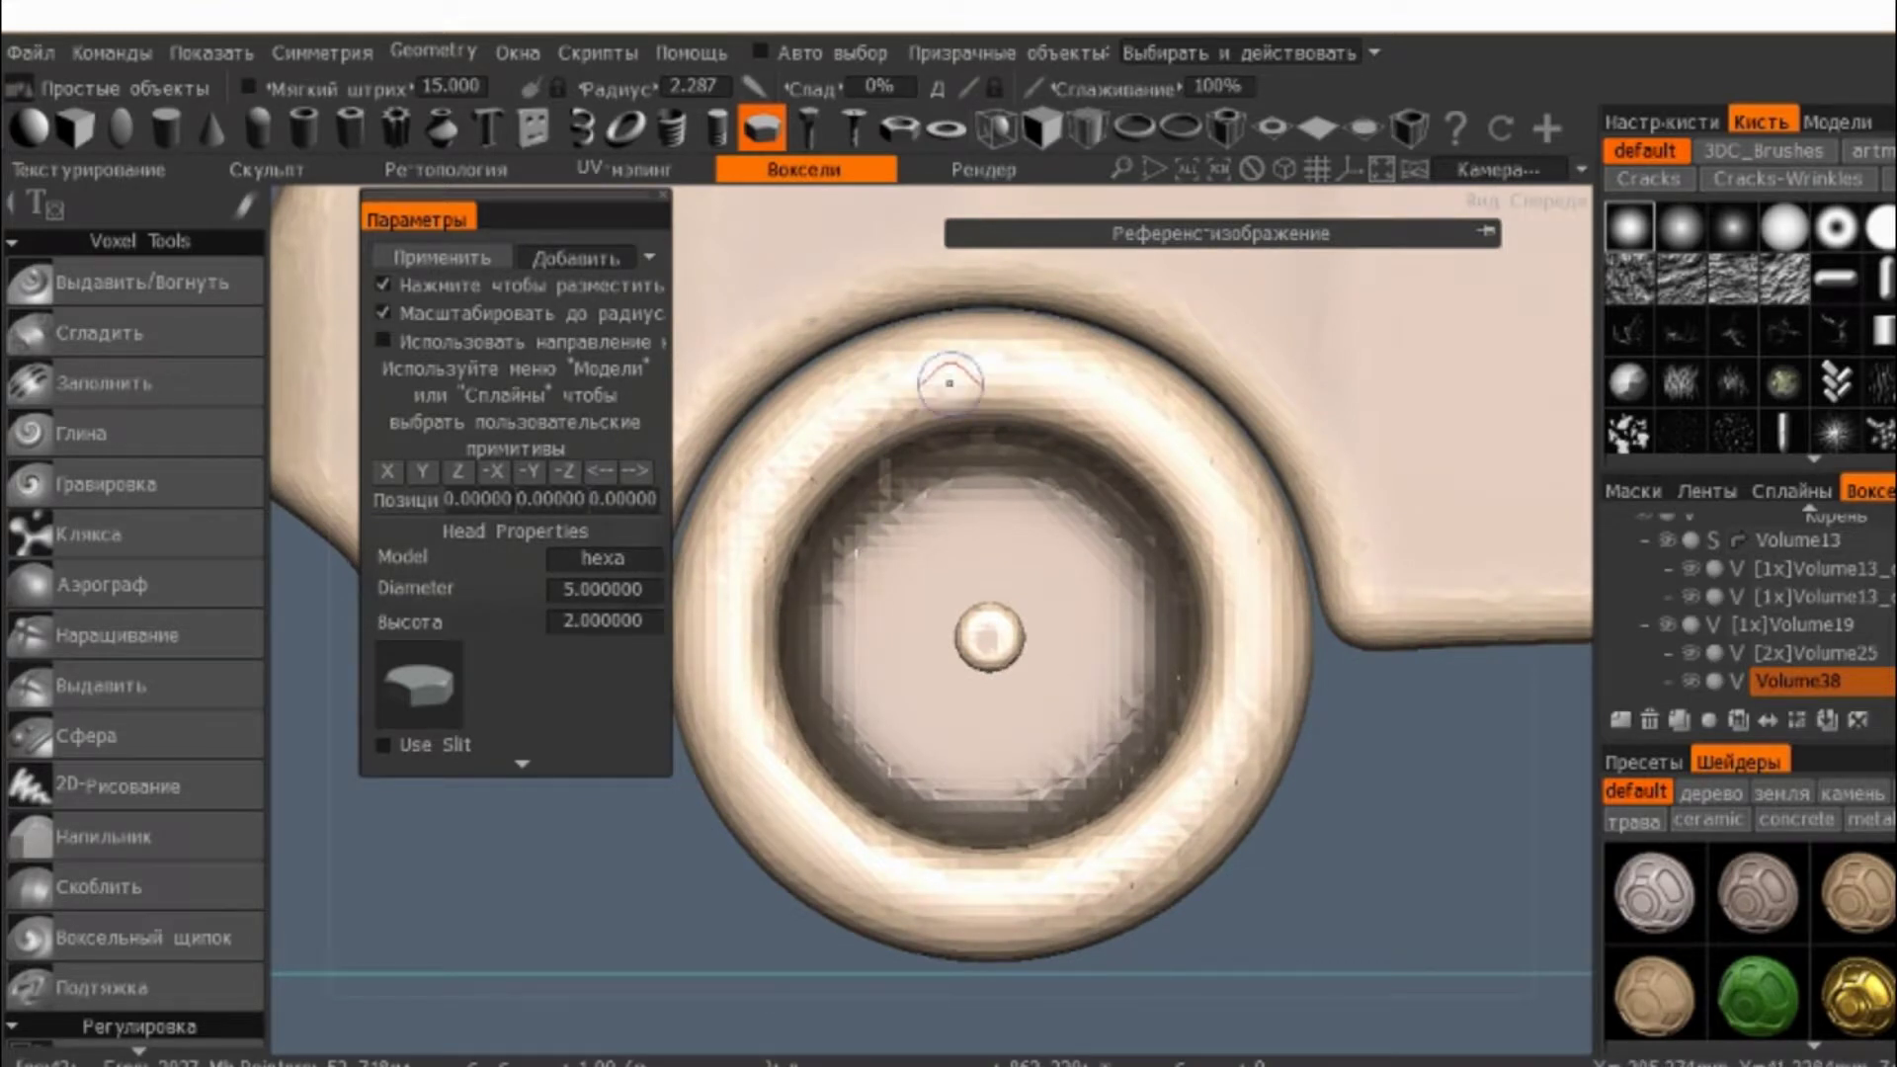
scroll(949, 383, down, 3)
scroll(971, 481, up, 2)
scroll(971, 481, down, 3)
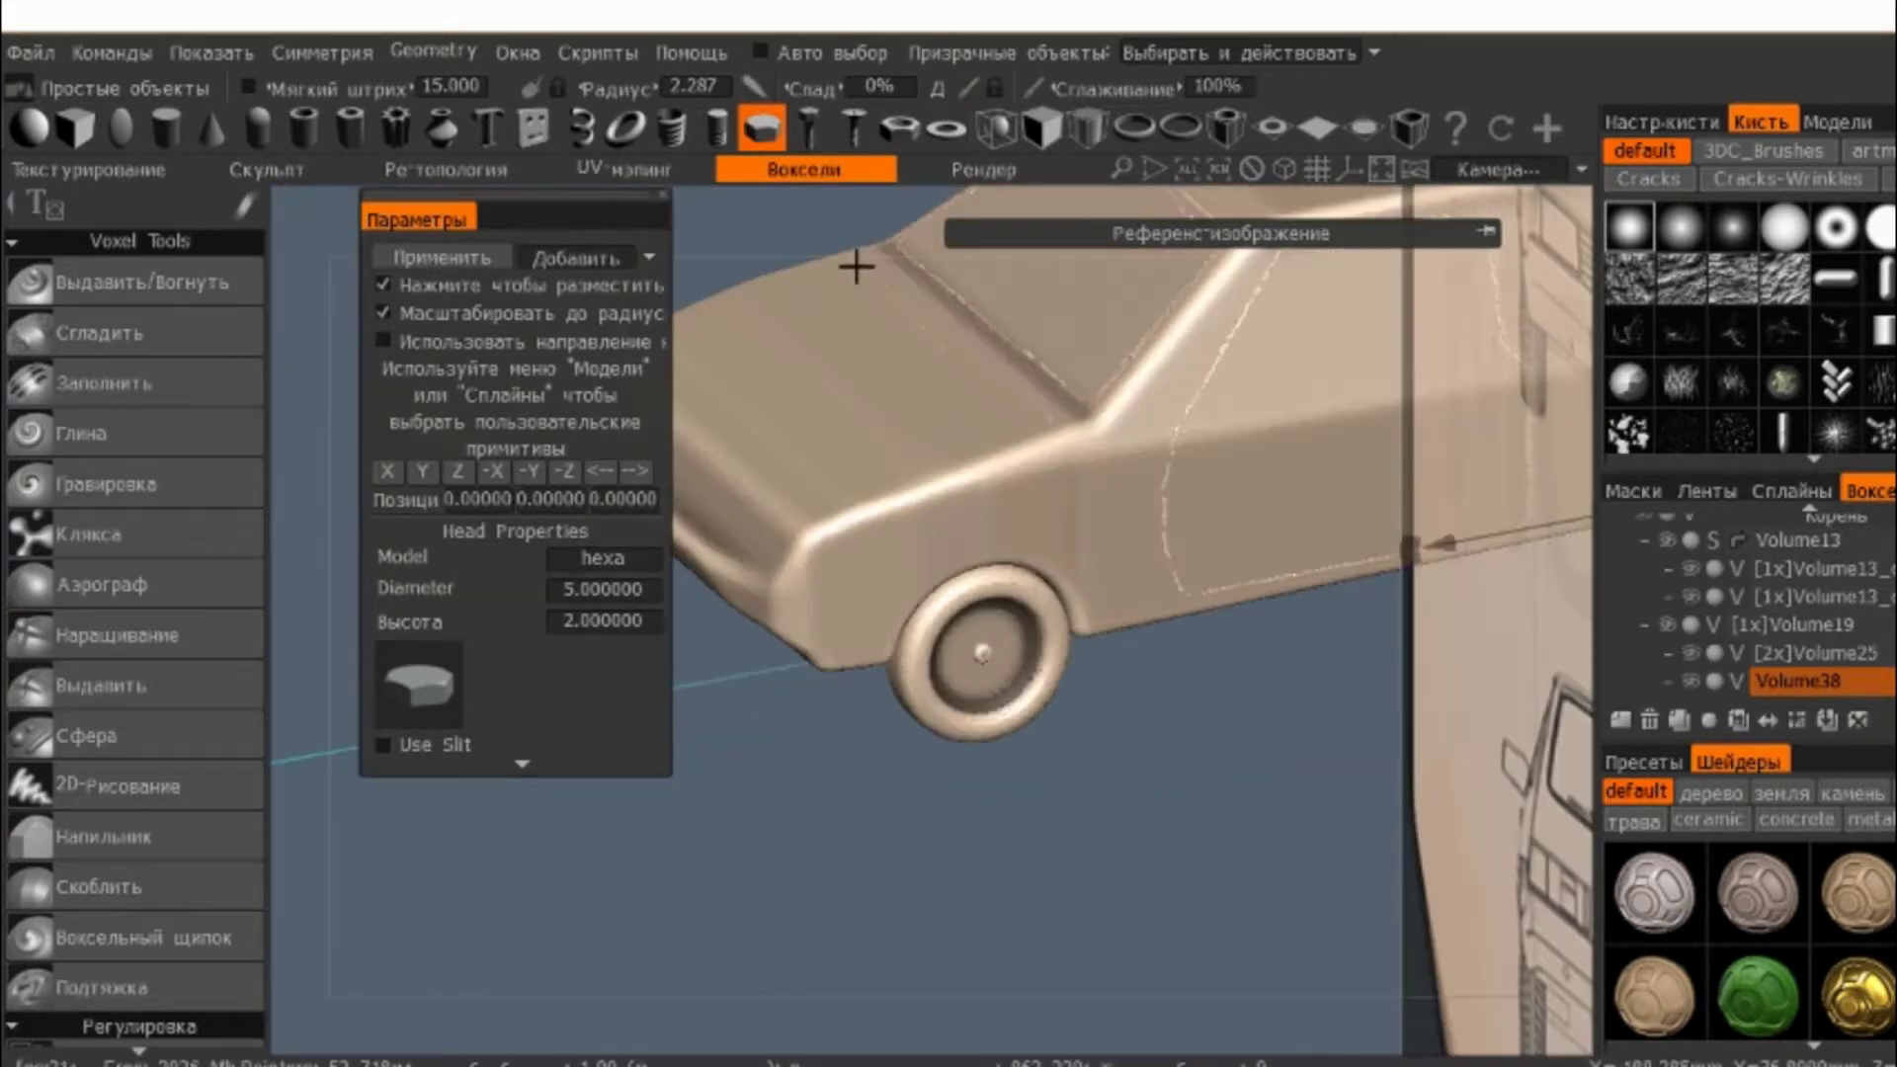
scroll(860, 262, up, 2)
scroll(902, 537, up, 1)
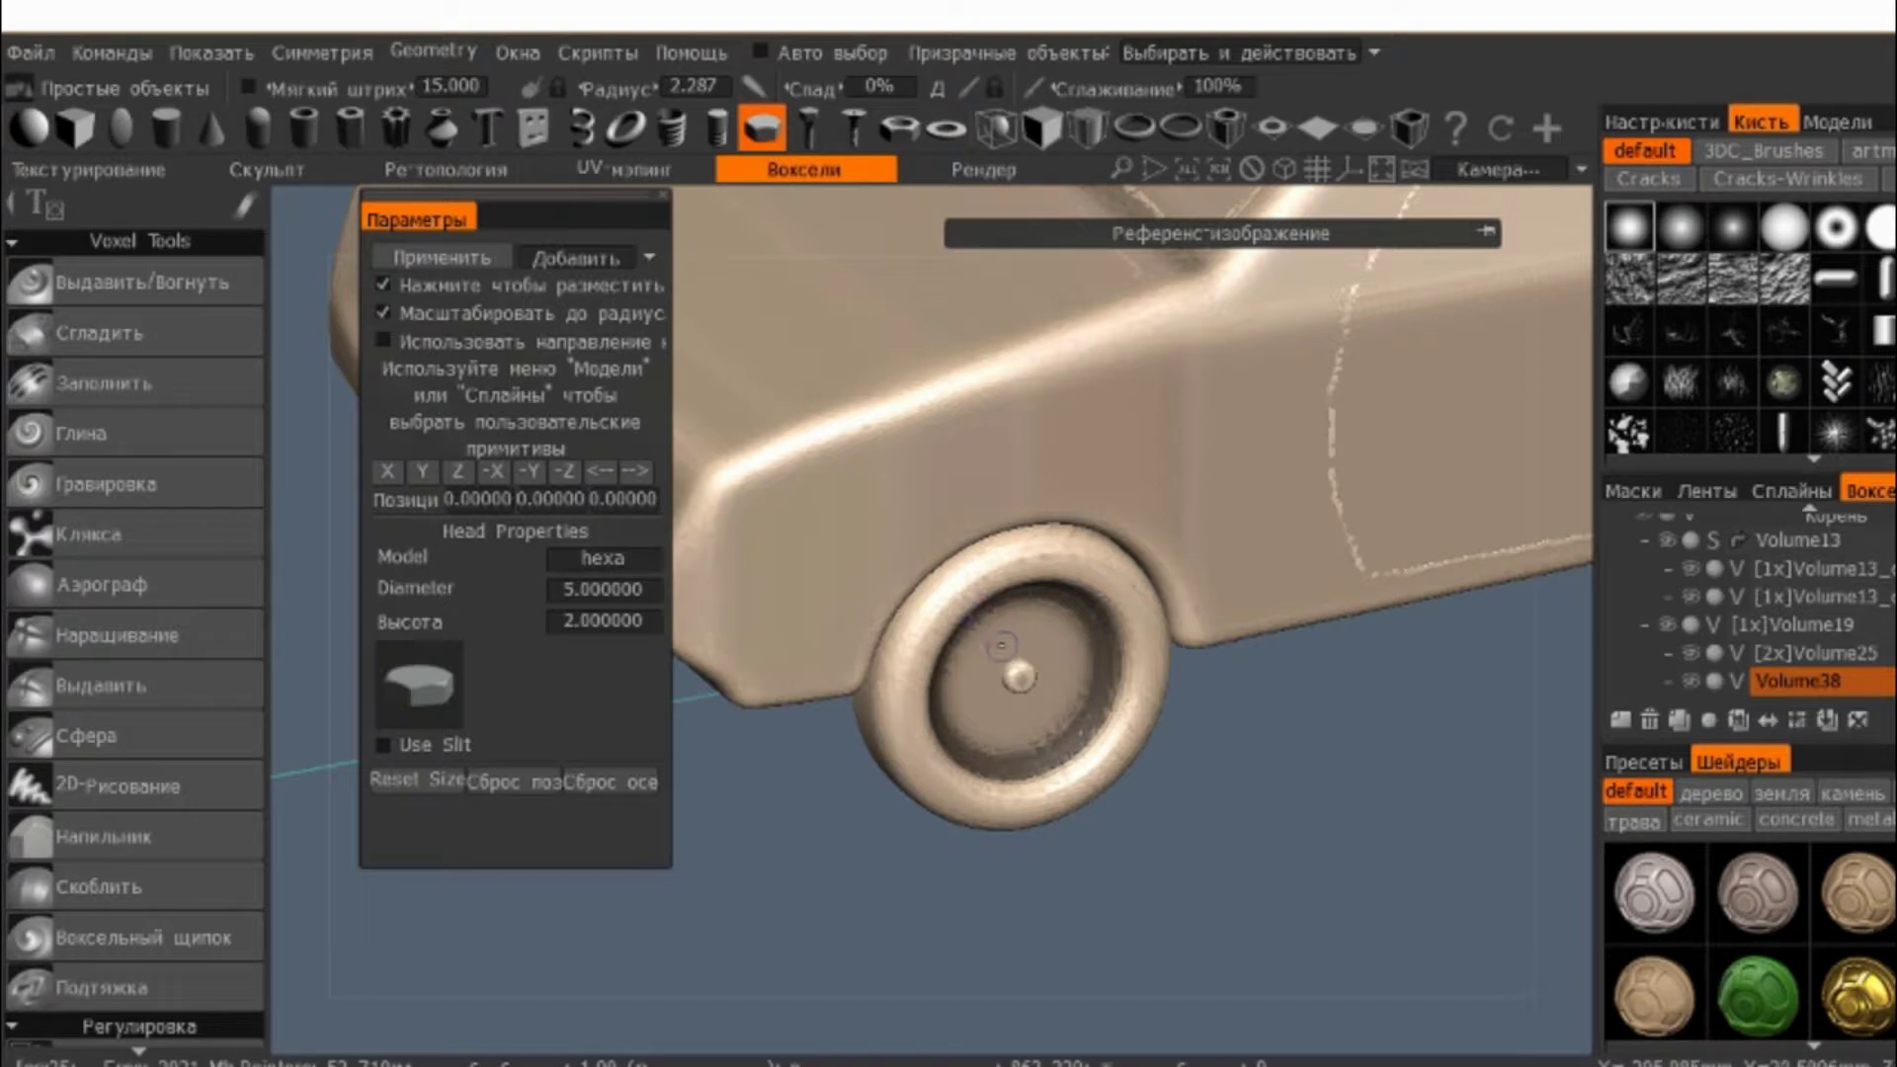
scroll(997, 647, up, 3)
scroll(965, 711, up, 2)
scroll(957, 735, down, 3)
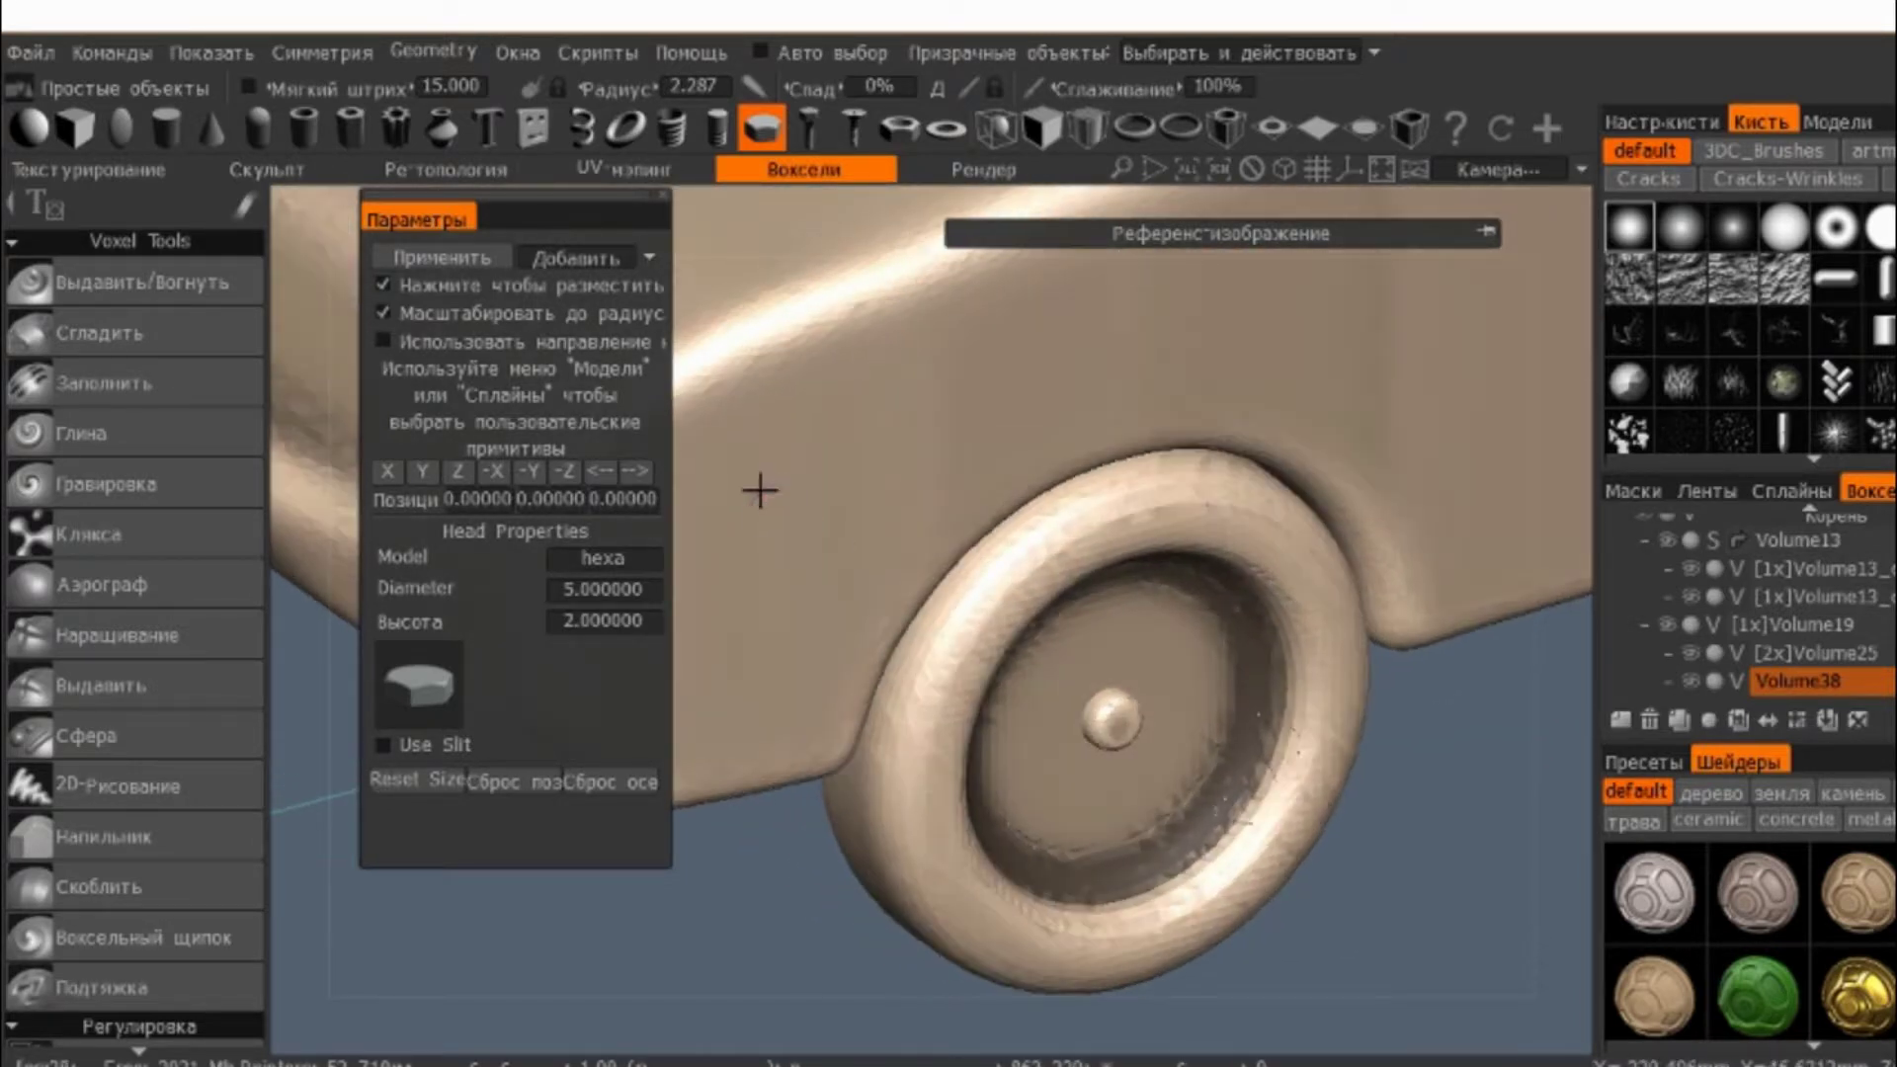
scroll(905, 683, up, 4)
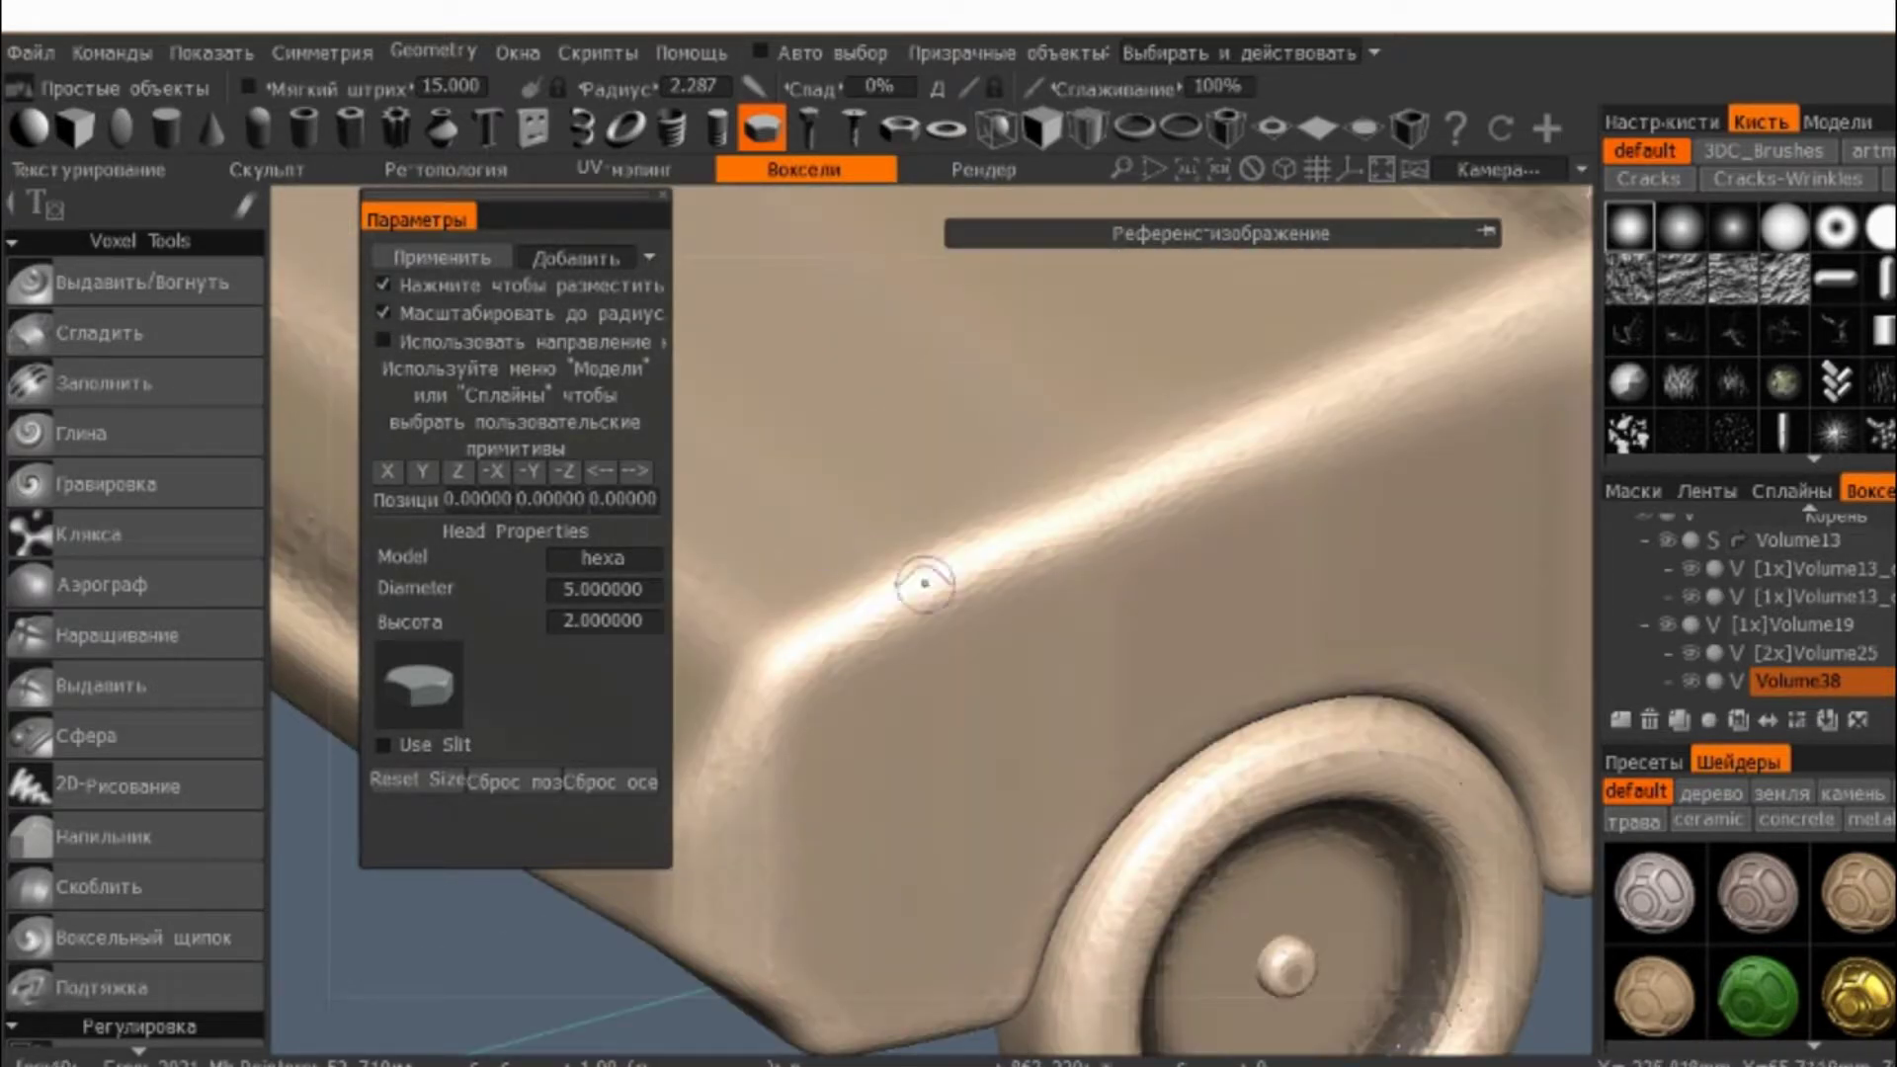
scroll(779, 499, down, 3)
scroll(810, 691, up, 2)
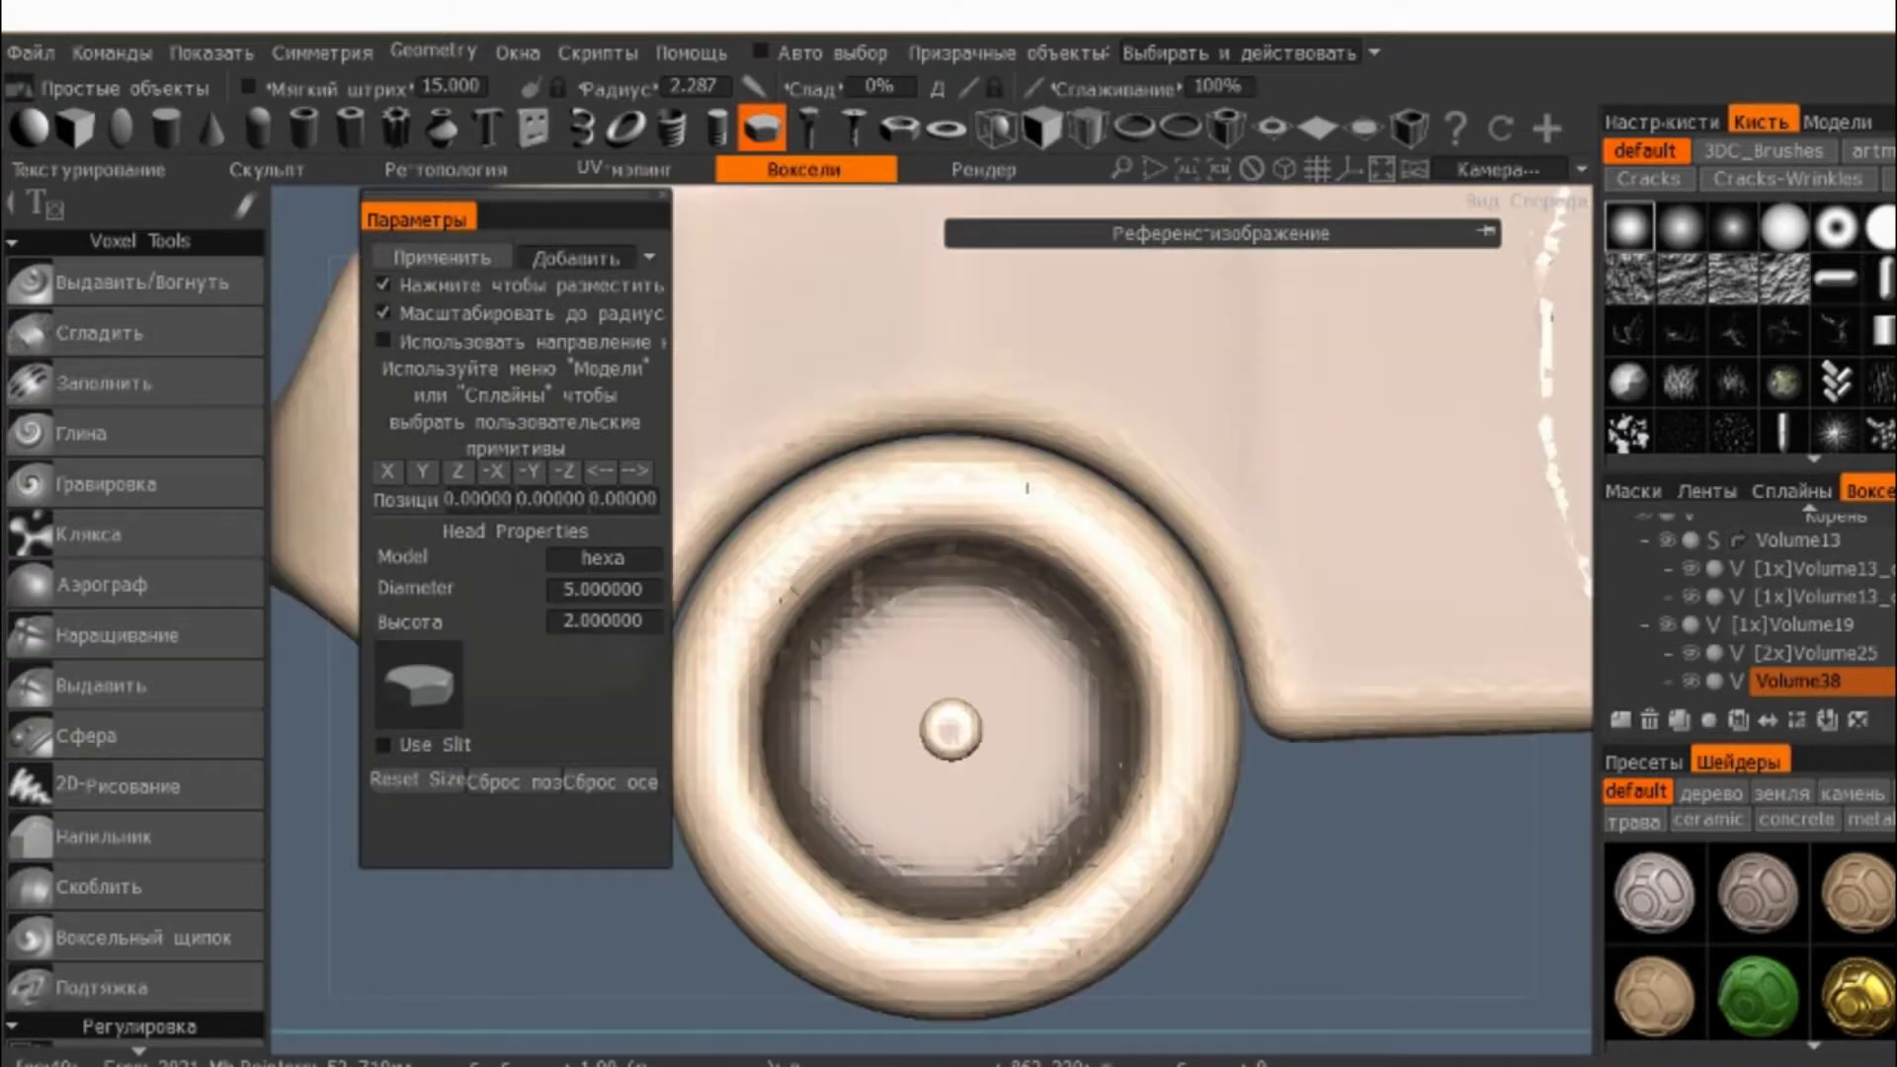
scroll(834, 771, up, 2)
- Reset the primitive's size and set its diameter to 3
middle_drag(834, 772, 949, 691)
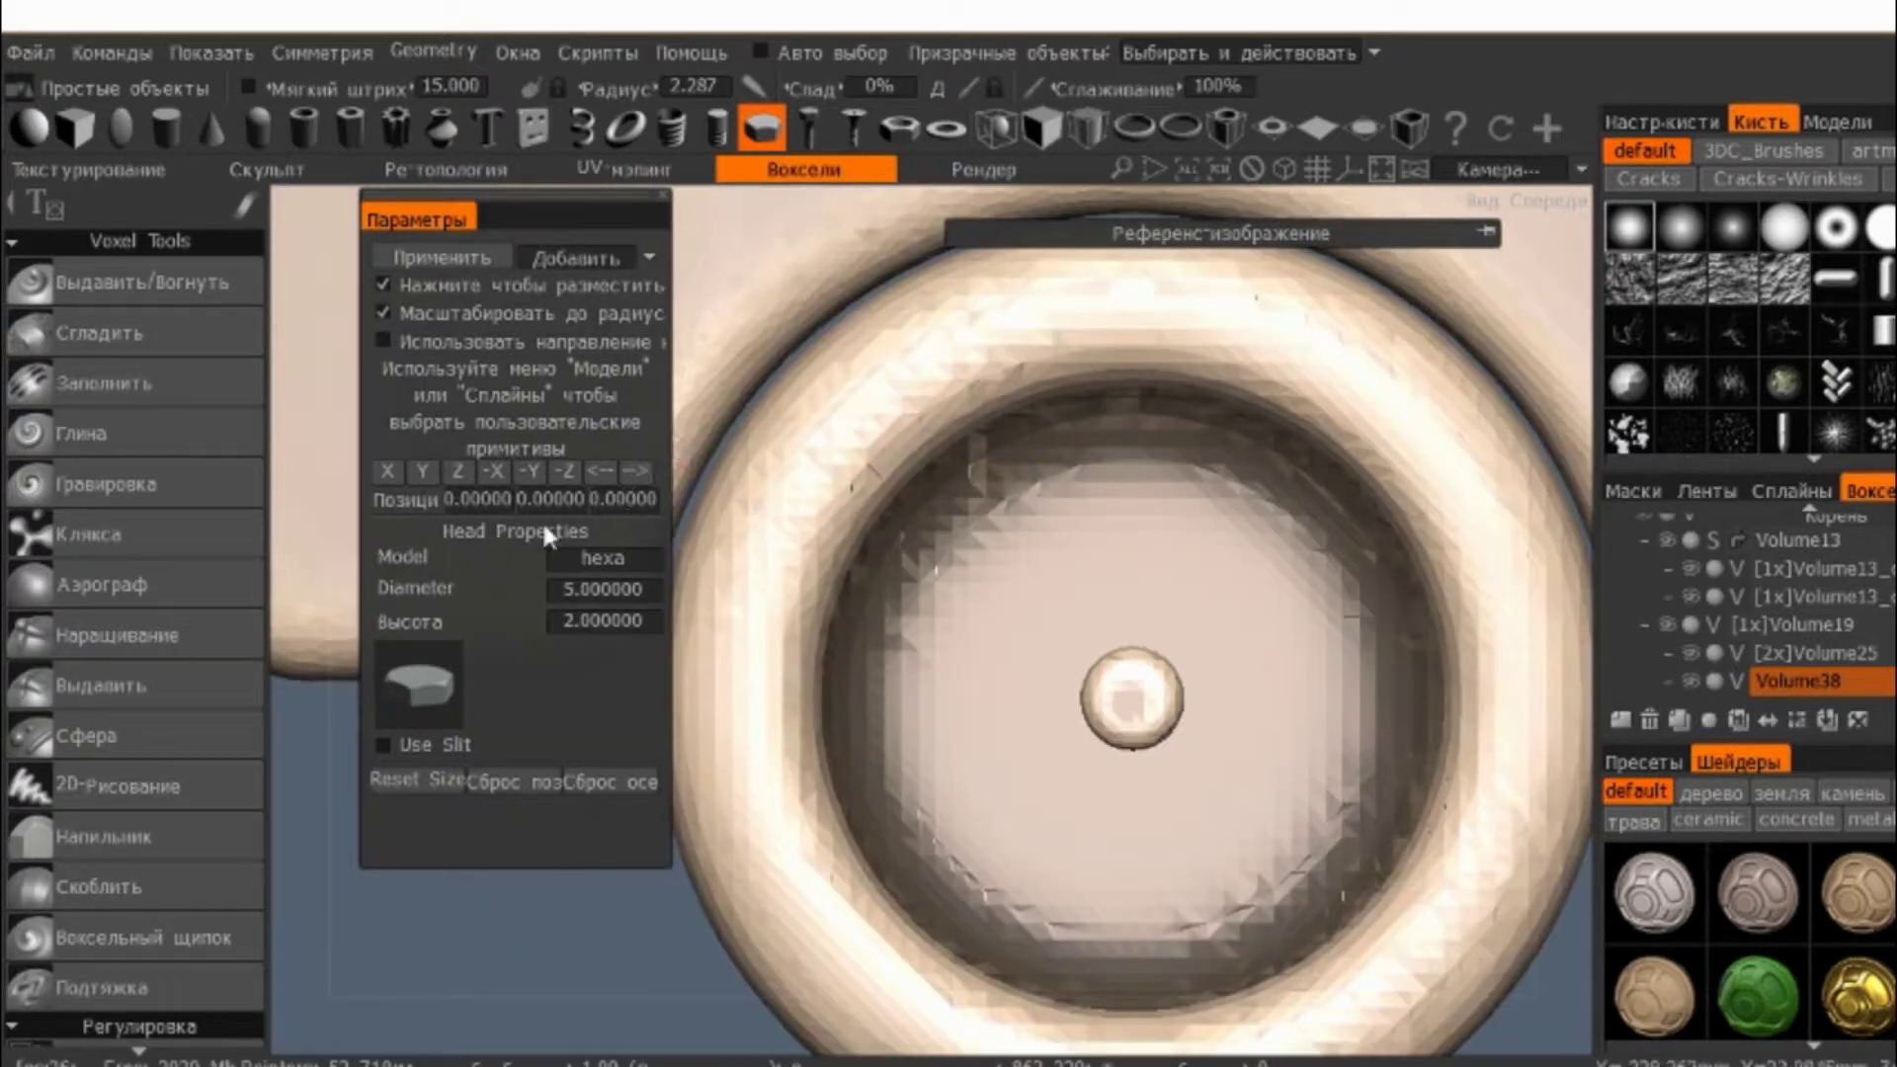
click(440, 780)
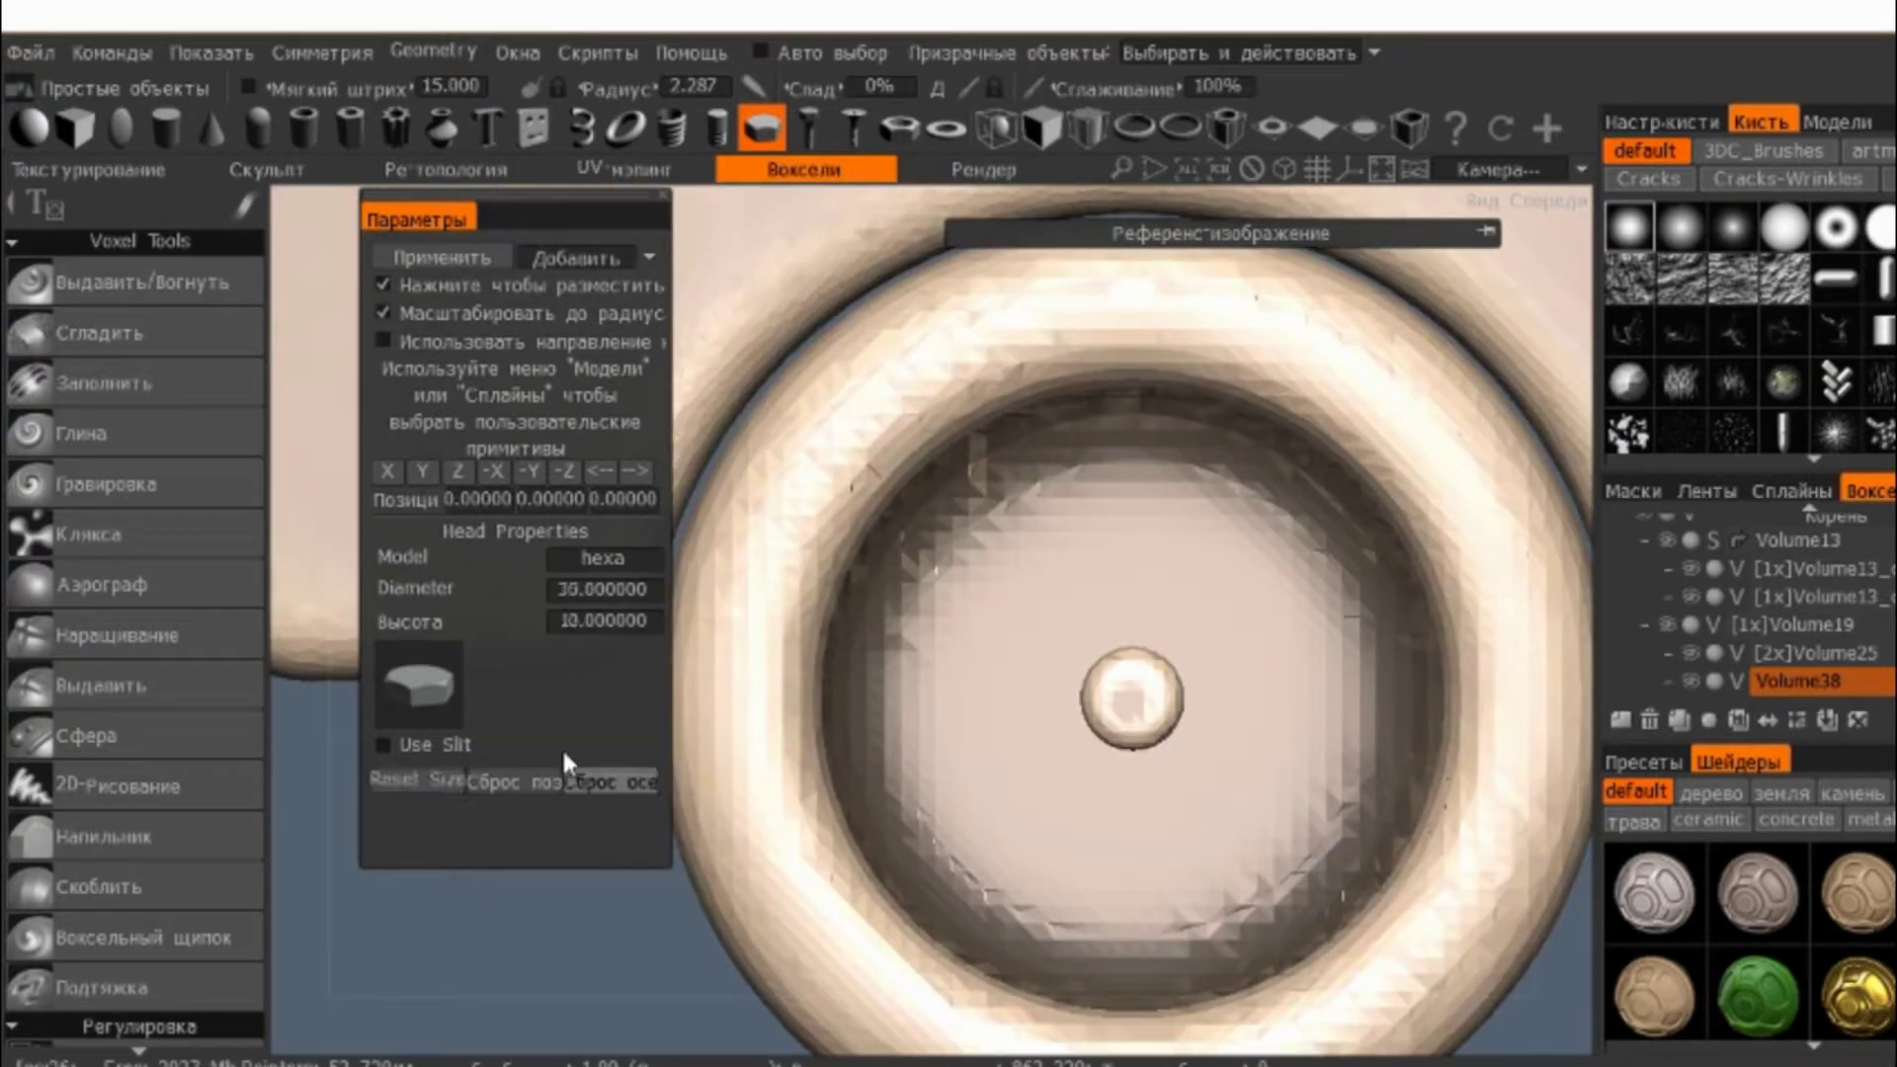
click(605, 590)
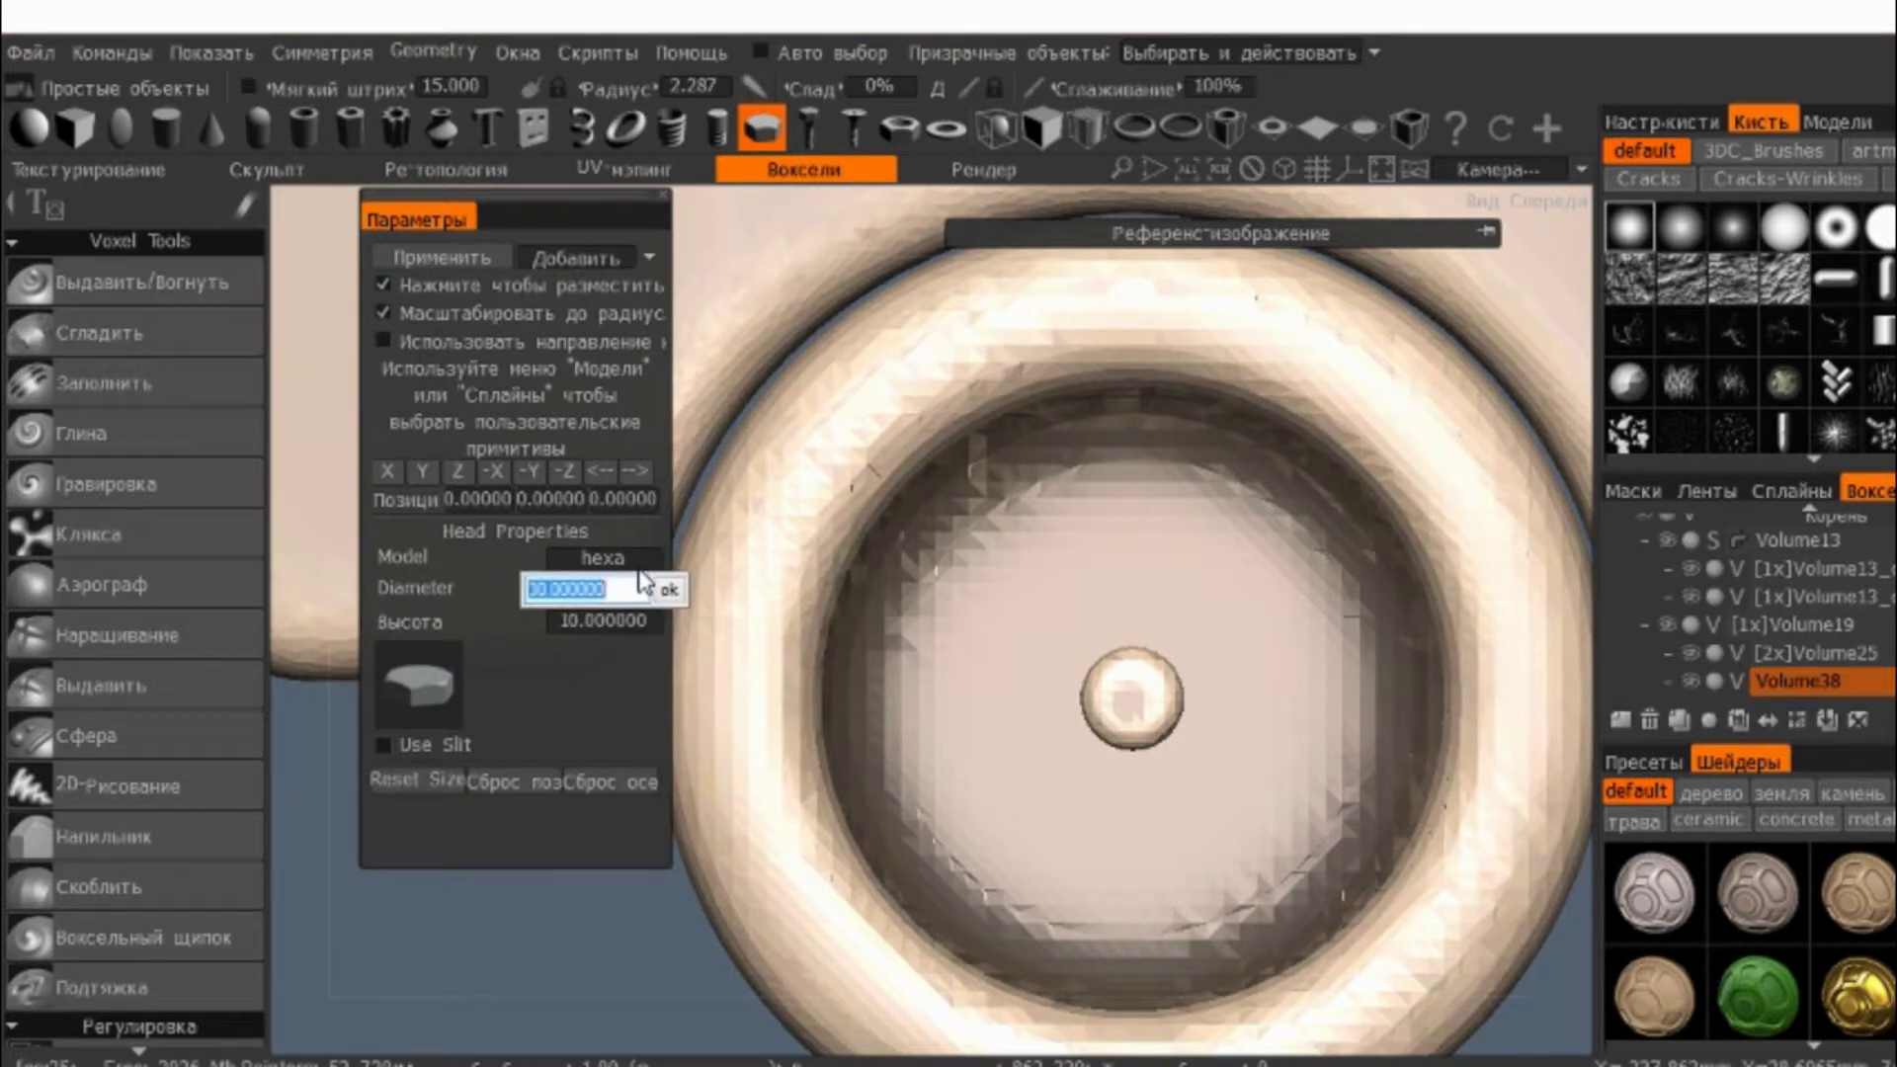
click(667, 589)
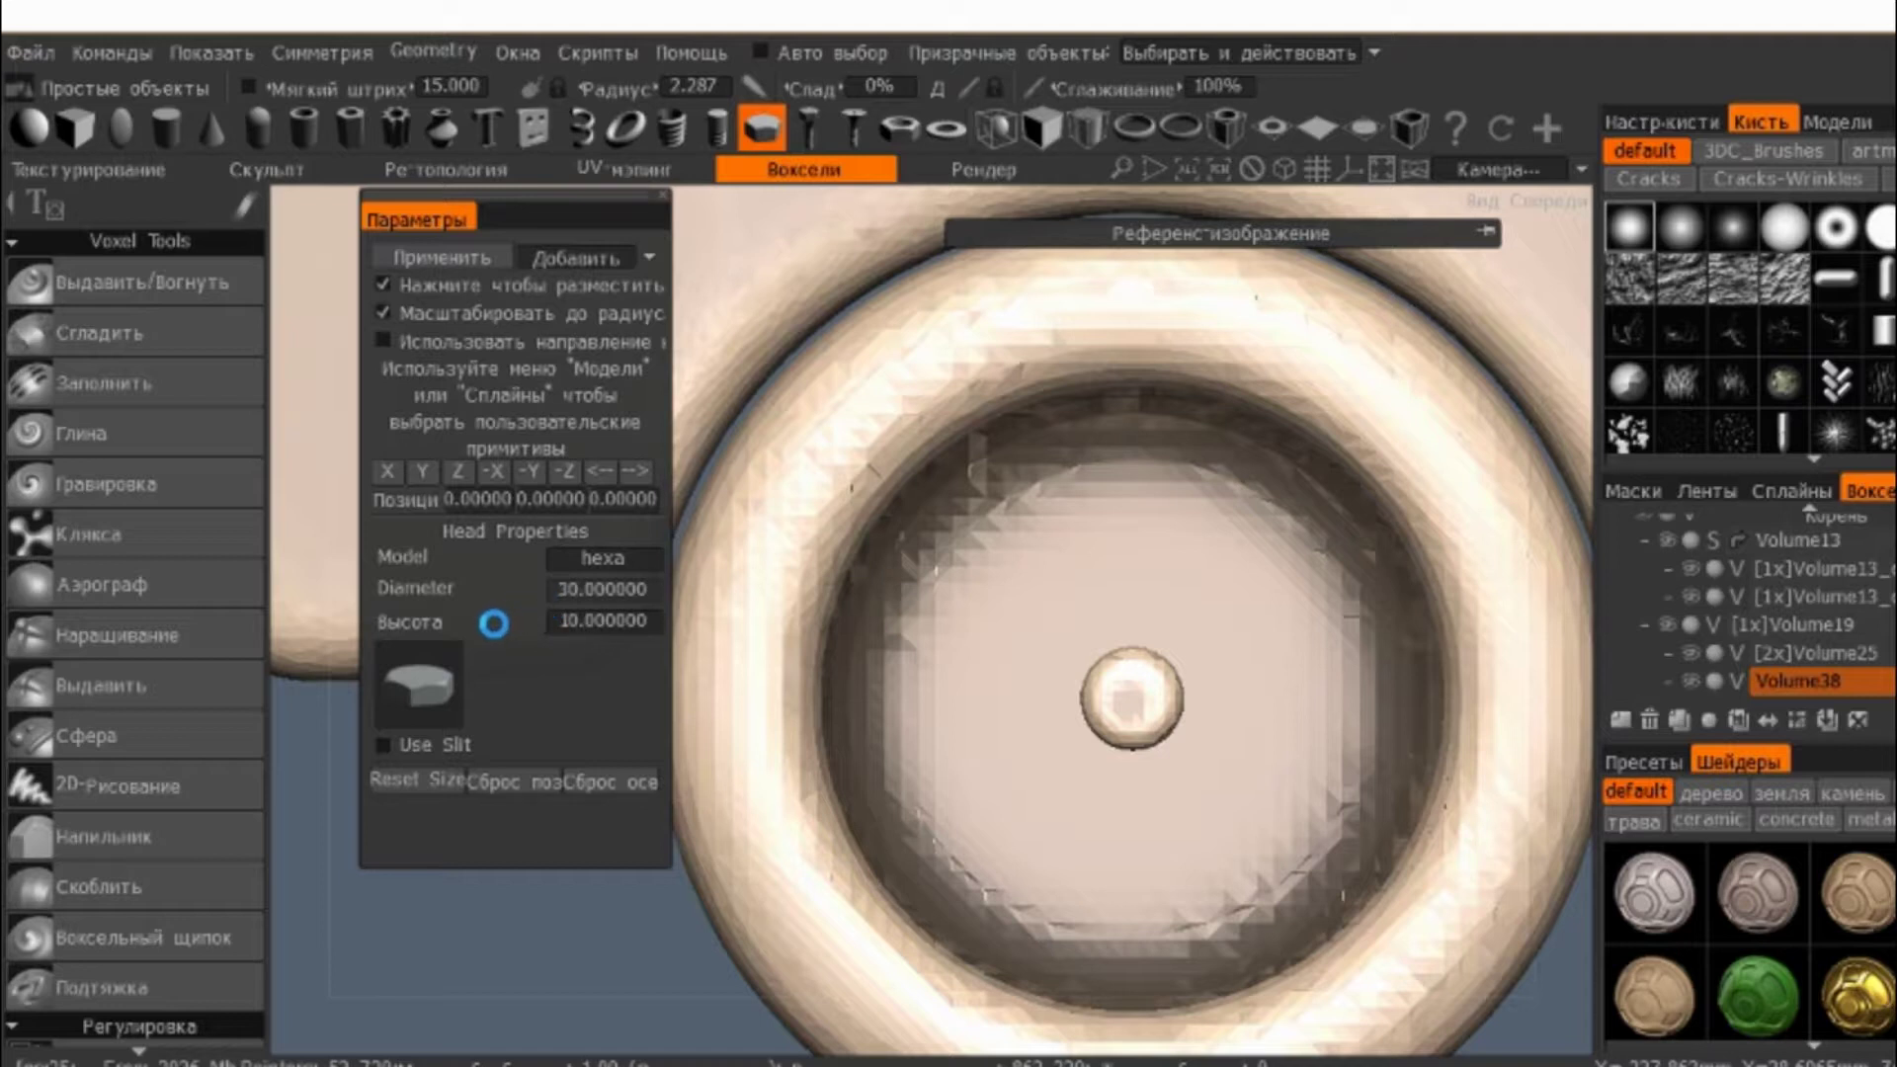
key(Return)
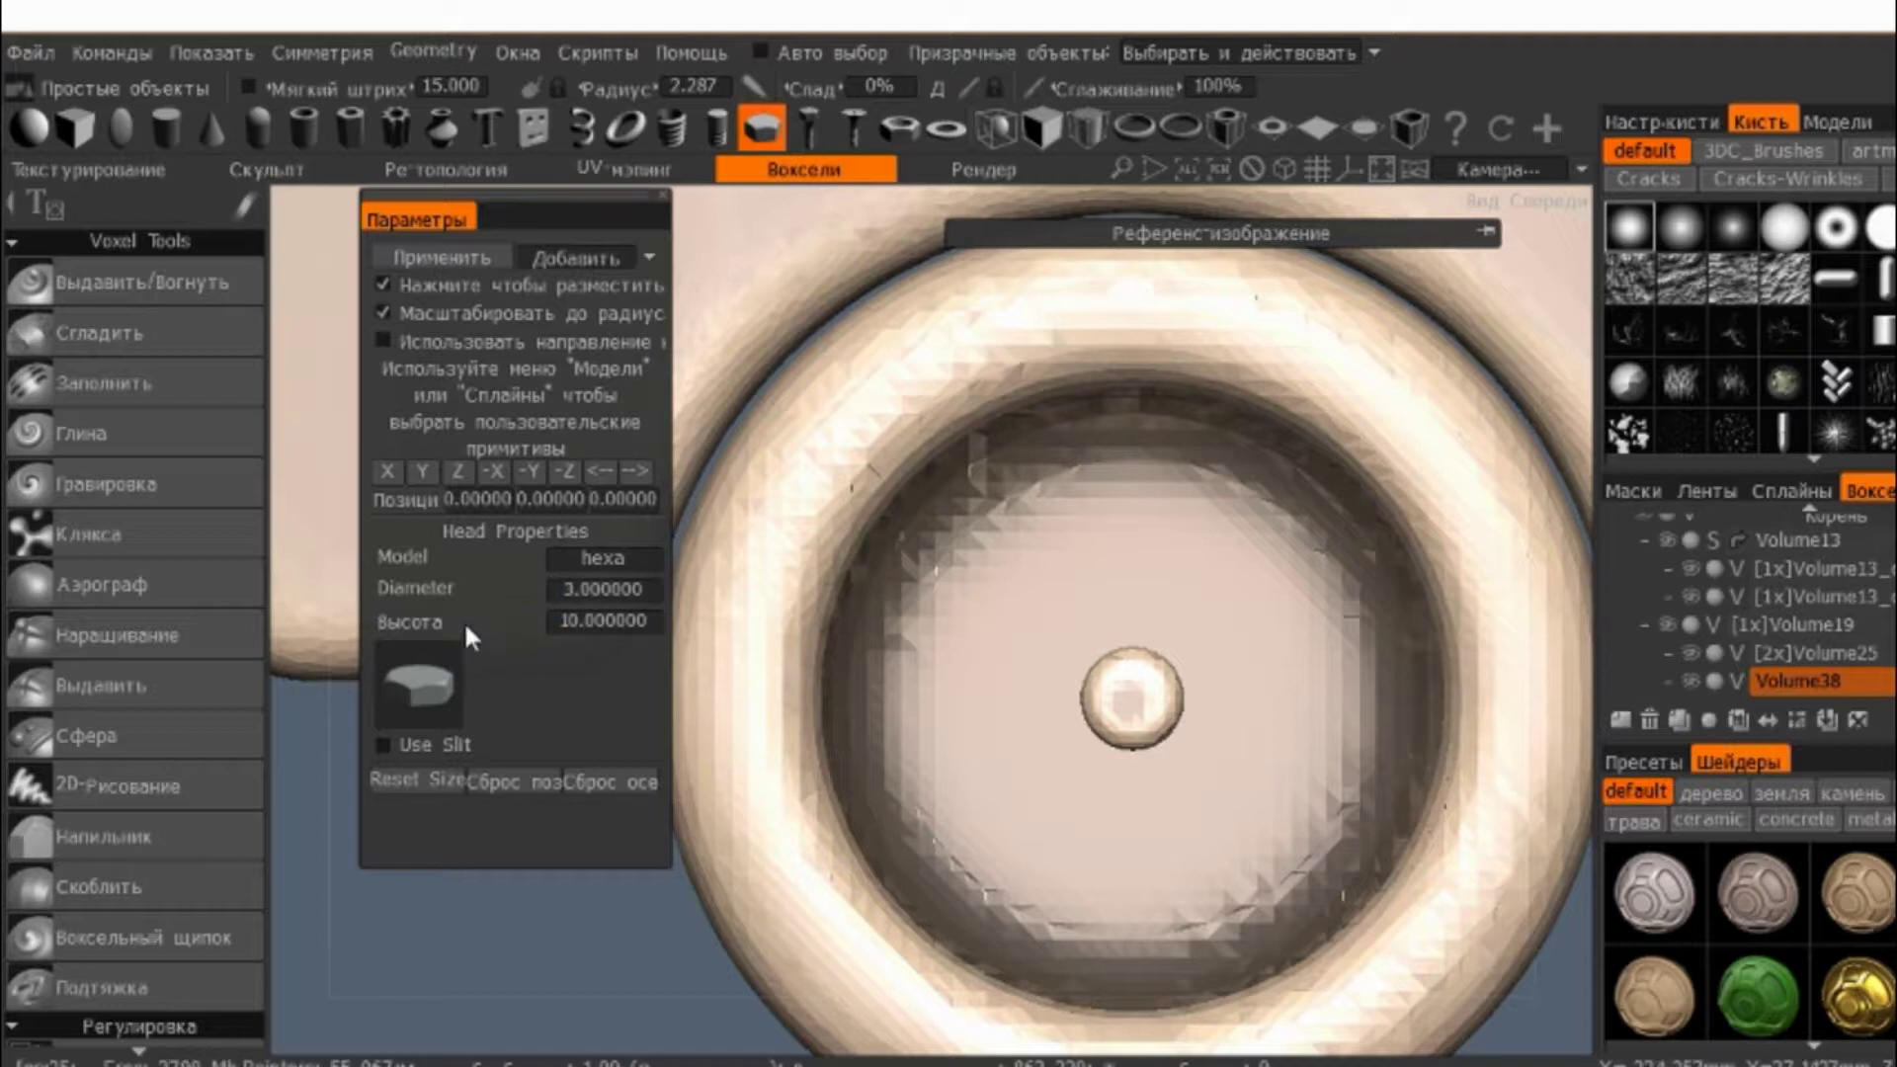
- Set the primitive's height to 2
click(590, 619)
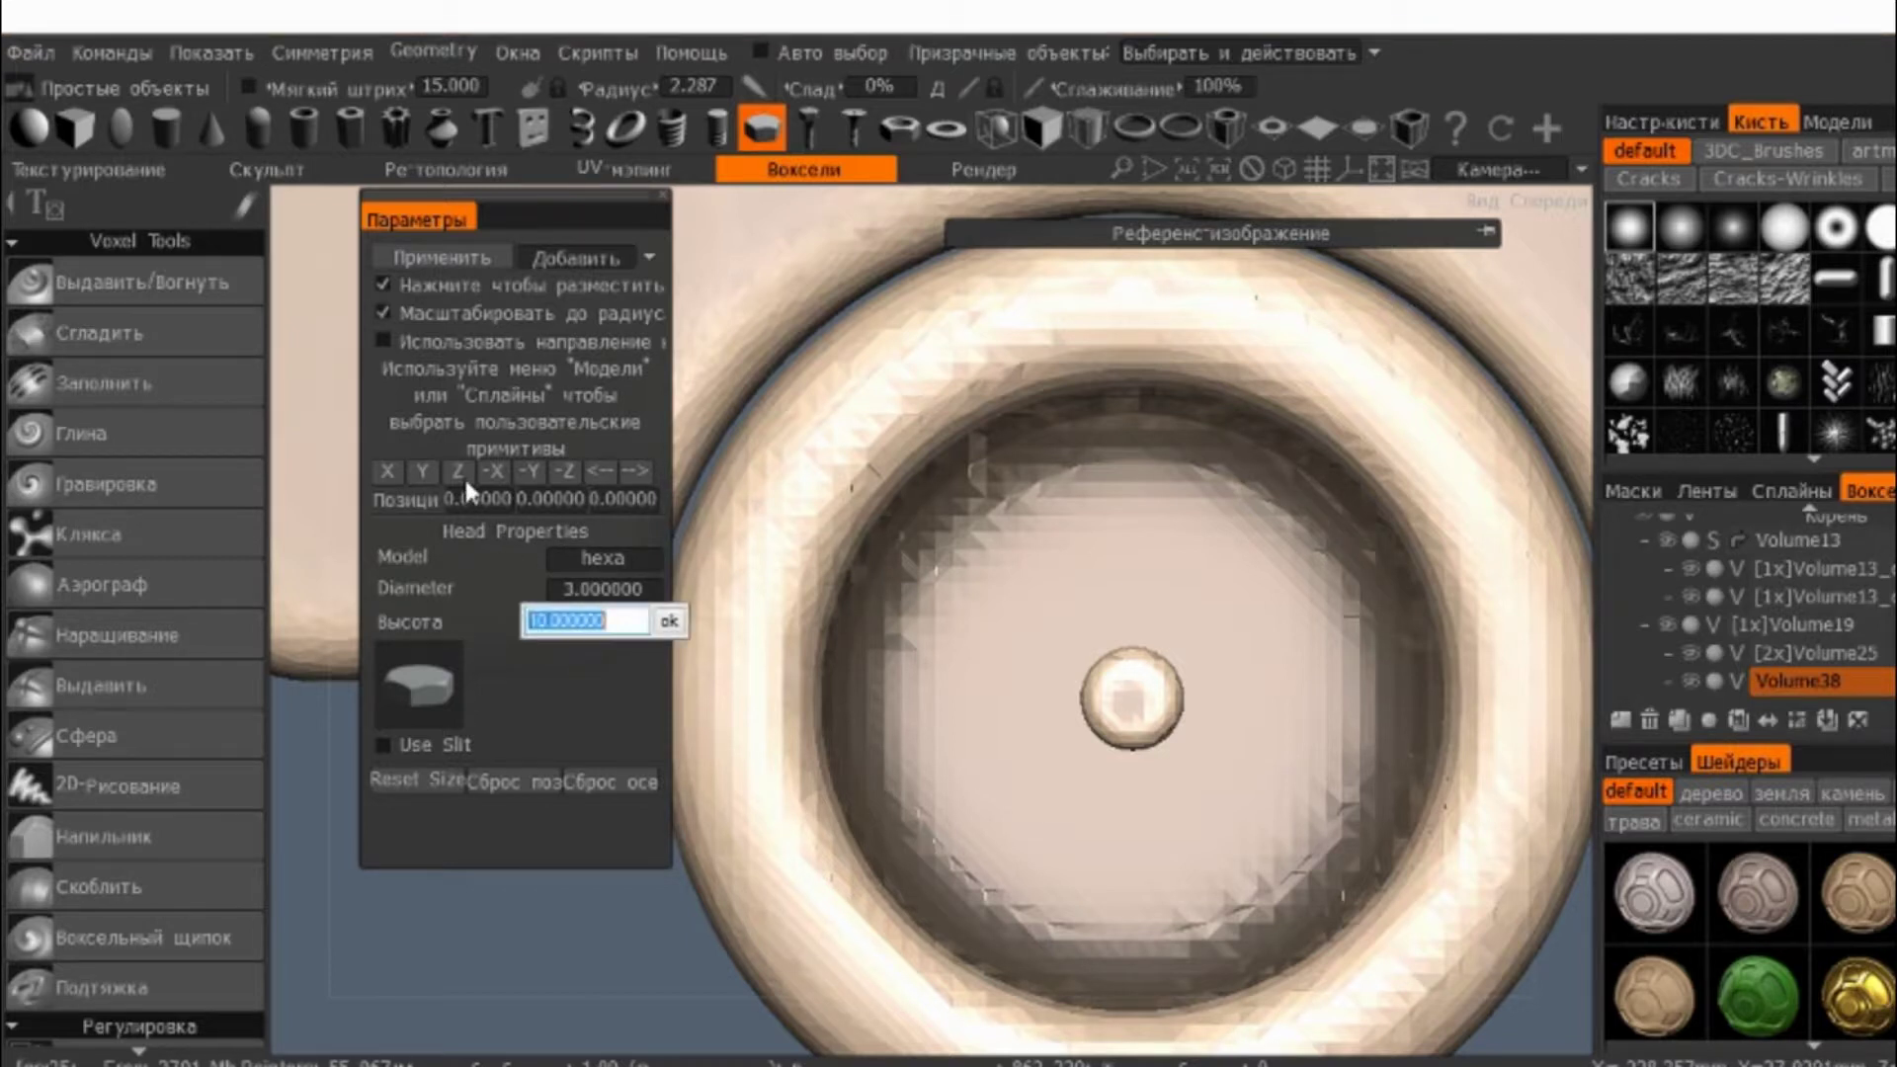
text(10)
key(Return)
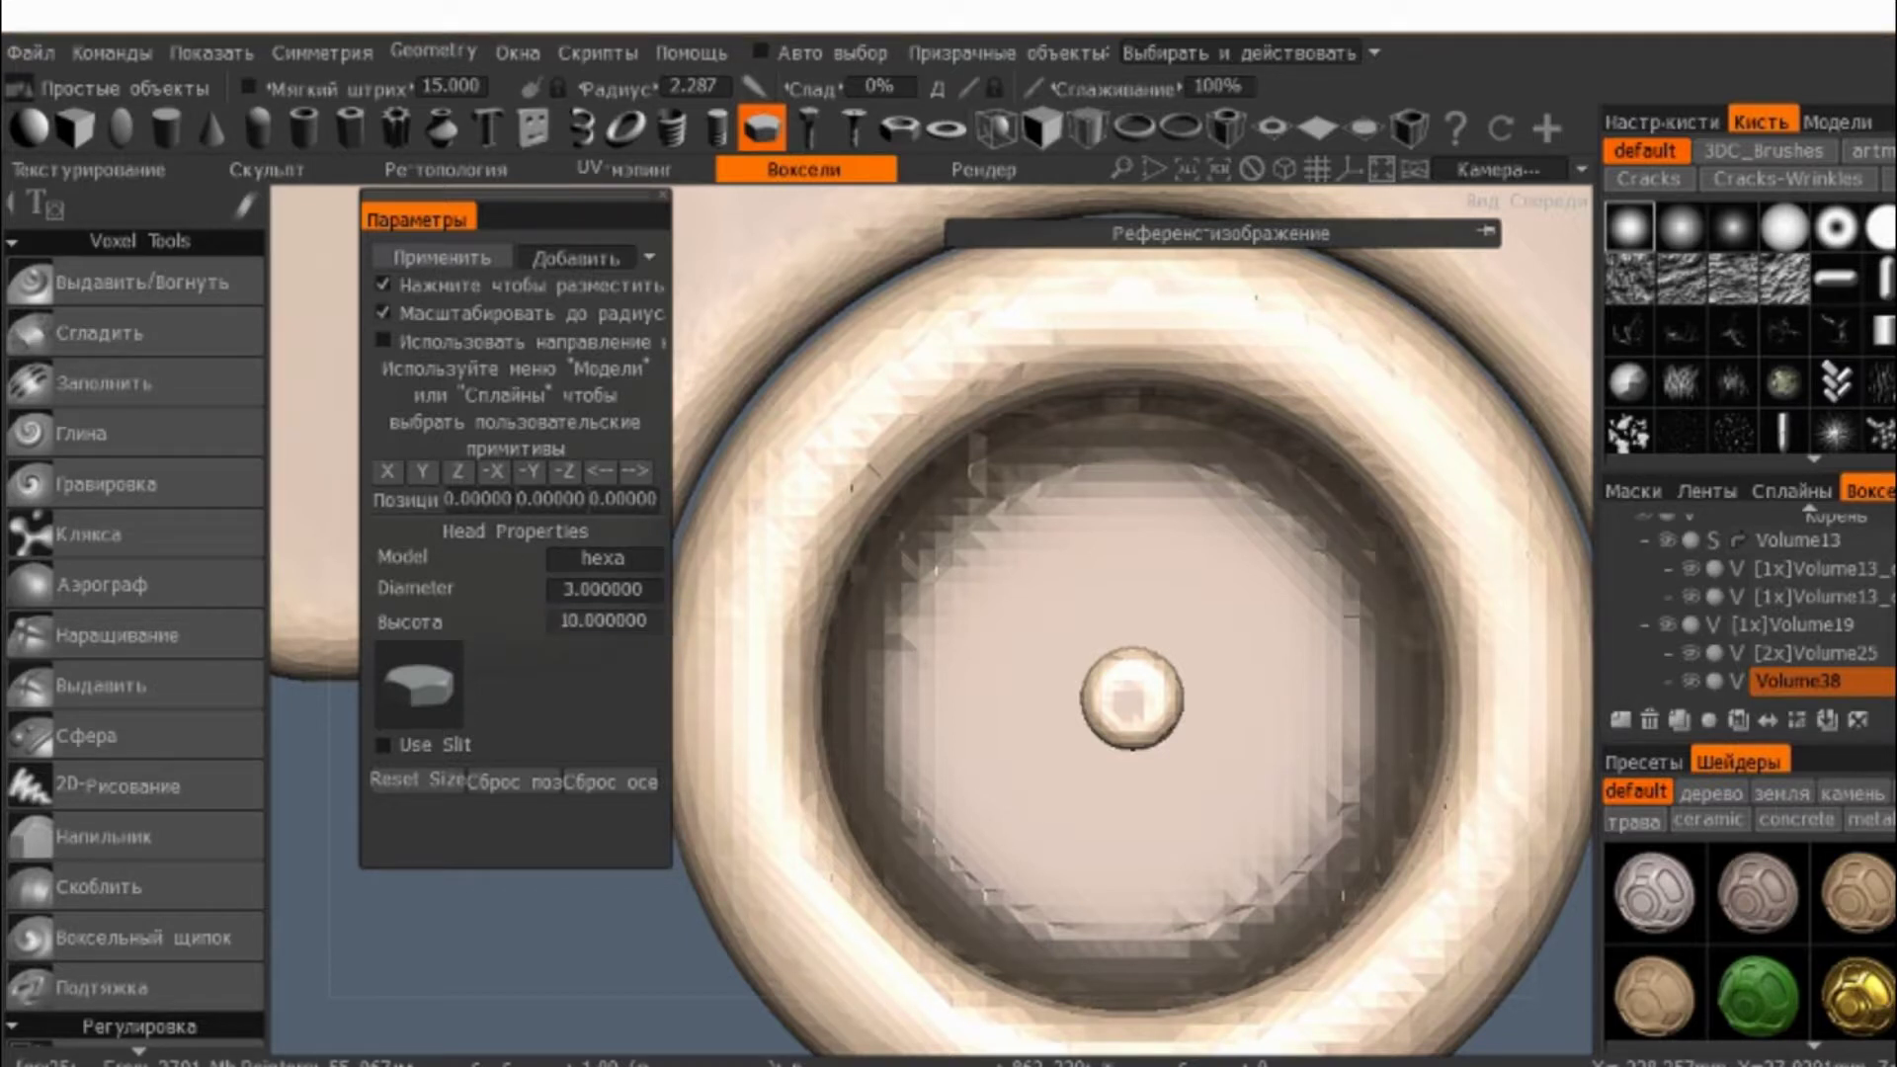
text(2)
key(Return)
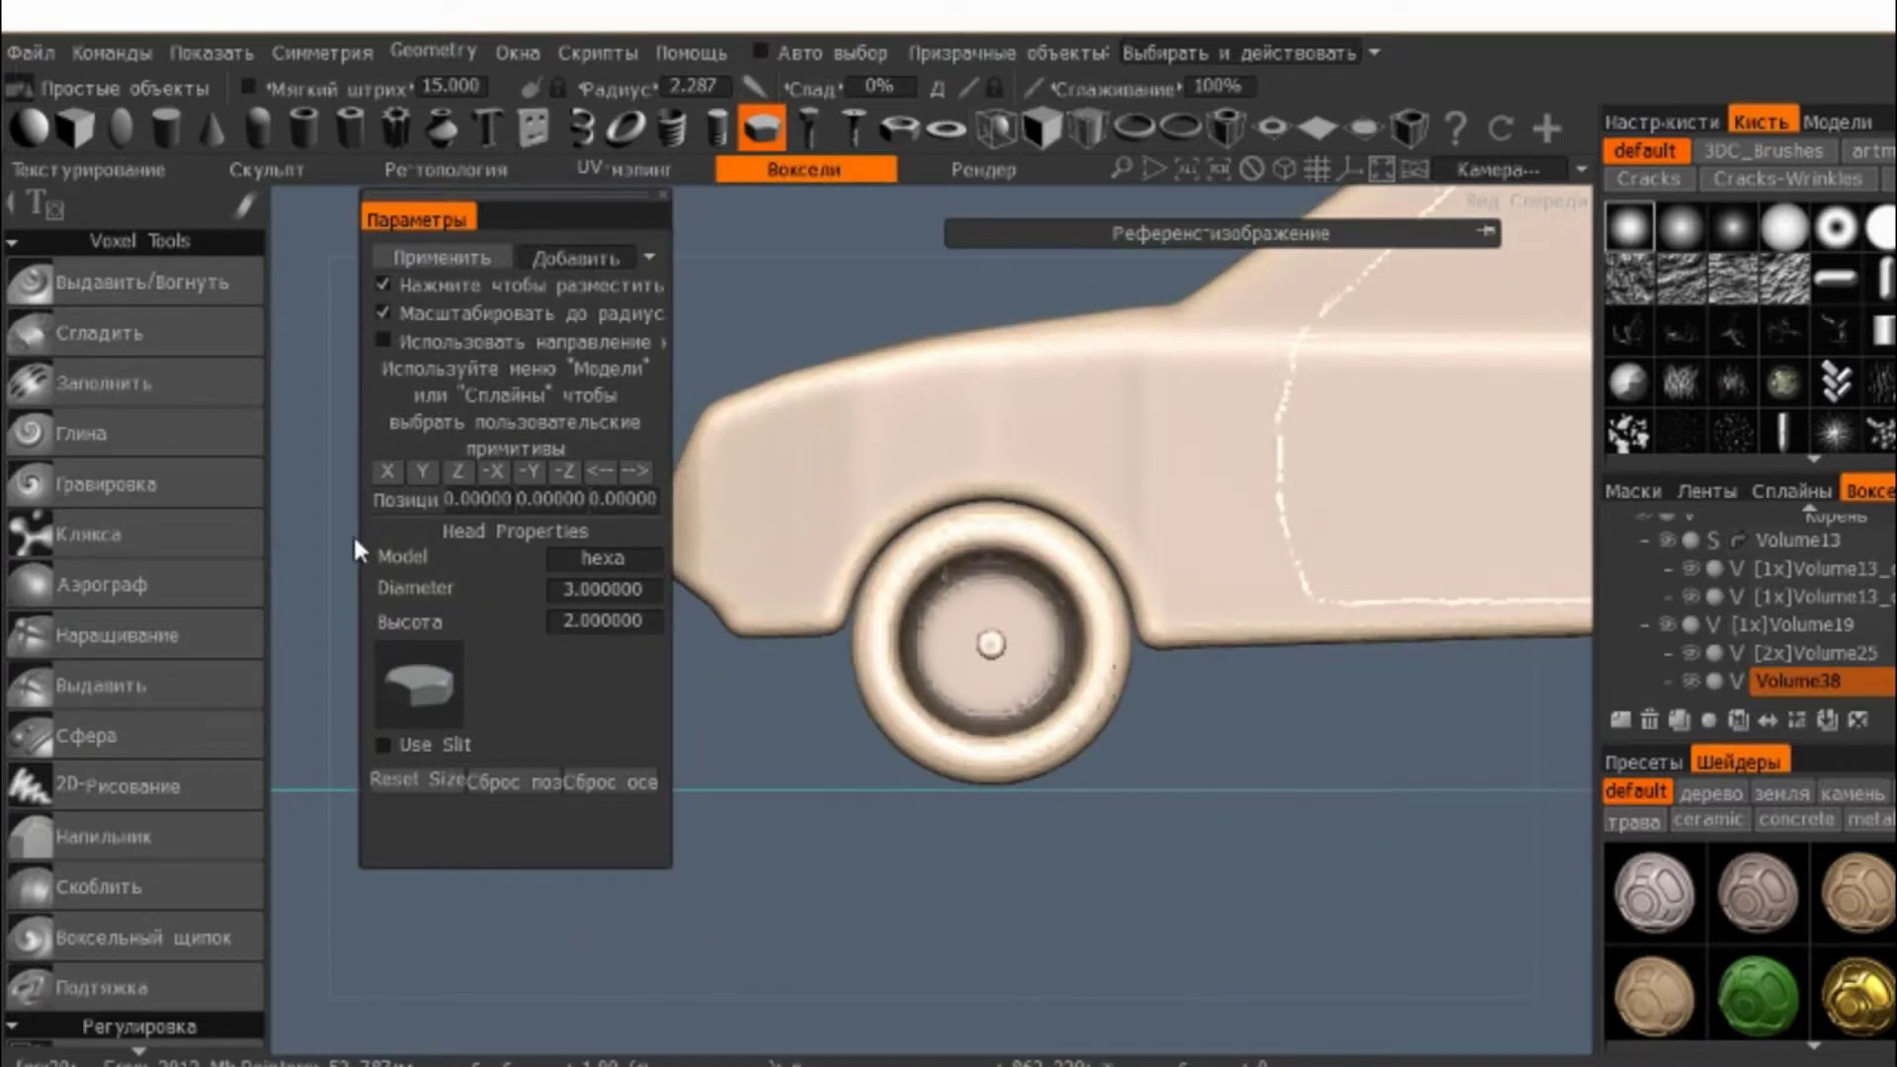
- Move the hexagonal primitive along X, up, and along Z onto the front wheel
scroll(928, 253, down, 3)
scroll(1350, 702, up, 2)
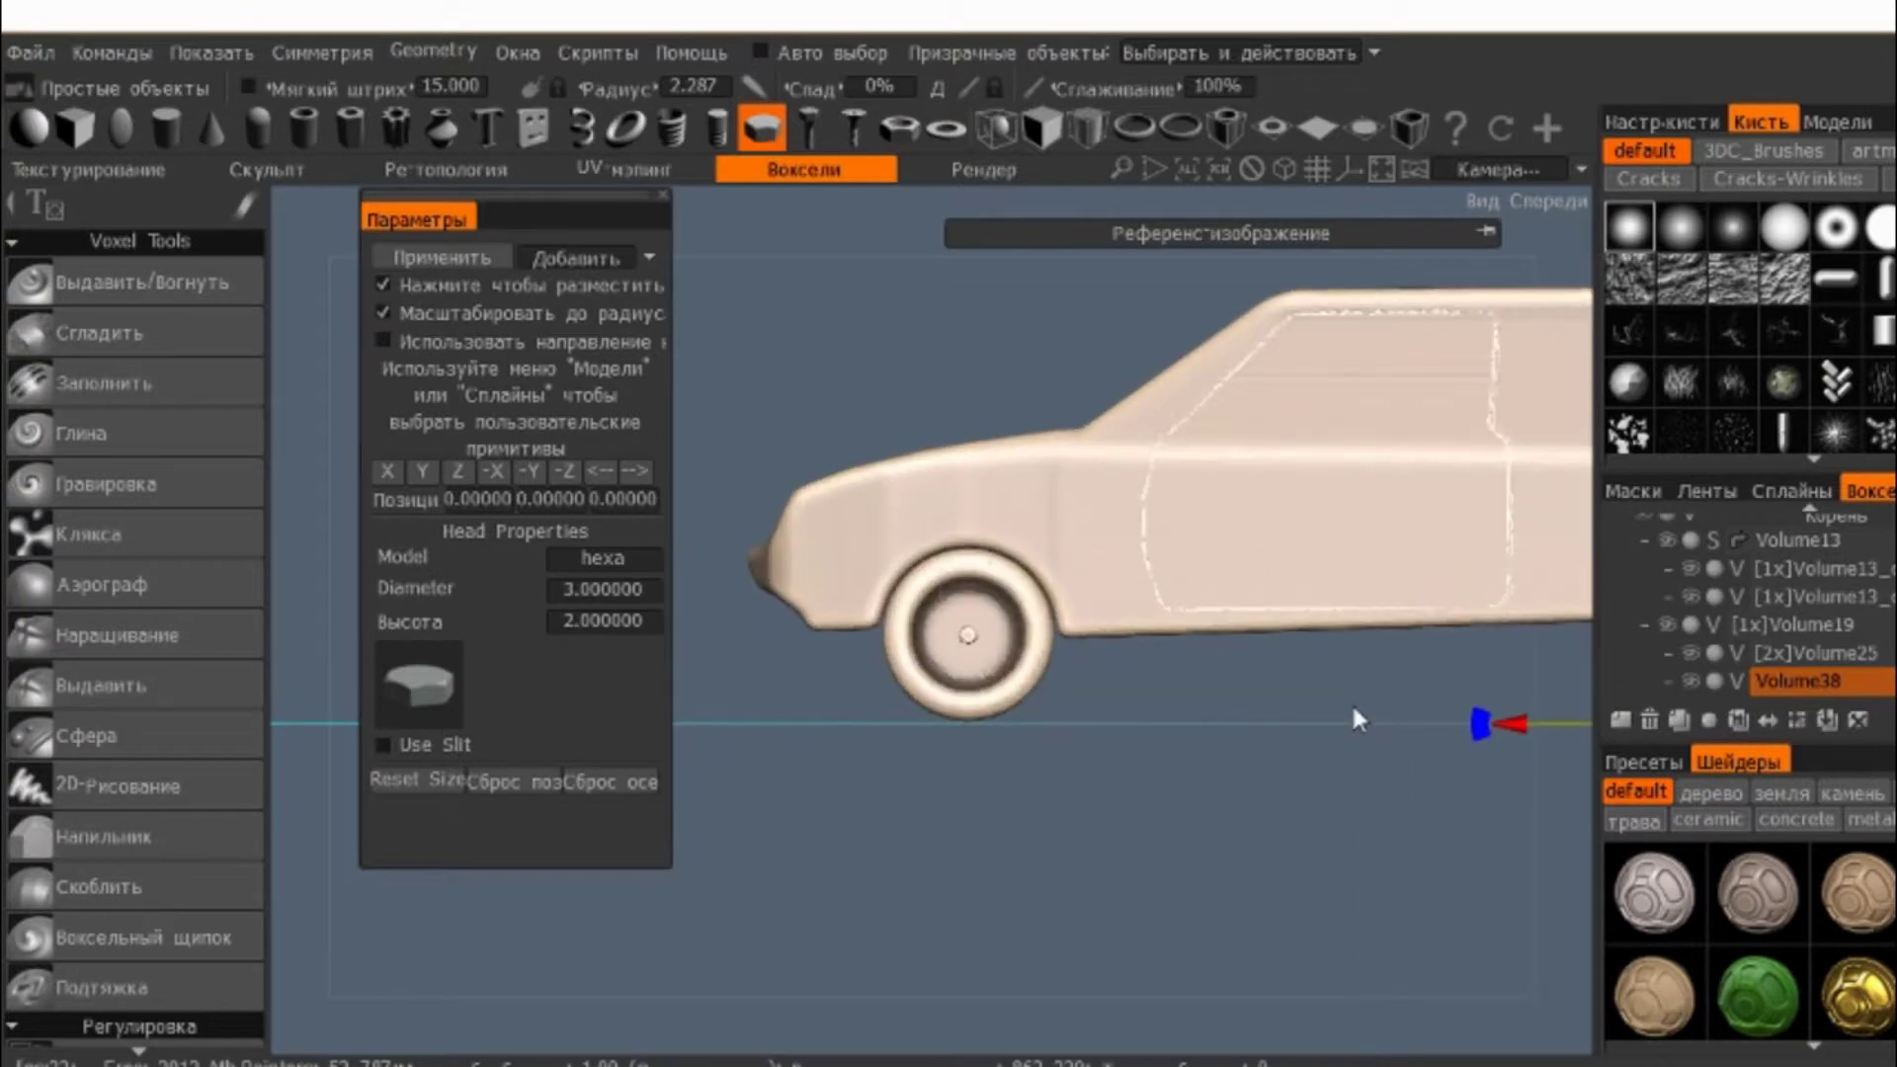
drag(1499, 726, 1032, 724)
scroll(1195, 672, up, 1)
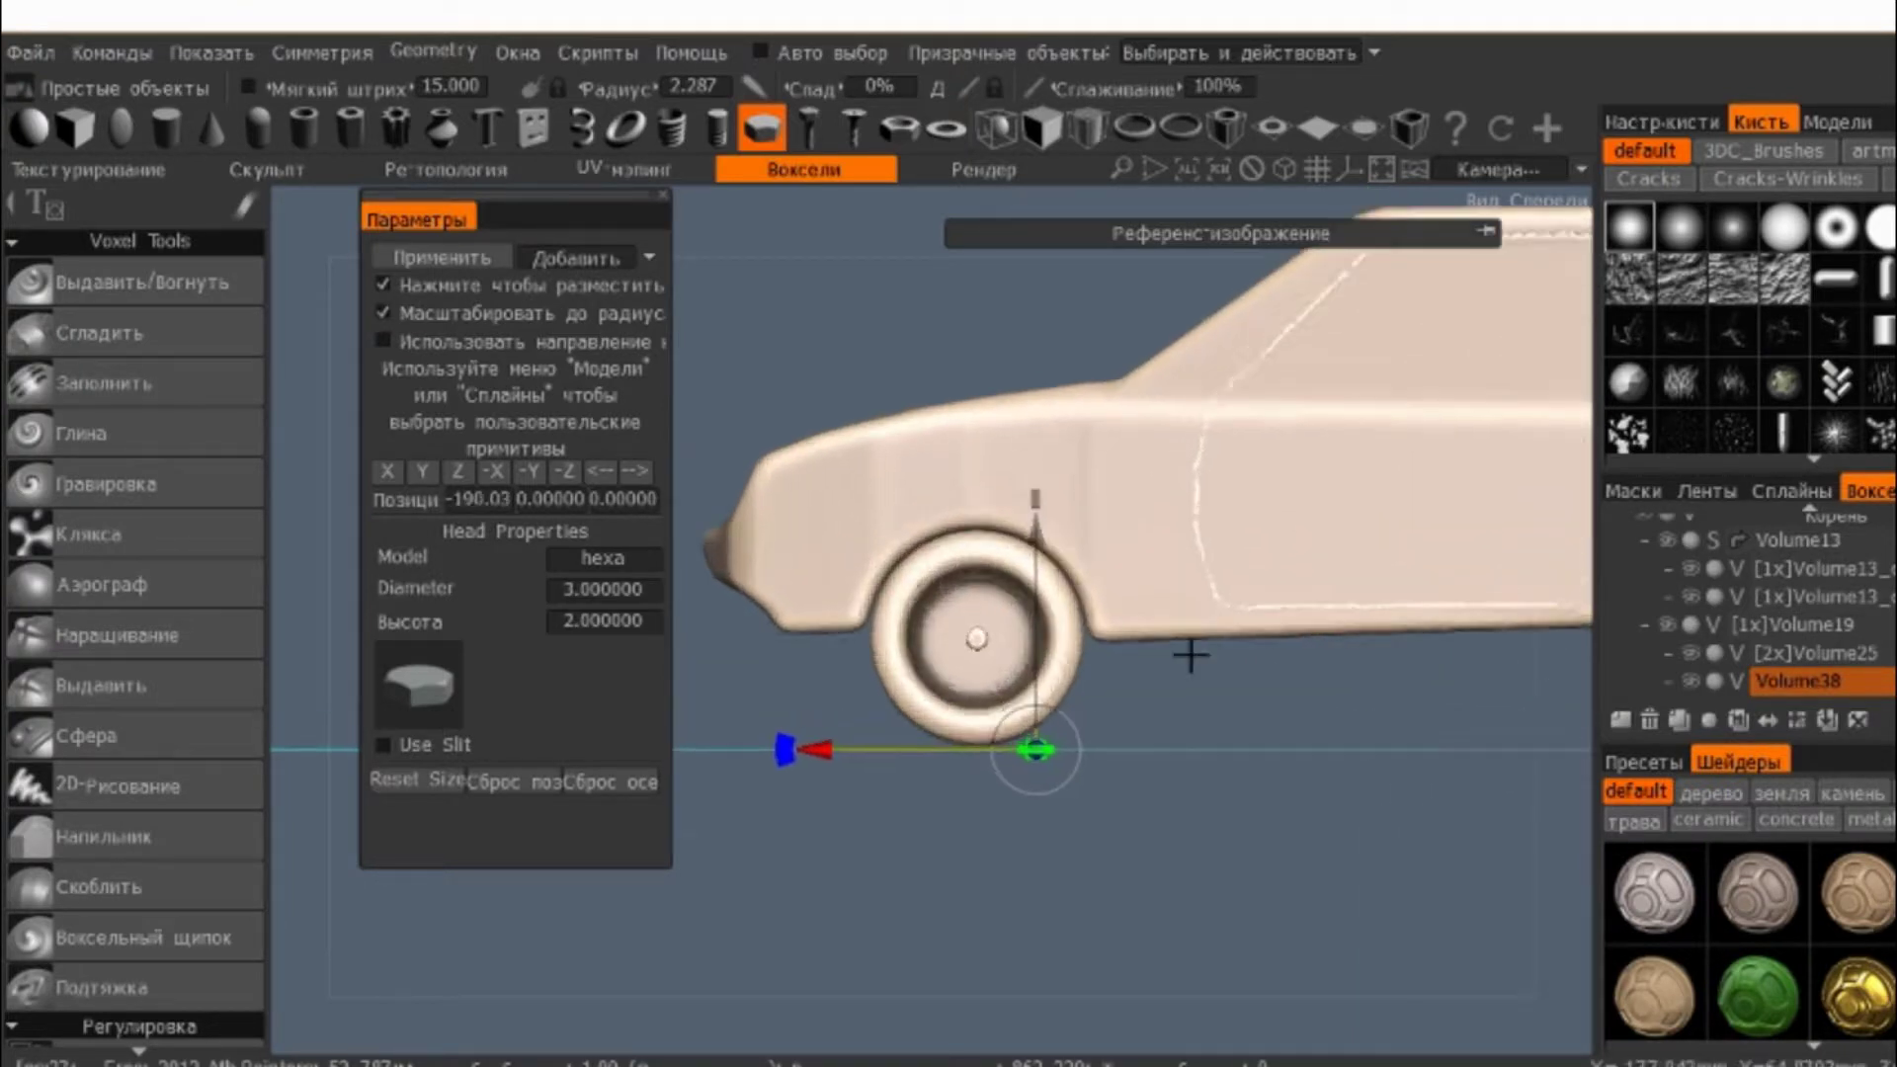
scroll(1203, 684, up, 2)
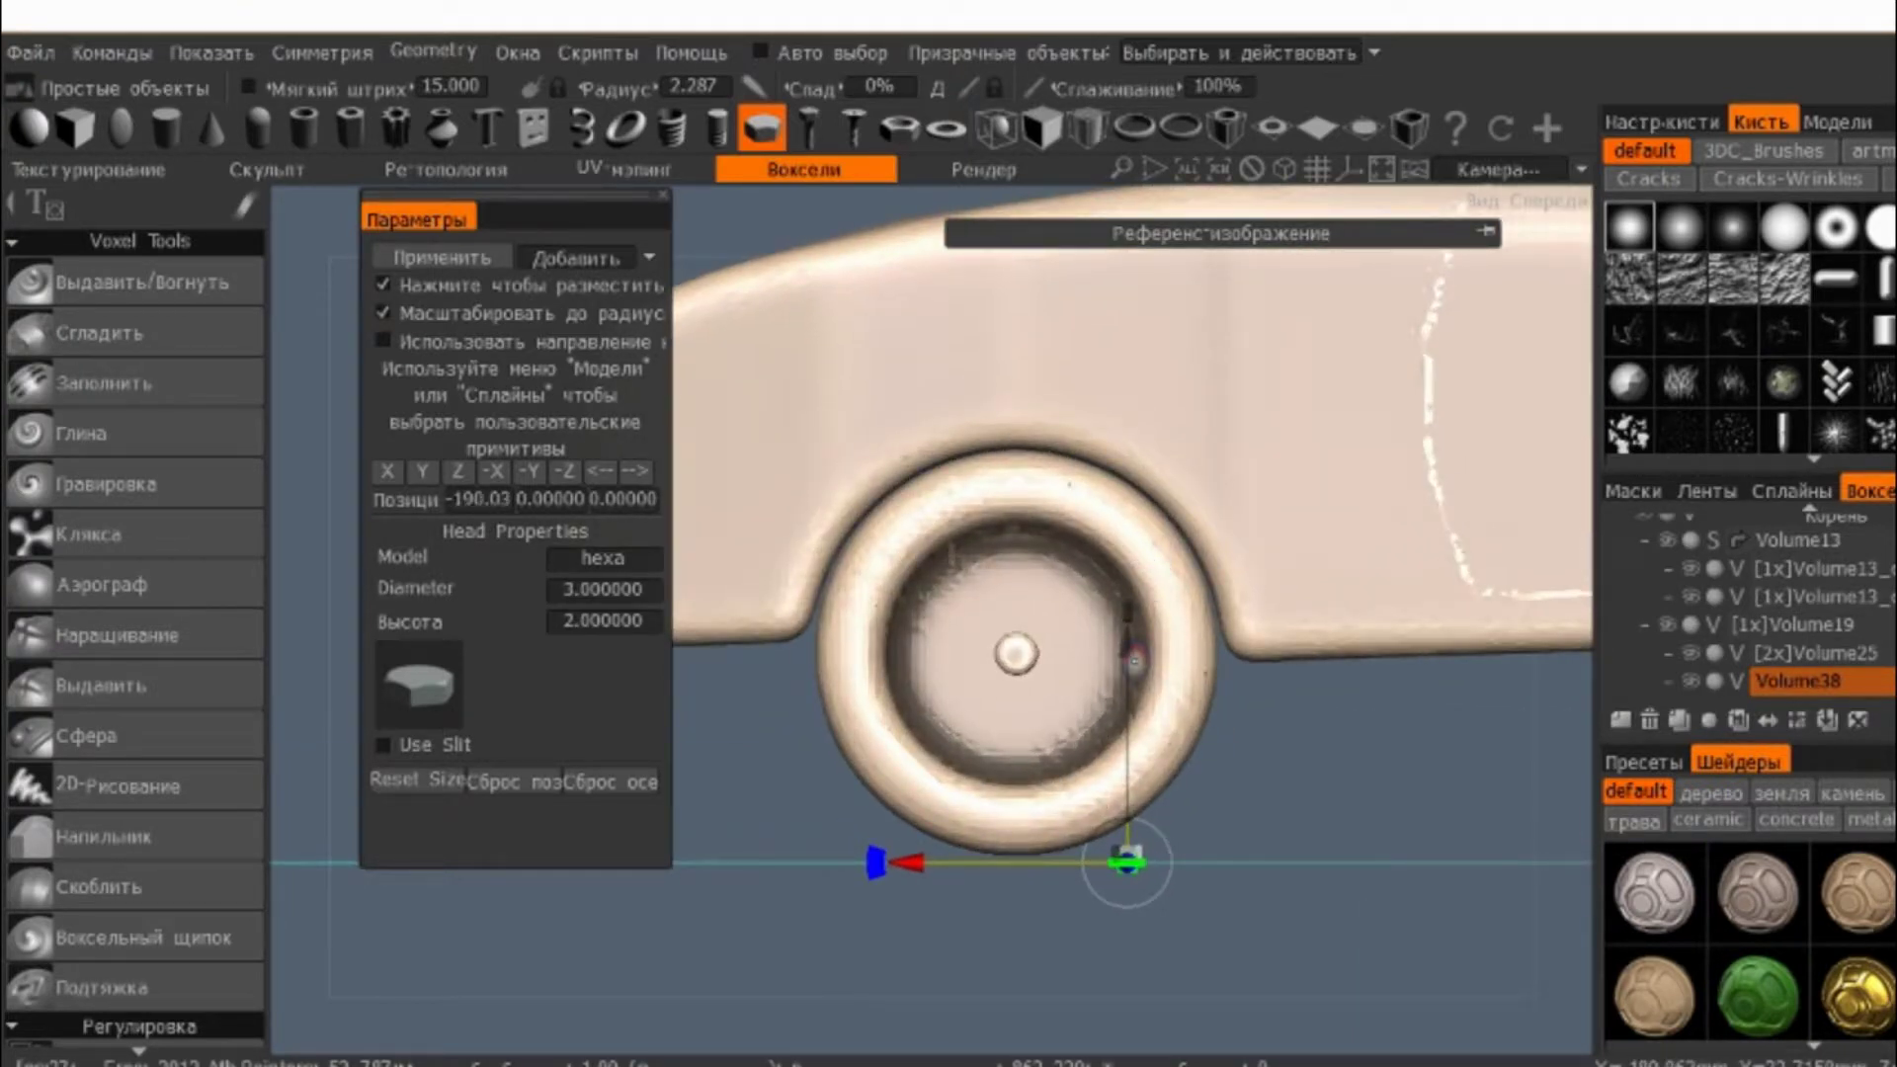
drag(1127, 647, 1127, 374)
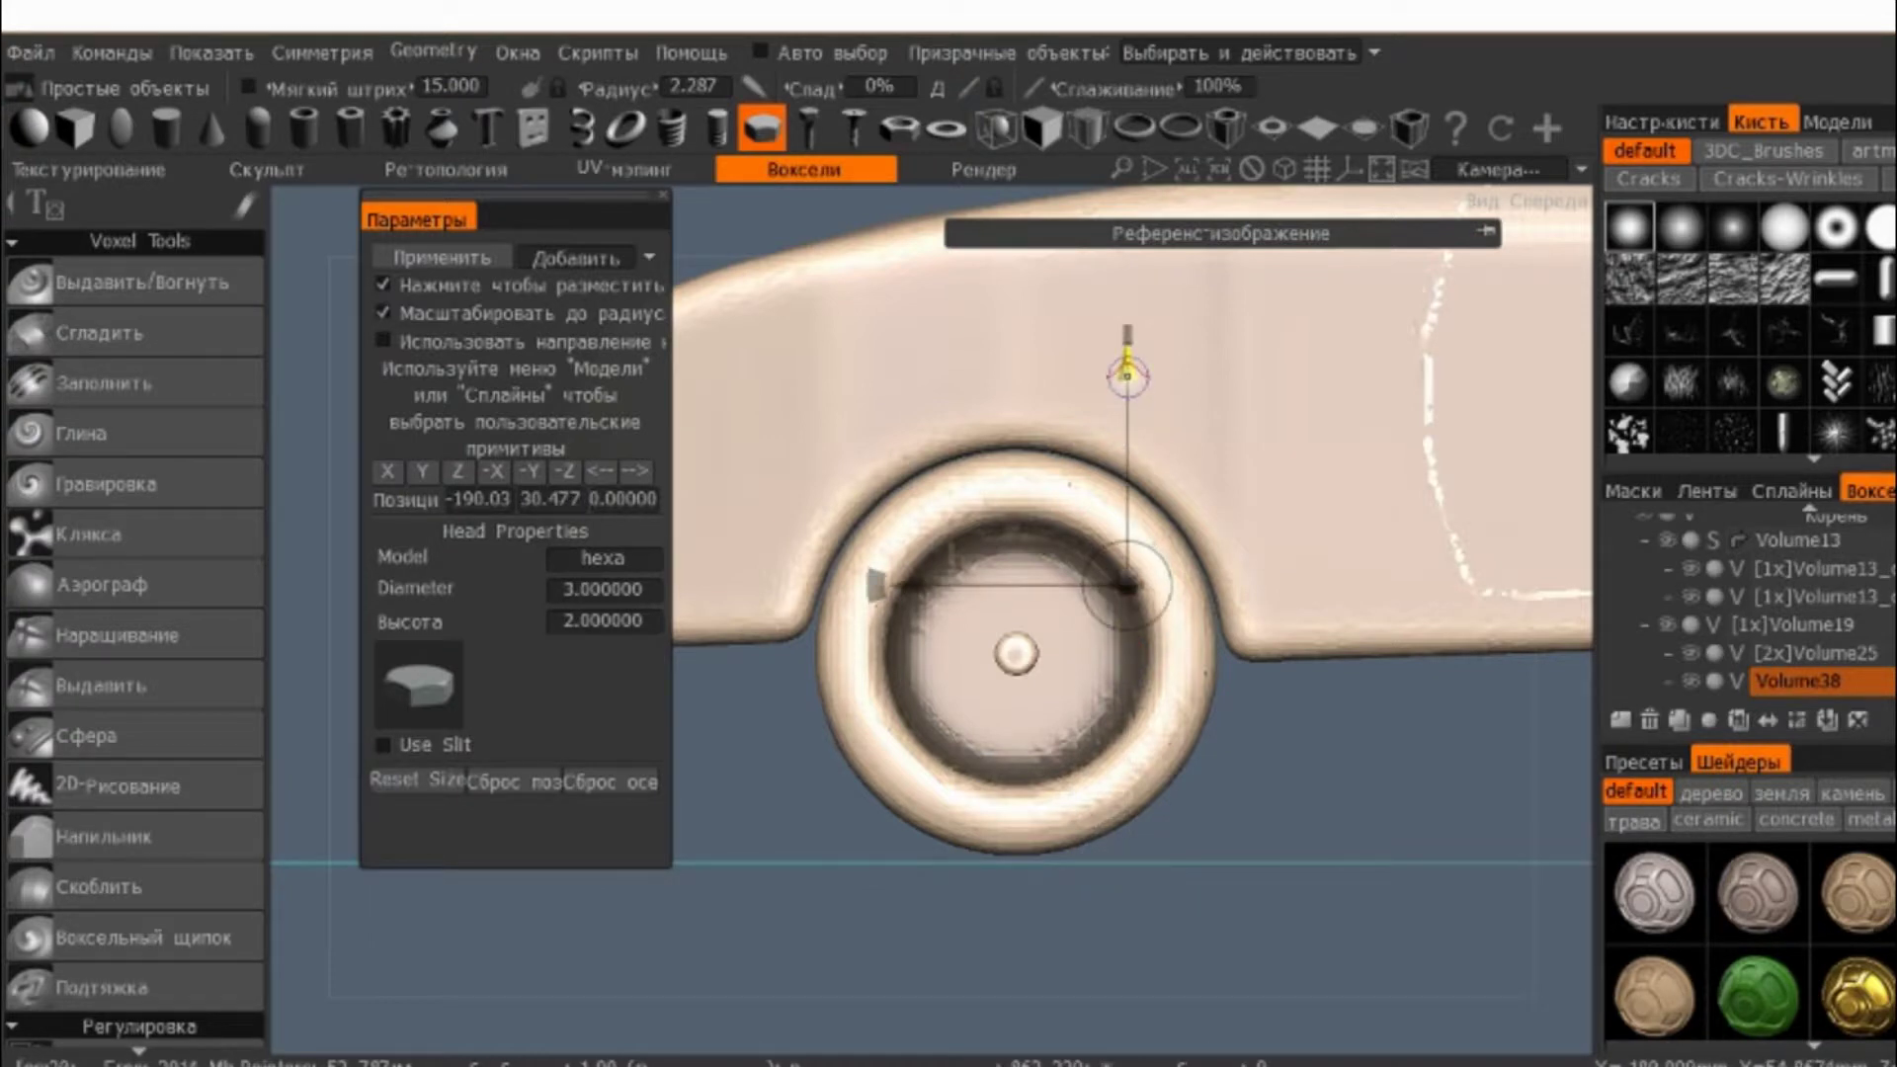
middle_drag(1128, 373, 968, 457)
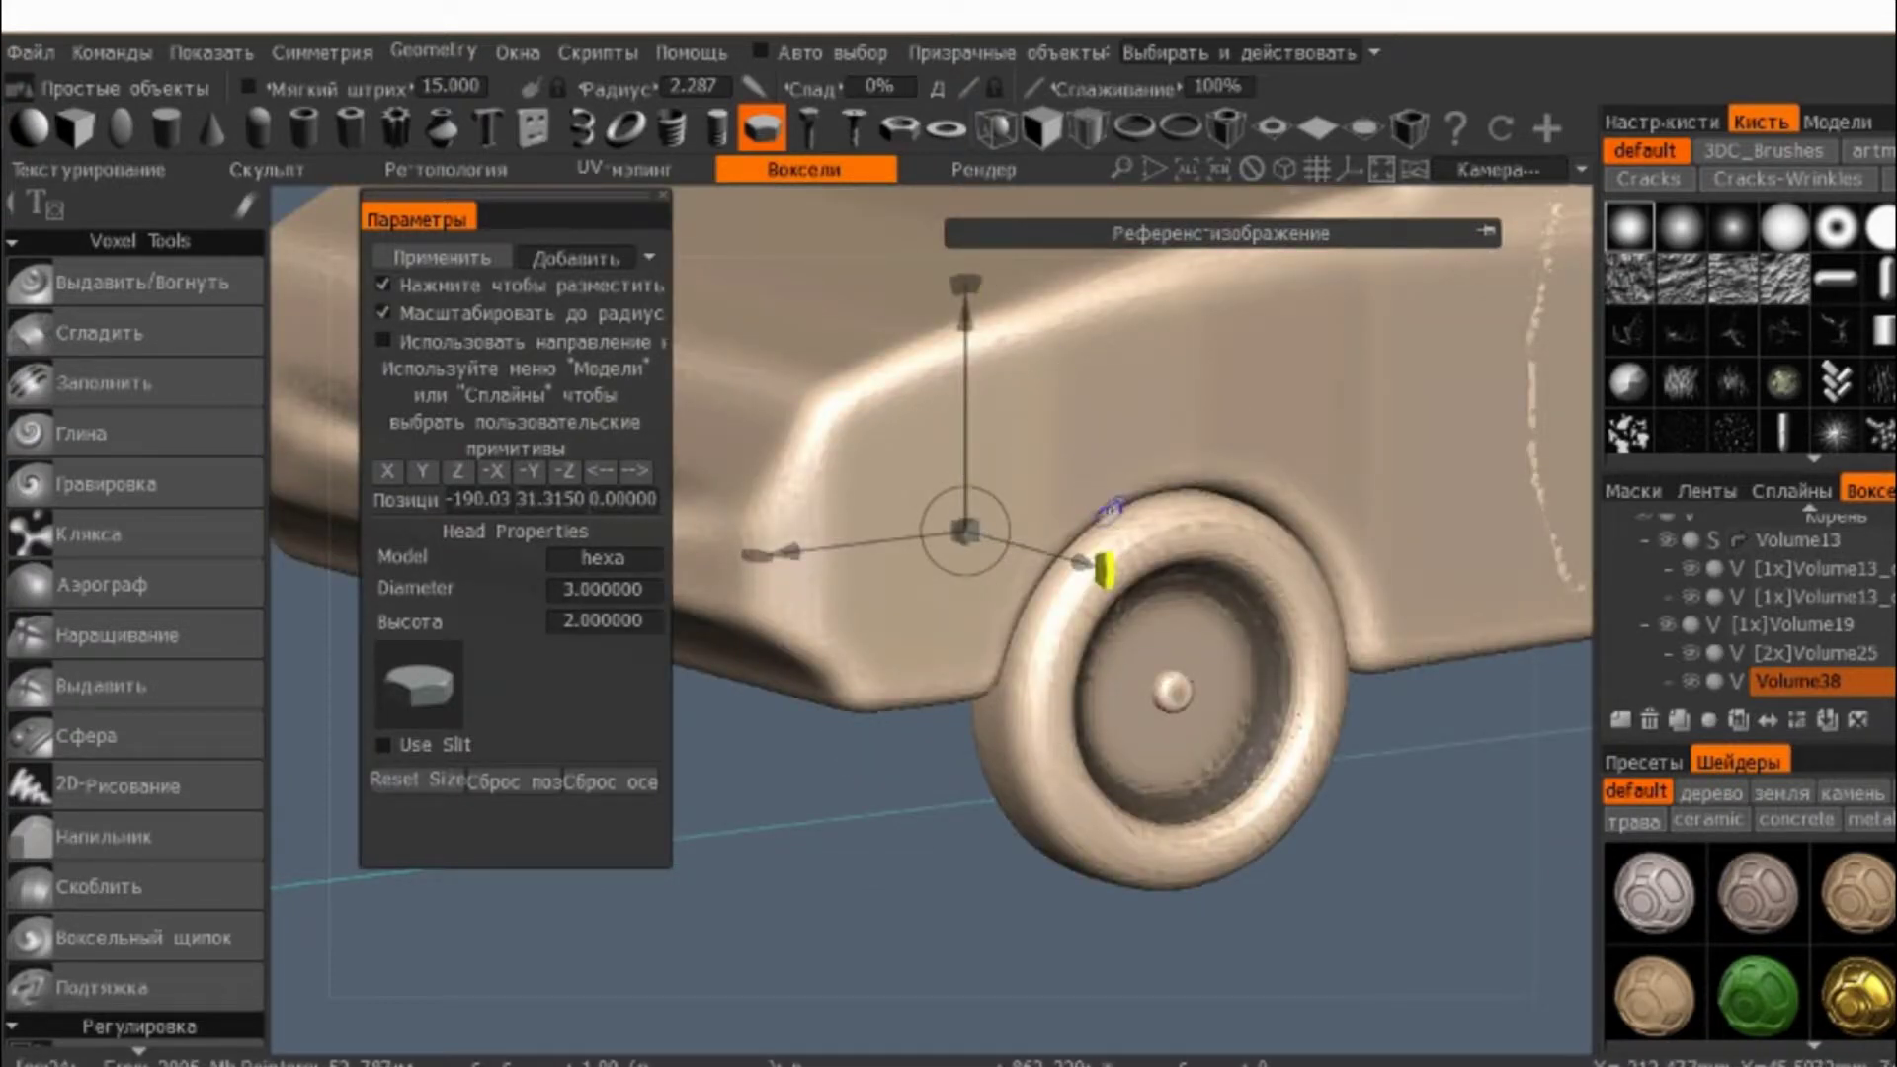
scroll(1215, 499, up, 2)
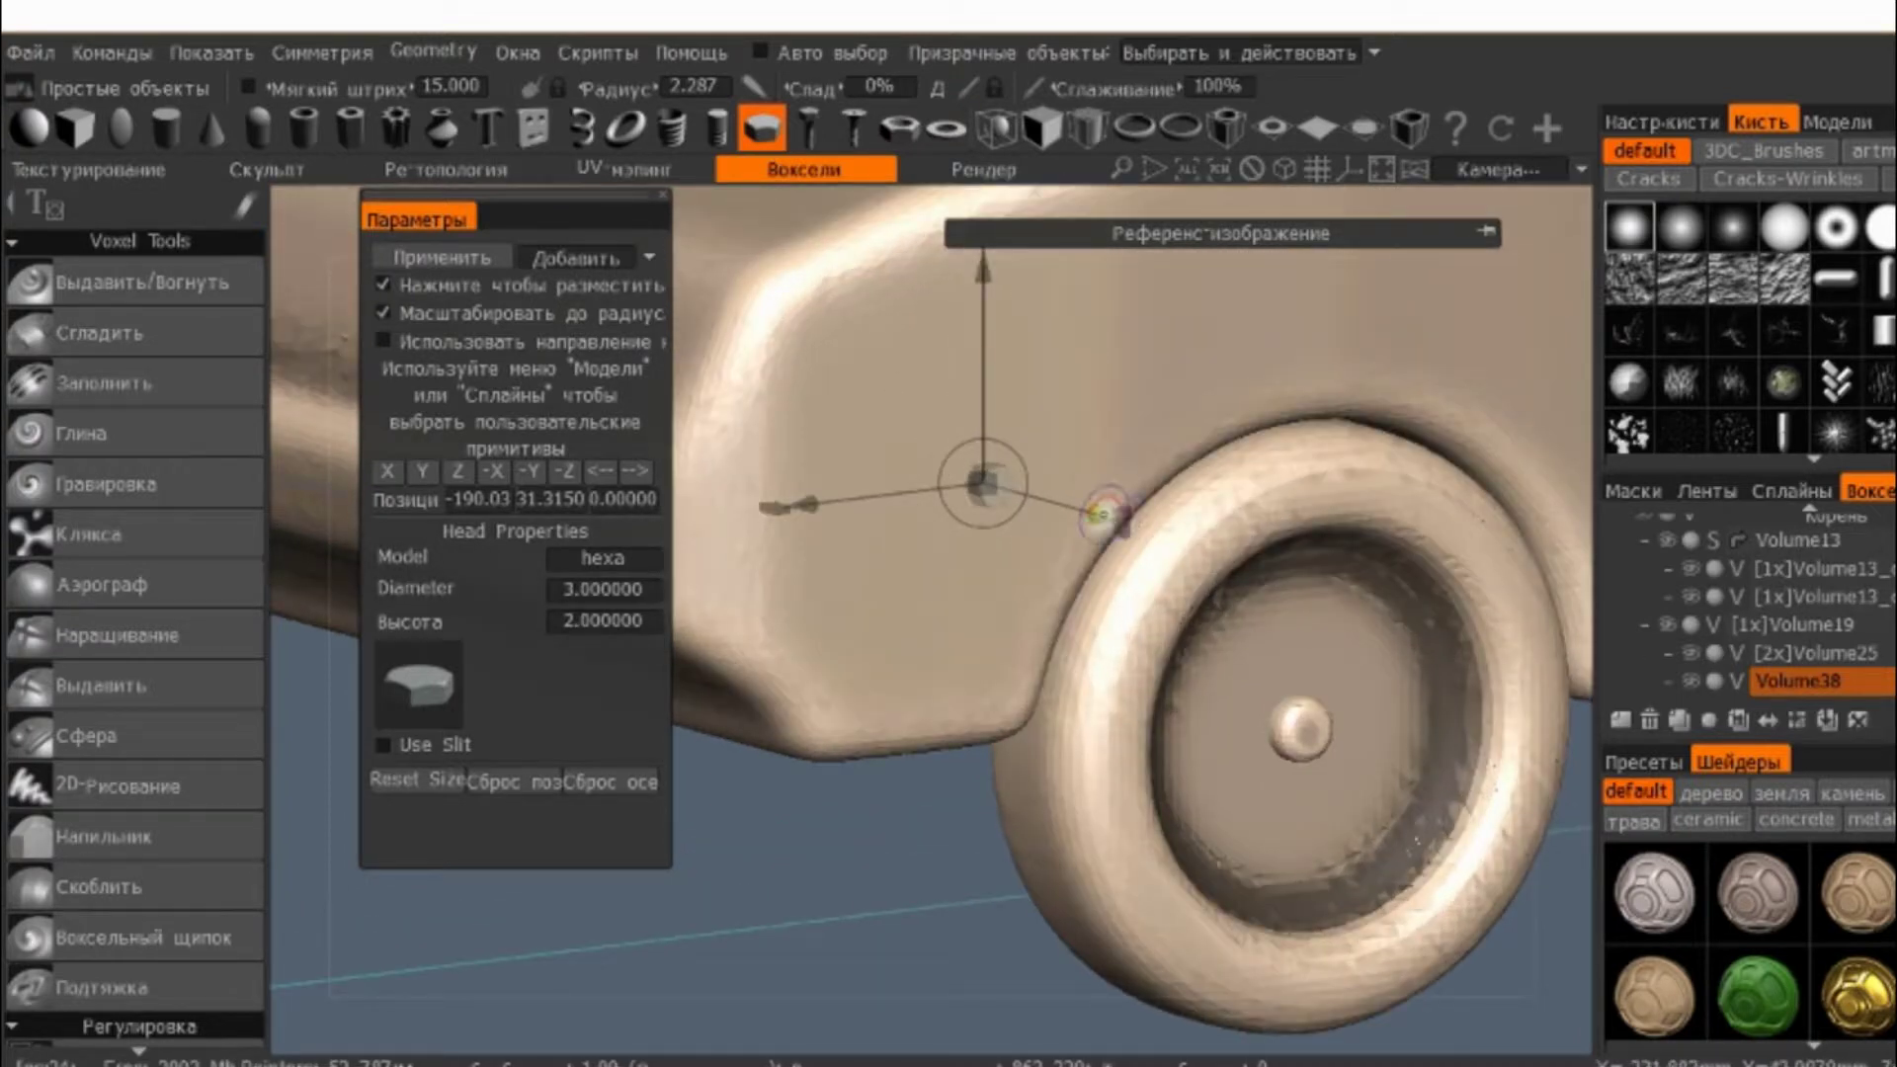
drag(1105, 513, 1550, 640)
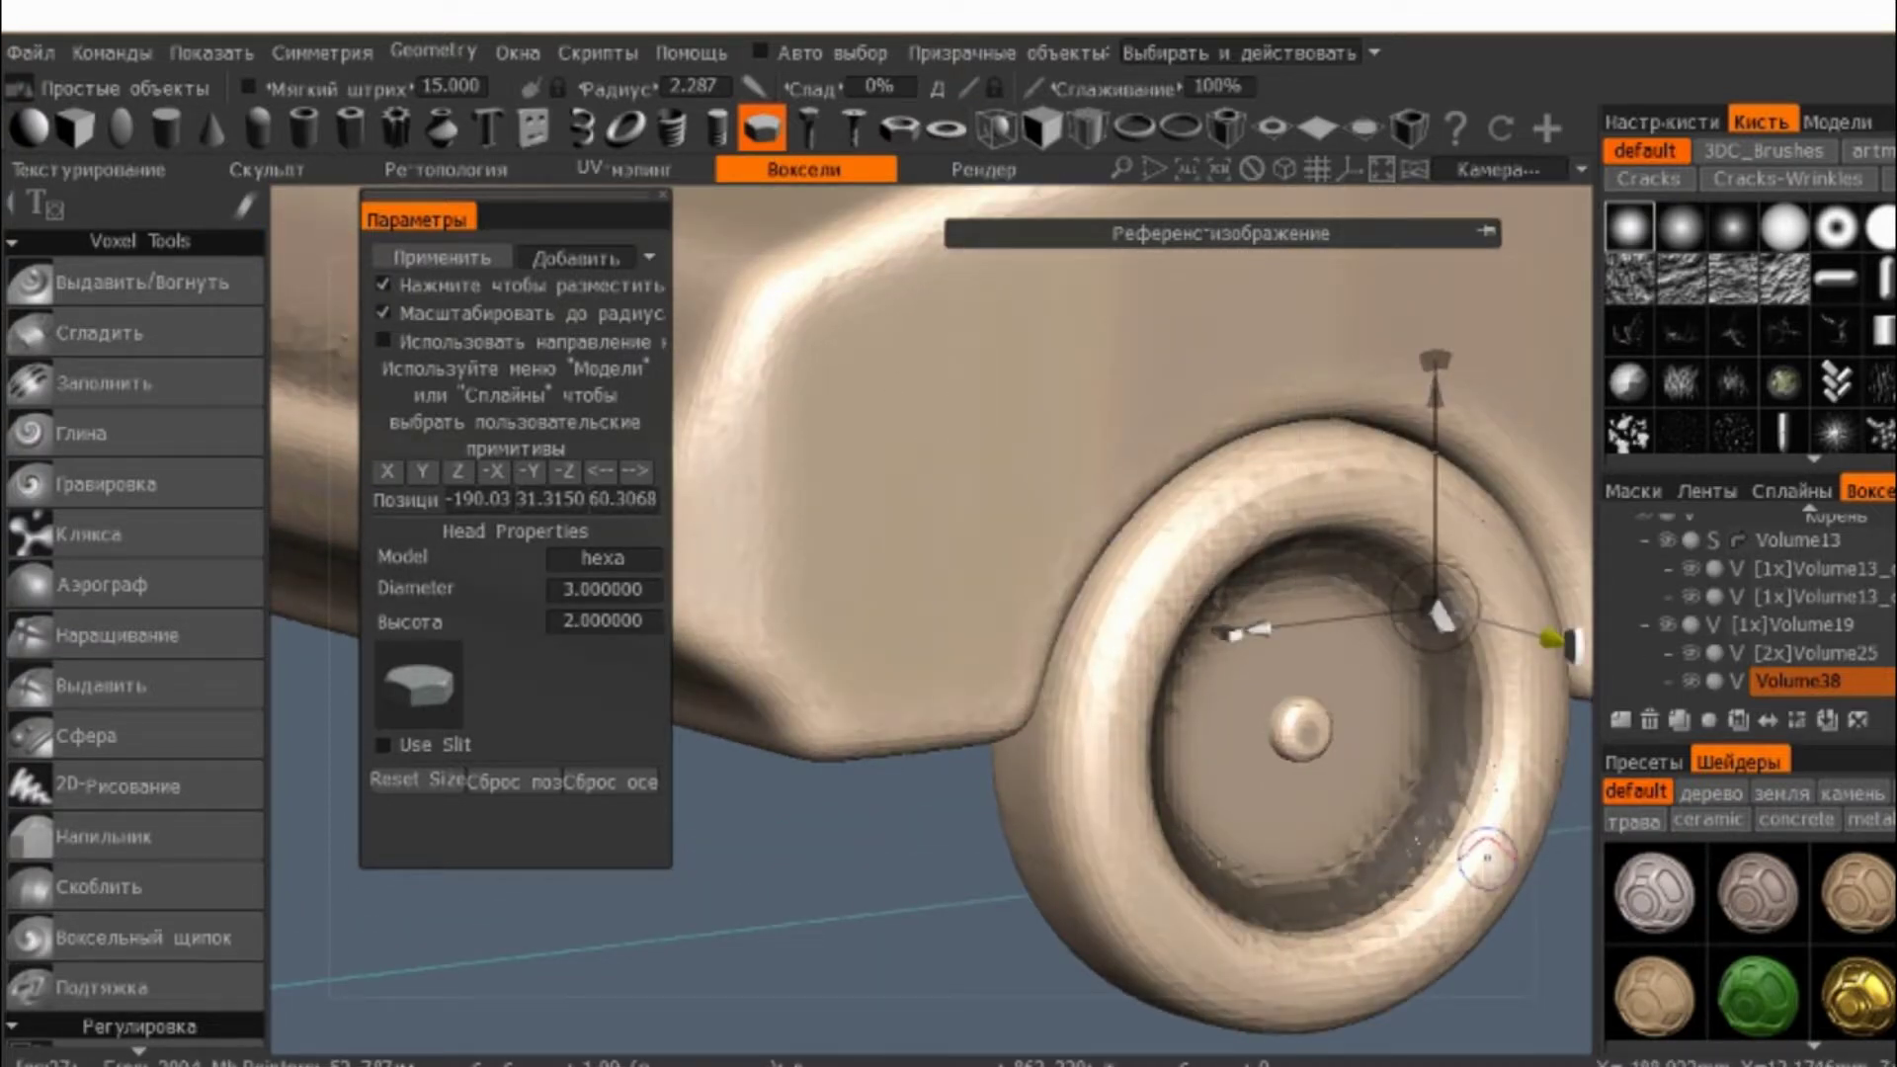
- In front view, set the hexagon at hub-centre height just left of the centre cap
middle_drag(1486, 858, 1173, 605)
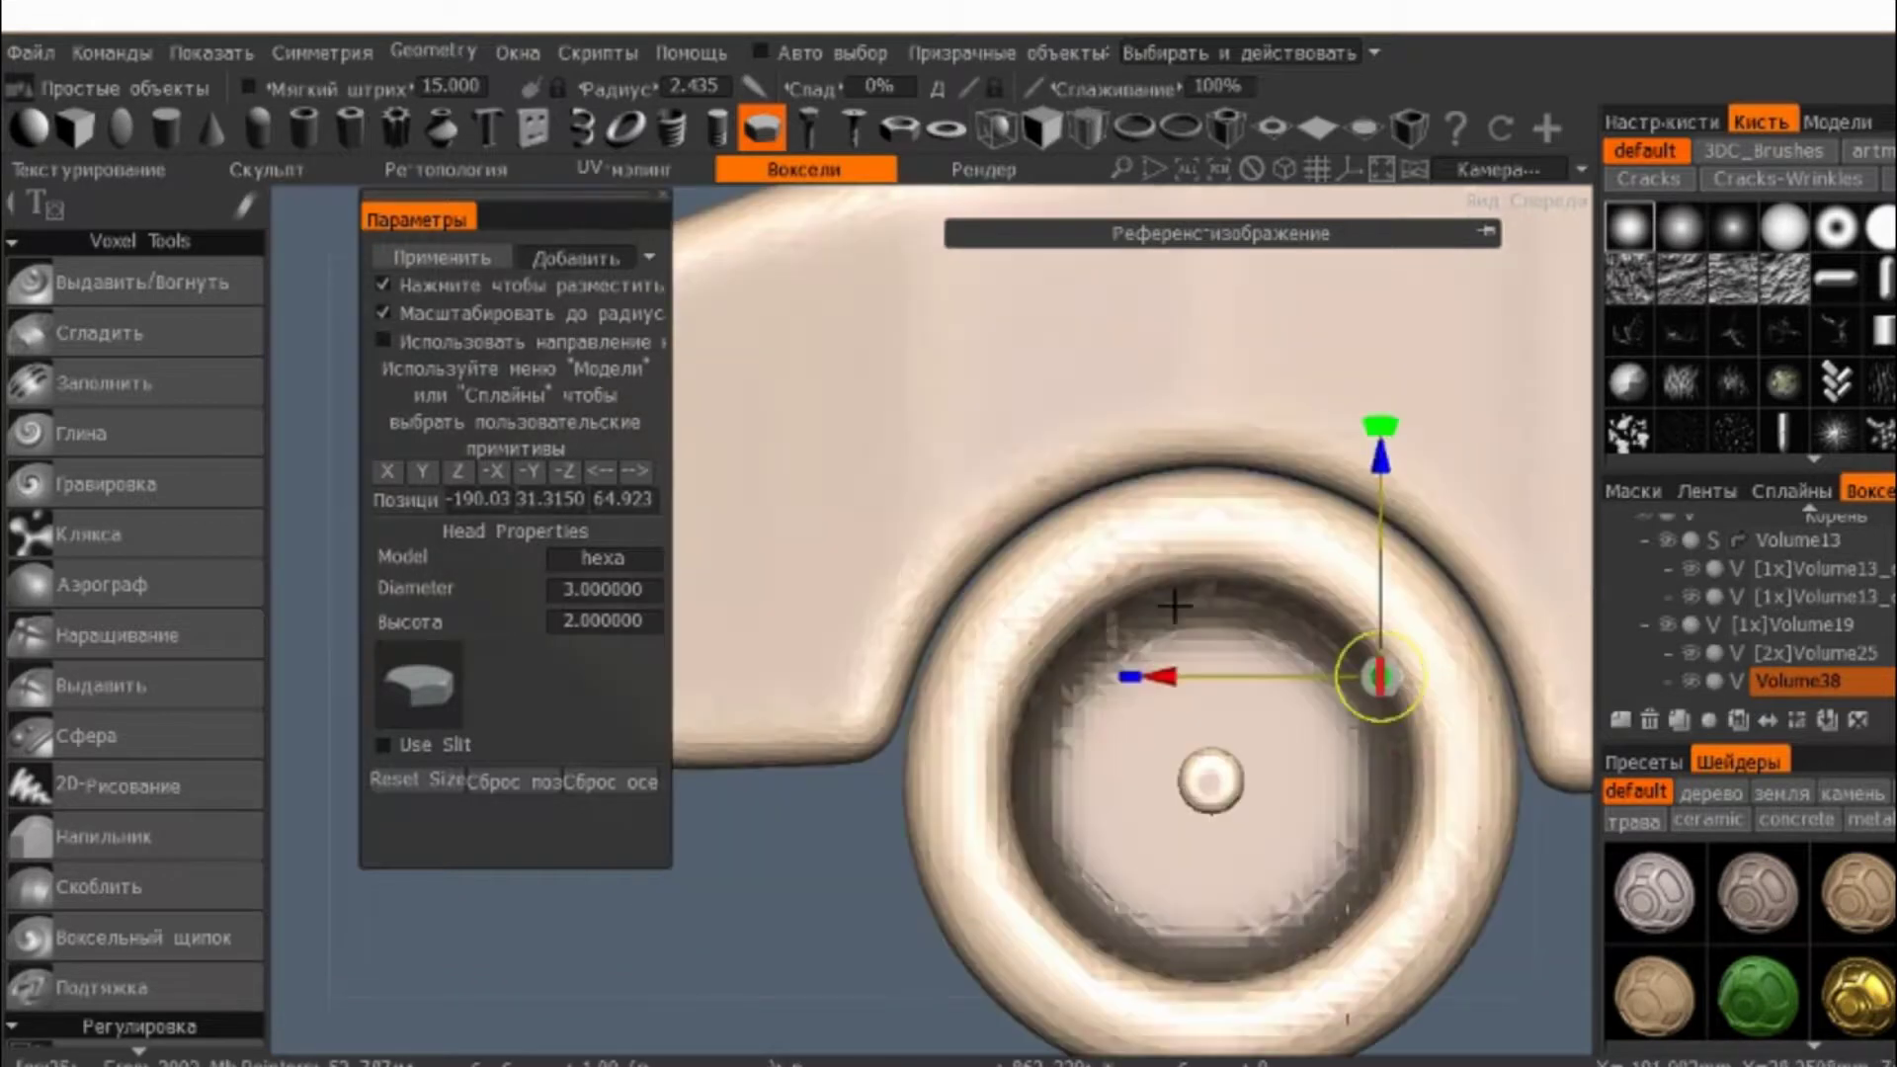
scroll(1174, 605, up, 2)
scroll(1174, 605, up, 2)
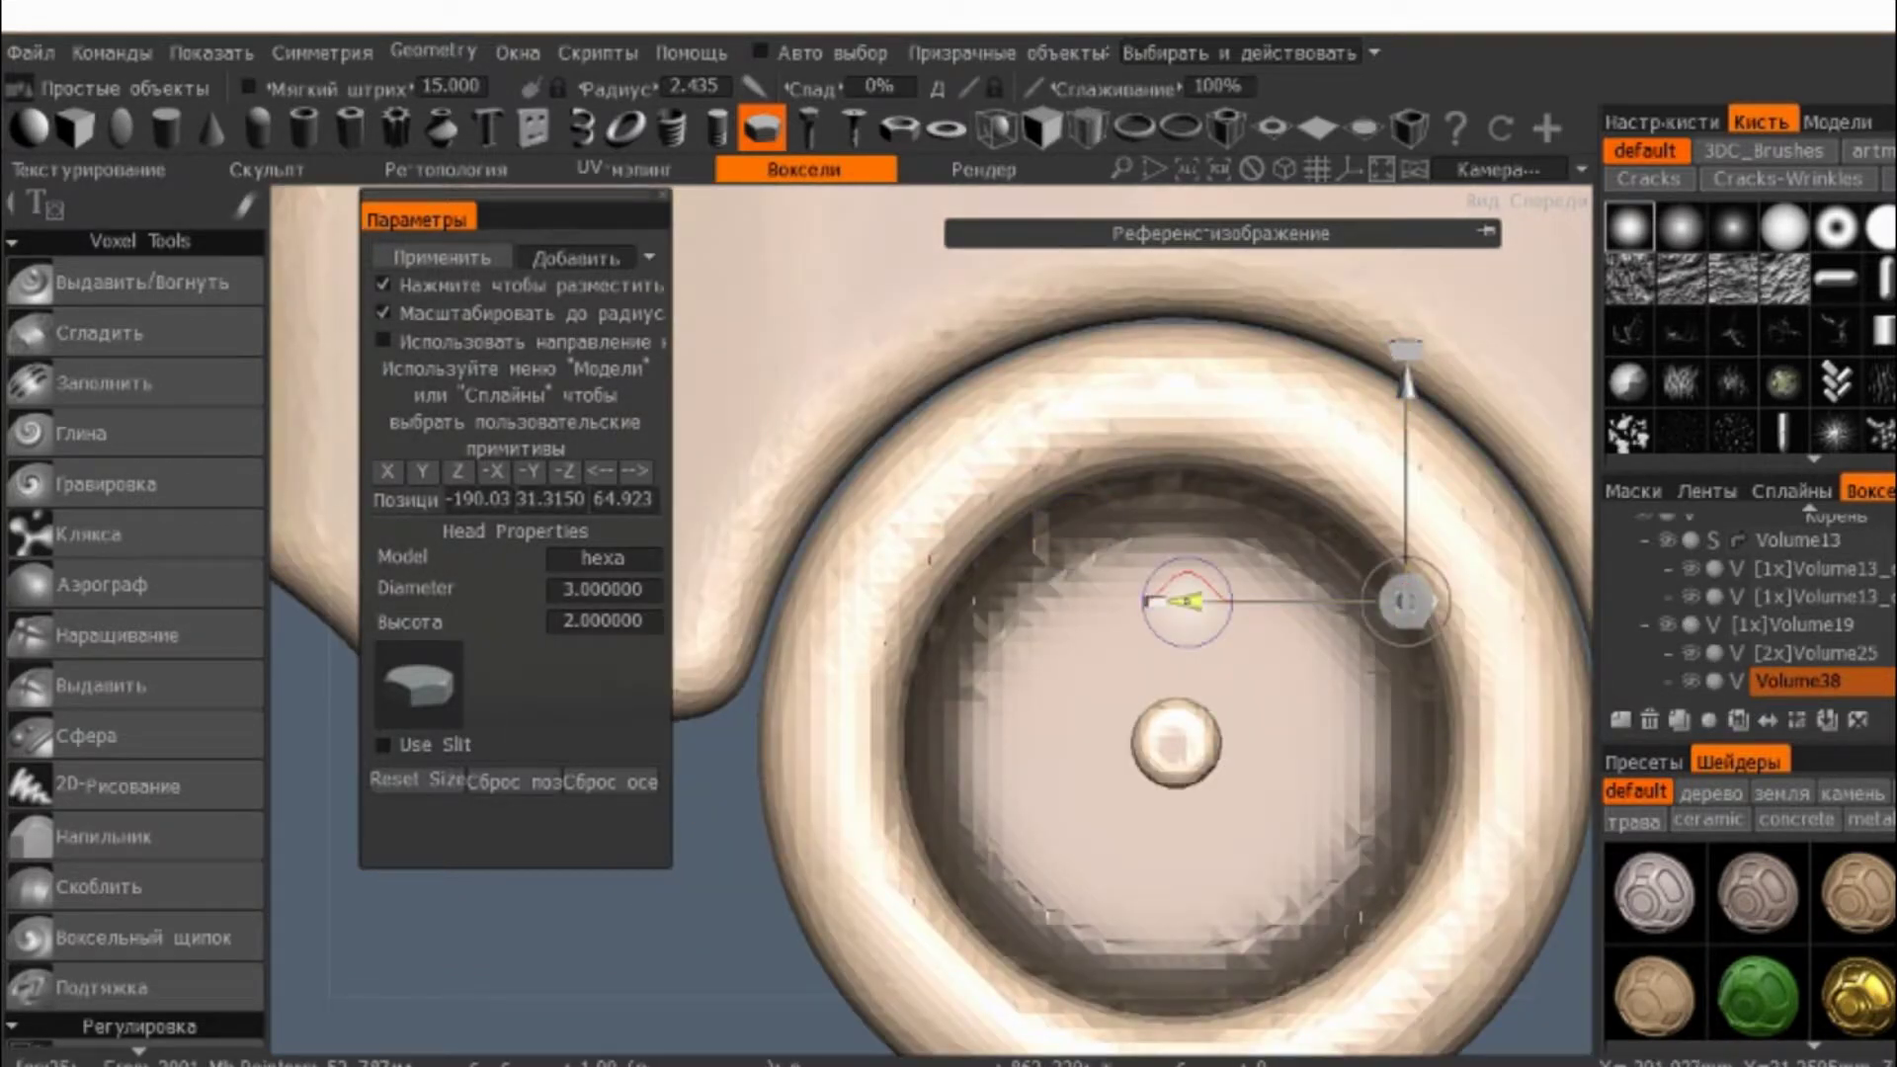
drag(1186, 601, 818, 600)
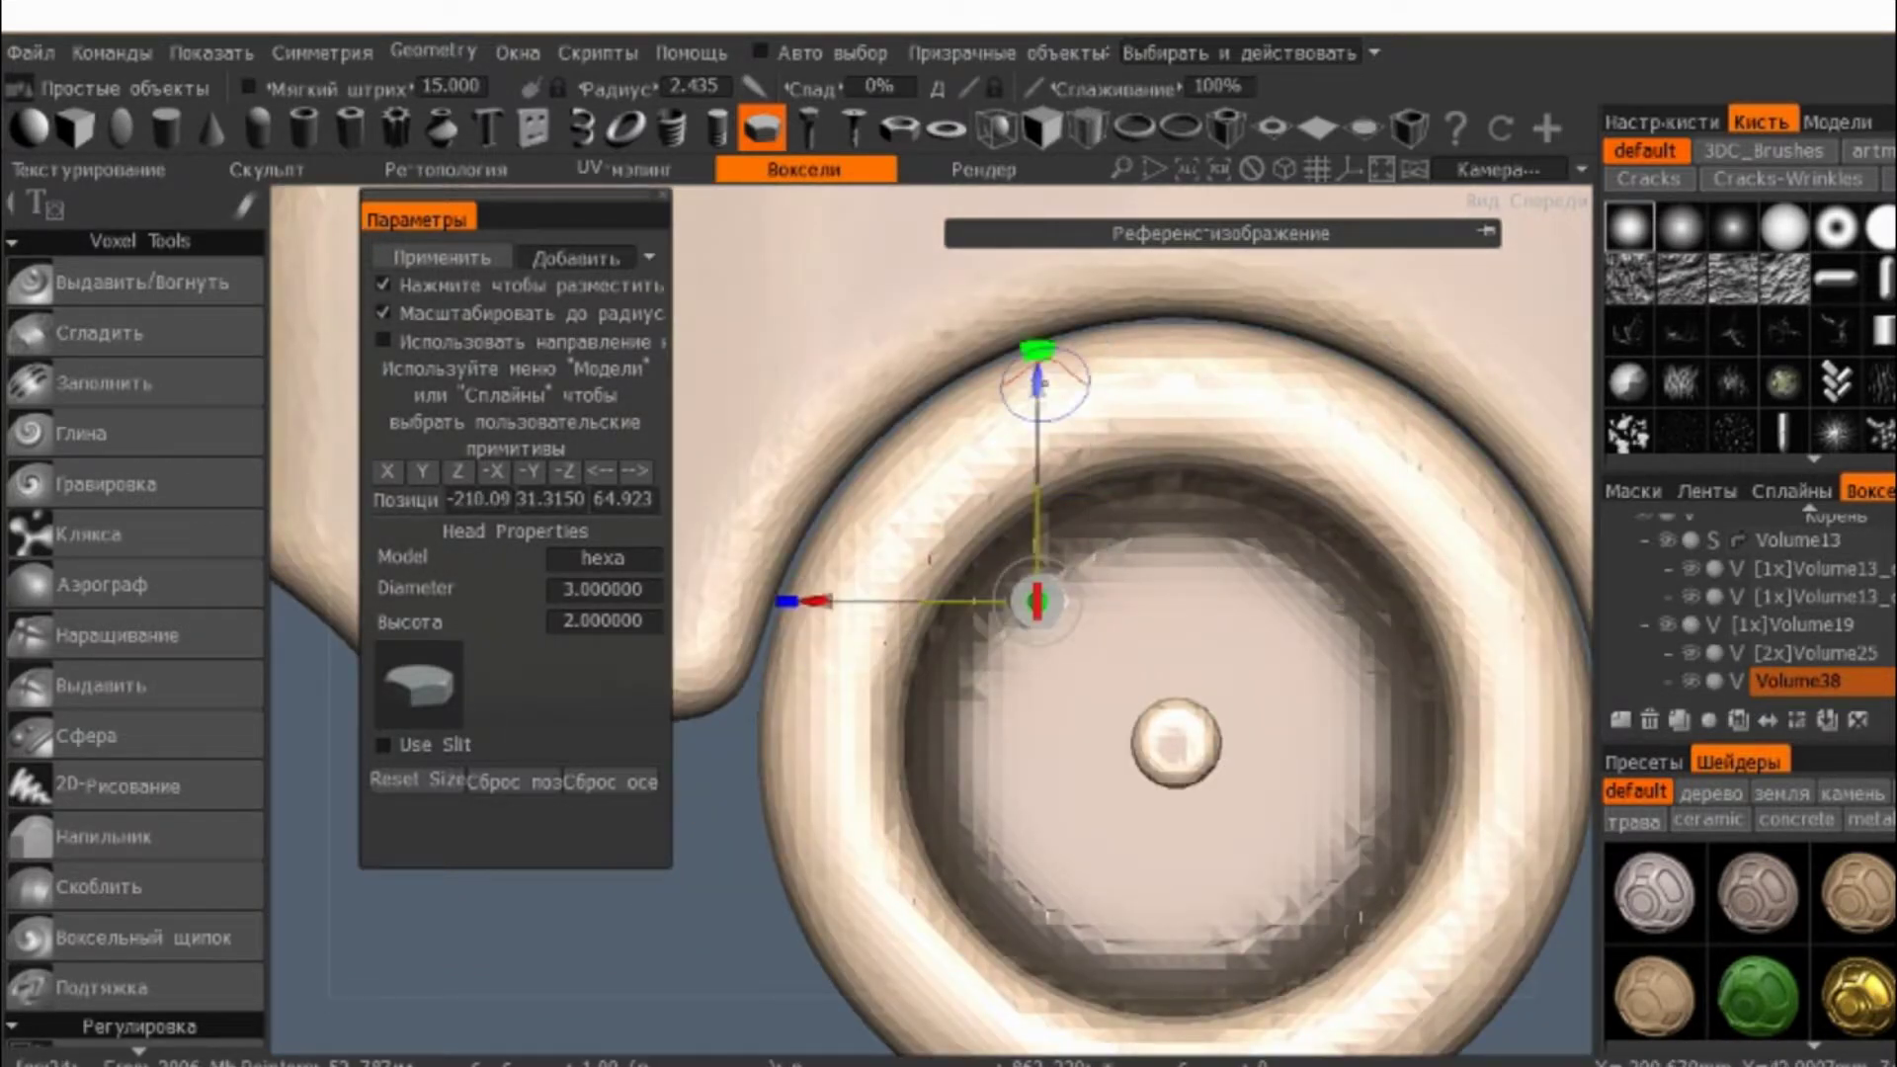
drag(1037, 357, 1062, 520)
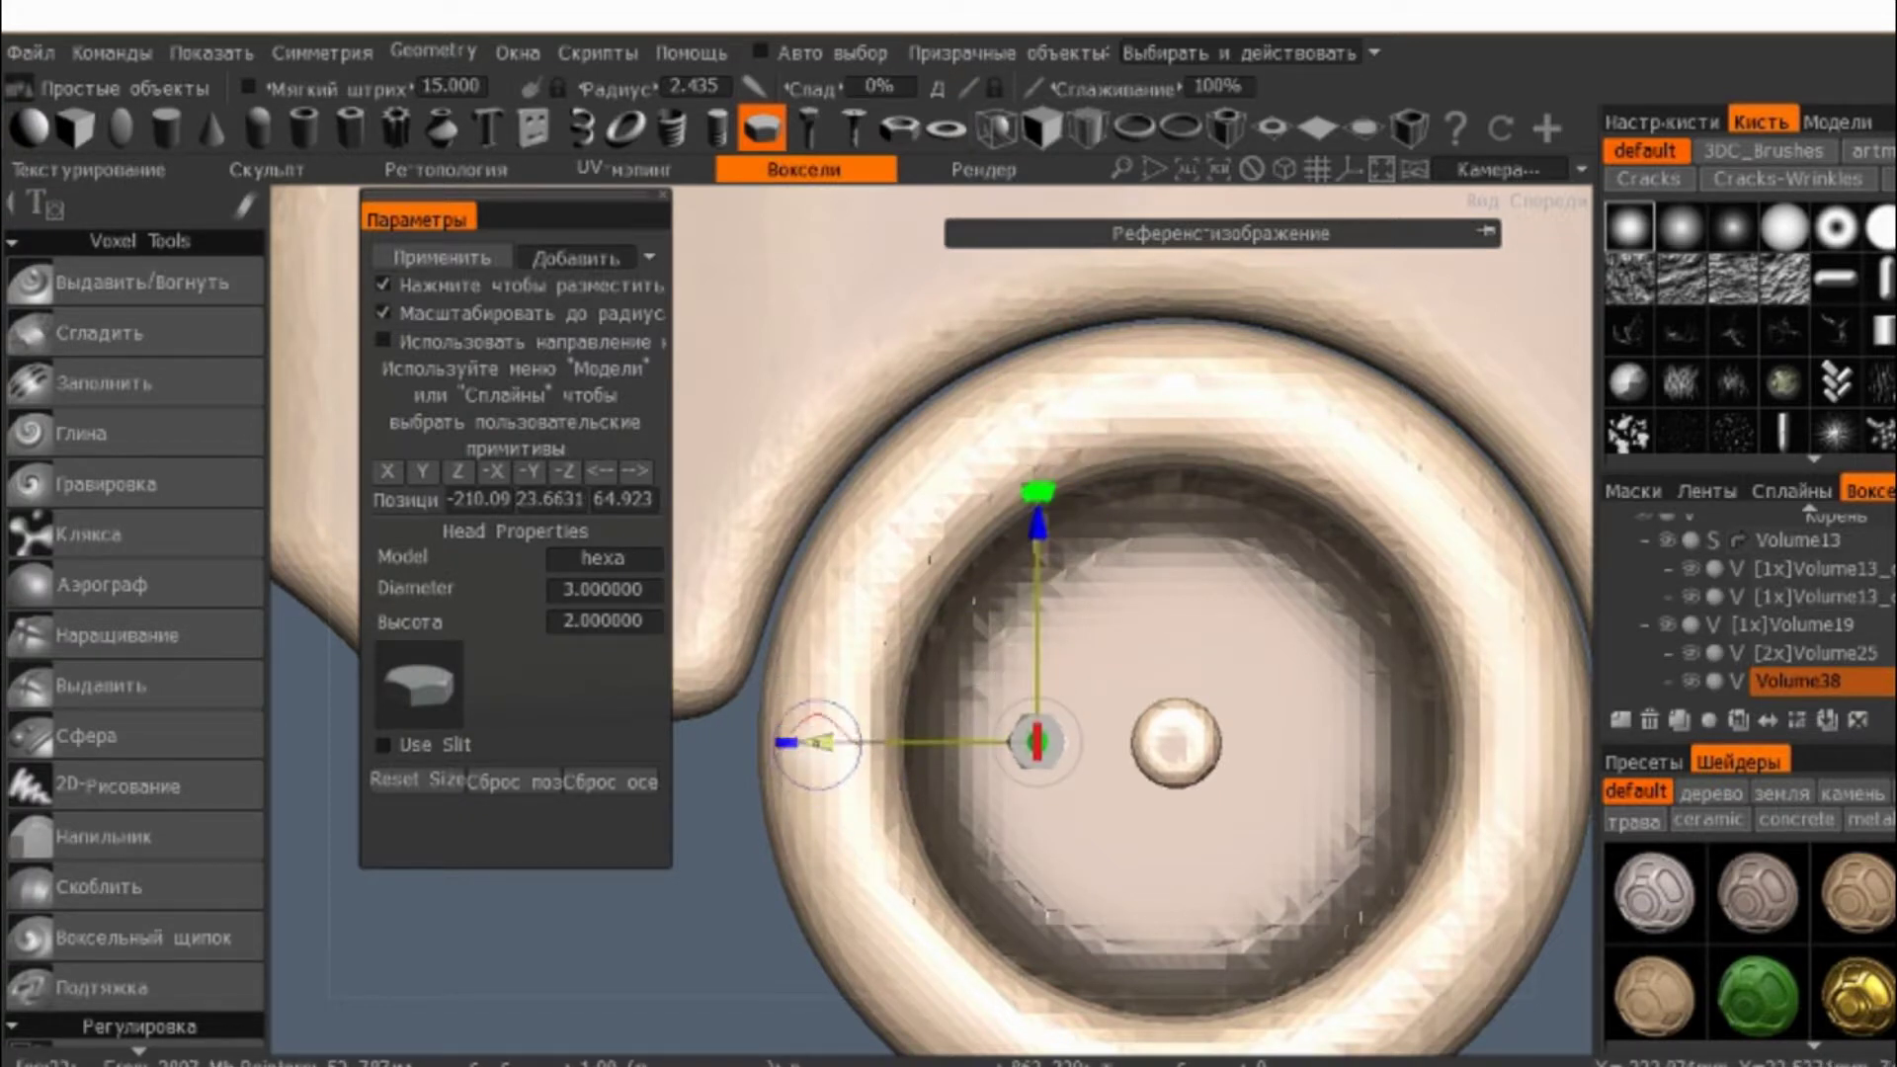
drag(816, 743, 781, 739)
mouse_move(1133, 375)
middle_down()
mouse_move(1142, 594)
mouse_move(1062, 483)
mouse_move(1104, 468)
mouse_move(1055, 736)
mouse_move(1064, 402)
middle_up()
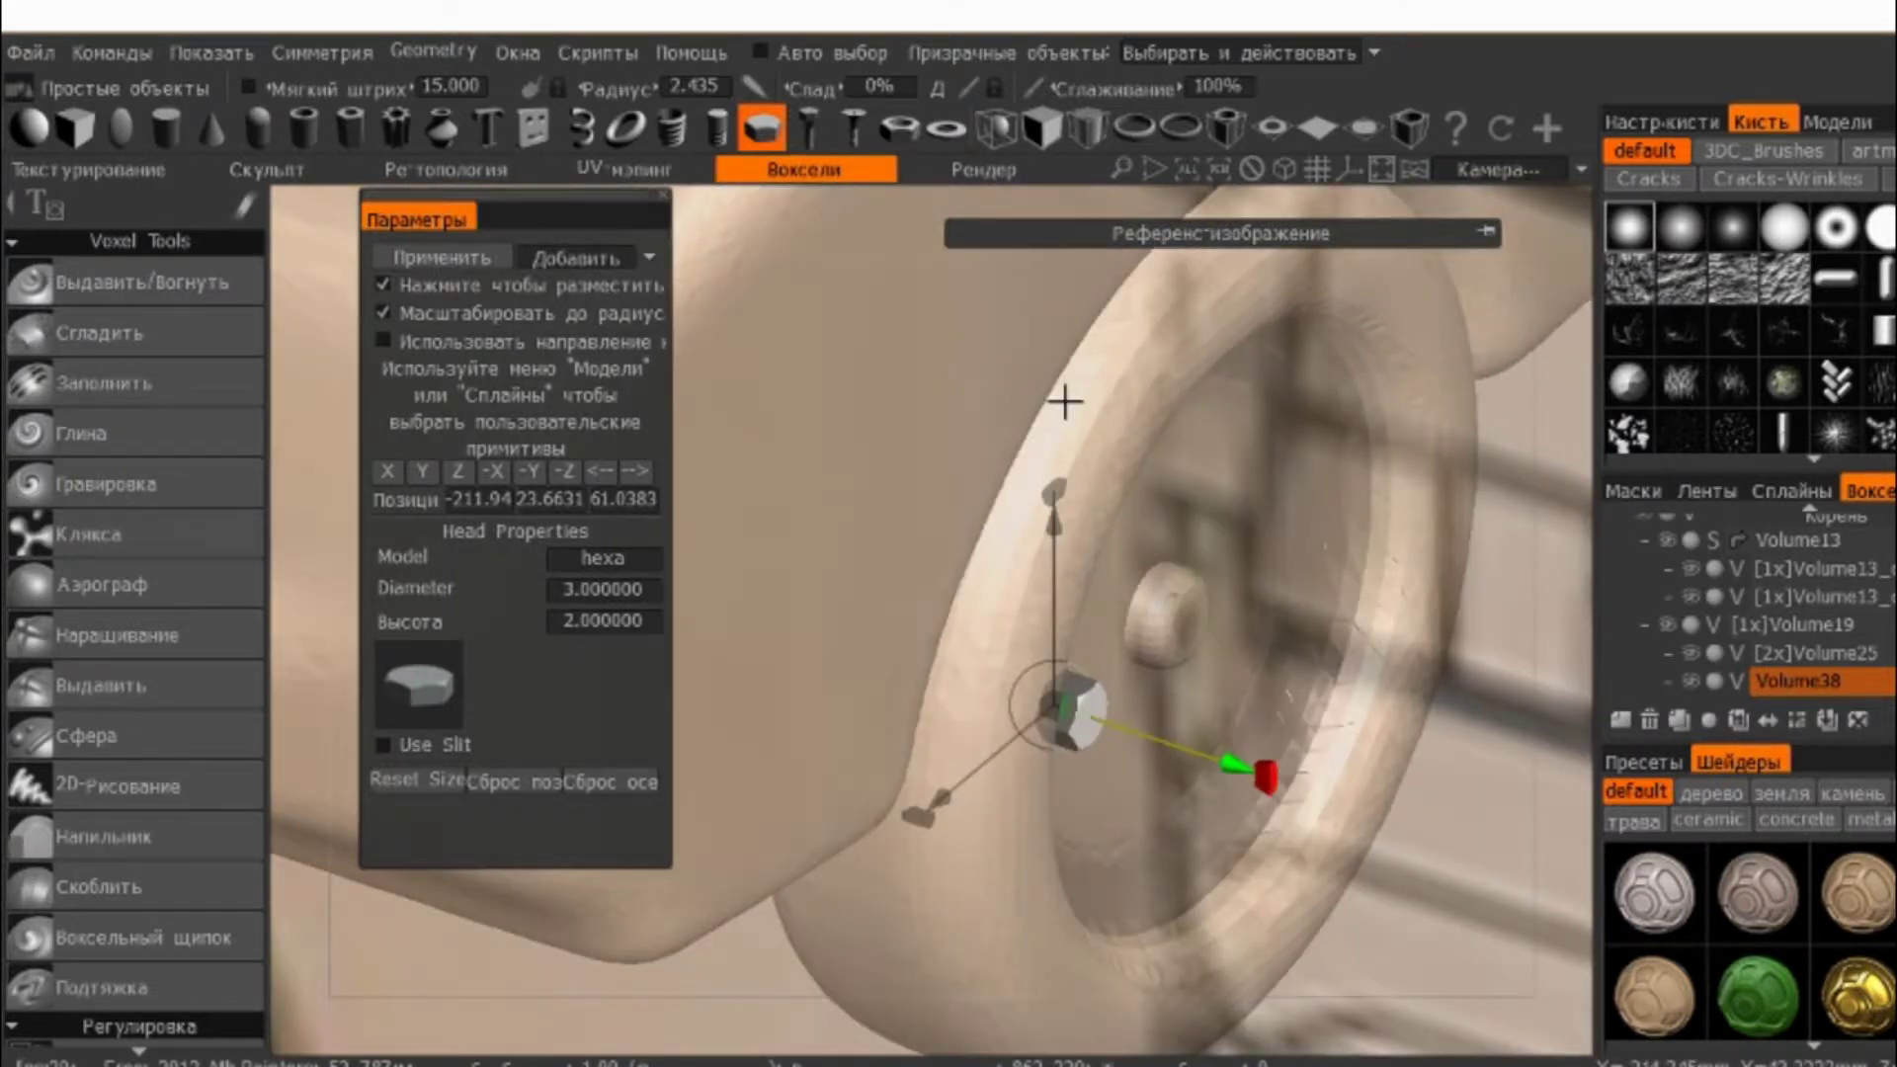
middle_drag(1064, 402, 901, 790)
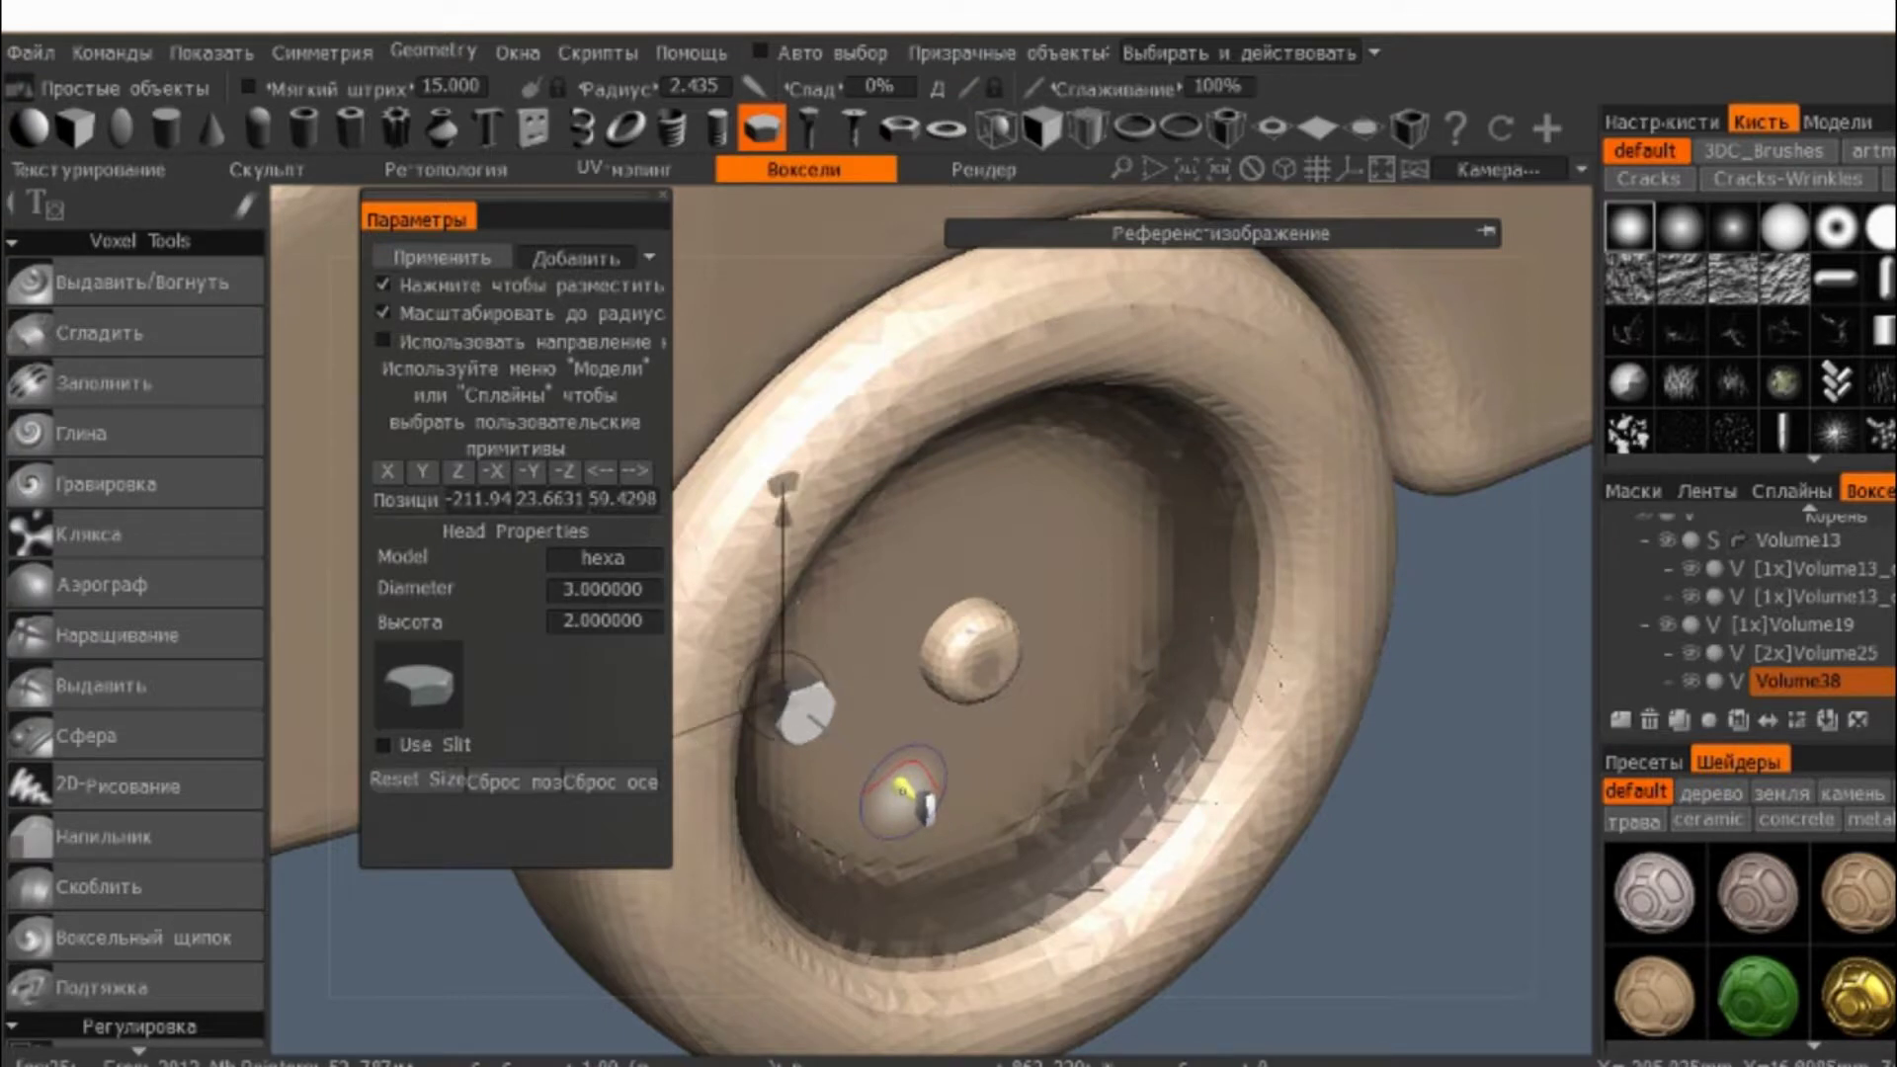
shift+middle_drag(901, 790, 1854, 736)
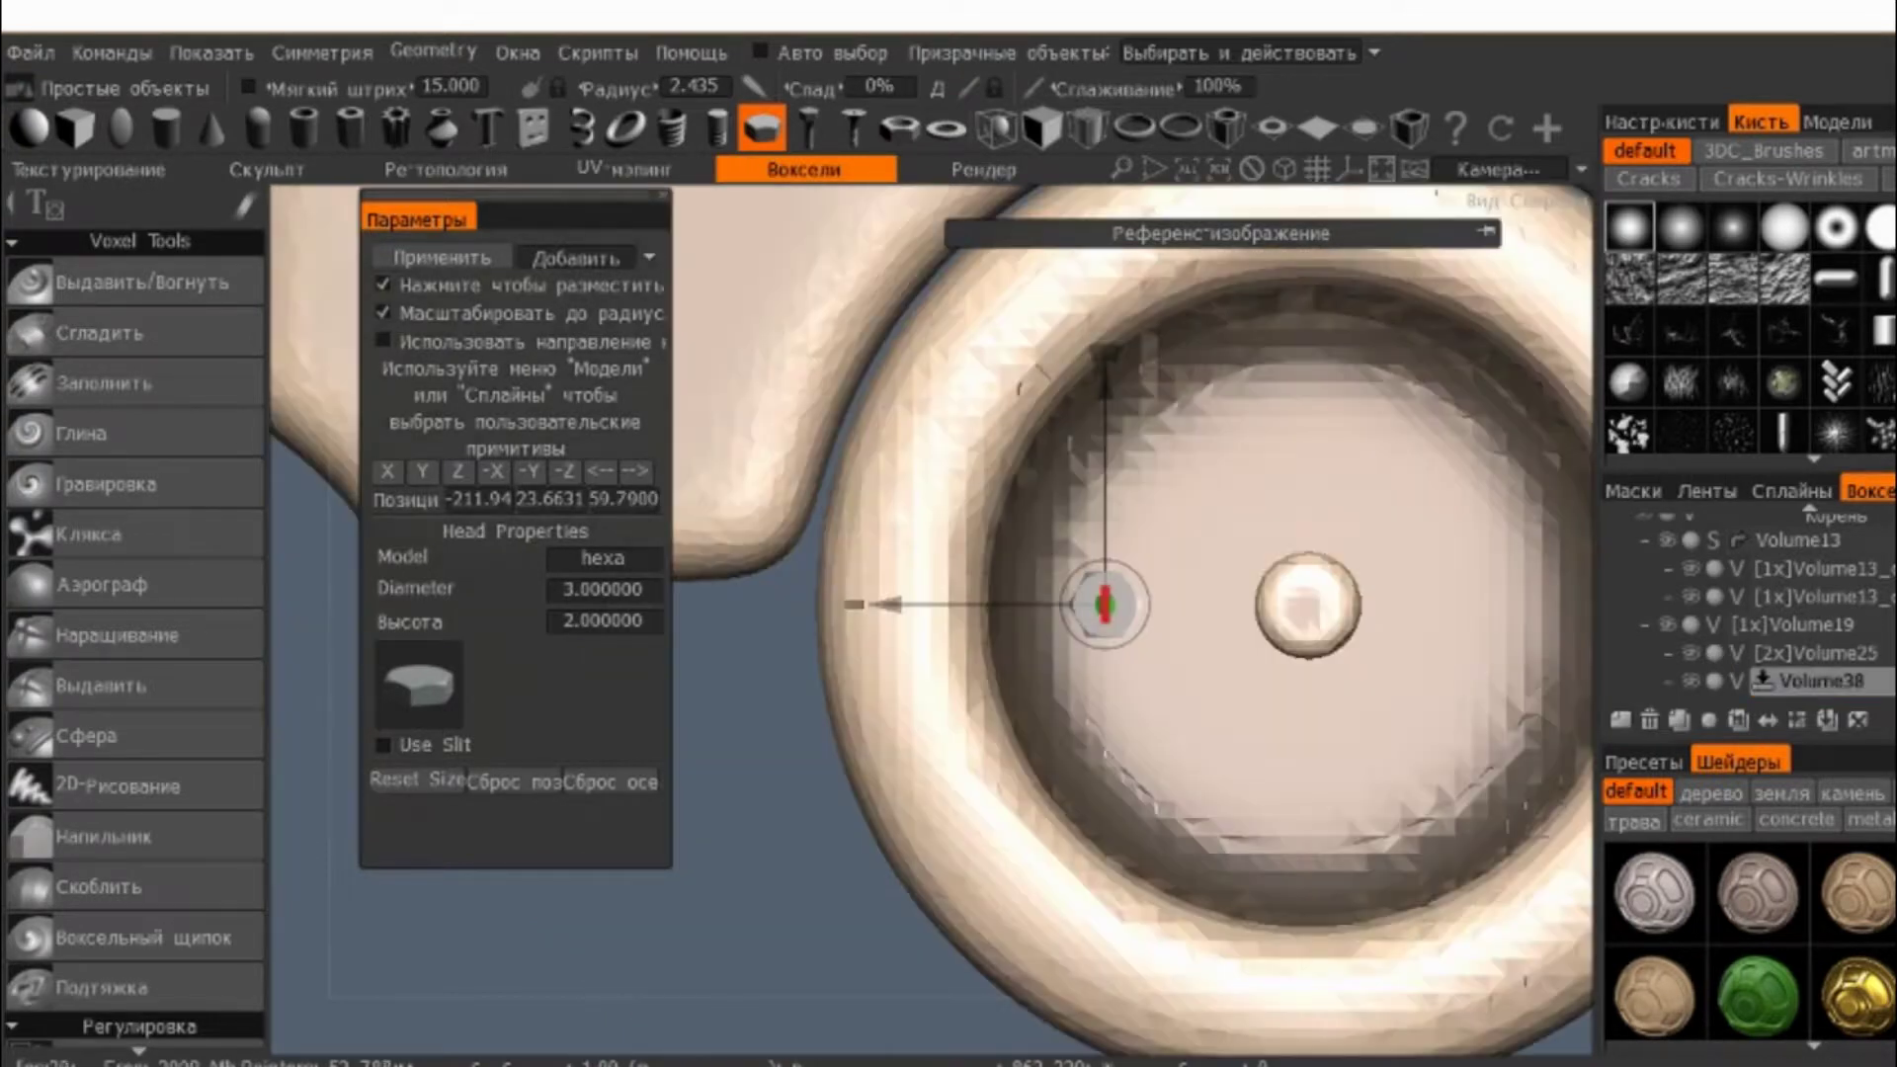
- Raise the hexagon volume to 4x resolution and apply the primitive to the hub
click(1798, 727)
click(1799, 727)
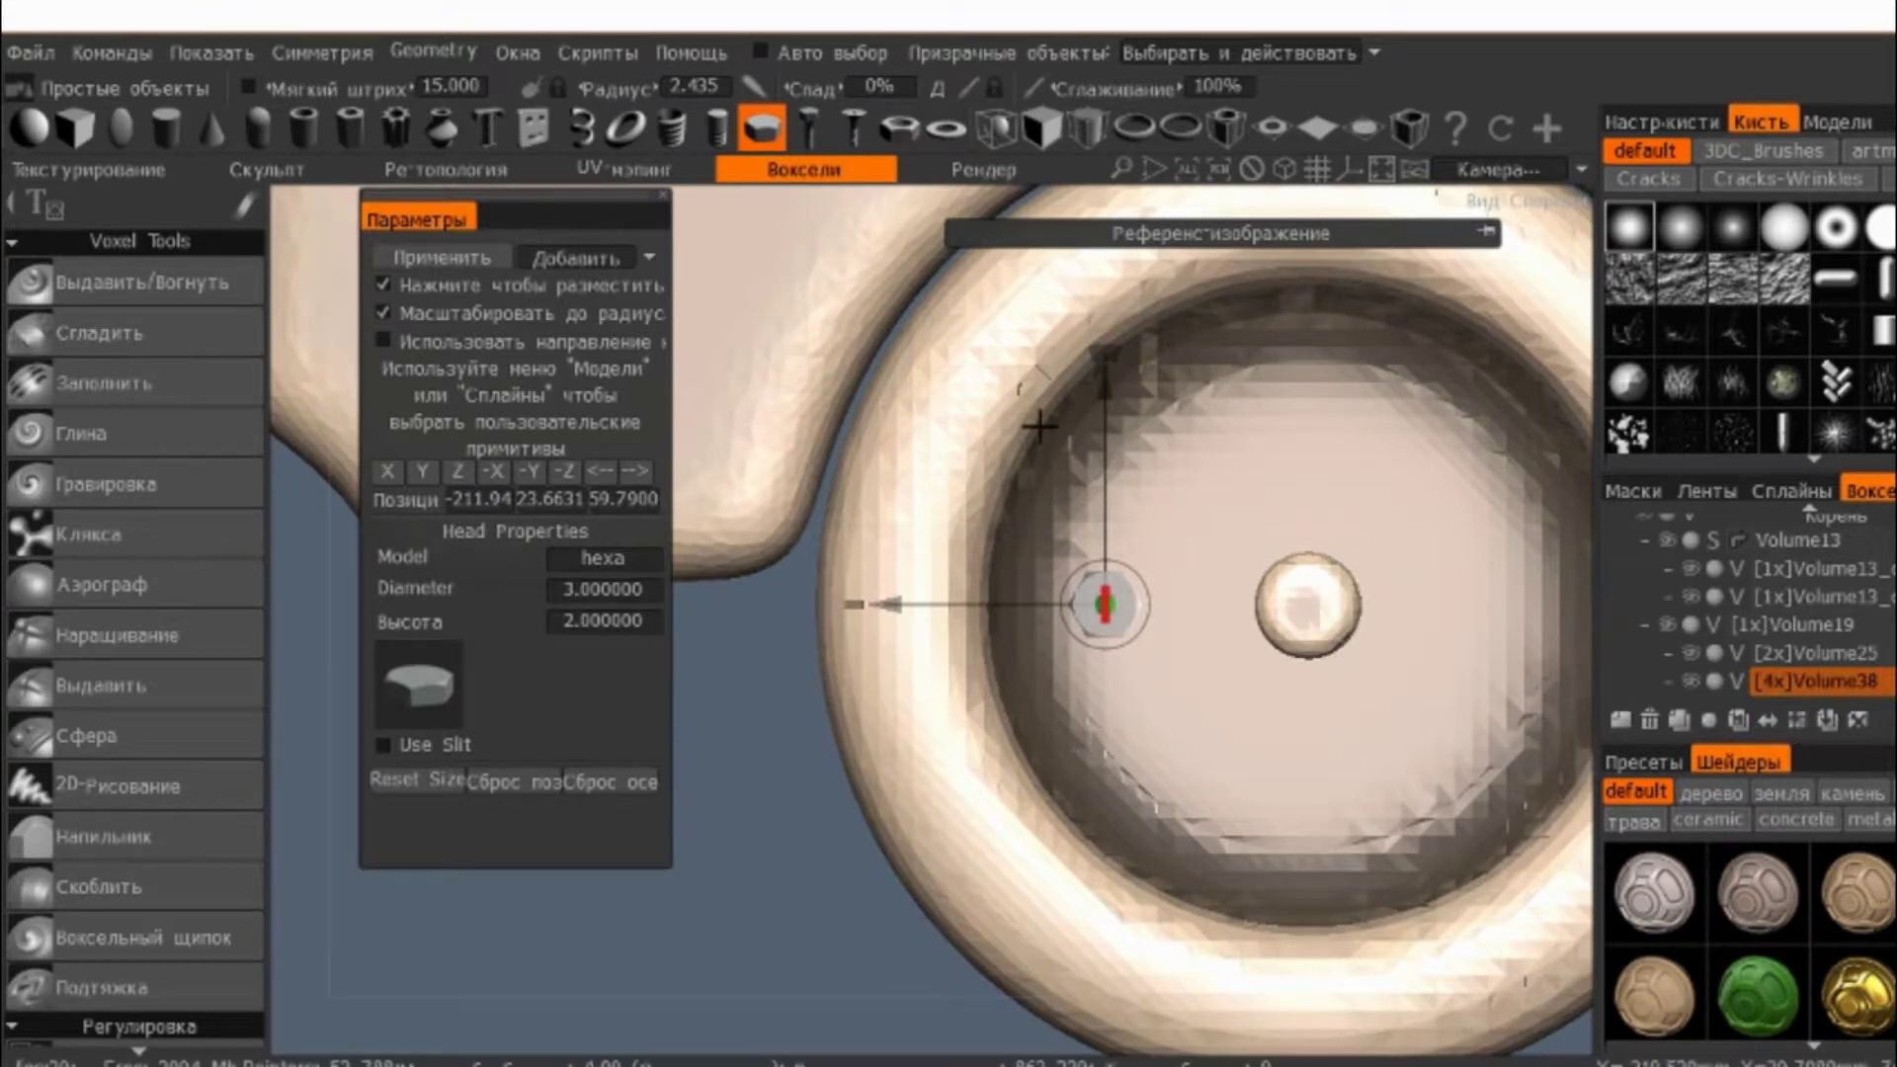
middle_drag(944, 470, 1077, 597)
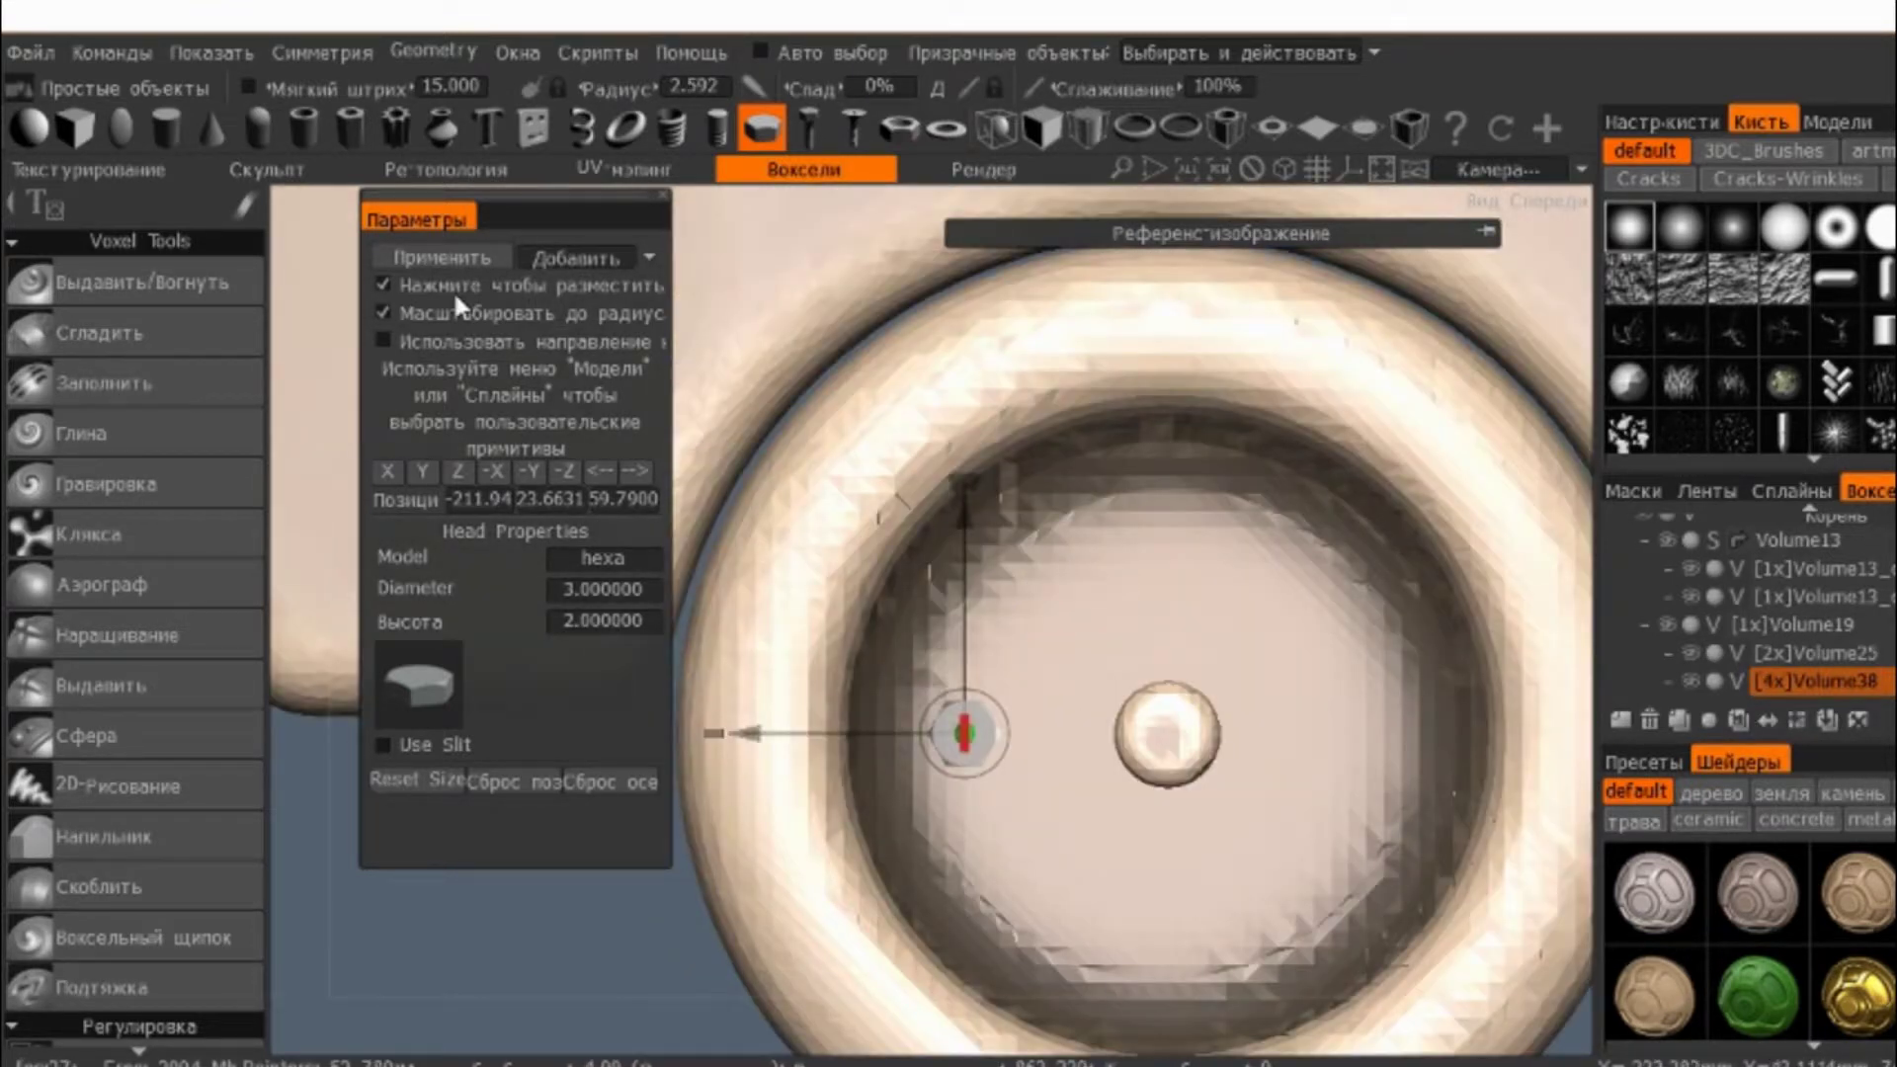
click(453, 257)
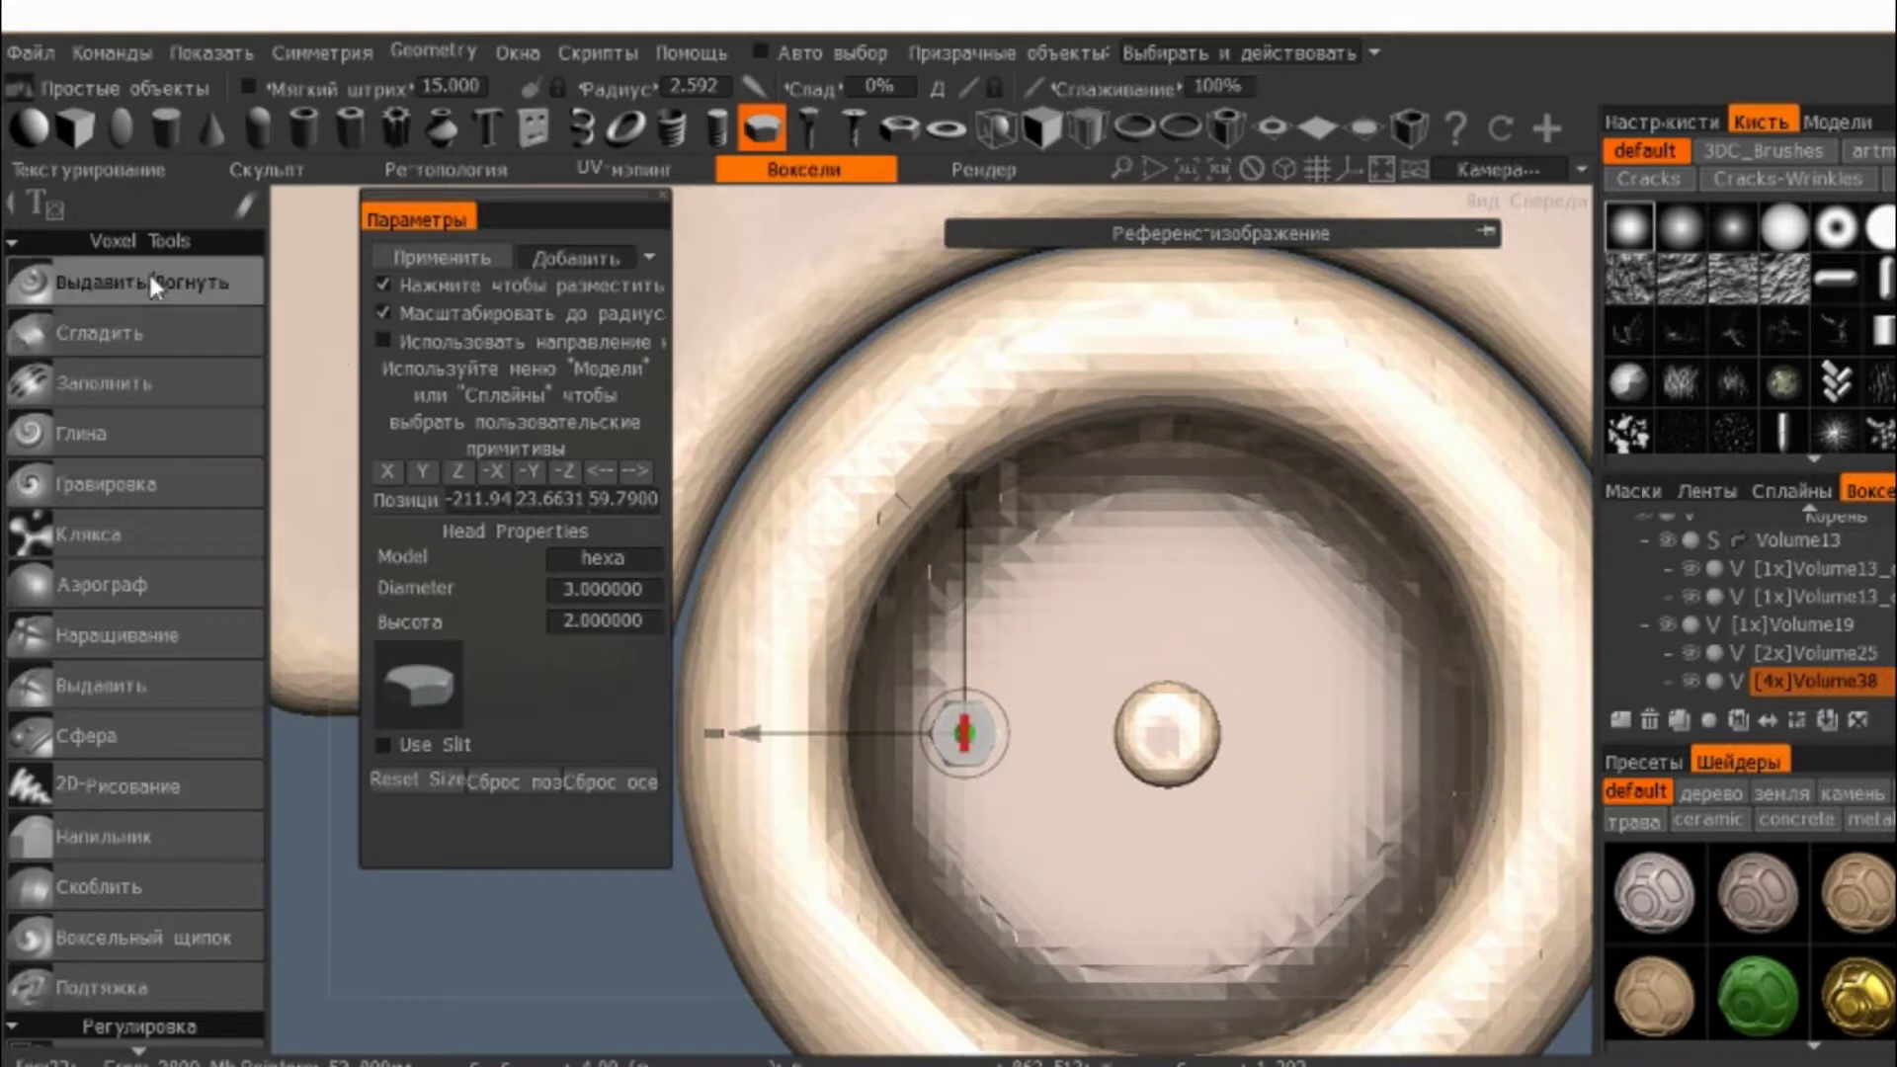
- Scroll the voxel tools list to find Осевая симметрия (Axial Symmetry) under Objects
click(148, 271)
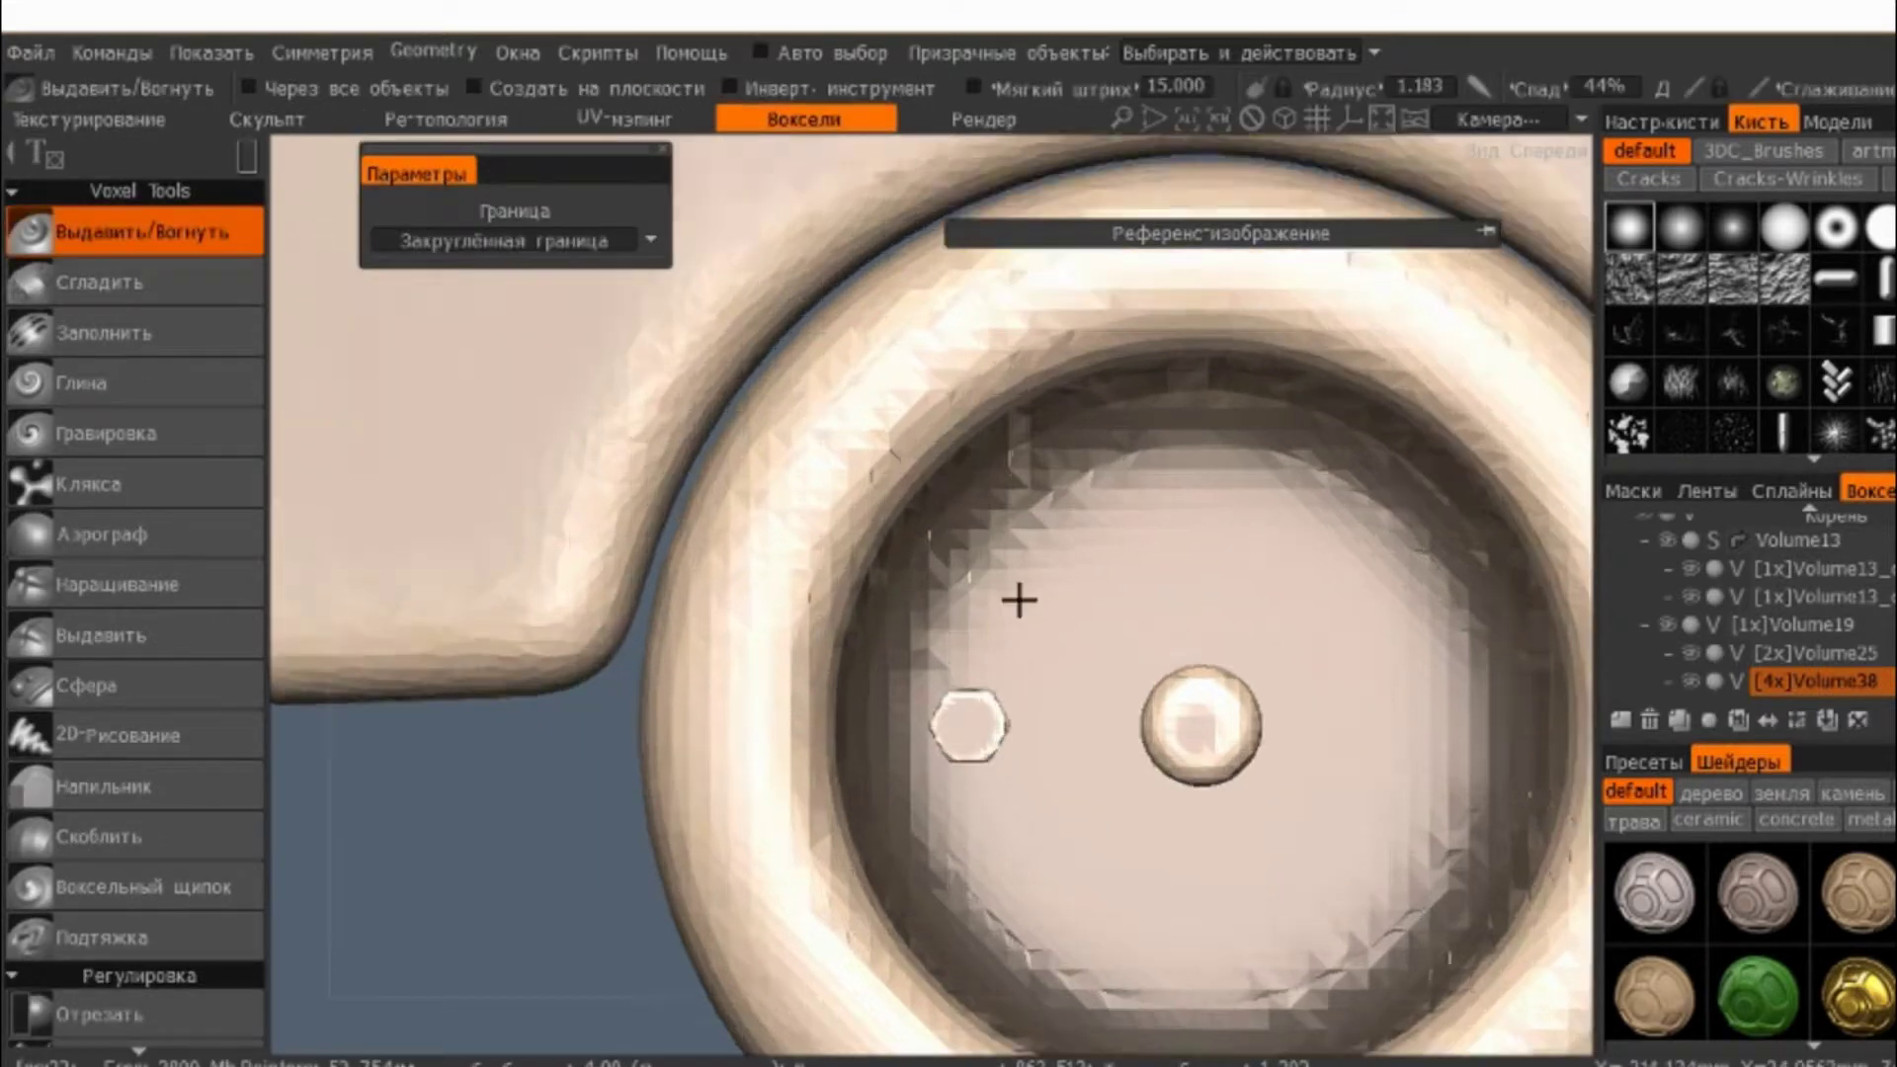
scroll(1018, 600, up, 3)
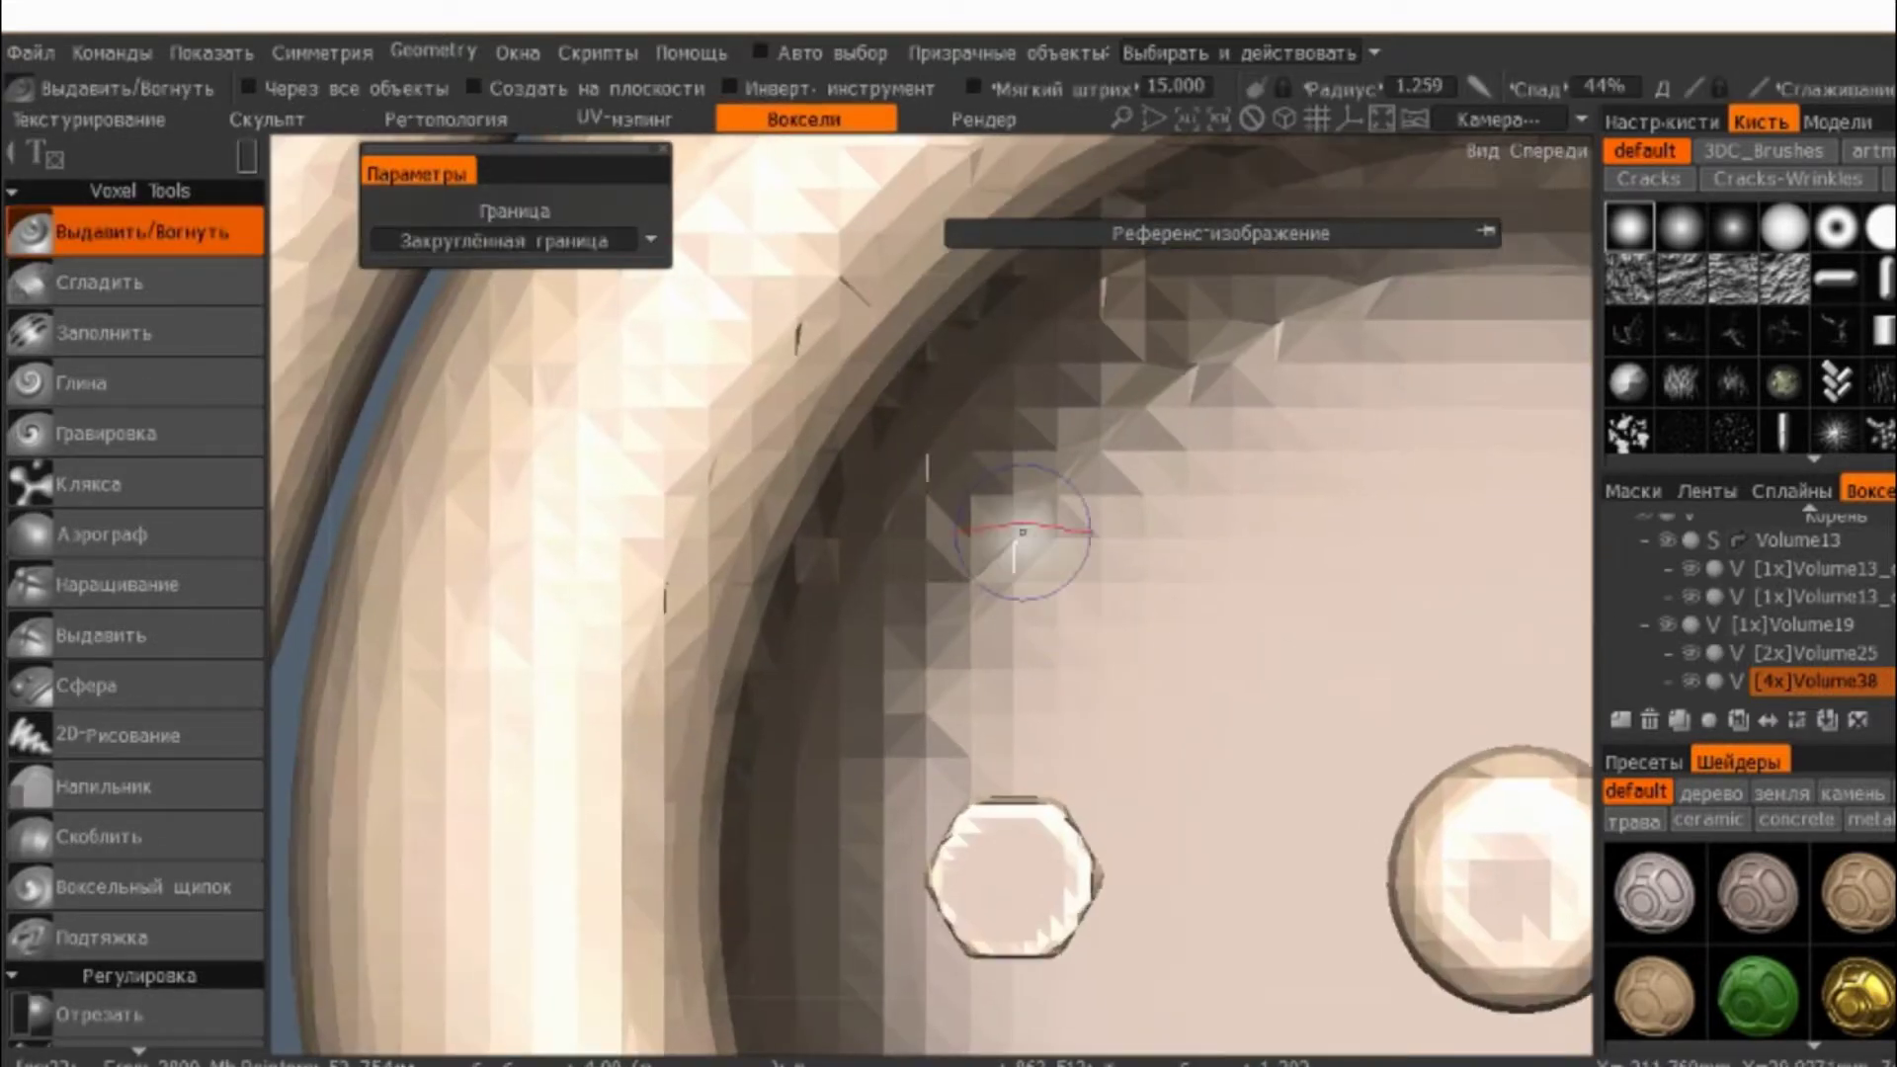
scroll(794, 442, down, 1)
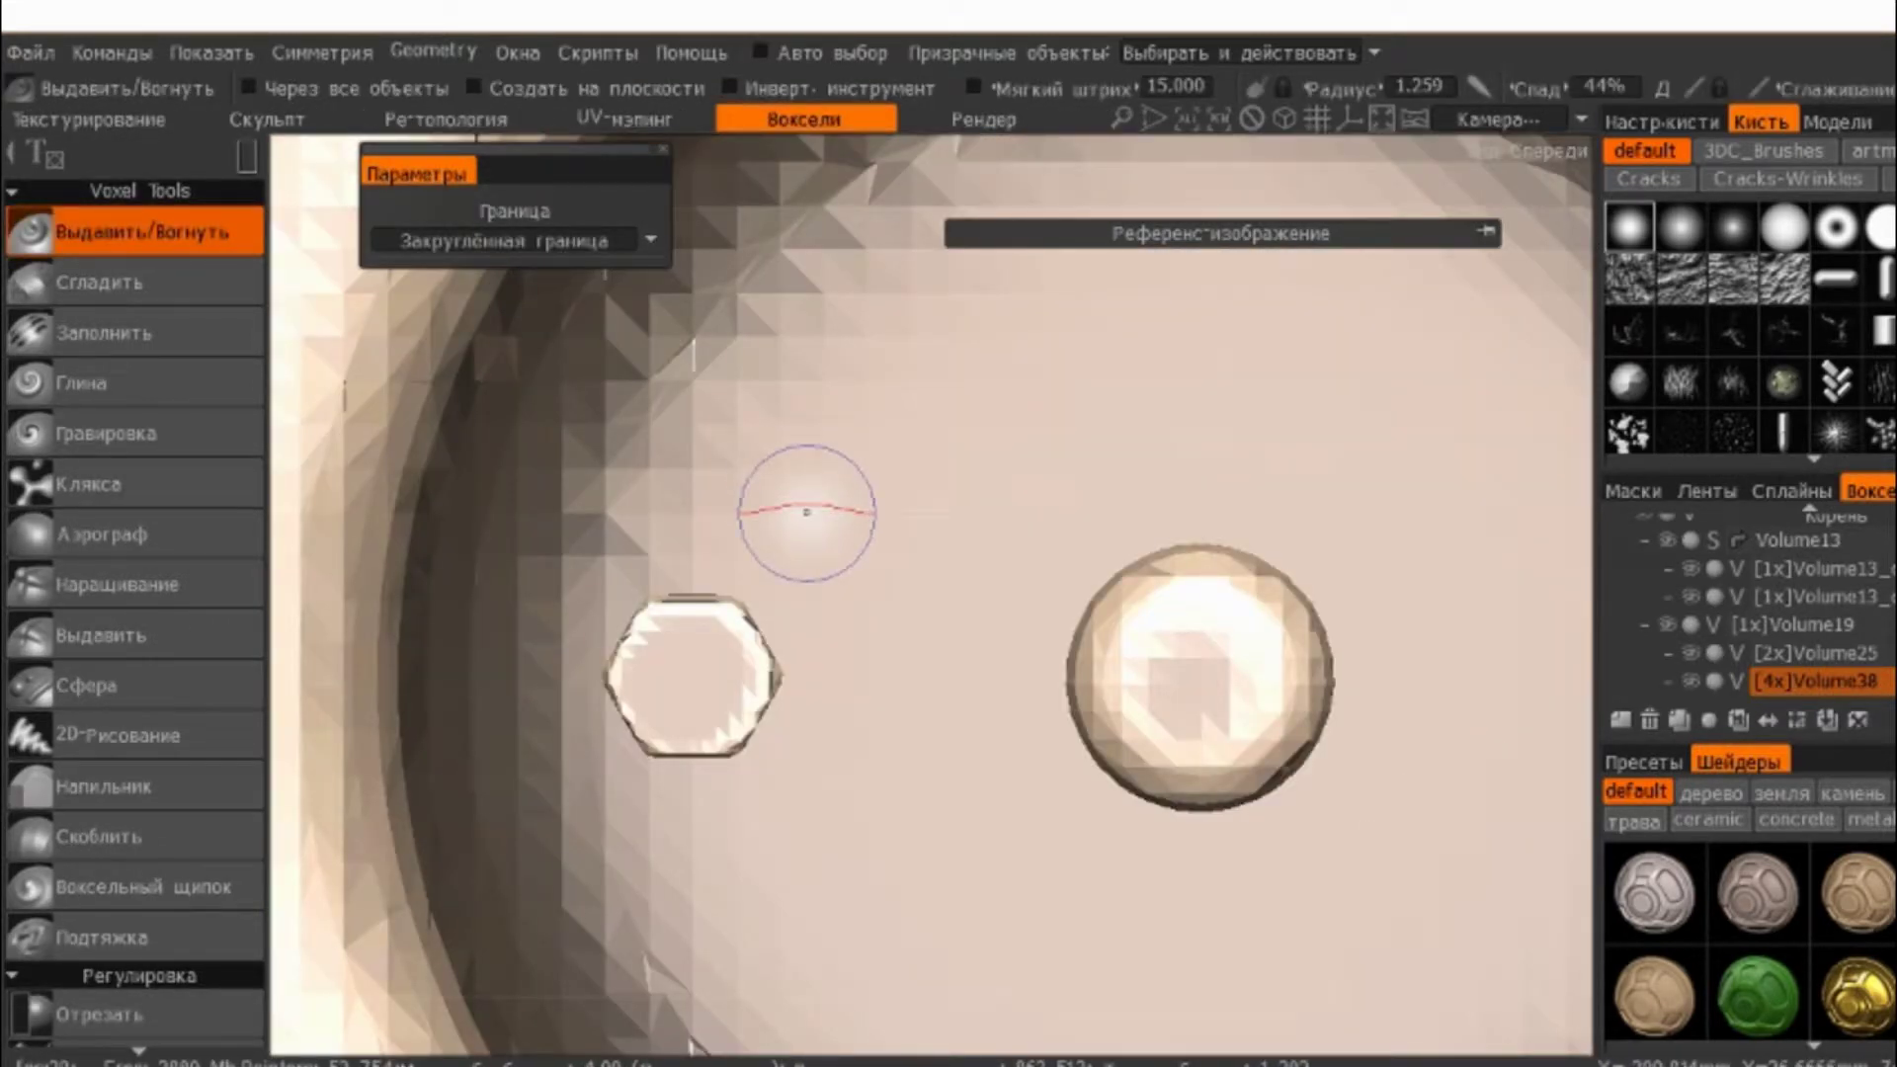
scroll(804, 504, down, 4)
scroll(808, 438, down, 2)
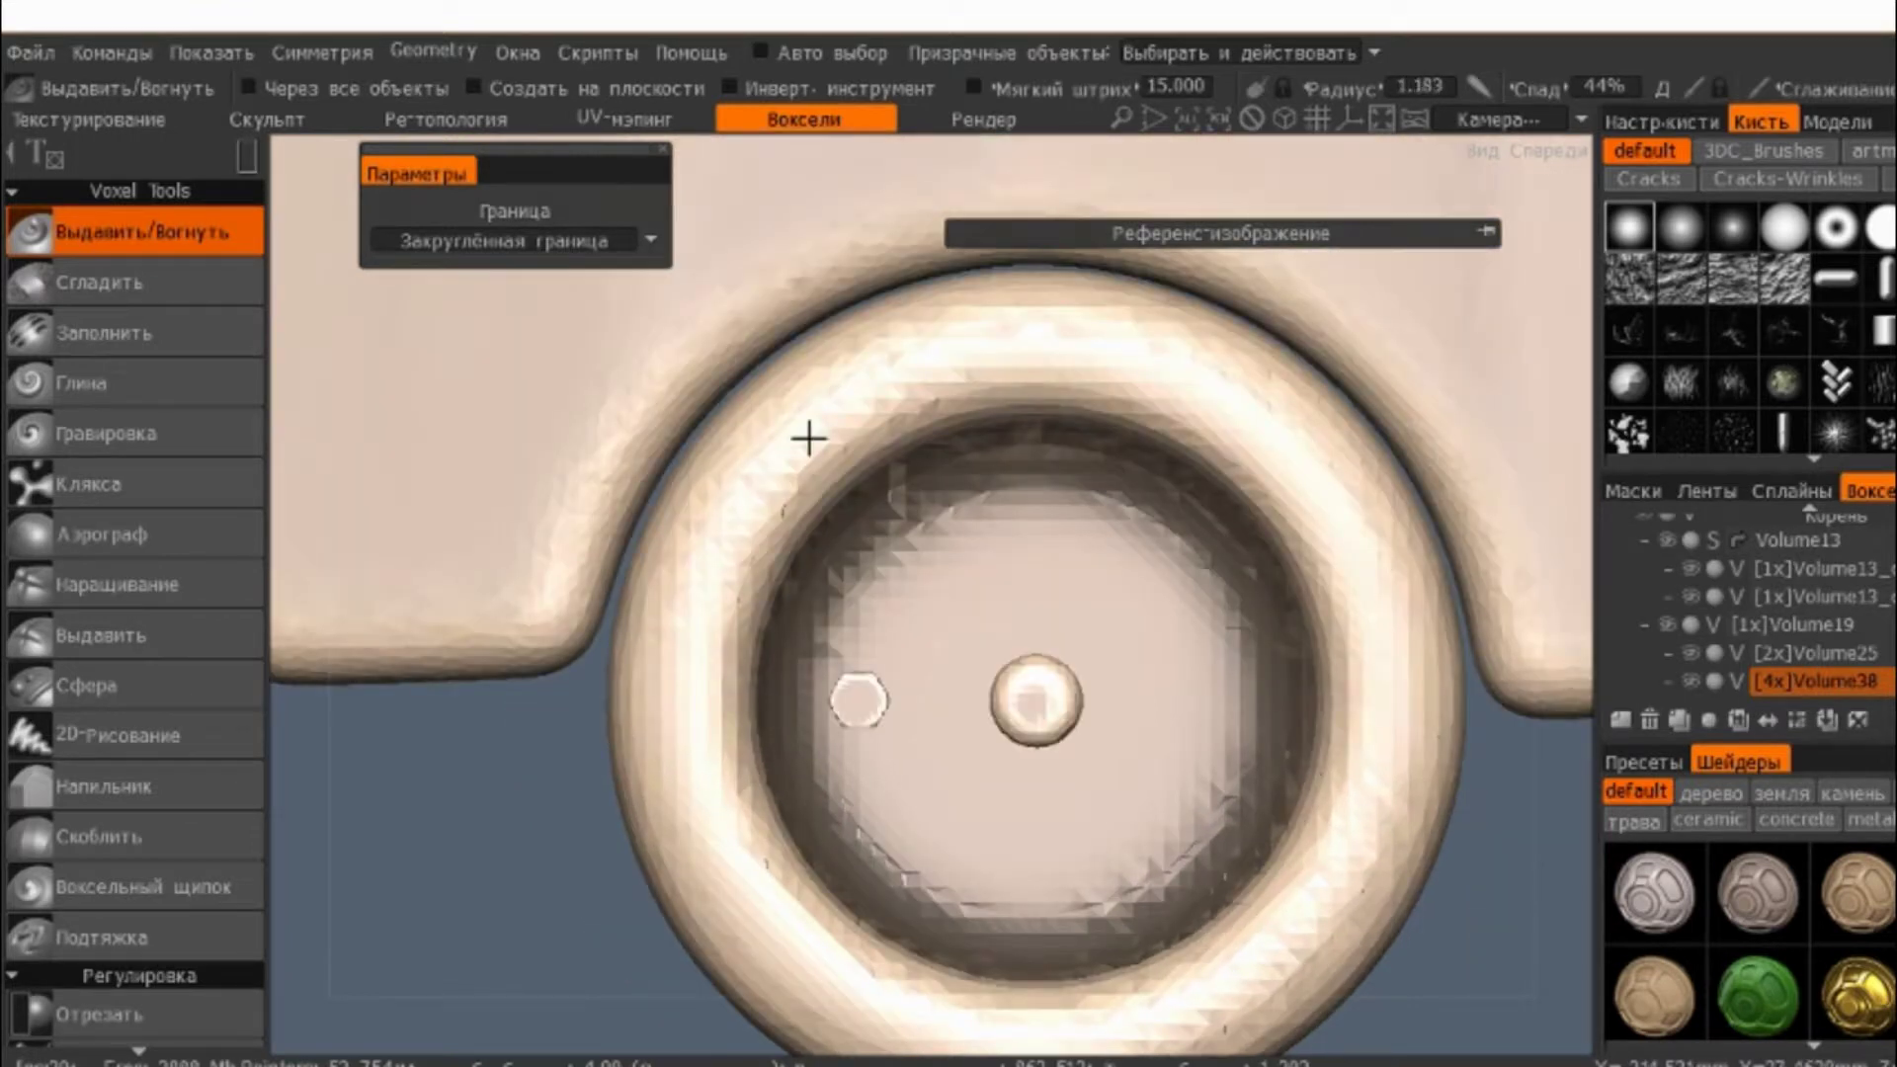
scroll(36, 638, down, 5)
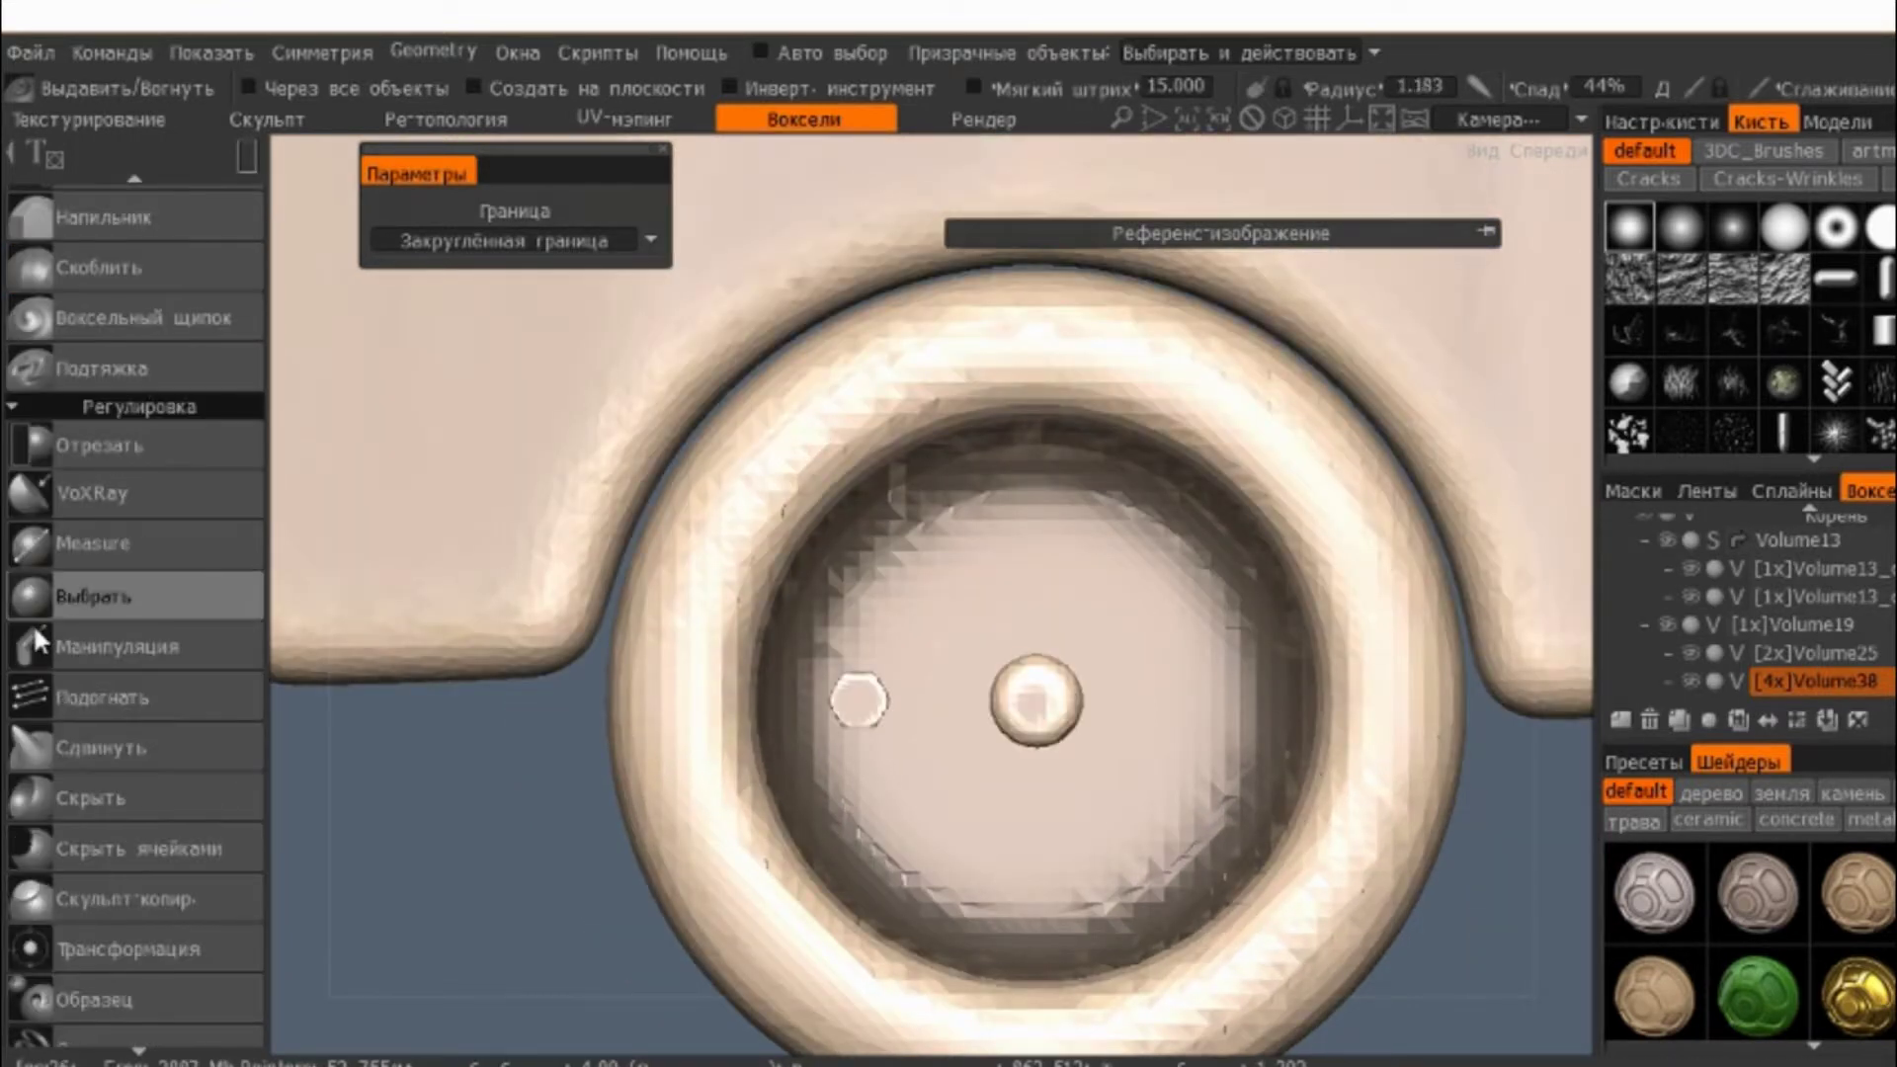
scroll(73, 557, down, 7)
scroll(69, 492, down, 2)
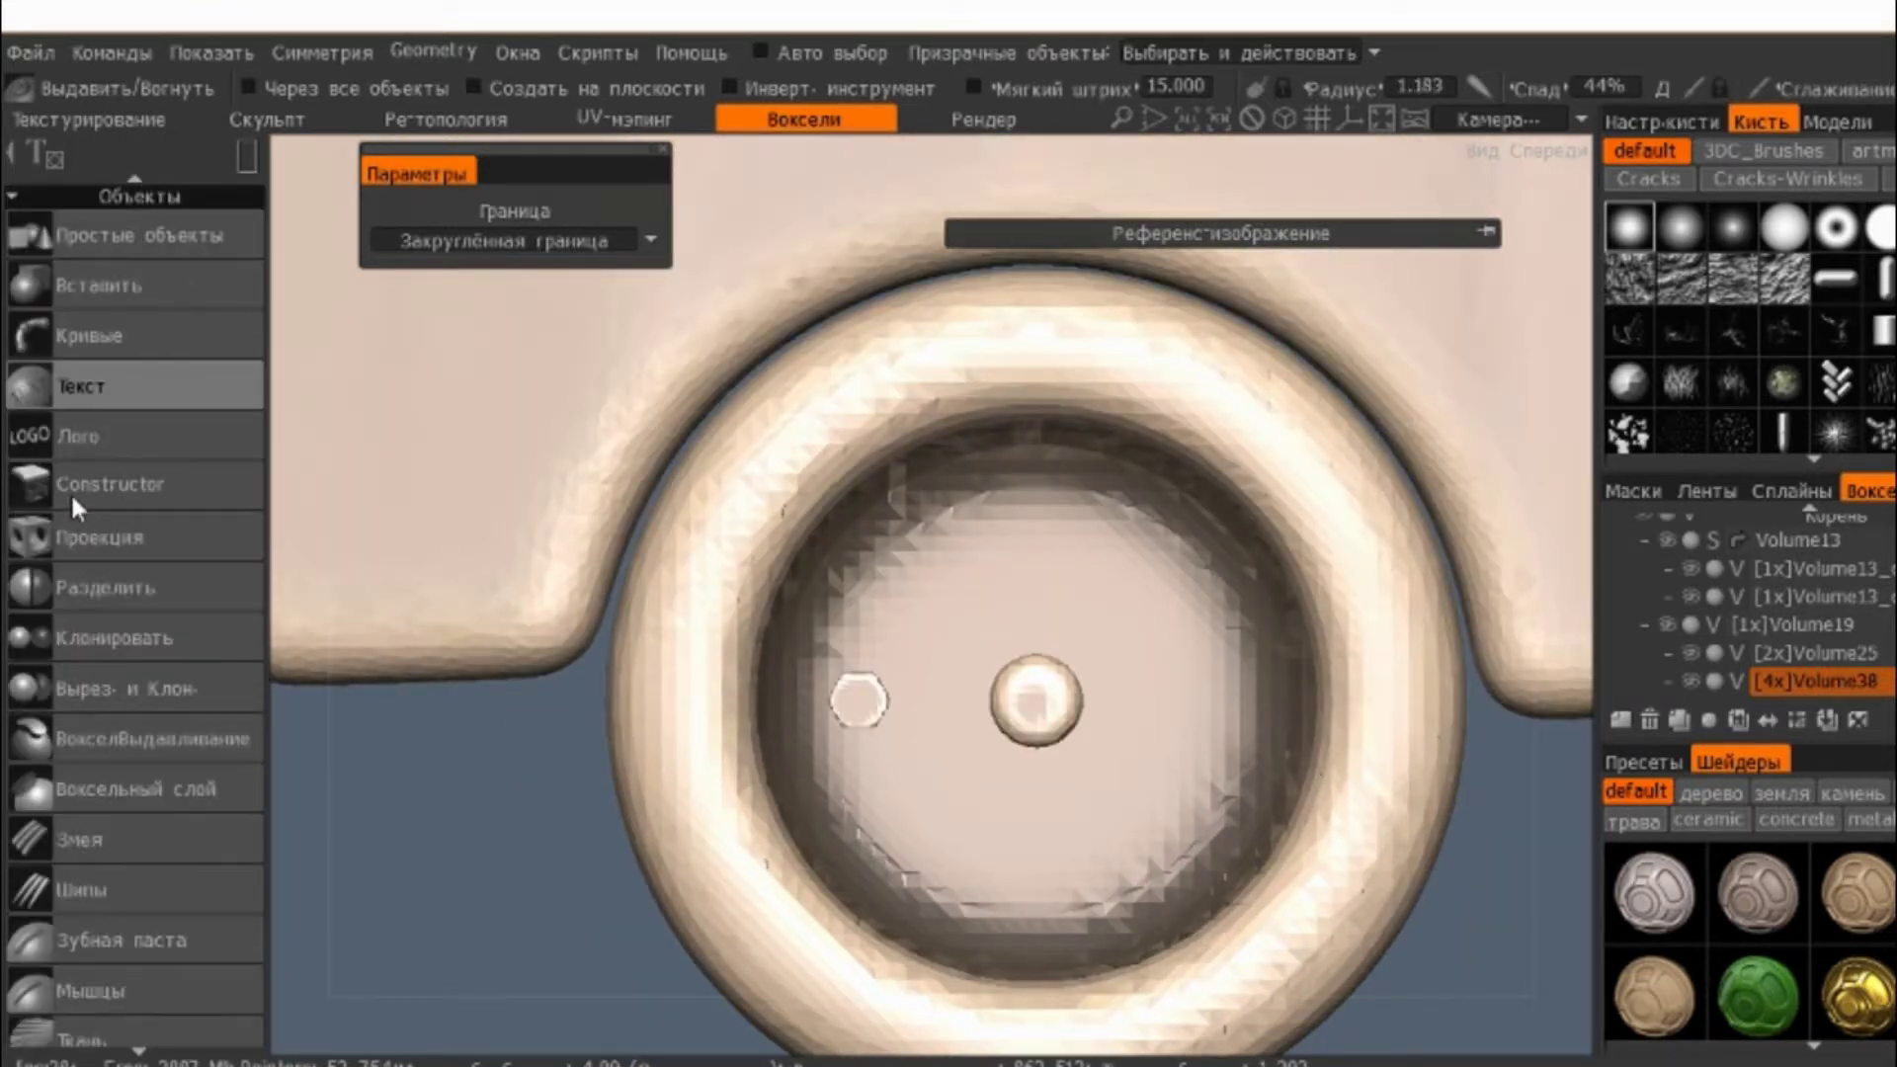
scroll(79, 478, down, 3)
scroll(79, 476, up, 4)
scroll(133, 485, up, 1)
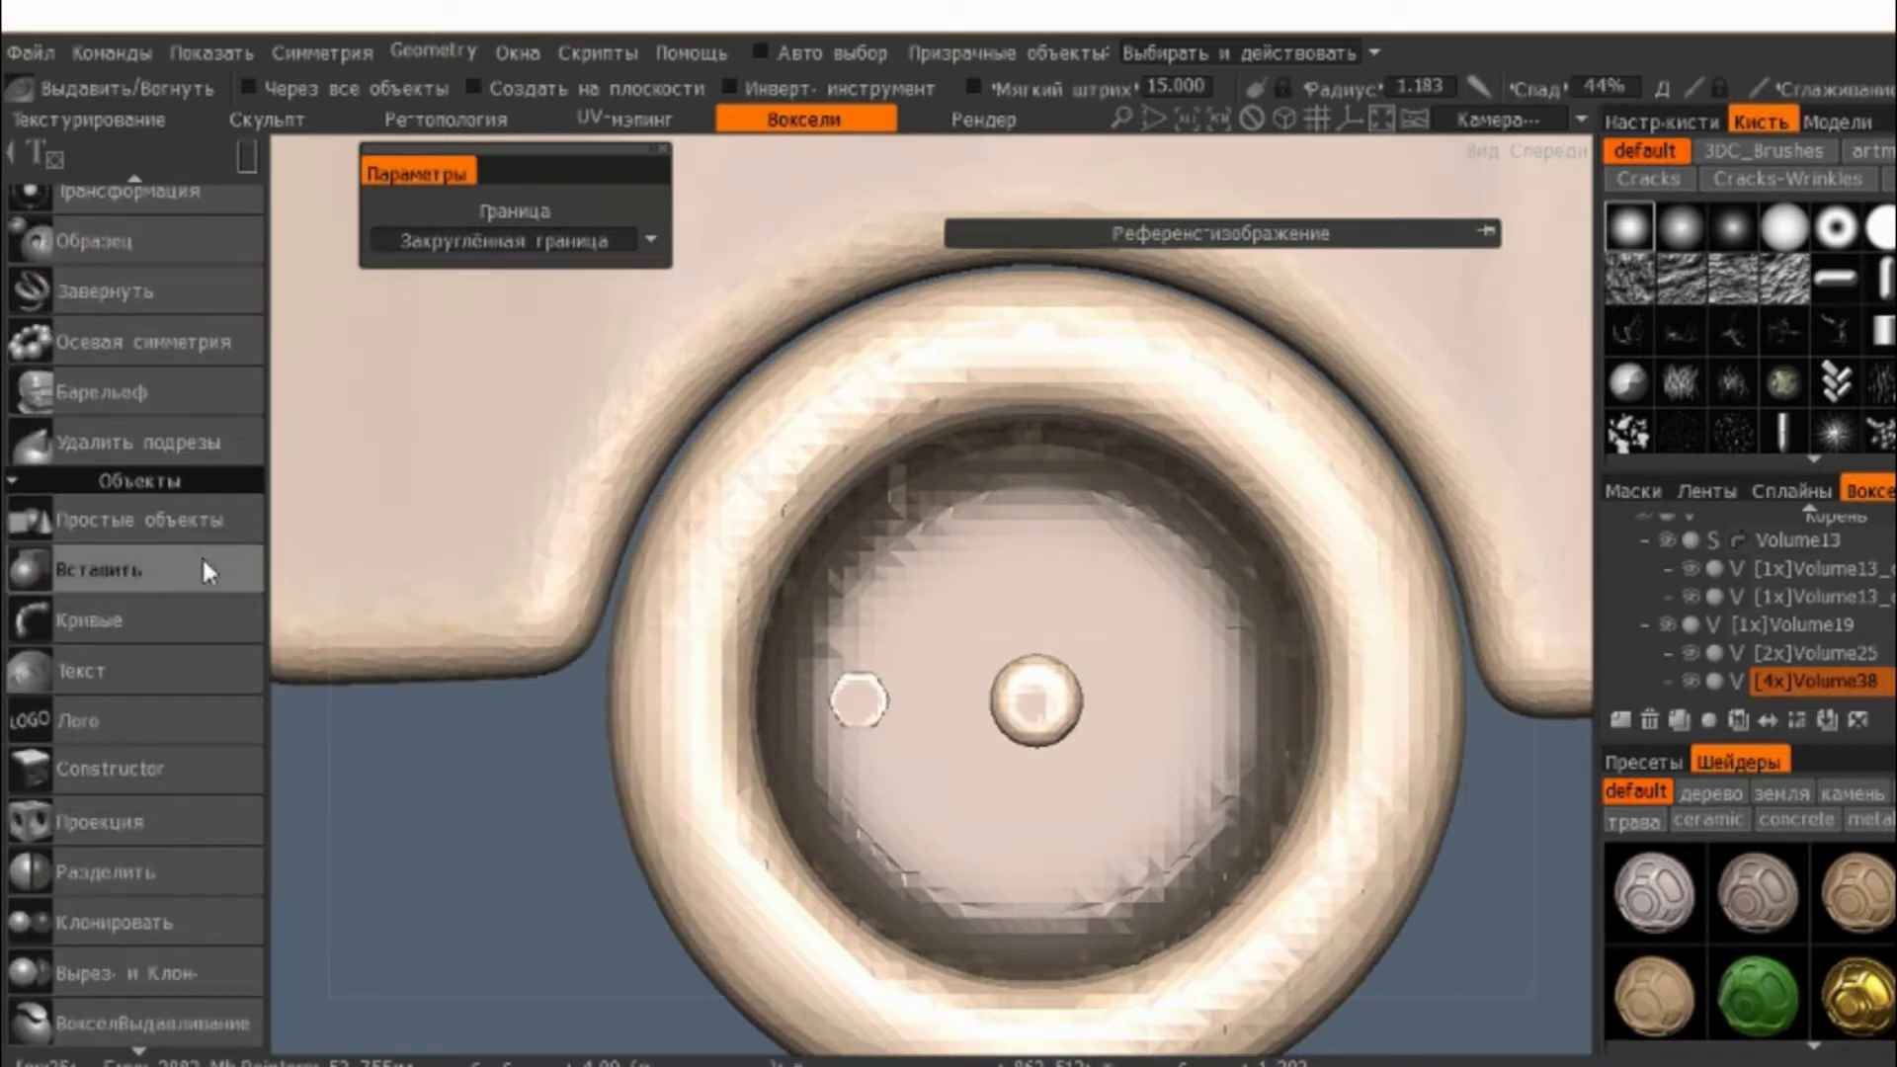
scroll(40, 518, down, 2)
scroll(30, 490, down, 2)
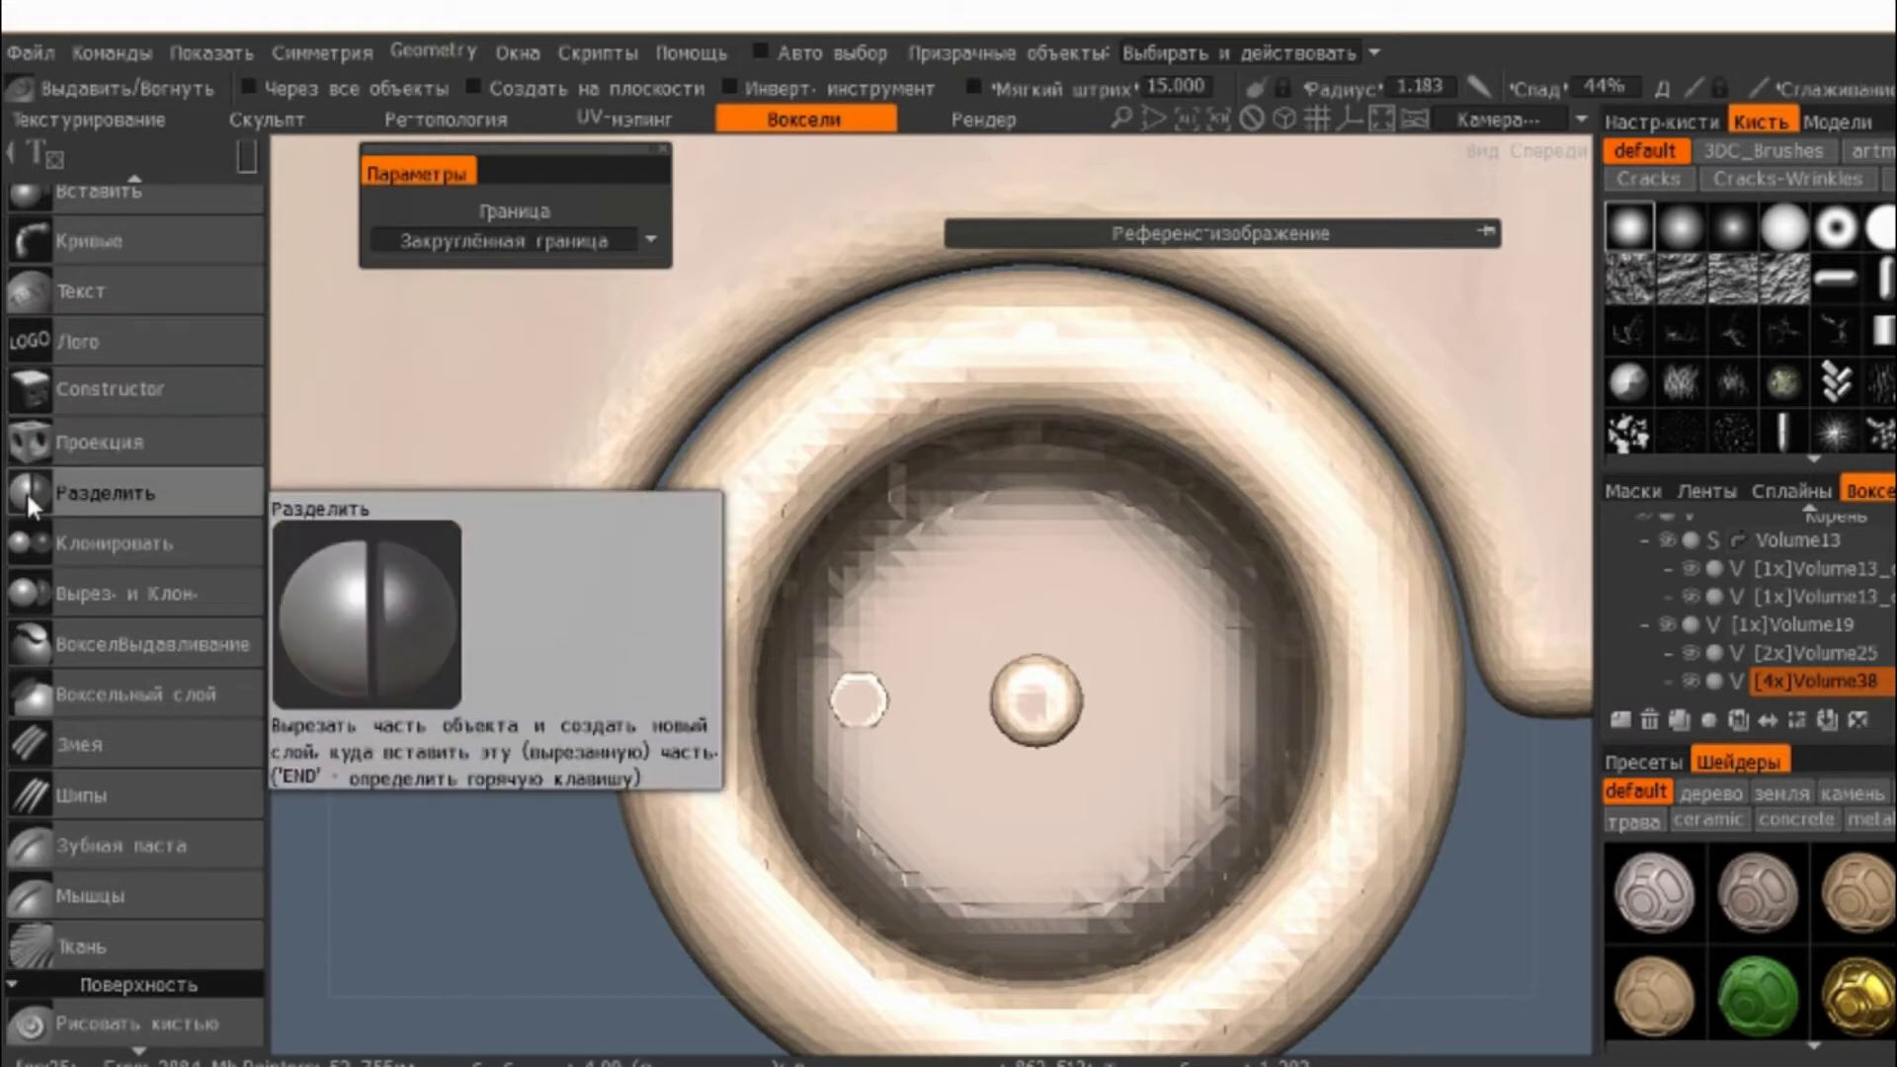
scroll(29, 490, down, 2)
scroll(38, 474, down, 3)
scroll(38, 474, down, 2)
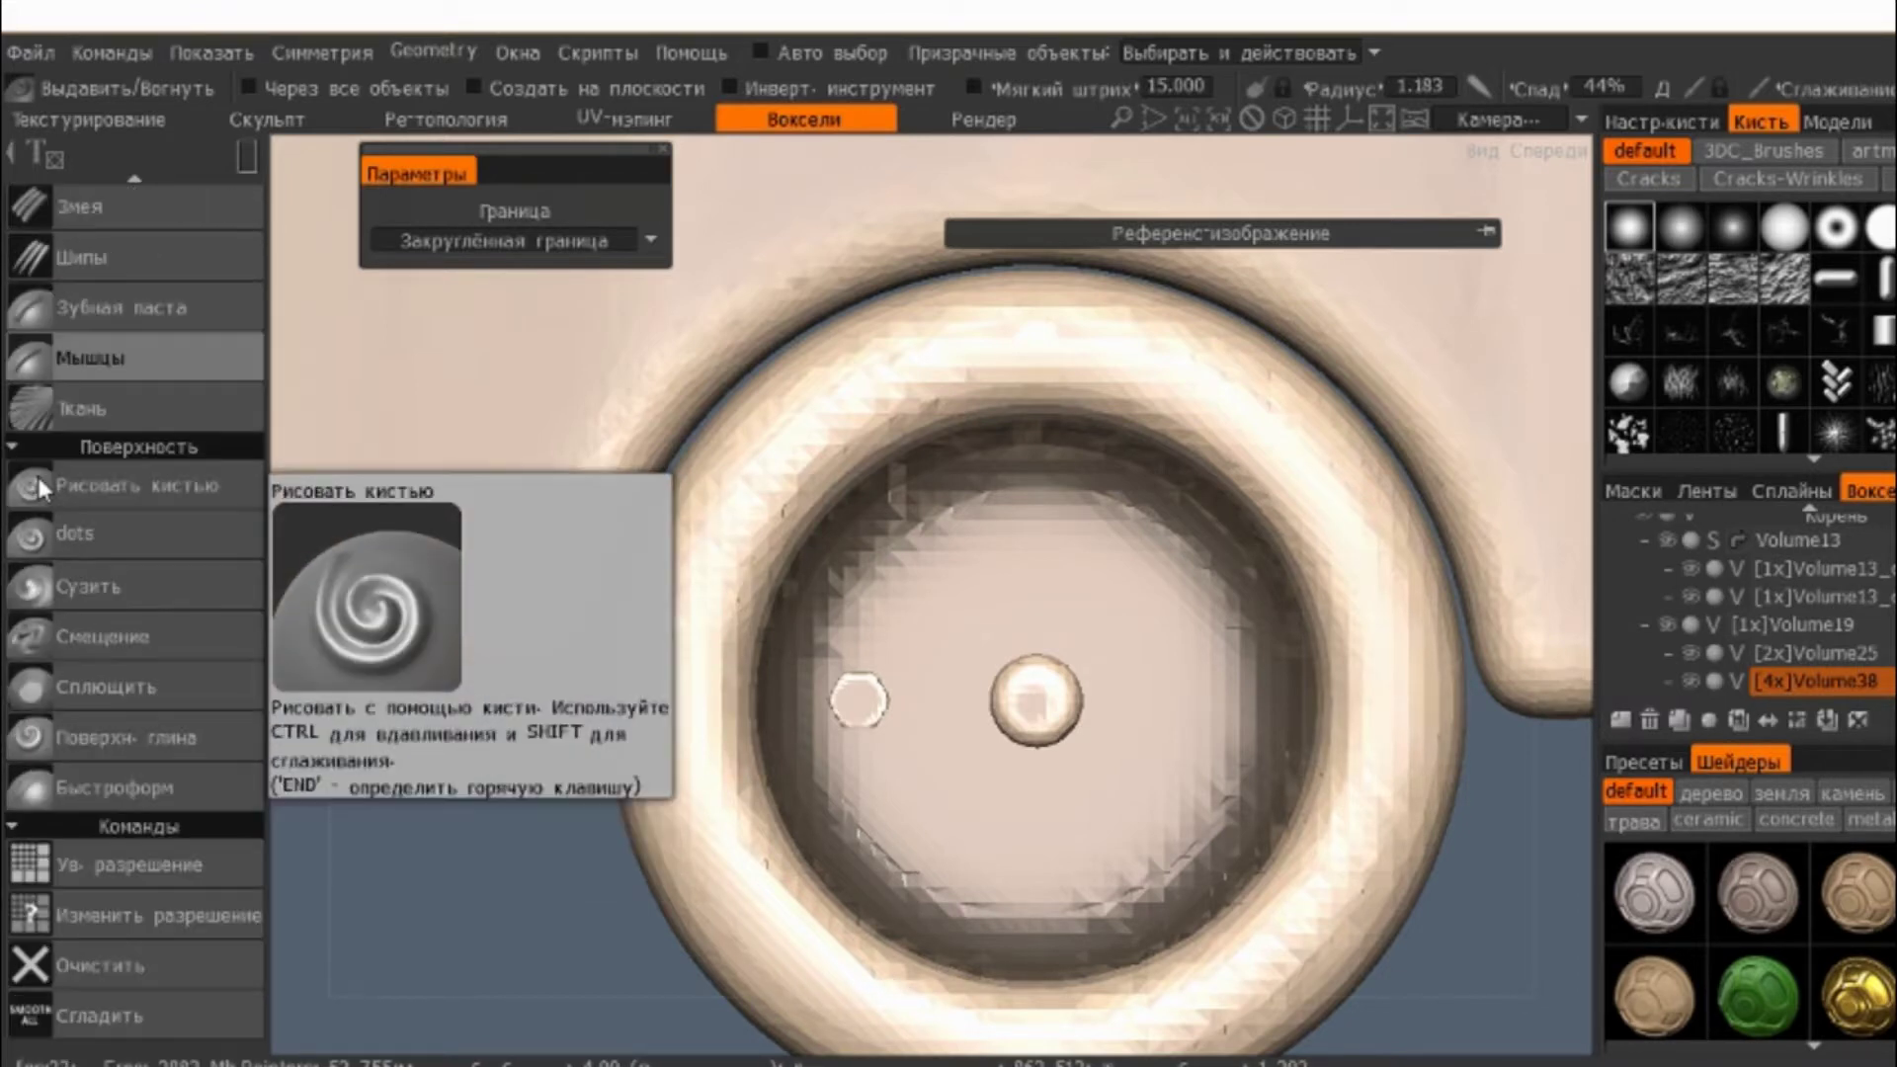
scroll(40, 489, up, 3)
scroll(37, 475, up, 2)
scroll(38, 483, up, 3)
scroll(59, 534, up, 3)
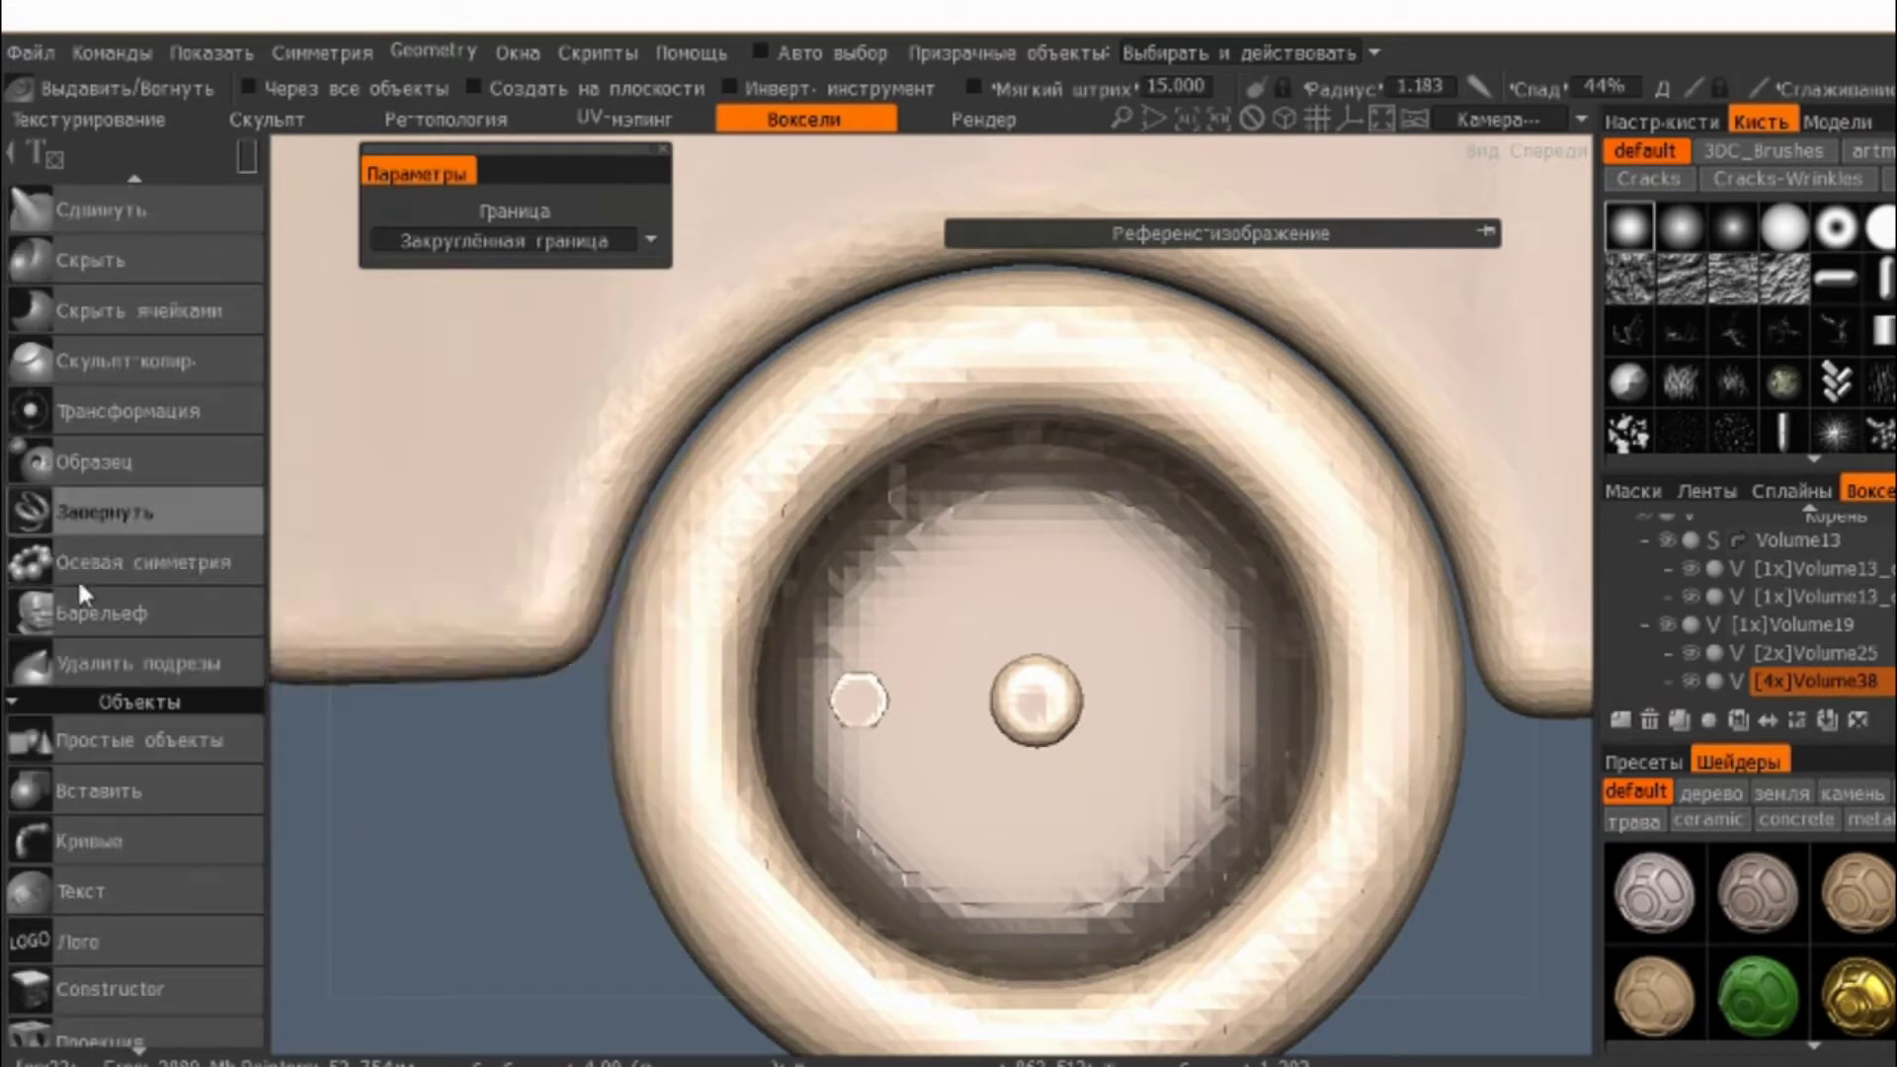
scroll(148, 643, down, 7)
scroll(130, 621, down, 2)
scroll(130, 620, up, 4)
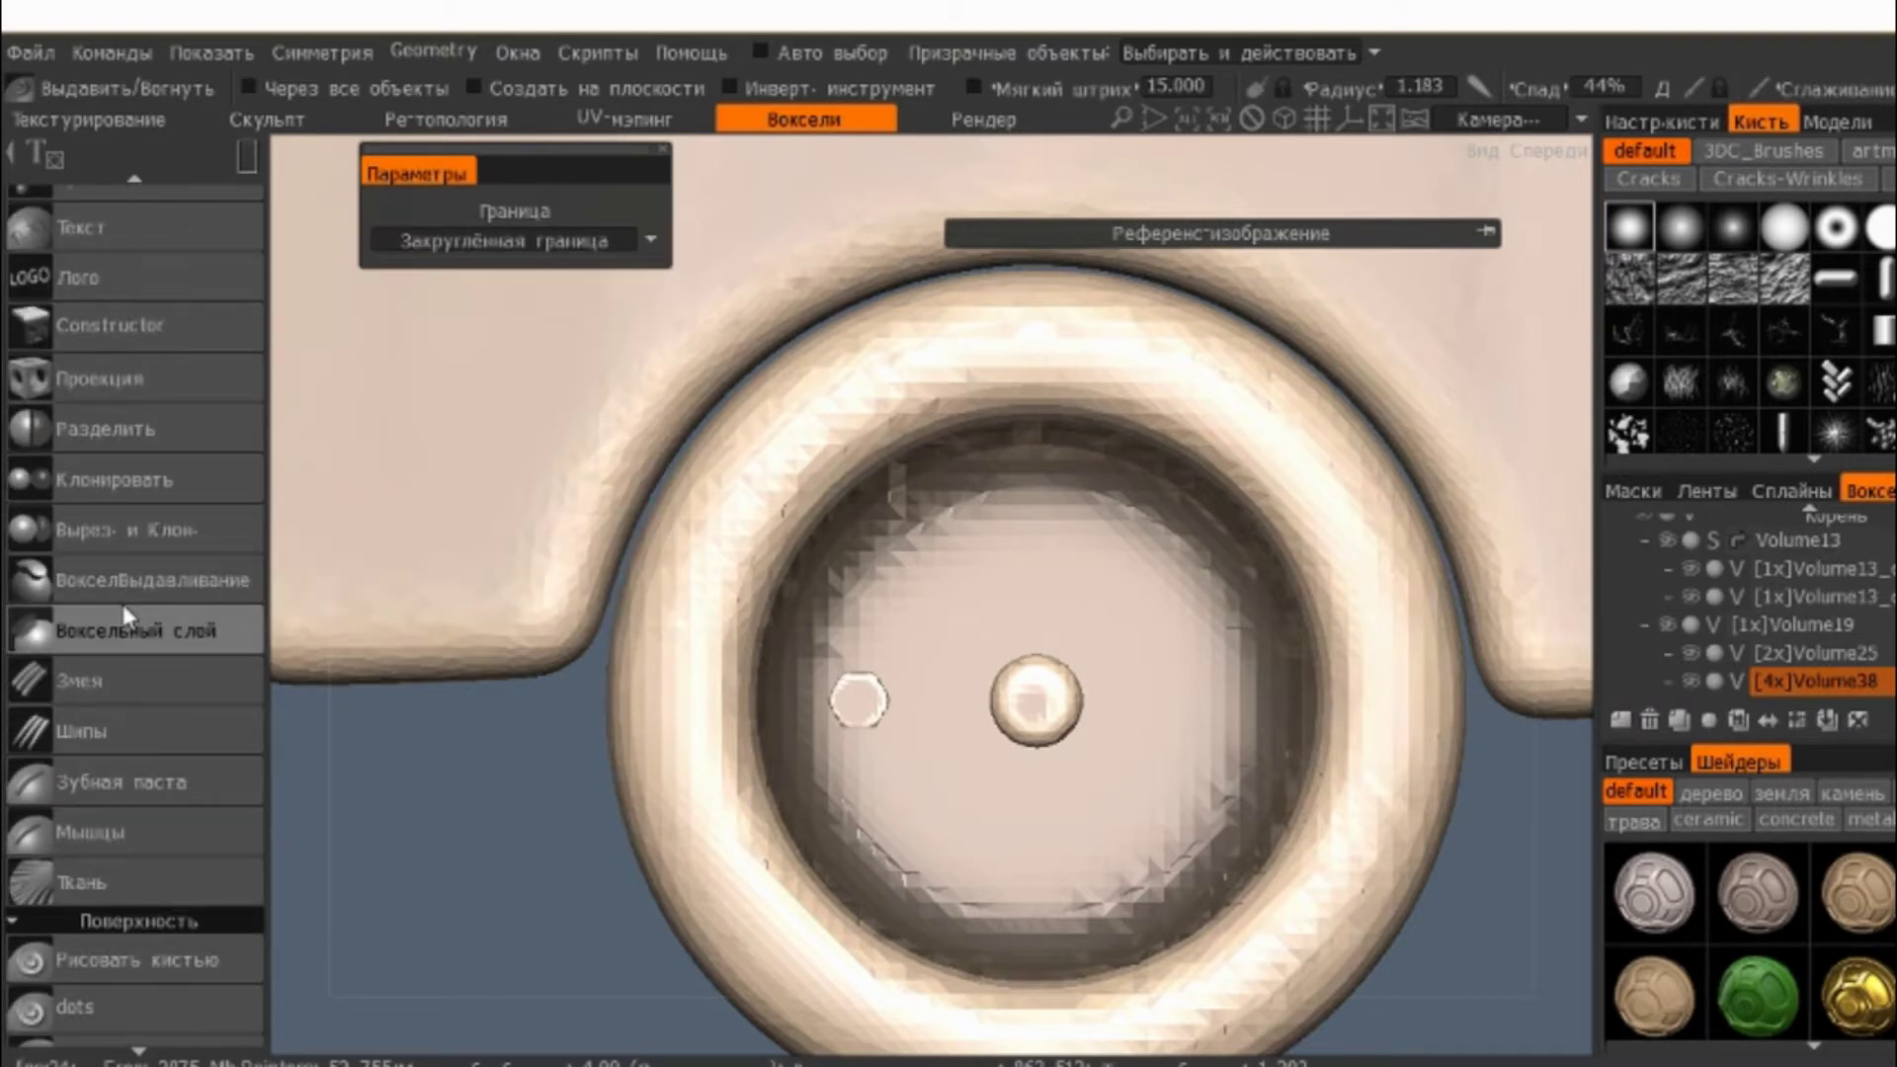
scroll(122, 603, up, 2)
scroll(124, 461, up, 4)
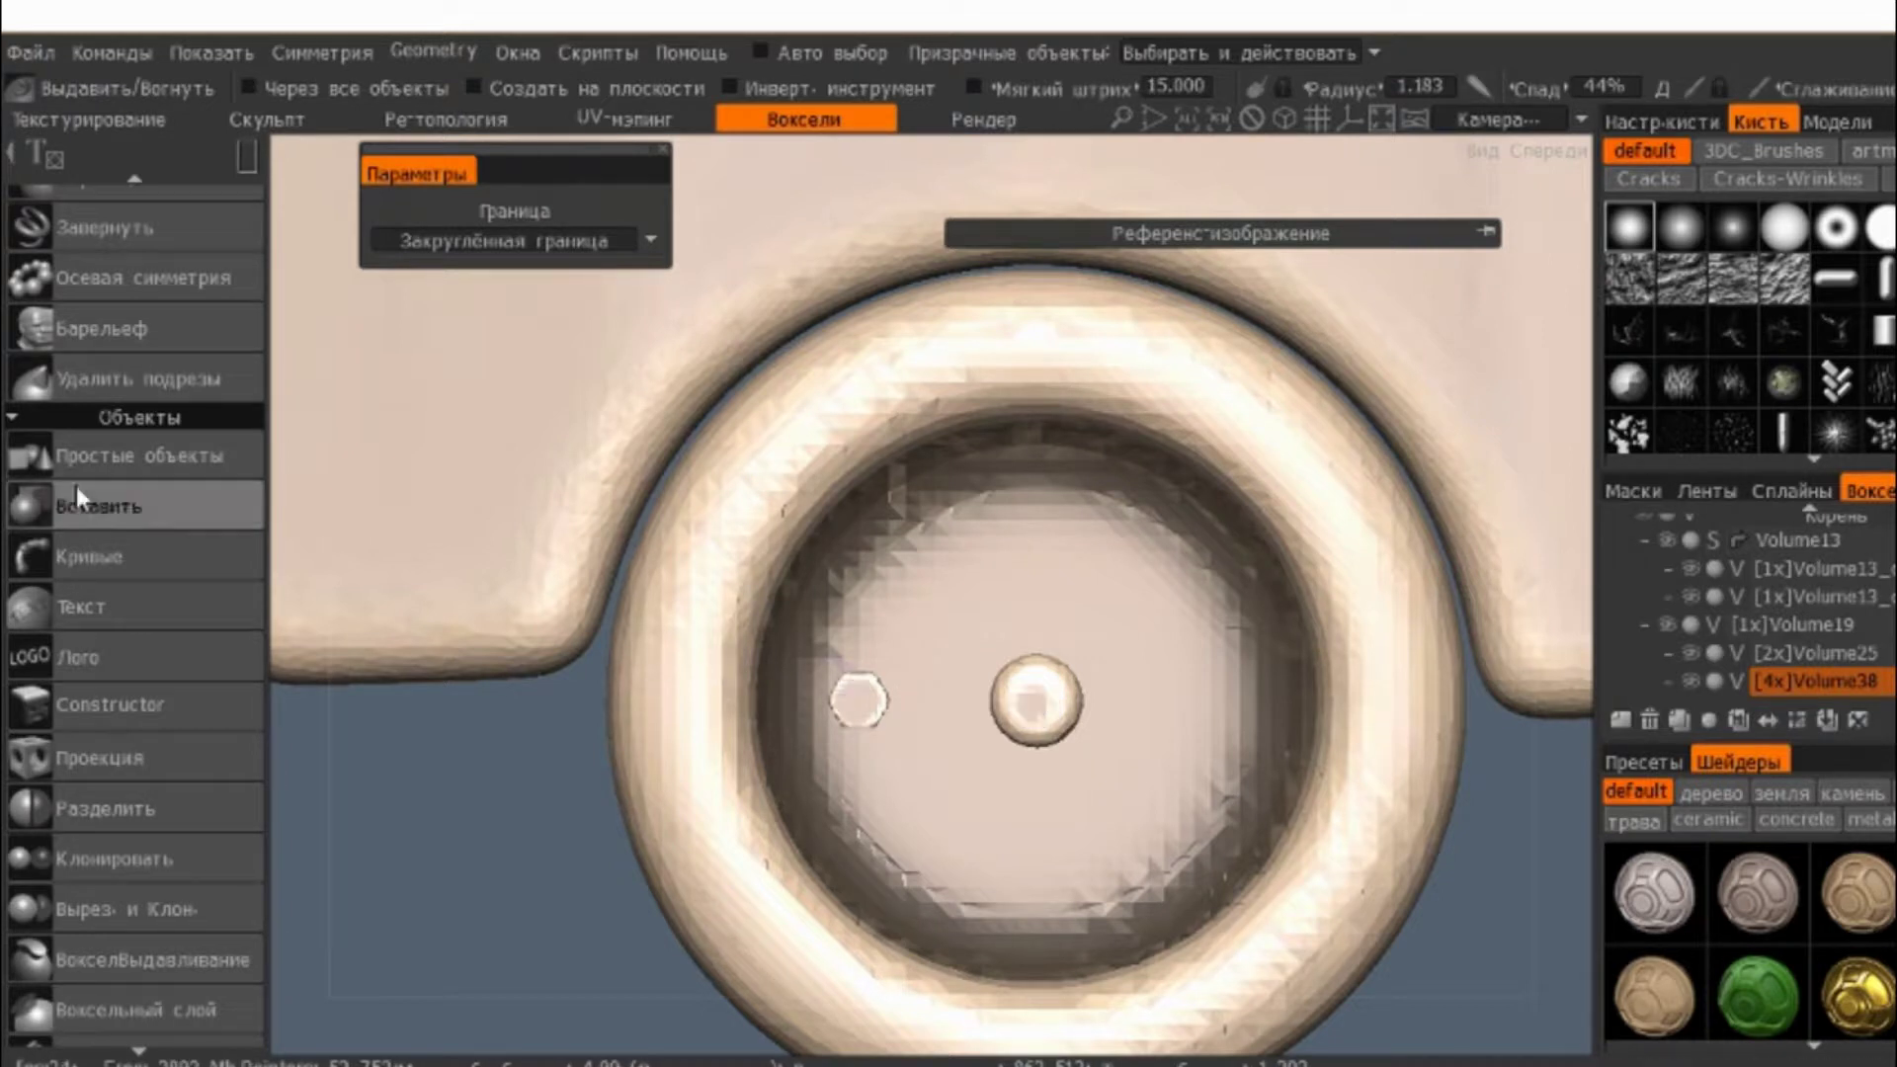
scroll(119, 415, up, 4)
- Choose Axial Symmetry, dismiss its hint, and place the symmetry axis at the hub centre
click(168, 462)
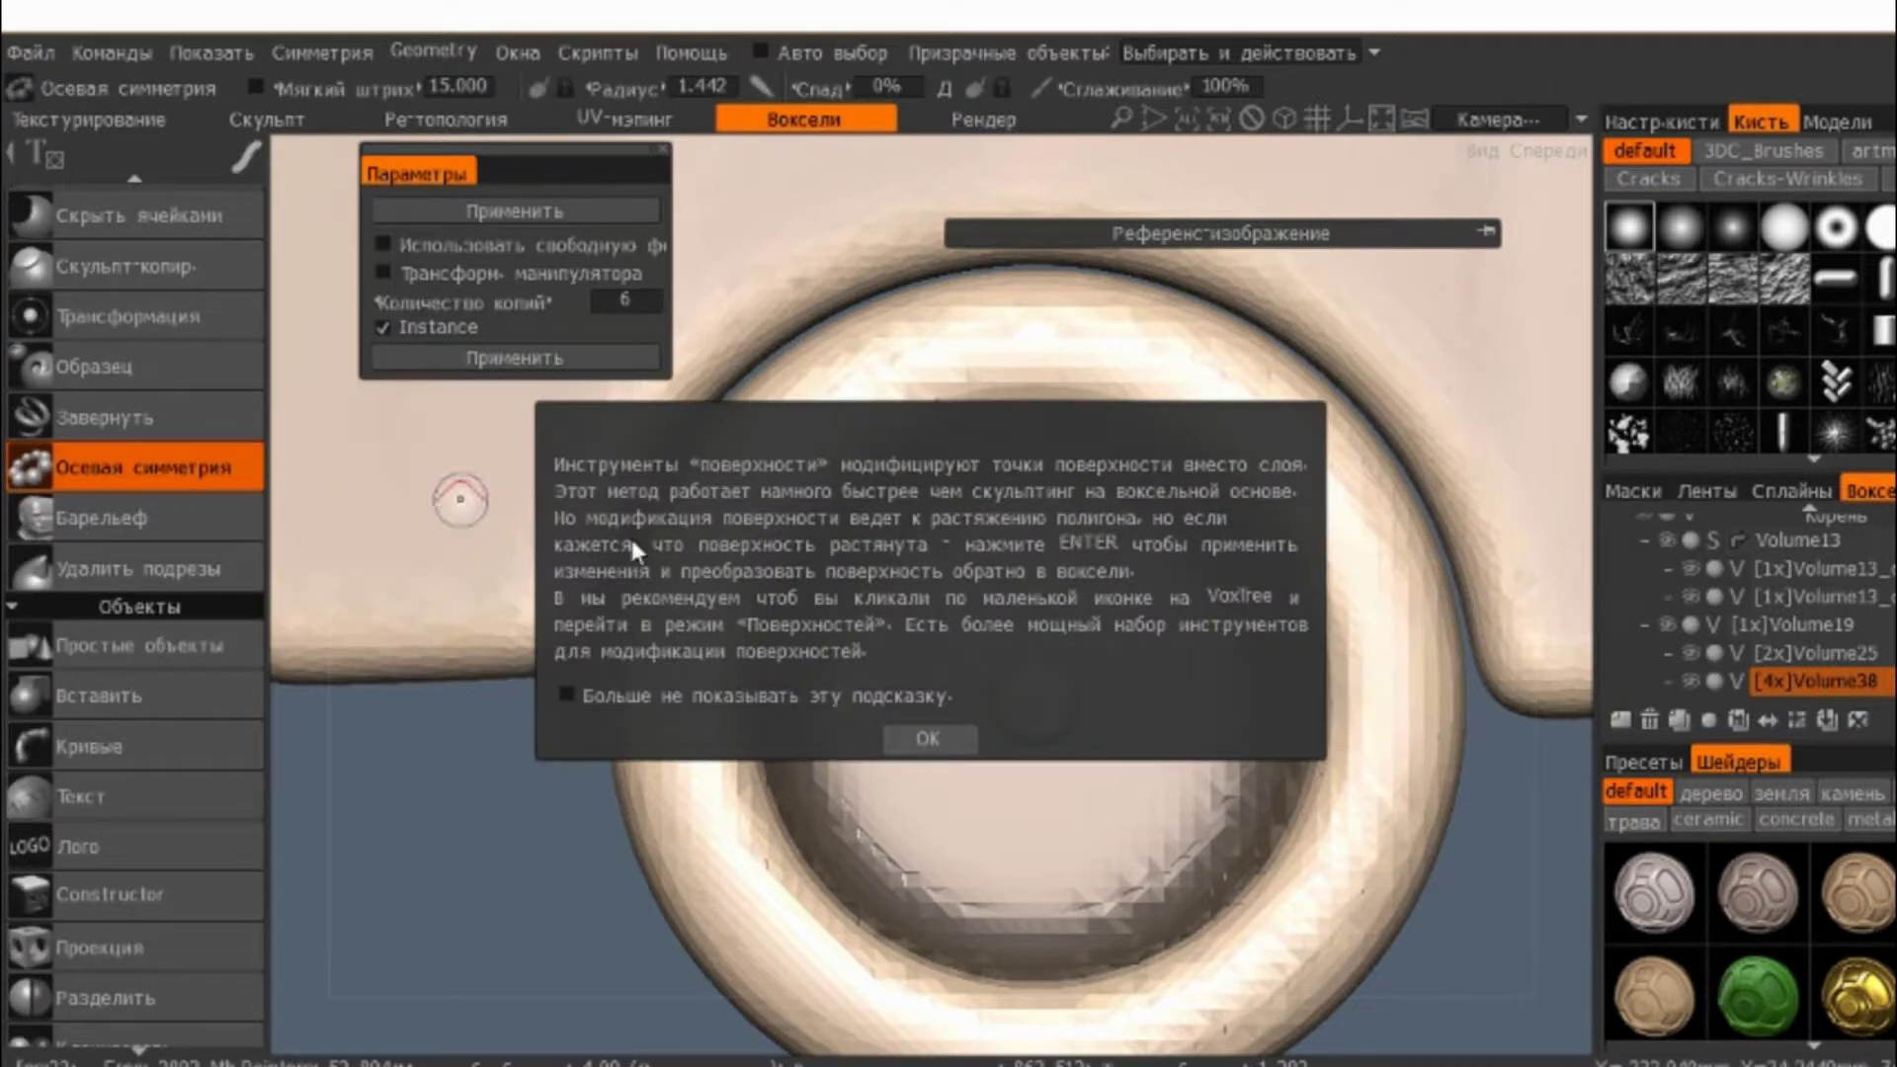
click(922, 736)
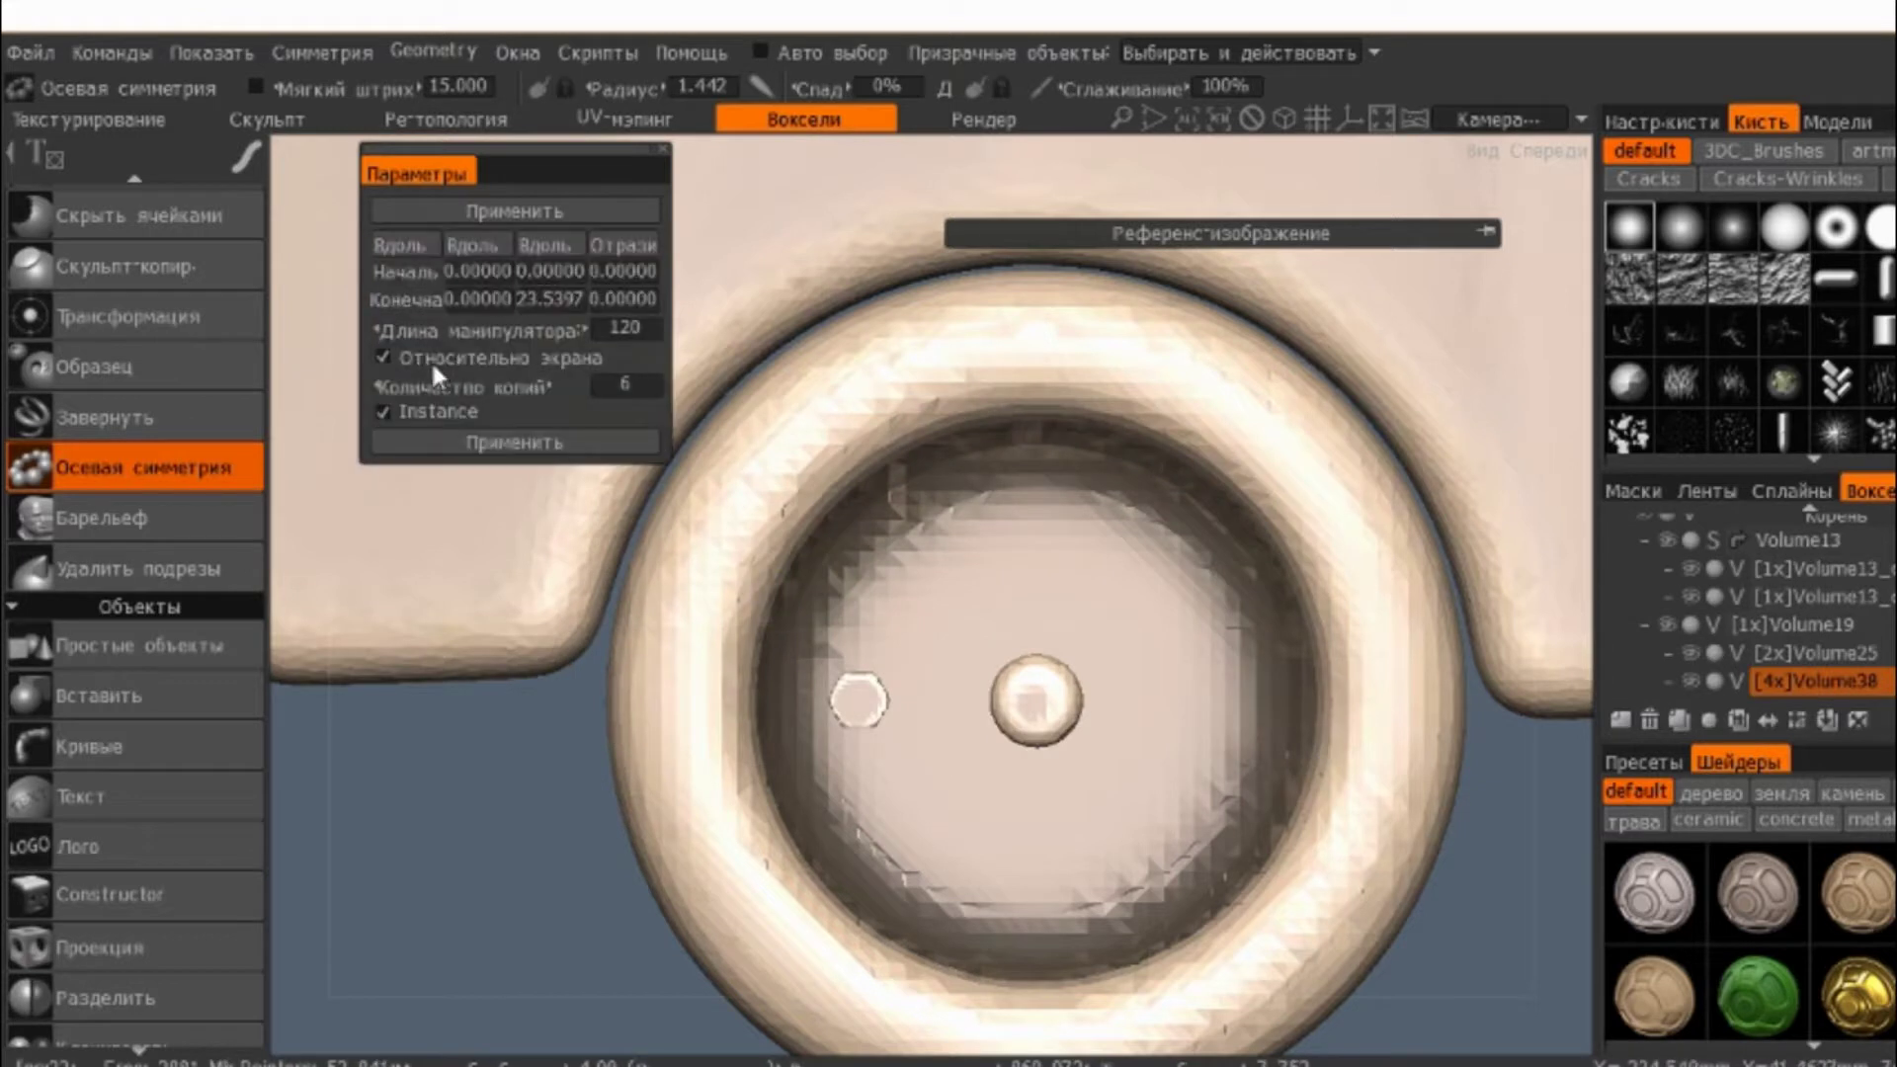
scroll(856, 402, down, 1)
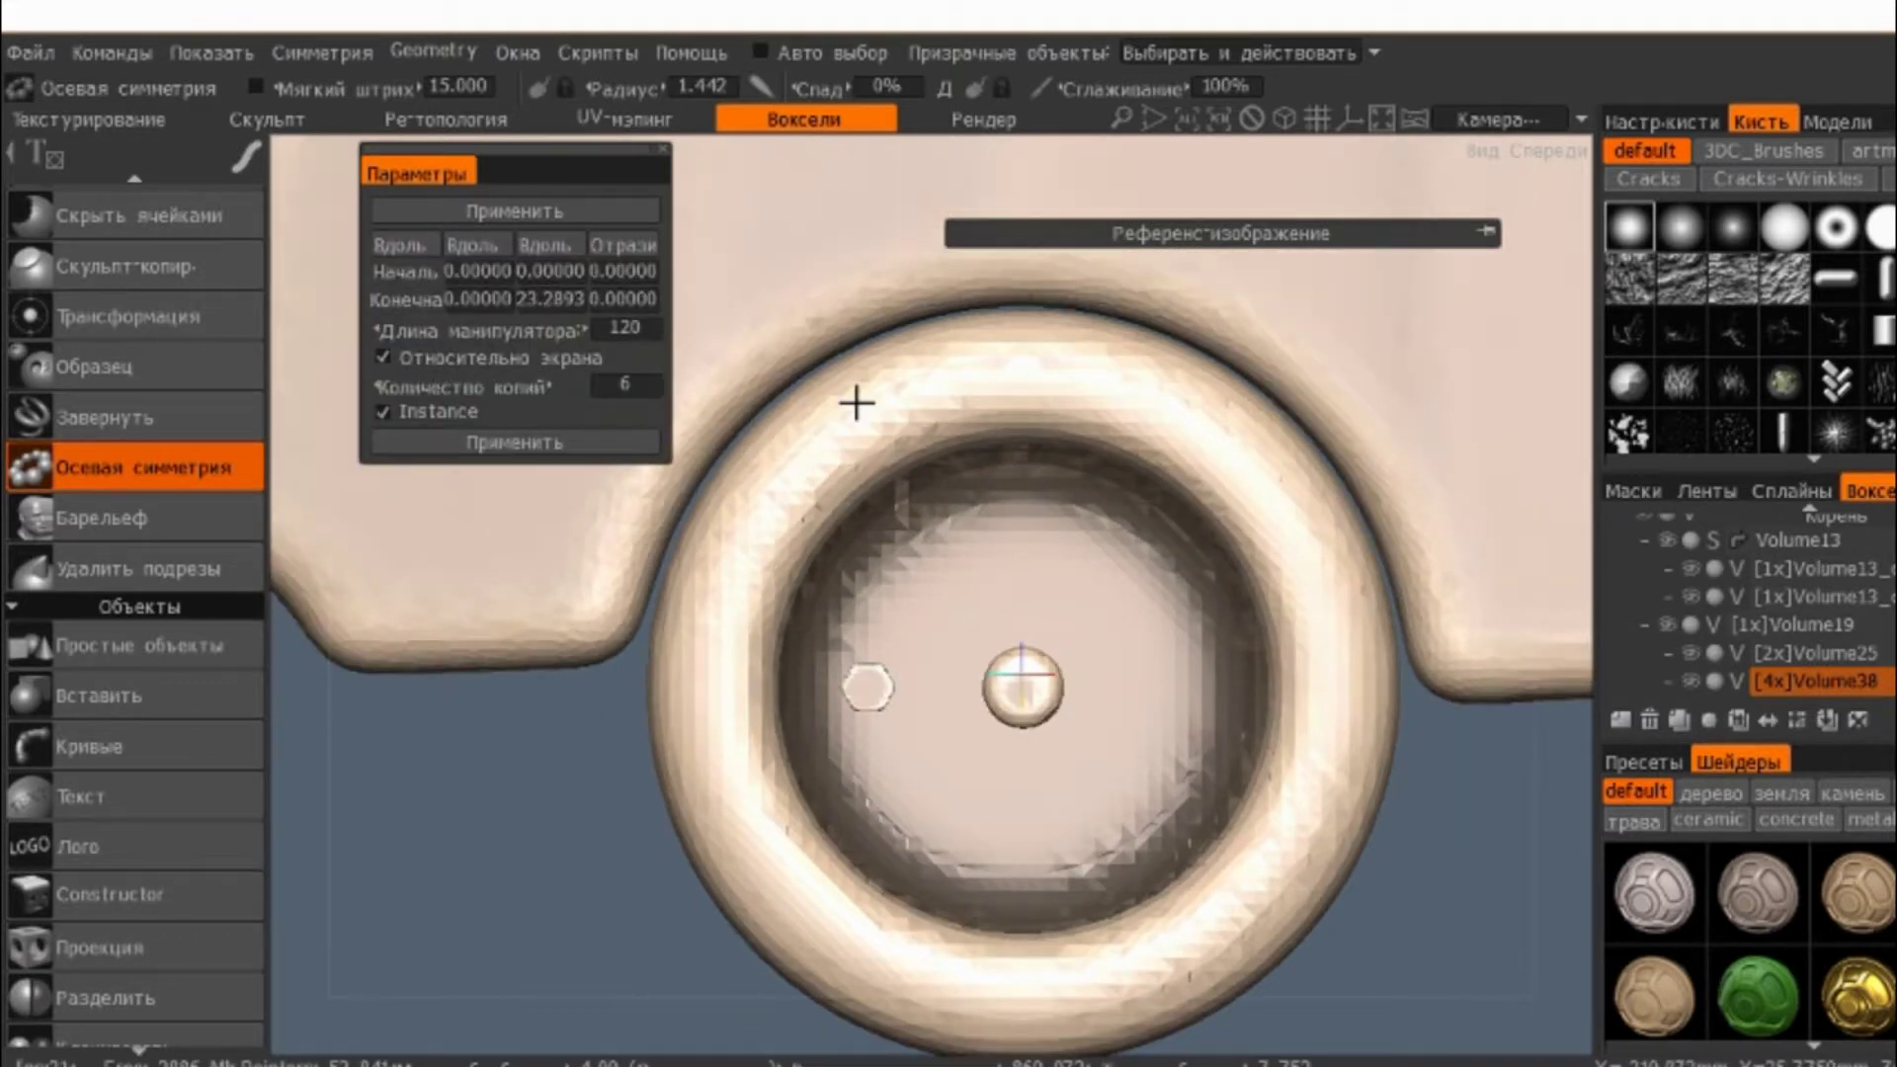
scroll(856, 402, down, 3)
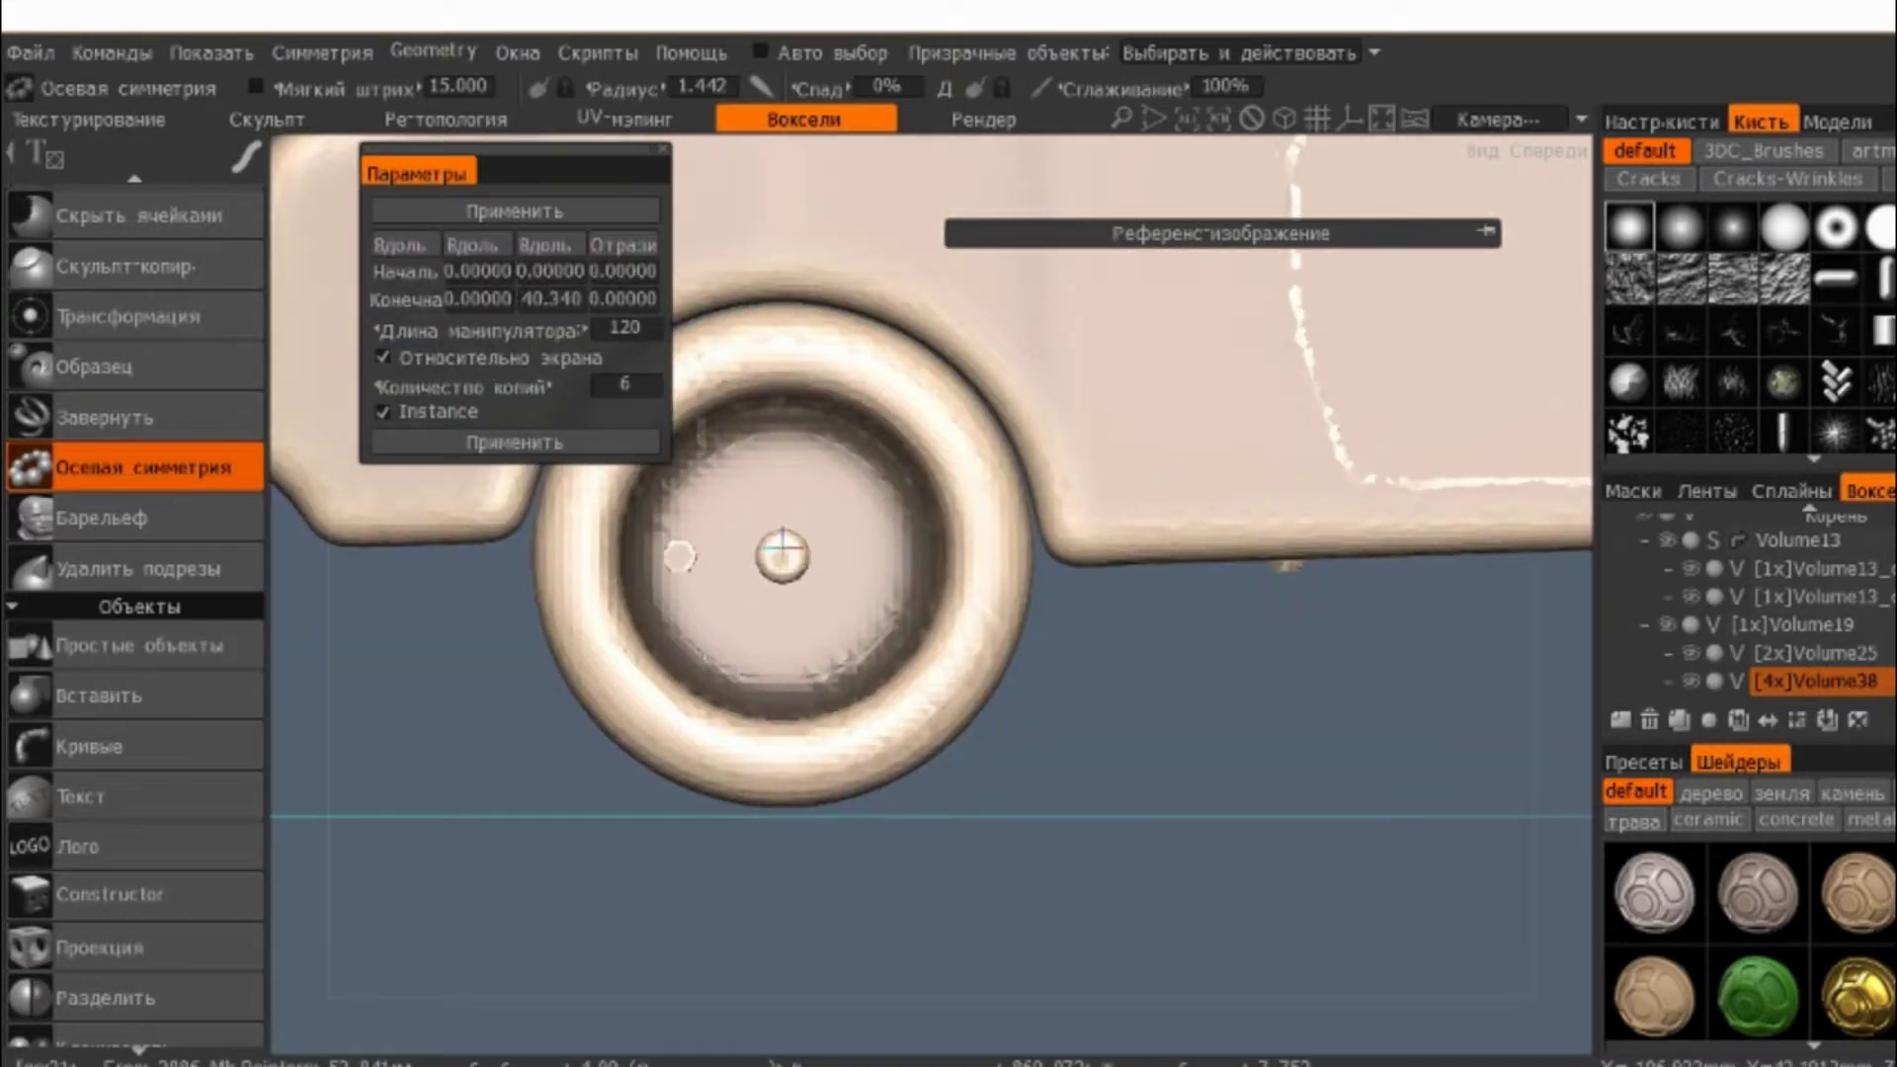
scroll(1004, 395, down, 5)
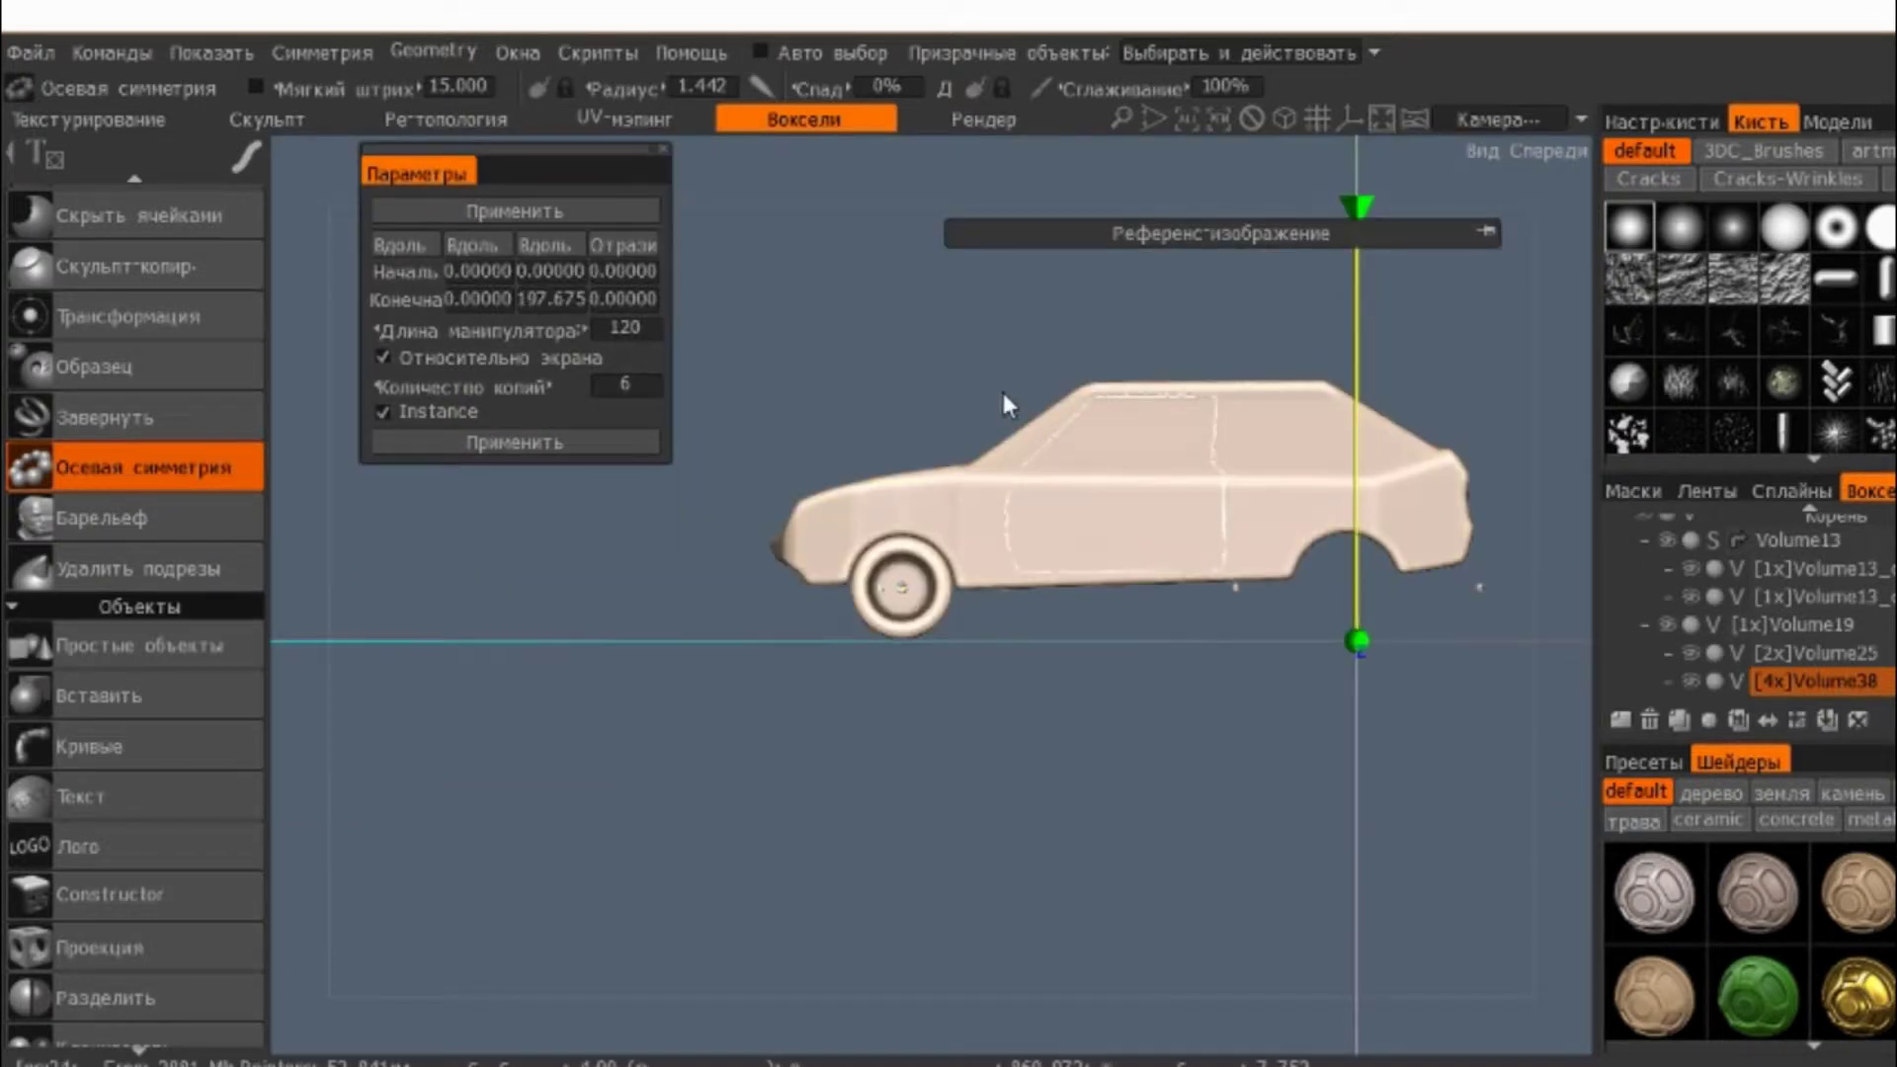
scroll(1359, 292, up, 1)
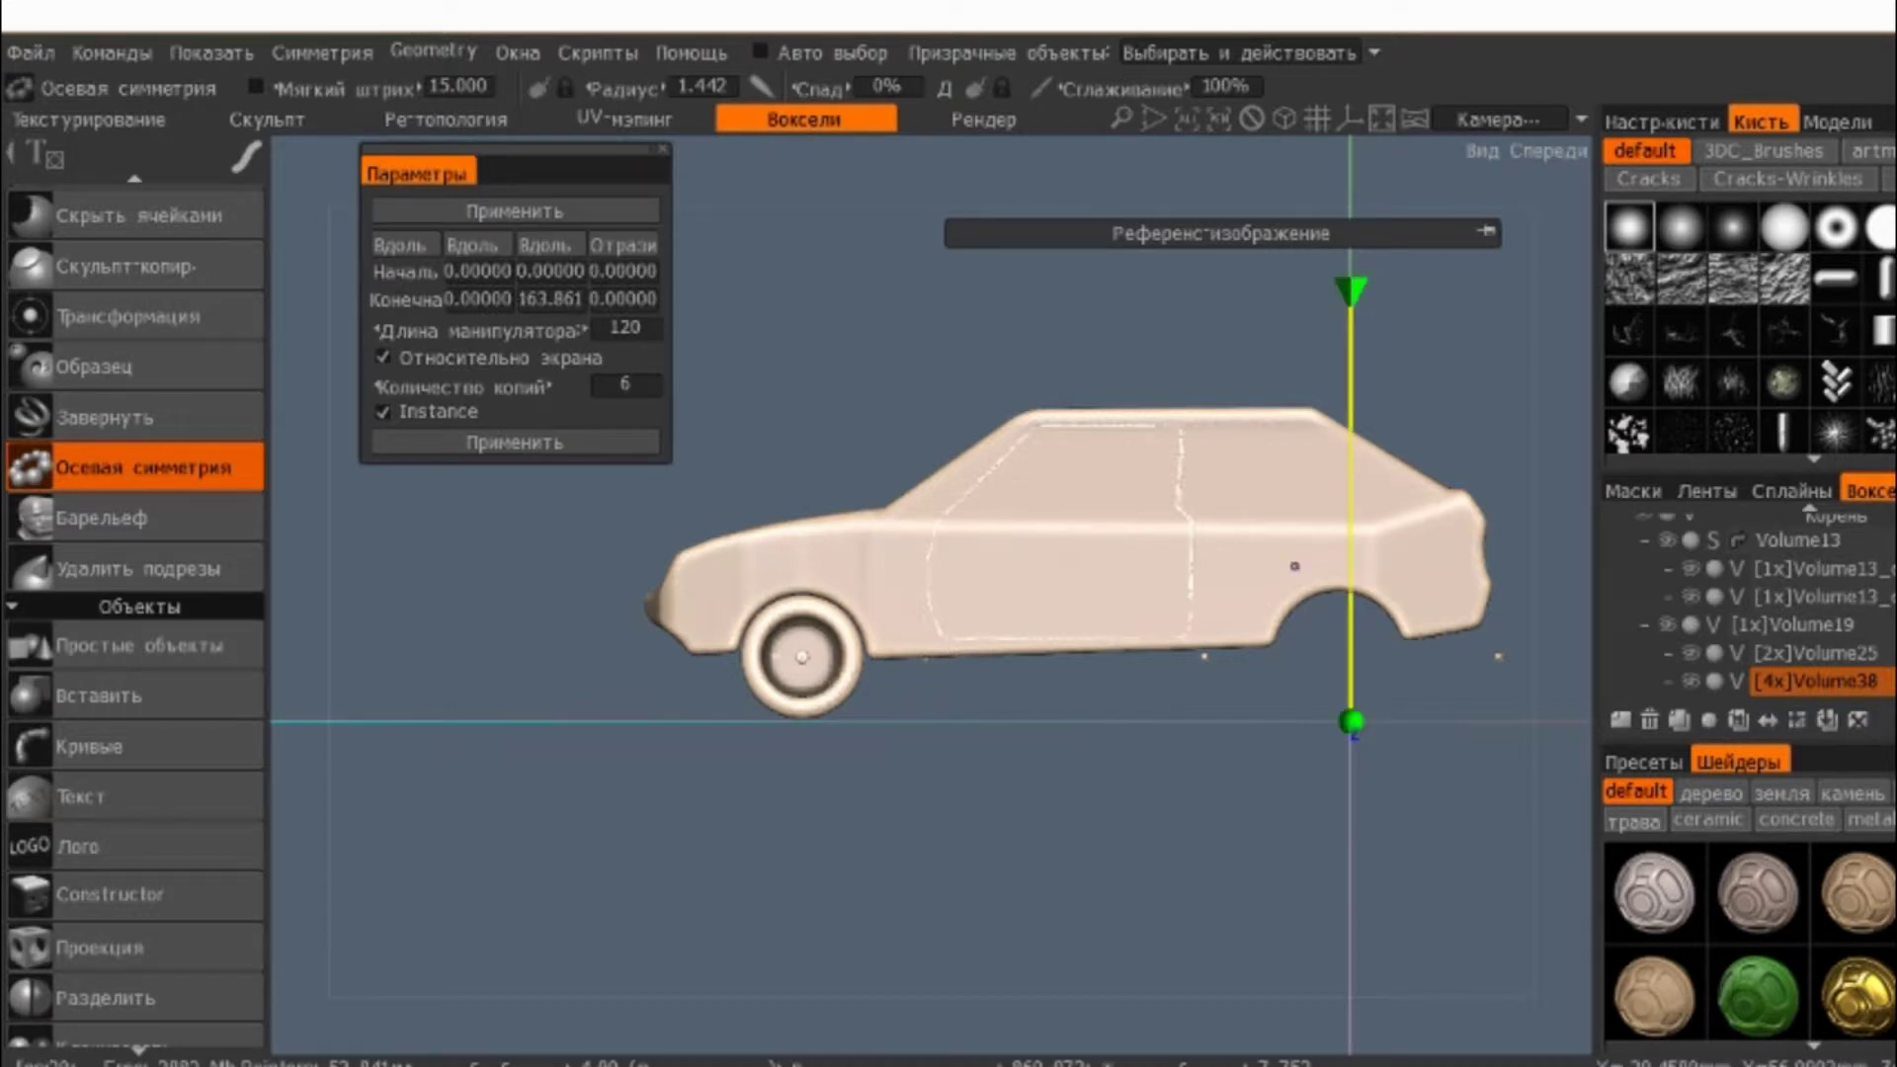
middle_drag(1294, 565, 1266, 548)
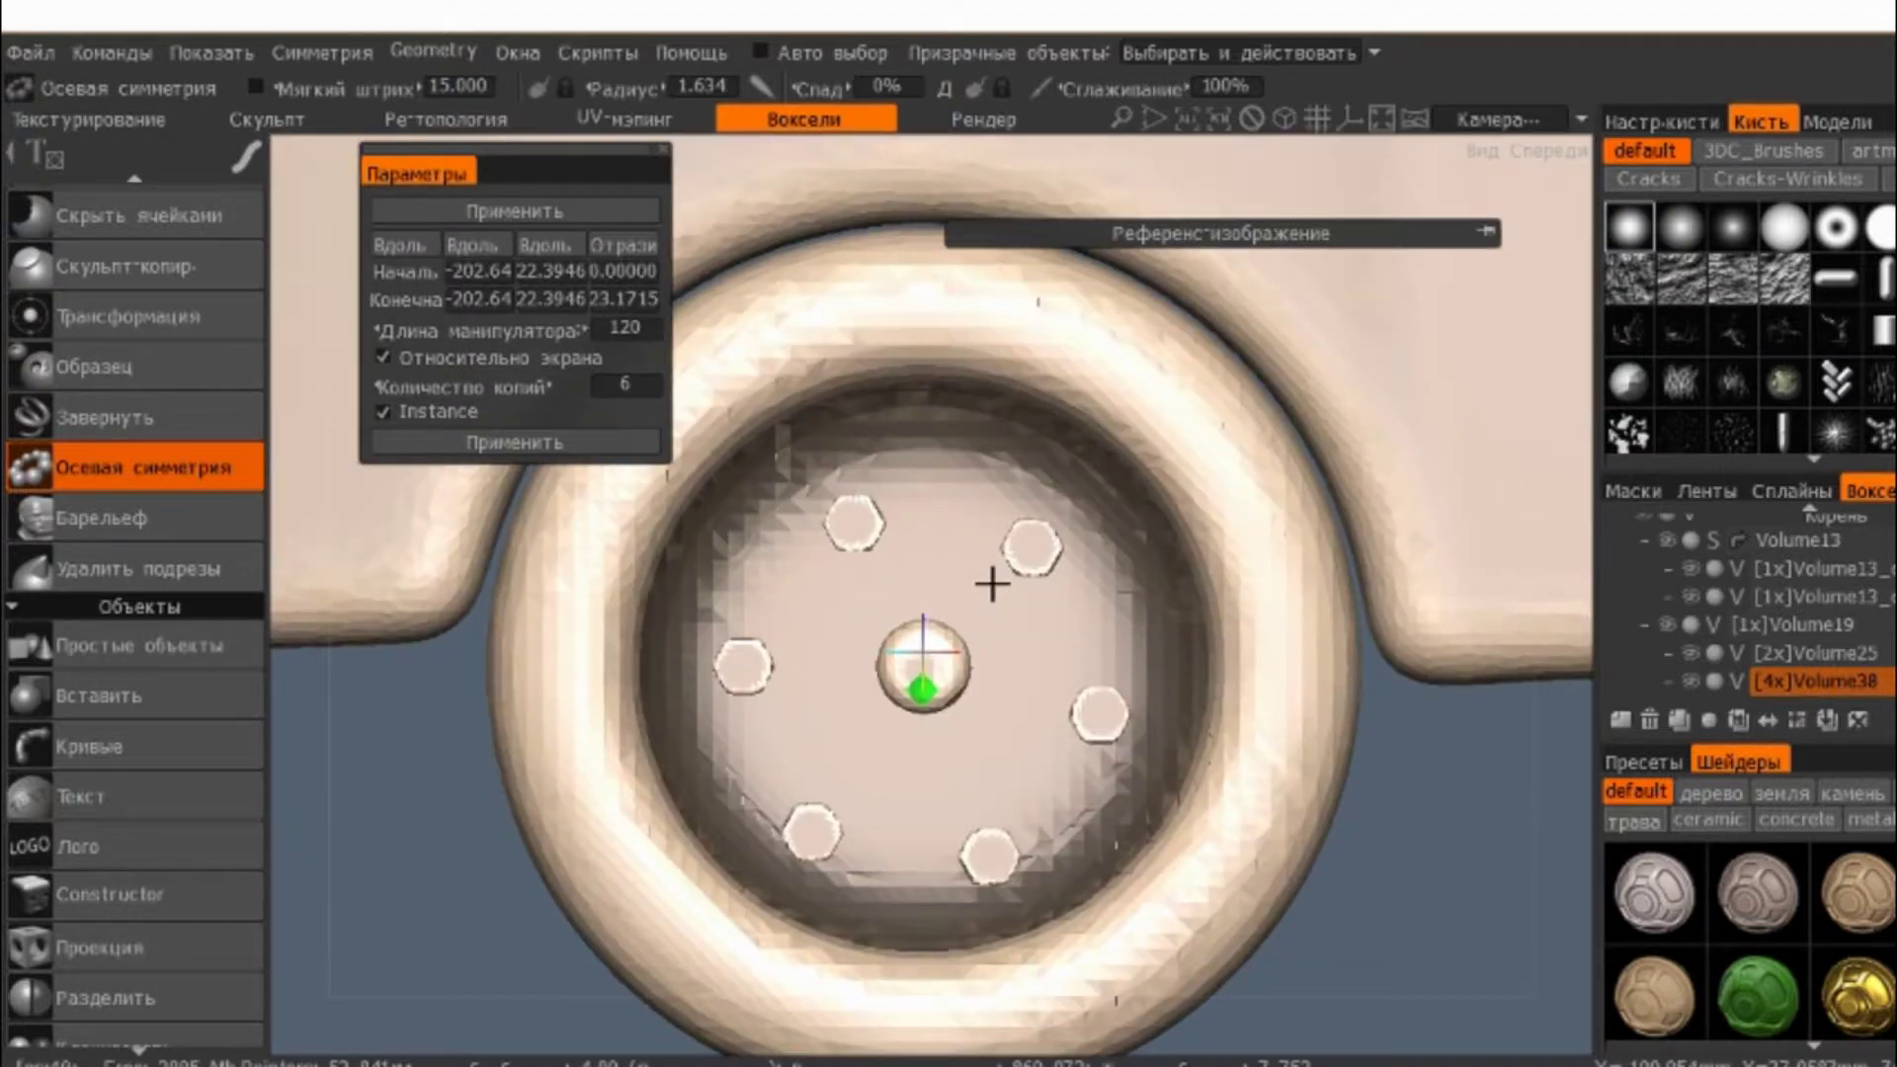
drag(992, 585, 991, 553)
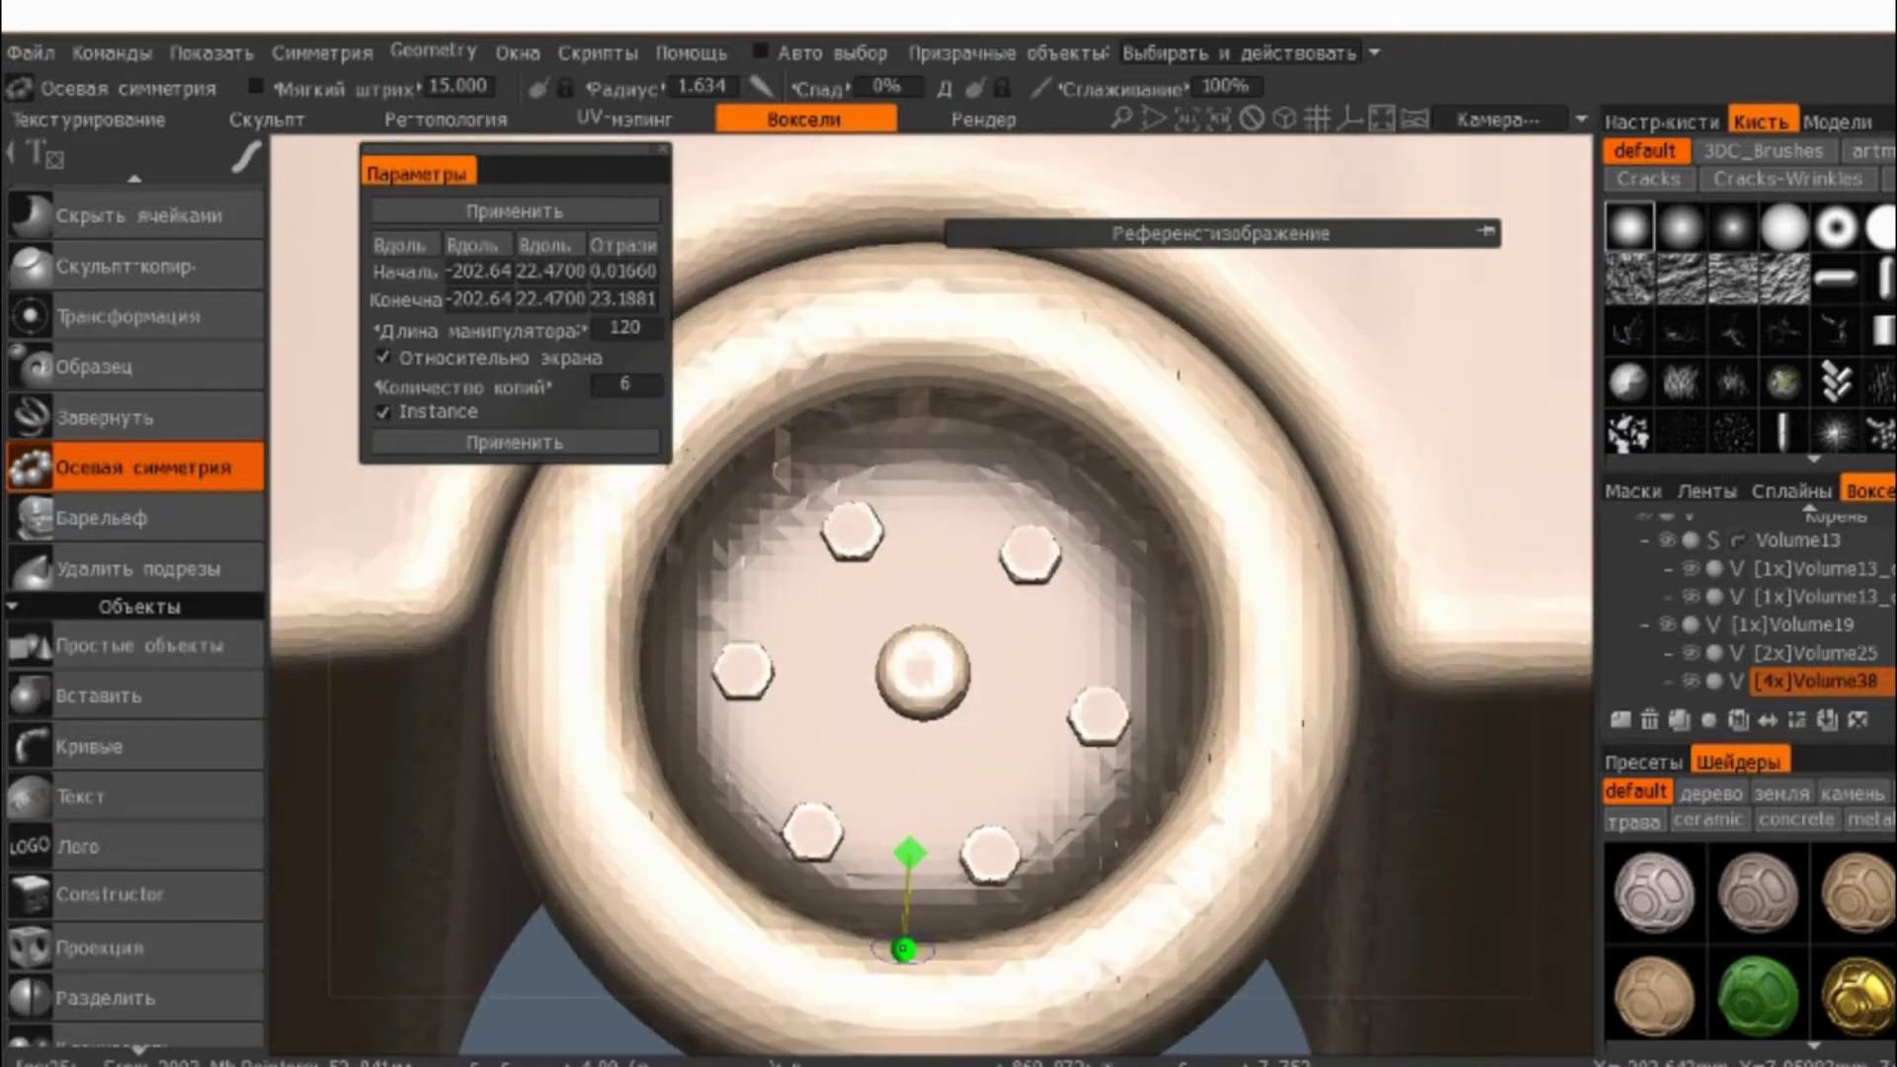
drag(903, 948, 921, 914)
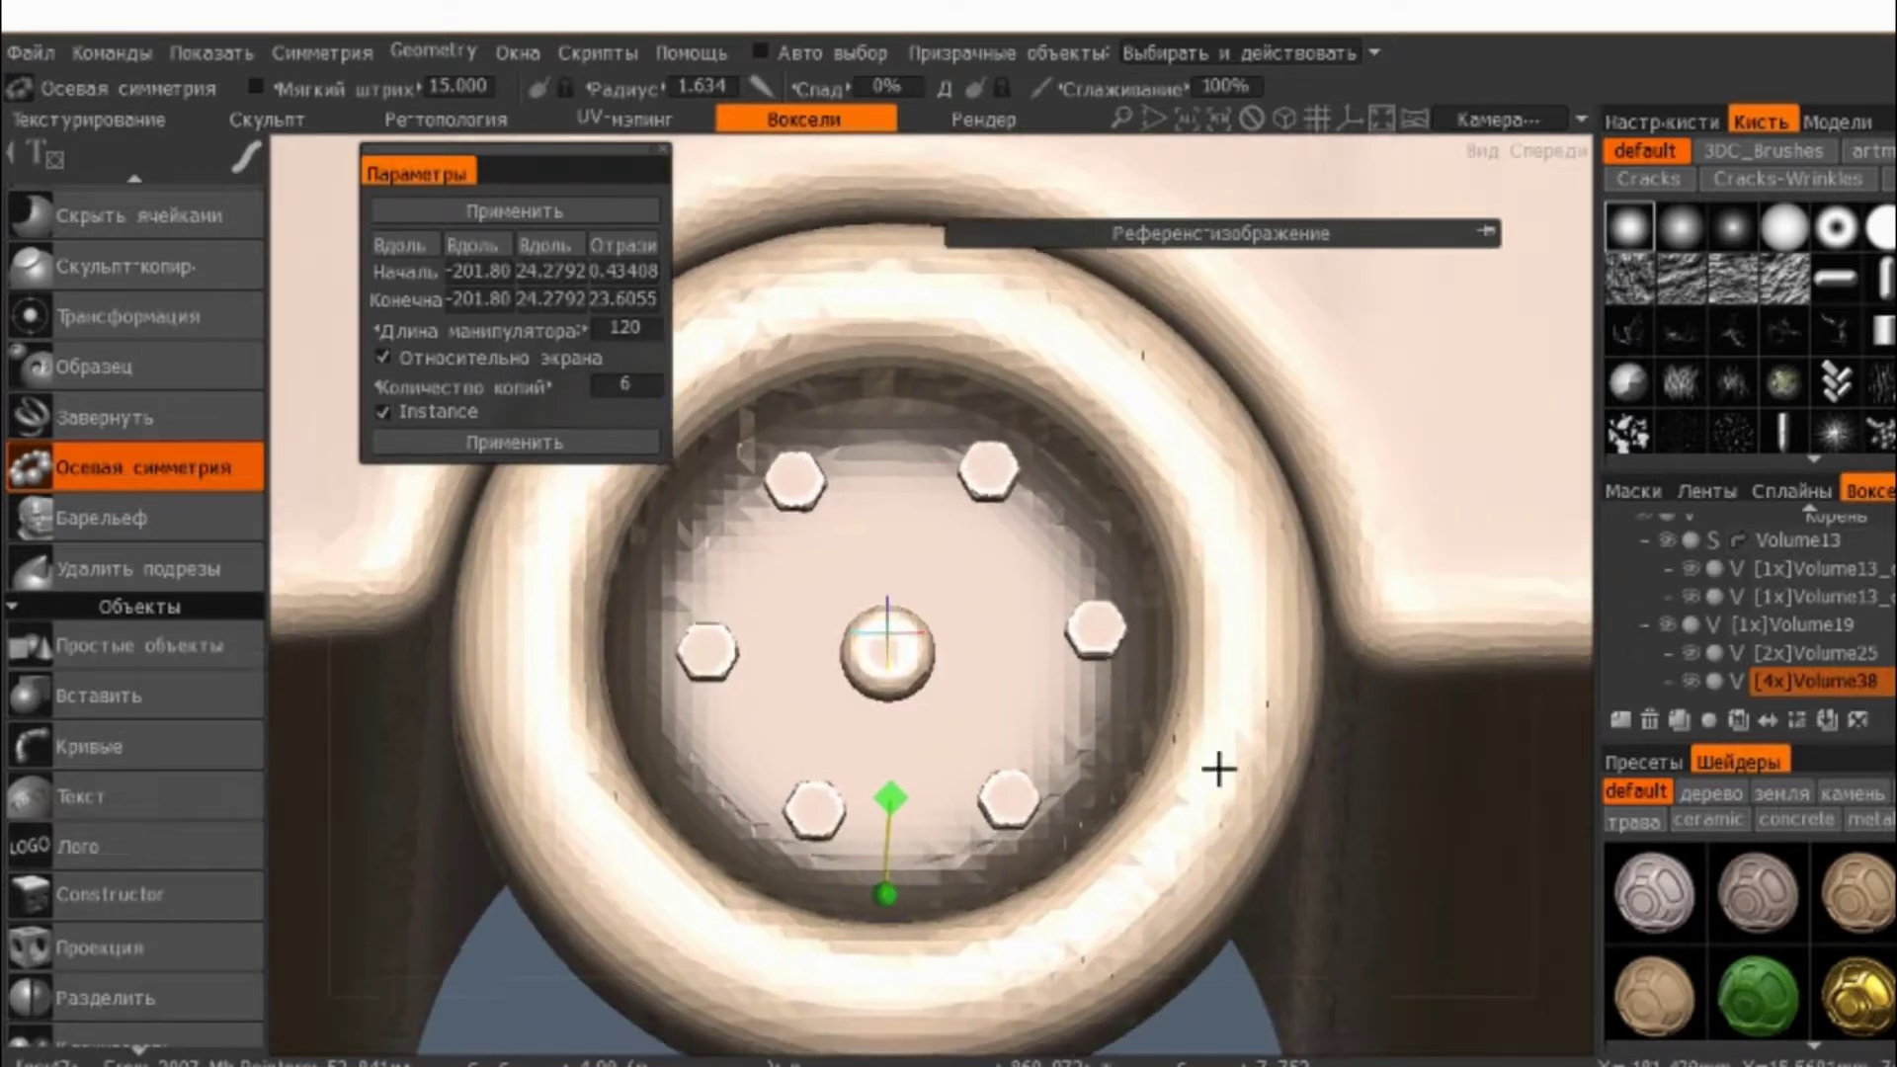
- Fine-tune the axis base point and align its direction in front view for six copies
middle_drag(1219, 766, 1054, 687)
drag(754, 845, 749, 846)
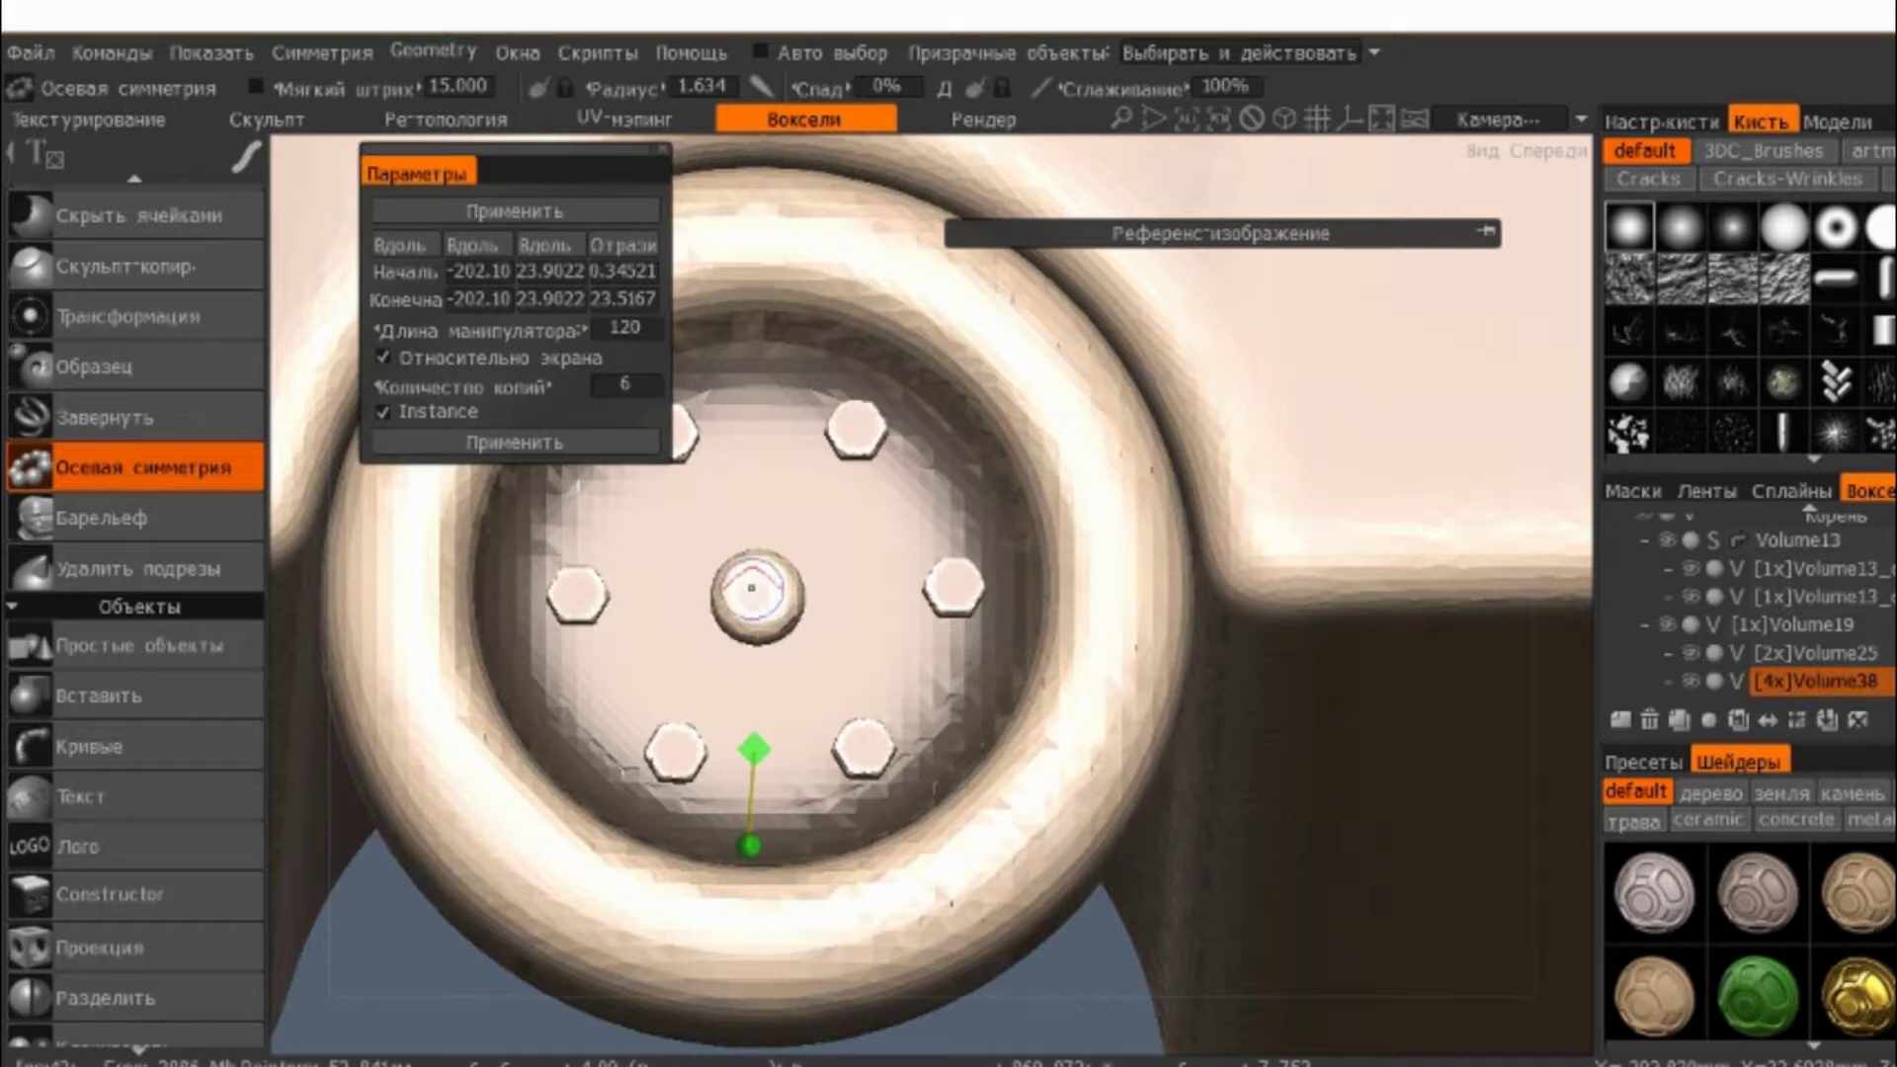
right_drag(751, 591, 1016, 606)
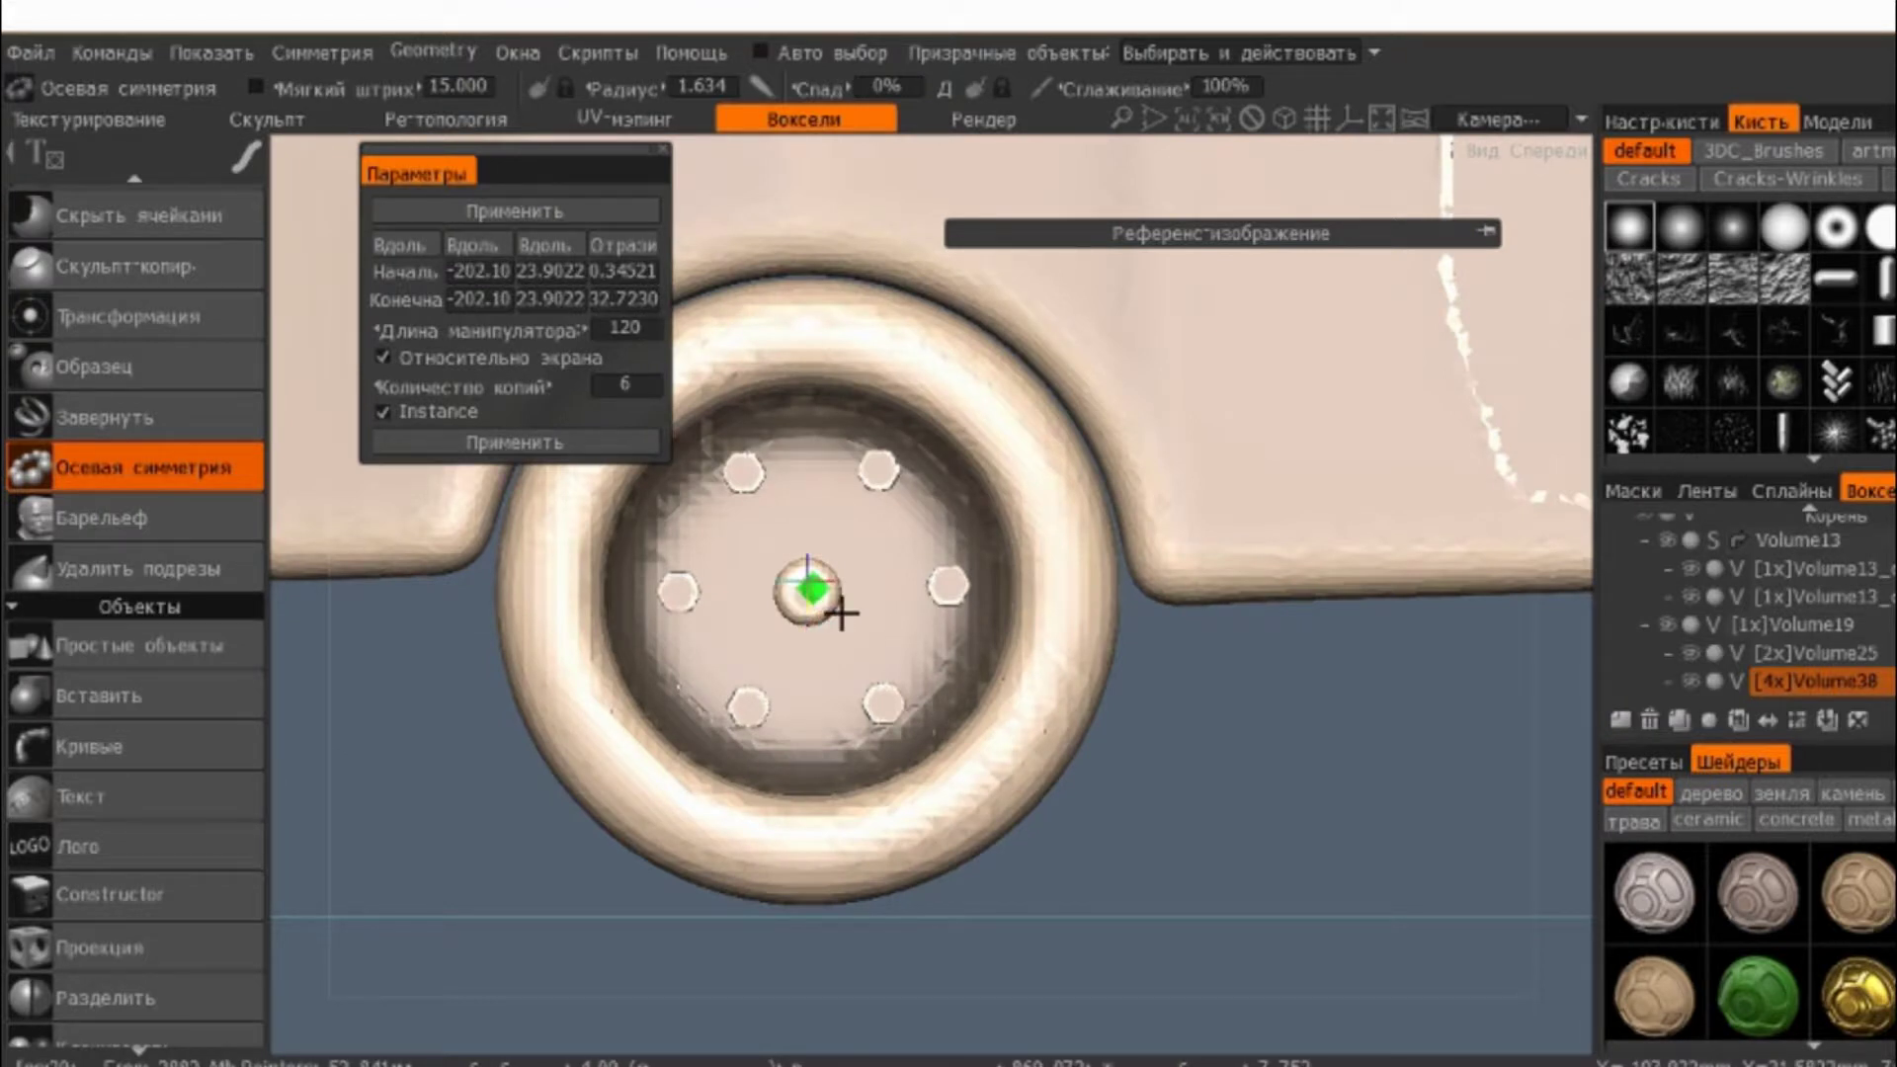
right_drag(842, 615, 1084, 876)
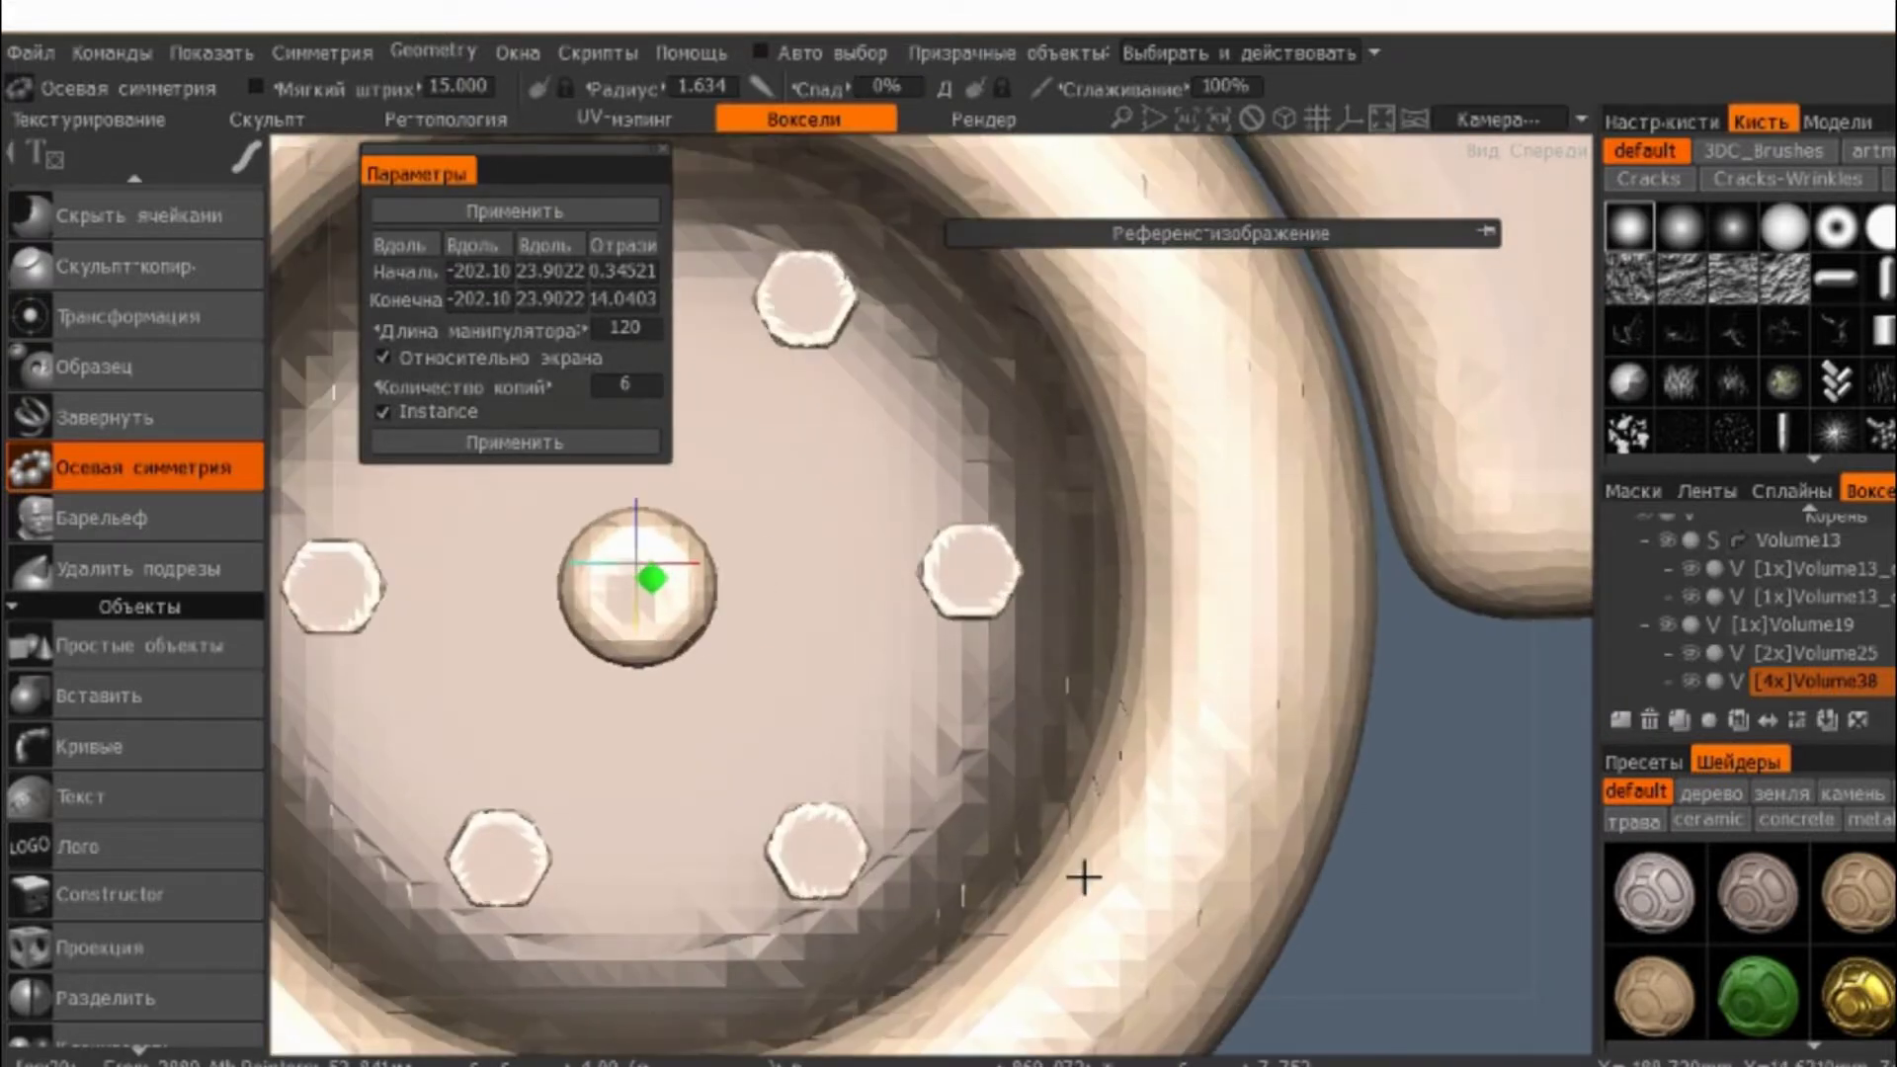
middle_drag(1084, 876, 1240, 957)
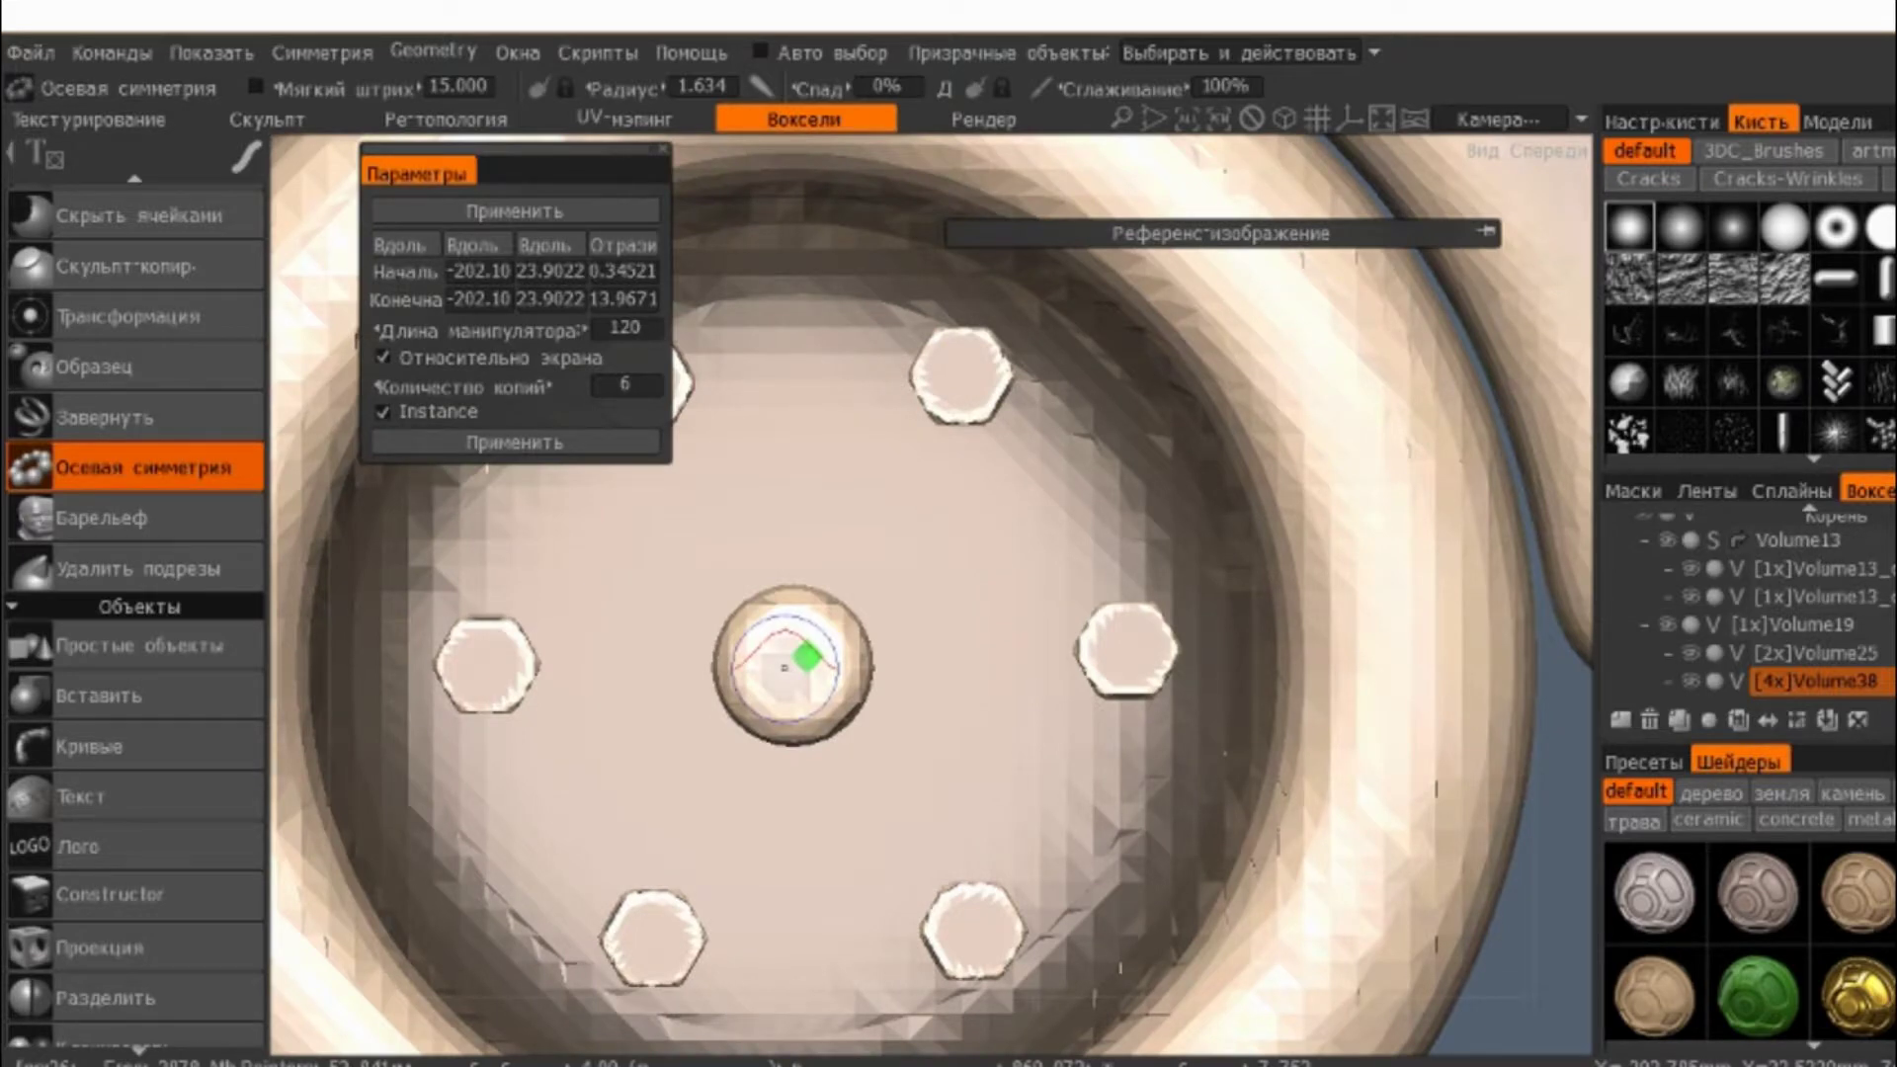
drag(783, 668, 722, 756)
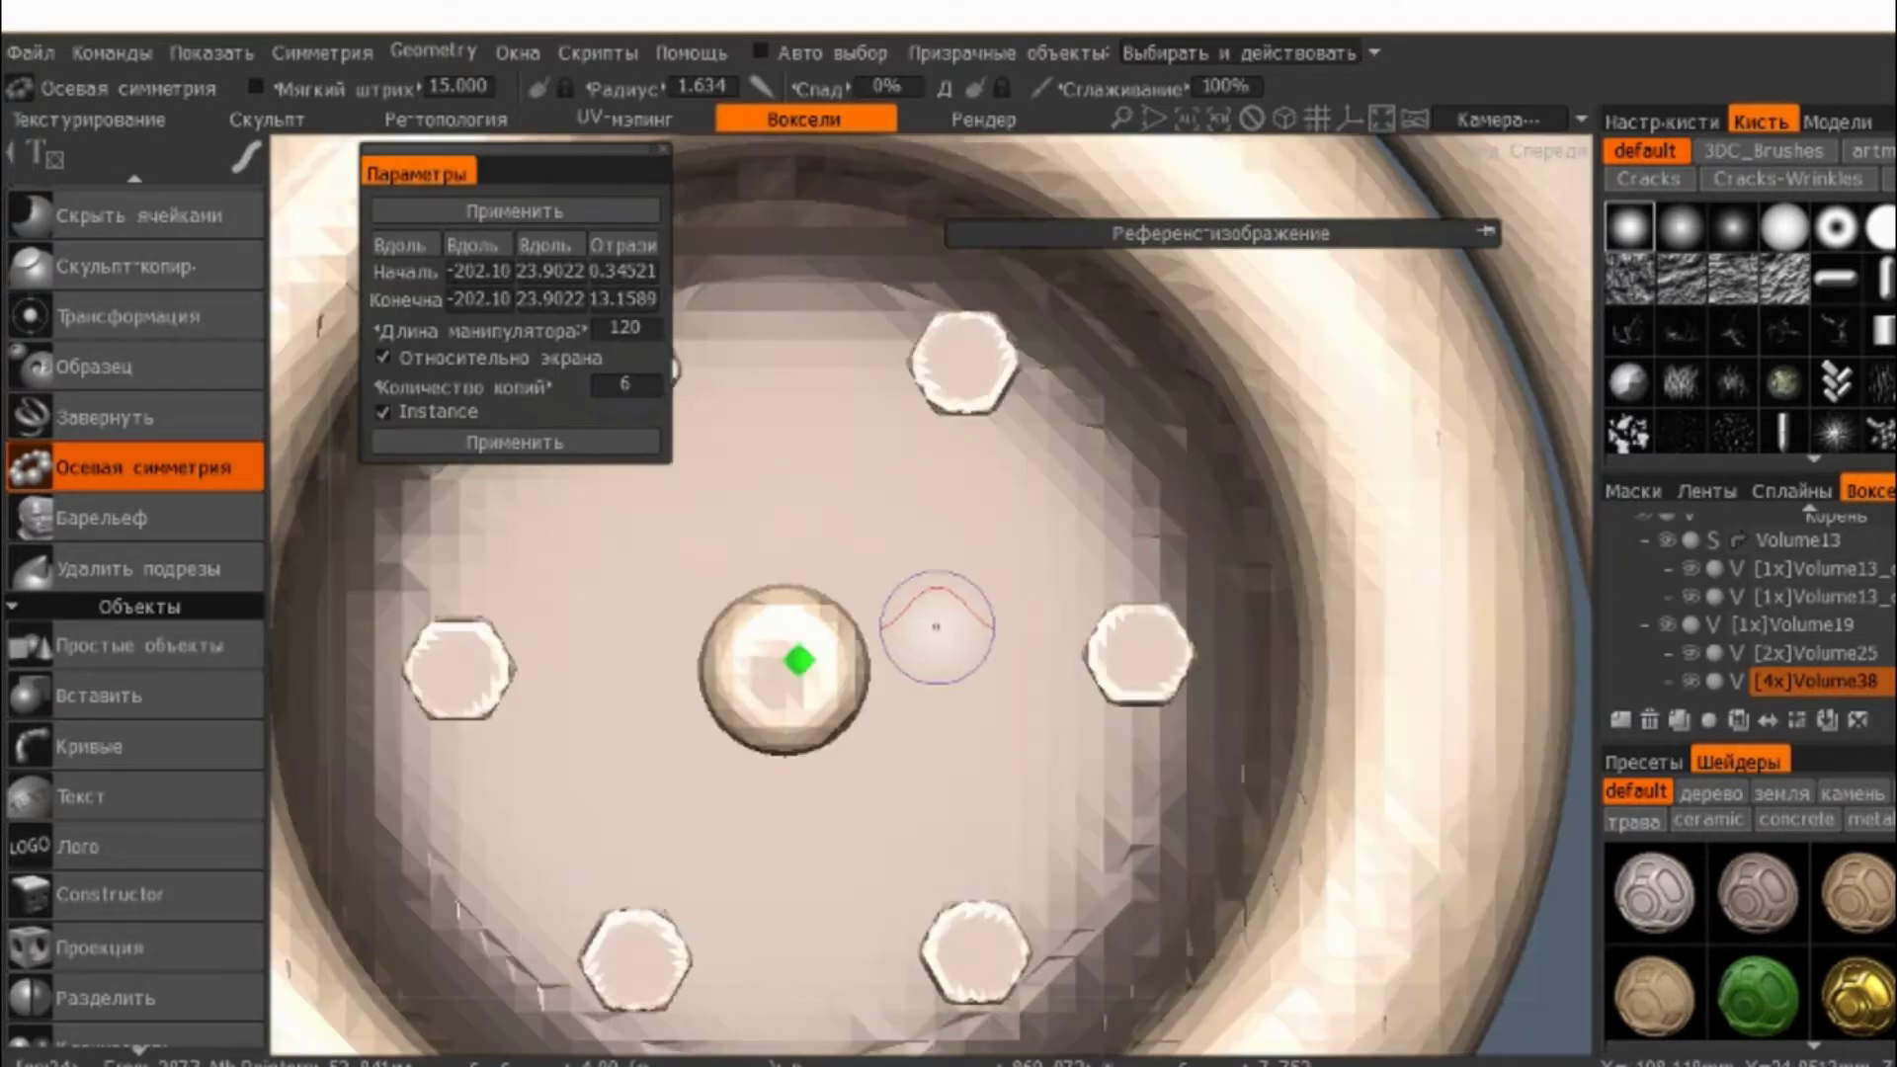
key(f)
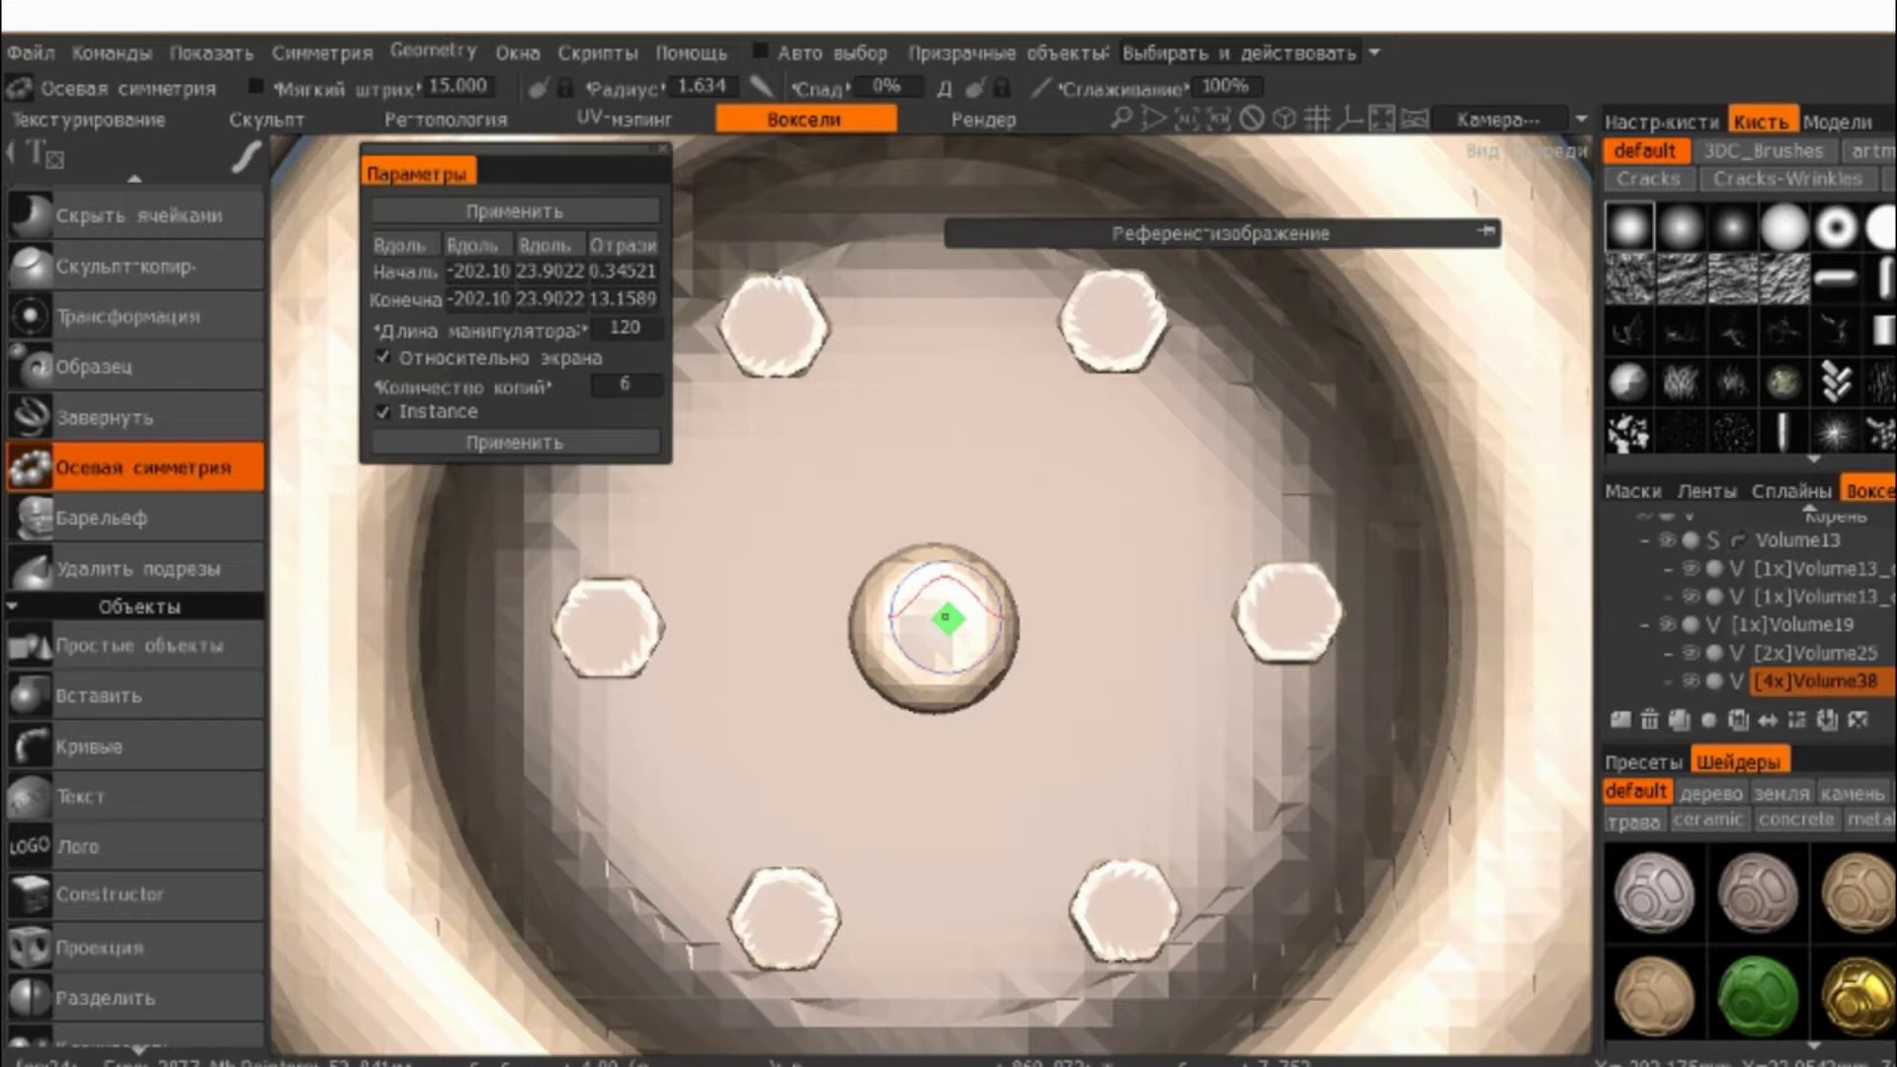
drag(945, 618, 952, 621)
key(KP_1)
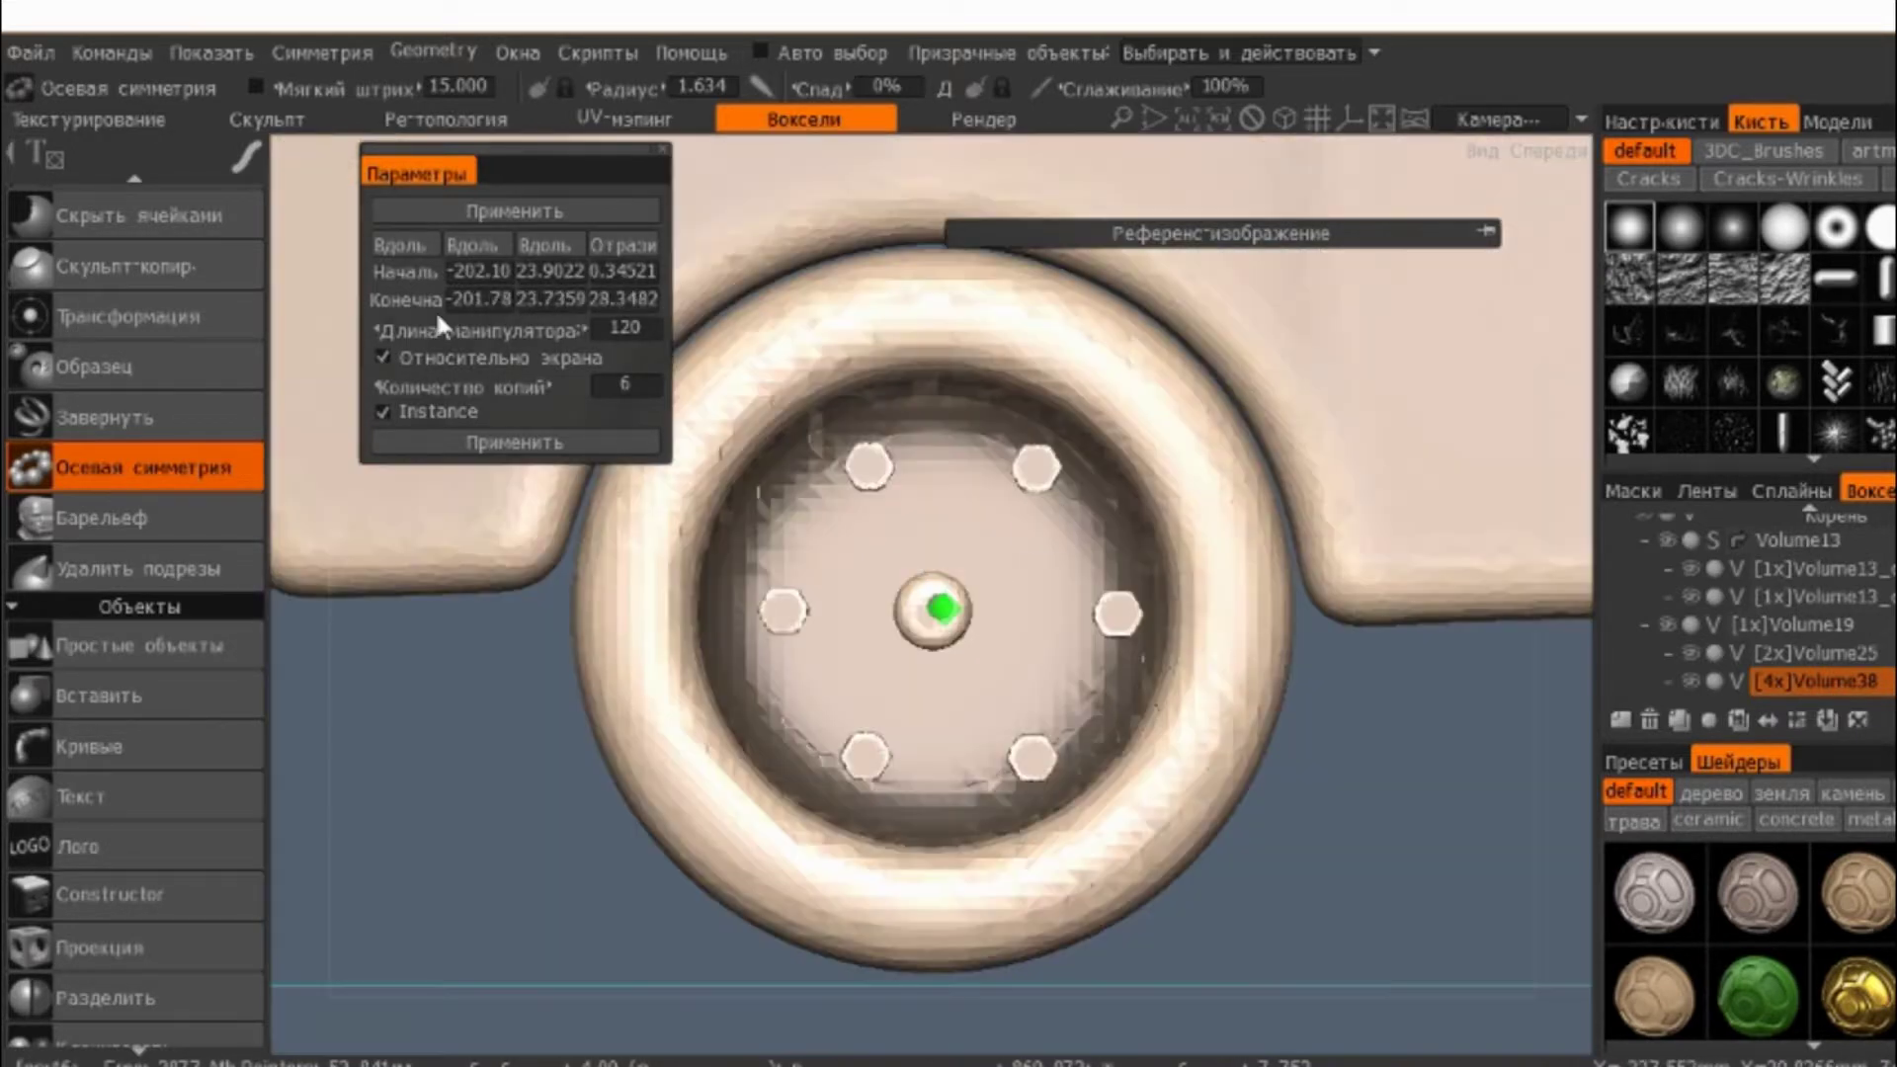
- Apply the six hexagon copies and switch to the push-pull sculpting tool
click(514, 211)
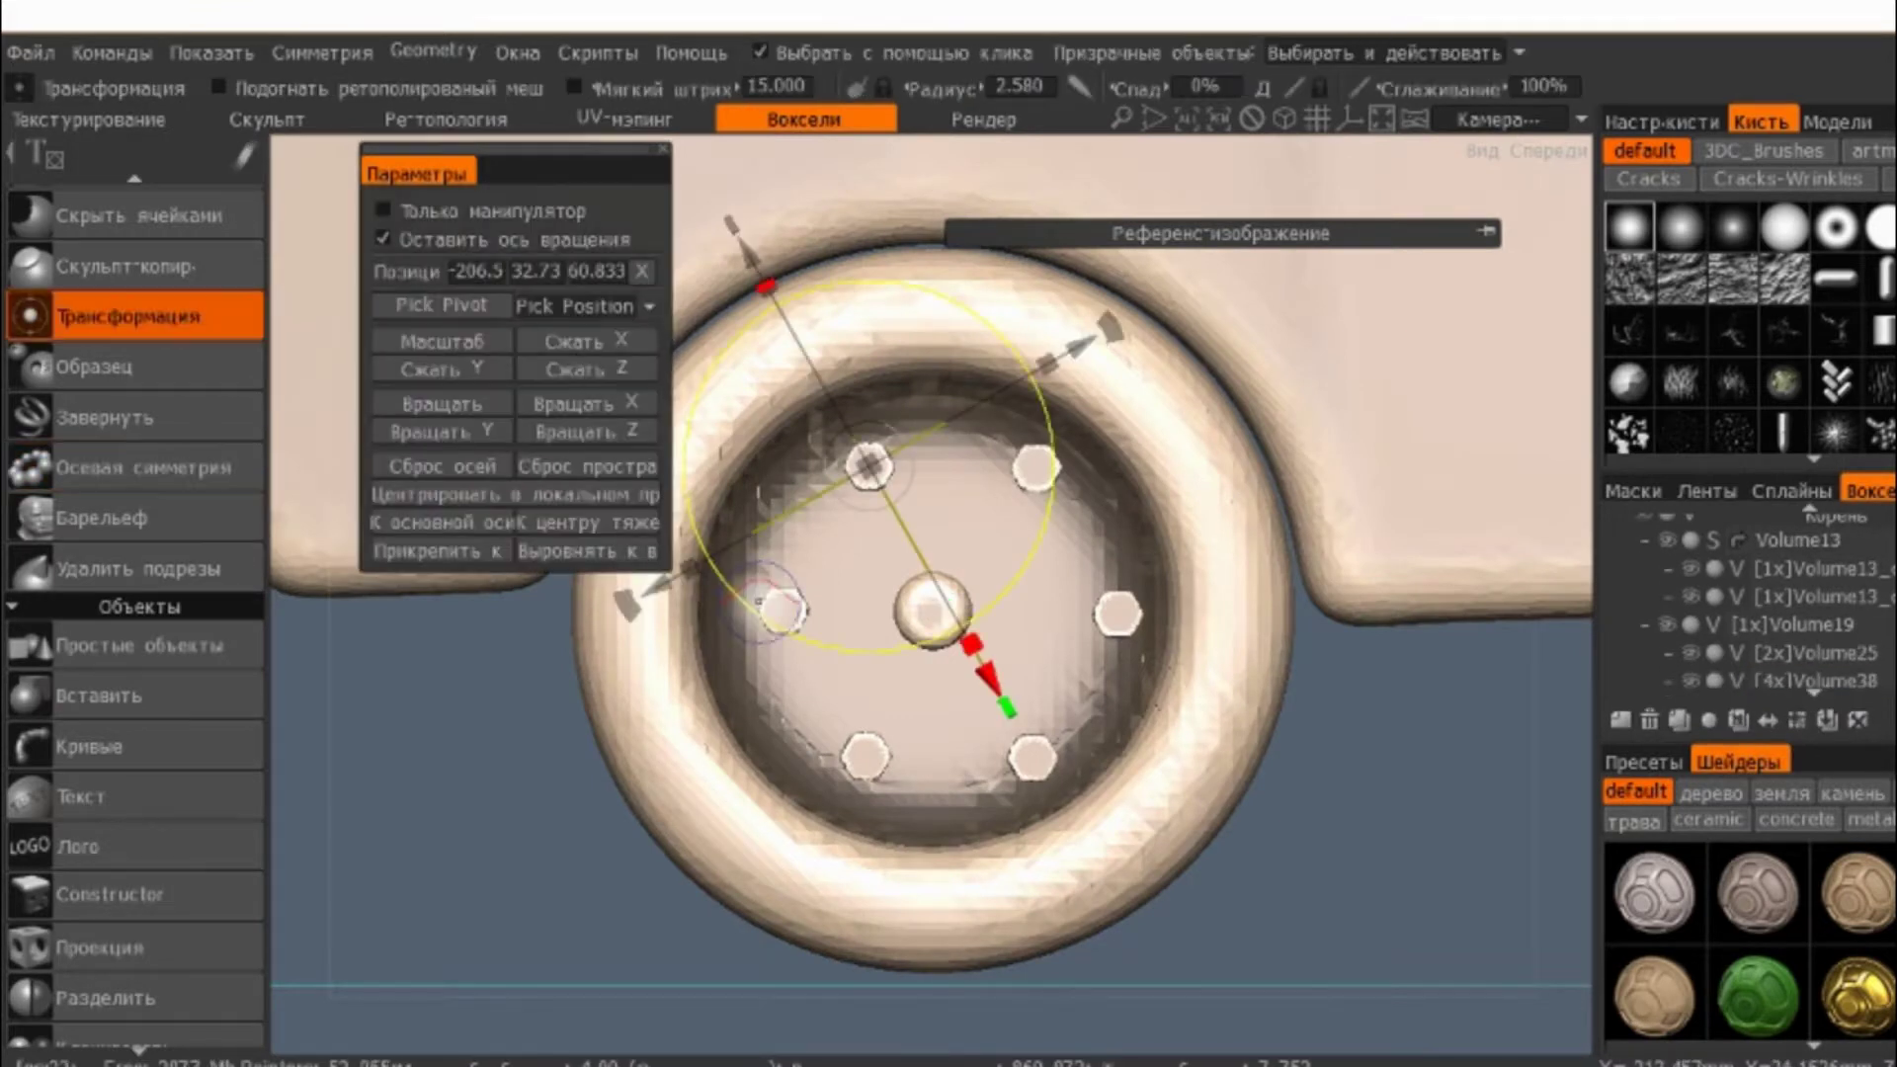
scroll(1706, 622, down, 3)
scroll(1773, 642, up, 2)
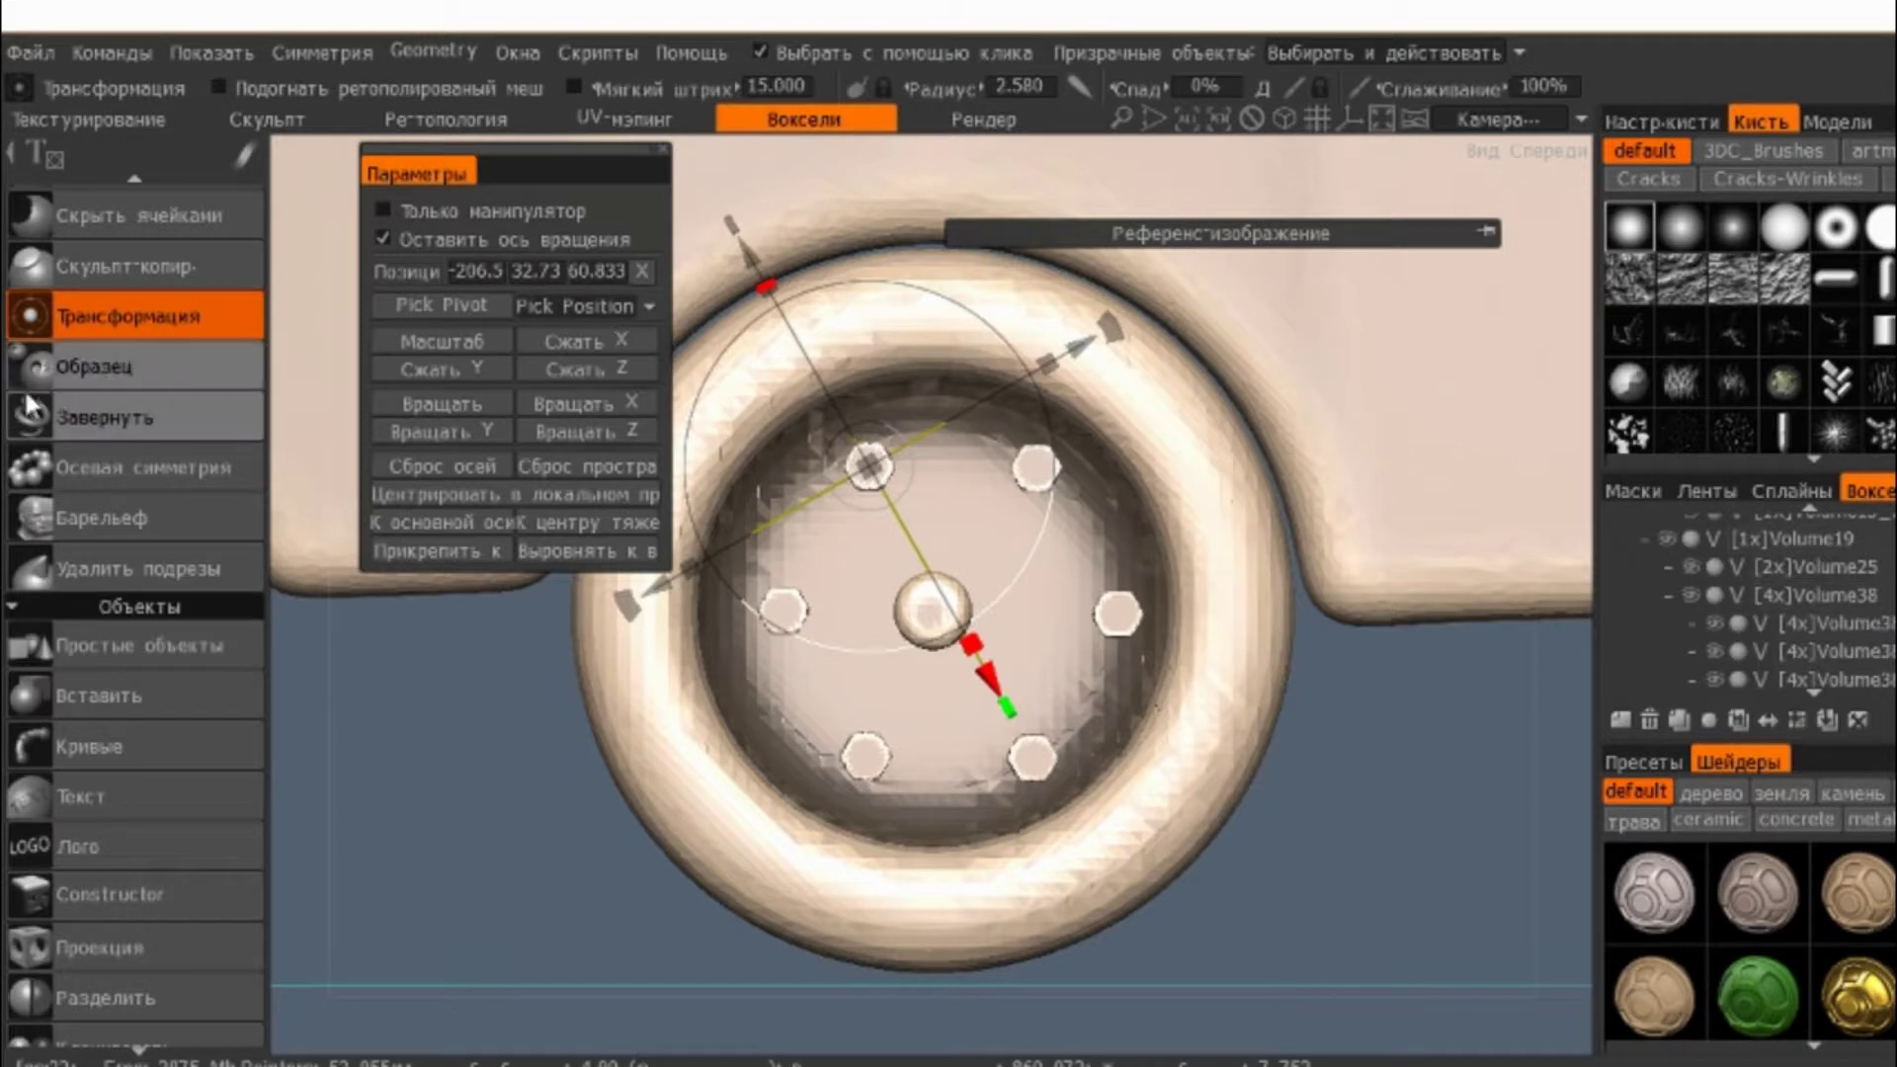
scroll(94, 376, up, 5)
scroll(97, 371, up, 2)
scroll(99, 341, up, 5)
click(116, 281)
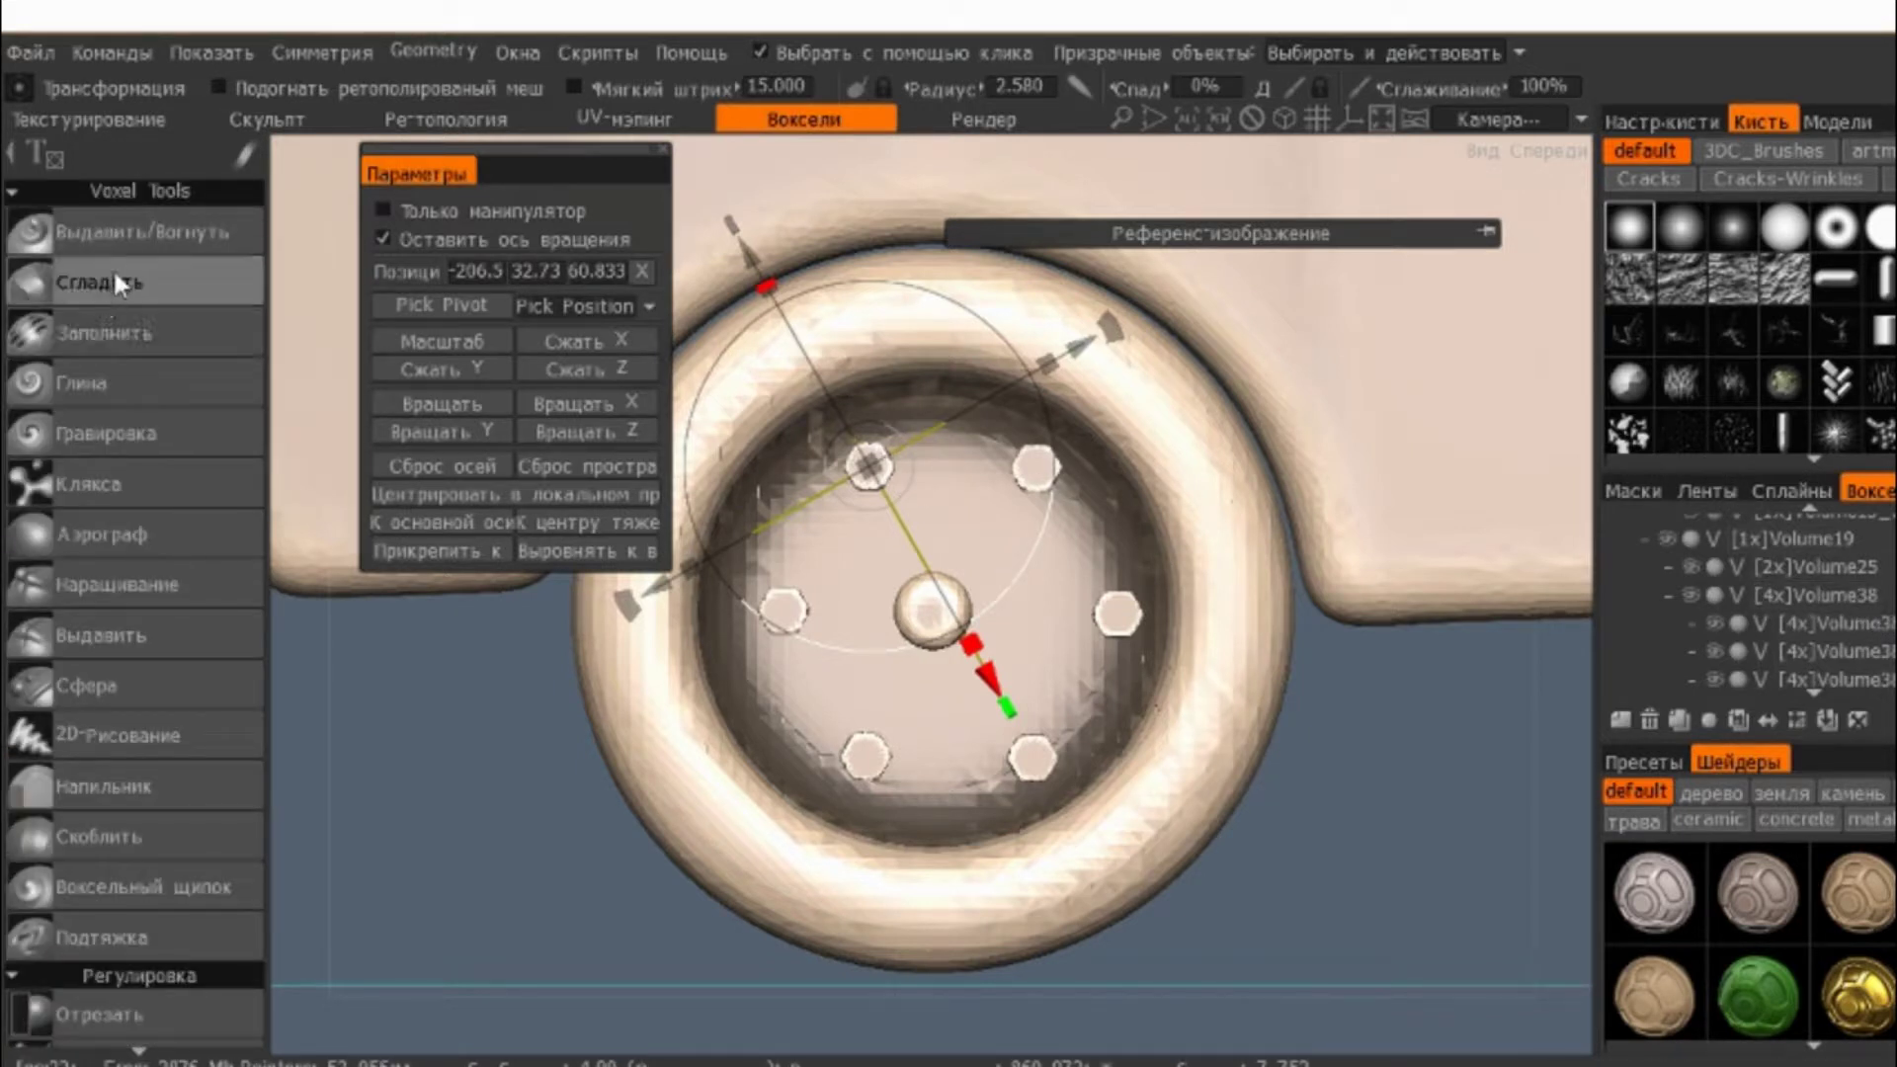
click(128, 237)
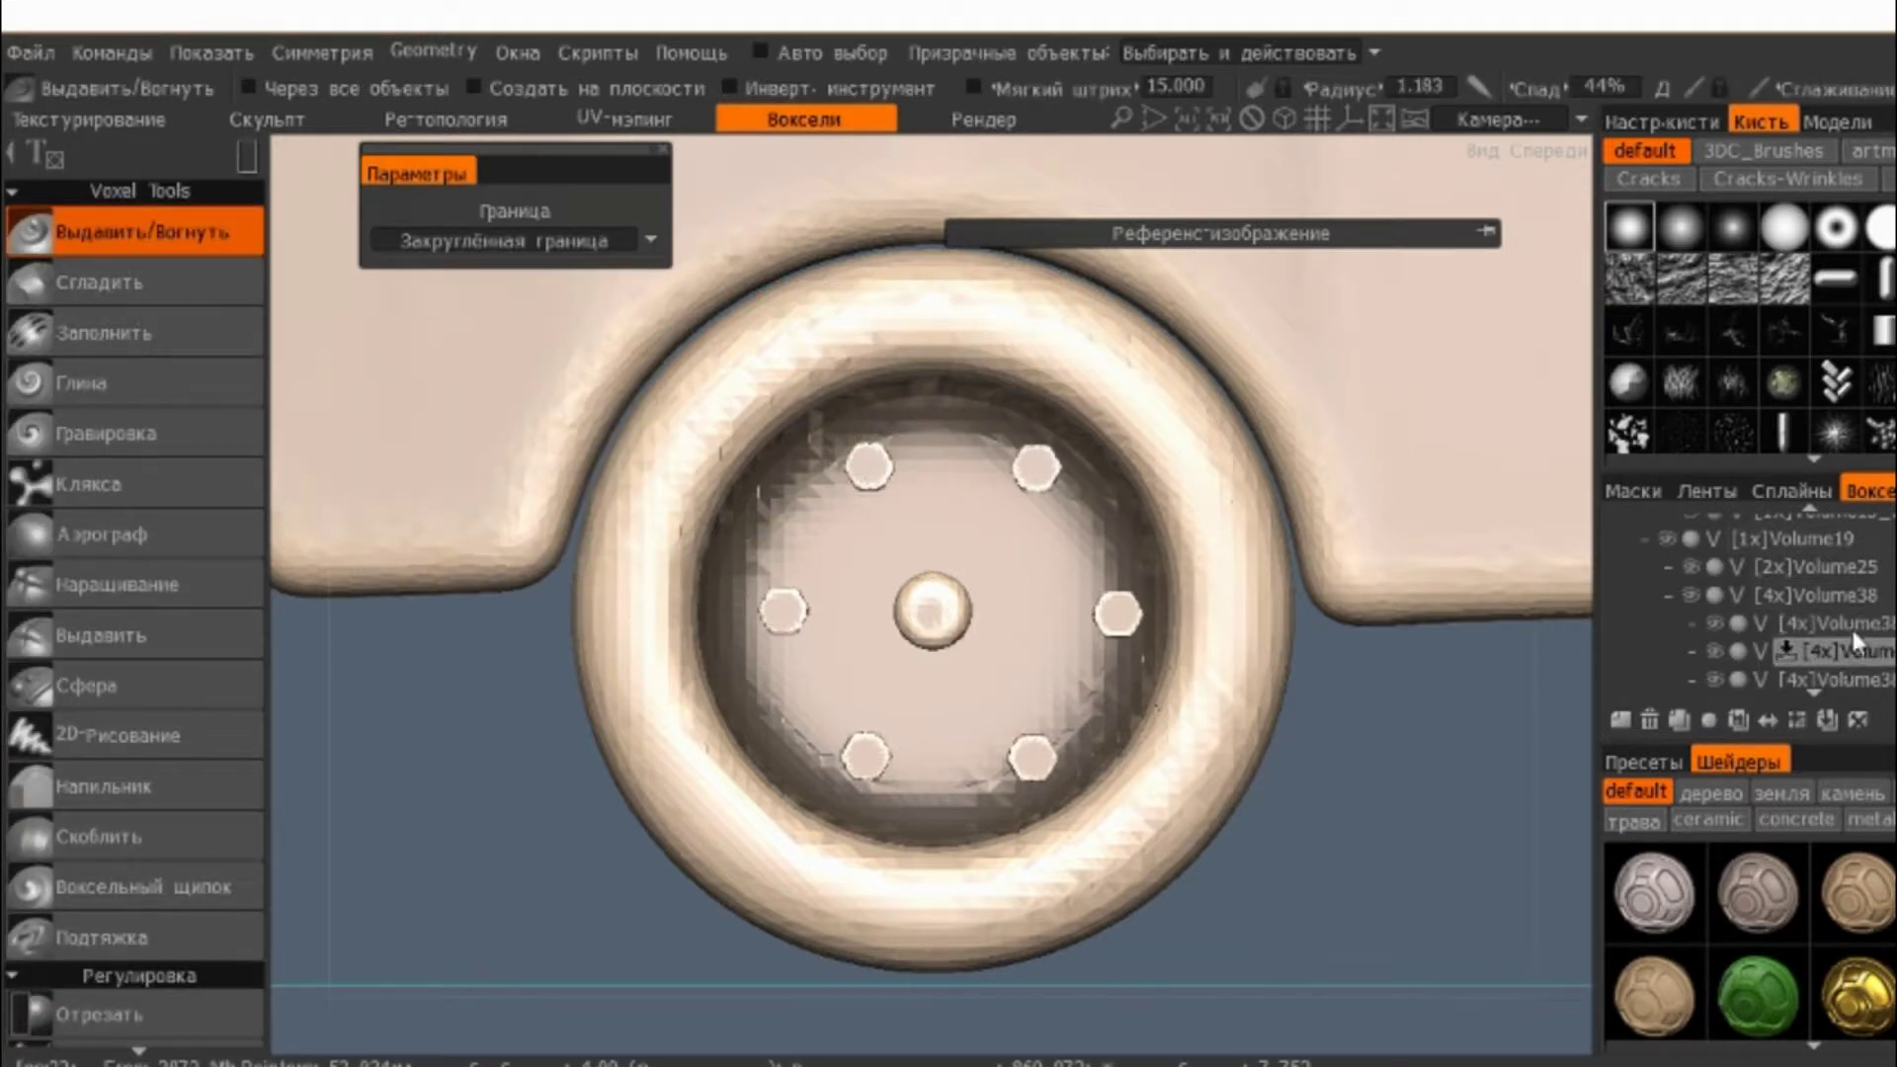
- Cut the hexagons out of the hub, then reselect the layer and set Axial Symmetry to 6 copies
right_click(1841, 587)
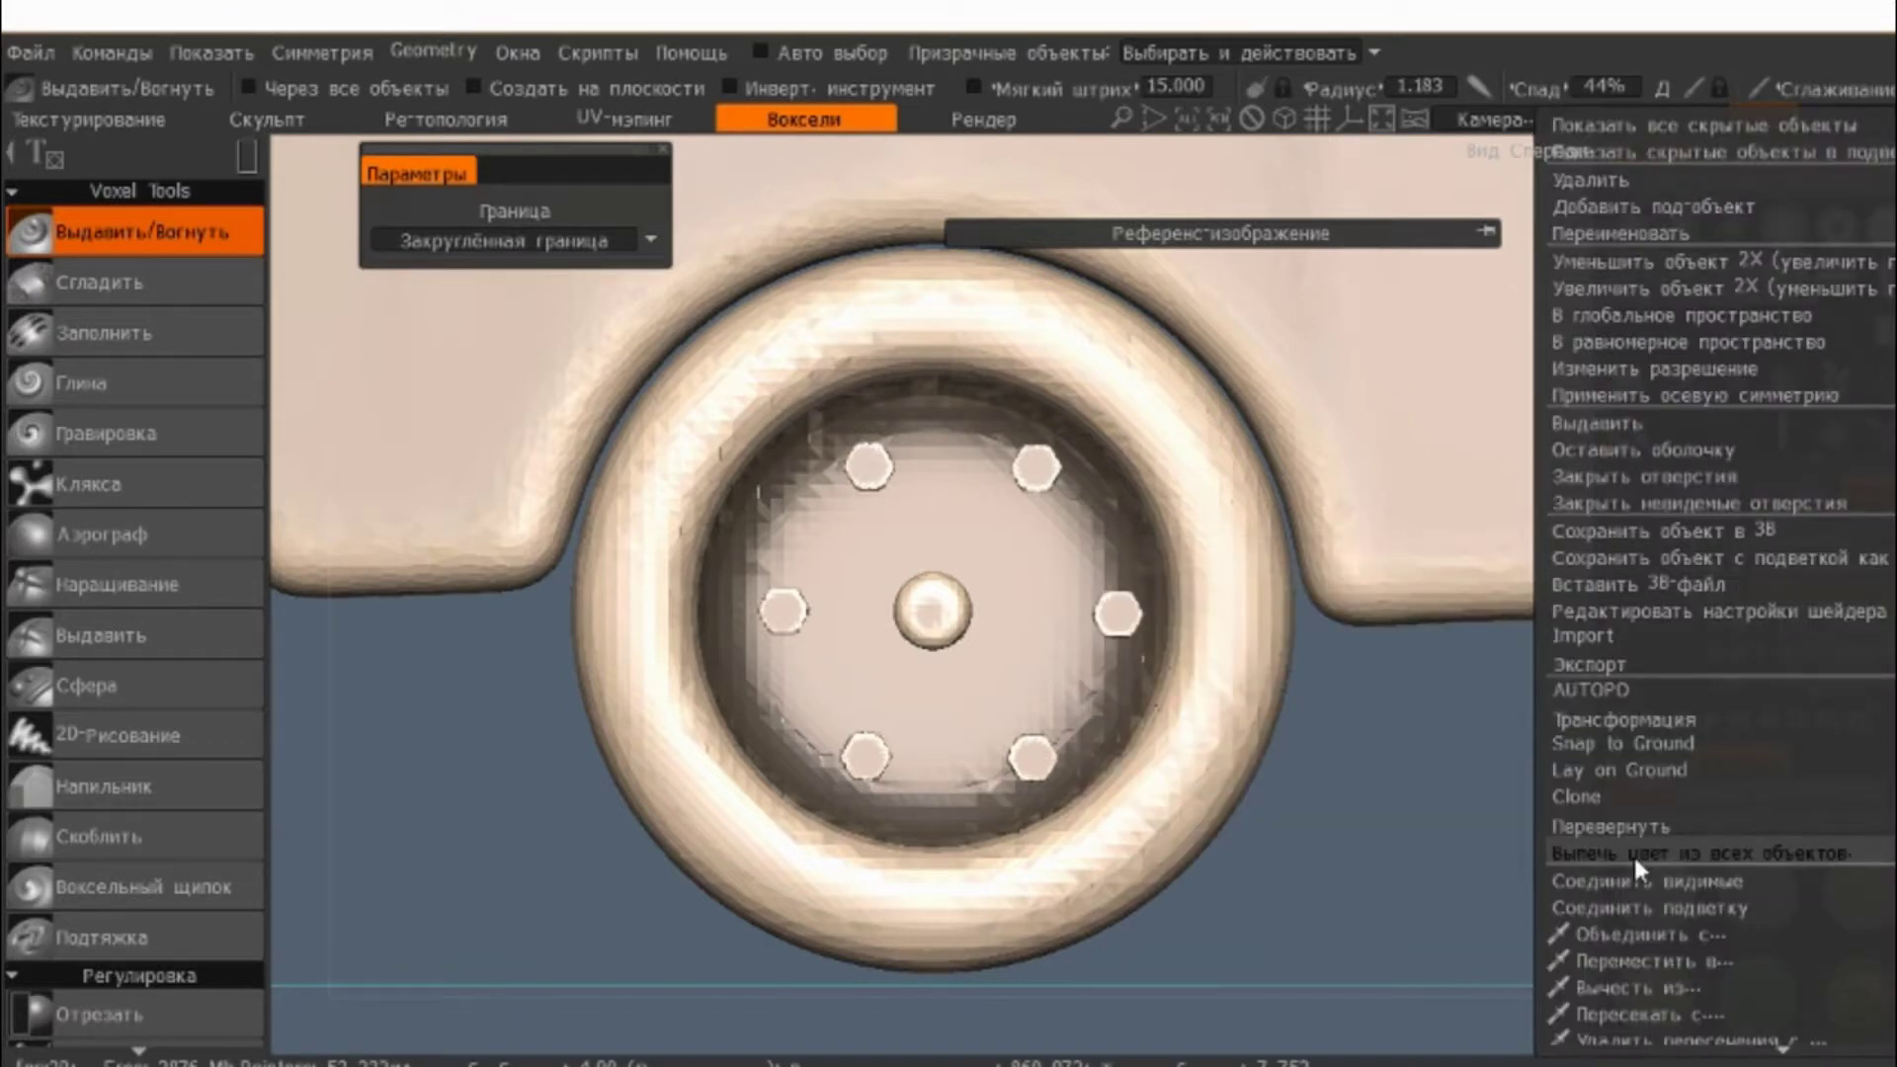
mouse_move(1590, 691)
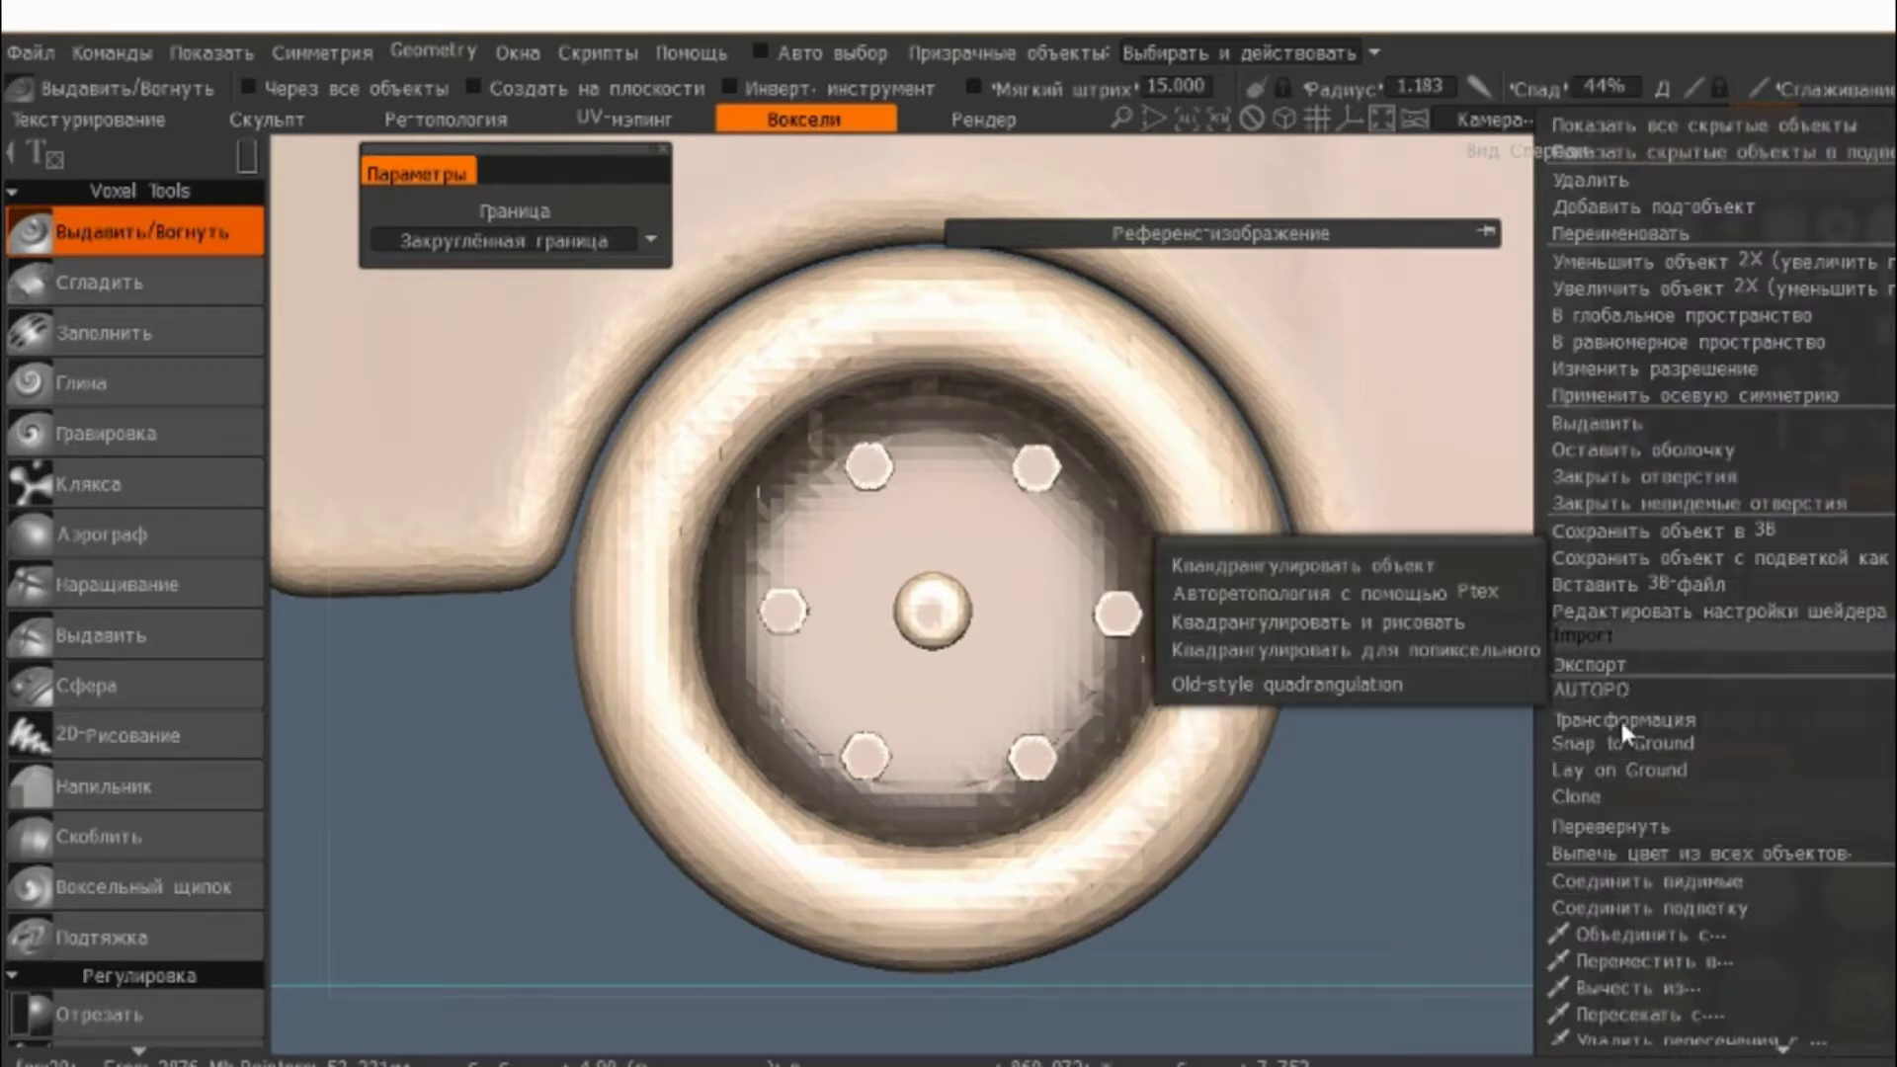
mouse_move(1630, 934)
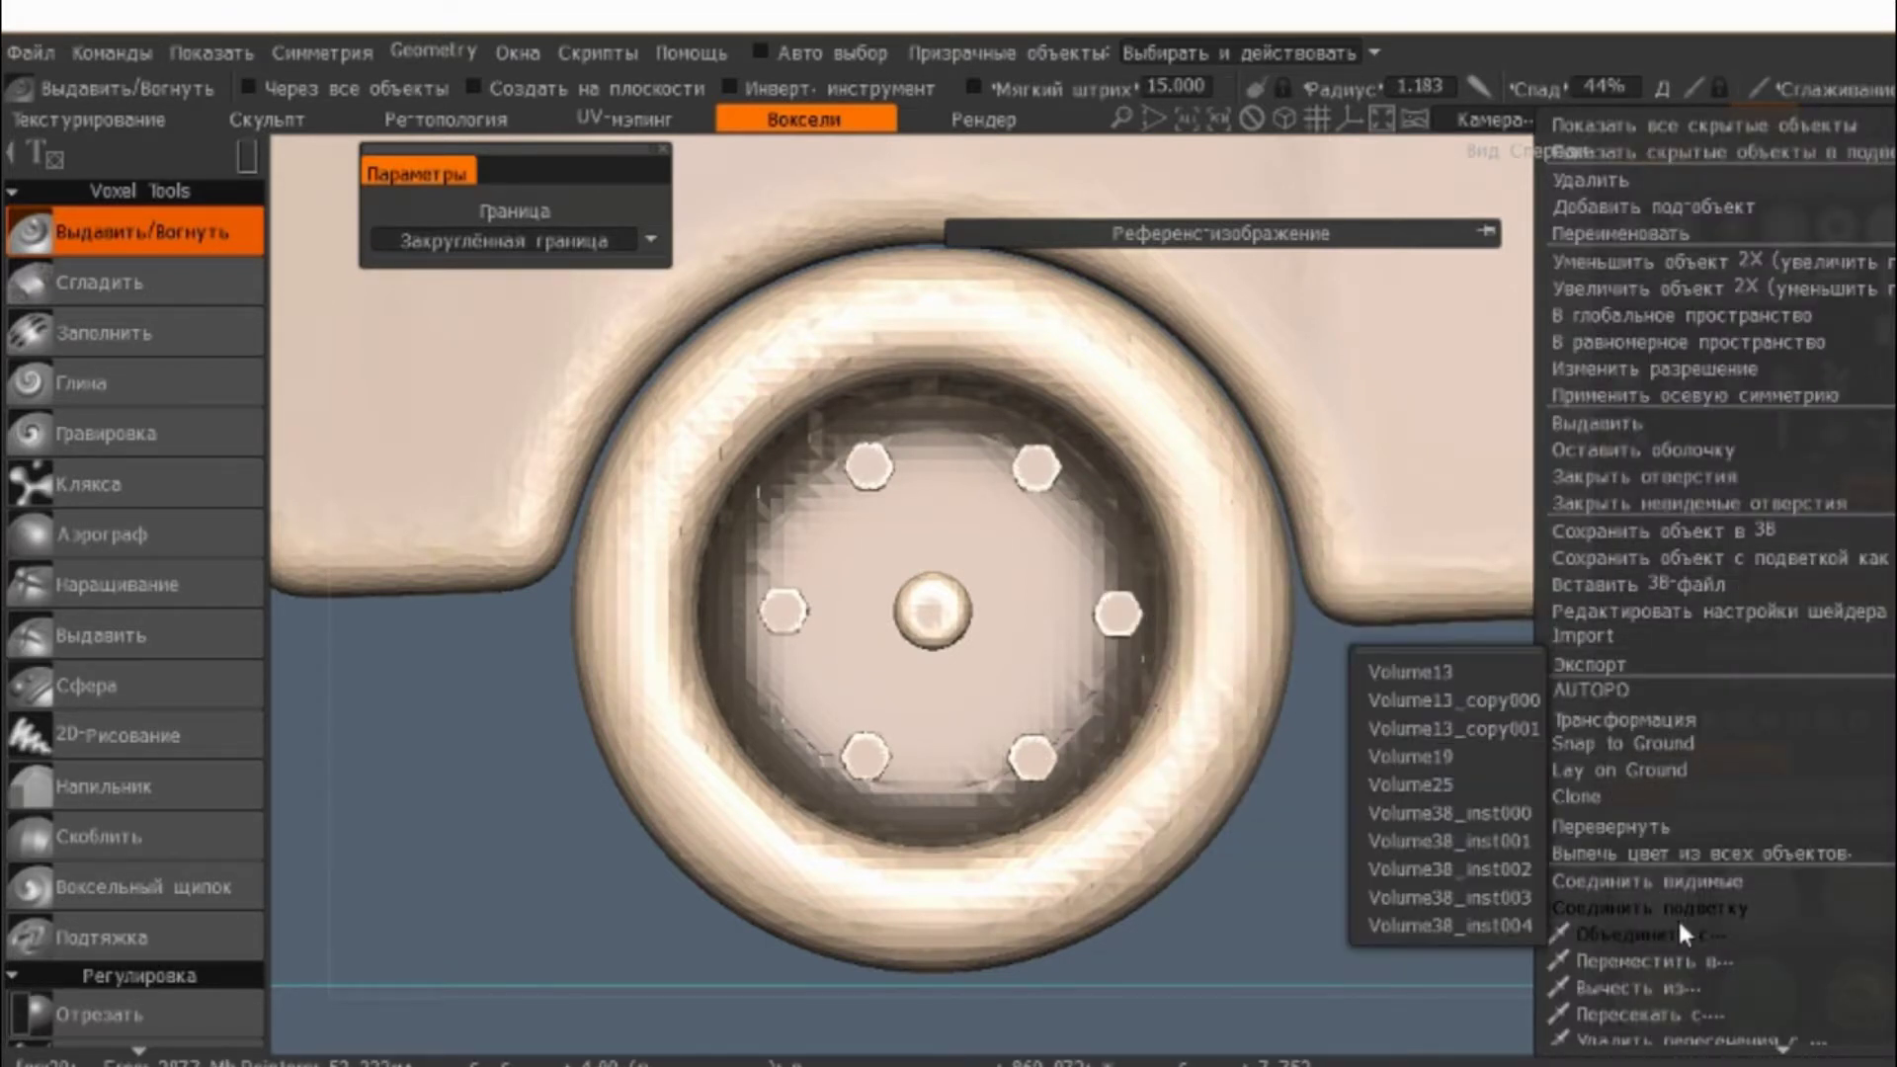
click(1679, 929)
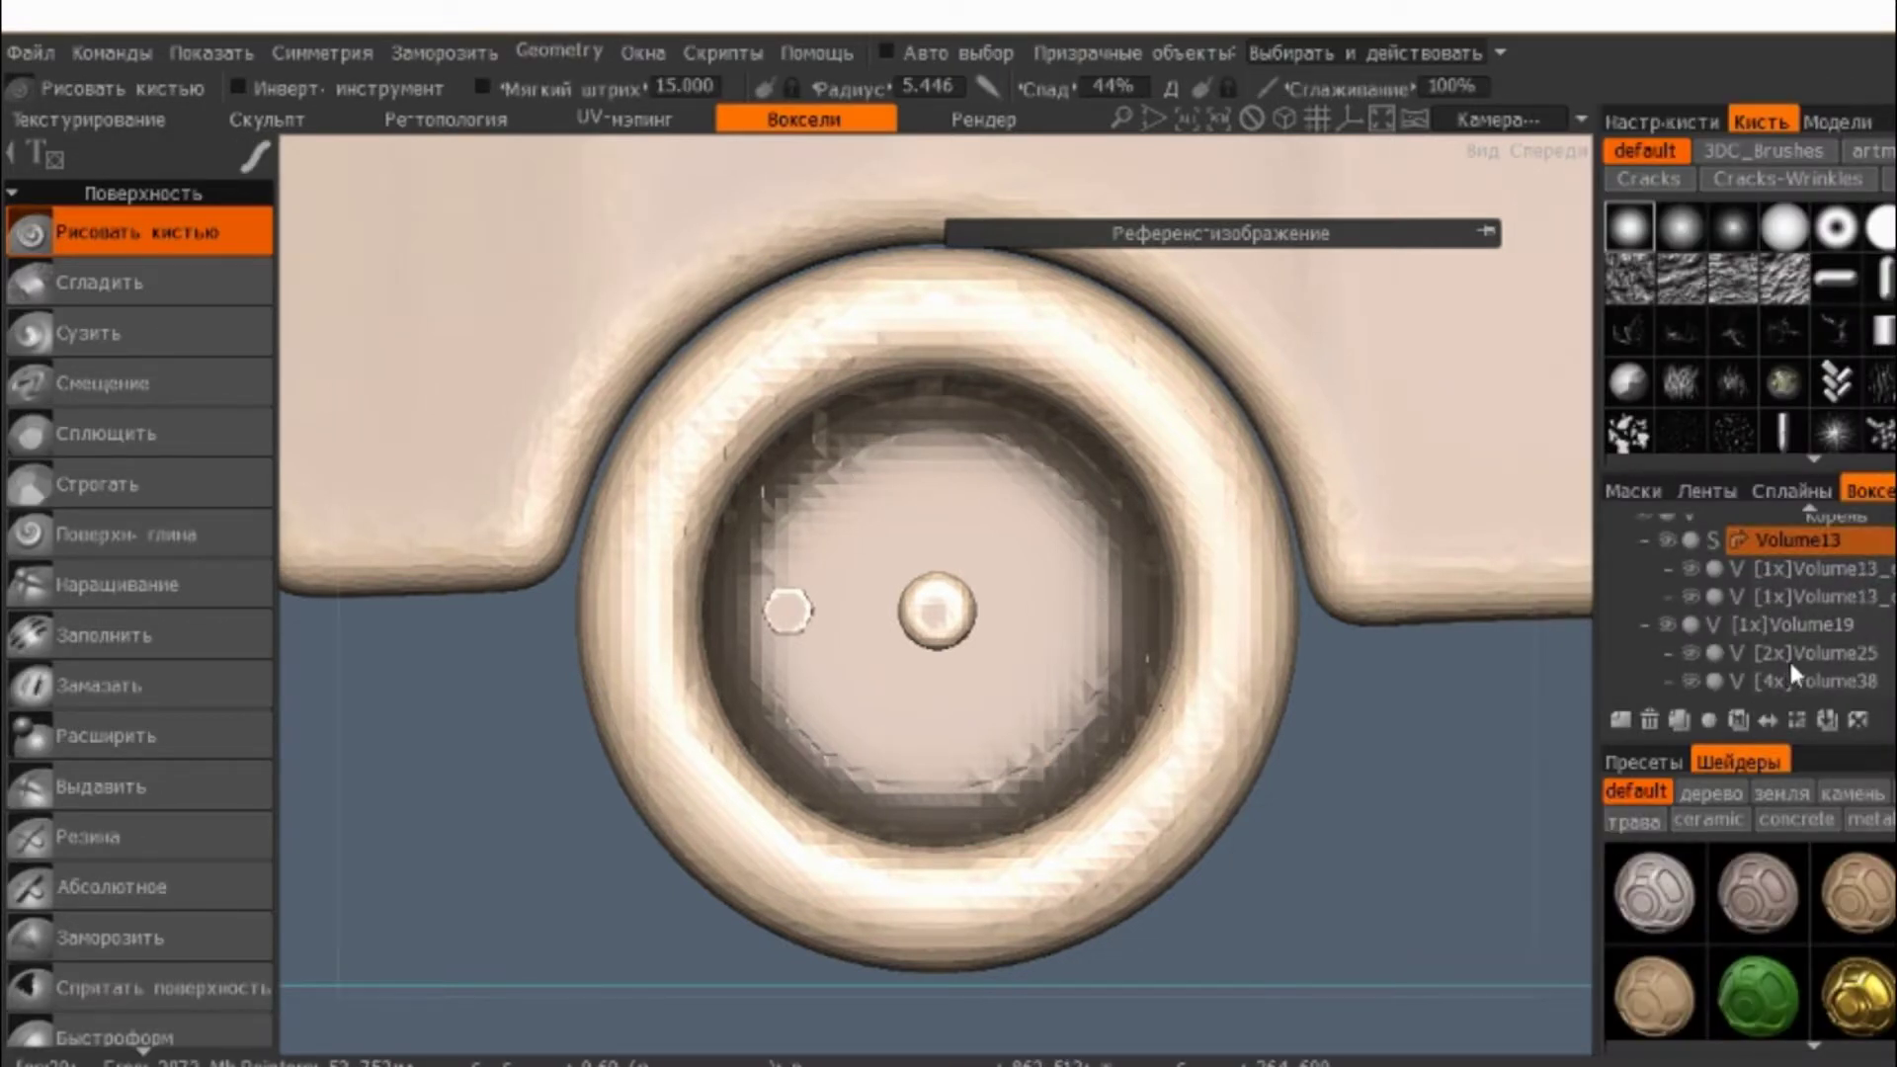
click(1838, 624)
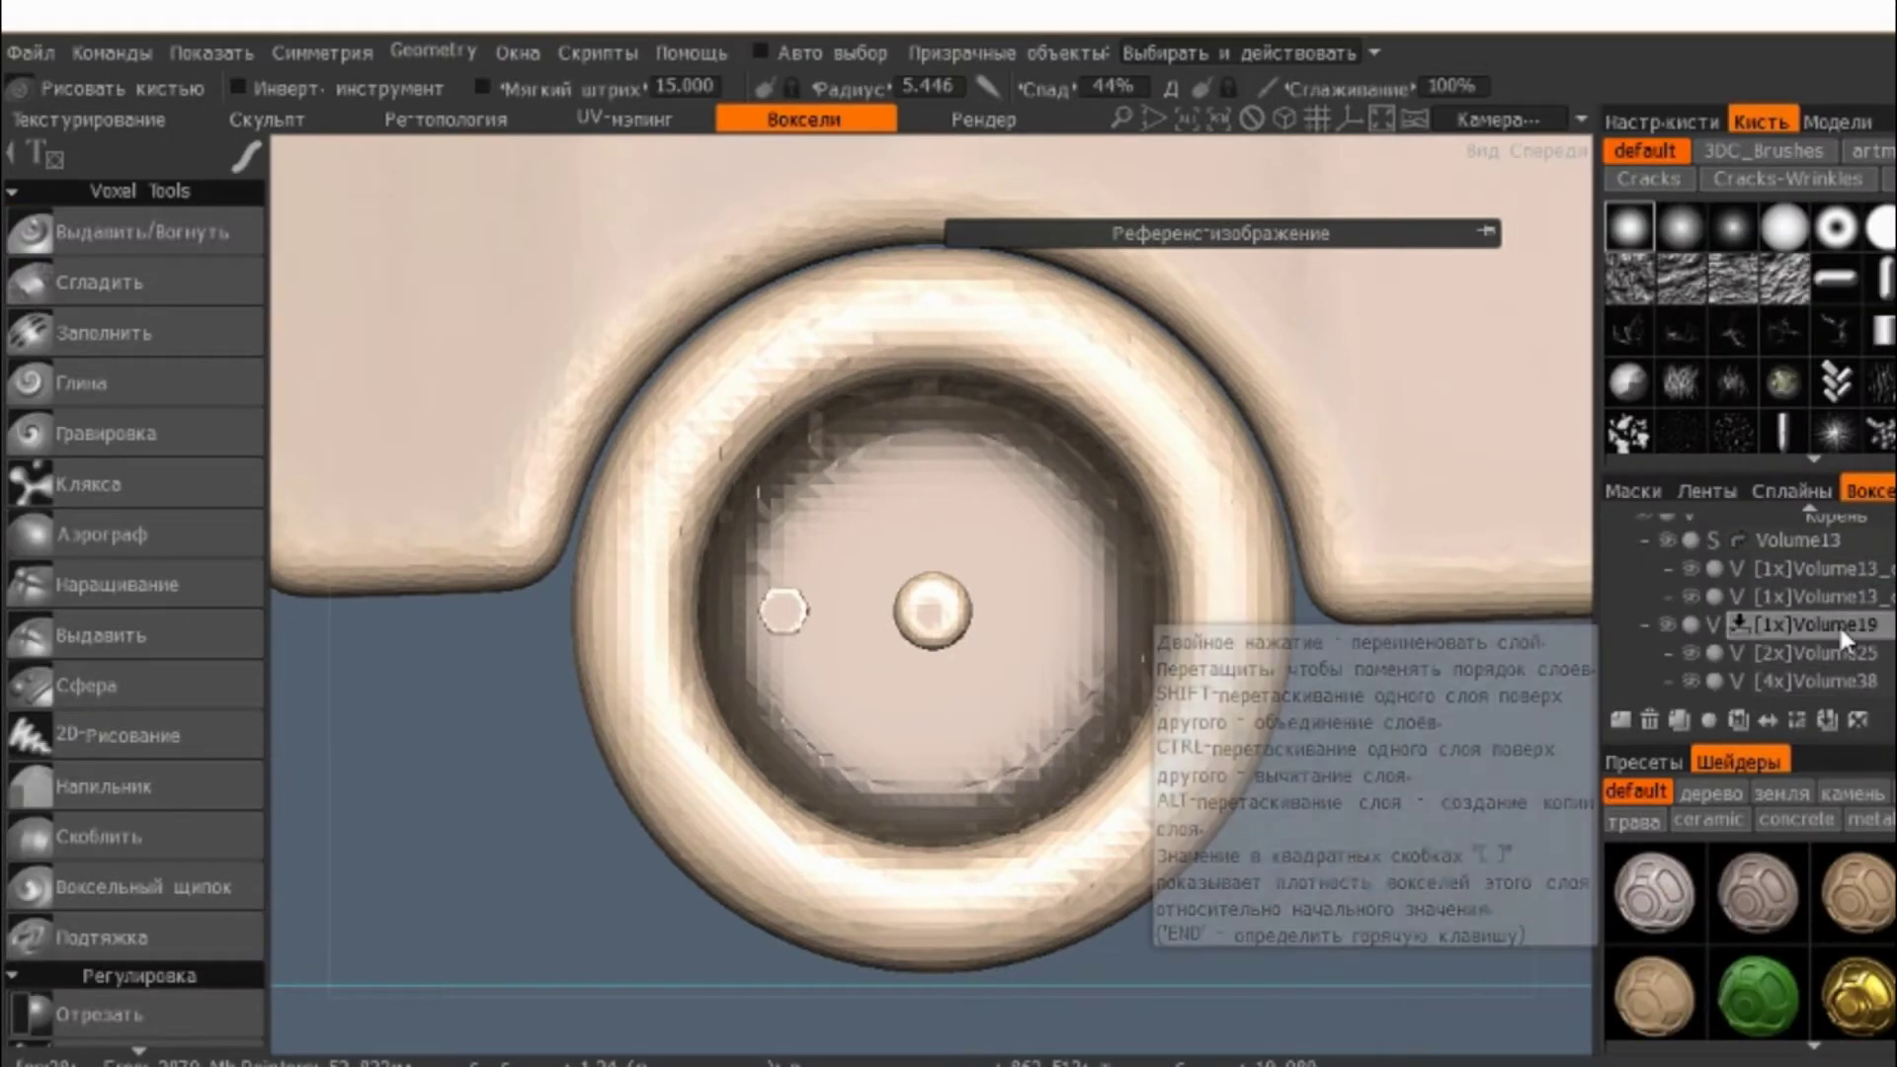
scroll(143, 502, down, 3)
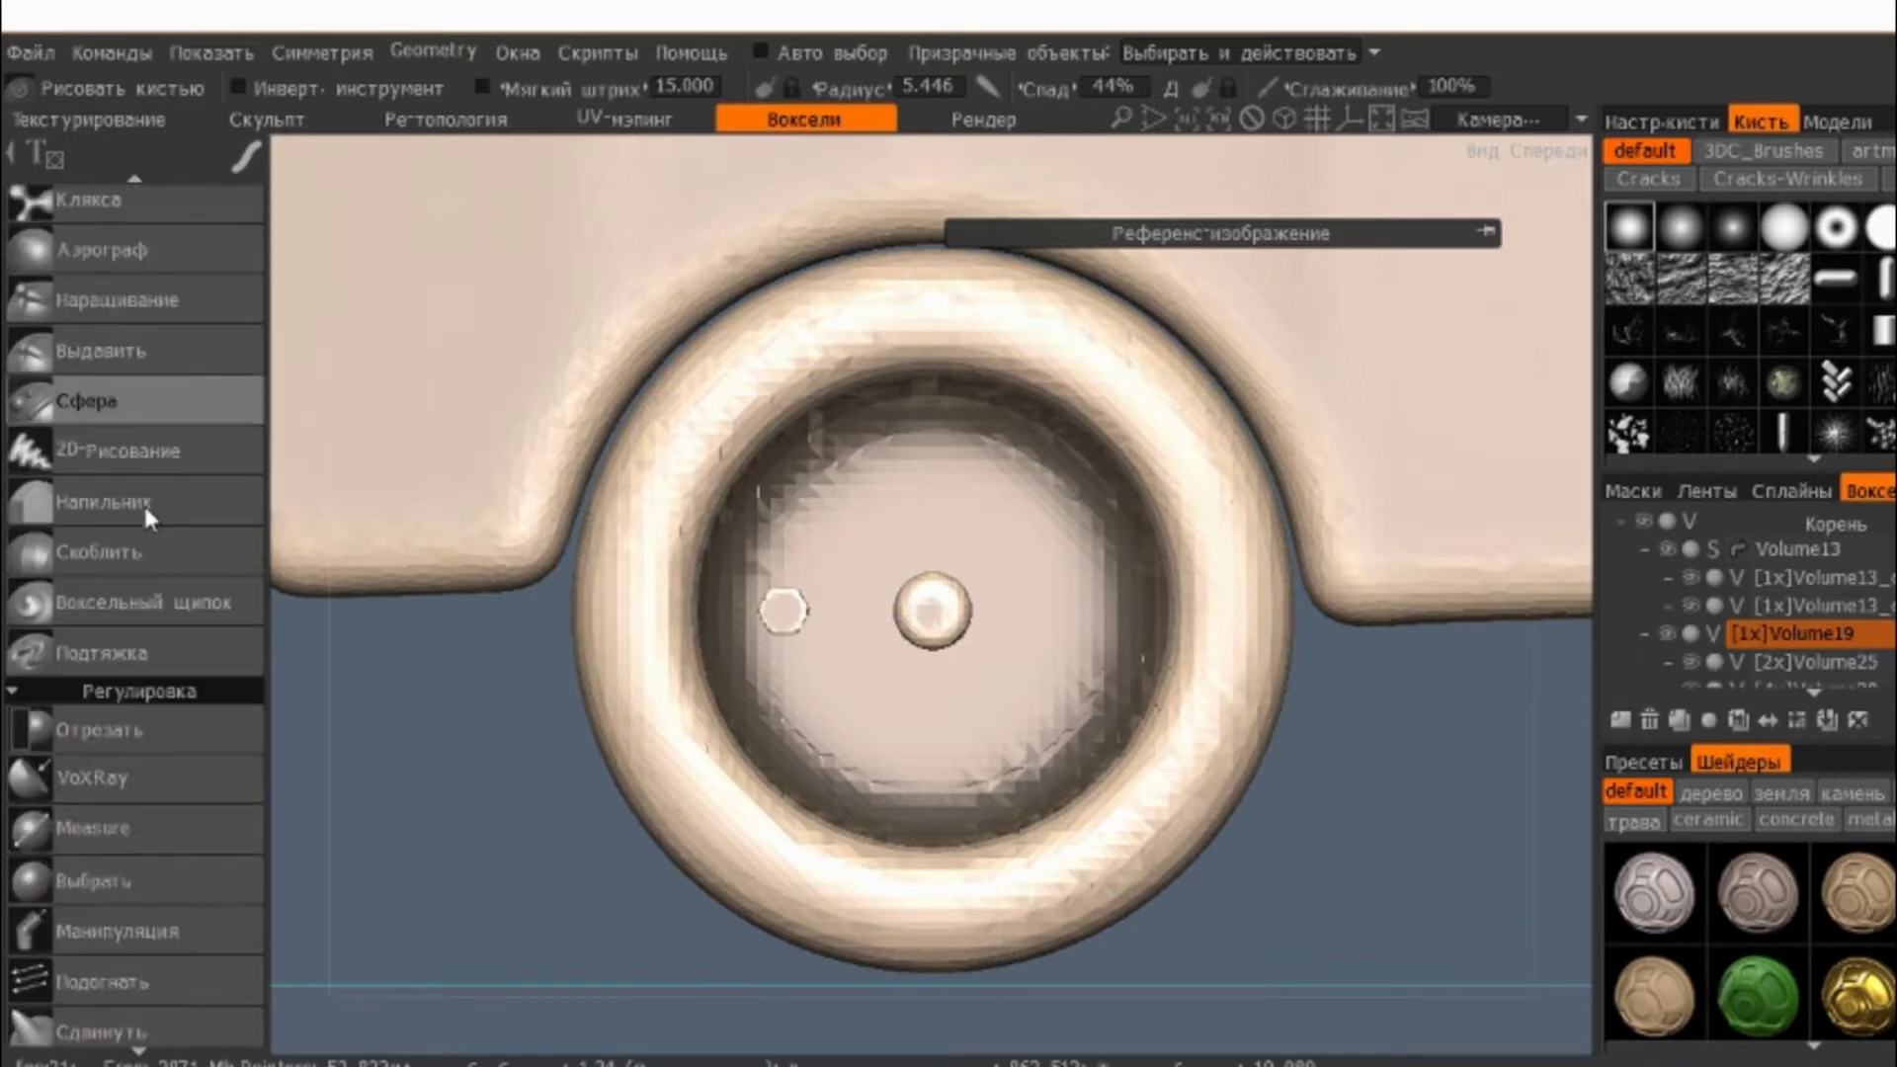
scroll(138, 582, down, 4)
scroll(151, 642, down, 3)
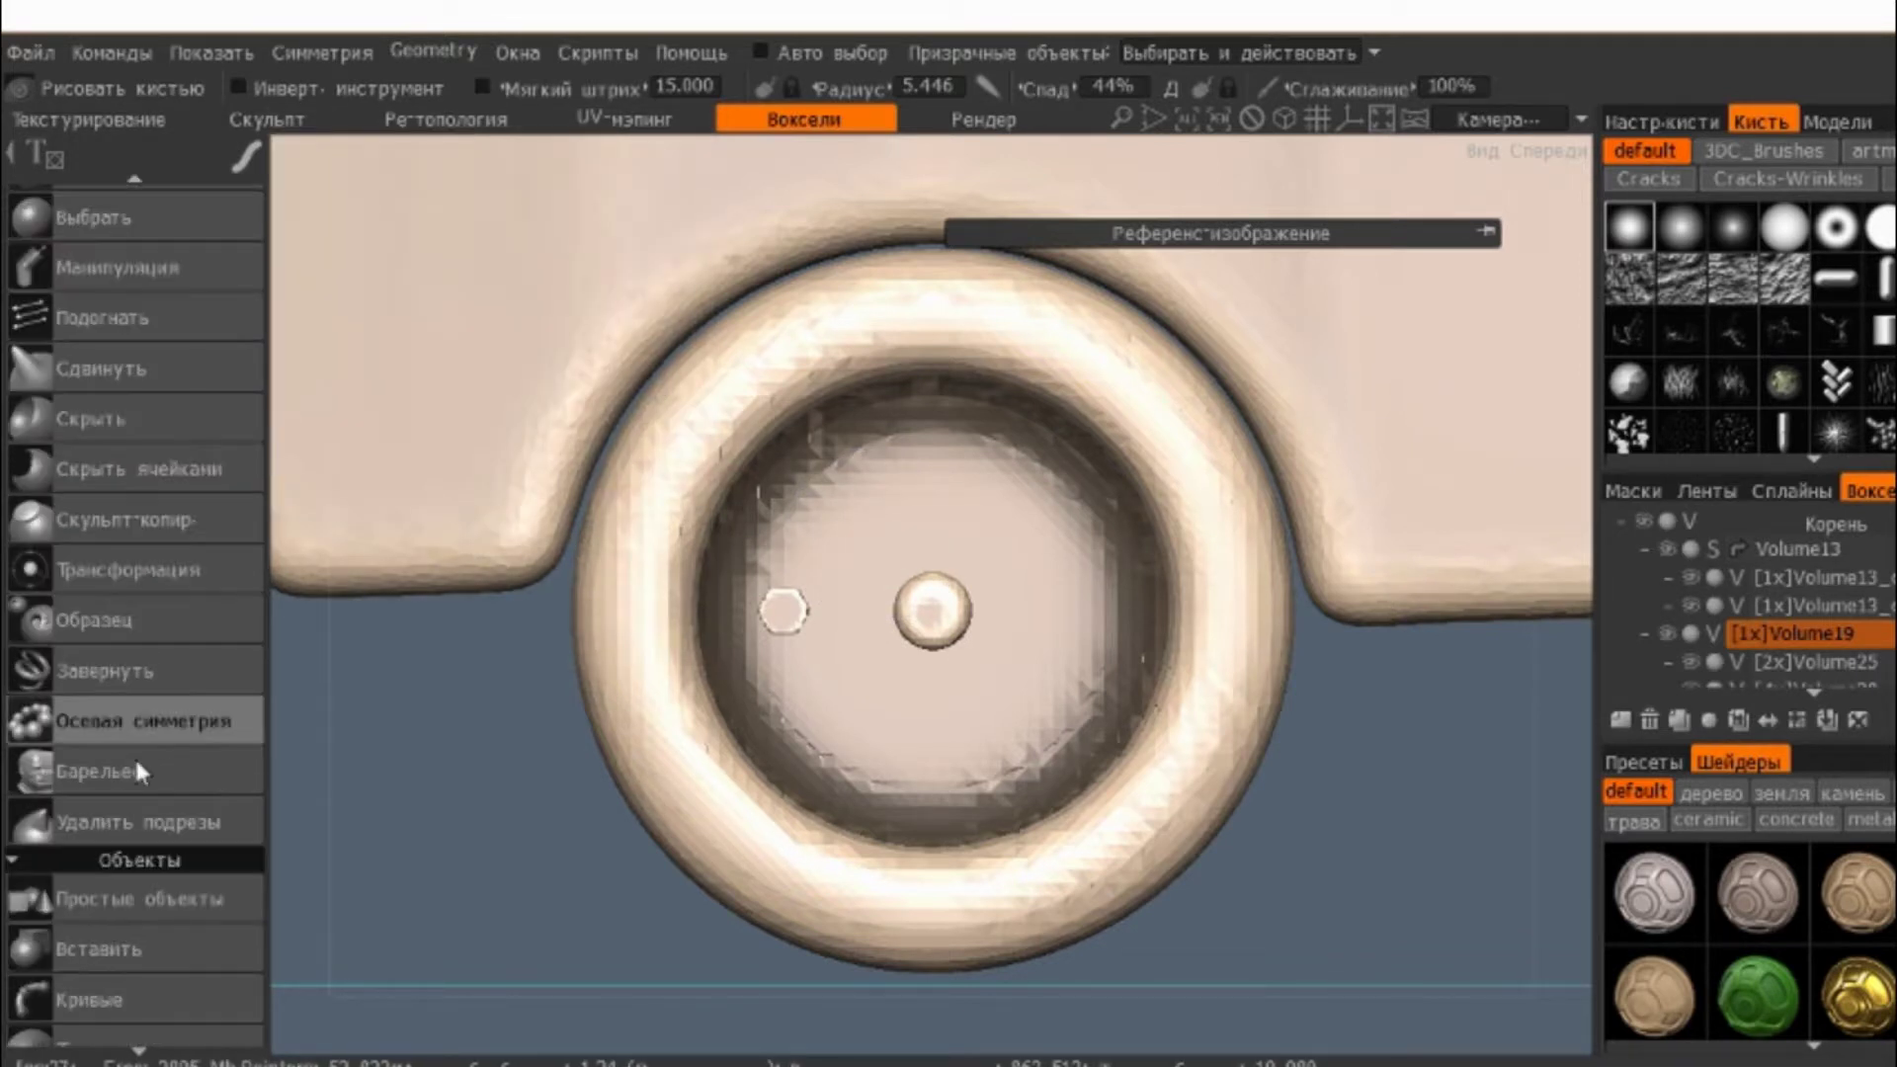
click(139, 771)
click(149, 723)
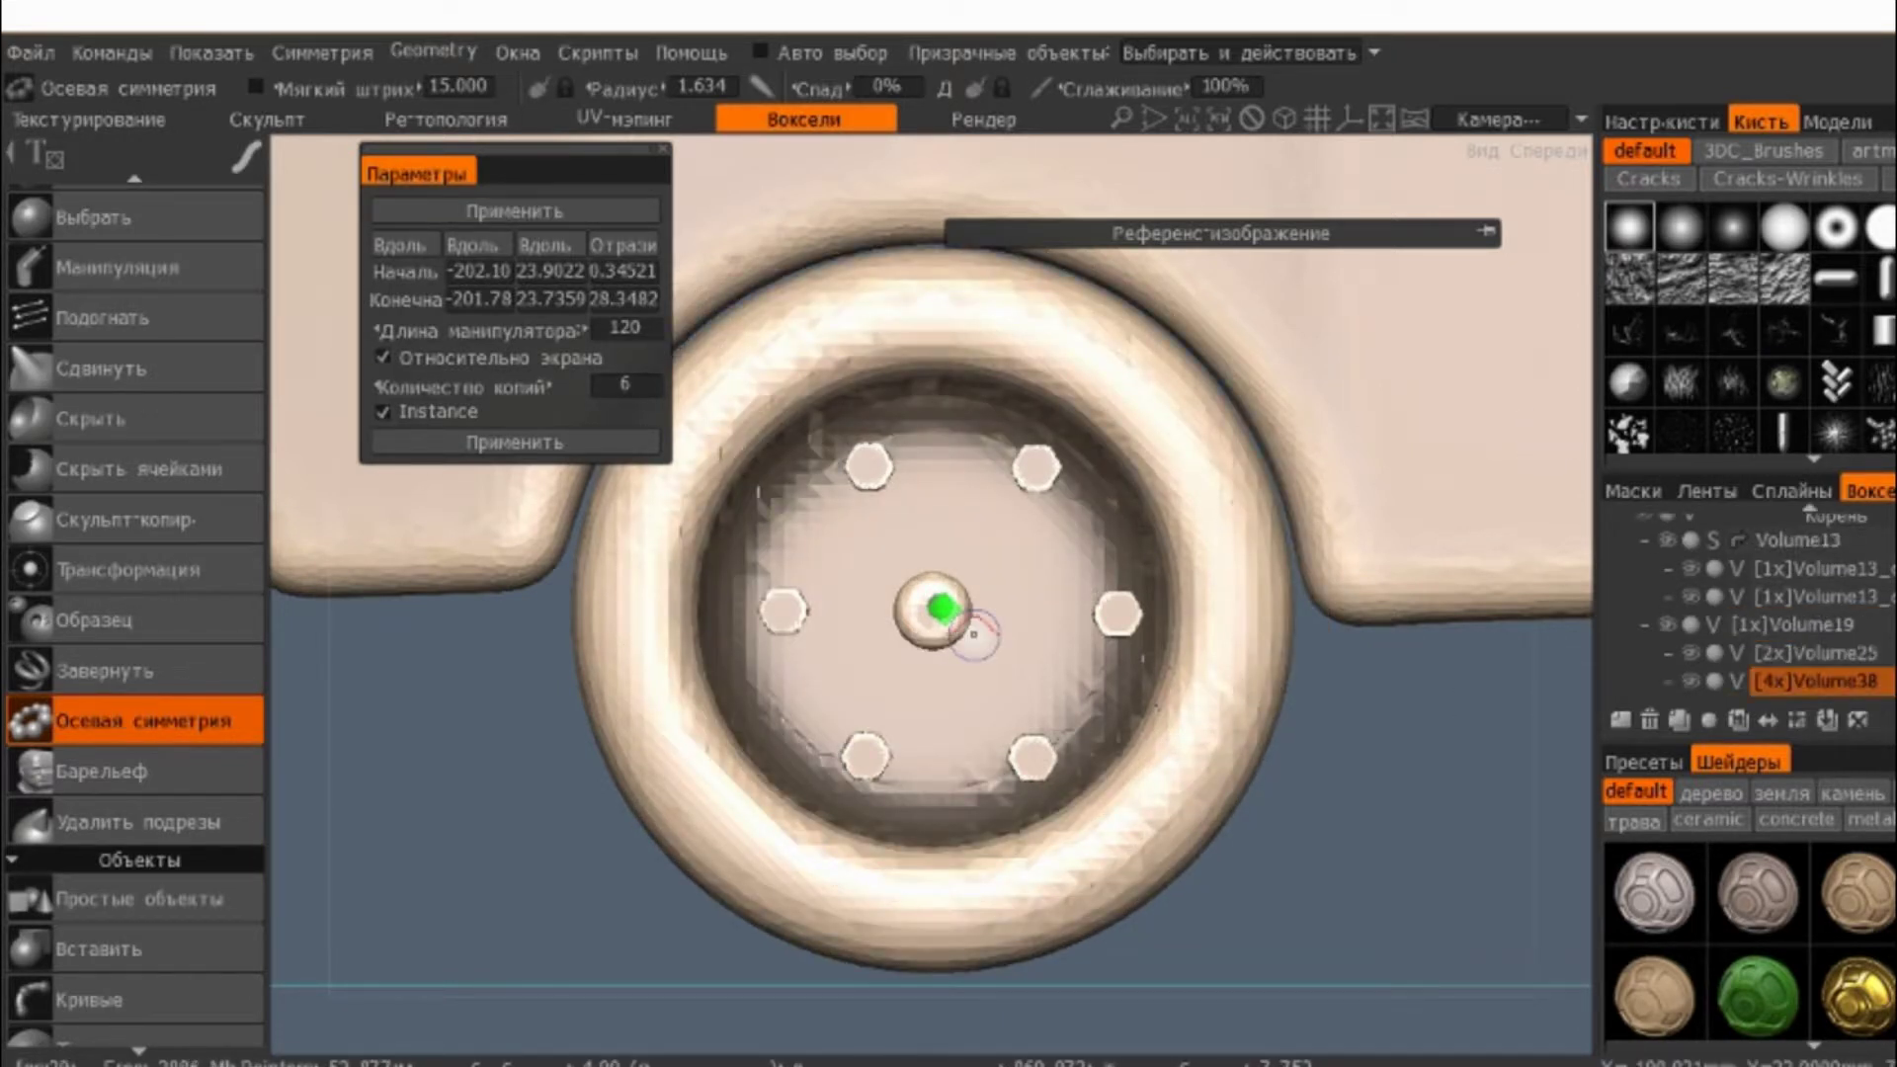
- Apply the six hexagon copies and merge them into one layer
click(519, 217)
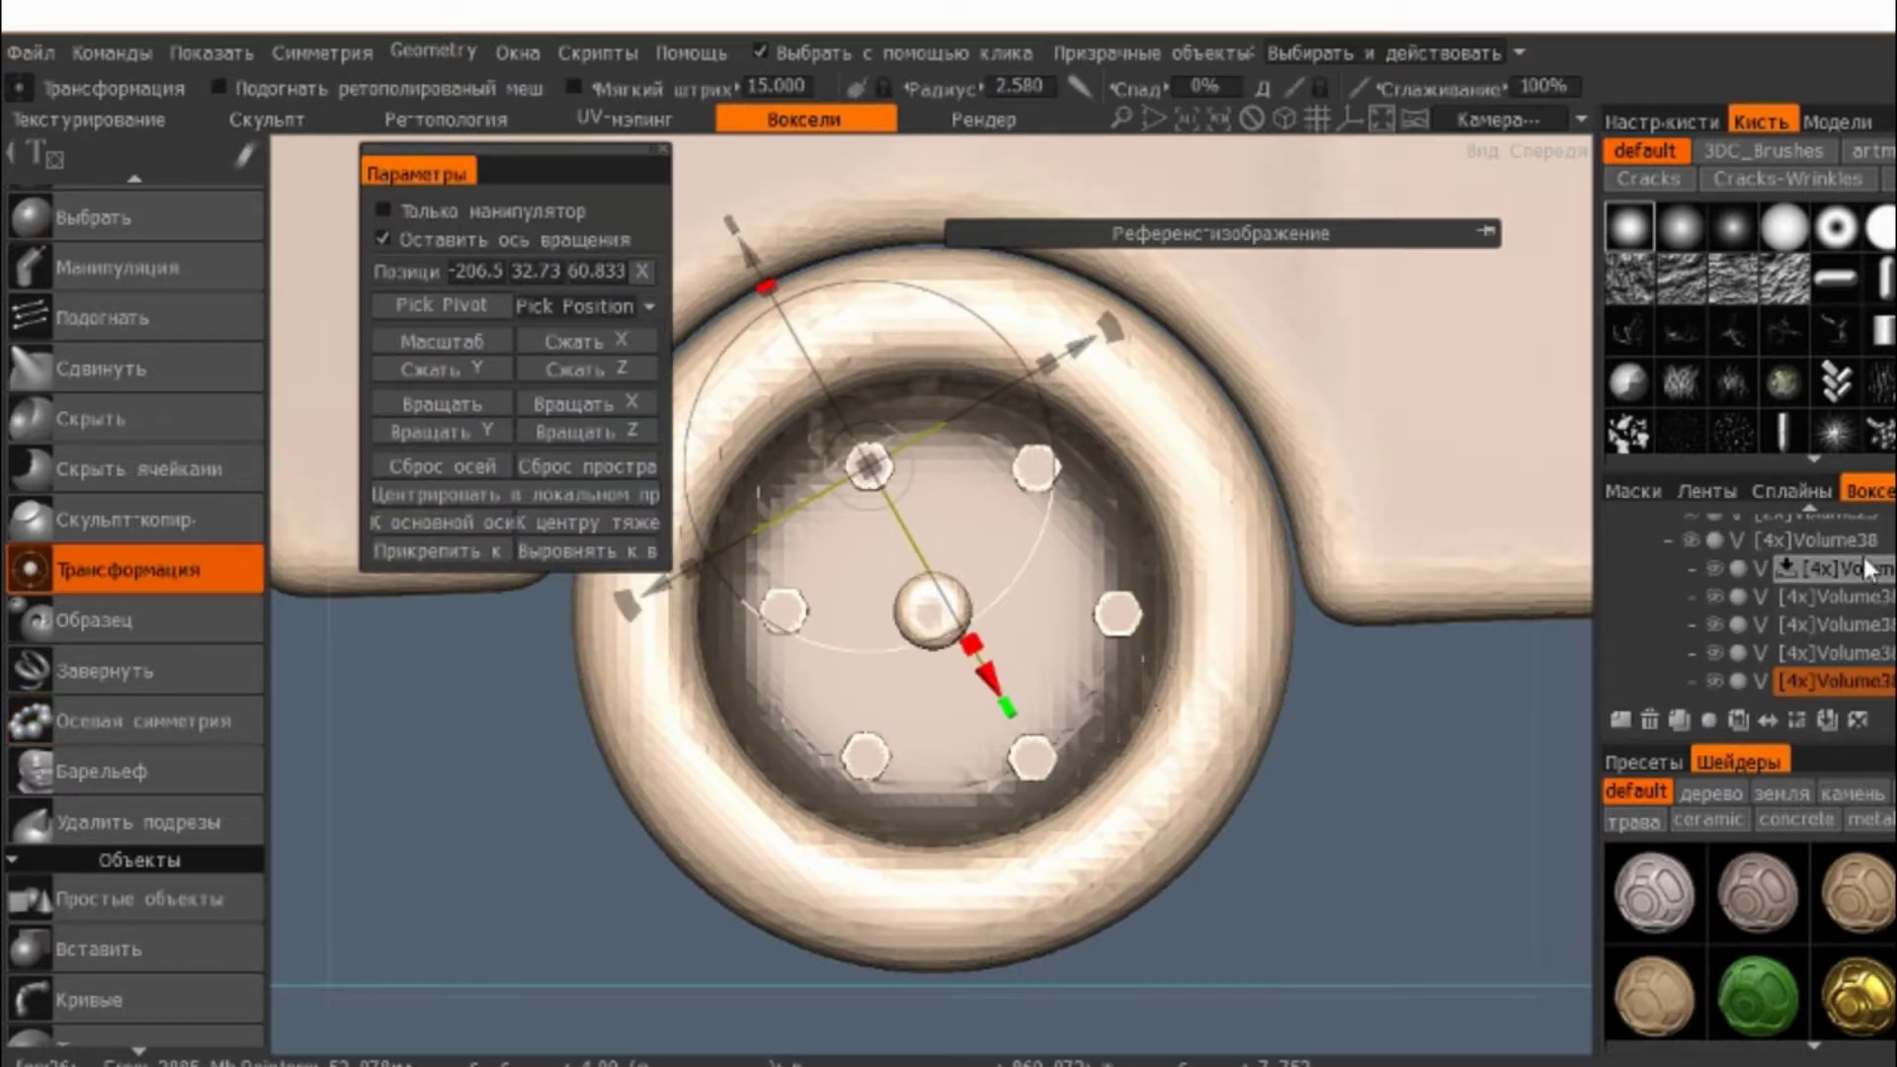
click(1864, 549)
right_click(1875, 557)
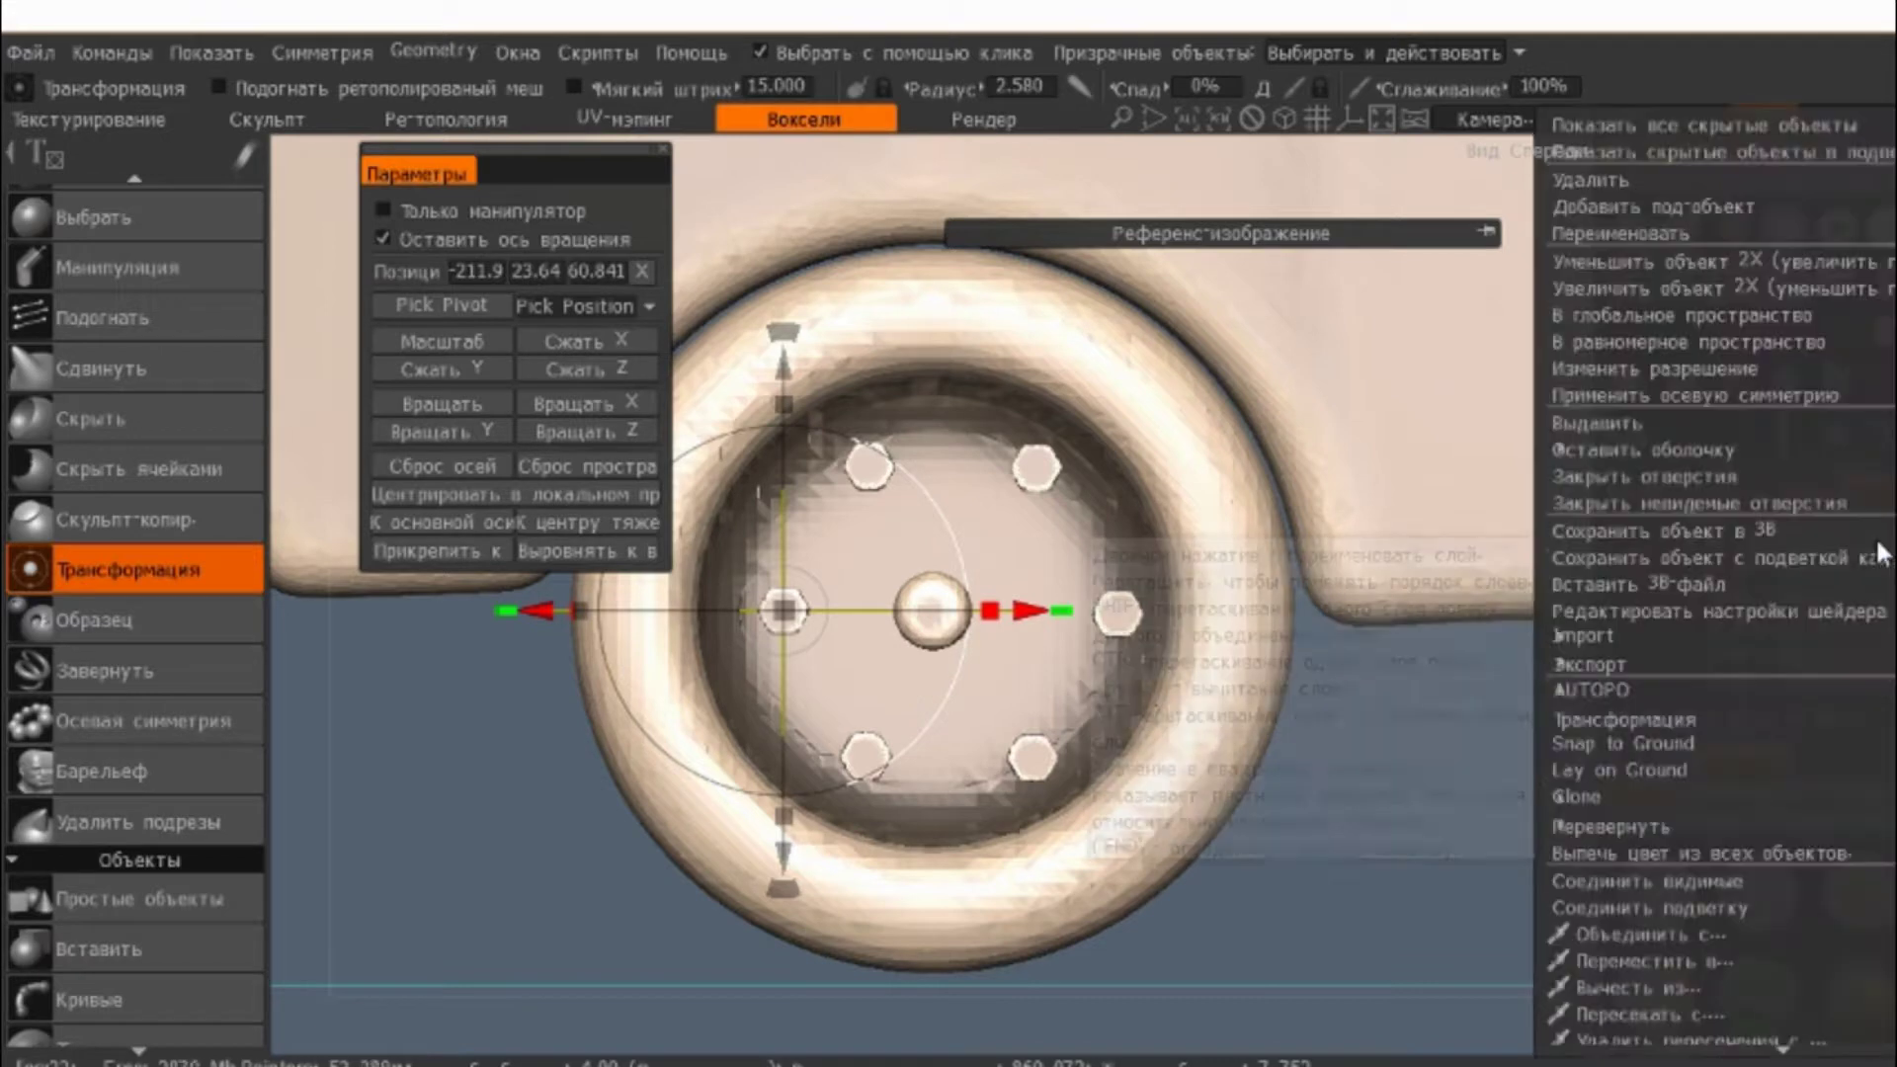
click(1682, 903)
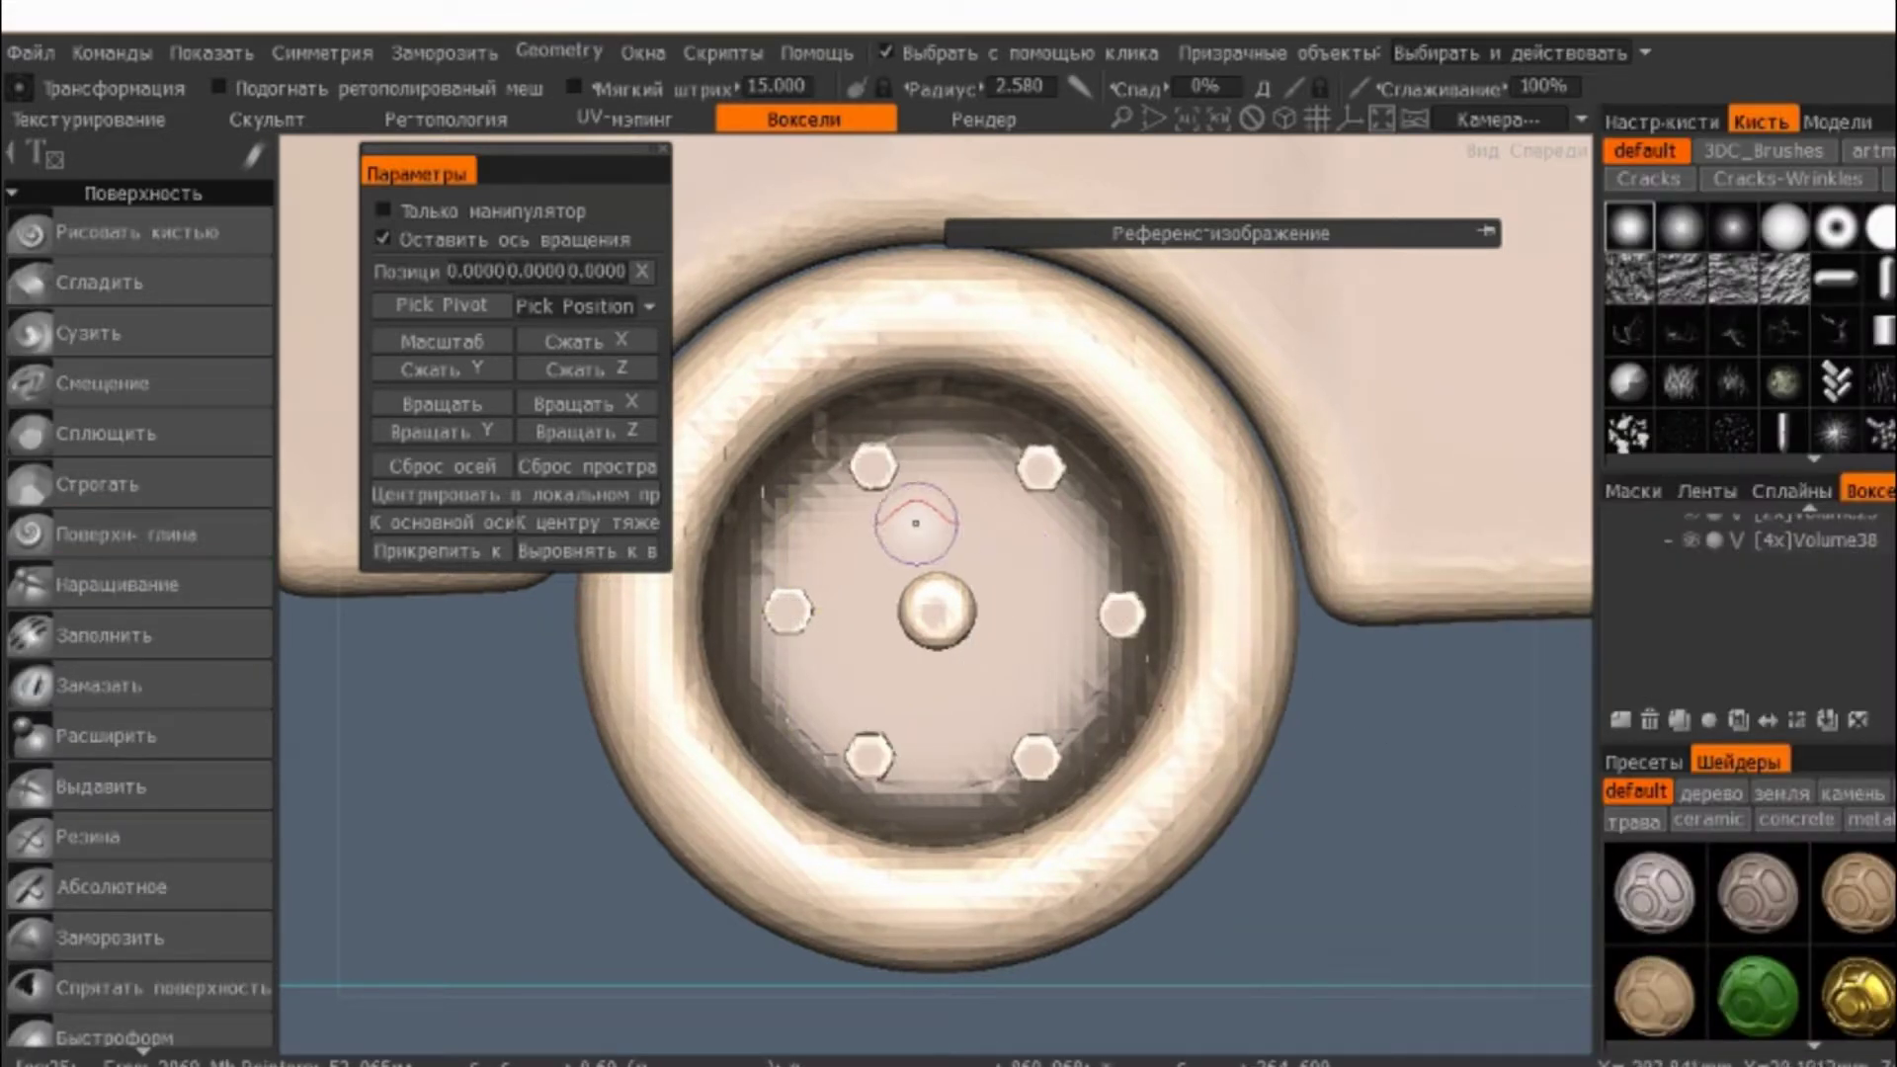
- Shift the Volume38 hexagon ring slightly left with the transform gizmo
scroll(902, 512, down, 3)
mouse_move(902, 436)
middle_down()
mouse_move(1052, 445)
mouse_move(948, 419)
middle_up()
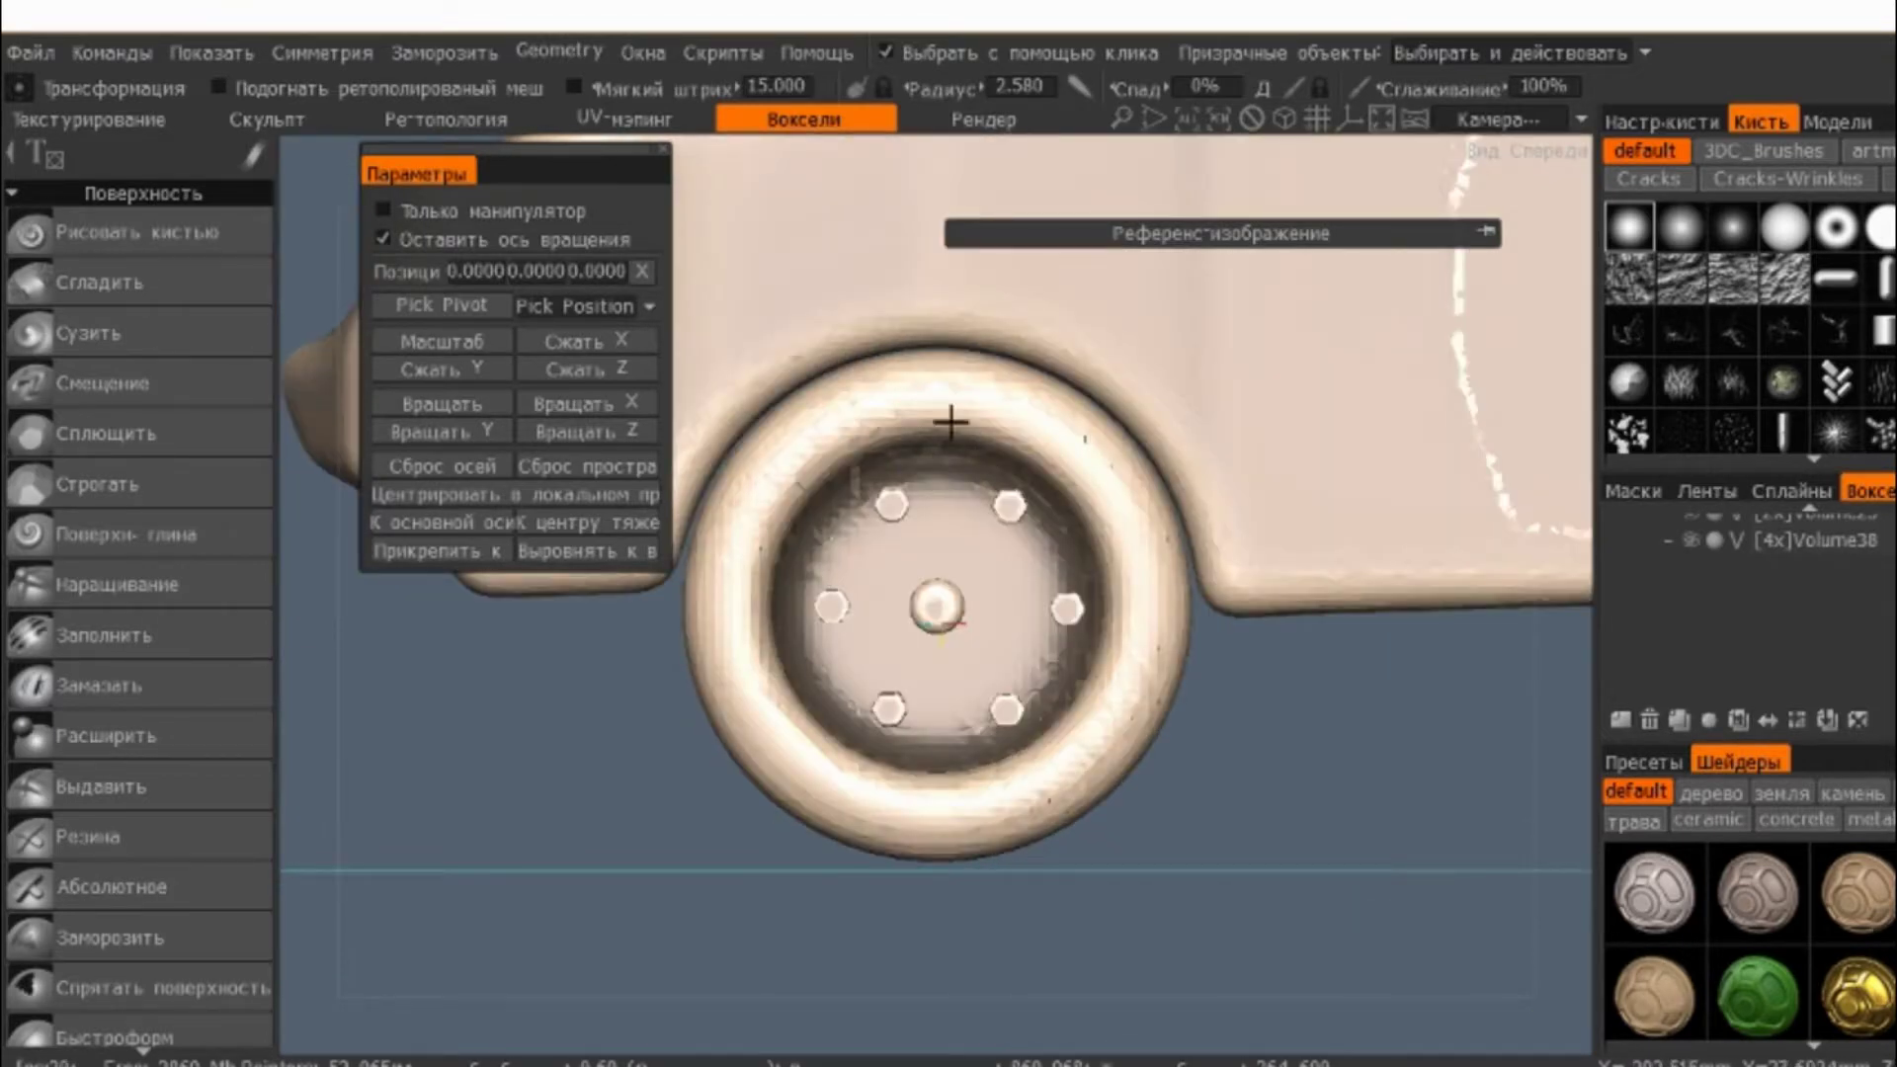
scroll(1080, 627, up, 3)
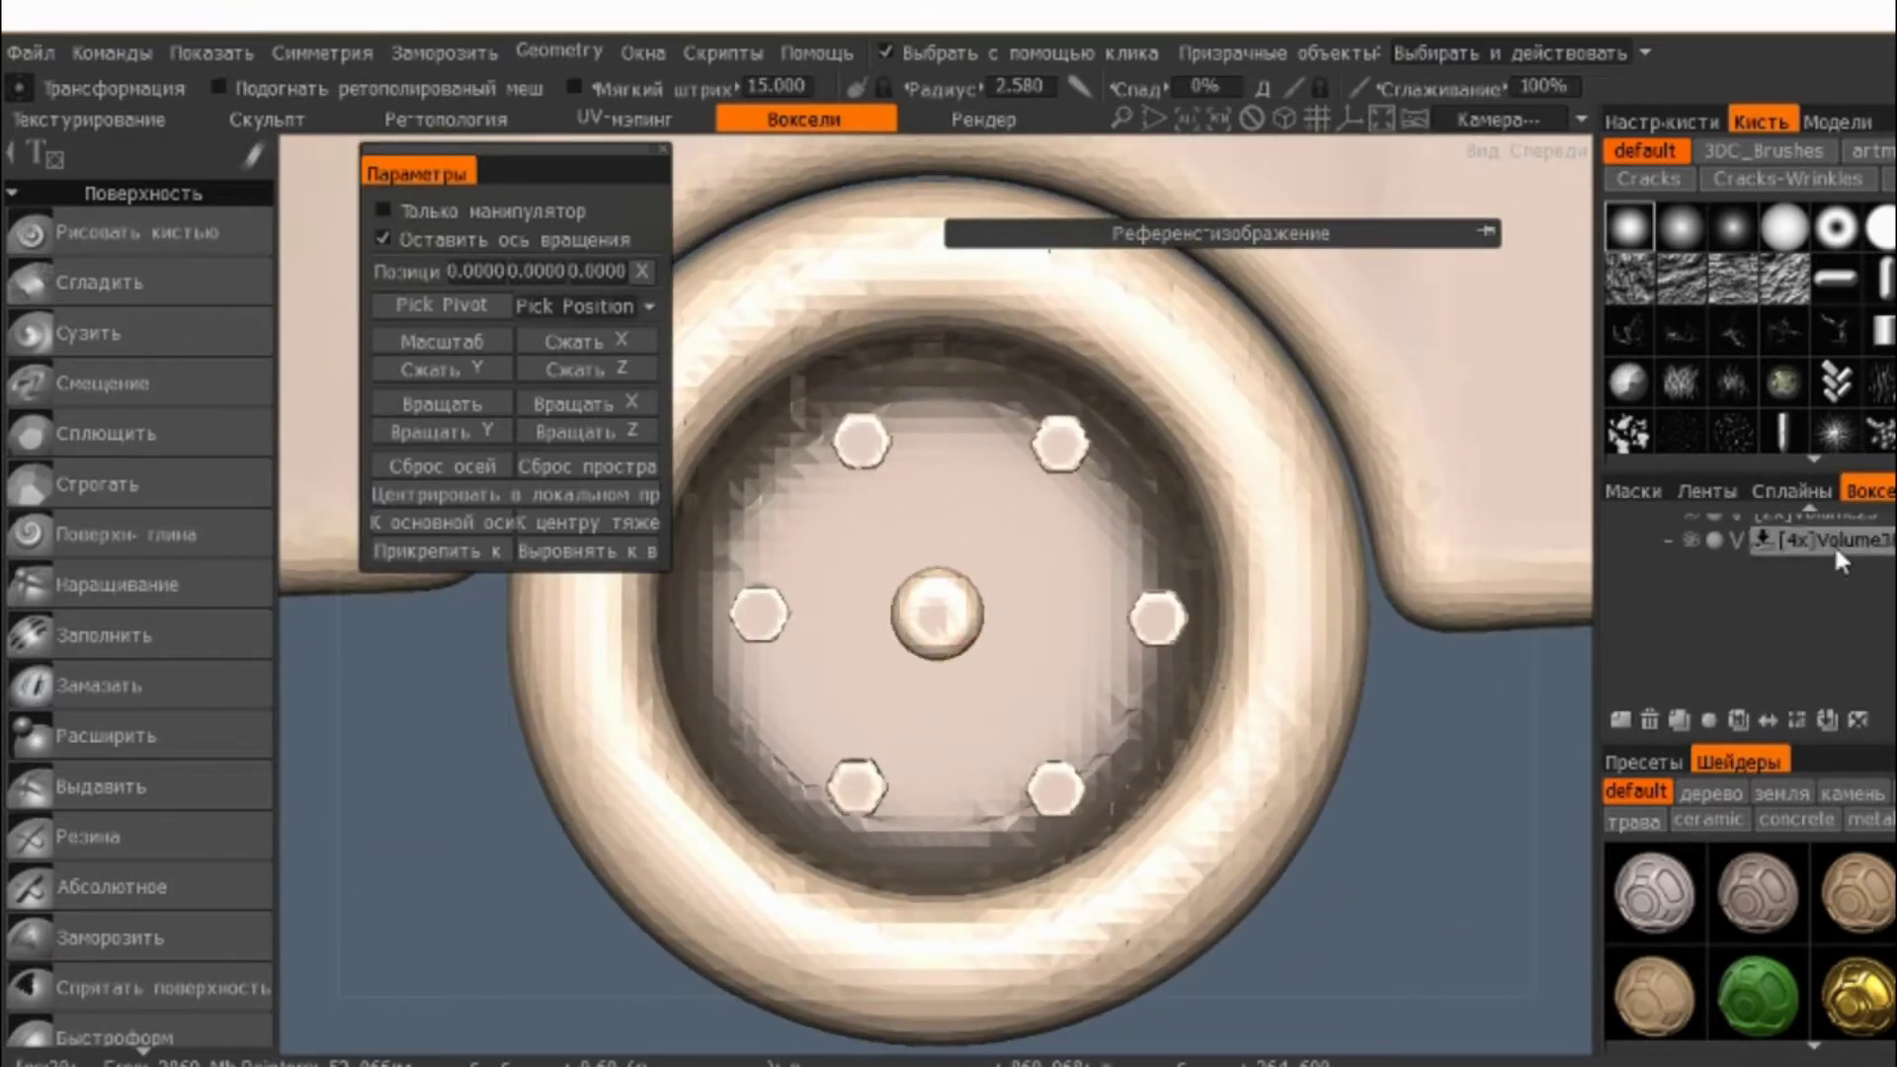
click(1833, 542)
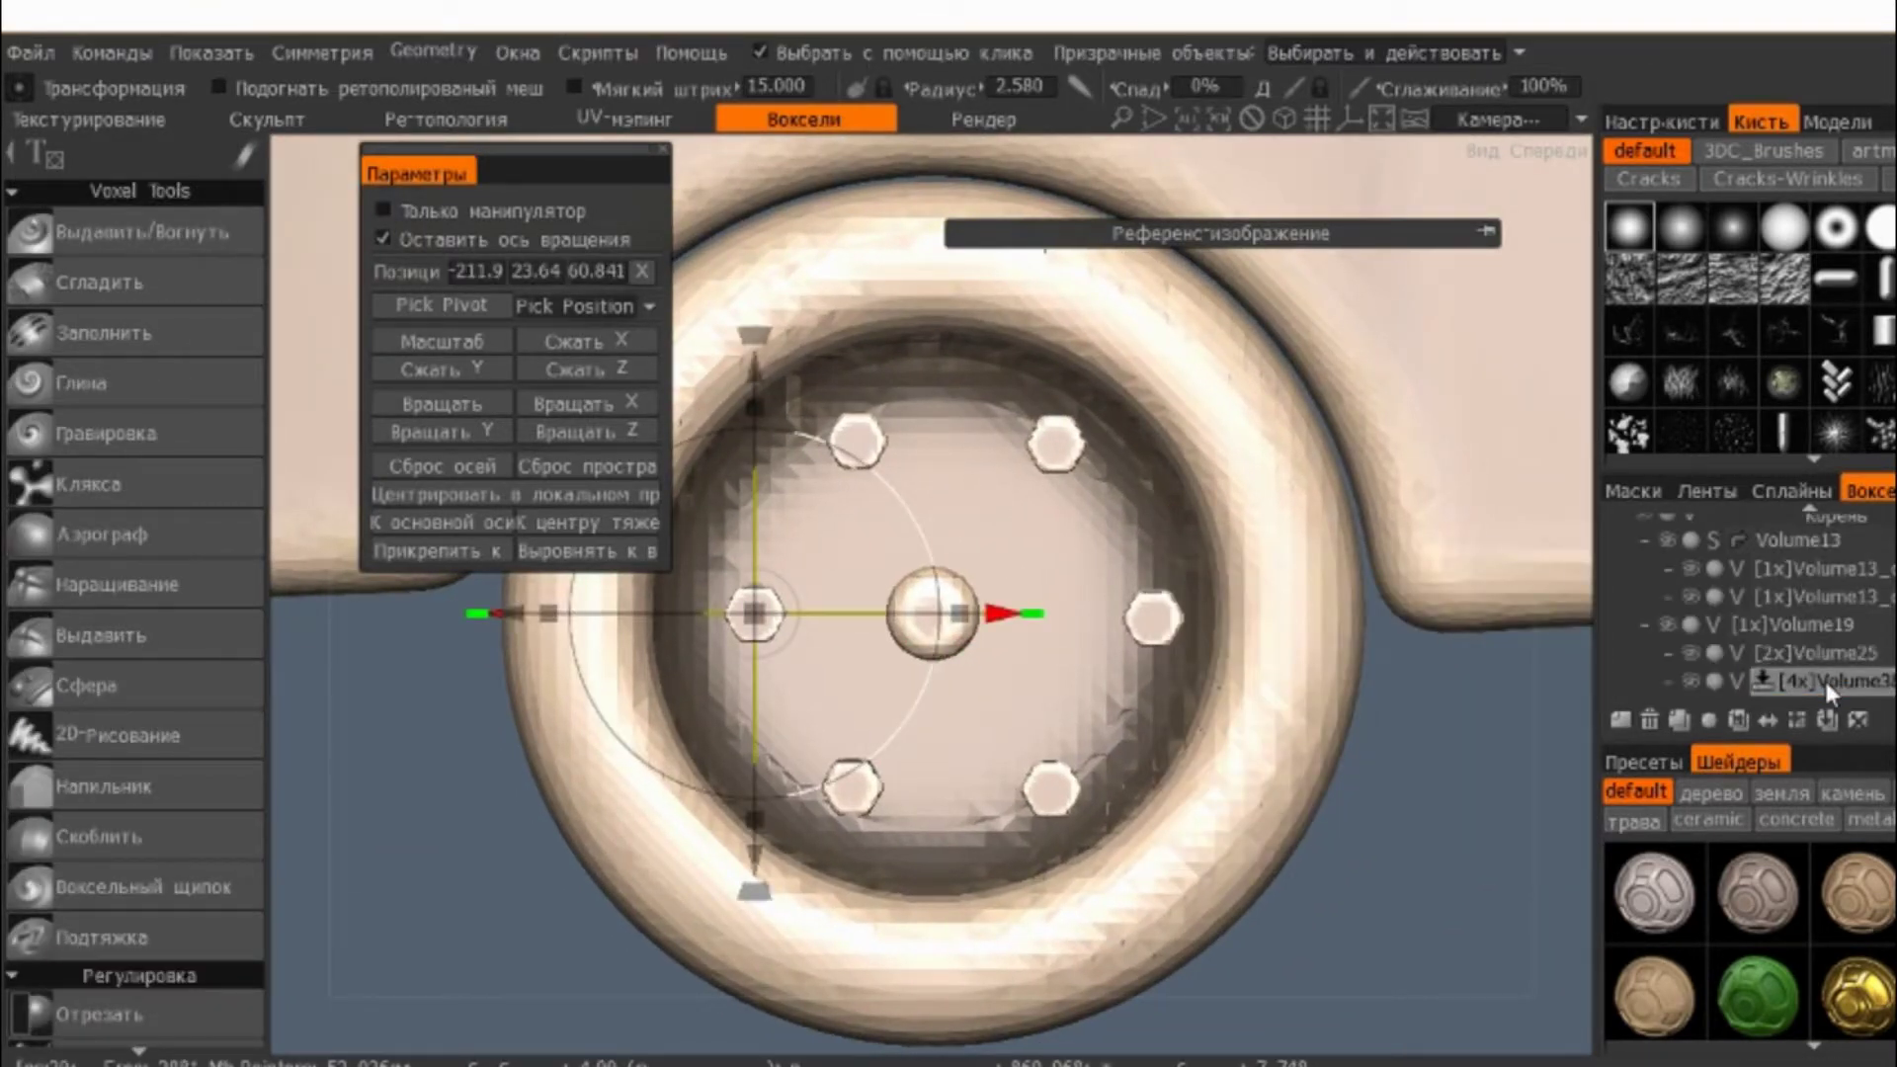
right_click(1823, 678)
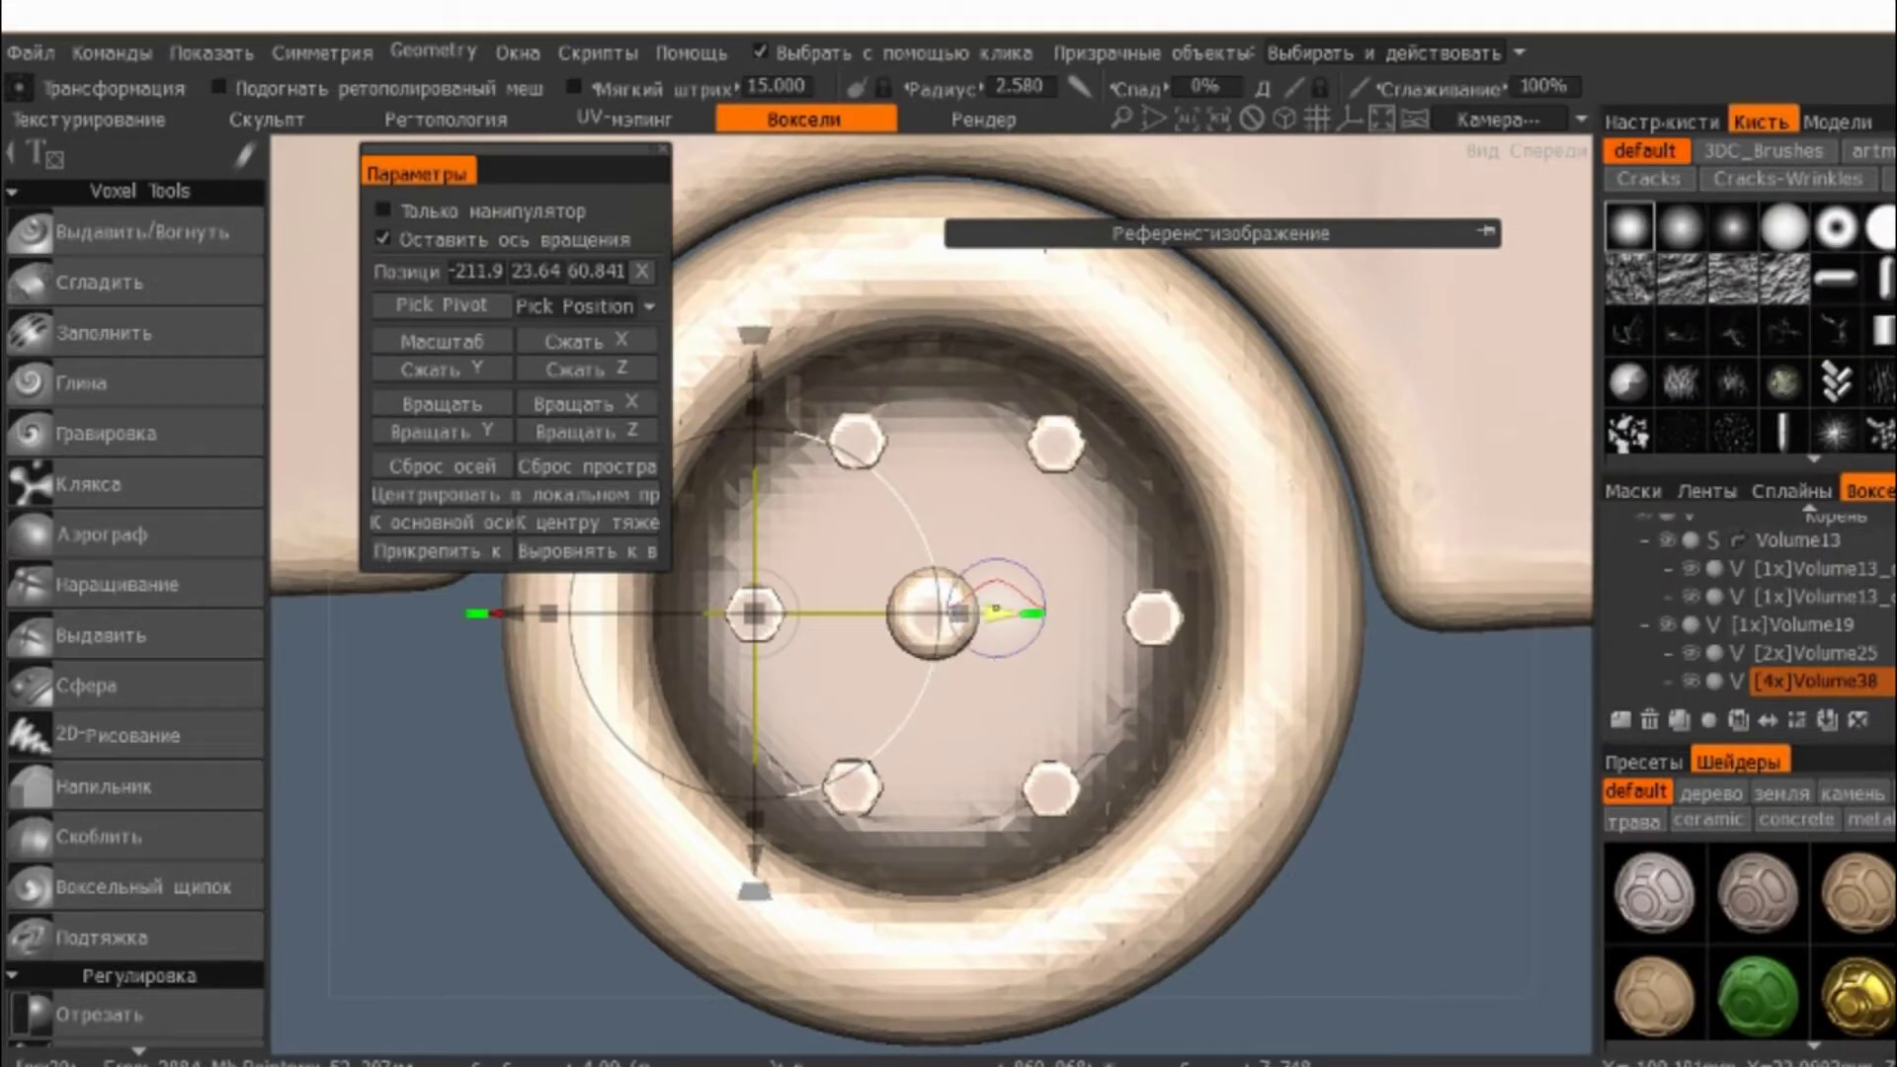
drag(1005, 611, 994, 613)
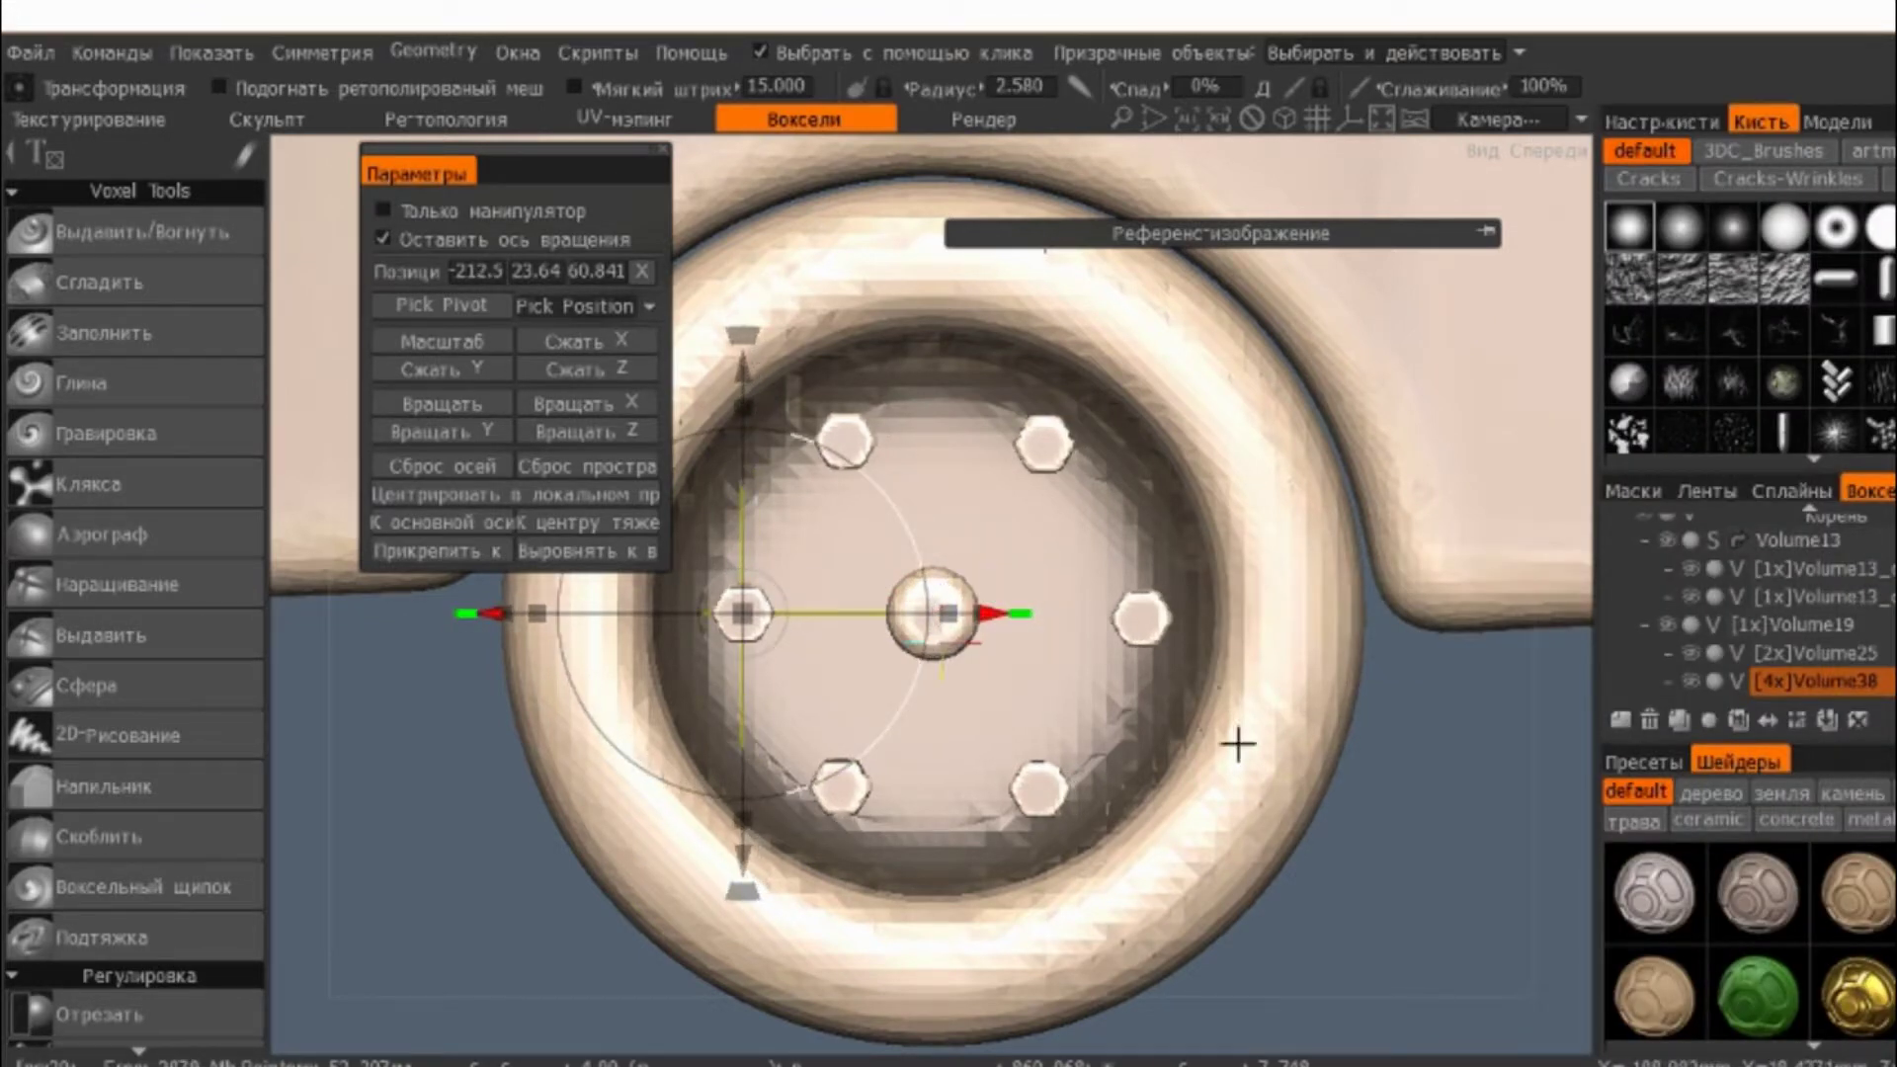
- Check the wheel from a low angle and select the voxel cut-off tool
scroll(1185, 572, down, 5)
mouse_move(1135, 406)
middle_down()
mouse_move(1299, 550)
mouse_move(1108, 441)
middle_up()
scroll(1239, 617, up, 3)
scroll(1240, 617, up, 3)
scroll(110, 449, down, 5)
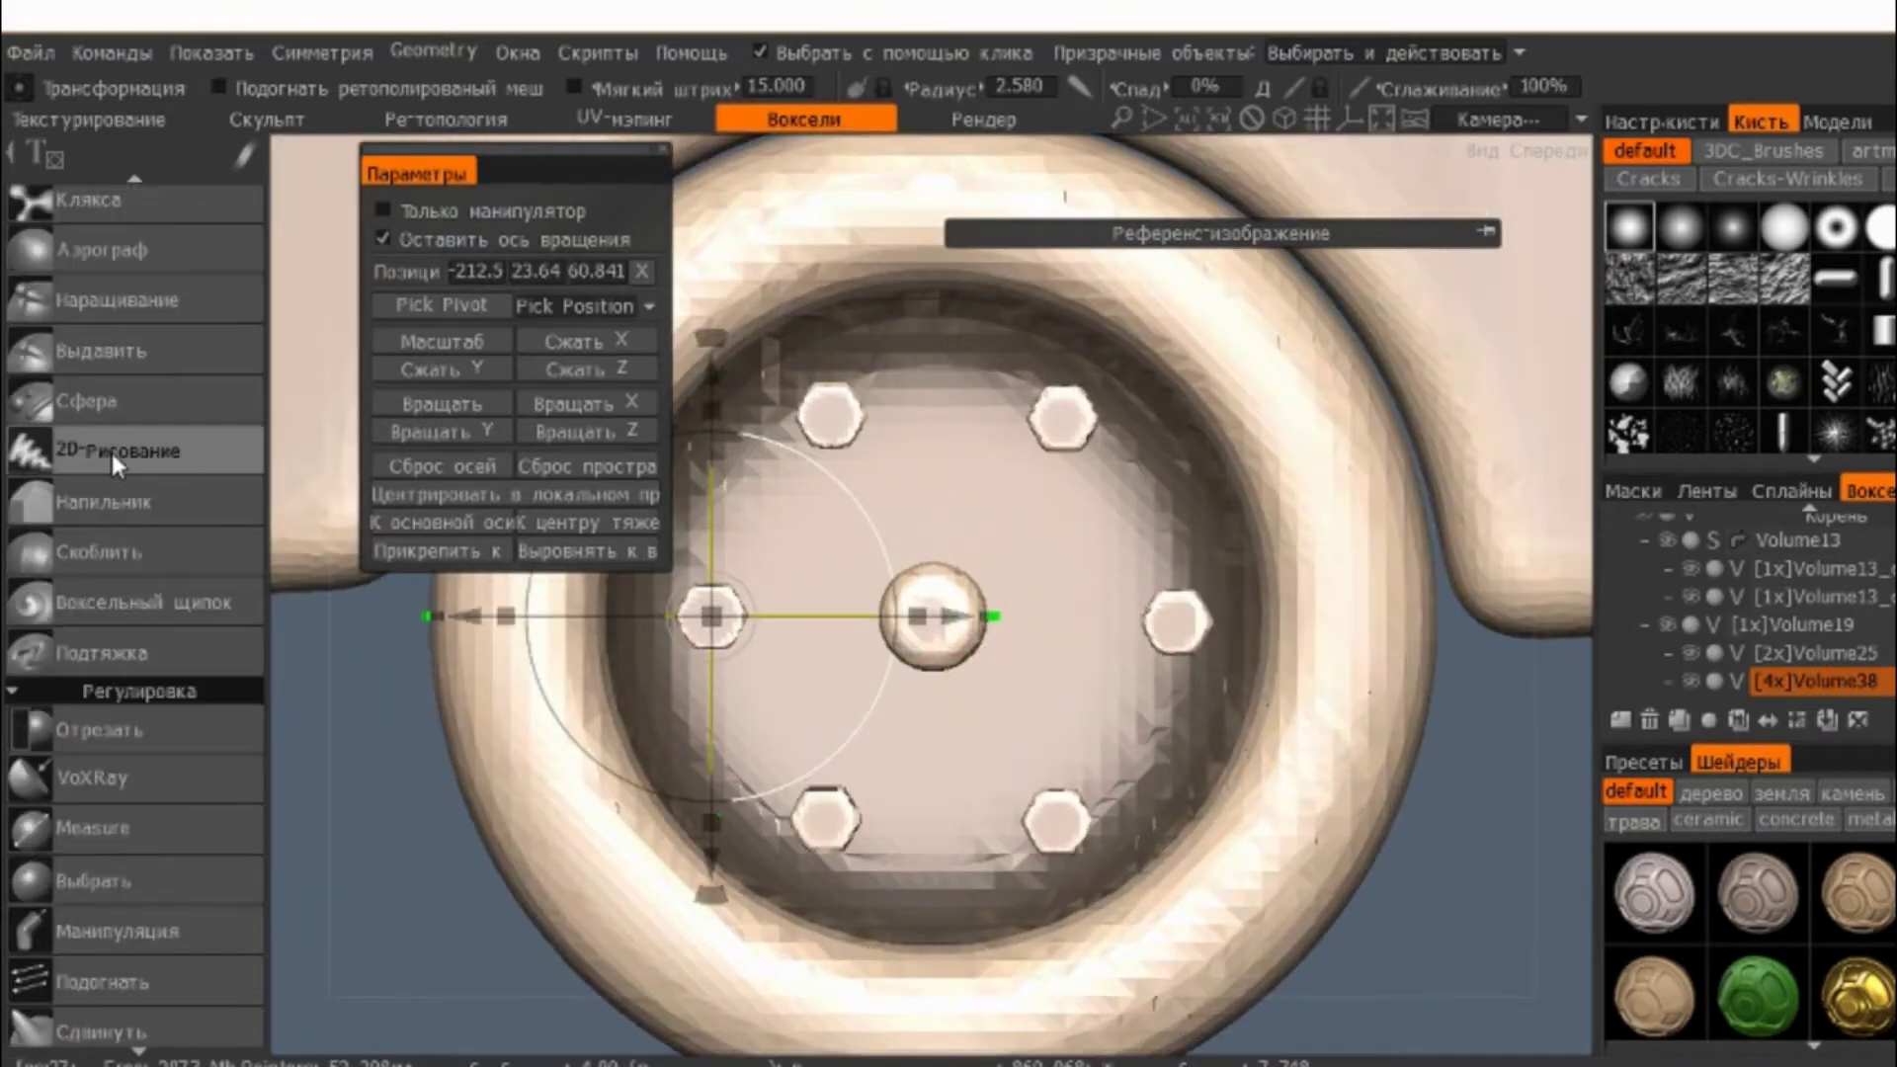
scroll(114, 493, down, 5)
scroll(114, 553, down, 5)
click(110, 662)
scroll(108, 622, down, 5)
scroll(91, 548, up, 5)
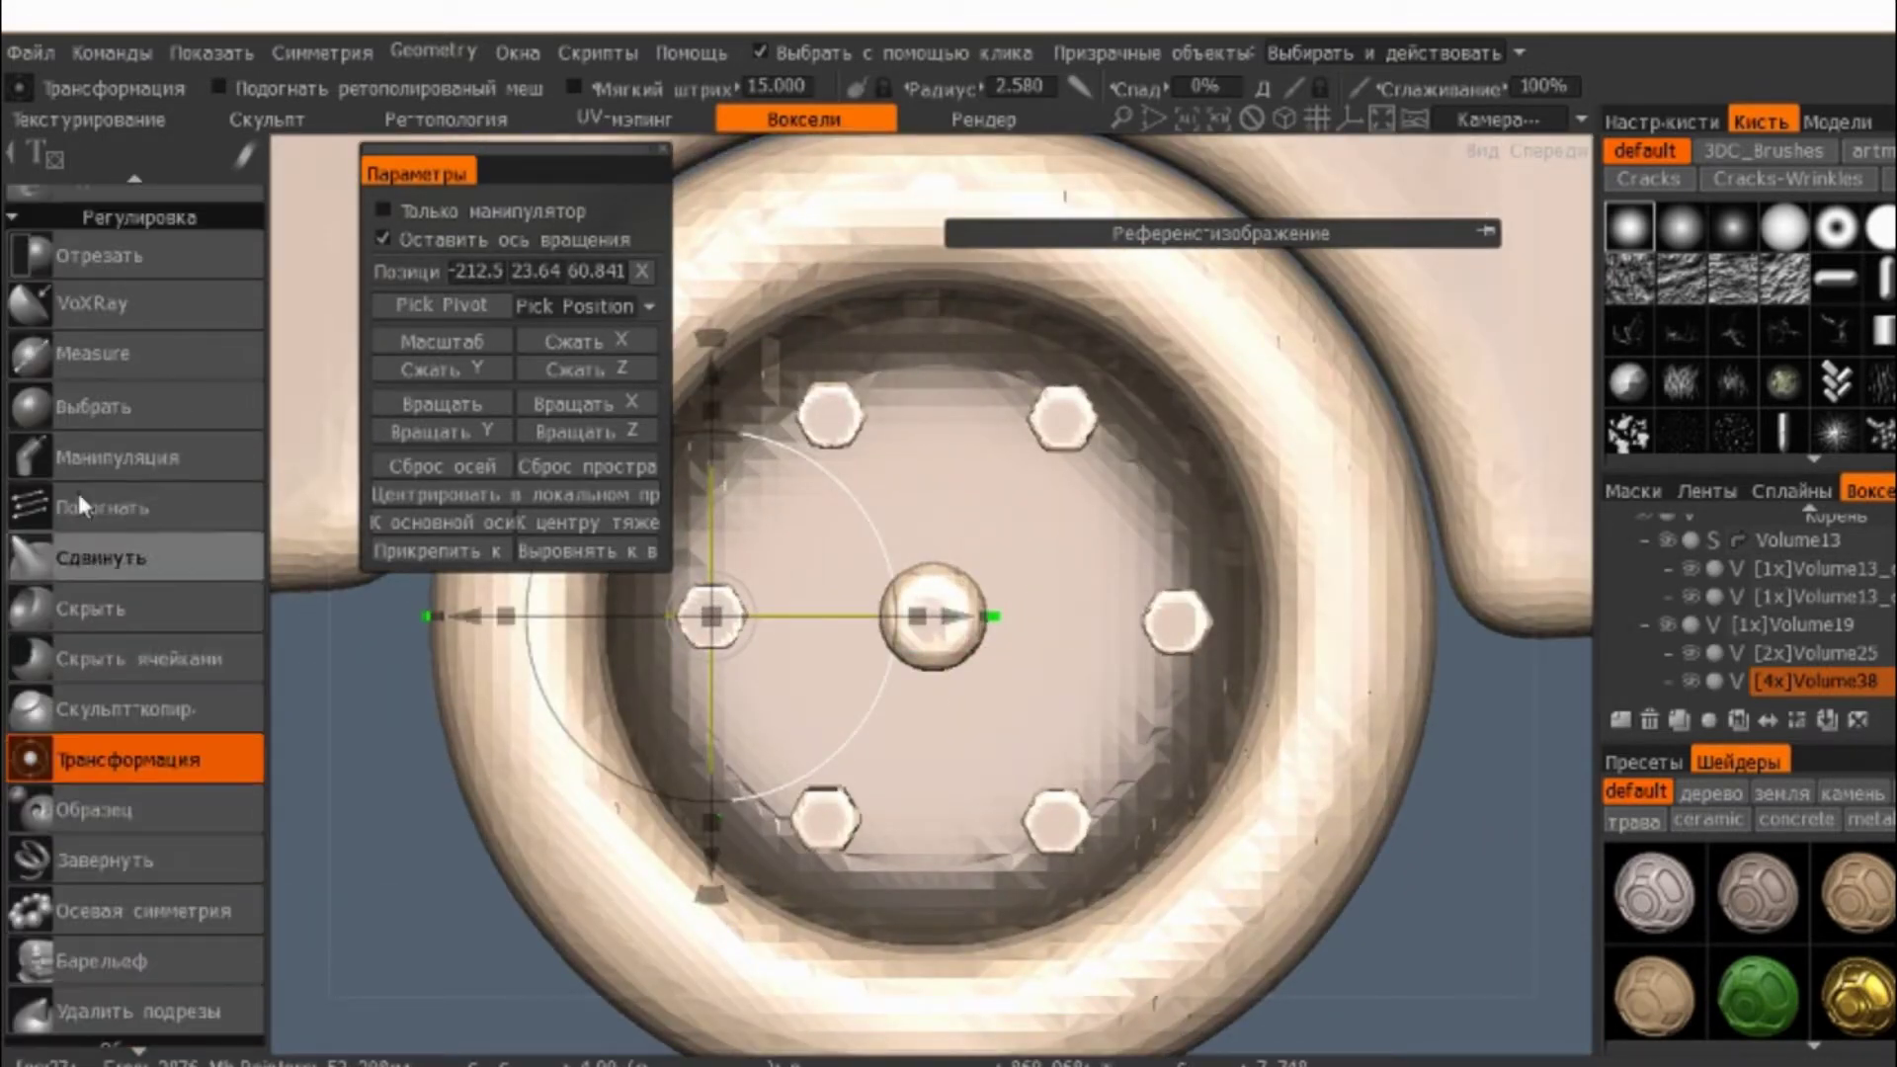
scroll(91, 454, up, 2)
click(148, 354)
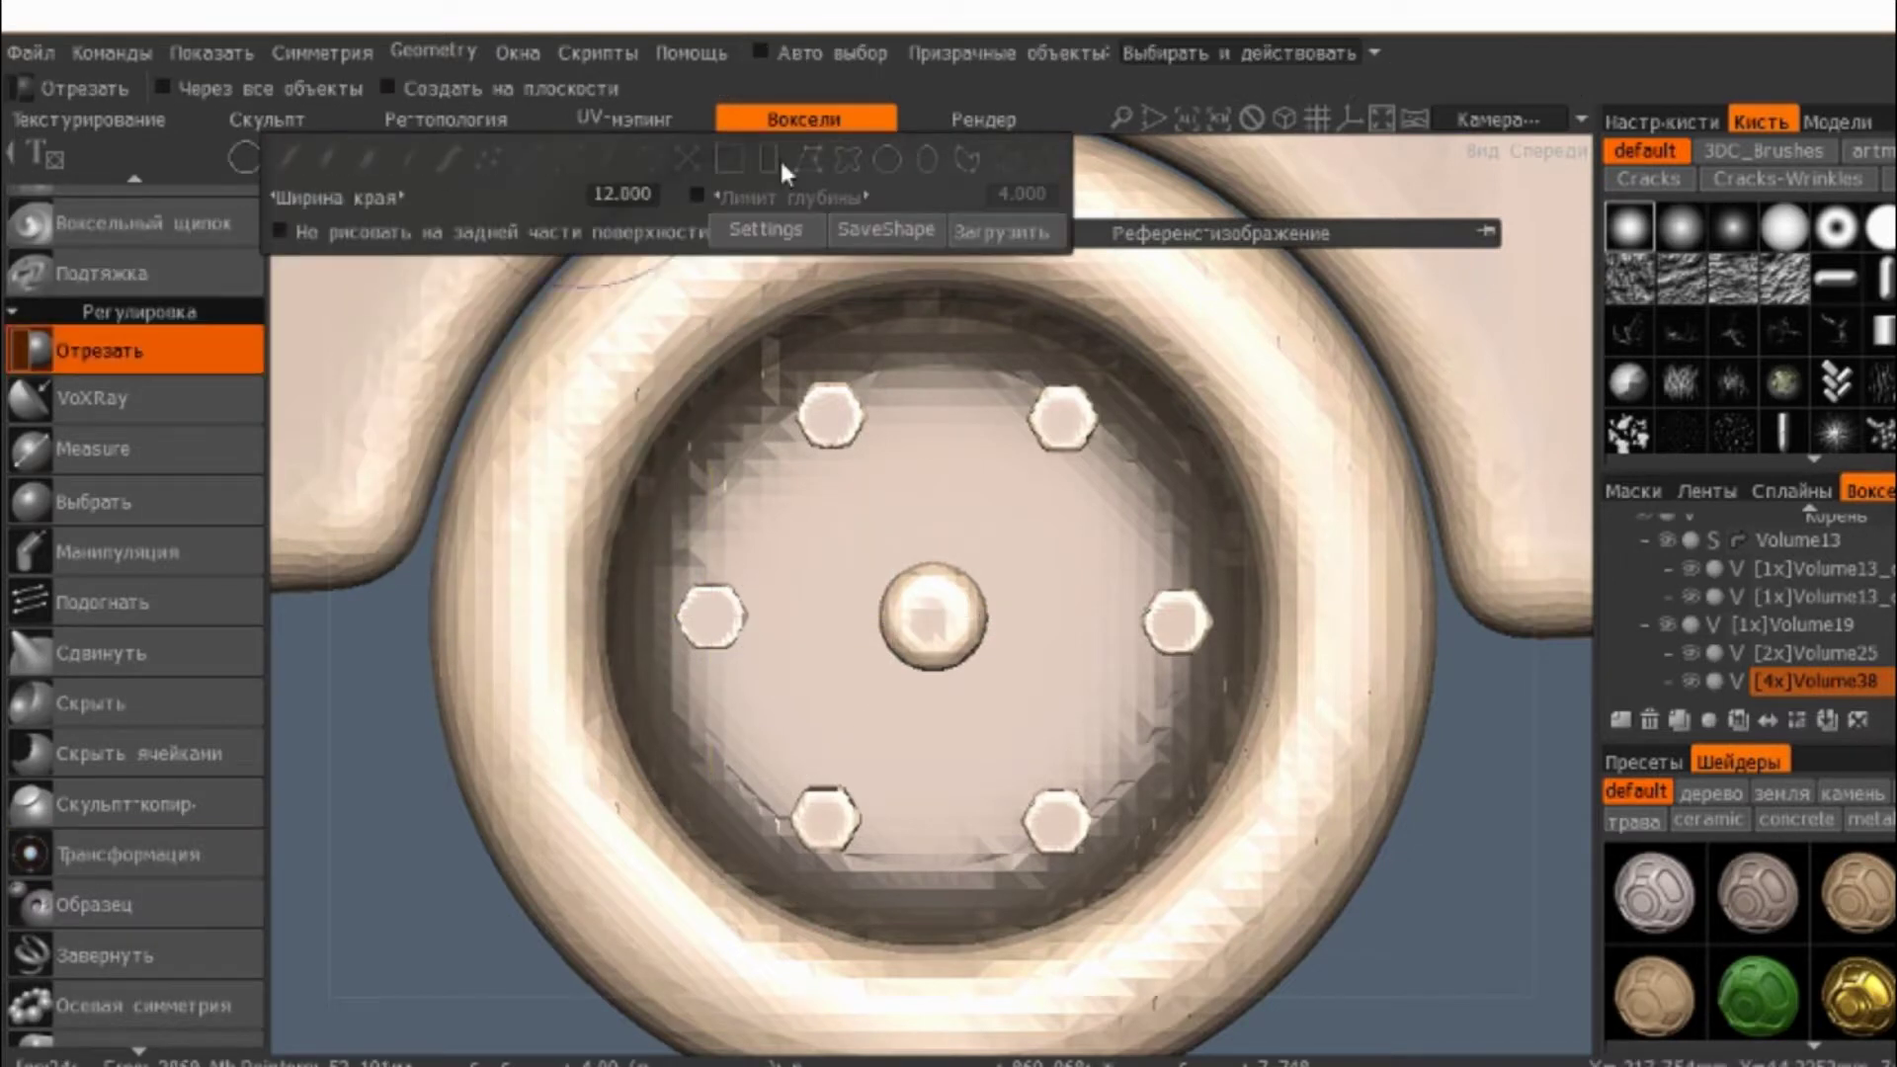
- Choose the cylinder primitive with Use fillet turned off
scroll(119, 425, down, 3)
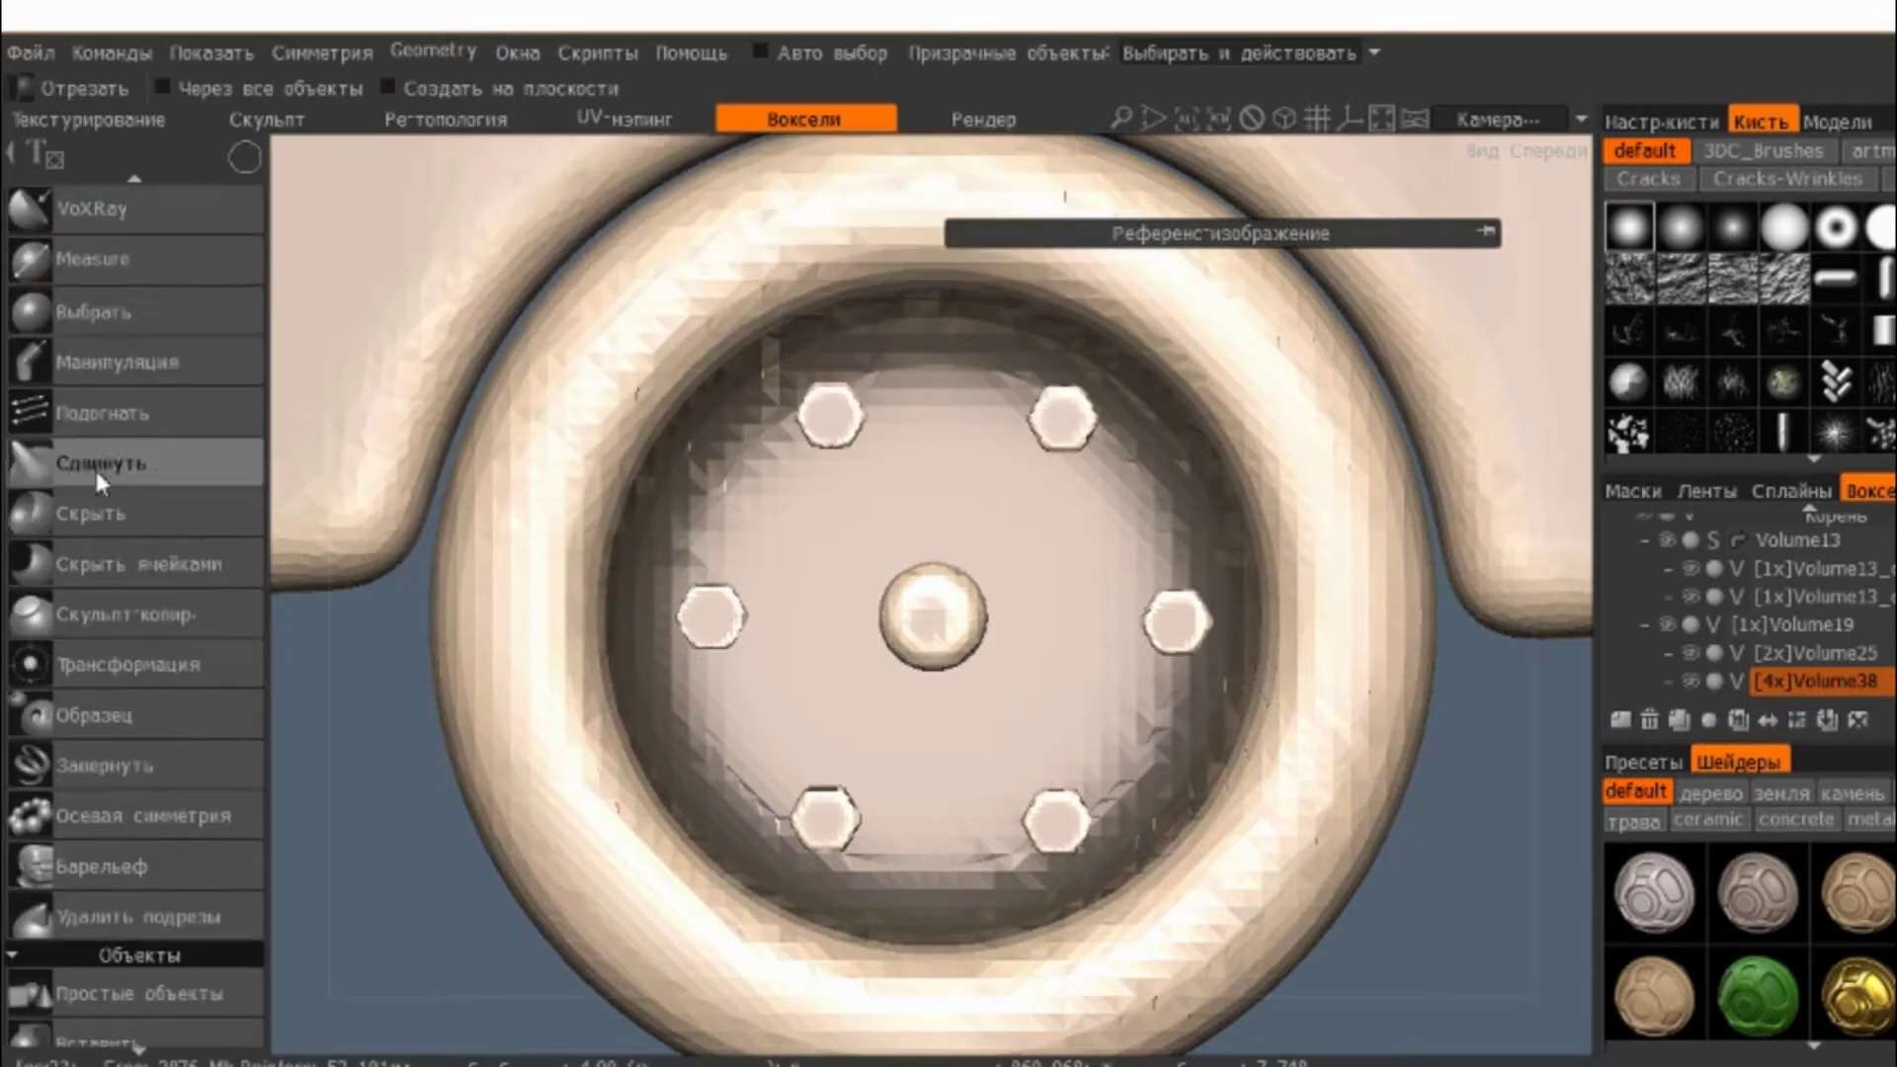
scroll(168, 849, down, 3)
click(162, 785)
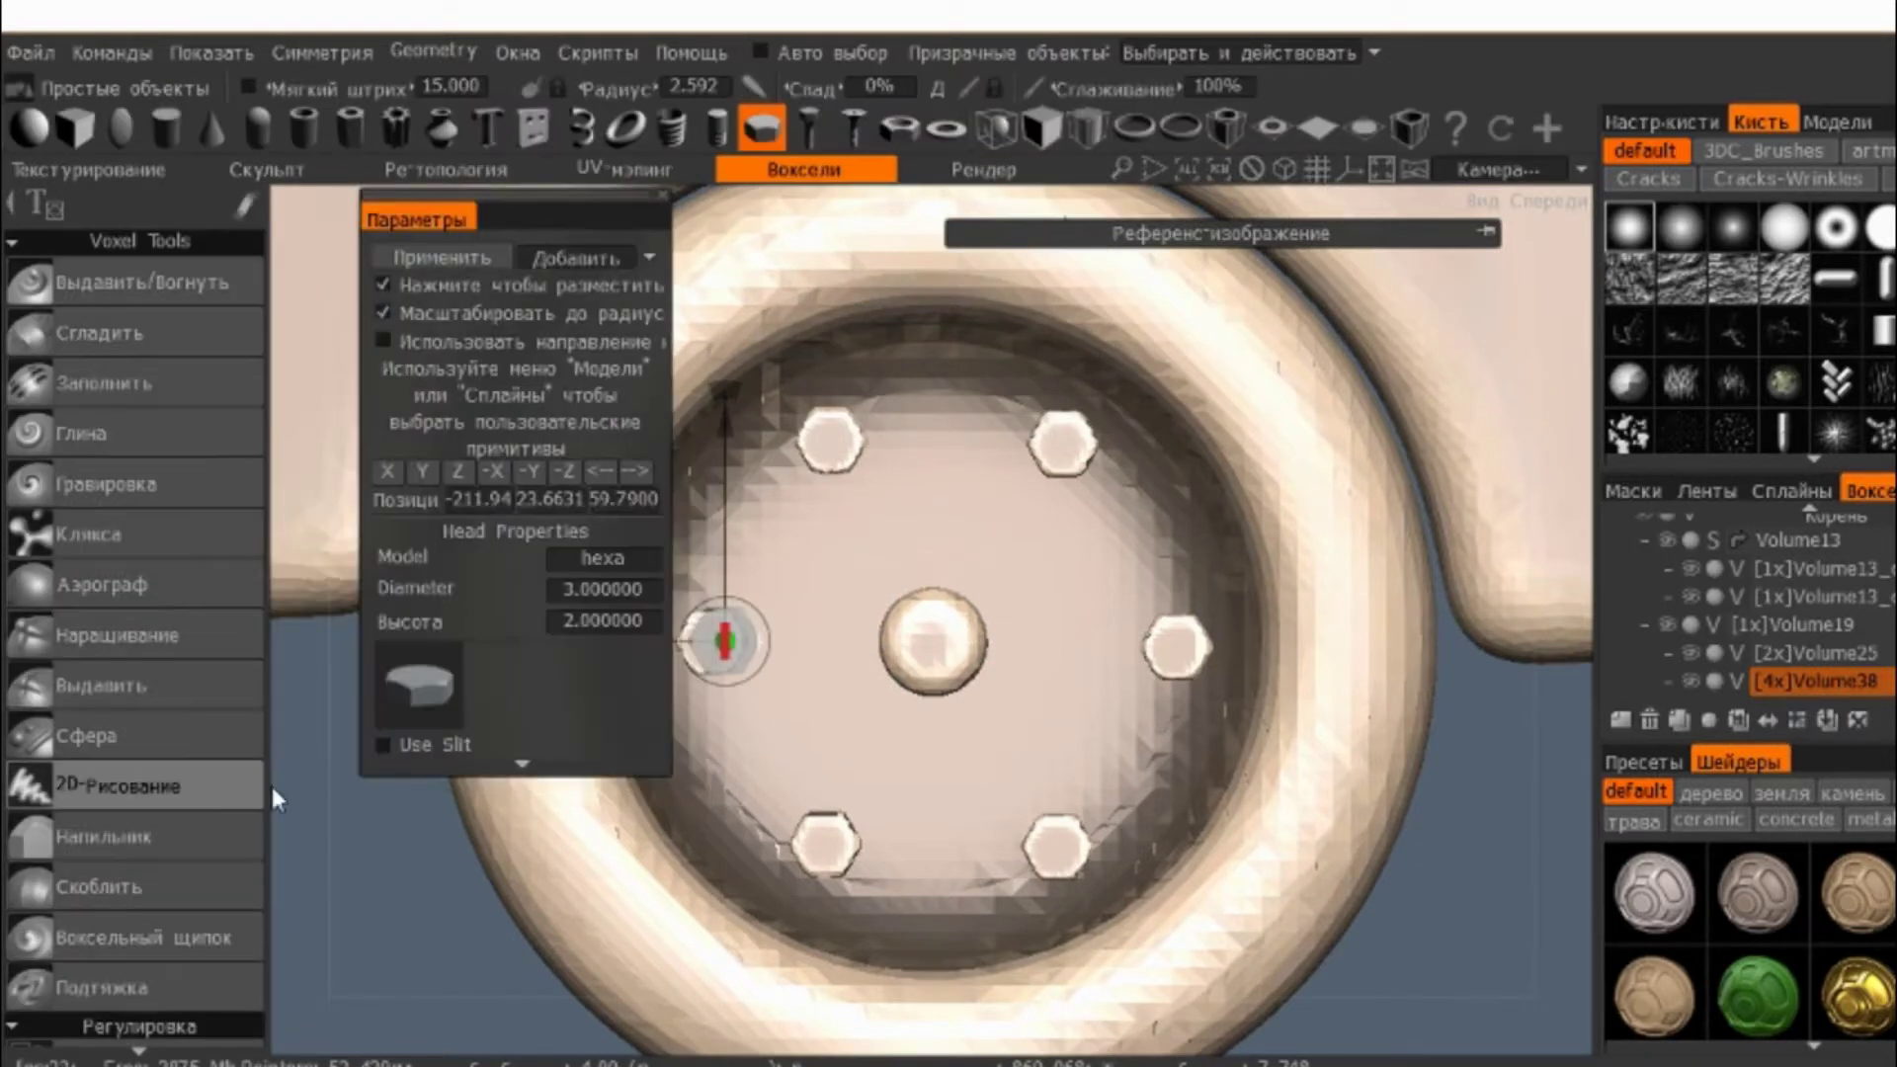
scroll(142, 443, down, 3)
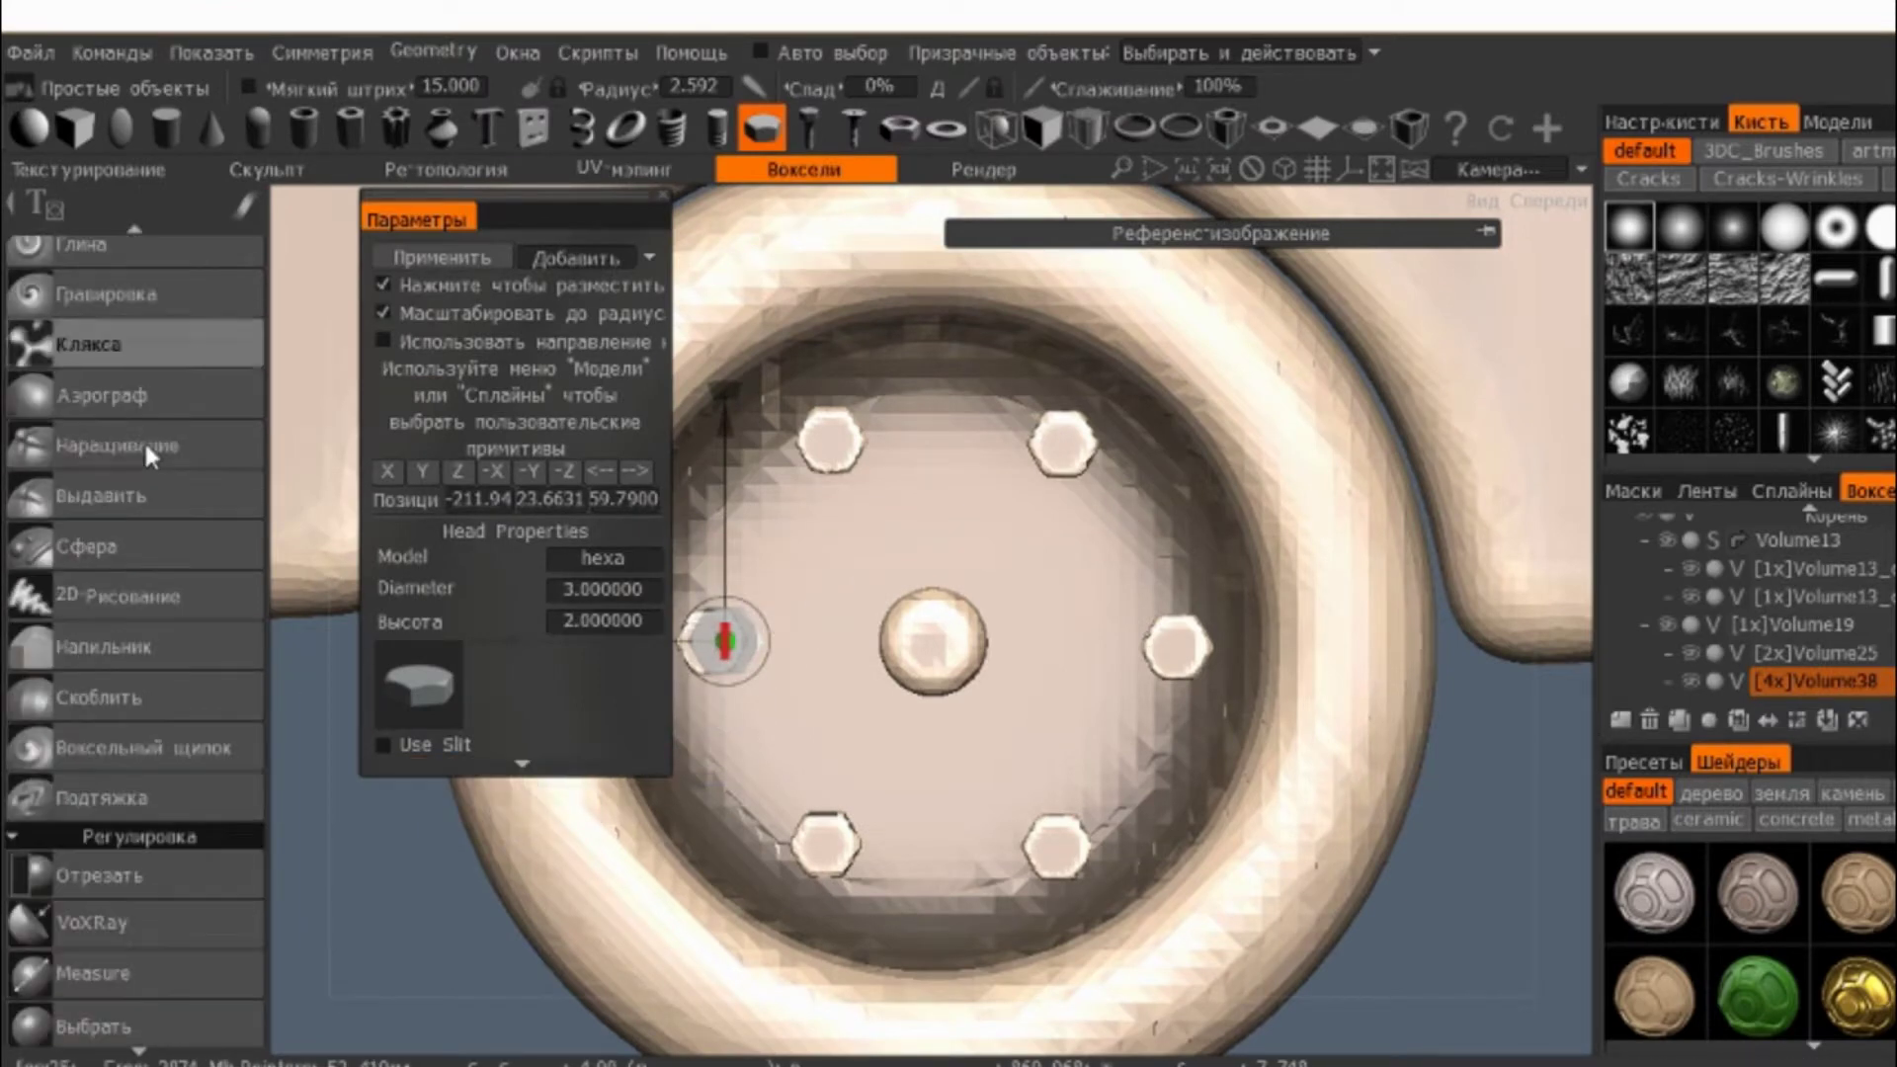
scroll(138, 462, down, 2)
click(165, 128)
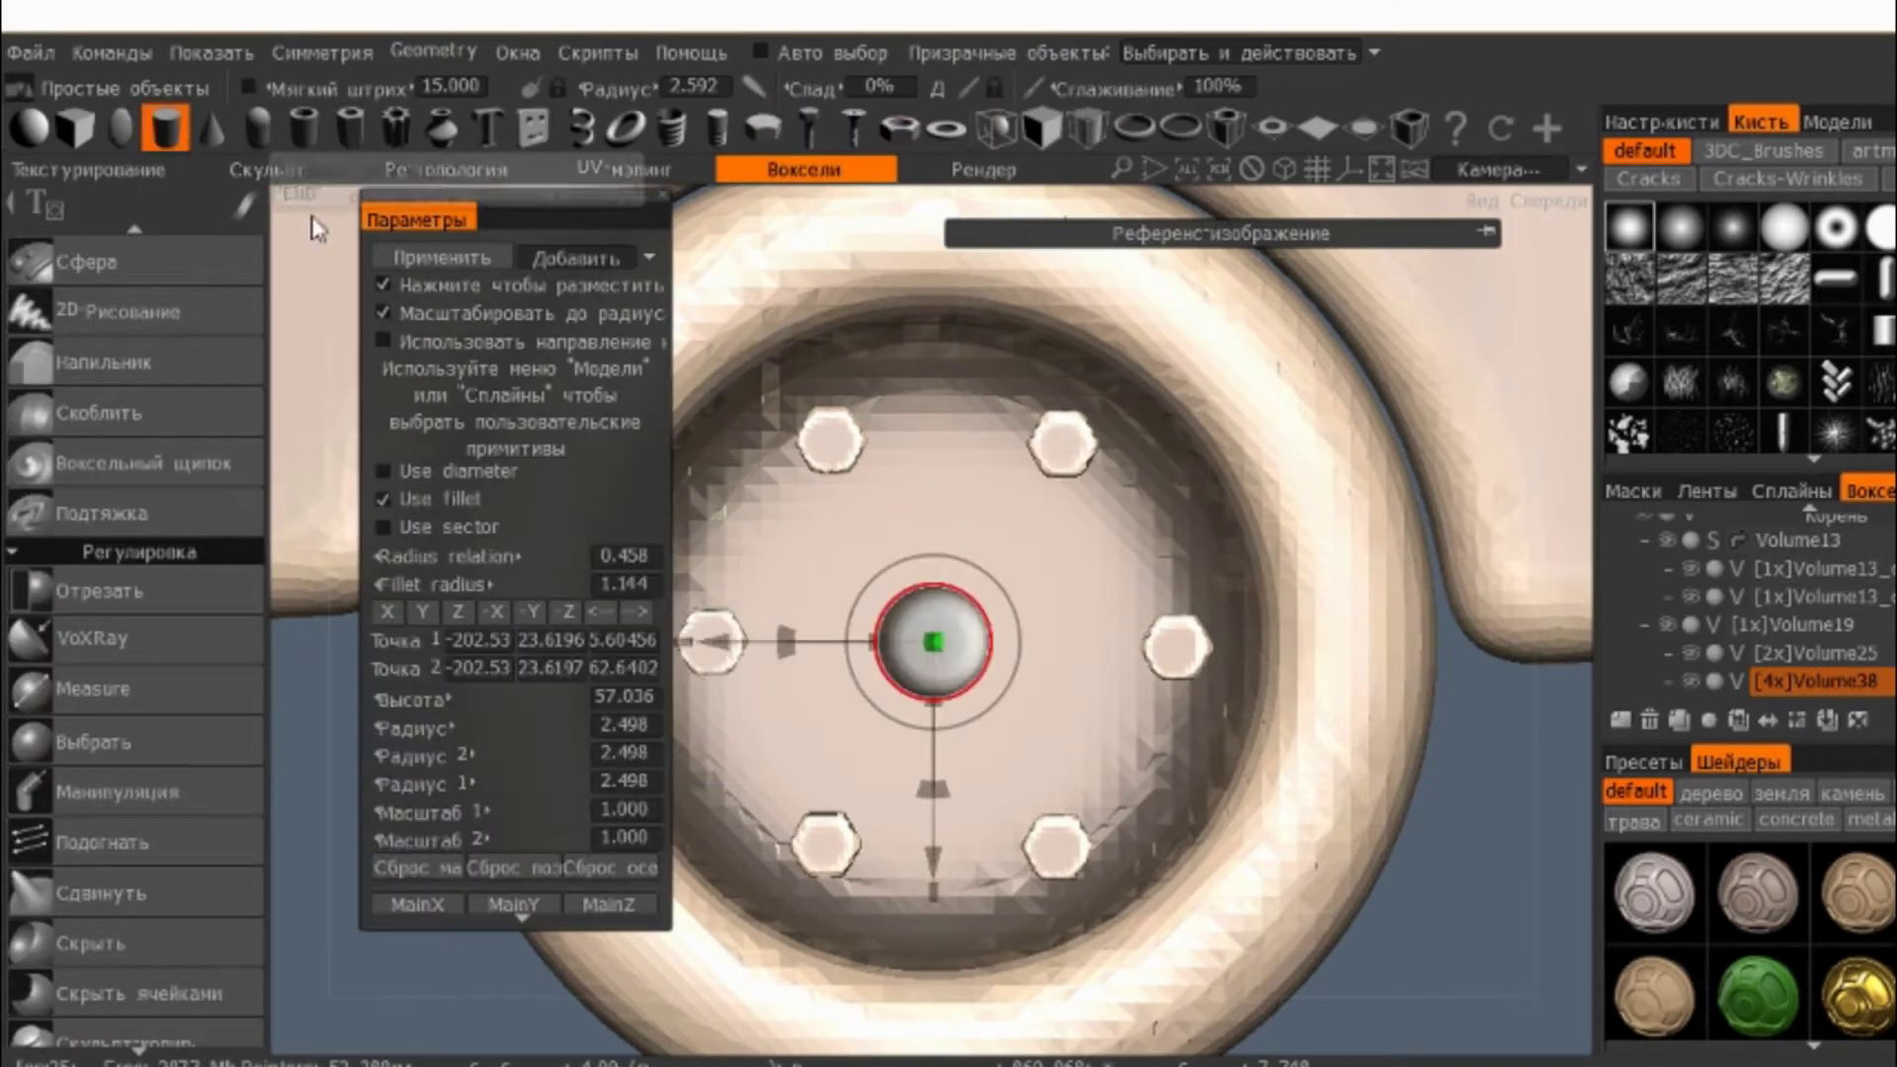
scroll(1084, 628, down, 2)
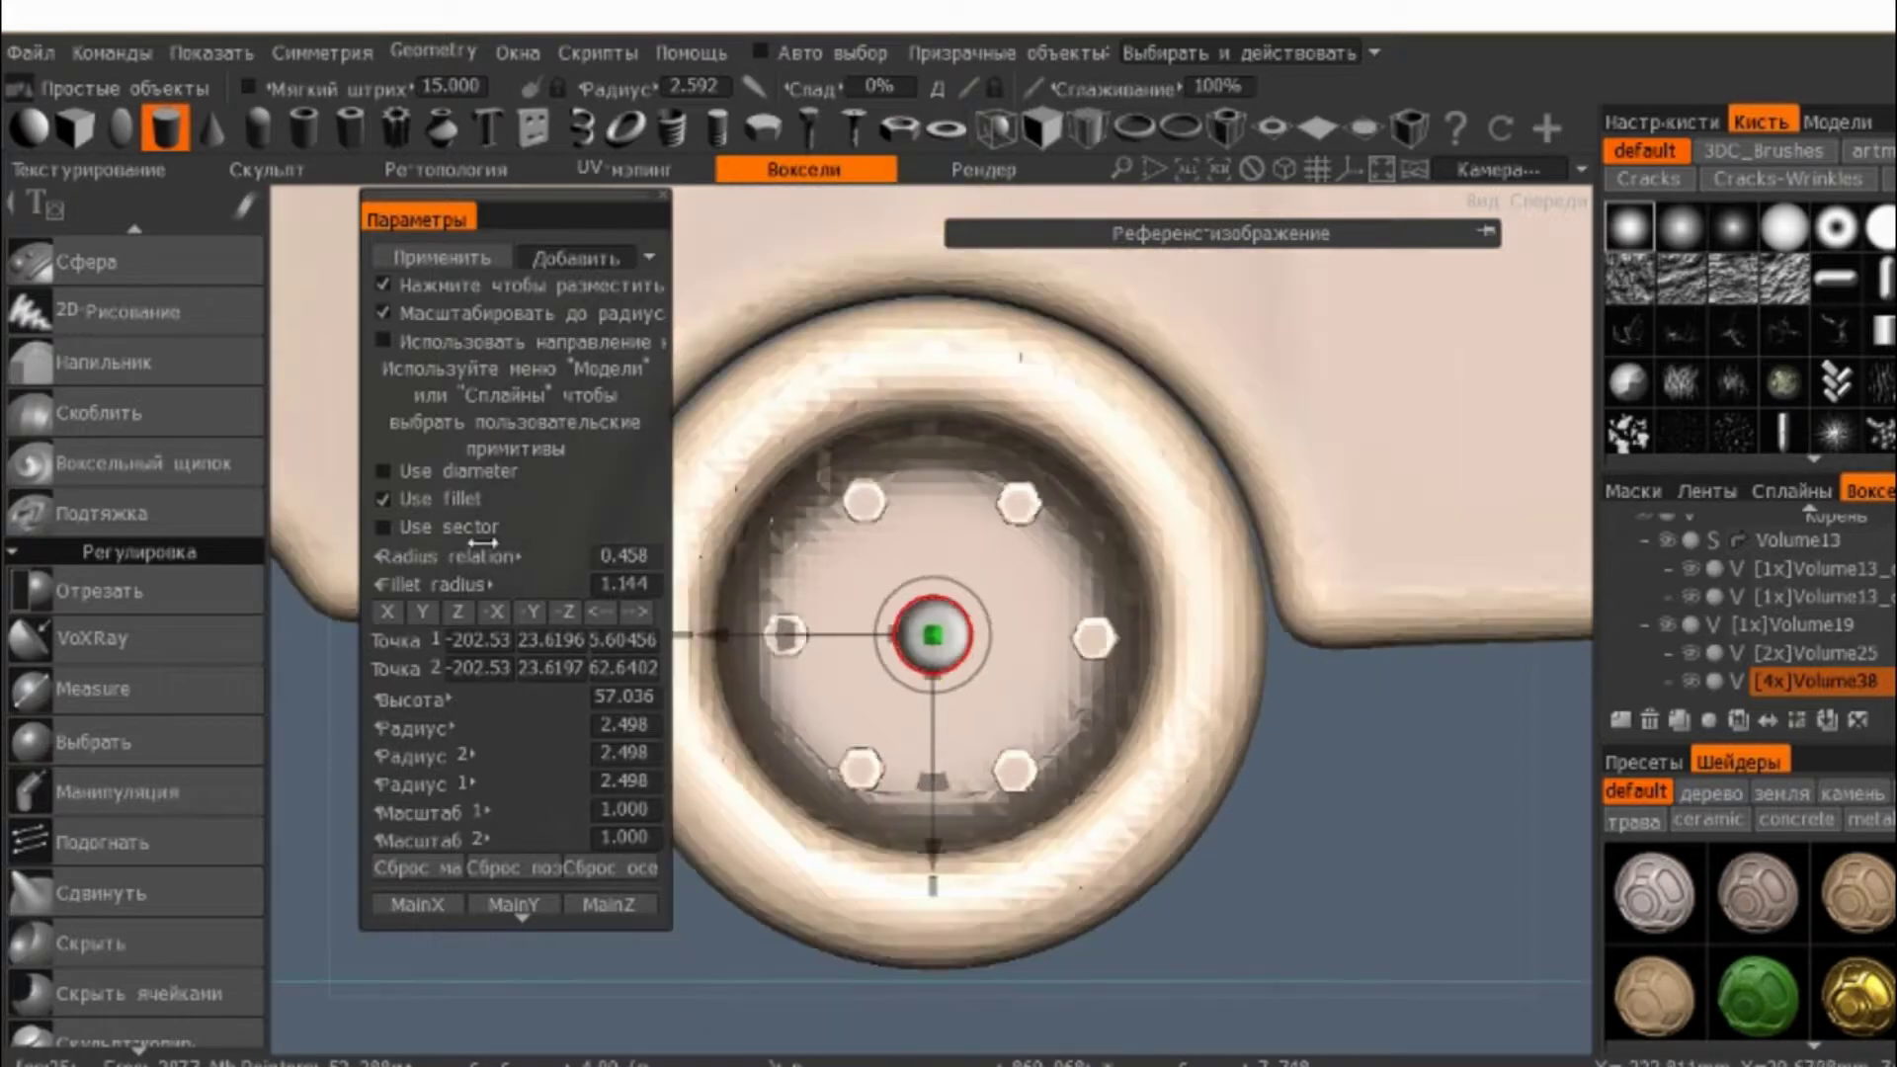
click(384, 498)
- Set the cylinder height to 5.907 and scale it up to 2.459 over the hub
middle_drag(826, 542, 750, 534)
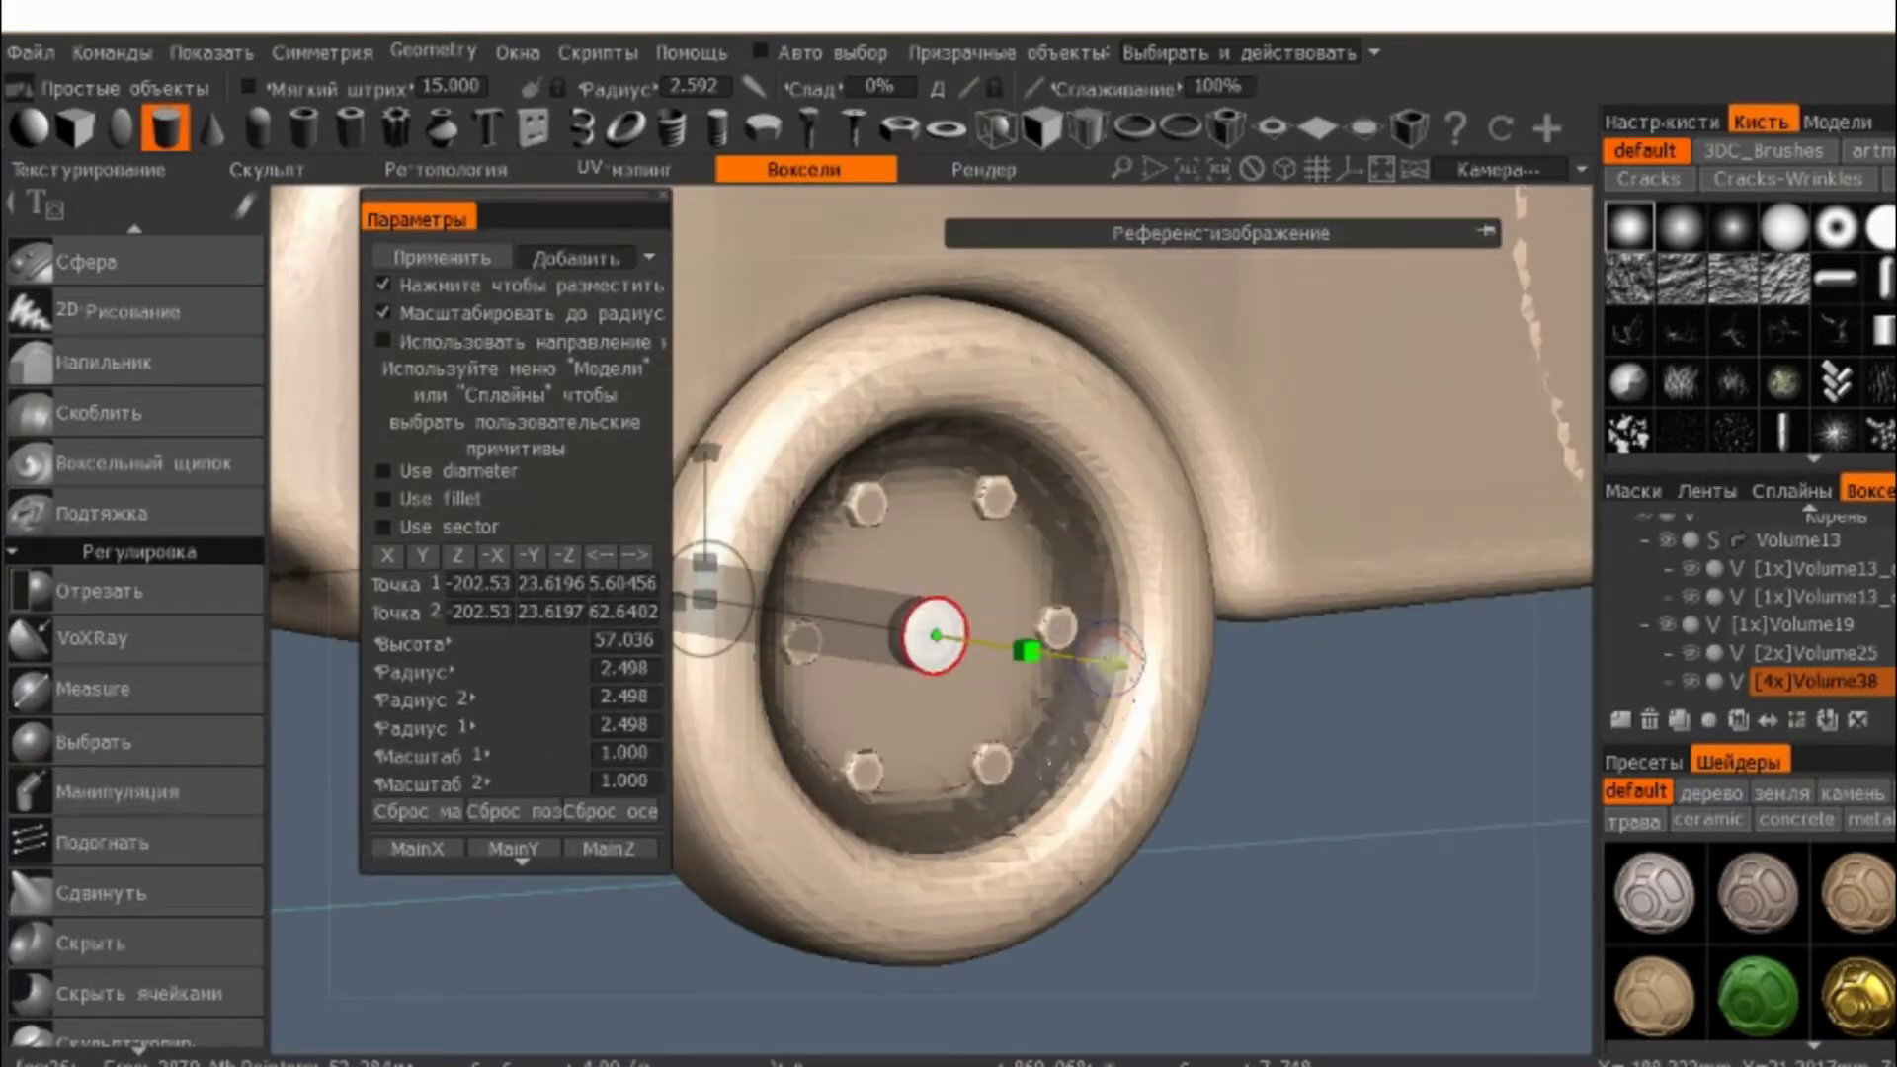
drag(1110, 657, 1526, 731)
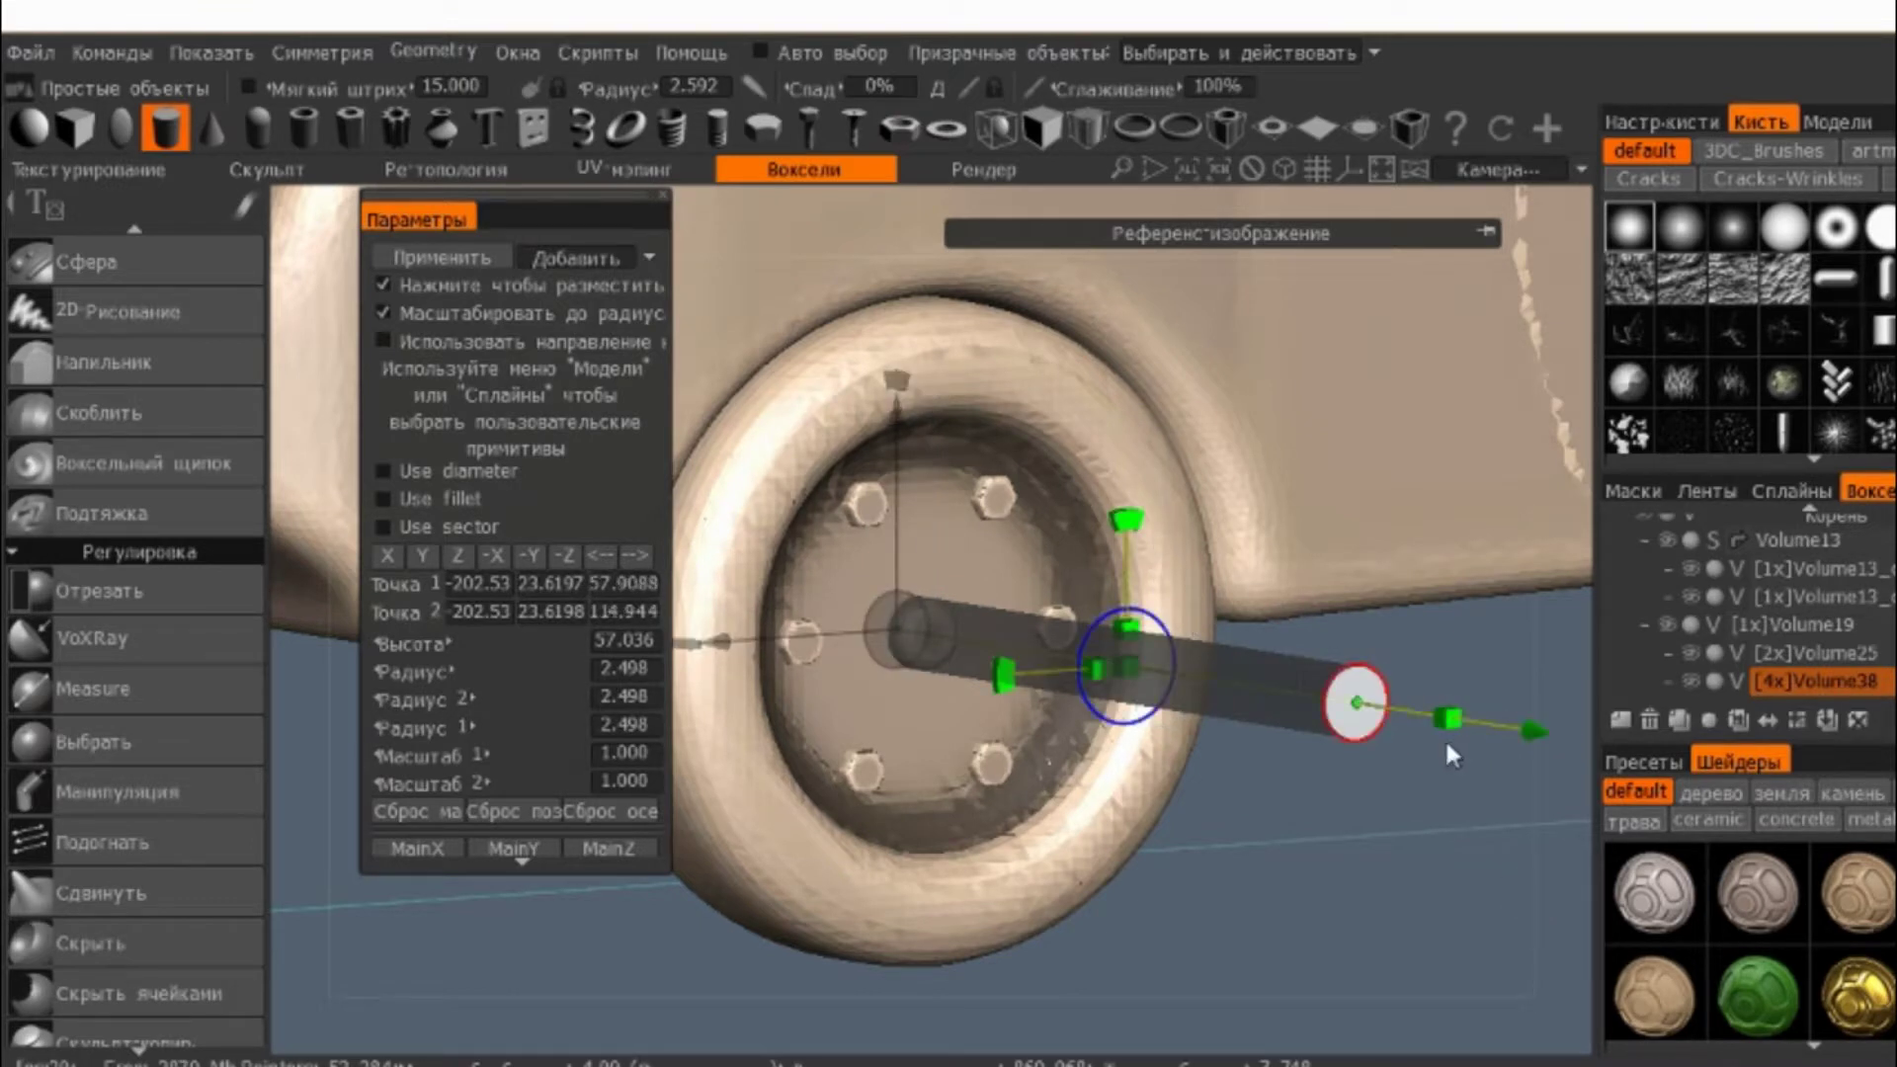
drag(1440, 723, 976, 642)
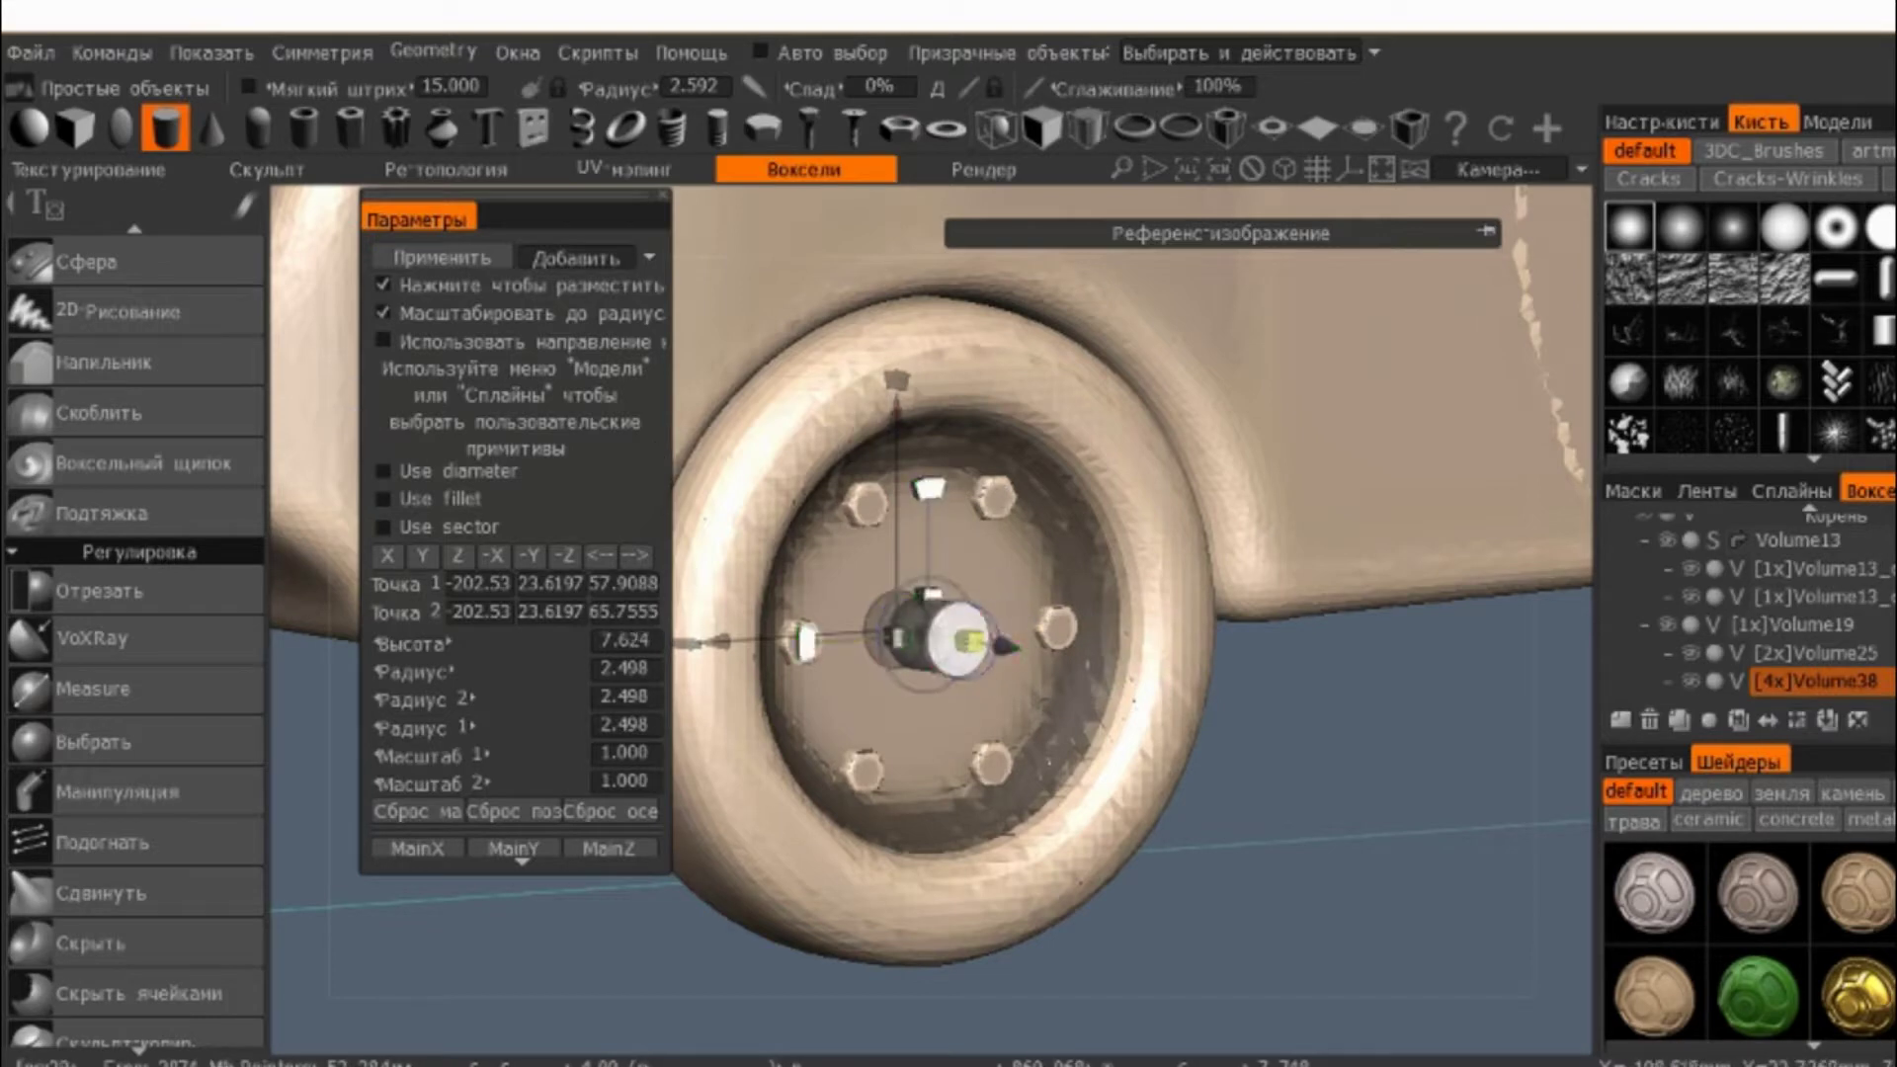
drag(973, 642, 950, 638)
scroll(983, 357, up, 3)
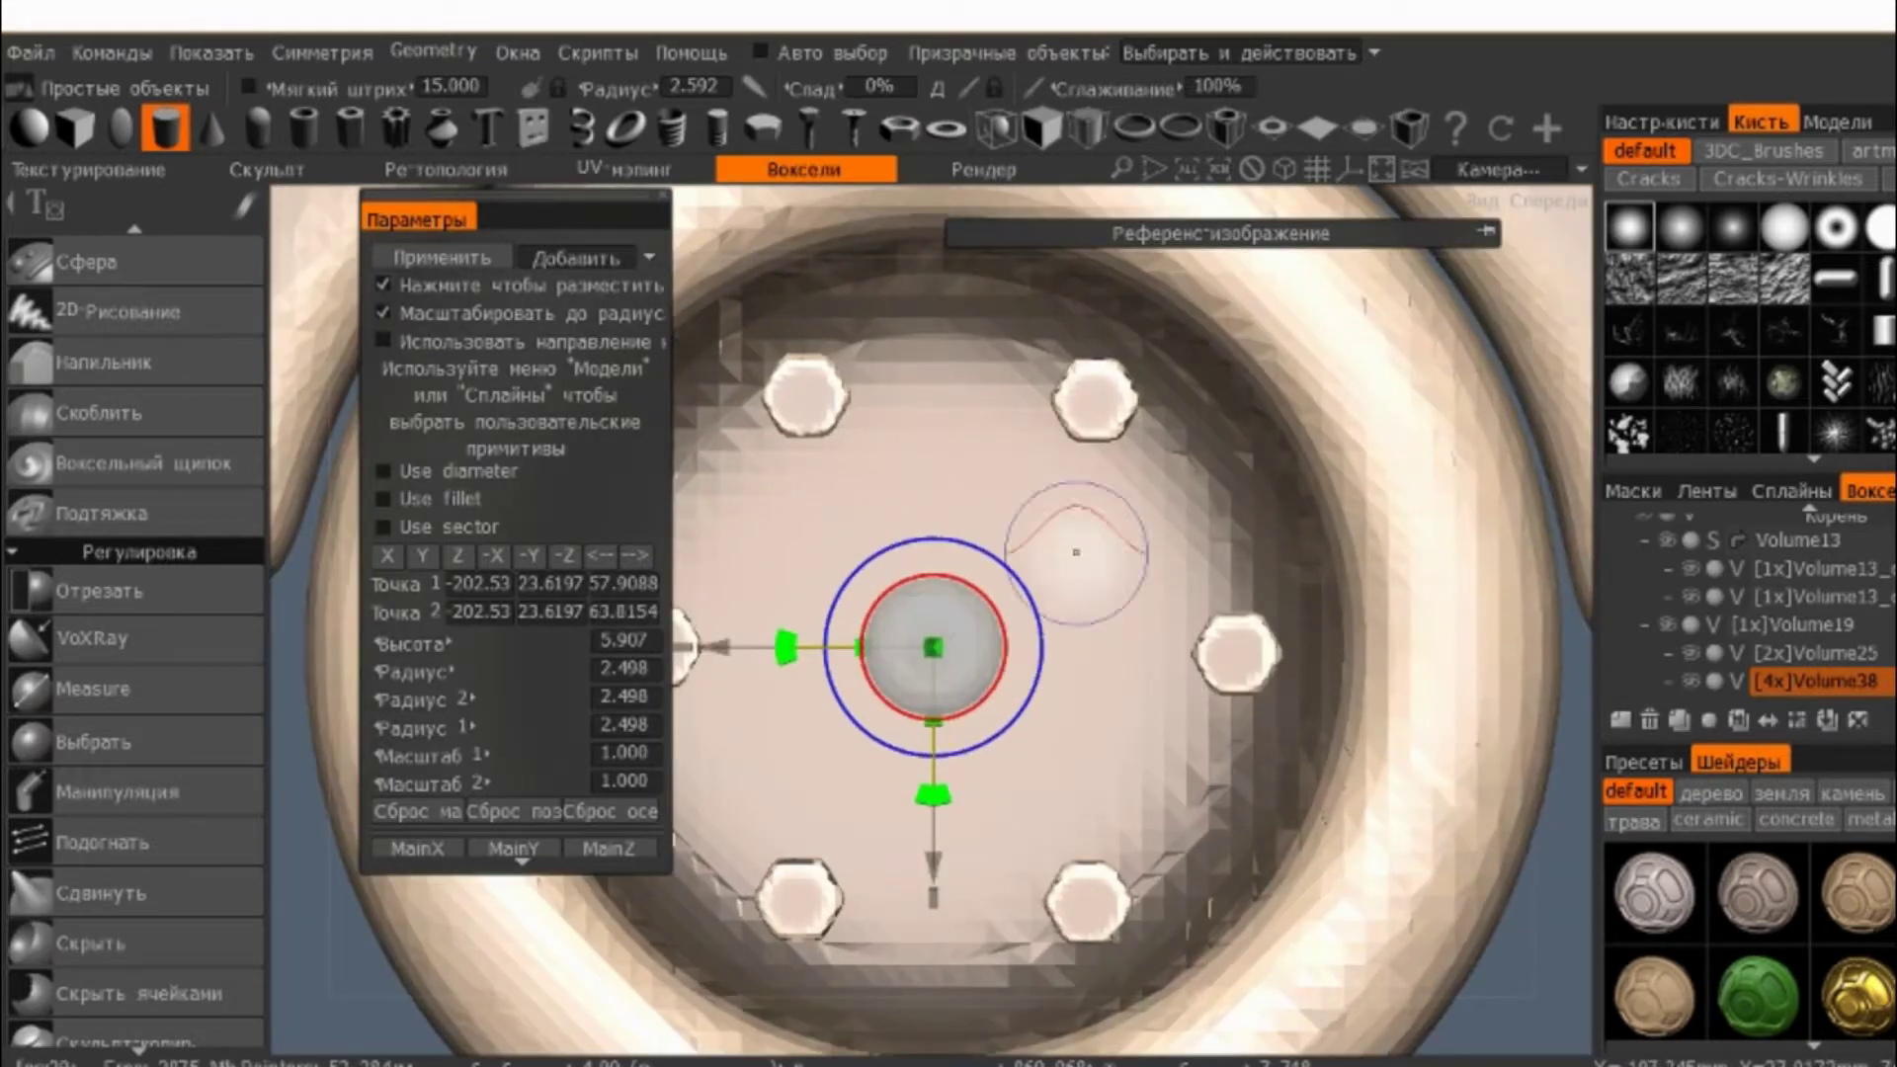
scroll(1002, 440, up, 2)
scroll(978, 432, down, 2)
middle_drag(953, 423, 1101, 487)
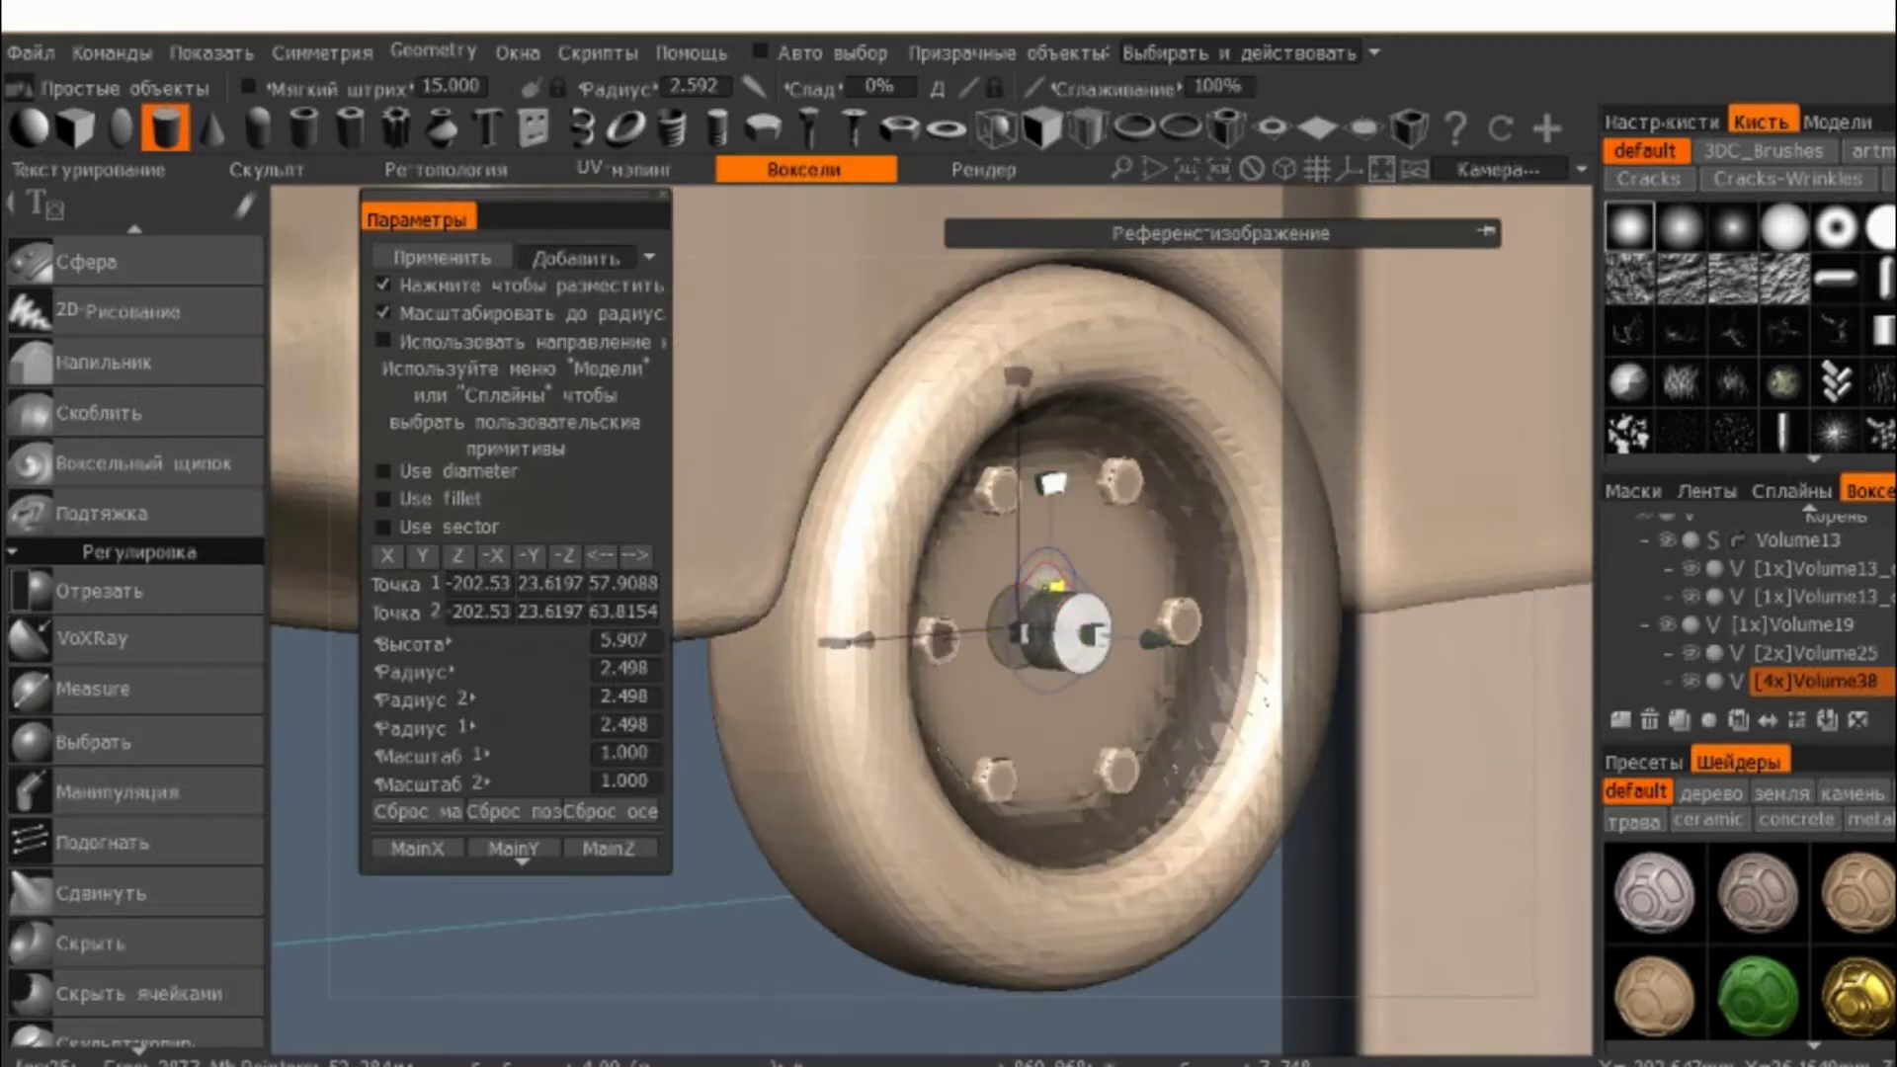
drag(1051, 483, 1053, 432)
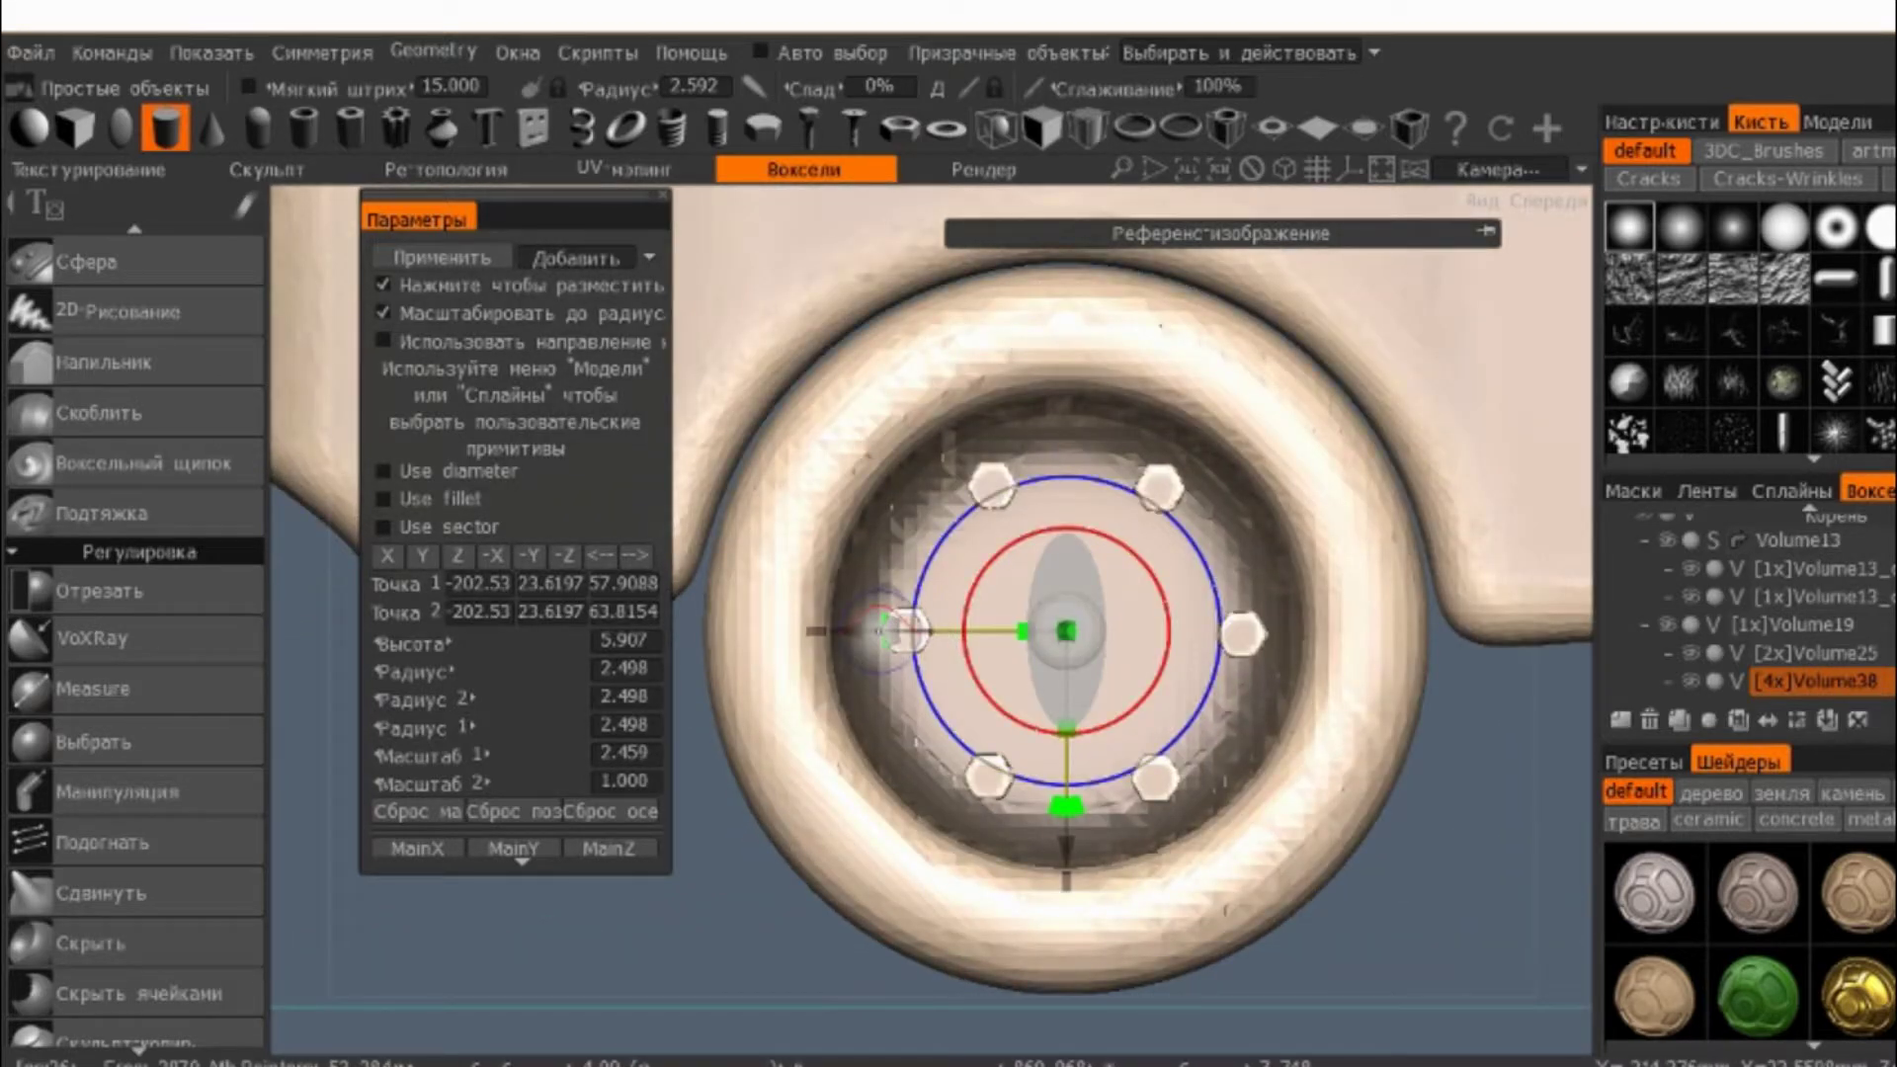
- Tilt the cylinder, move it up-left over the hub, and shrink it to scale 2.017
drag(894, 630, 1001, 721)
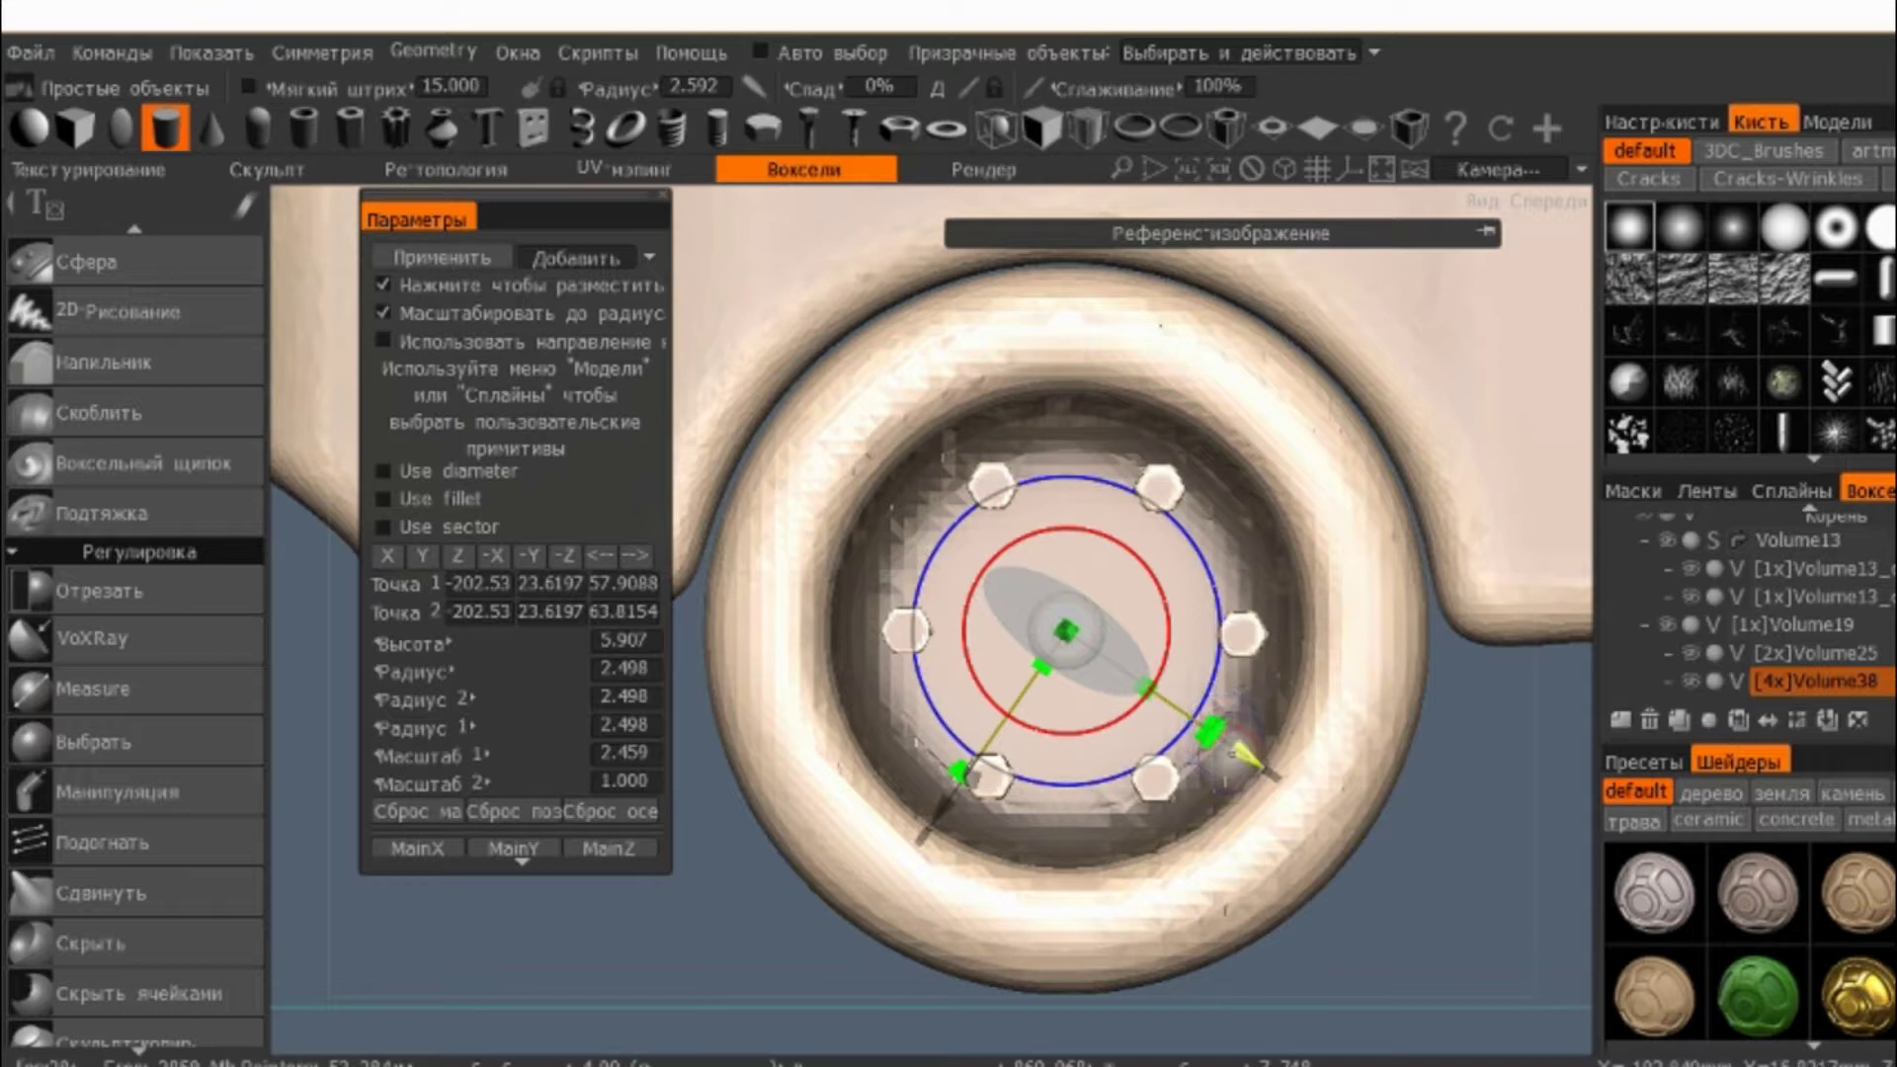
drag(1243, 755, 1136, 680)
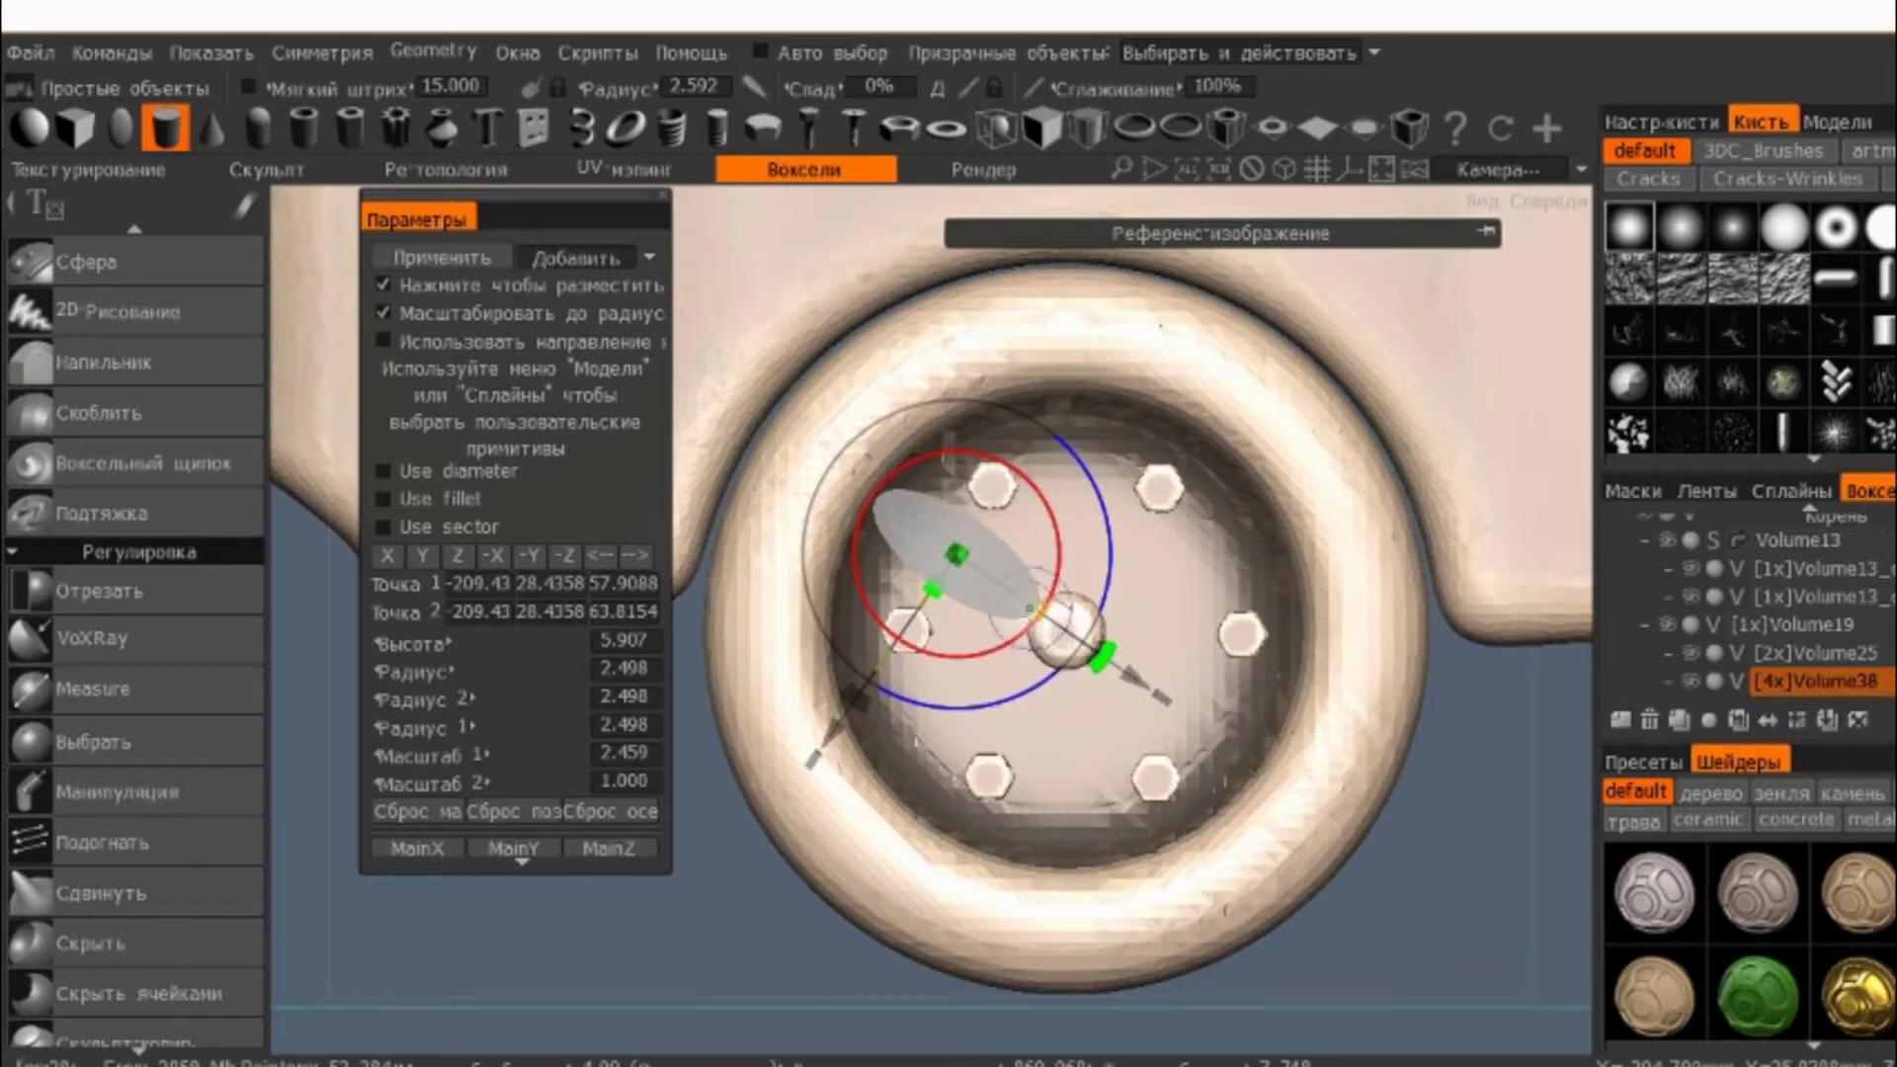
drag(1100, 654, 1081, 634)
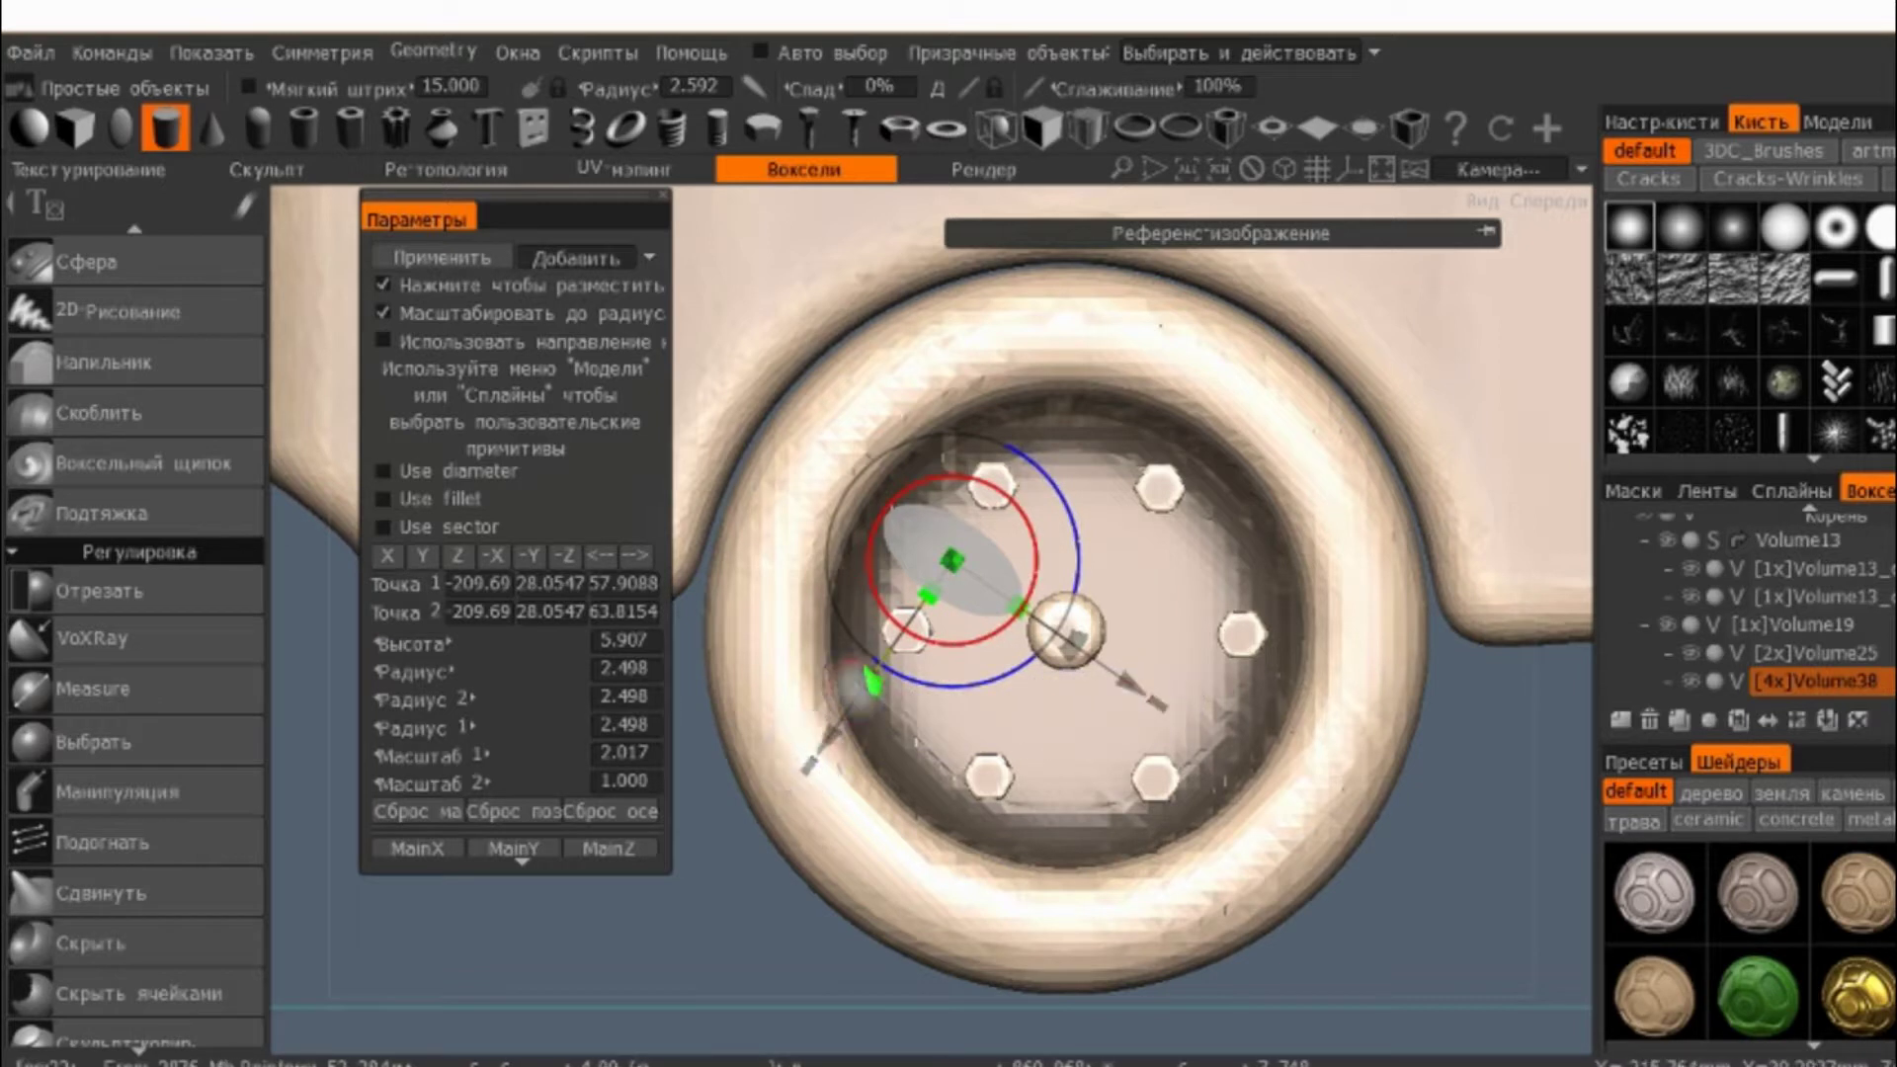
drag(869, 681, 873, 682)
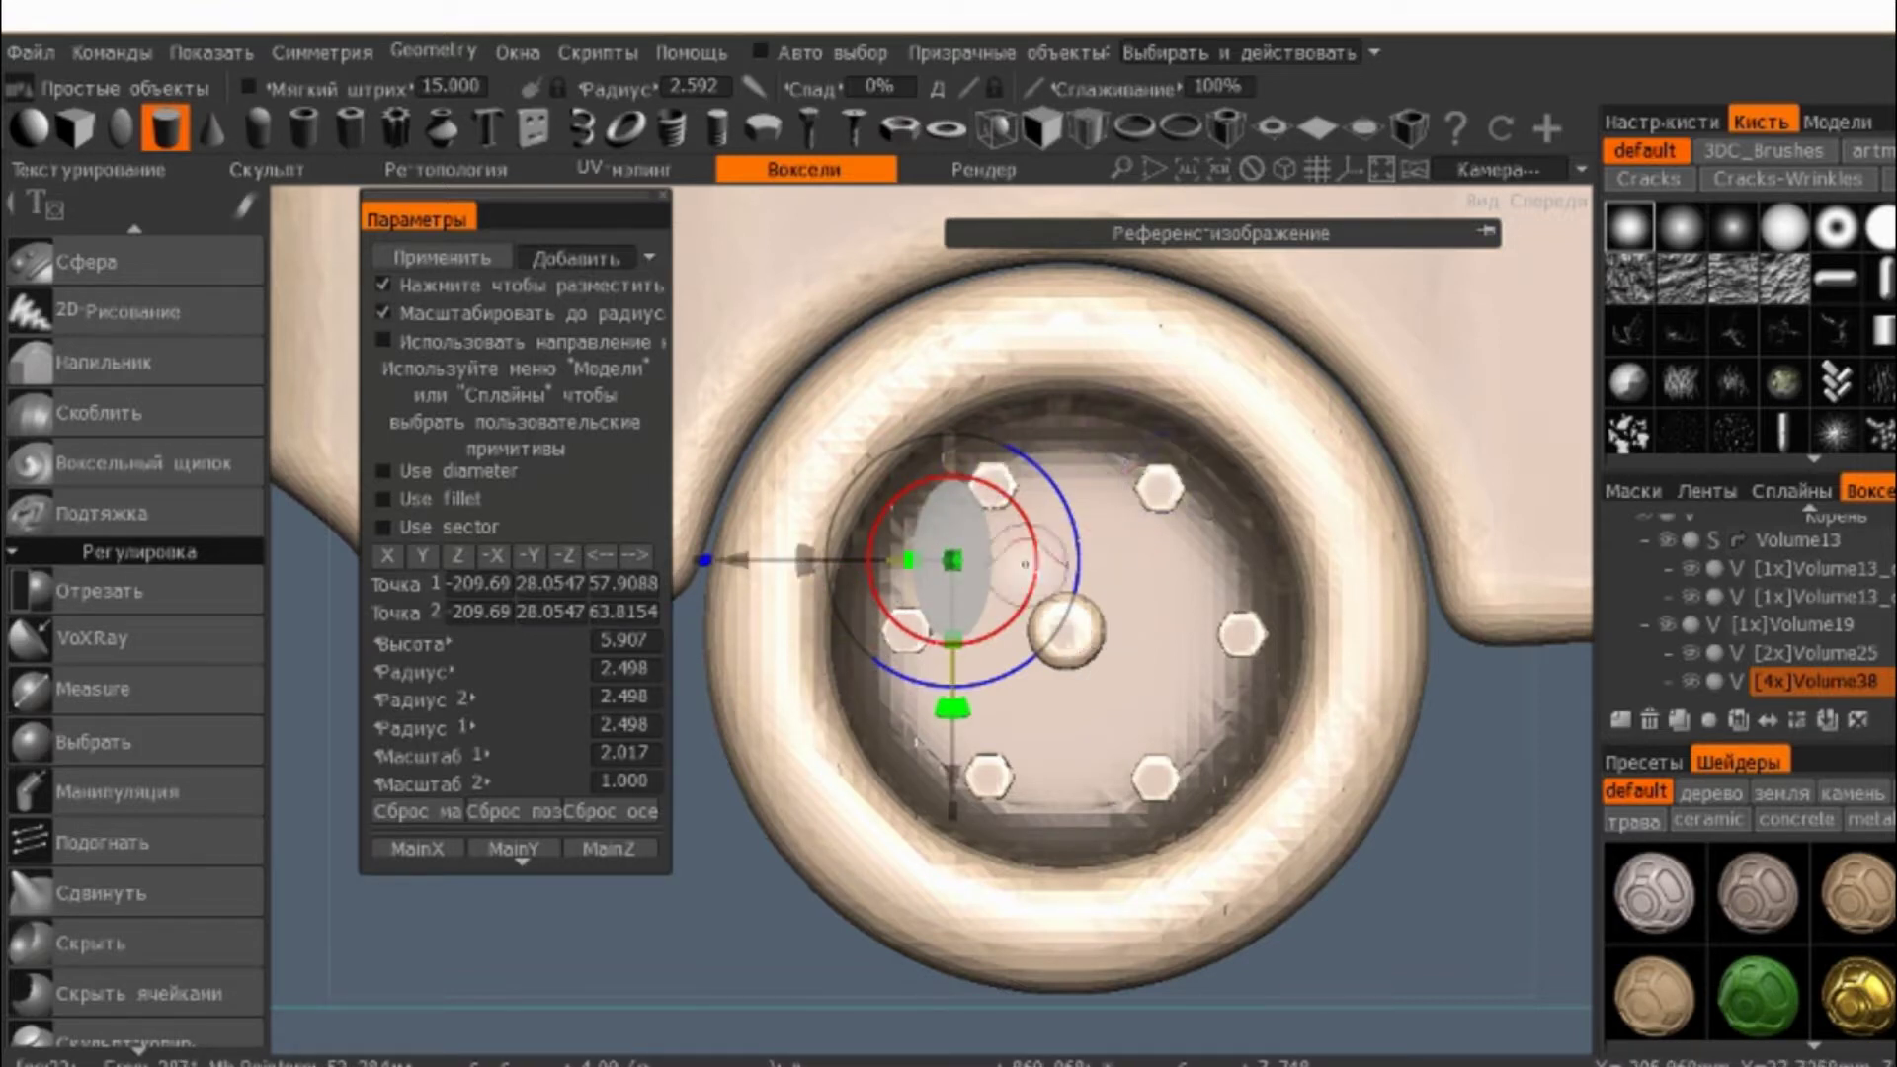
drag(953, 708, 1043, 712)
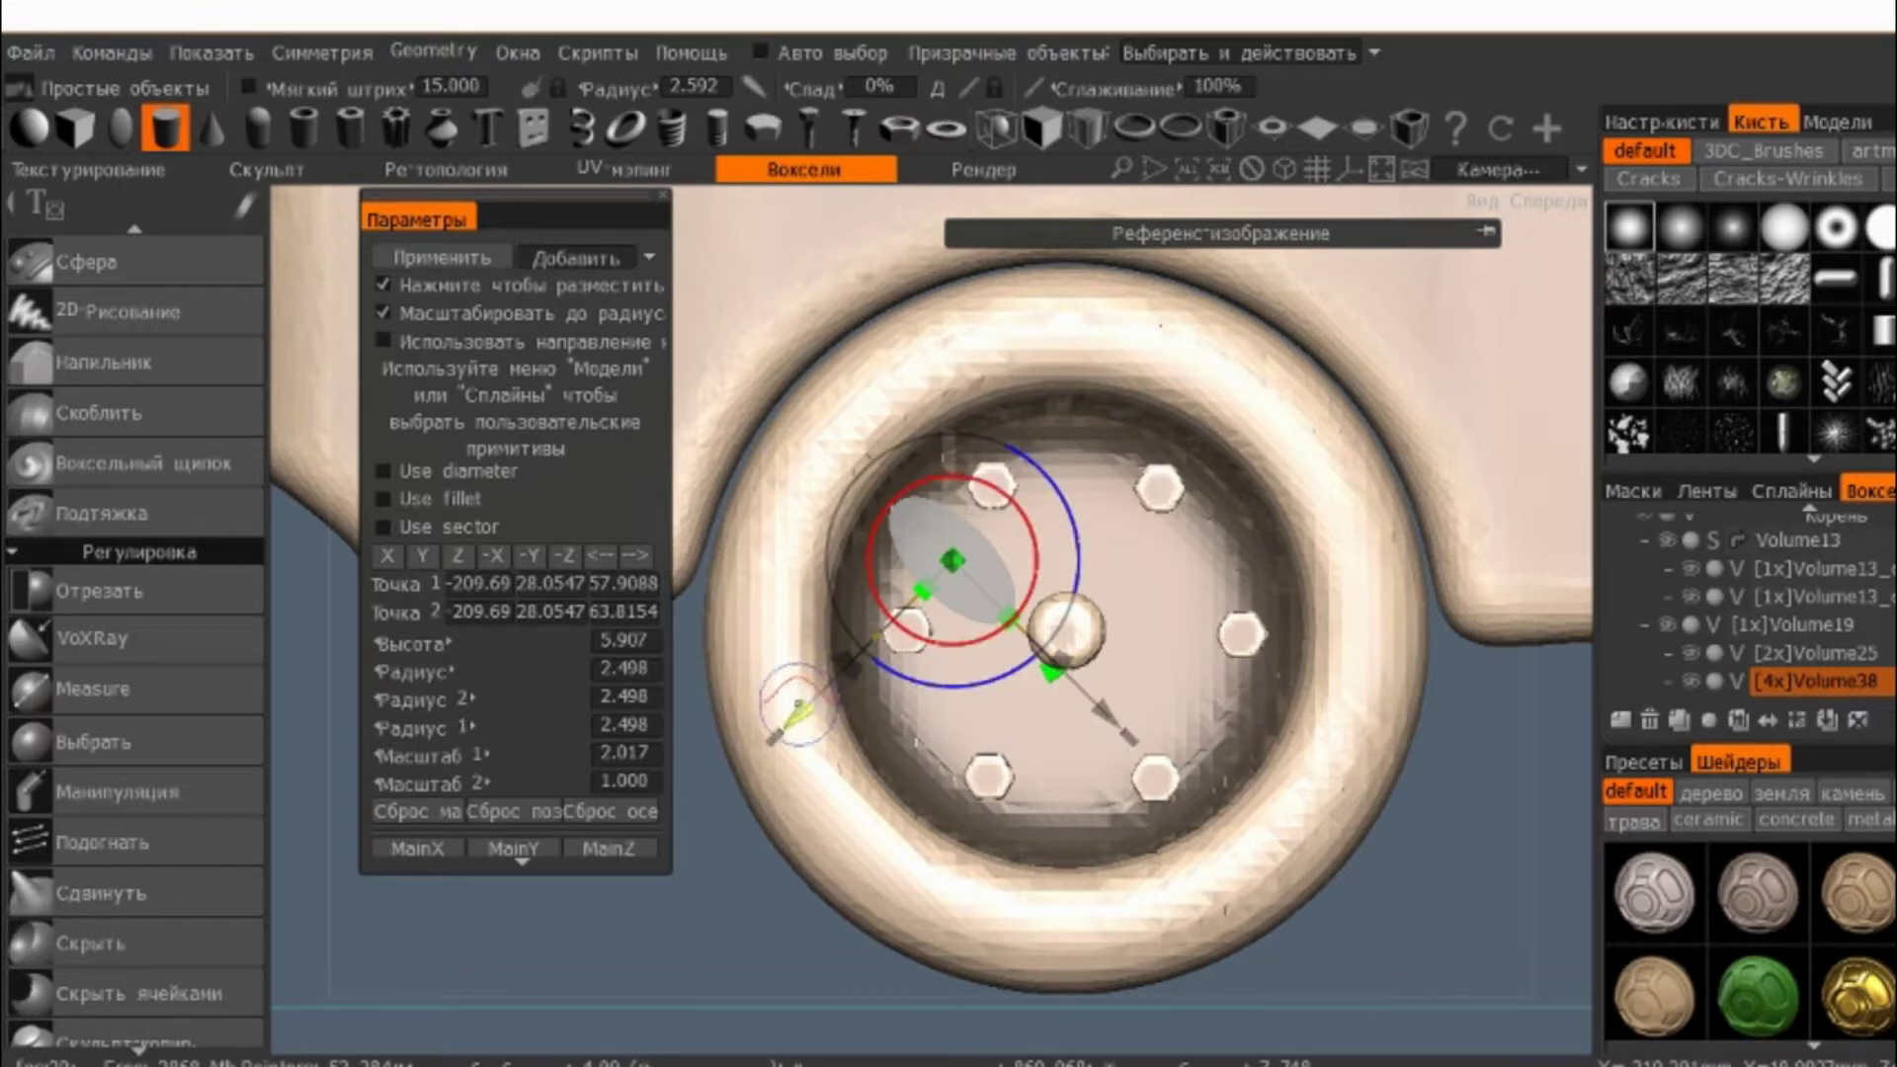
drag(798, 705, 810, 693)
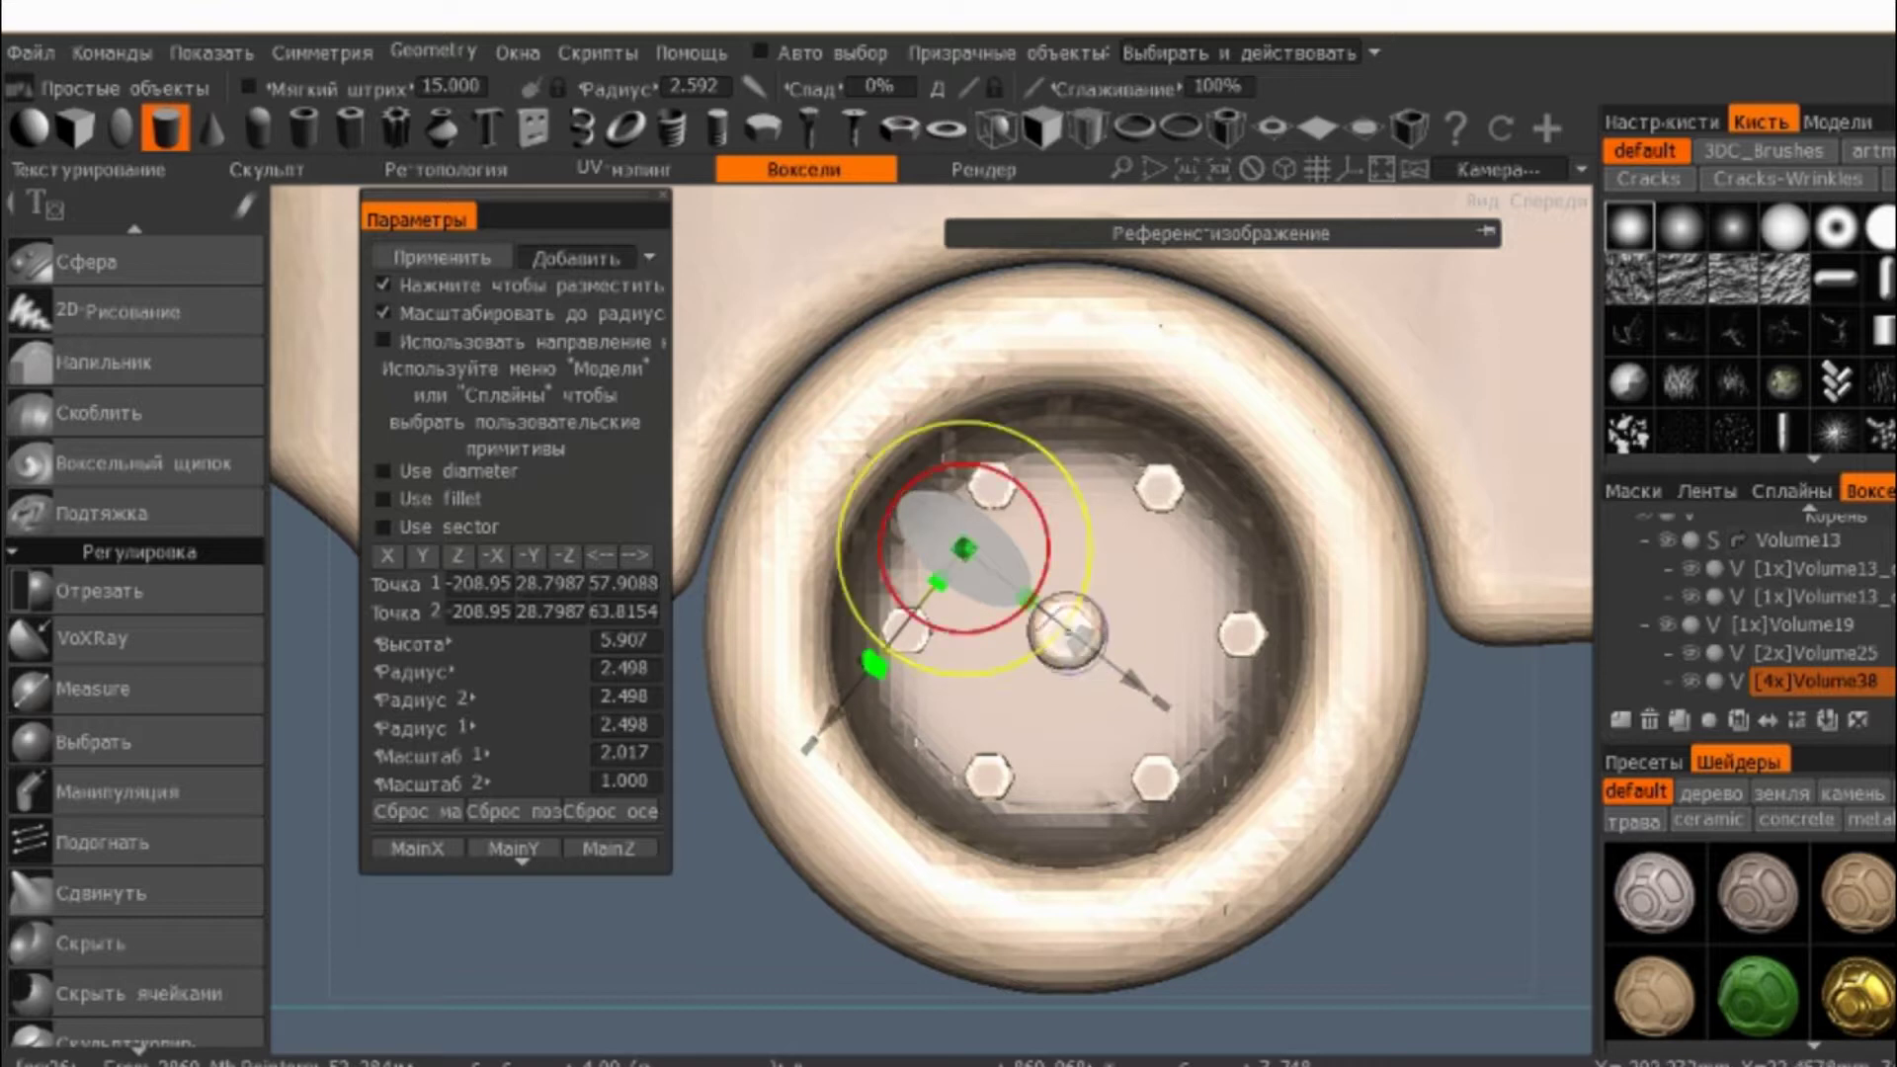
drag(875, 661, 842, 709)
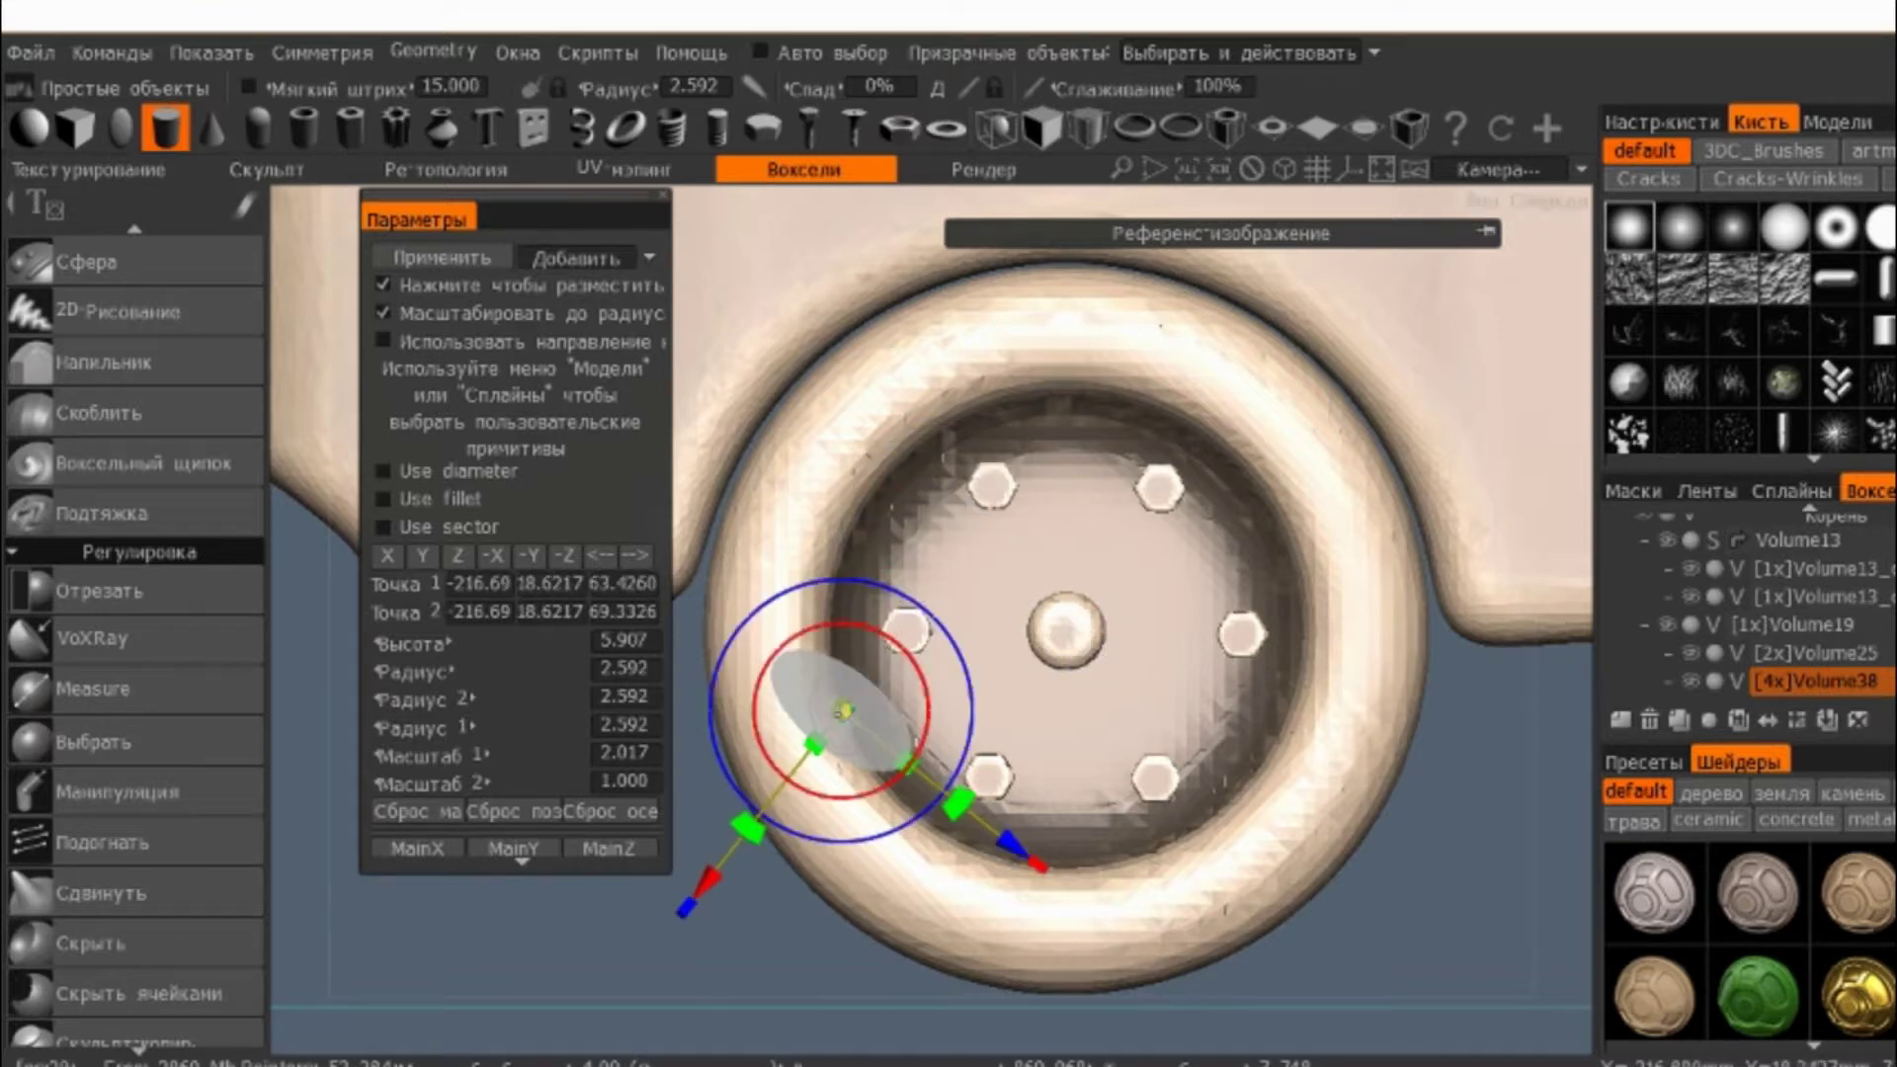
- Undo the stray move and re-tilt the cylinder diagonally toward the upper-left nut
key(ctrl+z)
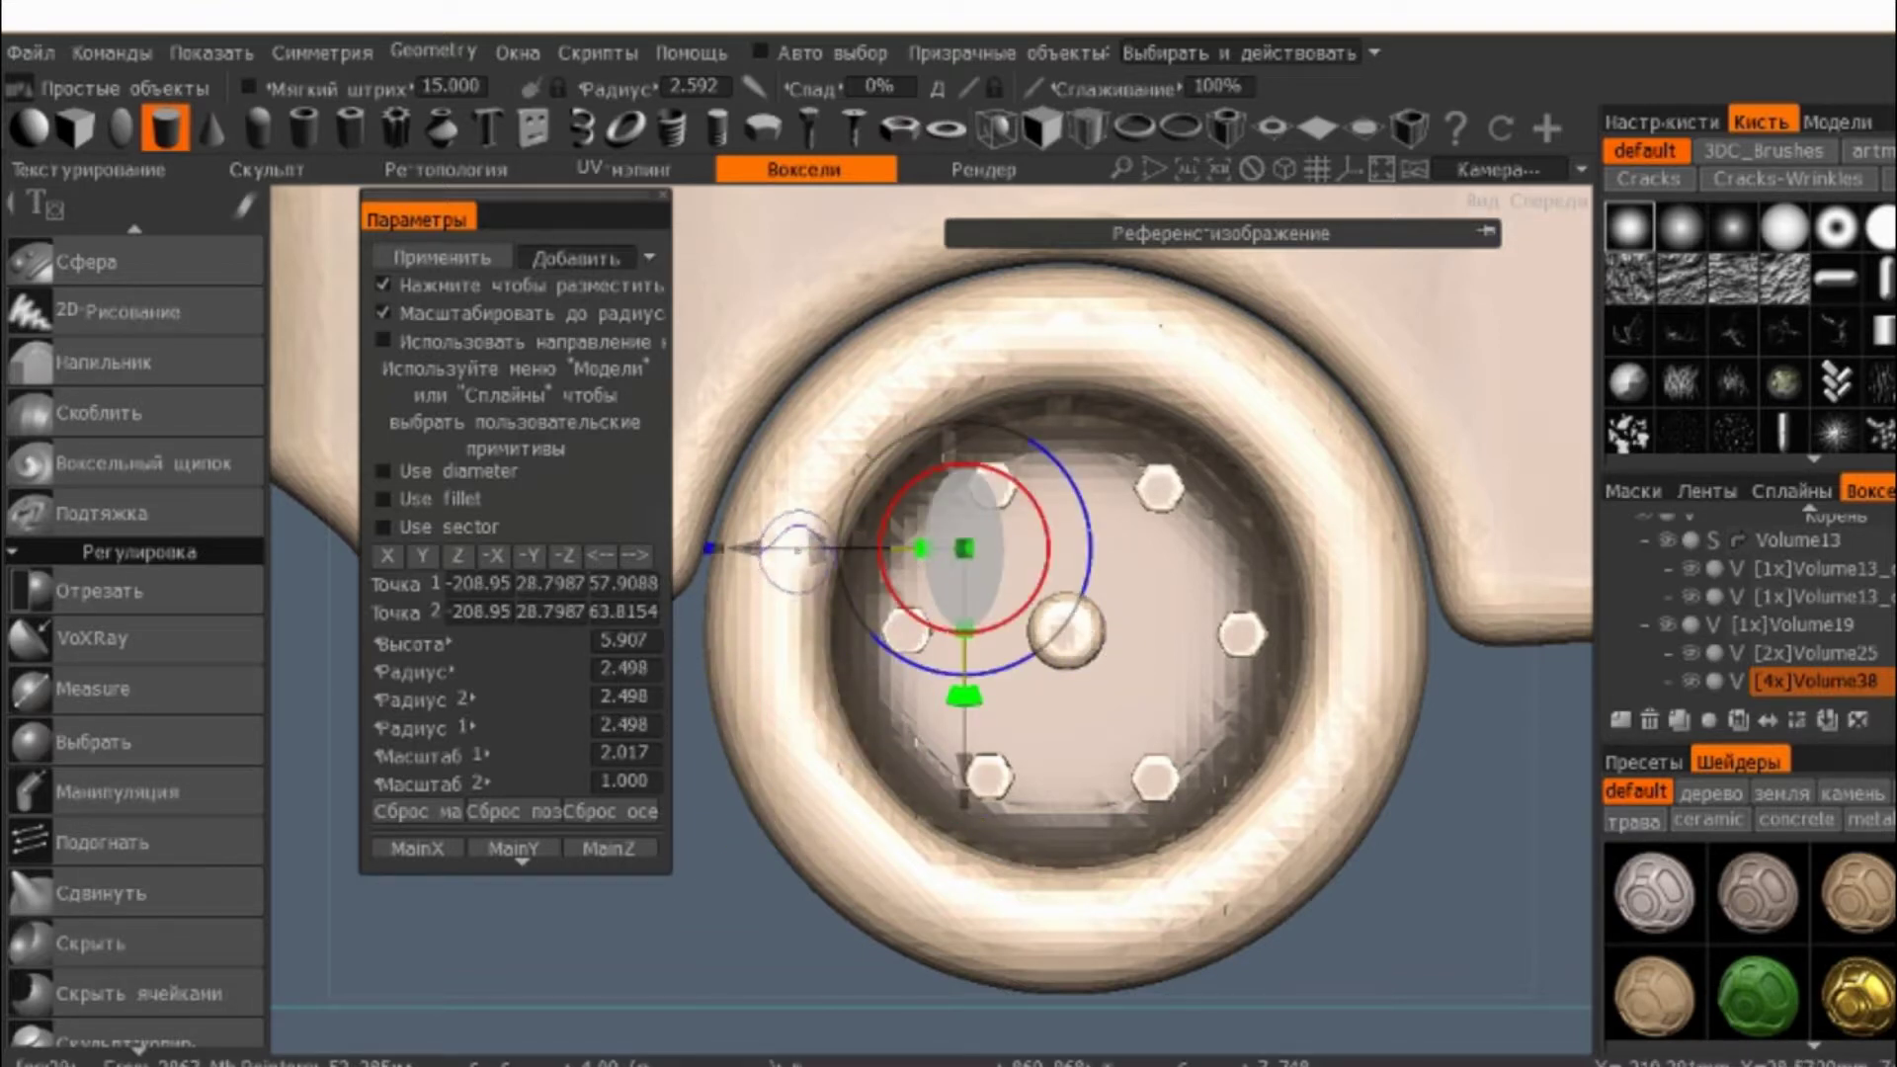
mouse_move(802, 544)
mouse_down()
mouse_move(875, 606)
mouse_move(870, 664)
mouse_move(818, 723)
mouse_move(870, 675)
mouse_up()
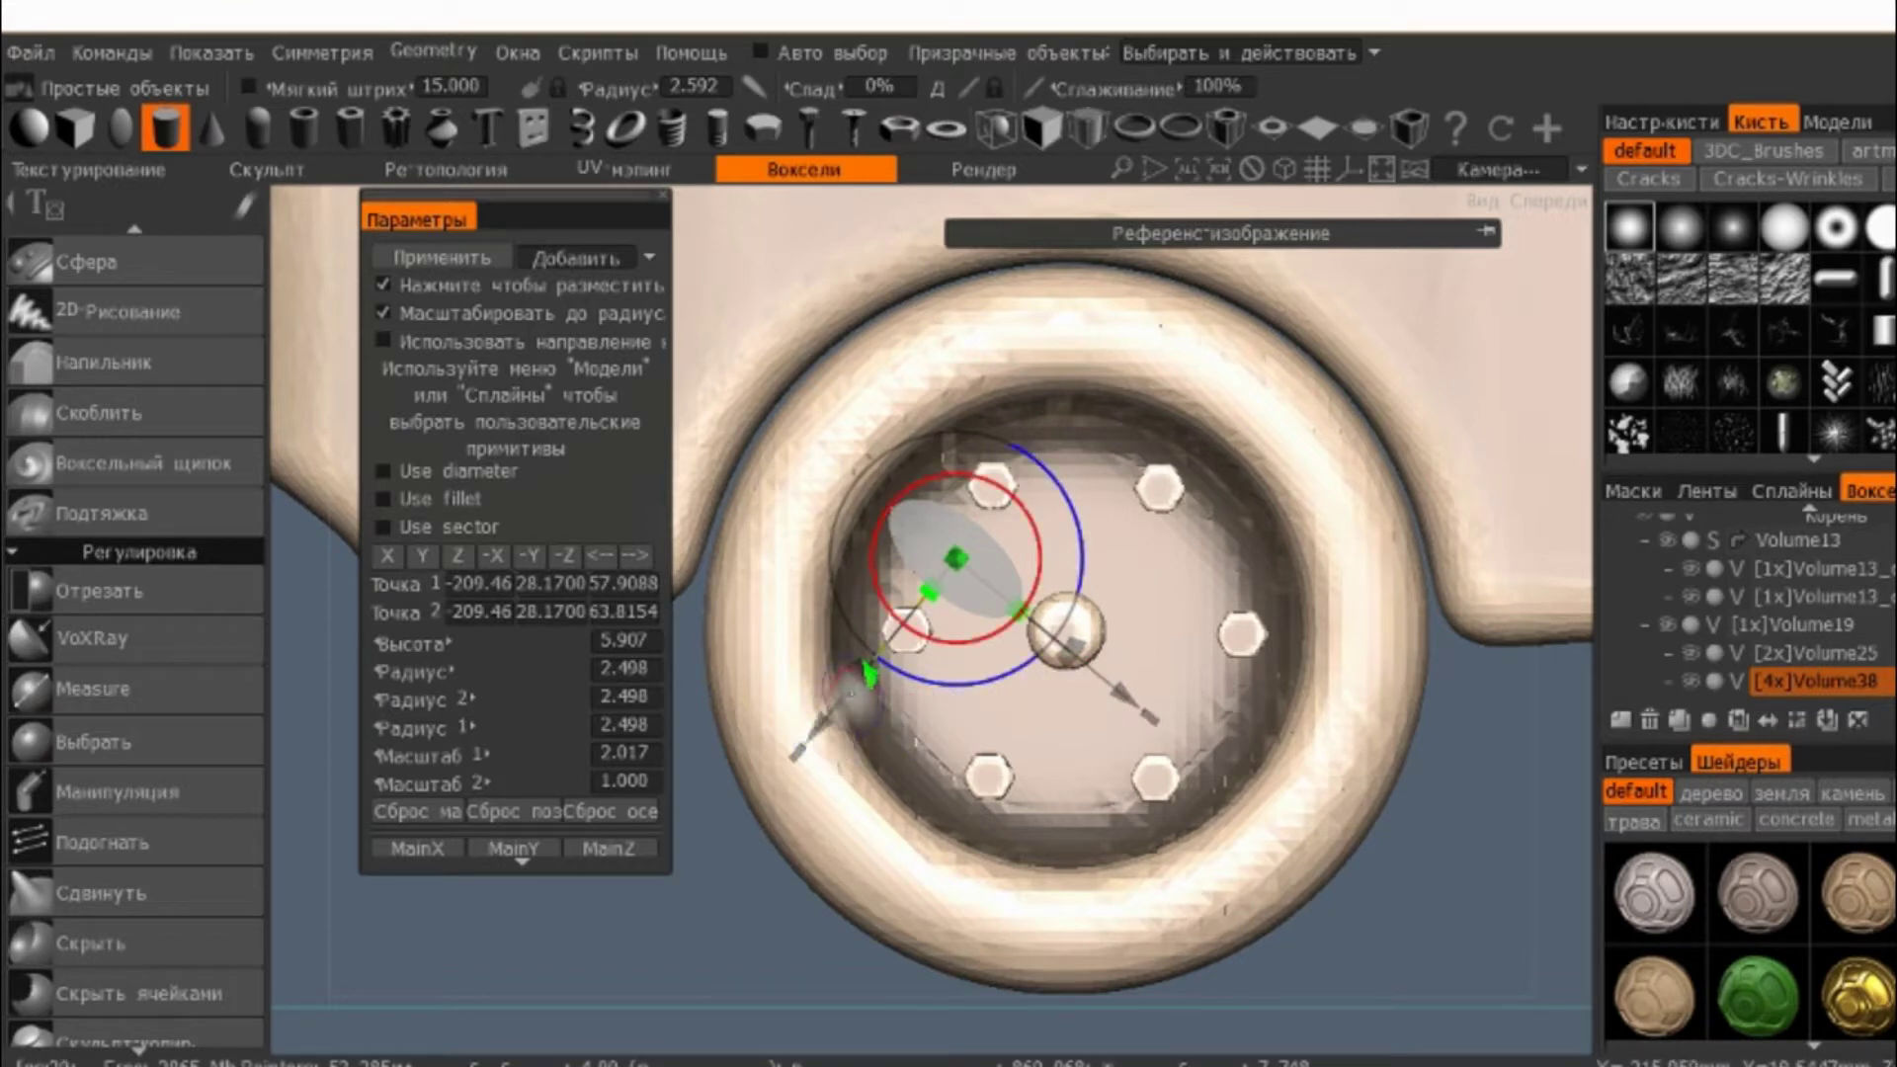
drag(869, 676, 876, 678)
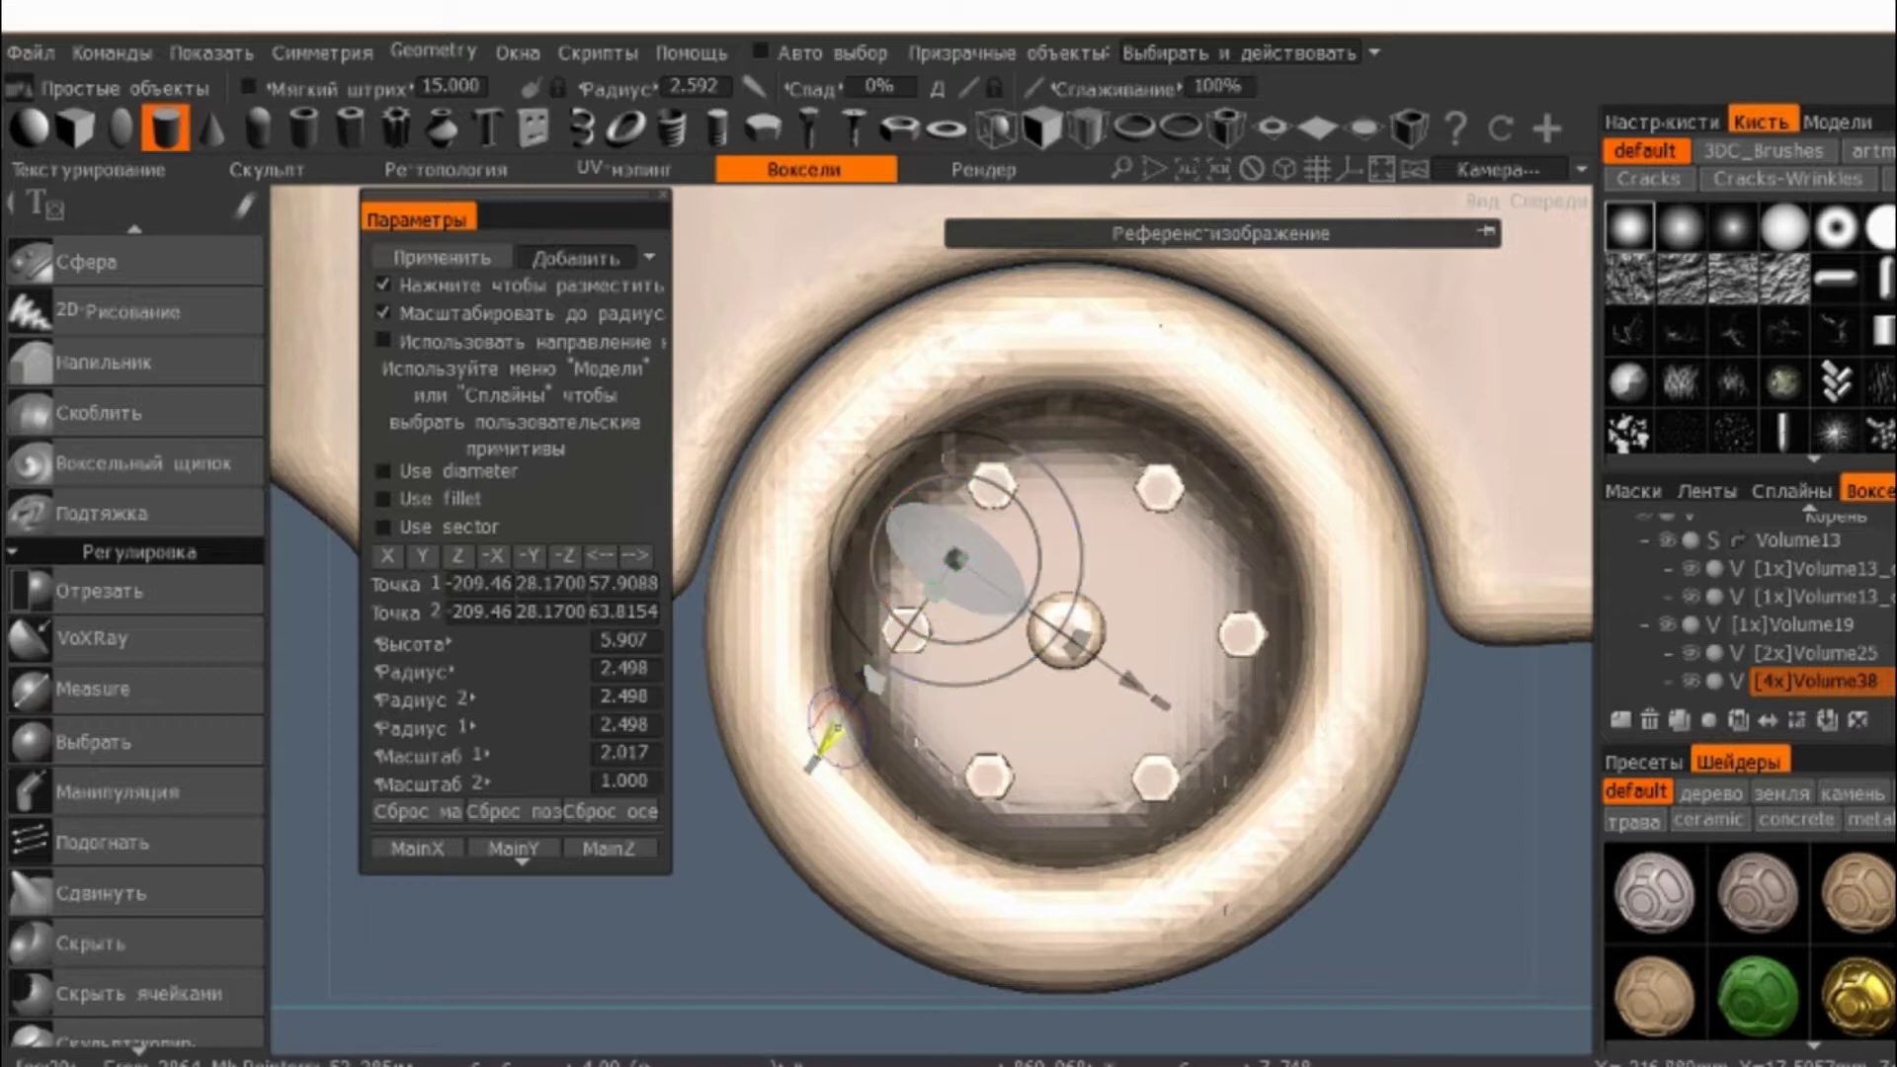
drag(826, 742, 835, 729)
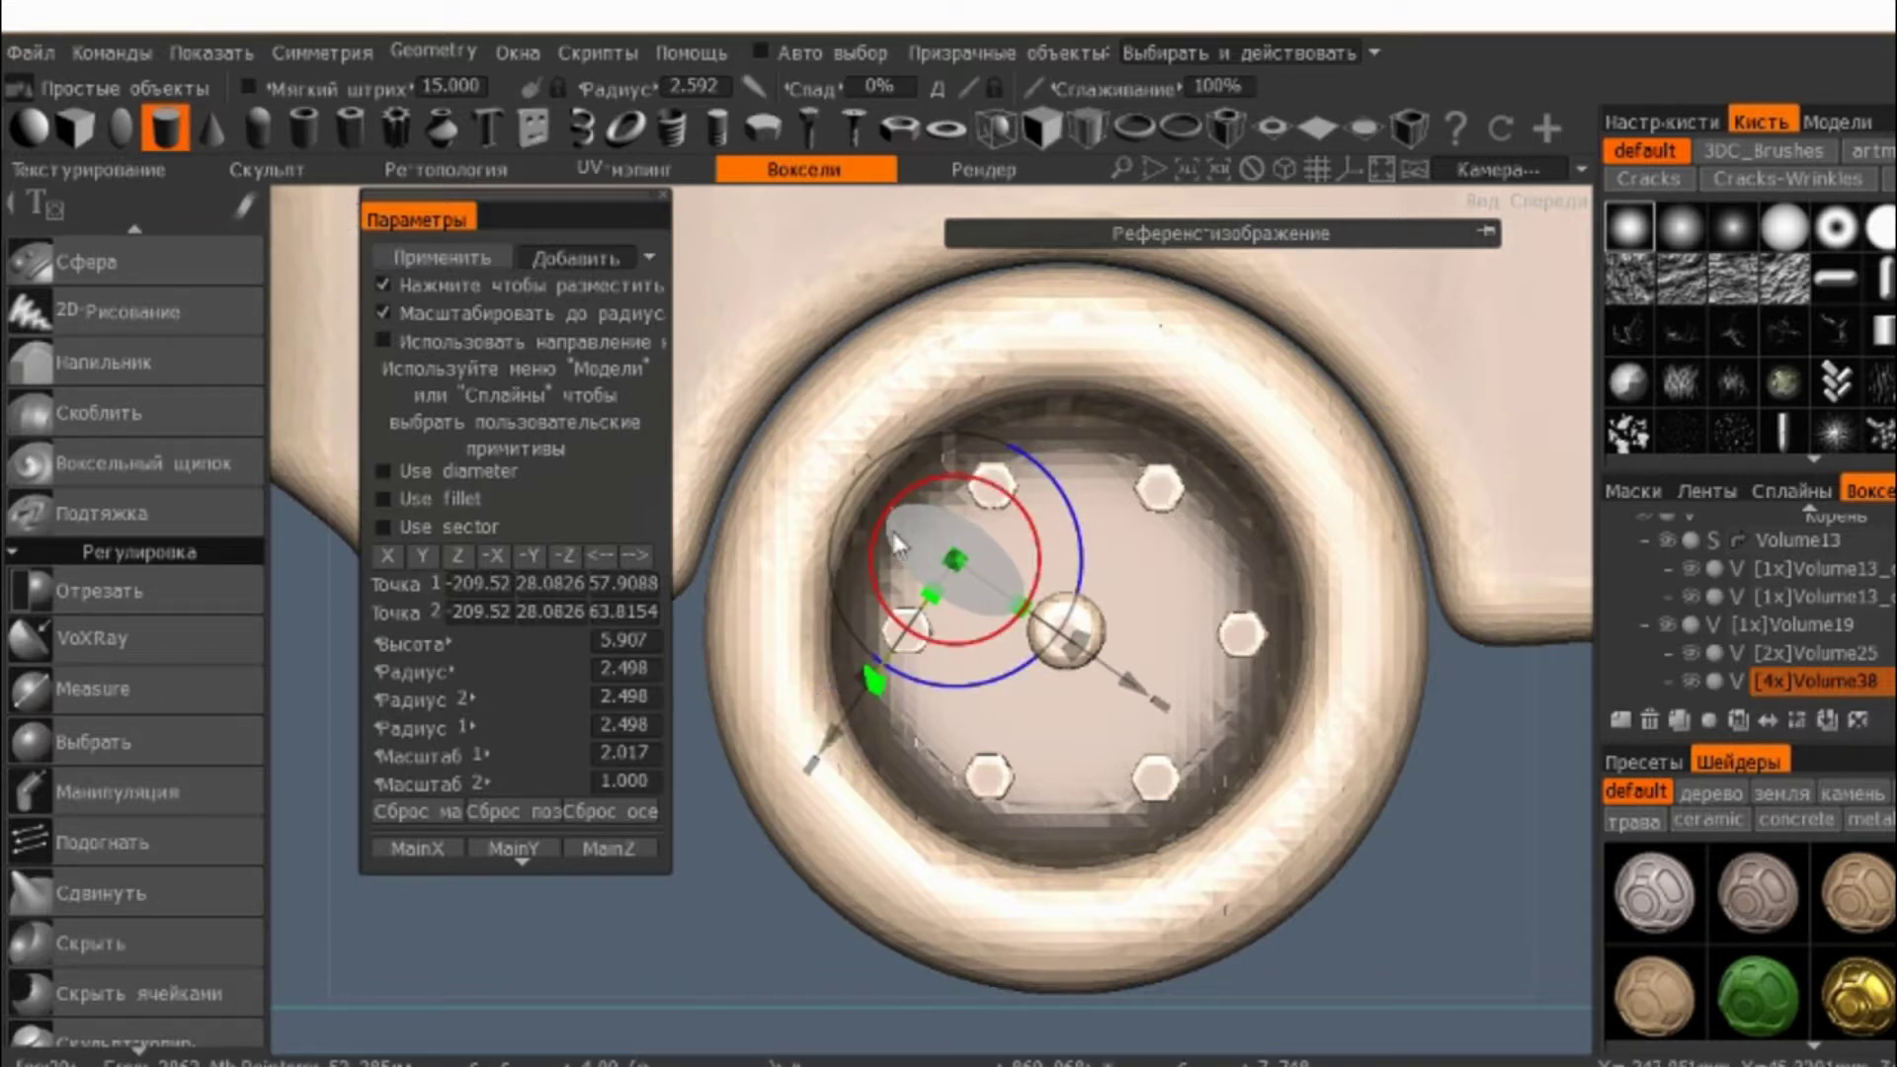
middle_drag(1106, 612, 1088, 524)
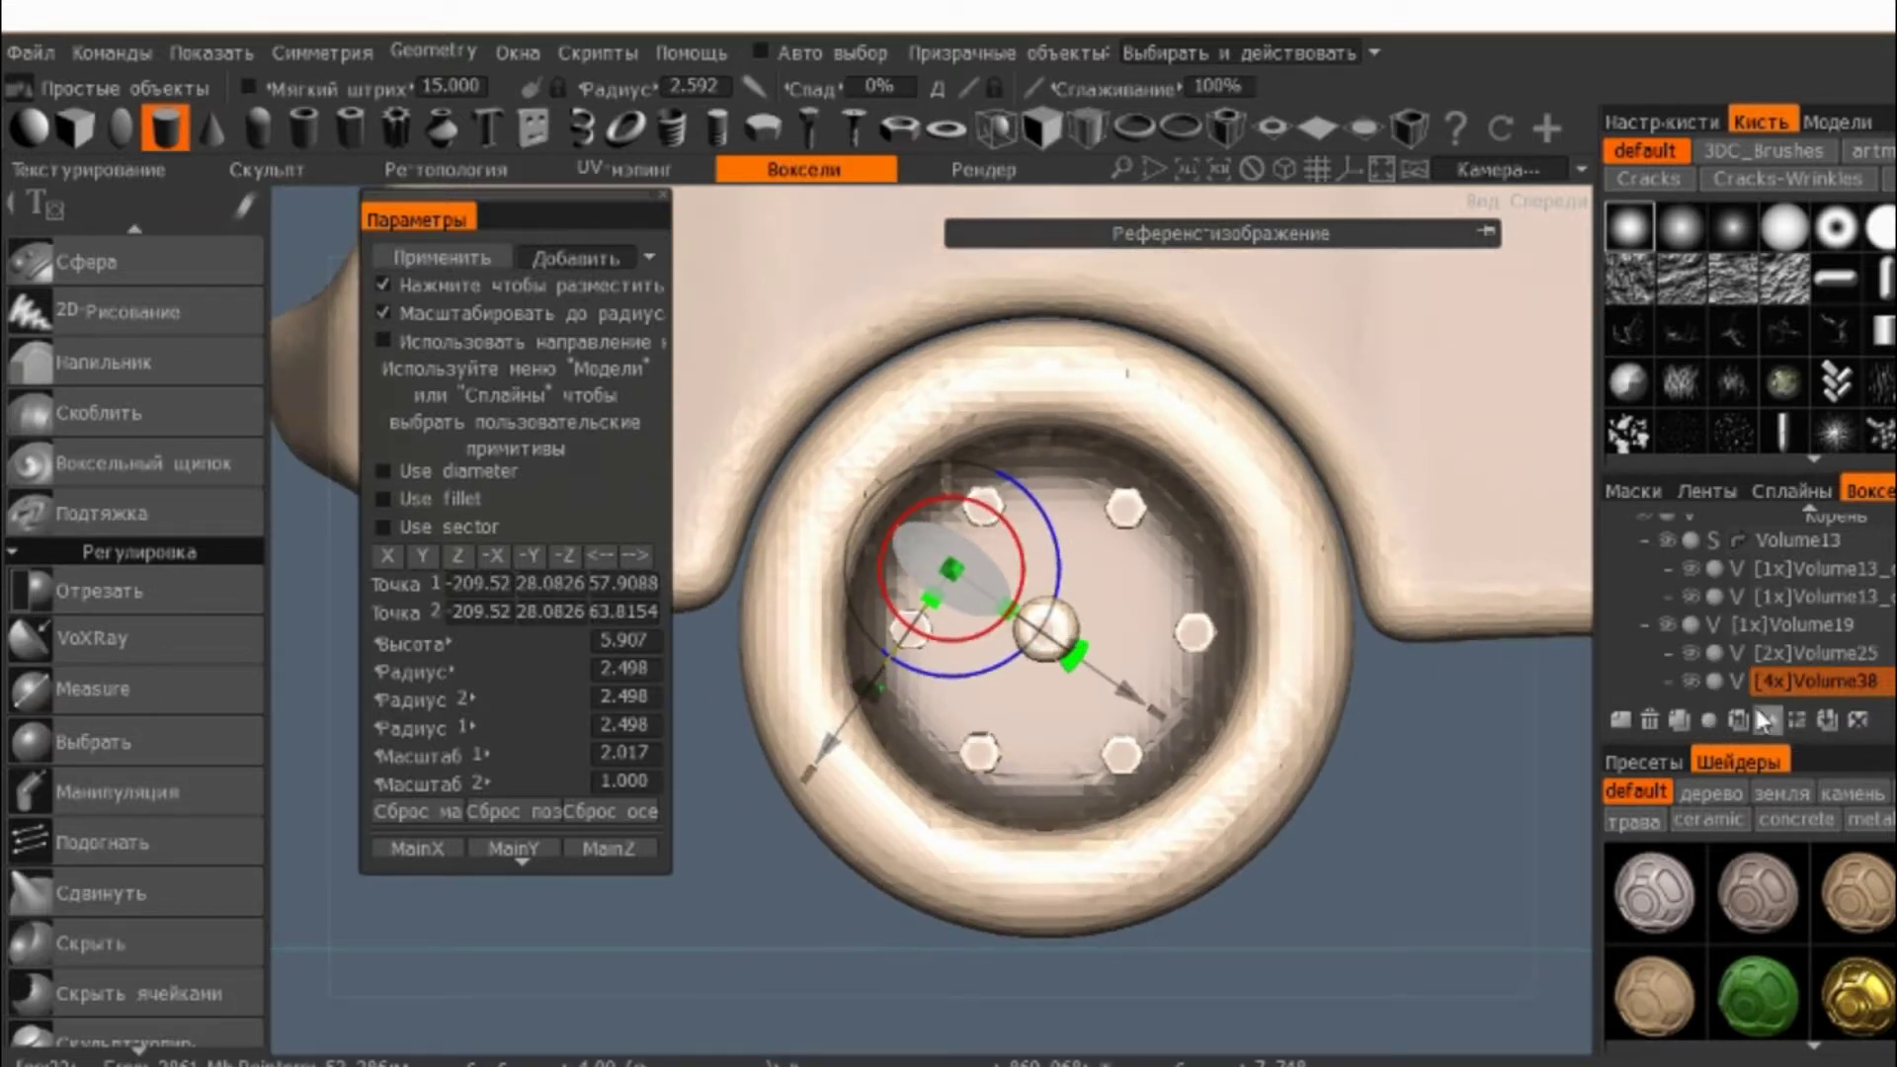
click(1621, 720)
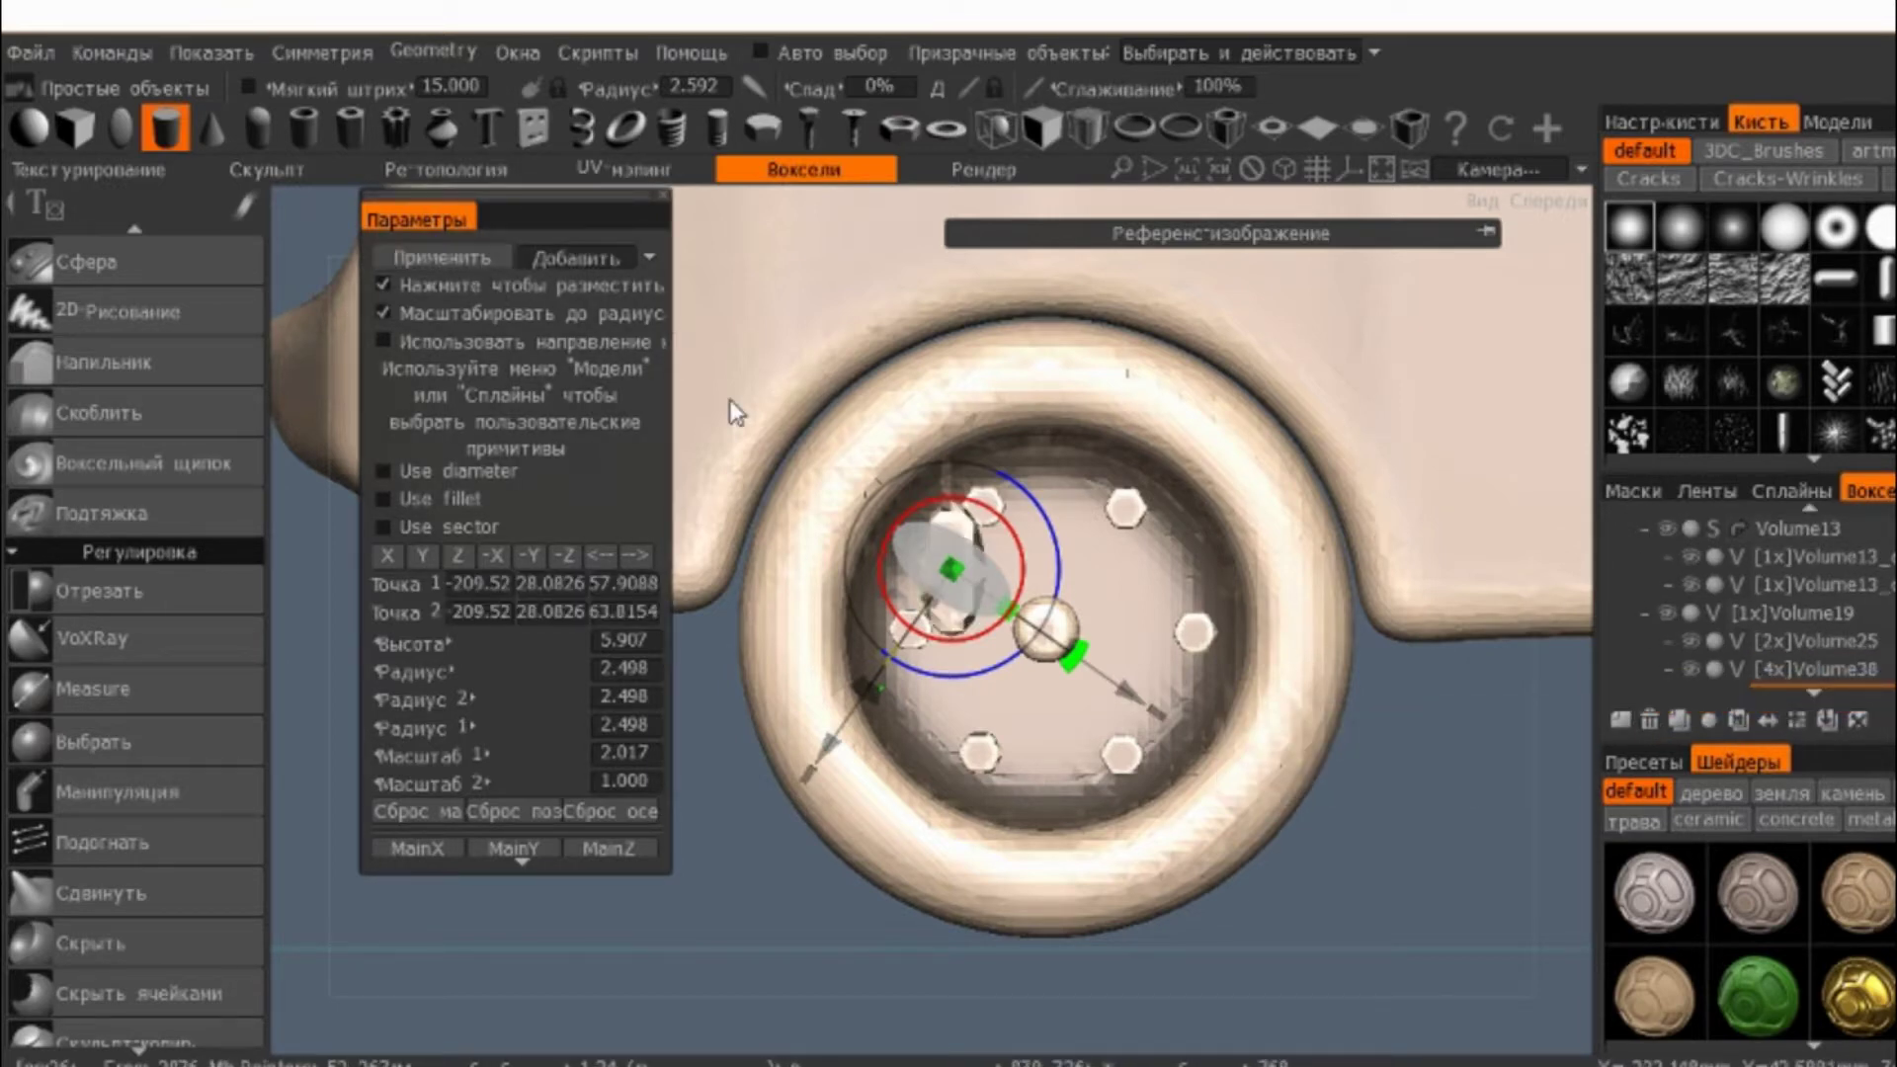
scroll(1090, 482, up, 3)
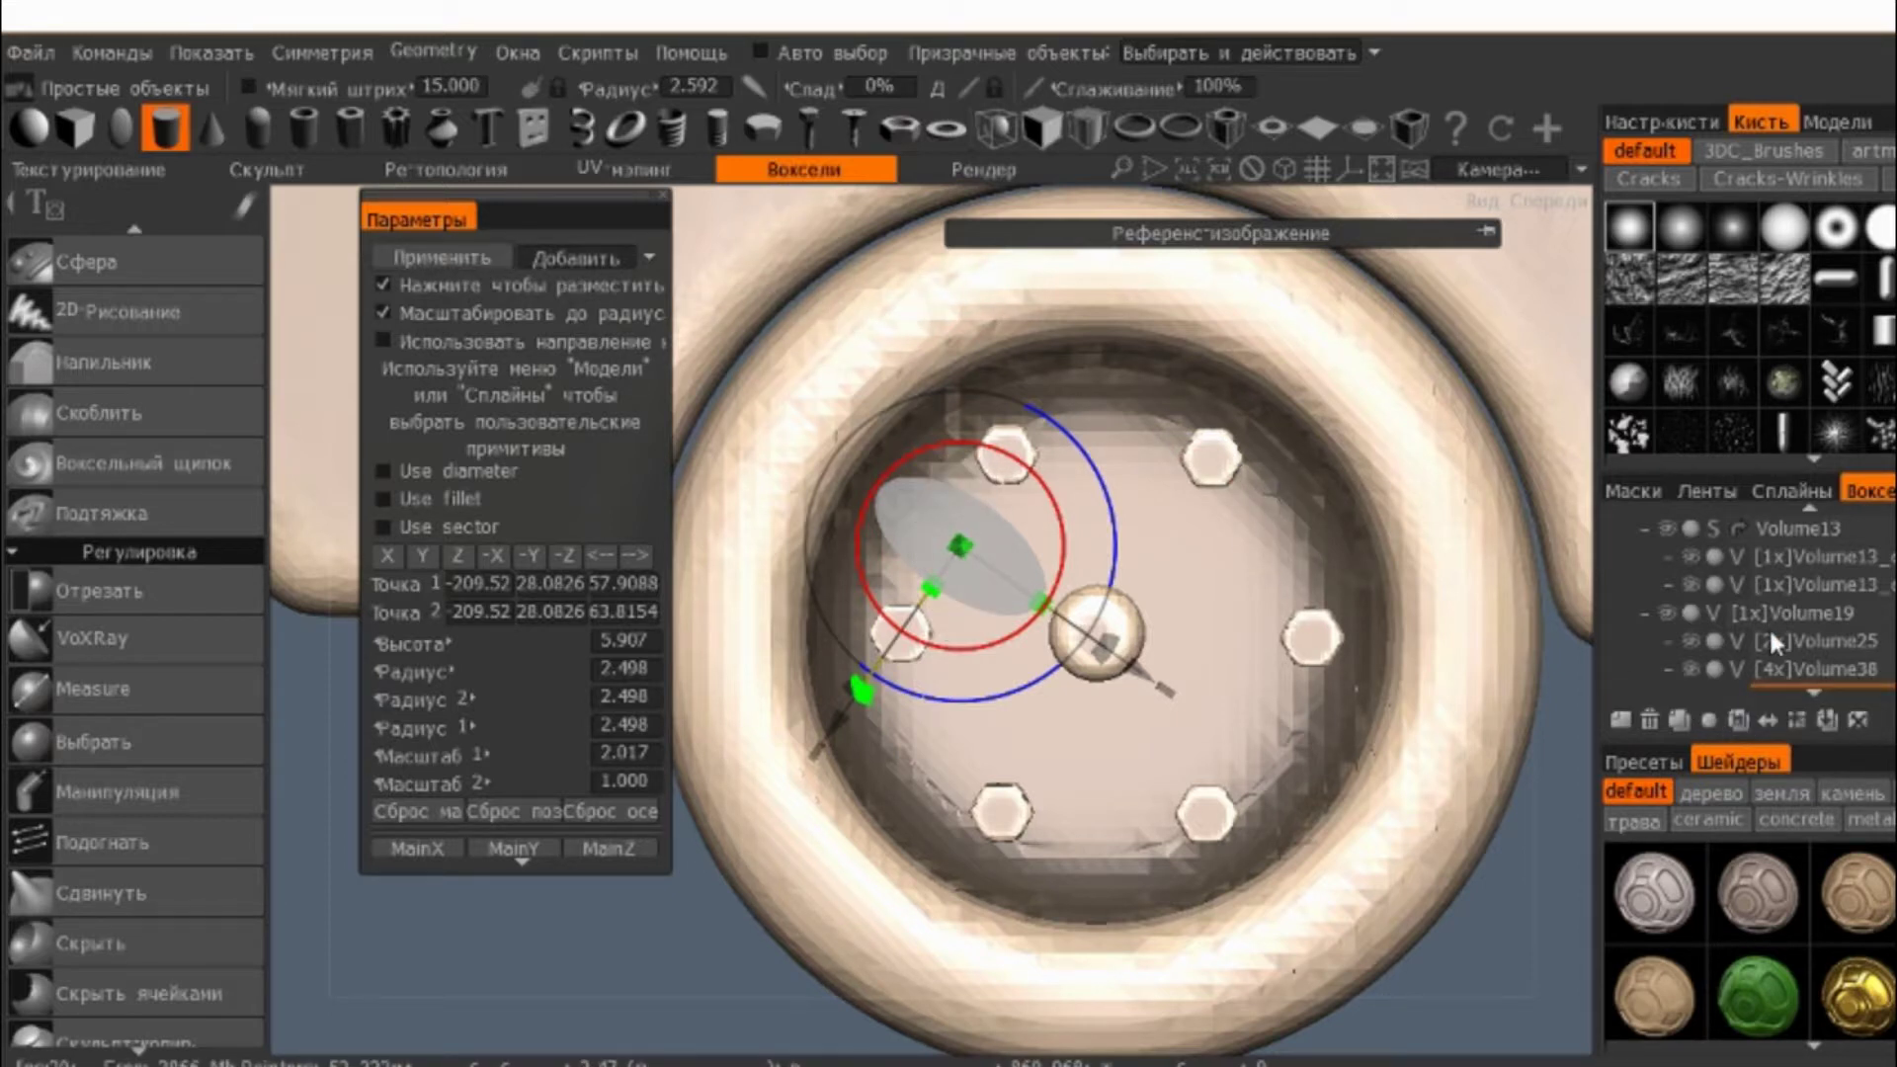
- Add a new 4x volume layer, Volume56, and apply the oval petal primitive into it
click(1773, 721)
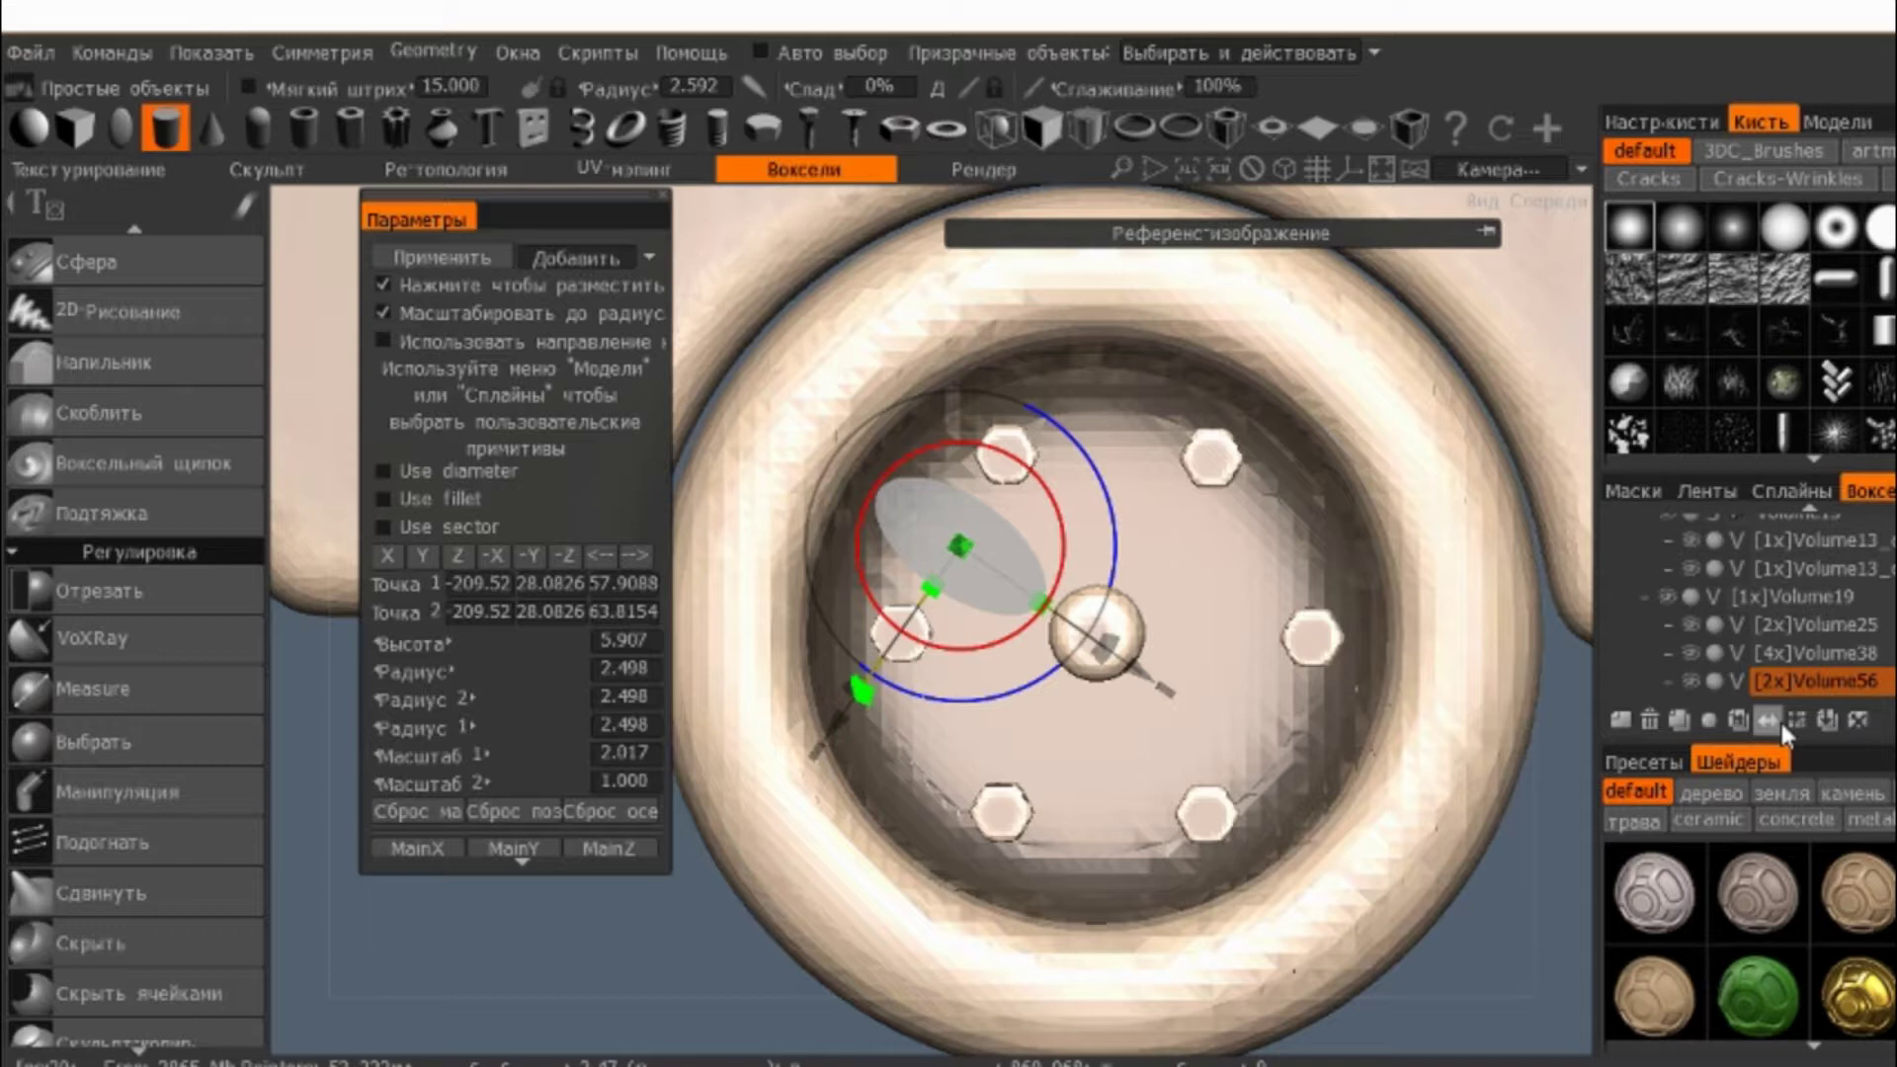
click(1778, 722)
click(437, 257)
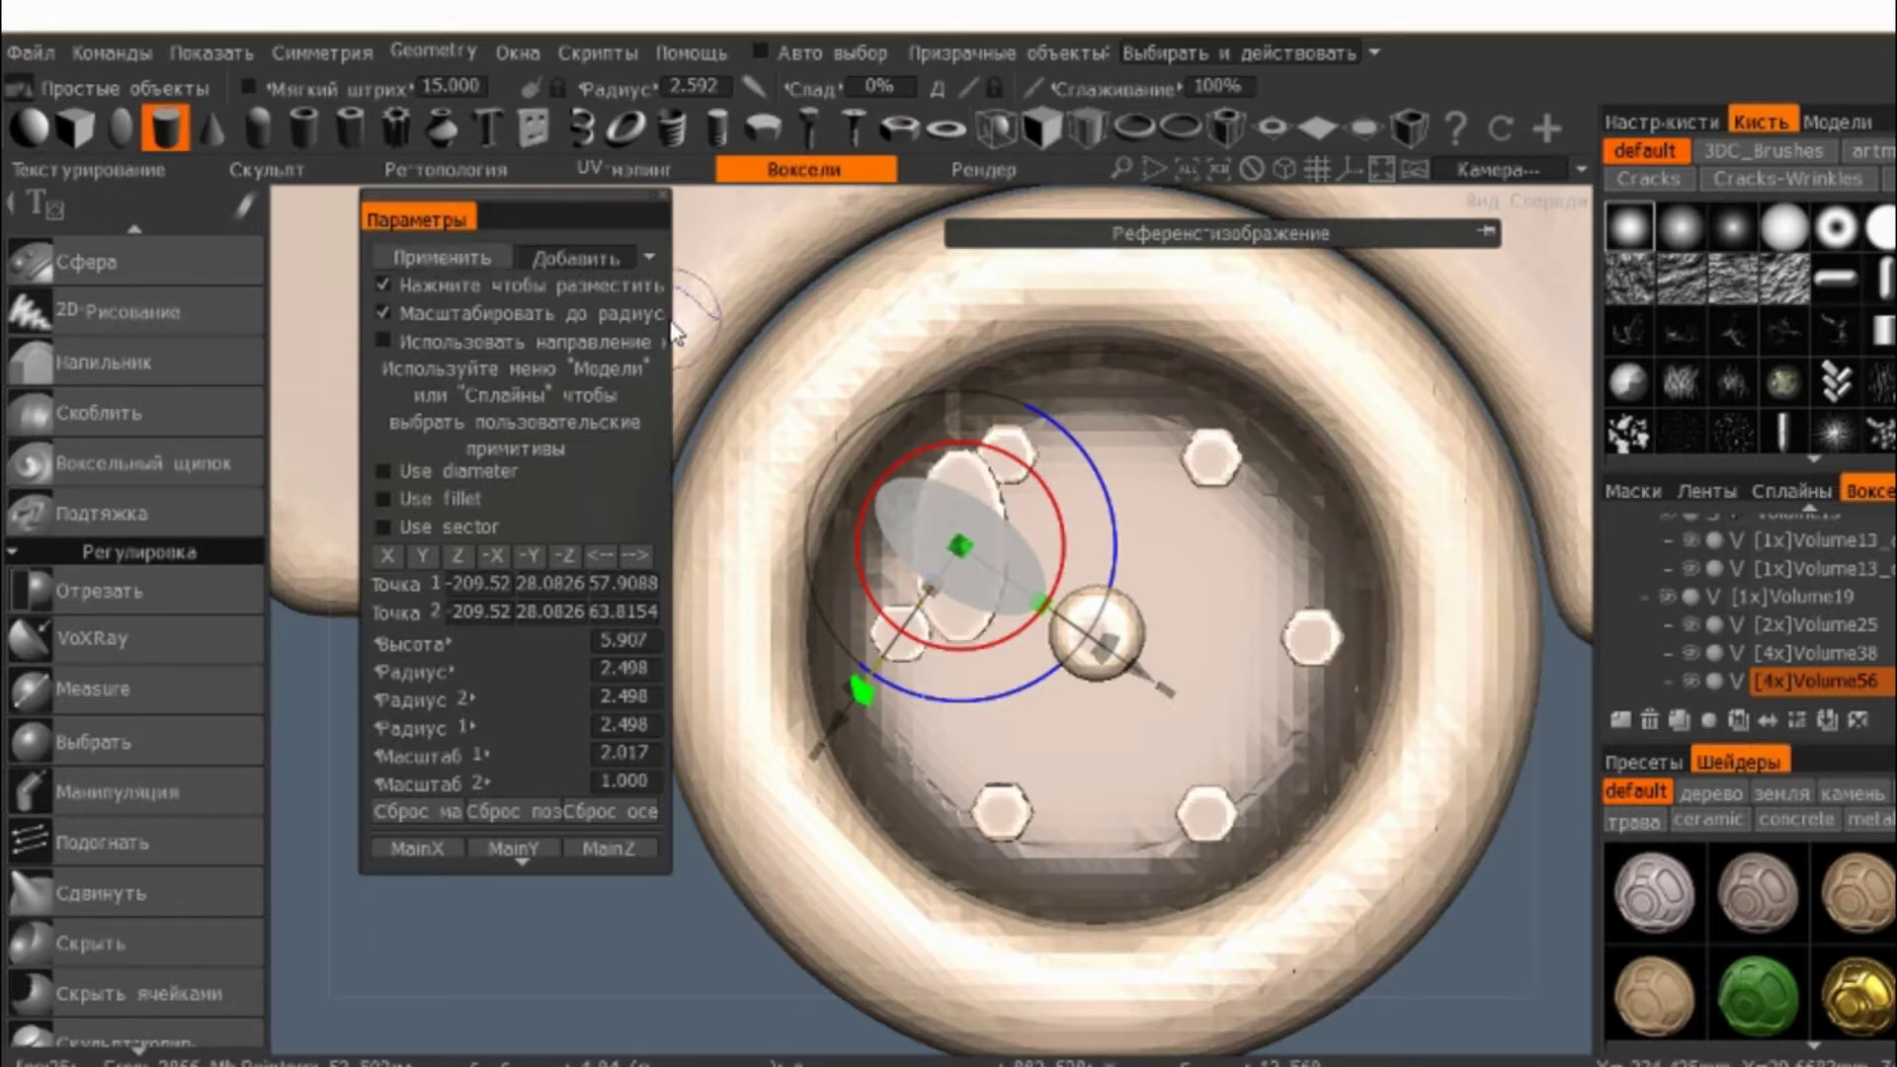
click(482, 261)
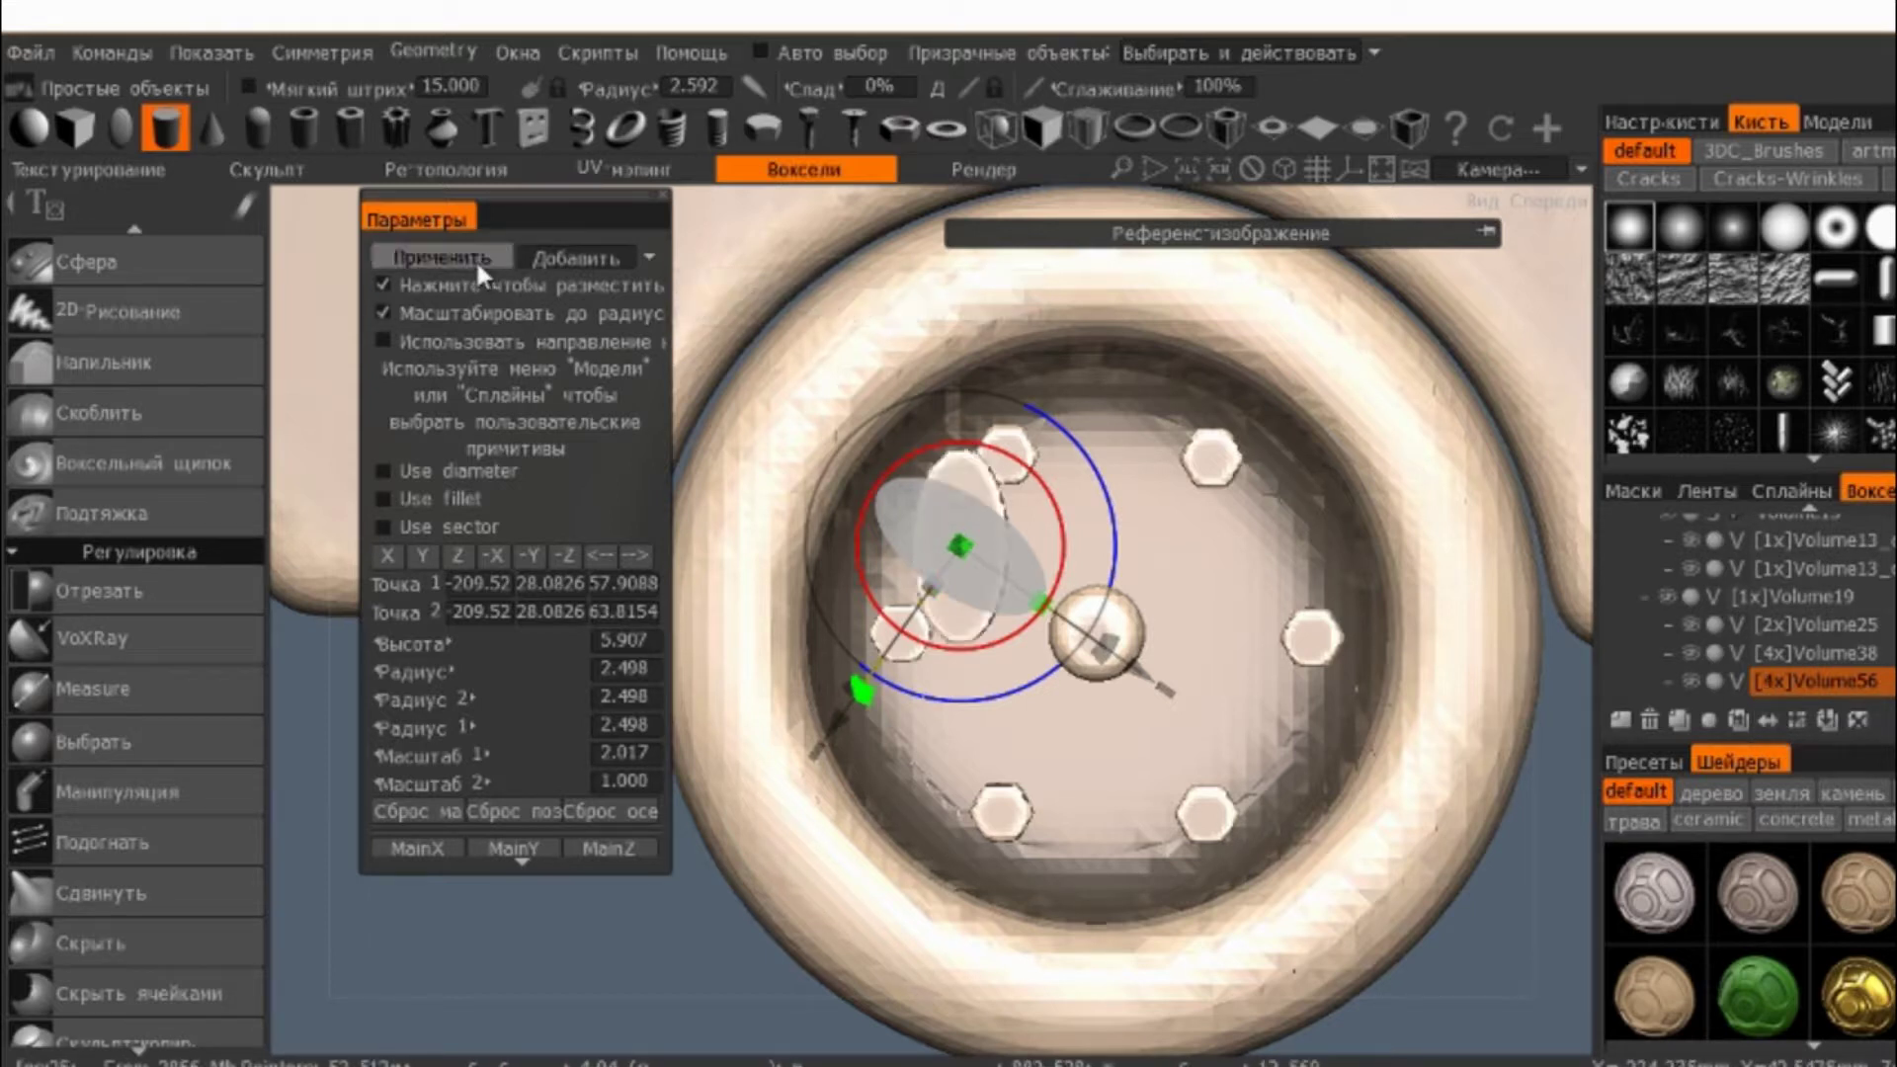
- Rotate the petal to a diagonal tilt inside the hub with Трансформация
scroll(151, 300, up, 3)
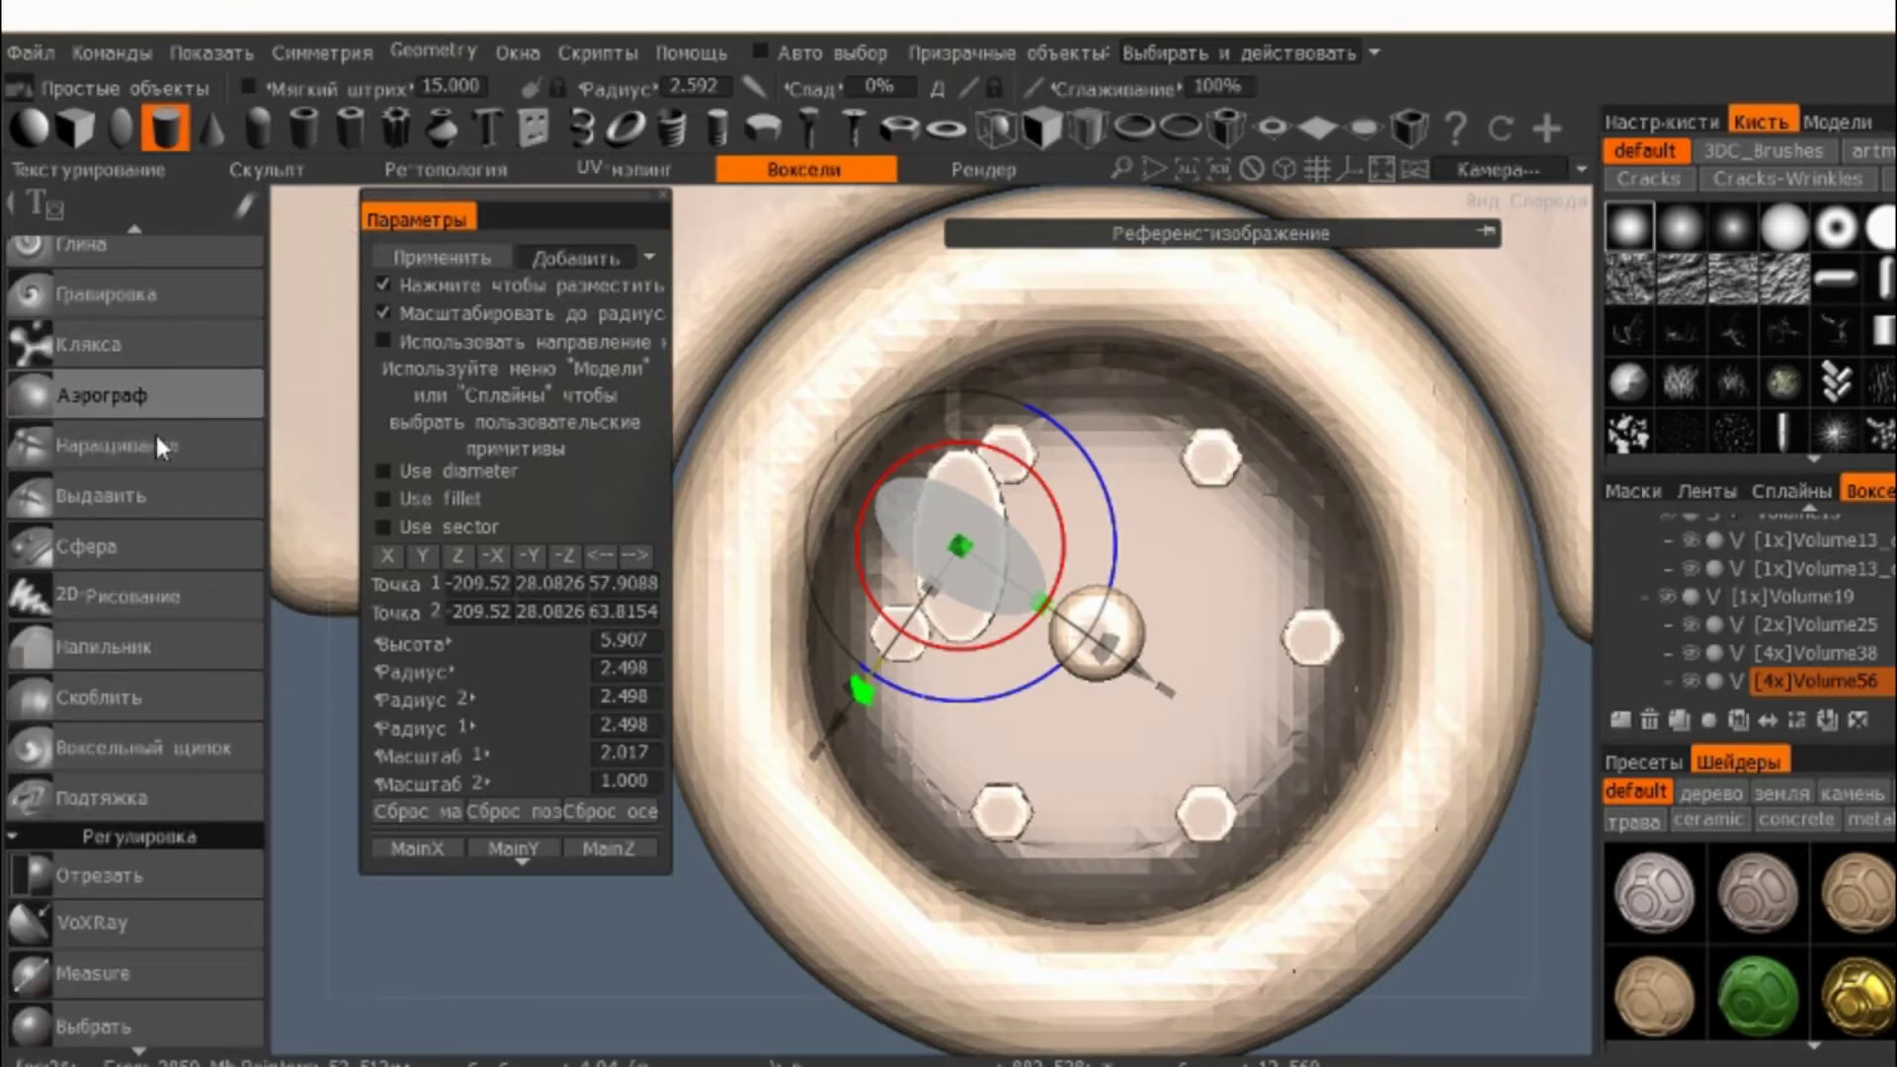
scroll(103, 322, up, 3)
scroll(132, 395, down, 3)
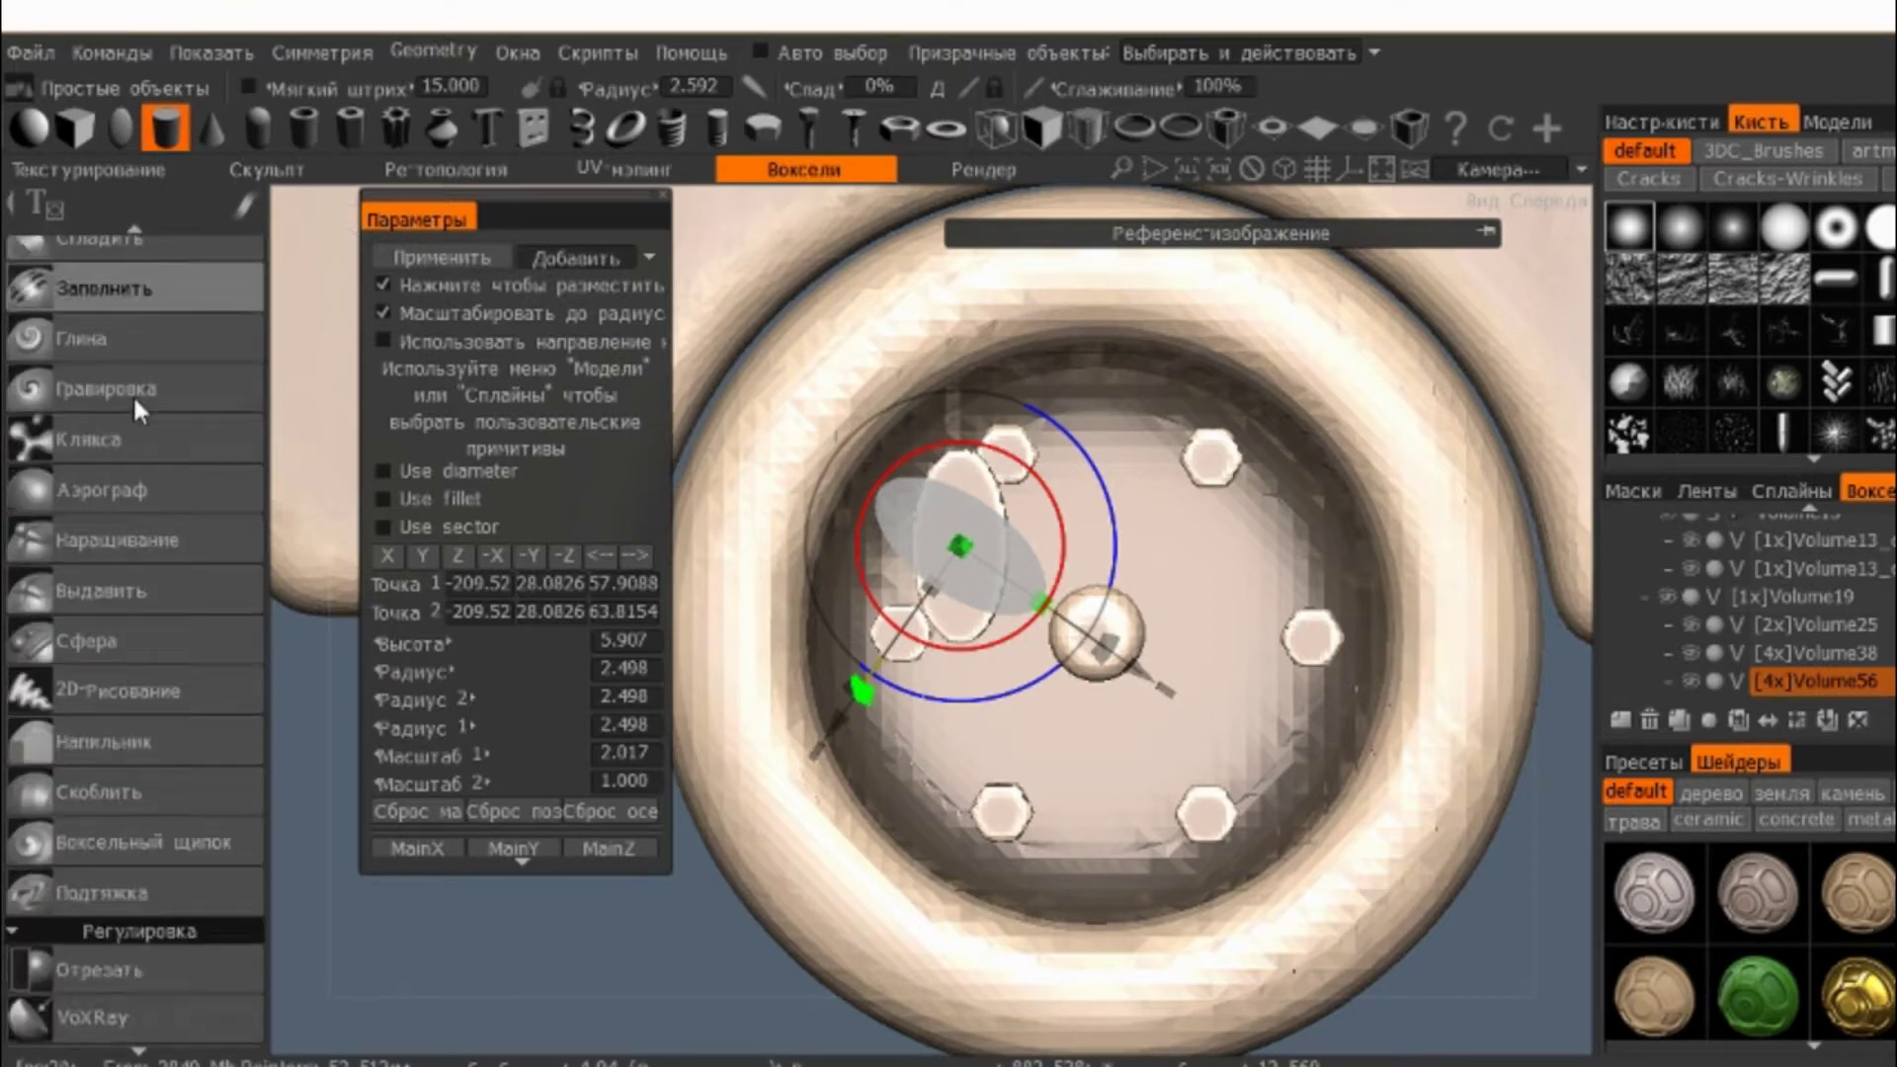
scroll(173, 474, down, 4)
click(188, 900)
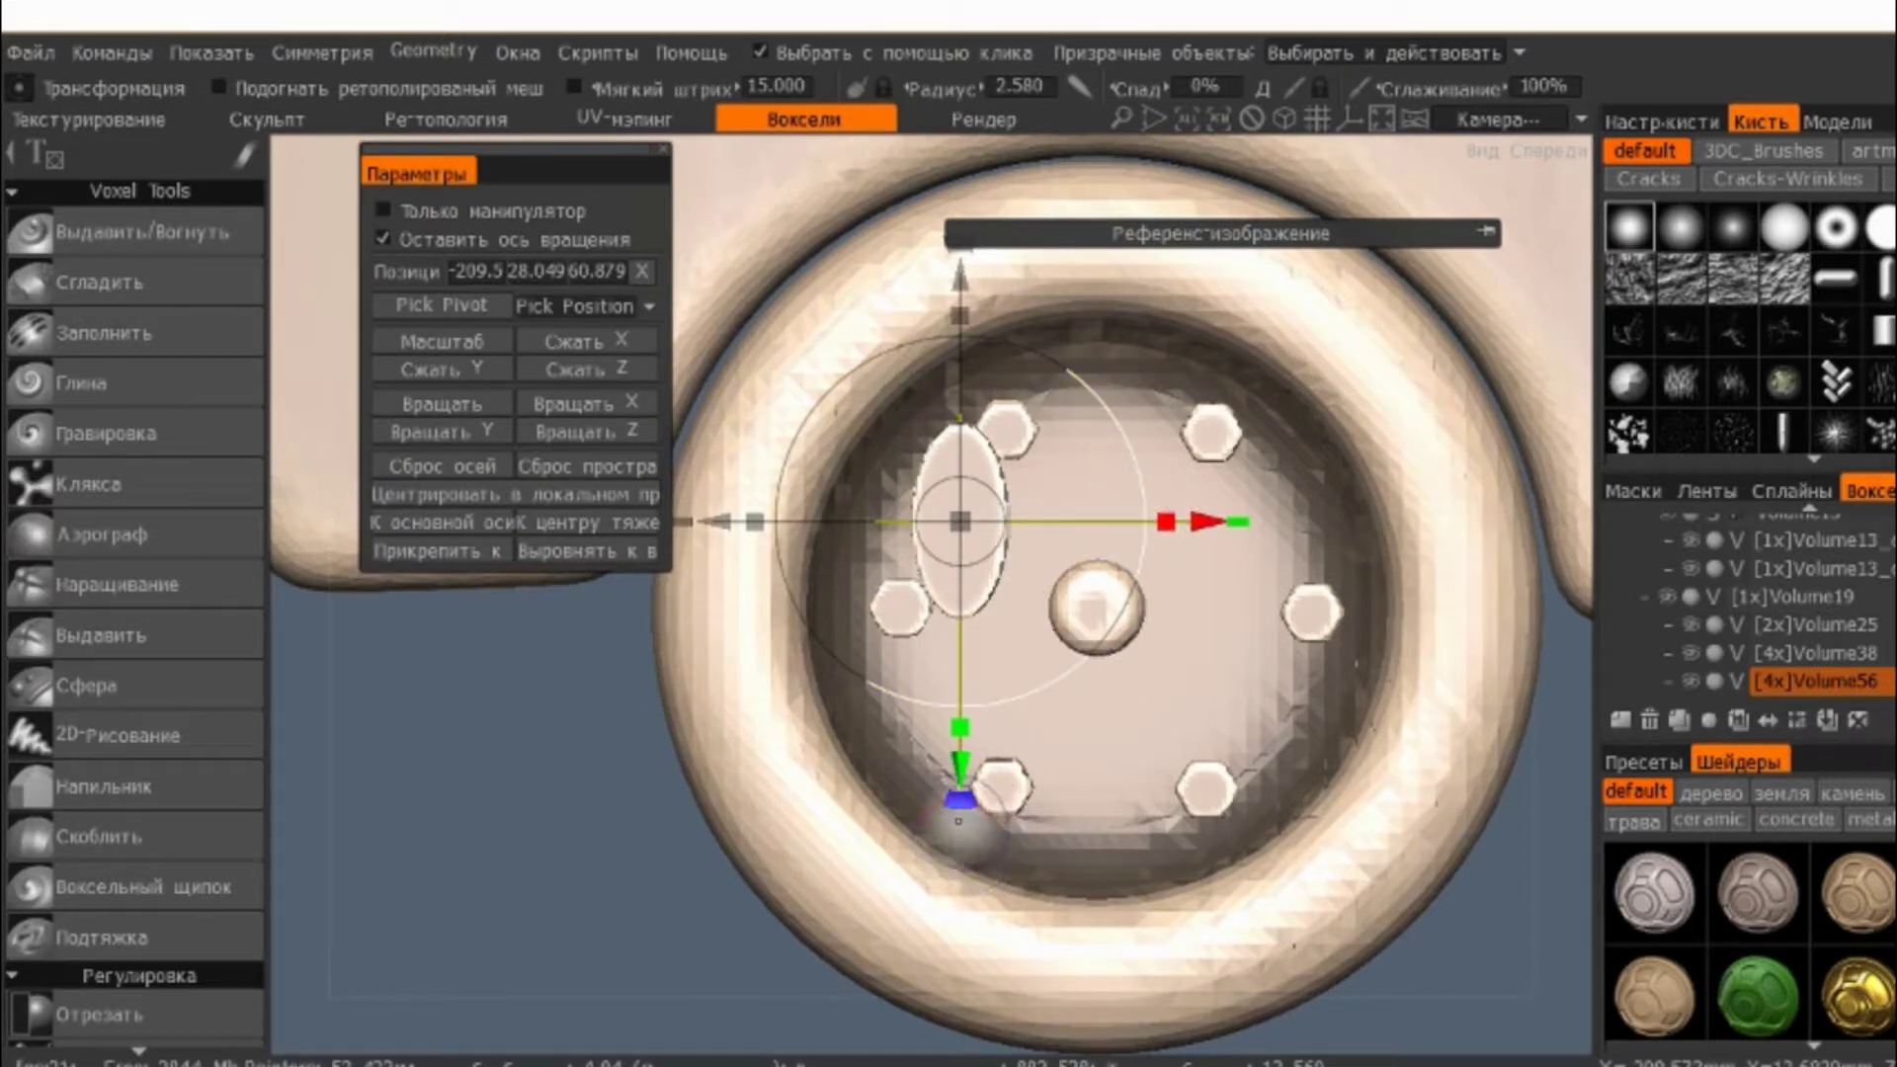
mouse_move(961, 780)
mouse_down()
mouse_move(1118, 800)
mouse_move(1302, 748)
mouse_up()
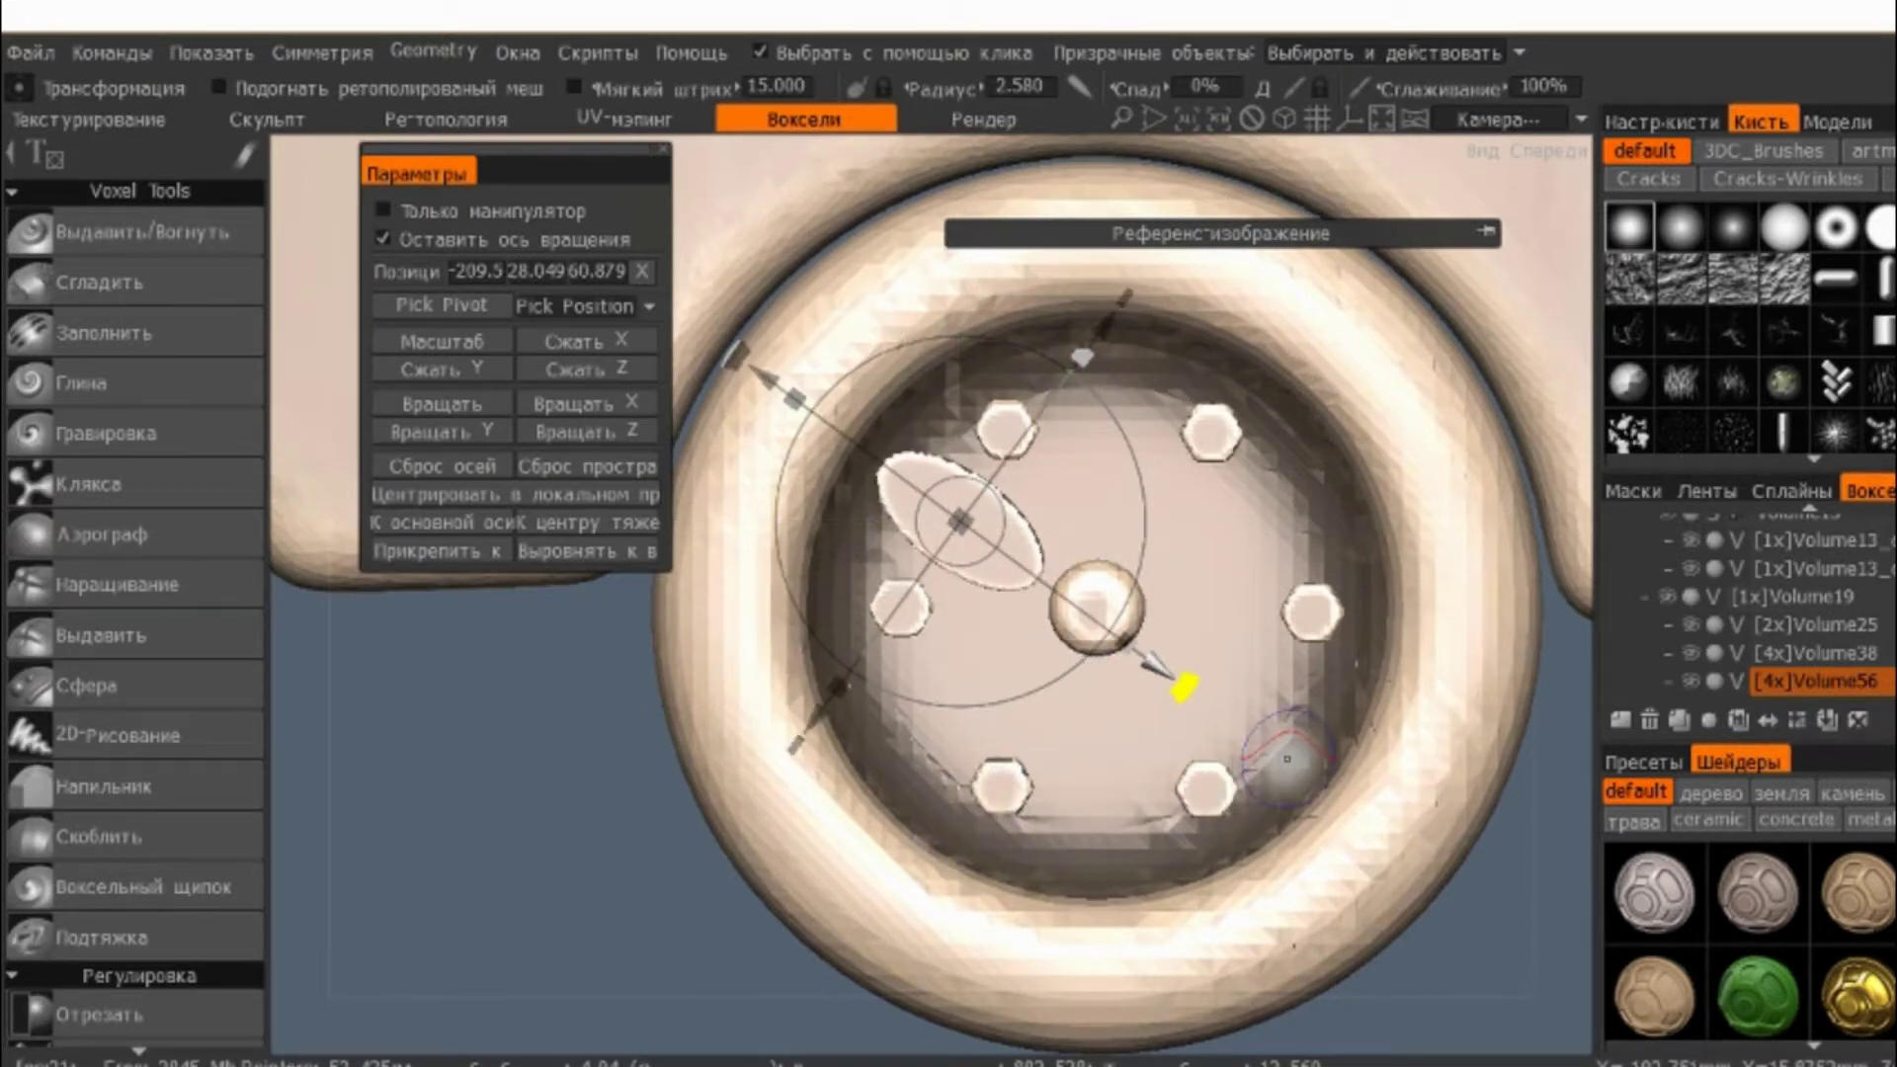
mouse_move(1302, 748)
middle_down()
mouse_move(965, 829)
mouse_move(1206, 939)
mouse_move(1081, 647)
mouse_move(1087, 622)
mouse_move(1231, 613)
mouse_move(648, 761)
mouse_move(704, 770)
mouse_move(728, 728)
mouse_move(1030, 505)
middle_up()
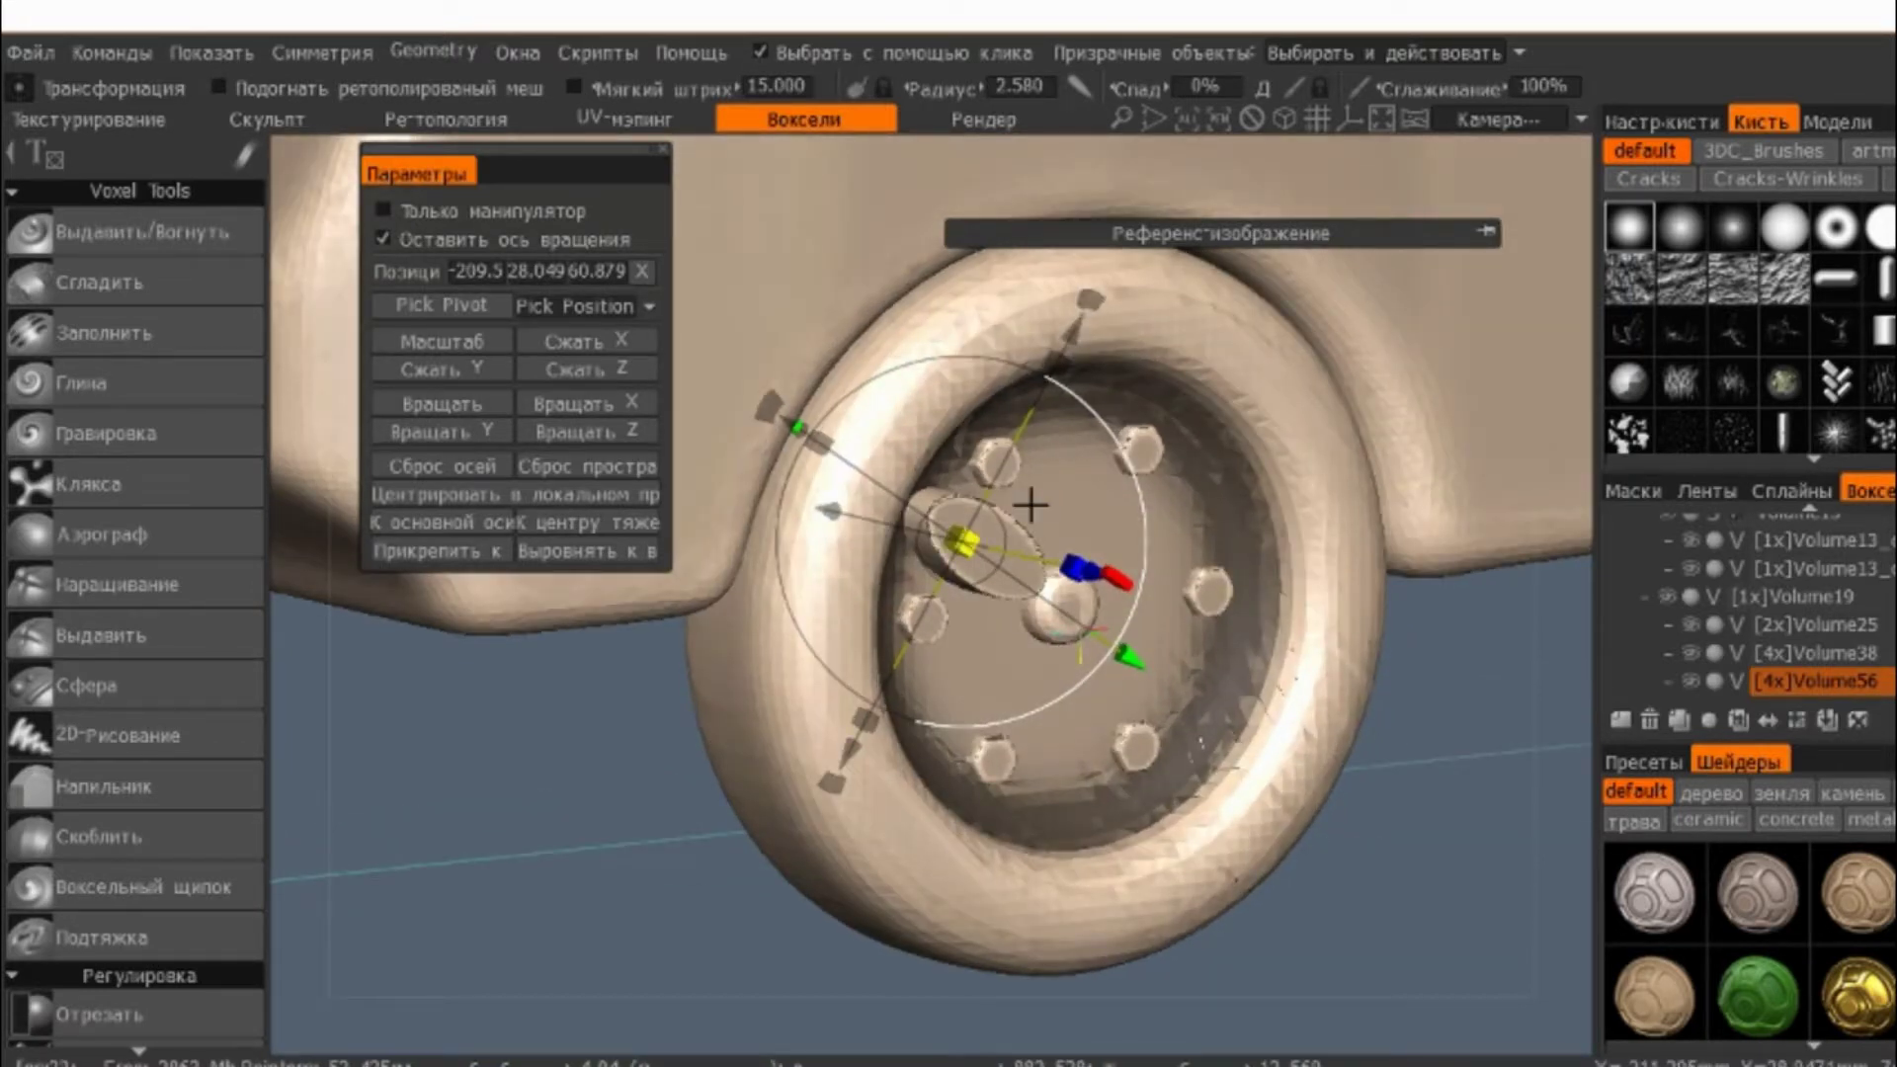
drag(1031, 505, 1278, 410)
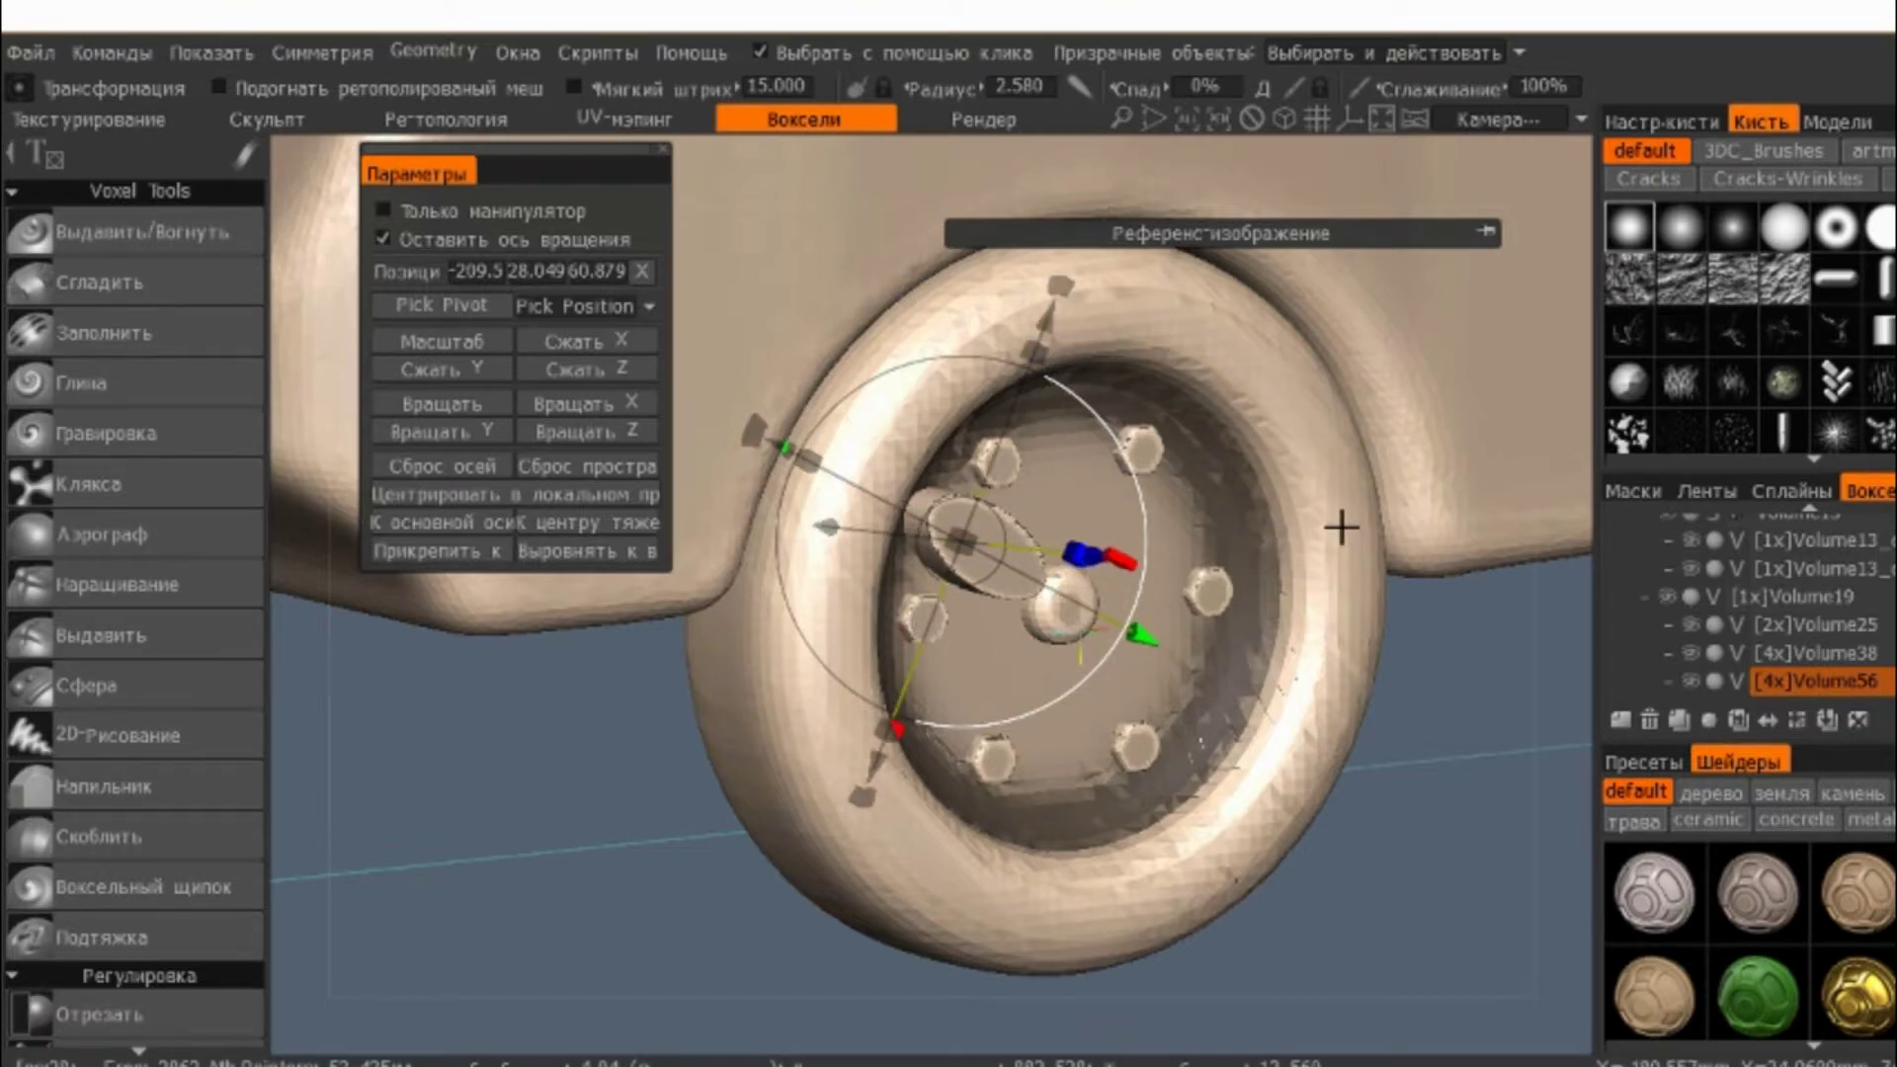
middle_drag(1341, 527, 1201, 470)
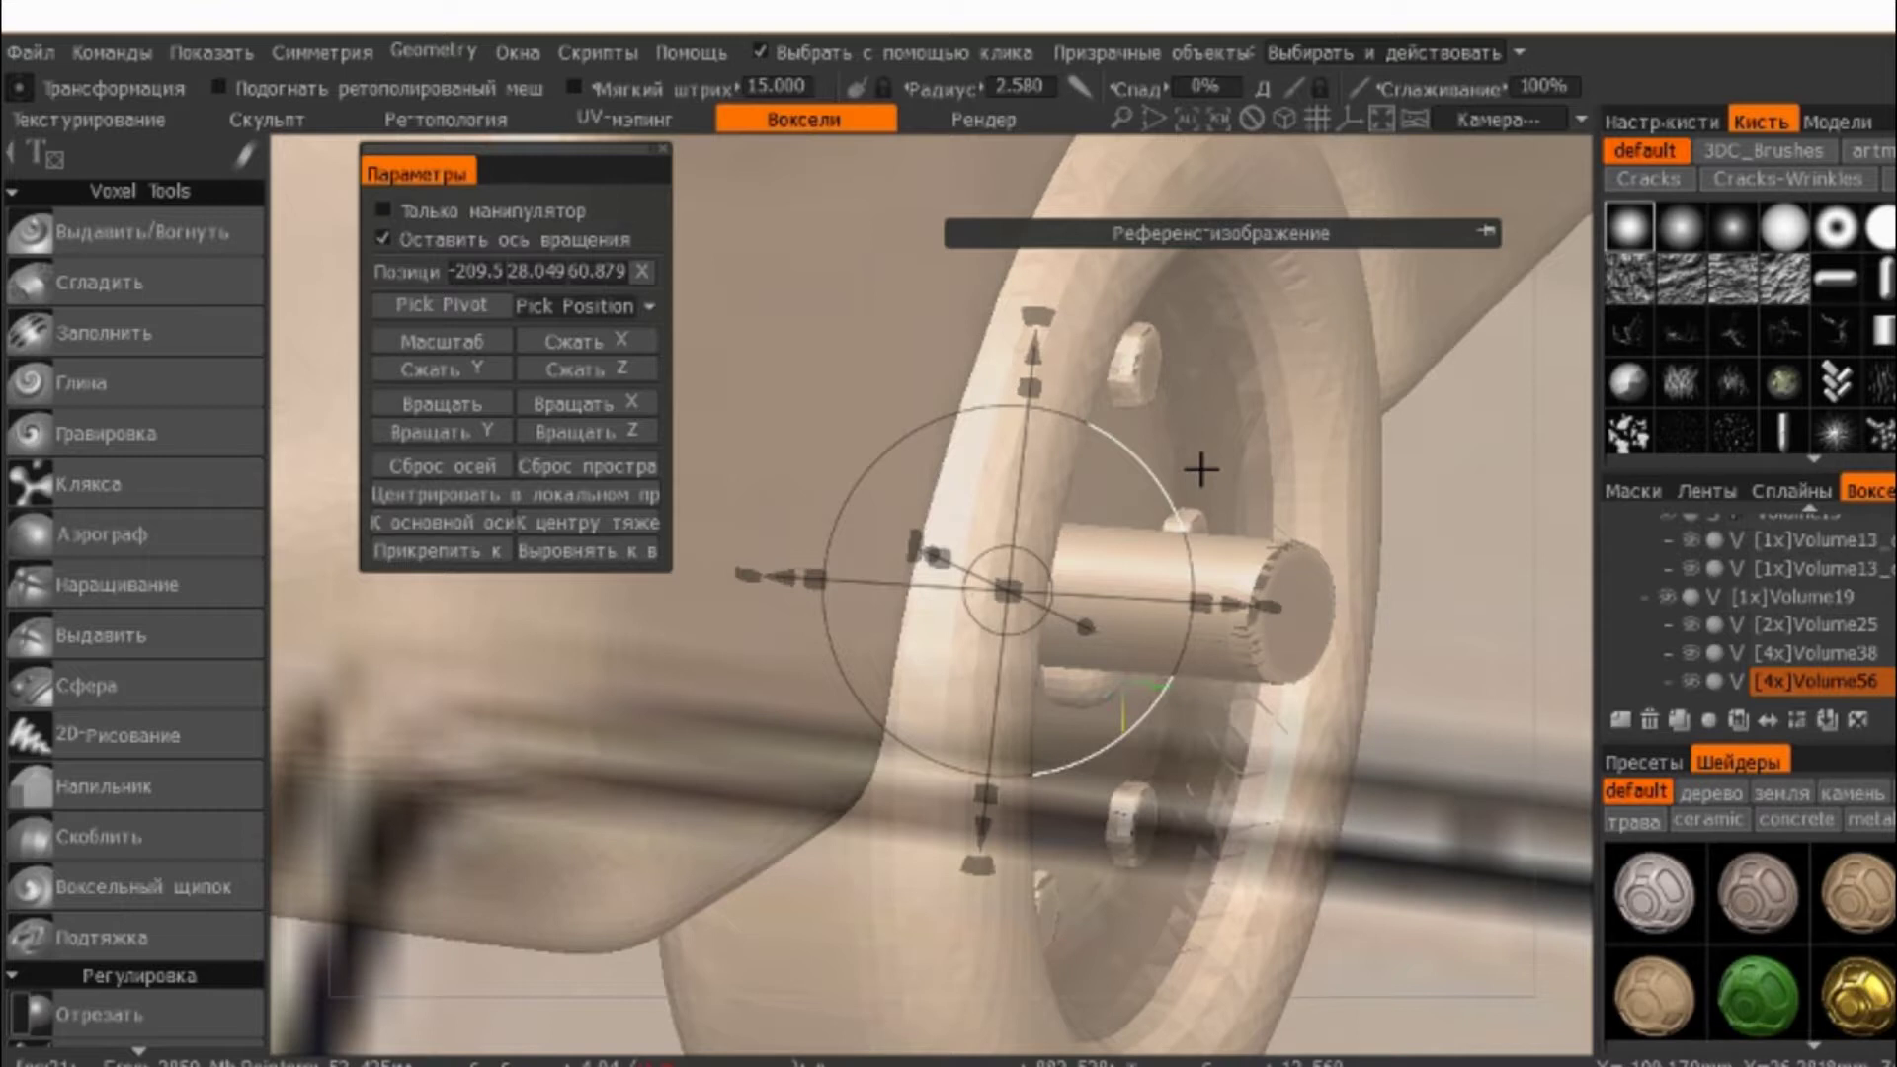
mouse_move(1201, 470)
middle_down()
mouse_move(1443, 341)
mouse_move(1141, 489)
middle_up()
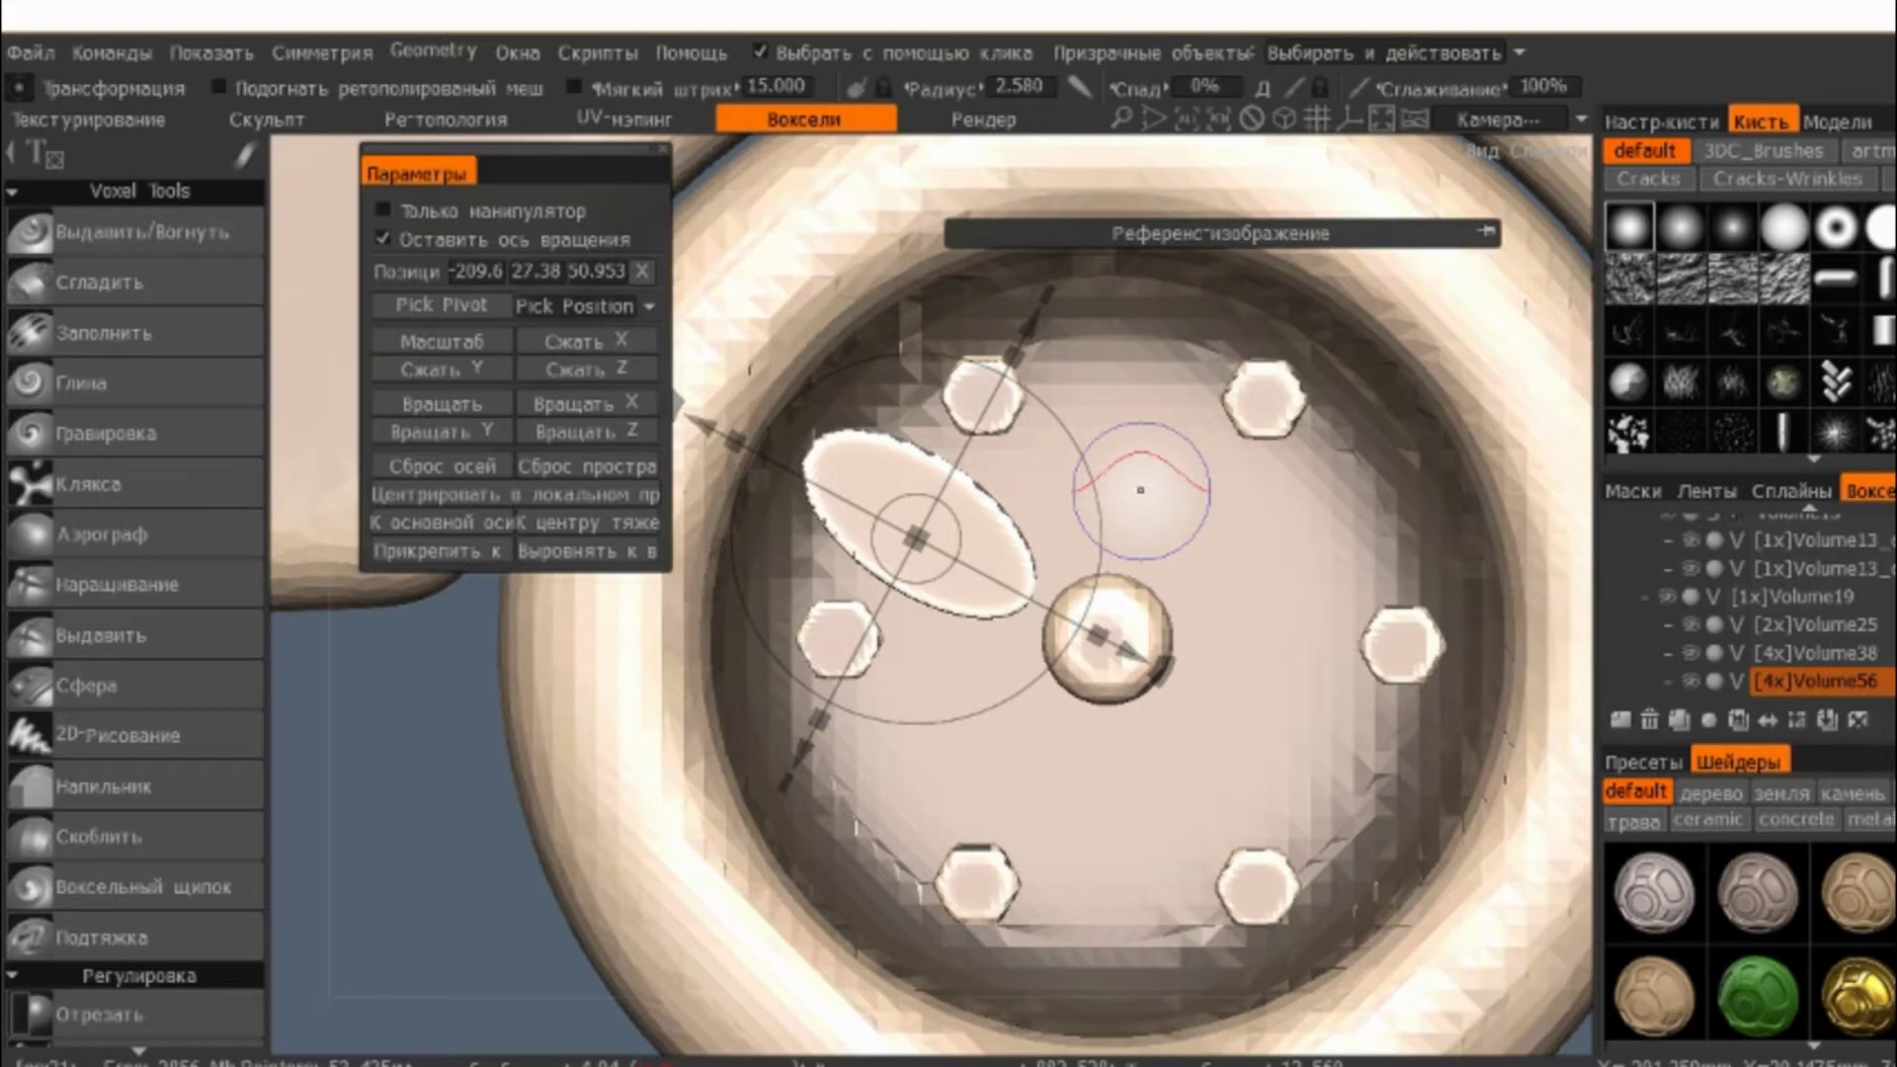
scroll(127, 350, down, 5)
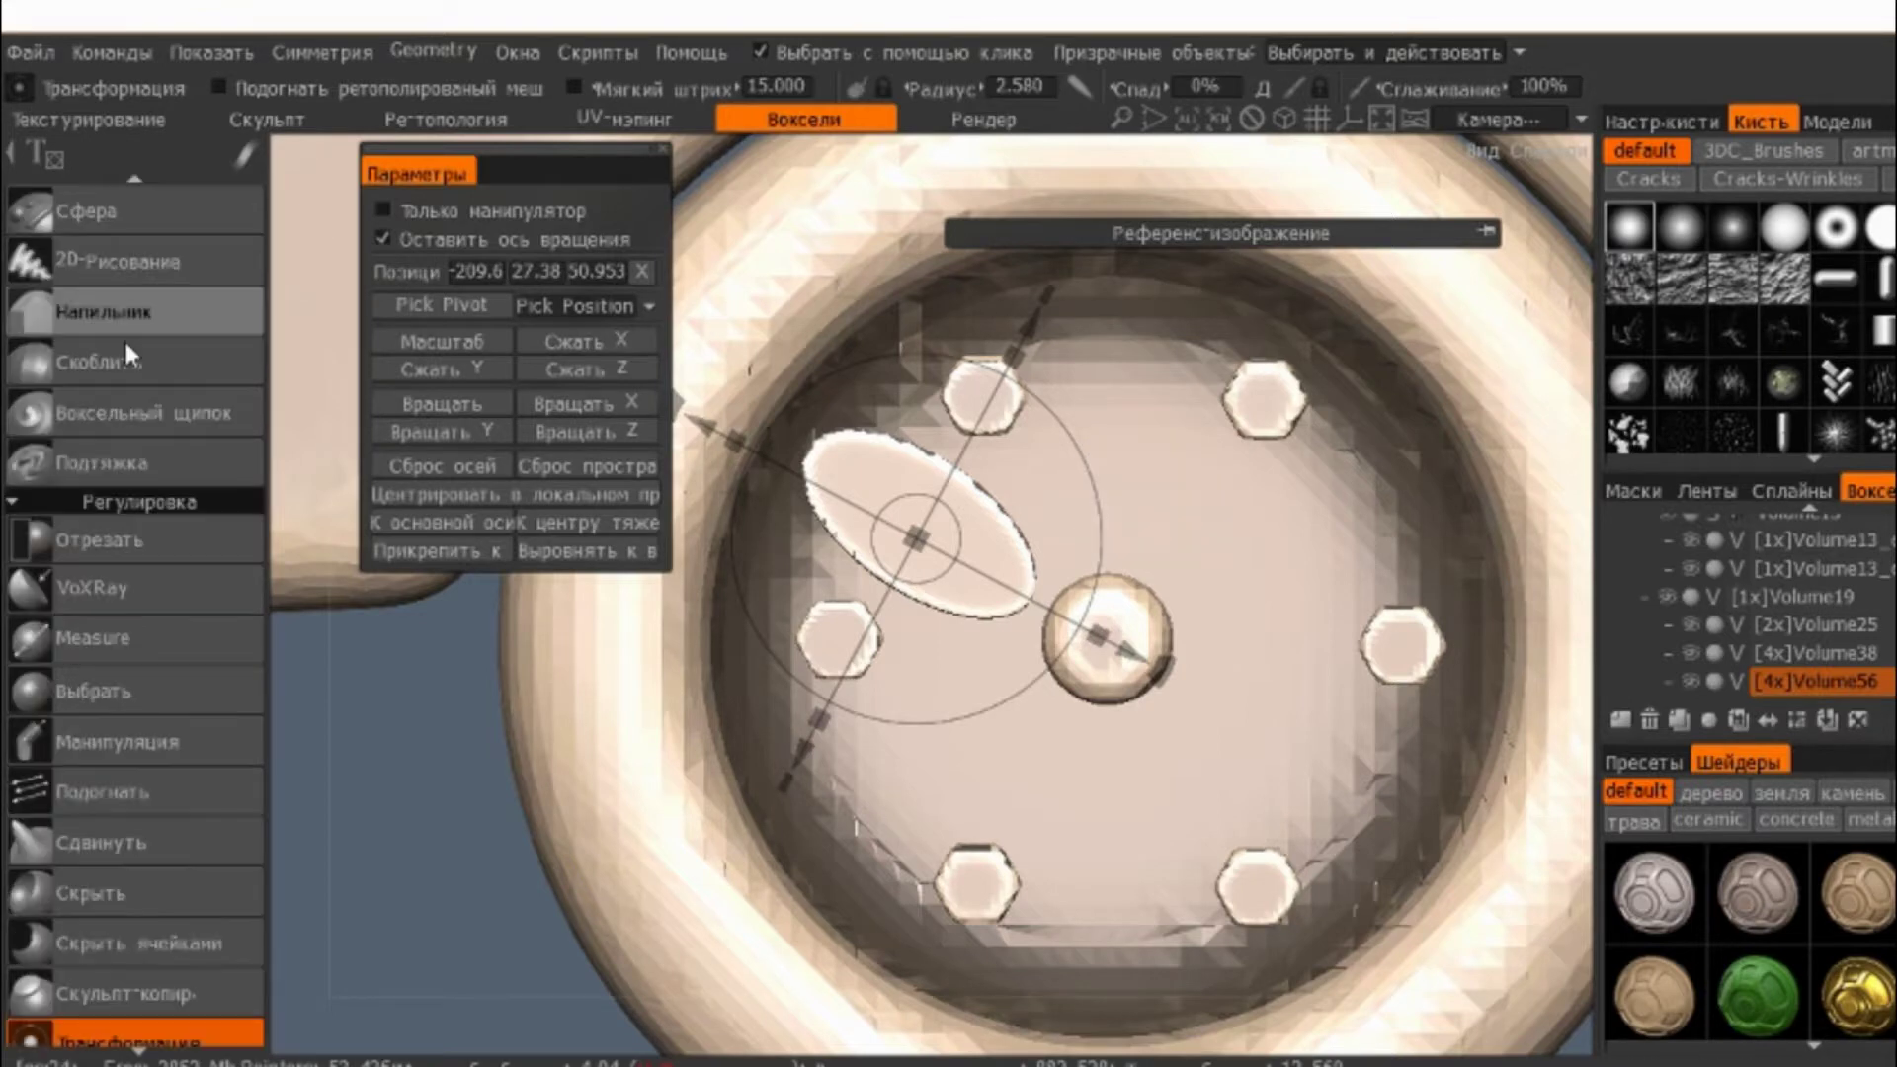
- Make six instanced Осевая симметрия copies of the petal, with the axis centred on the hub
scroll(122, 338, down, 4)
click(139, 815)
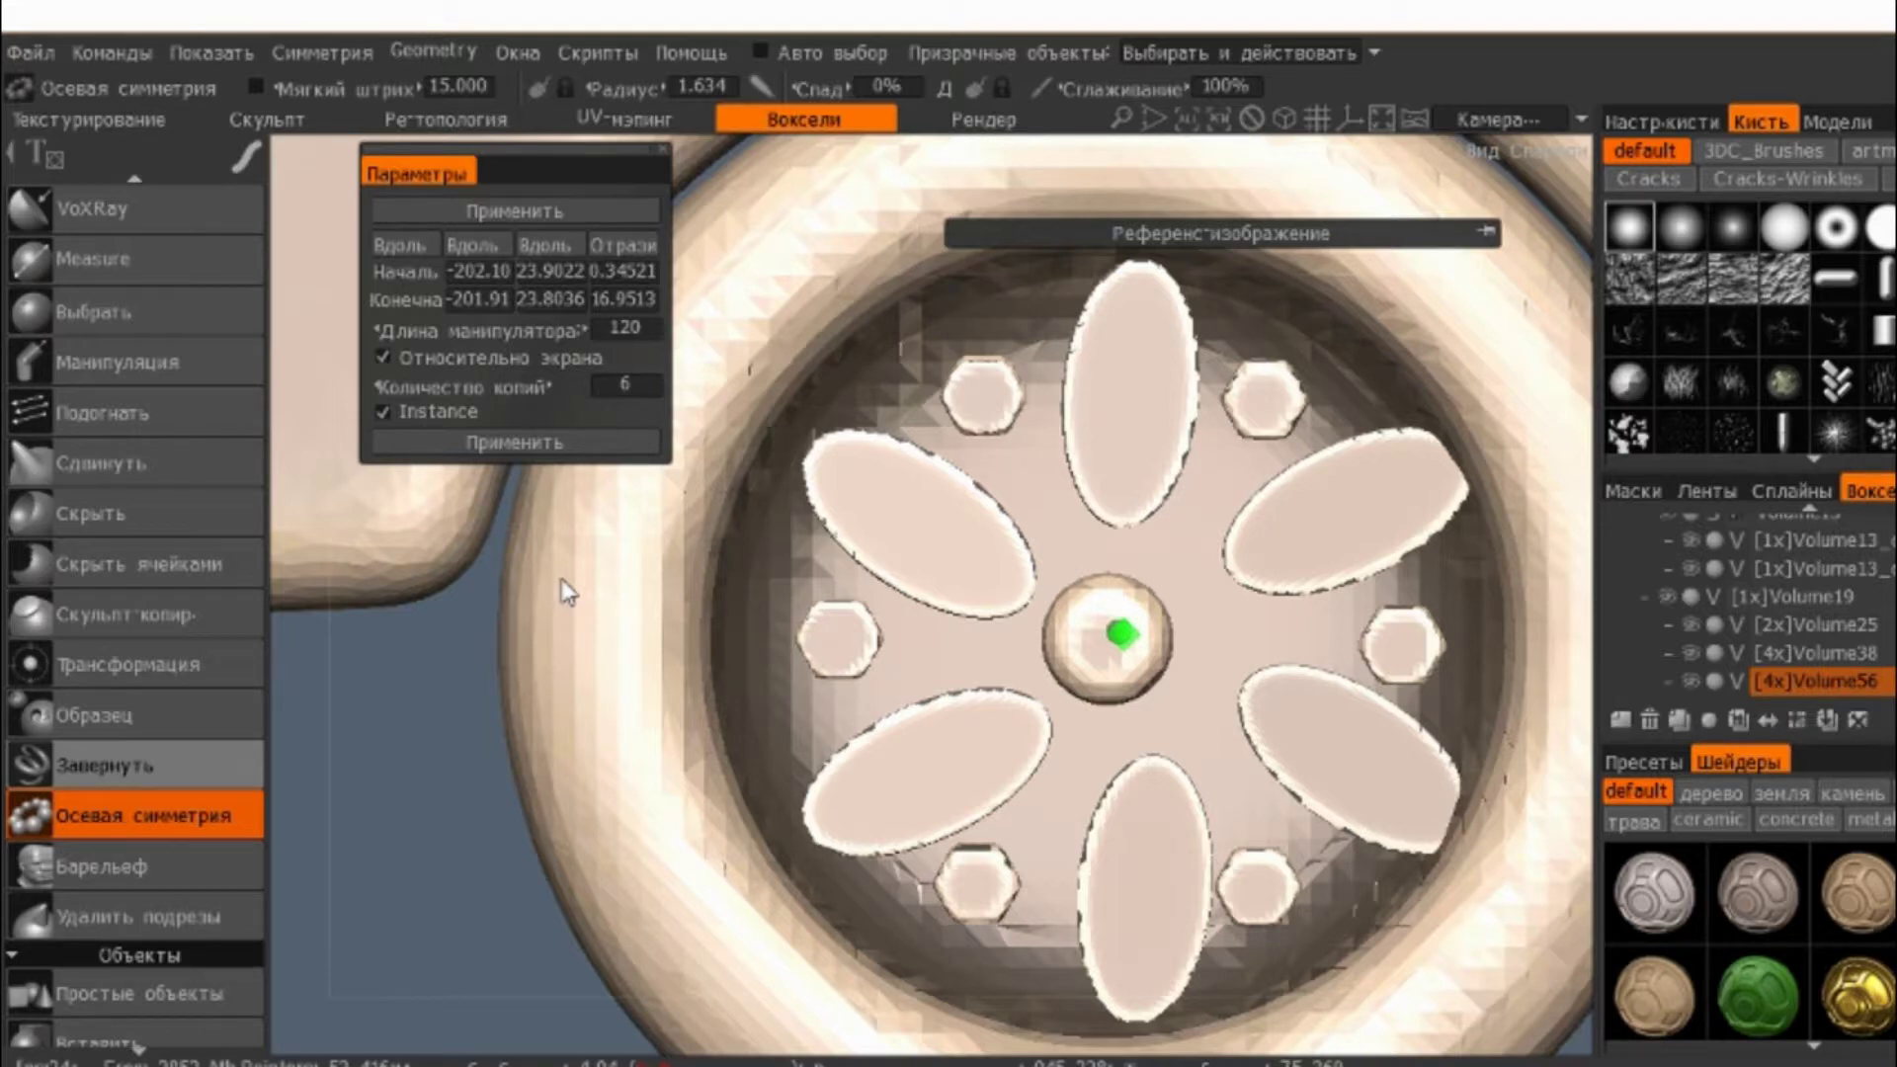
scroll(565, 590, down, 2)
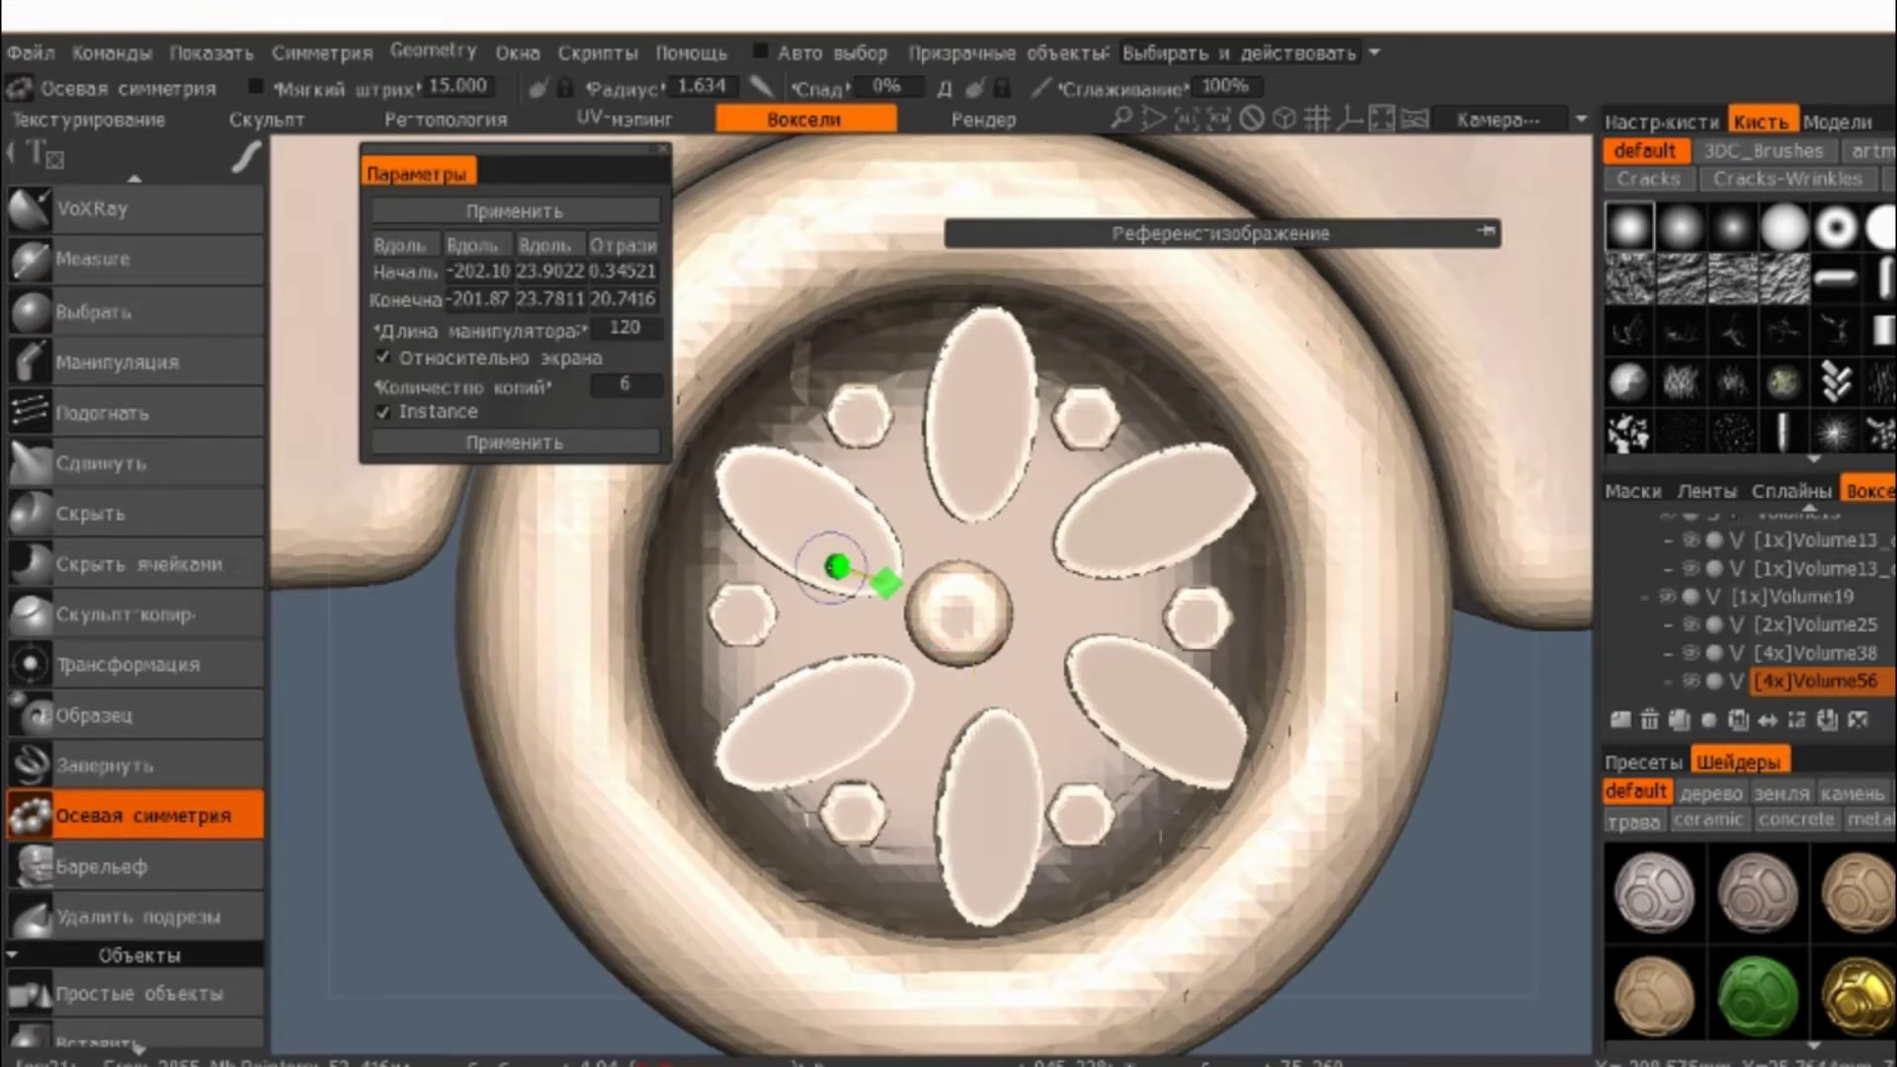
drag(836, 566, 819, 563)
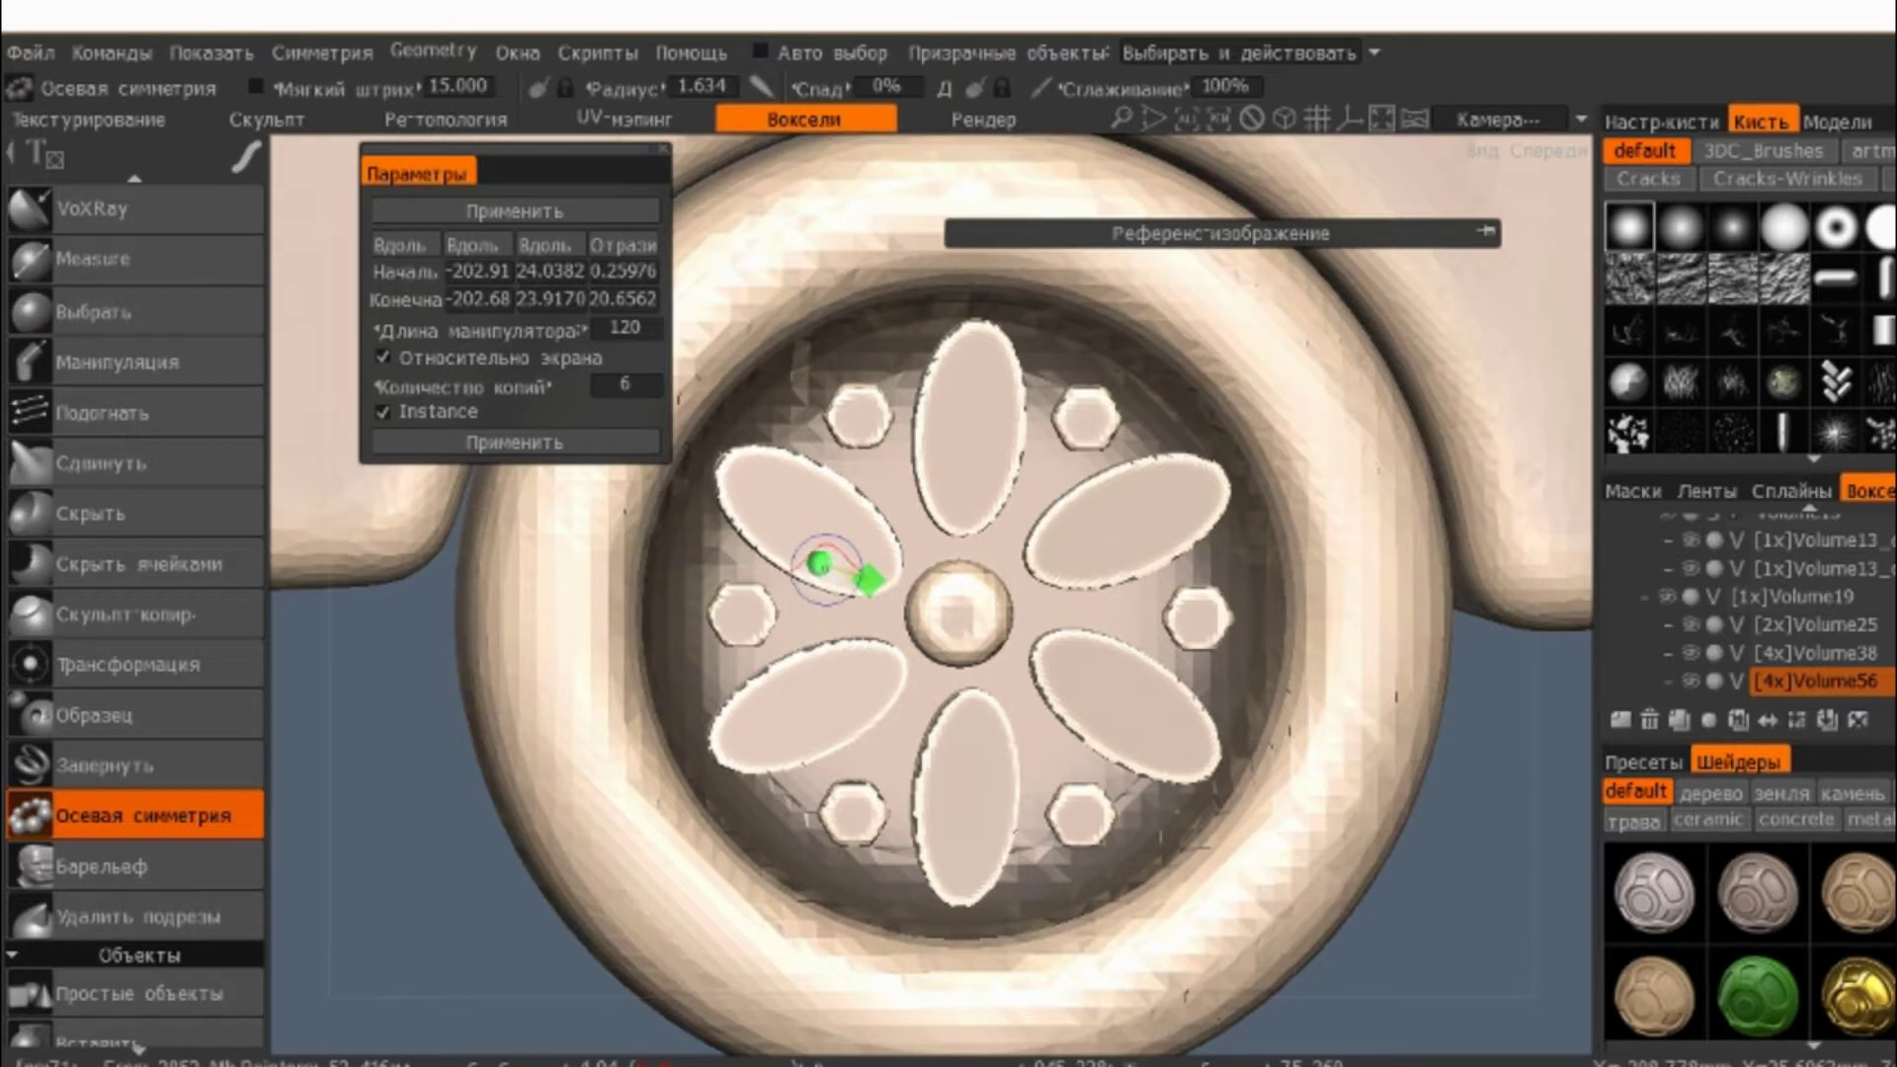
drag(867, 580, 856, 584)
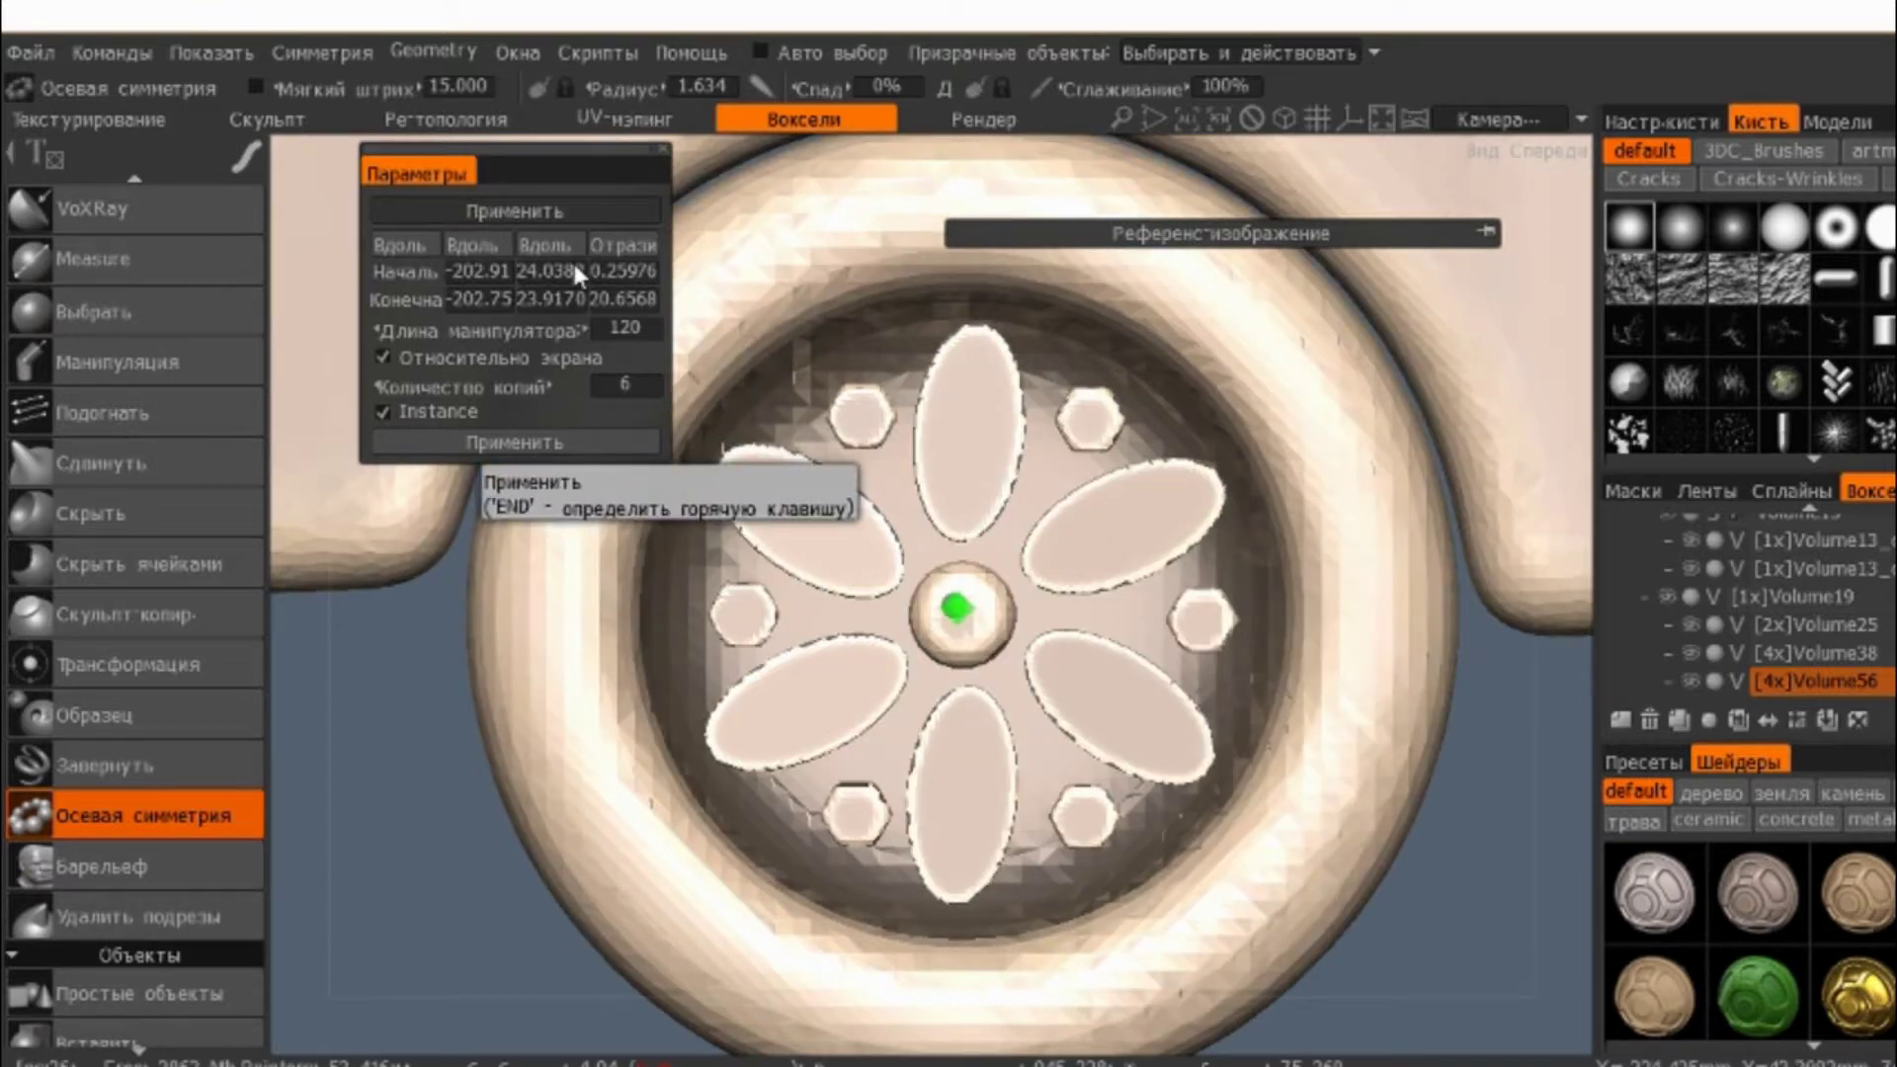
key(Return)
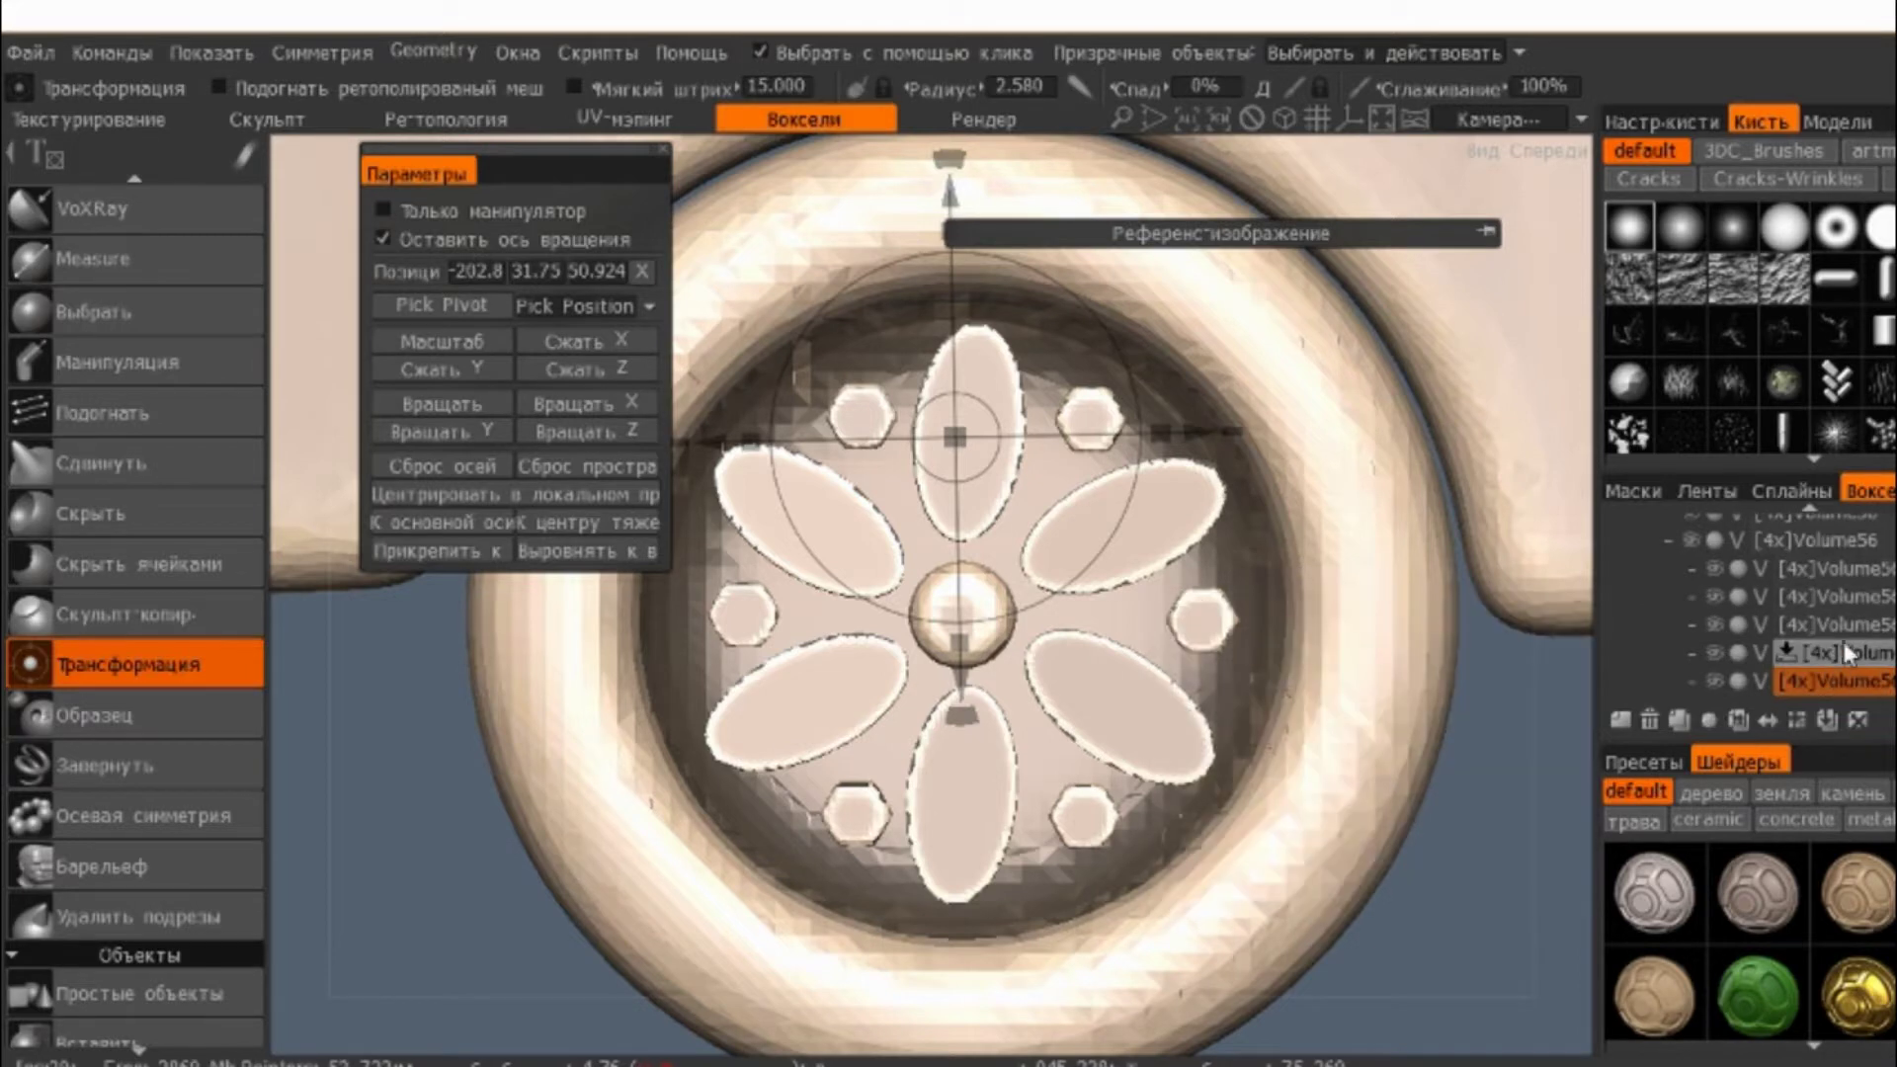
- Move the petal copy layer into Volume56 and merge it with its sub-layers
mouse_move(1842, 642)
mouse_down()
mouse_move(1829, 577)
mouse_move(1841, 644)
mouse_move(1848, 542)
mouse_up()
right_click(1847, 541)
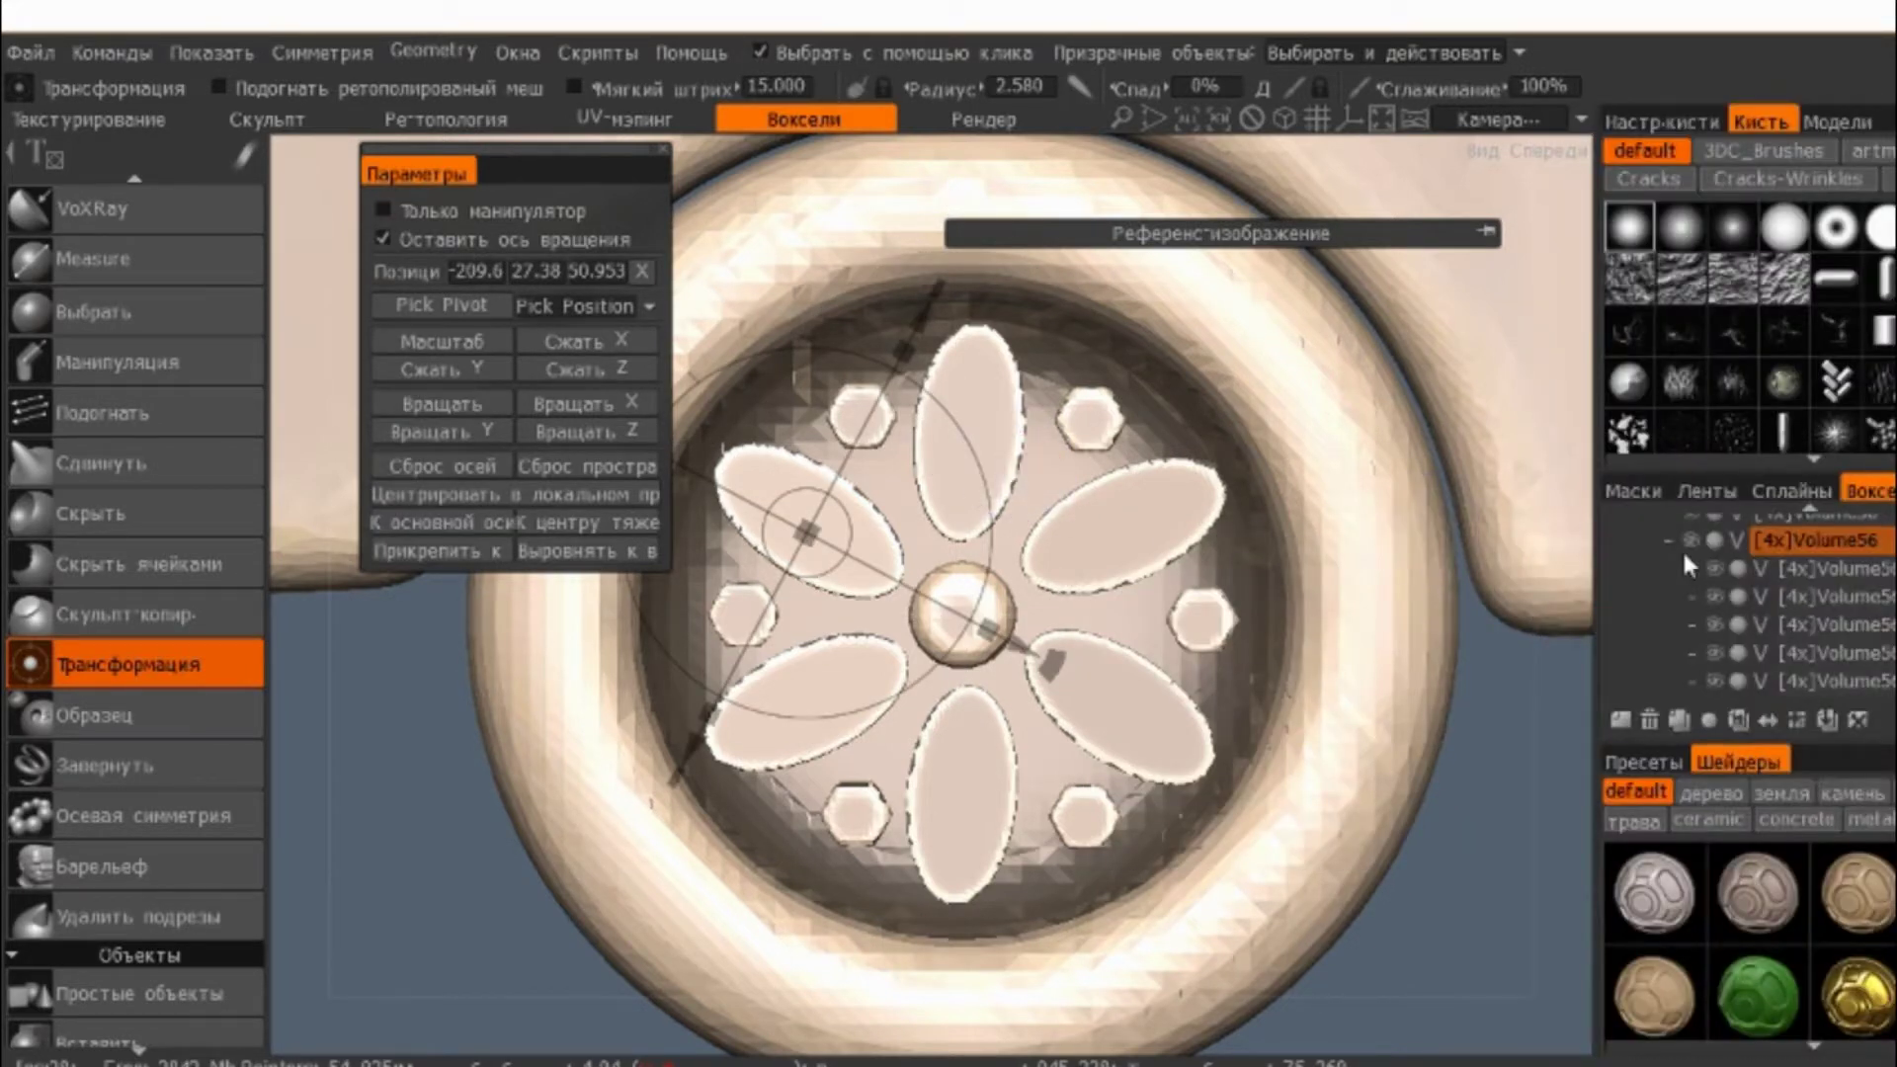
right_click(1863, 545)
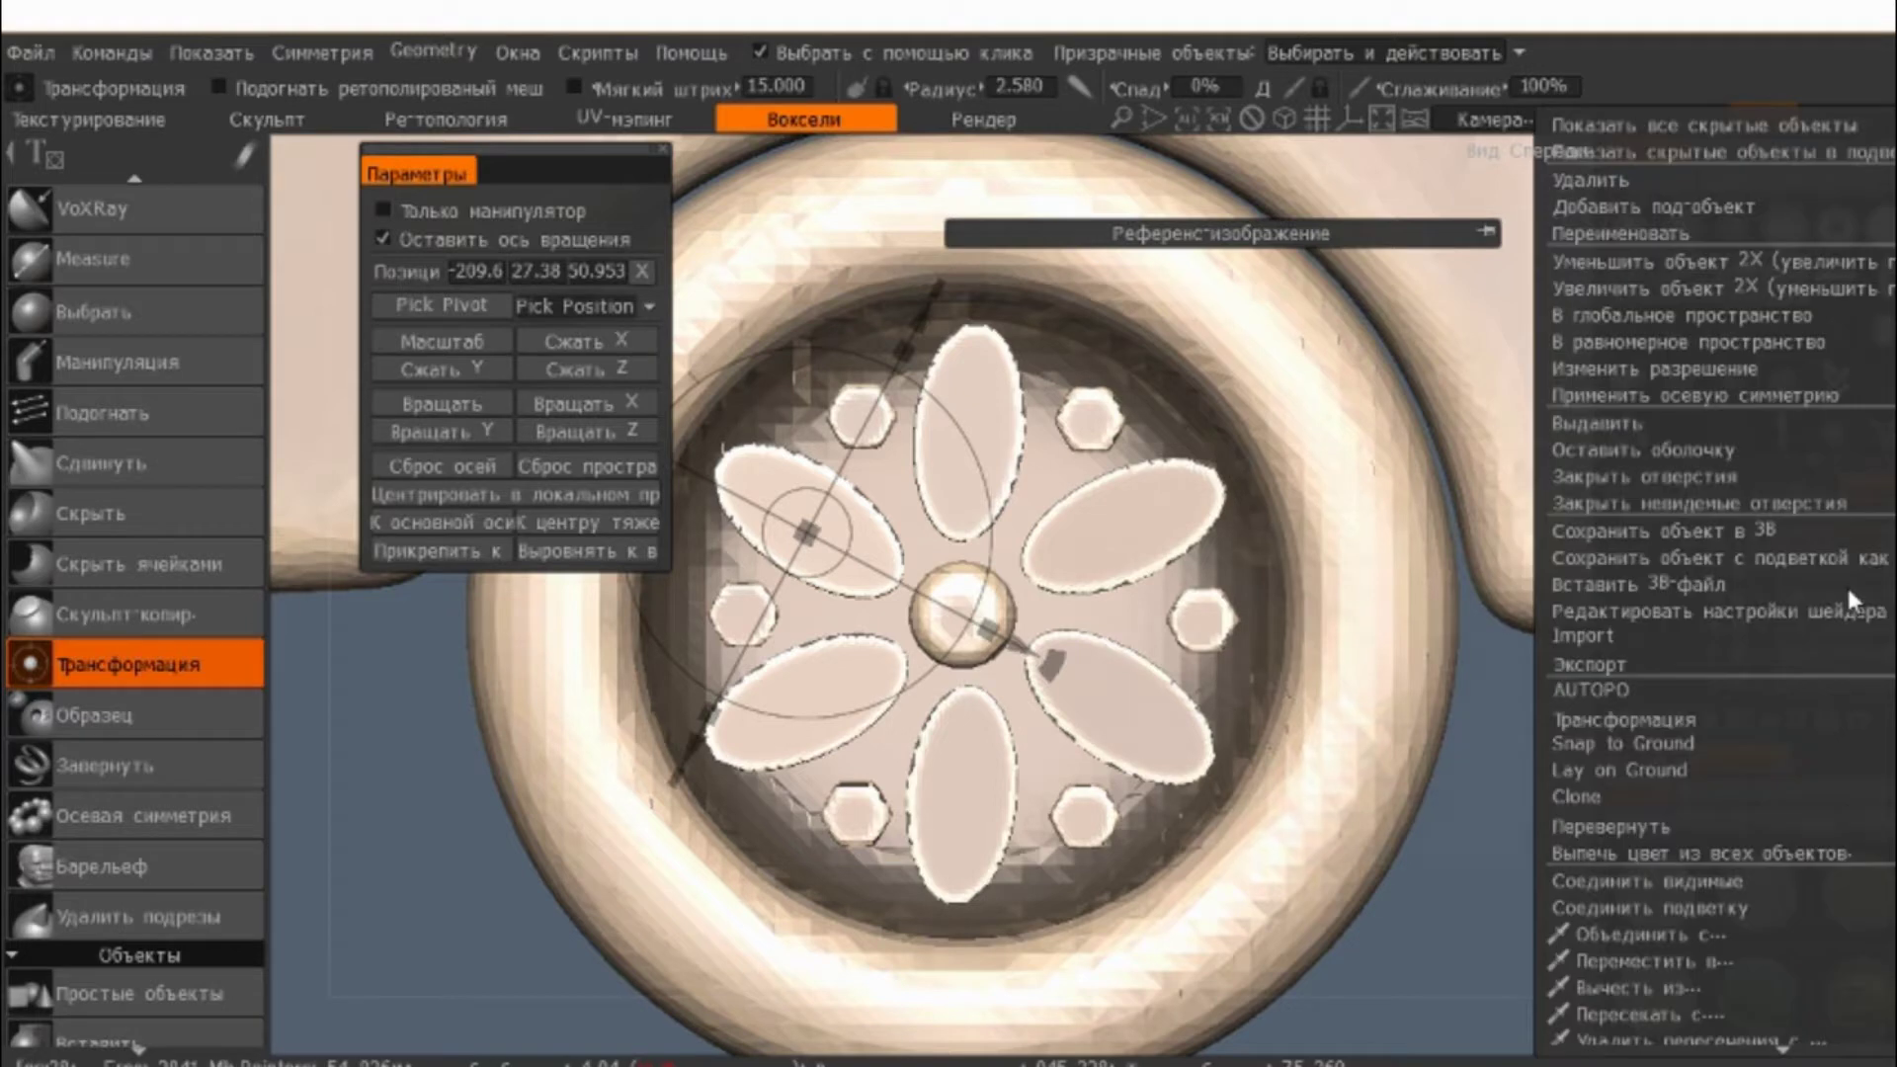
click(1679, 901)
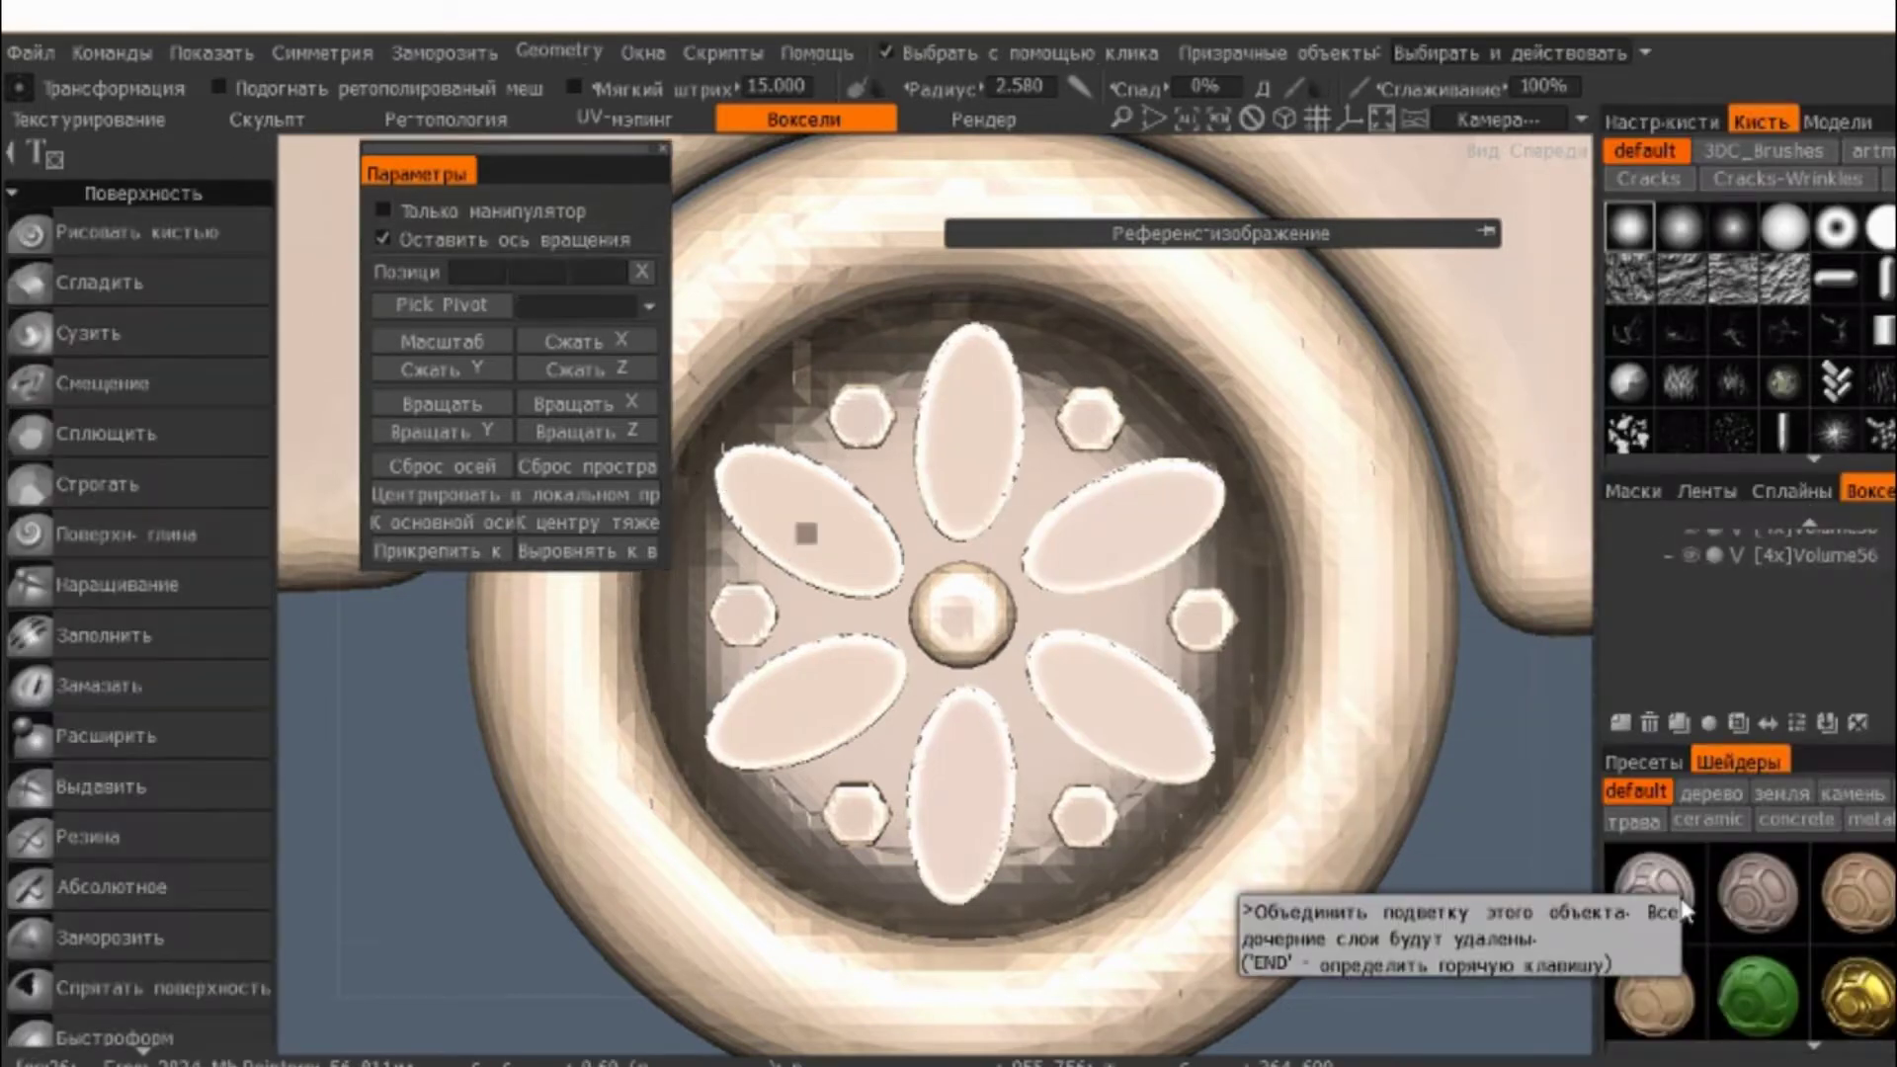
click(1855, 559)
drag(1861, 570, 1861, 711)
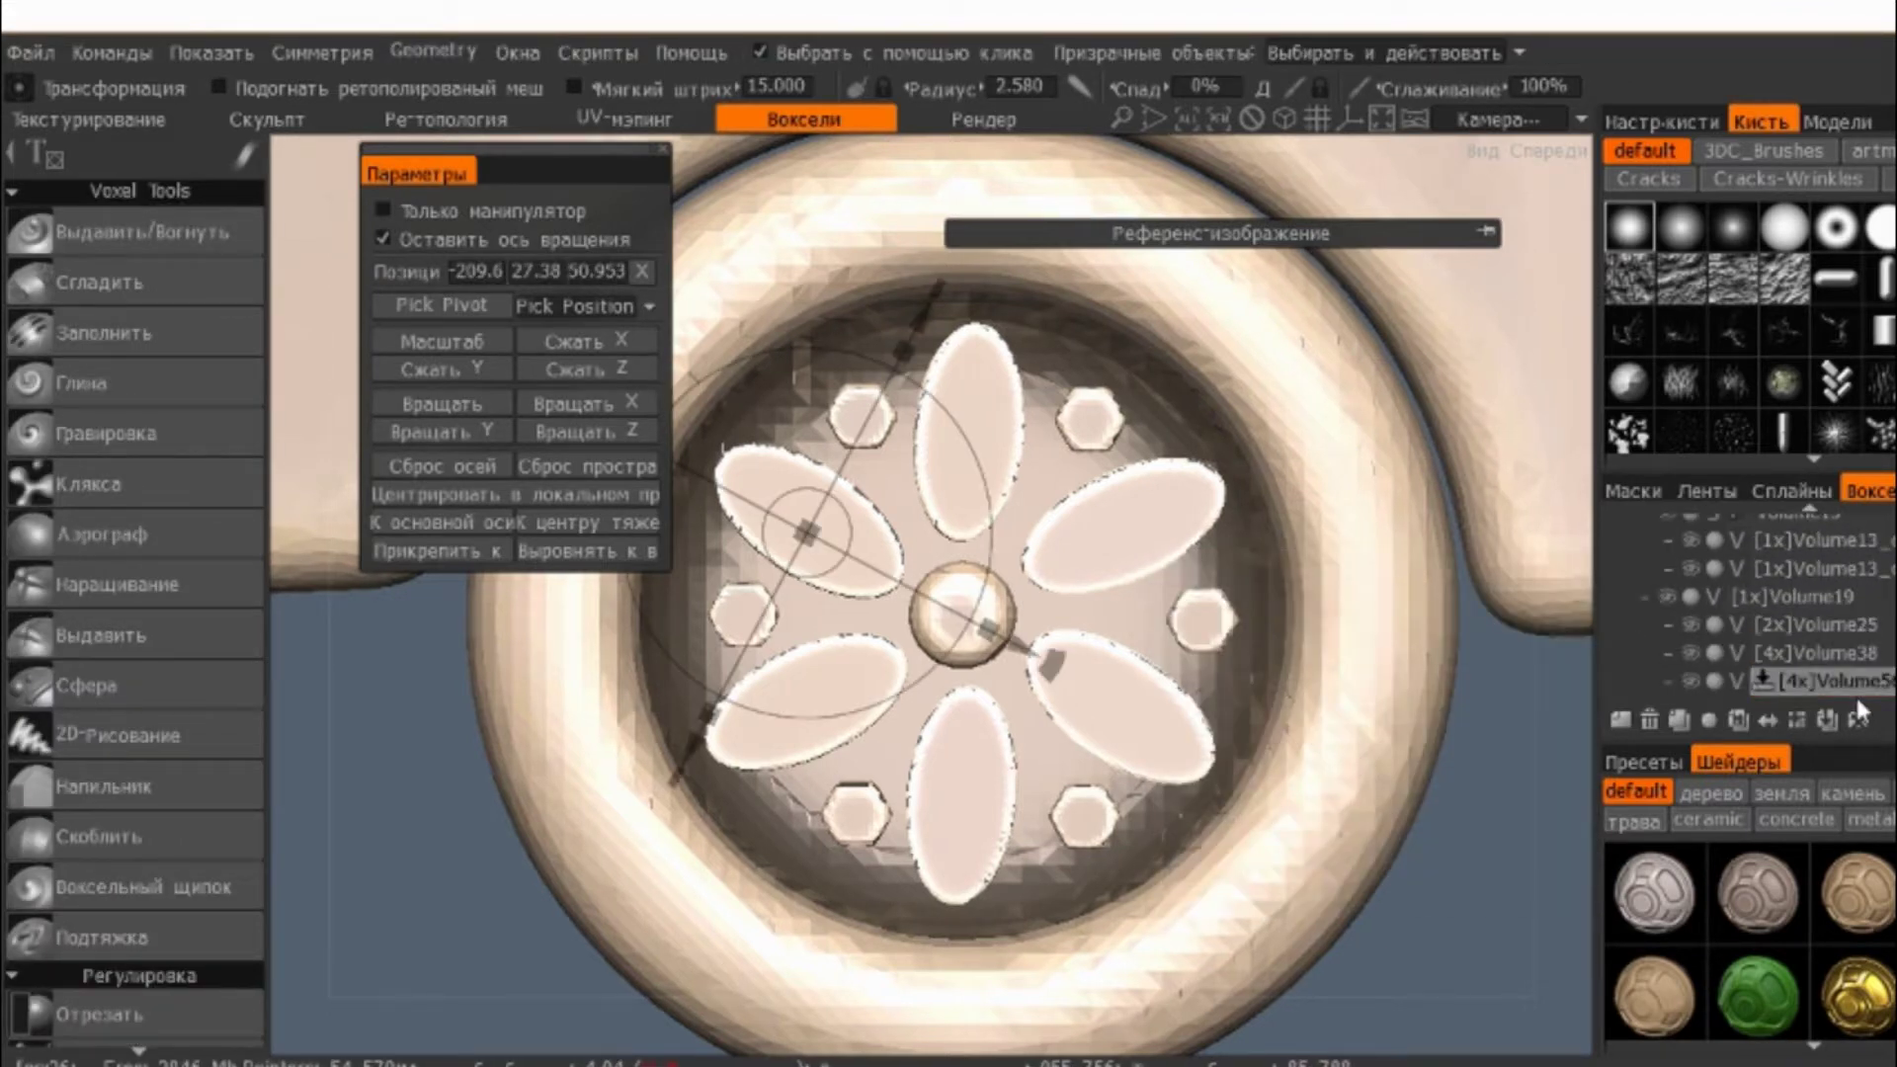
- Open the Volume56 petal layer's context menu to reach Вычесть из..
right_click(1877, 692)
mouse_move(1637, 1010)
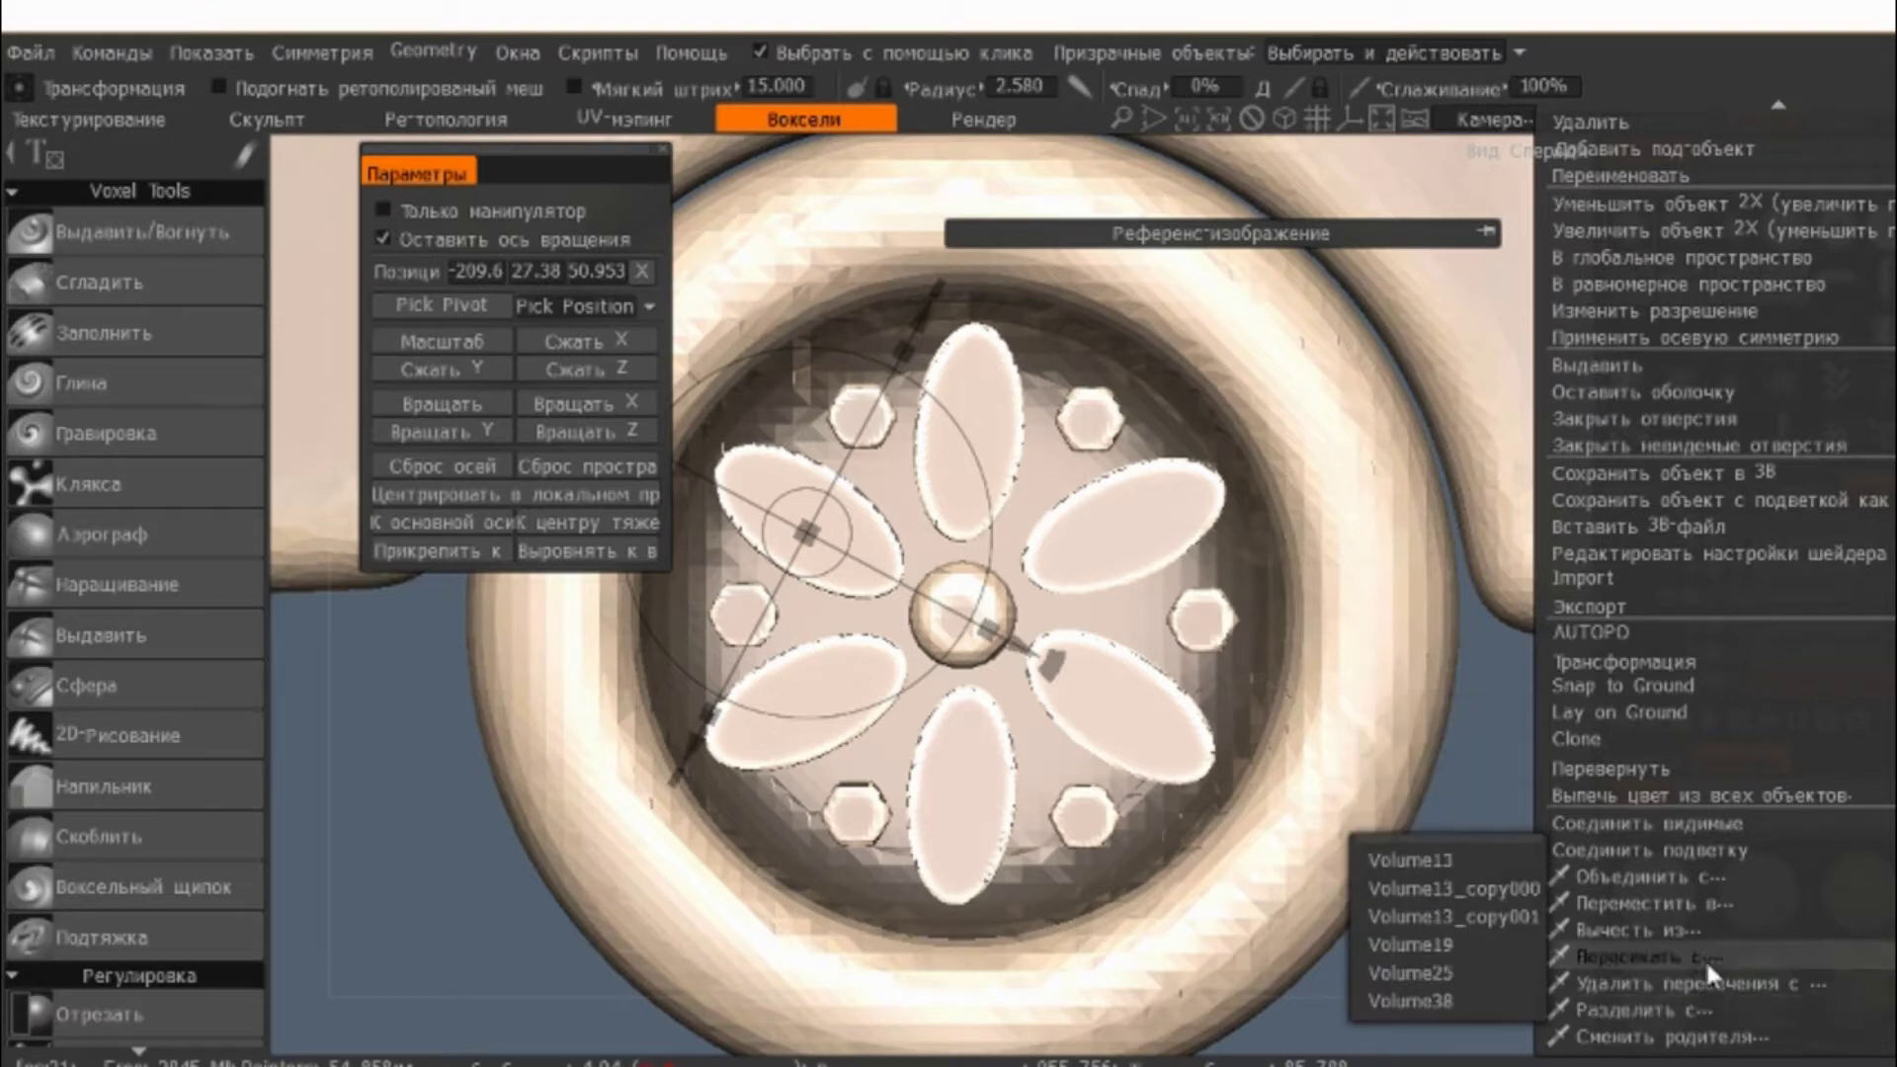
key(Escape)
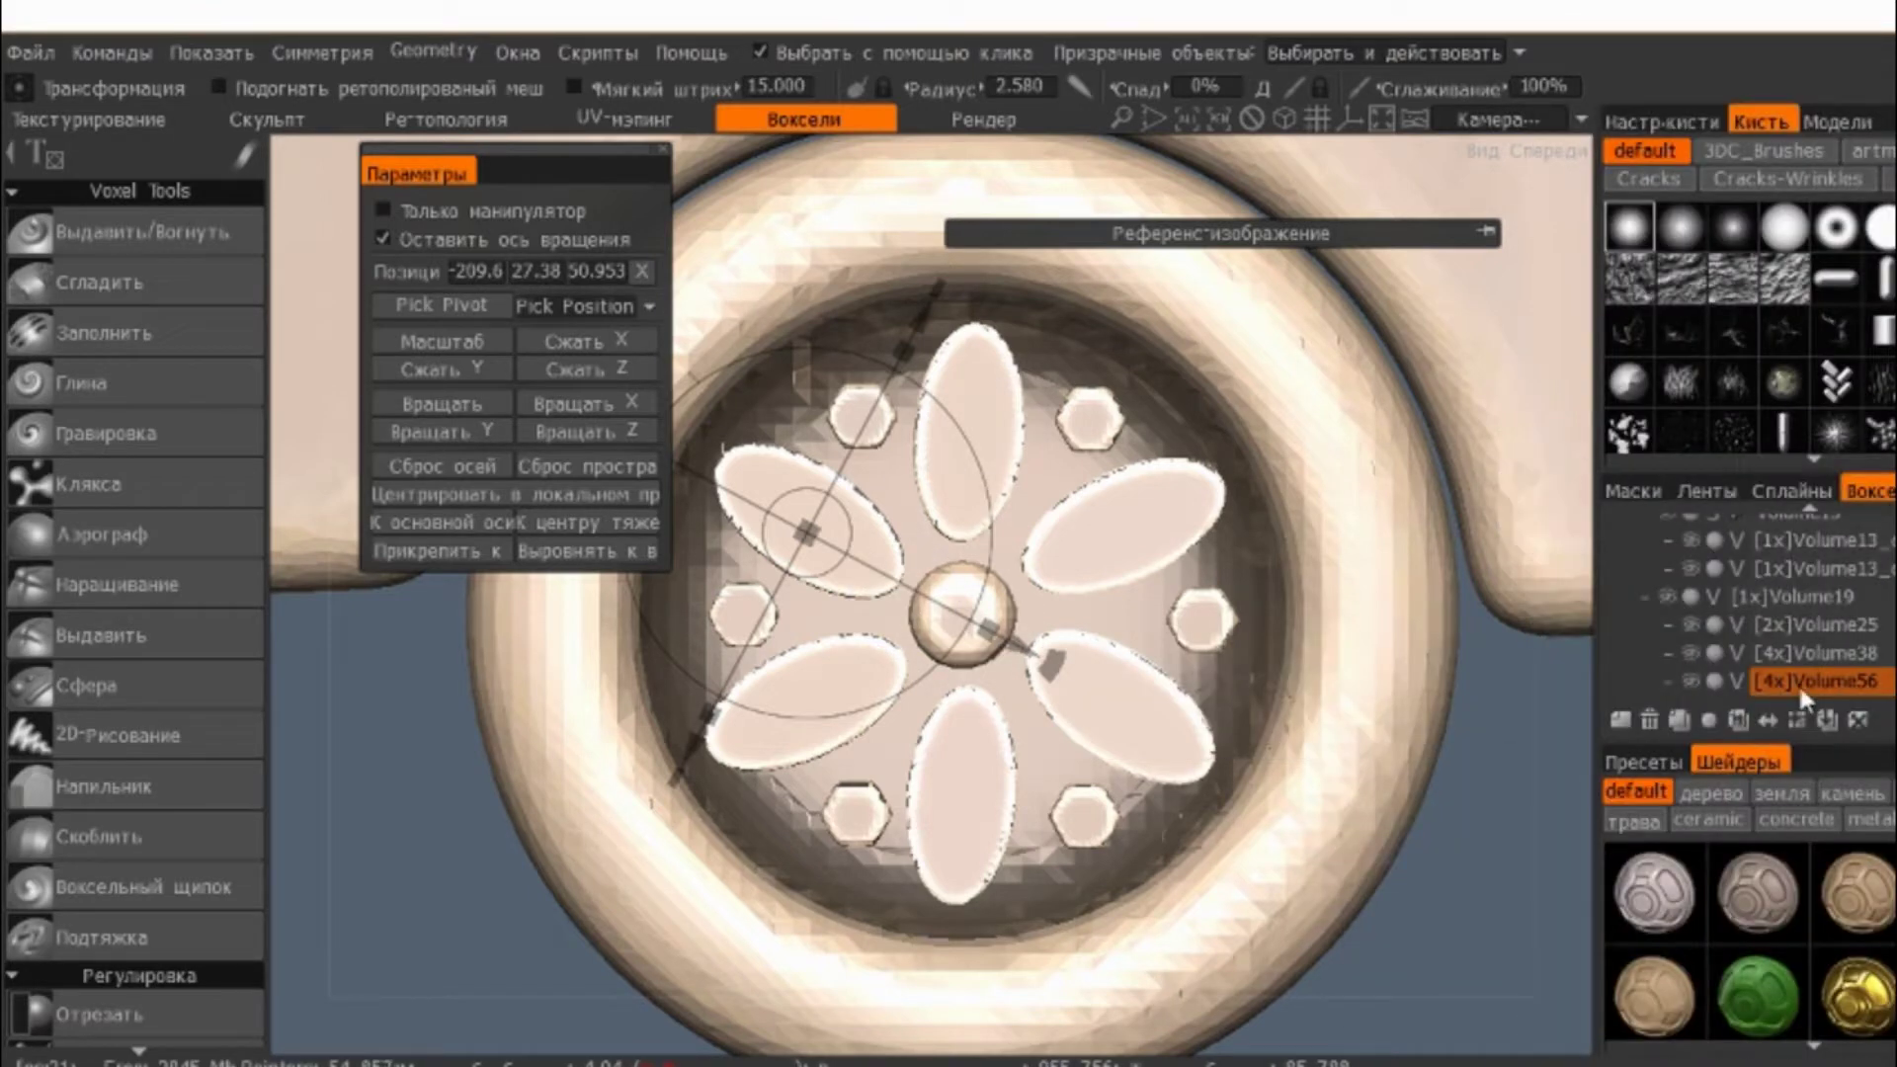
right_click(1852, 663)
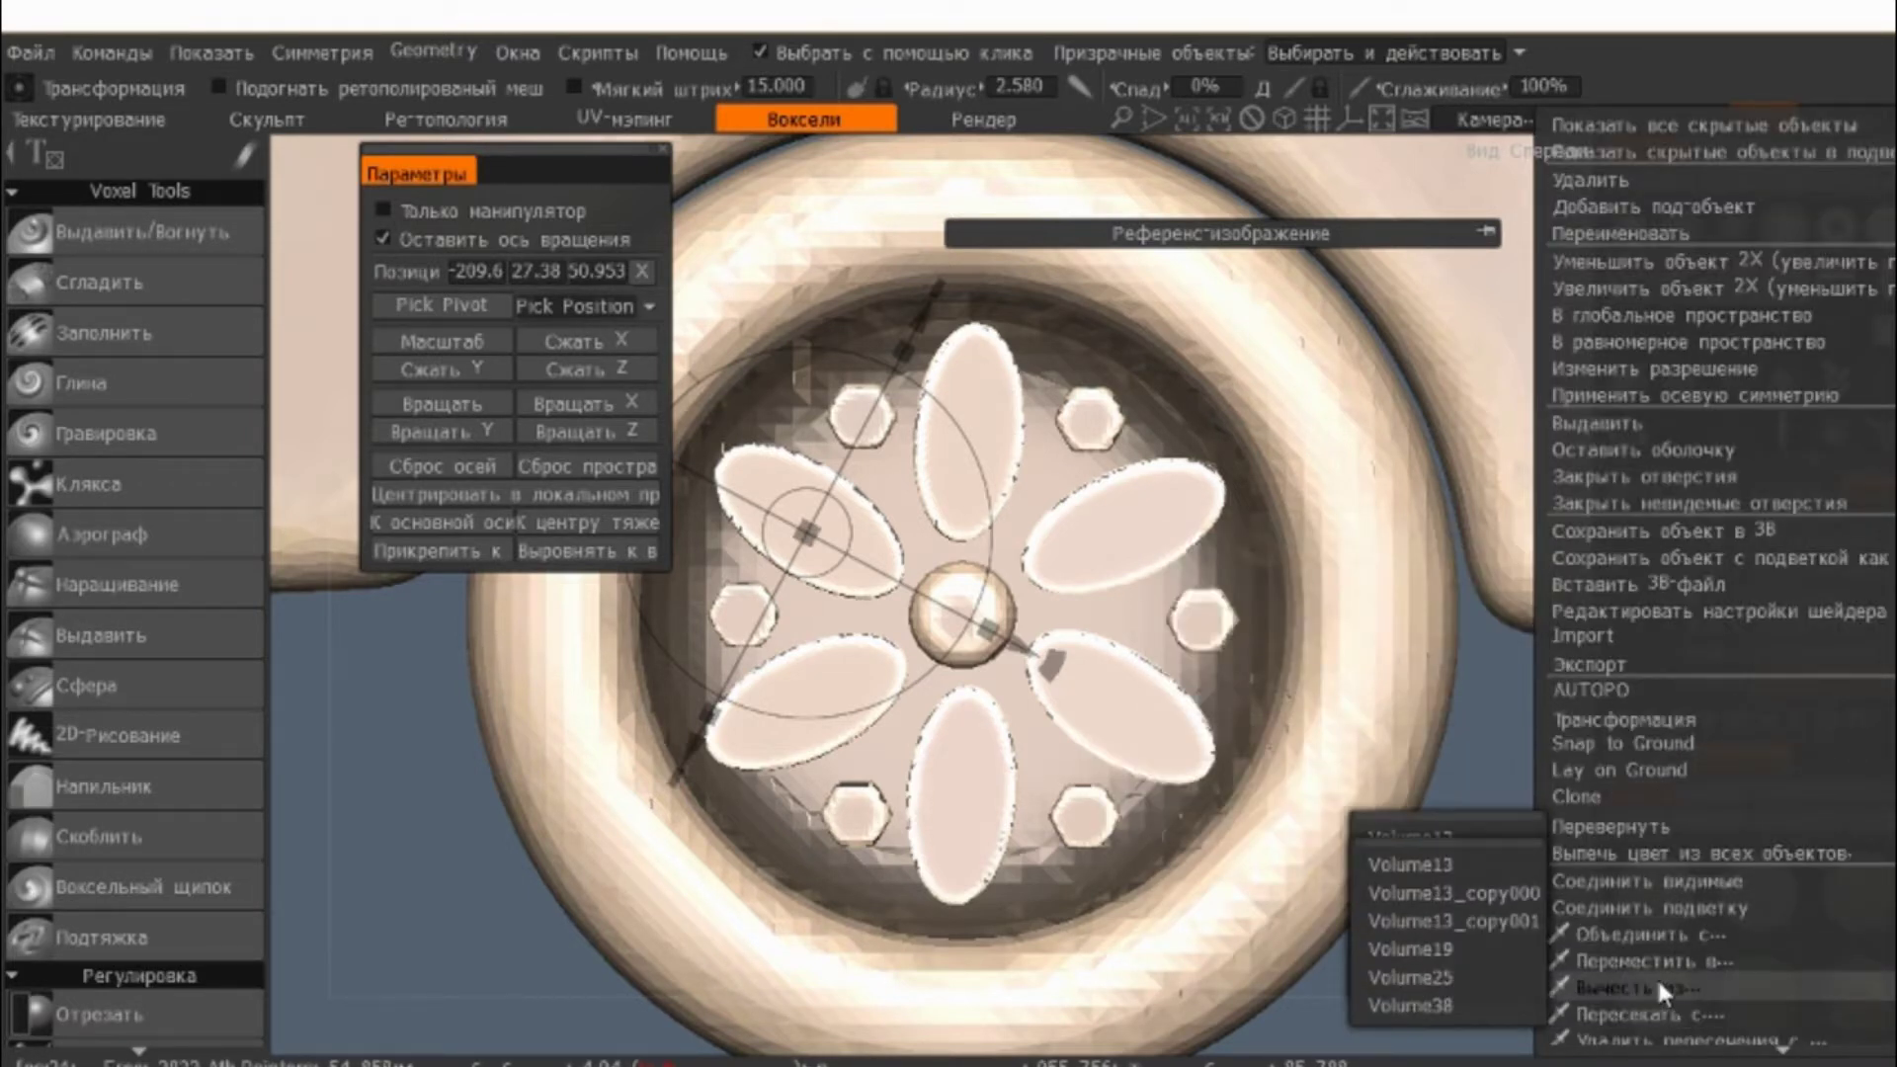
- Subtract the petals from Volume38, inspect the wheel, then undo it
click(1460, 973)
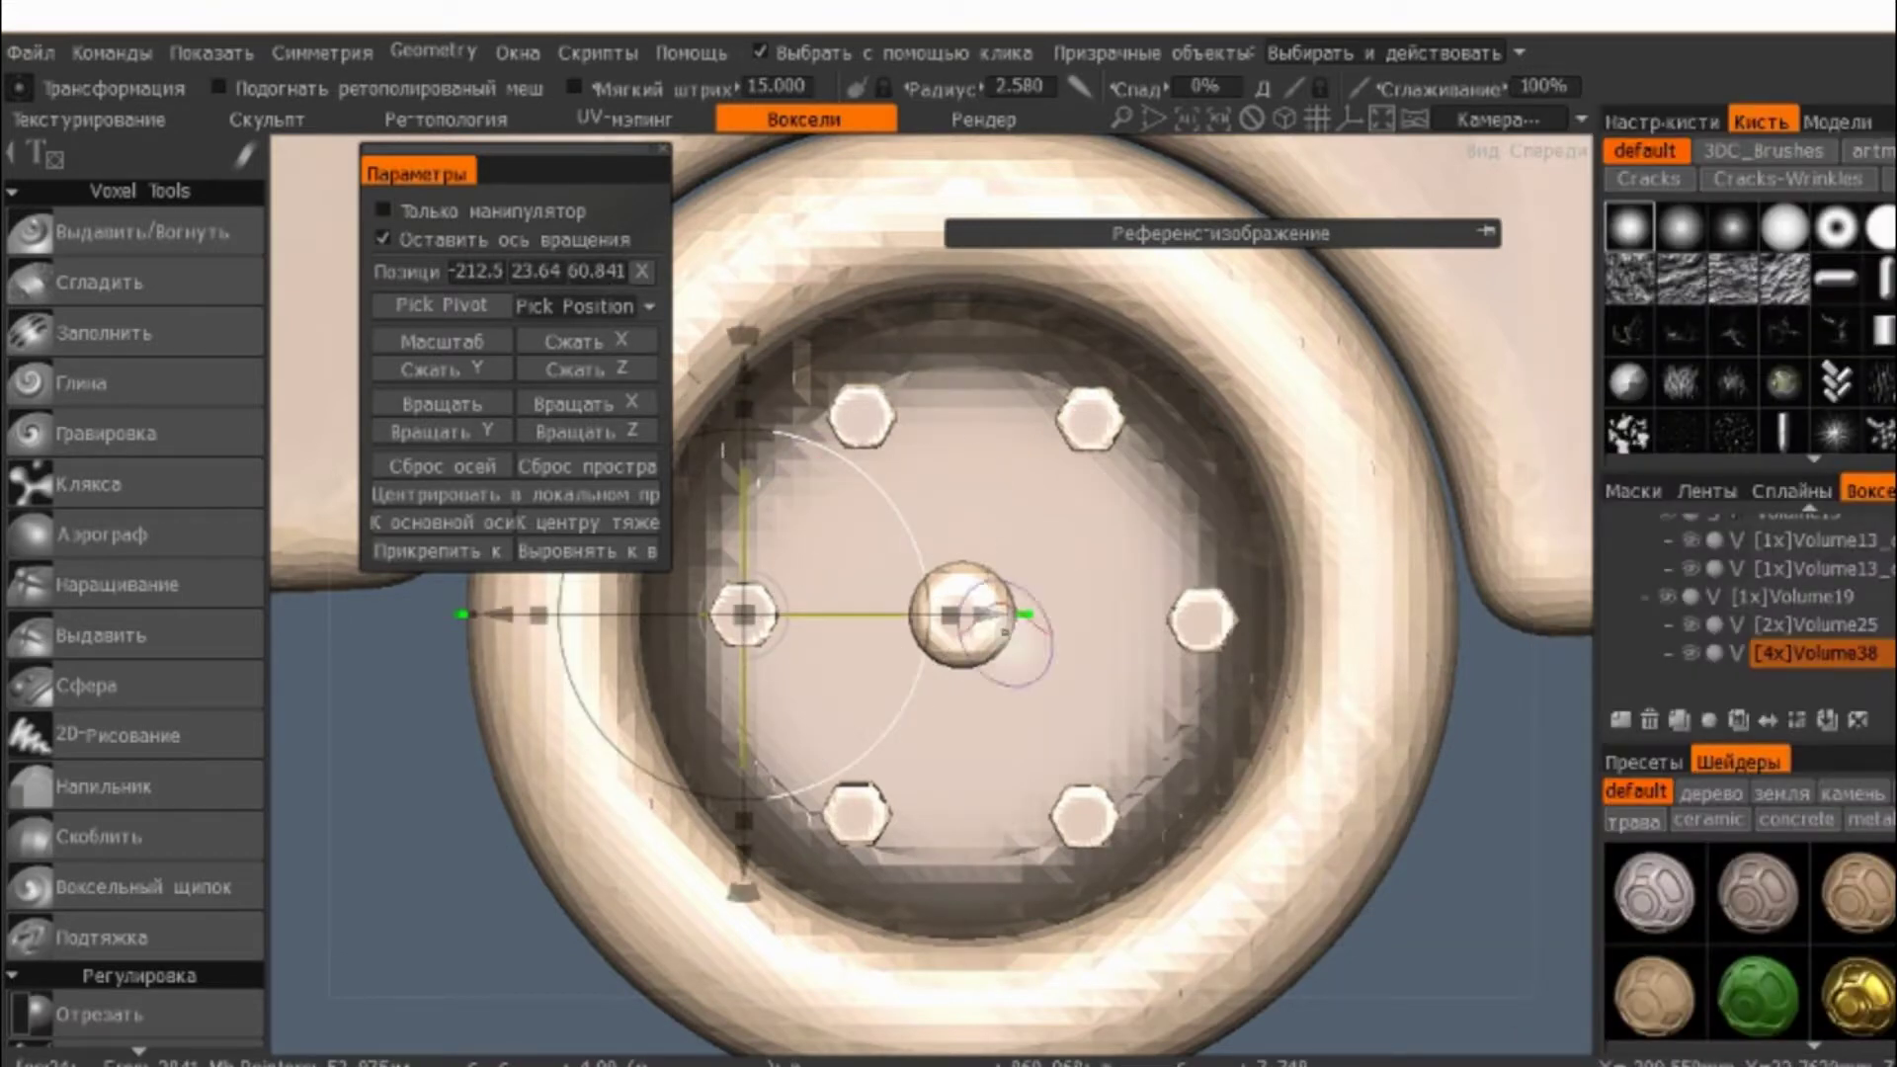
scroll(1156, 330, down, 2)
mouse_move(1156, 330)
alt+mouse_down()
mouse_move(1346, 406)
mouse_move(1265, 398)
mouse_move(1440, 422)
mouse_move(1383, 415)
alt+mouse_up()
key(ctrl+z)
scroll(1423, 458, up, 2)
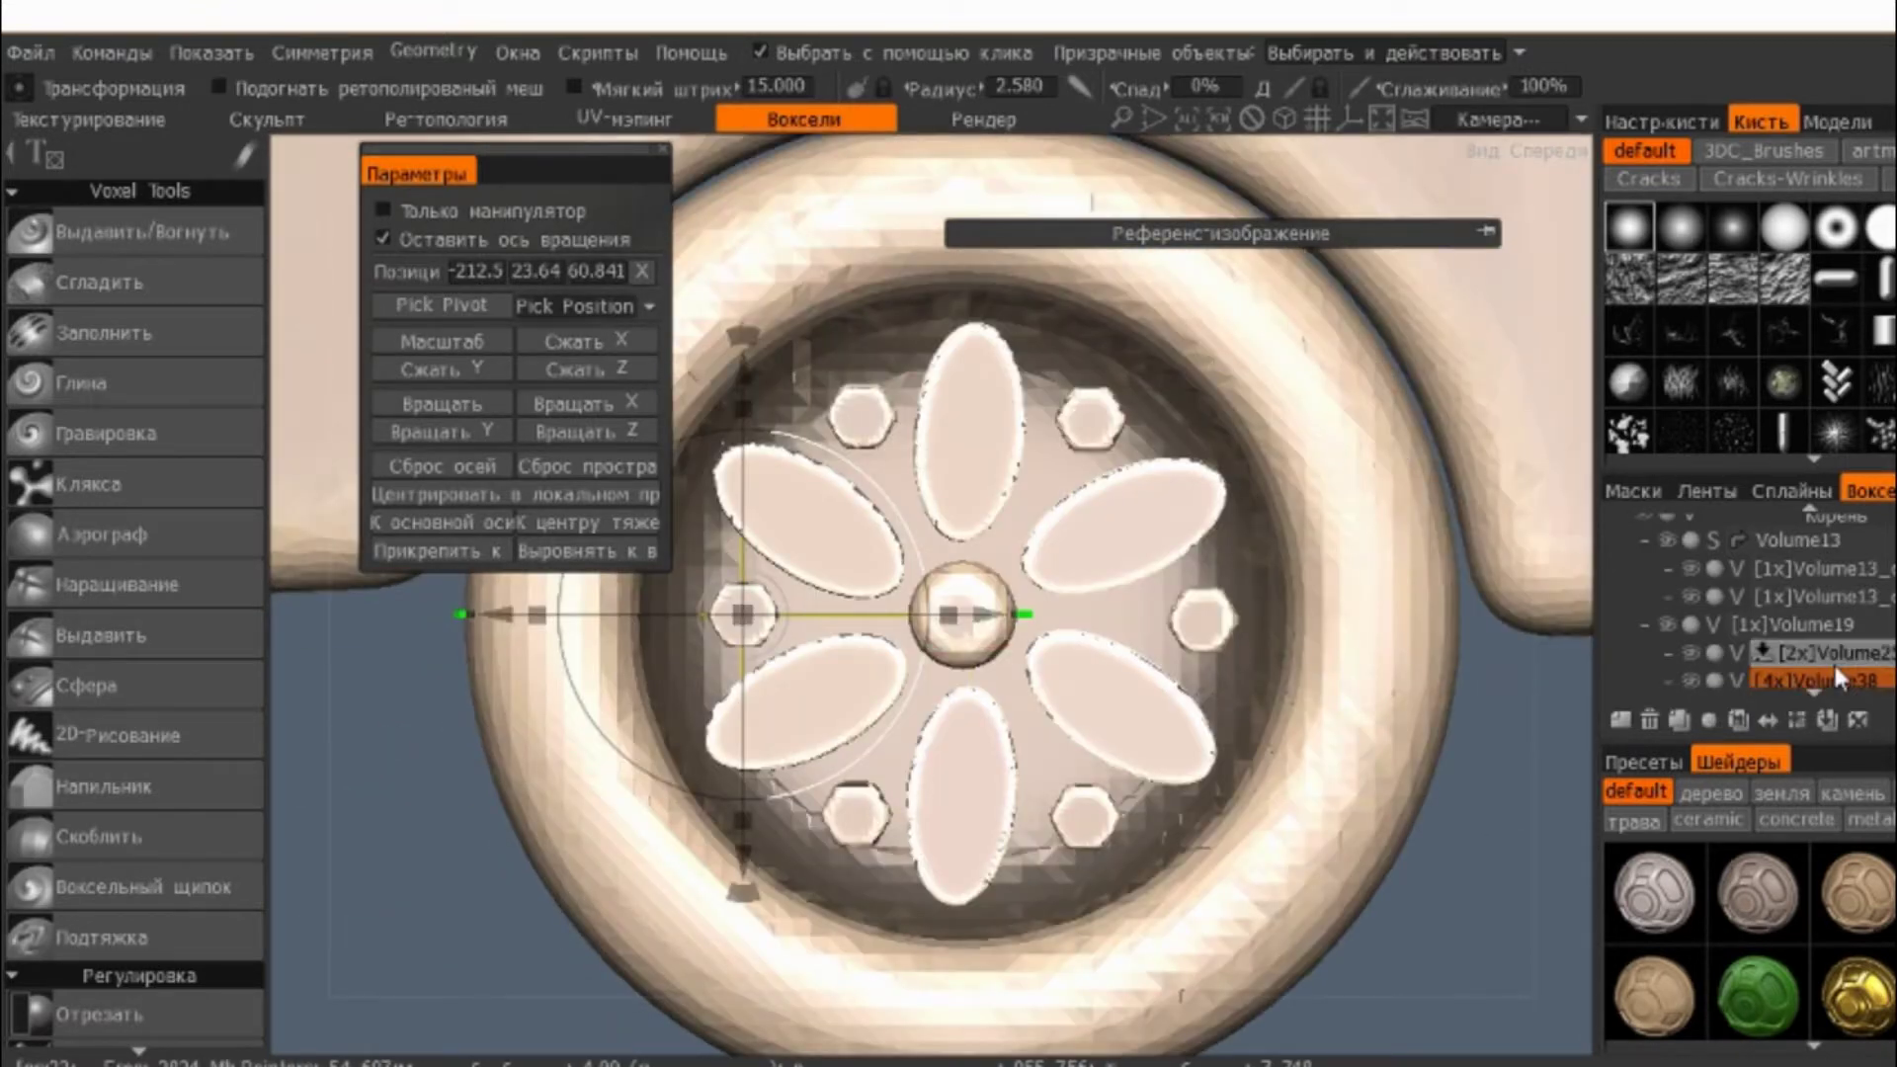
scroll(1839, 680, down, 1)
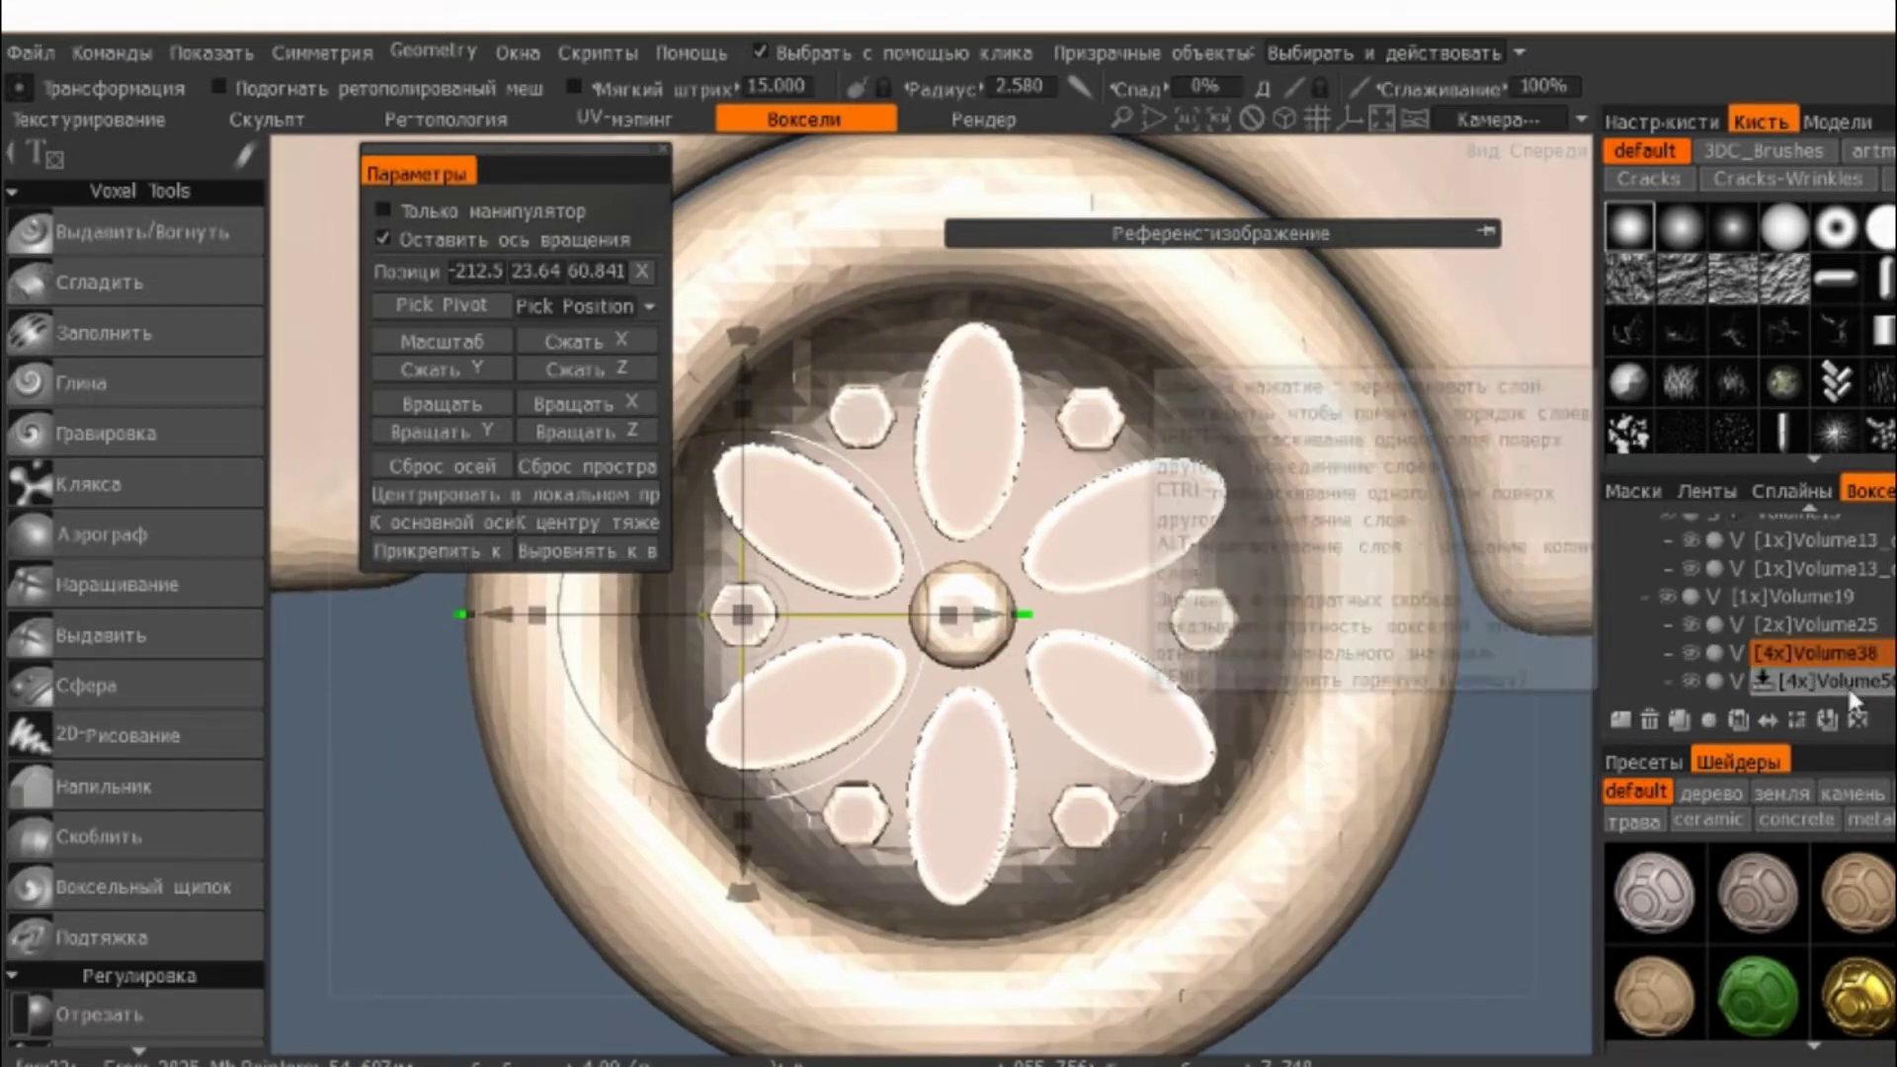
- Retry the petal operation targeting Volume38 and toggle the Volume38 bolts' visibility
click(1847, 683)
right_click(1853, 678)
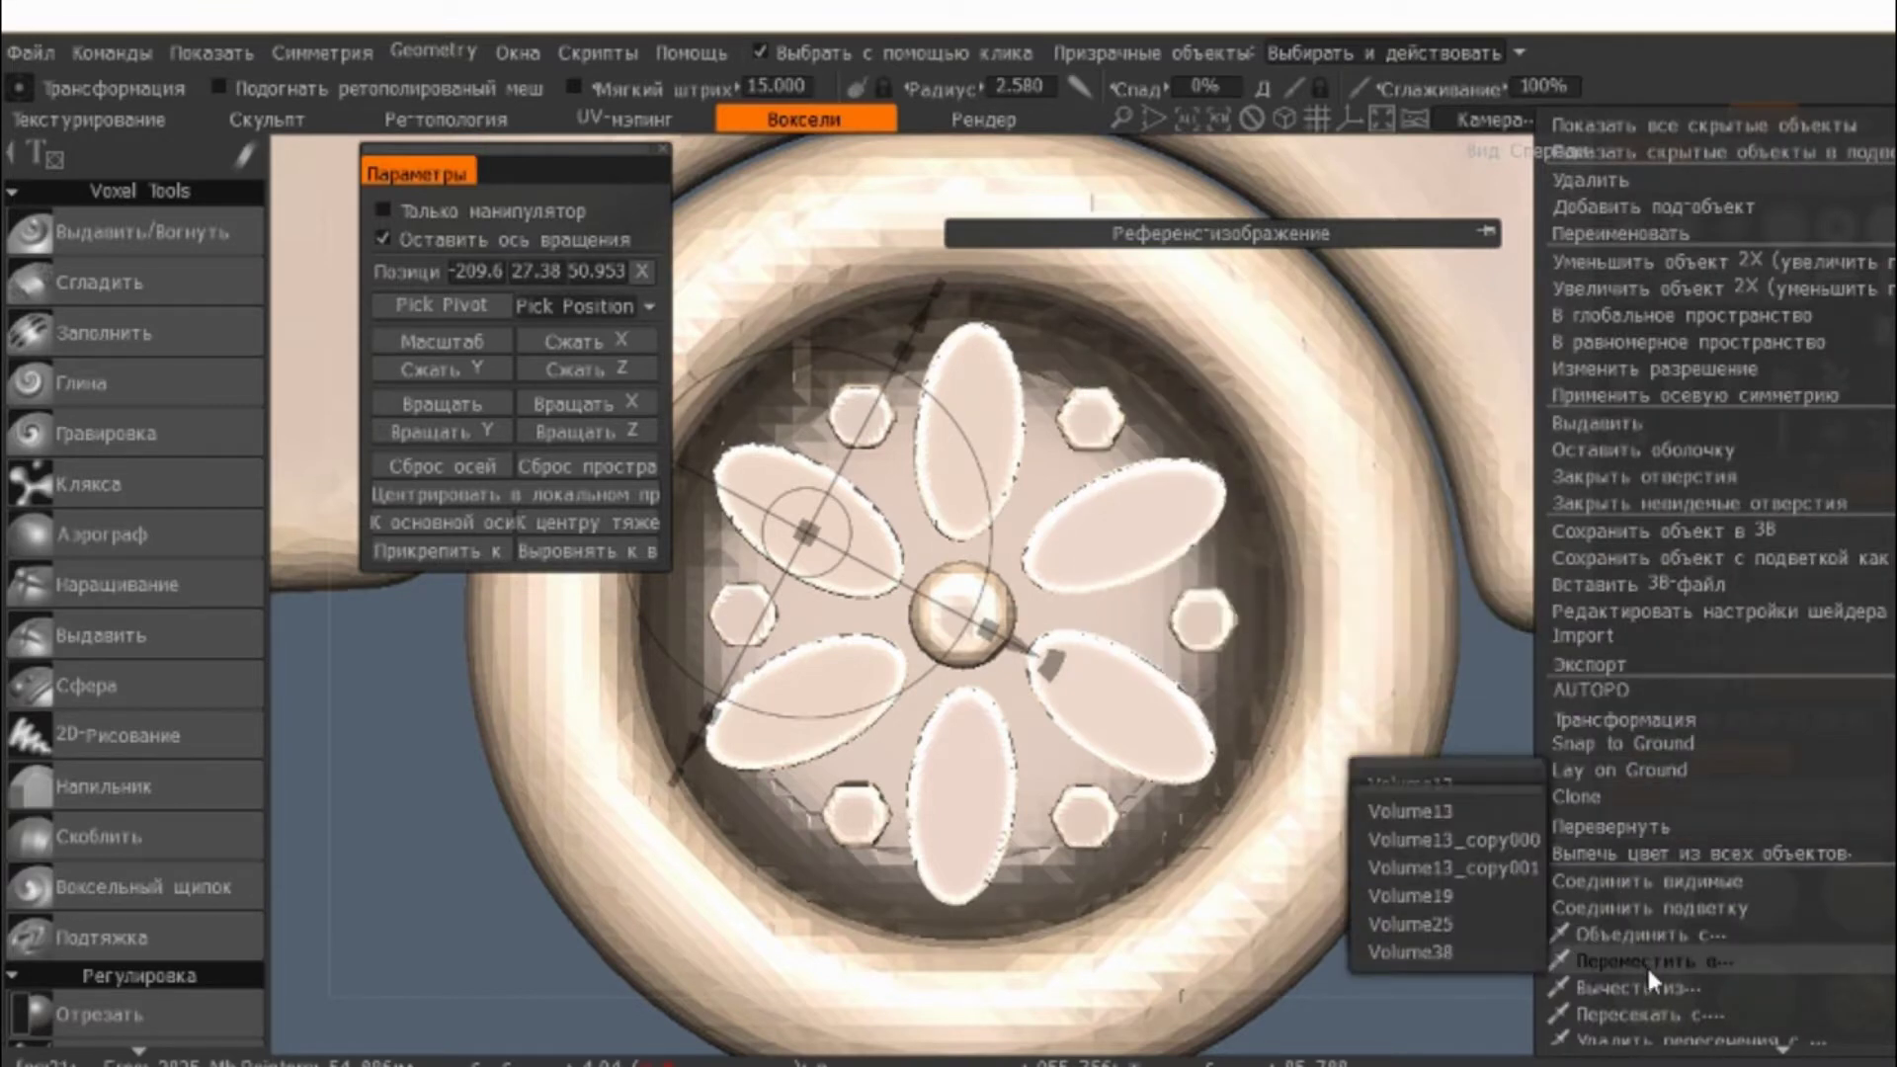
mouse_move(1627, 987)
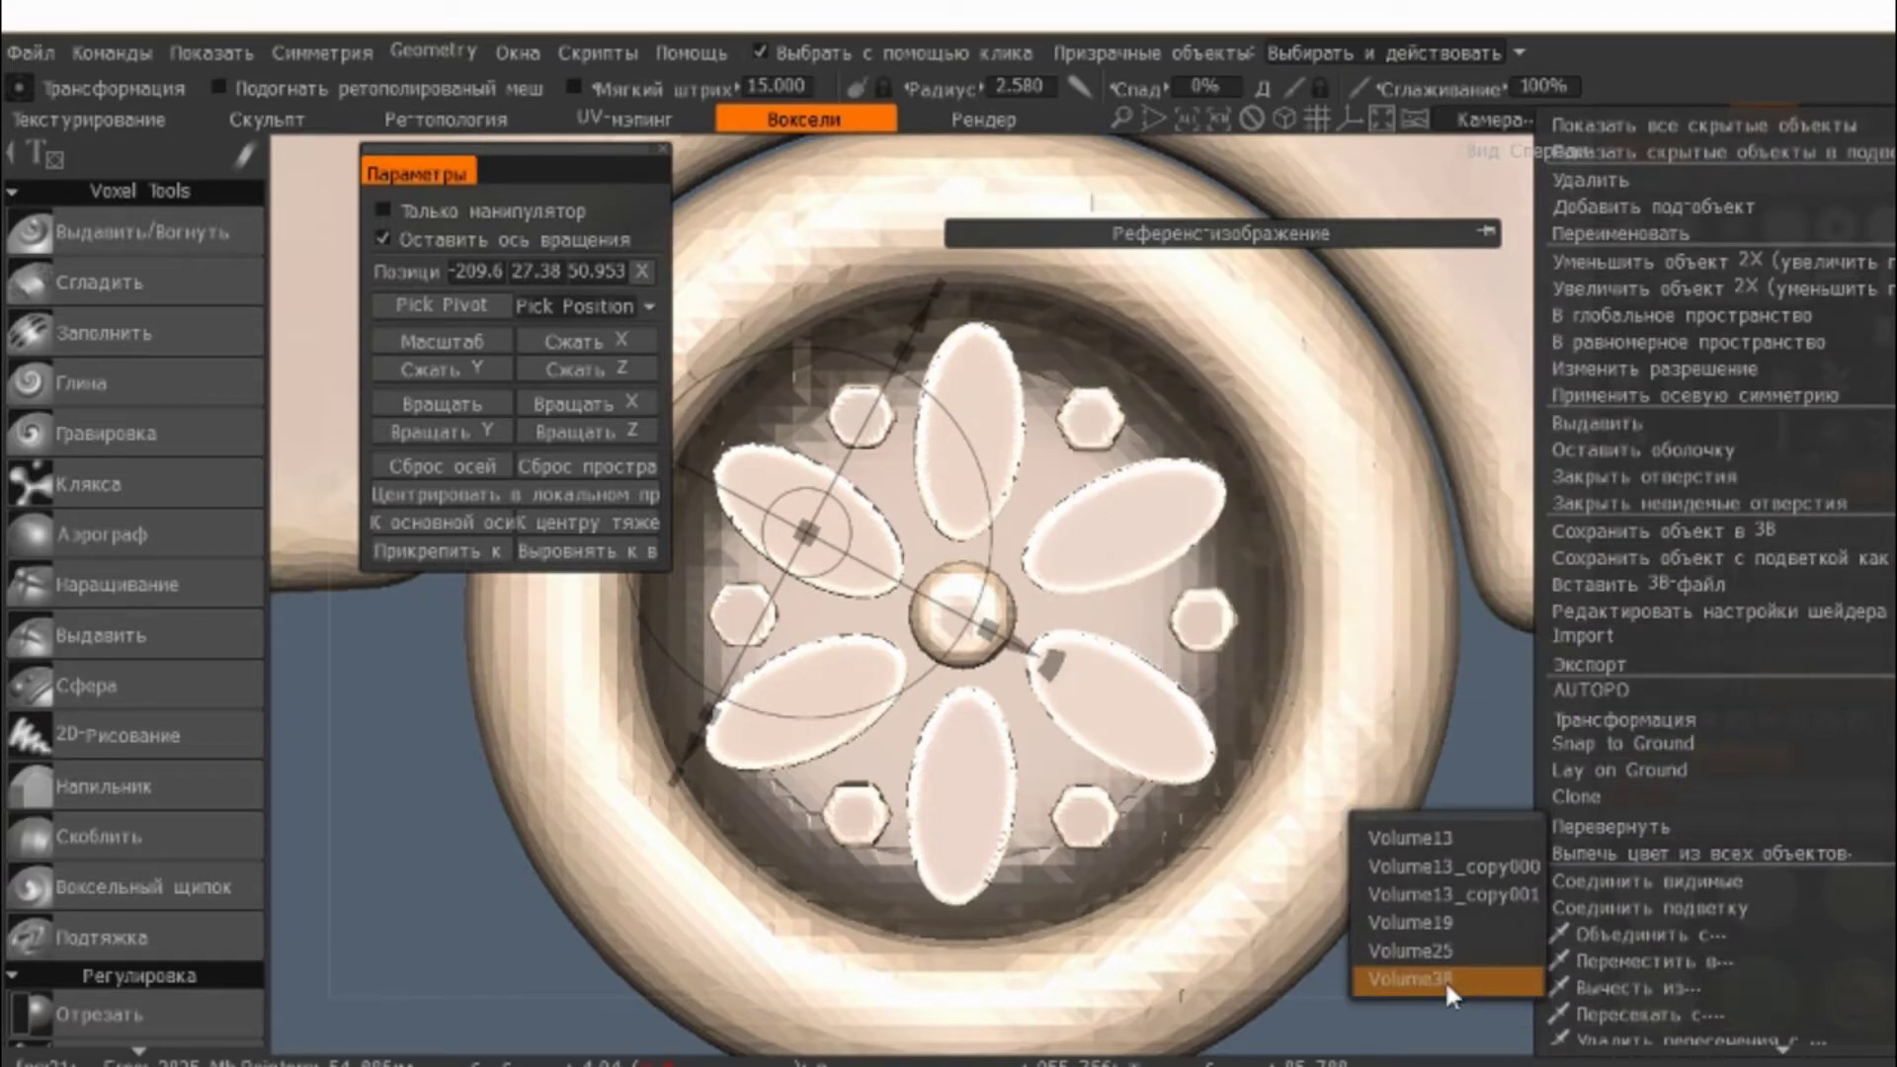
click(1444, 980)
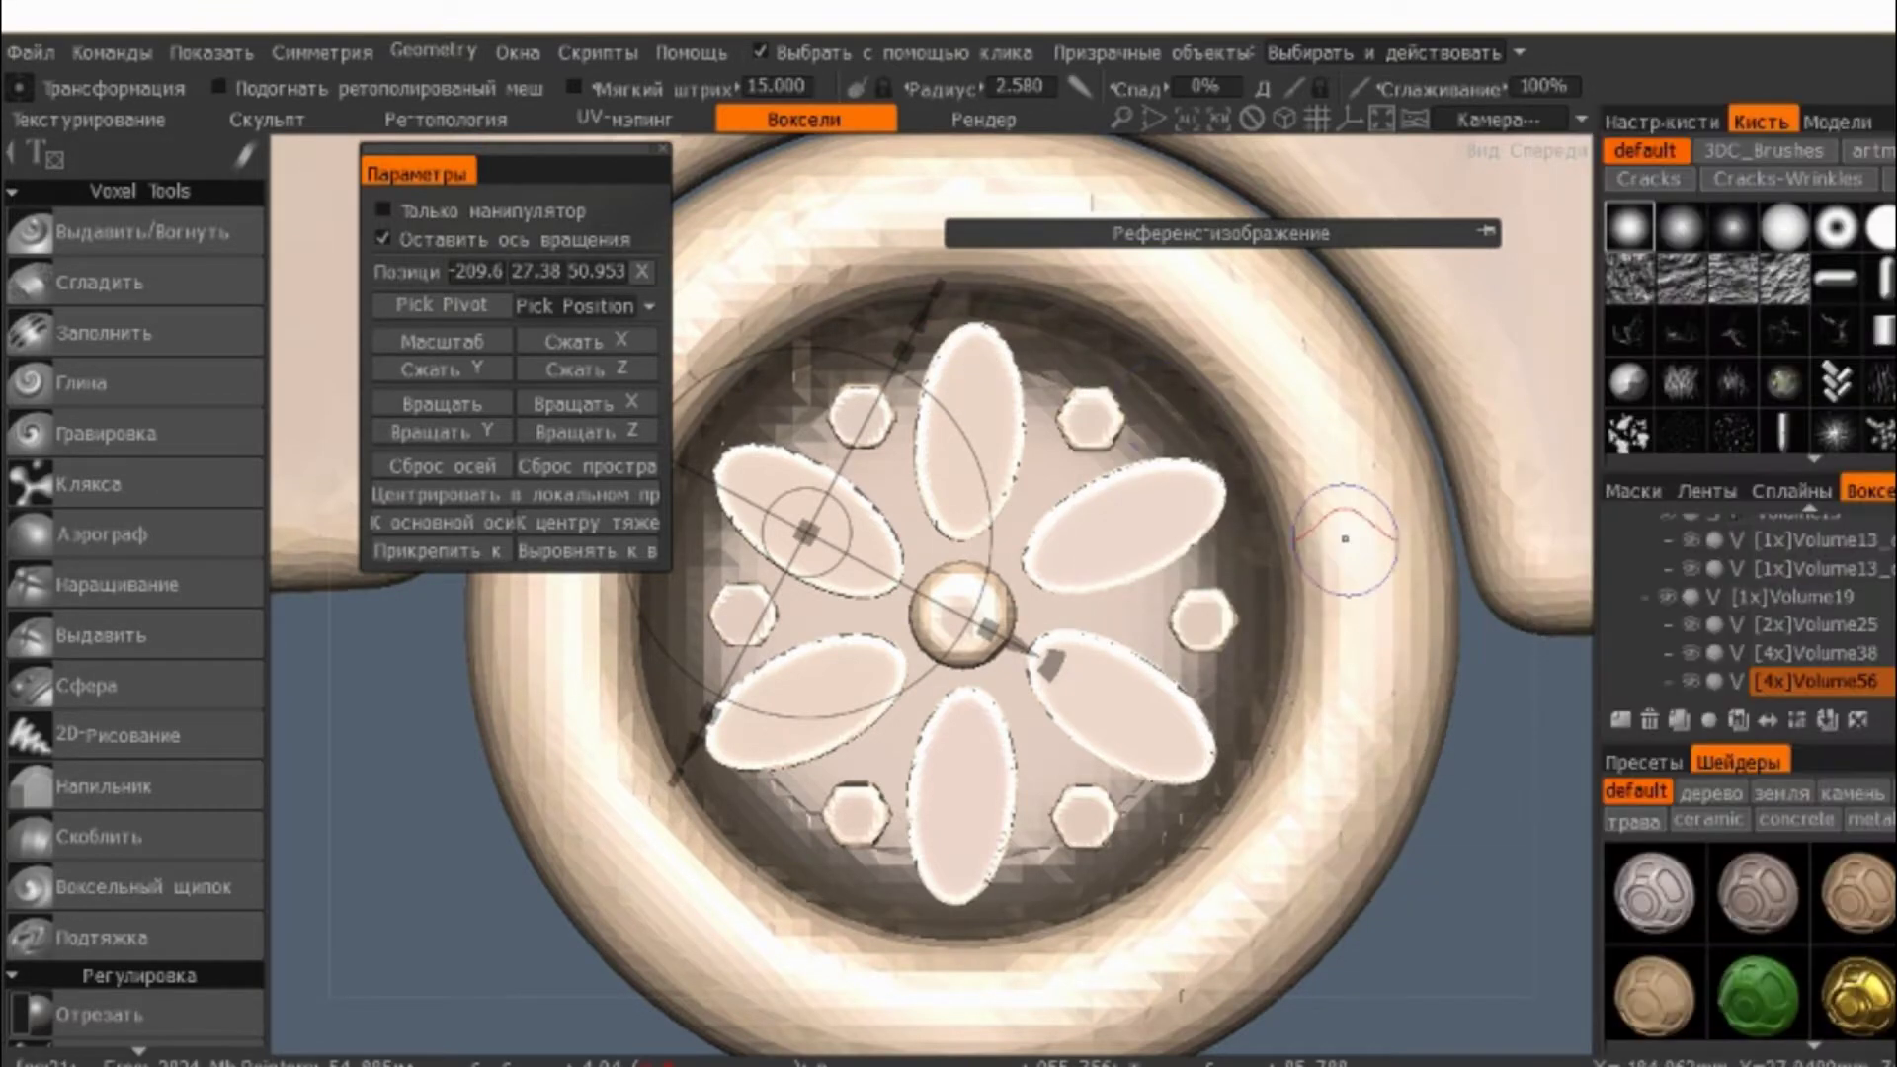
right_click(1737, 681)
mouse_move(1630, 1013)
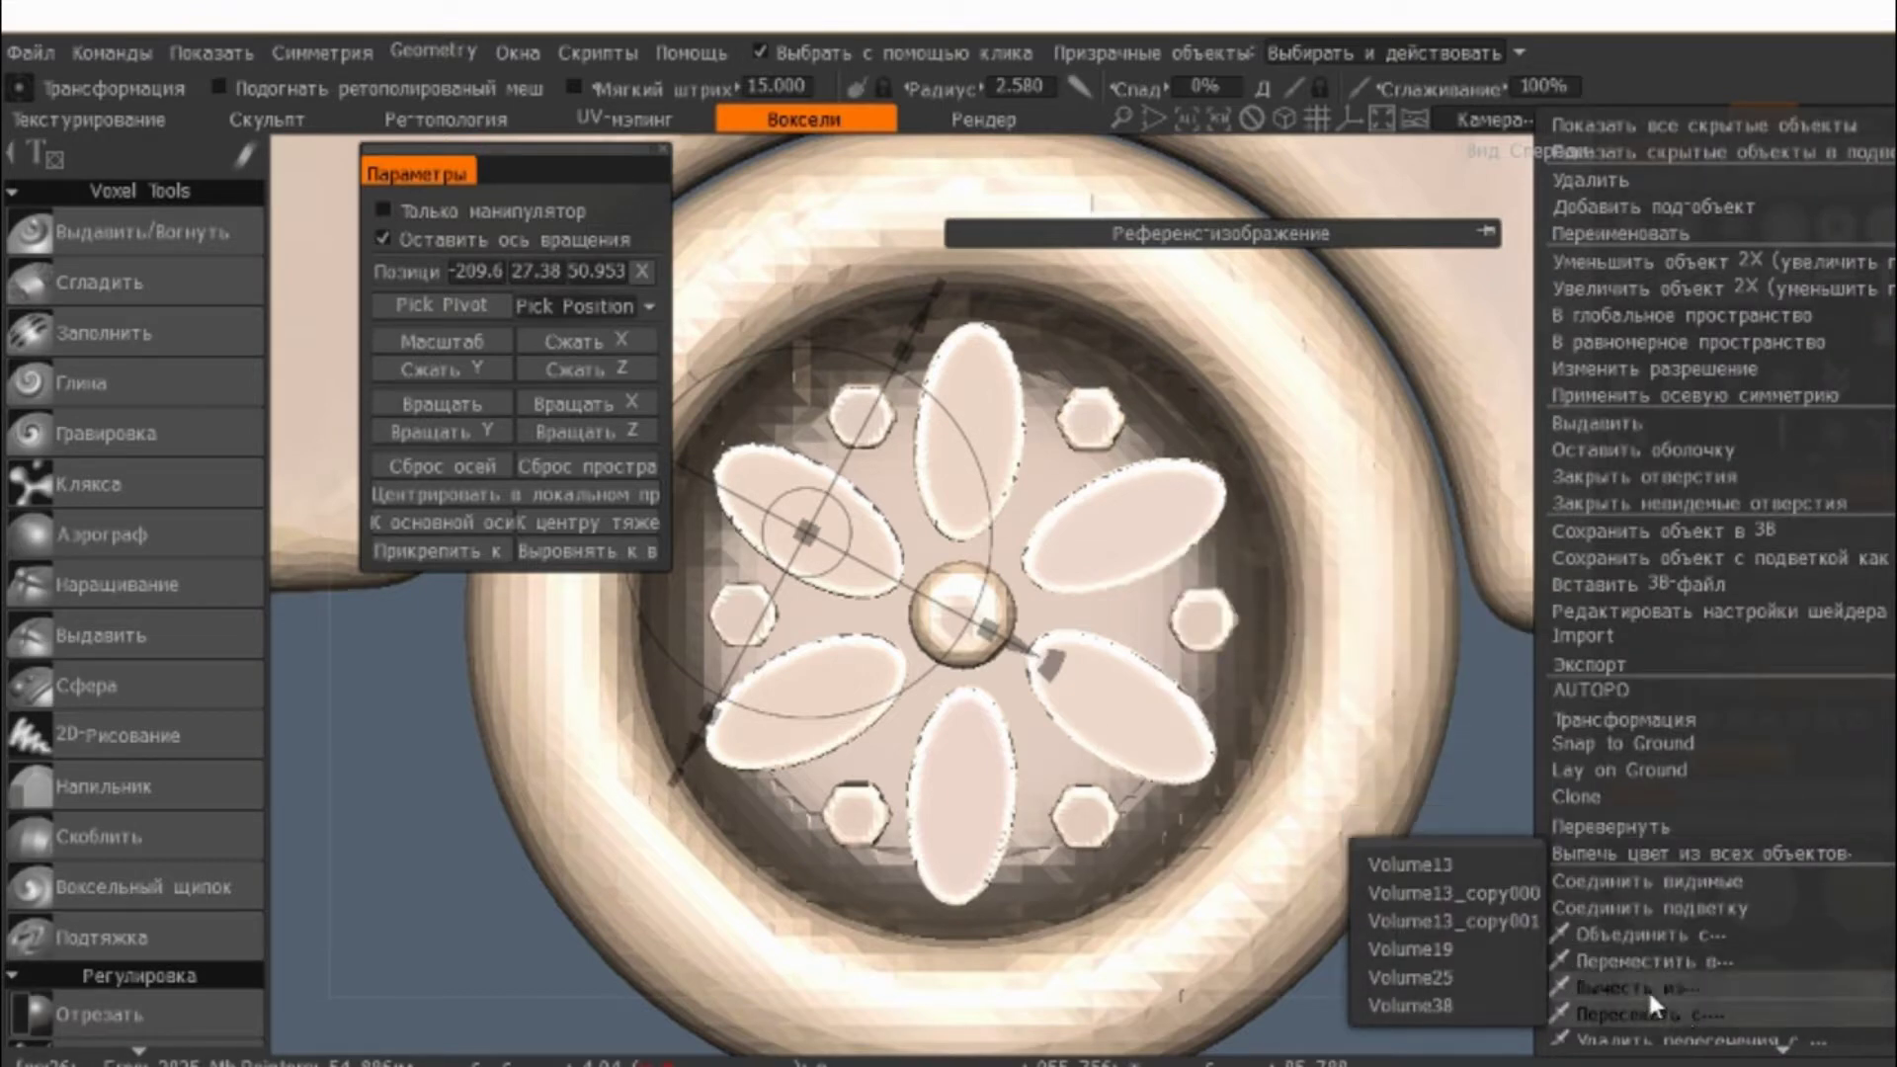
click(1446, 980)
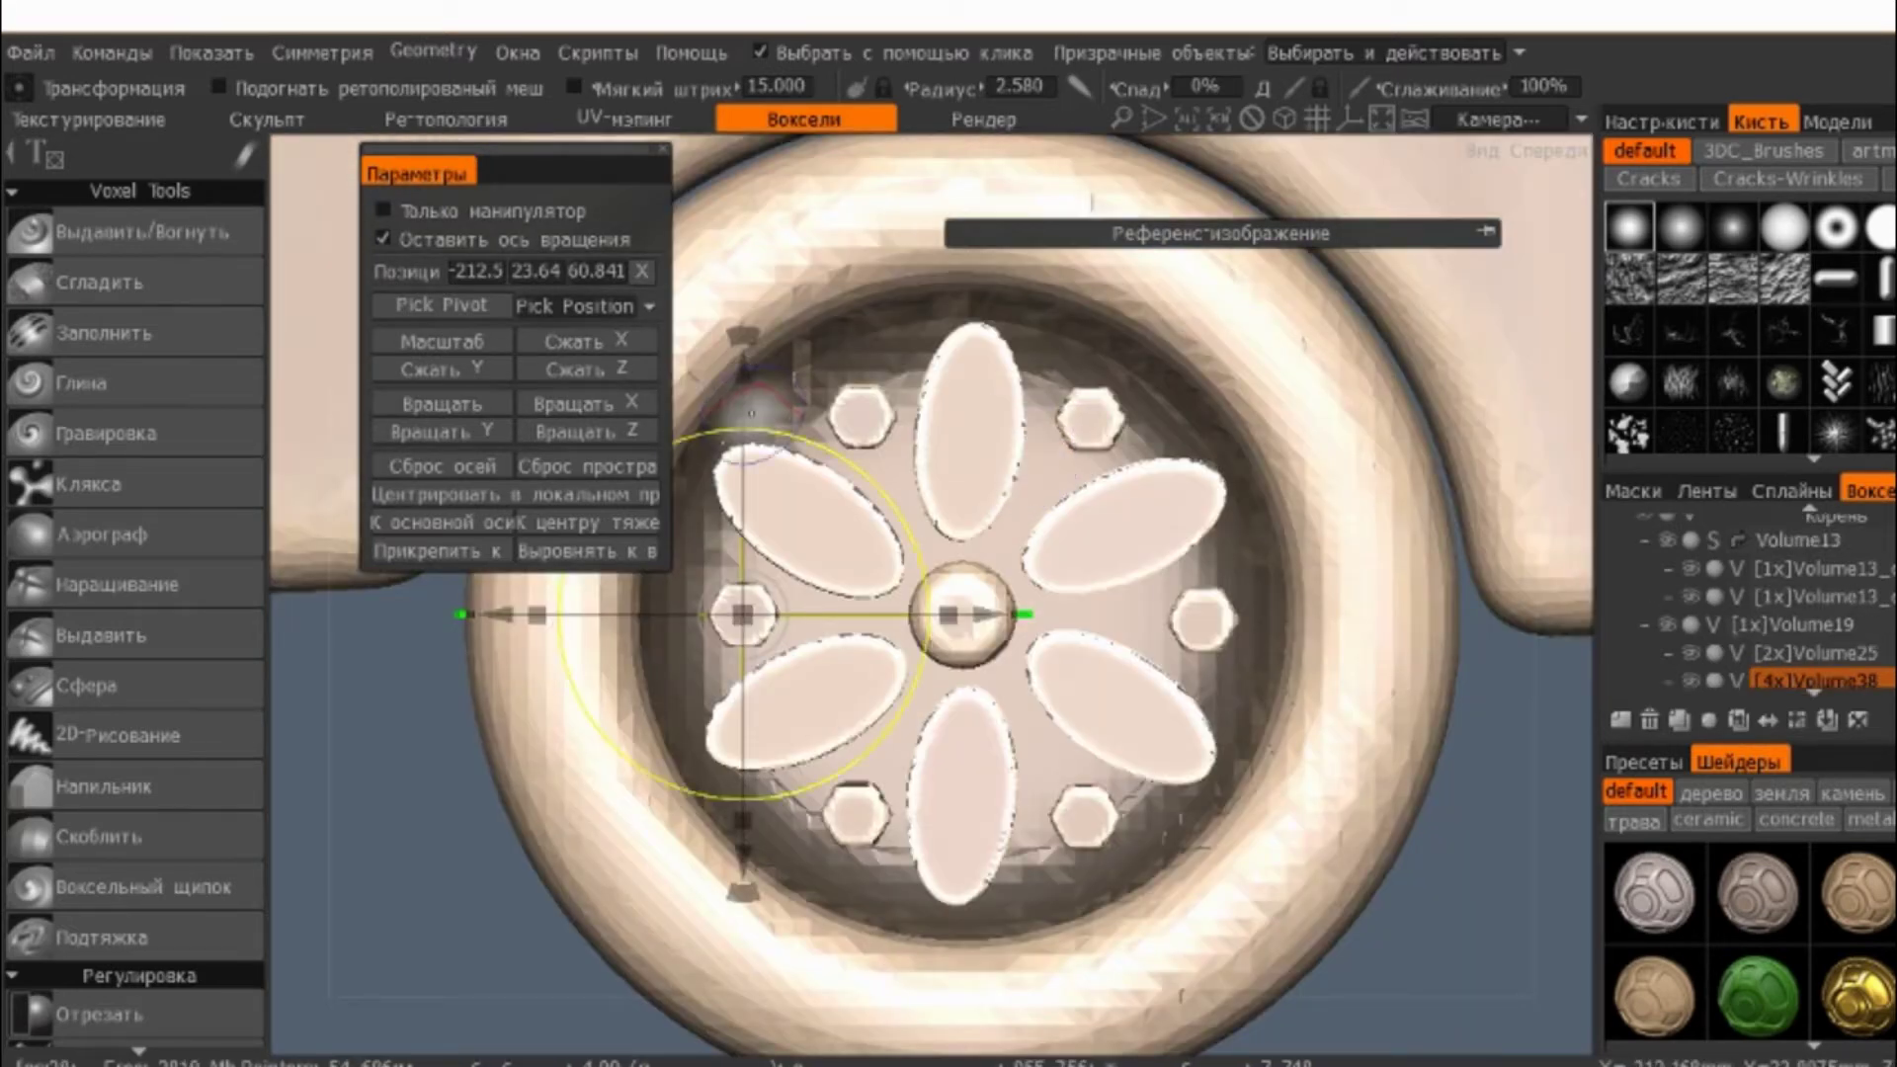
click(1690, 682)
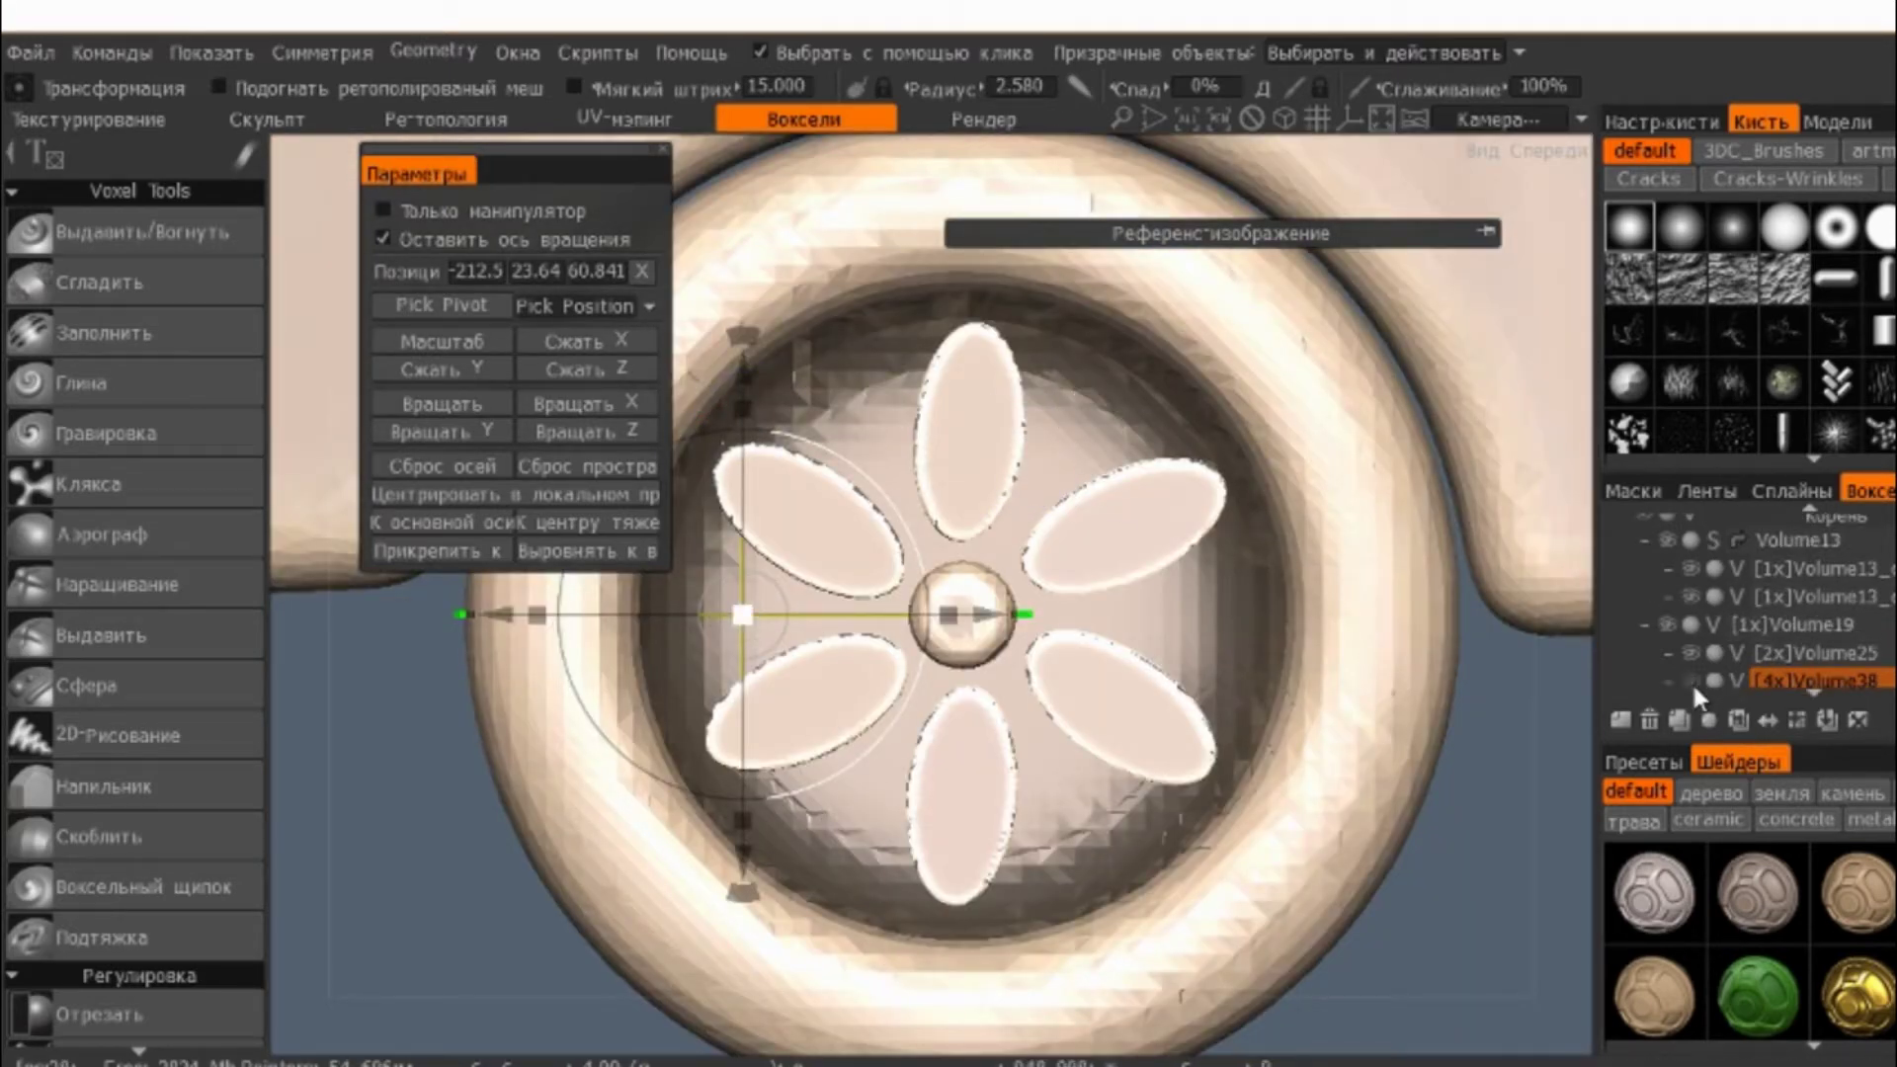
click(1692, 681)
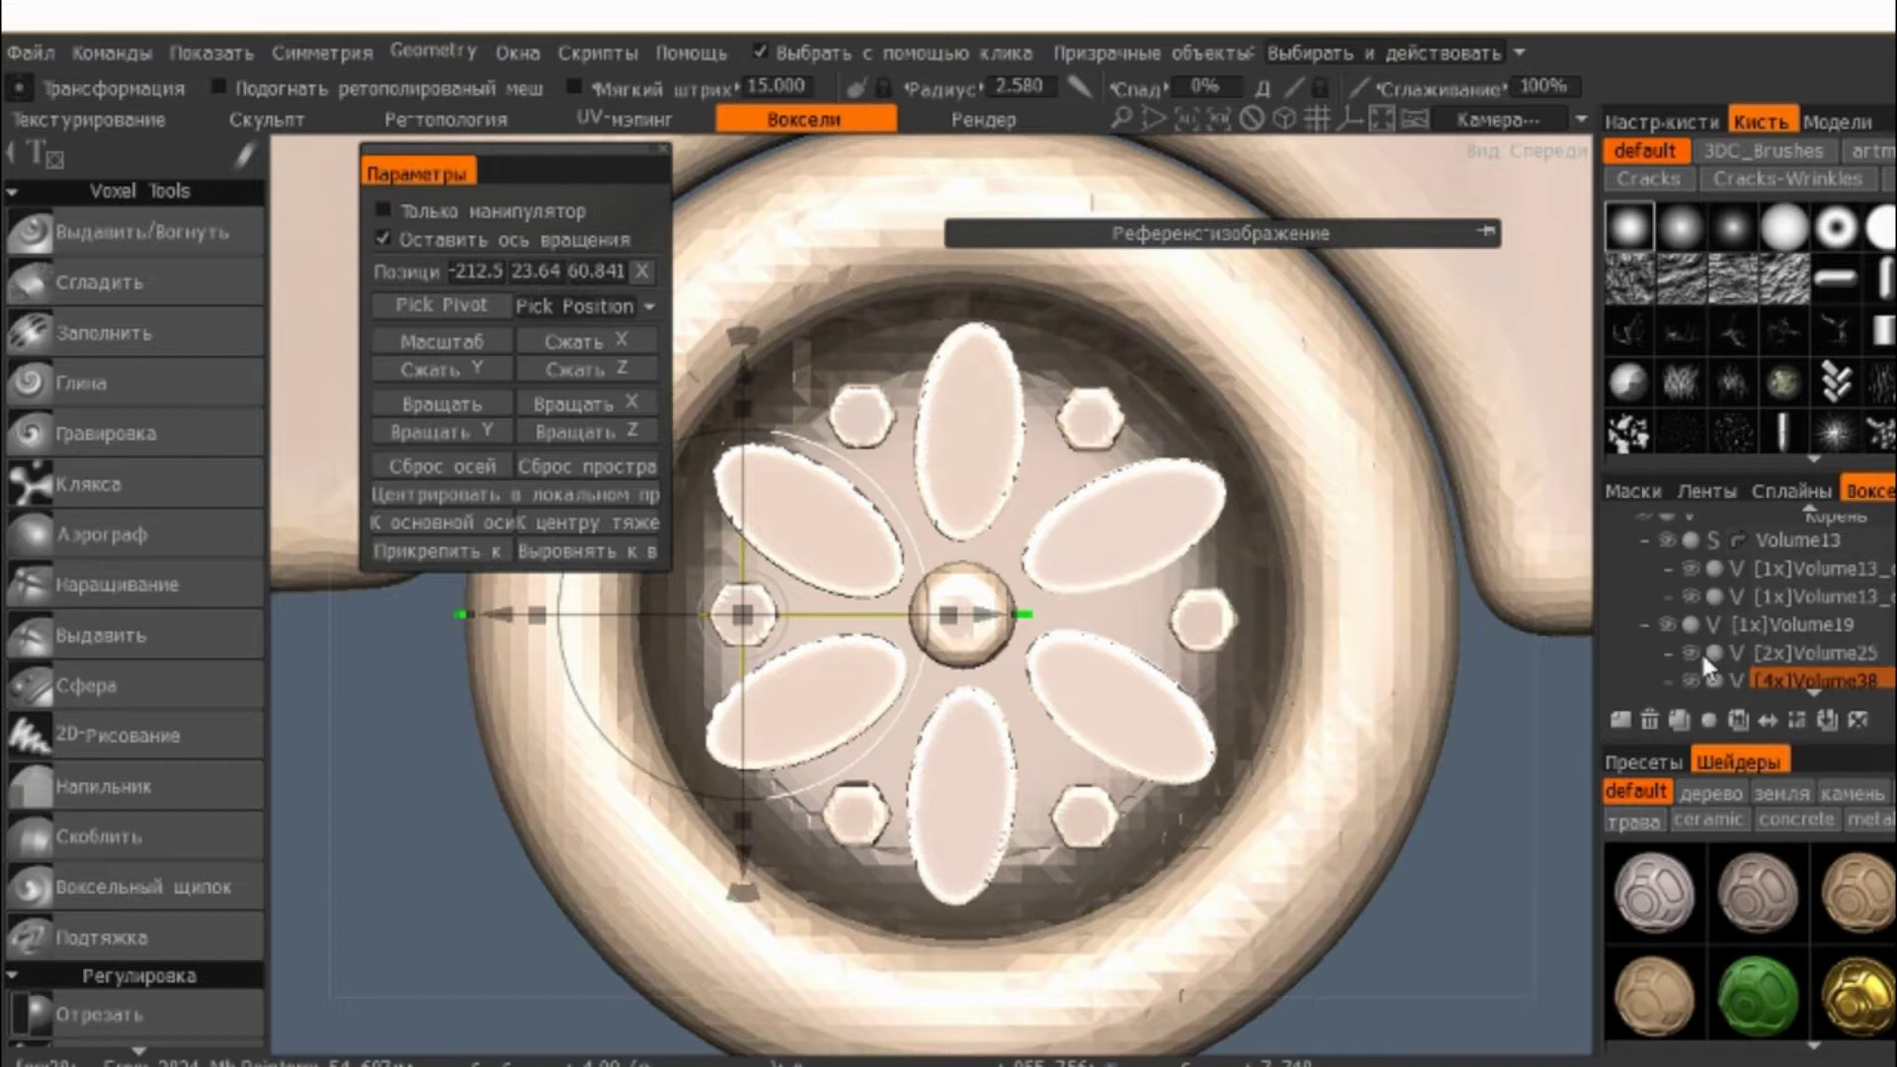
scroll(1823, 624, down, 1)
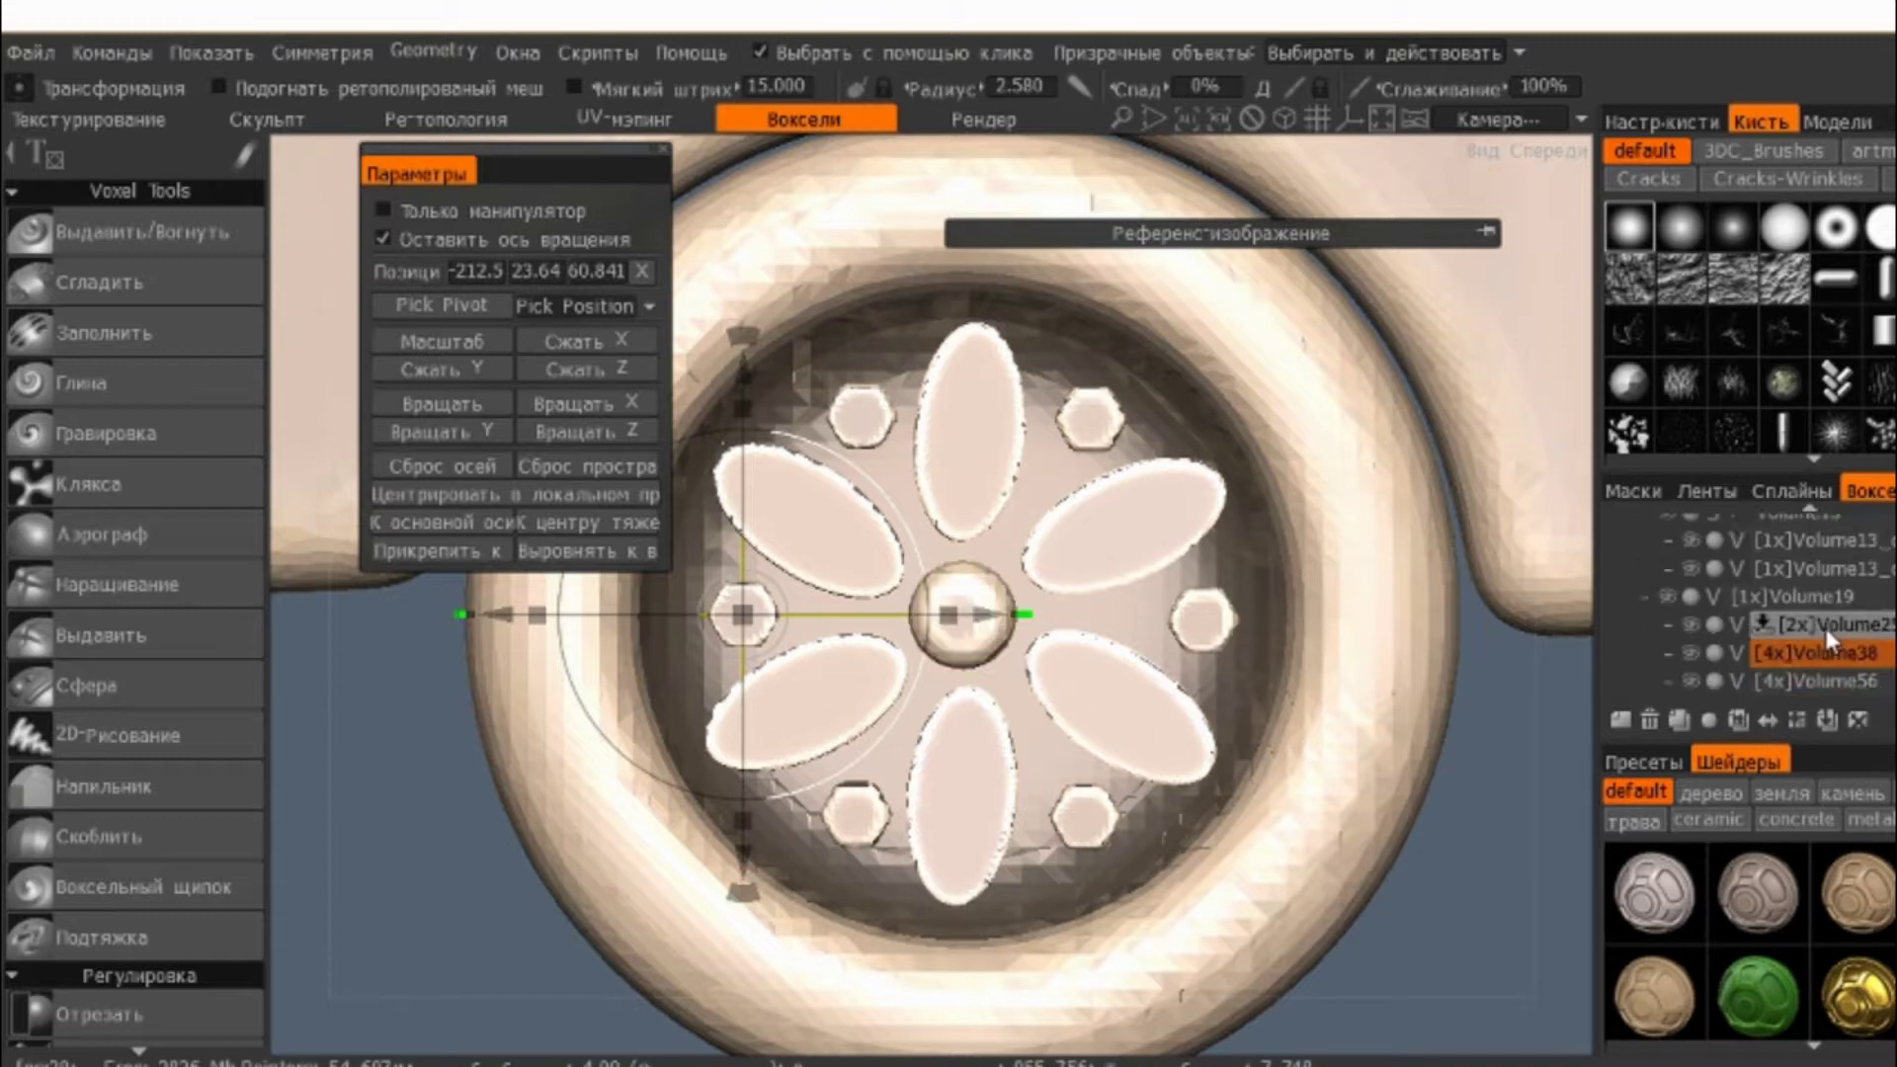
- Merge the Volume56 petals into Volume38, then undo the merge
click(1827, 683)
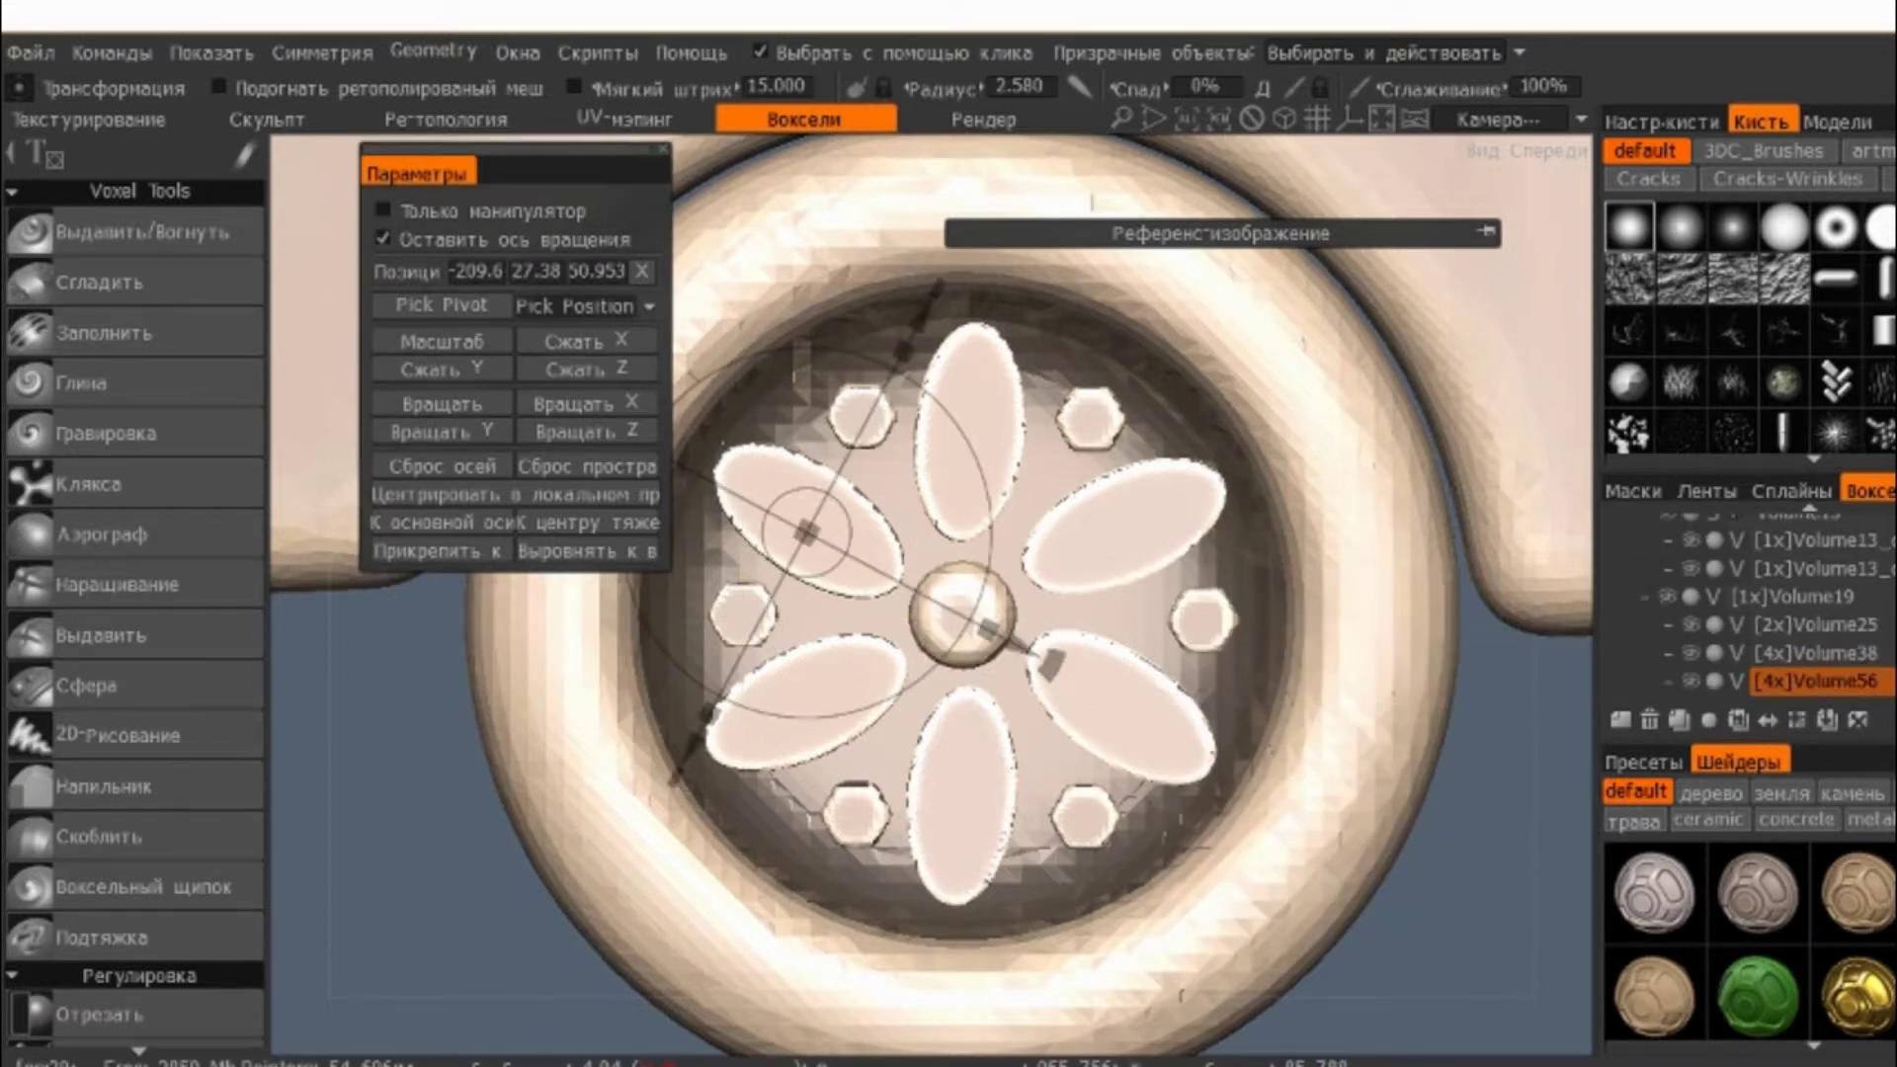
click(1694, 681)
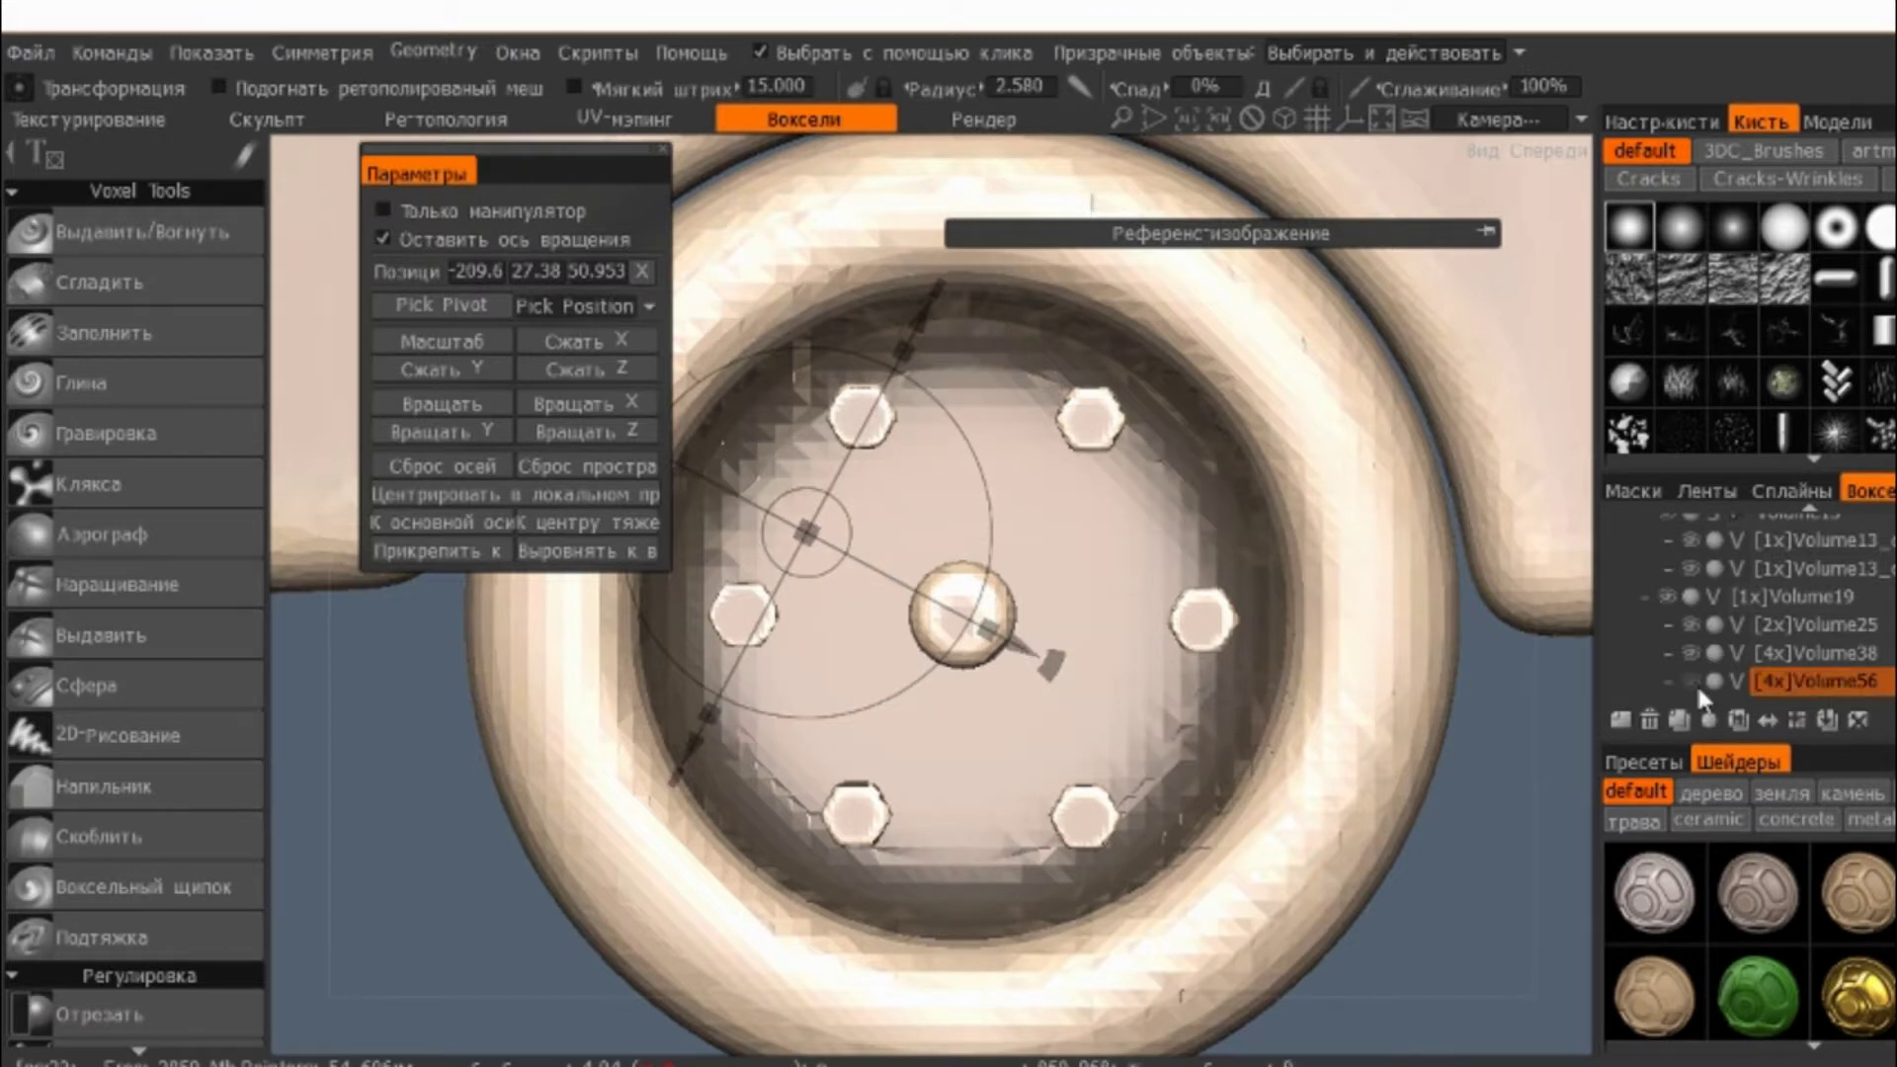
right_click(1812, 690)
mouse_move(1647, 906)
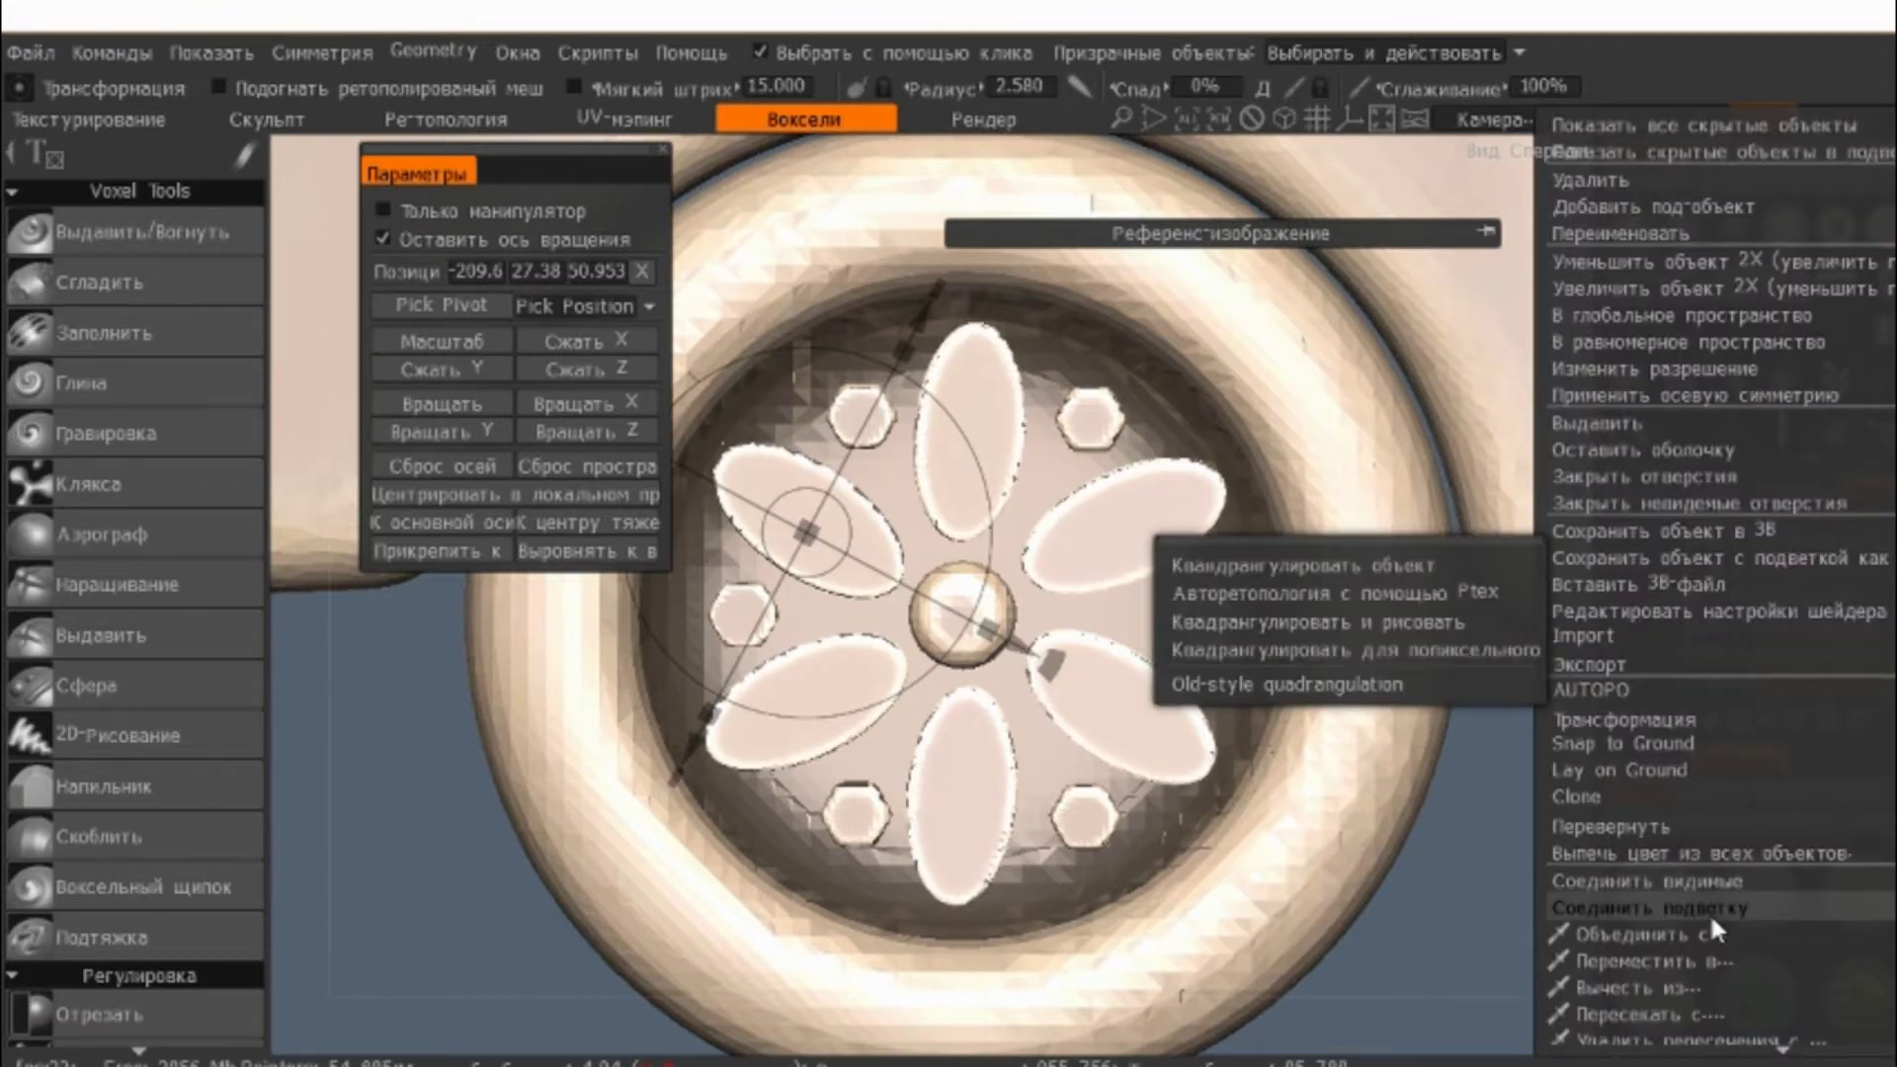
click(1447, 975)
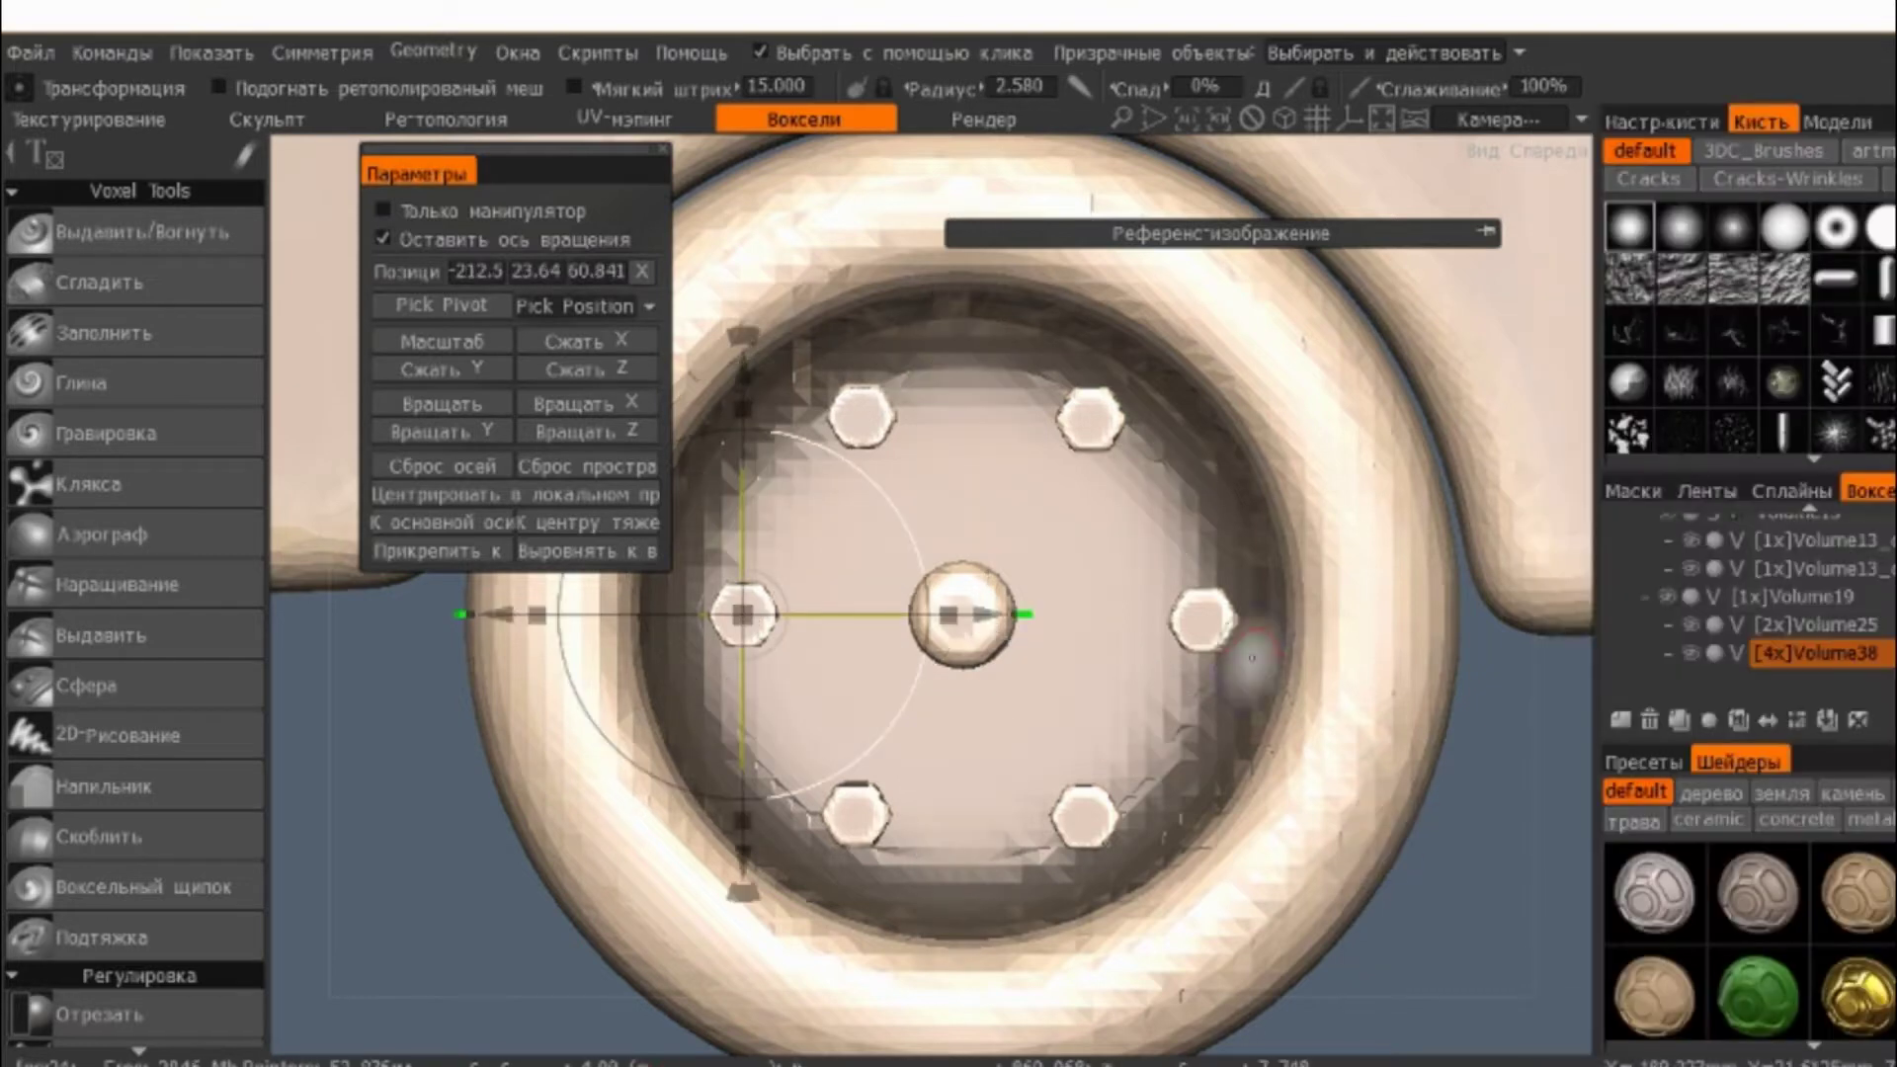
key(ctrl+z)
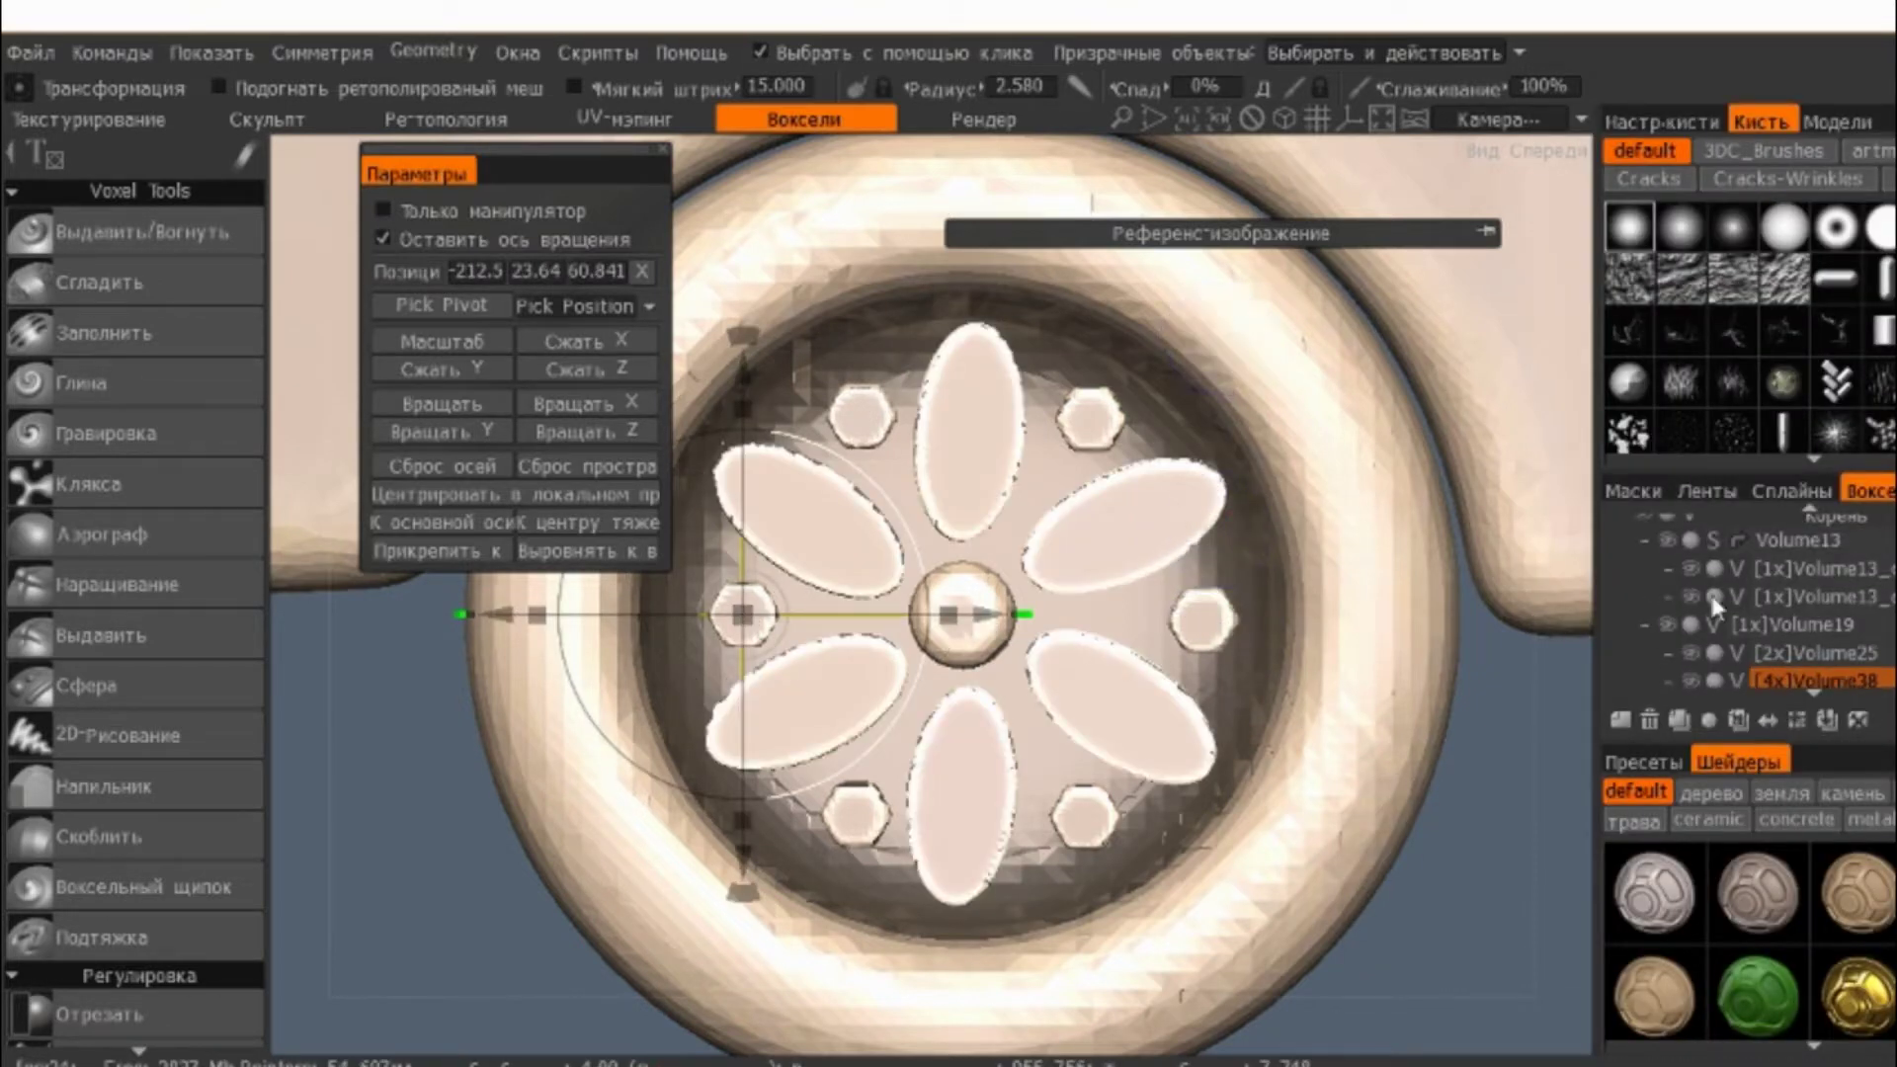
drag(1822, 680, 1860, 685)
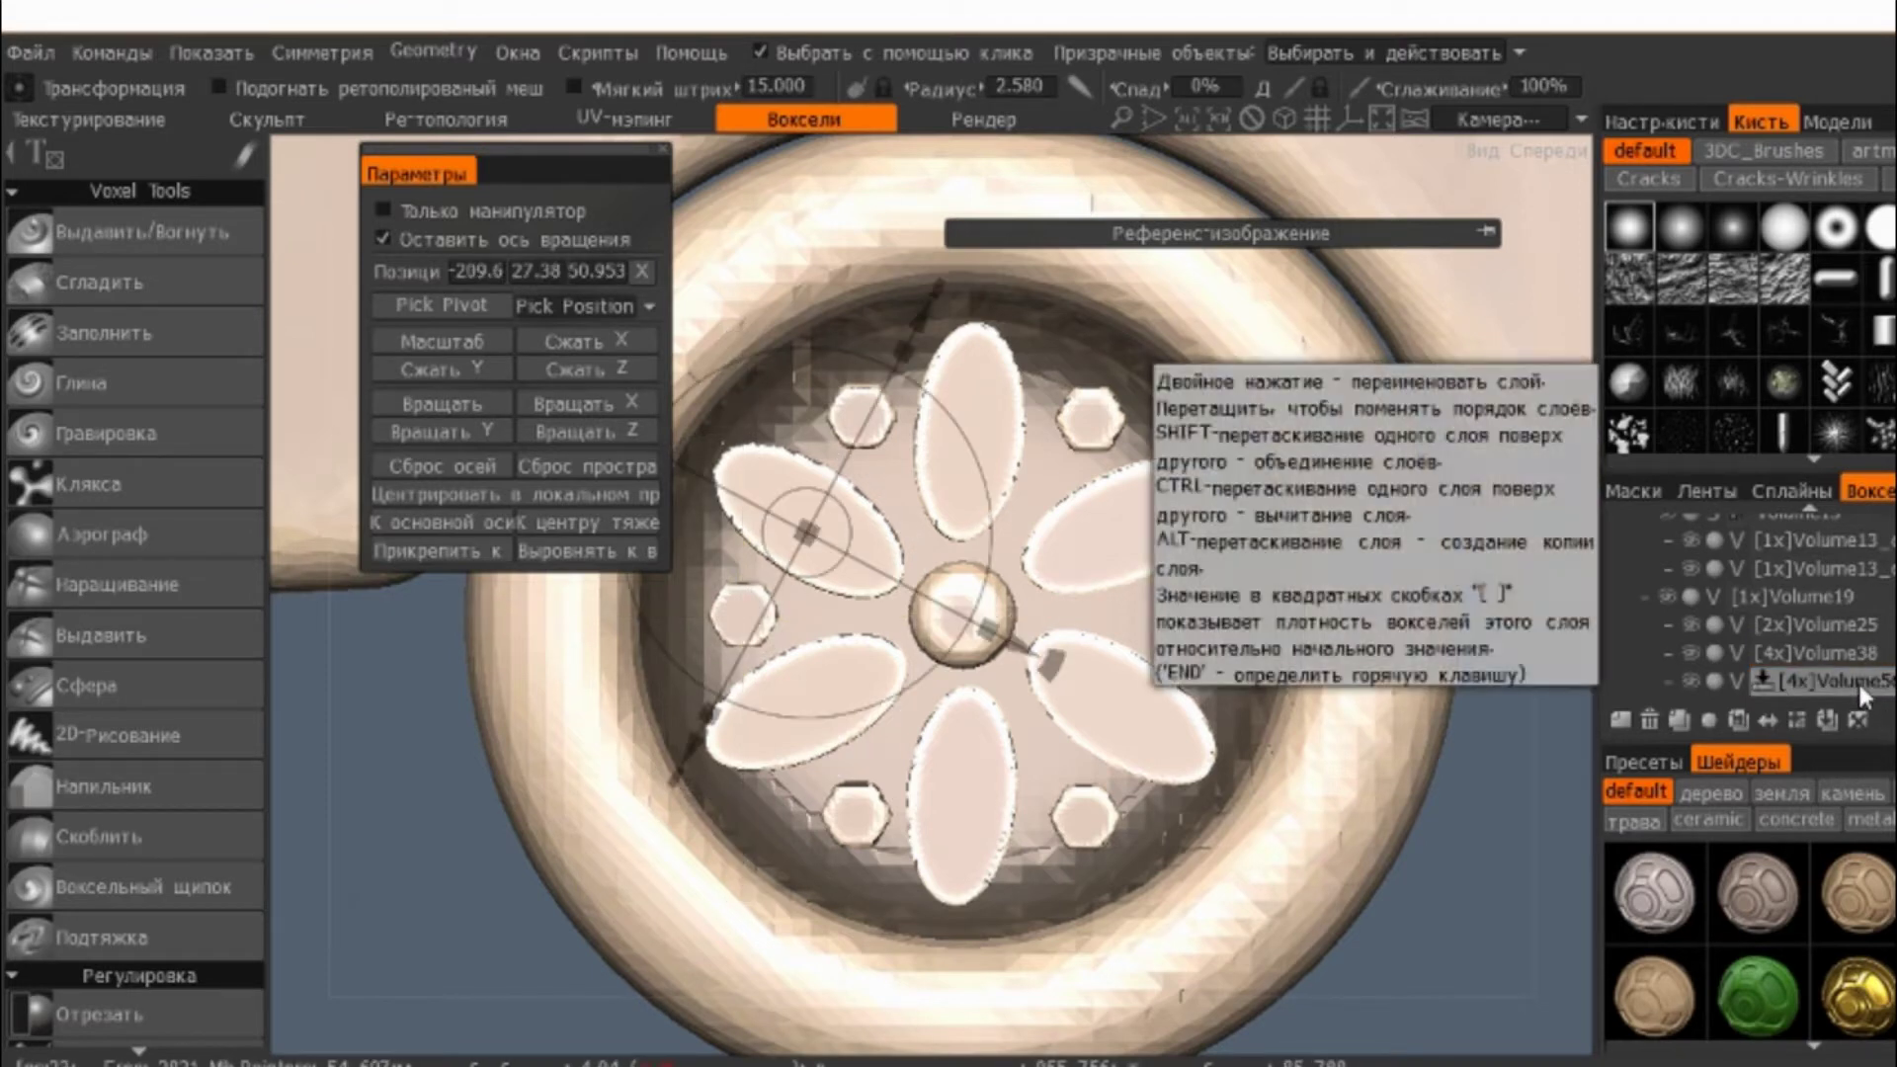
- Toggle Volume19 visibility to identify the hub, dismissing the petal layer menus
right_click(1857, 680)
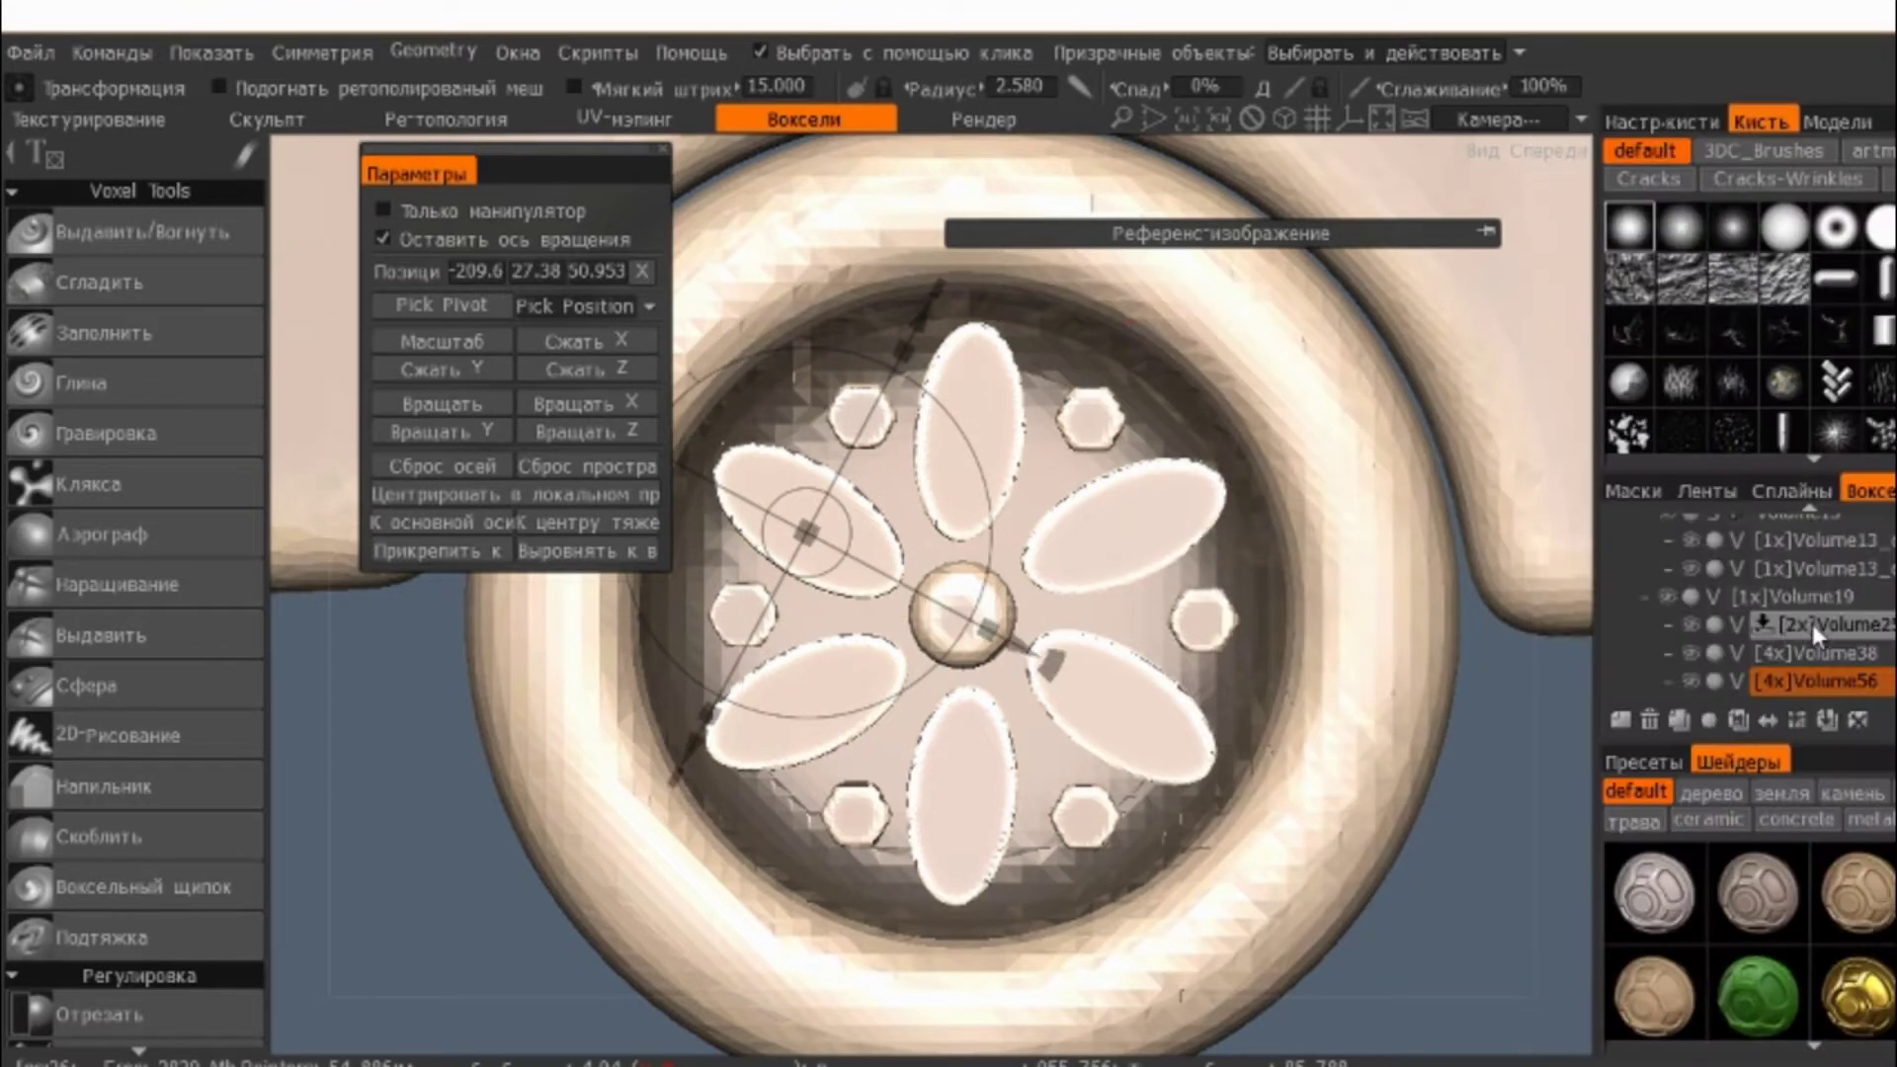
right_click(1812, 680)
mouse_move(1645, 1009)
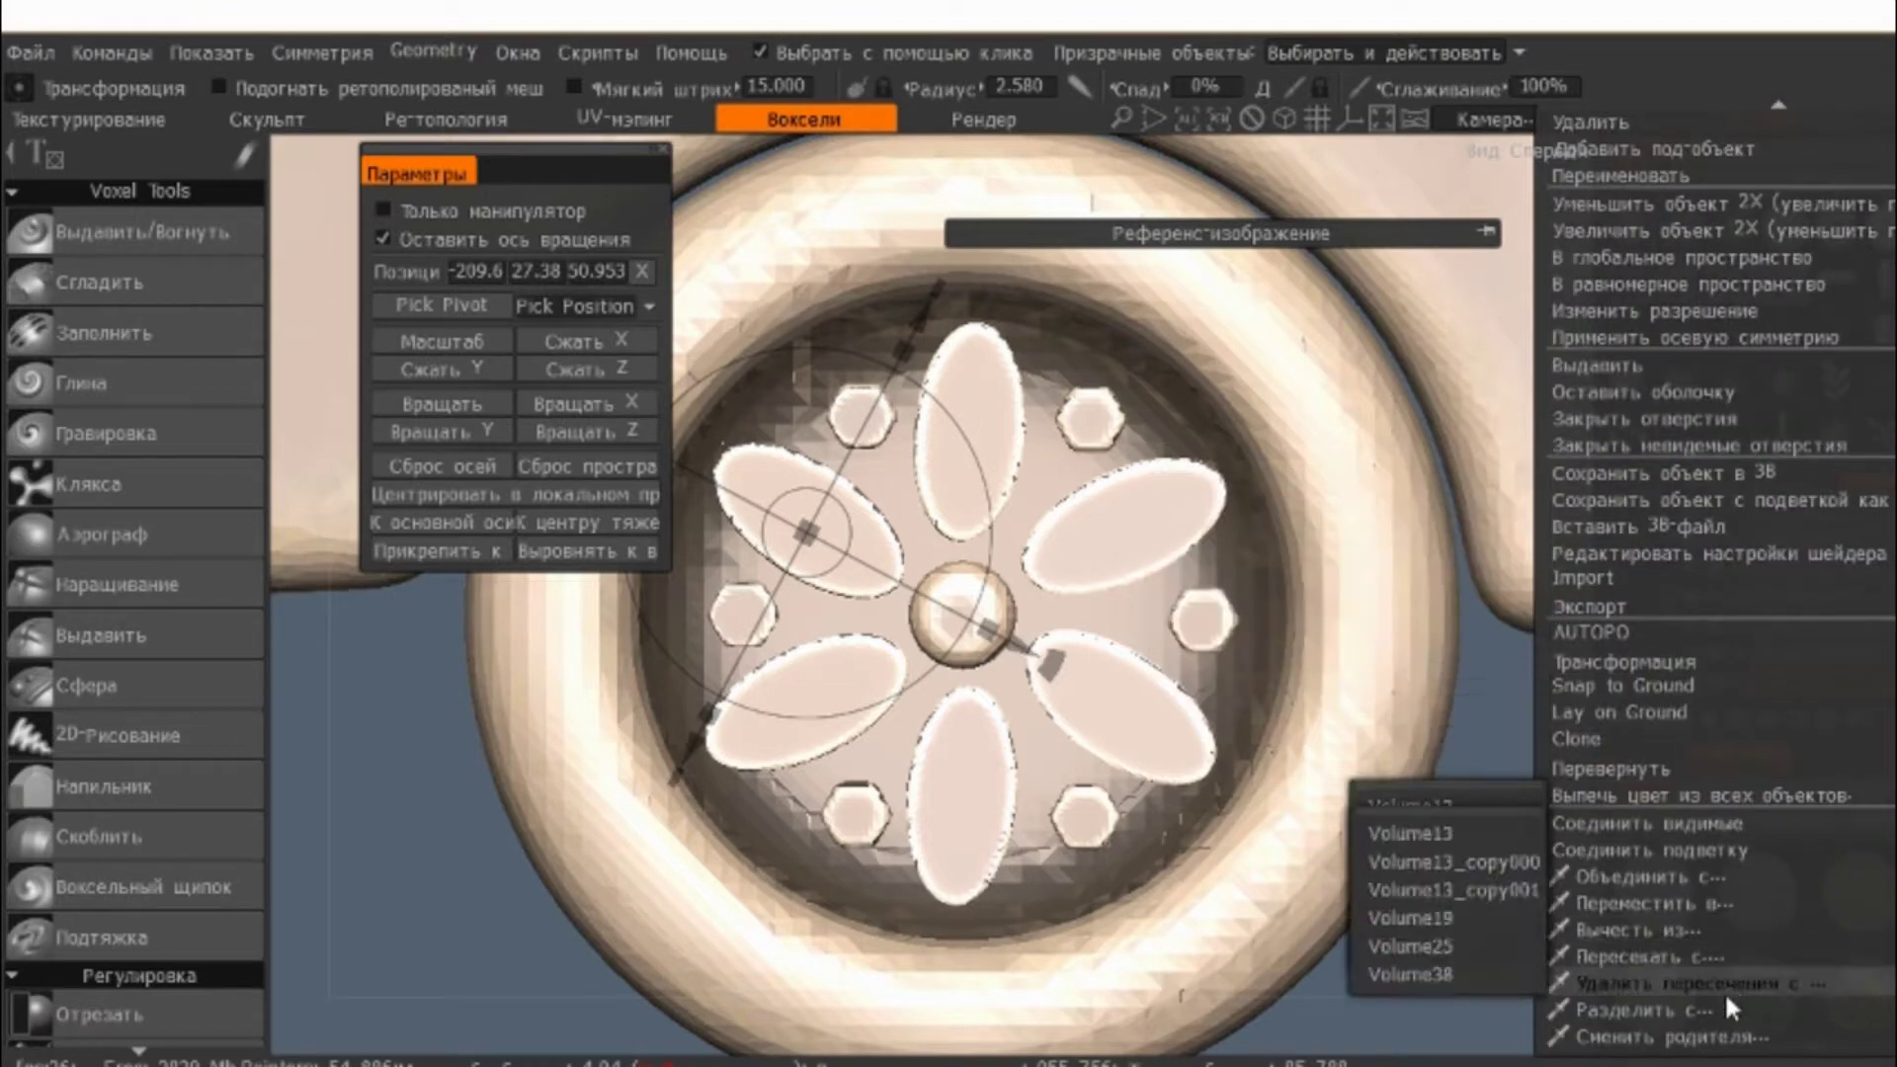
click(1411, 861)
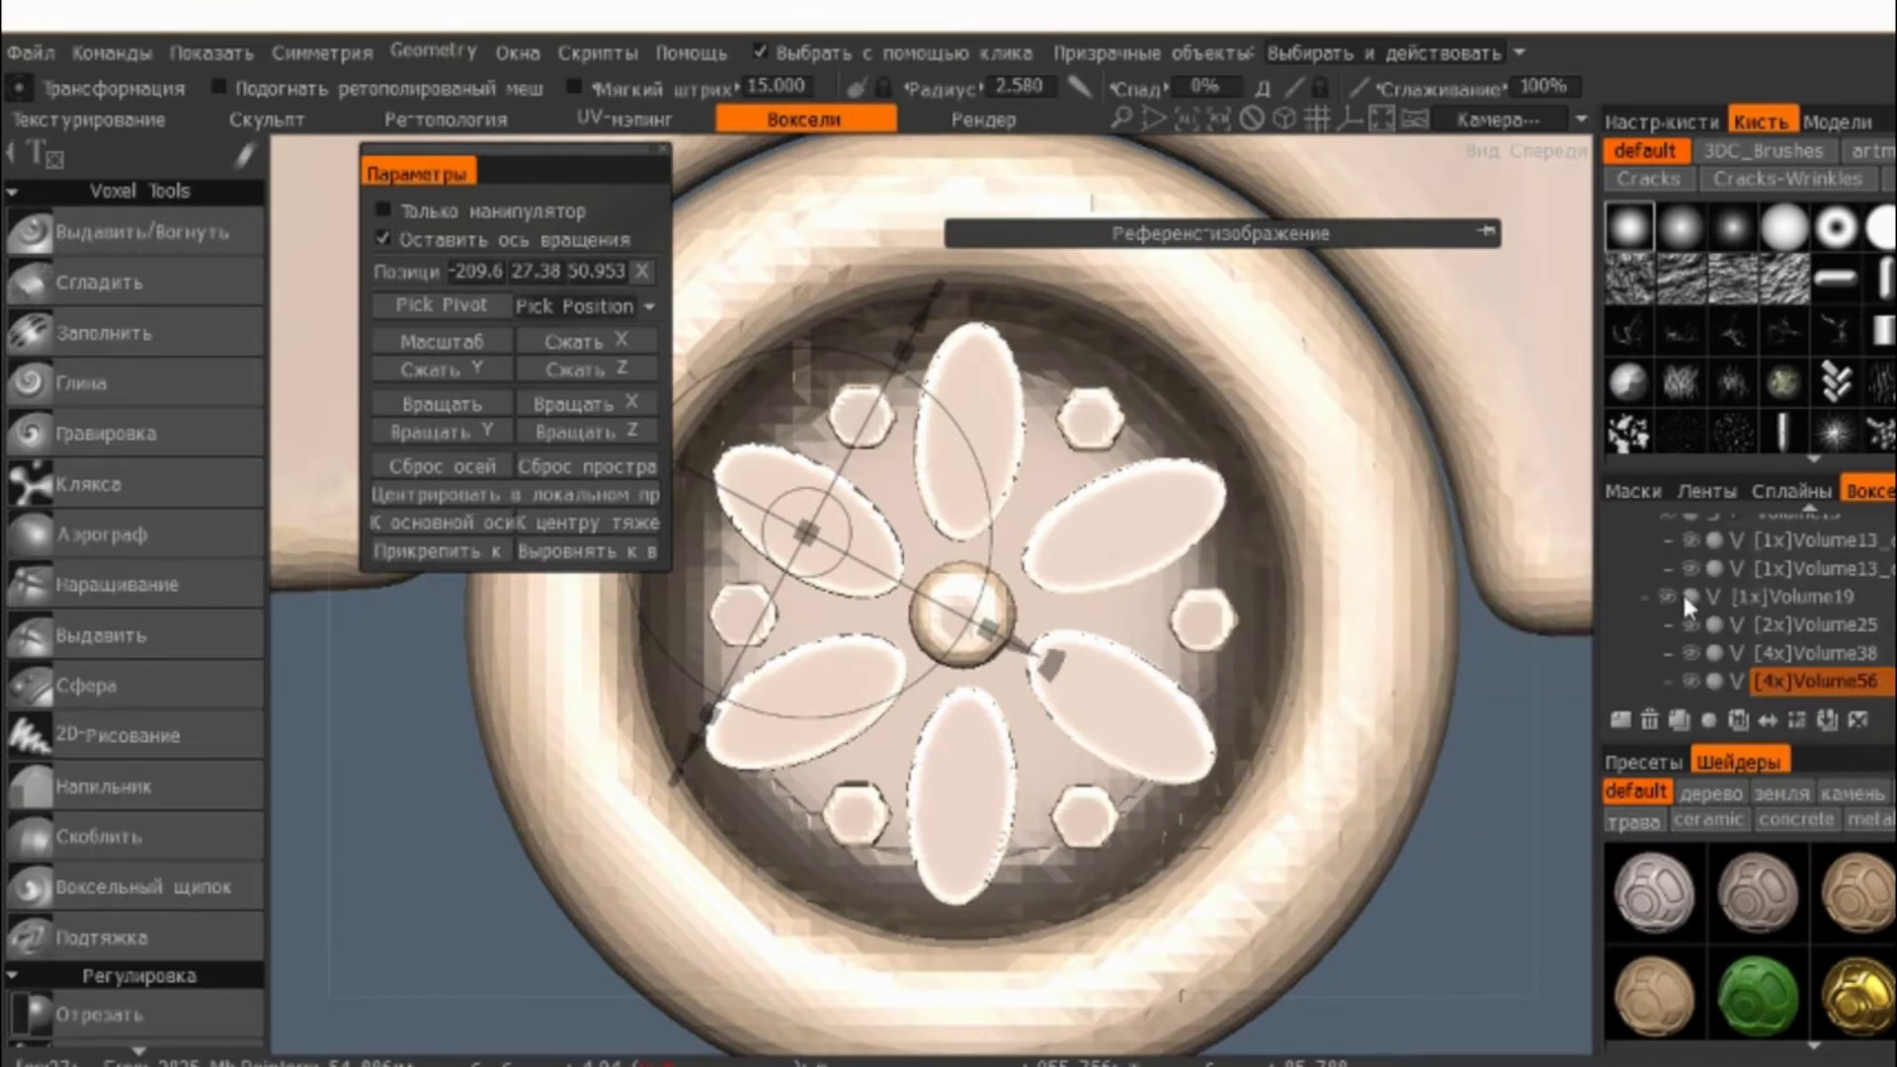
click(1665, 600)
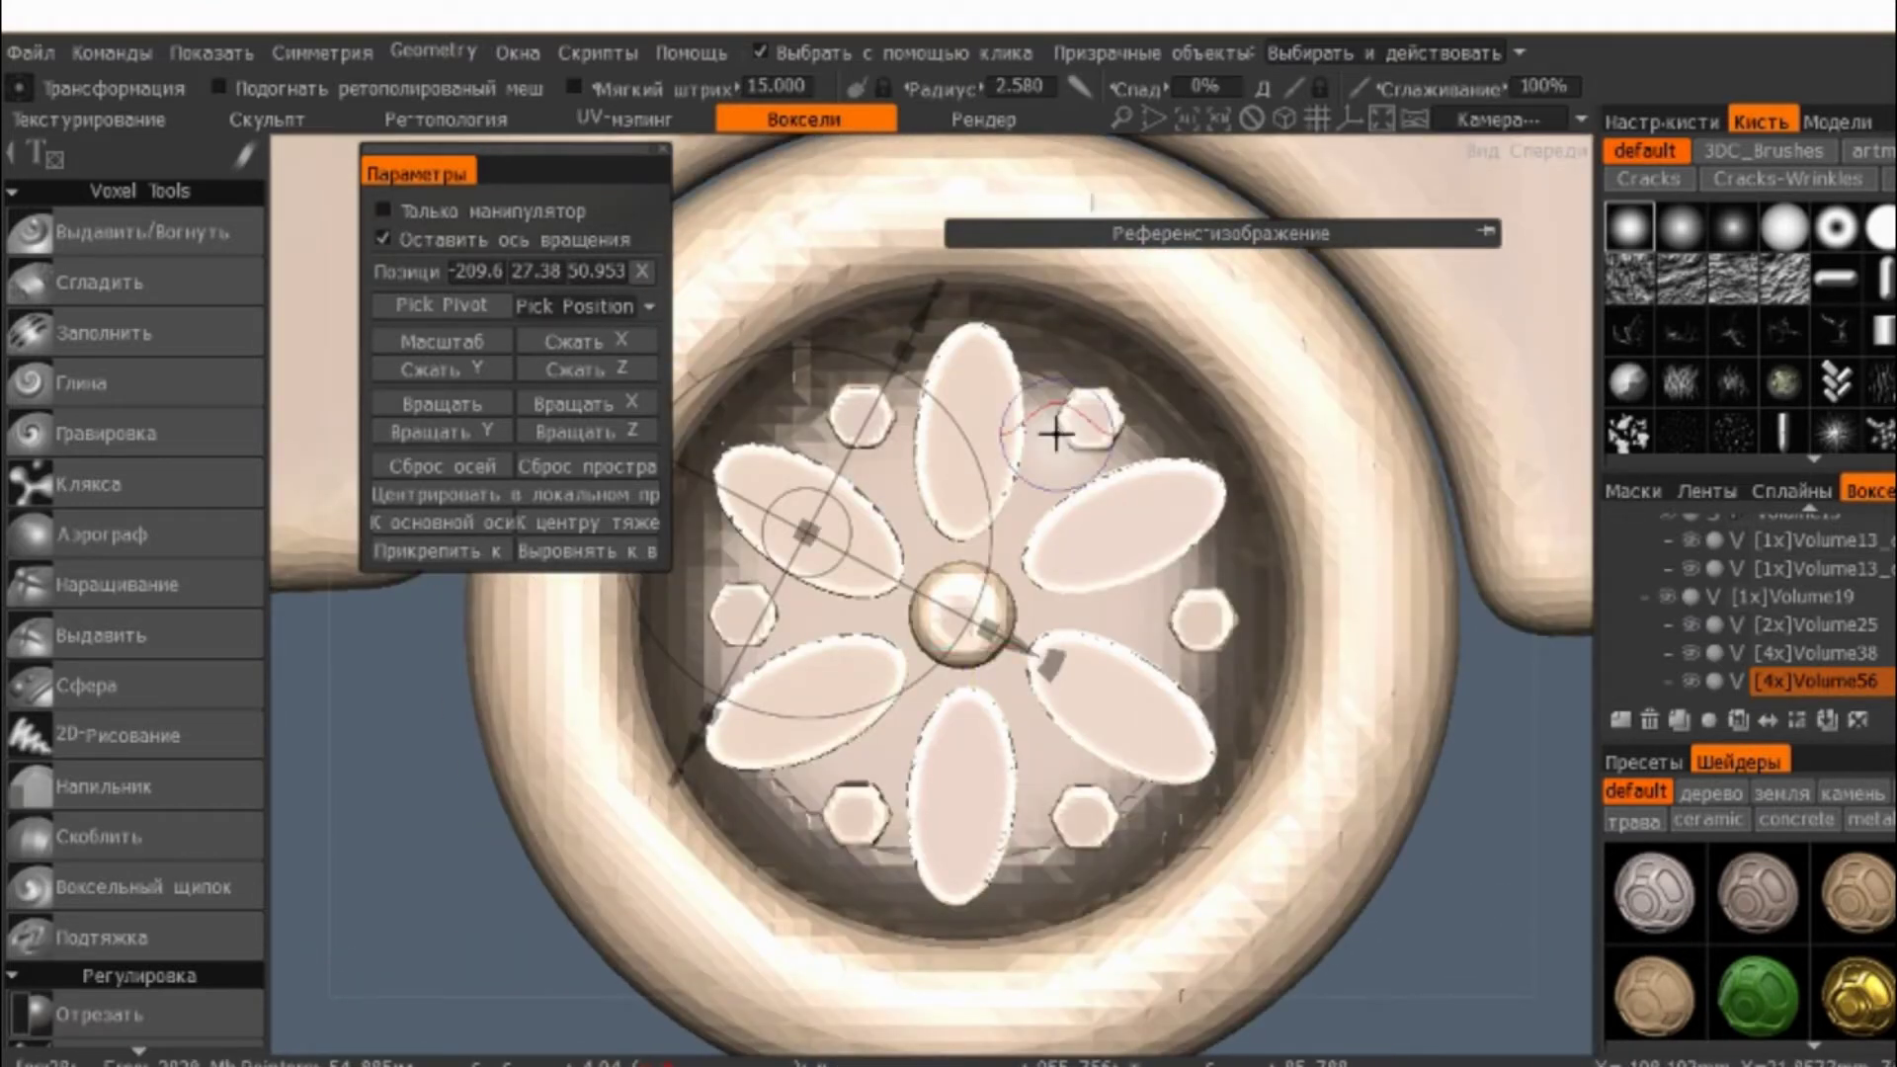
right_click(1853, 673)
mouse_move(1629, 960)
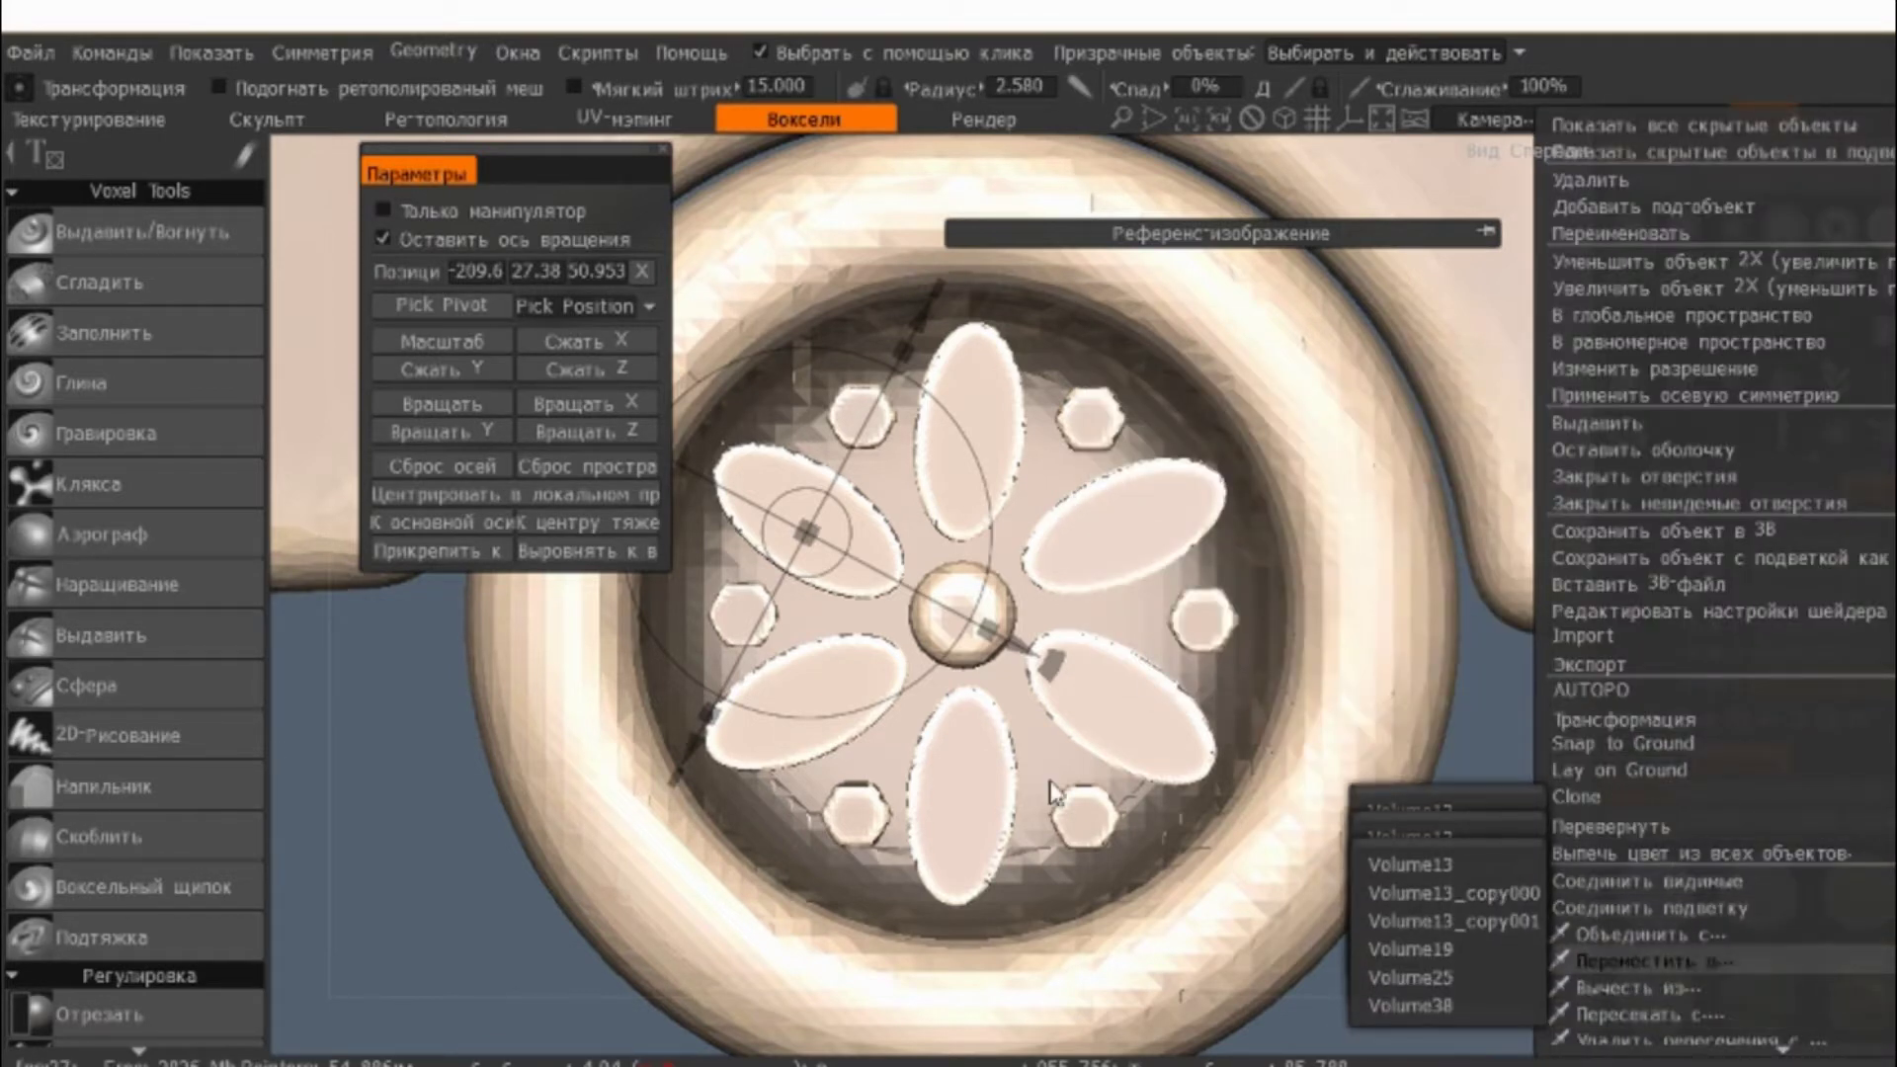
click(1410, 1031)
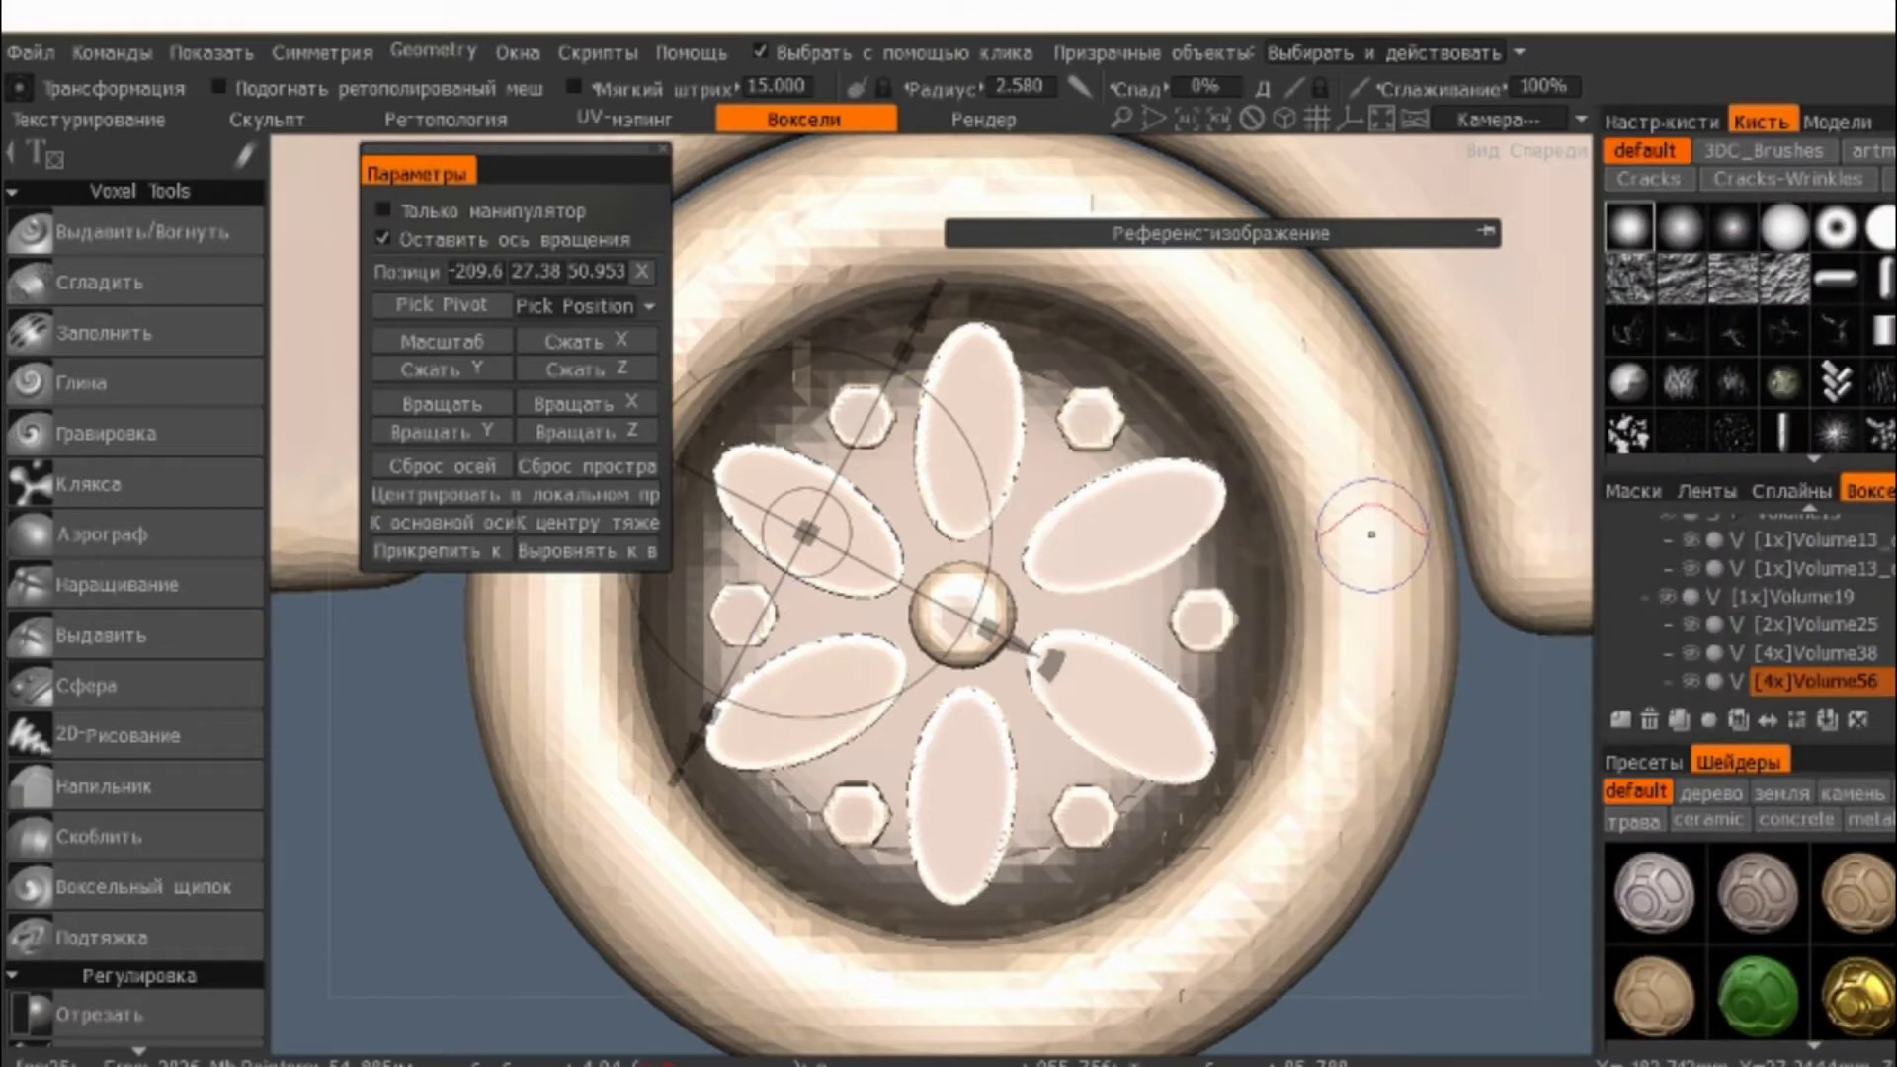
- Subtract the Volume56 petals from the Volume19 hub and orbit out to view the wheel
right_click(1855, 681)
mouse_move(1637, 986)
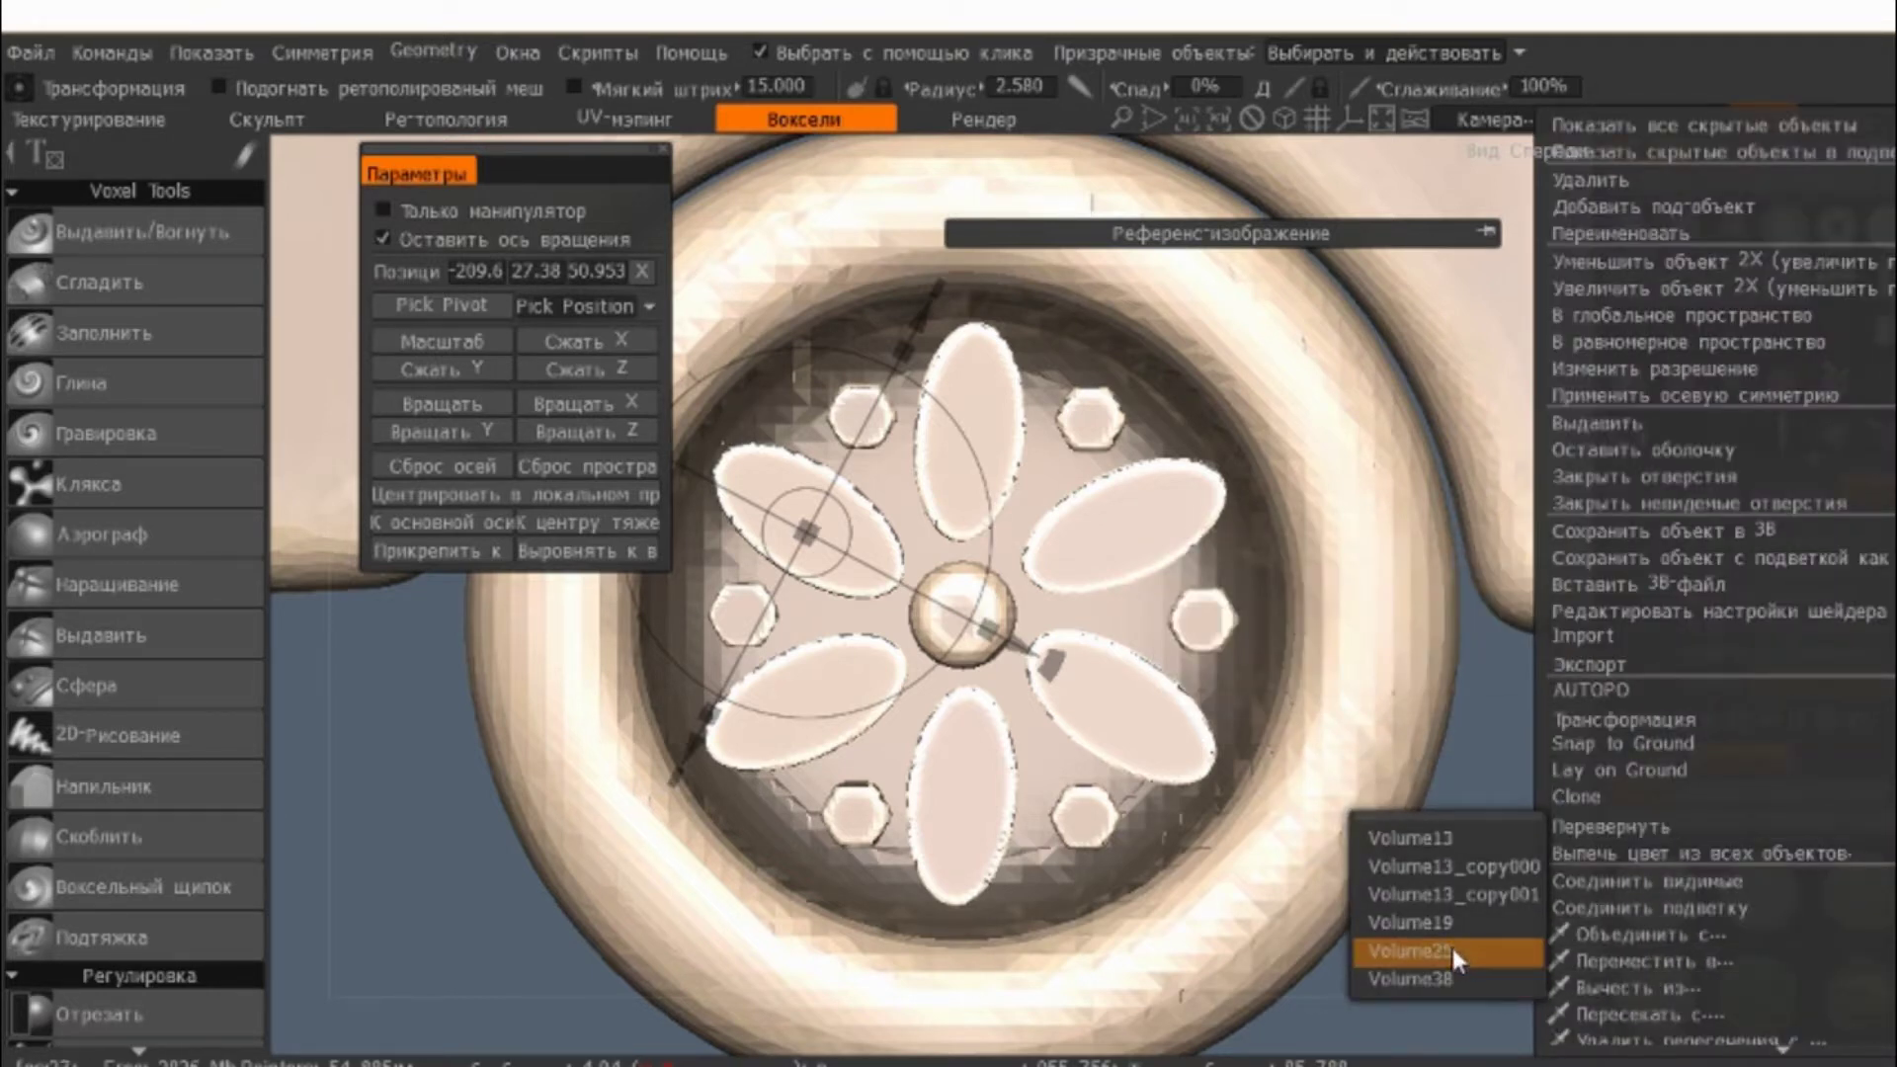
click(1432, 926)
mouse_move(1342, 559)
middle_down()
mouse_move(1397, 300)
mouse_move(1440, 614)
mouse_move(1304, 424)
mouse_move(1498, 424)
mouse_move(1346, 359)
mouse_move(1396, 417)
mouse_move(1373, 347)
mouse_move(1227, 246)
mouse_move(893, 427)
mouse_move(1164, 297)
mouse_move(1276, 314)
mouse_move(1493, 221)
mouse_move(233, 442)
middle_up()
- Select the Volume13 car body and enable Z-axis mirror symmetry
scroll(233, 443, down, 5)
scroll(218, 470, down, 5)
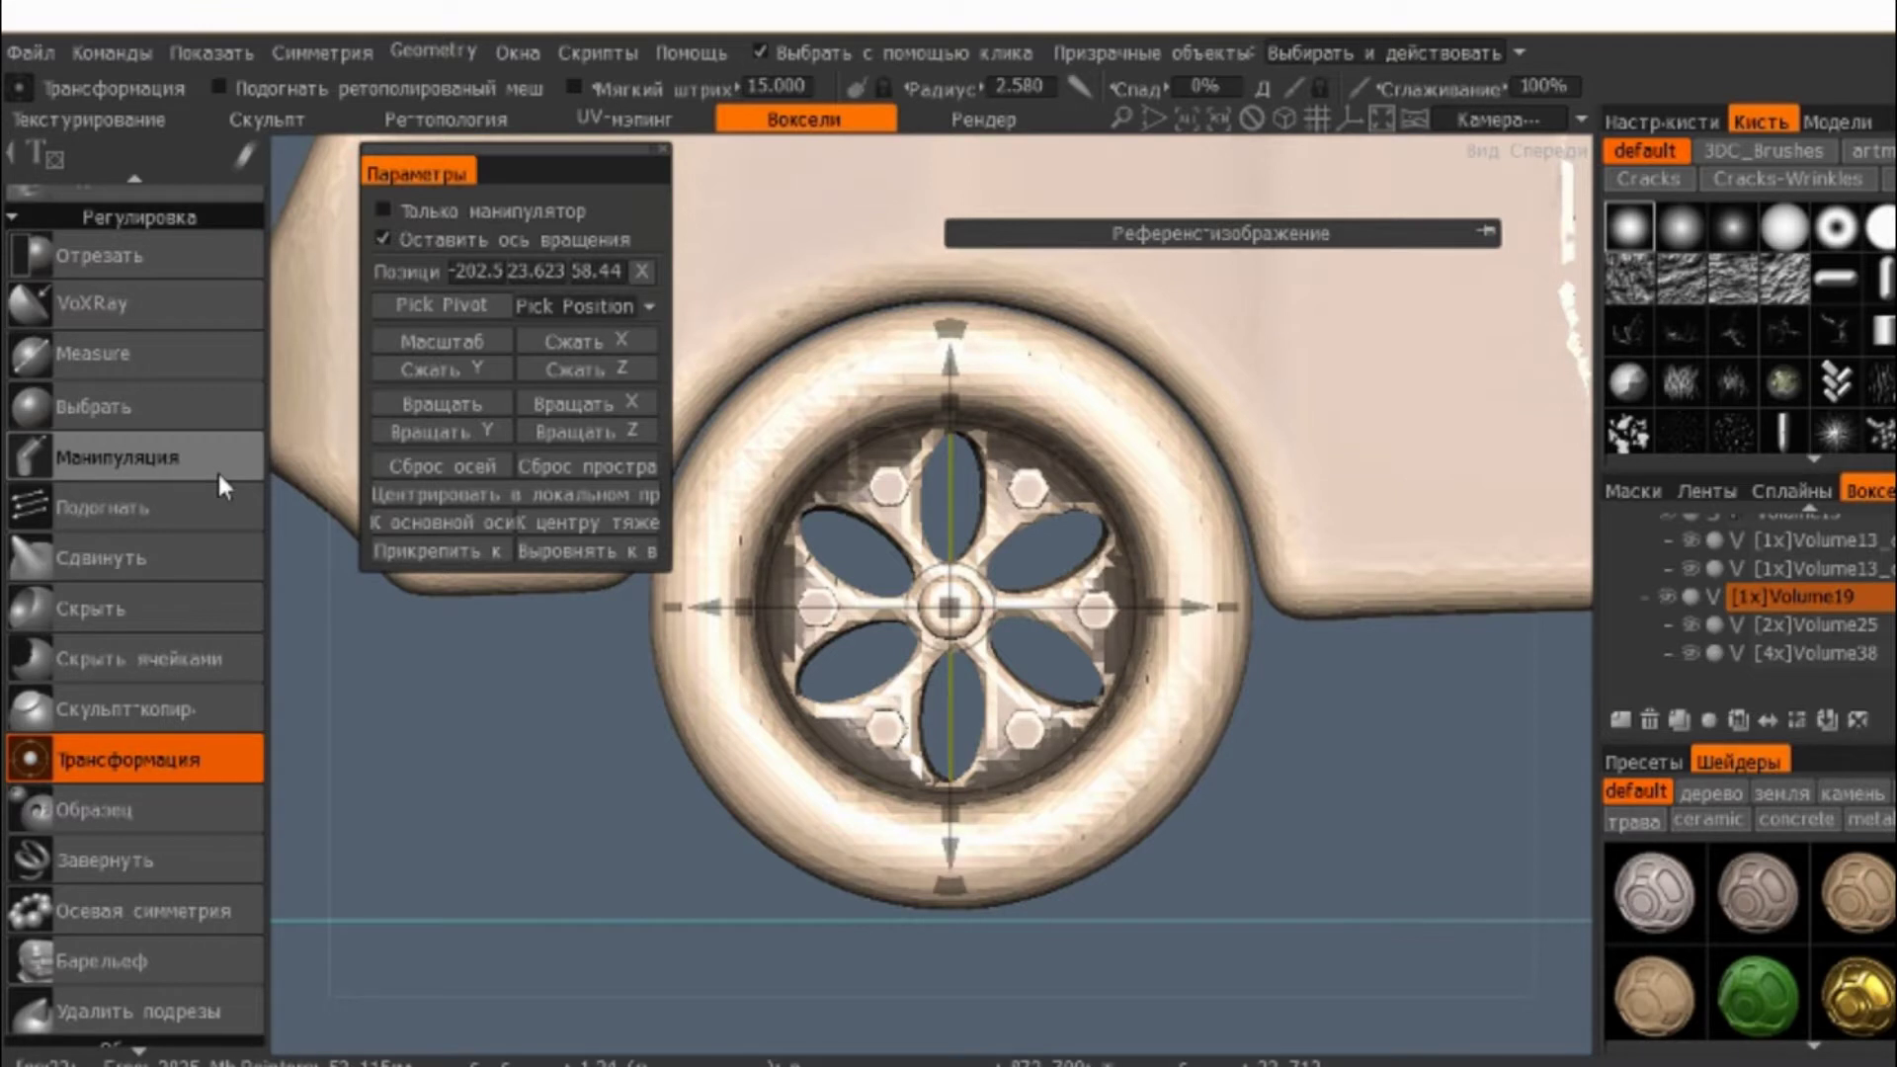
scroll(156, 370, up, 5)
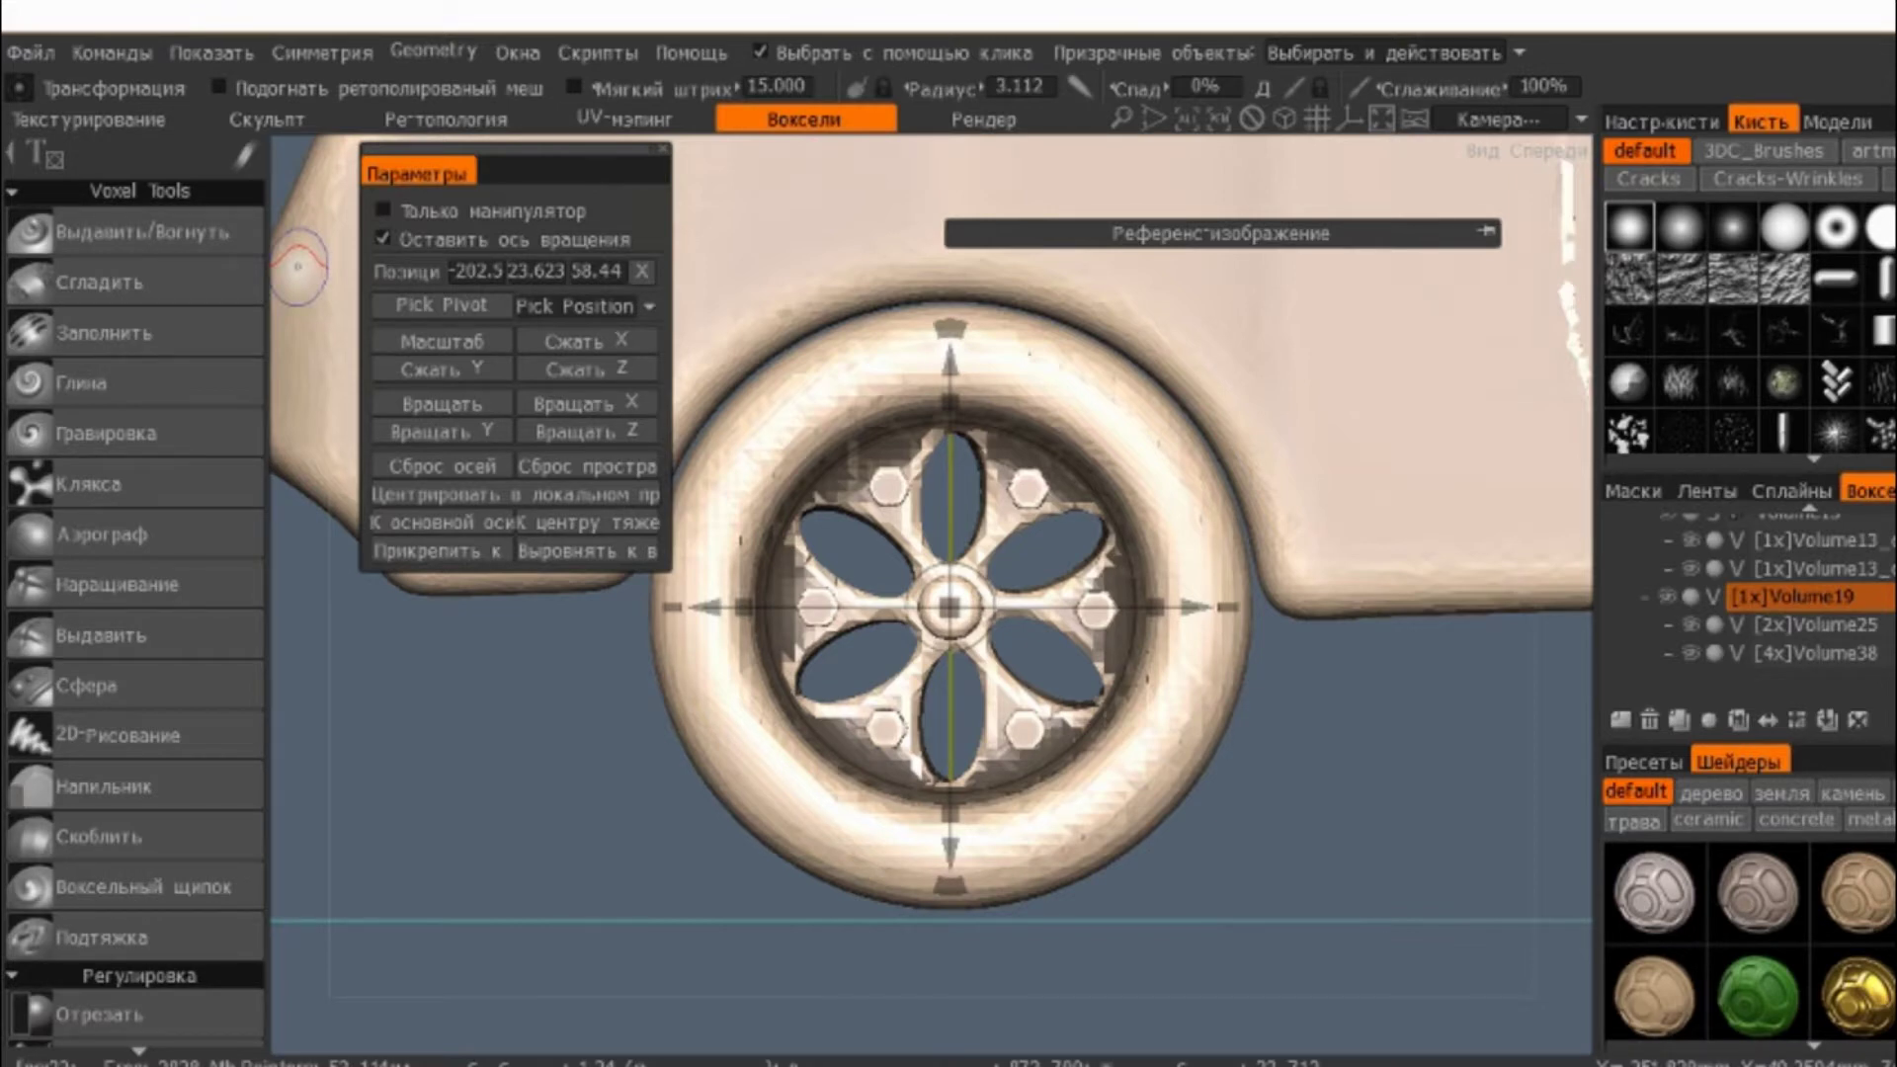
scroll(711, 685, down, 3)
mouse_move(711, 686)
mouse_down()
mouse_move(953, 894)
mouse_move(849, 820)
mouse_up()
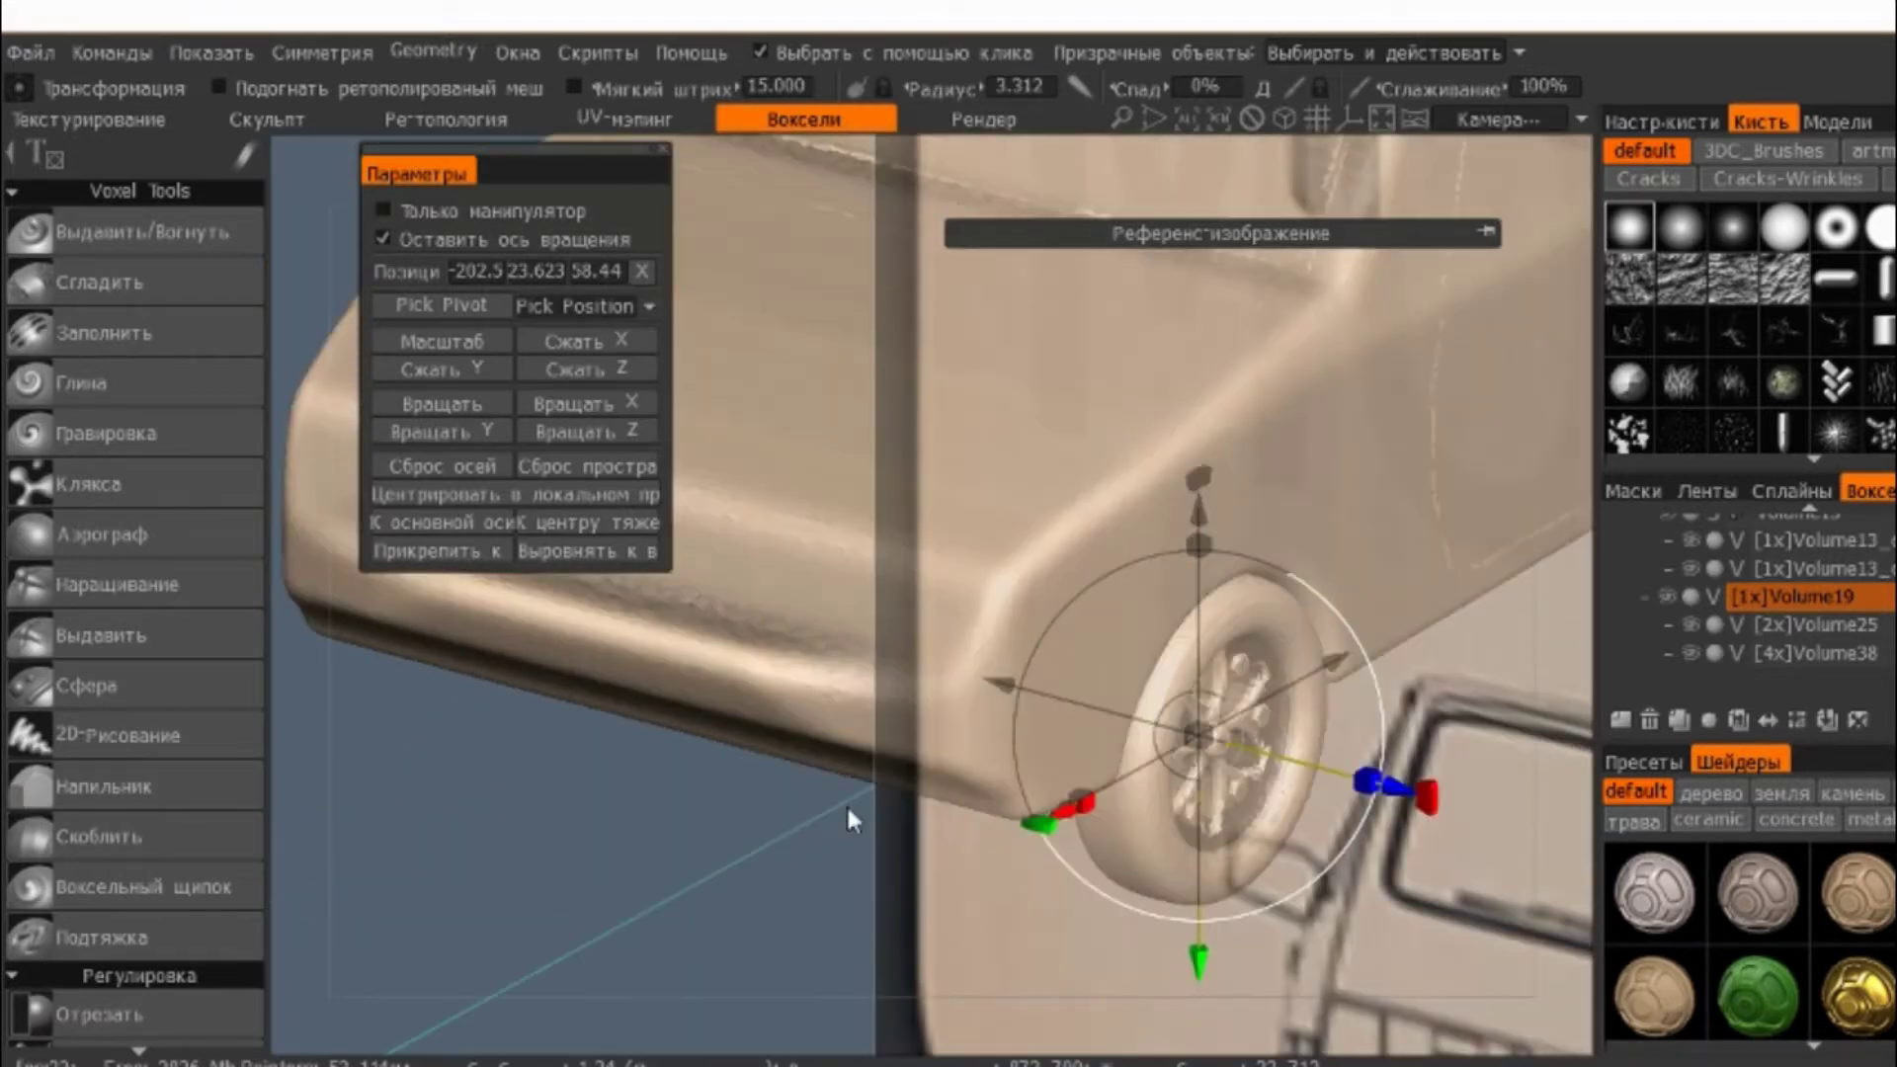
key(s)
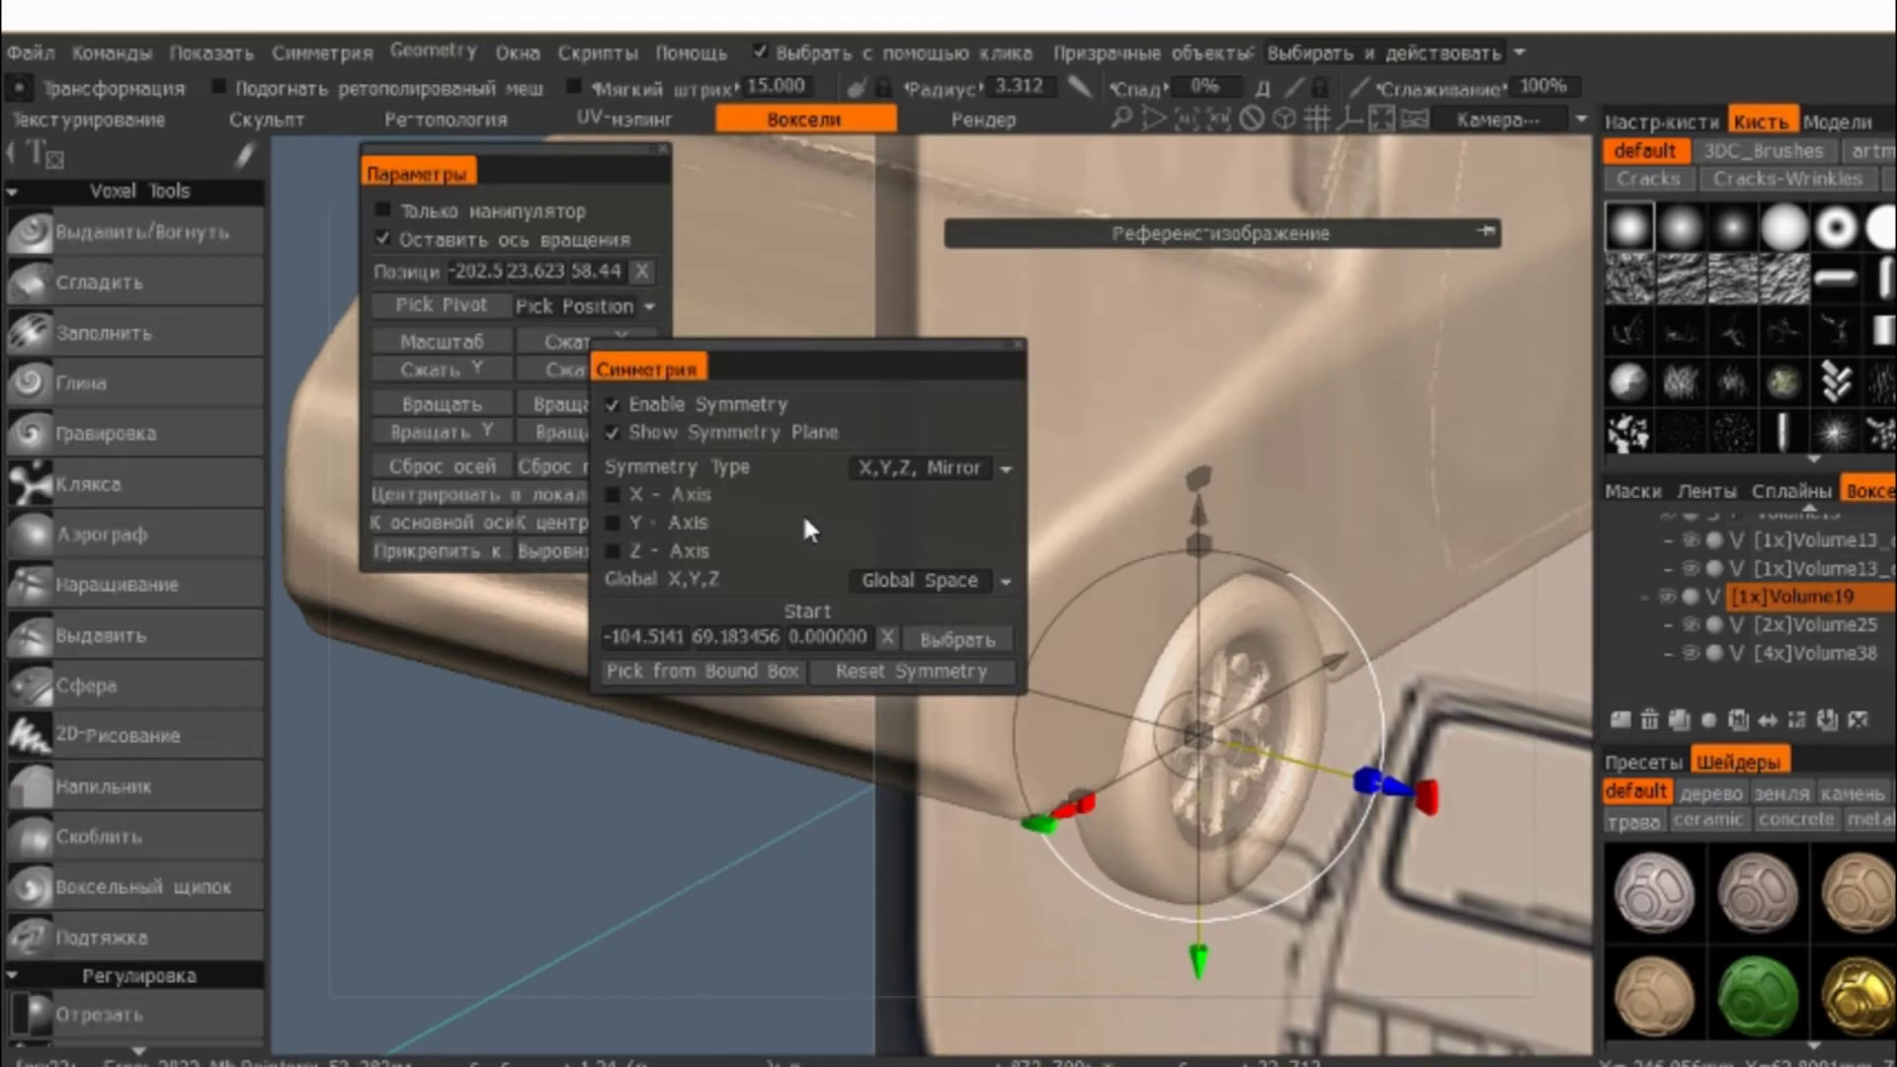
scroll(1847, 548, up, 1)
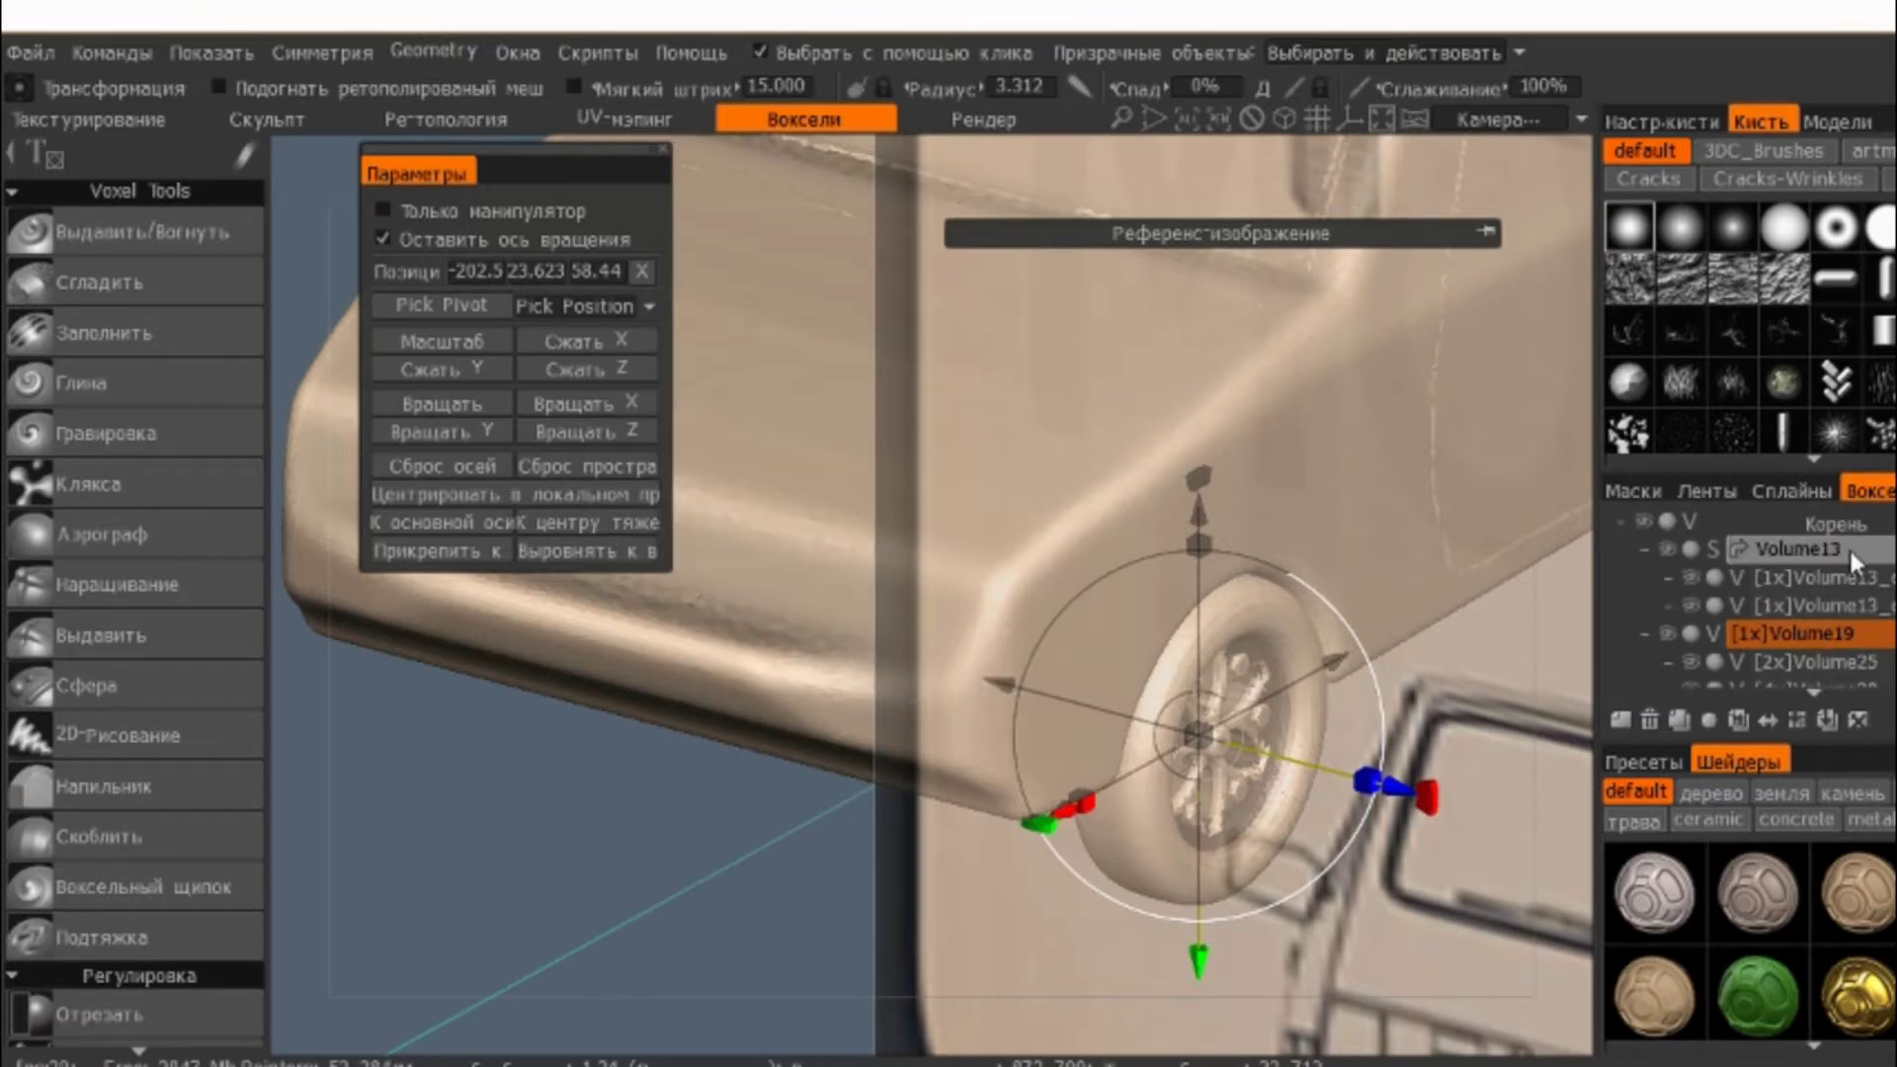
click(949, 504)
key(s)
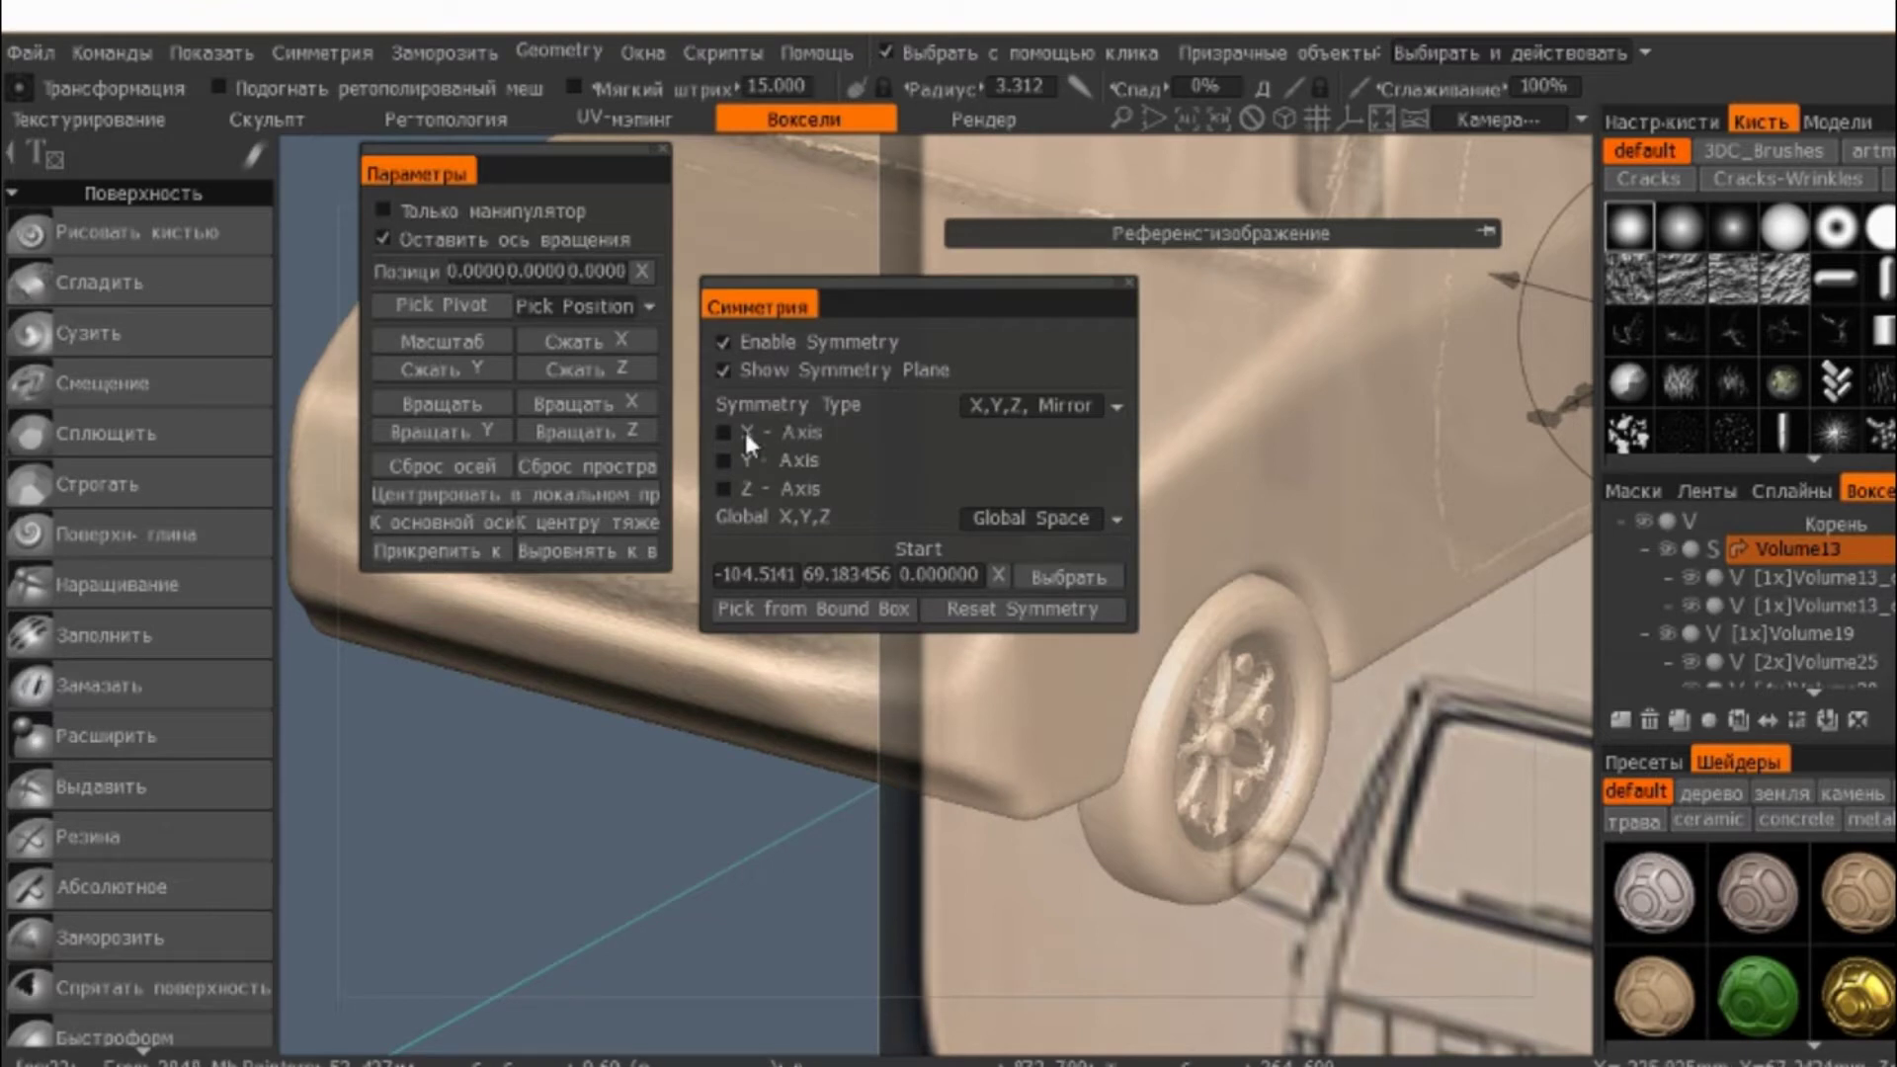
click(722, 488)
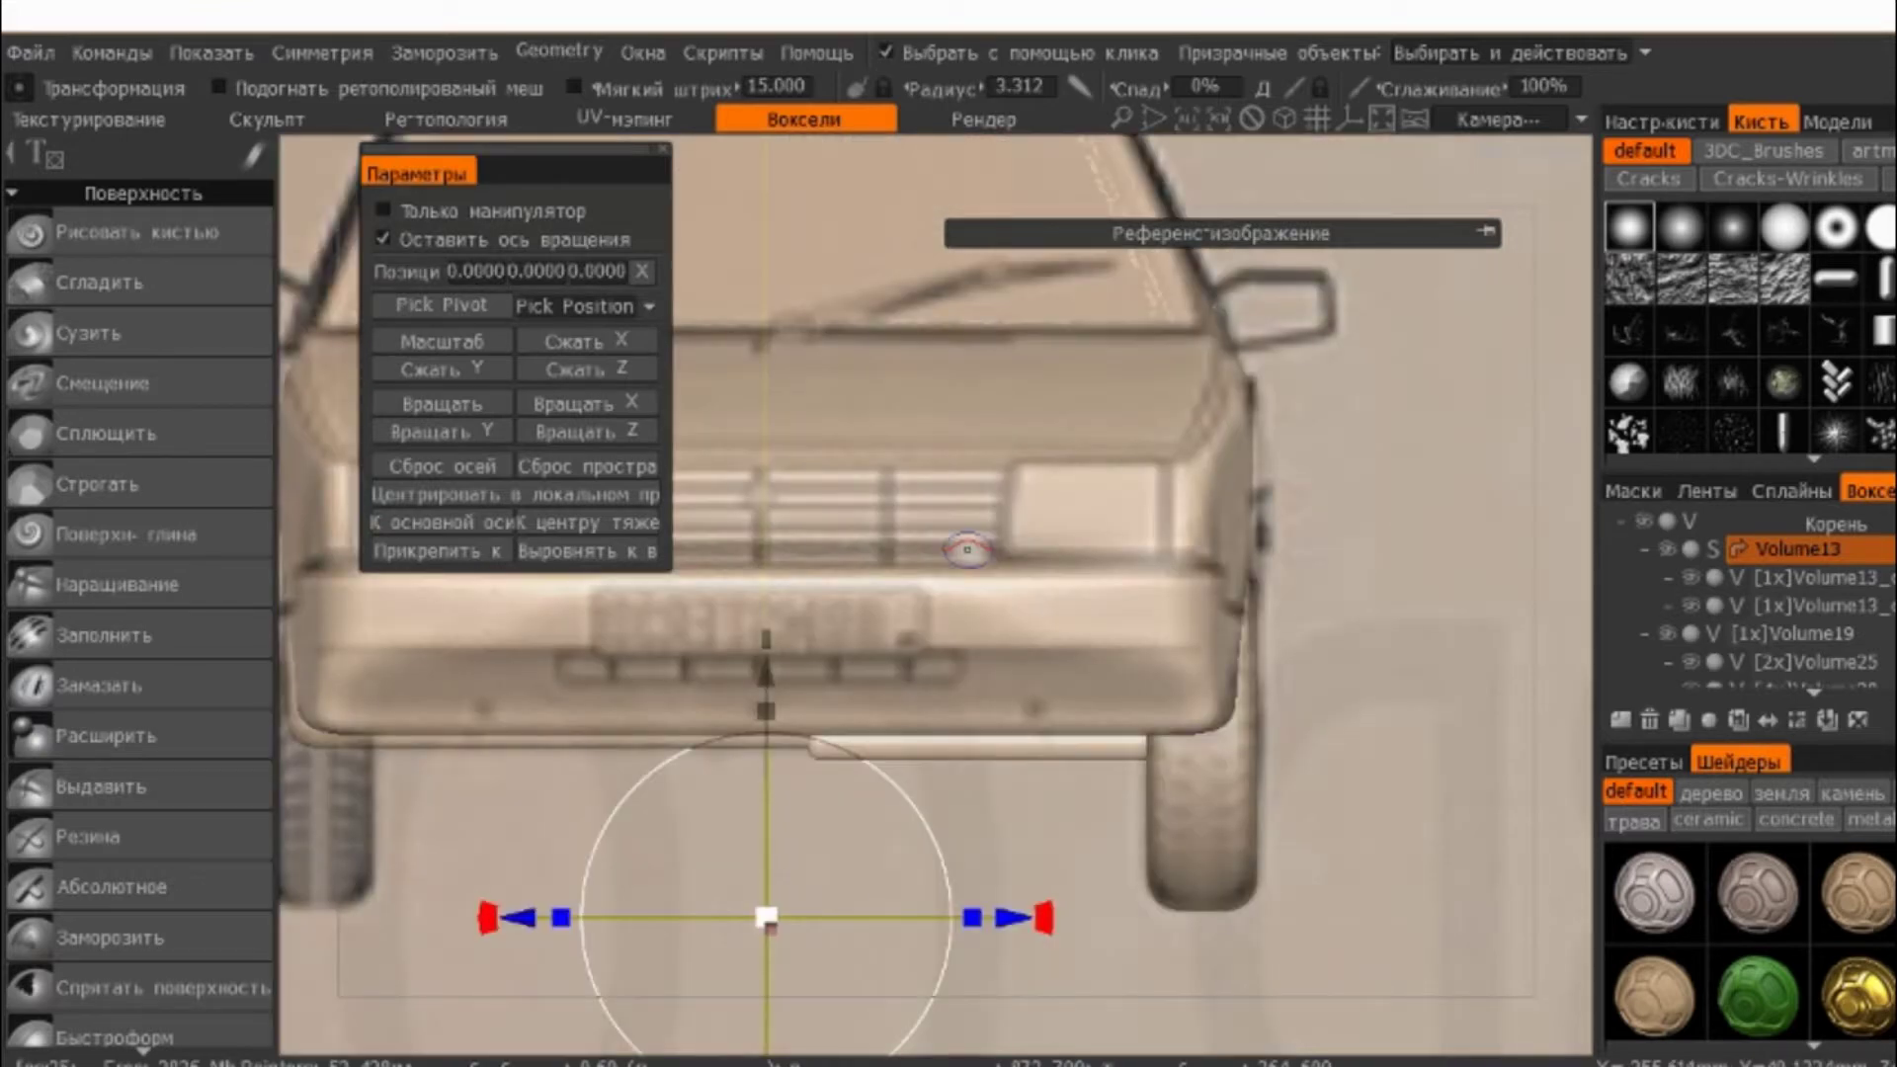
- Select the Volume19 wheel and open its context menu
drag(802, 643, 995, 496)
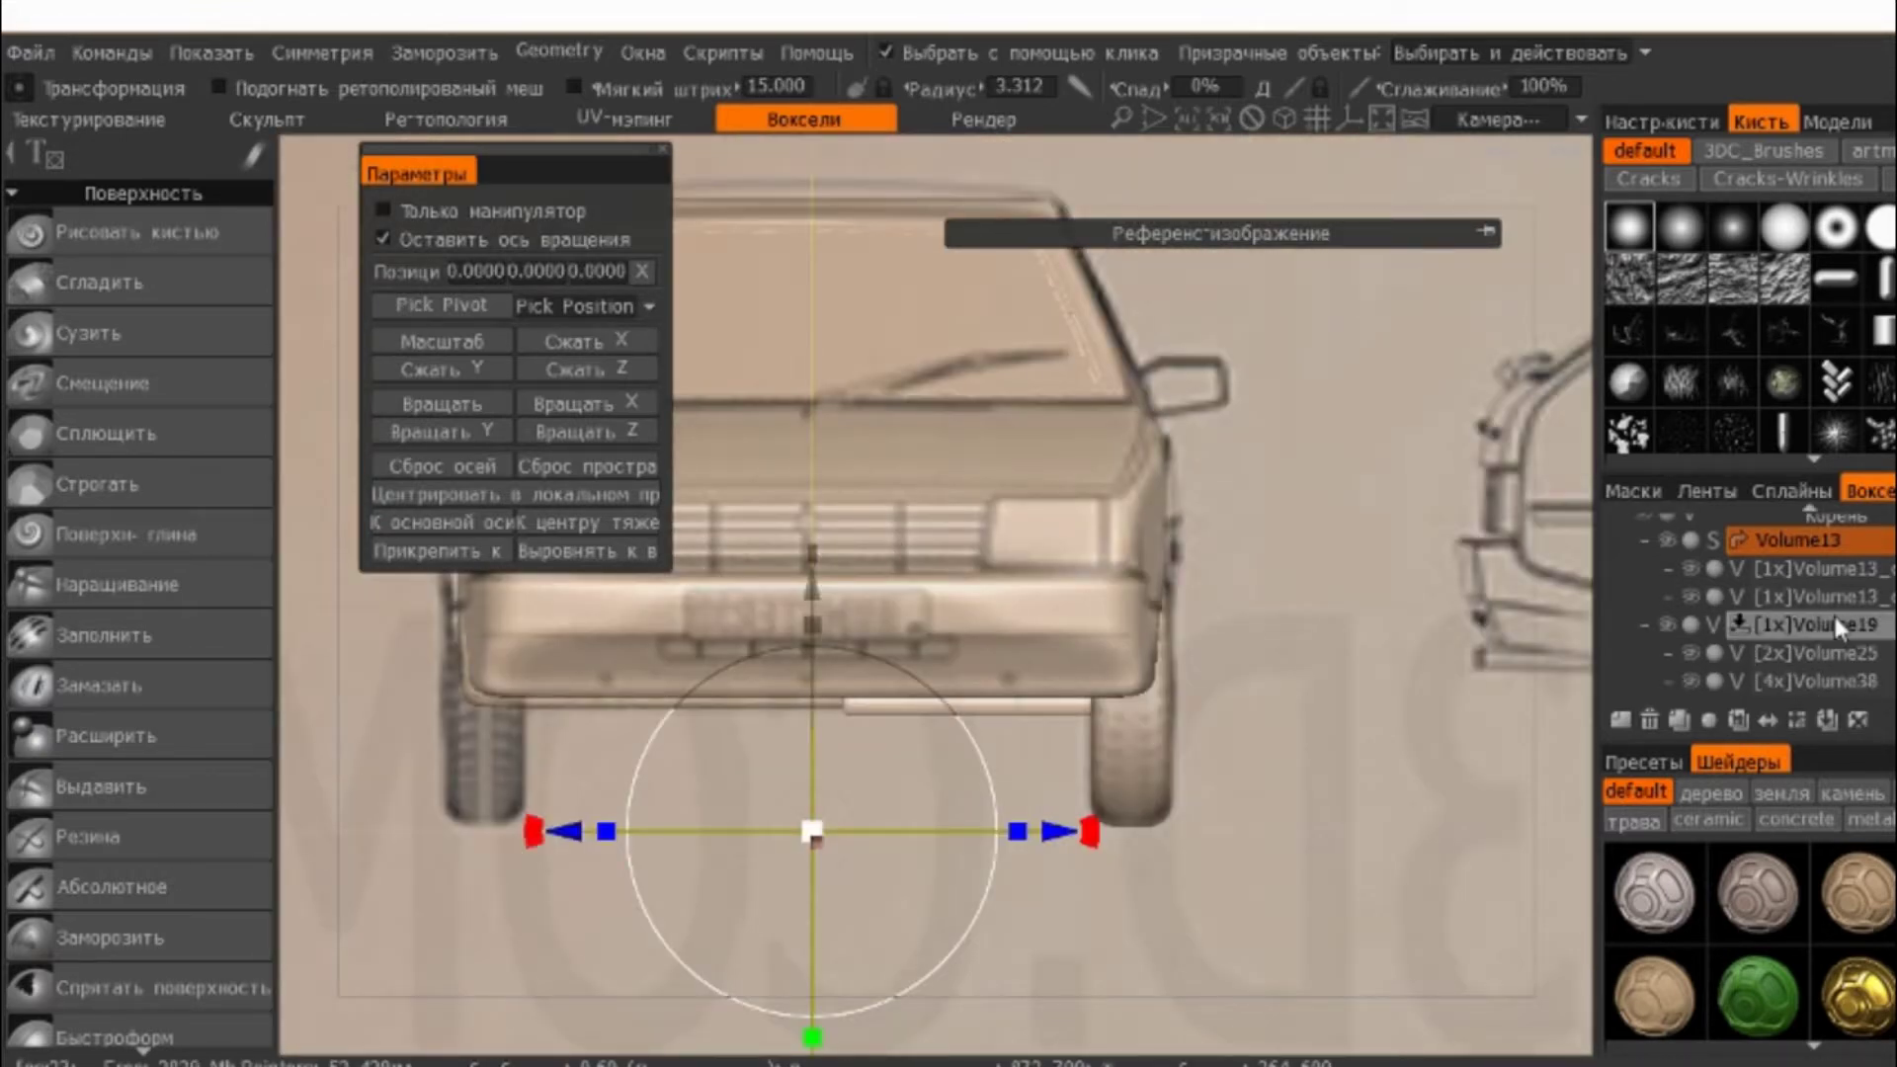
click(1834, 620)
right_click(1835, 620)
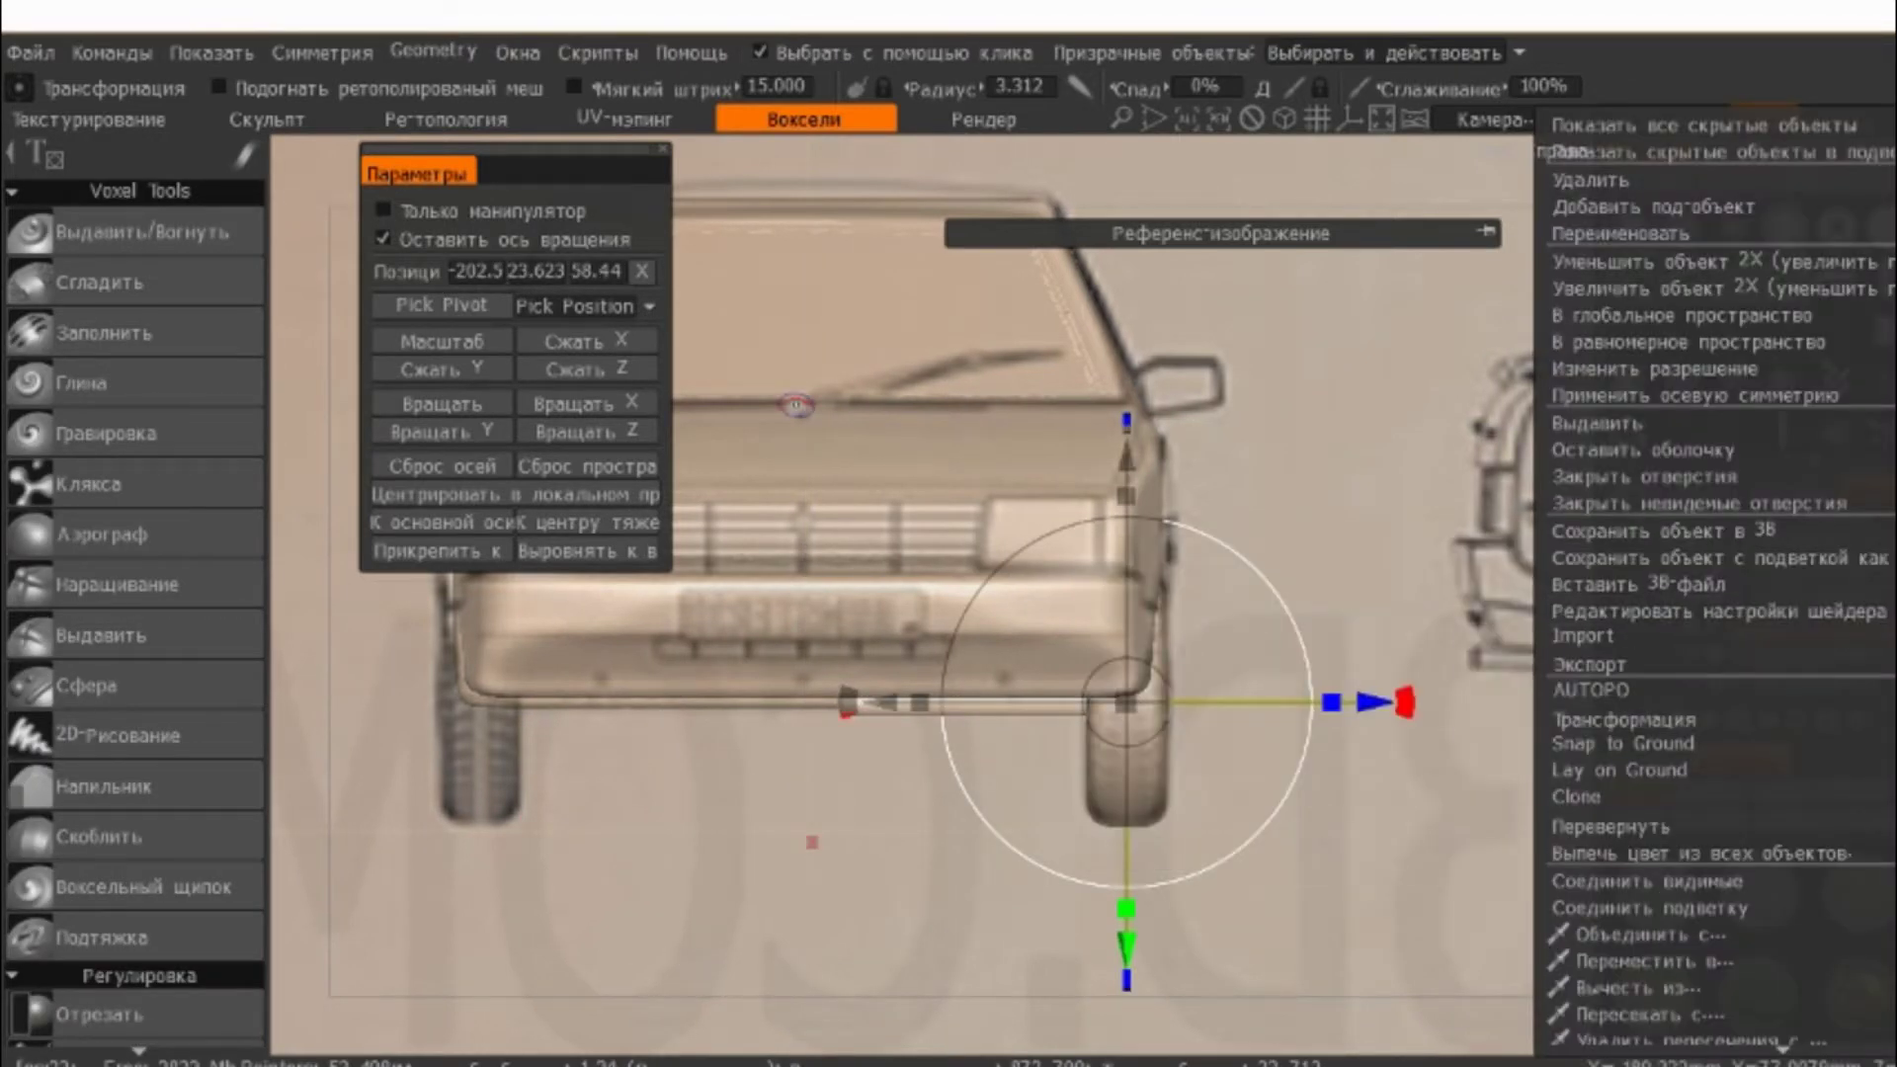
- Create a mirrored Образец instance of the wheel along the Z axis
scroll(122, 444, down, 3)
scroll(122, 444, down, 4)
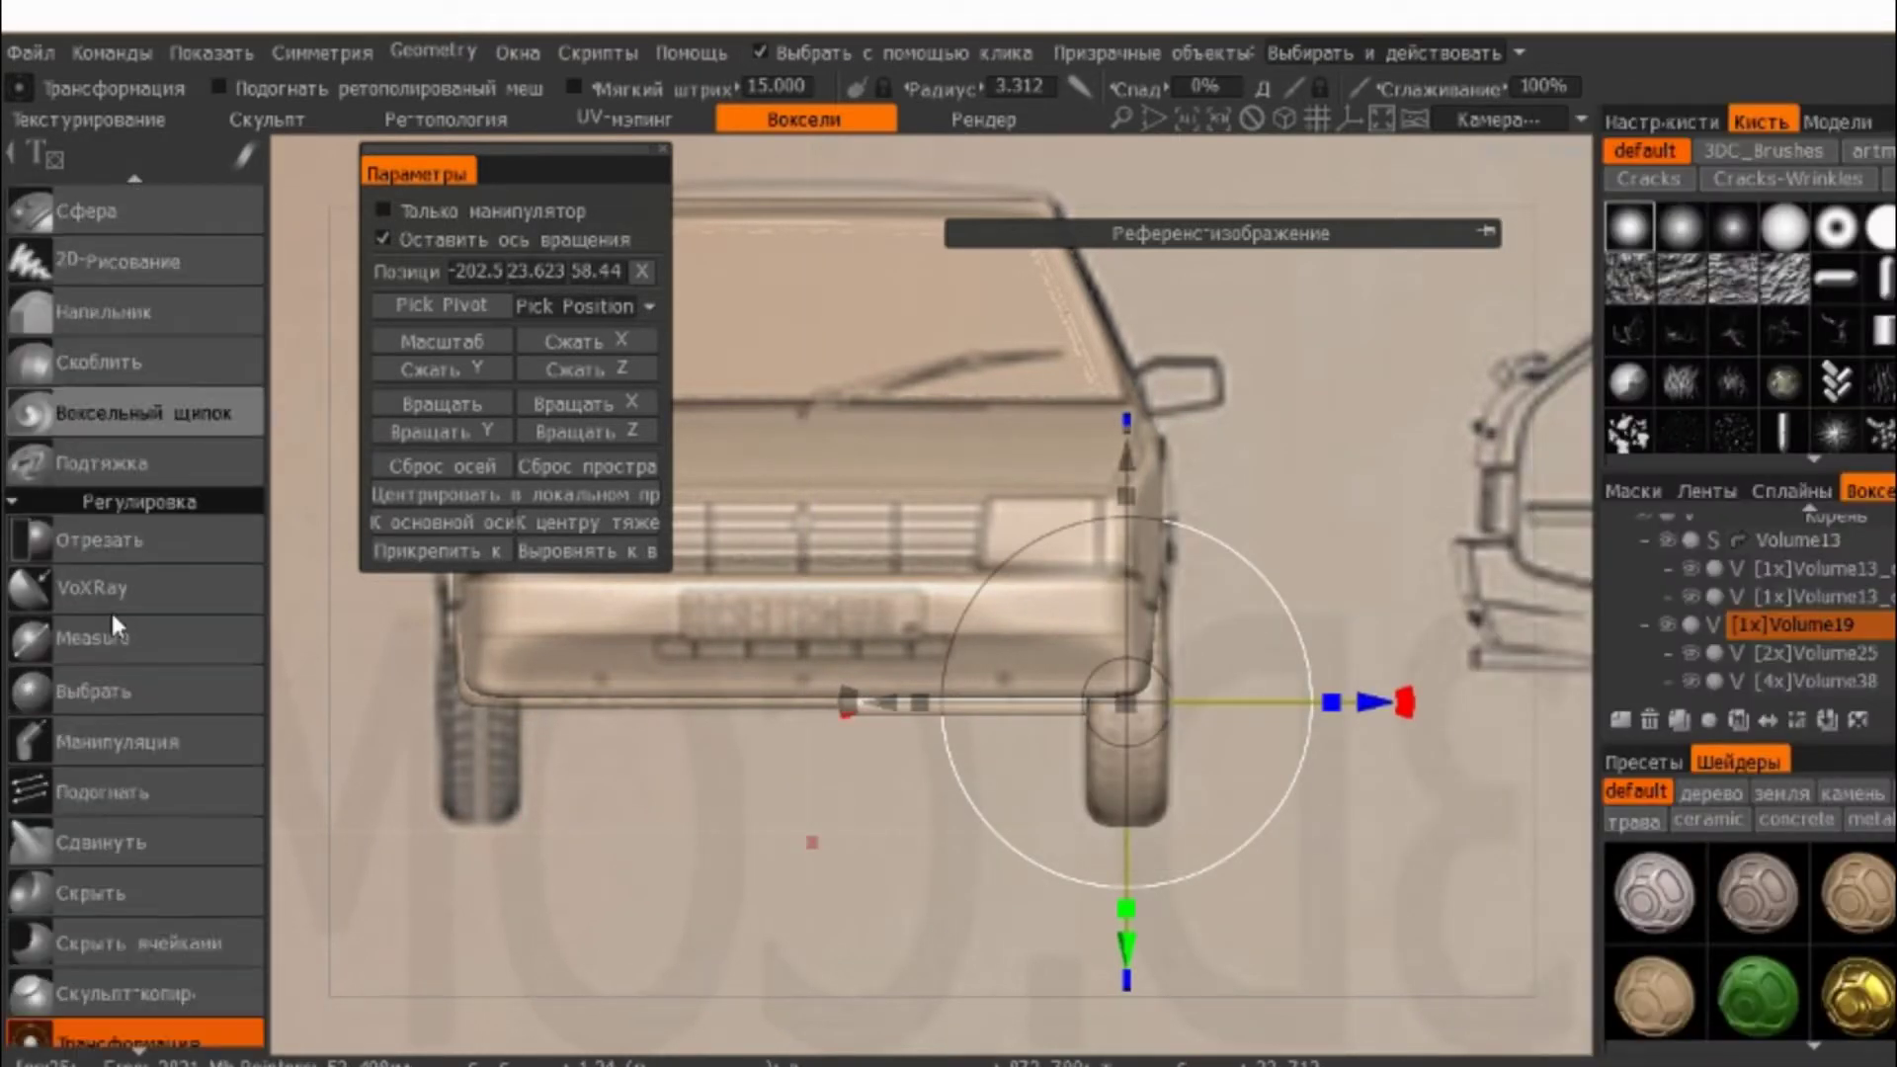
scroll(111, 609, up, 2)
scroll(111, 609, down, 3)
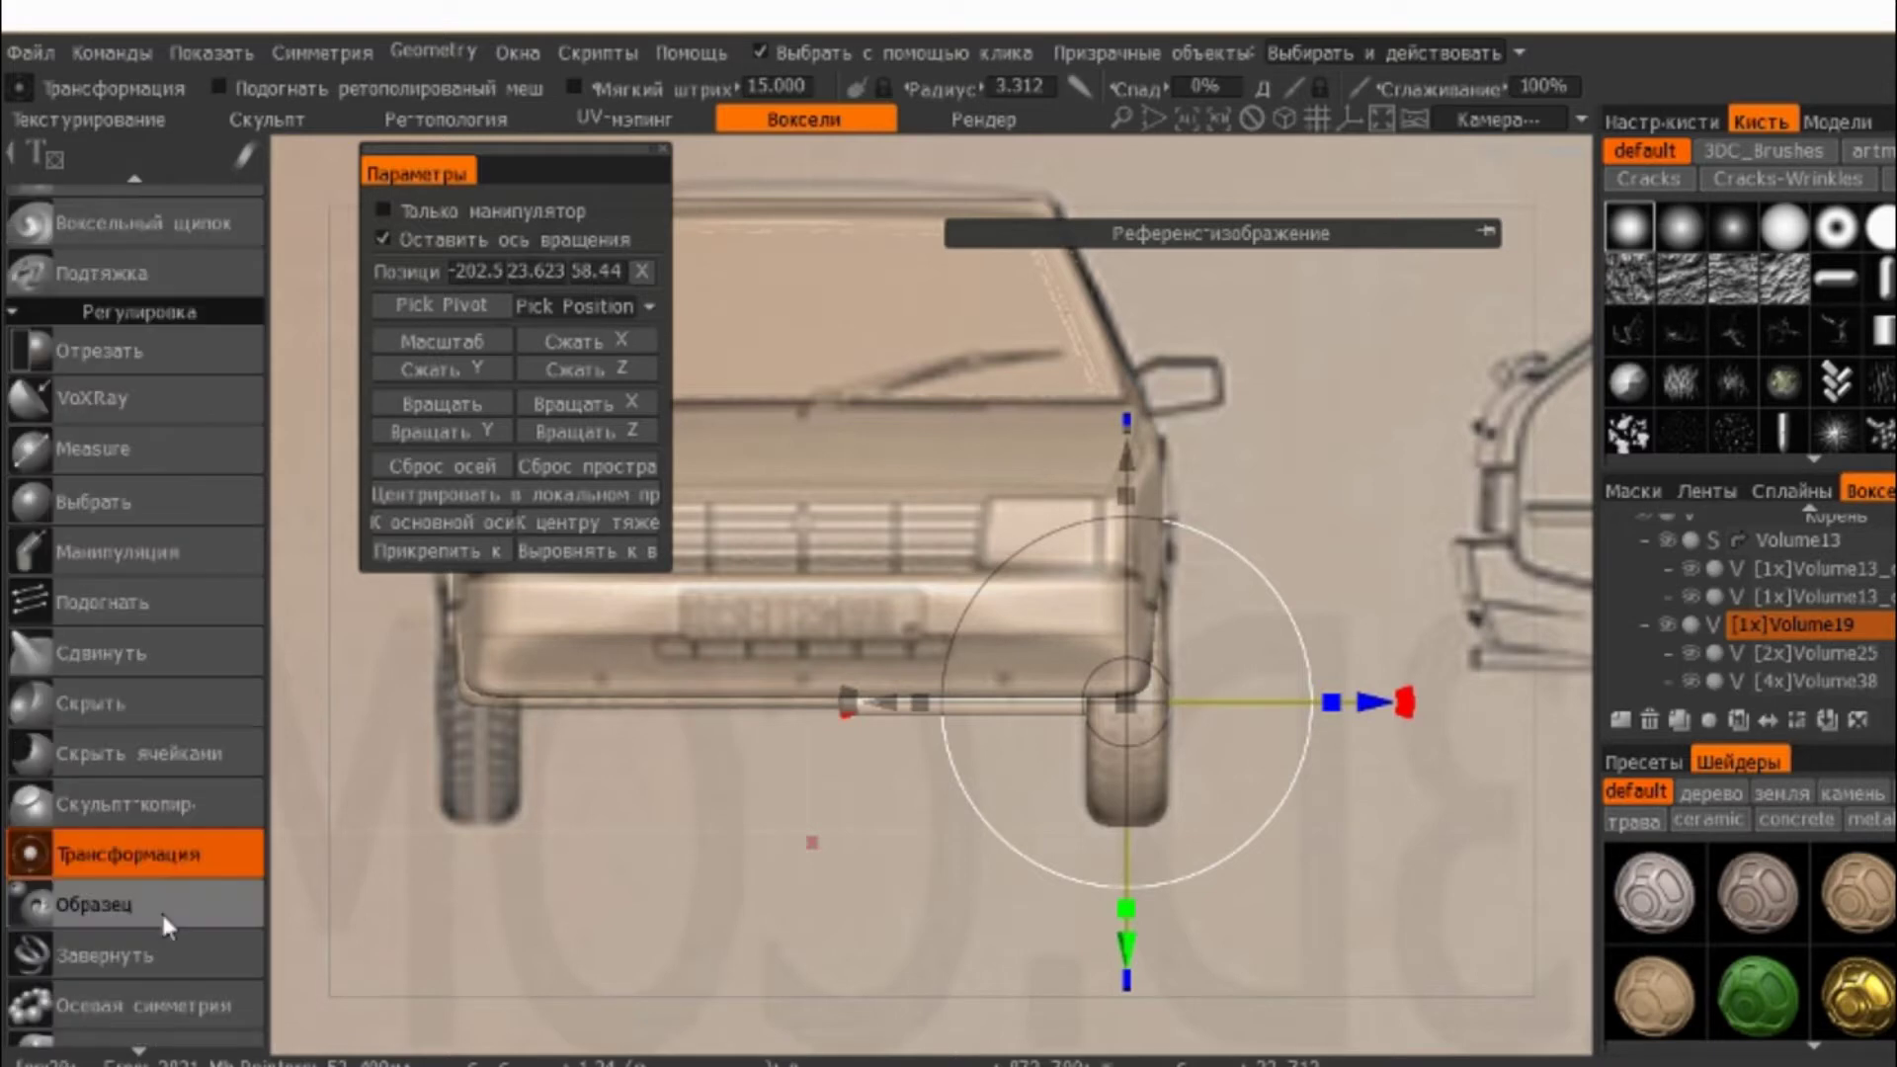
click(160, 907)
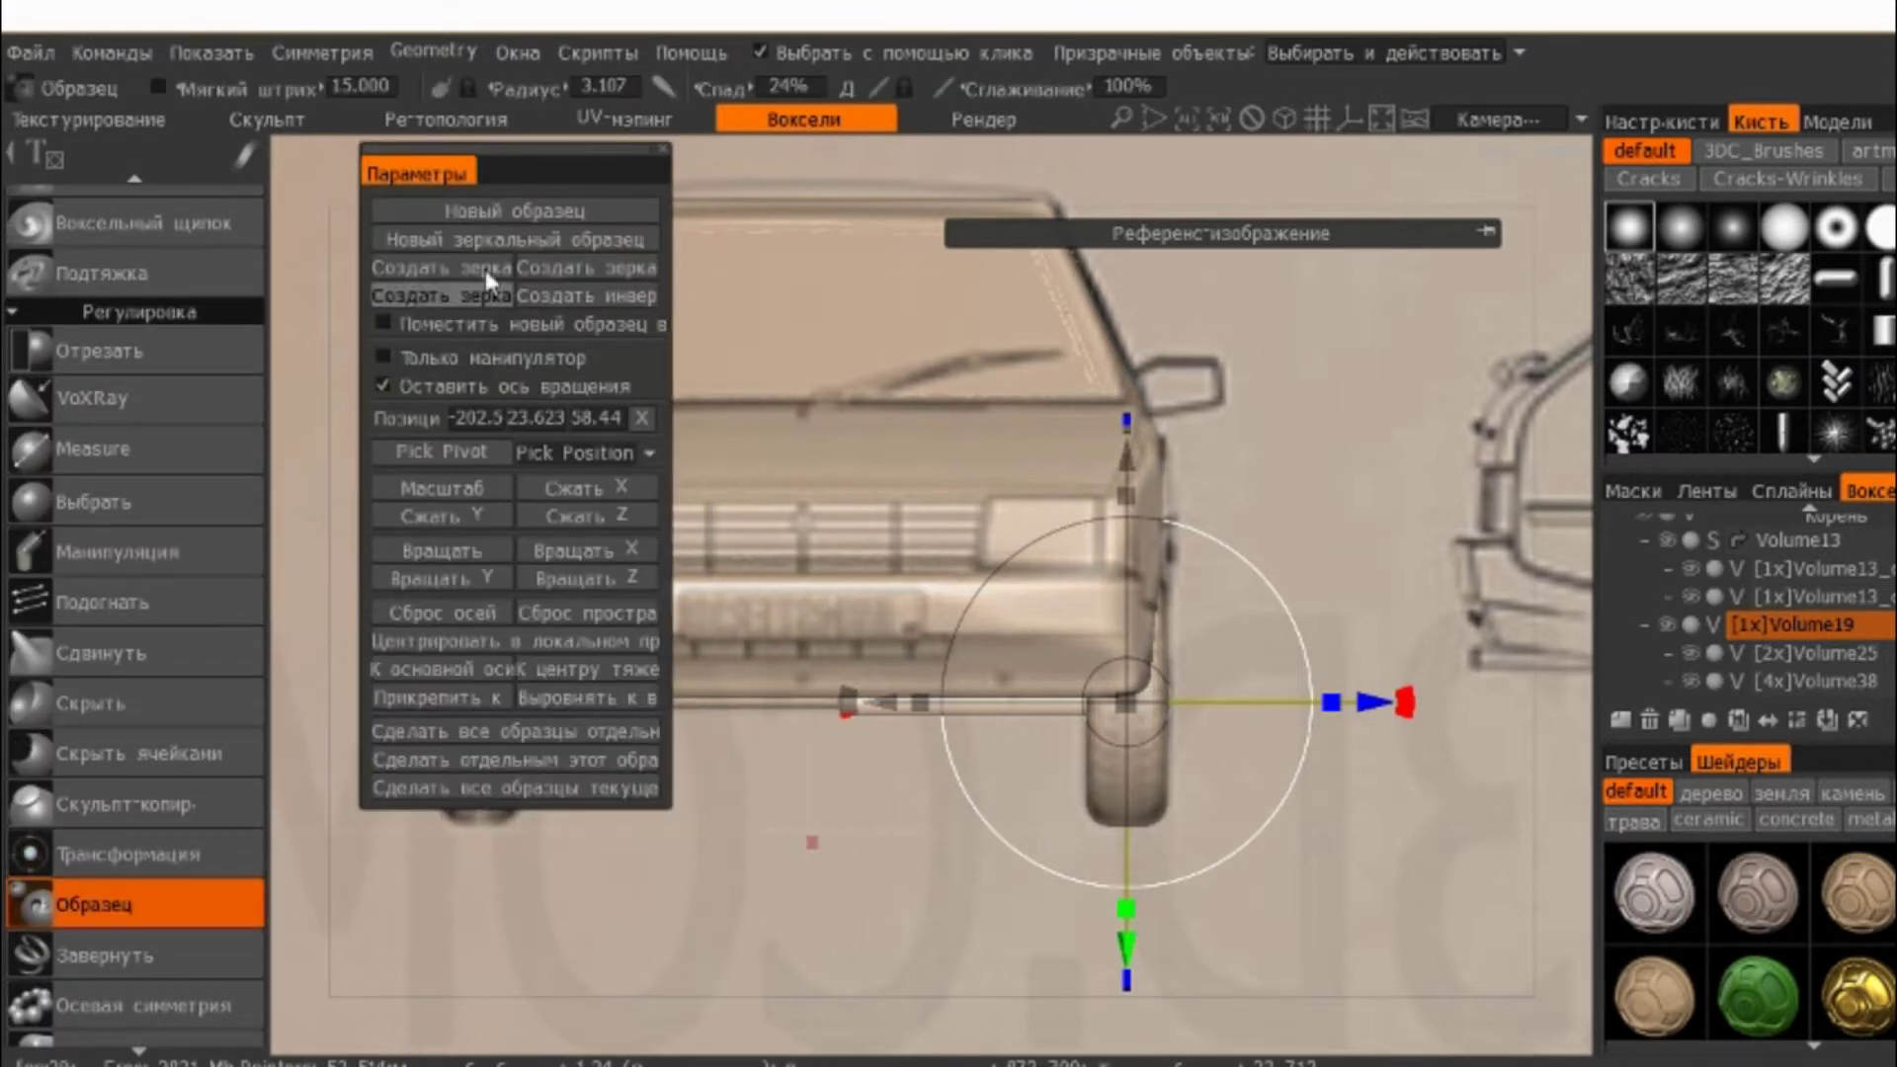
click(491, 296)
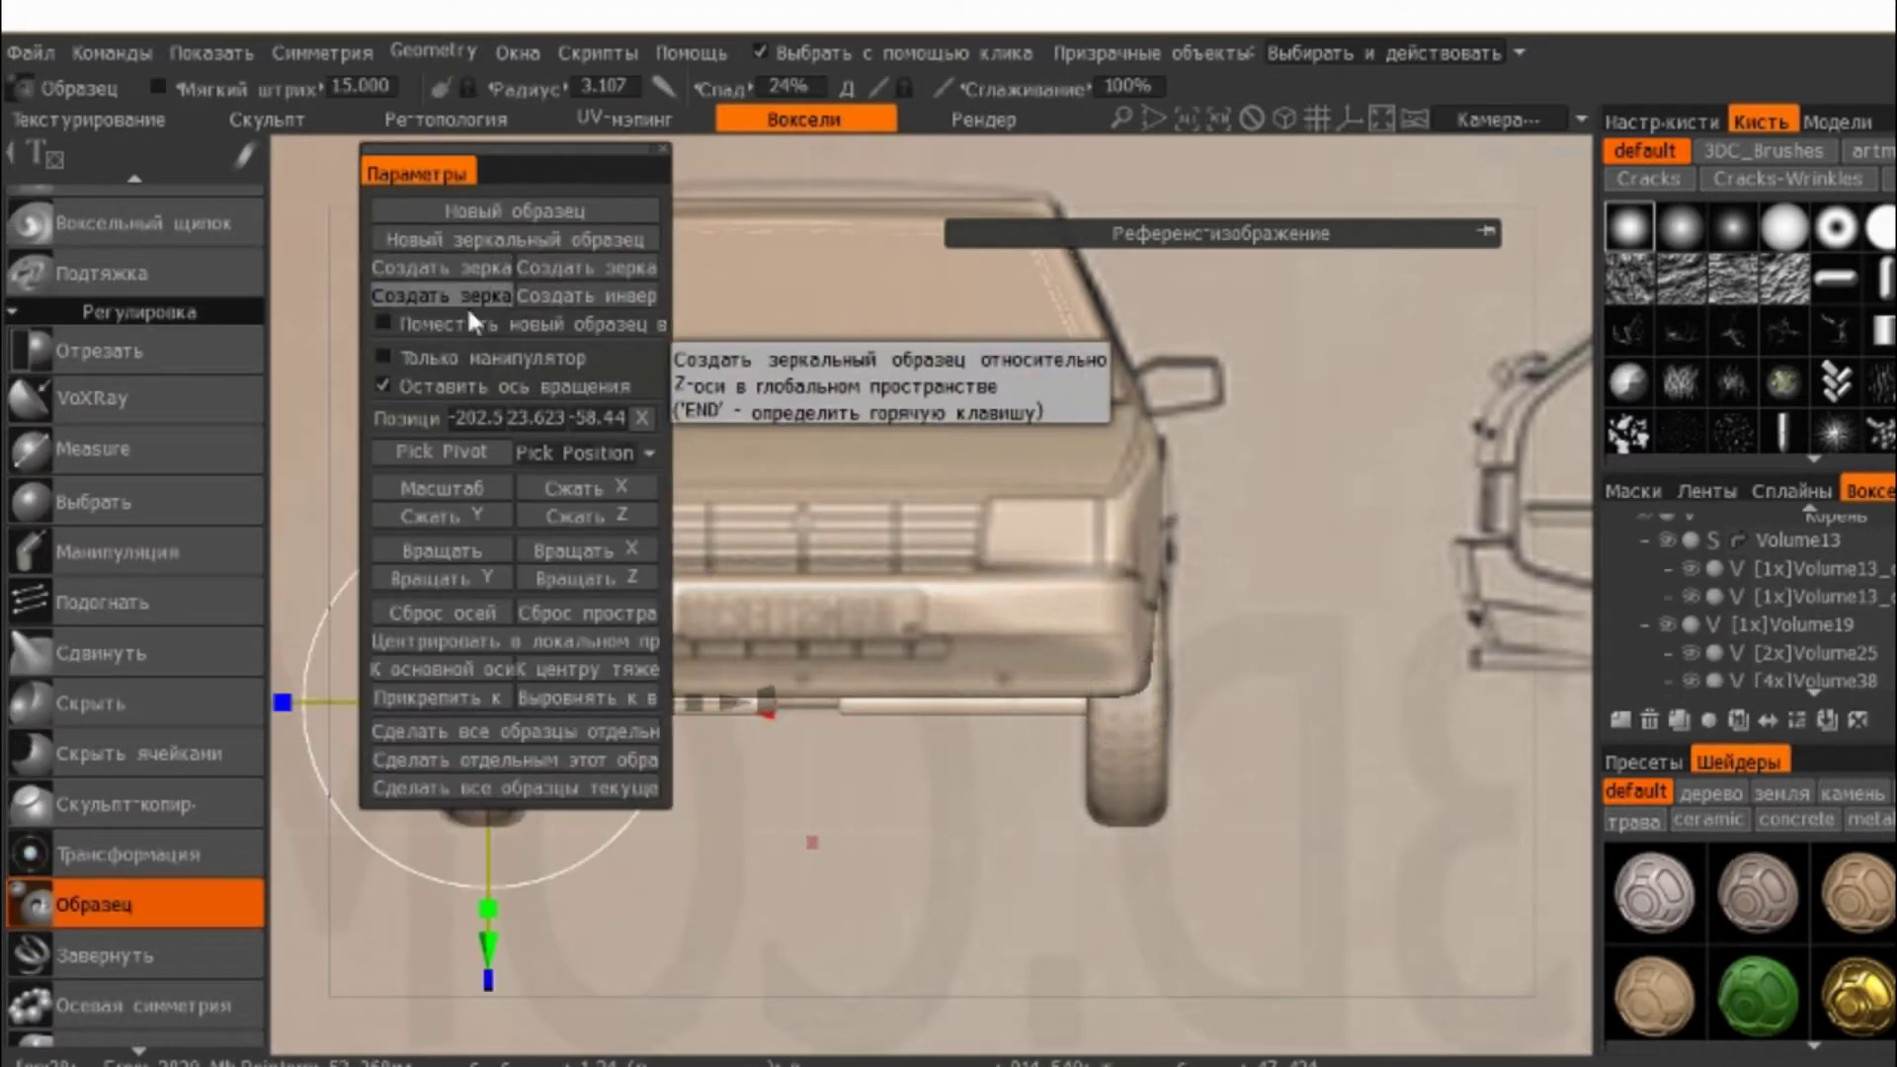
- Orbit around the car to inspect the new Volume19_ins wheel on the opposite side
mouse_move(1222, 410)
middle_down()
mouse_move(1070, 360)
mouse_move(932, 358)
mouse_move(902, 300)
middle_up()
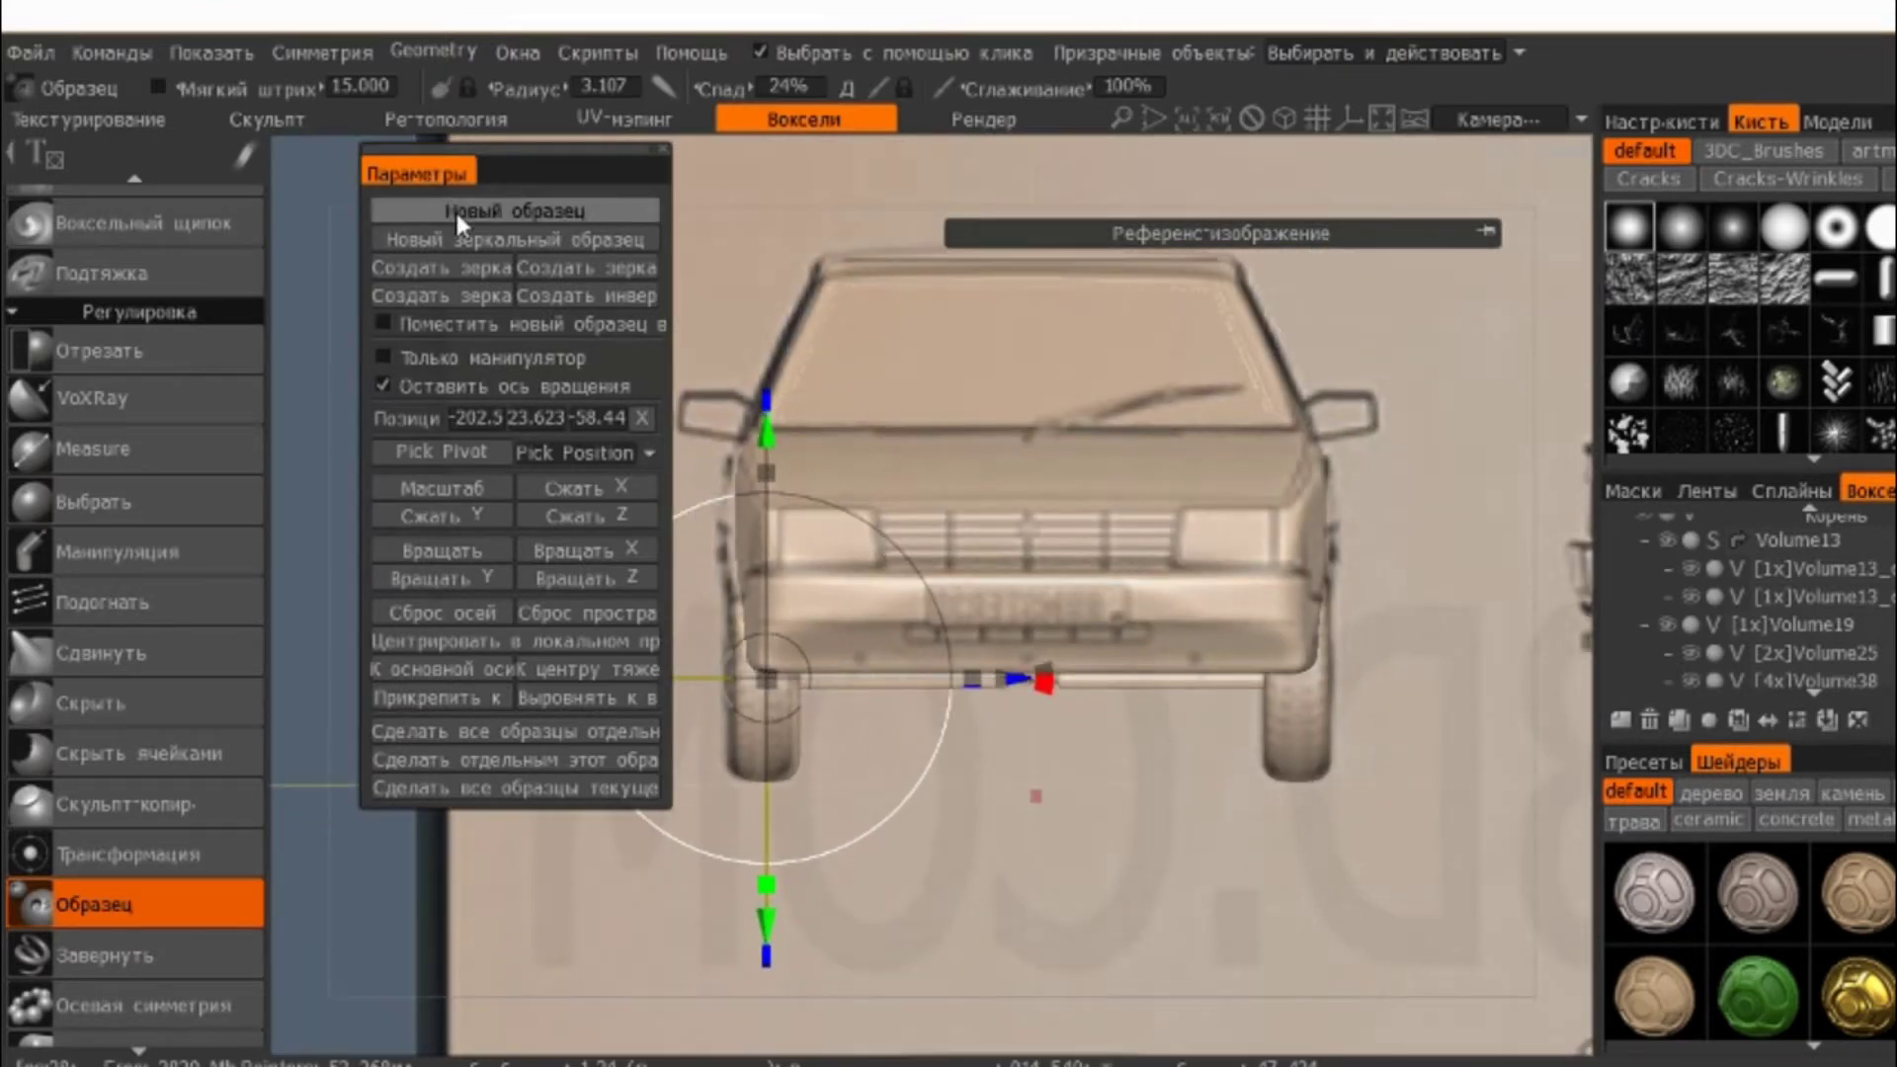
middle_drag(997, 542, 1410, 420)
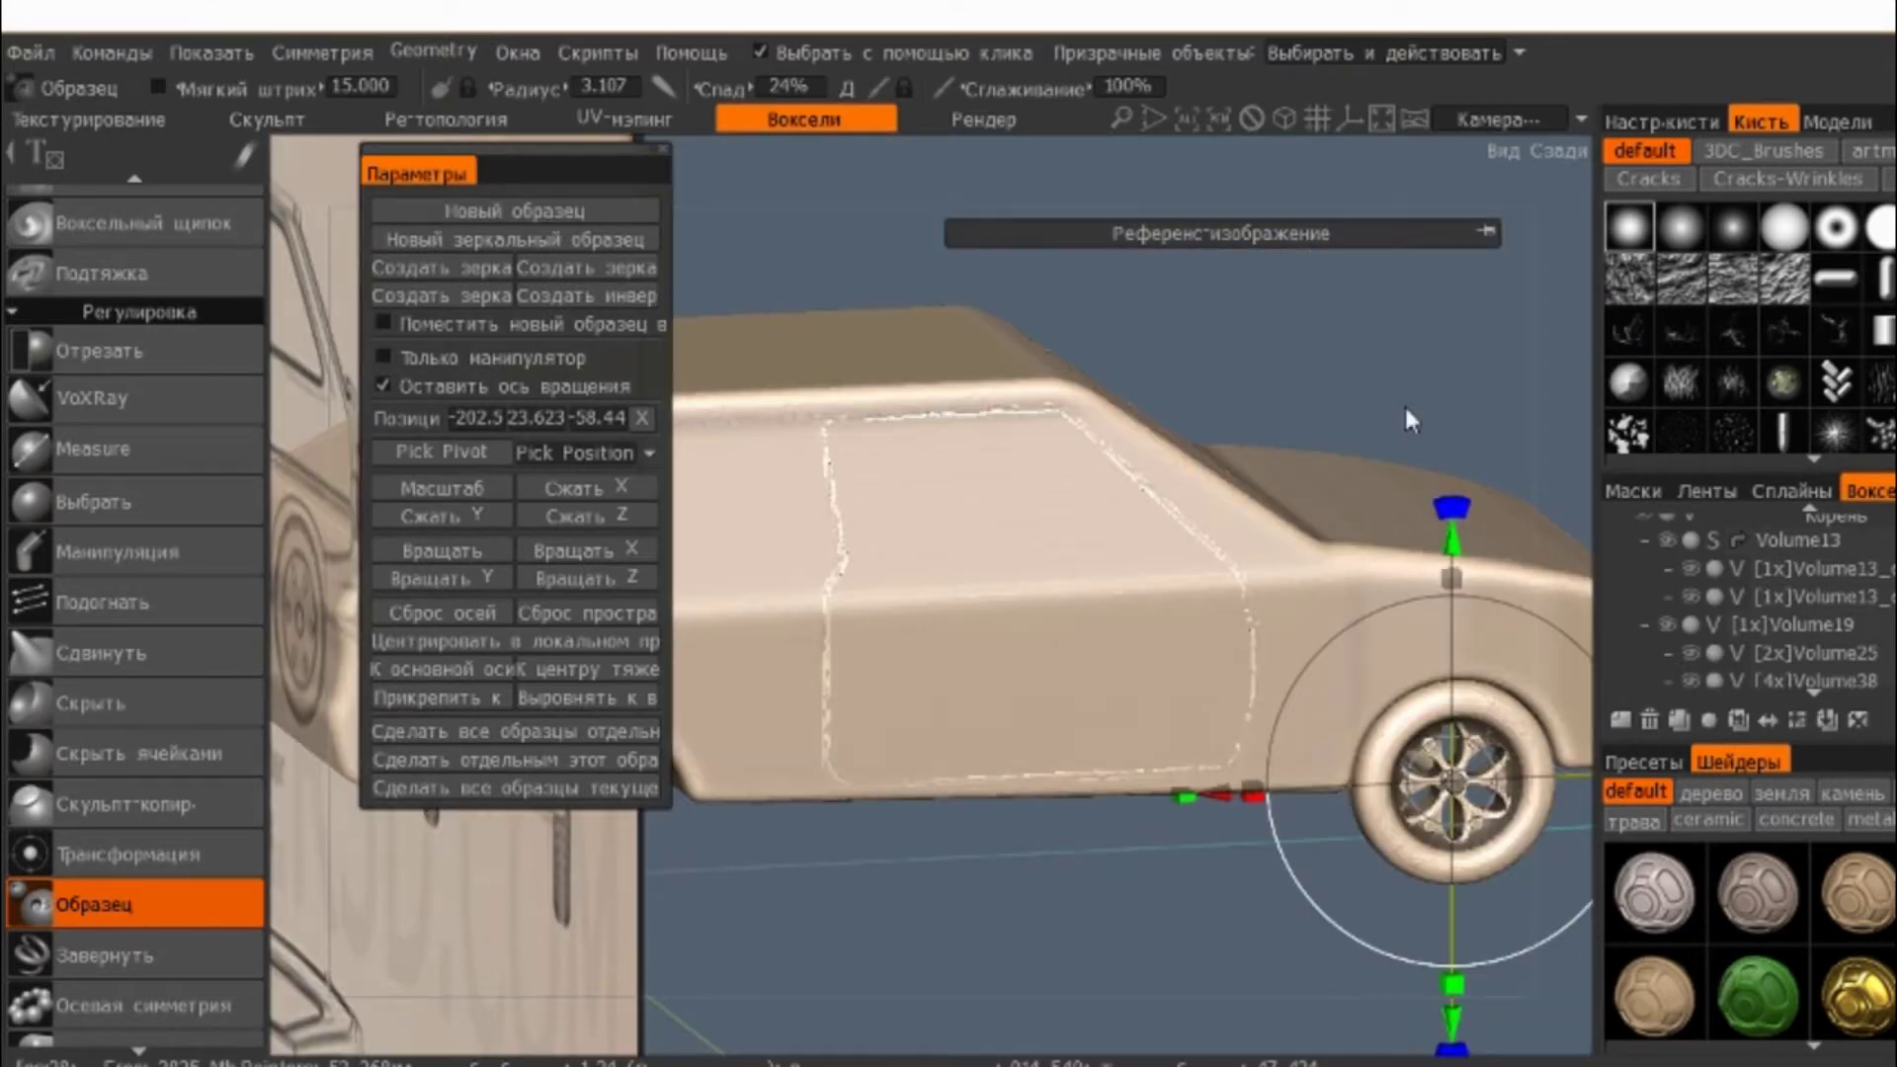
scroll(785, 404, up, 5)
middle_drag(786, 404, 475, 323)
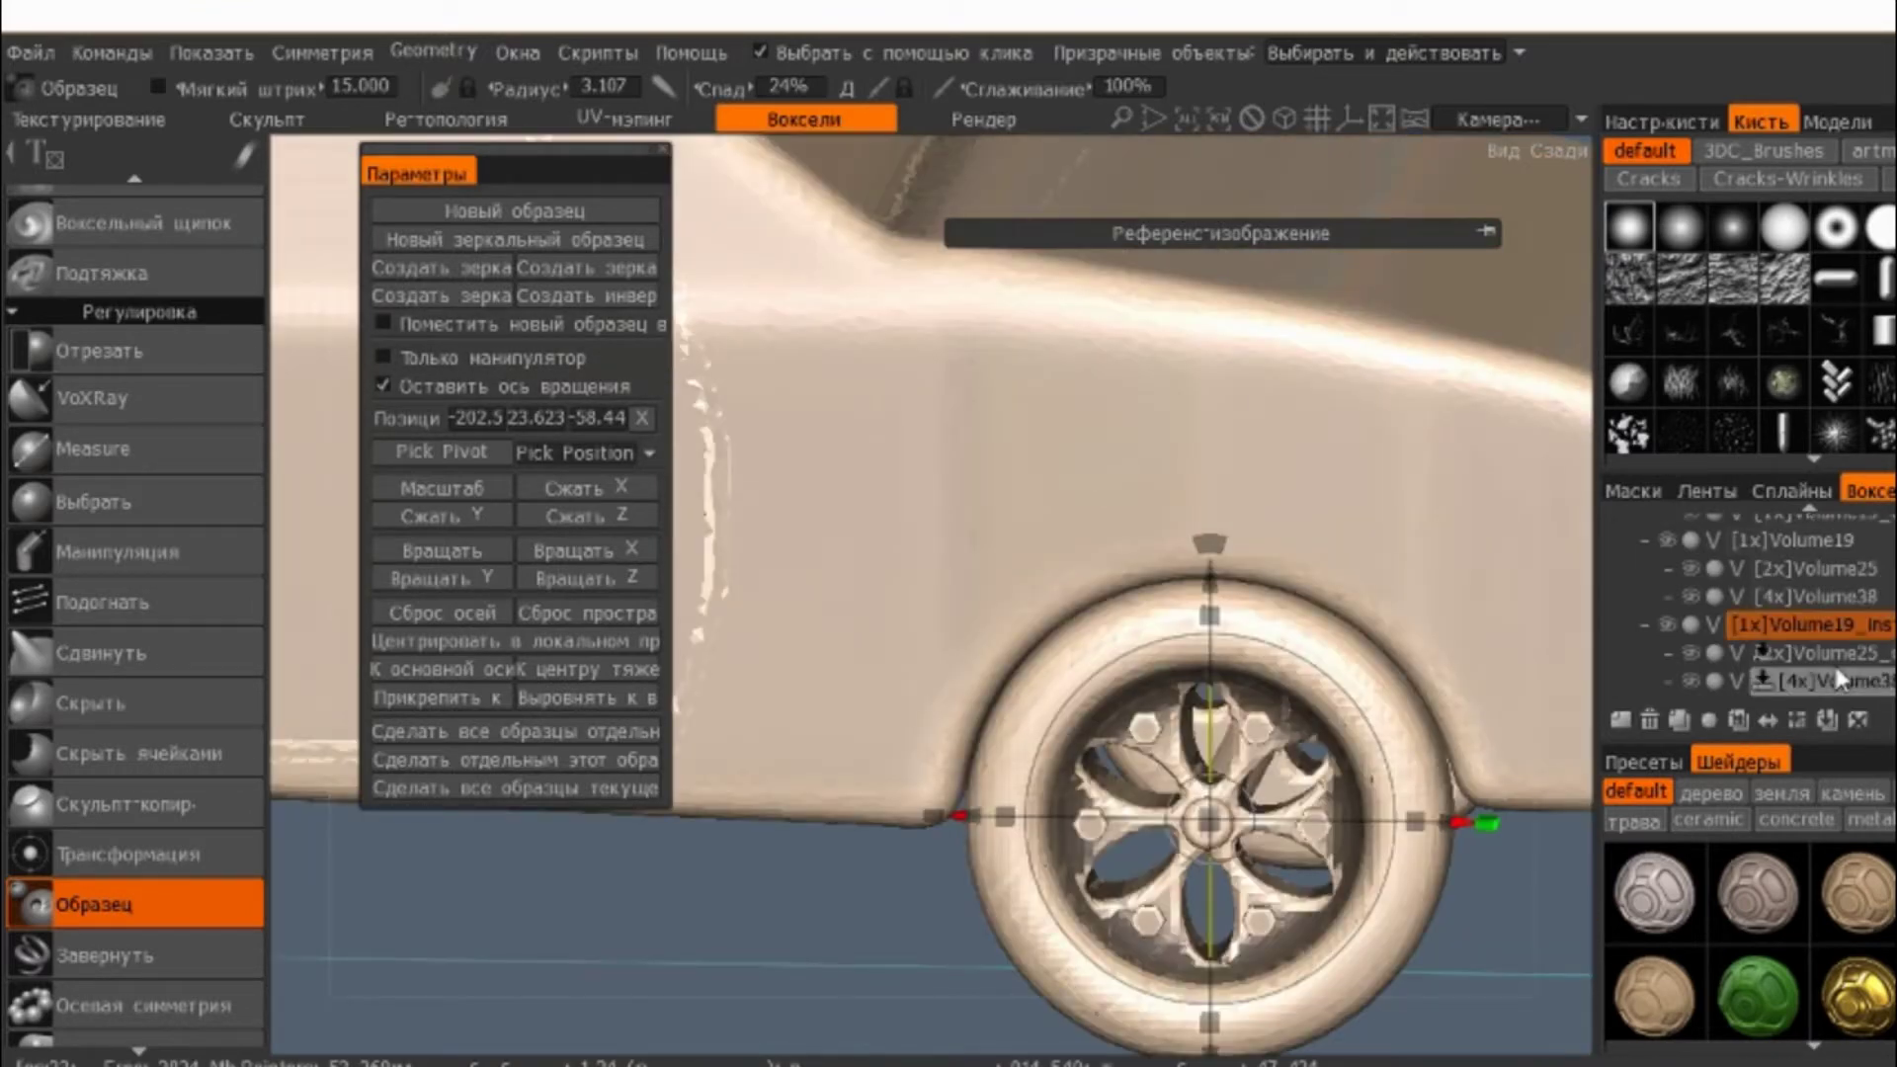
mouse_move(1560, 581)
middle_down()
mouse_move(1008, 381)
mouse_move(903, 313)
middle_up()
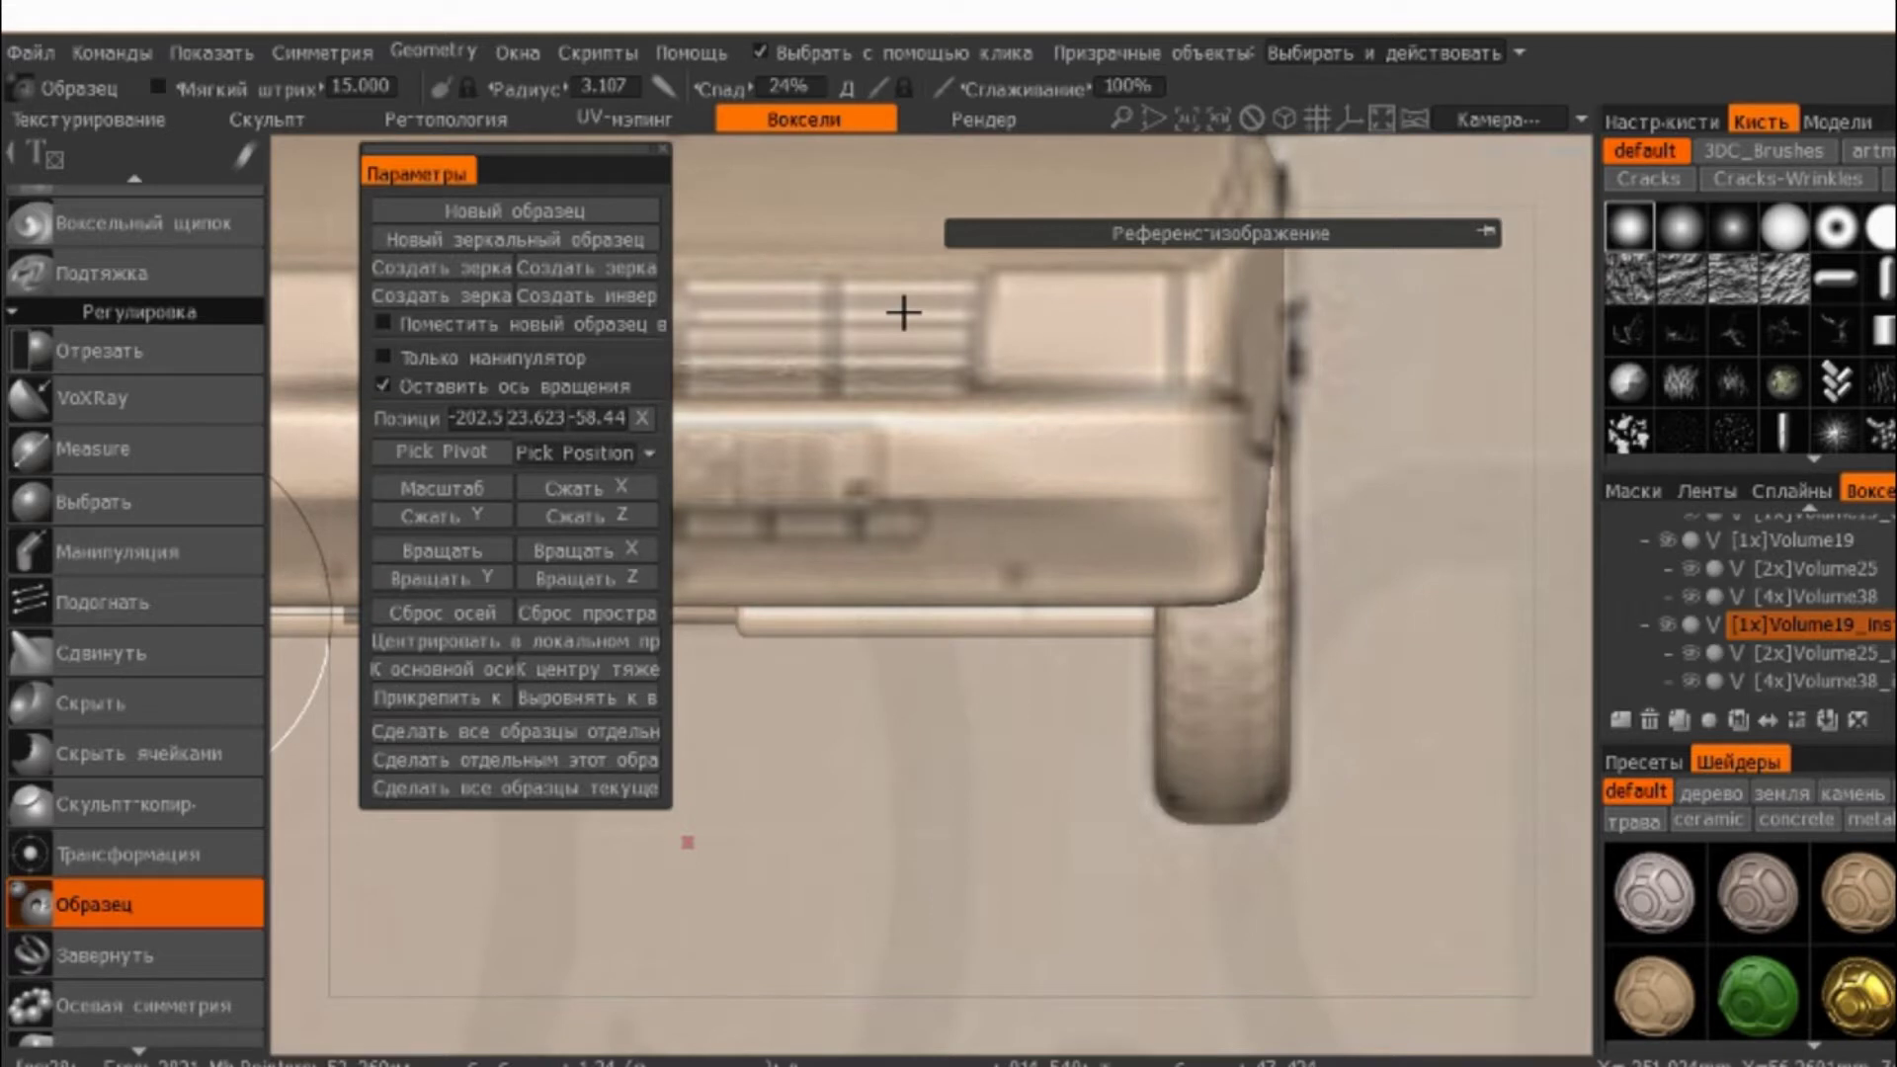
middle_drag(903, 313, 889, 257)
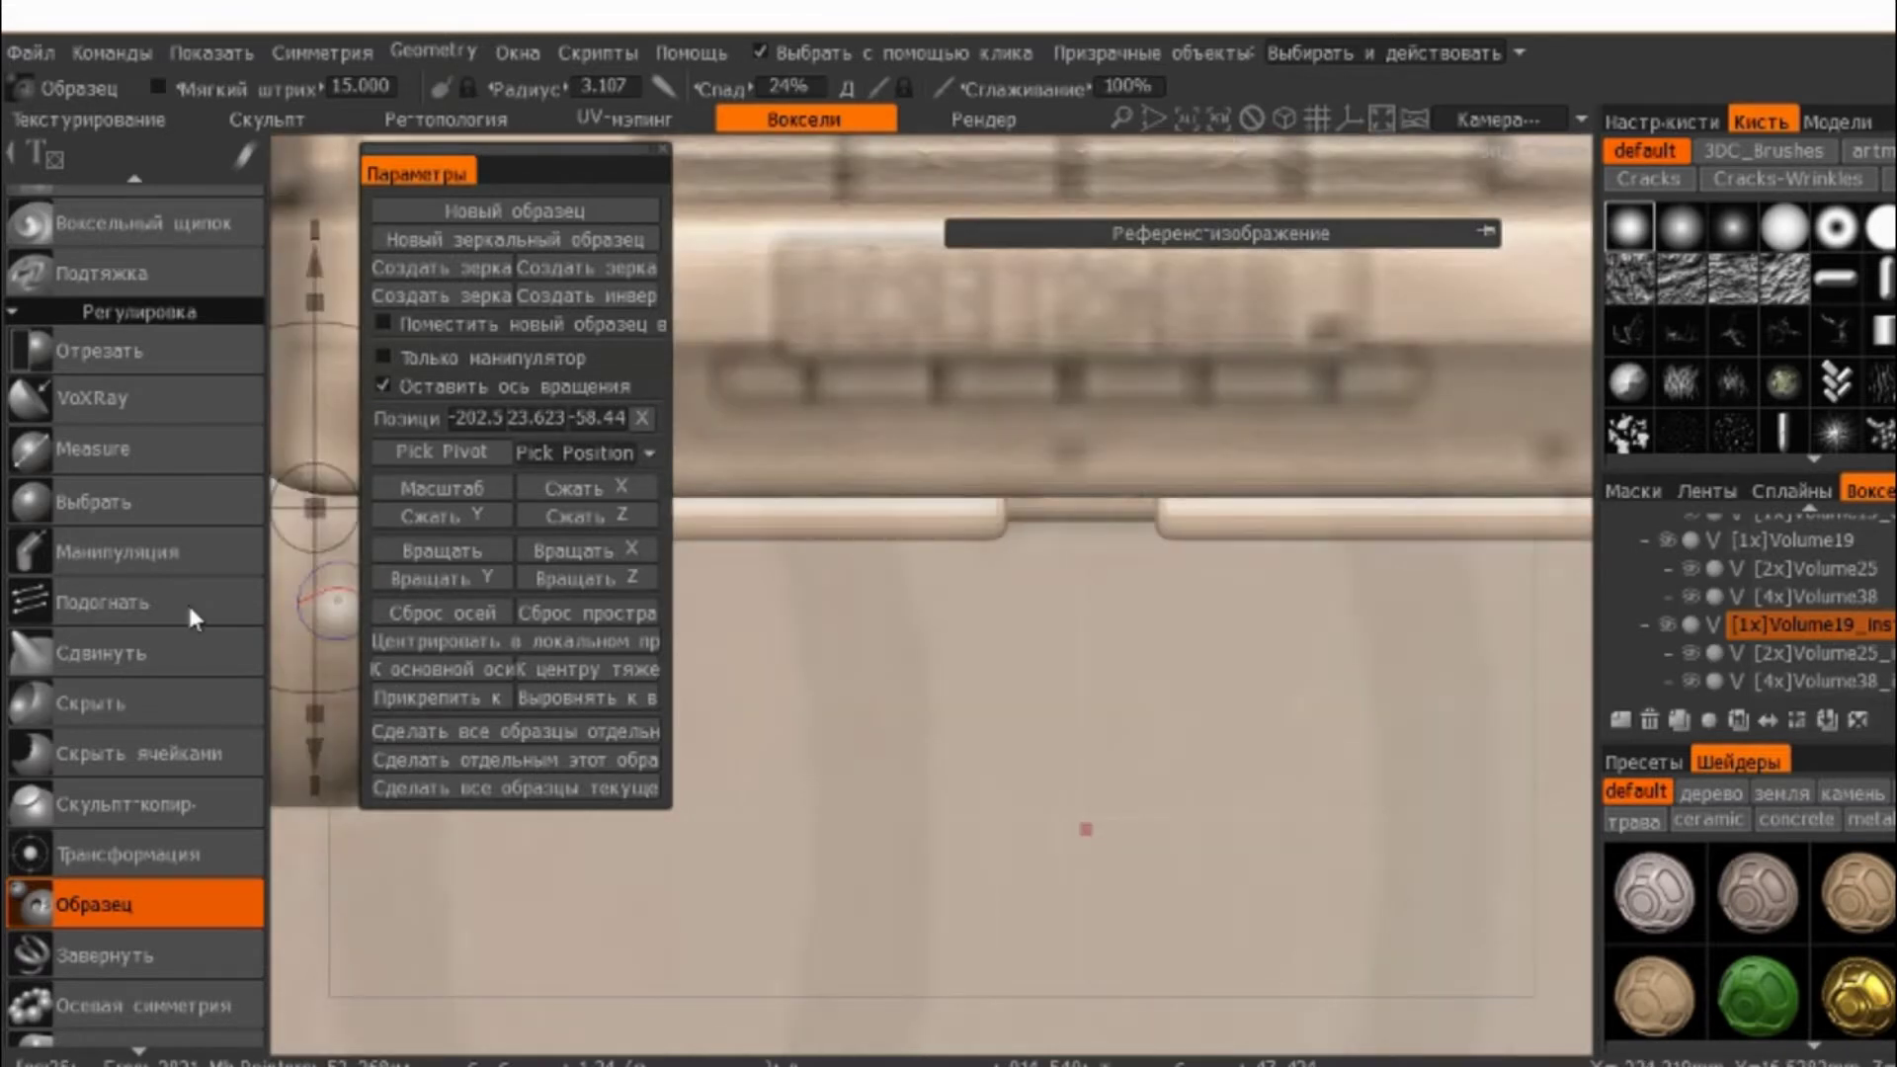
click(118, 551)
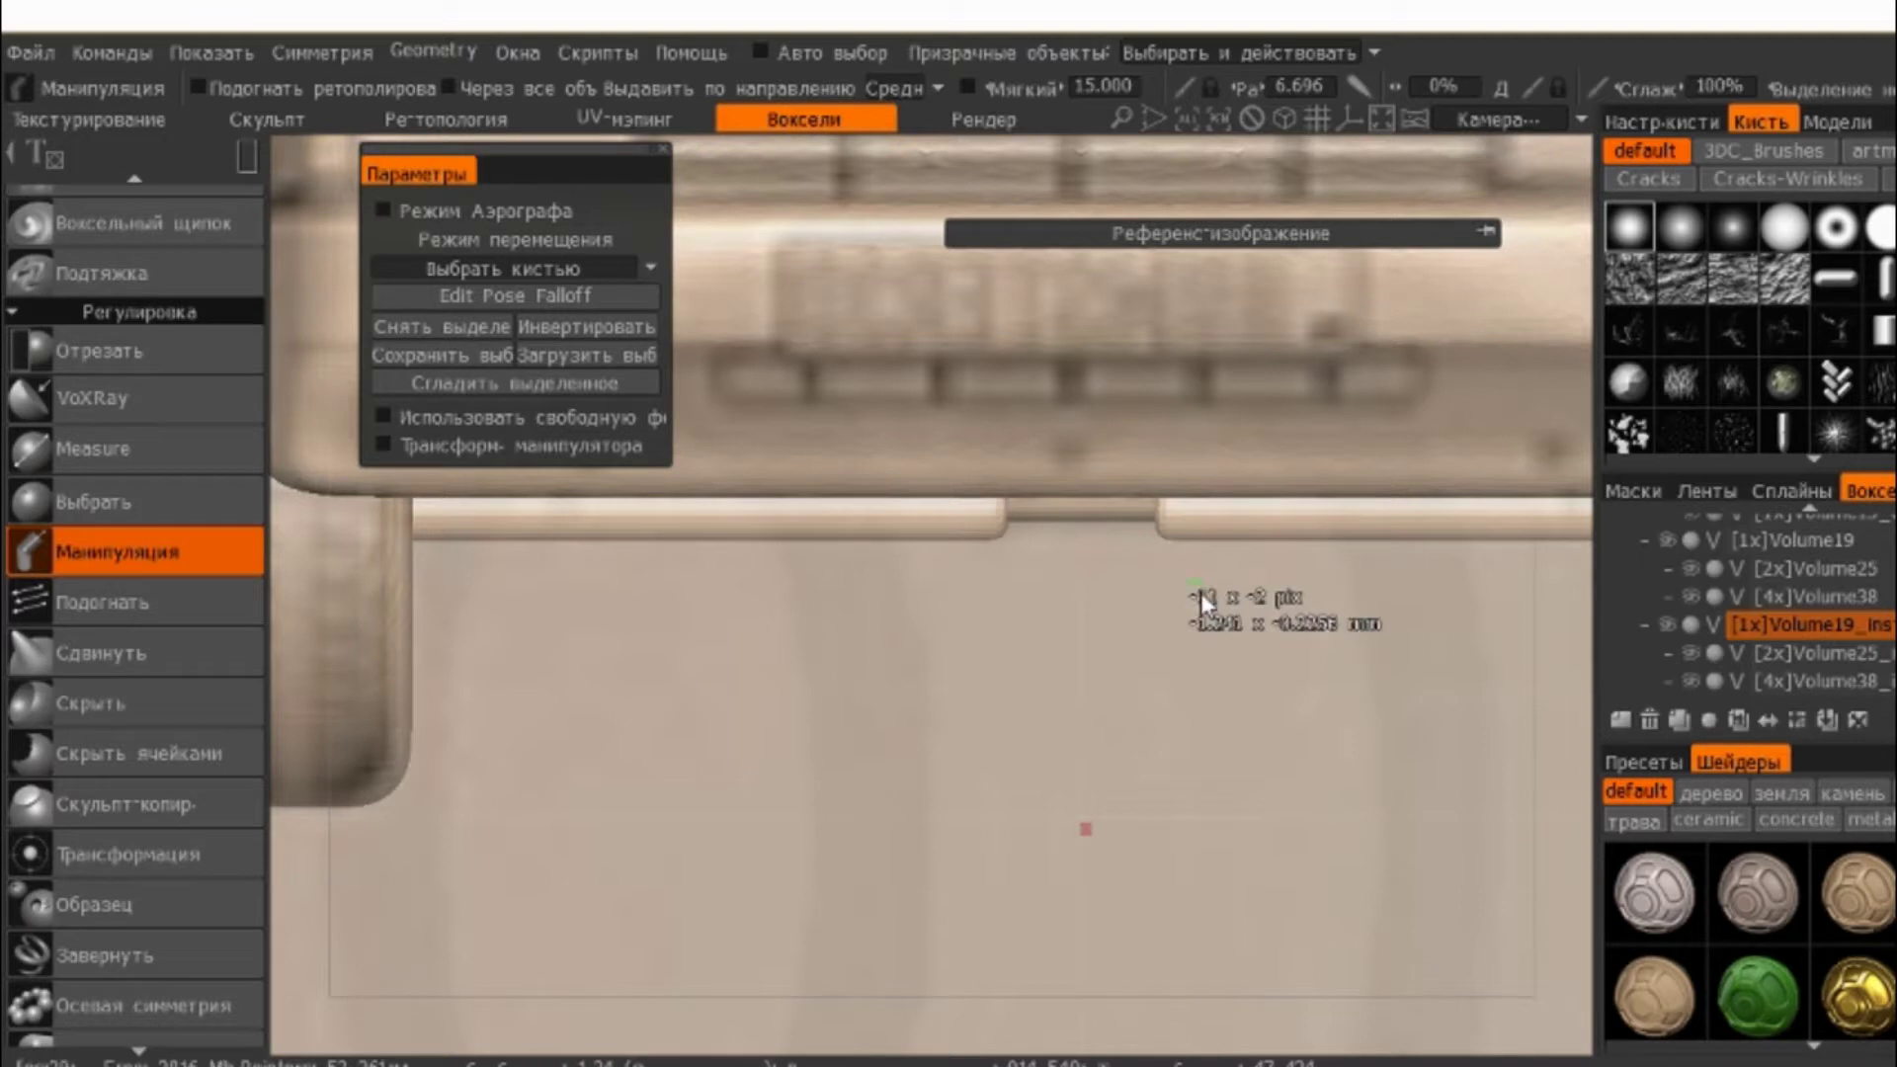
- Slide the Volume25 axle along its axis, moving its depth from 10.615 to 3.3961
click(1806, 535)
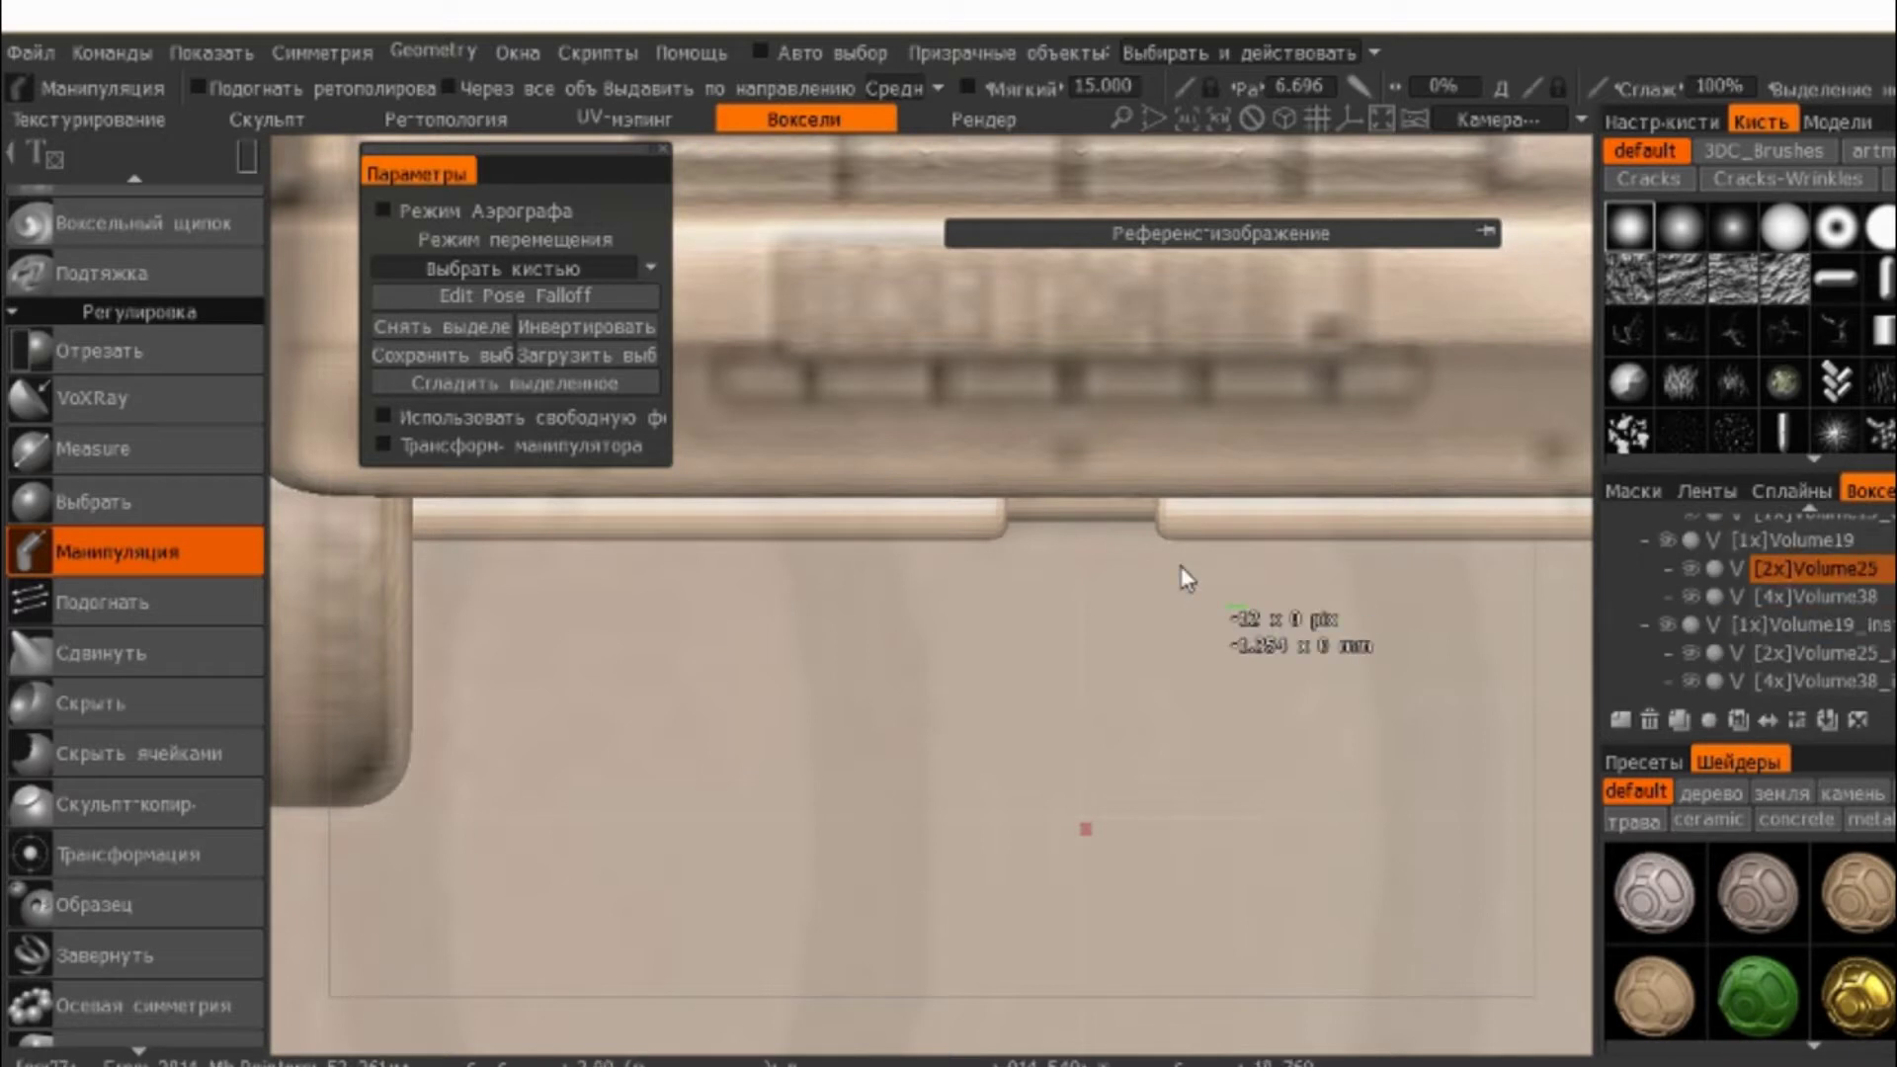
drag(1286, 634, 1107, 445)
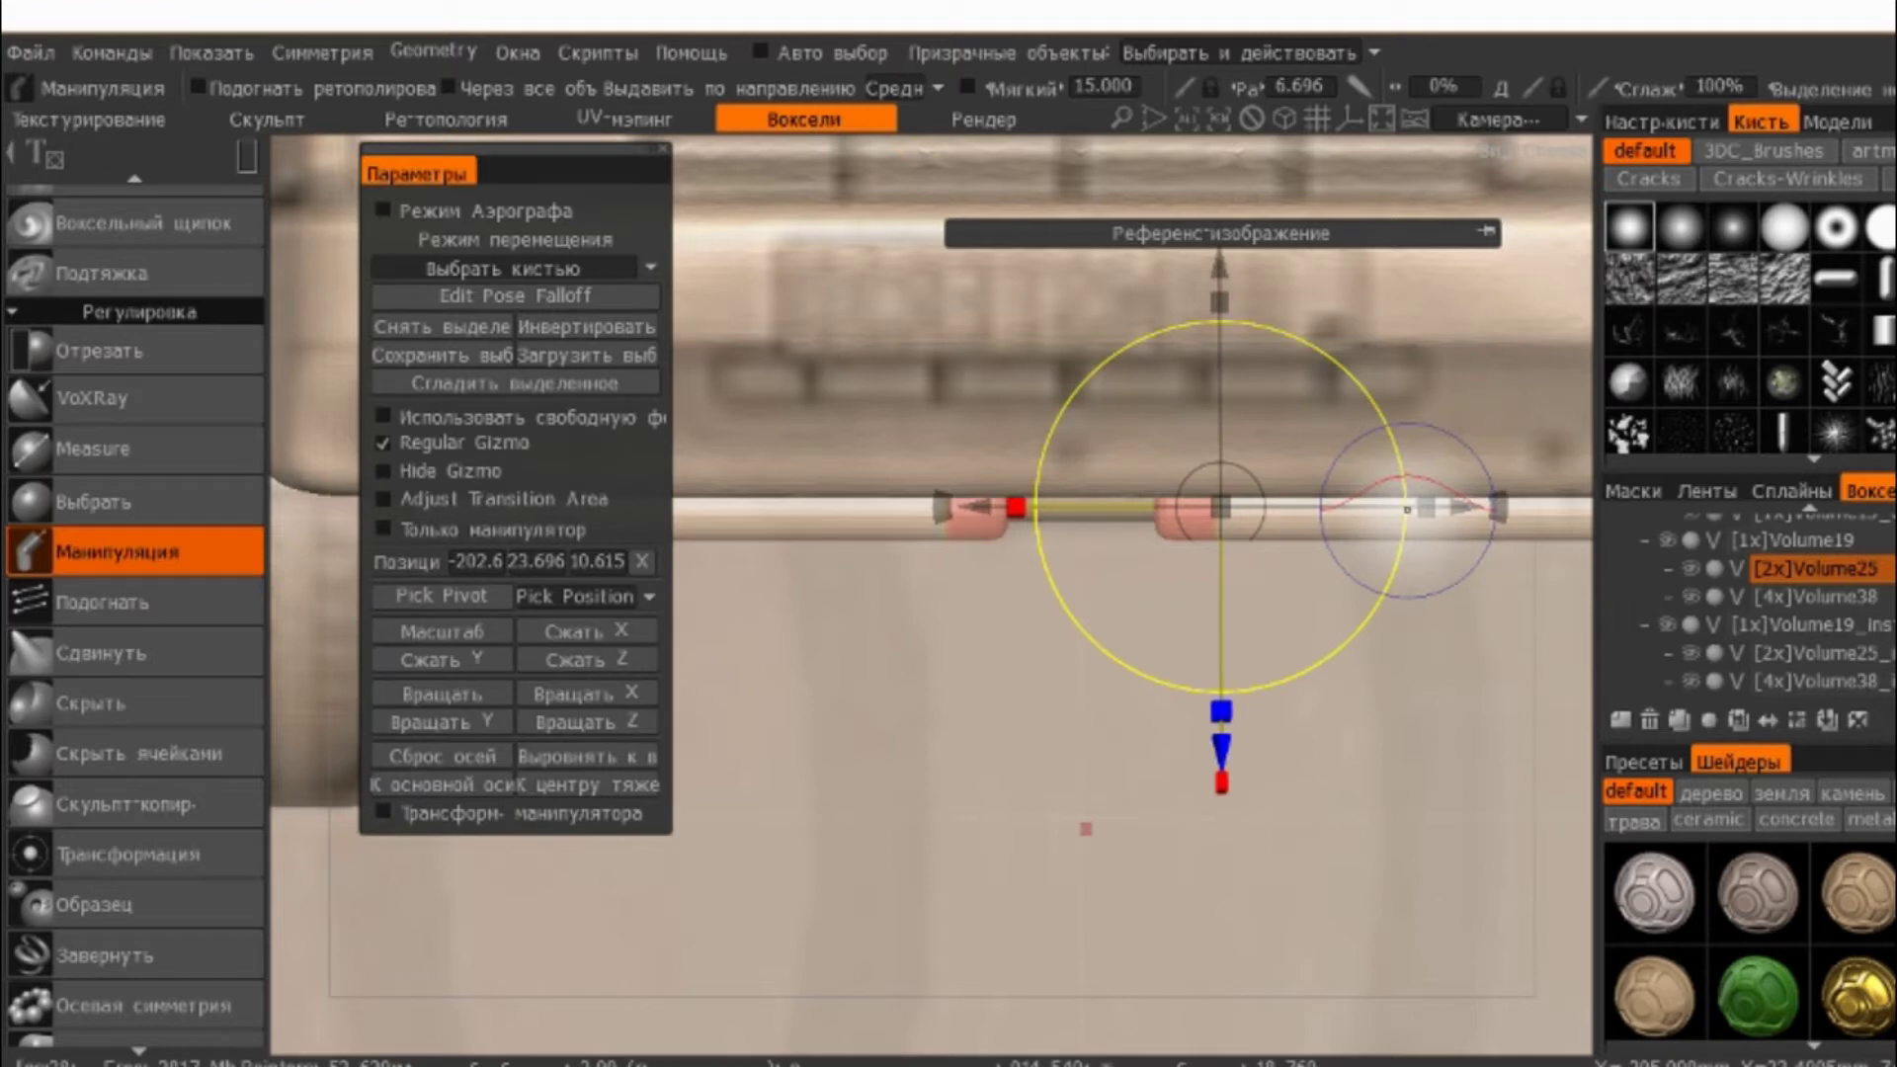
drag(1406, 508, 1355, 514)
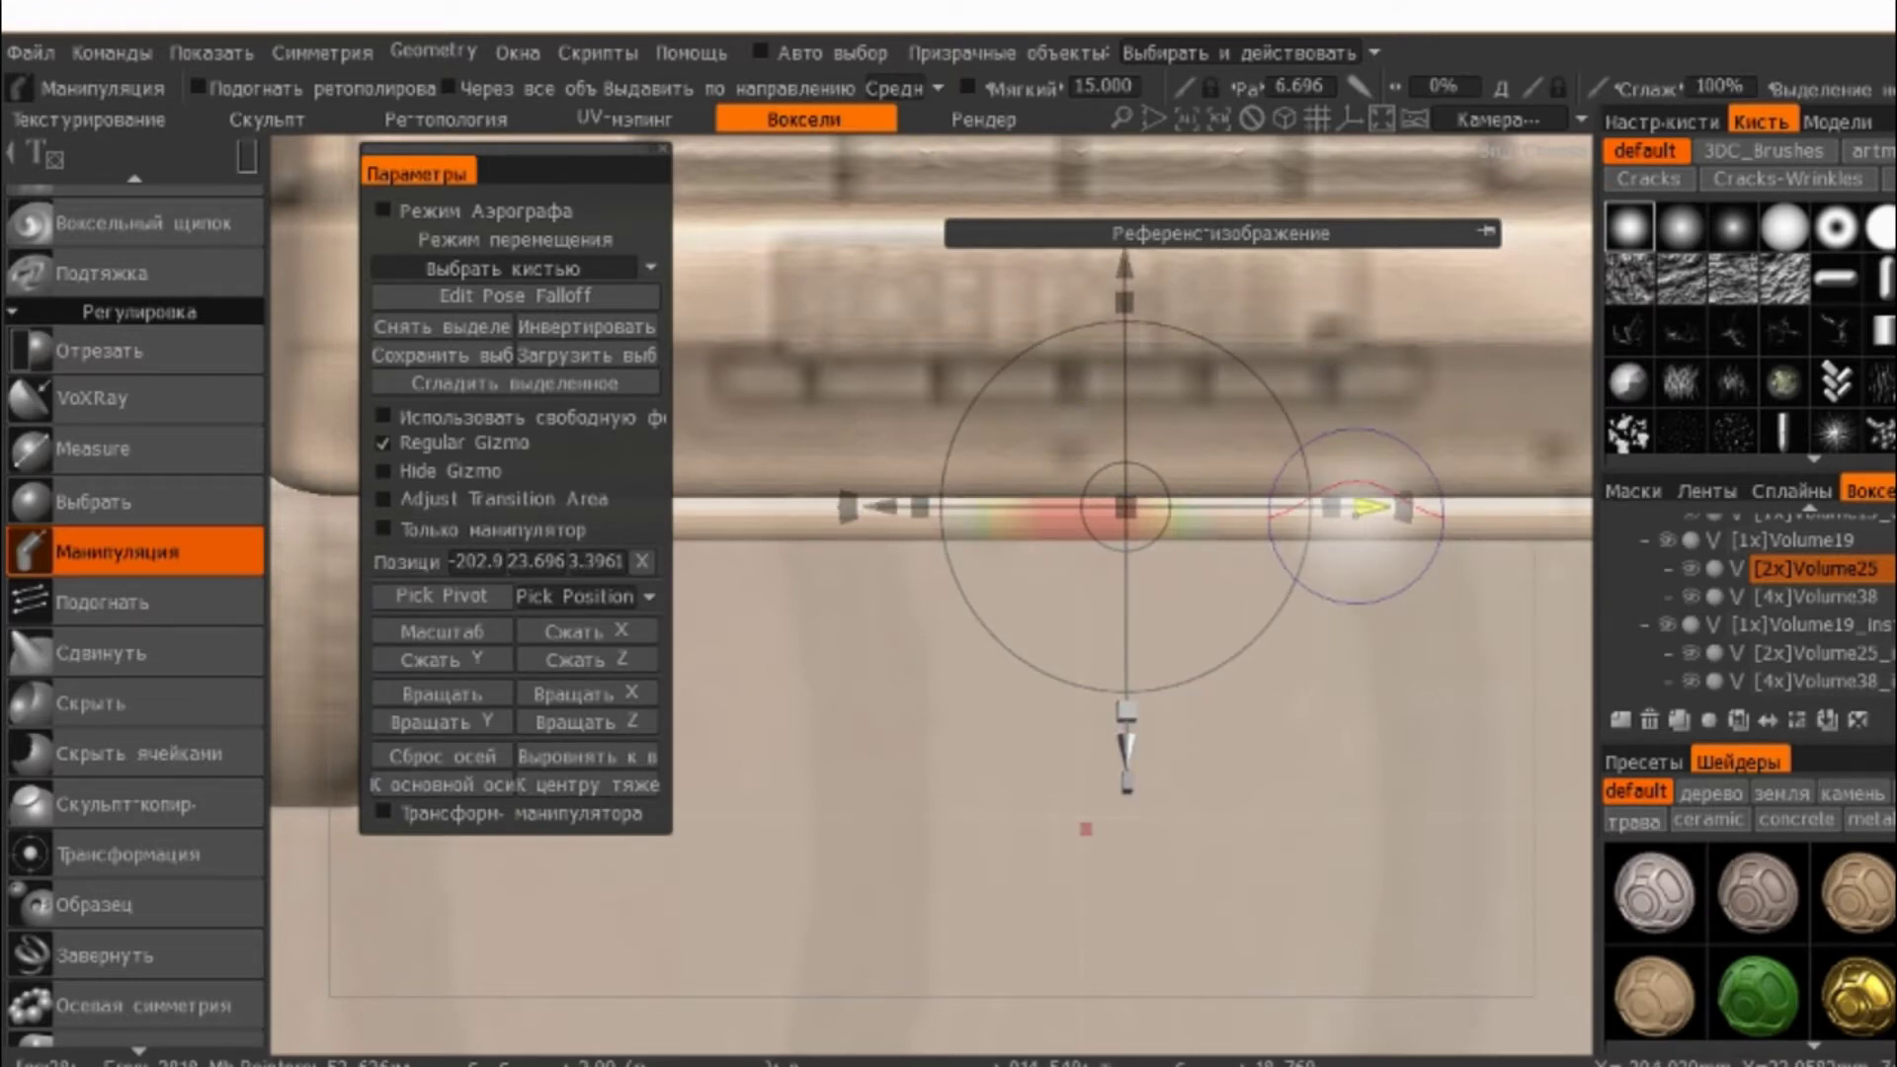
scroll(1152, 630, down, 5)
click(1152, 630)
- Orbit the car and reselect Volume38, Volume19 and Volume25 to inspect the wheel
drag(1314, 775, 1470, 626)
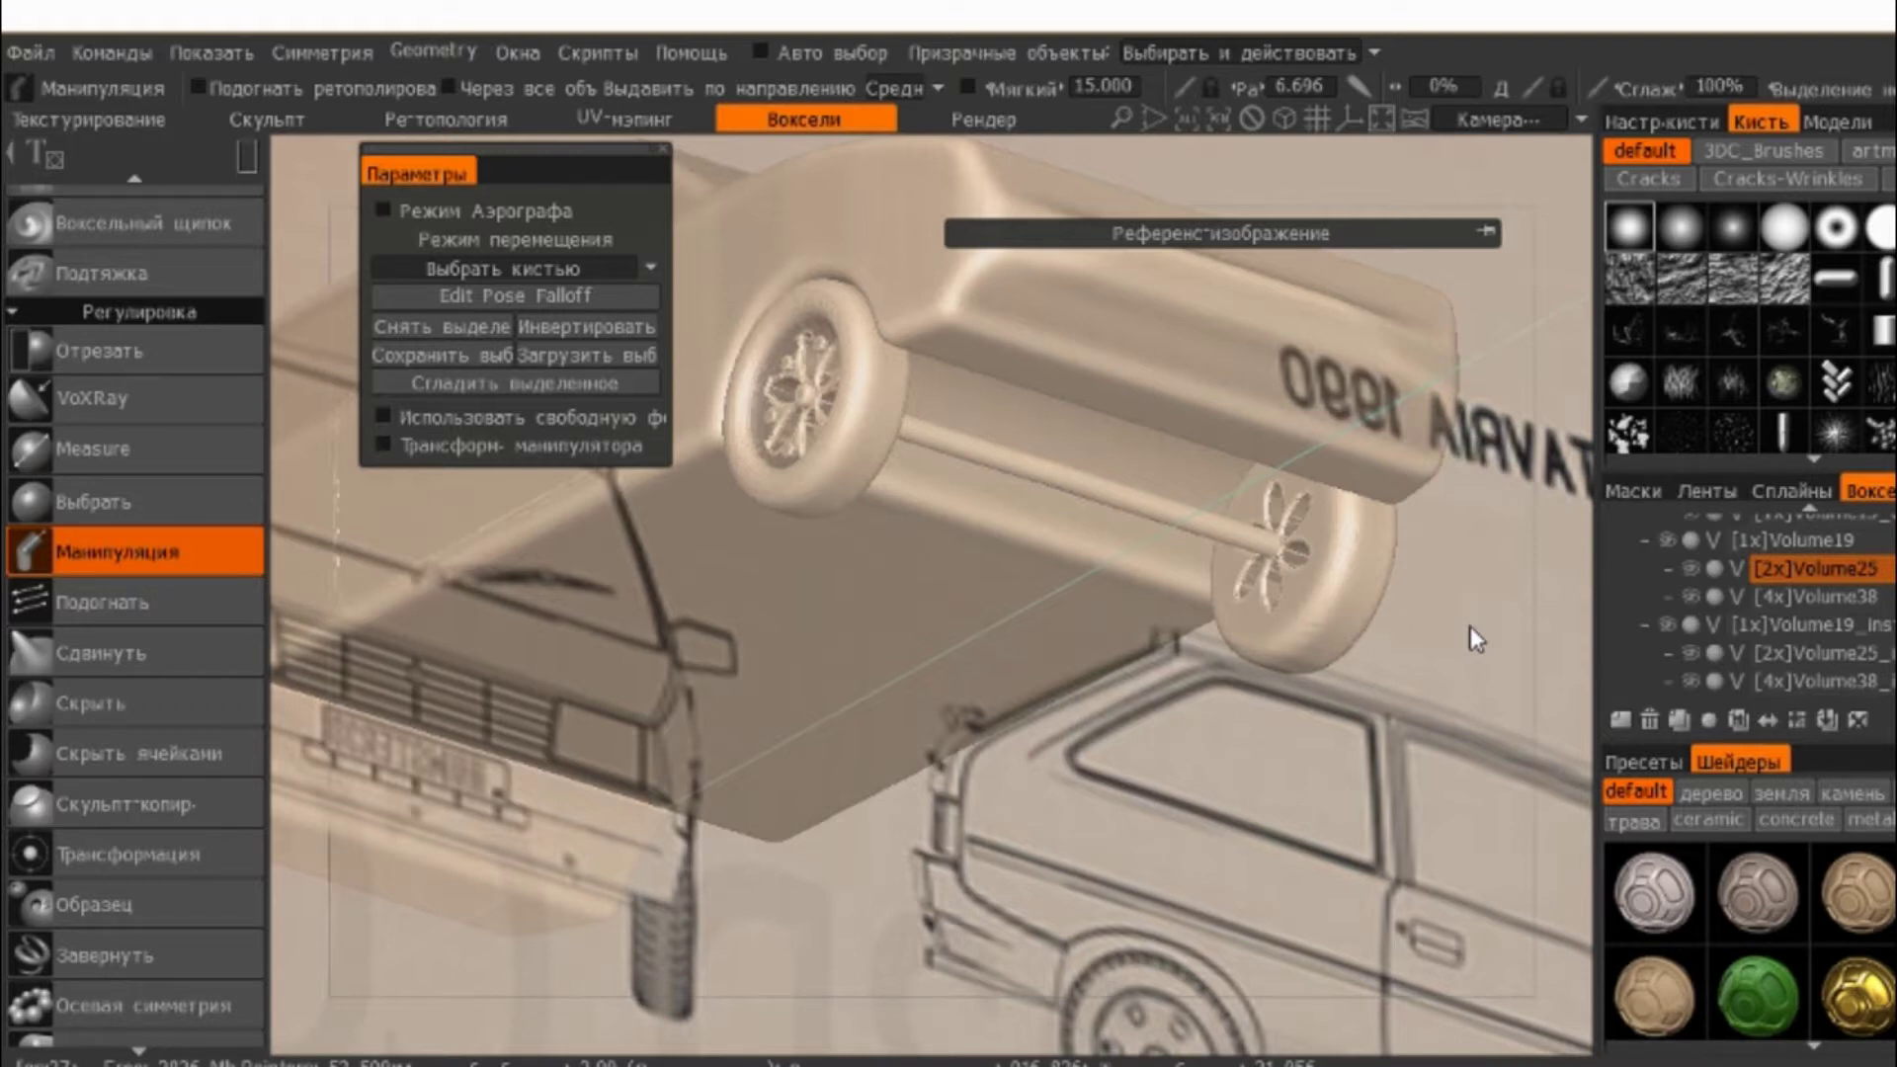
shift+drag(1476, 639, 867, 754)
scroll(725, 727, up, 2)
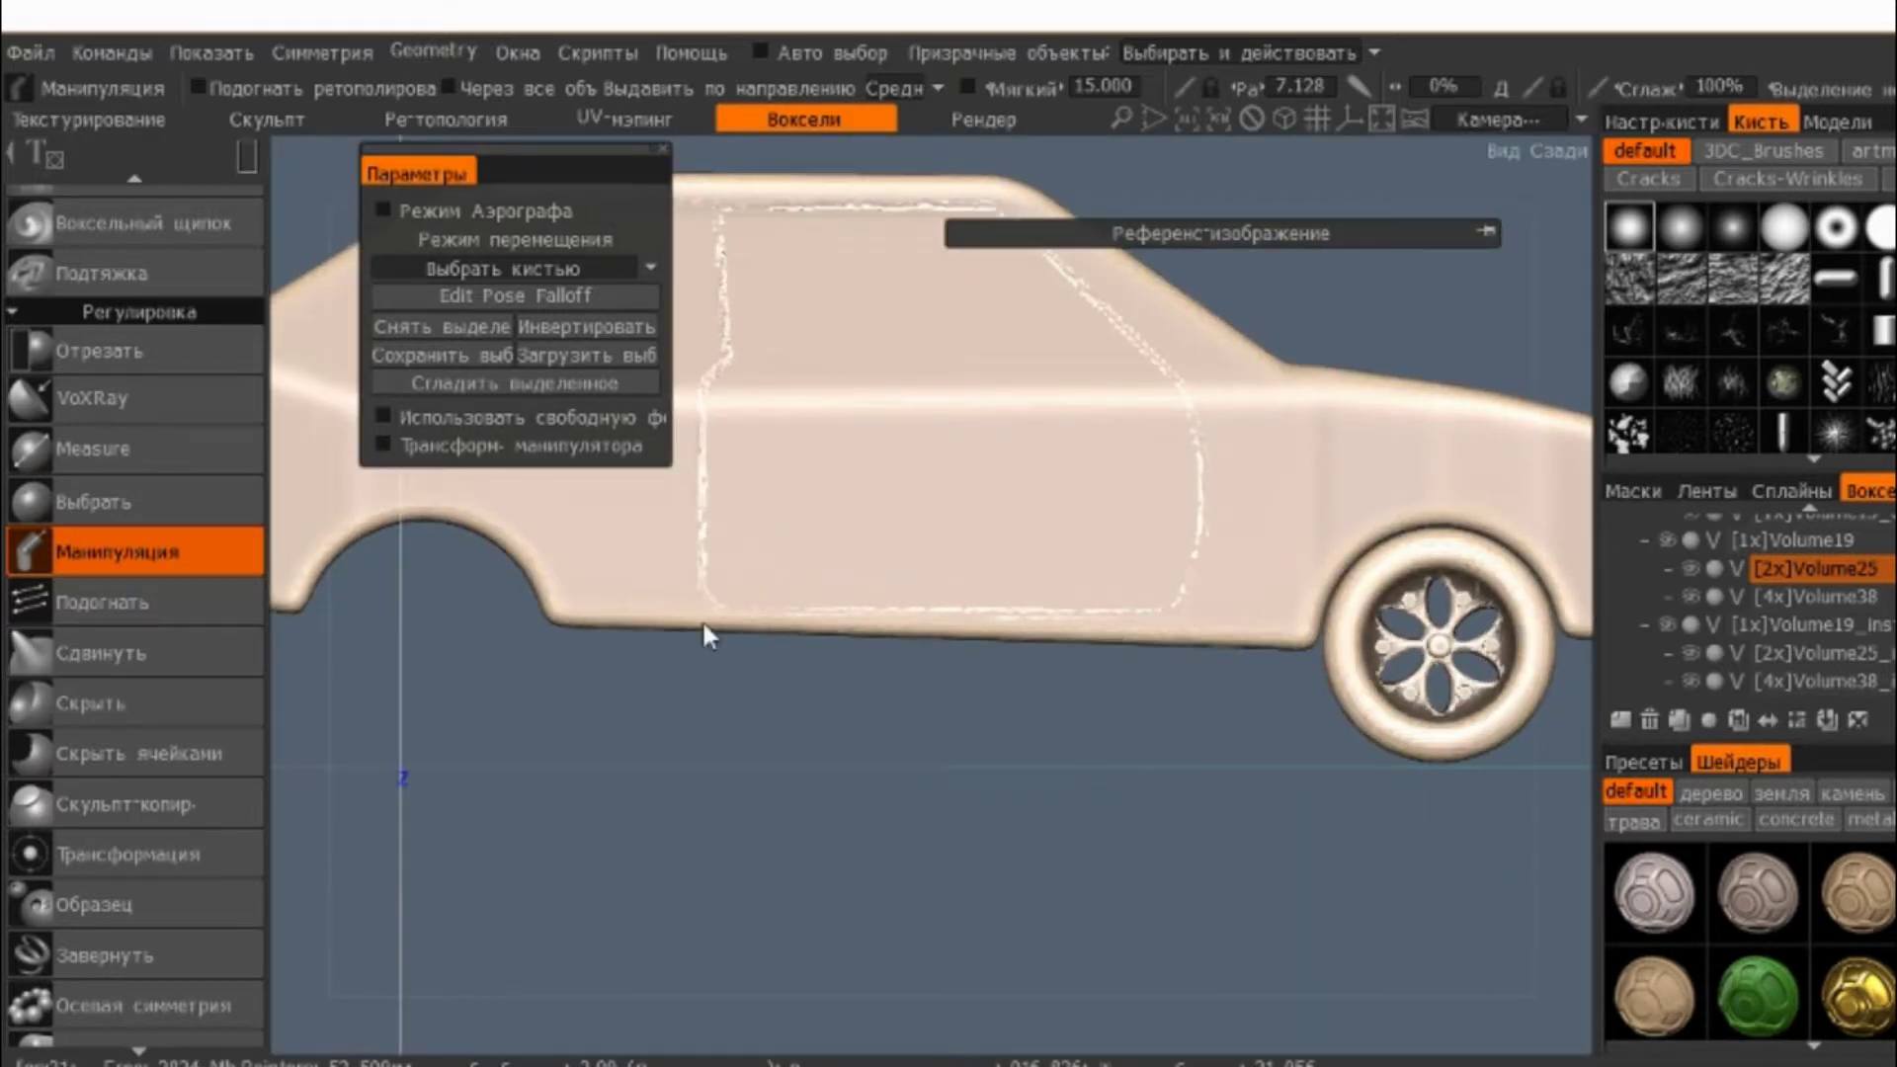
scroll(884, 623, down, 1)
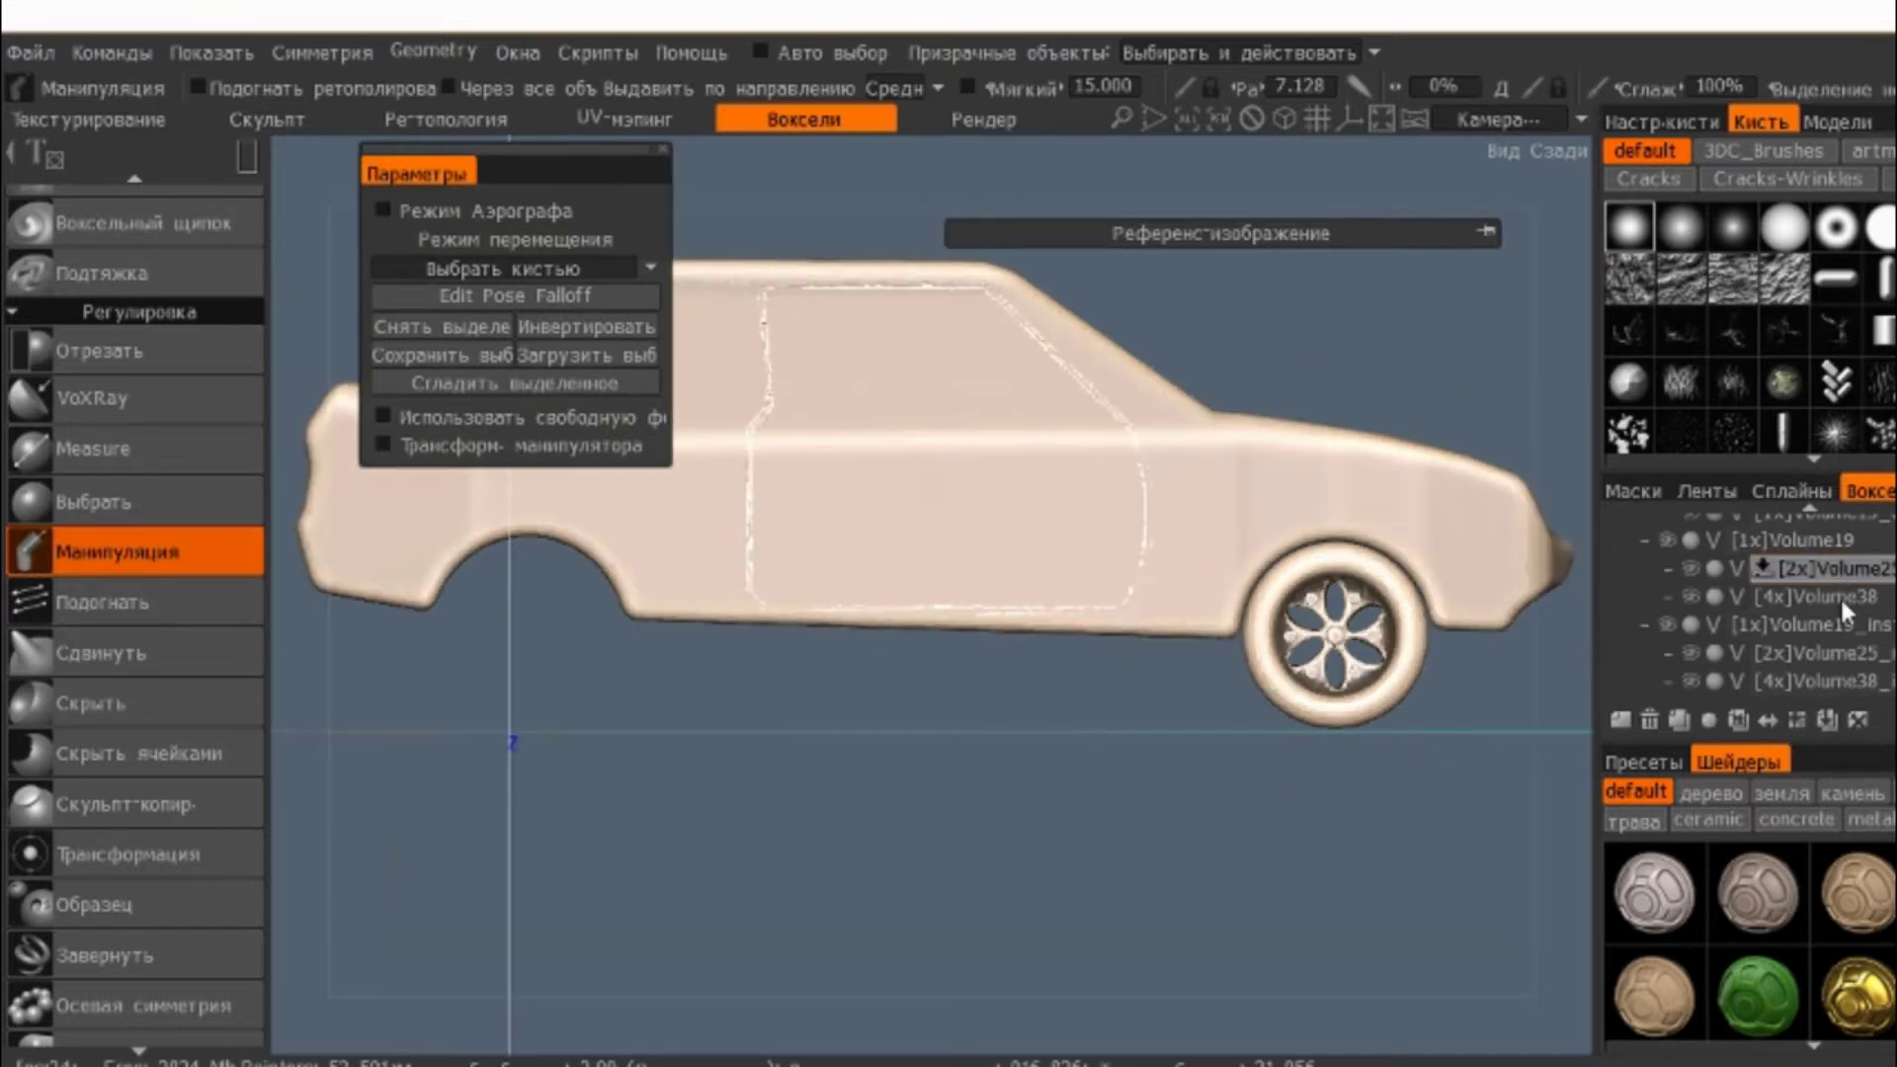
click(1844, 602)
scroll(1202, 805, up, 3)
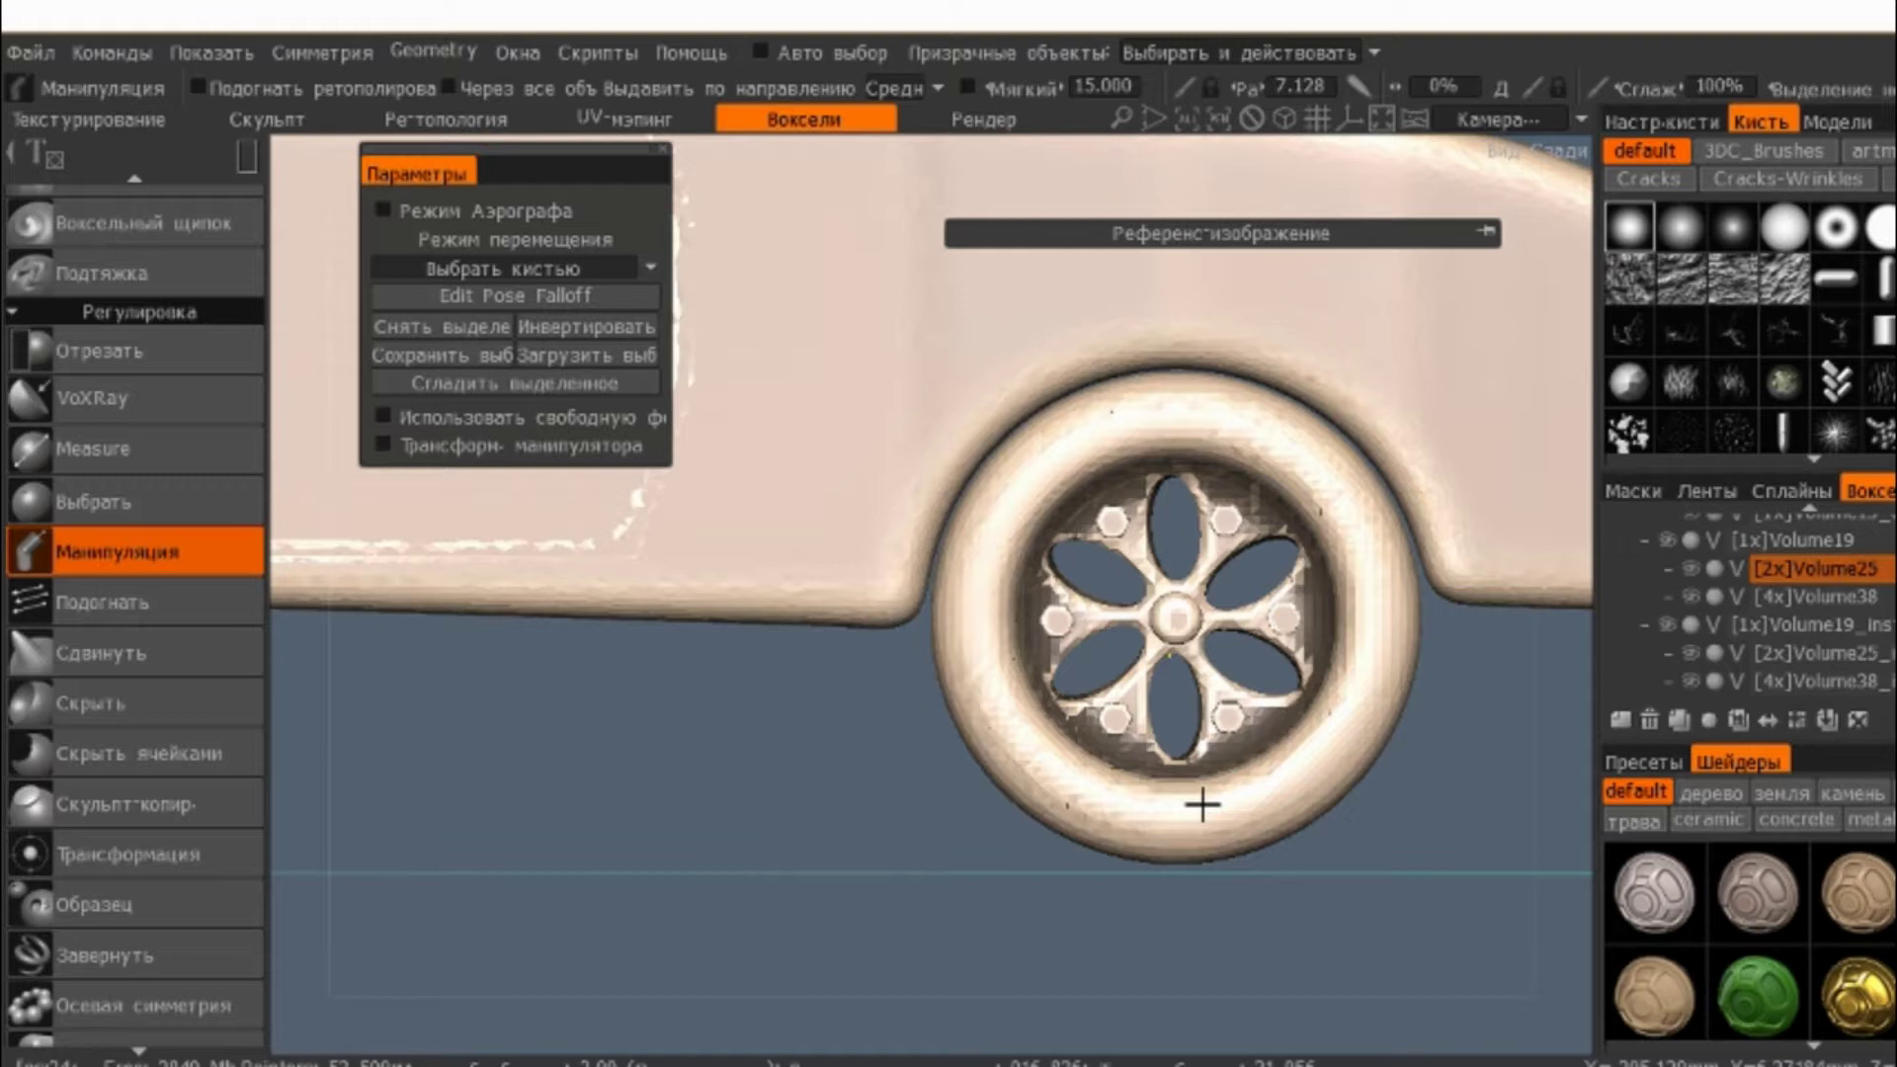
click(1106, 598)
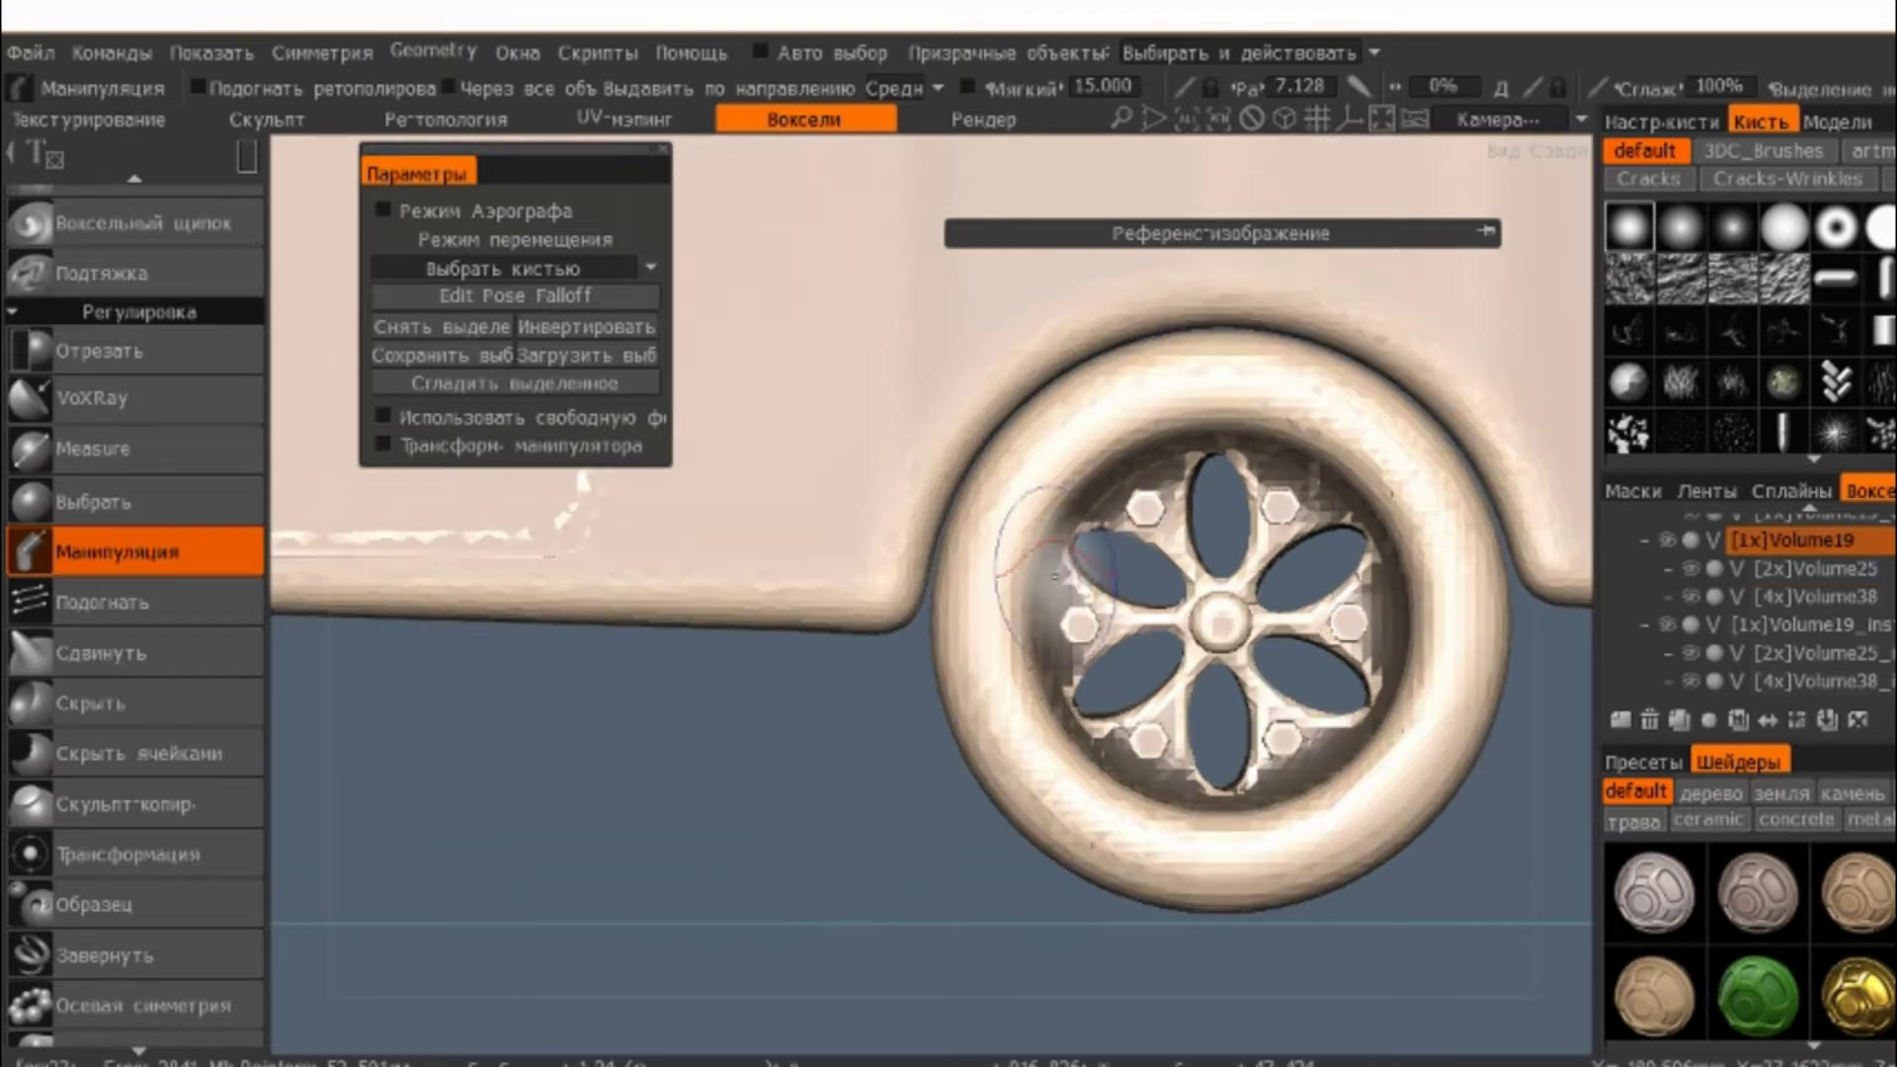
scroll(1114, 425, down, 2)
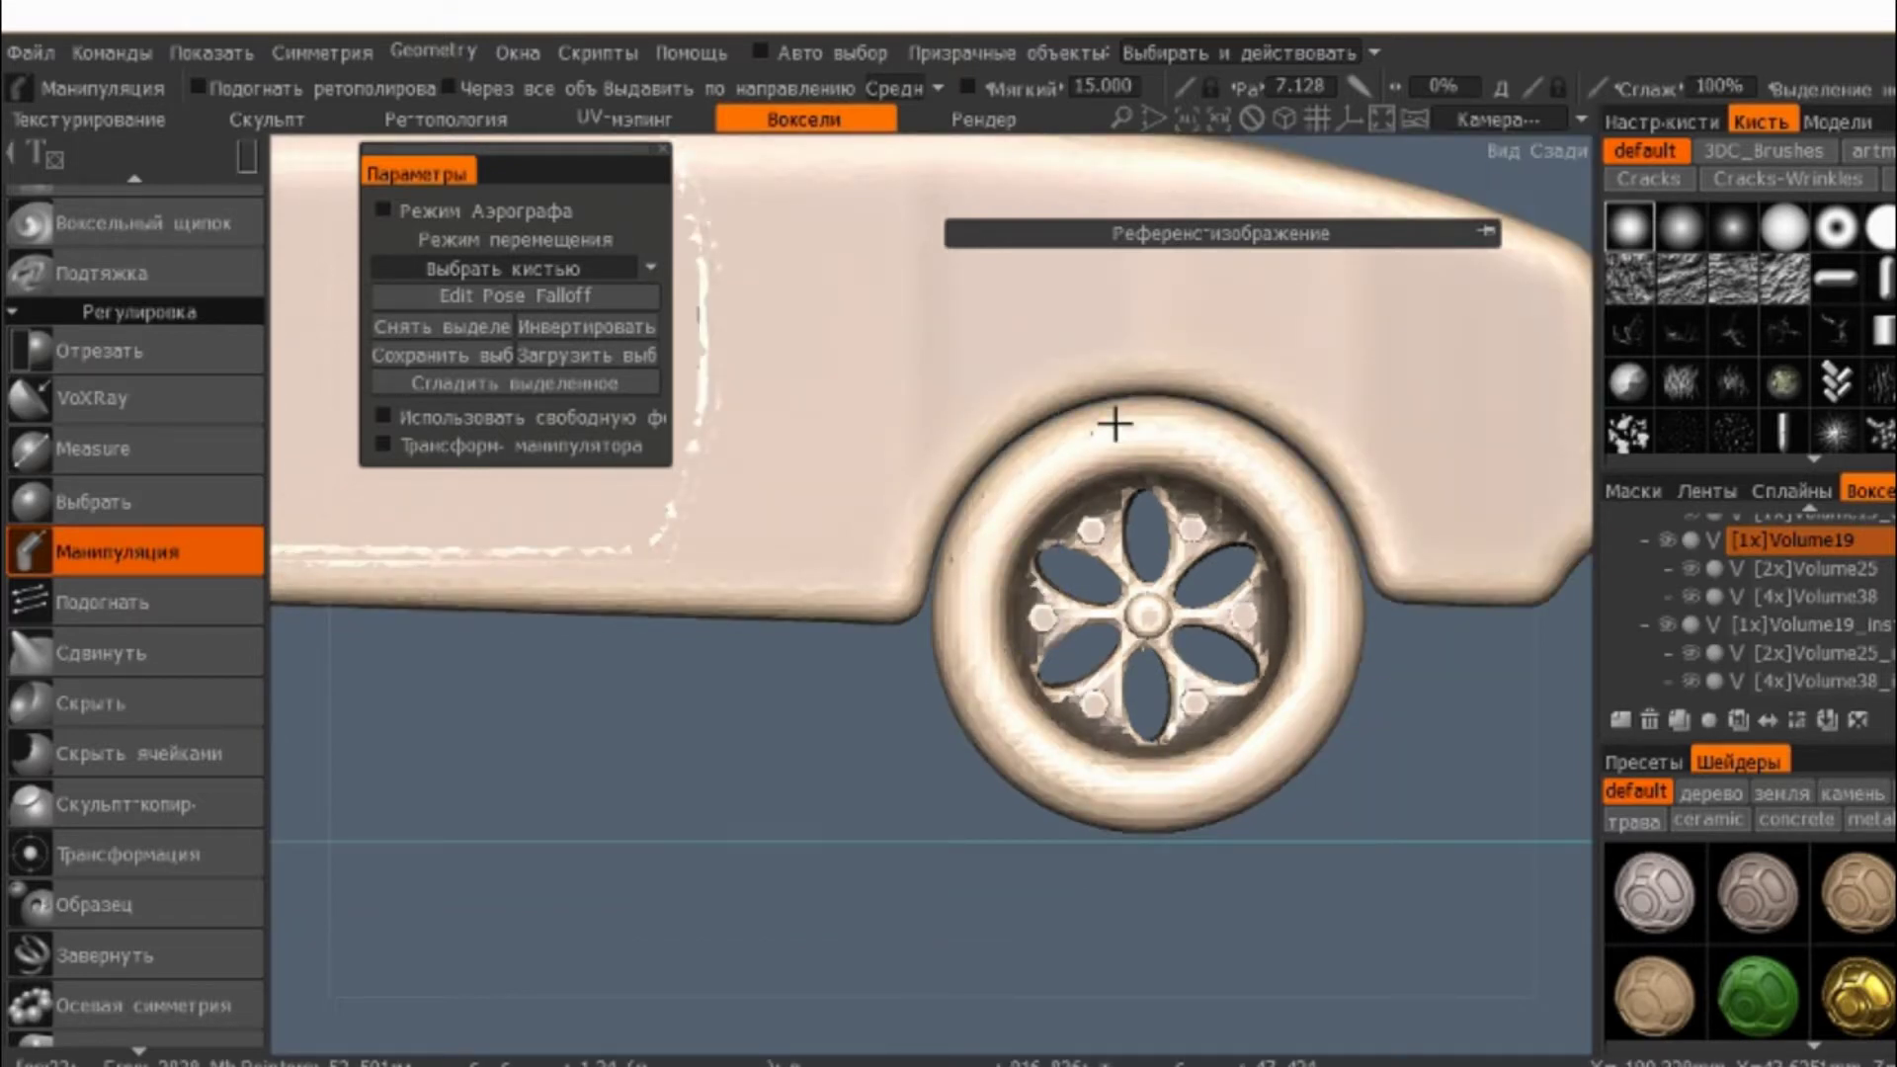
click(1115, 424)
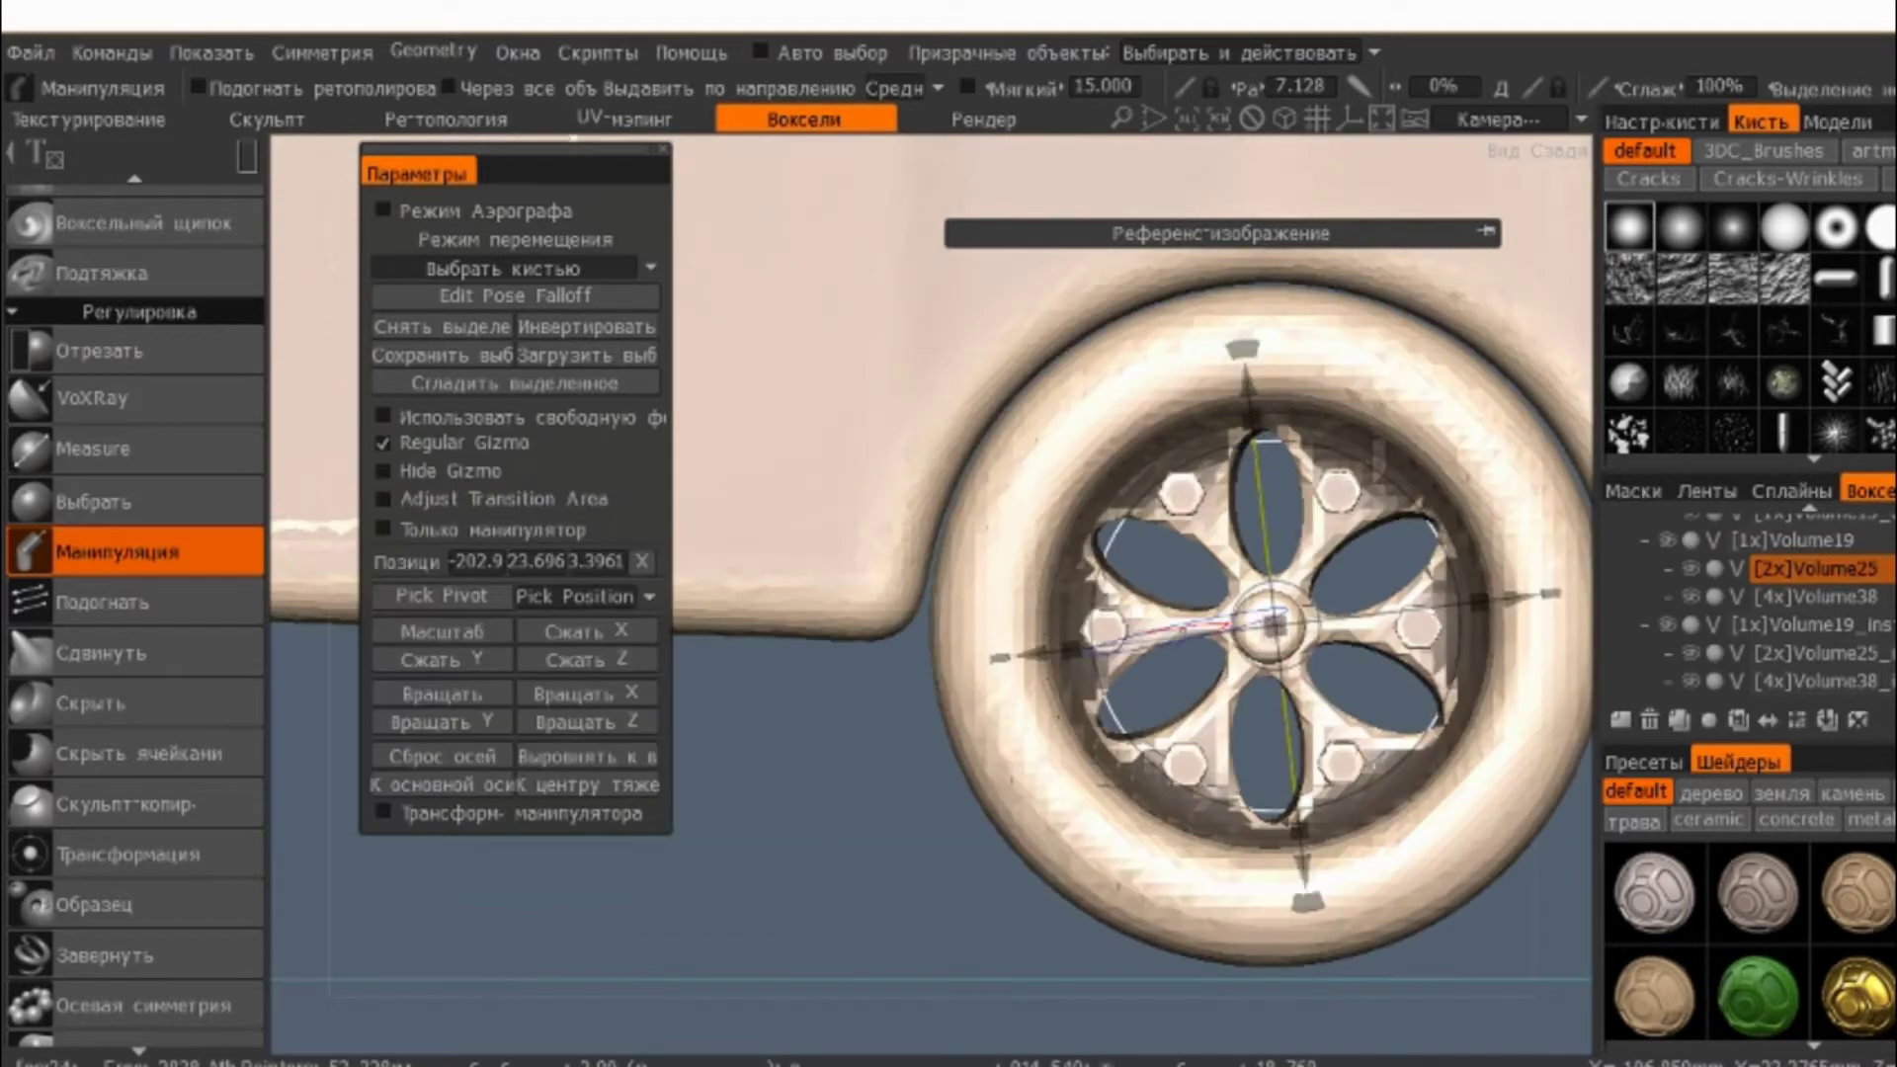
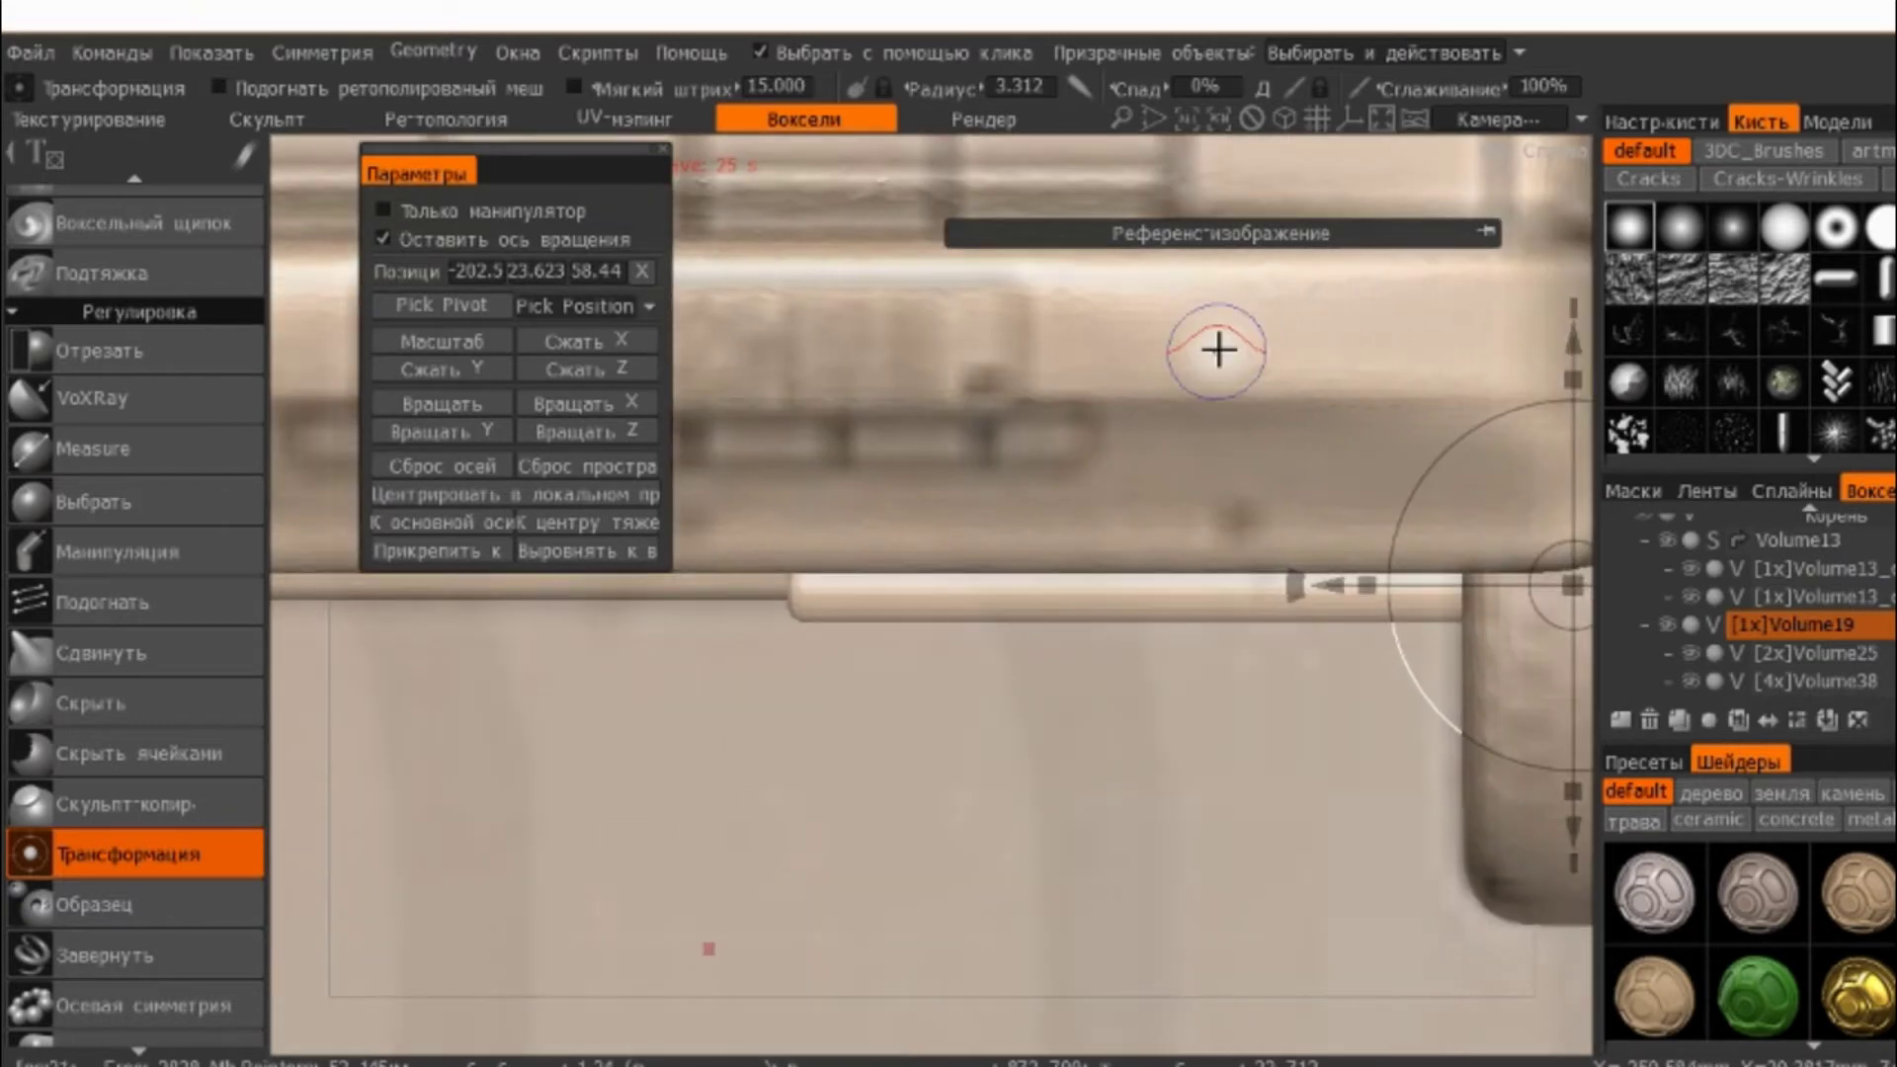
- Select the Volume19 wheel layer, toggle its visibility off and on, and zoom to the spoked wheel
right_click(1853, 628)
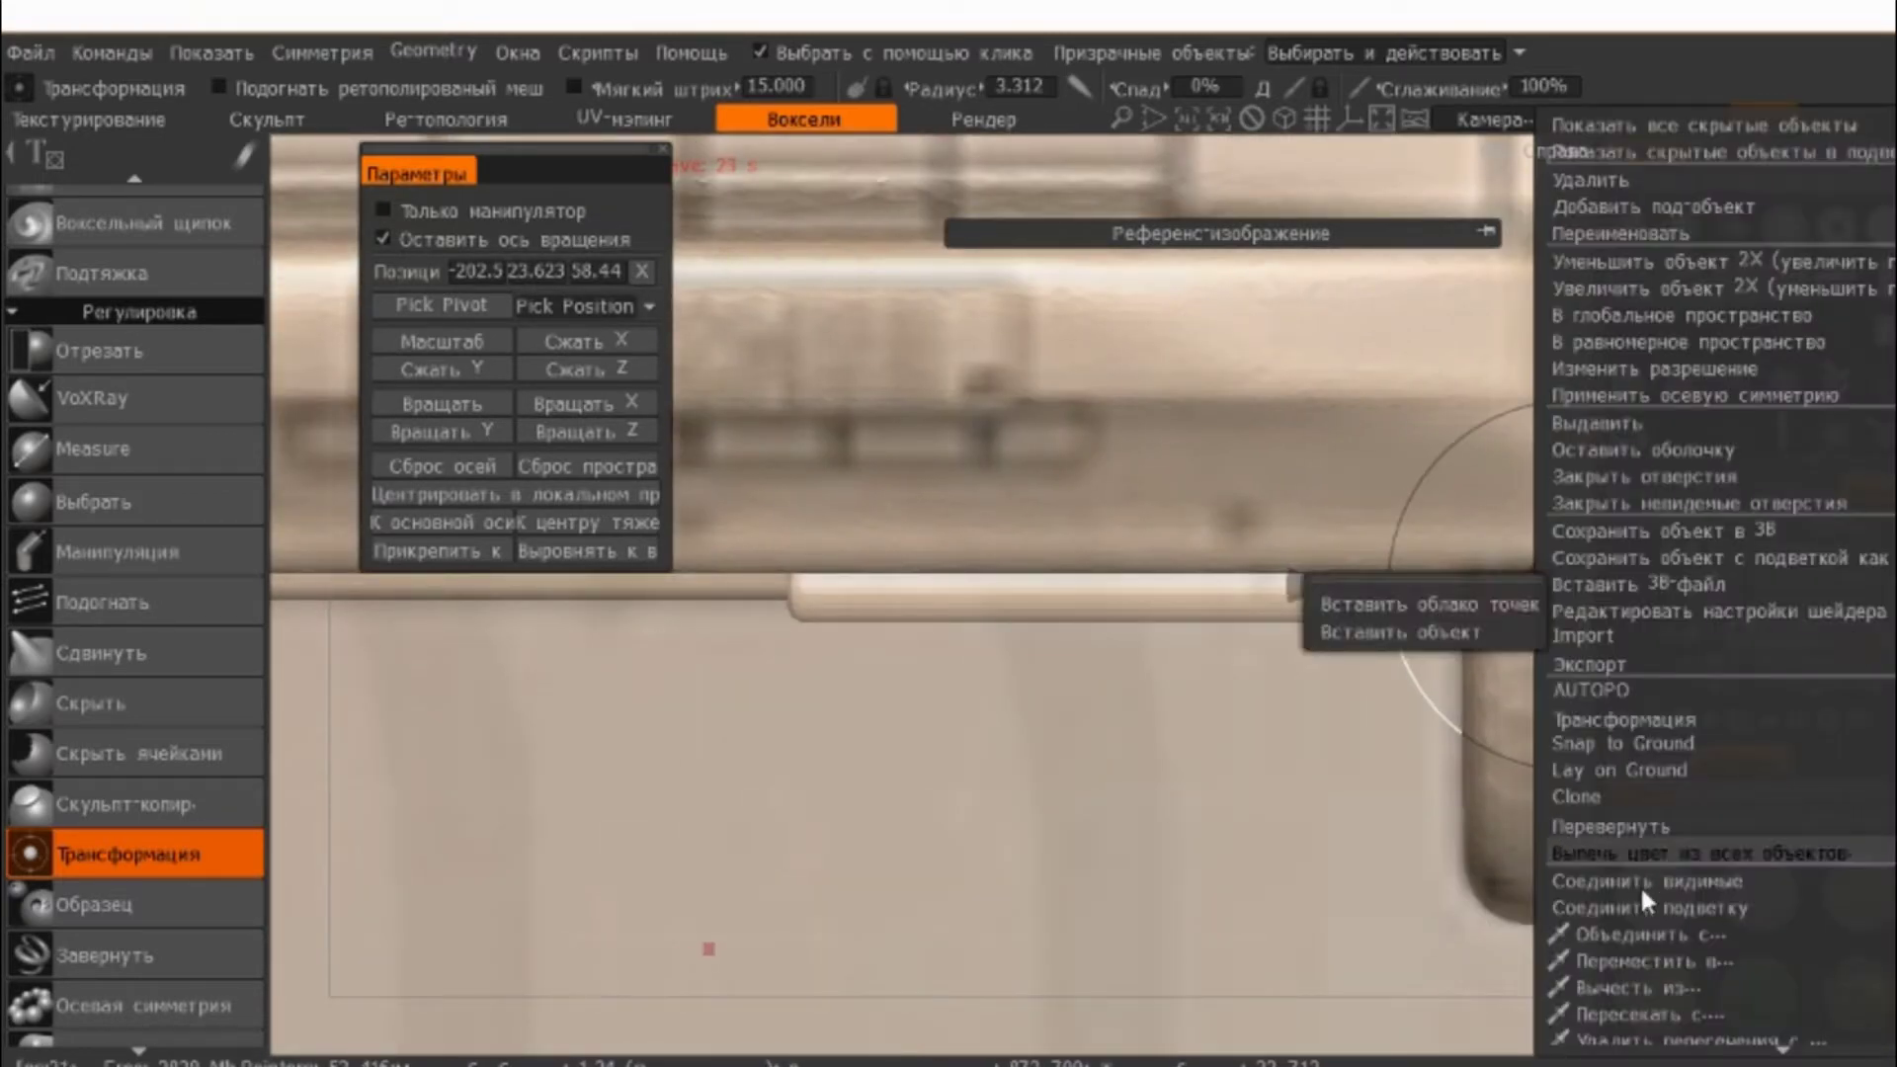
click(1695, 907)
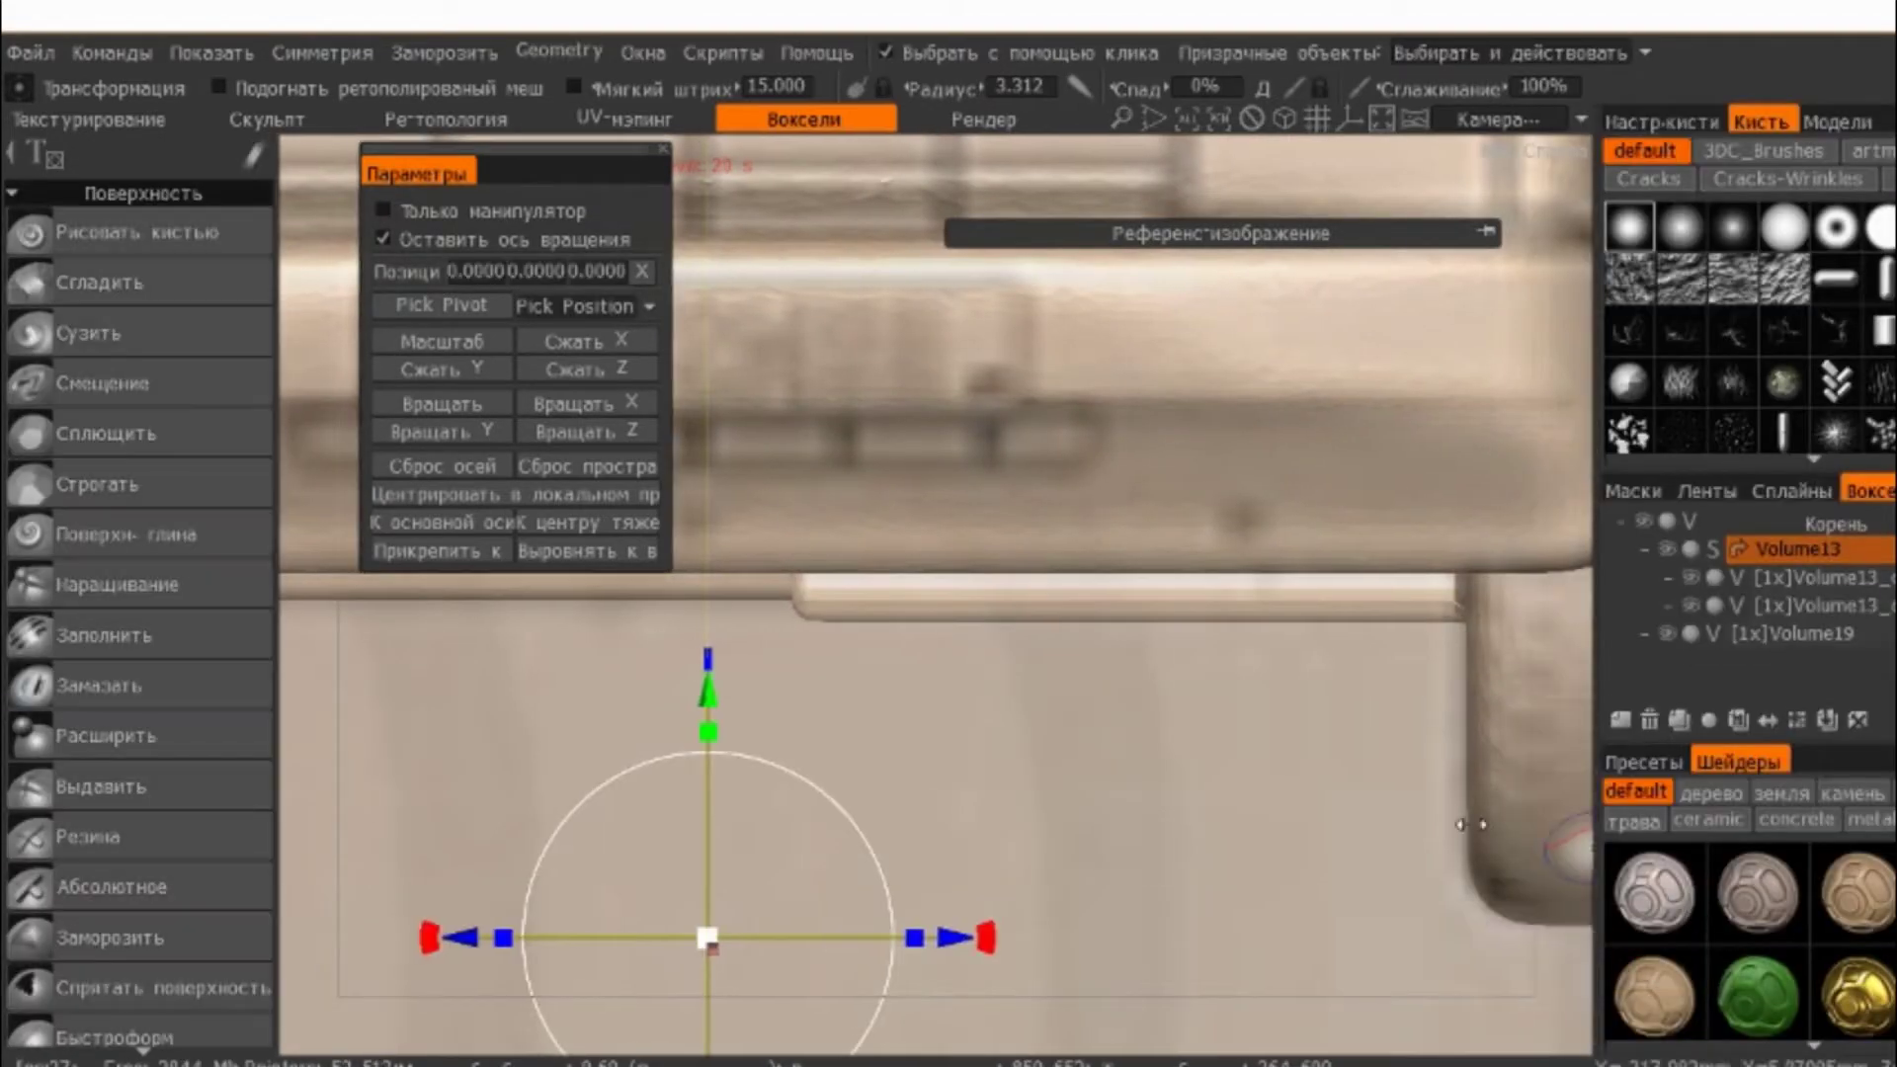
click(1810, 633)
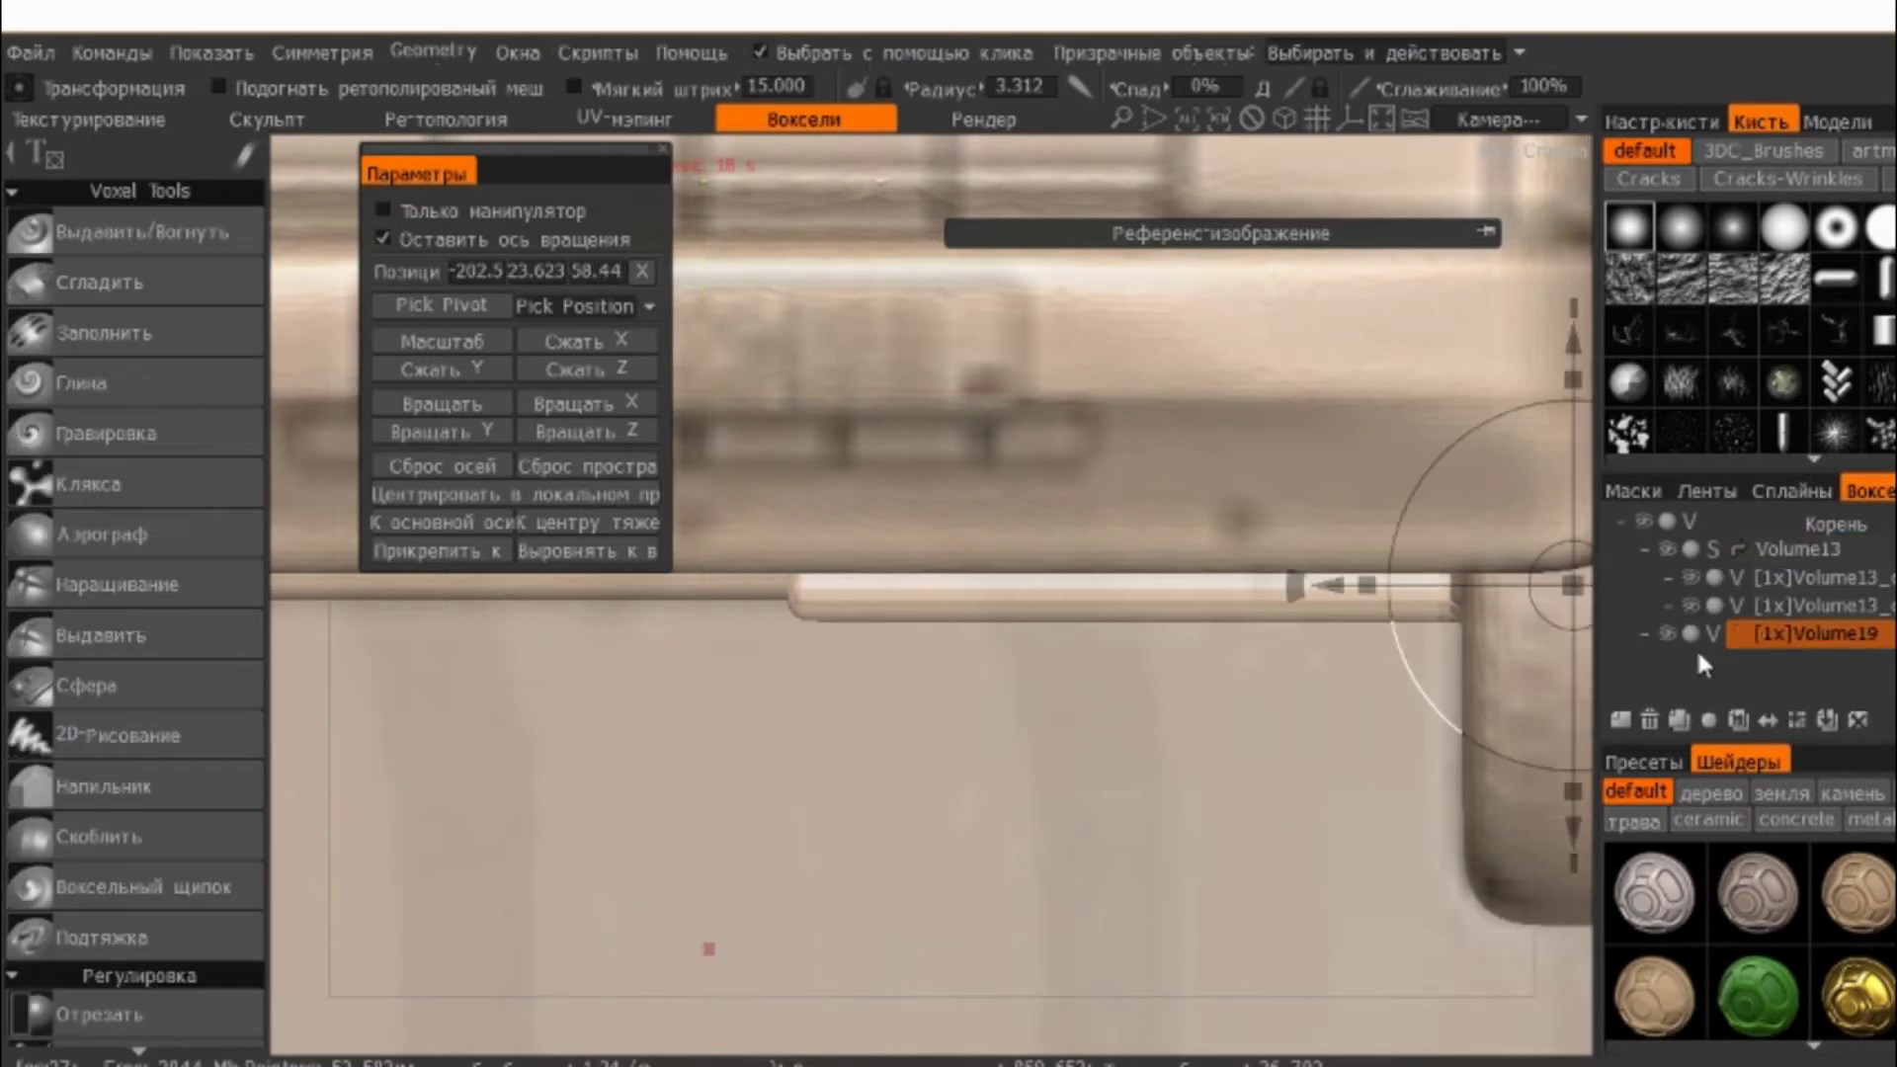
click(1666, 634)
click(1667, 635)
scroll(880, 495, down, 3)
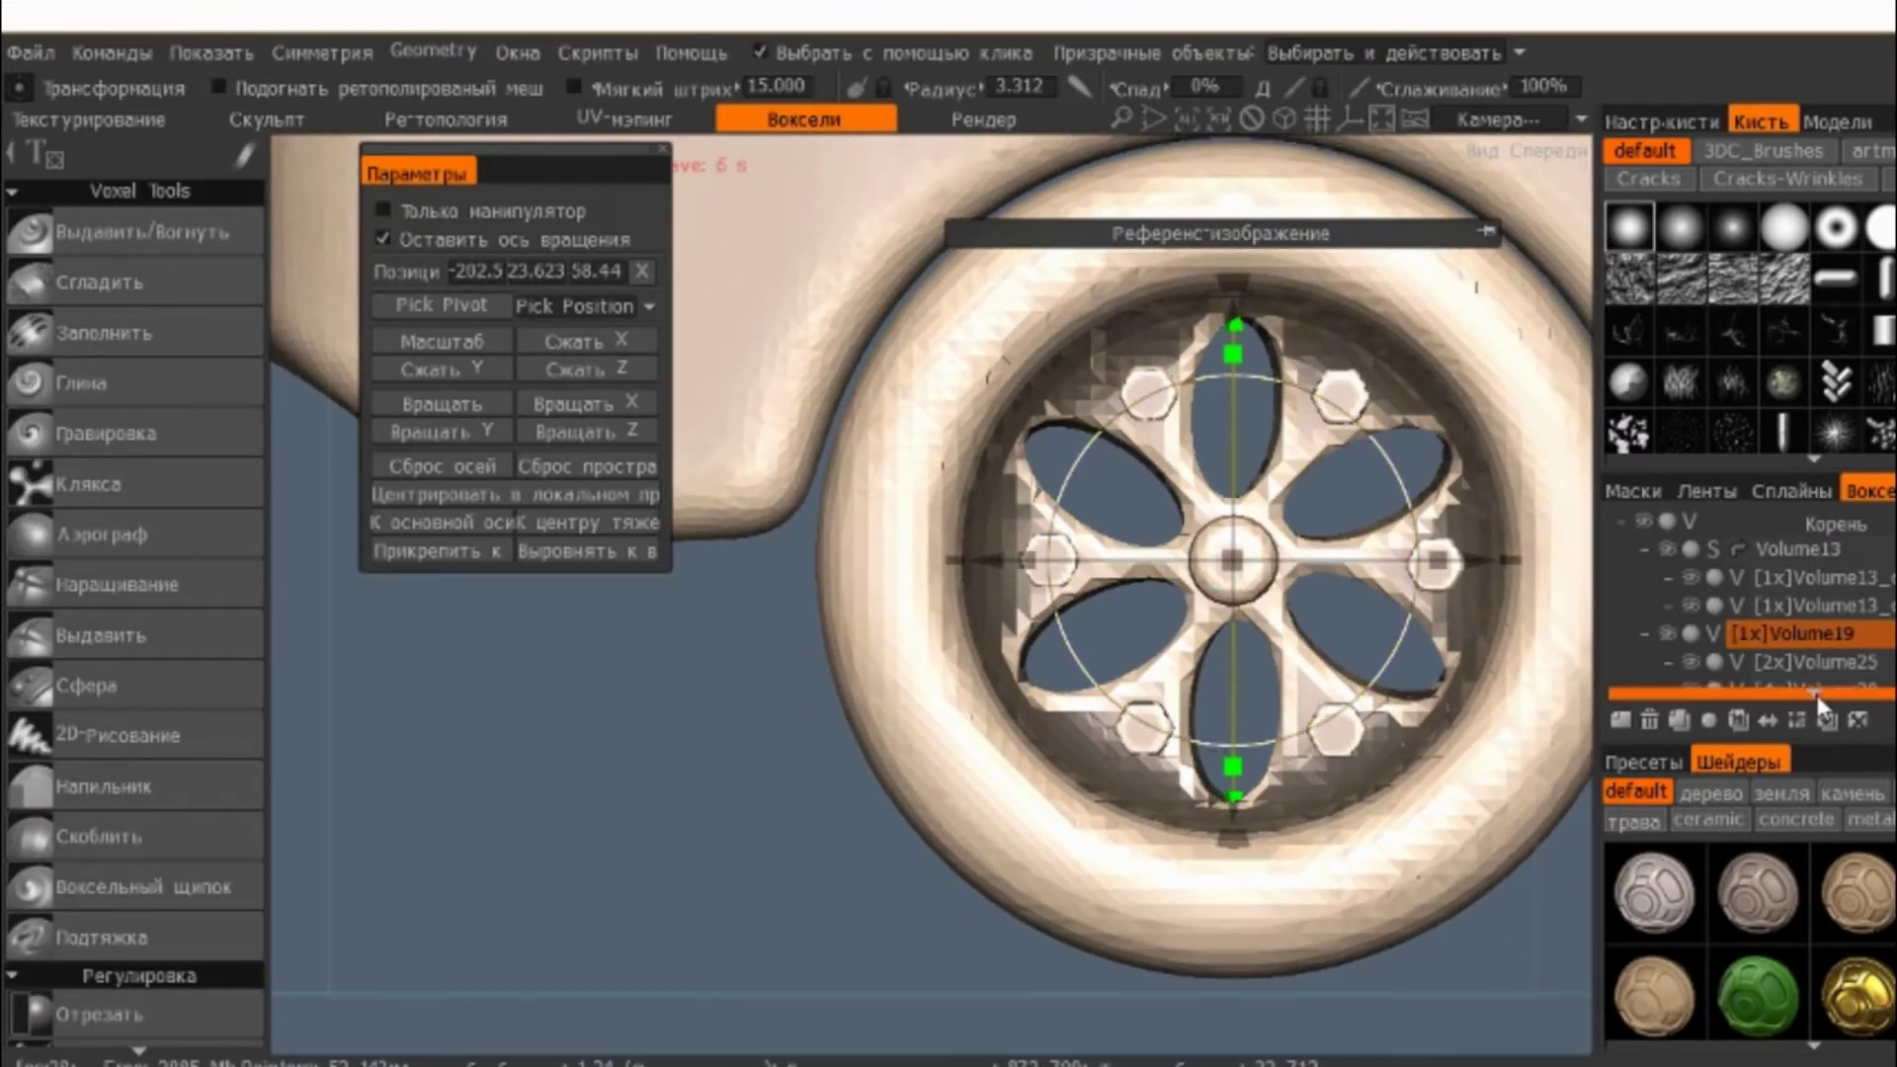
- Double Volume19's resolution twice to 4x and merge its child layers with Соединить подветку
scroll(1829, 664, down, 1)
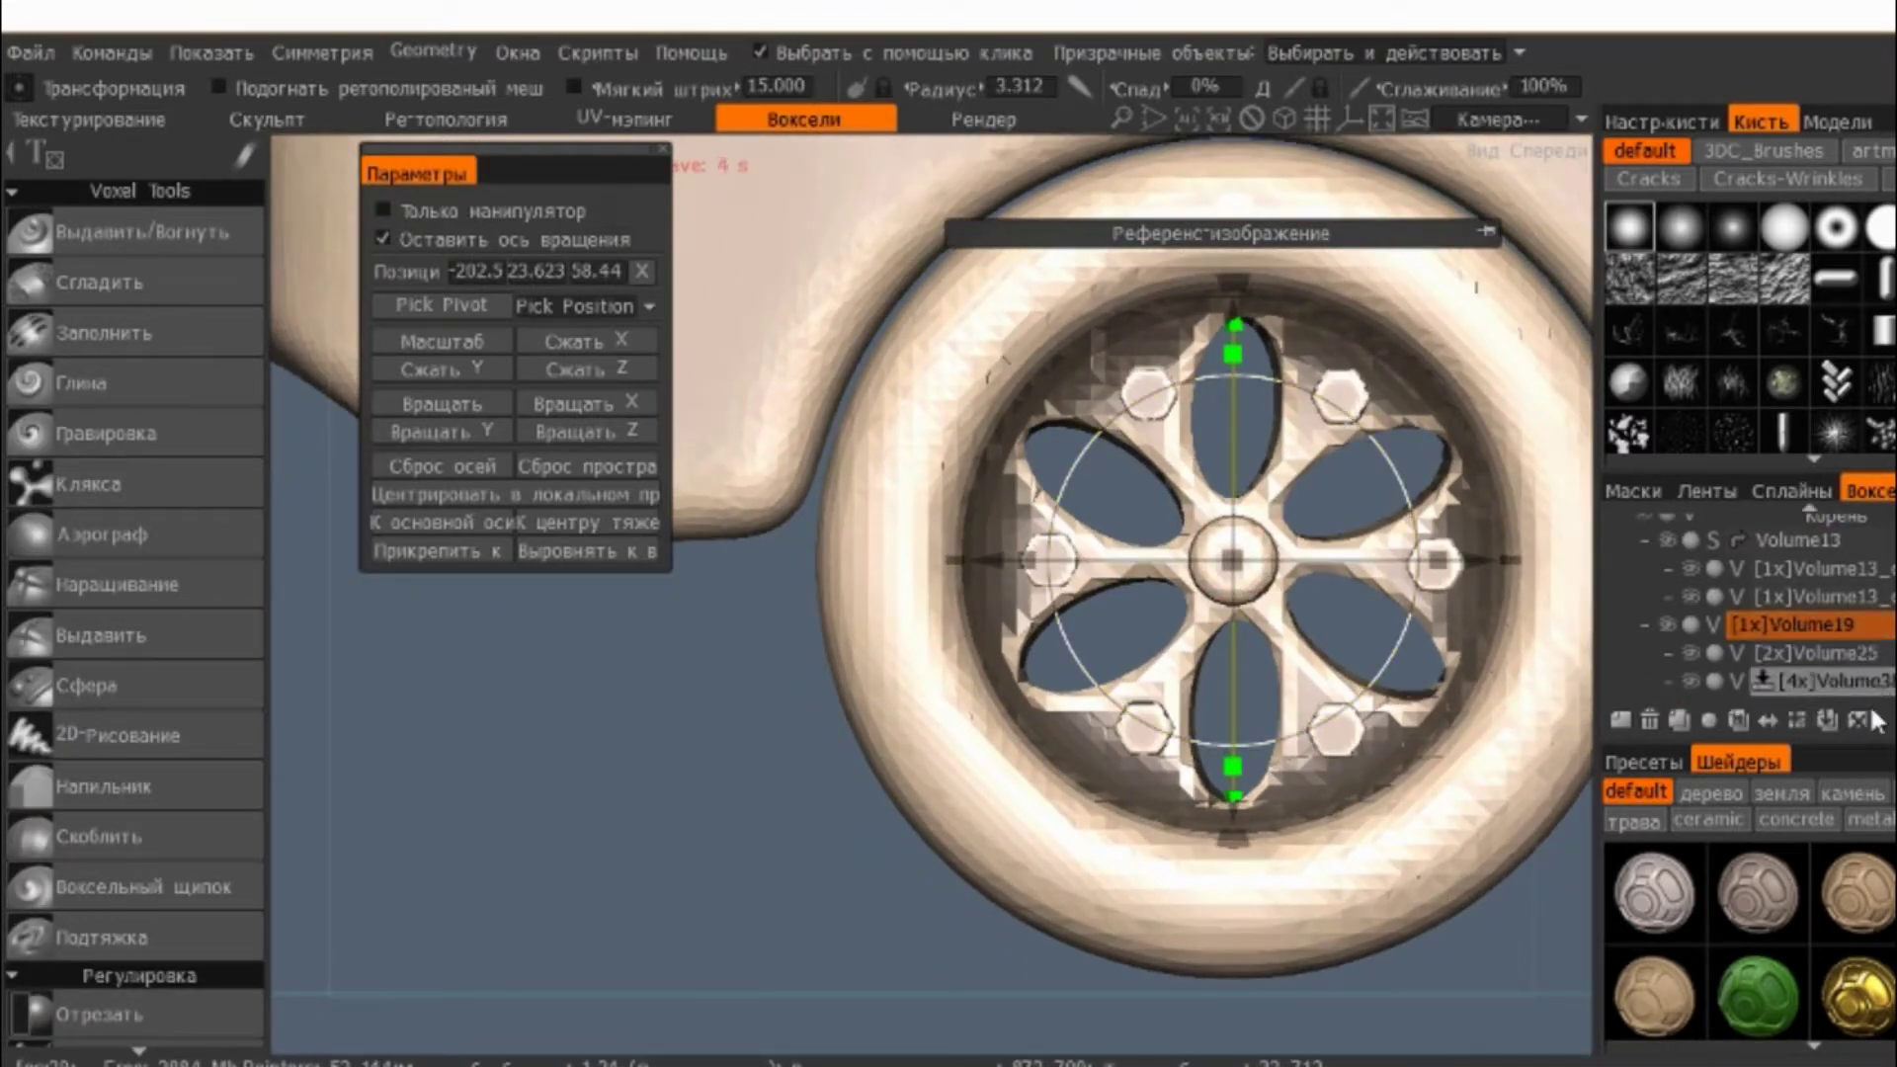
click(1796, 721)
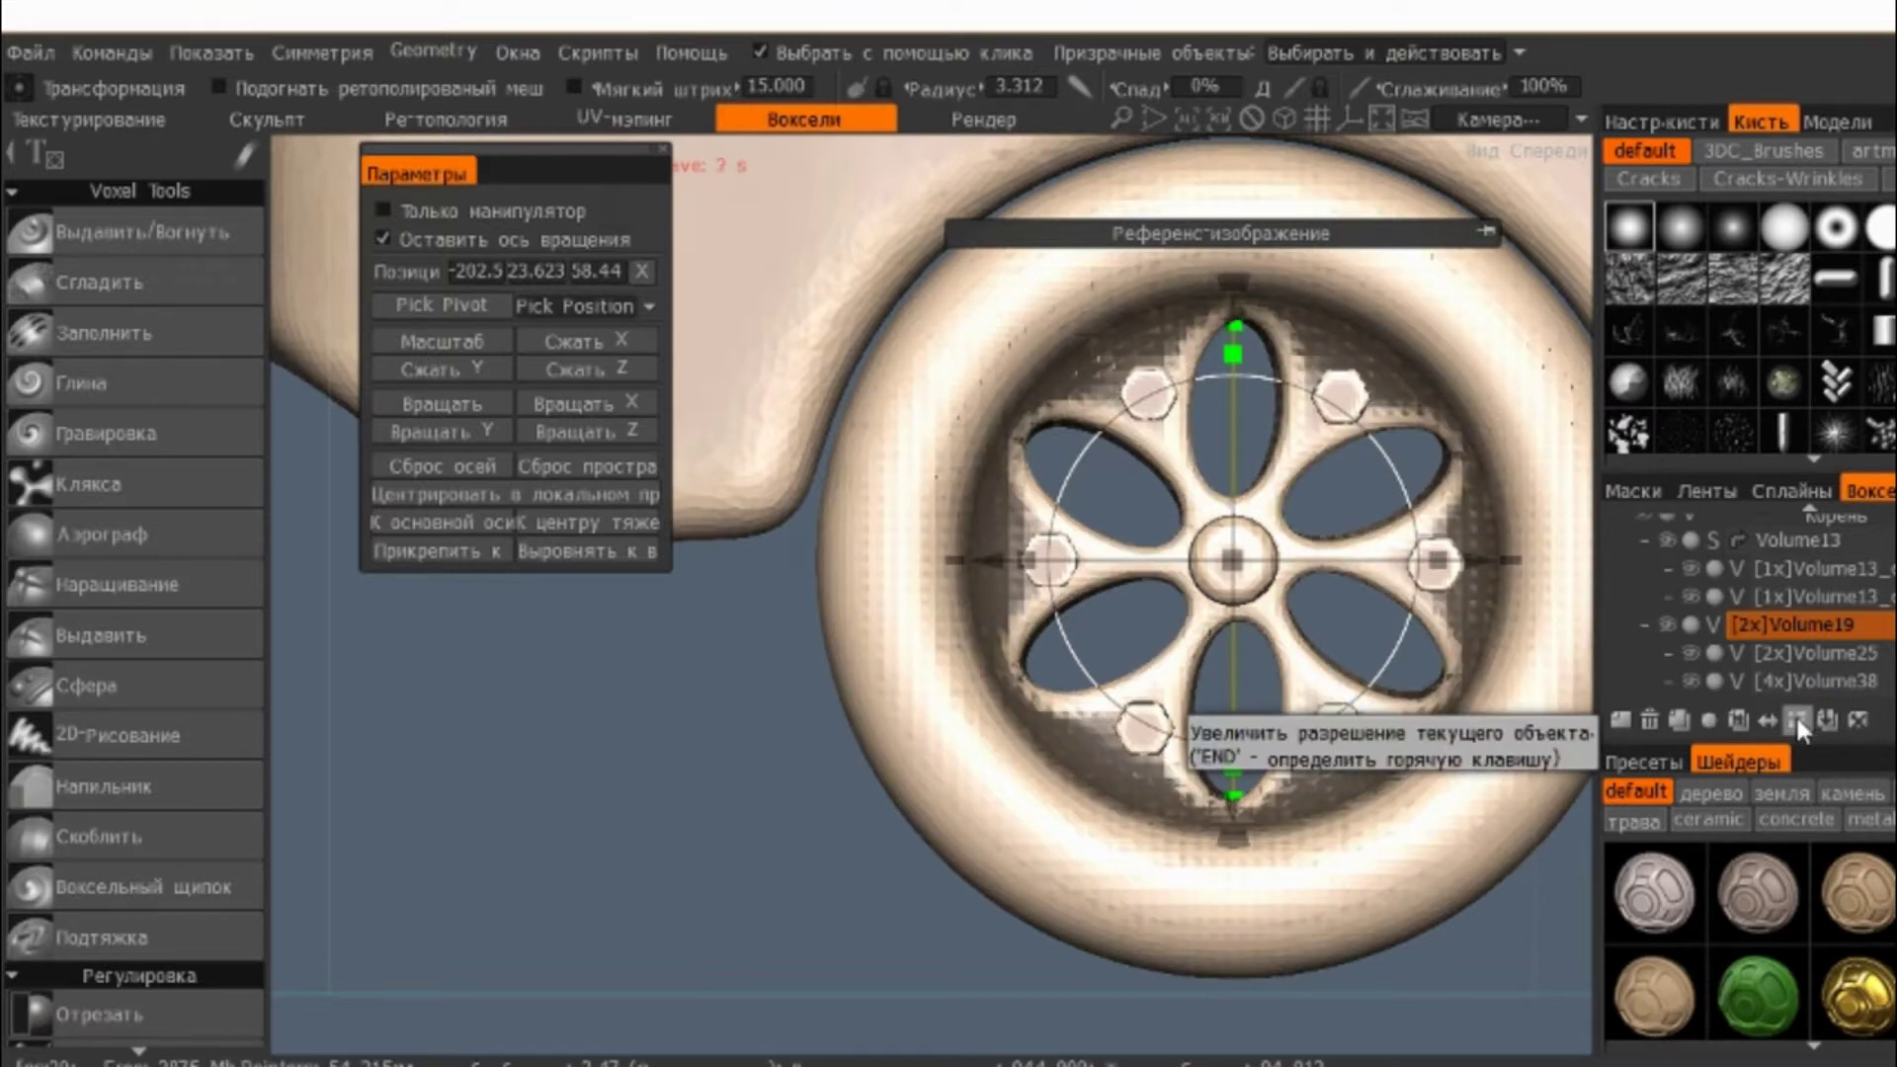
click(1794, 713)
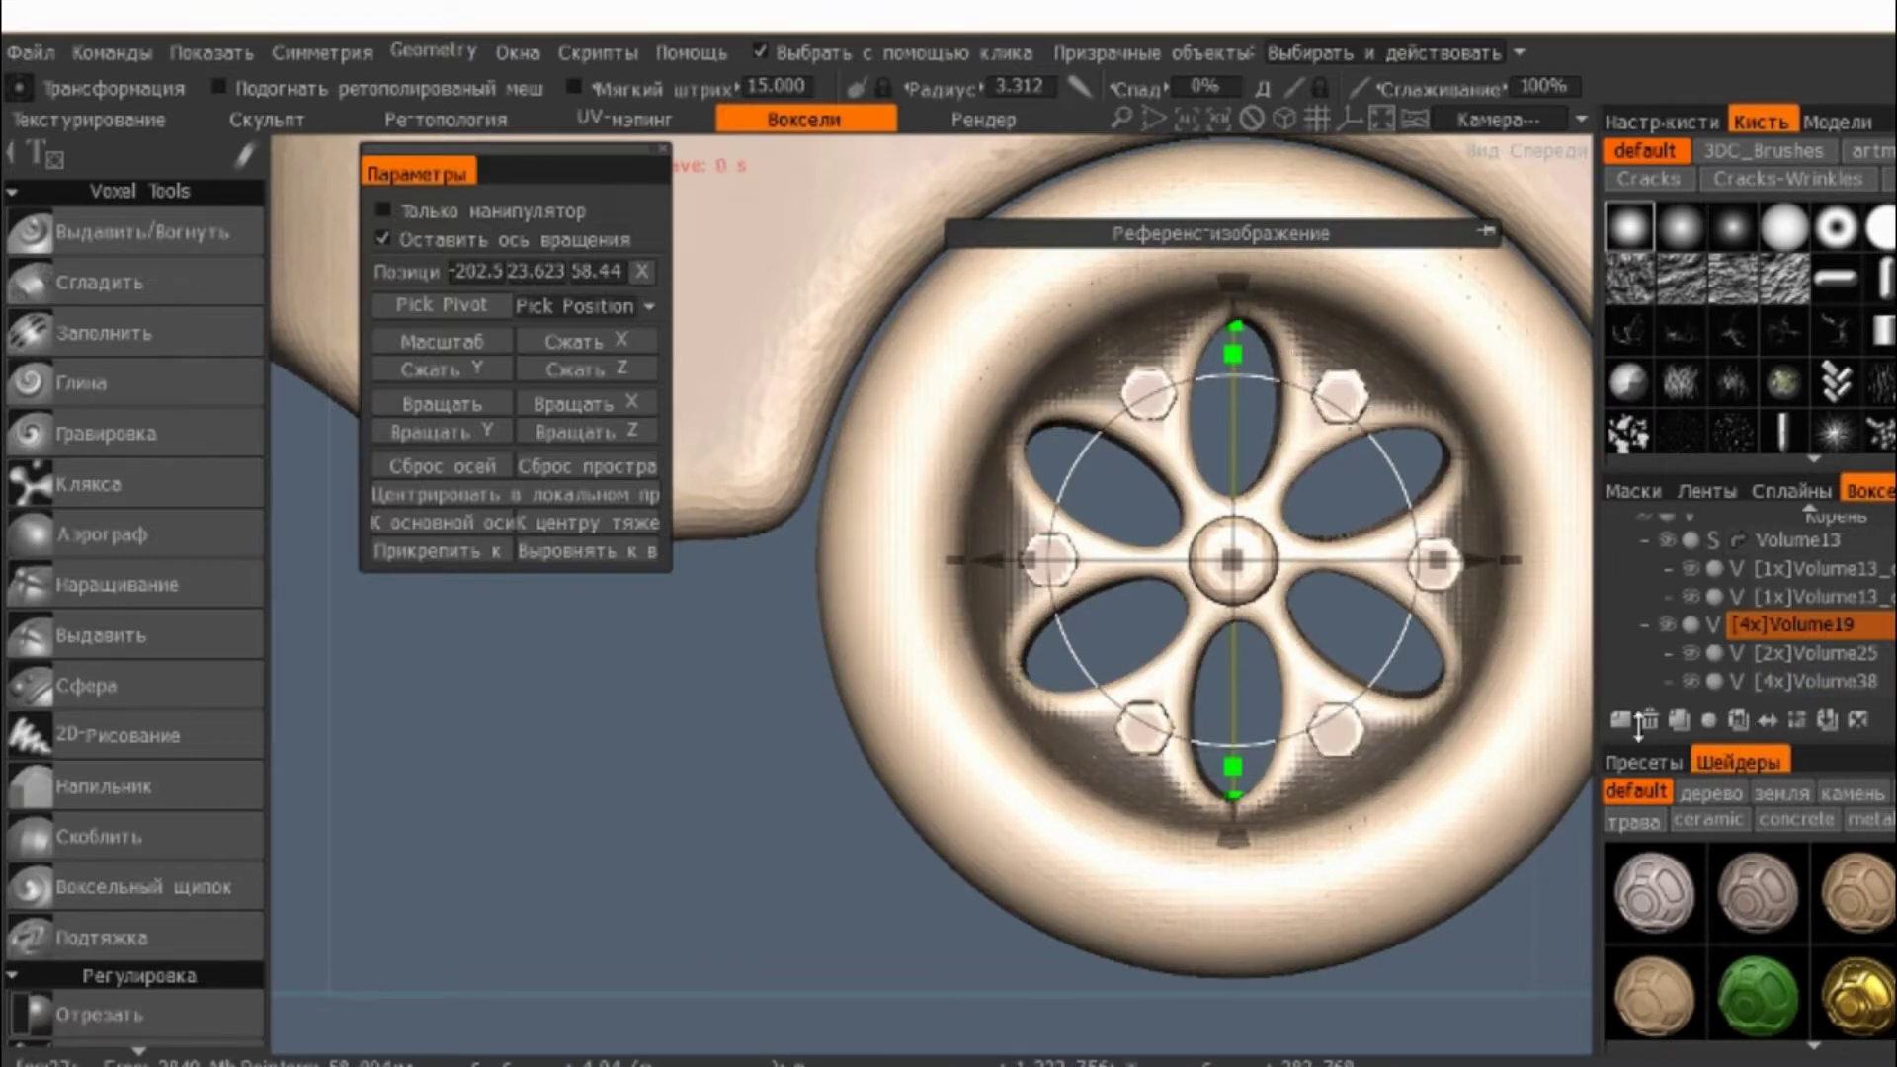
right_click(1806, 625)
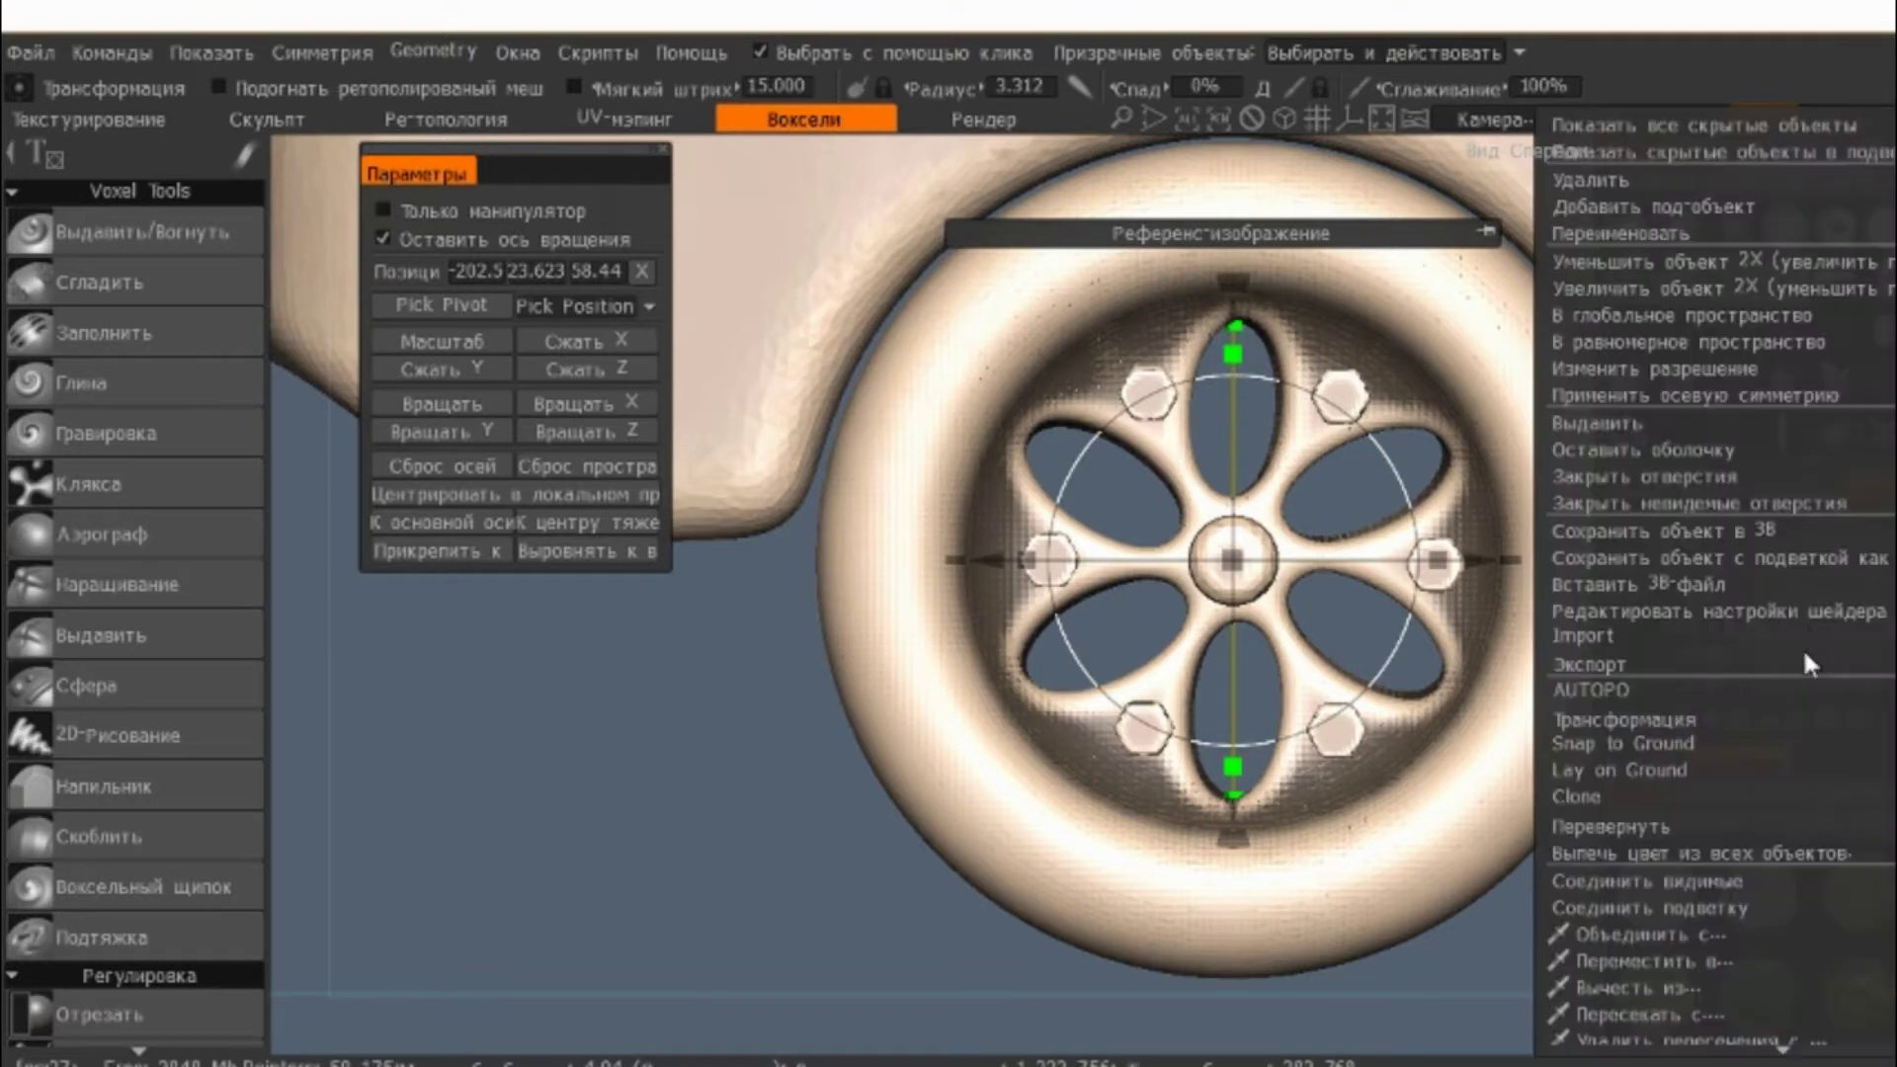
click(1715, 903)
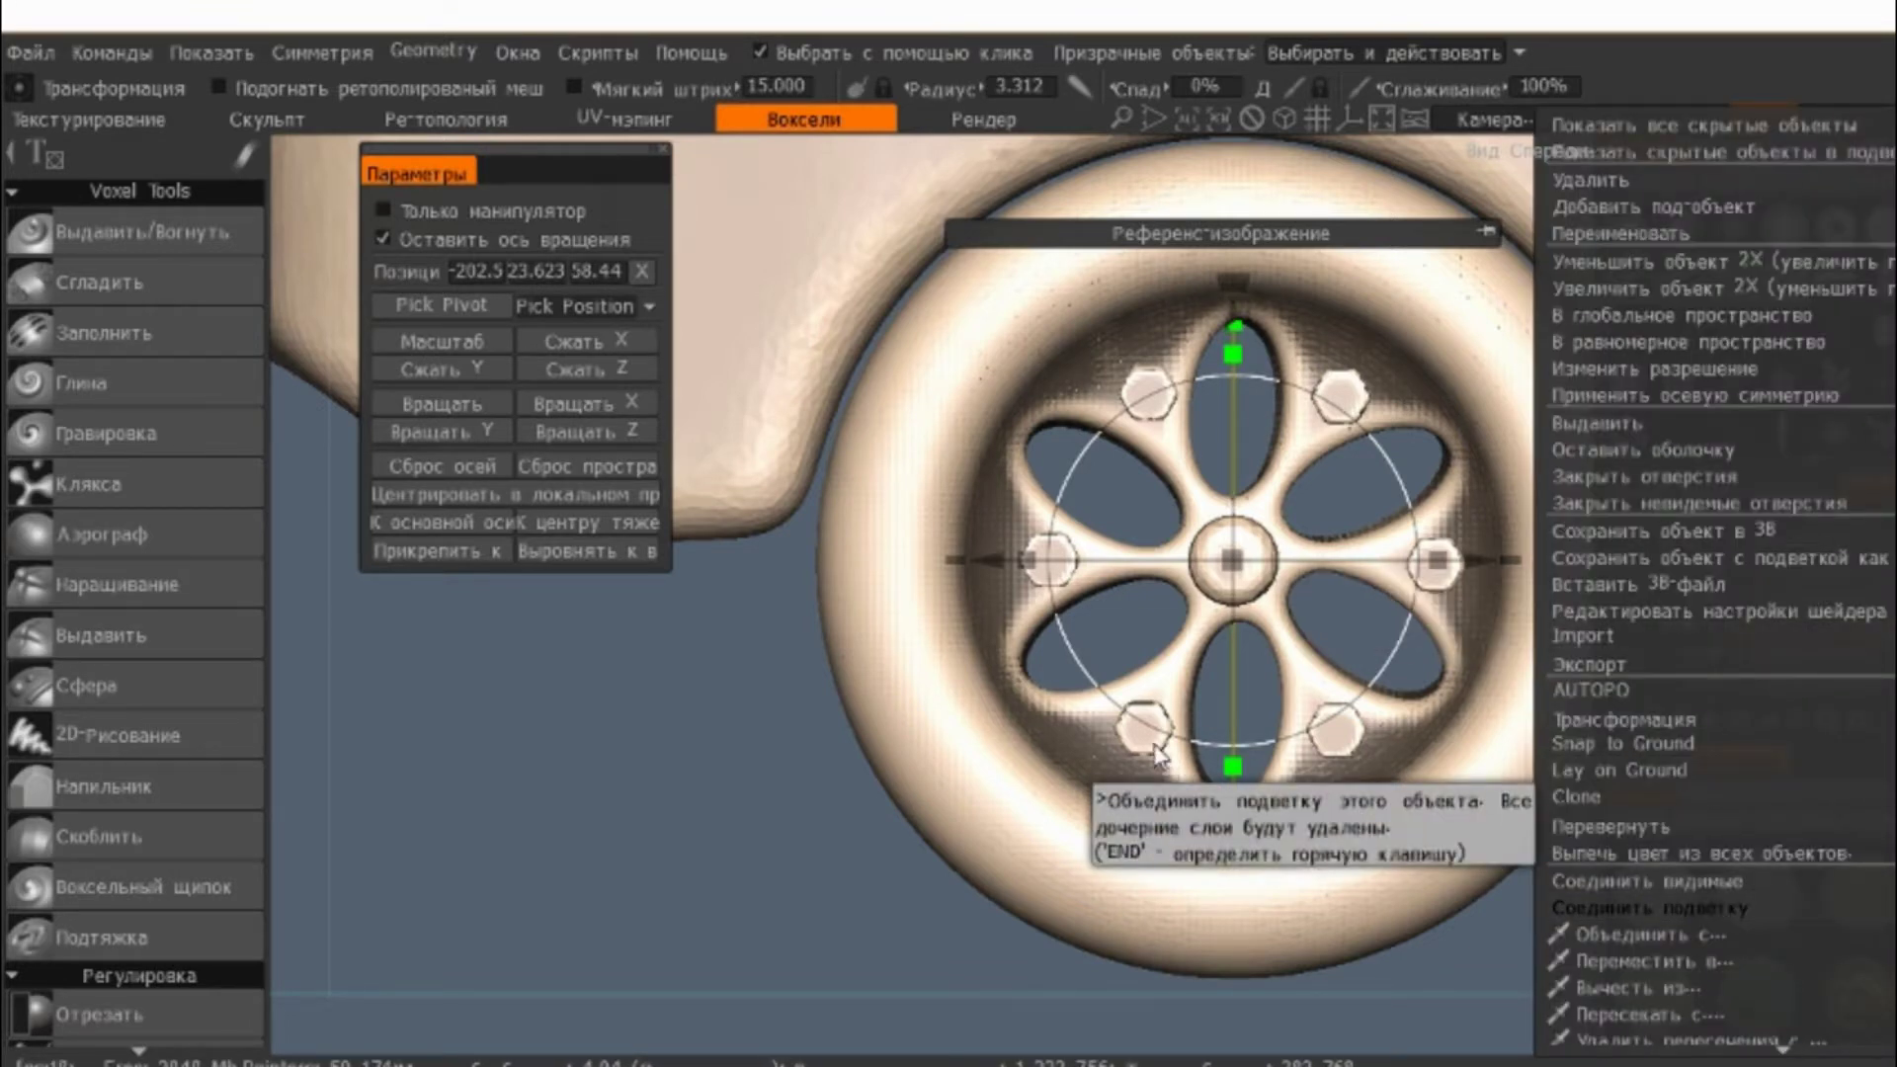
mouse_move(664, 809)
mouse_down()
mouse_move(837, 814)
mouse_move(832, 917)
mouse_move(1134, 591)
mouse_up()
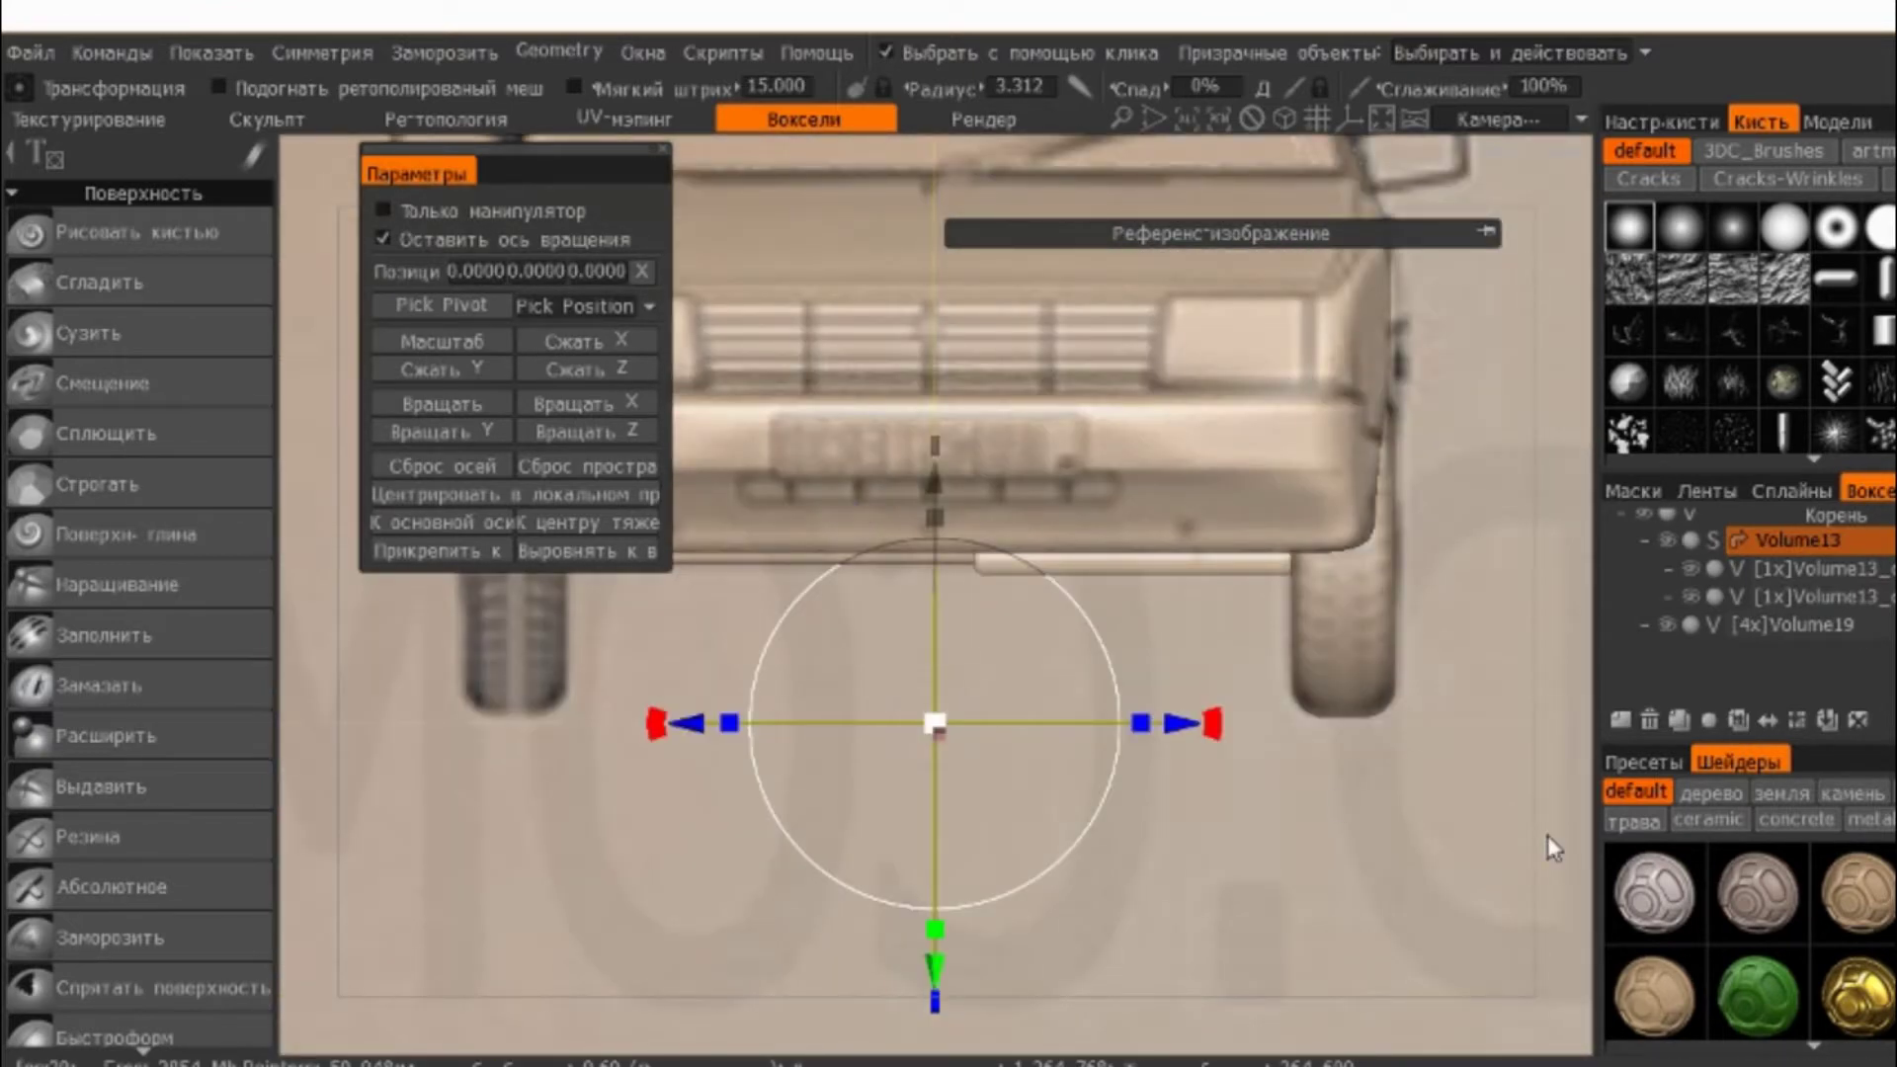
- Create a mirrored instance of the Volume19 wheel with Образец's Создать зеркальный образец
click(1851, 622)
scroll(198, 707, down, 5)
scroll(194, 708, down, 3)
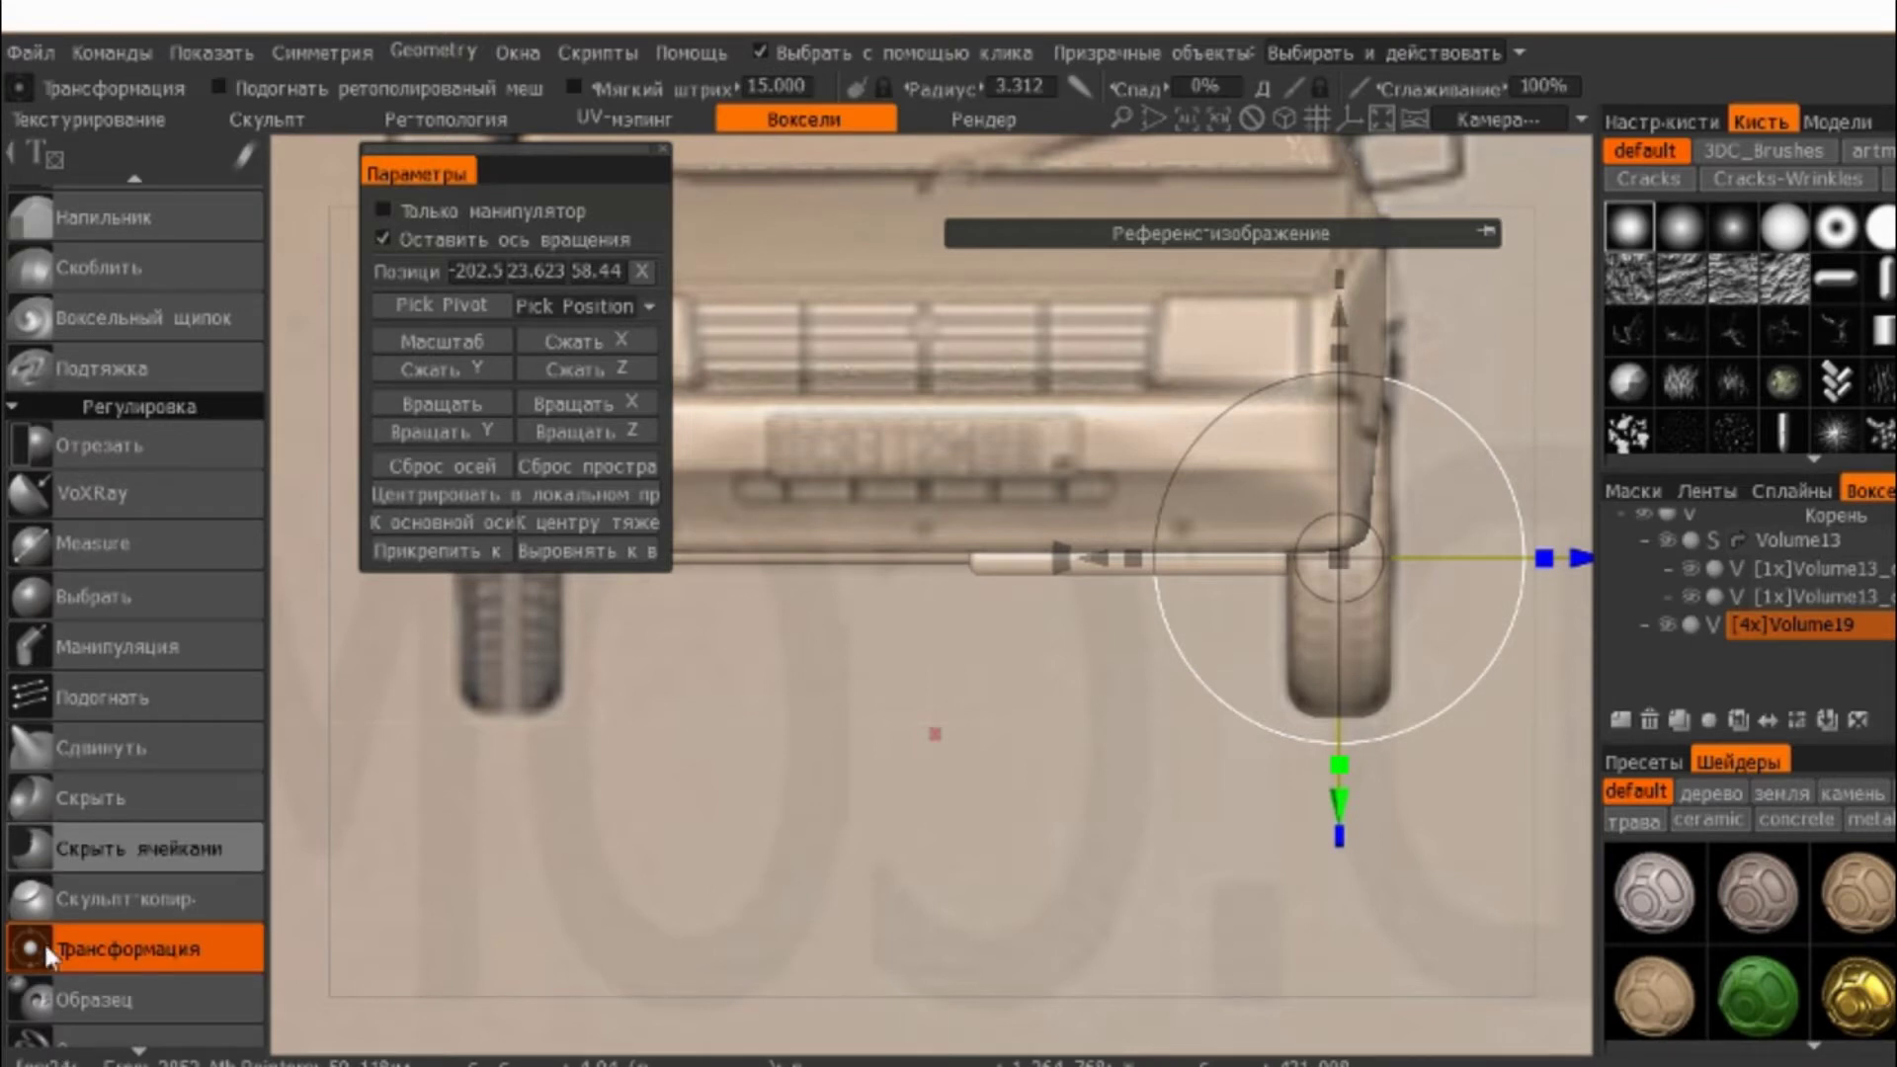
click(94, 999)
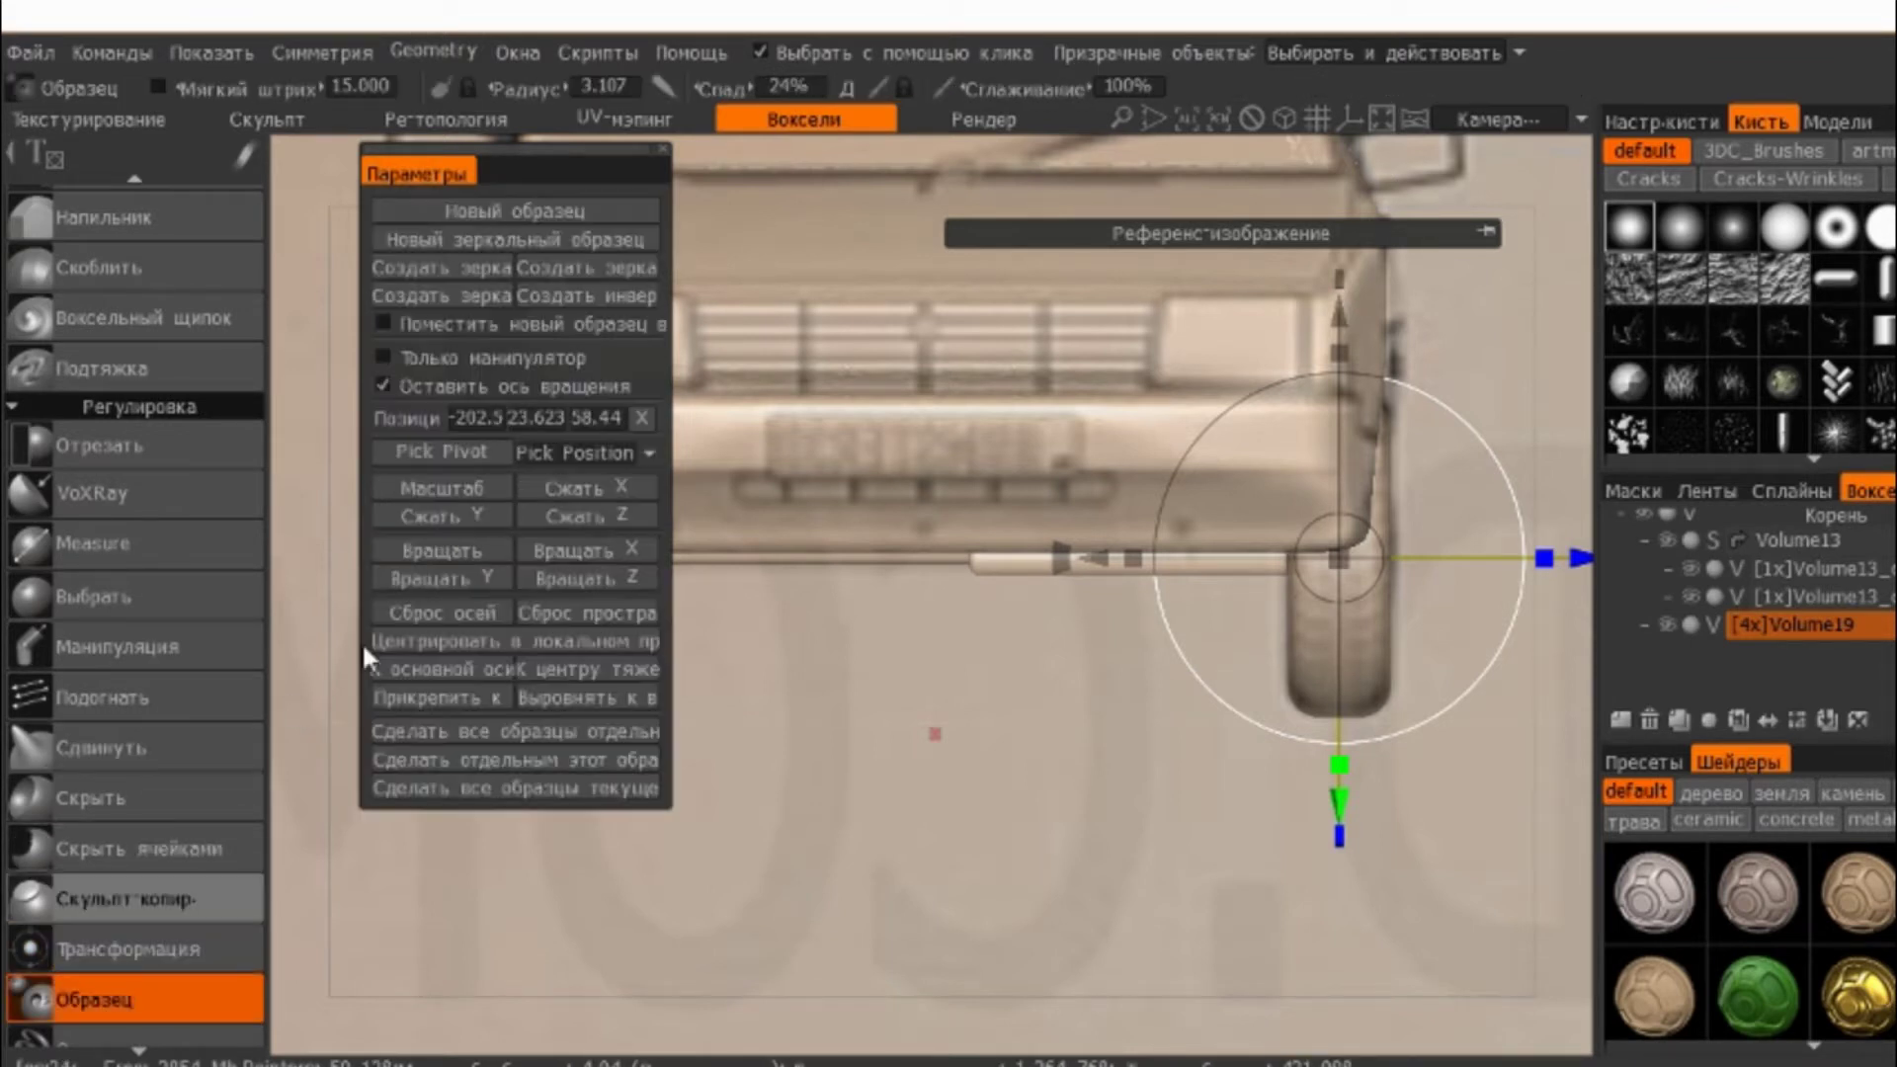
click(620, 267)
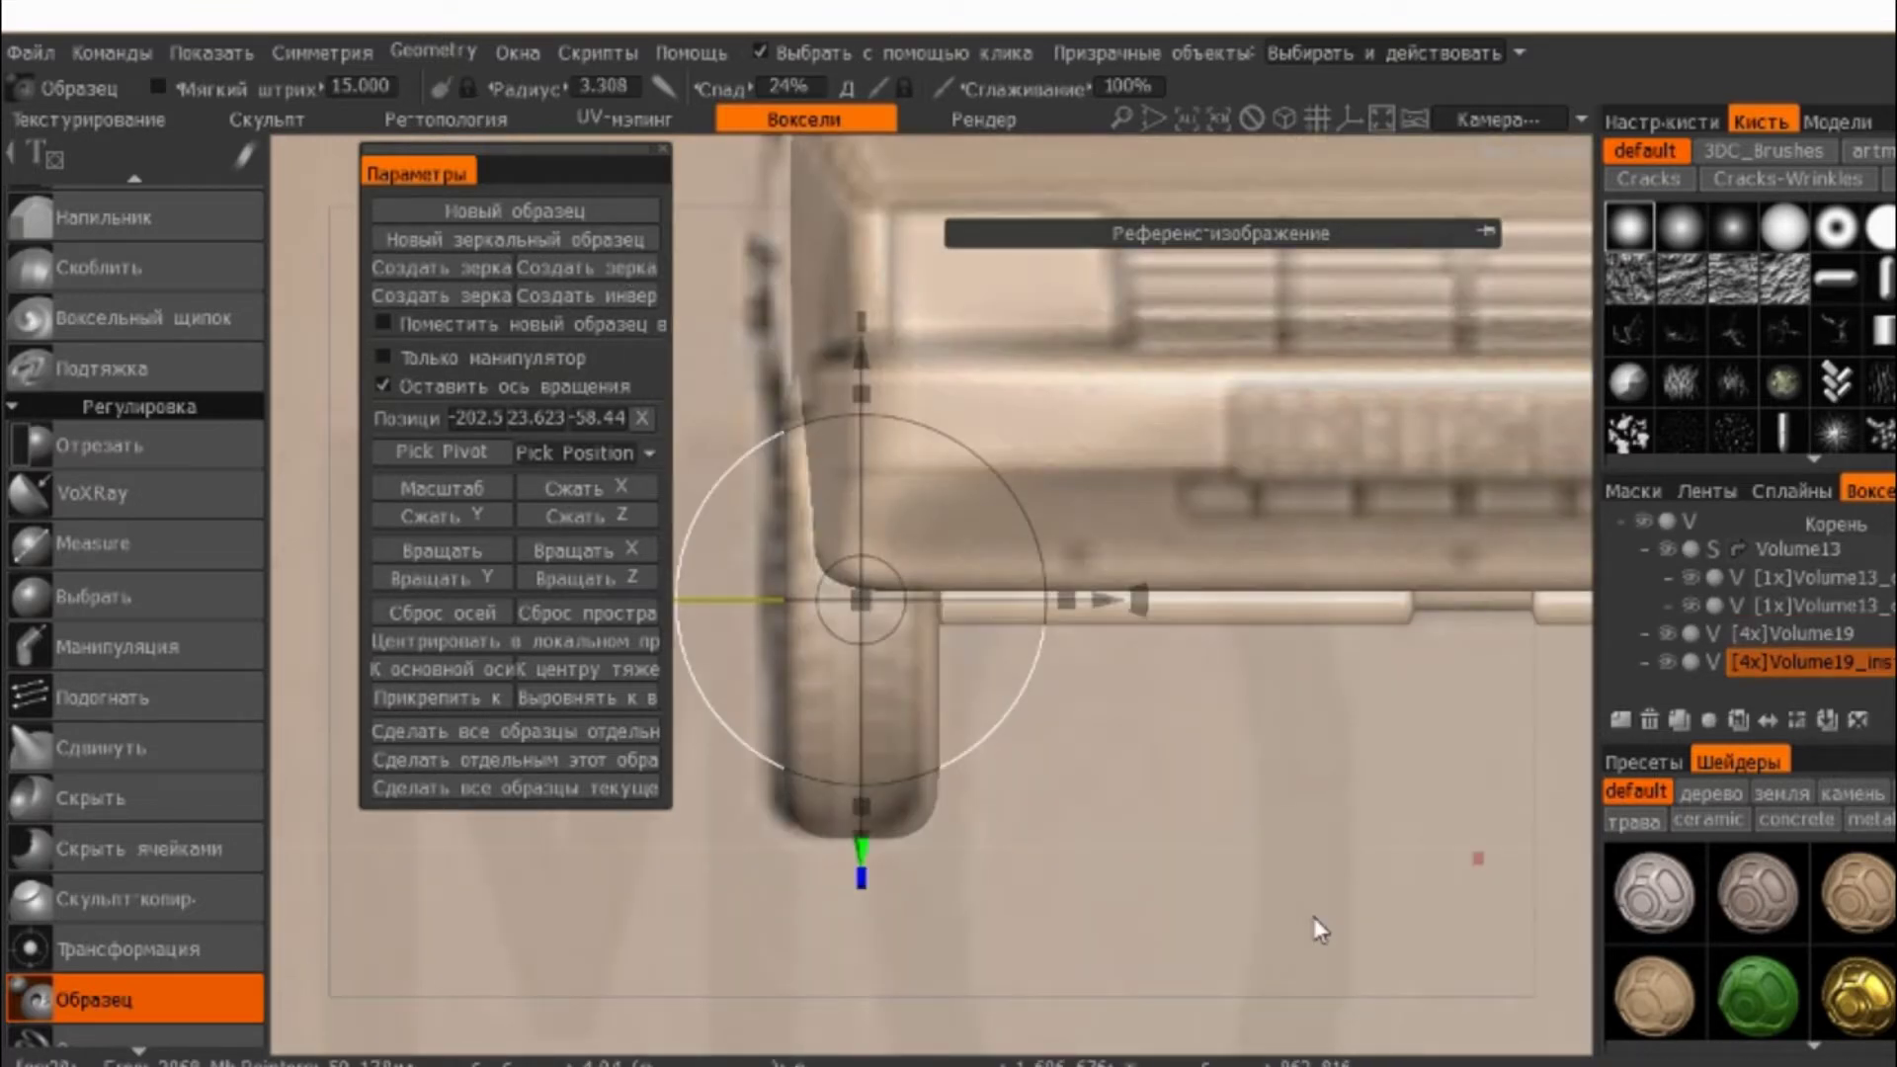
scroll(198, 438, up, 5)
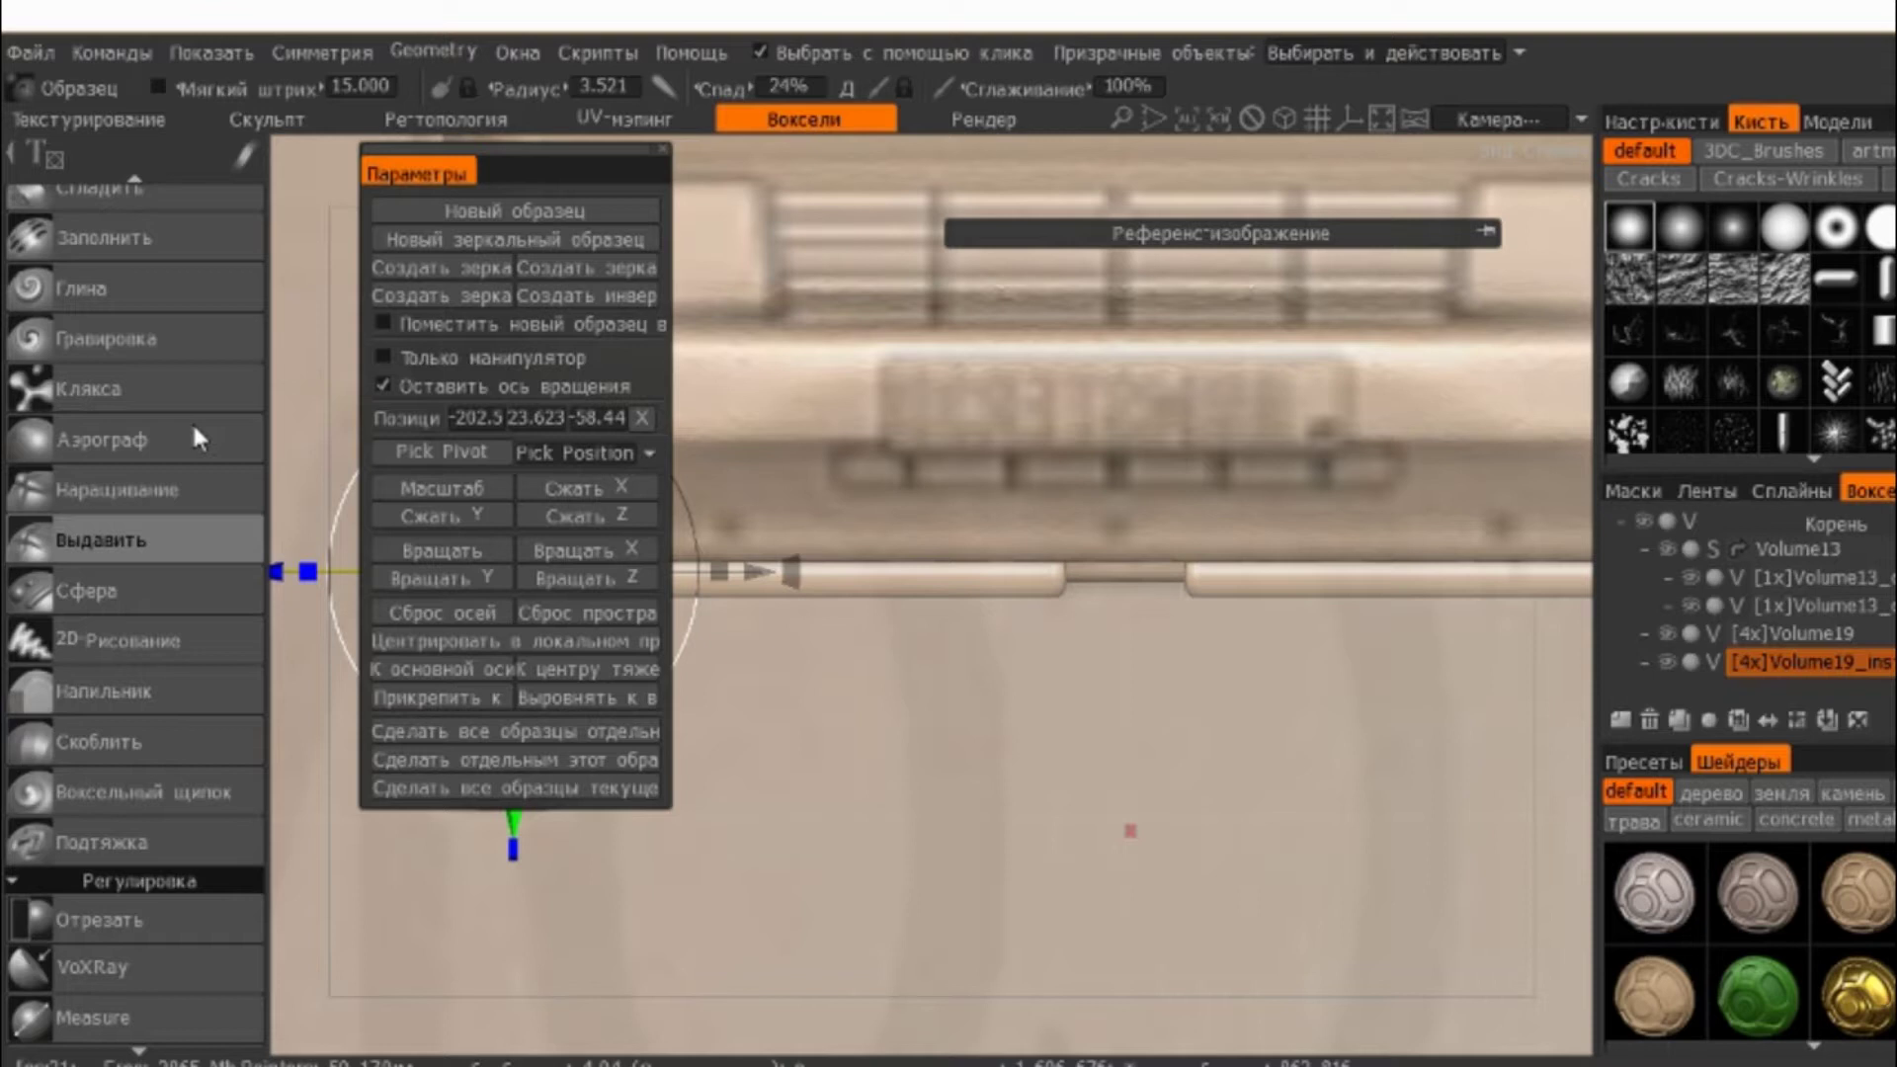
- Switch to Манипуляция and brush-select the car's side rail
key(m)
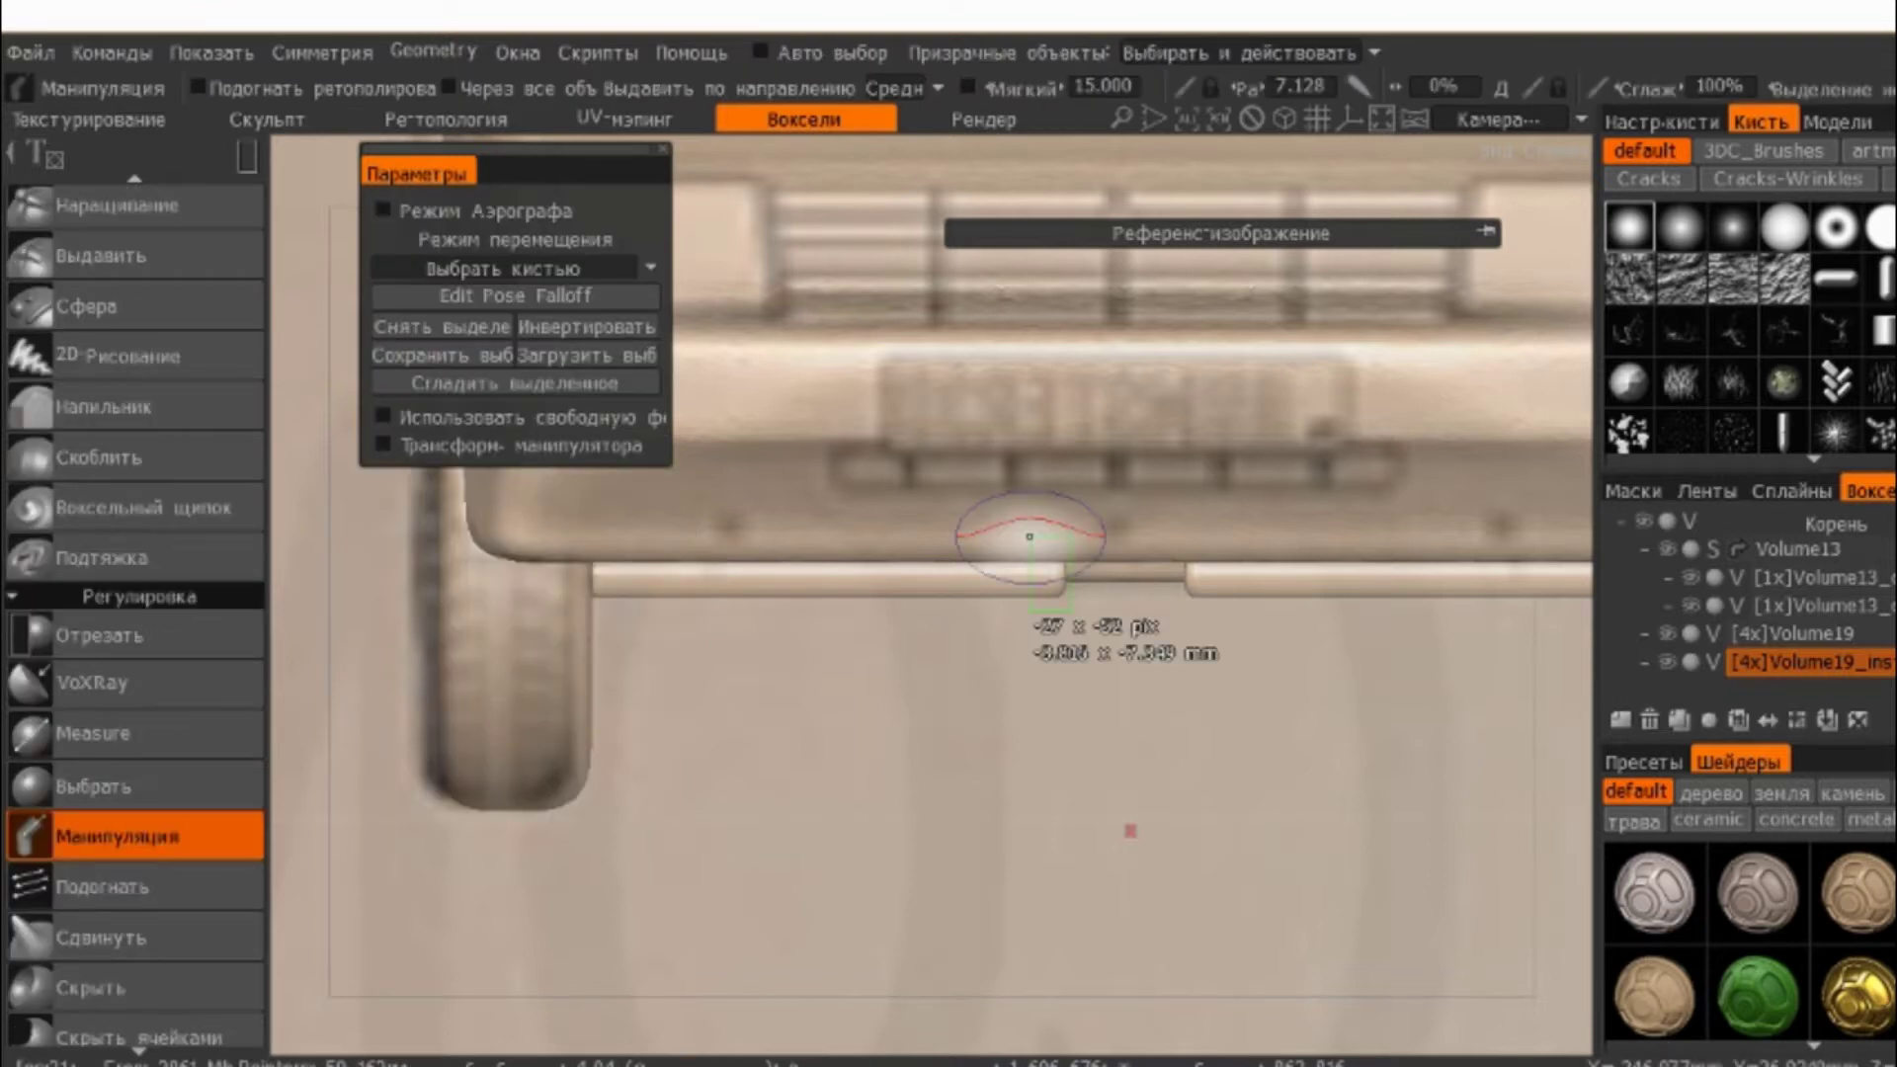
scroll(1029, 537, up, 2)
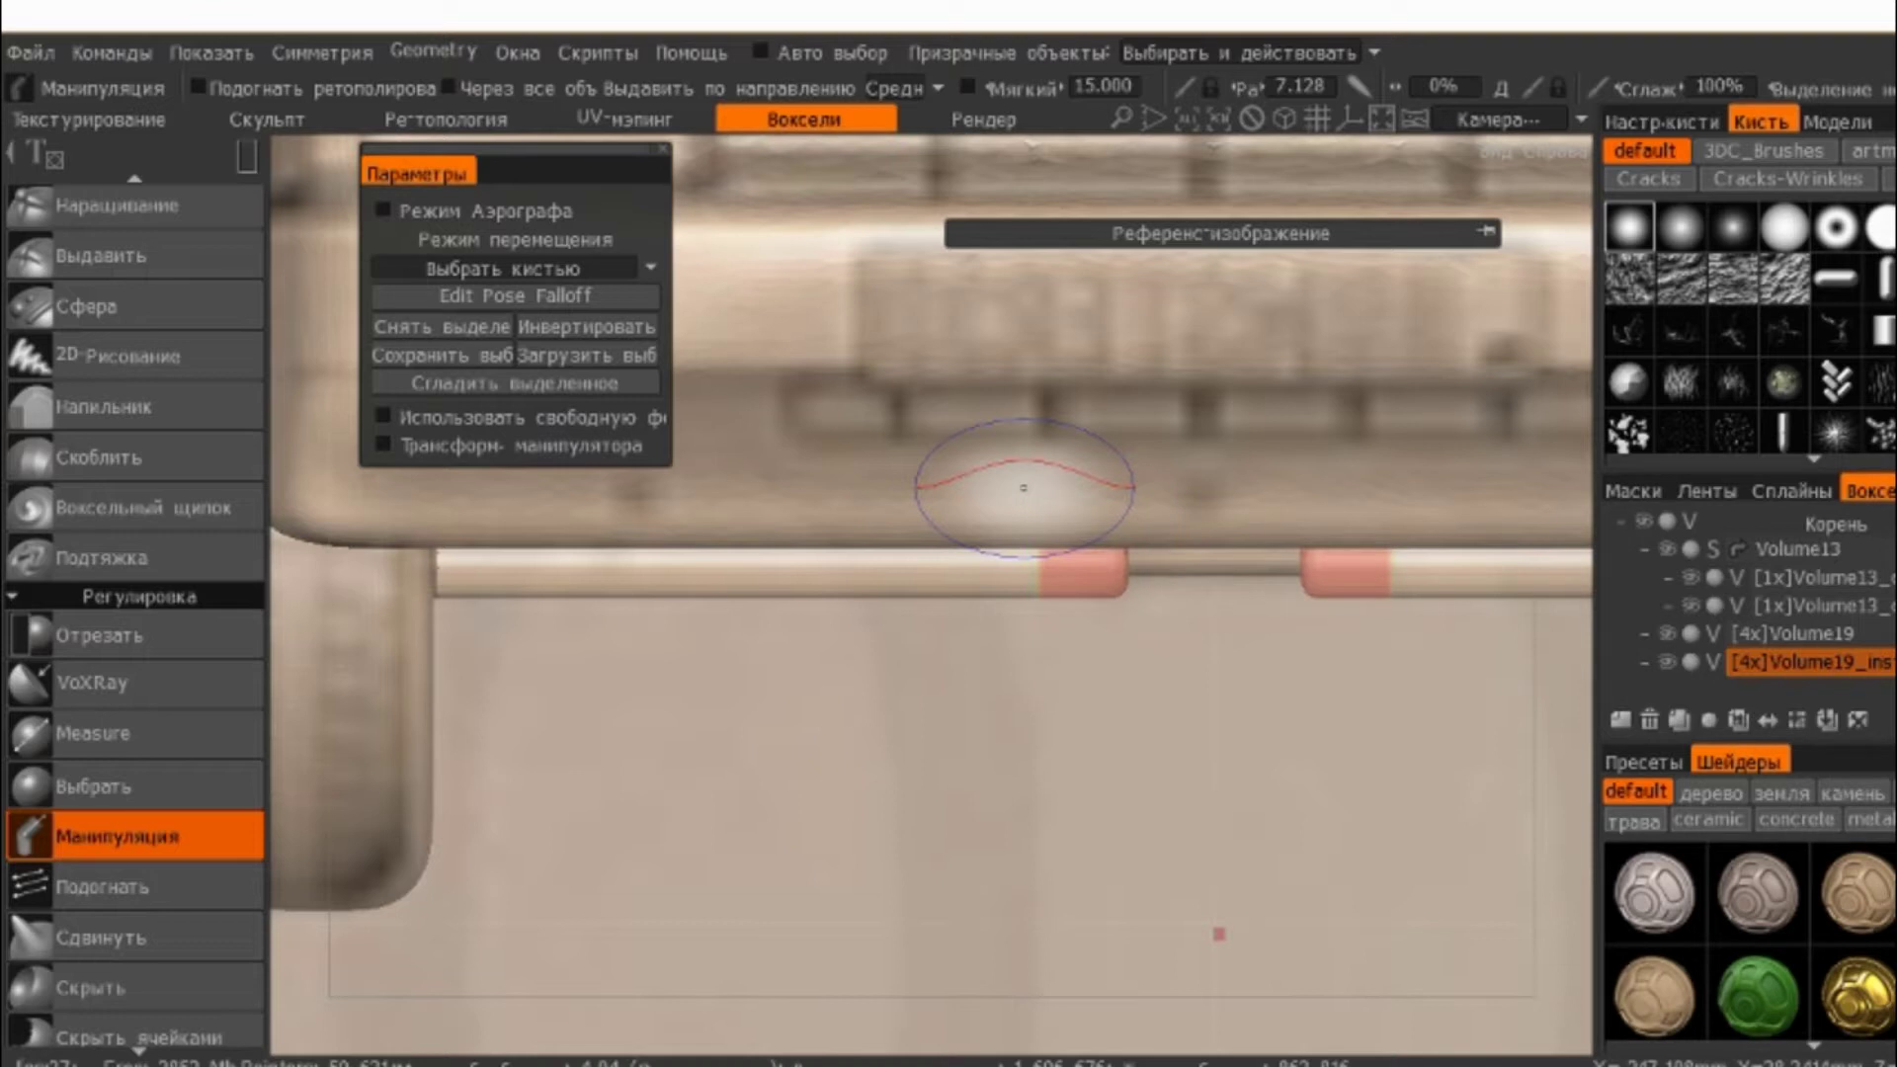
drag(1024, 487, 1391, 562)
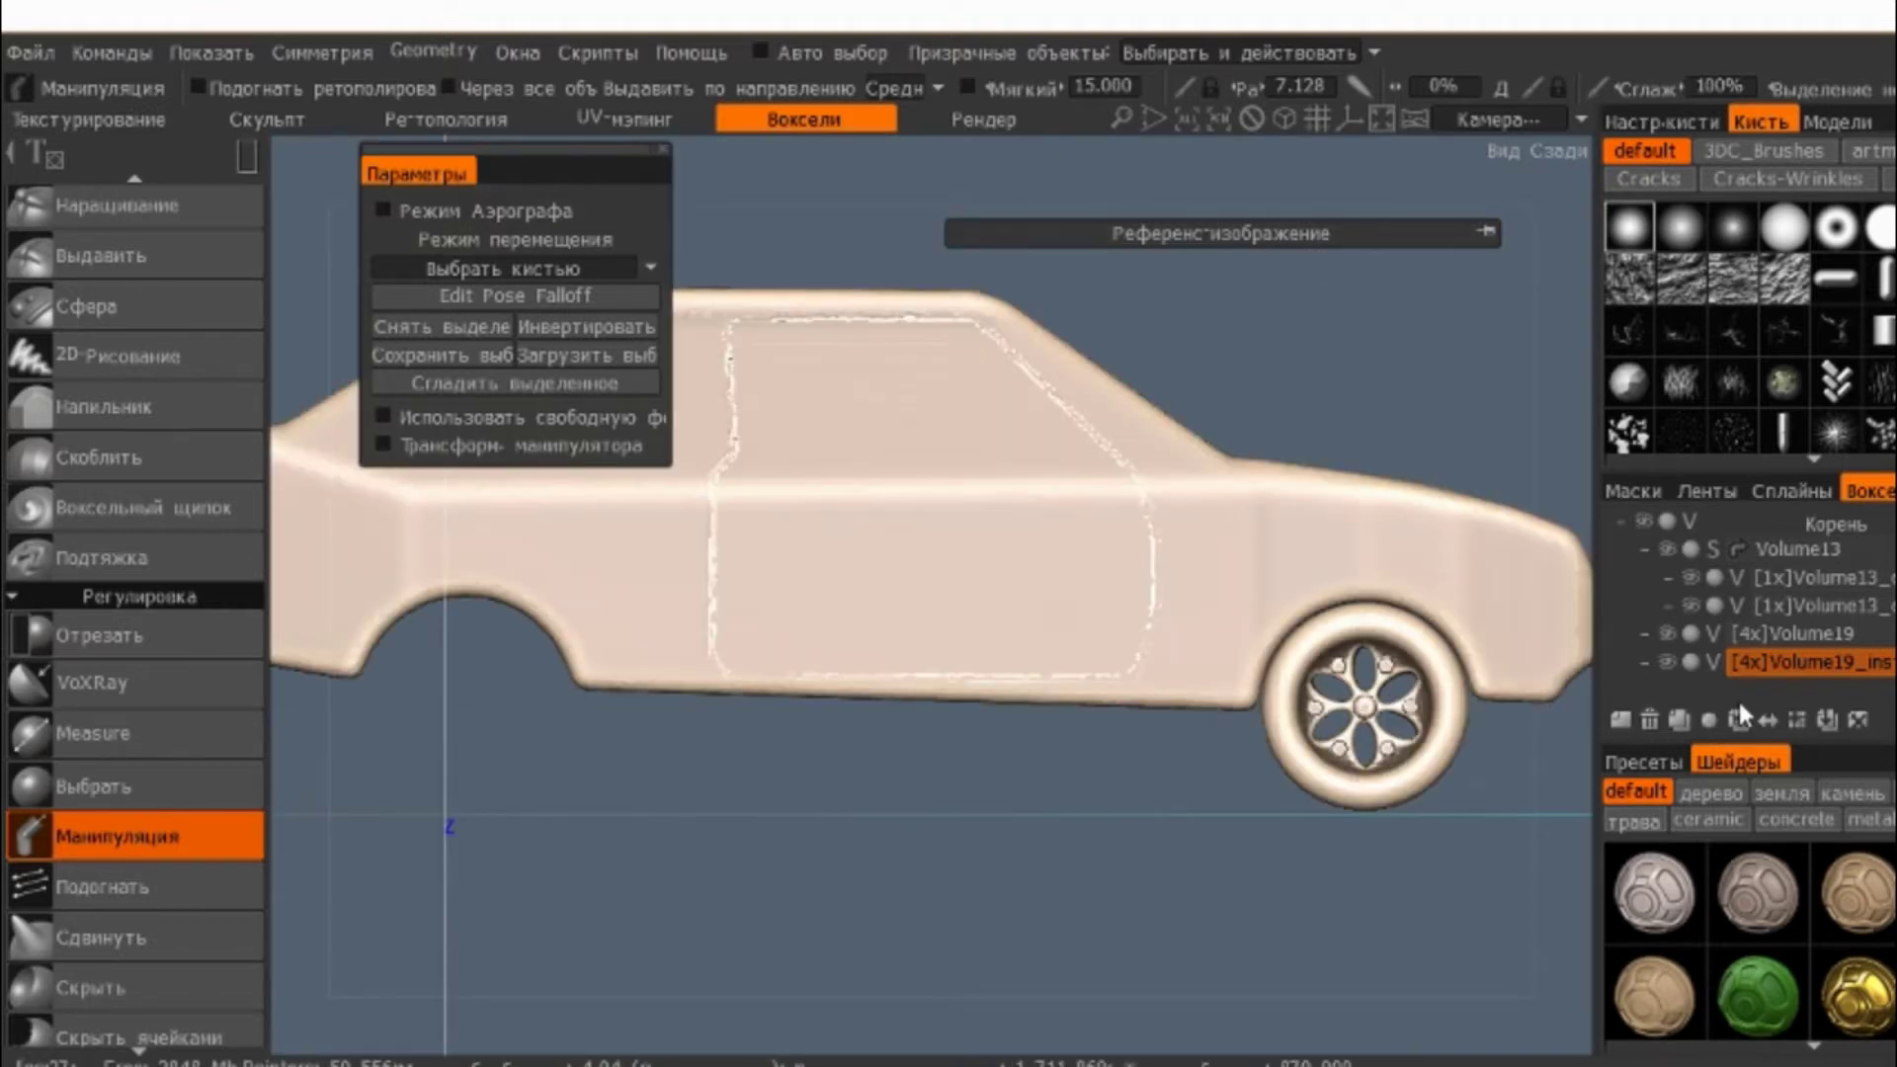
- Drag the Volume19 row onto its _ins mirrored instance in the Voxel tree
click(1672, 634)
click(1674, 635)
right_click(1675, 642)
mouse_move(1583, 636)
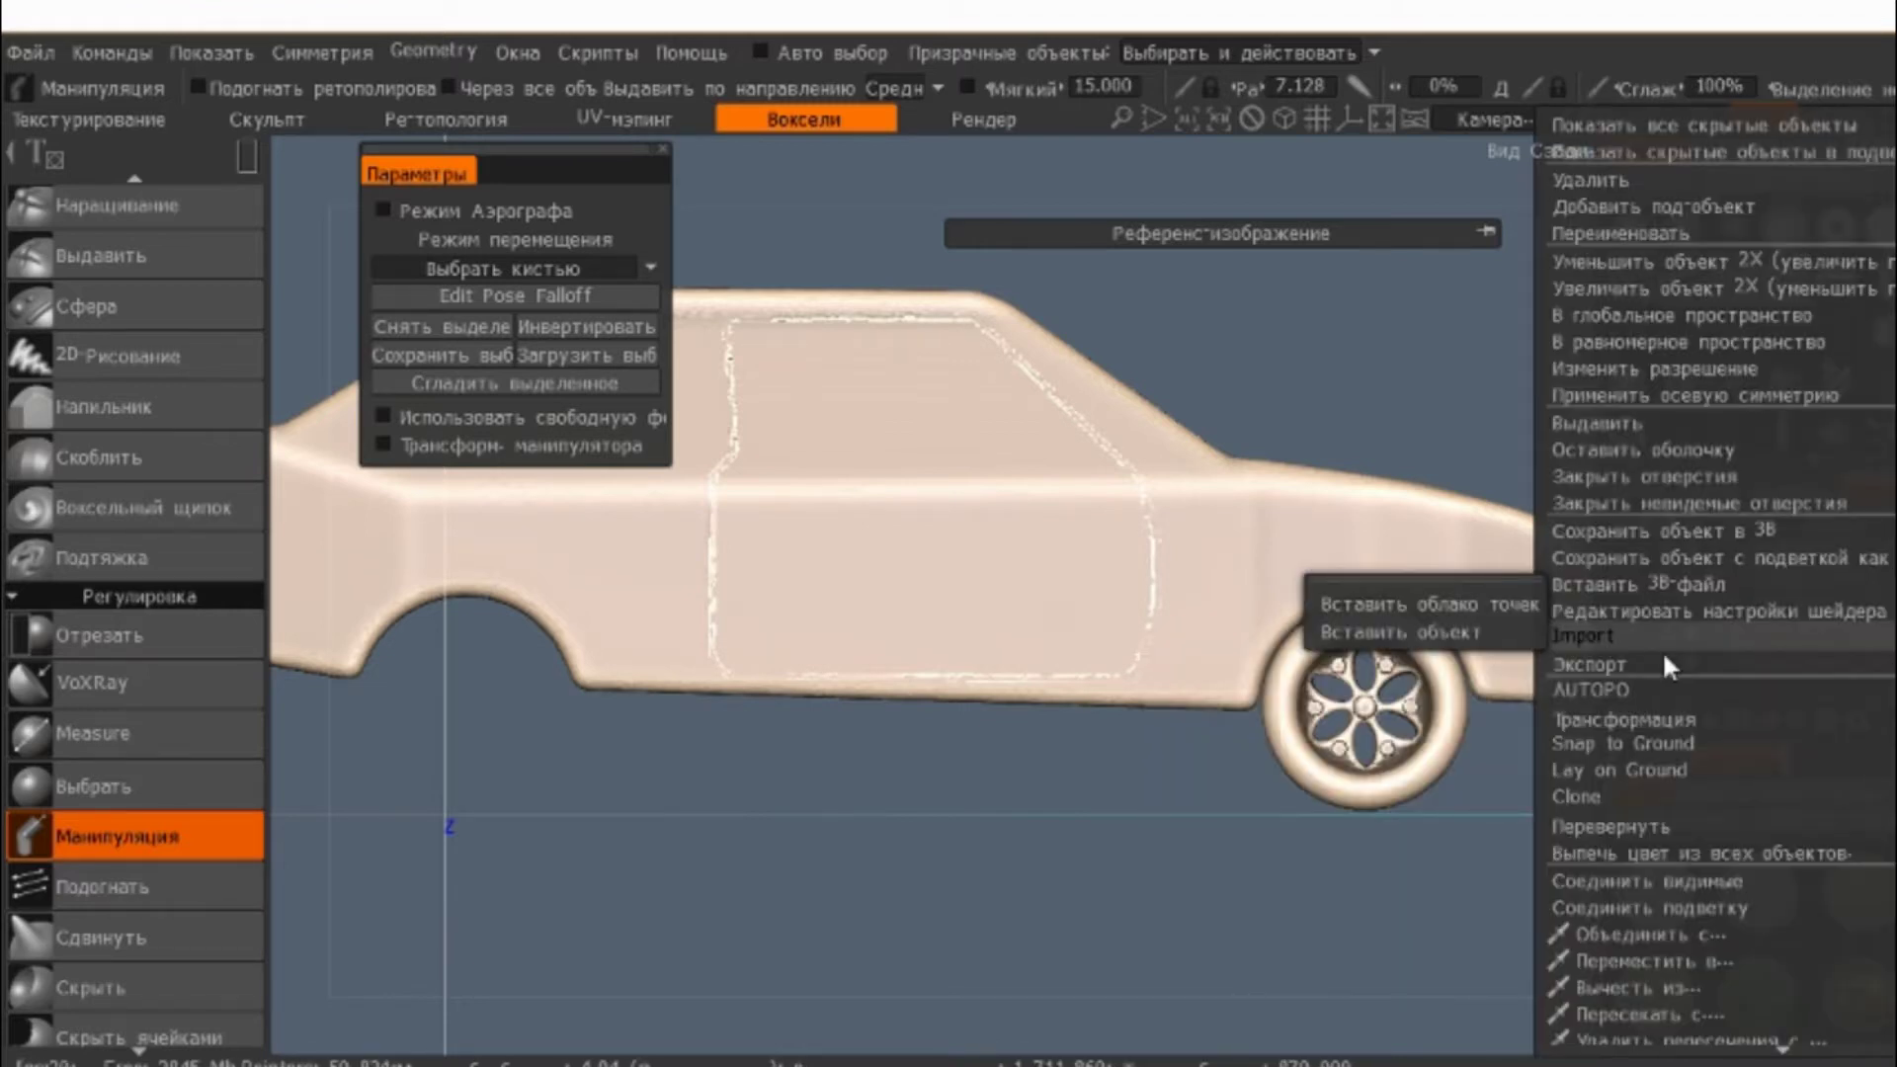
click(1663, 654)
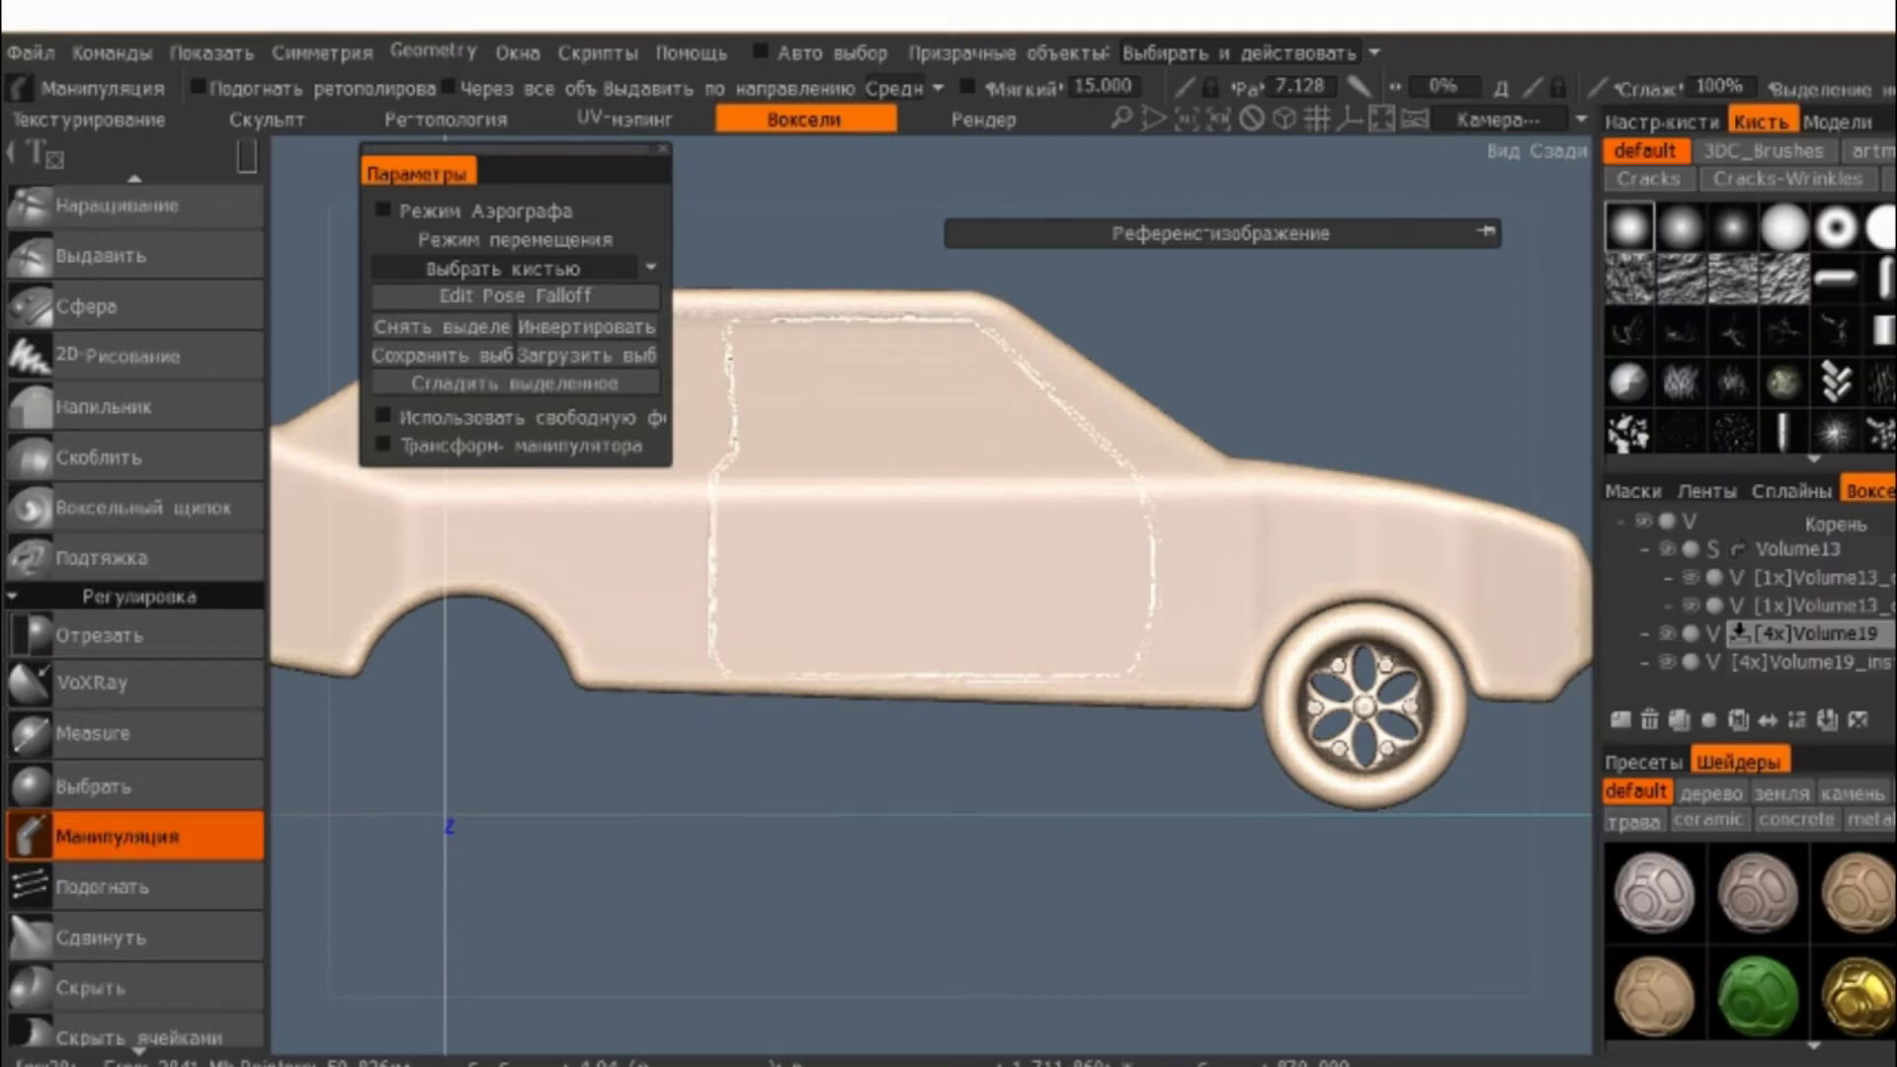
drag(1739, 633, 1740, 658)
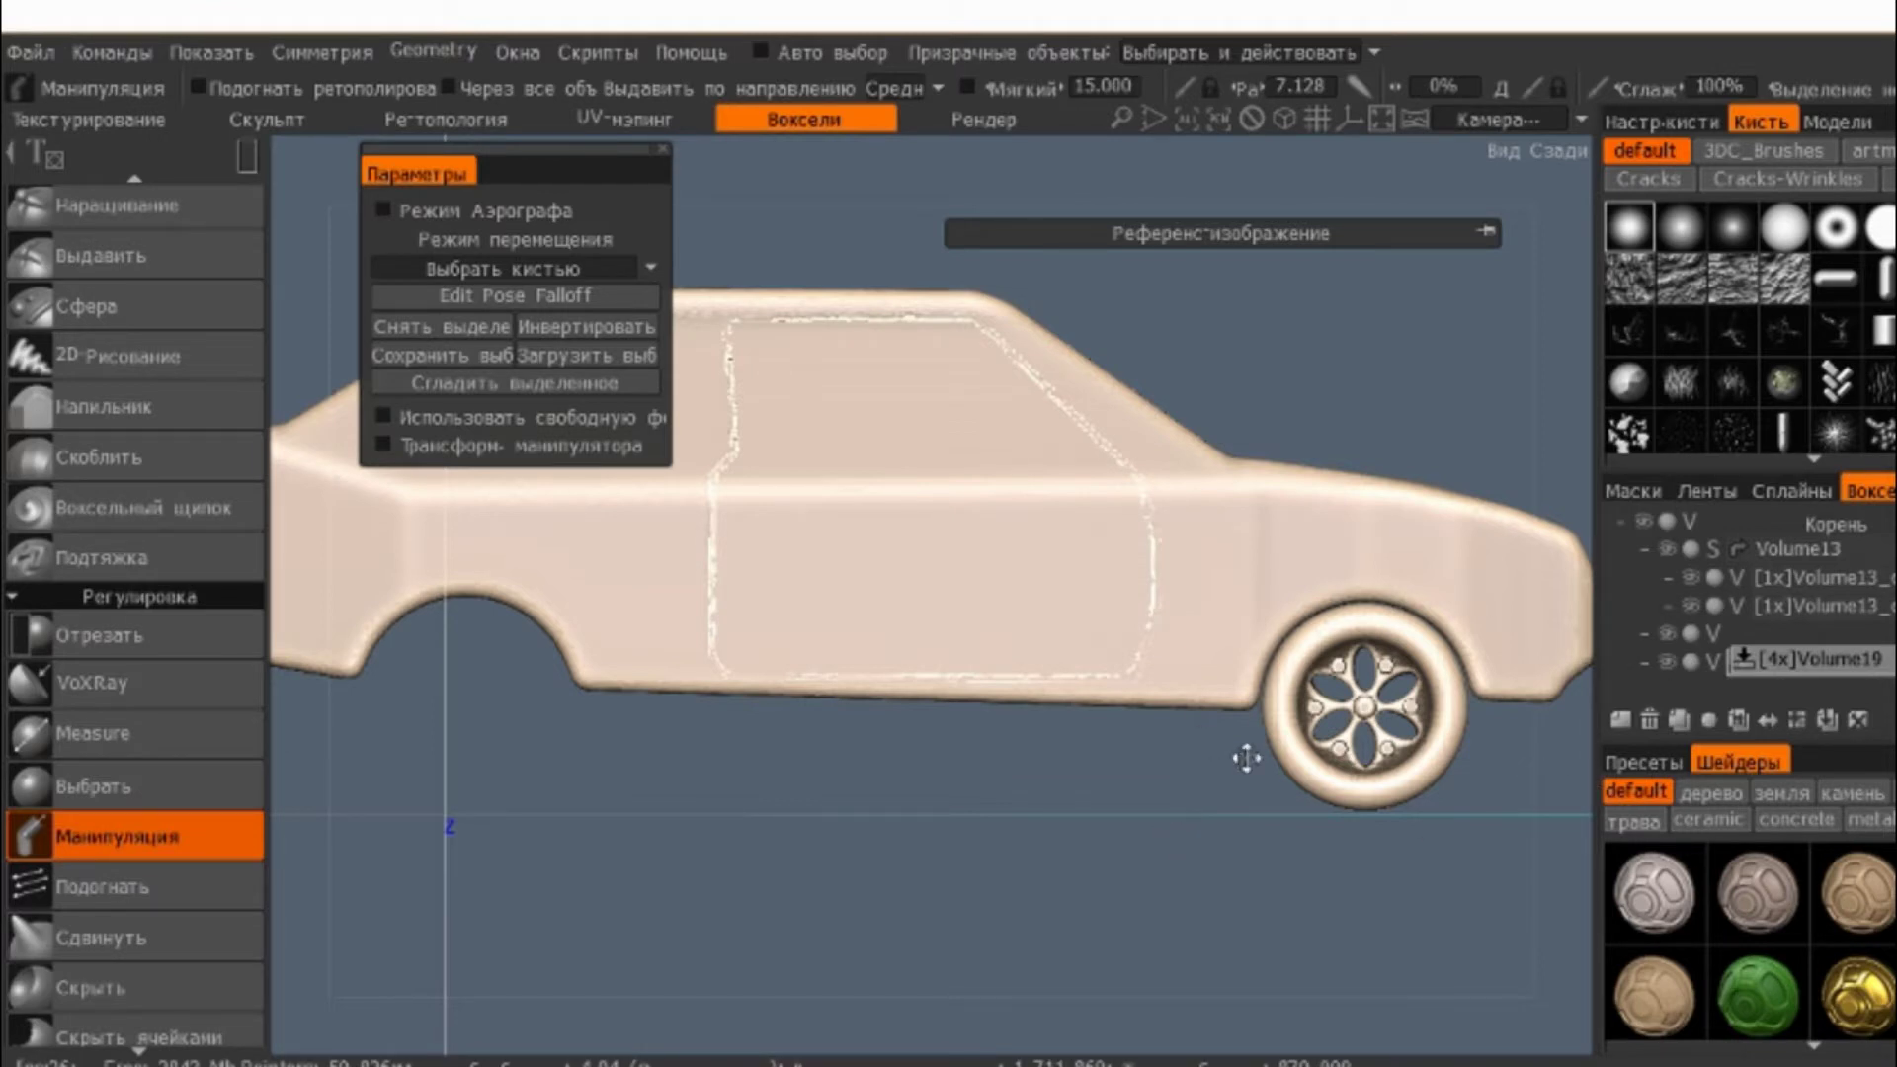
mouse_move(809, 732)
right_down()
mouse_move(1057, 927)
mouse_move(969, 804)
right_up()
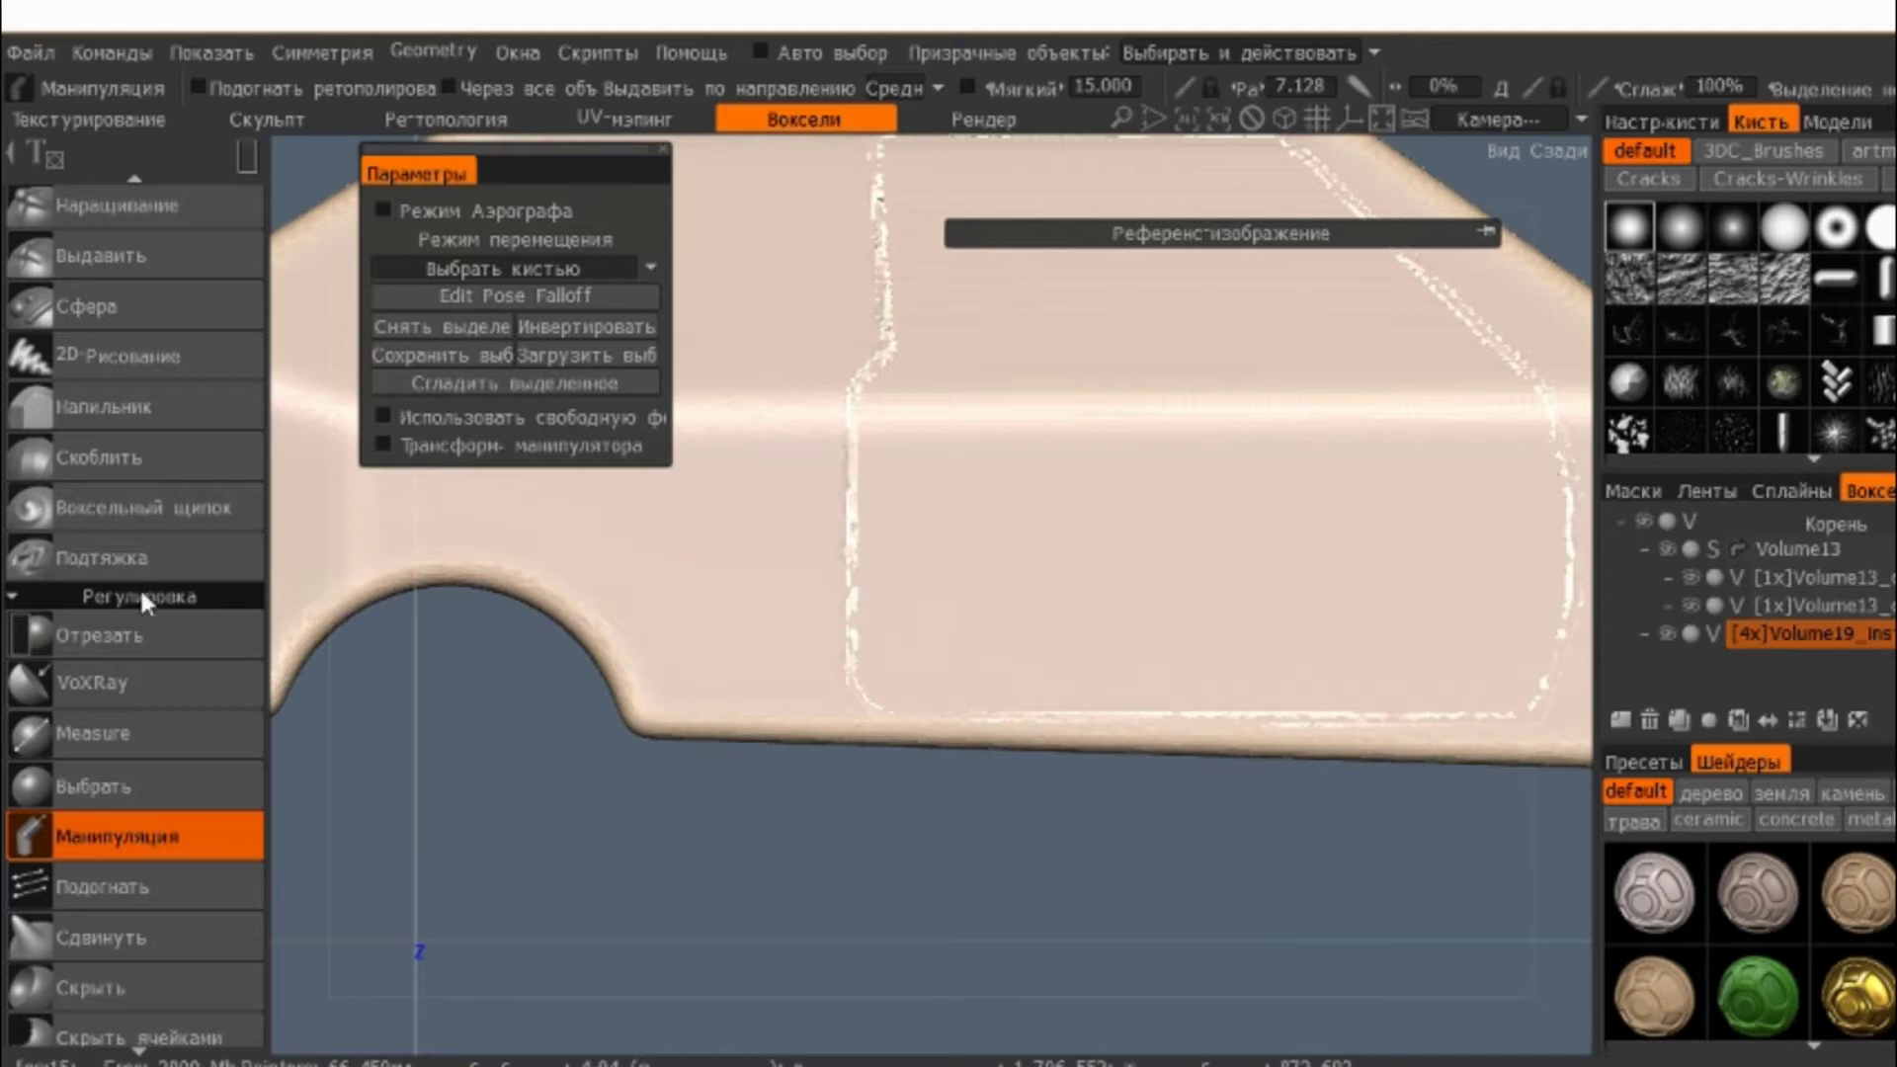
scroll(144, 603, down, 2)
scroll(93, 513, up, 5)
scroll(79, 603, down, 7)
scroll(63, 697, down, 4)
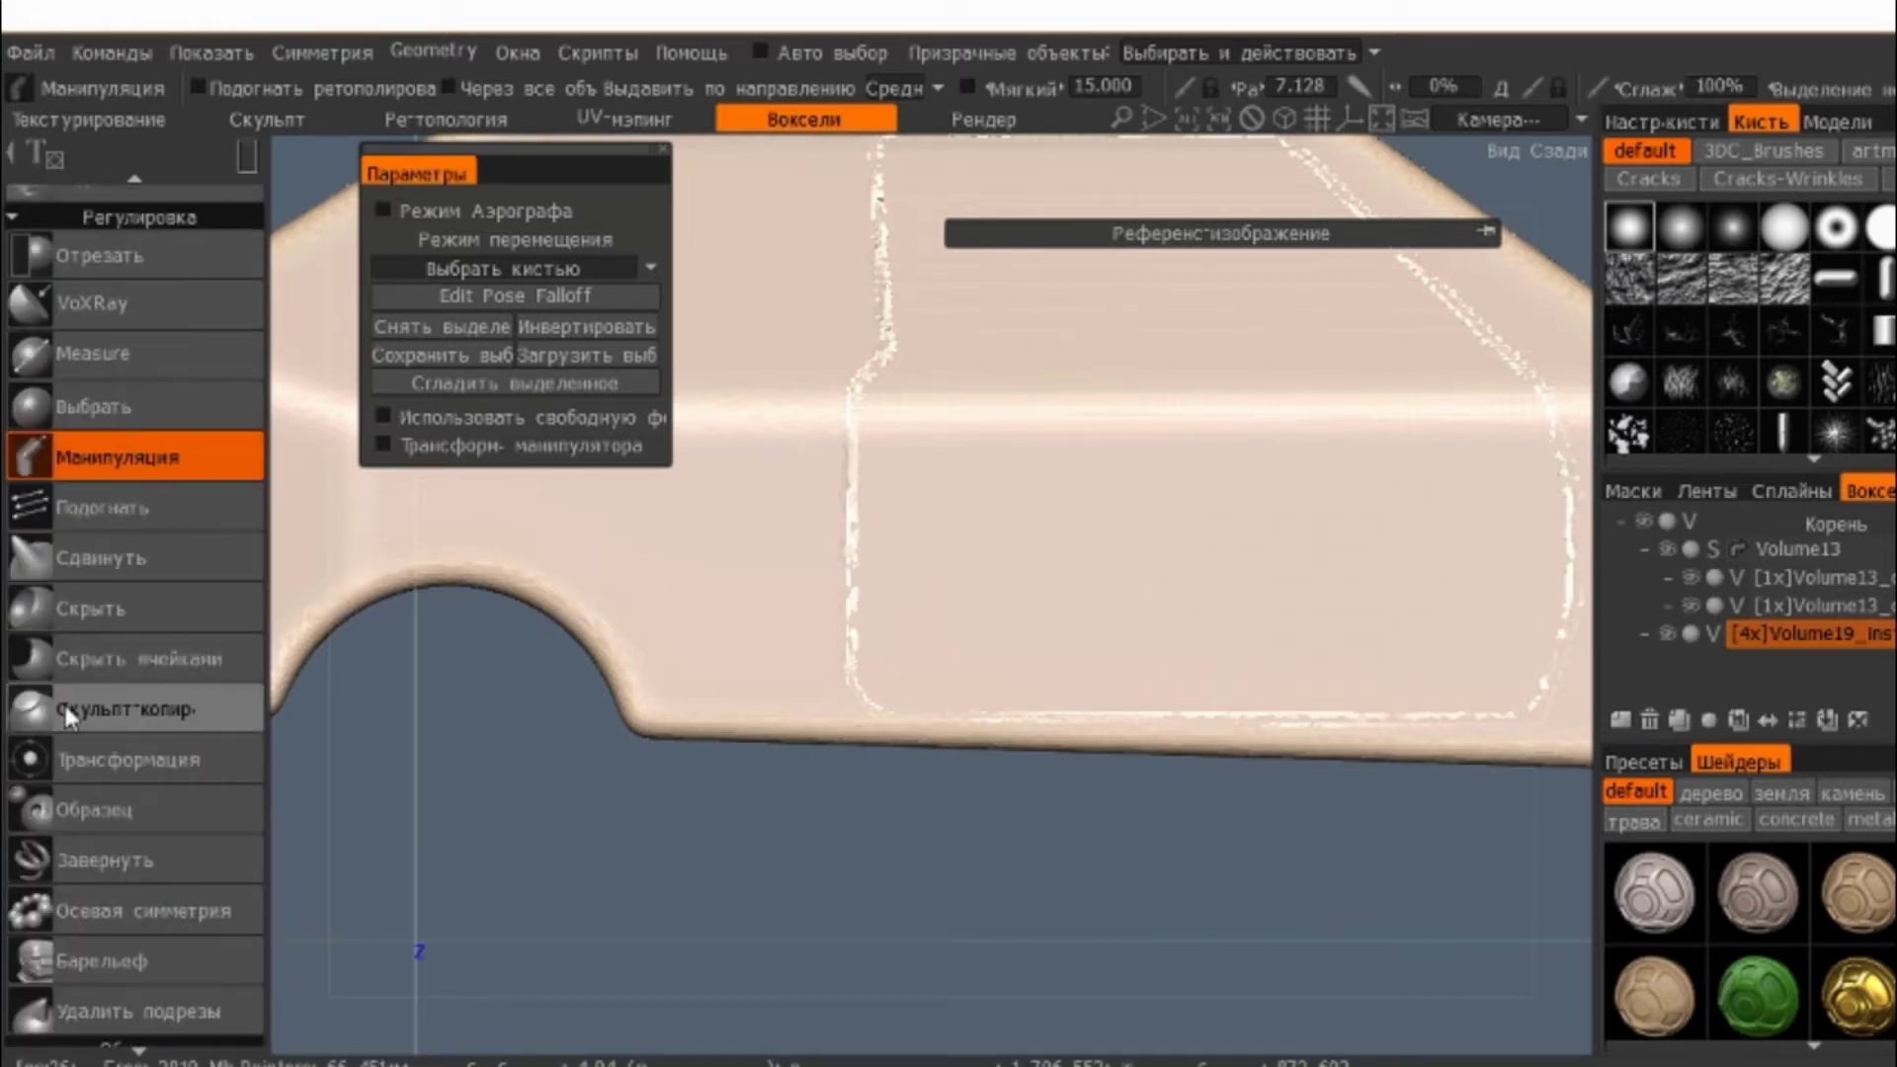
- Add a Новый образец wheel instance and move it along X to -5.127 in the rear arch
click(122, 807)
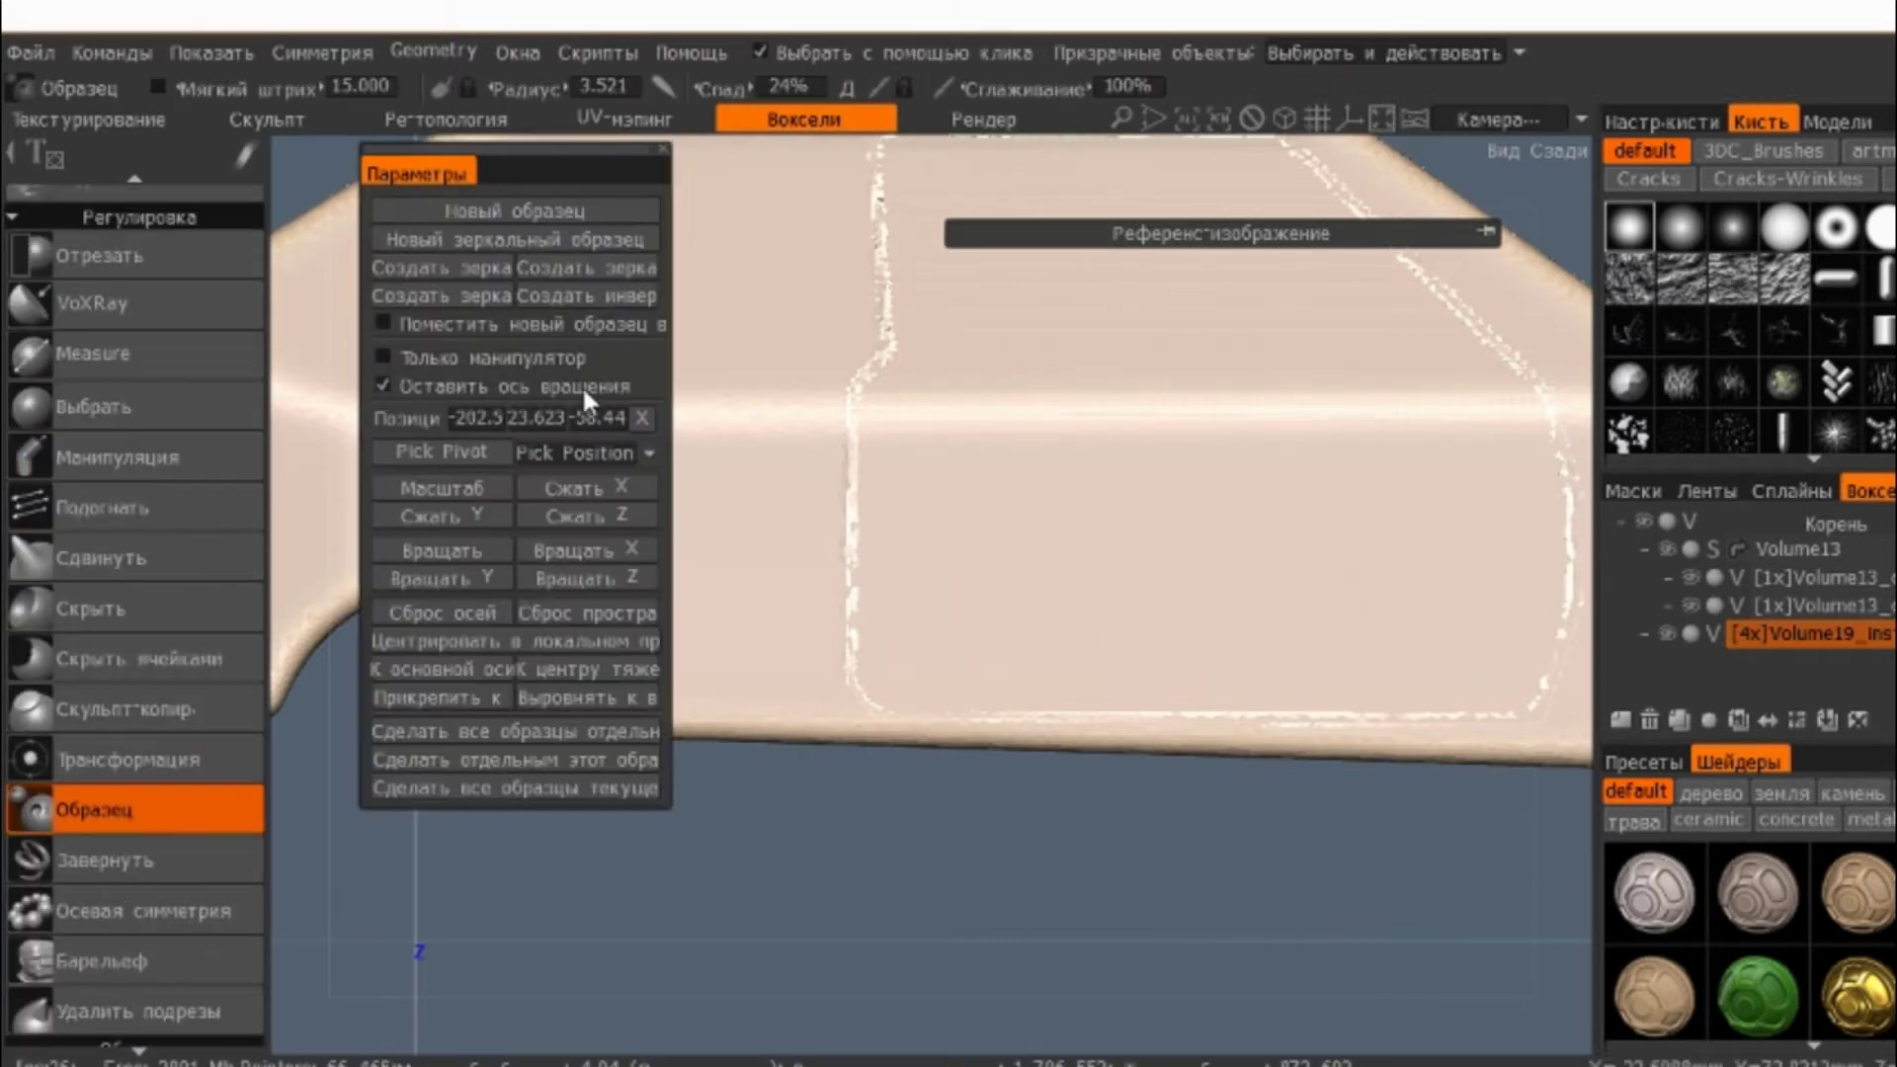
click(506, 204)
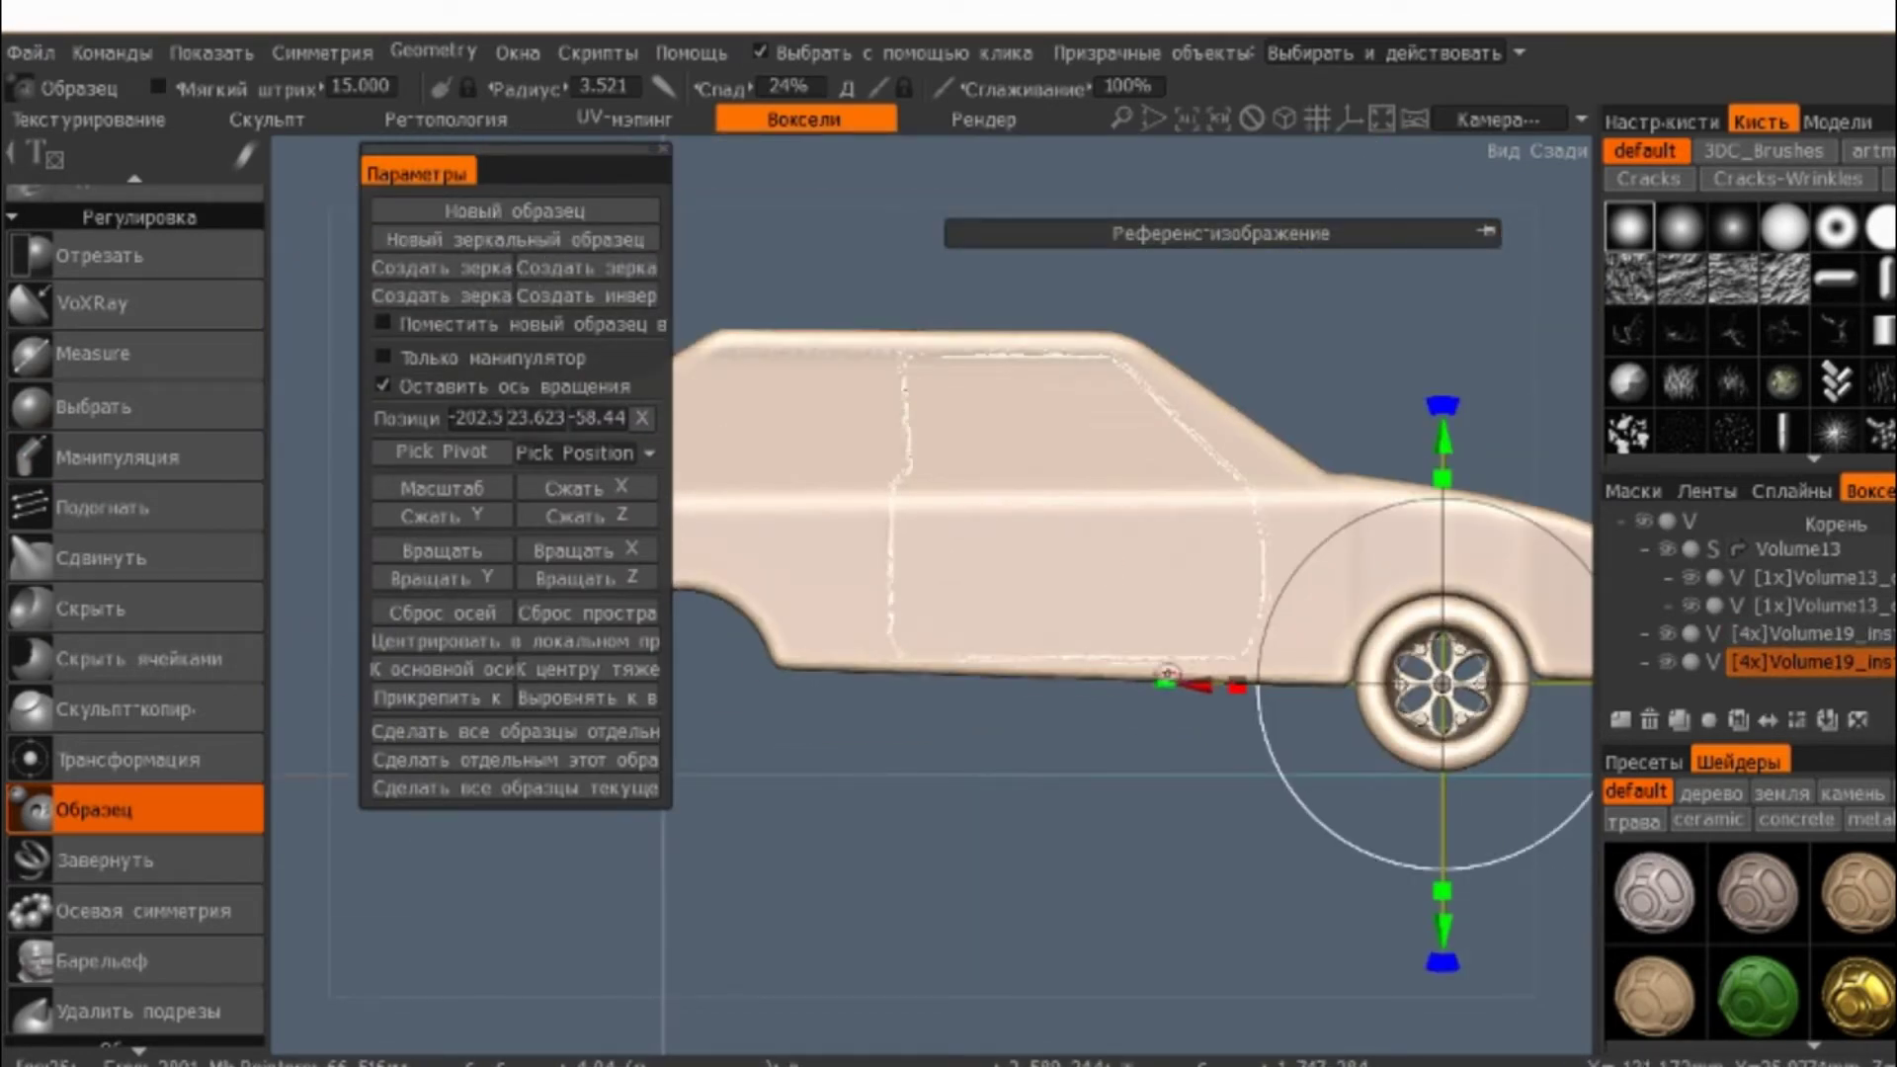
mouse_move(1195, 685)
mouse_down()
mouse_move(596, 682)
mouse_move(431, 654)
mouse_up()
middle_drag(965, 416, 1113, 441)
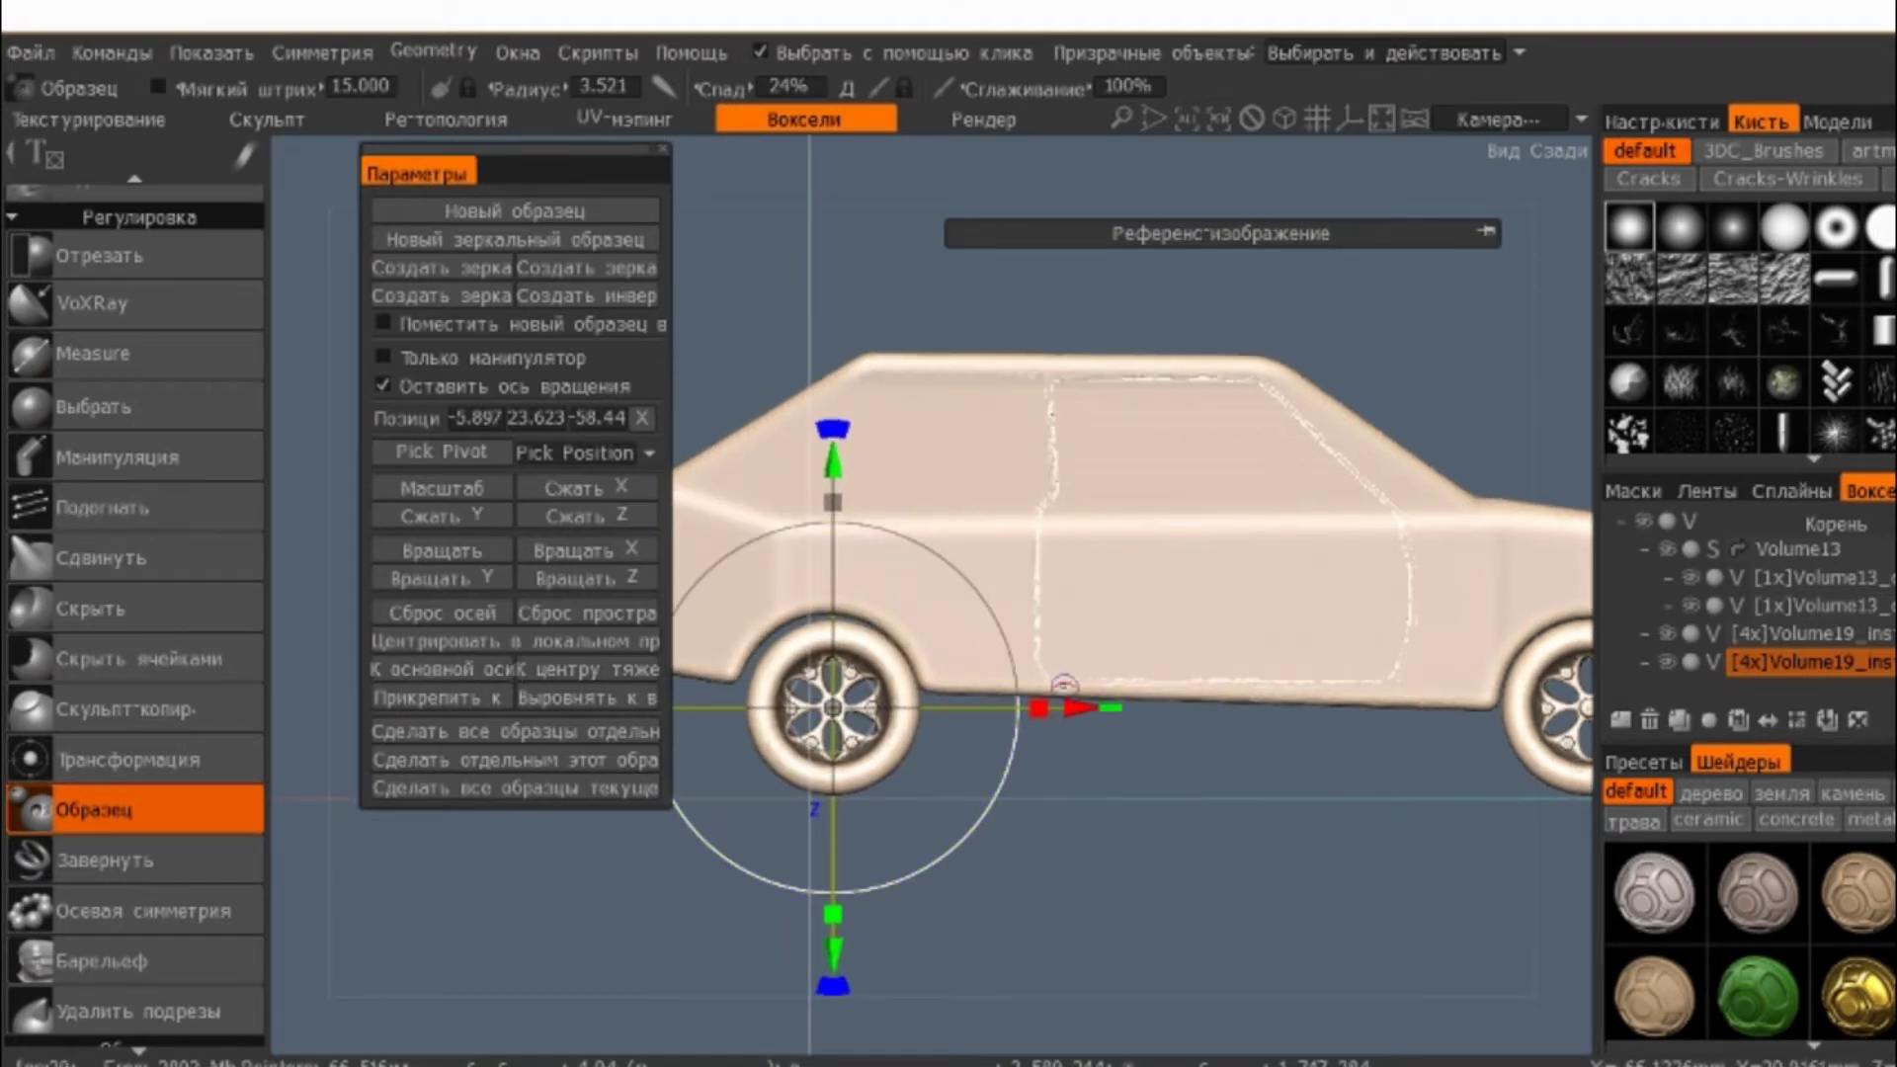
drag(1075, 708, 1069, 707)
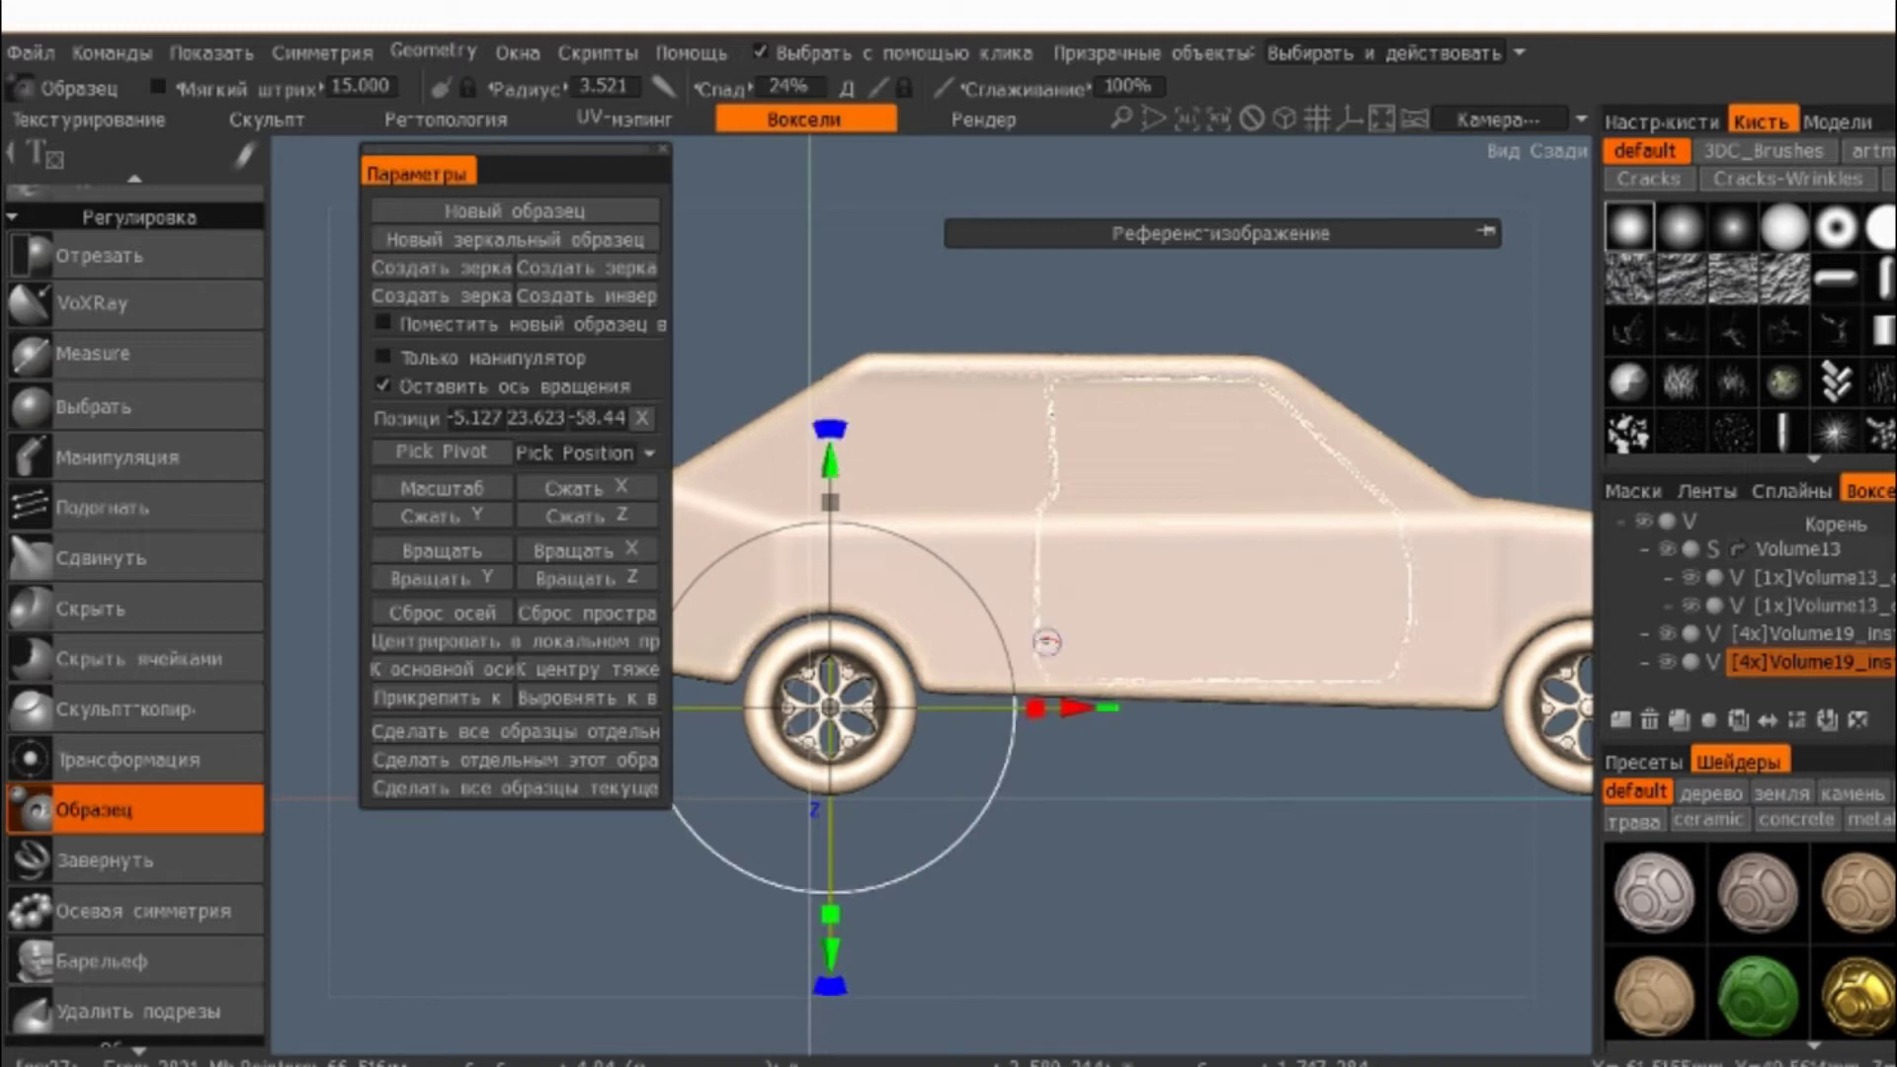
scroll(965, 411, up, 5)
mouse_move(1410, 550)
alt+mouse_down()
mouse_move(1071, 550)
mouse_move(956, 435)
alt+mouse_up()
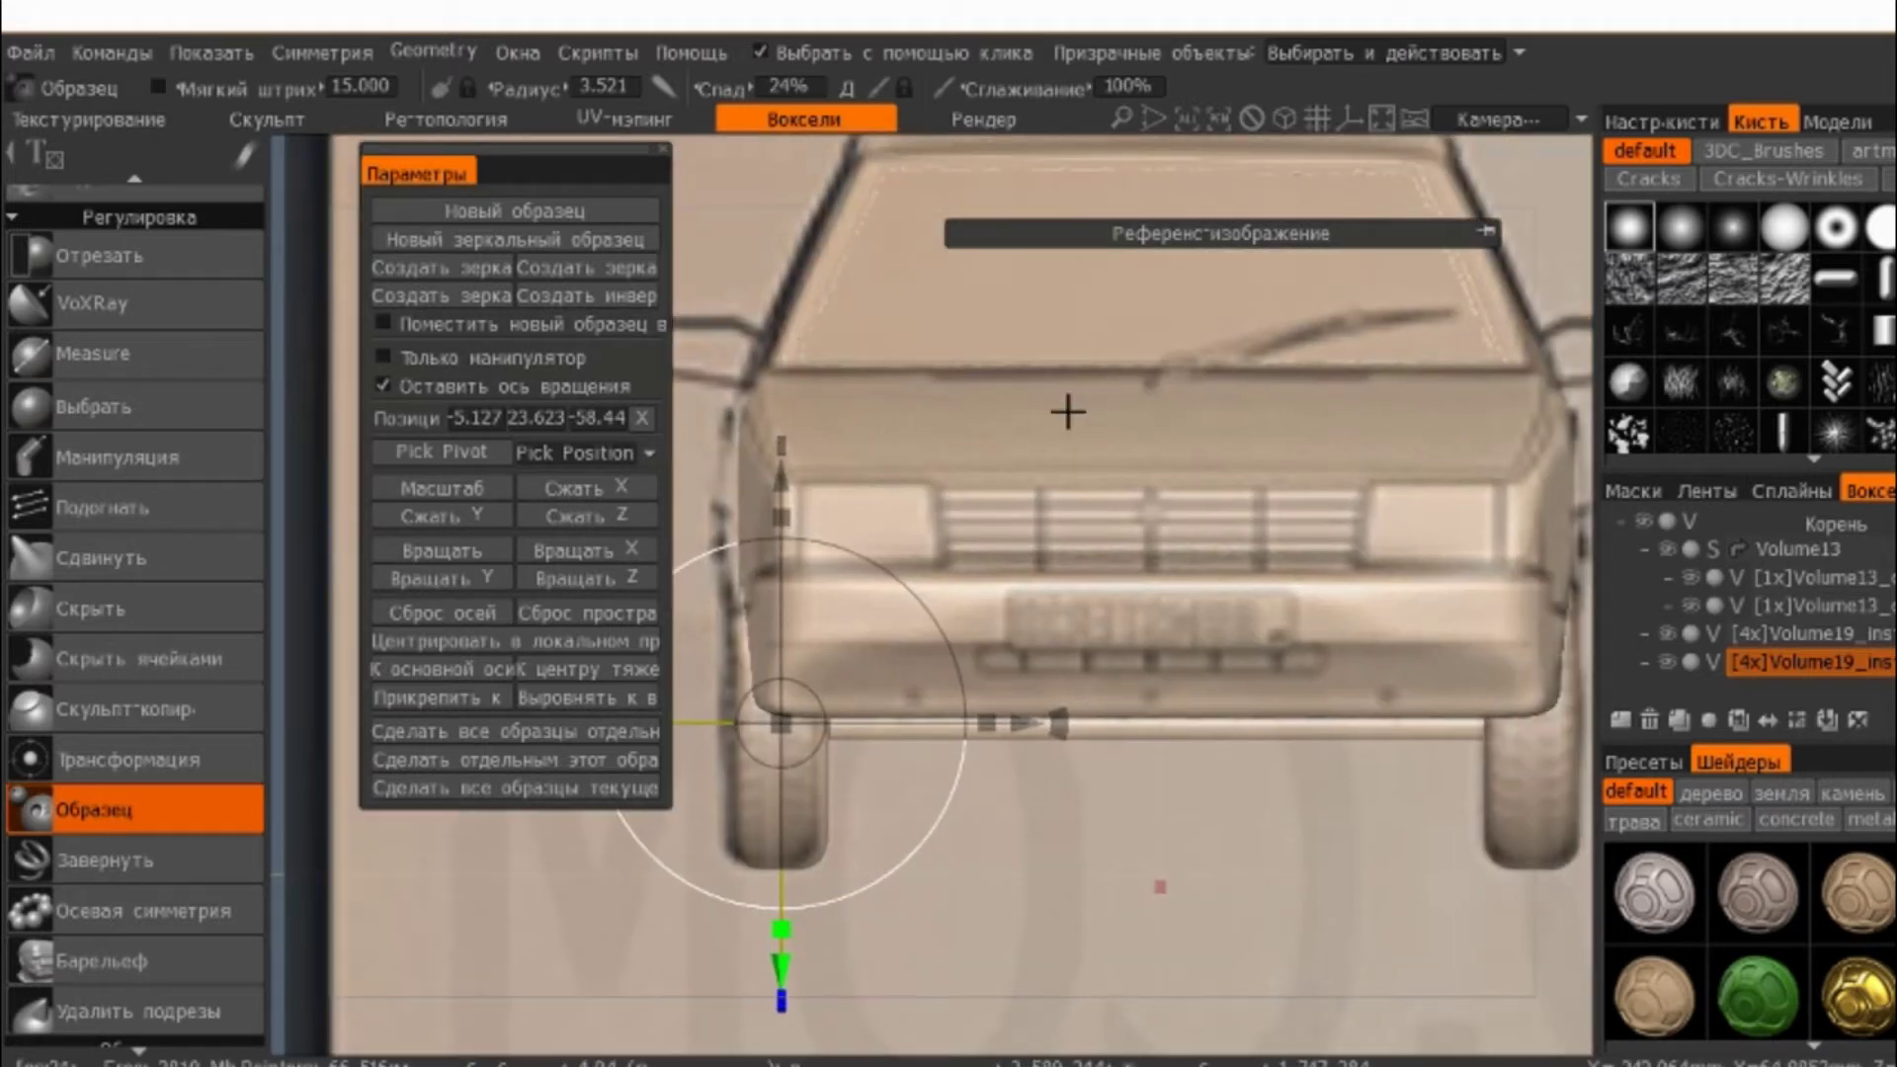
alt+drag(1067, 411, 691, 395)
scroll(196, 289, up, 2)
scroll(195, 288, up, 4)
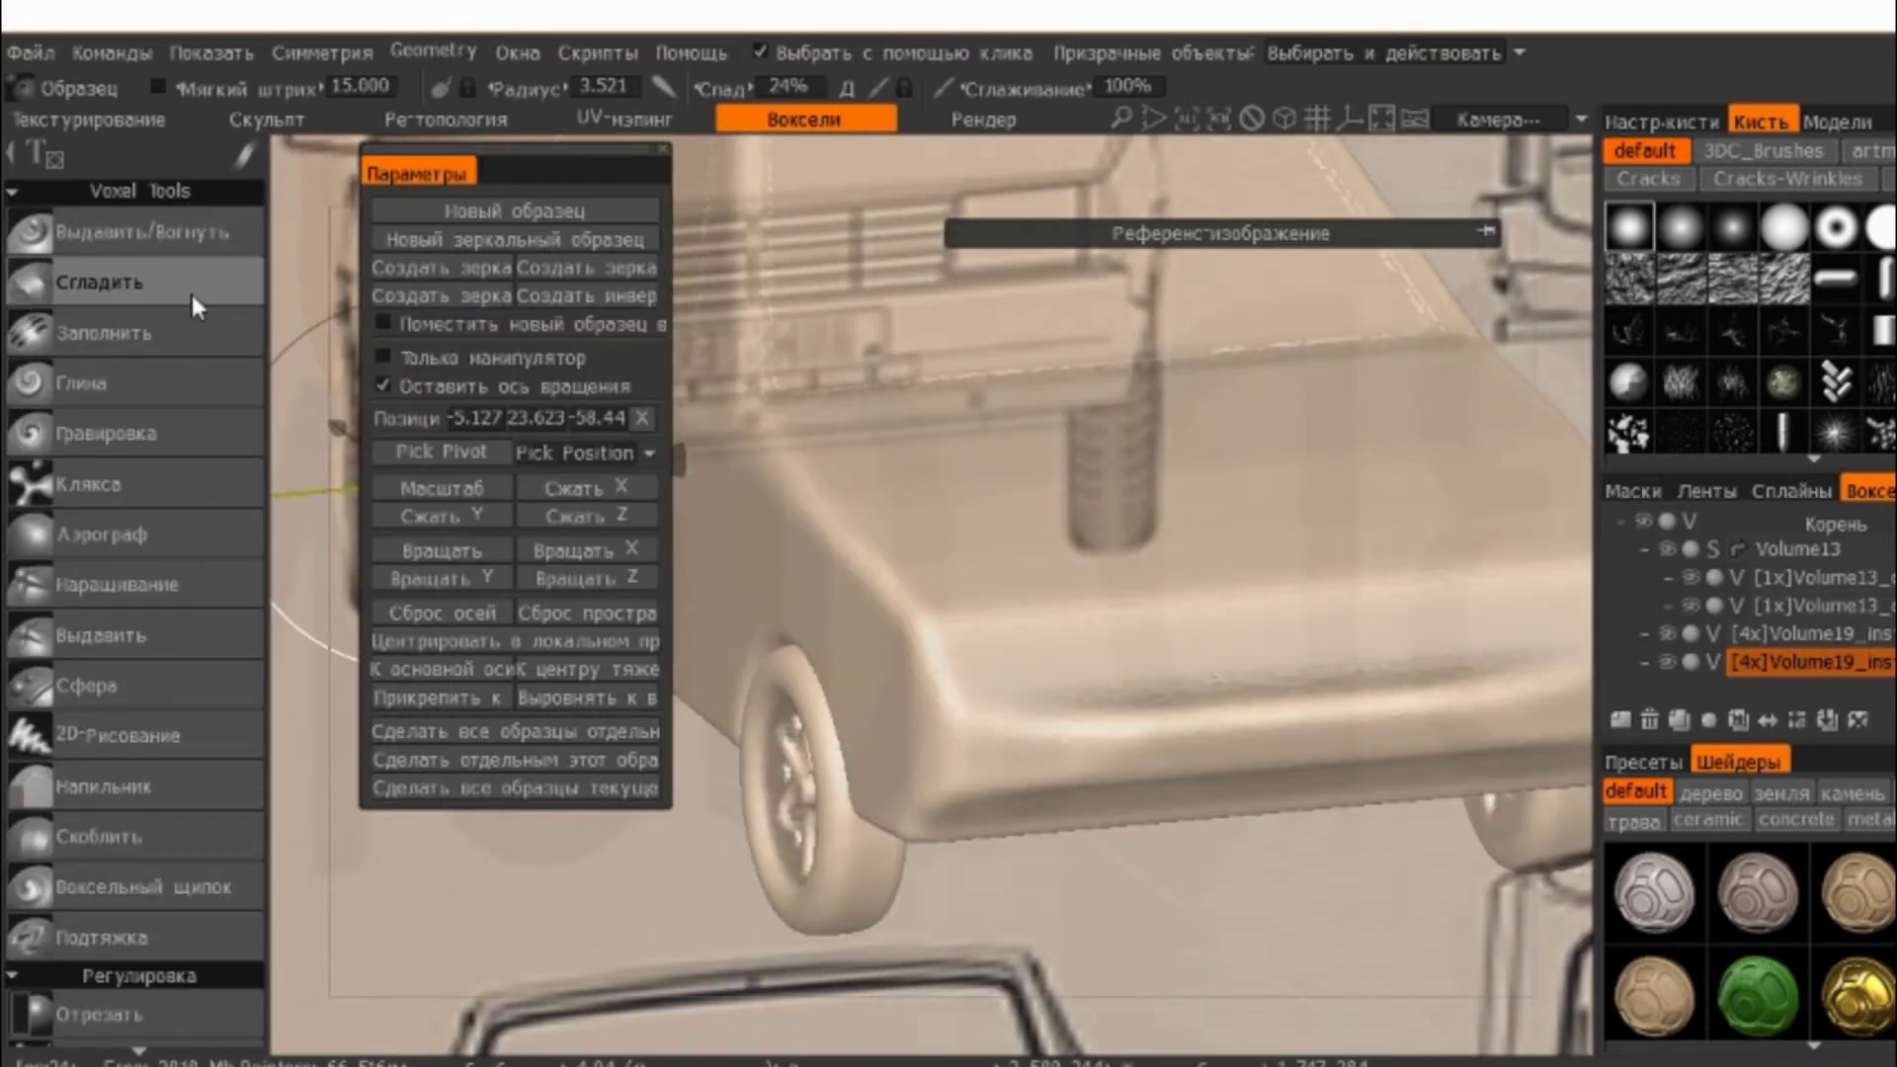
- Inspect the door cut from front and side, then hide the [1x]Volume13 door layer
click(203, 249)
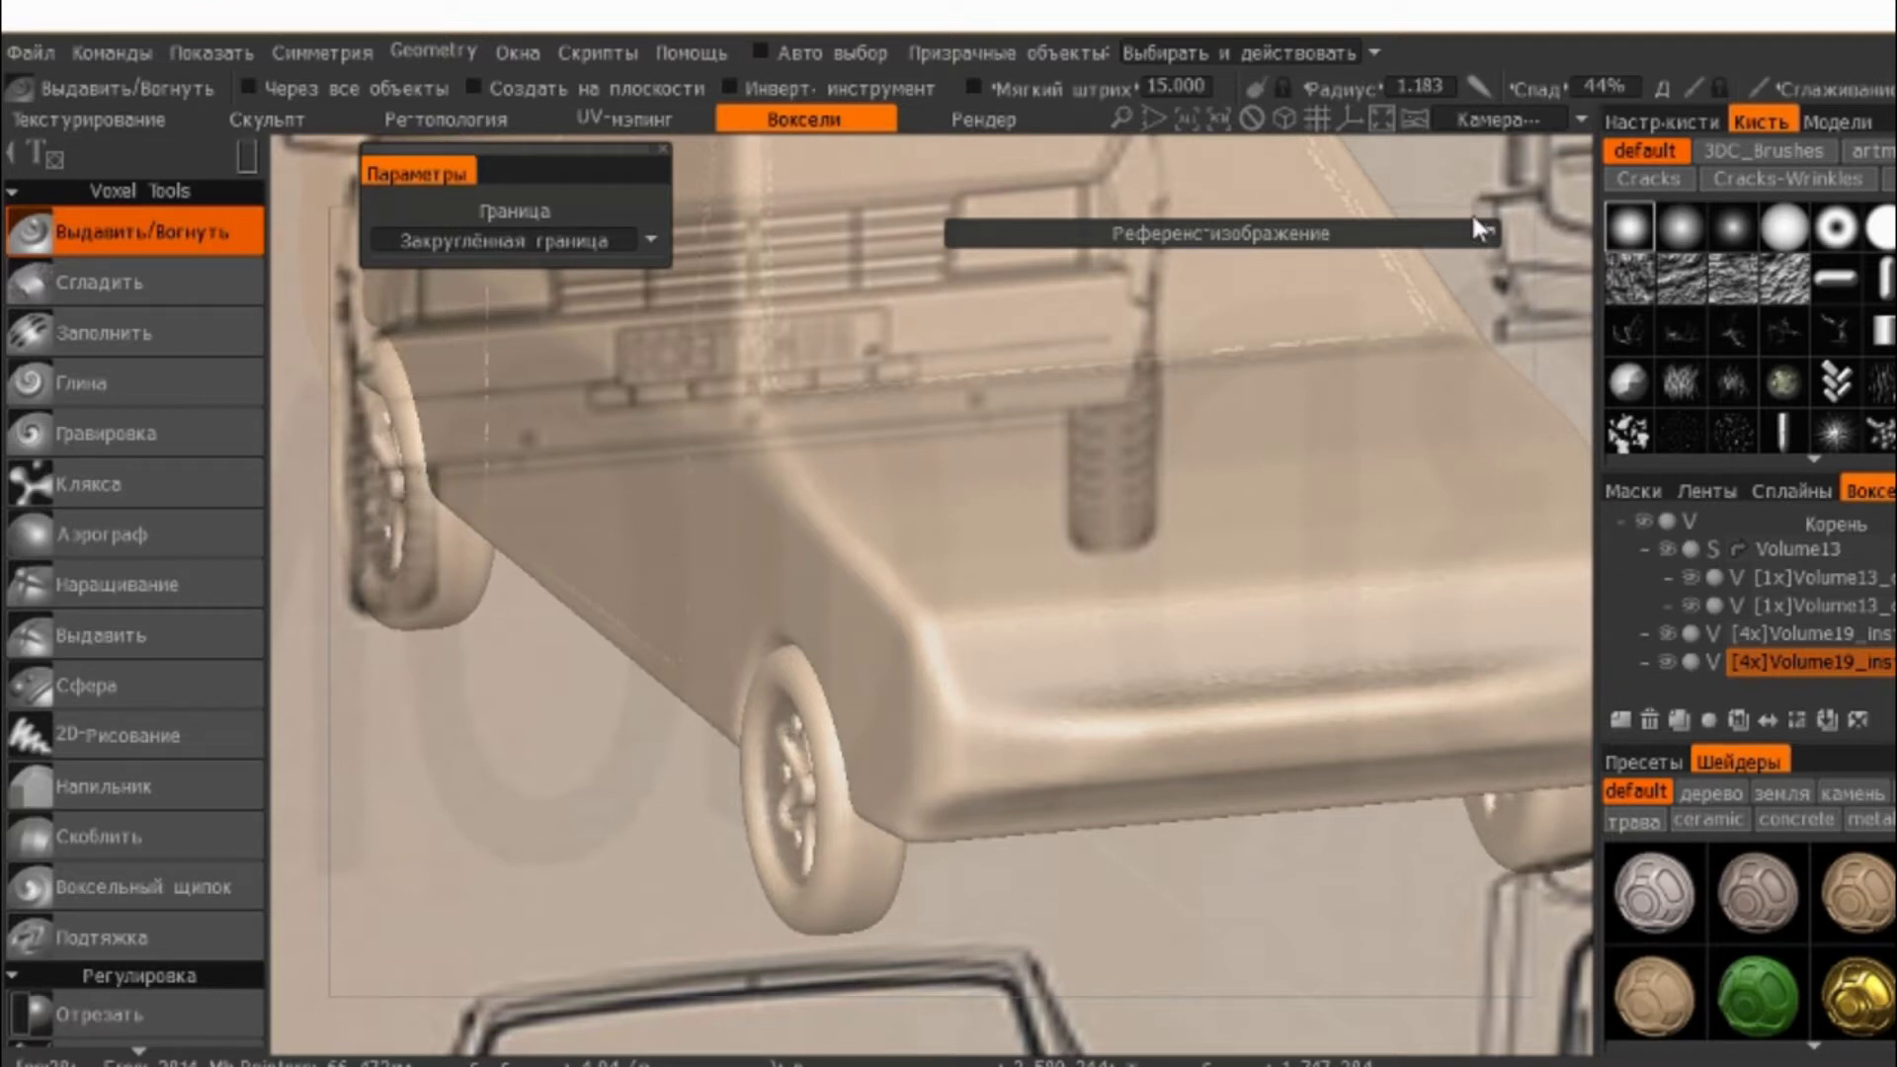
click(1482, 231)
click(1482, 233)
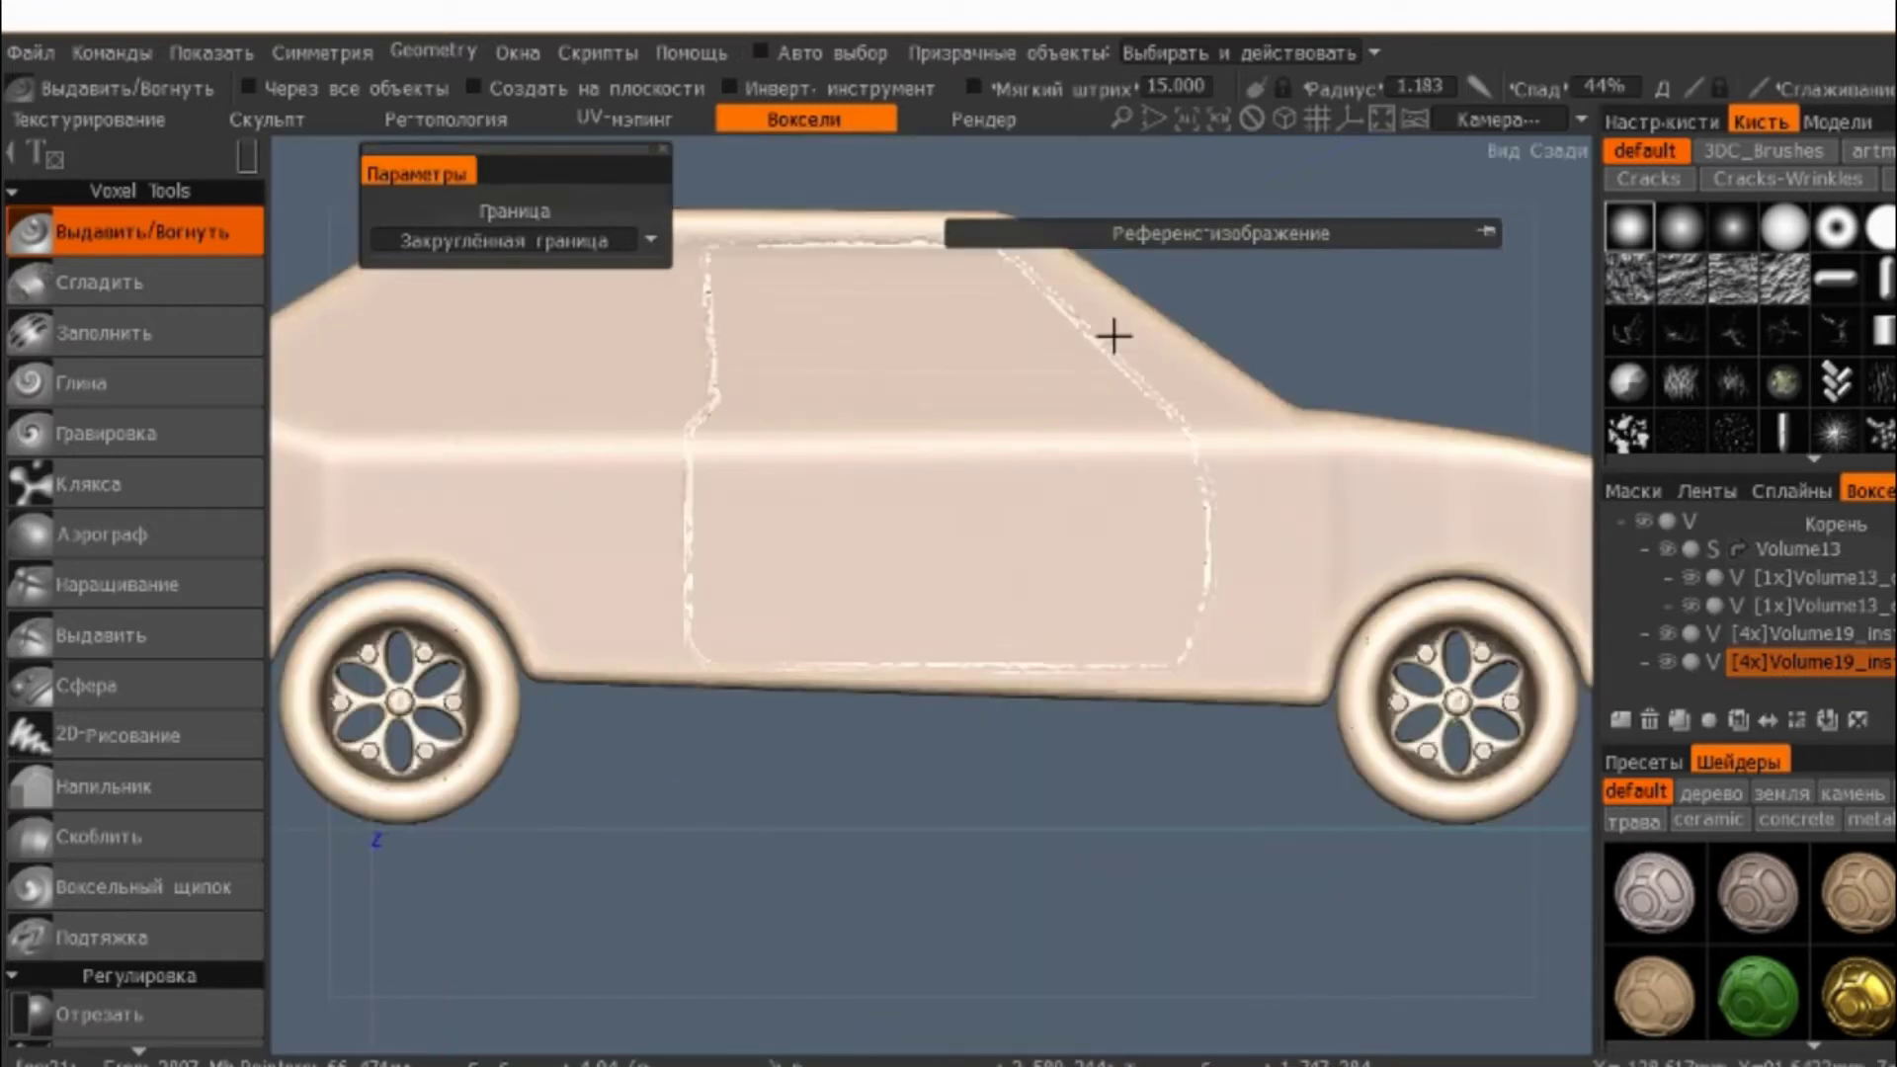
scroll(863, 617, up, 3)
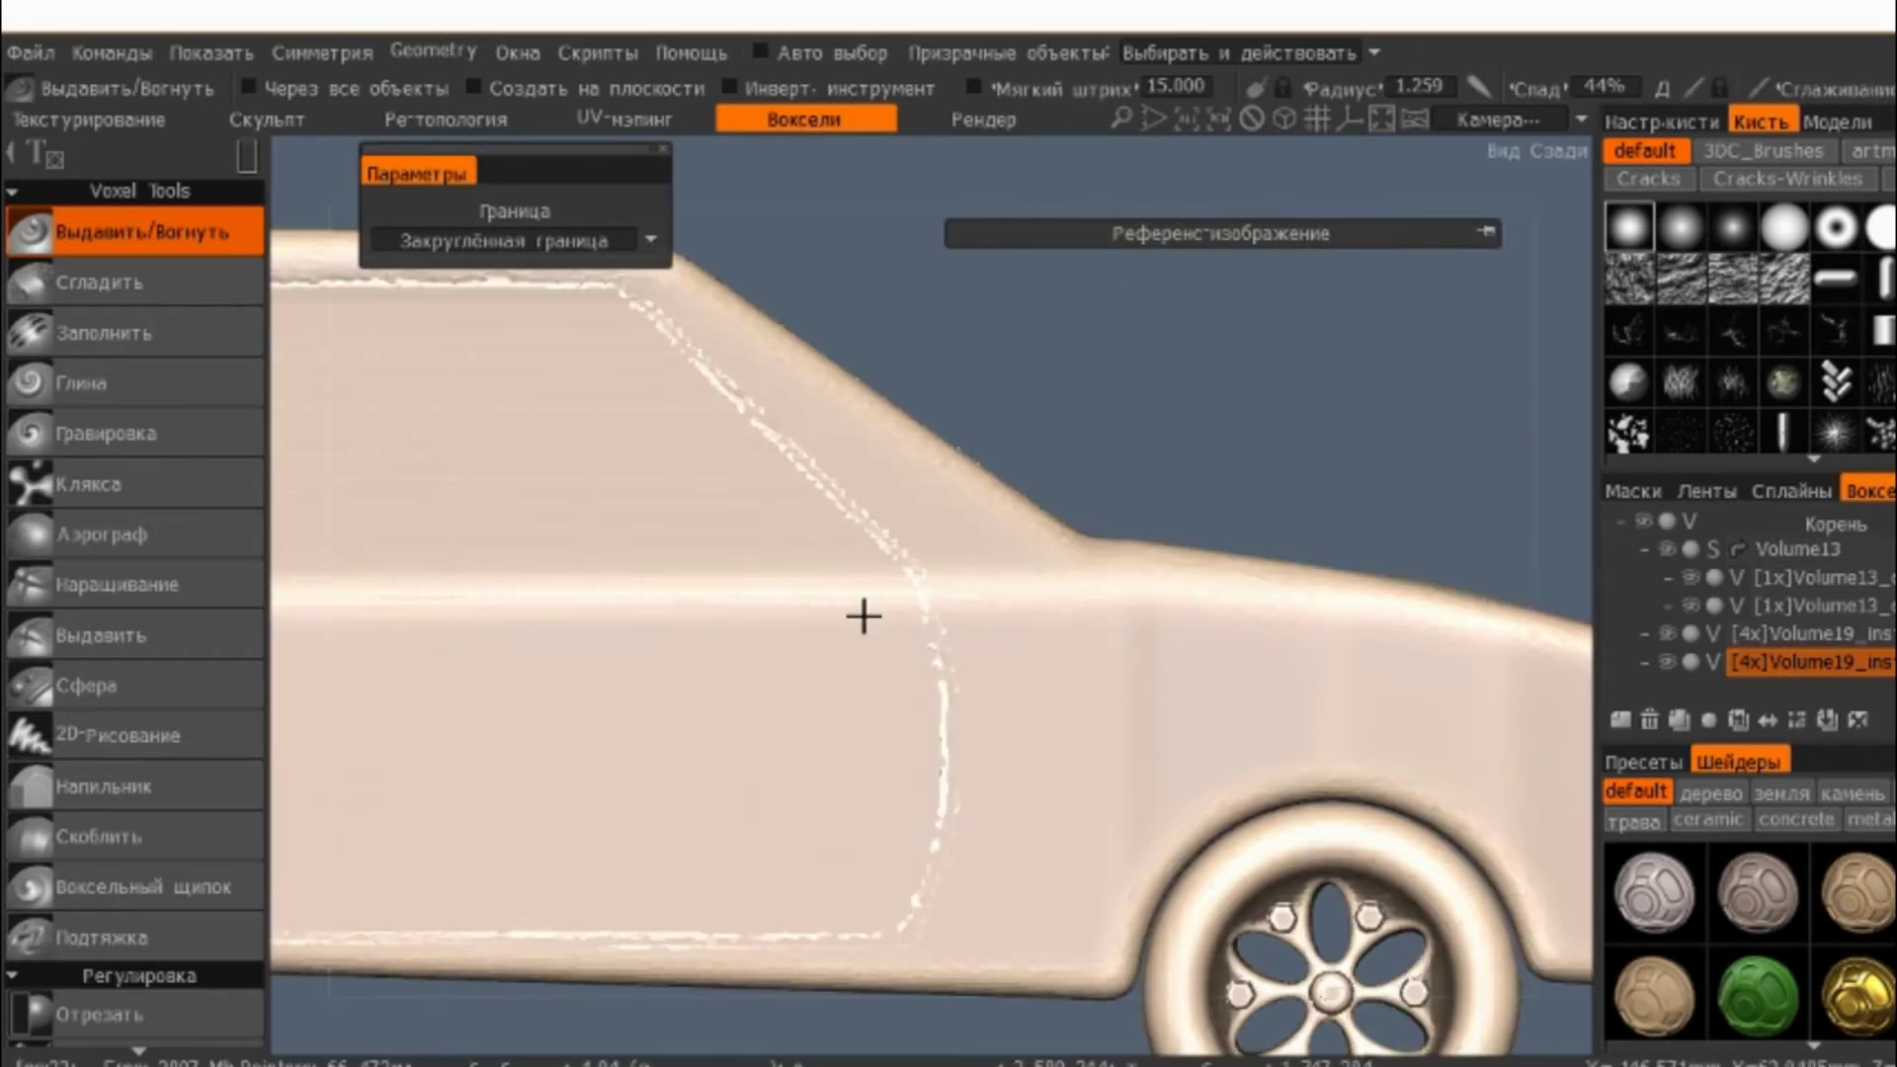
middle_drag(863, 616, 488, 549)
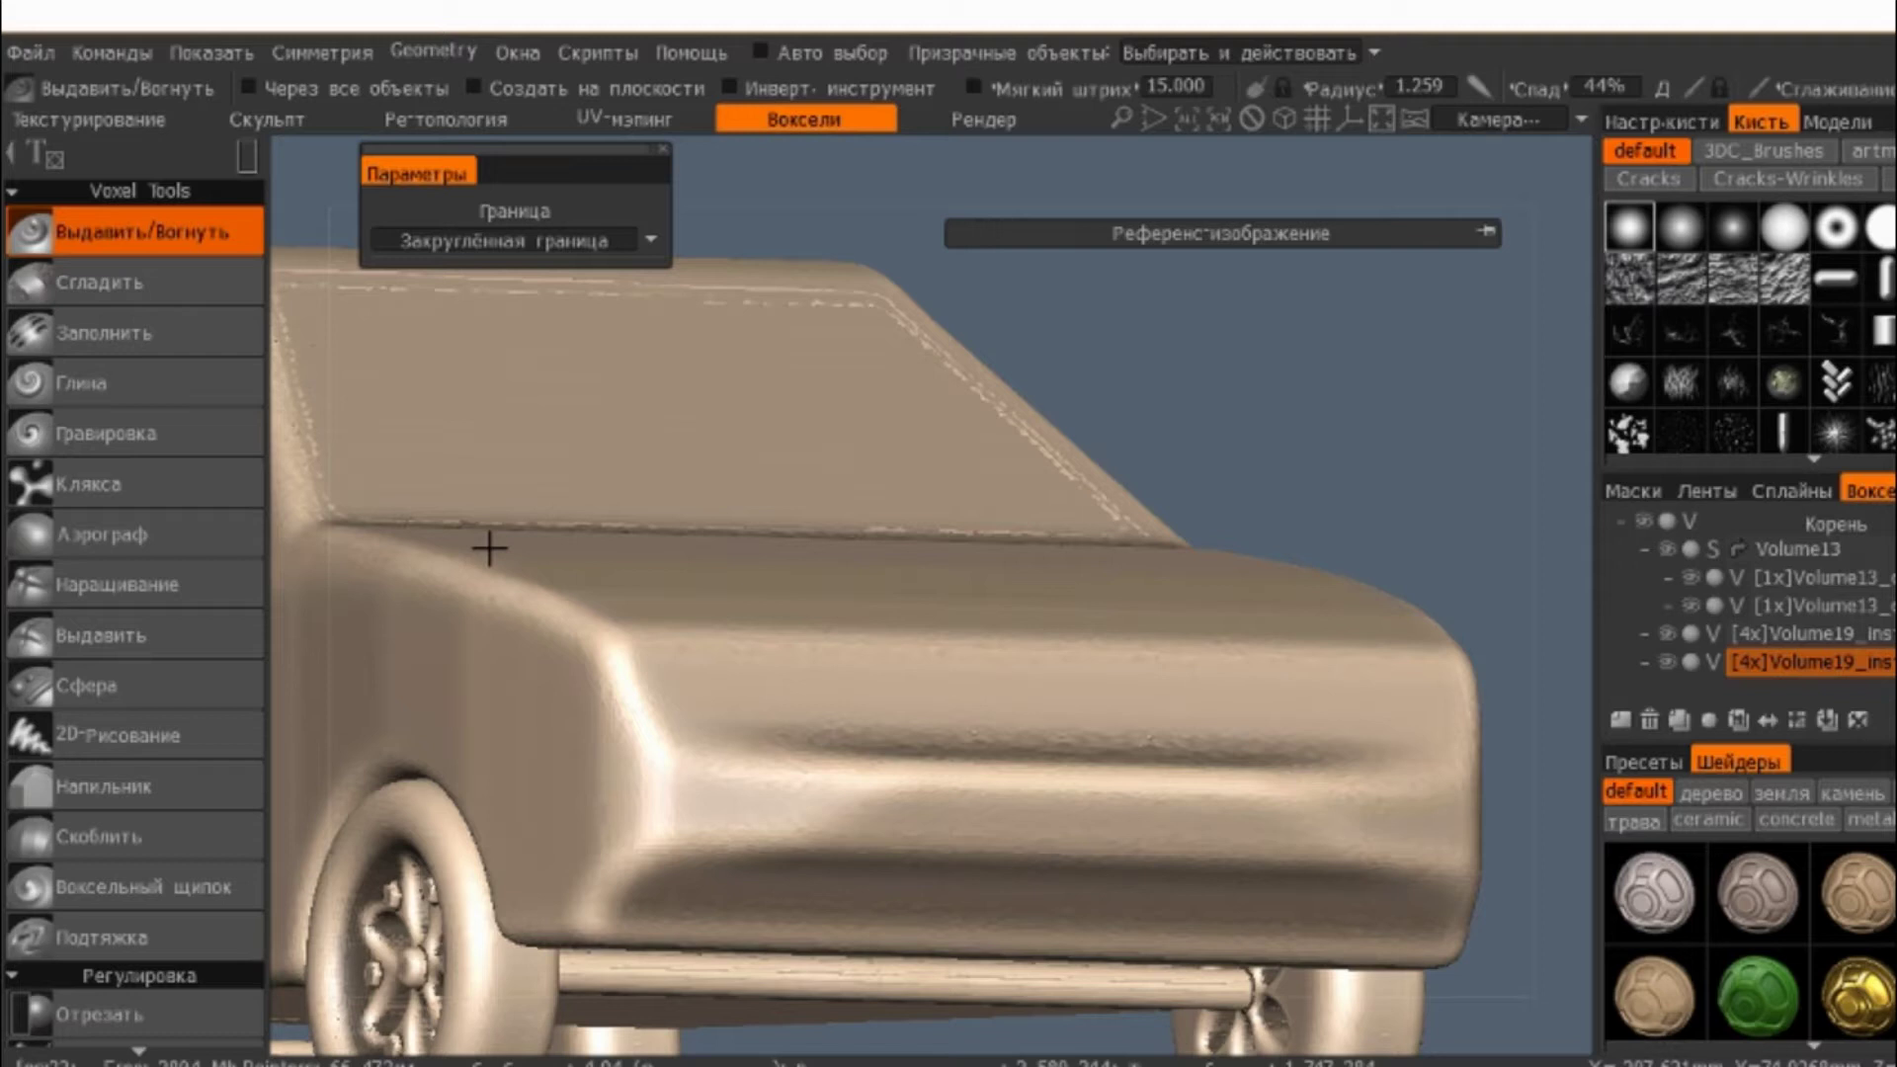
key(KP_2)
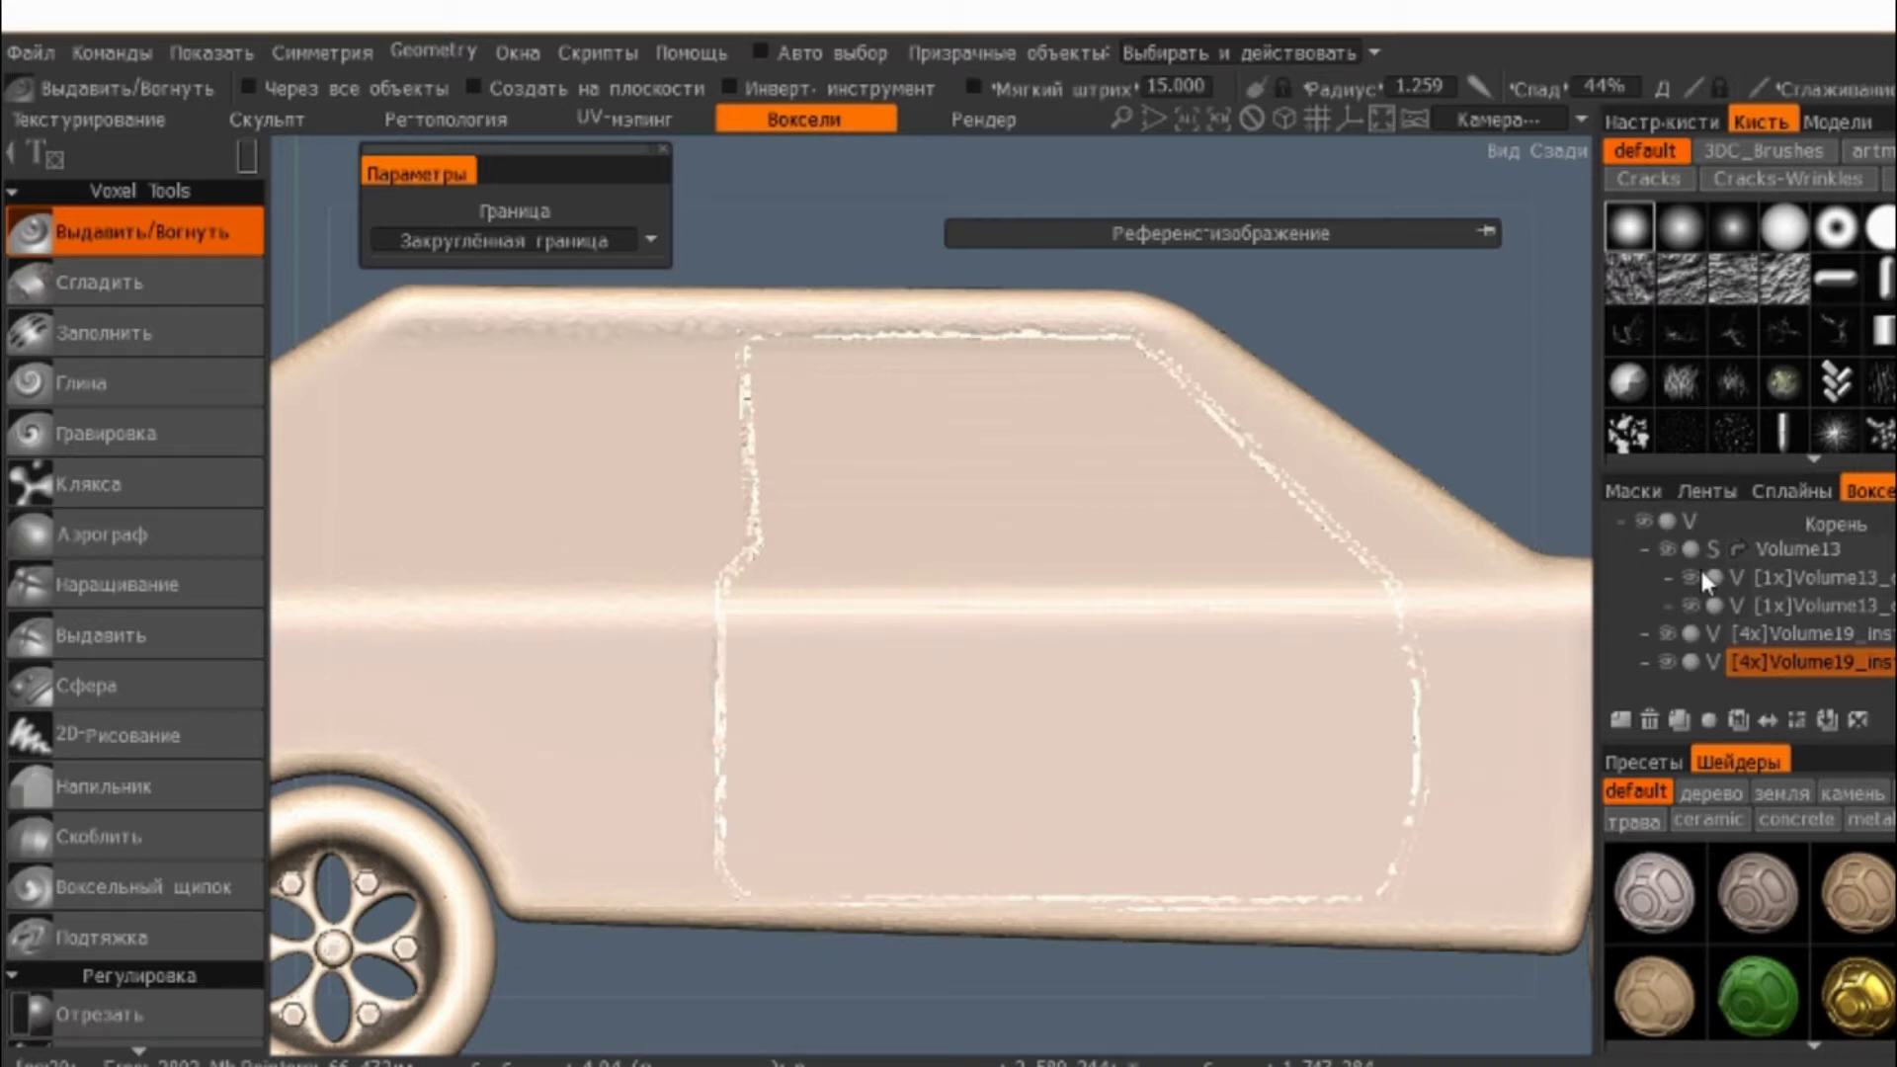
click(1699, 573)
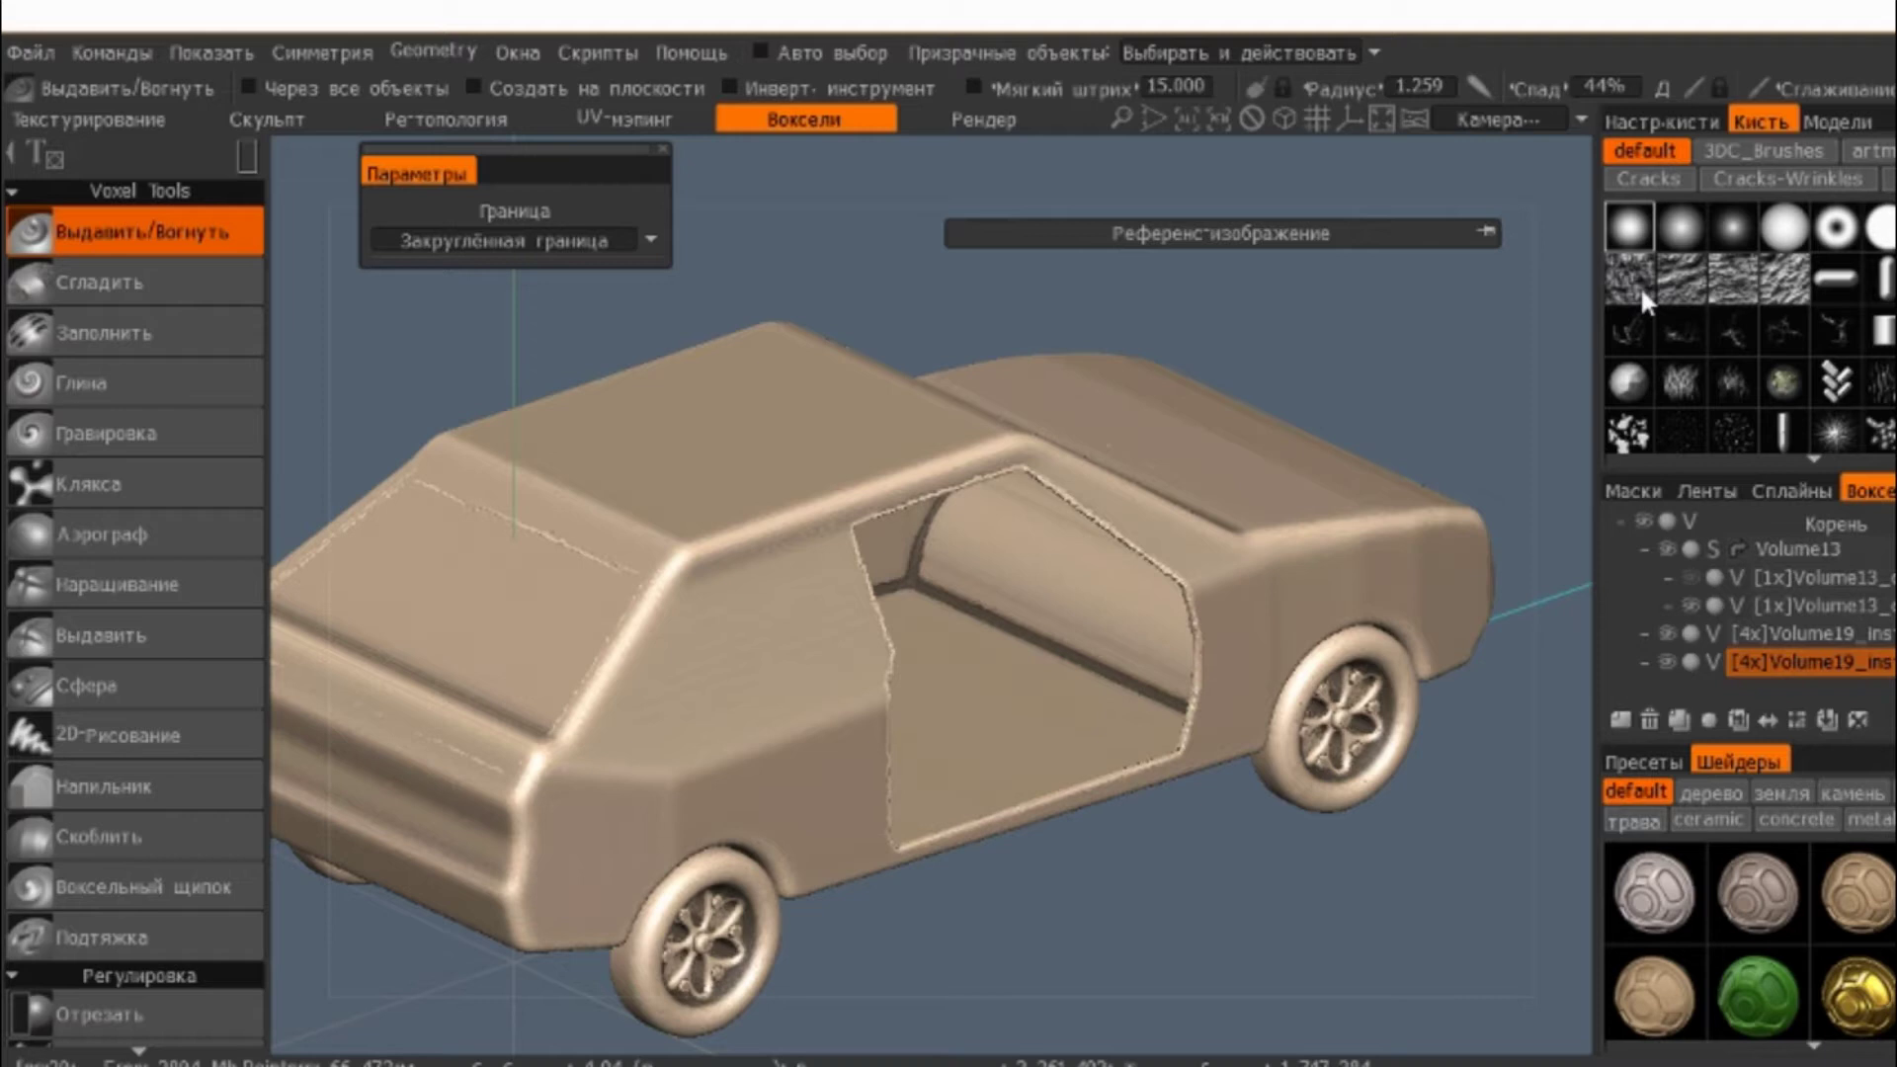
scroll(85, 381, down, 5)
scroll(85, 381, down, 3)
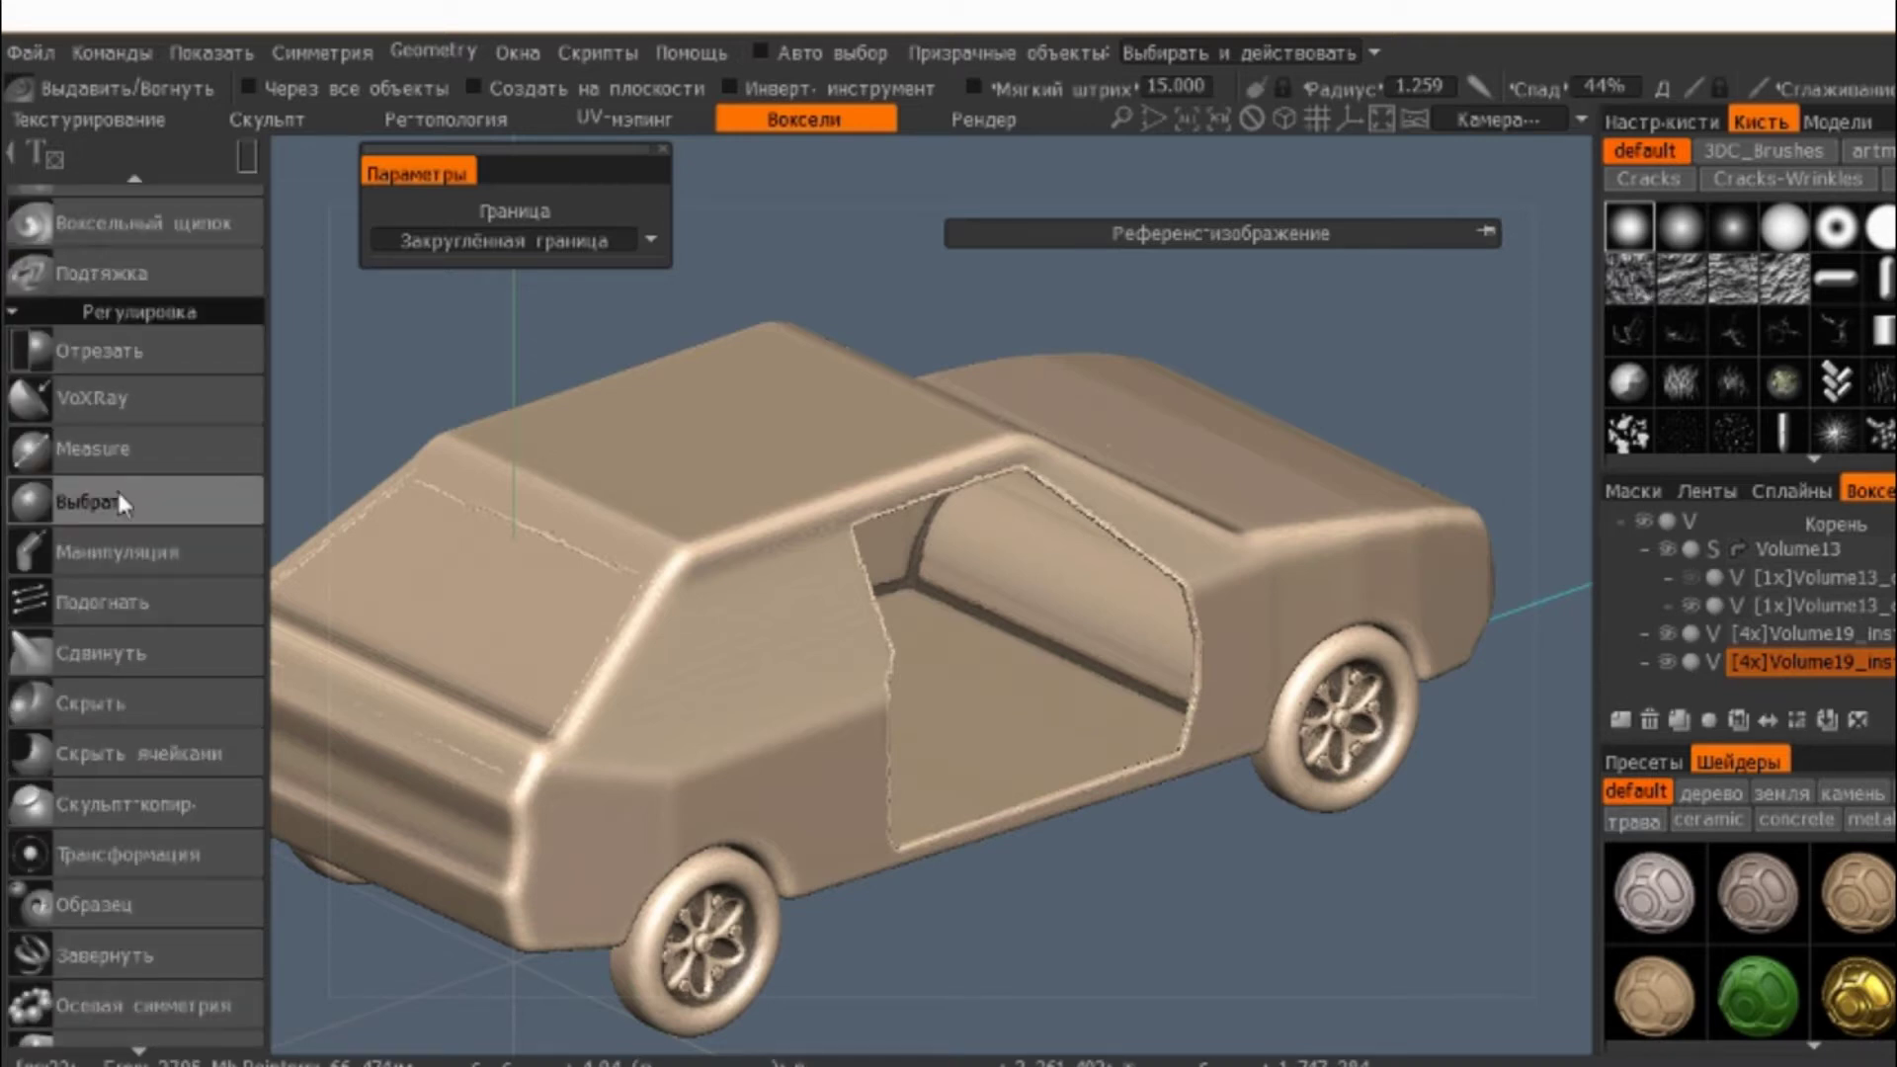
- Reset the cylinder primitive's size and position, move it along X, then switch to a box
scroll(60, 474, up, 7)
scroll(55, 484, down, 3)
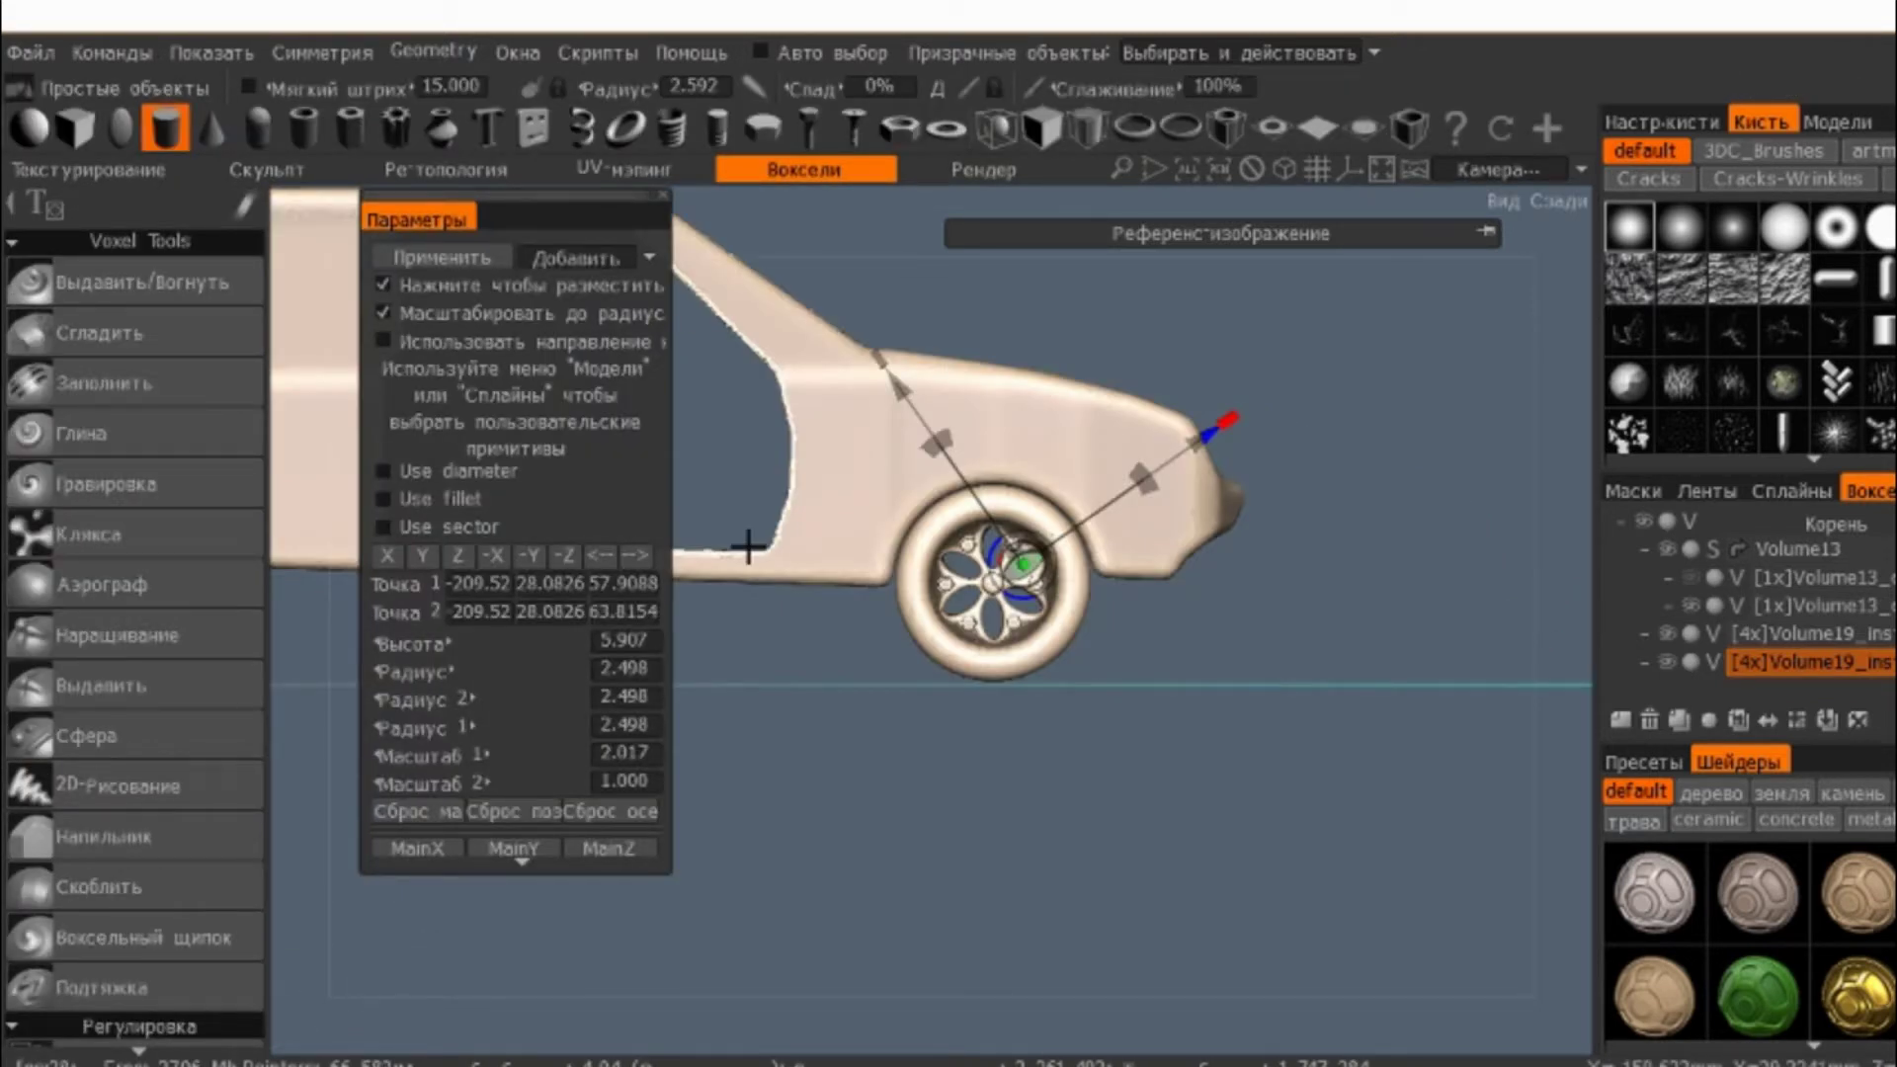
middle_drag(748, 546, 941, 685)
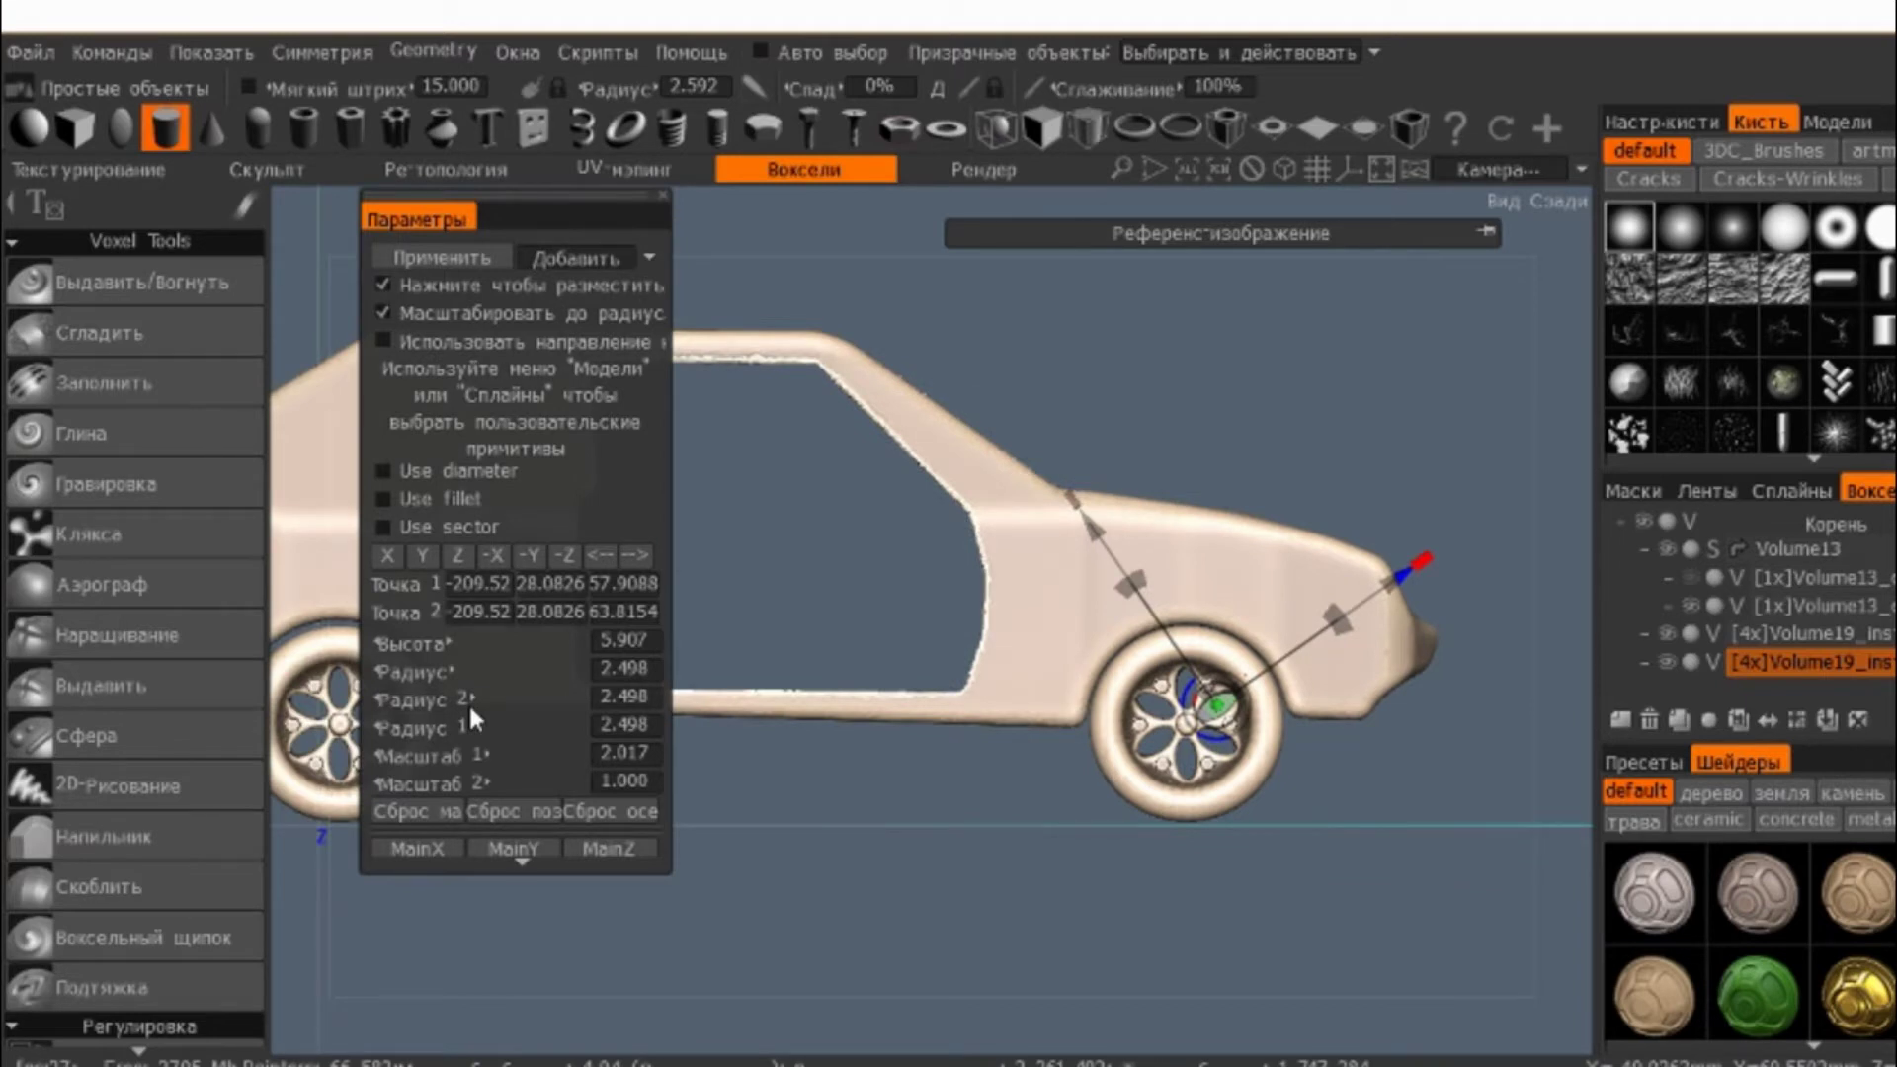
click(459, 805)
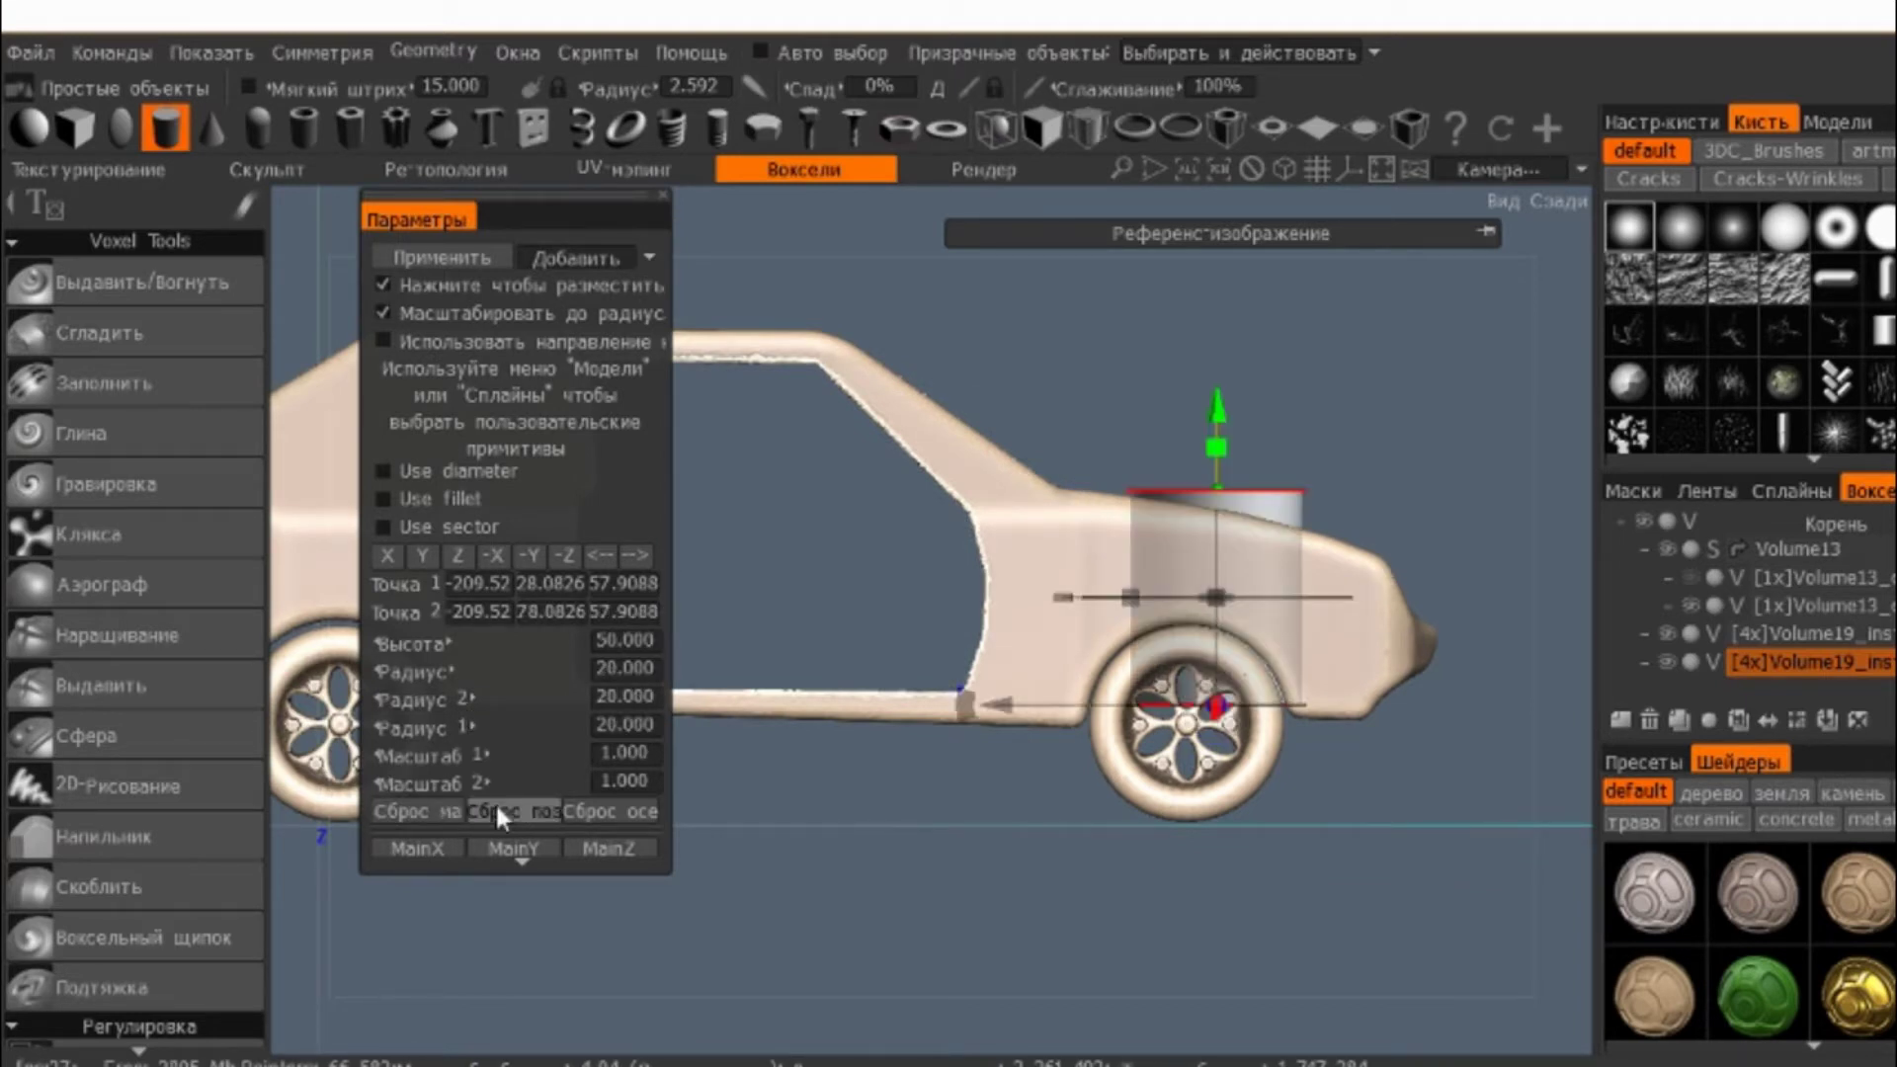
click(496, 808)
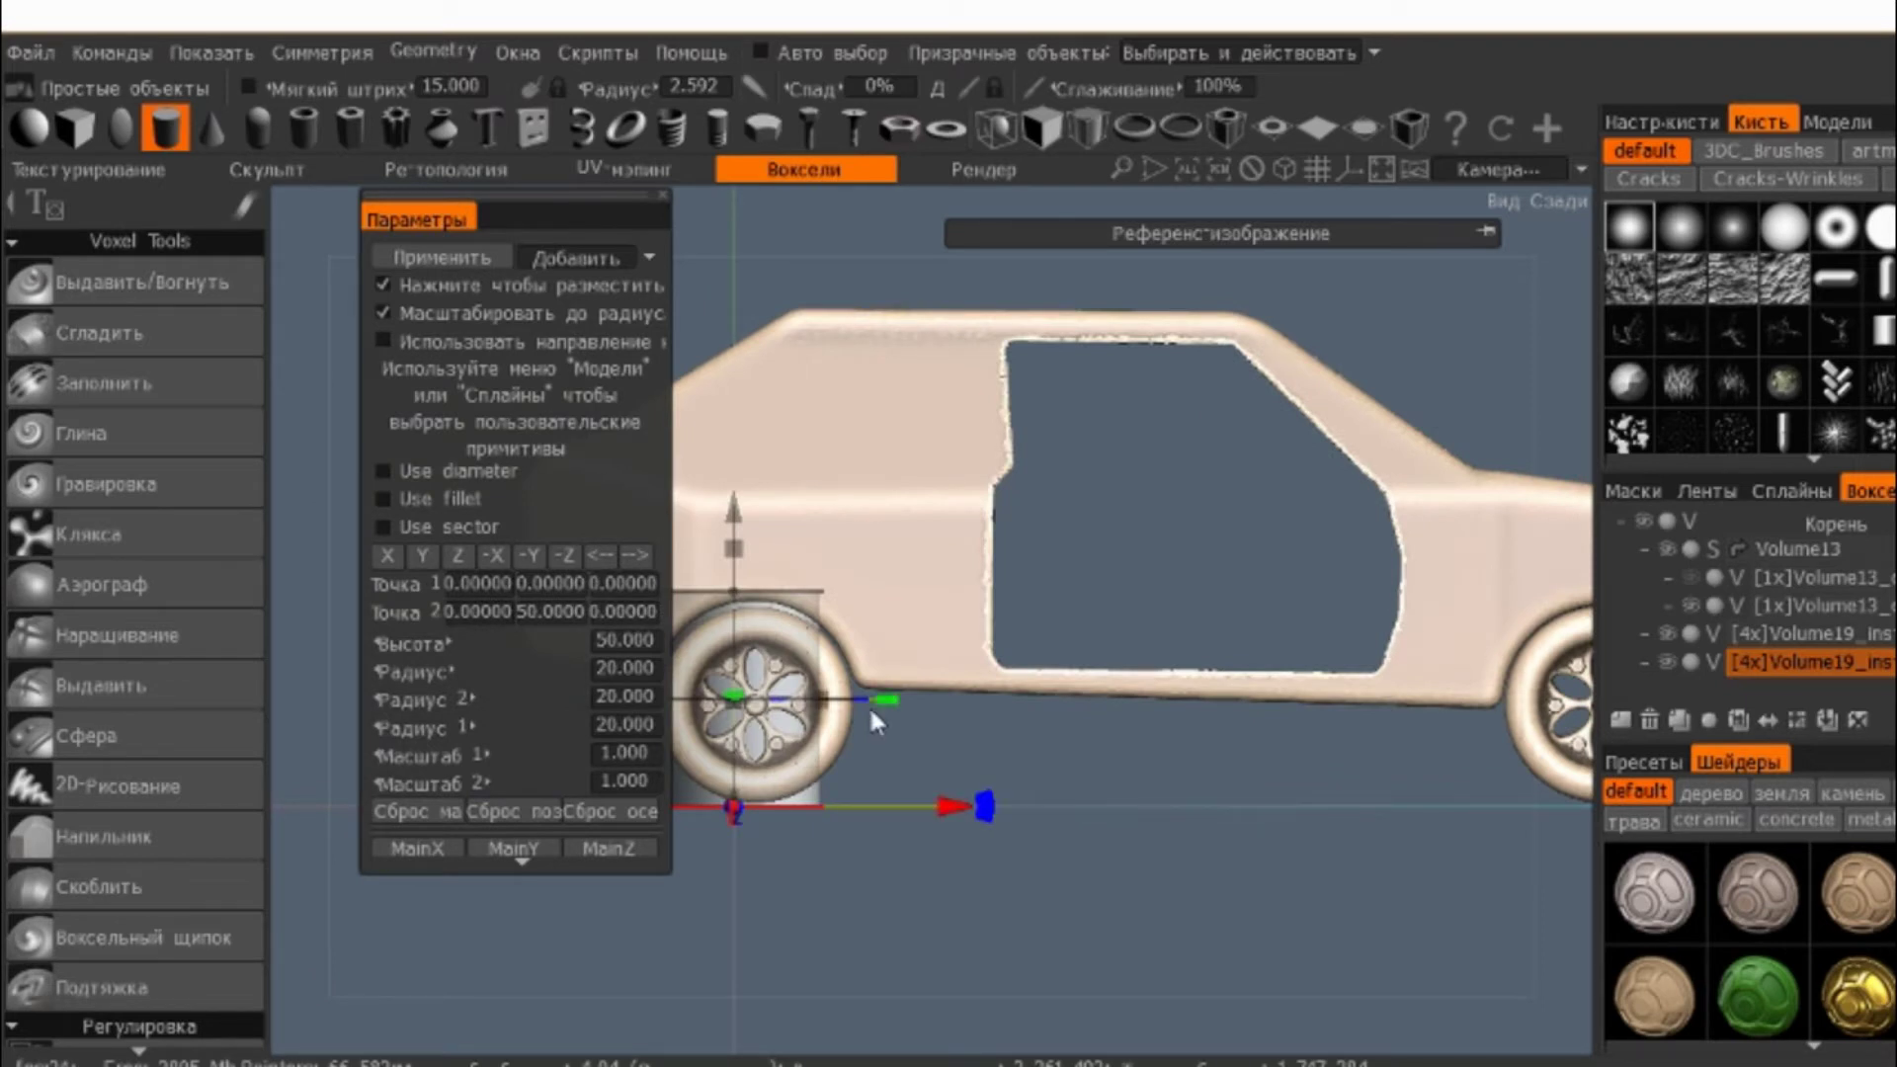
drag(949, 805, 1328, 810)
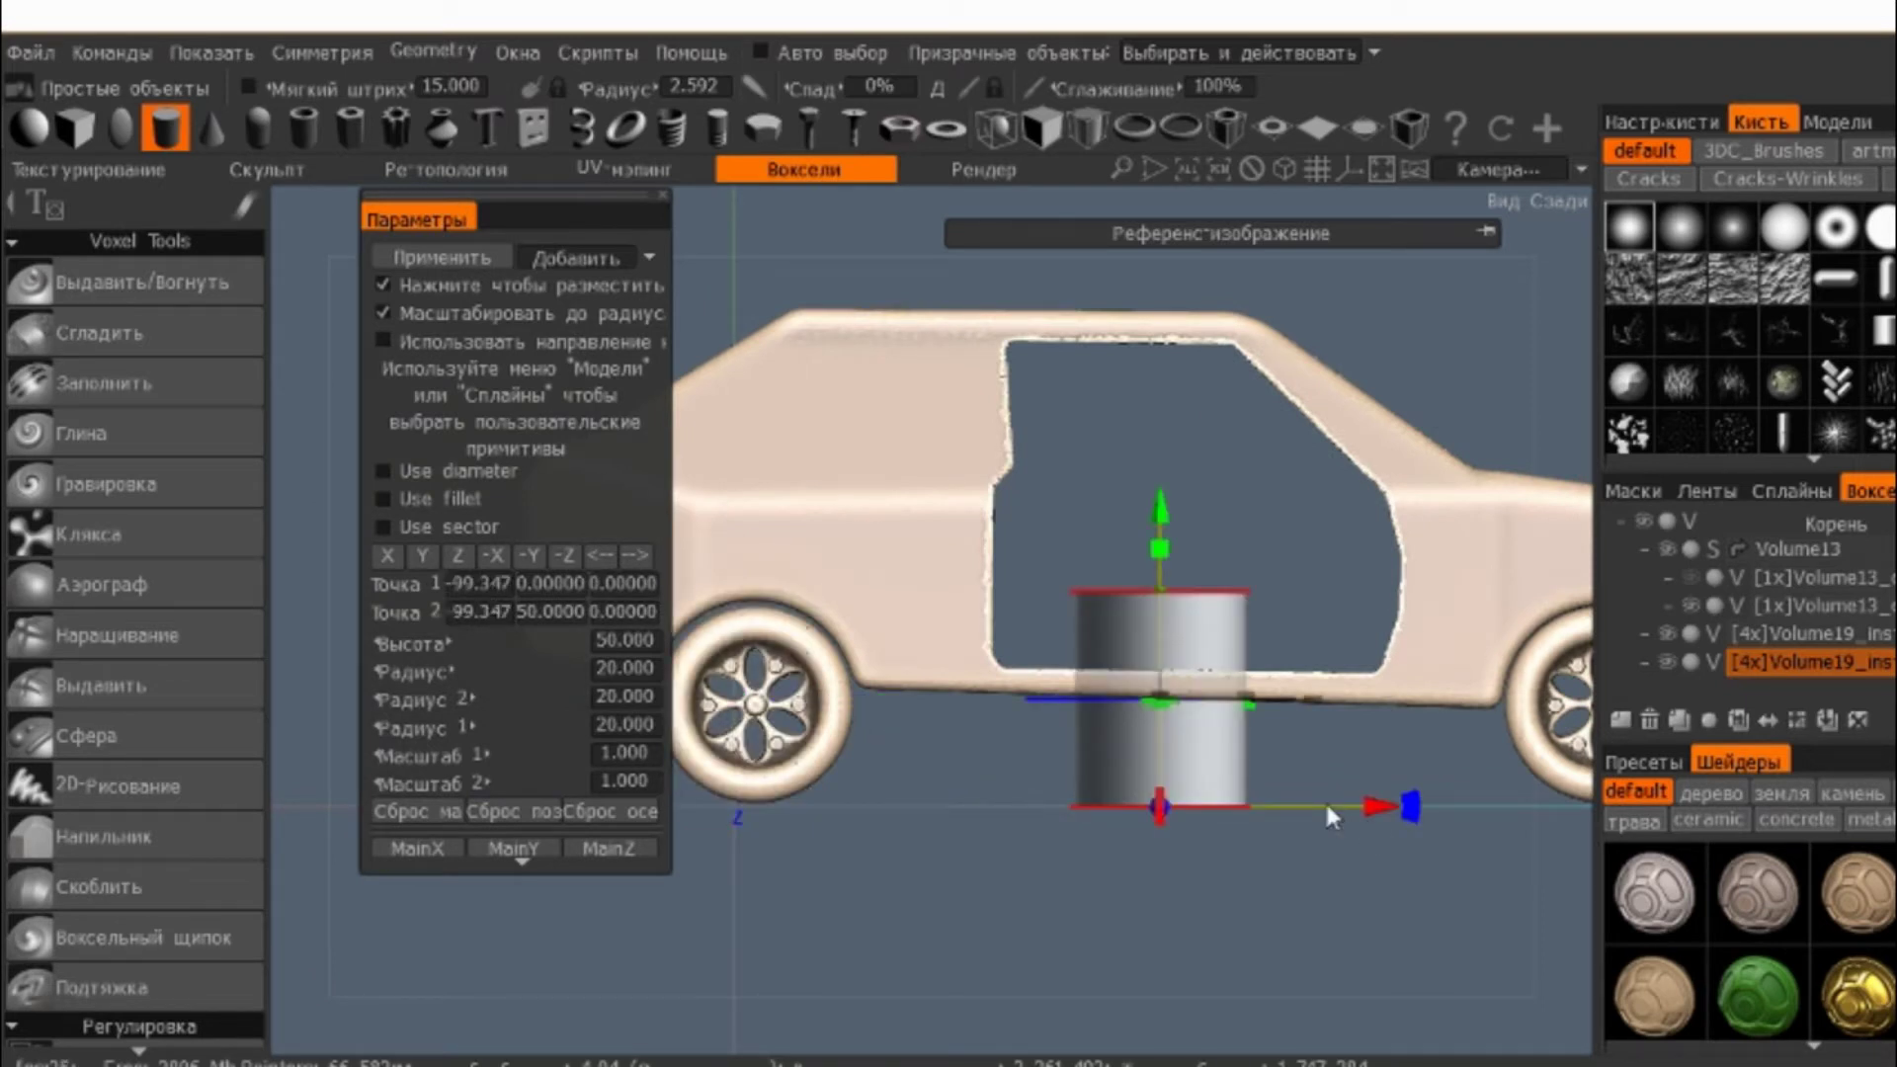
click(74, 128)
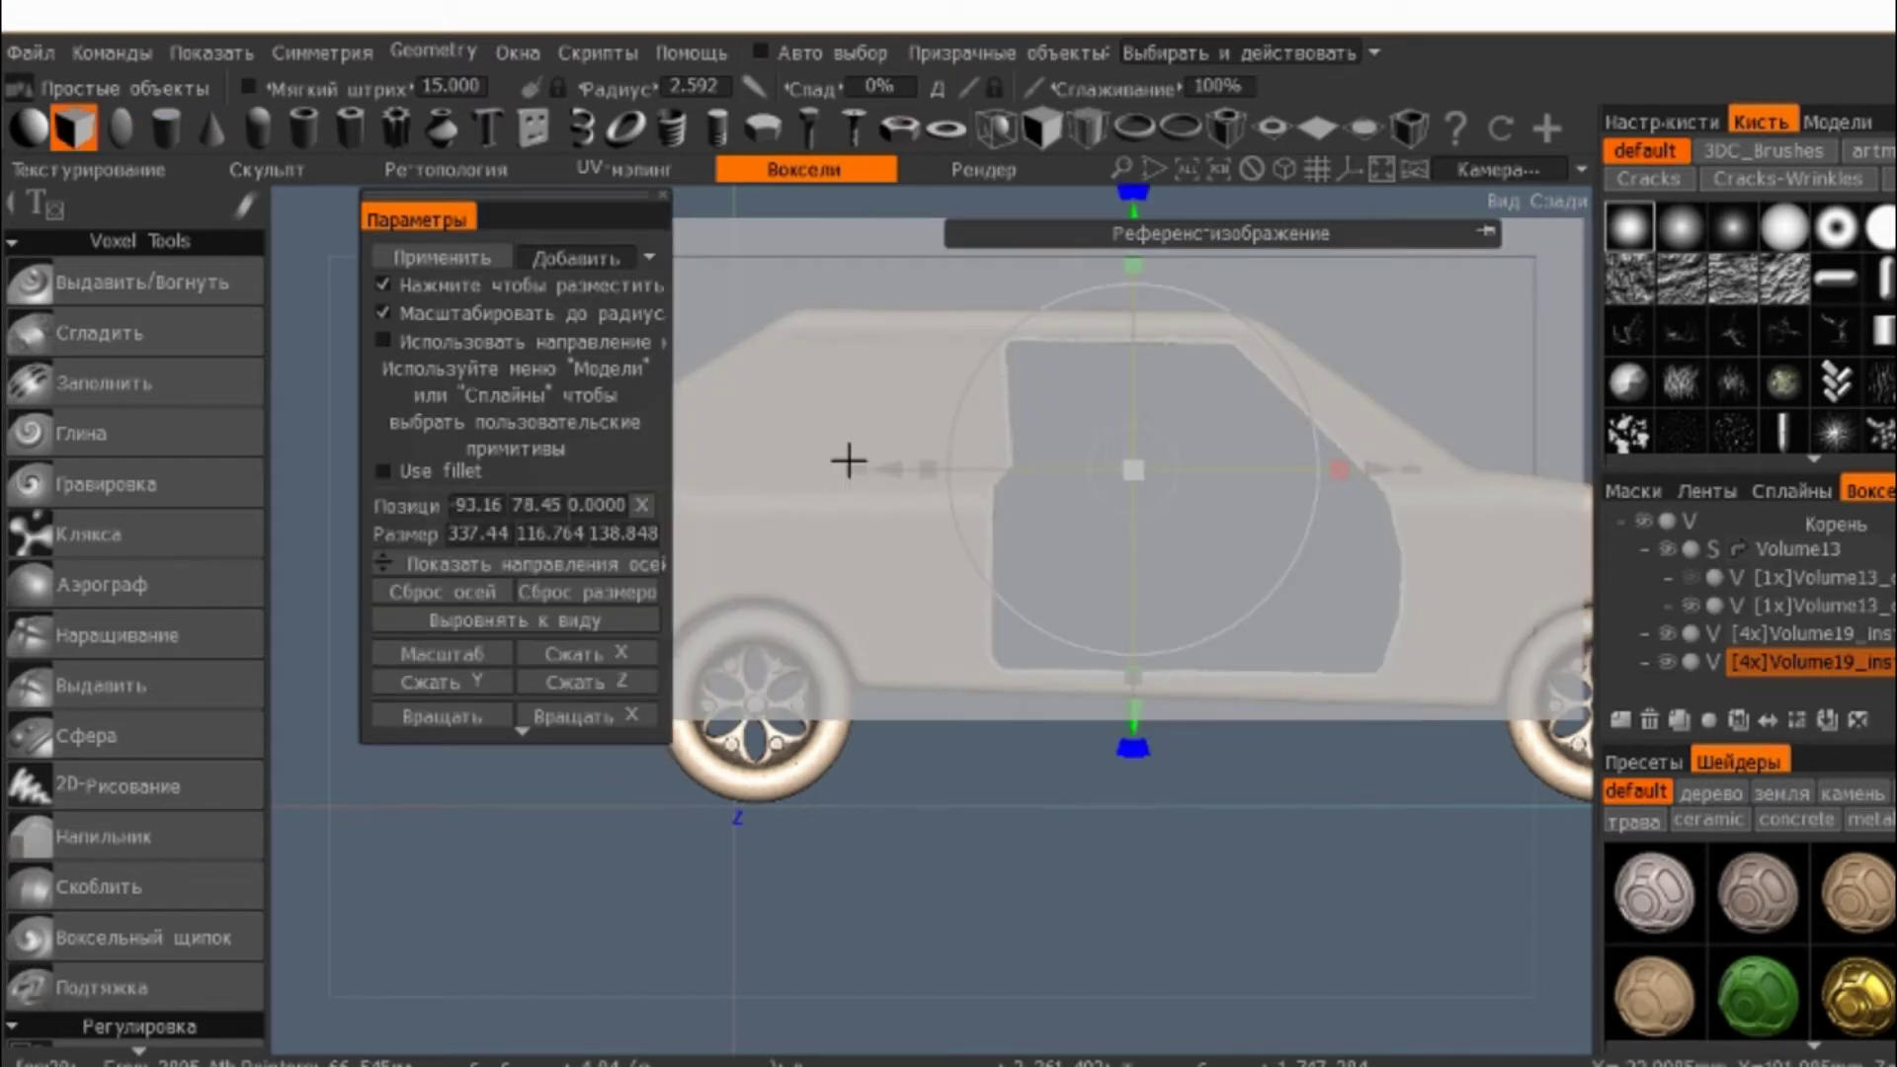
- Reset the box primitive to size 50 on all axes and orbit to see its depth
scroll(847, 461, down, 2)
click(493, 717)
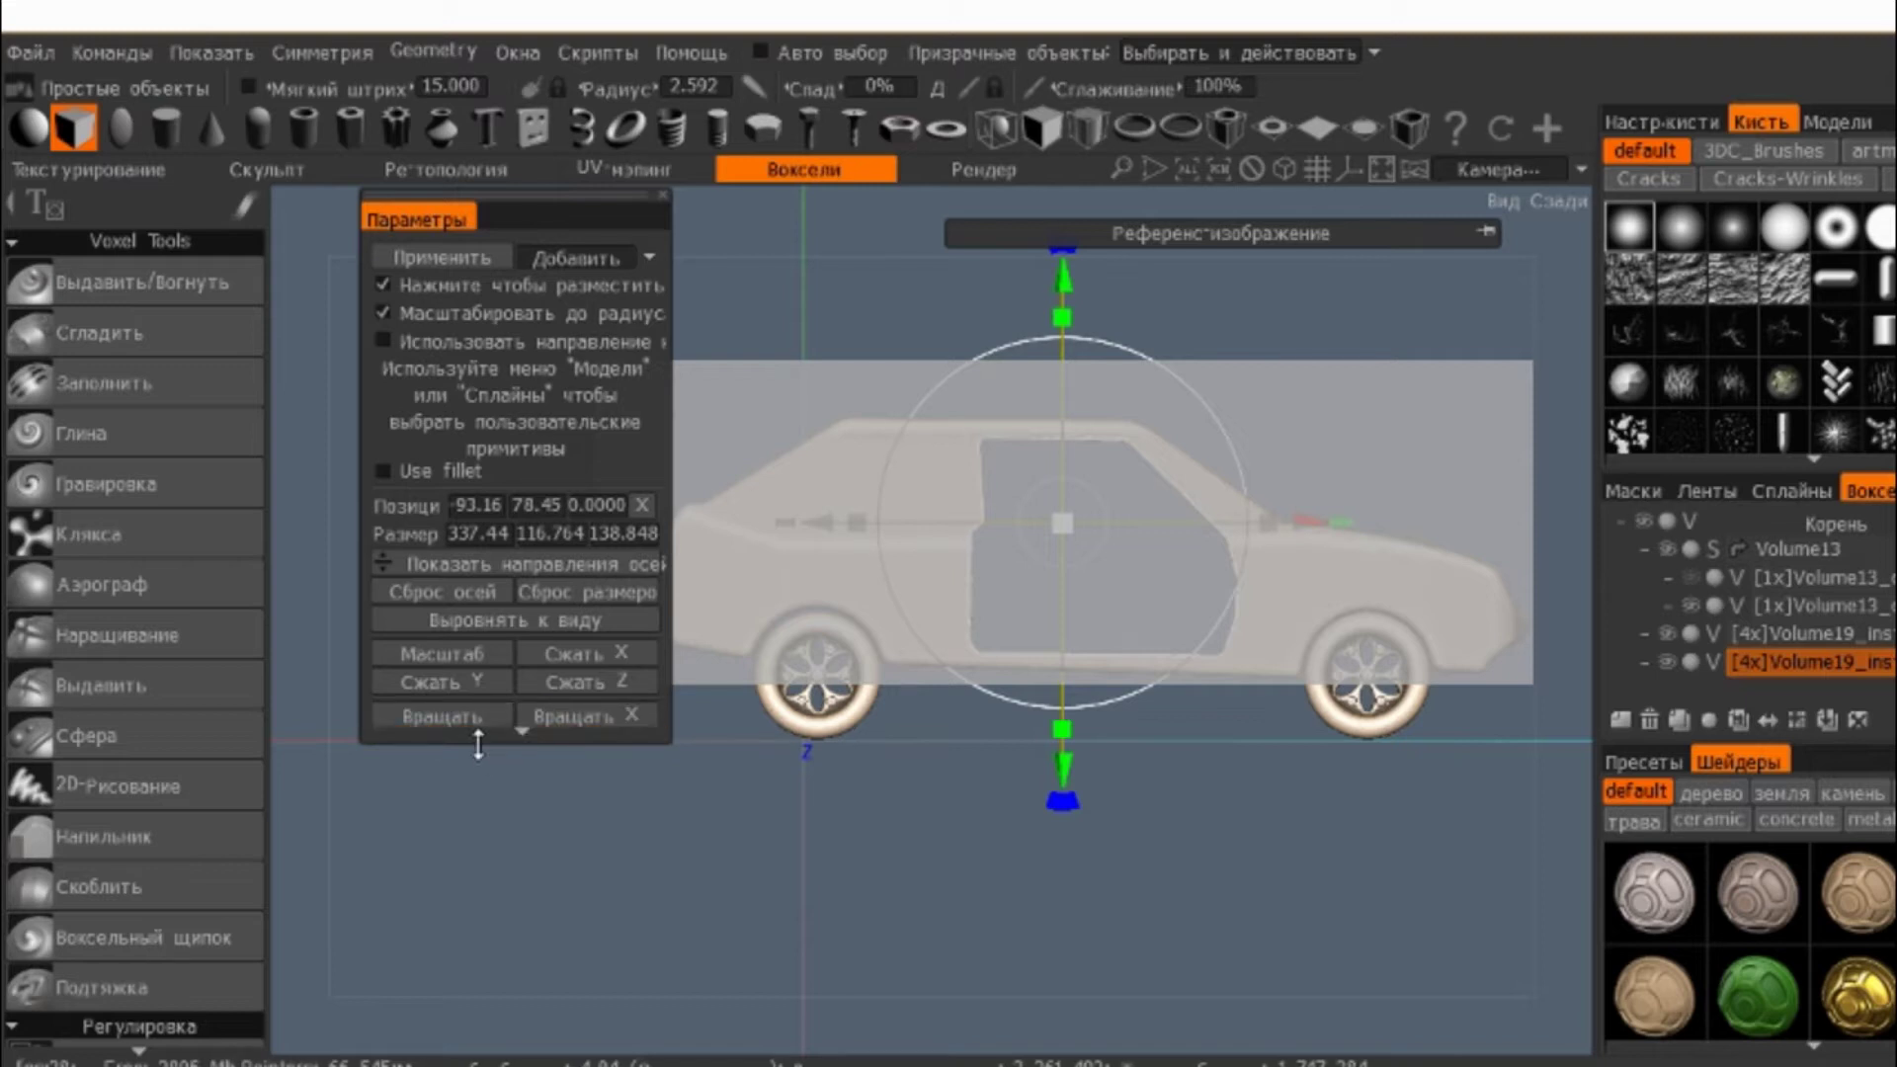
drag(478, 743, 505, 838)
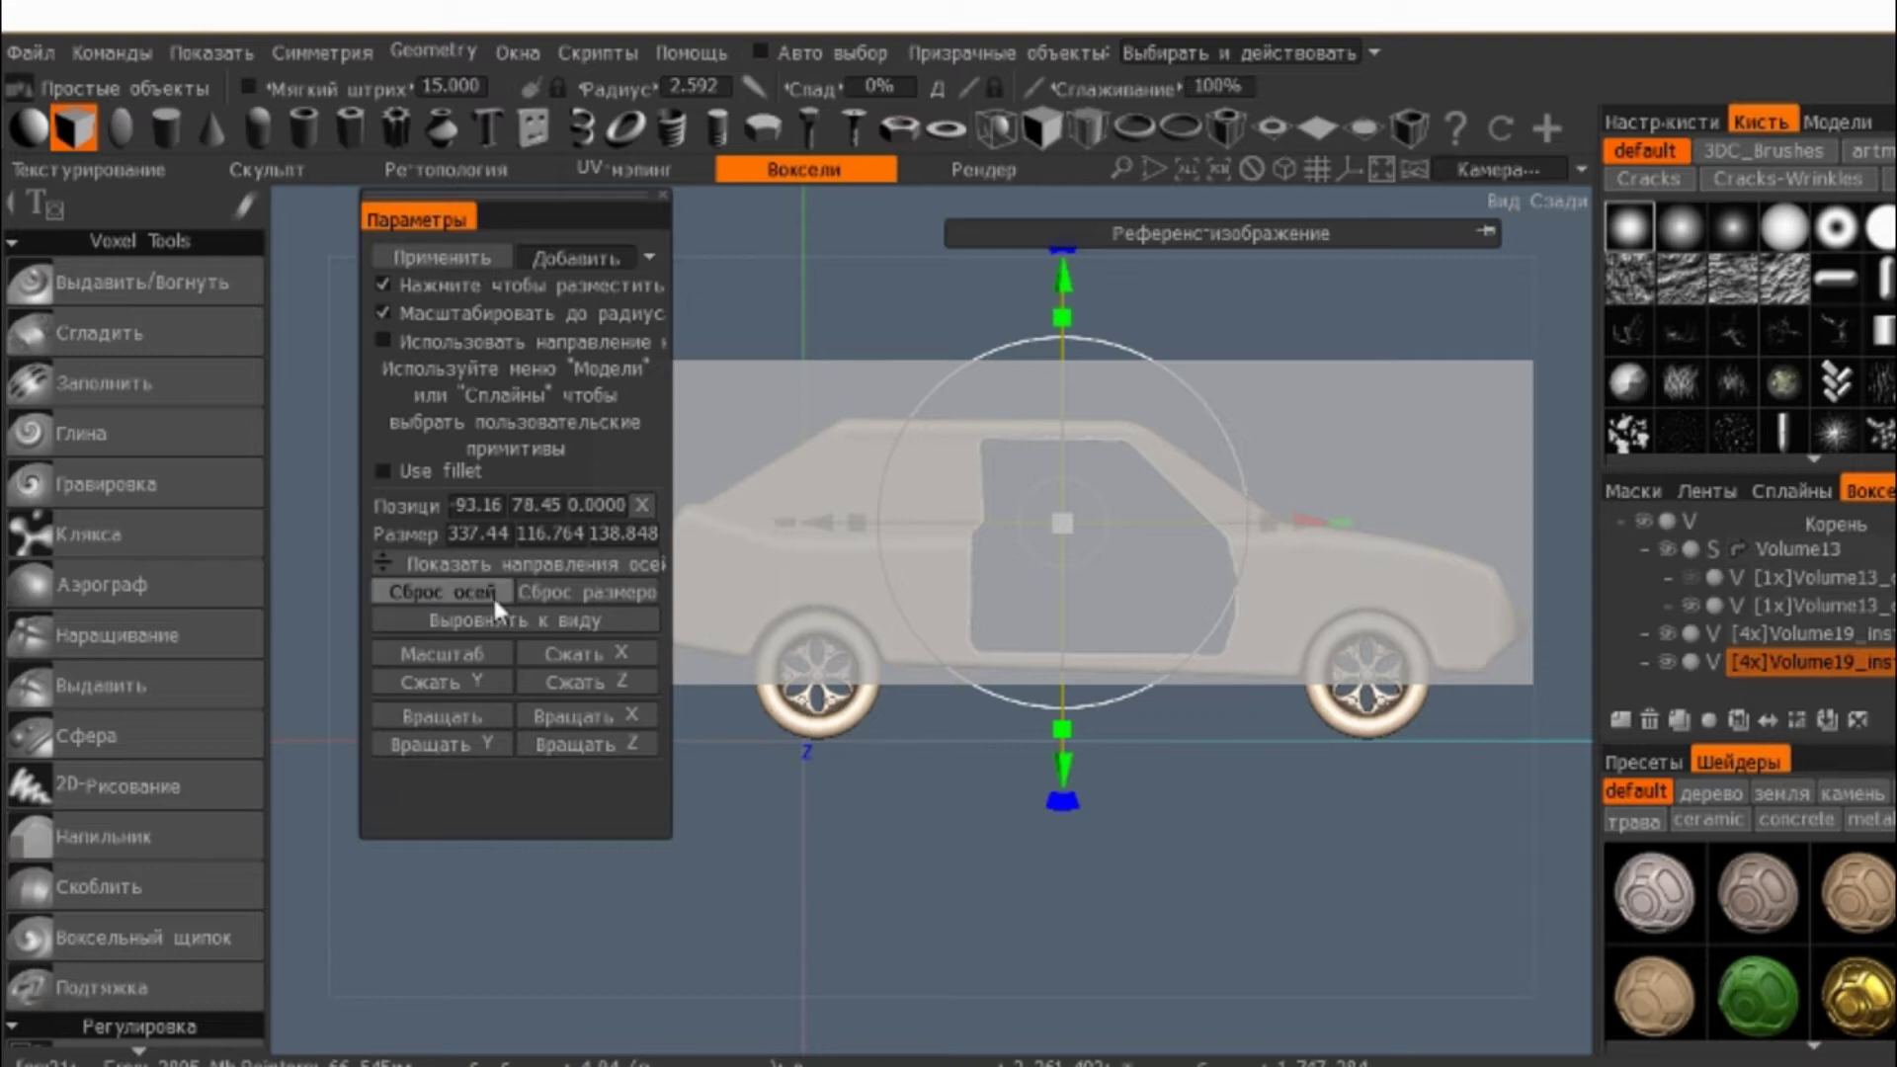
click(538, 591)
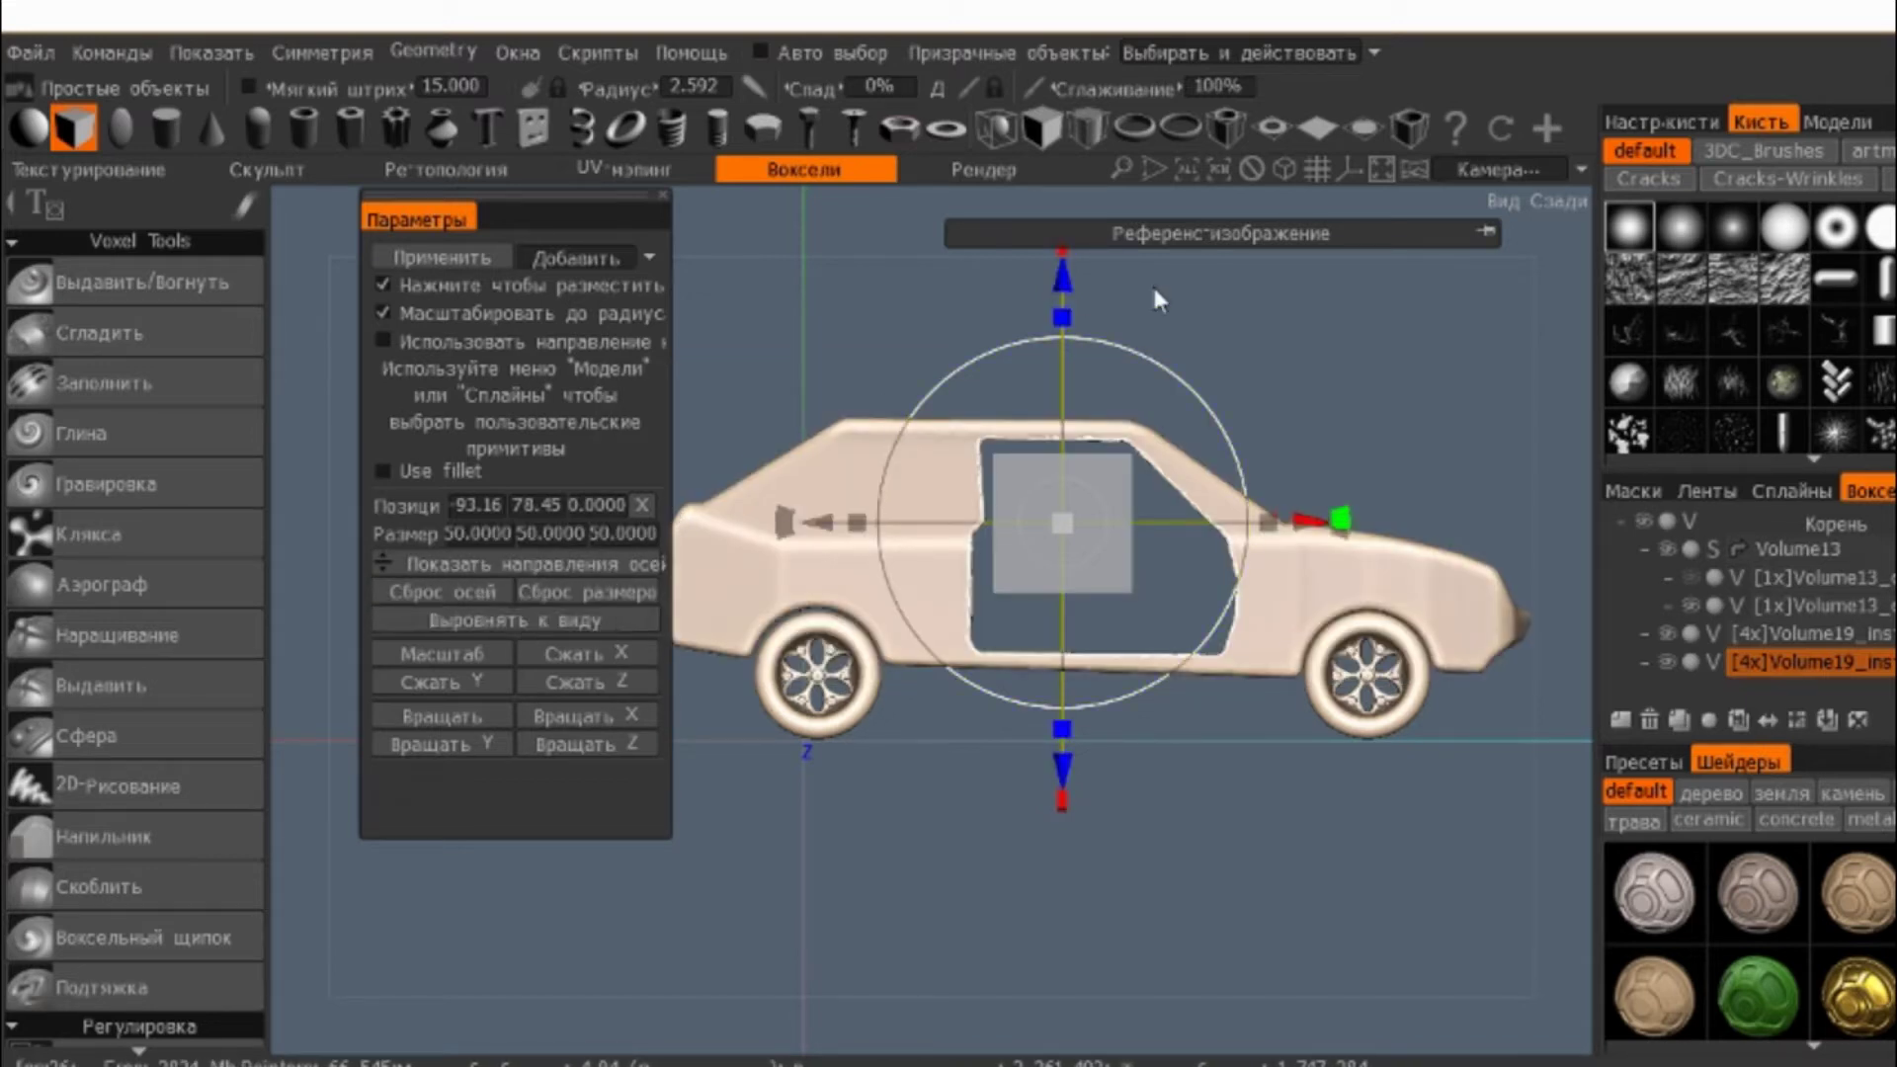
mouse_move(1152, 282)
right_down()
mouse_move(1094, 506)
mouse_move(1049, 511)
mouse_move(1033, 381)
mouse_move(974, 549)
right_up()
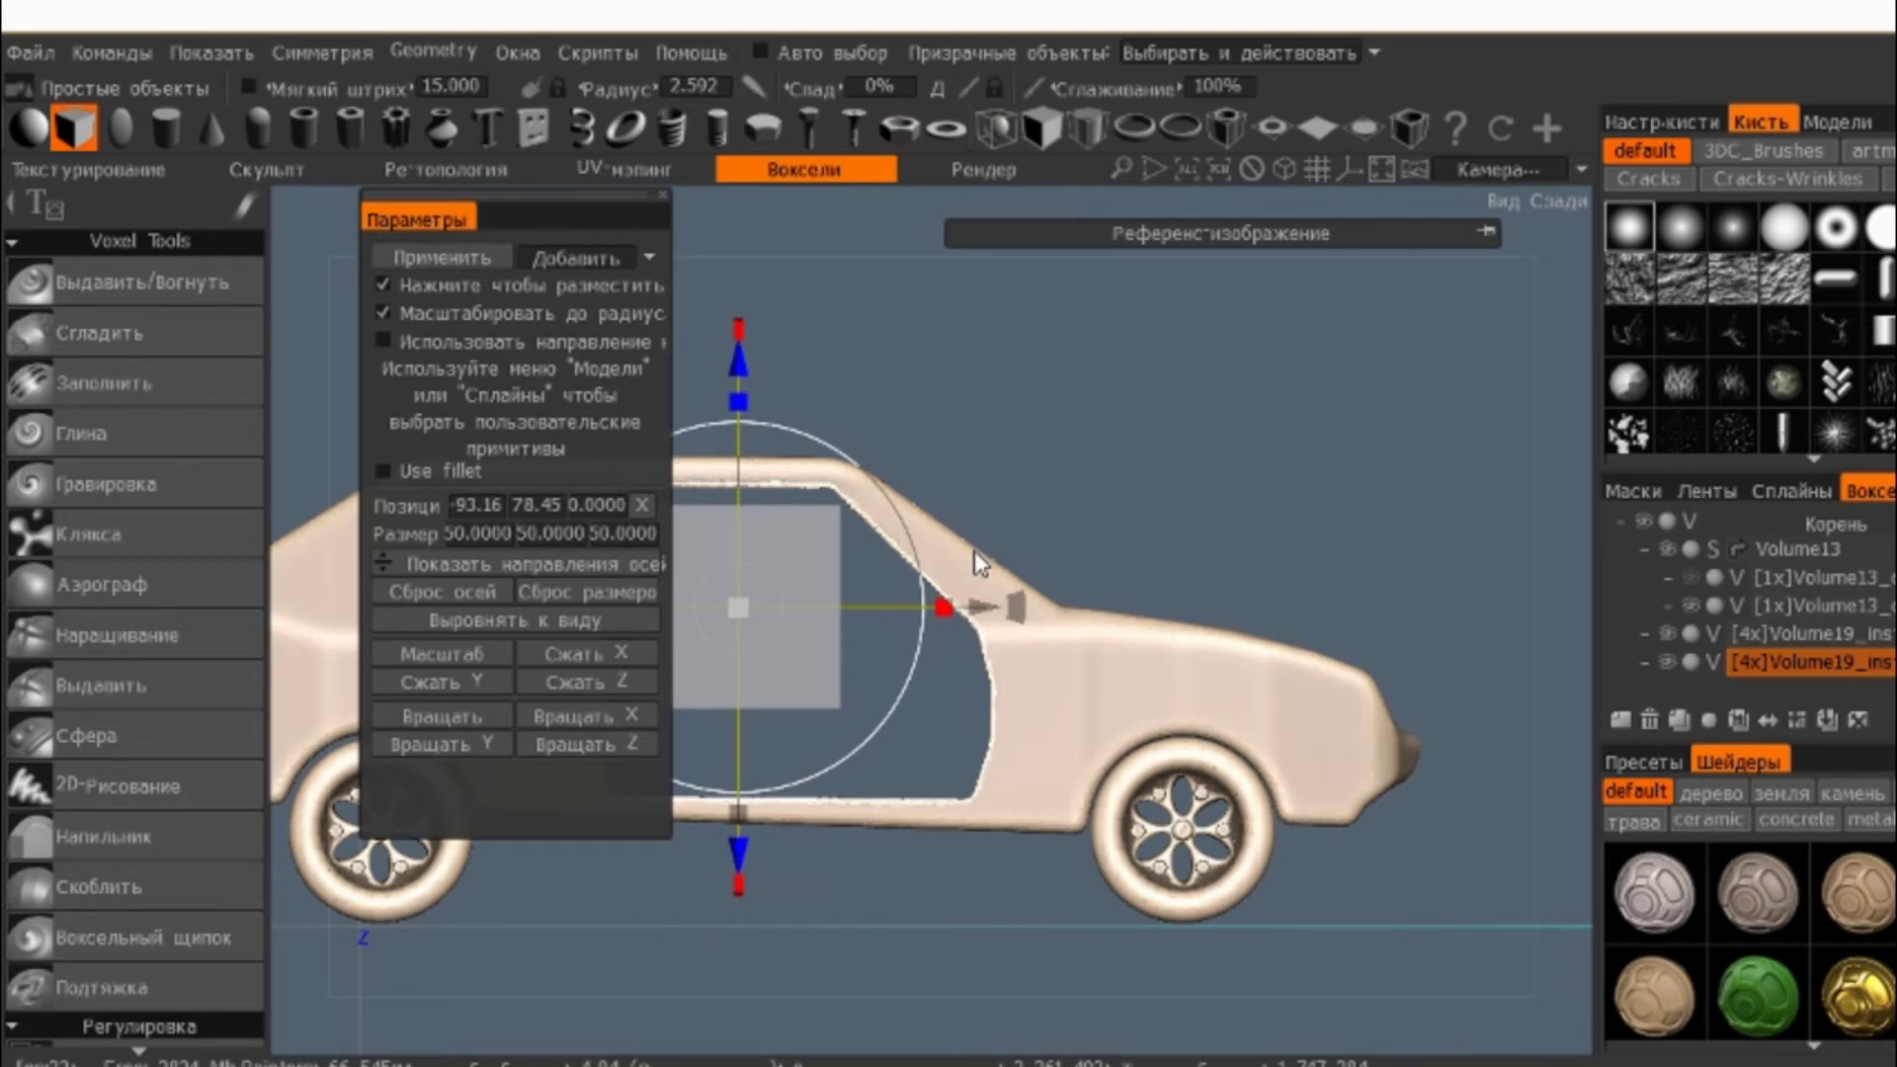
scroll(974, 551, down, 3)
scroll(1053, 675, down, 2)
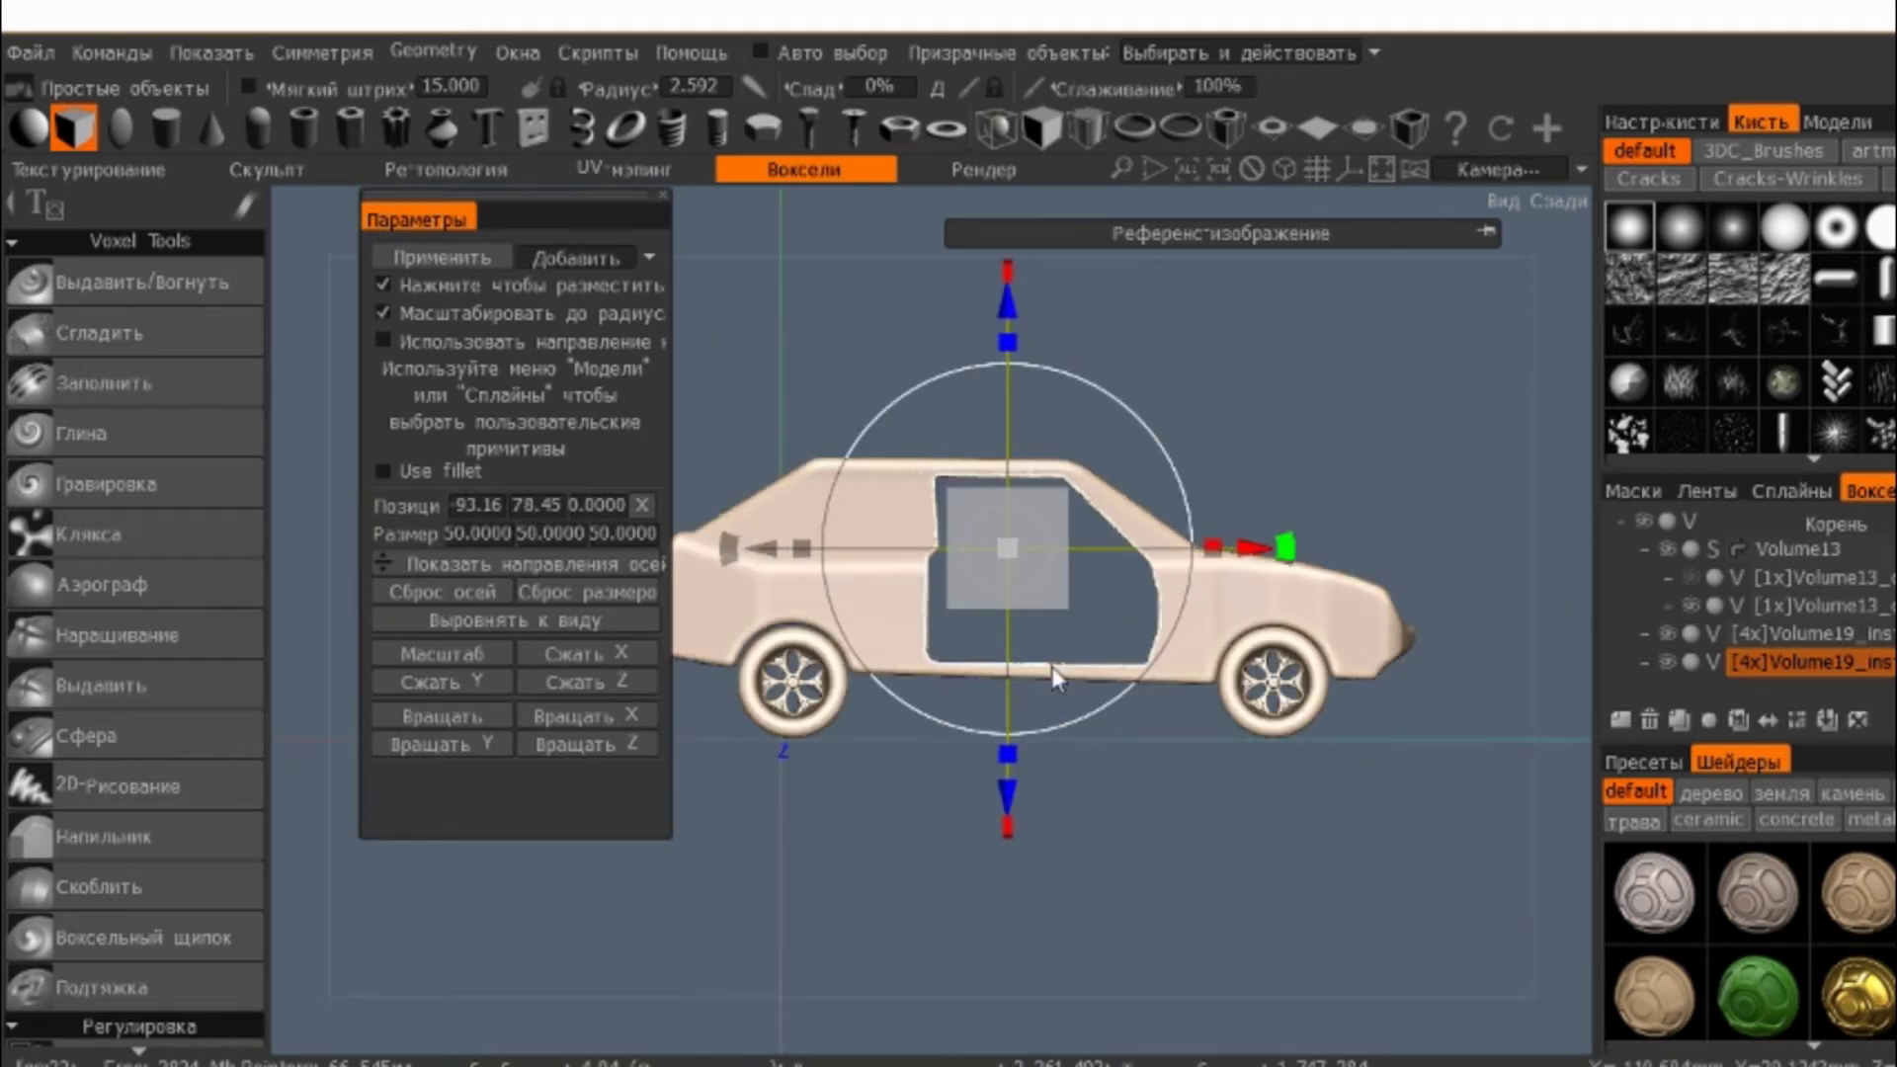
right_drag(1053, 678, 934, 583)
- Move the box to Z -230.9 in the doorway, scale X 7.19 and Z 76.26, and apply as Volume197
drag(874, 522, 1161, 667)
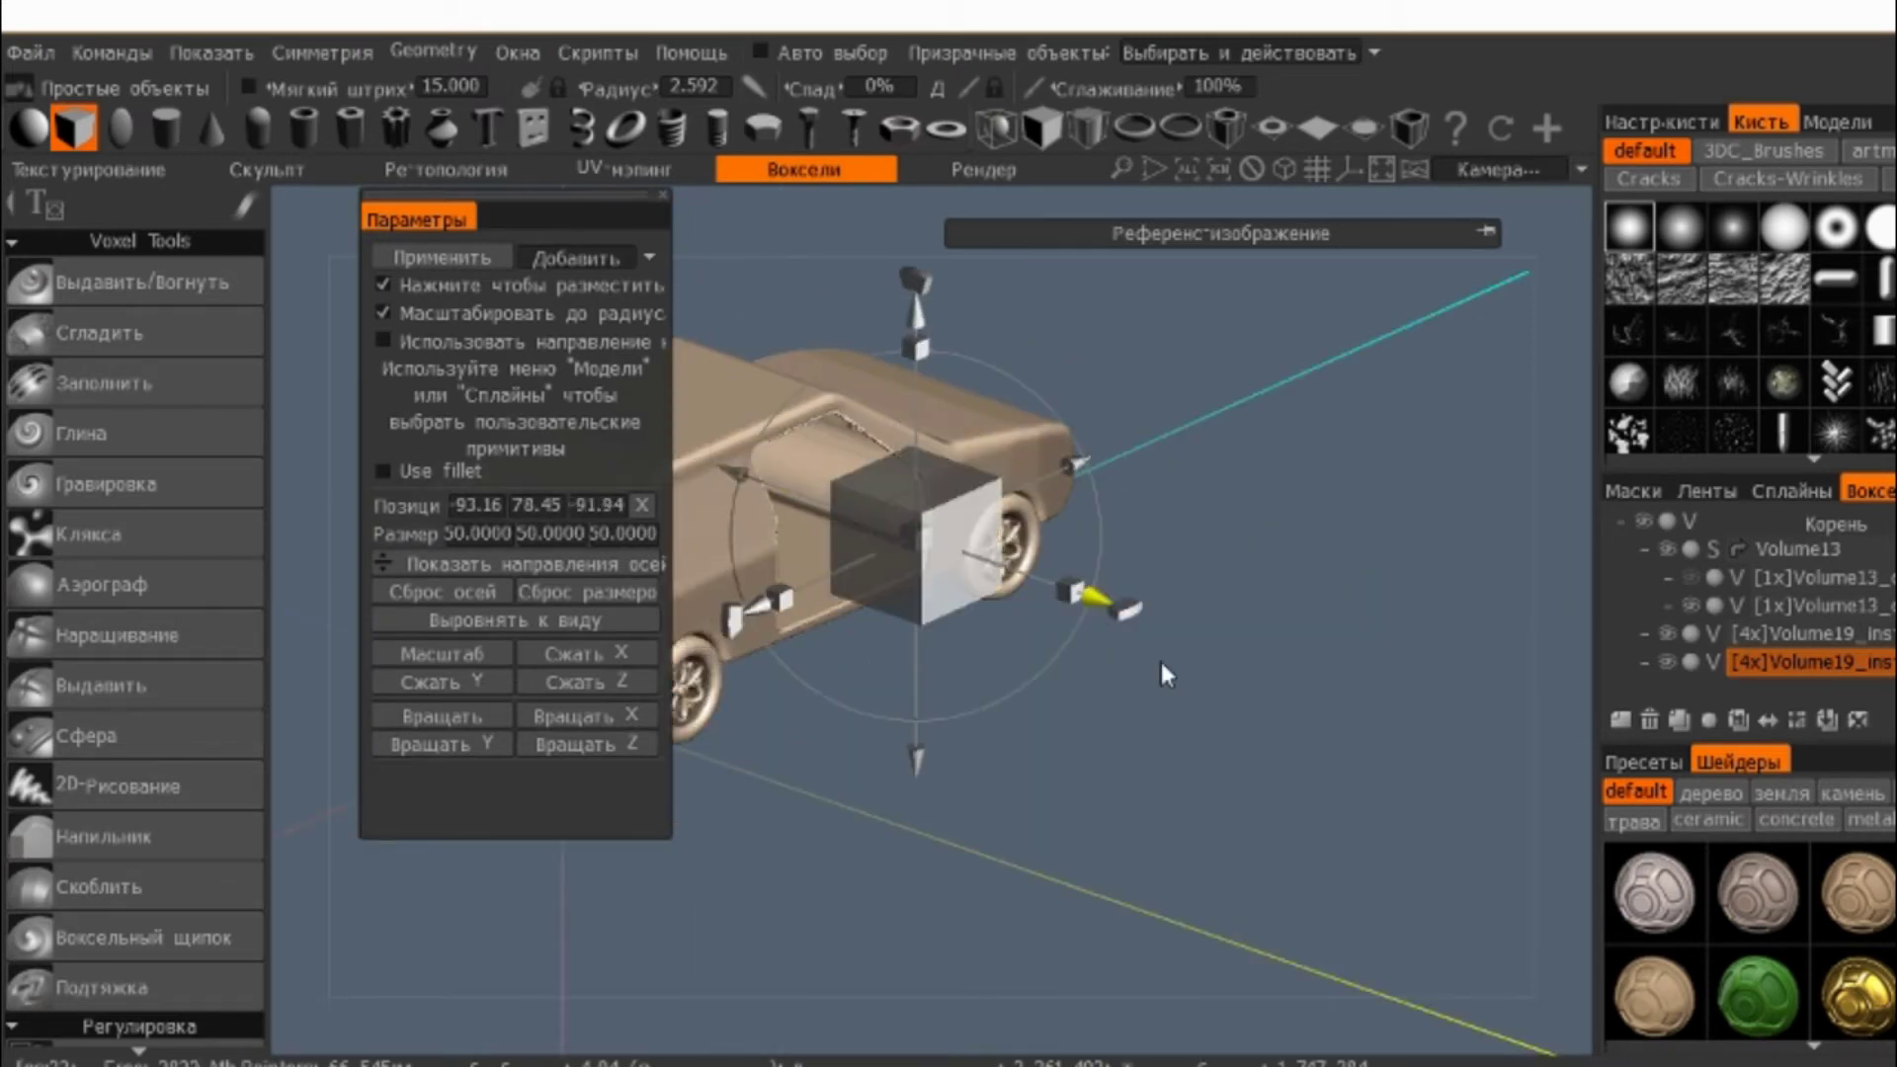
shift+right_drag(1160, 658, 994, 376)
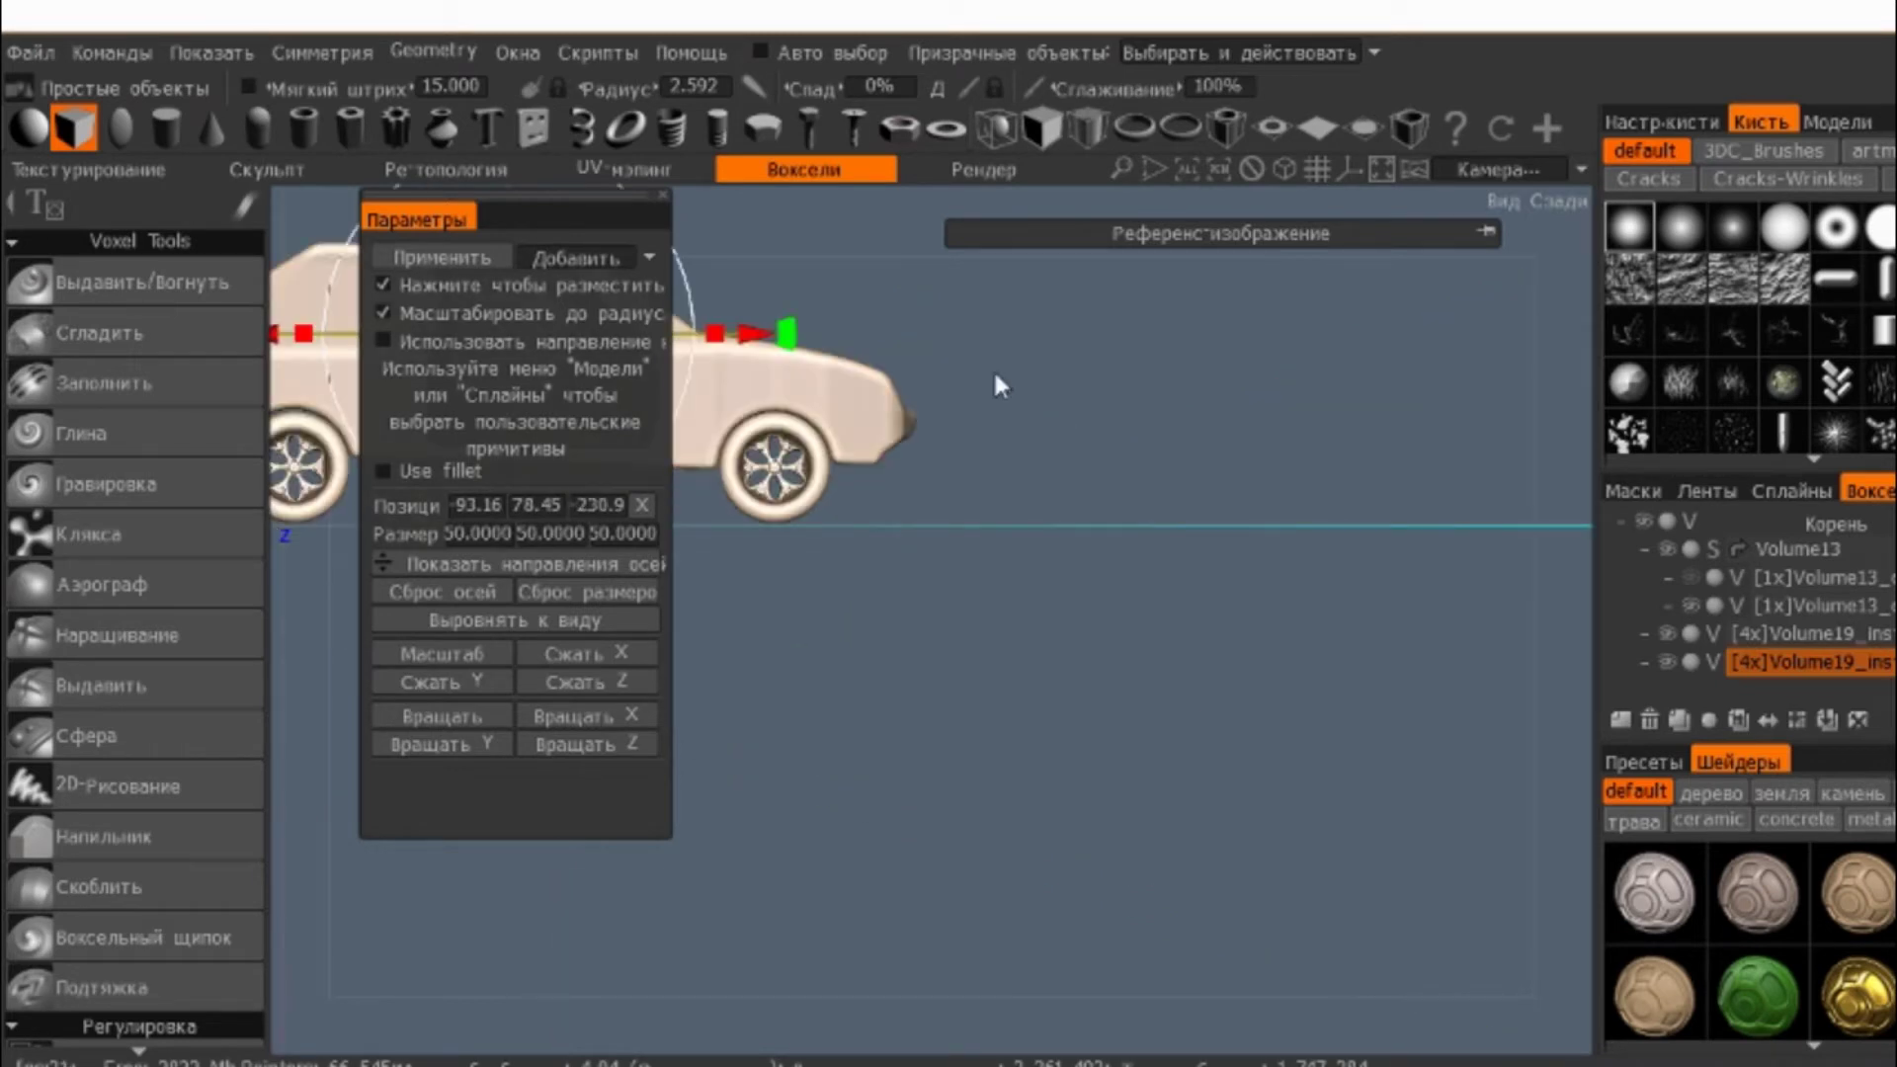
scroll(995, 381, up, 3)
scroll(1379, 773, up, 3)
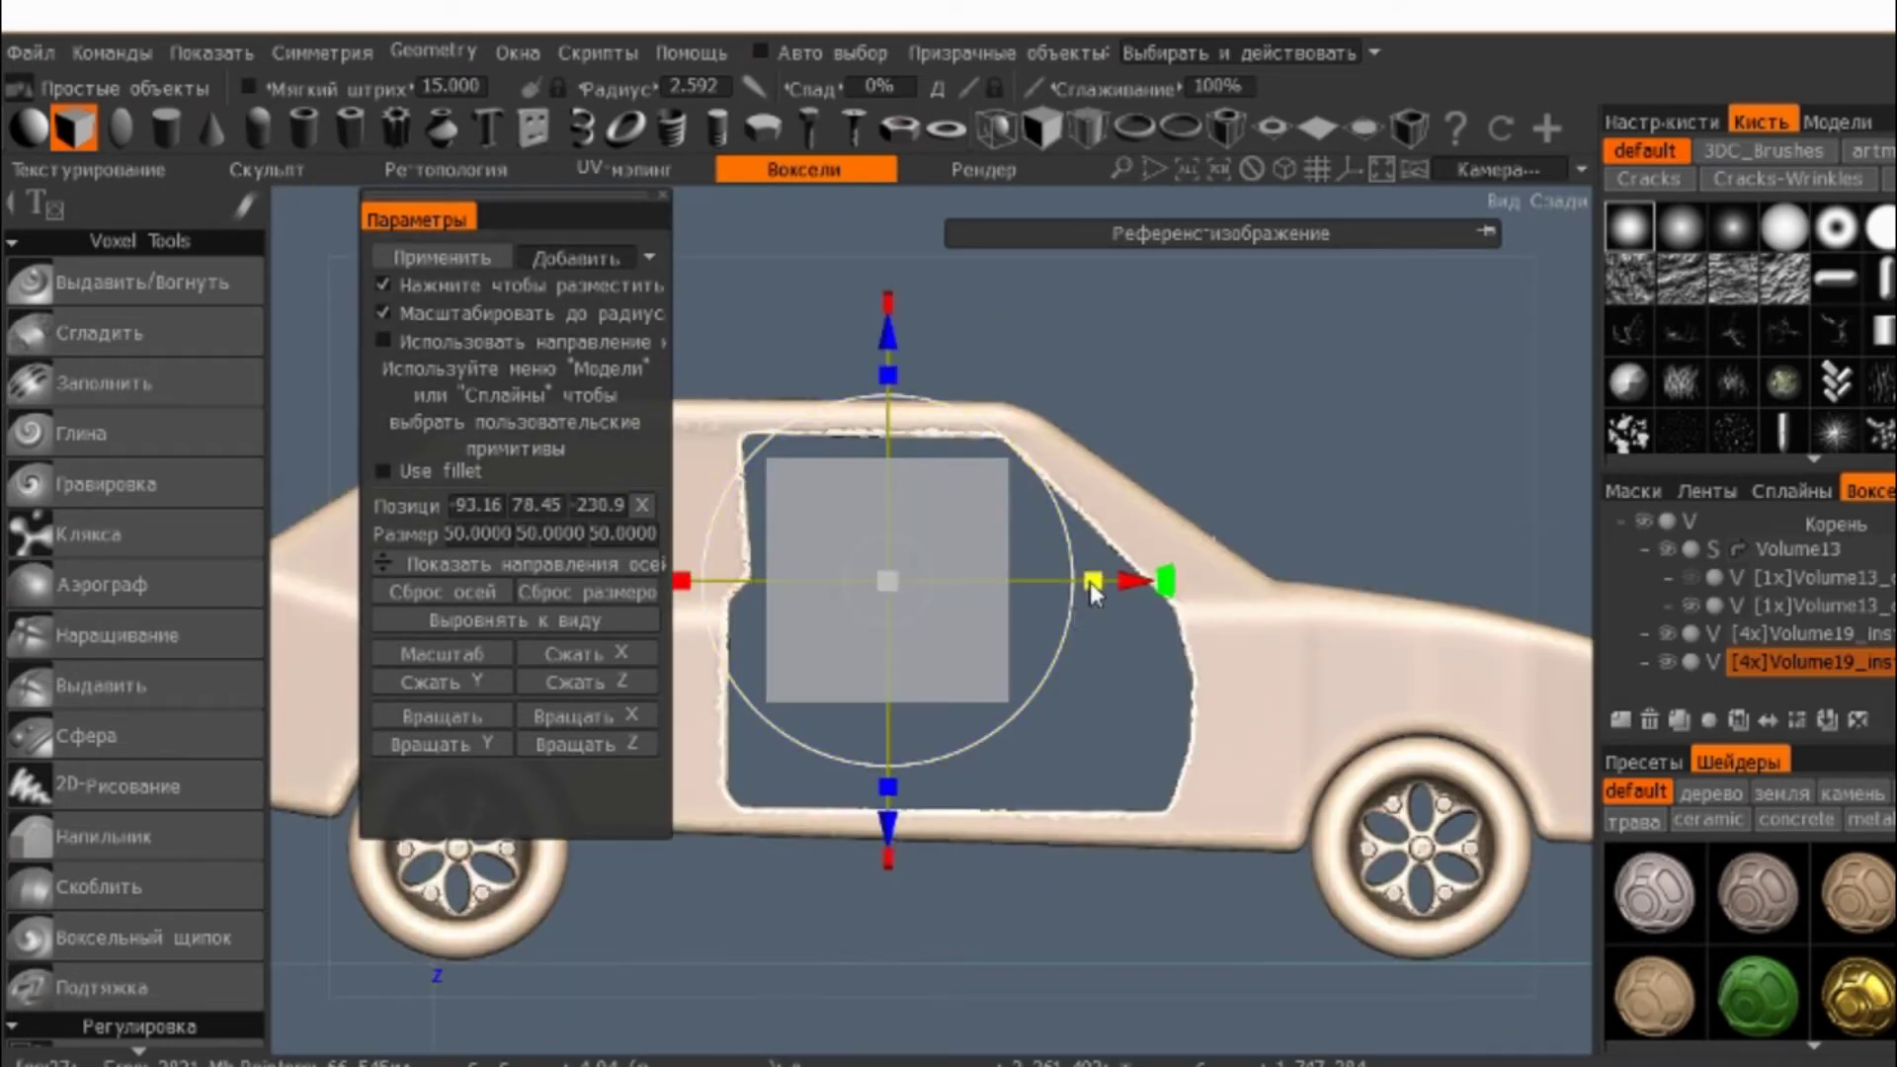
drag(1092, 585, 907, 580)
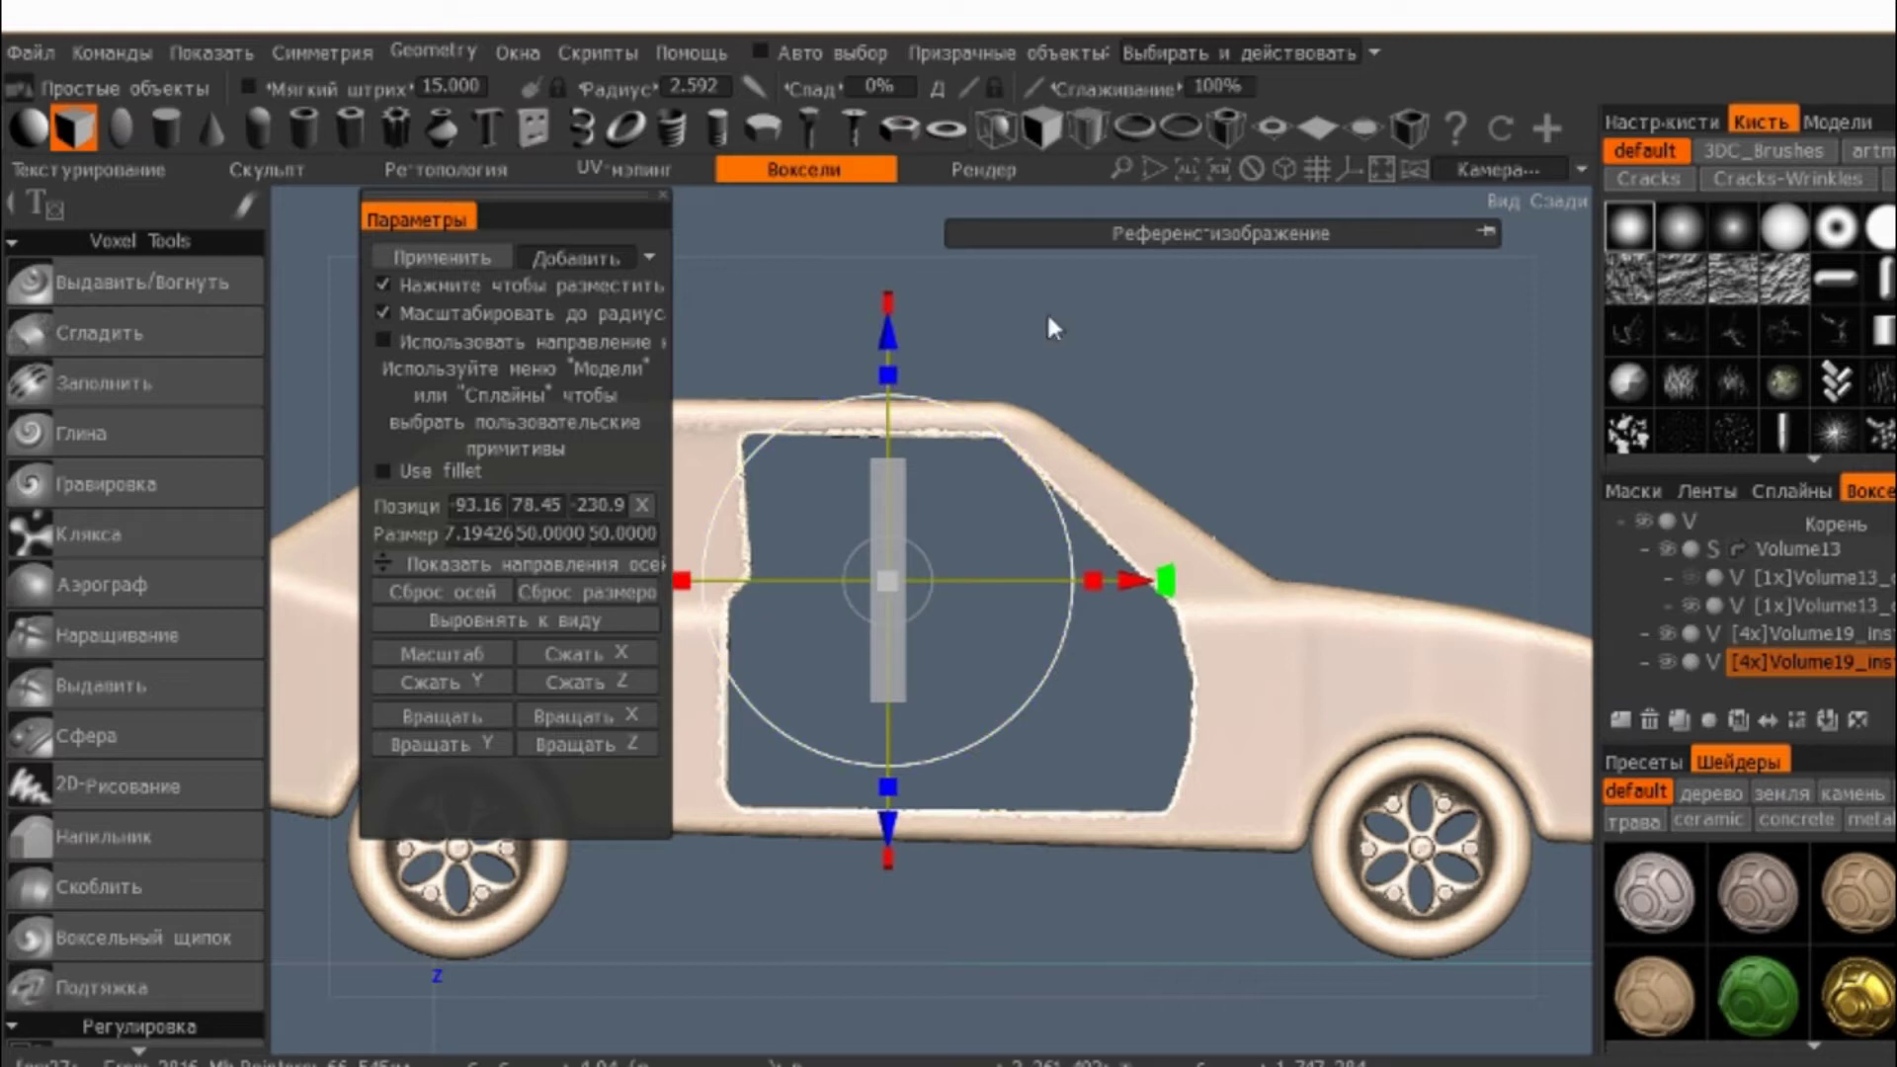
scroll(1062, 438, down, 2)
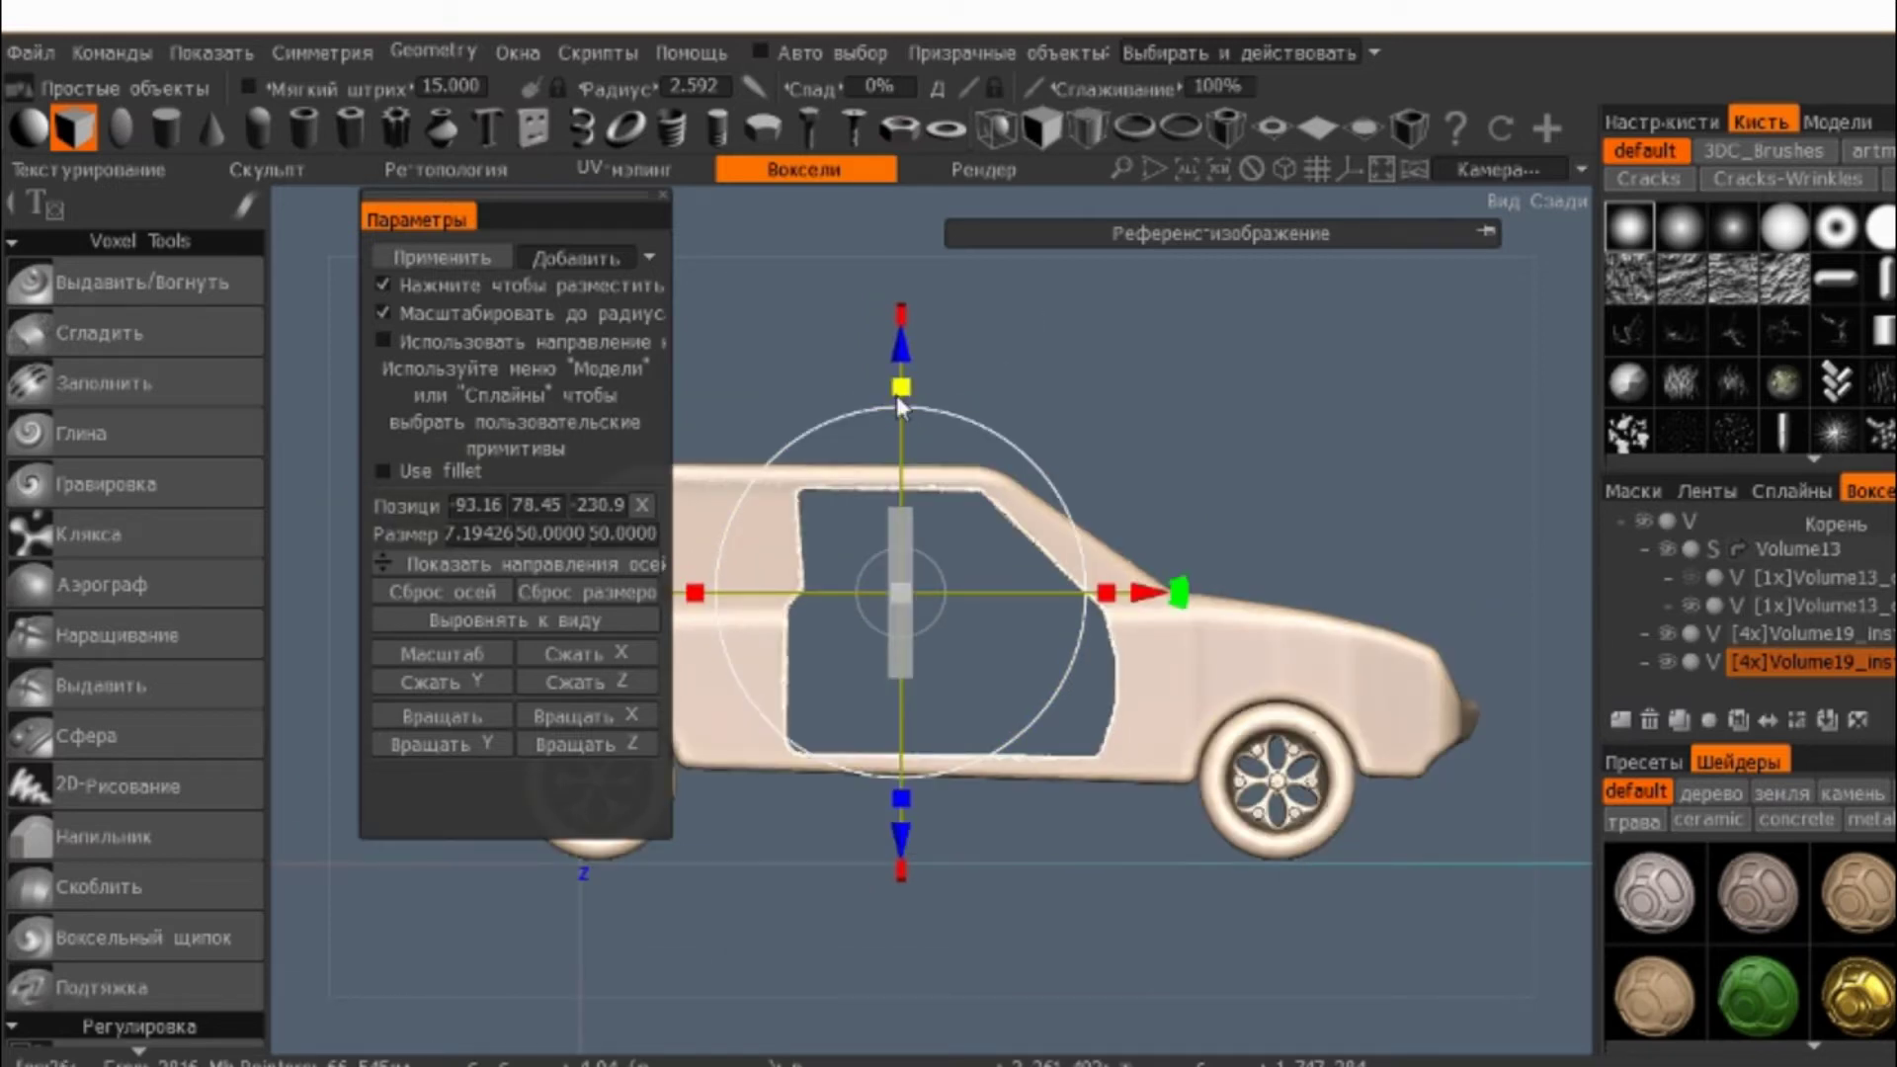
mouse_move(897, 395)
mouse_down()
mouse_move(899, 315)
mouse_move(899, 389)
mouse_up()
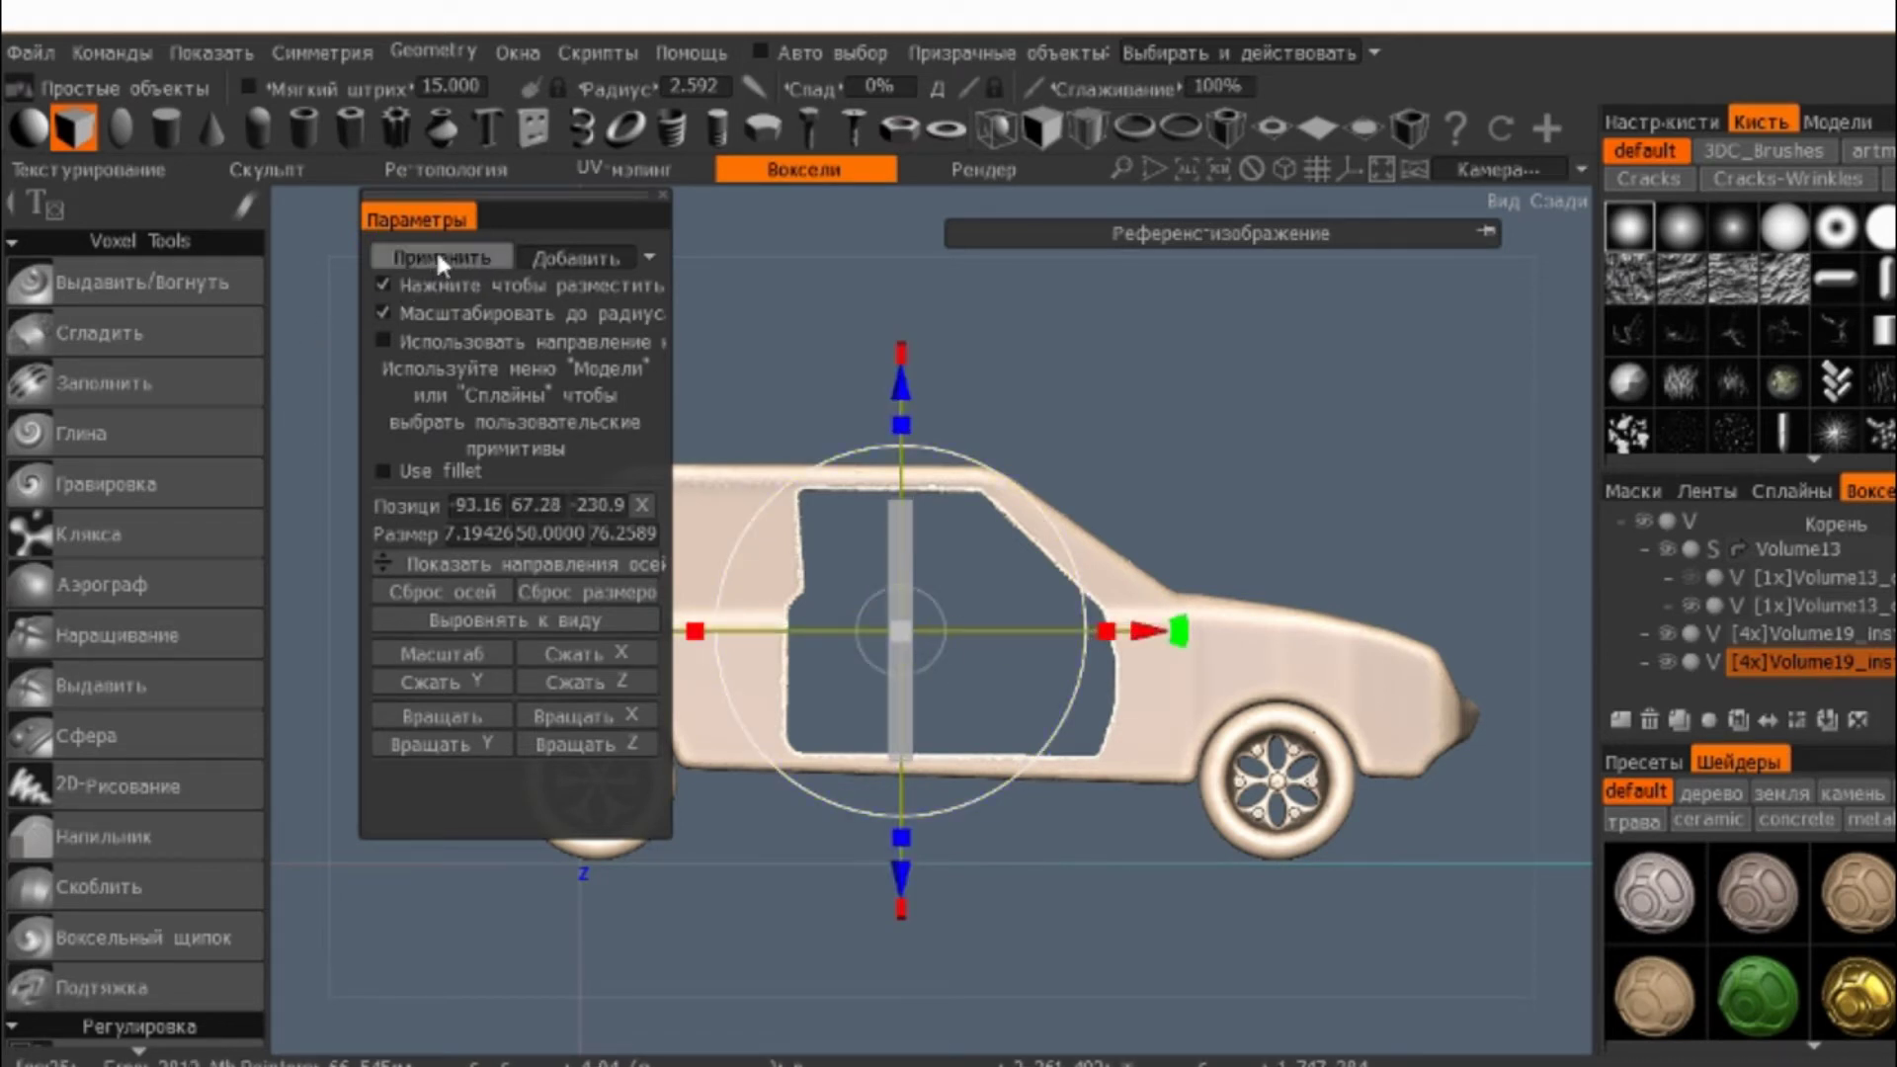
click(1620, 719)
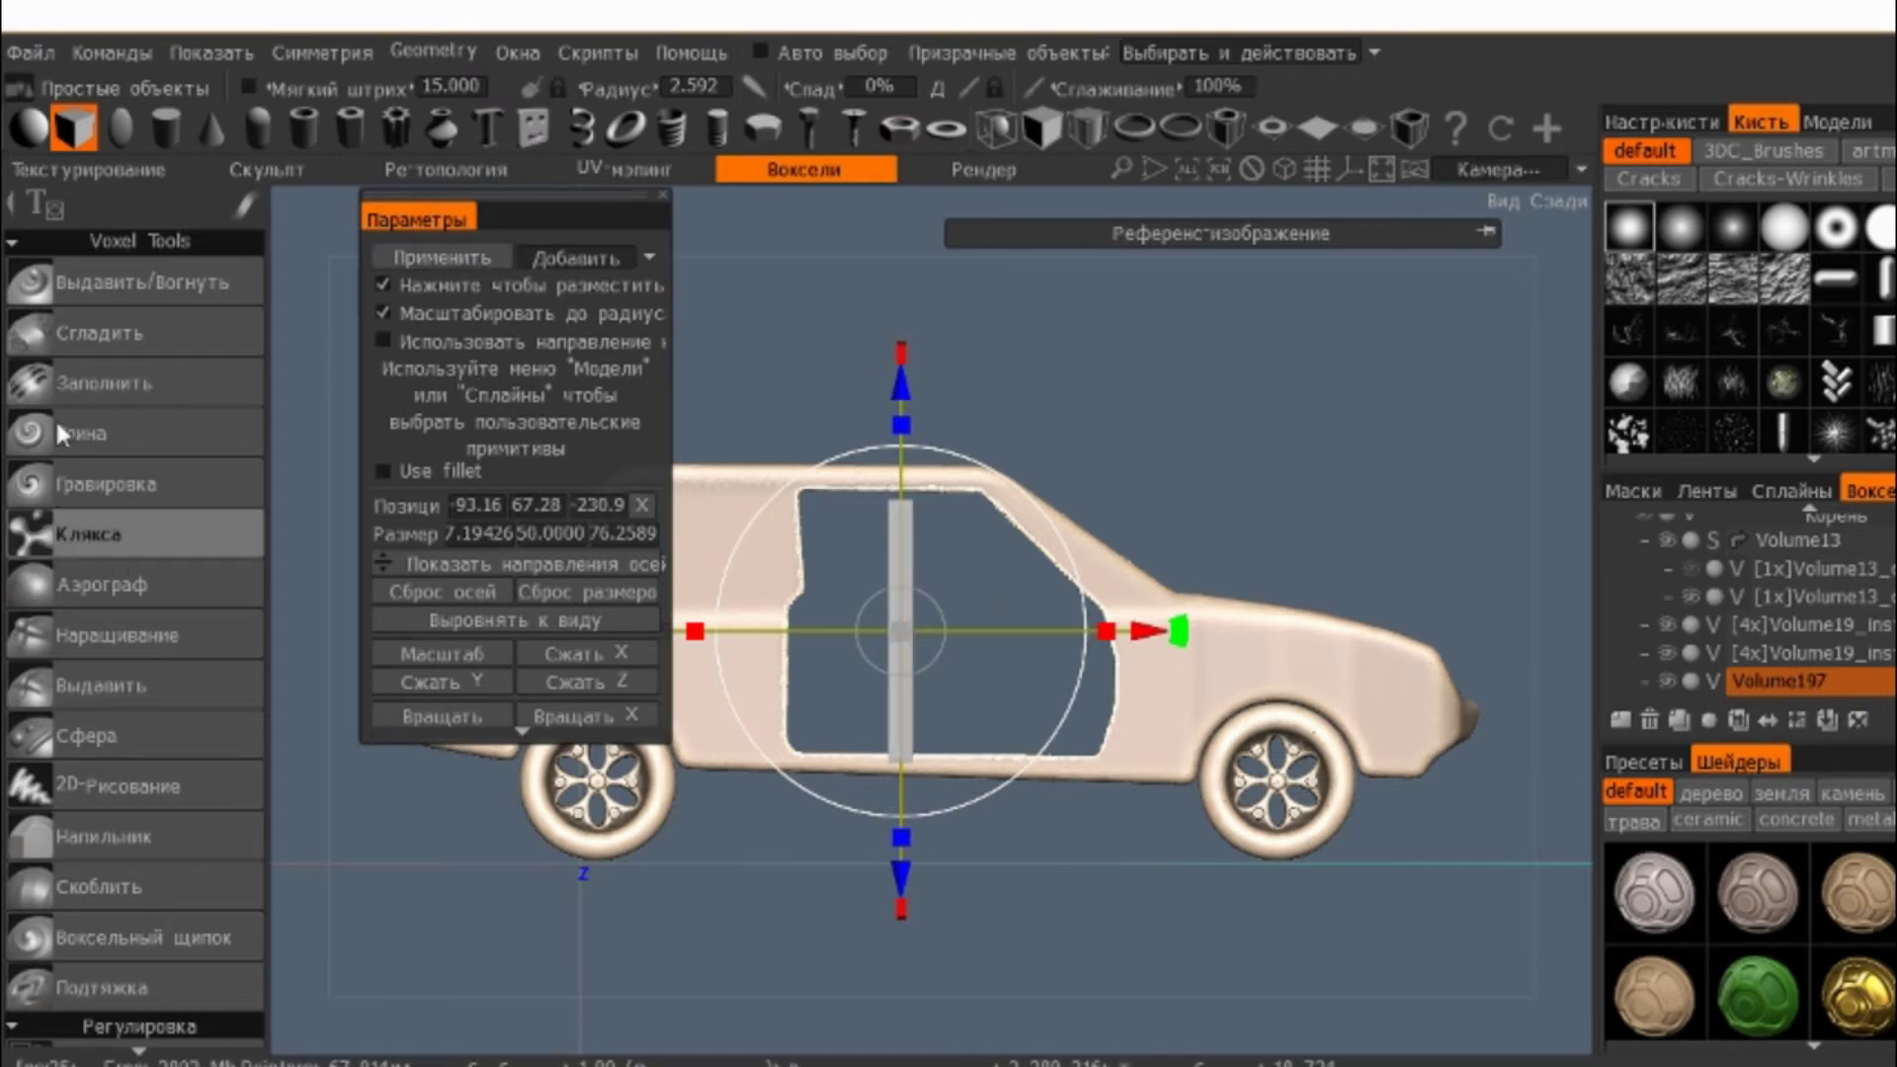
scroll(69, 454, down, 3)
scroll(79, 481, down, 5)
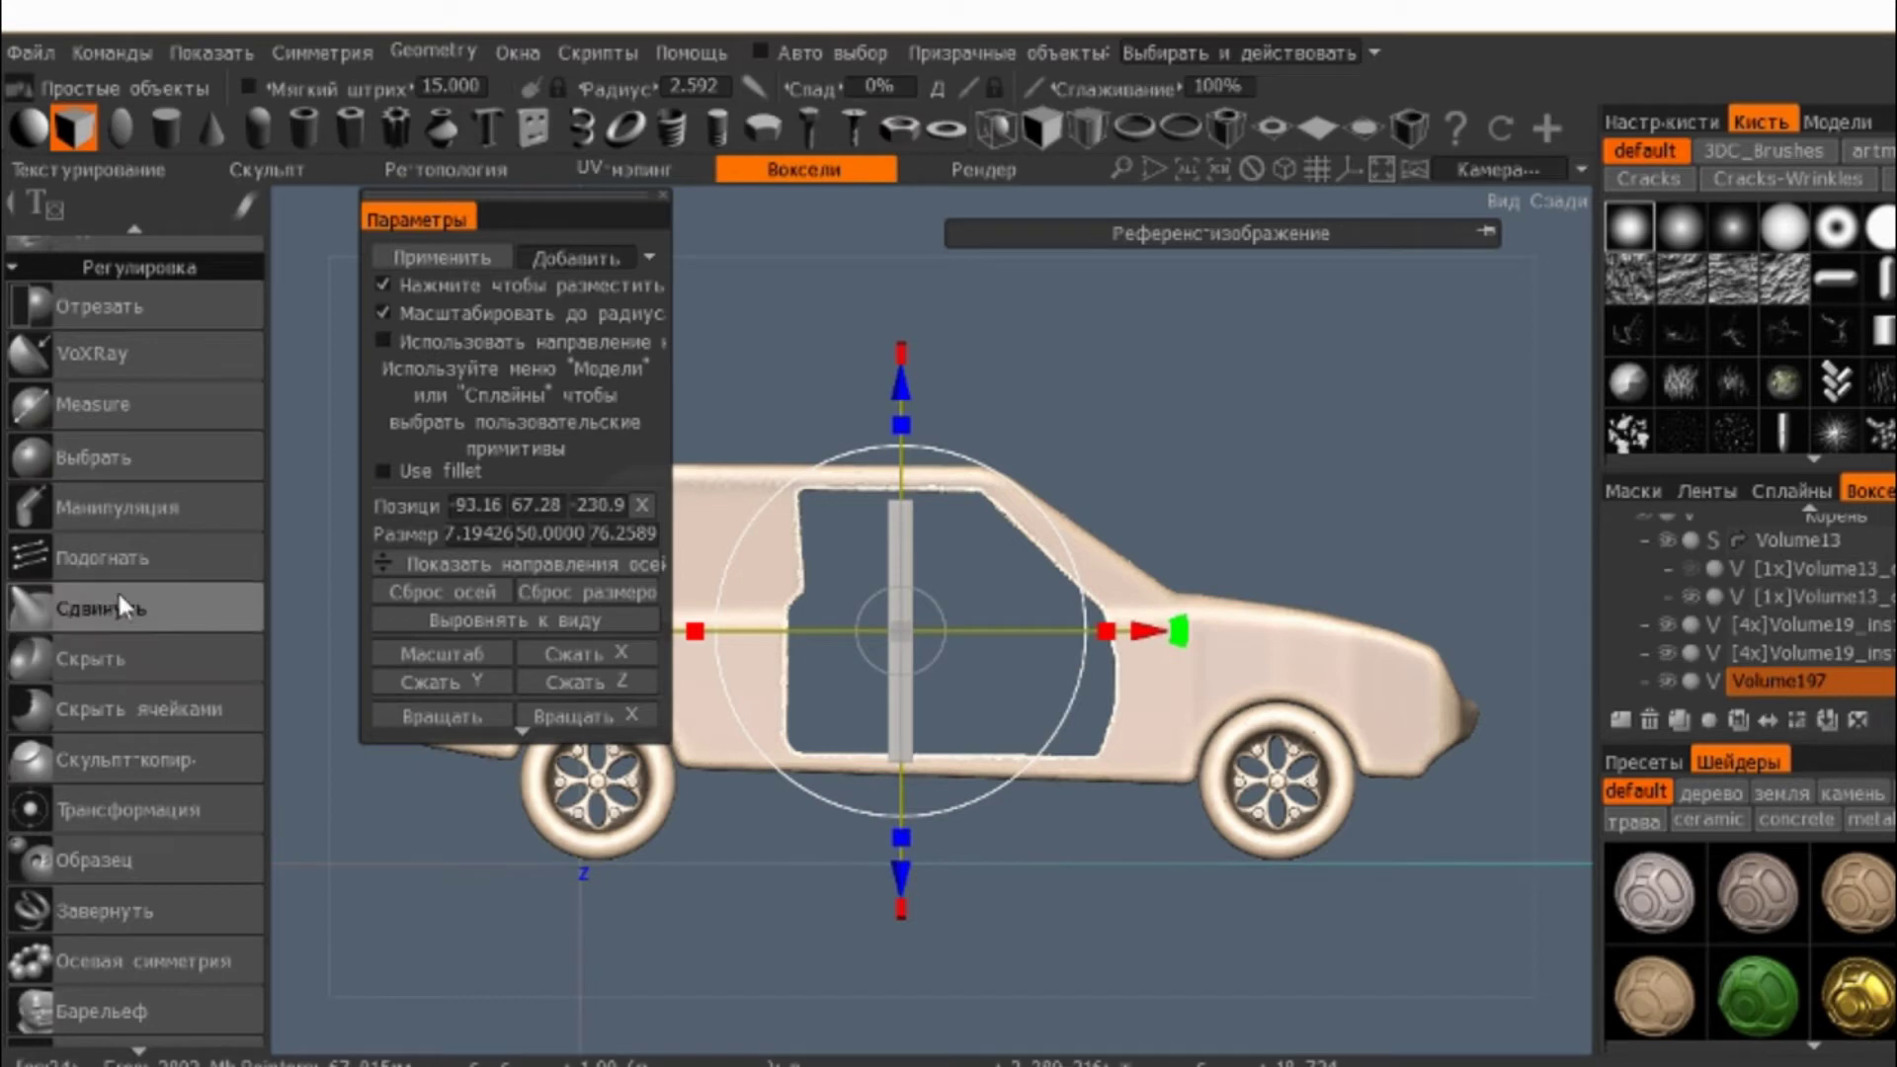
click(128, 506)
scroll(822, 458, up, 3)
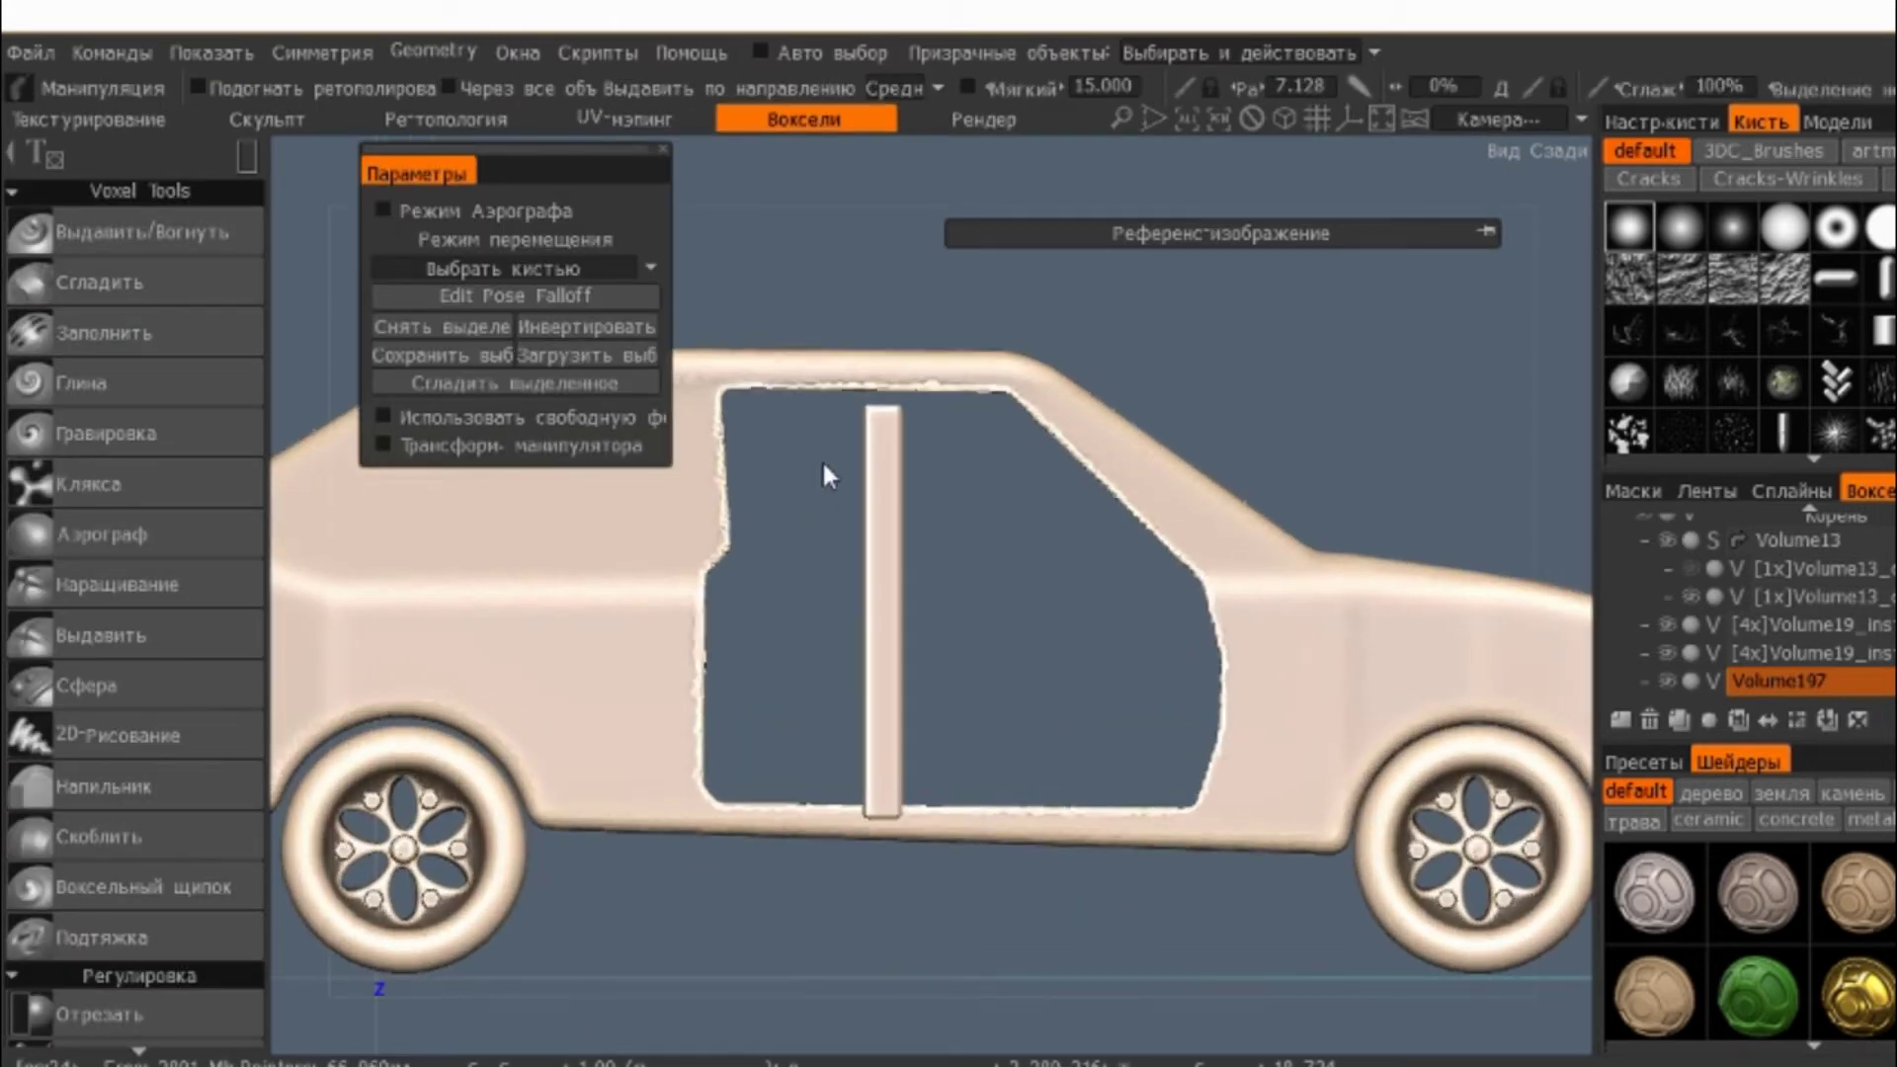
middle_drag(887, 477, 978, 632)
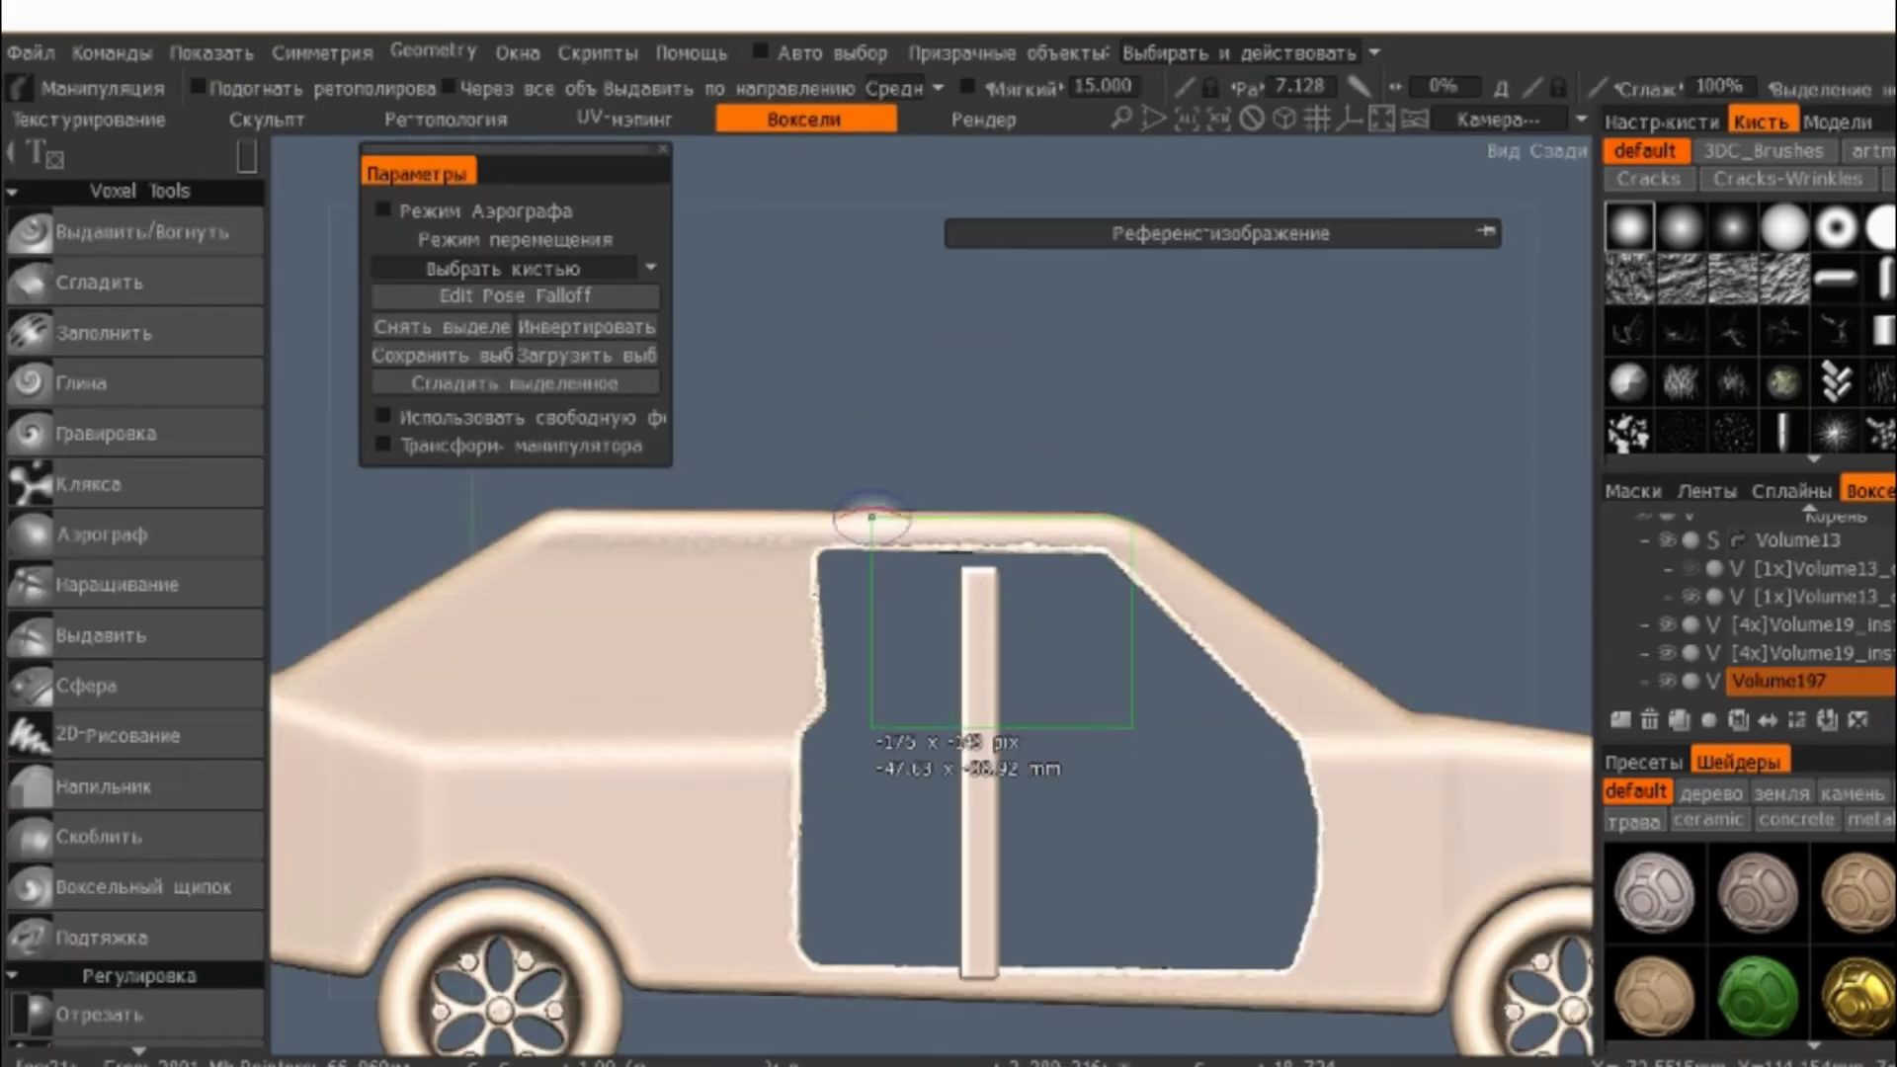
click(874, 510)
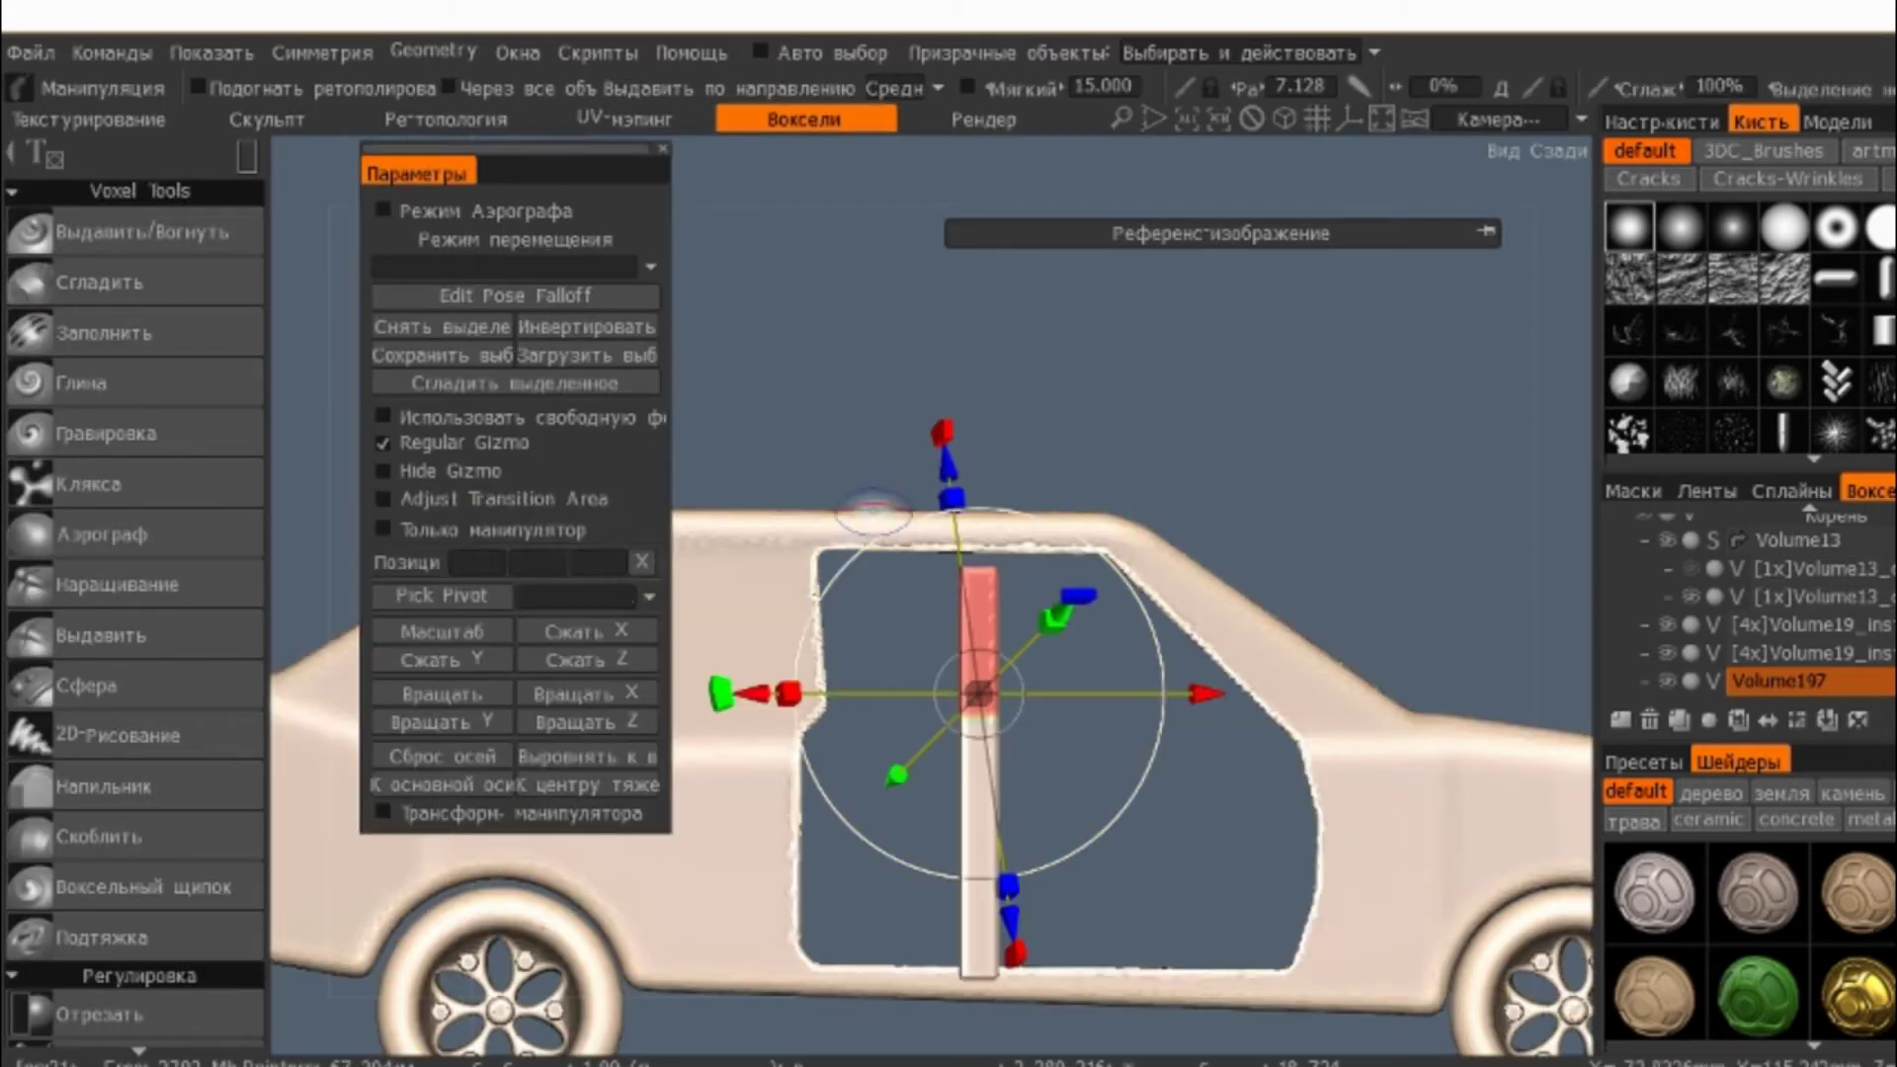
click(444, 757)
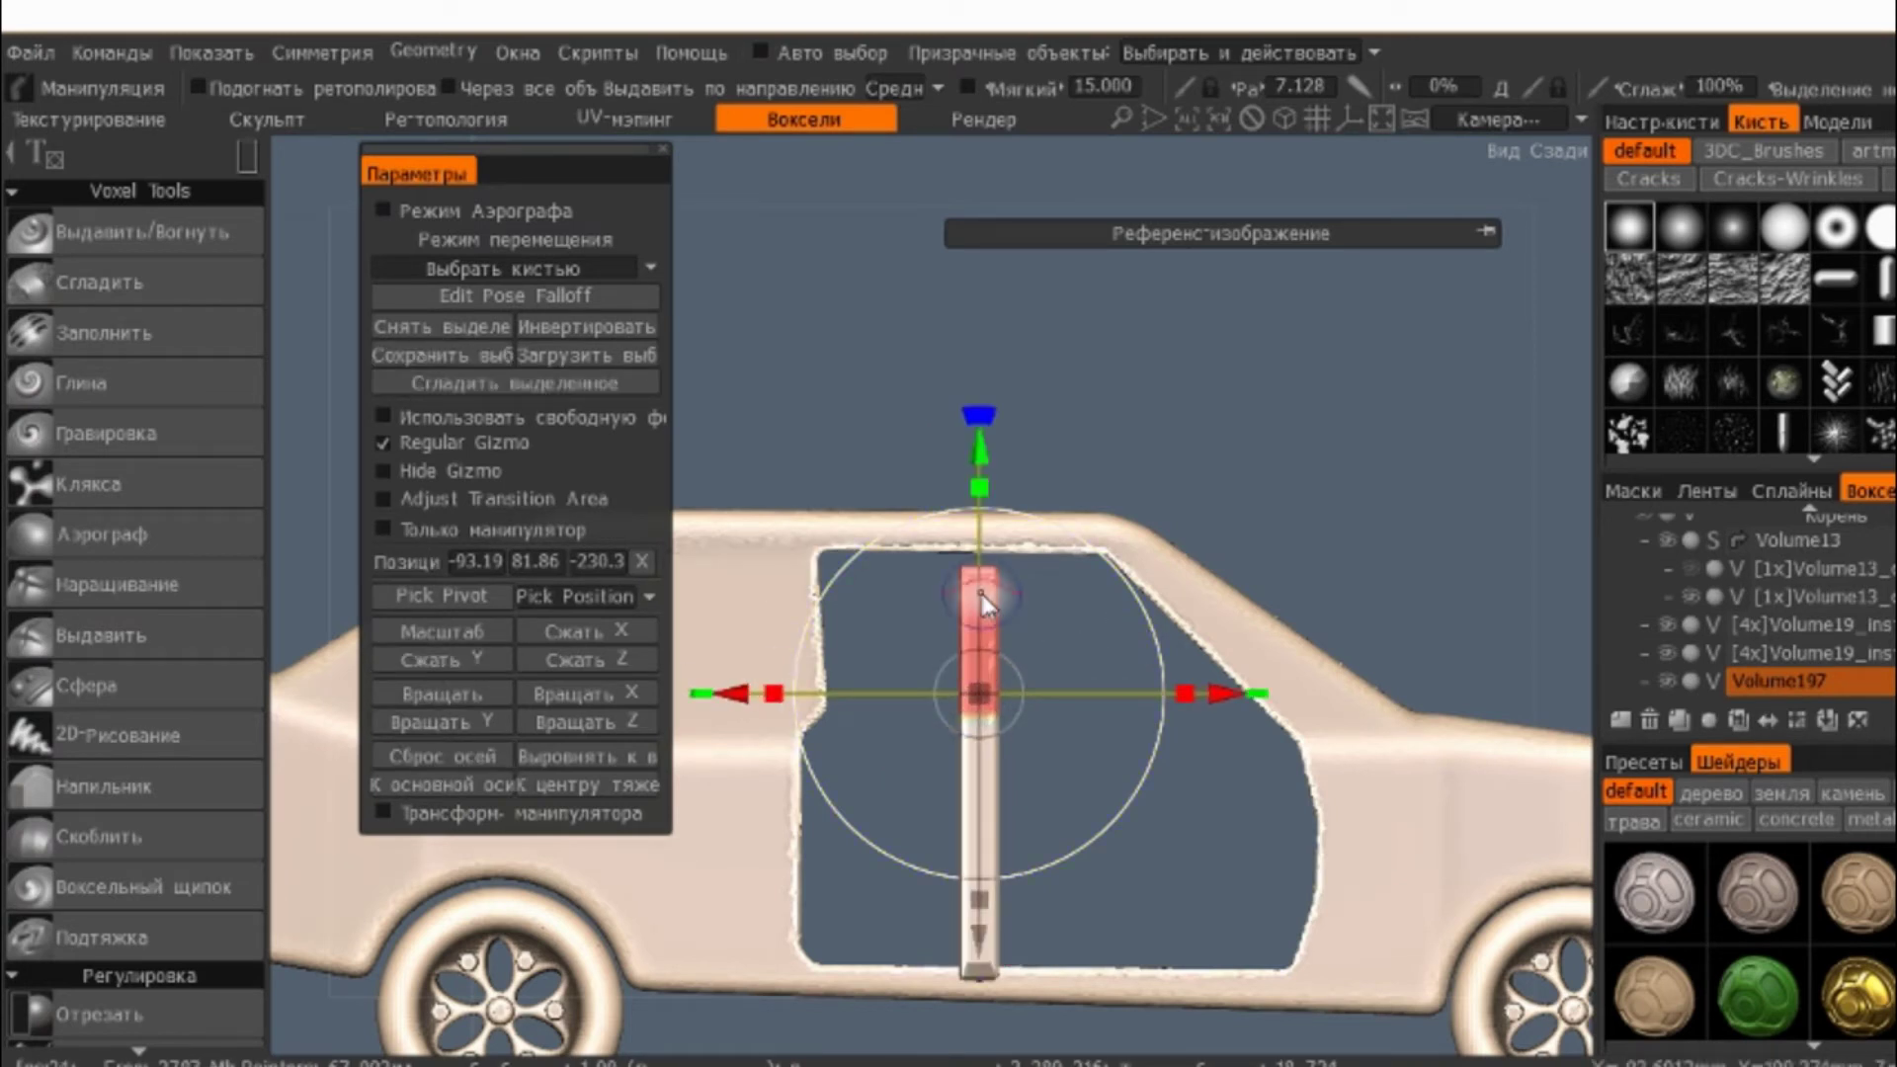
drag(978, 420, 905, 436)
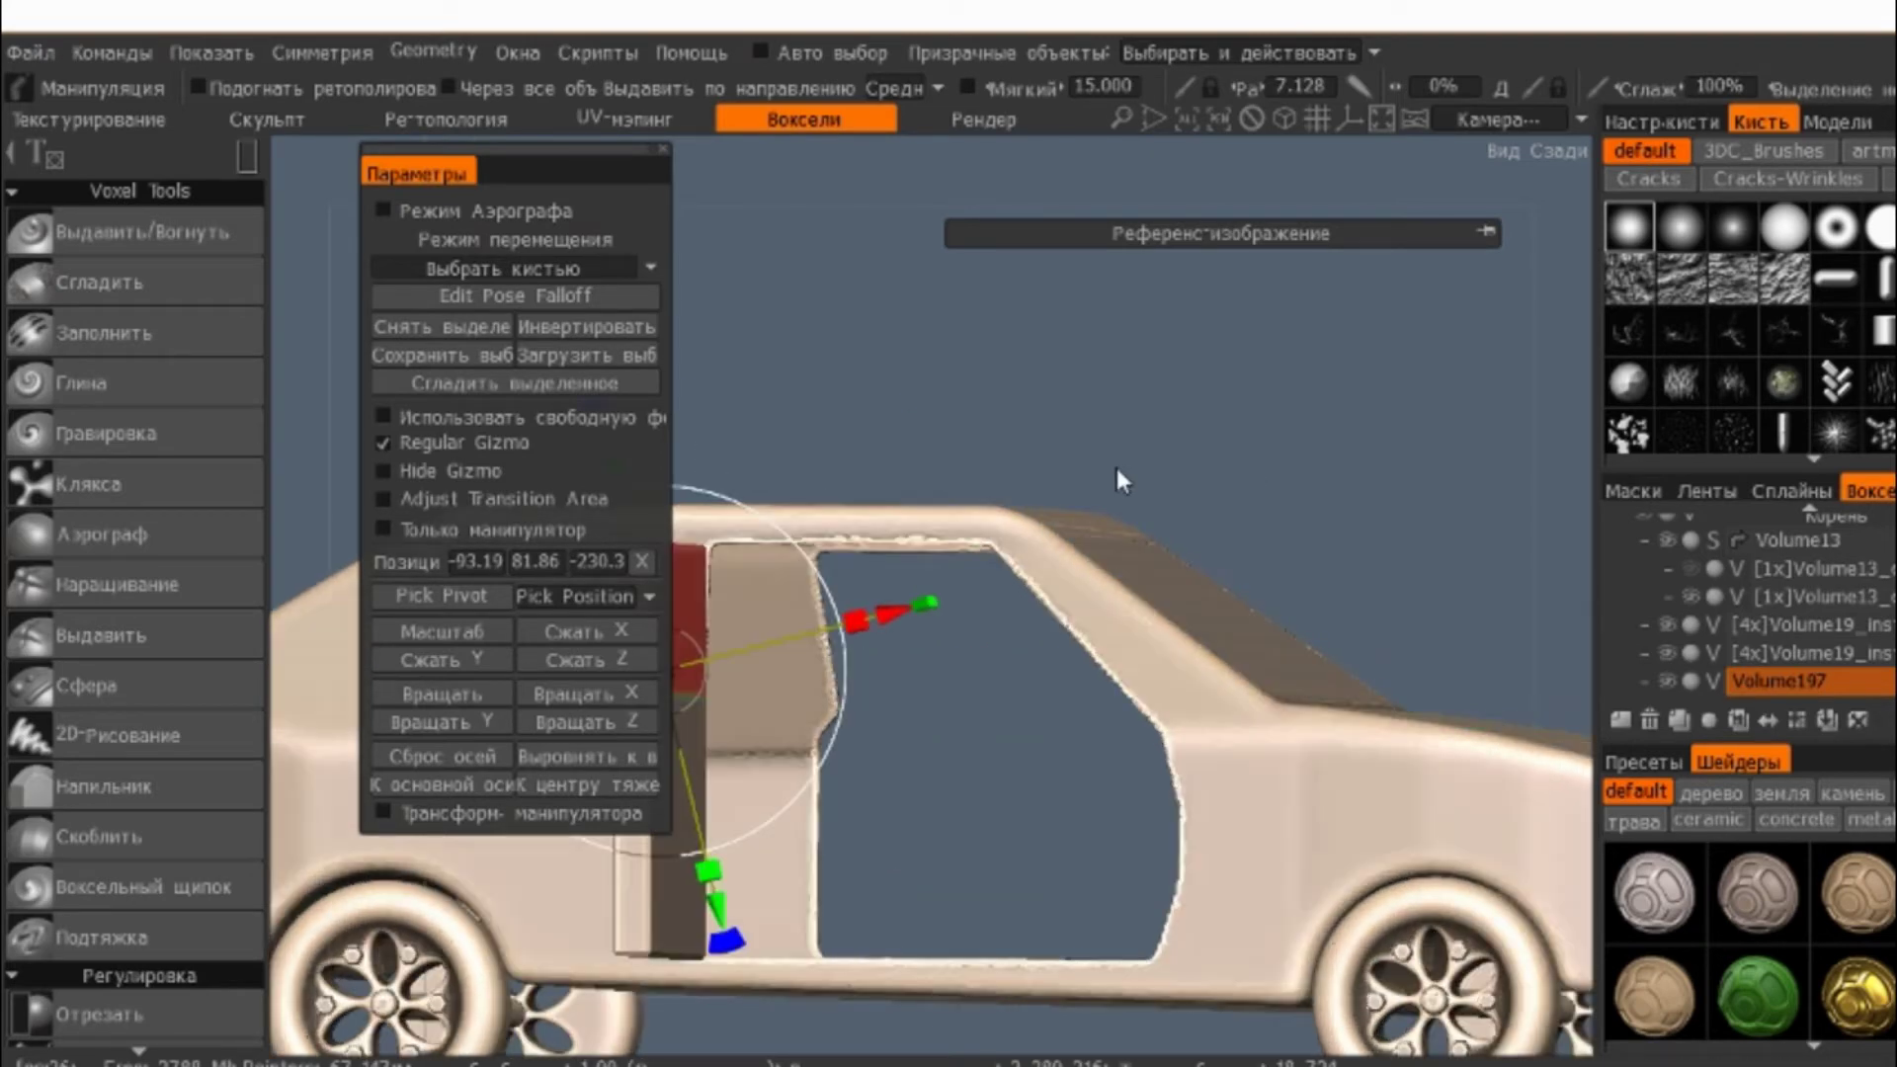
key(Return)
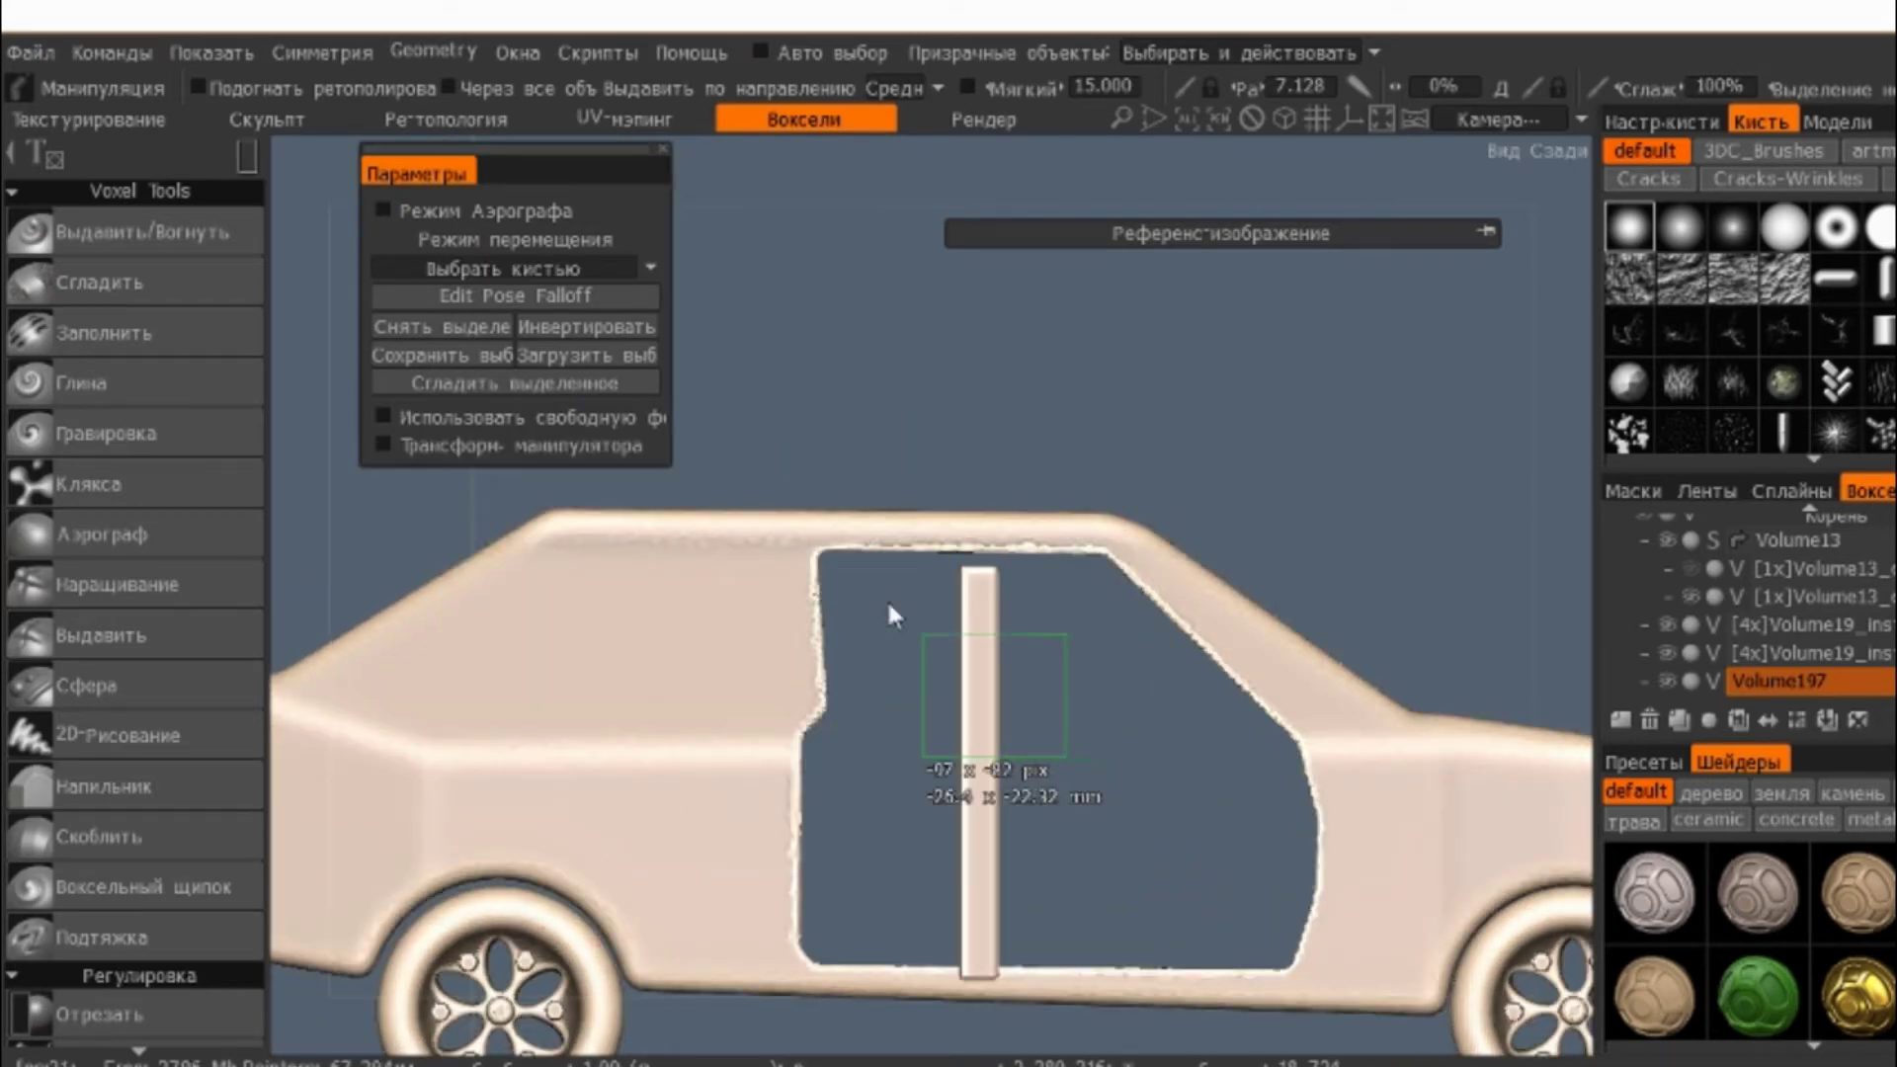
drag(869, 545, 1021, 727)
key(Return)
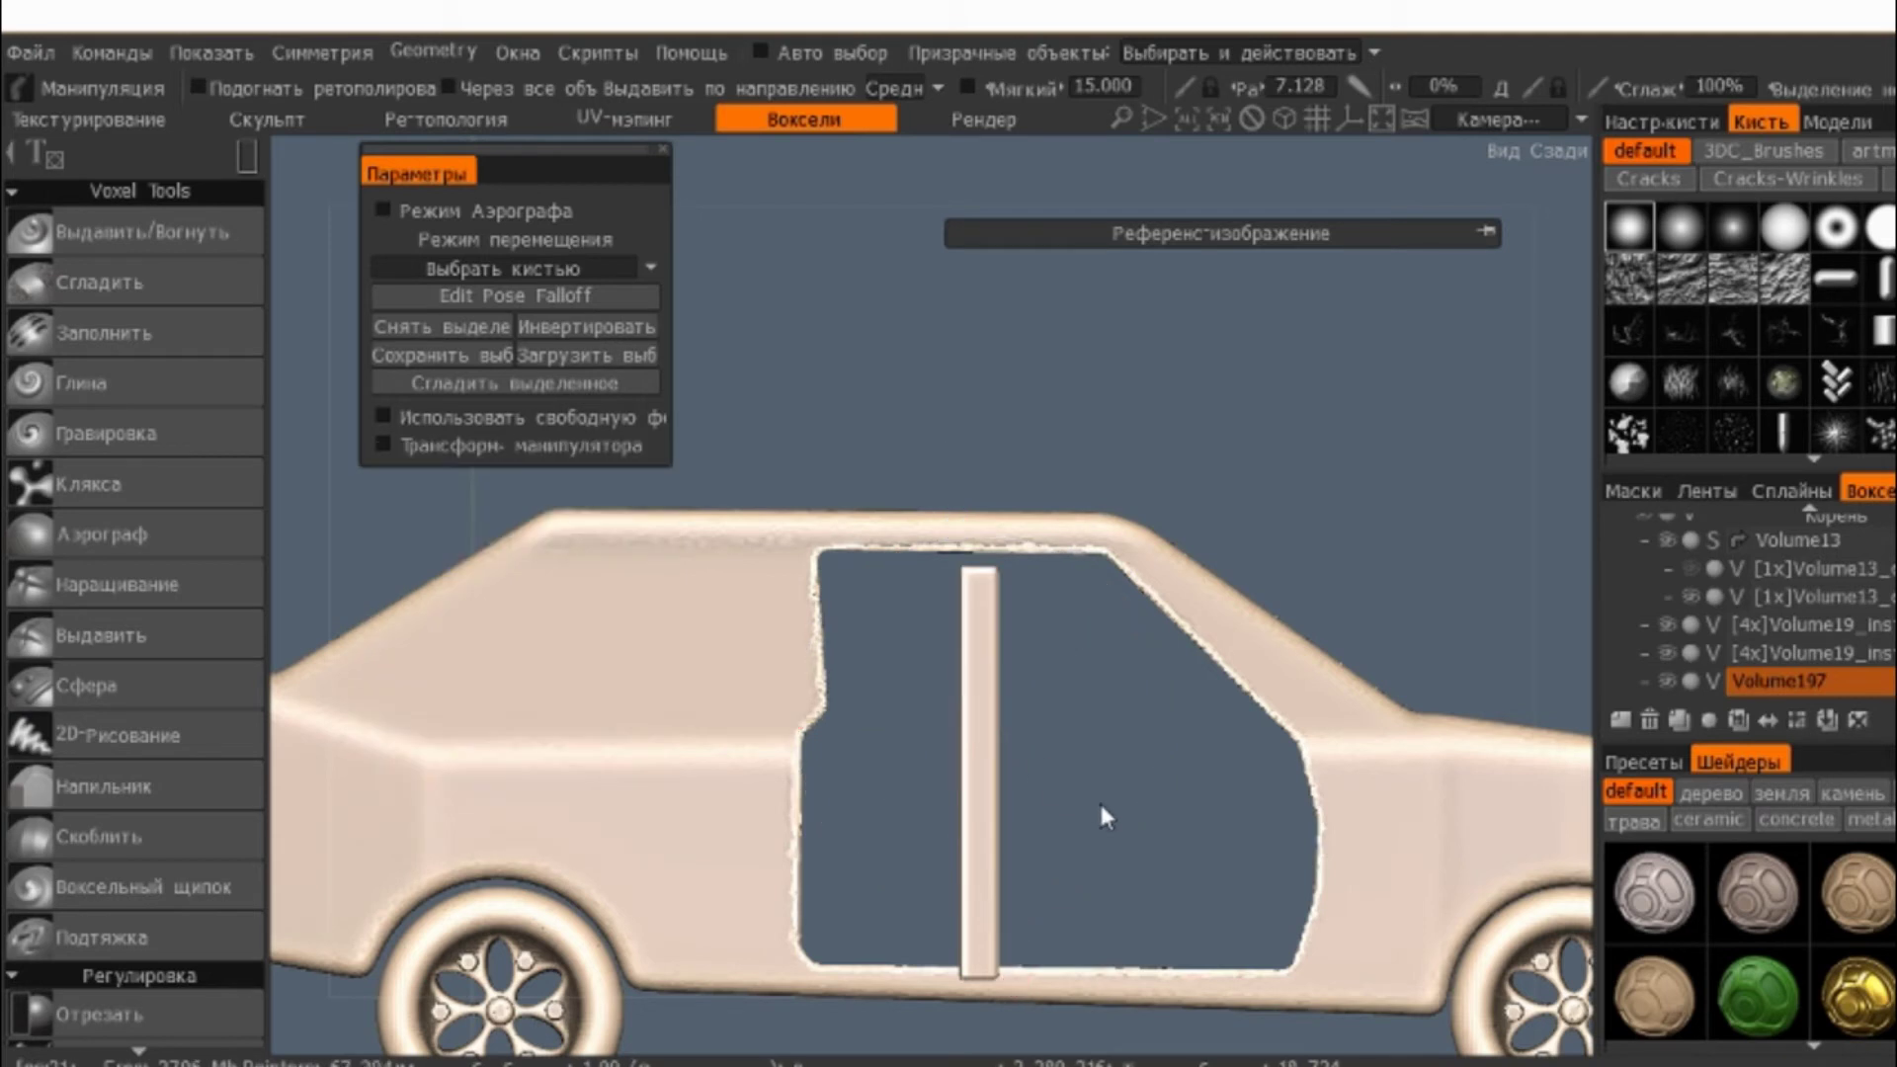
drag(1017, 858, 877, 559)
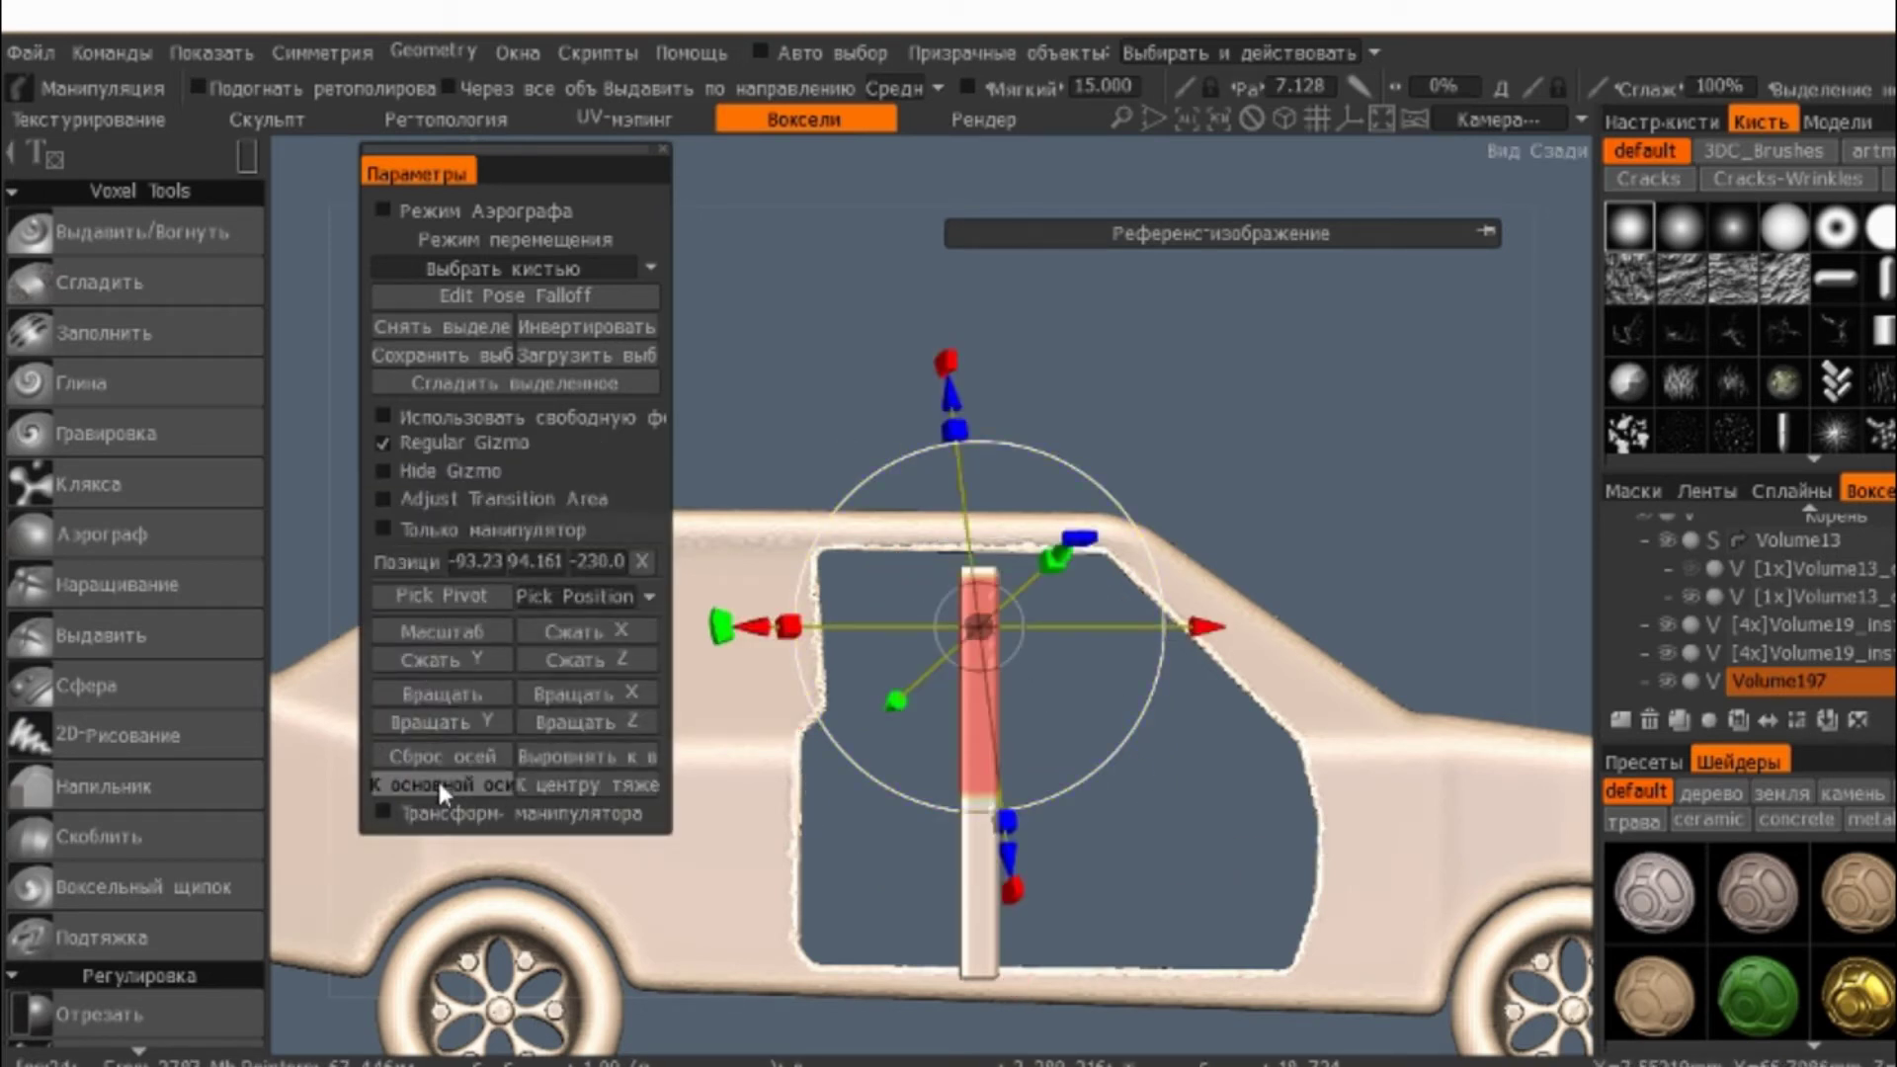
click(425, 753)
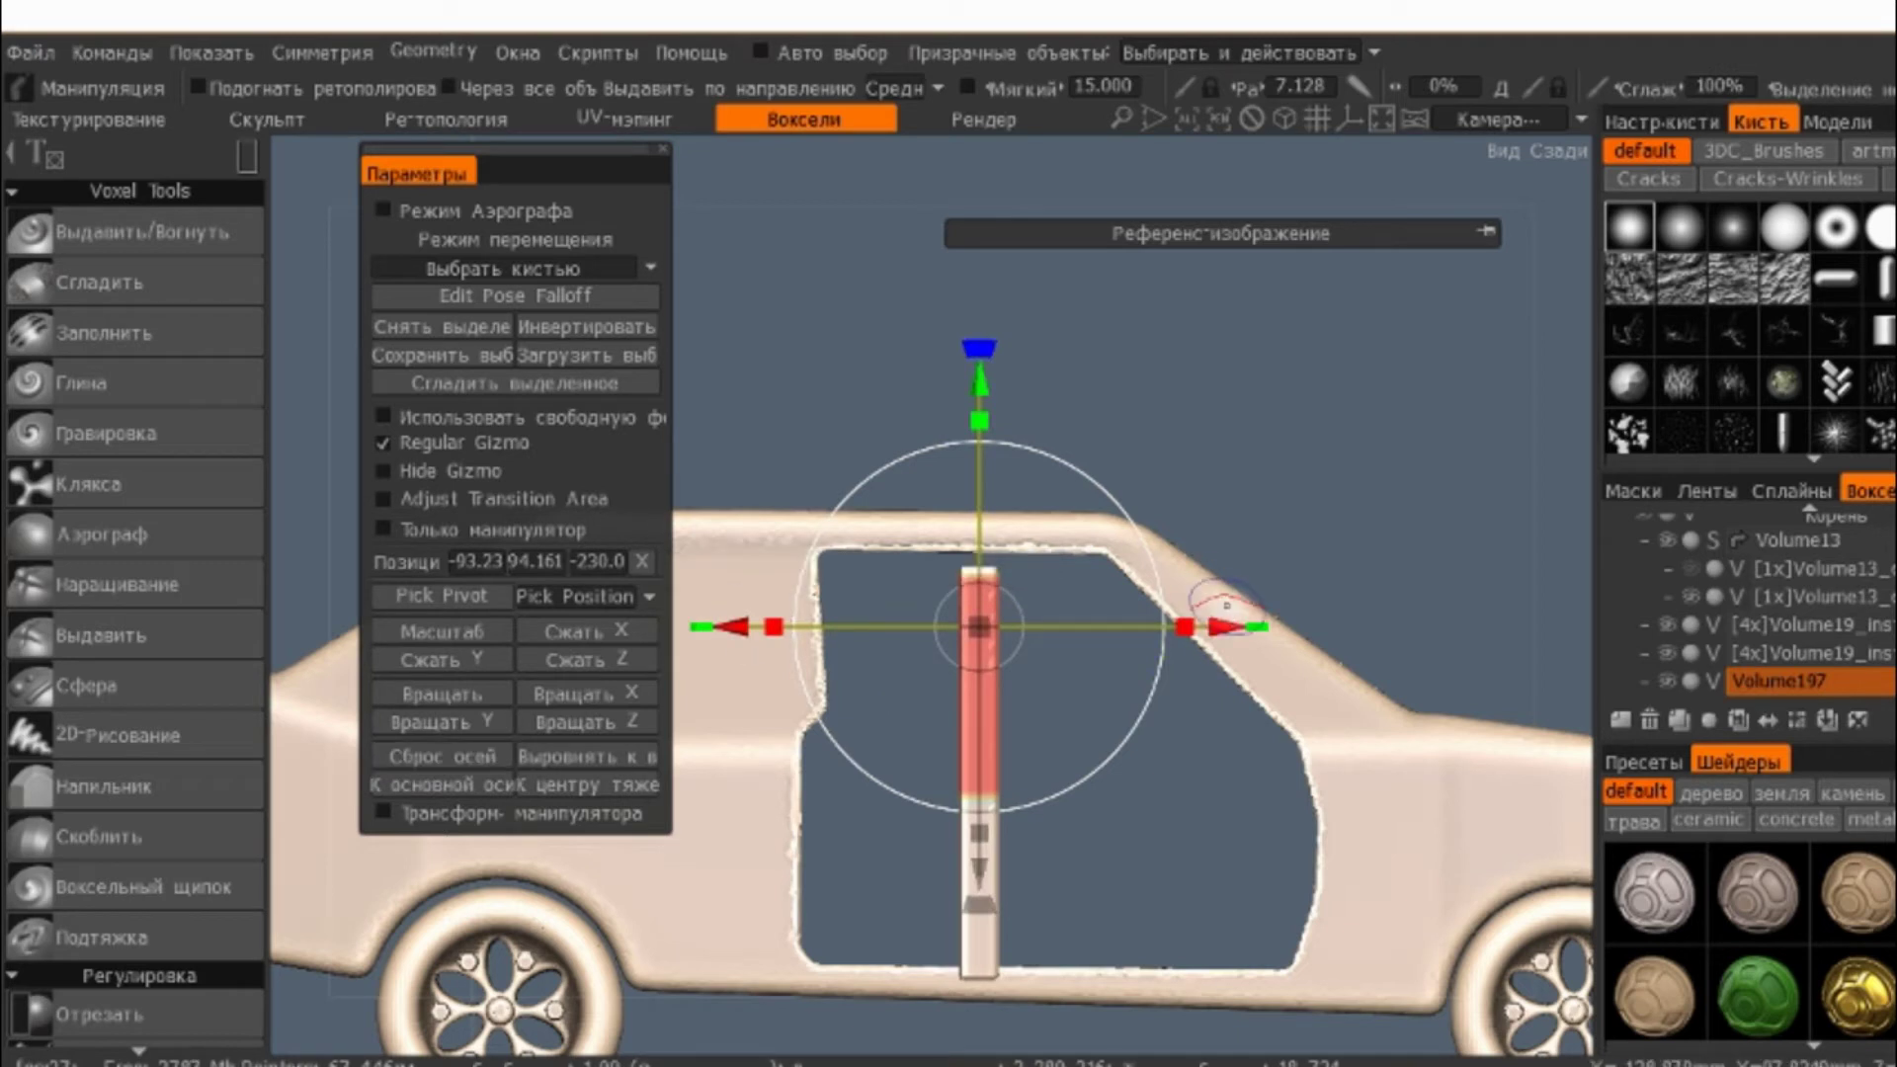
drag(979, 348, 884, 358)
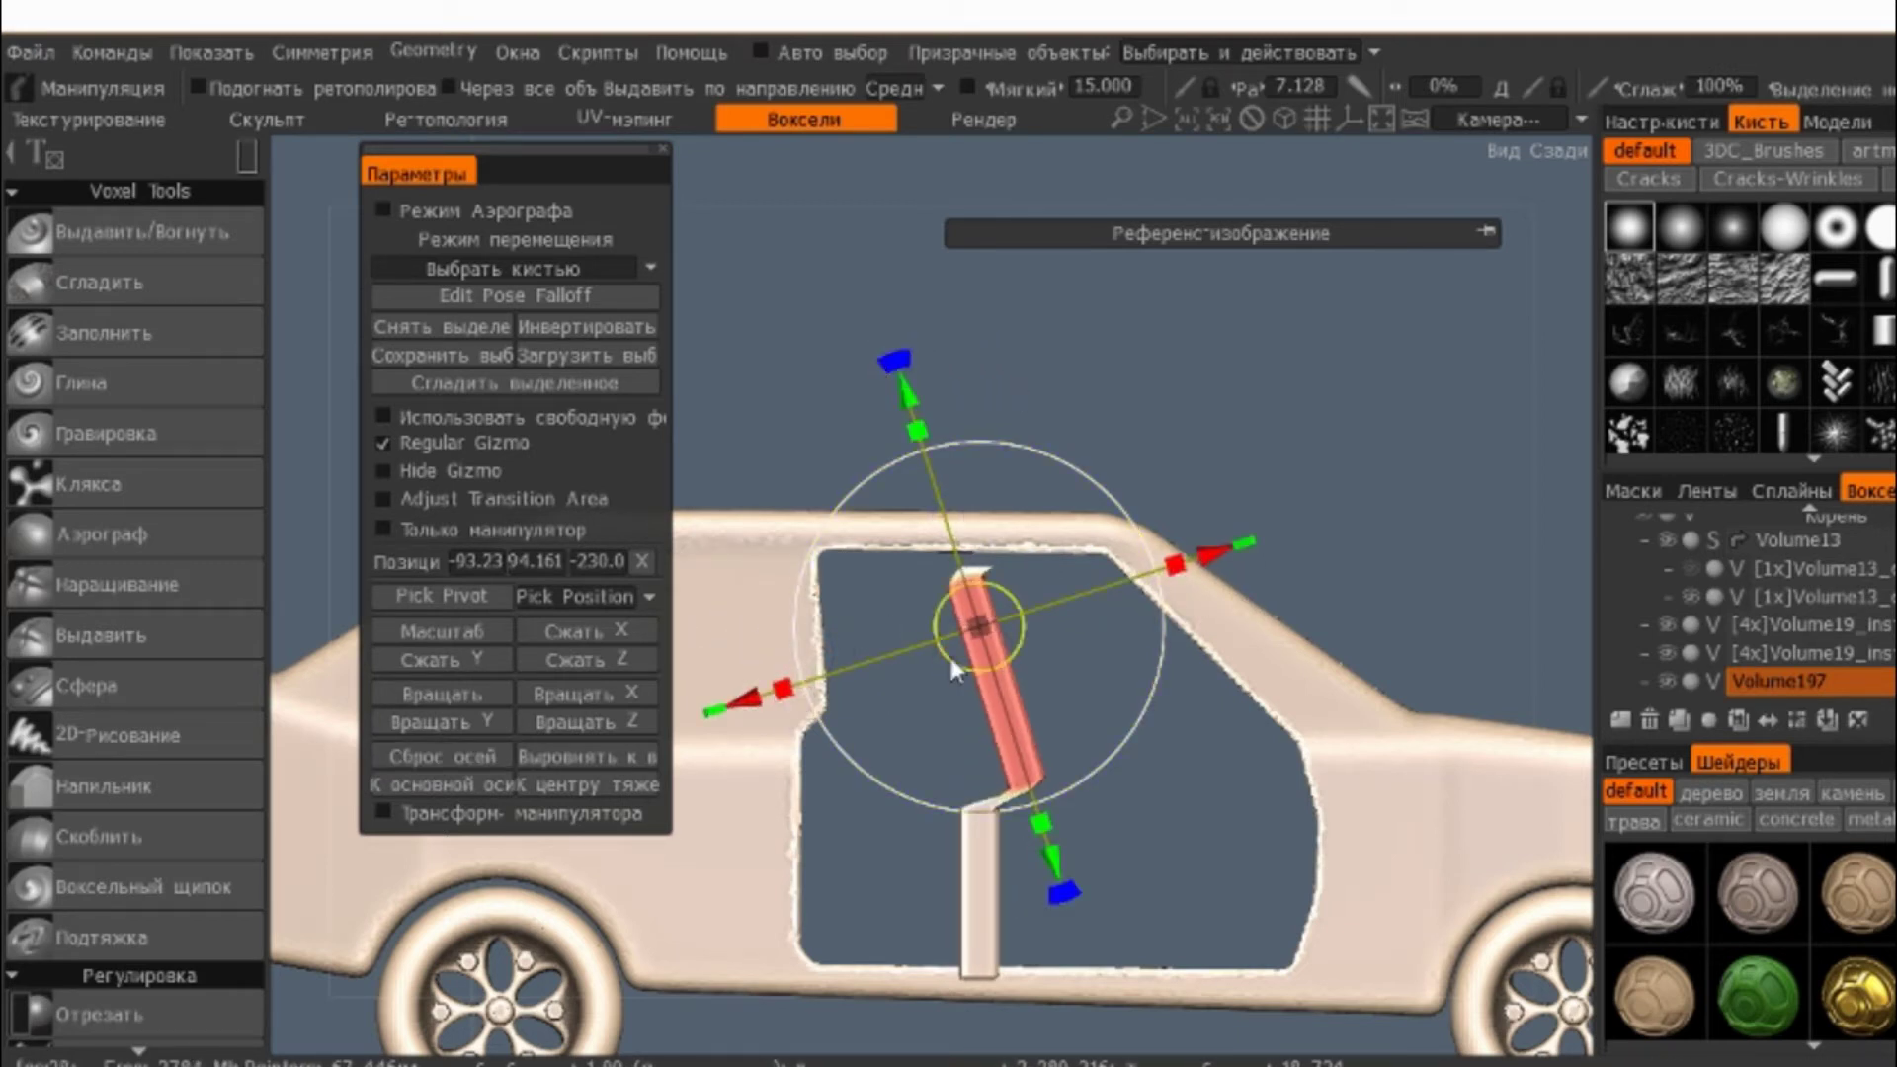
drag(977, 625, 951, 637)
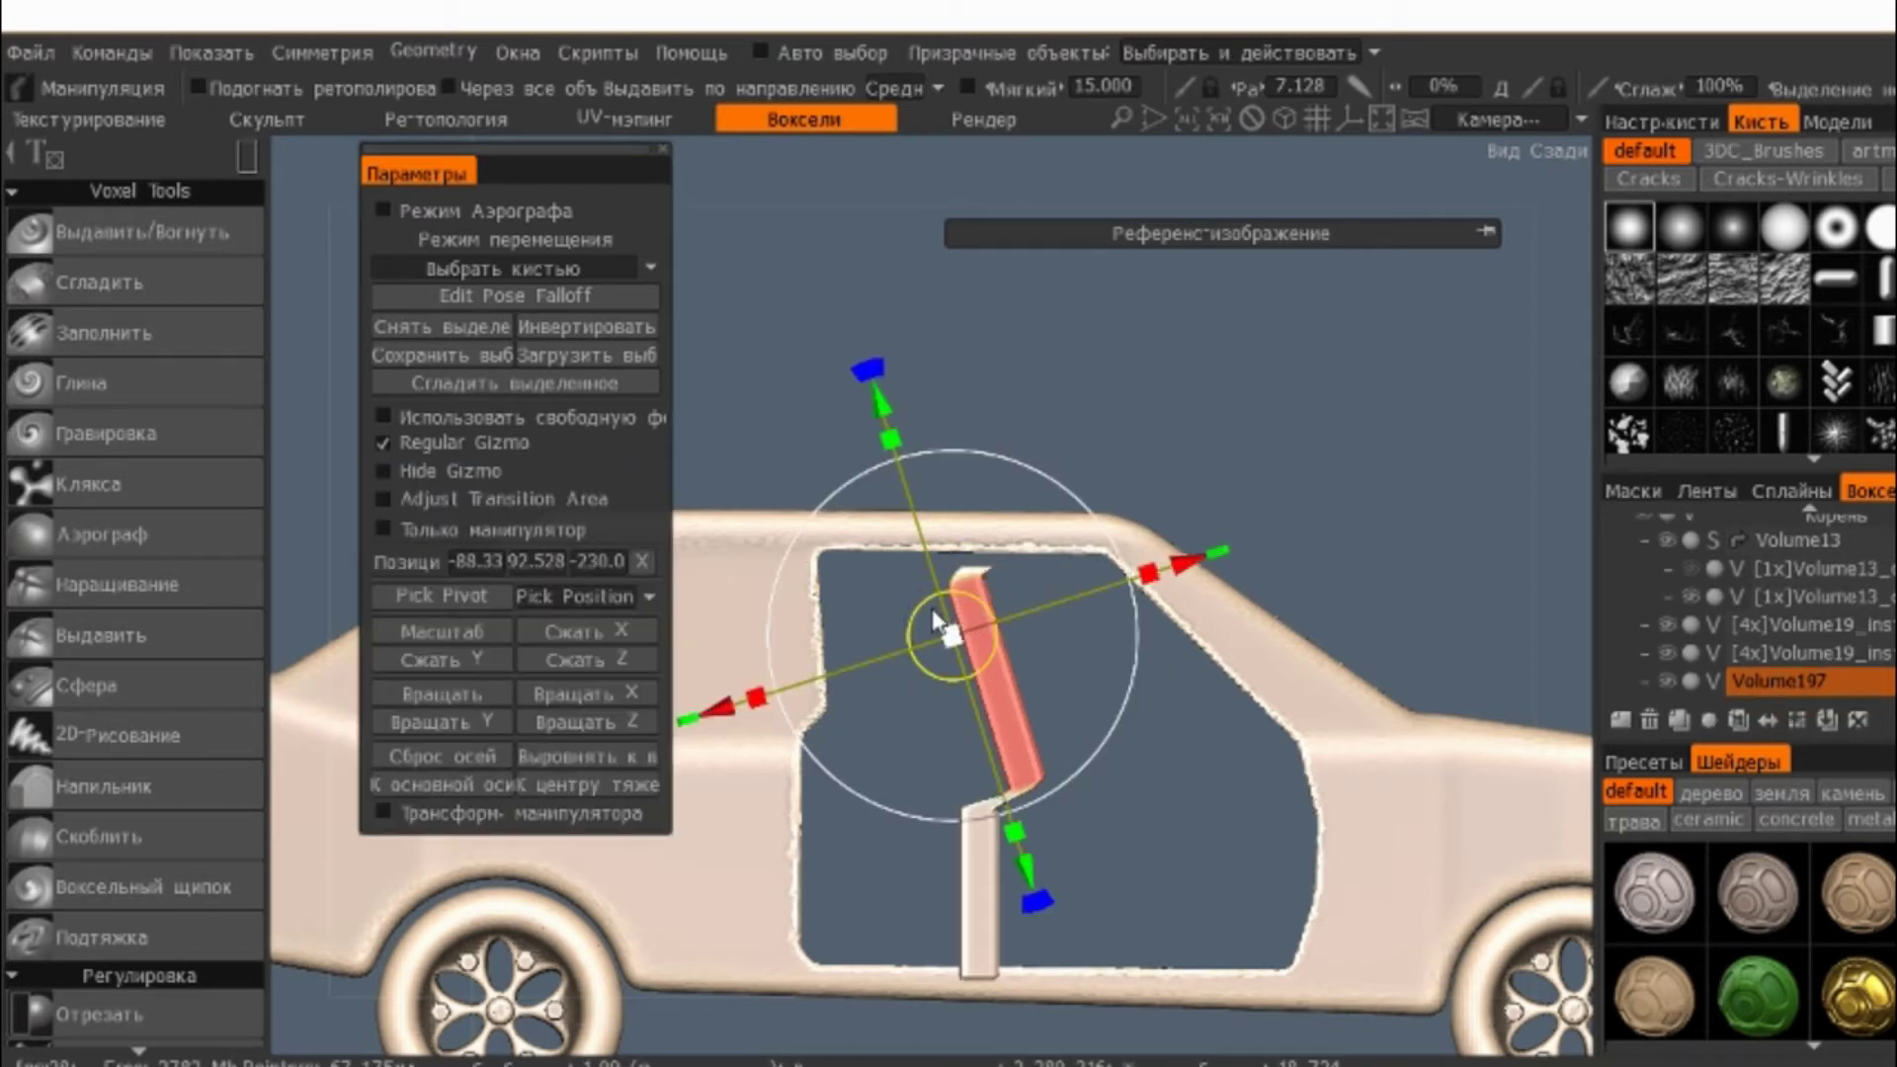
key(Return)
key(ctrl+z)
key(ctrl+z)
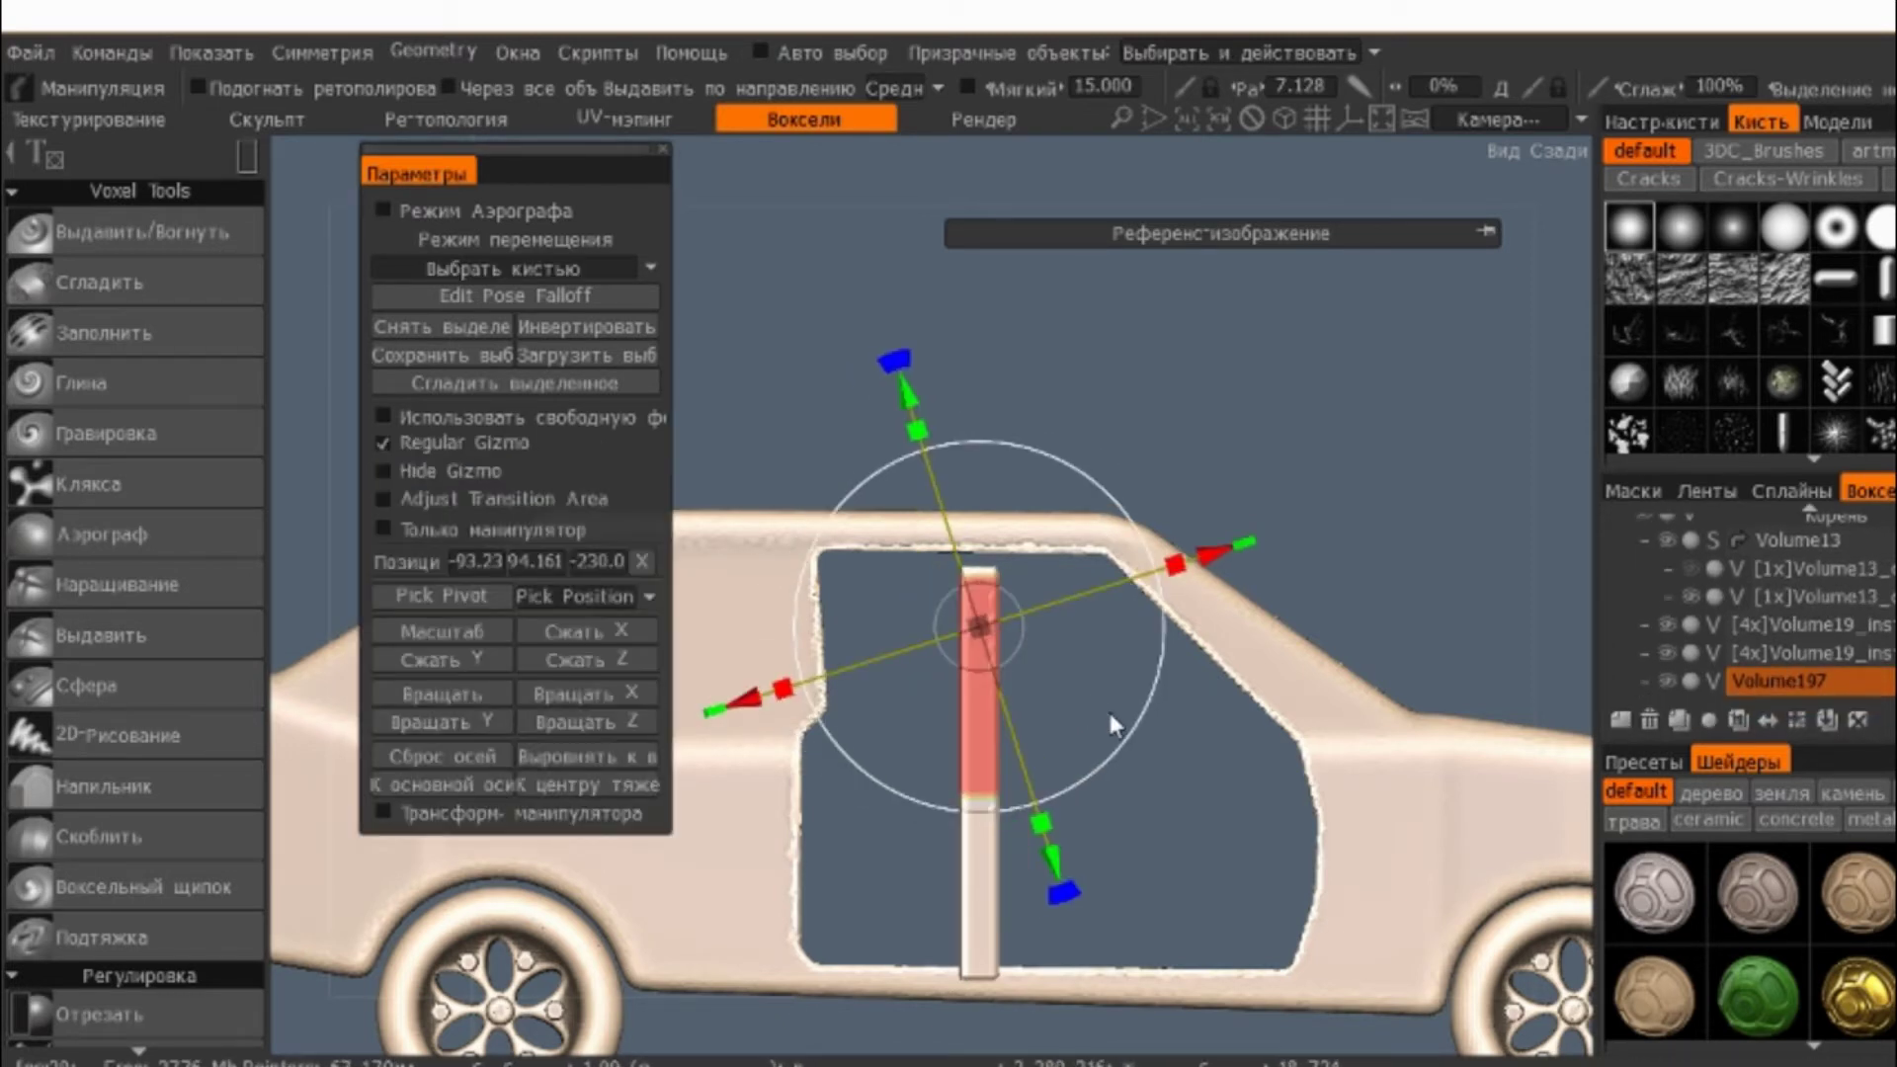
key(Return)
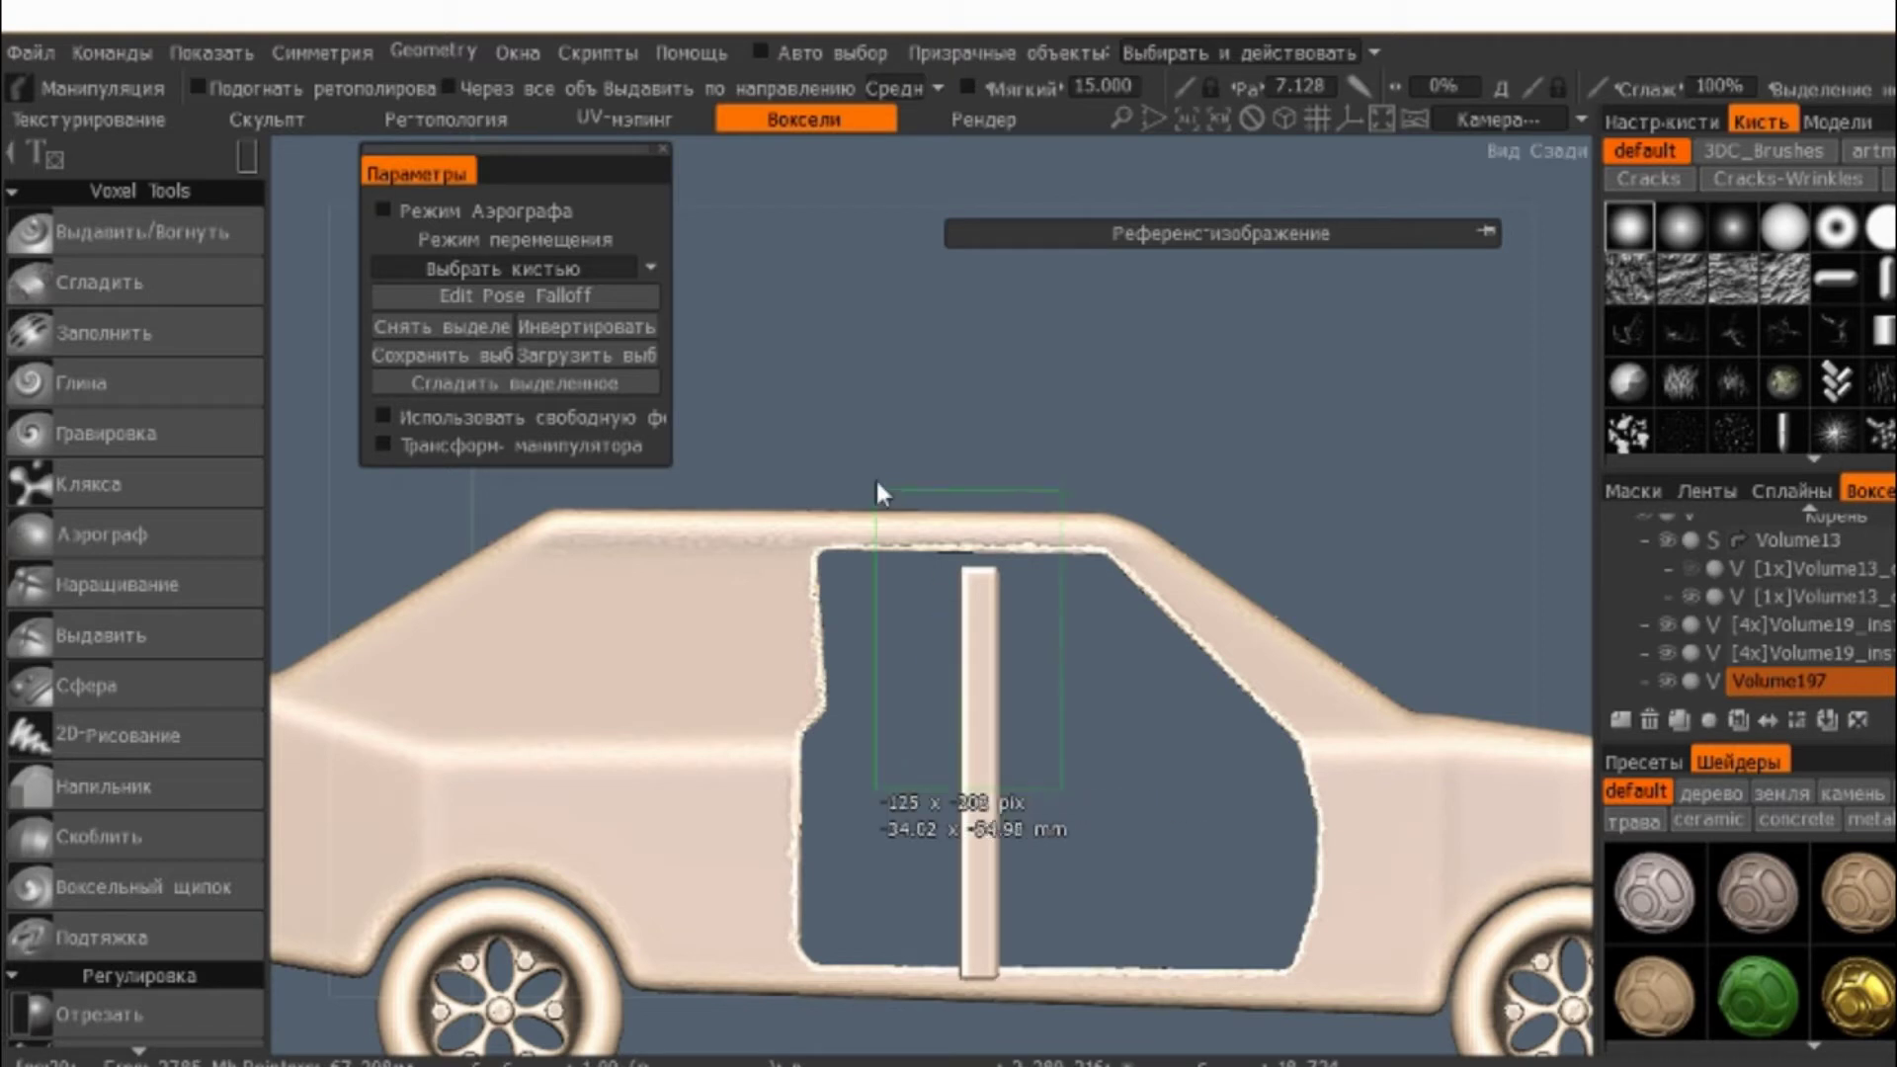
- Select the pillar's upper part, reset gizmo axes with Сброс осей, and rotate and shift it
drag(983, 790, 869, 466)
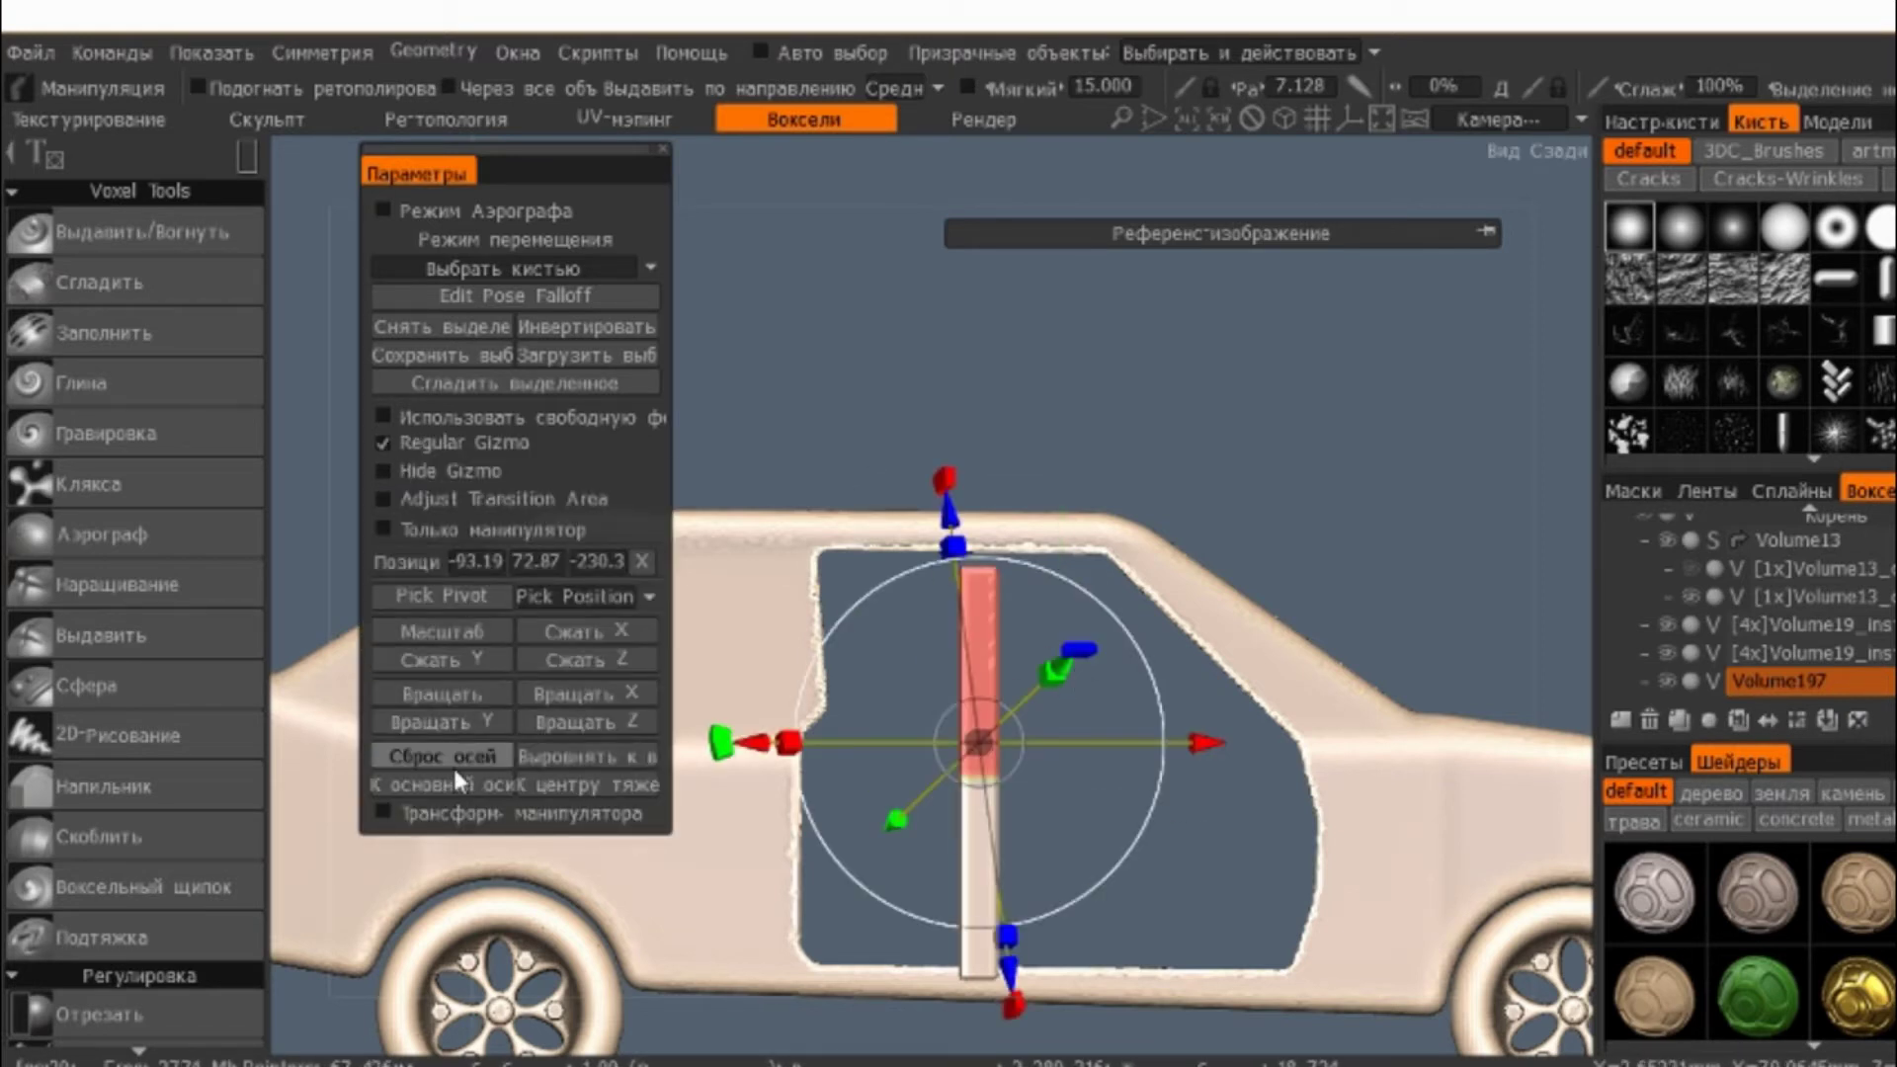
click(446, 762)
click(443, 761)
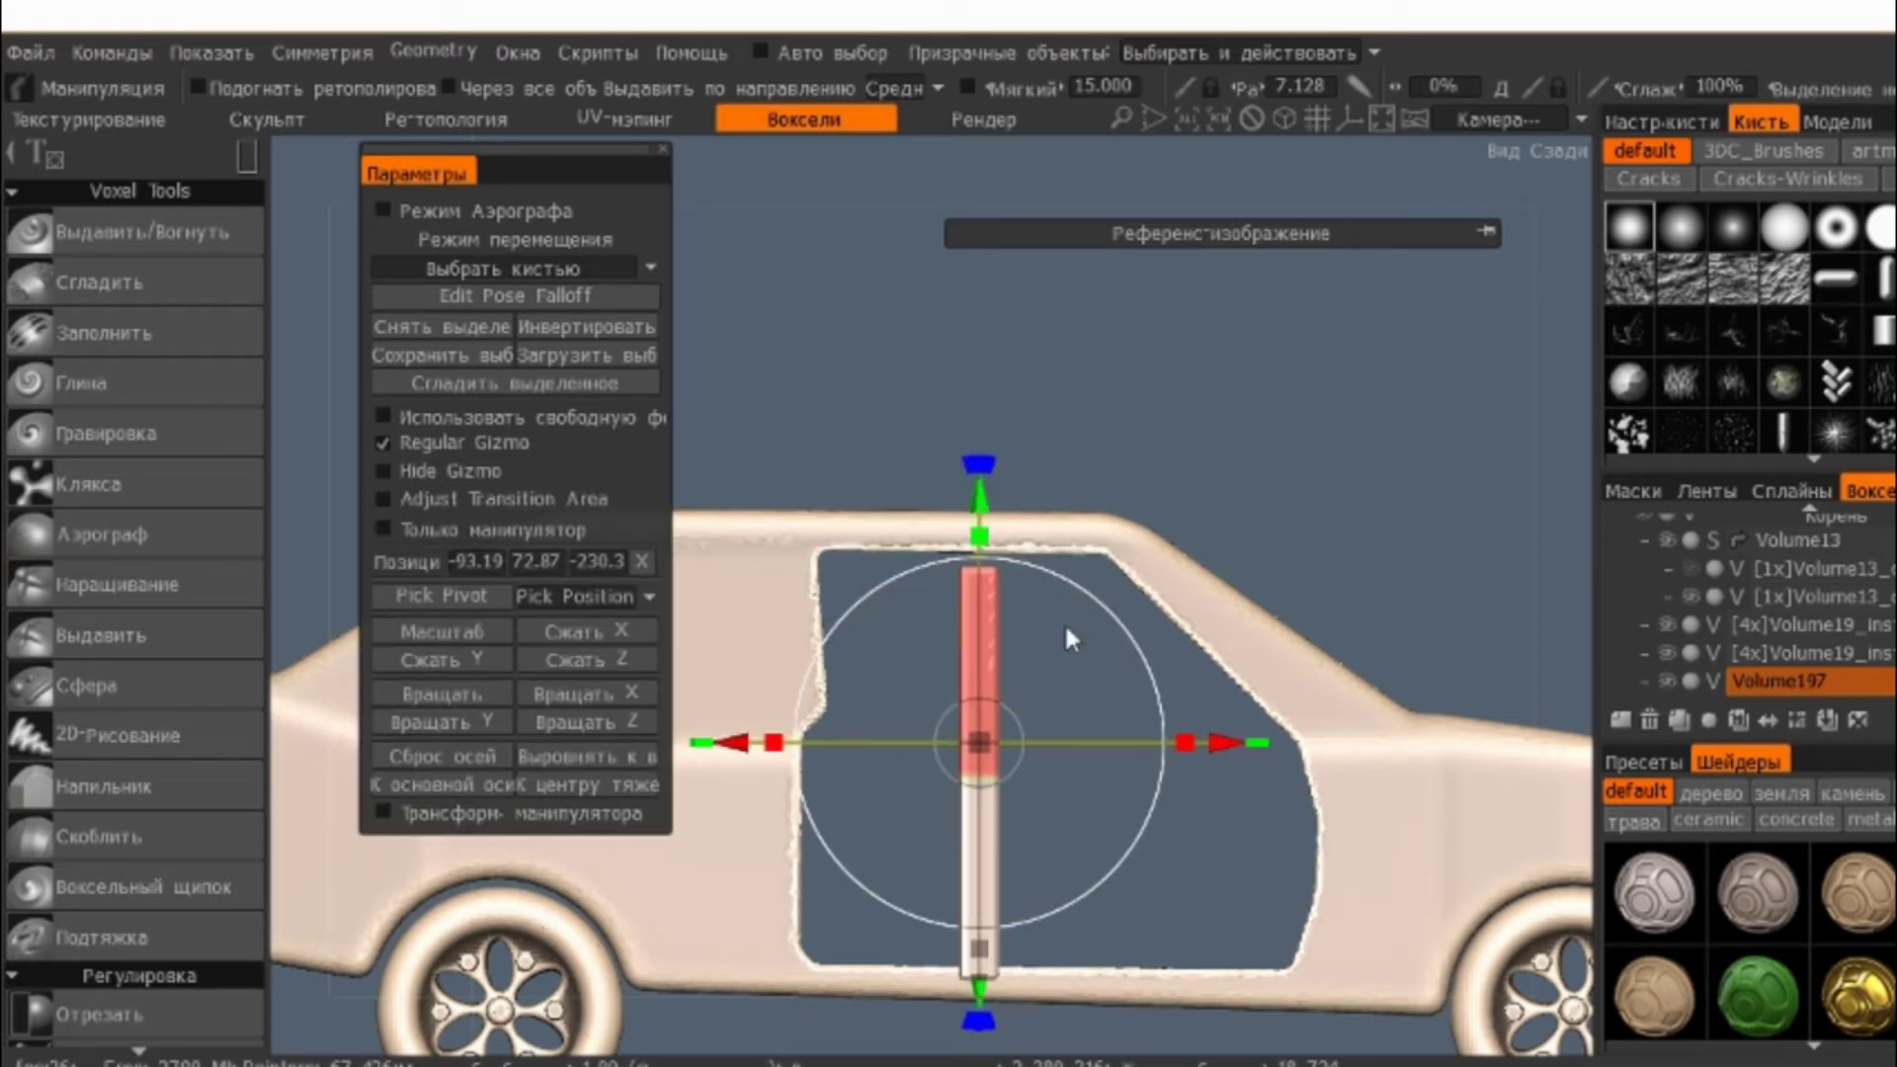
drag(985, 484, 863, 486)
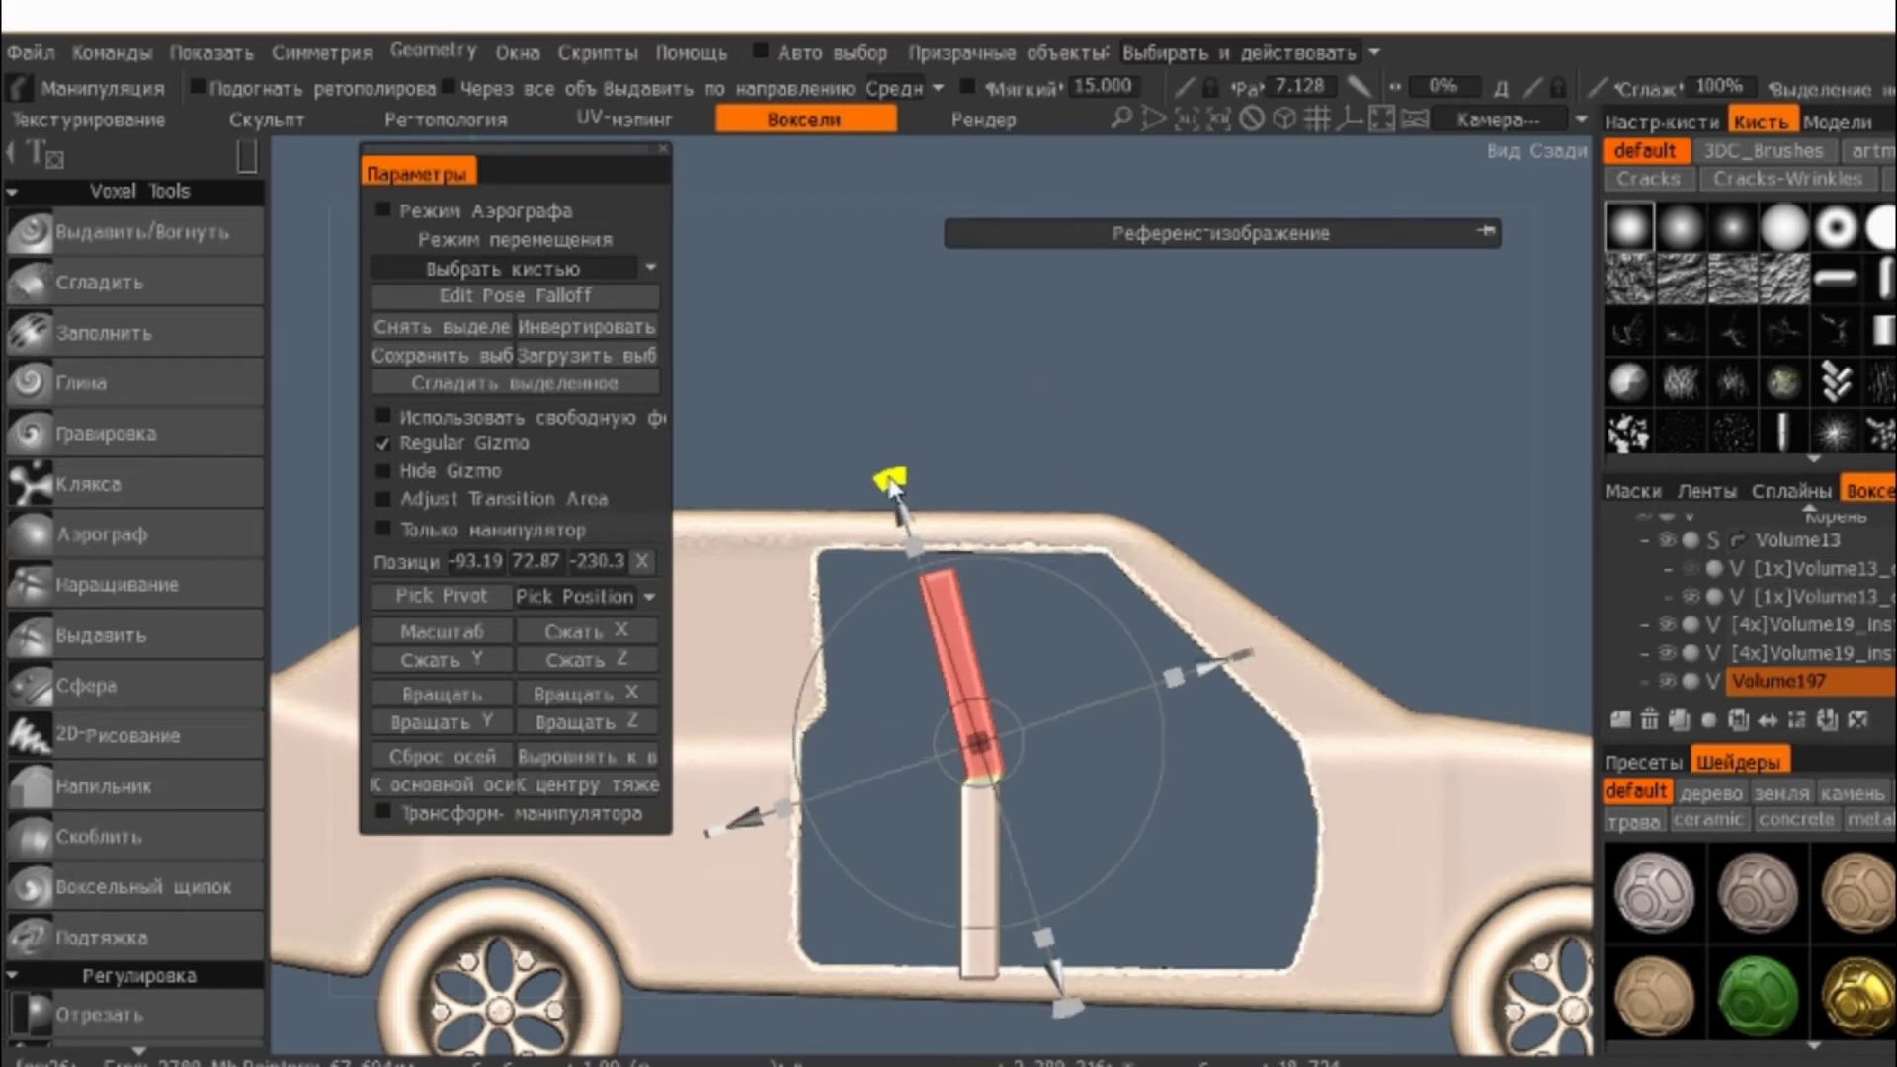
drag(976, 749, 940, 775)
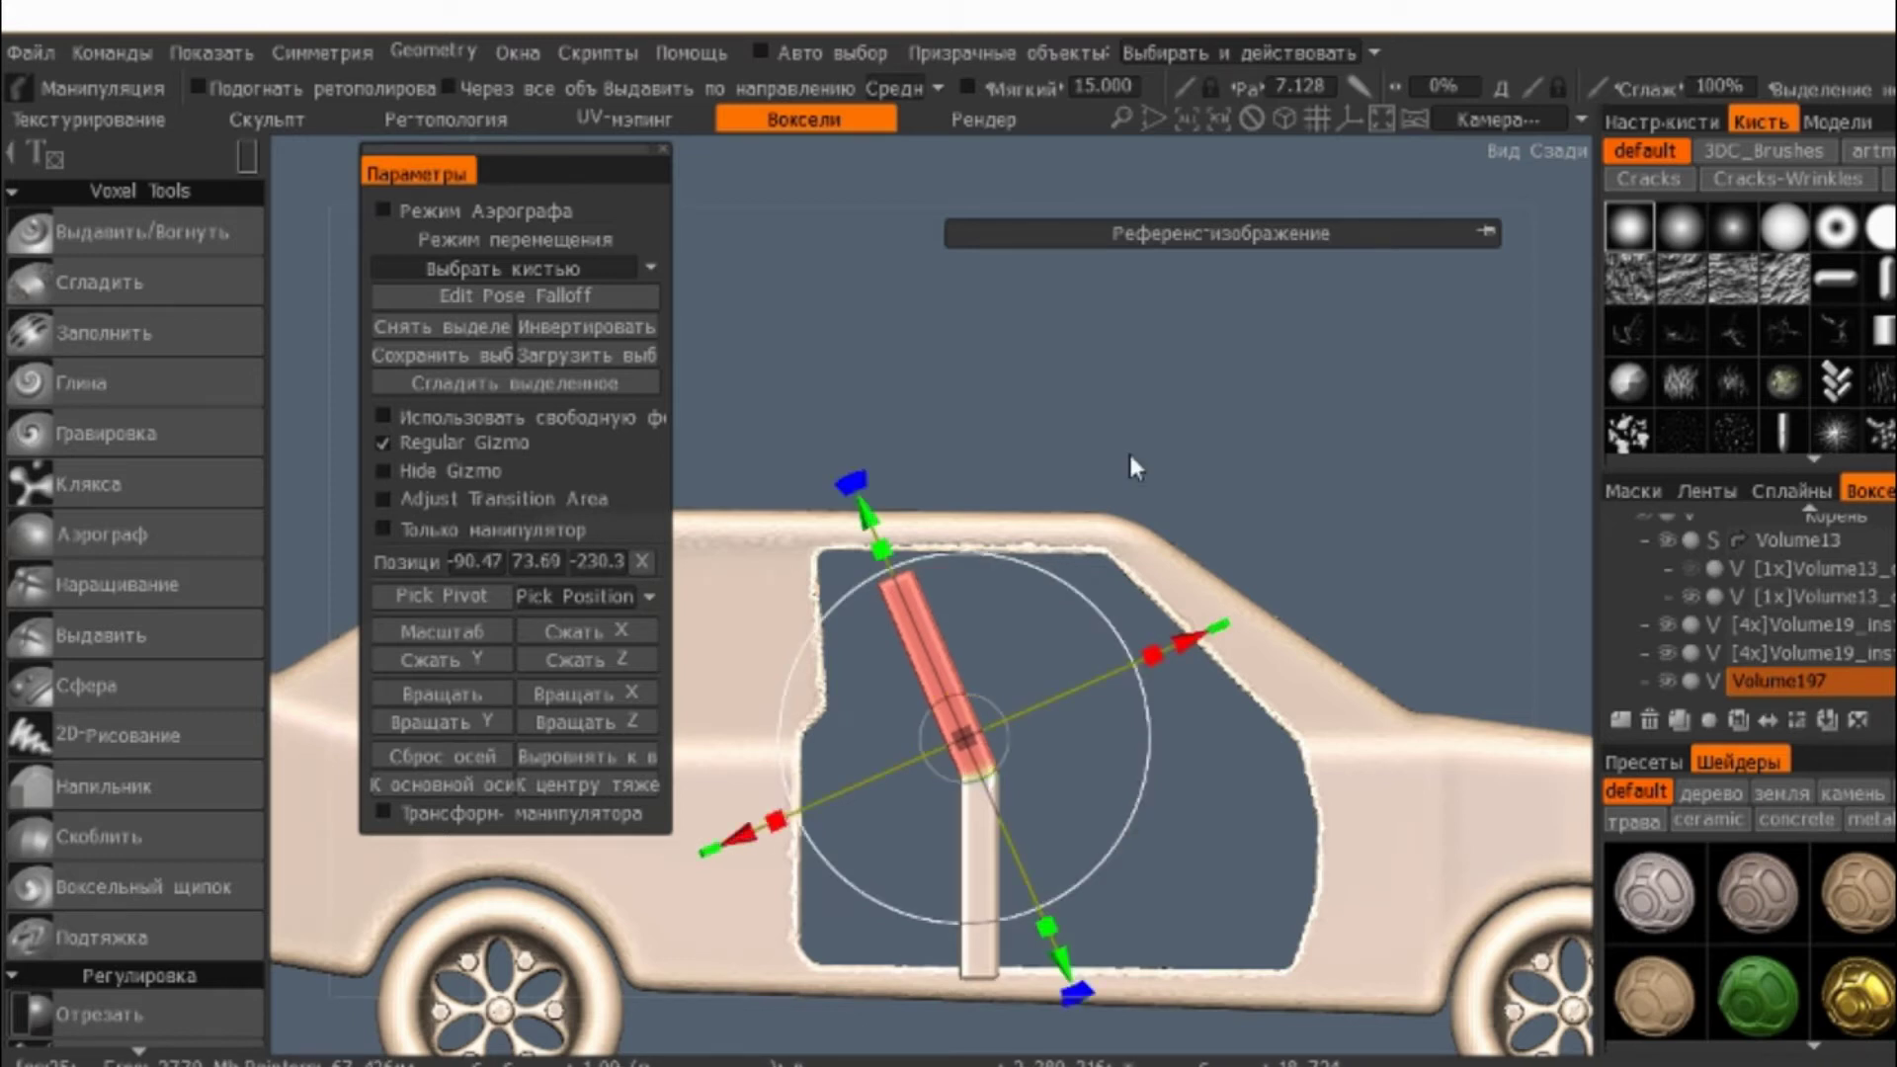
scroll(1206, 678, up, 5)
scroll(903, 310, down, 2)
scroll(903, 326, down, 2)
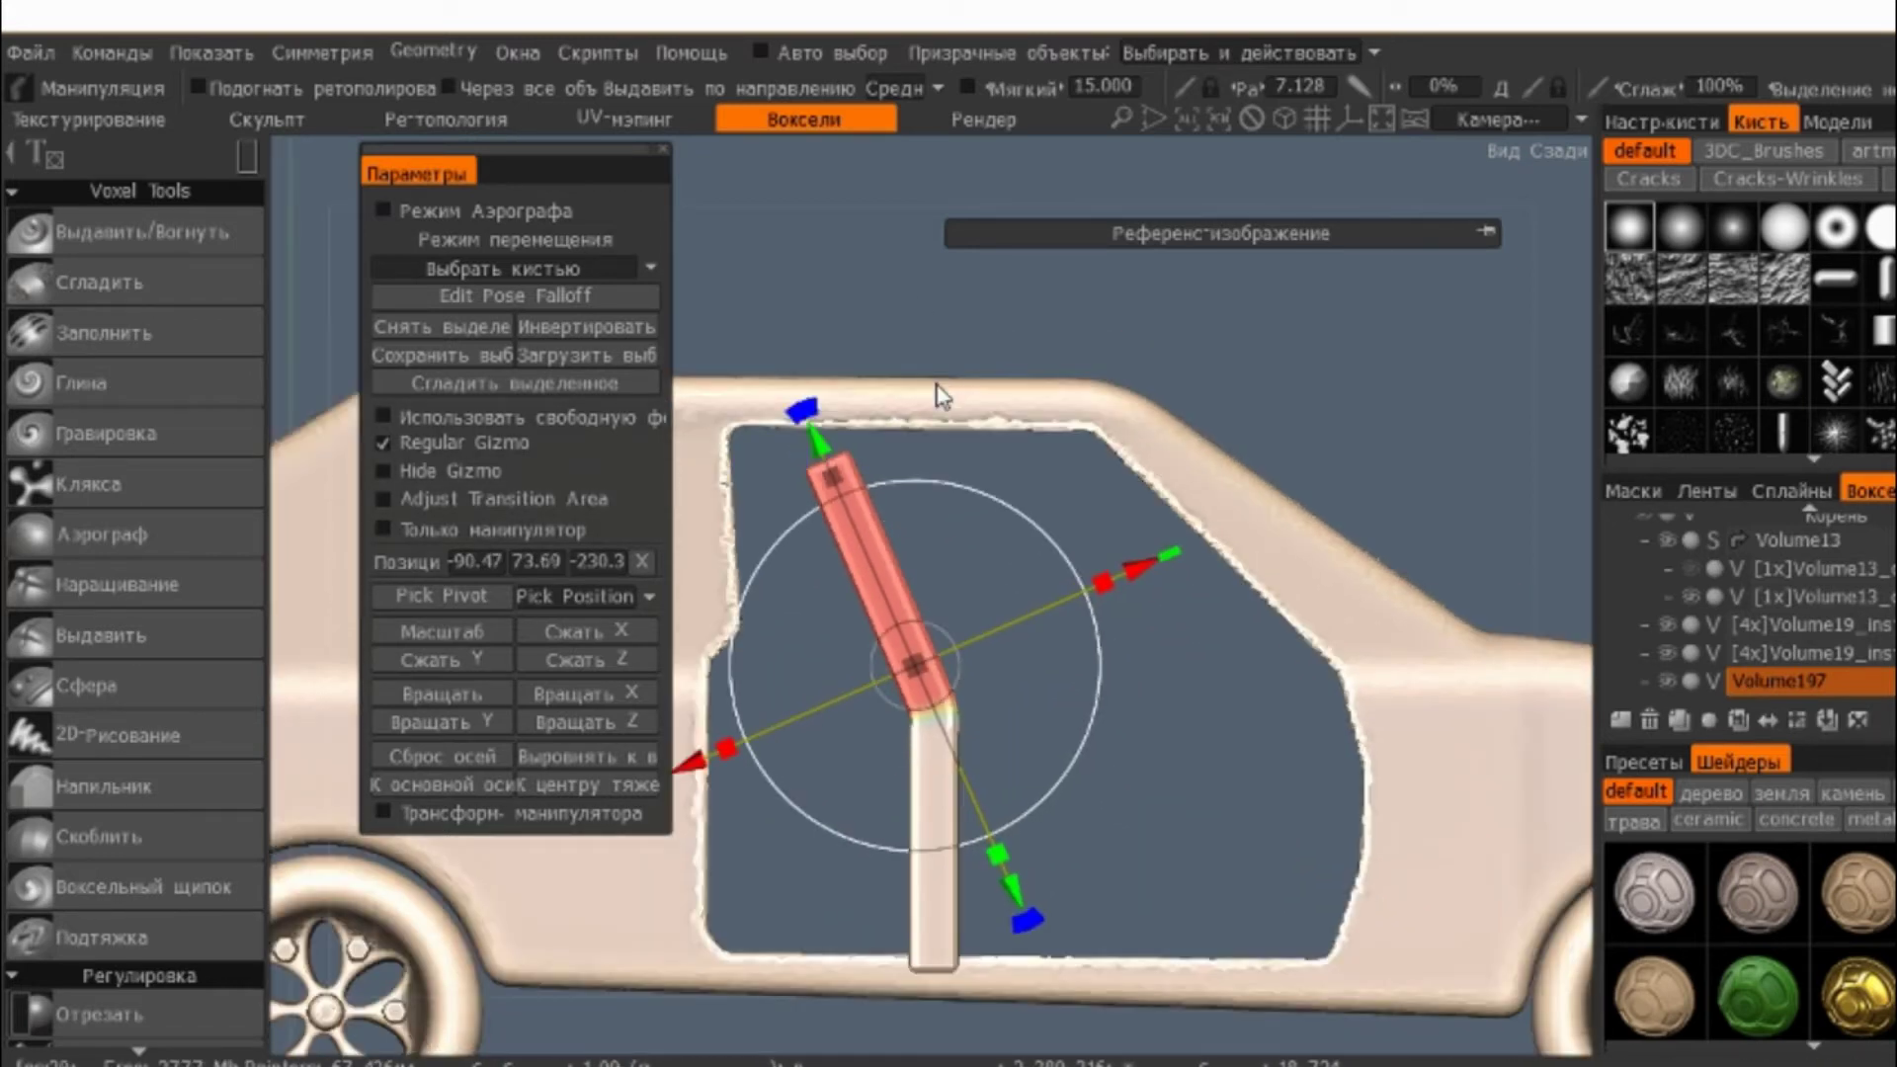
mouse_move(1120, 825)
mouse_down()
mouse_move(1060, 764)
mouse_move(1171, 732)
mouse_move(826, 452)
mouse_up()
key(ctrl+z)
- Reselect the pillar's upper part, lean it toward the rear, and confirm the pose
click(1045, 713)
click(1043, 774)
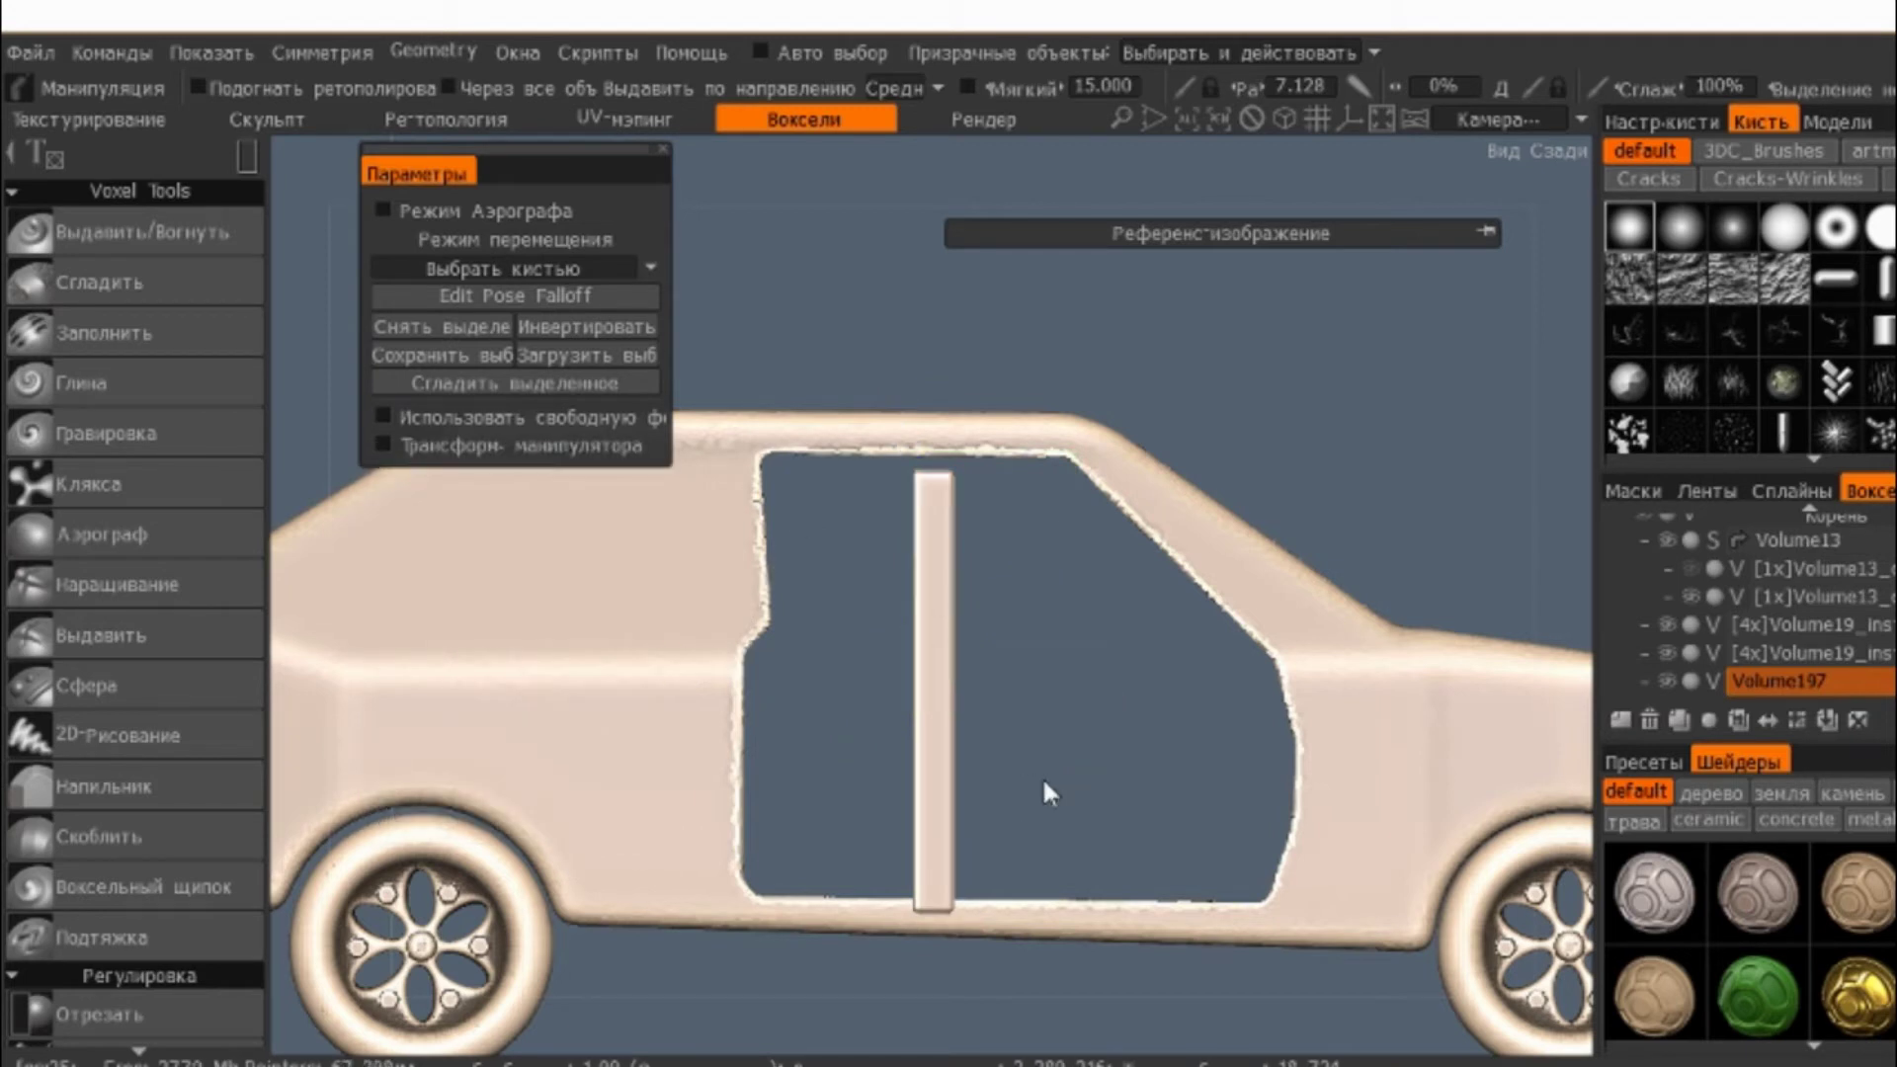
drag(1043, 788, 865, 470)
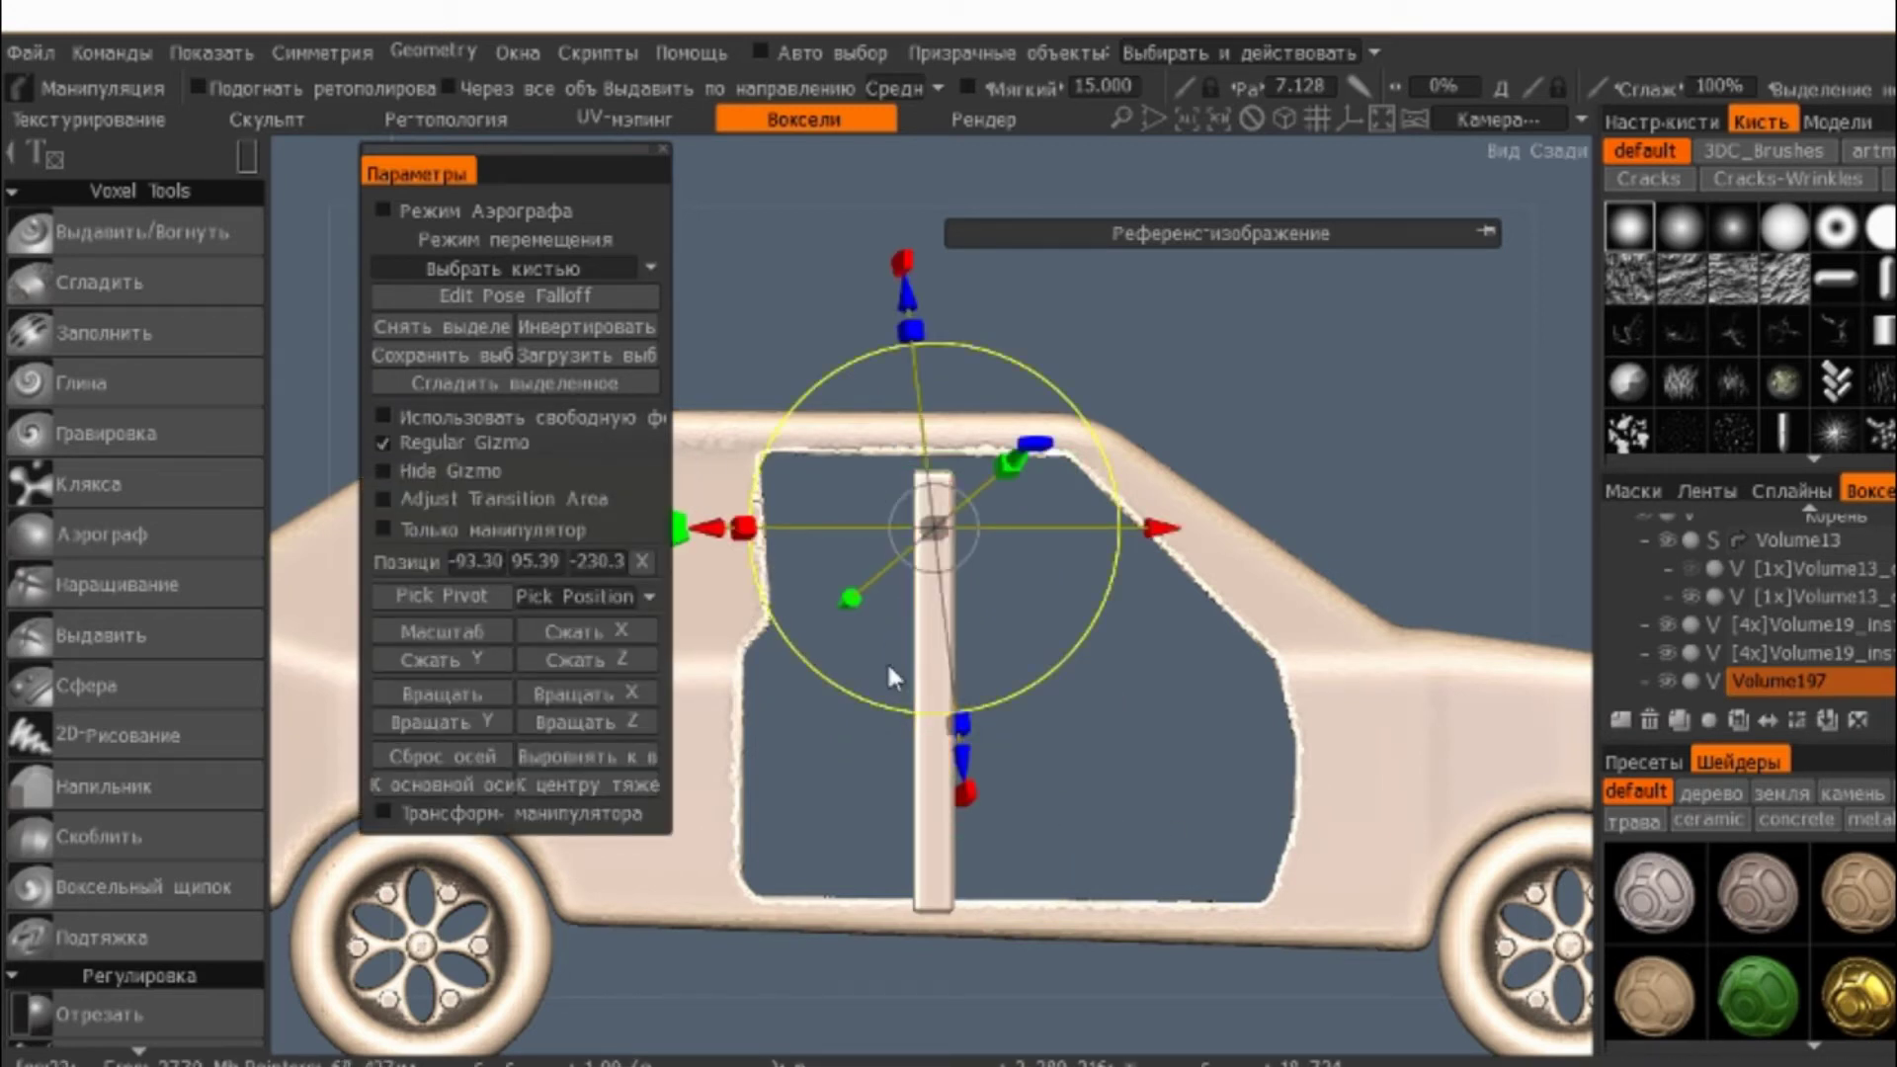
click(1005, 755)
drag(1047, 798, 855, 484)
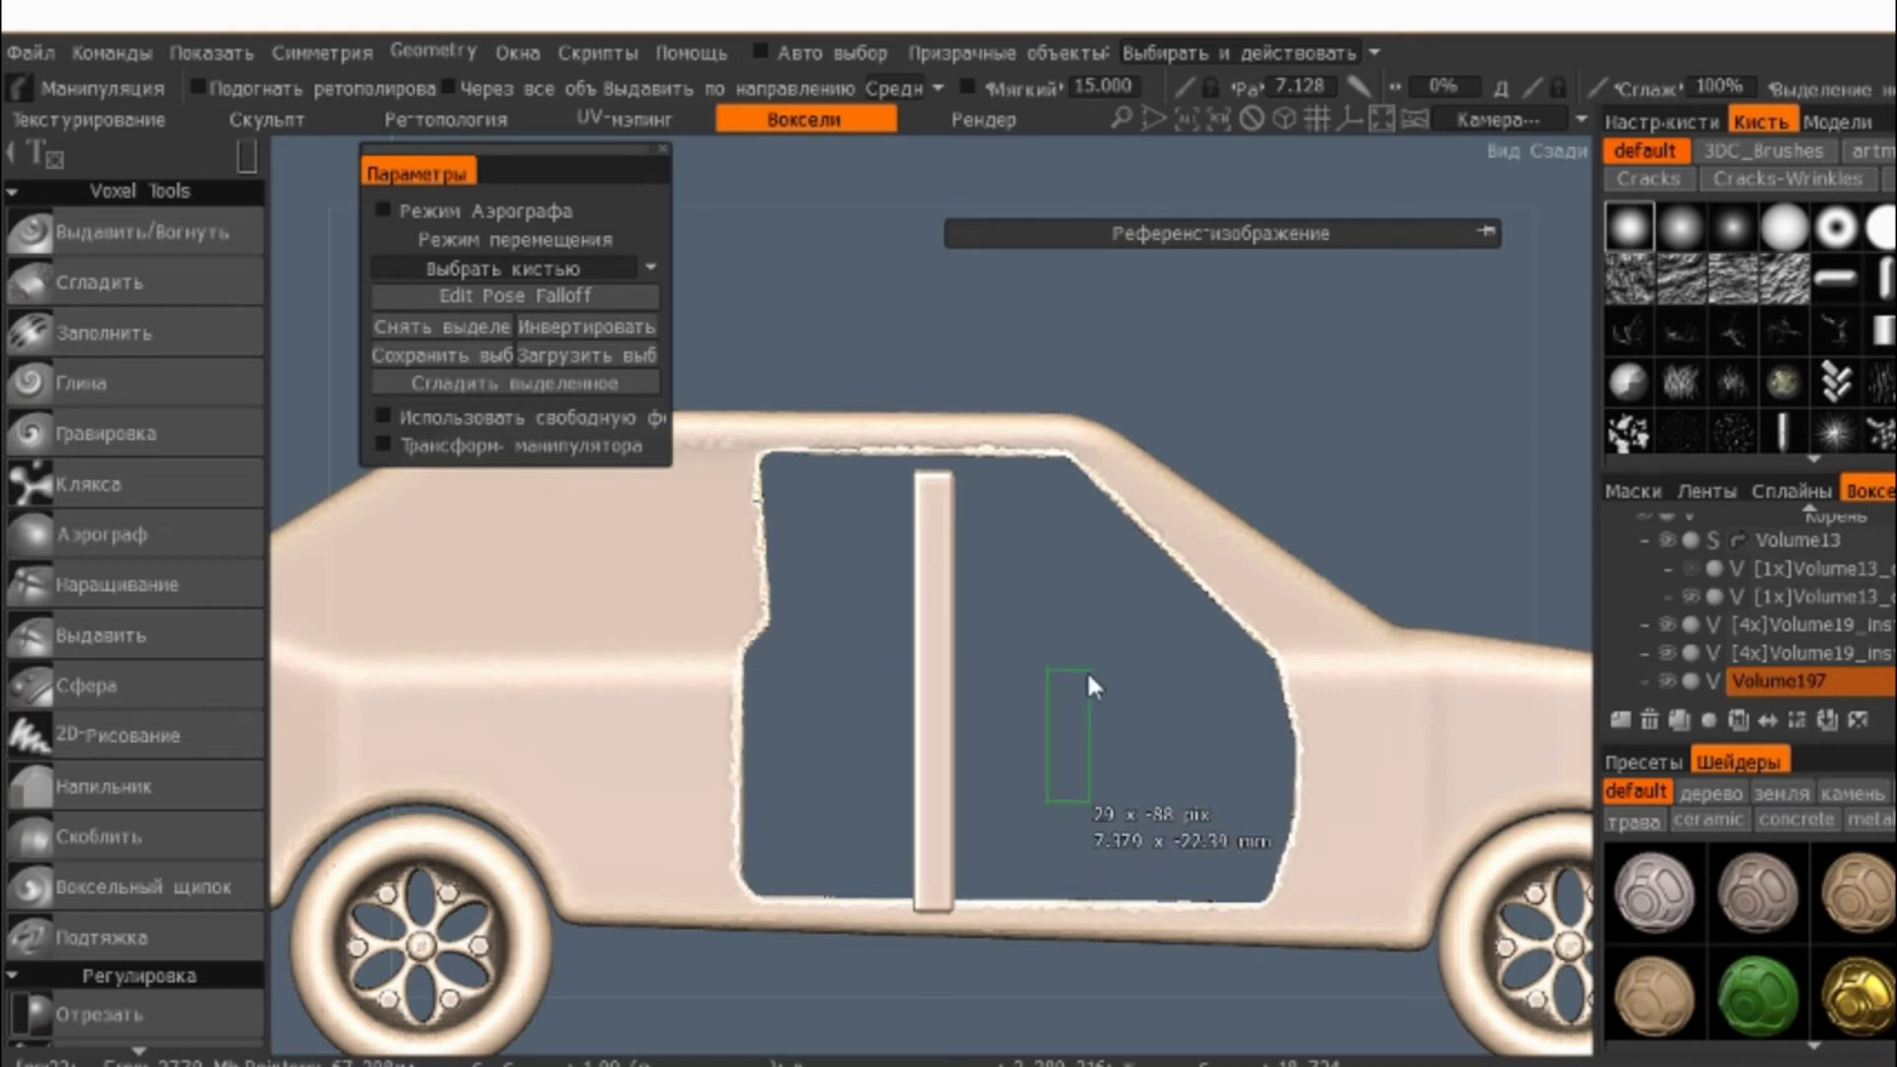
drag(1003, 792, 796, 494)
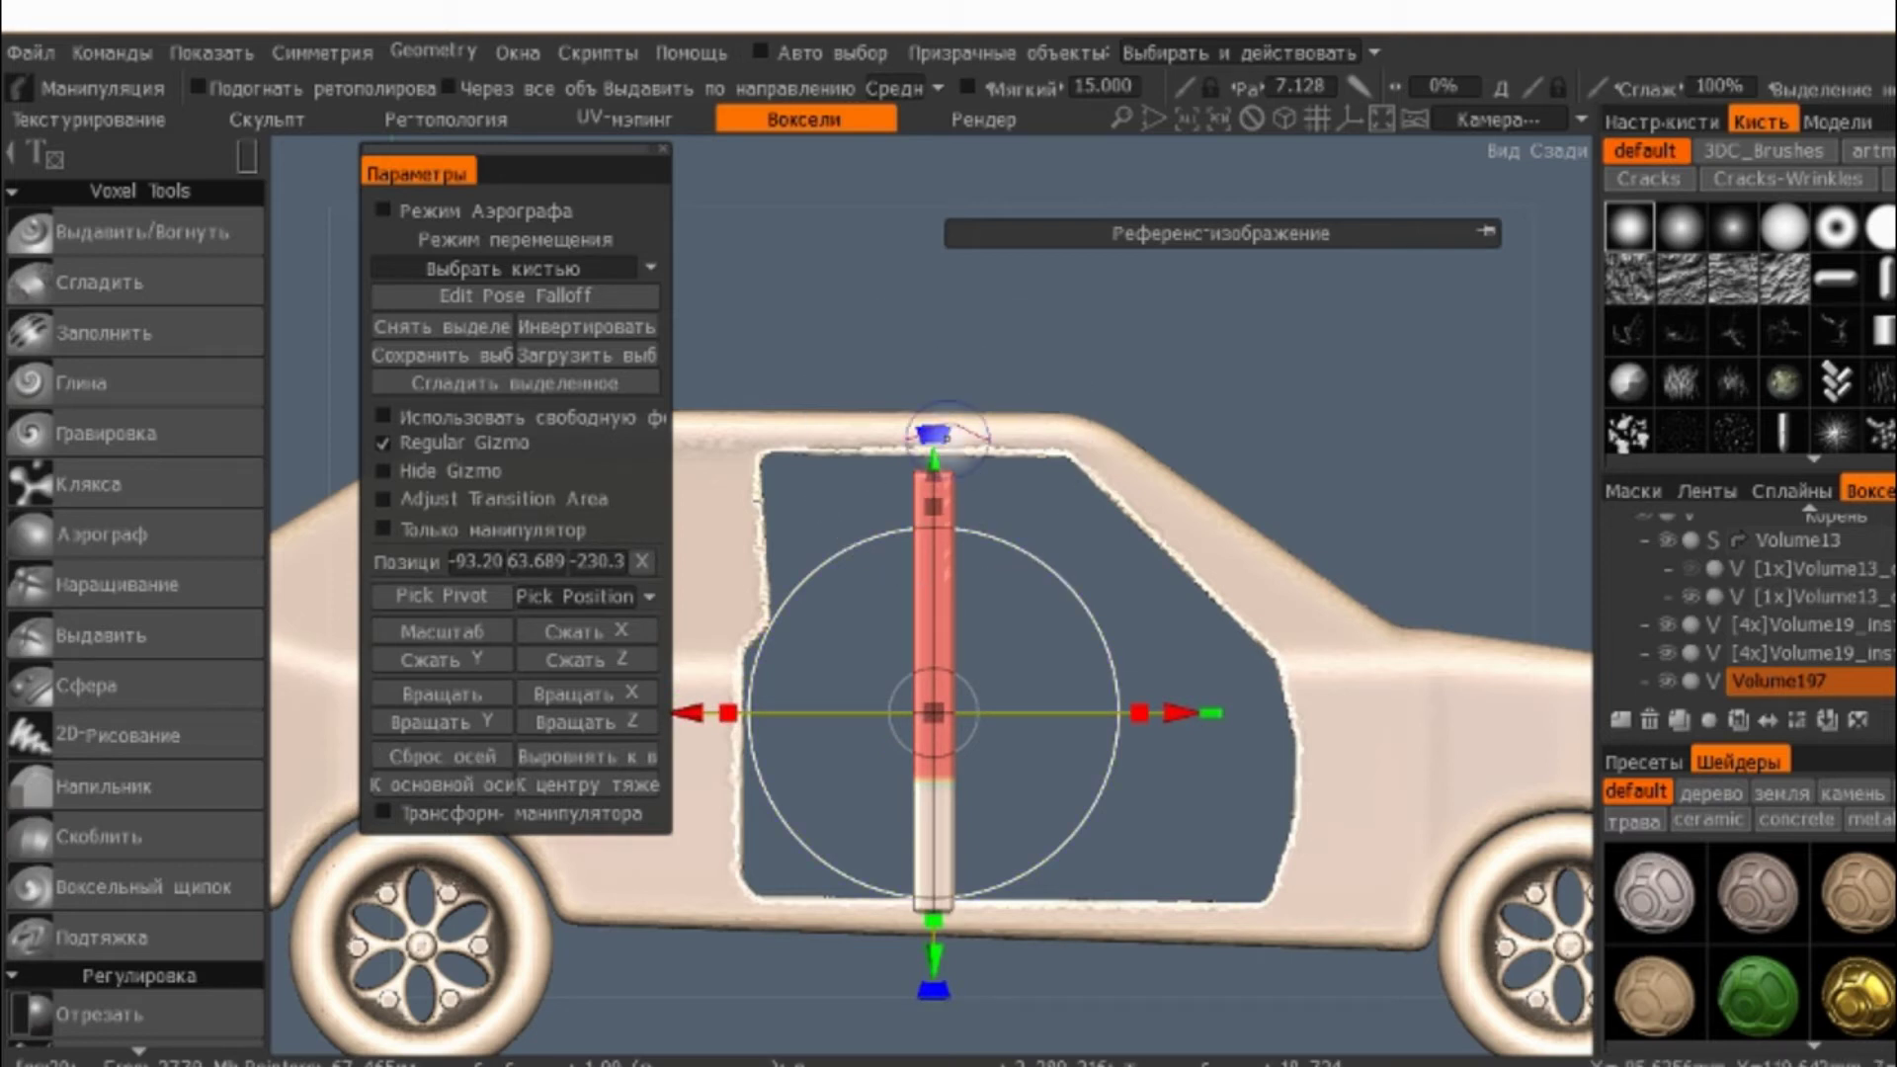
drag(934, 432, 850, 447)
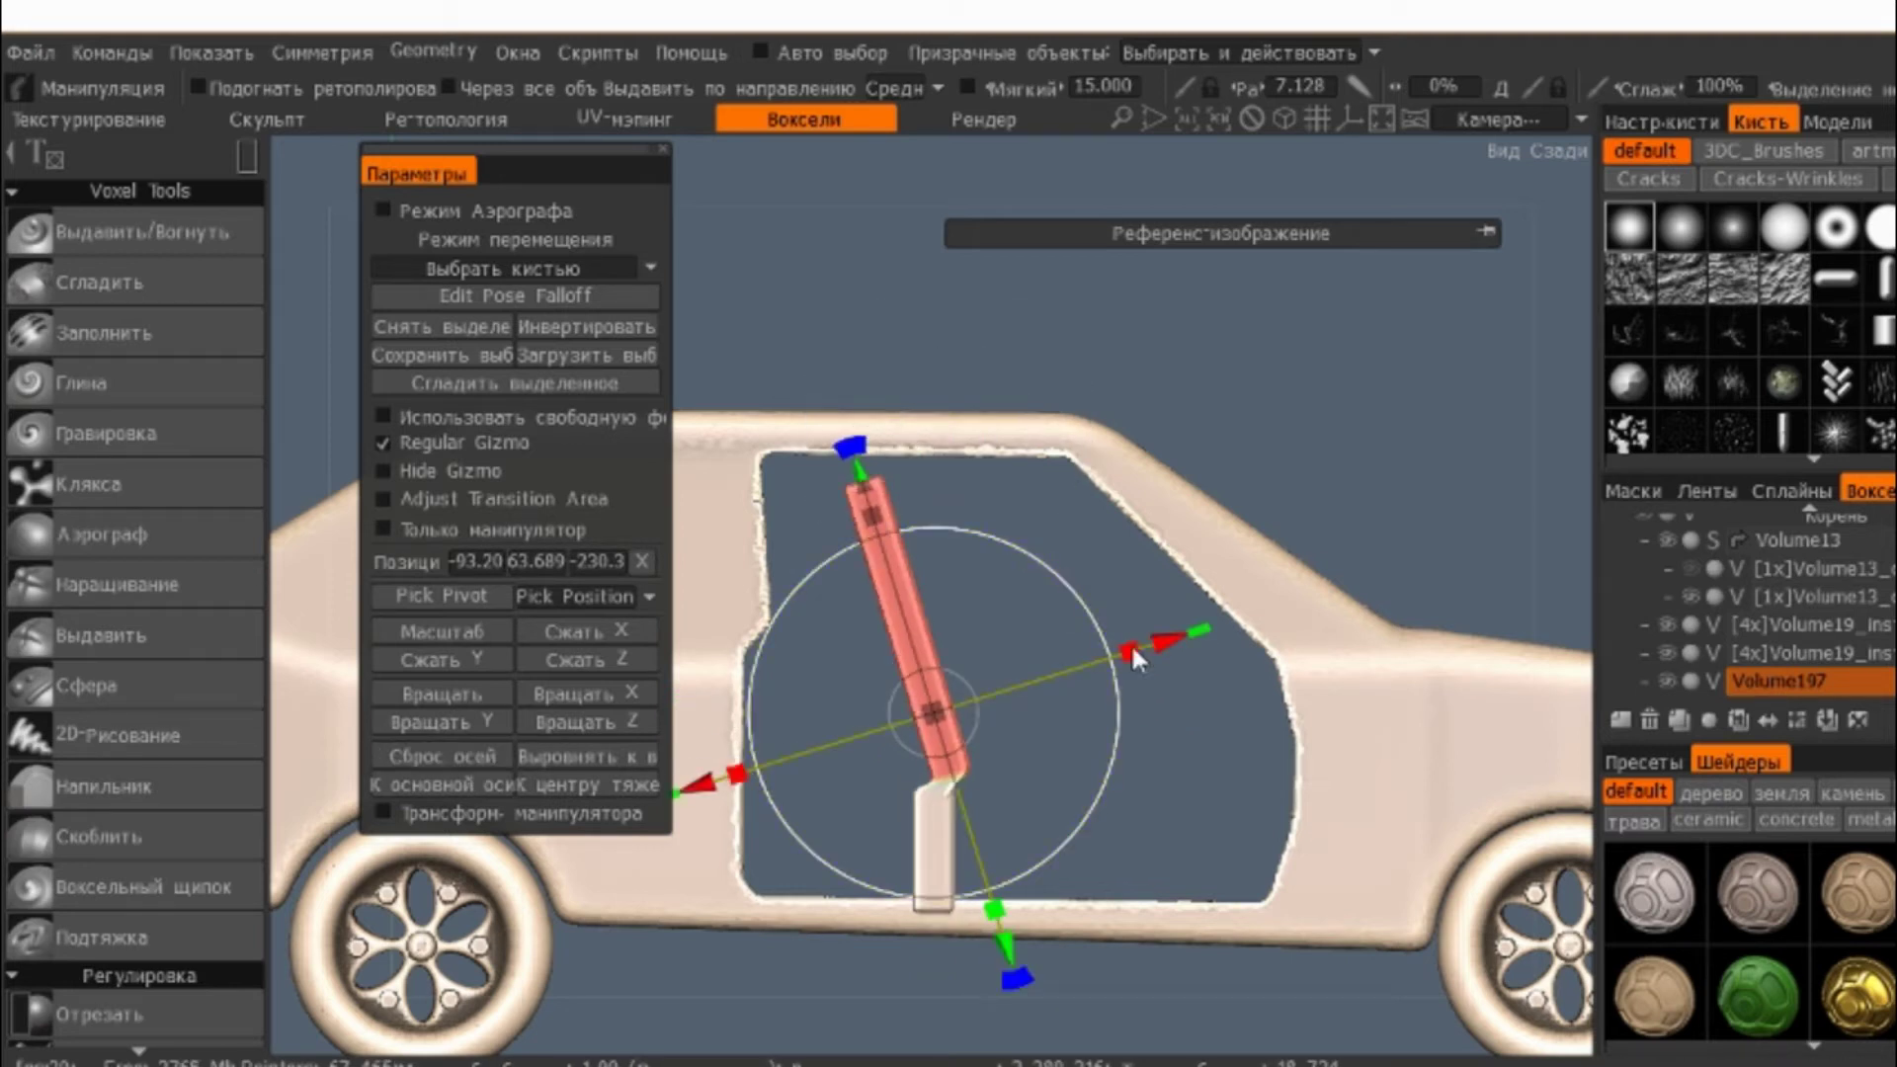
drag(962, 689, 945, 666)
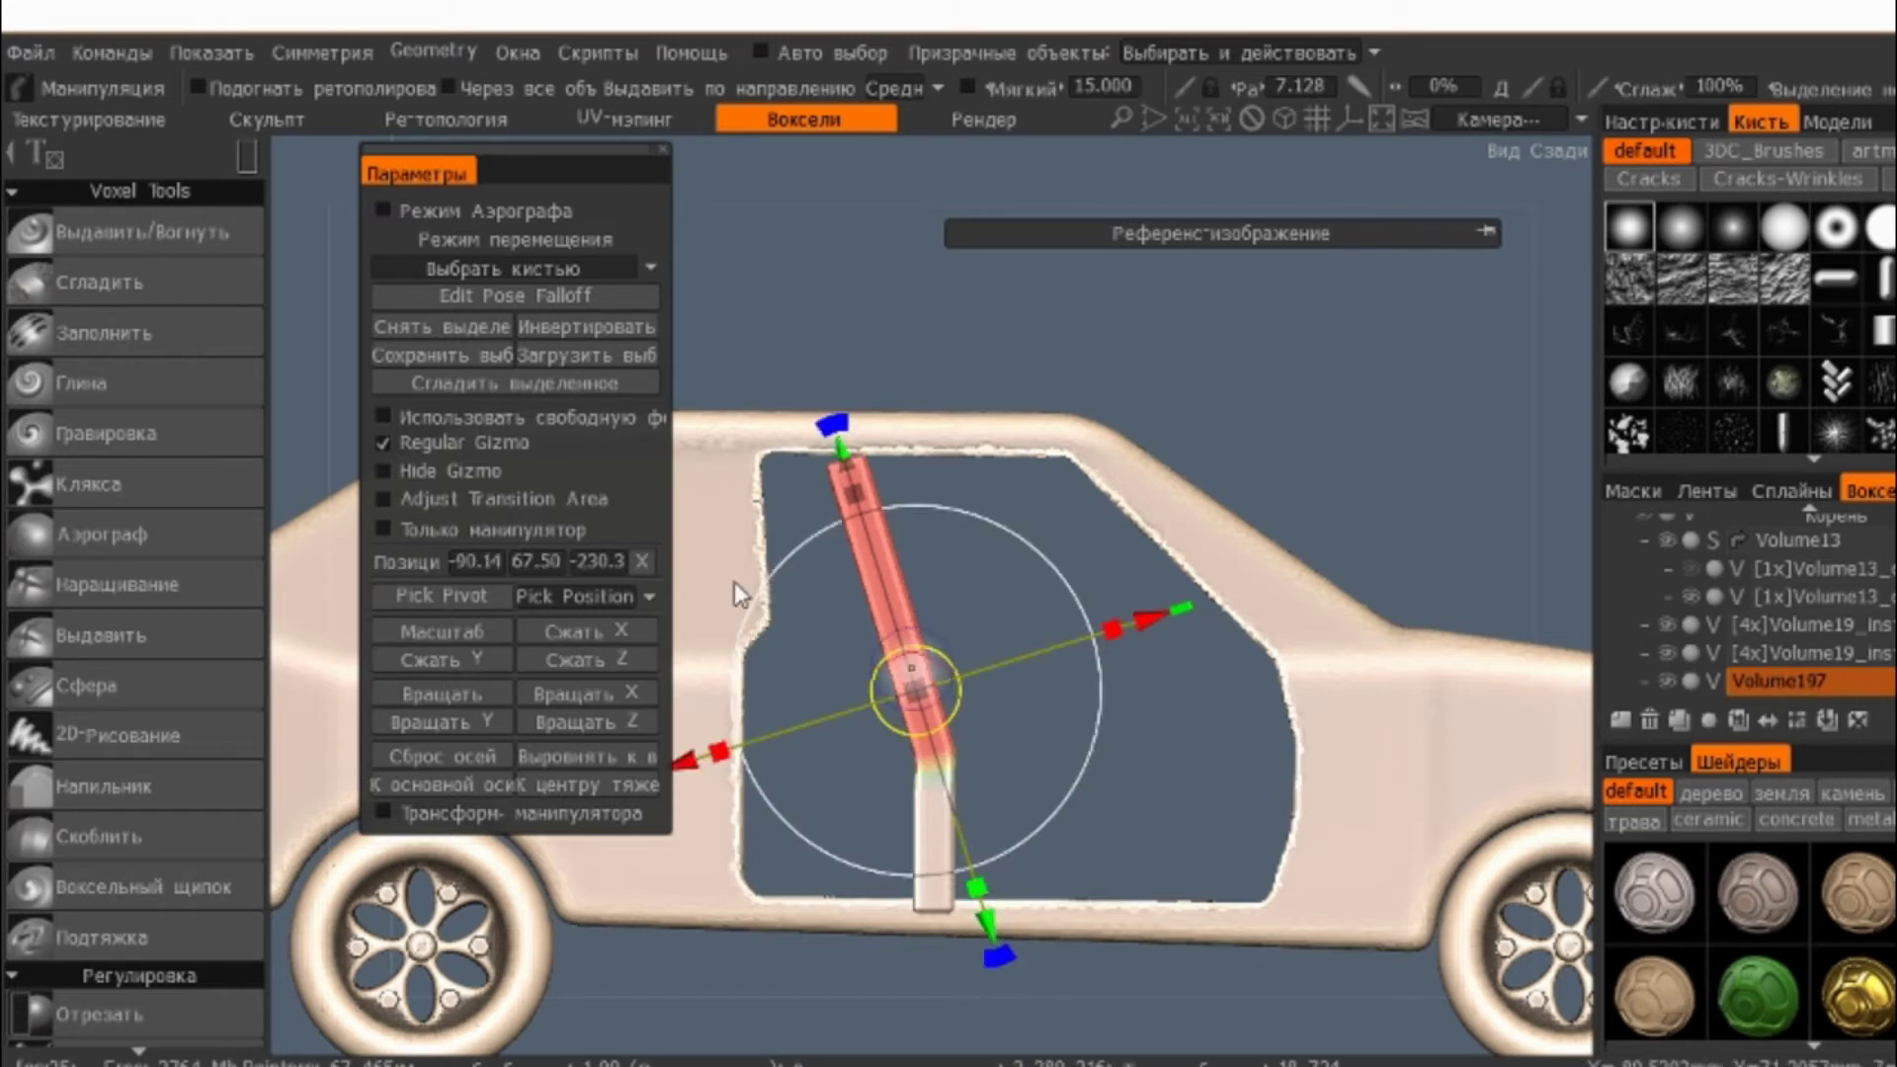
key(Return)
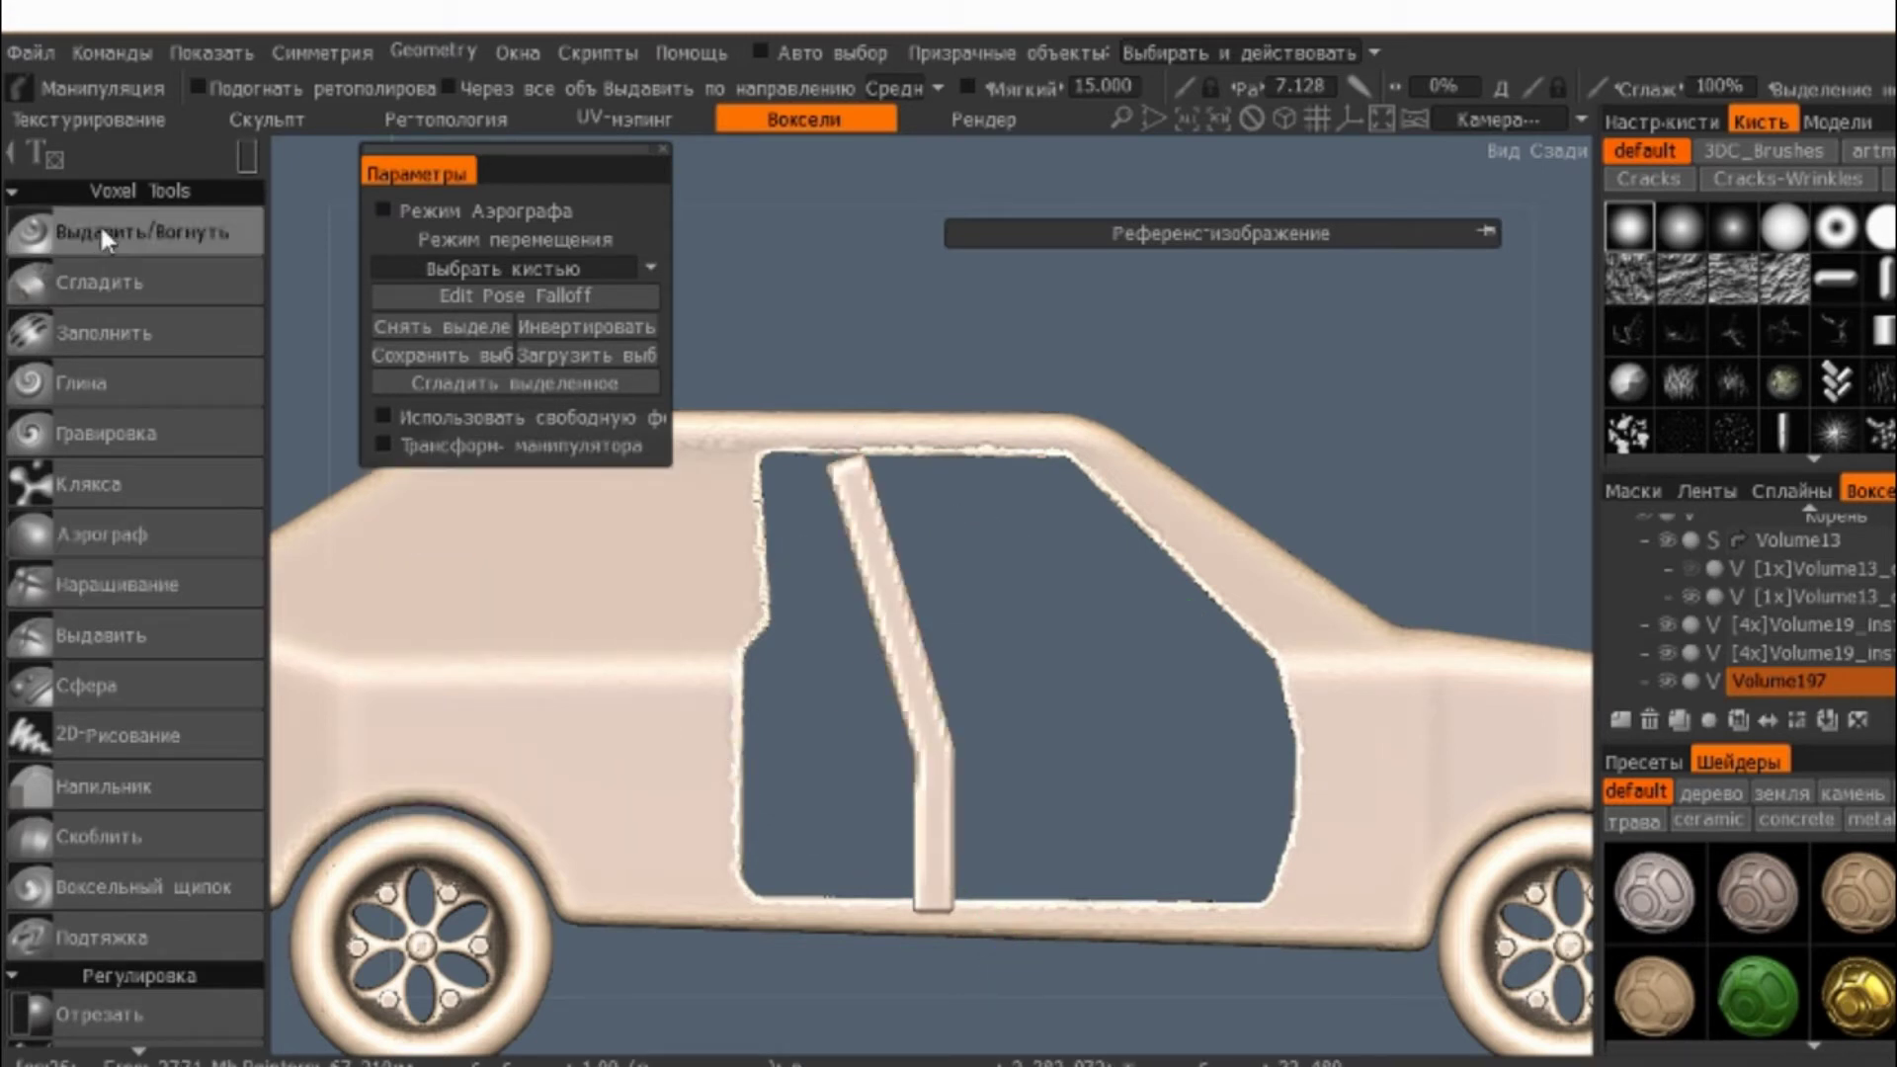
- Rectangle-cut the pillar's top with Отрезать so it stops short of the roof
scroll(99, 223, down, 3)
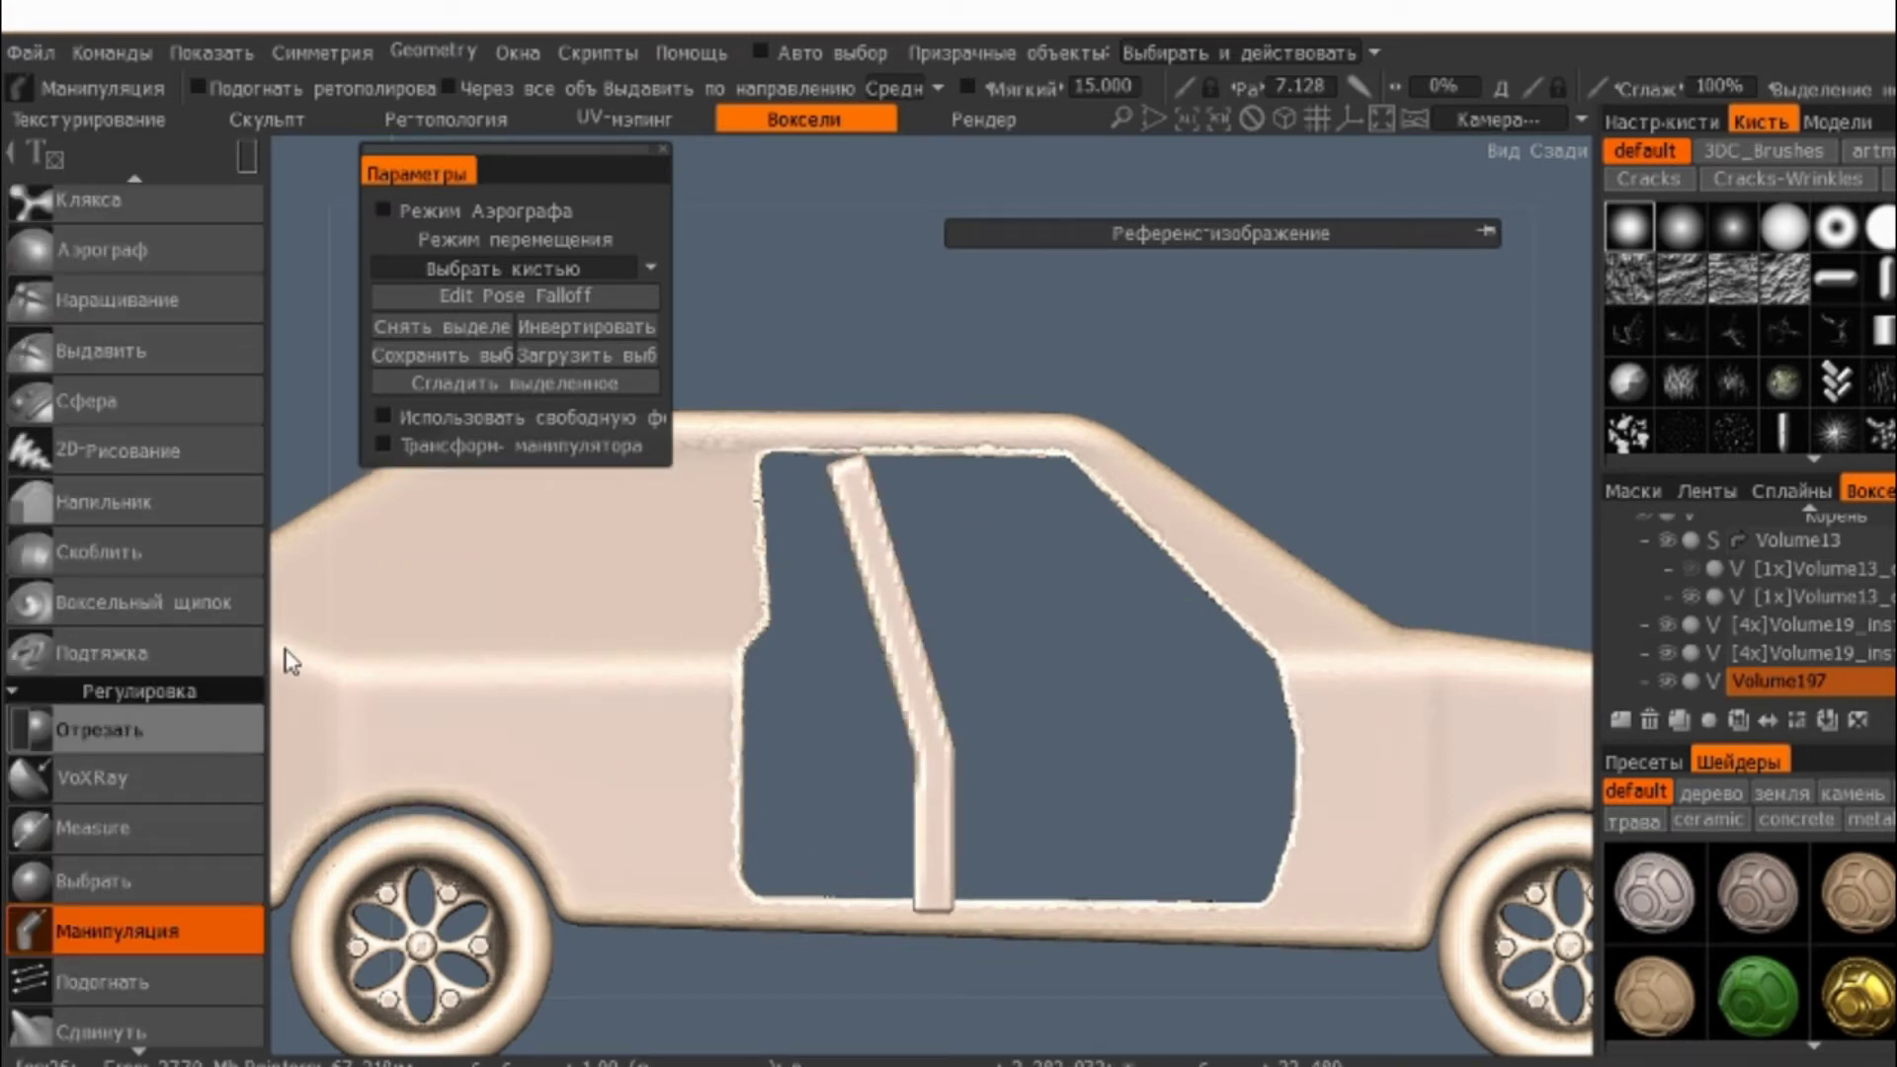
click(98, 729)
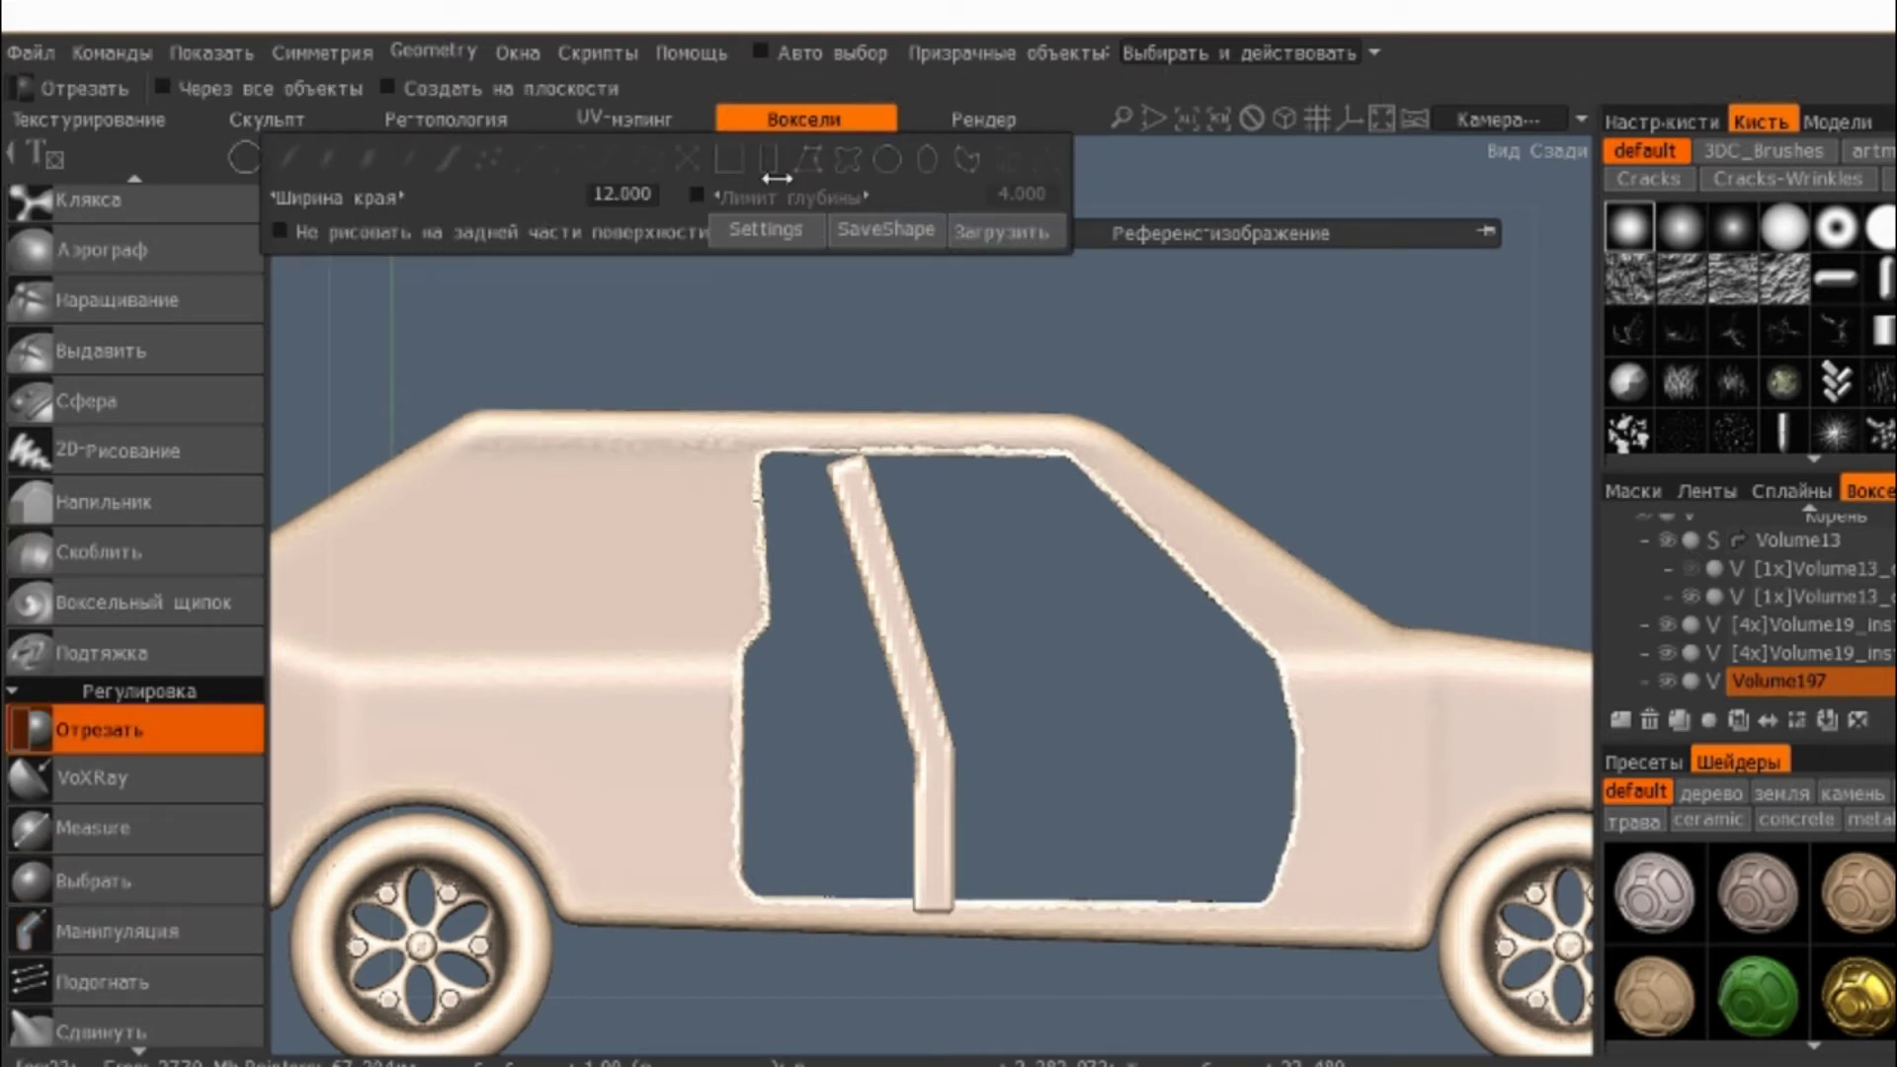
drag(951, 395, 741, 593)
scroll(826, 452, down, 2)
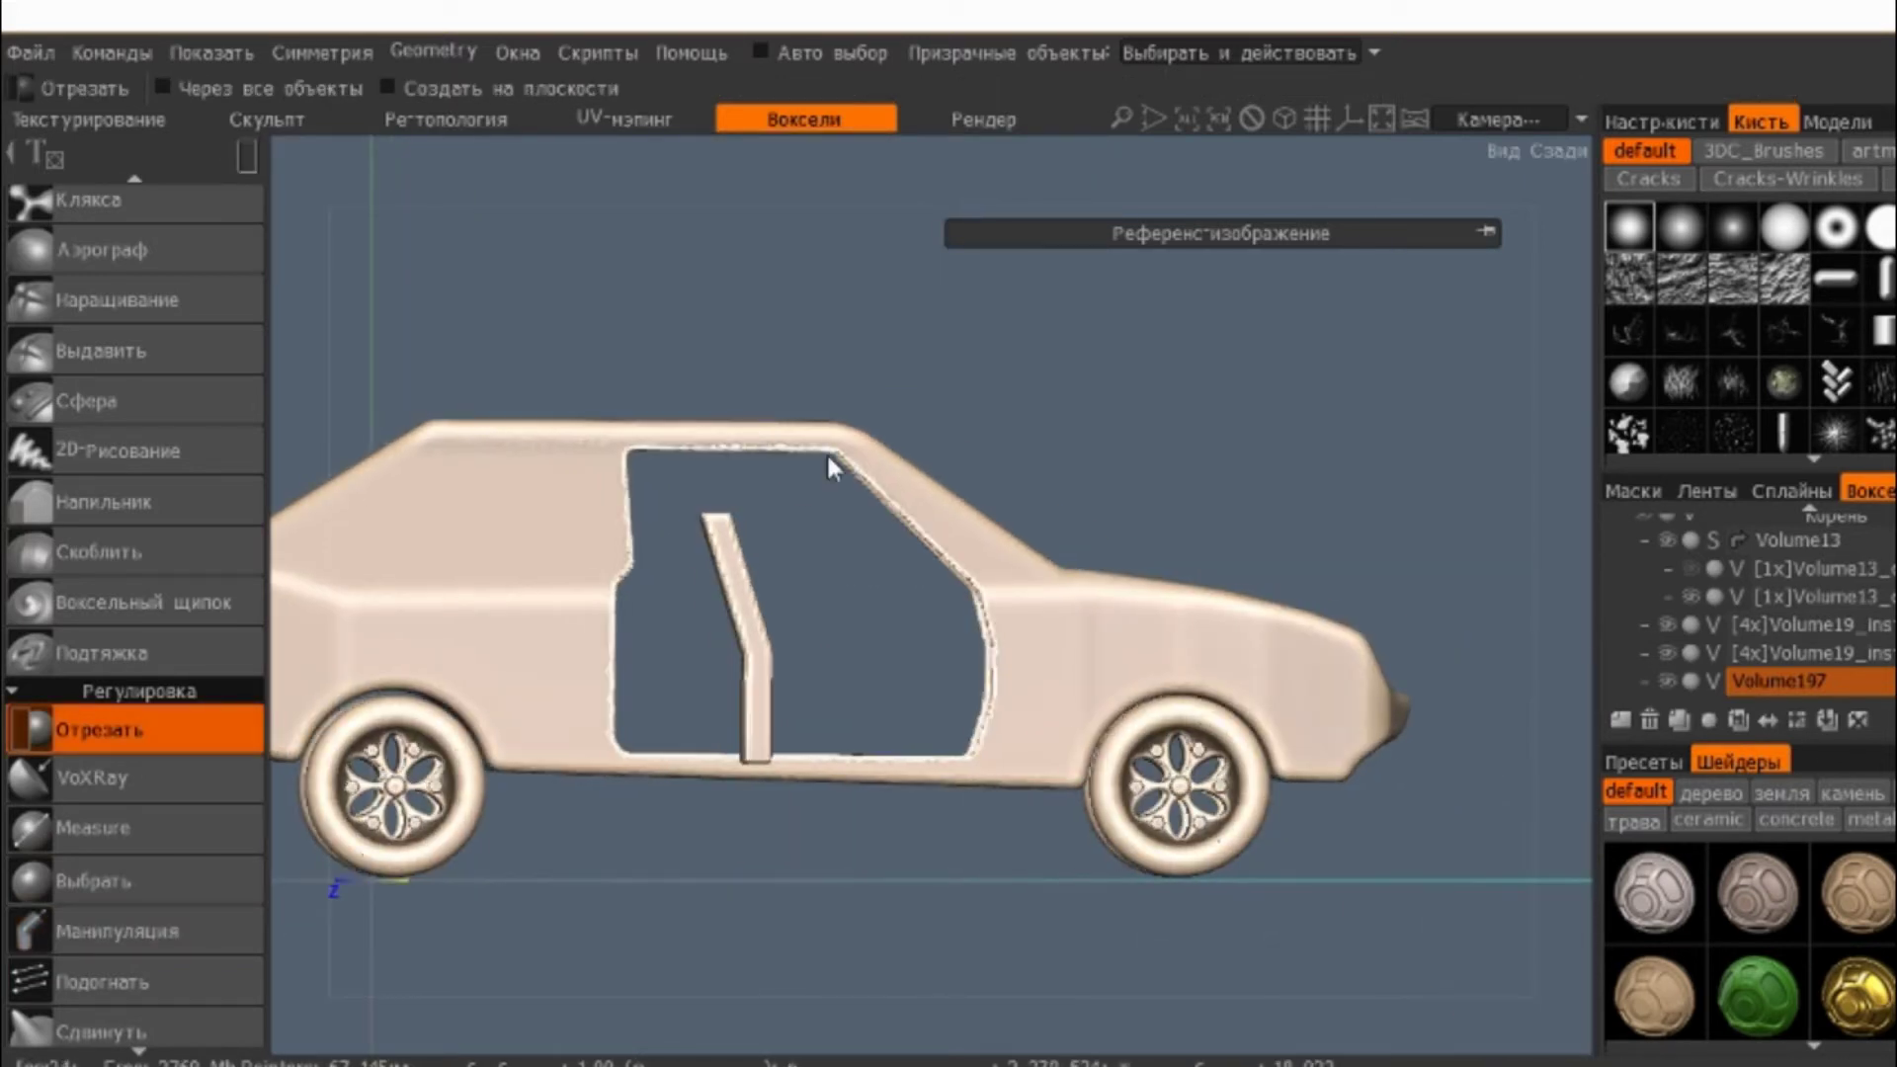
scroll(953, 607, up, 2)
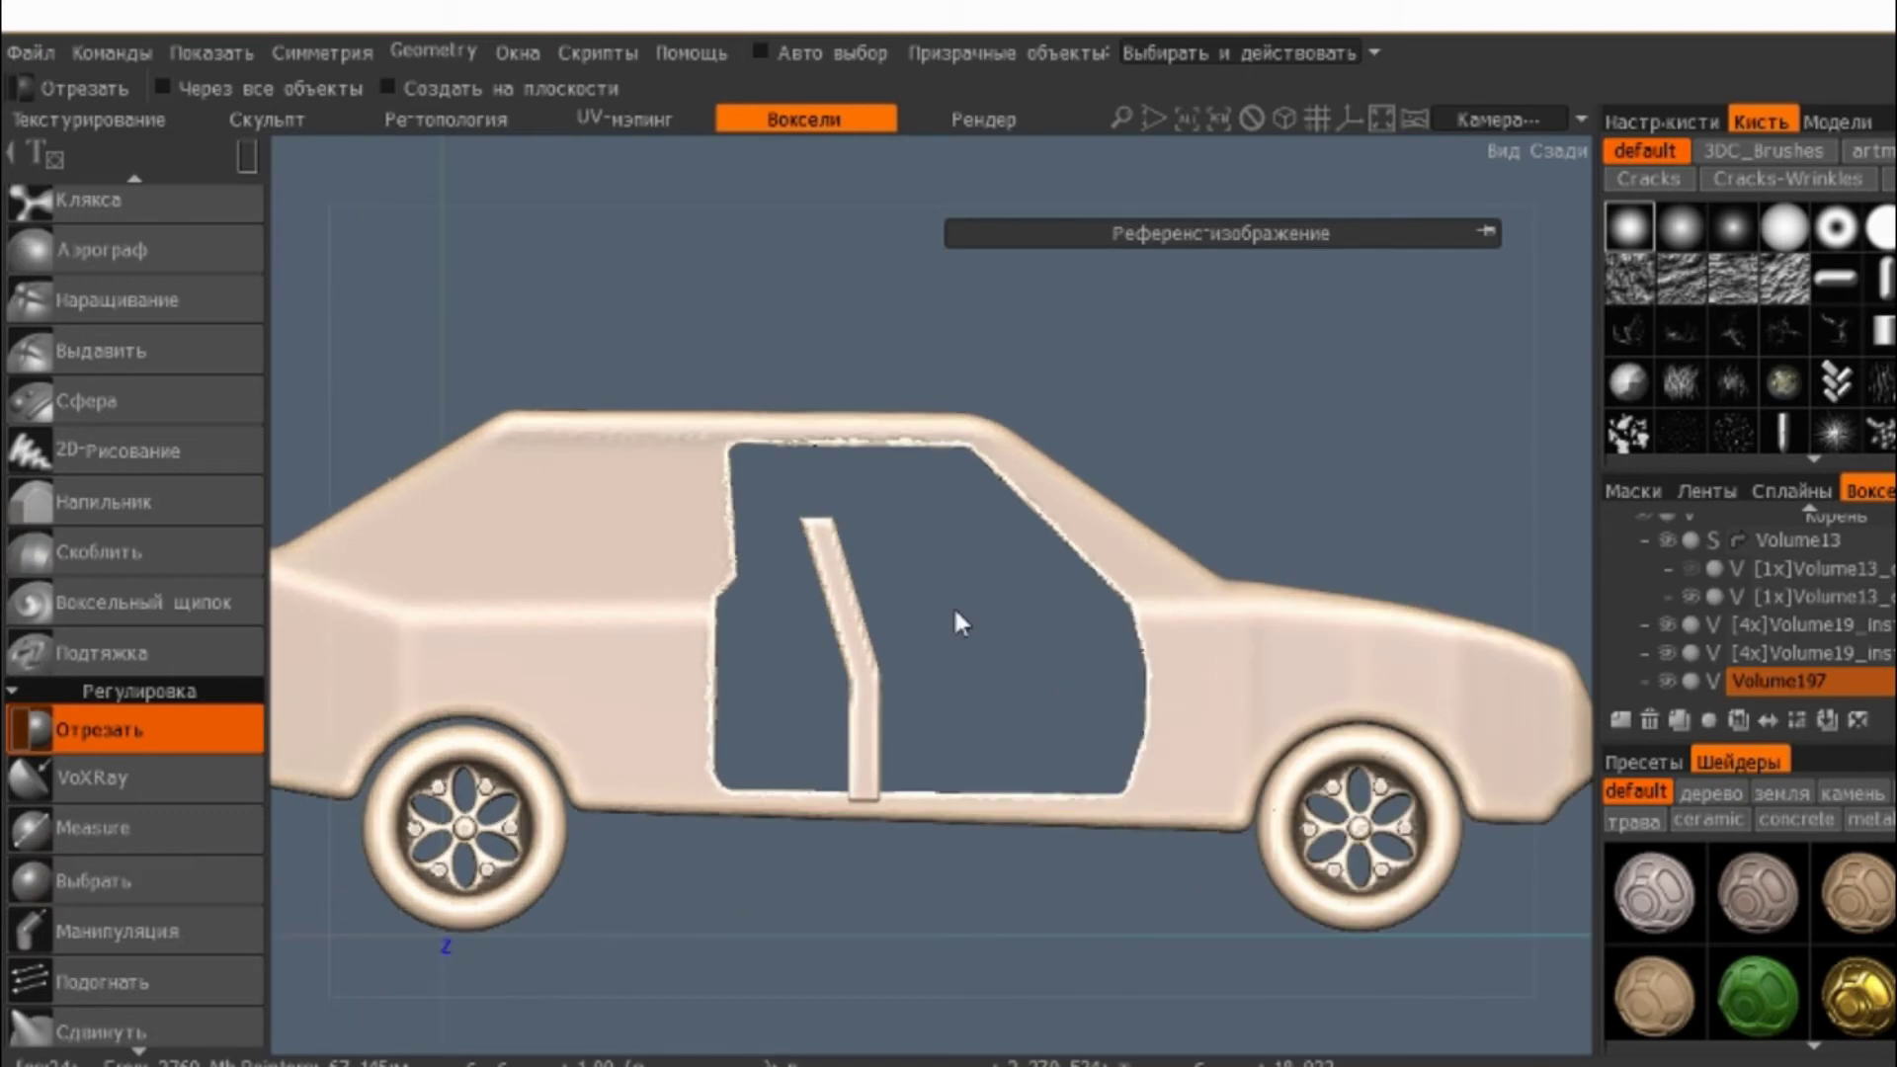
scroll(952, 607, up, 2)
- Pose the pillar's lower bend sideways into an L-shaped seat and orbit around the doorway
click(139, 929)
scroll(848, 816, up, 2)
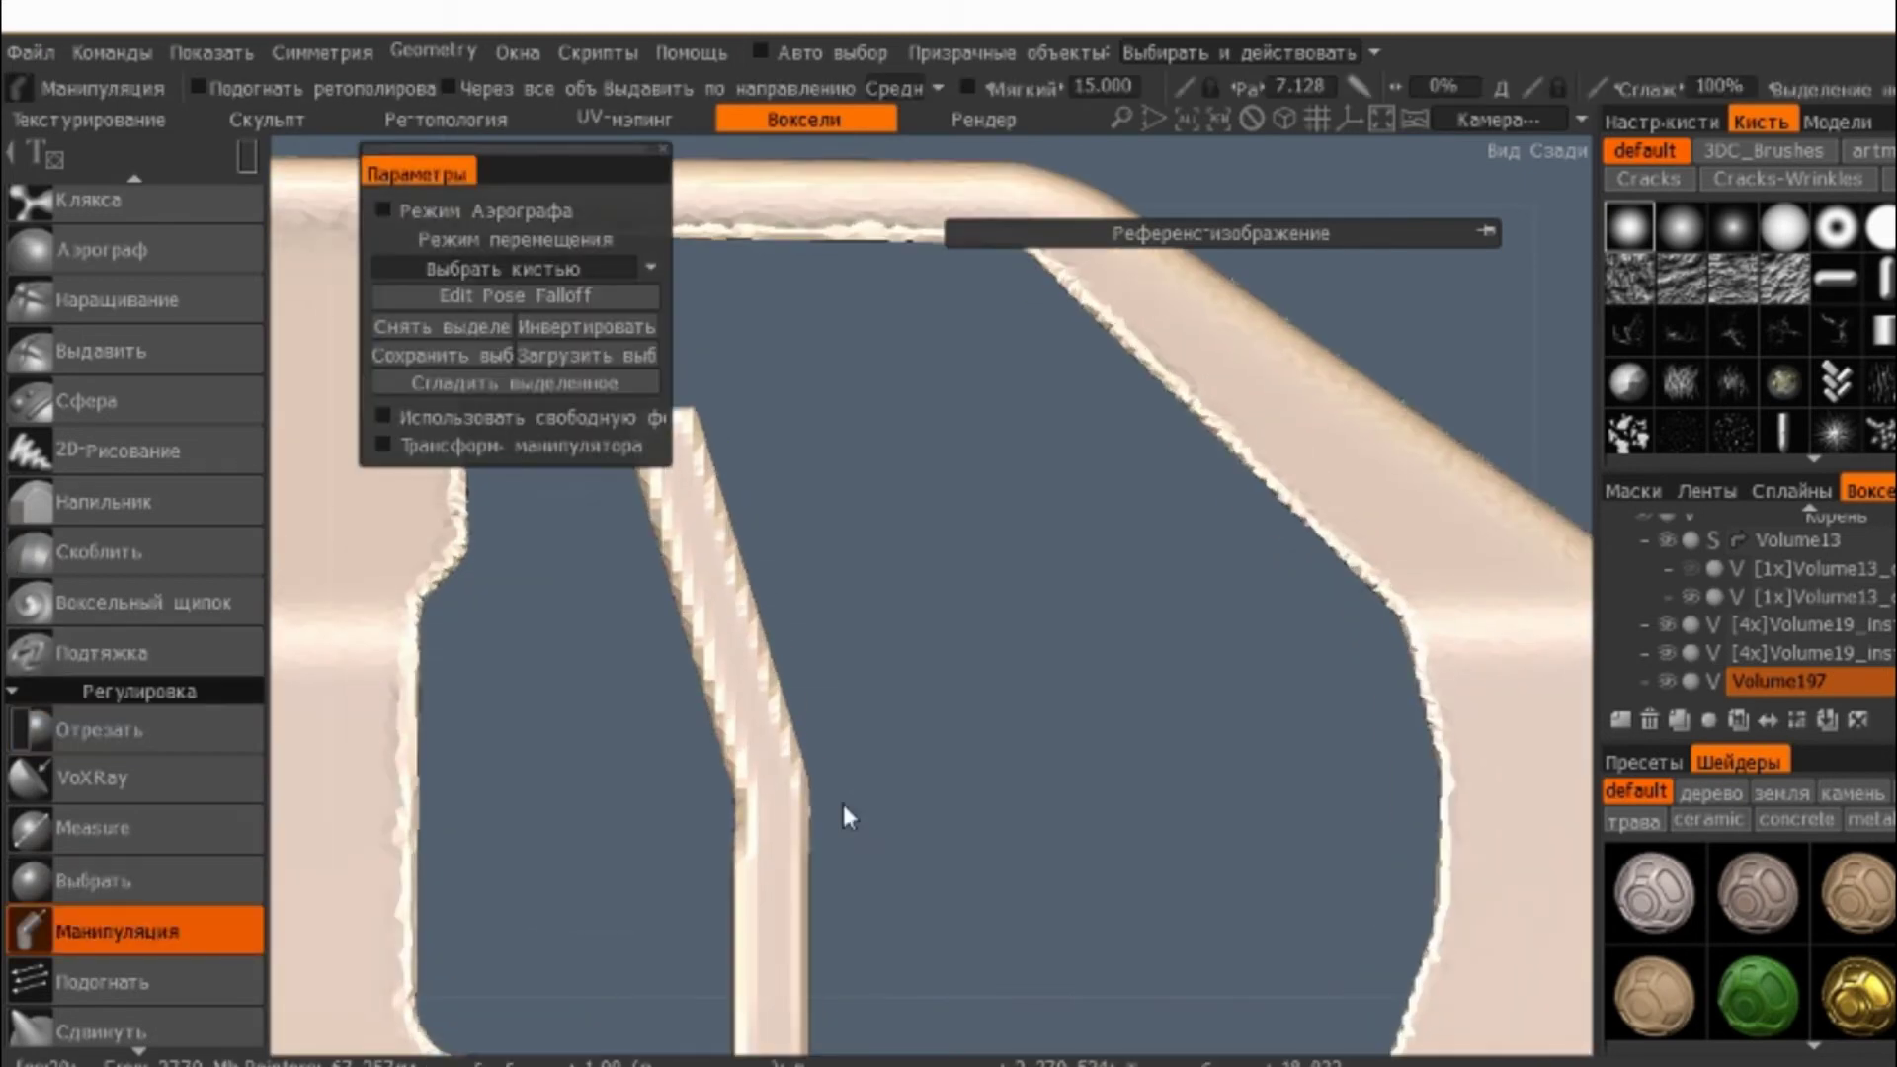
mouse_move(875, 879)
mouse_down()
mouse_move(745, 851)
mouse_move(768, 817)
mouse_up()
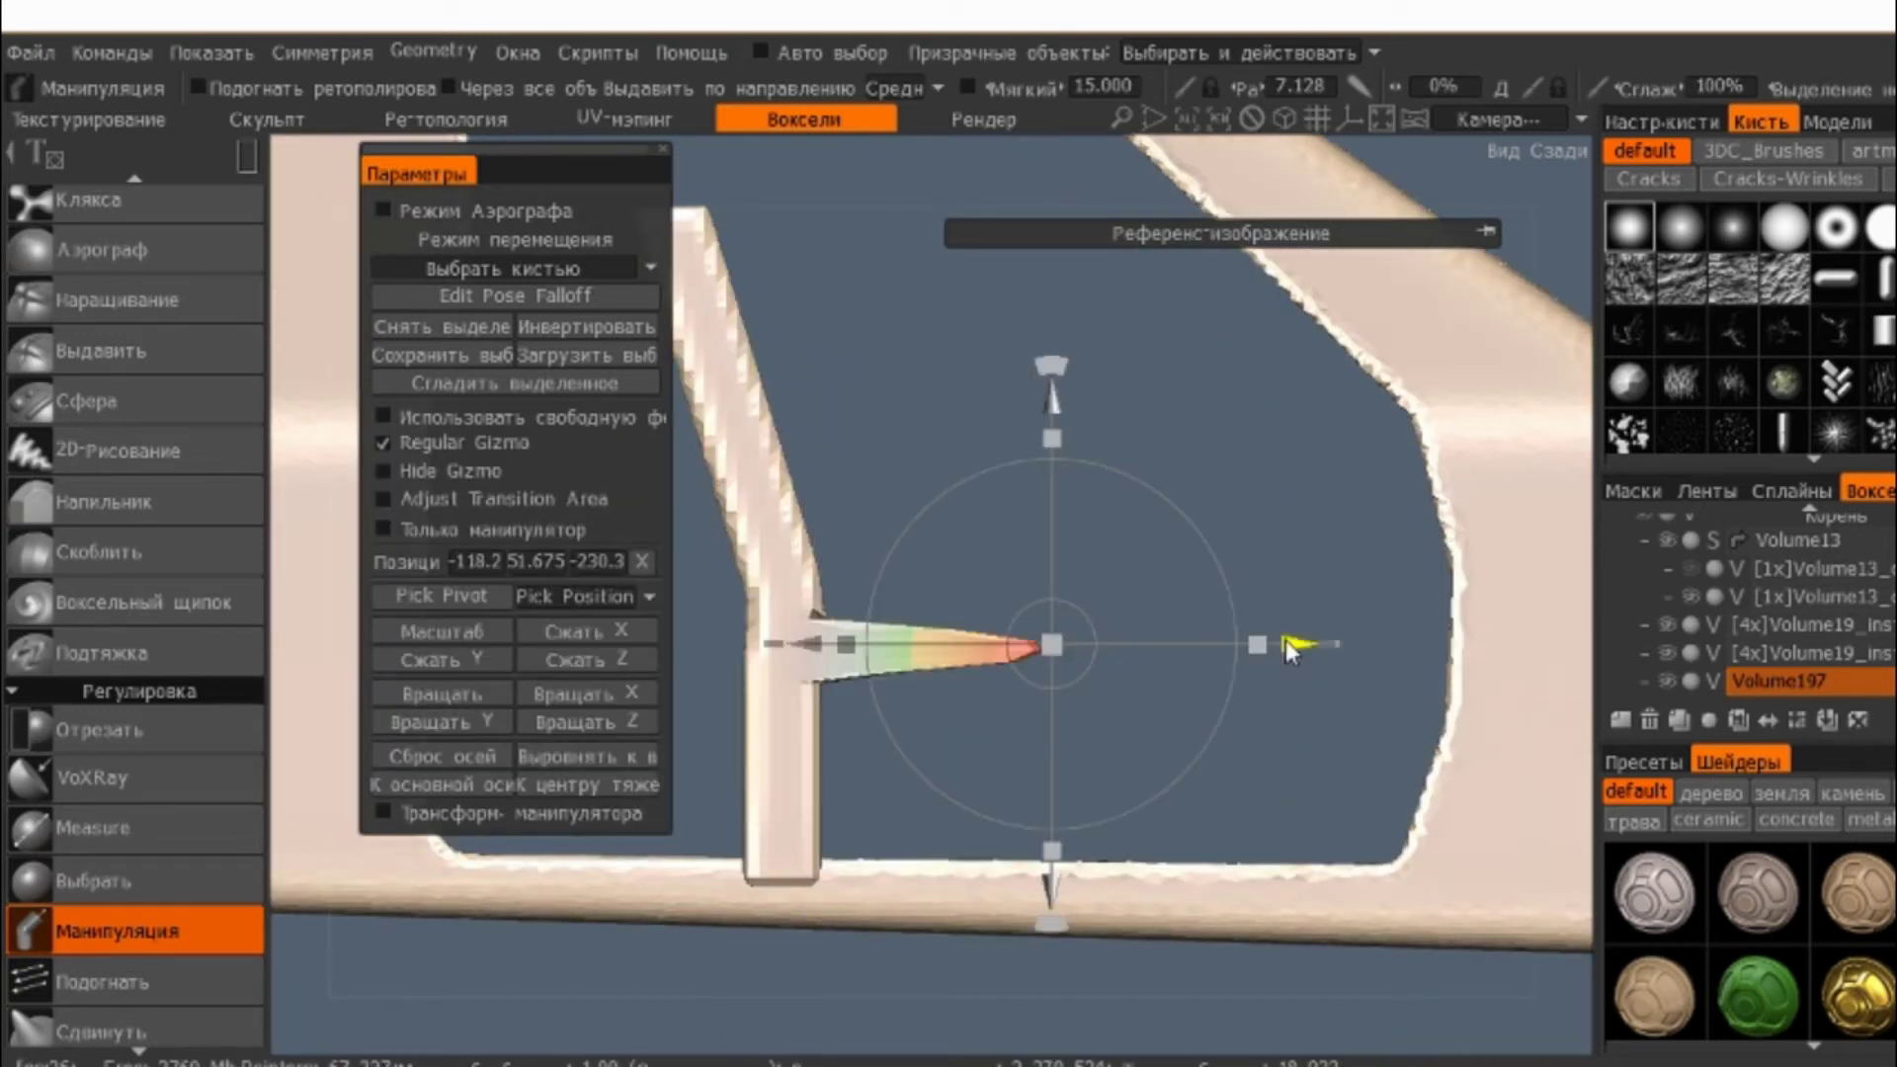
drag(1286, 645, 1316, 645)
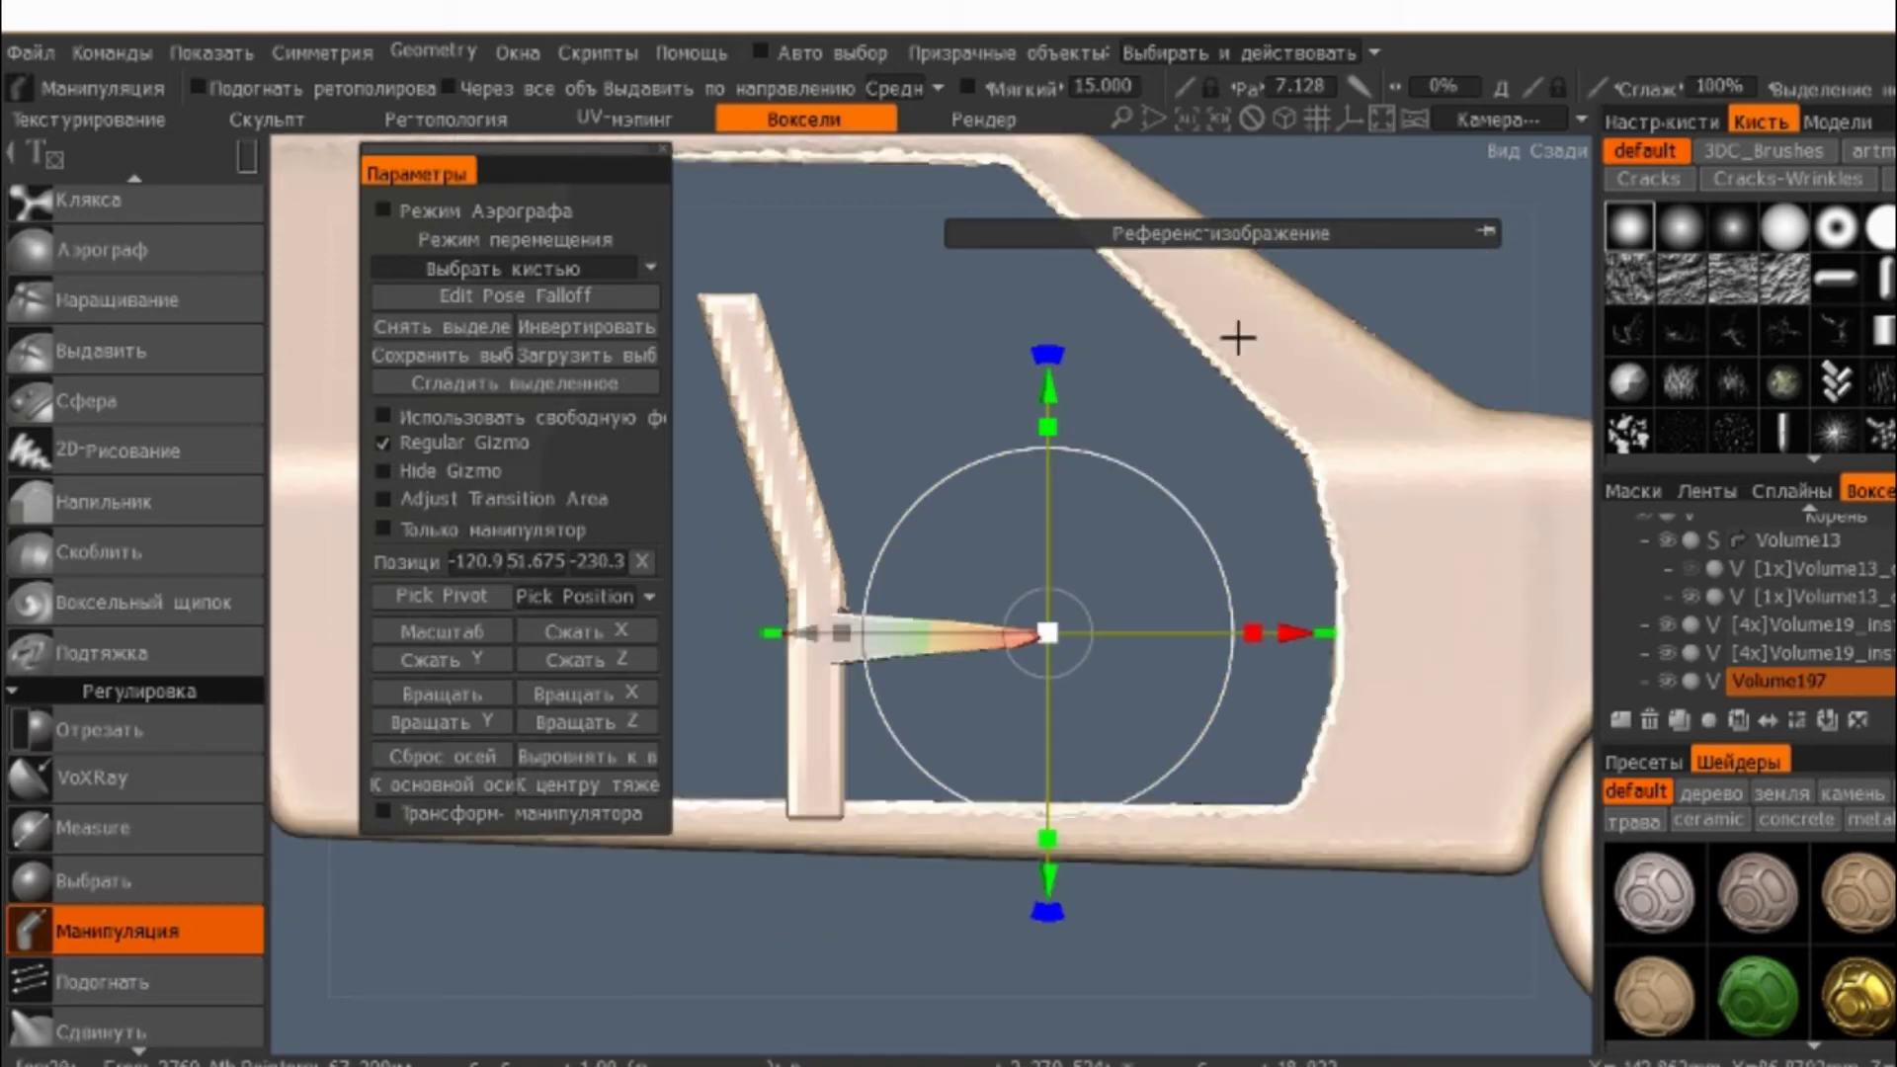
middle_drag(1237, 338, 1004, 511)
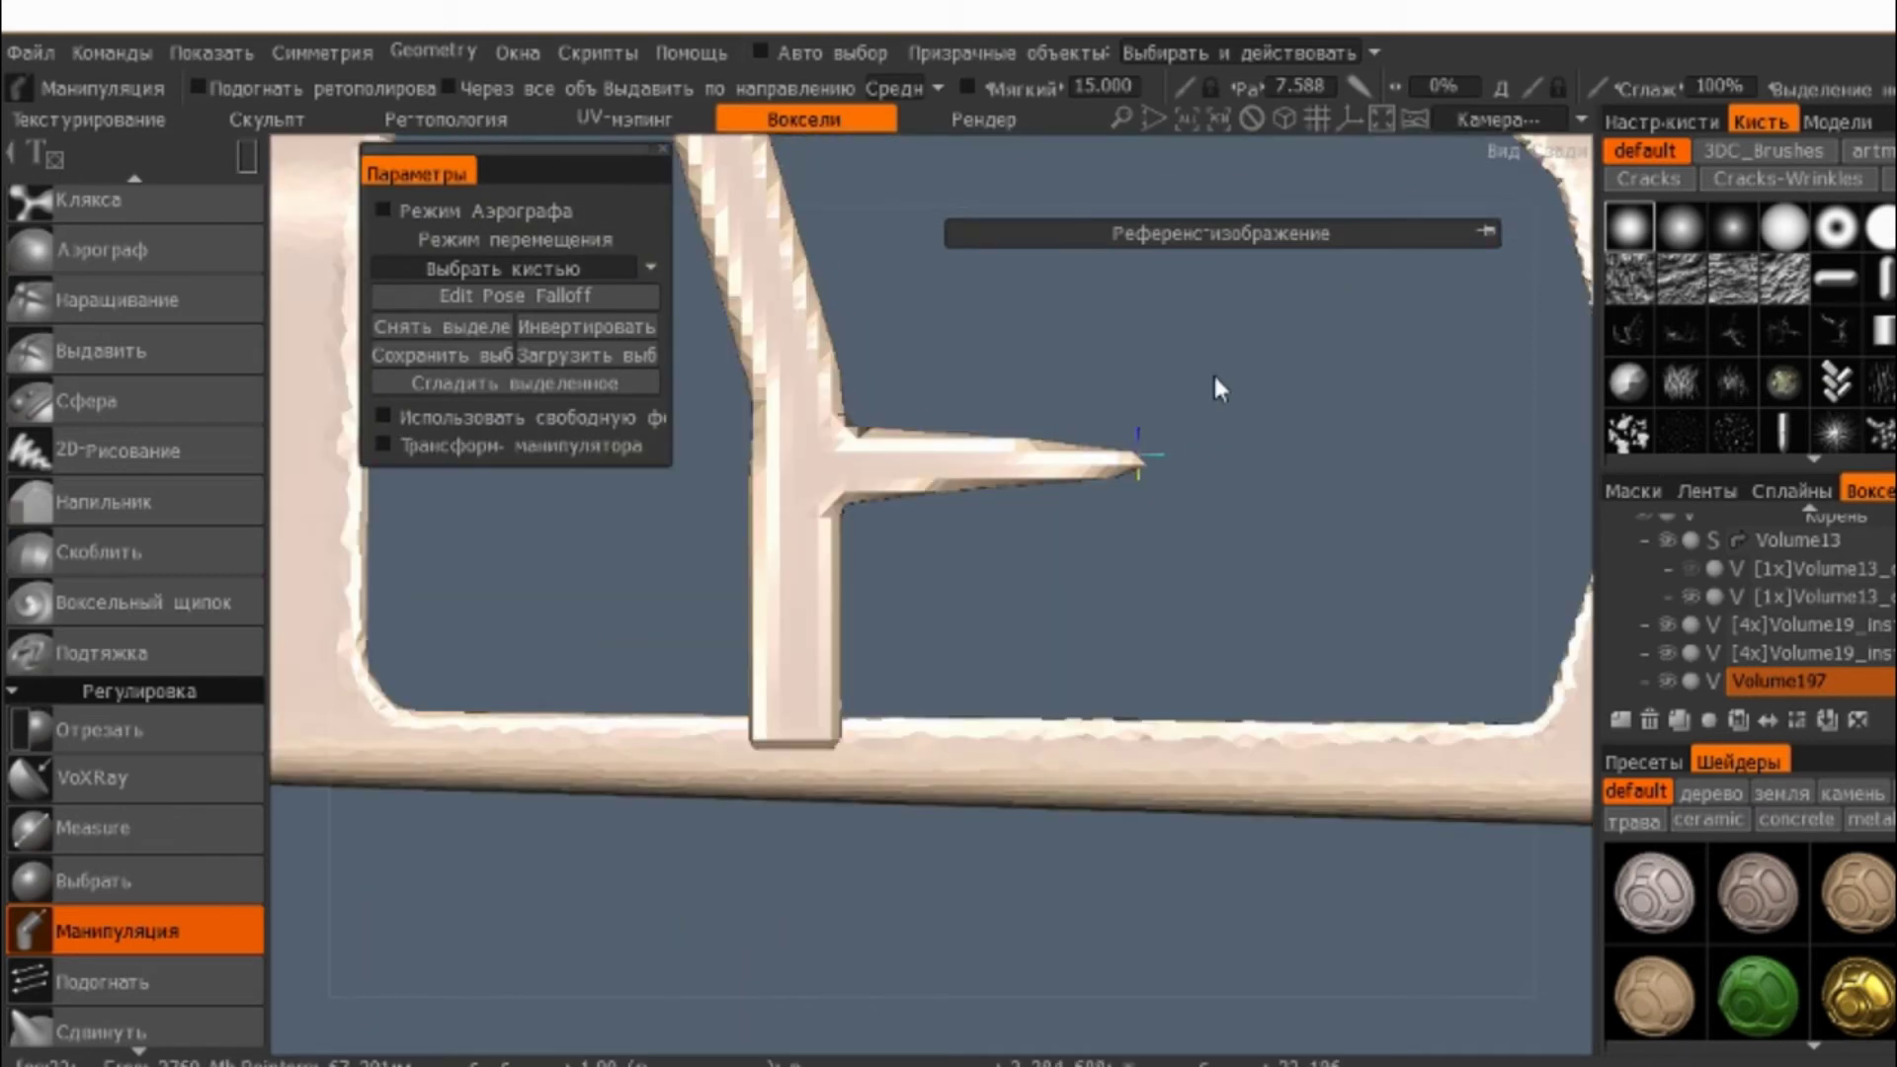
- Bend the seat block into an upright backrest and select its bottom strip
middle_drag(1213, 372, 1308, 588)
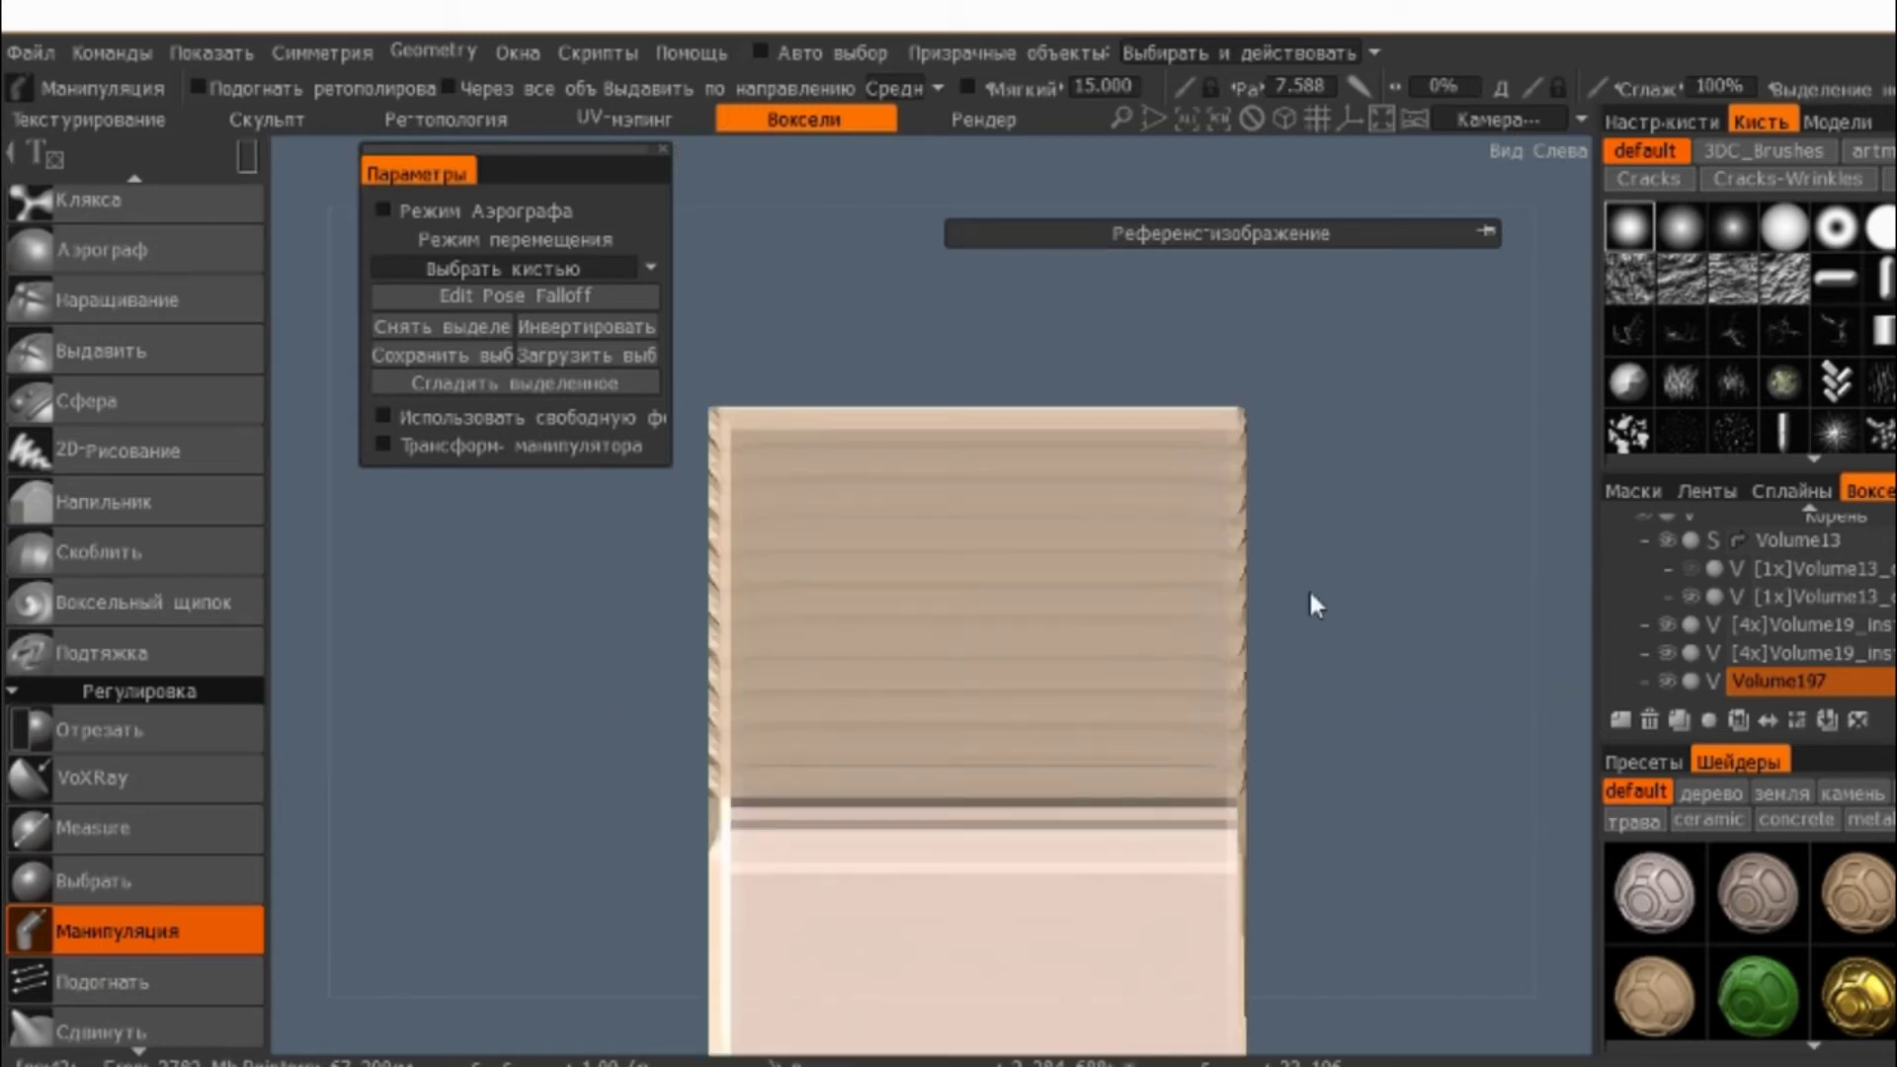
click(970, 530)
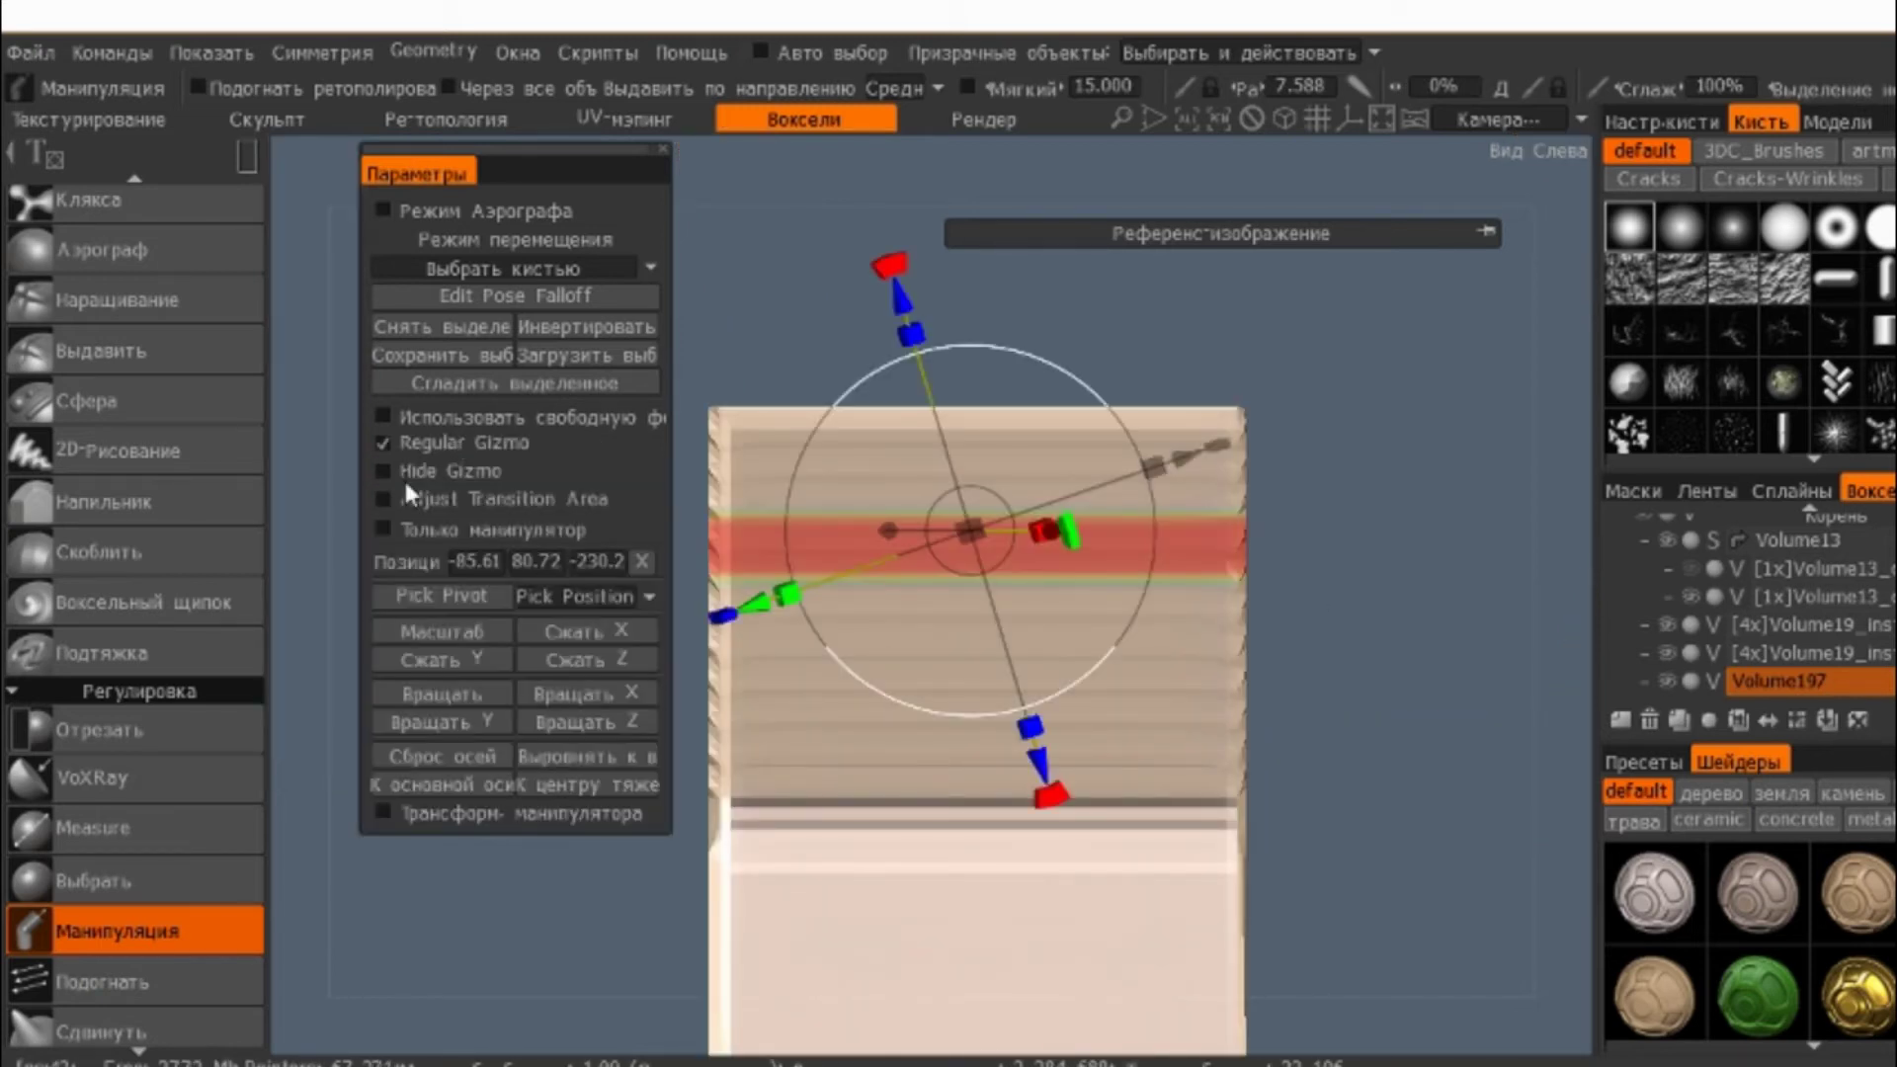
click(401, 721)
click(1359, 478)
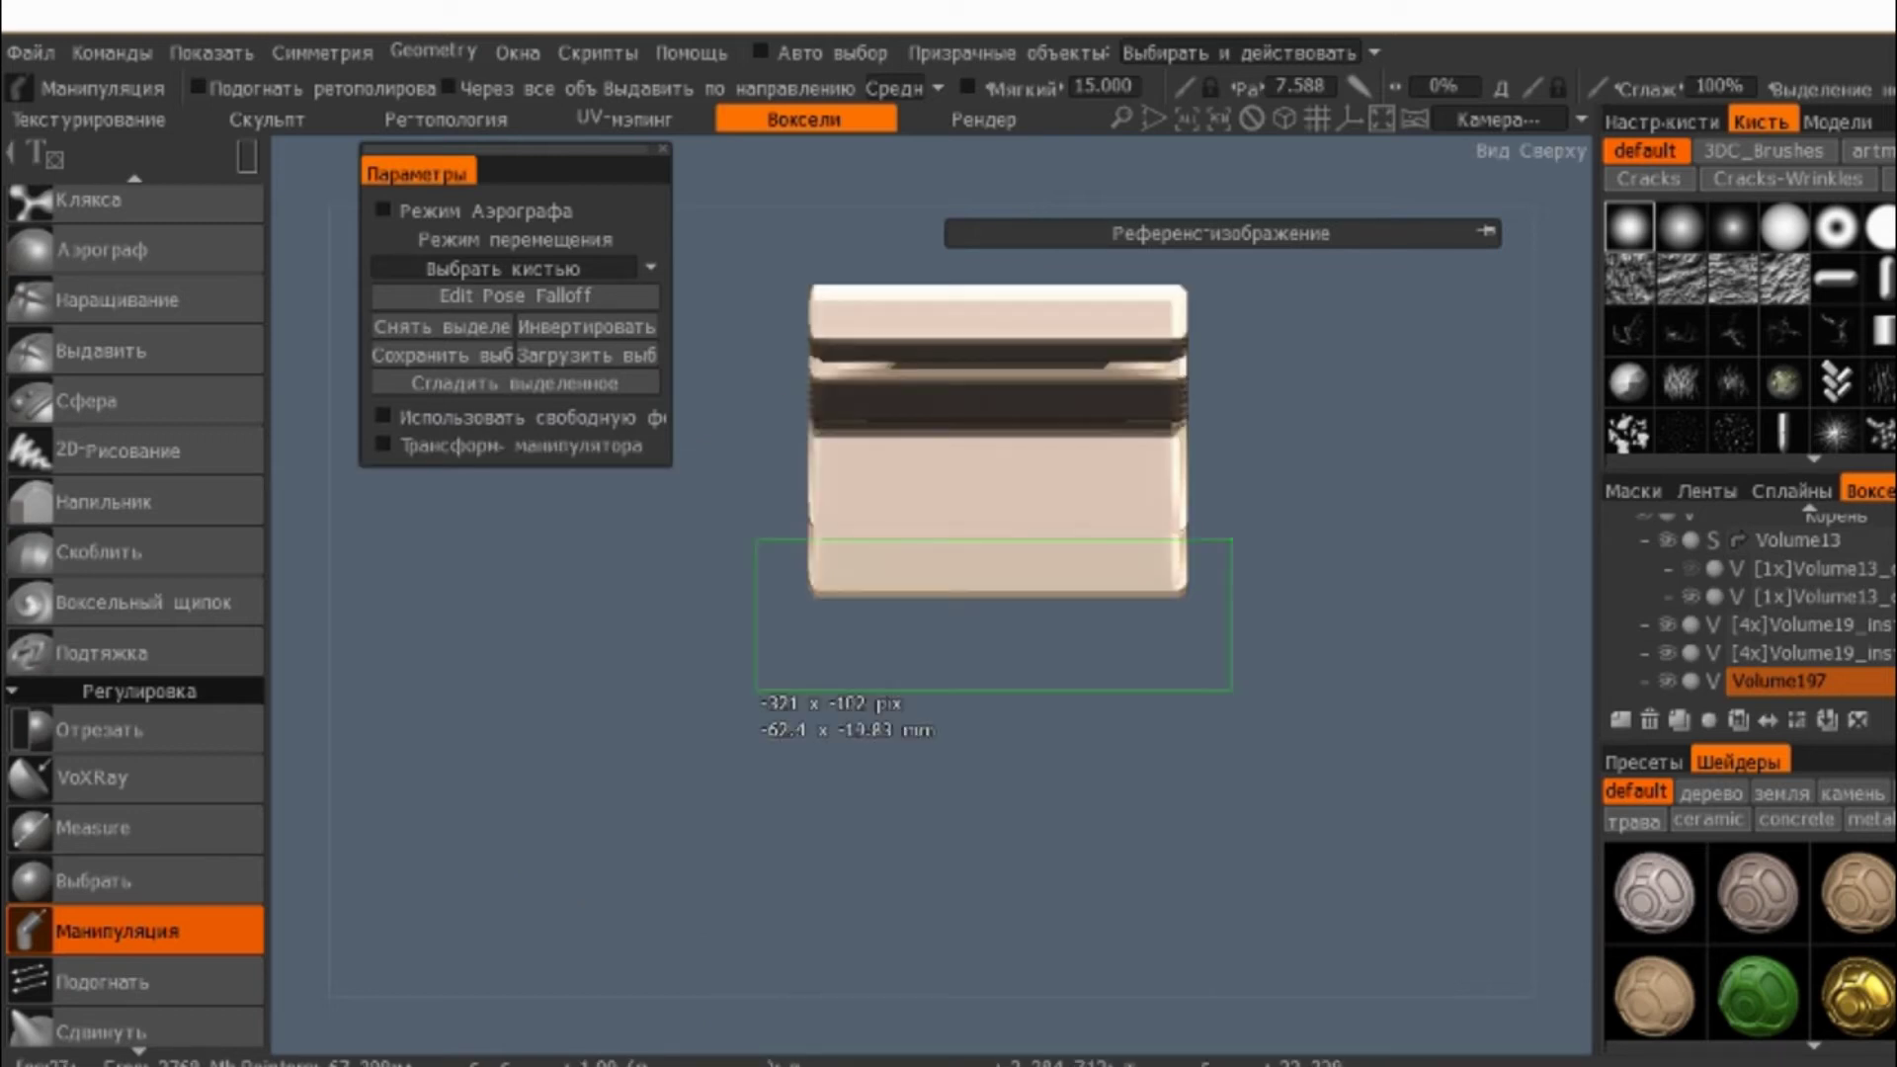
drag(1205, 687, 805, 578)
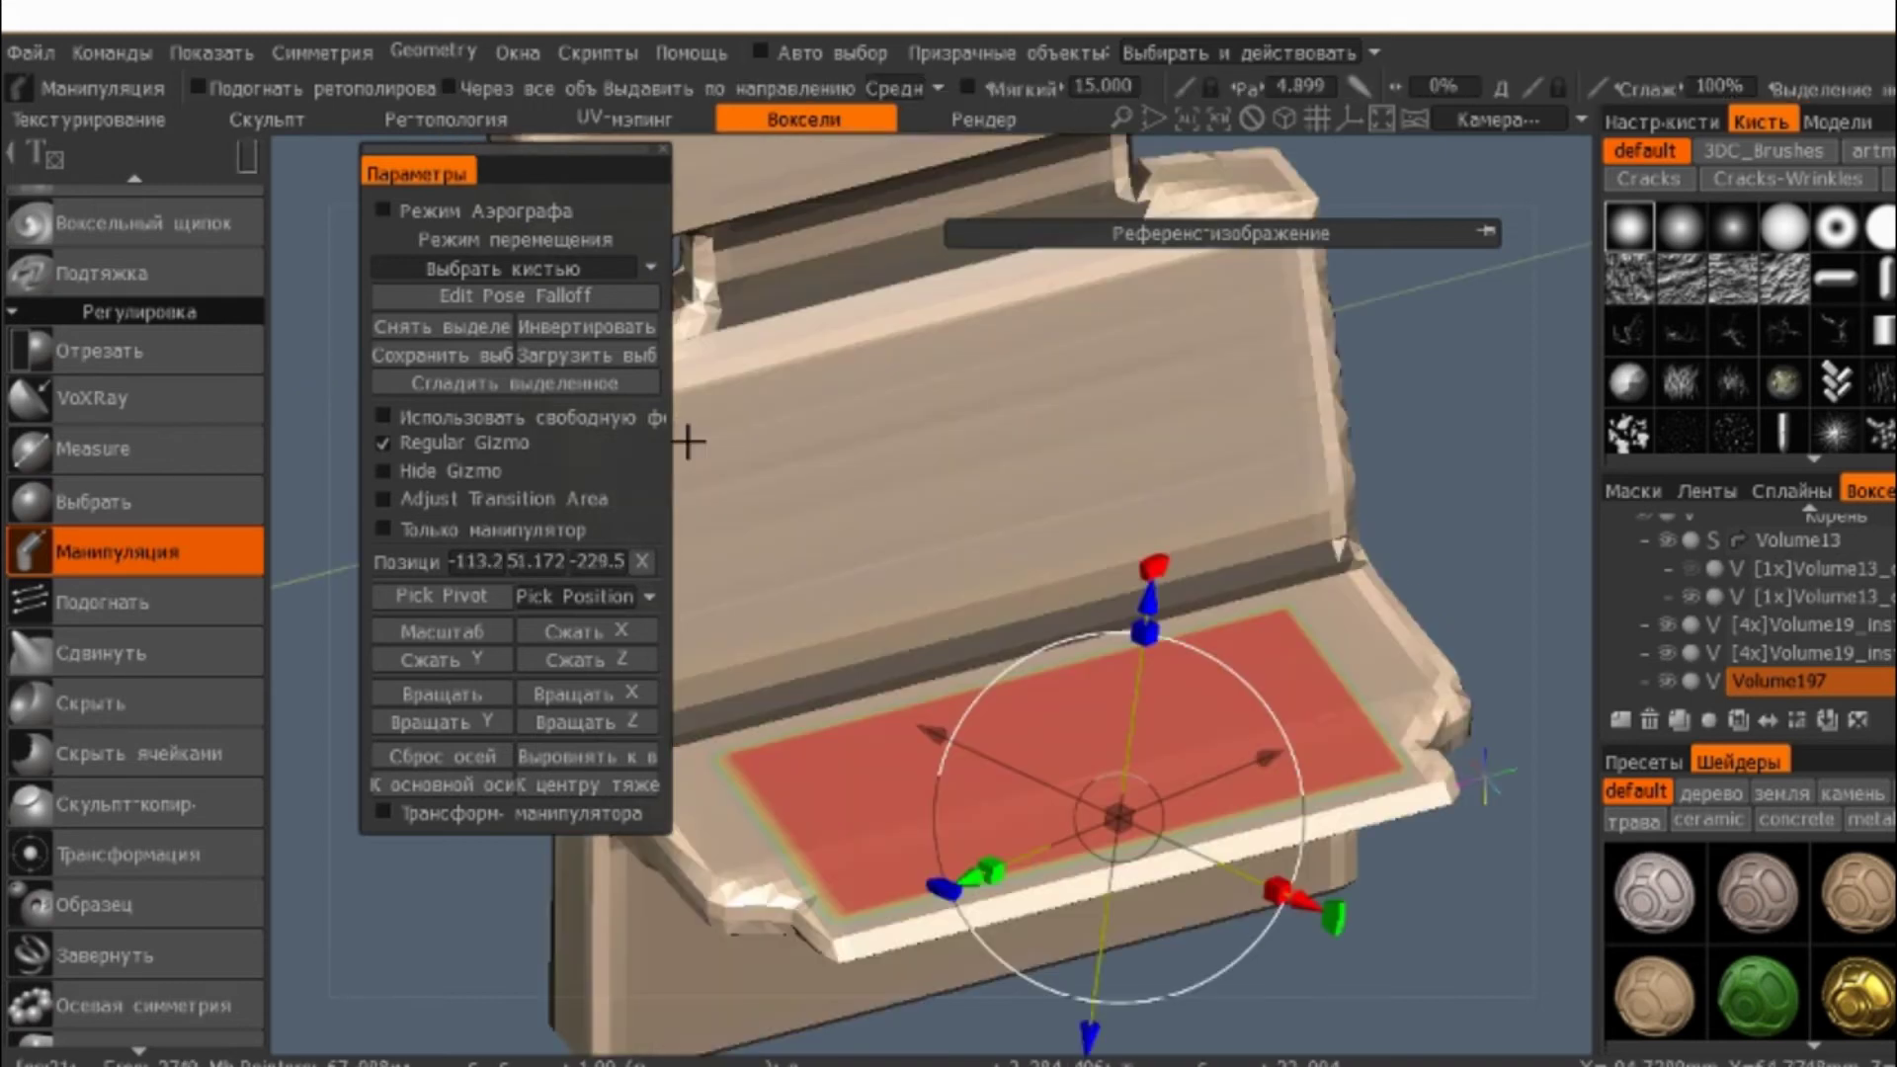
- Raise the selected seat cushion plate slightly along the Y arrow
mouse_move(681, 435)
right_down()
mouse_move(899, 204)
mouse_move(866, 318)
right_up()
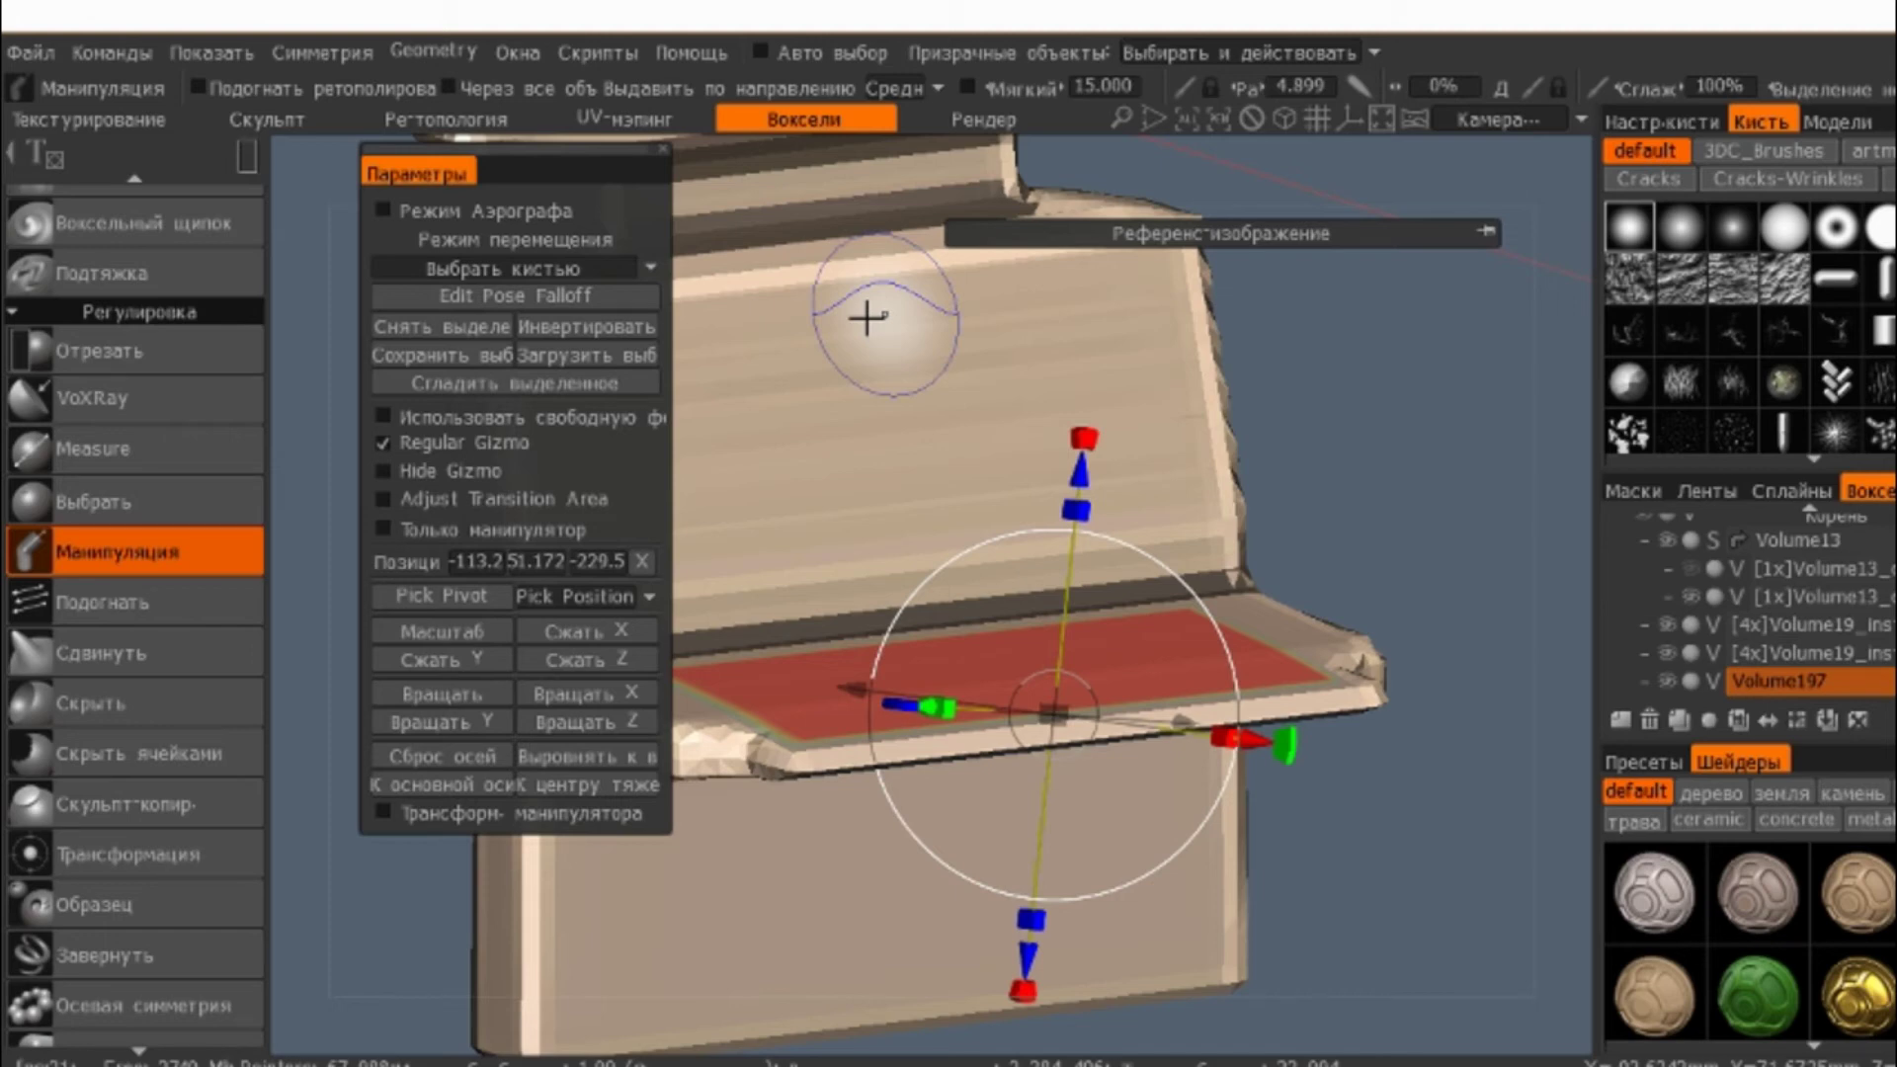
mouse_move(866, 317)
middle_down()
mouse_move(1228, 234)
mouse_move(1279, 387)
middle_up()
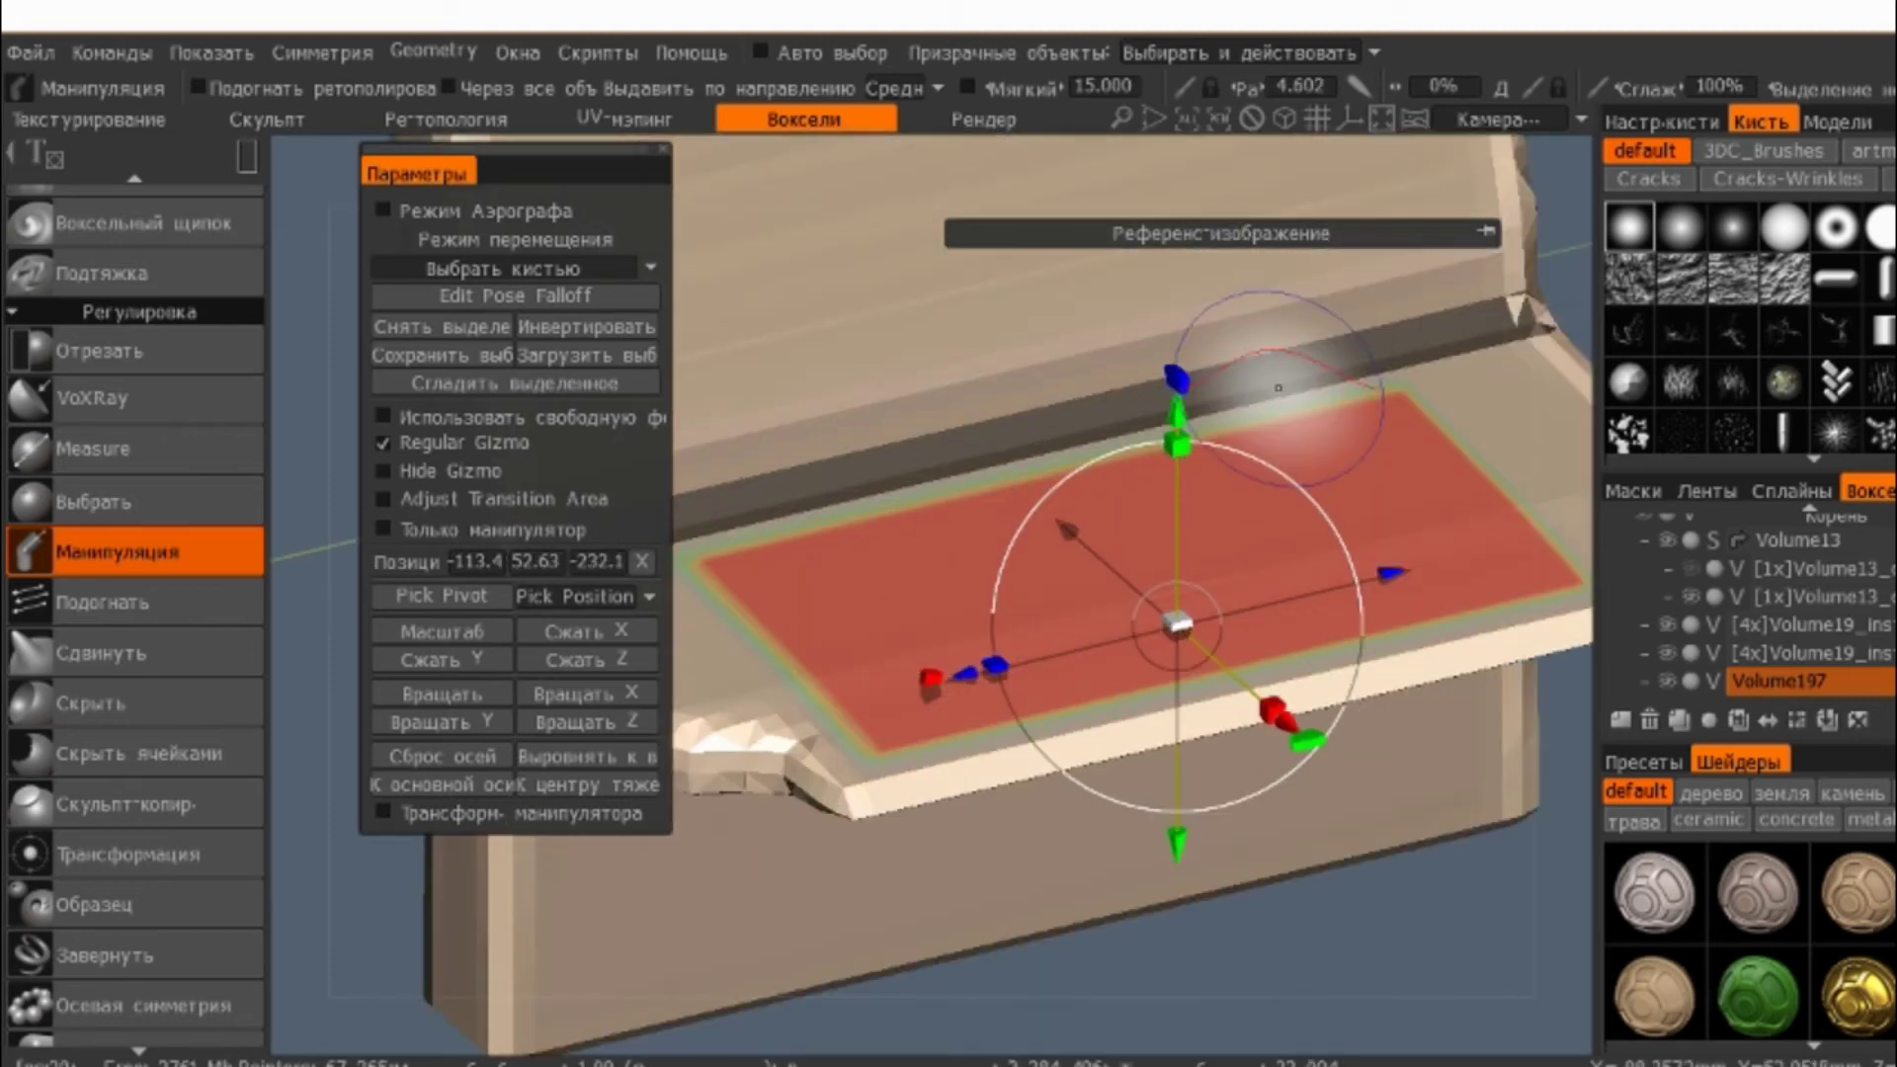
drag(1171, 419, 1171, 390)
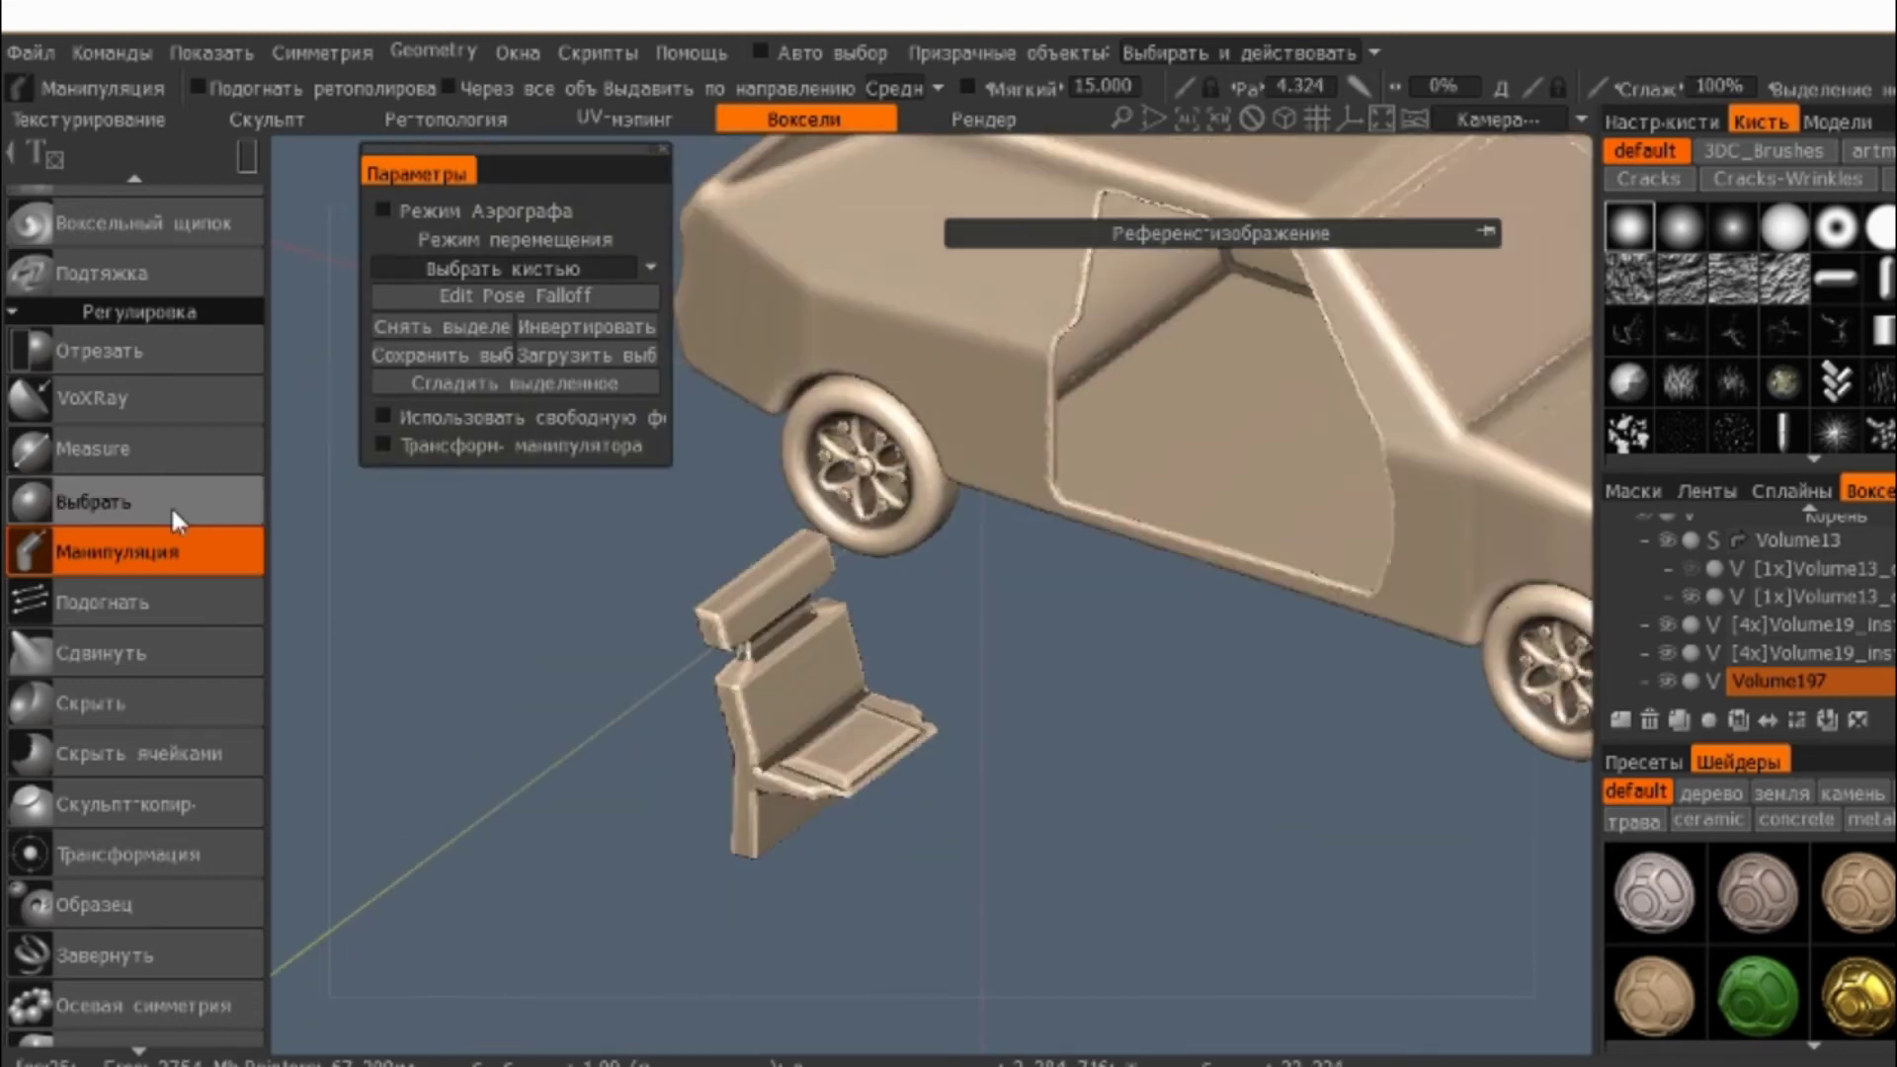
- Switch to Трансформация and hide a Volume13 body layer to see inside
scroll(170, 506, down, 4)
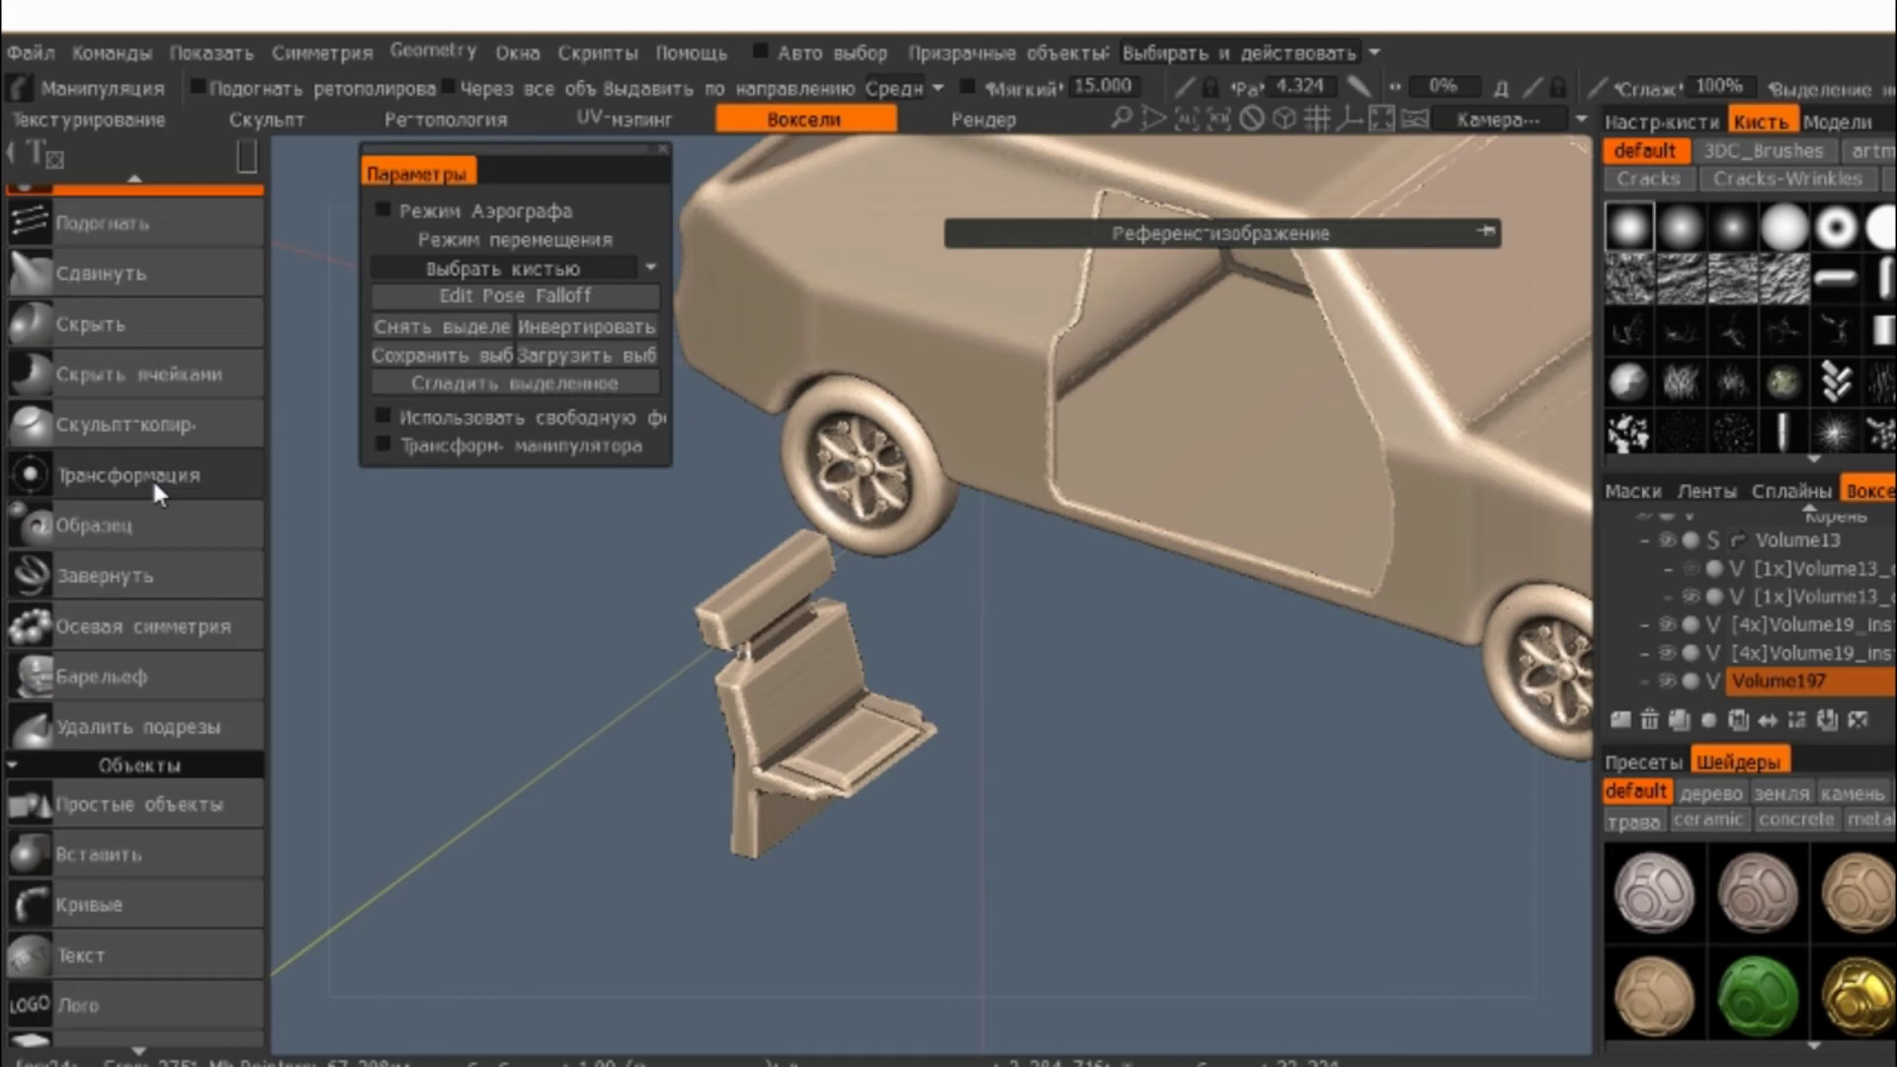
click(152, 477)
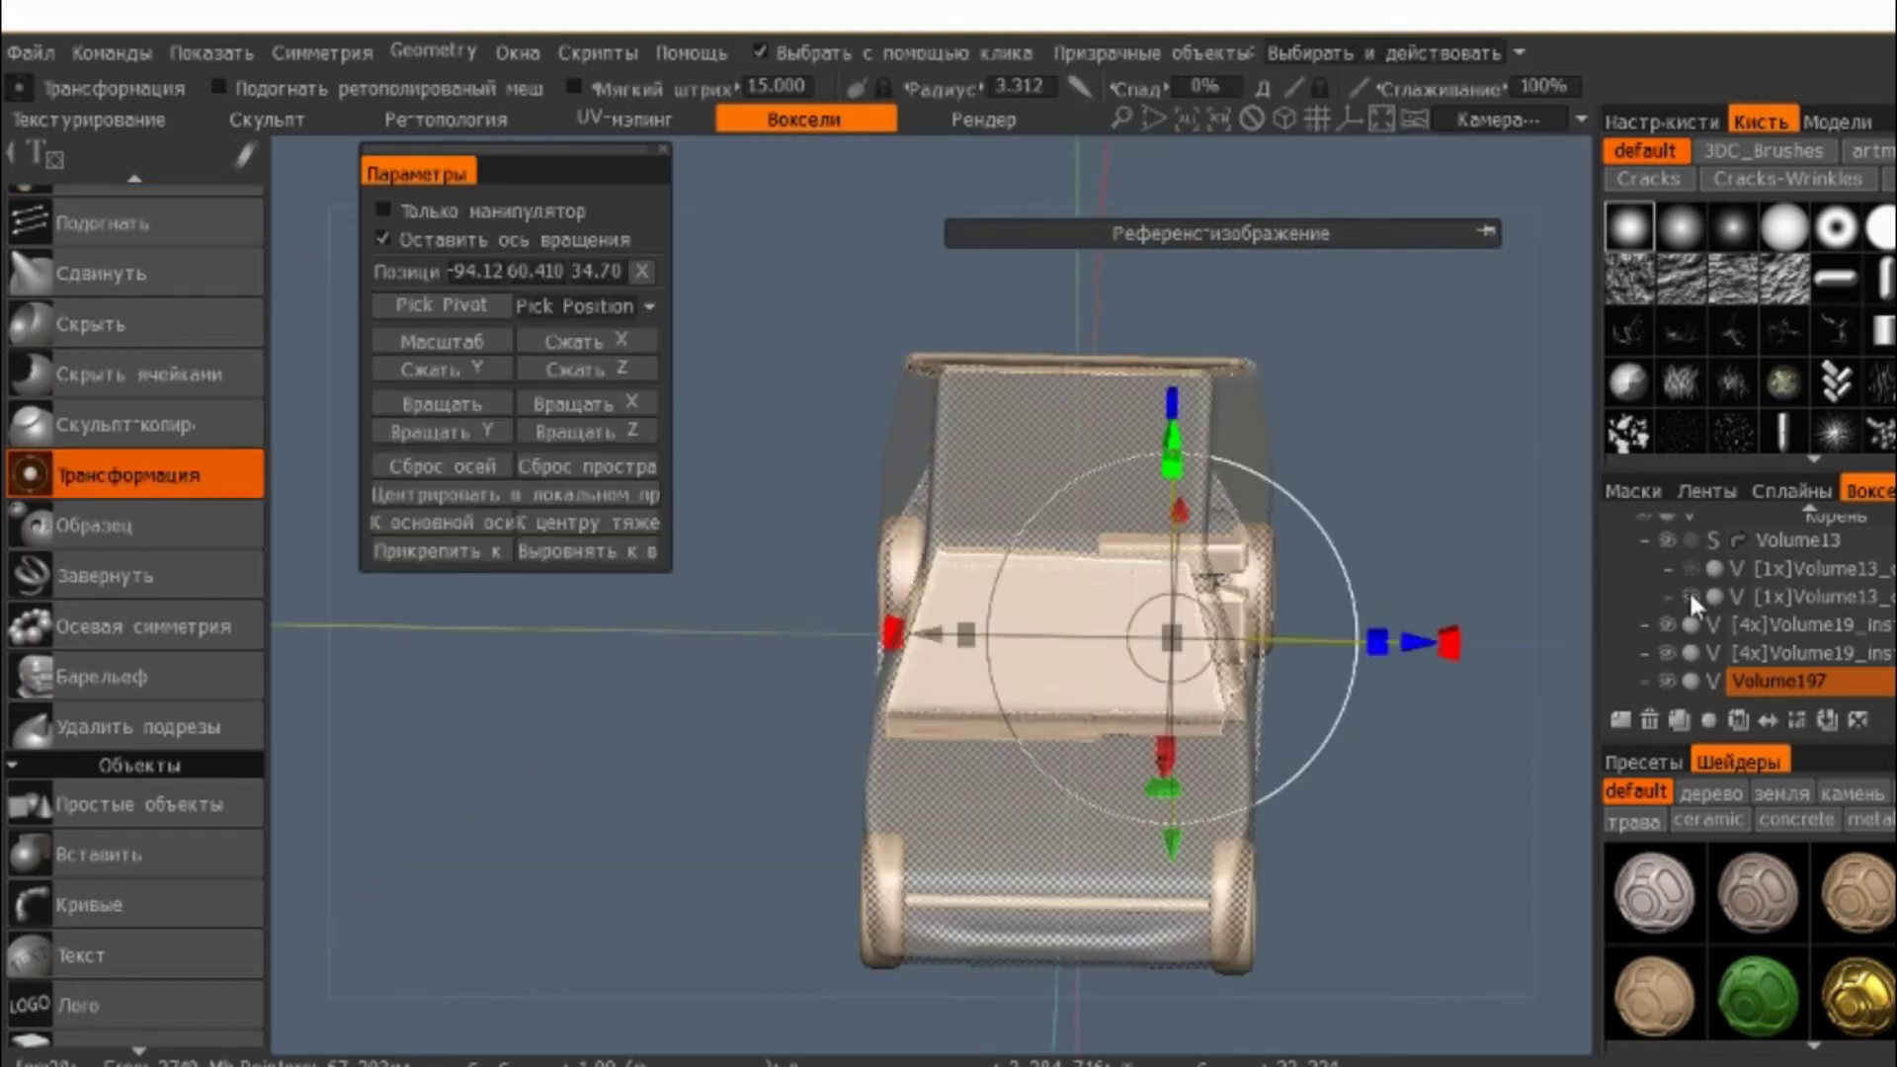
click(1689, 595)
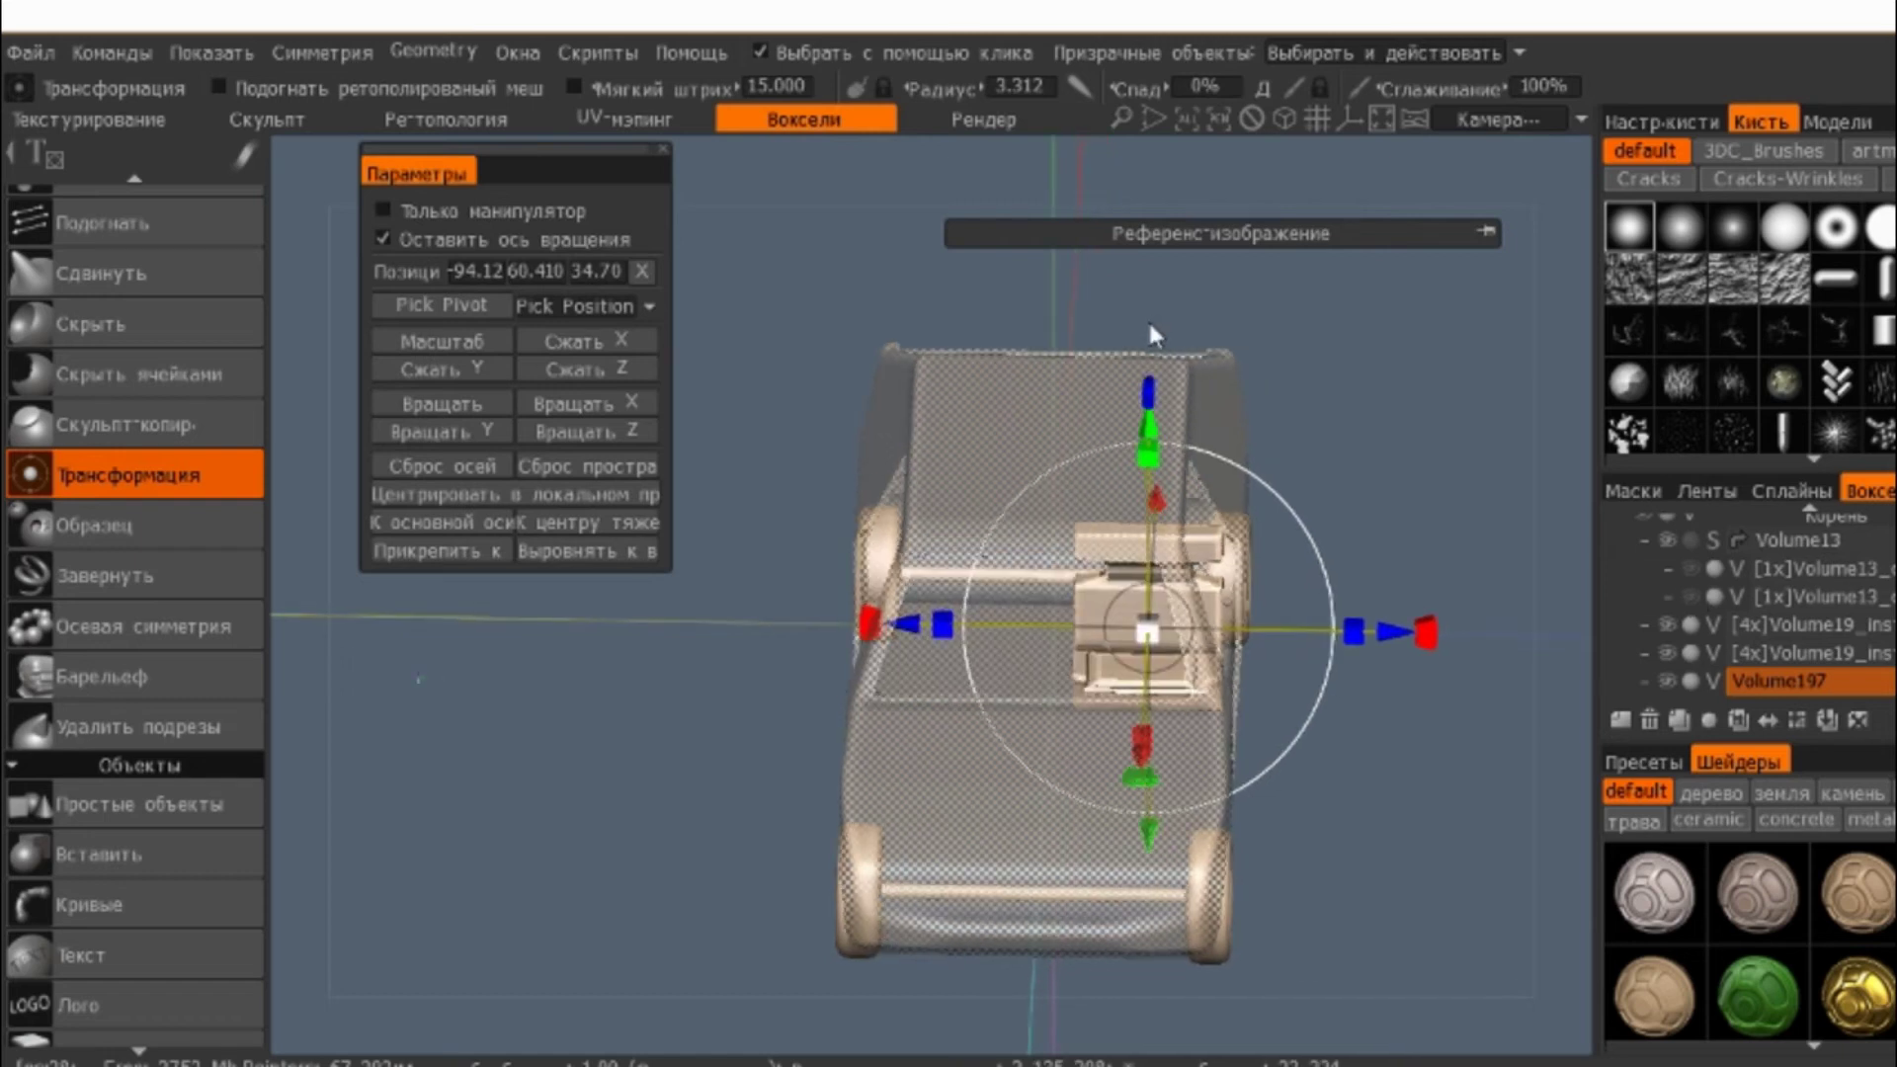
scroll(1151, 336, up, 3)
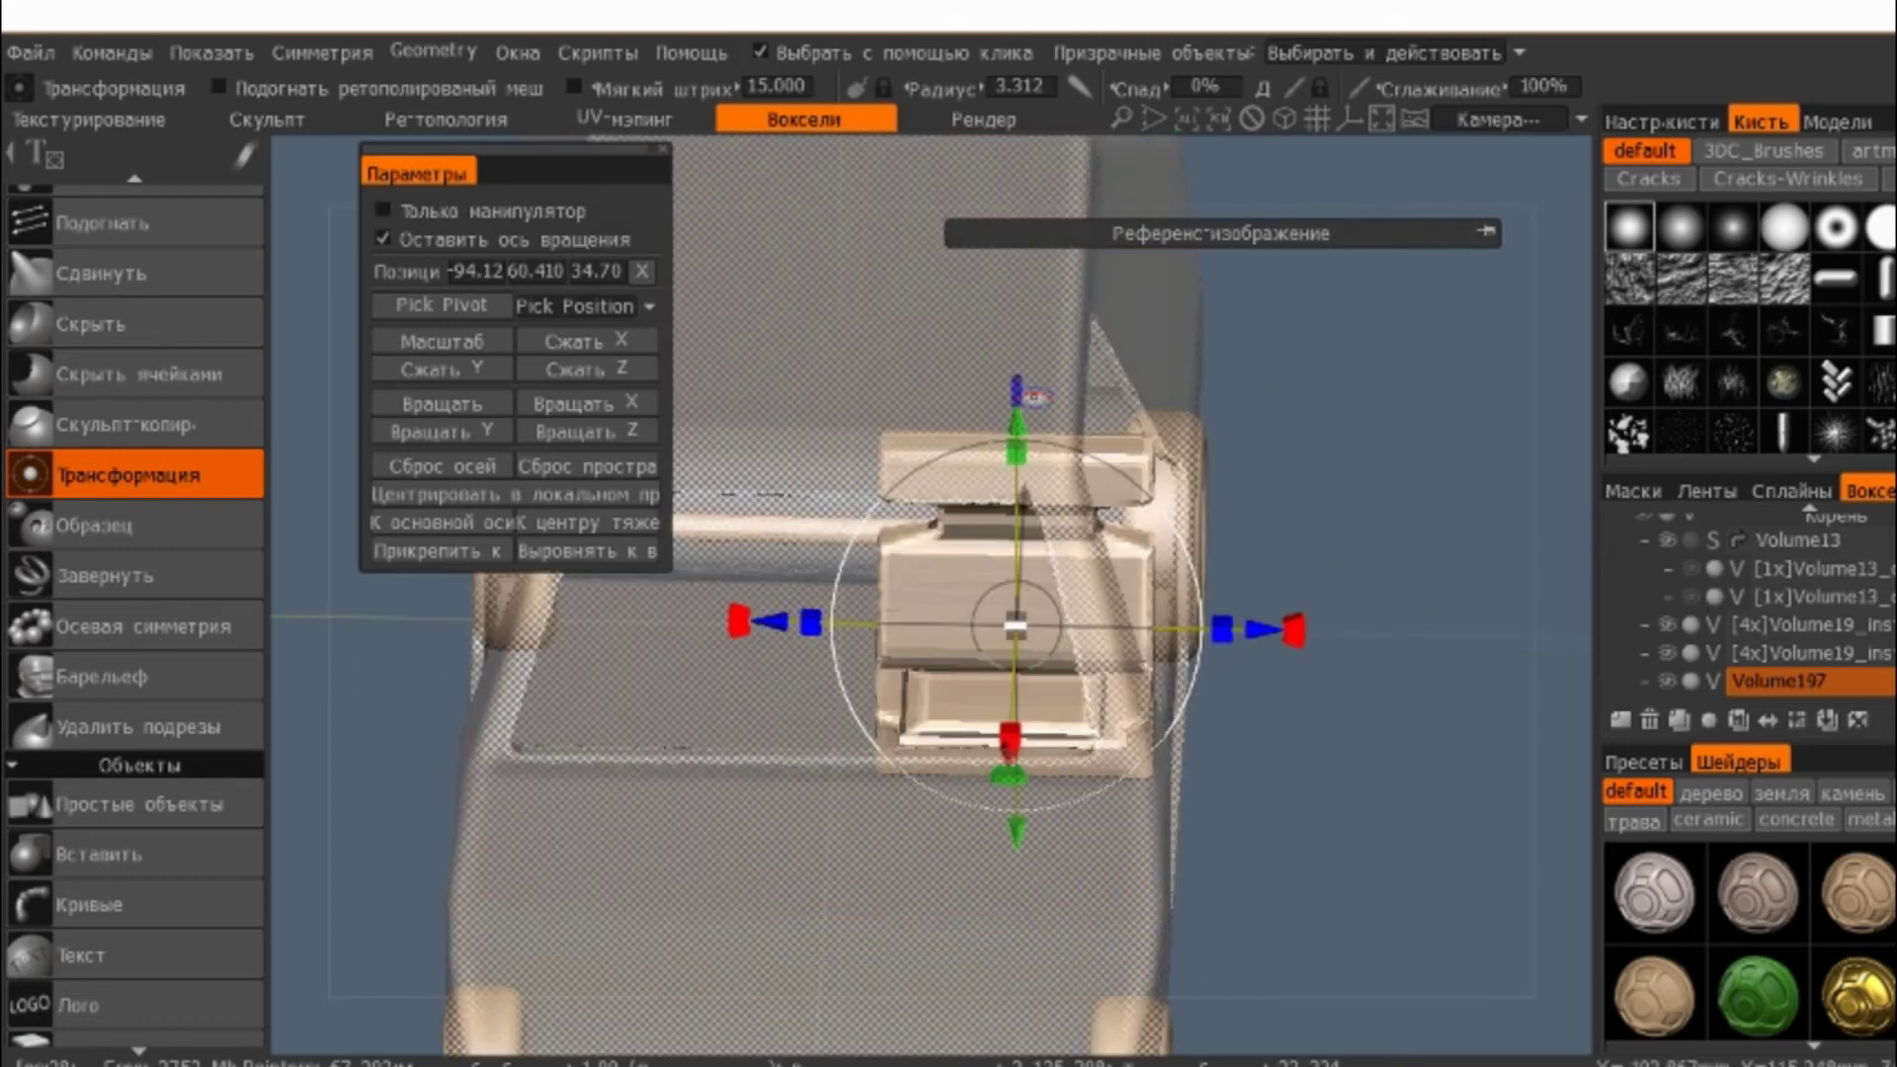
- Slide the seat along X to -102.7 in the door opening, then return to posing
key(KP_3)
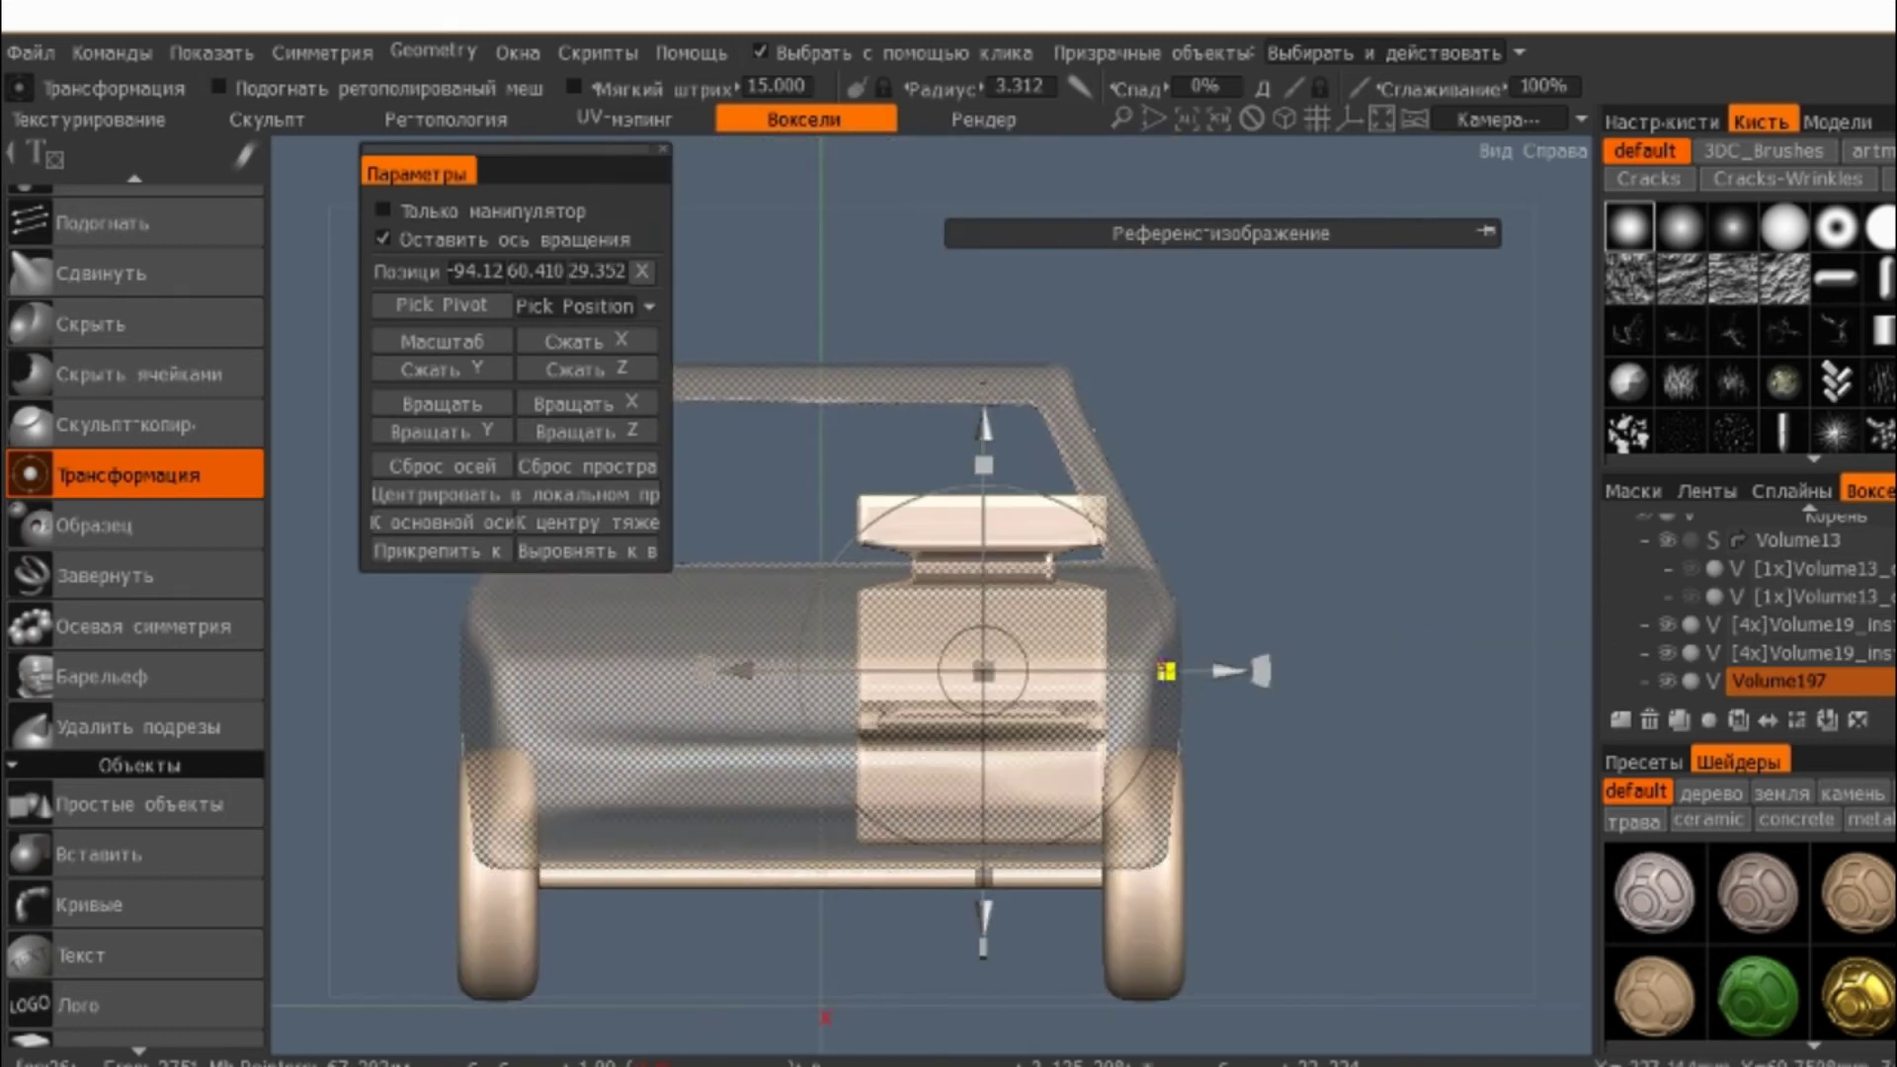
drag(1224, 474, 993, 464)
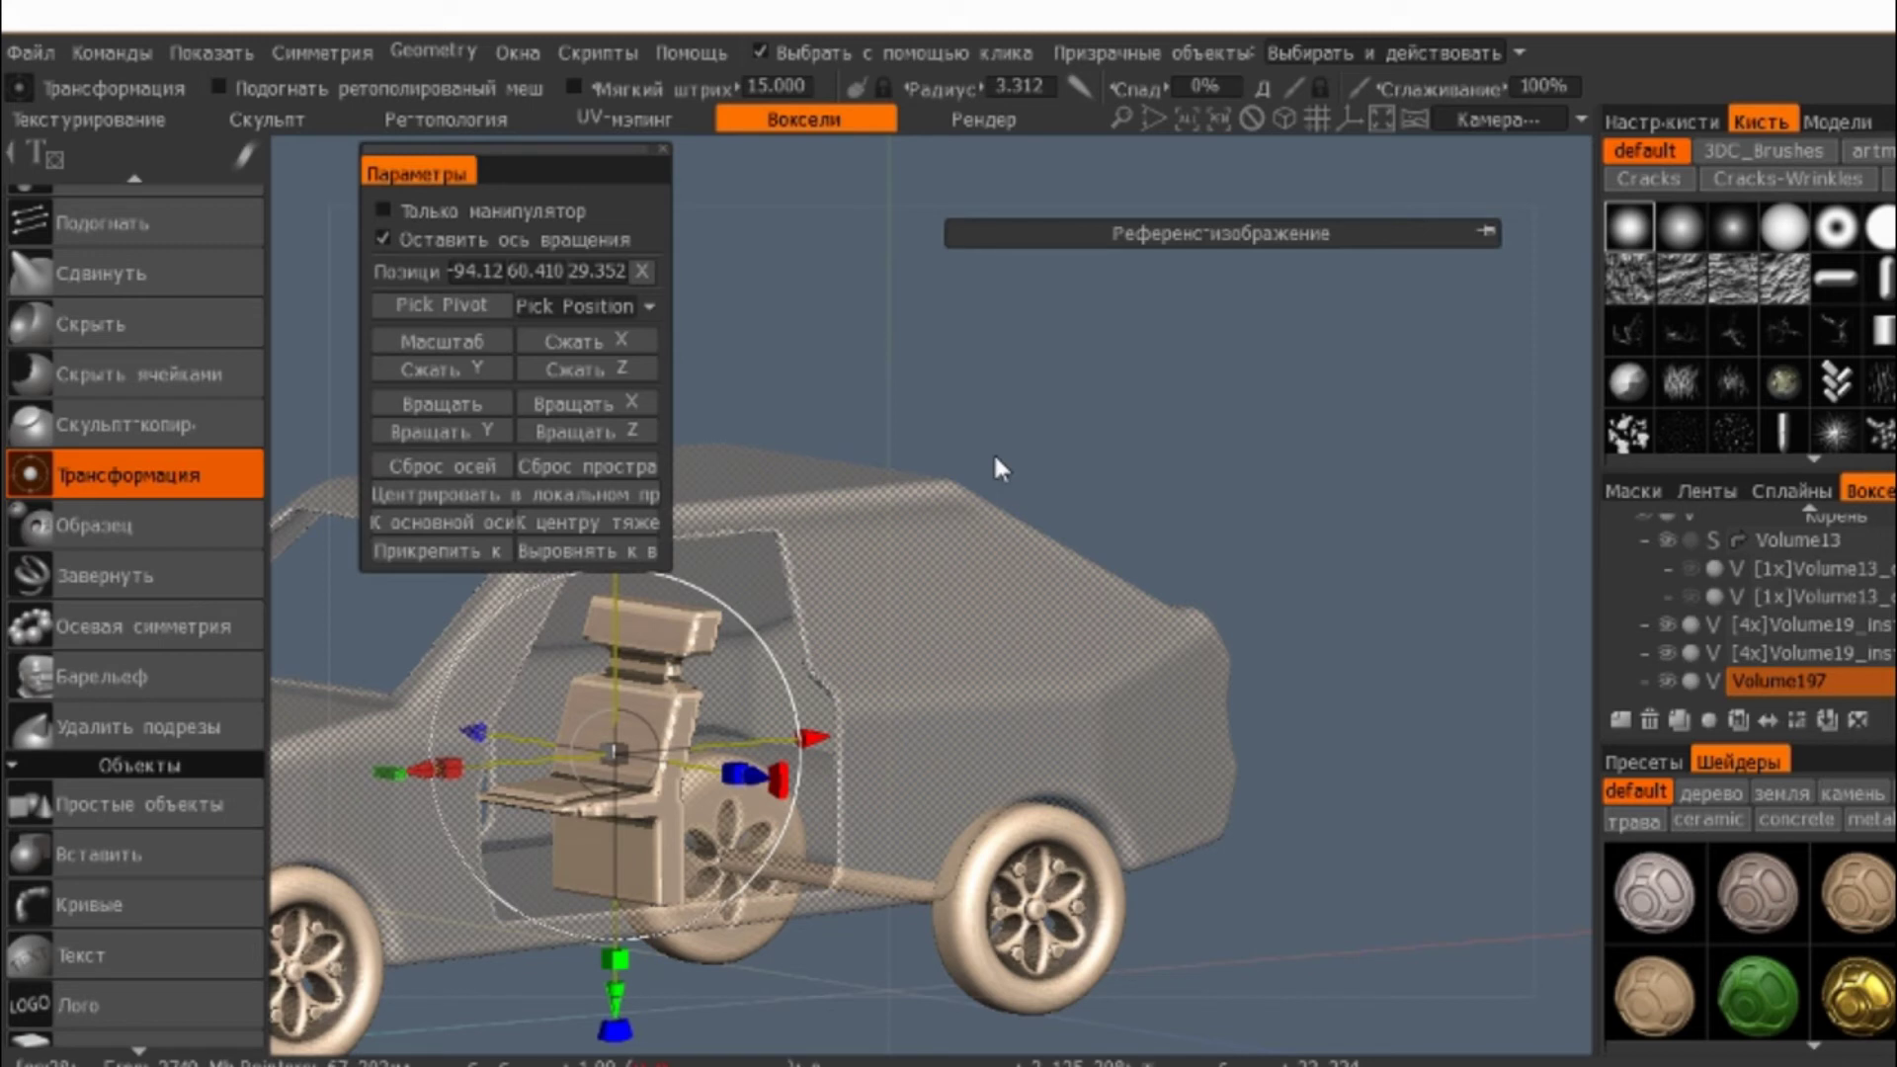
key(KP_1)
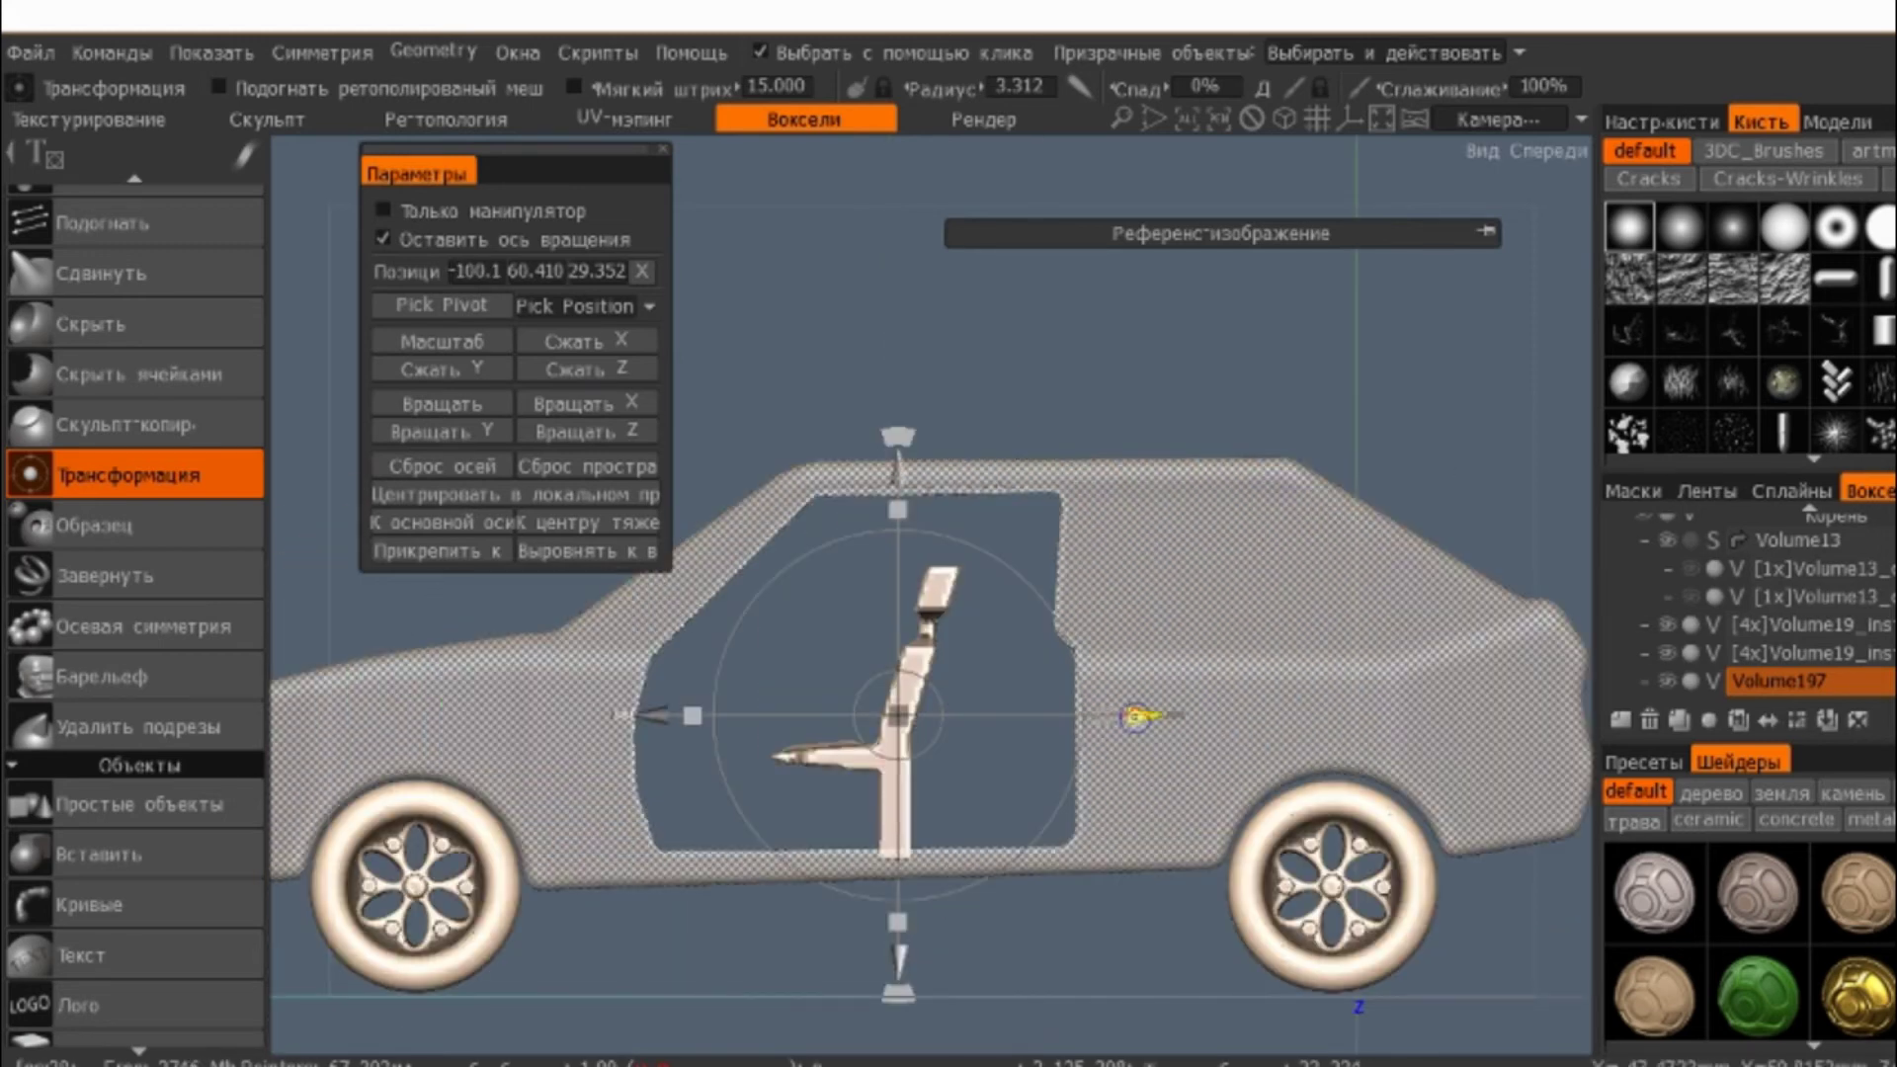
drag(1136, 713, 1195, 716)
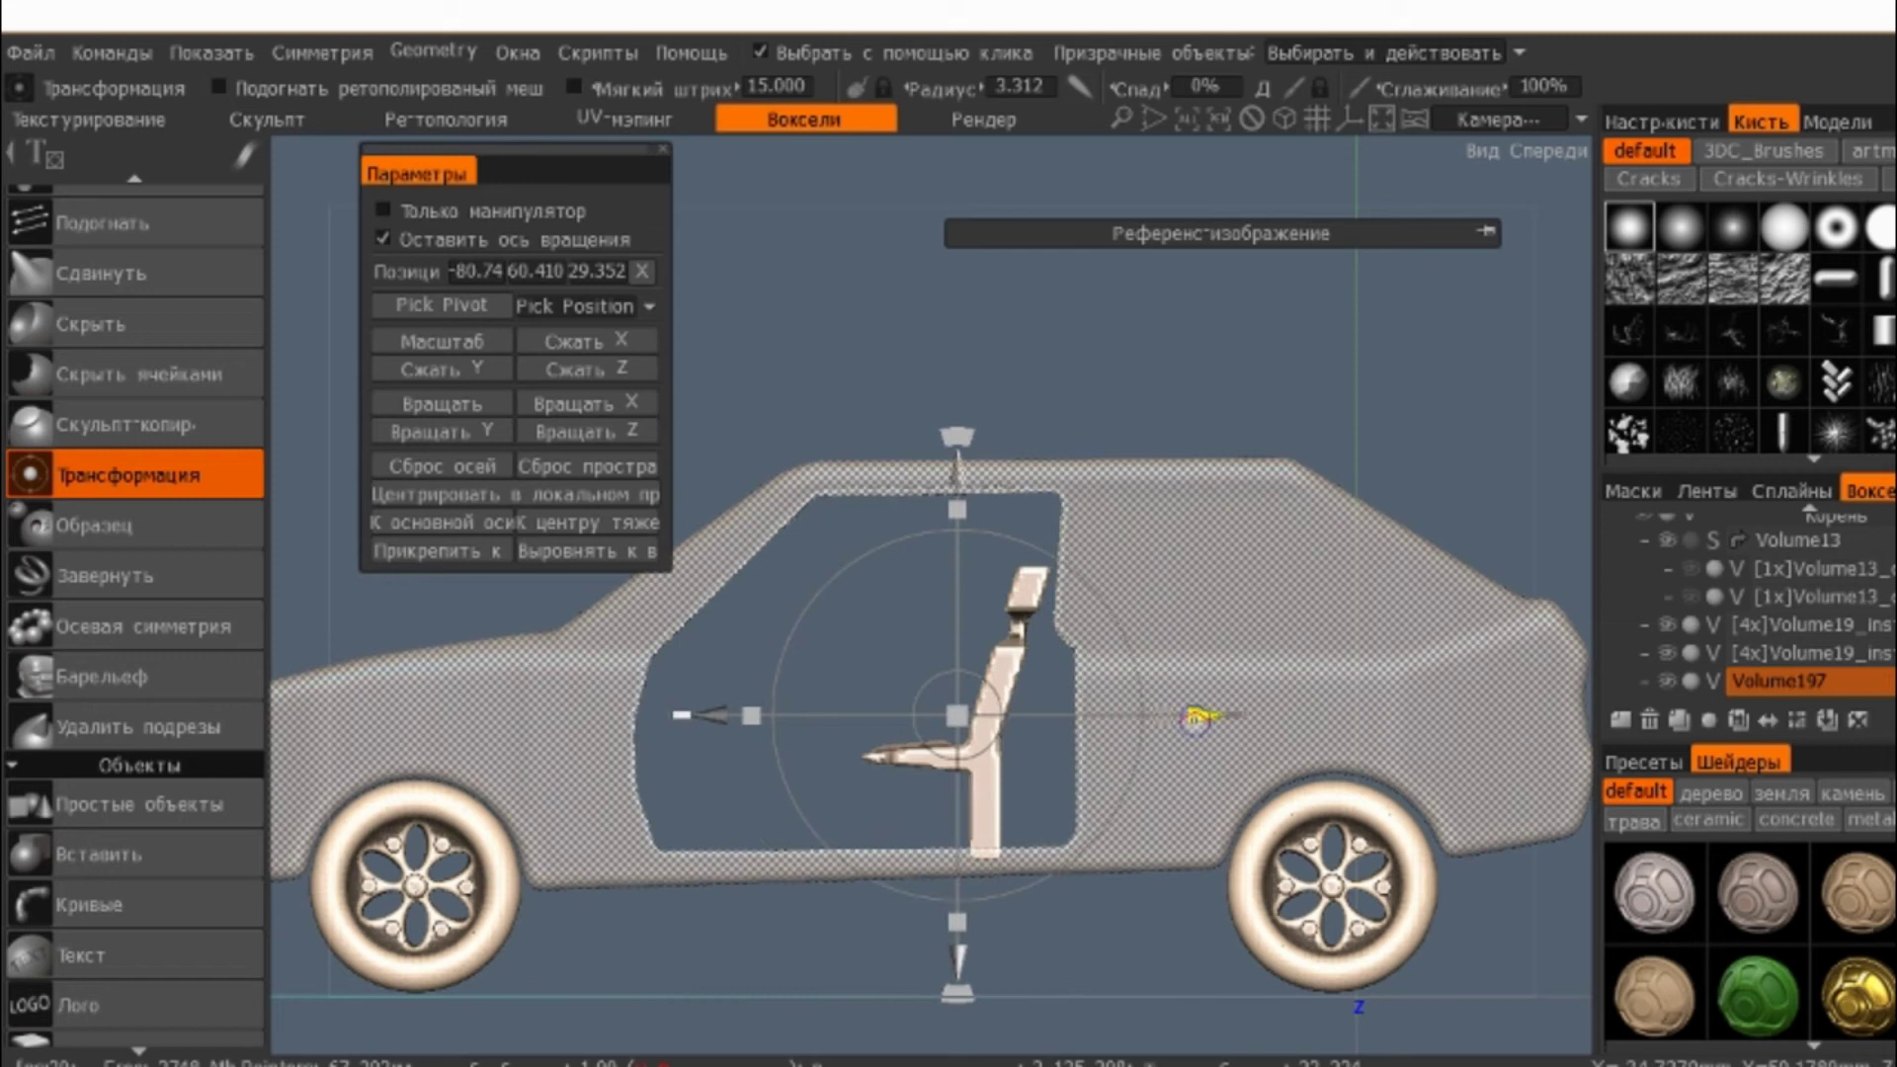
drag(1005, 411, 1494, 696)
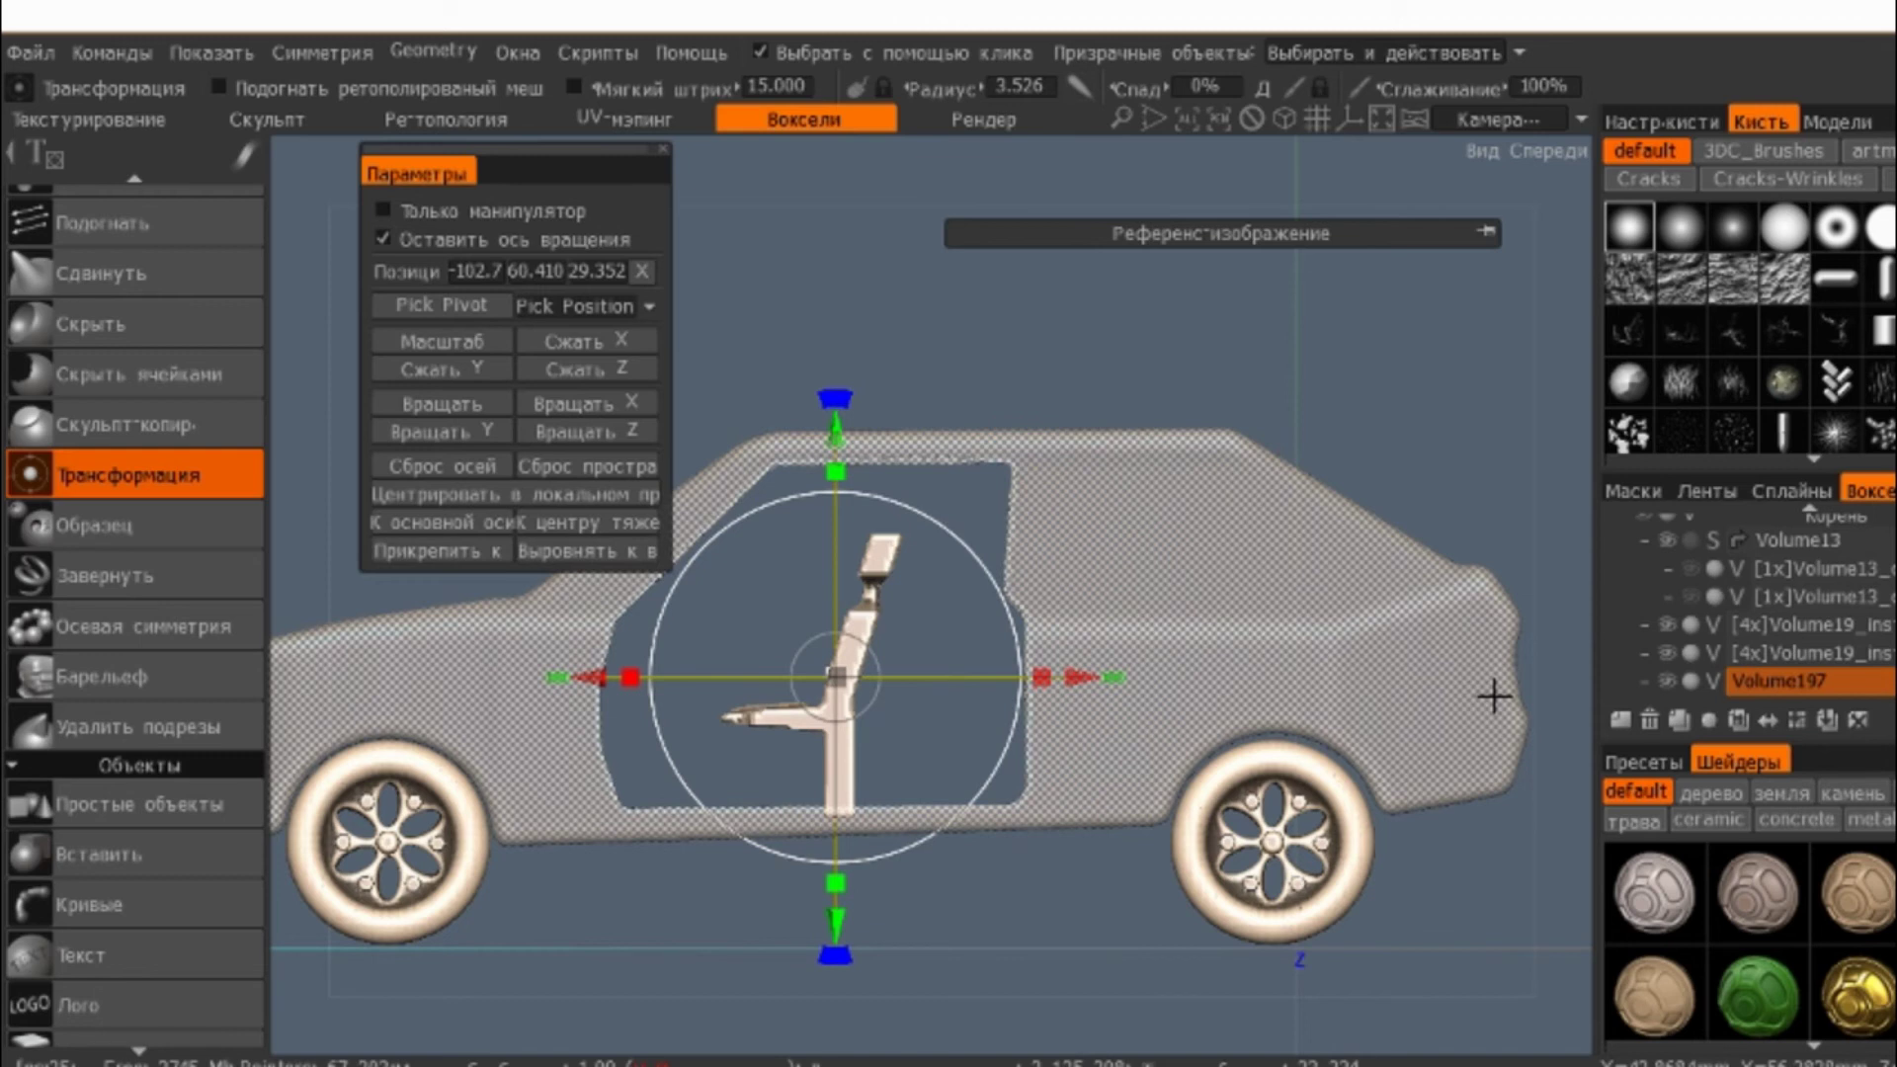
scroll(297, 691, up, 3)
scroll(91, 328, up, 3)
scroll(91, 328, up, 3)
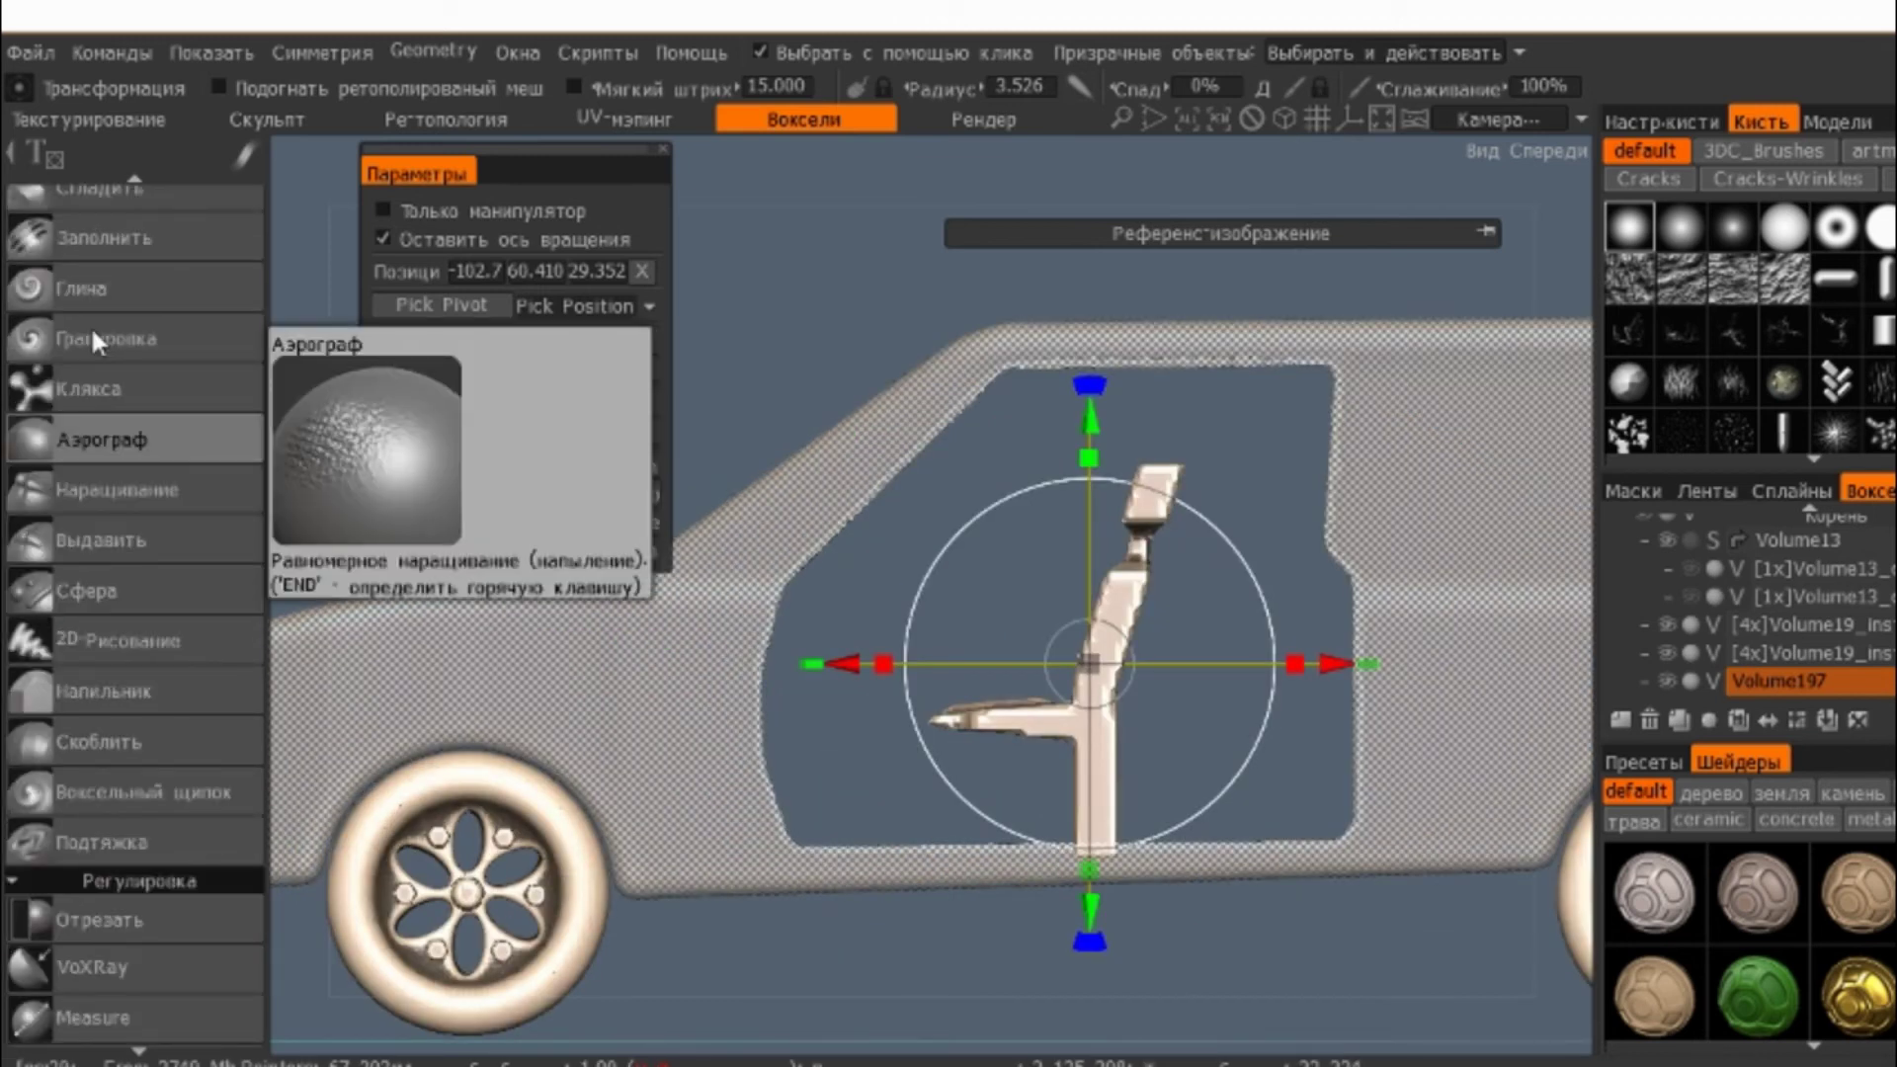
scroll(94, 341, down, 5)
click(117, 751)
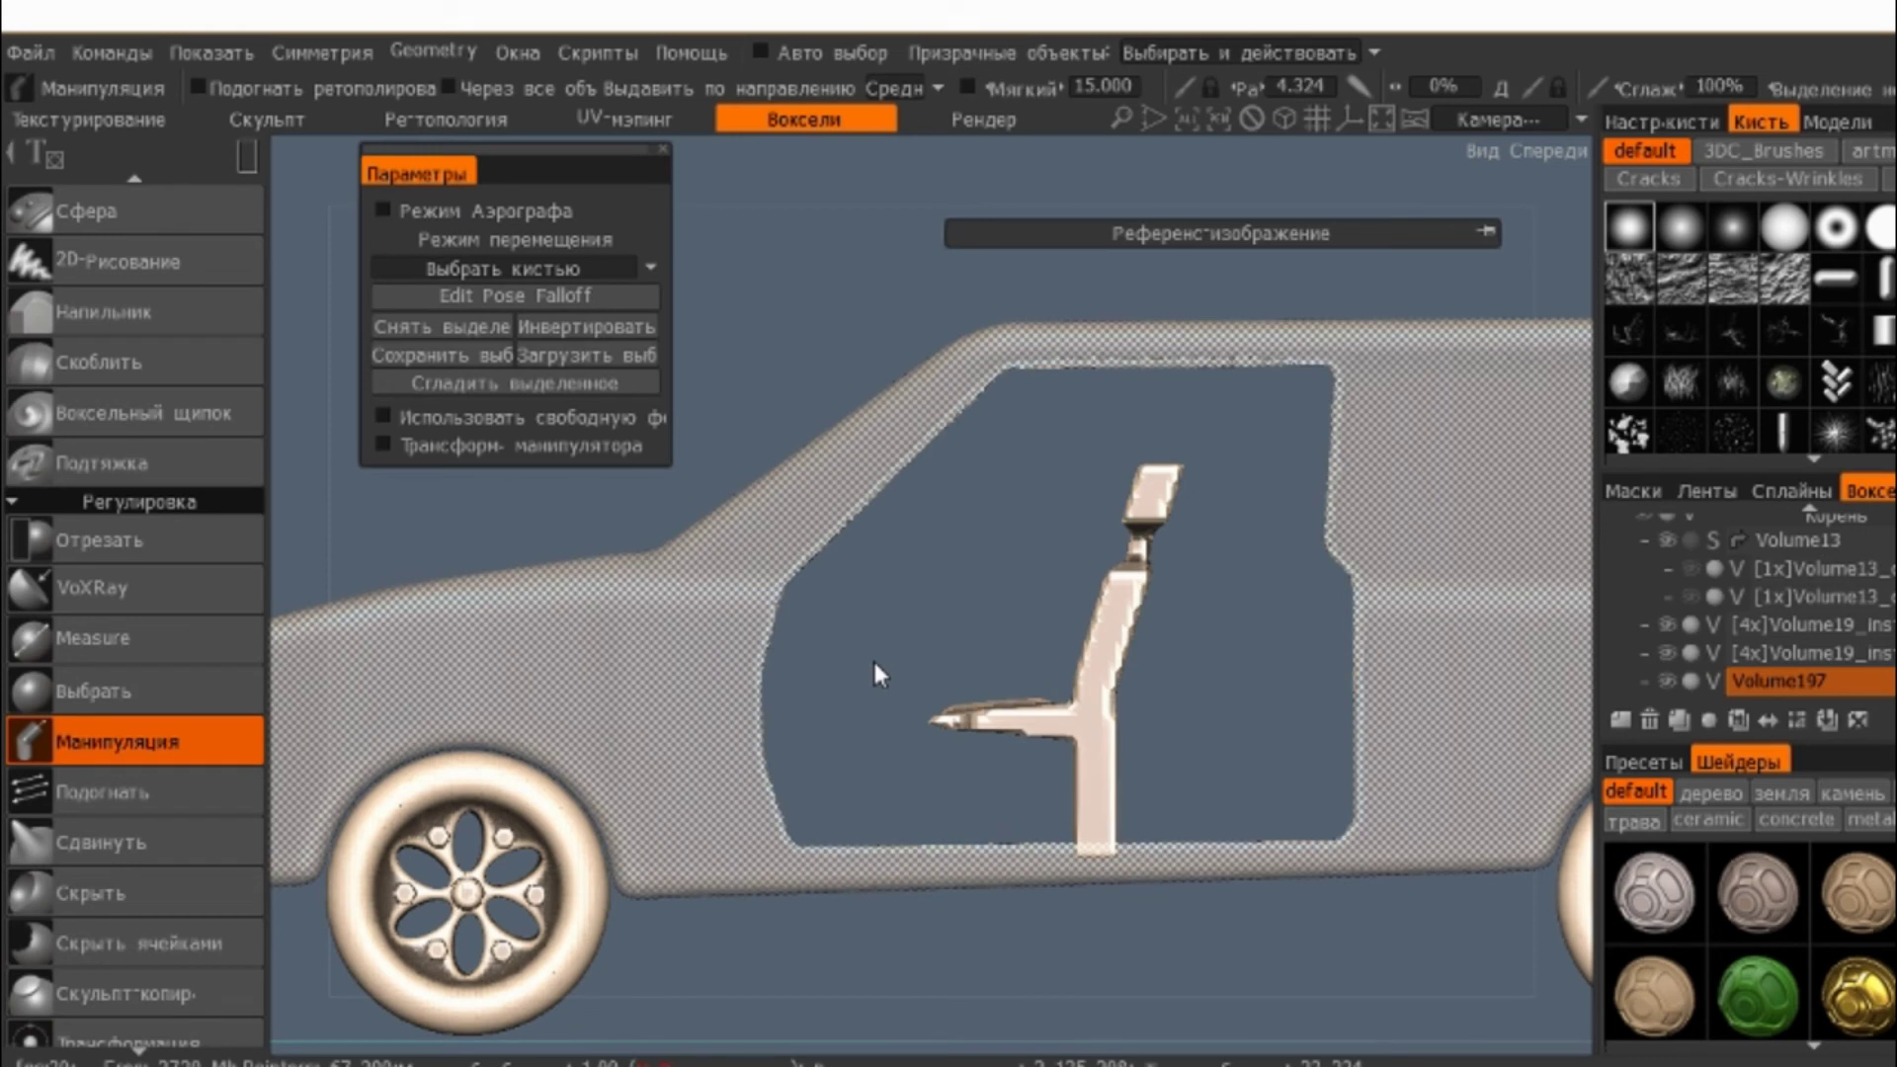
- Orbit over and around the car to check the seat's placement
drag(874, 658, 816, 467)
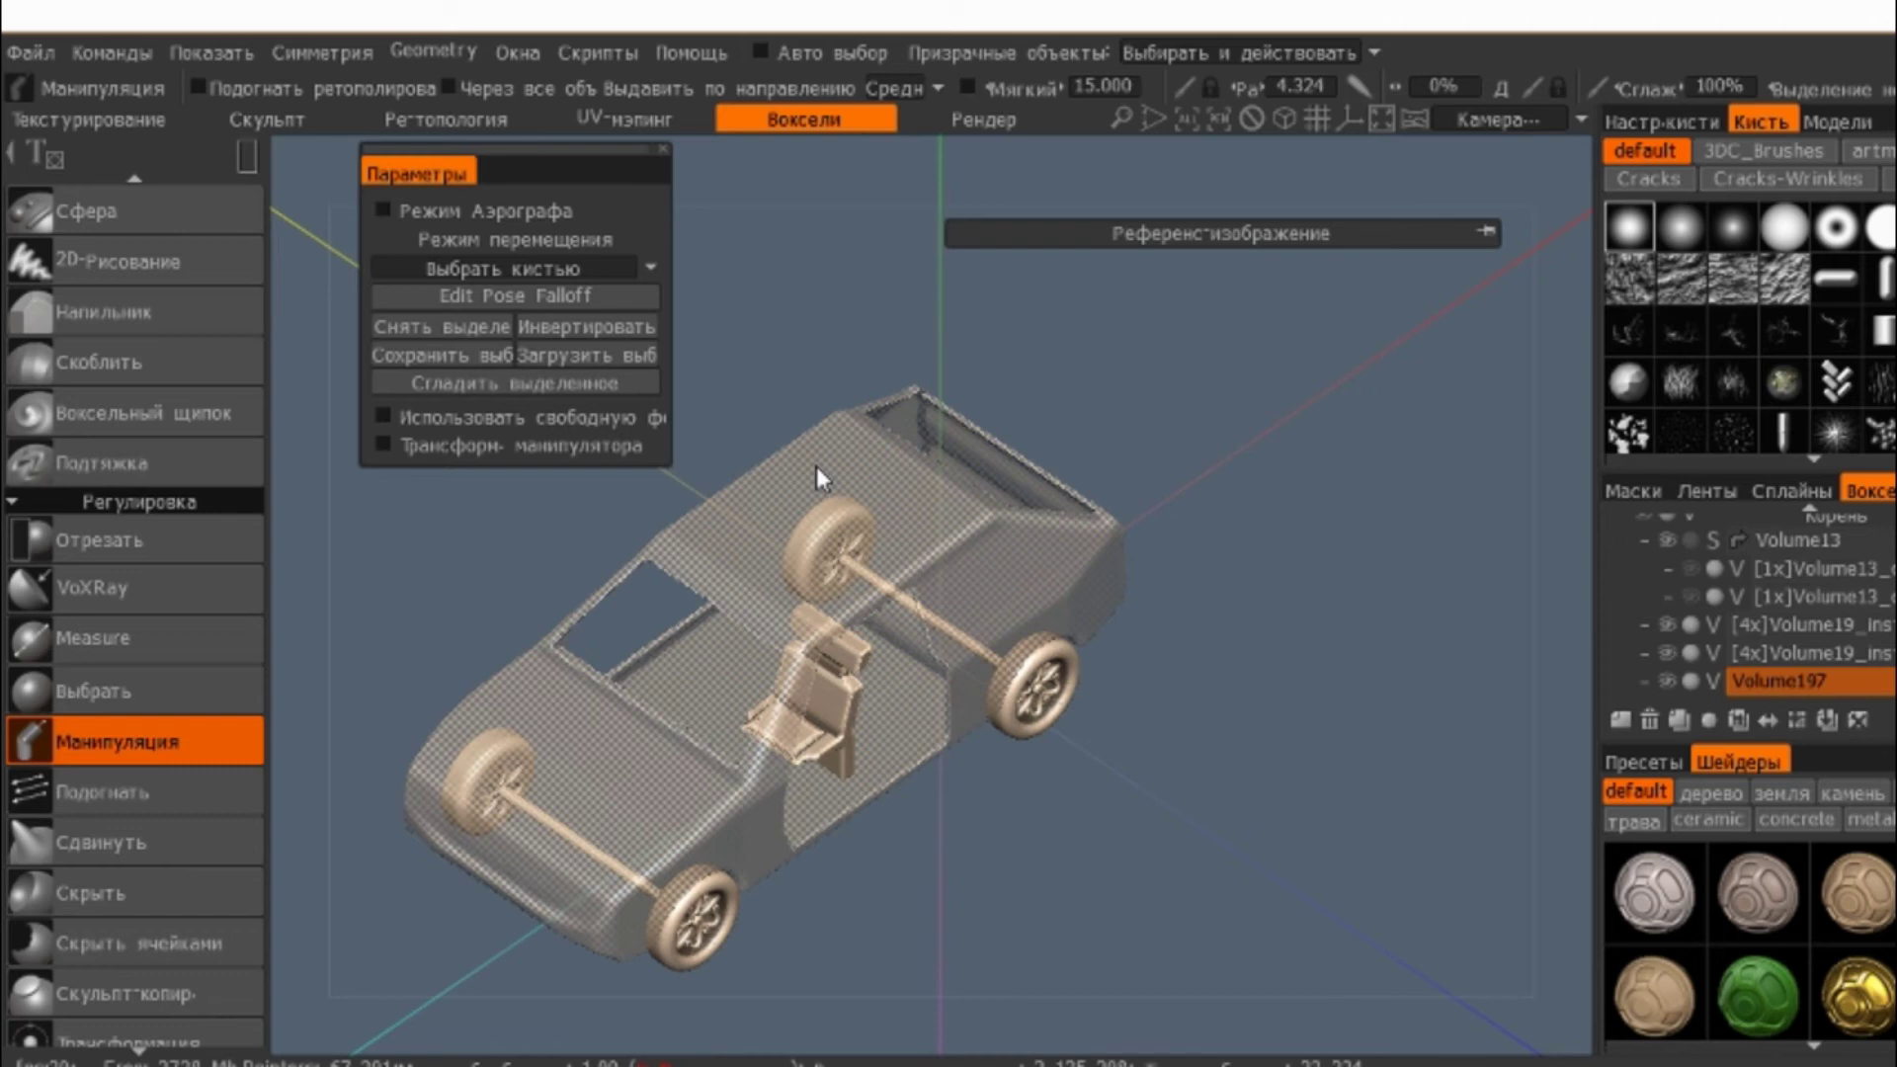
mouse_move(984, 424)
middle_down()
mouse_move(1194, 780)
mouse_move(971, 759)
middle_up()
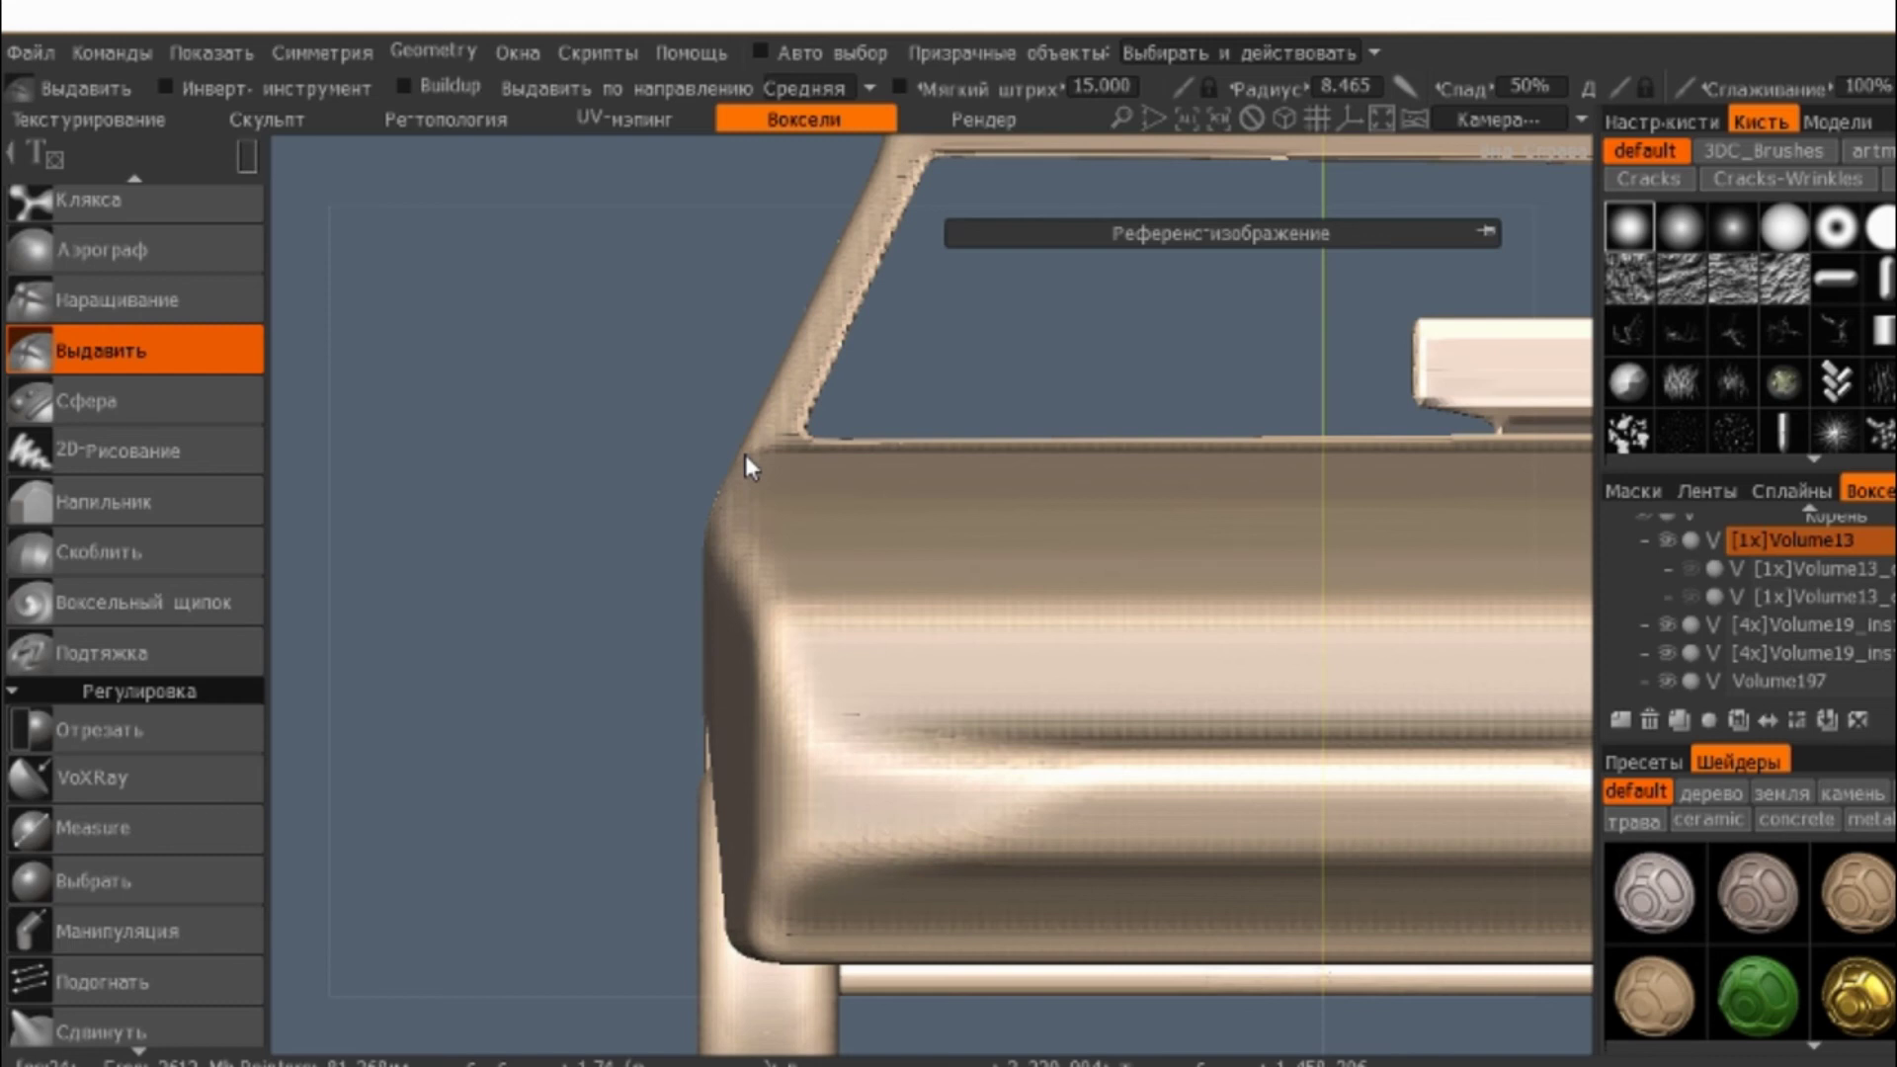
- Extrude upper and lower rectangular light recesses on the car's end
scroll(745, 454, up, 2)
drag(790, 657, 1117, 786)
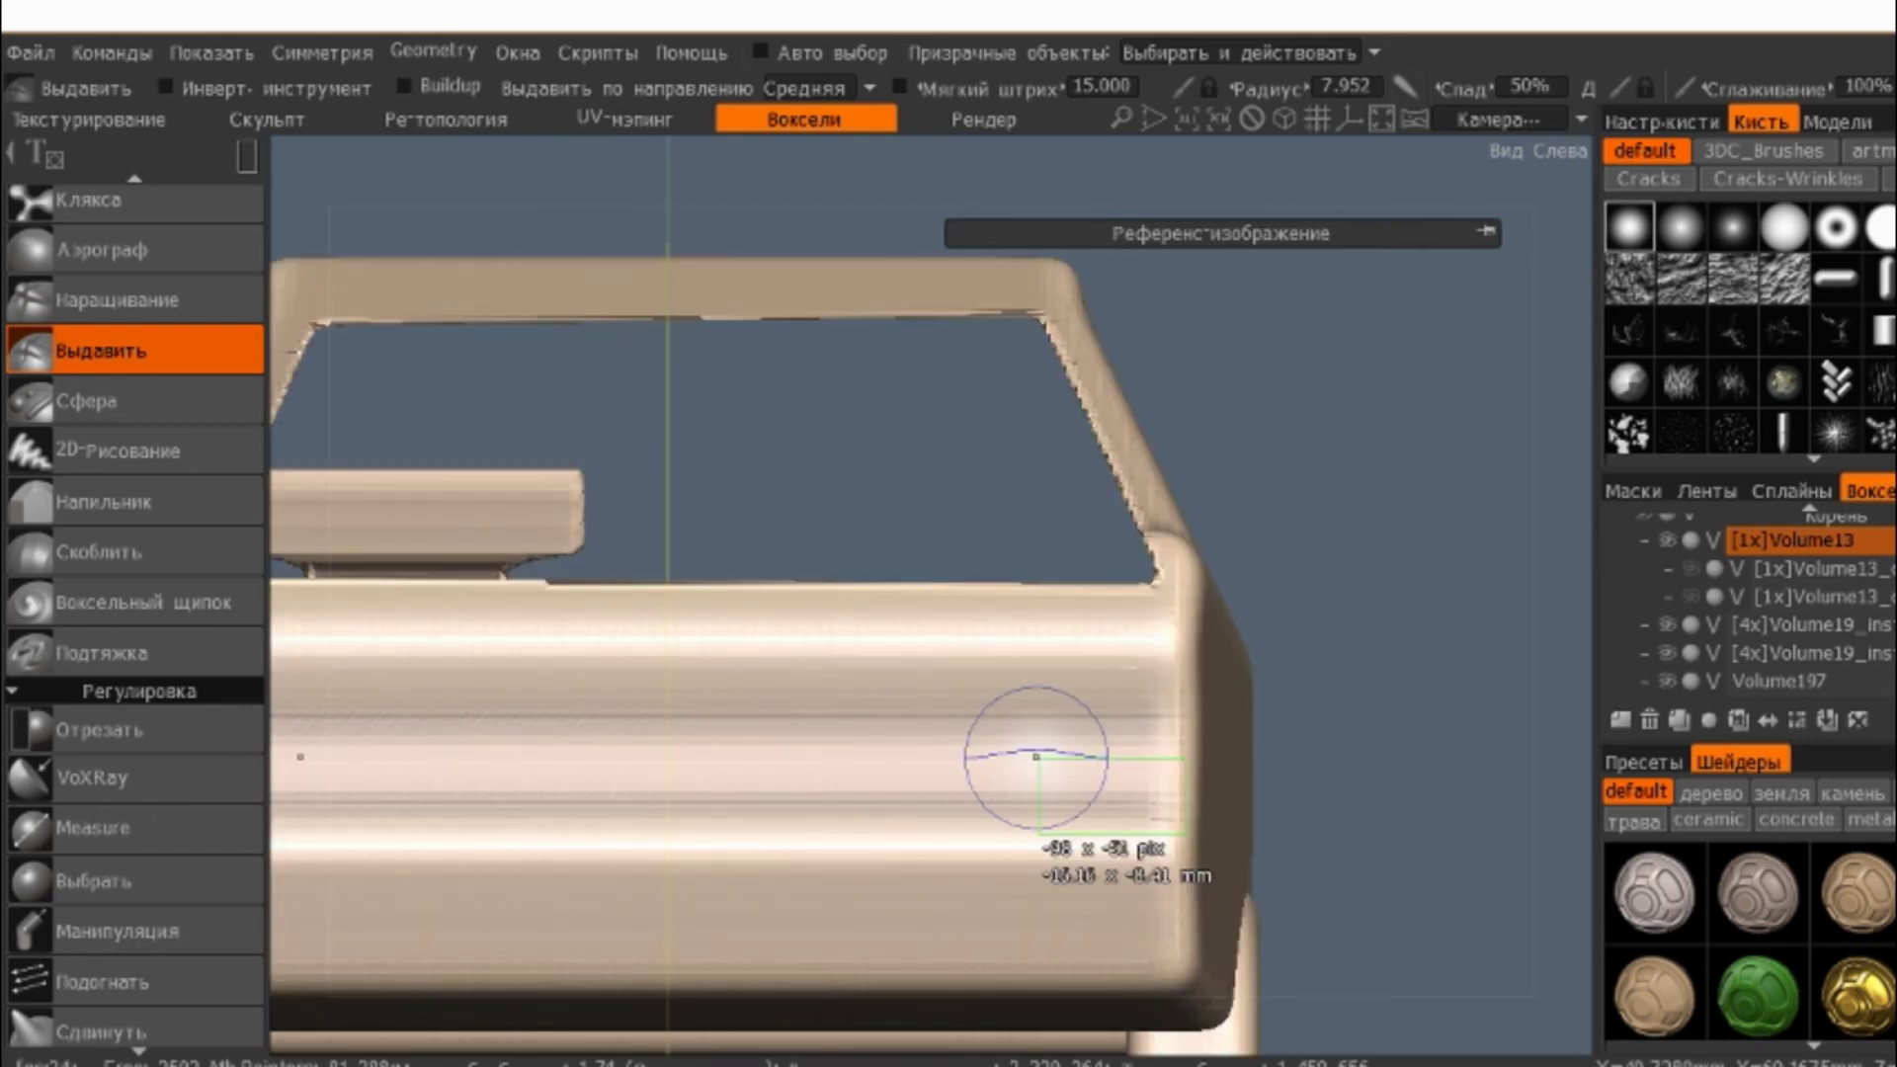
drag(1035, 756, 1039, 761)
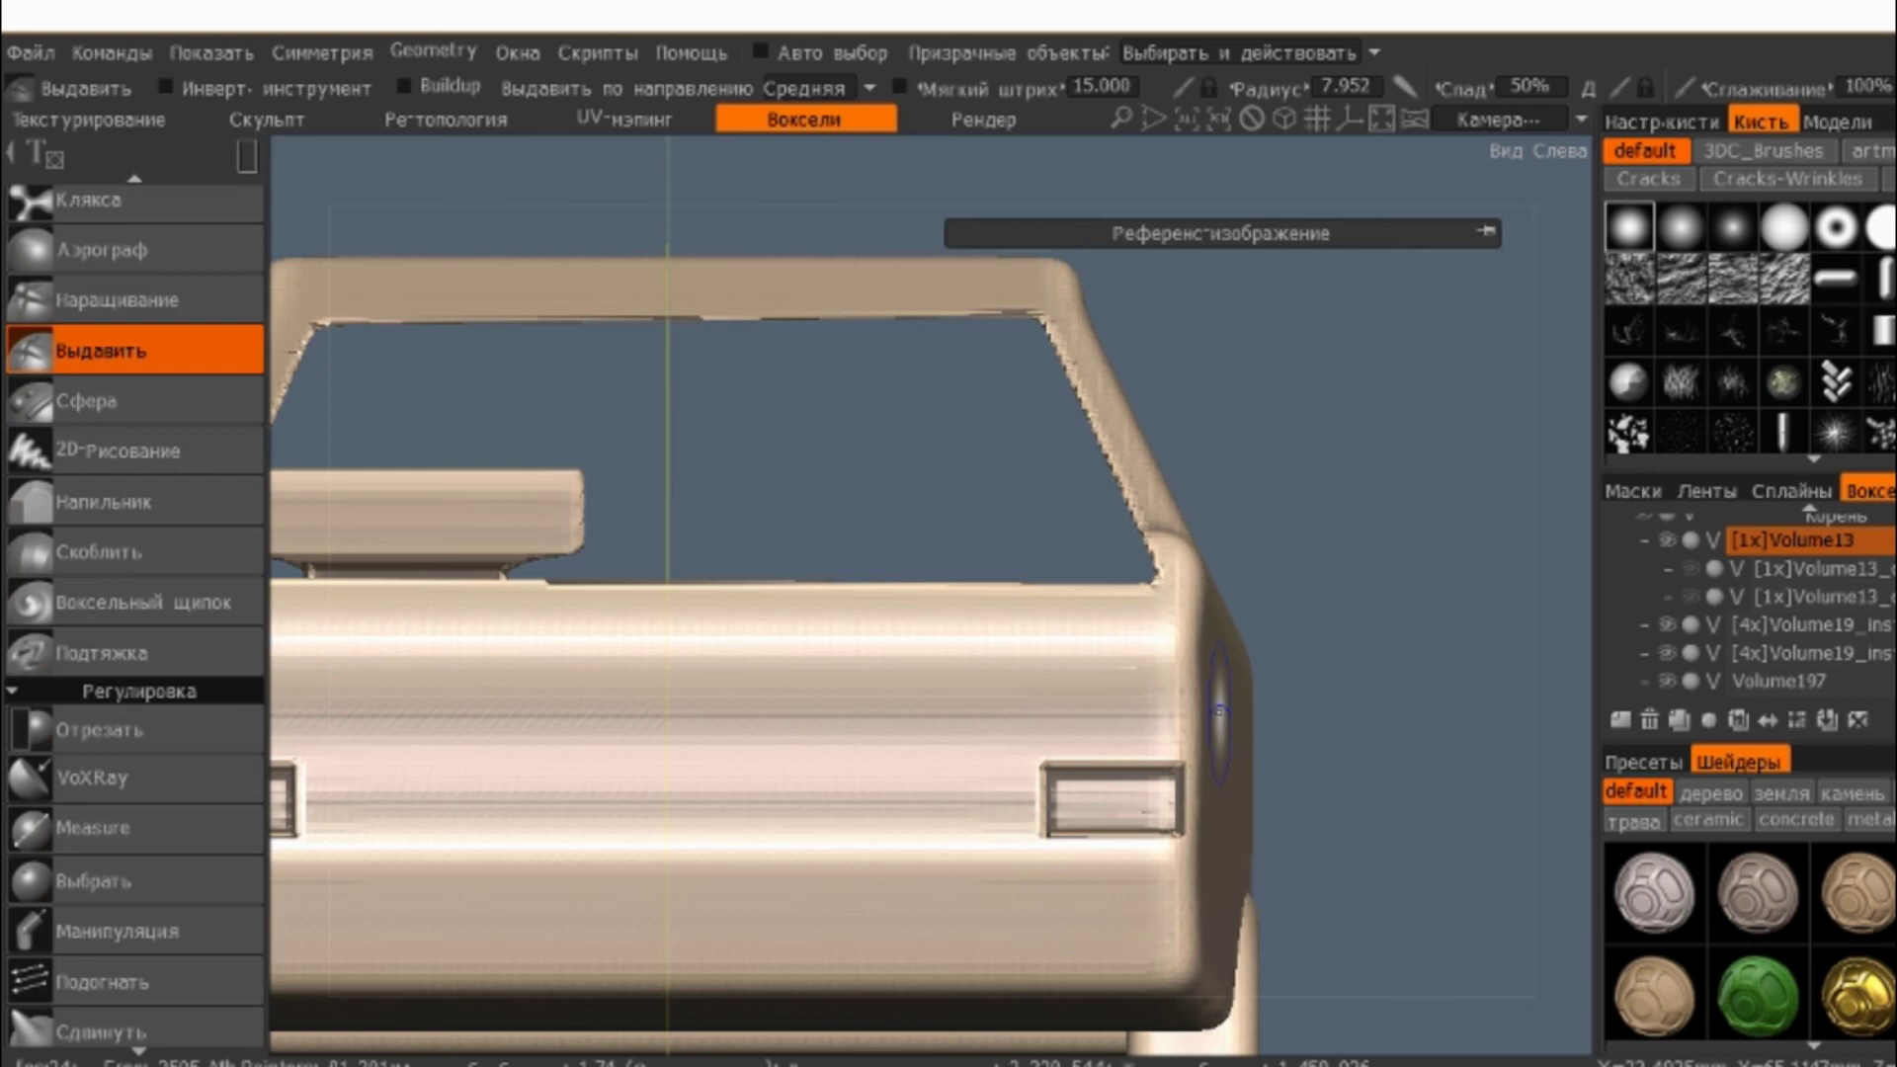
key(ctrl+z)
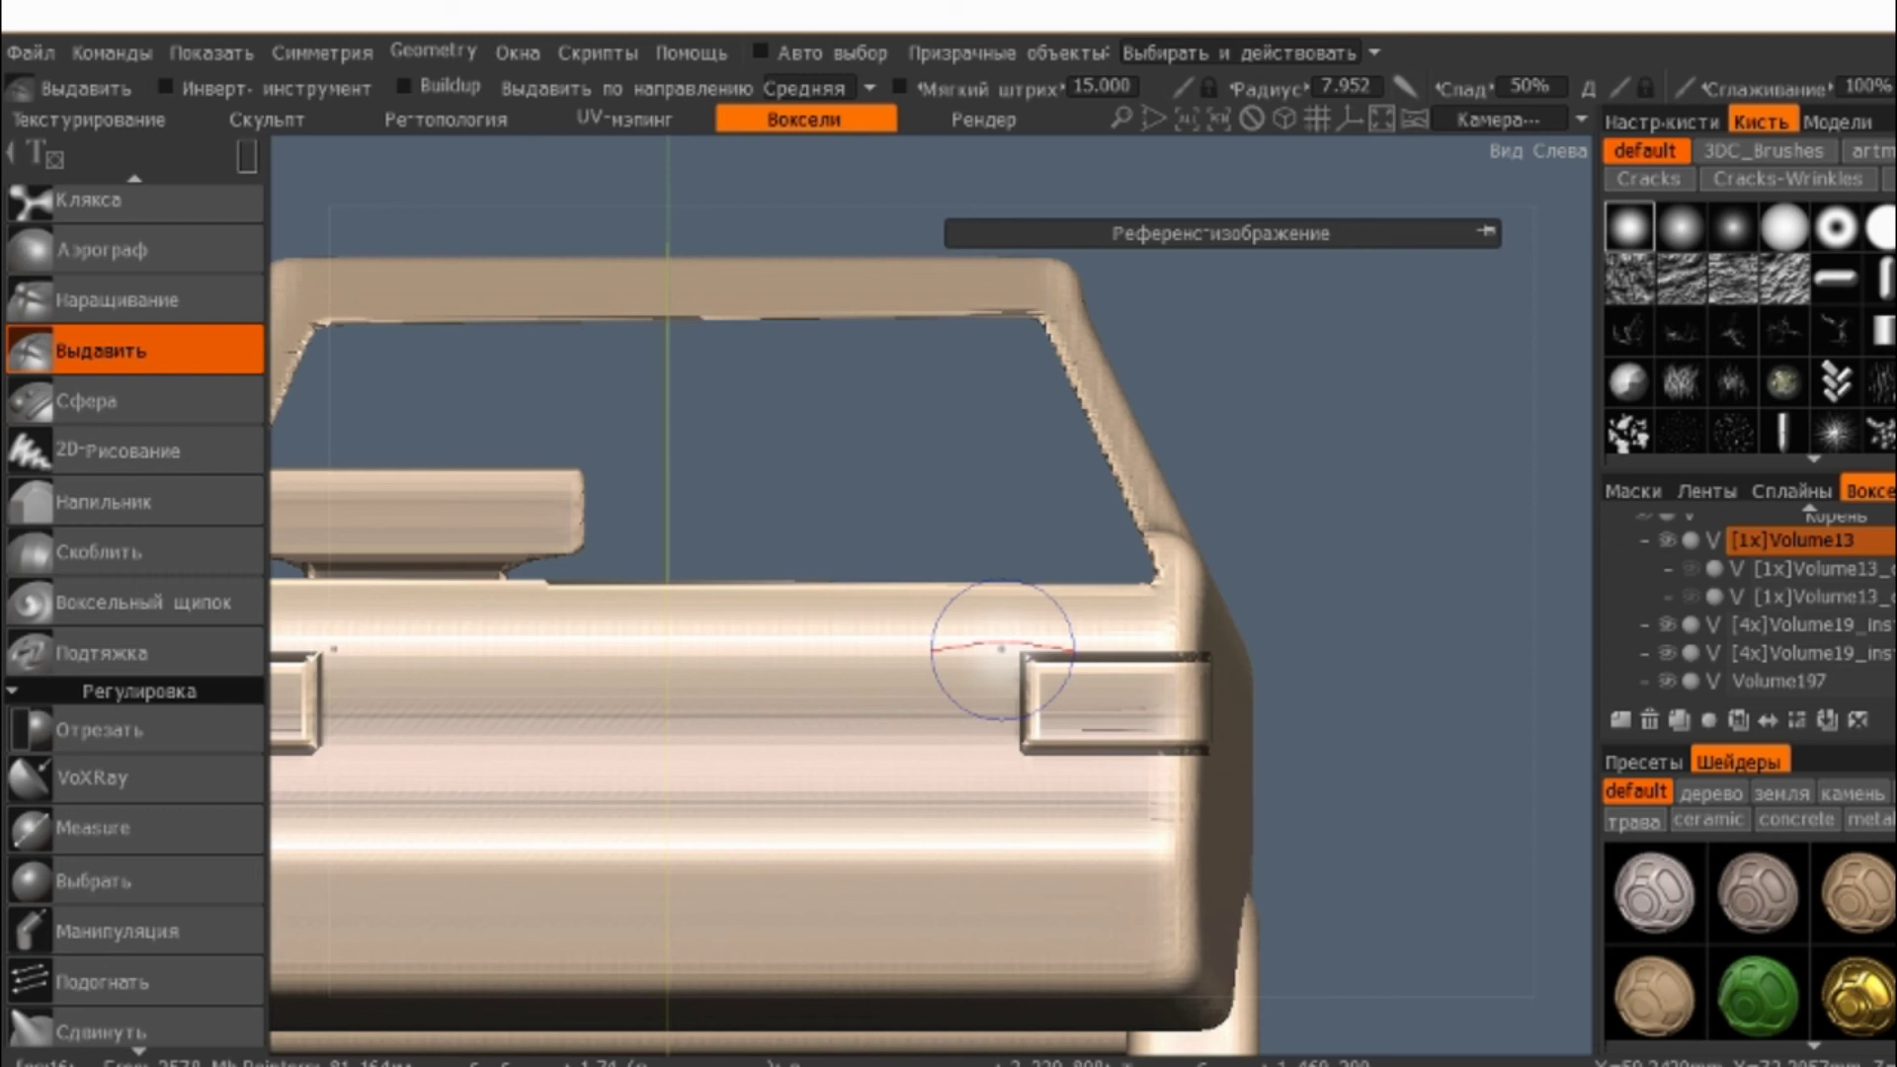
right_drag(1001, 648, 855, 637)
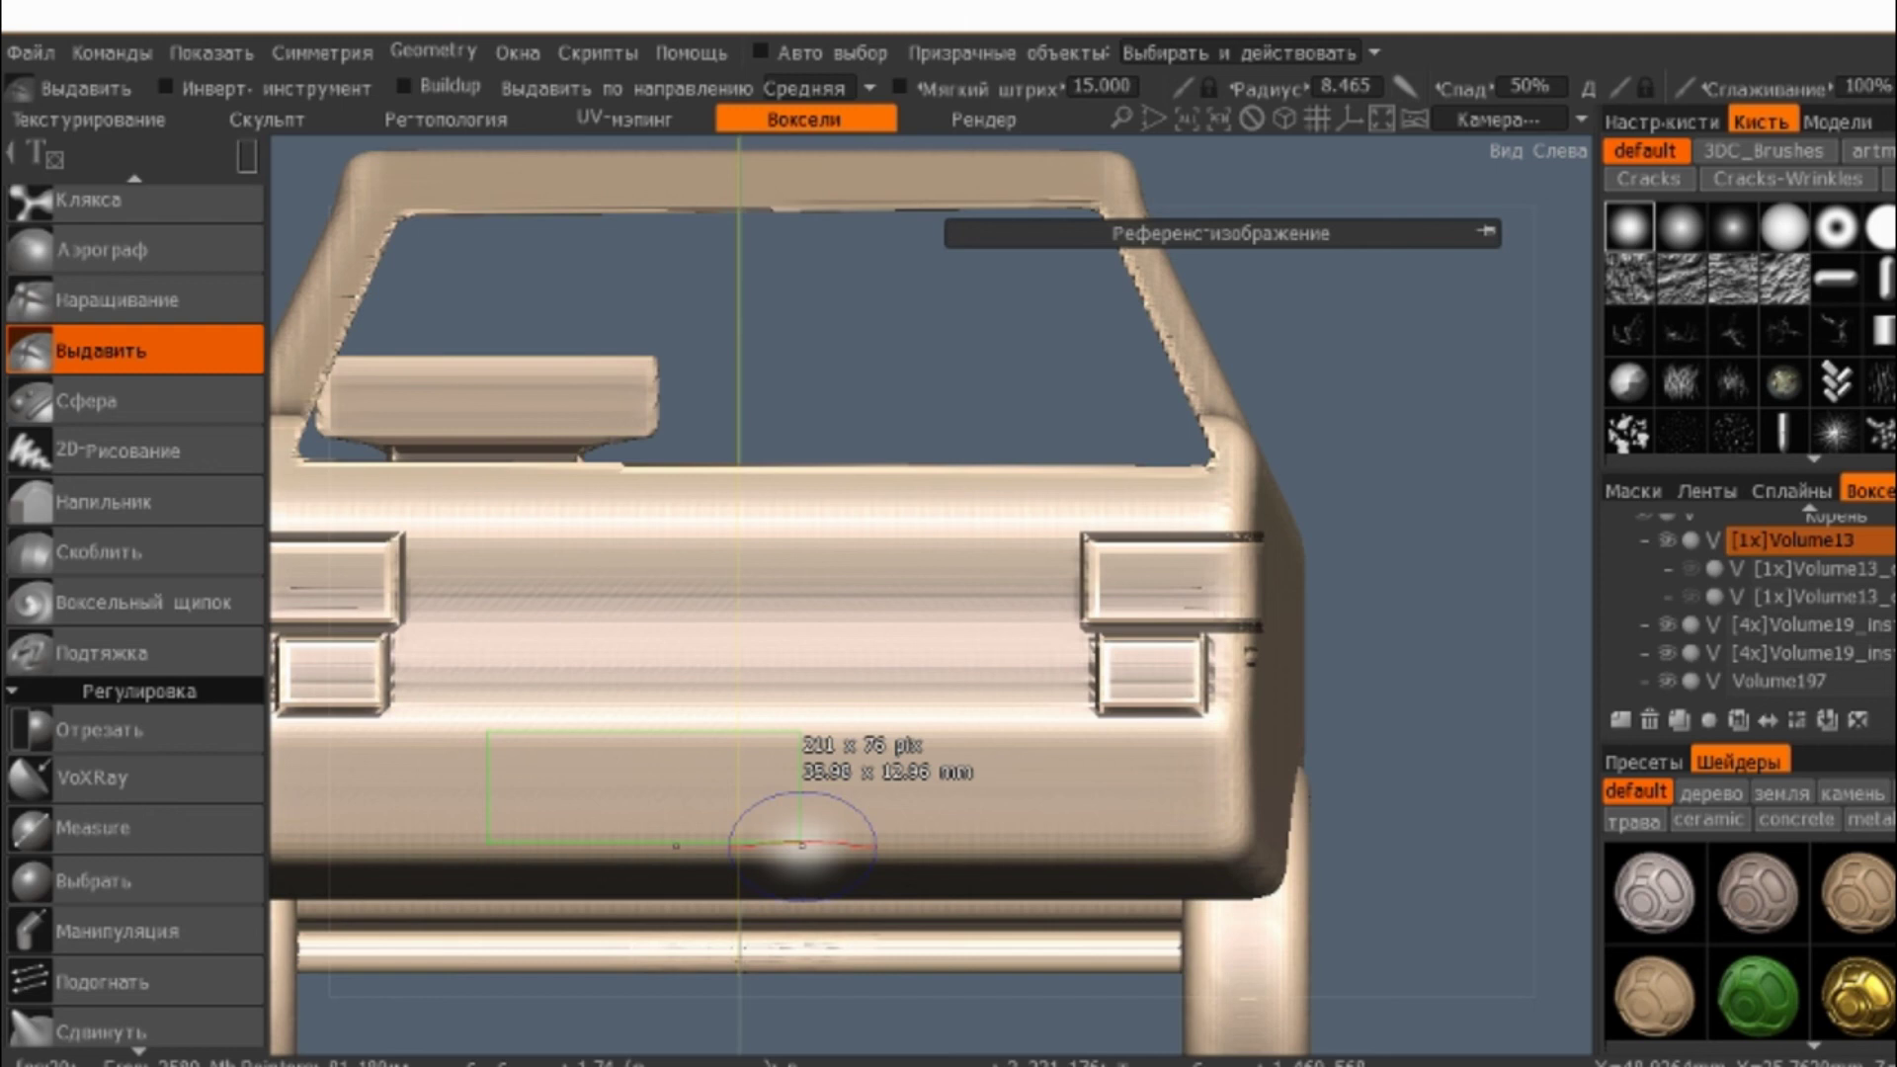
- Extrude a wide ribbed grille between the front lamps and view it at 3/4
scroll(802, 845, up, 3)
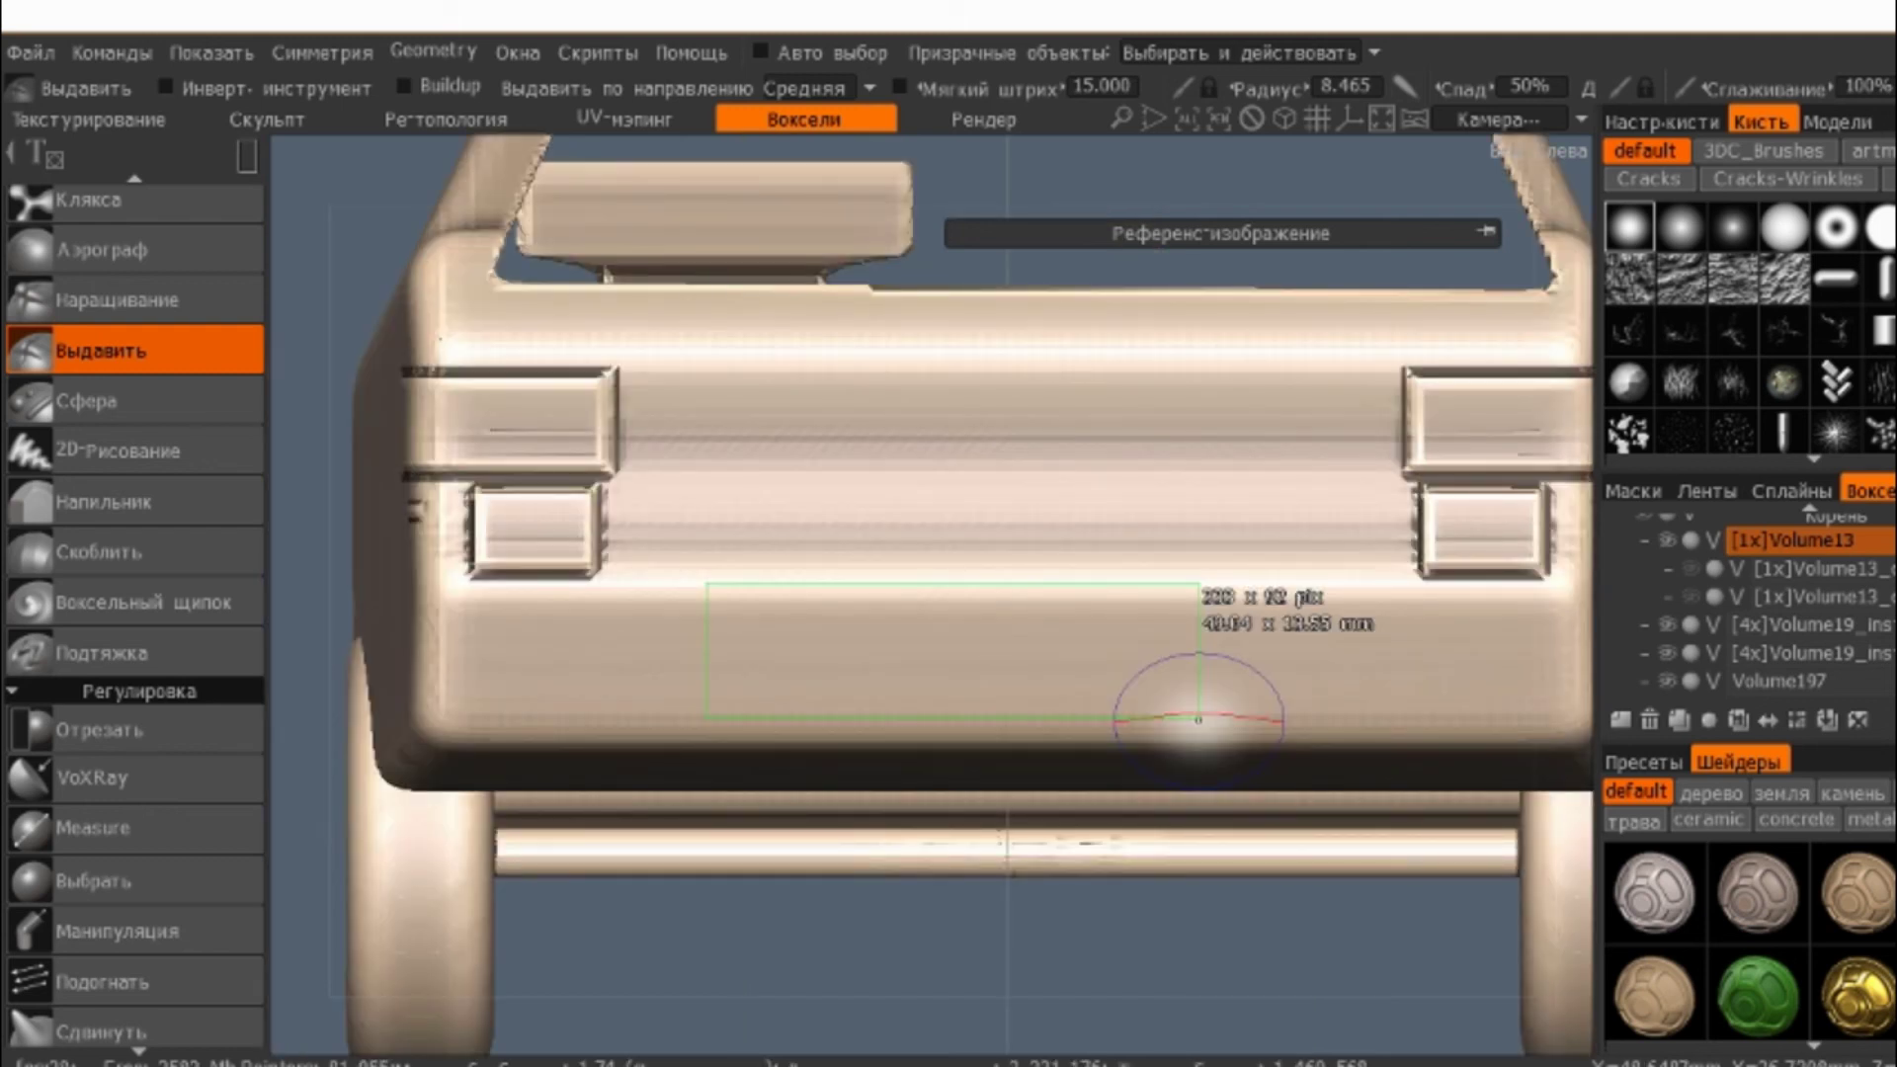
drag(1199, 719, 1341, 718)
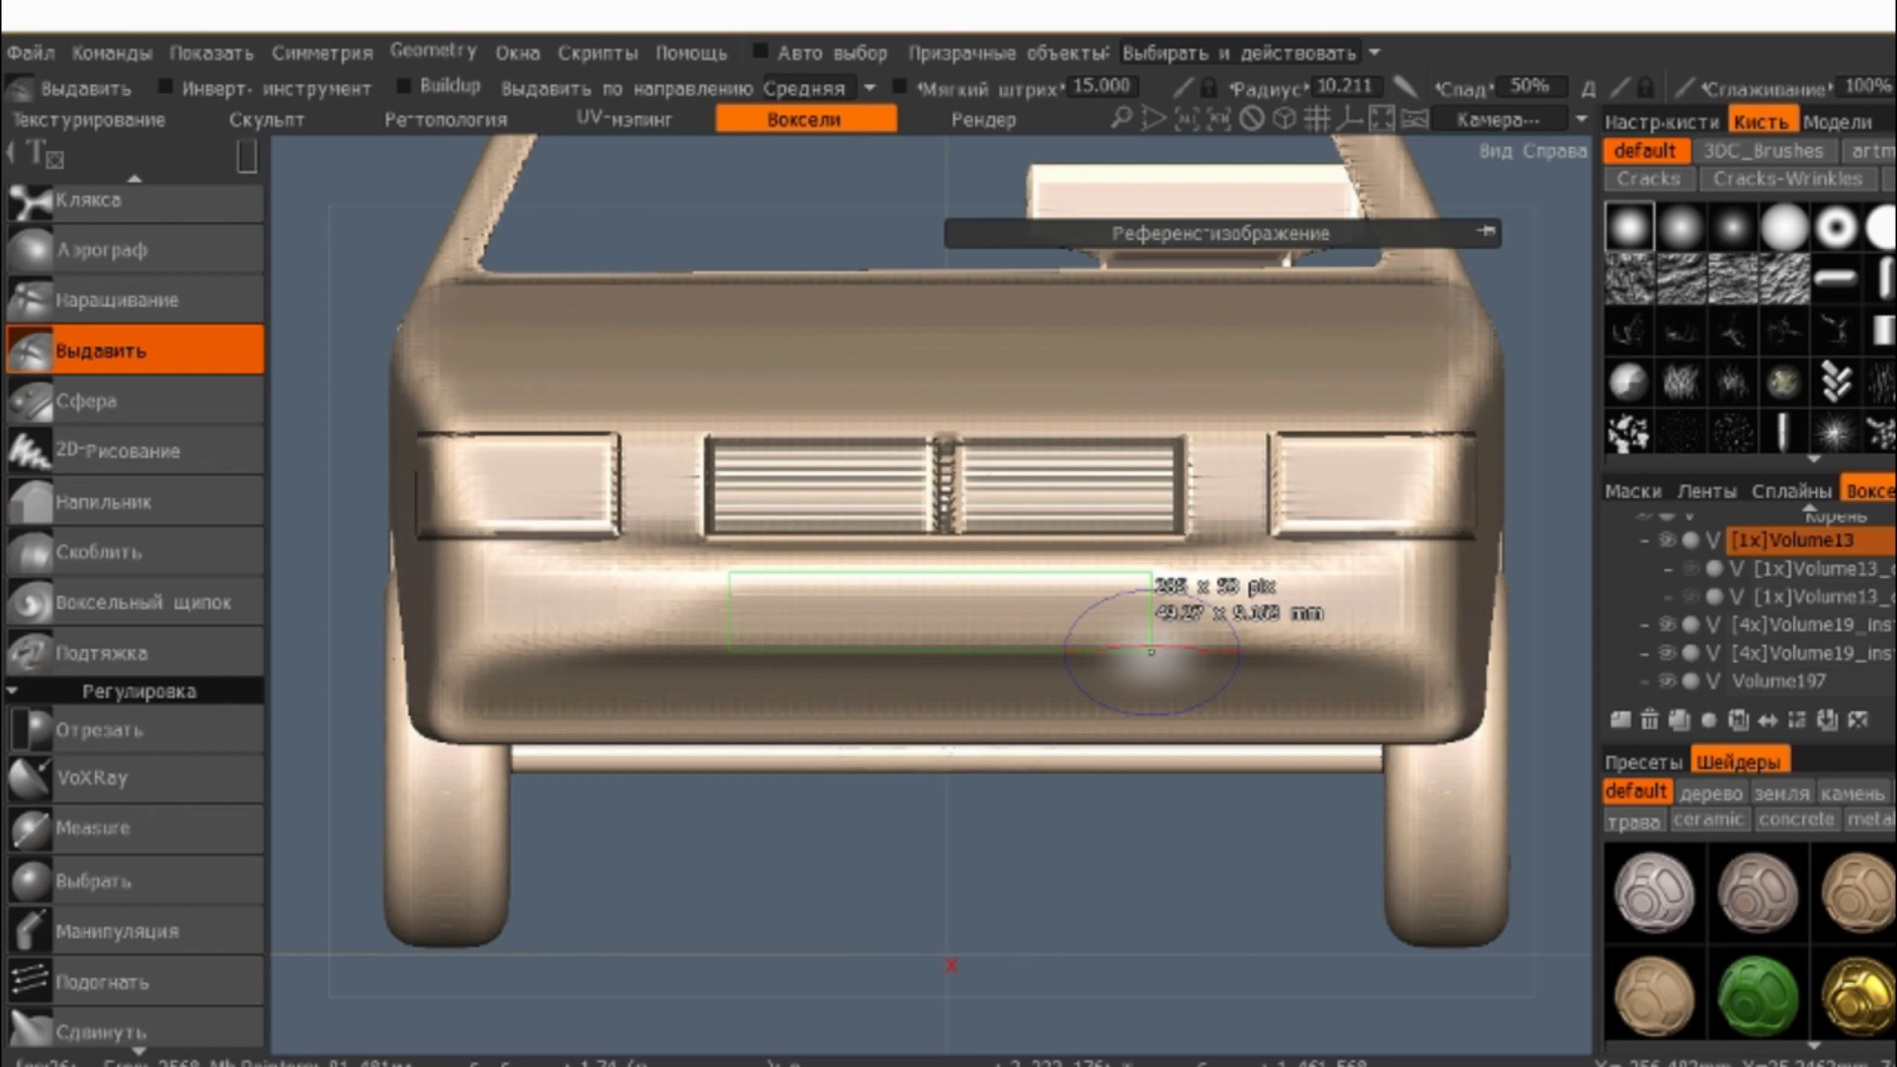
right_drag(1151, 652, 1008, 613)
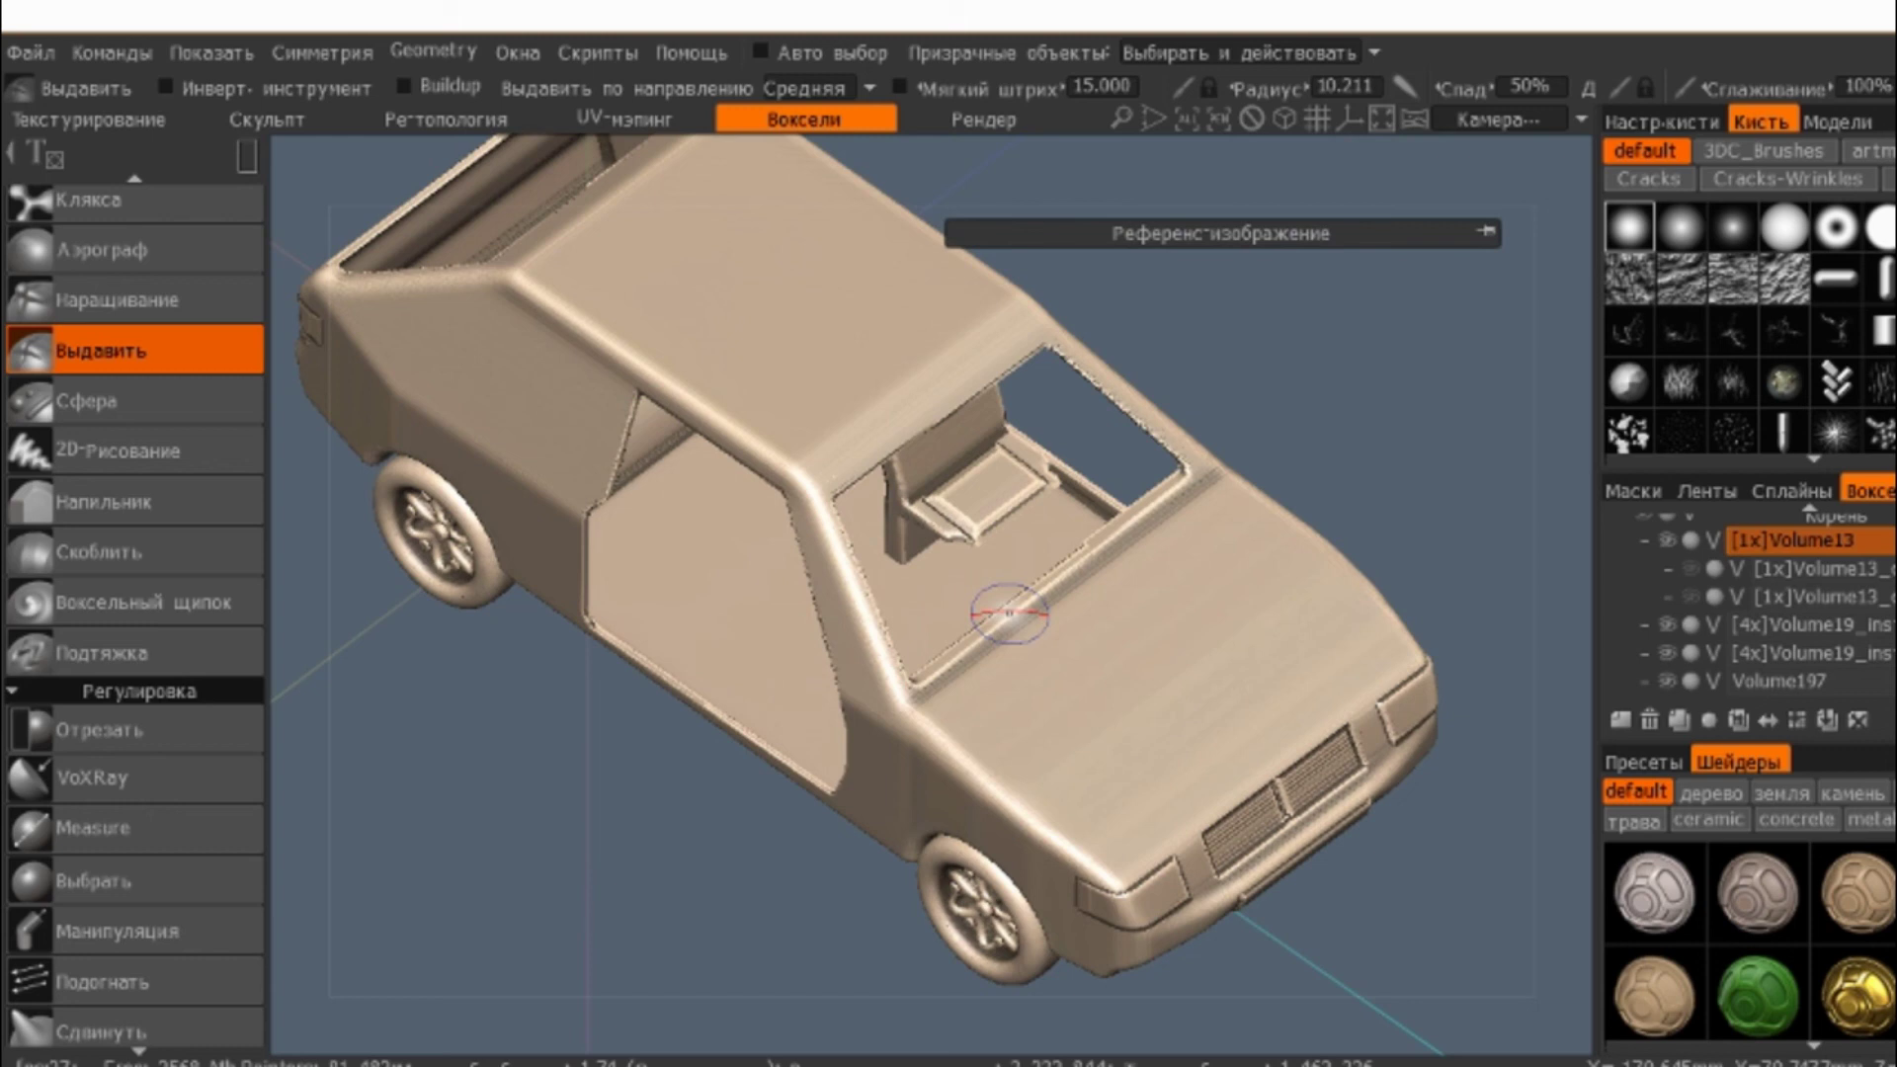